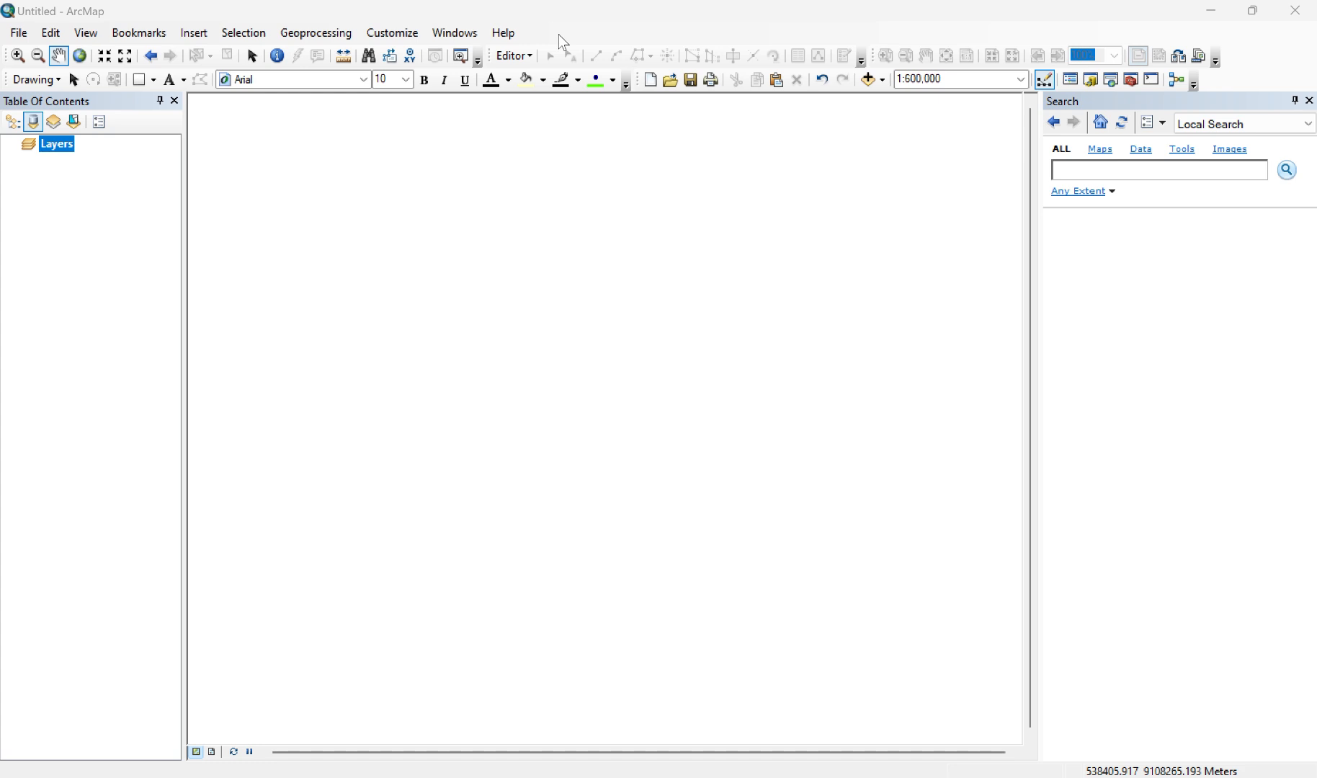
# Step: Set the data frame's coordinate system to the projected WGS 1984 UTM Zone 49S in the Southern Hemisphere group
pyautogui.rightClick(65, 149)
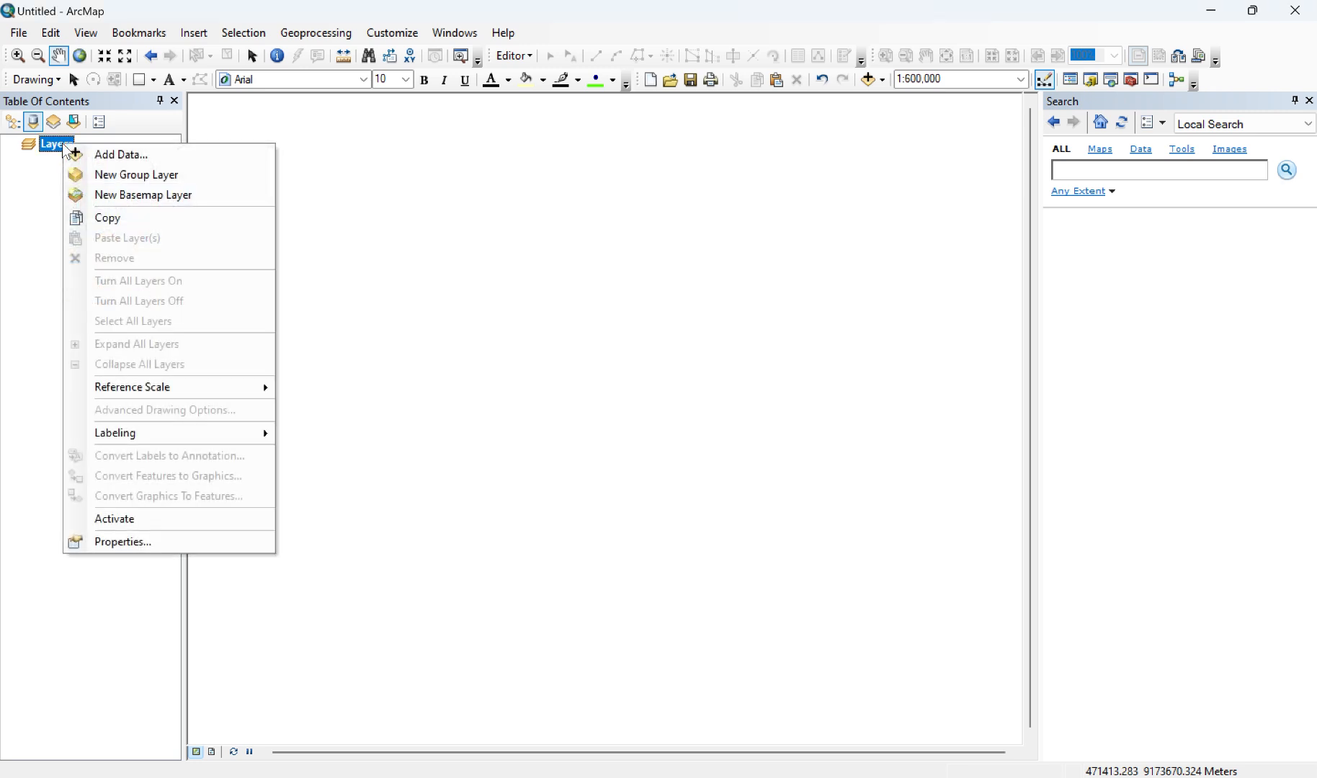
pyautogui.click(141, 542)
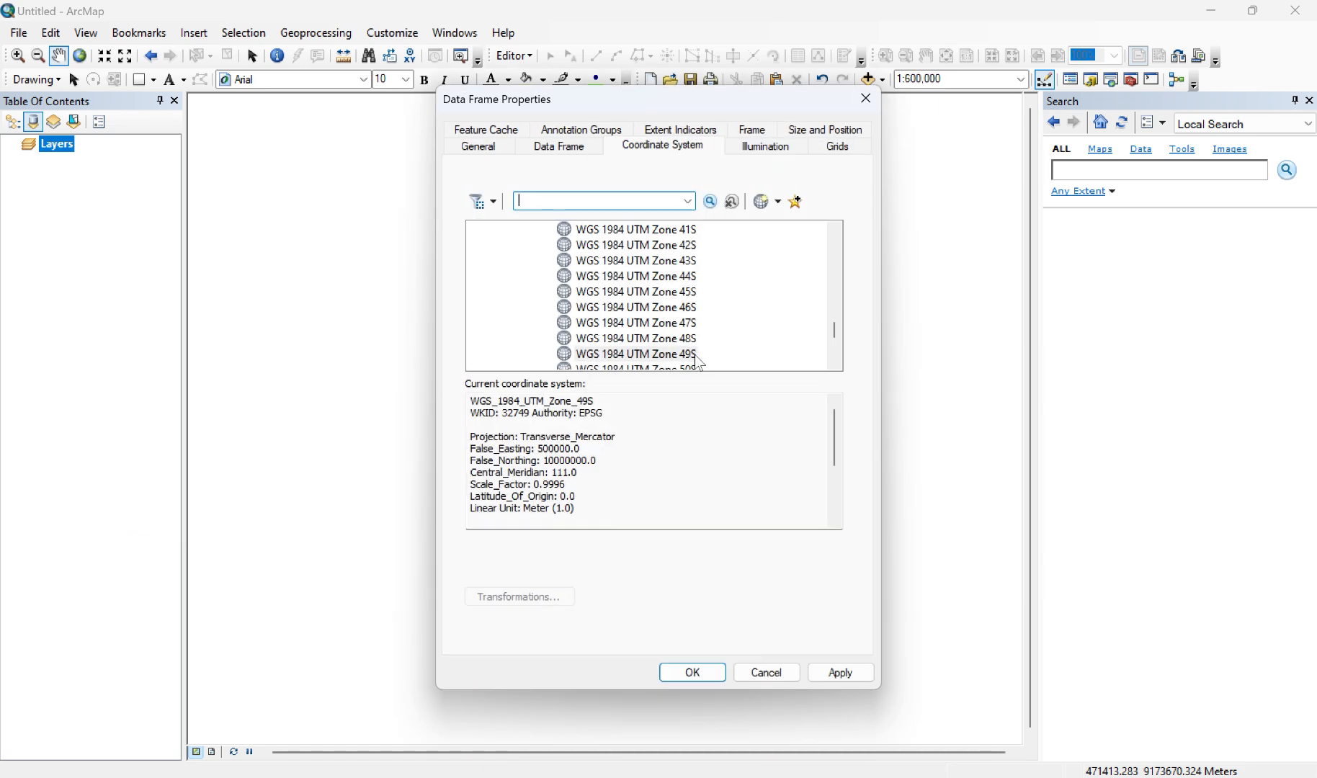
pyautogui.scroll(10, 633, 340)
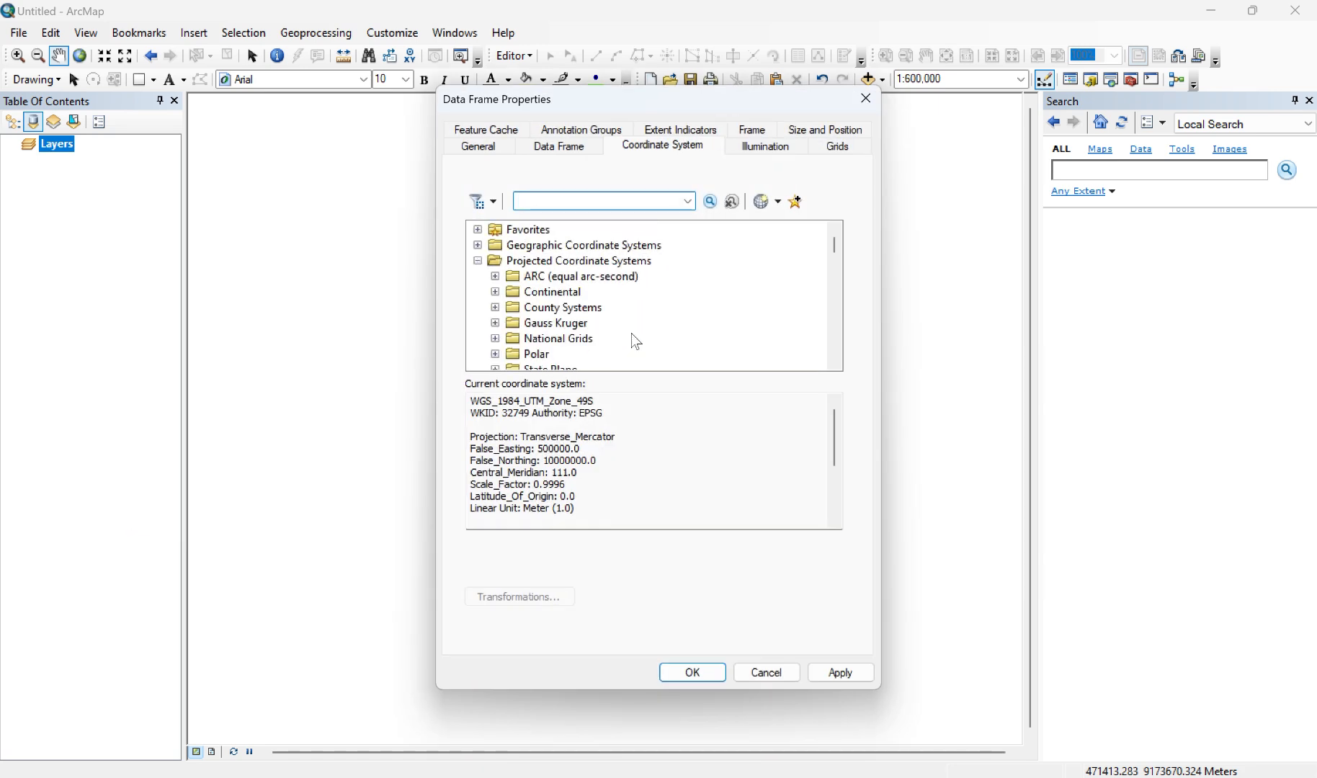
pyautogui.click(477, 260)
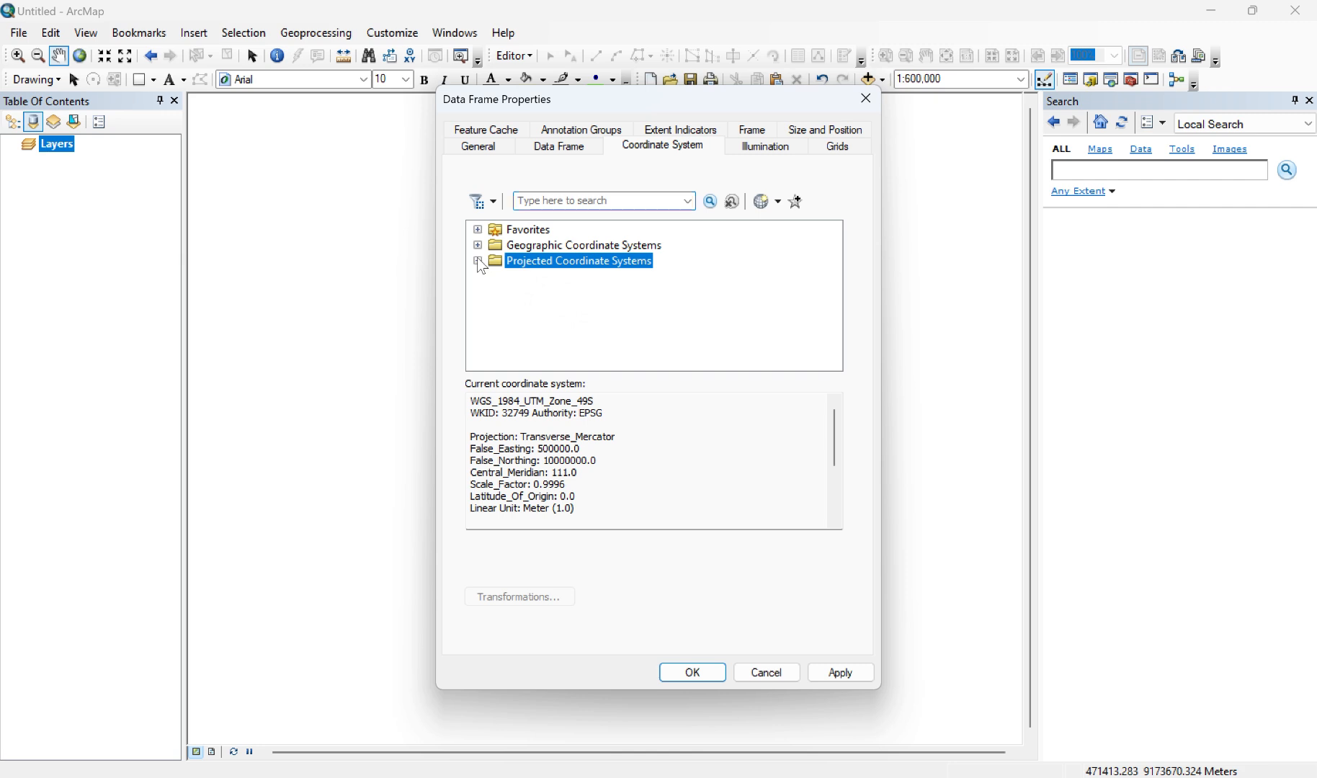
pyautogui.click(478, 258)
pyautogui.scroll(-7, 544, 299)
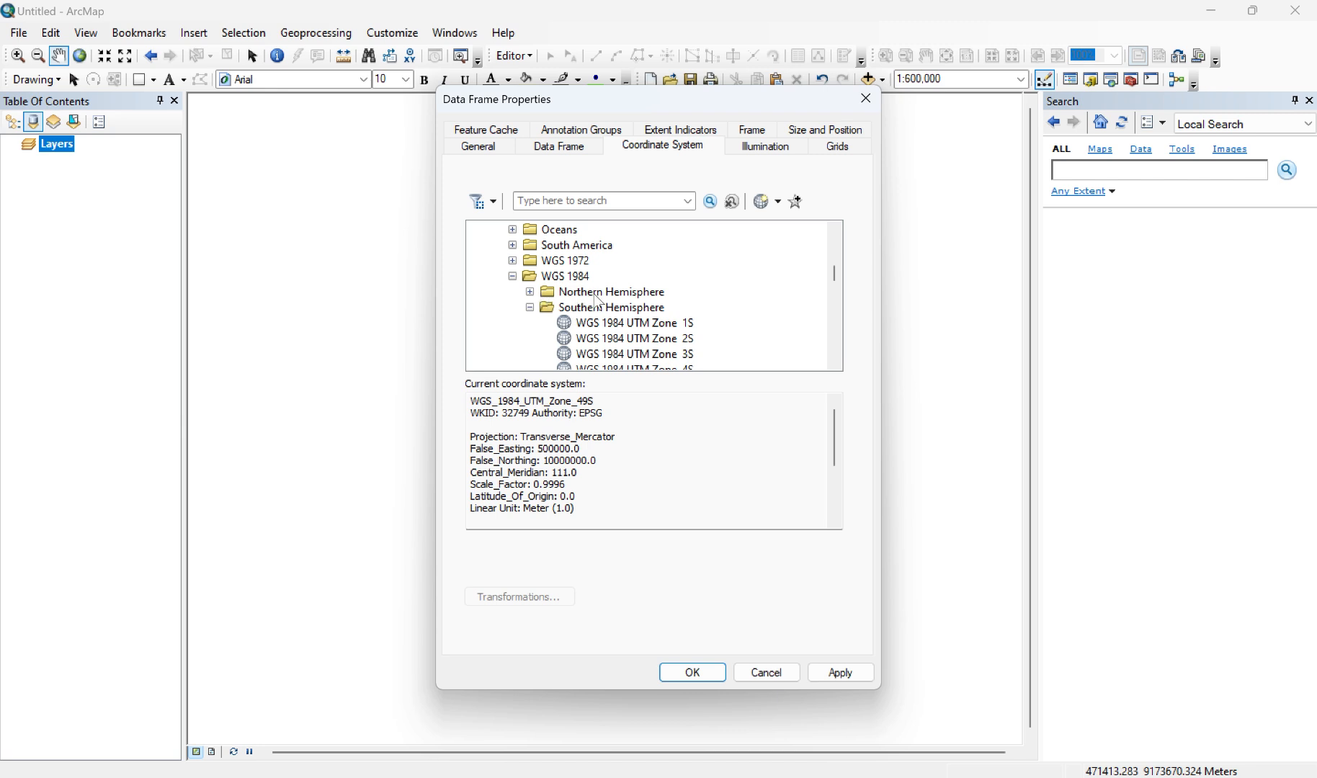
pyautogui.scroll(-1, 597, 301)
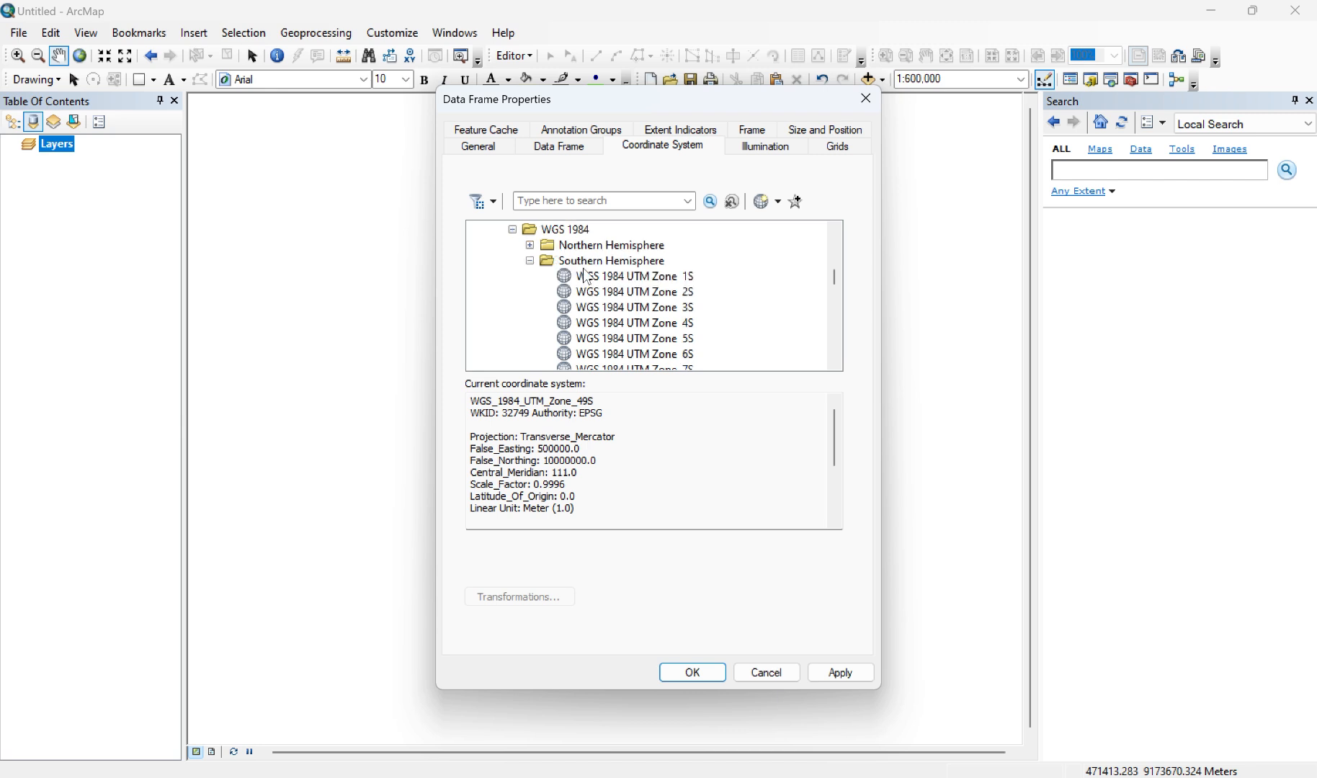
pyautogui.scroll(-13, 585, 272)
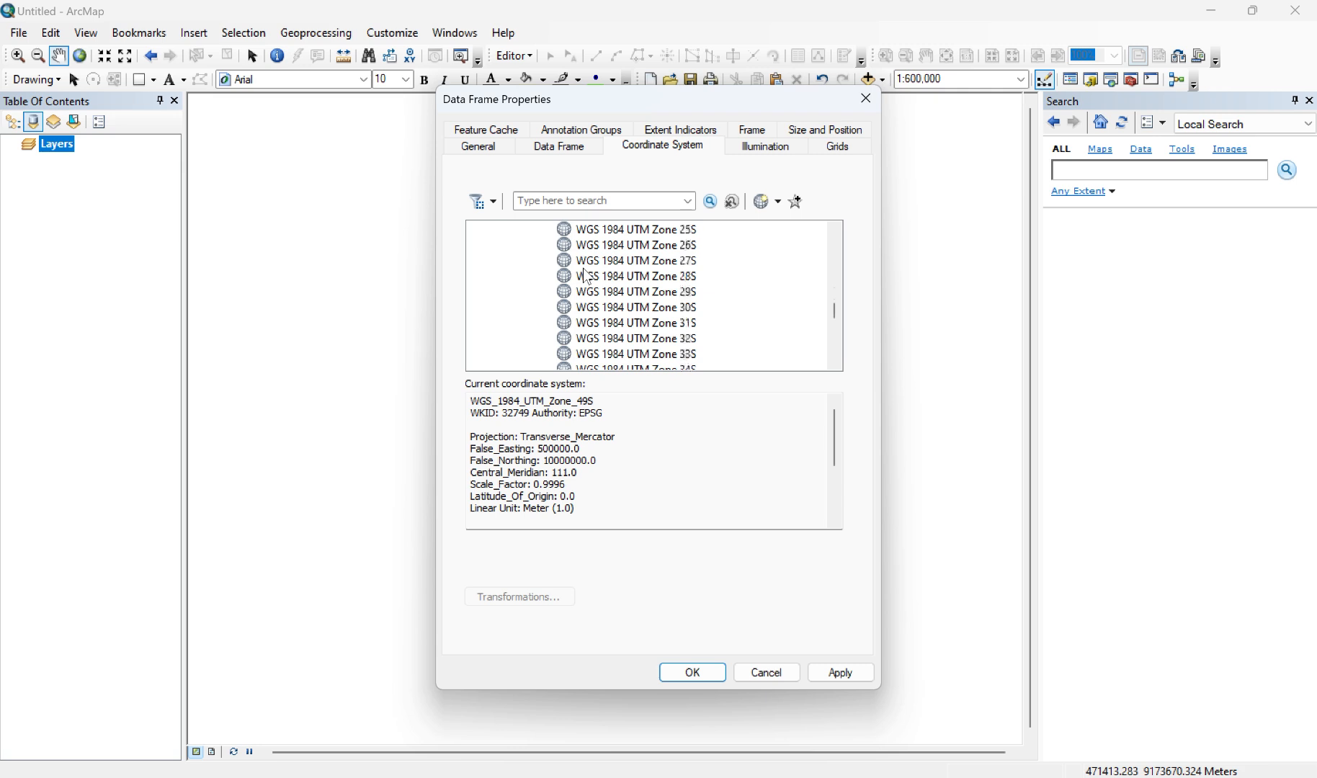
pyautogui.scroll(-2, 584, 270)
pyautogui.click(648, 324)
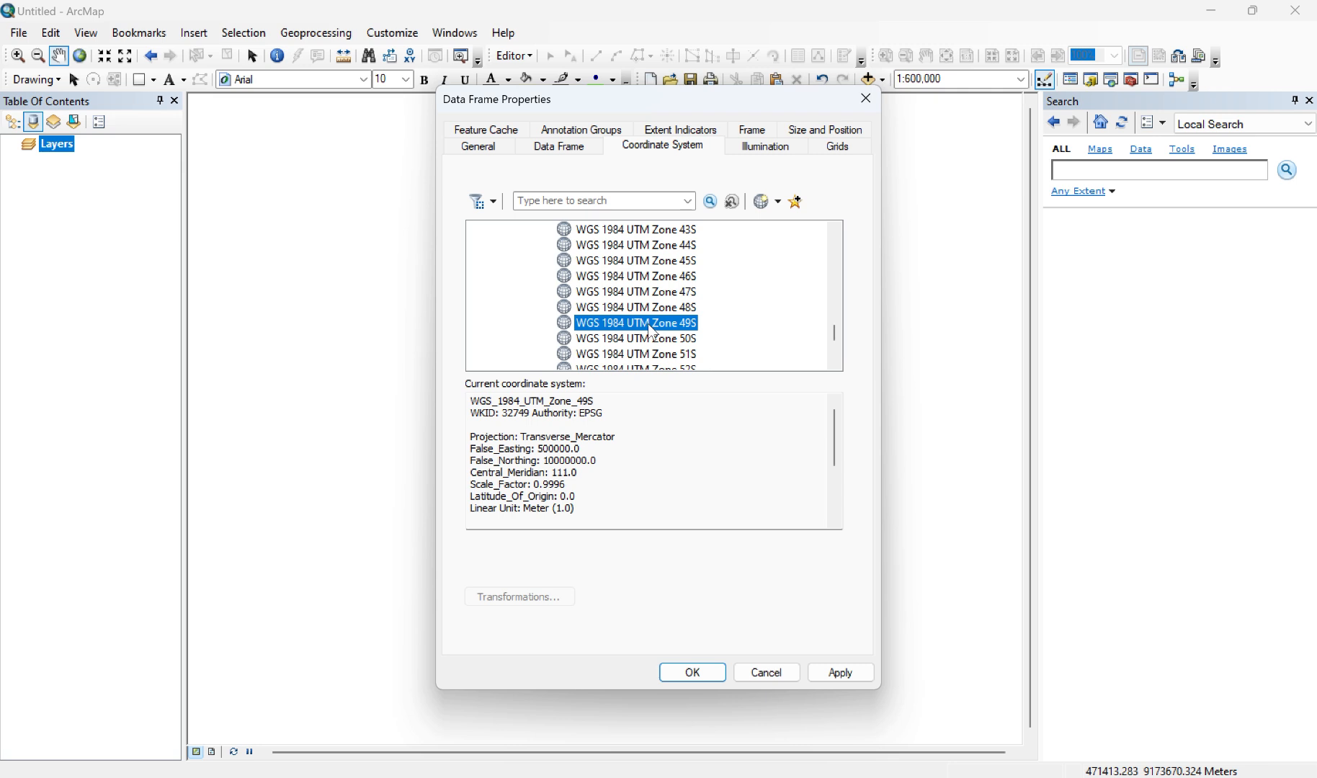
pyautogui.click(850, 674)
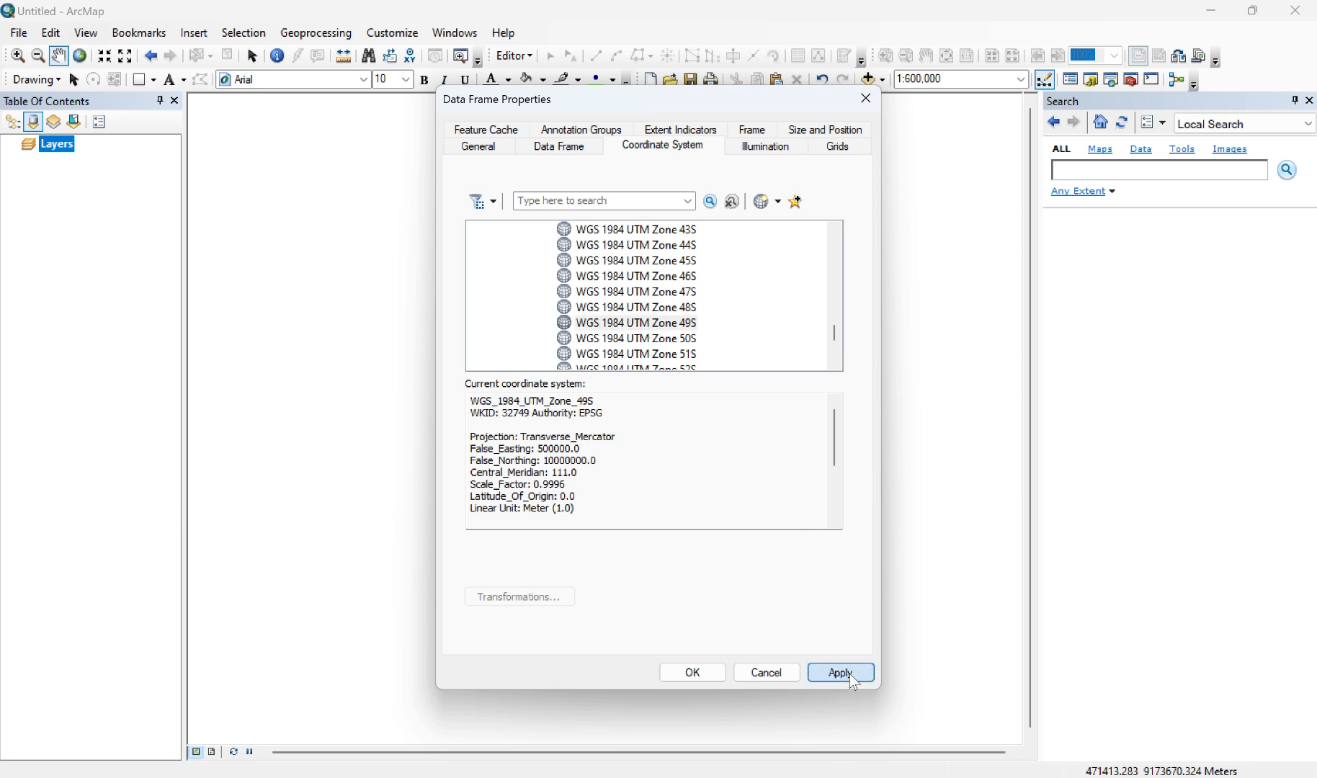
pyautogui.click(693, 673)
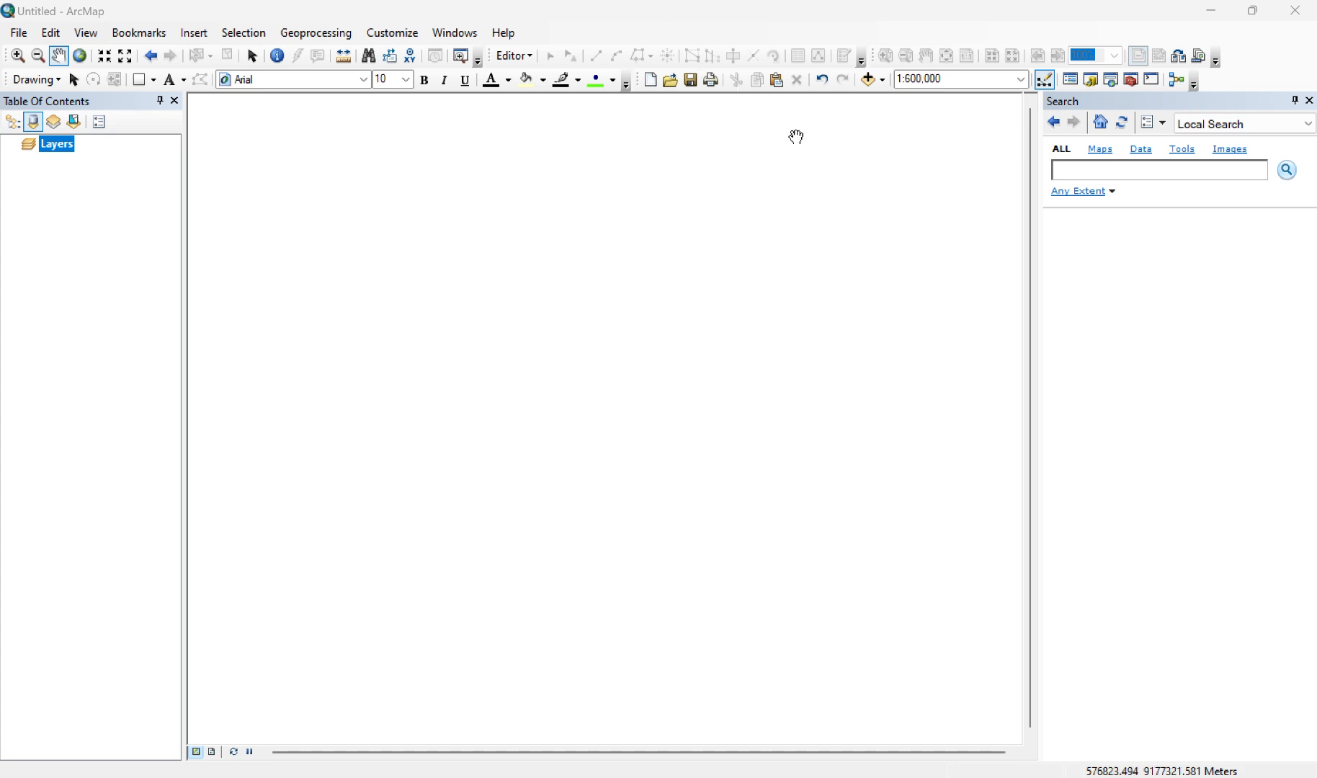
# Step: Add all rasters from the data demnas 1 folder, from DEM_Sungkur.tif through DEMNAS_1508-21_v1.0.tif, accepting their missing spatial reference
pyautogui.click(880, 80)
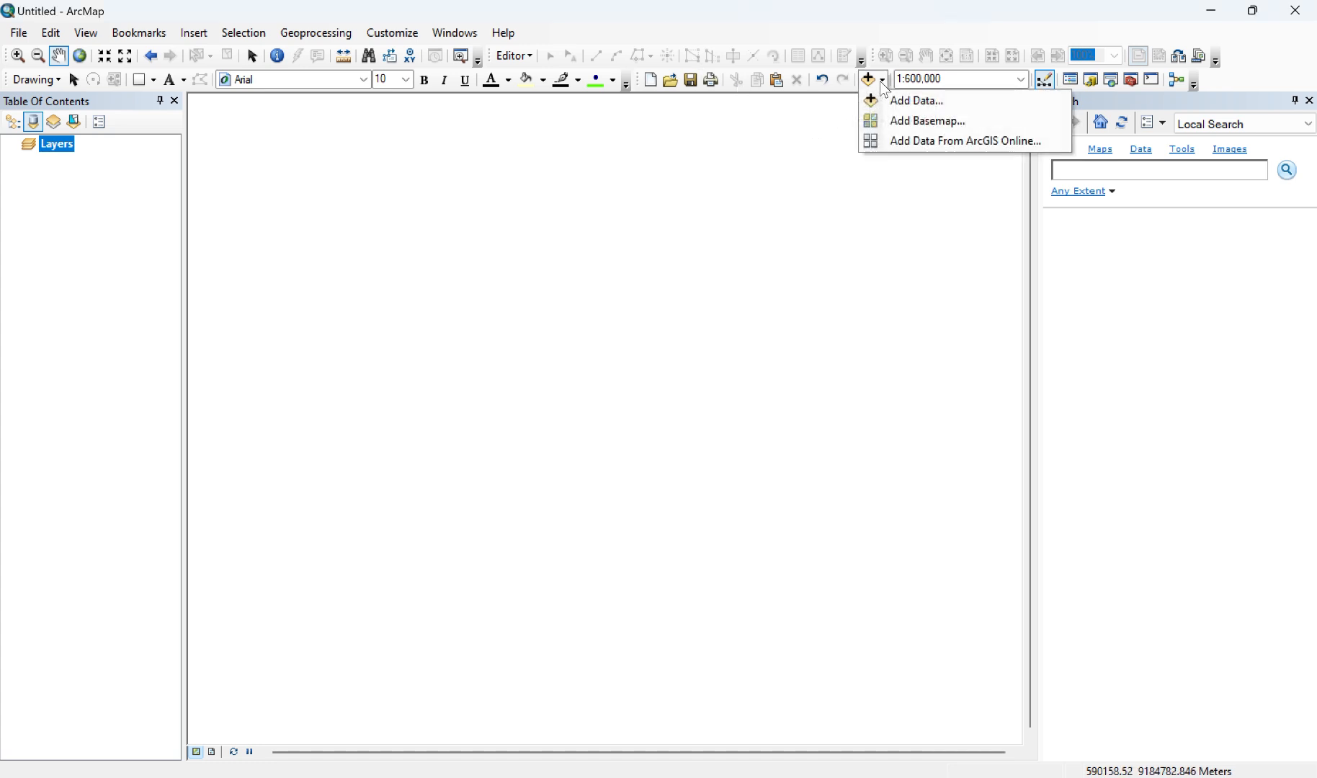
pyautogui.click(899, 103)
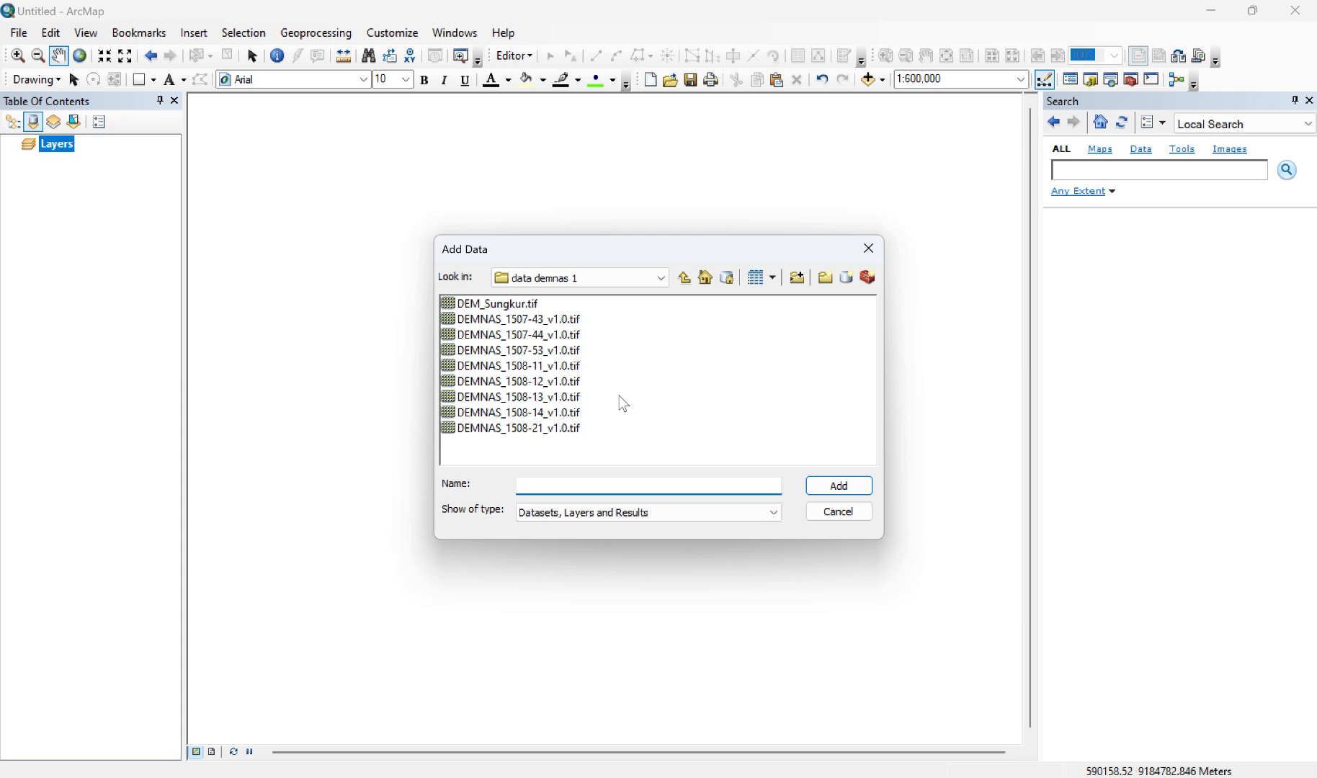
pyautogui.click(485, 306)
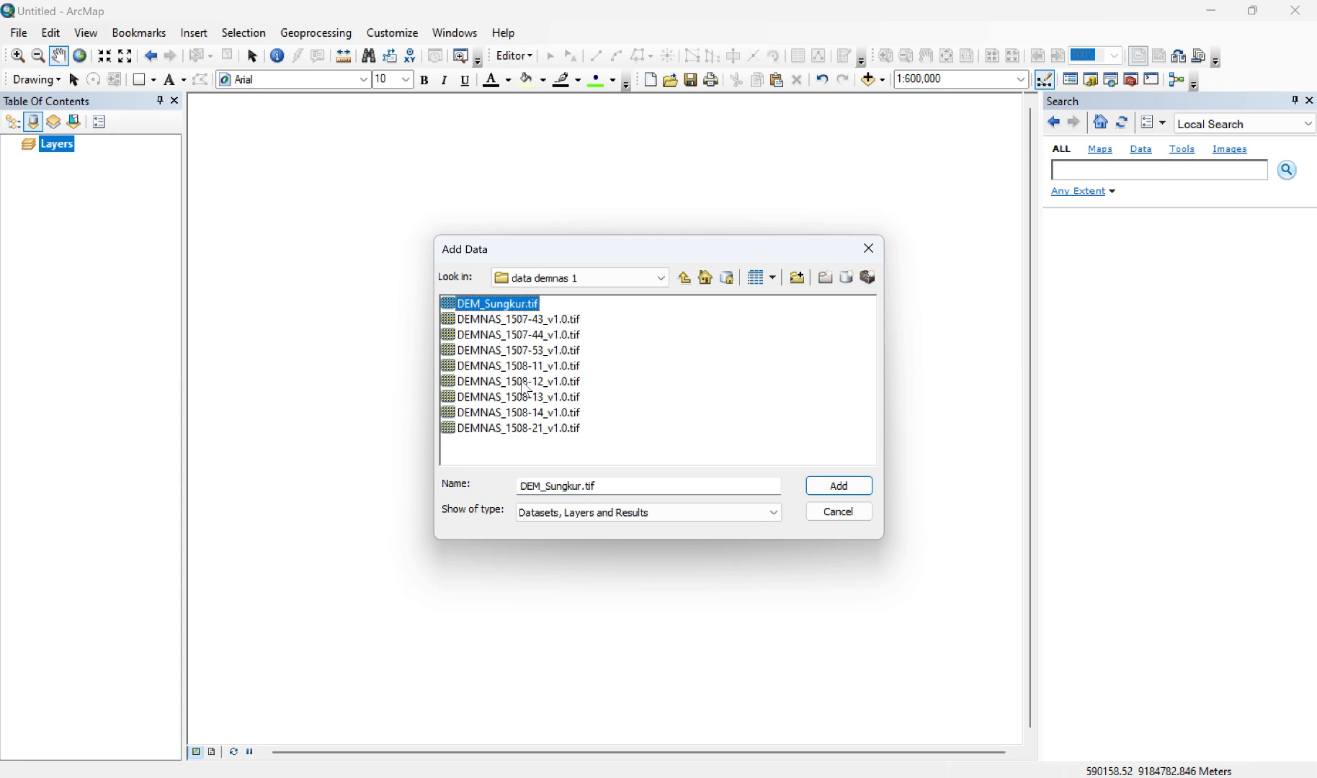
pyautogui.keyDown('shift'); pyautogui.click(496, 433); pyautogui.keyUp('shift')
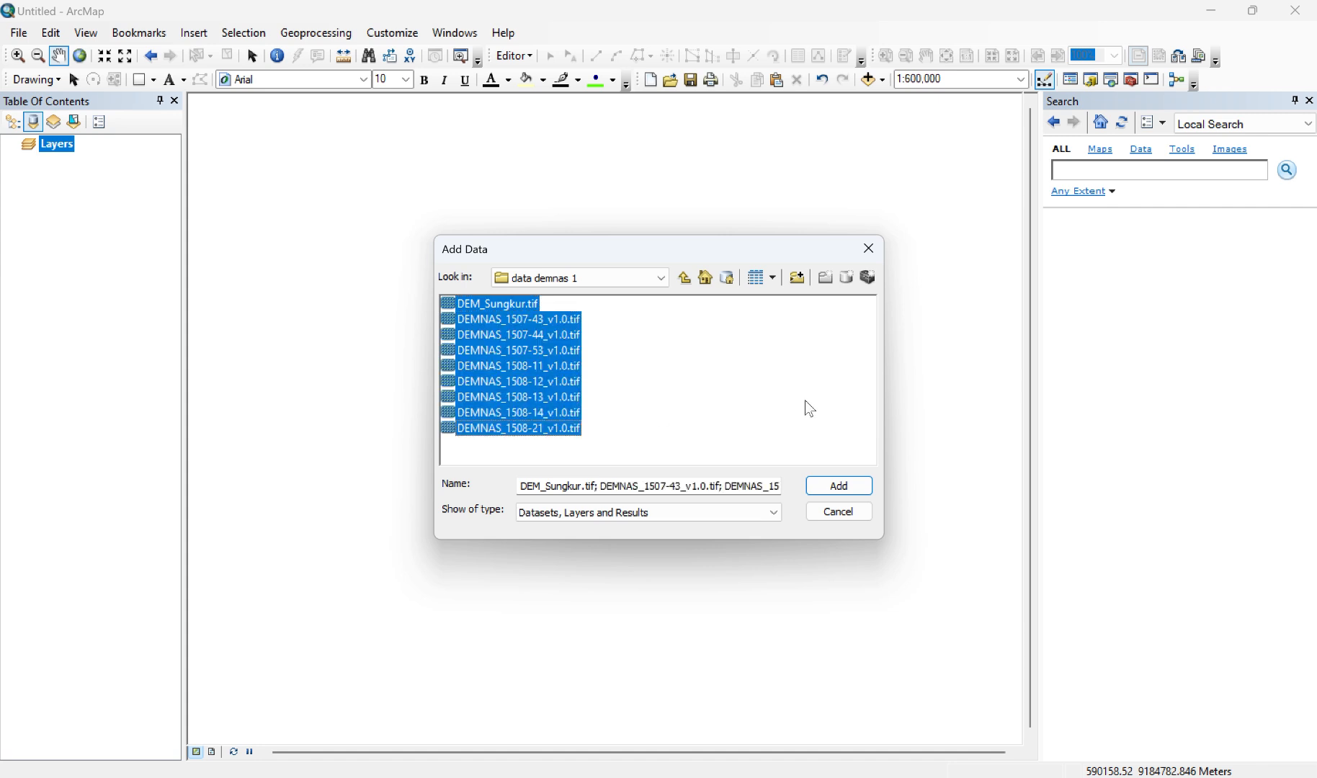
pyautogui.click(835, 493)
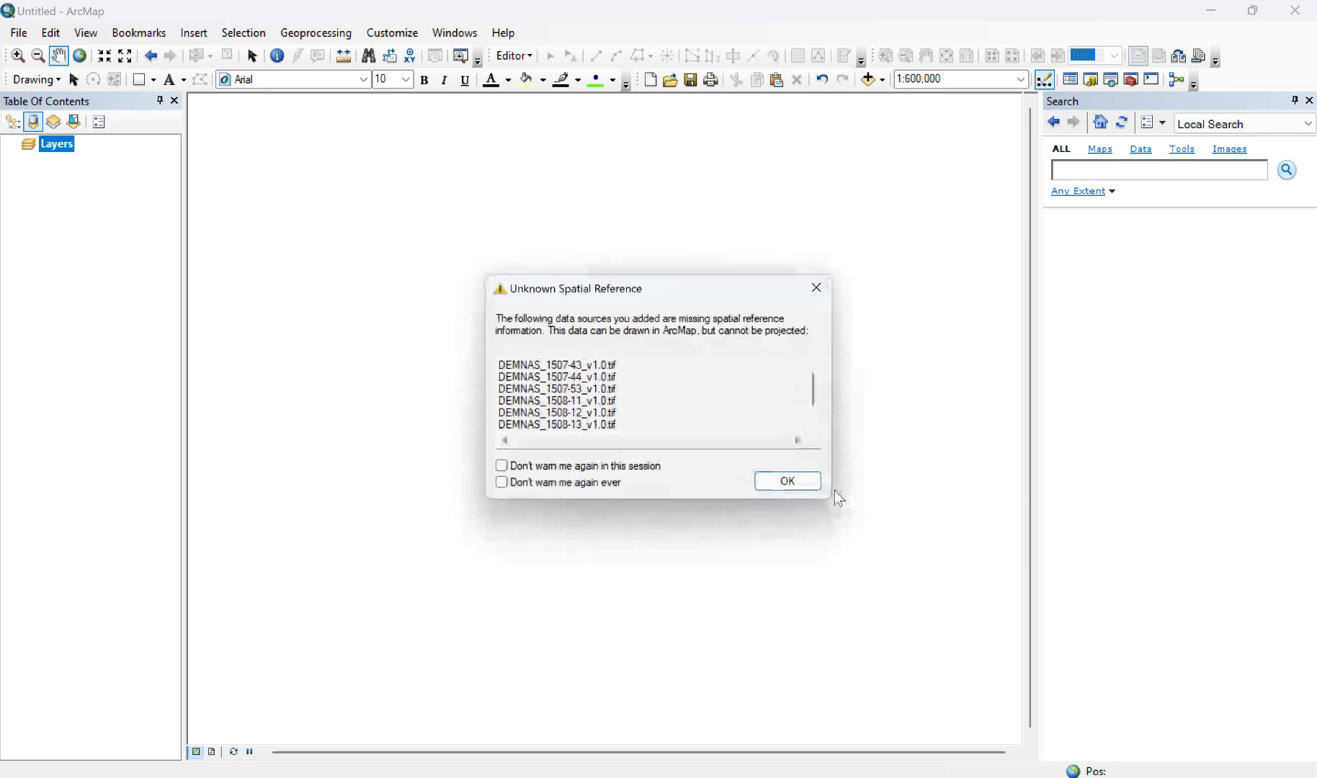
pyautogui.click(789, 481)
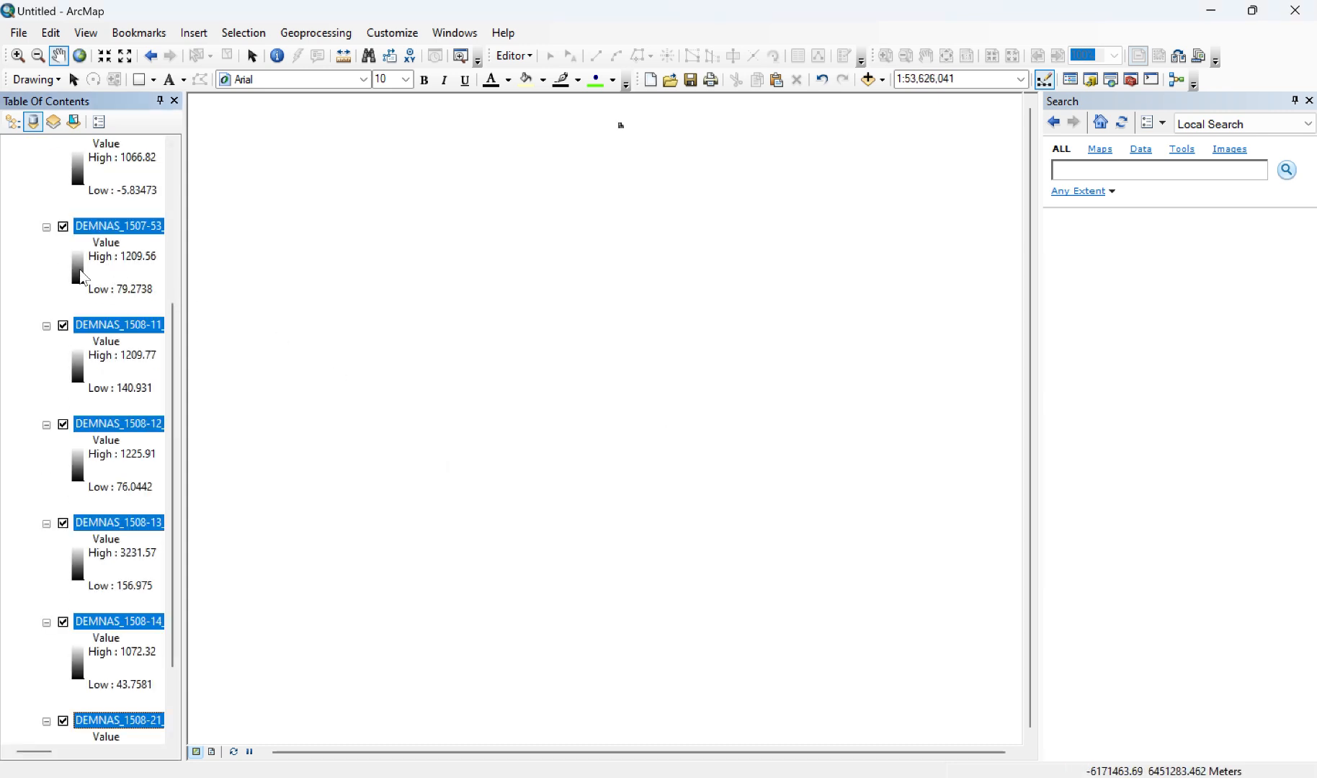
# Step: Collapse the legends of all the added raster layers, from DEM_Sungkur.tif down to DEMNAS_1508-21
pyautogui.scroll(5, 80, 270)
pyautogui.click(47, 177)
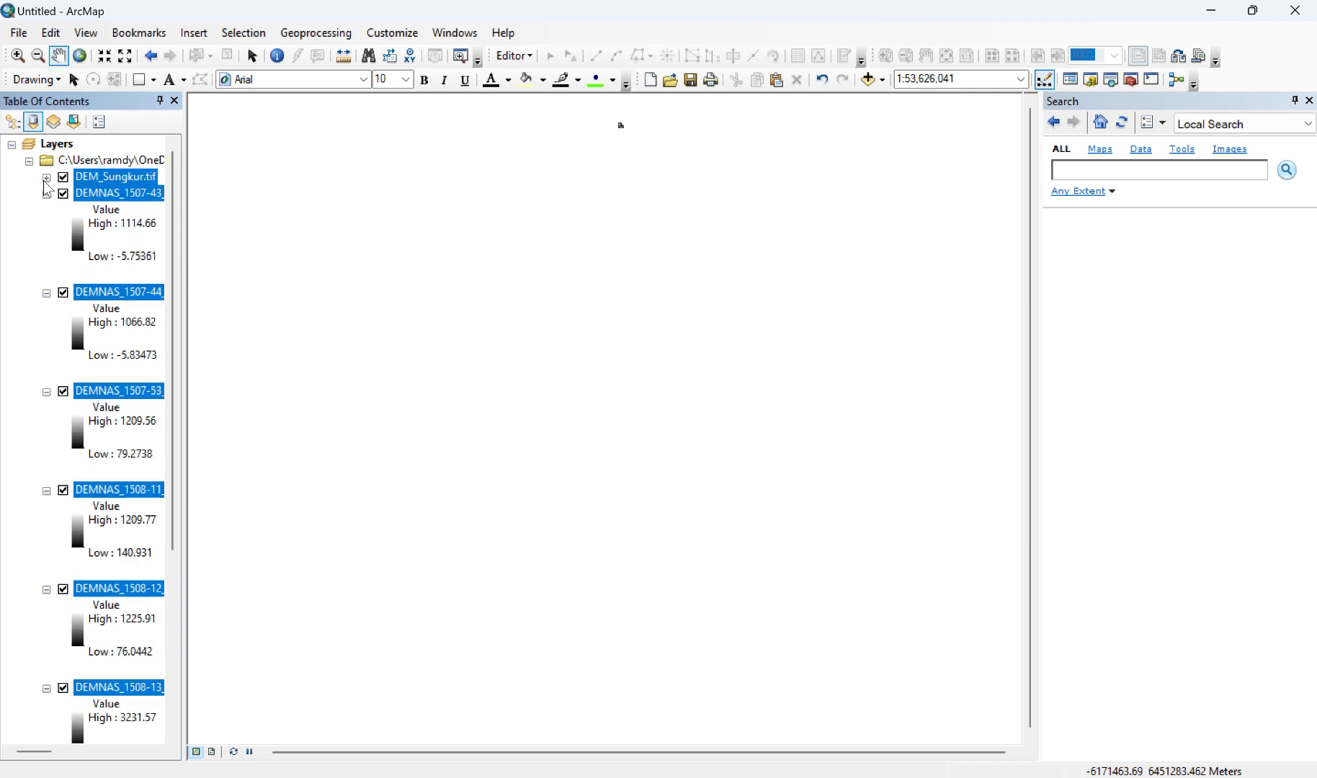
pyautogui.click(46, 193)
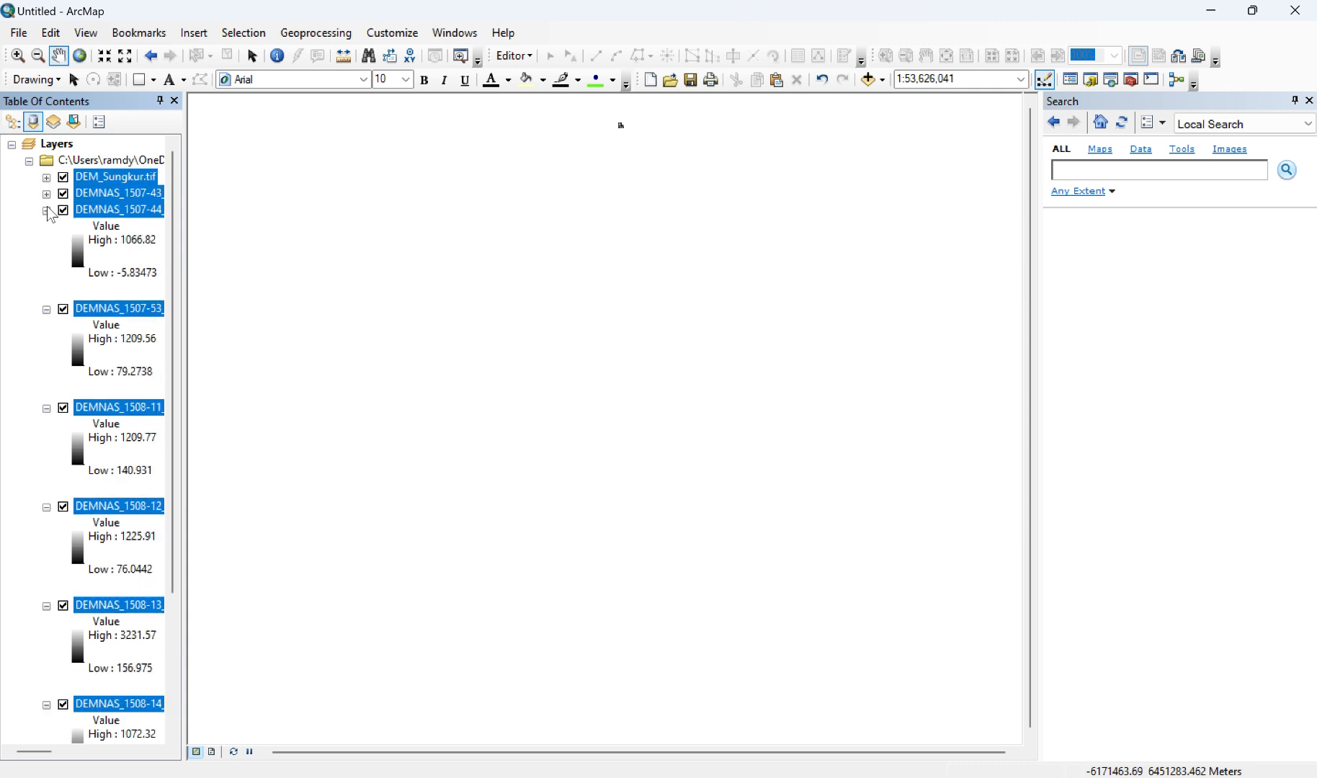
pyautogui.click(47, 211)
pyautogui.click(46, 226)
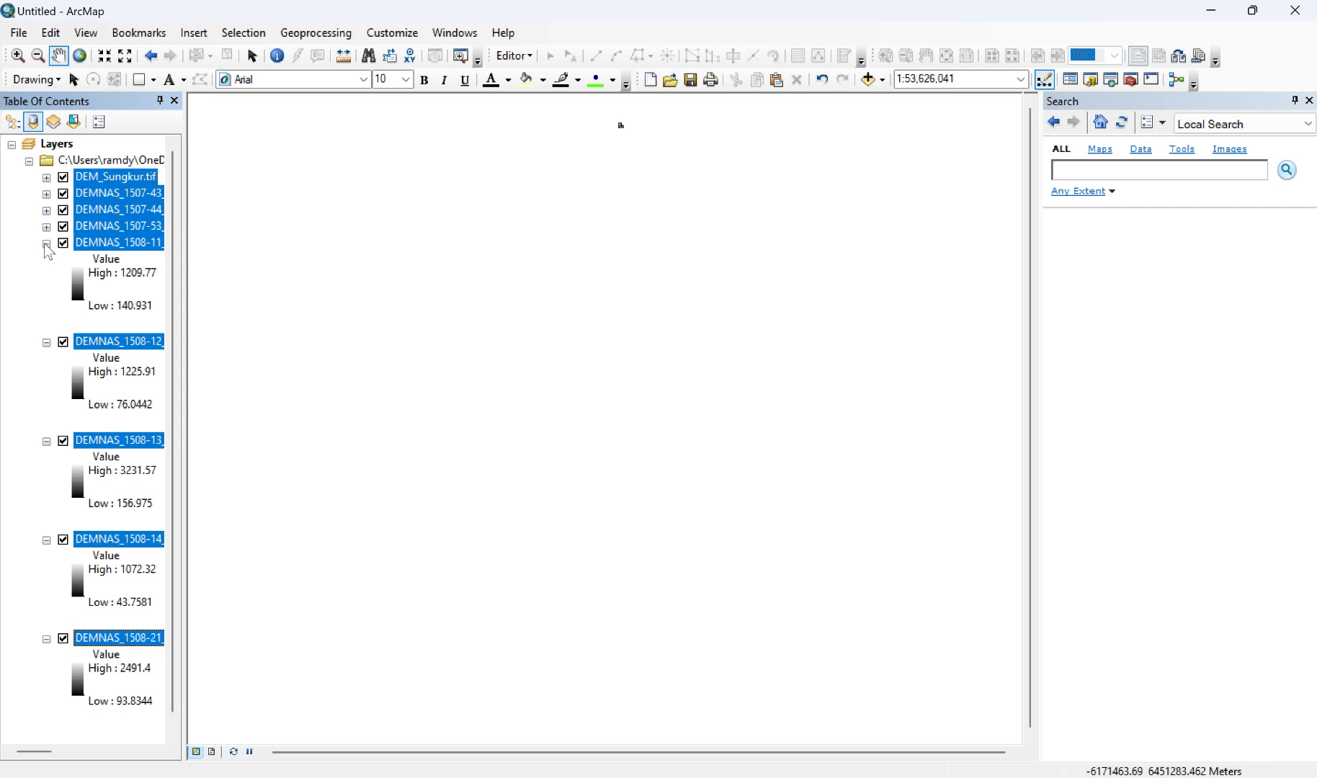
pyautogui.click(46, 242)
pyautogui.click(46, 259)
pyautogui.click(46, 276)
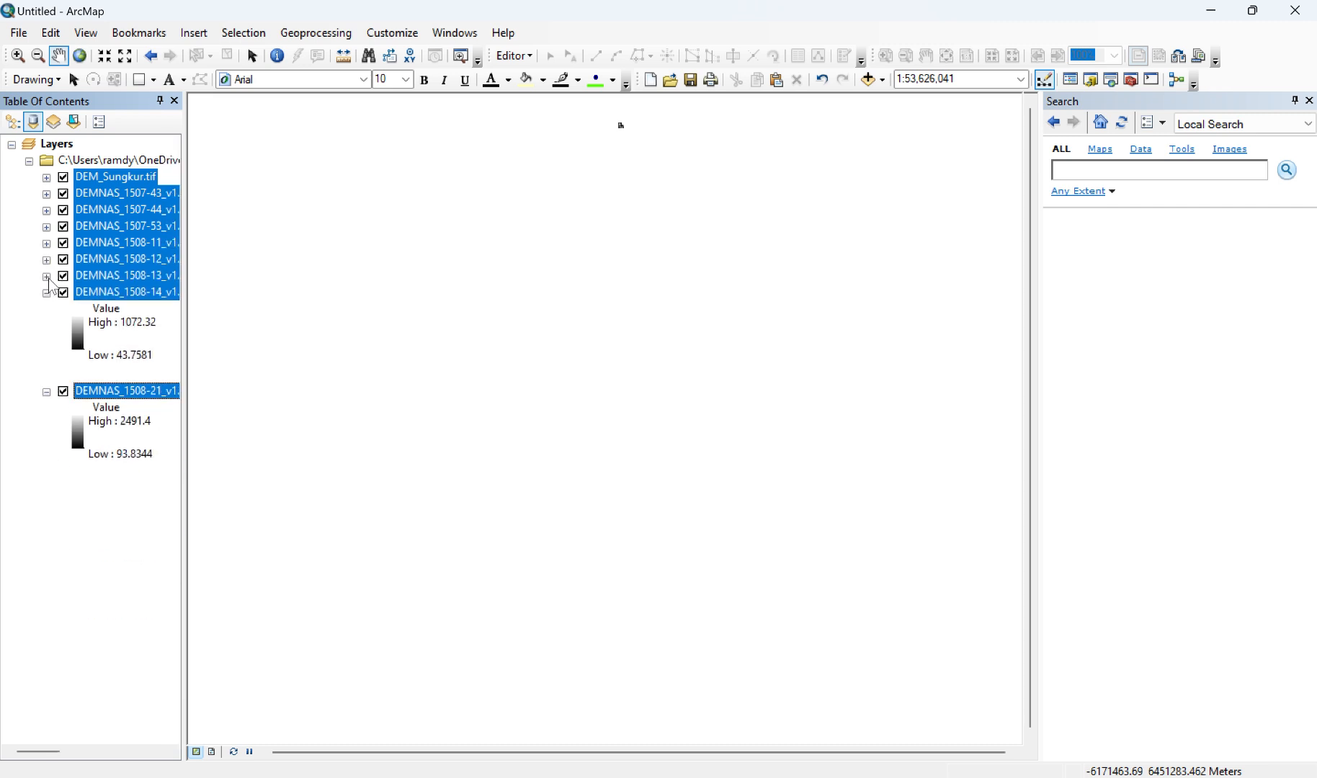
pyautogui.click(46, 293)
pyautogui.click(46, 309)
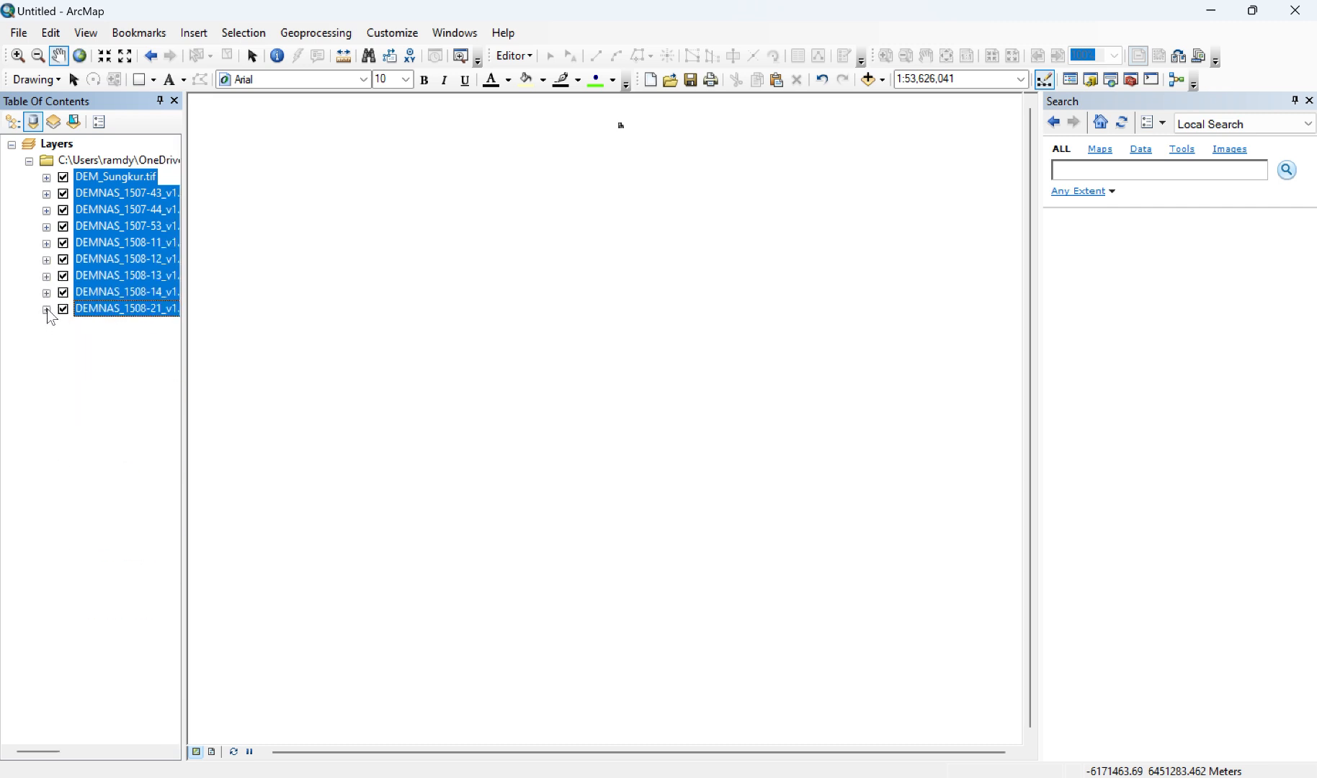
# Step: Zoom the map to the full extent of the DEM_Sungkur.tif layer
pyautogui.scroll(-1, 629, 136)
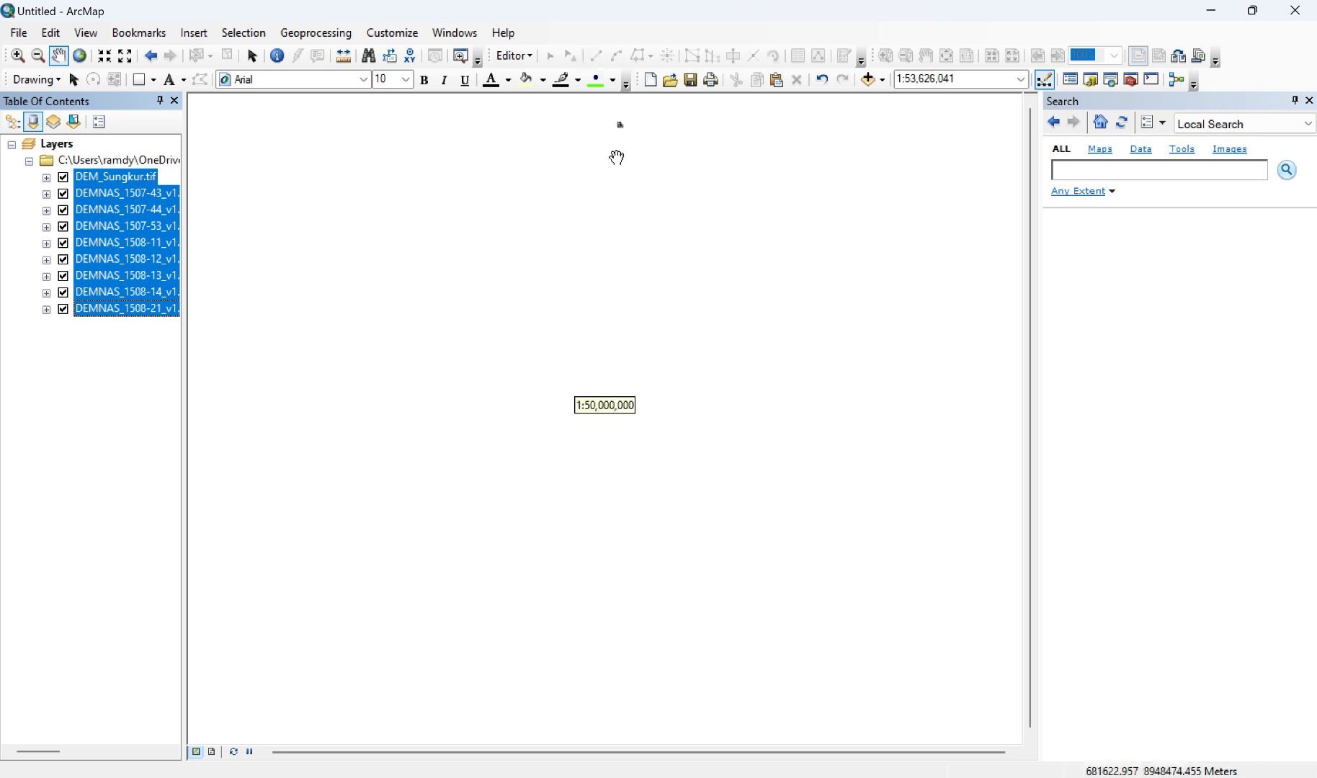
pyautogui.scroll(-1, 618, 130)
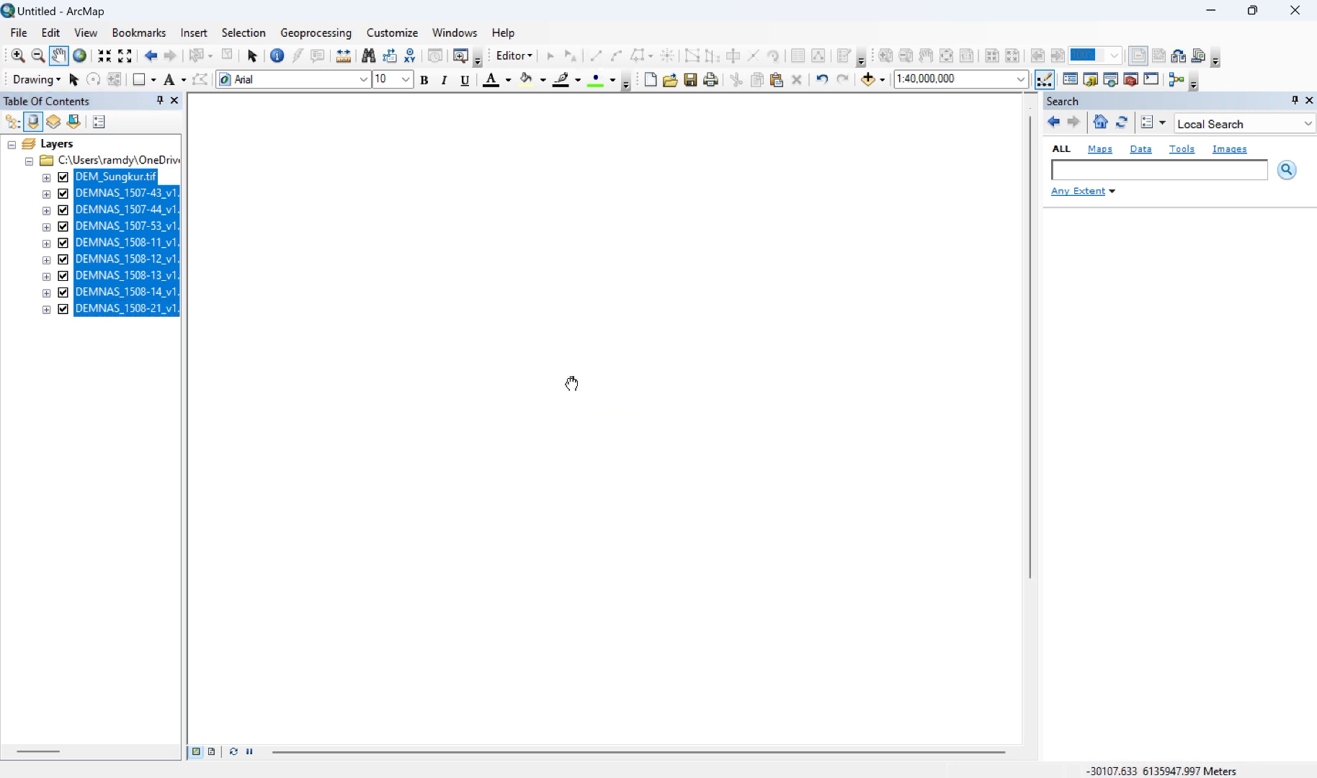
pyautogui.scroll(-1, 571, 303)
pyautogui.scroll(-1, 571, 302)
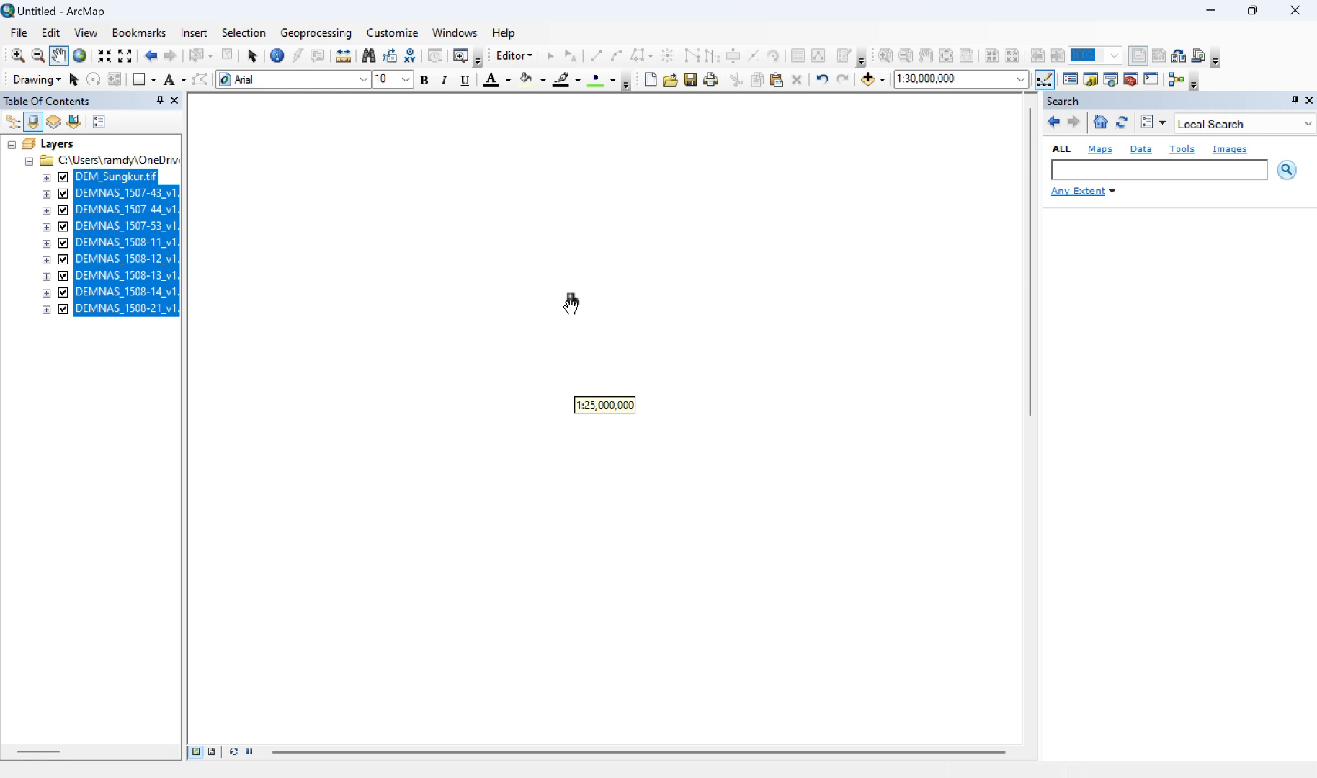
pyautogui.scroll(-1, 572, 302)
pyautogui.scroll(-2, 572, 303)
pyautogui.scroll(-1, 571, 302)
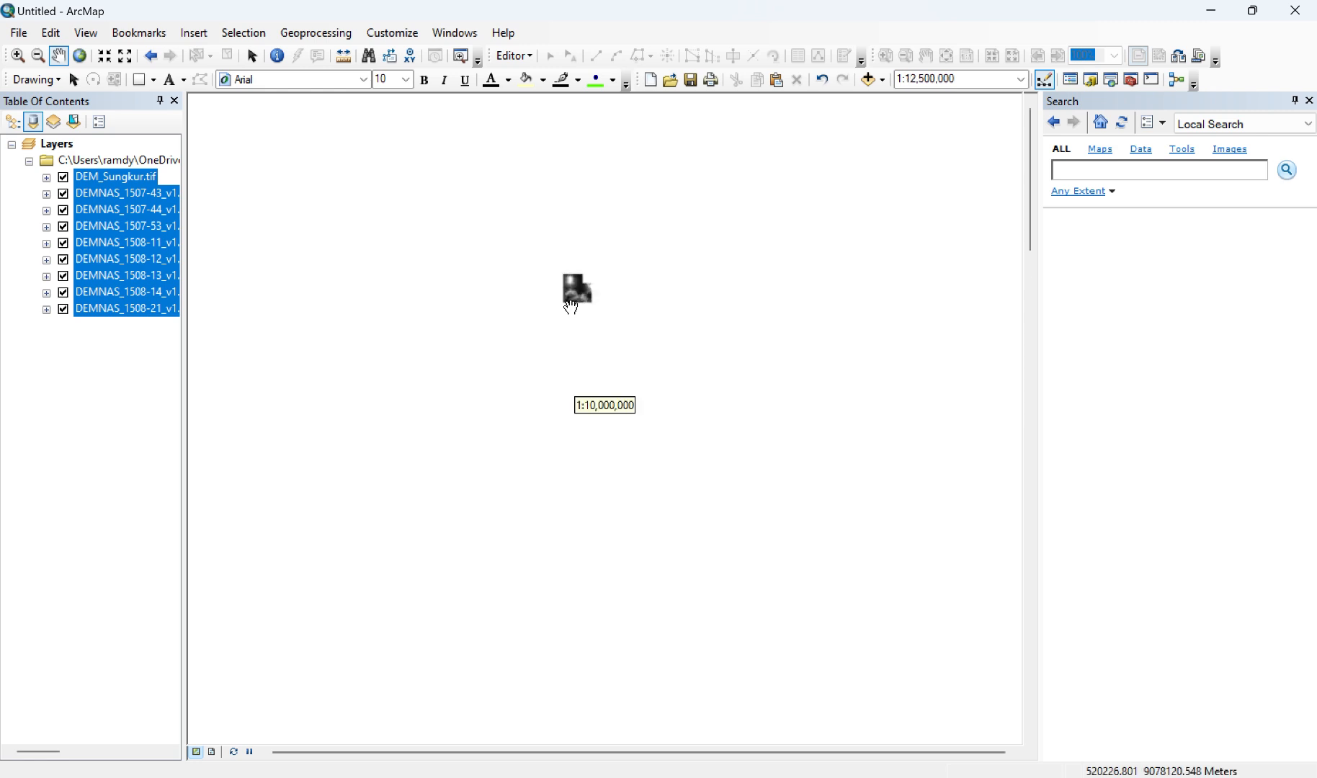
pyautogui.scroll(-2, 571, 305)
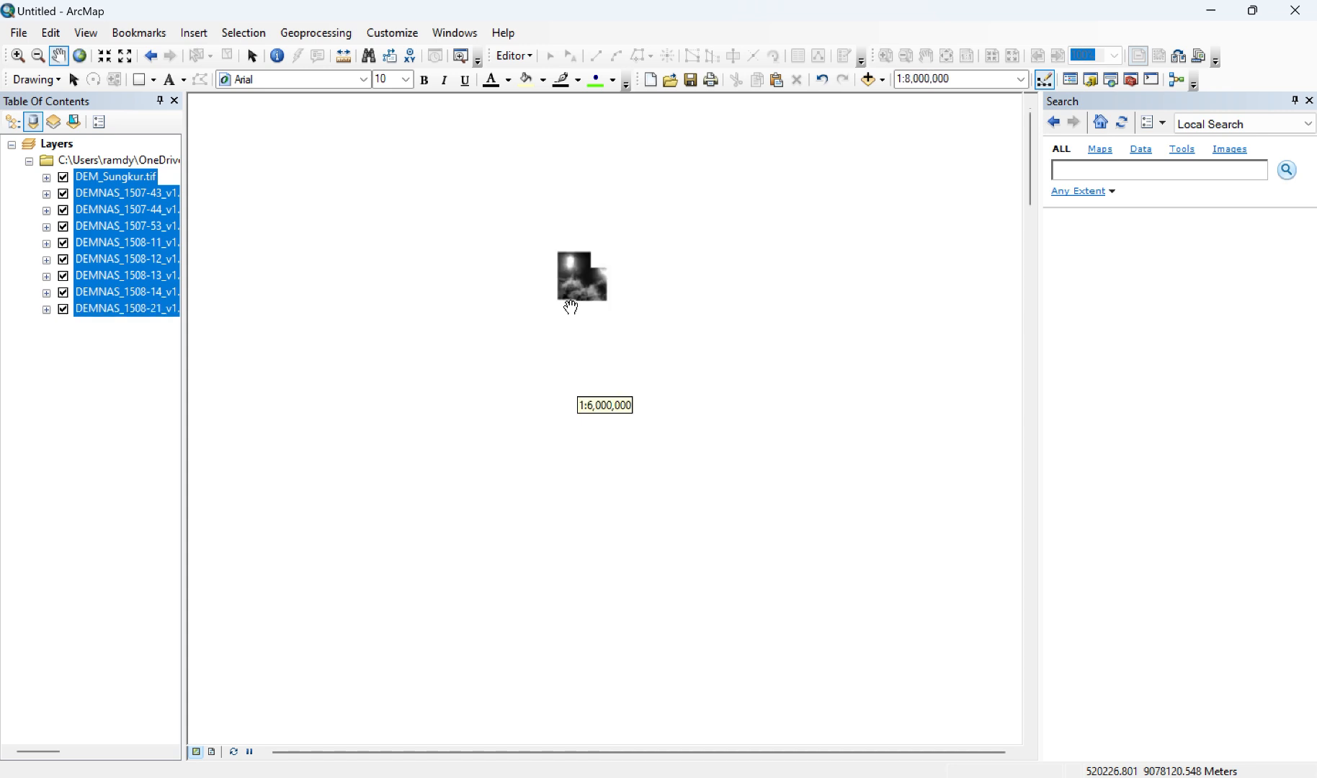
pyautogui.scroll(-2, 571, 308)
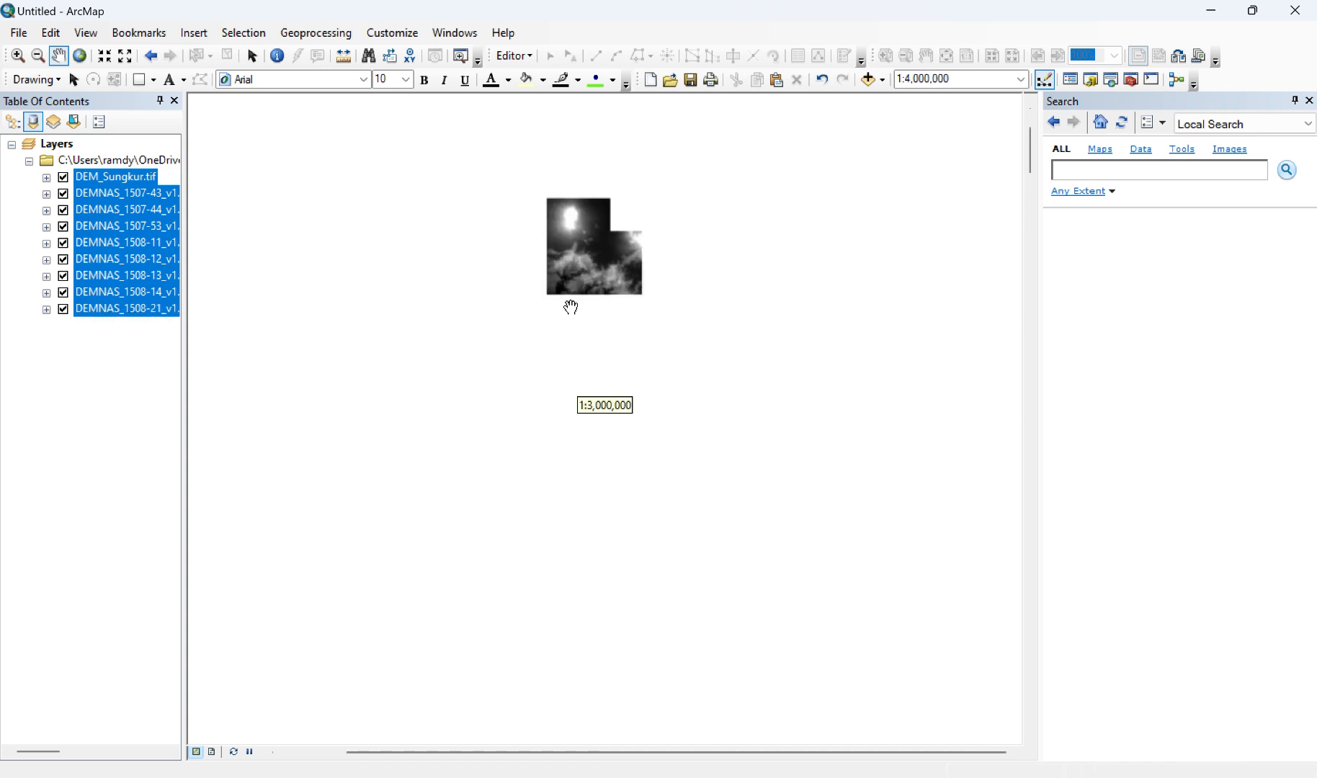
pyautogui.scroll(-1, 572, 308)
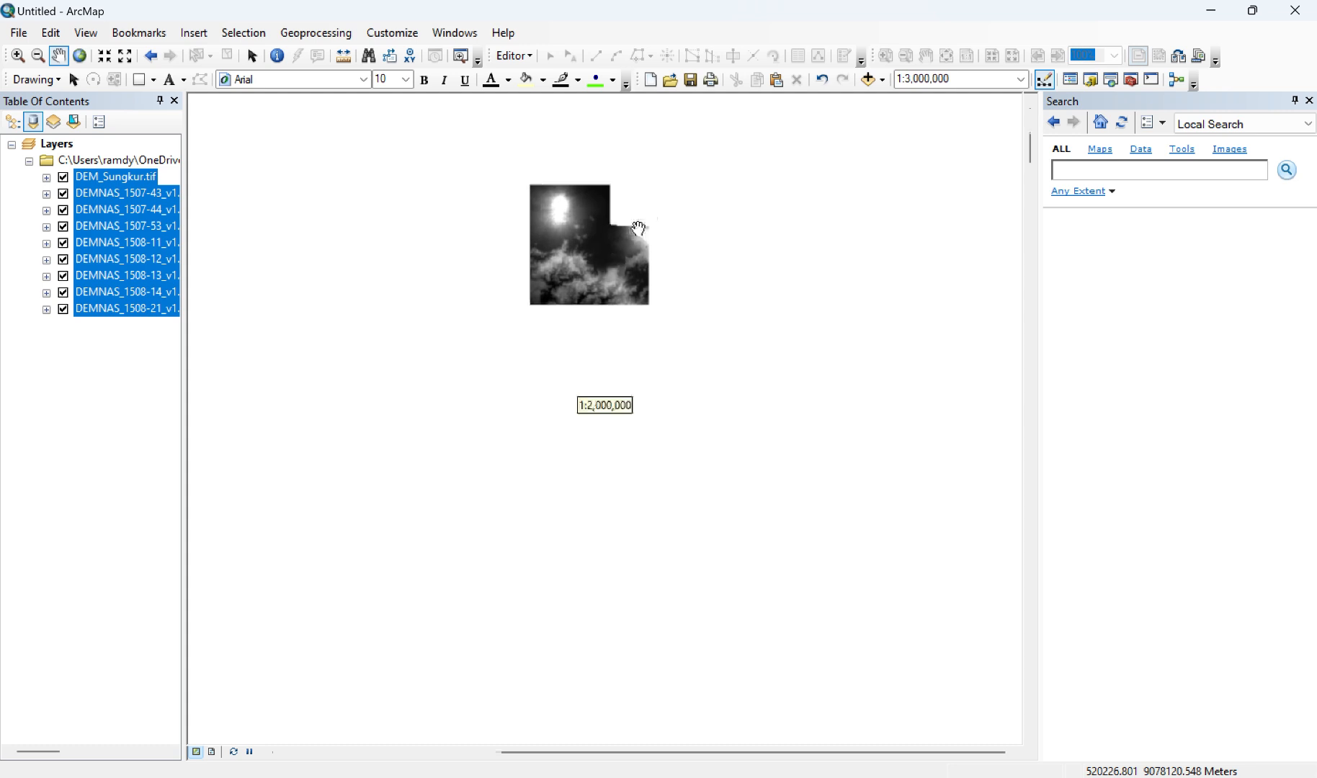
pyautogui.click(105, 176)
pyautogui.rightClick(105, 177)
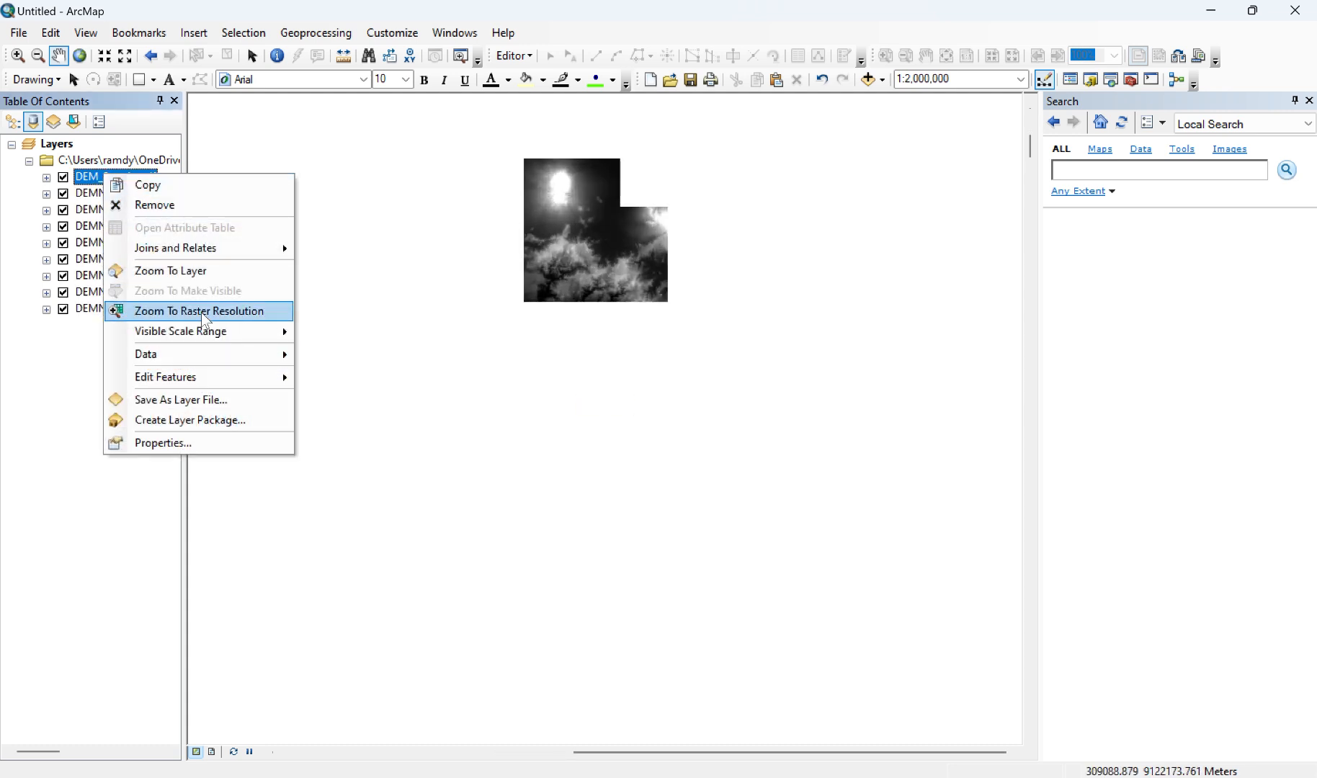
pyautogui.click(180, 272)
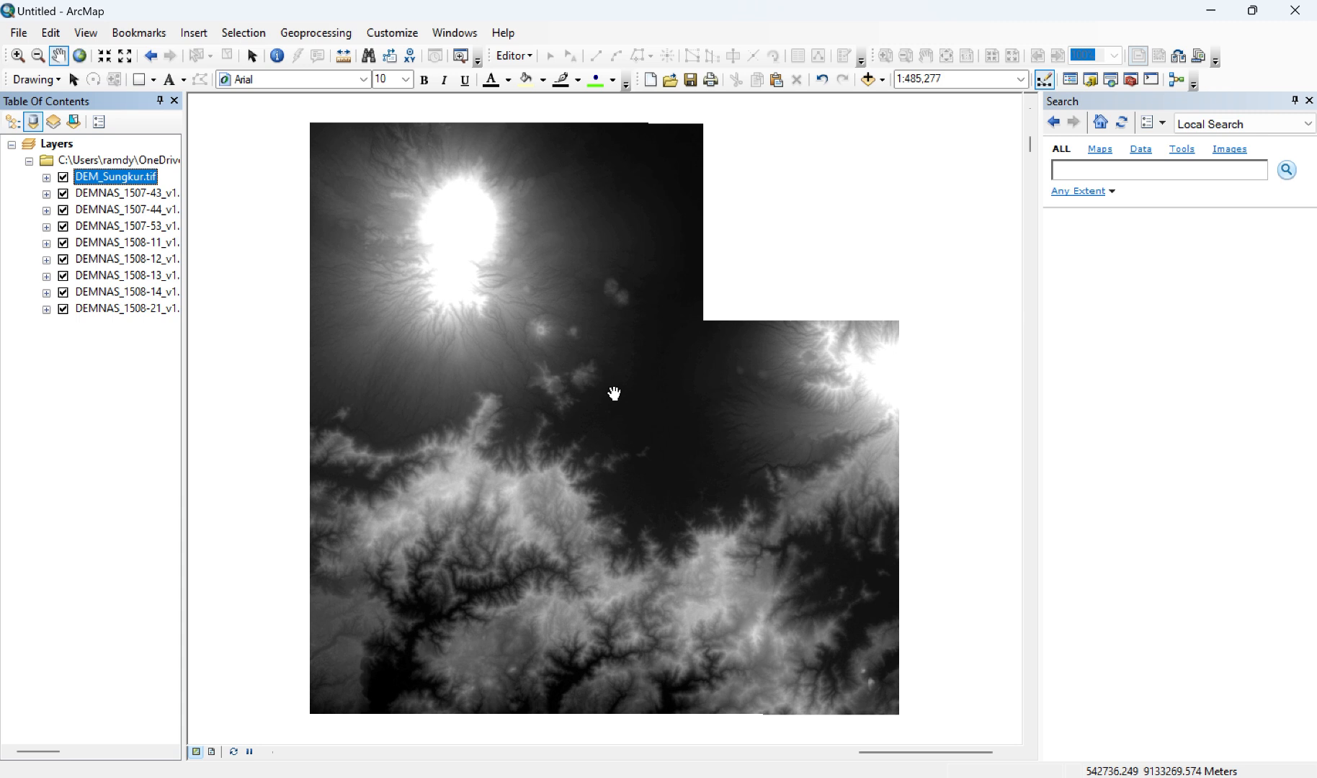
# Step: Search for "mosaic to new raster" and open the Mosaic To New Raster data management tool
pyautogui.doubleClick(557, 36)
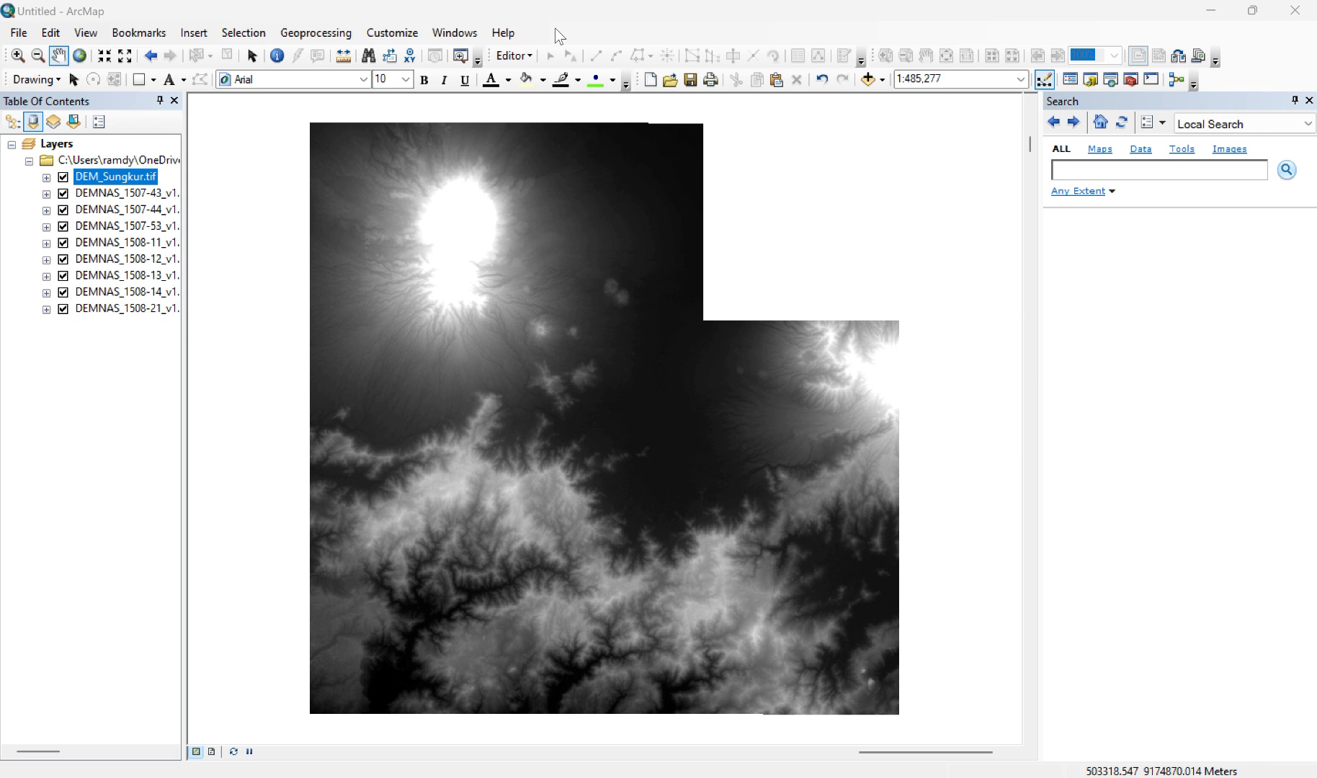
pyautogui.click(1067, 173)
pyautogui.write('mosa')
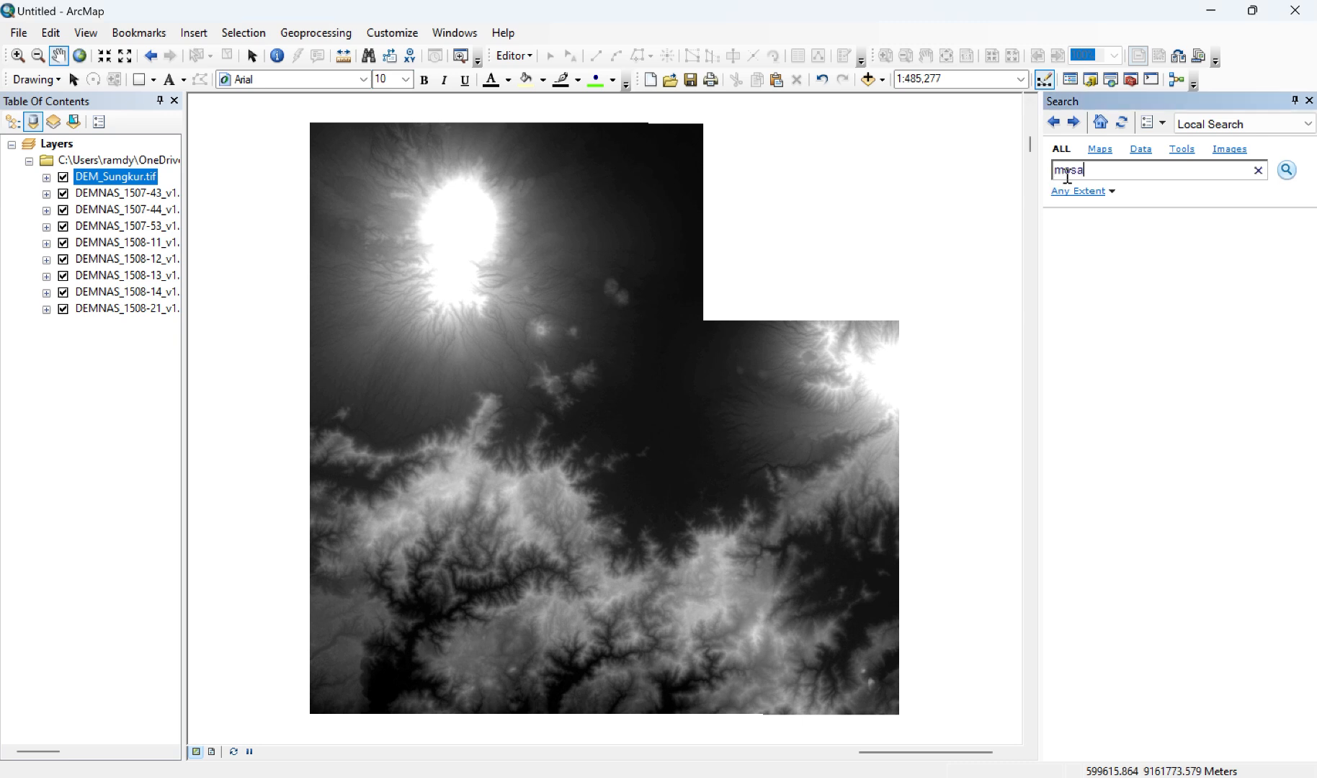
pyautogui.write('ic to new raster')
pyautogui.press('Return')
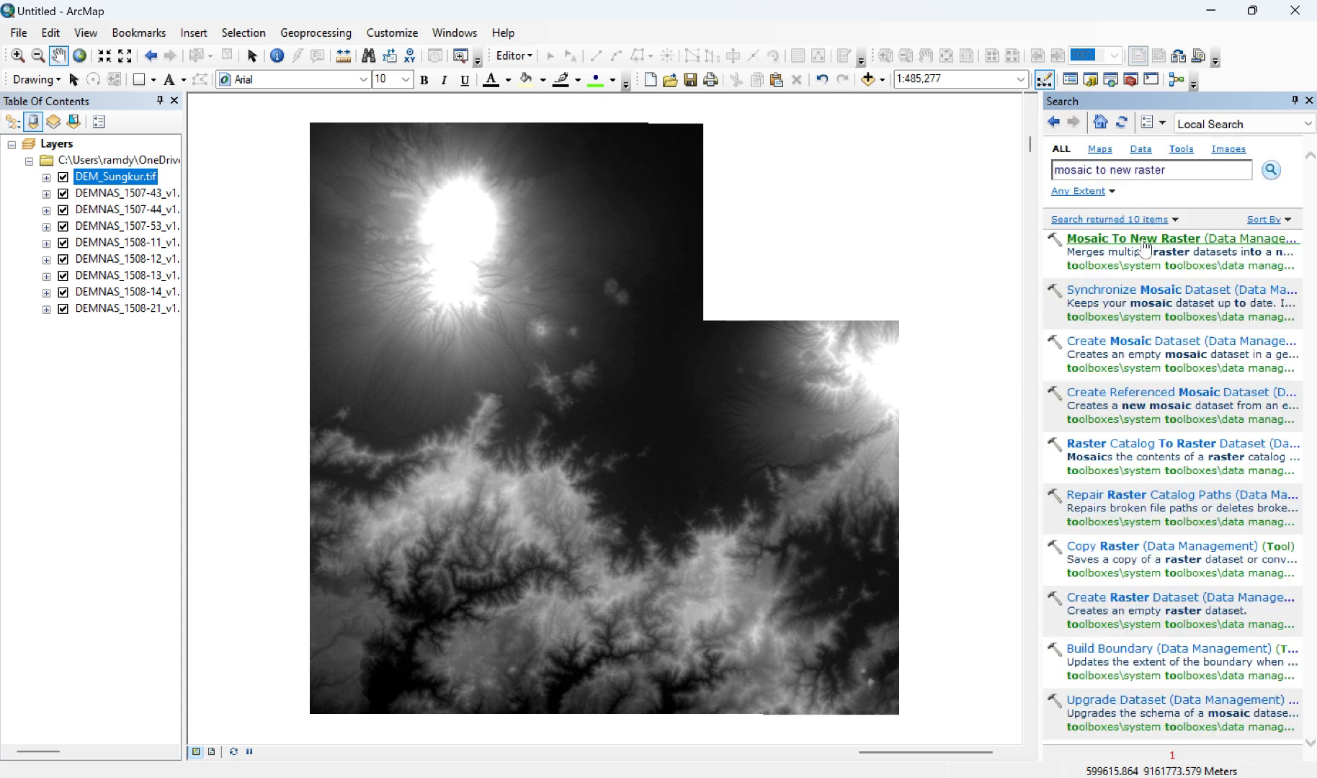
pyautogui.click(1144, 245)
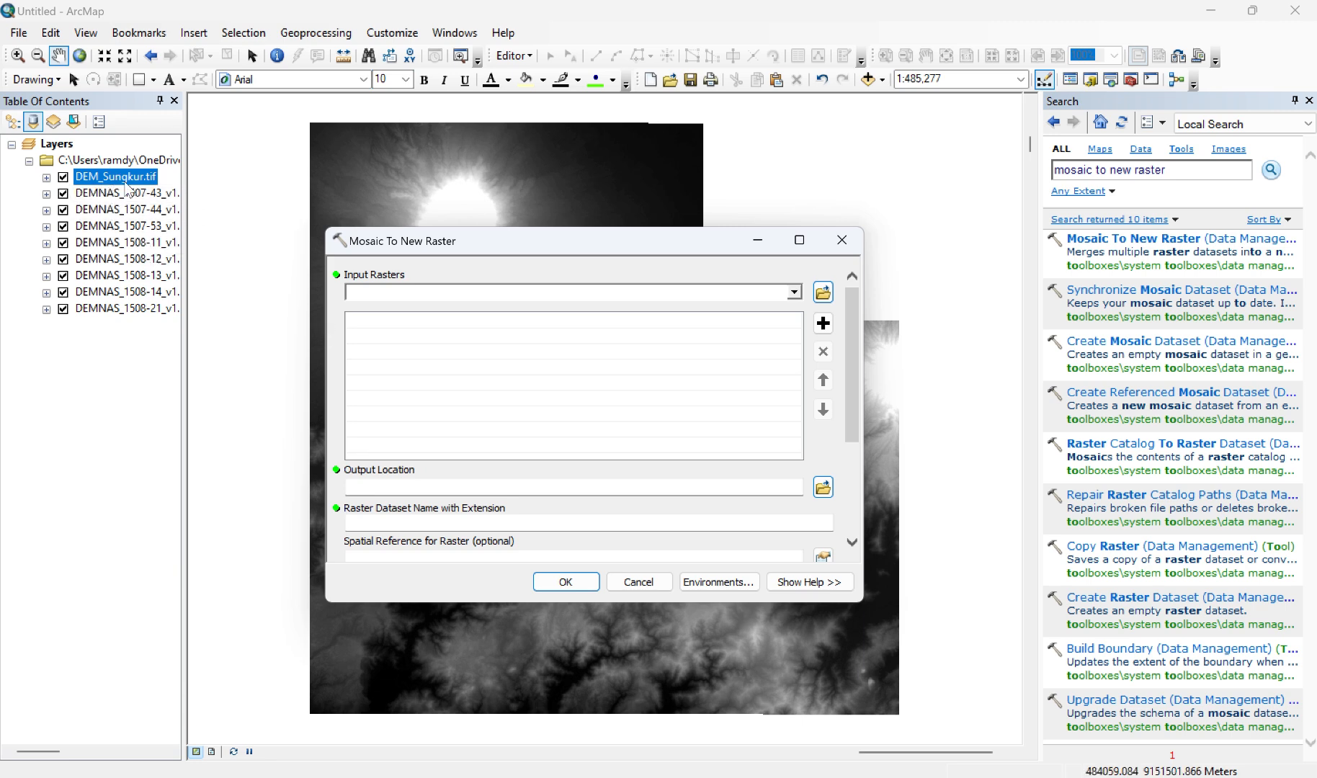
# Step: Add all the raster layers from DEM_Sungkur.tif through DEMNAS_1508-21_v1.0.tif as the mosaic's input rasters
pyautogui.keyDown('shift'); pyautogui.click(111, 296); pyautogui.keyUp('shift')
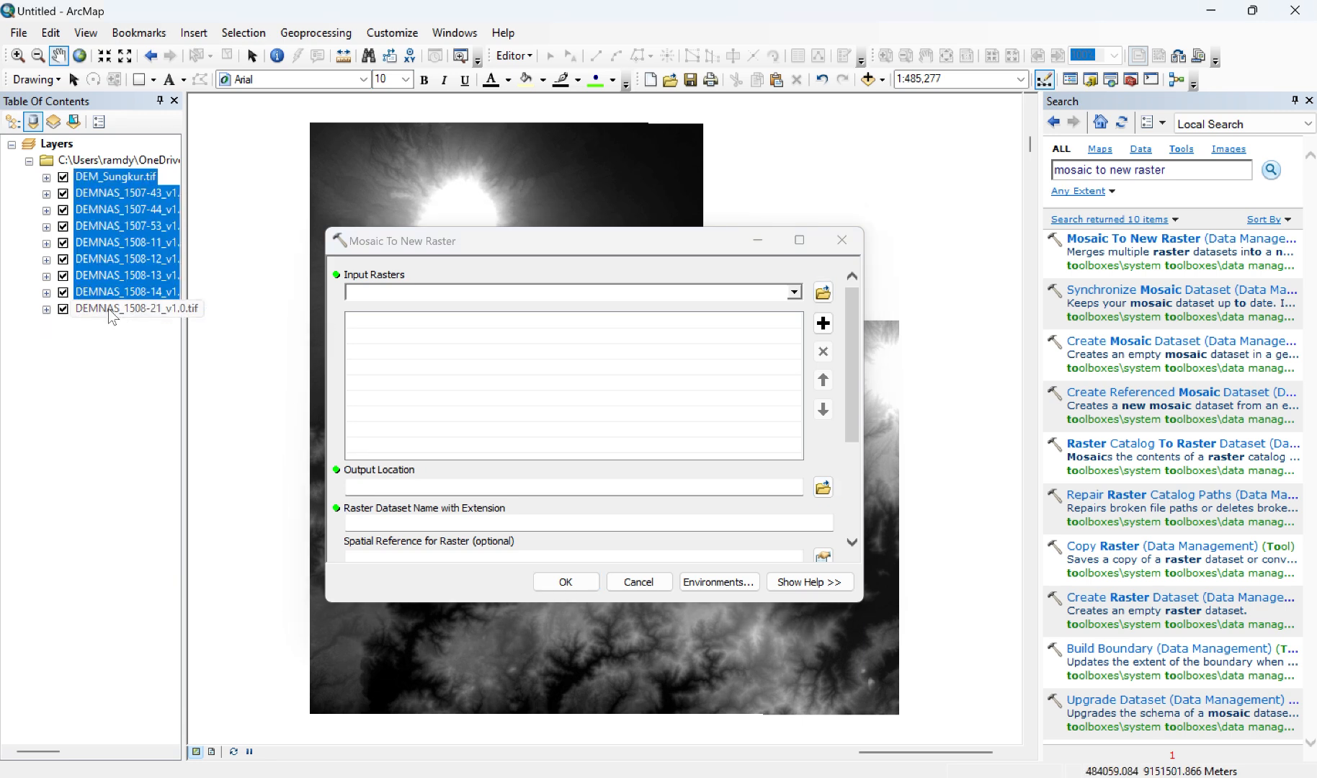
pyautogui.keyDown('shift'); pyautogui.click(112, 310); pyautogui.keyUp('shift')
pyautogui.moveTo(109, 180); pyautogui.dragTo(348, 394)
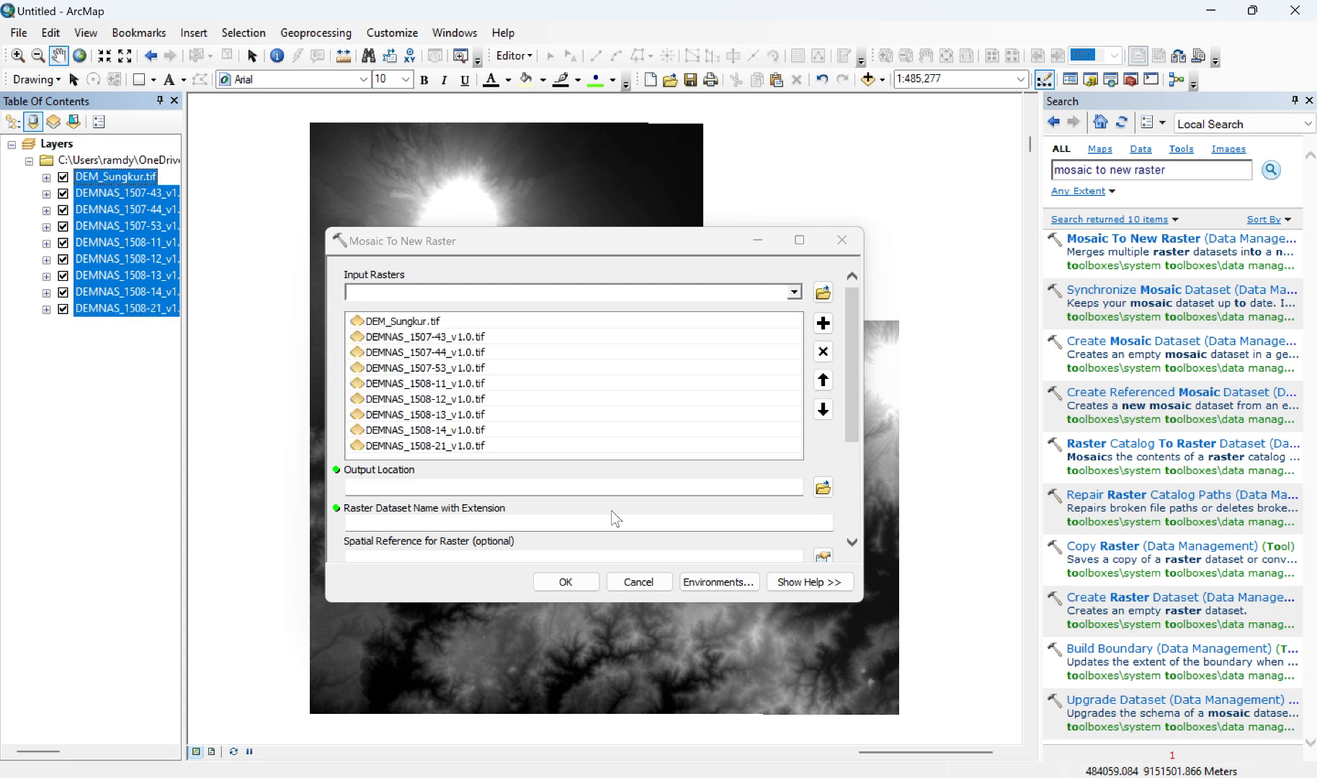
# Step: Set the mosaic's output location to the third connected folder and name the output raster dataset Merge_DEM.tif
pyautogui.click(824, 488)
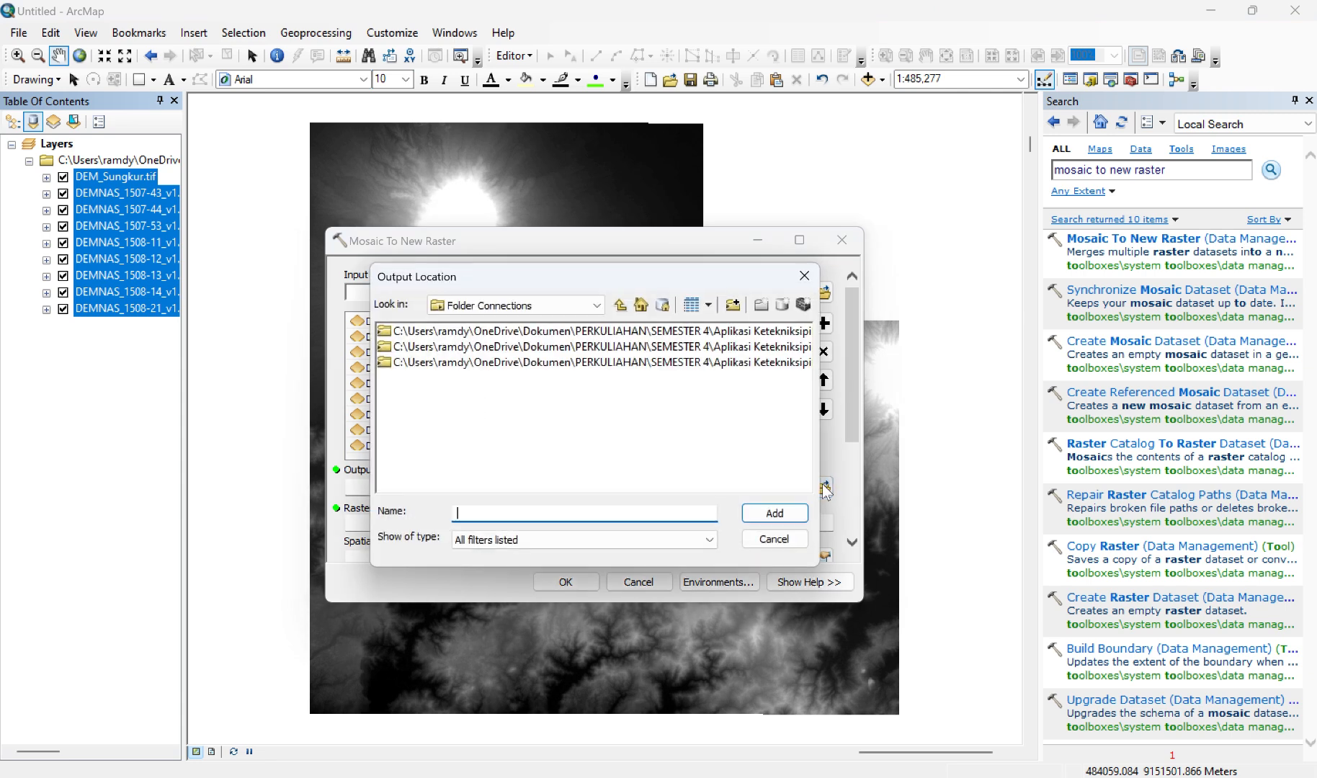
pyautogui.click(715, 362)
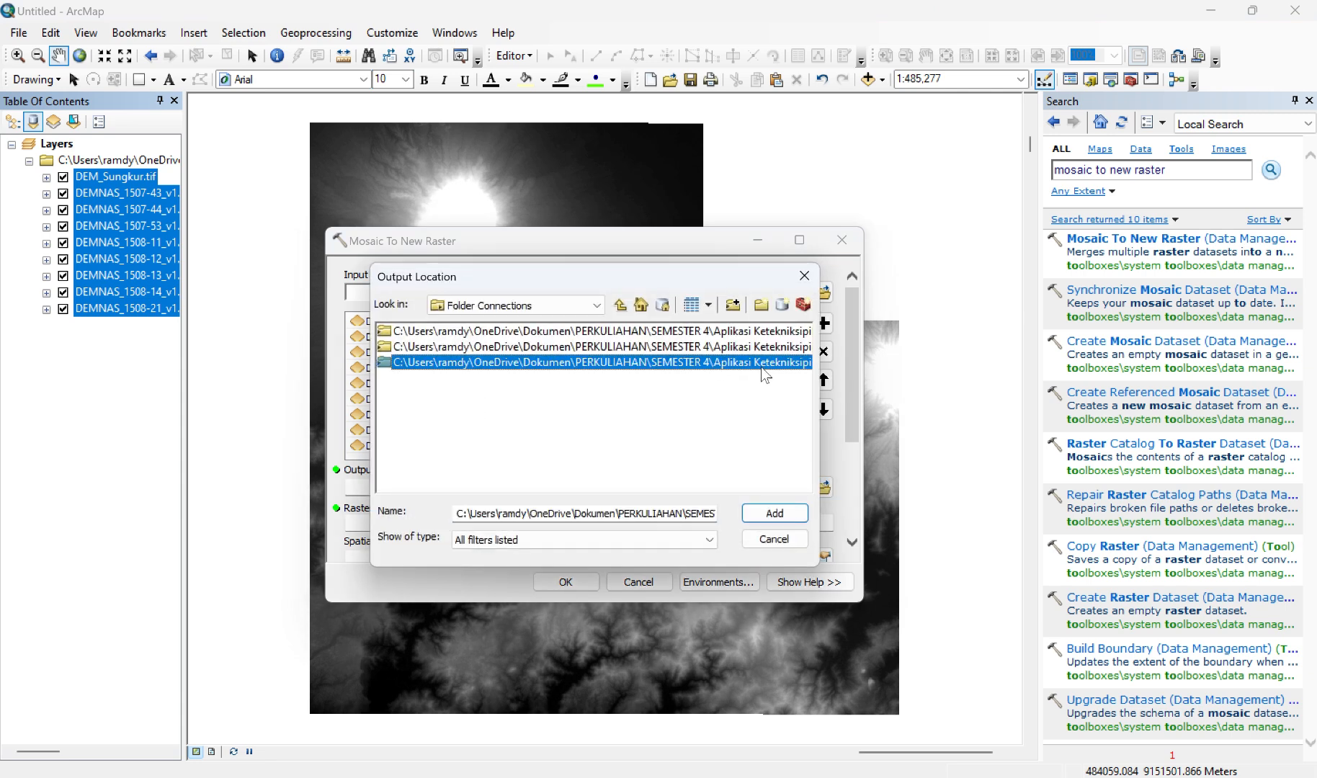
pyautogui.click(776, 516)
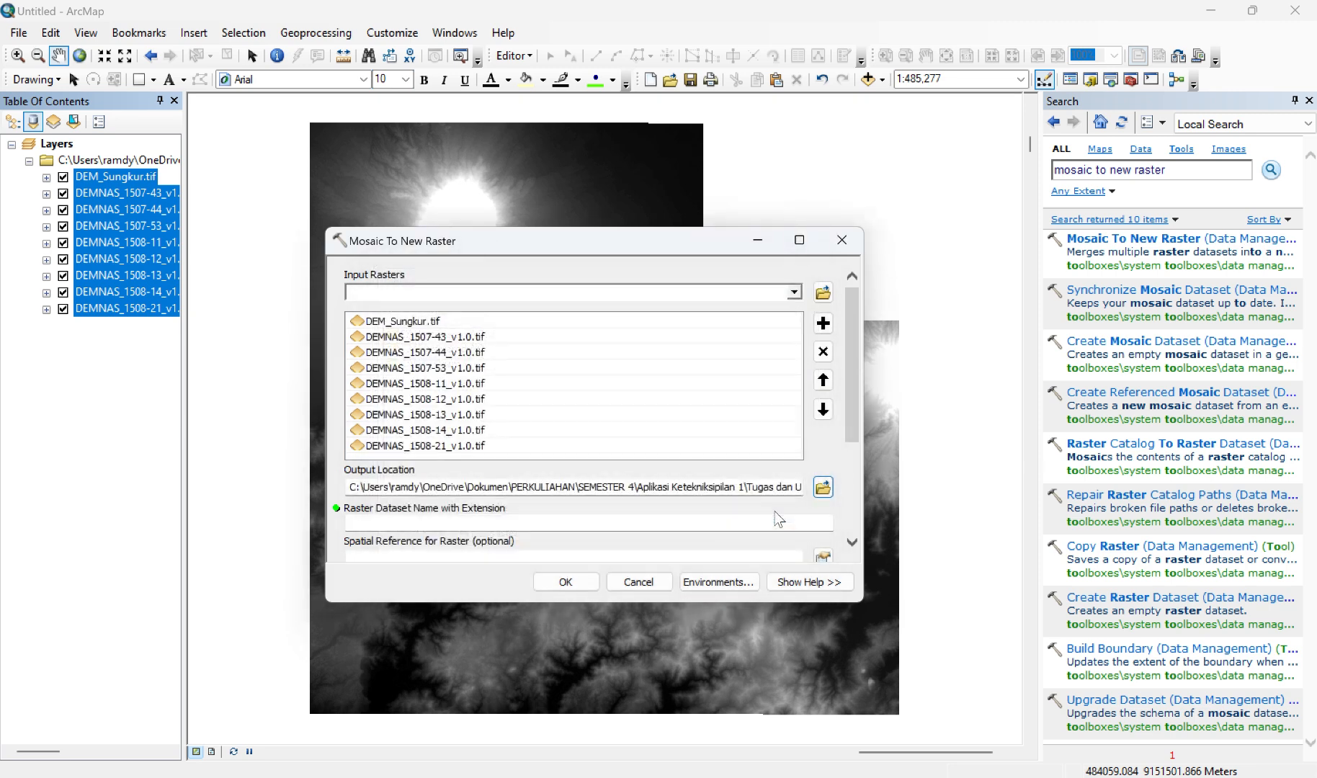
pyautogui.scroll(-3, 692, 488)
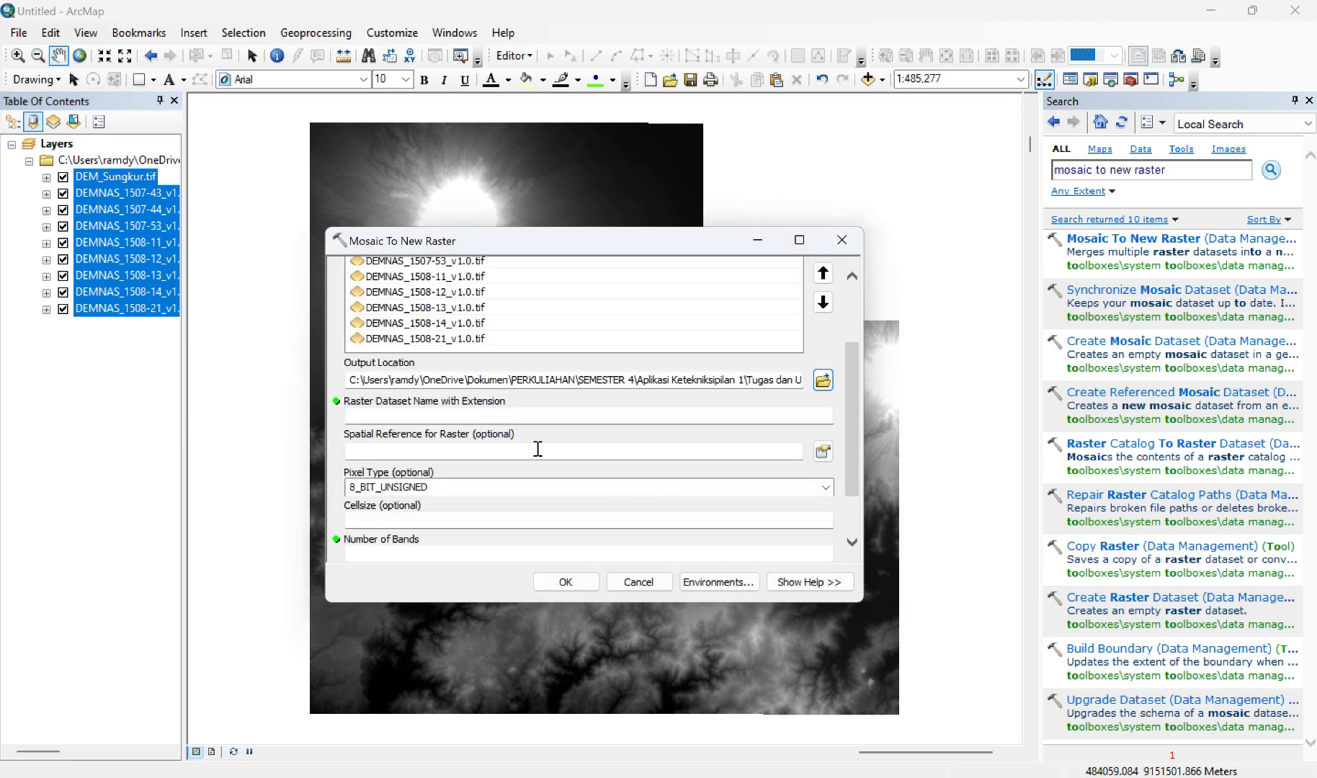
pyautogui.click(483, 413)
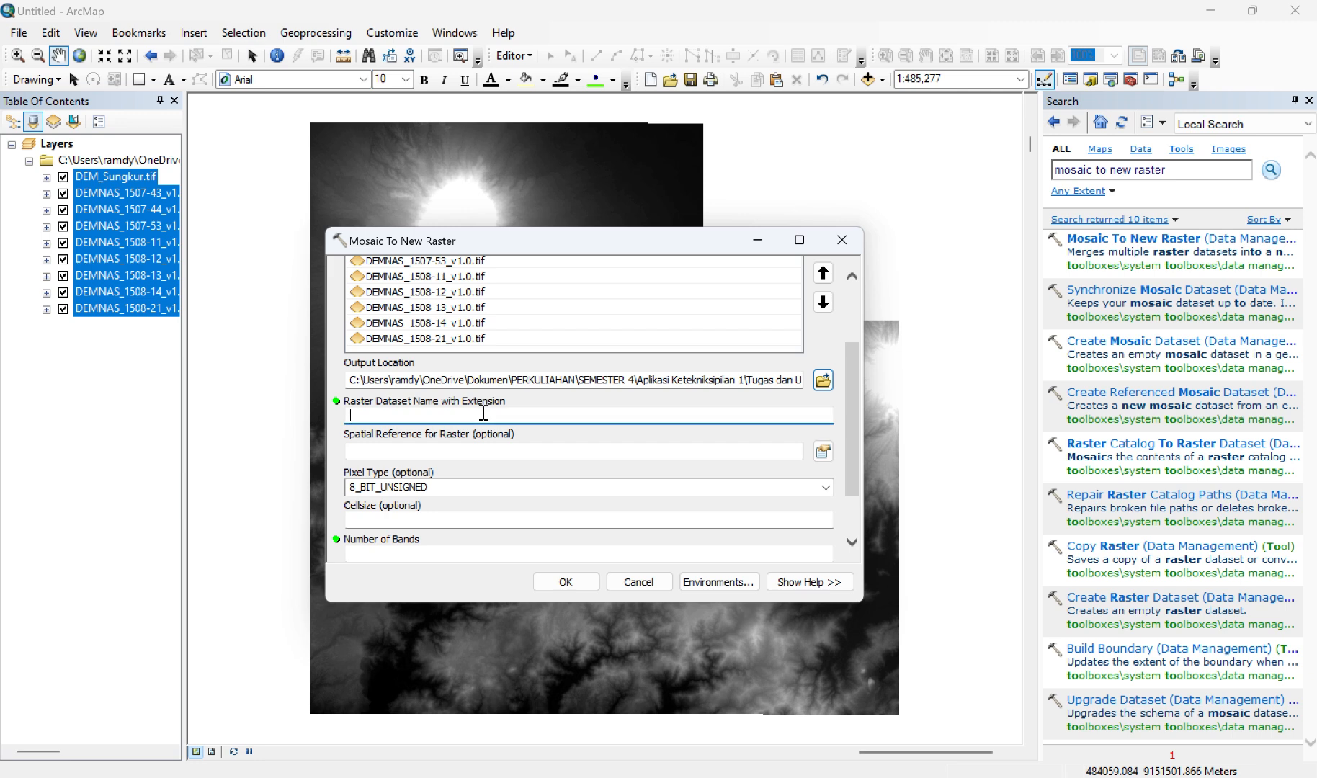
pyautogui.write('Merge_DEM.tif')
# Step: Set the mosaic's spatial reference to the geographic coordinate system WGS 1984 from the World group
pyautogui.click(823, 451)
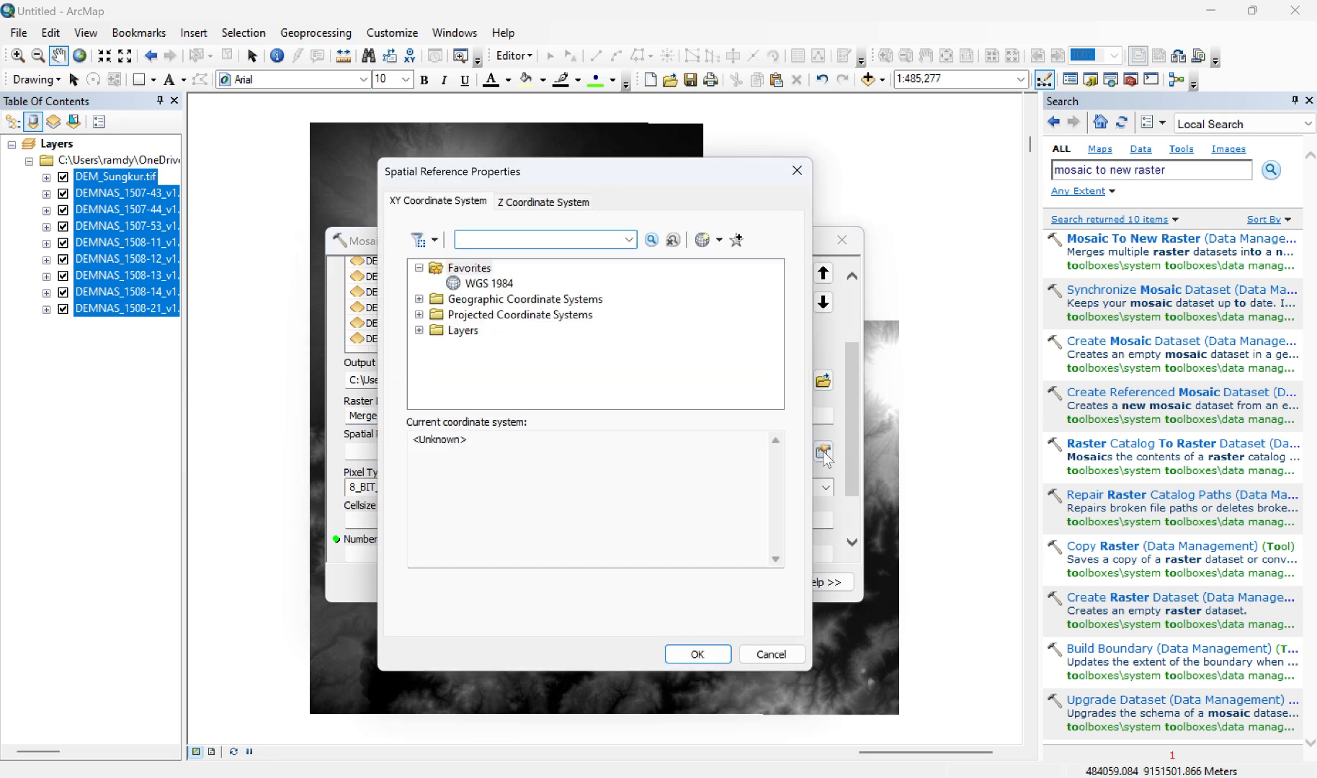
pyautogui.click(419, 299)
pyautogui.scroll(-3, 476, 325)
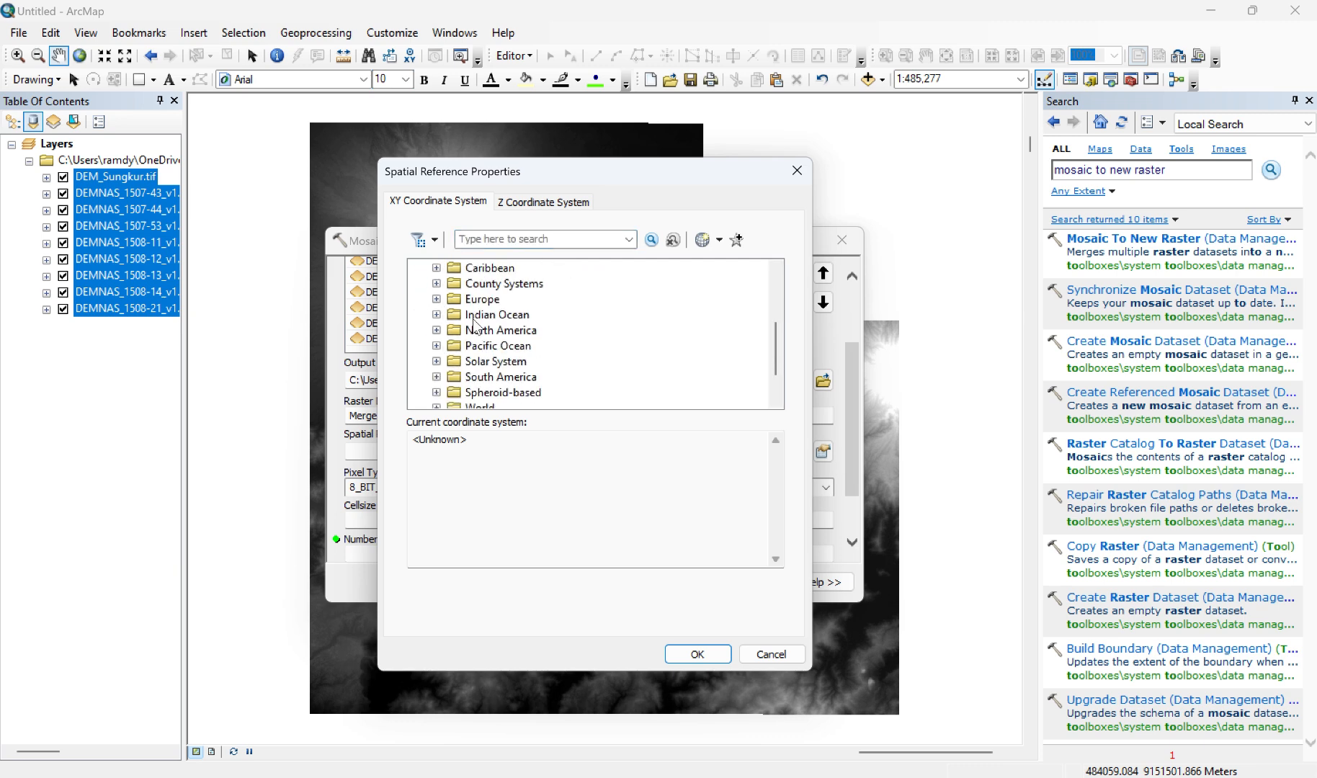
pyautogui.click(437, 361)
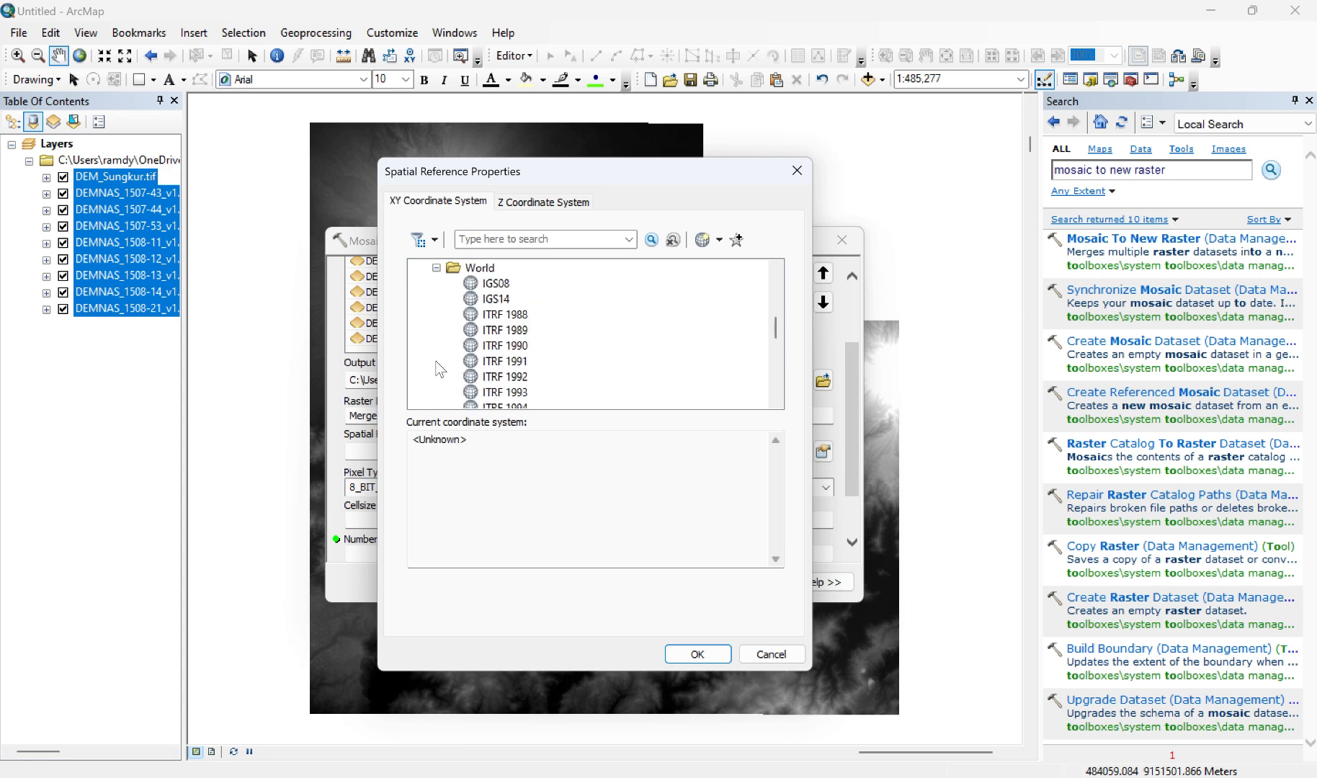
pyautogui.scroll(-8, 502, 356)
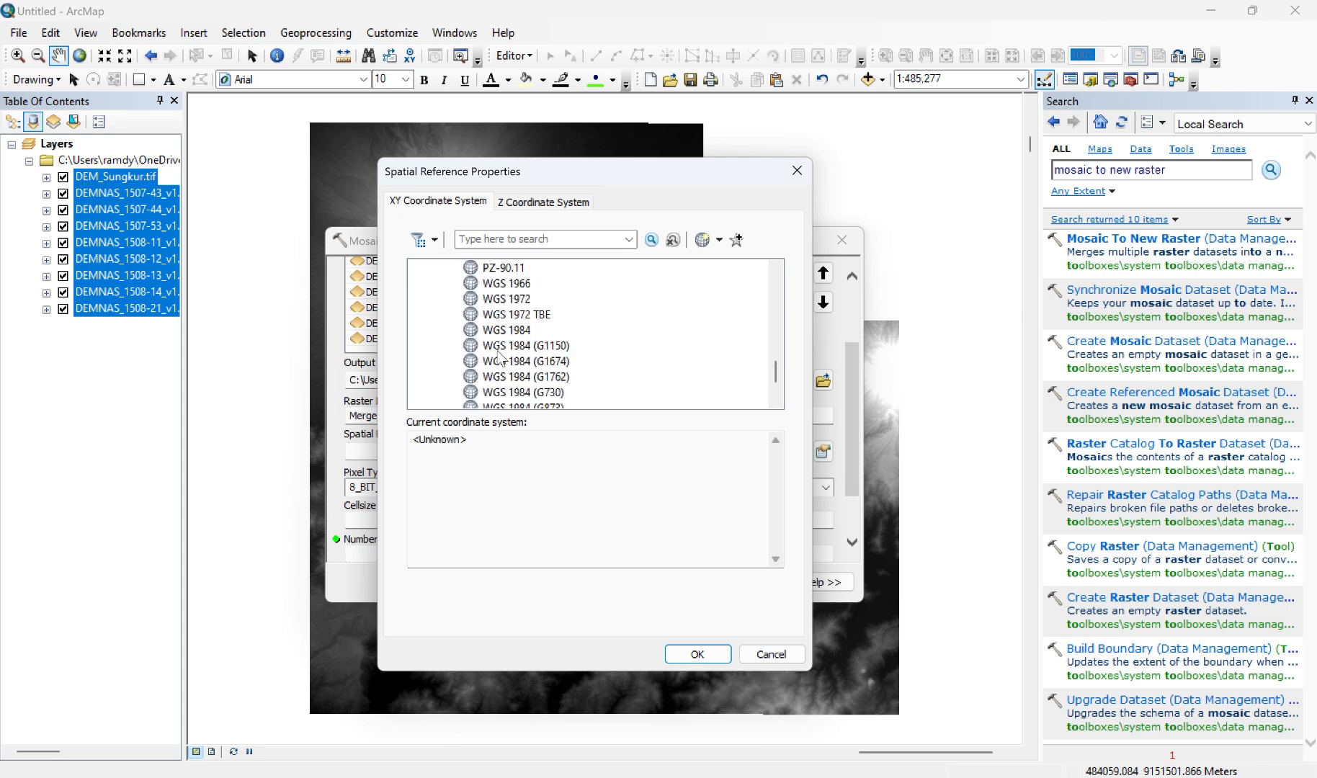
pyautogui.click(514, 333)
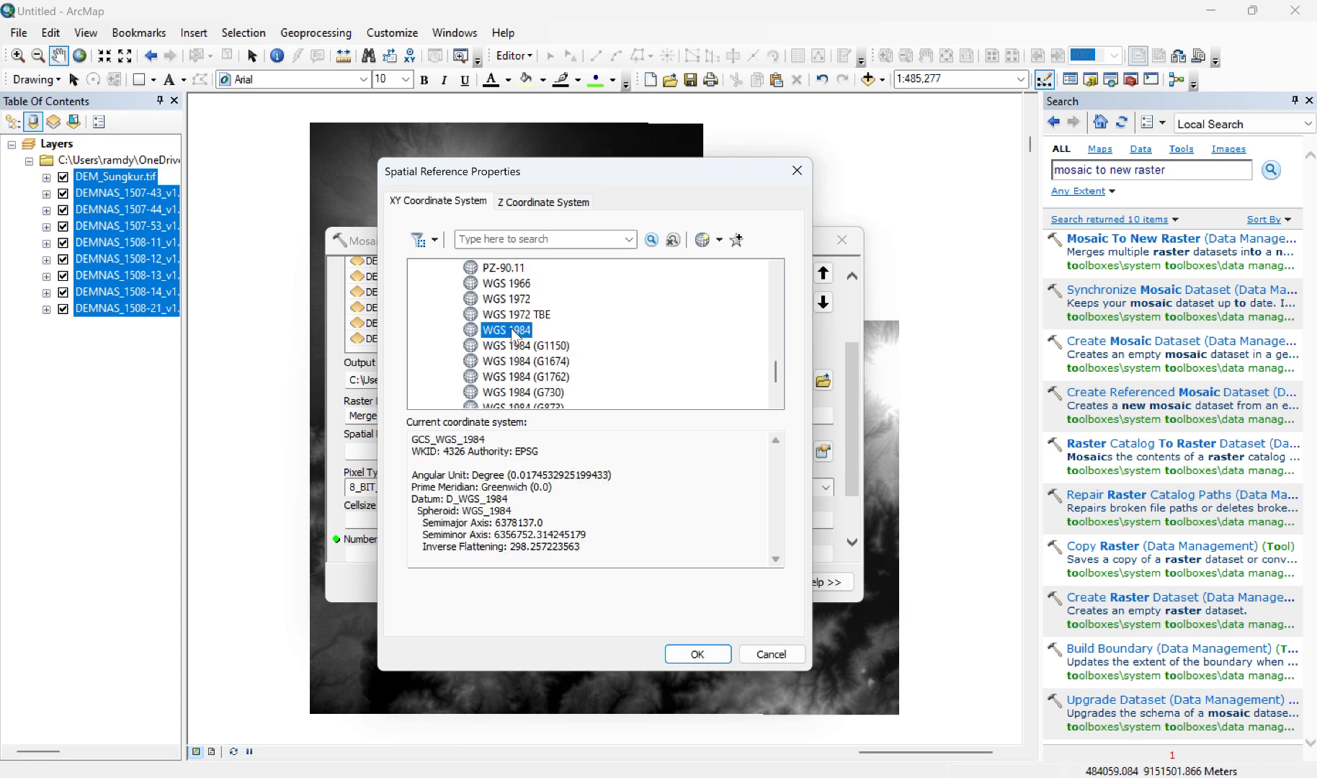
pyautogui.click(699, 654)
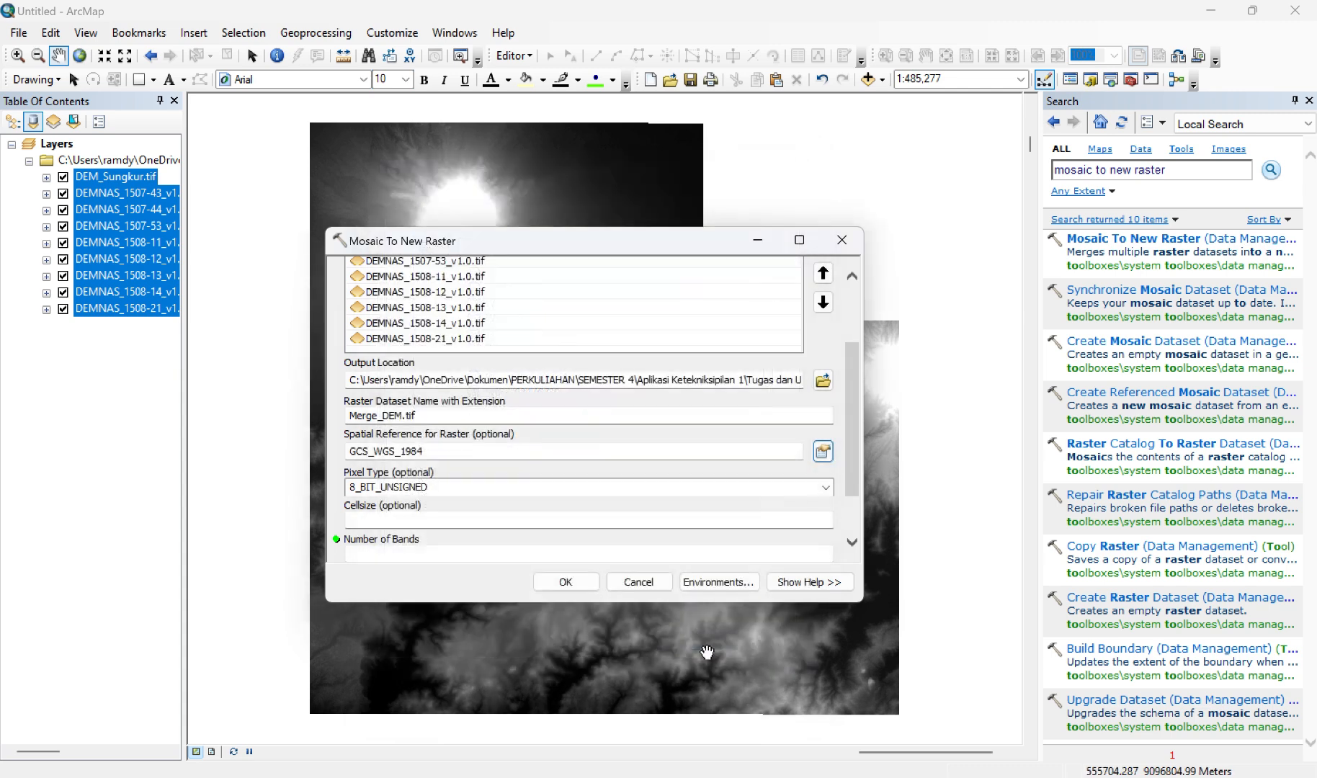
# Step: Set the mosaic's pixel type to 32_BIT_FLOAT and the number of bands to 1, and run the tool
pyautogui.scroll(-1, 640, 454)
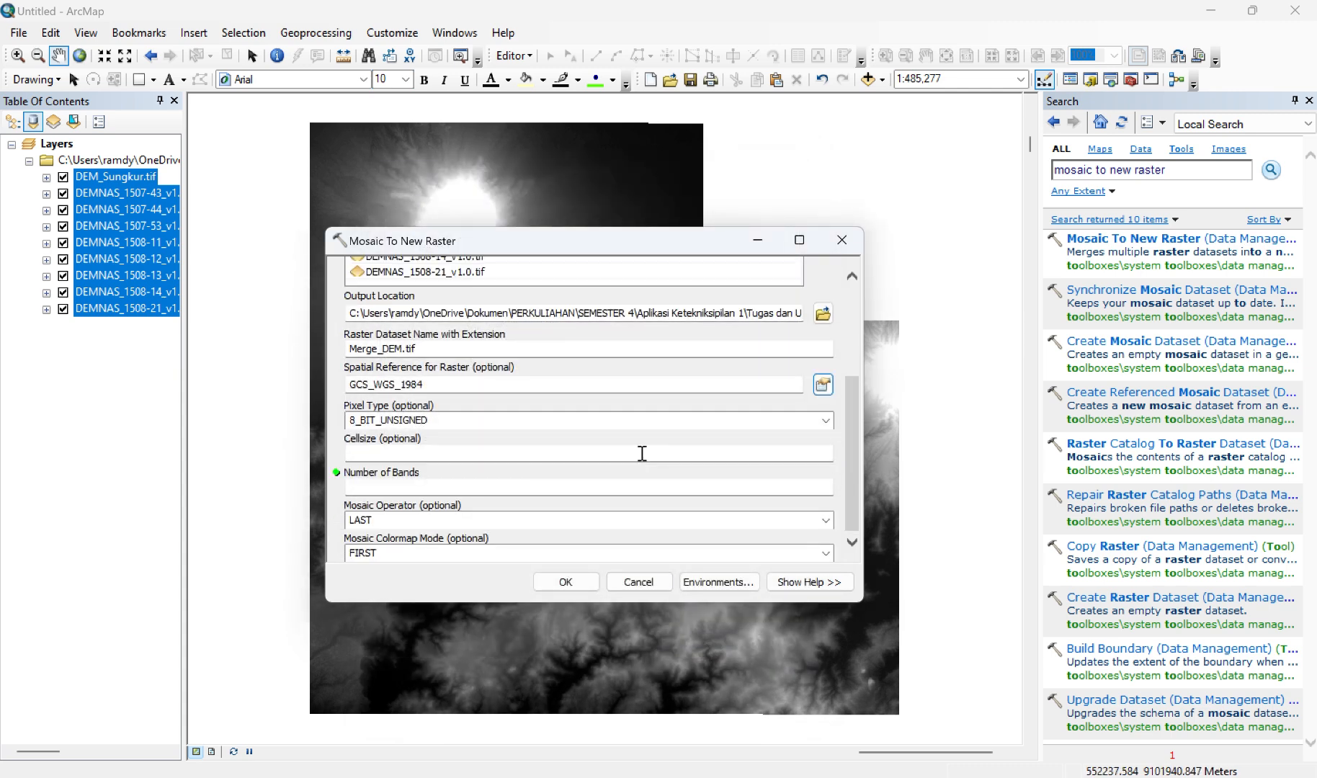
pyautogui.click(829, 414)
pyautogui.click(417, 550)
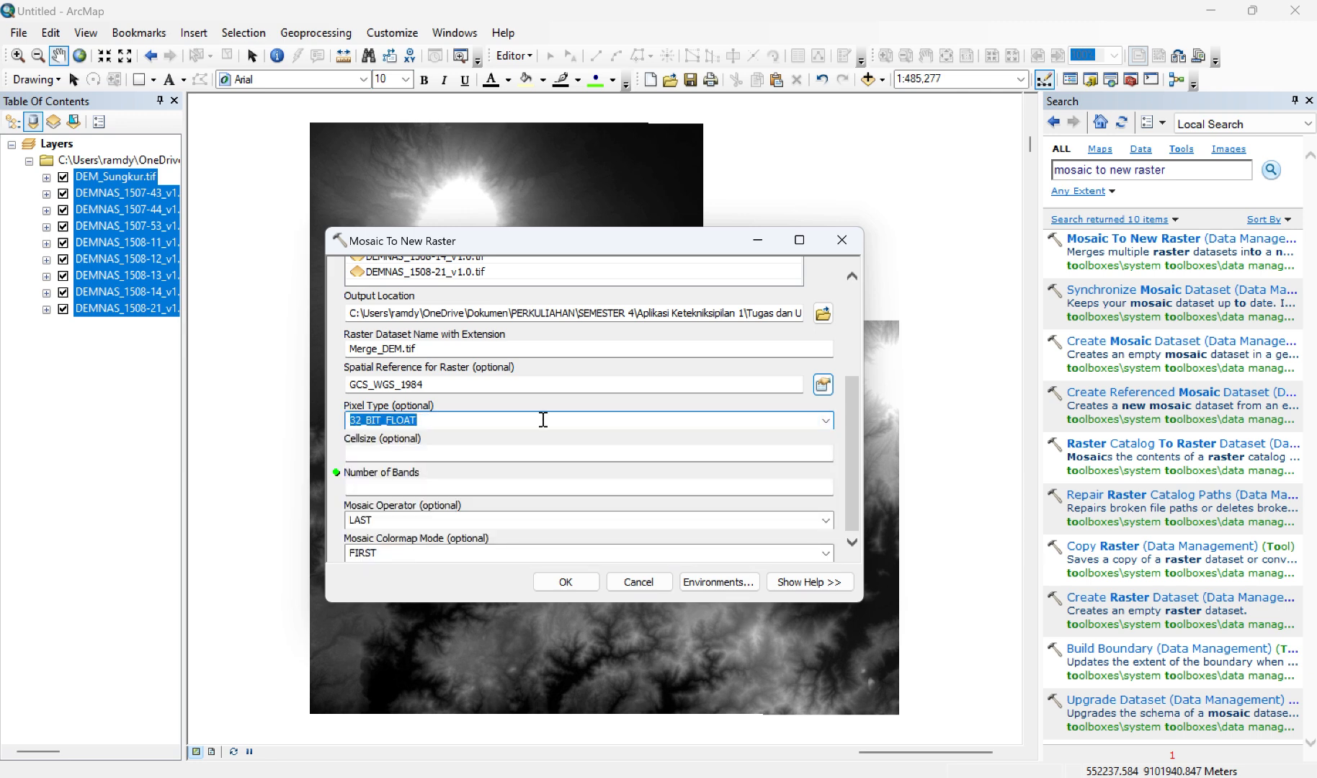
pyautogui.click(796, 487)
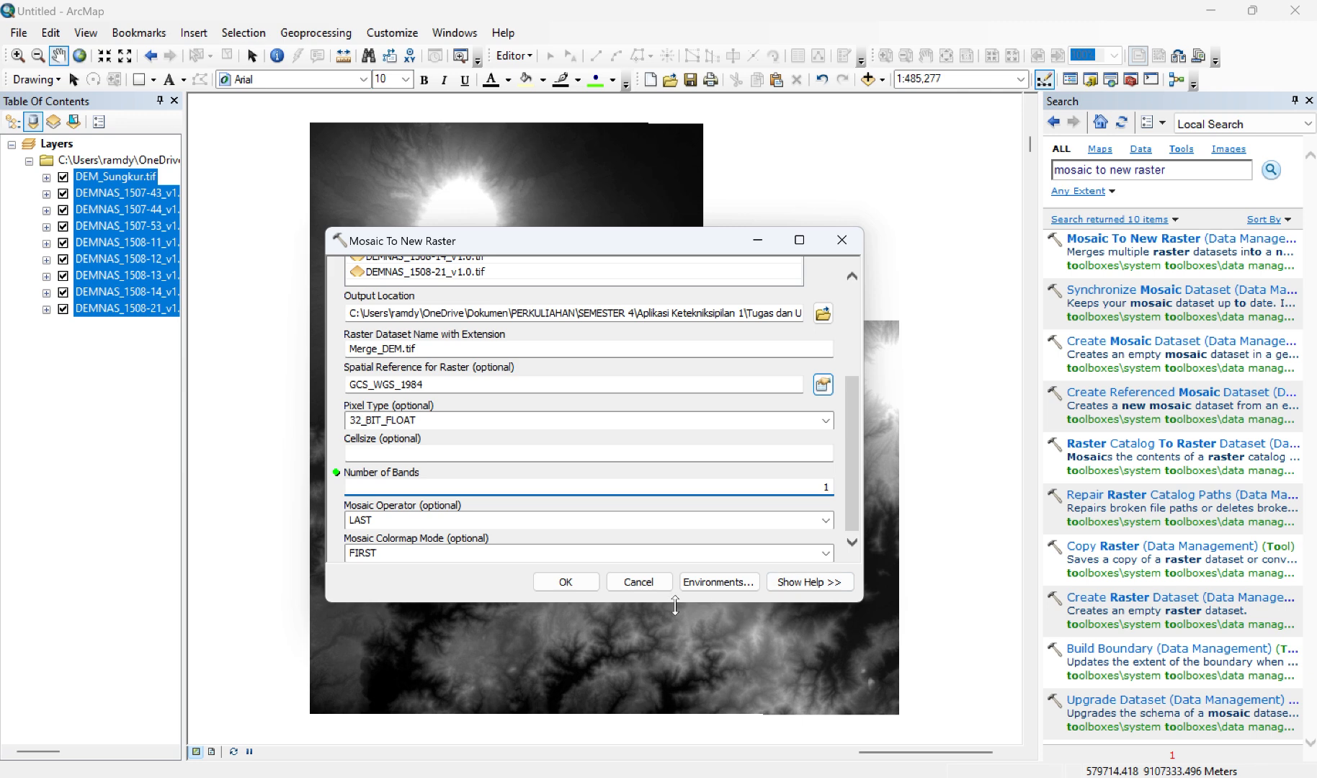
pyautogui.click(573, 585)
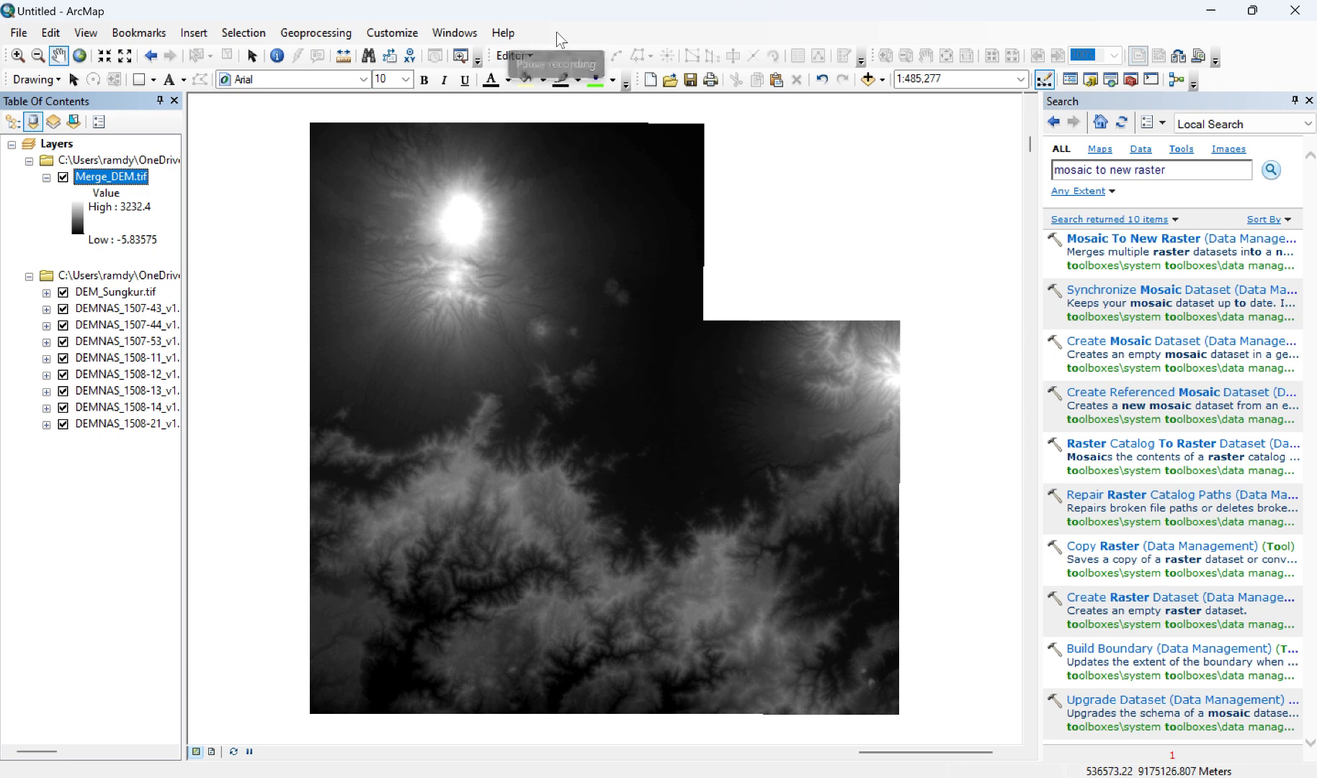
# Step: Turn off the visibility of the source raster layers from DEM_Sungkur.tif down to DEMNAS_1507-53
pyautogui.click(63, 292)
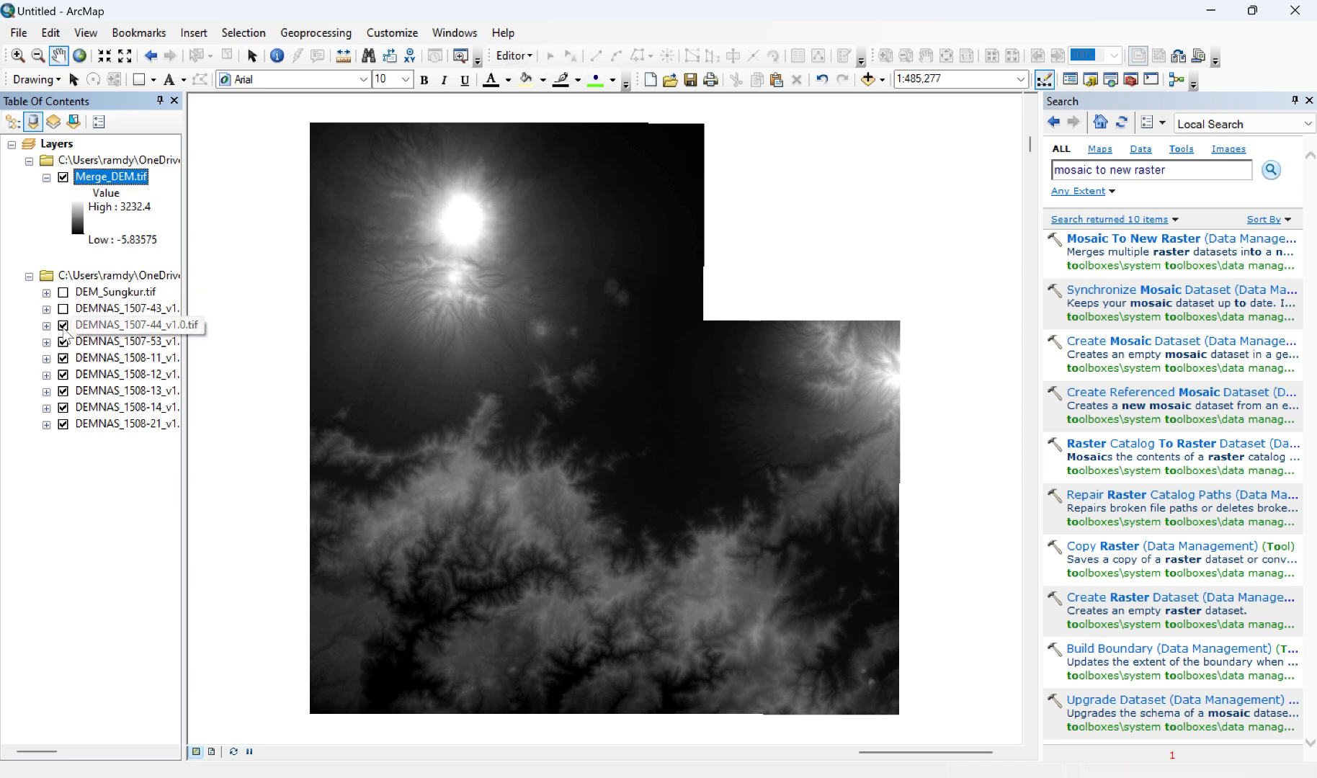
pyautogui.click(65, 327)
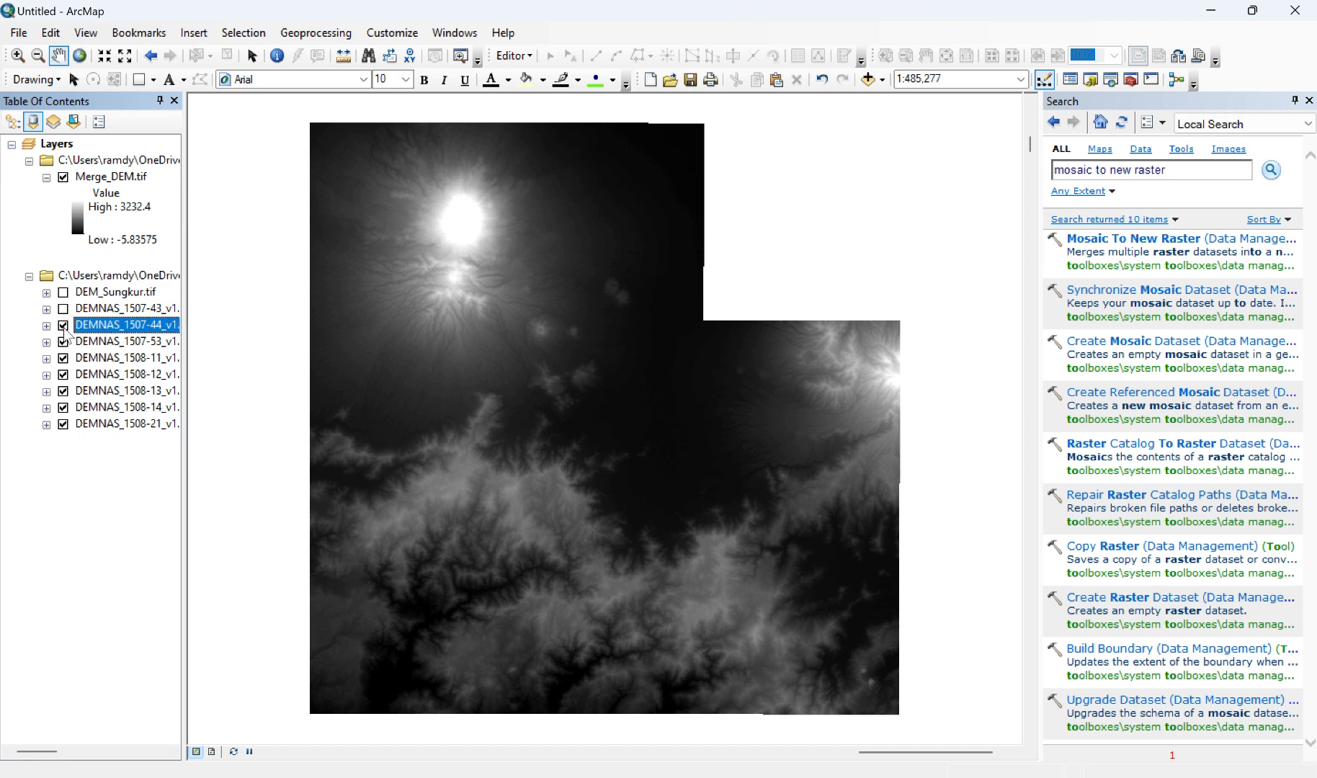
pyautogui.click(63, 326)
pyautogui.click(62, 343)
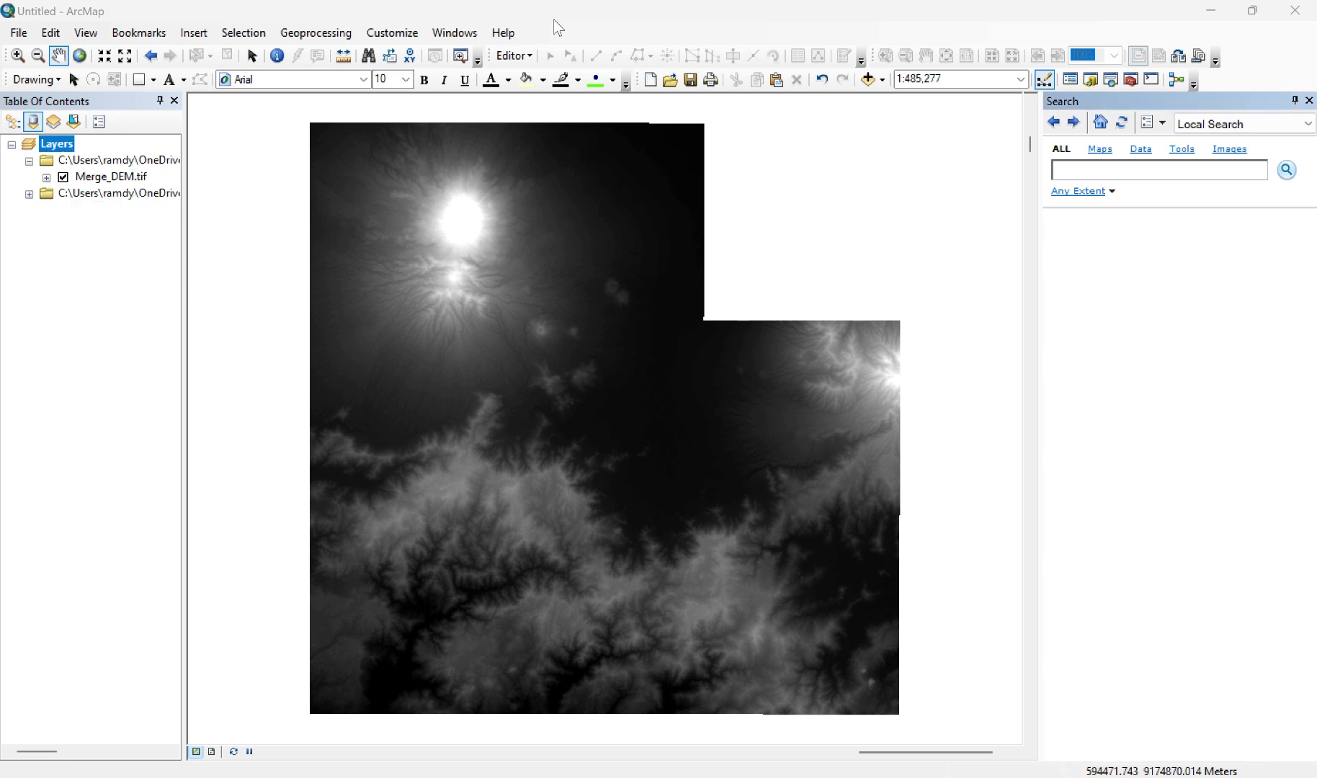
# Step: Search for "project raster" and open the Project Raster data management tool
pyautogui.click(1108, 172)
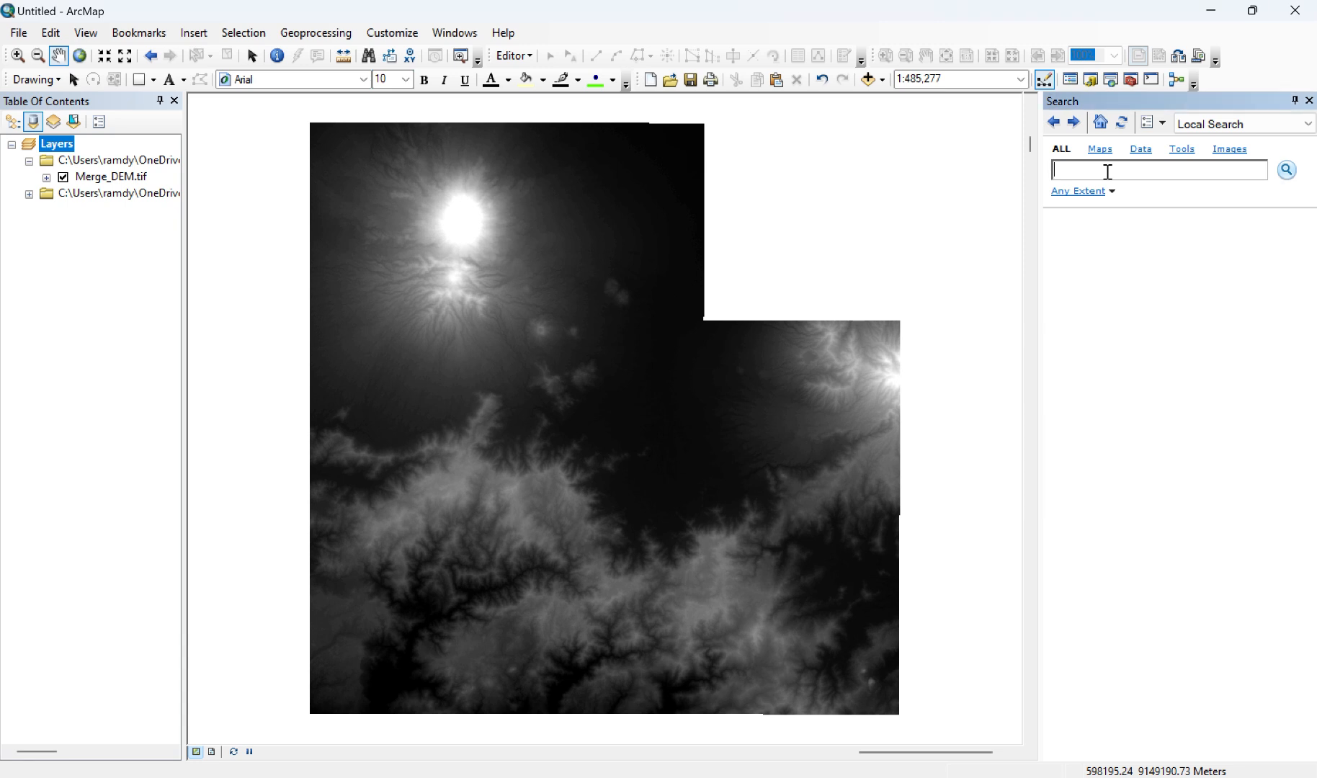
pyautogui.write('project raster')
pyautogui.press('Return')
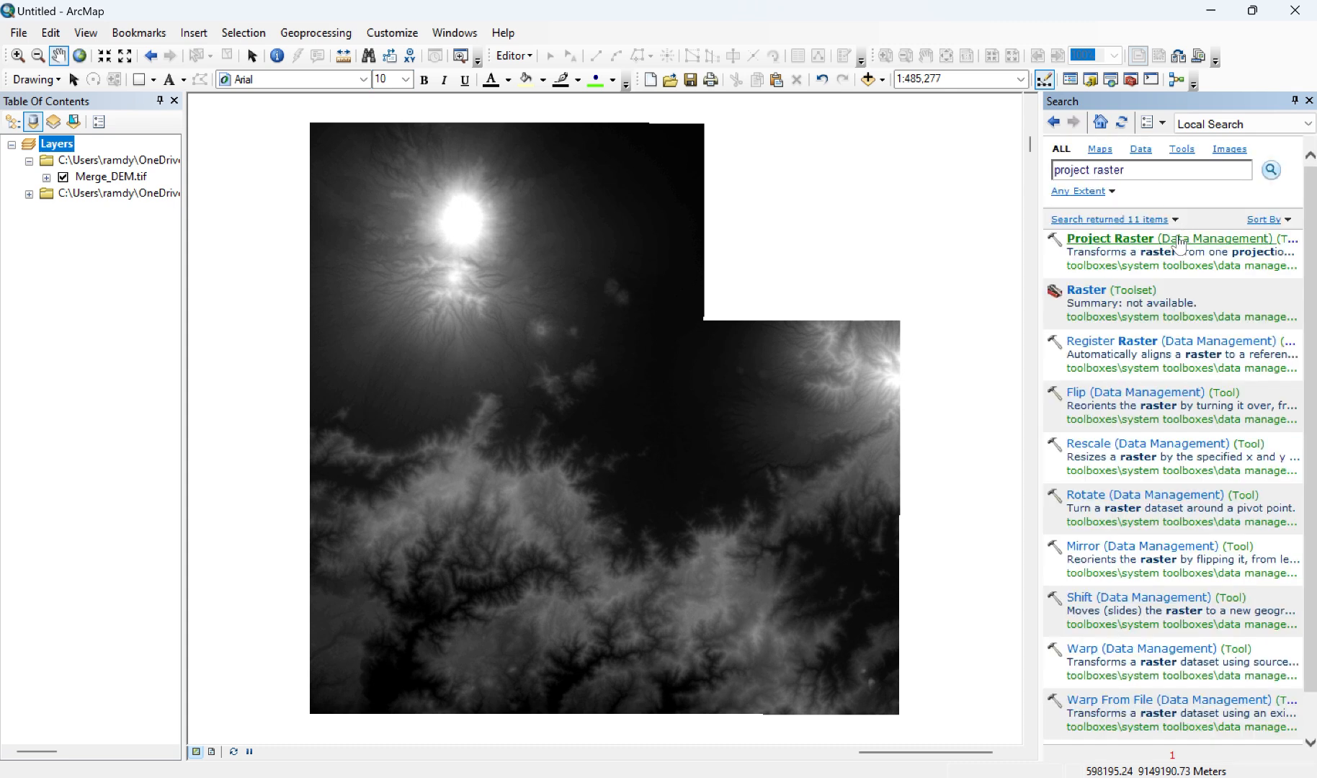
pyautogui.click(1178, 245)
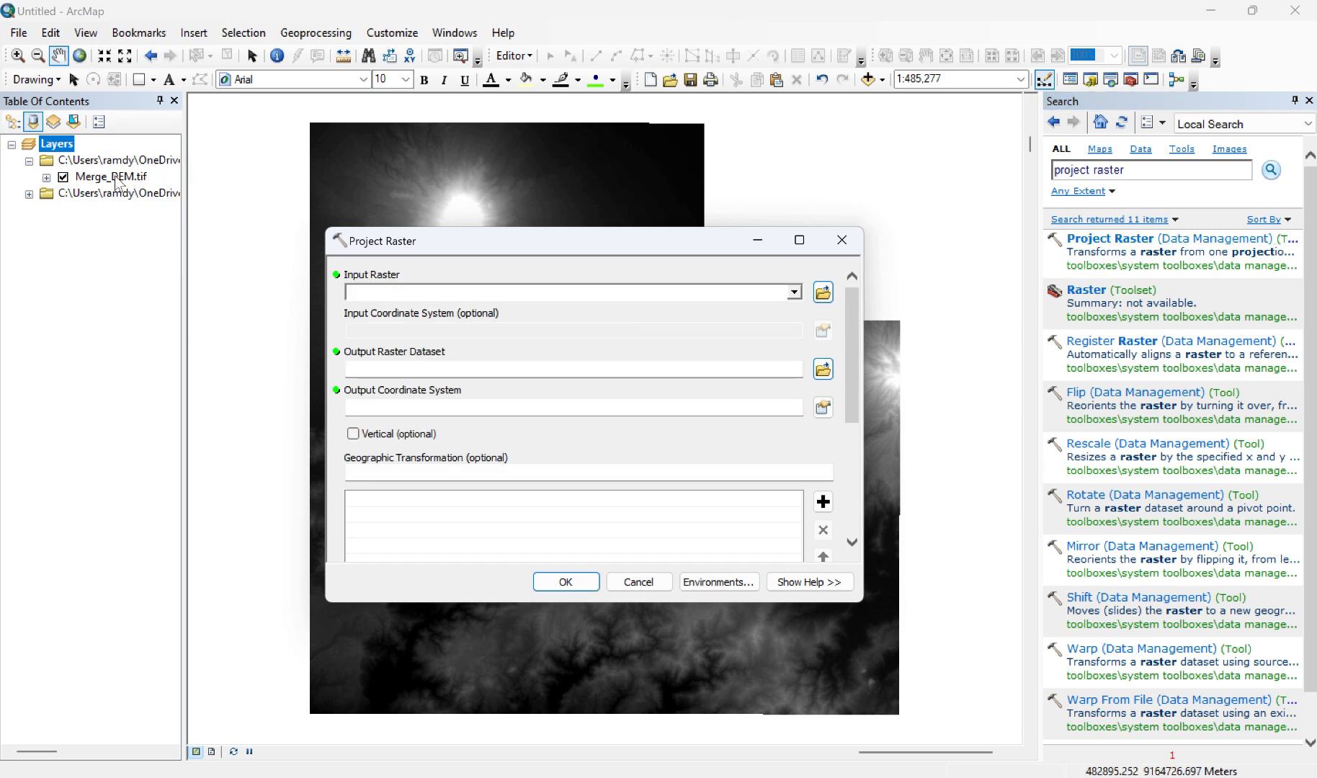
# Step: Use Merge_DEM.tif as the raster to project and save the output dataset as Projected in the folder containing Merge_DEM.tif
pyautogui.moveTo(117, 180); pyautogui.dragTo(371, 286)
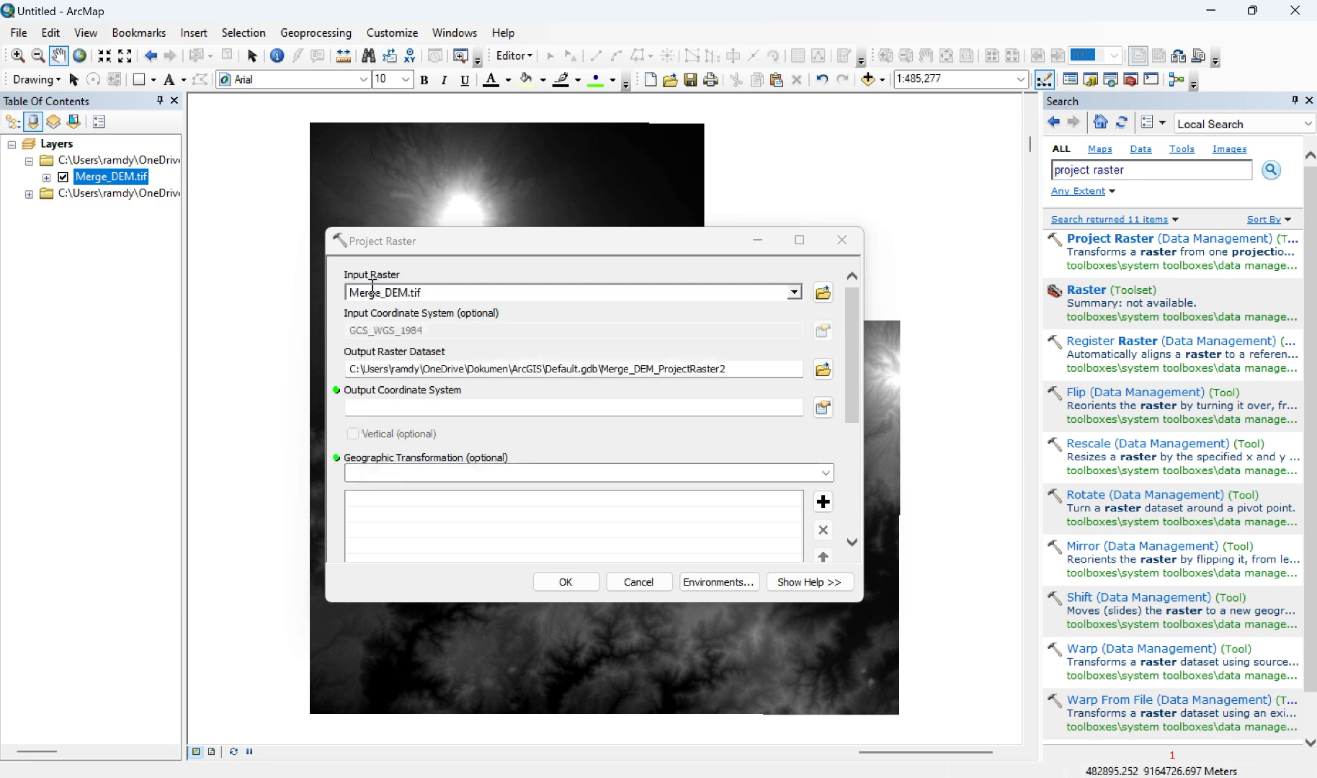
pyautogui.click(822, 372)
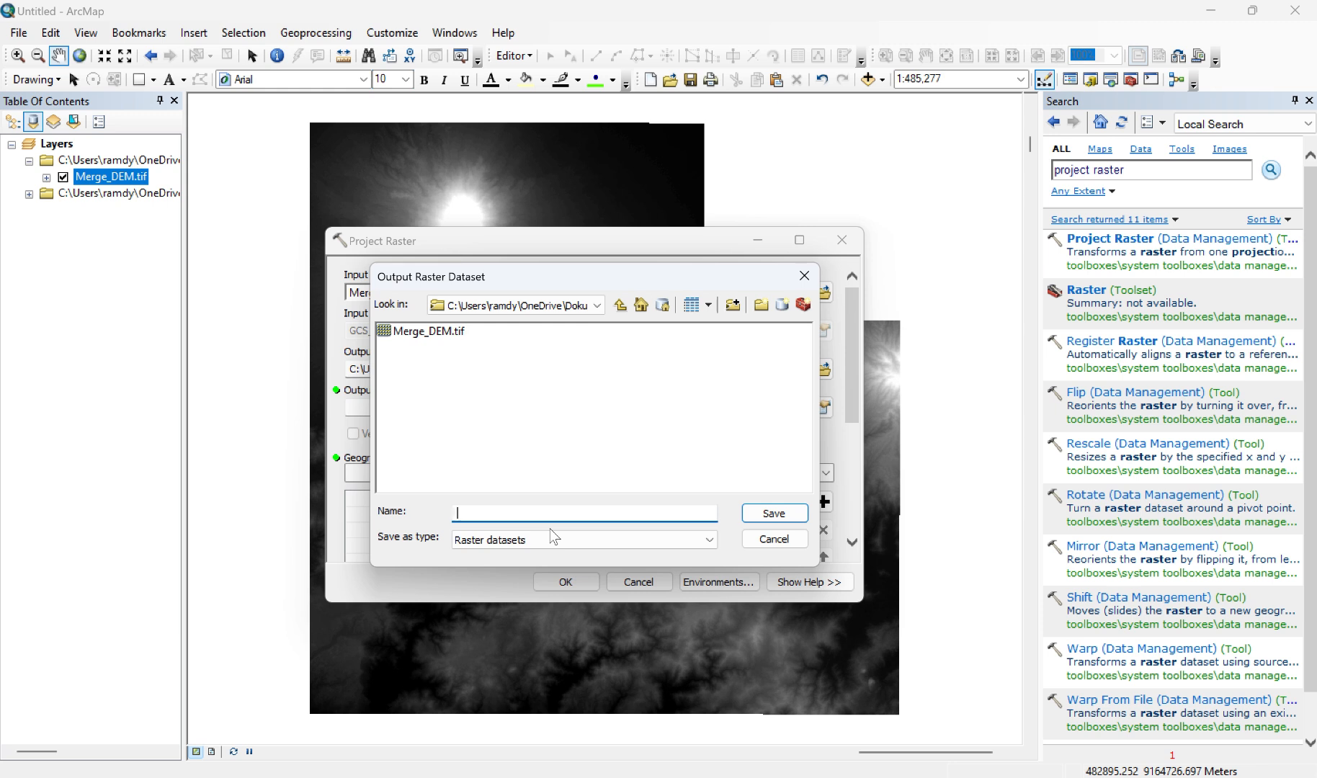
pyautogui.write('Projected_DEM.tif')
pyautogui.click(770, 513)
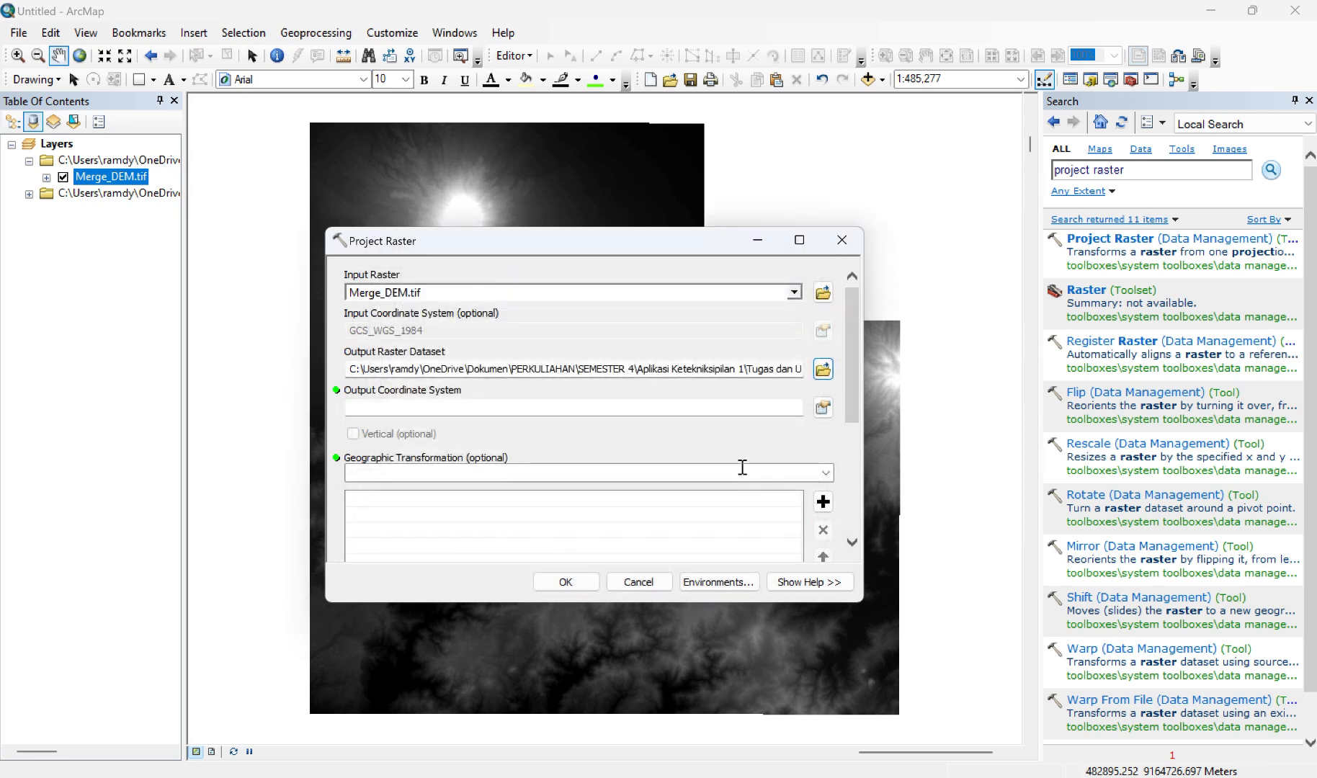
# Step: Set the output coordinate system to WGS 1984 UTM Zone 49S from the projected UTM Southern Hemisphere systems
pyautogui.click(824, 408)
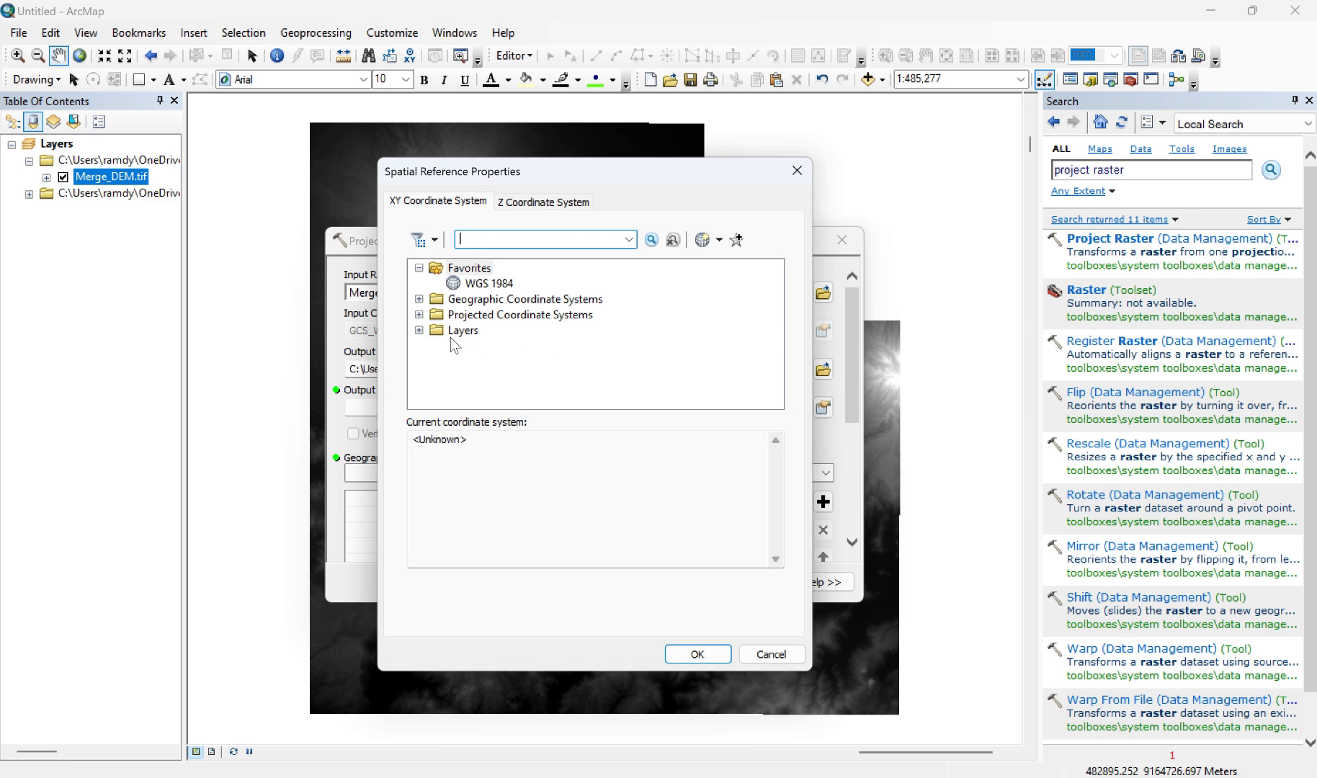
pyautogui.click(419, 314)
pyautogui.scroll(-1, 492, 339)
pyautogui.scroll(-1, 492, 340)
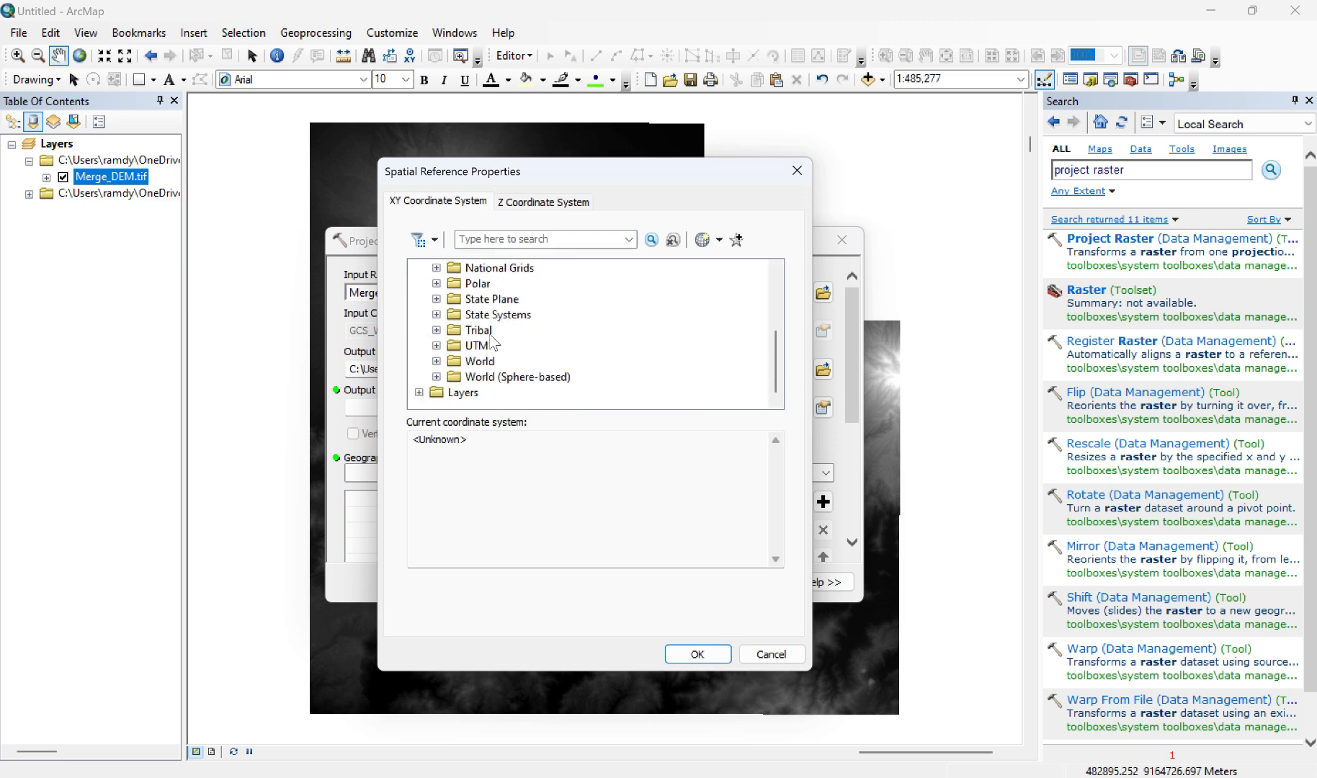
pyautogui.click(436, 346)
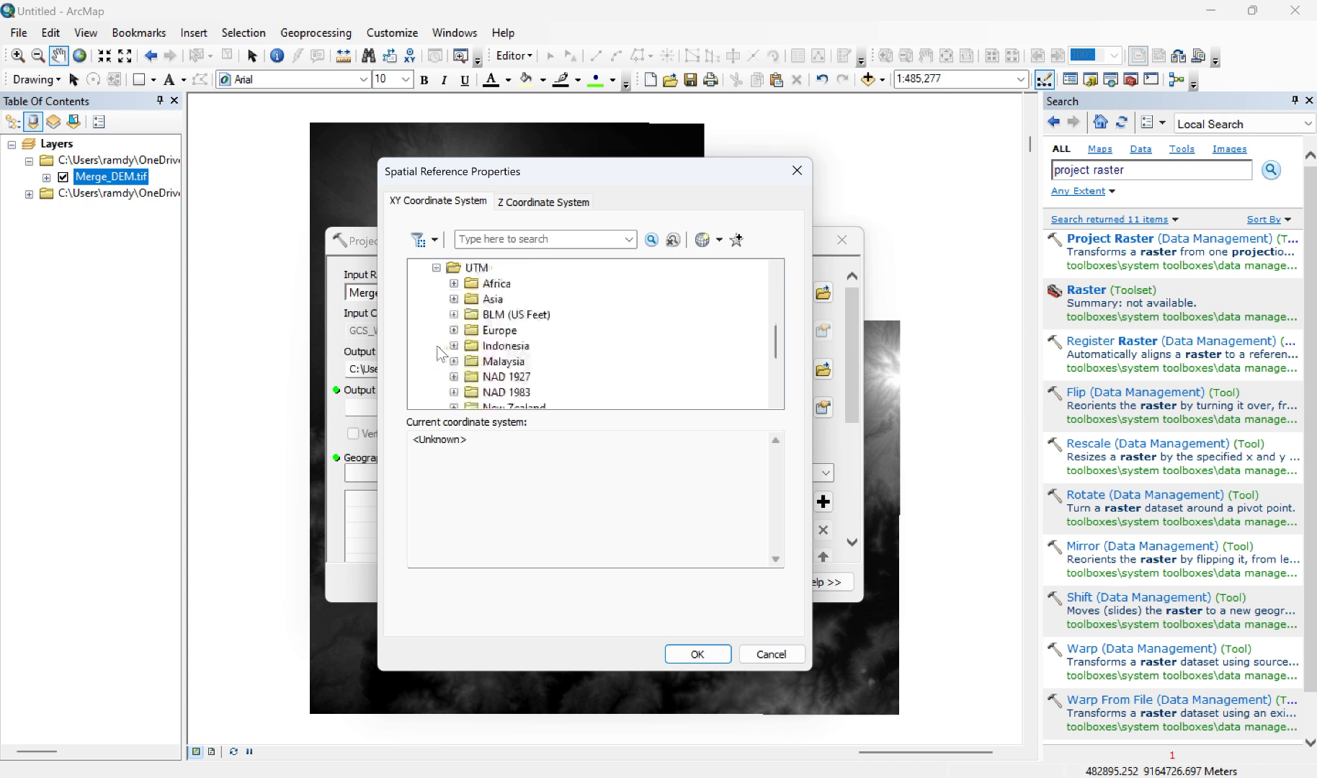
pyautogui.scroll(-3, 477, 351)
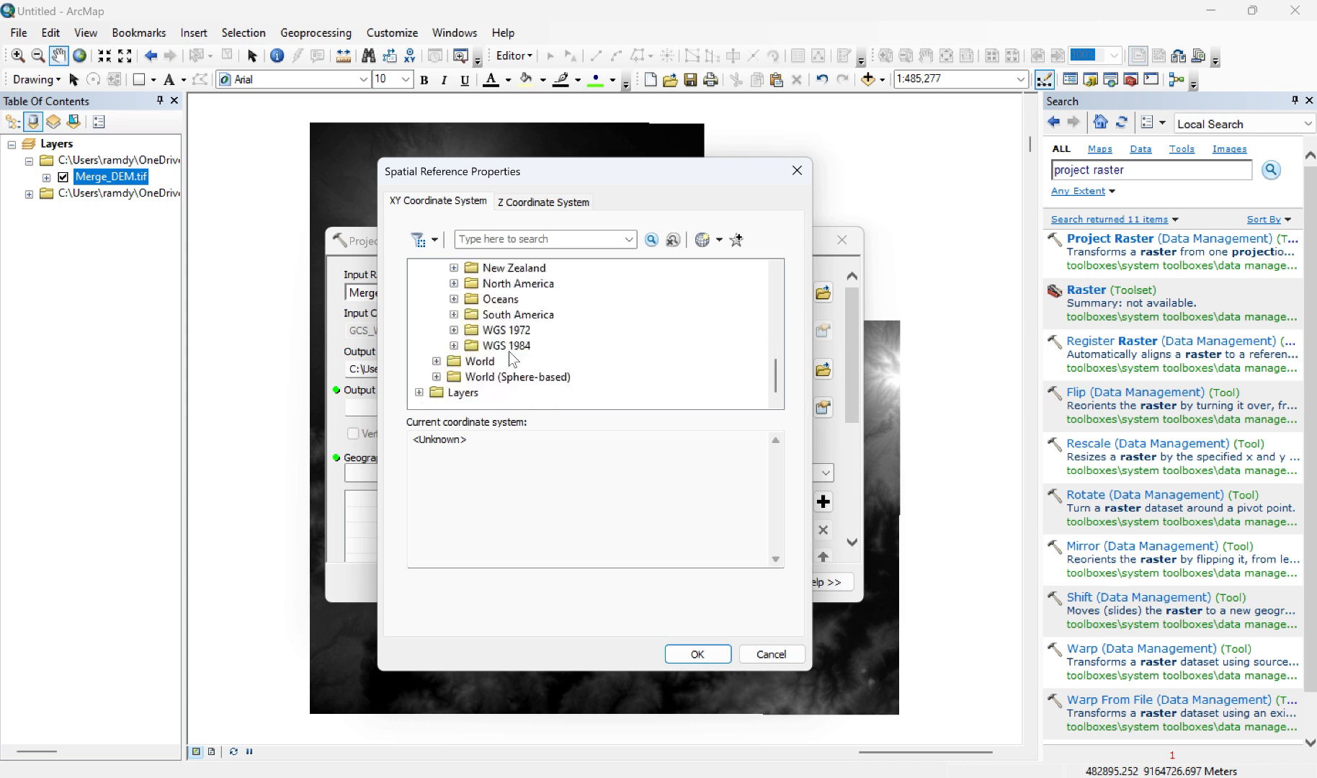
pyautogui.click(454, 346)
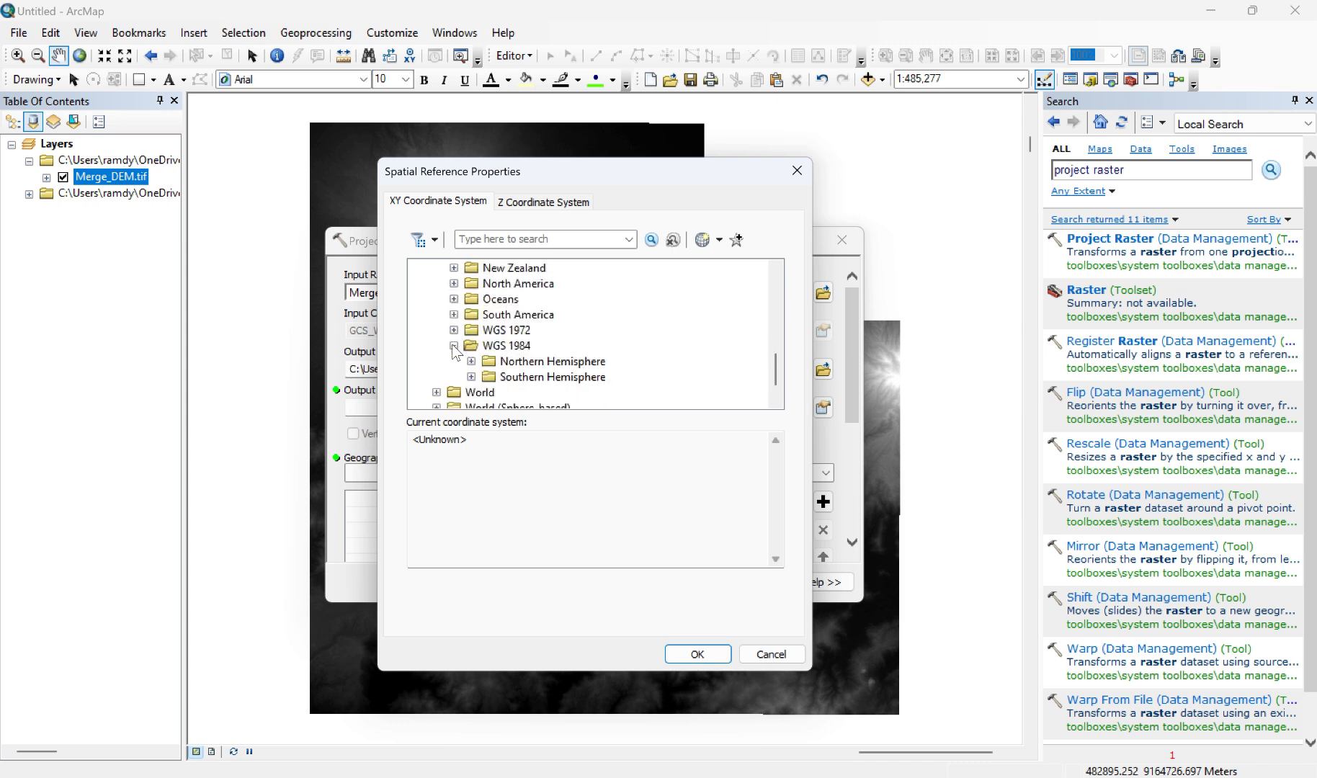
pyautogui.click(471, 378)
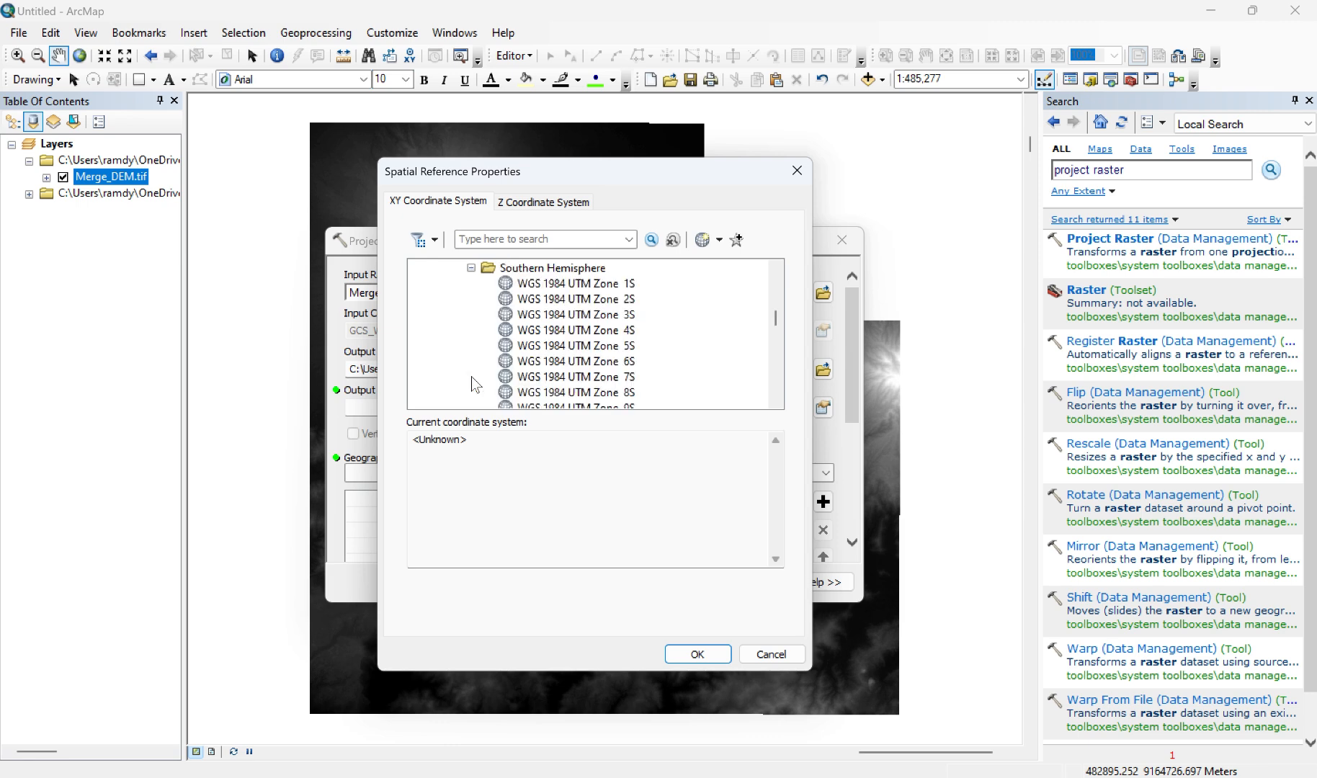
pyautogui.scroll(-14, 588, 345)
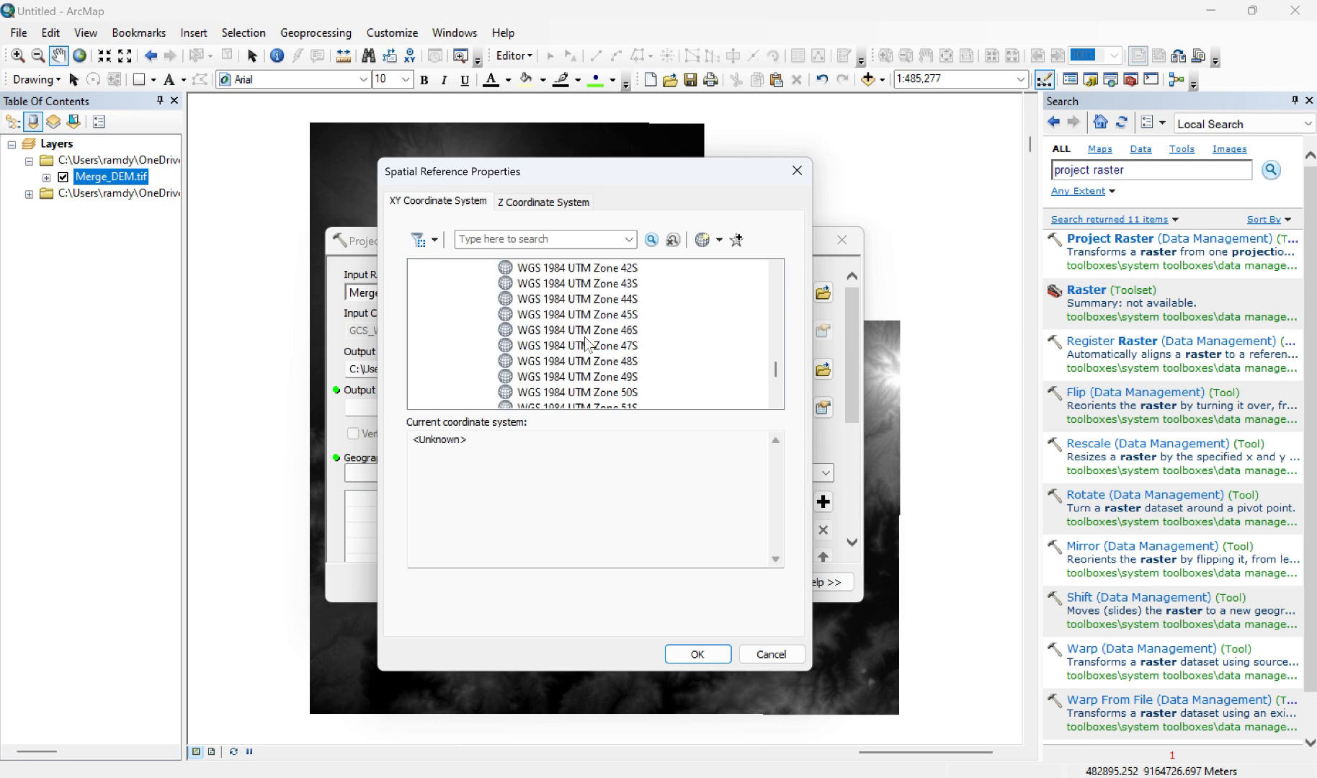
pyautogui.click(604, 379)
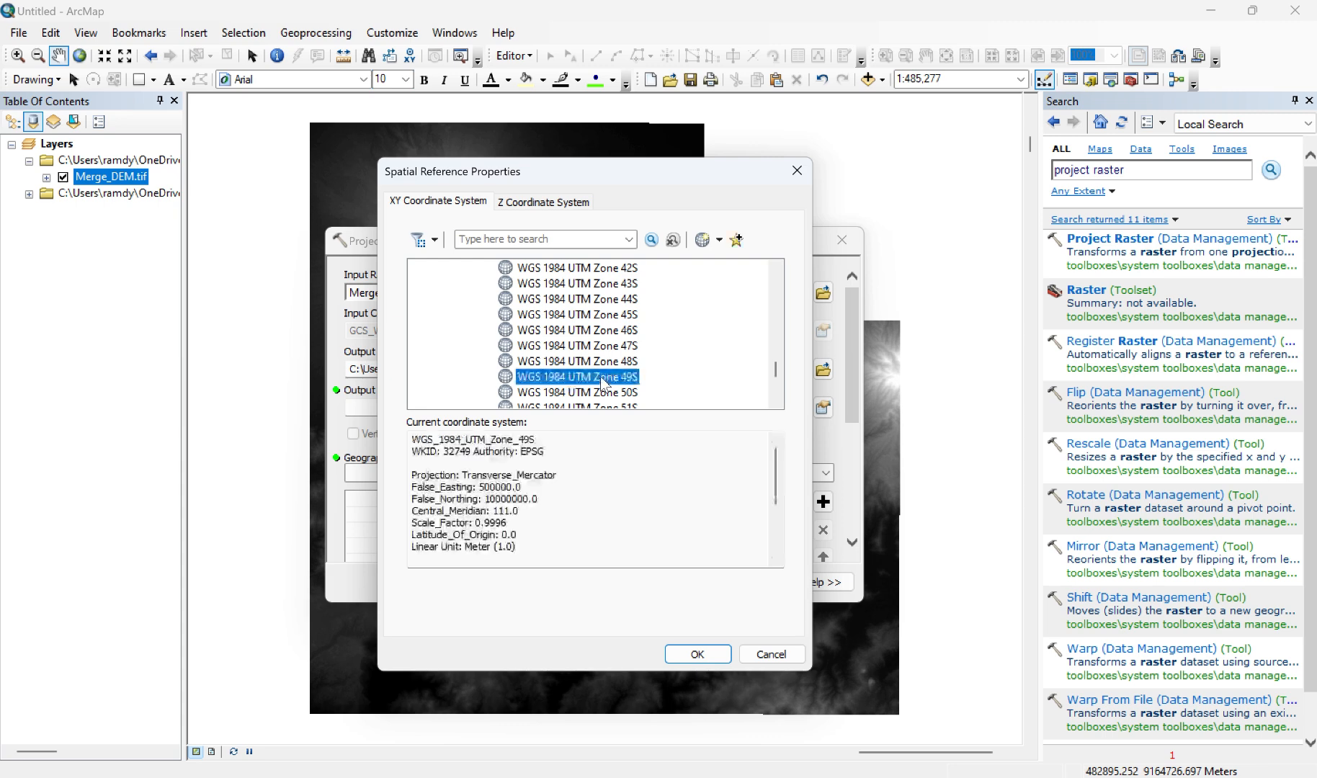
pyautogui.press('Return')
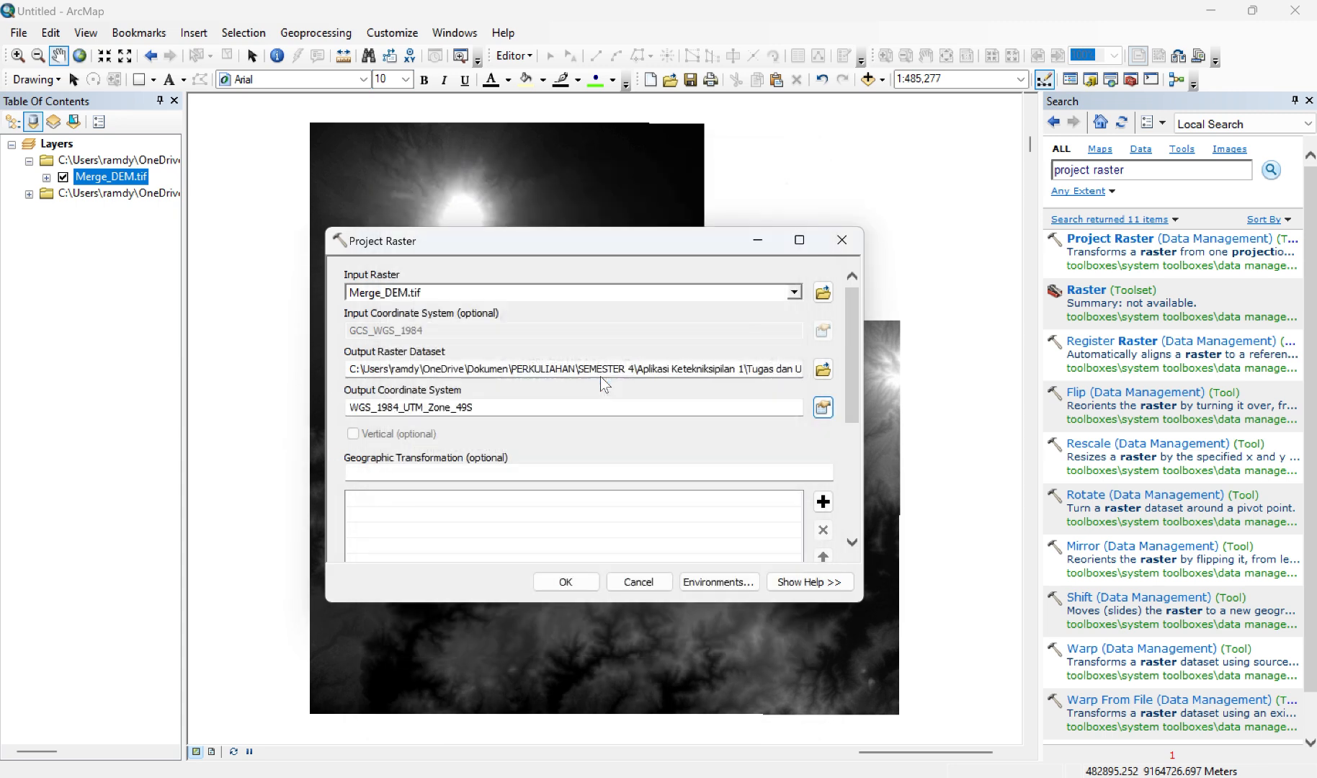
# Step: Run Project Raster on Merge_DEM.tif with the configured output dataset and coordinate system
pyautogui.scroll(-3, 609, 485)
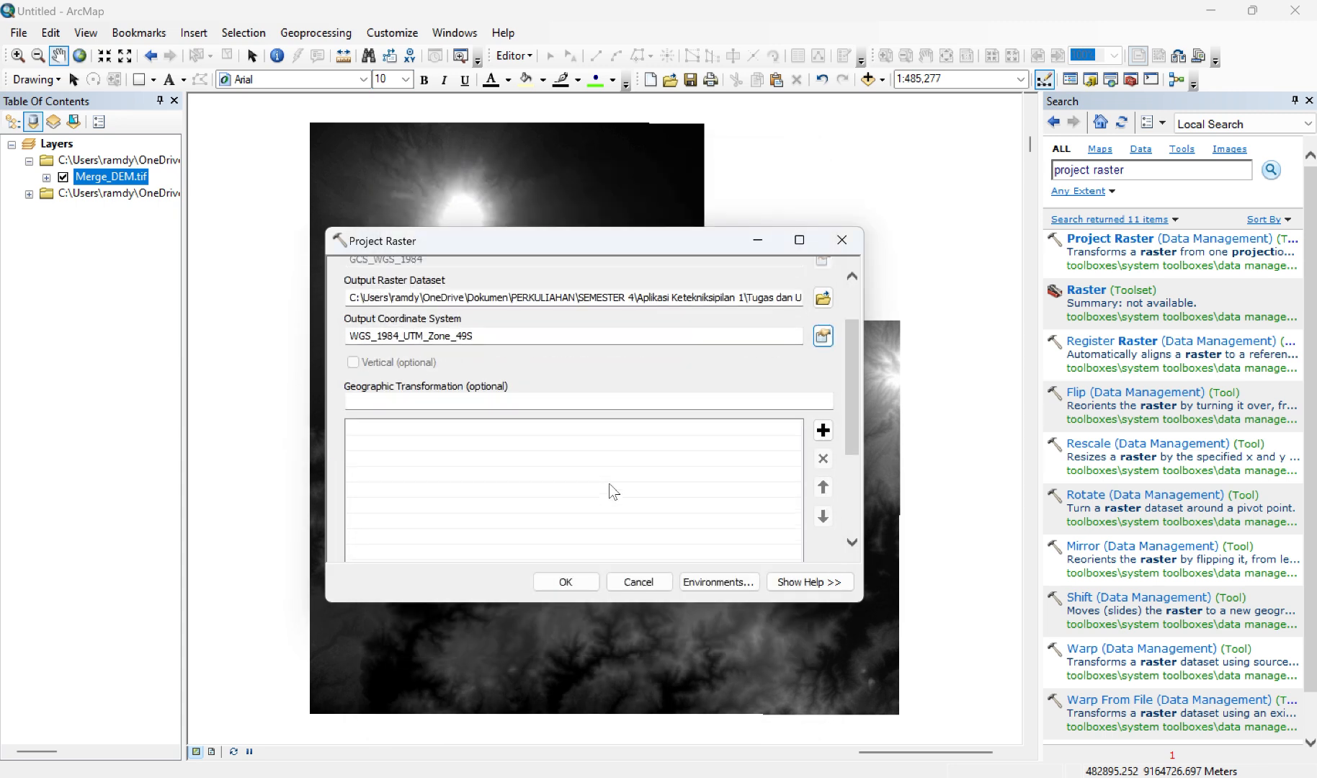
pyautogui.click(565, 581)
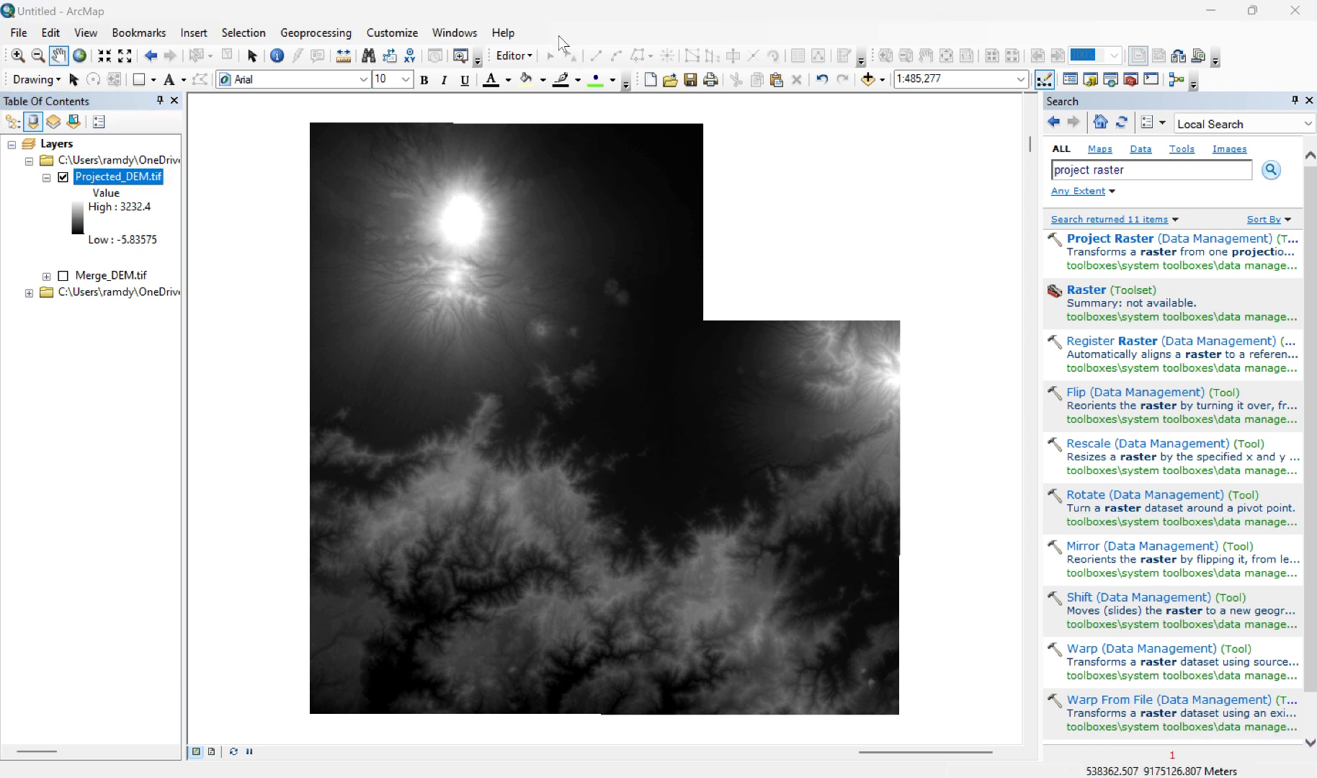
# Step: Check the spatial reference of Projected_DEM.tif in its layer source properties and close them
pyautogui.rightClick(123, 176)
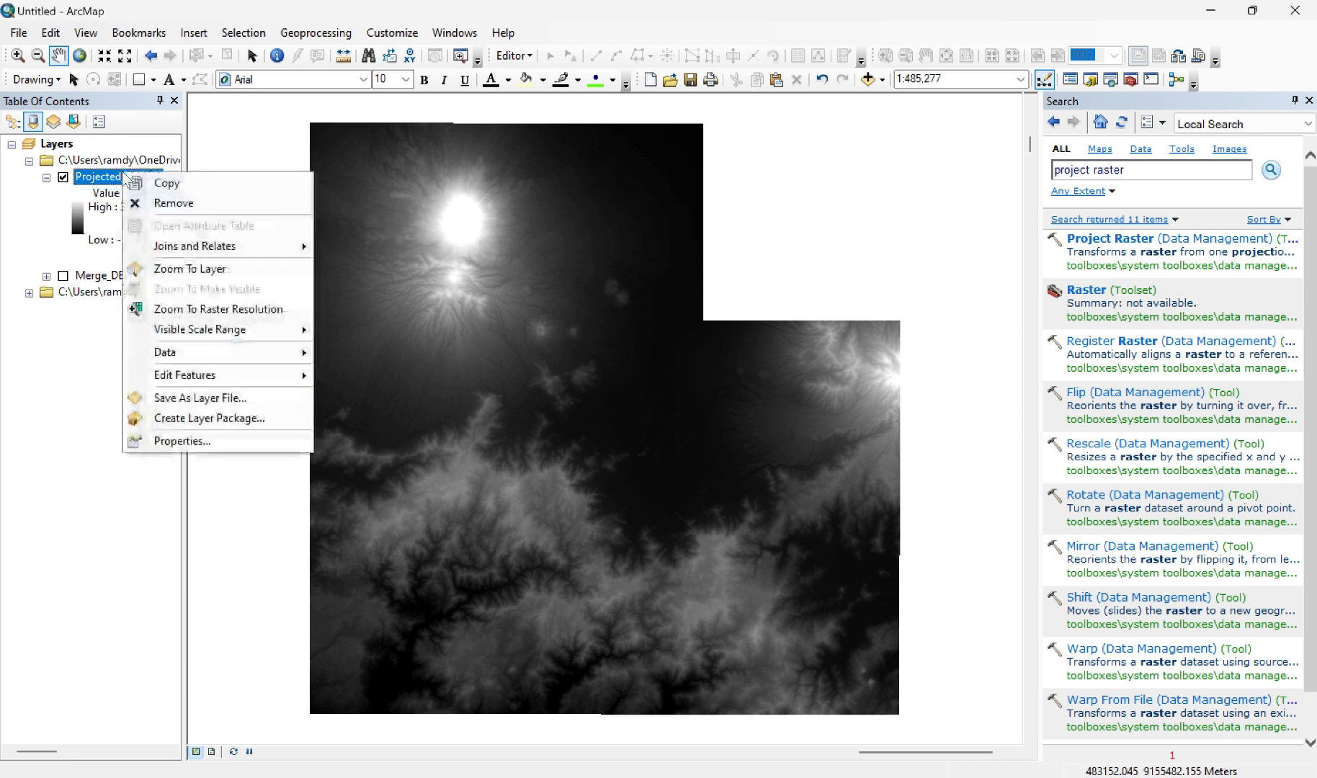
pyautogui.click(181, 441)
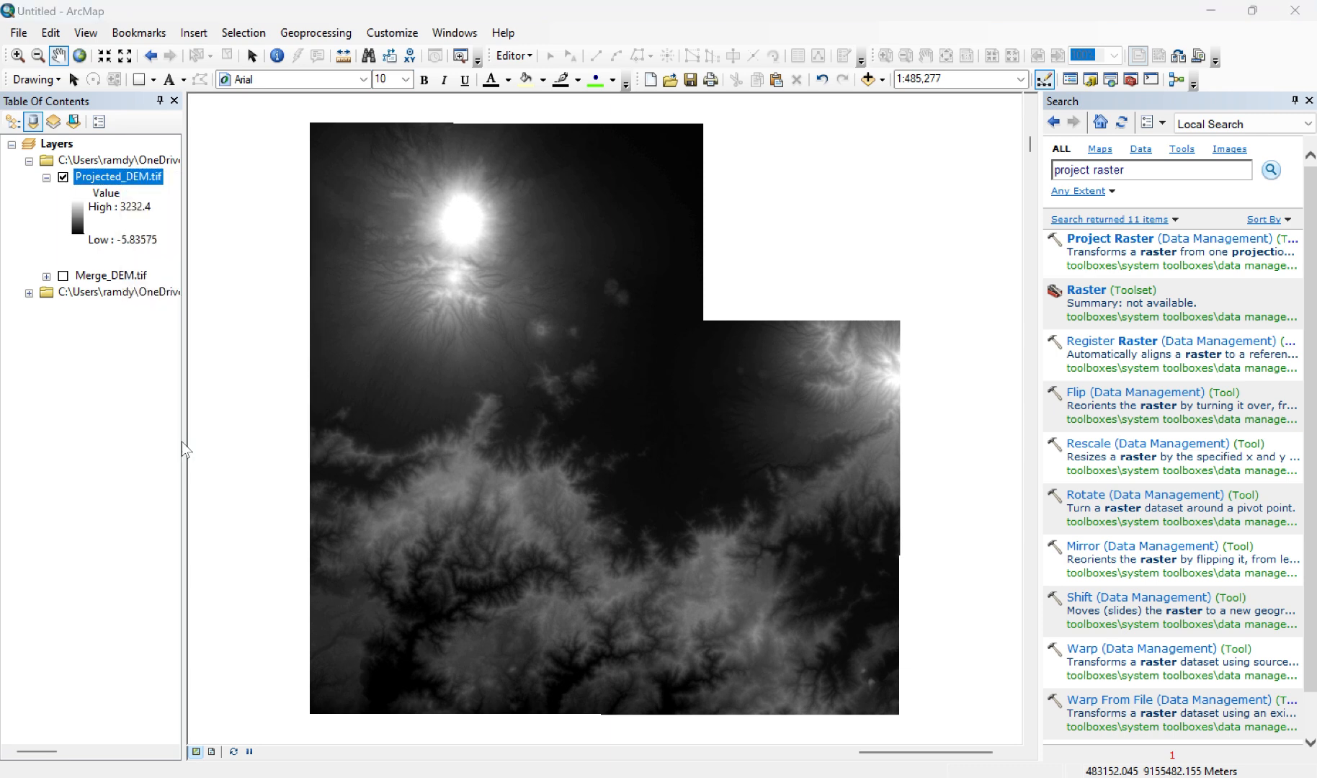
pyautogui.scroll(-3, 545, 297)
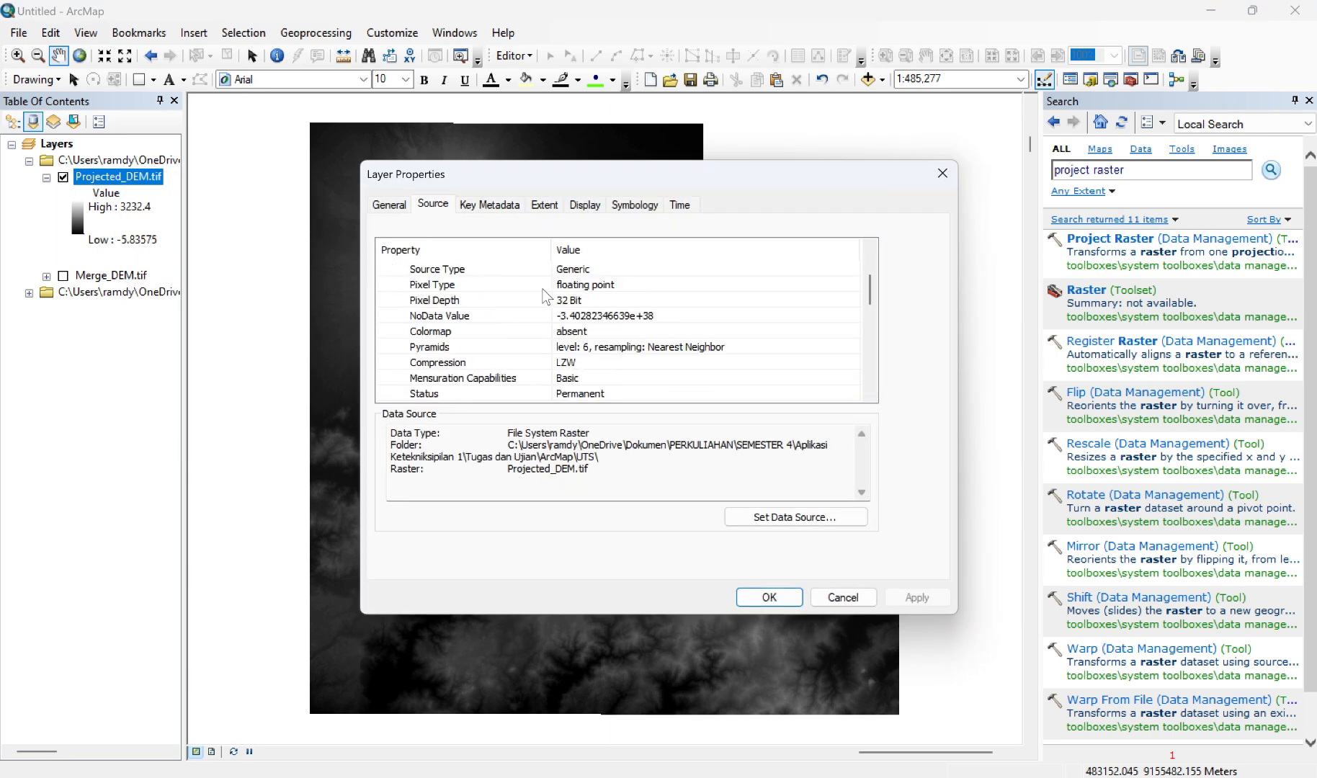
pyautogui.scroll(-3, 545, 296)
pyautogui.scroll(-1, 545, 296)
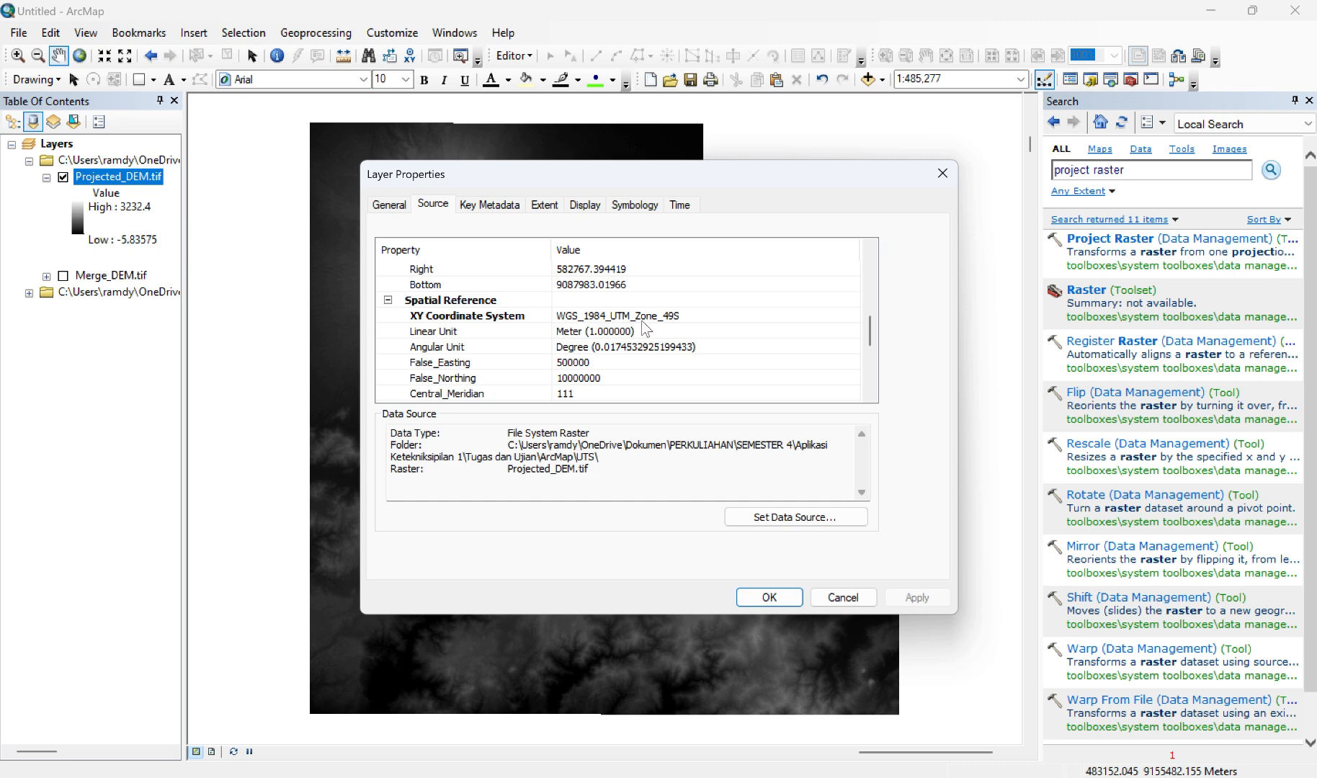
pyautogui.click(771, 598)
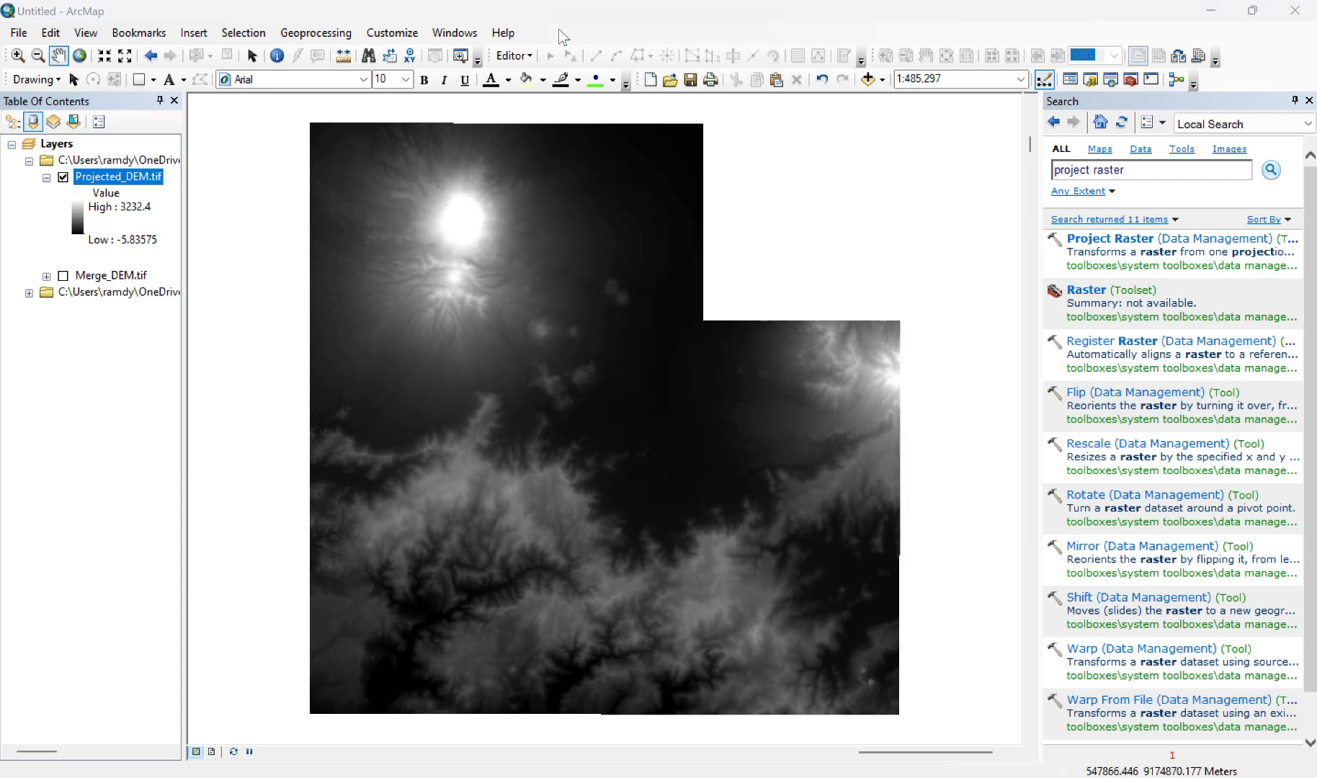
# Step: Add the Imagery basemap to the map
pyautogui.click(882, 87)
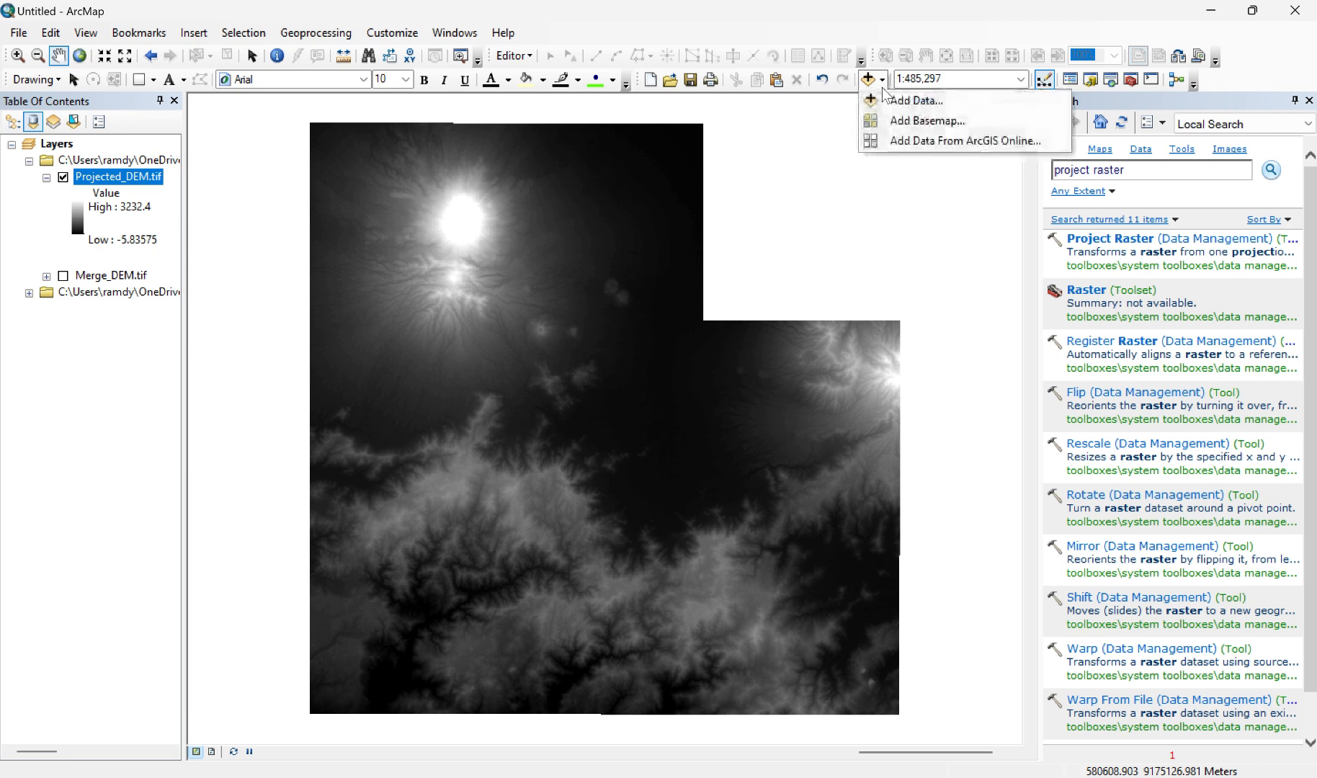
pyautogui.click(888, 123)
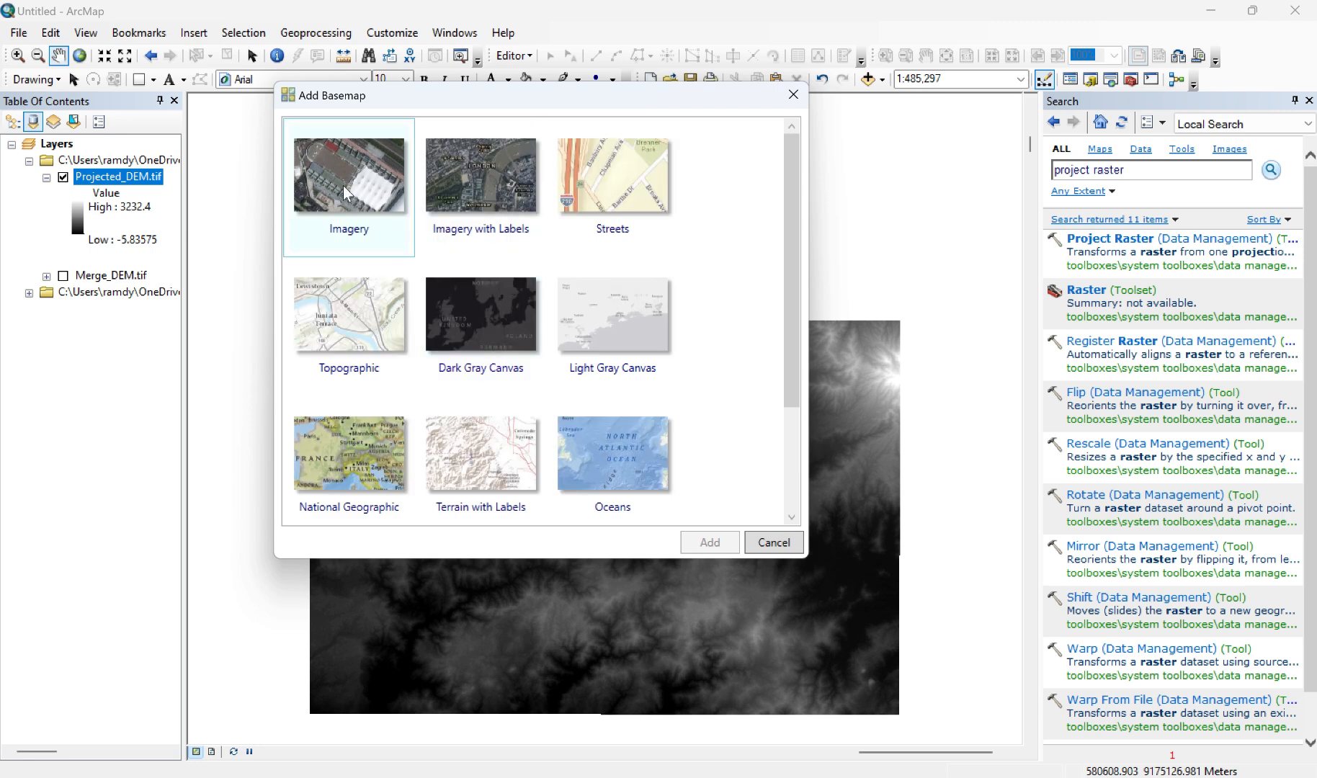
pyautogui.click(344, 190)
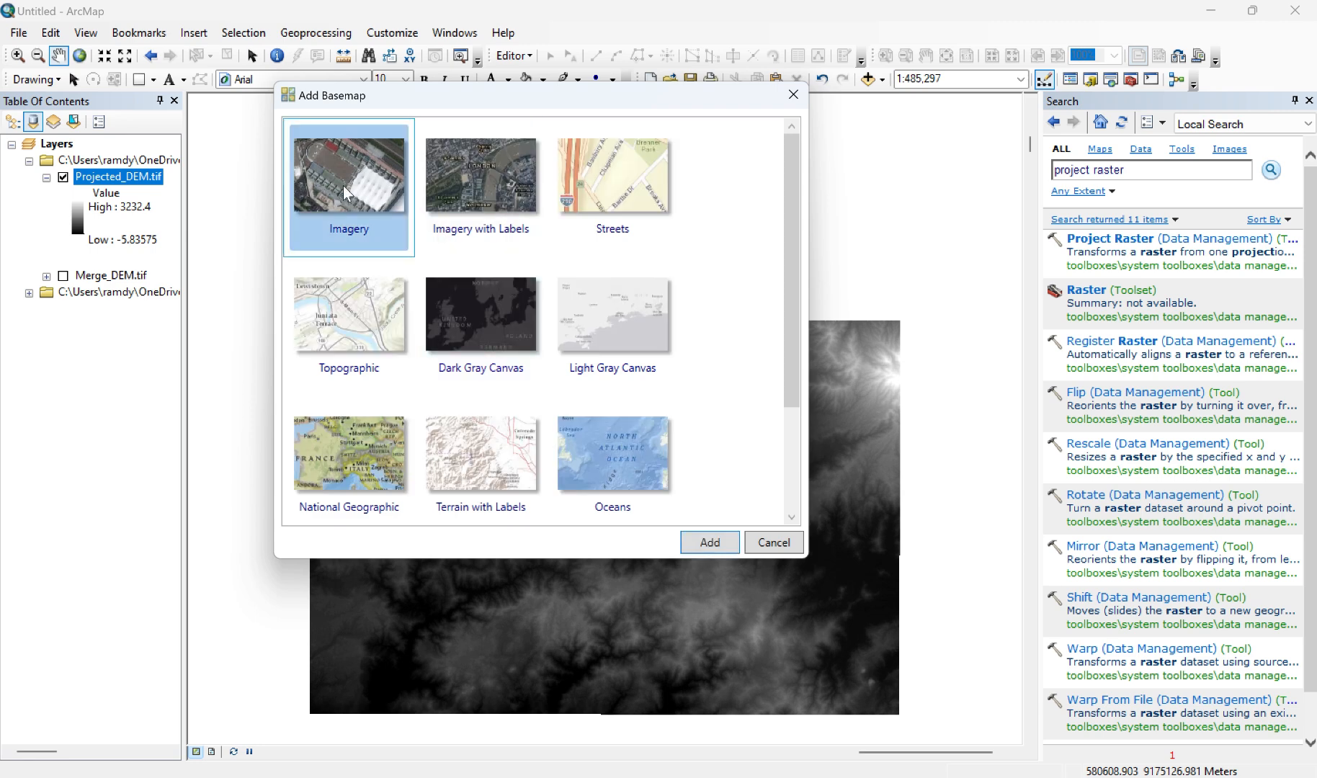
pyautogui.click(699, 544)
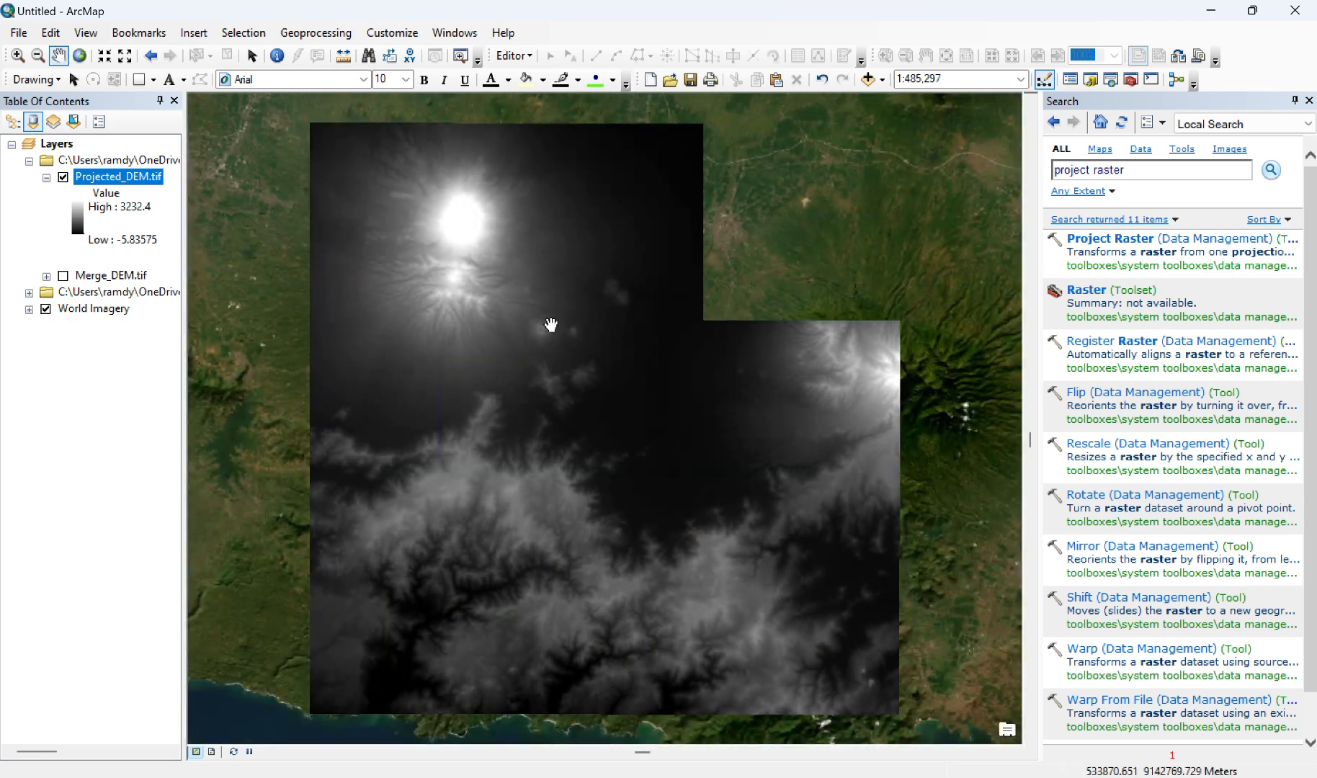
# Step: Examine where the projected DEM lies on the imagery basemap, from local scale out to 1:8,000,000
pyautogui.scroll(2, 551, 325)
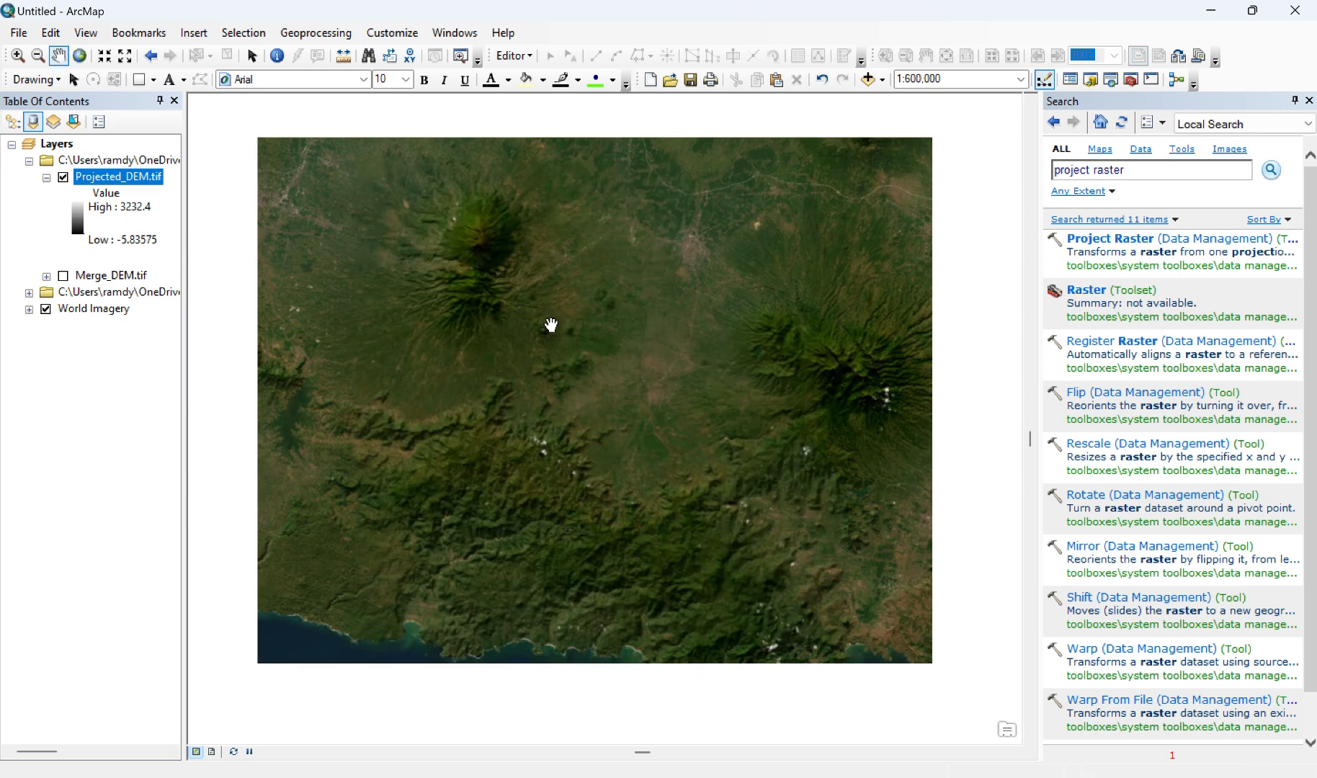
pyautogui.scroll(1, 550, 325)
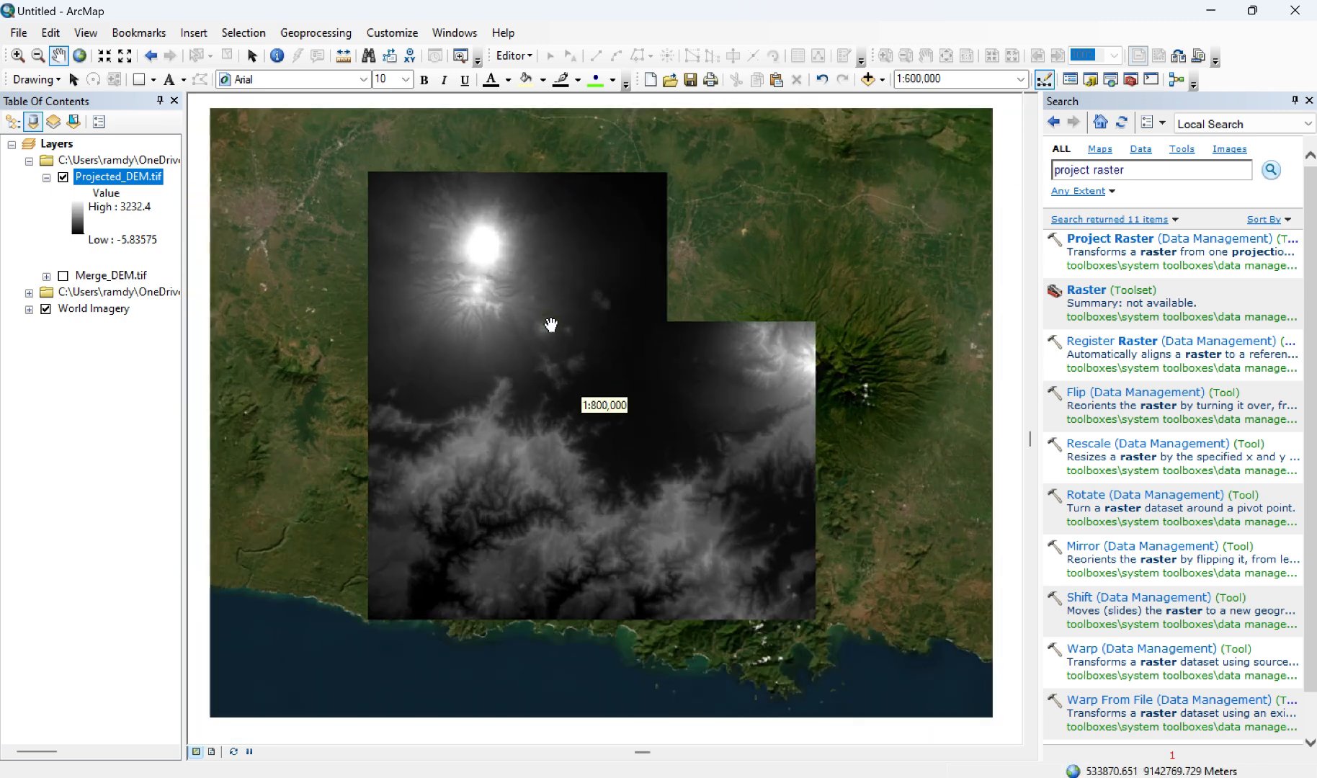
pyautogui.scroll(1, 550, 325)
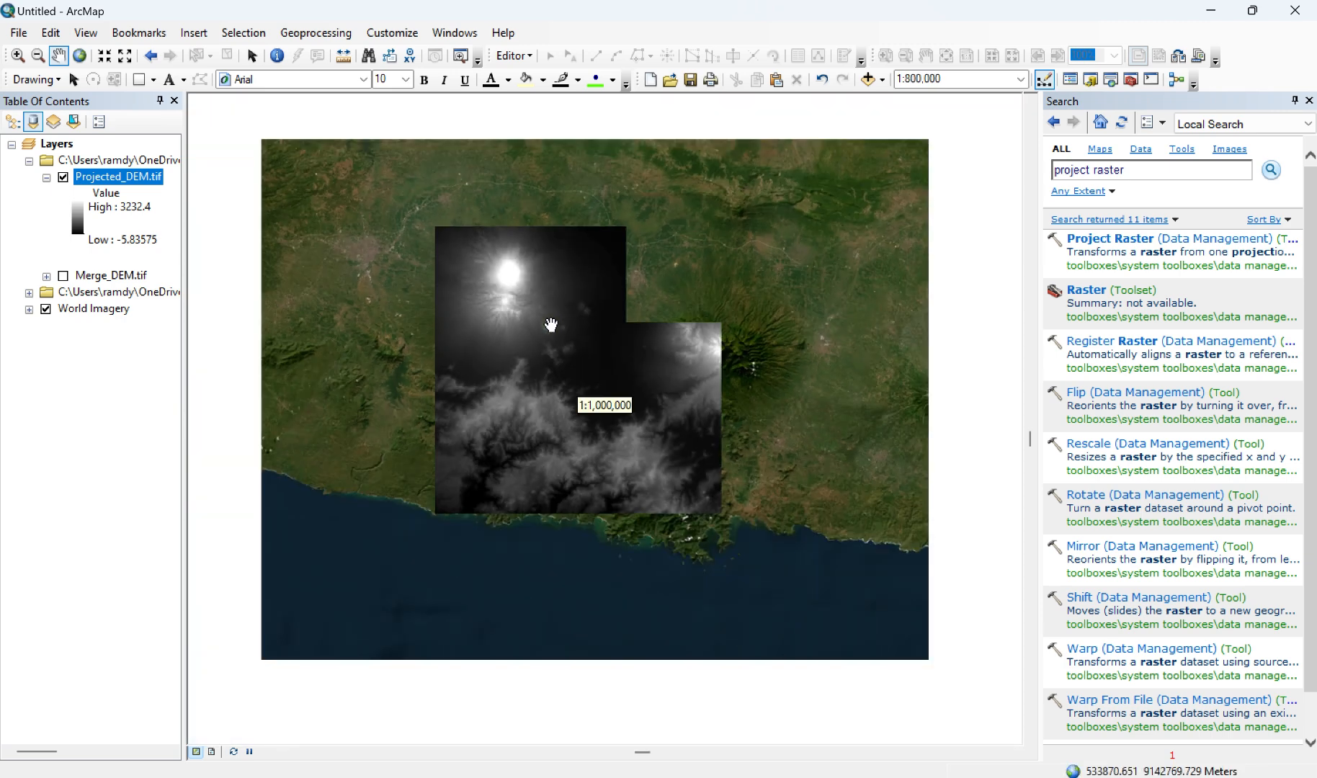
pyautogui.scroll(1, 550, 325)
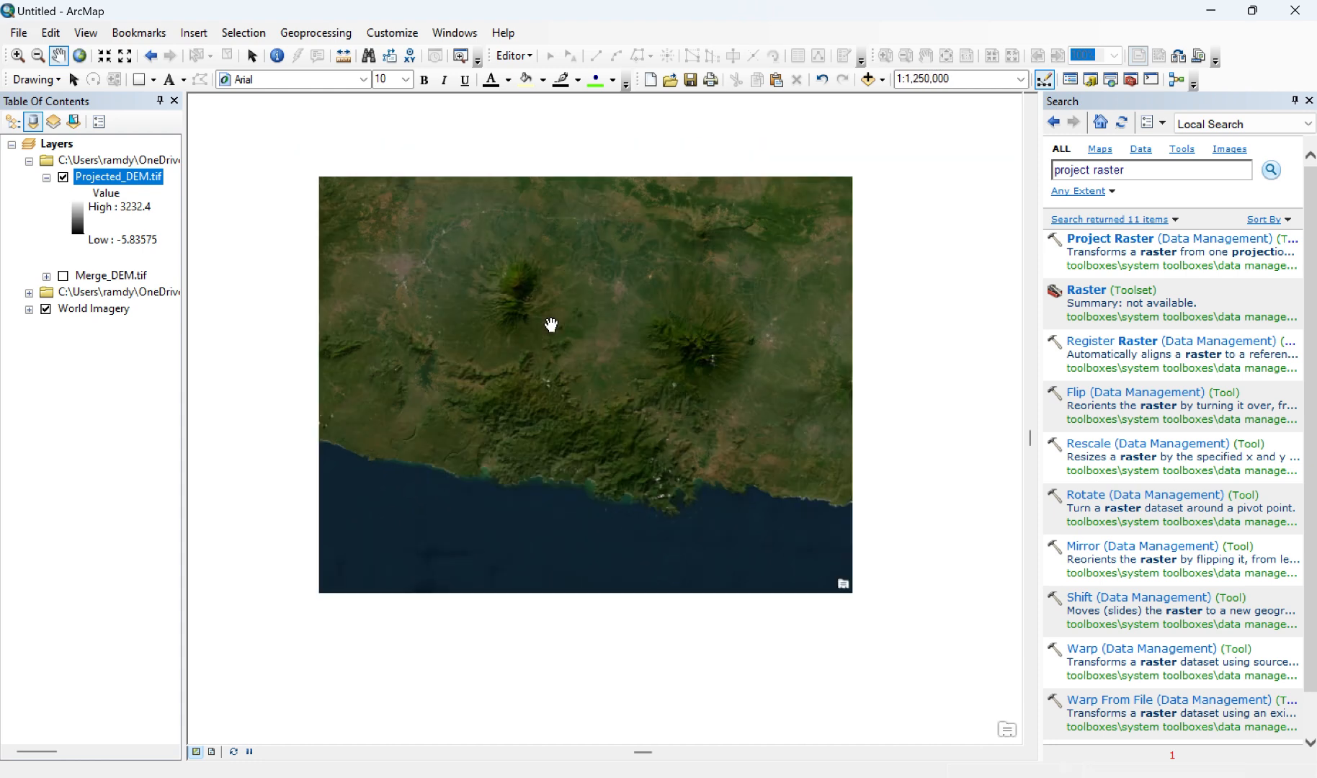
pyautogui.scroll(1, 551, 325)
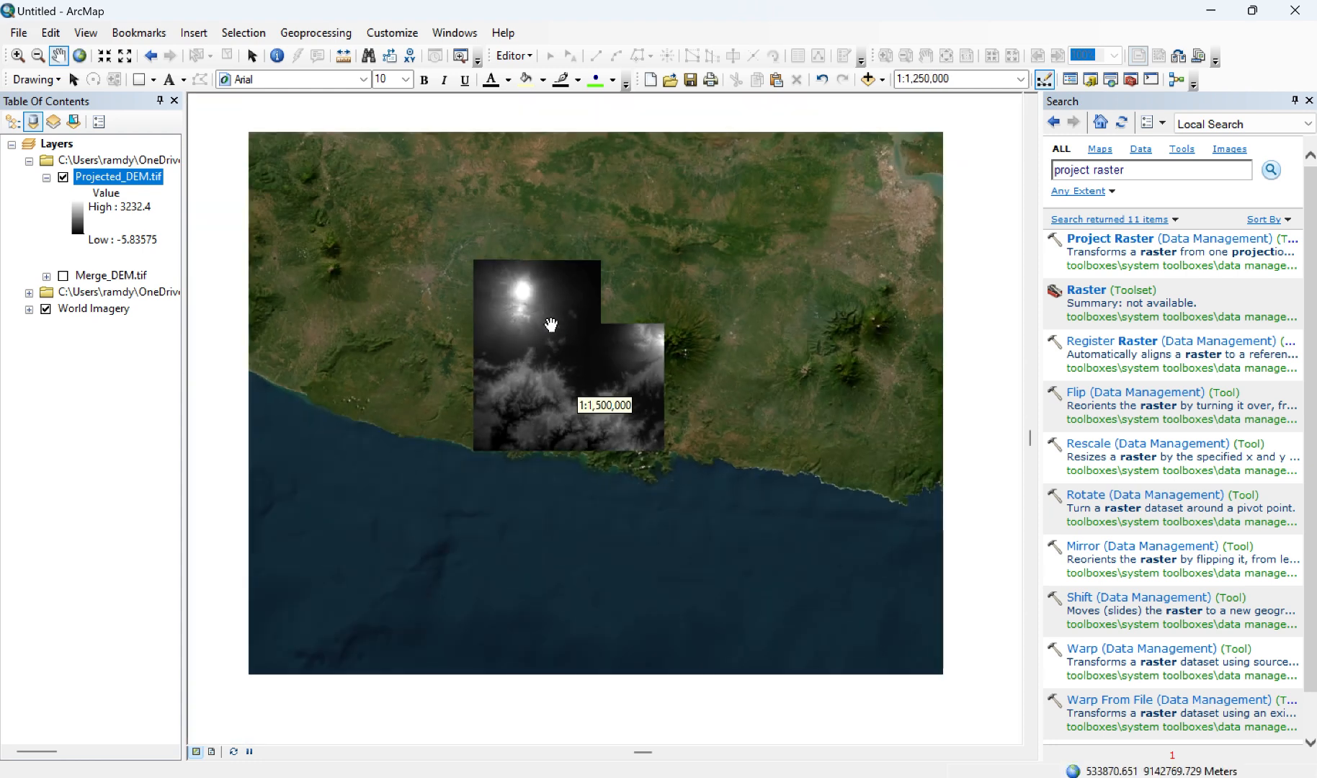
pyautogui.scroll(1, 550, 325)
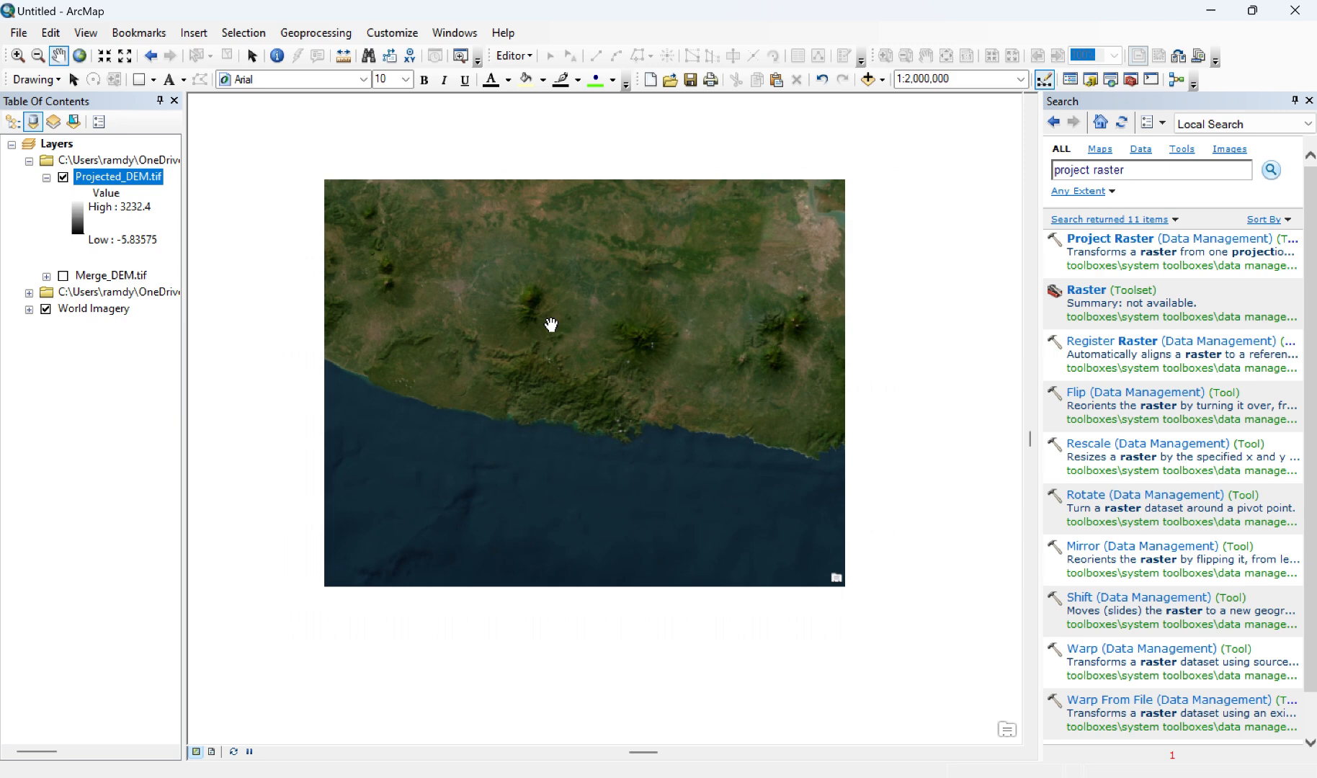
pyautogui.scroll(1, 551, 325)
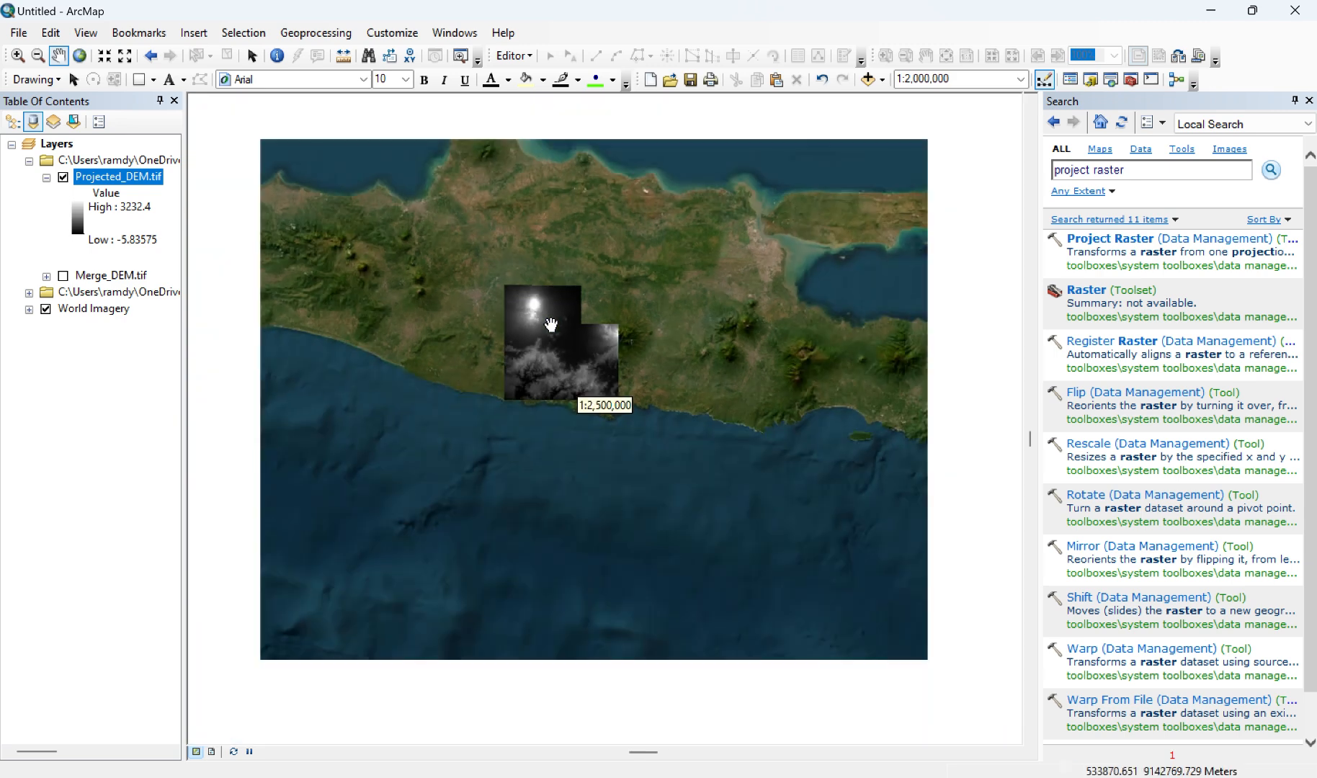
pyautogui.scroll(1, 552, 325)
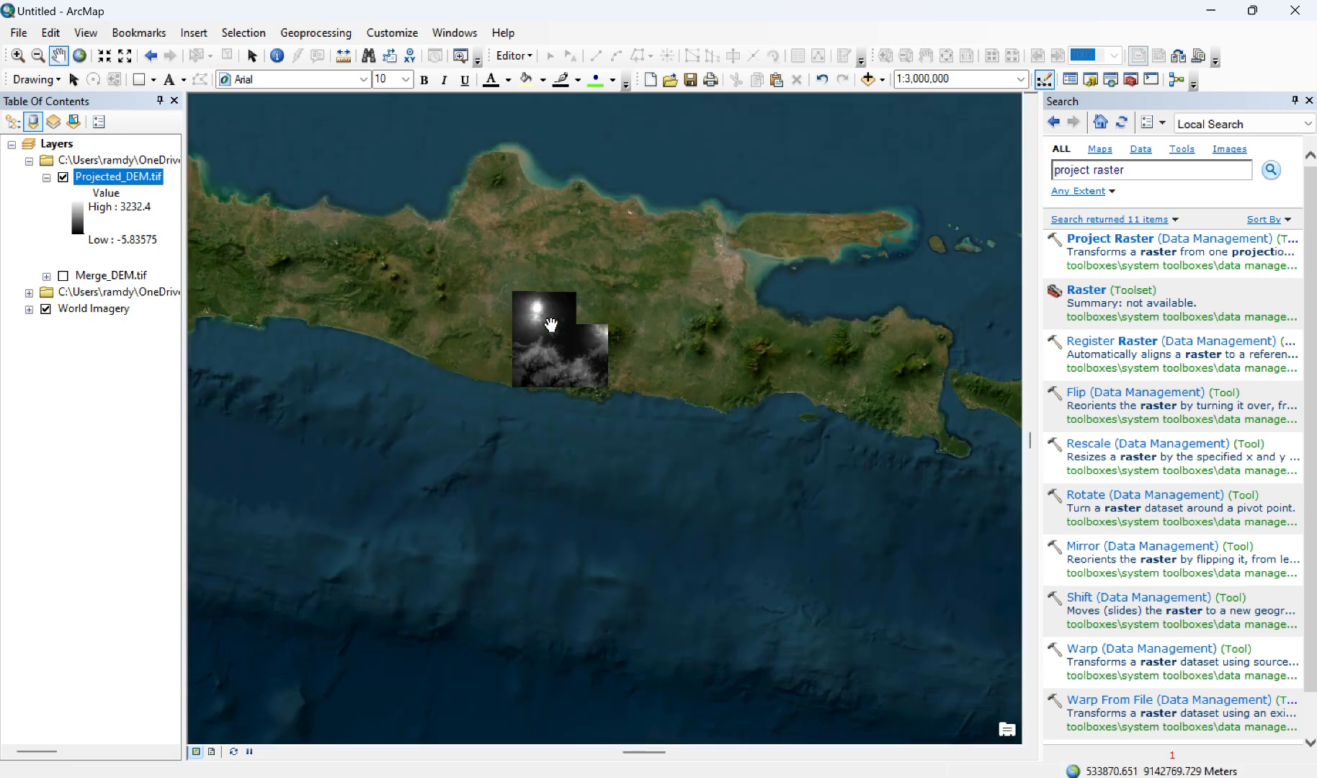
pyautogui.scroll(1, 551, 325)
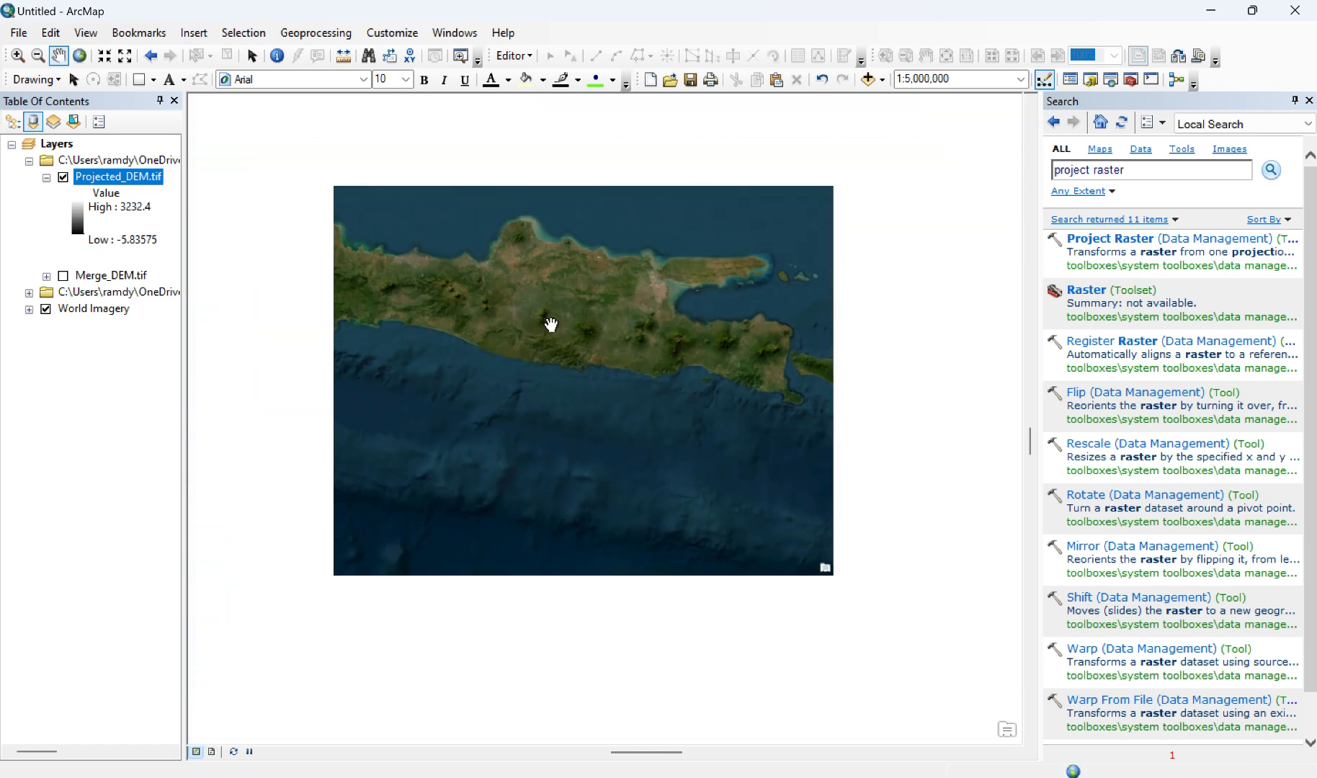
pyautogui.scroll(1, 552, 325)
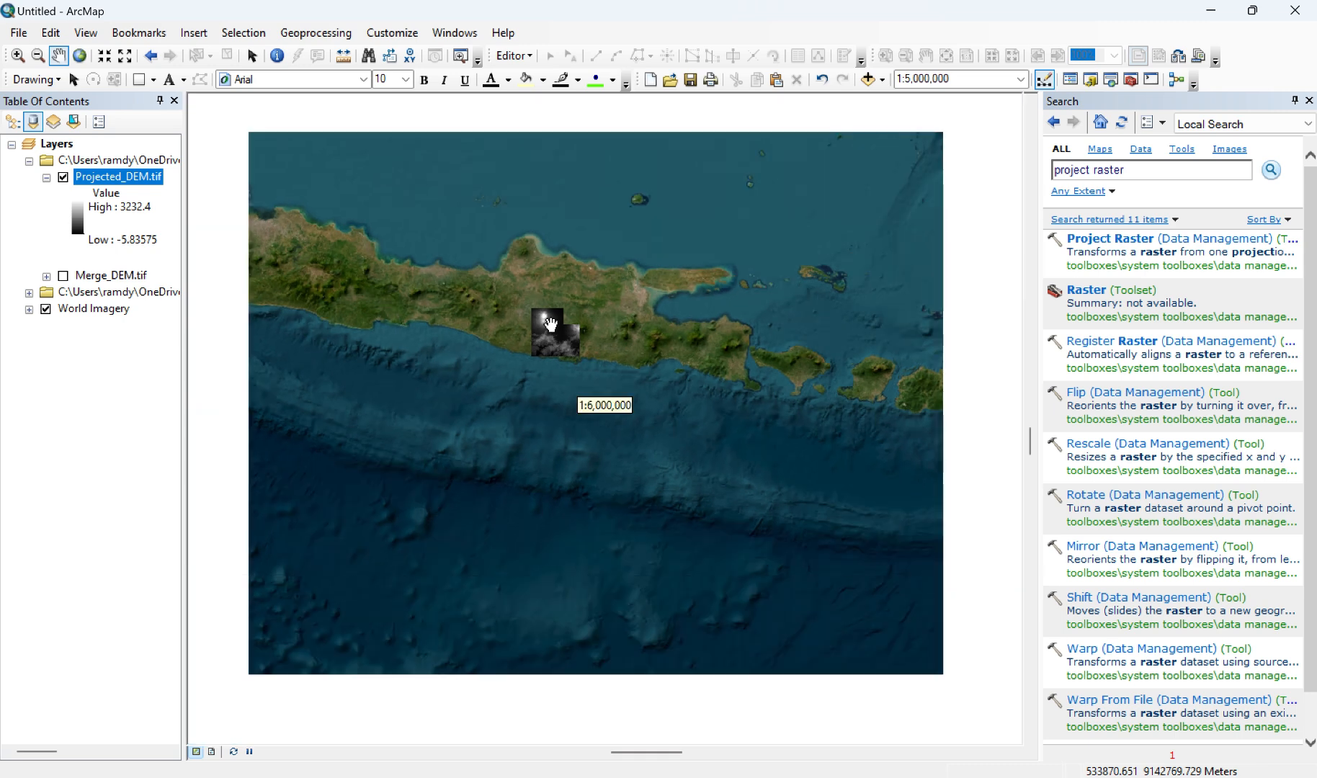
pyautogui.scroll(2, 551, 325)
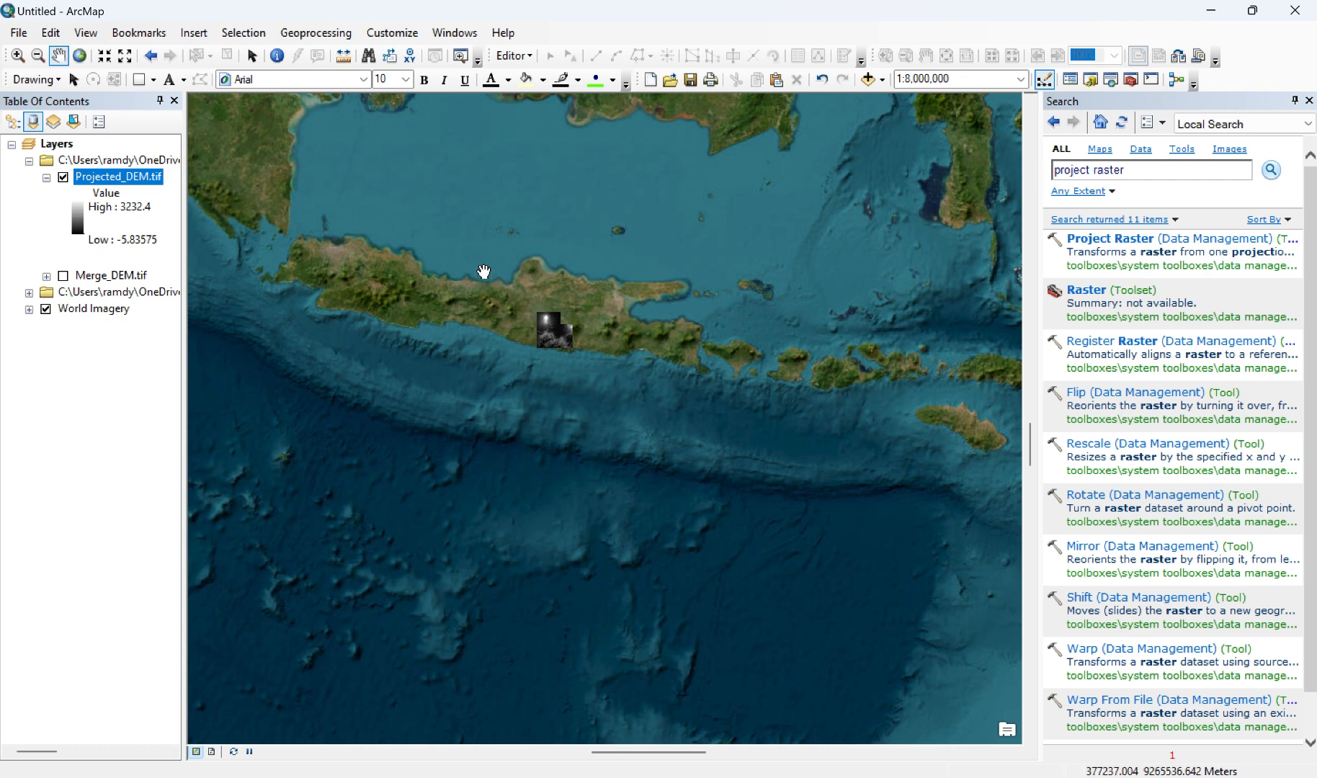
pyautogui.moveTo(508, 259)
pyautogui.mouseDown()
pyautogui.moveTo(574, 299)
pyautogui.moveTo(491, 257)
pyautogui.mouseUp()
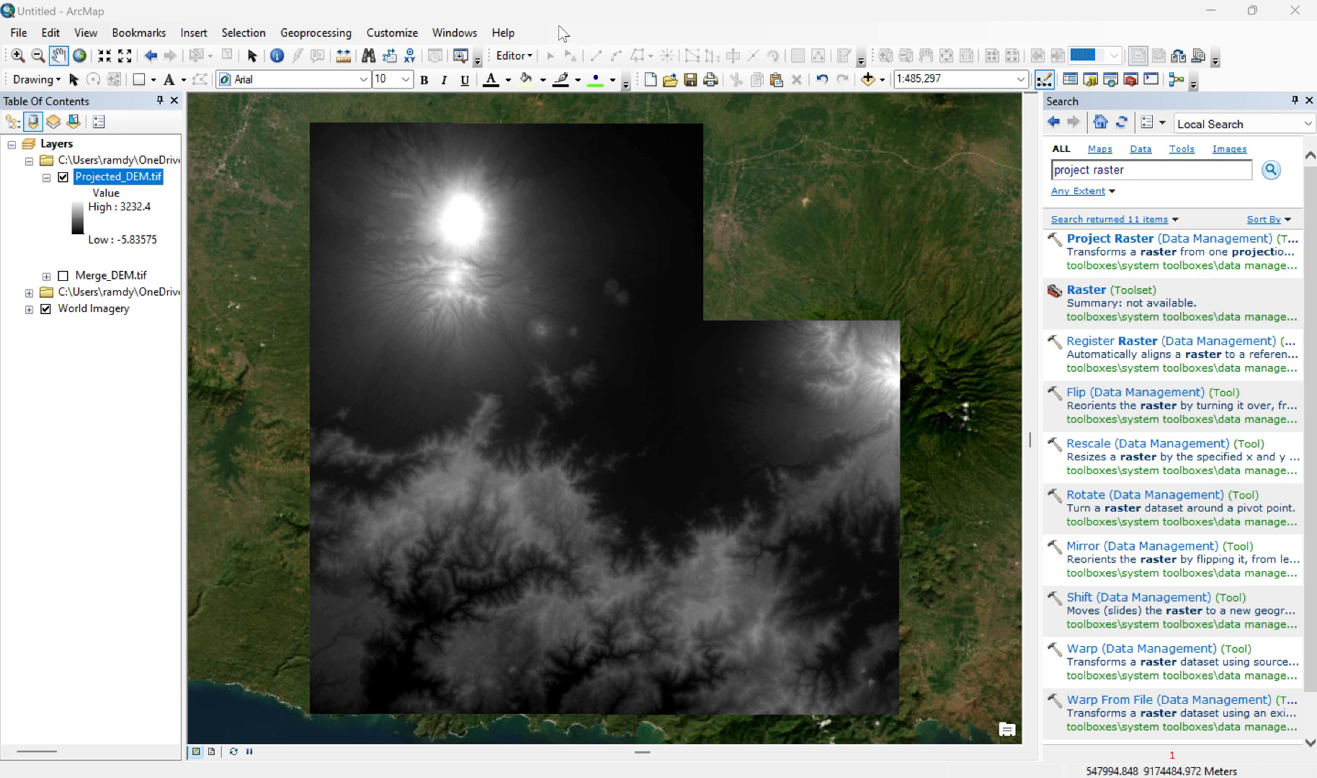
# Step: Add the Annotation and Polyline feature classes of Situasi Sungai Sungku.dwg from the topgrafi folder to the map
pyautogui.click(882, 80)
pyautogui.click(887, 100)
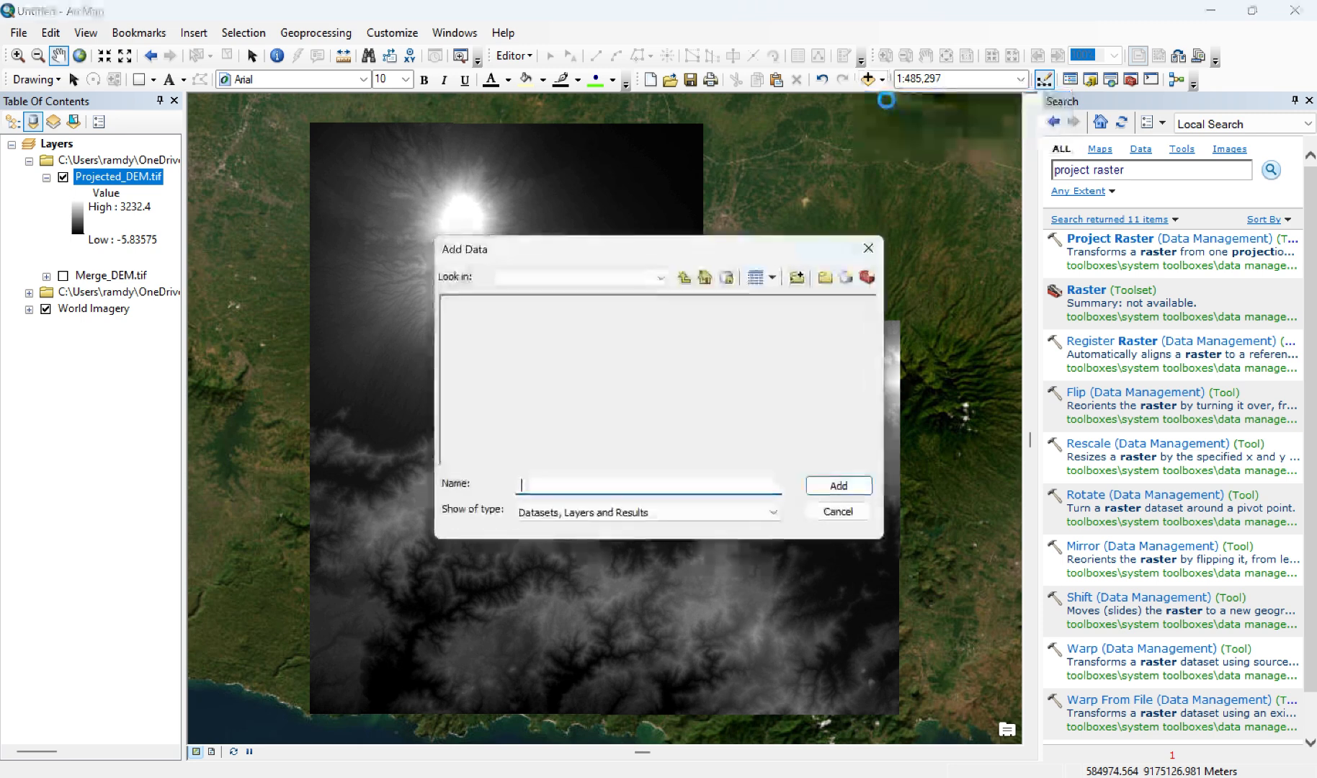
pyautogui.click(688, 278)
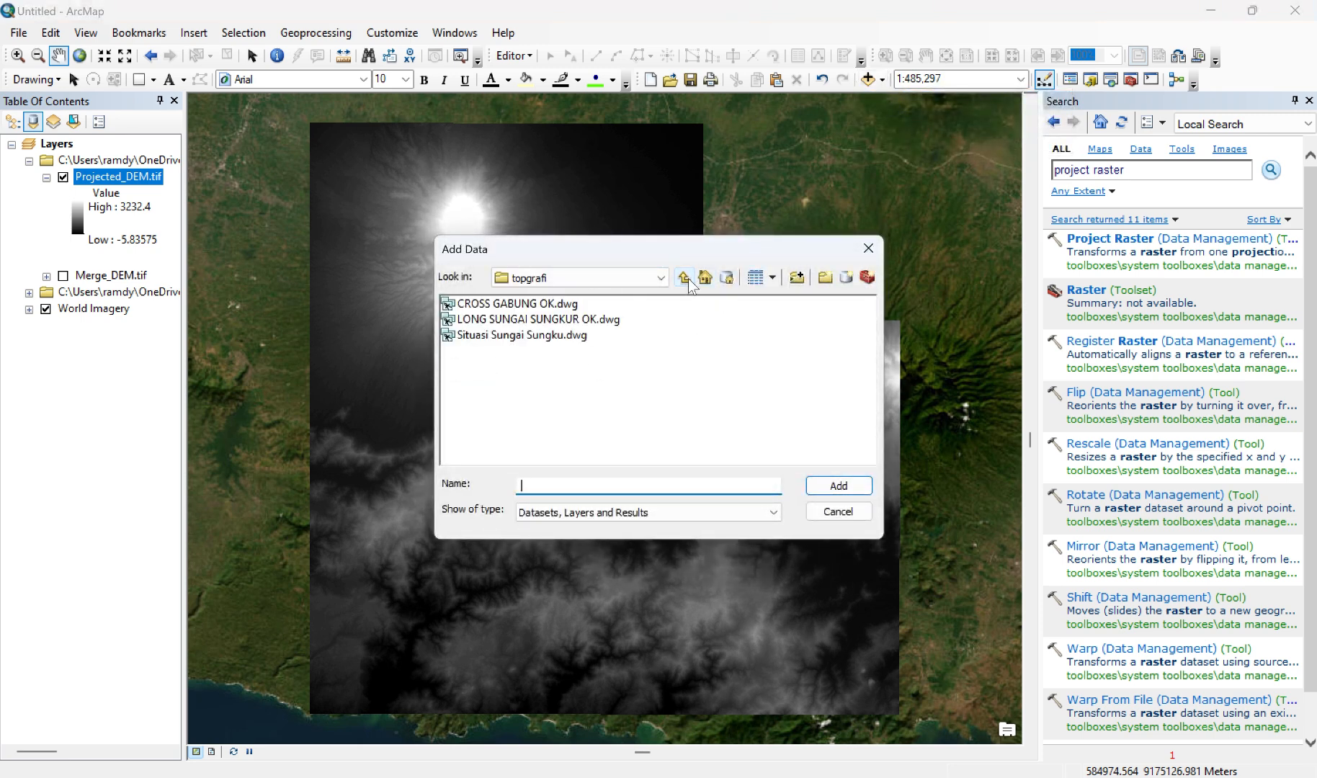
pyautogui.doubleClick(509, 335)
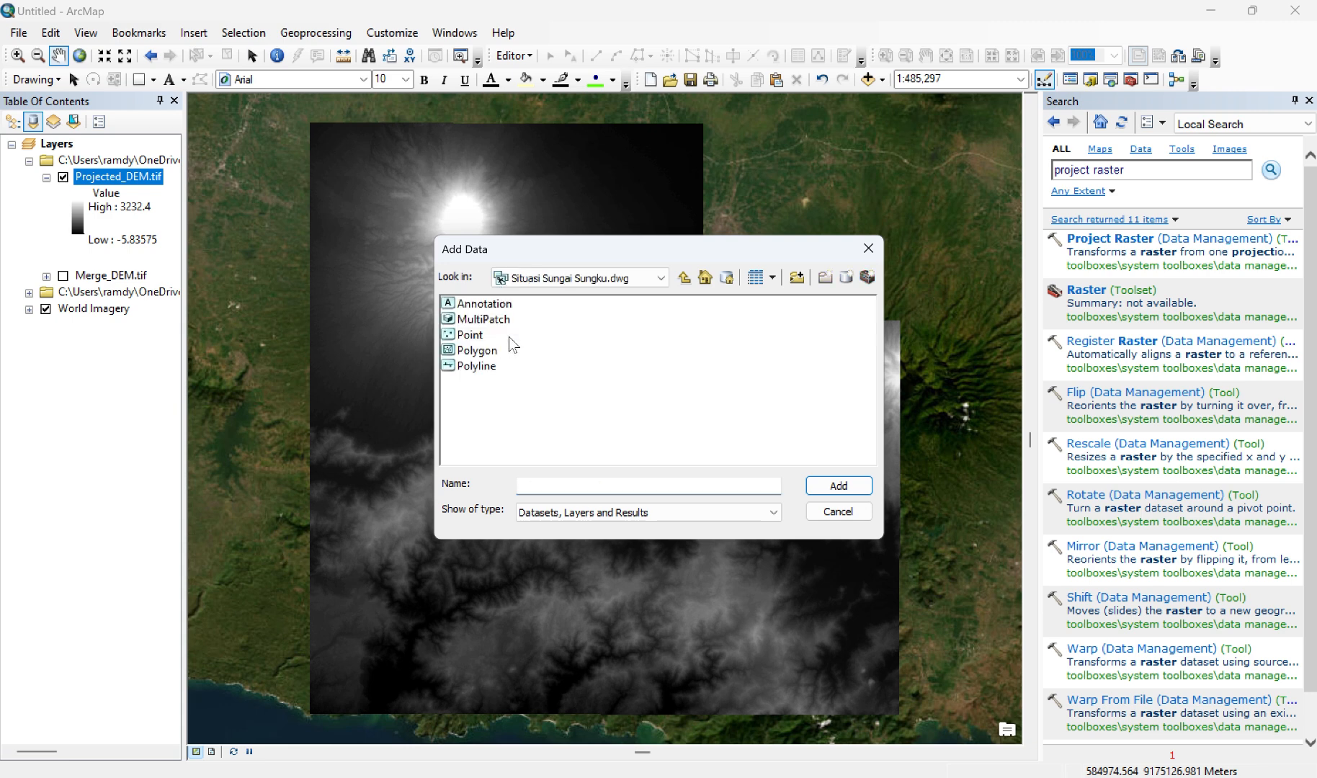
pyautogui.click(489, 304)
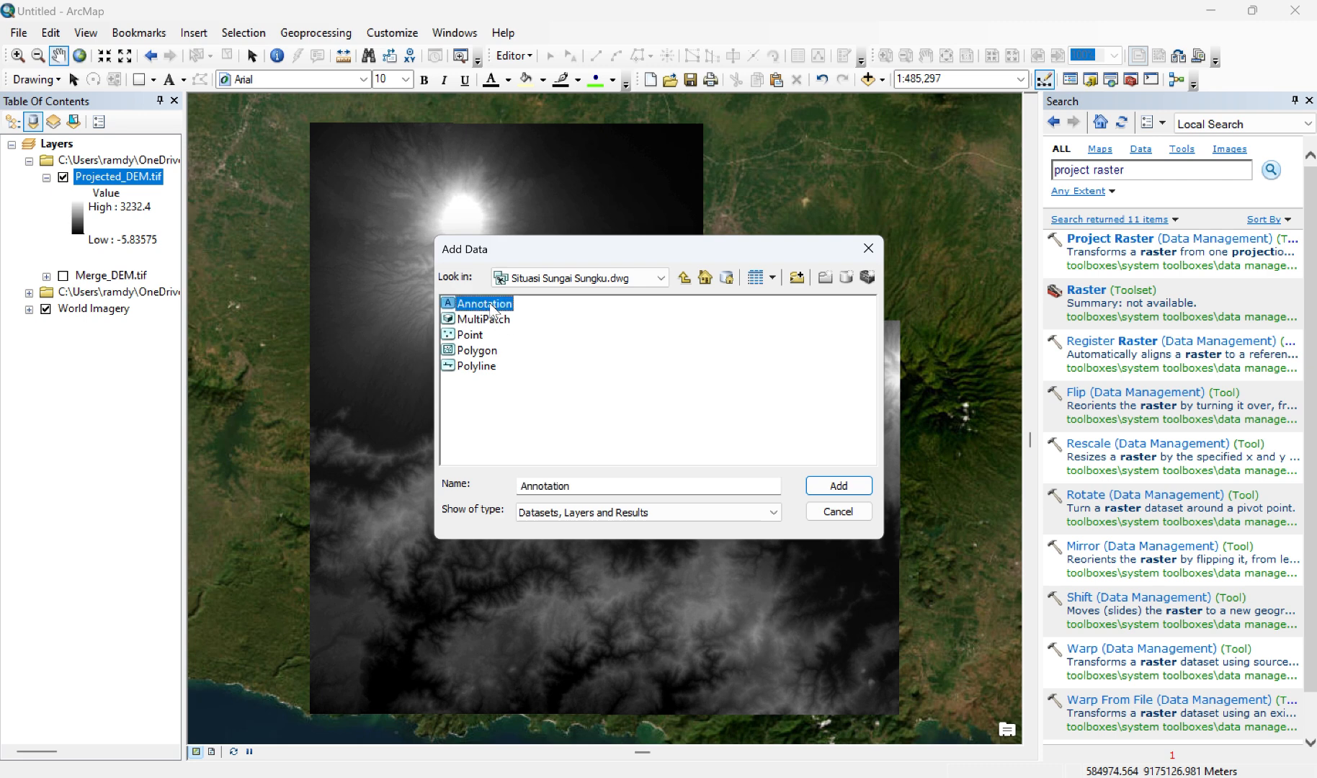
pyautogui.click(490, 368)
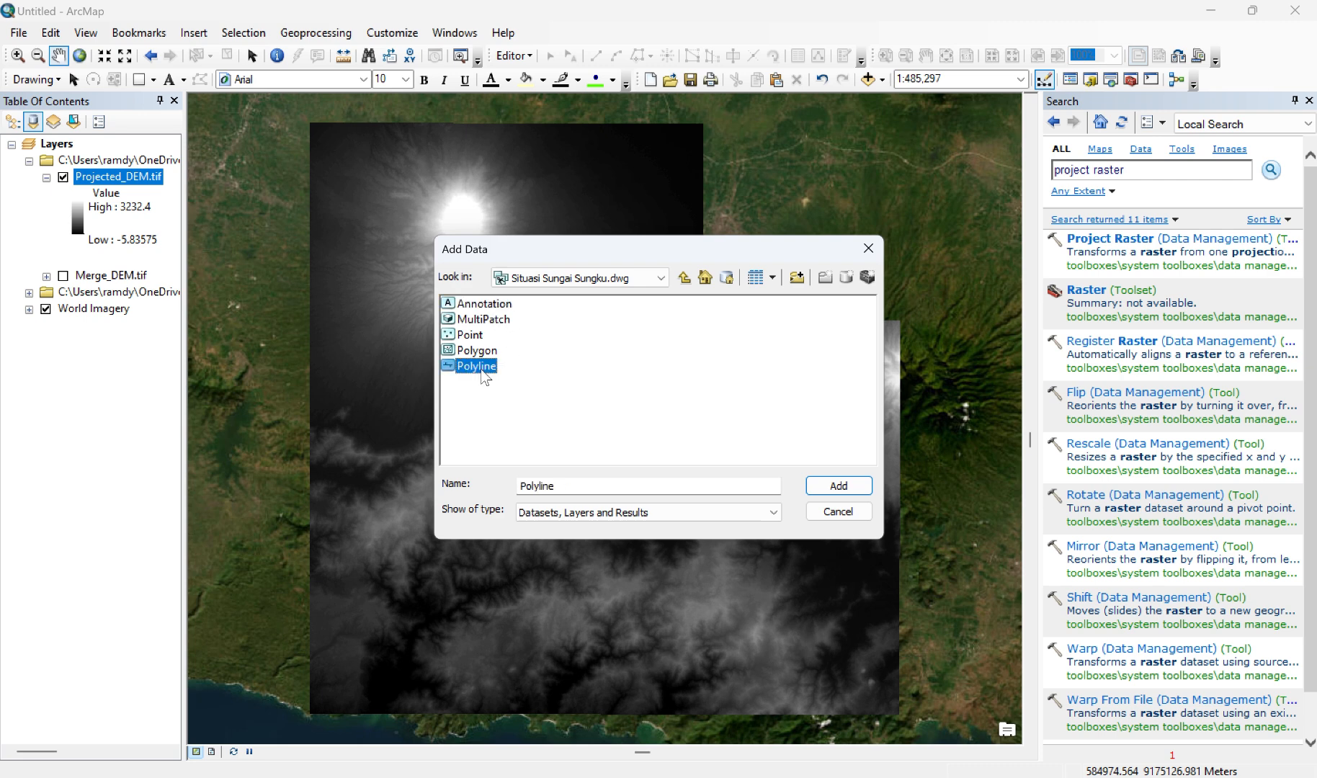
pyautogui.keyDown('ctrl'); pyautogui.click(482, 306); pyautogui.keyUp('ctrl')
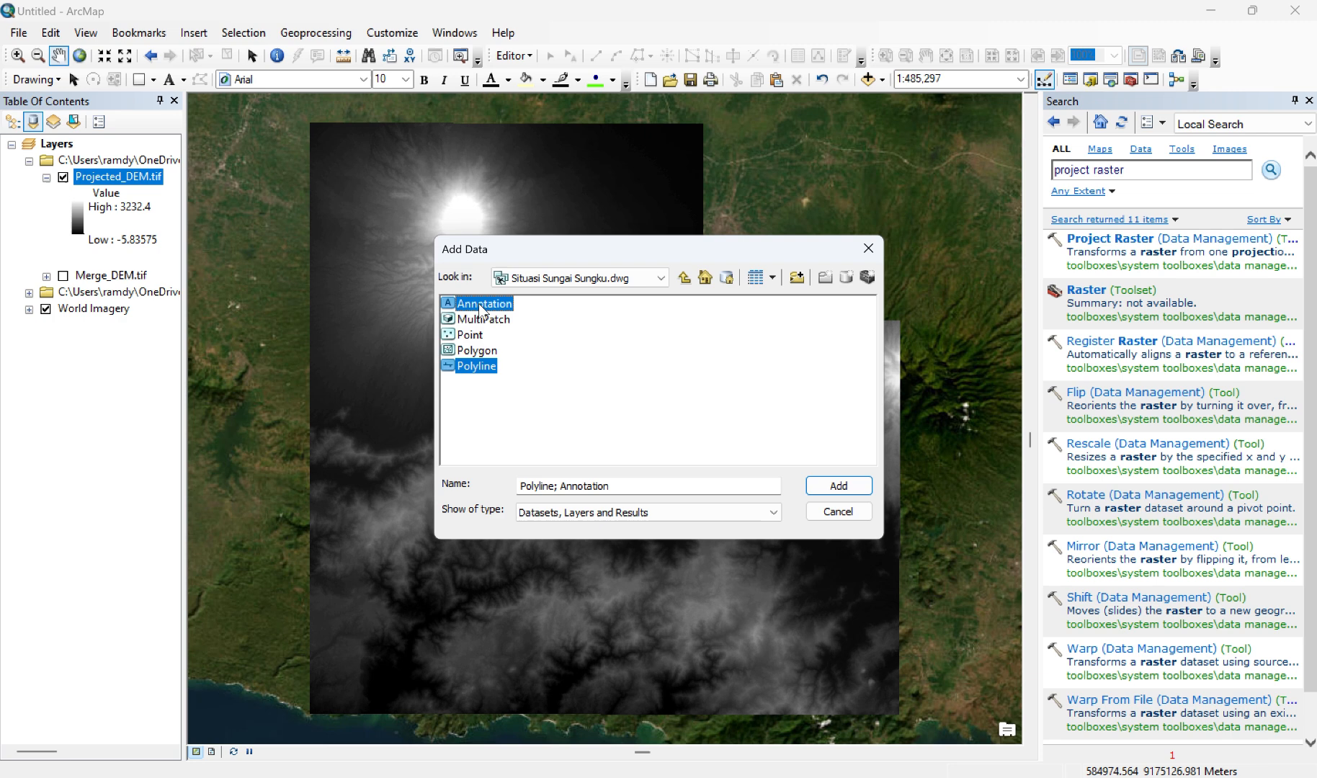
pyautogui.click(837, 485)
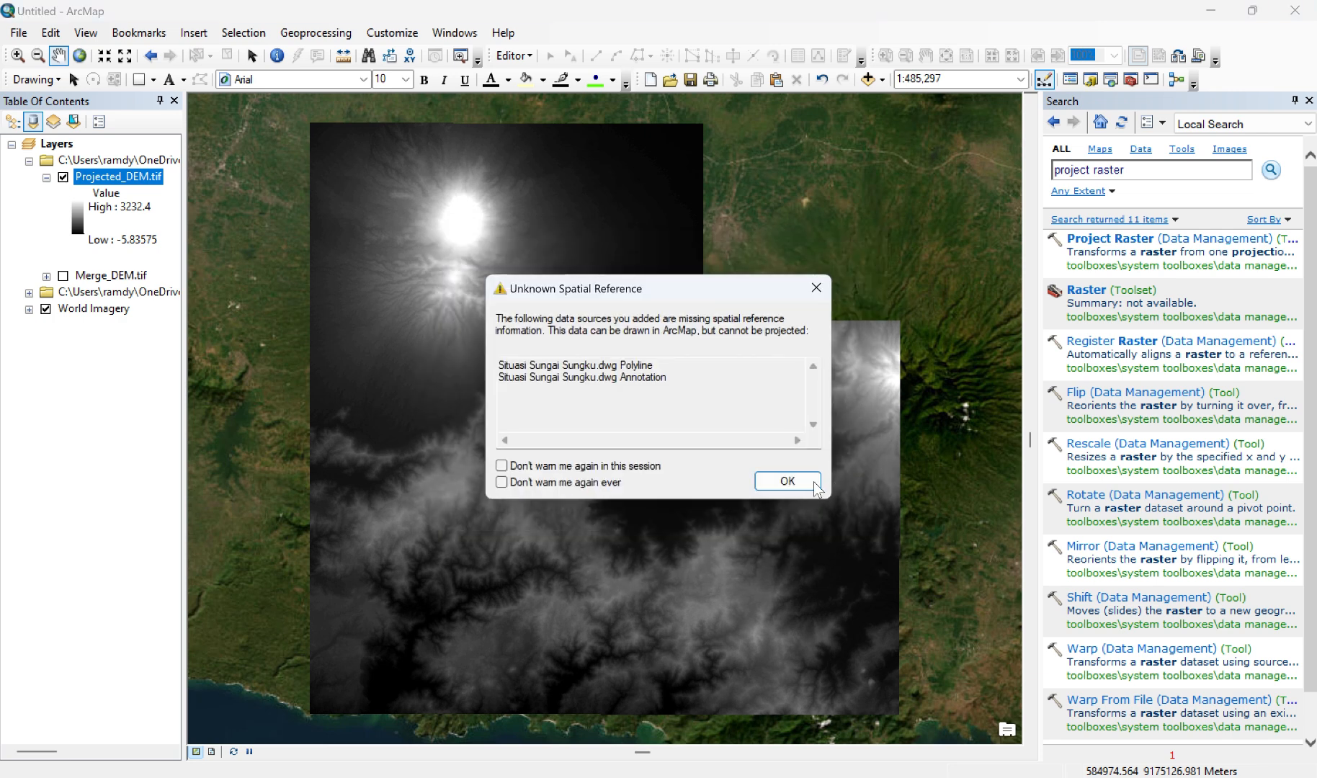
pyautogui.click(800, 480)
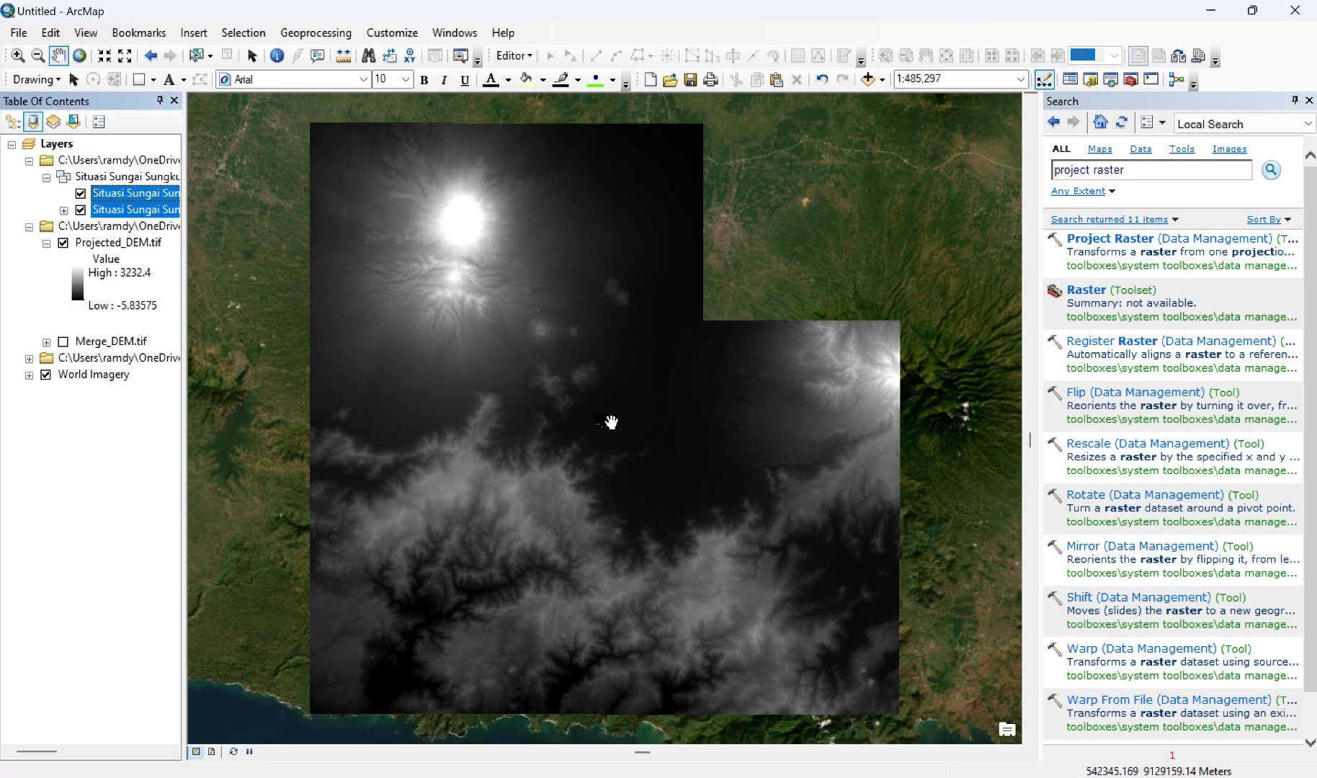
# Step: Turn off the visibility of the World Imagery basemap and the Situasi Sungai Sungku.dwg Annotation layer
pyautogui.scroll(-2, 610, 422)
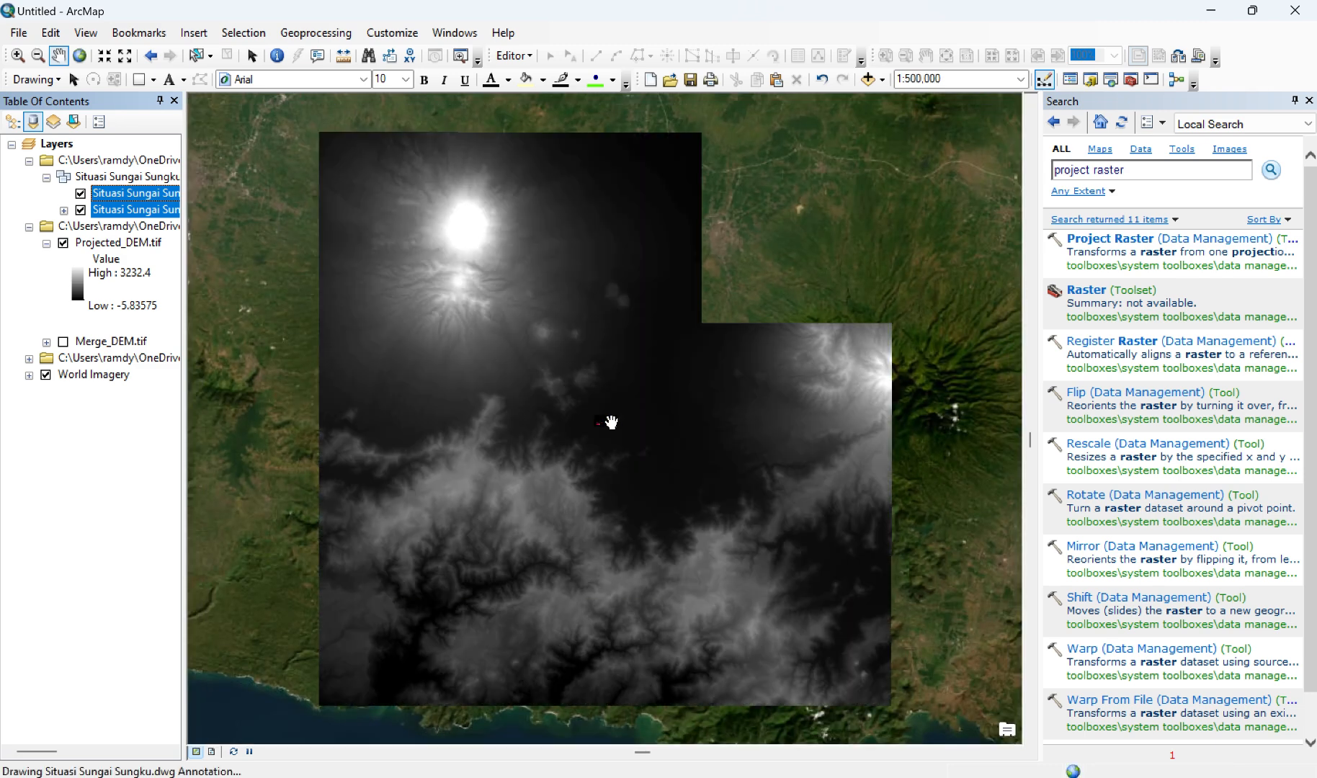
pyautogui.scroll(-1, 611, 422)
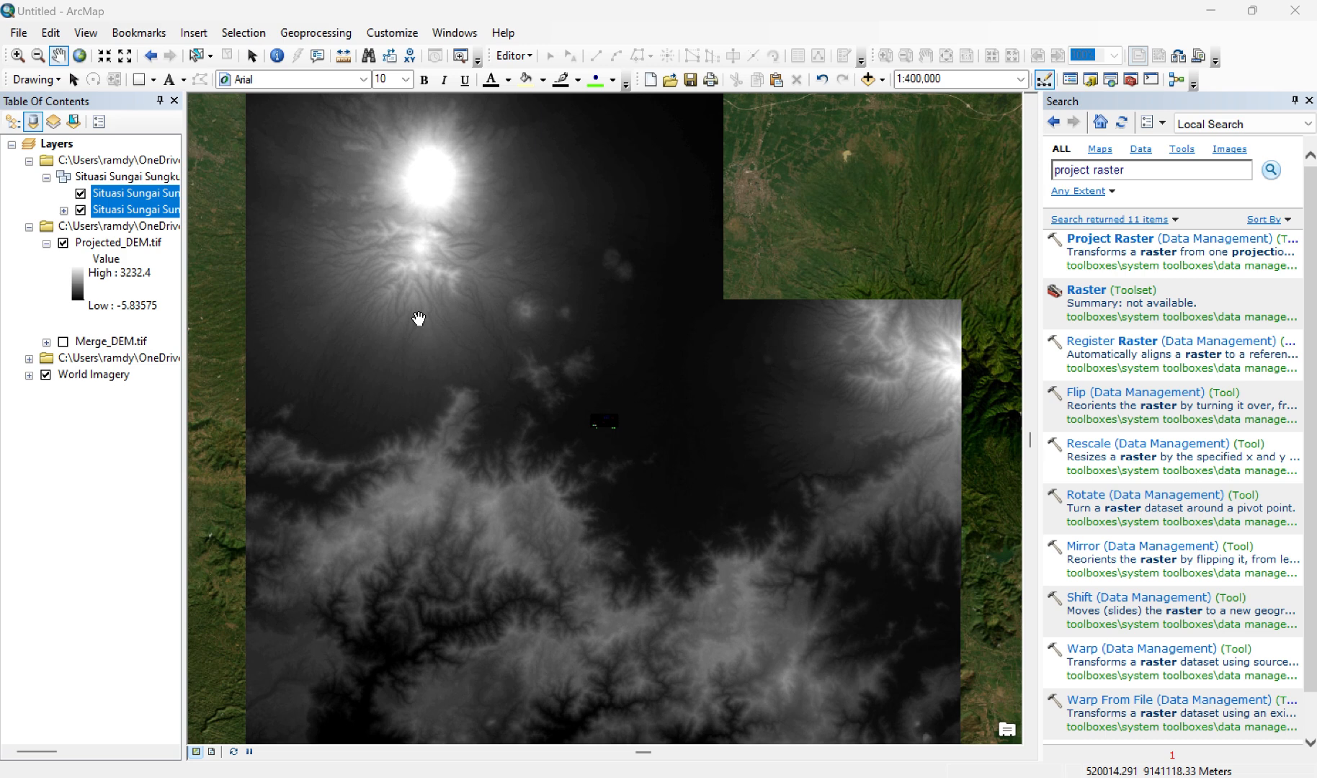
pyautogui.click(46, 375)
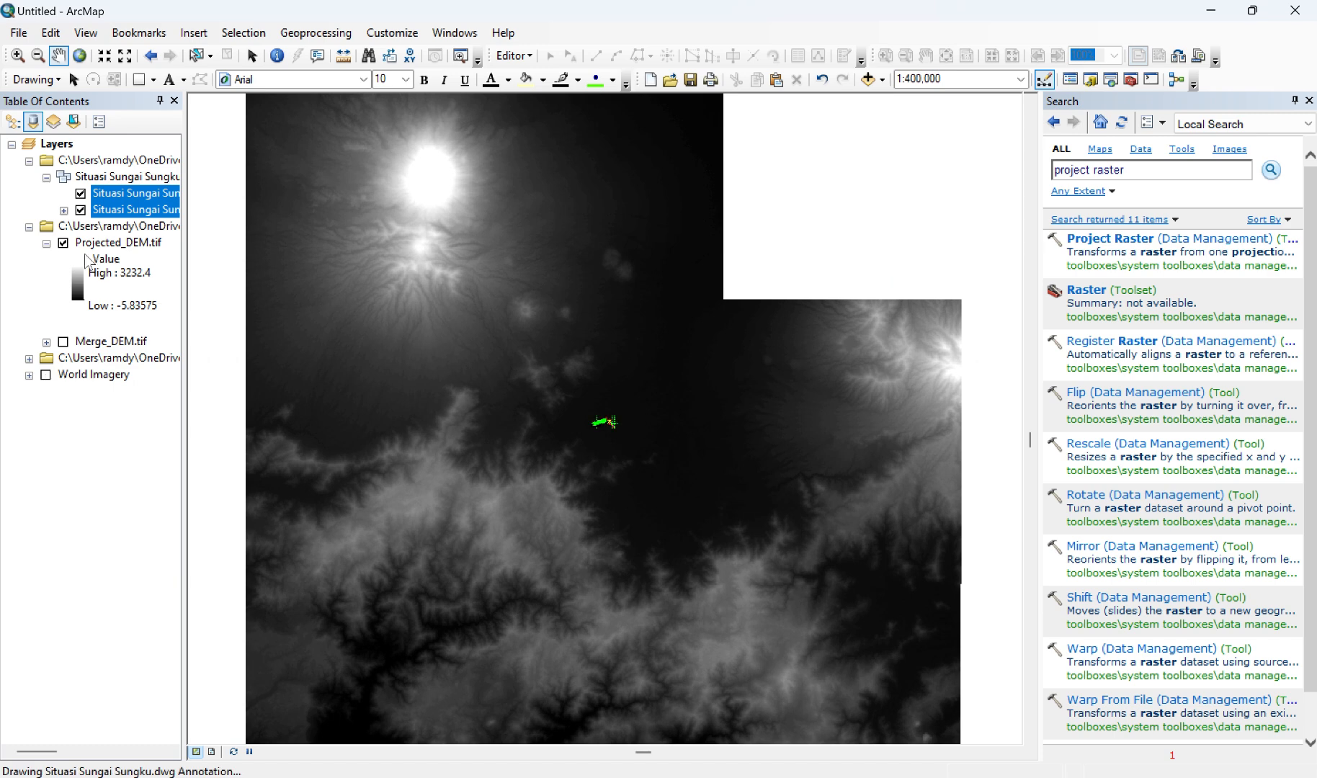
pyautogui.click(82, 194)
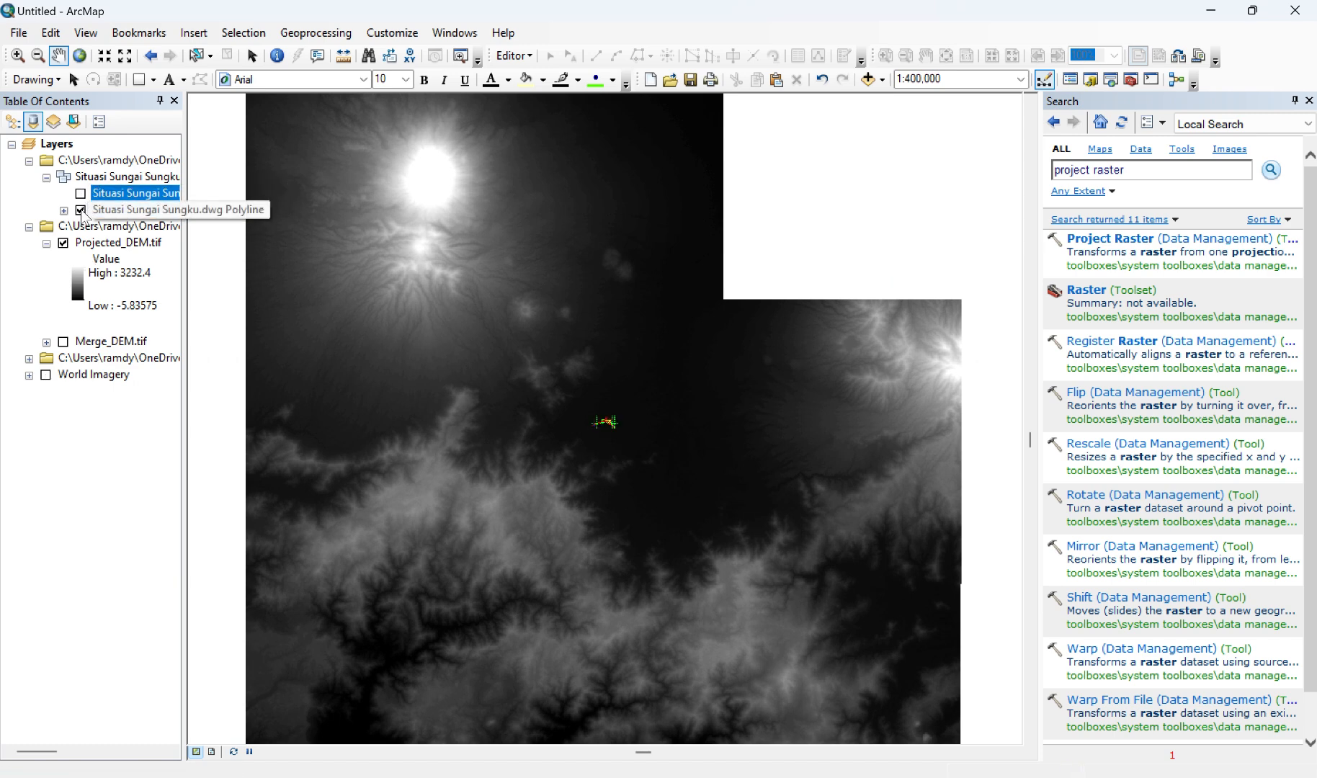
# Step: Turn off the Situasi Sungai Sungku.dwg Polyline layer, collapse its folder group, and zoom to the Projected_DEM.tif layer
pyautogui.click(81, 209)
pyautogui.keyDown('ctrl'); pyautogui.click(108, 210); pyautogui.keyUp('ctrl')
pyautogui.click(29, 160)
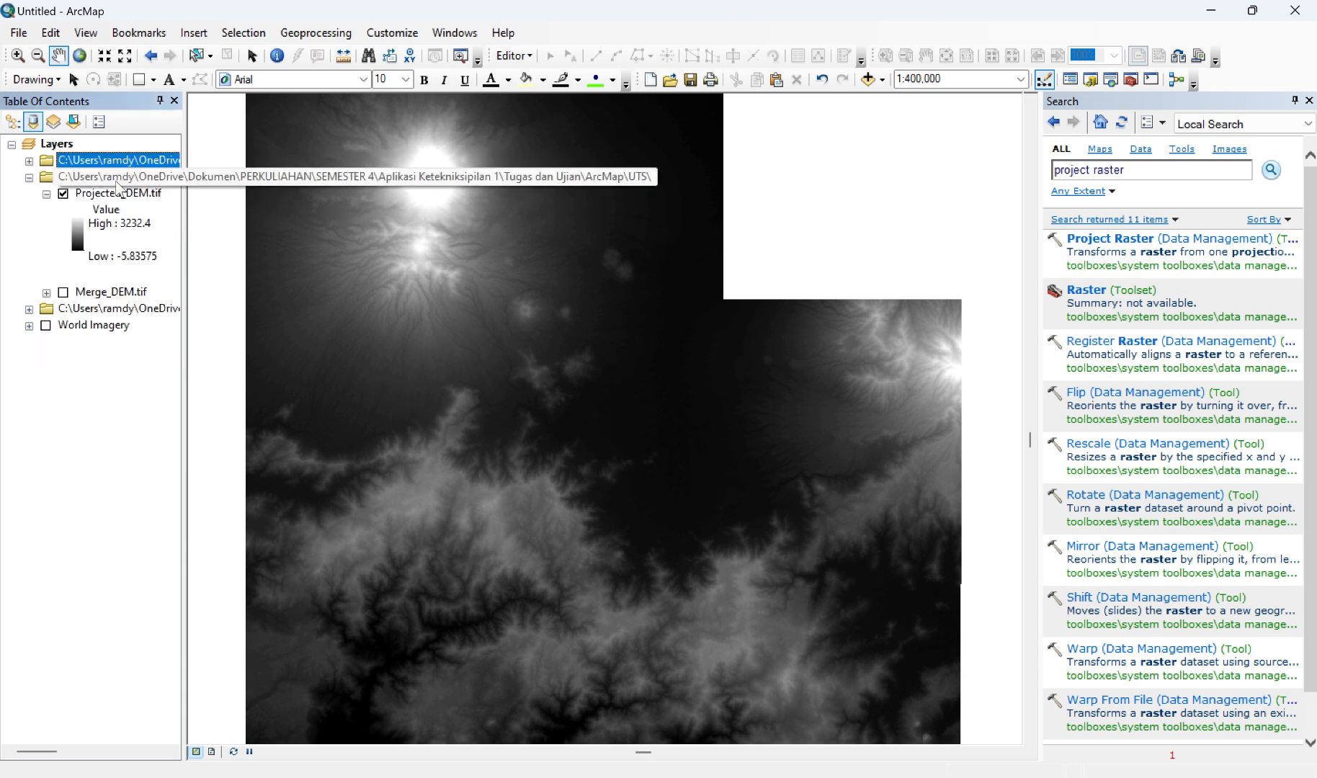
pyautogui.rightClick(124, 194)
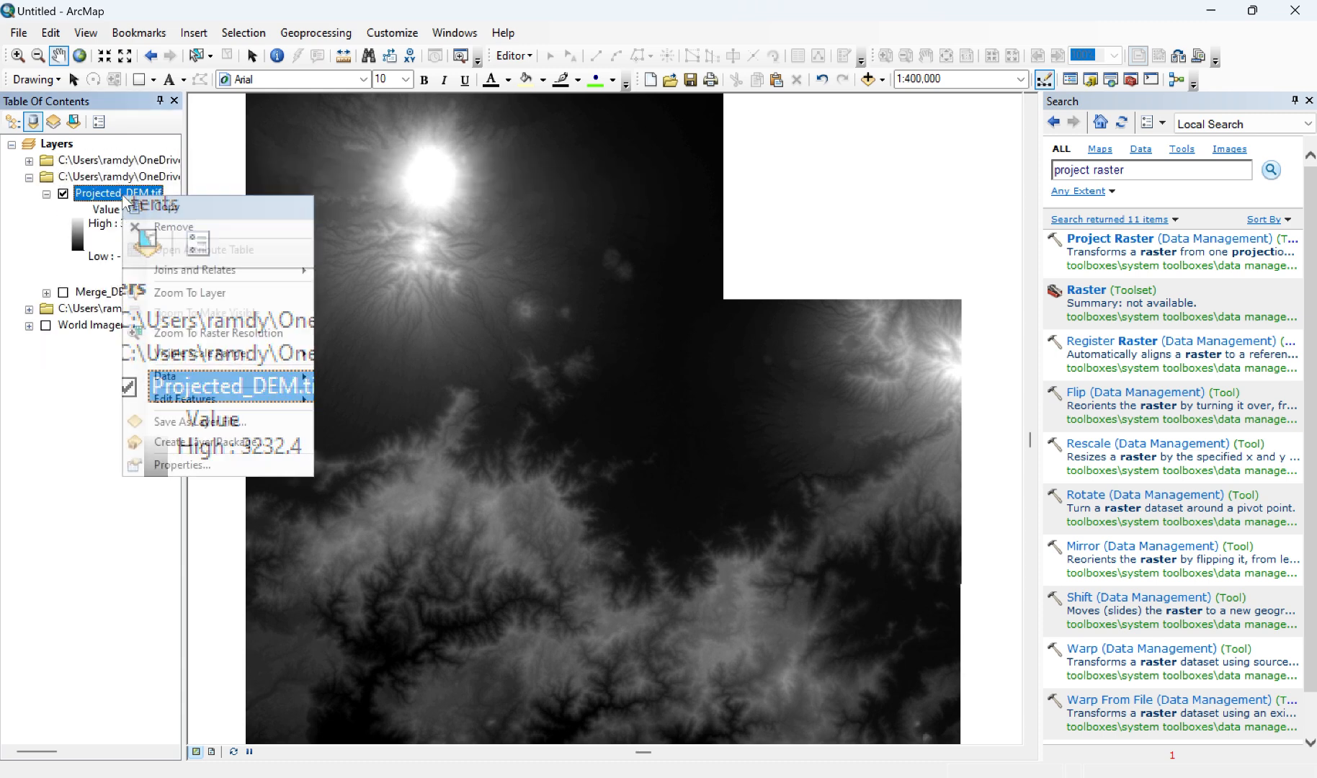
pyautogui.click(190, 292)
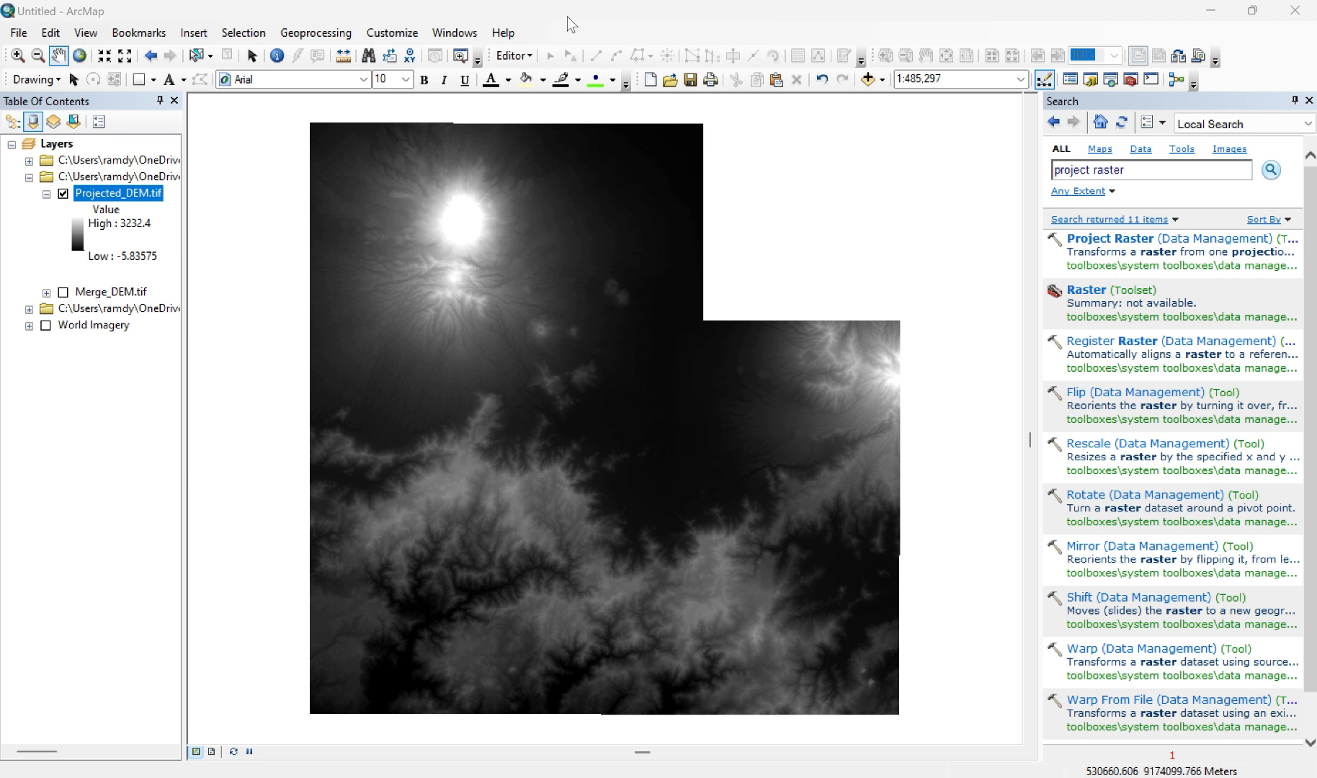
# Step: Search the tools for "resample" and open the Resample (Data Management) tool
pyautogui.hotkey('ctrl', 'f')
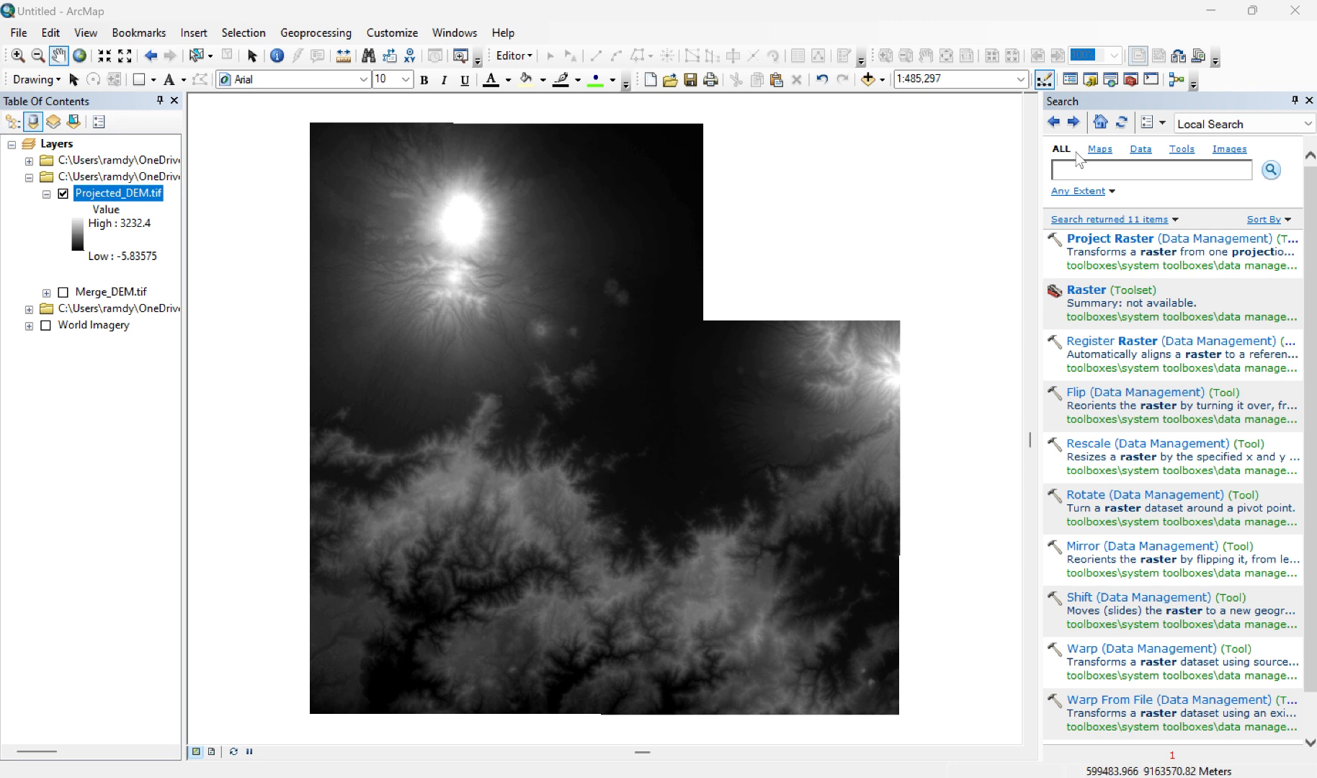
pyautogui.click(1092, 168)
pyautogui.write('red')
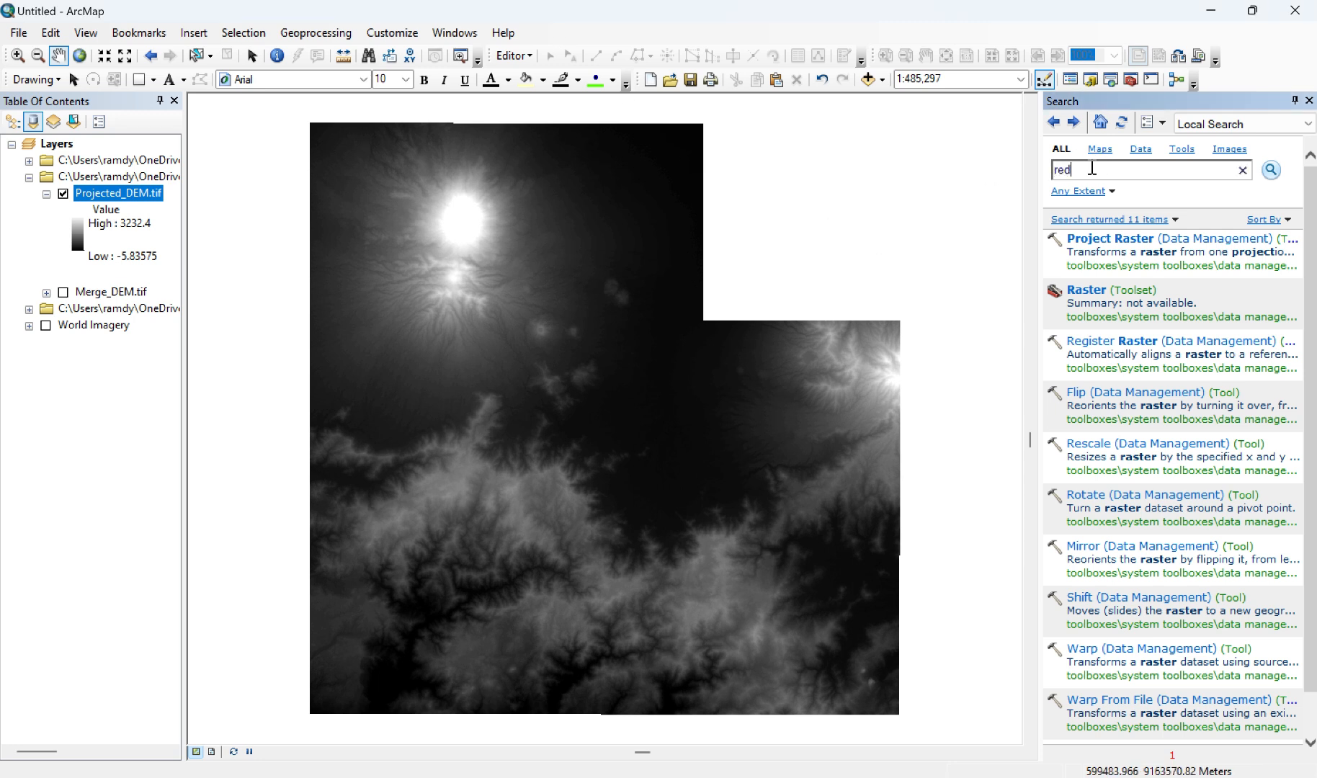
pyautogui.press('BackSpace')
pyautogui.press('BackSpace')
pyautogui.write('esample')
pyautogui.press('Return')
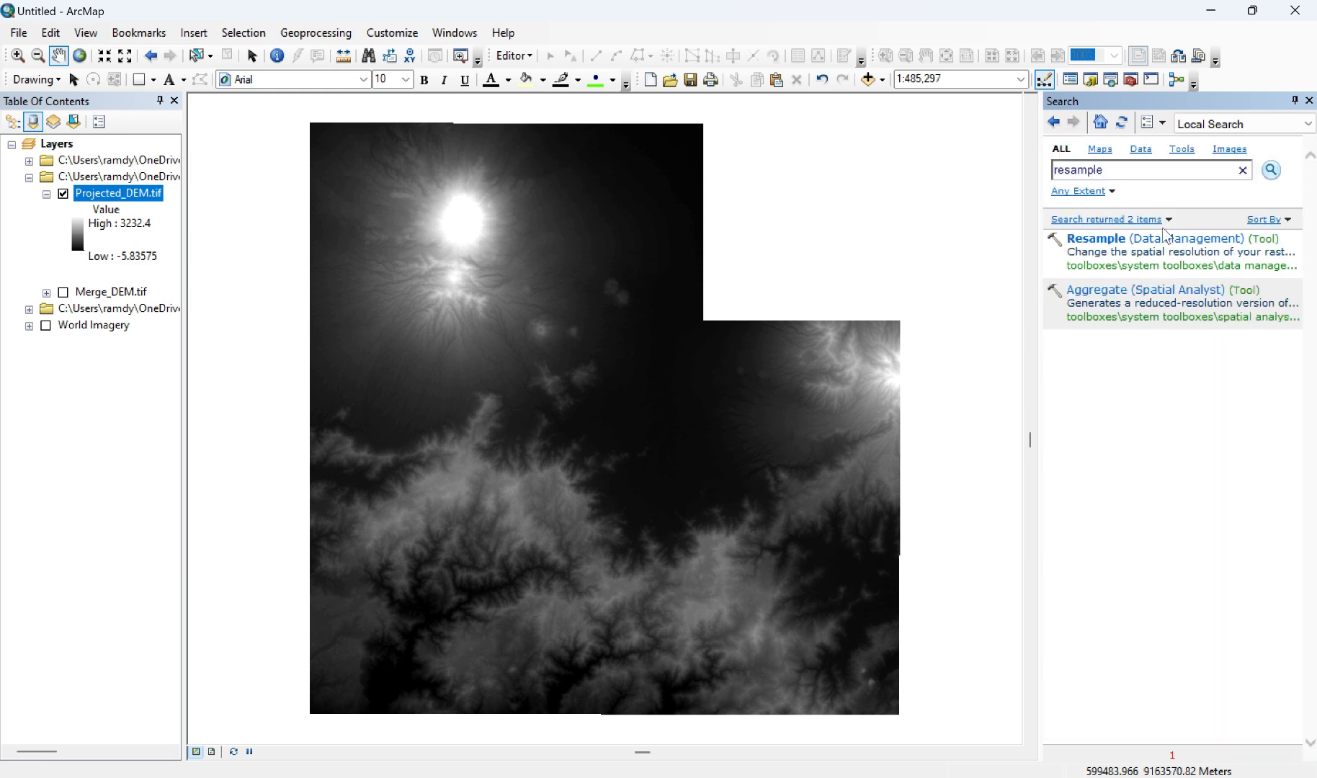
pyautogui.click(1154, 248)
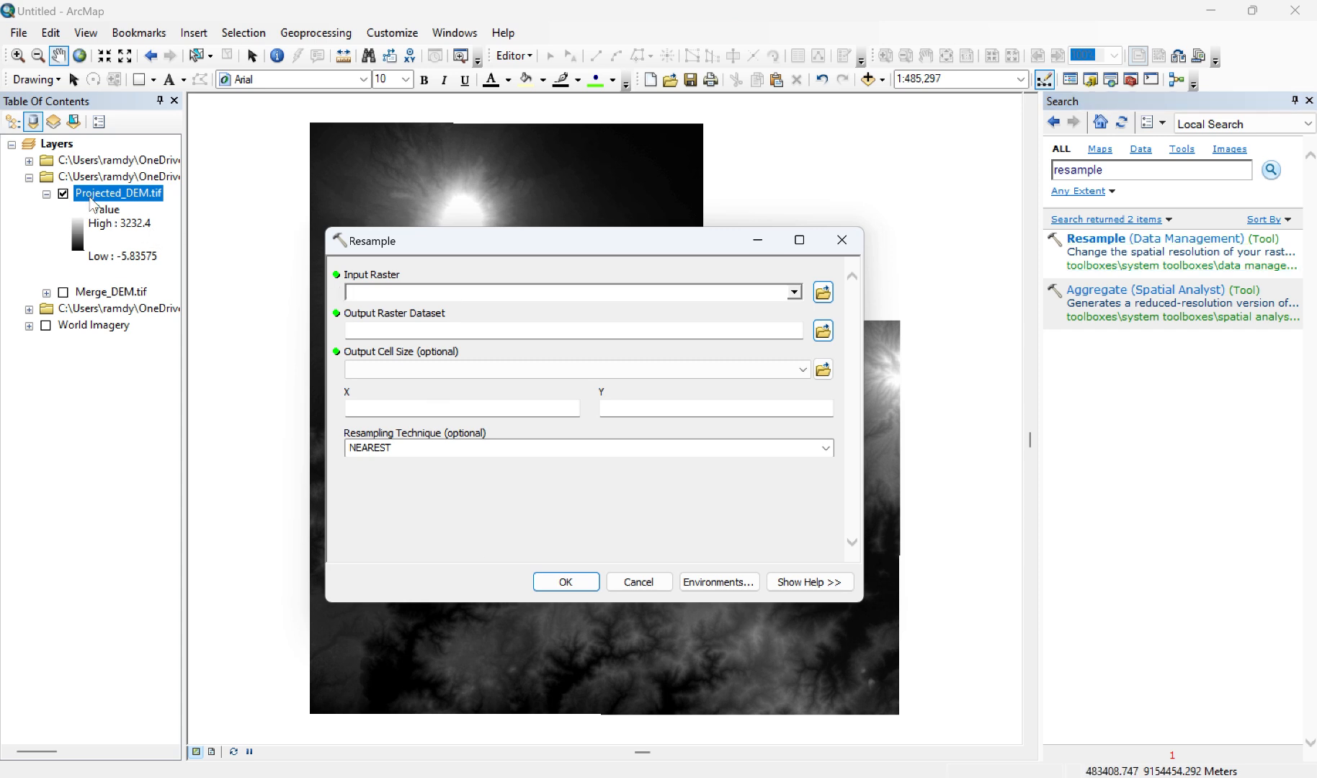
# Step: Use Projected_DEM.tif as the Resample input raster and name the output raster ResDEM30.tif in the UTS folder
pyautogui.moveTo(94, 201); pyautogui.dragTo(385, 289)
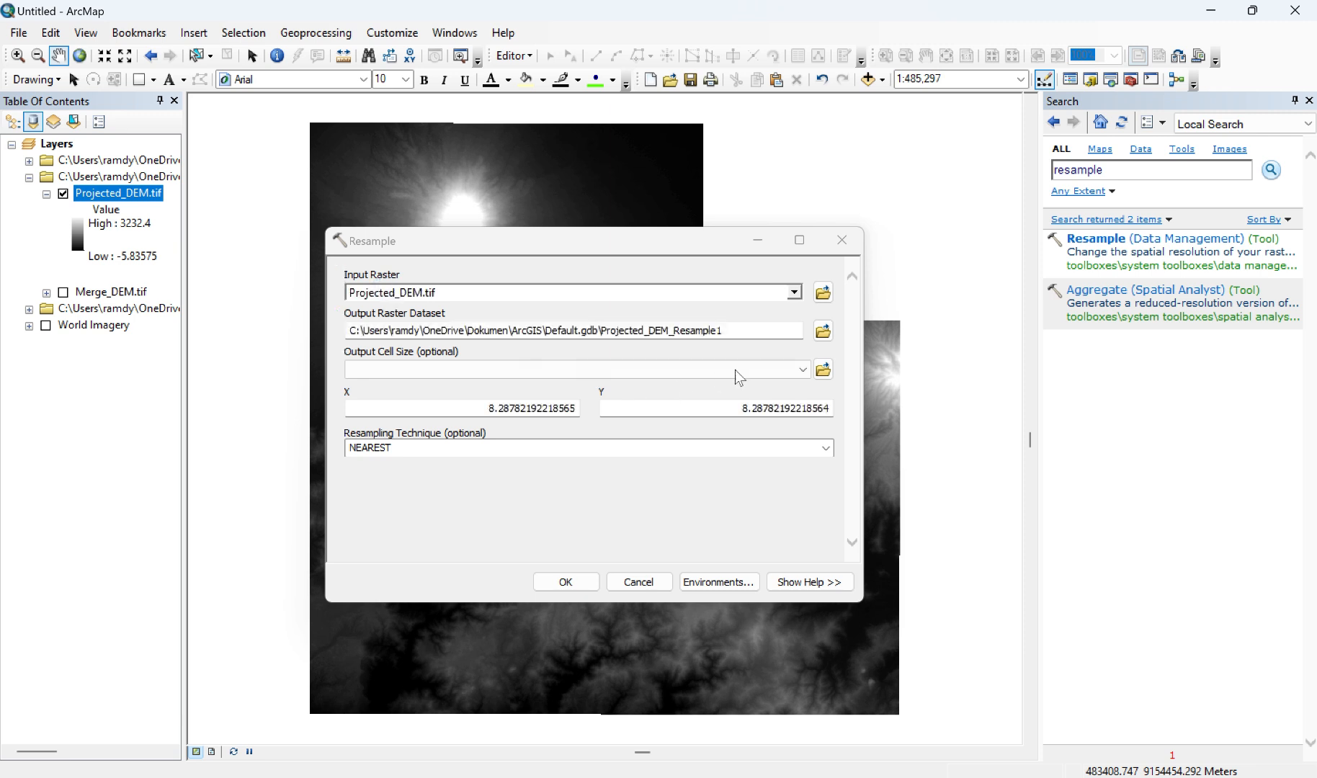
pyautogui.click(824, 333)
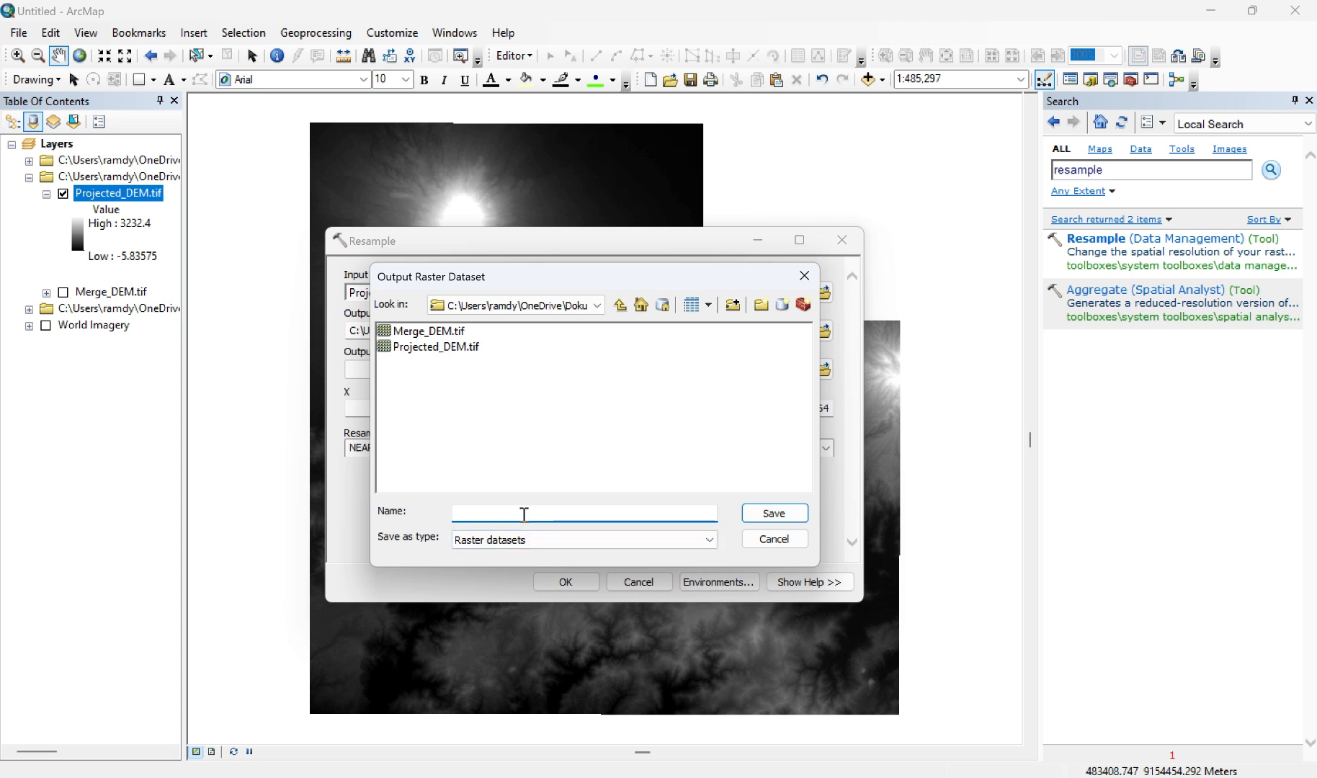
pyautogui.write('ResDEM30.tif')
pyautogui.press('Return')
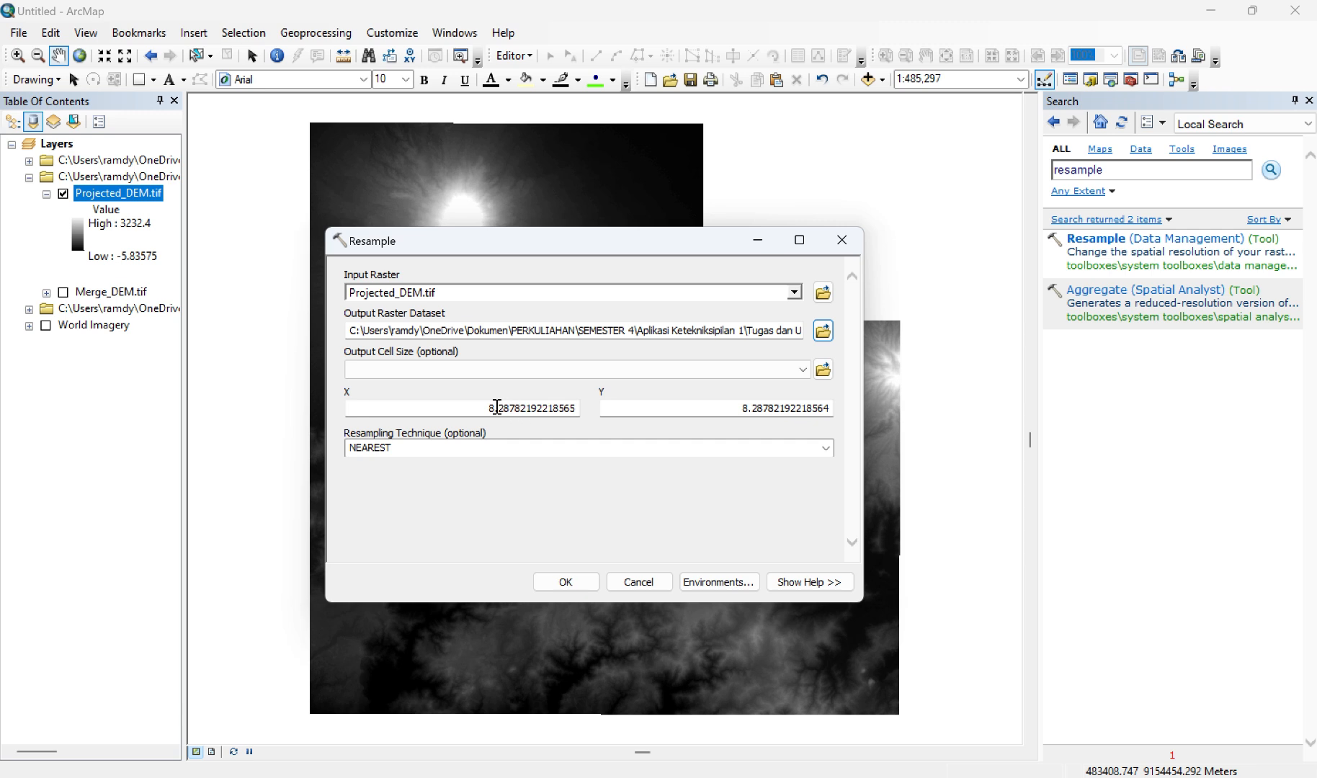
# Step: Set the output cell size to 30 in both X and Y and run Resample with the NEAREST technique
pyautogui.moveTo(490, 408); pyautogui.dragTo(569, 411)
pyautogui.write('30')
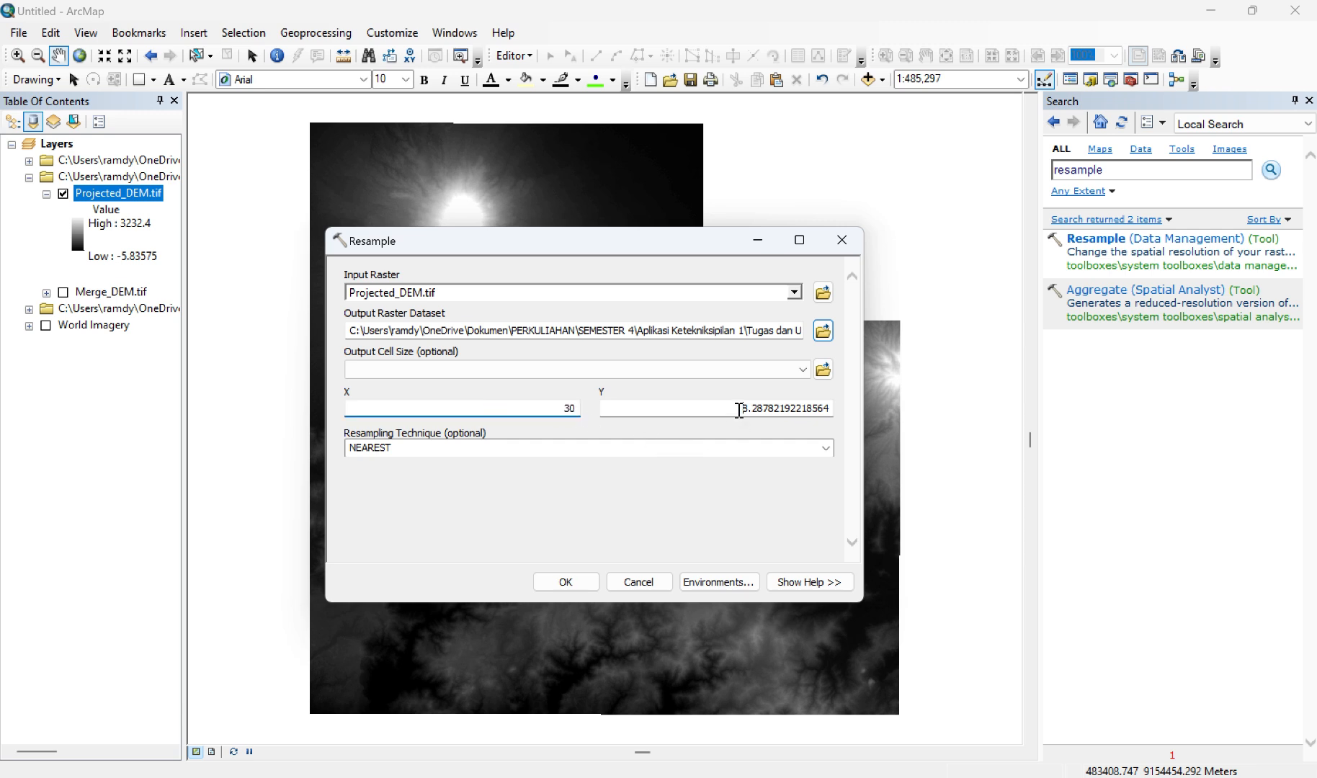
pyautogui.moveTo(738, 409); pyautogui.dragTo(826, 411)
pyautogui.write('303')
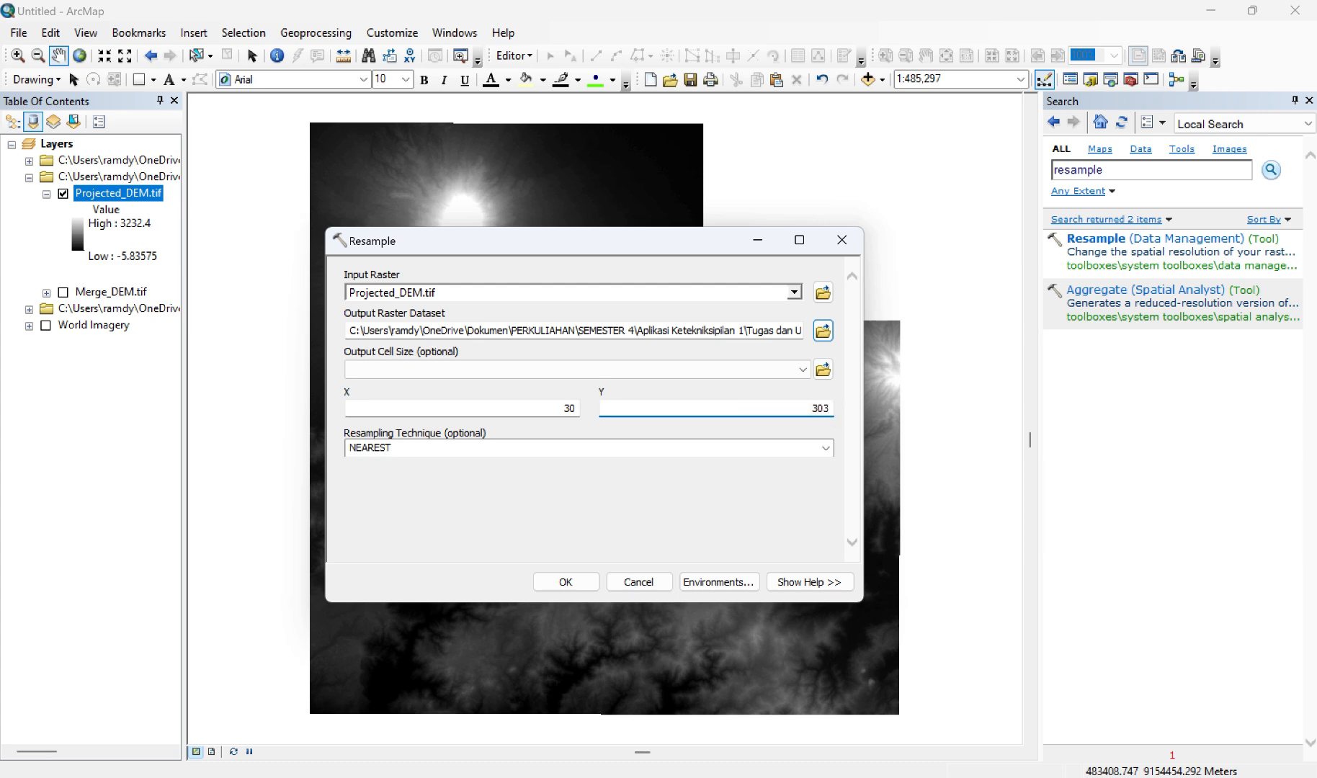
pyautogui.press('BackSpace')
pyautogui.click(585, 581)
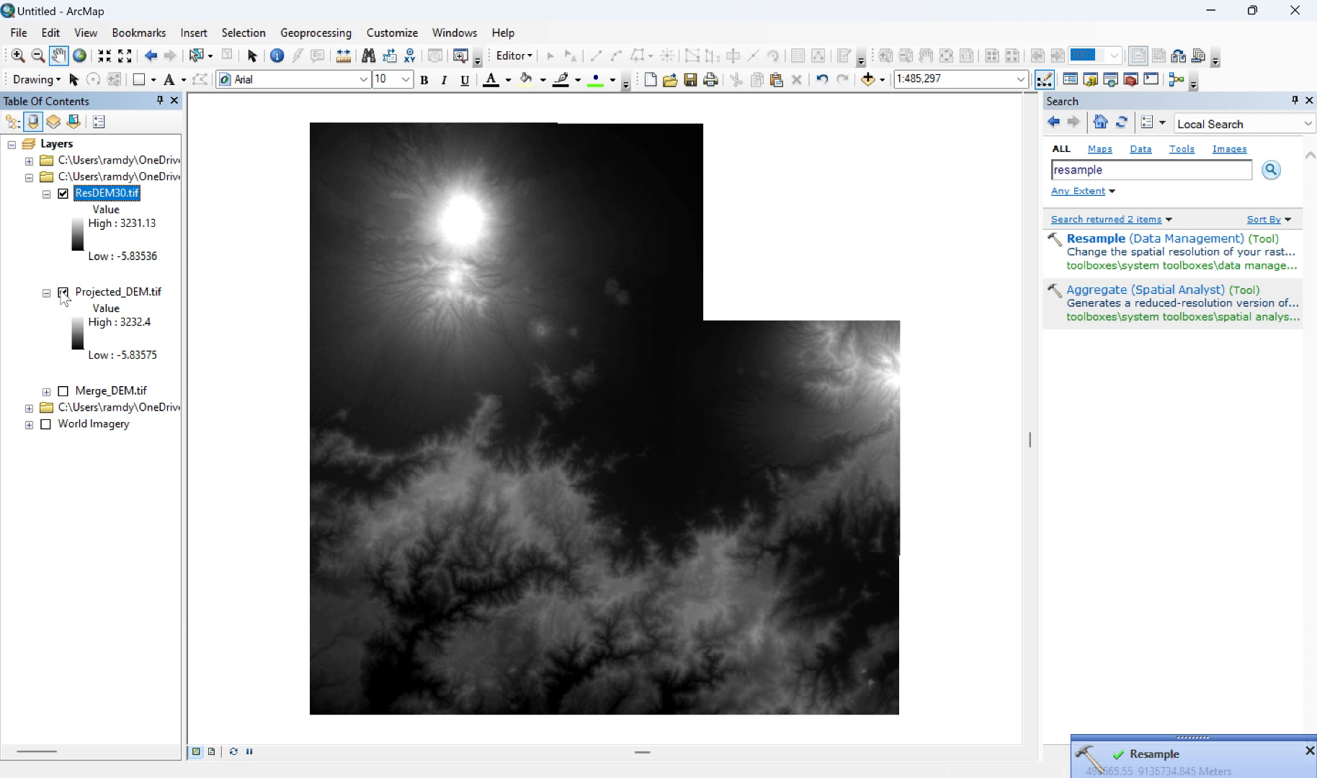
# Step: Turn off the visibility of Projected_DEM.tif and collapse its legend
pyautogui.click(63, 293)
pyautogui.click(46, 294)
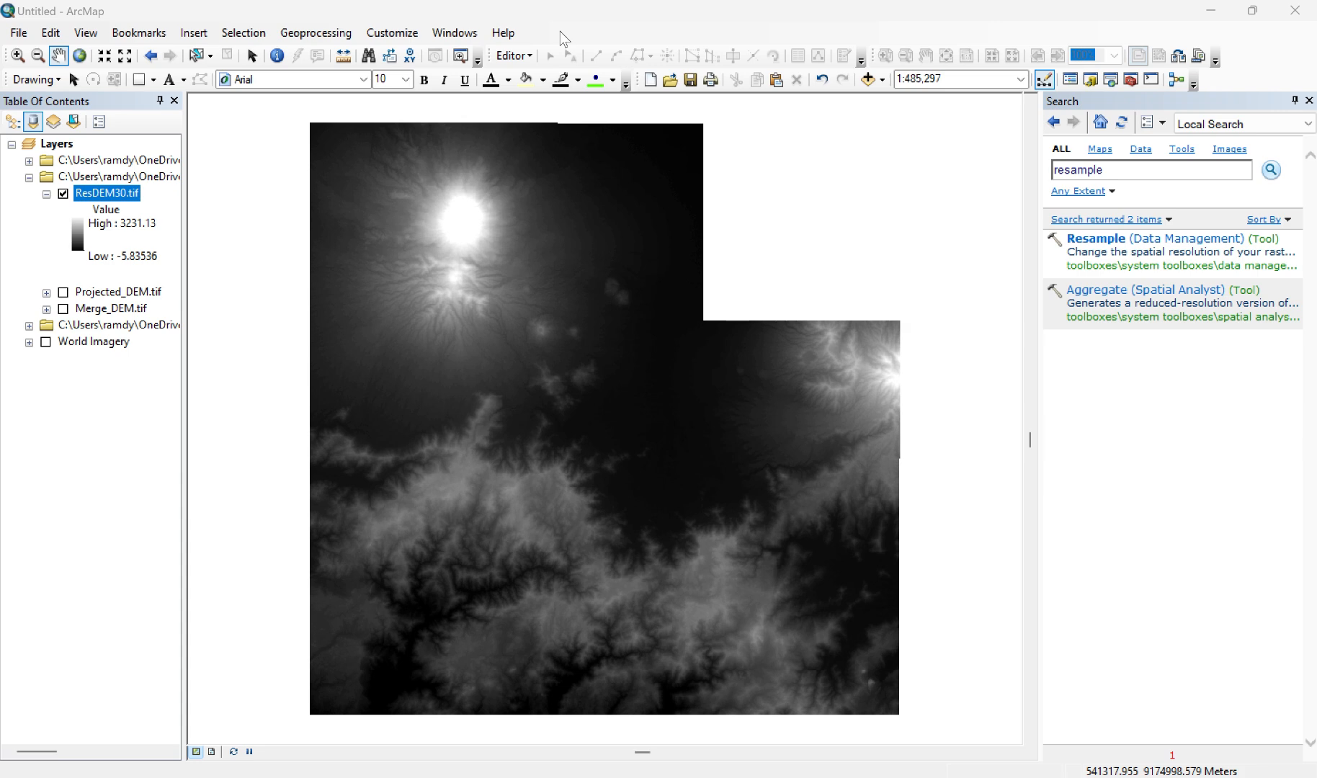
# Step: Set the Parallel Processing Factor to 0 in the geoprocessing environment settings
pyautogui.click(313, 38)
pyautogui.click(313, 38)
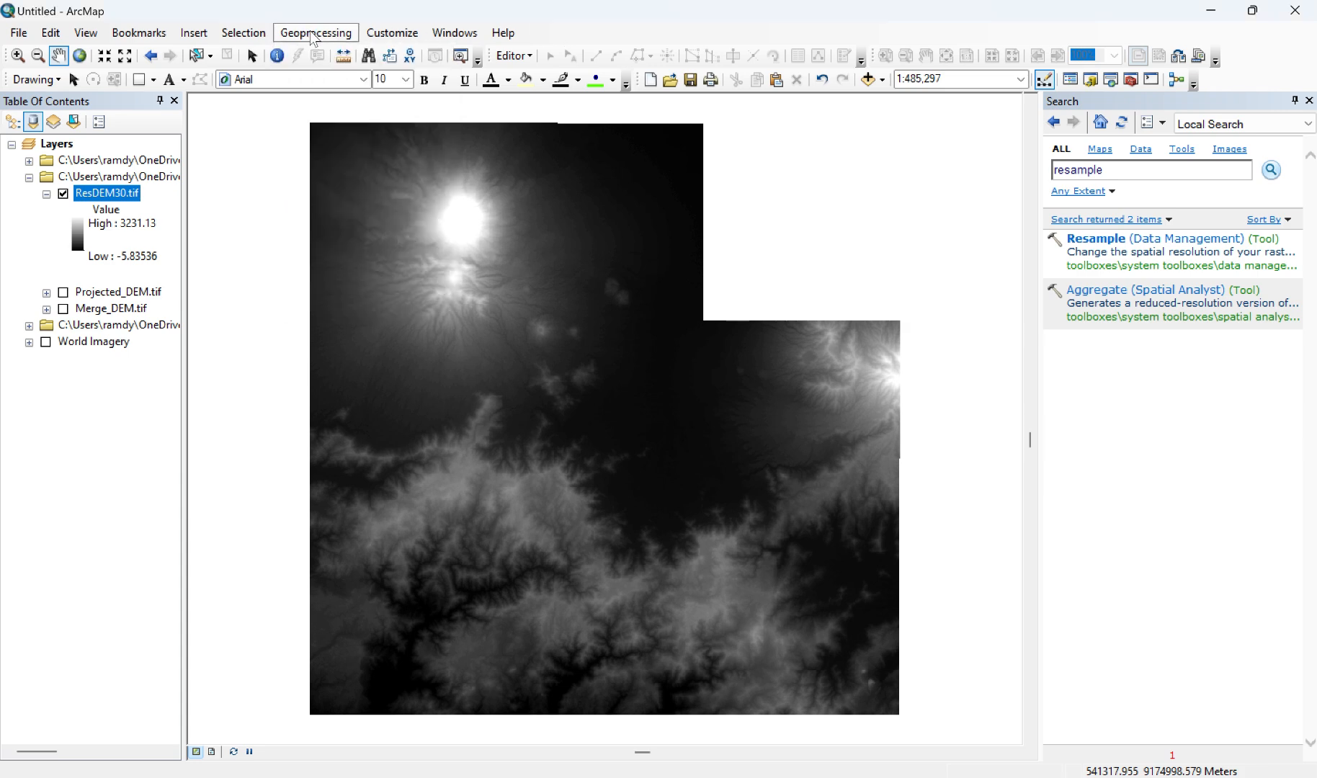
pyautogui.rightClick(312, 38)
pyautogui.click(296, 40)
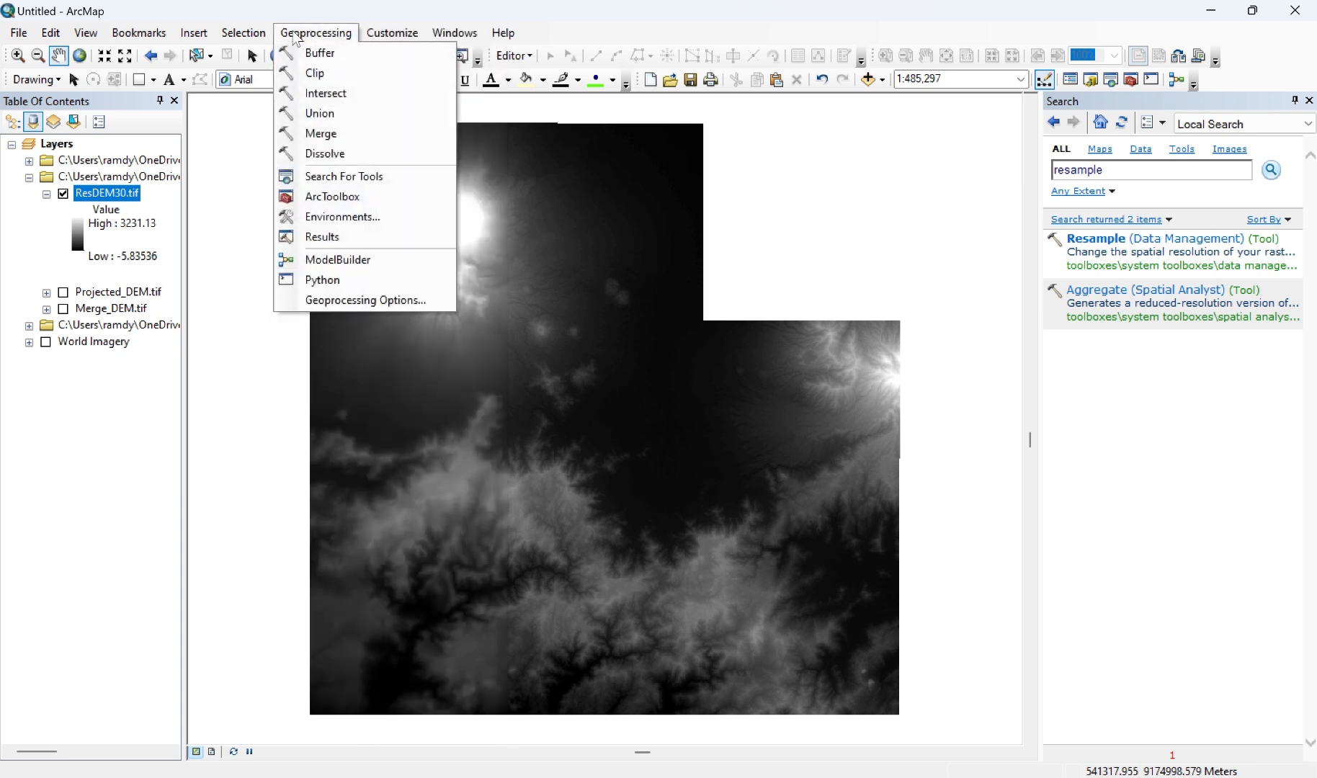
pyautogui.click(558, 33)
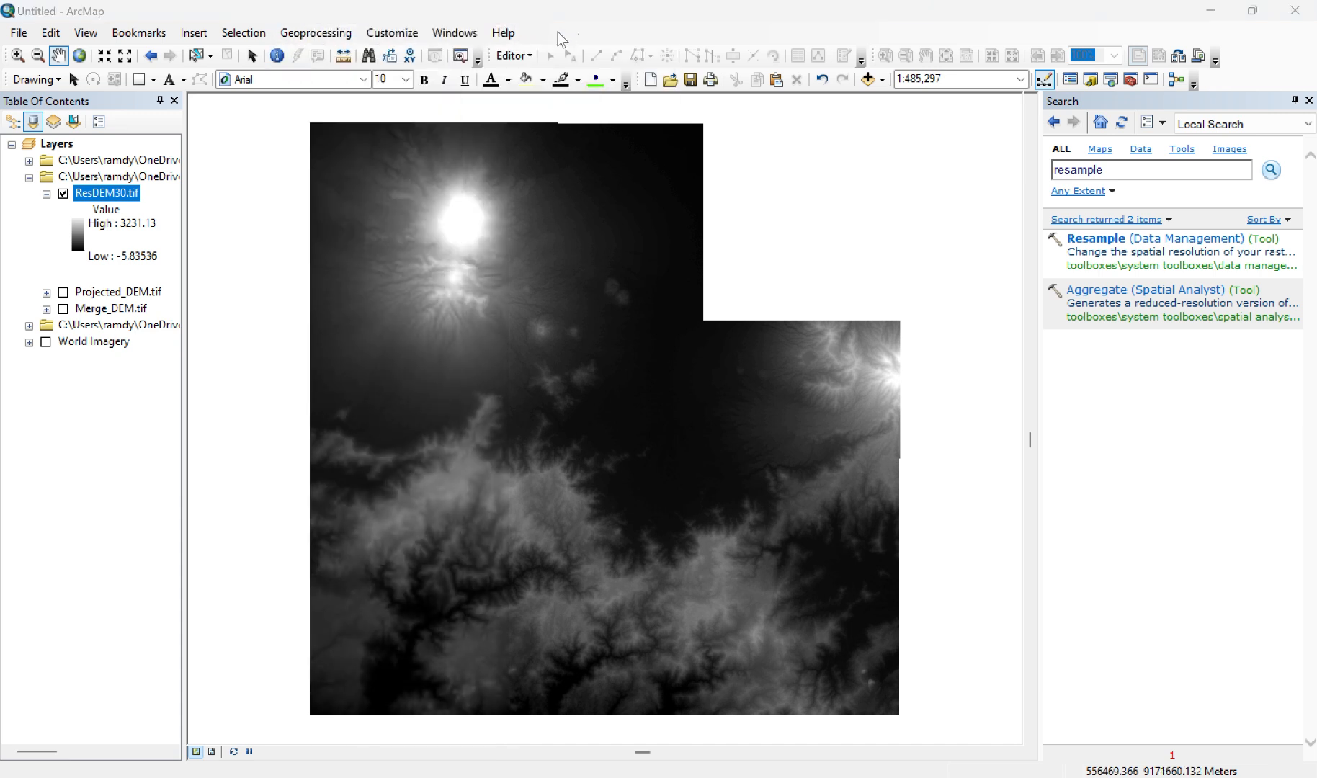
pyautogui.click(325, 36)
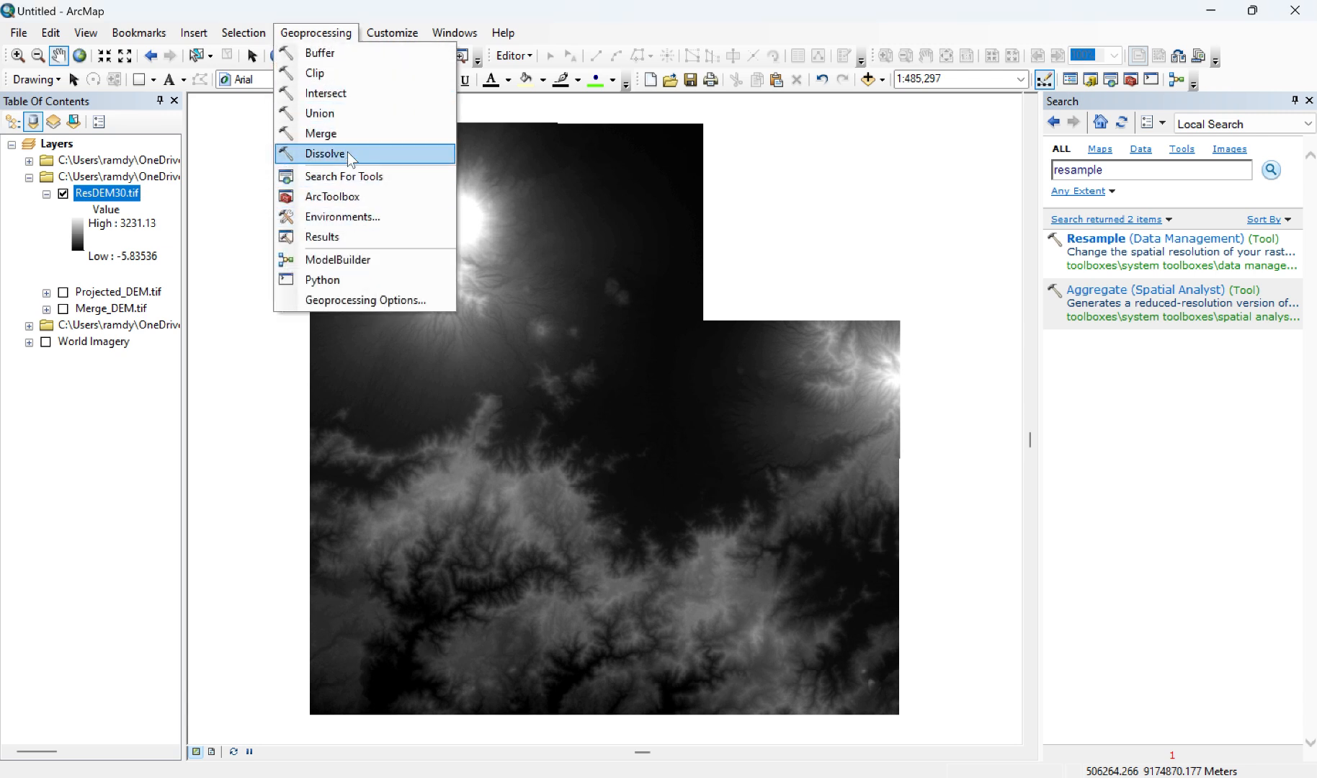
pyautogui.click(345, 216)
pyautogui.scroll(-3, 434, 436)
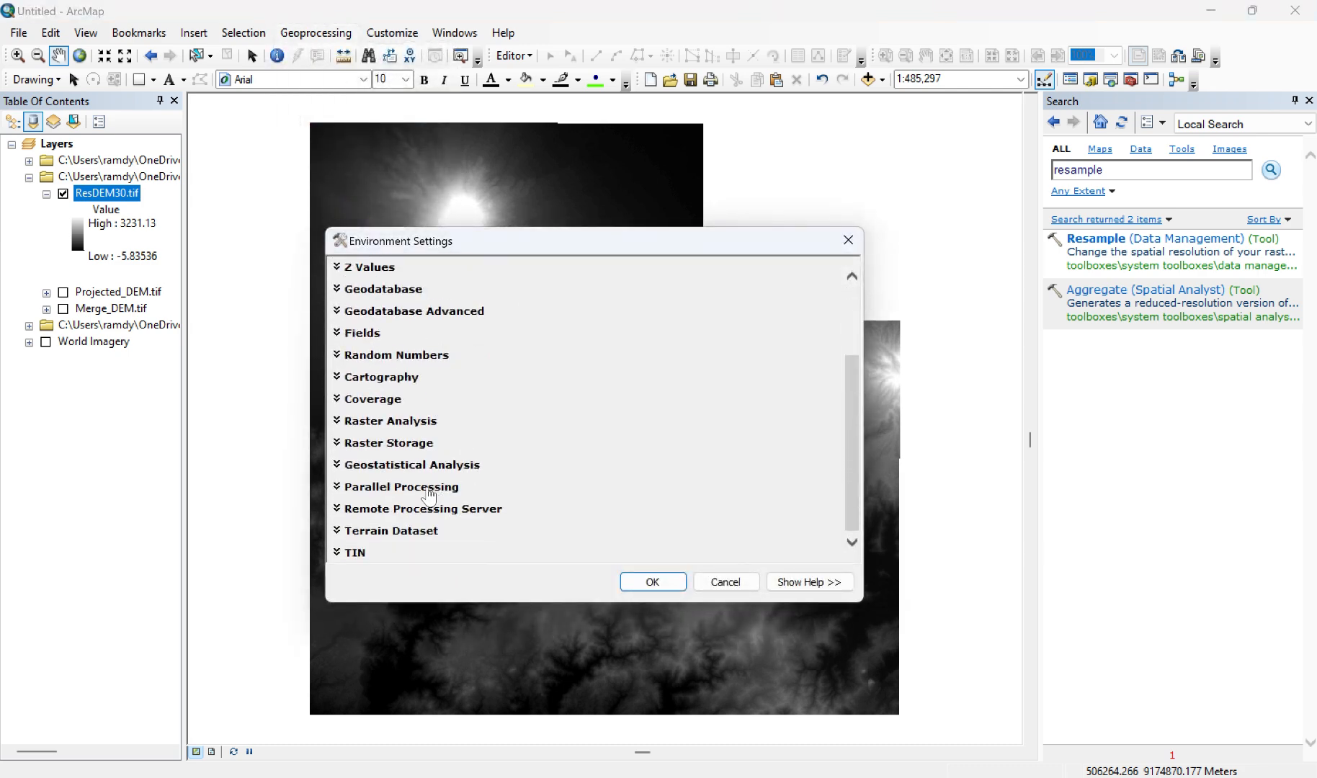
pyautogui.click(429, 488)
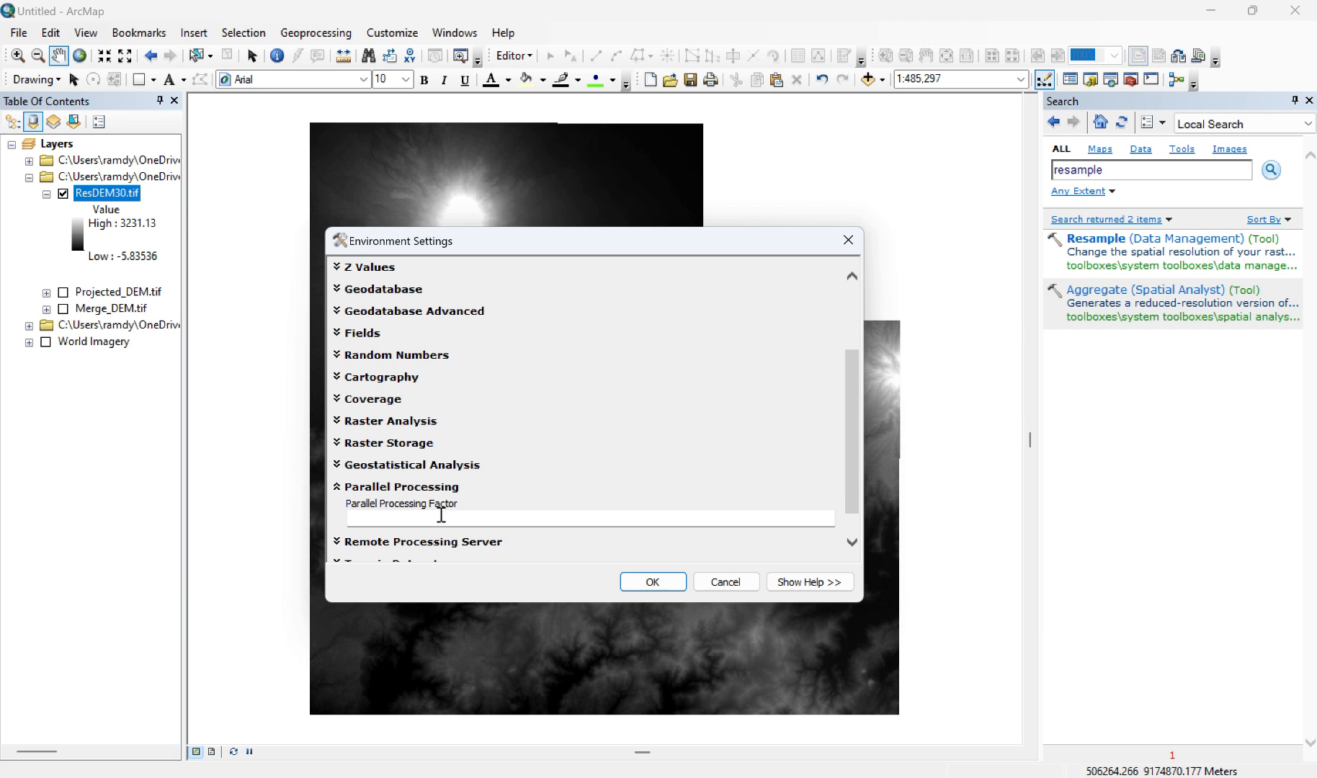
pyautogui.click(442, 515)
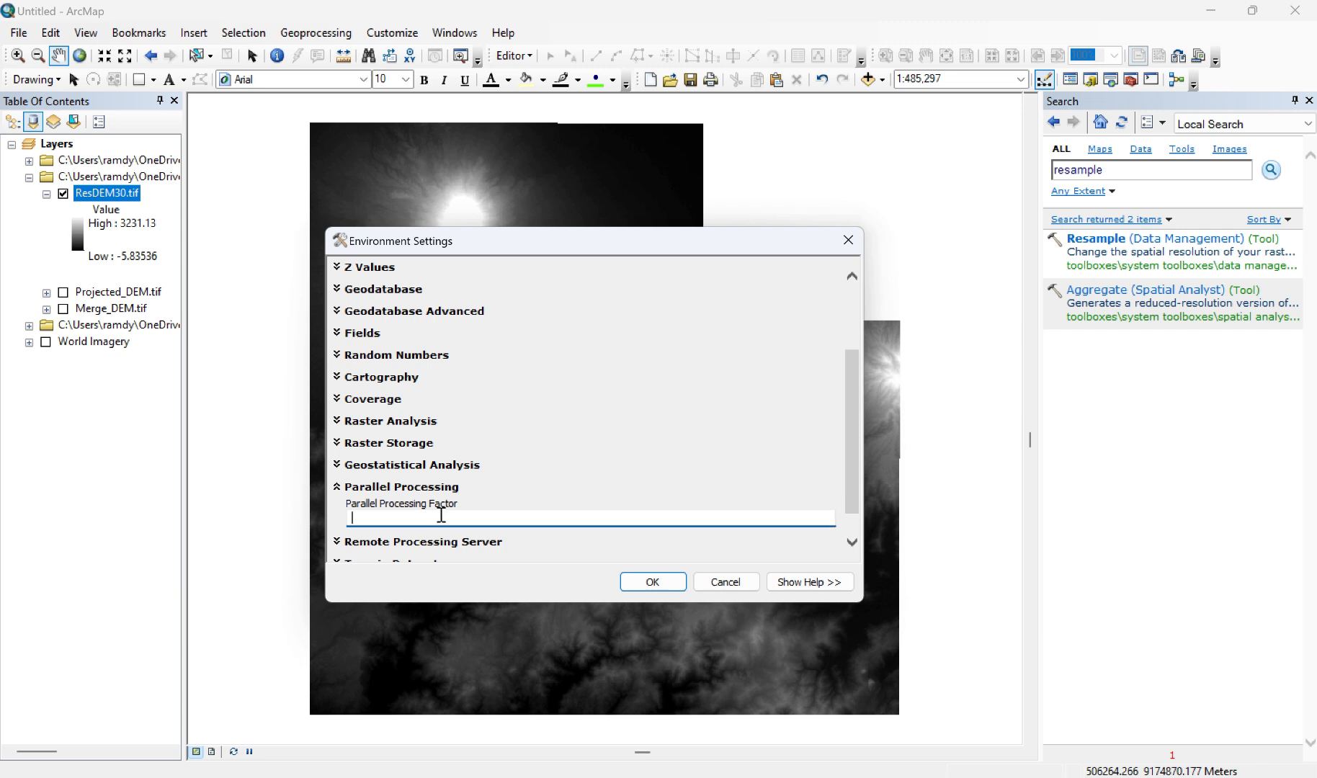
pyautogui.write('0')
pyautogui.click(667, 588)
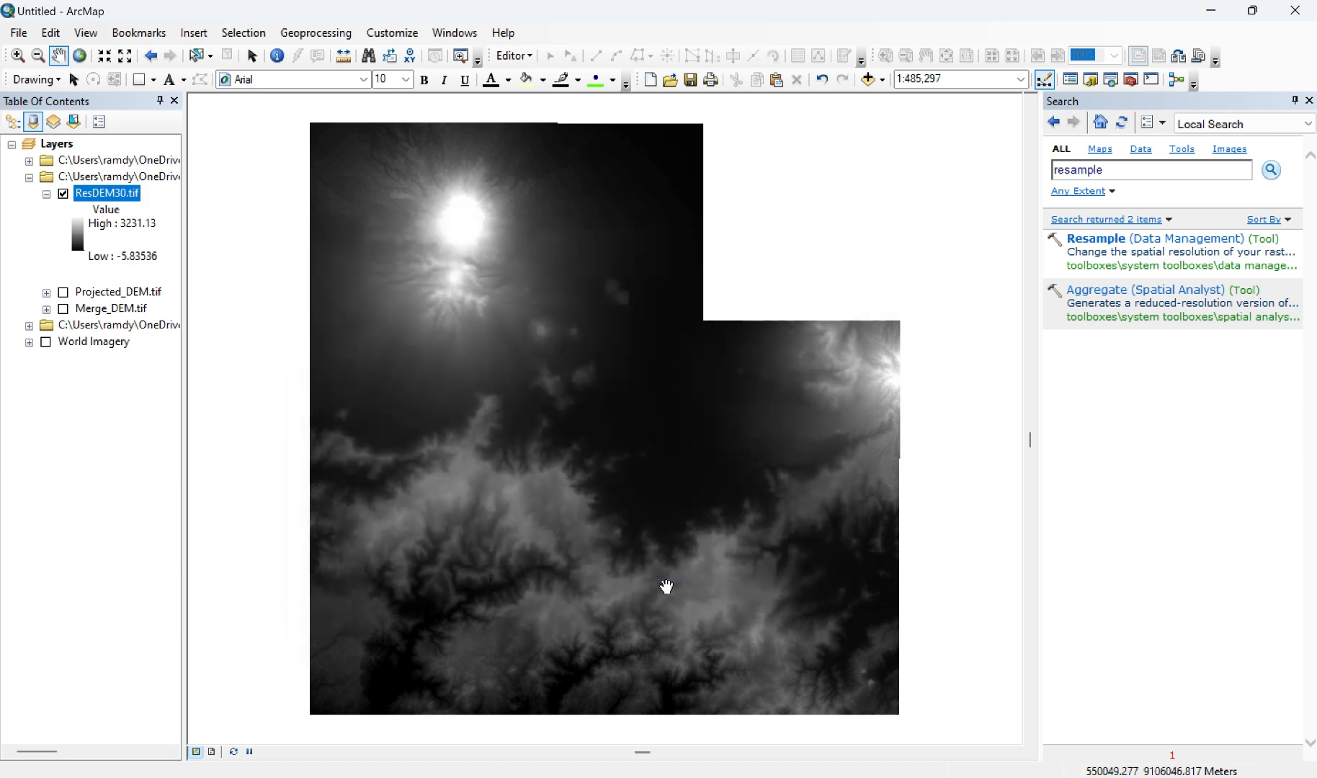
# Step: Search the tools for "fill" and open the Fill (Spatial Analyst) tool
pyautogui.hotkey('ctrl', 'f')
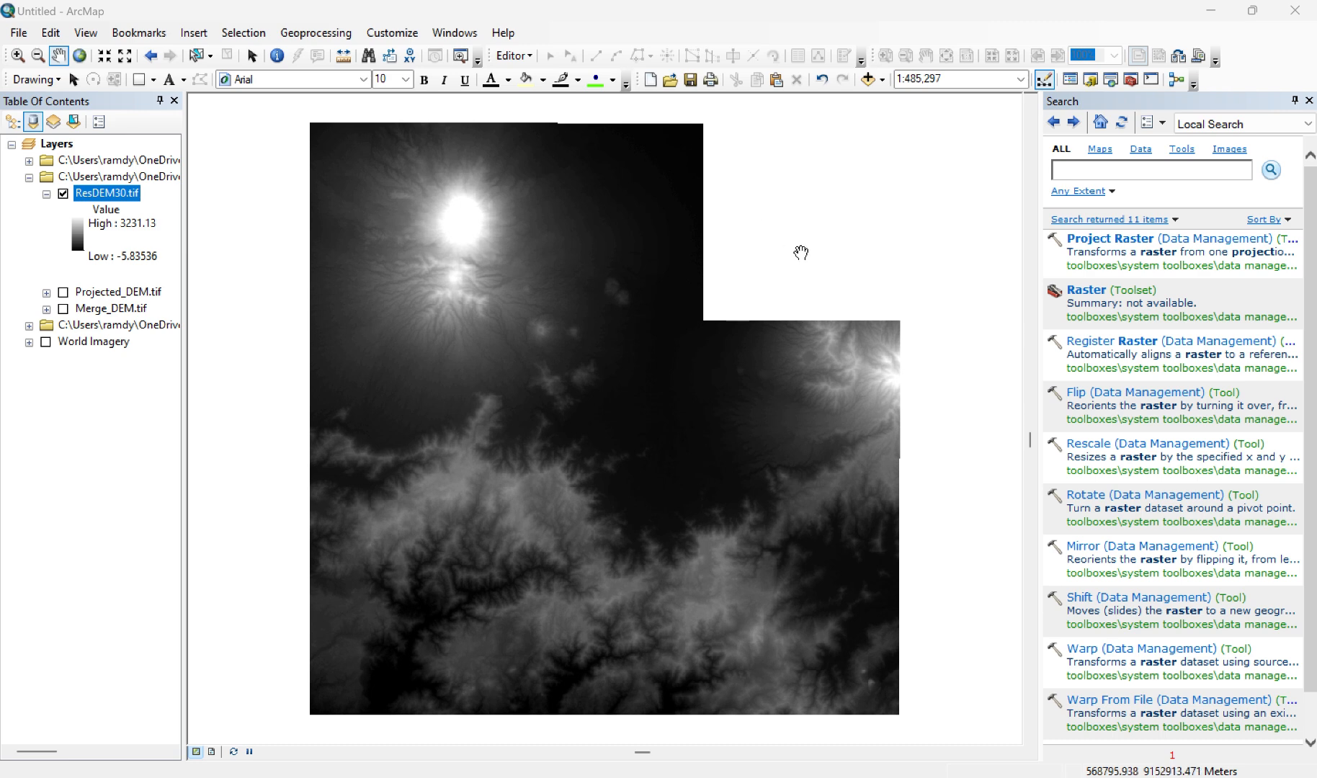
pyautogui.click(1085, 165)
pyautogui.write('fill')
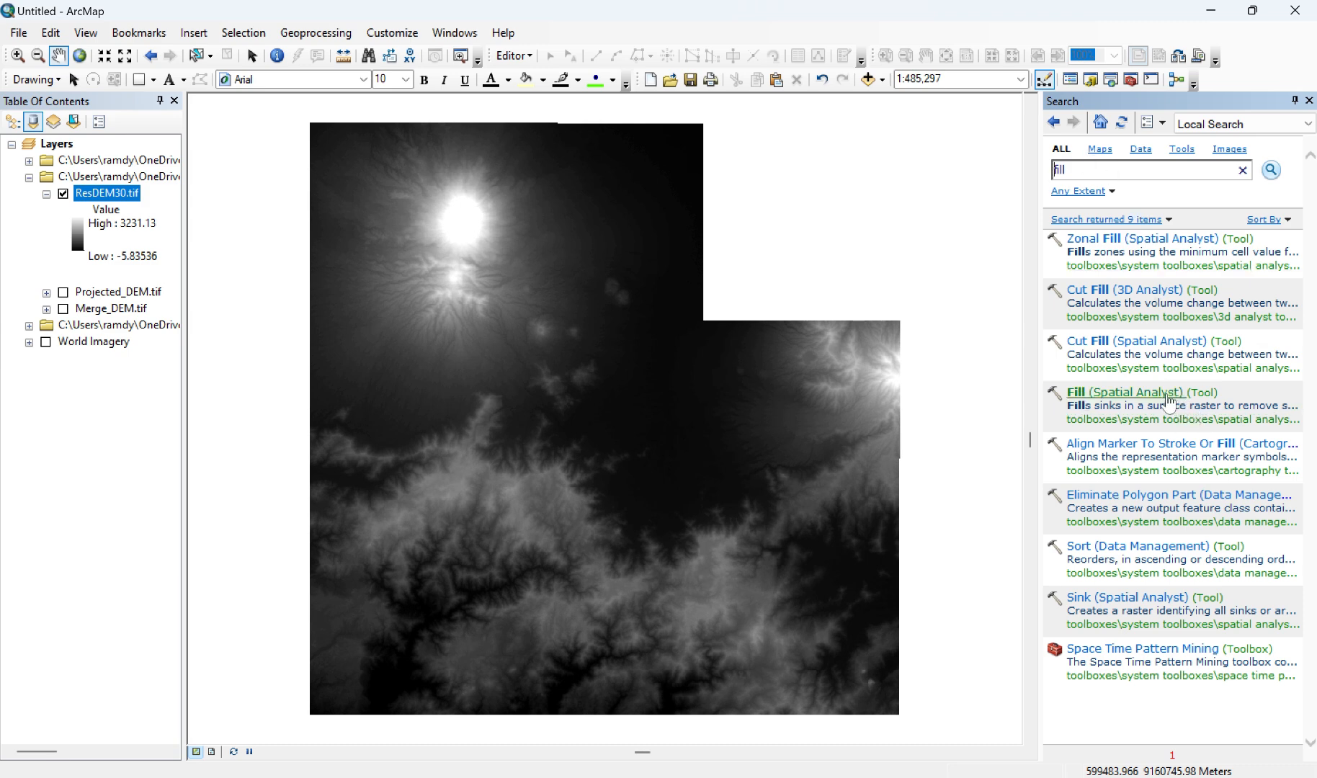
pyautogui.click(1103, 393)
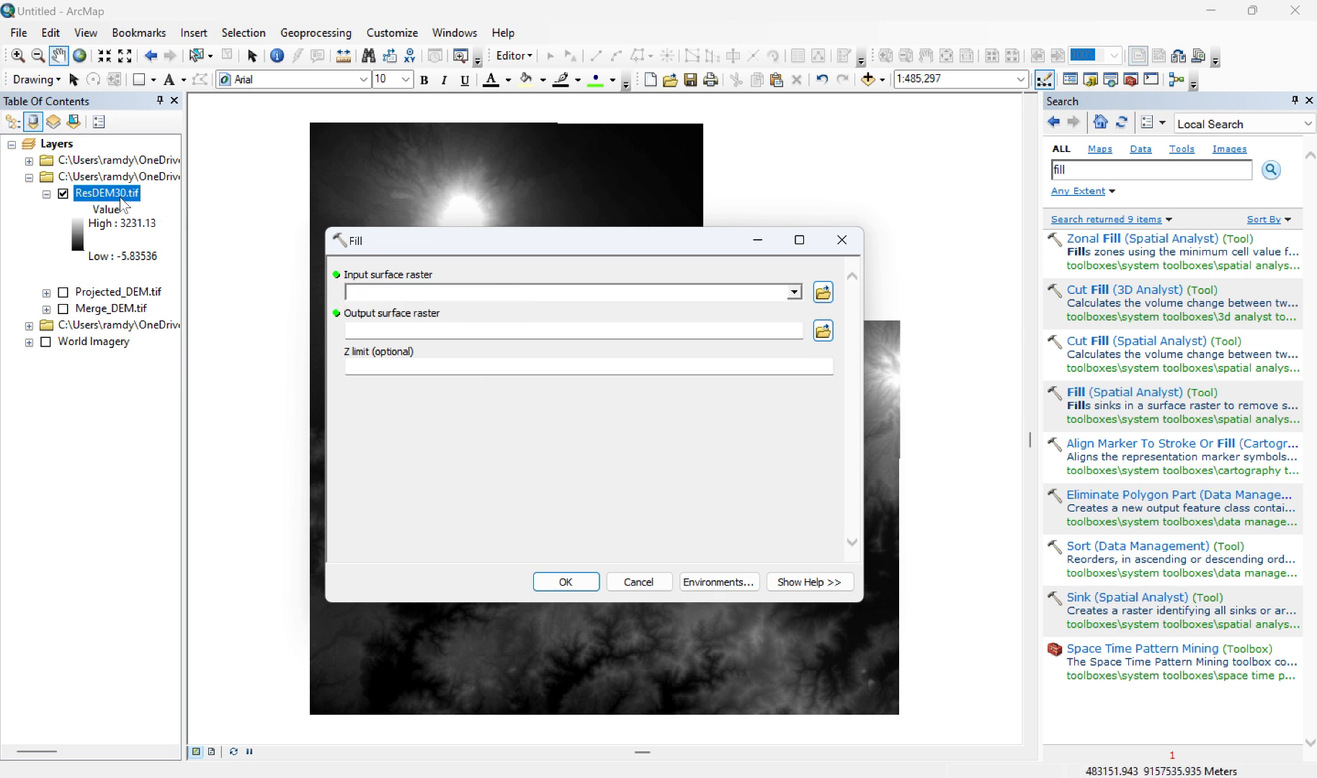
# Step: Run Fill on ResDEM30.tif and save the output surface raster as Fill.tif
pyautogui.moveTo(122, 204); pyautogui.dragTo(394, 293)
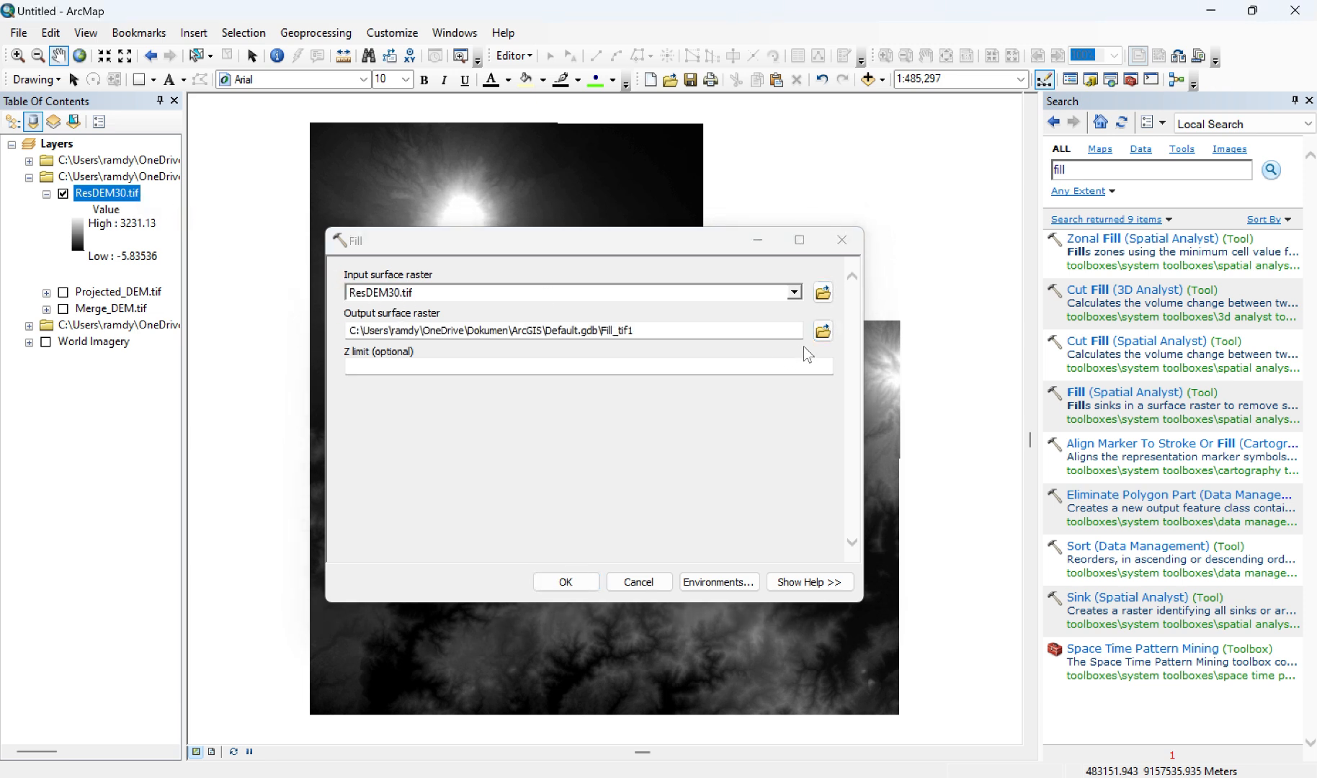
pyautogui.click(823, 331)
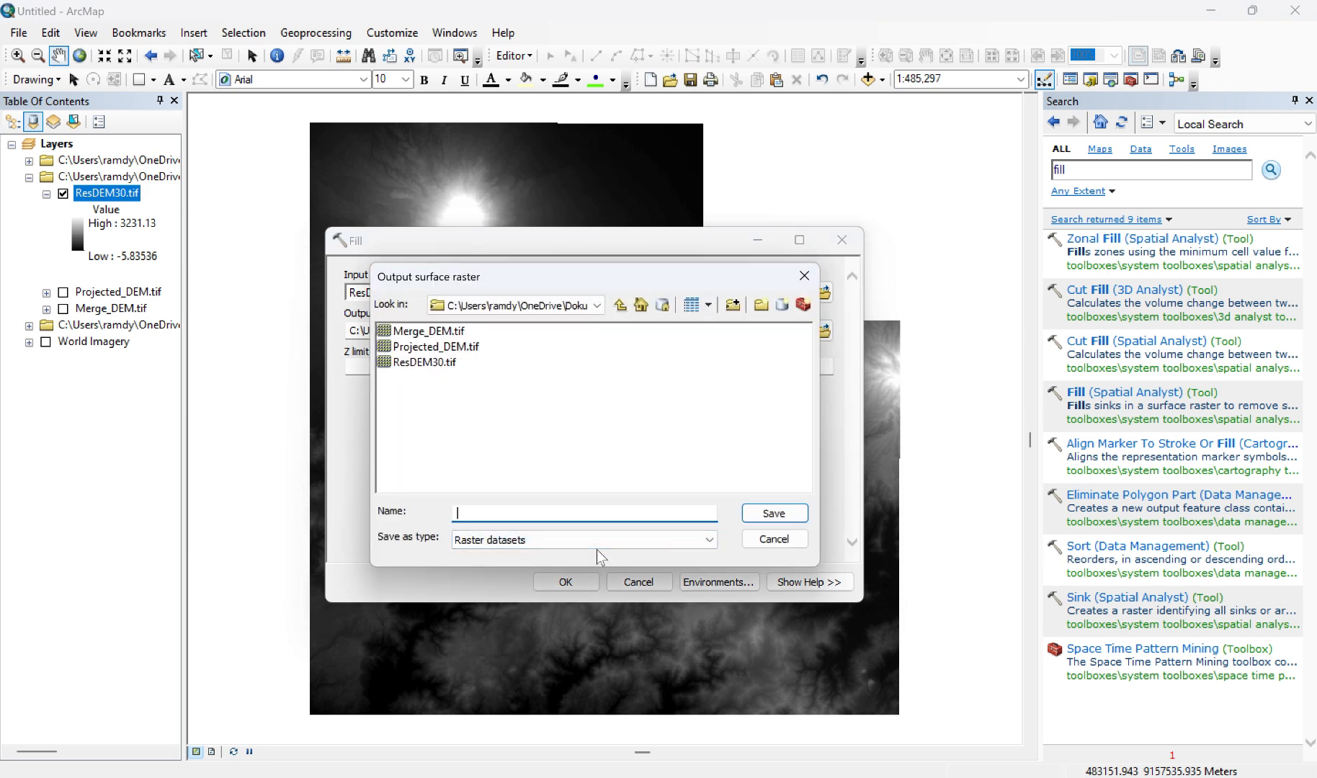
pyautogui.write('Fill.tif')
pyautogui.click(776, 513)
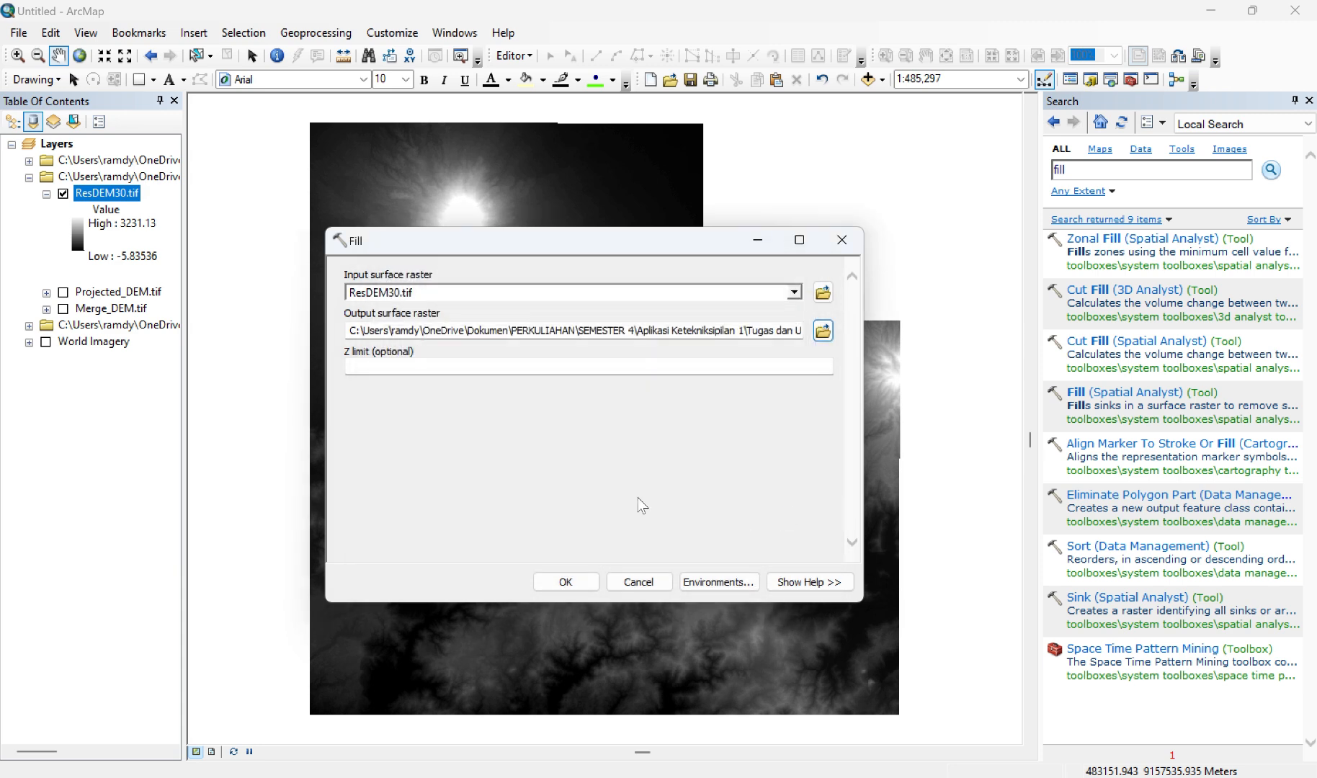
pyautogui.click(565, 582)
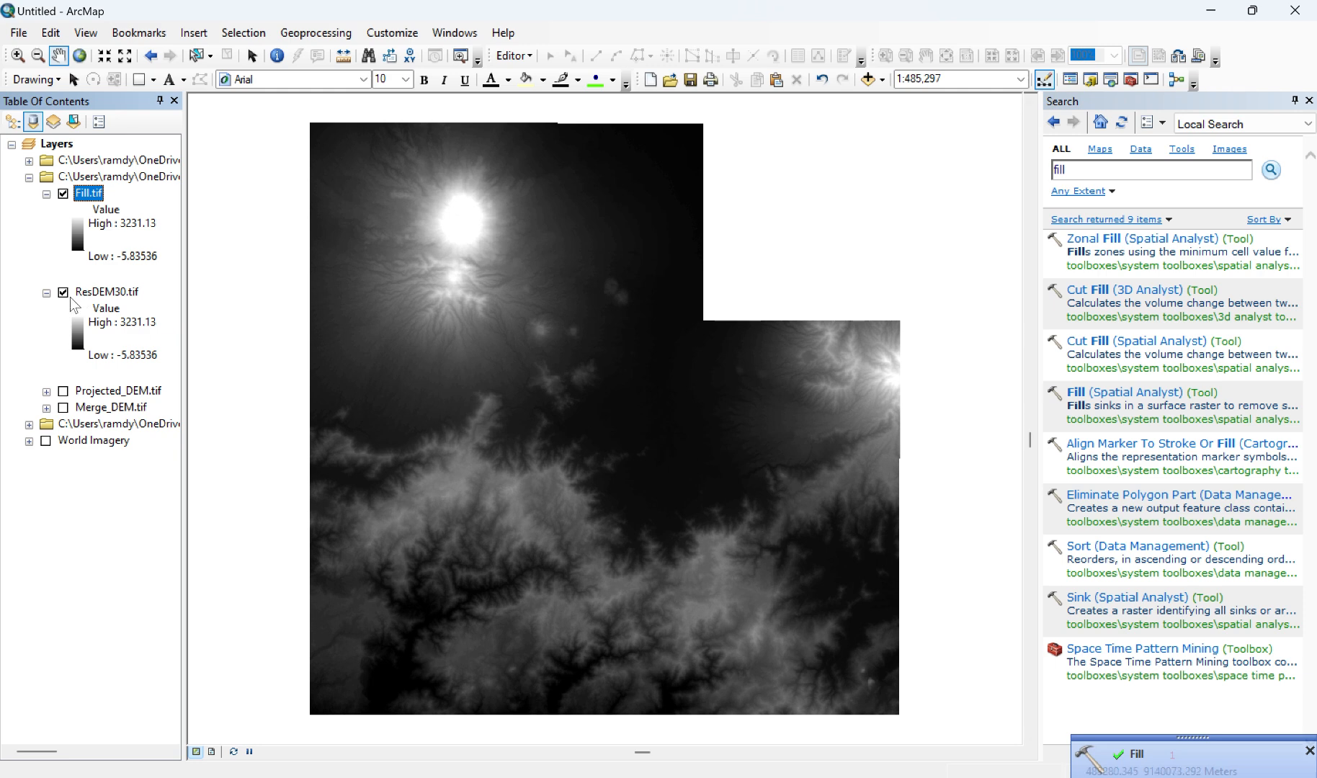
# Step: Turn off the visibility of ResDEM30.tif and collapse its legend
pyautogui.click(64, 292)
pyautogui.click(46, 294)
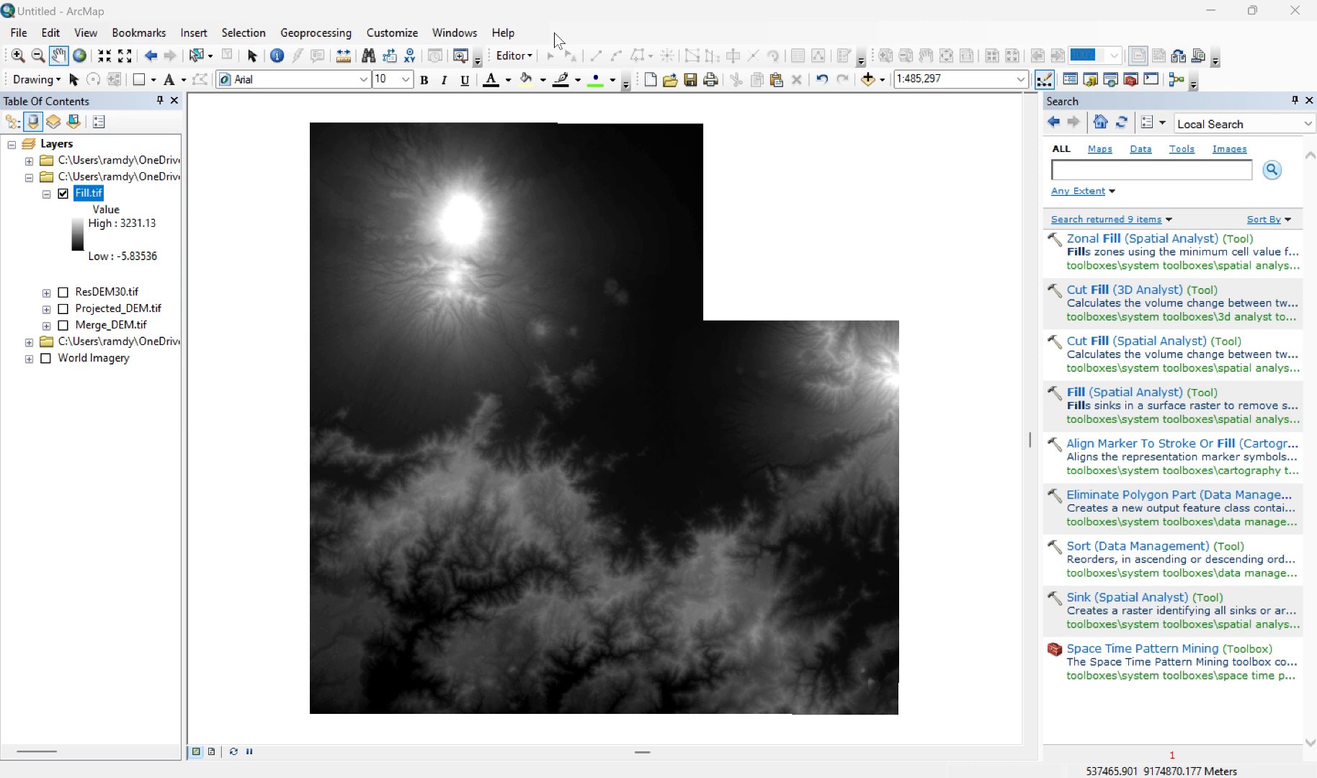
# Step: Search the tools for "flow direction" and open the Flow Direction (Spatial Analyst) tool
pyautogui.click(1064, 173)
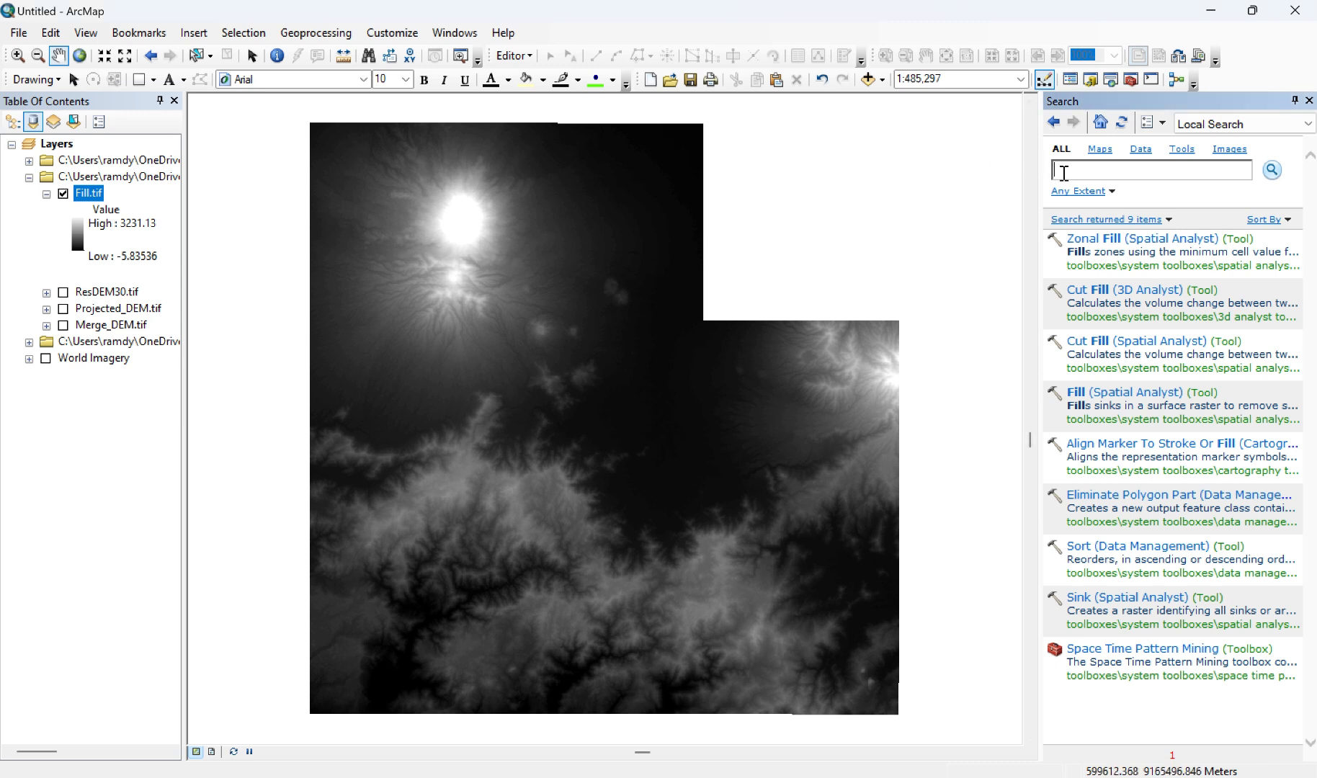
pyautogui.write('fi')
pyautogui.write('ow direction')
pyautogui.press('Return')
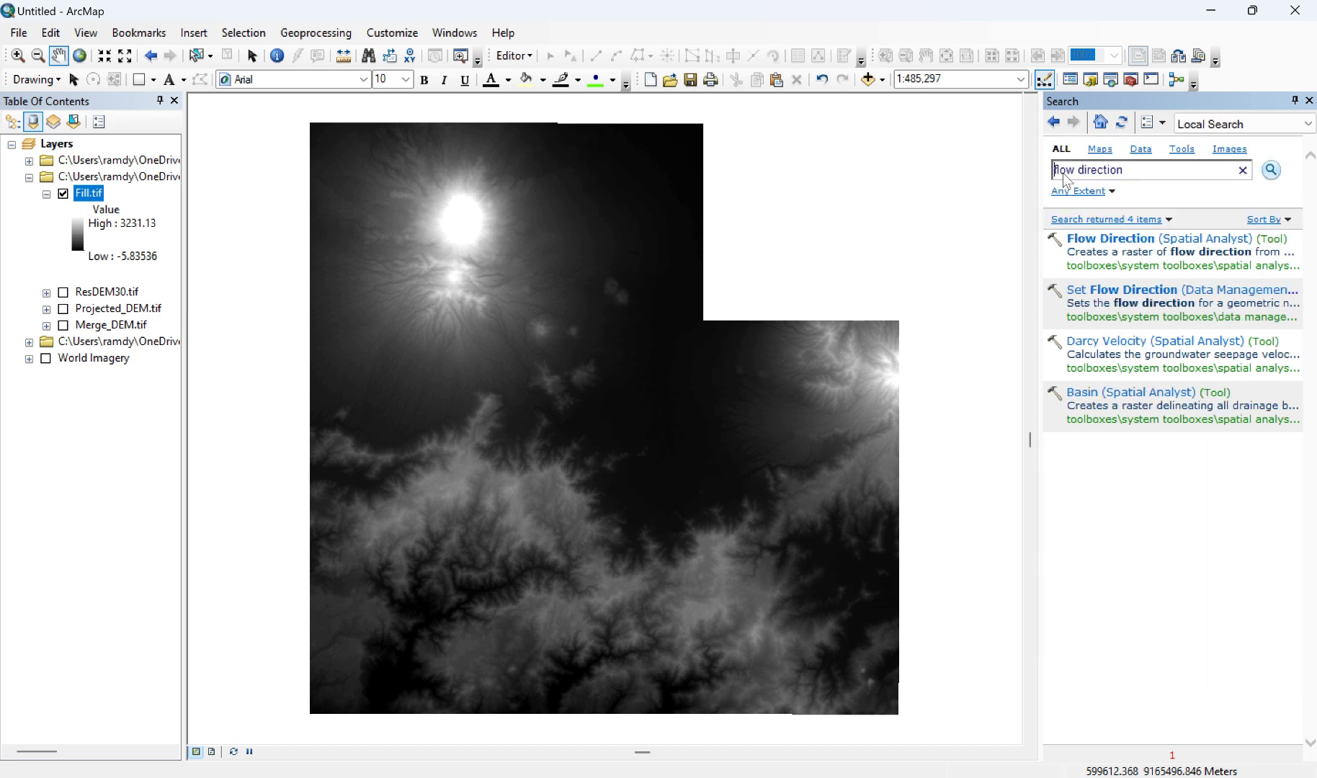
pyautogui.click(1147, 243)
pyautogui.click(1153, 245)
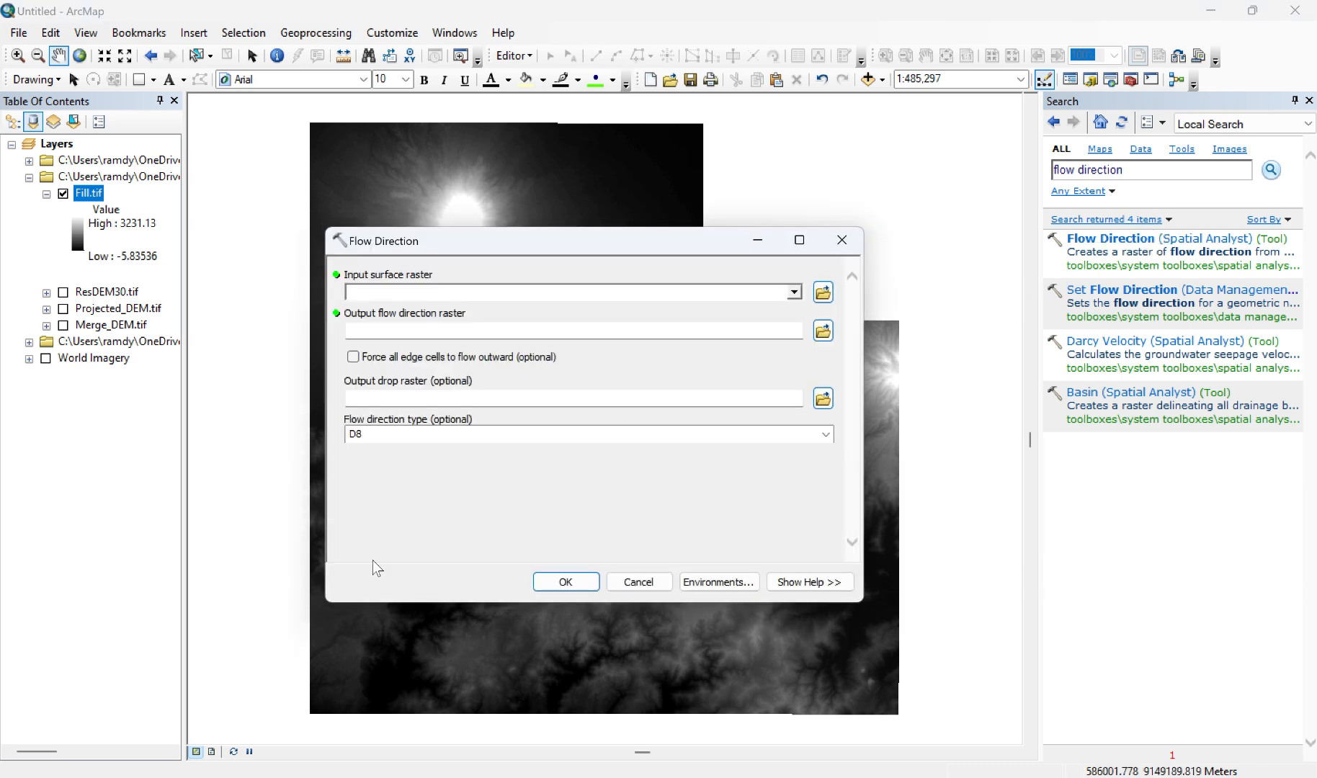
# Step: Run Flow Direction on Fill.tif and save the output flow direction raster as FDR.tif
pyautogui.moveTo(90, 193); pyautogui.dragTo(382, 291)
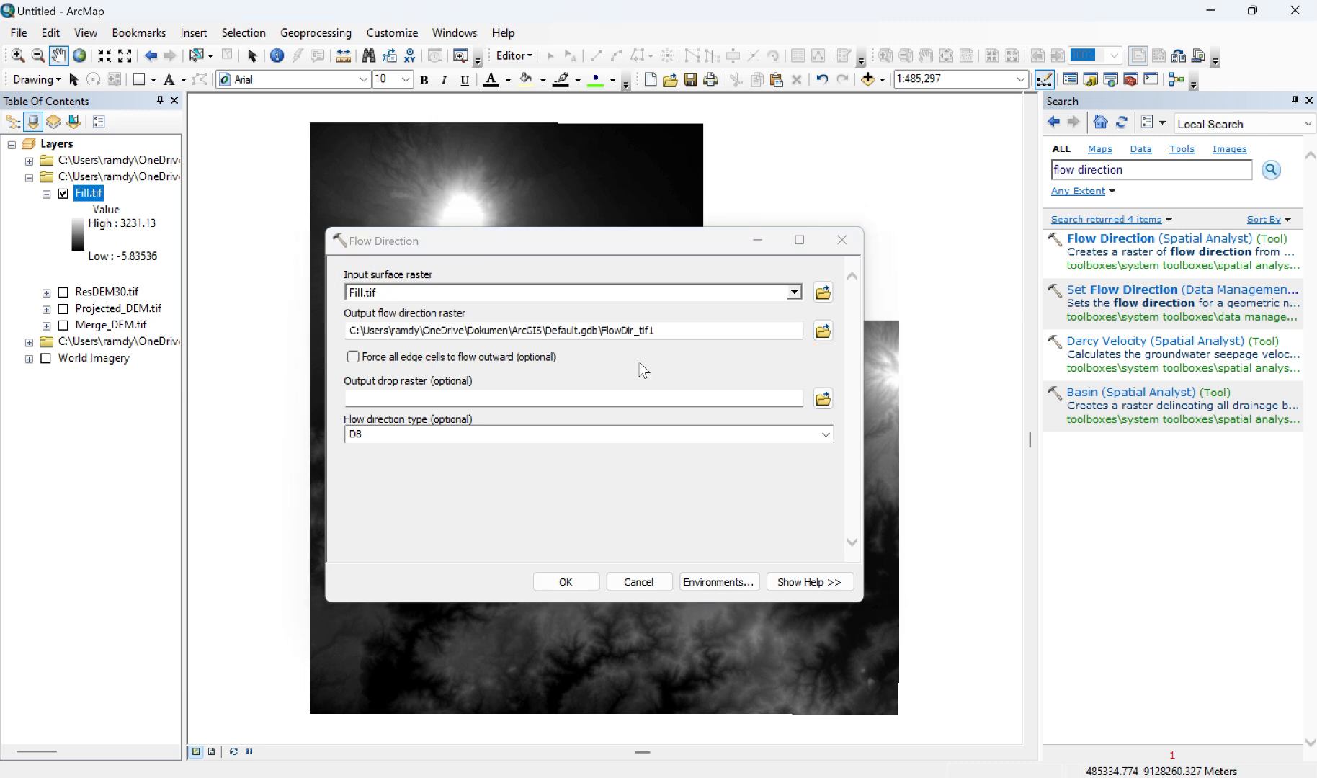
pyautogui.click(822, 330)
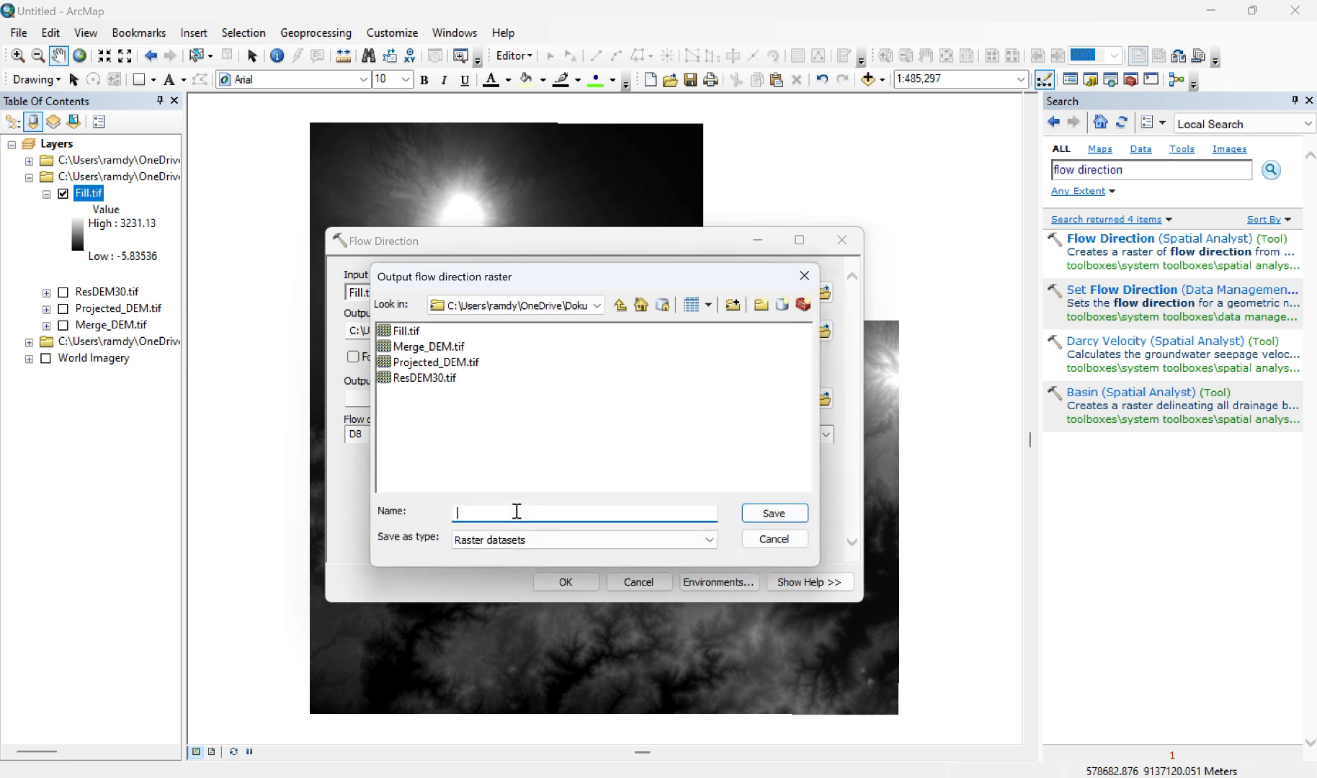
pyautogui.write('FDR.tif')
pyautogui.click(775, 514)
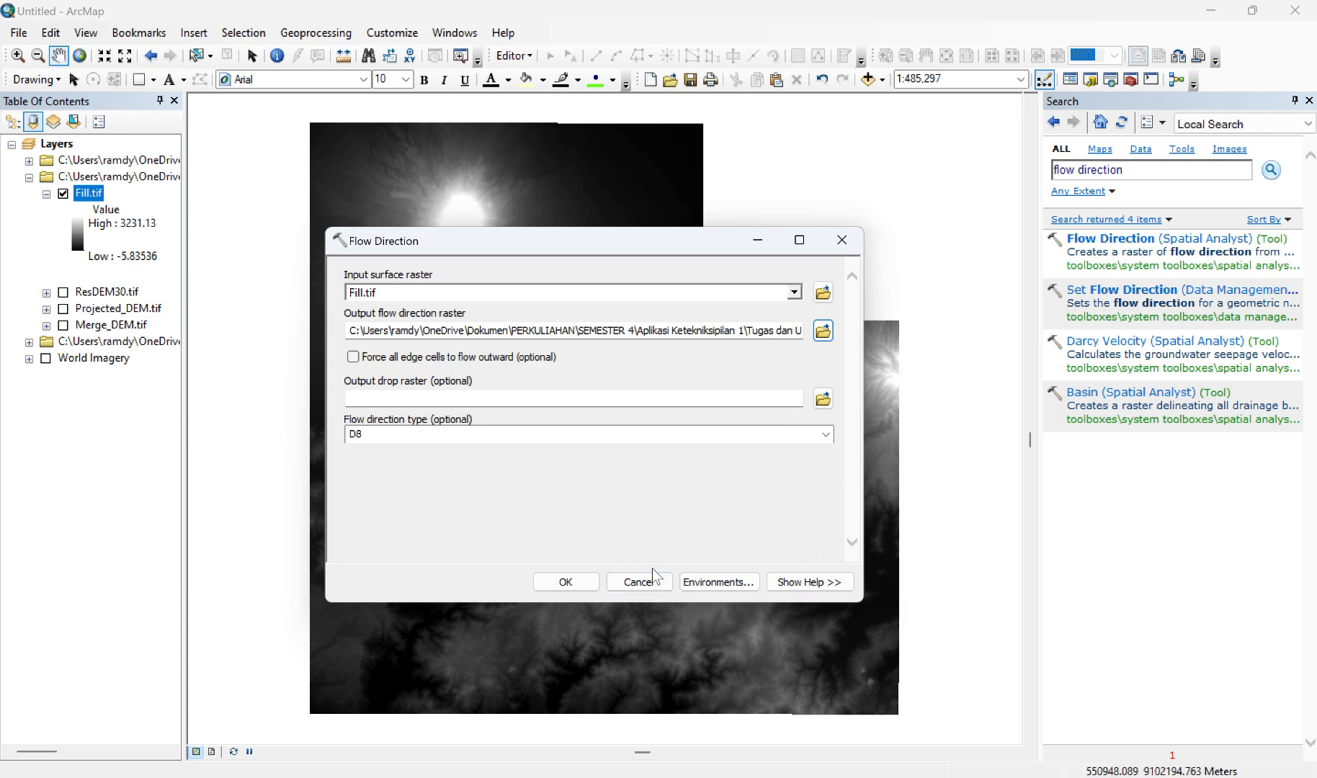
pyautogui.click(564, 584)
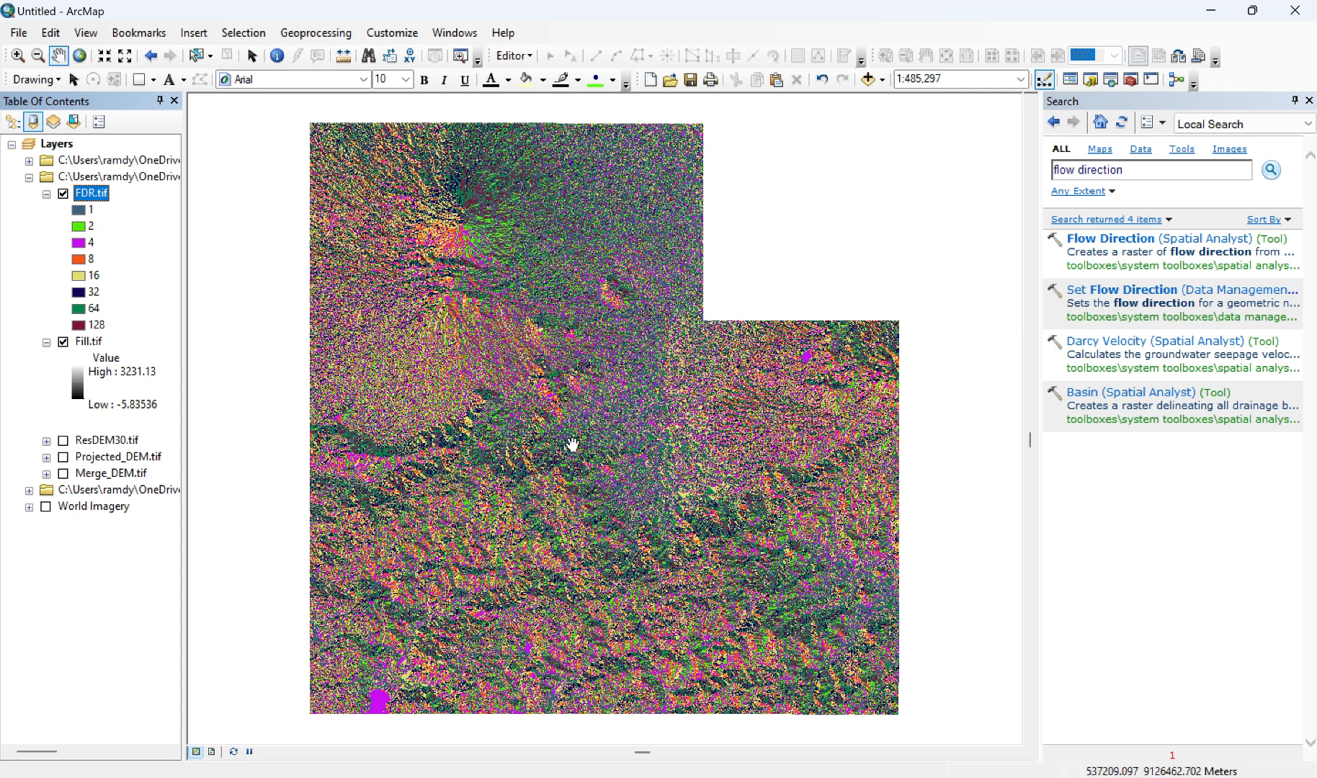
pyautogui.click(558, 29)
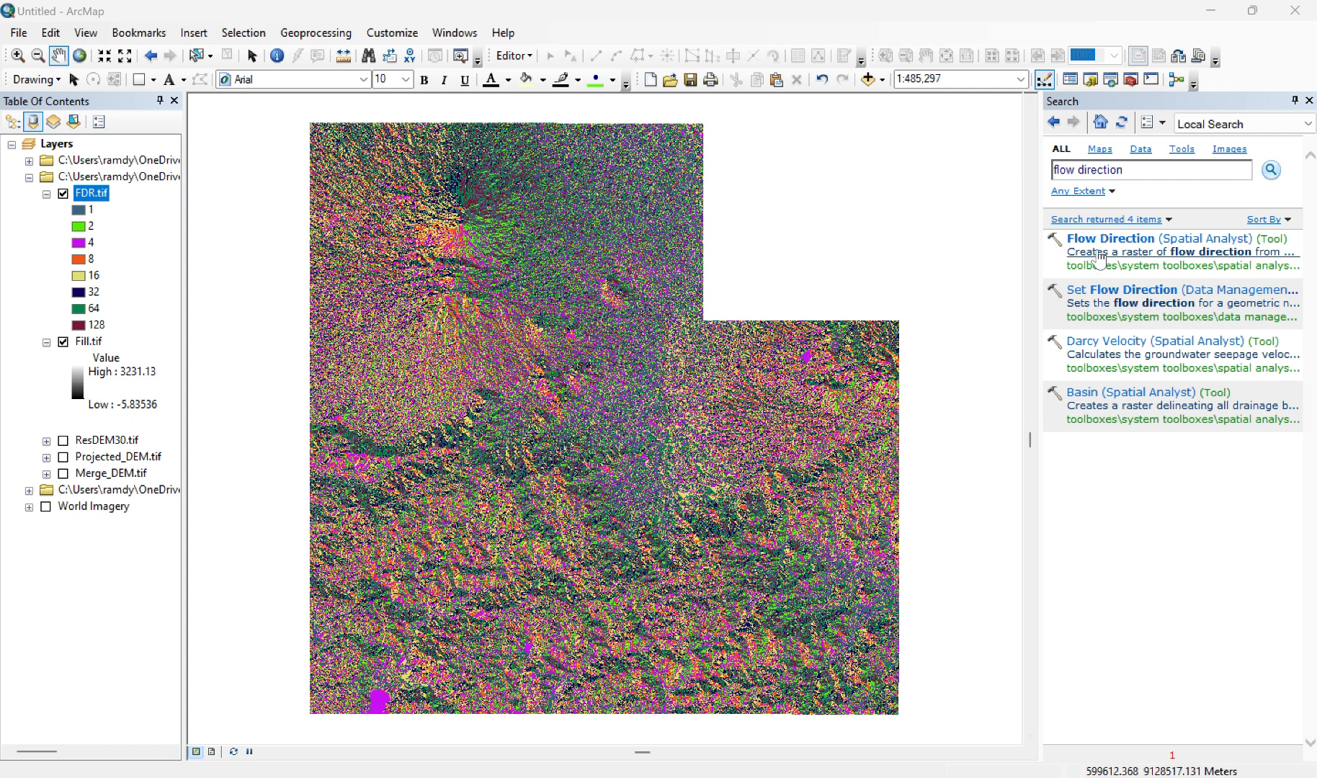
# Step: Search the tools for "flow accumulation" and open the Flow Accumulation (Spatial Analyst) tool
pyautogui.click(1134, 170)
pyautogui.press('BackSpace')
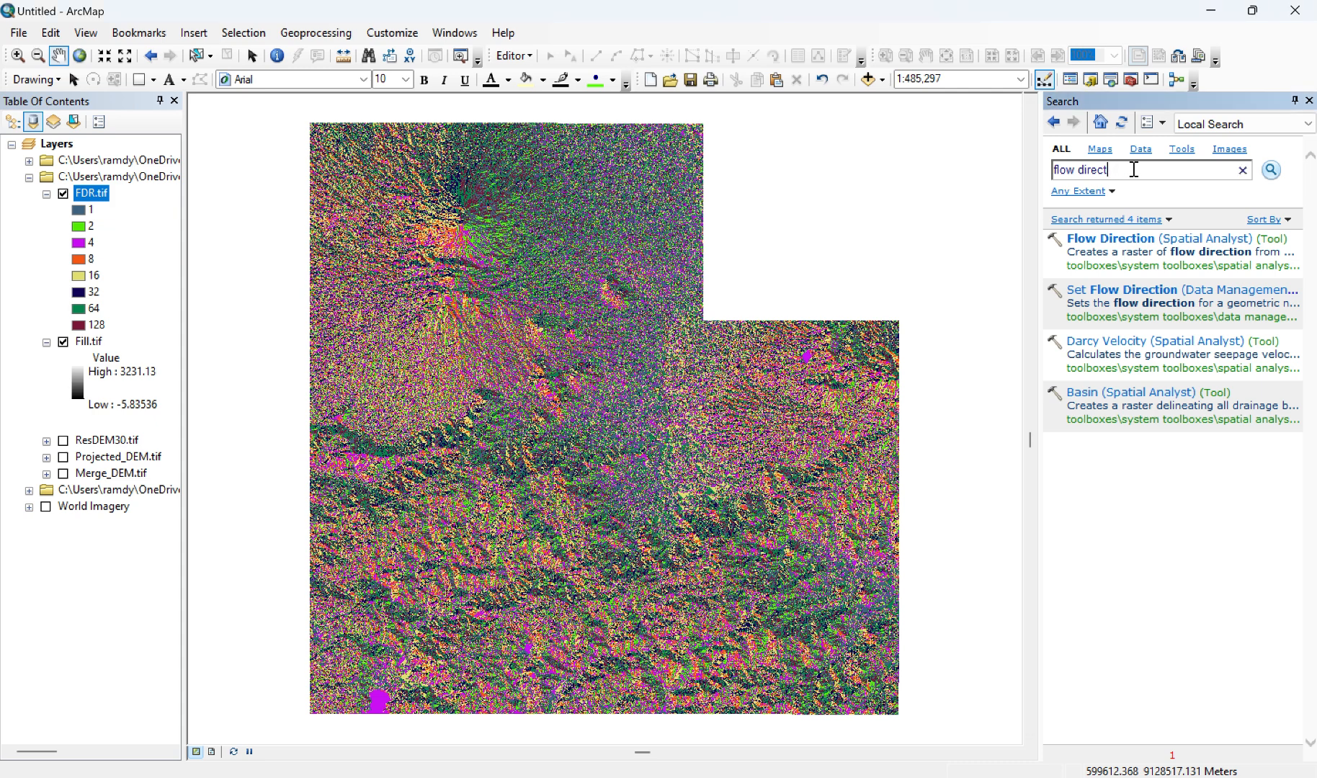
pyautogui.press('BackSpace')
pyautogui.press('BackSpace')
pyautogui.press('BackSpace')
pyautogui.write('accumulation')
pyautogui.press('Return')
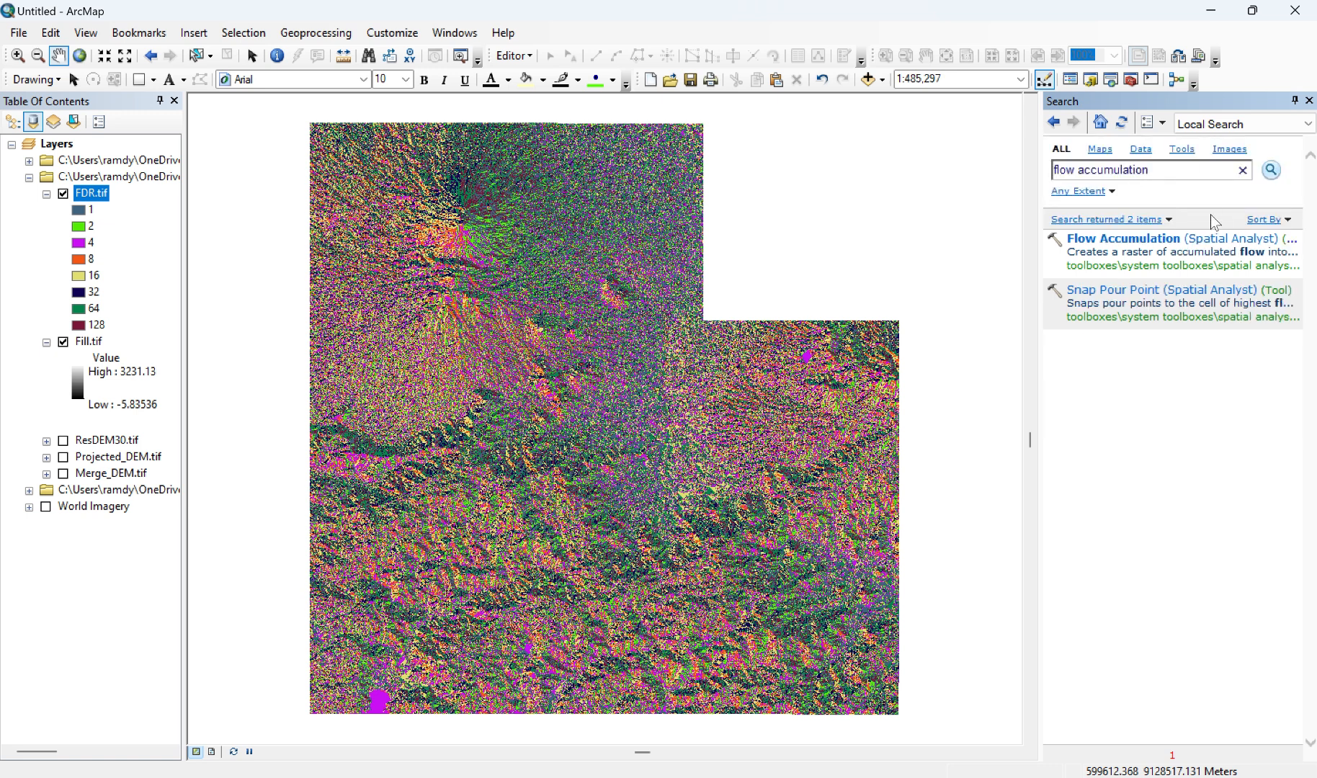
pyautogui.click(1167, 242)
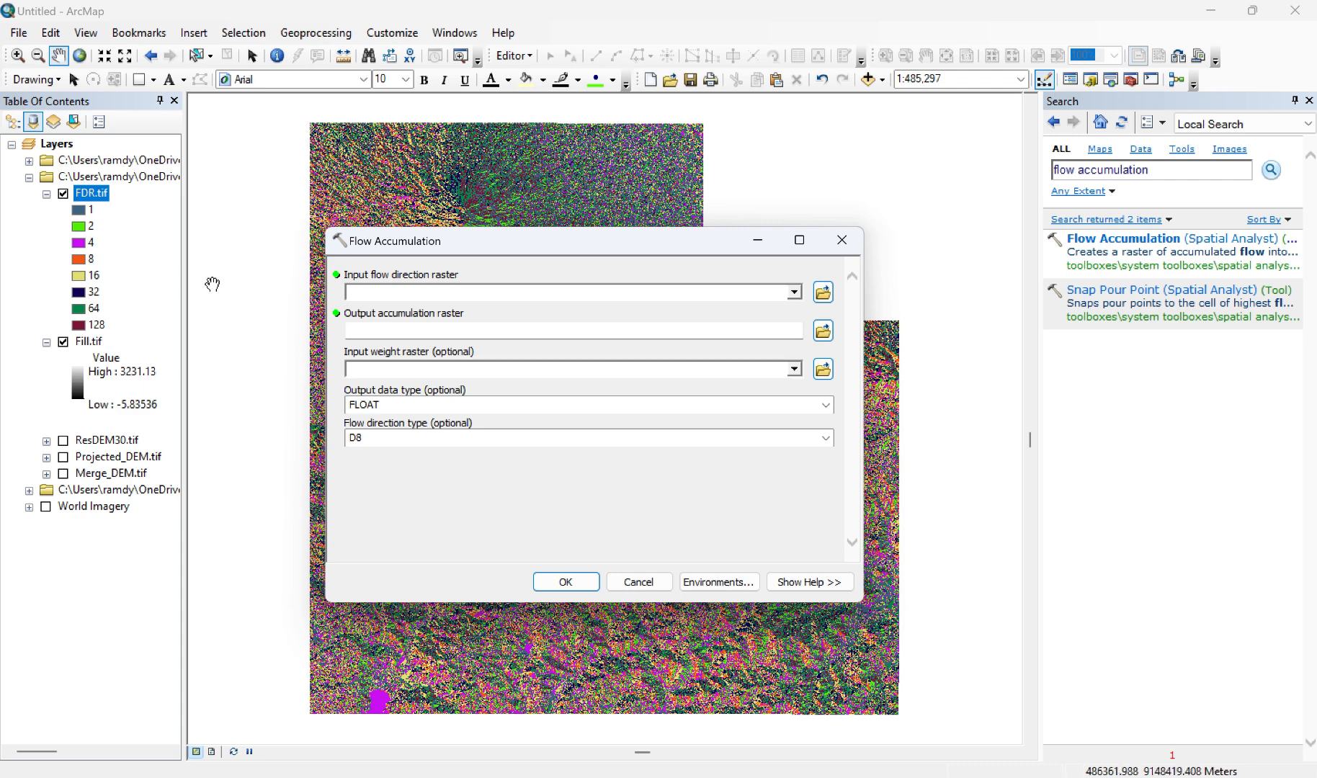
# Step: Run Flow Accumulation on FDR.tif and save the output accumulation raster as FACC.tif
pyautogui.moveTo(92, 193); pyautogui.dragTo(411, 289)
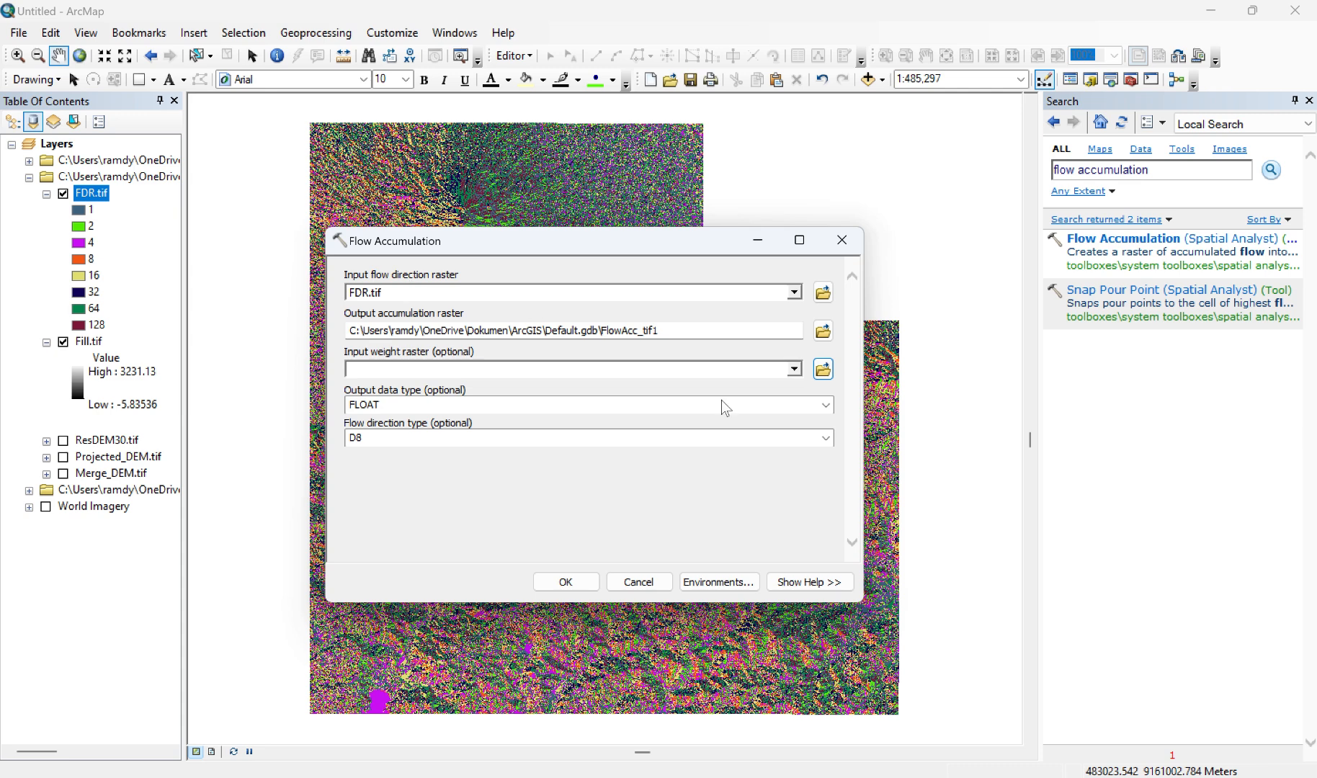
pyautogui.click(823, 333)
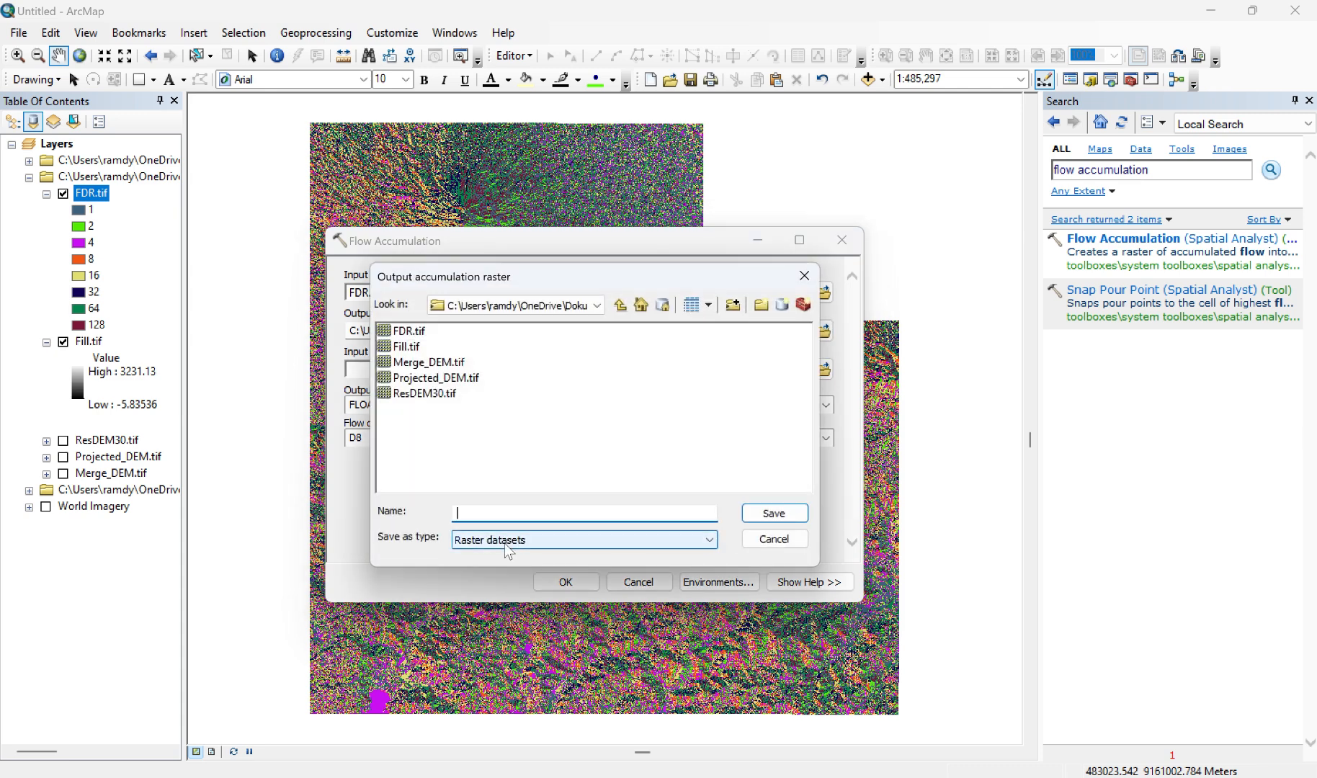
pyautogui.write('FACC.tif')
pyautogui.press('Return')
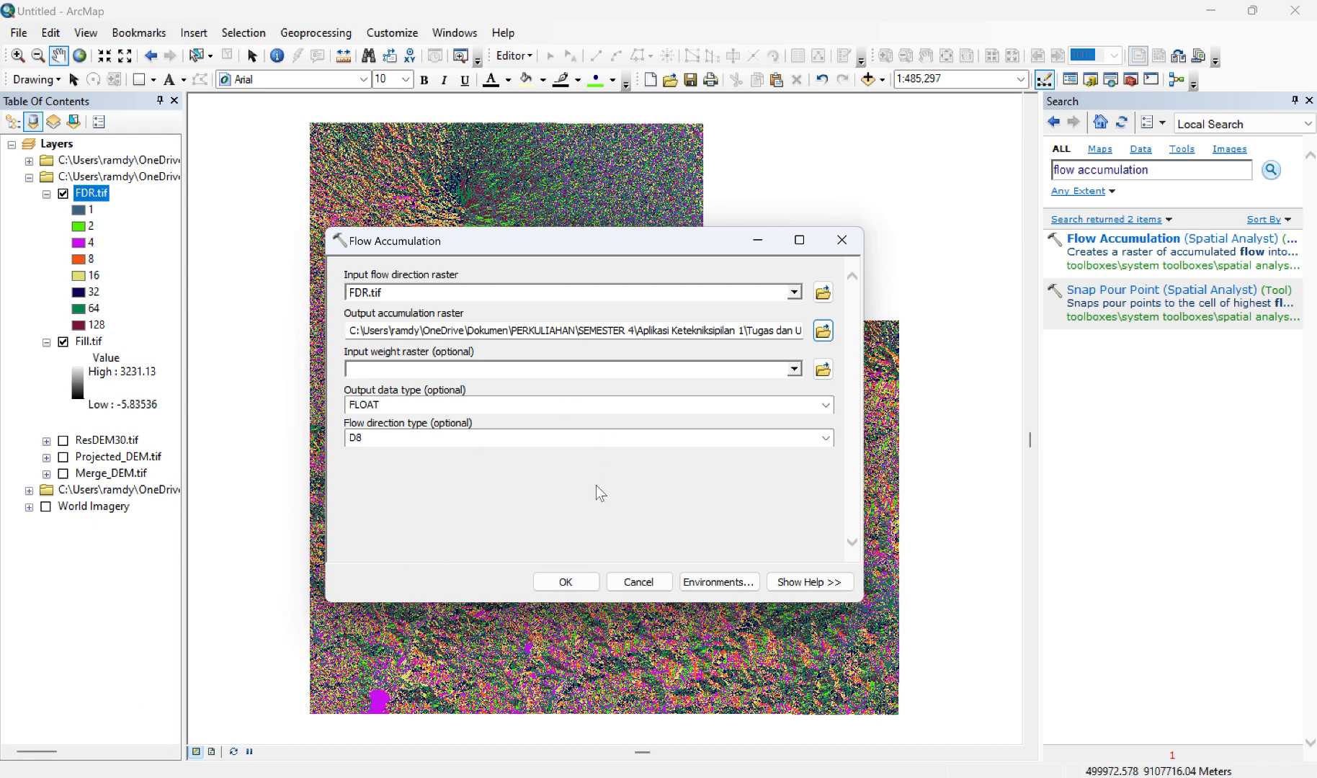
pyautogui.click(566, 585)
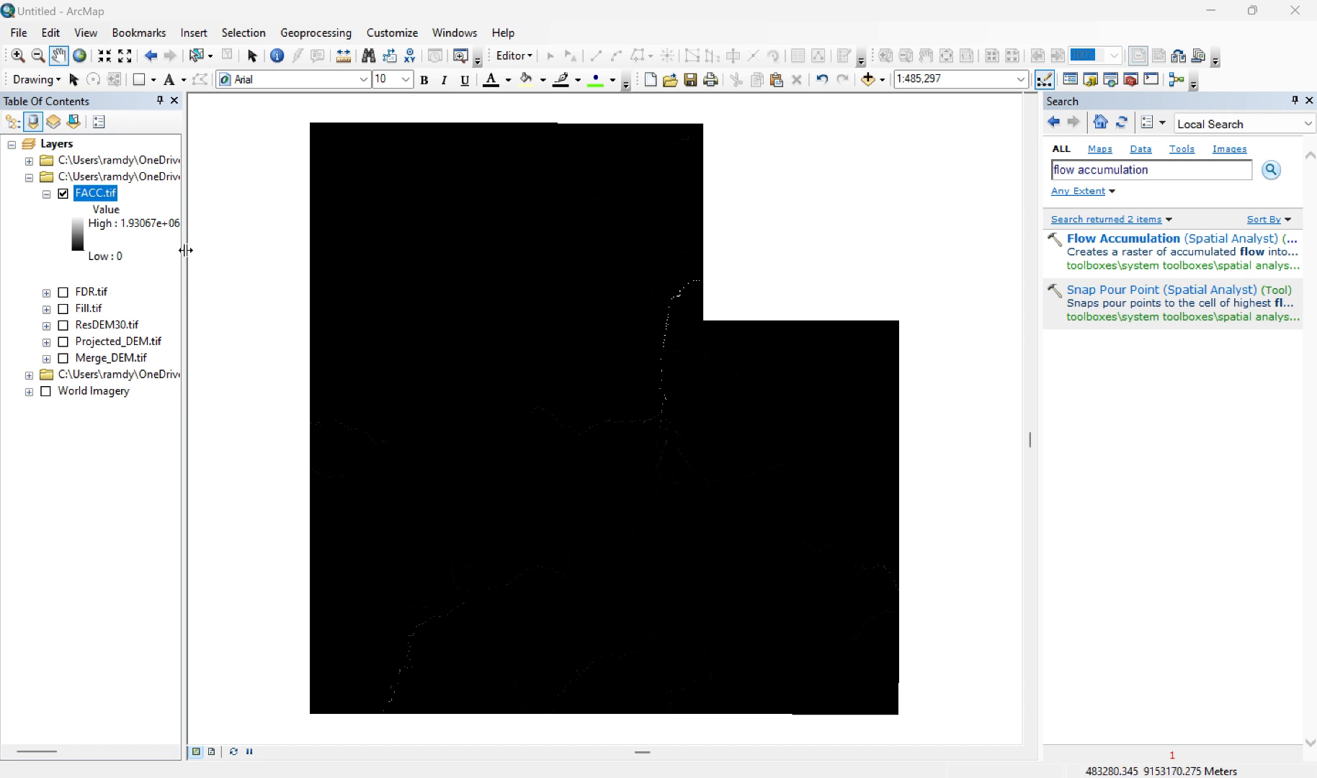
# Step: Set the symbology of FACC.tif to Classified with 2 classes
pyautogui.rightClick(92, 193)
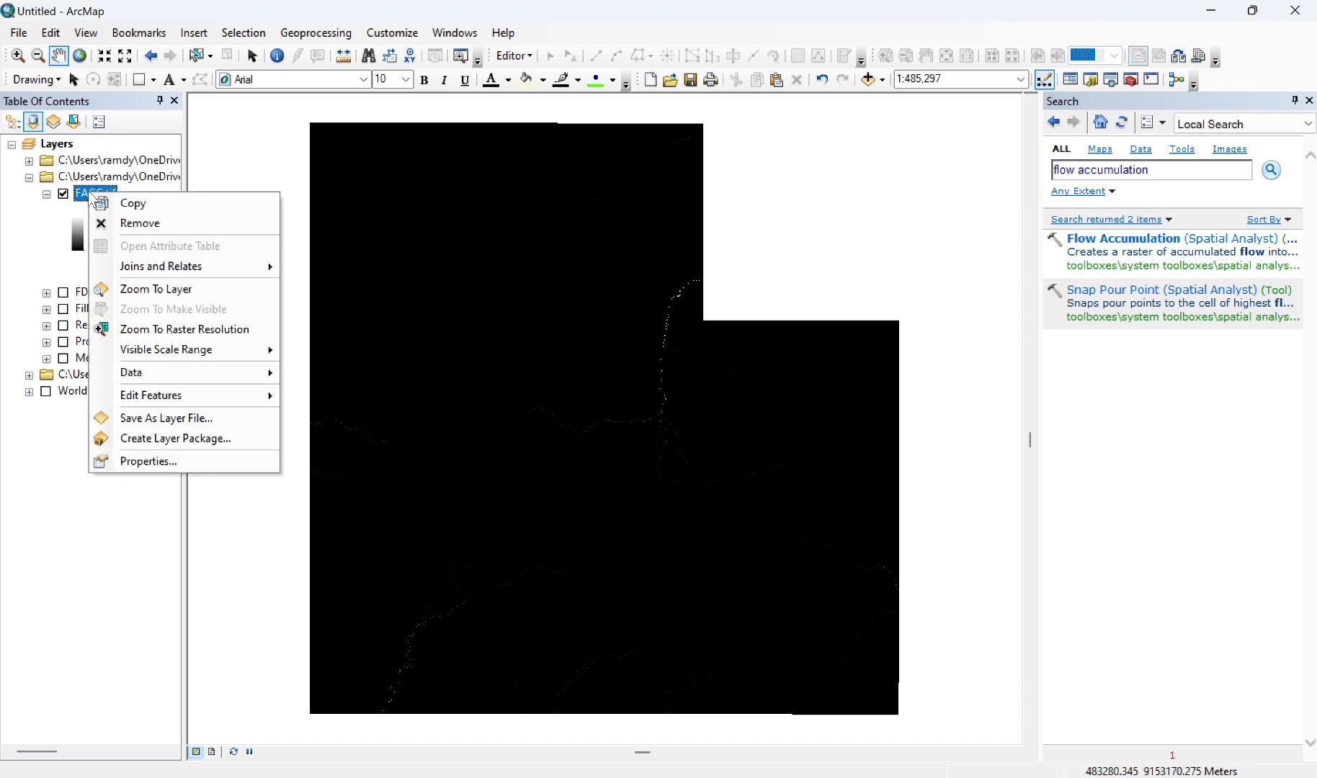
pyautogui.click(148, 461)
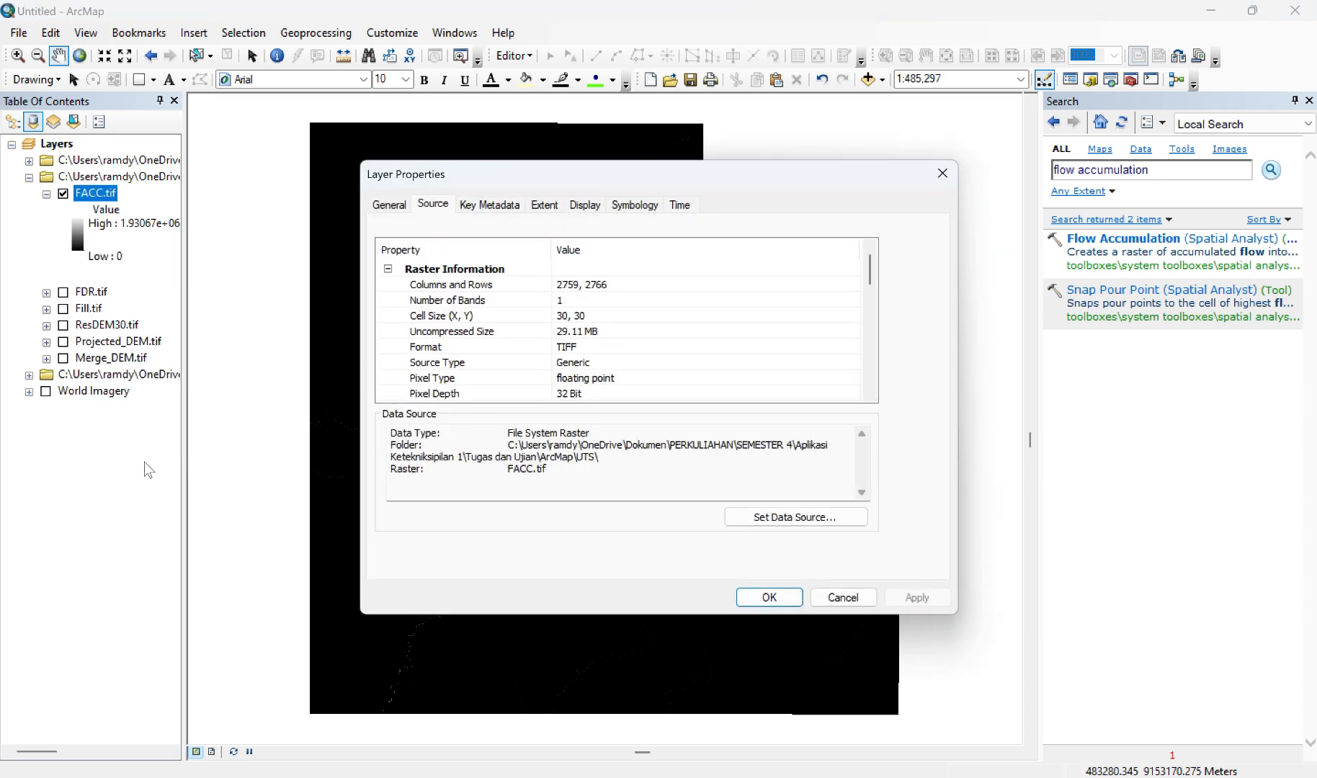
pyautogui.click(646, 207)
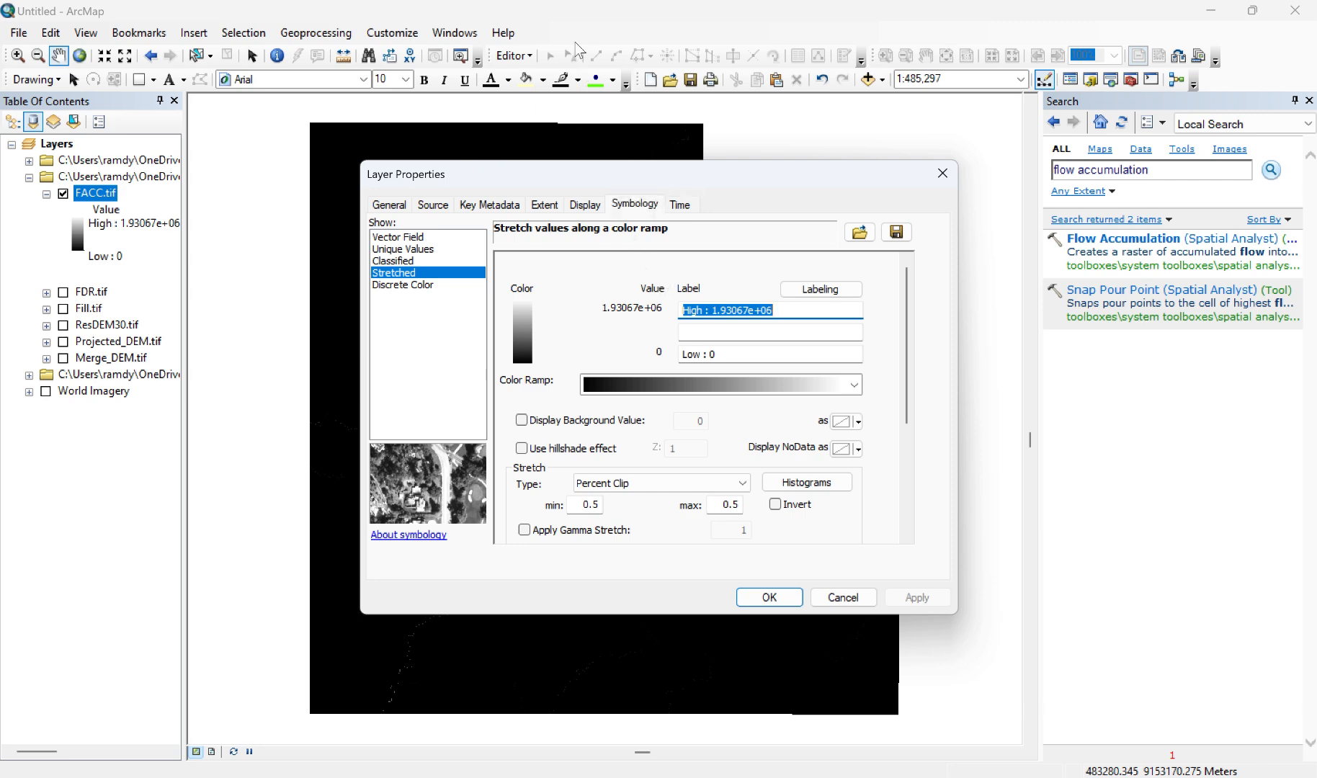
pyautogui.click(393, 261)
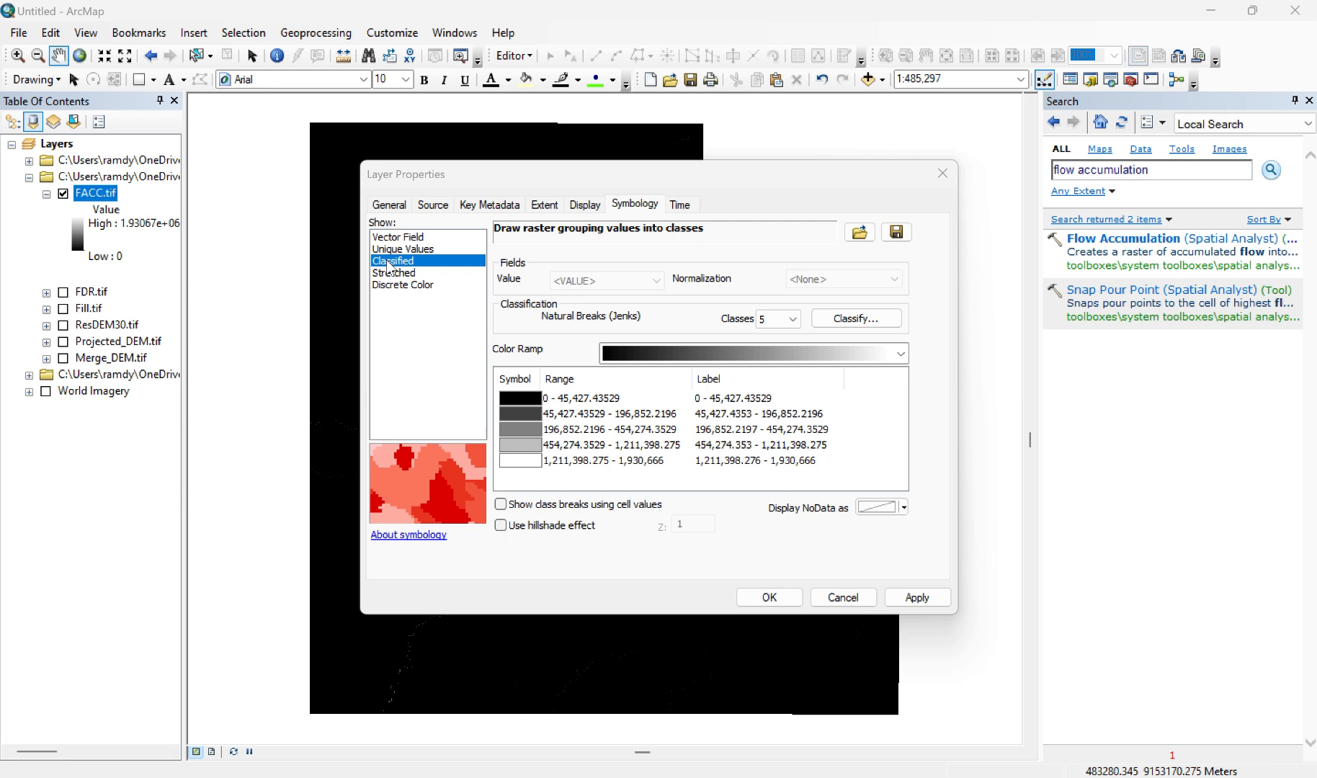
pyautogui.click(780, 319)
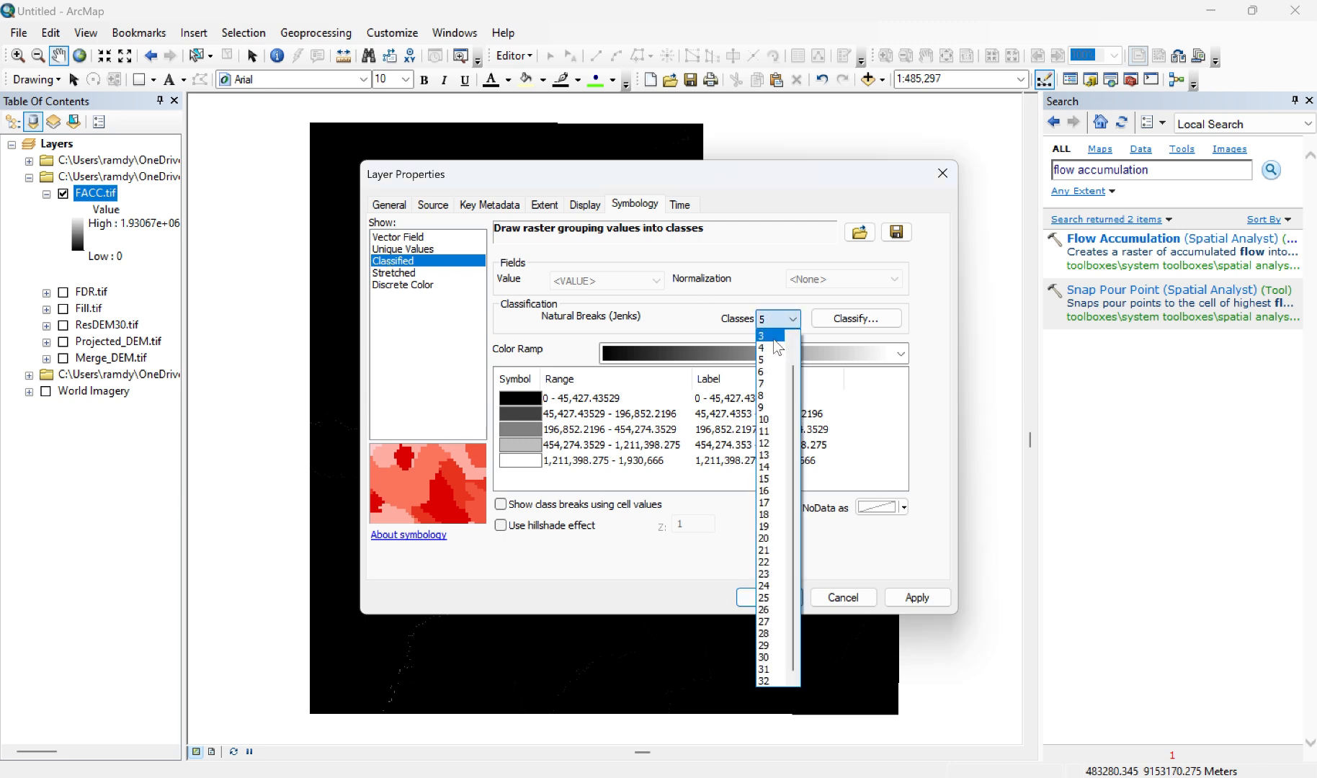
pyautogui.scroll(1, 777, 350)
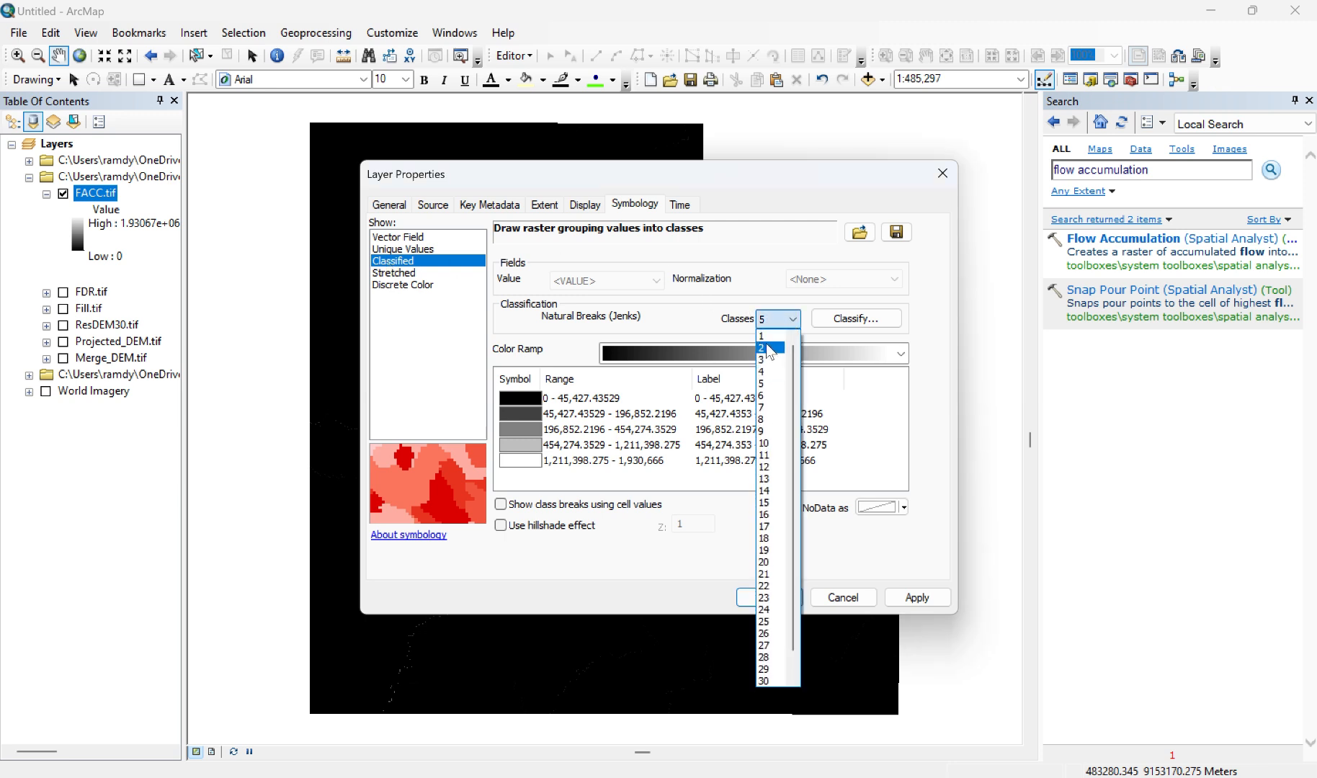
pyautogui.click(770, 349)
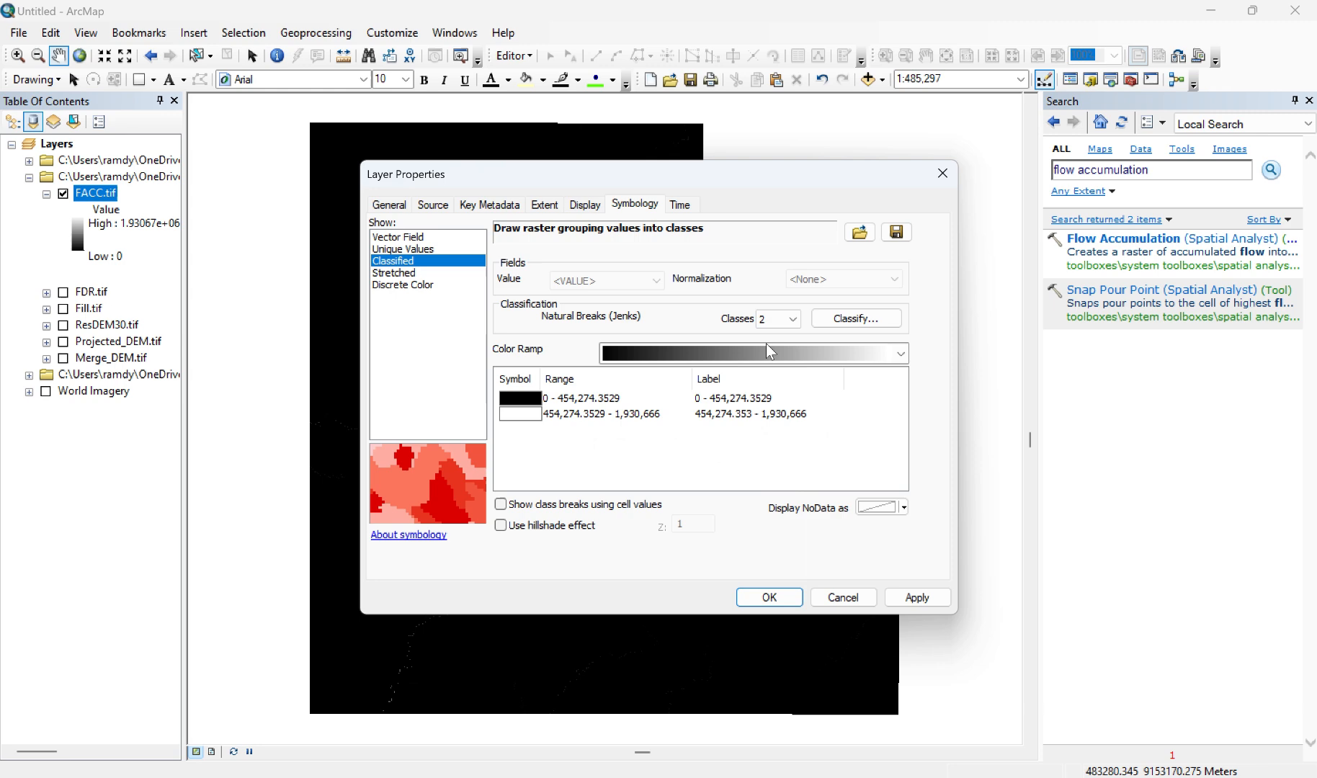
# Step: Move the first class break of FACC.tif manually down to about 15,907
pyautogui.click(851, 322)
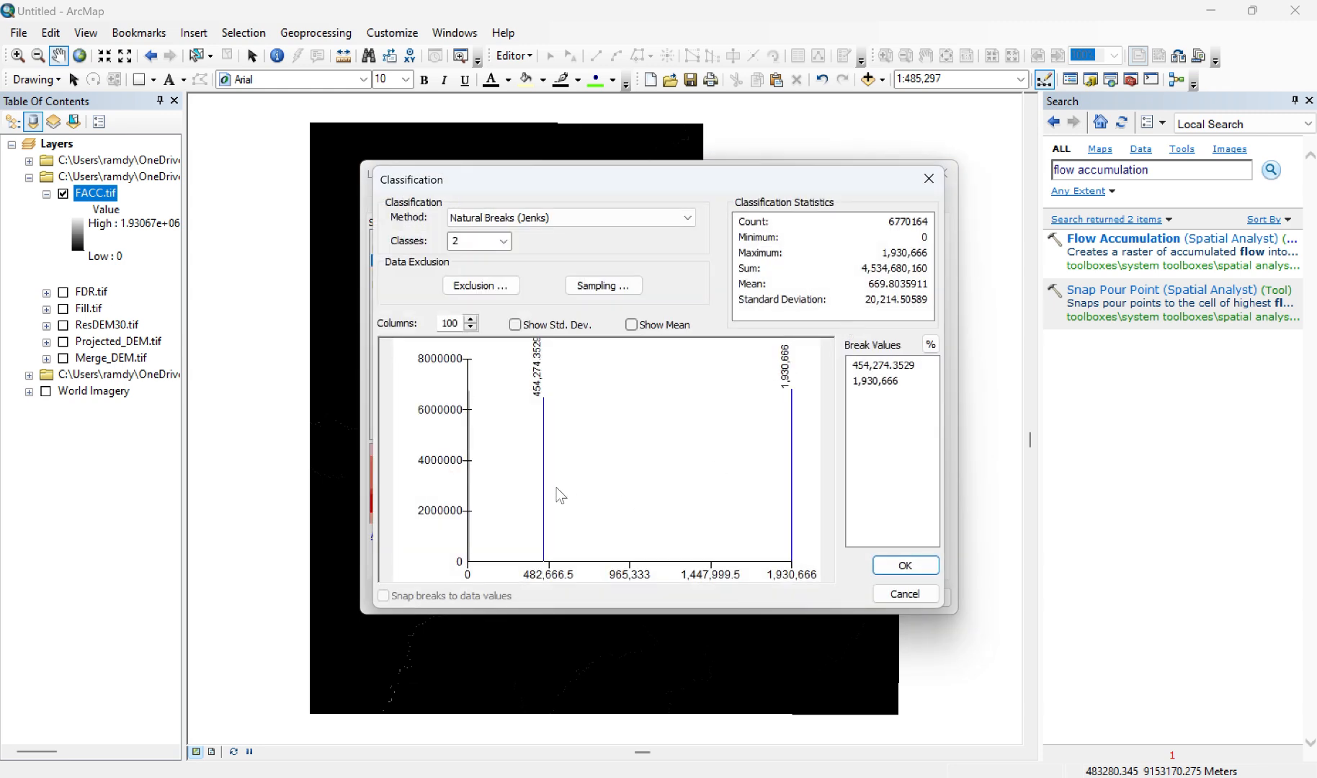
pyautogui.moveTo(543, 482); pyautogui.dragTo(469, 478)
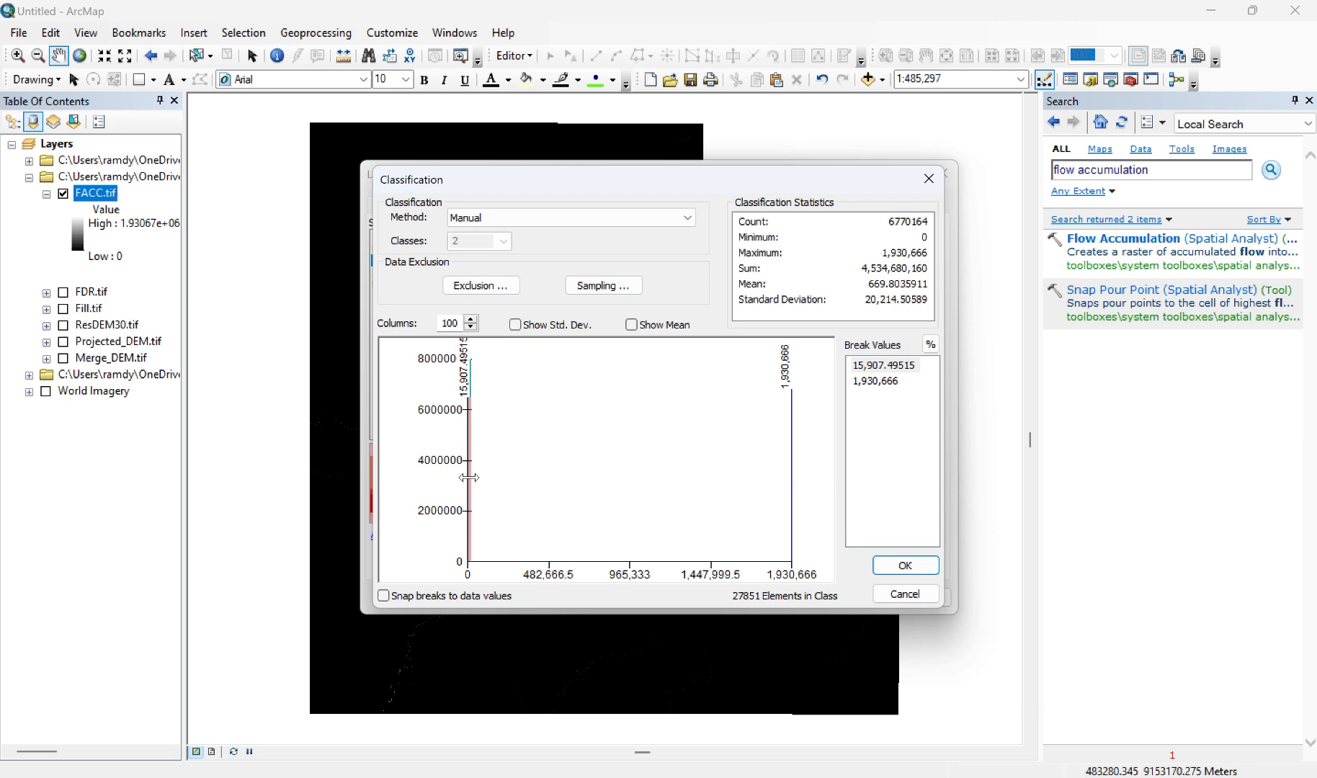
pyautogui.click(906, 565)
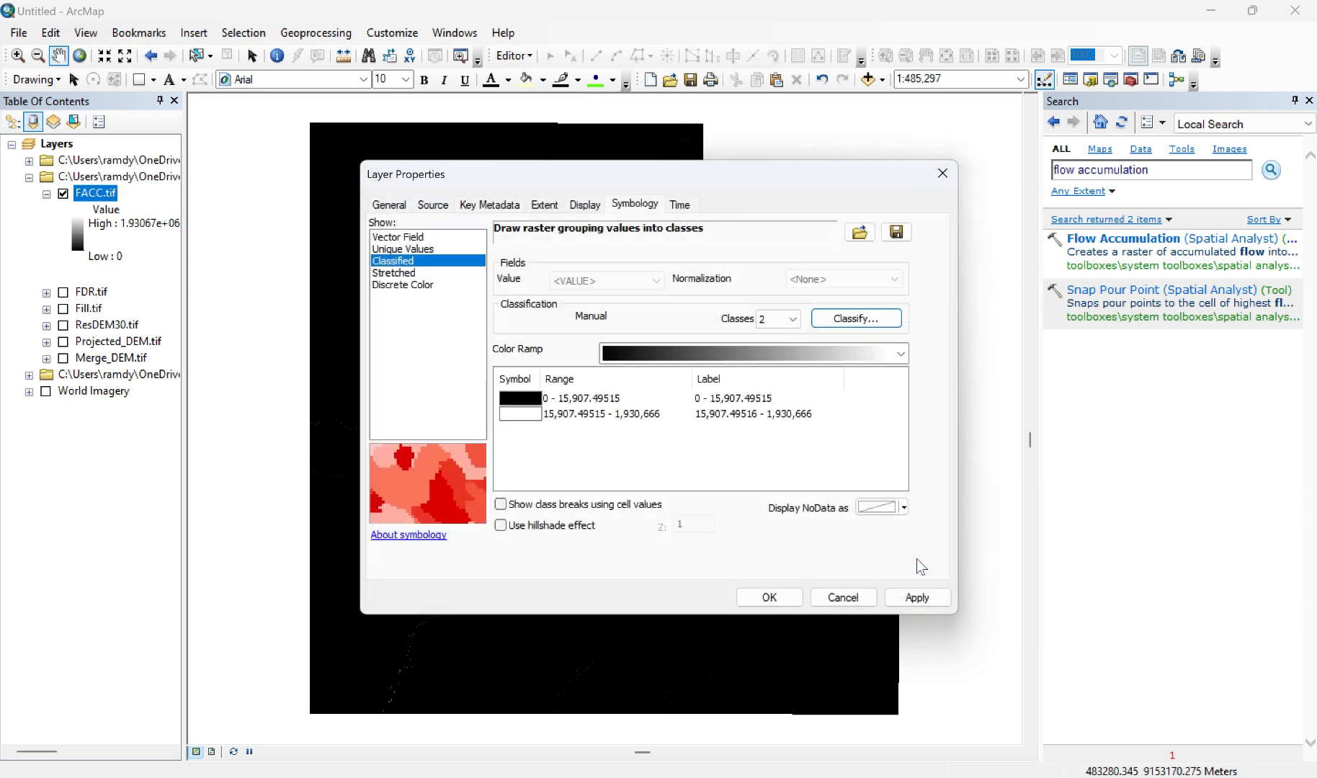
# Step: Give the lower FACC.tif class no color and the upper class Cretan Blue, and apply the symbology
pyautogui.click(527, 402)
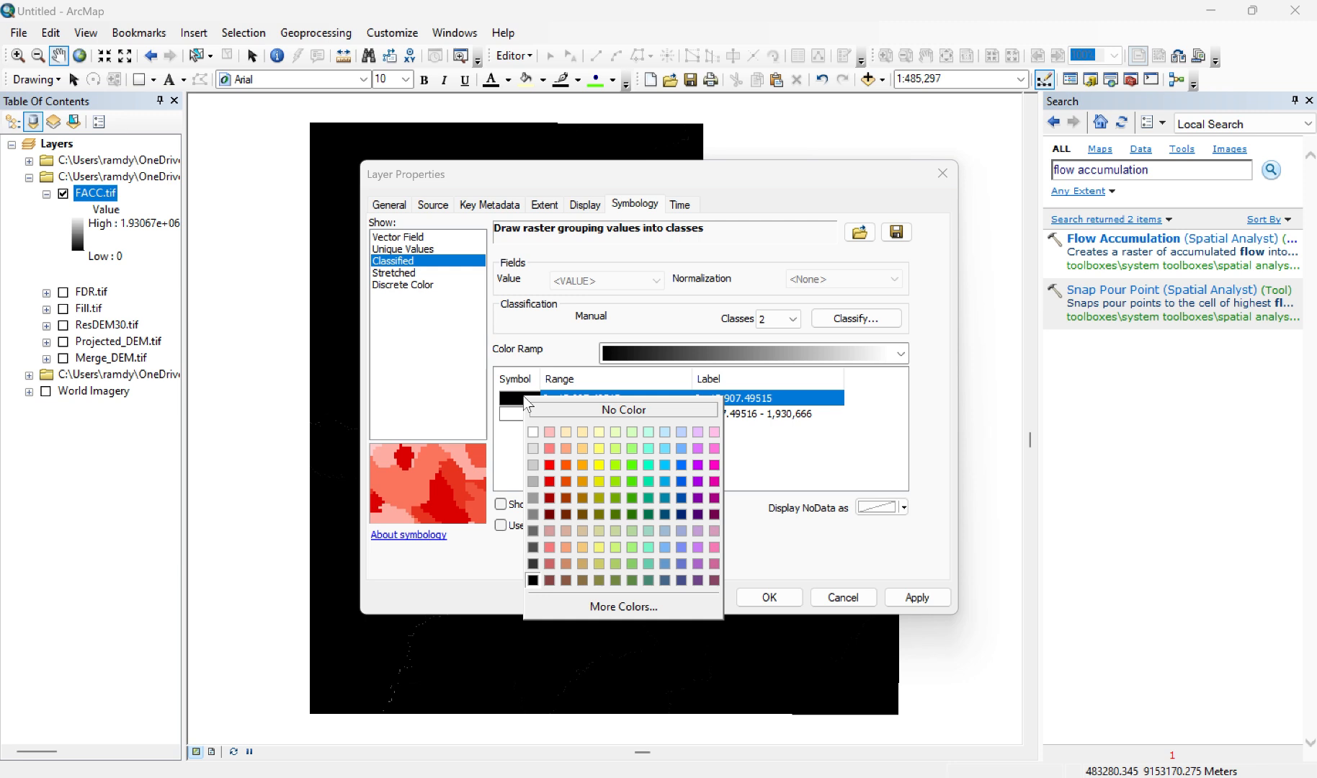
pyautogui.click(568, 410)
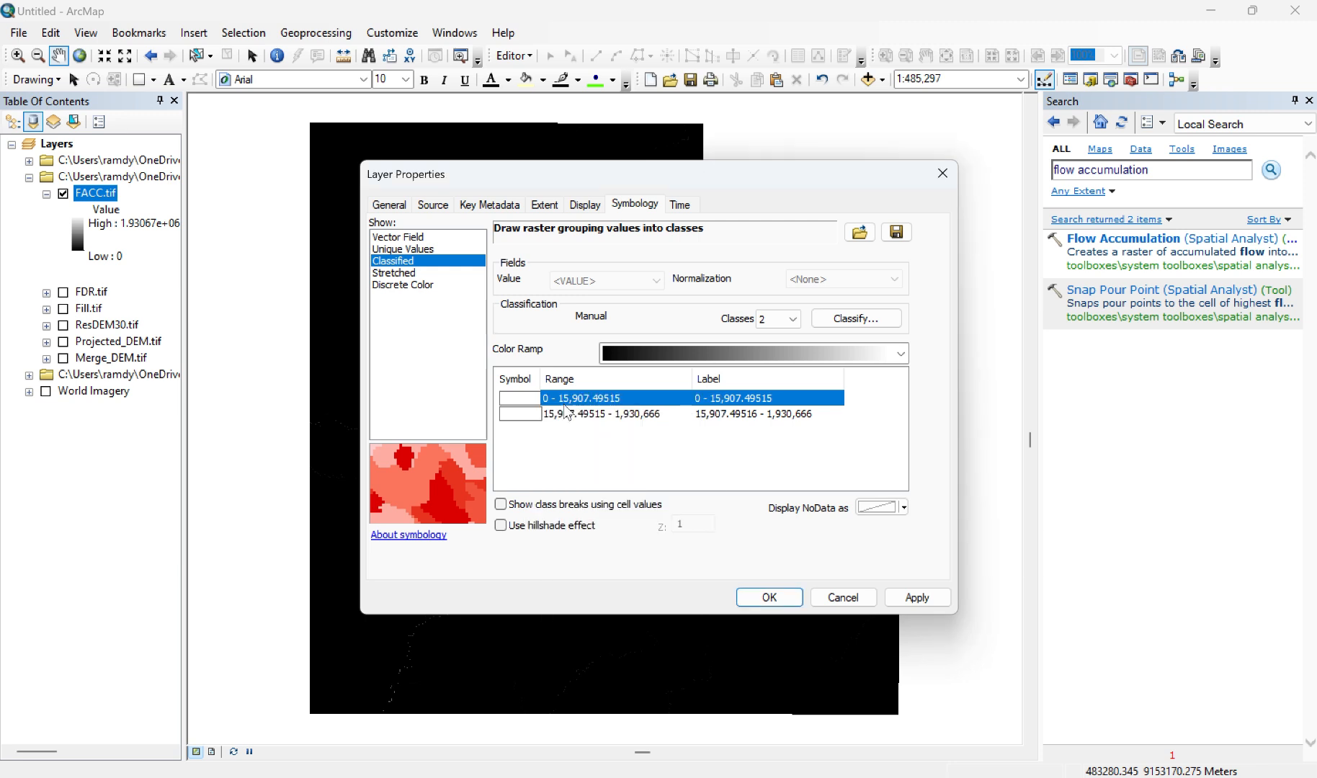
pyautogui.click(531, 418)
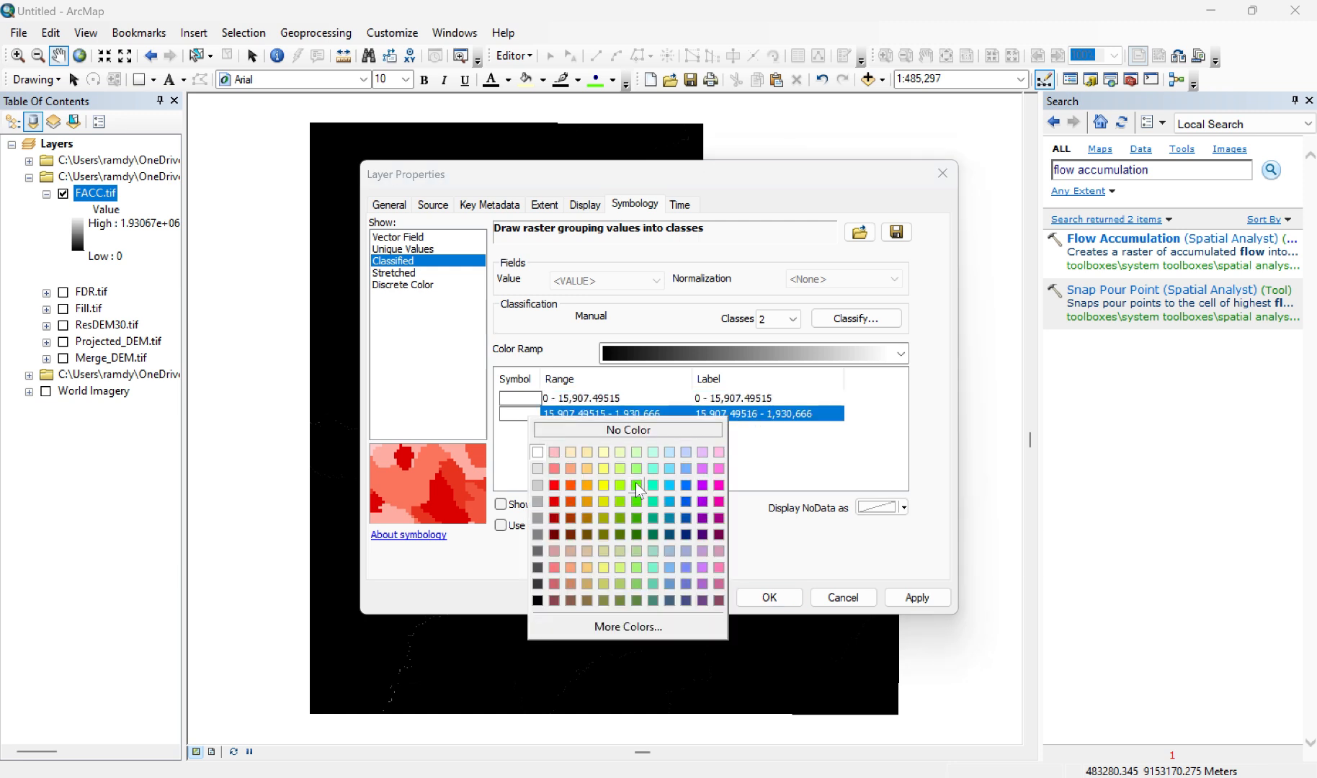
pyautogui.click(687, 494)
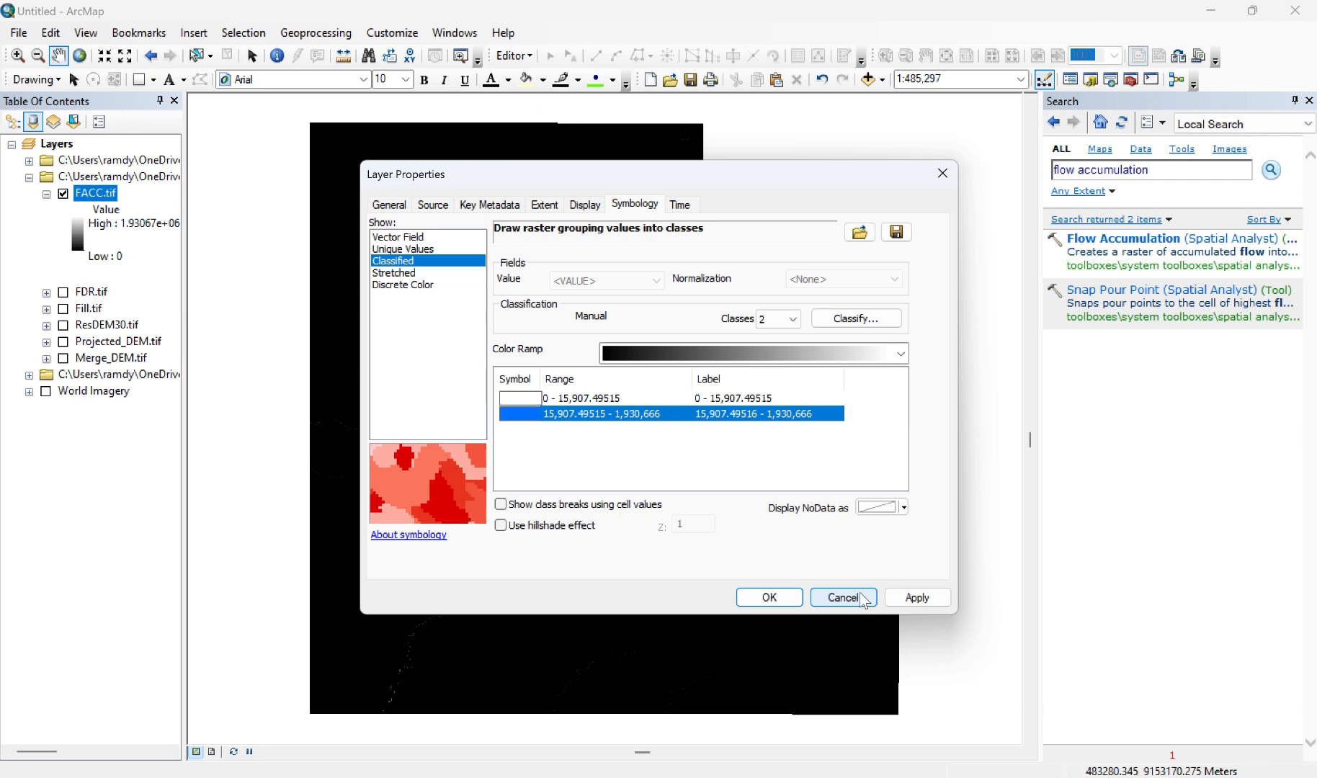
pyautogui.click(921, 595)
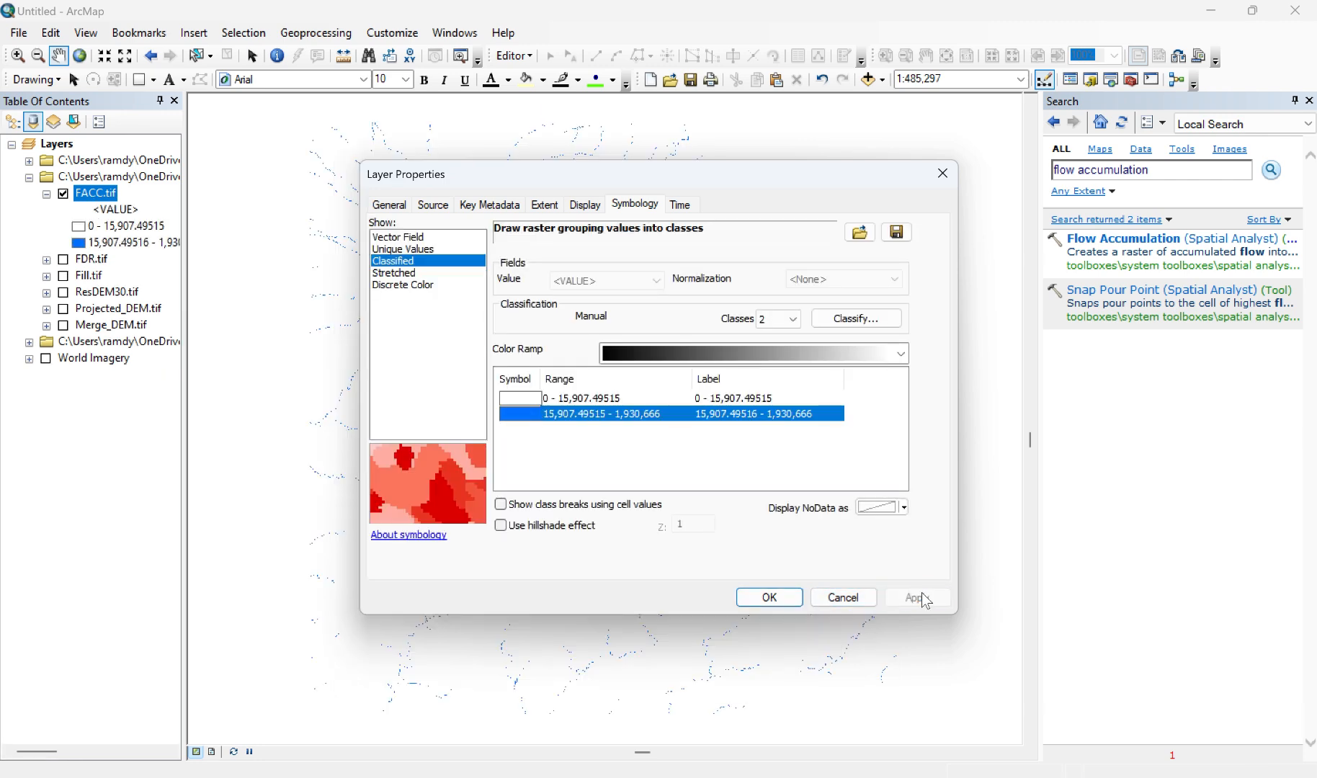
pyautogui.click(770, 597)
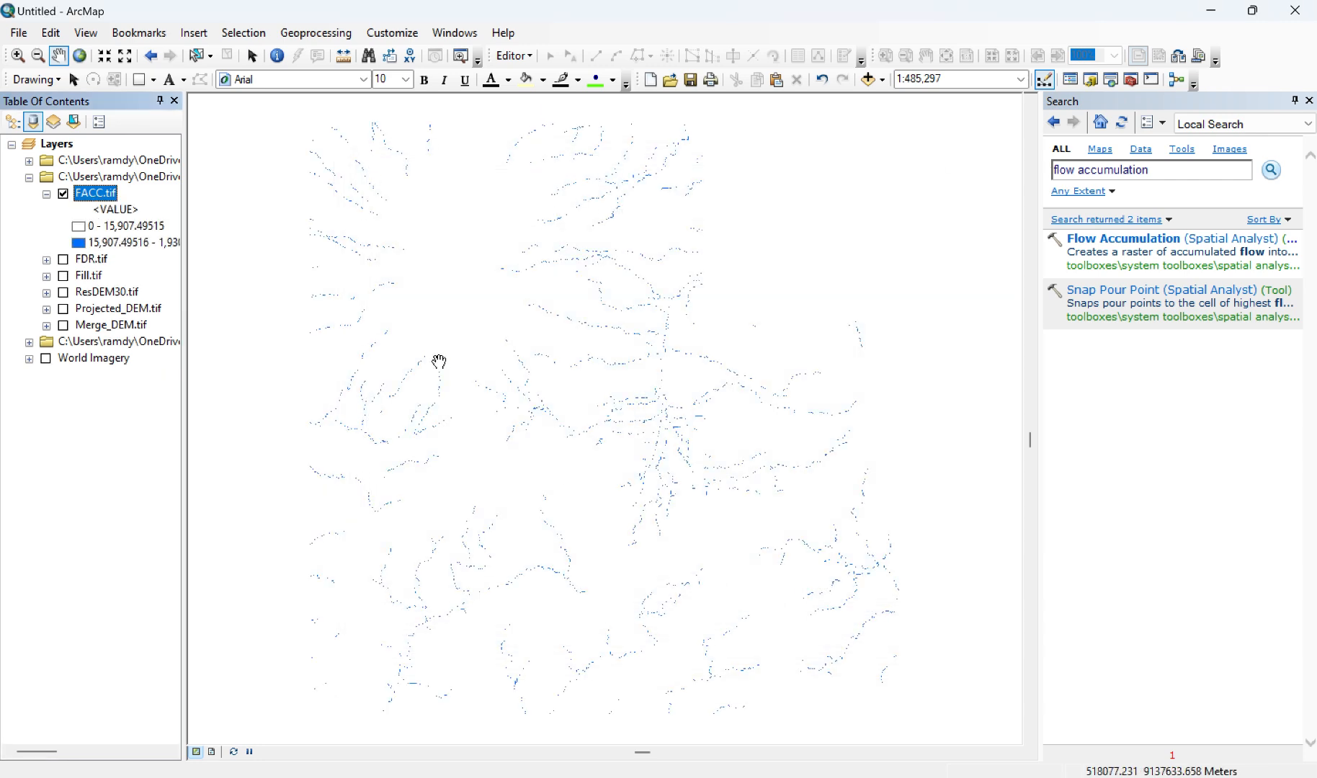
# Step: Turn on the annotation and polyline layers of Situasi Sungai Sungku.dwg to show the surveyed river over the flow accumulation streams
pyautogui.scroll(1, 547, 255)
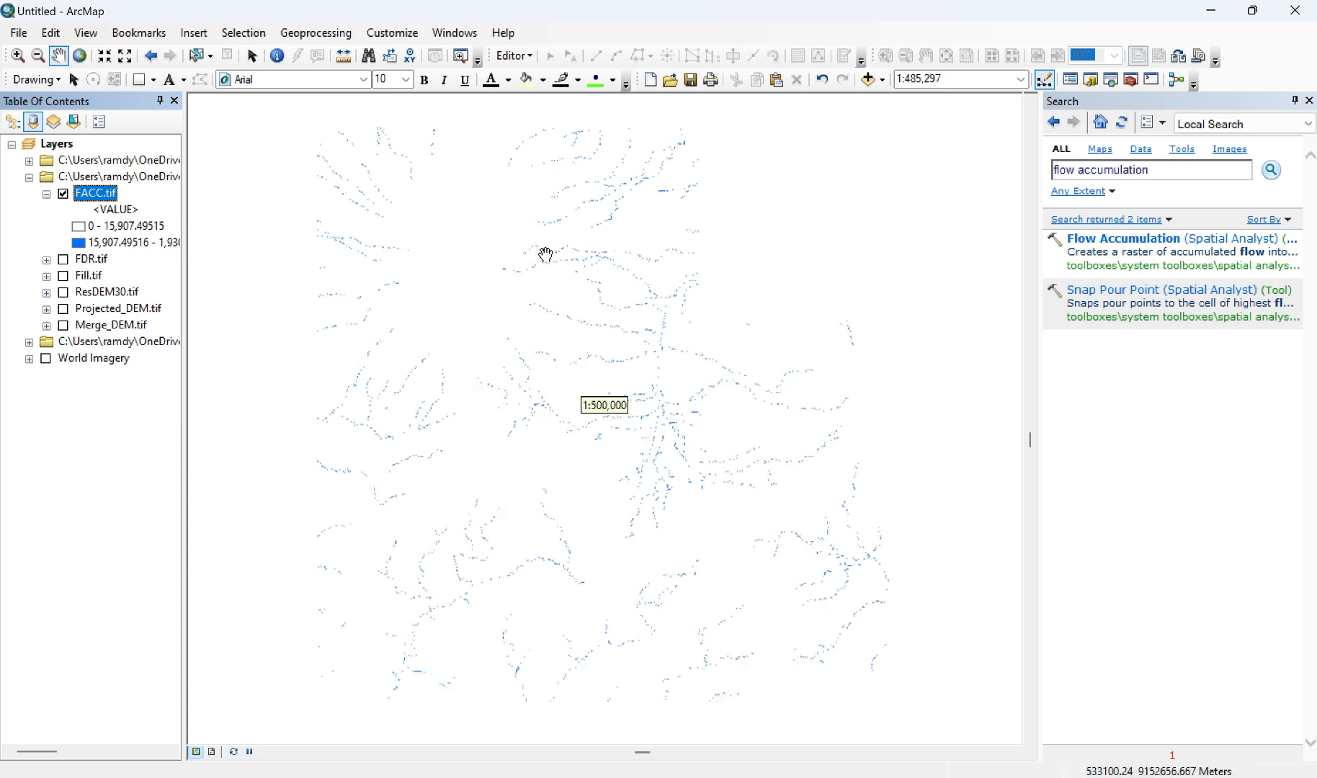
pyautogui.scroll(1, 546, 255)
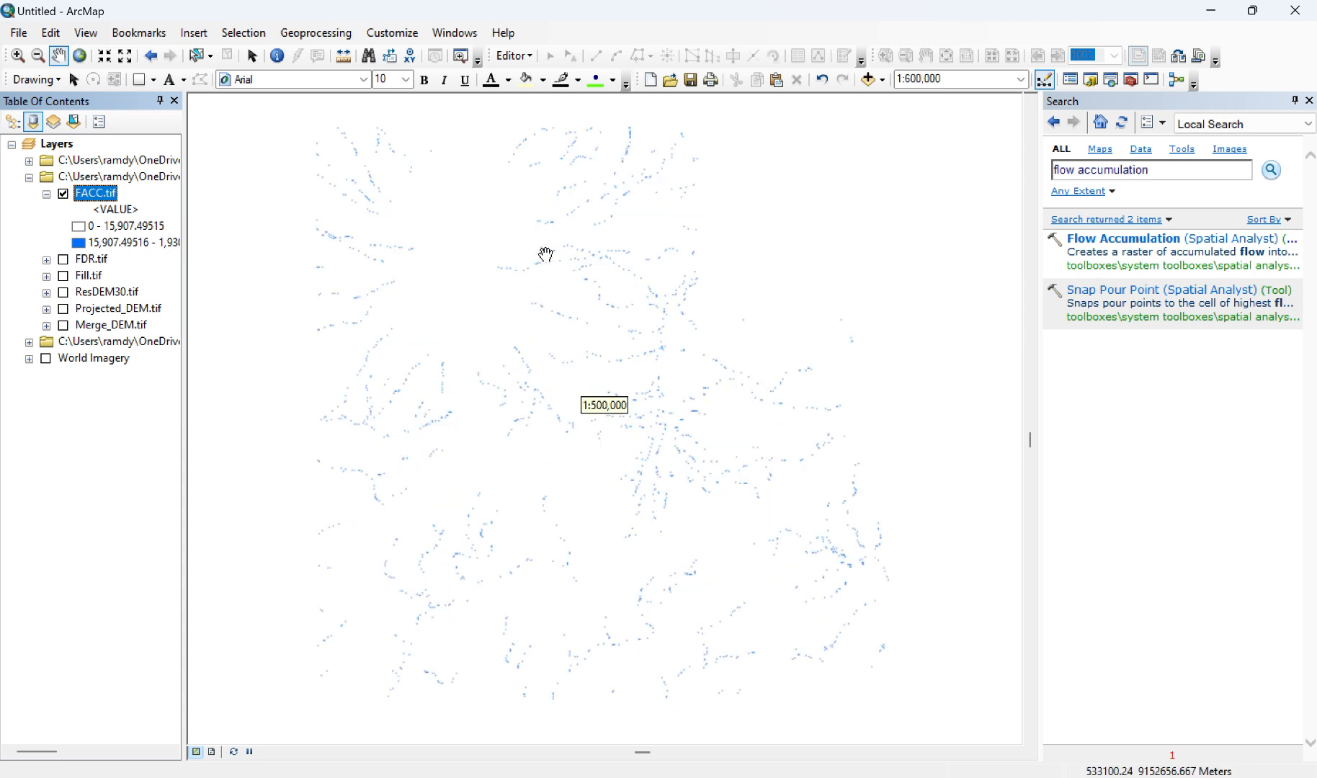
pyautogui.scroll(-1, 546, 255)
pyautogui.scroll(-1, 546, 255)
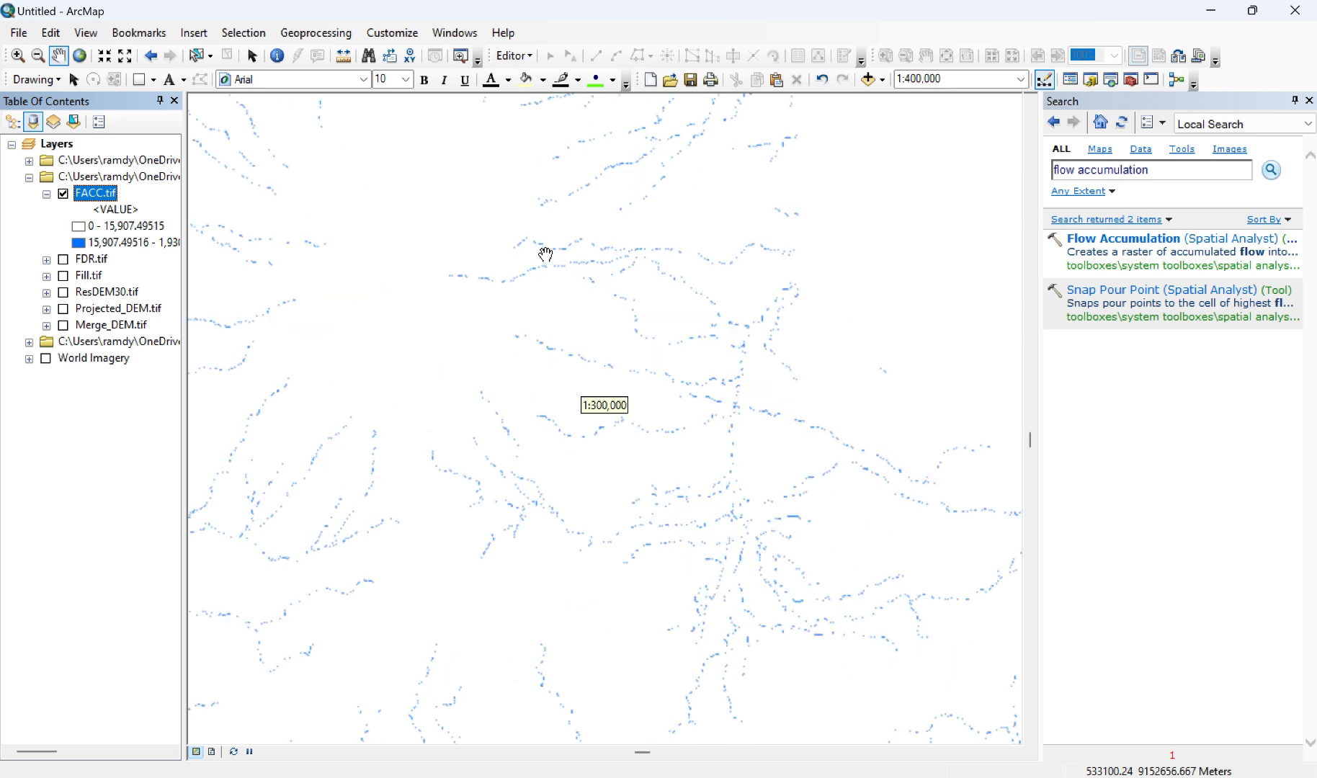
pyautogui.scroll(-1, 546, 255)
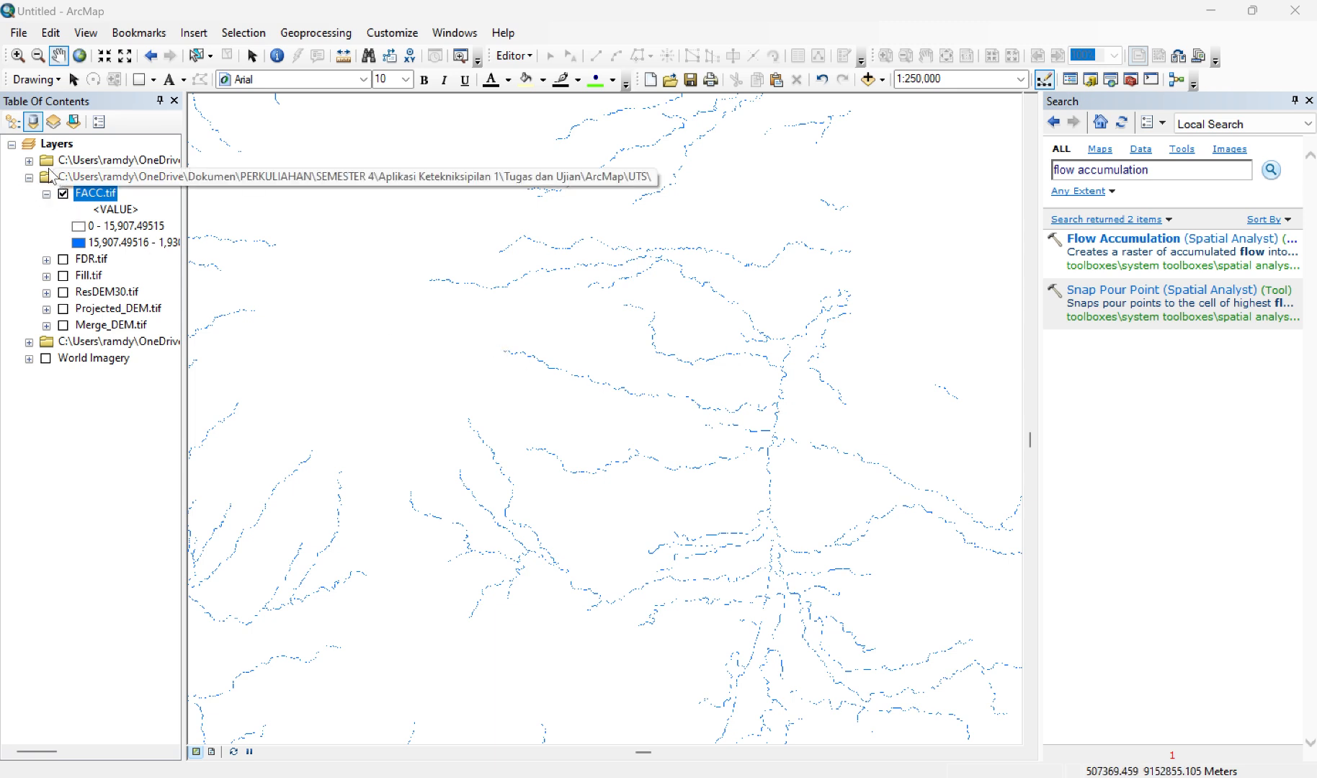
pyautogui.click(29, 161)
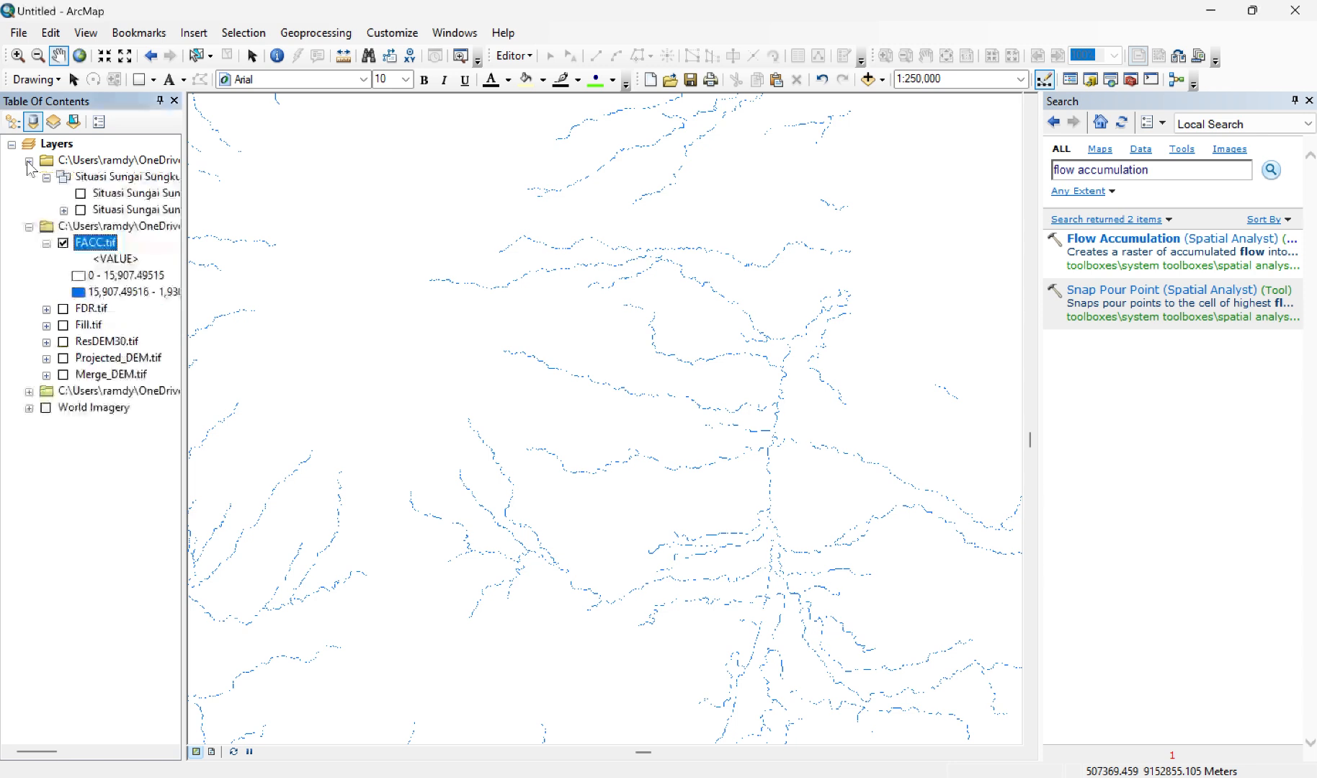
pyautogui.click(81, 193)
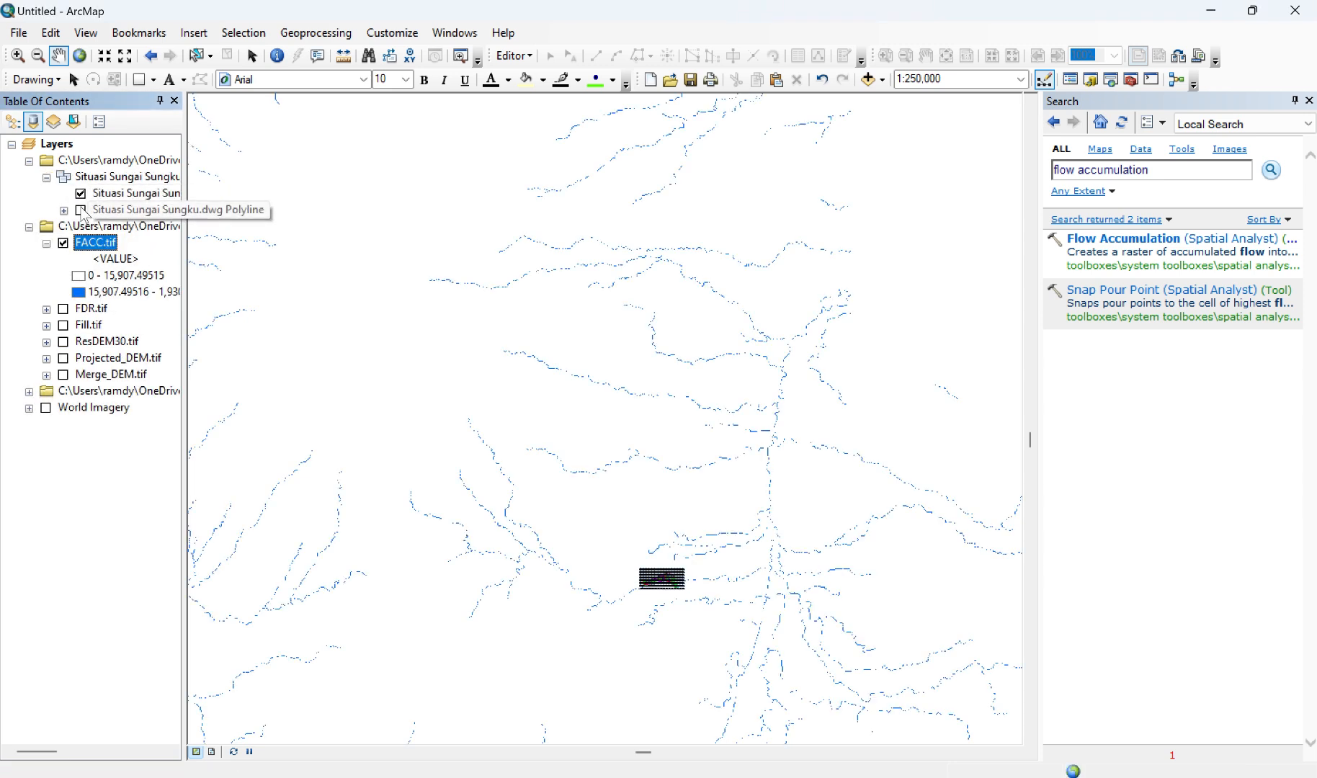
pyautogui.click(81, 209)
pyautogui.scroll(-1, 670, 595)
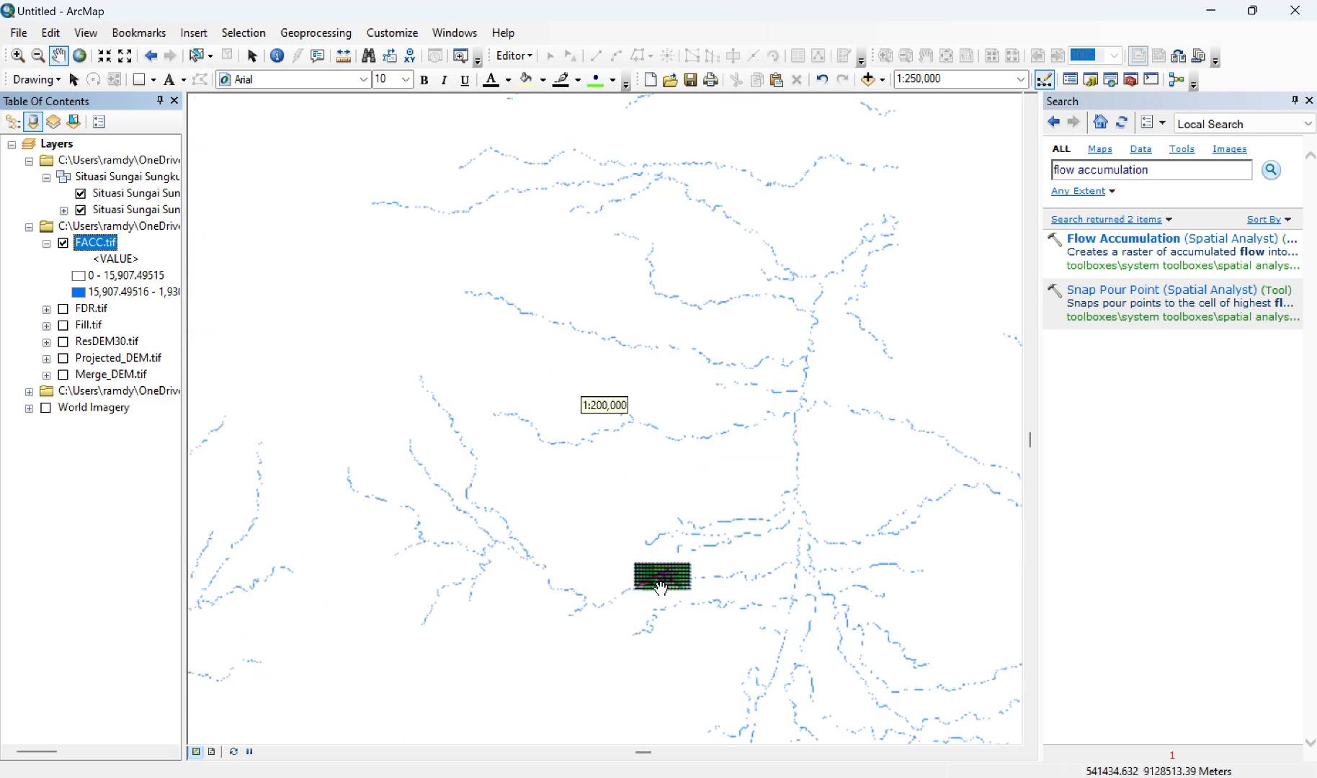
# Step: Examine how closely the FACC.tif stream cells follow the surveyed river in Situasi Sungai Sungku.dwg around the KELOMPOK 6 reach
pyautogui.scroll(-1, 663, 589)
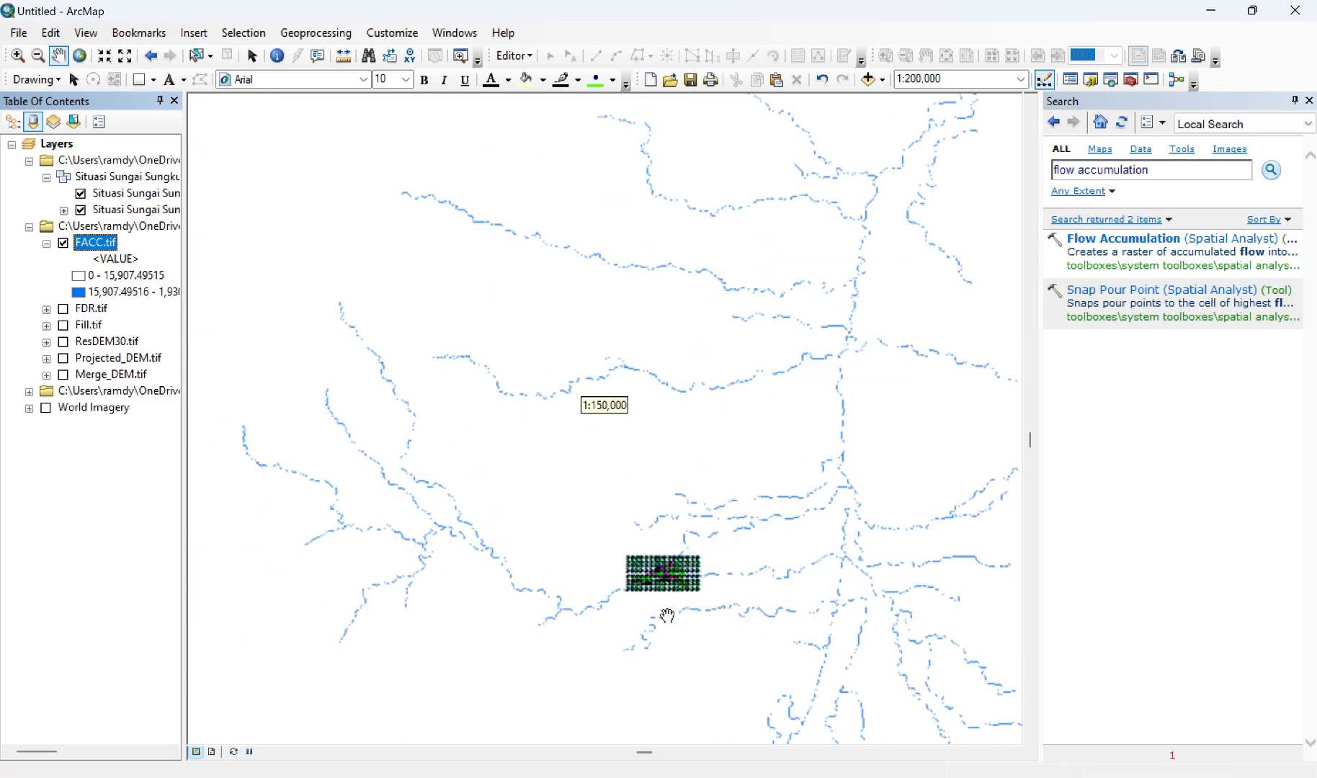
pyautogui.scroll(-1, 667, 616)
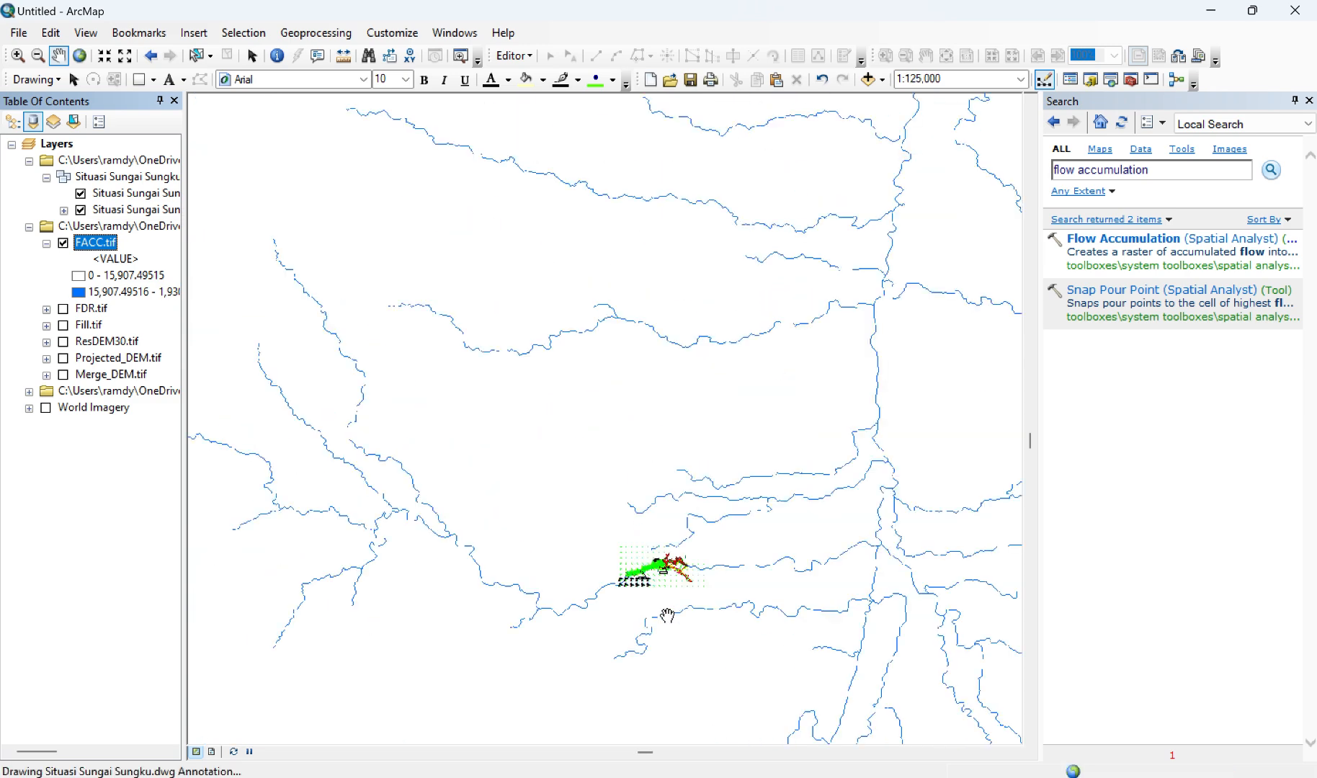
pyautogui.scroll(-2, 667, 616)
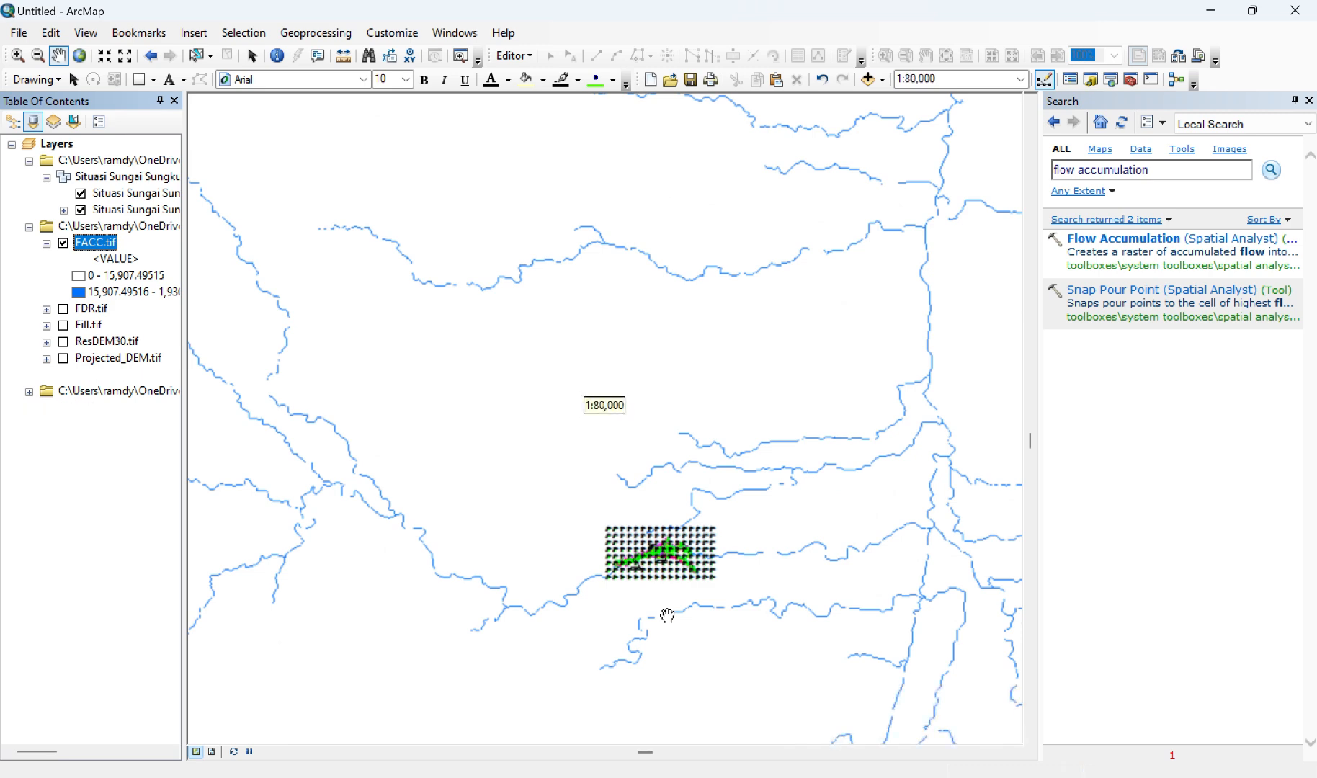
pyautogui.scroll(-1, 668, 616)
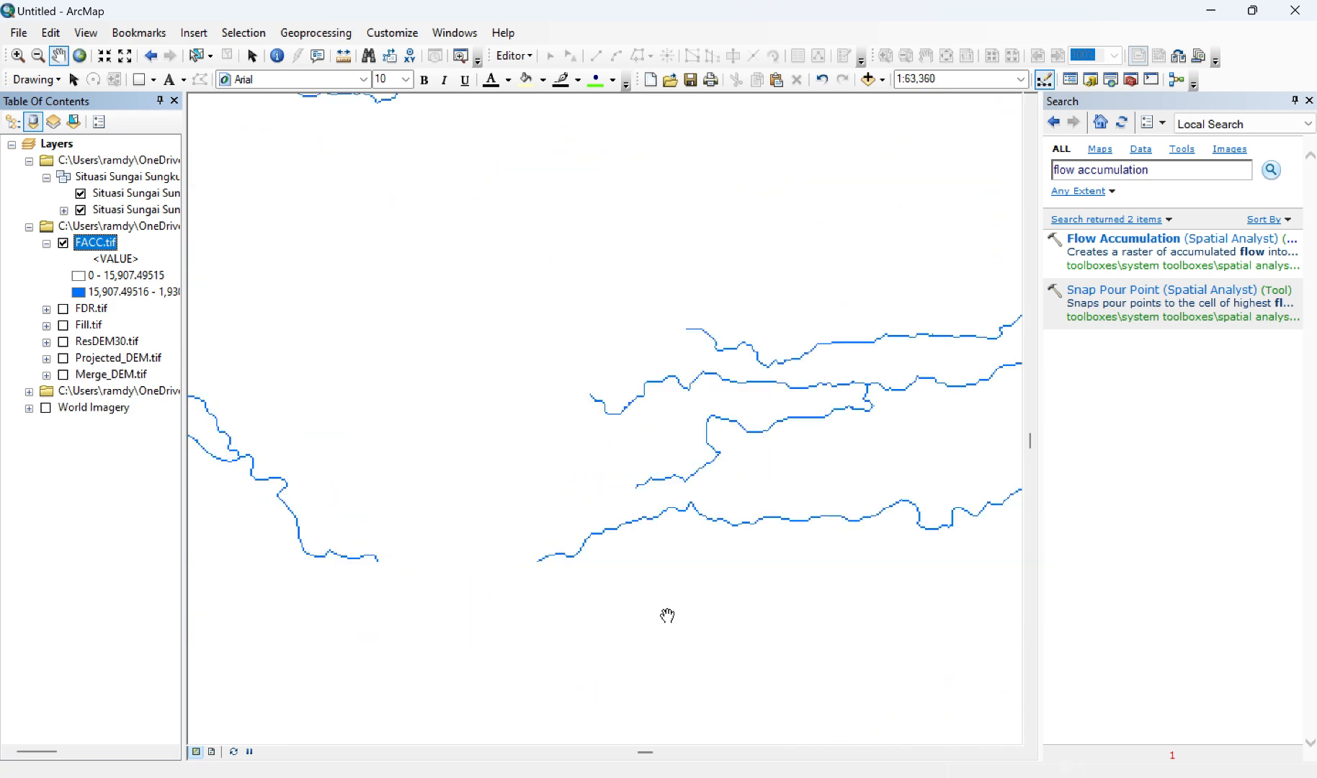
pyautogui.scroll(-1, 667, 616)
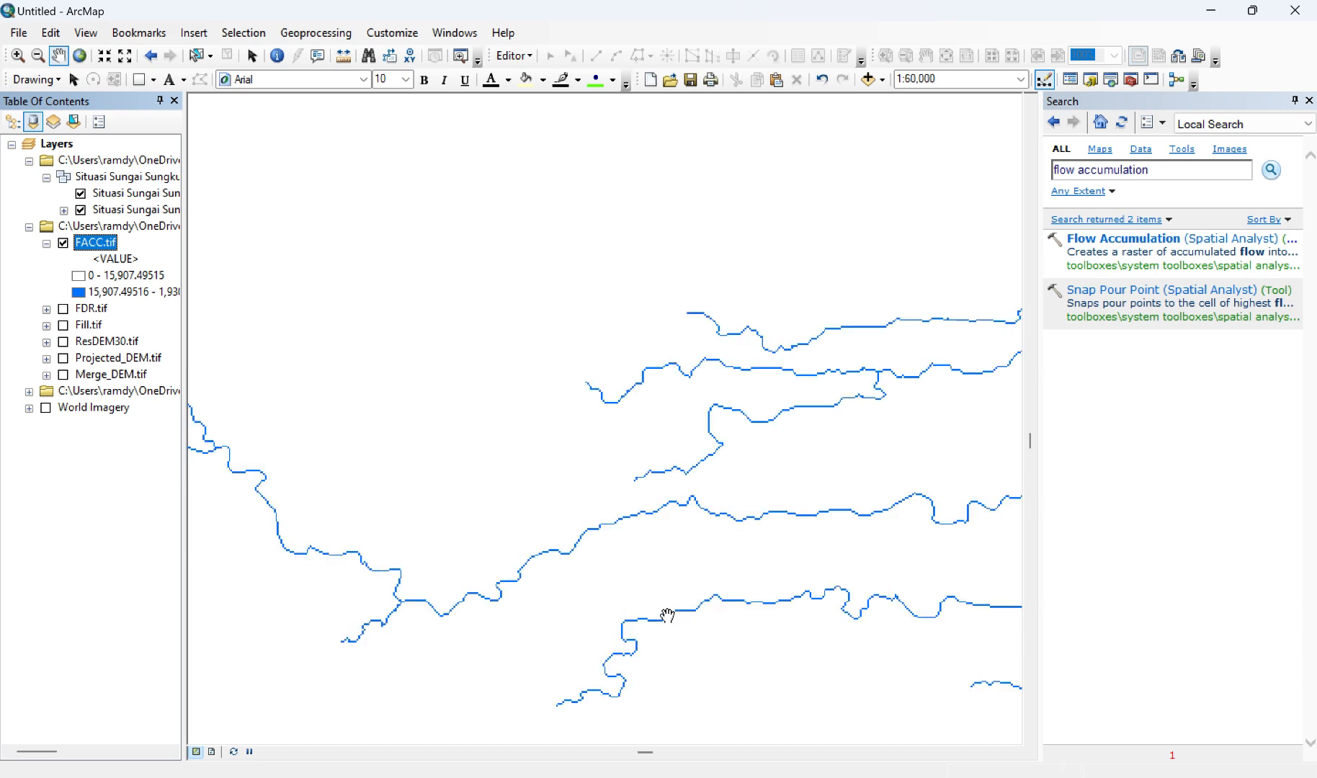
pyautogui.scroll(-3, 667, 615)
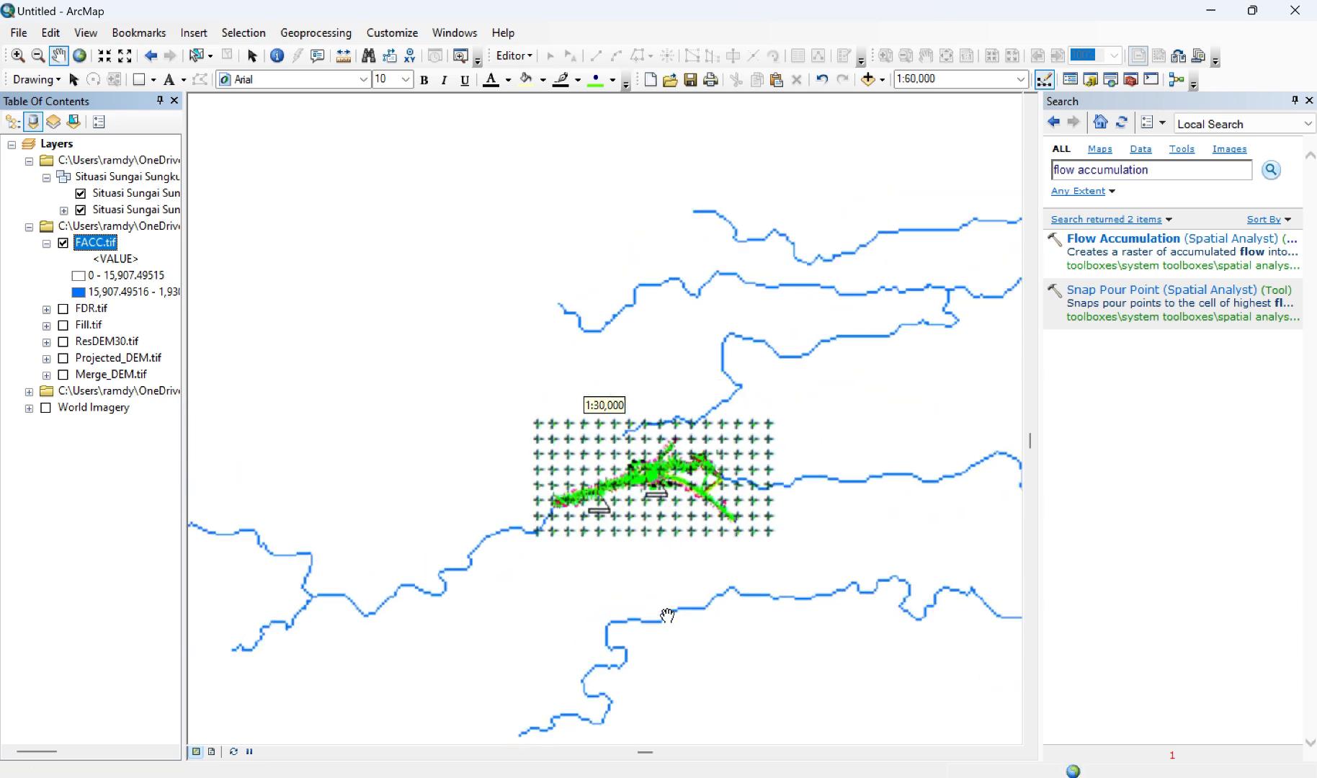
pyautogui.scroll(-1, 667, 616)
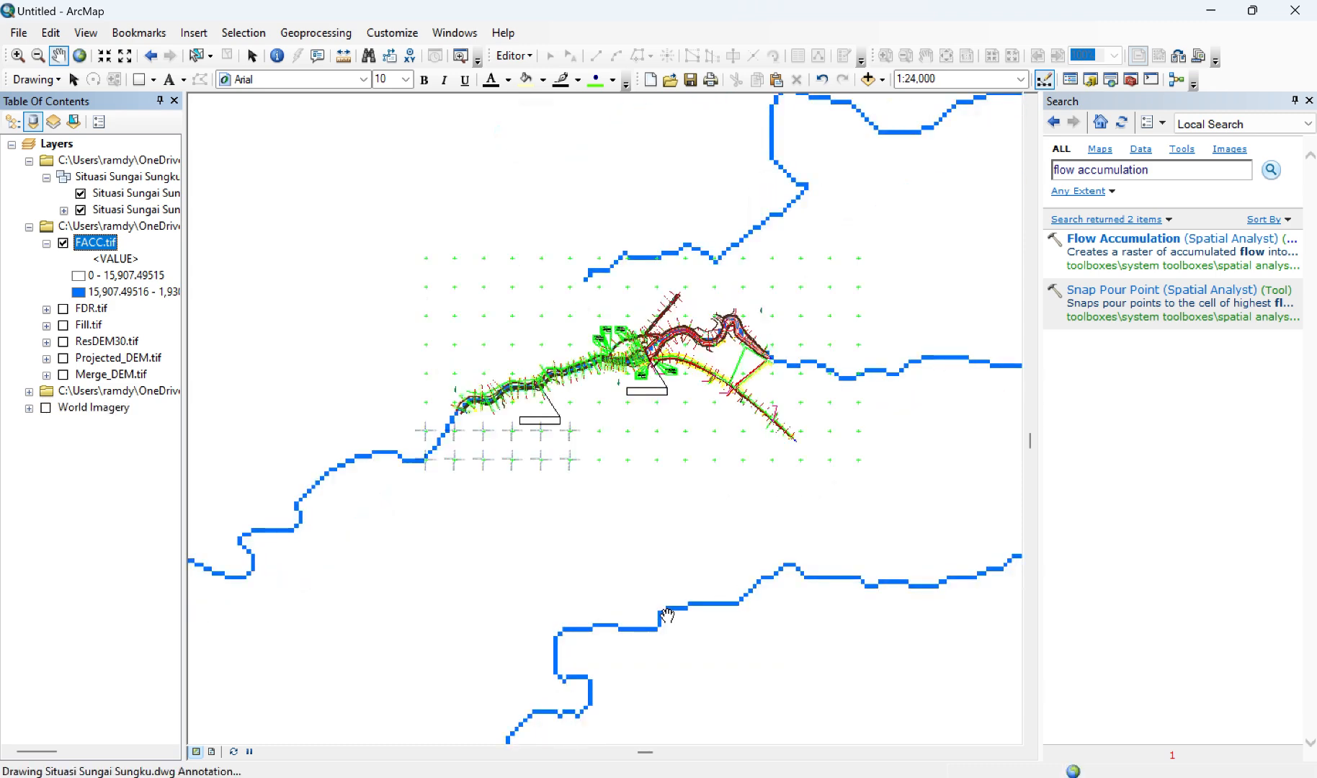
pyautogui.scroll(-2, 668, 616)
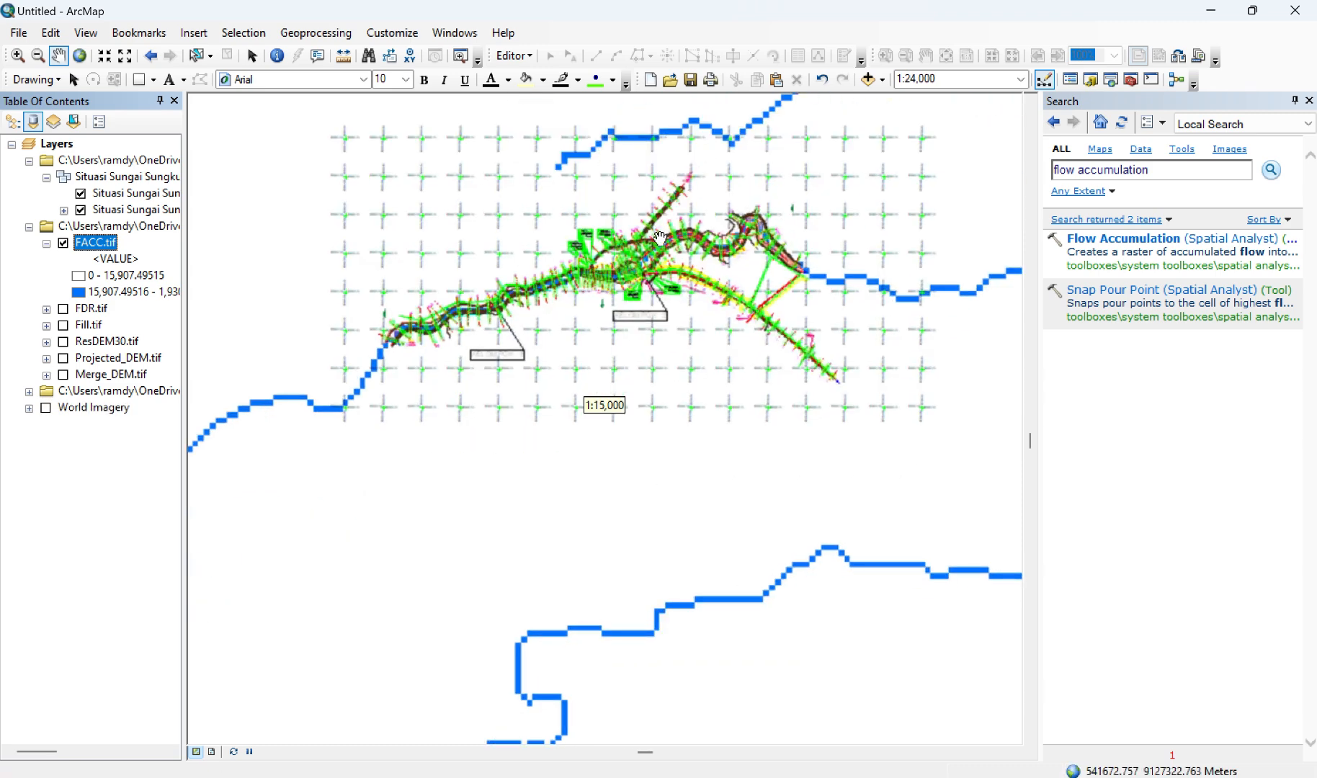
pyautogui.moveTo(588, 258)
pyautogui.mouseDown()
pyautogui.moveTo(593, 391)
pyautogui.moveTo(612, 450)
pyautogui.mouseUp()
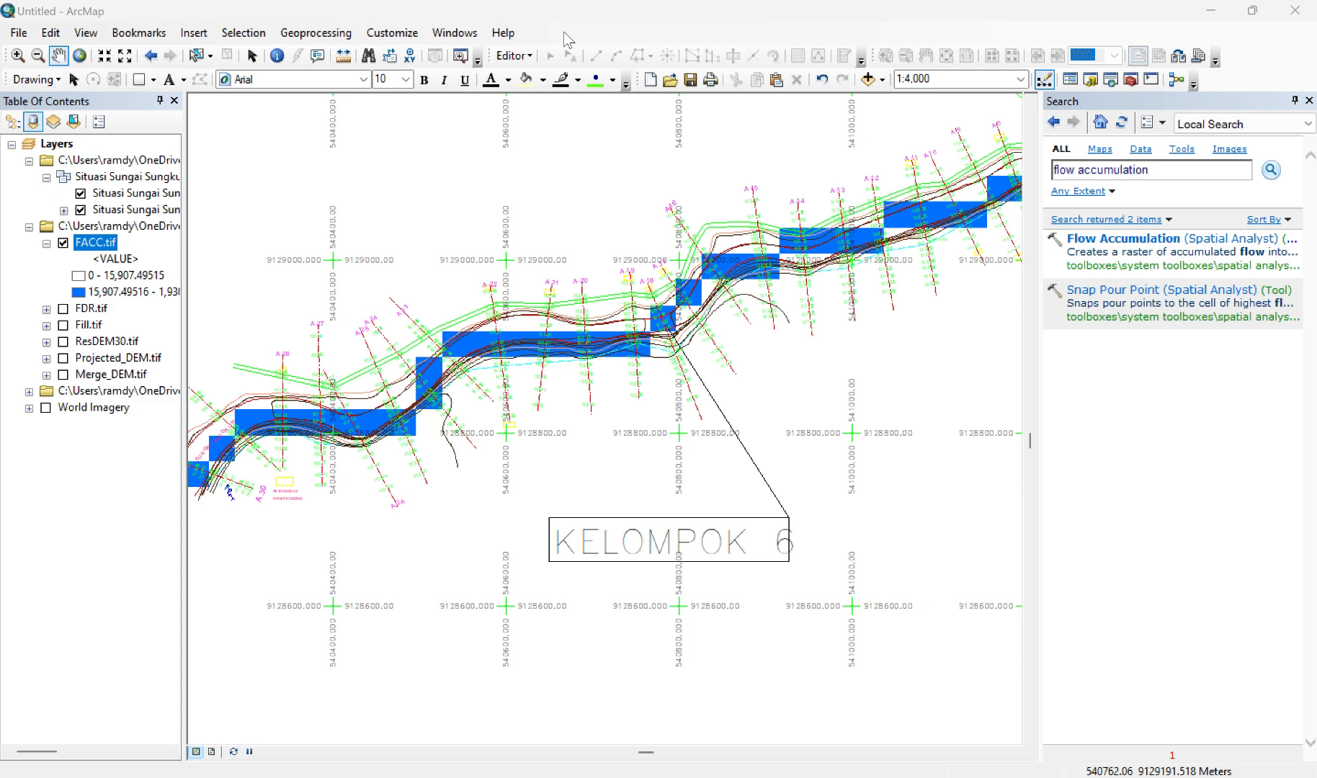
# Step: Start a new point shapefile named Titik_Bendung in the connected project folder that holds FACC.tif
pyautogui.click(455, 34)
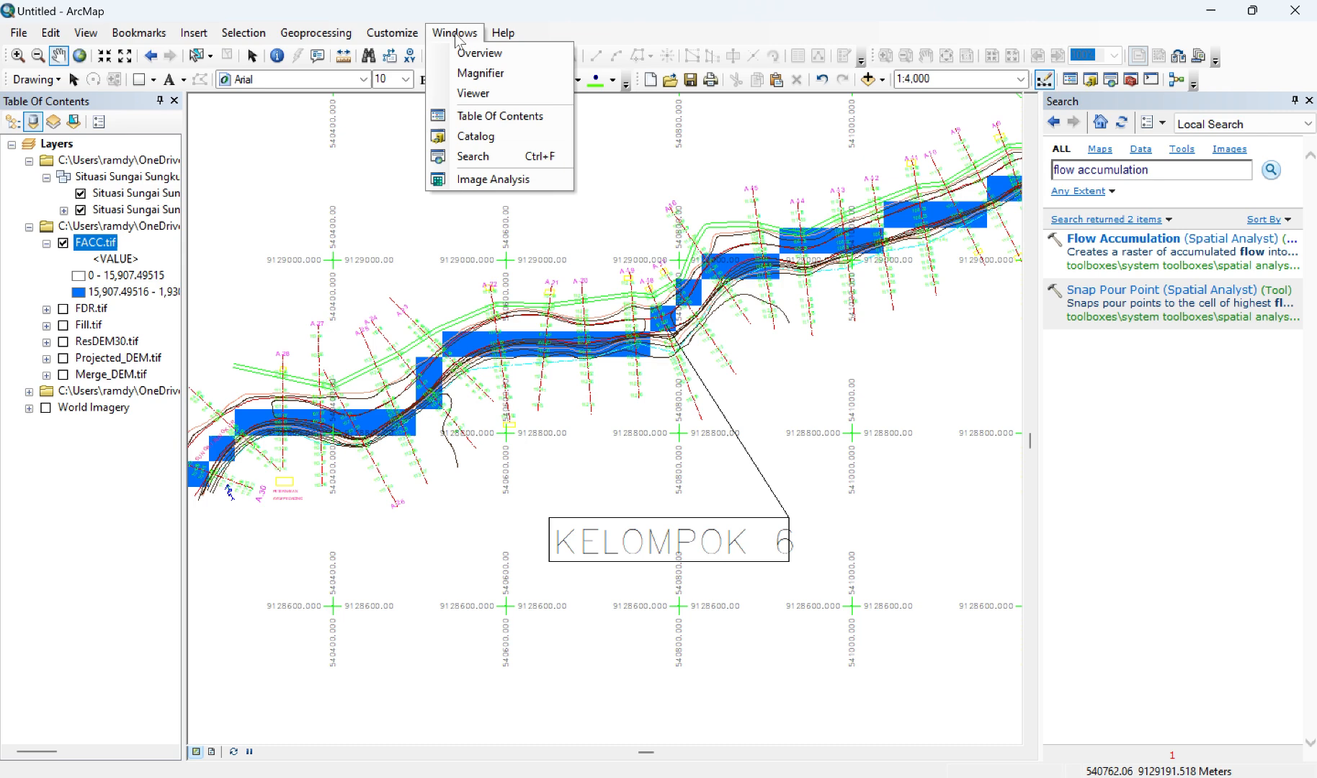
pyautogui.click(482, 137)
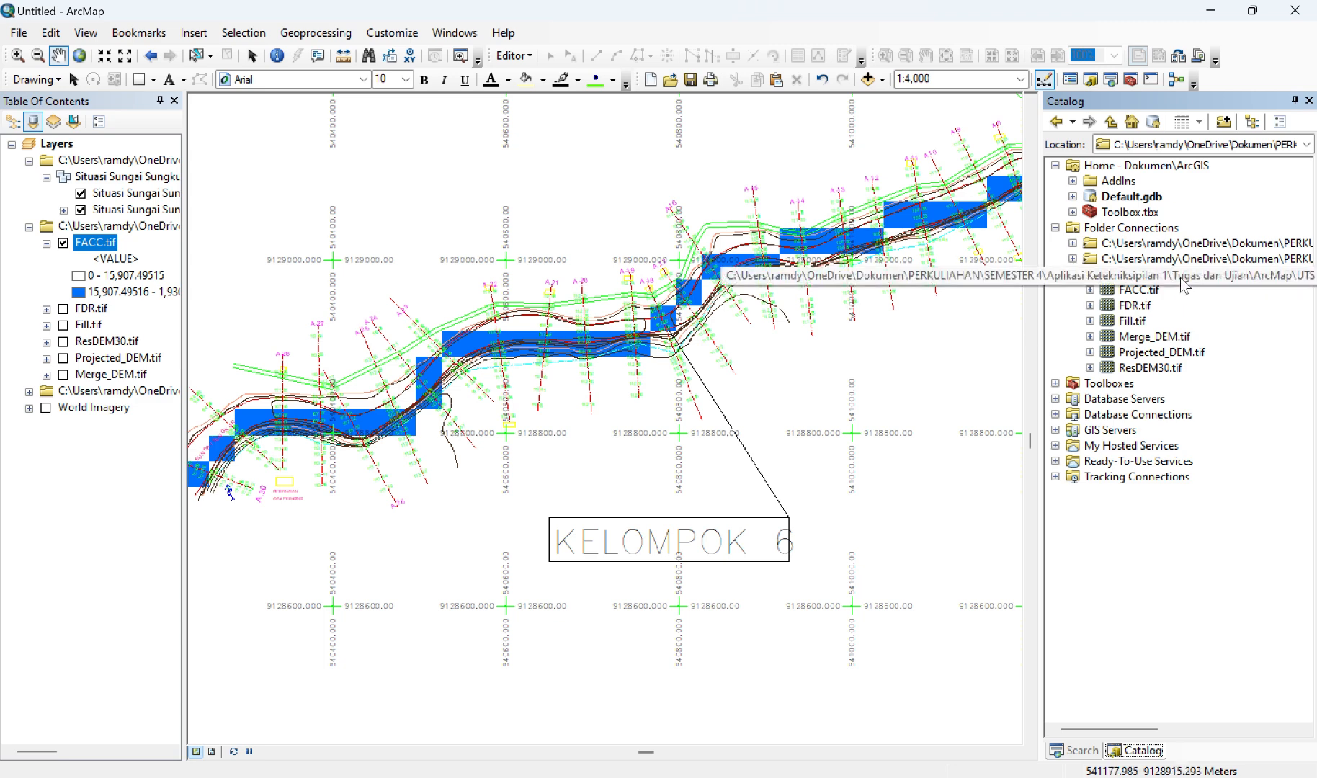
pyautogui.rightClick(1157, 282)
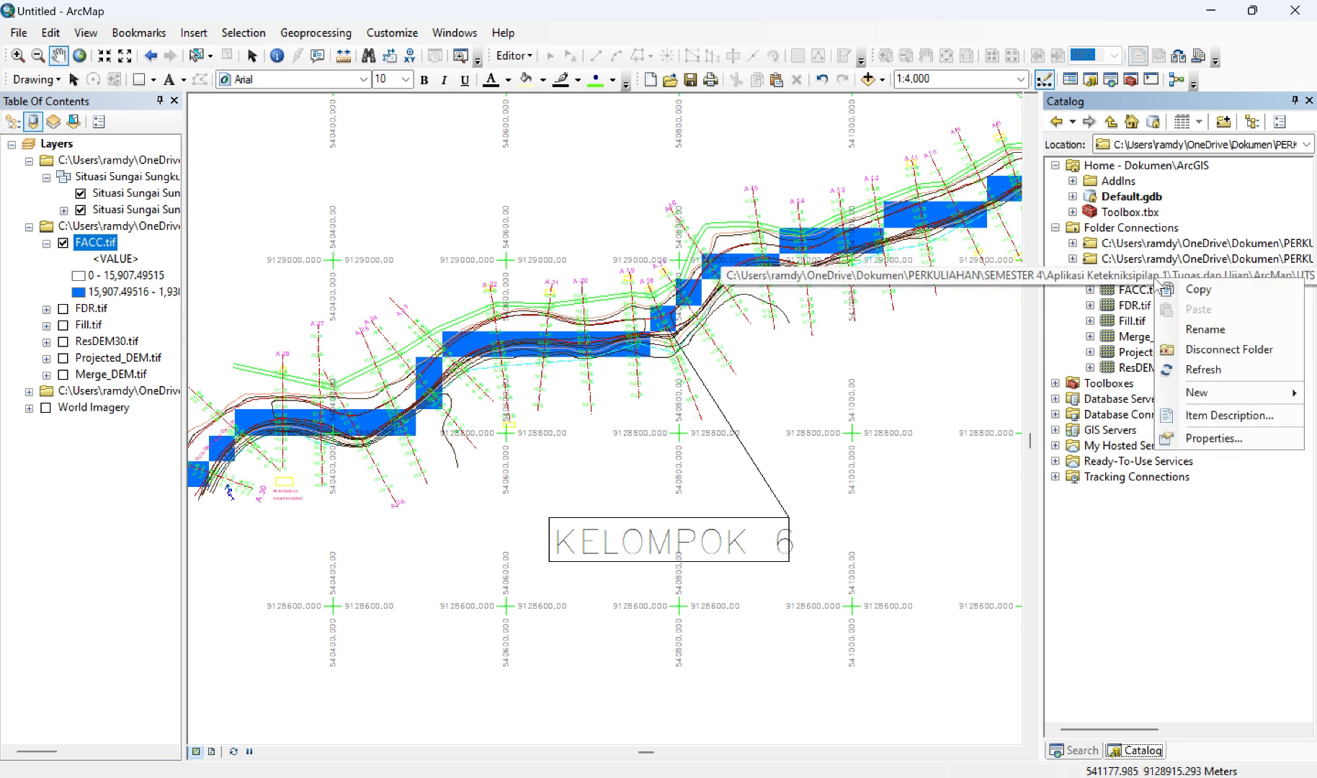
pyautogui.moveTo(1207, 393)
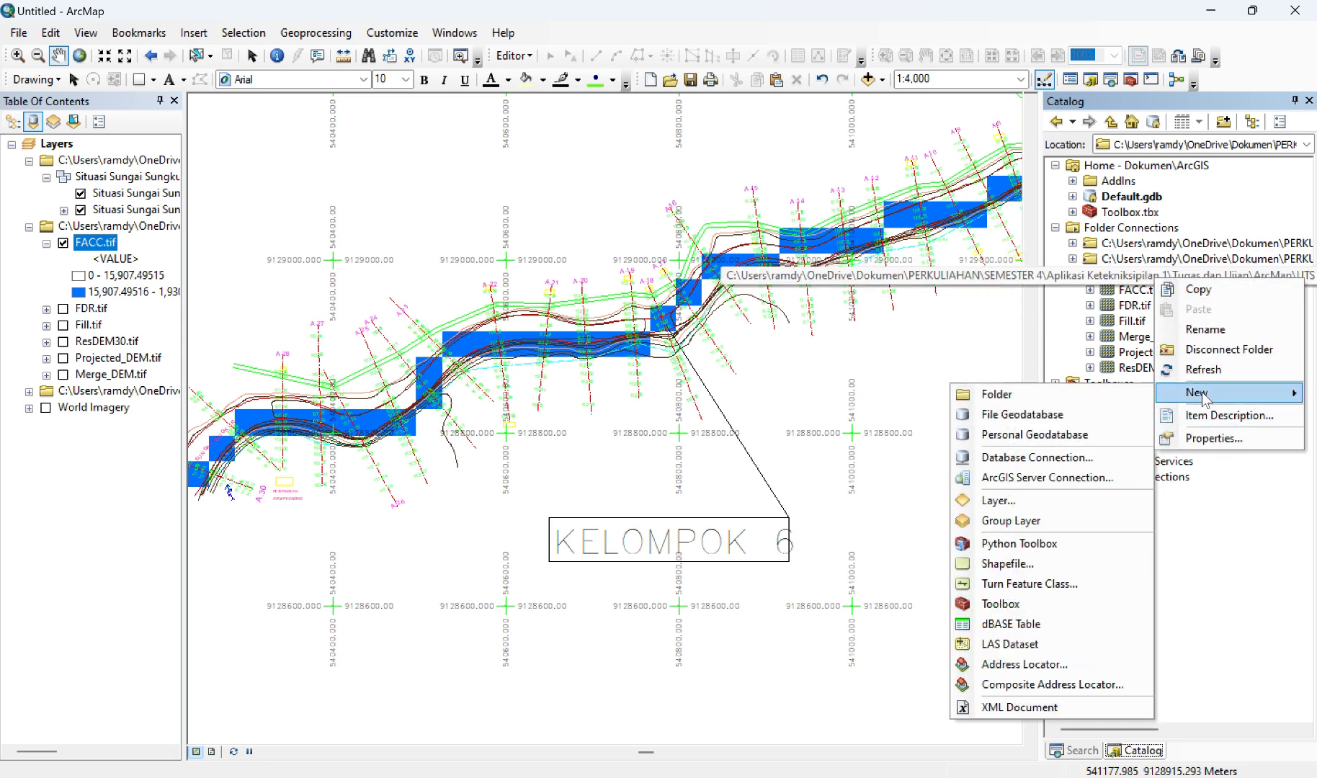
pyautogui.click(1008, 563)
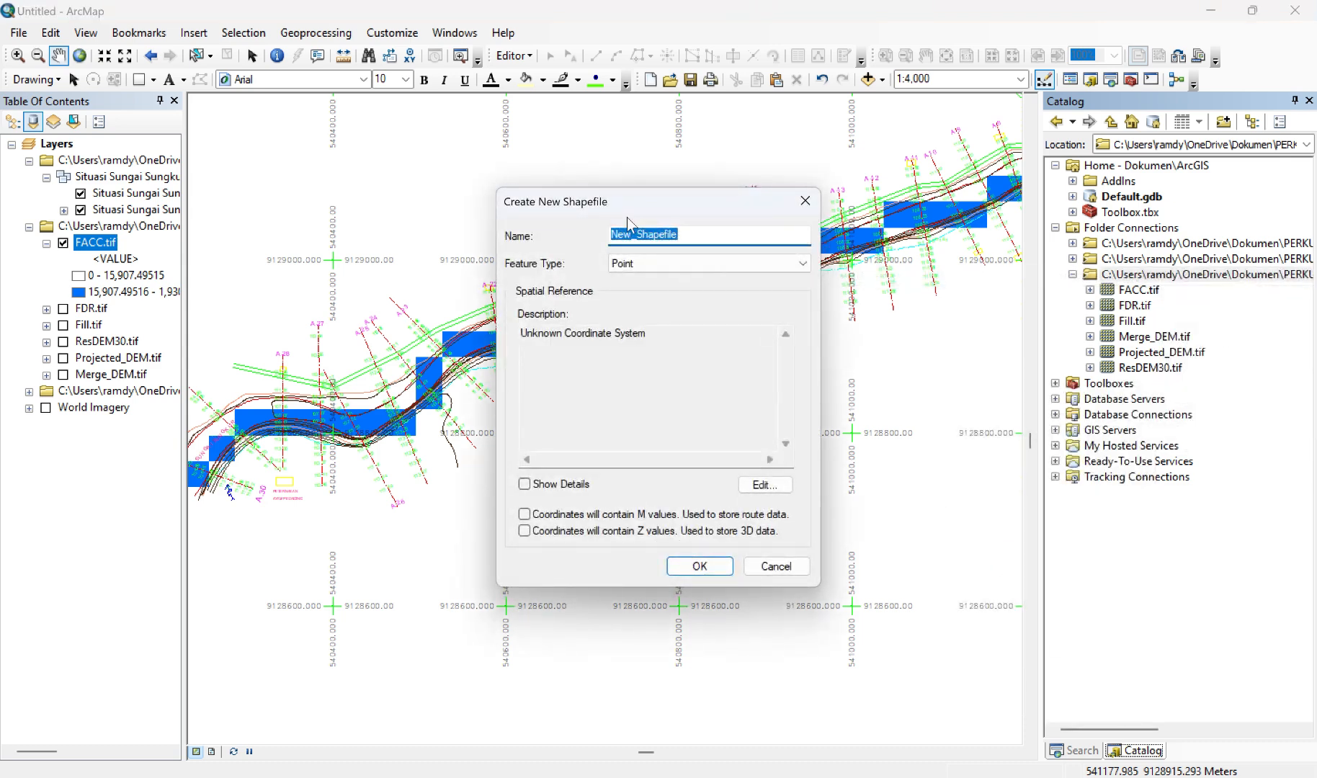
pyautogui.write('Titi')
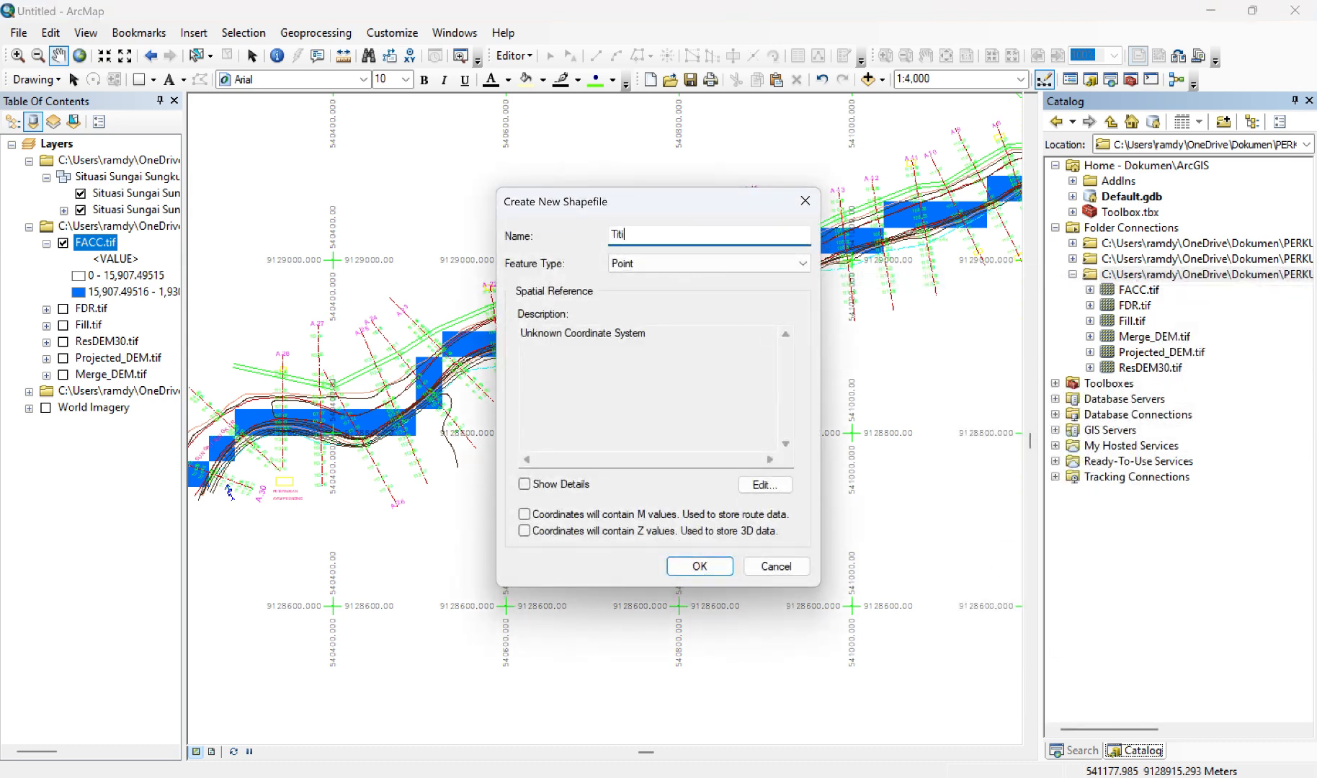
pyautogui.write('k_Bendung')
# Step: Assign the WGS 1984 UTM Zone 49S projected coordinate system to the new shapefile, create it, and close the Catalog
pyautogui.click(768, 482)
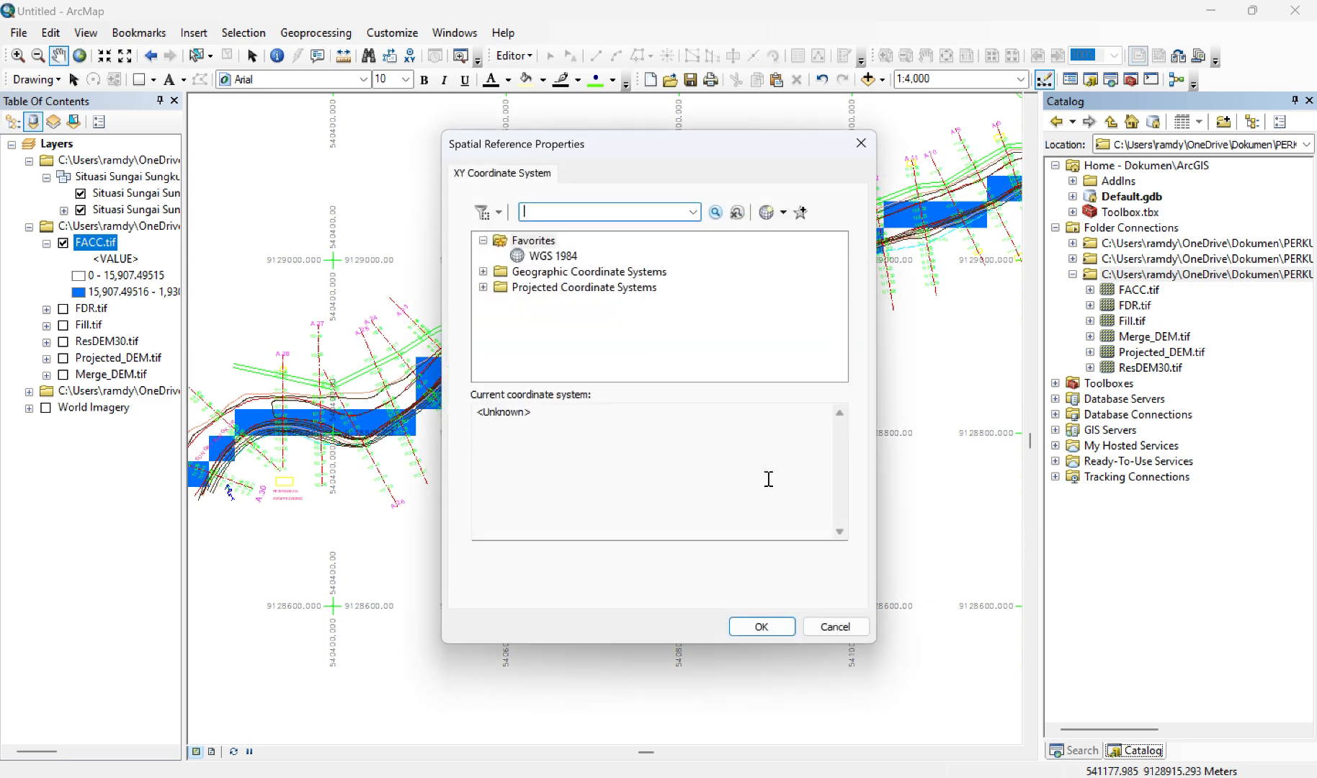
pyautogui.click(483, 287)
pyautogui.scroll(-2, 569, 342)
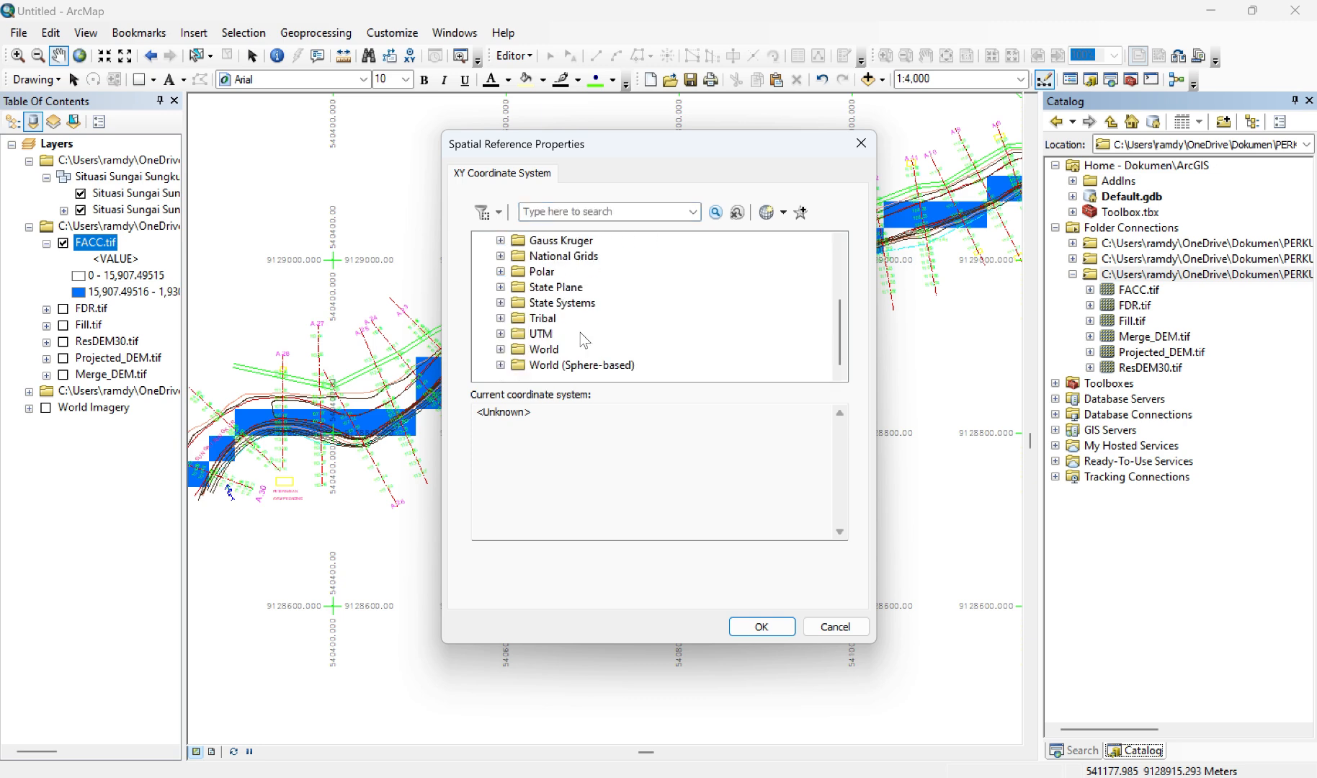
pyautogui.click(501, 333)
pyautogui.scroll(-3, 559, 353)
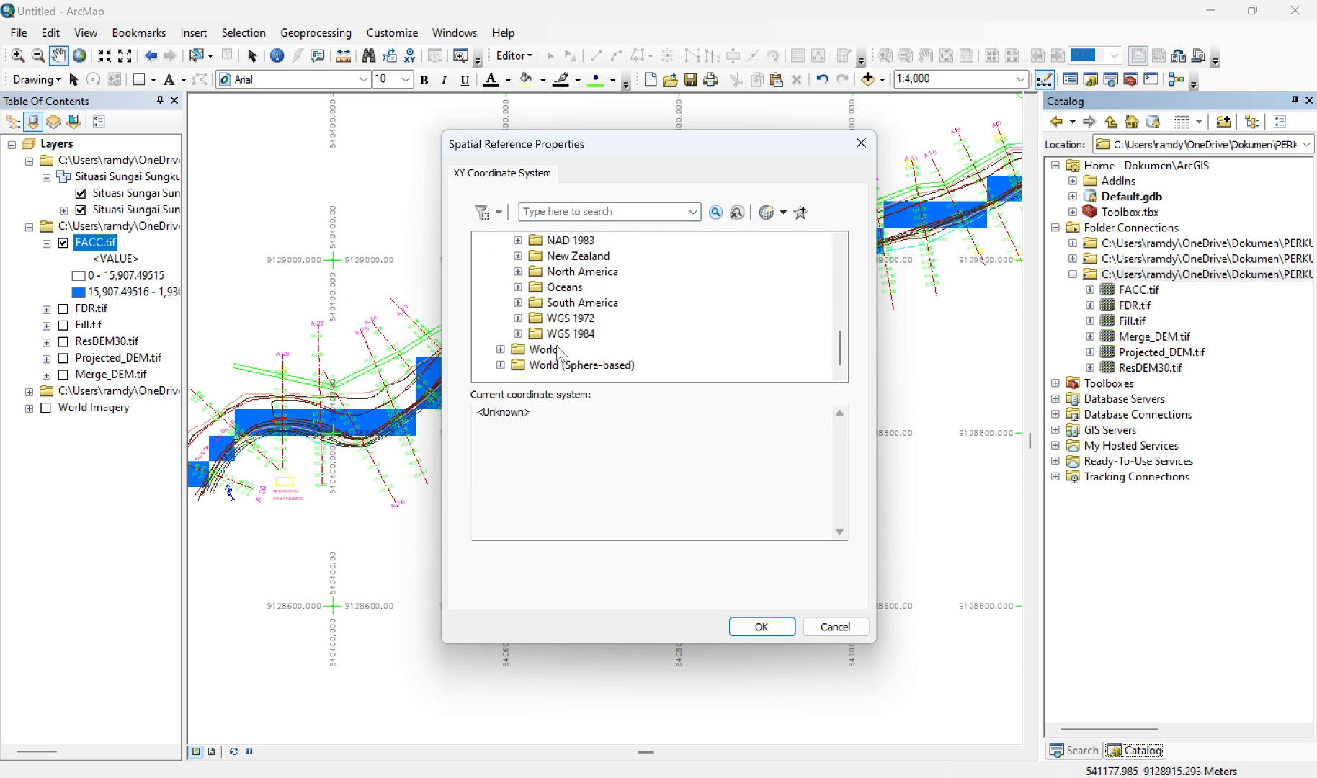
pyautogui.click(518, 334)
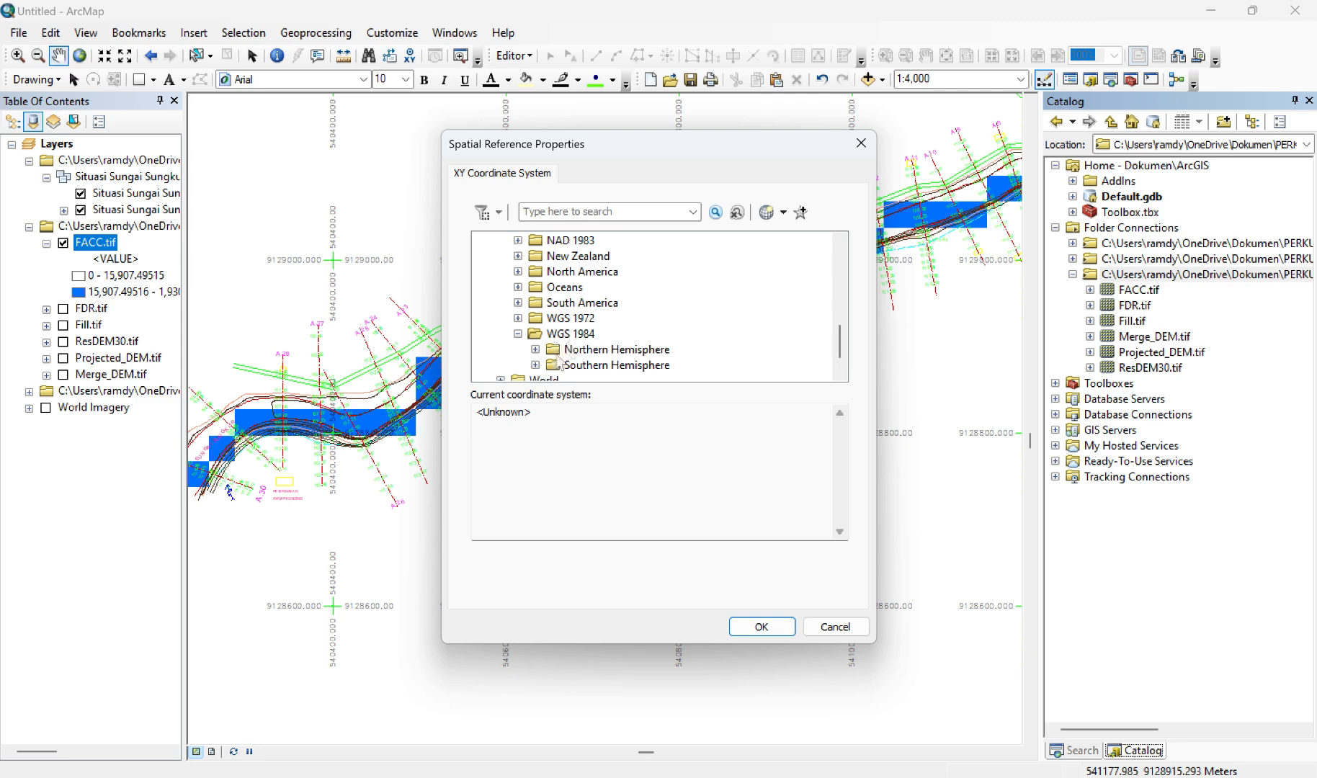
pyautogui.click(536, 365)
pyautogui.scroll(-15, 626, 328)
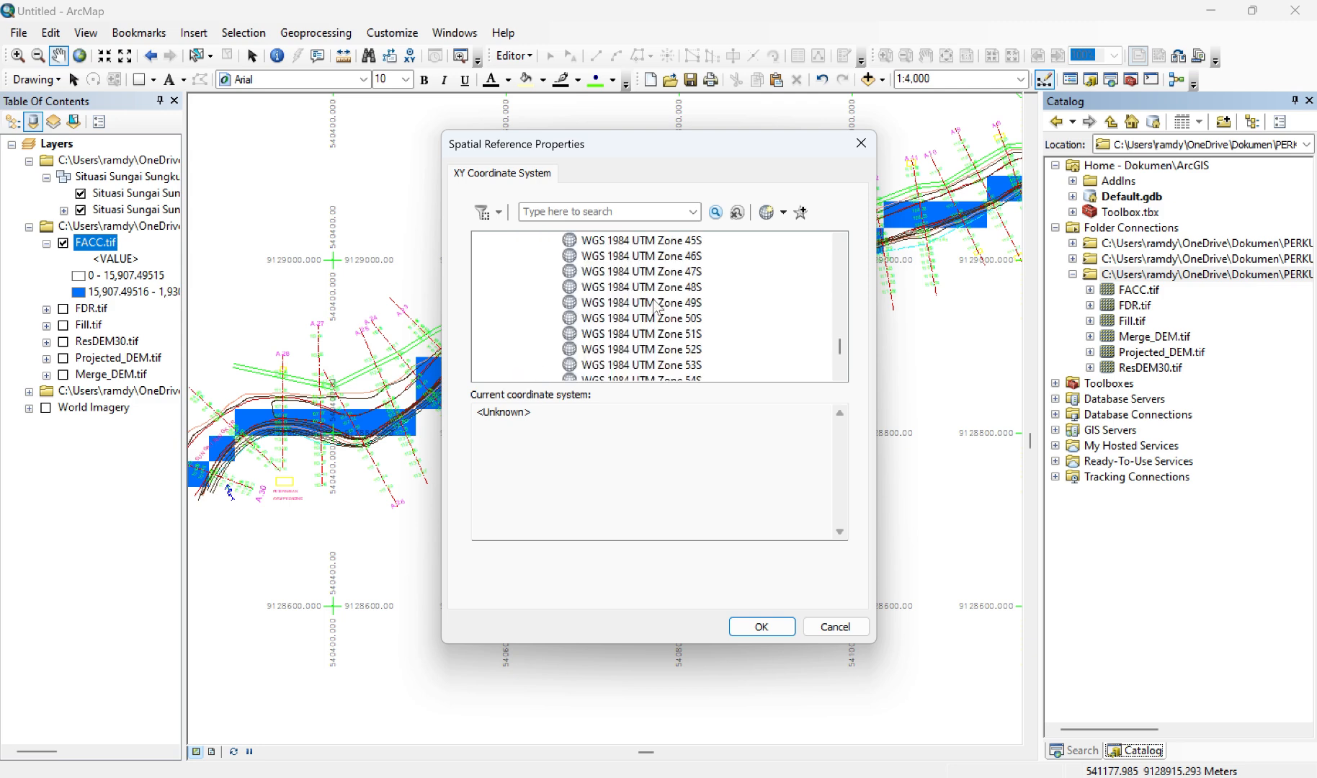
pyautogui.click(658, 304)
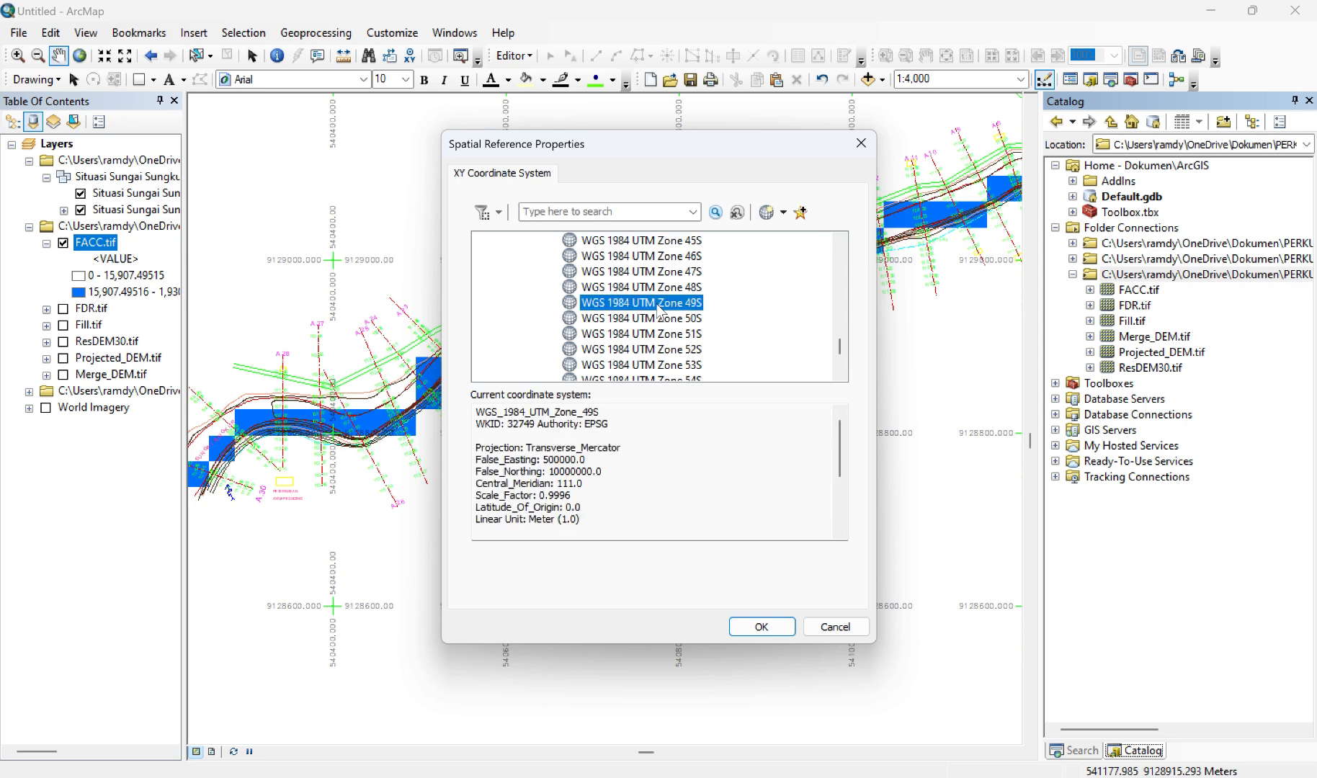
pyautogui.click(746, 630)
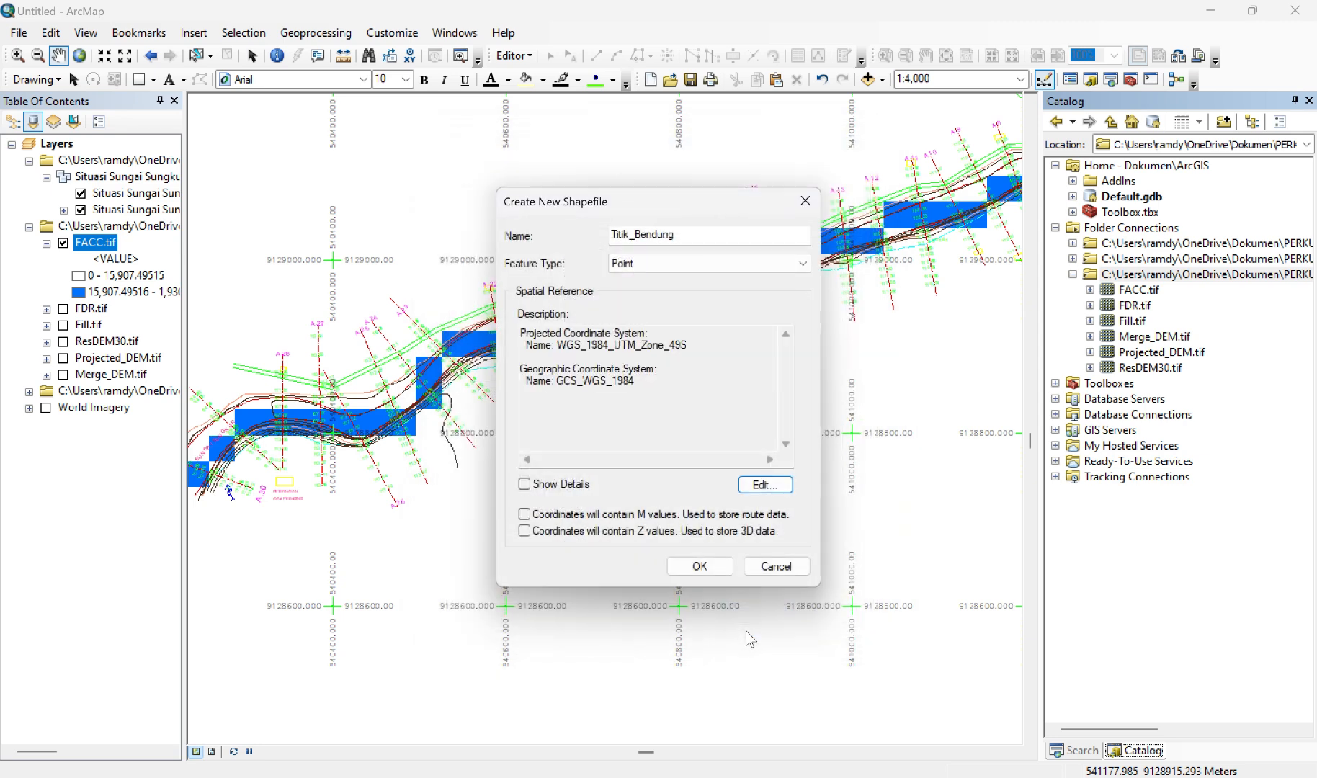
pyautogui.click(700, 566)
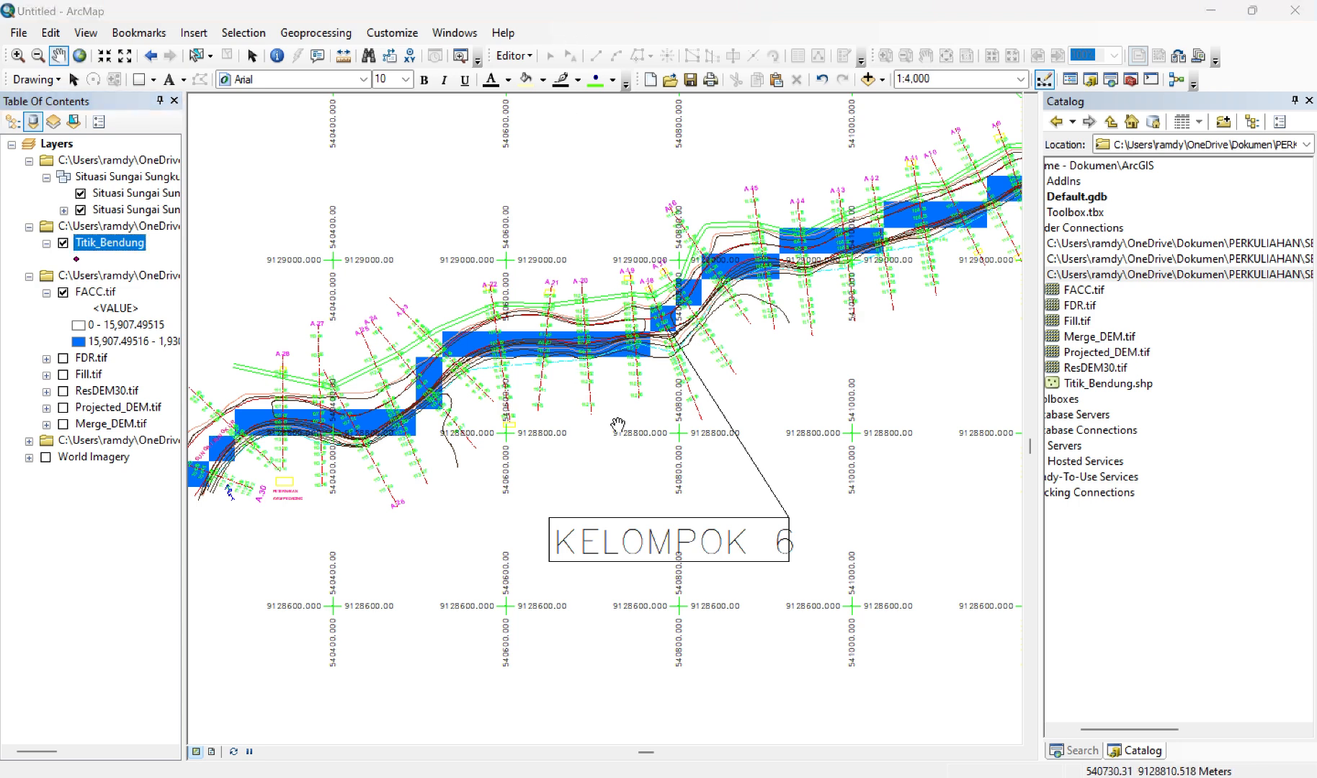
pyautogui.click(1309, 103)
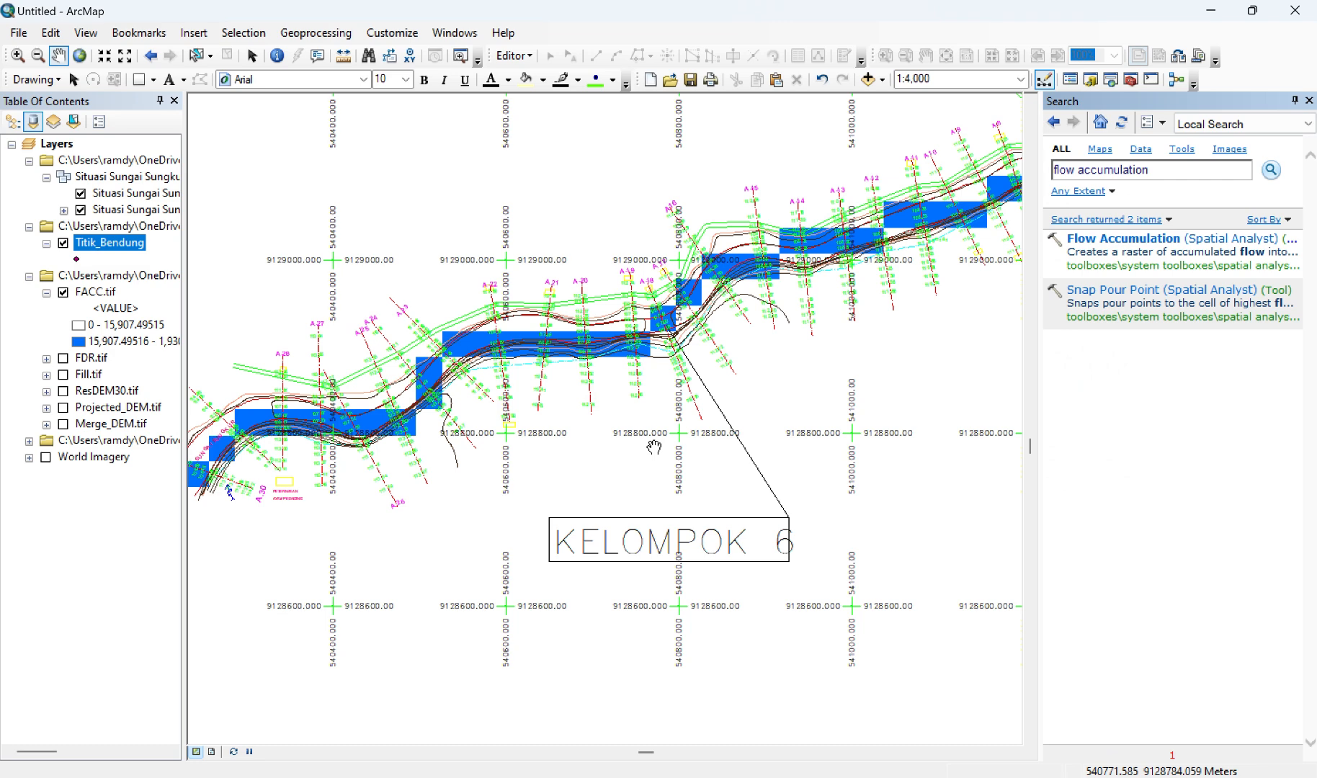
# Step: Start an edit session on the Titik_Bendung layer, continuing past the spatial reference warnings
pyautogui.click(528, 57)
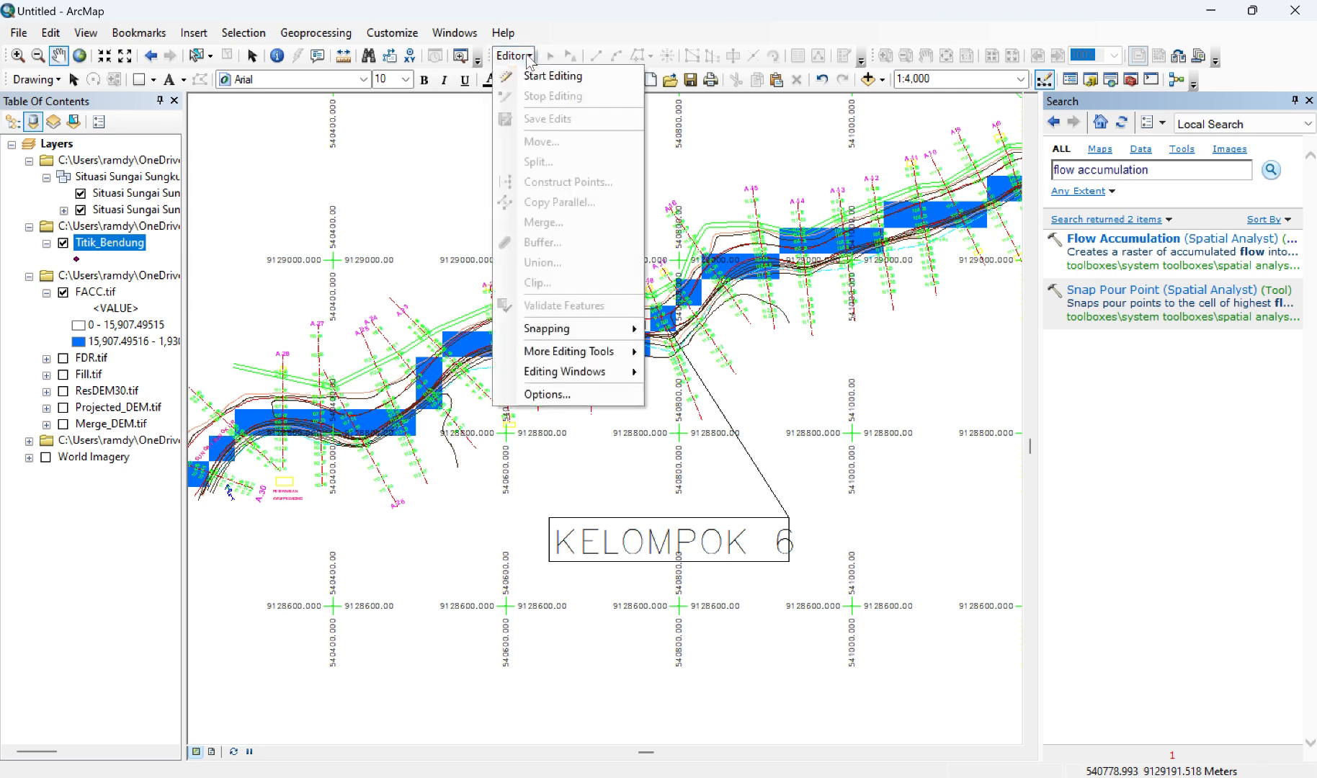
pyautogui.click(537, 75)
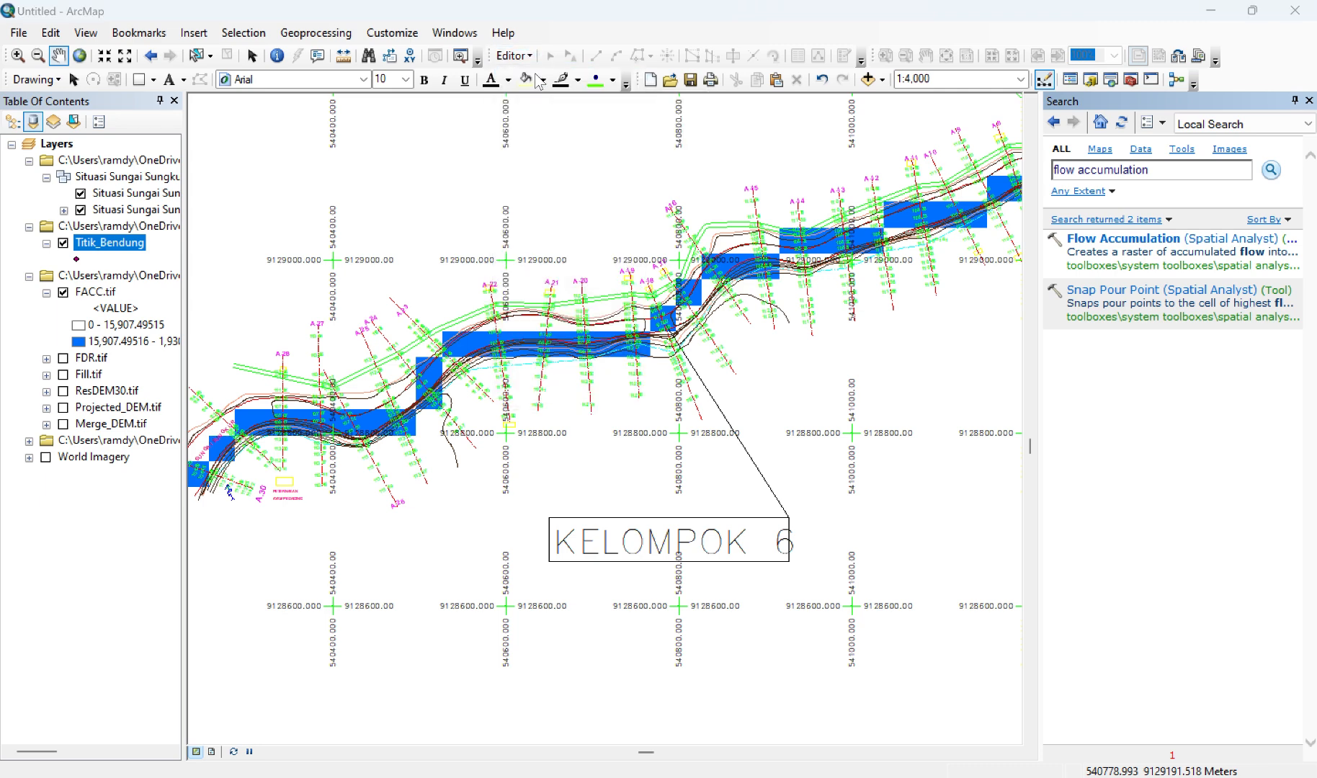
pyautogui.click(521, 289)
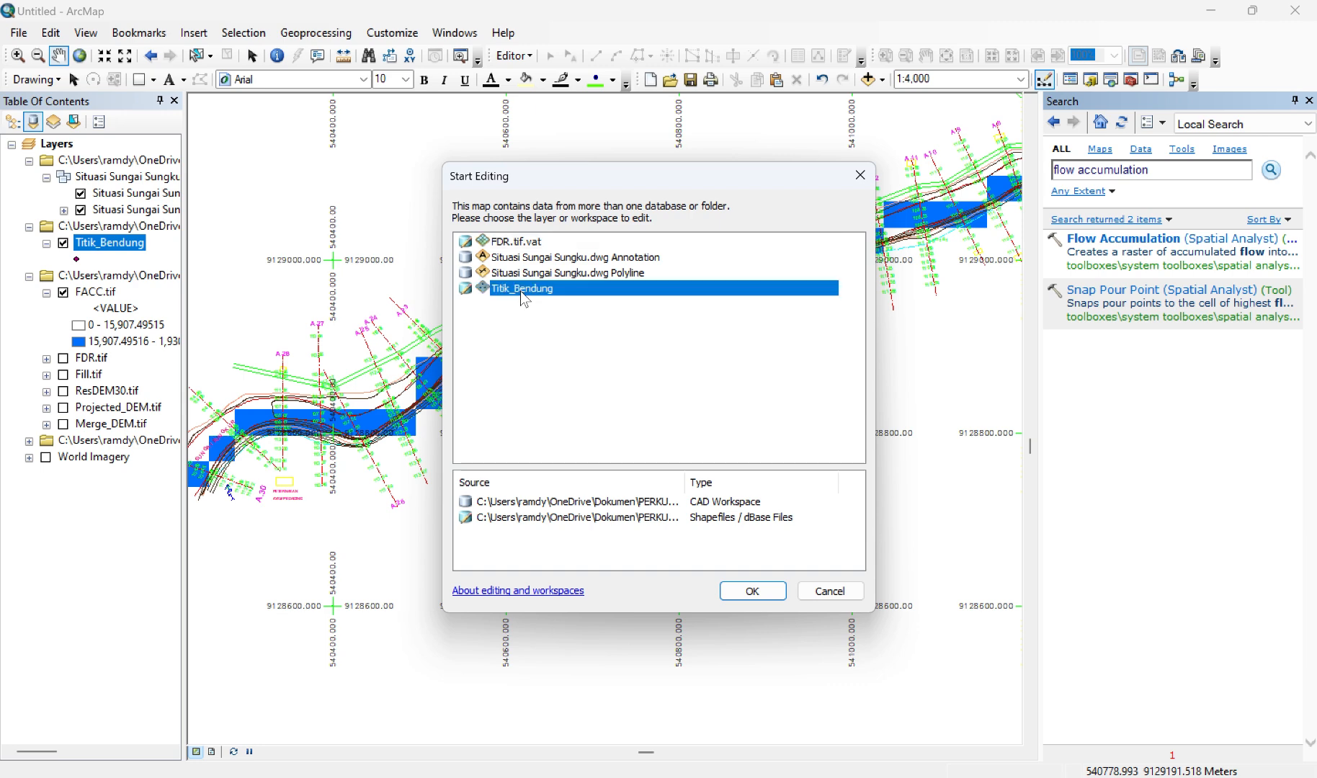
pyautogui.click(756, 591)
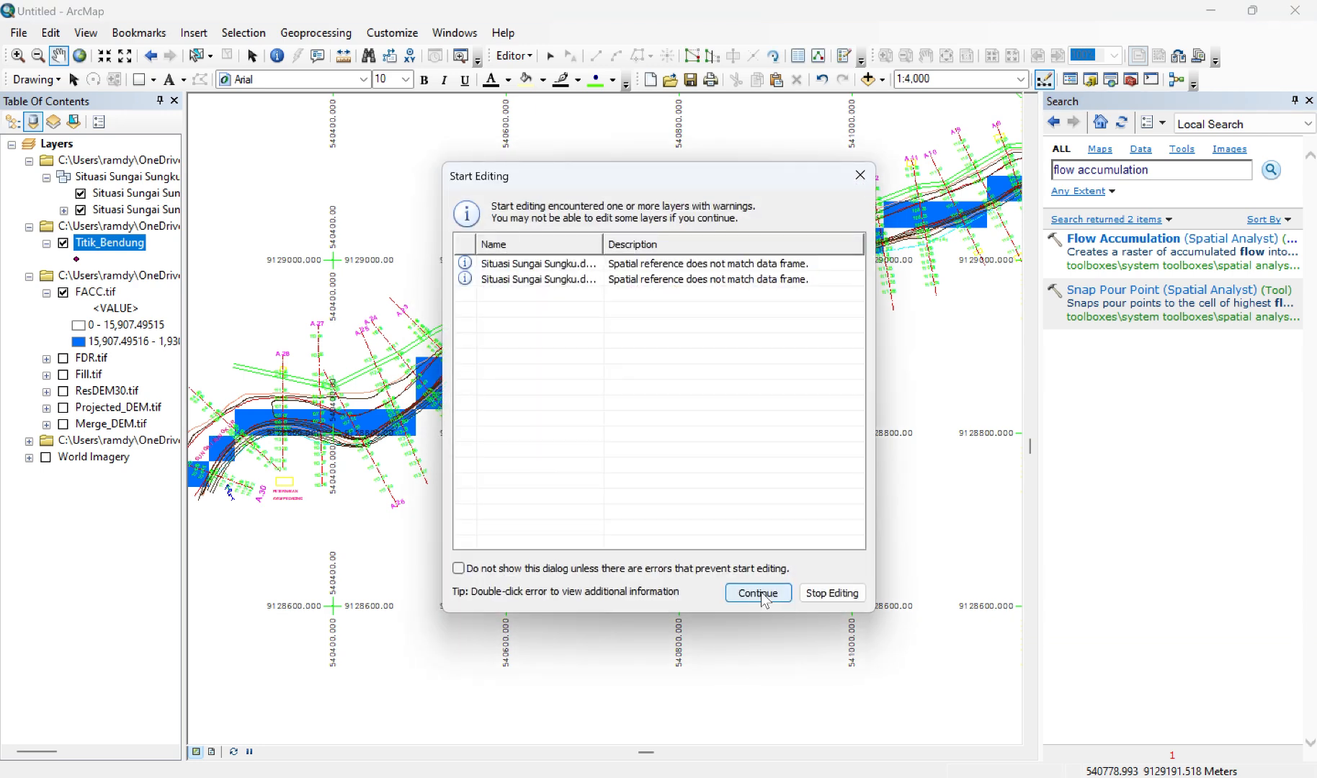
pyautogui.click(758, 593)
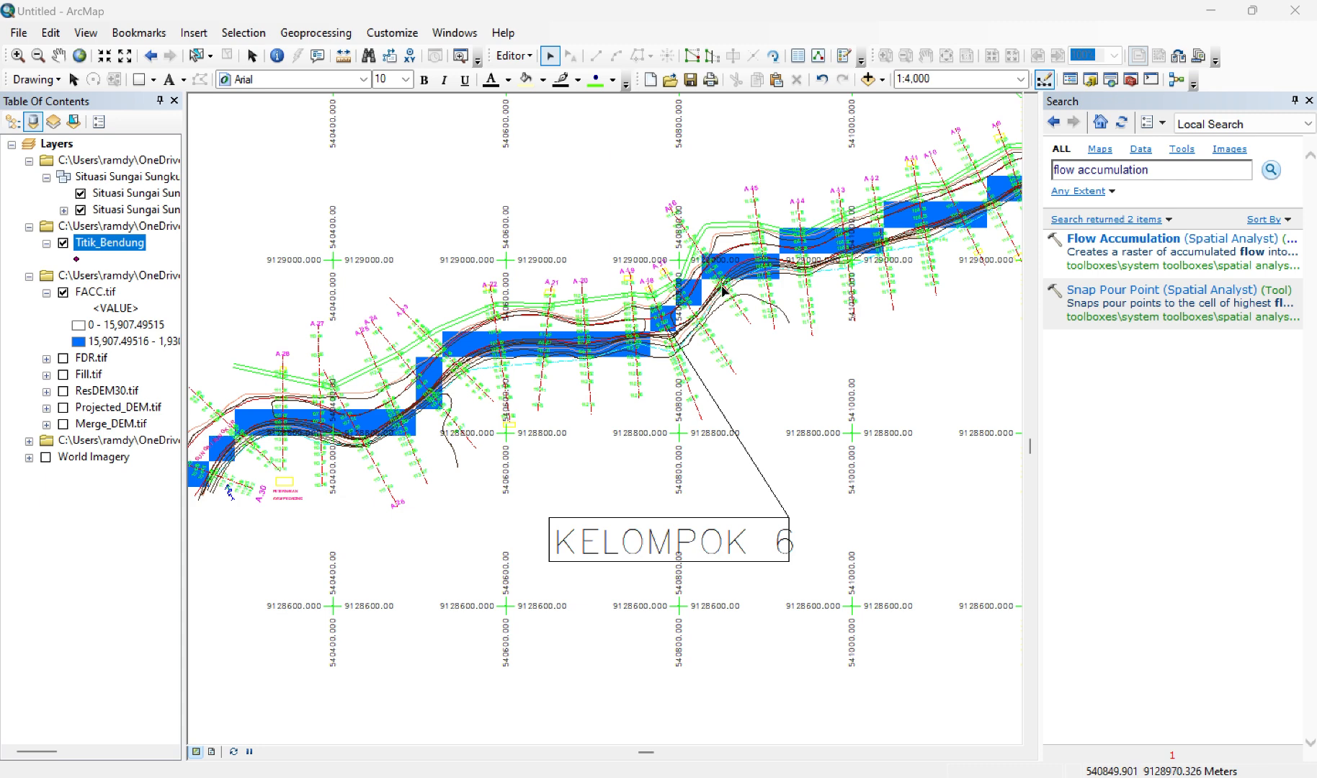
# Step: Bring up feature creation for the edit session, close the tool search, and choose the Titik_Bendung template for drawing points
pyautogui.click(532, 56)
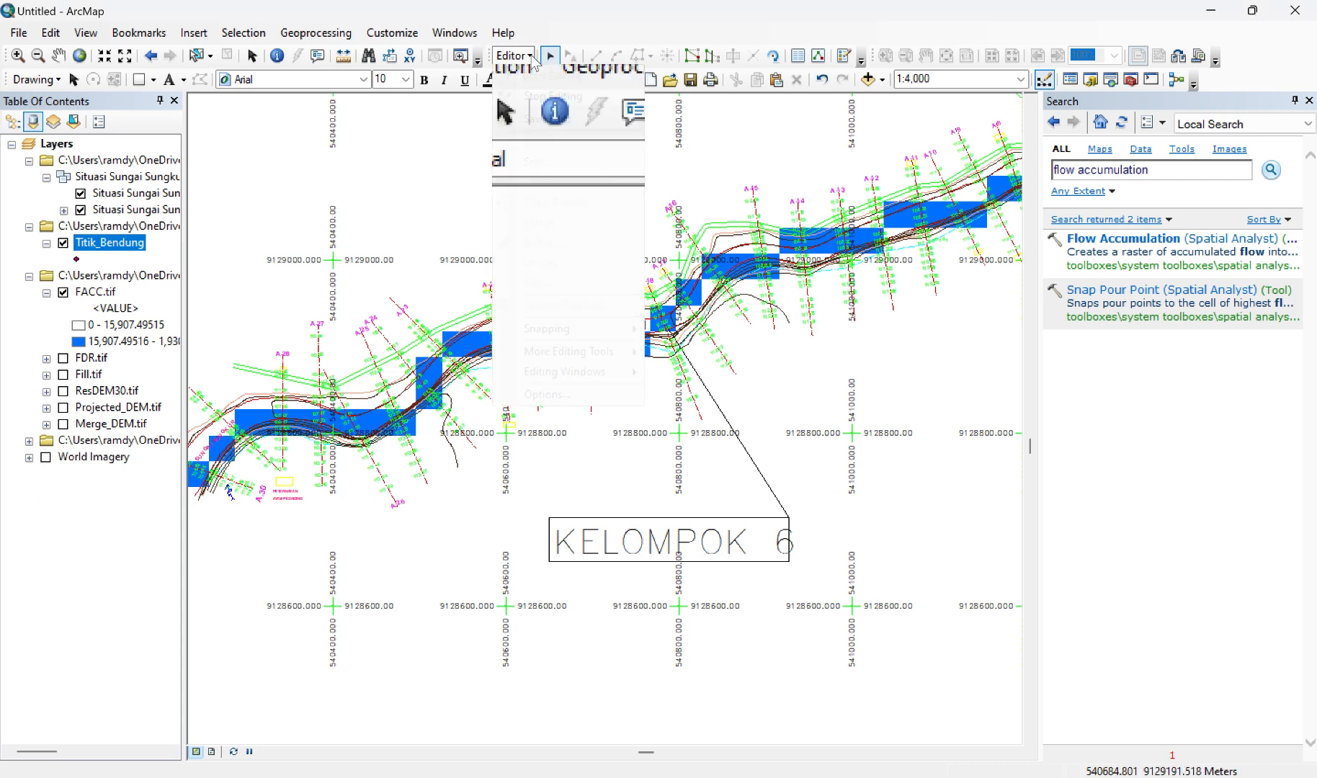
pyautogui.moveTo(603, 379)
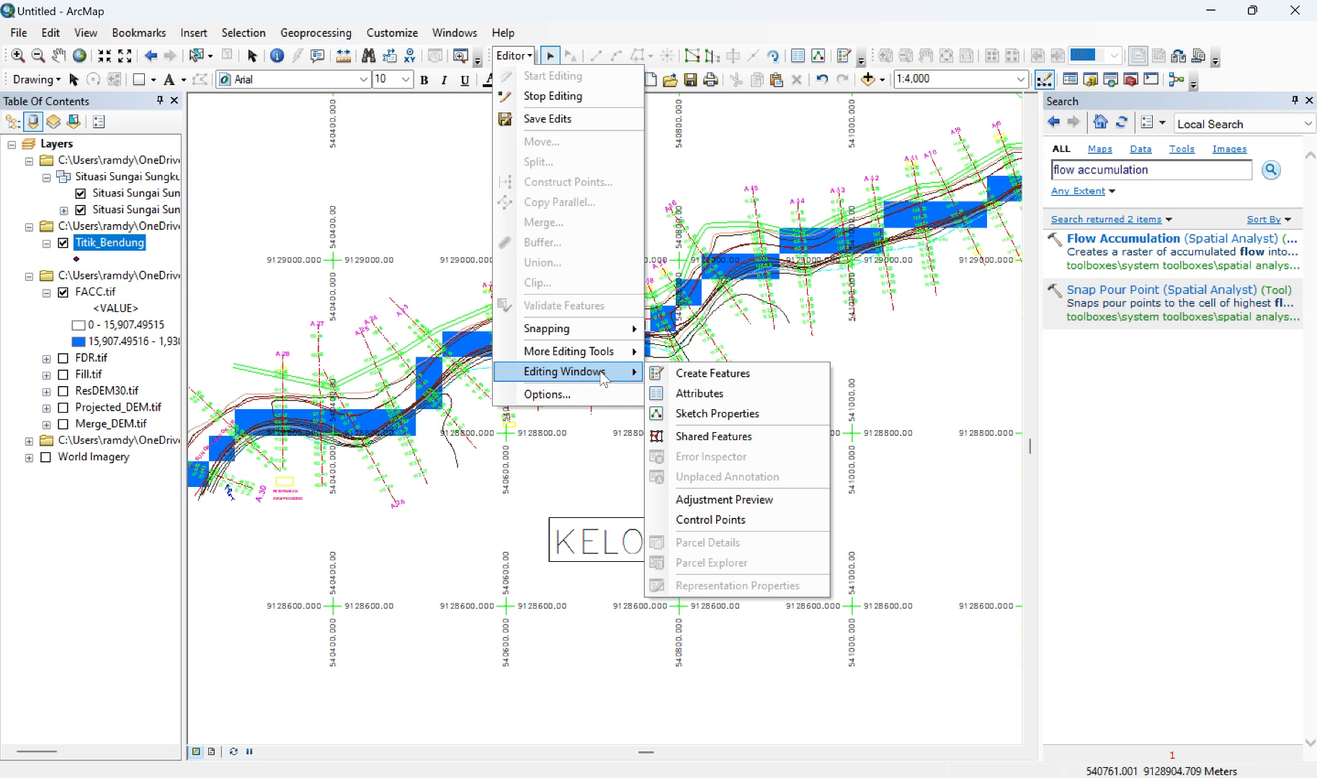
pyautogui.click(675, 373)
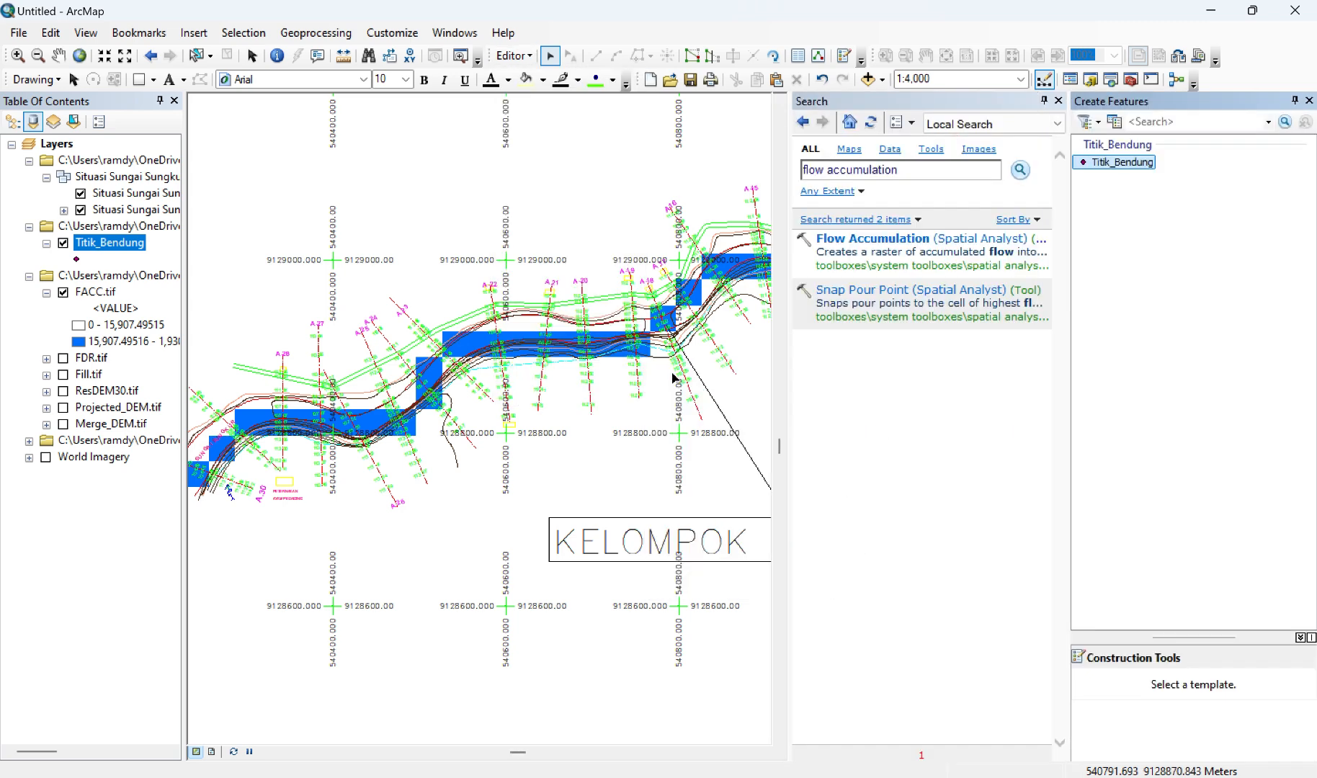
pyautogui.click(1058, 100)
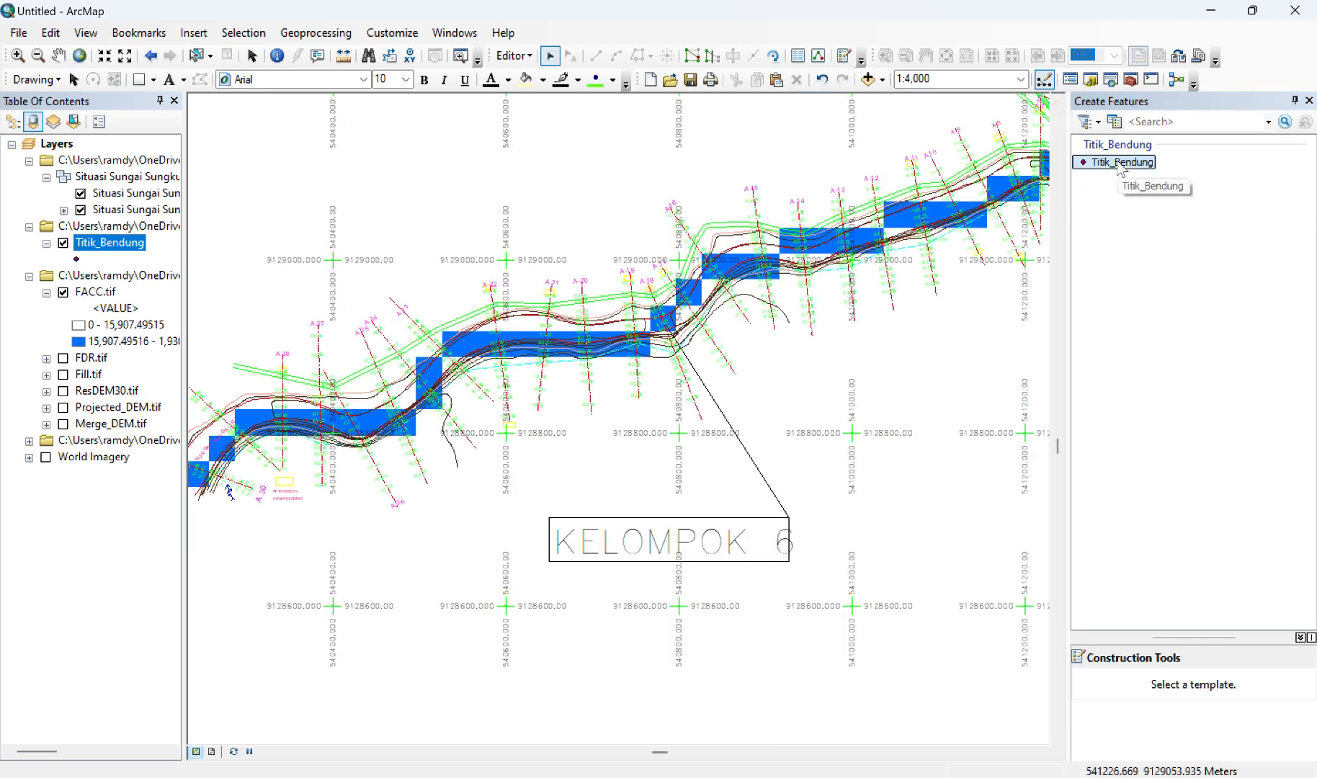
pyautogui.click(1119, 163)
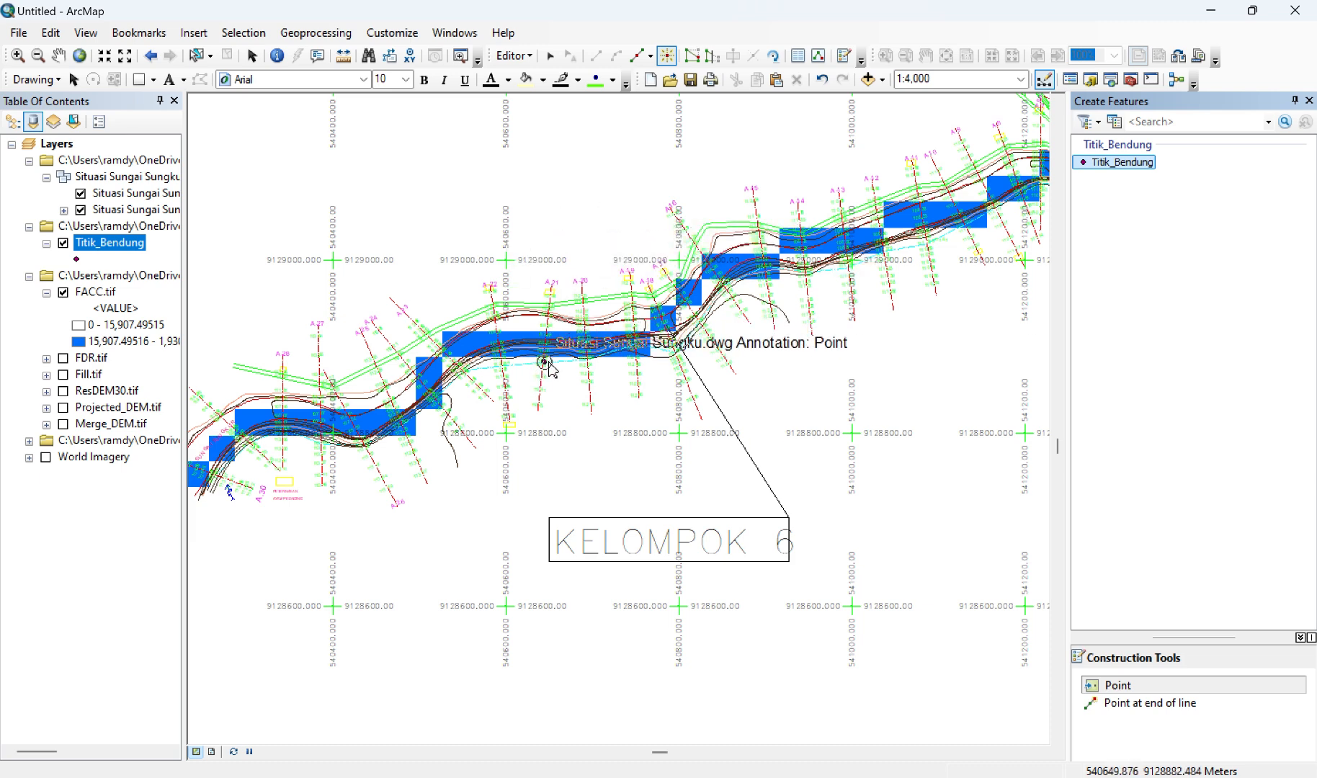
# Step: Place the weir point on the river centreline at cross-section A.21, inside the blue FACC.tif stream cells
pyautogui.scroll(1, 549, 369)
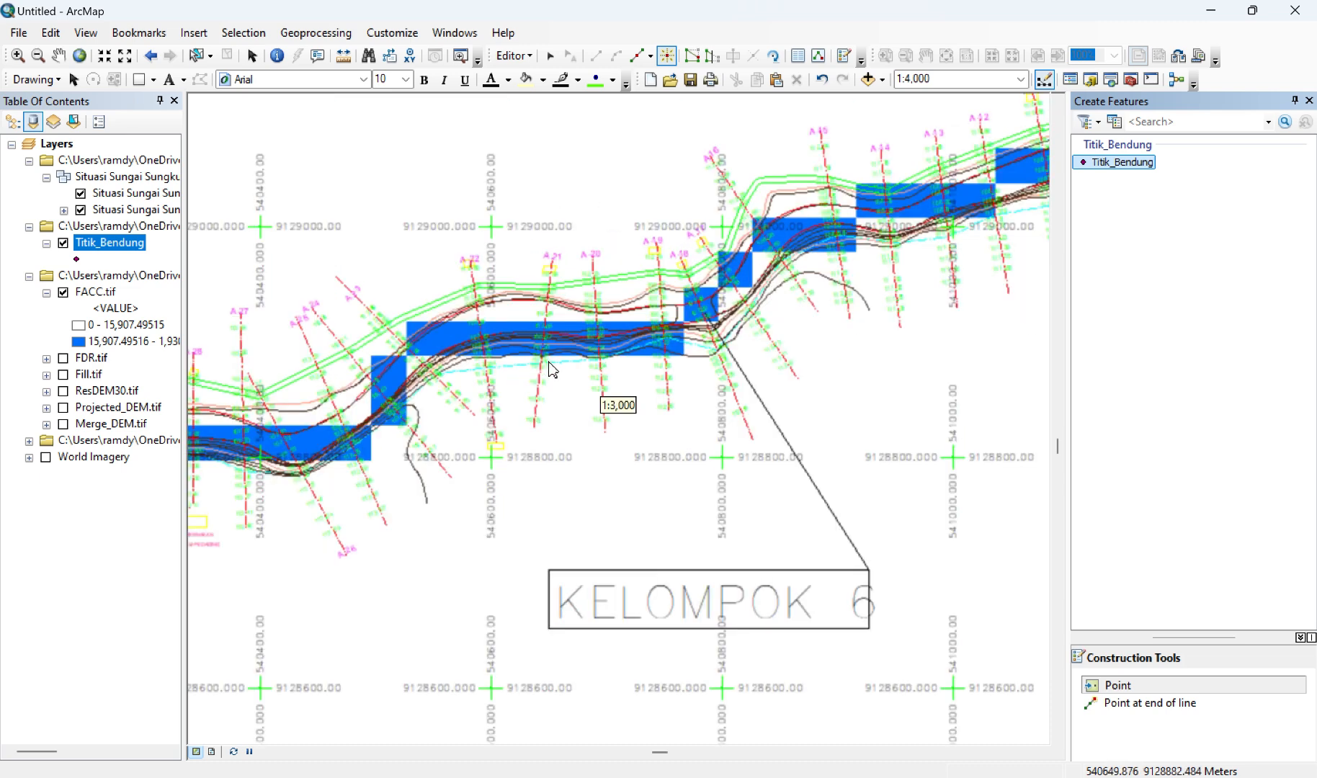
pyautogui.scroll(1, 549, 365)
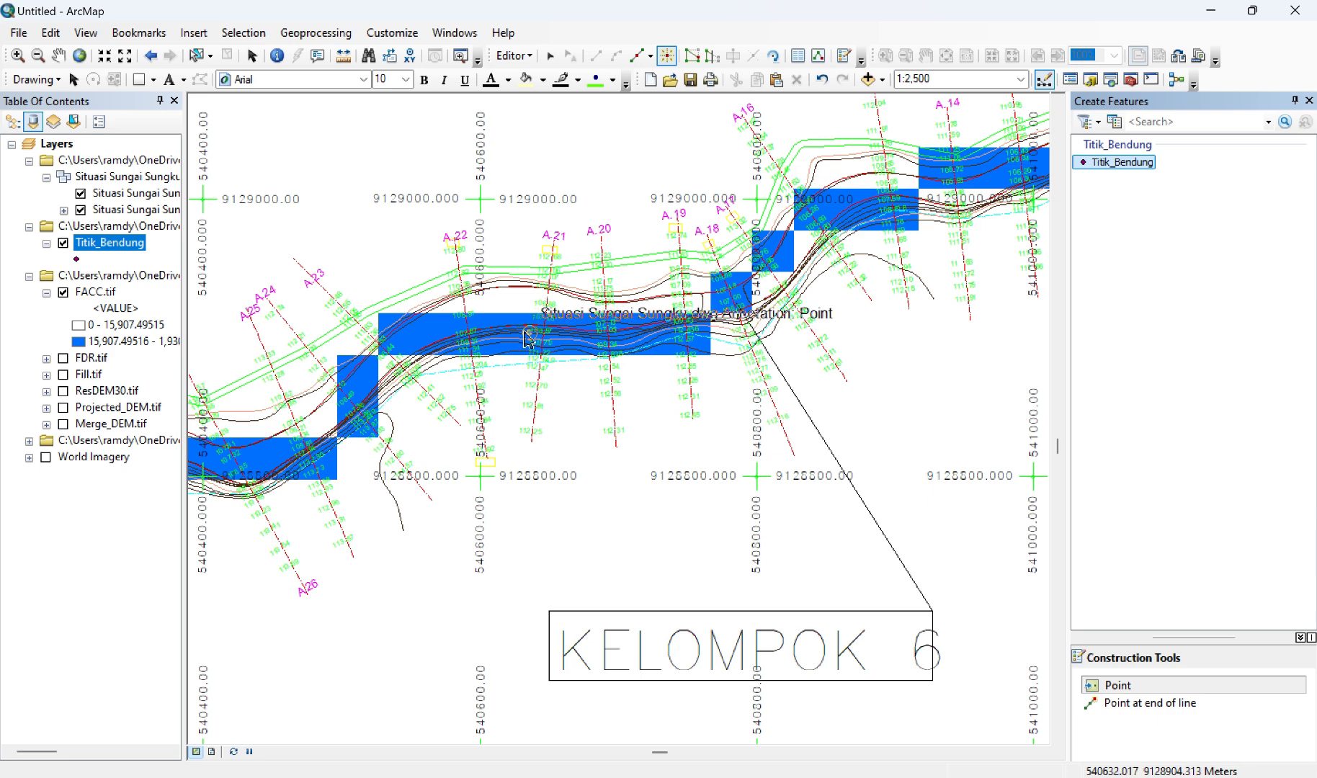
pyautogui.scroll(1, 531, 341)
pyautogui.scroll(1, 531, 340)
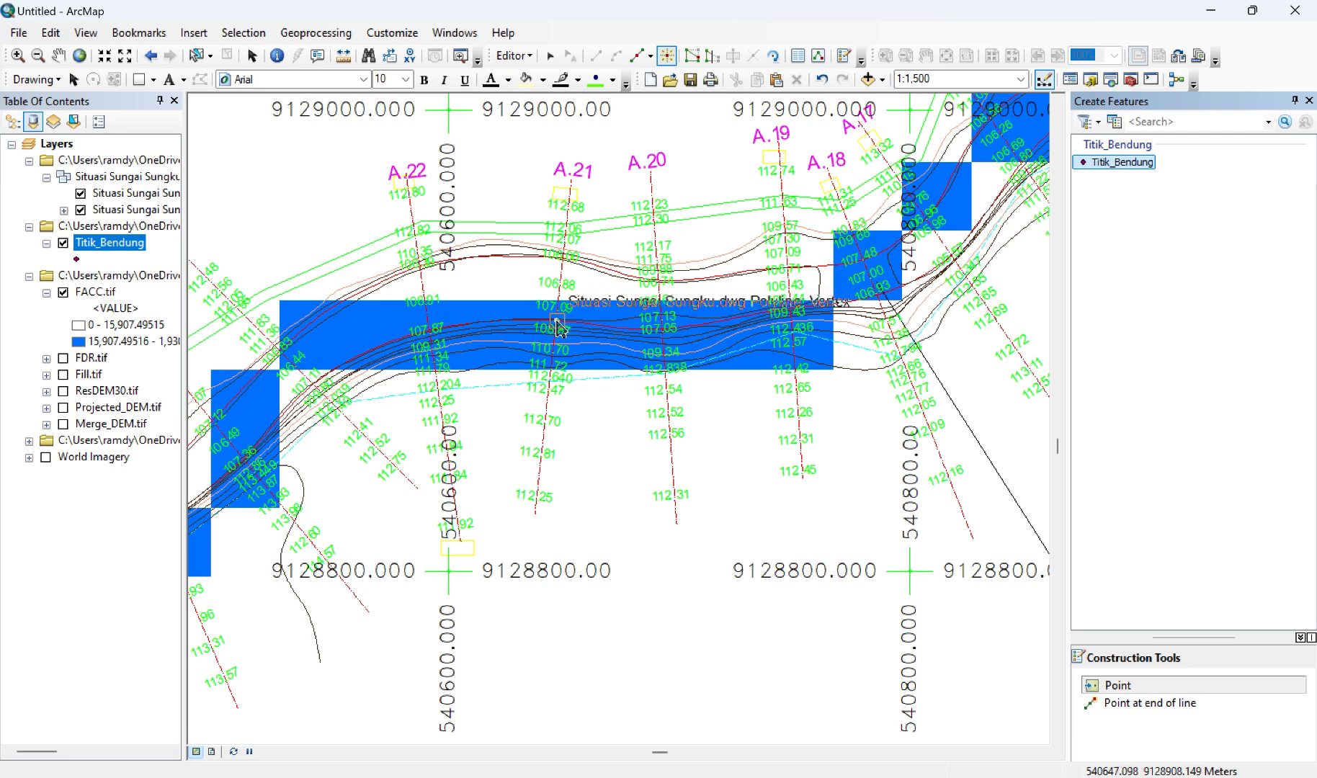
pyautogui.click(557, 323)
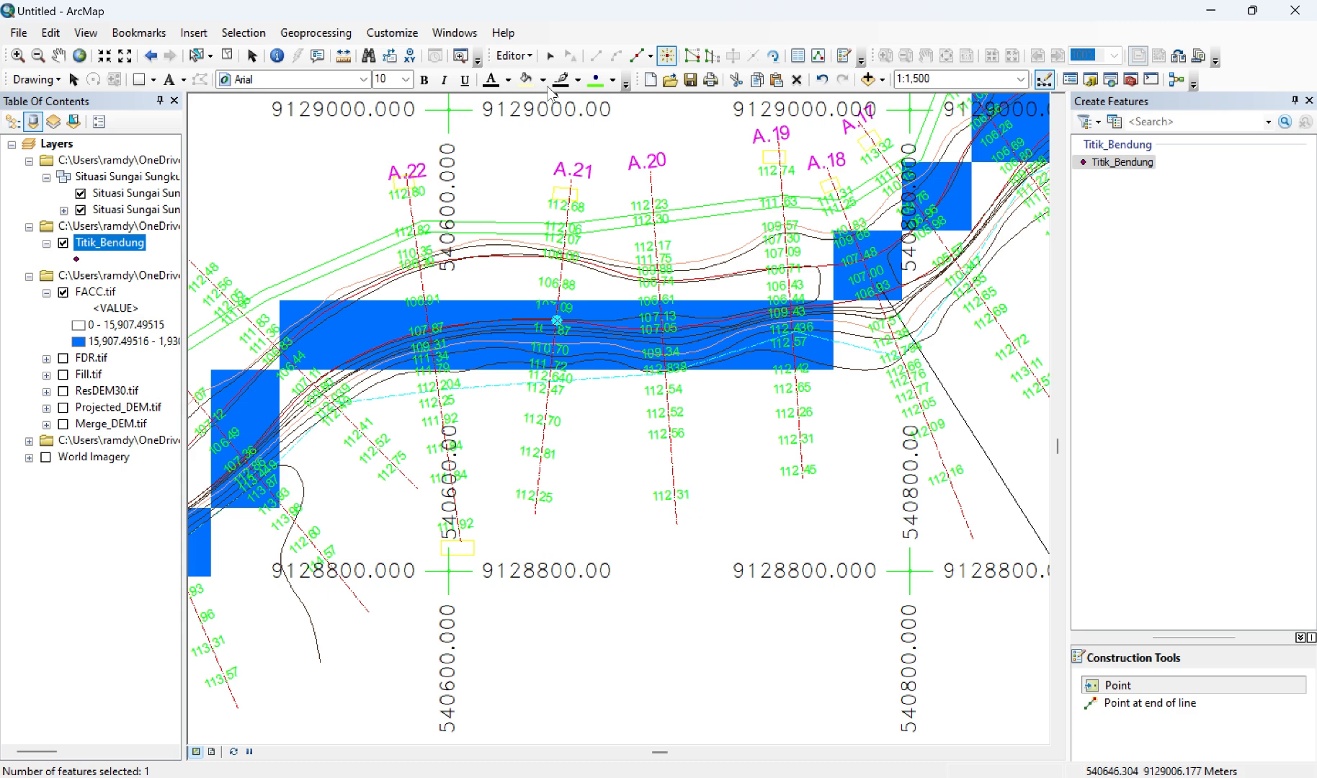
# Step: End the edit session on Titik_Bendung and save the edits
pyautogui.click(515, 58)
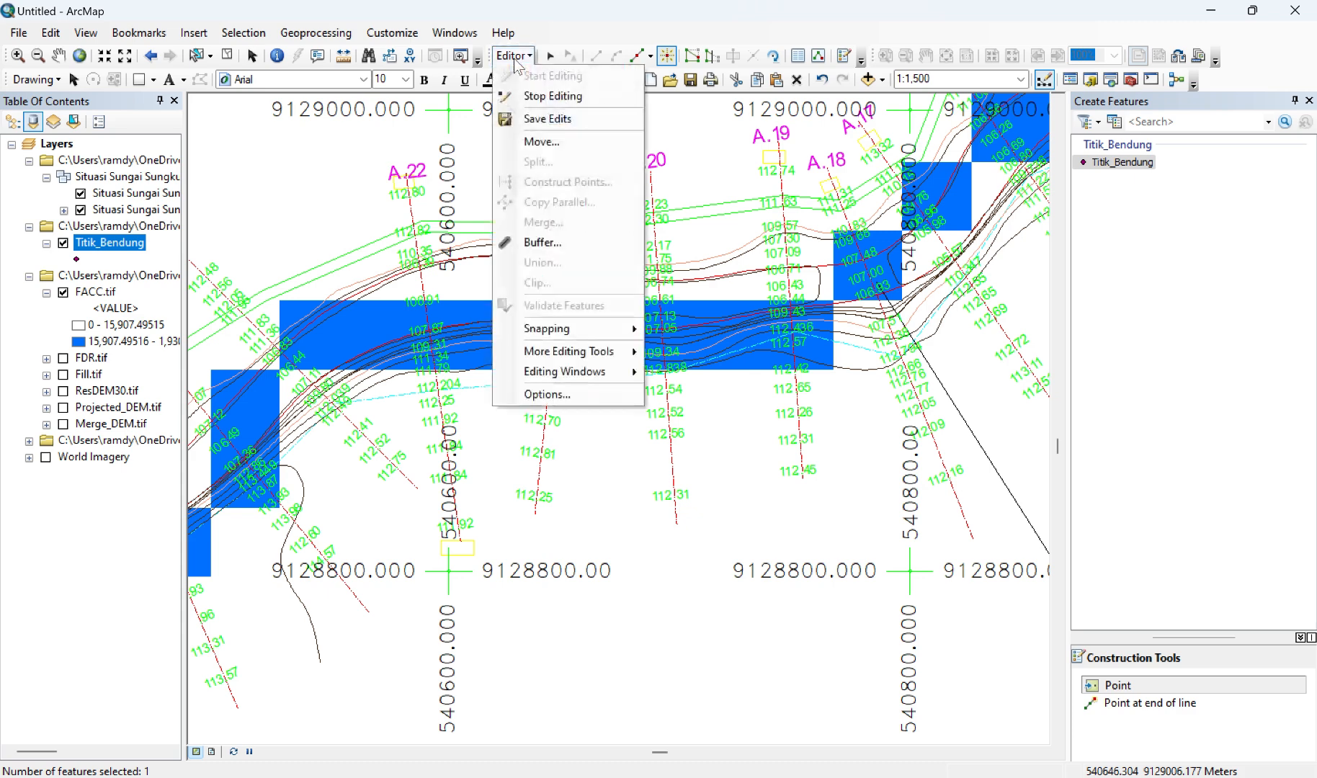
pyautogui.click(551, 97)
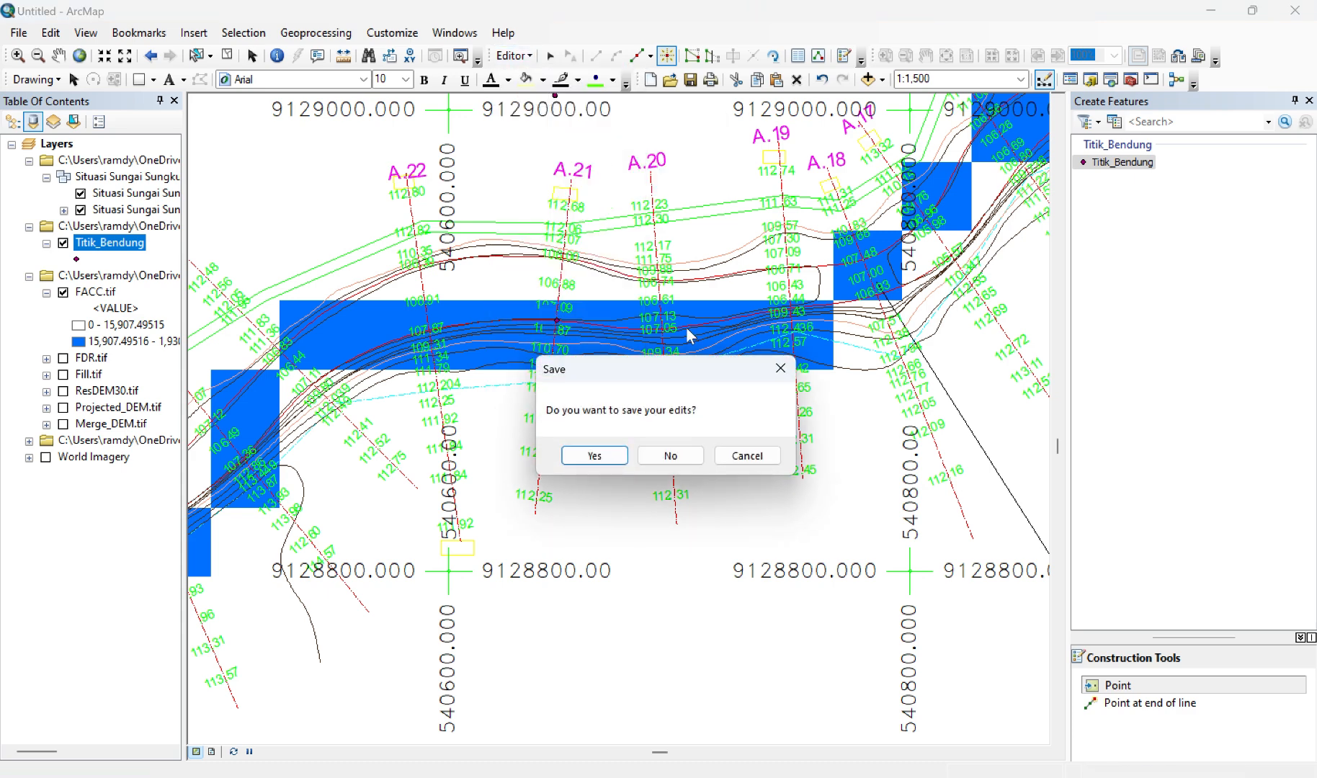
pyautogui.click(585, 457)
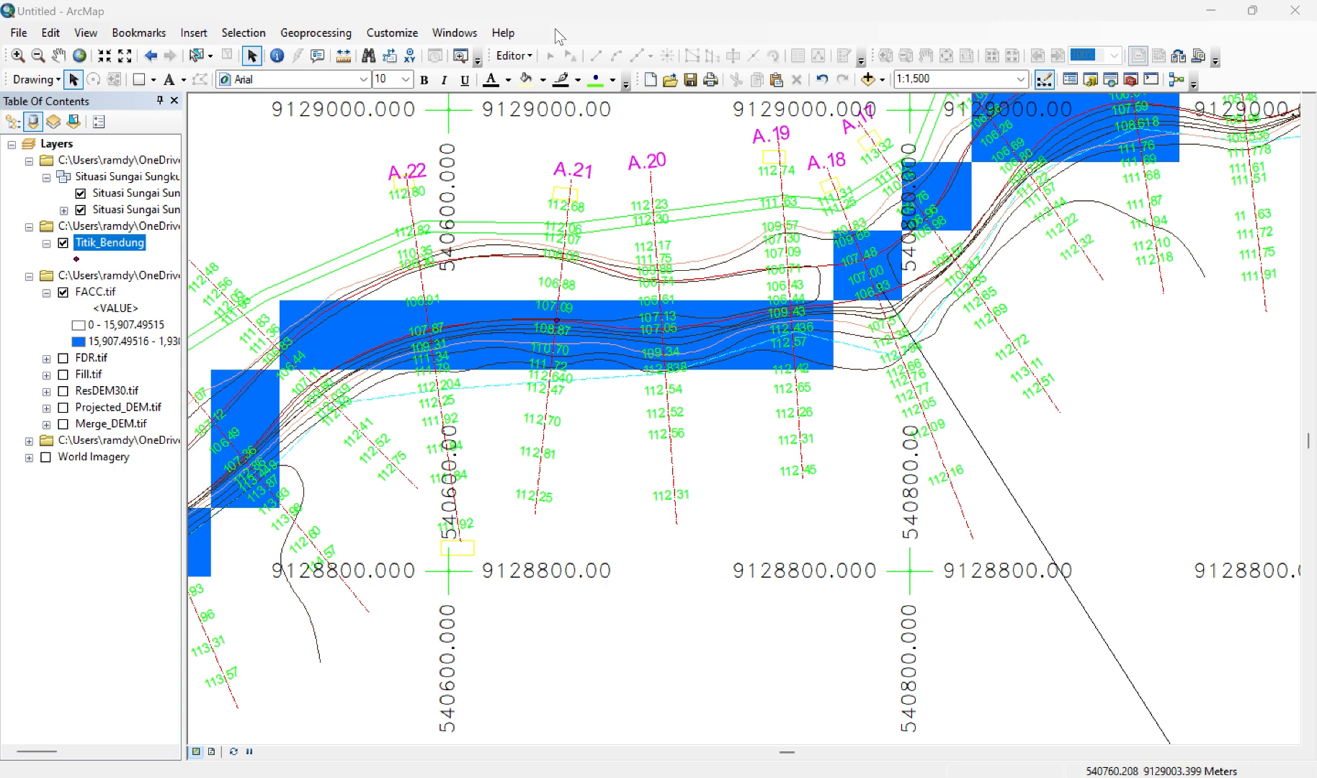
# Step: Search for "snap pour point" and open the Snap Pour Point (Spatial Analyst) tool
pyautogui.click(454, 34)
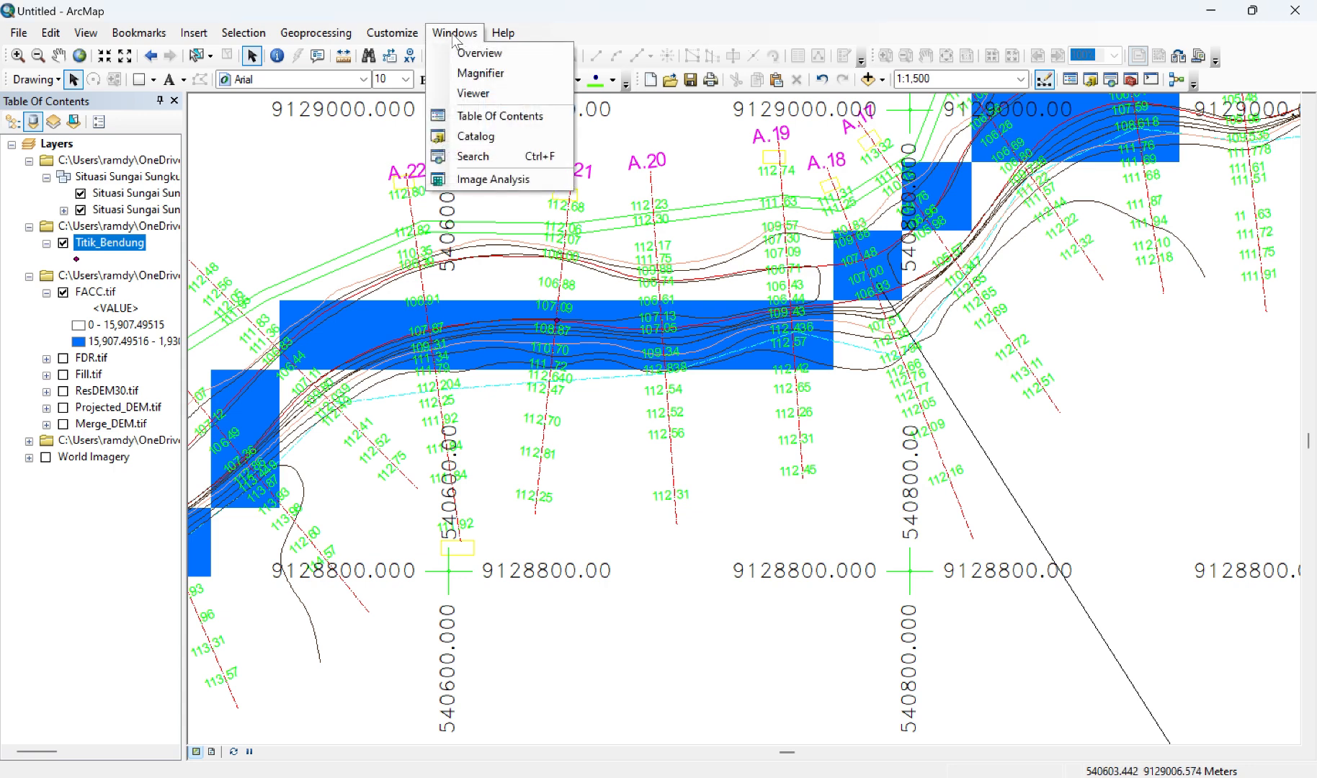
pyautogui.click(504, 157)
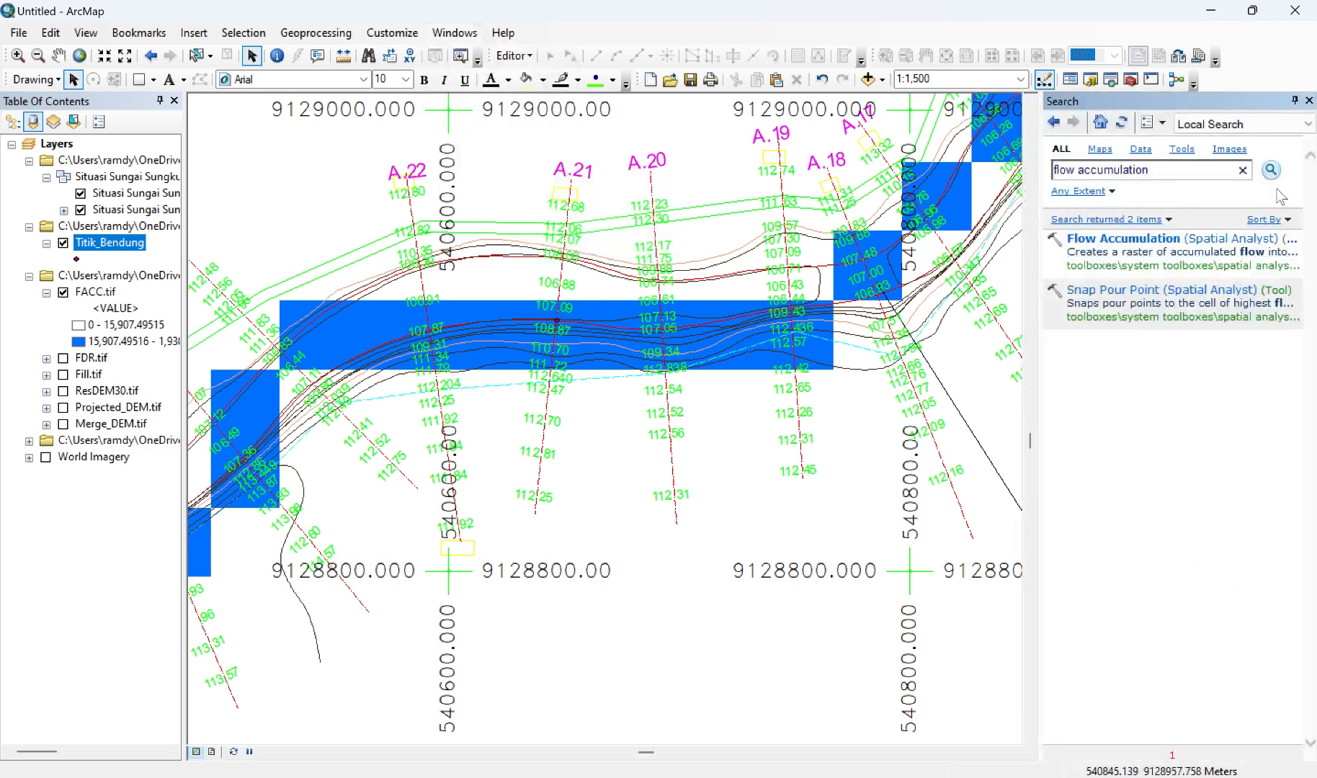
pyautogui.press('BackSpace')
pyautogui.press('BackSpace')
pyautogui.press('BackSpace')
pyautogui.press('BackSpace')
pyautogui.press('BackSpace')
pyautogui.press('BackSpace')
pyautogui.press('BackSpace')
pyautogui.press('BackSpace')
pyautogui.press('BackSpace')
pyautogui.press('BackSpace')
pyautogui.press('BackSpace')
pyautogui.press('BackSpace')
pyautogui.press('BackSpace')
pyautogui.press('BackSpace')
pyautogui.press('BackSpace')
pyautogui.press('BackSpace')
pyautogui.press('Return')
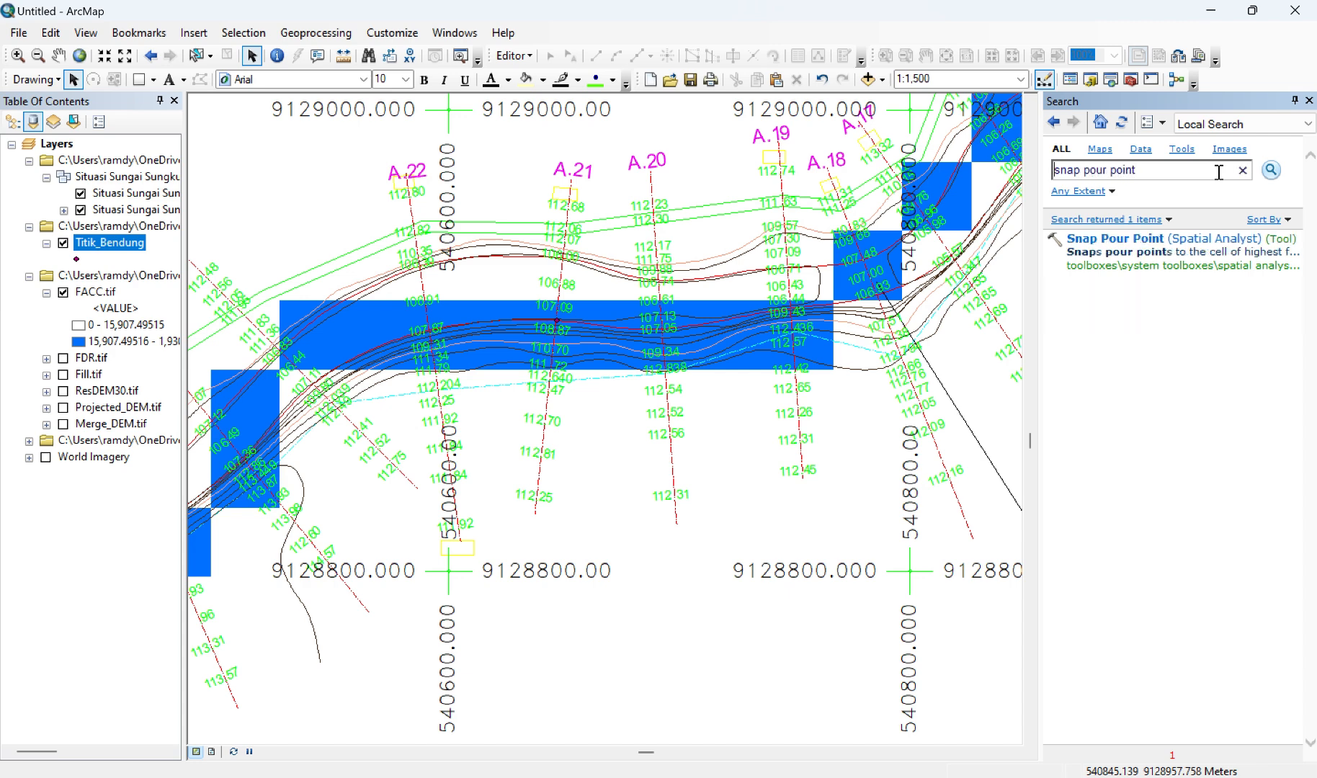
pyautogui.click(1131, 245)
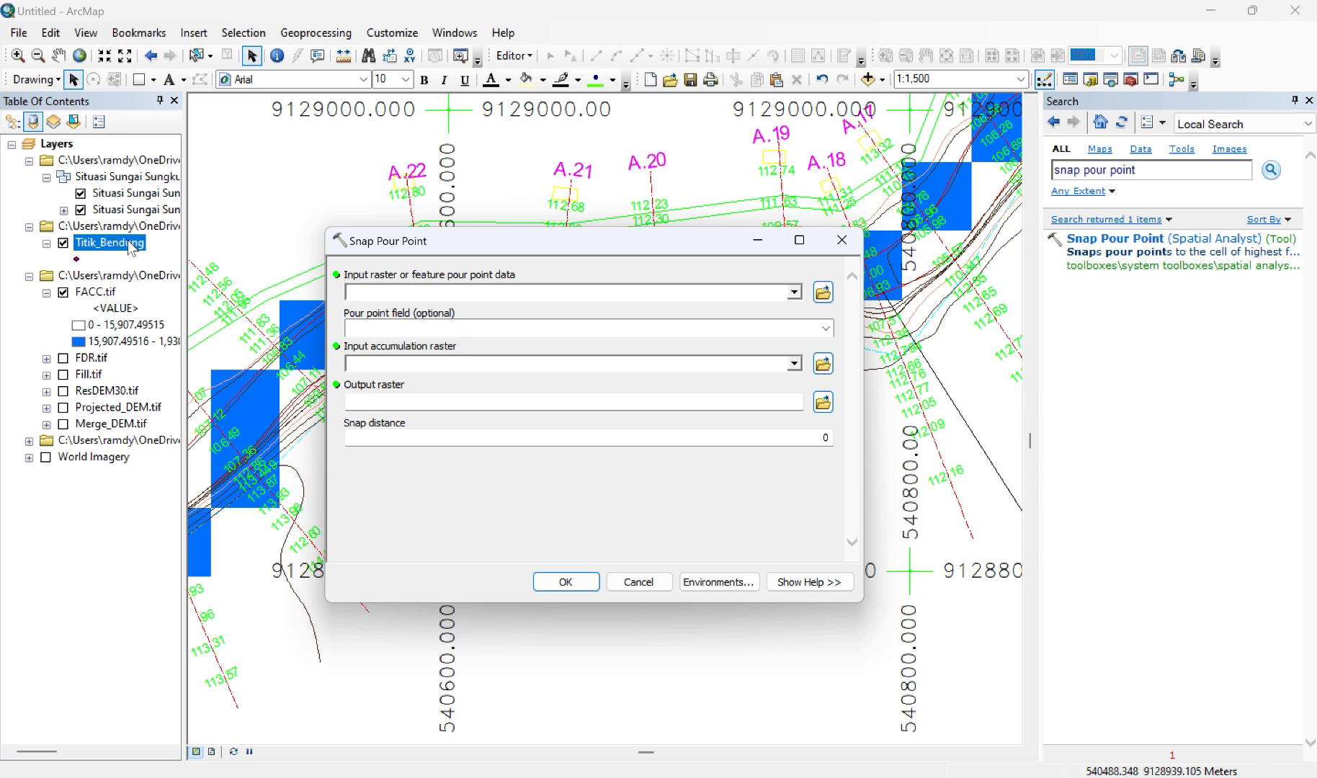
# Step: Run Snap Pour Point with Titik_Bendung as pour point data and FACC.tif as accumulation raster, saving the output as Snap.tif in the project folder
pyautogui.moveTo(372, 298); pyautogui.dragTo(375, 293)
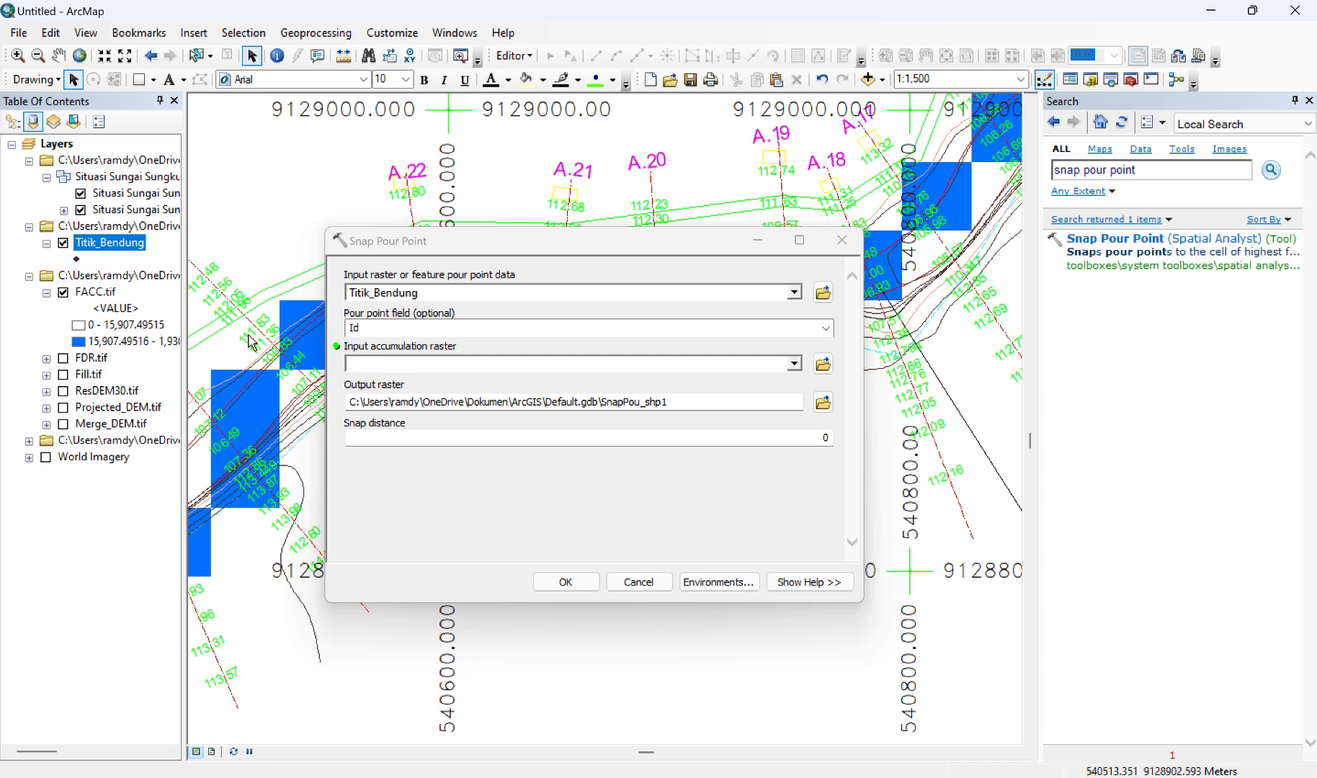
pyautogui.click(87, 293)
pyautogui.moveTo(88, 295); pyautogui.dragTo(389, 362)
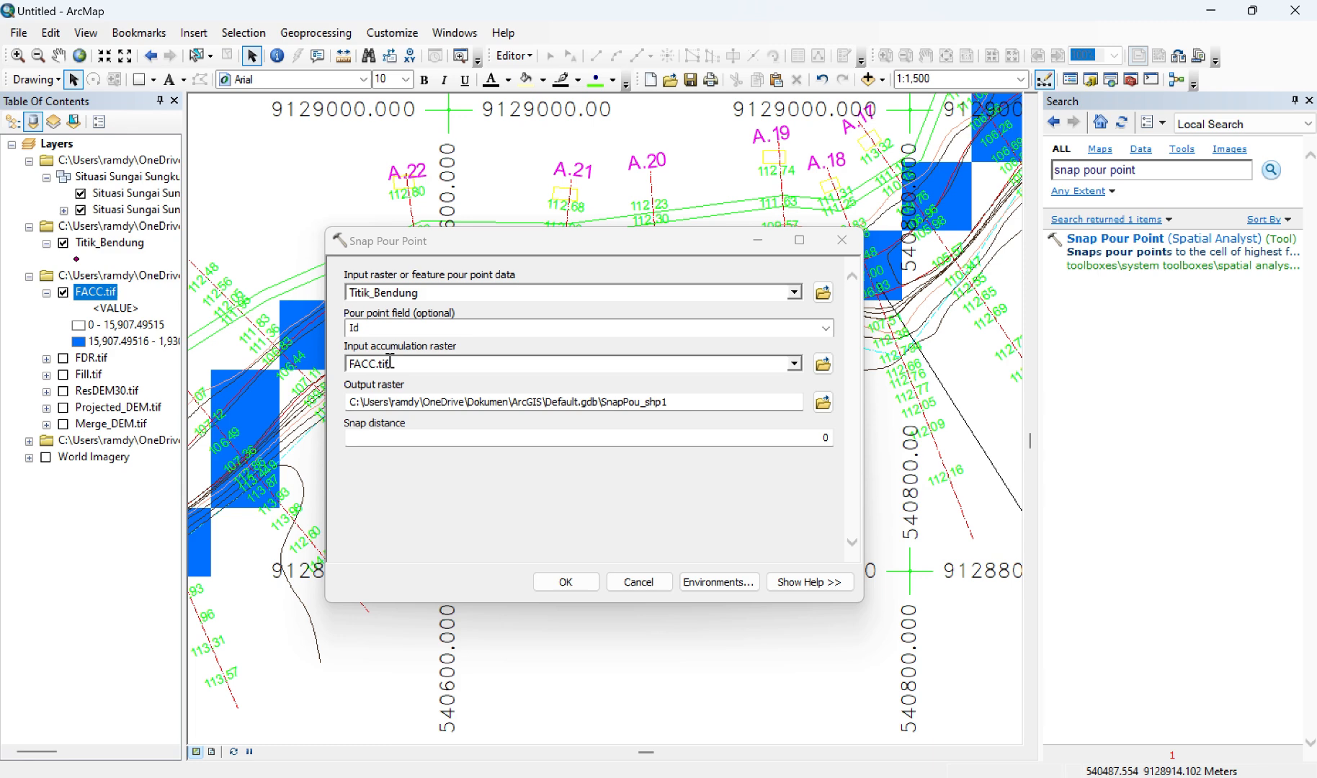
pyautogui.click(823, 403)
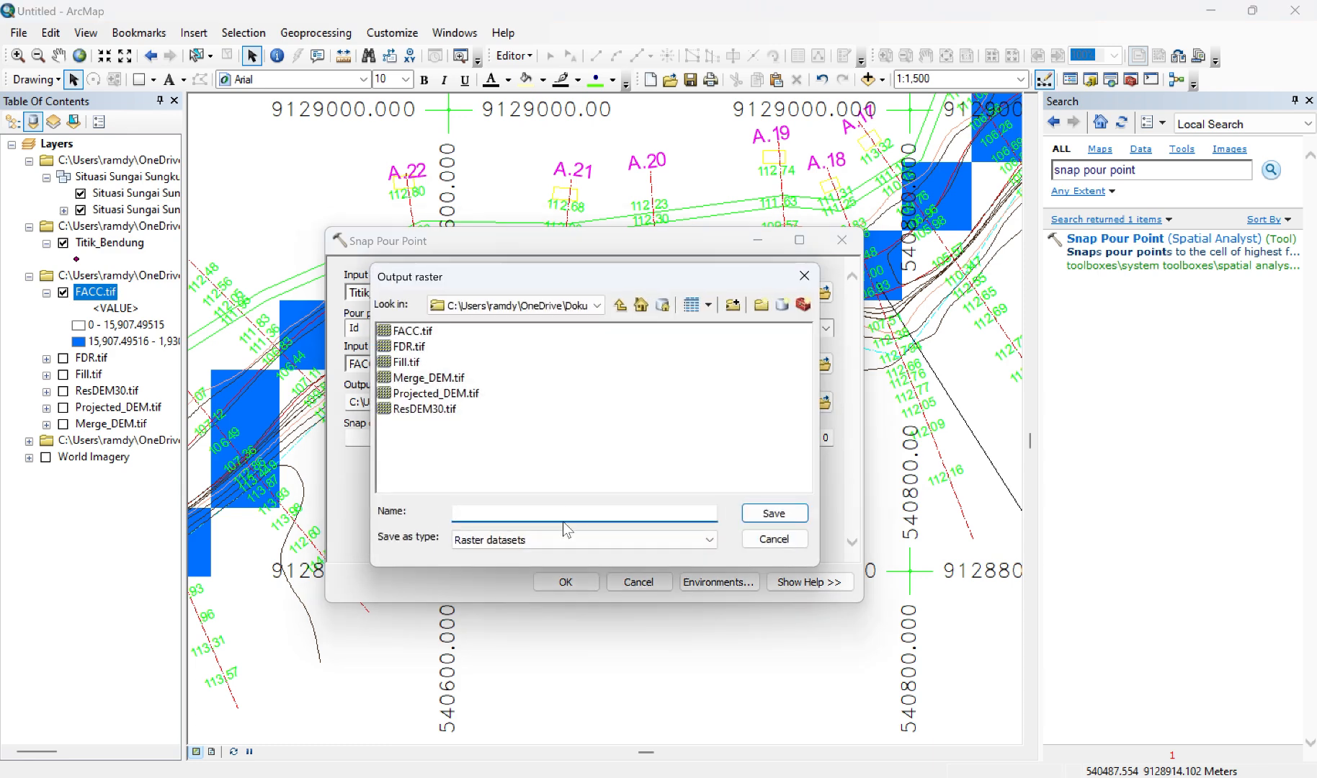
pyautogui.write('Snap.tif')
pyautogui.click(775, 513)
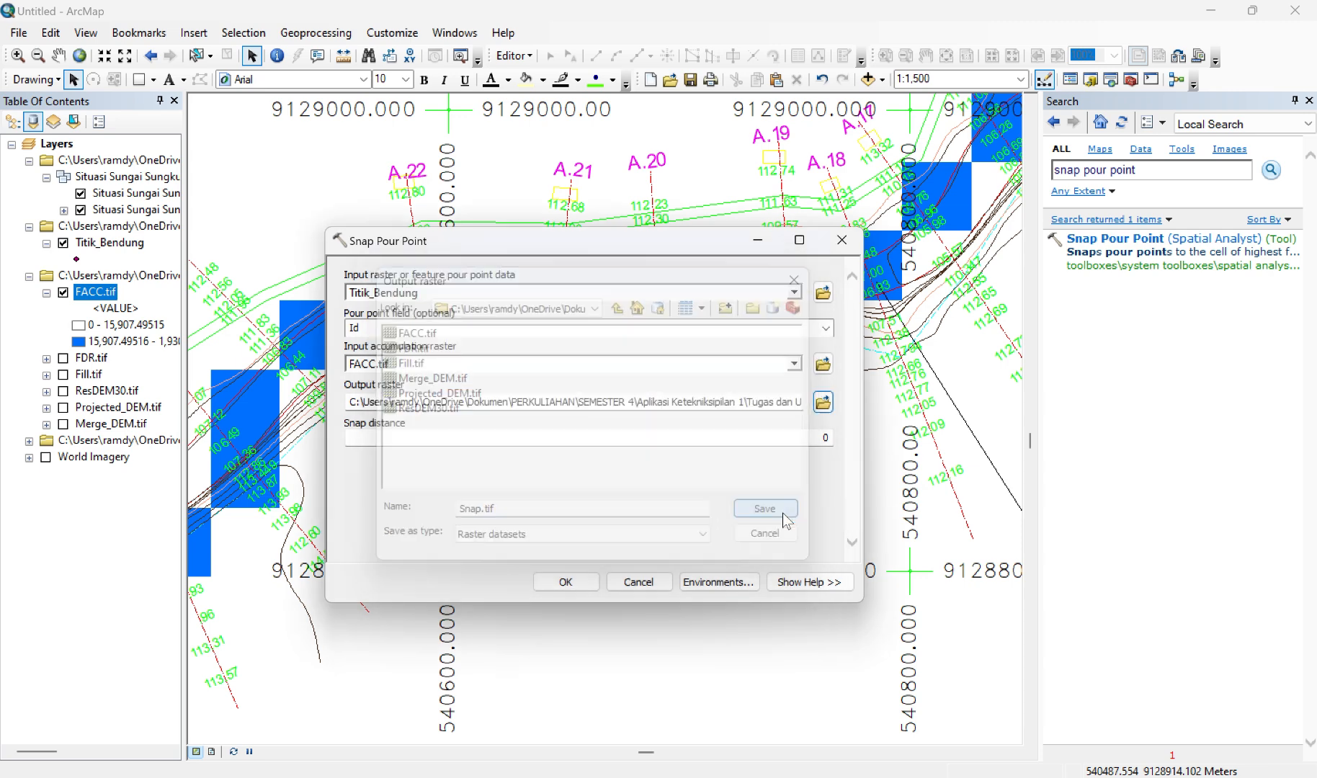
pyautogui.click(566, 582)
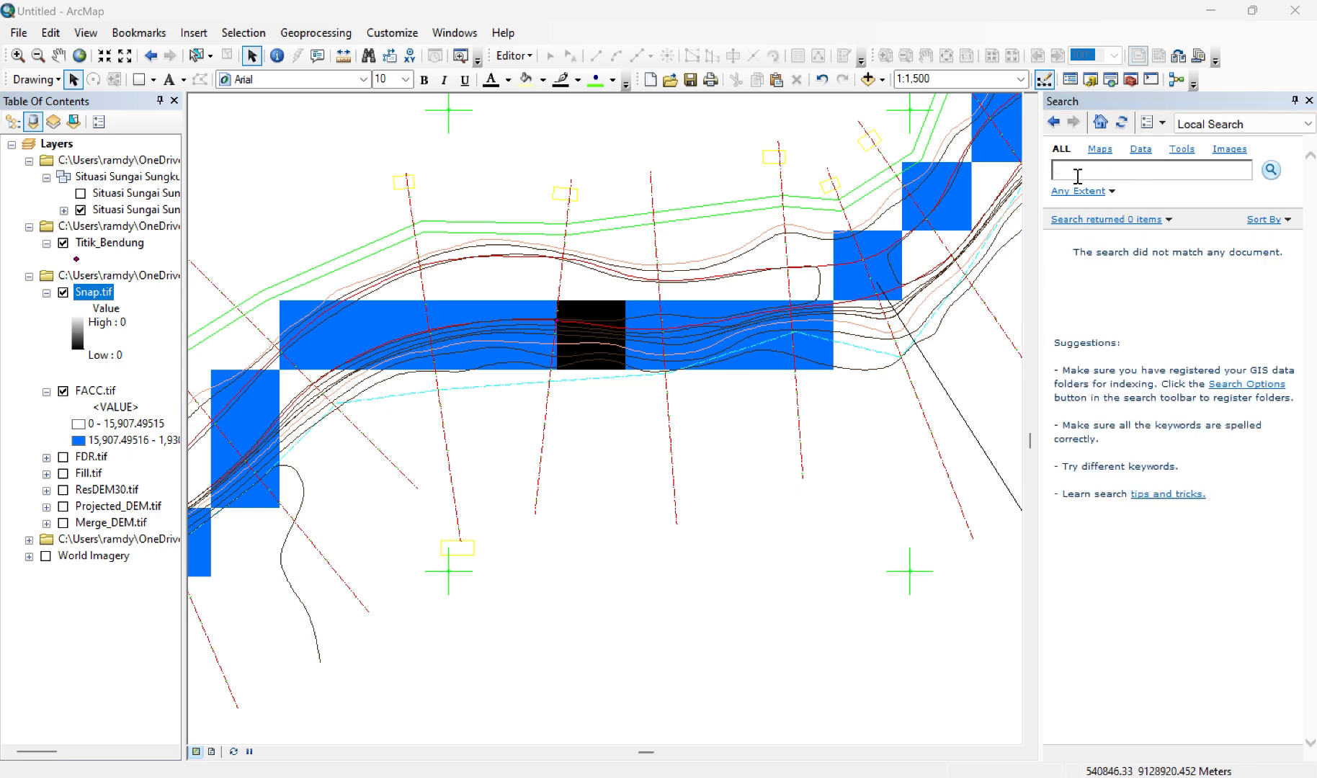
# Step: Search for "watershed" and open the Watershed (Spatial Analyst) tool
pyautogui.click(1077, 176)
pyautogui.write('watershed')
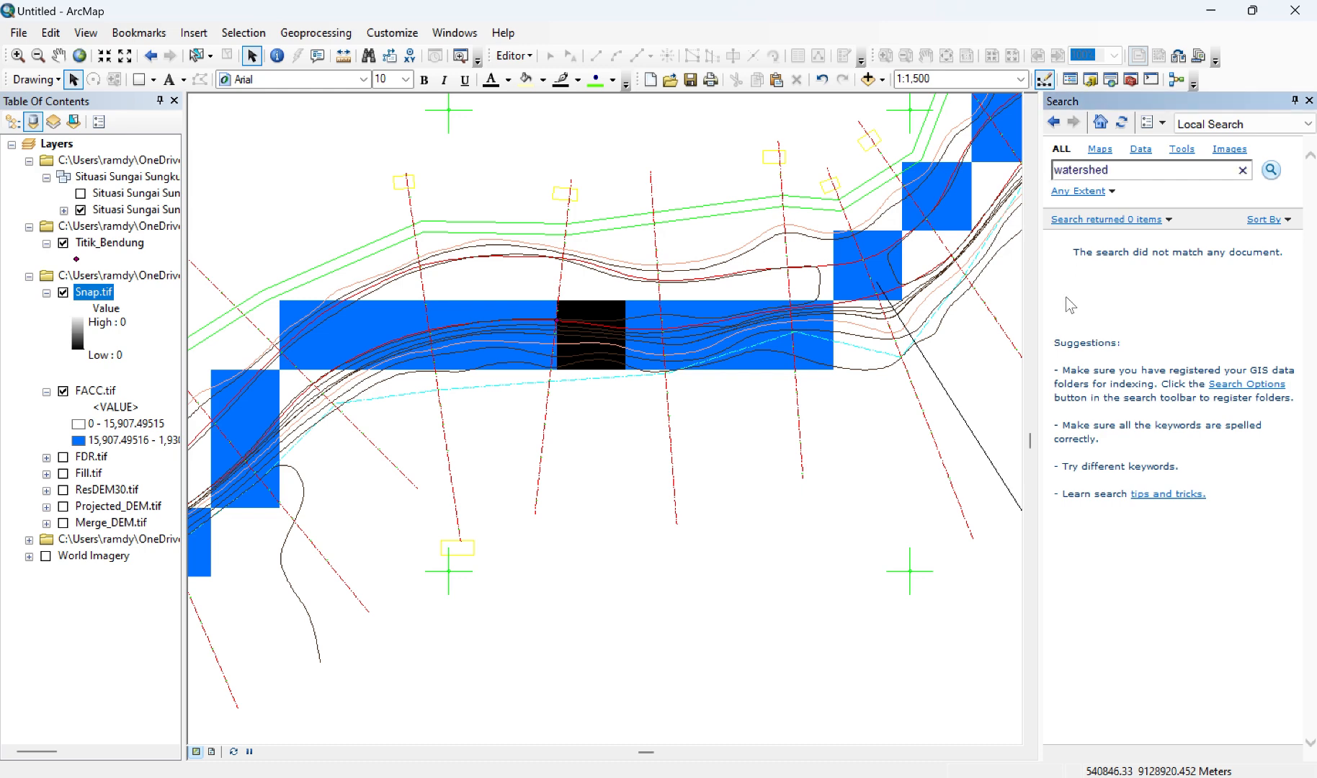
pyautogui.press('Return')
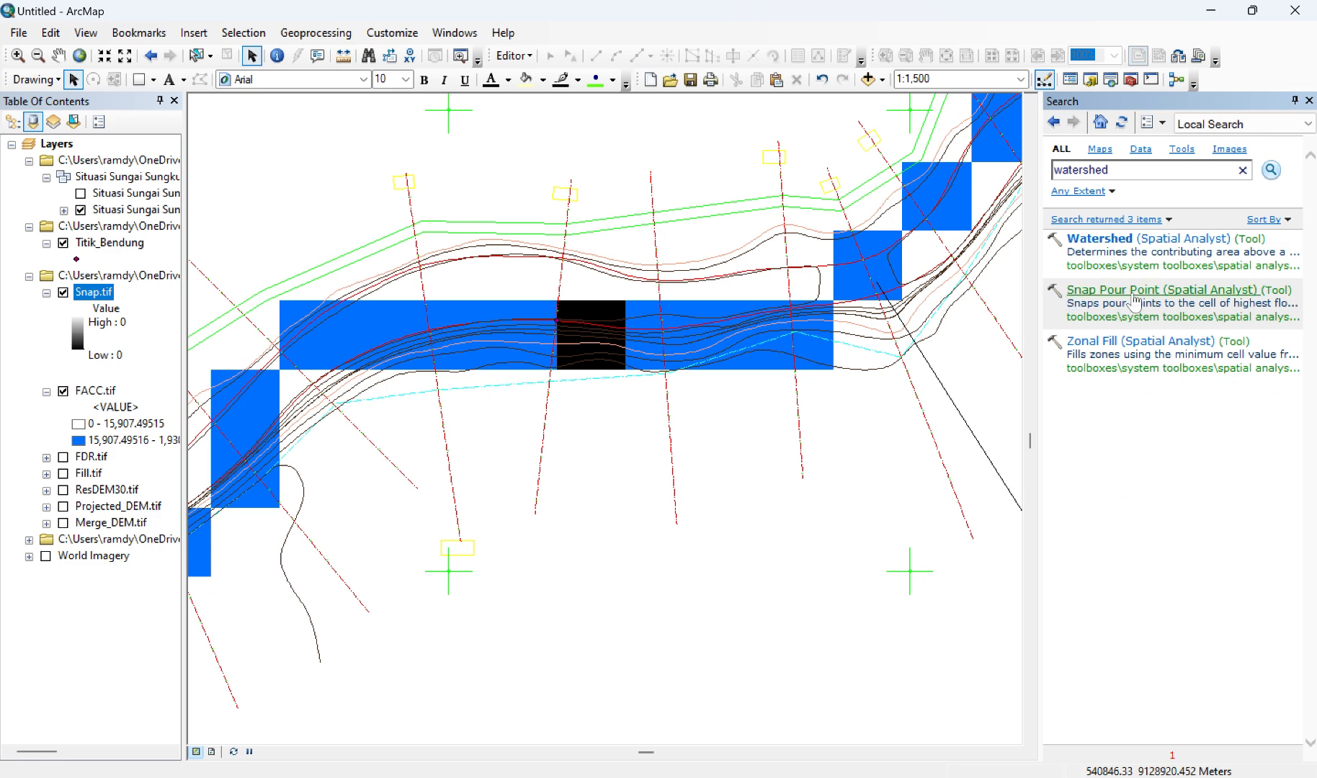
pyautogui.click(1116, 245)
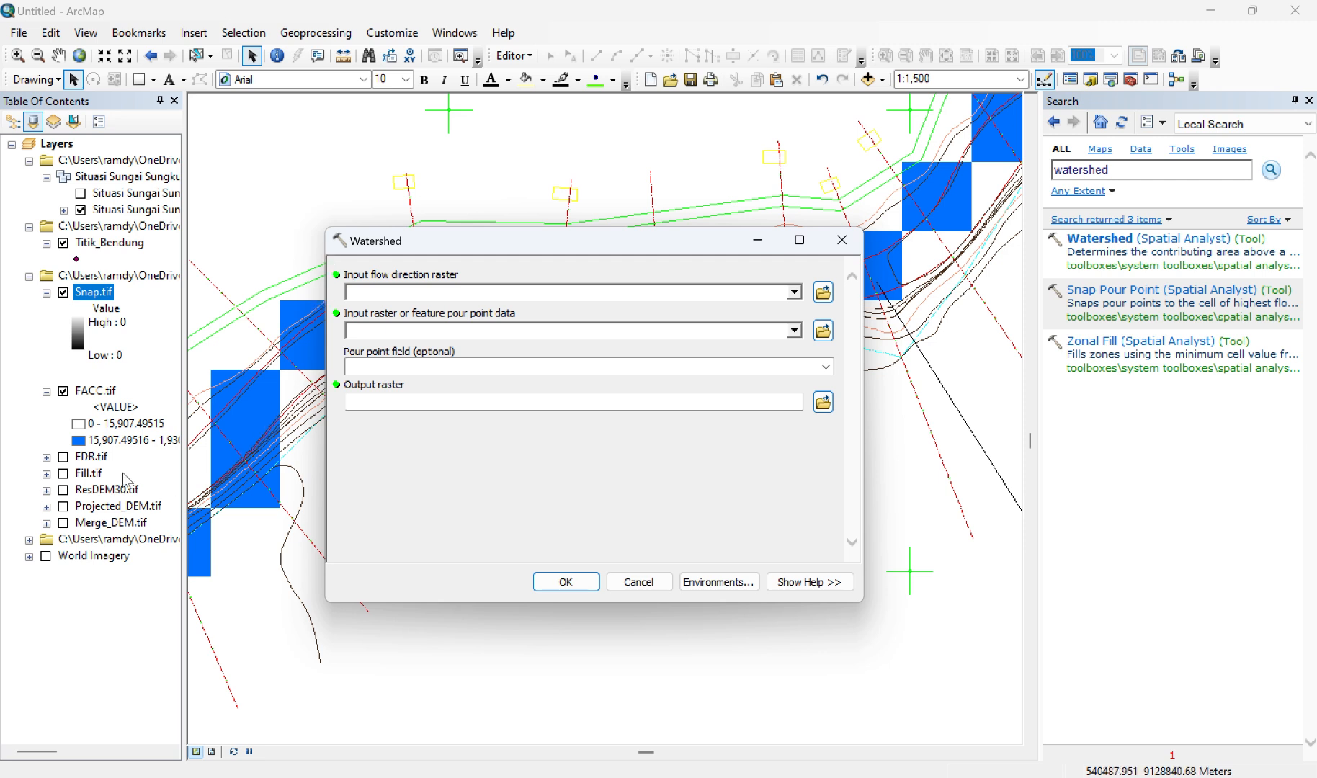
# Step: Run Watershed with FDR.tif as flow direction raster and Snap.tif as pour point data, saving the output as DAS_BendungSungkur.tif
pyautogui.moveTo(92, 456); pyautogui.dragTo(405, 287)
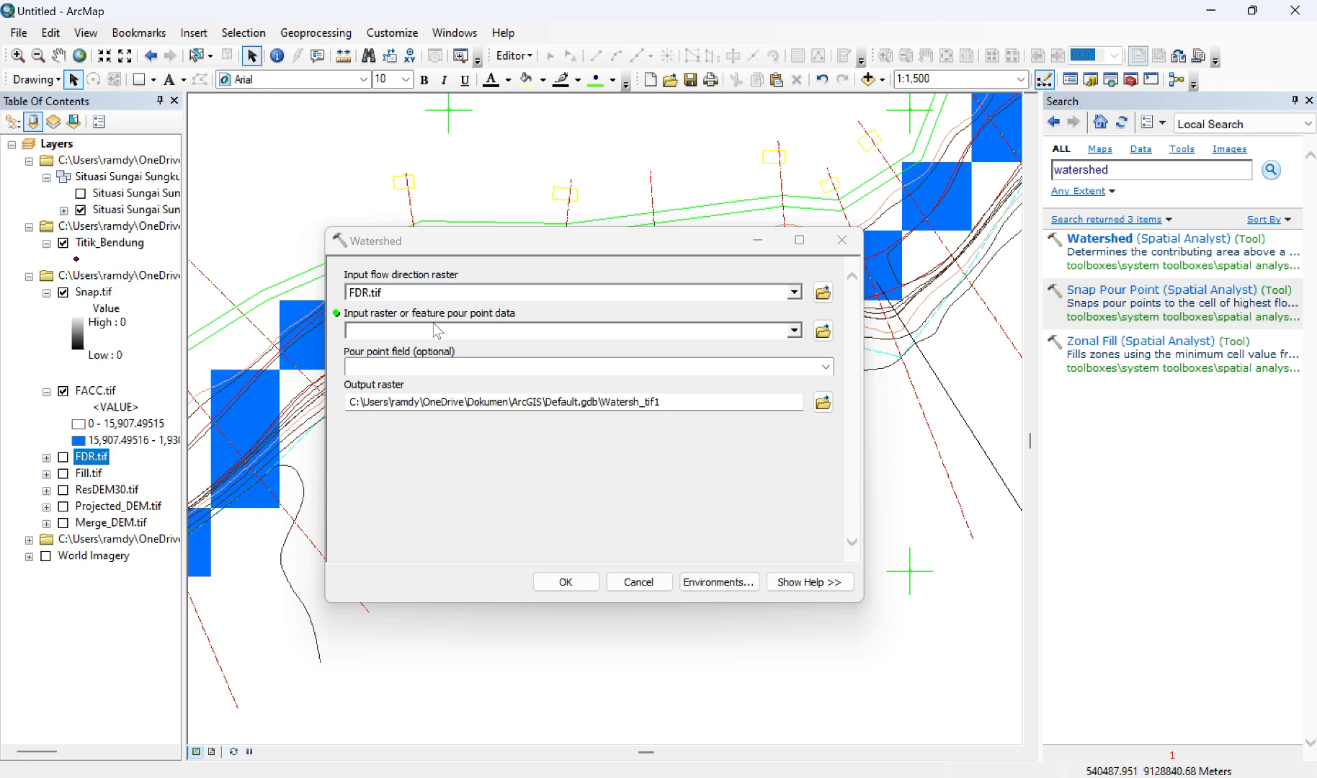
pyautogui.click(99, 294)
pyautogui.moveTo(98, 294); pyautogui.dragTo(369, 332)
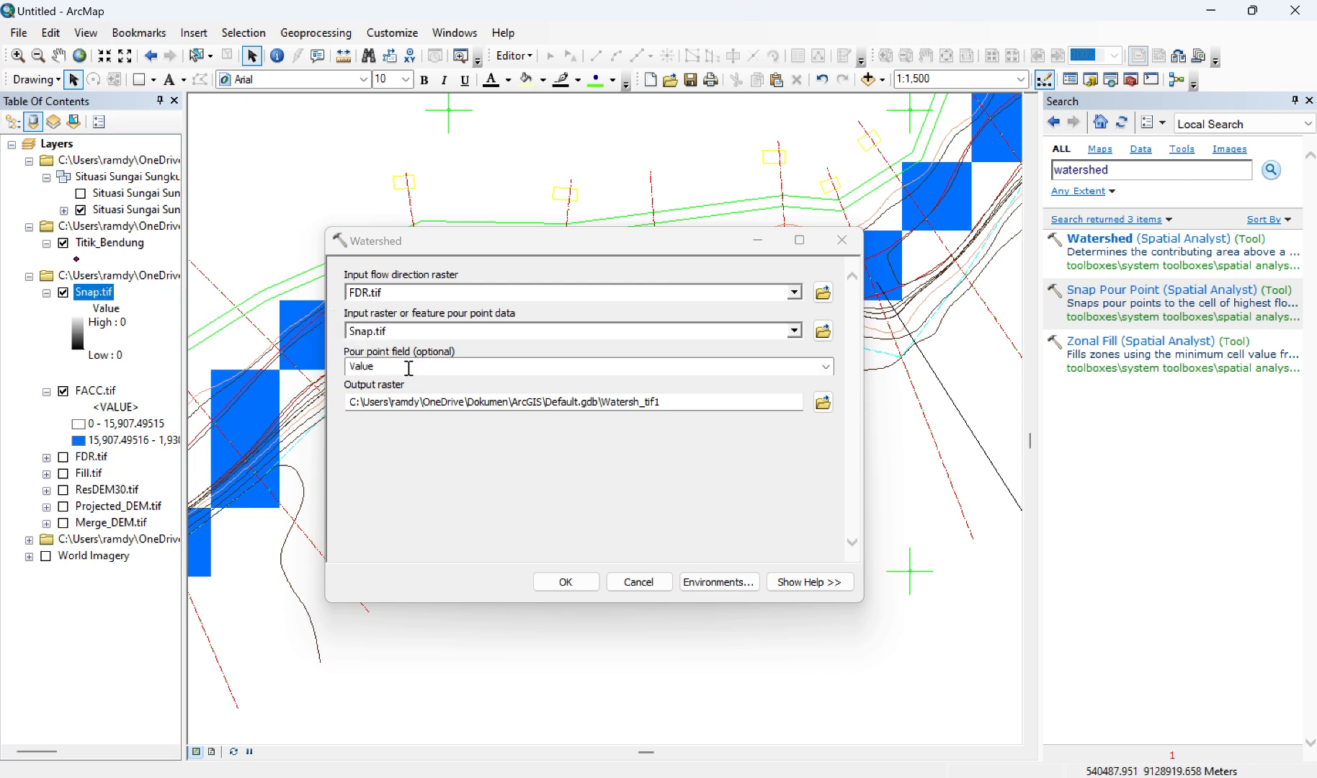
pyautogui.click(822, 403)
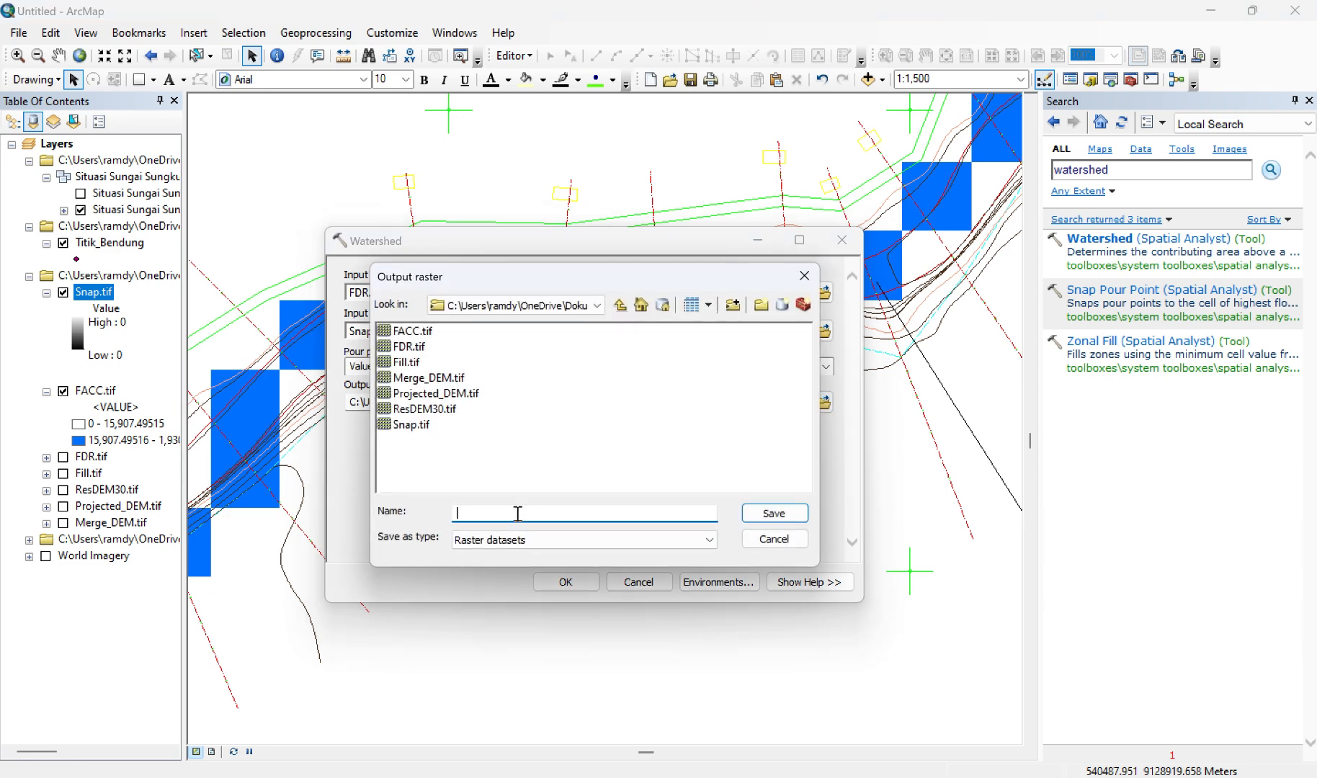
pyautogui.write('DAS_BendungSungkur.tif')
pyautogui.click(778, 517)
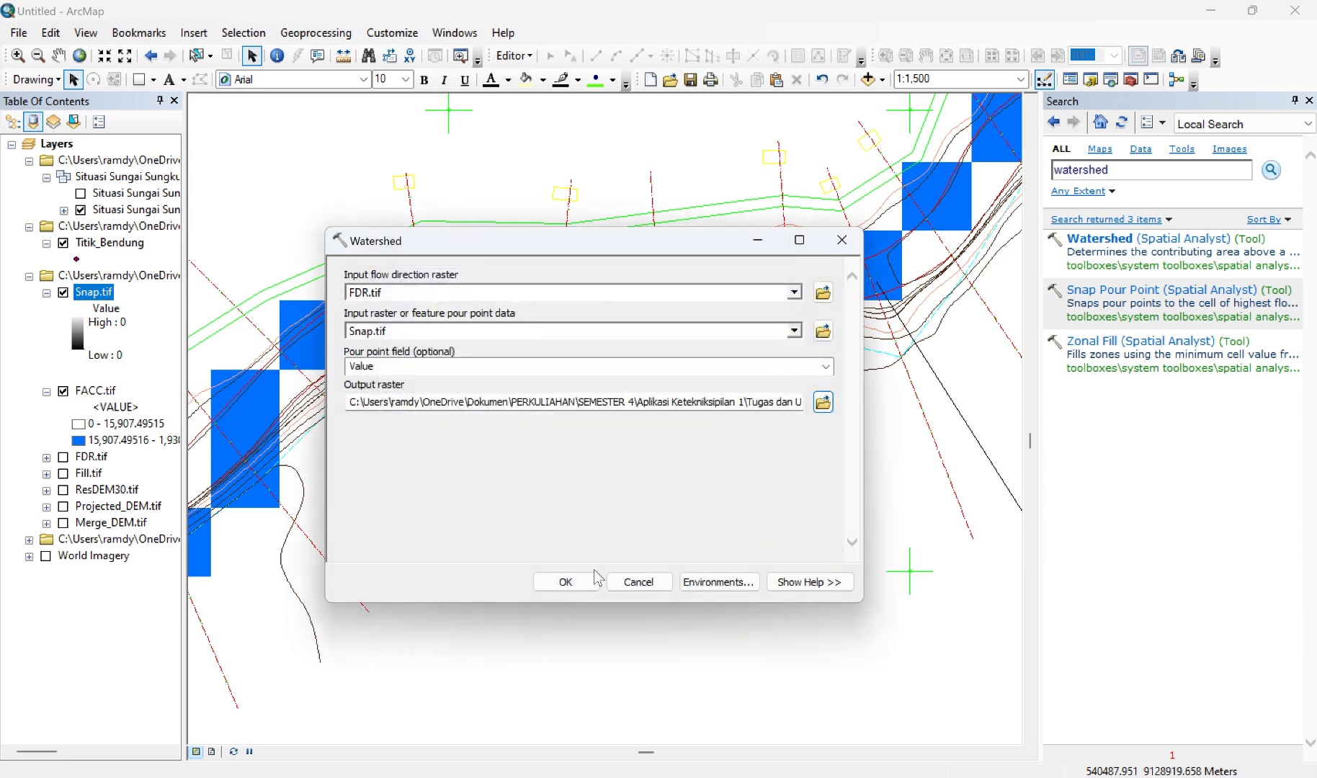
pyautogui.click(566, 582)
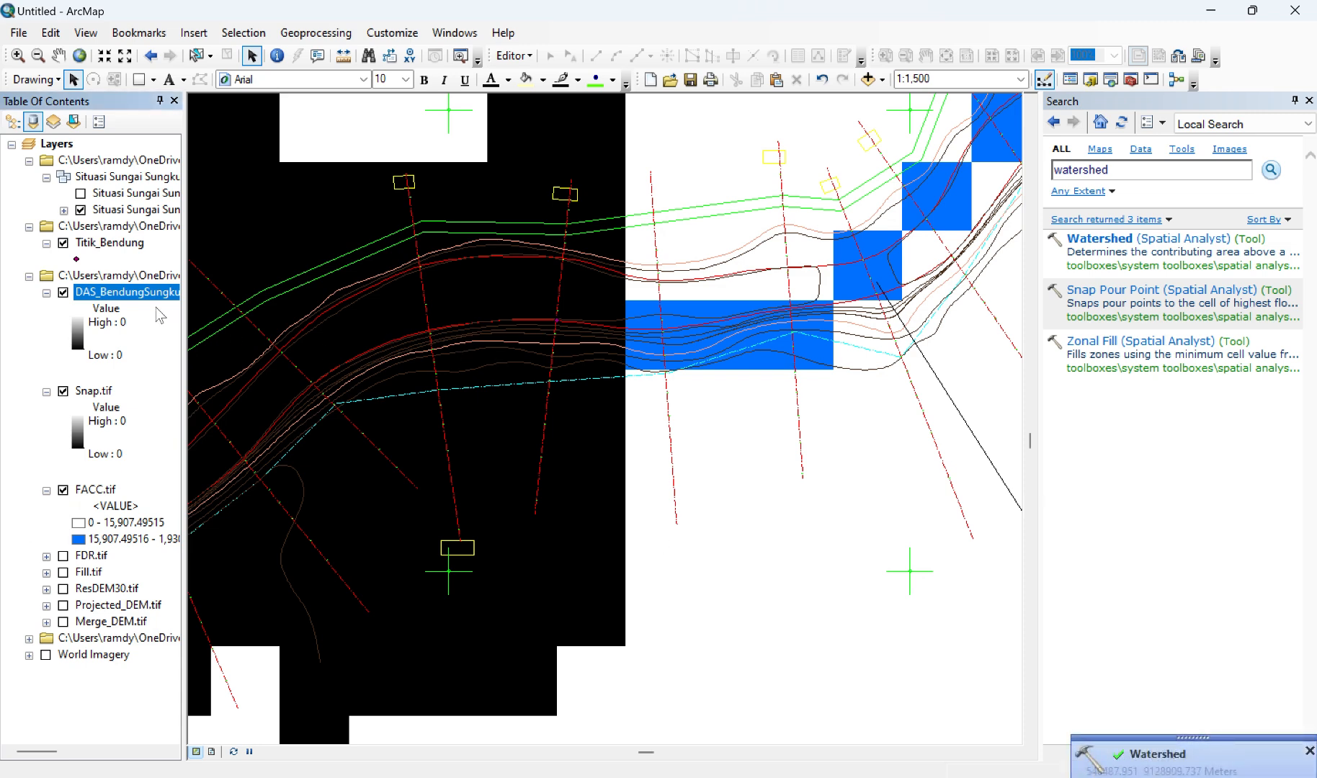
# Step: Collapse the Snap.tif and FACC.tif legends and zoom the map to the full extent of the DAS_BendungSungkur.tif layer
pyautogui.click(46, 393)
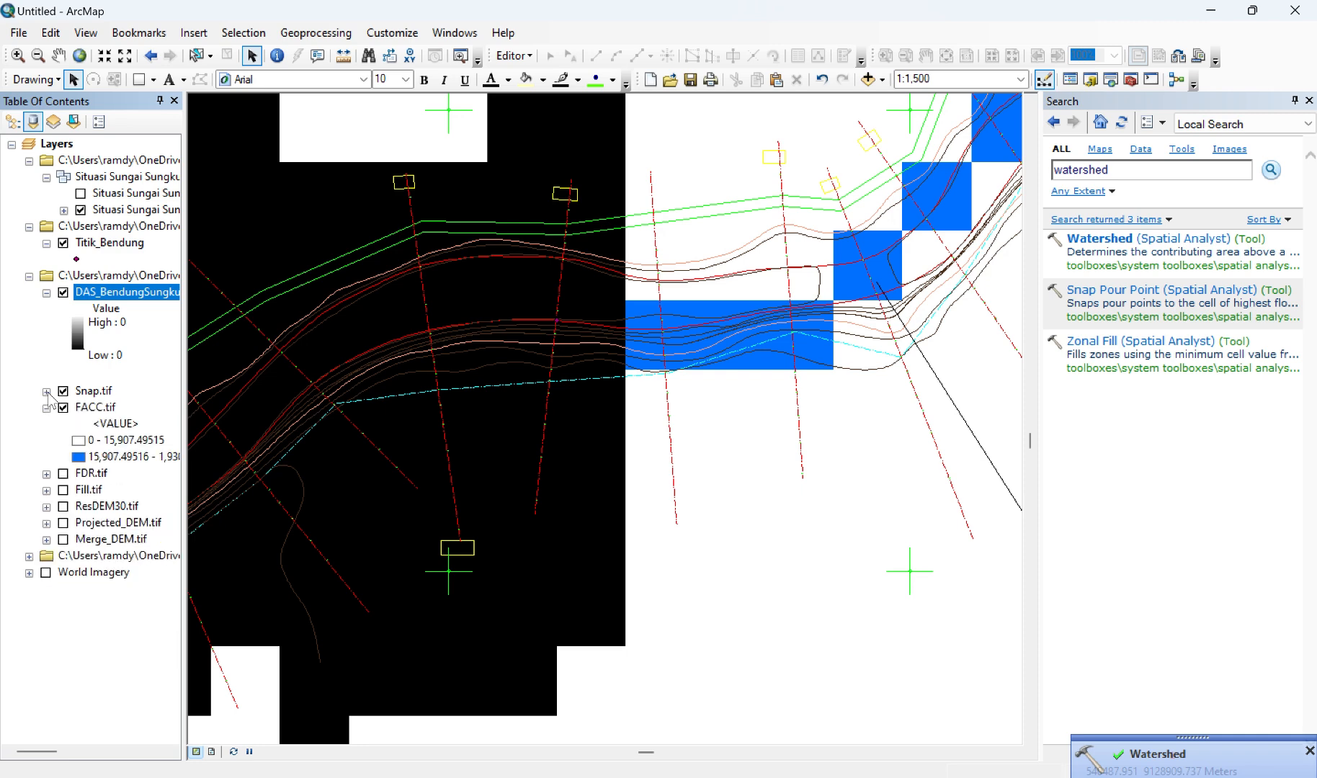
pyautogui.click(46, 408)
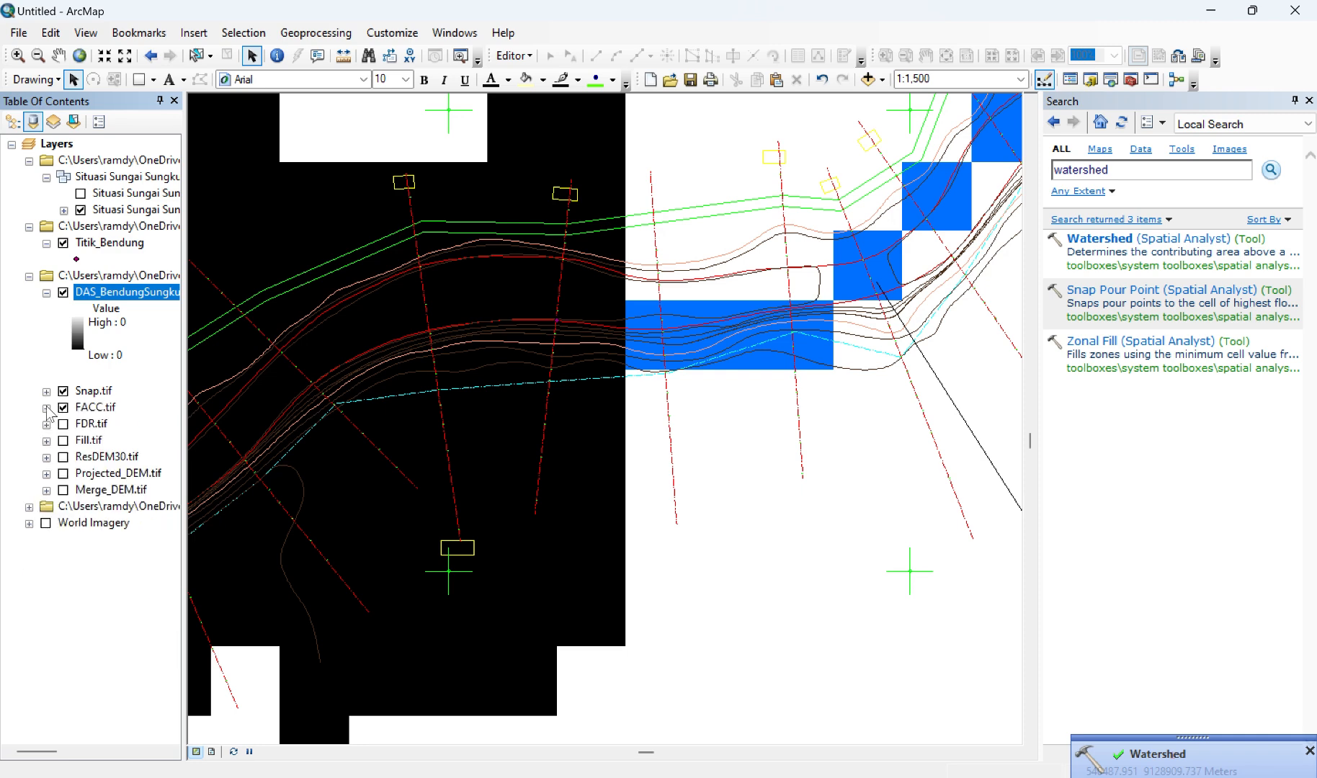
pyautogui.rightClick(125, 293)
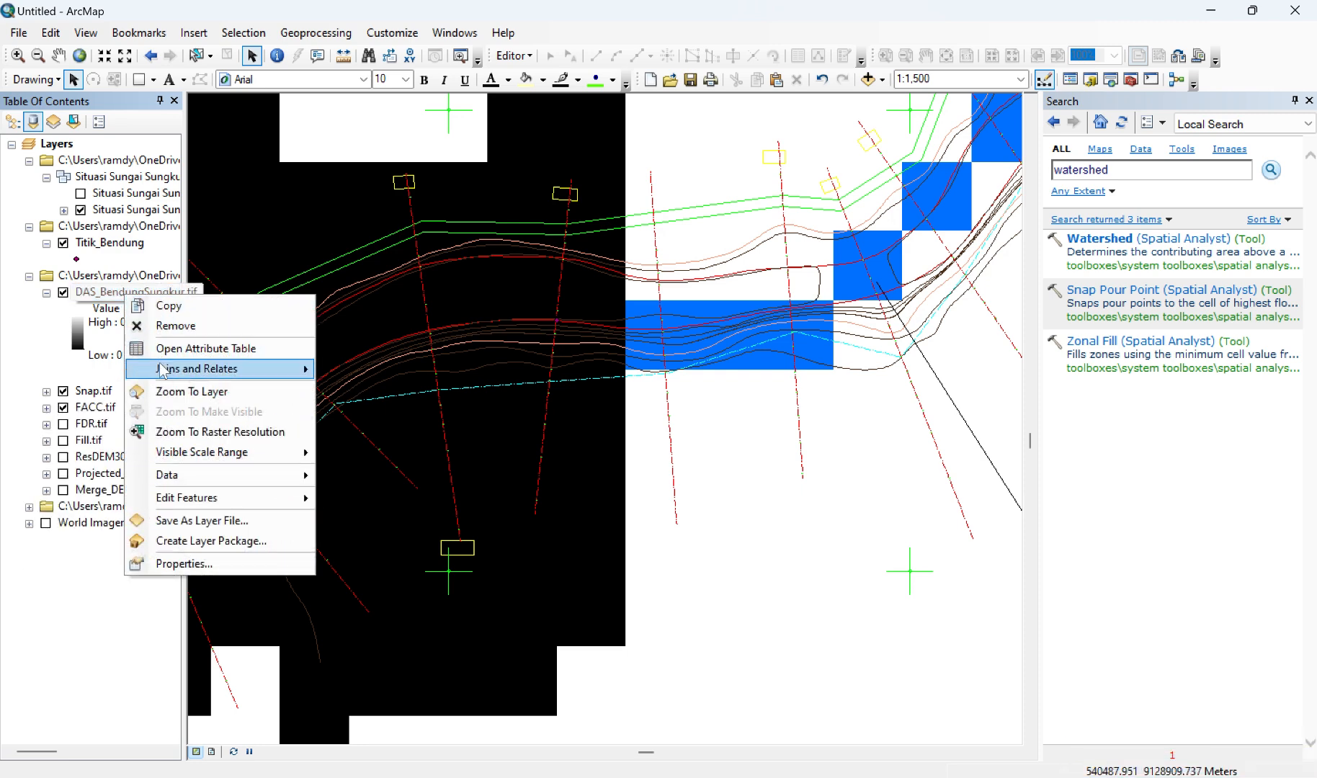
pyautogui.click(162, 390)
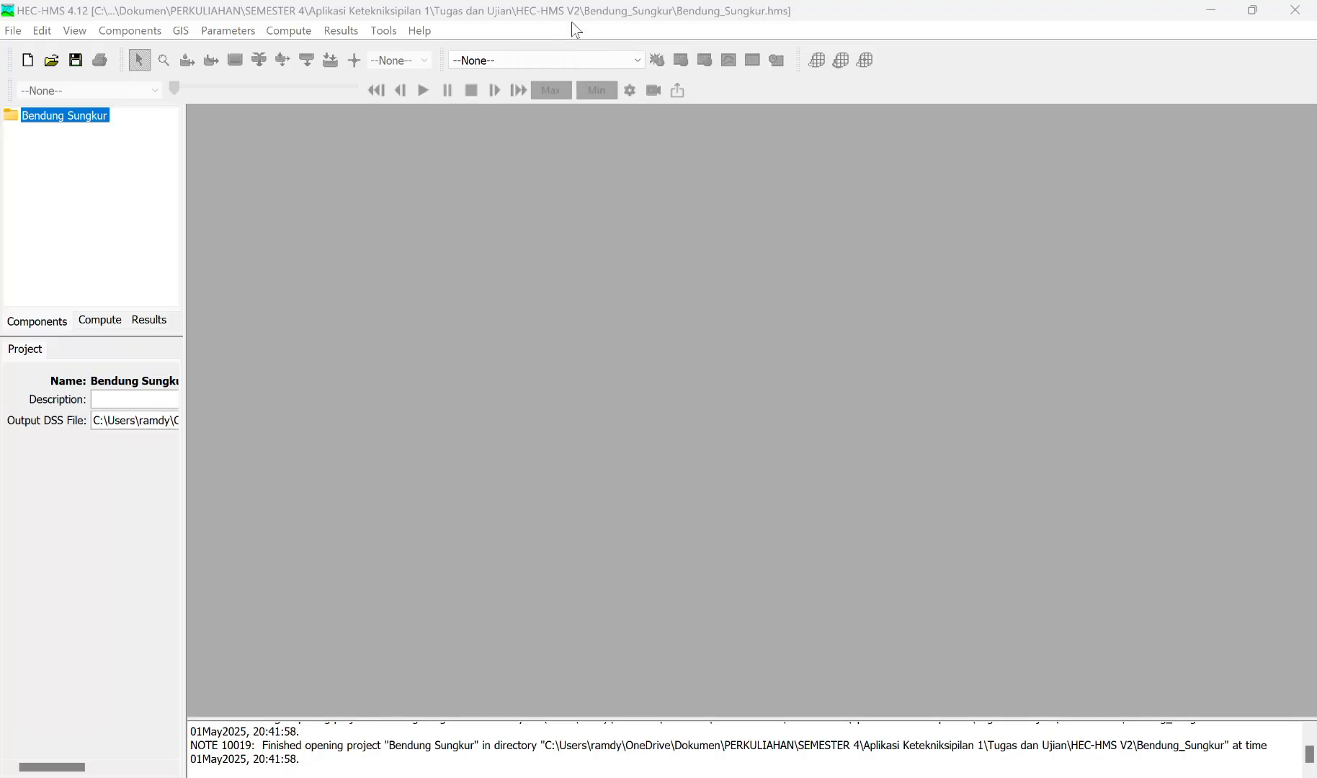
# Step: Create a new basin model named Bendung Sungkur in the Basin Model Manager and close the manager
pyautogui.click(116, 32)
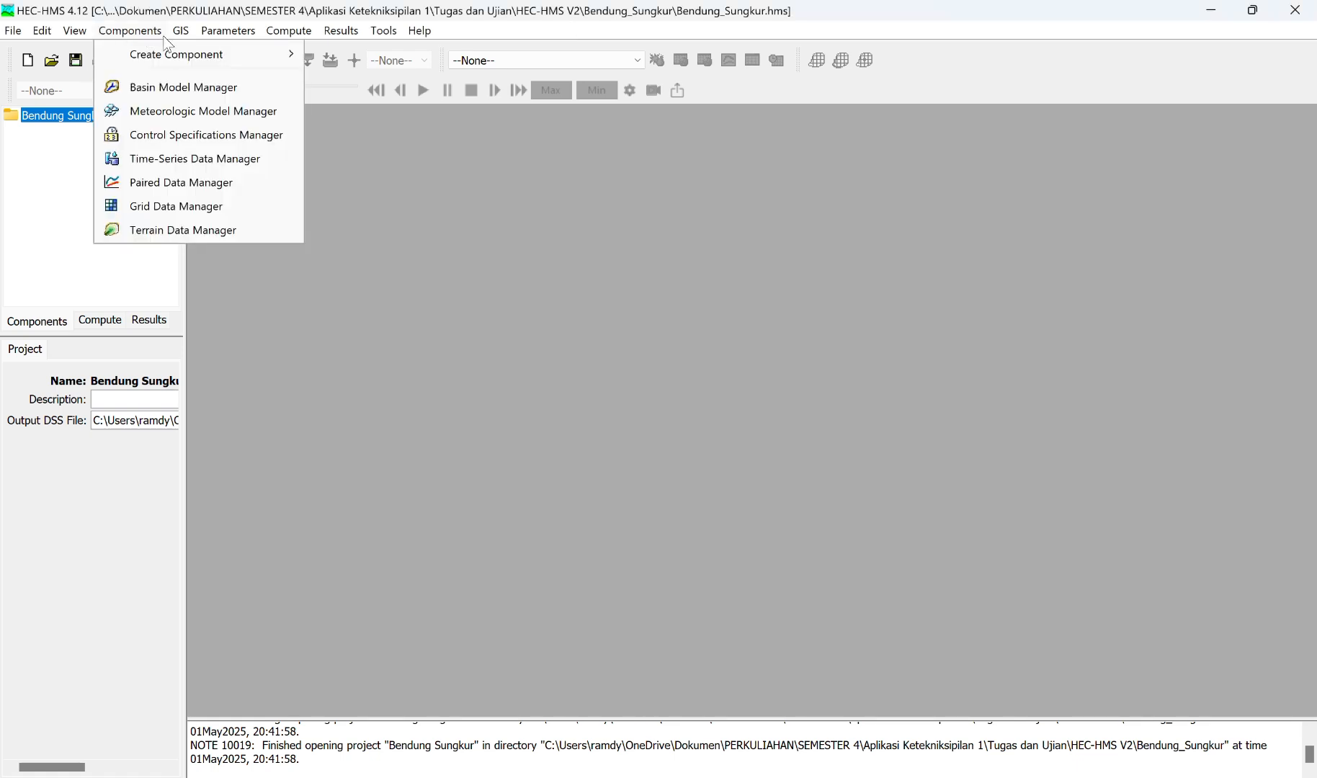
pyautogui.click(162, 99)
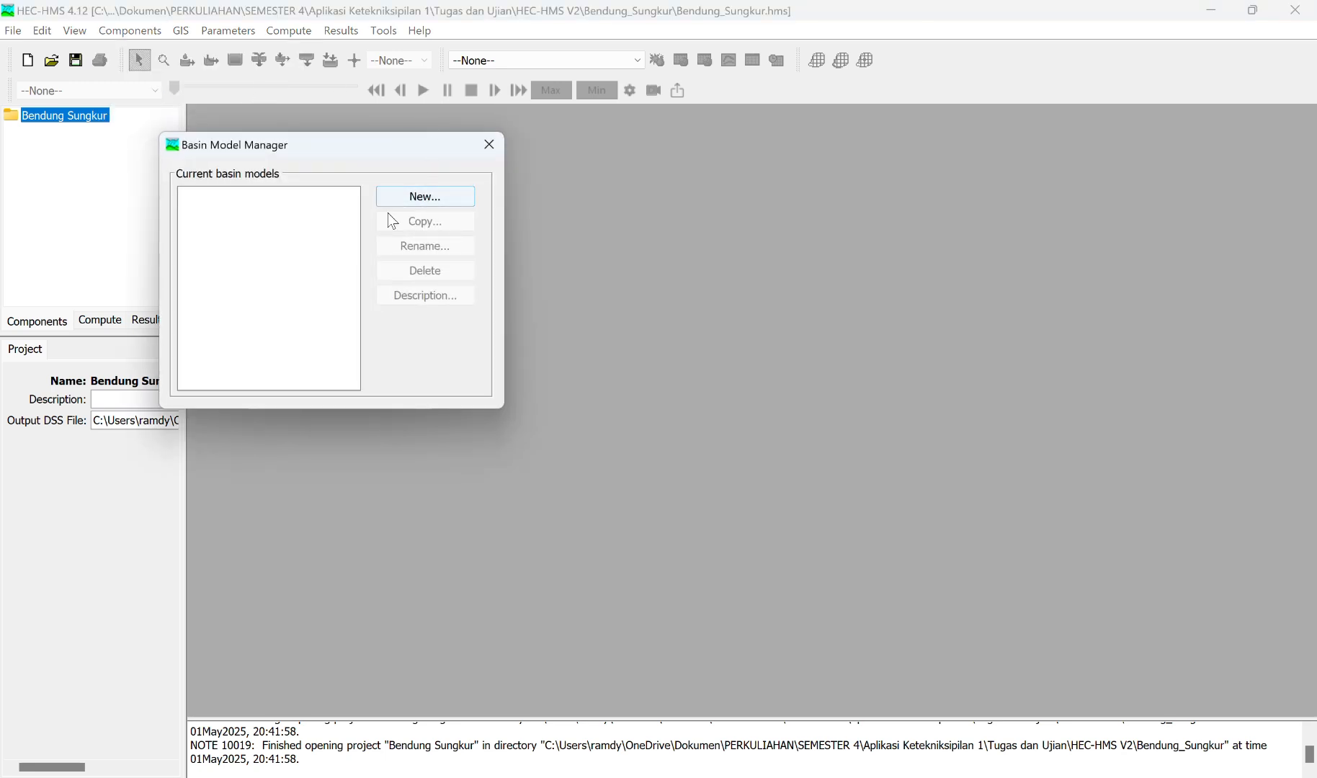
pyautogui.click(418, 201)
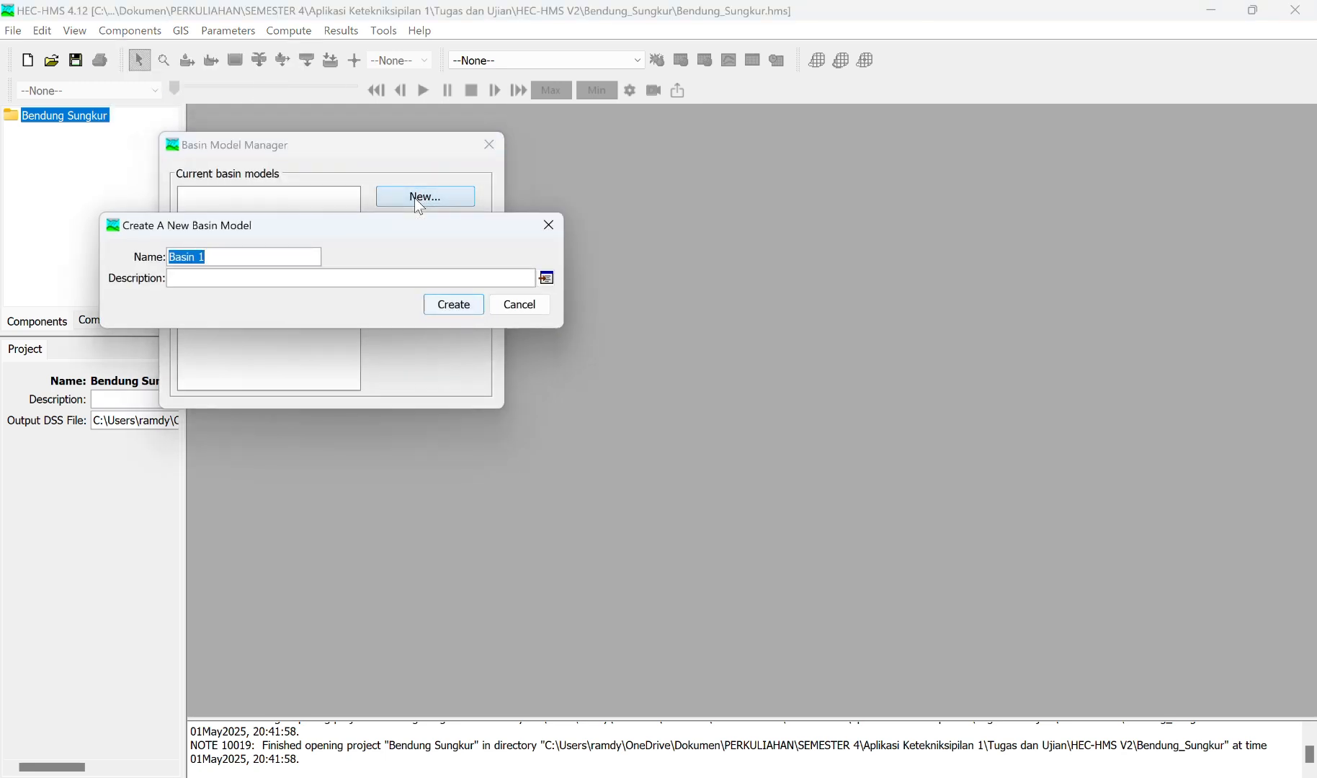
pyautogui.write('Bendung Sungkur')
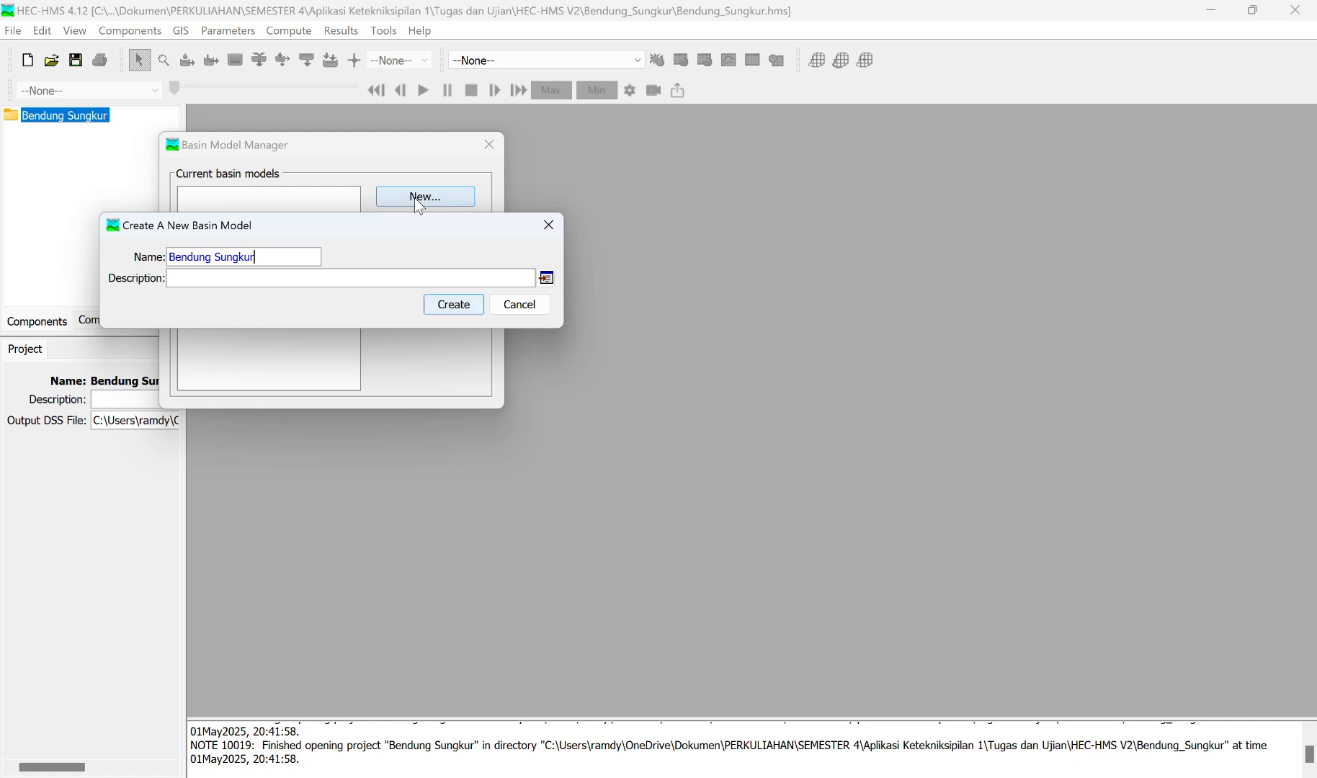
pyautogui.click(460, 305)
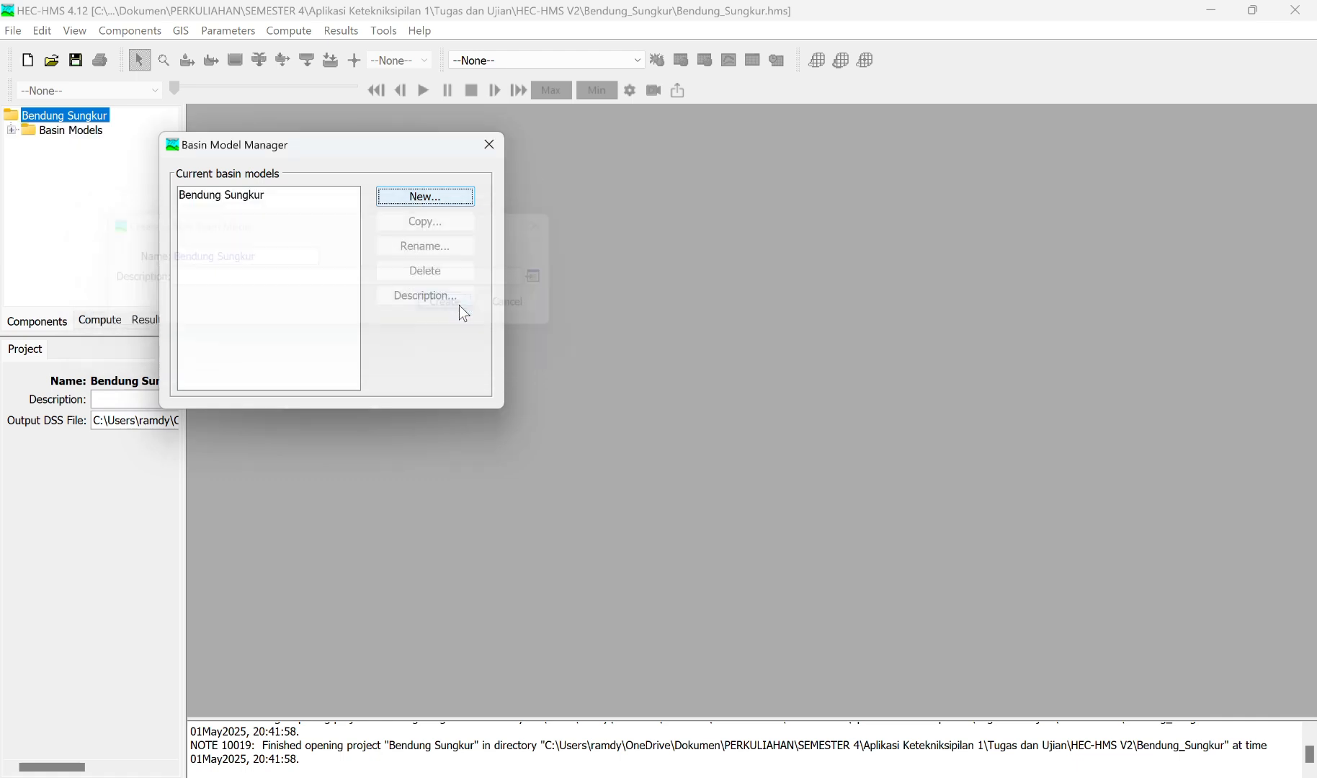
pyautogui.click(492, 146)
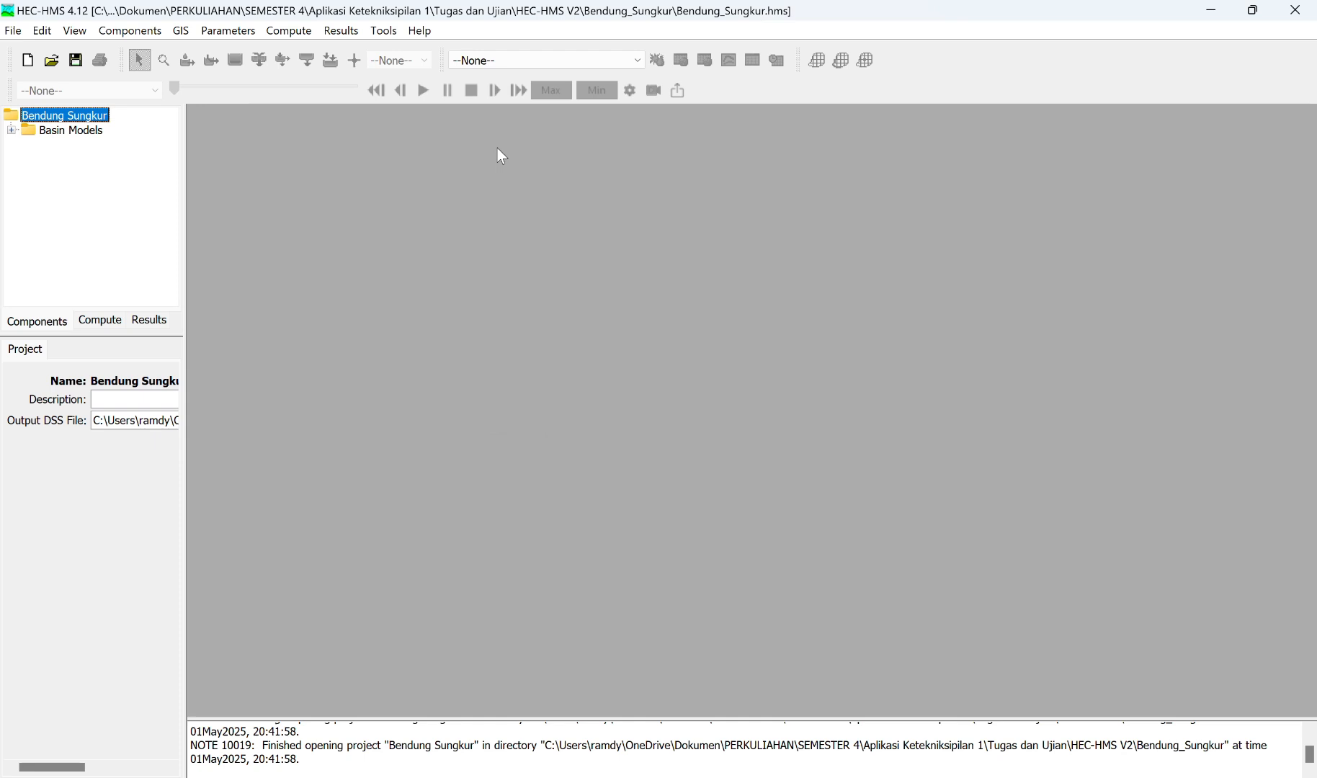
# Step: Open the Bendung Sungkur basin model under Basin Models in a maximized map window, and switch to ArcMap
pyautogui.click(11, 130)
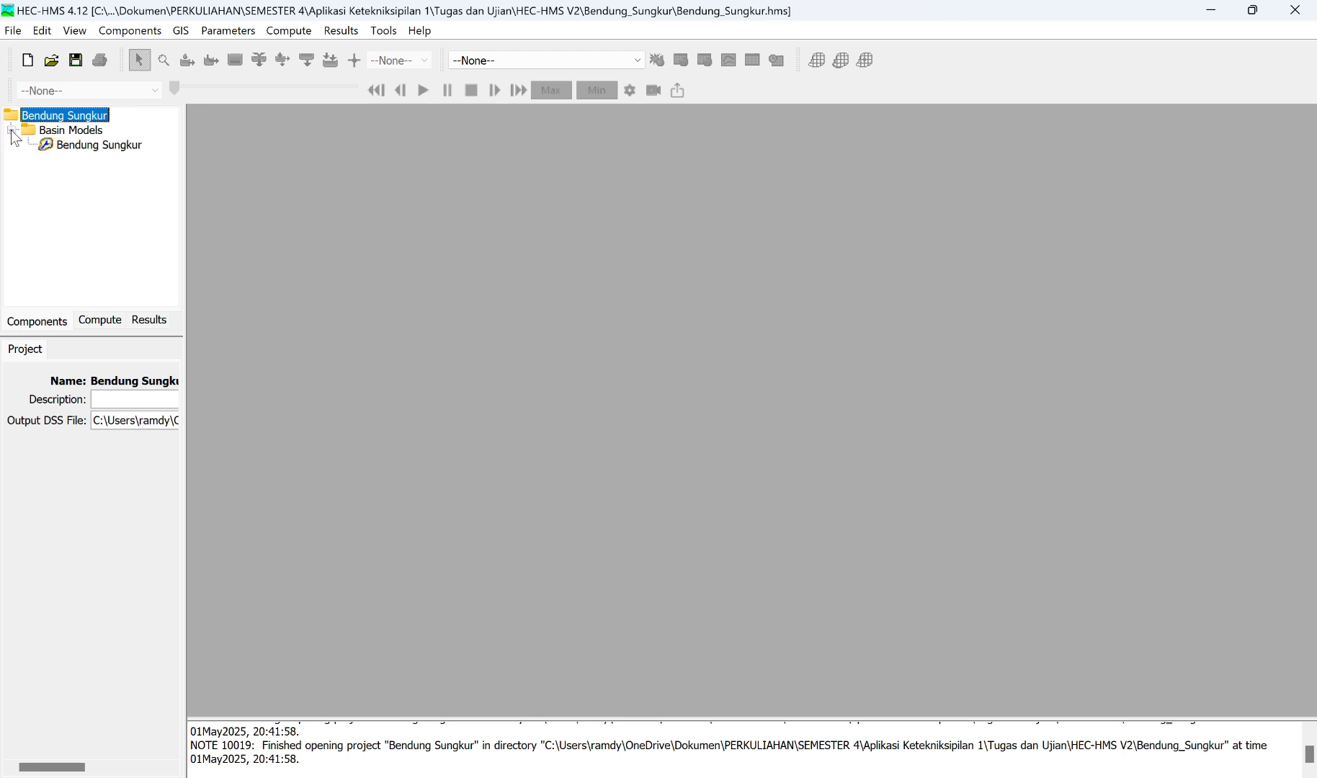
pyautogui.click(94, 147)
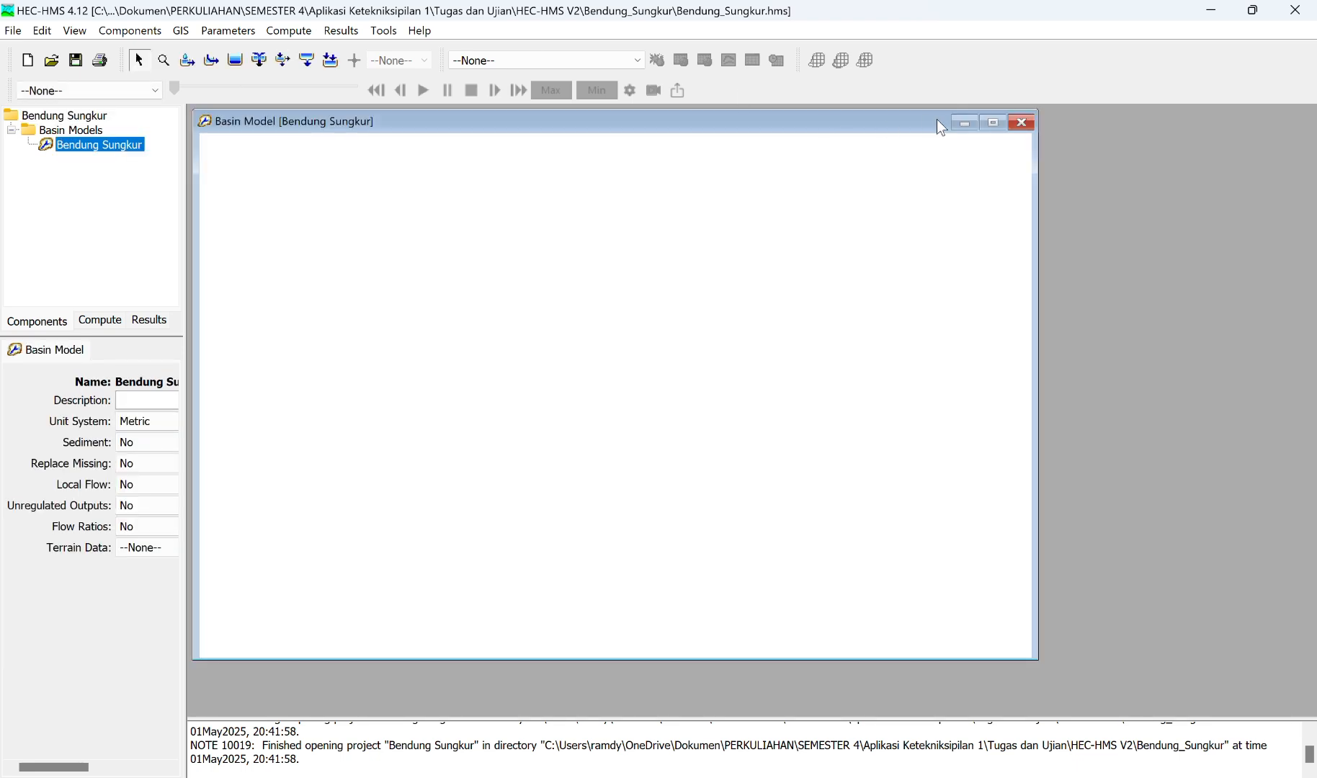
pyautogui.click(993, 123)
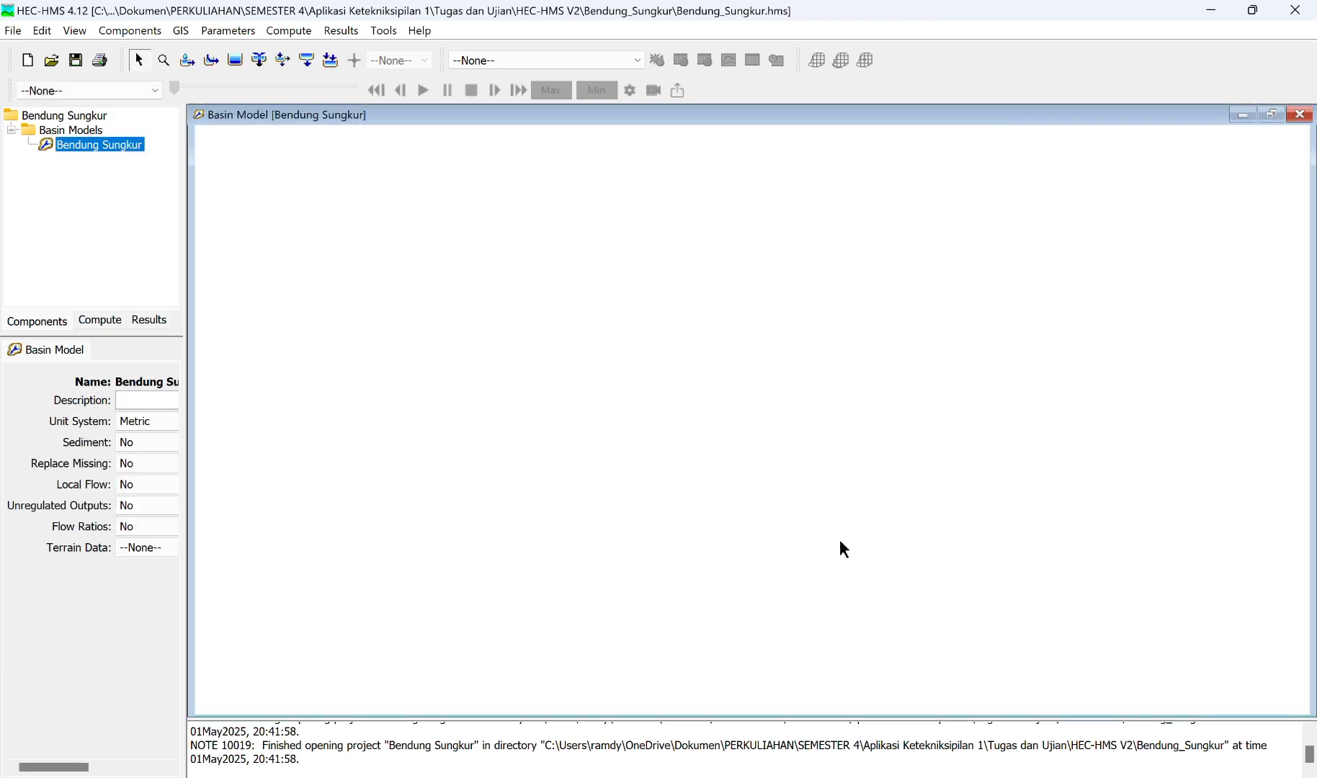
pyautogui.hotkey('alt', 'Tab')
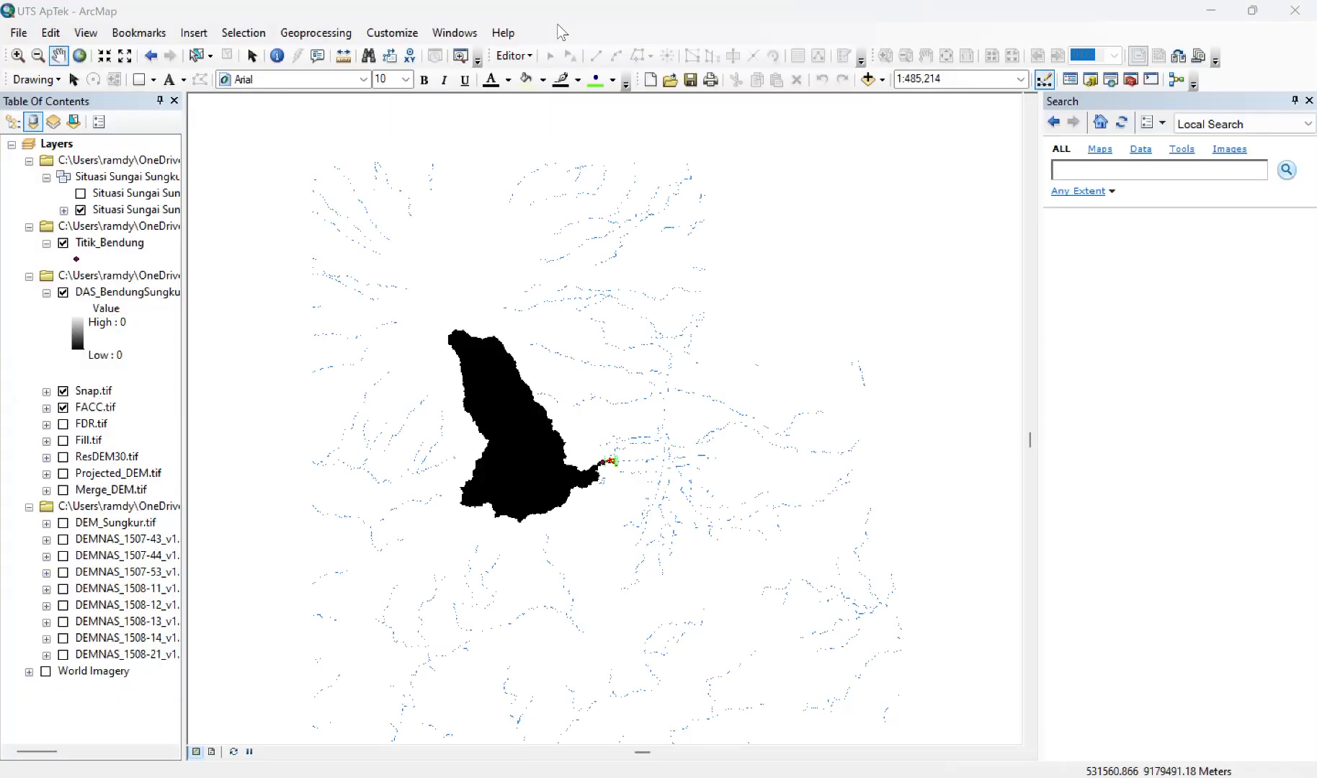
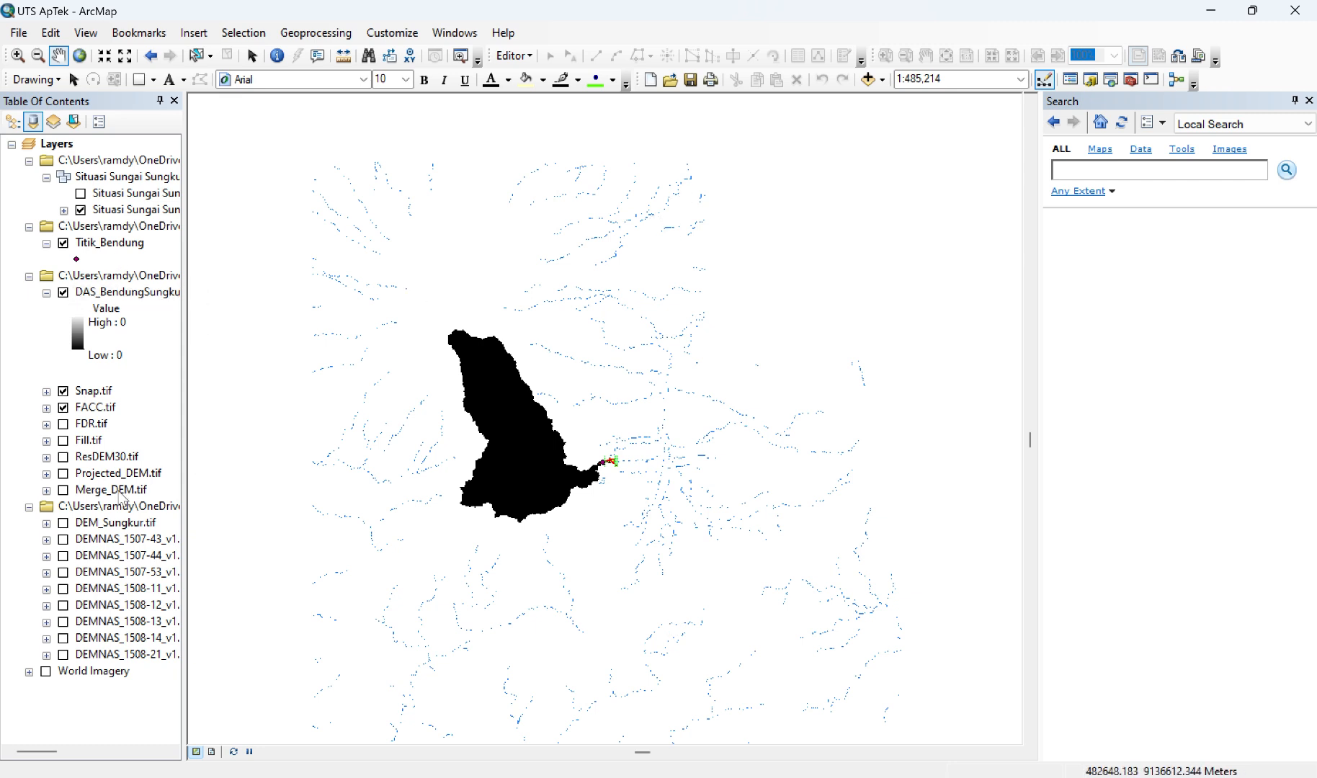
# Step: Display the ResDEM30.tif layer and select WGS 1984 UTM Zone 49S in the data frame's coordinate system properties
pyautogui.click(63, 457)
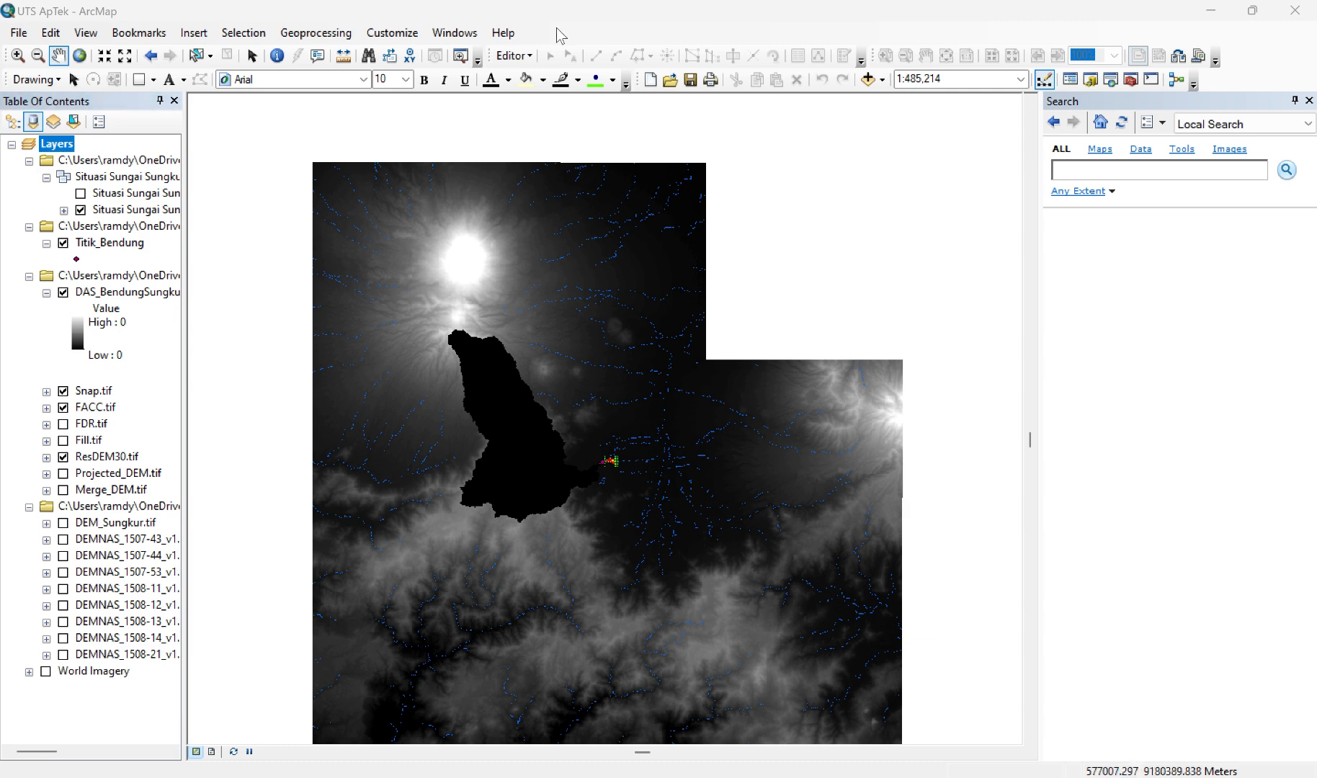
pyautogui.rightClick(67, 146)
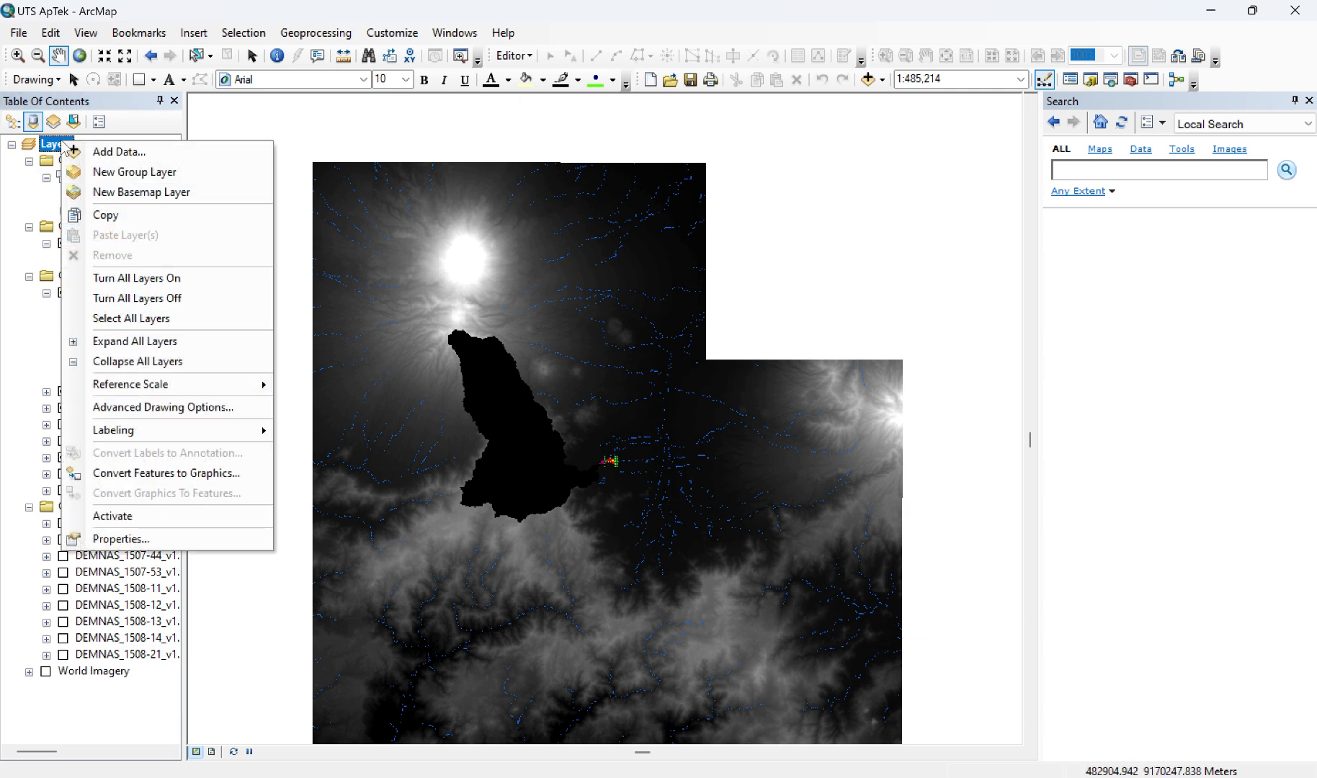
pyautogui.click(180, 538)
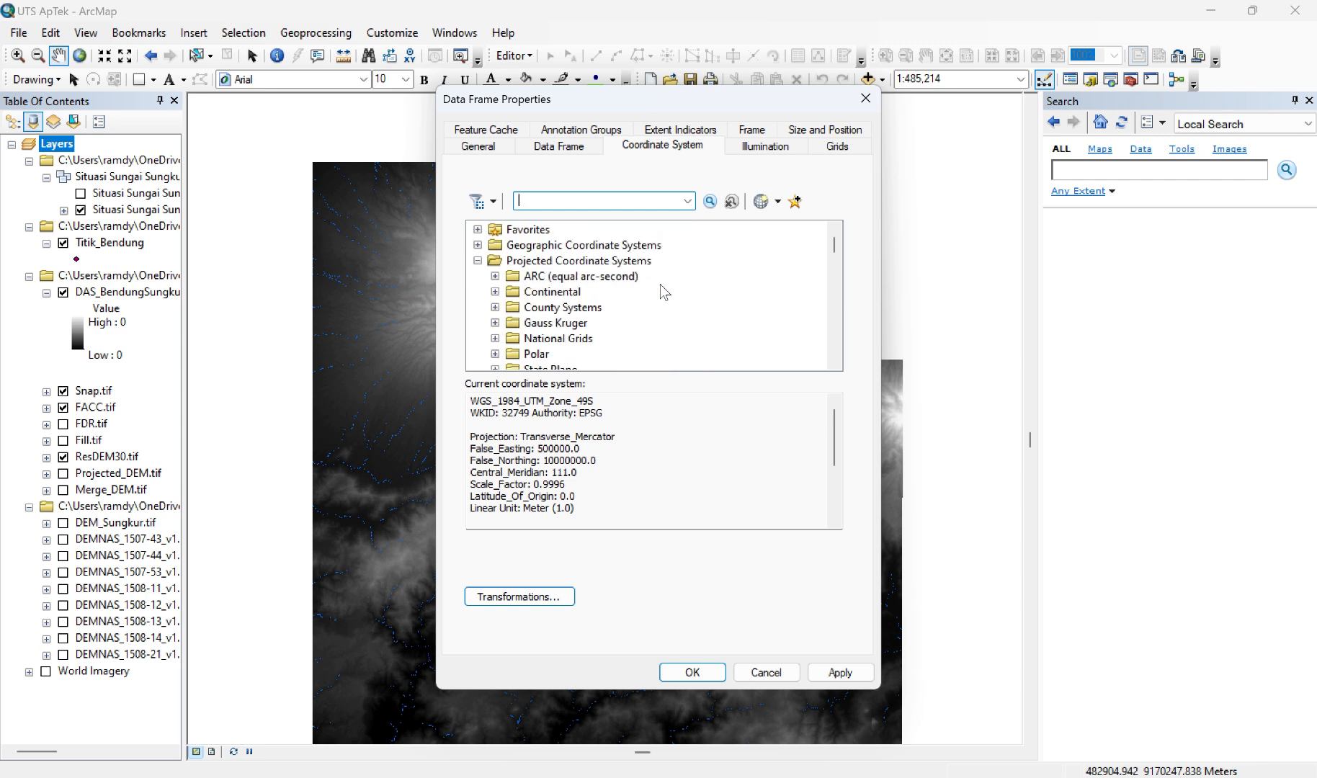
pyautogui.scroll(-15, 664, 291)
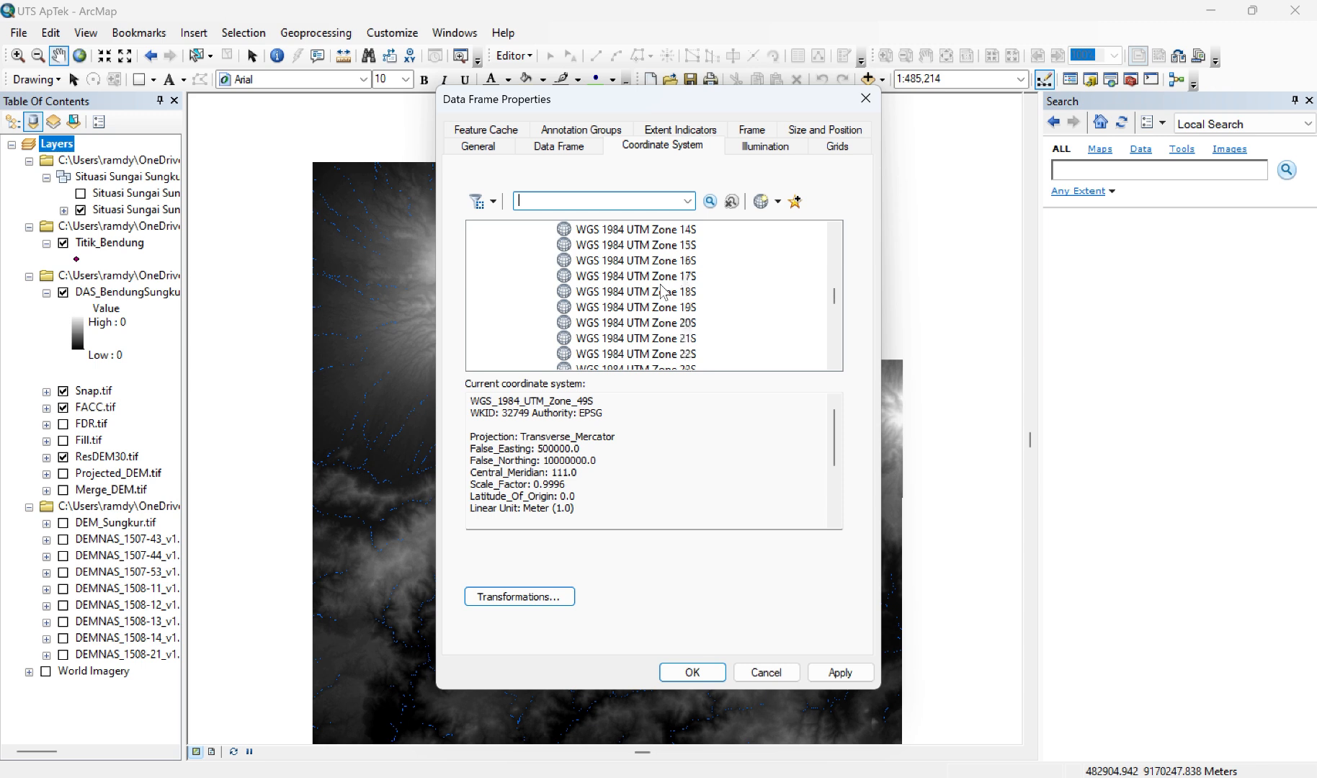
pyautogui.scroll(-4, 663, 292)
pyautogui.scroll(-1, 663, 292)
pyautogui.scroll(-3, 664, 292)
pyautogui.scroll(-1, 664, 292)
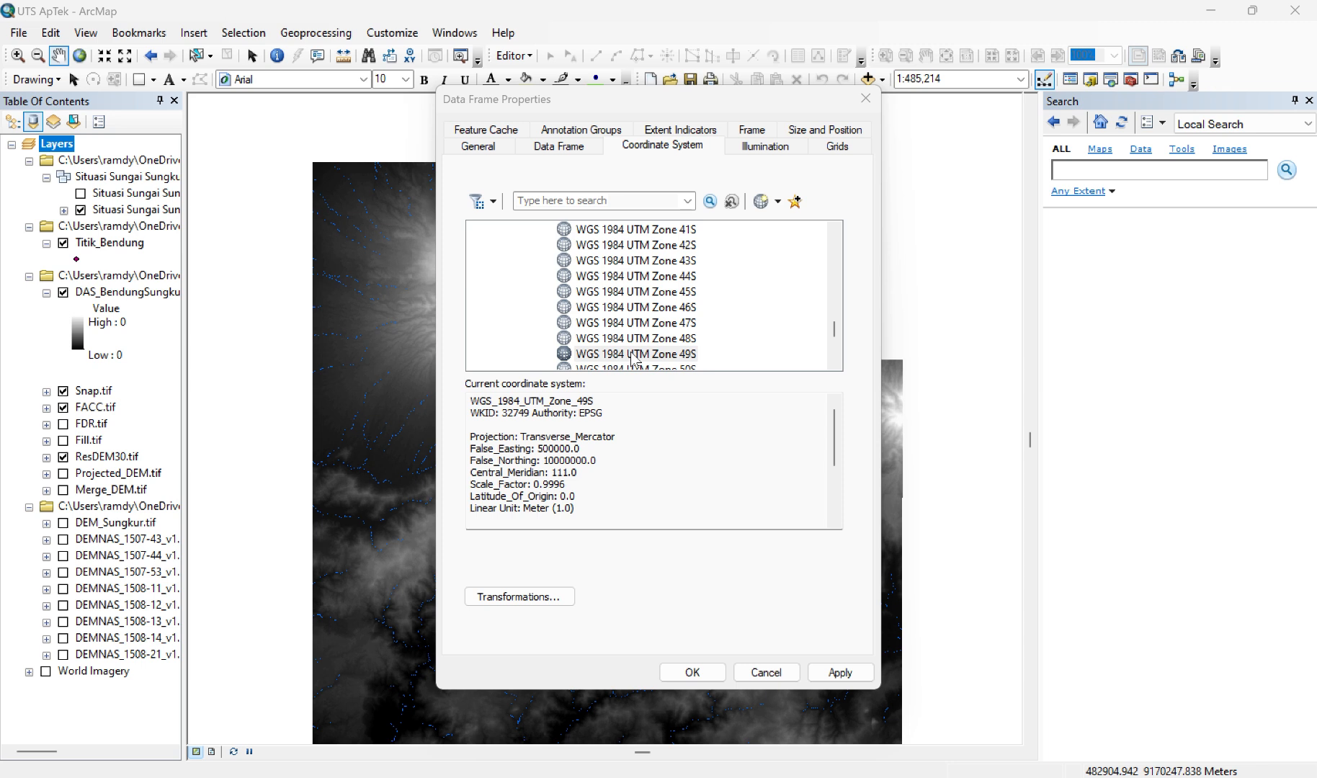
pyautogui.click(633, 354)
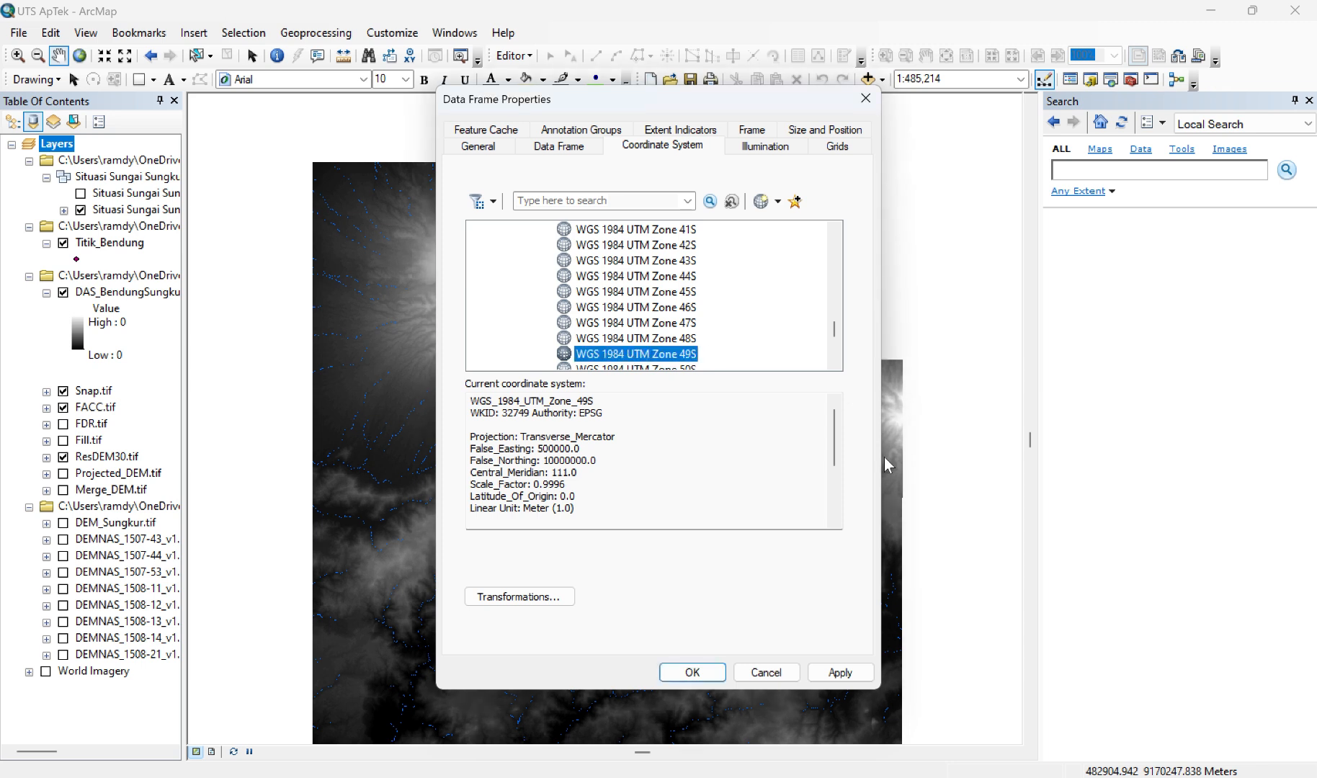
# Step: Save the selected coordinate system as WGS 1984 UTM Zone 49S.prj and accept the data frame properties
pyautogui.rightClick(664, 353)
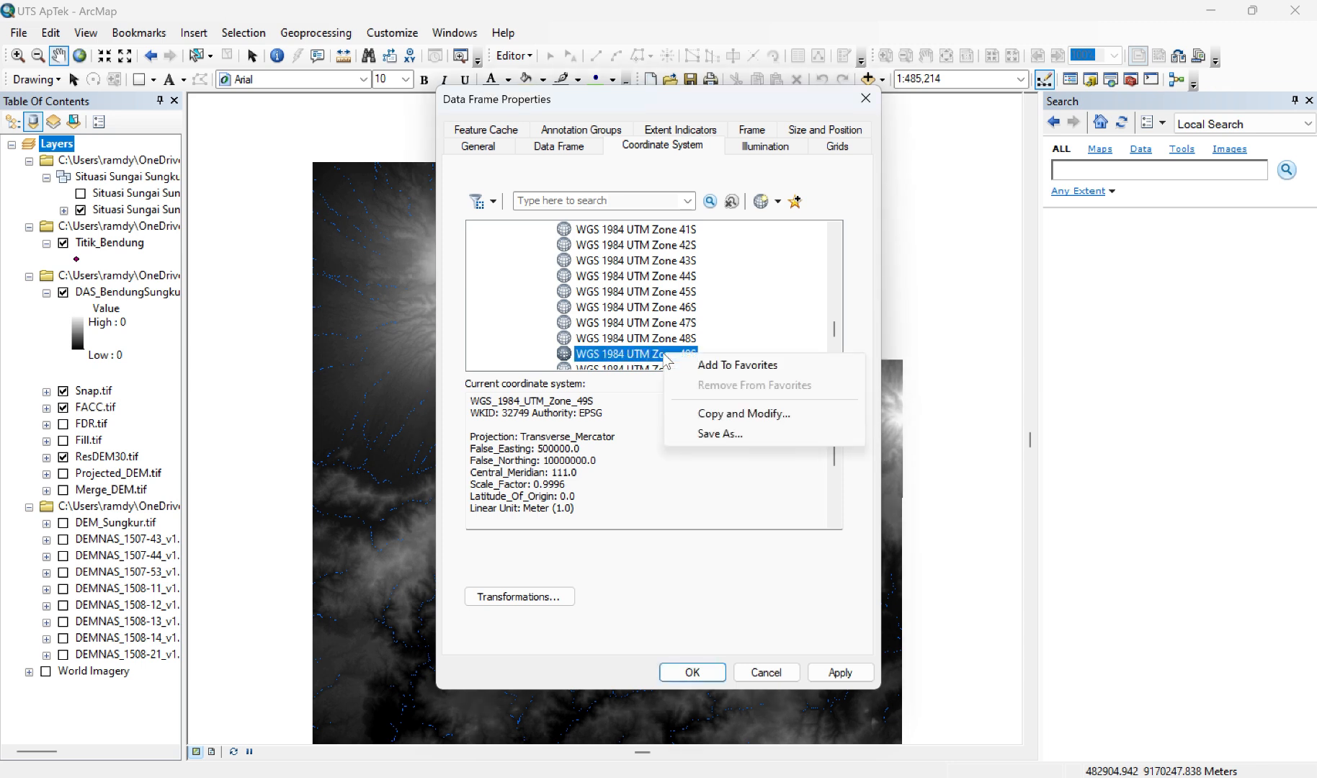
pyautogui.click(722, 437)
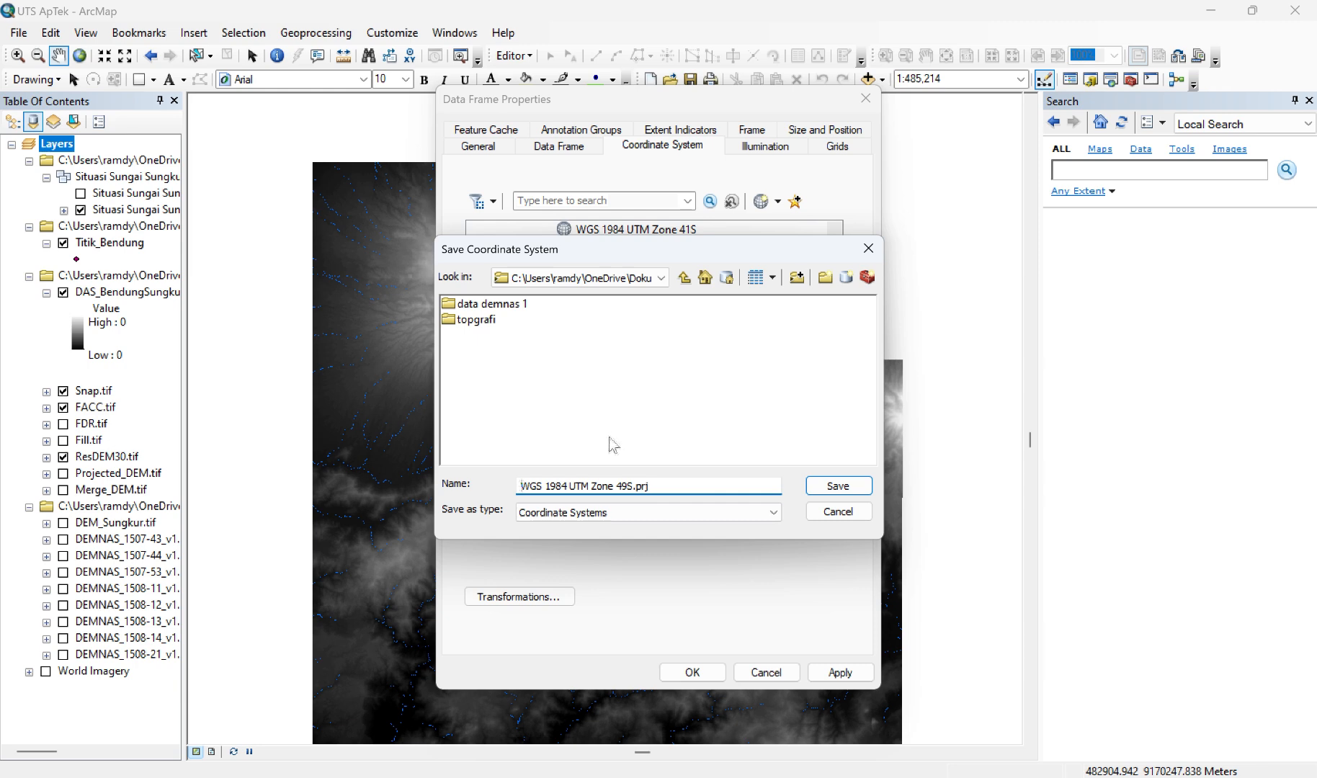
pyautogui.click(834, 488)
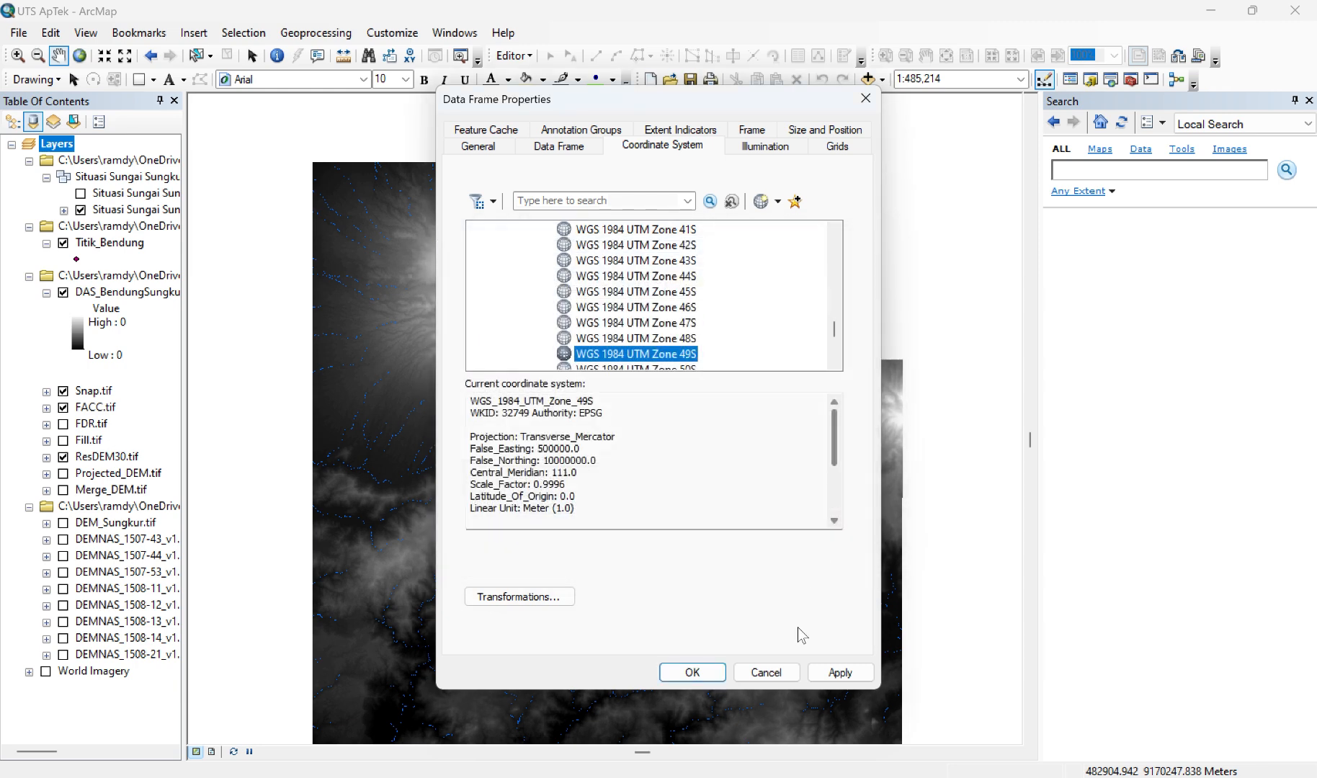
pyautogui.click(692, 674)
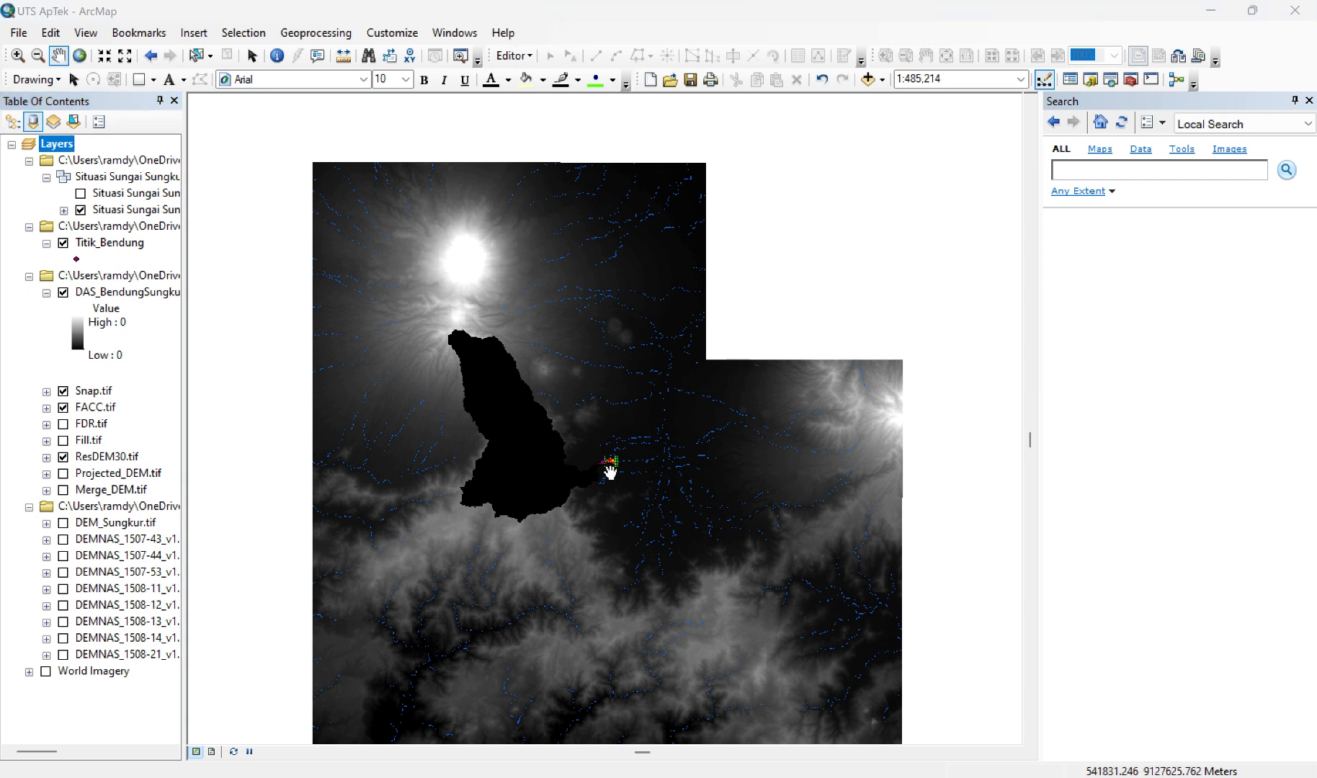
# Step: Switch to HEC-HMS and start browsing for a file to define the basin model's coordinate system
pyautogui.hotkey('alt', 'Tab')
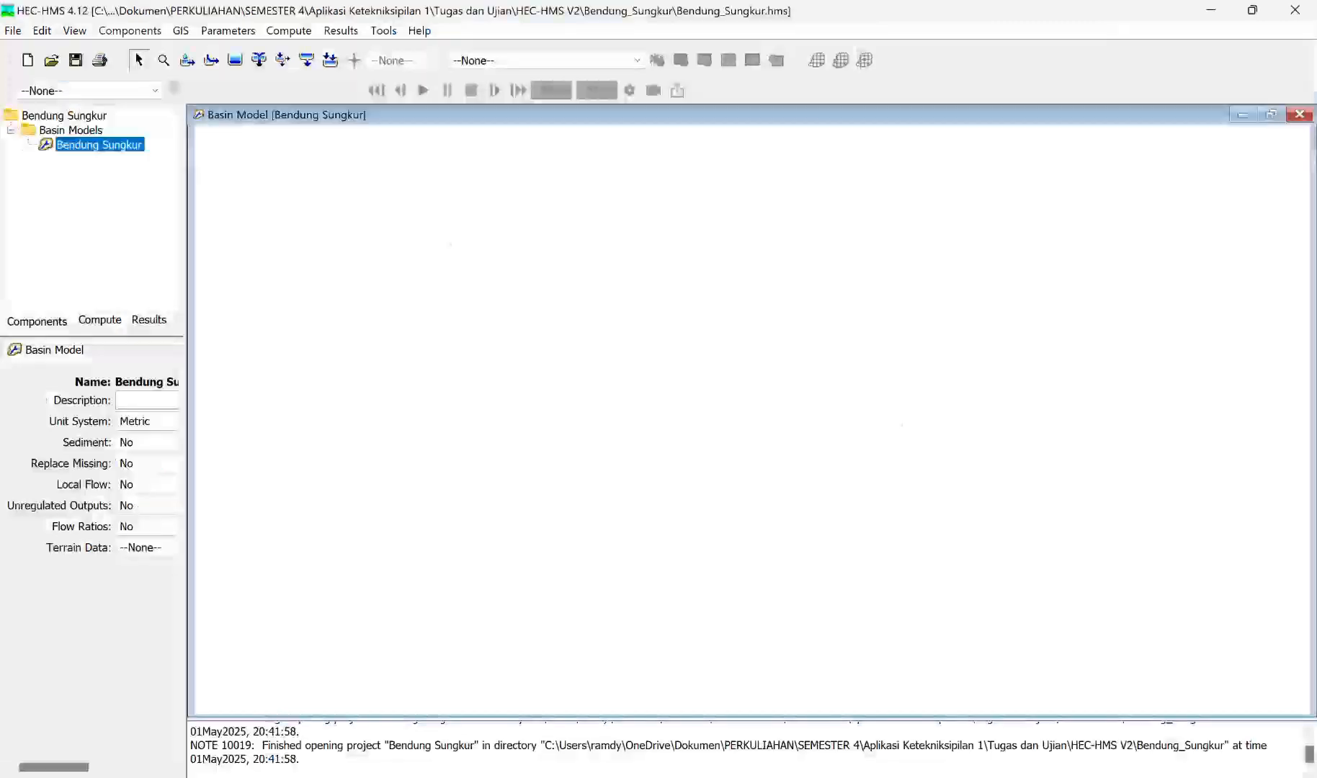
pyautogui.click(182, 31)
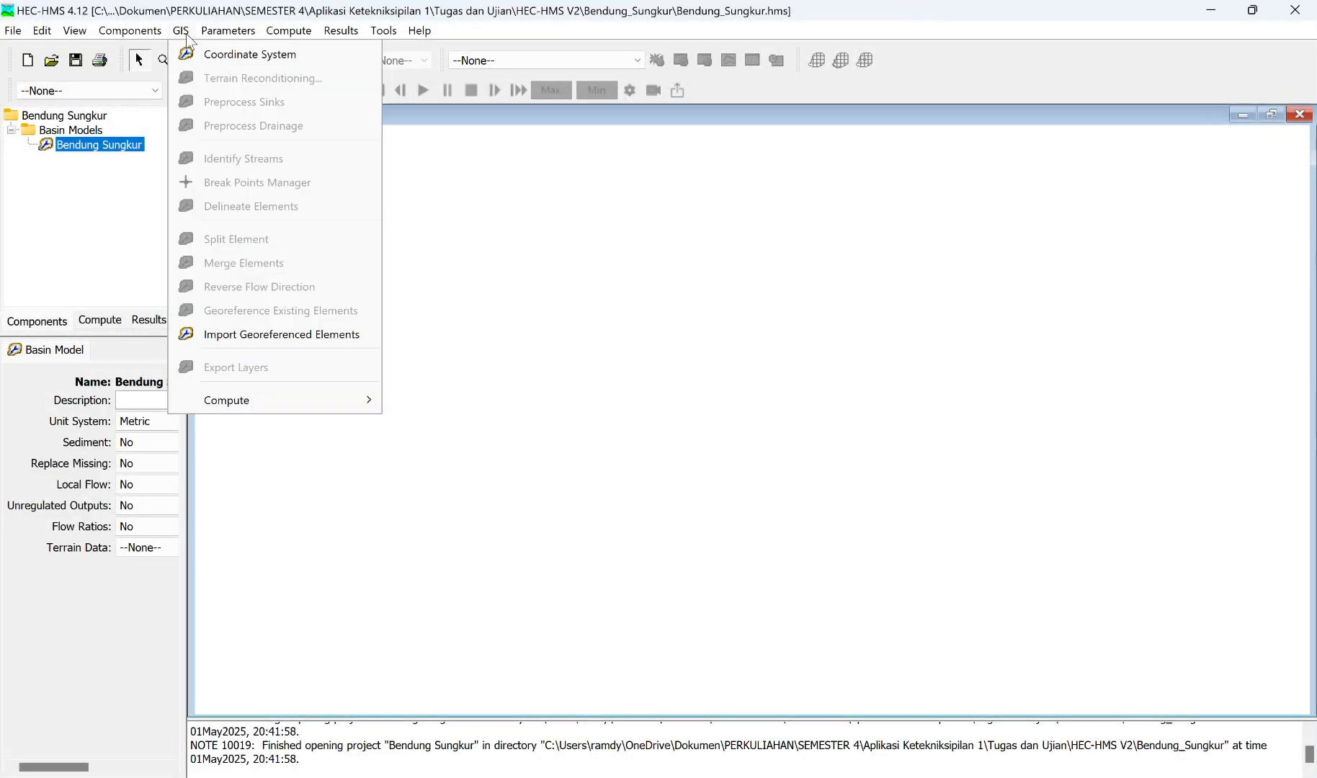
pyautogui.click(216, 61)
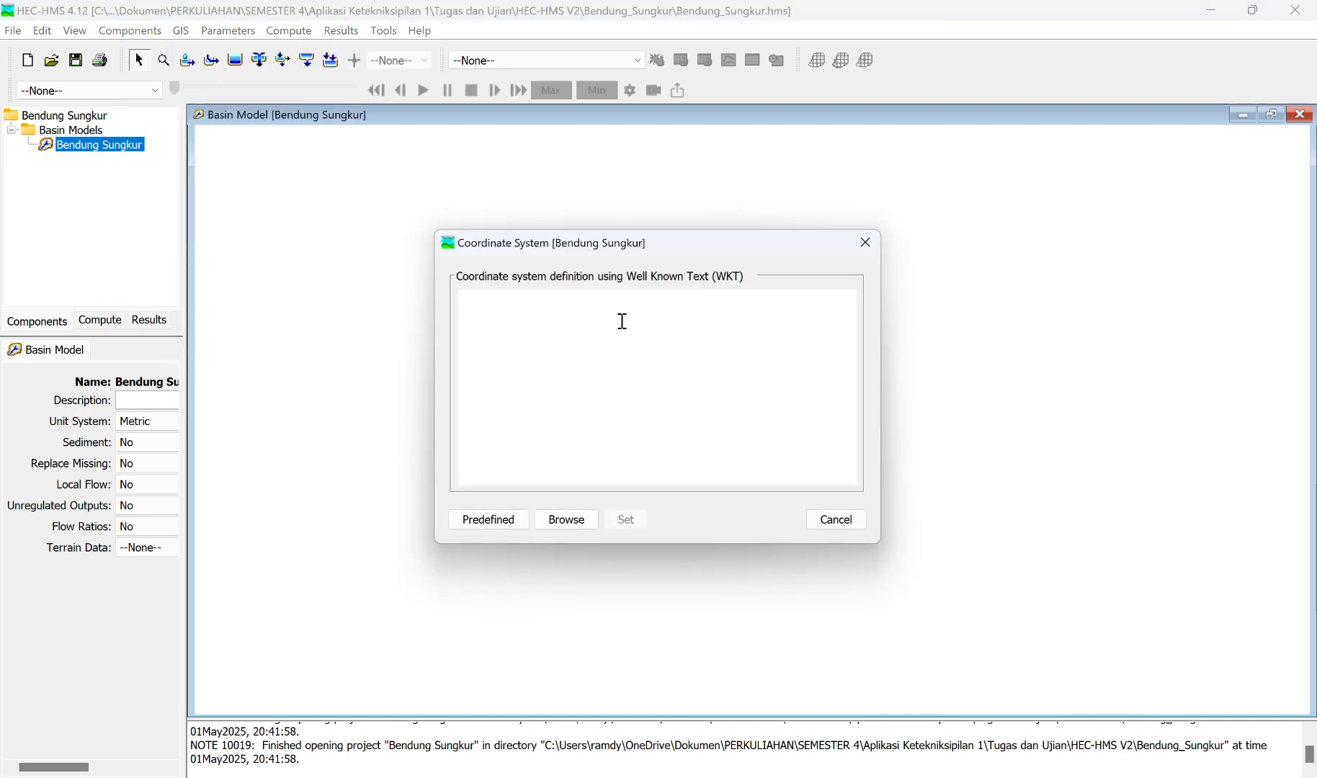
pyautogui.click(576, 521)
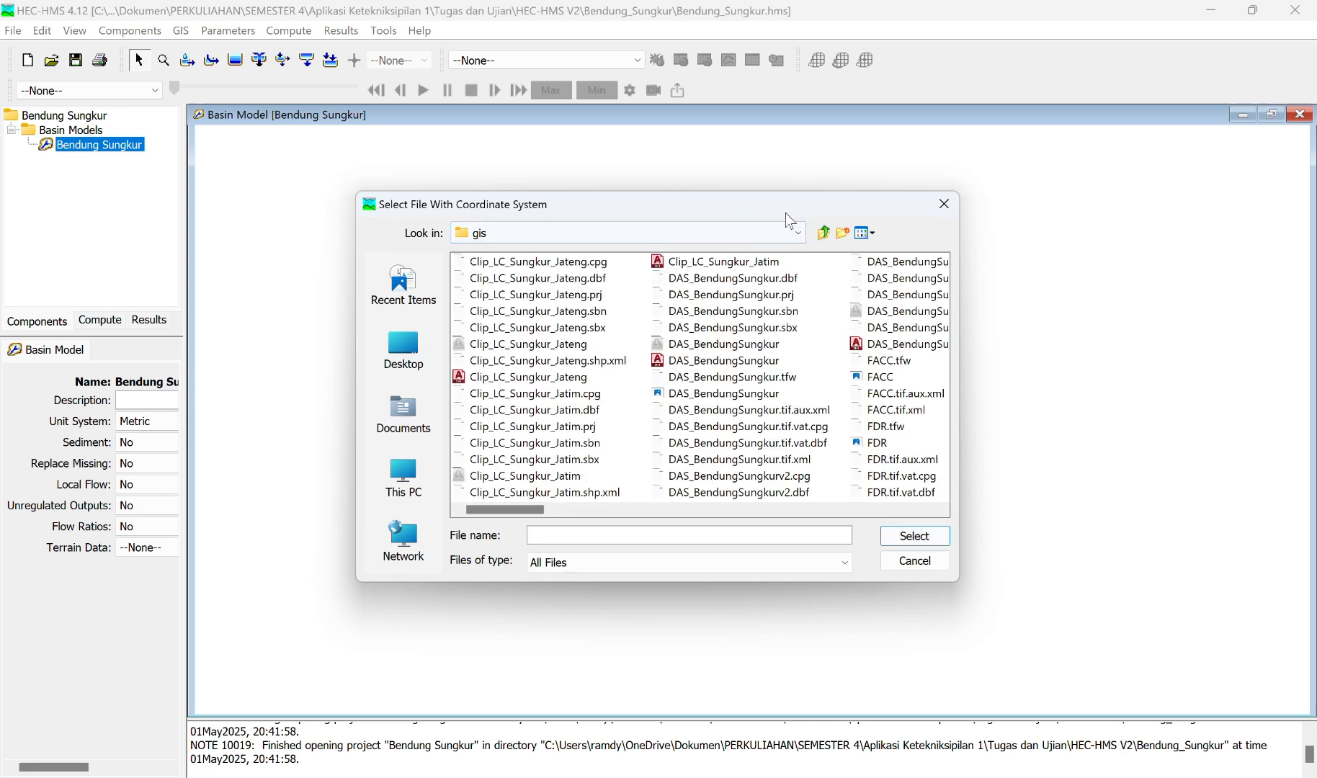
# Step: Open the Materi folder under Documents, PERKULIAHAN, SEMESTER 4, Aplikasi Ketekniksipilan 1 in the coordinate system file browser
pyautogui.click(801, 232)
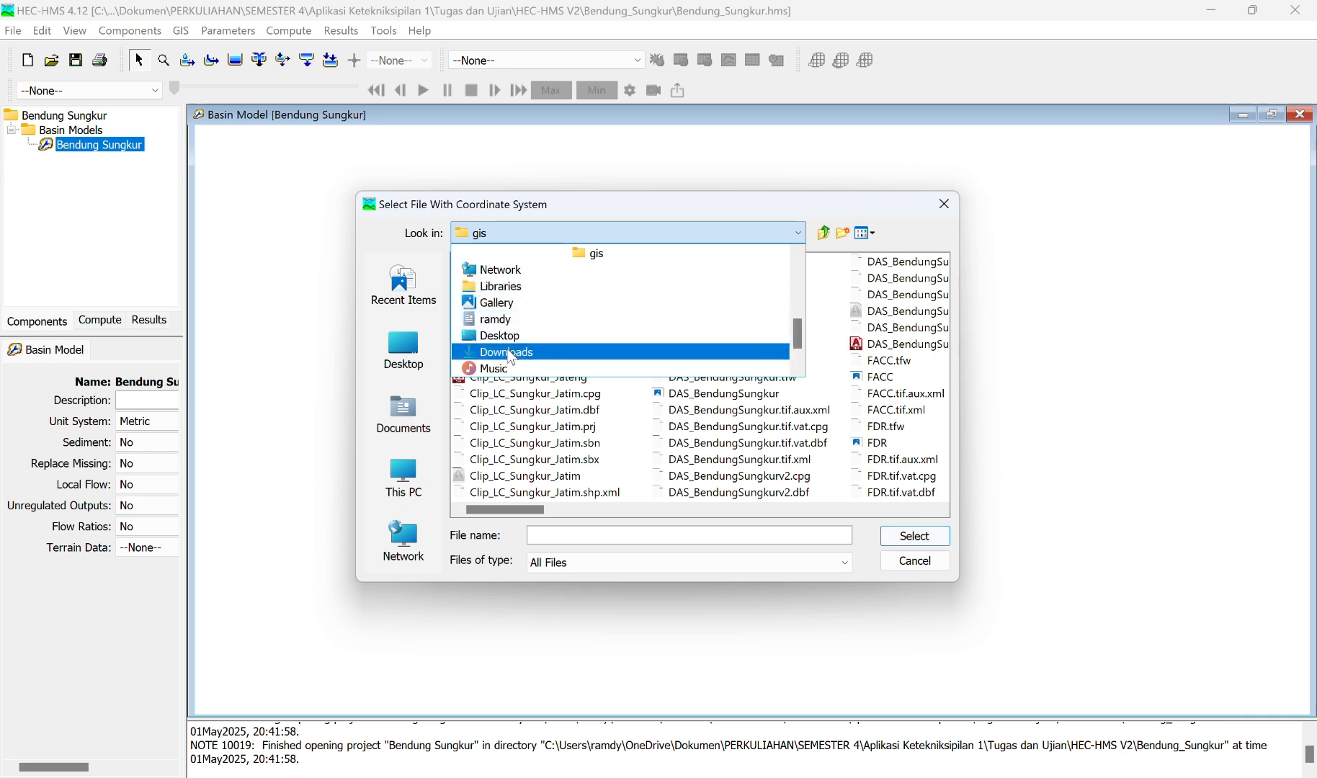
pyautogui.scroll(-1, 511, 356)
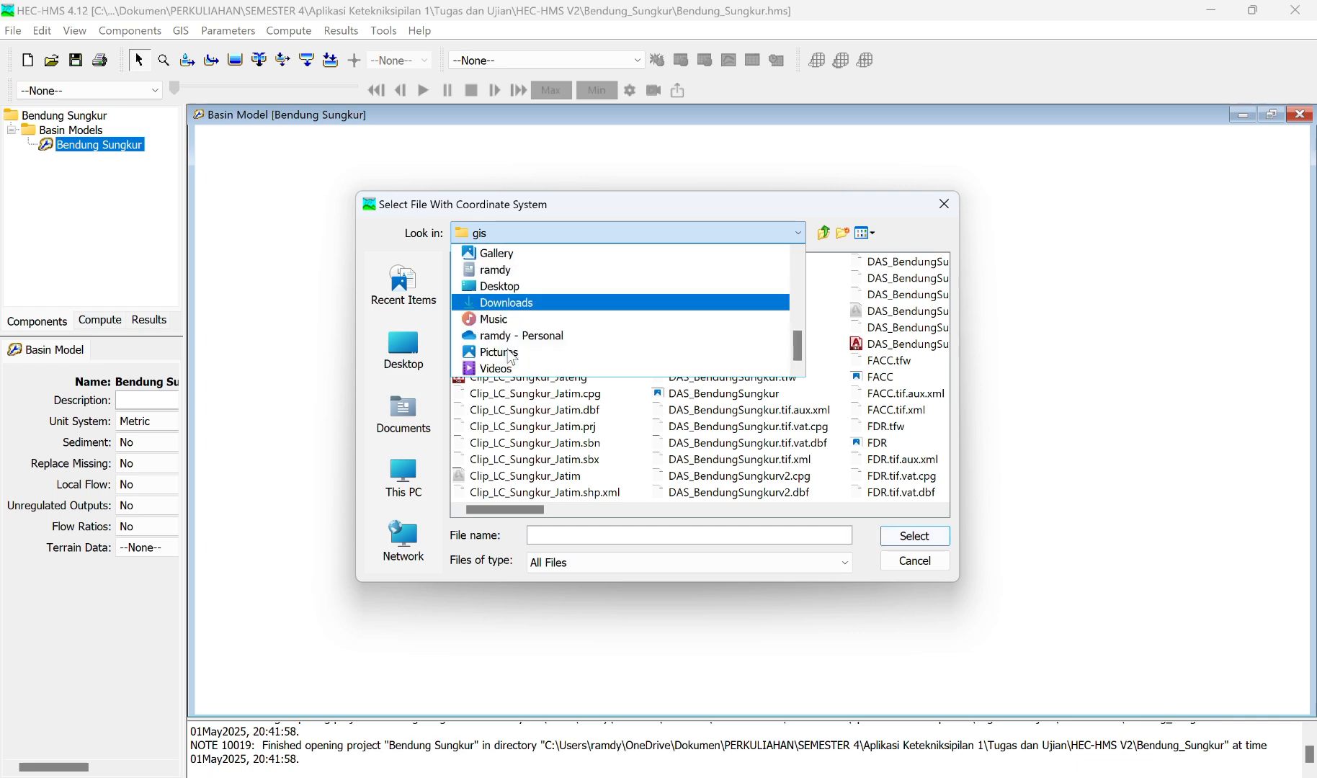
pyautogui.scroll(2, 510, 355)
pyautogui.scroll(-1, 511, 356)
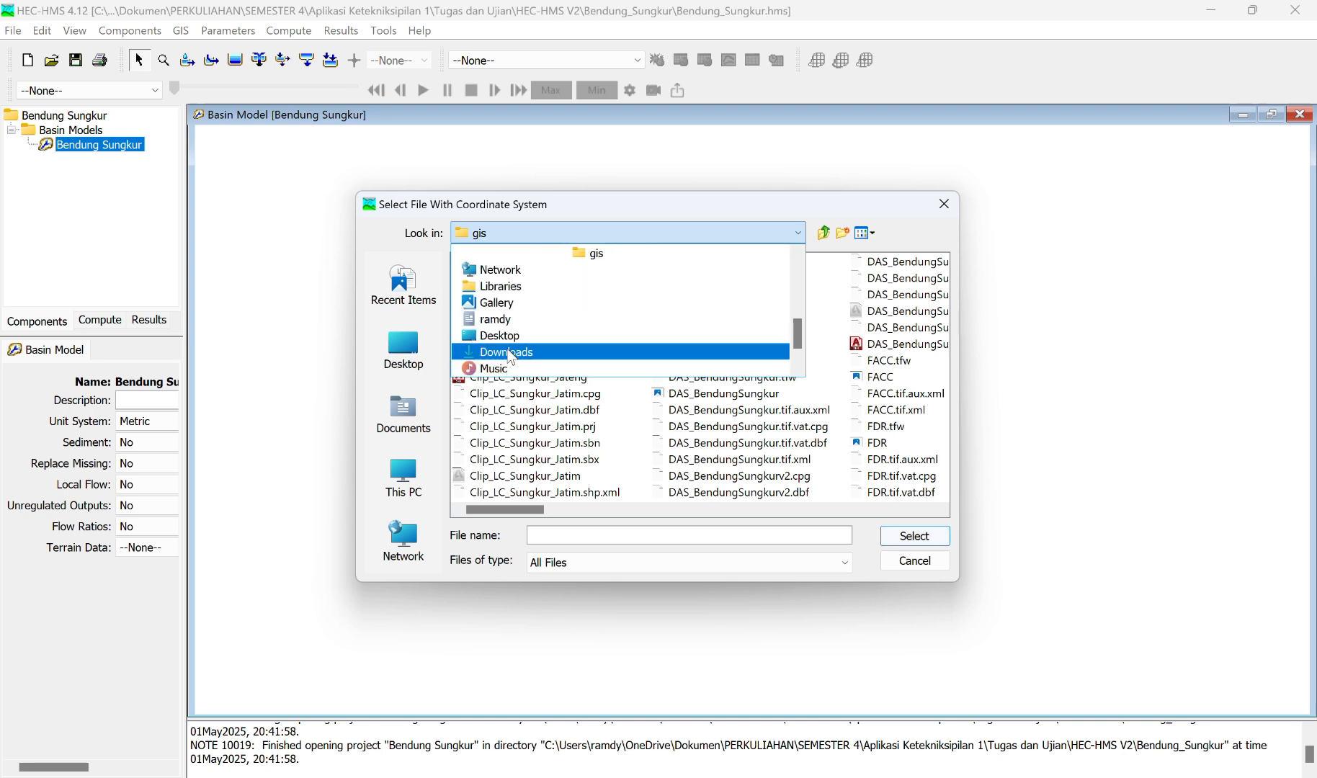
pyautogui.scroll(5, 511, 356)
pyautogui.scroll(-2, 511, 356)
pyautogui.scroll(2, 511, 356)
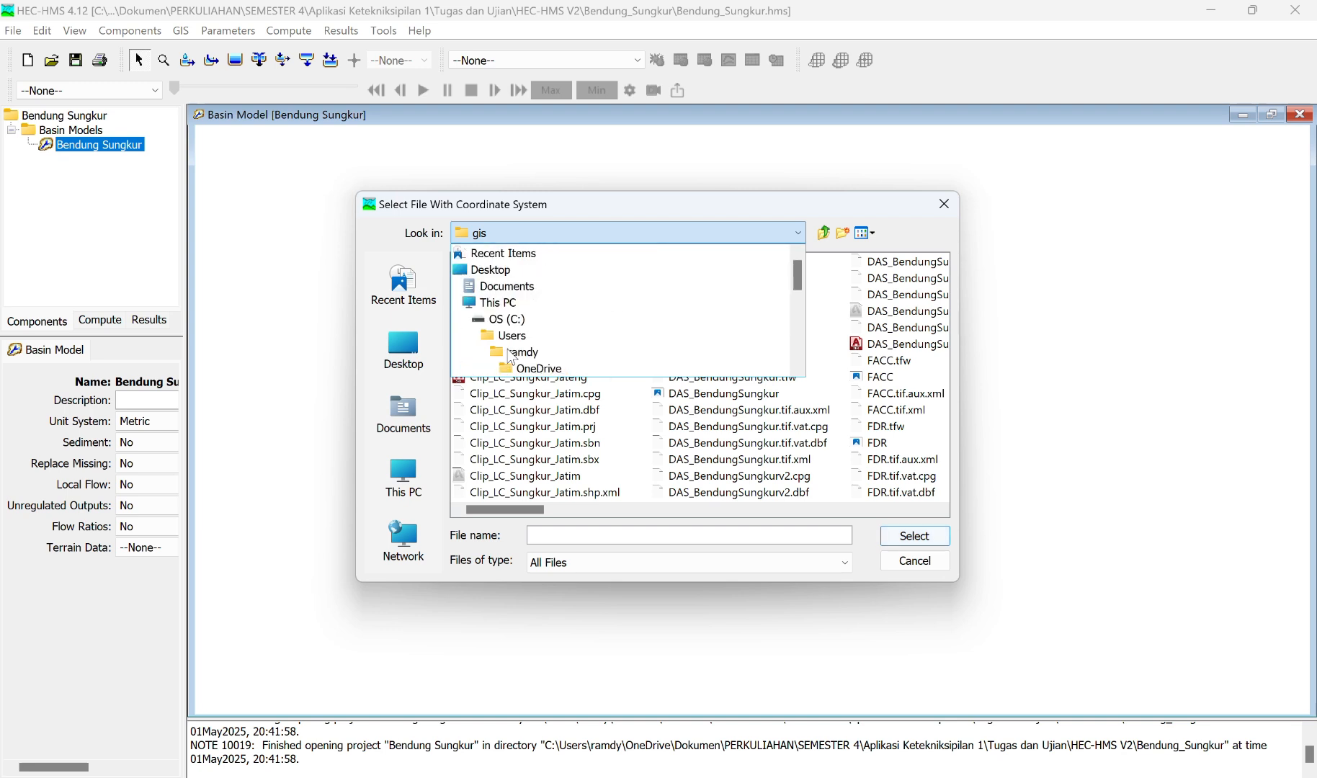
pyautogui.click(519, 286)
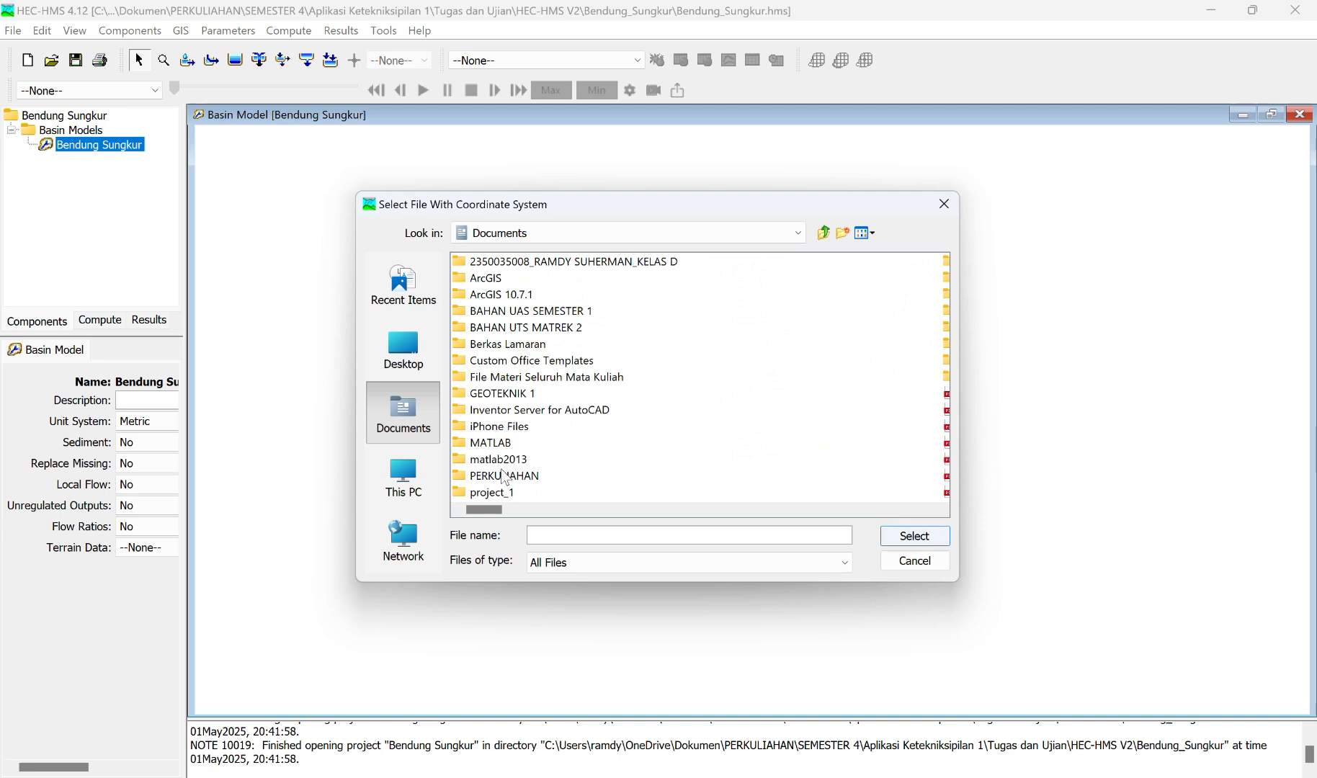
pyautogui.doubleClick(503, 475)
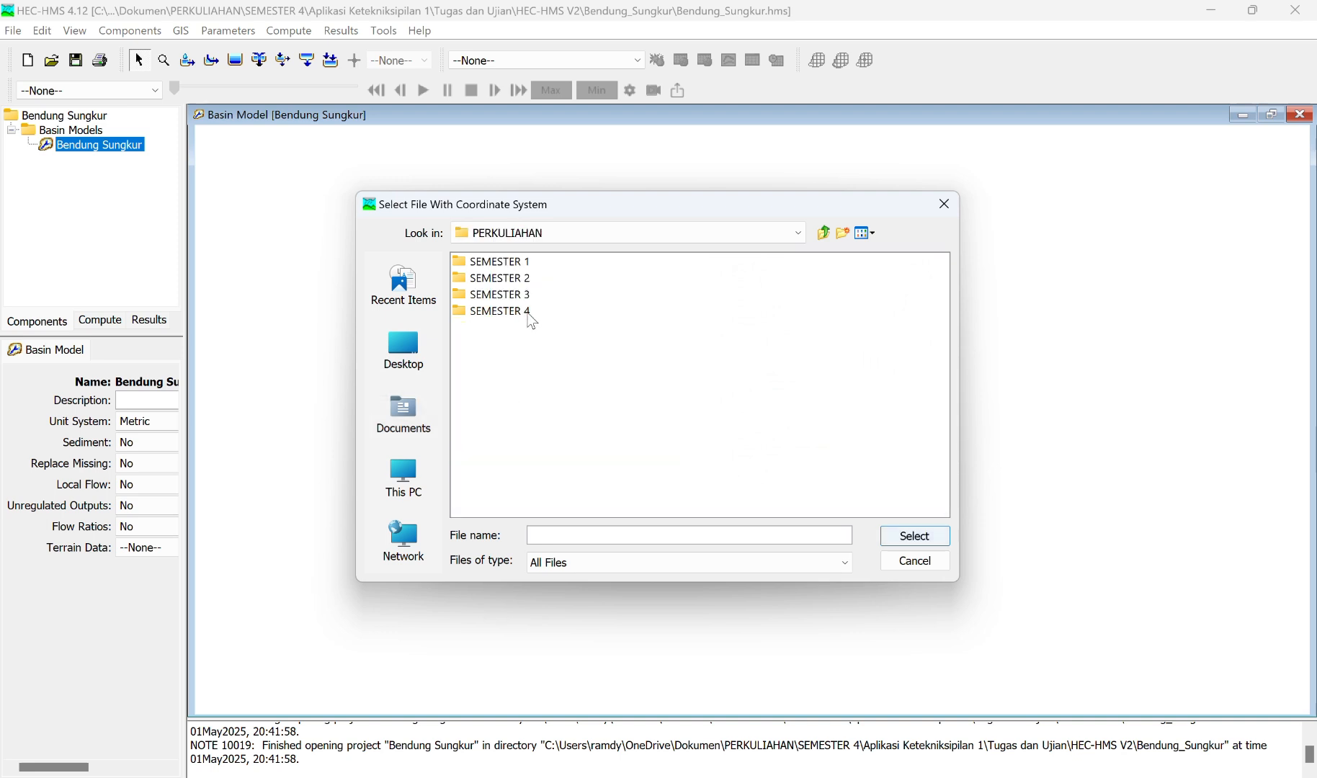
pyautogui.doubleClick(528, 314)
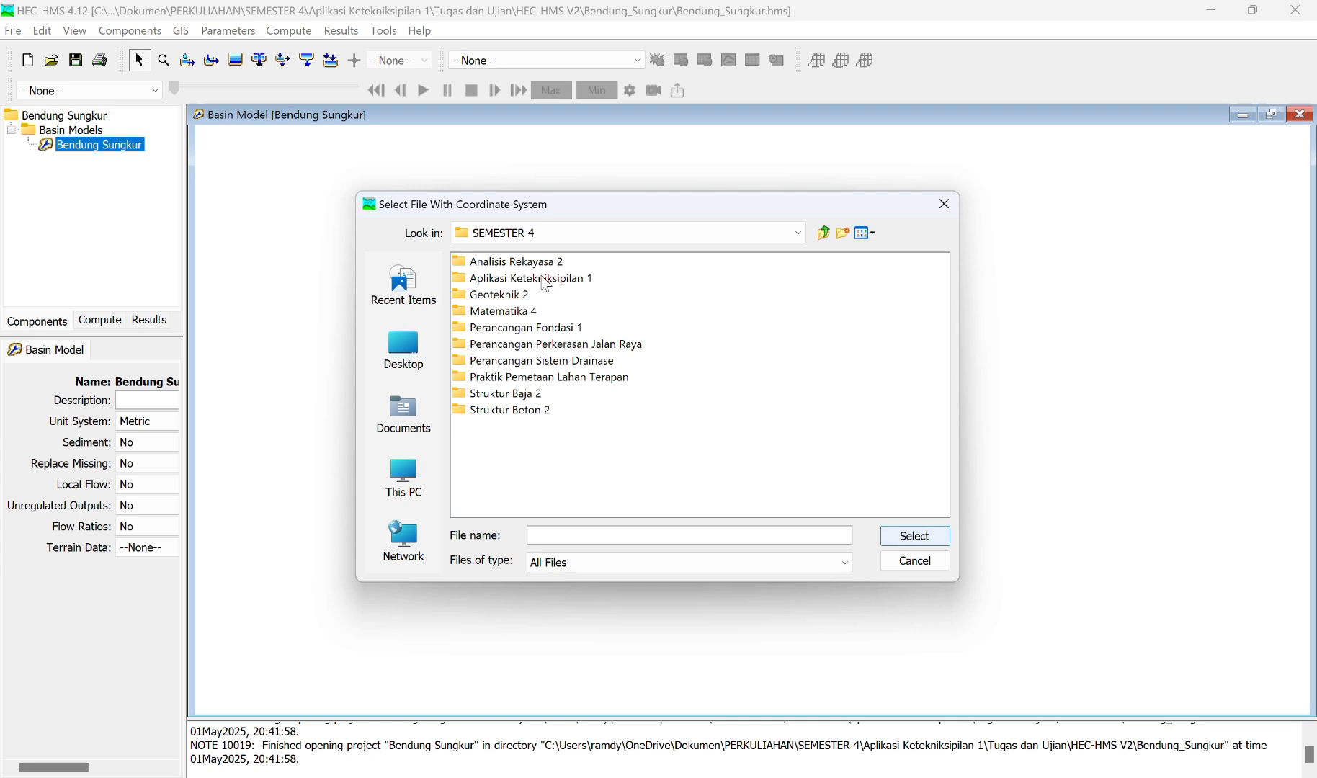
pyautogui.doubleClick(546, 279)
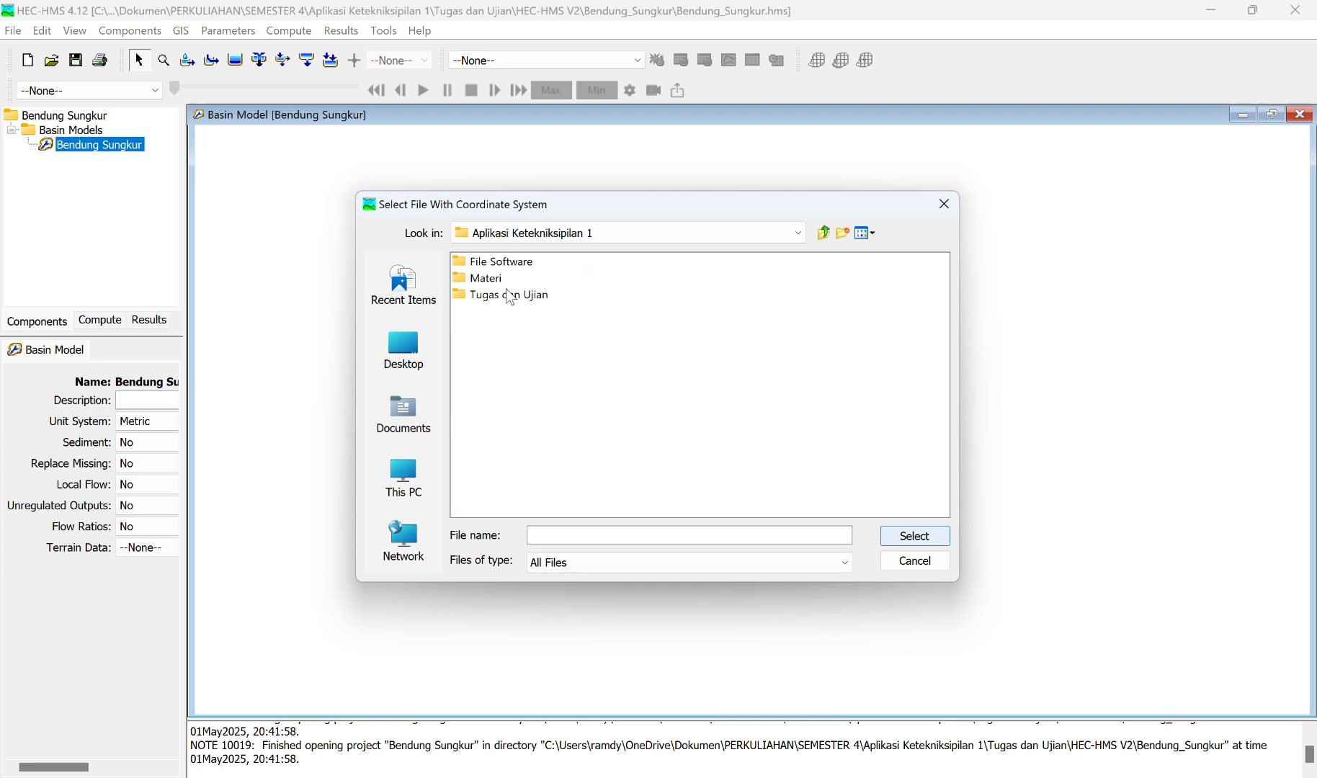
pyautogui.click(479, 281)
pyautogui.doubleClick(483, 281)
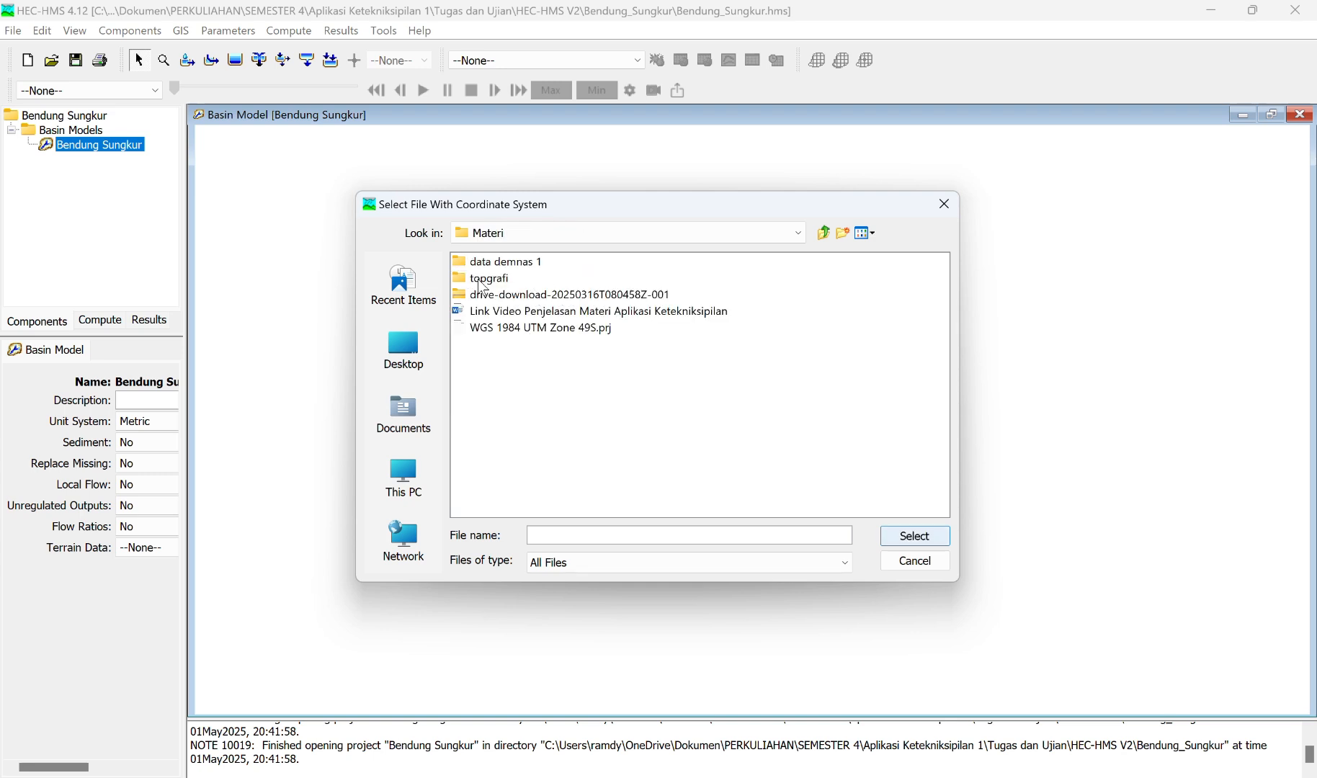
# Step: Load WGS 1984 UTM Zone 49S.prj and set it as the Bendung Sungkur basin model's coordinate system
pyautogui.click(528, 331)
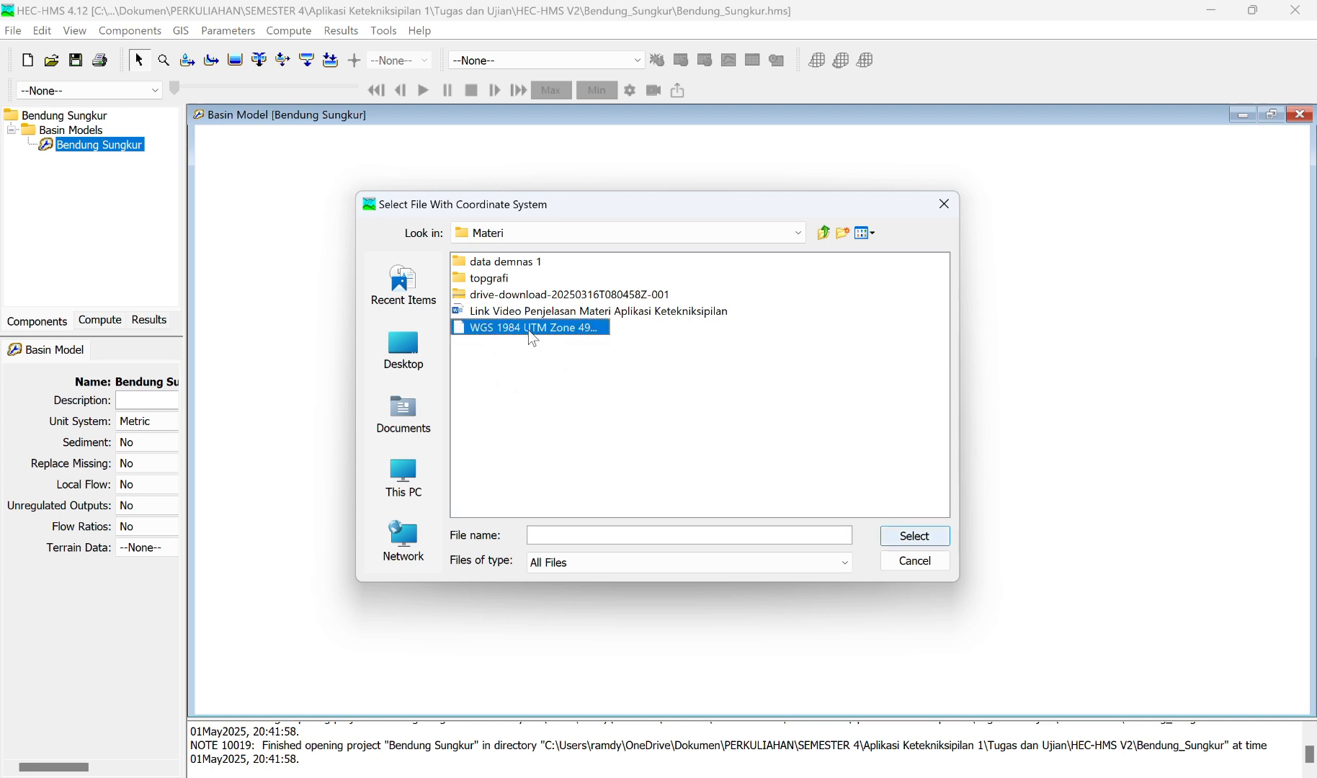
pyautogui.click(943, 543)
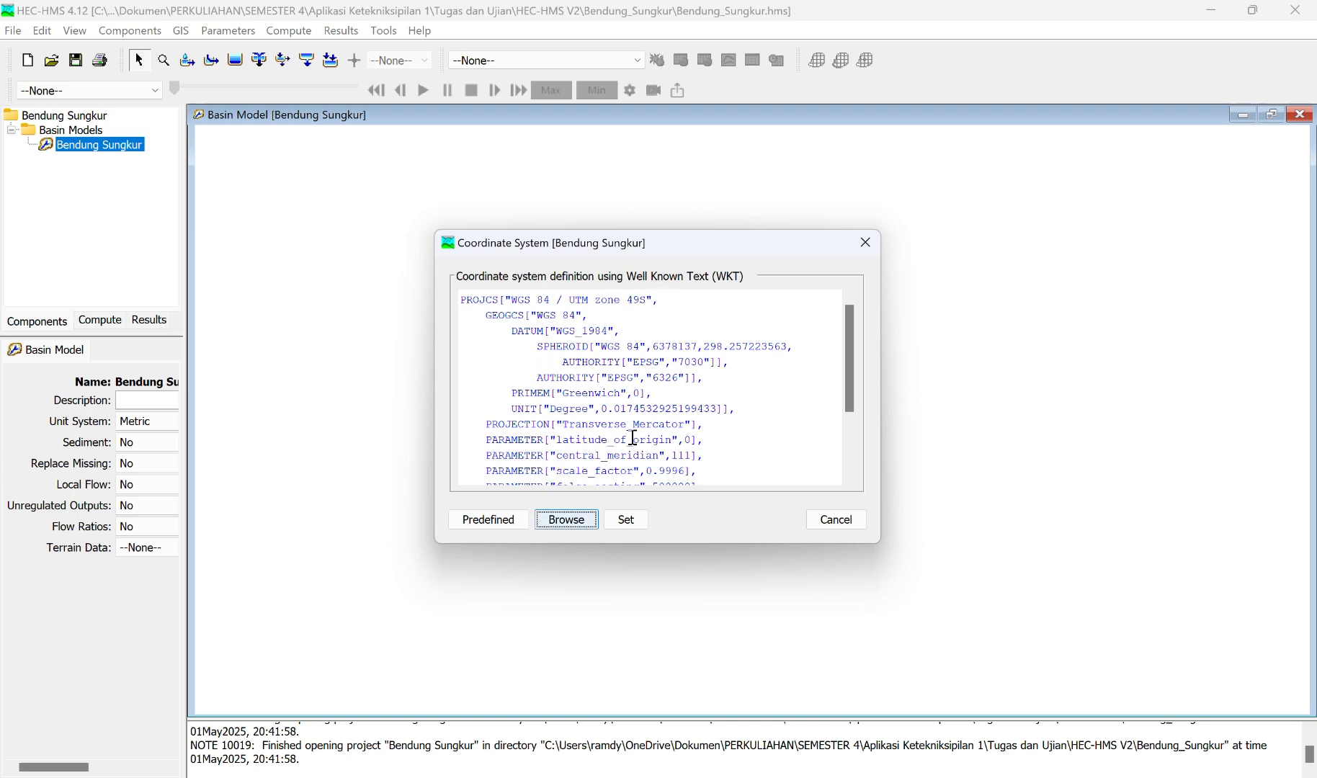
pyautogui.click(626, 520)
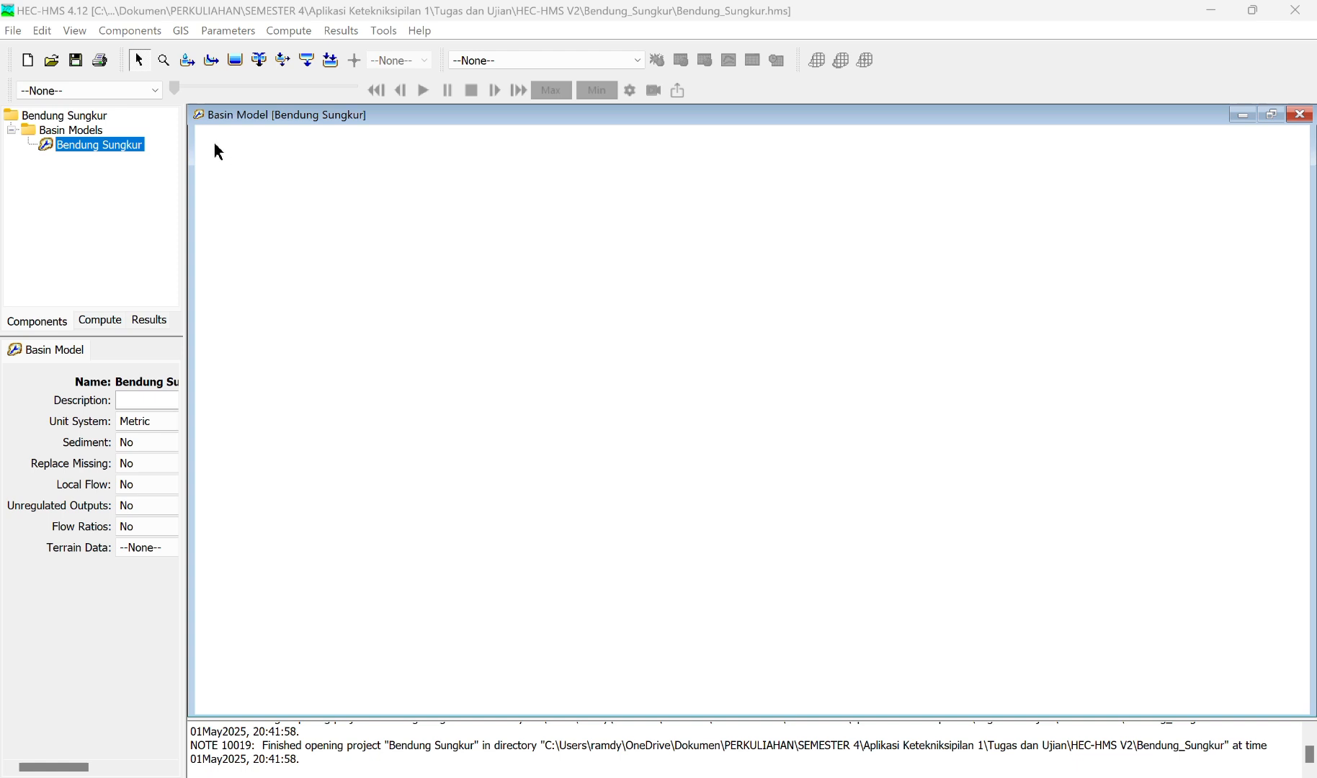
# Step: Start a new terrain data set named DEM in the Terrain Data Manager and continue to its elevation file settings
pyautogui.click(143, 34)
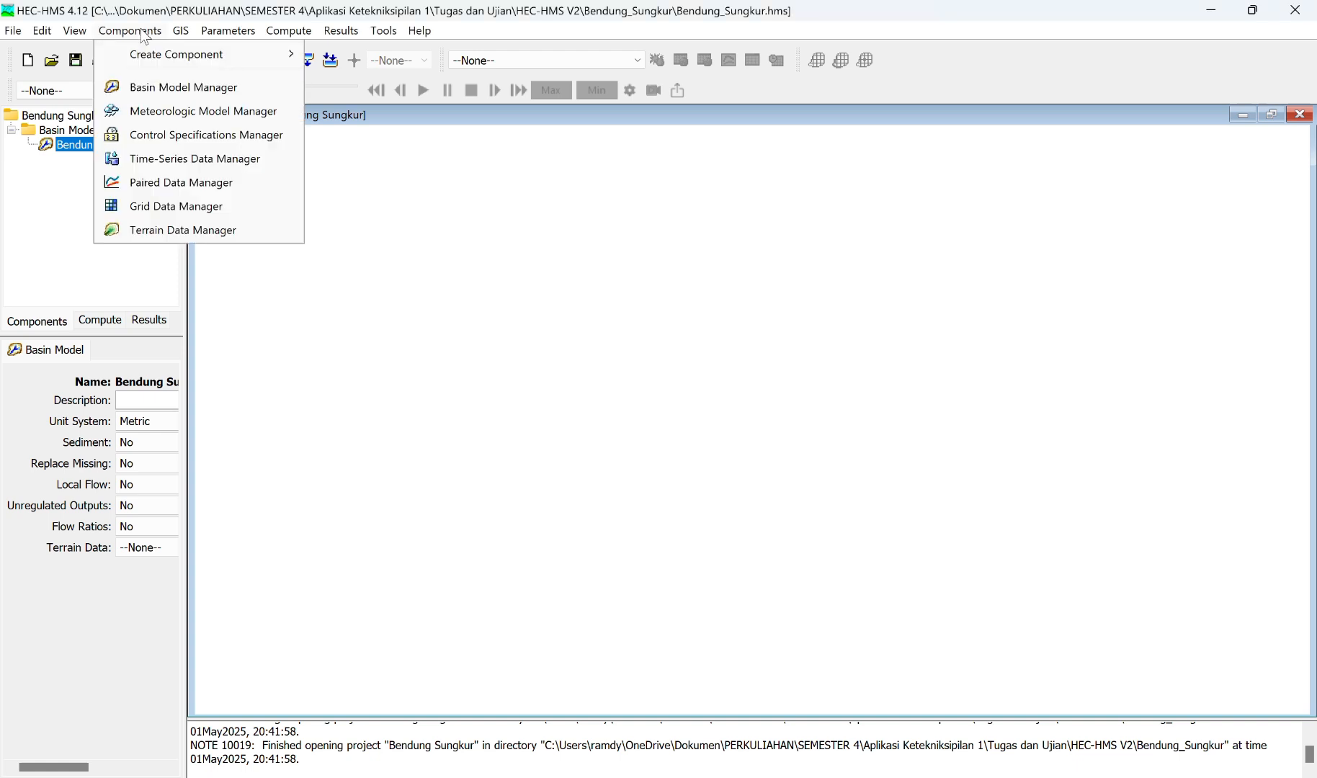
pyautogui.click(203, 225)
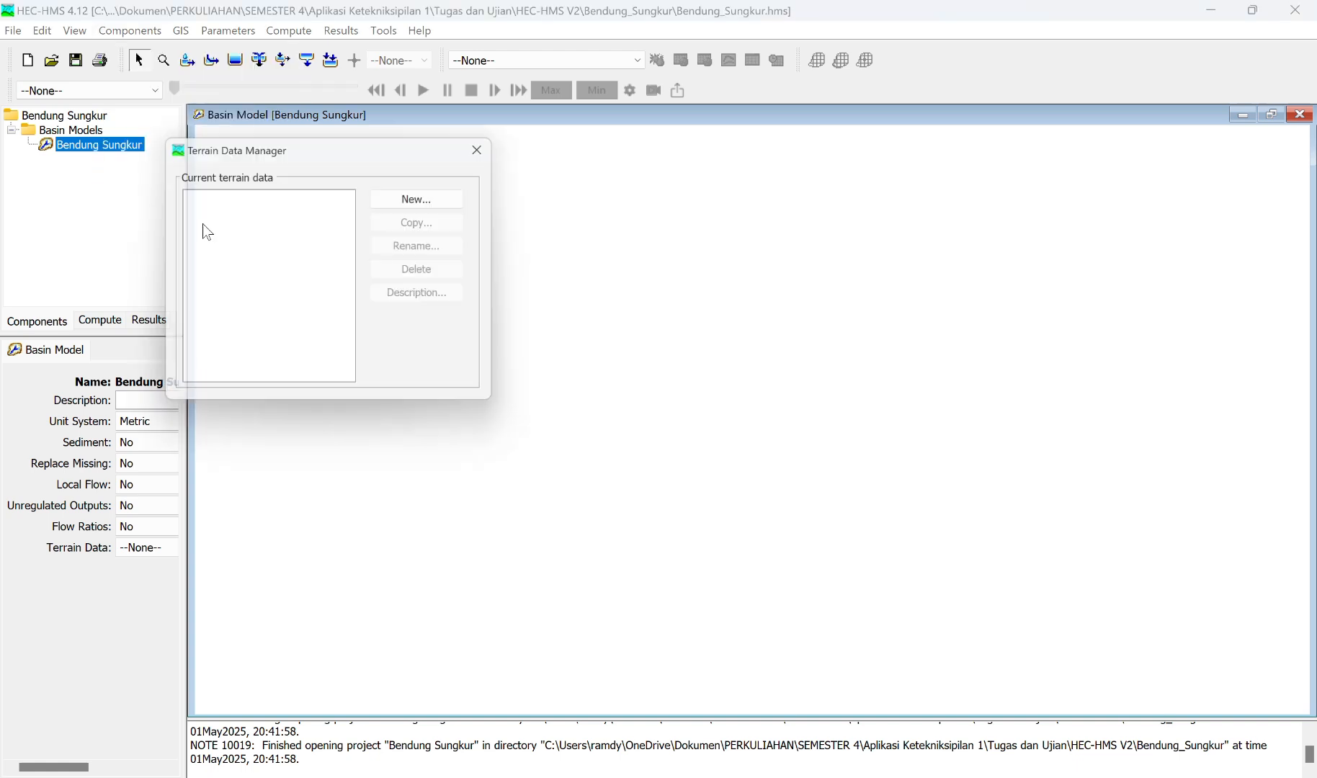
pyautogui.click(414, 201)
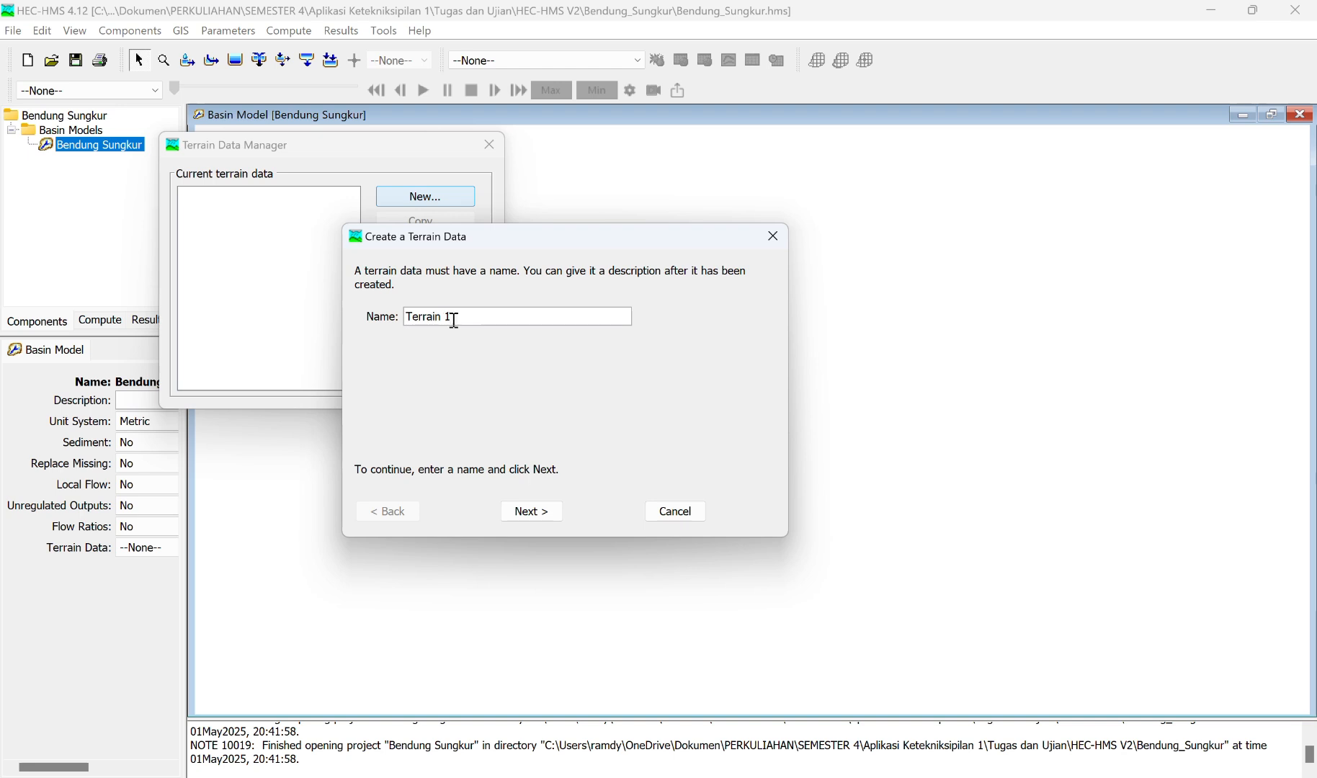
pyautogui.moveTo(455, 321); pyautogui.dragTo(382, 318)
pyautogui.write('DEM')
pyautogui.click(533, 512)
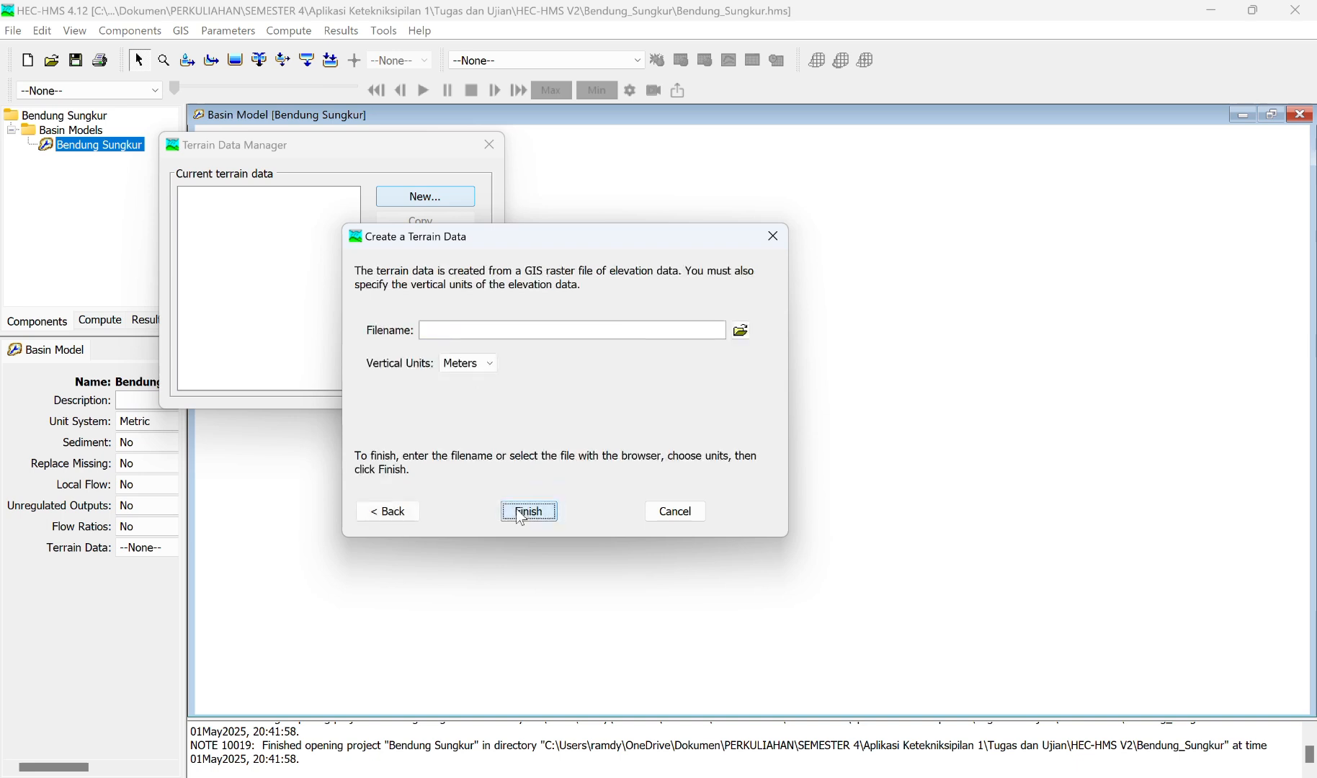
# Step: Browse for the elevation file in the UTS folder under Documents, PERKULIAHAN, SEMESTER 4, Aplikasi Ketekniksipilan 1, Tugas dan Ujian, ArcMap
pyautogui.click(743, 333)
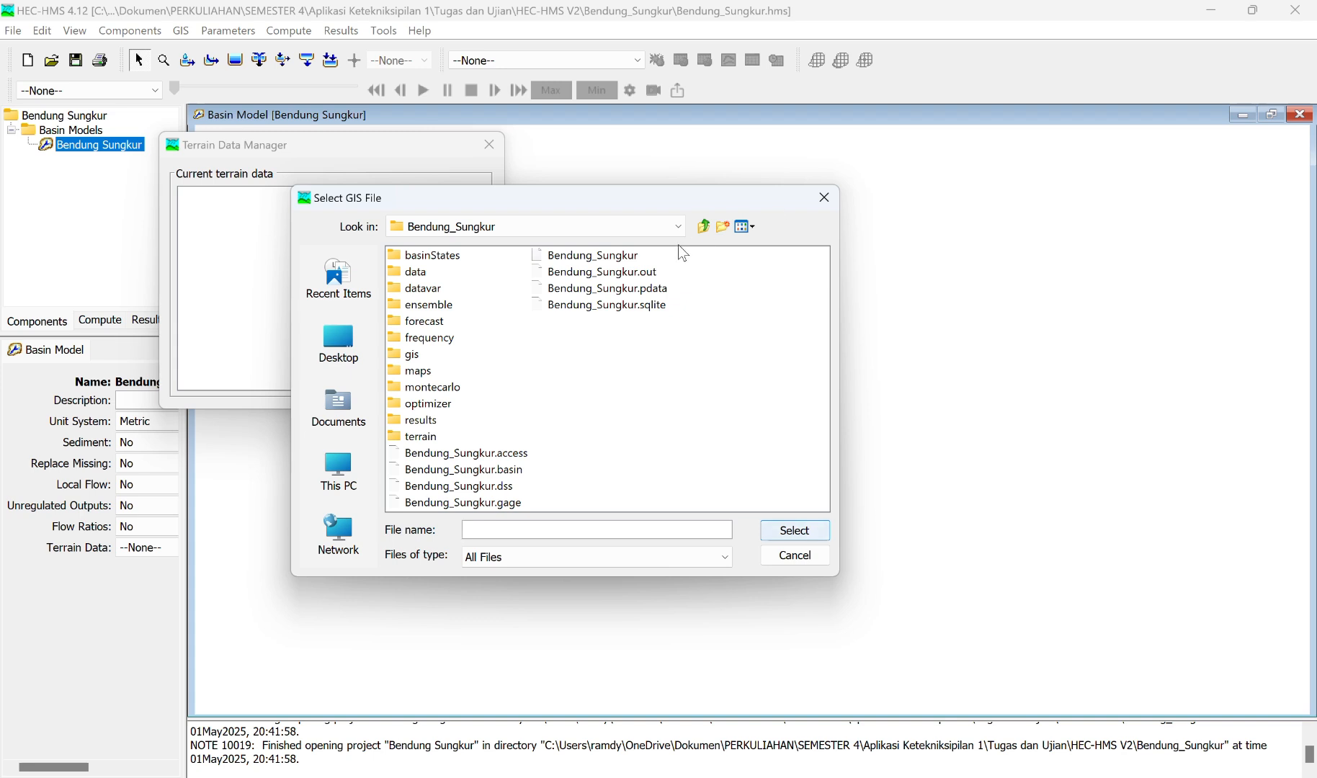
pyautogui.click(679, 228)
pyautogui.scroll(-1, 470, 303)
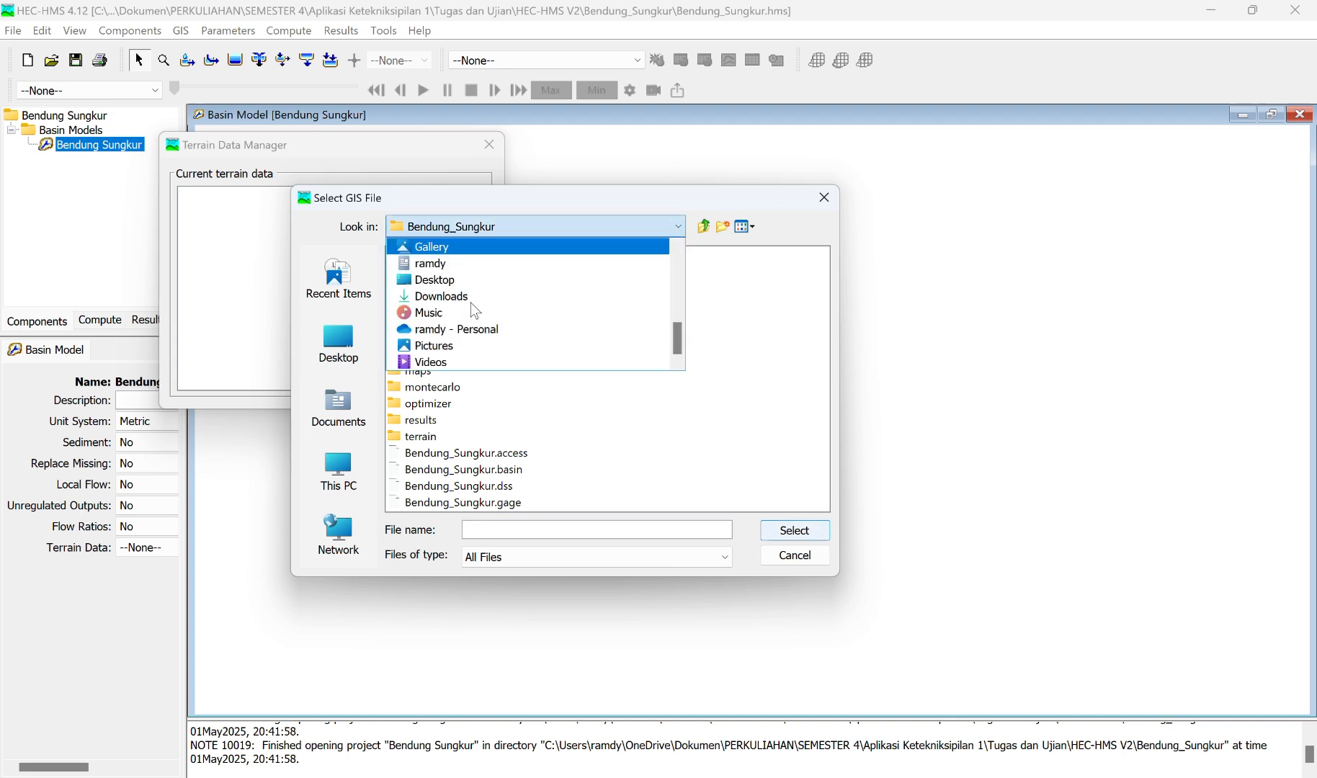
pyautogui.scroll(3, 461, 306)
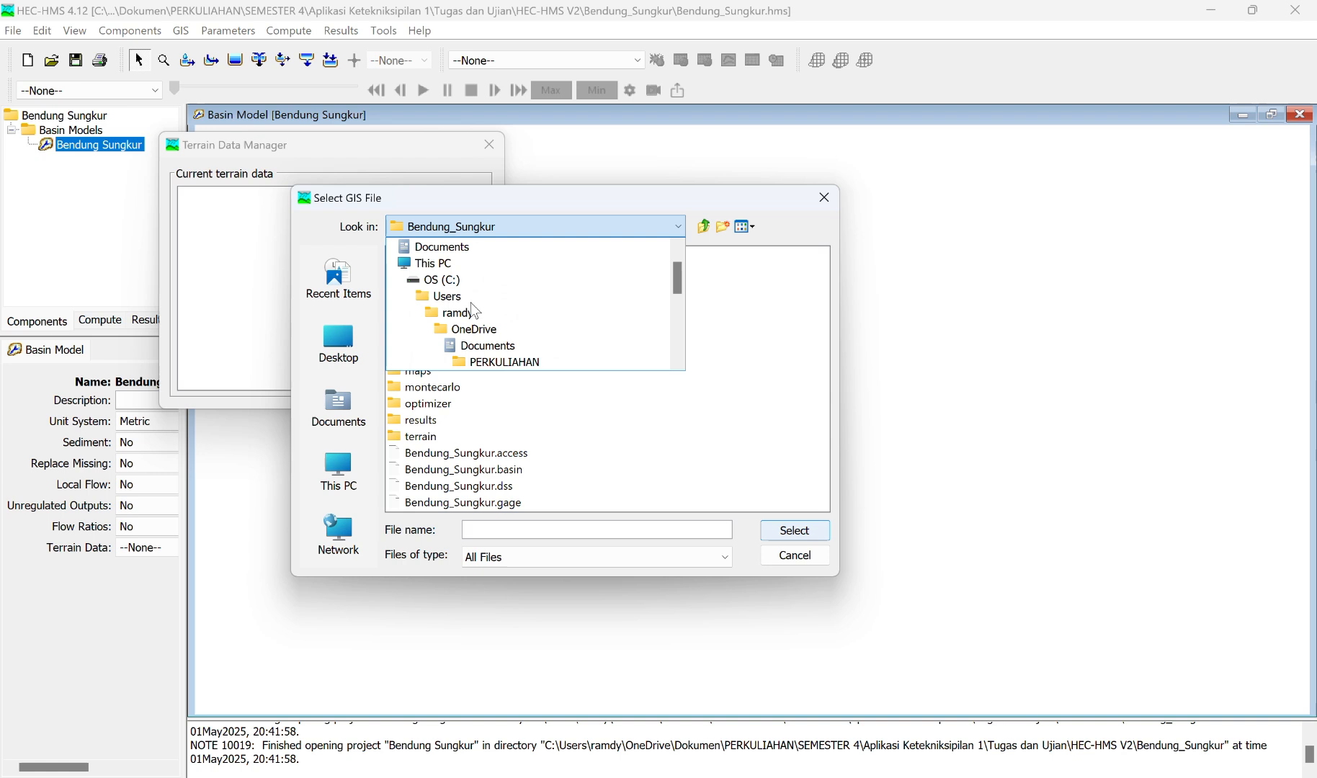
pyautogui.click(446, 249)
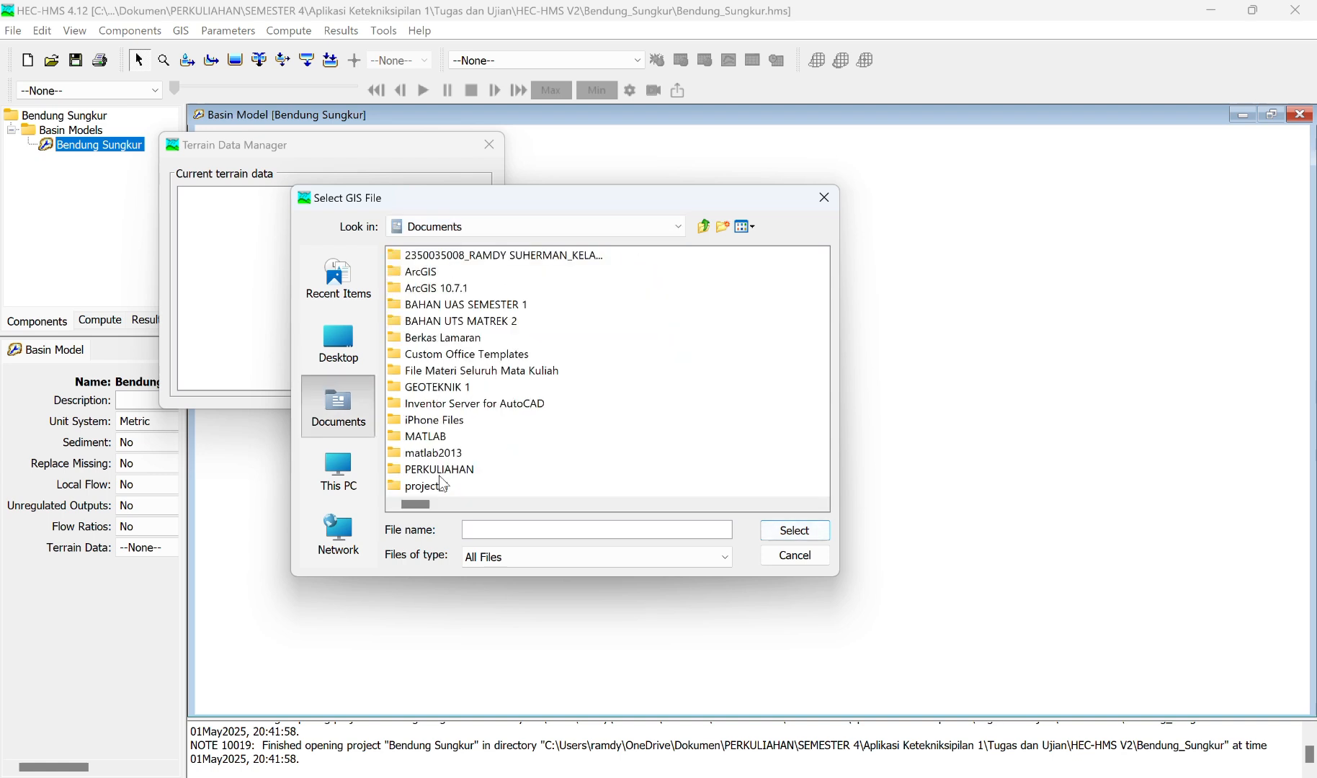
pyautogui.doubleClick(440, 472)
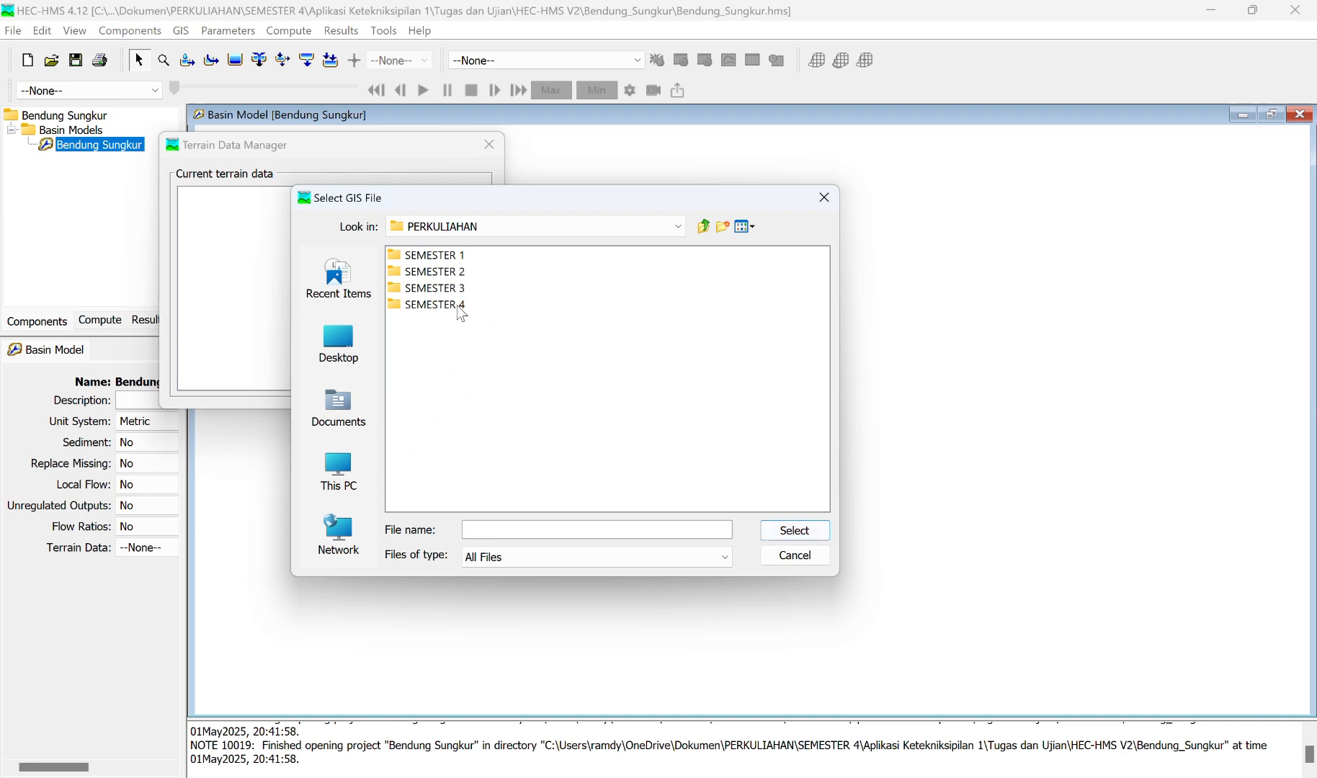
pyautogui.doubleClick(458, 307)
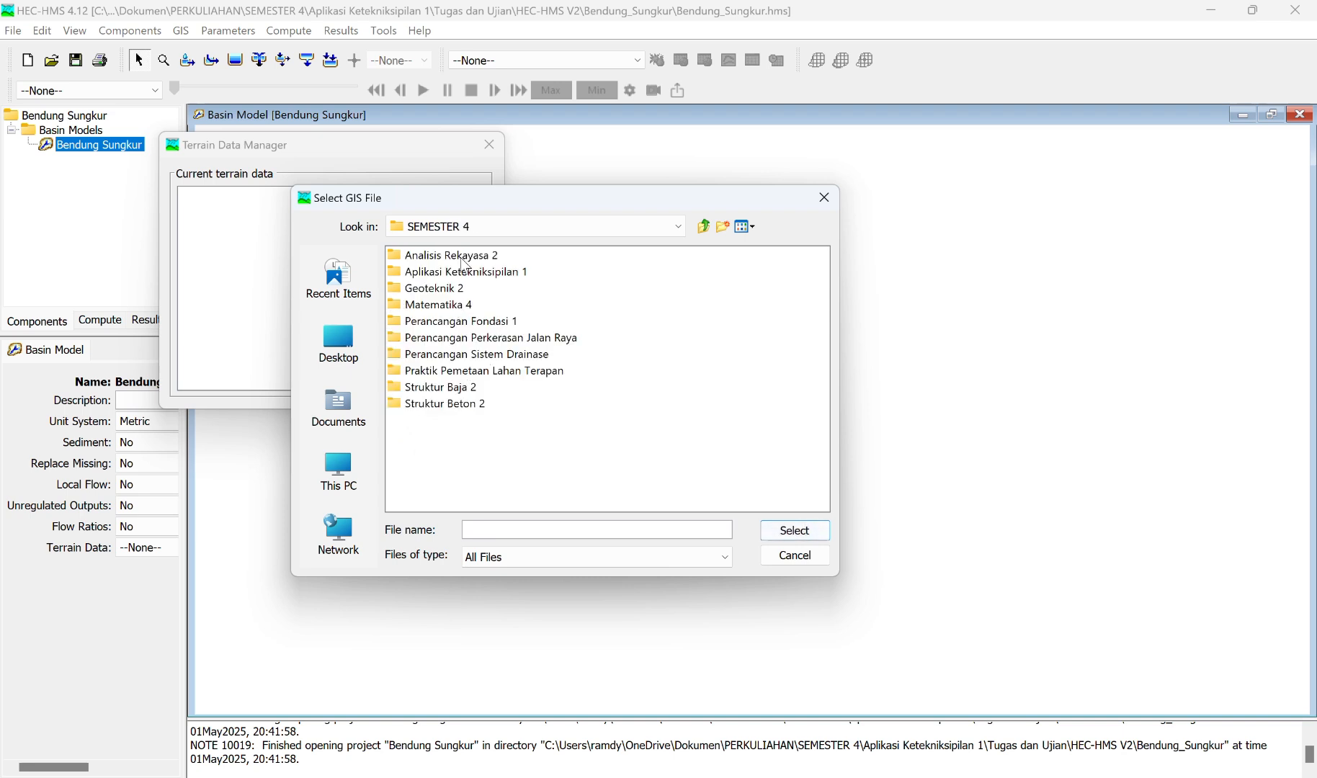
pyautogui.doubleClick(457, 273)
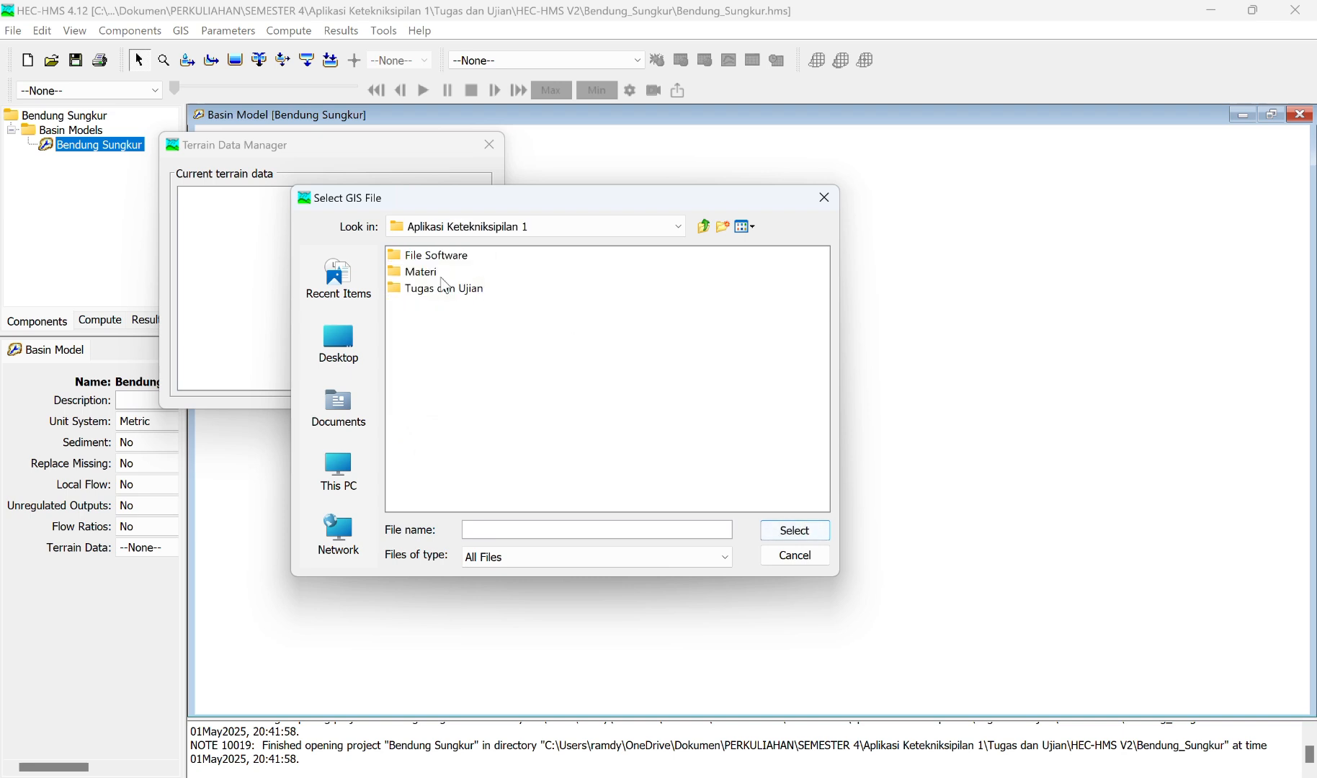
pyautogui.doubleClick(432, 292)
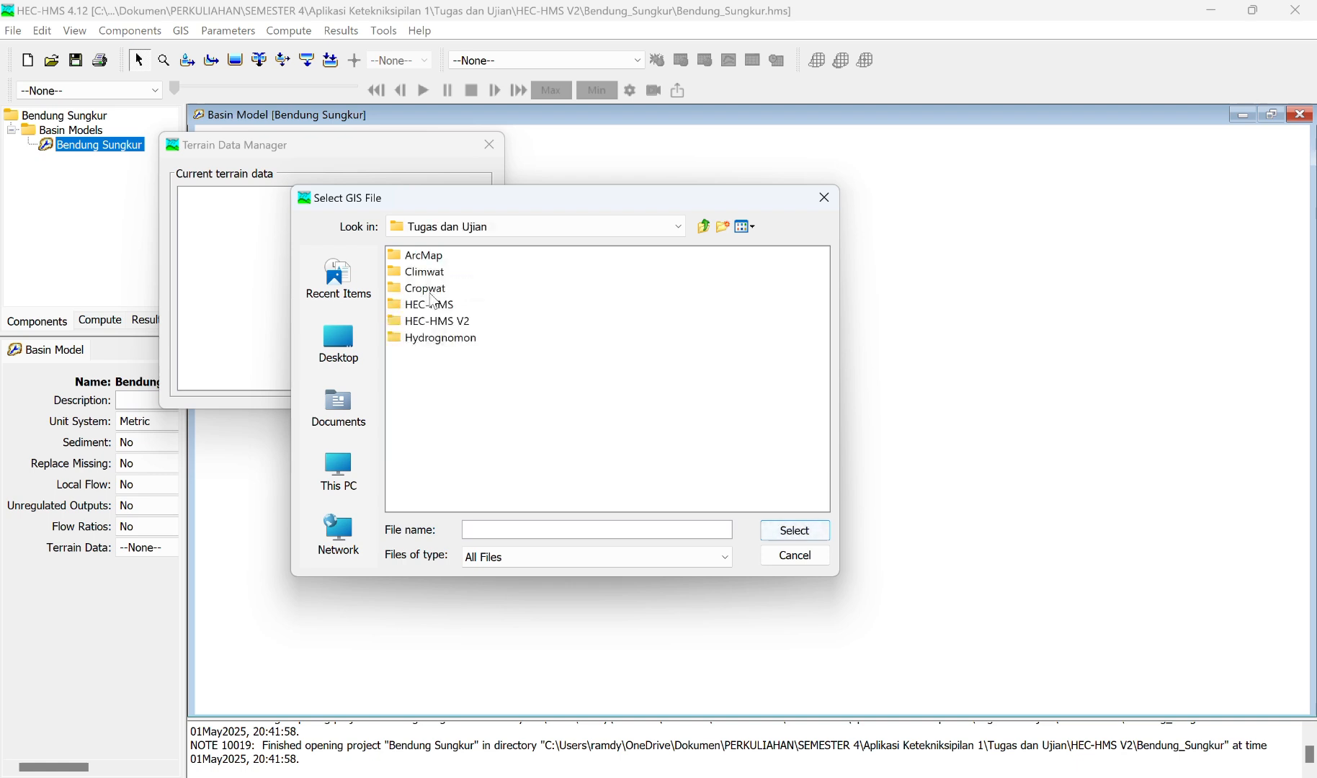
pyautogui.doubleClick(432, 257)
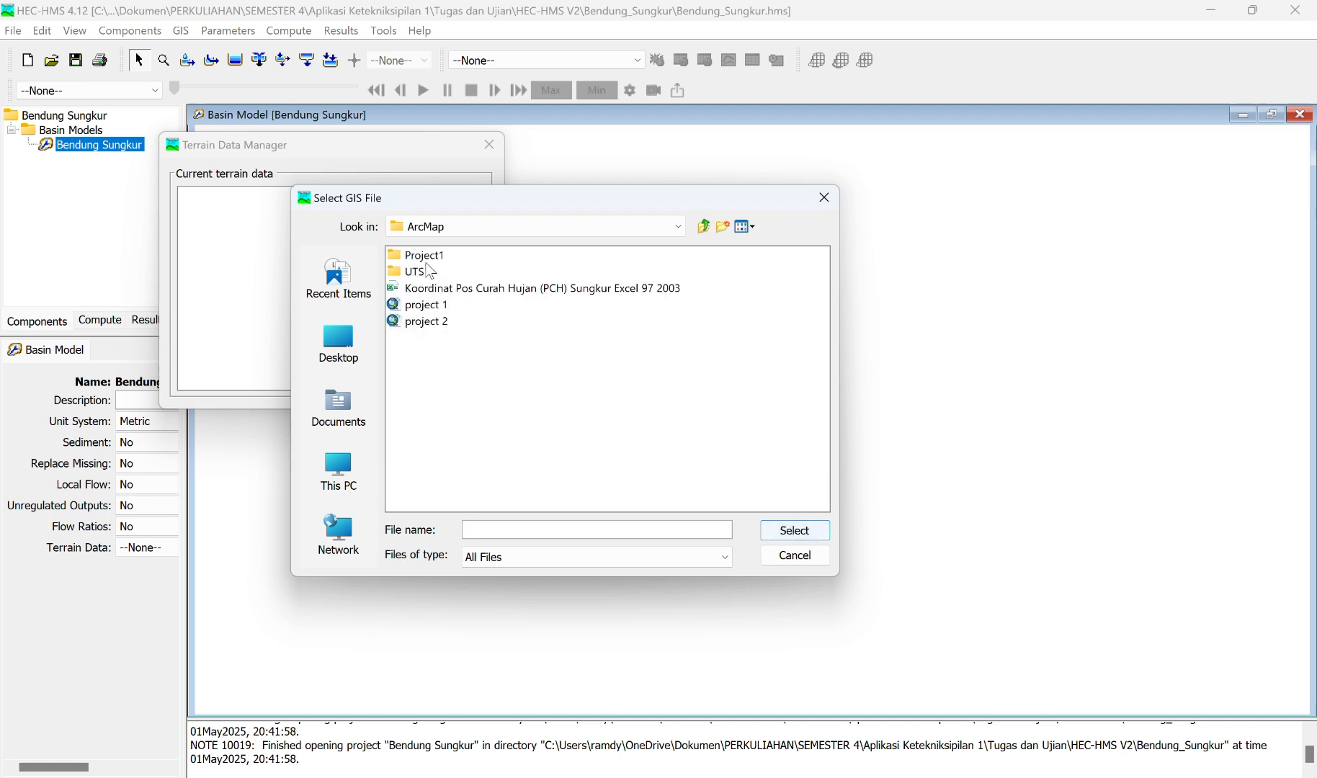
pyautogui.doubleClick(425, 273)
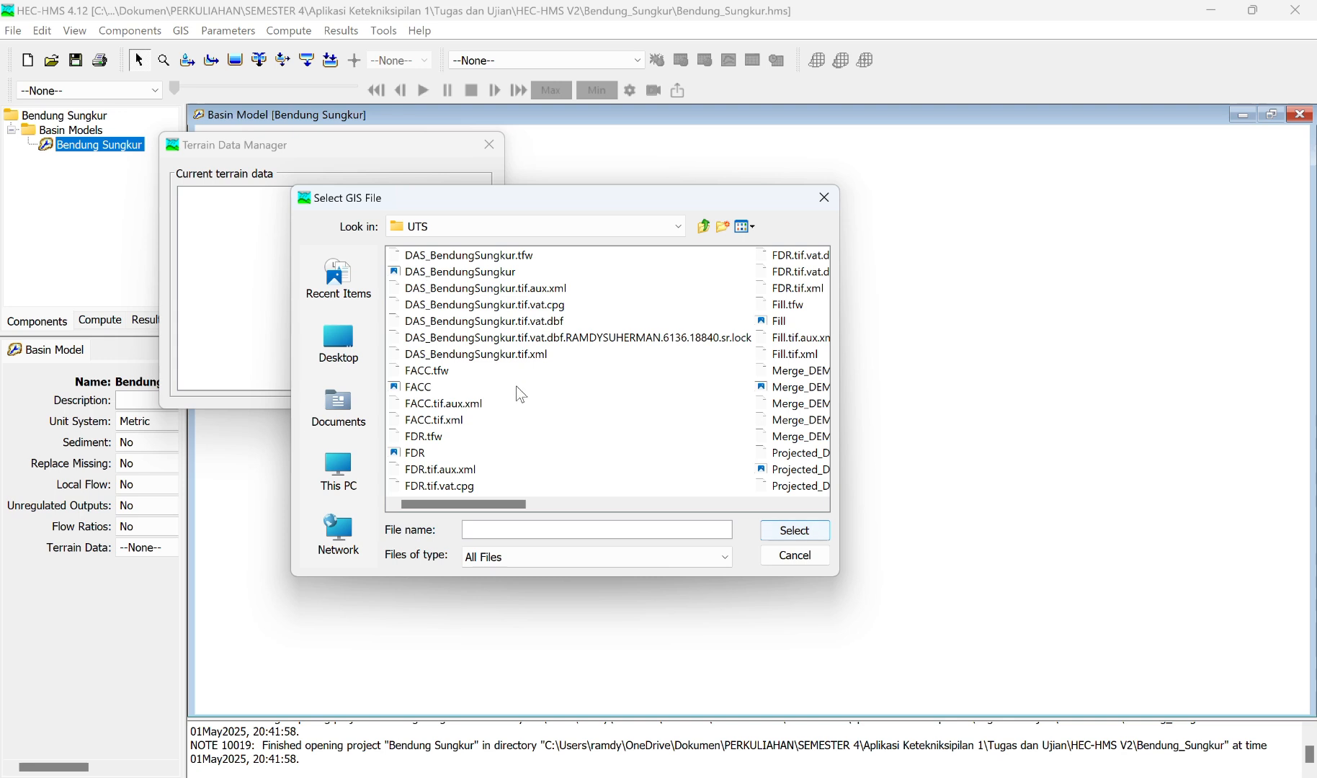
# Step: Load ResDEM30.tif as the elevation raster, keep the vertical units in meters, and finish creating the DEM terrain data
pyautogui.scroll(-1, 516, 386)
pyautogui.scroll(-1, 521, 395)
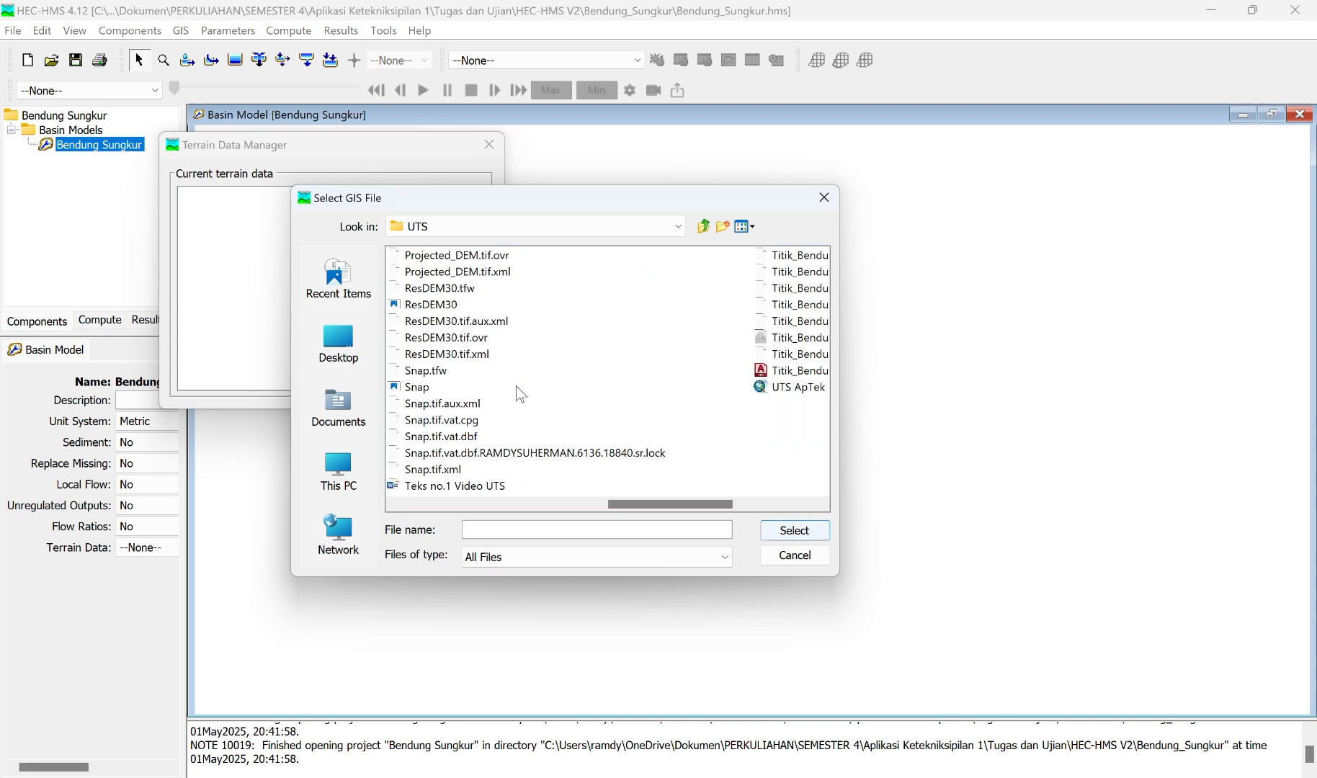
pyautogui.click(441, 306)
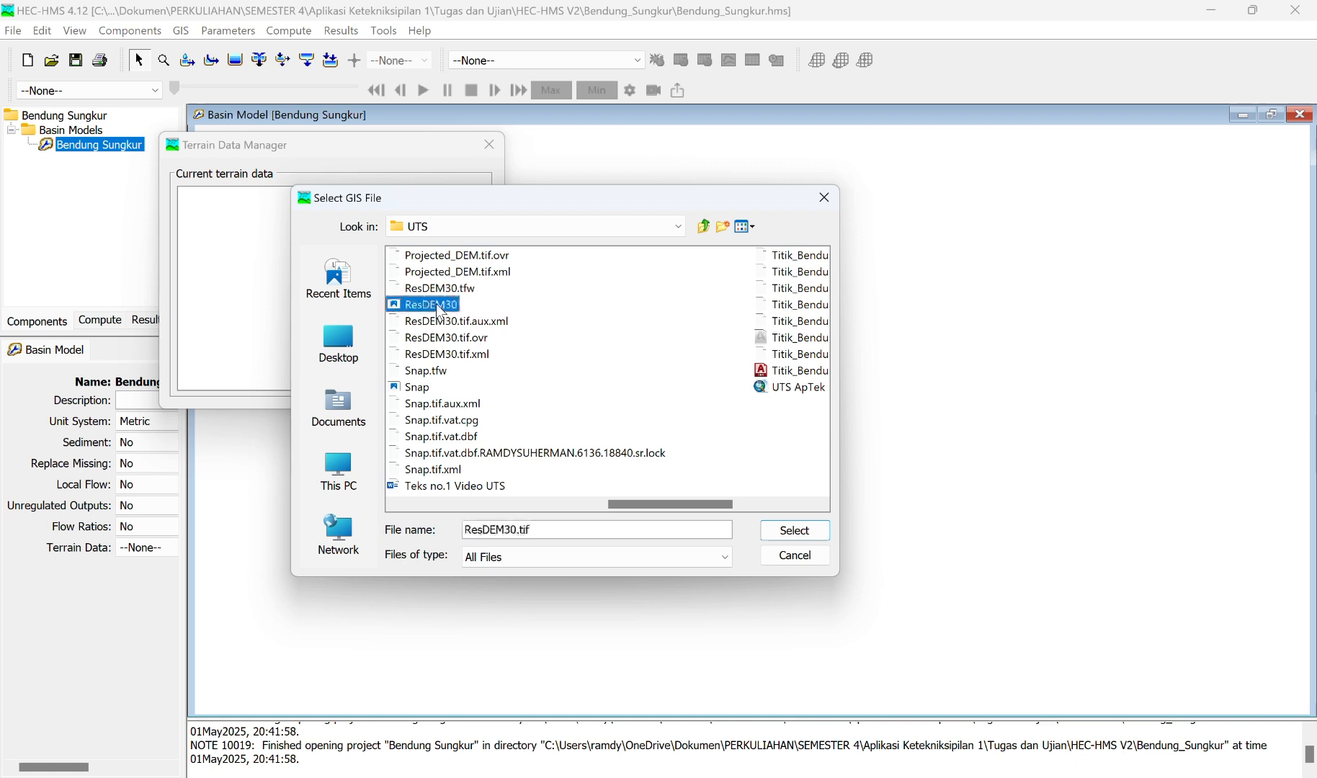
pyautogui.click(783, 536)
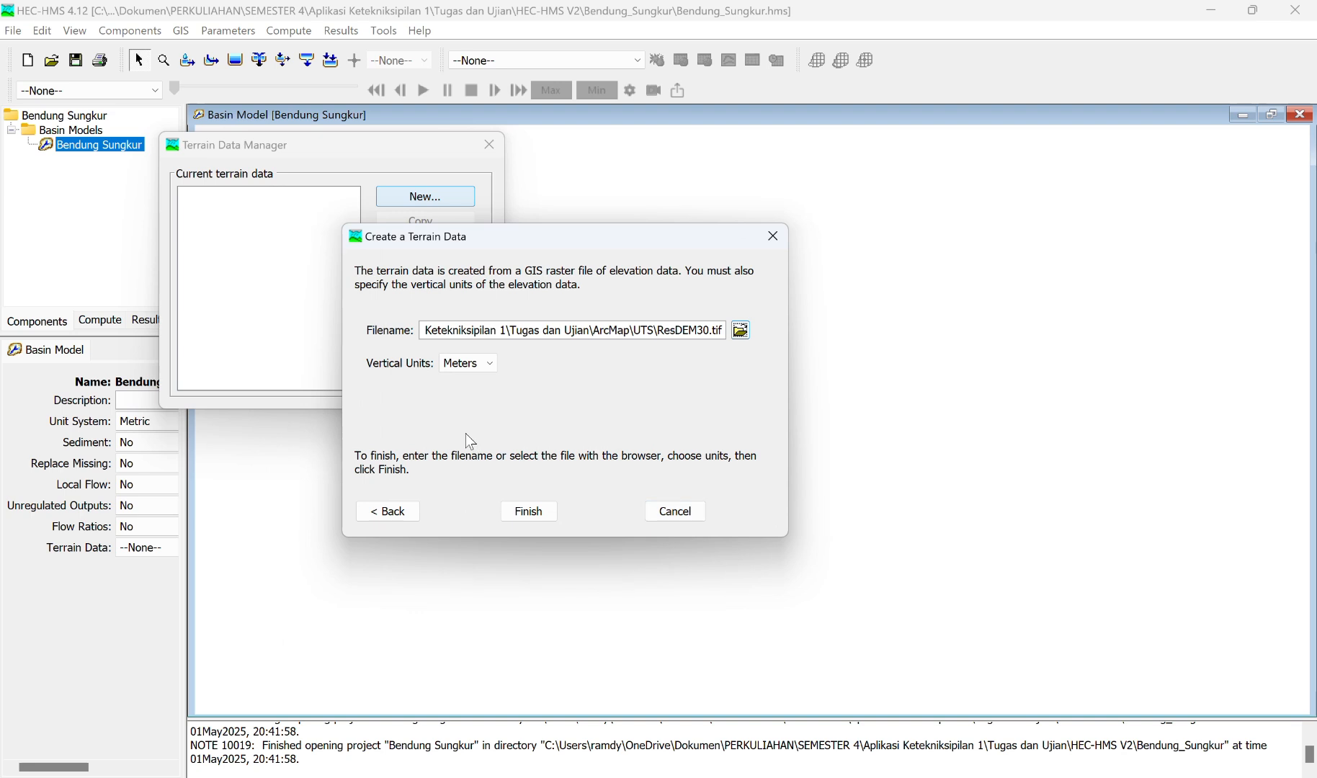
pyautogui.click(495, 367)
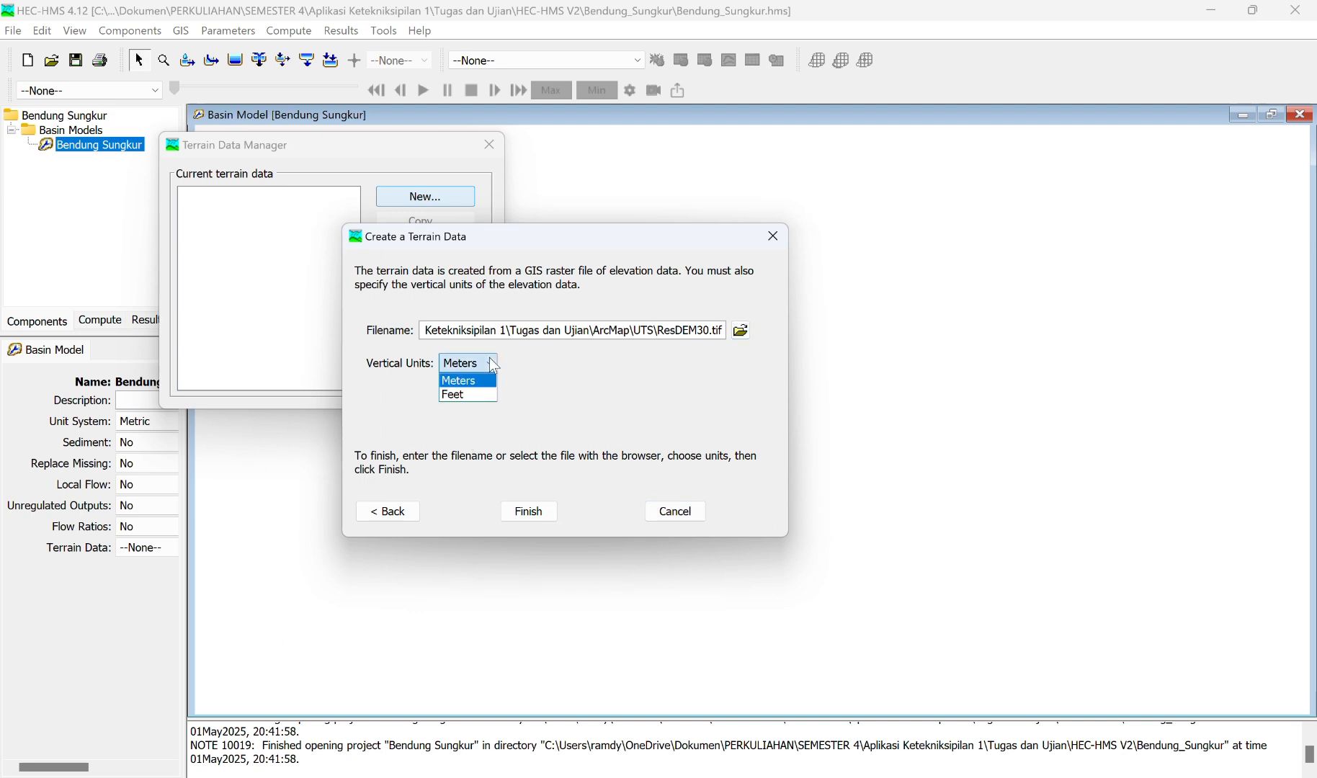
pyautogui.click(494, 366)
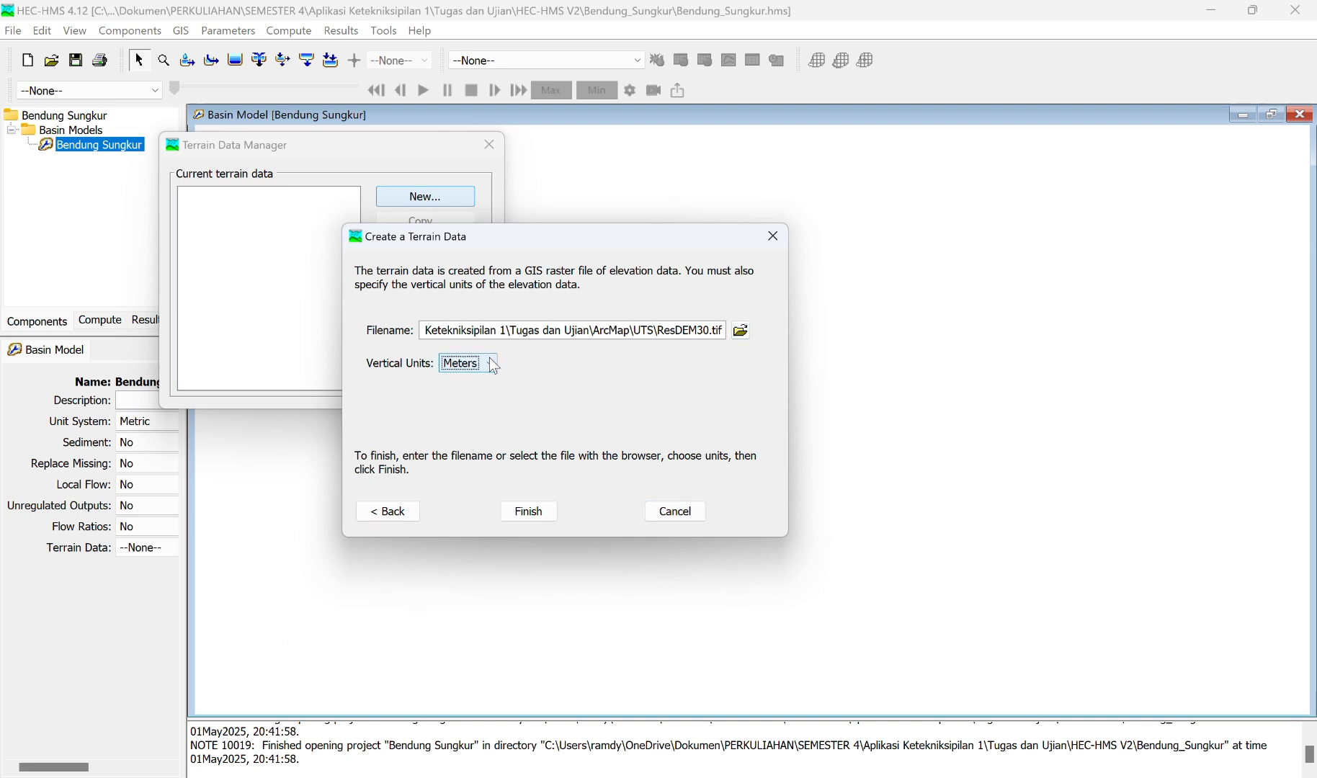
pyautogui.click(546, 516)
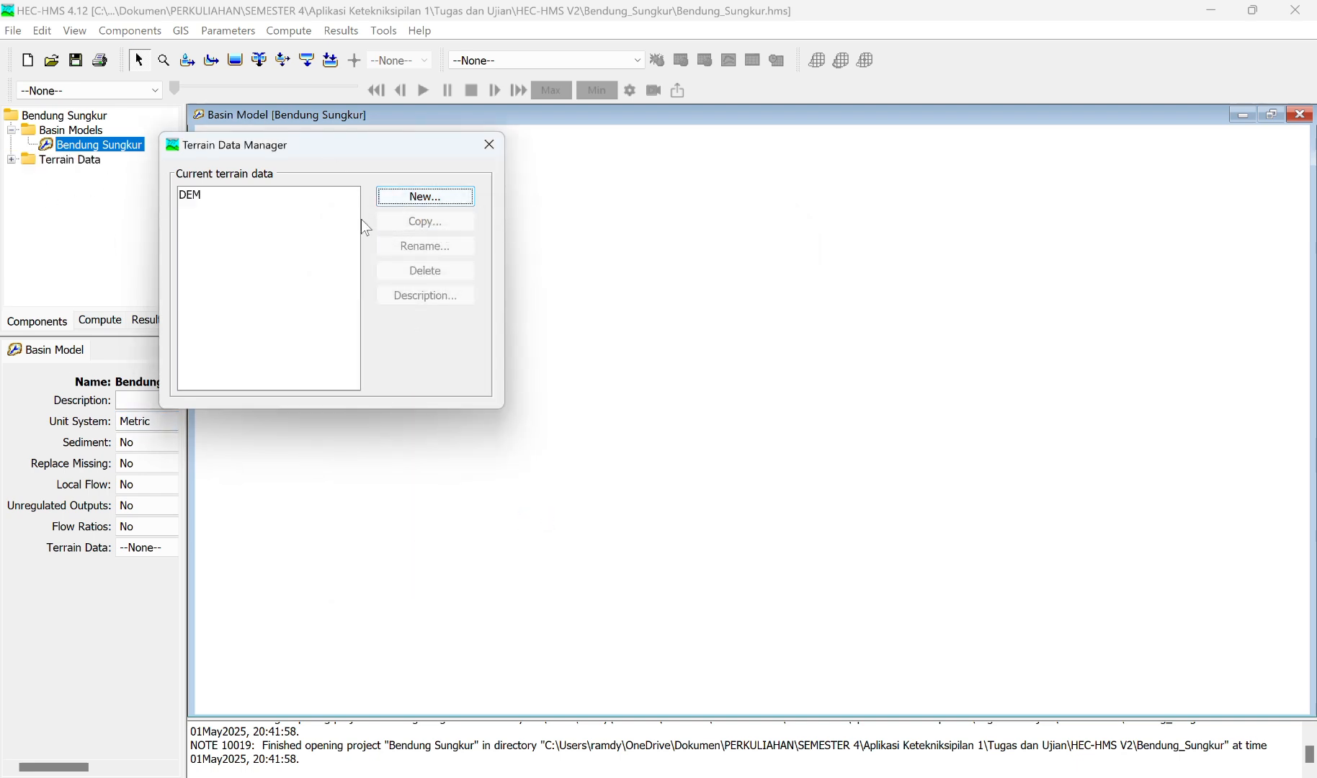
pyautogui.click(490, 142)
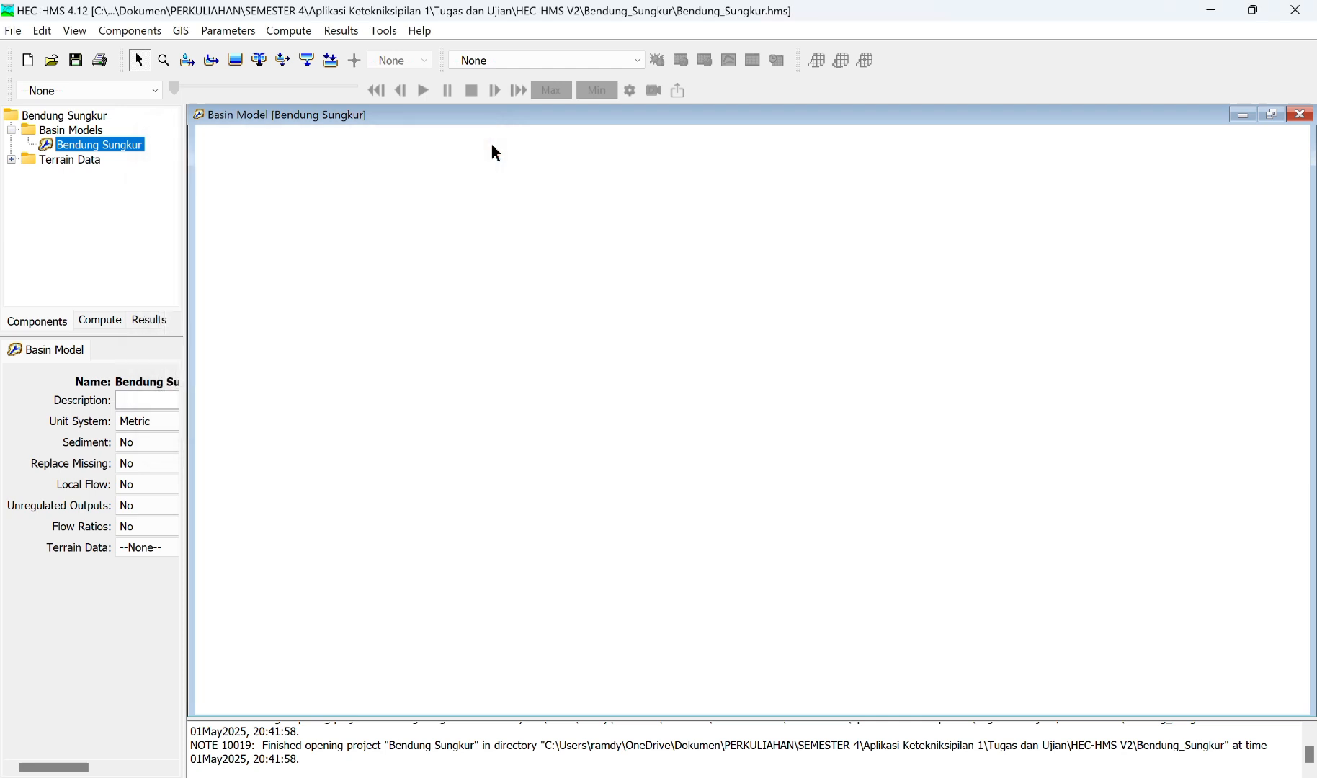
# Step: Assign the DEM terrain data to the Bendung Sungkur basin model and save the project
pyautogui.click(11, 160)
pyautogui.click(67, 174)
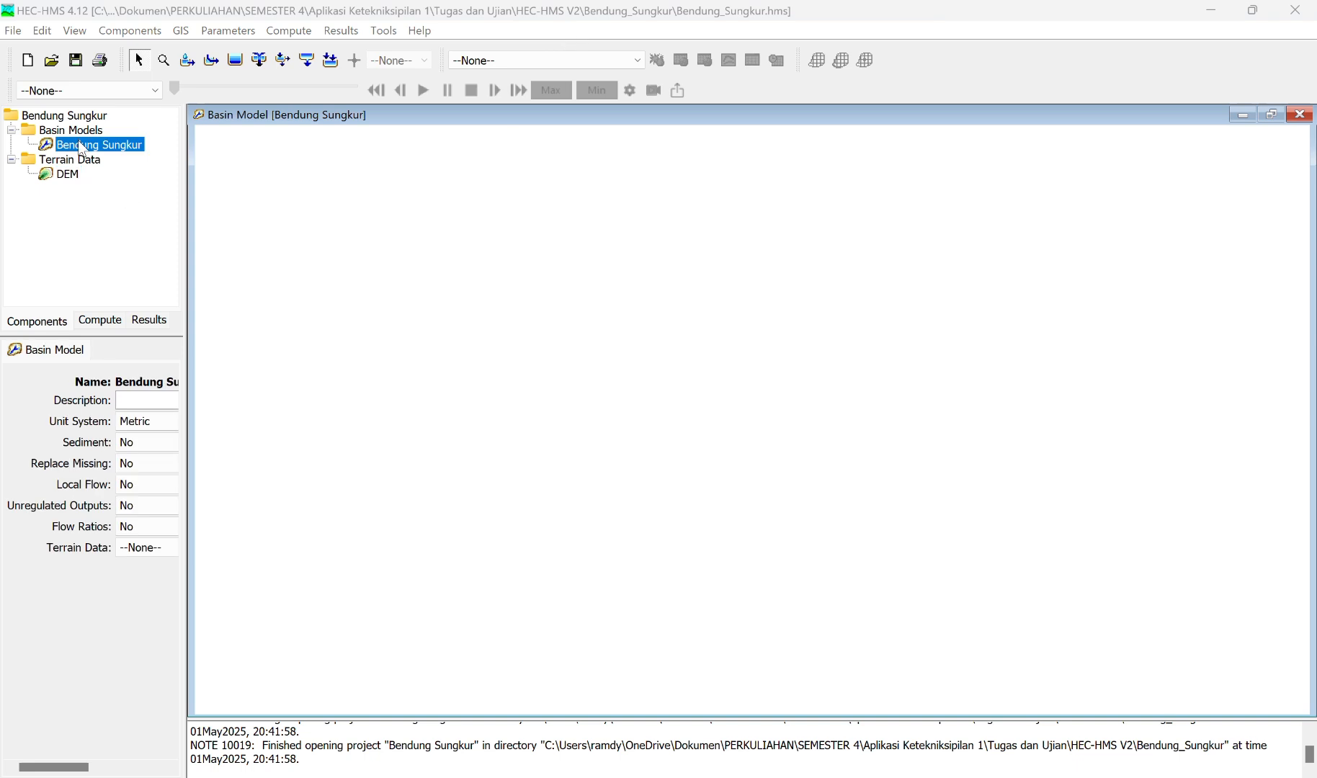
pyautogui.click(81, 145)
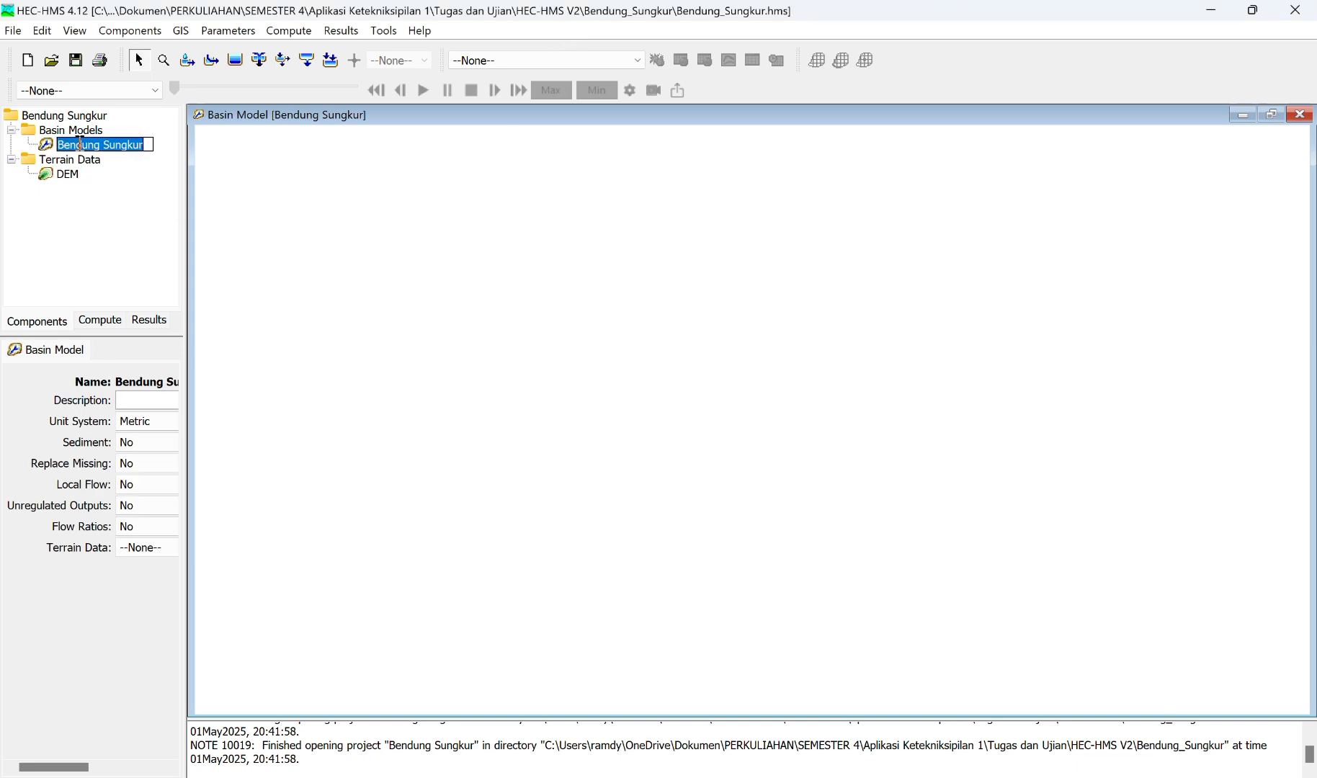
pyautogui.click(151, 550)
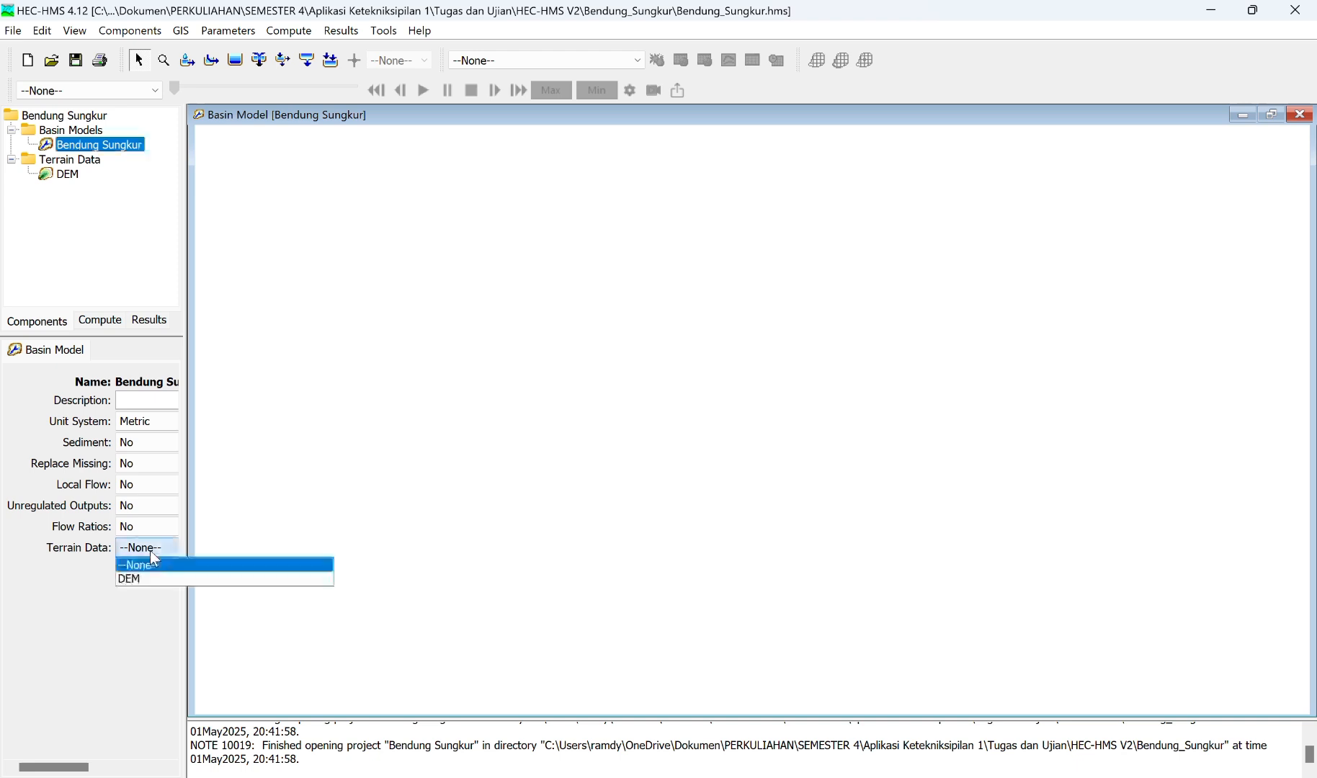
pyautogui.click(133, 580)
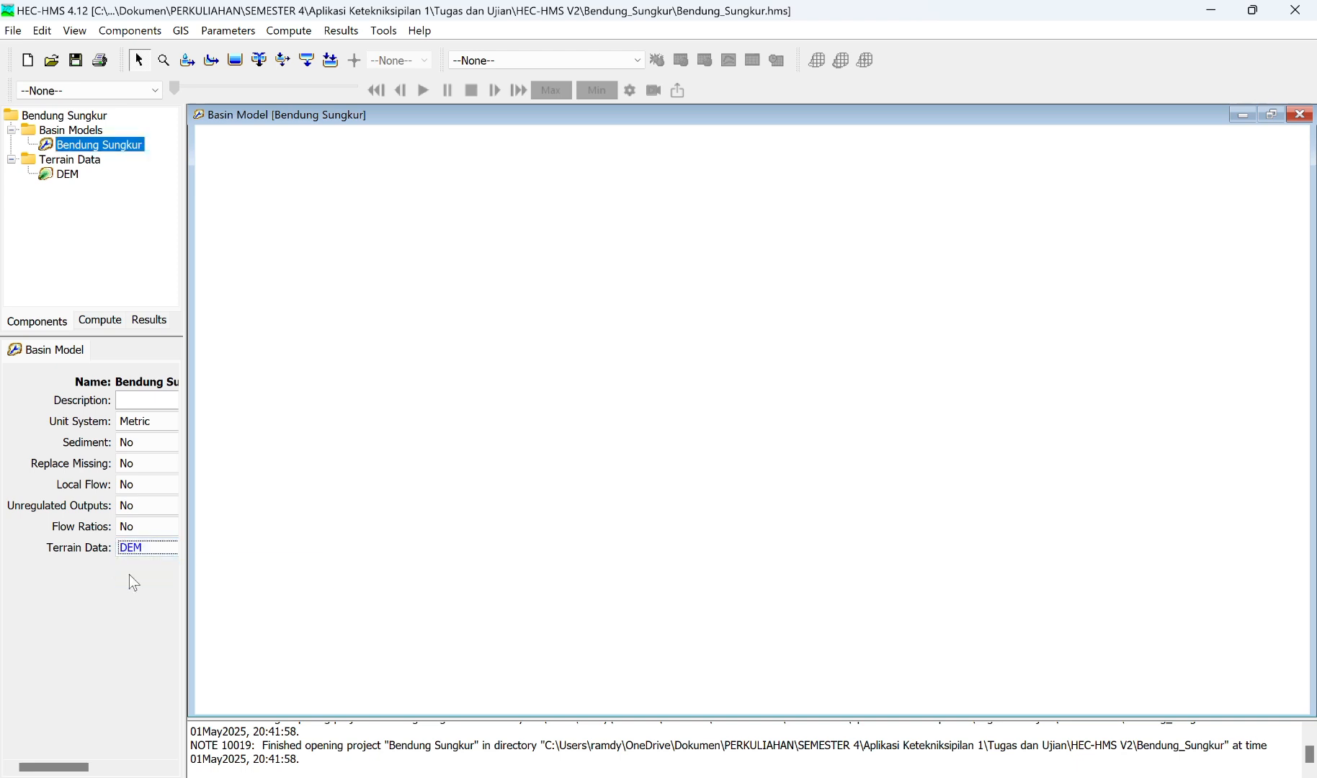
pyautogui.click(76, 64)
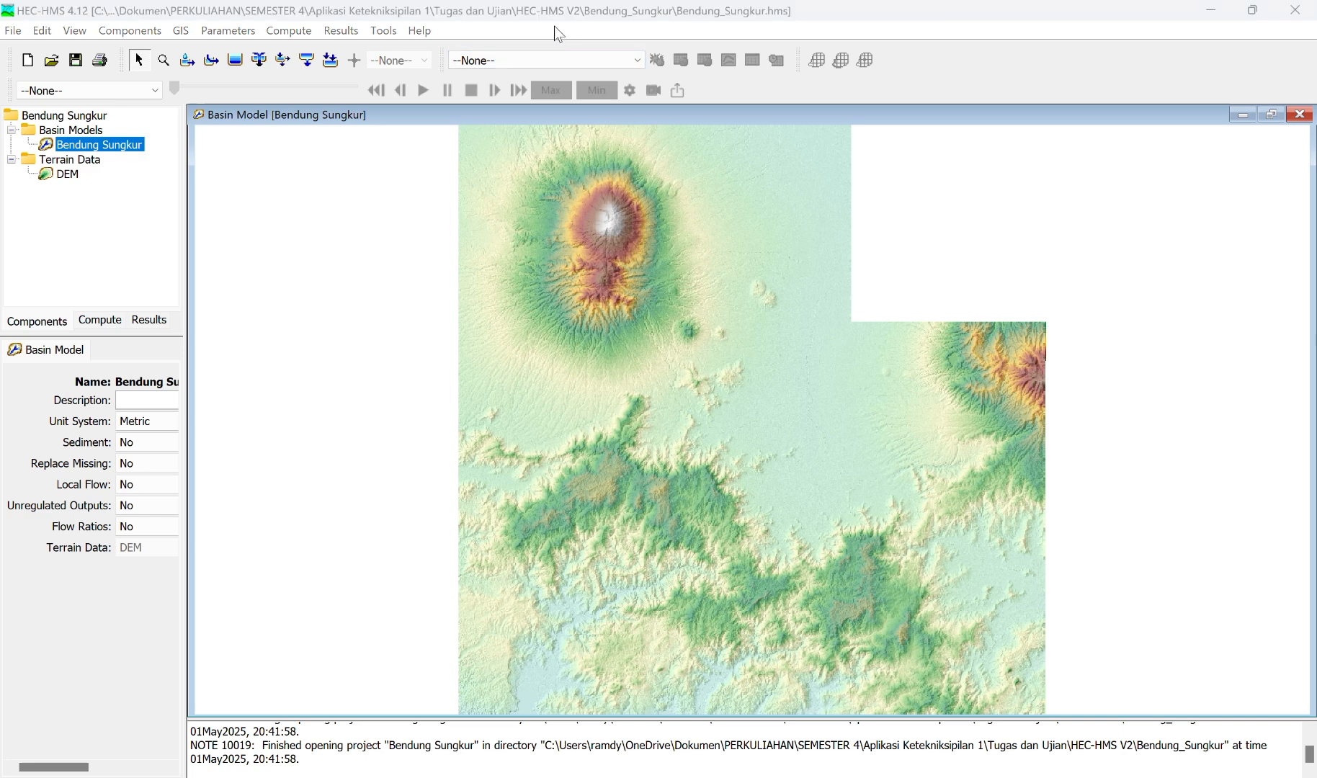
# Step: Preprocess the sinks and the drainage of the Bendung Sungkur basin model's terrain
pyautogui.click(180, 31)
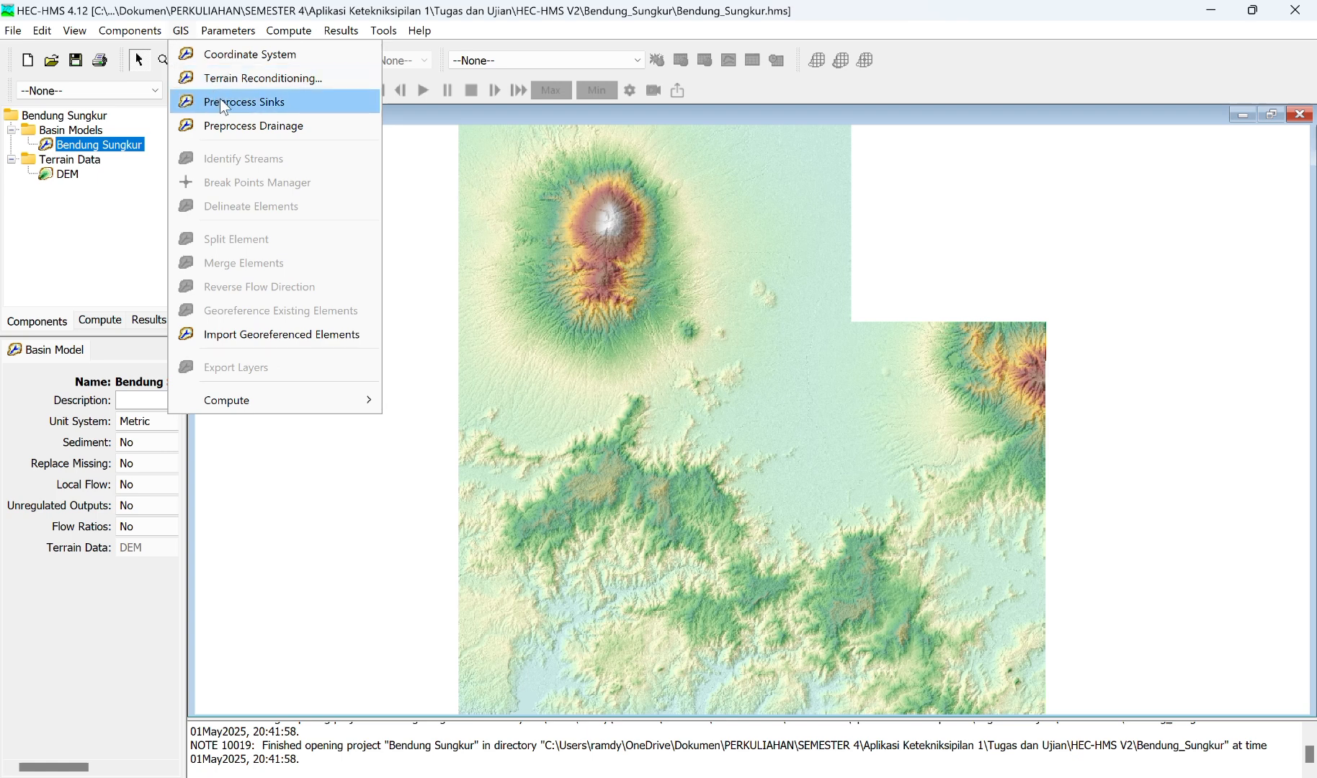
pyautogui.click(221, 102)
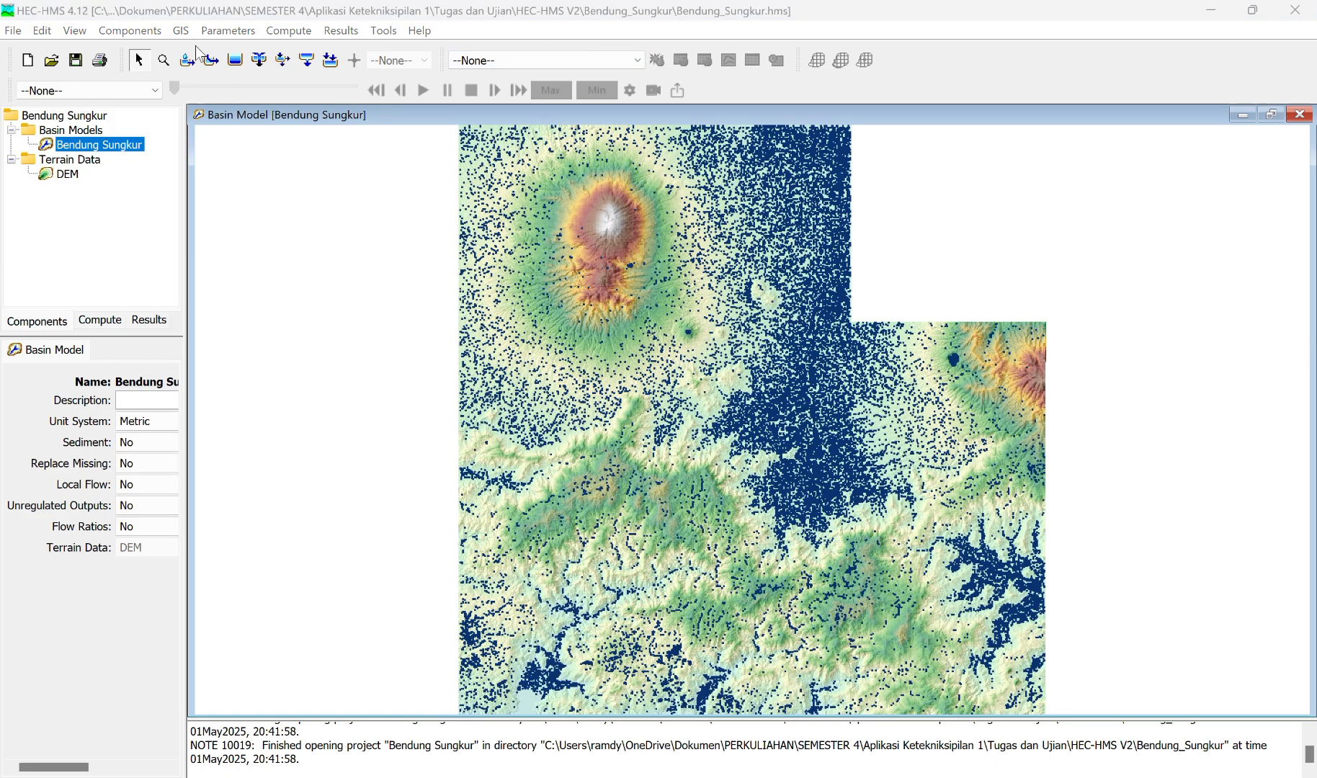
pyautogui.click(181, 30)
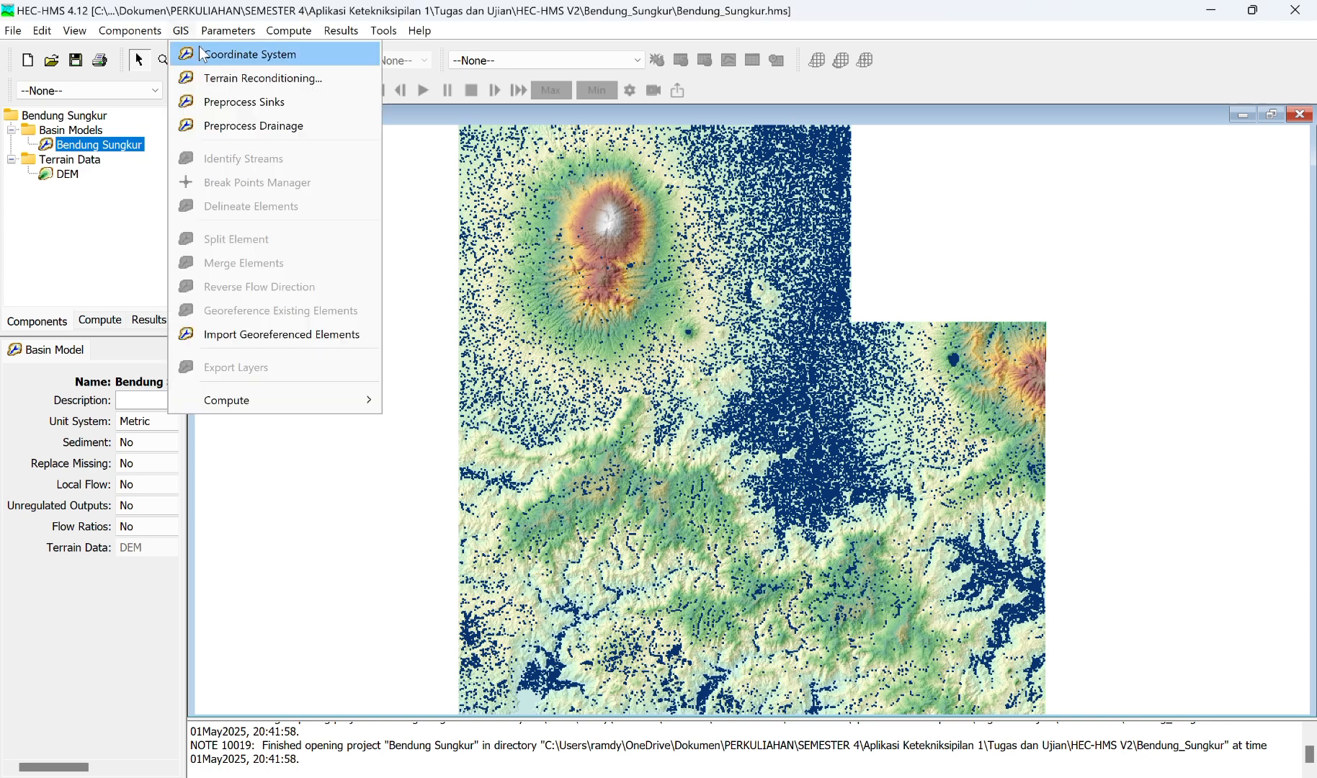
pyautogui.click(239, 127)
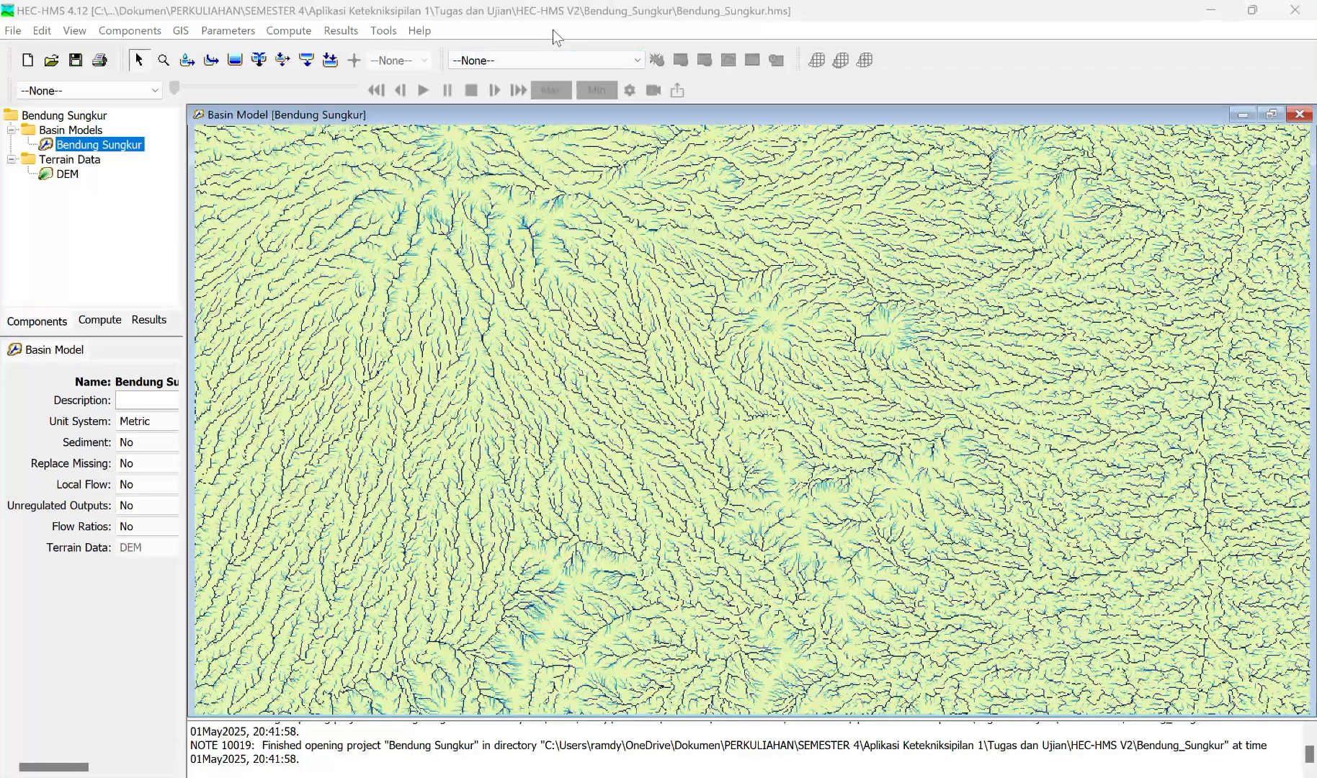
# Step: Identify the basin model's streams using a stream definition area of 50 km2
pyautogui.click(181, 31)
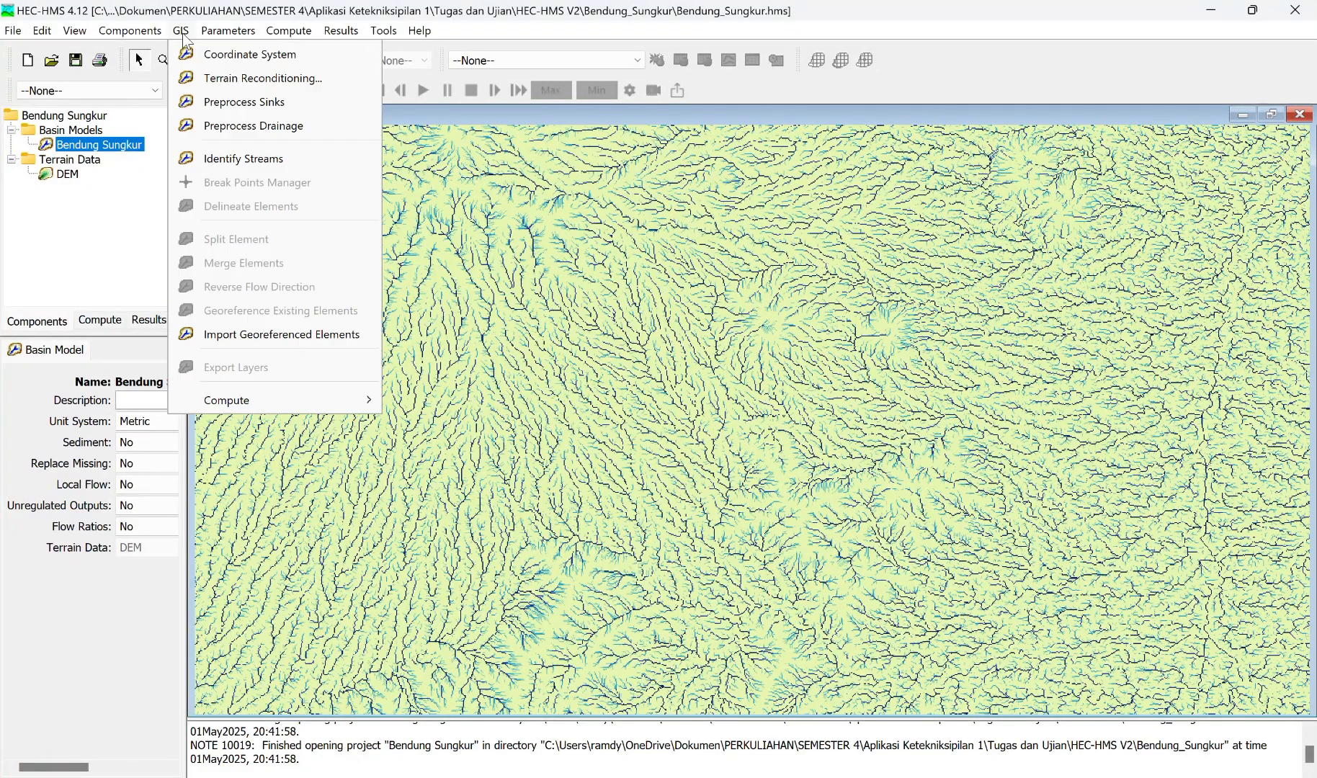
pyautogui.click(230, 162)
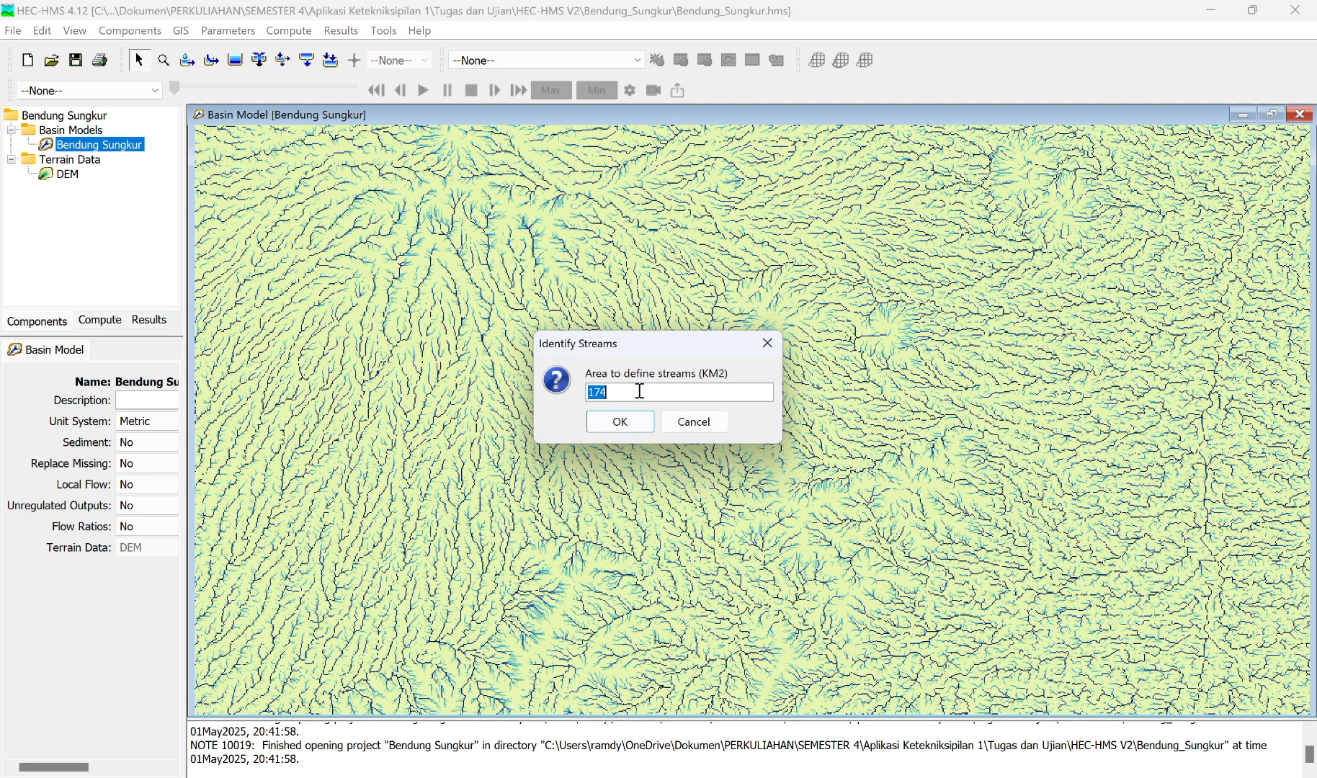
pyautogui.write('50')
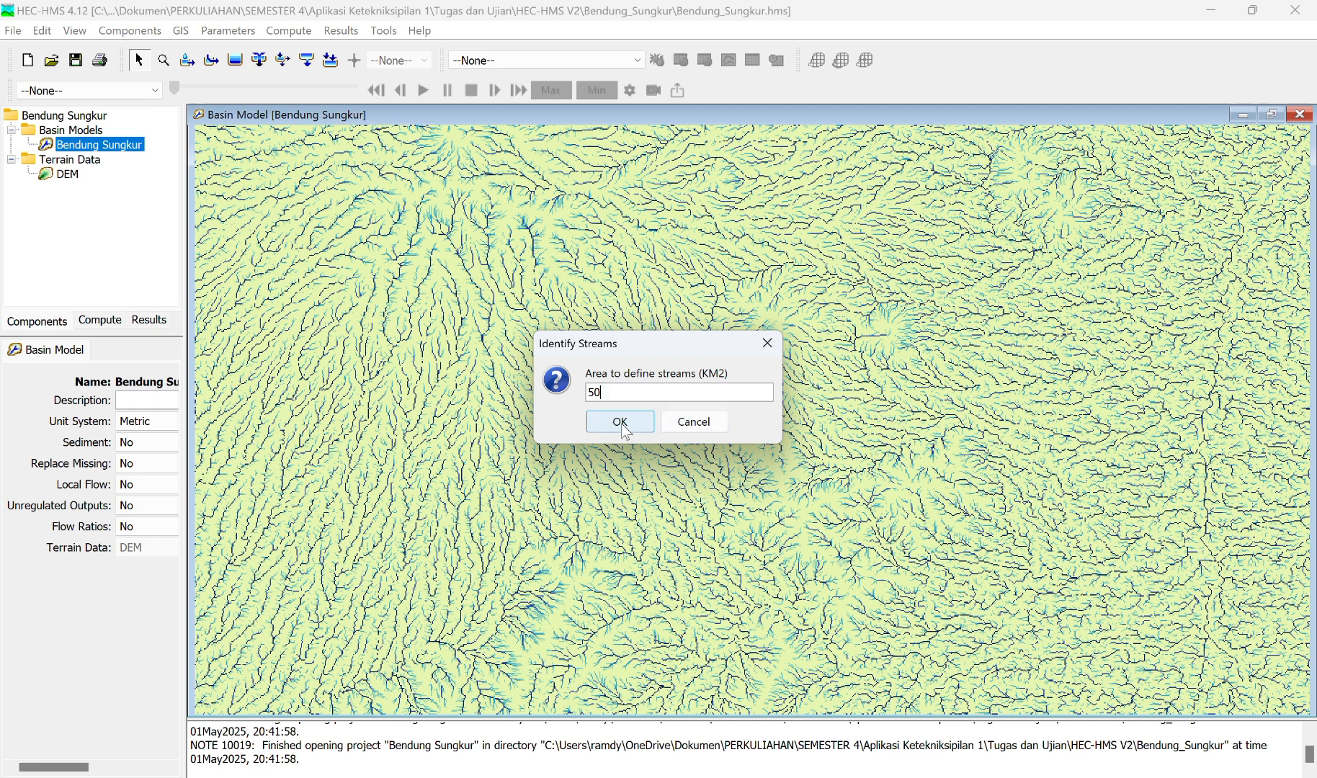
pyautogui.click(619, 422)
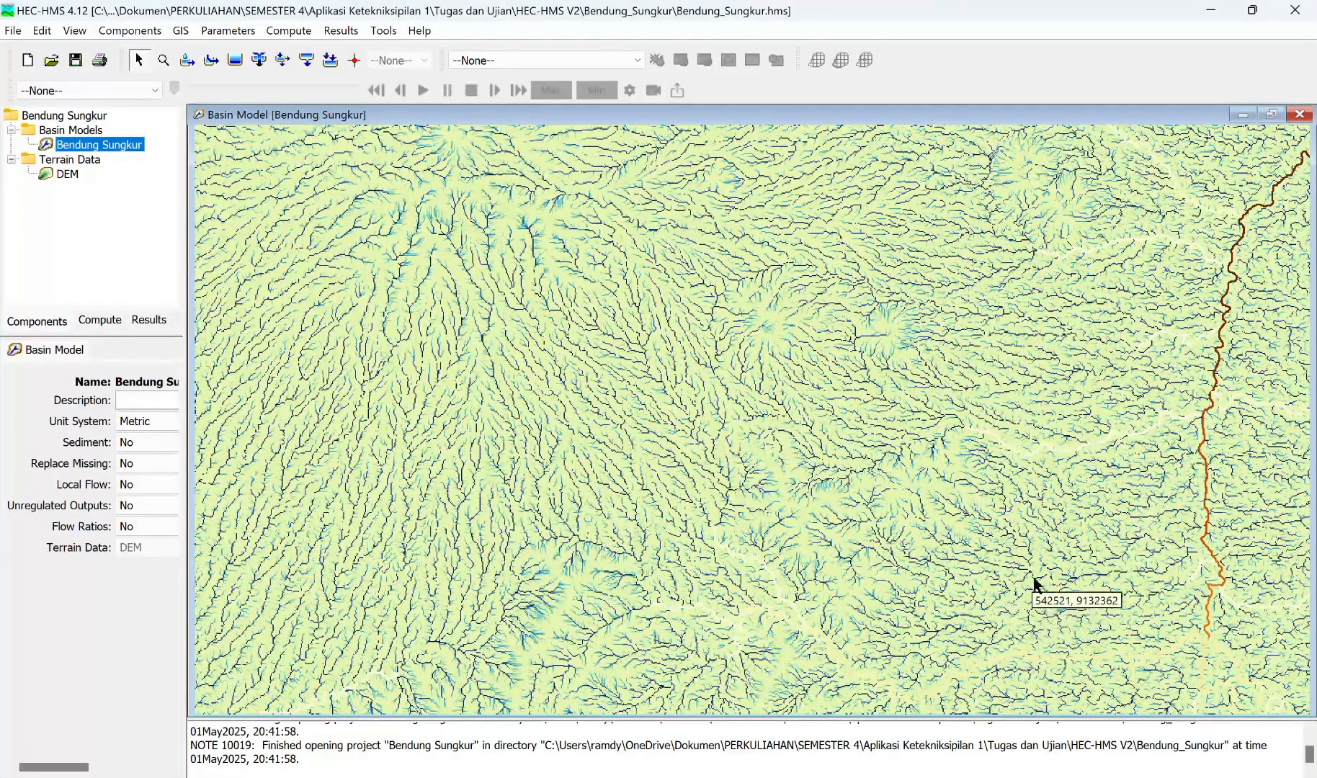
pyautogui.scroll(-2, 808, 492)
pyautogui.moveTo(808, 487); pyautogui.dragTo(729, 480)
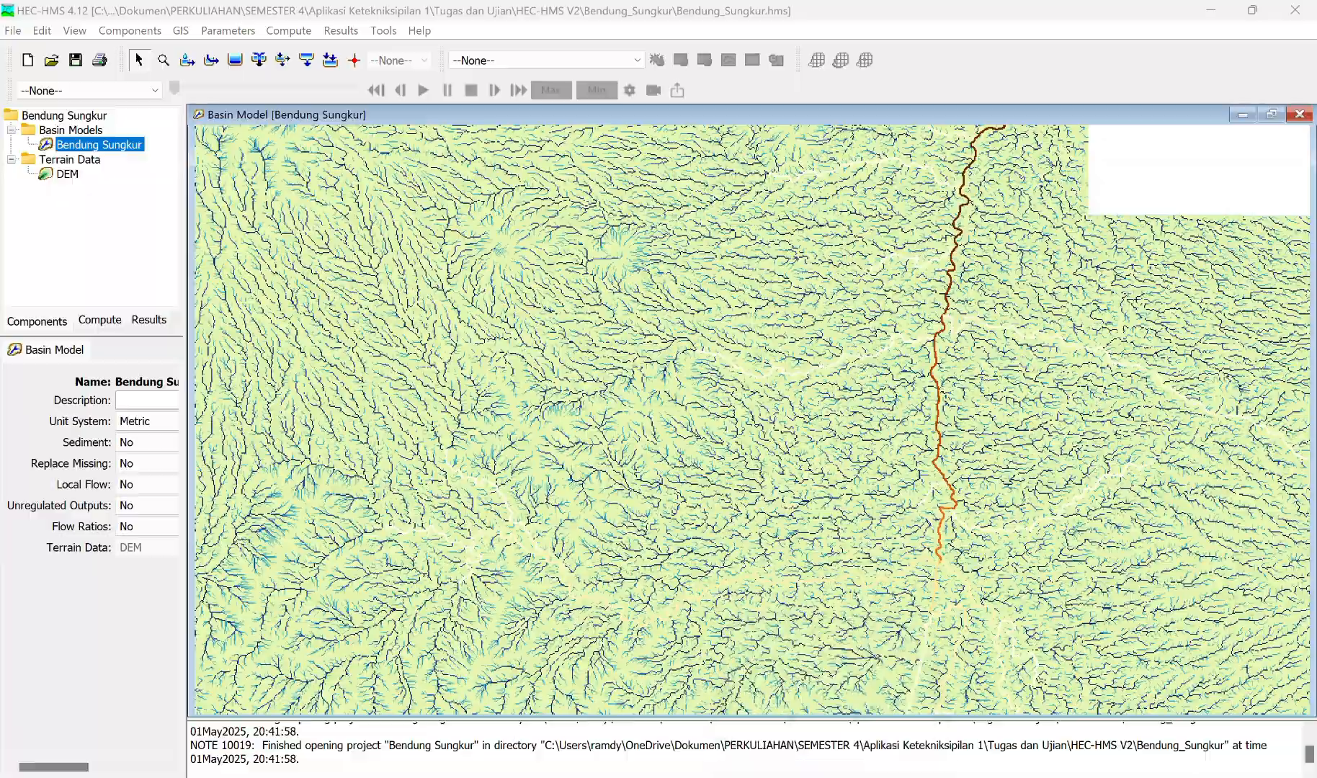
# Step: Switch to ArcMap and open the data export settings for the Titik_Bendung layer
pyautogui.hotkey('alt', 'Tab')
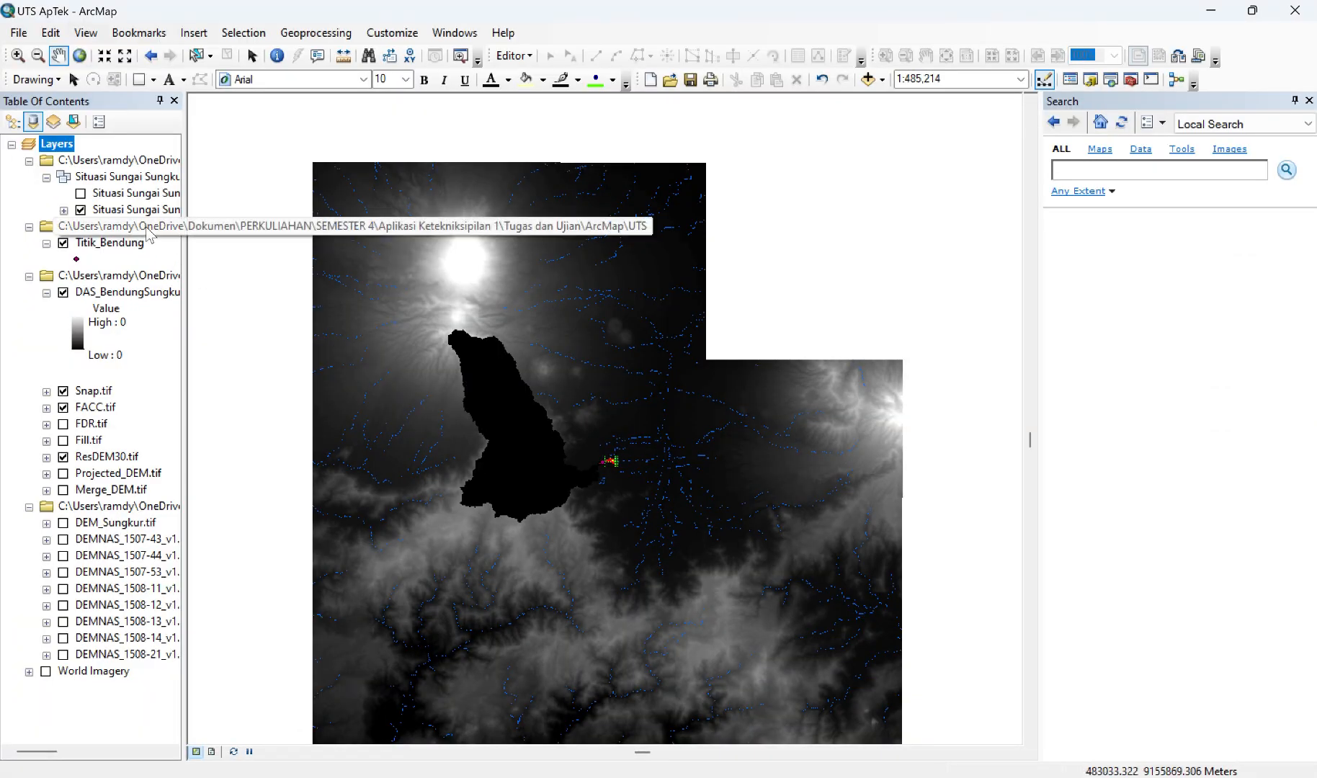
pyautogui.click(108, 245)
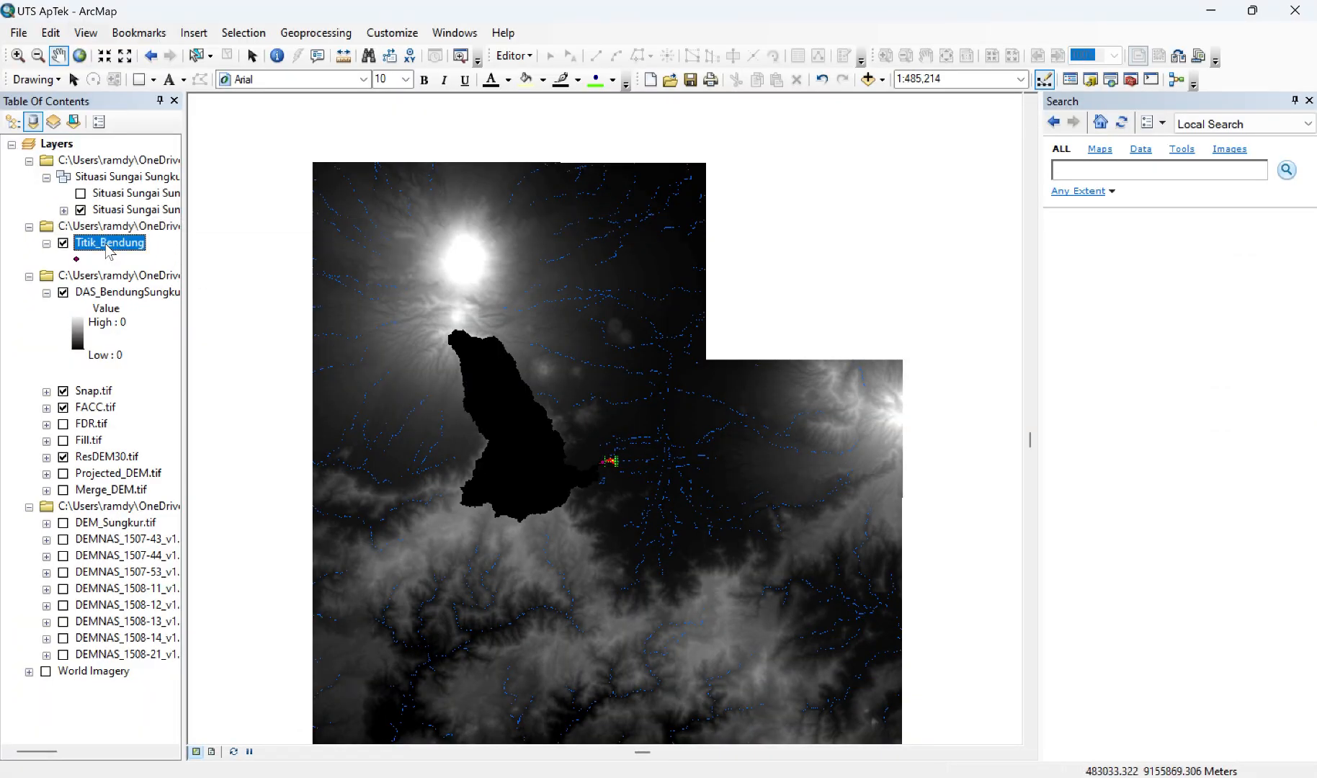
pyautogui.rightClick(108, 245)
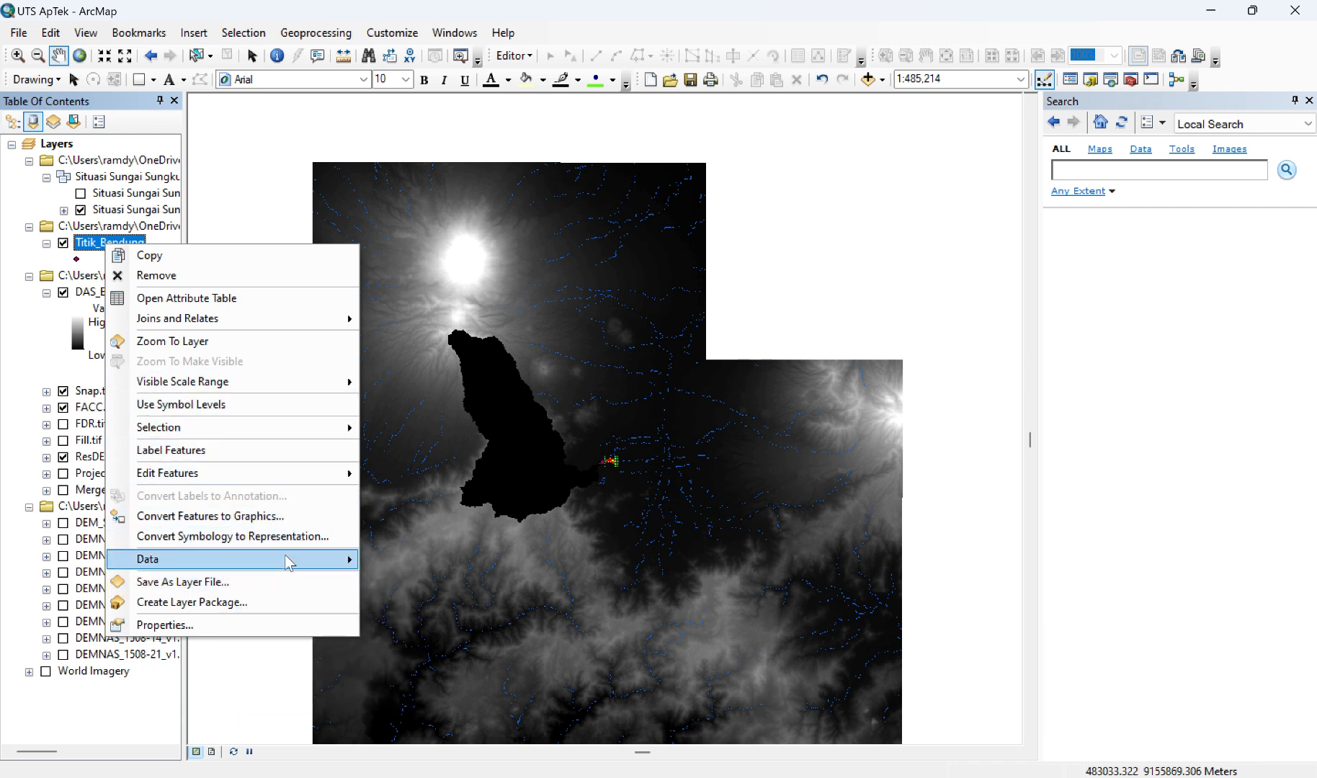
pyautogui.moveTo(289, 562)
pyautogui.click(396, 581)
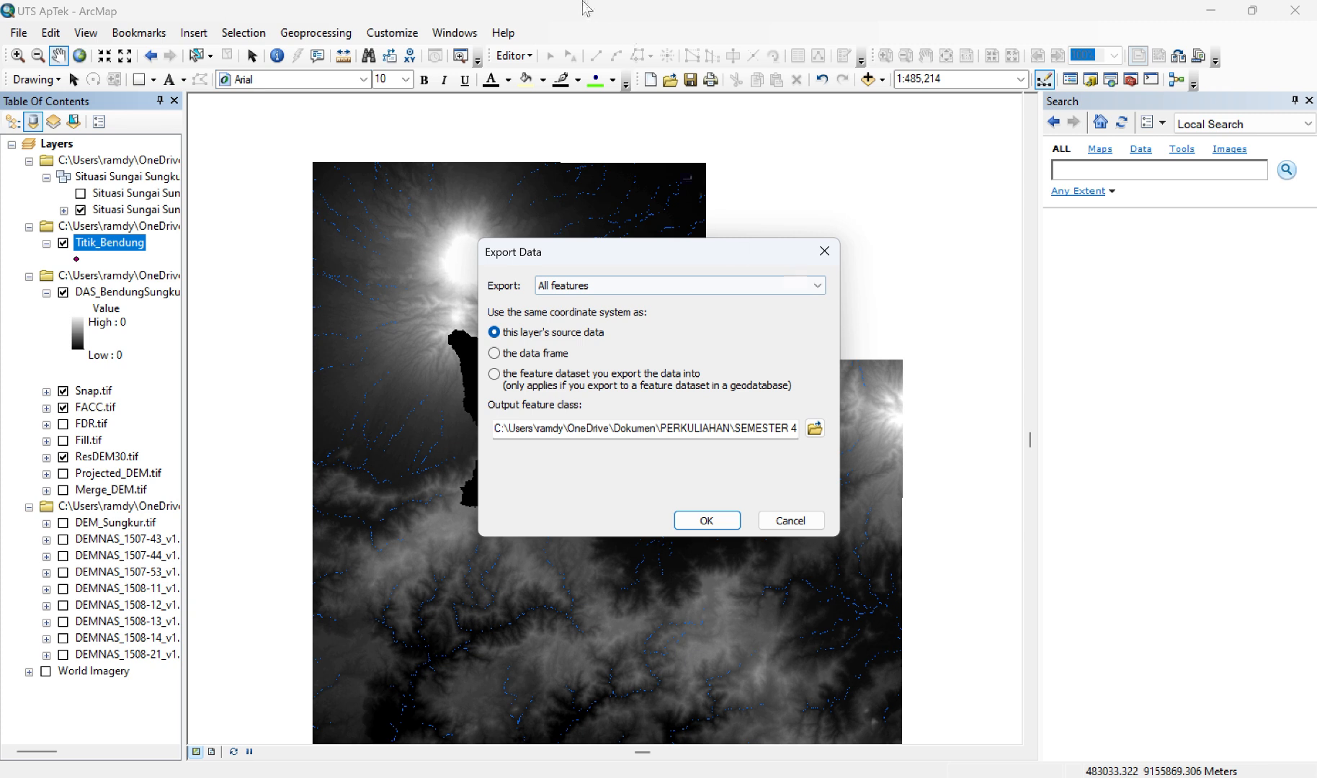
pyautogui.click(552, 33)
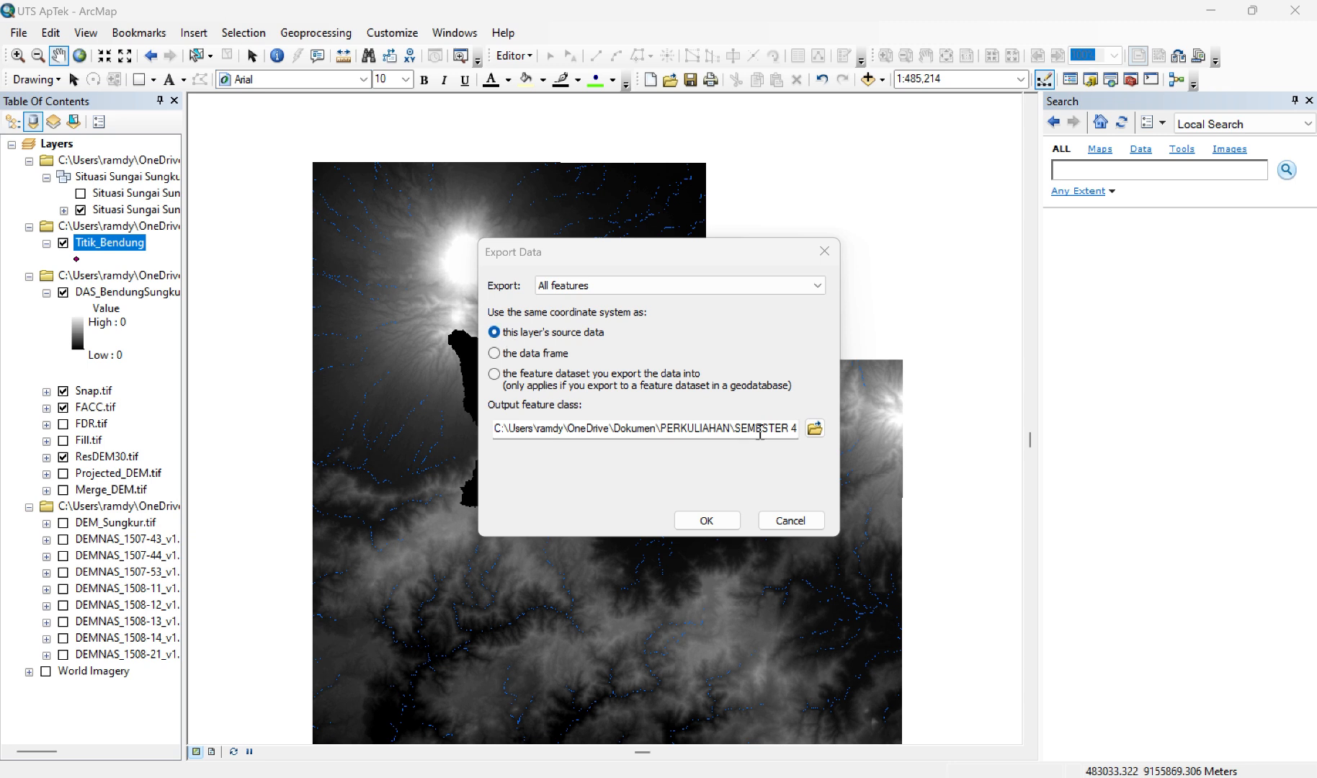
# Step: Name the exported weir point output TitikBendungSungkur.shp in the default save folder
pyautogui.click(817, 427)
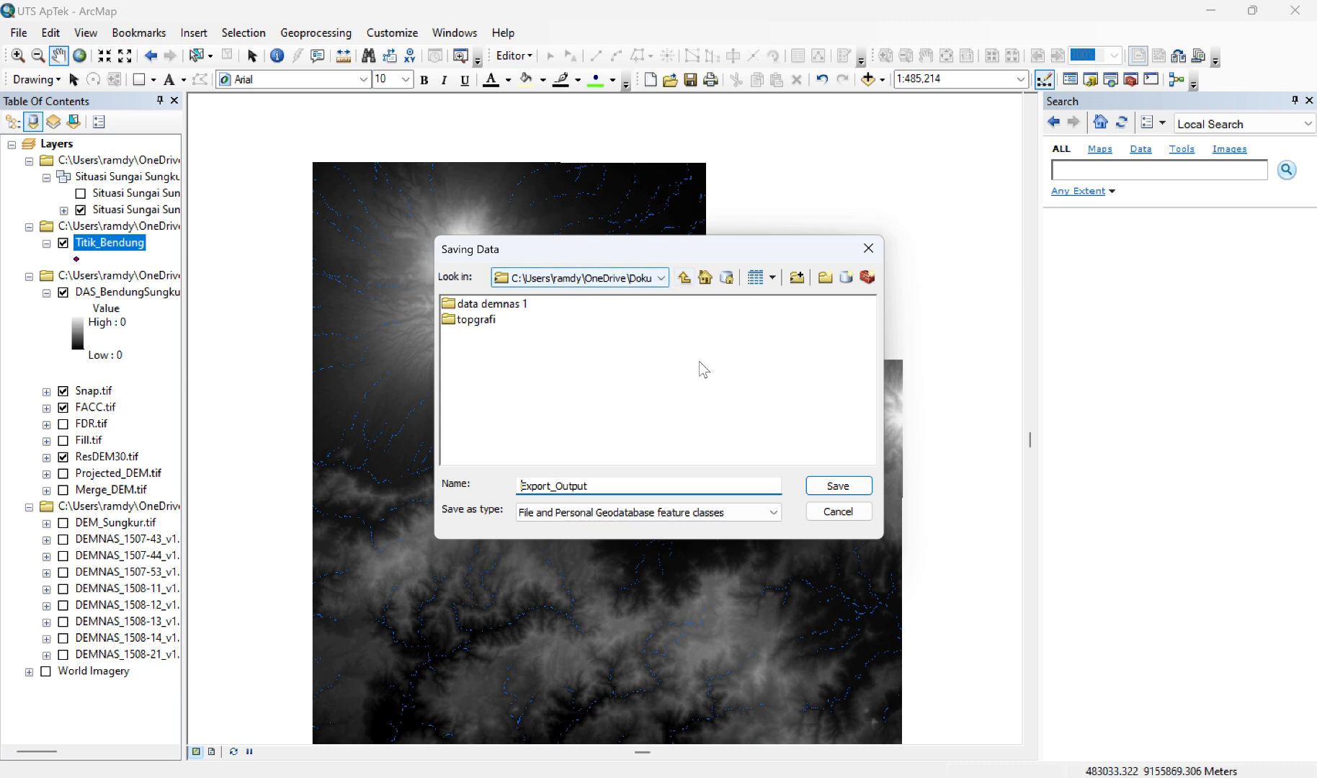
pyautogui.click(588, 486)
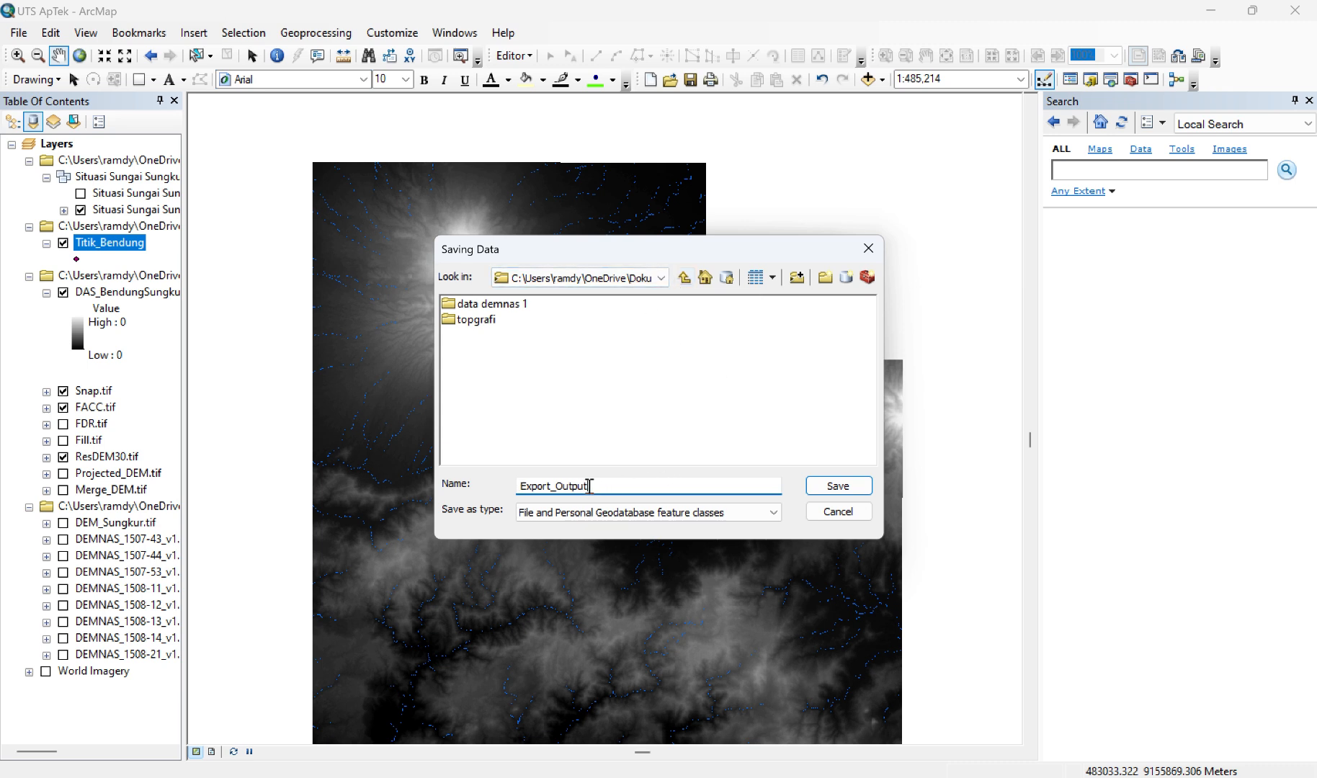
pyautogui.press('BackSpace')
pyautogui.press('BackSpace')
pyautogui.press('BackSpace')
pyautogui.press('BackSpace')
pyautogui.press('BackSpace')
pyautogui.press('BackSpace')
pyautogui.press('BackSpace')
pyautogui.press('BackSpace')
pyautogui.press('BackSpace')
pyautogui.press('BackSpace')
pyautogui.press('BackSpace')
pyautogui.press('BackSpace')
pyautogui.write('Titi')
pyautogui.write('kBendungSungkur.')
# Step: Set the output type to Shapefile and run the export without adding the exported data to the map
pyautogui.click(774, 513)
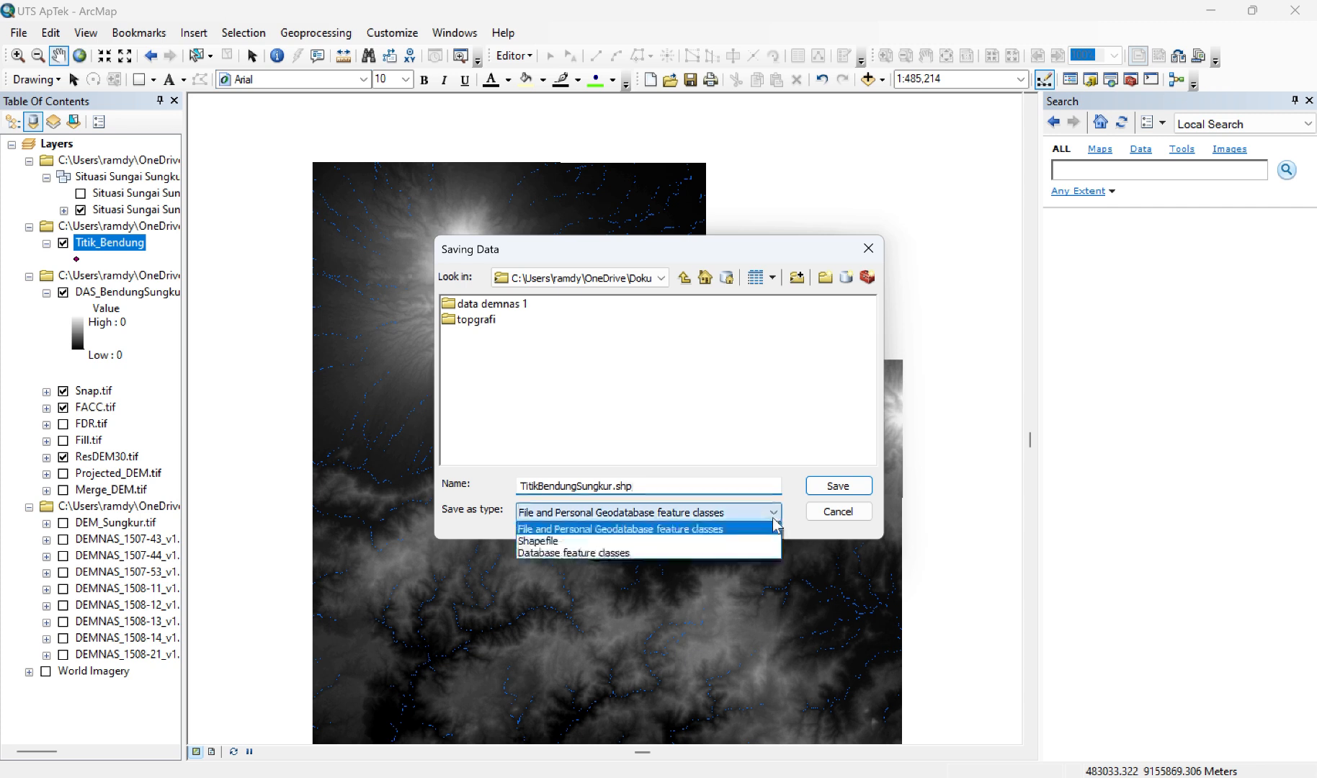
pyautogui.click(557, 542)
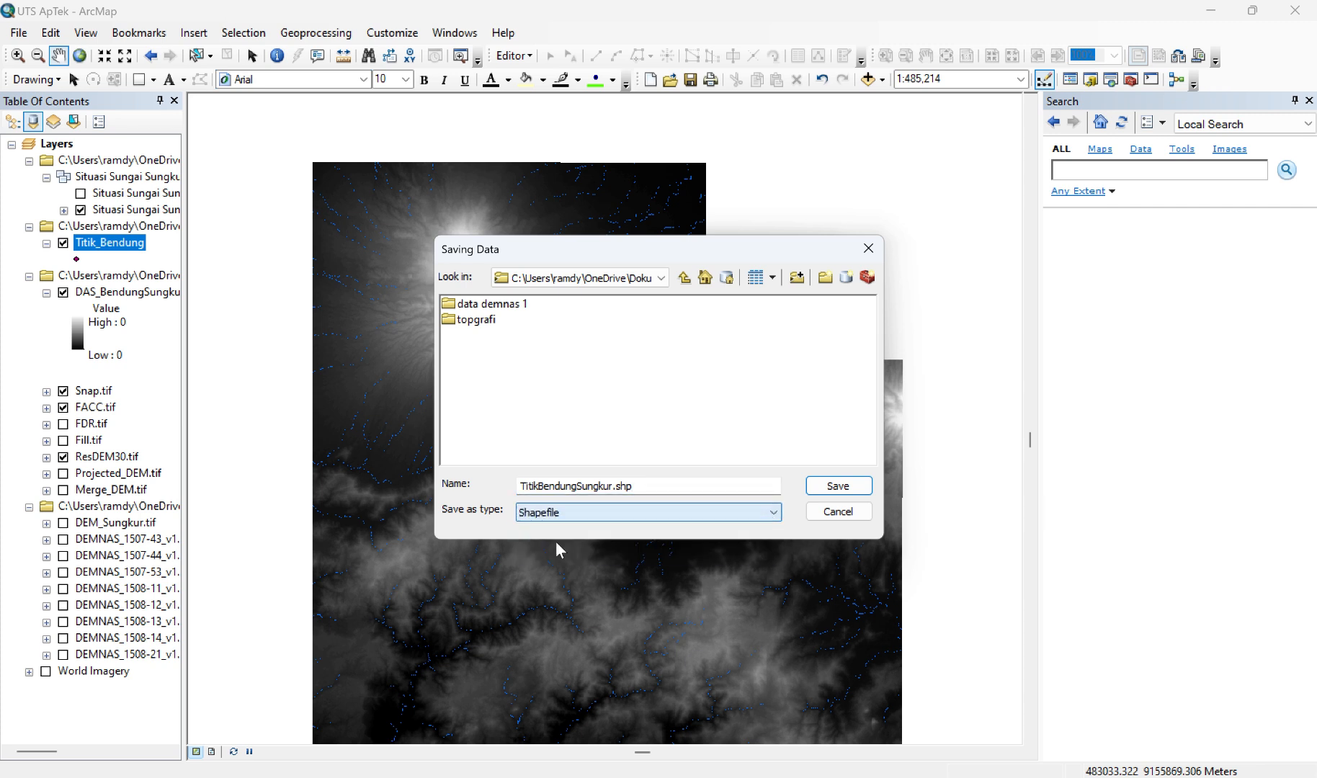
pyautogui.click(742, 510)
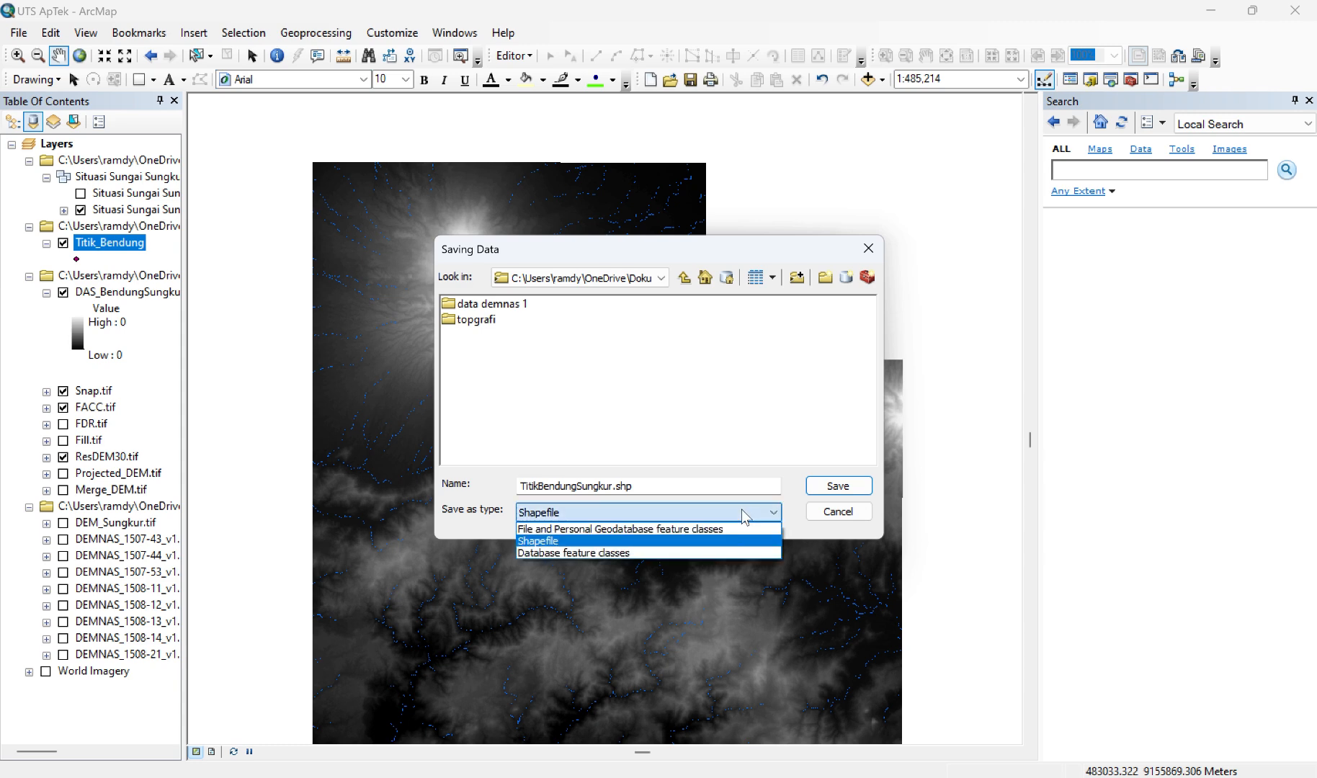
pyautogui.click(742, 510)
pyautogui.click(838, 488)
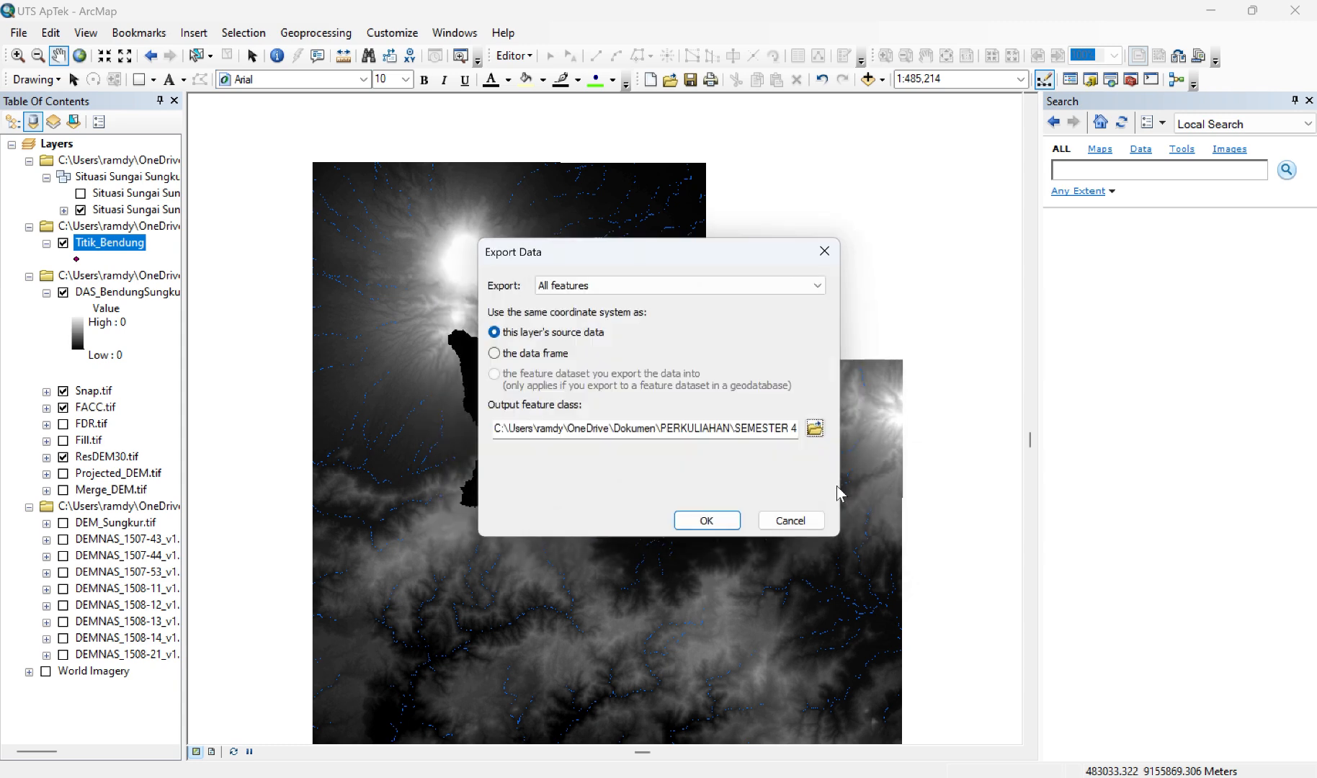
pyautogui.click(724, 520)
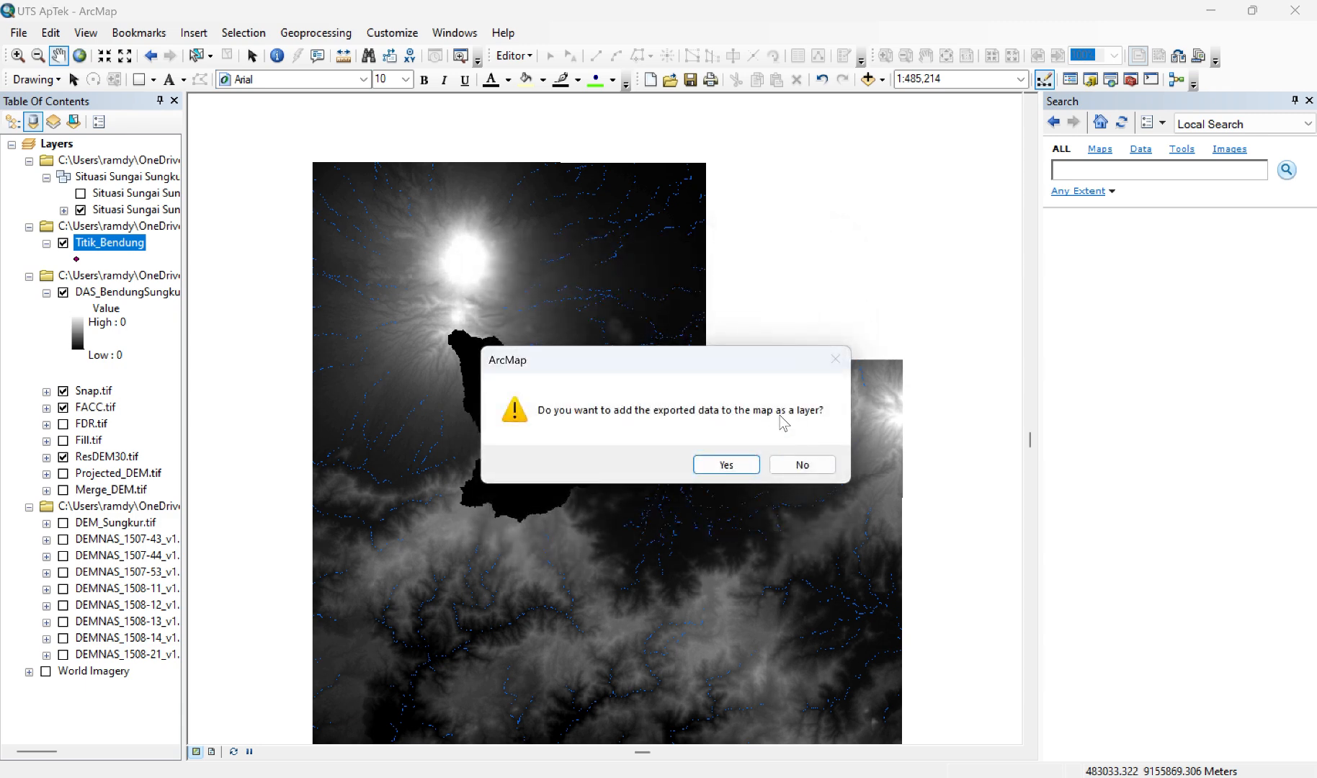
pyautogui.click(825, 465)
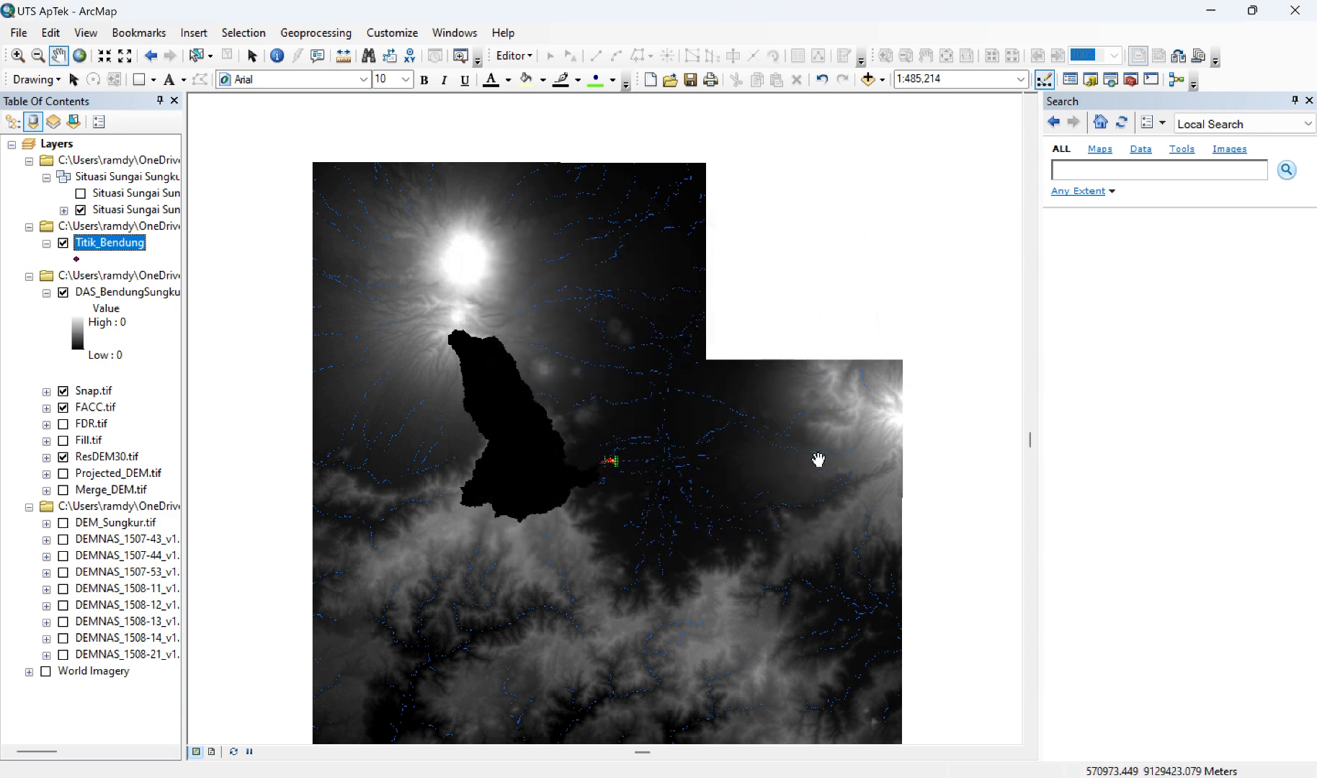
# Step: Switch to HEC-HMS and start importing a break points file for the Bendung Sungkur basin model, browsing for the file
pyautogui.hotkey('alt', 'Tab')
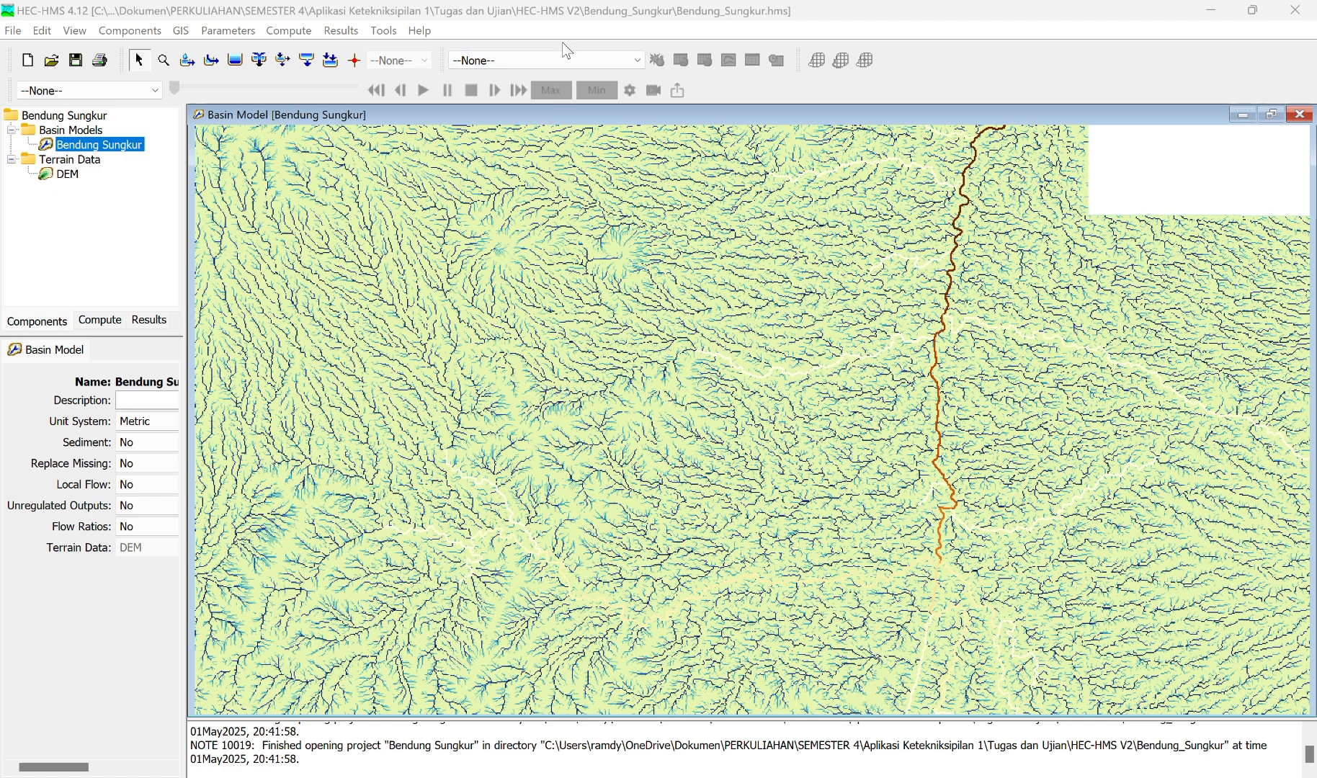
pyautogui.click(181, 31)
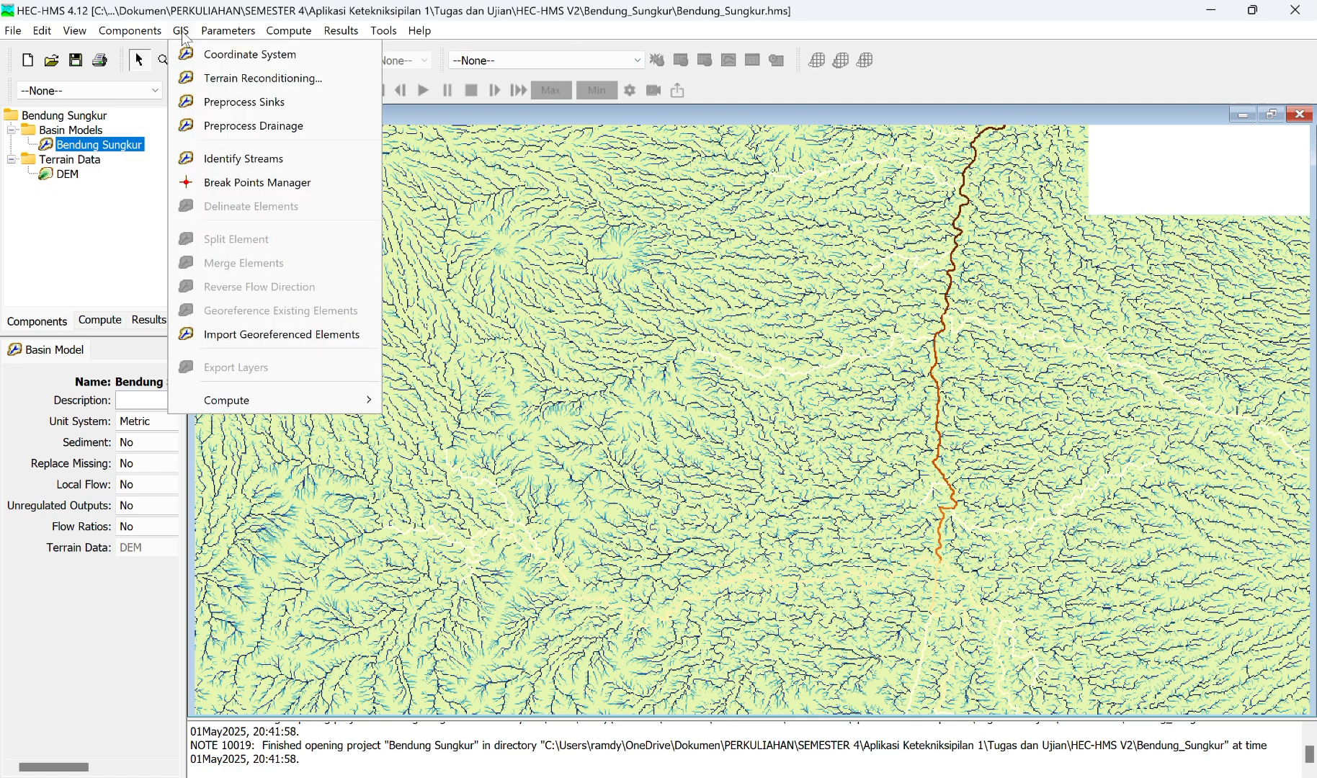
pyautogui.click(250, 186)
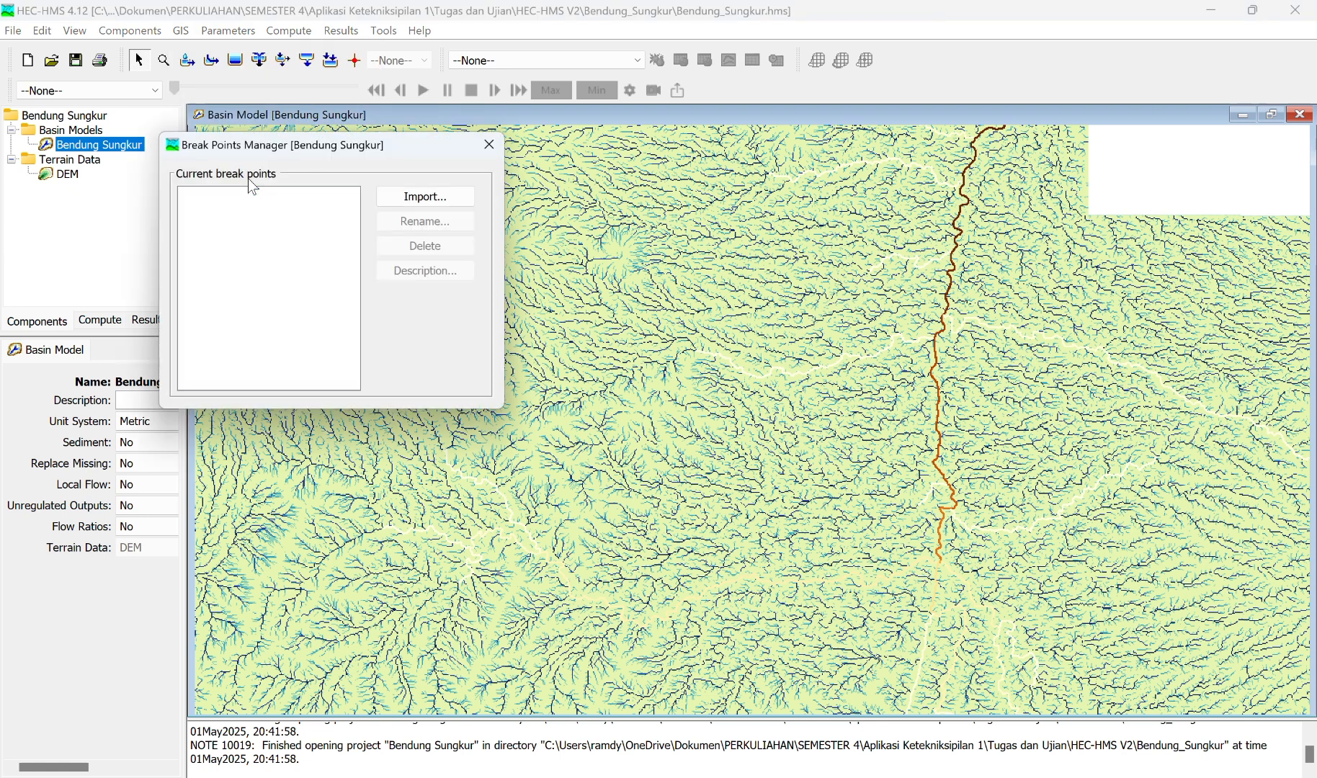
pyautogui.click(426, 198)
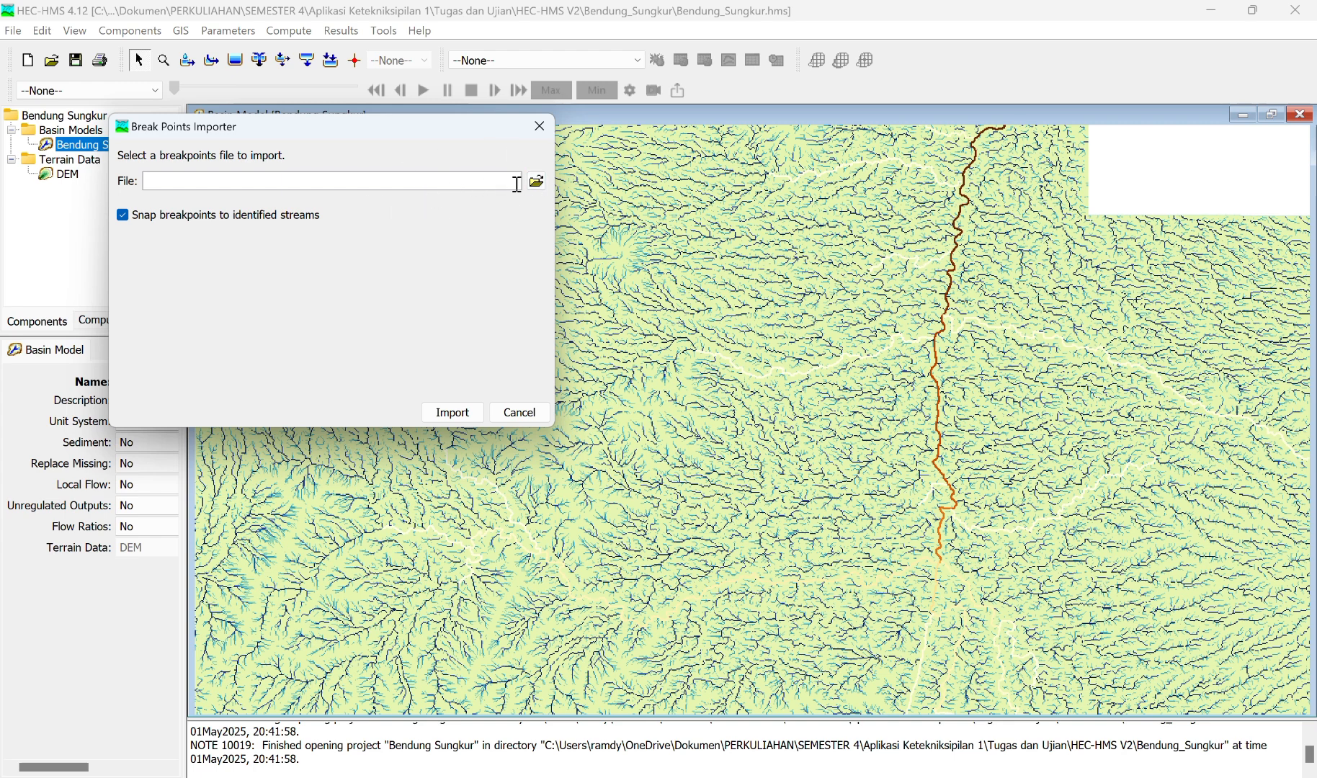
pyautogui.click(538, 184)
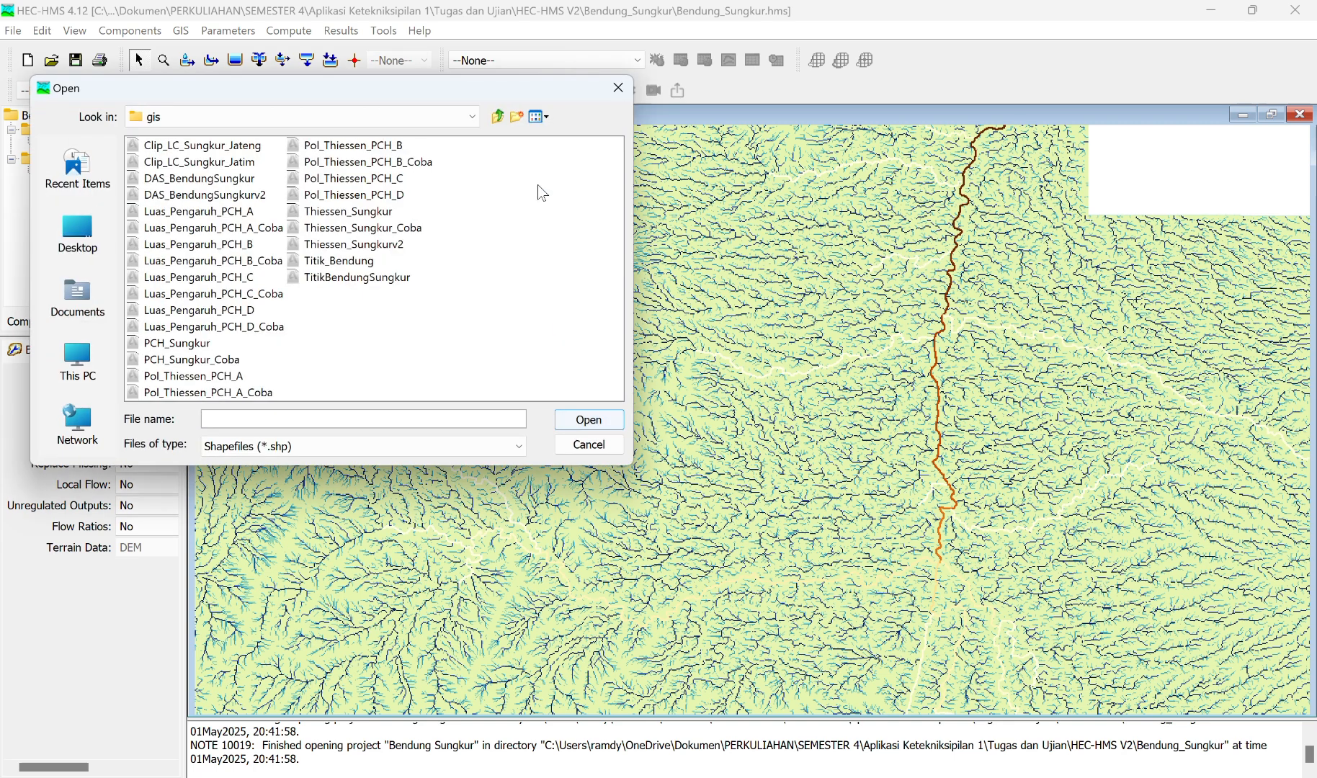
pyautogui.click(472, 116)
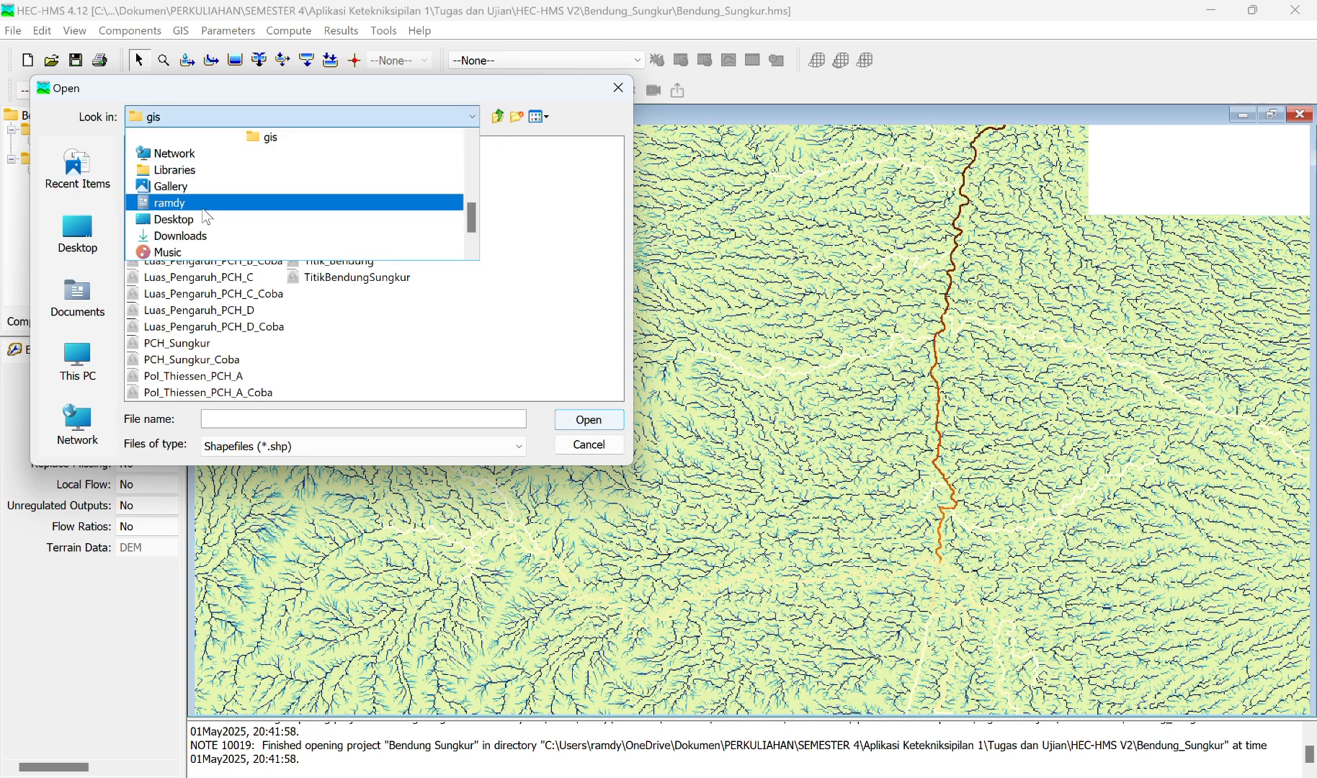
pyautogui.scroll(-1, 204, 210)
pyautogui.scroll(6, 195, 191)
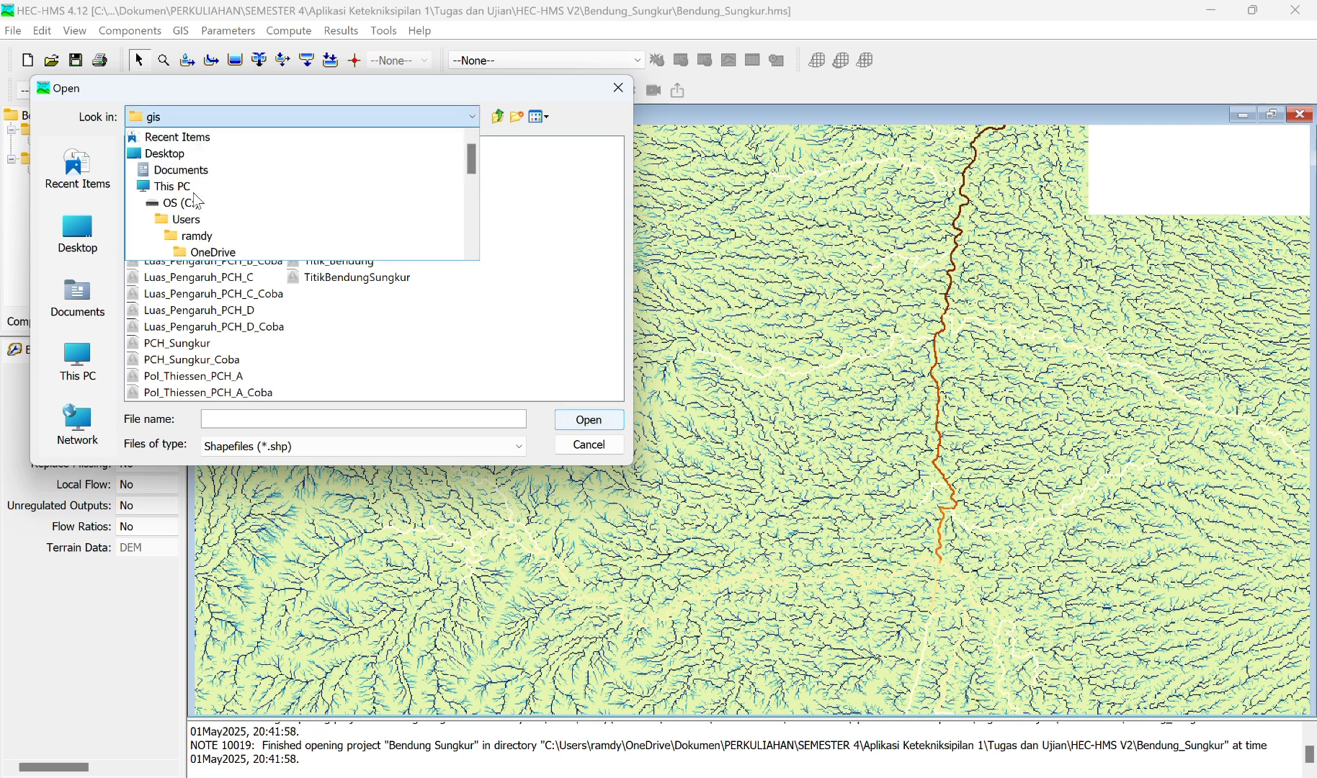
pyautogui.click(188, 173)
pyautogui.doubleClick(188, 174)
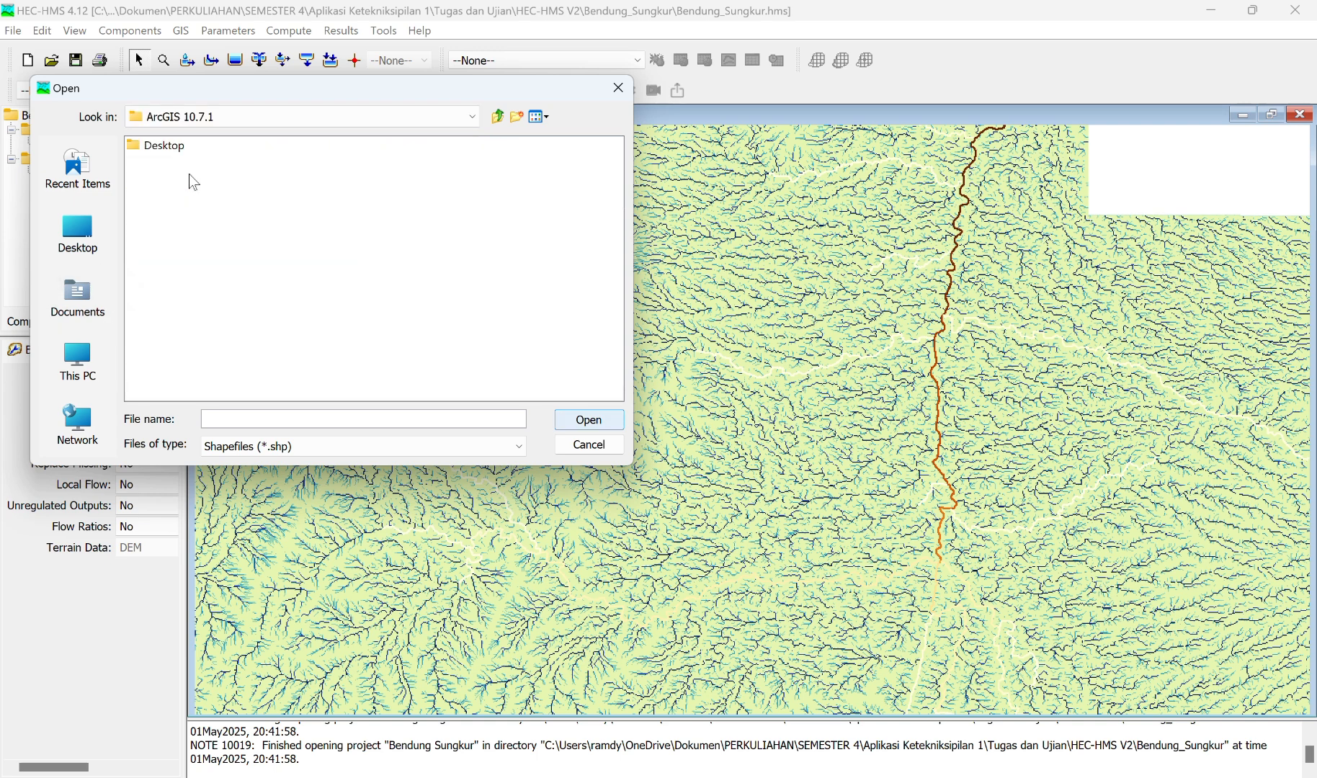
pyautogui.click(467, 115)
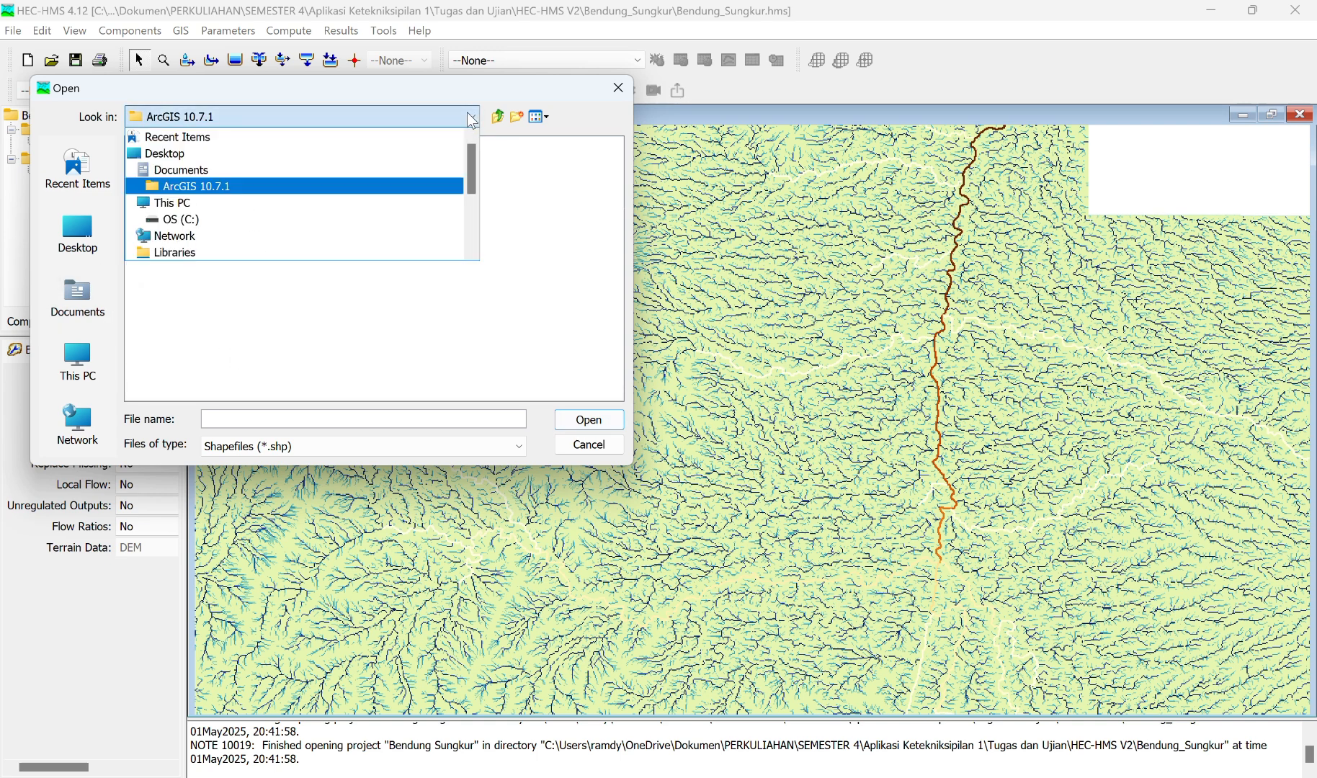
pyautogui.click(196, 170)
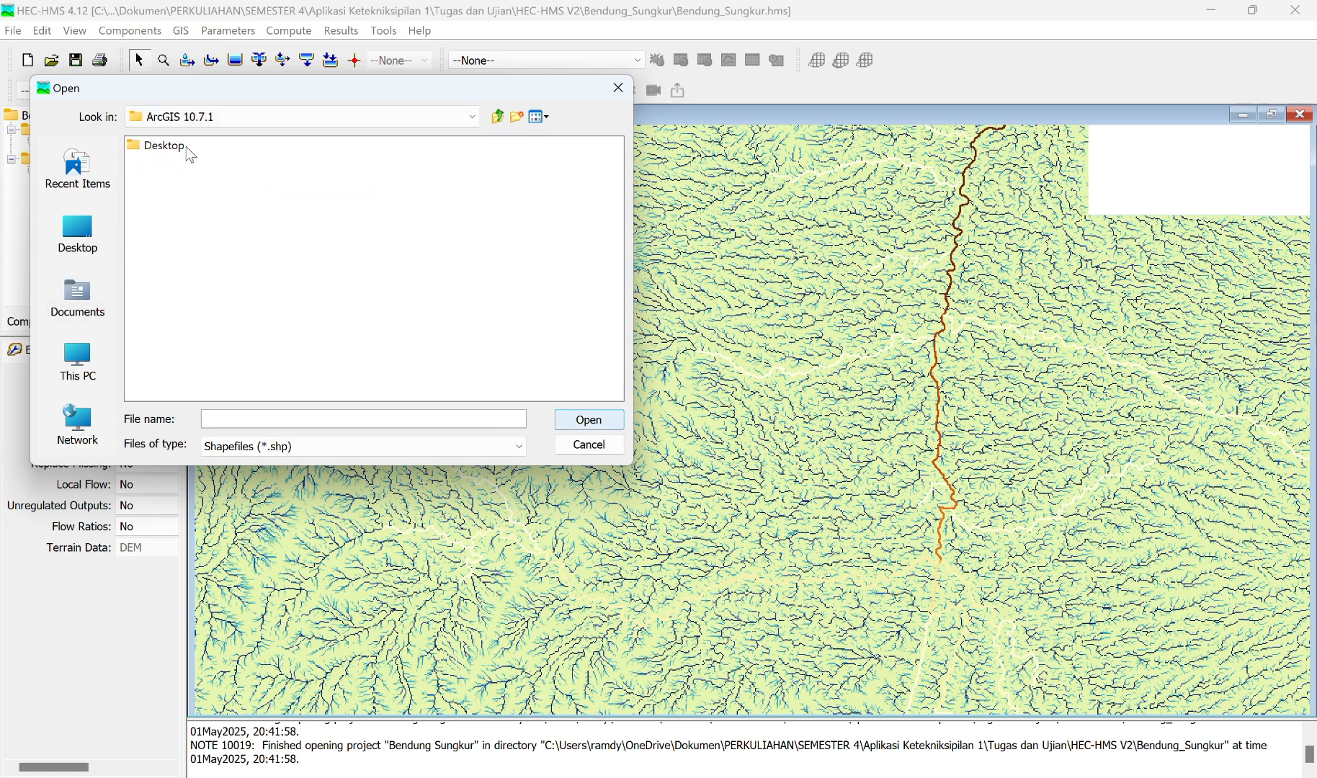
pyautogui.doubleClick(162, 153)
pyautogui.doubleClick(163, 153)
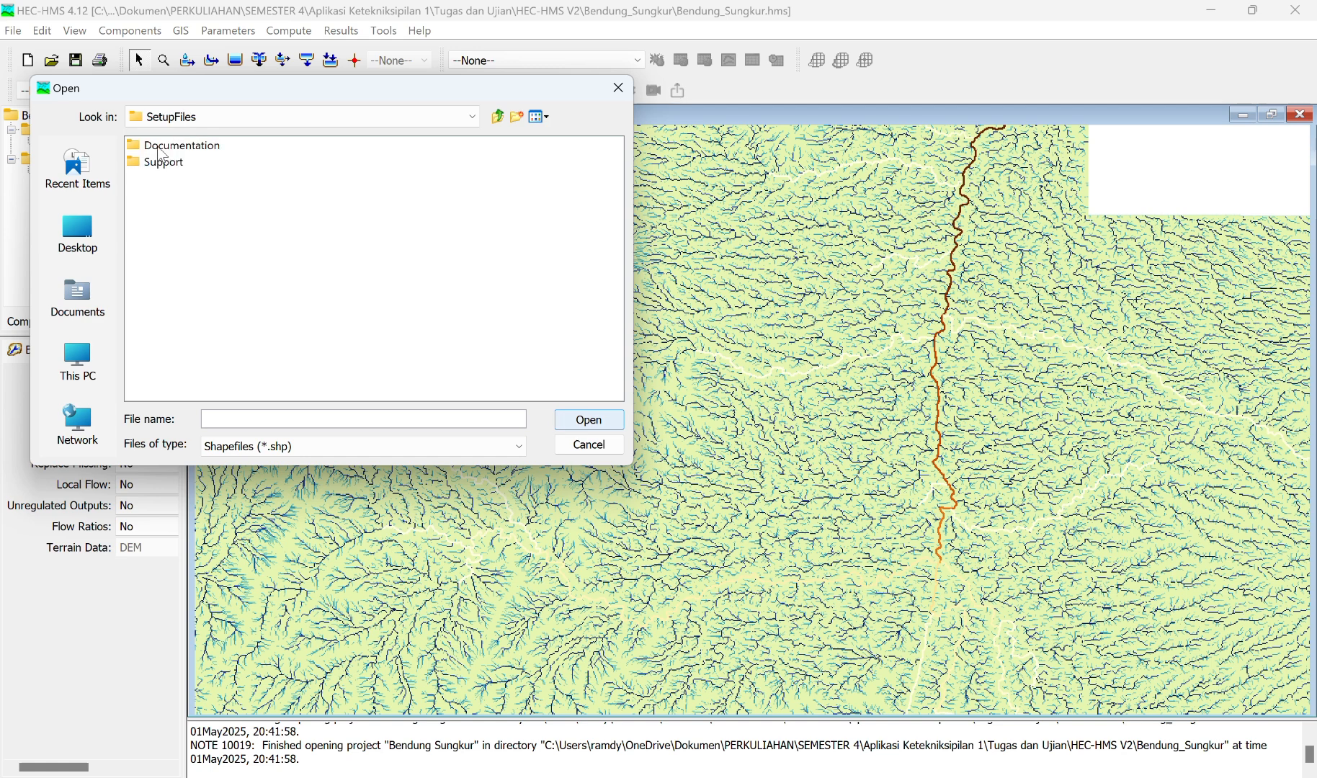
pyautogui.click(158, 147)
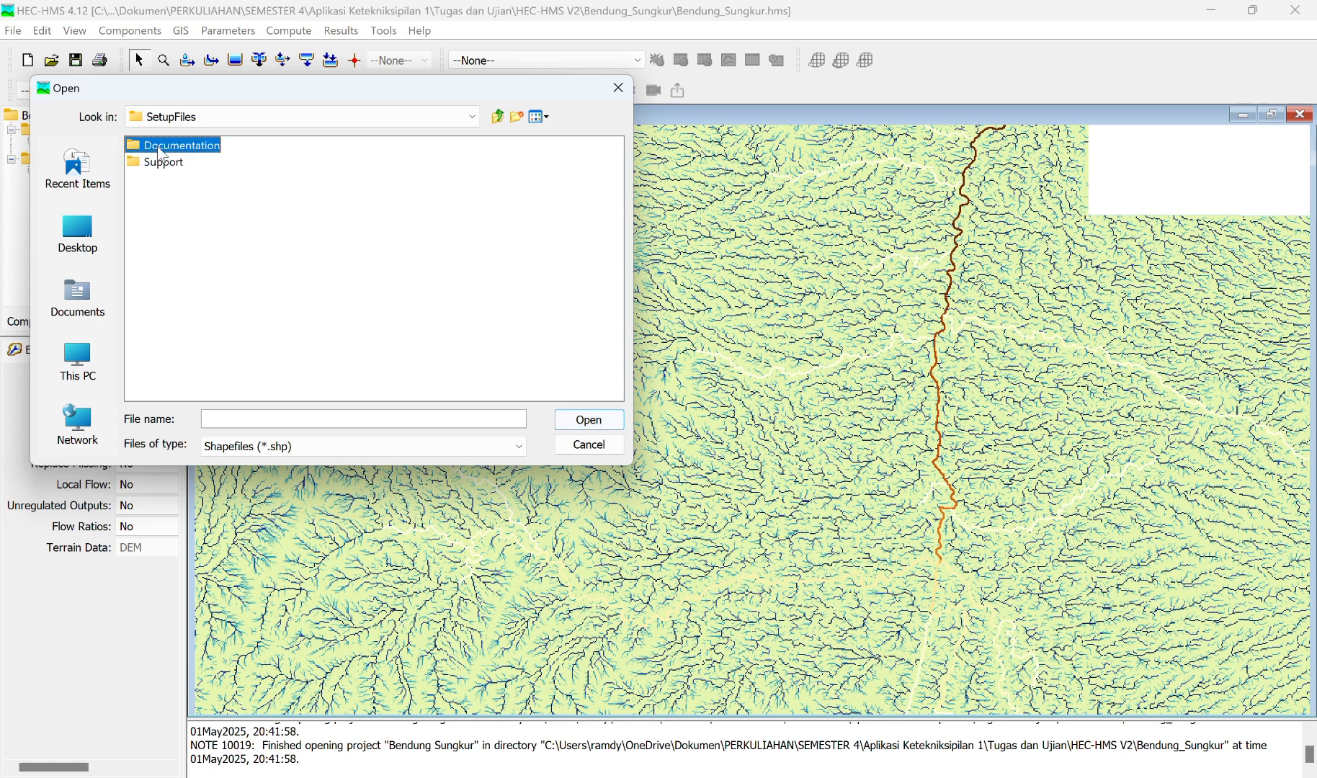
# Step: Browse from Documents to the folder PERKULIAHAN\SEMESTER 4\Aplikasi Ketekniksipilan 1\Materi
pyautogui.click(554, 29)
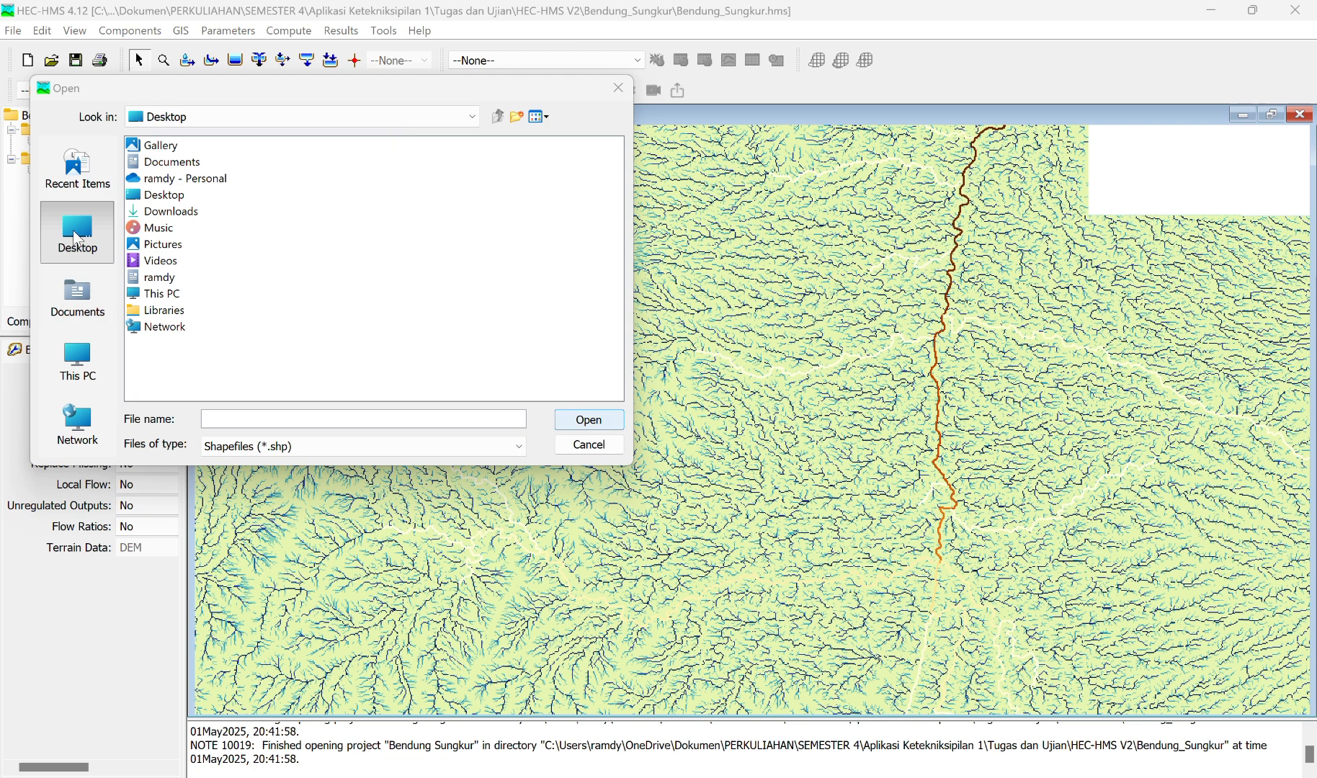
pyautogui.doubleClick(171, 162)
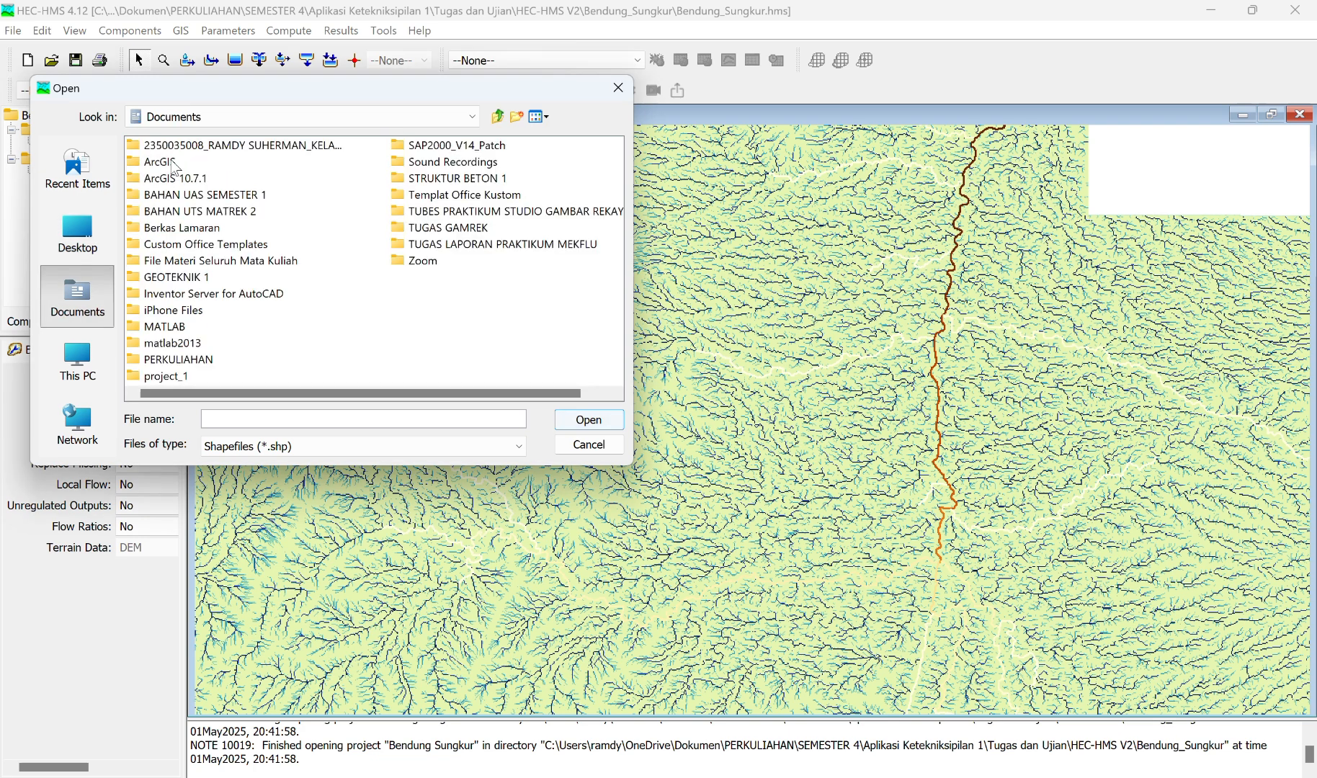
pyautogui.click(163, 363)
pyautogui.doubleClick(161, 362)
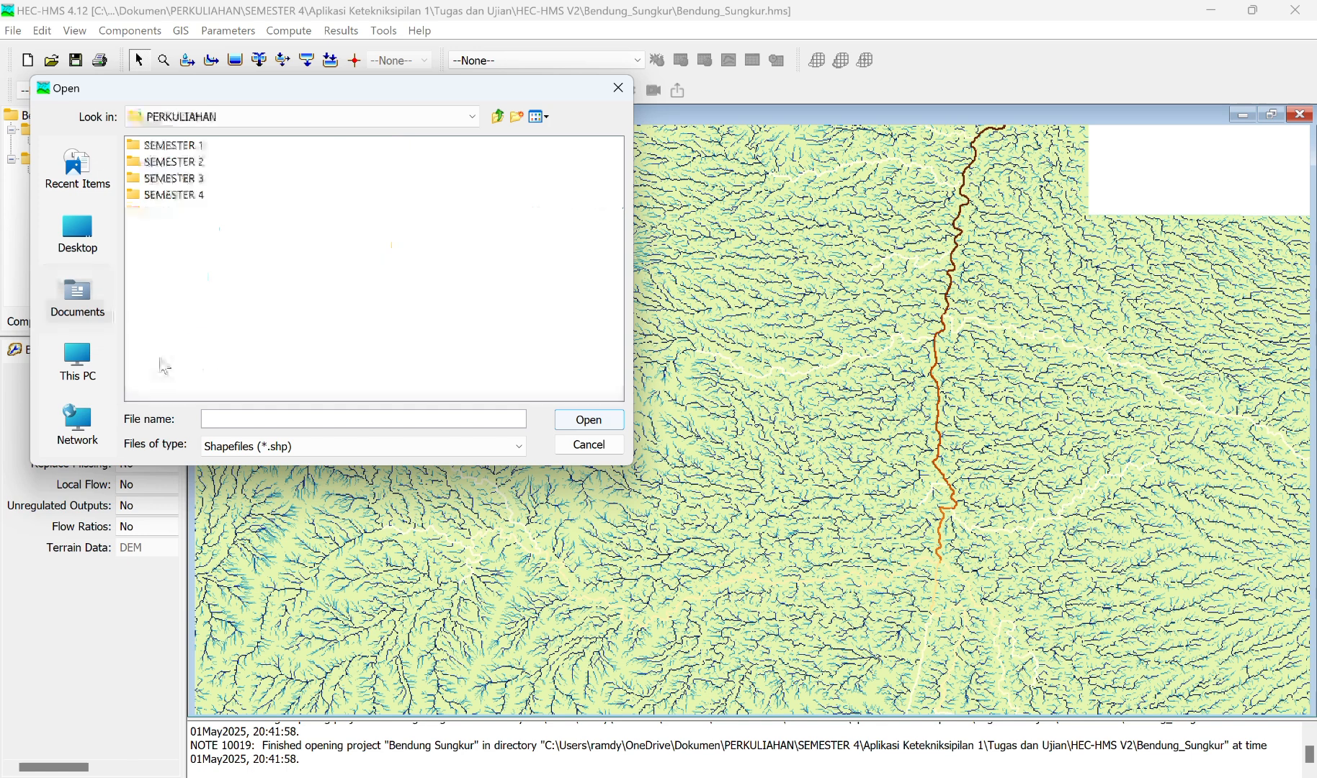
pyautogui.click(188, 201)
pyautogui.doubleClick(188, 201)
pyautogui.click(224, 162)
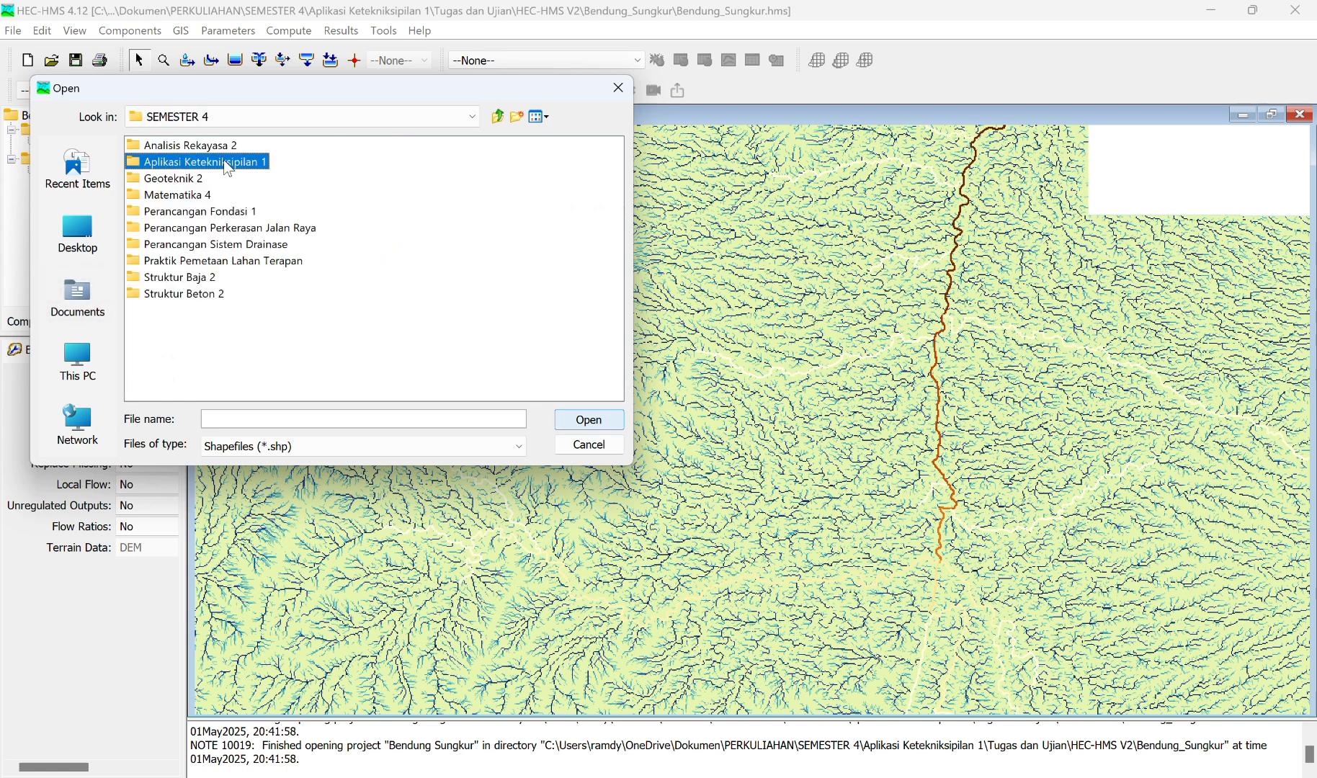
pyautogui.doubleClick(224, 161)
pyautogui.click(164, 162)
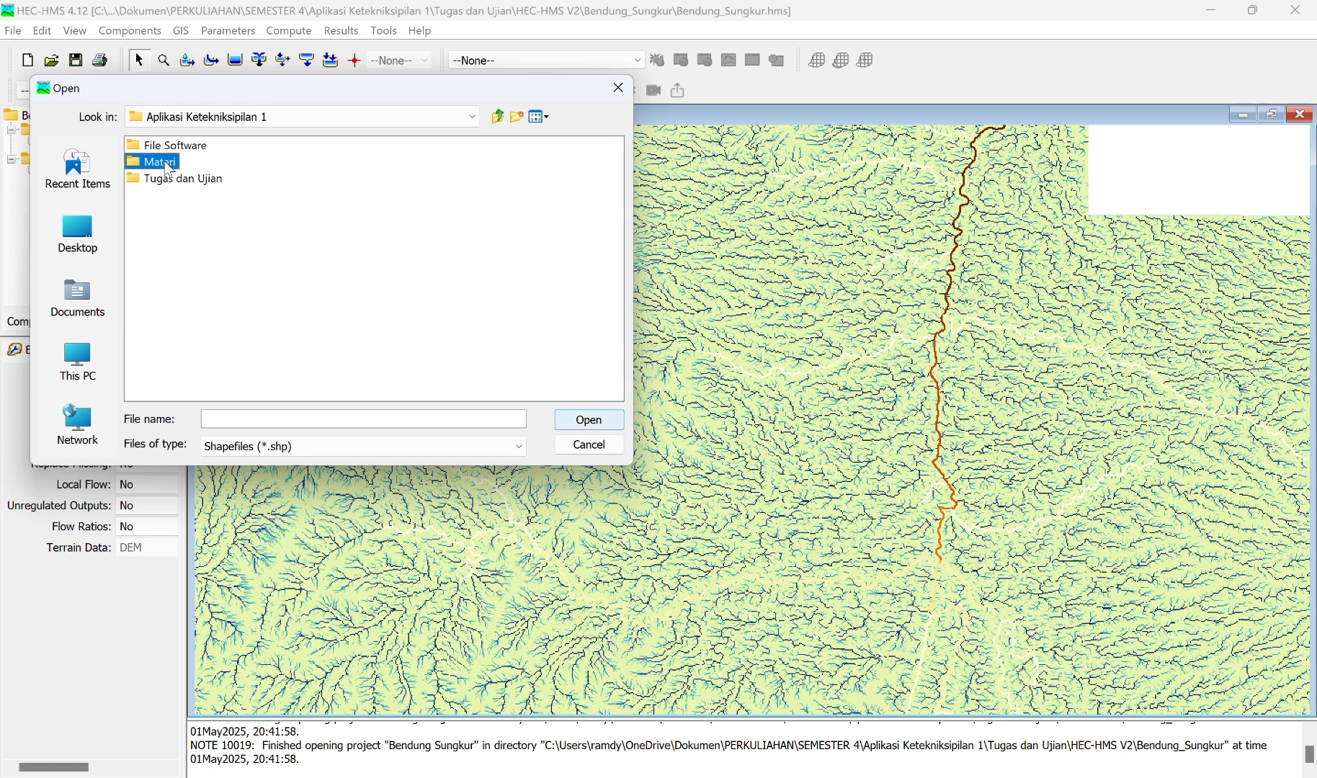
pyautogui.doubleClick(164, 162)
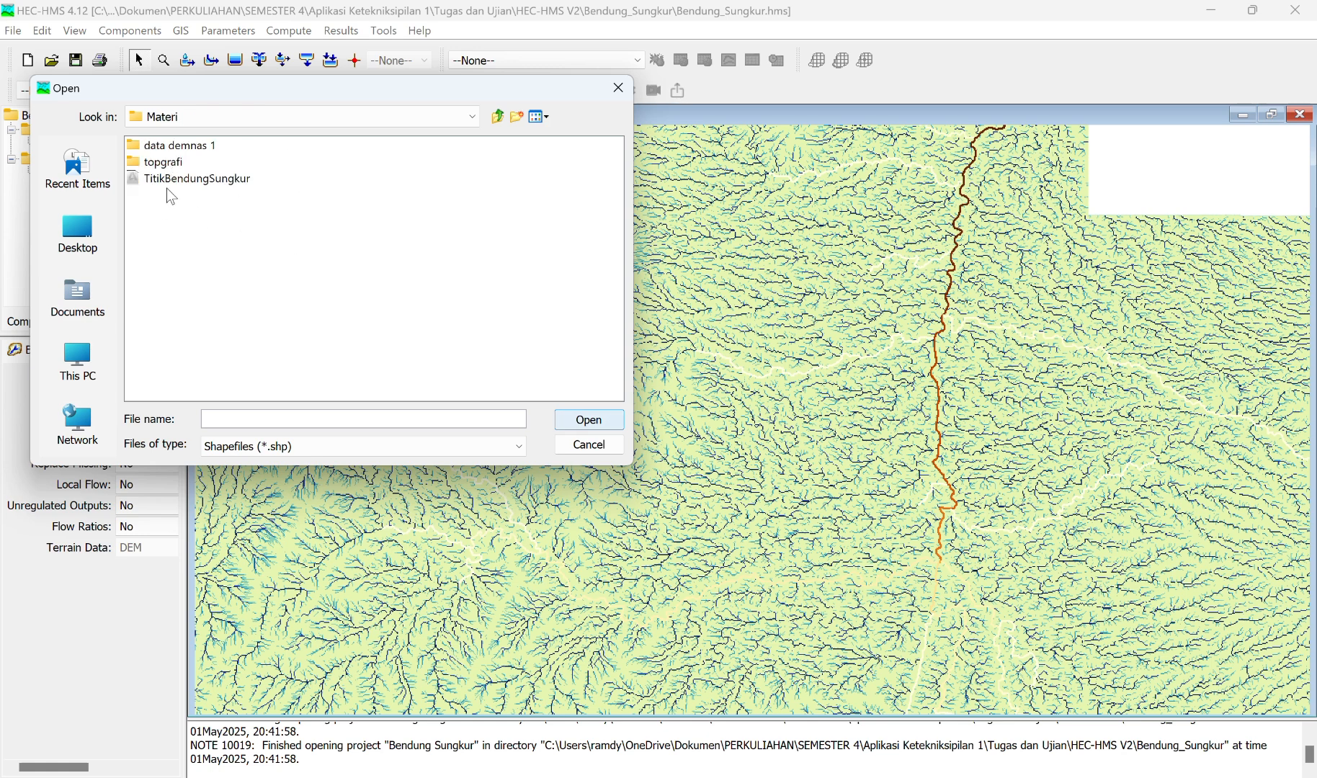
# Step: Import TitikBendungSungkur.shp as the basin model's break point, keeping break points snapped to the identified streams
pyautogui.click(181, 180)
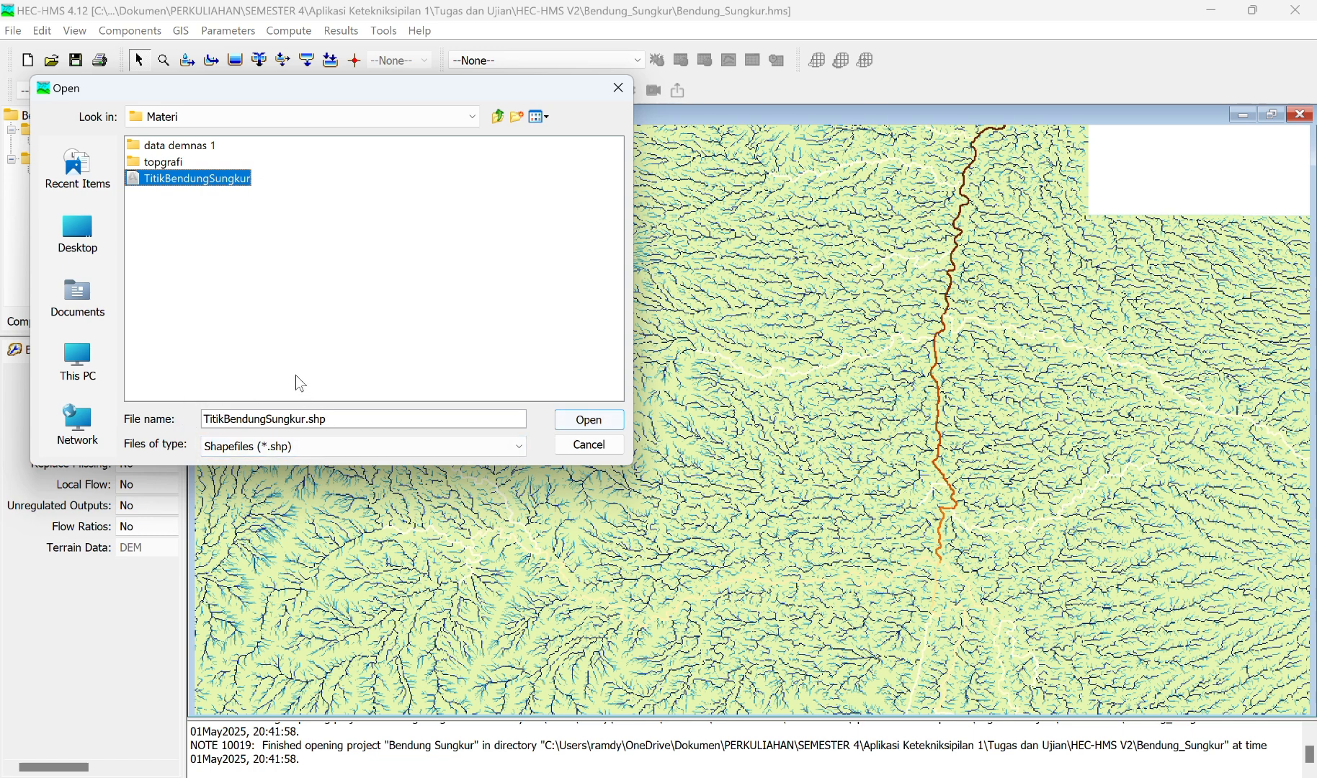
pyautogui.click(602, 427)
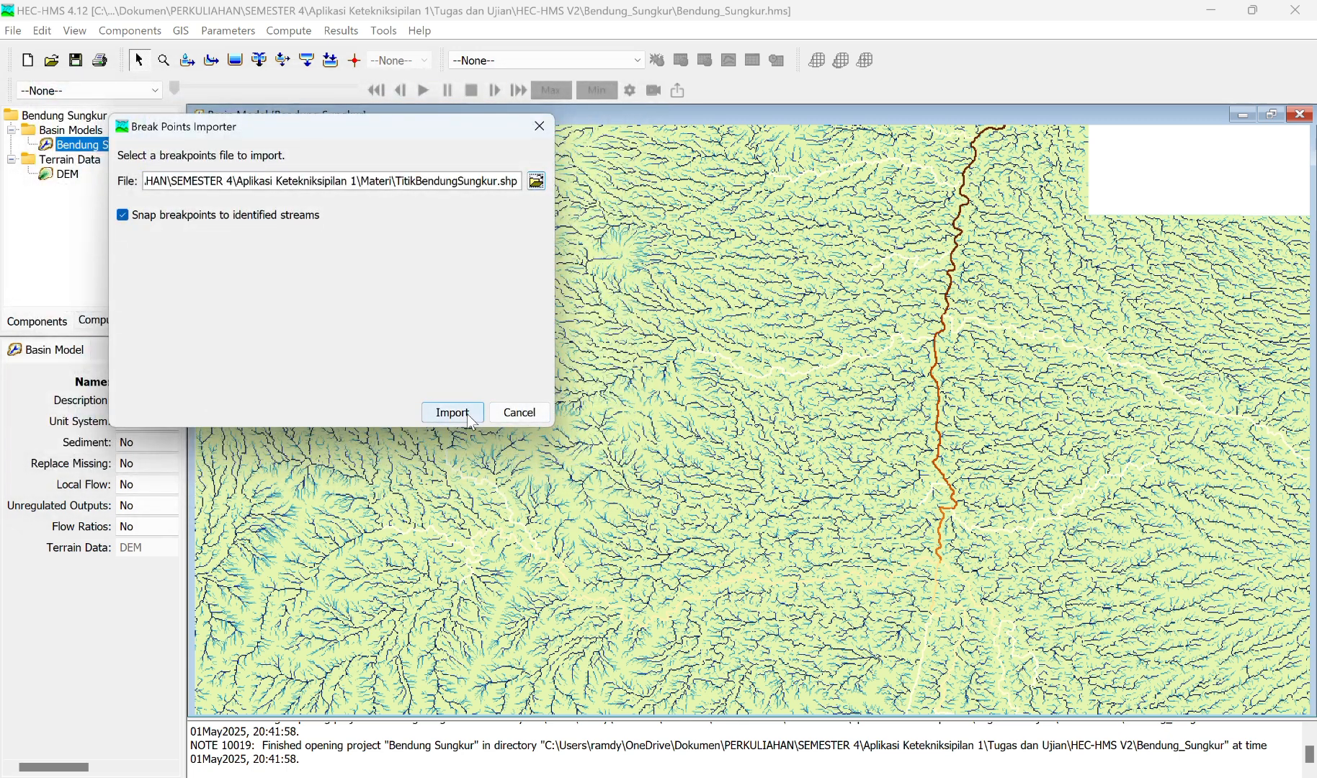
pyautogui.click(452, 413)
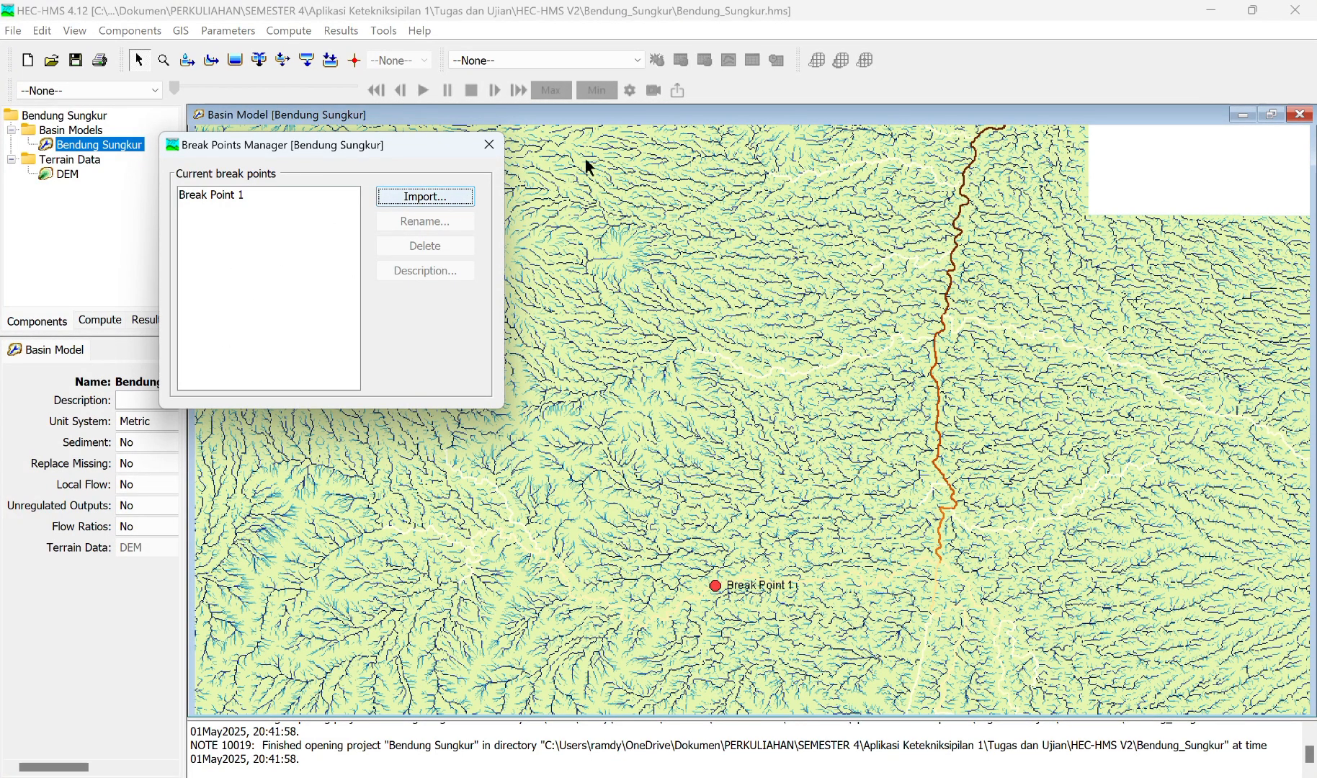
pyautogui.scroll(-2, 751, 609)
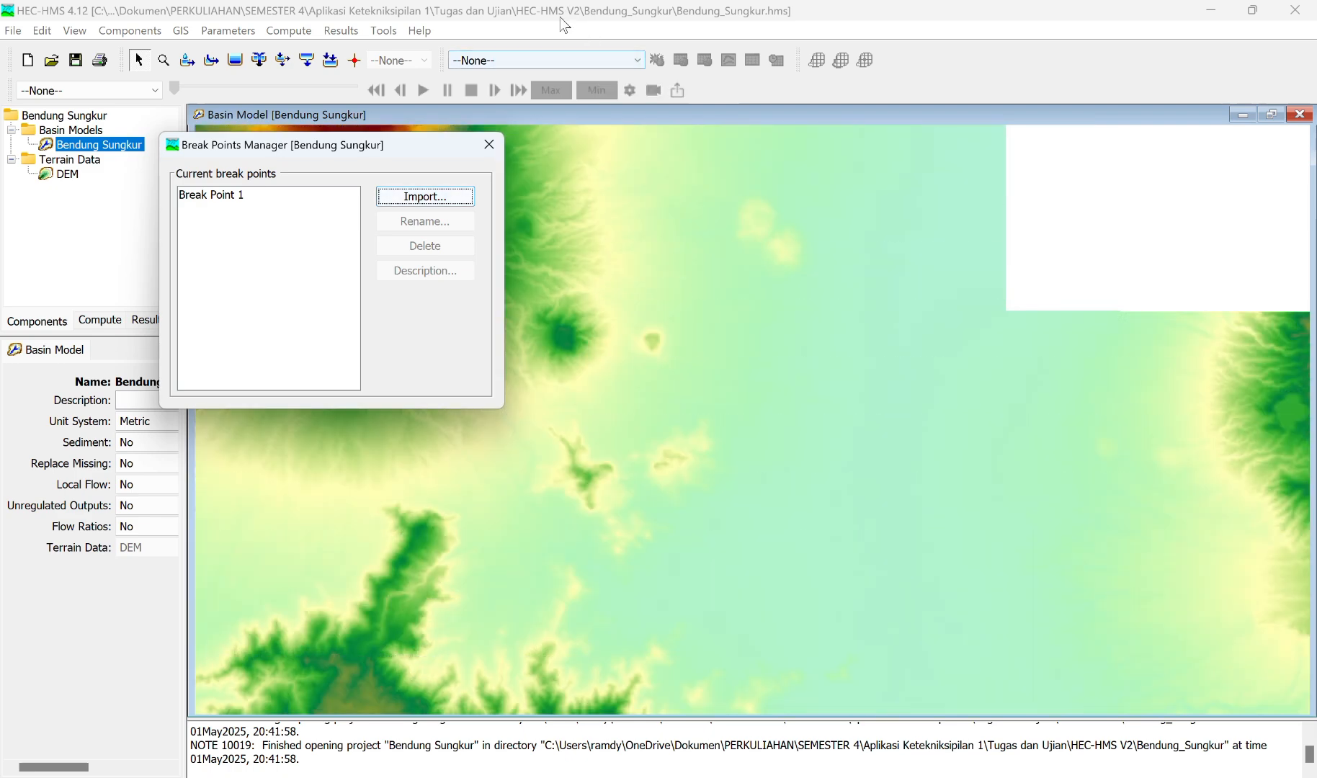
# Step: Rename the imported break point as Bendung Sungkur and close the break points manager
pyautogui.click(553, 29)
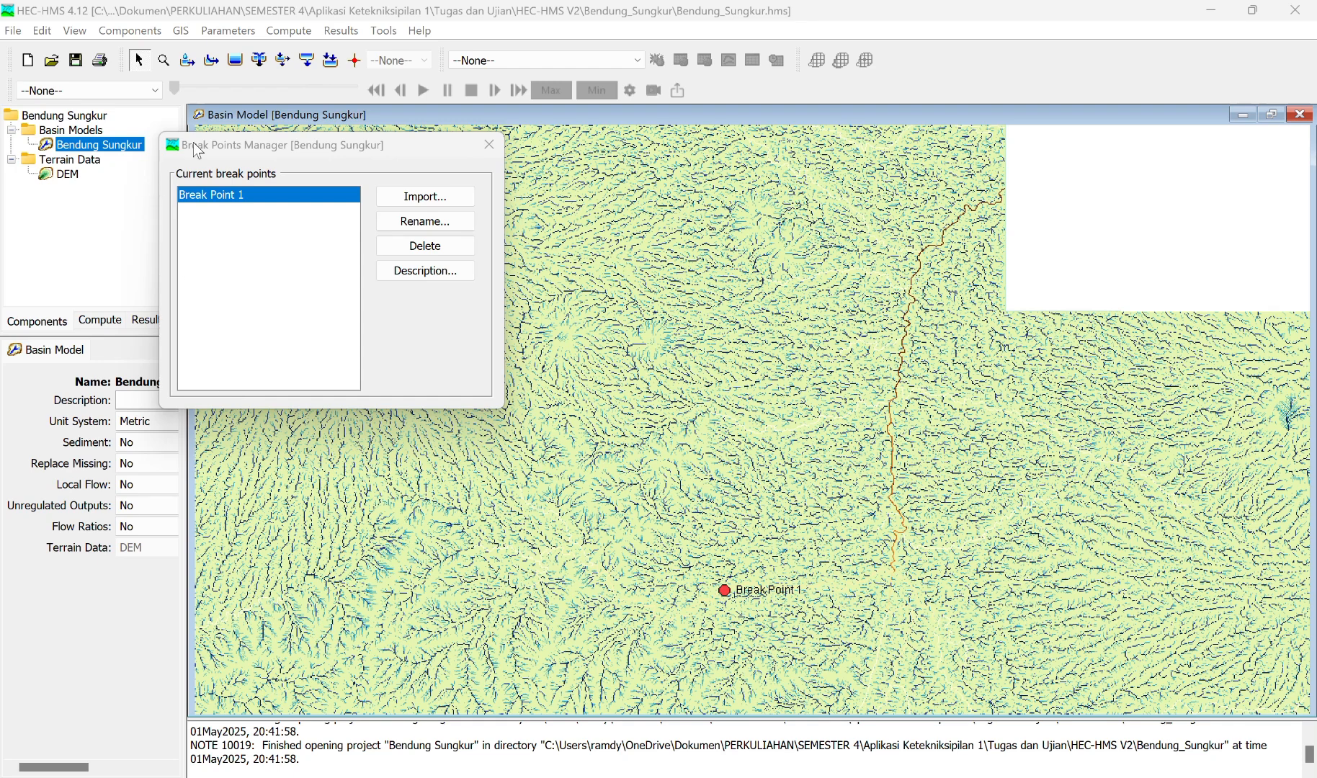
pyautogui.click(412, 222)
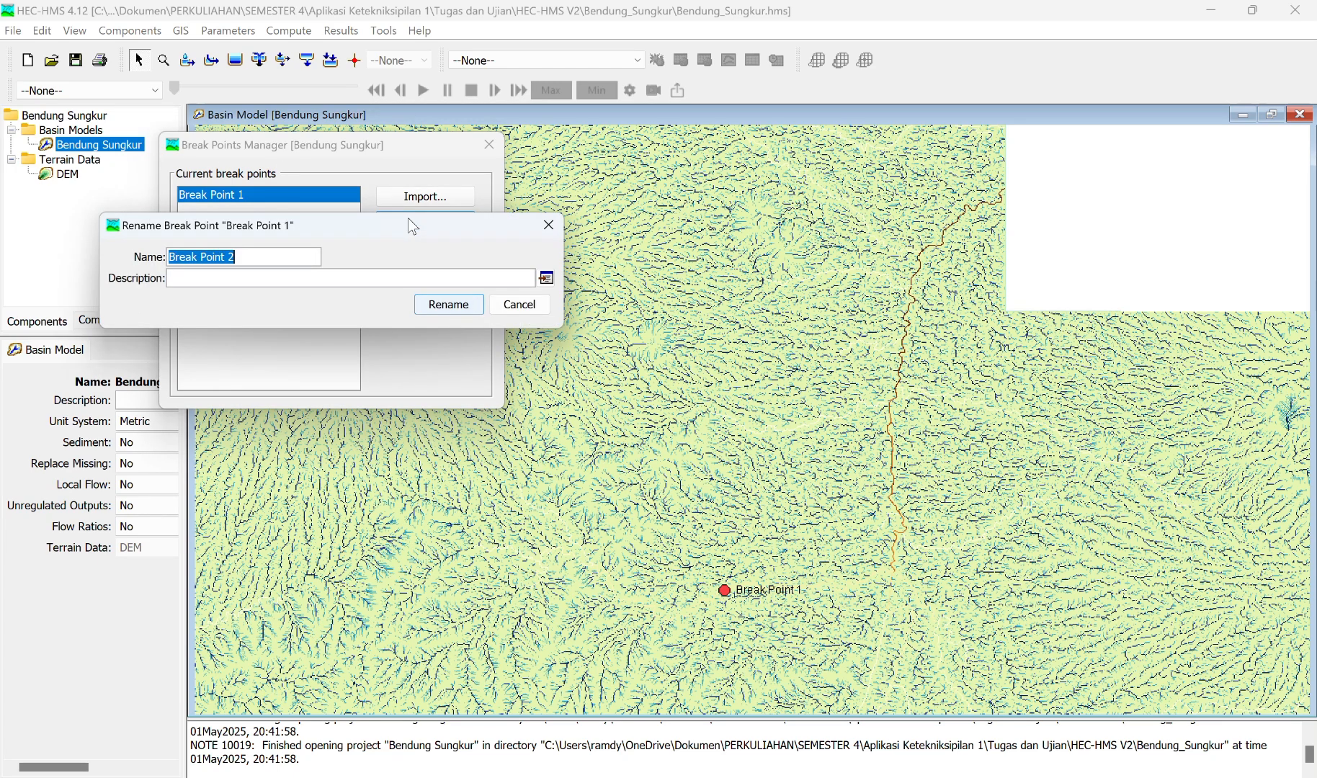
pyautogui.write('B')
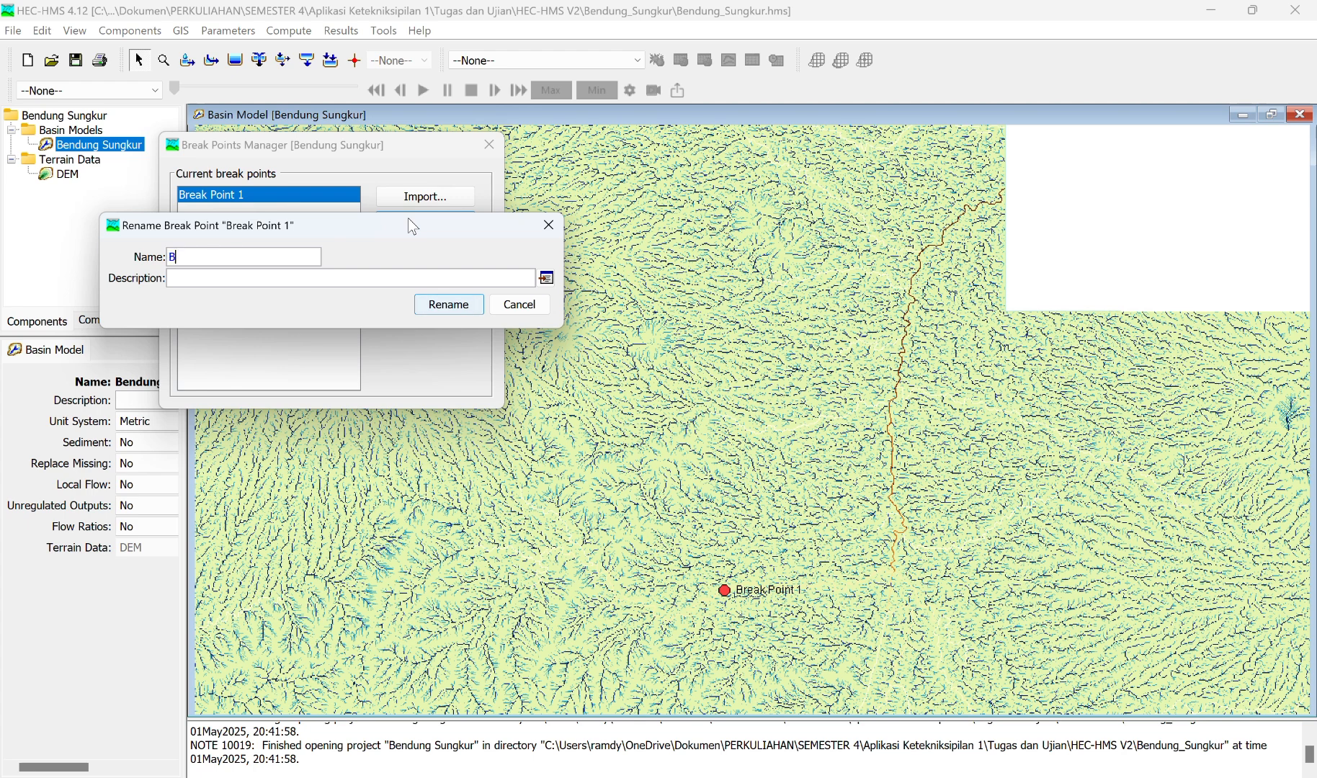
pyautogui.write('endung Sungkur')
pyautogui.click(449, 304)
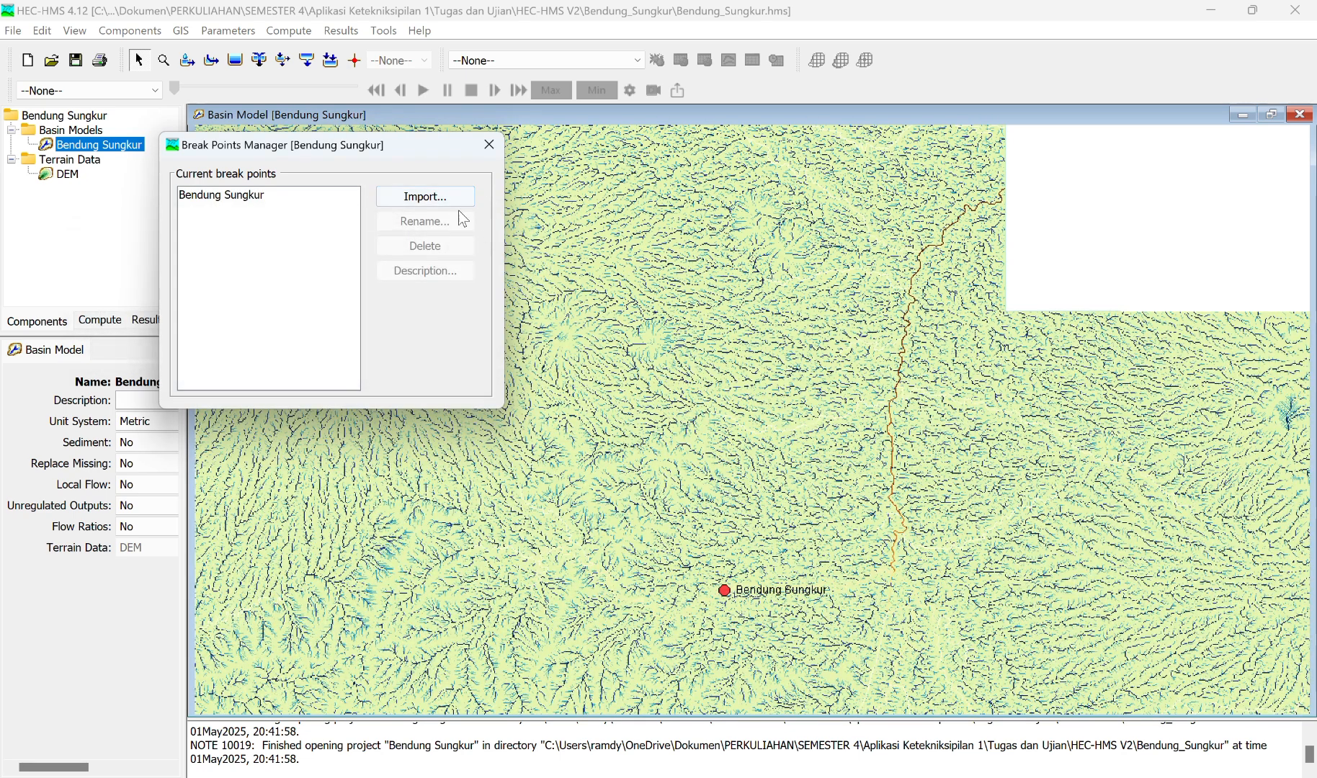
pyautogui.click(494, 144)
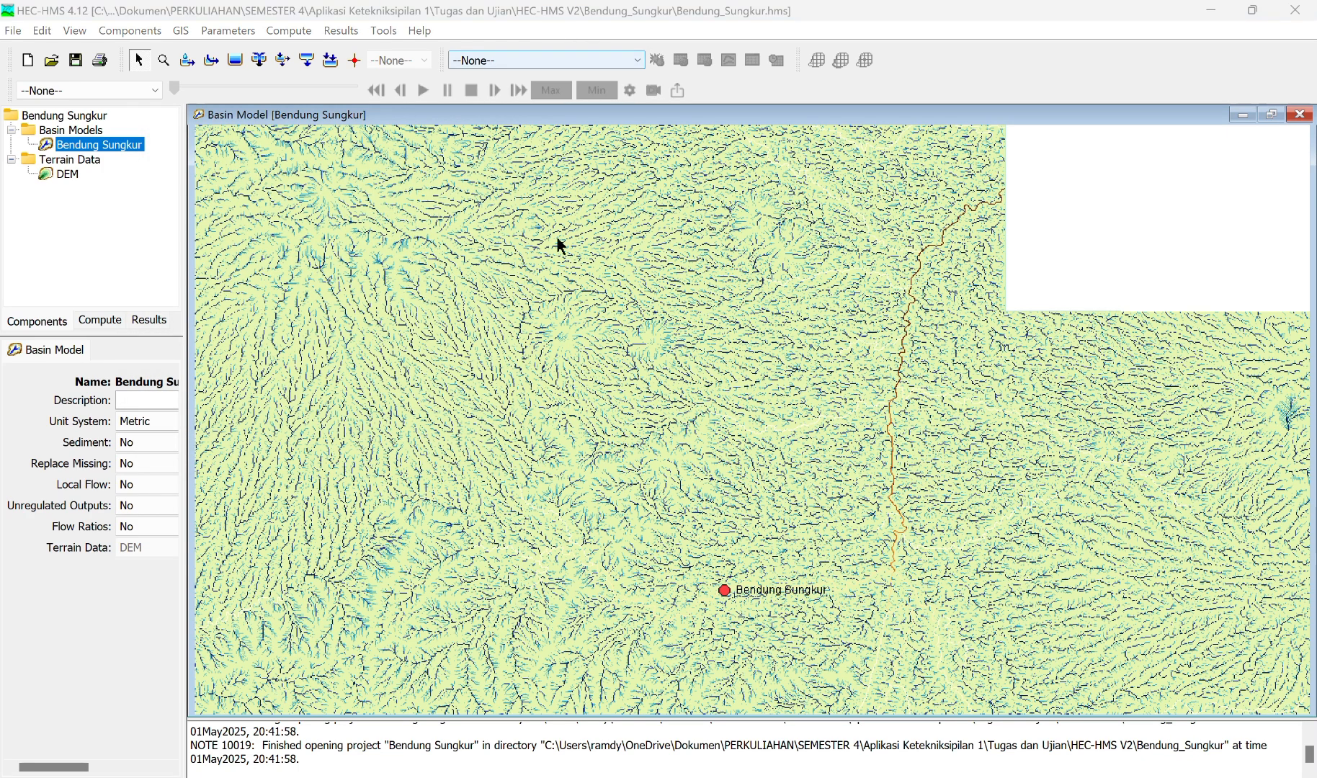
# Step: Delineate the basin model's elements with subbasin prefix SB, reach prefix R, and junctions inserted with prefix J
pyautogui.click(182, 31)
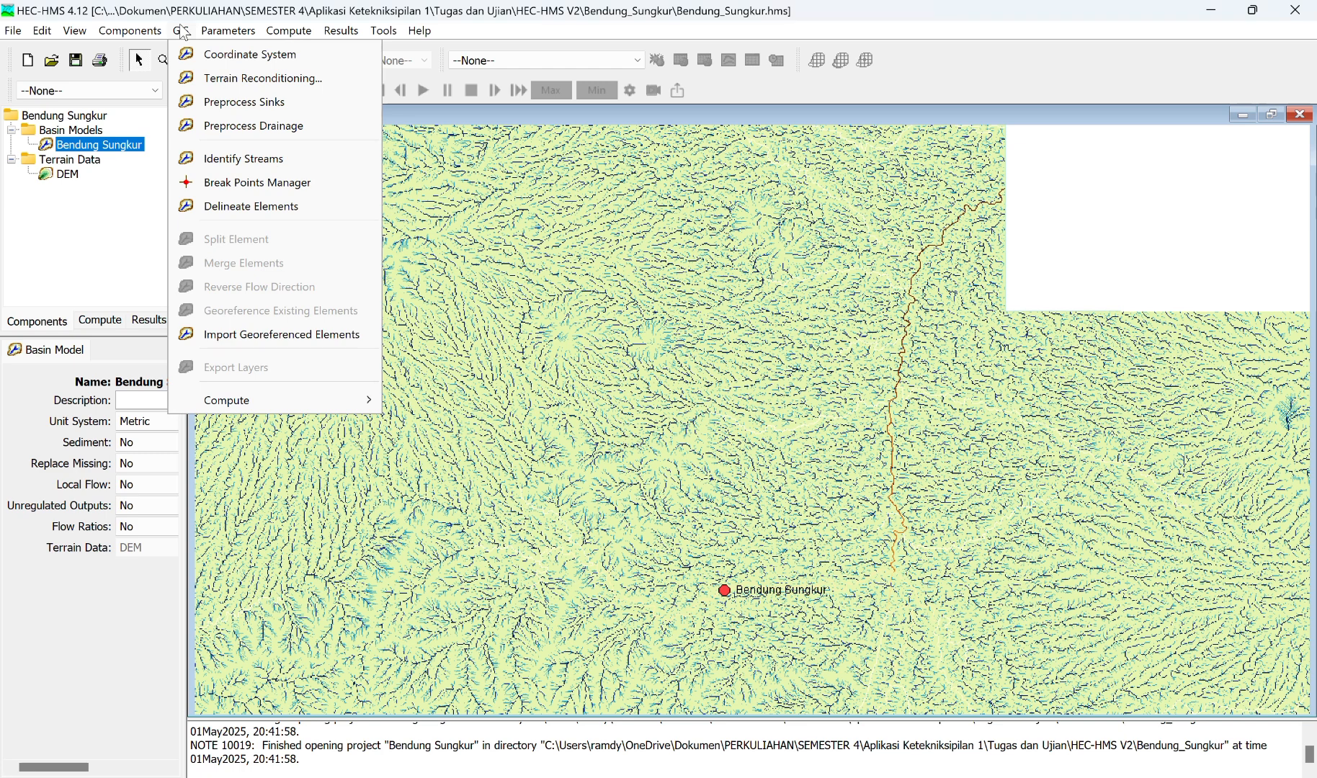
pyautogui.click(257, 207)
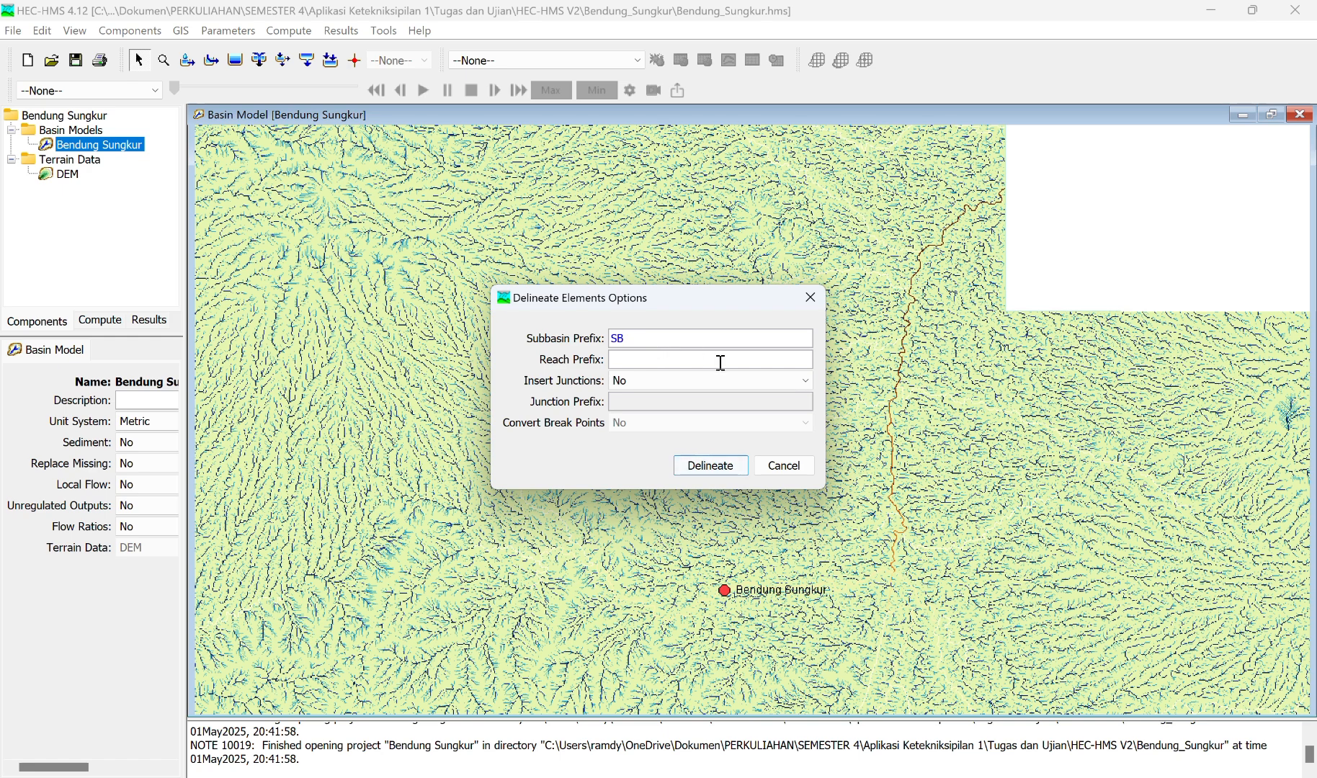
pyautogui.click(631, 380)
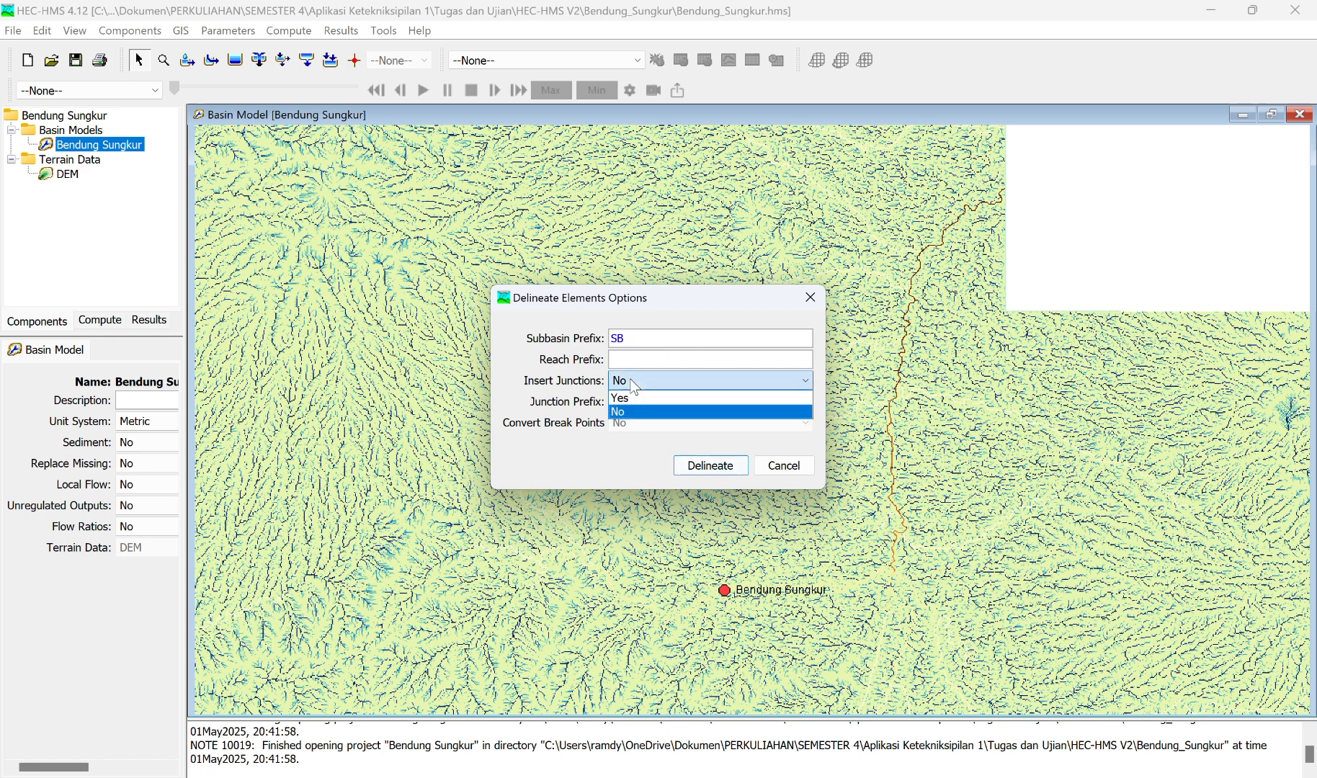
pyautogui.click(630, 379)
pyautogui.click(558, 24)
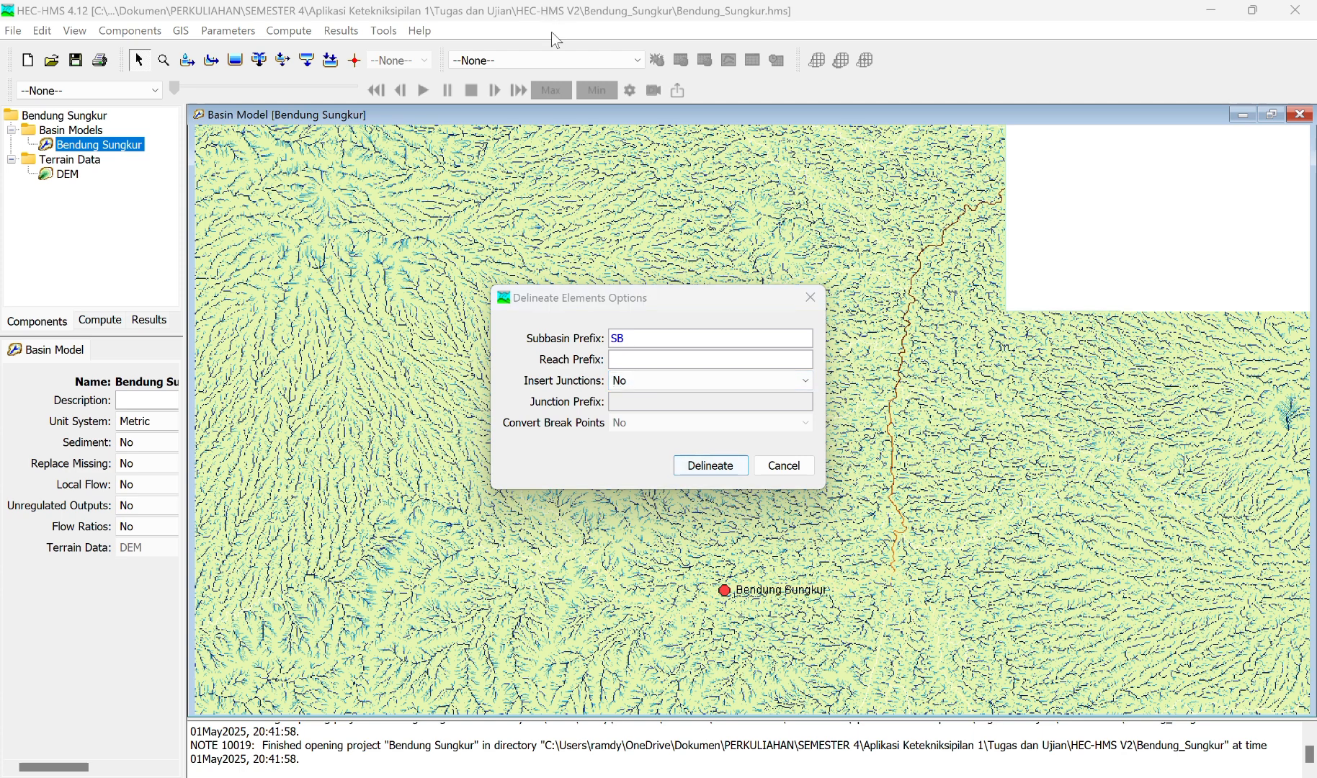
pyautogui.click(685, 382)
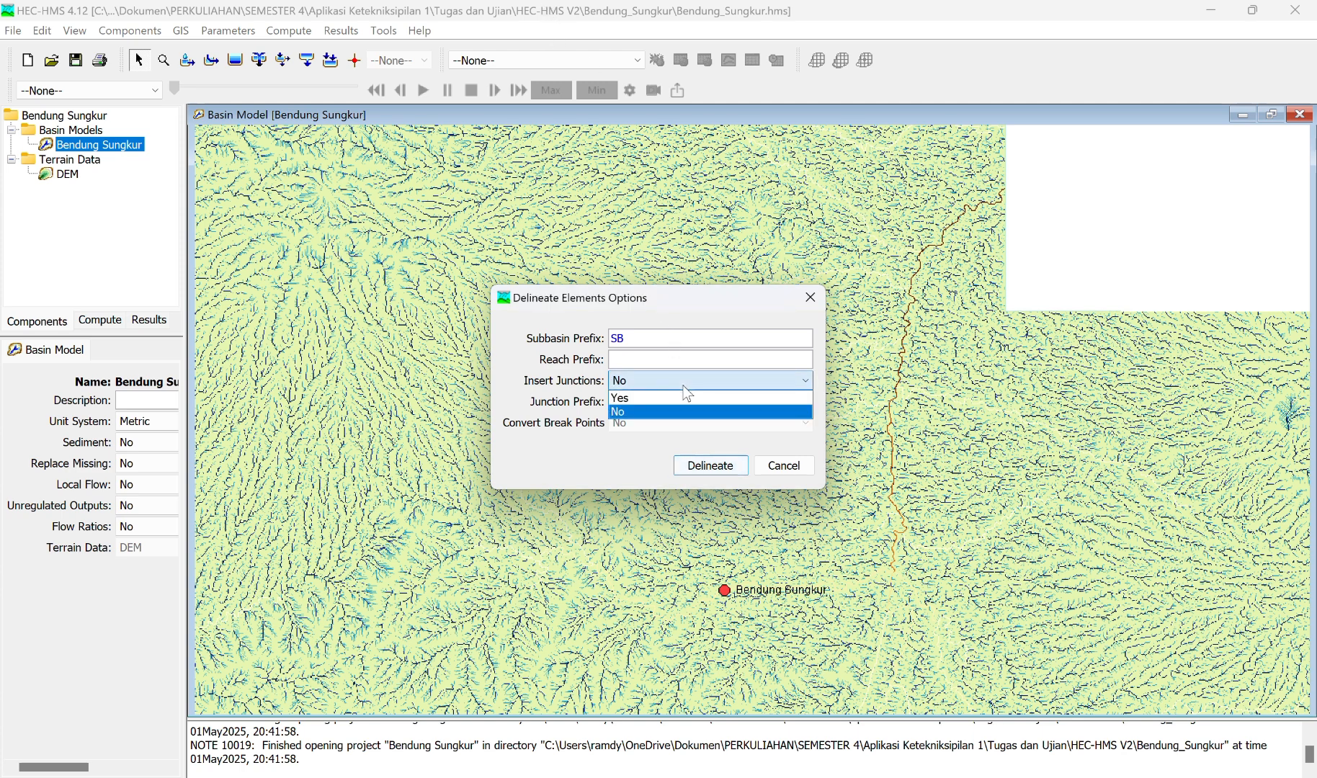
pyautogui.click(638, 401)
pyautogui.click(624, 359)
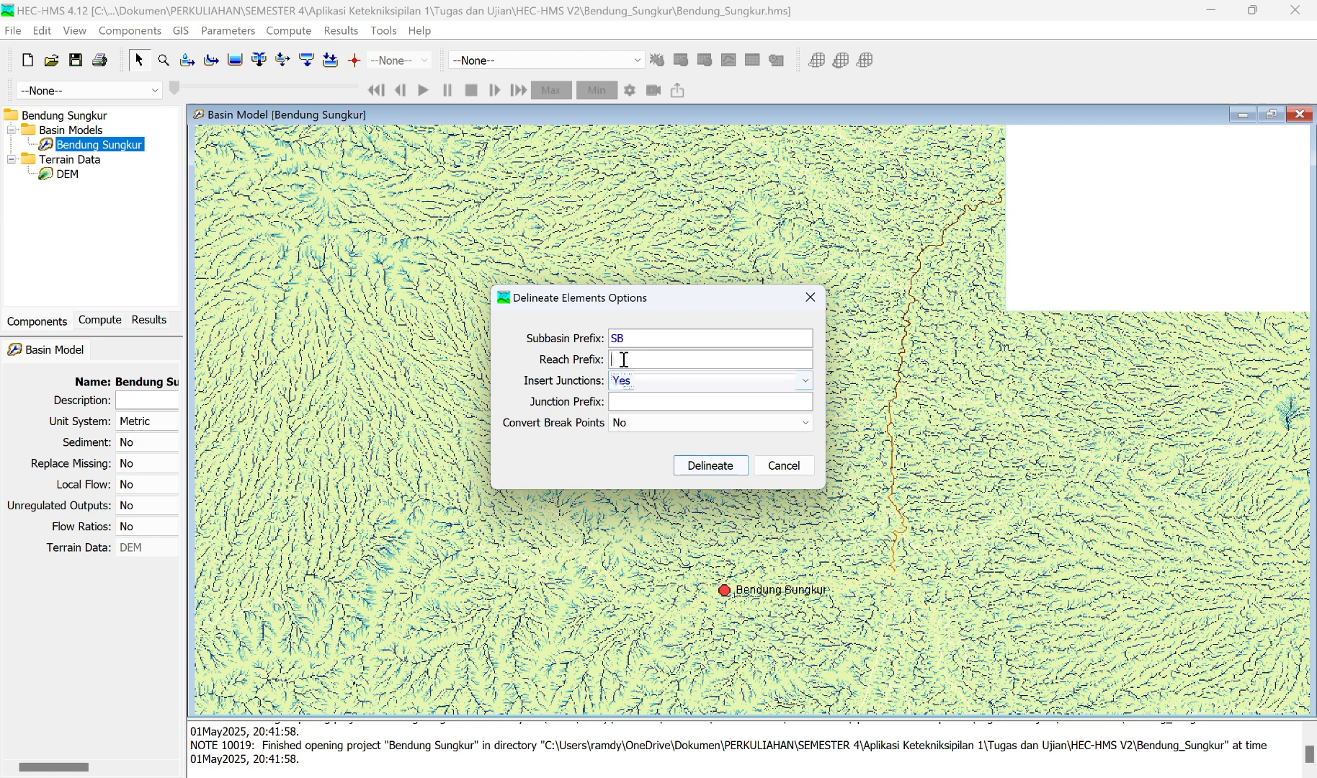
pyautogui.click(624, 359)
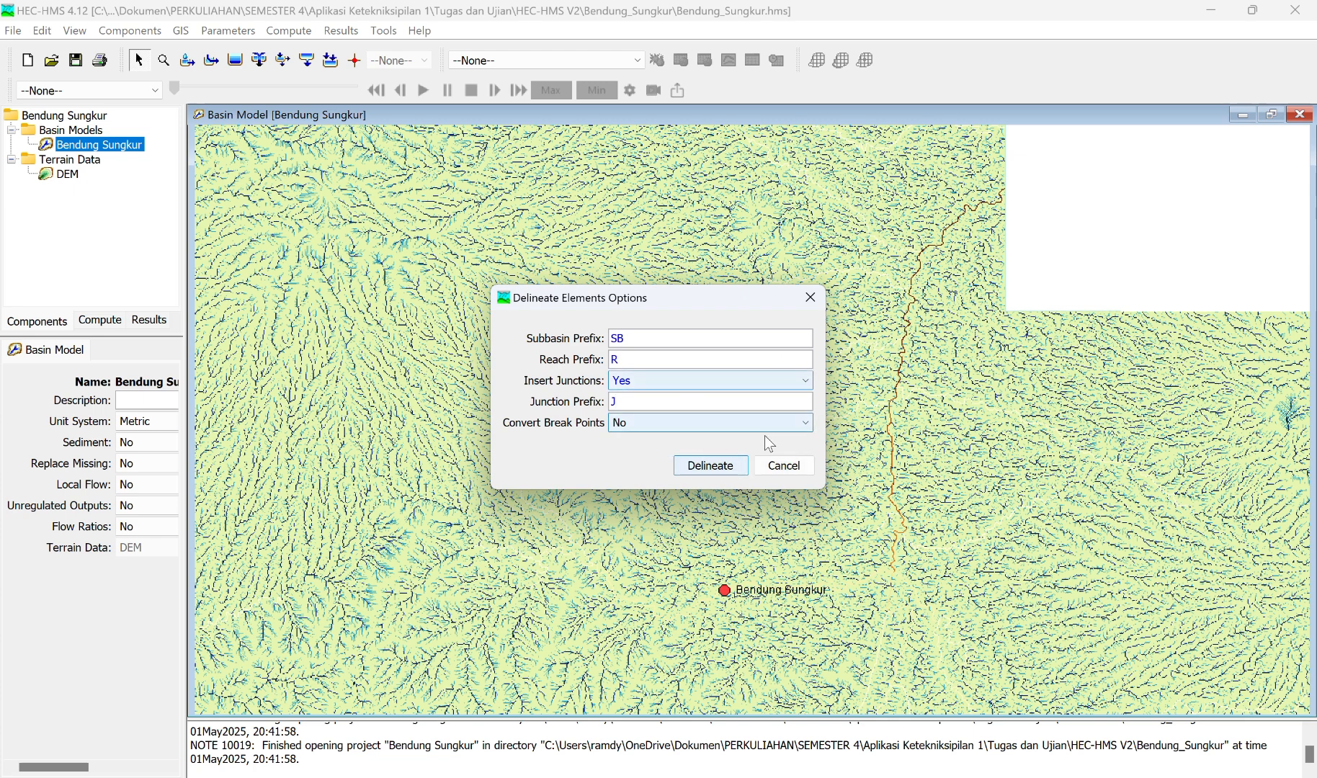
pyautogui.click(718, 467)
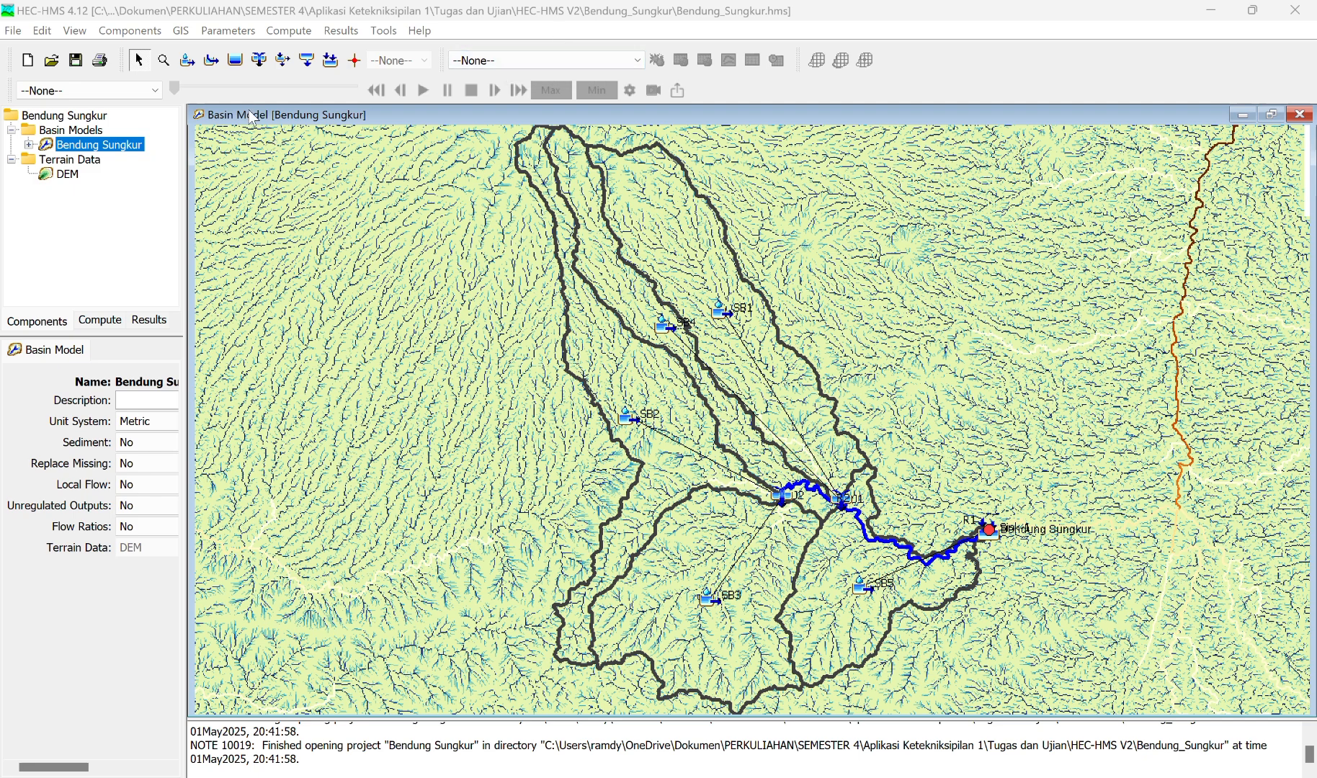
# Step: Start exporting the Subbasins layer of the basin model and browse for its destination file
pyautogui.click(181, 31)
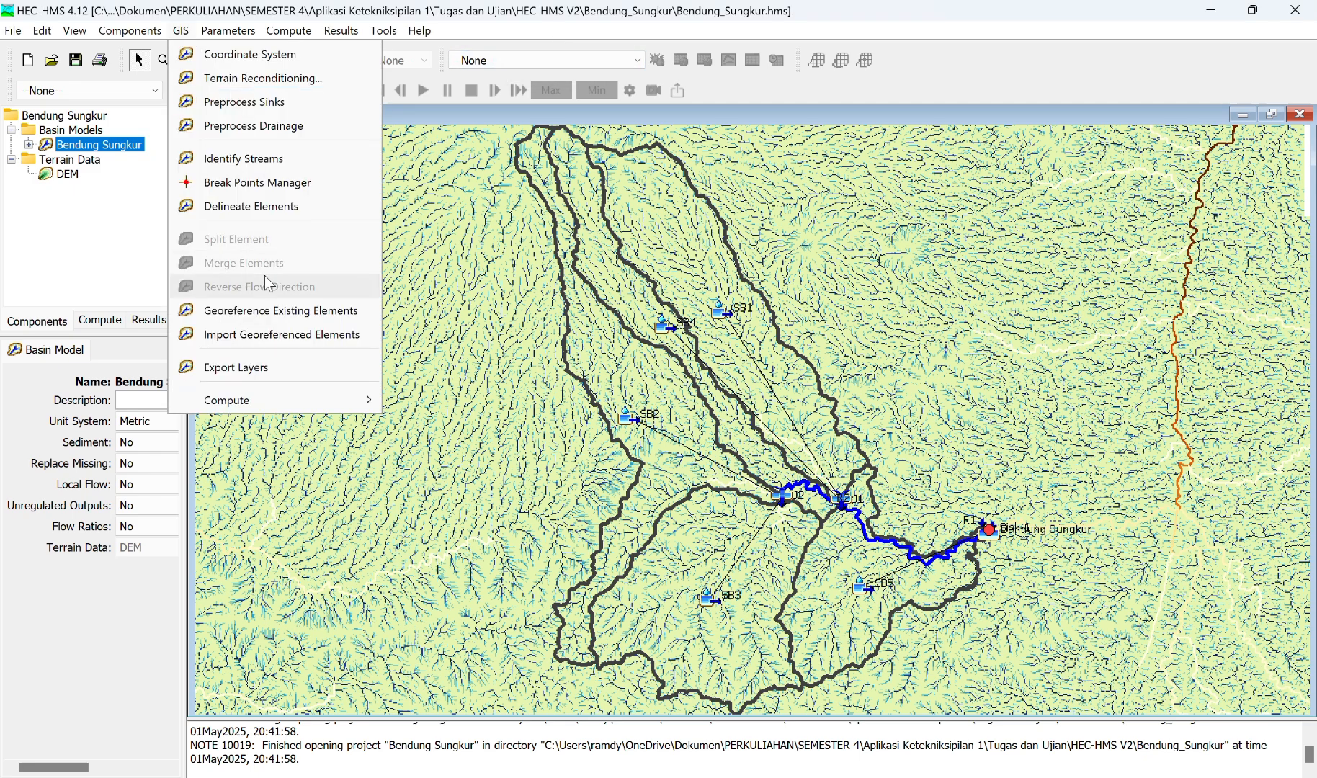
pyautogui.click(258, 368)
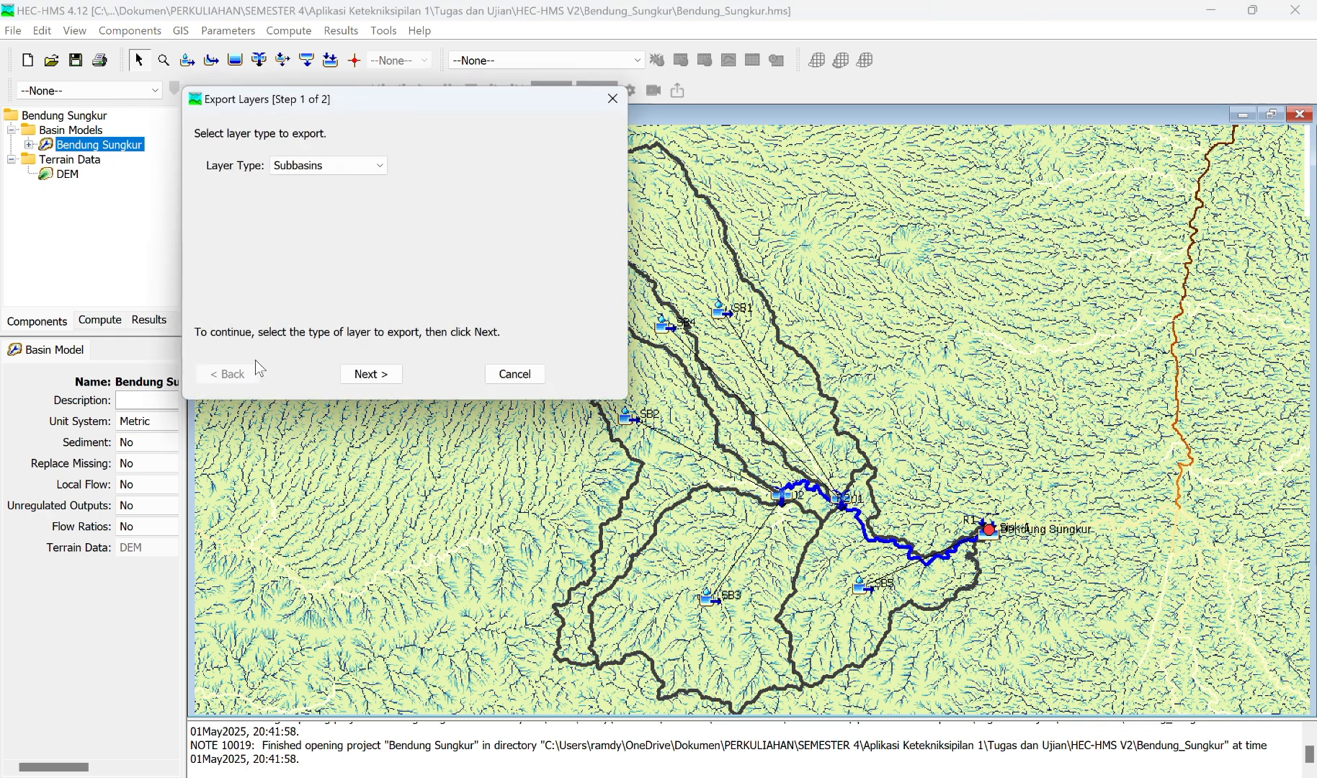
pyautogui.click(373, 175)
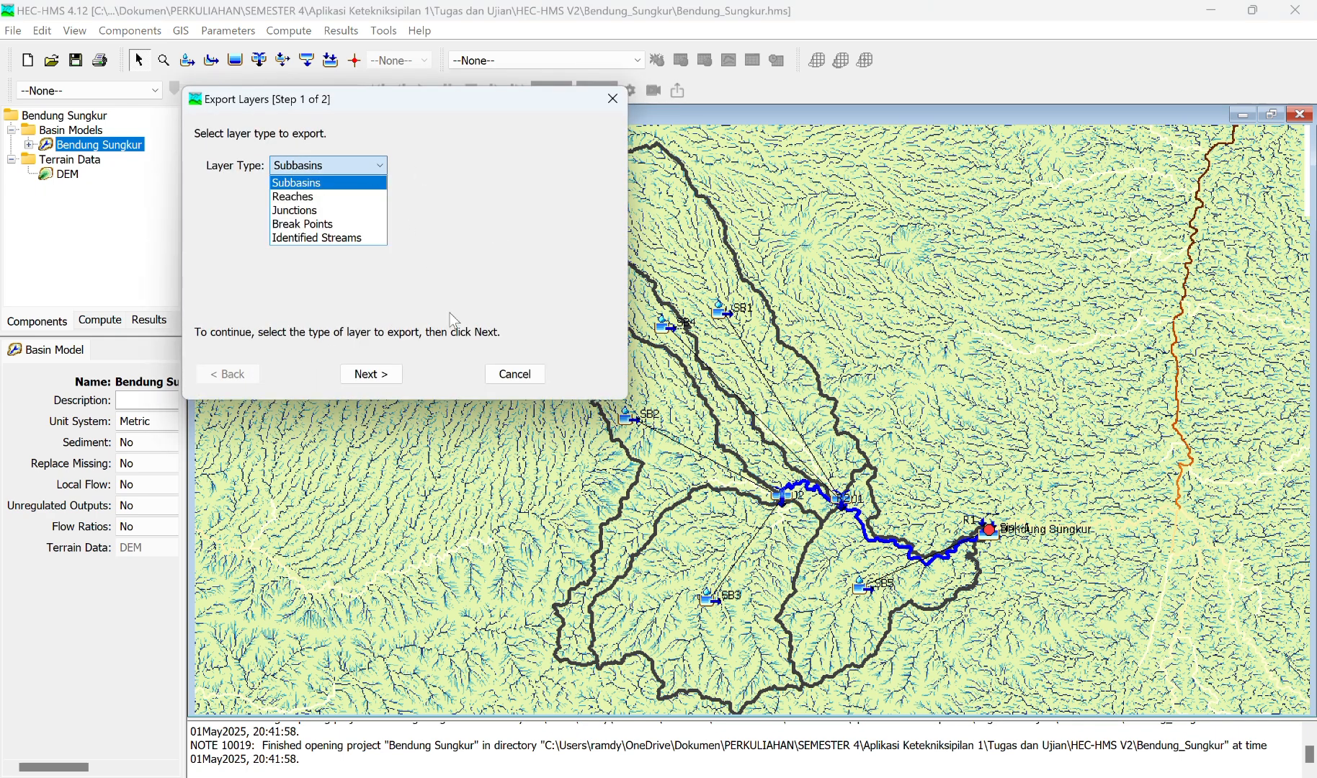
pyautogui.click(368, 376)
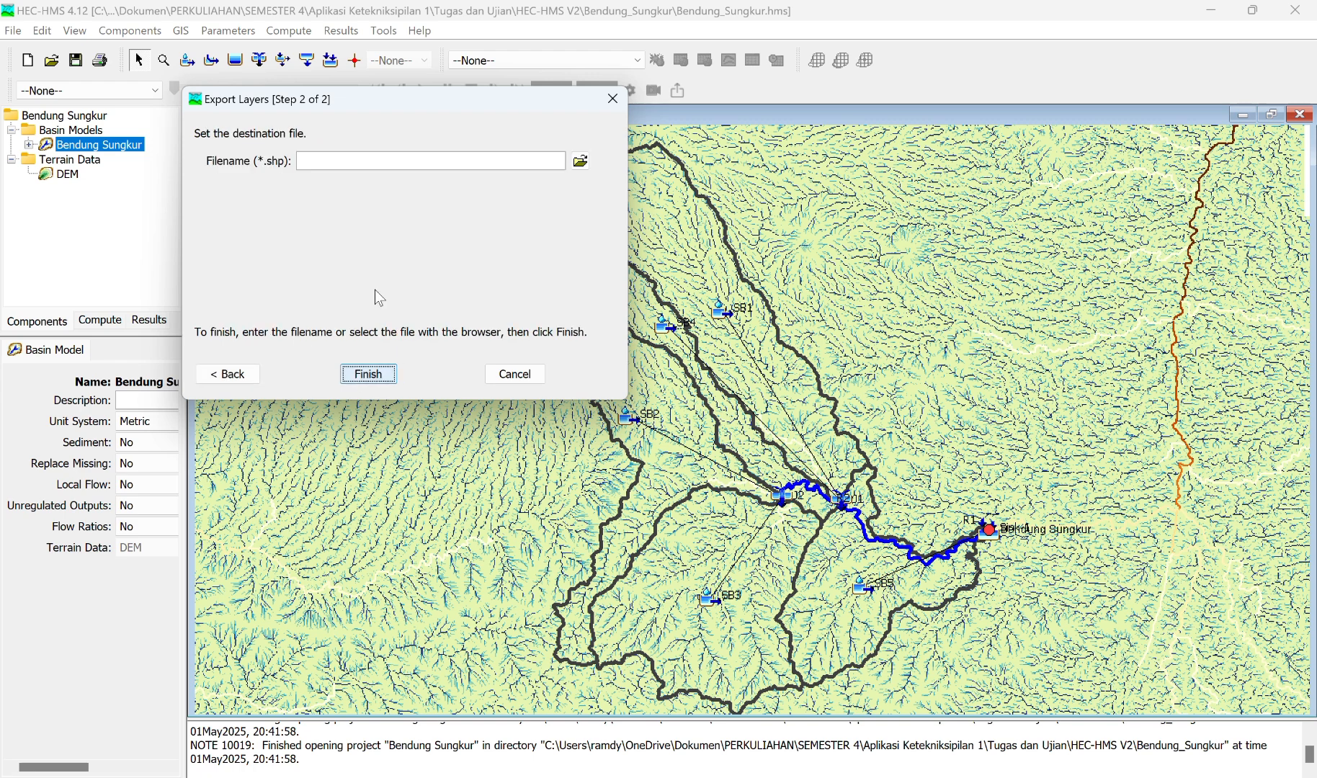
pyautogui.click(585, 164)
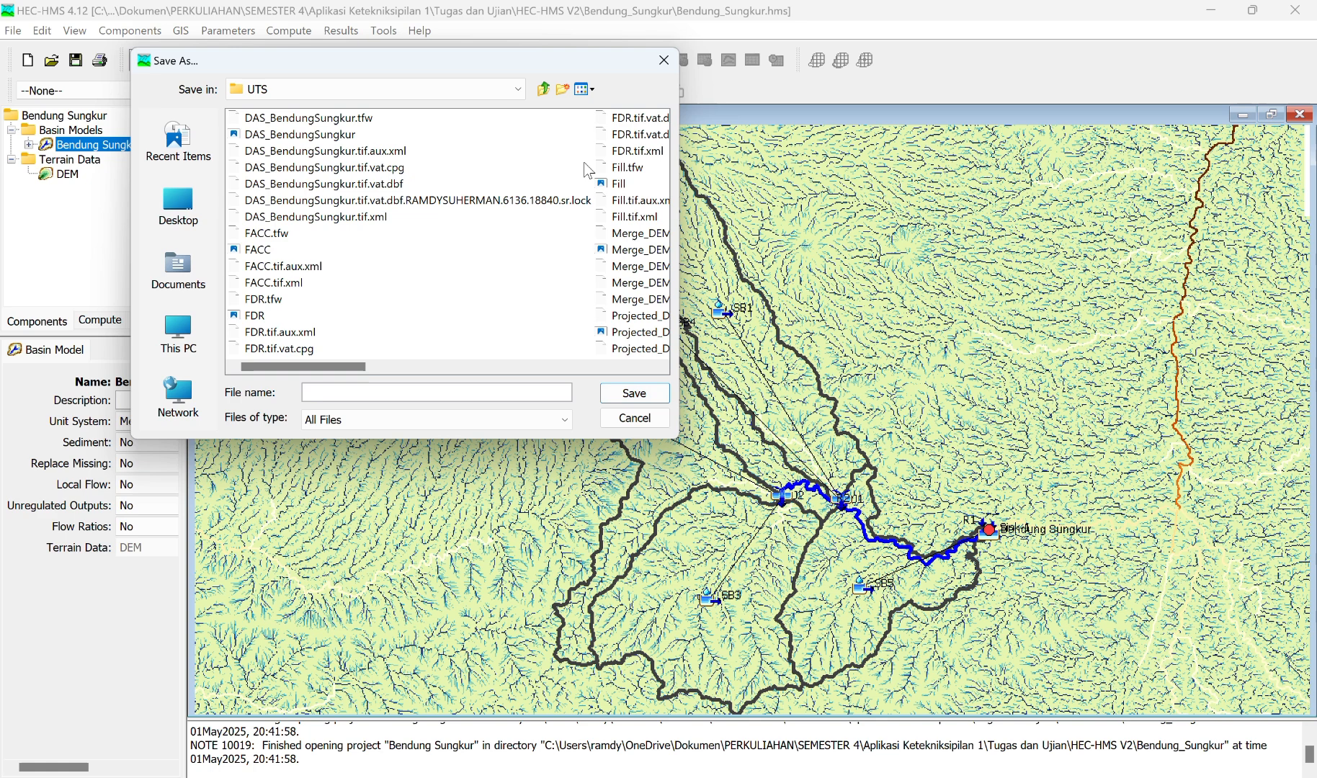
# Step: Go from the UTS folder to Aplikasi Ketekniksipilan 1\Materi as the export's destination folder
pyautogui.click(544, 92)
pyautogui.click(544, 92)
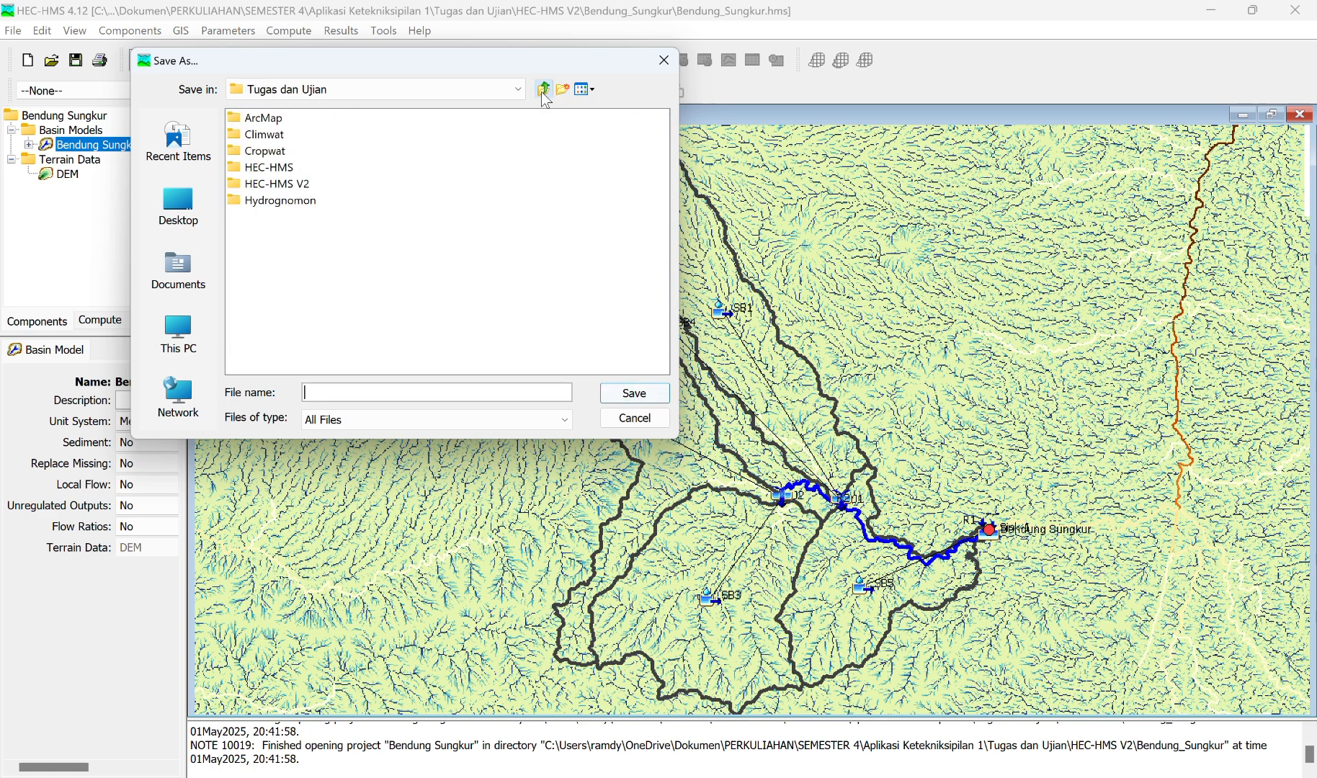
pyautogui.click(543, 92)
pyautogui.click(250, 134)
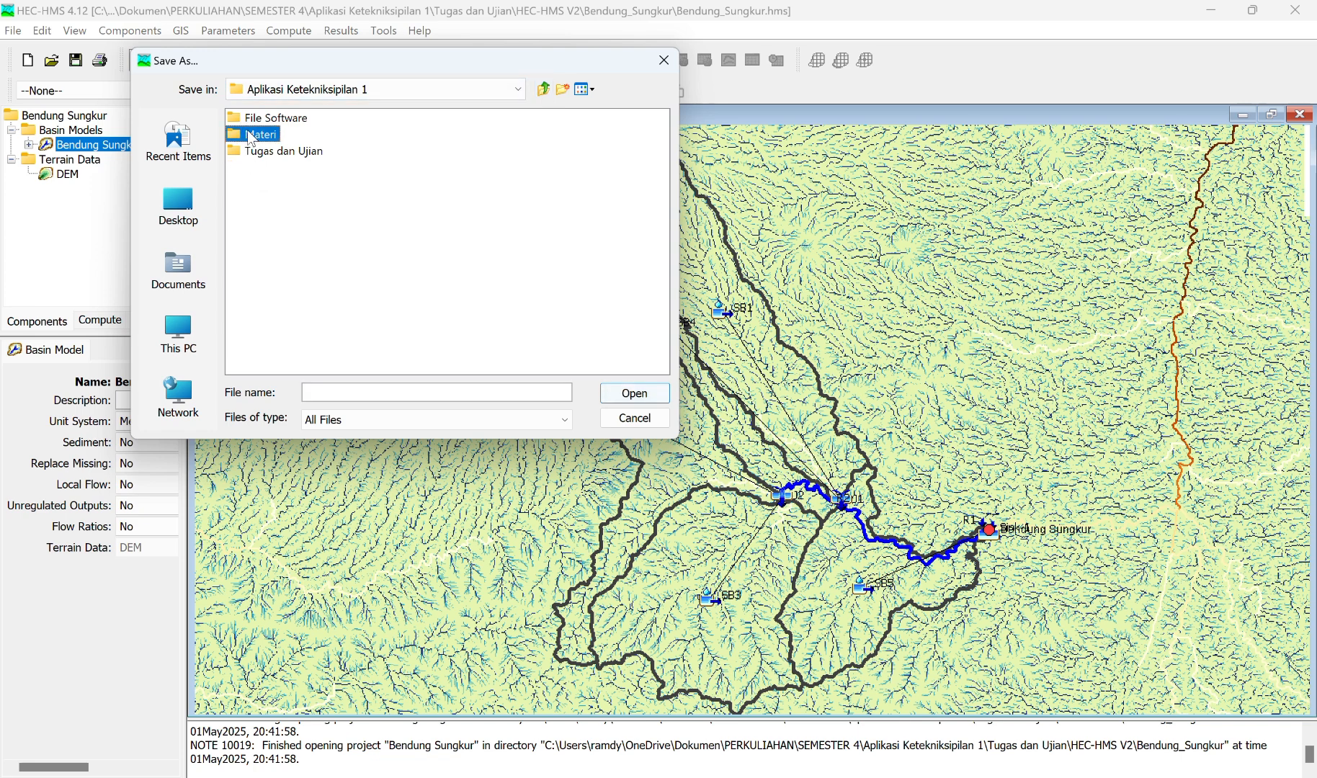
pyautogui.doubleClick(250, 136)
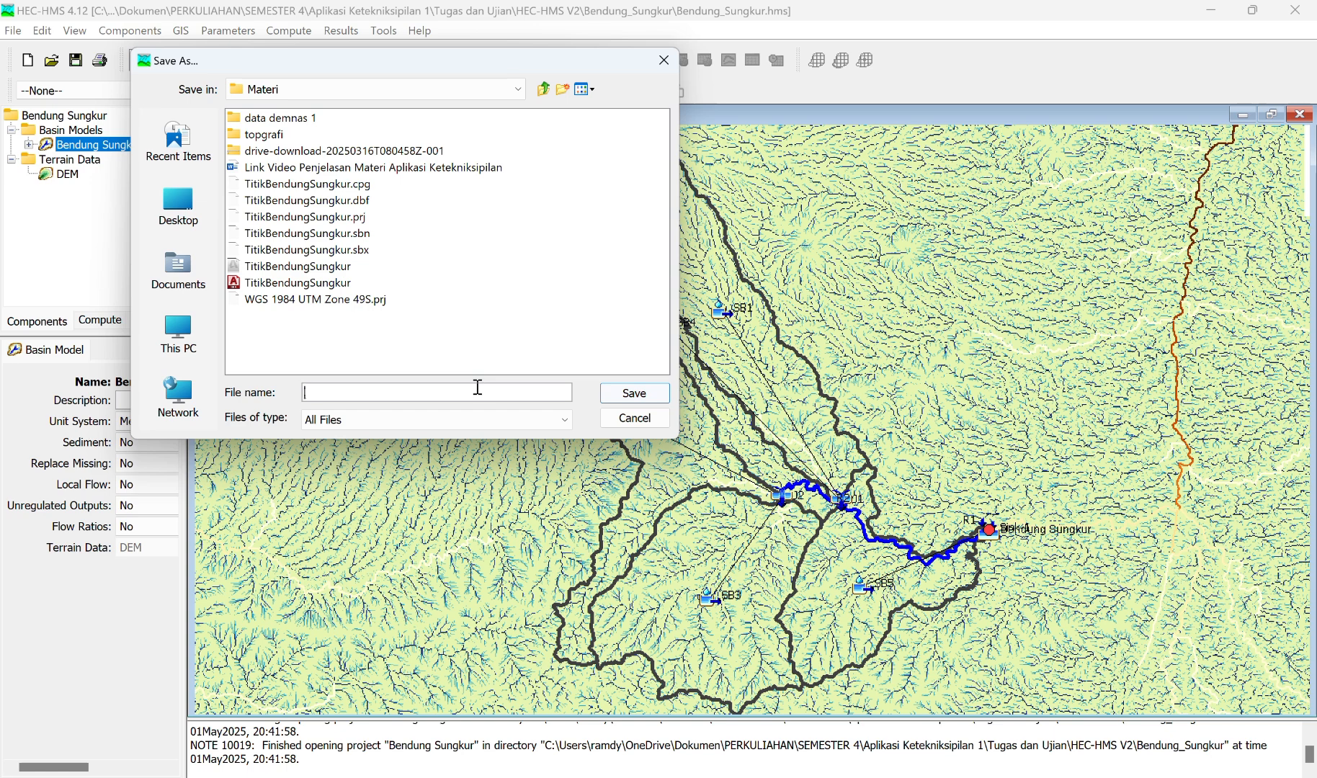
# Step: Name the destination file DAS_Bendung_Sungkur and finish exporting the subbasins as a shapefile
pyautogui.write('DAs')
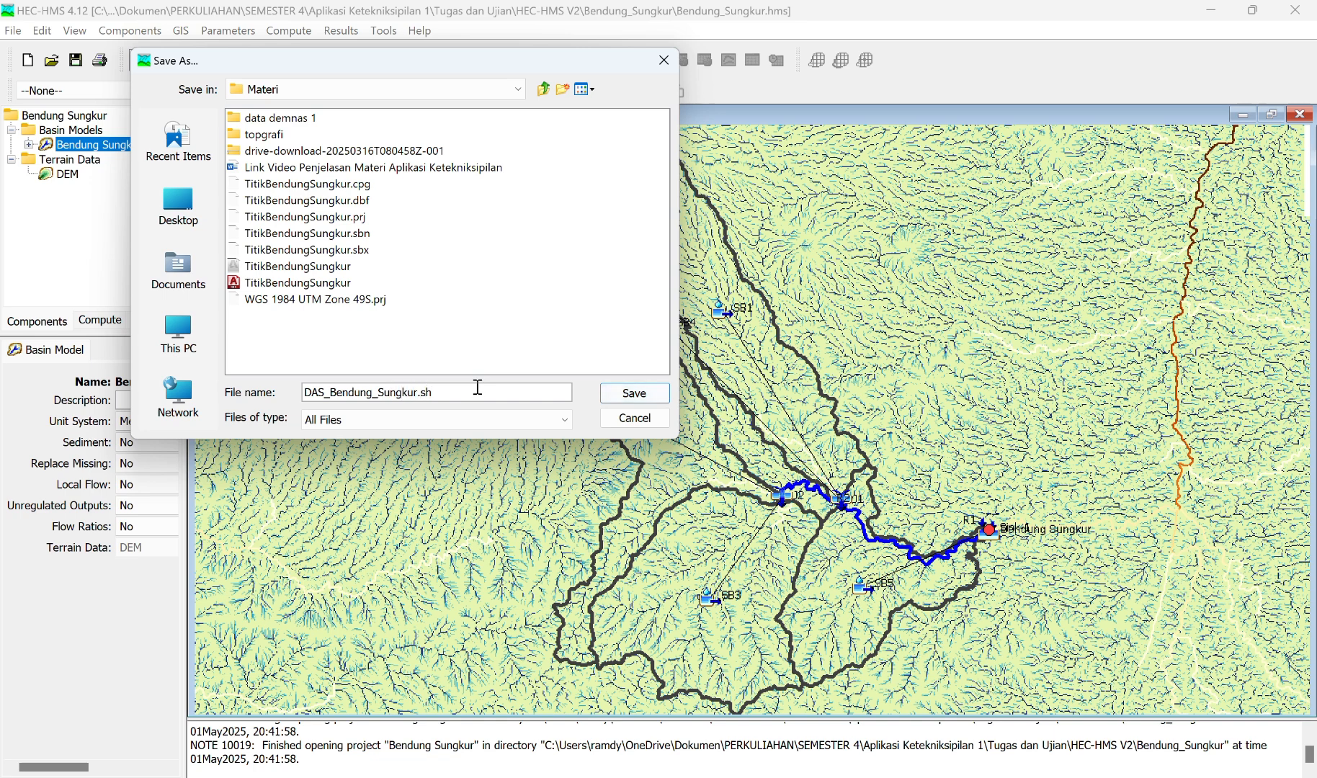
pyautogui.write('p')
pyautogui.click(557, 38)
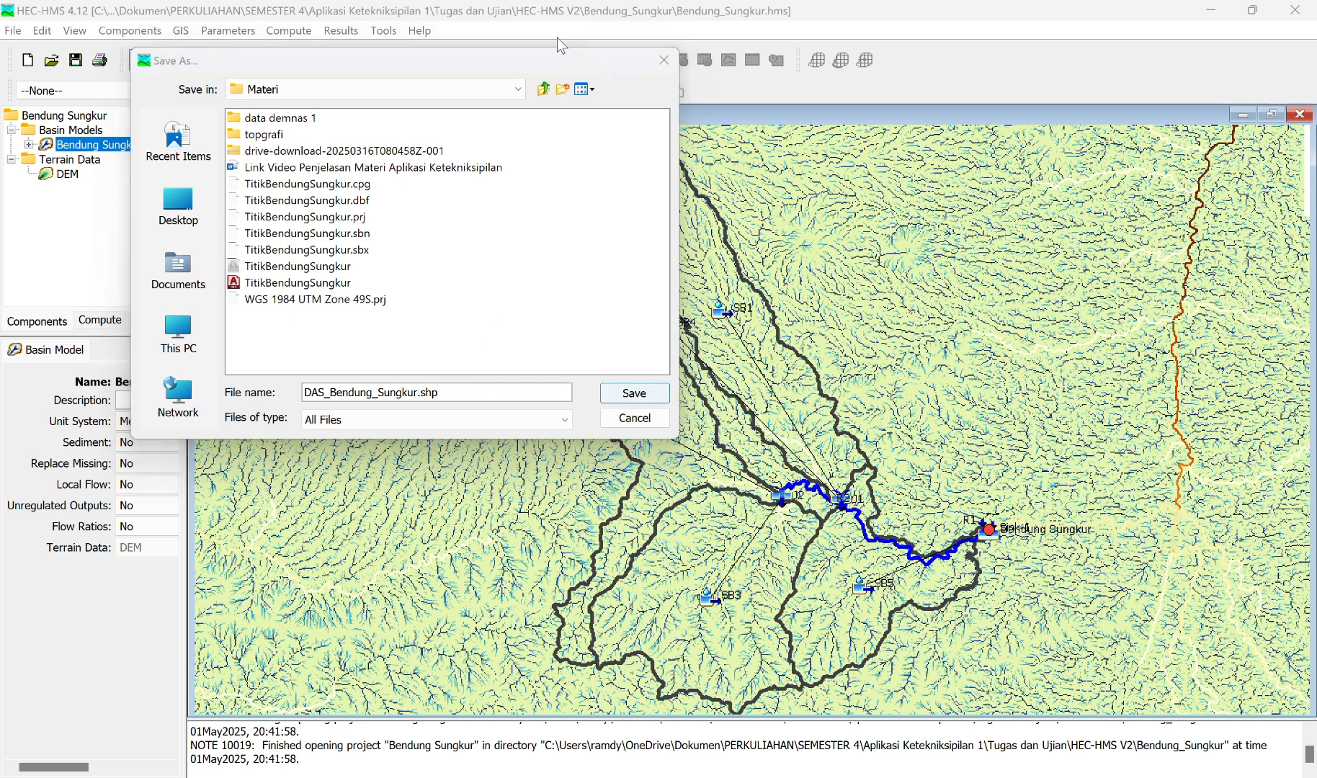
pyautogui.click(458, 389)
pyautogui.press('BackSpace')
pyautogui.press('BackSpace')
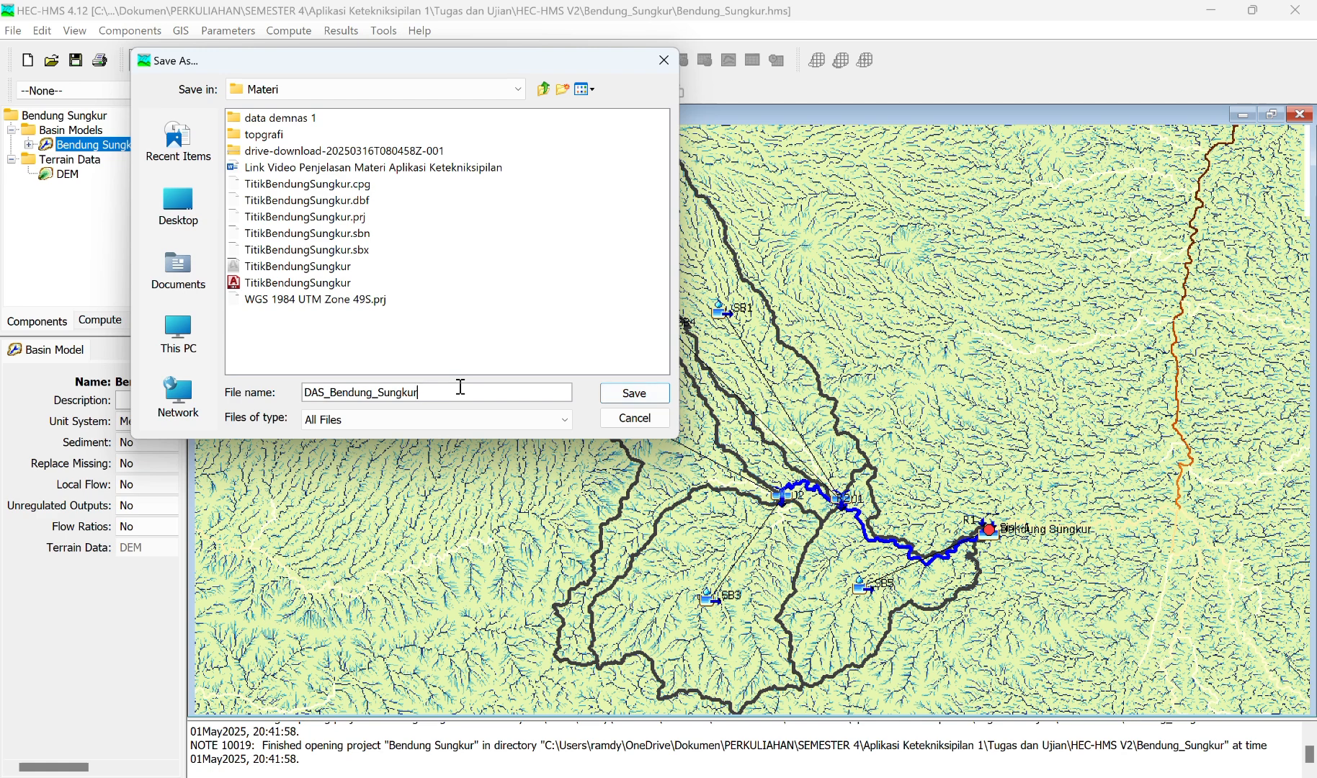
pyautogui.click(612, 391)
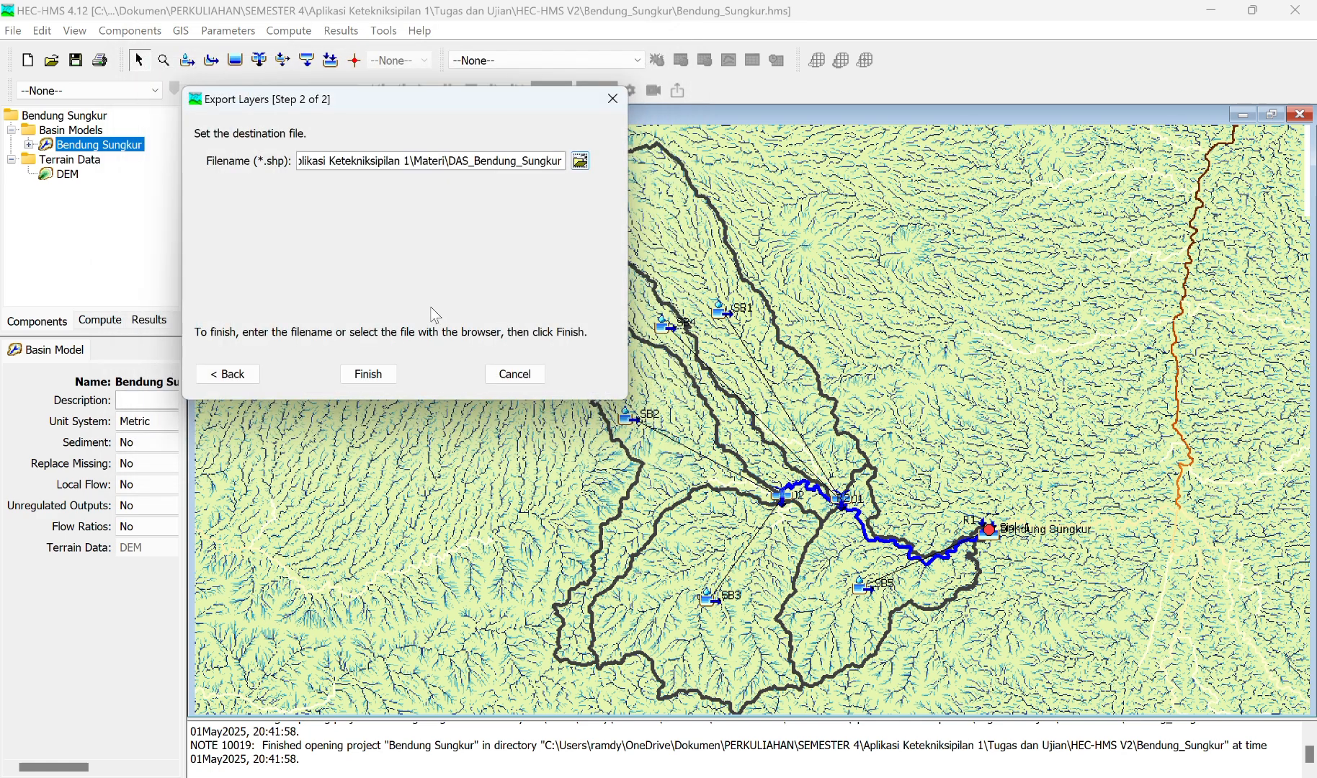
pyautogui.click(368, 373)
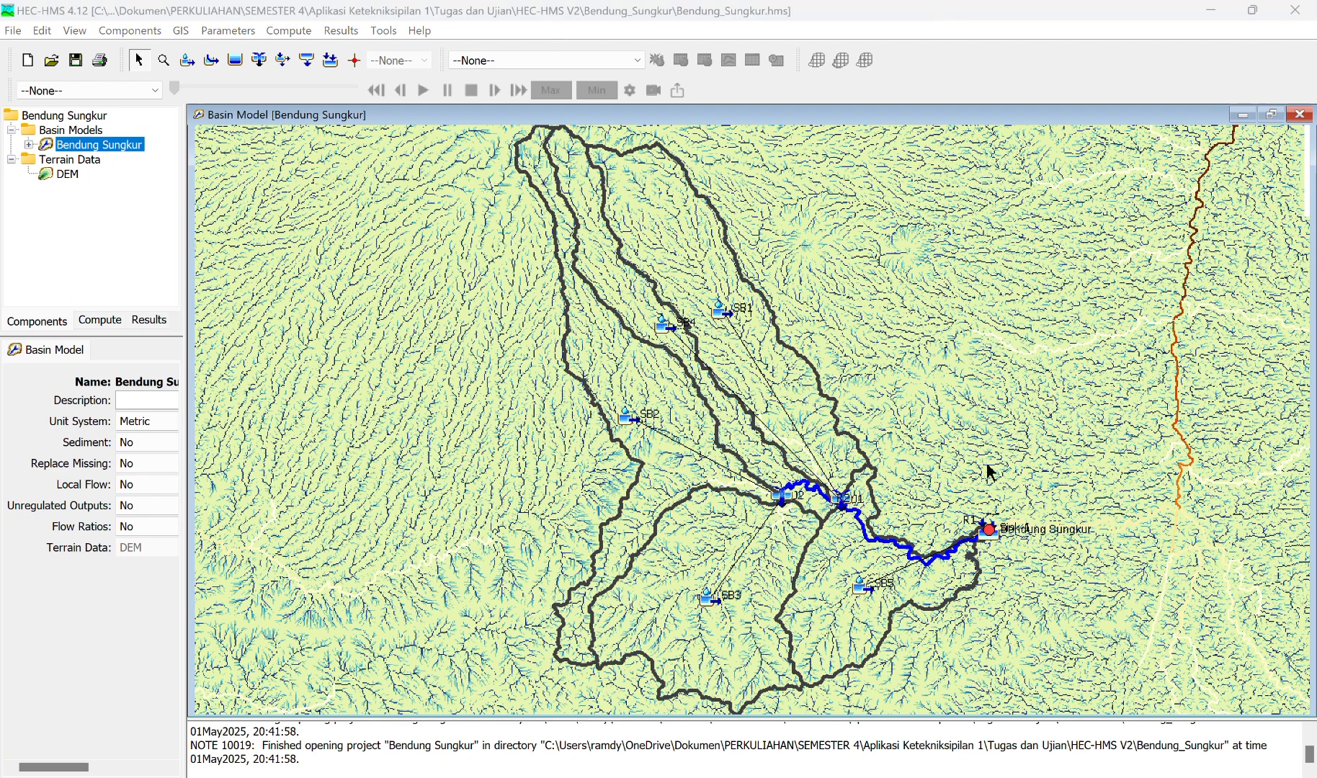
# Step: Switch to ArcMap and start adding data to the map
pyautogui.hotkey('alt', 'Tab')
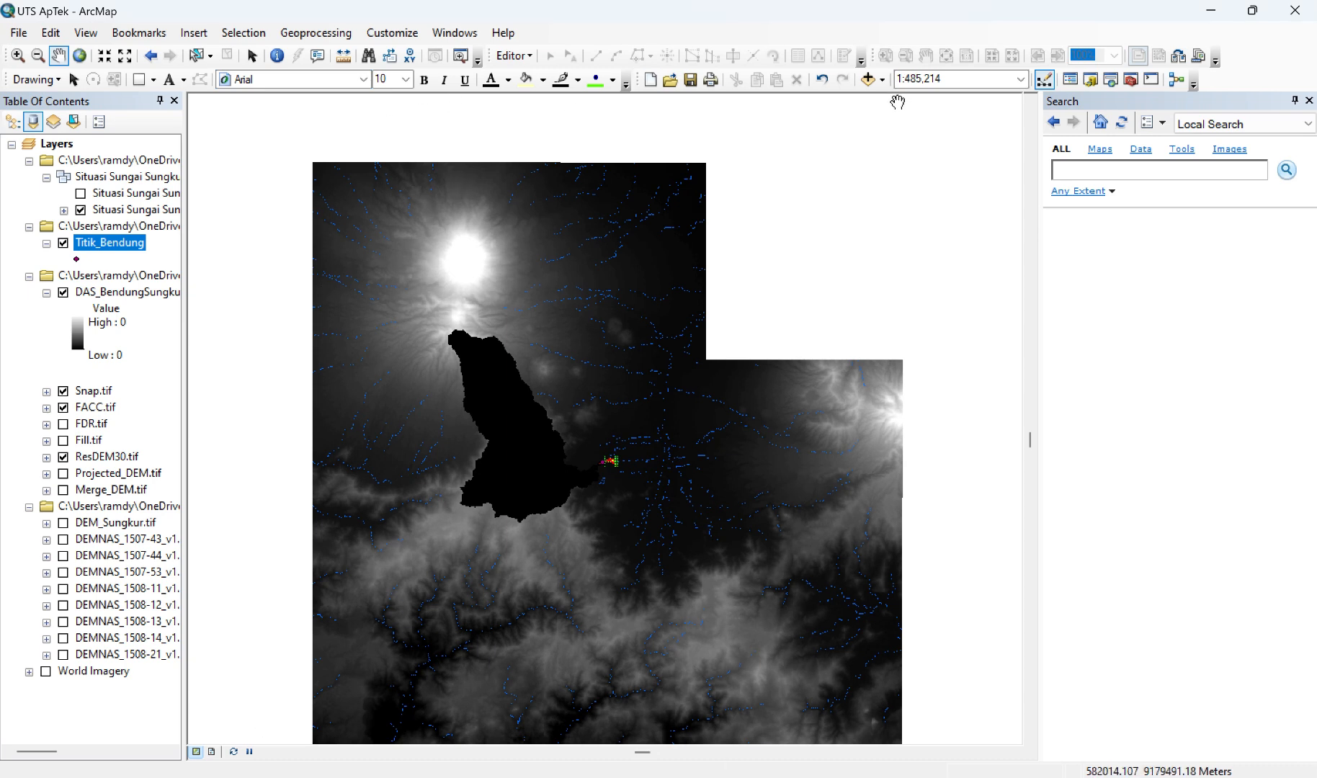
pyautogui.click(883, 80)
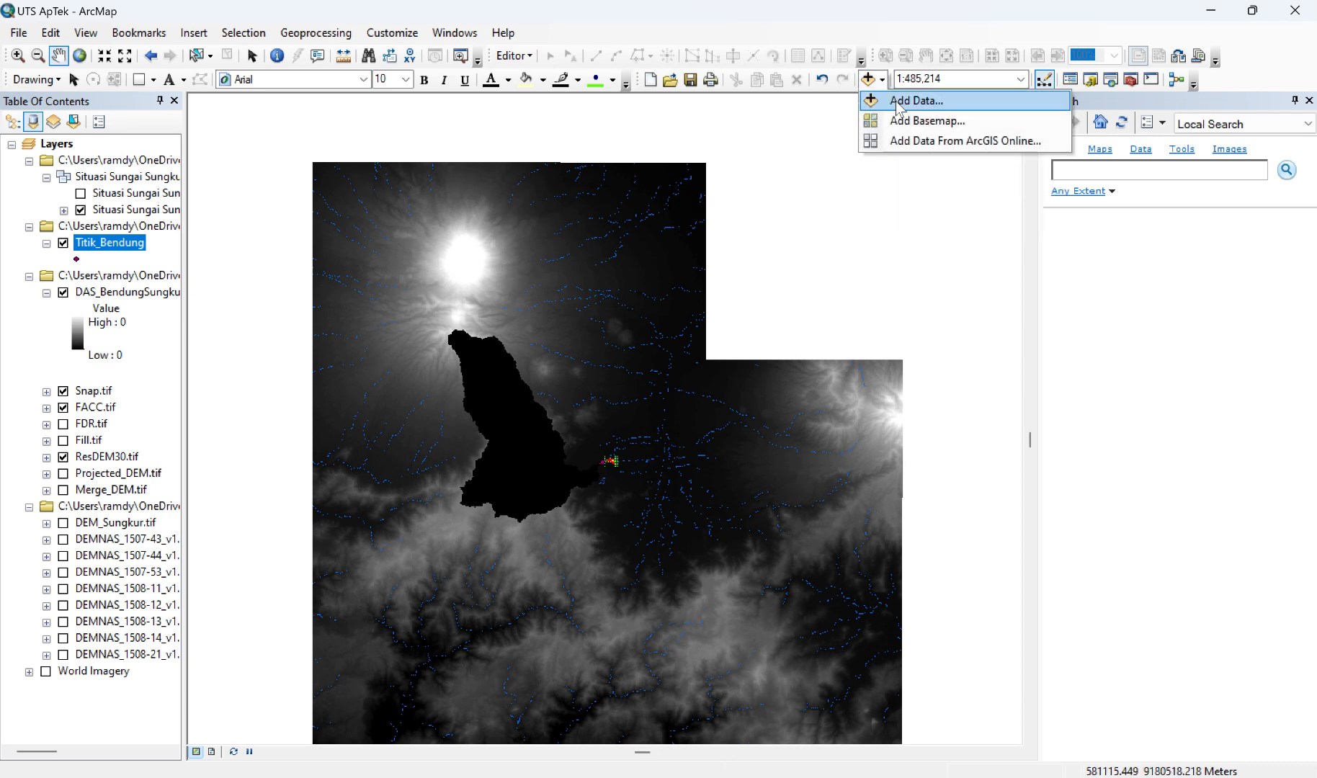
pyautogui.click(896, 101)
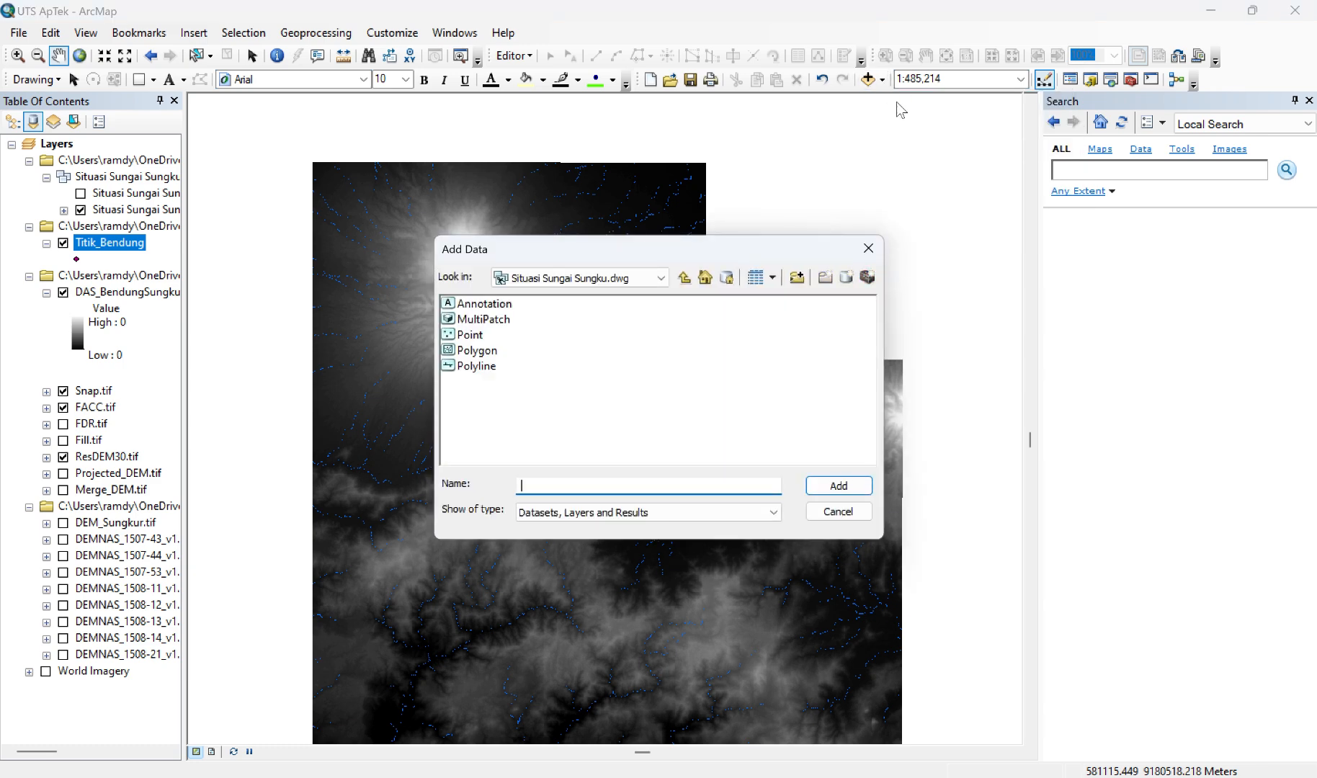
# Step: Browse to the connected folder containing DAS_Bendung_Sungkur.shp and add that shapefile to the map
pyautogui.click(687, 284)
pyautogui.click(687, 284)
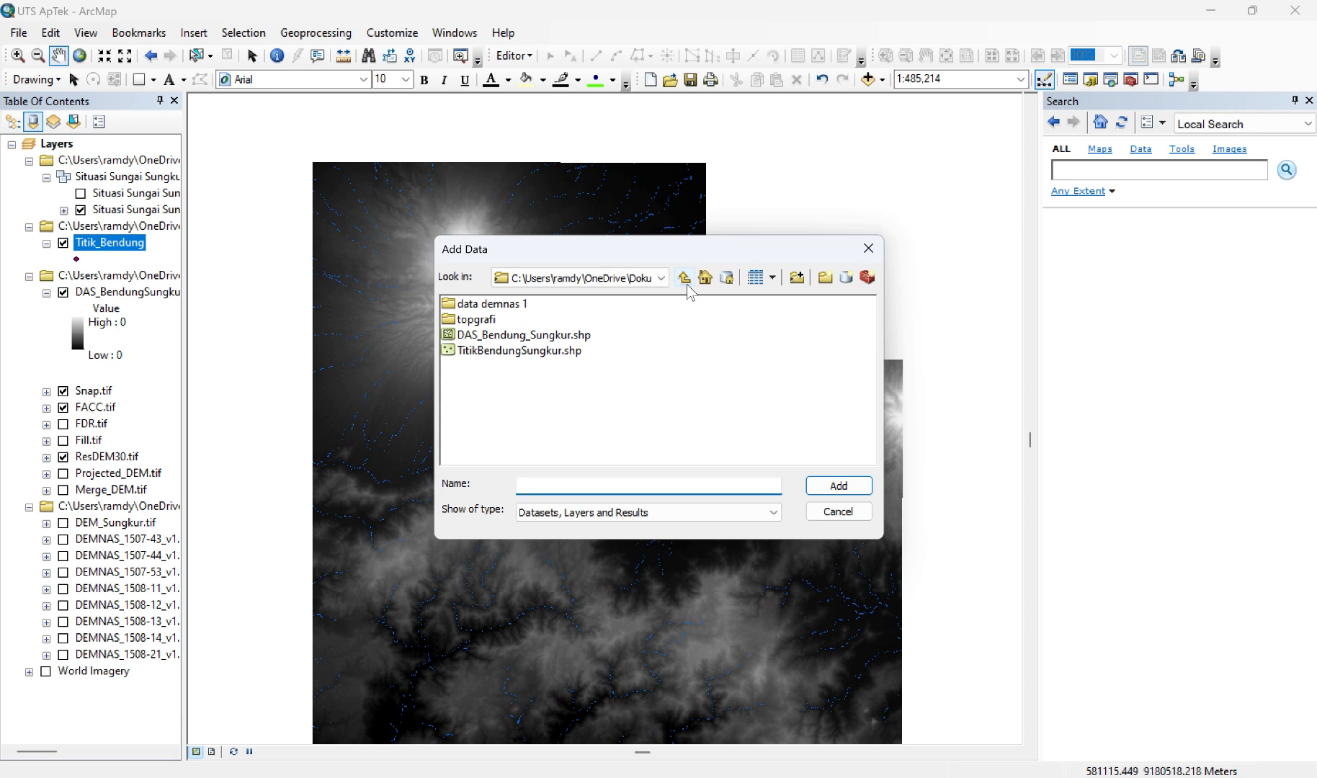
pyautogui.click(686, 284)
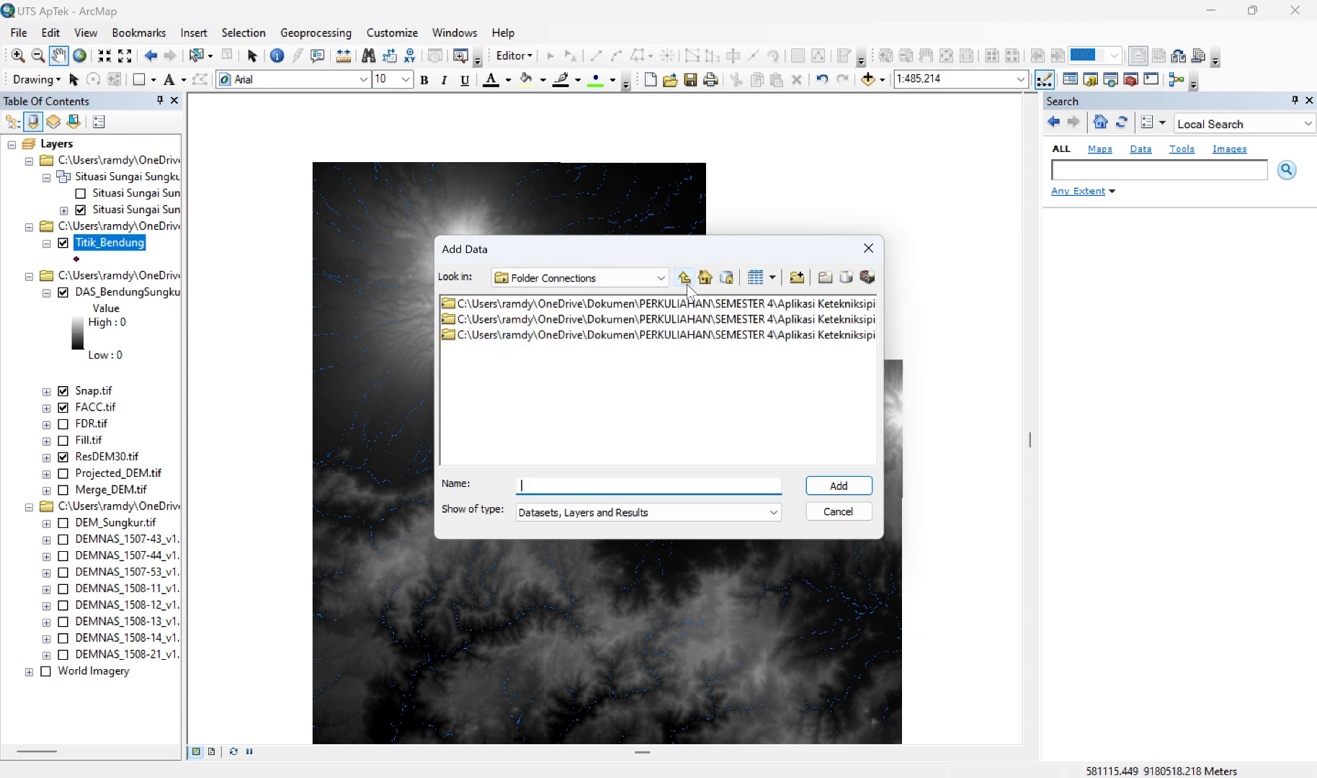
pyautogui.doubleClick(677, 321)
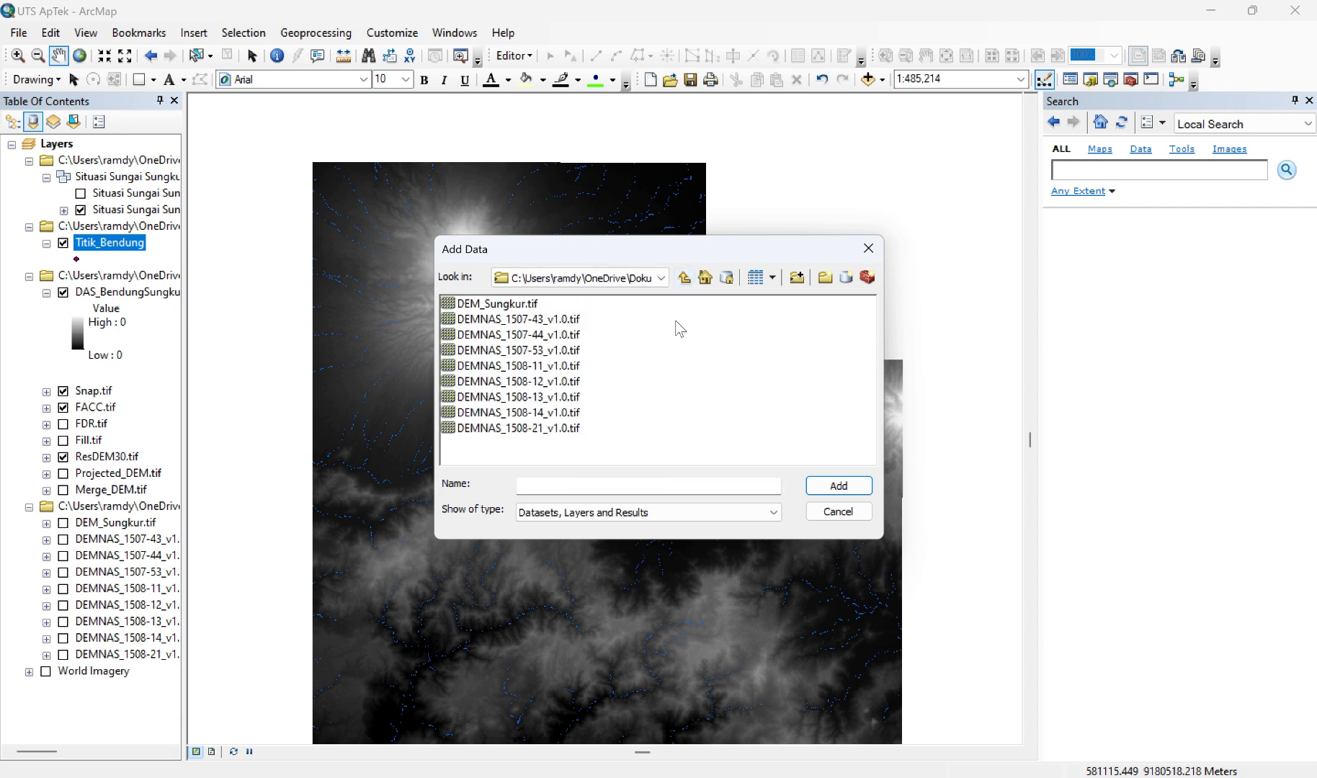
pyautogui.click(684, 282)
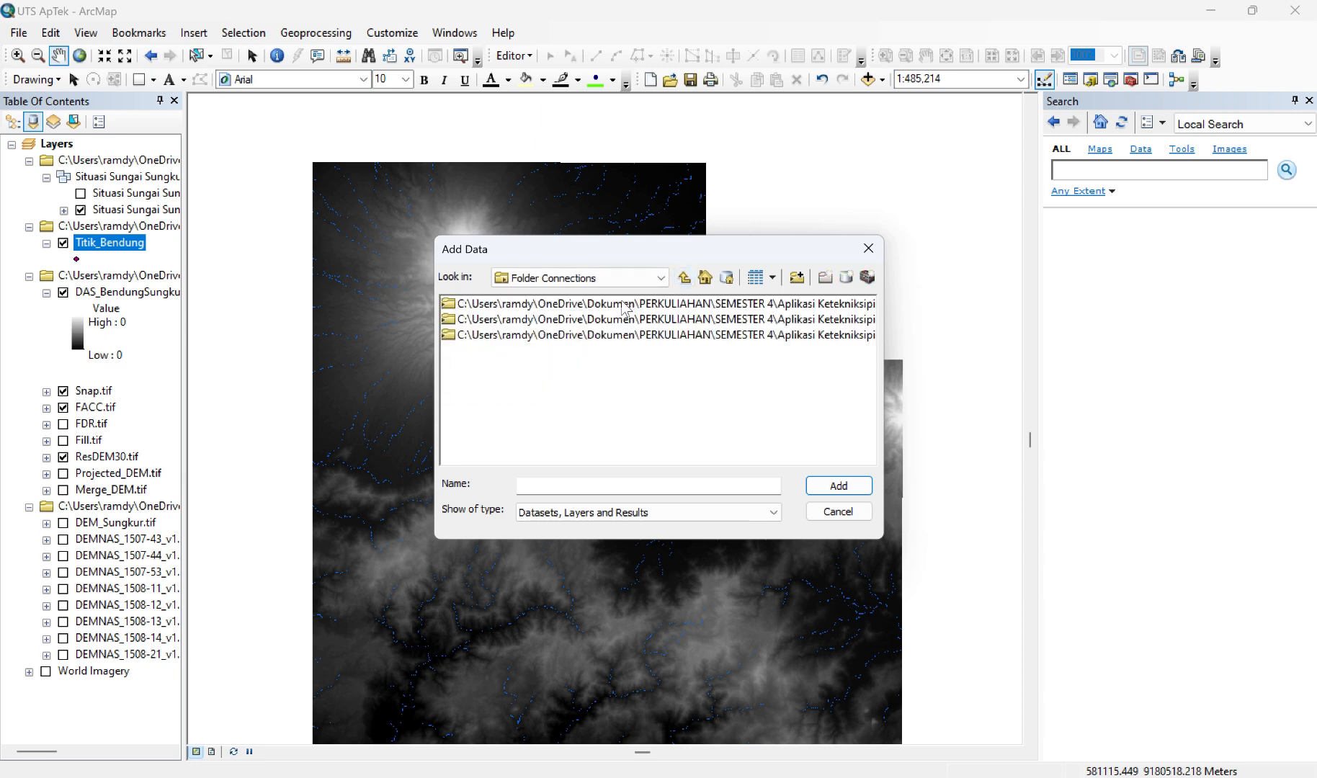
pyautogui.doubleClick(624, 306)
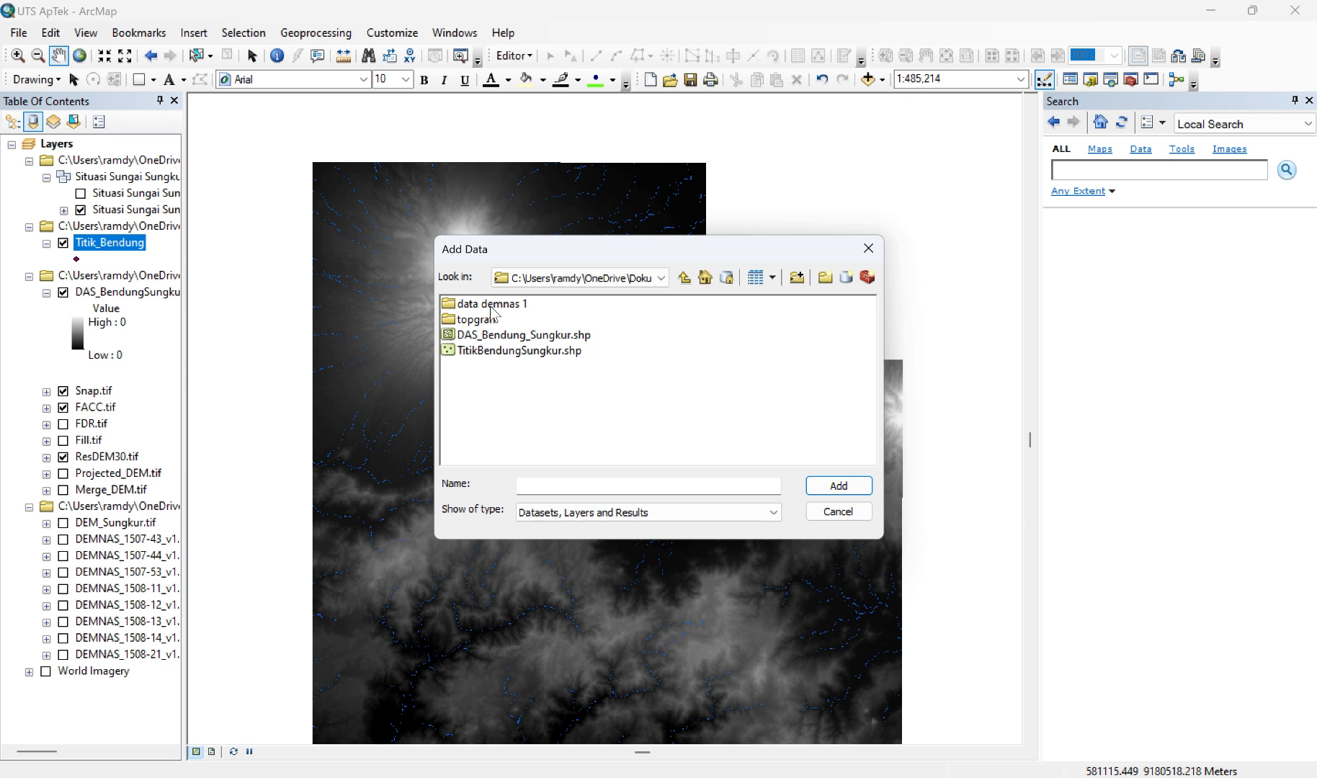
pyautogui.click(571, 339)
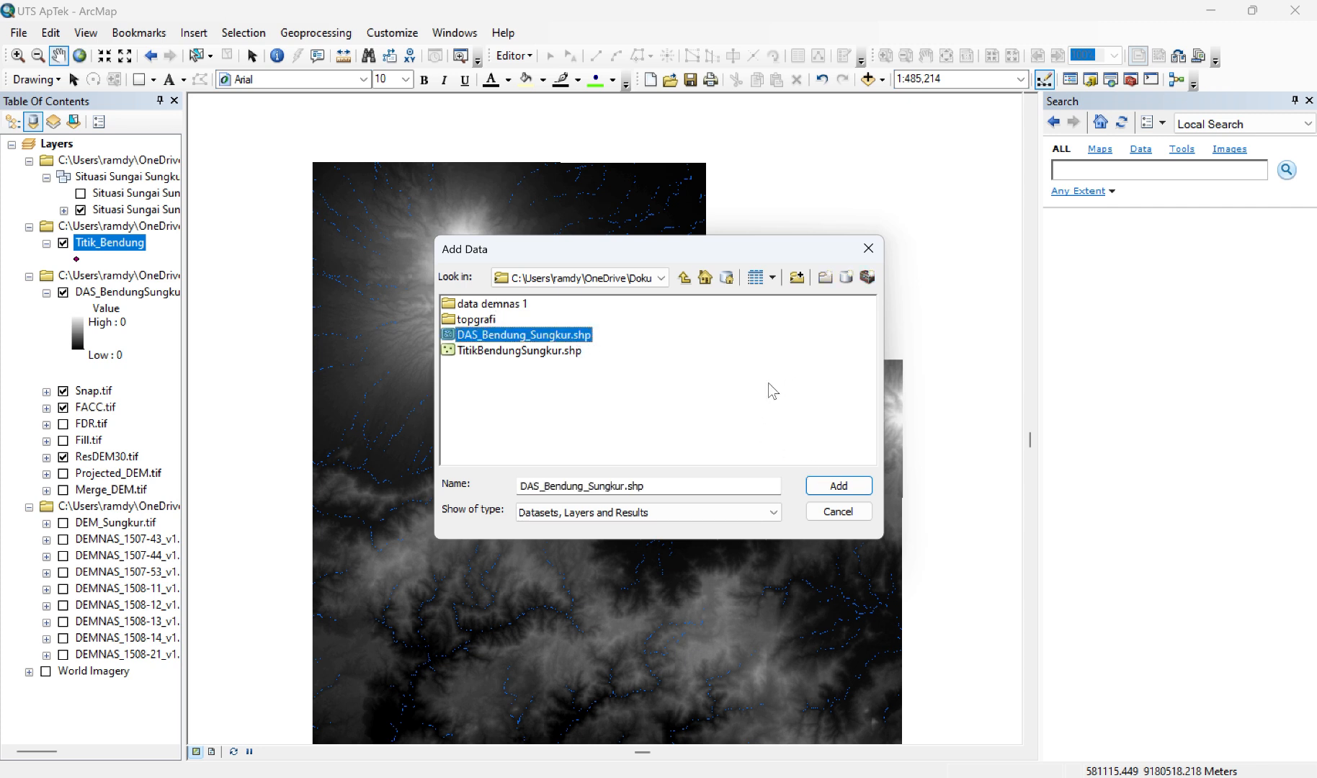
pyautogui.click(829, 489)
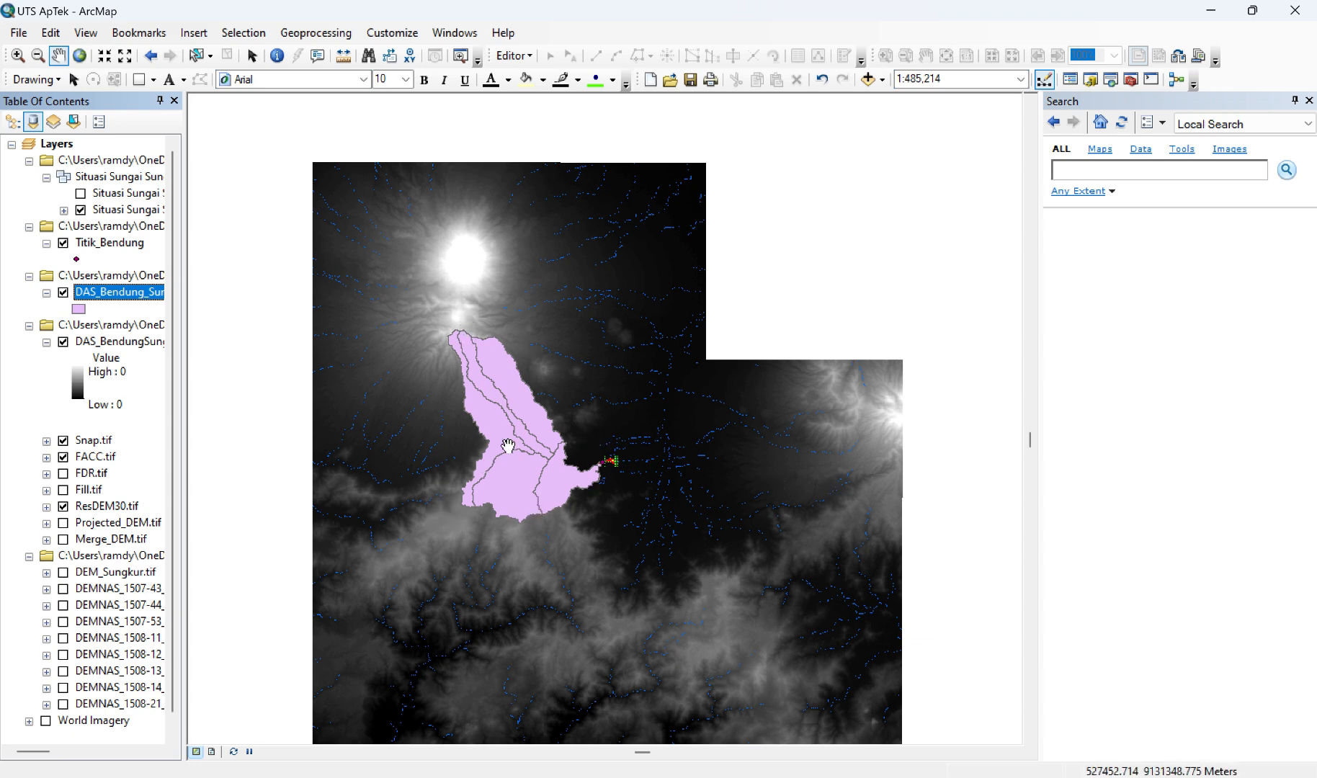
# Step: Switch to the page layout and set the page to A3 paper in landscape orientation
pyautogui.scroll(1, 508, 446)
pyautogui.scroll(1, 508, 446)
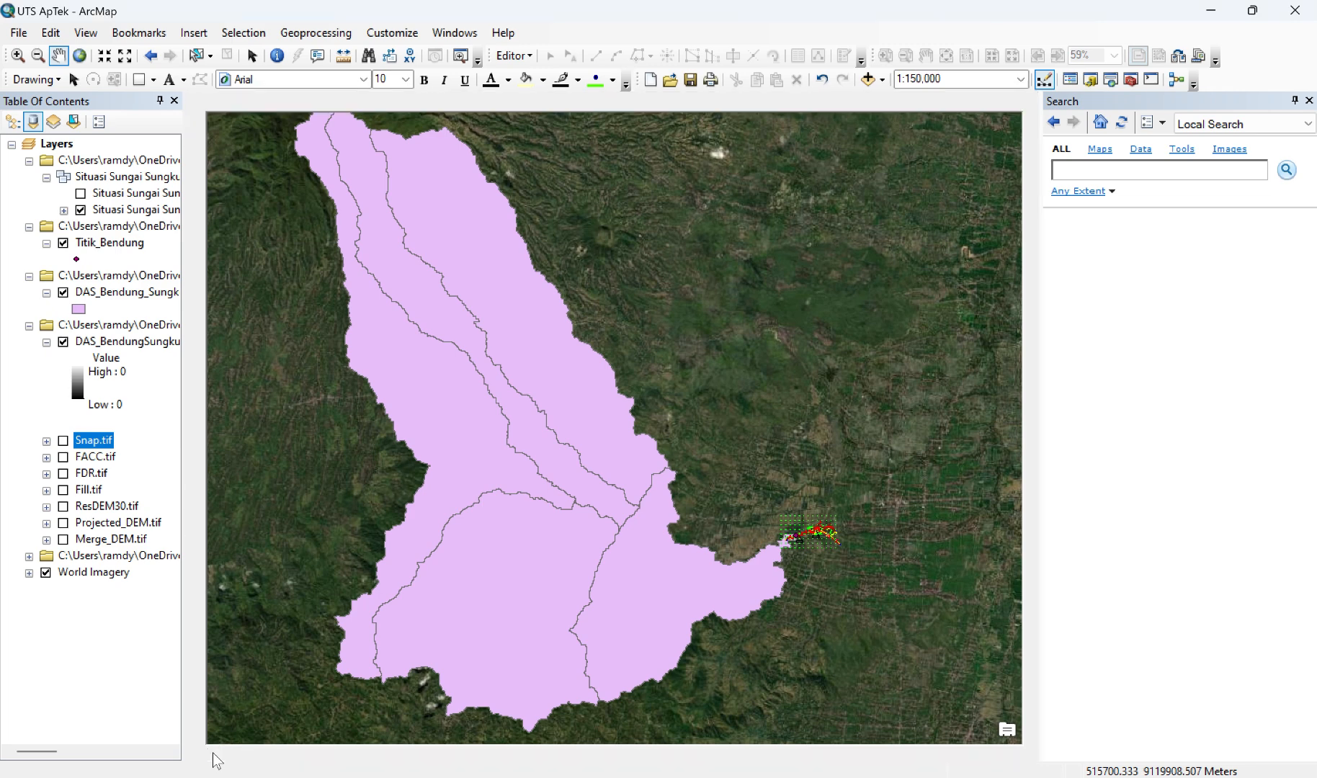
pyautogui.click(212, 752)
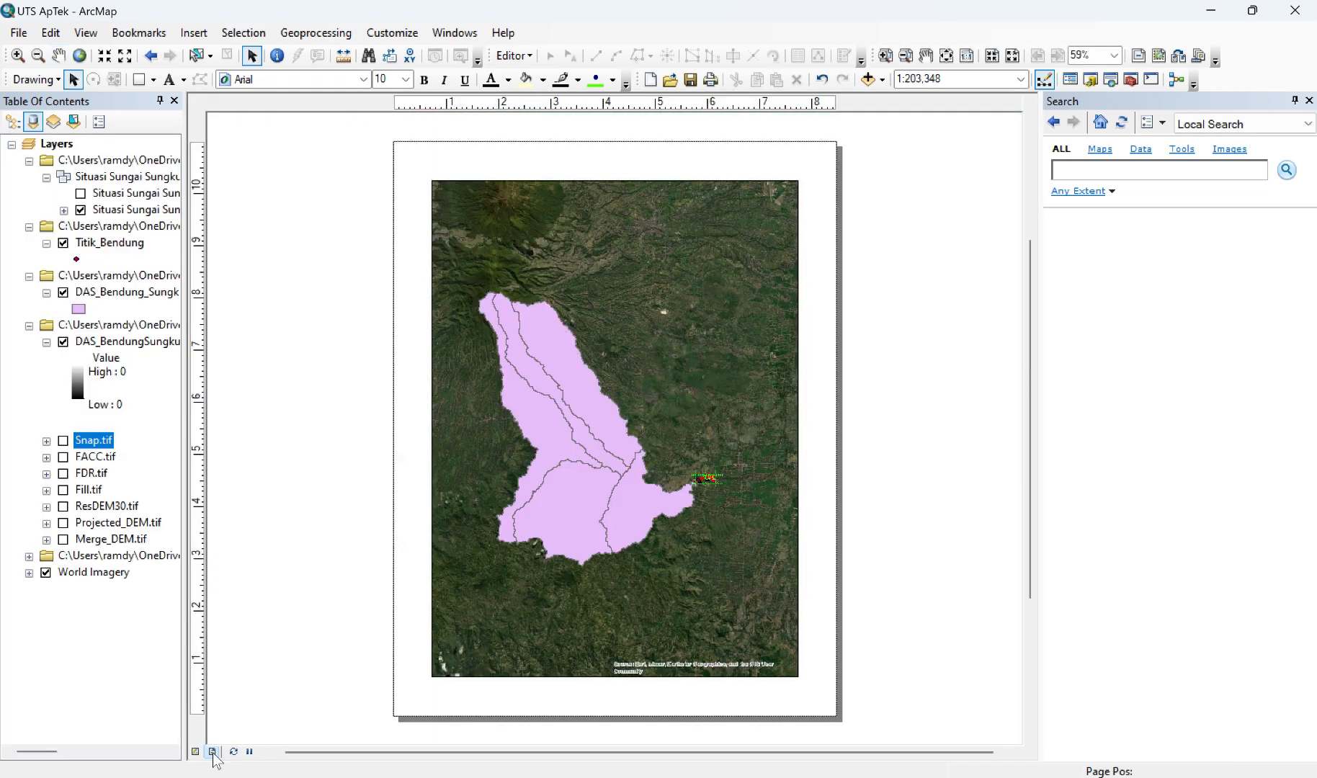
pyautogui.rightClick(539, 157)
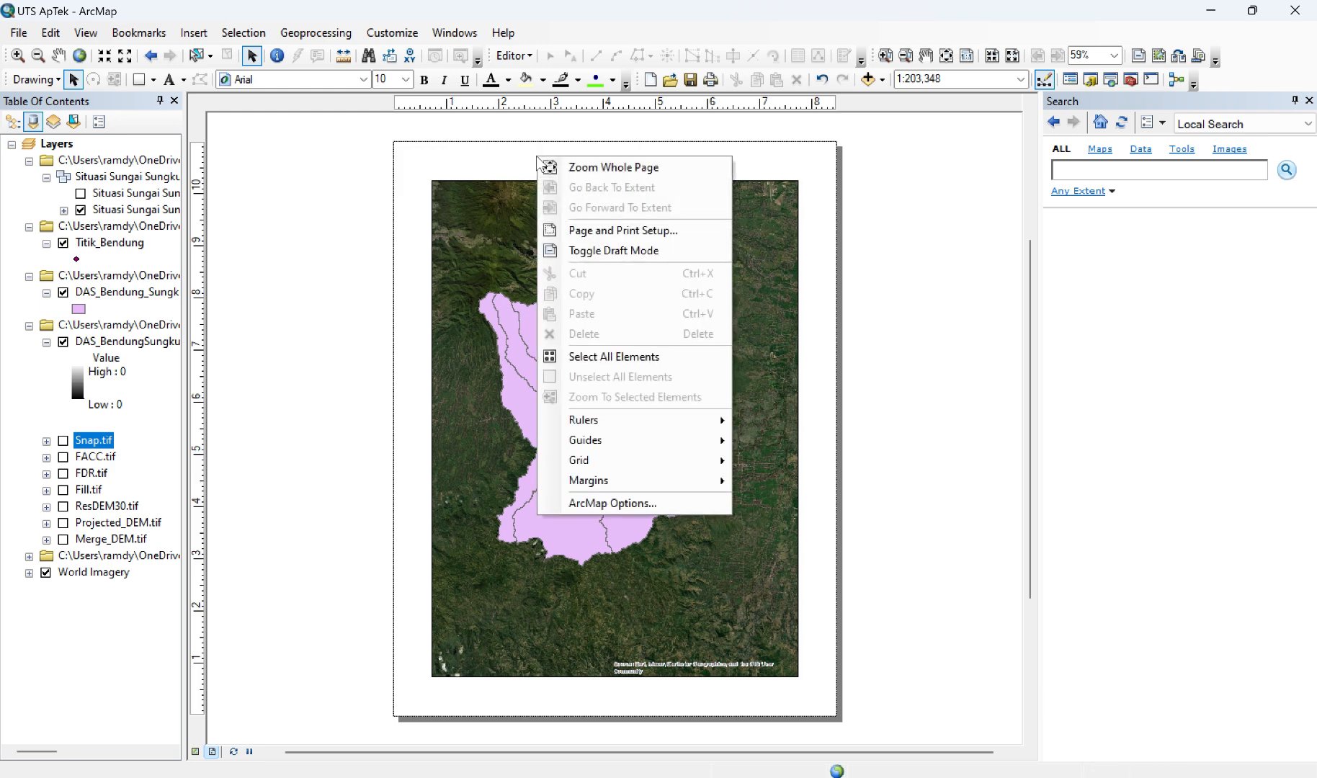
pyautogui.click(601, 227)
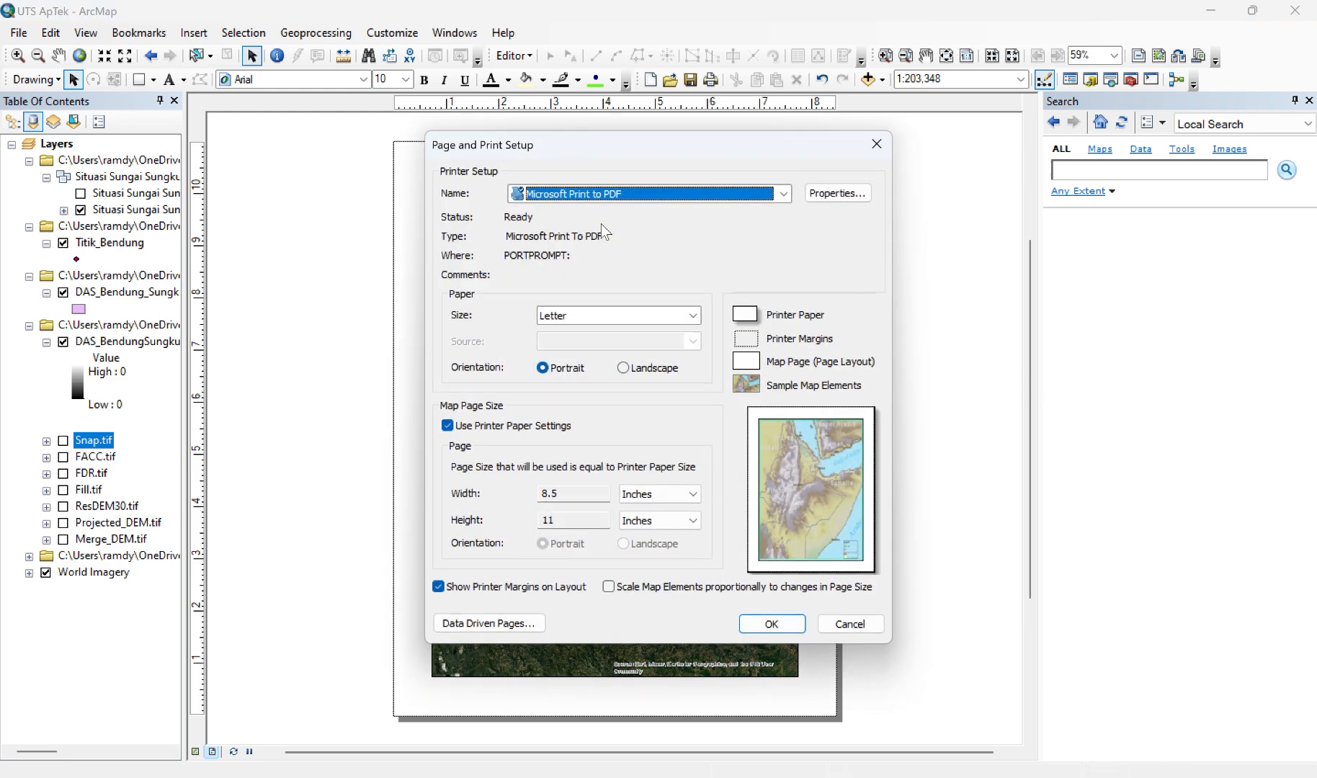
pyautogui.click(646, 310)
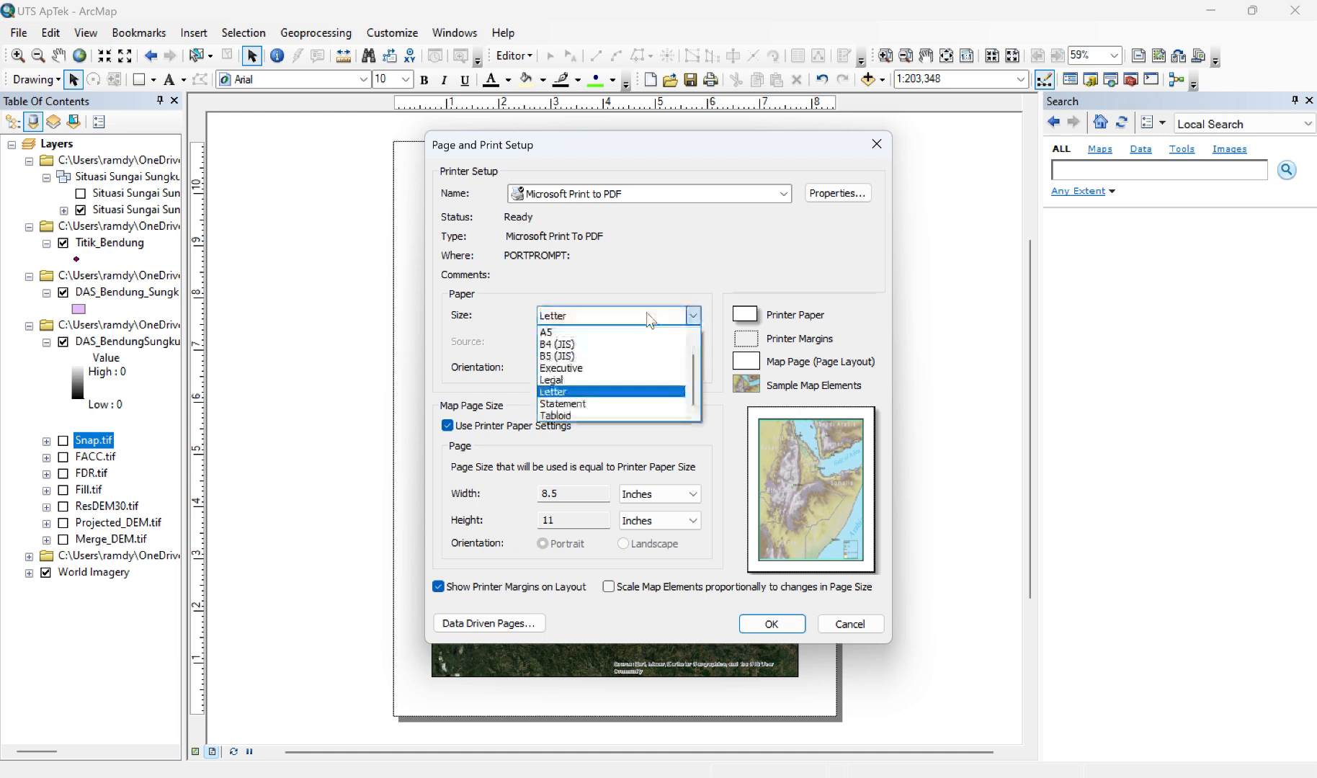
pyautogui.scroll(2, 601, 352)
pyautogui.scroll(2, 600, 352)
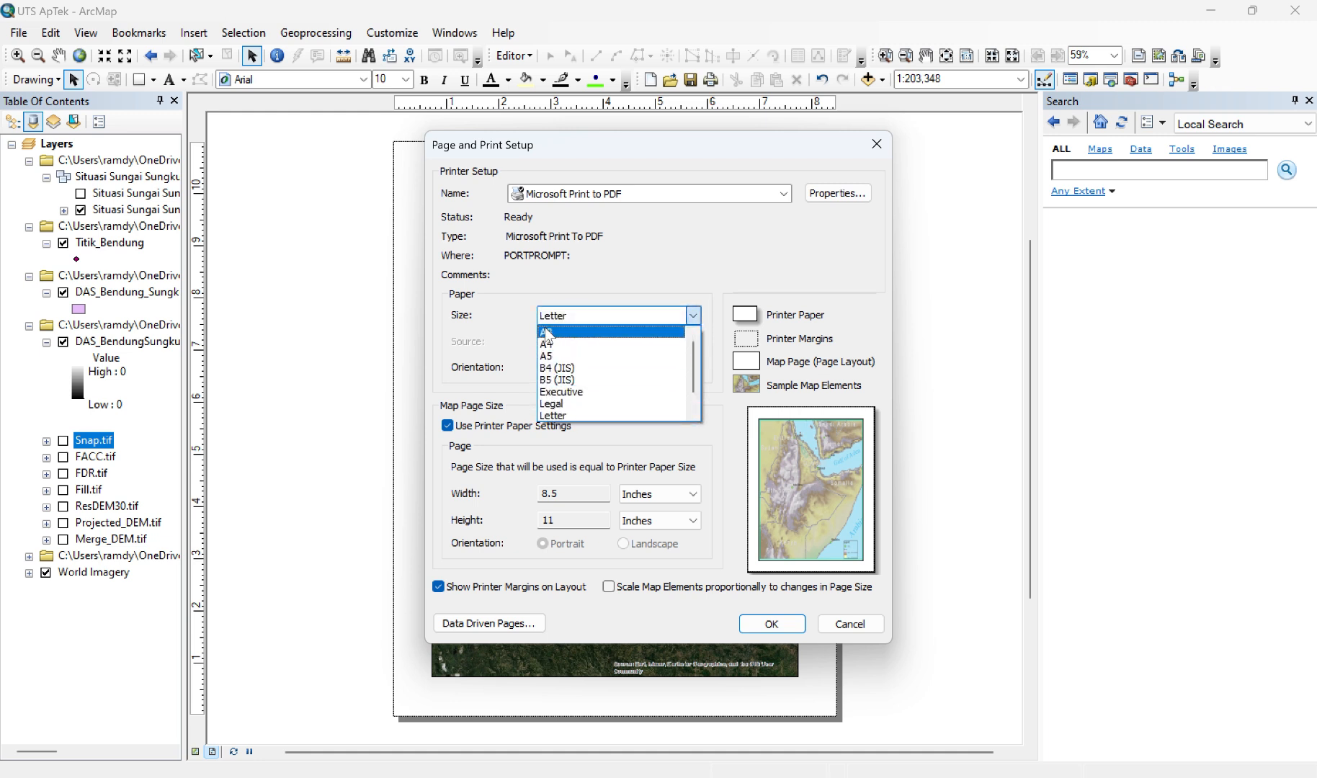
pyautogui.click(596, 335)
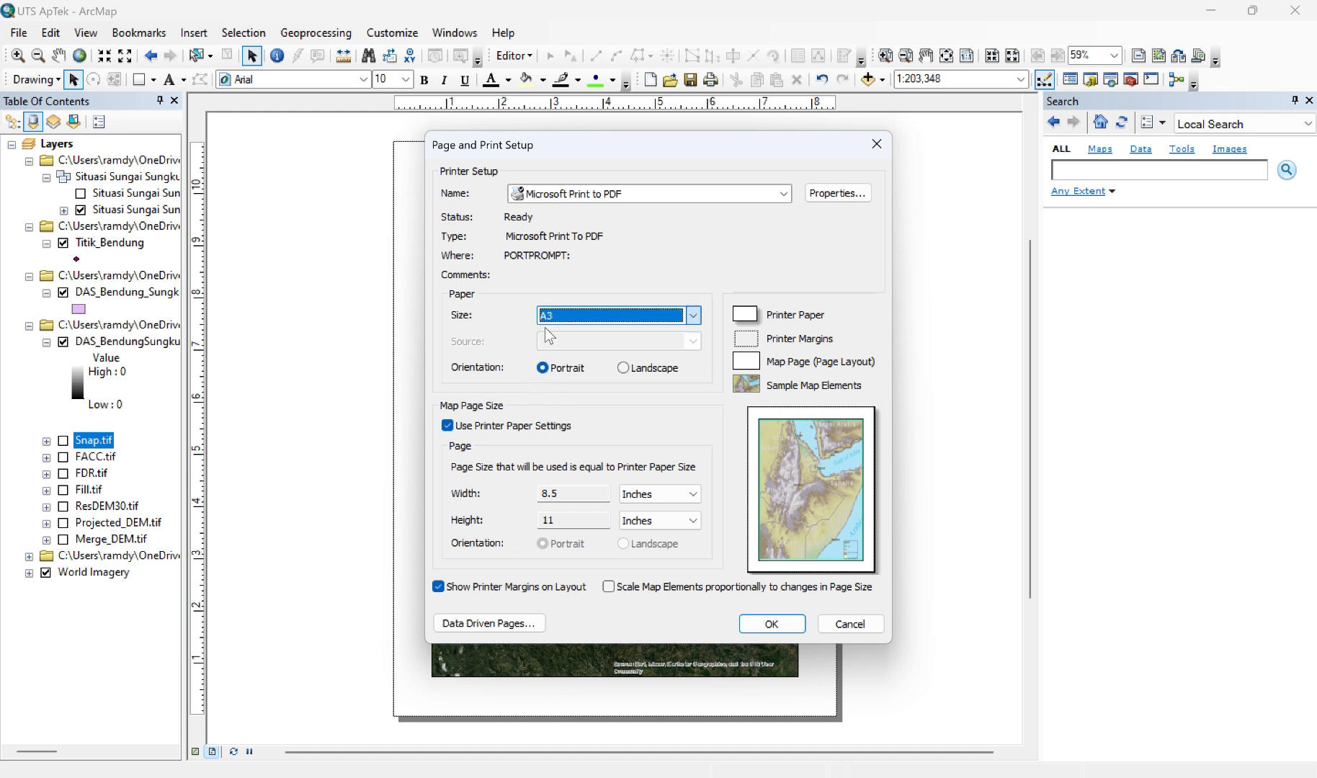
pyautogui.click(624, 368)
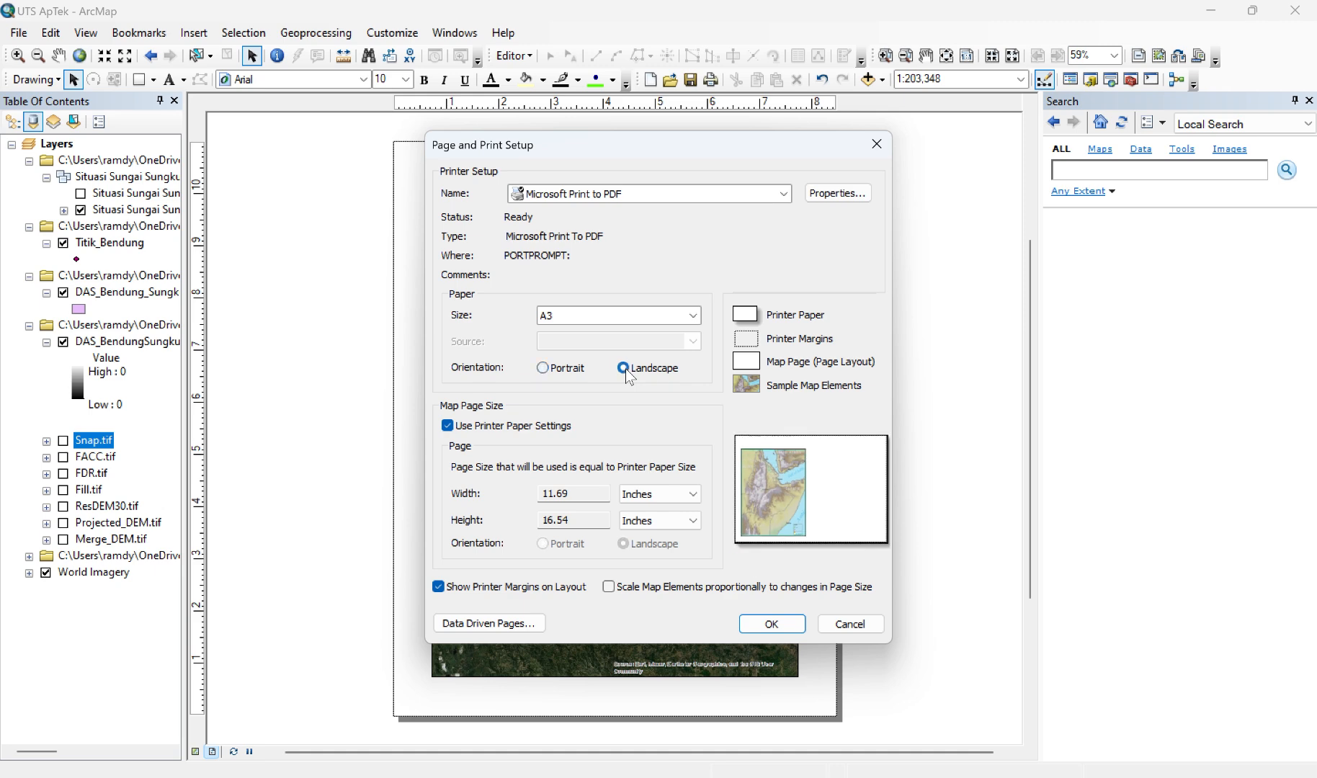
pyautogui.click(769, 624)
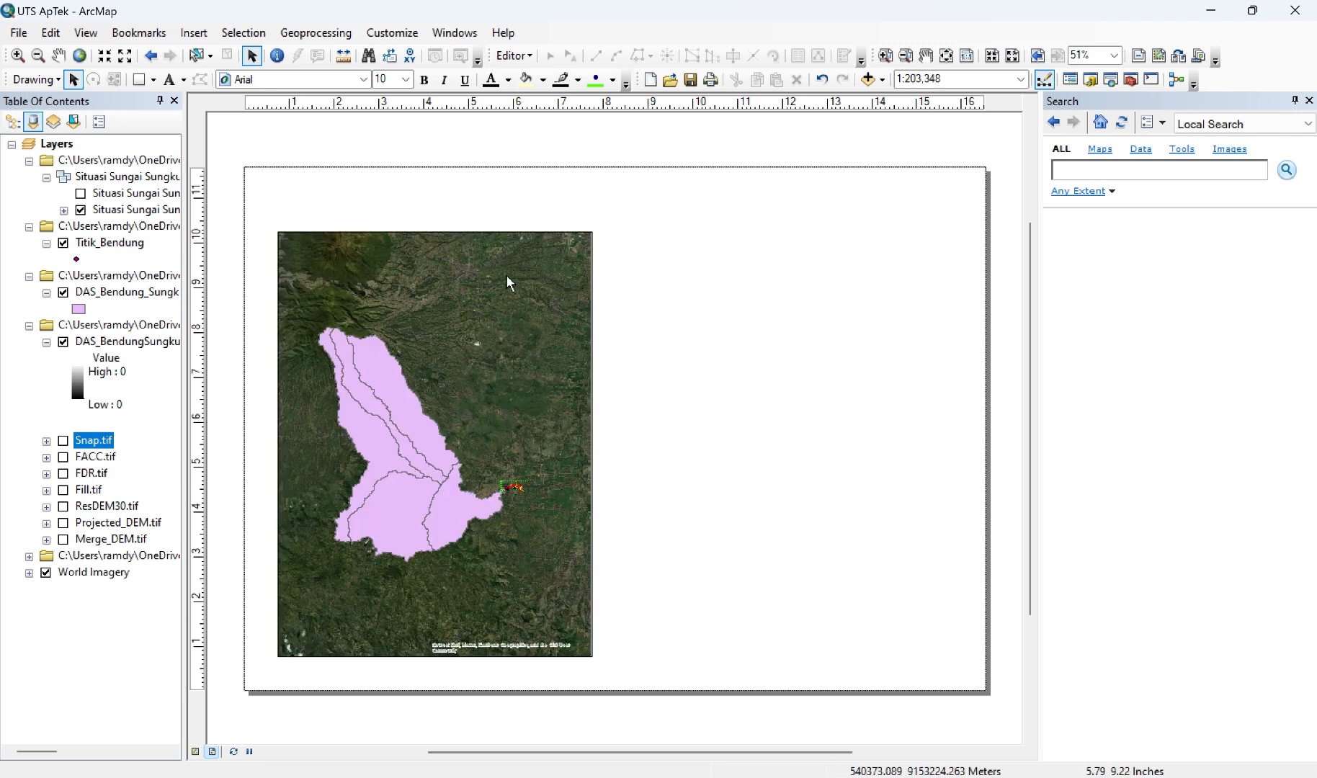
# Step: Enlarge the data frame to nearly the full page height and about 13 inches wide, leaving a blank strip along the page's right side
pyautogui.click(490, 287)
pyautogui.moveTo(438, 232); pyautogui.dragTo(432, 193)
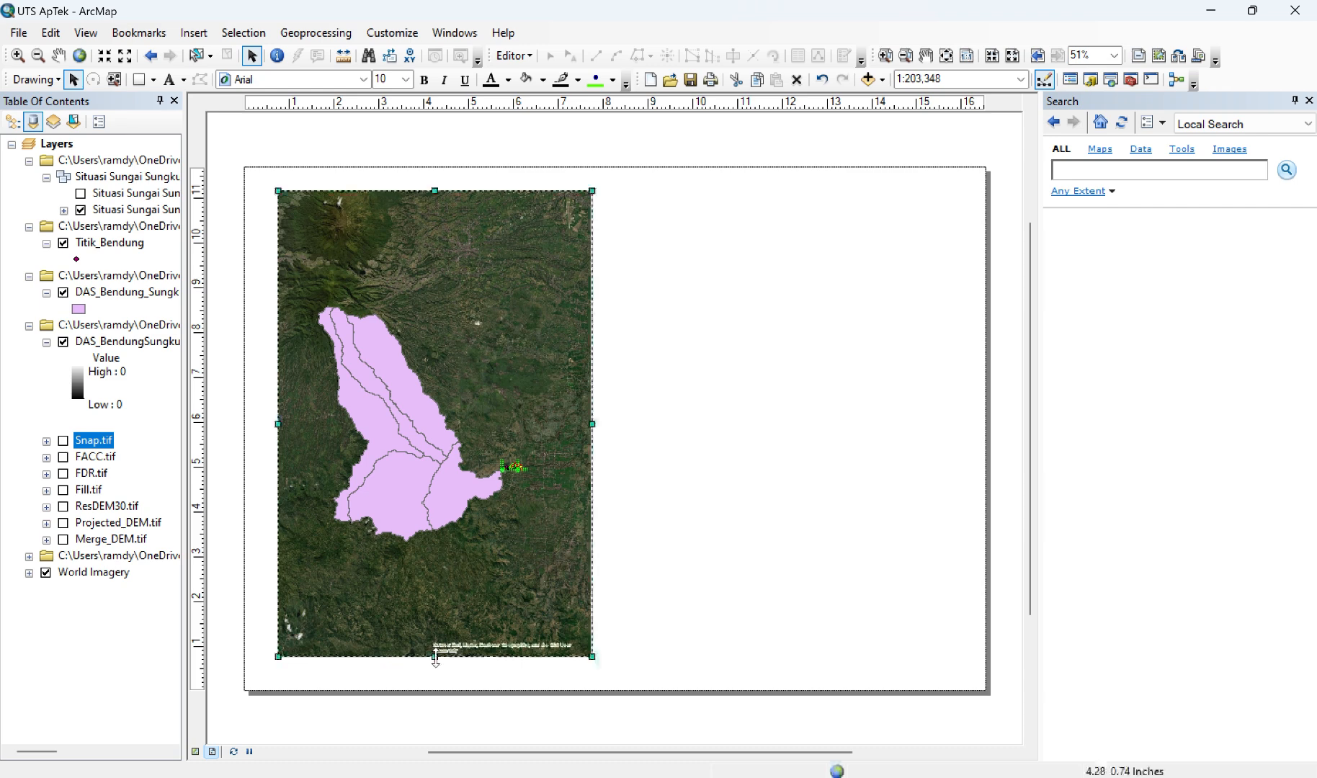
pyautogui.moveTo(434, 658); pyautogui.dragTo(441, 677)
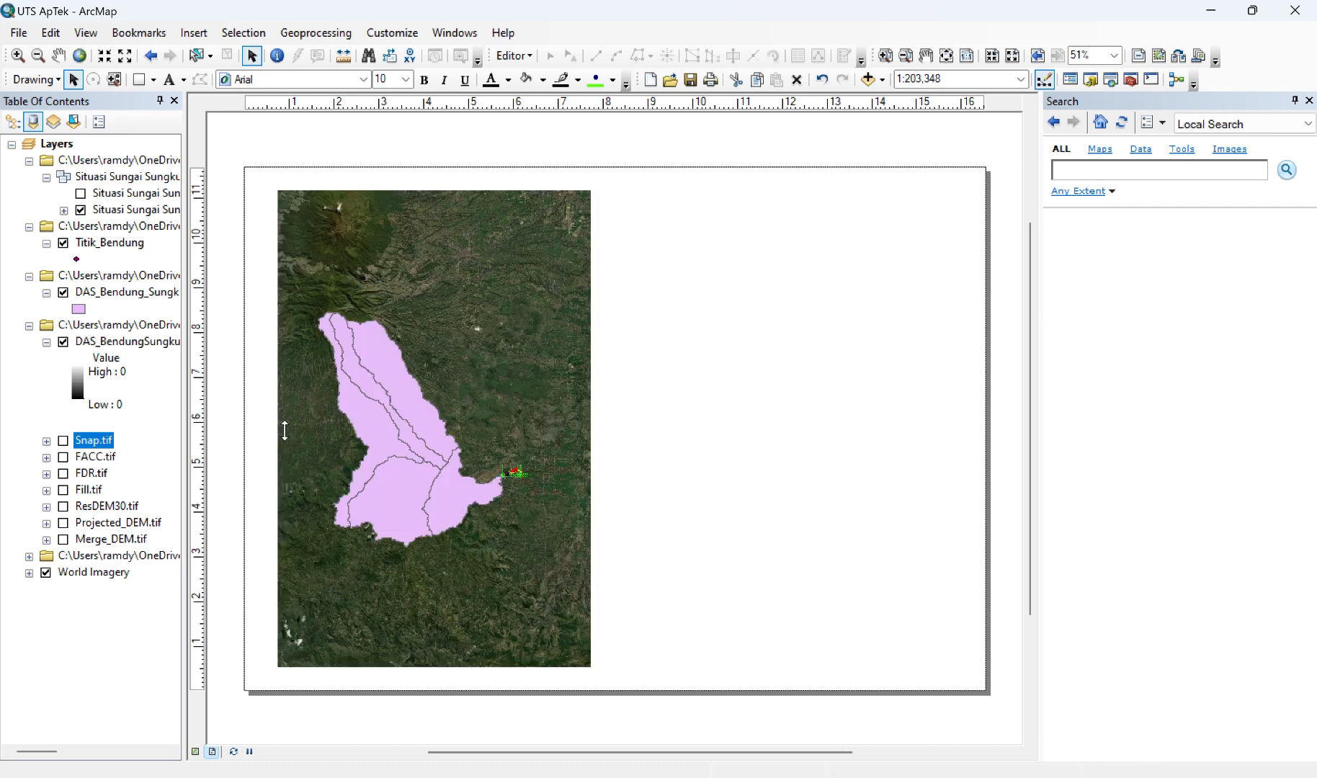
pyautogui.moveTo(276, 428); pyautogui.dragTo(268, 430)
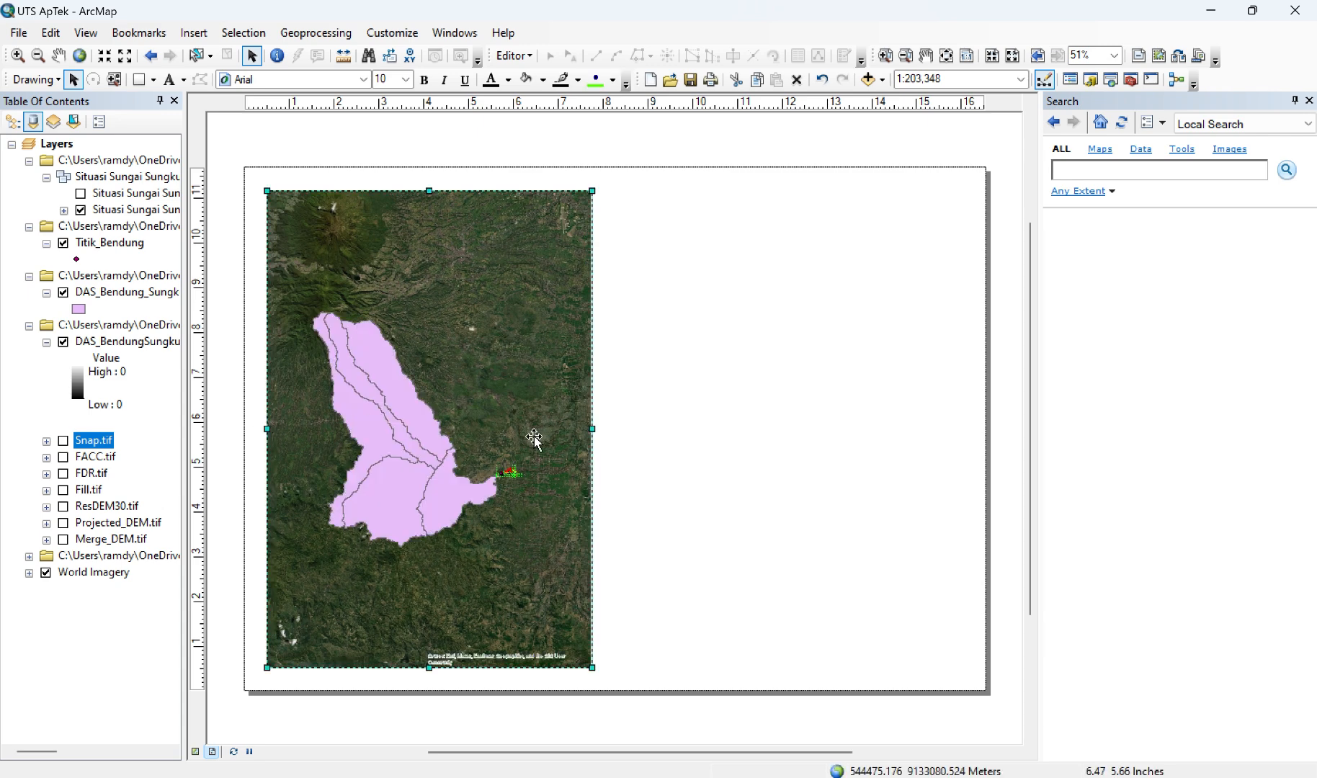
pyautogui.moveTo(591, 431); pyautogui.dragTo(850, 431)
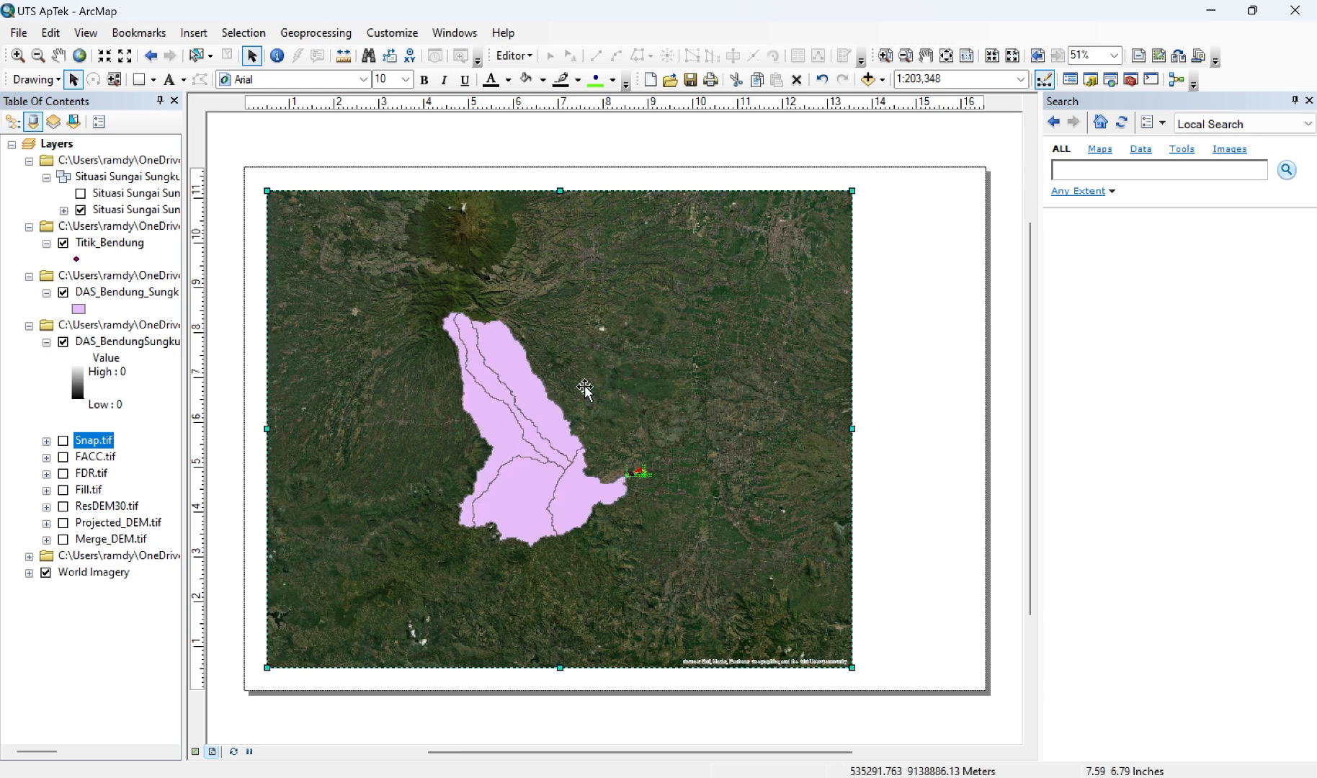
# Step: Enlarge and recentre the watershed so it fills the layout's data frame at a scale of 1:109,000
pyautogui.click(196, 752)
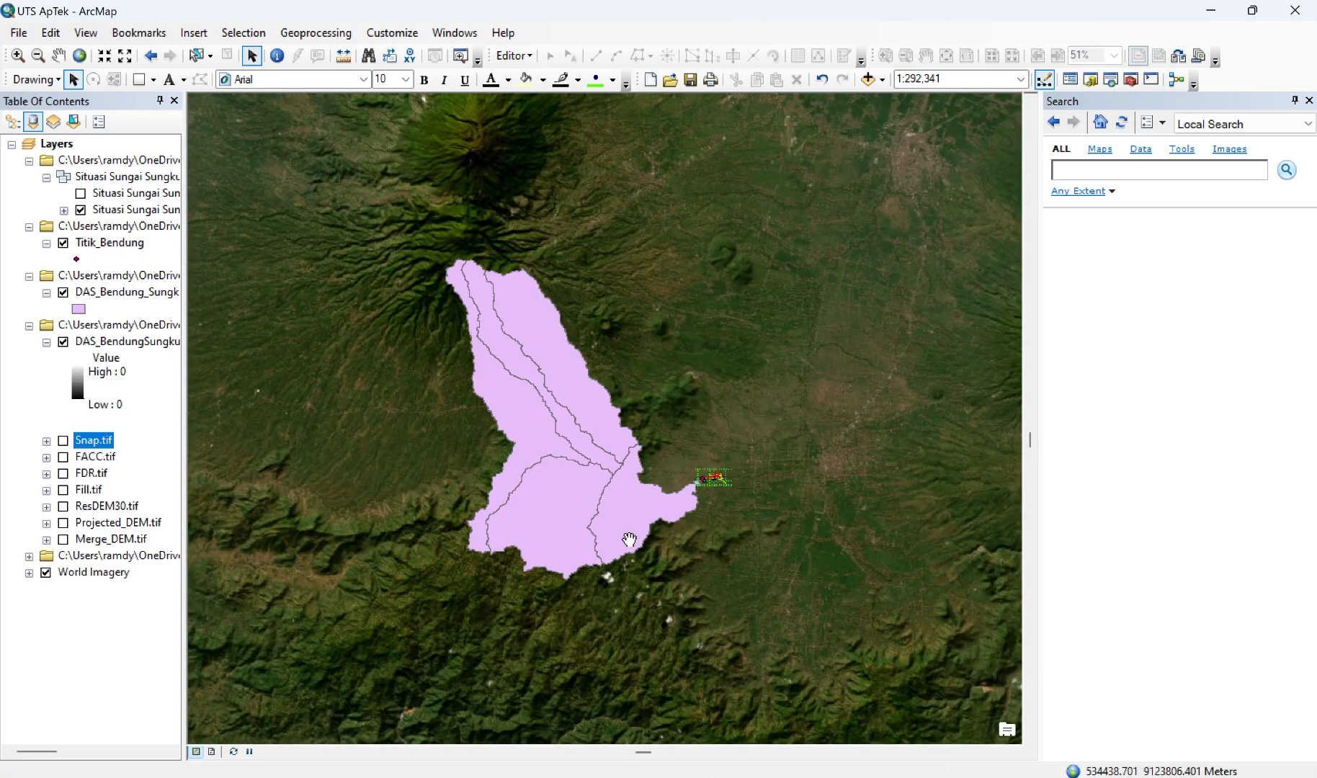
pyautogui.scroll(2, 629, 538)
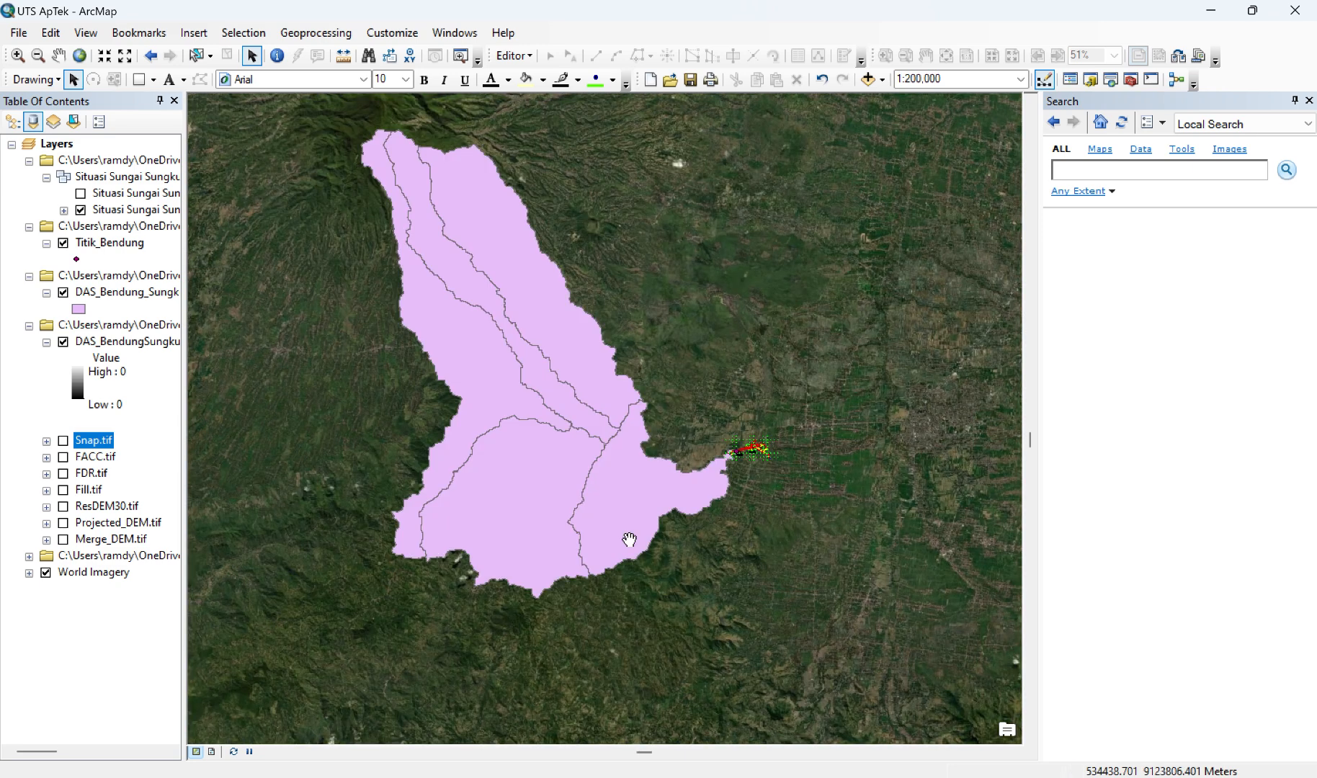
pyautogui.scroll(2, 629, 539)
pyautogui.scroll(1, 629, 539)
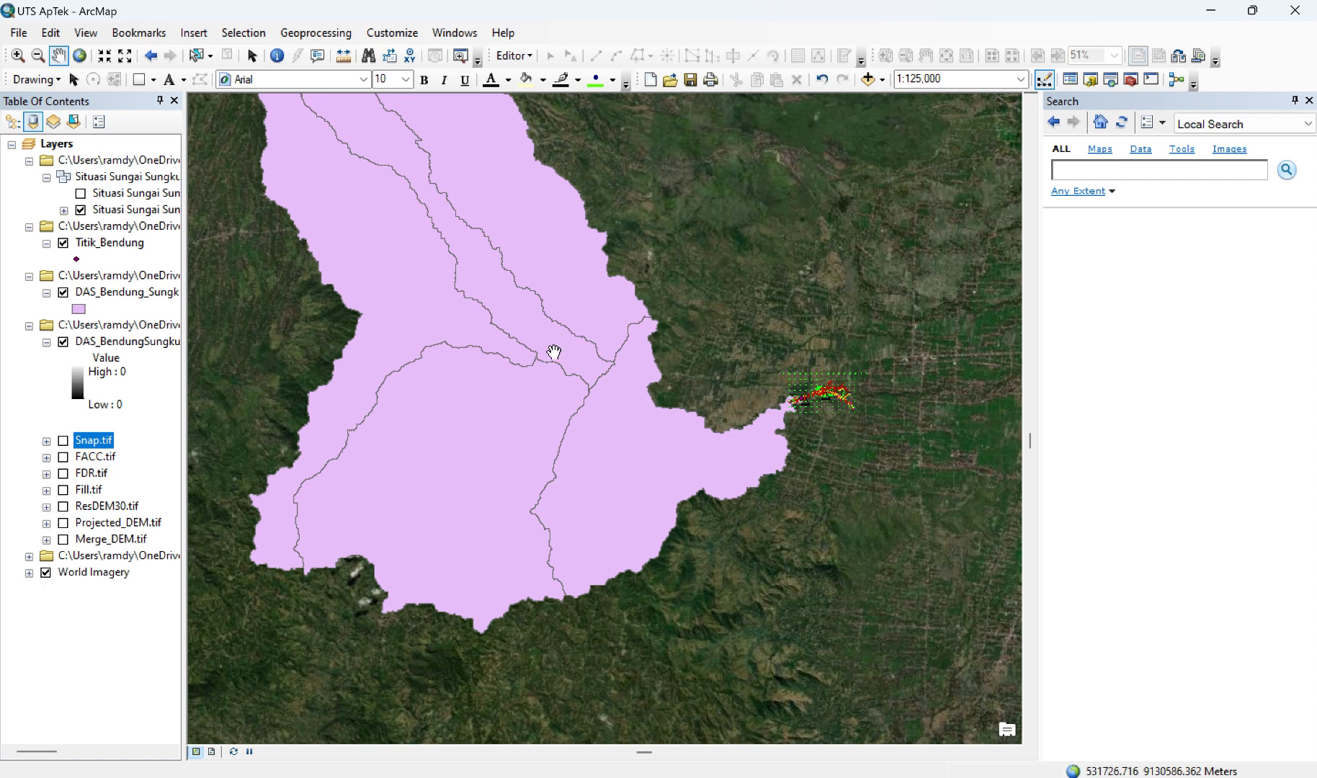
pyautogui.moveTo(555, 352); pyautogui.dragTo(598, 498)
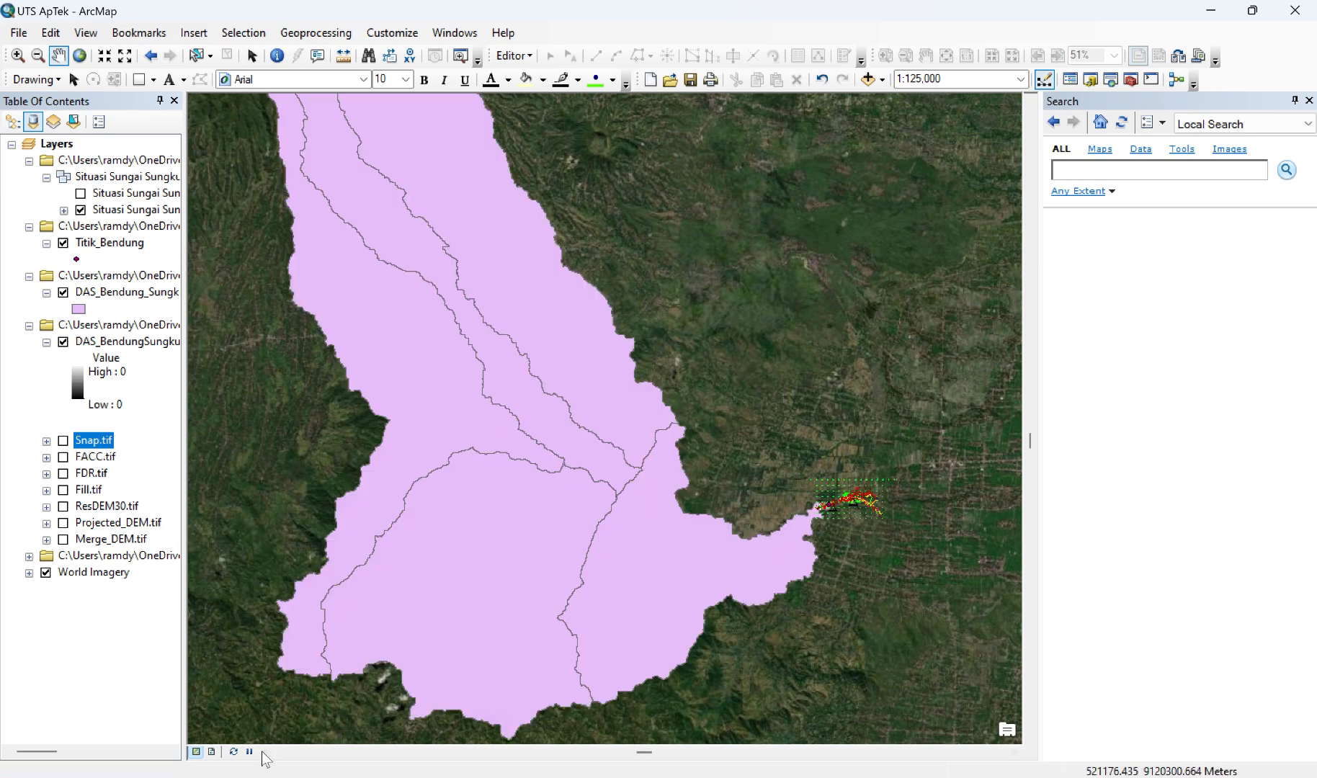
pyautogui.click(212, 752)
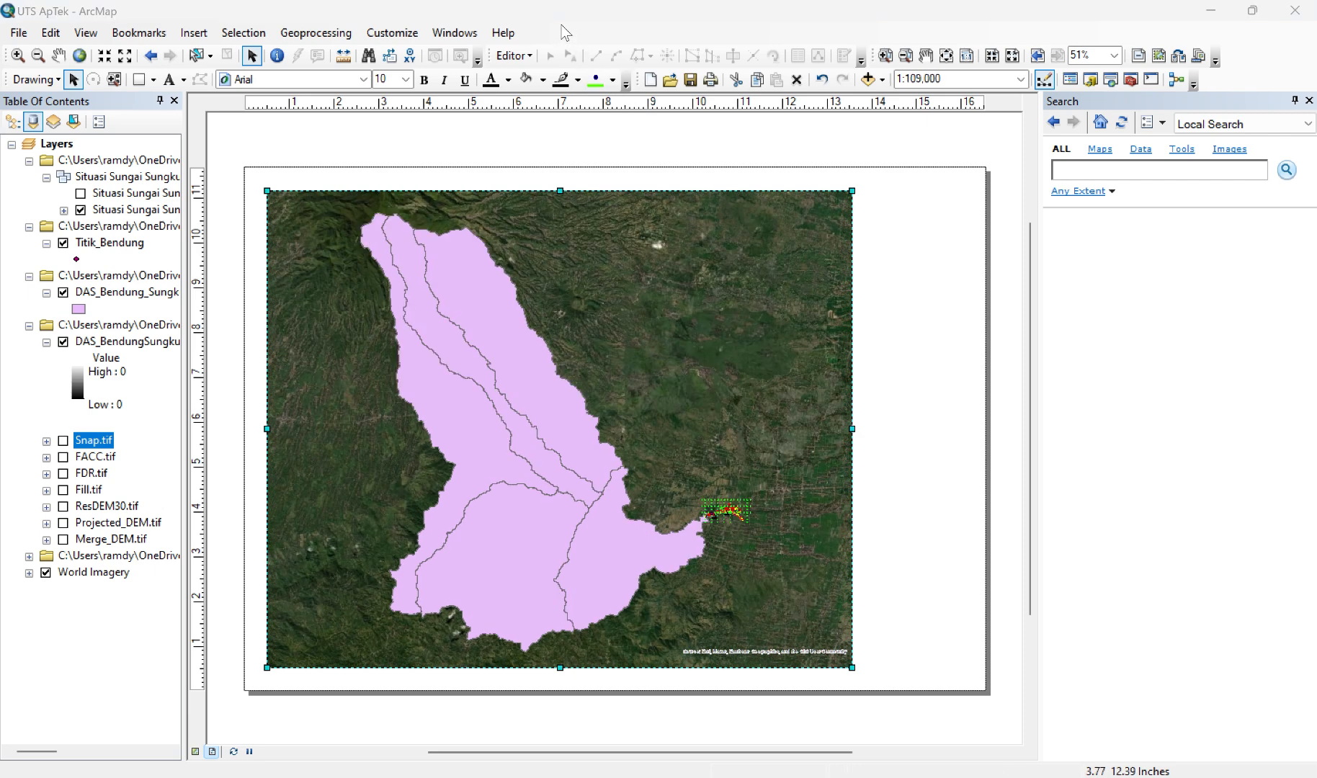
# Step: Draw a vertical rectangle about 2.7 inches wide beside the data frame, matching its height
pyautogui.click(154, 80)
pyautogui.click(166, 103)
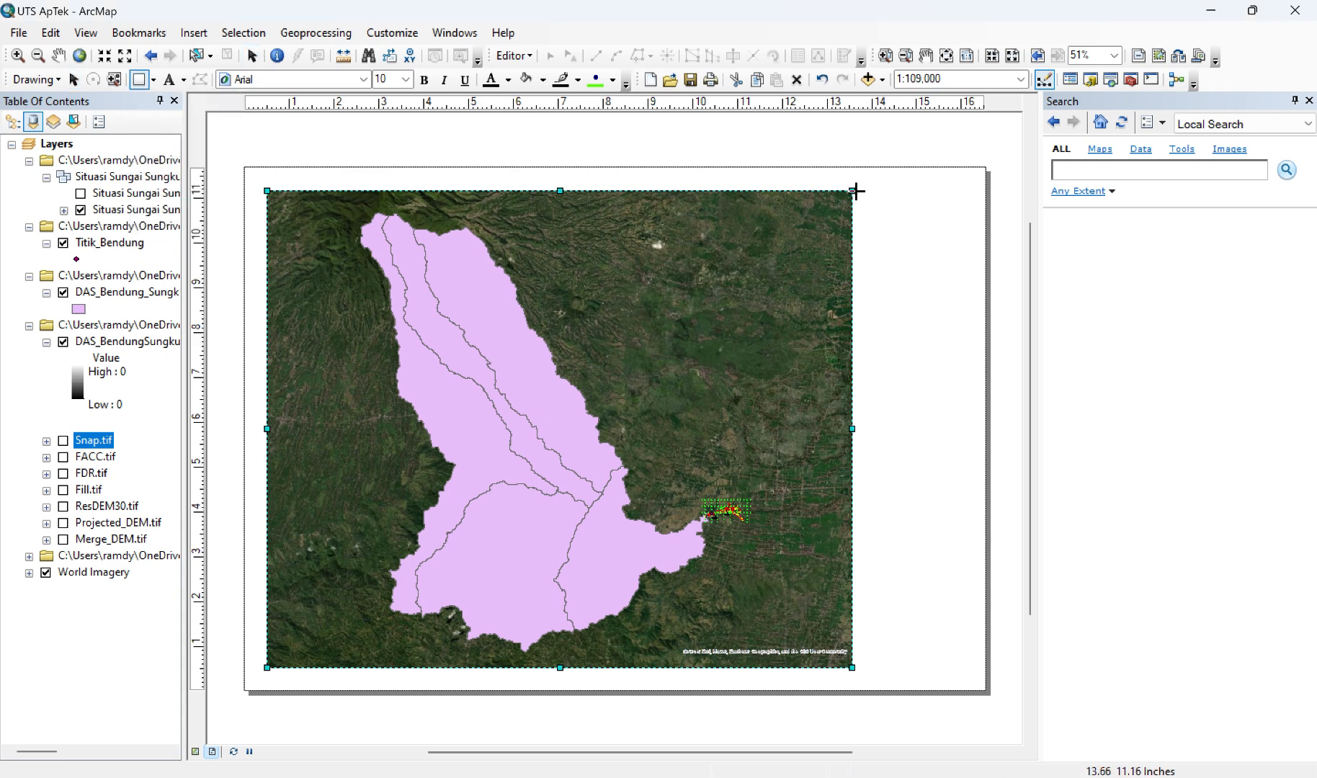
pyautogui.moveTo(856, 191); pyautogui.dragTo(978, 668)
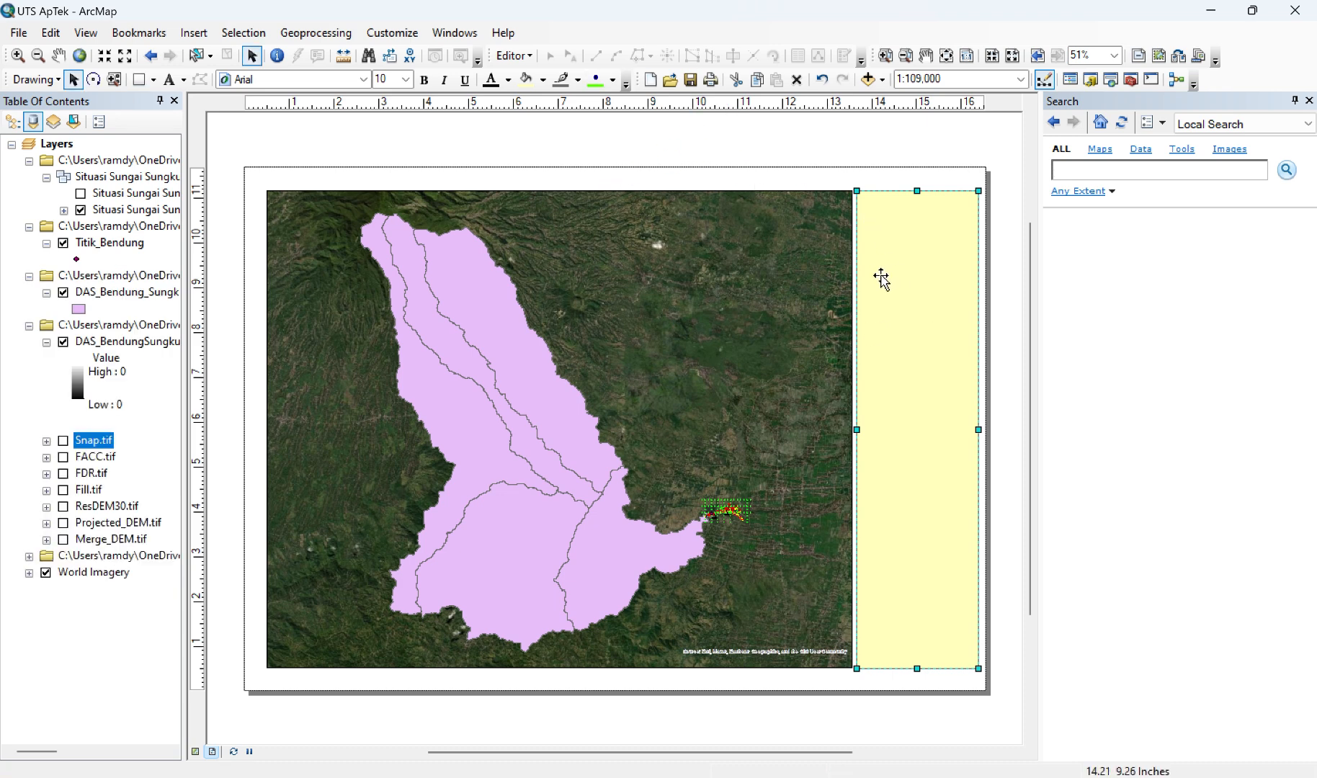
# Step: Give the rectangle beside the data frame no fill colour and a black outline with a width of 1.00
pyautogui.rightClick(929, 272)
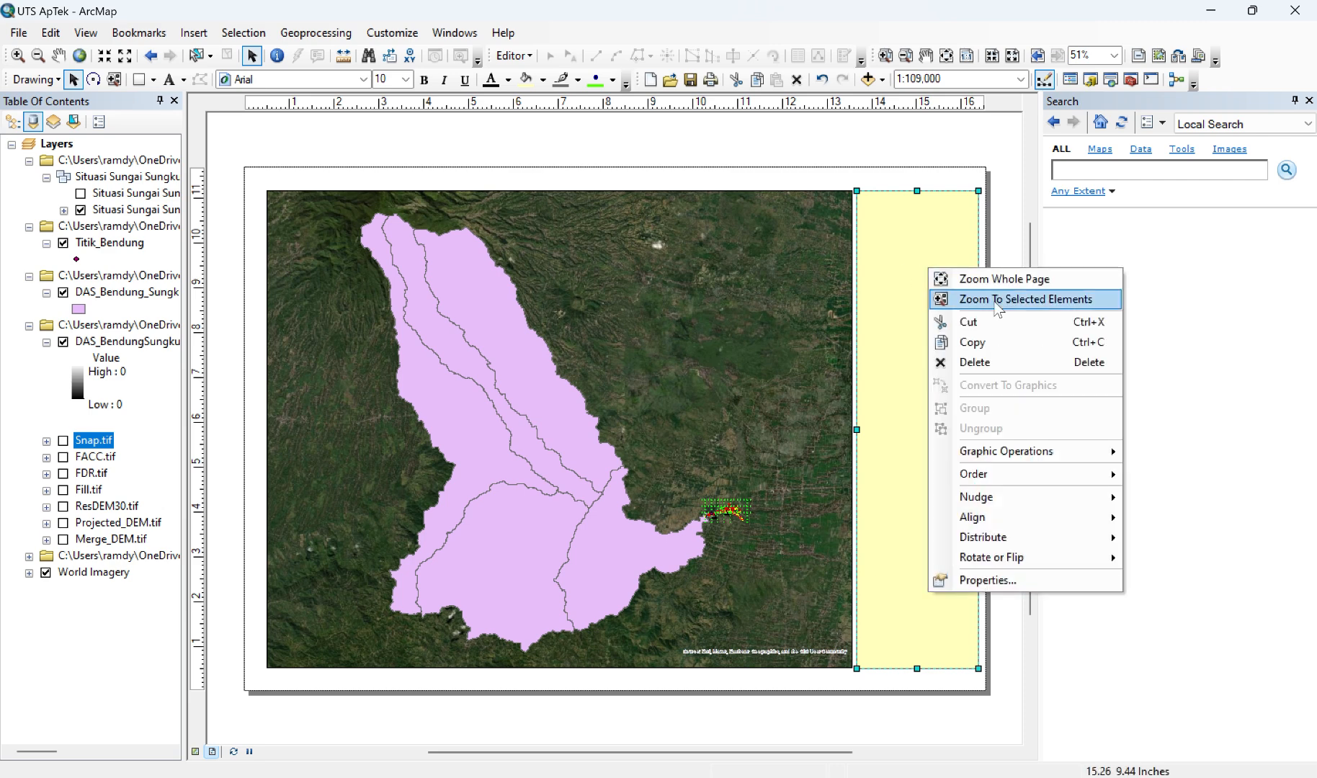
pyautogui.click(1006, 583)
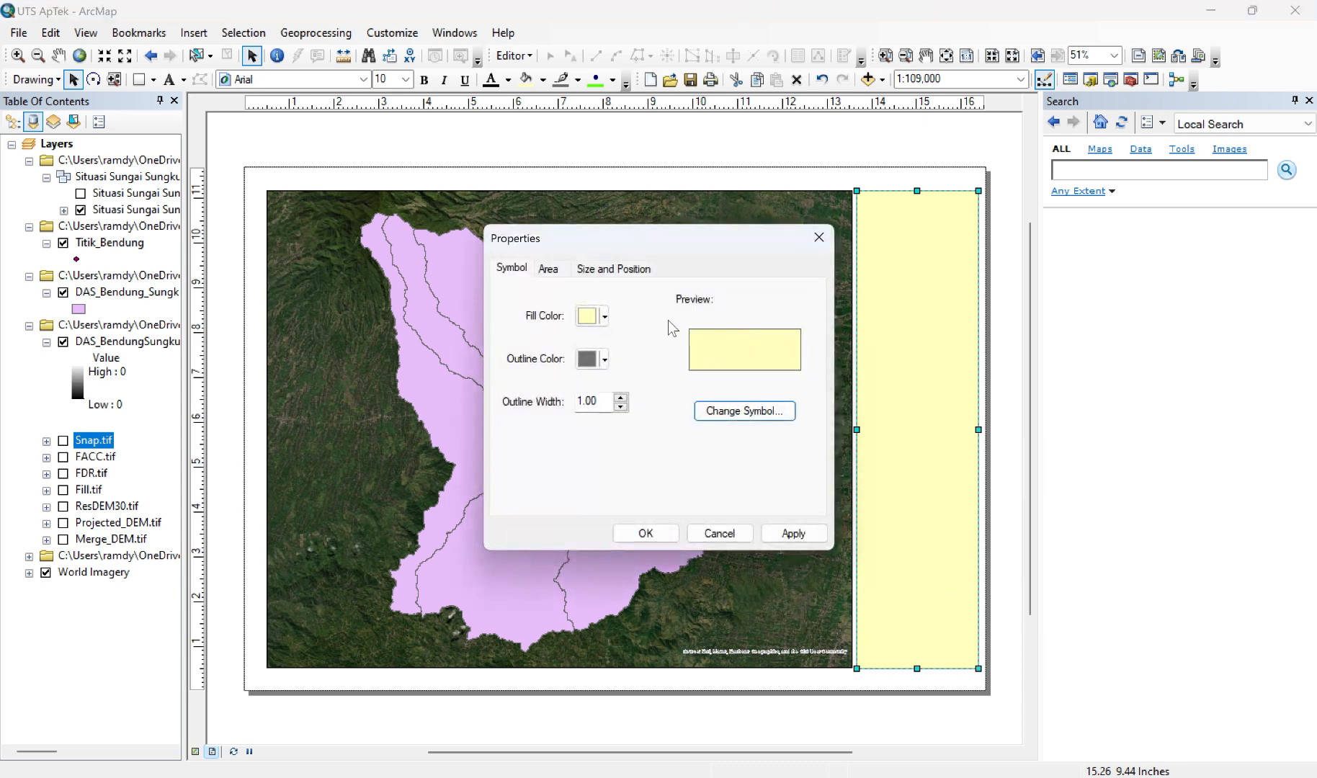
pyautogui.click(605, 315)
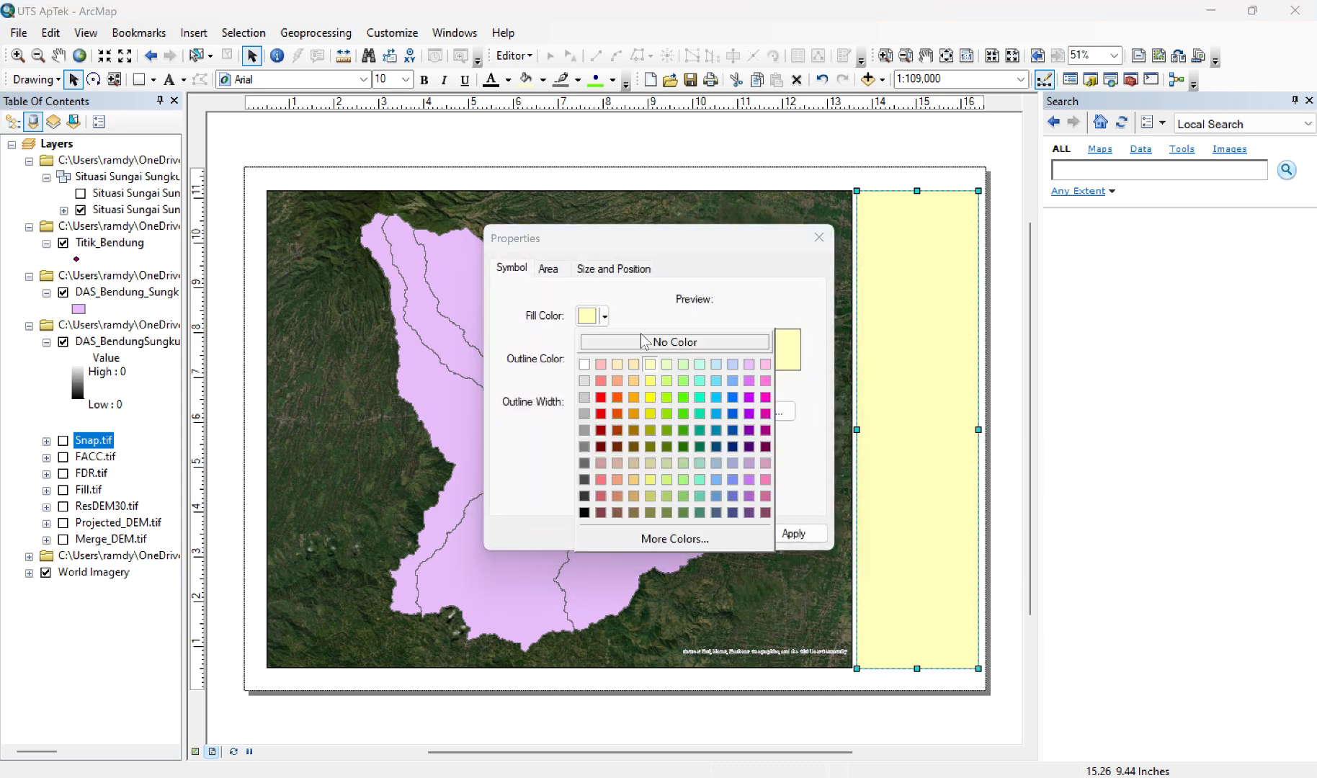
pyautogui.click(643, 342)
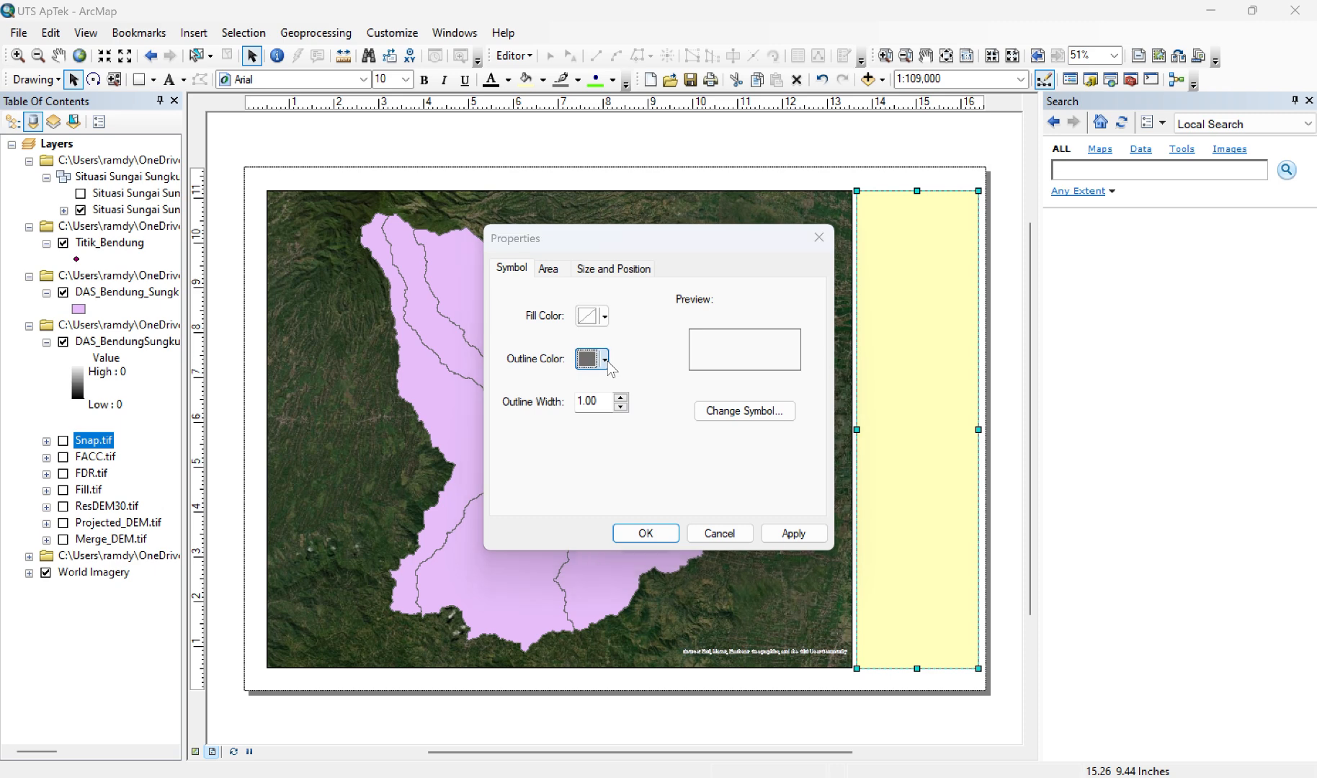
pyautogui.click(606, 360)
pyautogui.click(584, 556)
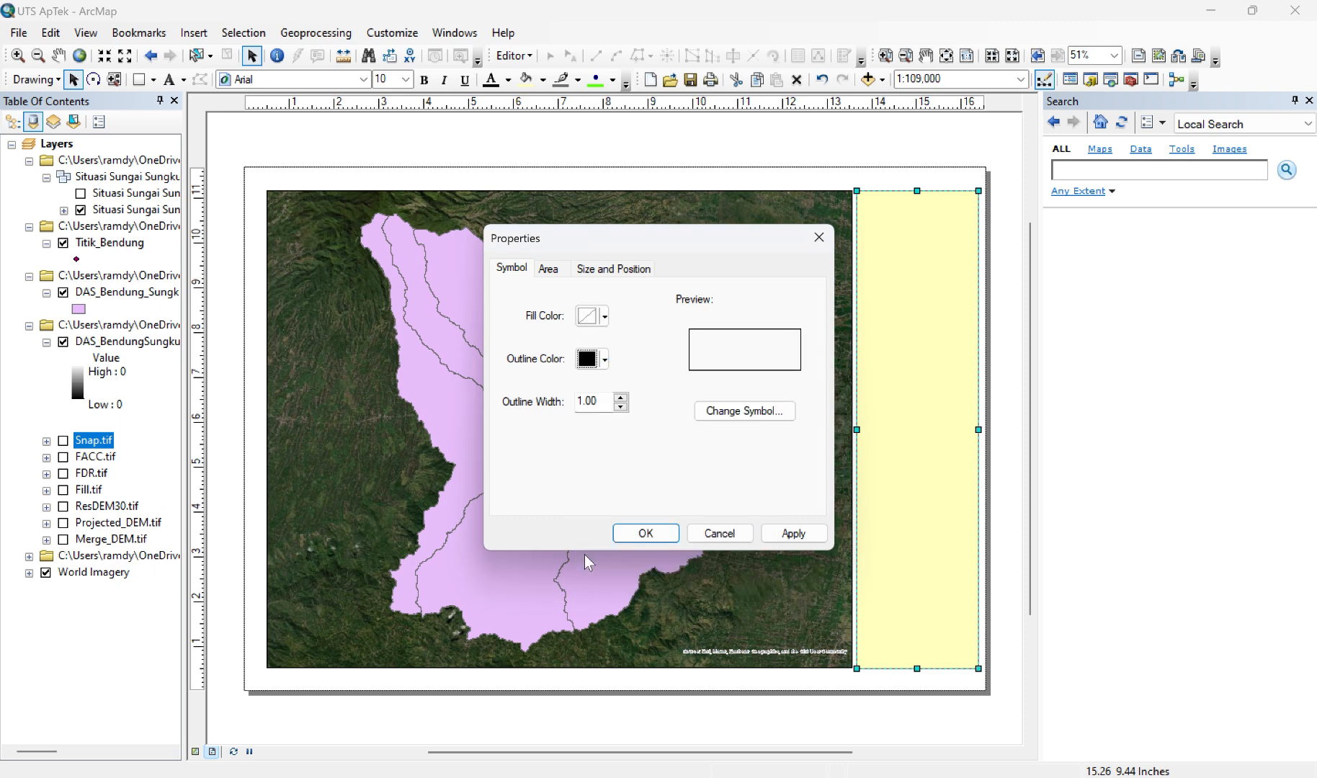
pyautogui.click(618, 401)
pyautogui.click(621, 408)
pyautogui.click(793, 535)
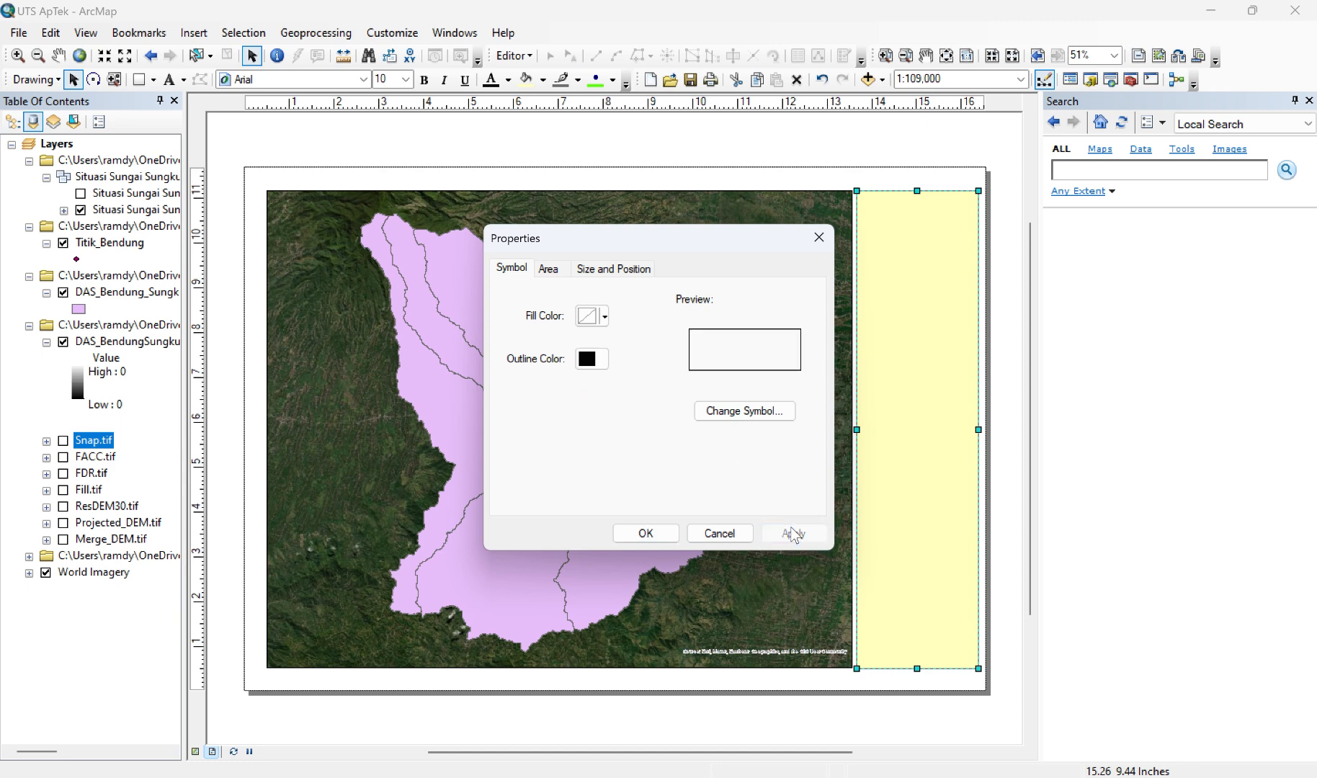
pyautogui.click(654, 537)
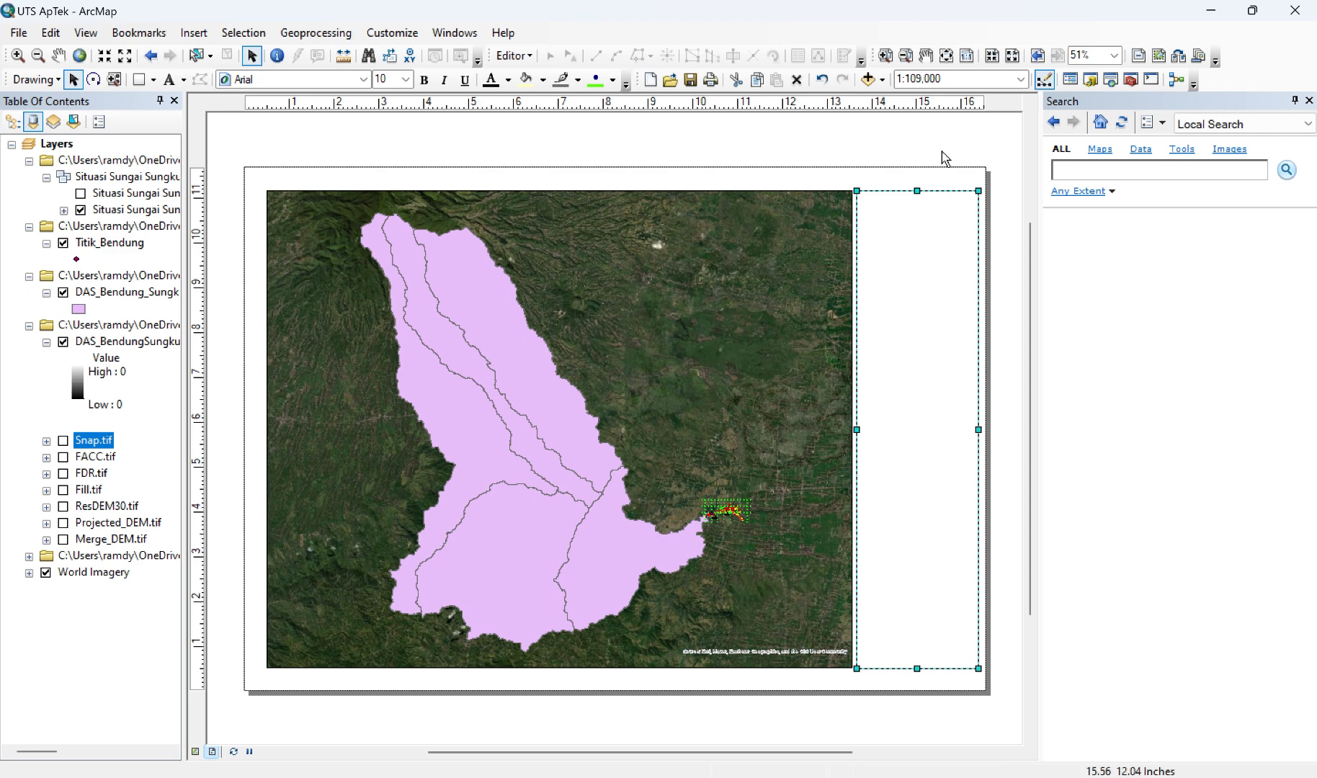
pyautogui.click(902, 183)
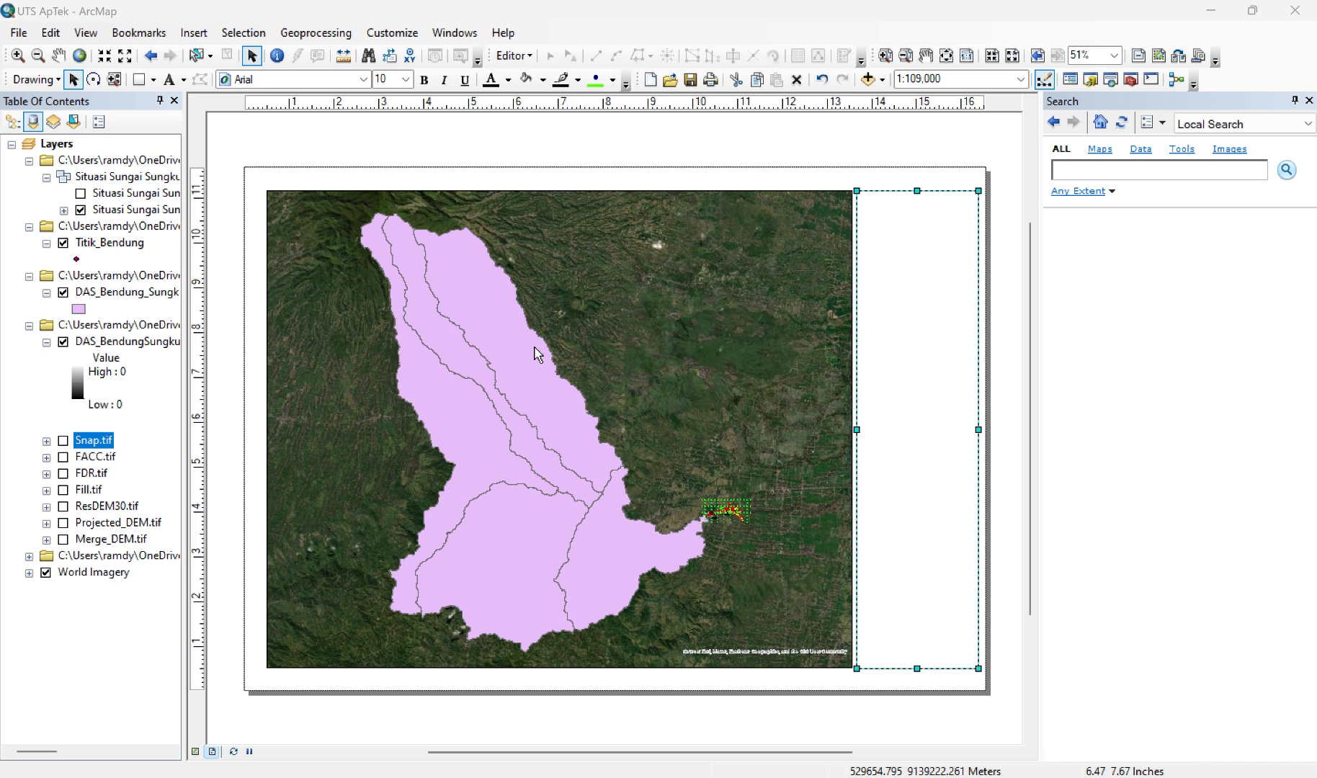
# Step: Insert the ESRI North 3 north arrow into the layout and place it in the data frame's upper-left corner
pyautogui.click(883, 80)
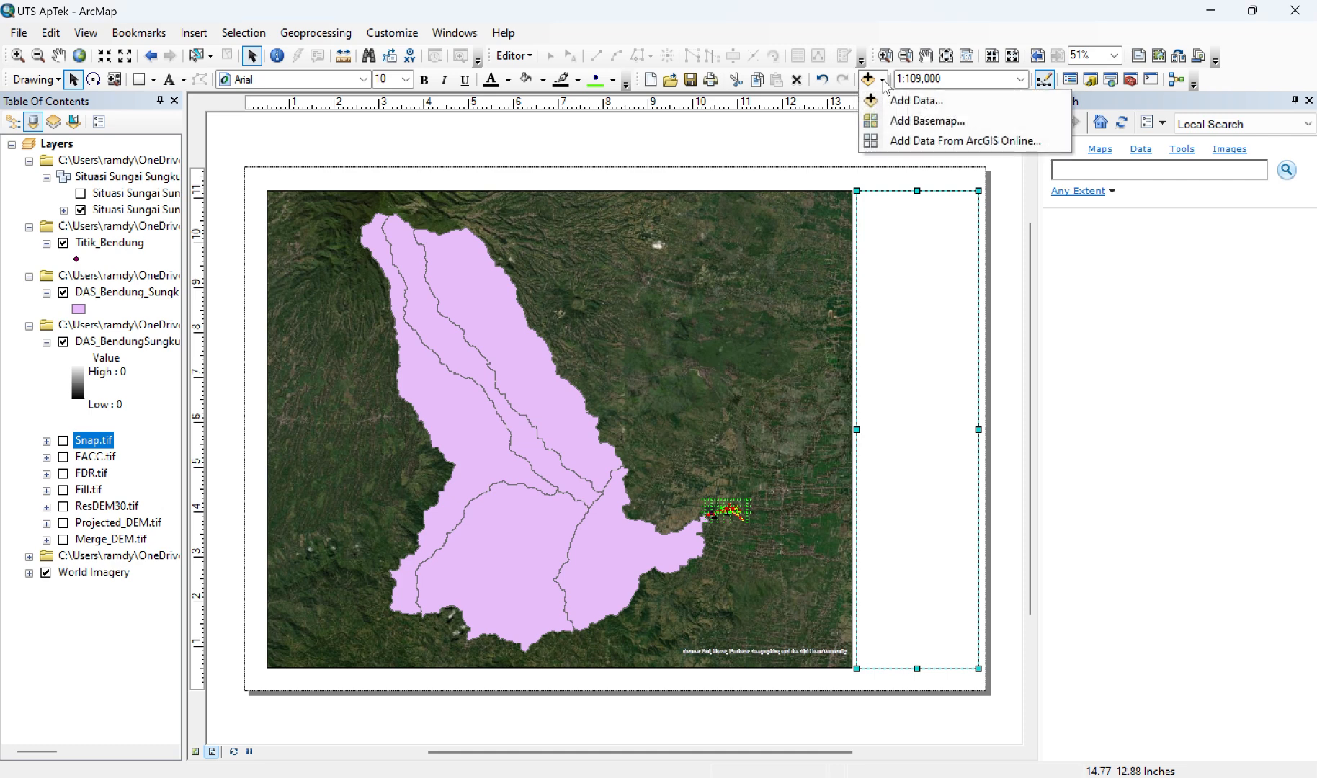
pyautogui.click(541, 30)
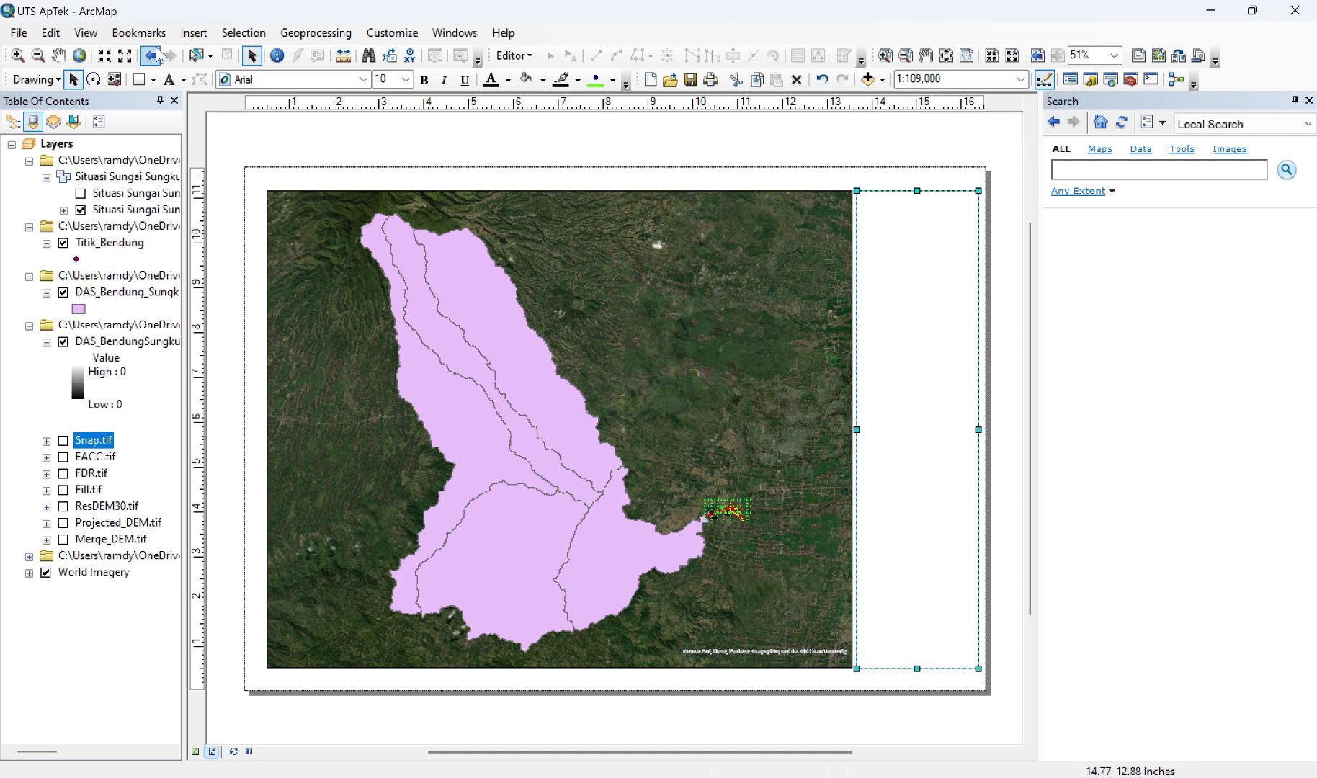
pyautogui.click(193, 34)
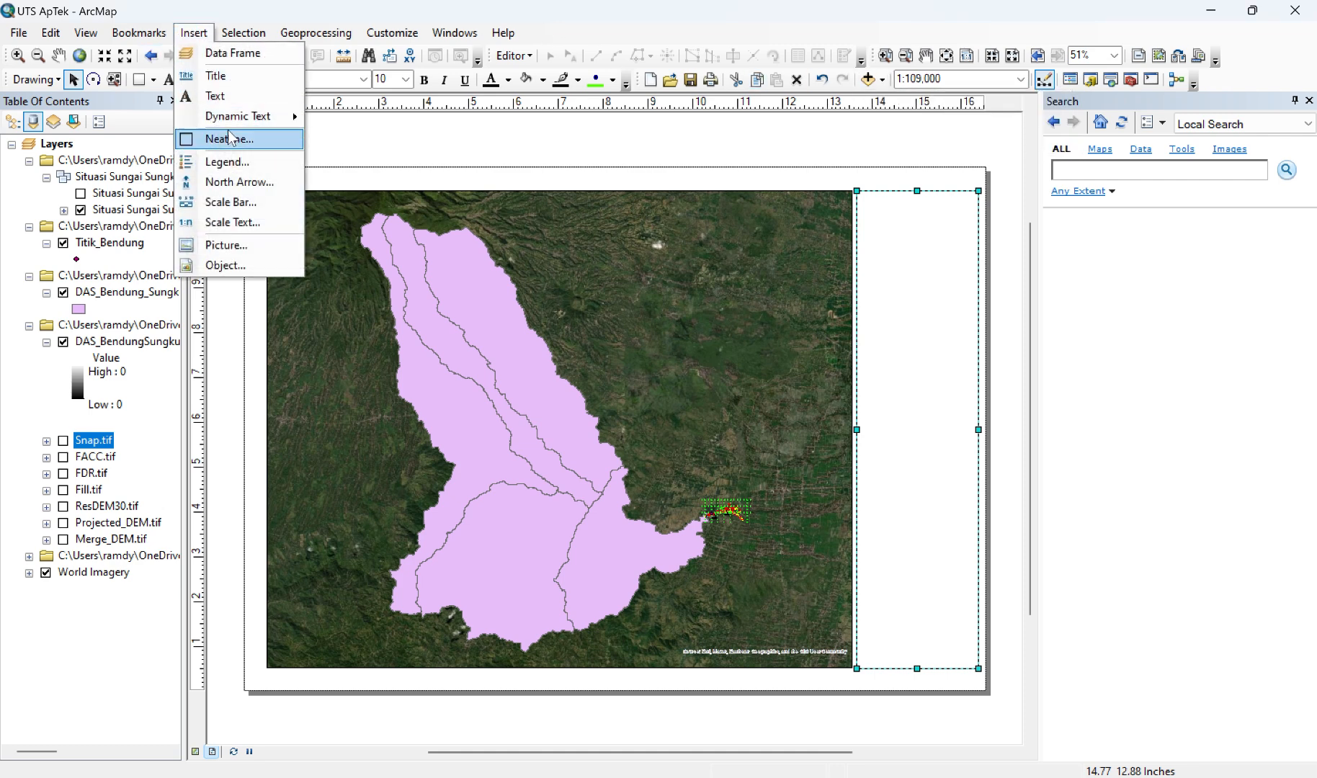
pyautogui.click(239, 182)
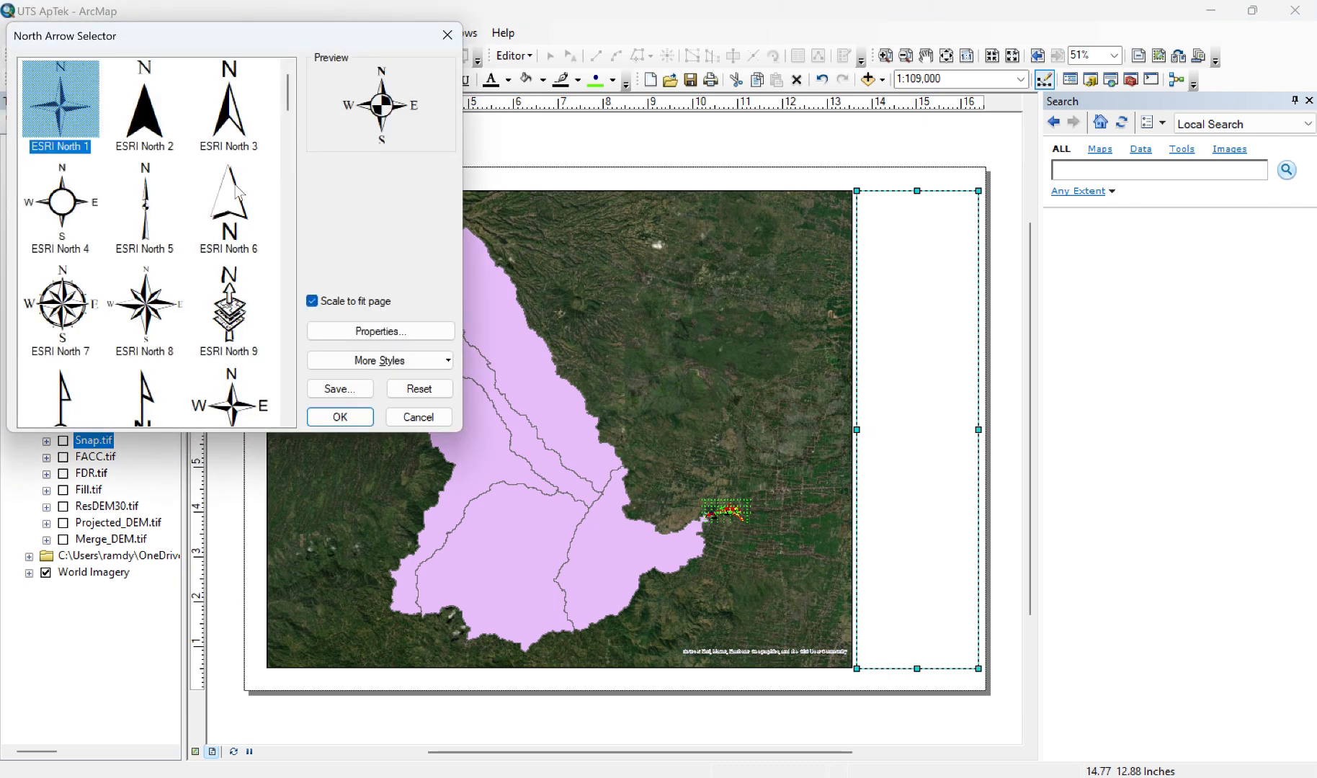
pyautogui.click(239, 115)
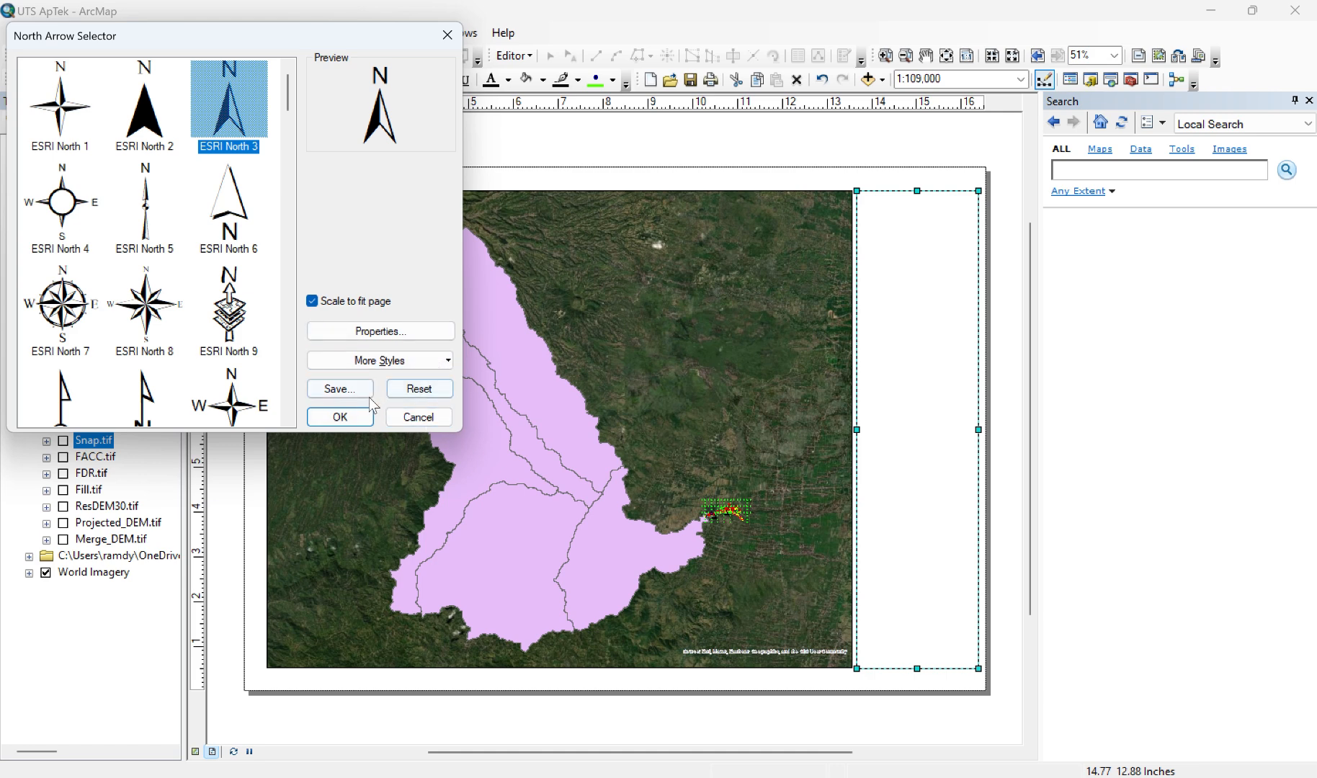
pyautogui.click(354, 419)
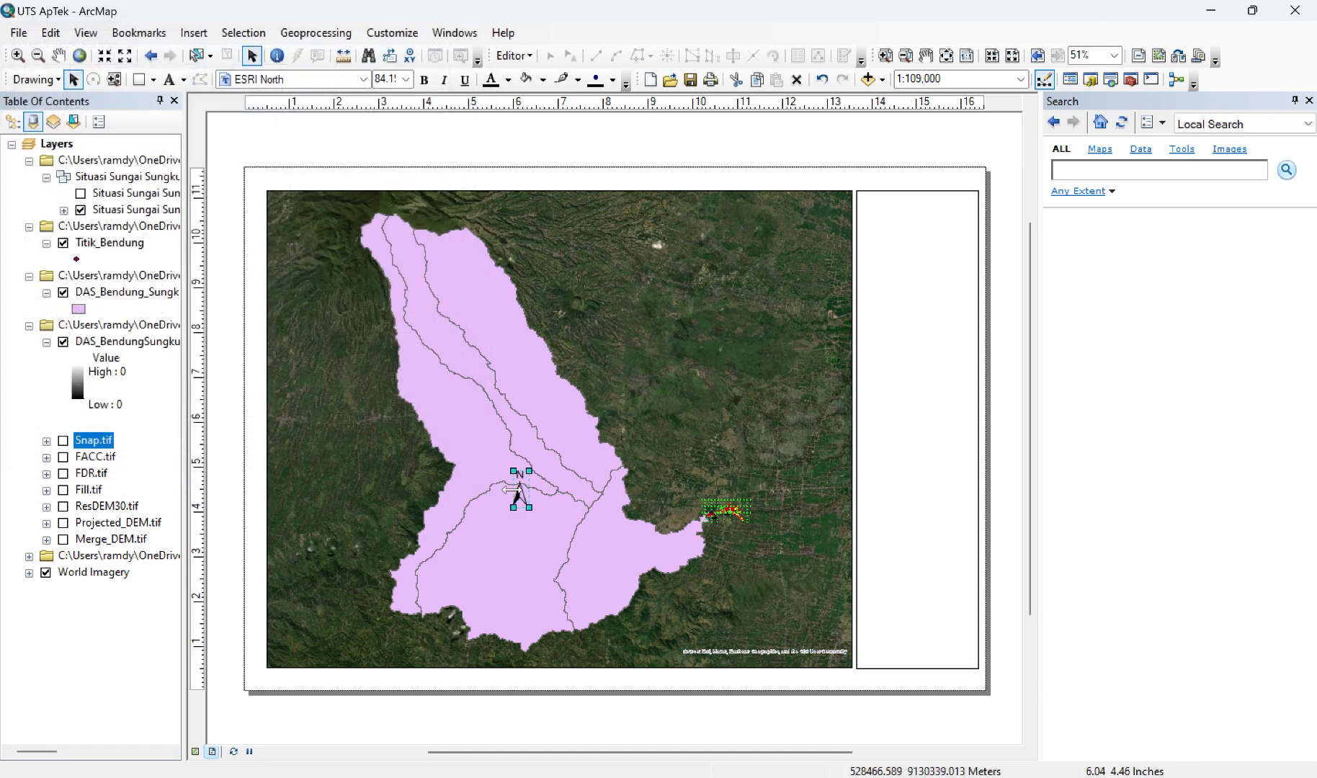
pyautogui.moveTo(520, 497); pyautogui.dragTo(278, 223)
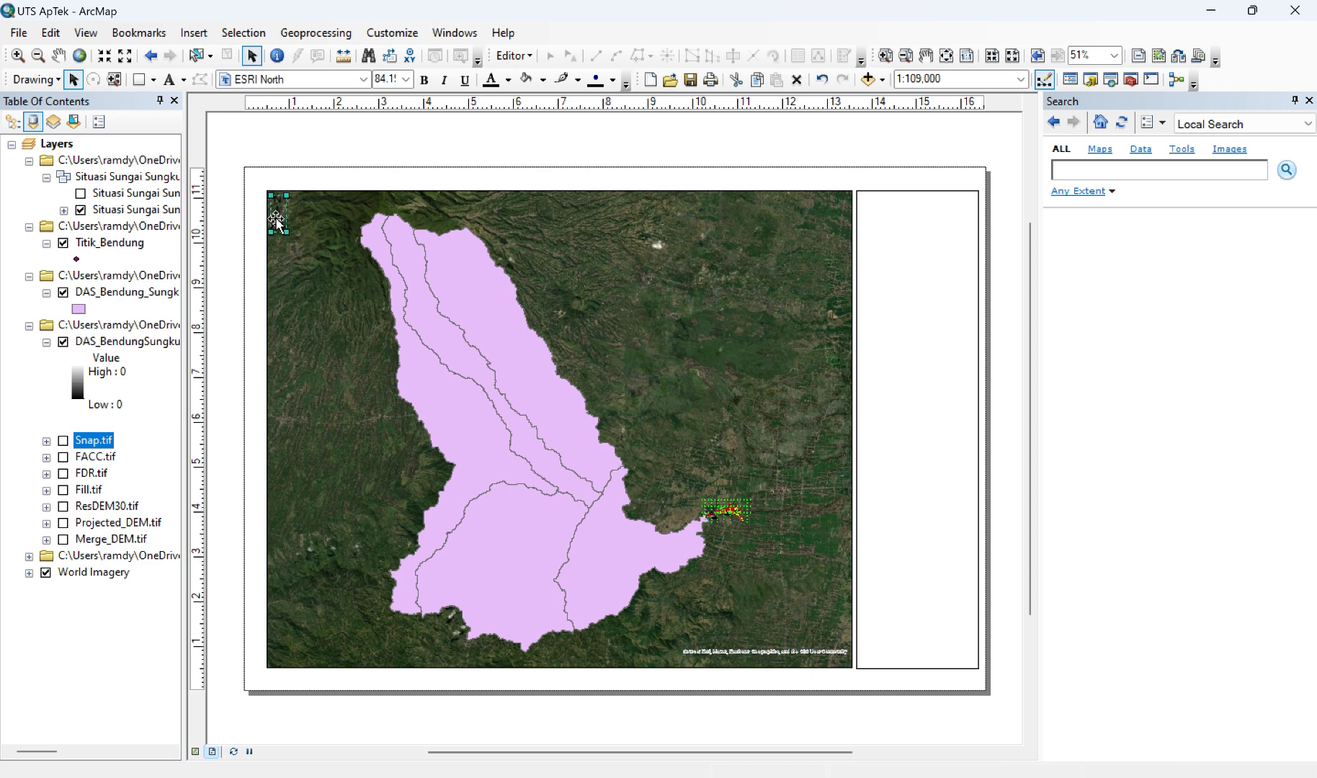
# Step: Open the north arrow's properties and set its marker colour to white
pyautogui.click(278, 223)
pyautogui.rightClick(277, 220)
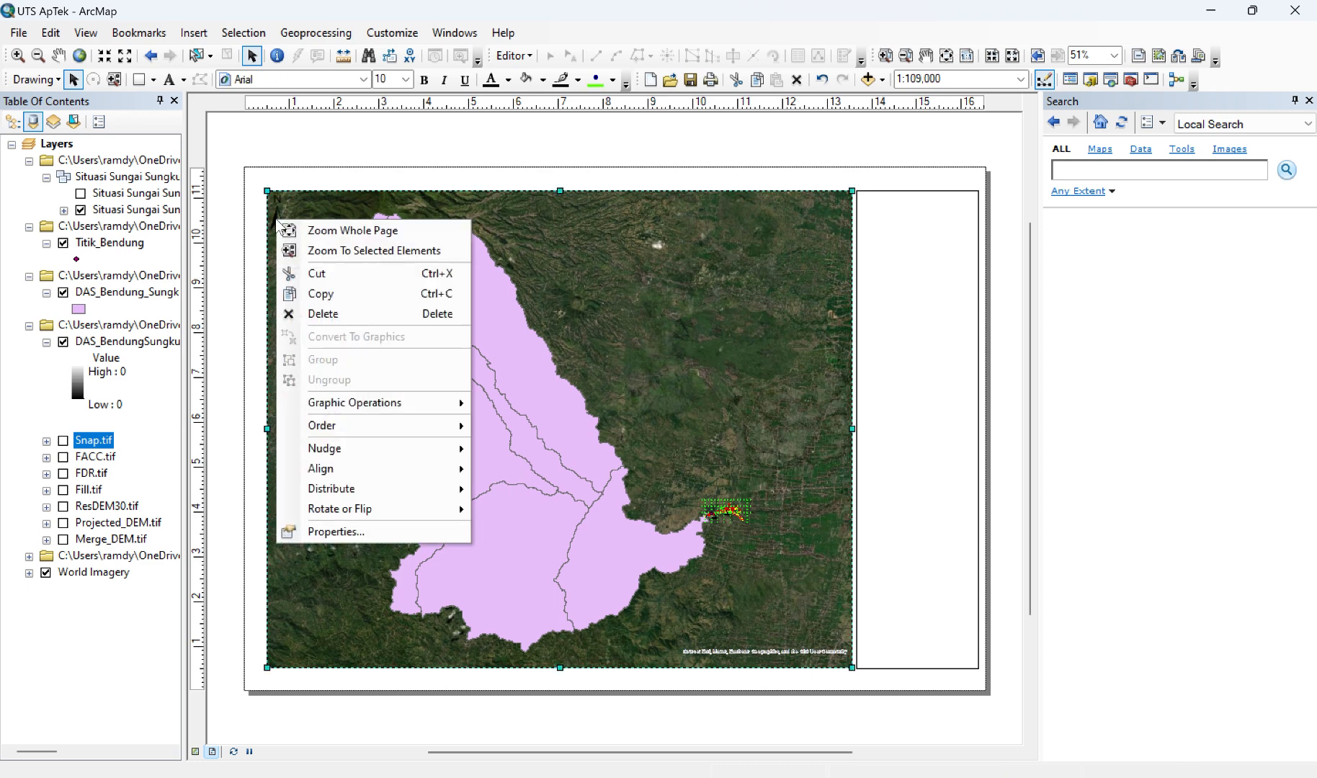
pyautogui.press('Escape')
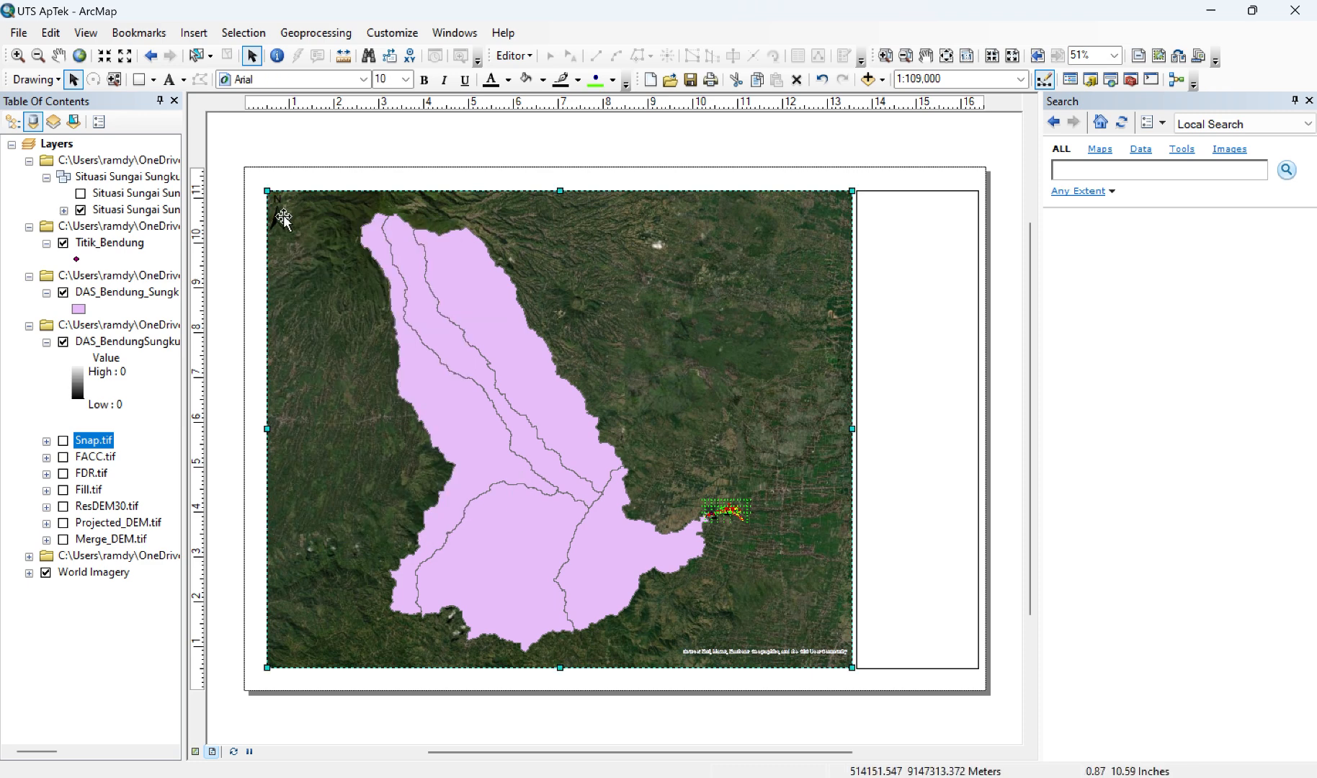
pyautogui.click(279, 220)
pyautogui.rightClick(278, 220)
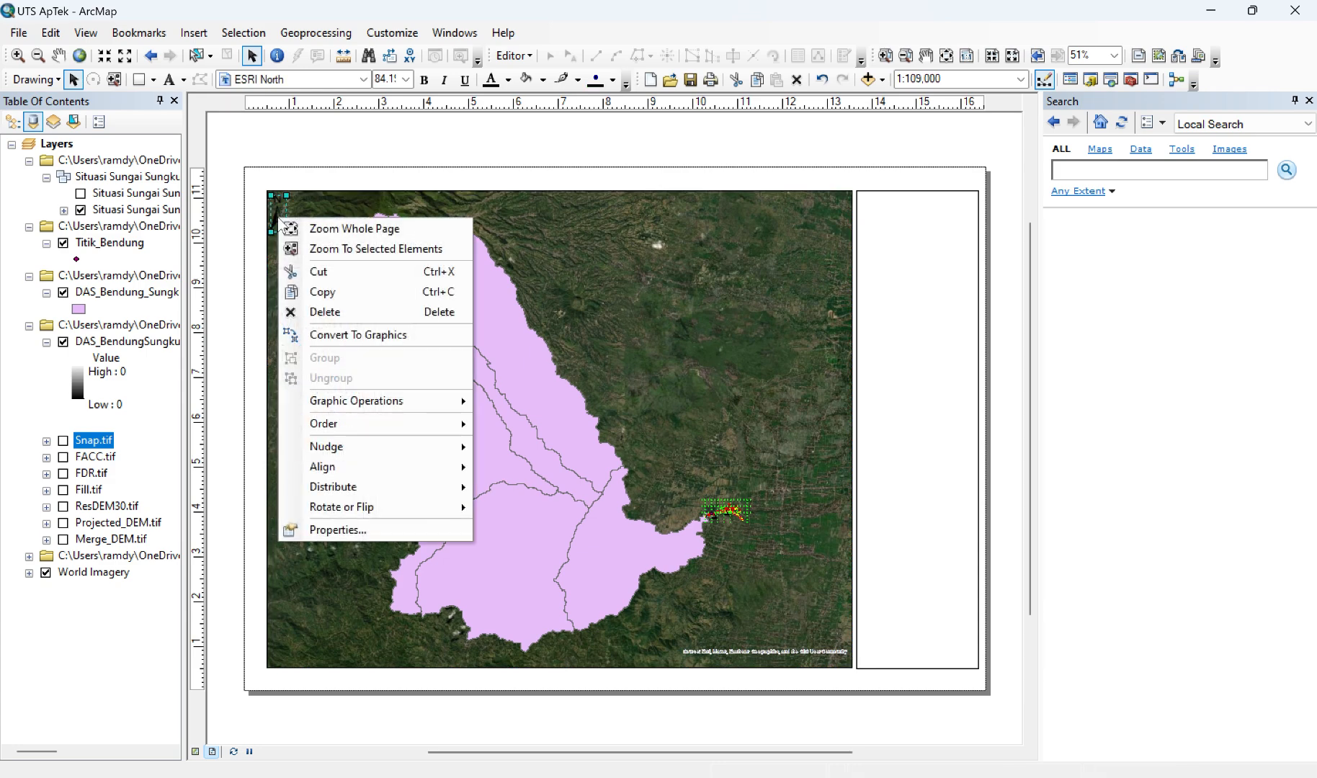
pyautogui.click(391, 537)
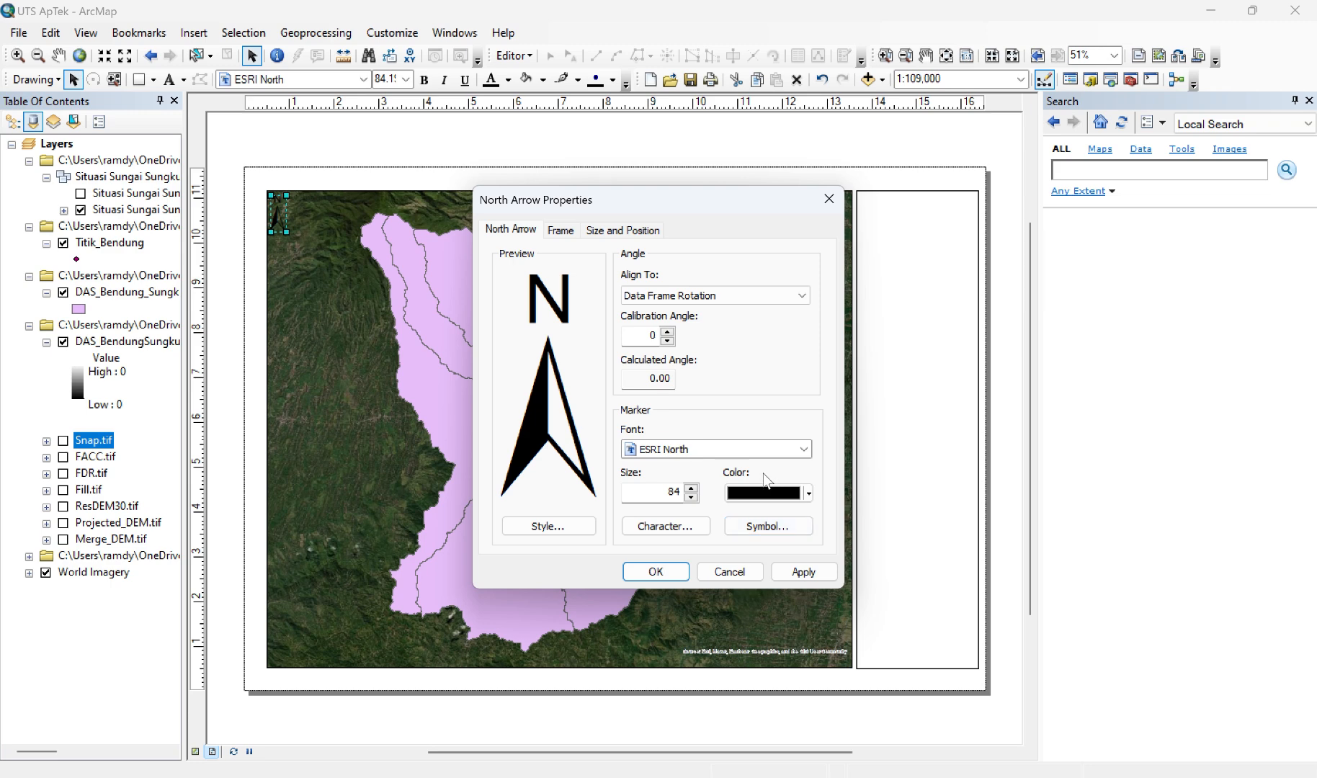
pyautogui.click(810, 495)
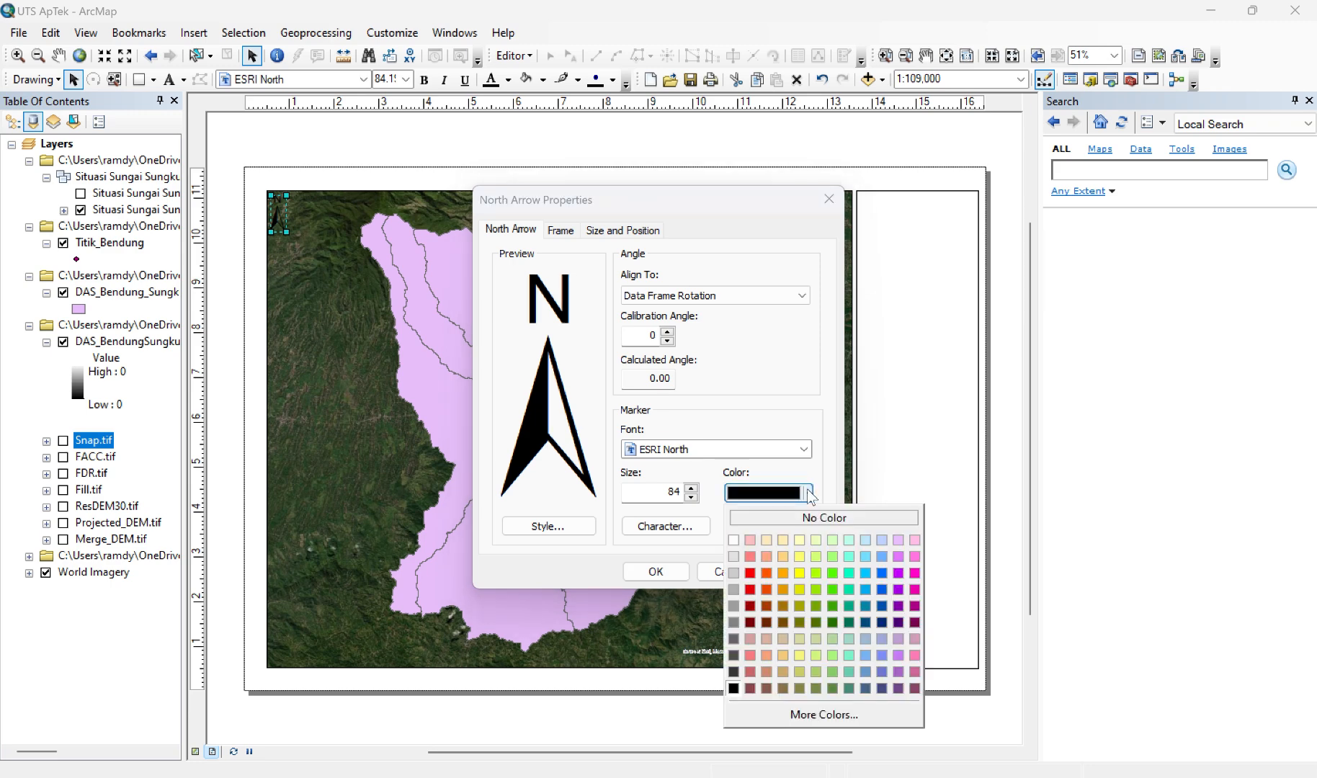
pyautogui.click(735, 540)
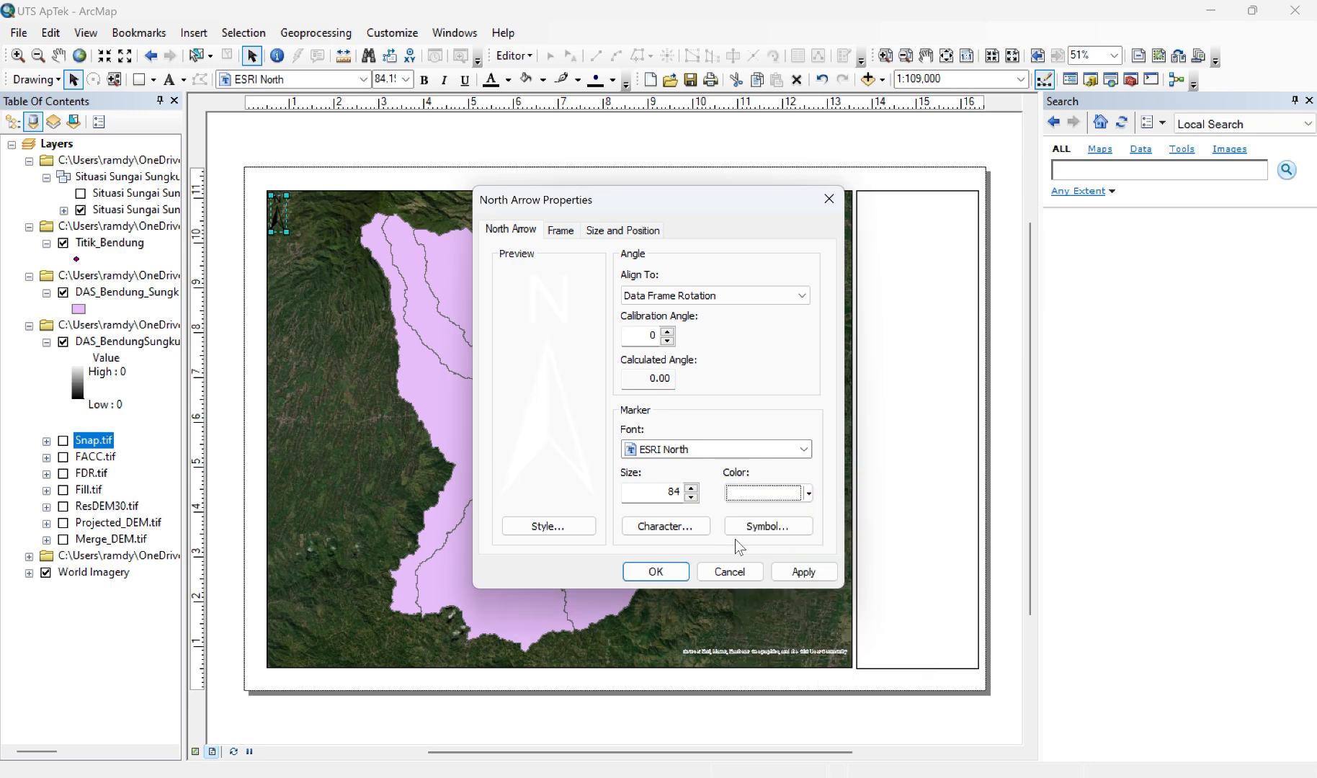
# Step: Set the north arrow's marker size to 100 and shift it slightly inward from the data frame's corner
pyautogui.click(690, 487)
pyautogui.click(691, 487)
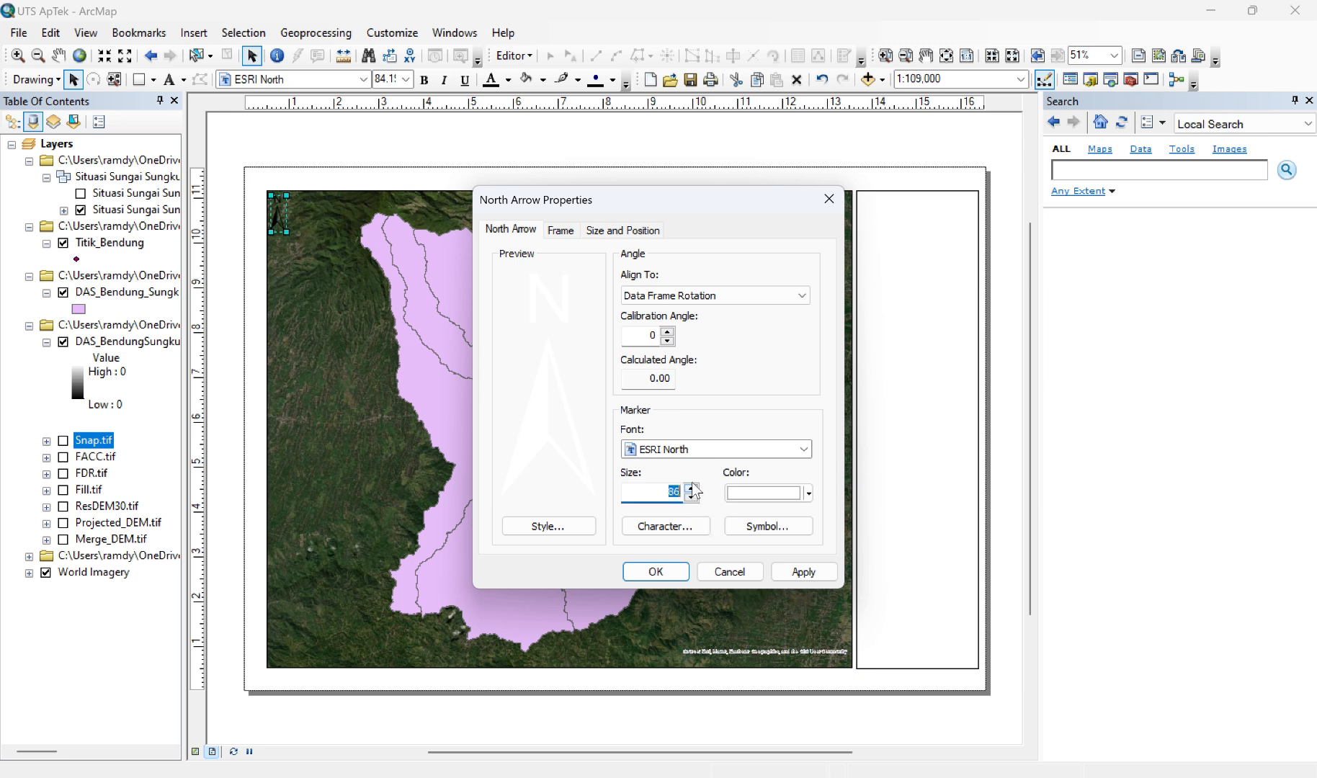
pyautogui.click(691, 487)
pyautogui.click(691, 487)
pyautogui.click(667, 490)
pyautogui.moveTo(667, 491); pyautogui.dragTo(688, 494)
pyautogui.write('100')
pyautogui.click(806, 569)
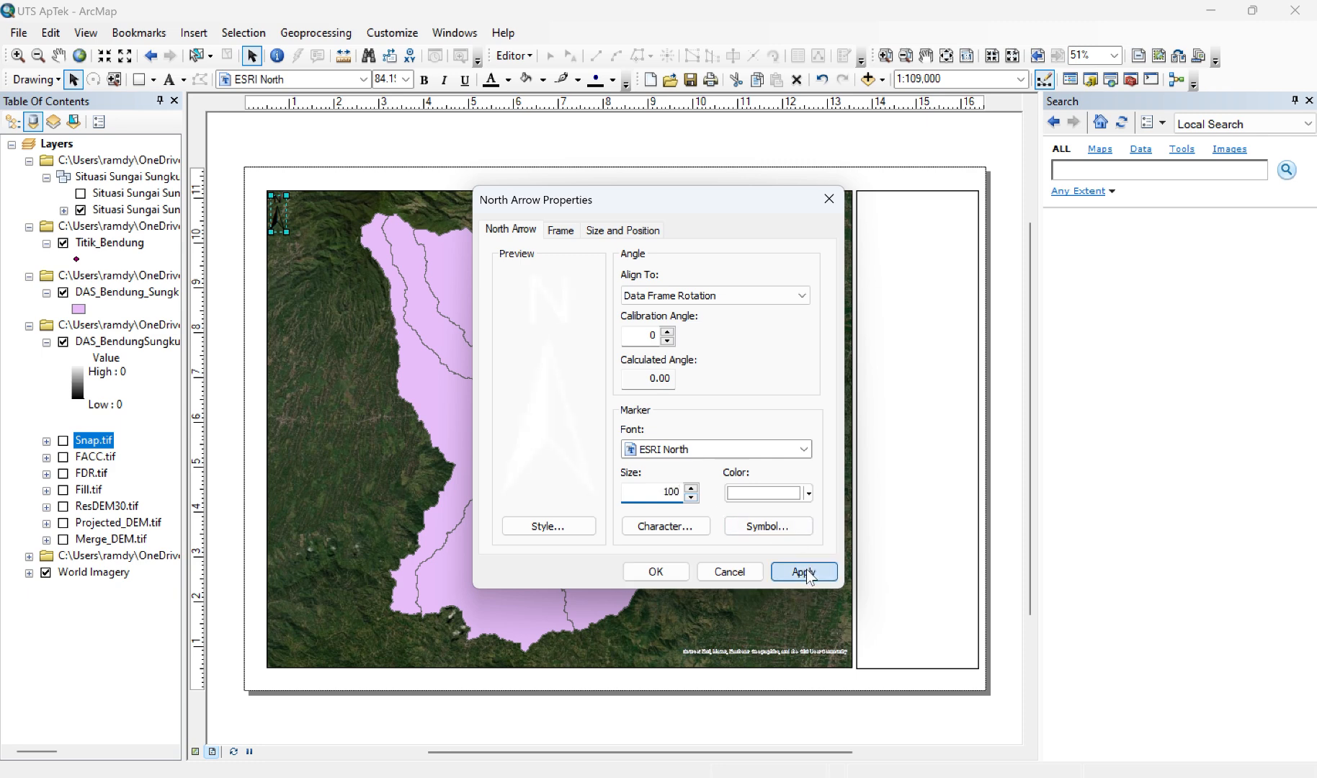
pyautogui.click(656, 571)
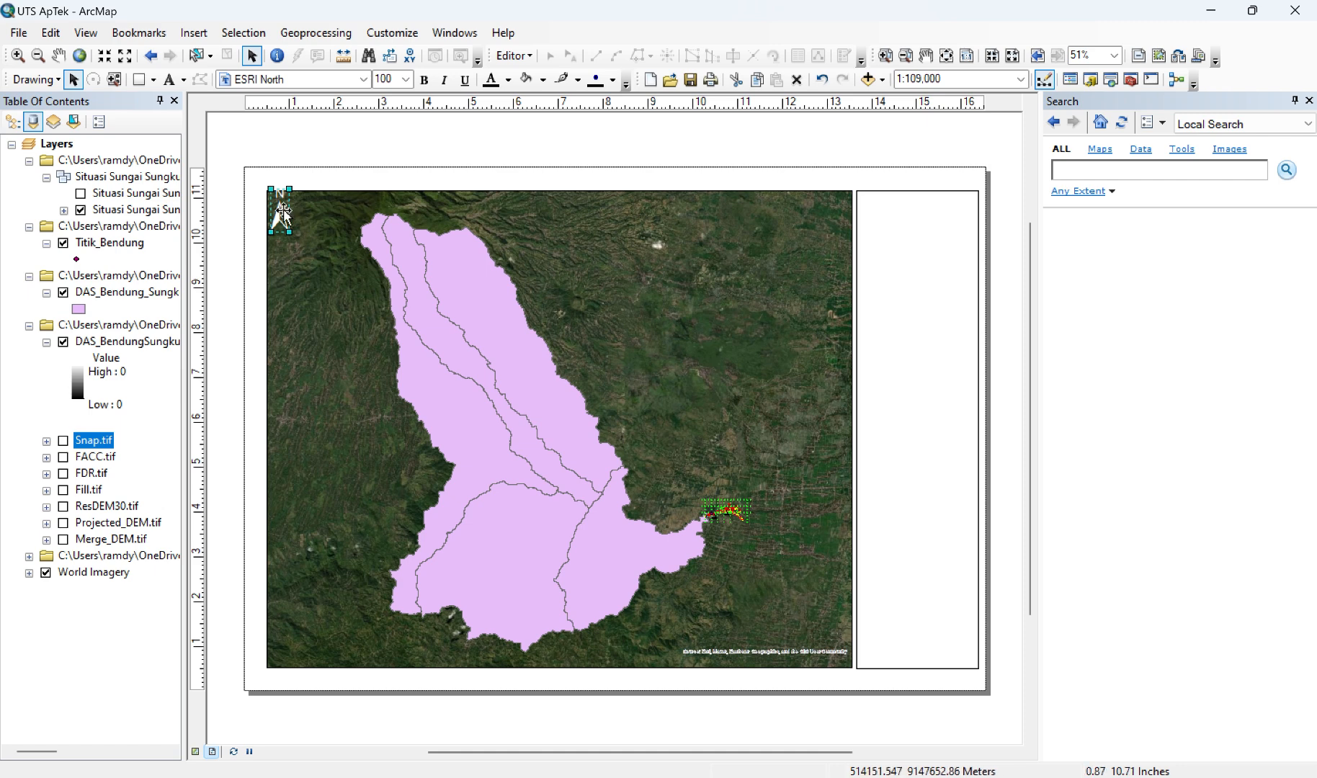
pyautogui.moveTo(283, 214); pyautogui.dragTo(300, 240)
pyautogui.click(316, 224)
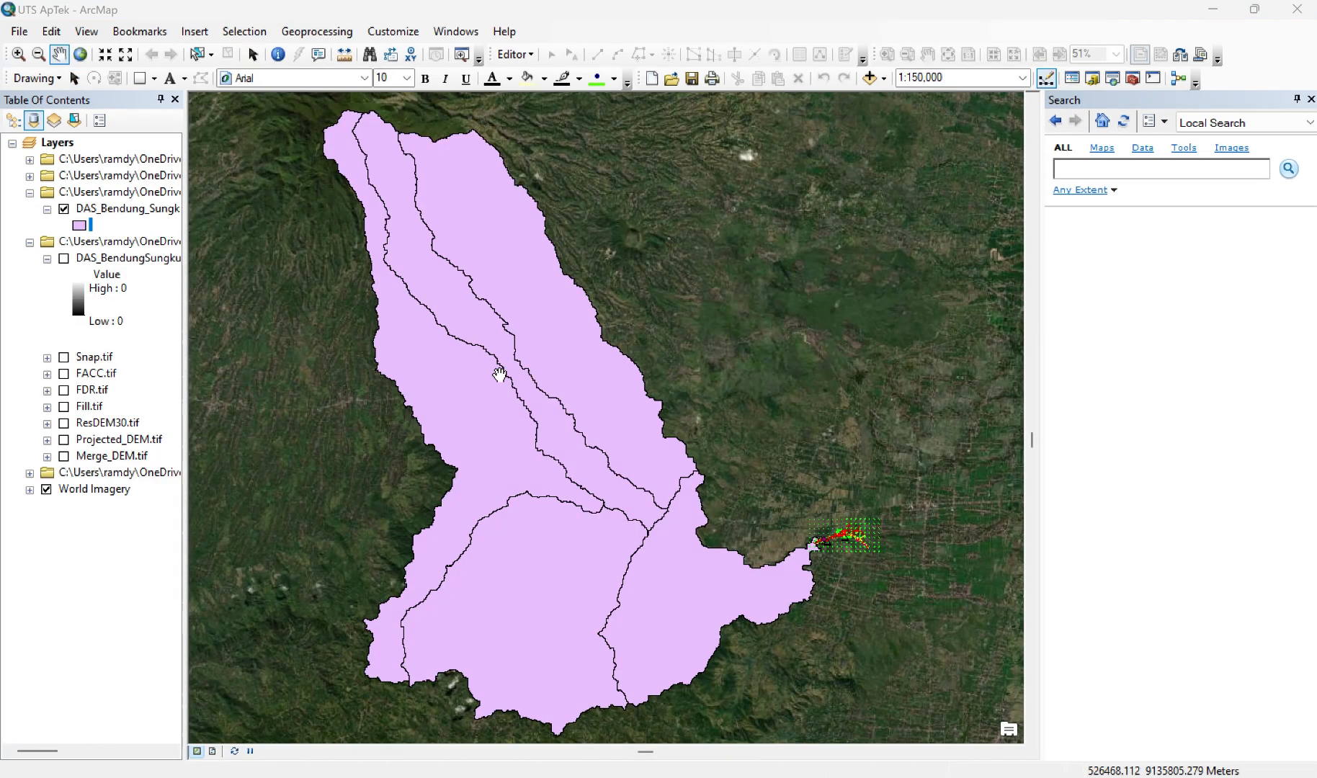
# Step: Symbolize the DAS_Bendung_Sungkur polygon layer as Hollow with no fill colour and a bright green outline with a width of 2
pyautogui.click(82, 226)
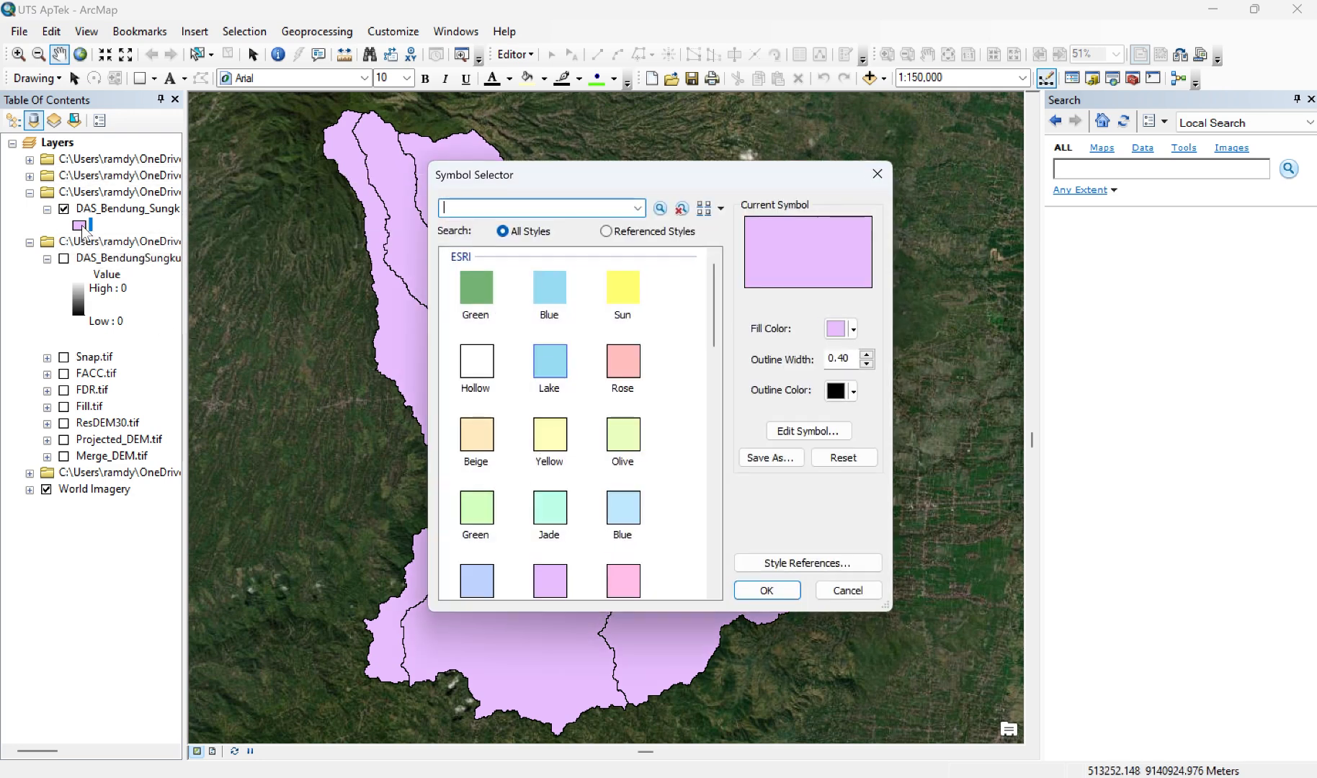
pyautogui.click(476, 371)
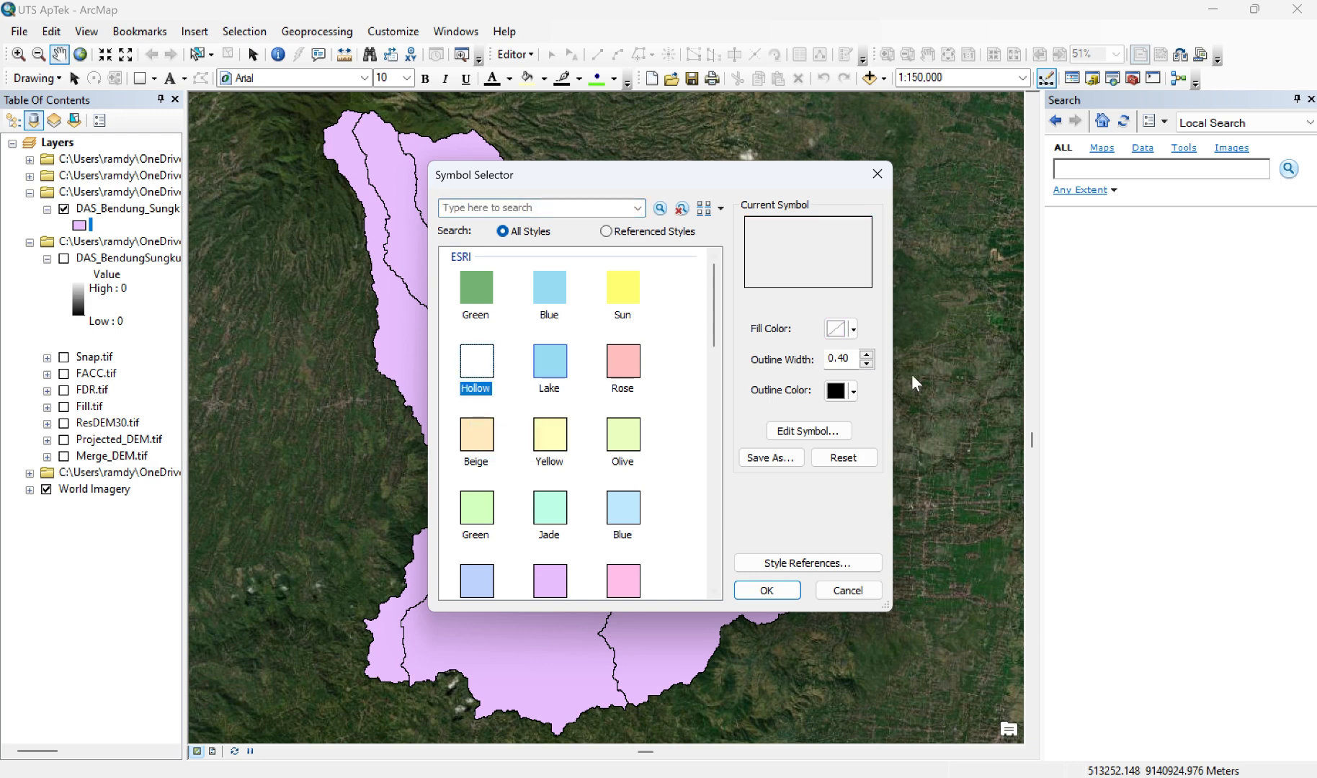
pyautogui.click(853, 330)
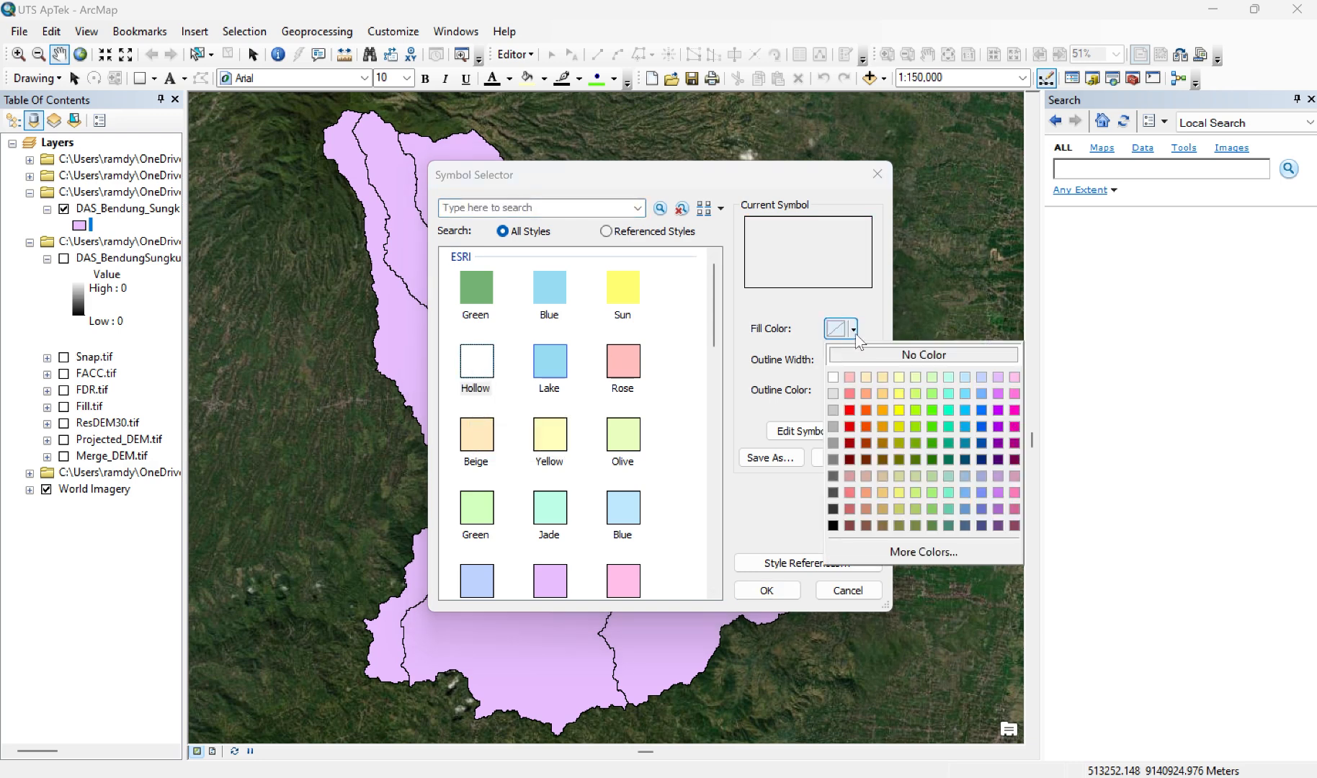
pyautogui.click(878, 356)
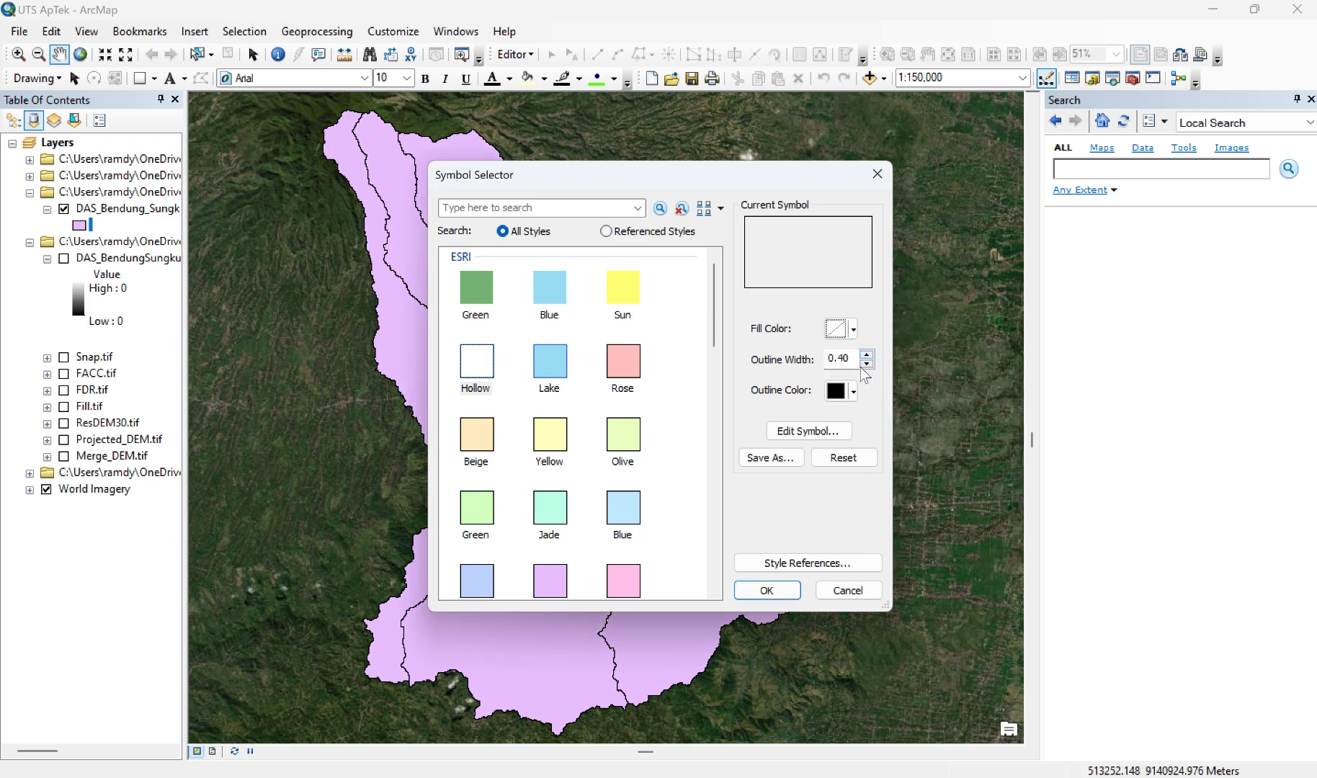
pyautogui.click(854, 392)
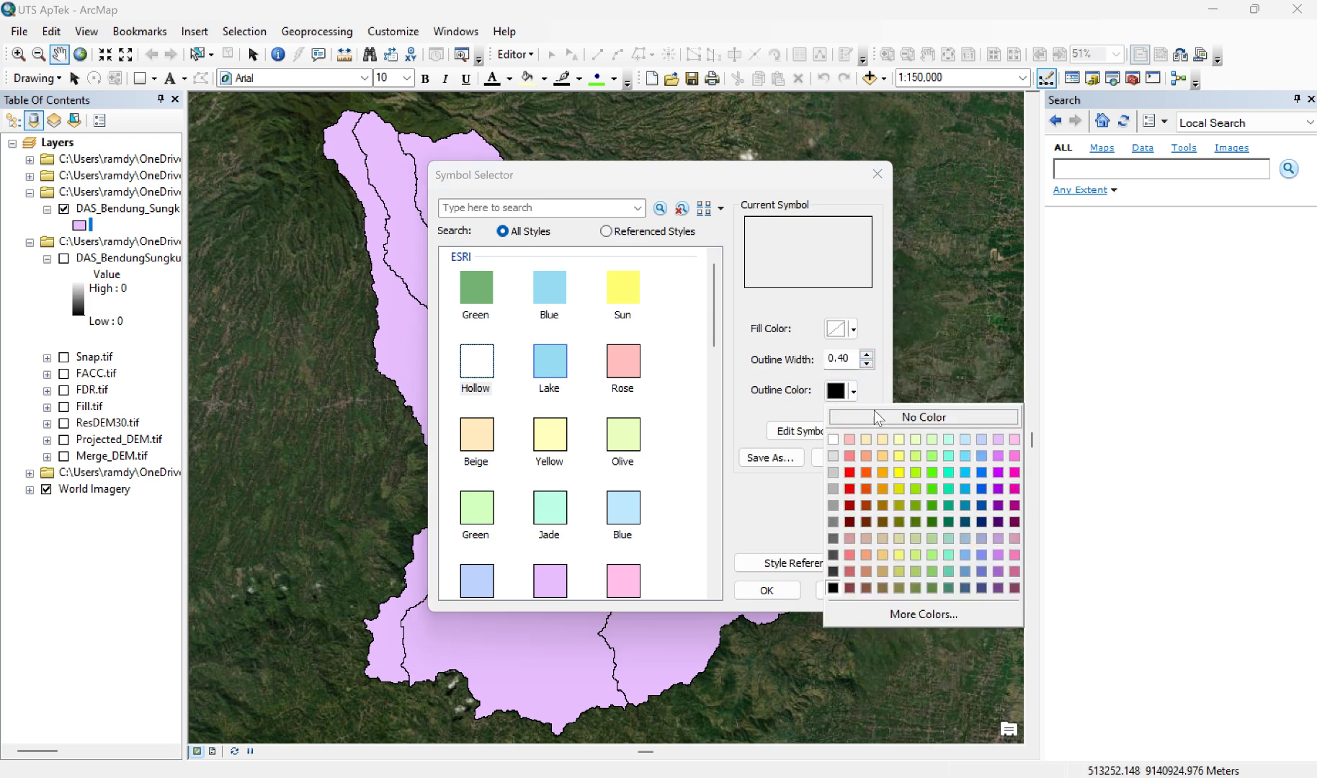
pyautogui.click(933, 491)
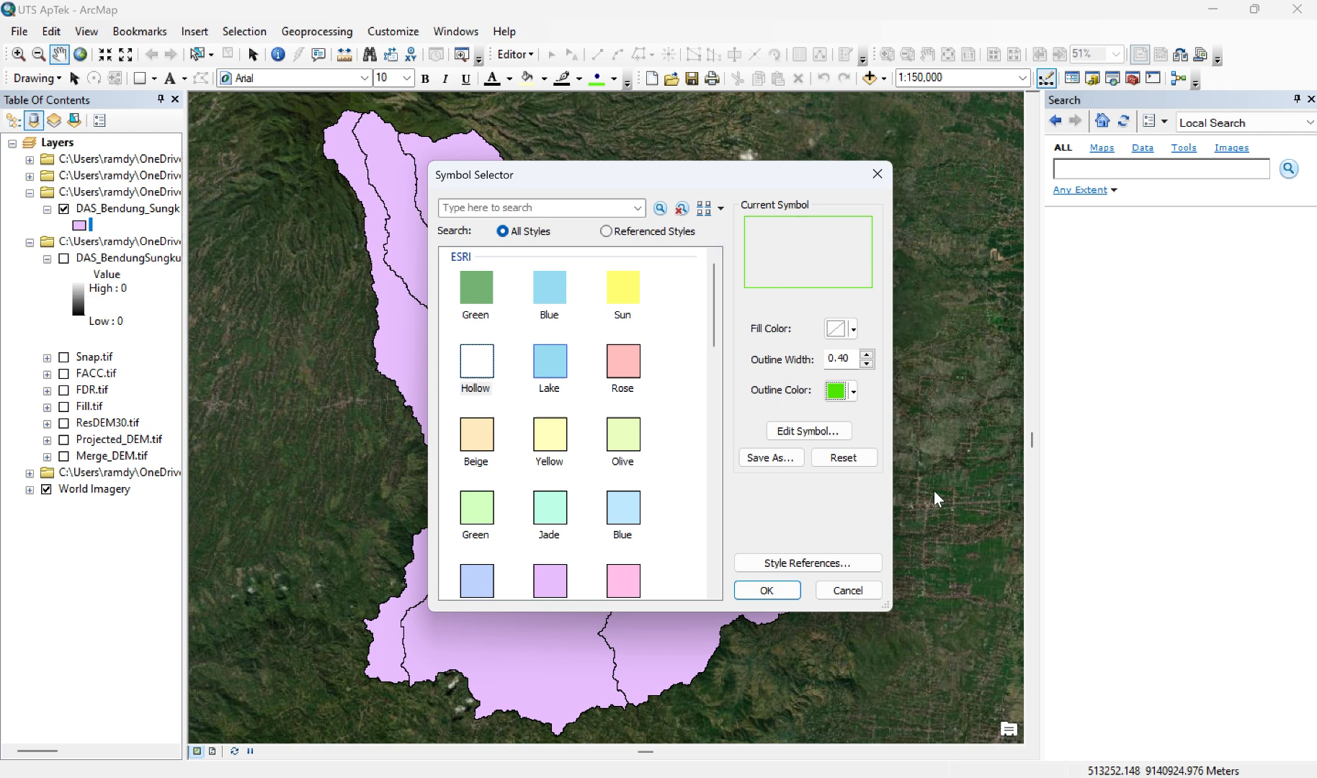
pyautogui.click(866, 354)
pyautogui.click(867, 354)
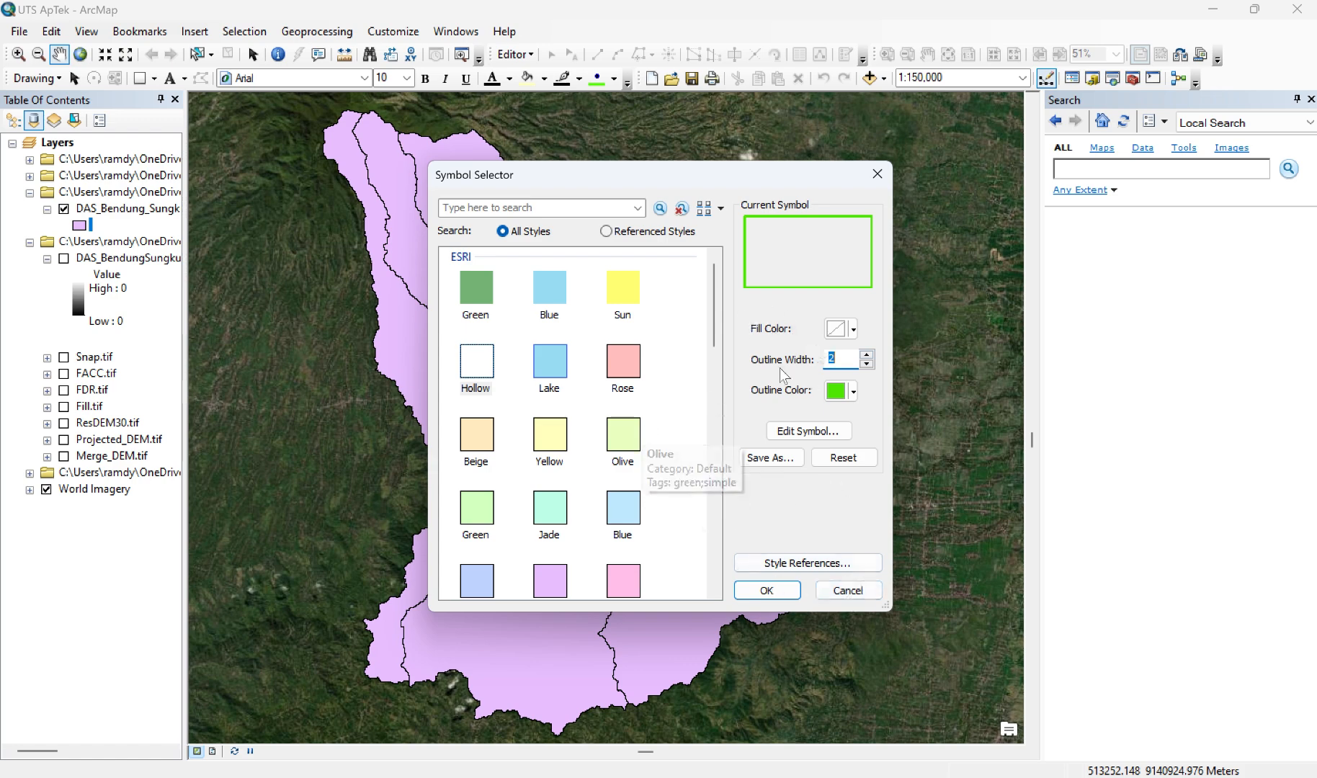
pyautogui.click(769, 589)
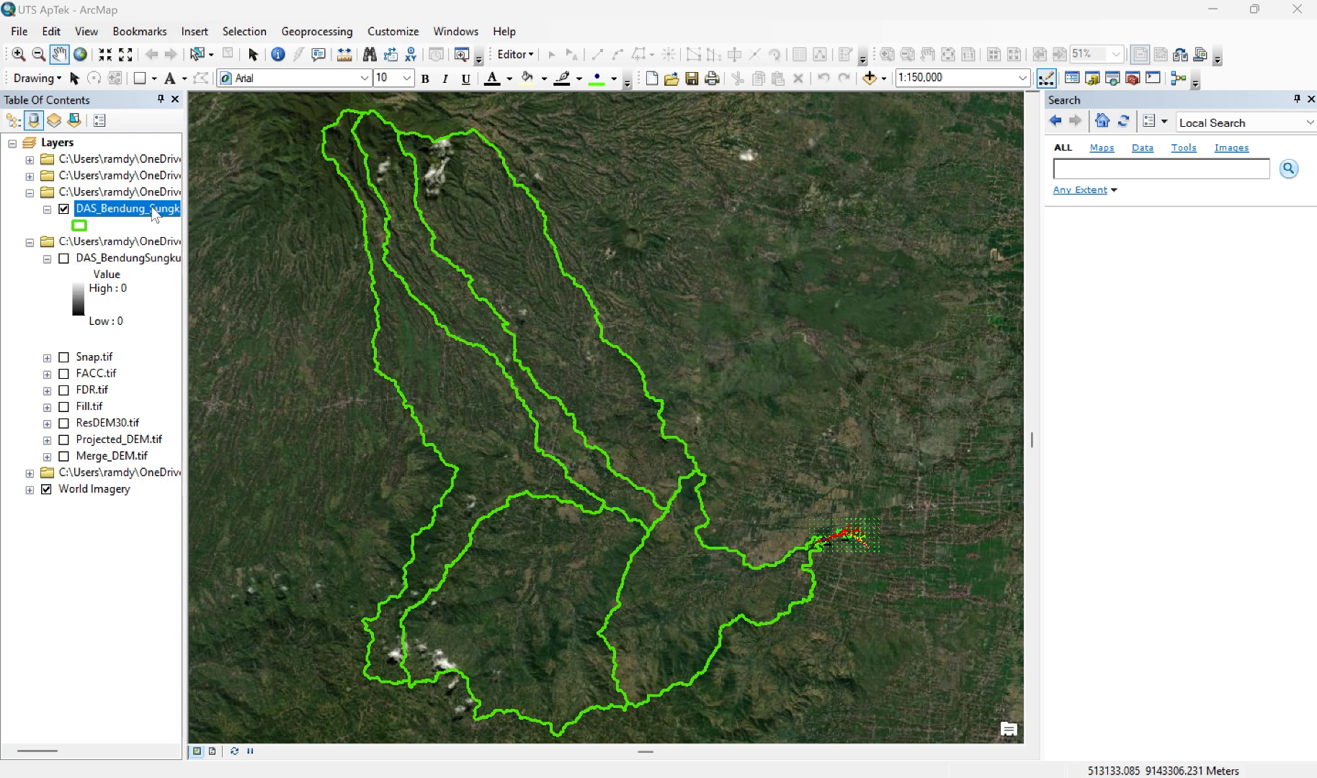
# Step: Add a Float field named Luas_DAS to the DAS_Bendung_Sungkur layer's attribute table, with precision and scale left at 0
pyautogui.rightClick(152, 213)
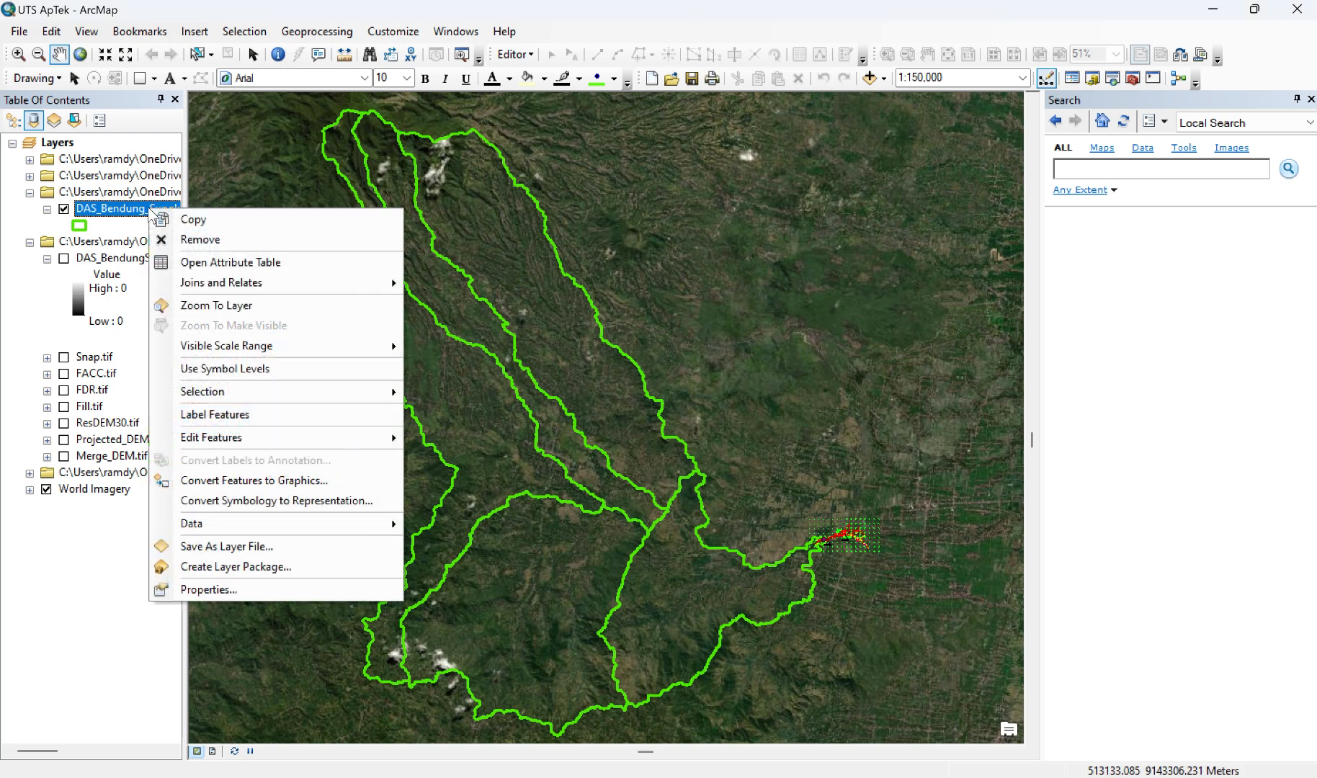
pyautogui.click(221, 264)
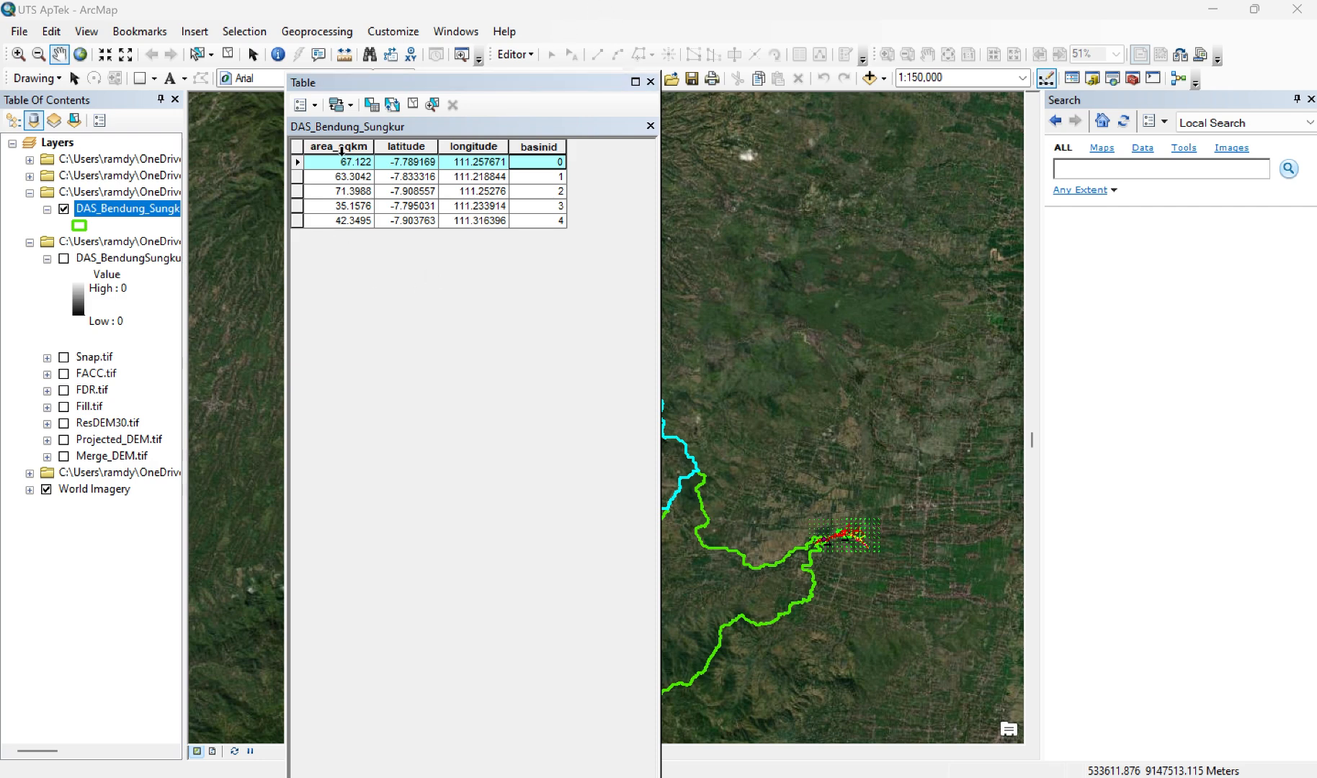
pyautogui.click(312, 106)
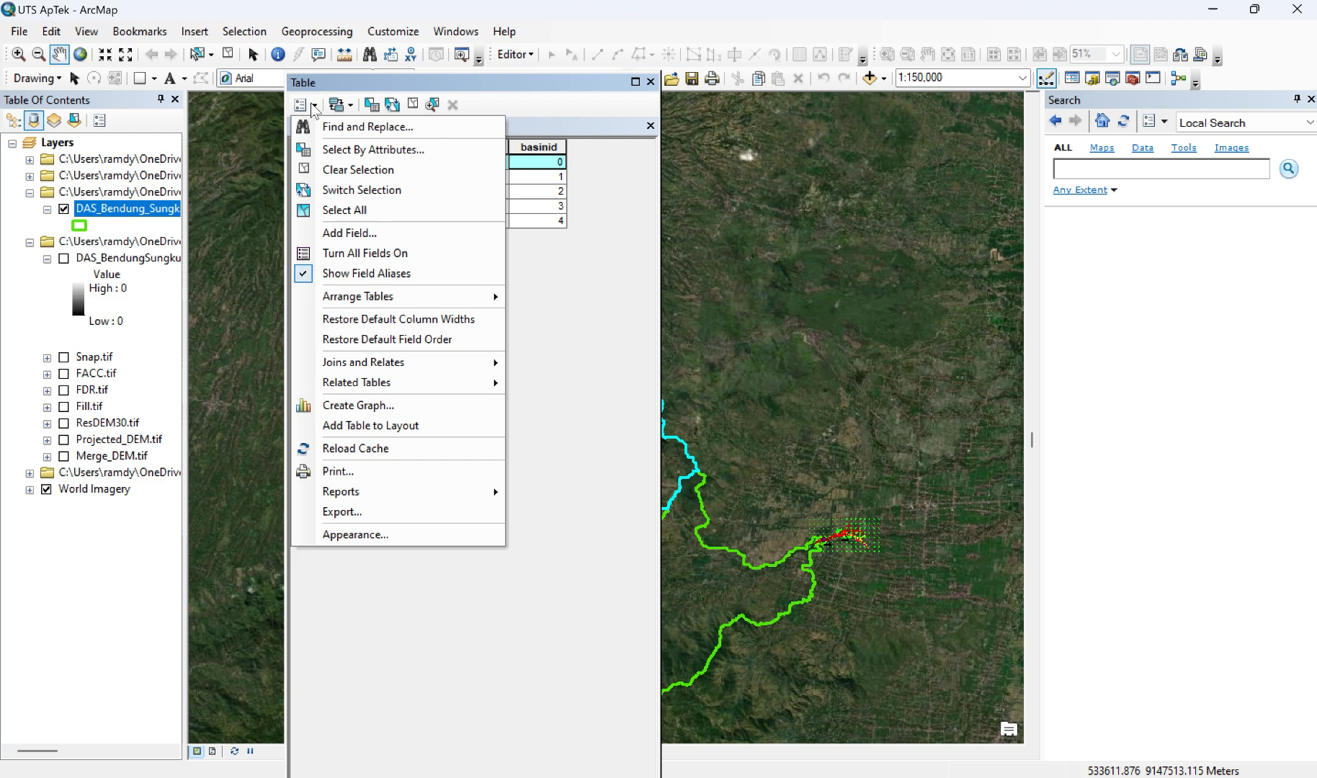
pyautogui.click(370, 234)
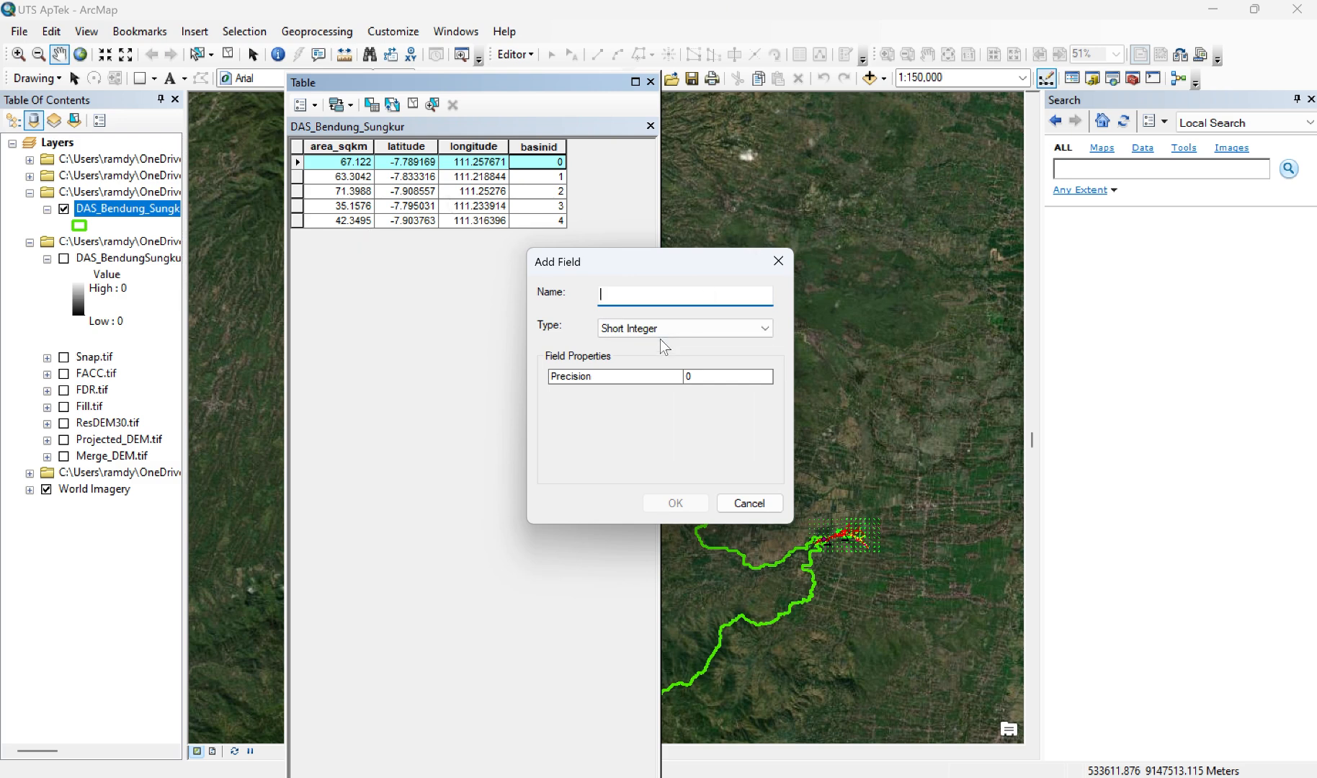
pyautogui.write('DTA')
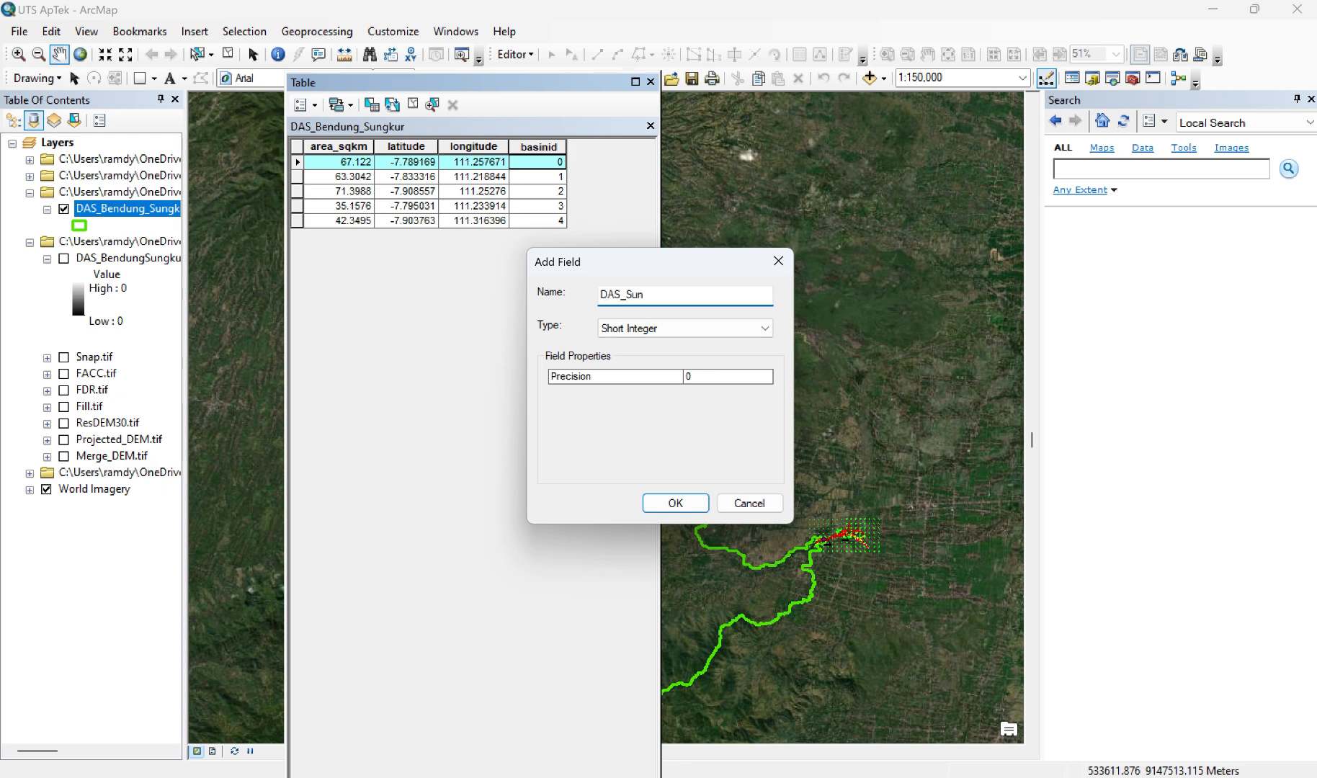
pyautogui.press('BackSpace')
pyautogui.press('BackSpace')
pyautogui.press('BackSpace')
pyautogui.press('BackSpace')
pyautogui.press('BackSpace')
pyautogui.press('BackSpace')
pyautogui.write('Luas_DAS')
pyautogui.click(749, 330)
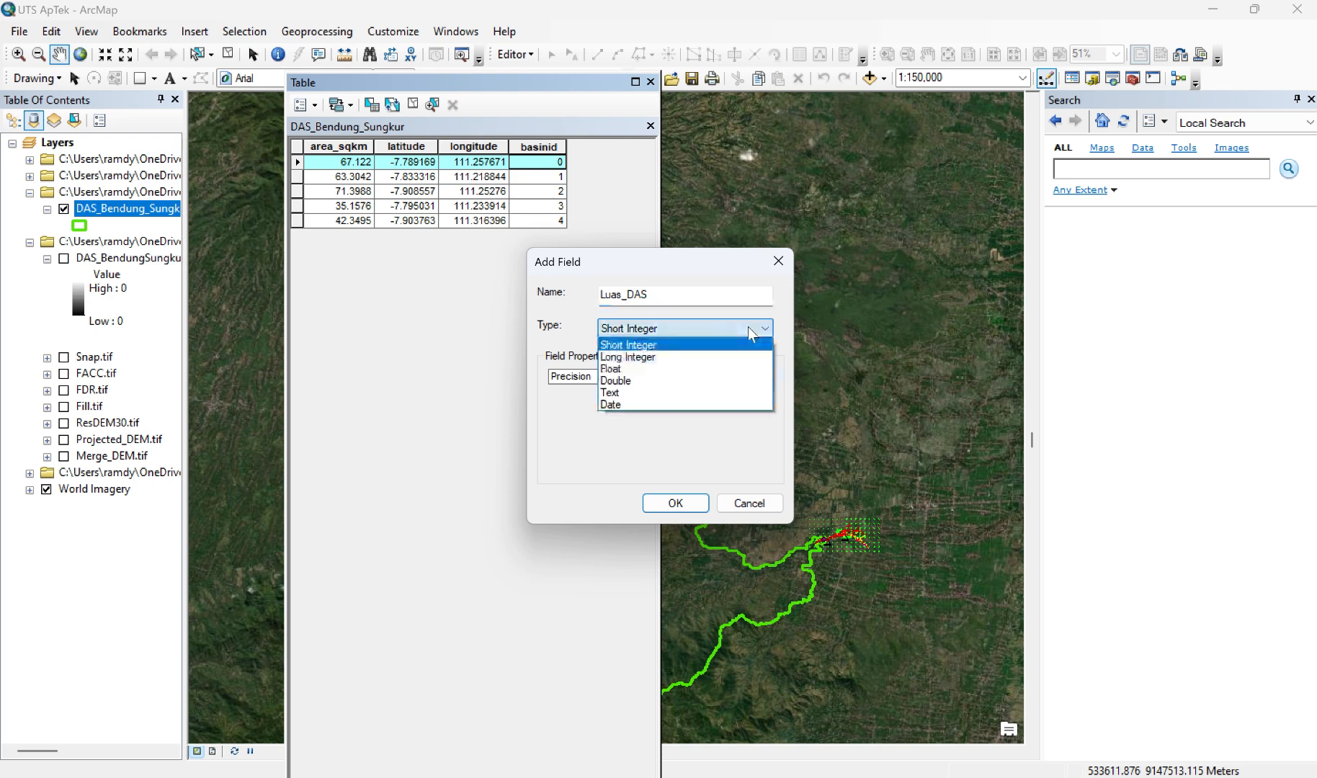
pyautogui.click(646, 370)
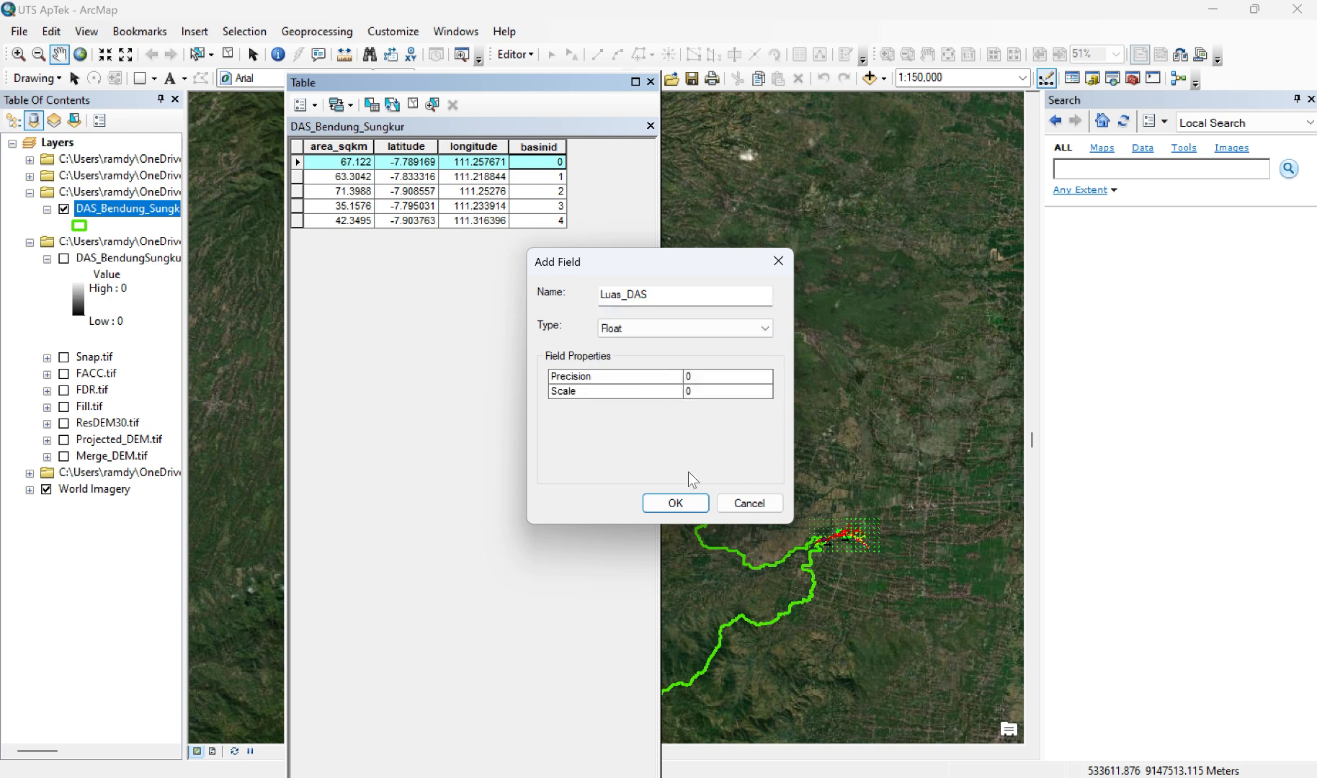
pyautogui.click(676, 505)
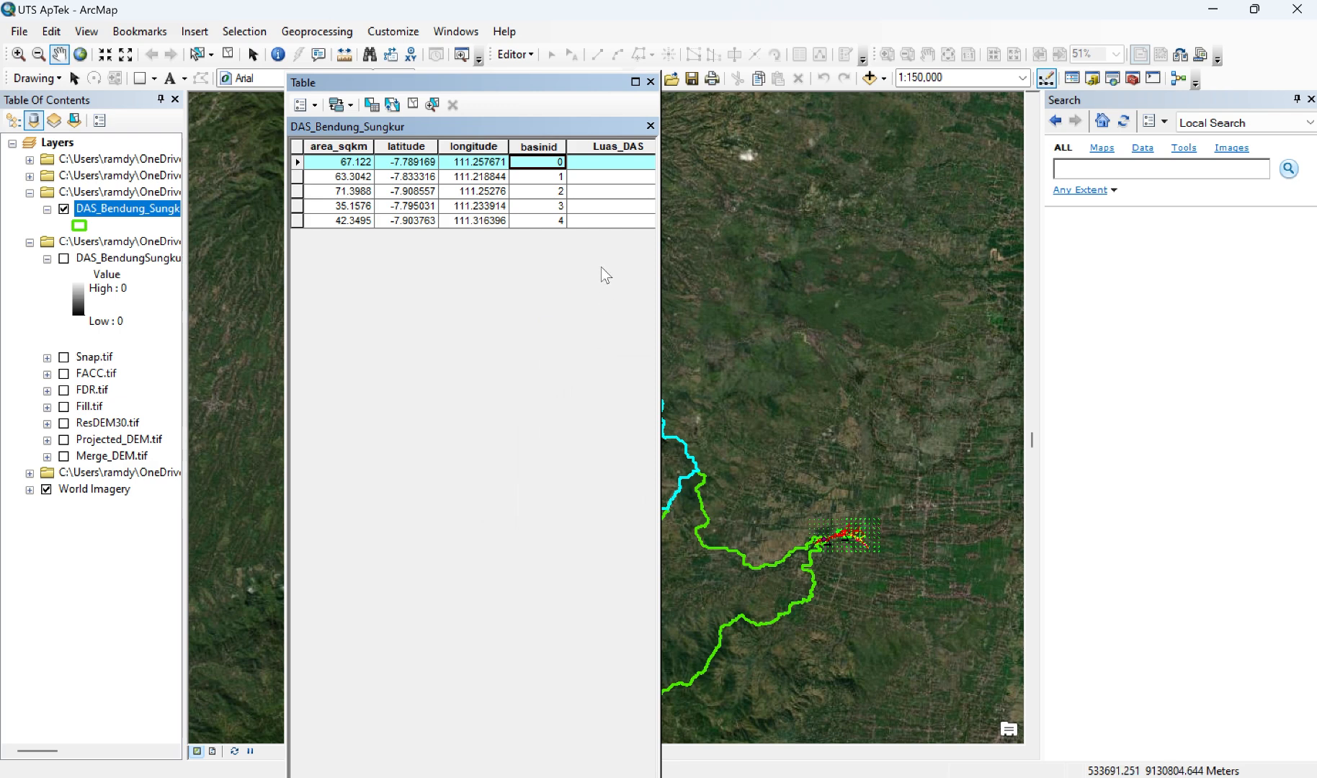
pyautogui.click(574, 165)
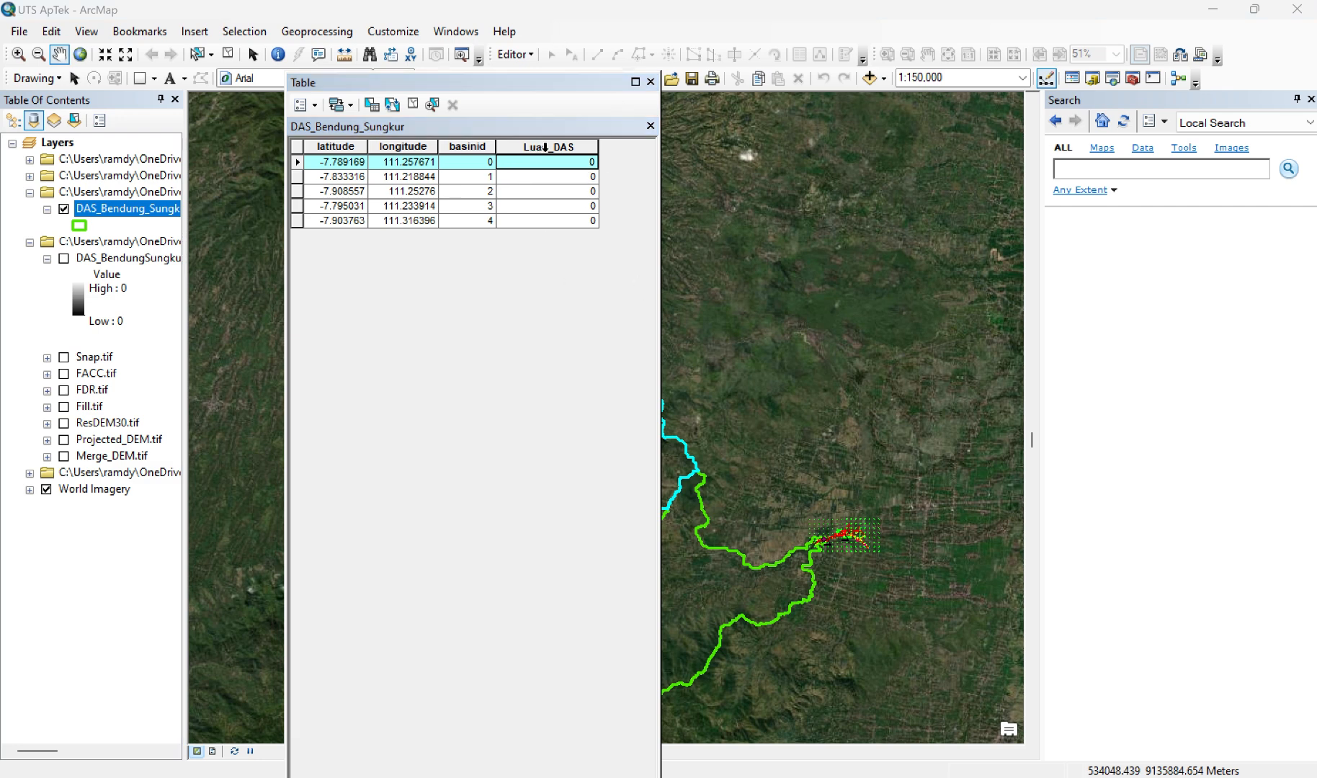
# Step: Calculate the selected record's area in hectares into the Luas_DAS field, using the data frame's coordinate system
pyautogui.click(545, 147)
pyautogui.rightClick(549, 151)
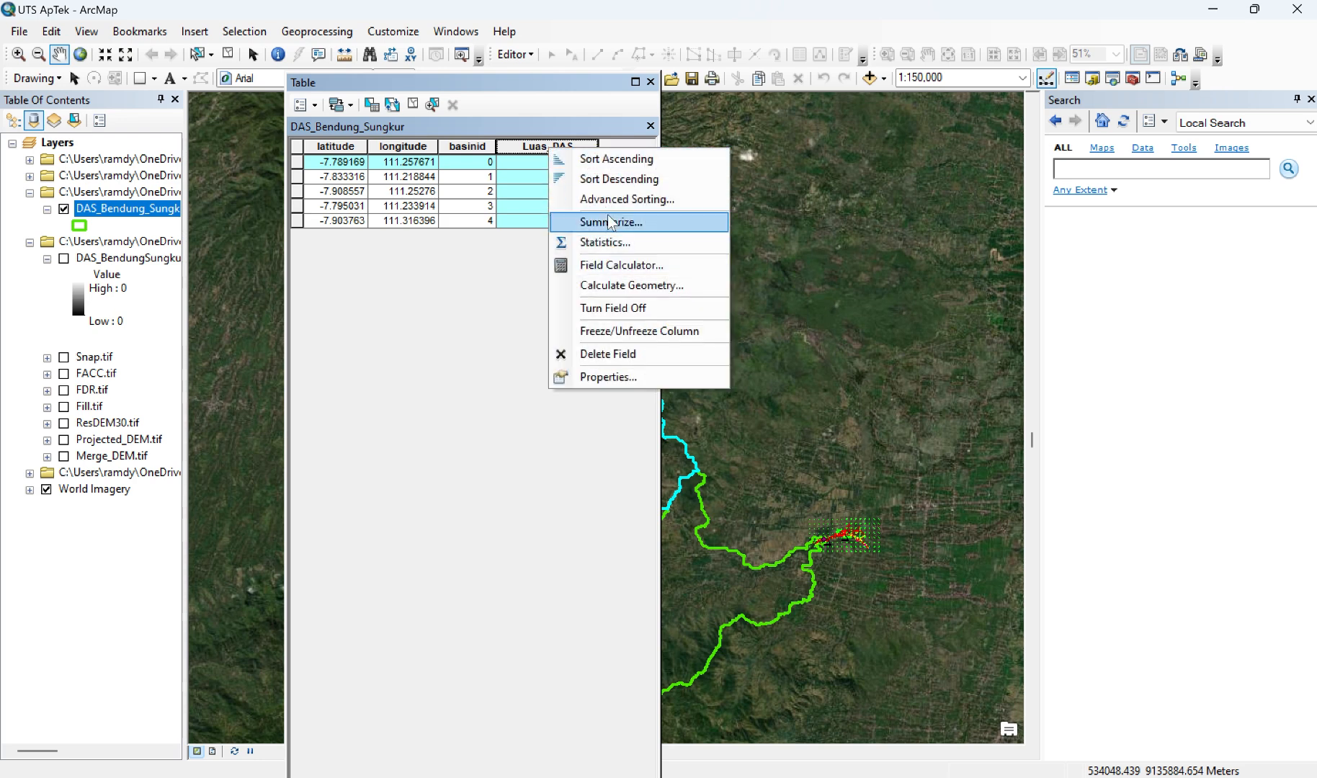
pyautogui.click(609, 286)
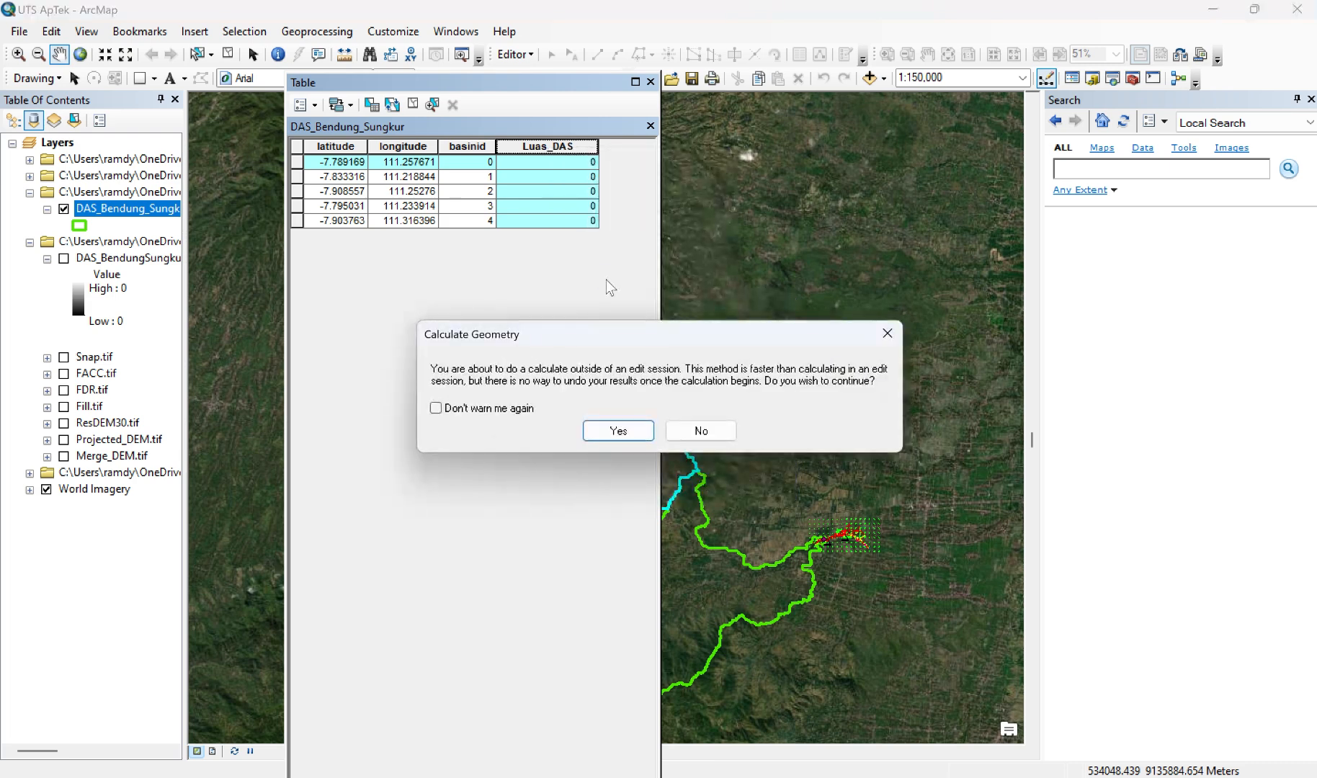
pyautogui.click(627, 433)
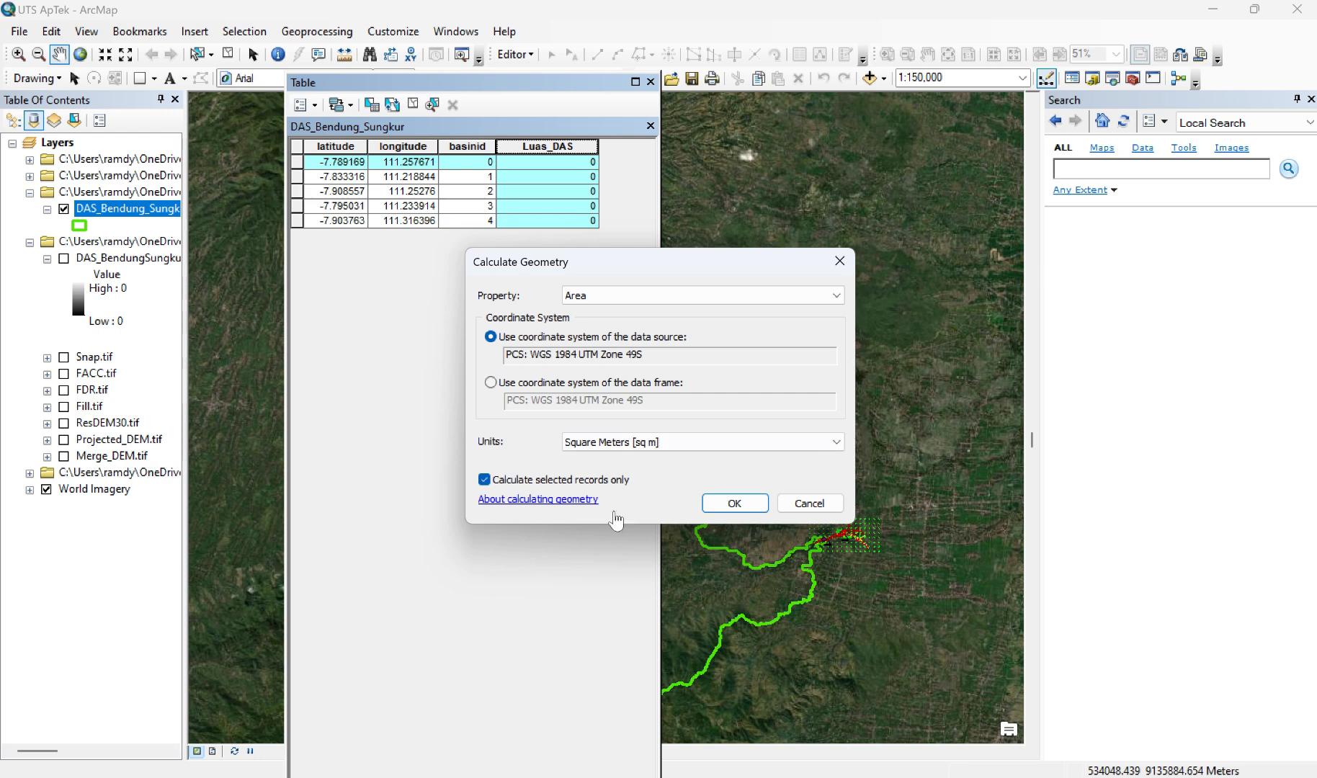
pyautogui.click(732, 295)
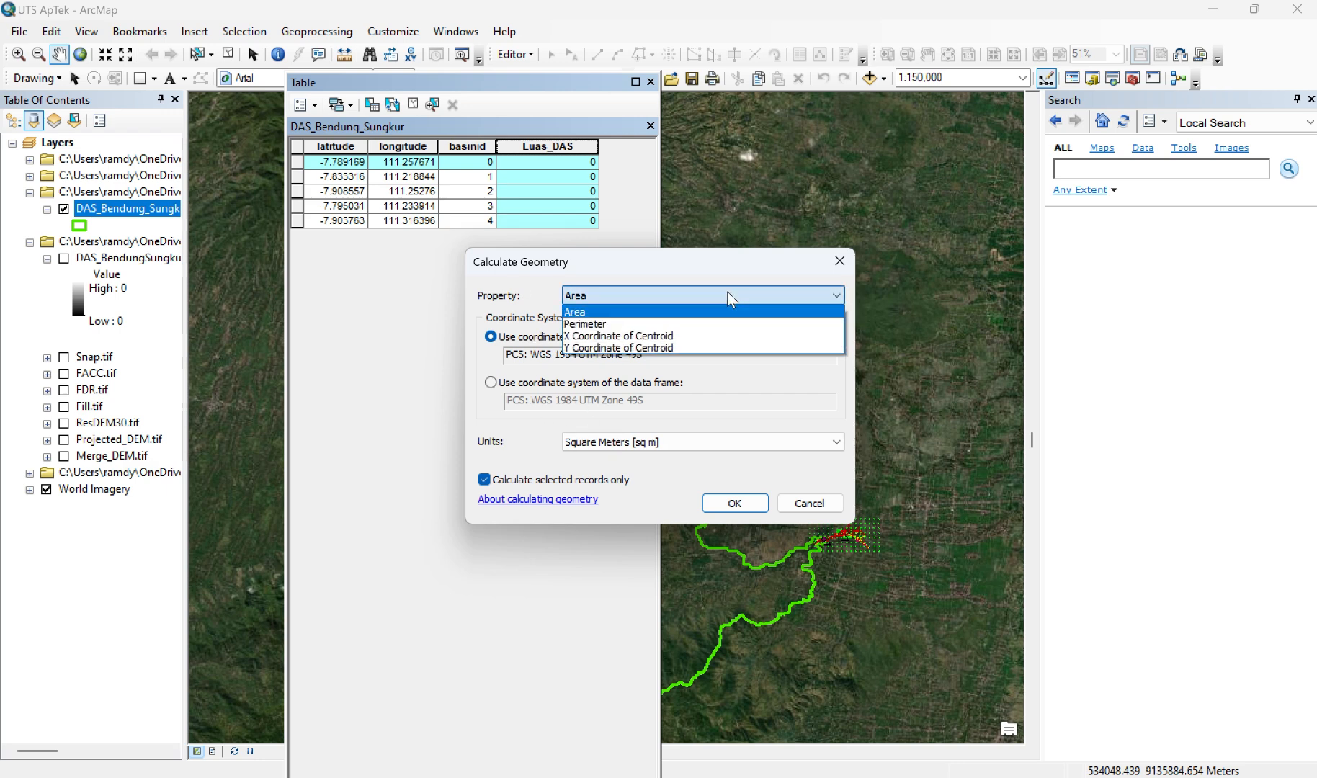
pyautogui.click(671, 313)
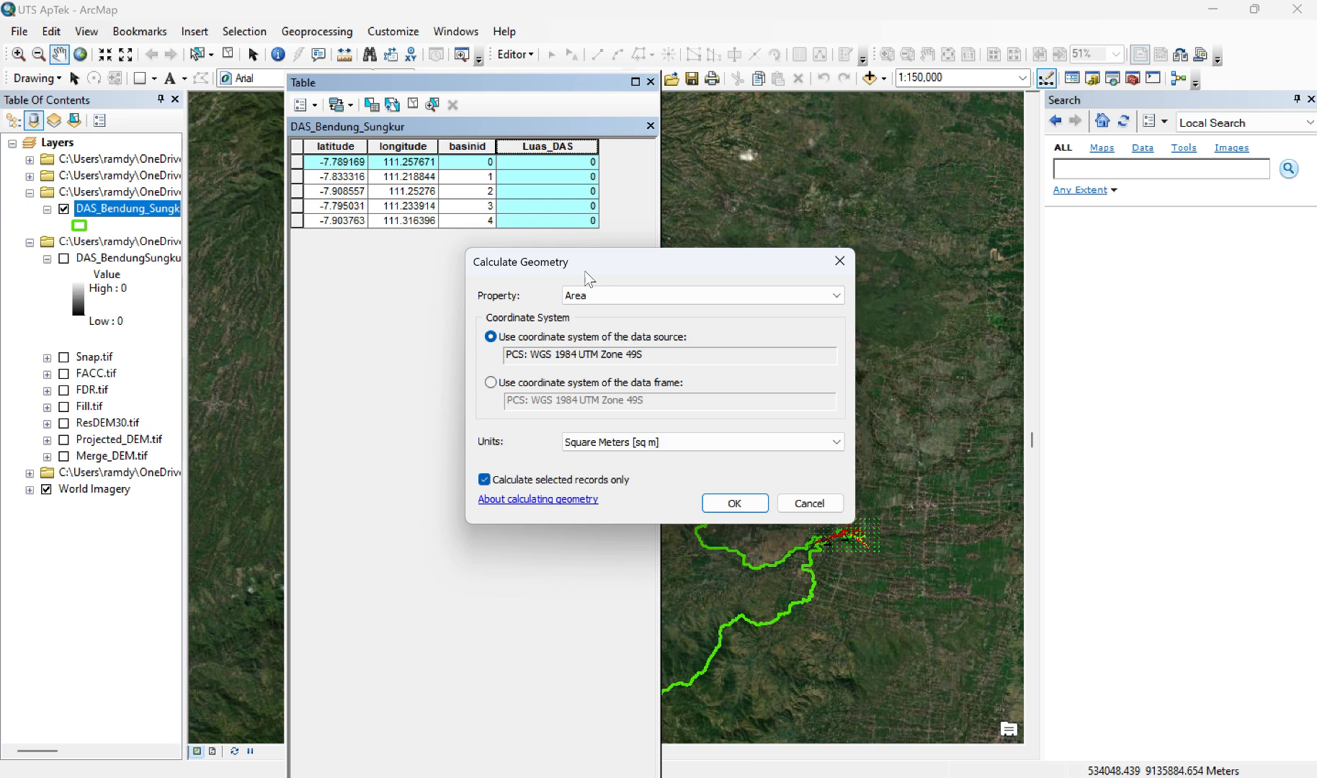
pyautogui.click(555, 24)
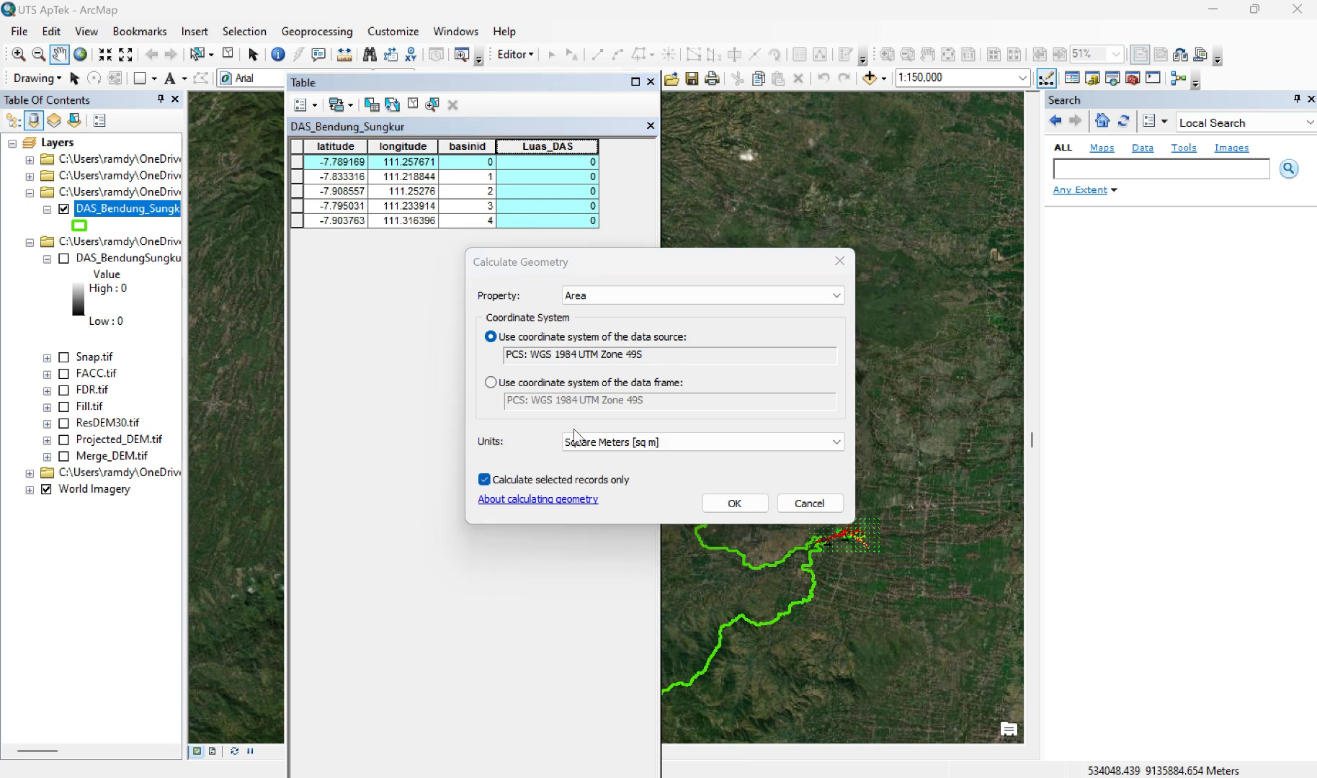
pyautogui.click(493, 385)
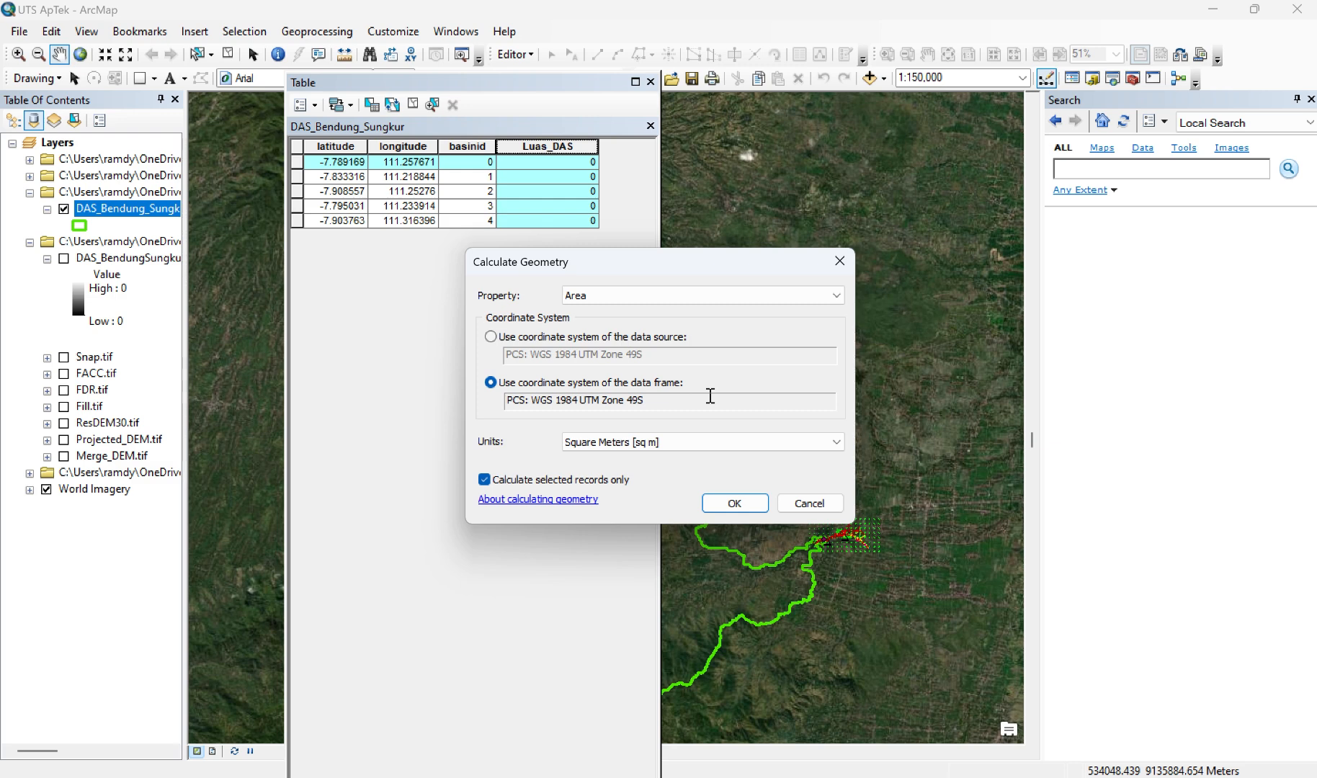
pyautogui.click(753, 441)
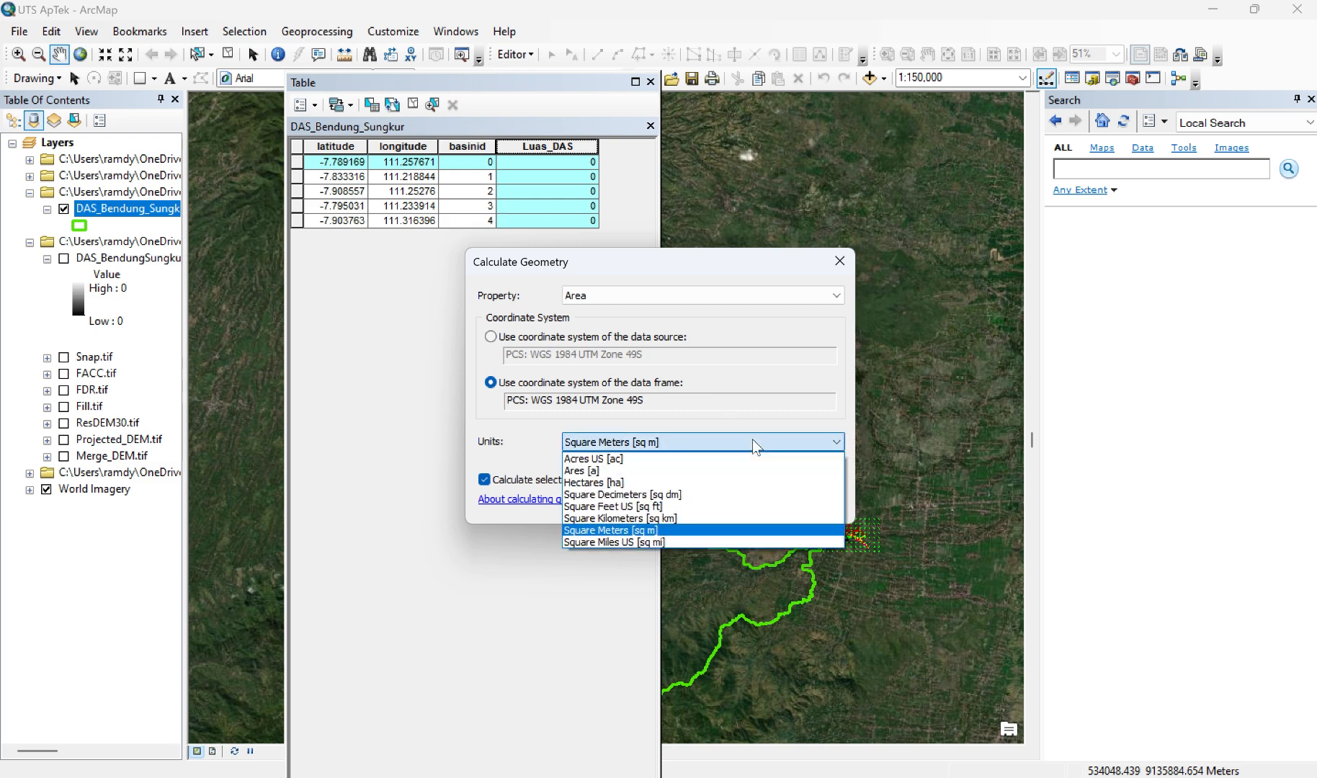
pyautogui.click(637, 482)
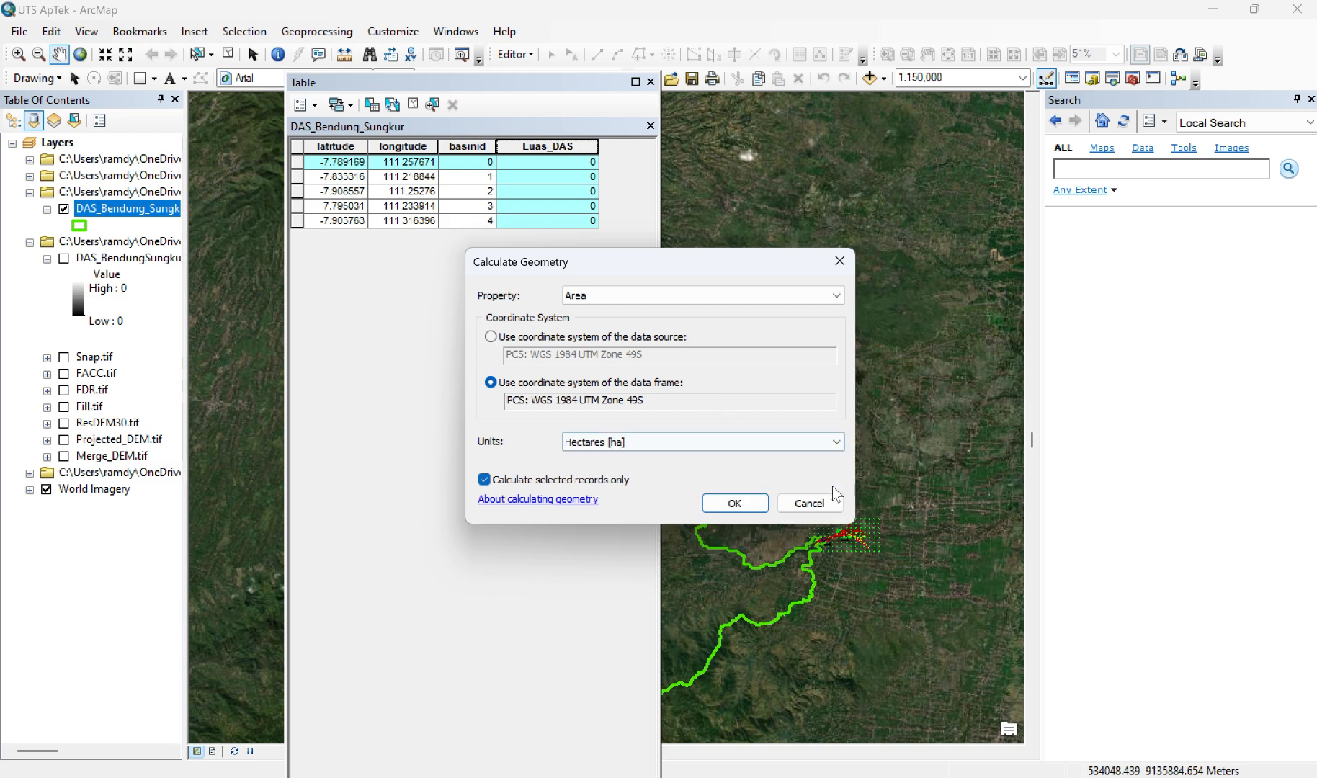
pyautogui.click(765, 504)
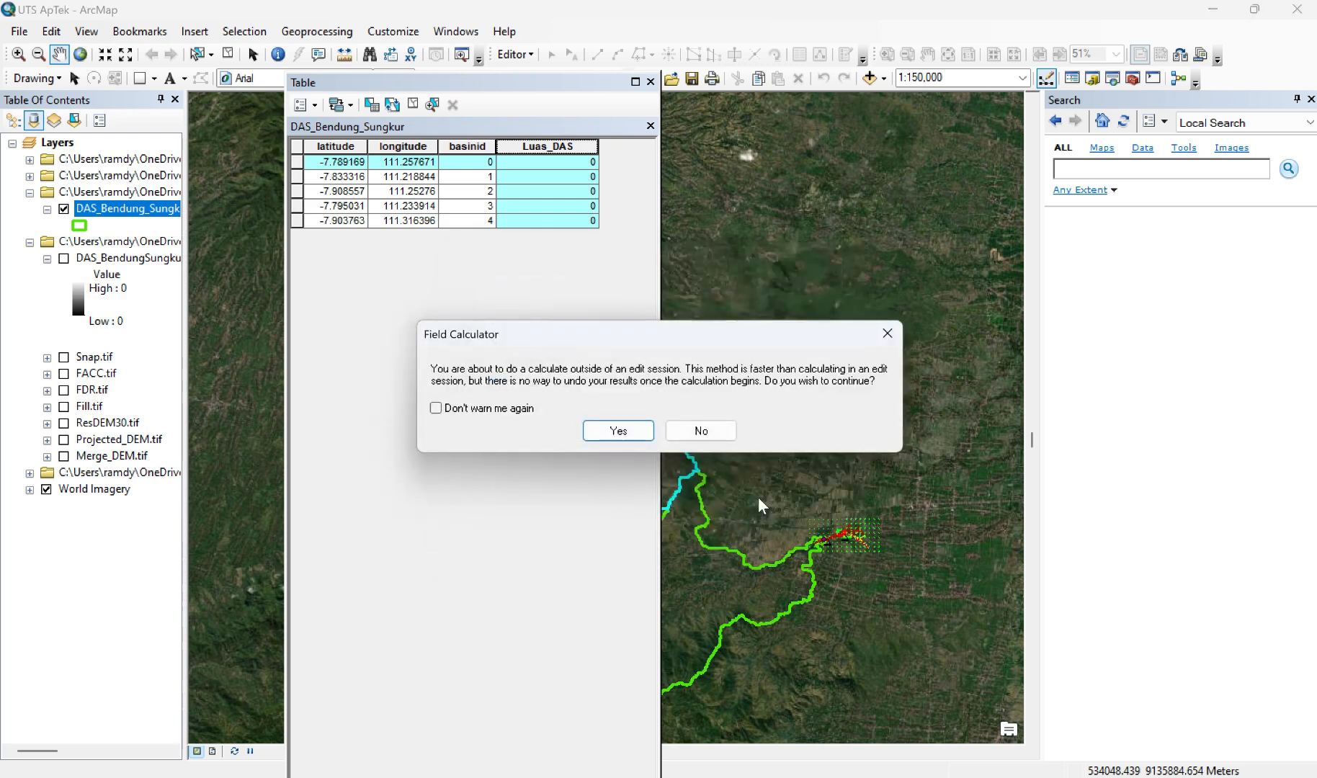
pyautogui.click(624, 431)
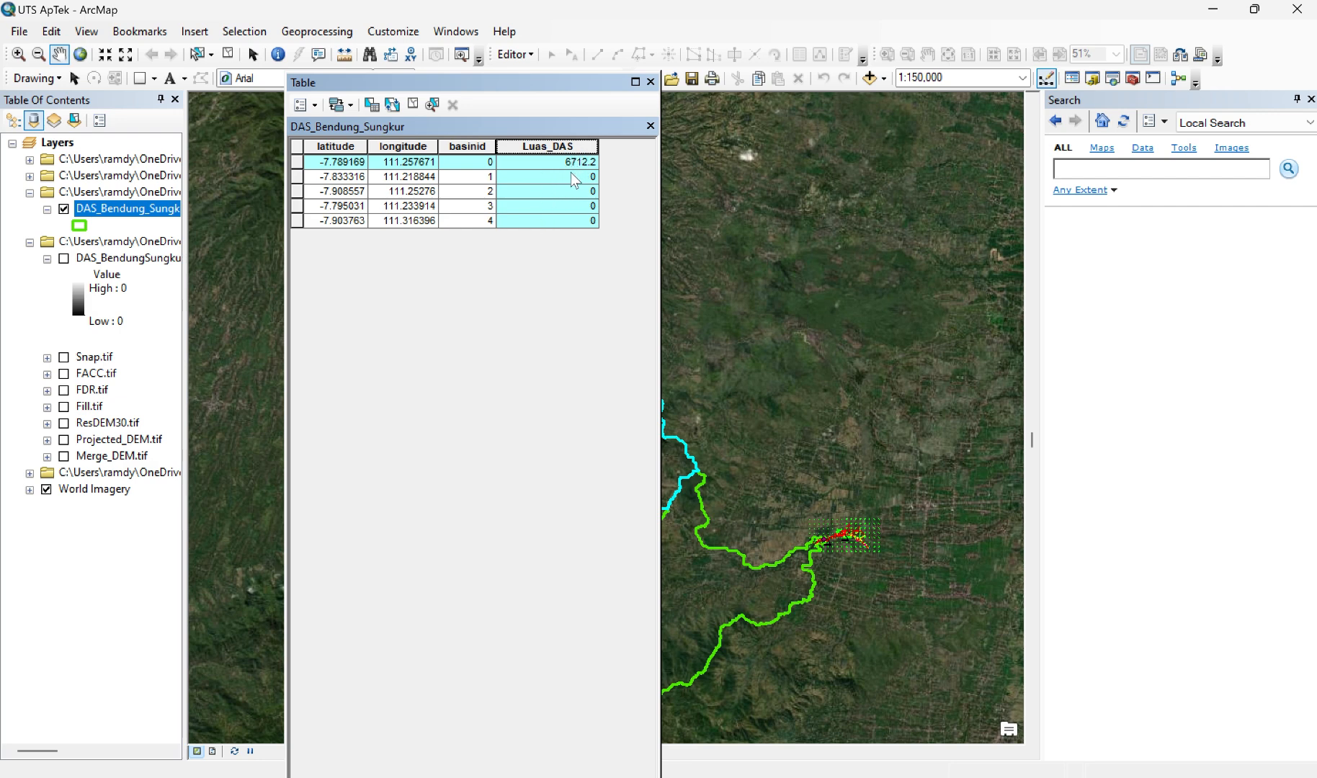
pyautogui.click(567, 35)
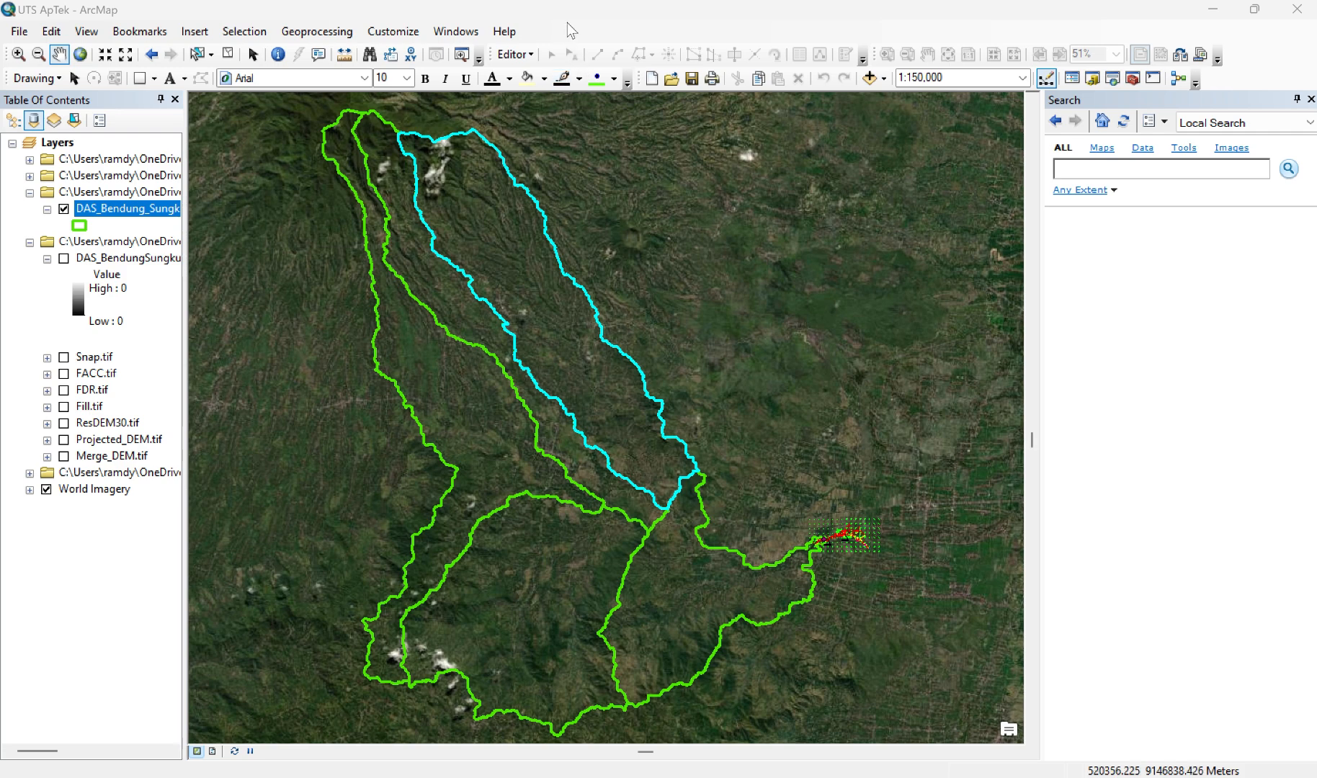
# Step: Add the PCH_SUNGKUR$ sheet from the workbook Koordinat Pos Curah Hujan (PCH) Sungkur Excel 97 2003.xls to the map
pyautogui.click(884, 77)
pyautogui.click(894, 95)
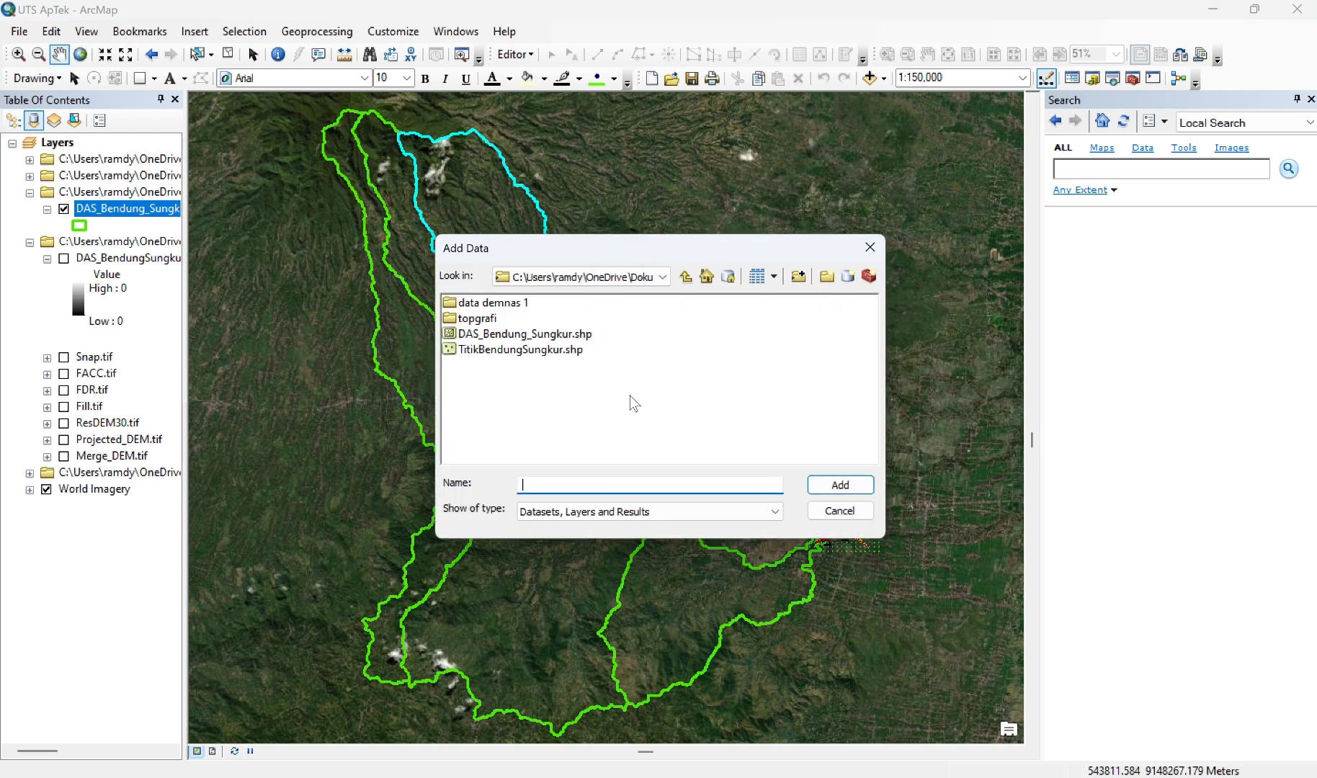
pyautogui.click(687, 279)
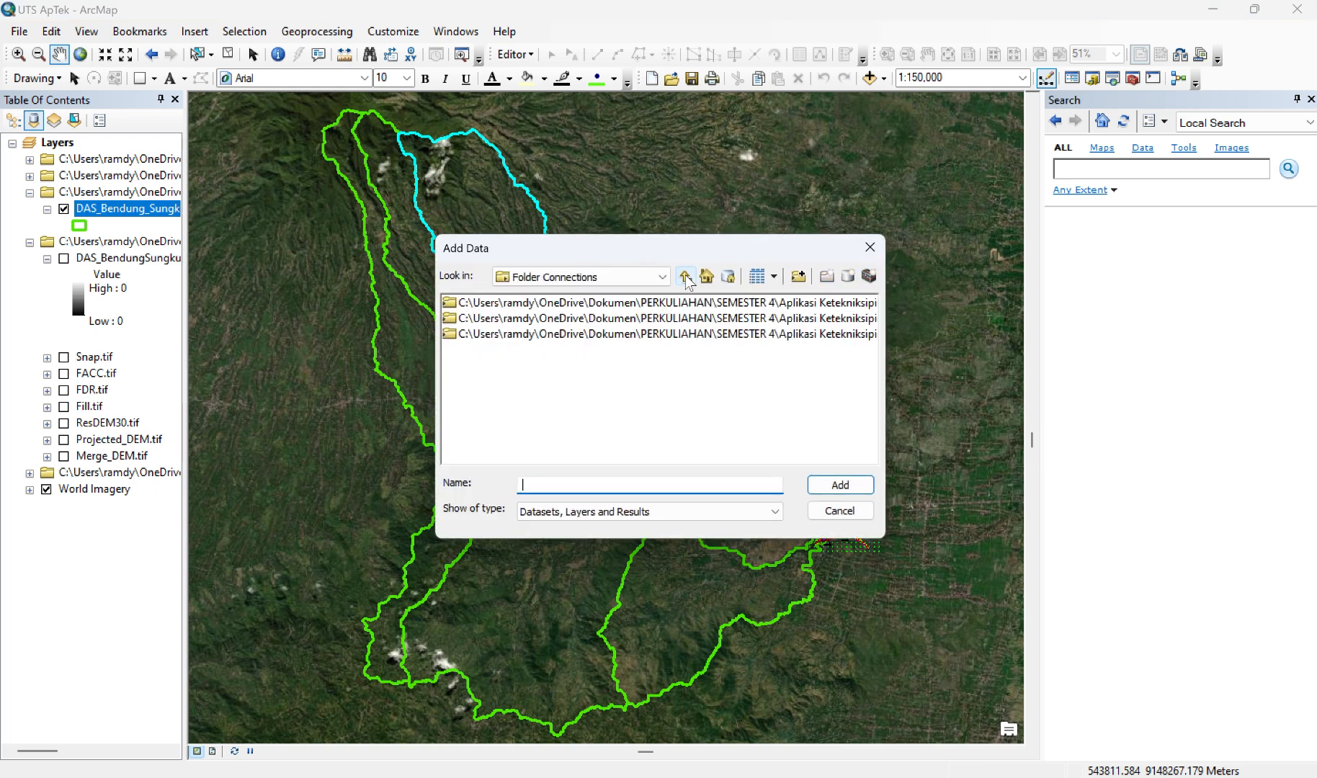
pyautogui.click(686, 278)
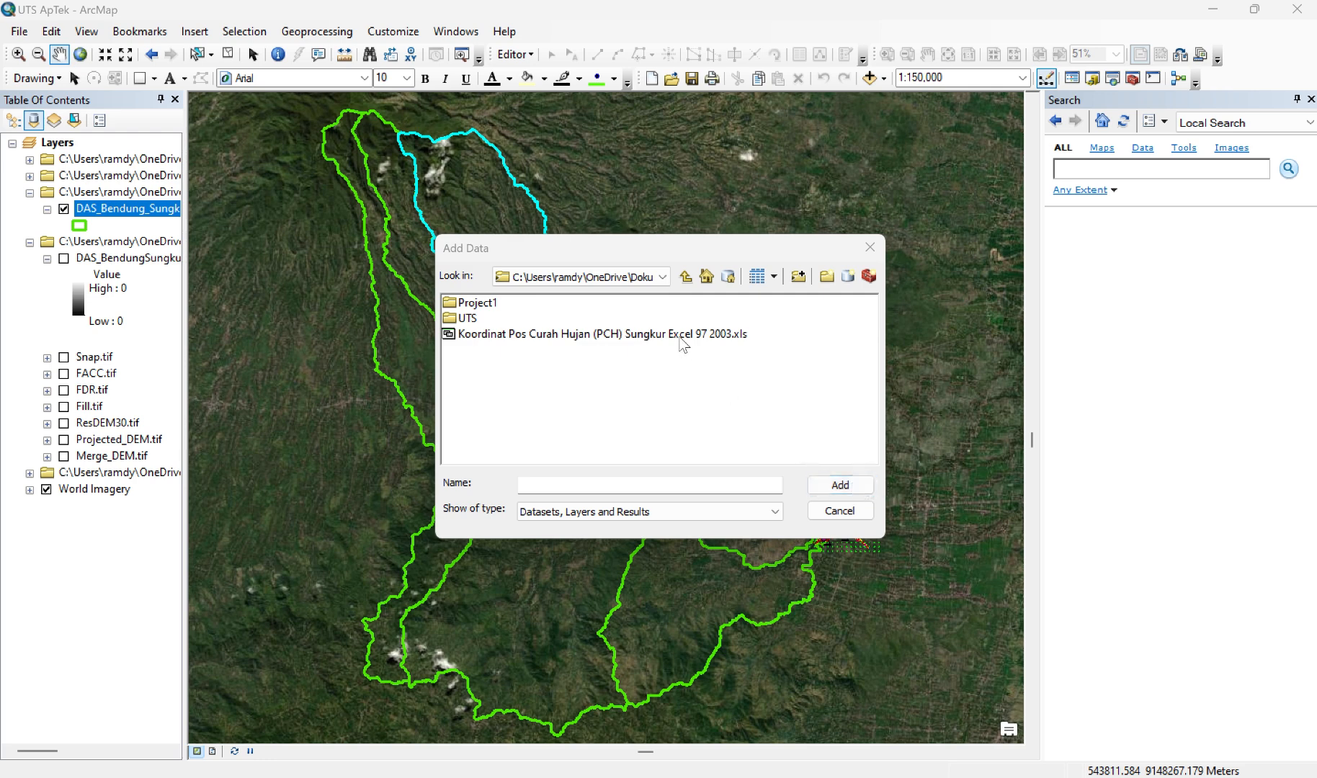
pyautogui.click(684, 342)
pyautogui.click(841, 487)
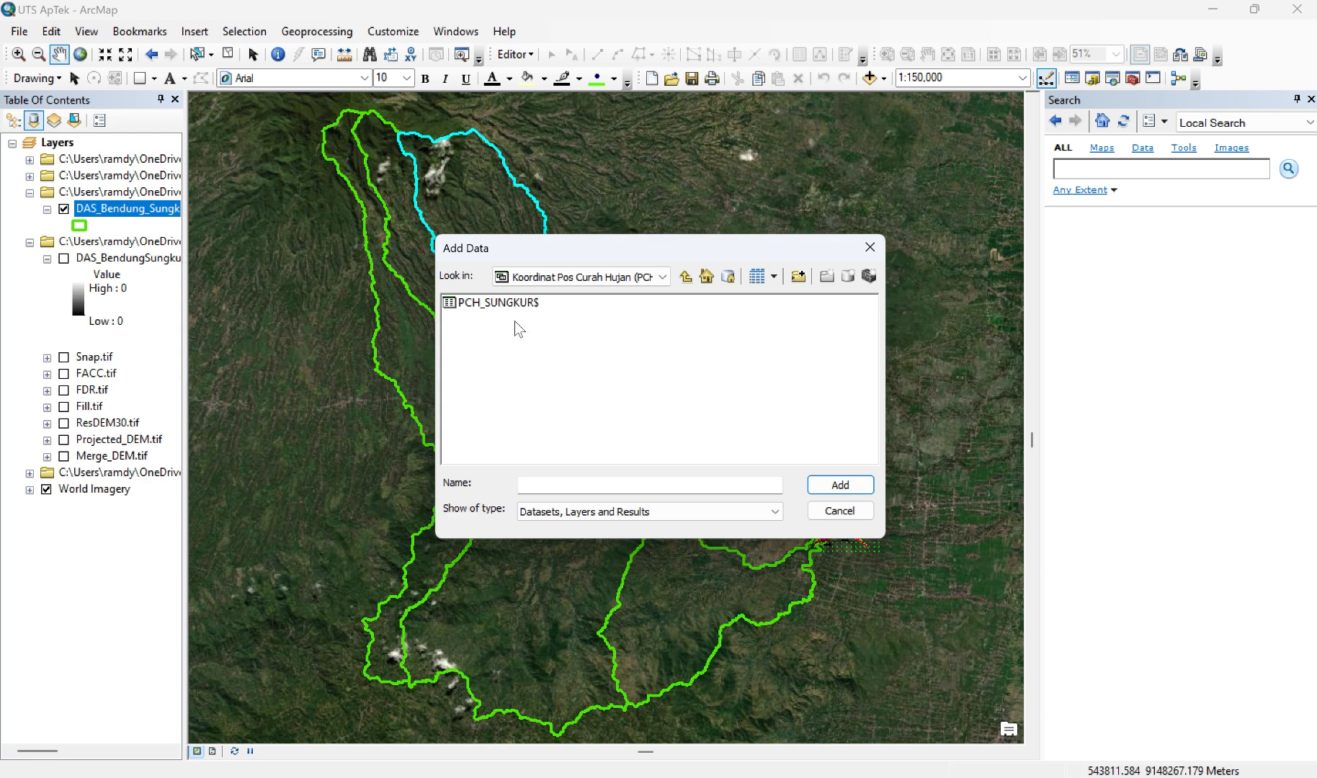
pyautogui.click(505, 309)
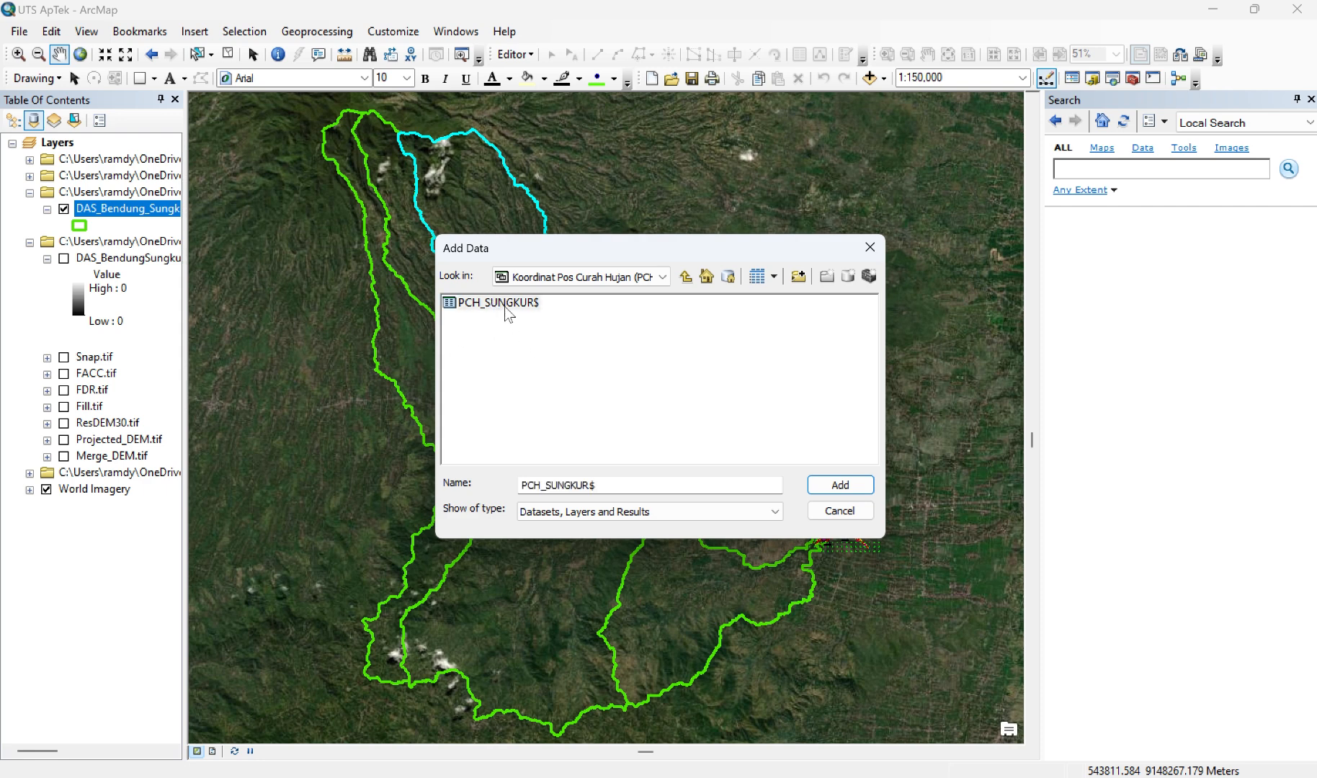
pyautogui.click(844, 482)
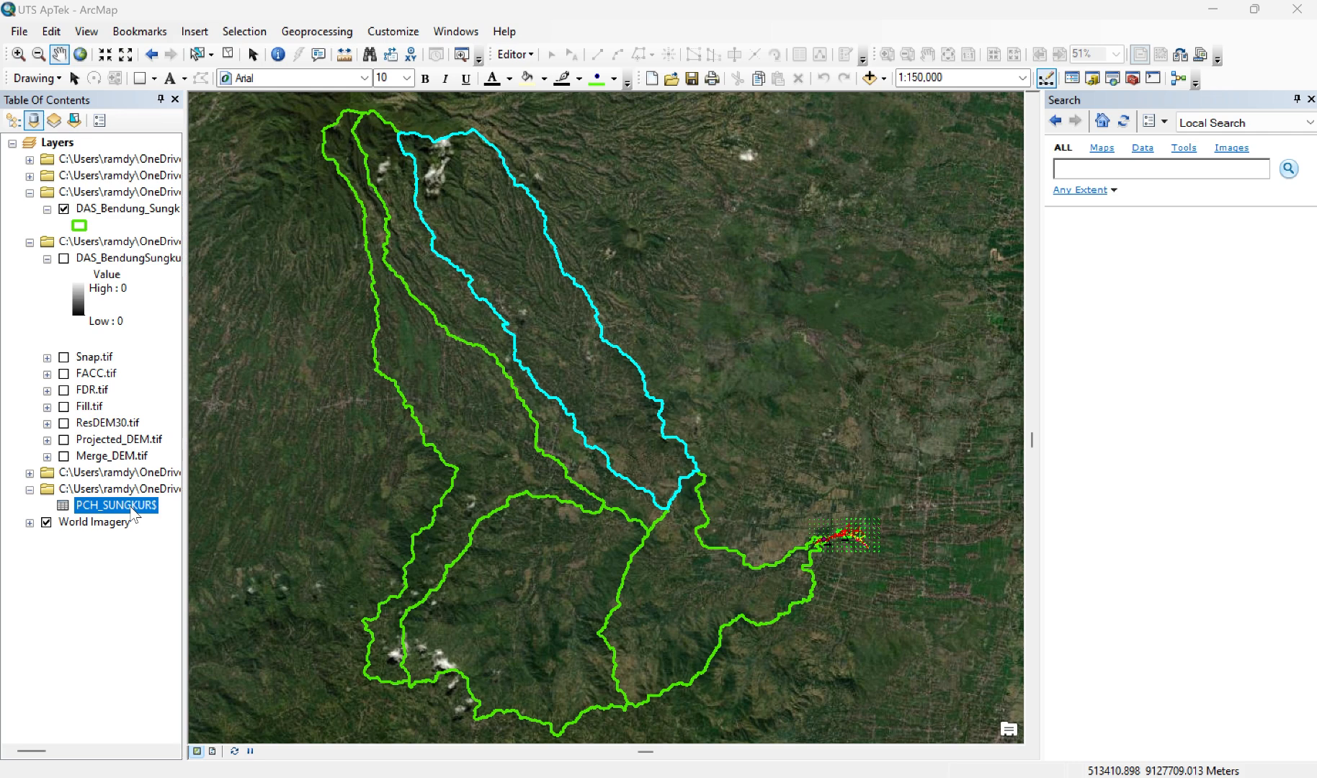
# Step: Display the PCH_SUNGKUR$ table as XY points with Longitude as X, Latitude as Y and the geographic coordinate system WGS 1984
pyautogui.rightClick(132, 510)
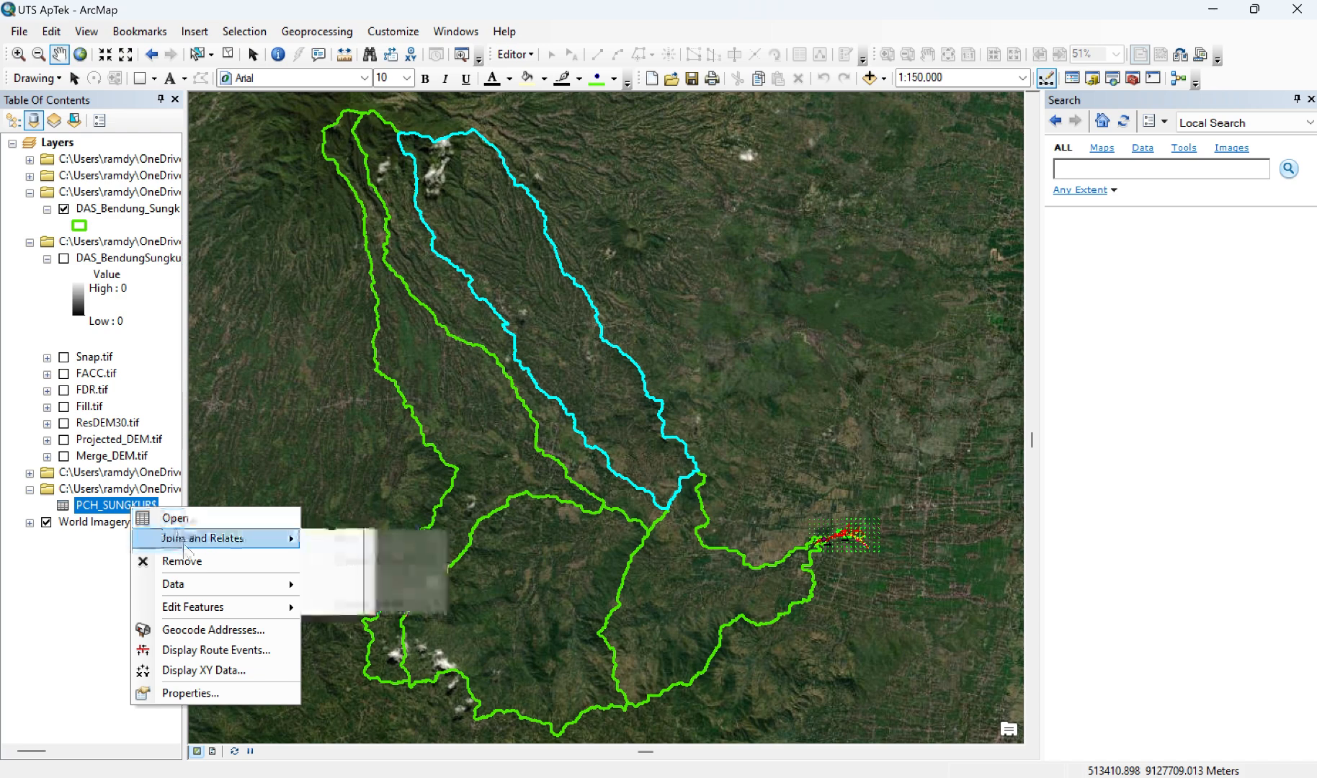
pyautogui.click(200, 670)
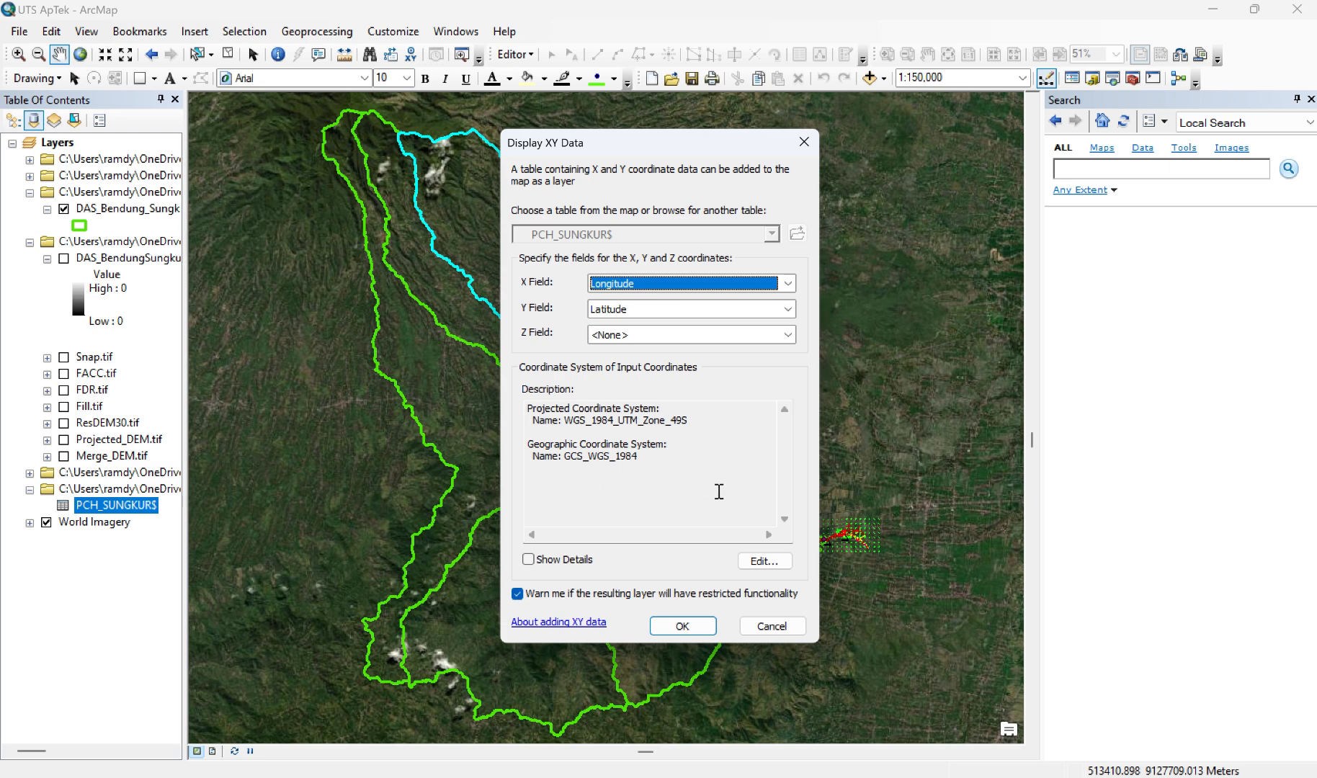
pyautogui.click(755, 566)
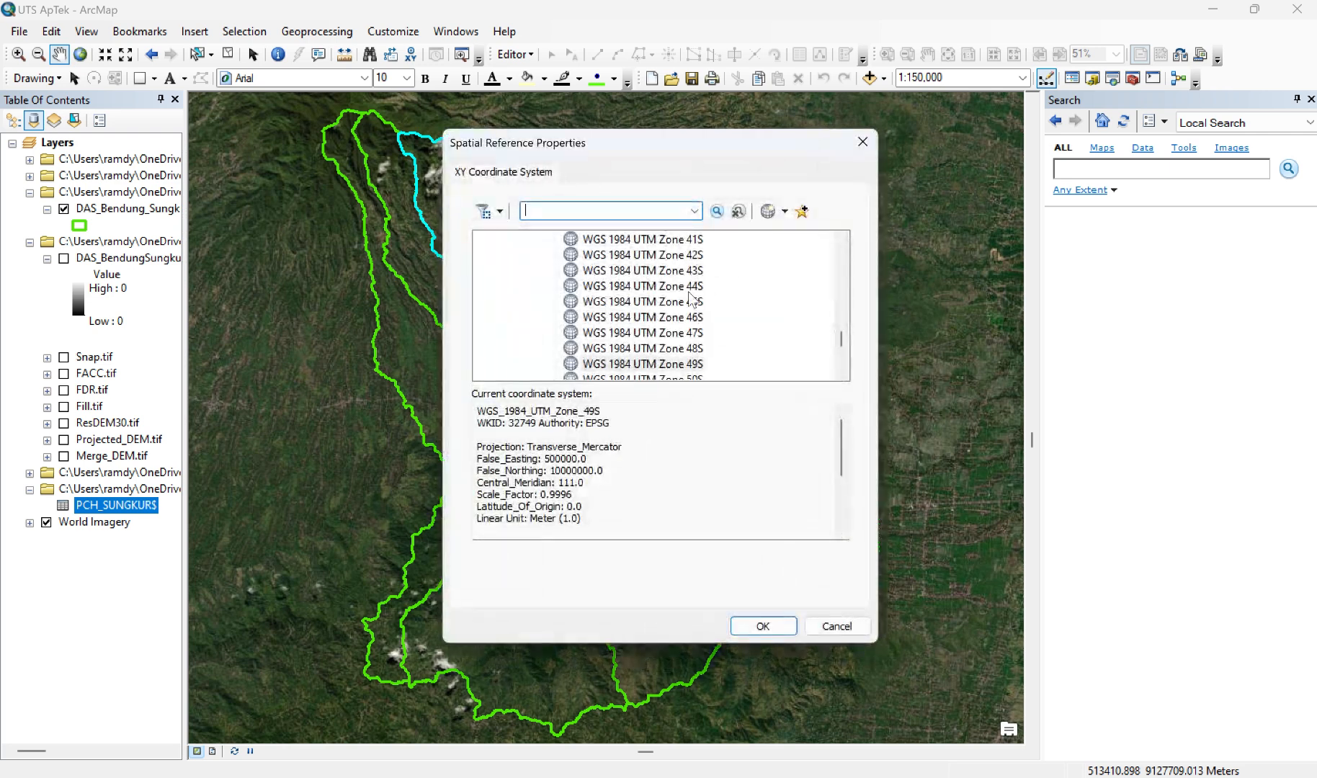
pyautogui.scroll(15, 670, 302)
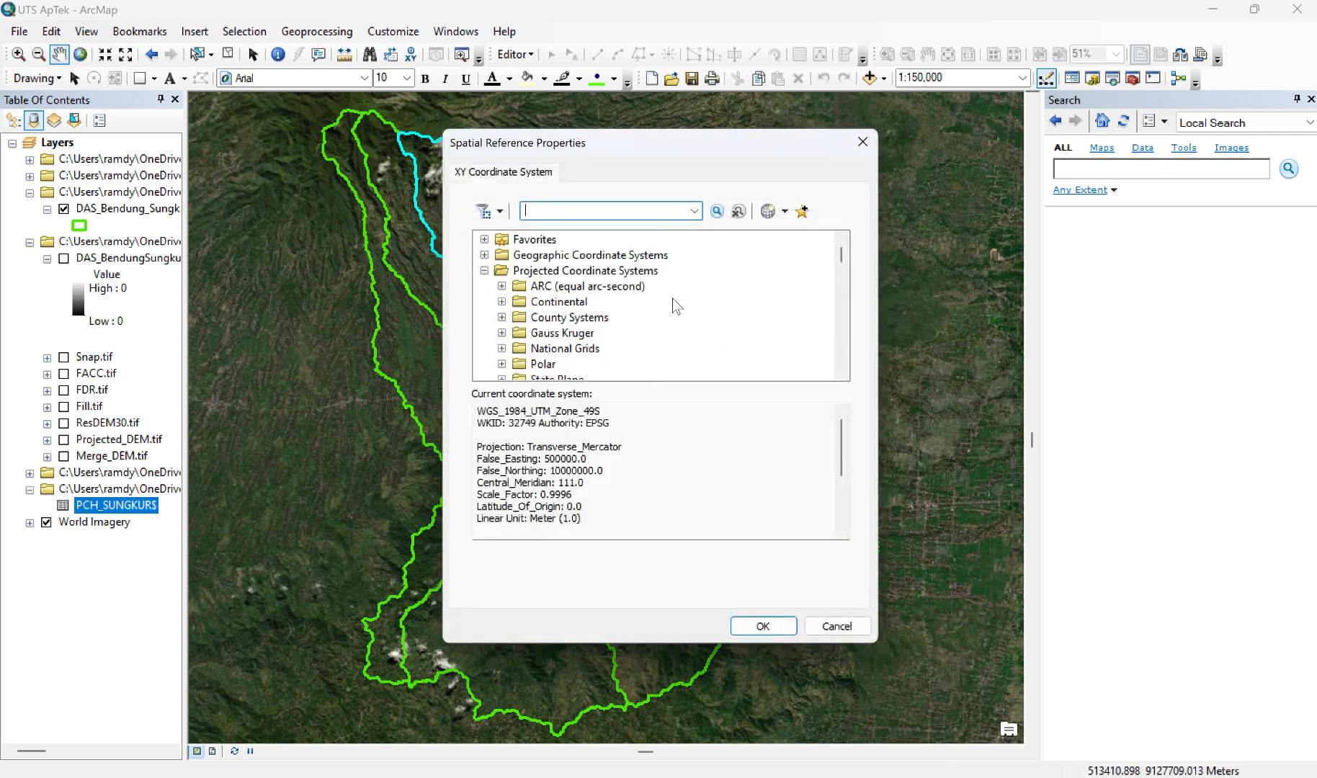
pyautogui.click(484, 255)
pyautogui.scroll(-20, 567, 290)
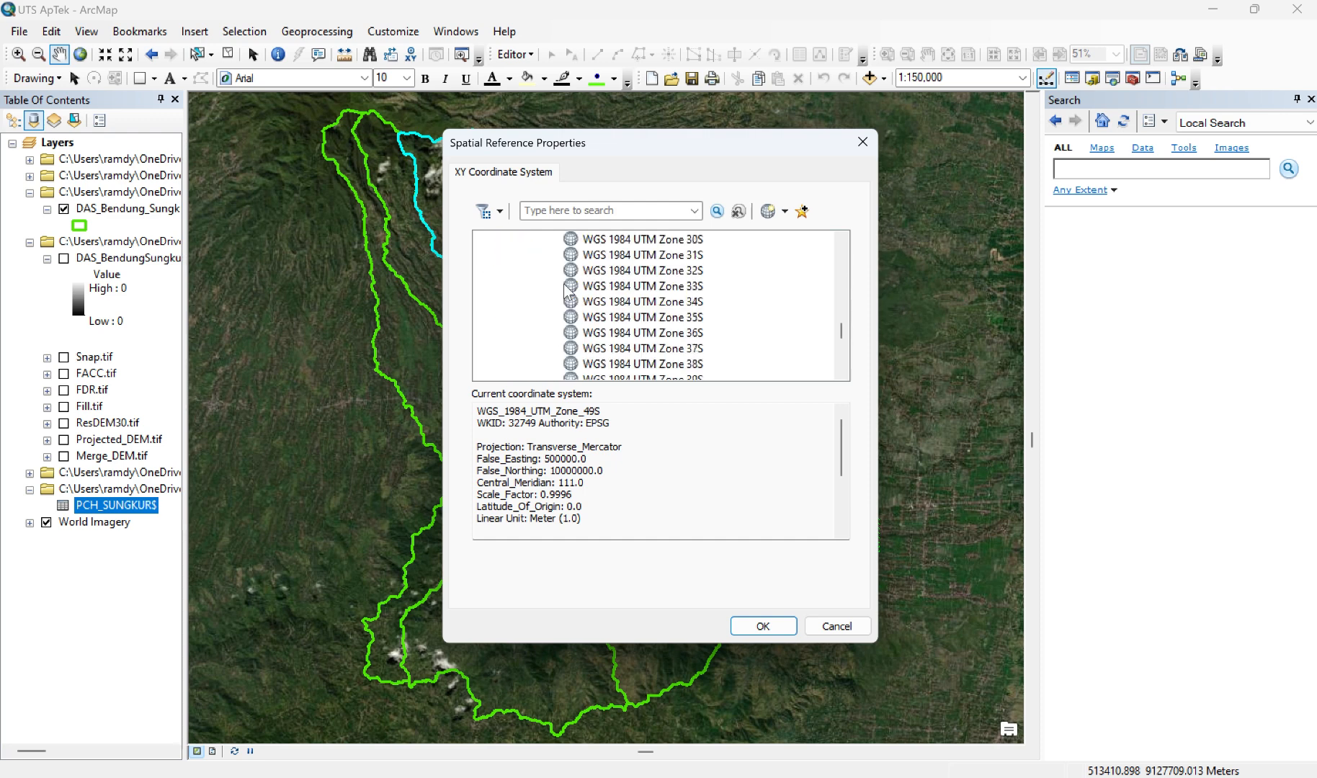
pyautogui.scroll(7, 568, 290)
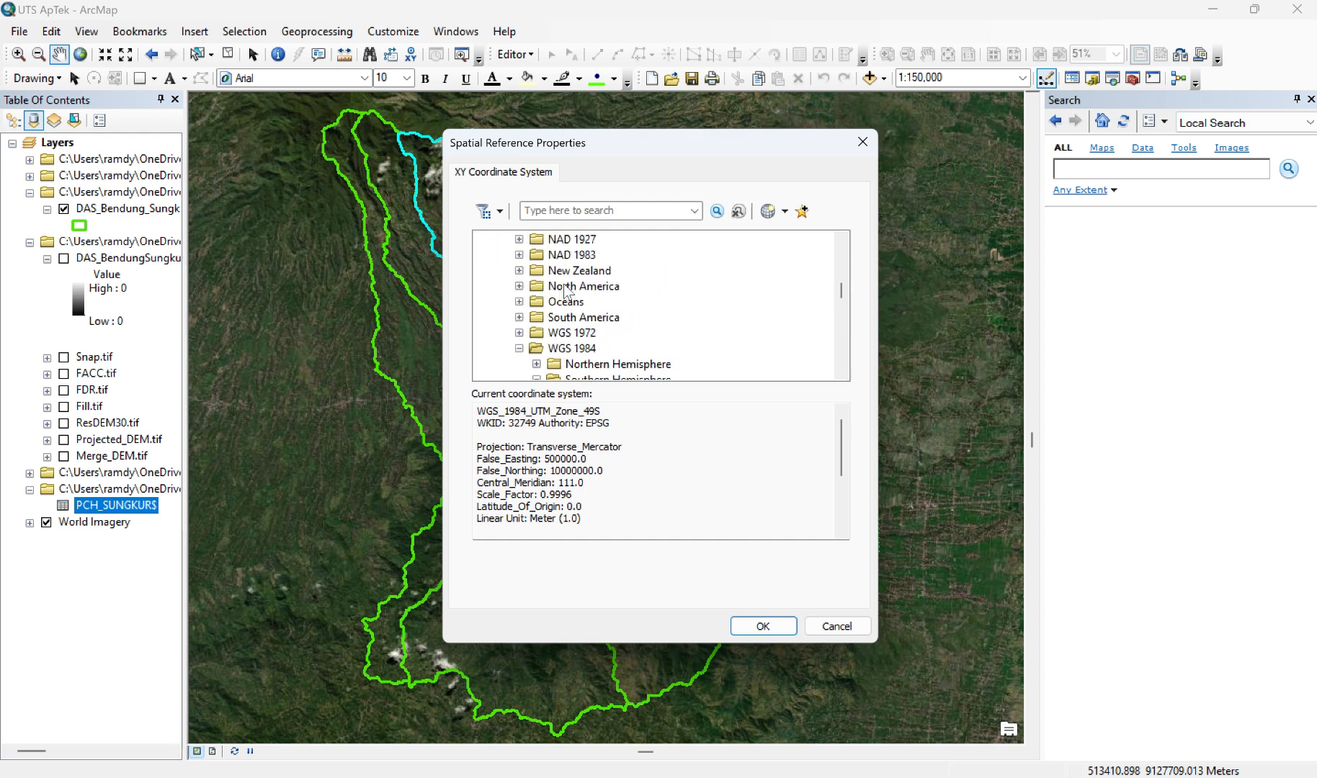
pyautogui.click(519, 347)
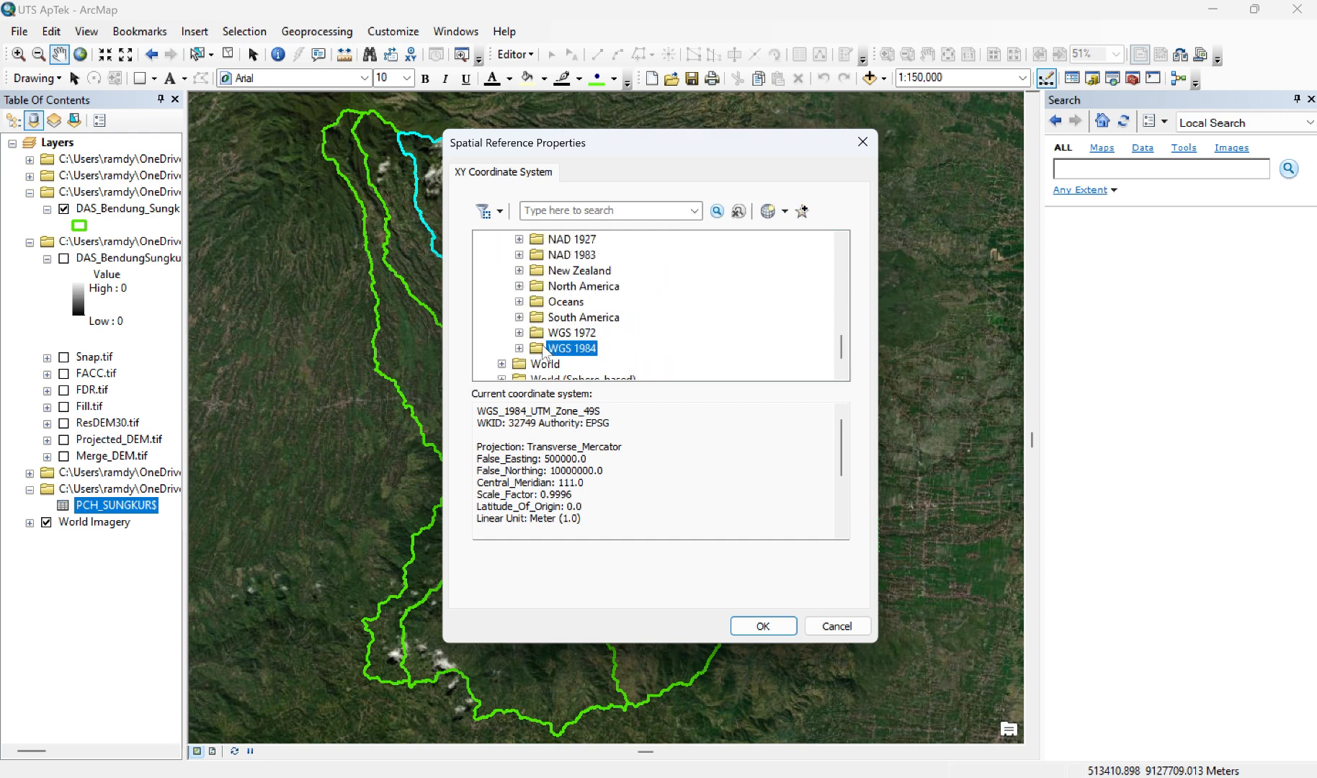
pyautogui.scroll(-3, 544, 352)
pyautogui.scroll(5, 543, 353)
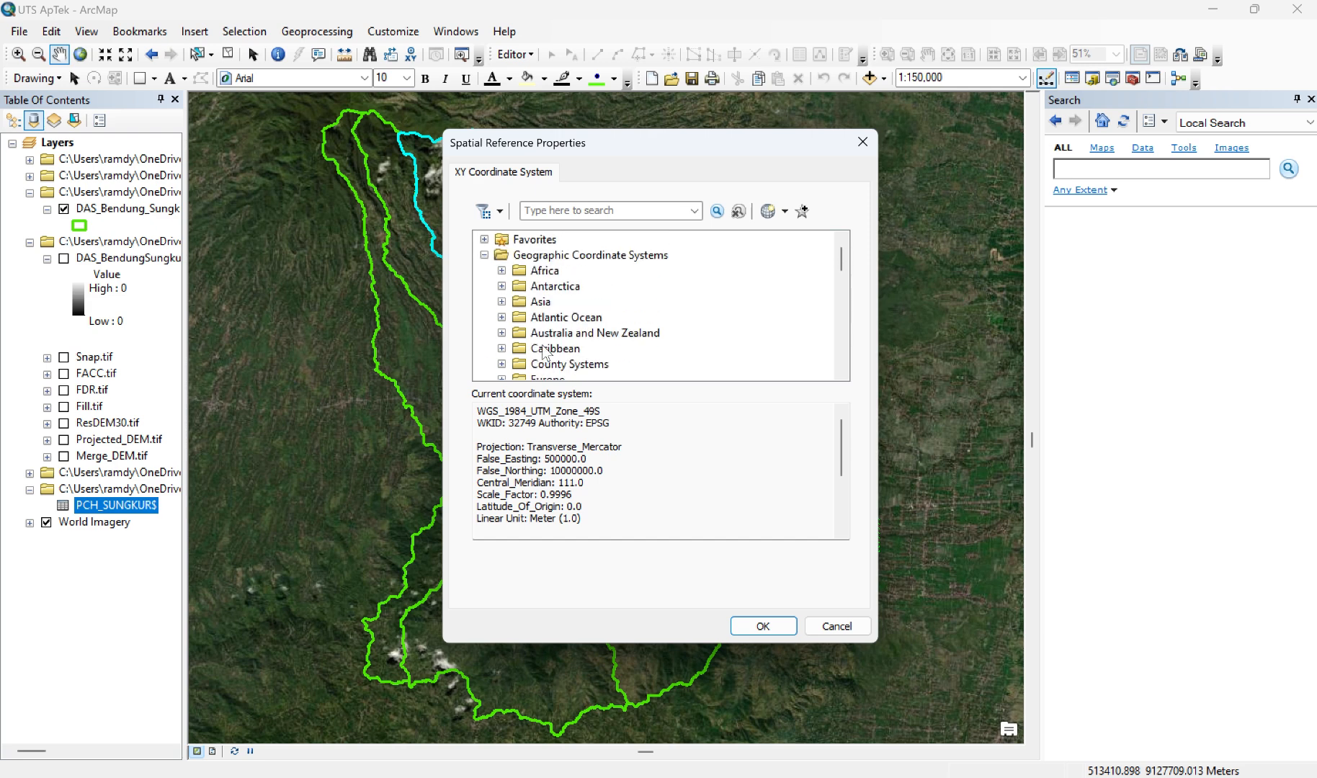
pyautogui.scroll(-4, 553, 297)
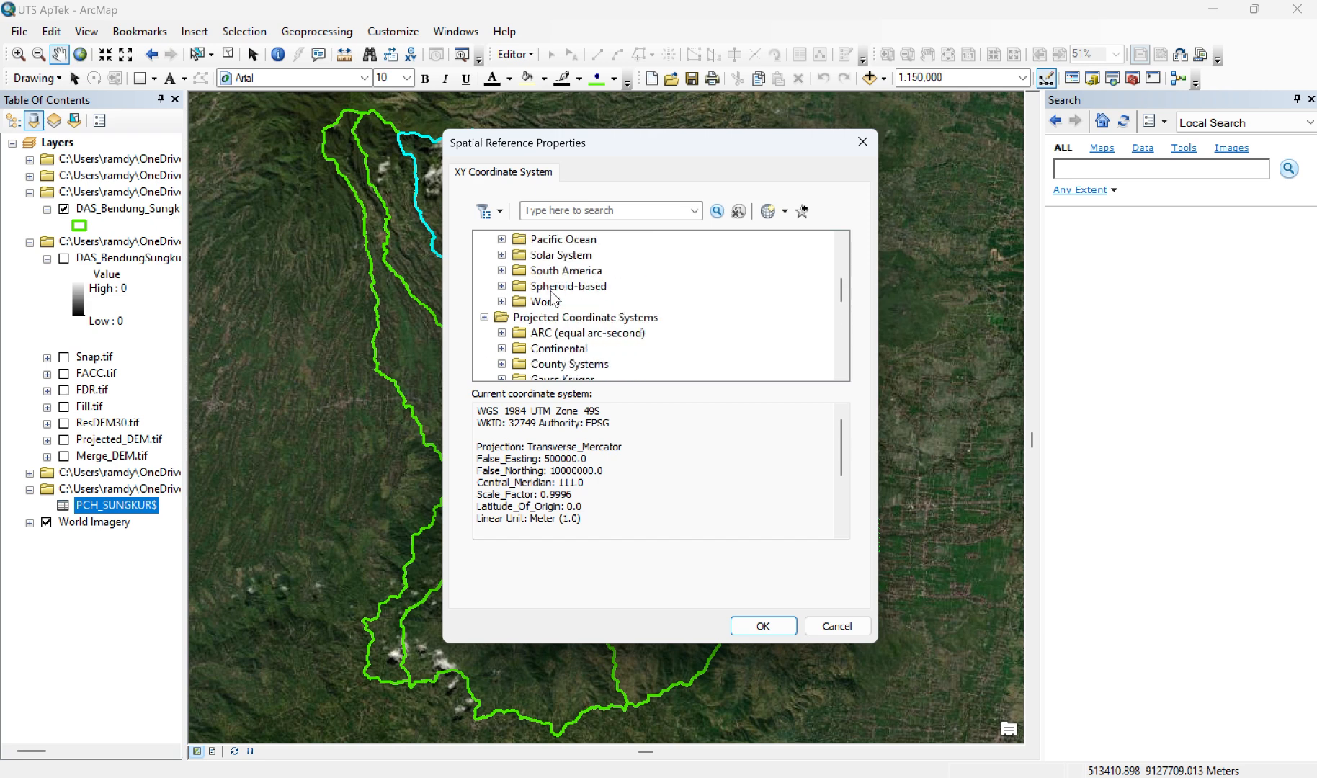
pyautogui.click(502, 301)
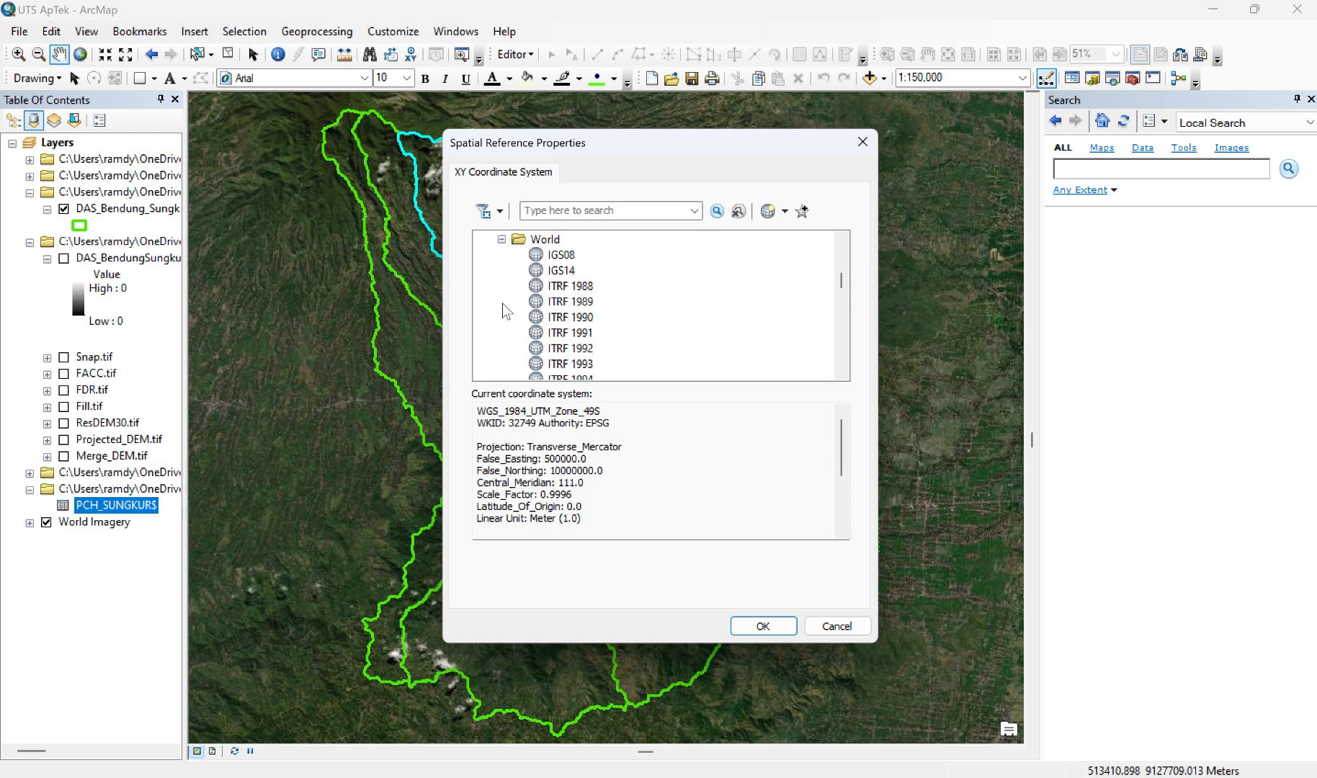
pyautogui.scroll(-6, 575, 322)
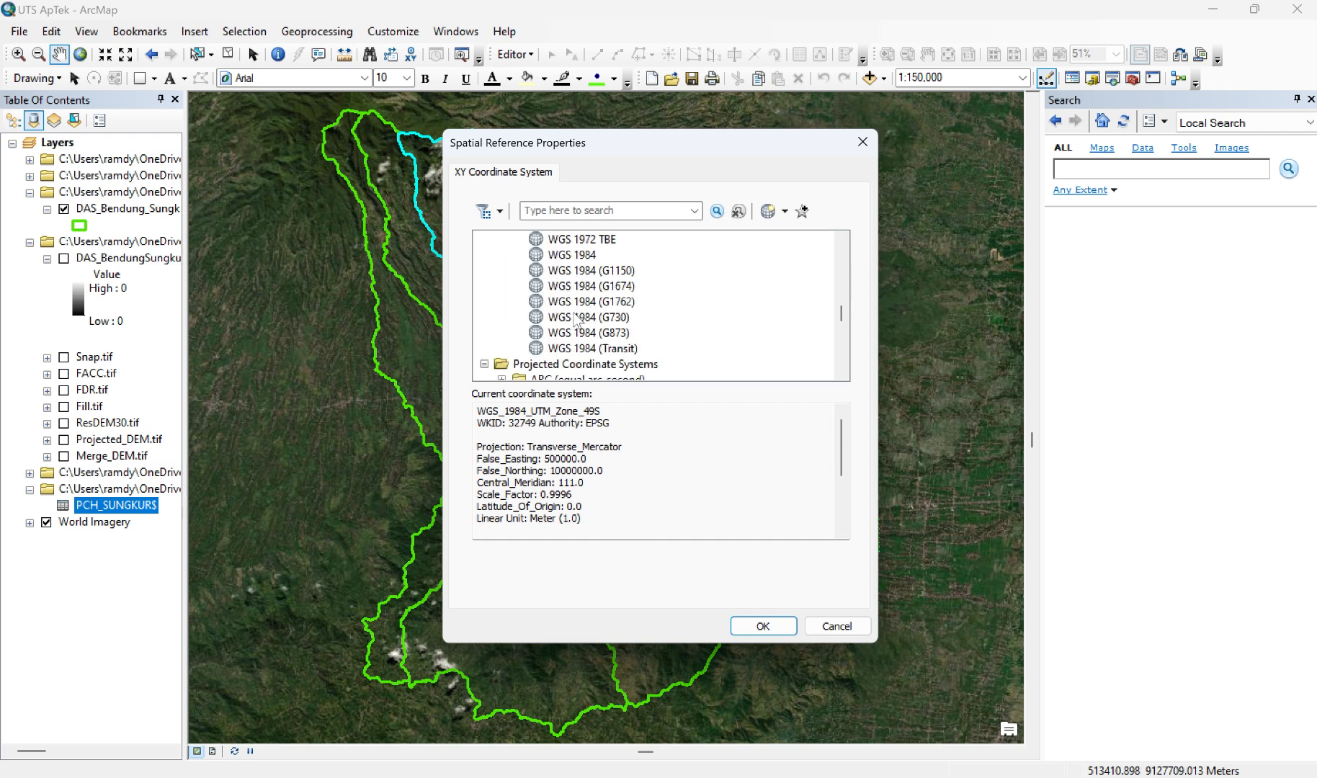
pyautogui.click(579, 255)
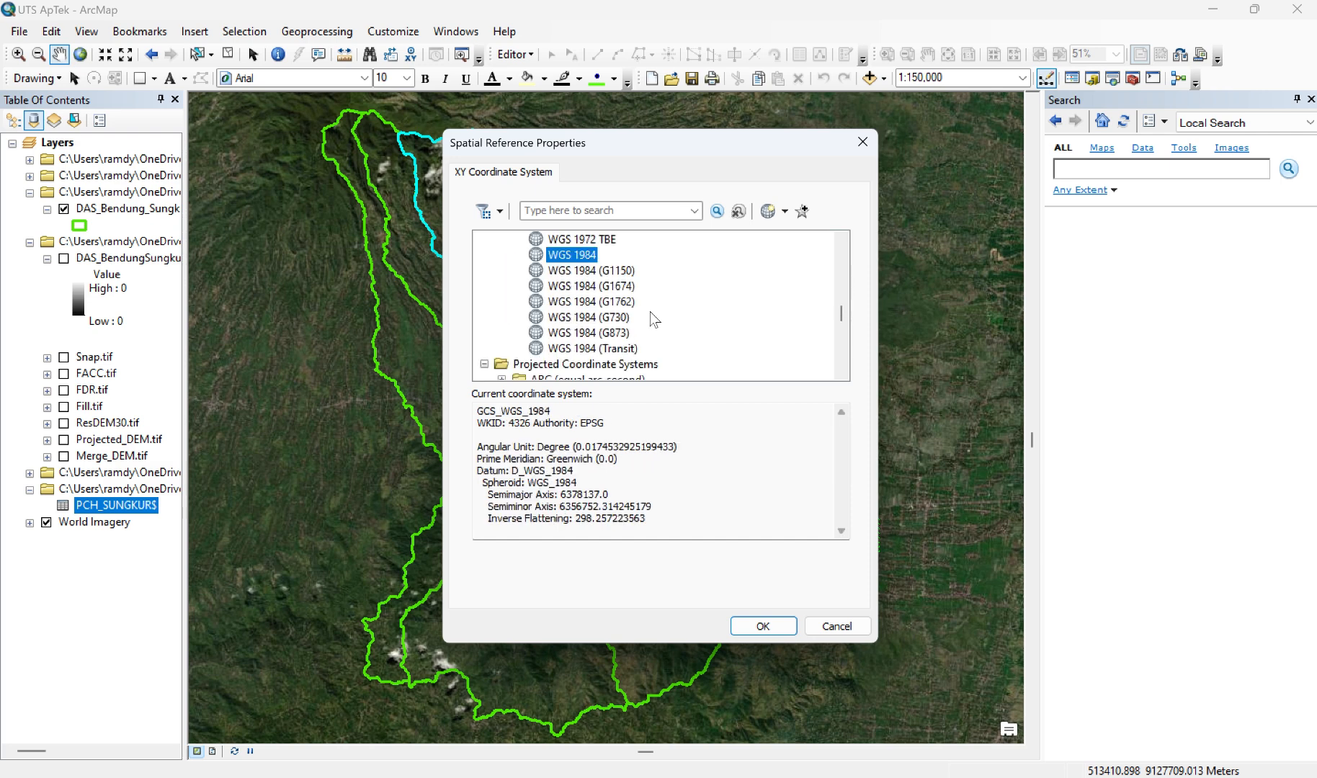
pyautogui.click(753, 632)
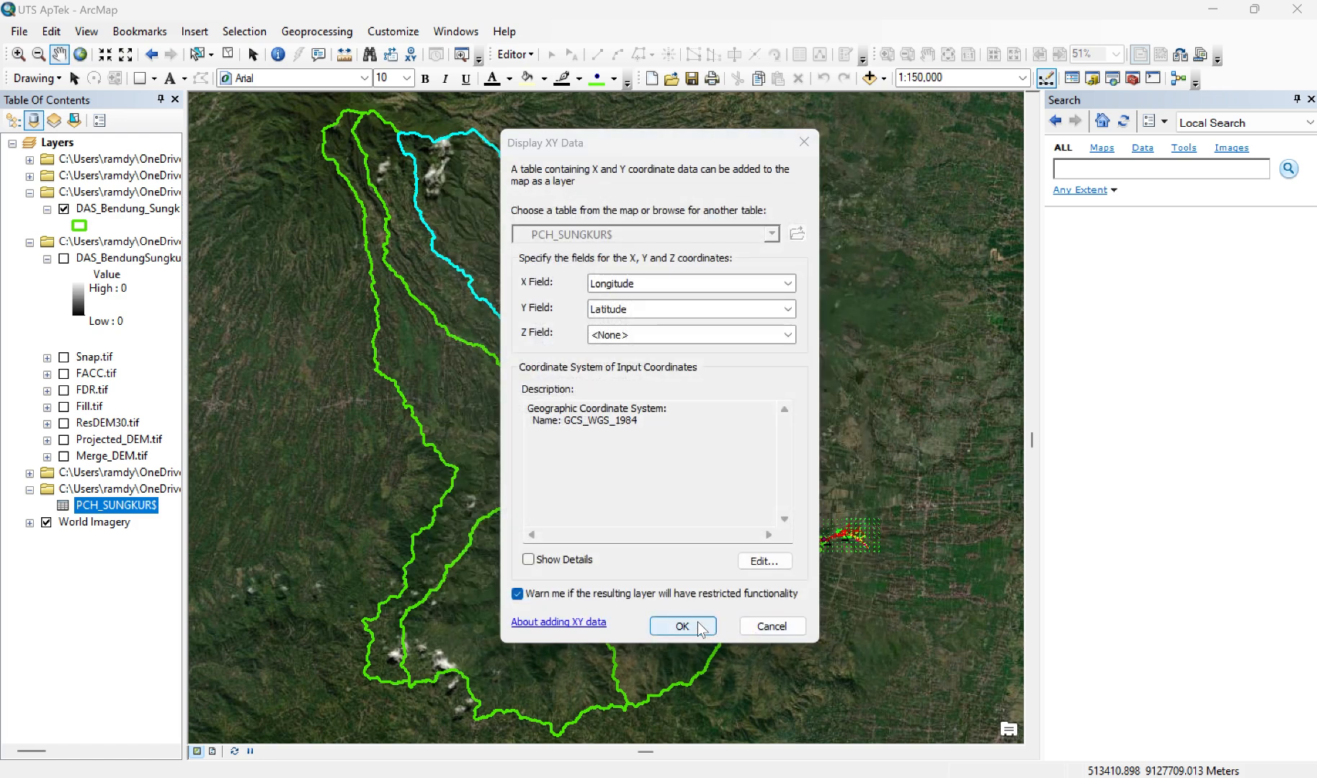
pyautogui.click(701, 626)
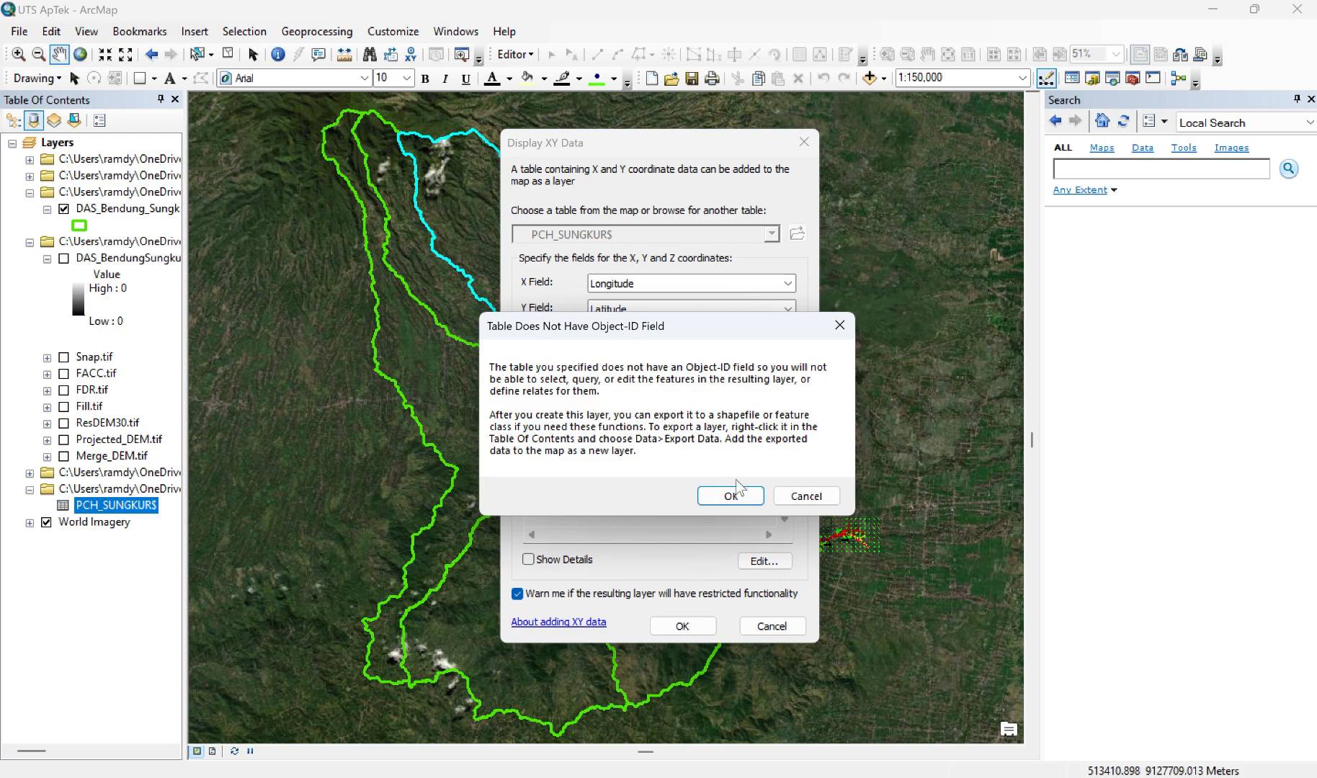
pyautogui.click(732, 497)
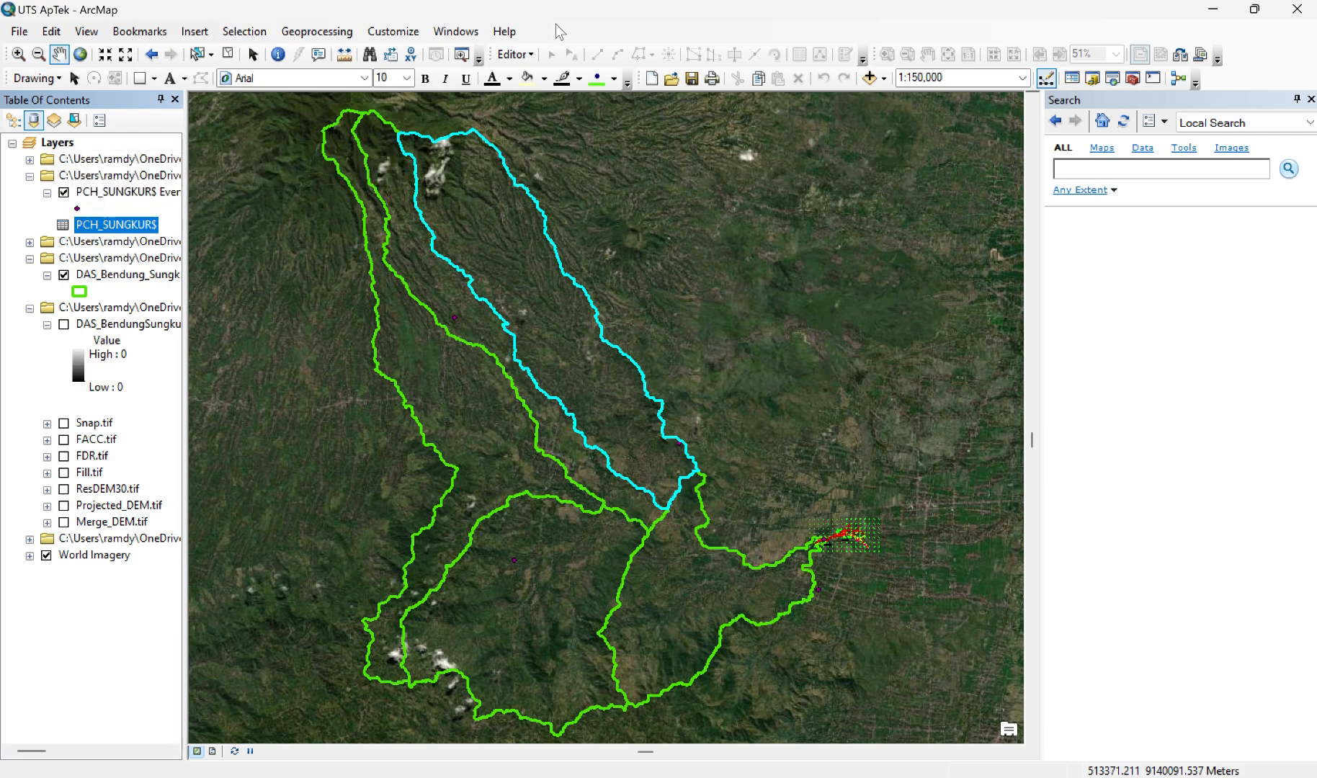
# Step: Symbolize the PCH_SUNGKUR$ Events points with the Triangle 2 marker in red at size 20
pyautogui.doubleClick(77, 209)
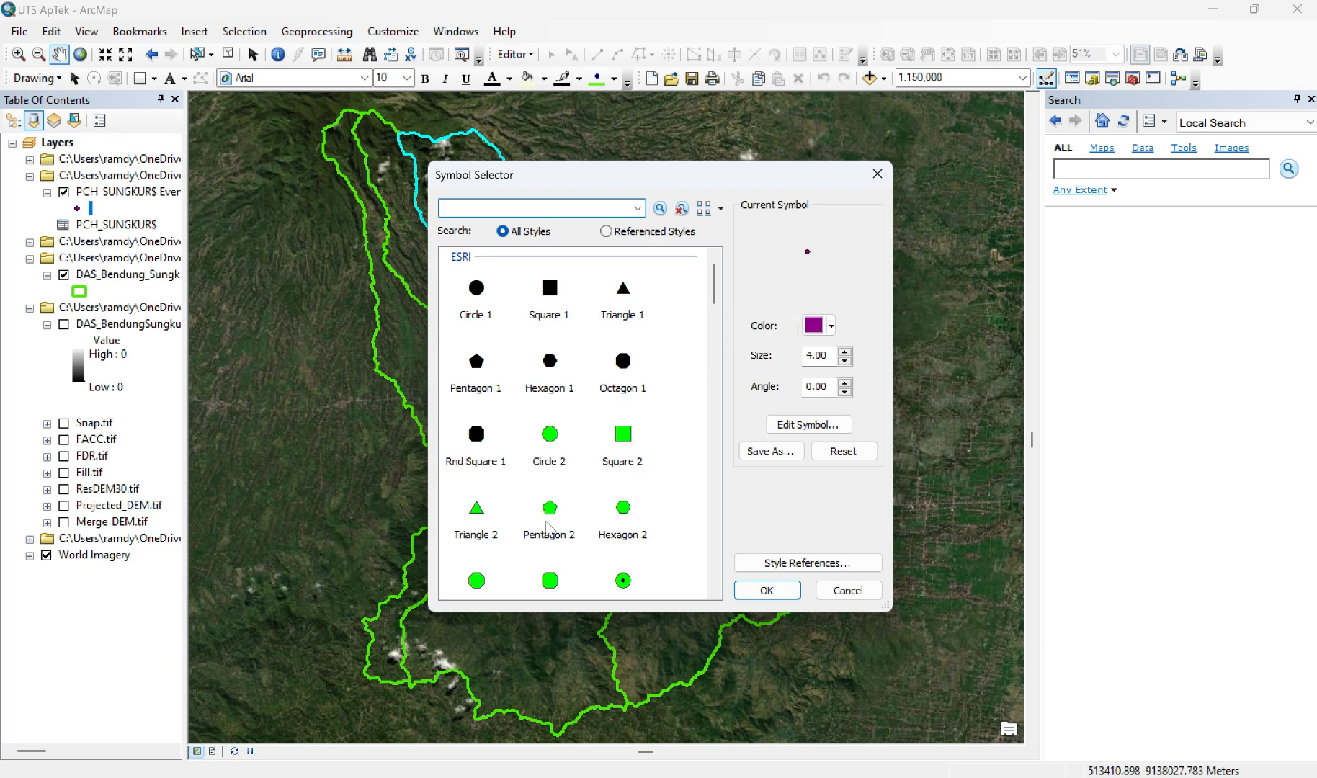
pyautogui.click(484, 523)
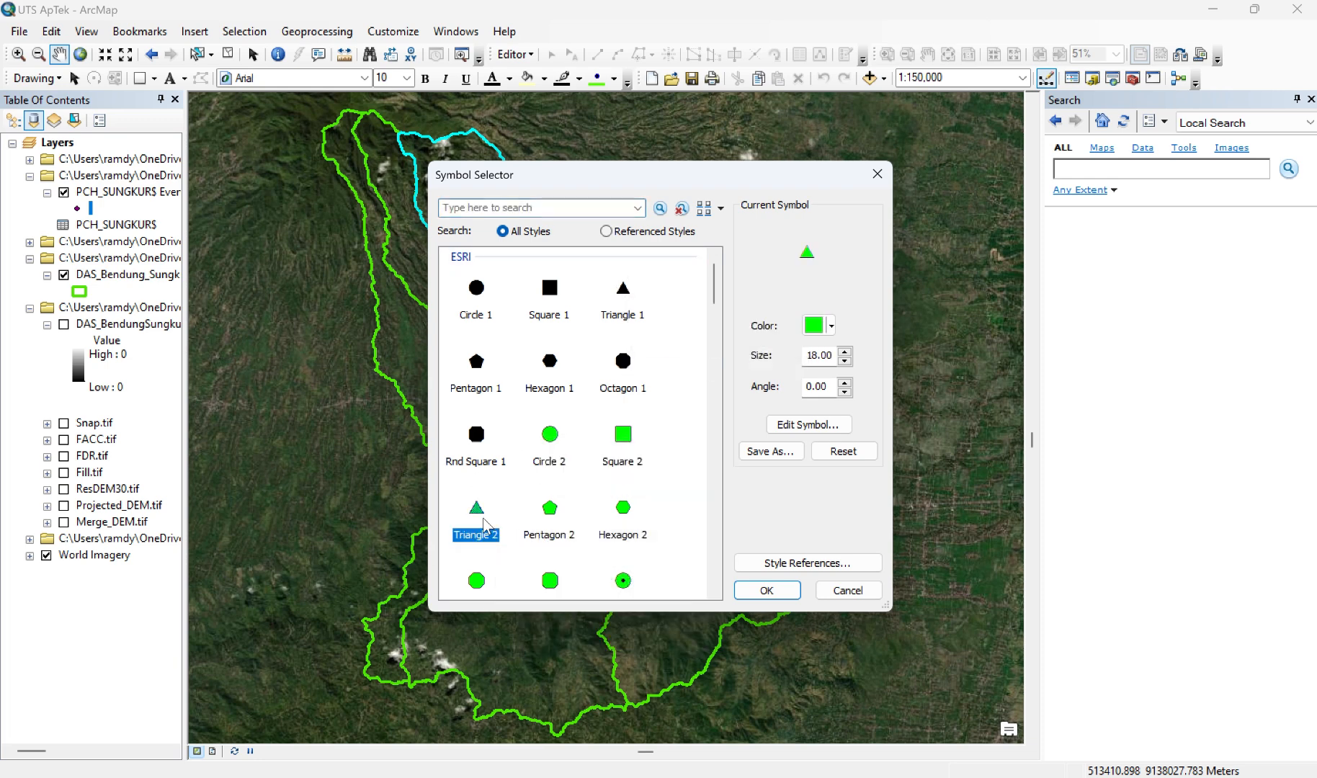
pyautogui.click(831, 331)
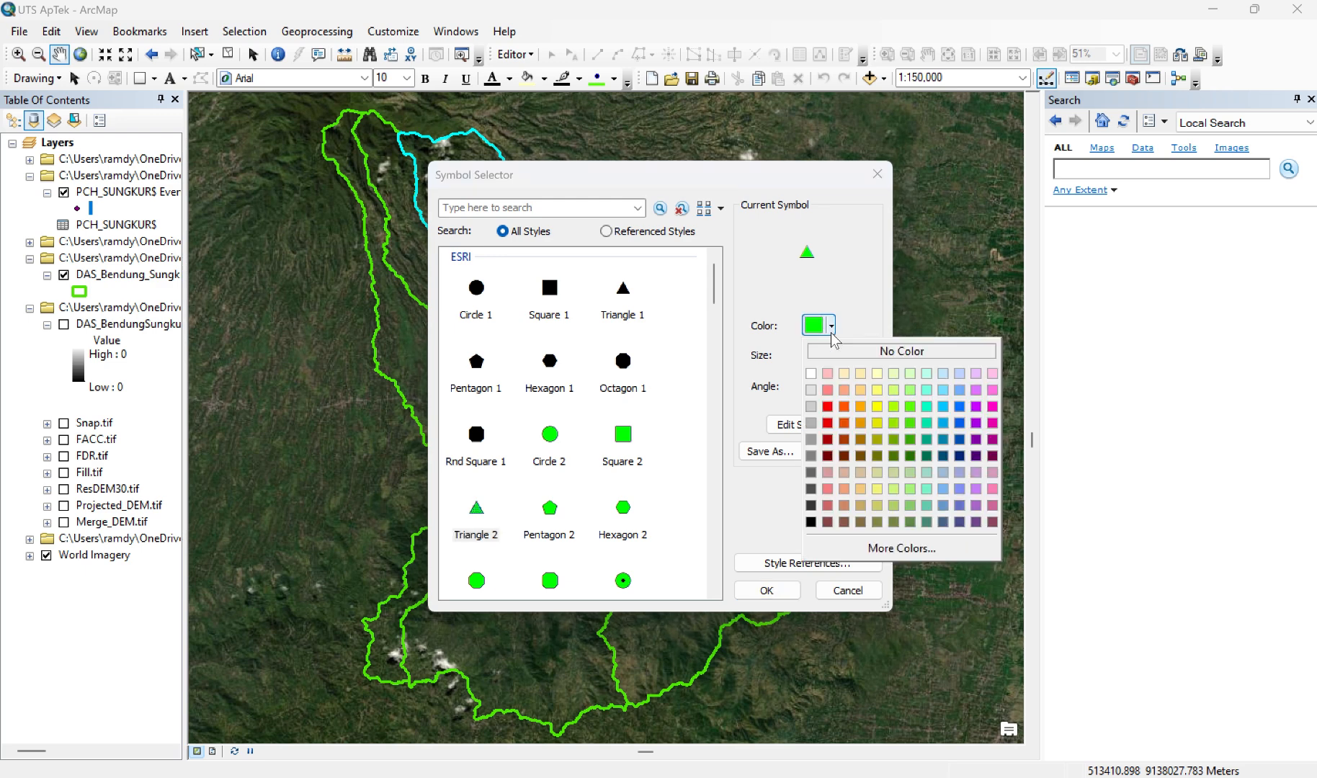
pyautogui.click(828, 407)
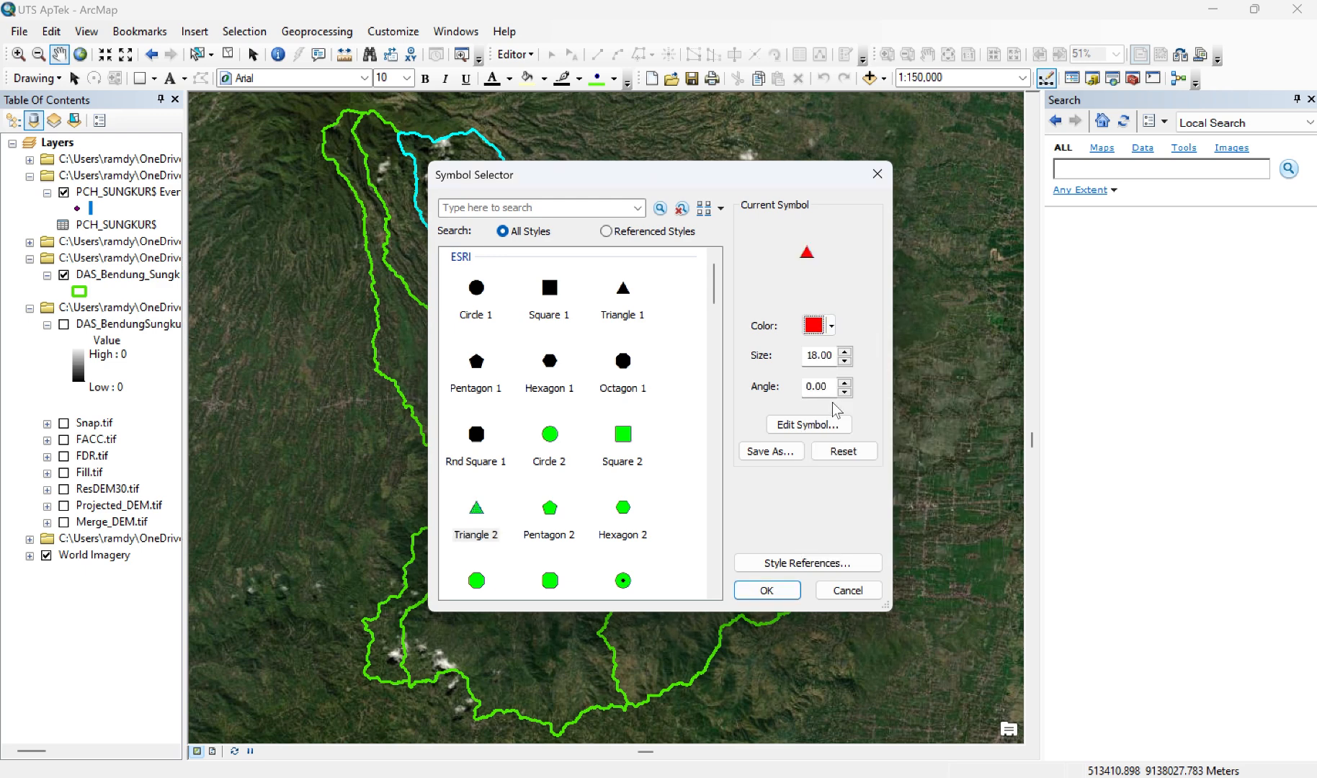
pyautogui.click(845, 352)
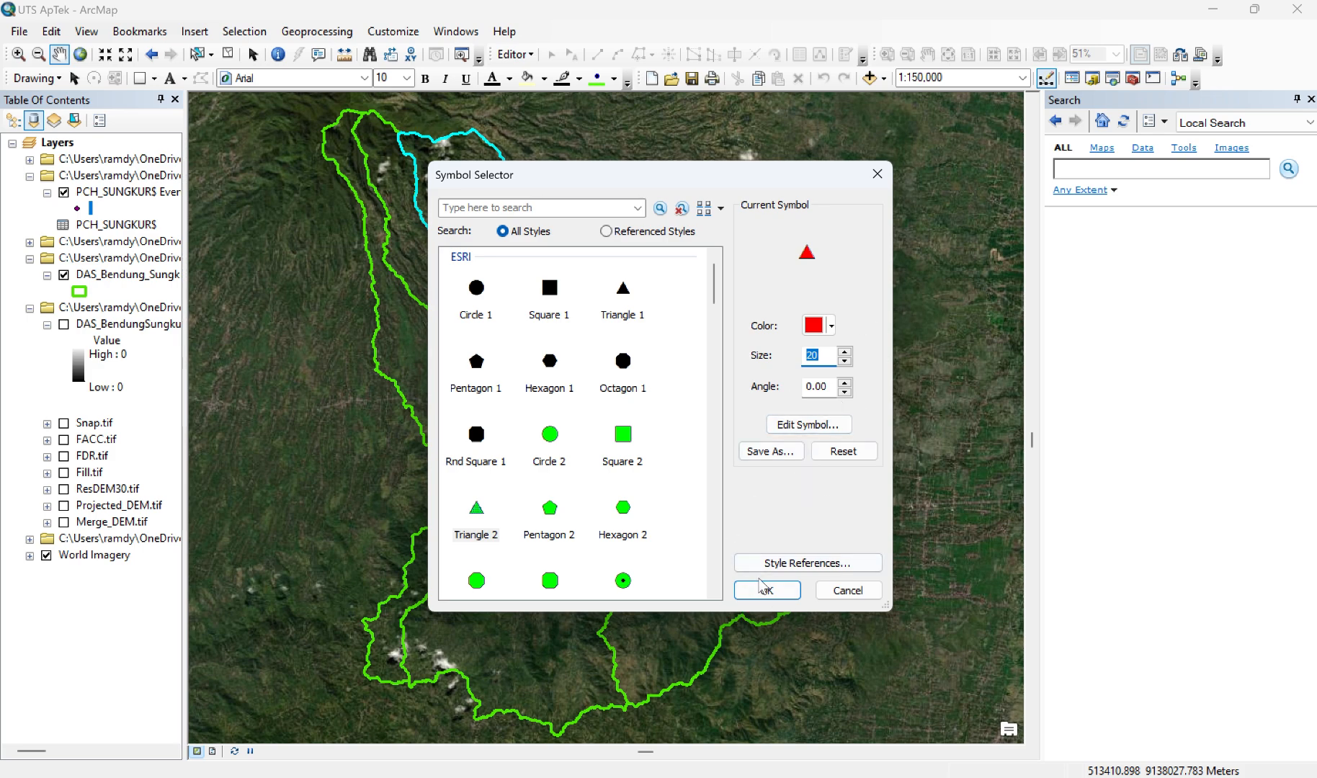
pyautogui.click(763, 591)
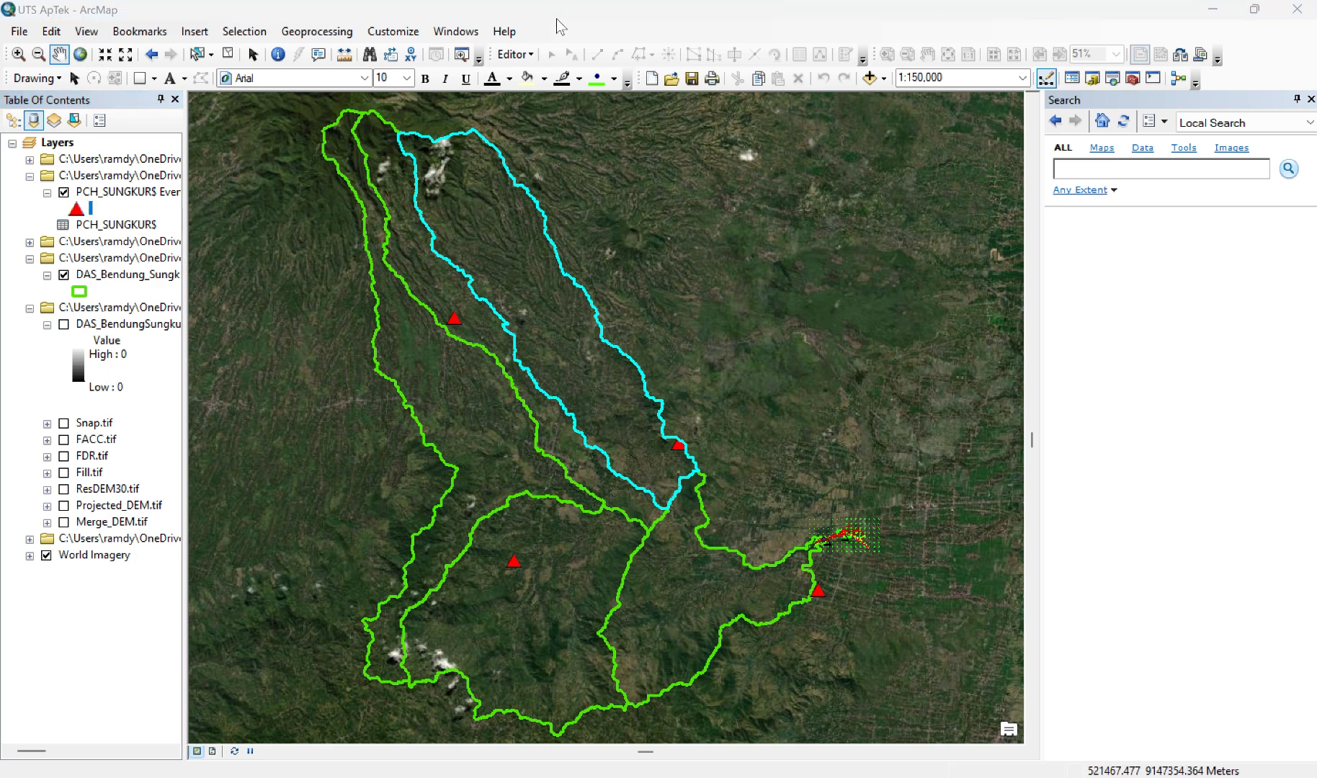
# Step: Label the PCH_SUNGKUR$ Events points and format the label text in white at size 12
pyautogui.rightClick(130, 196)
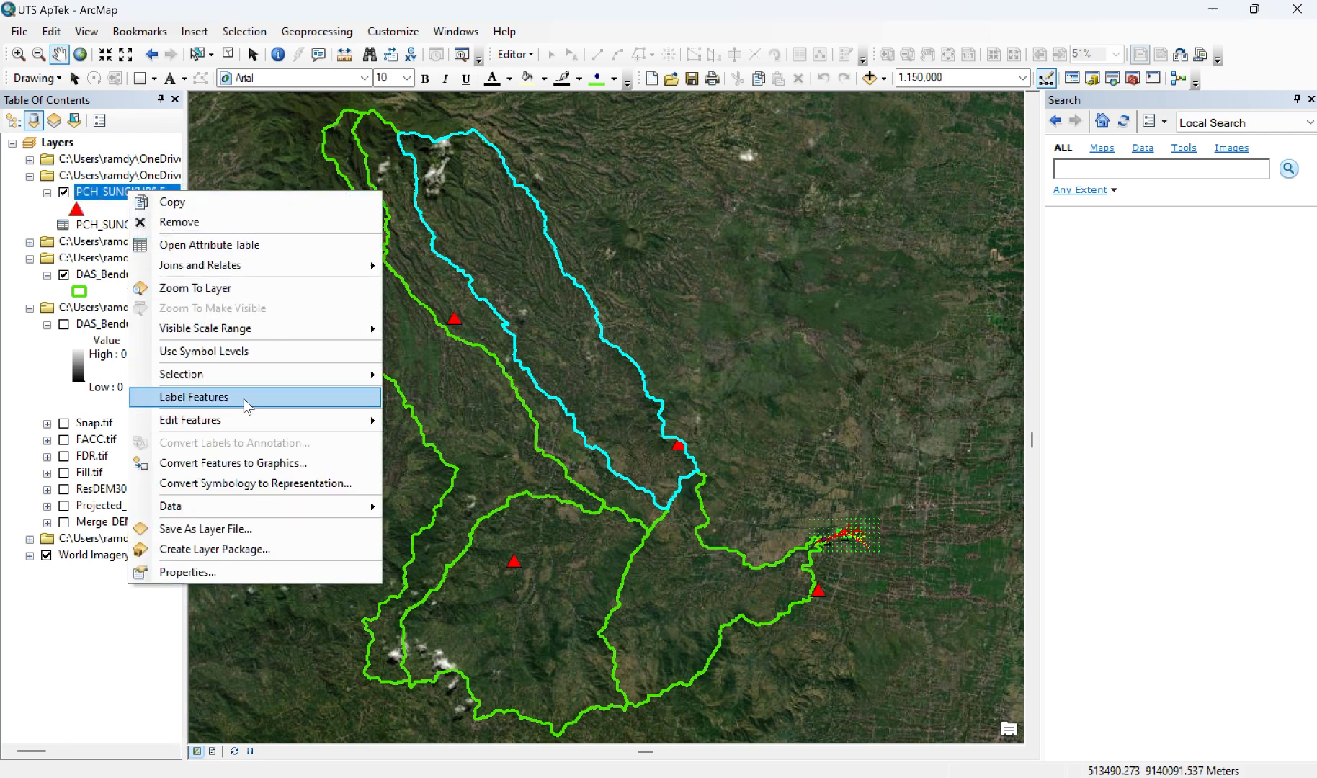
pyautogui.click(244, 400)
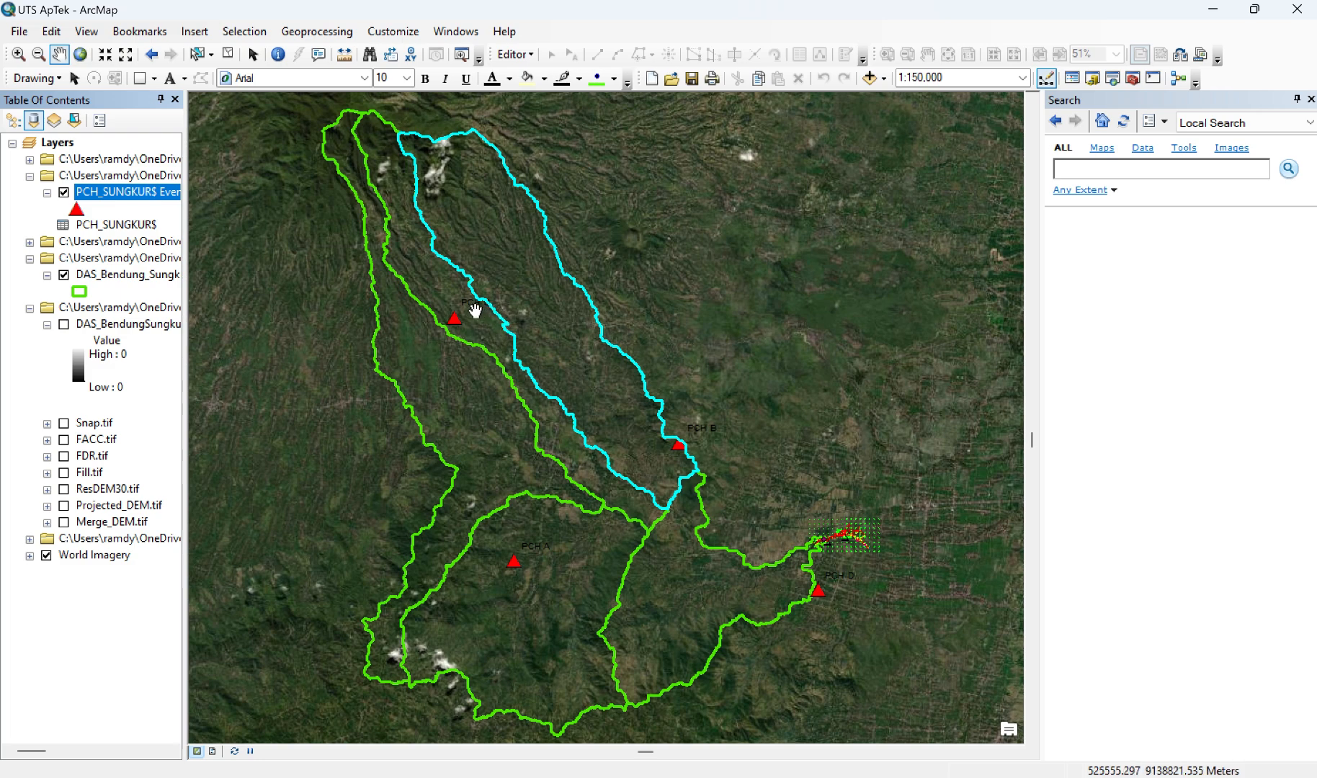
pyautogui.rightClick(149, 192)
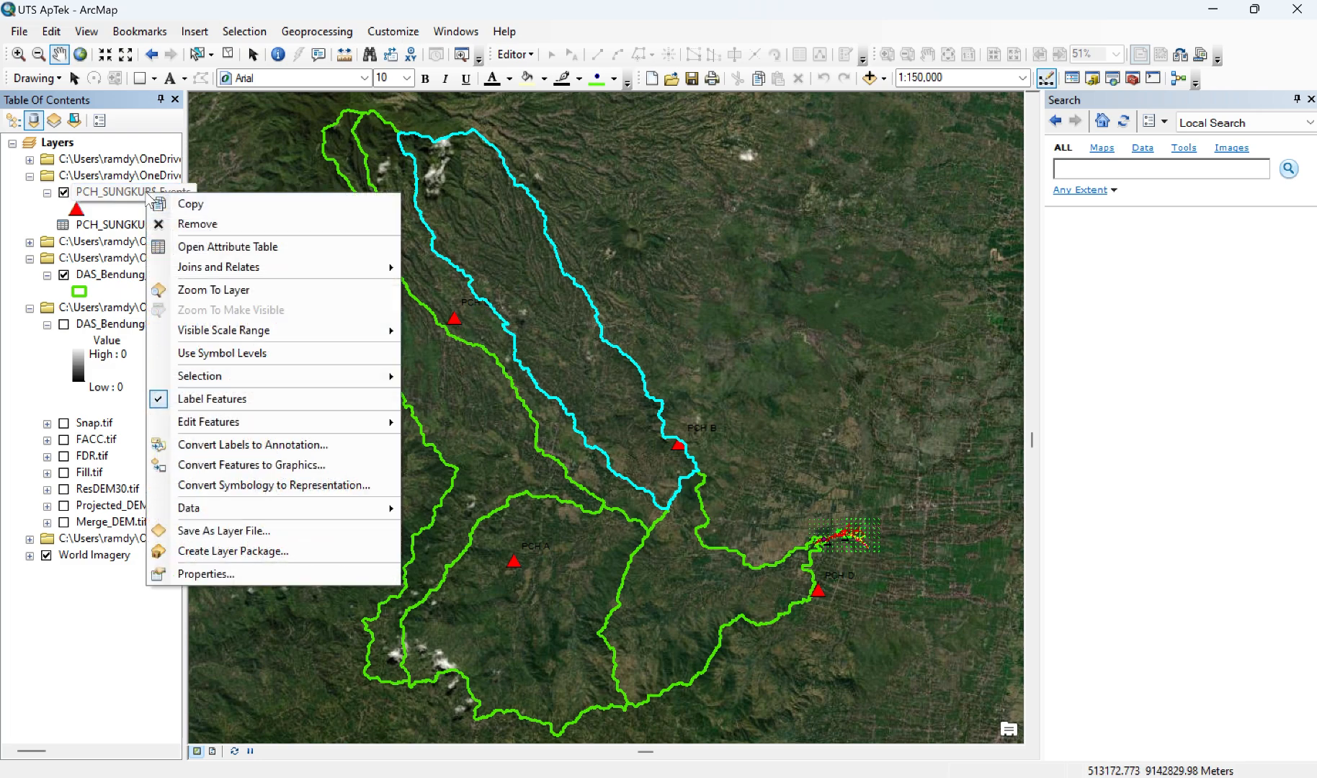
pyautogui.click(248, 574)
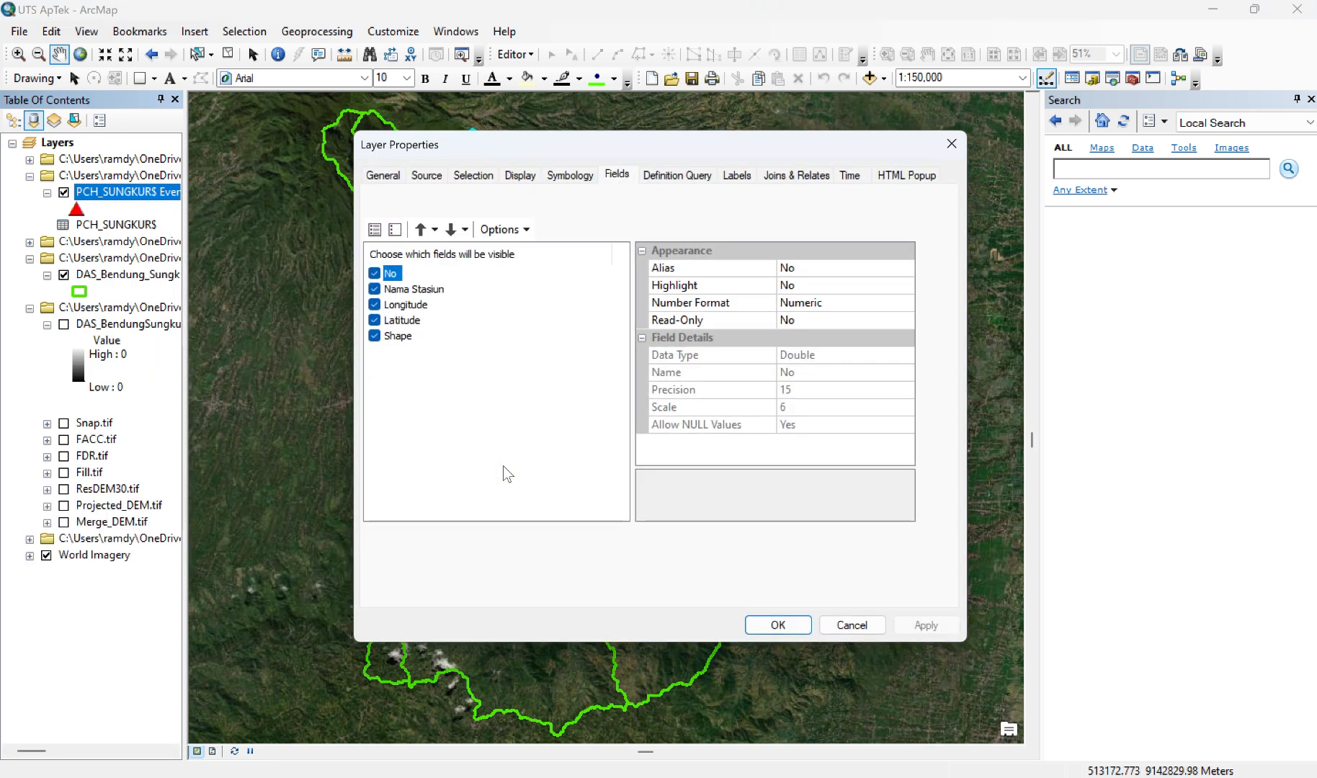
pyautogui.click(741, 175)
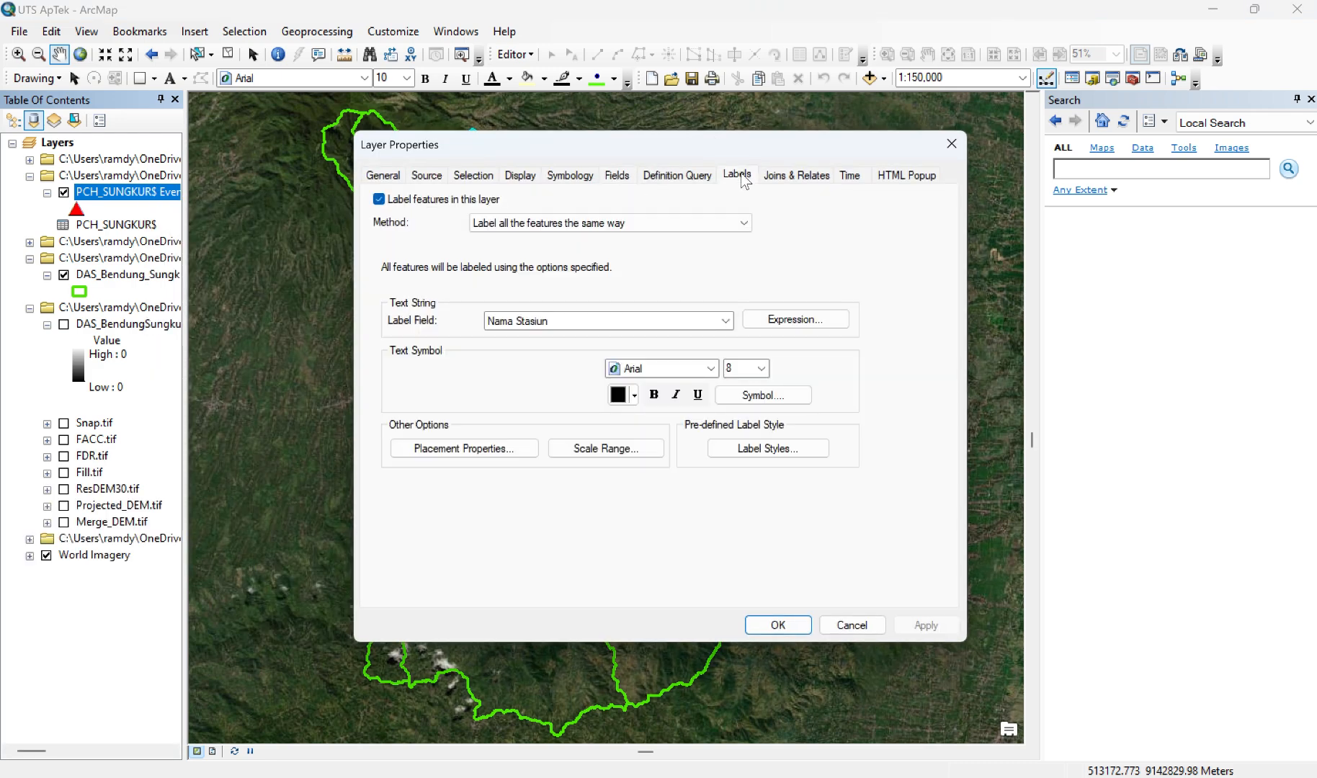
pyautogui.click(710, 370)
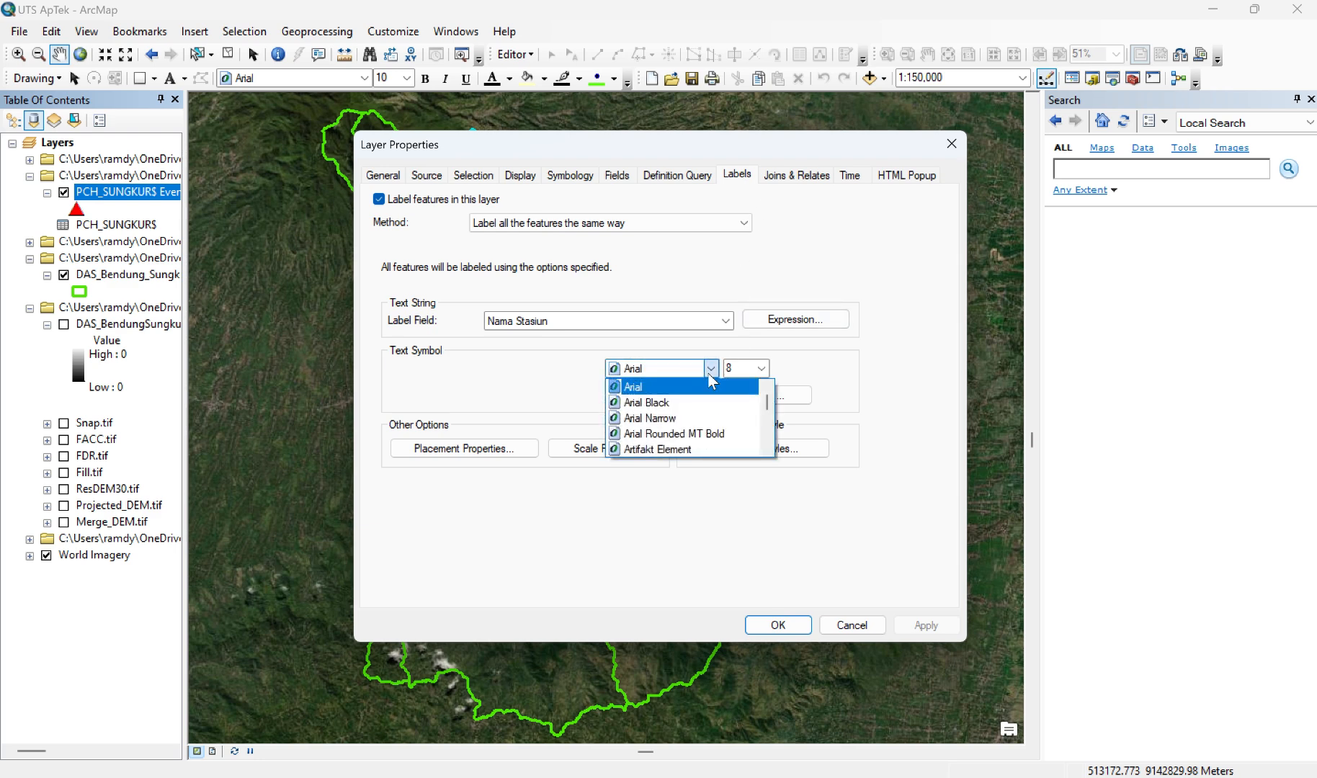
pyautogui.click(709, 377)
pyautogui.click(710, 376)
pyautogui.click(710, 377)
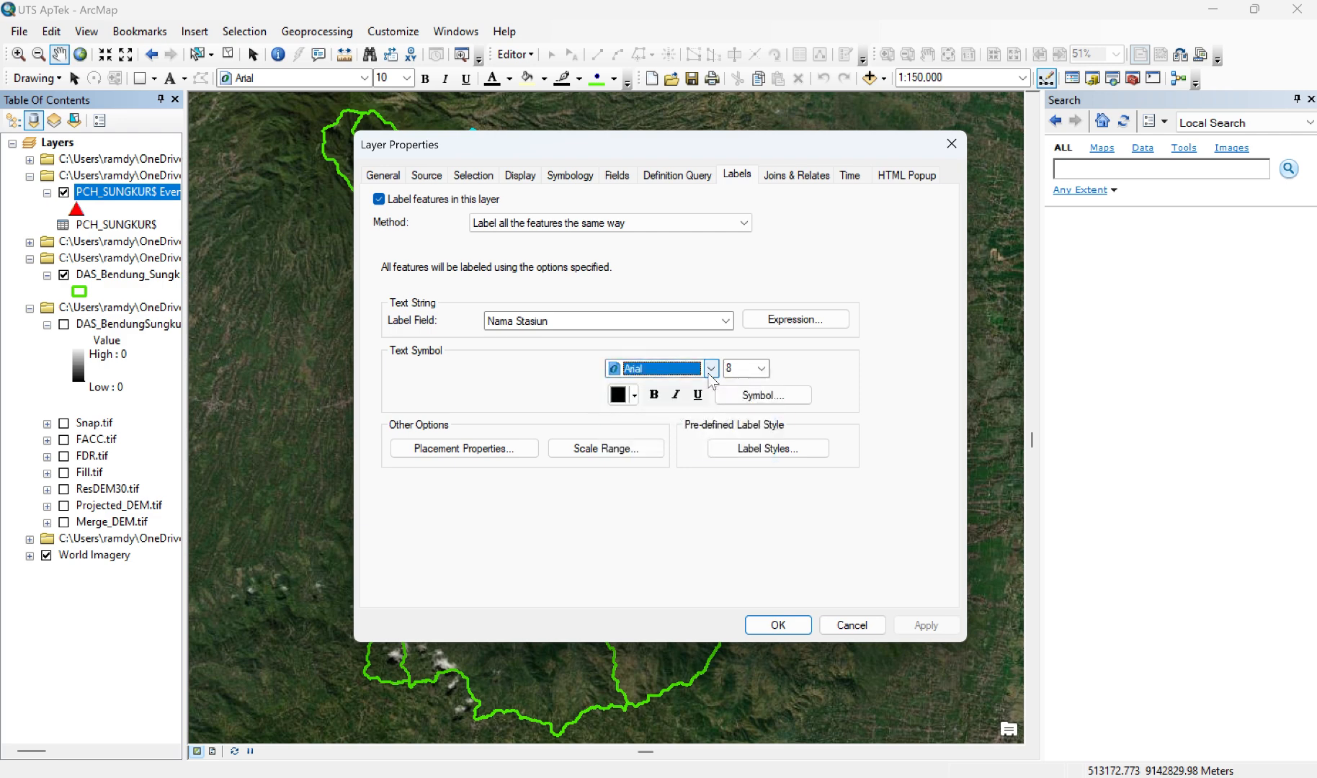
pyautogui.click(761, 369)
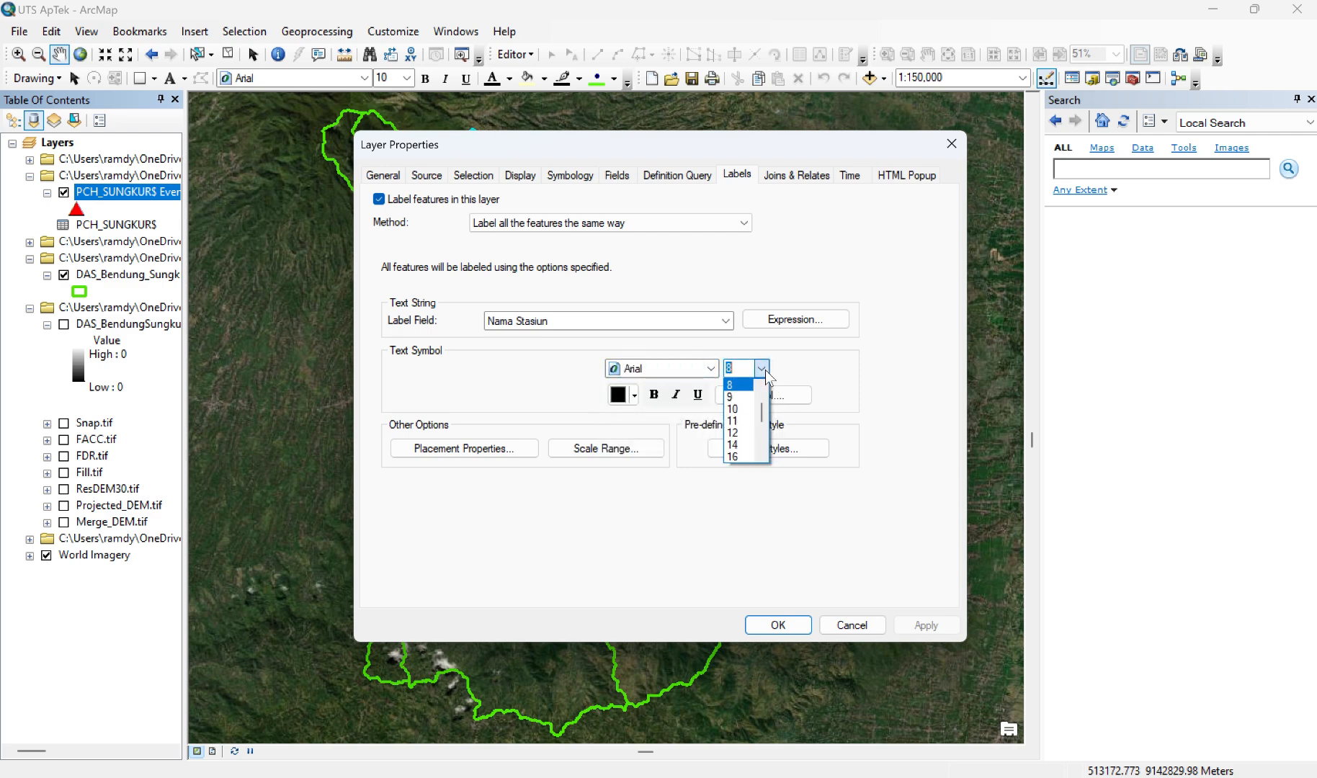
pyautogui.click(737, 433)
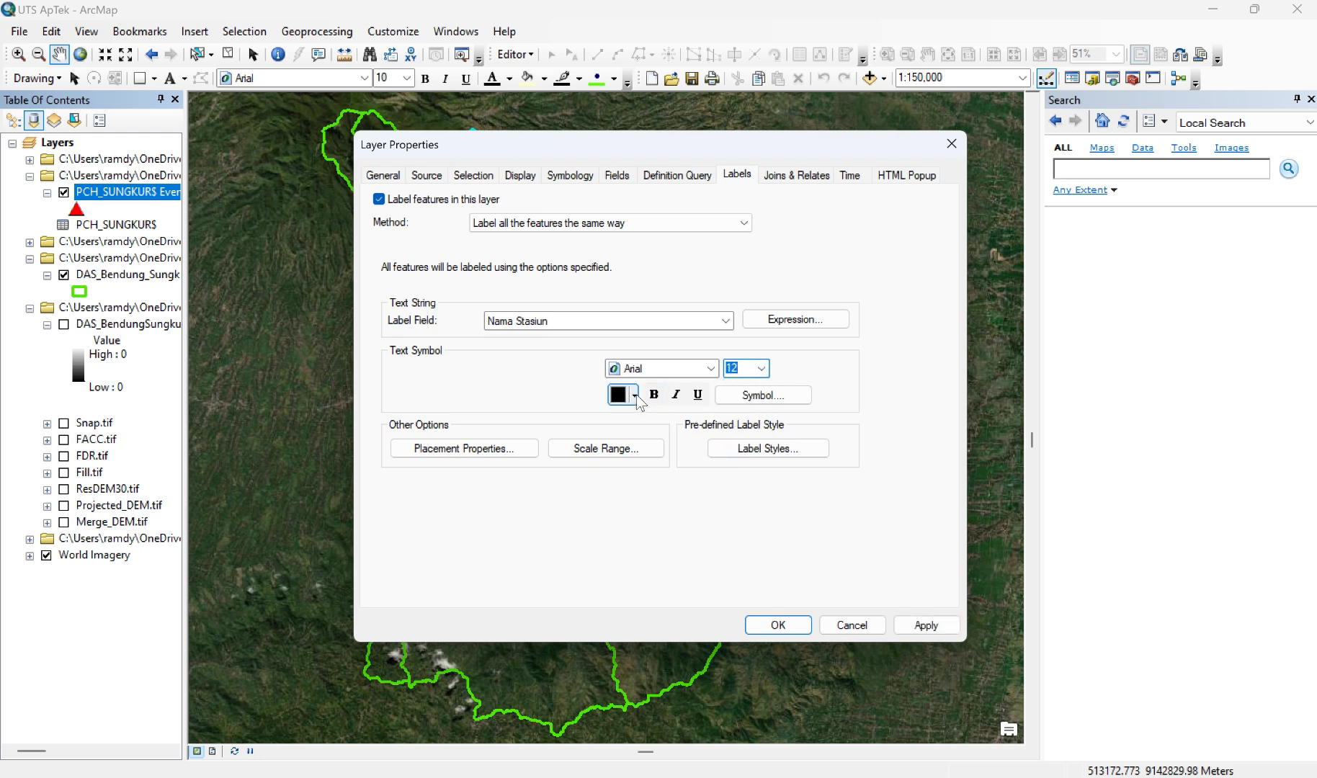
pyautogui.click(635, 396)
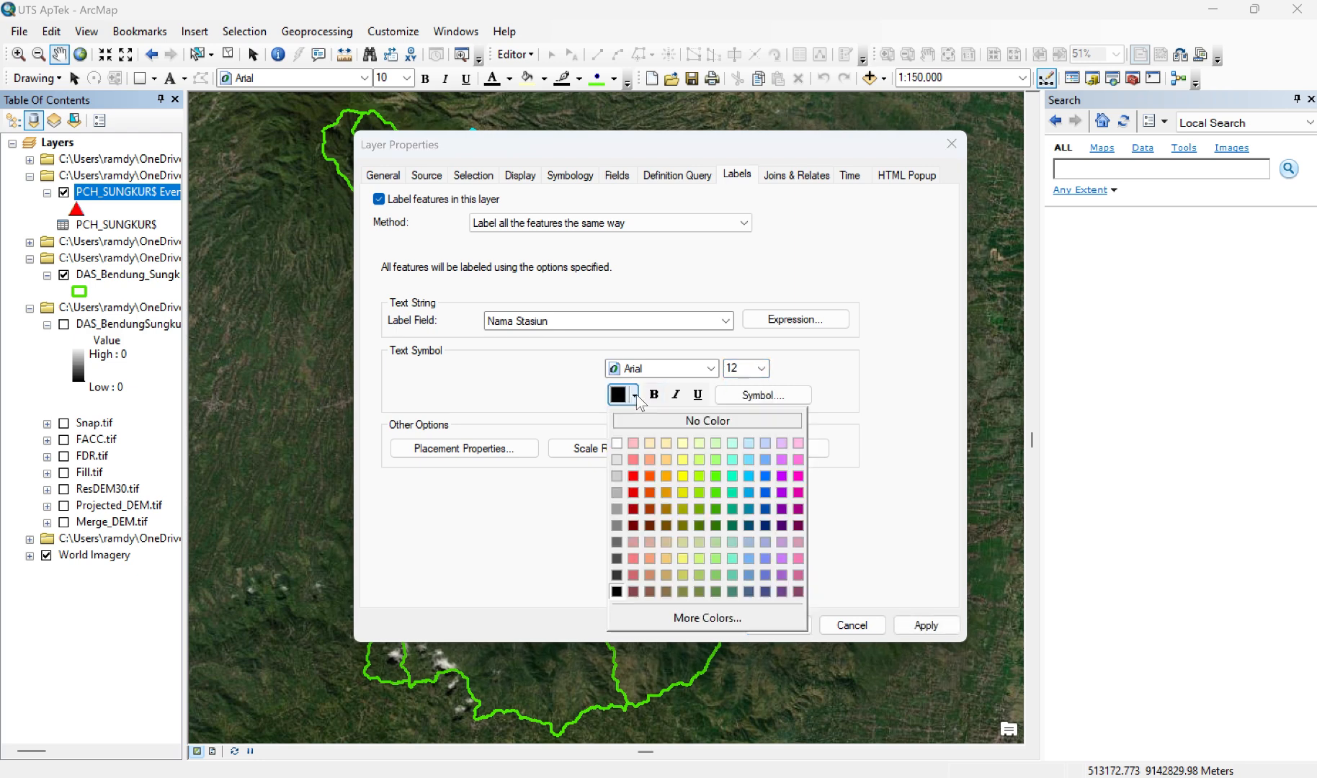
pyautogui.click(617, 442)
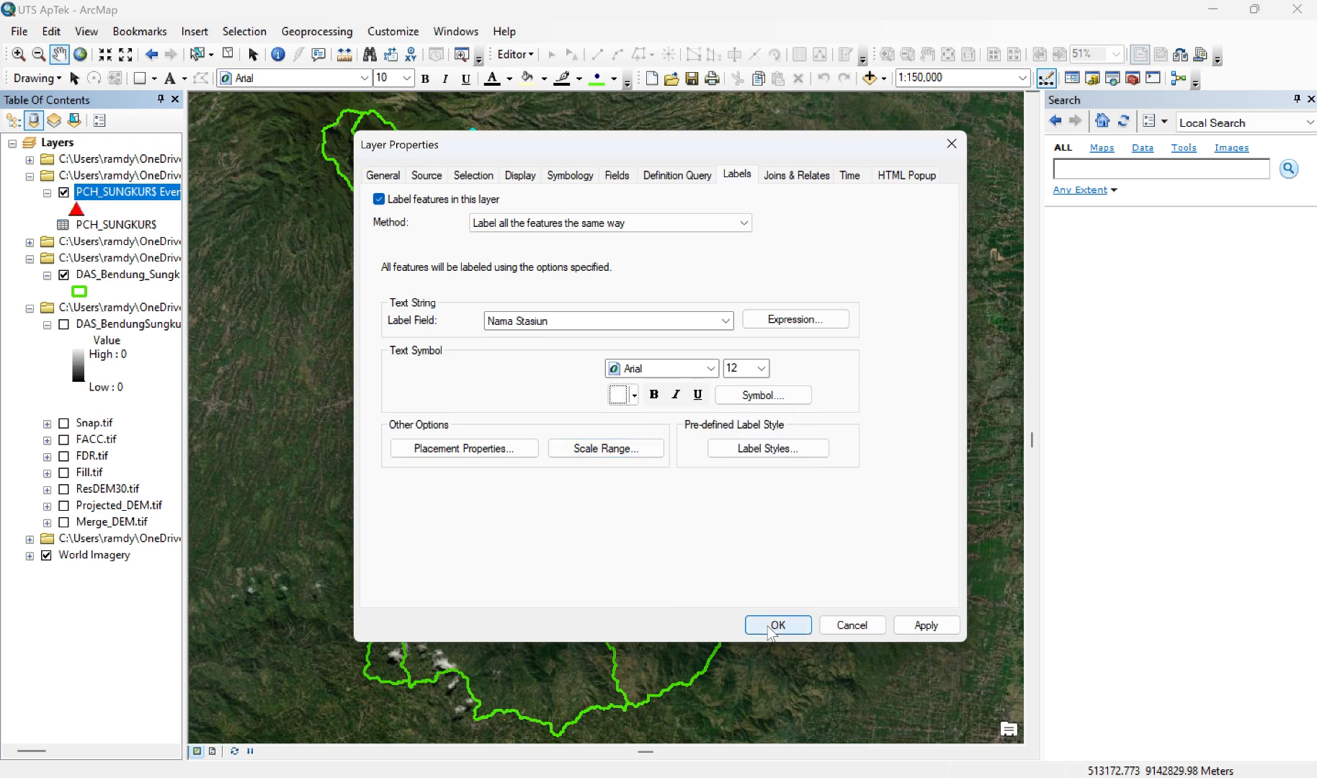
pyautogui.click(909, 626)
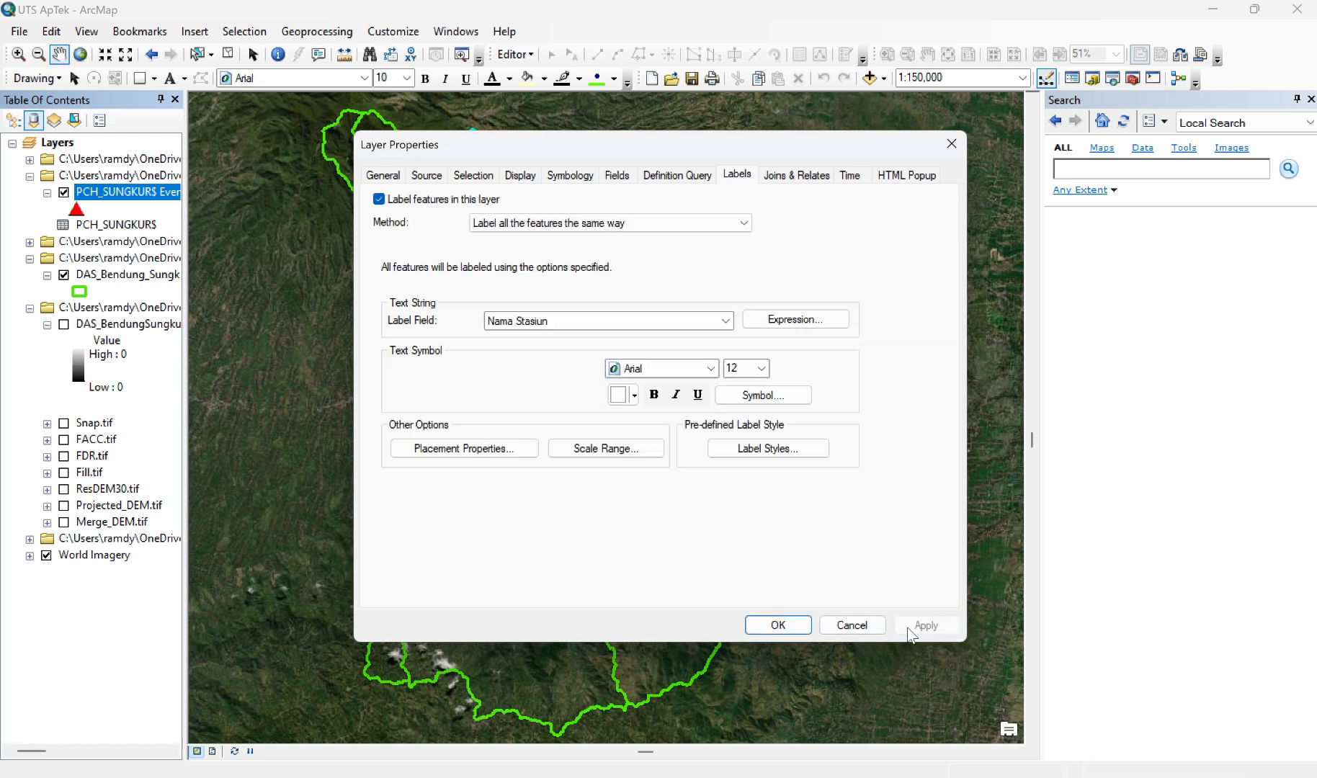
pyautogui.click(795, 626)
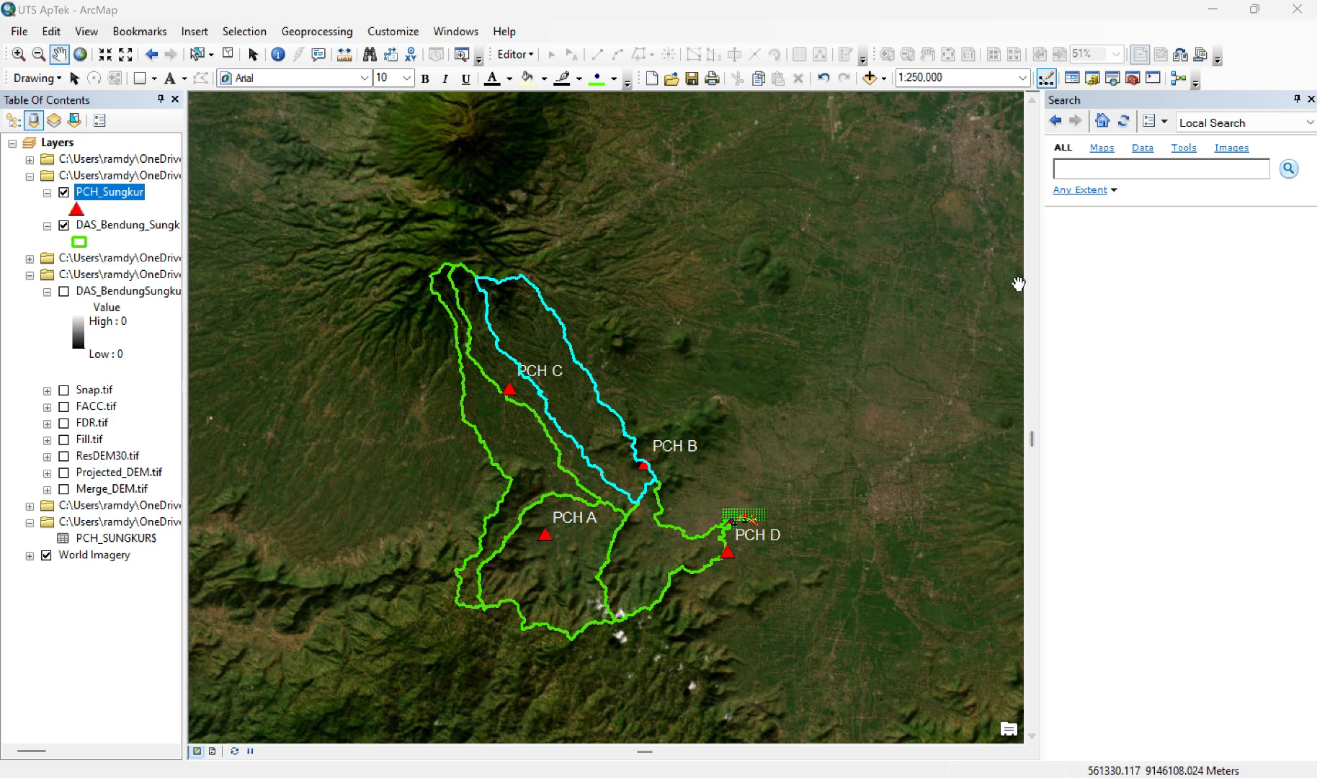
# Step: Search for Thiessen and open the Create Thiessen Polygons (Analysis) tool
pyautogui.click(1113, 168)
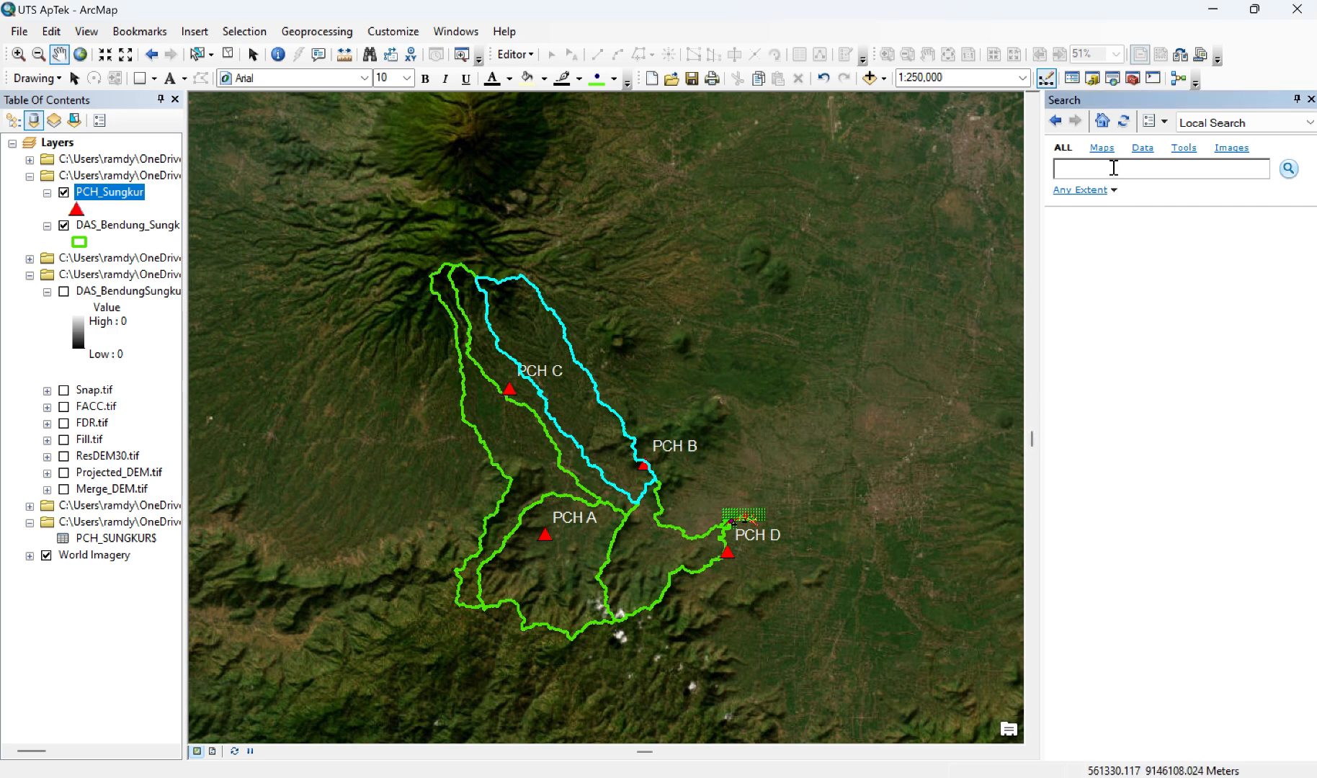
pyautogui.write('t')
pyautogui.press('BackSpace')
pyautogui.write('Thiessen')
pyautogui.press('Return')
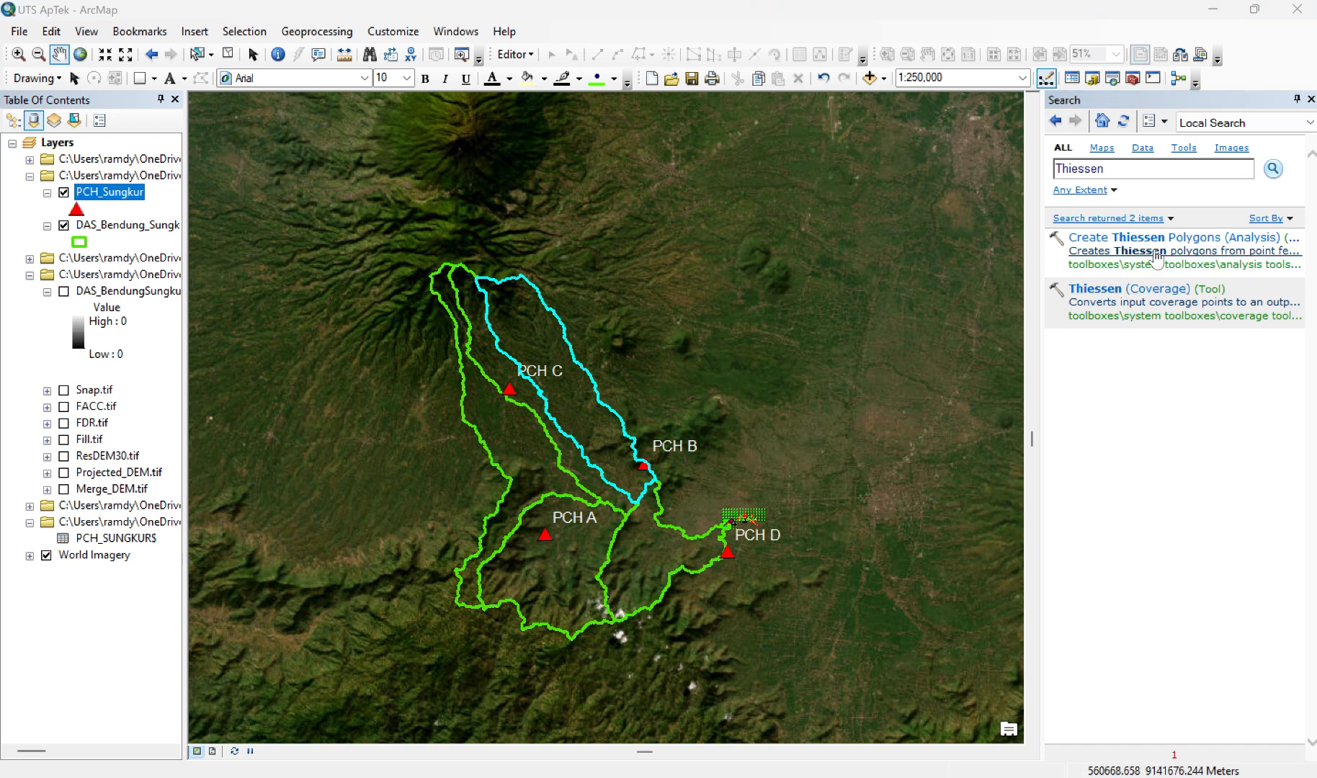
pyautogui.click(1156, 252)
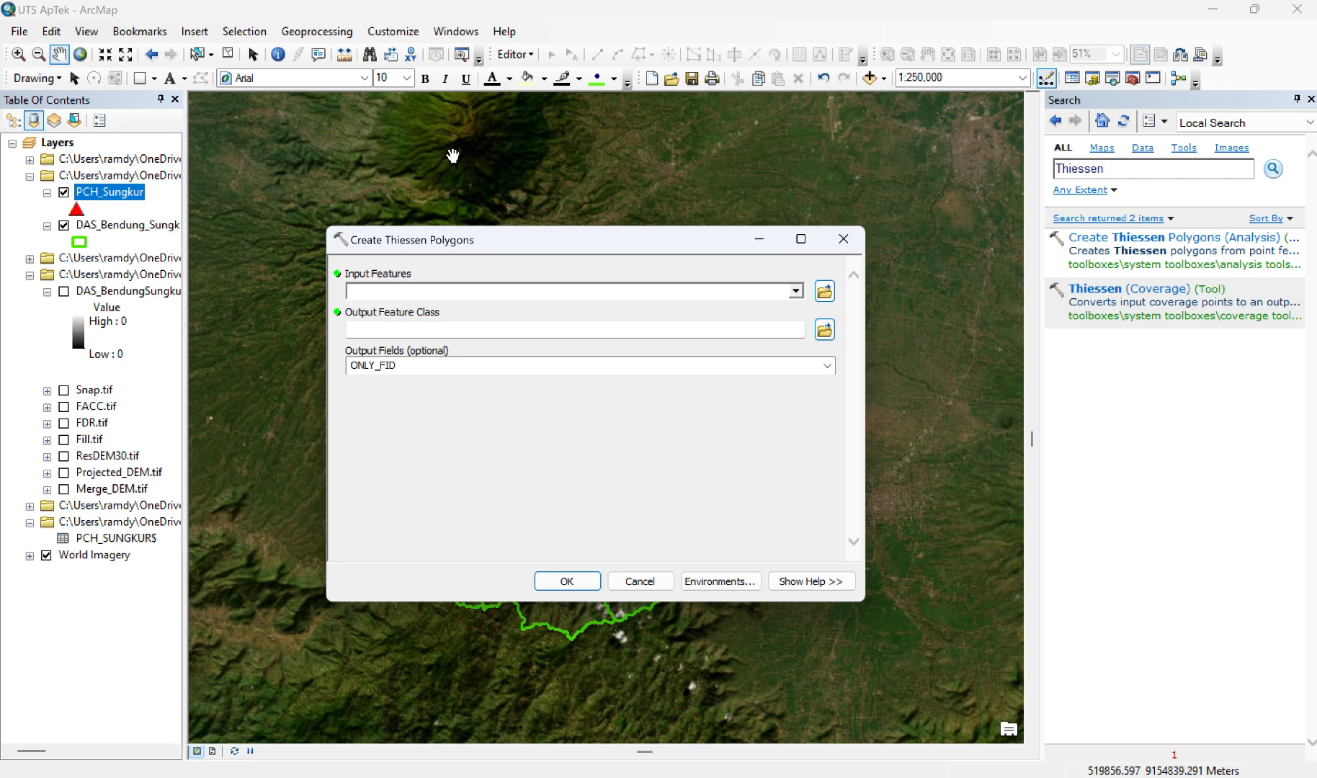
pyautogui.click(564, 29)
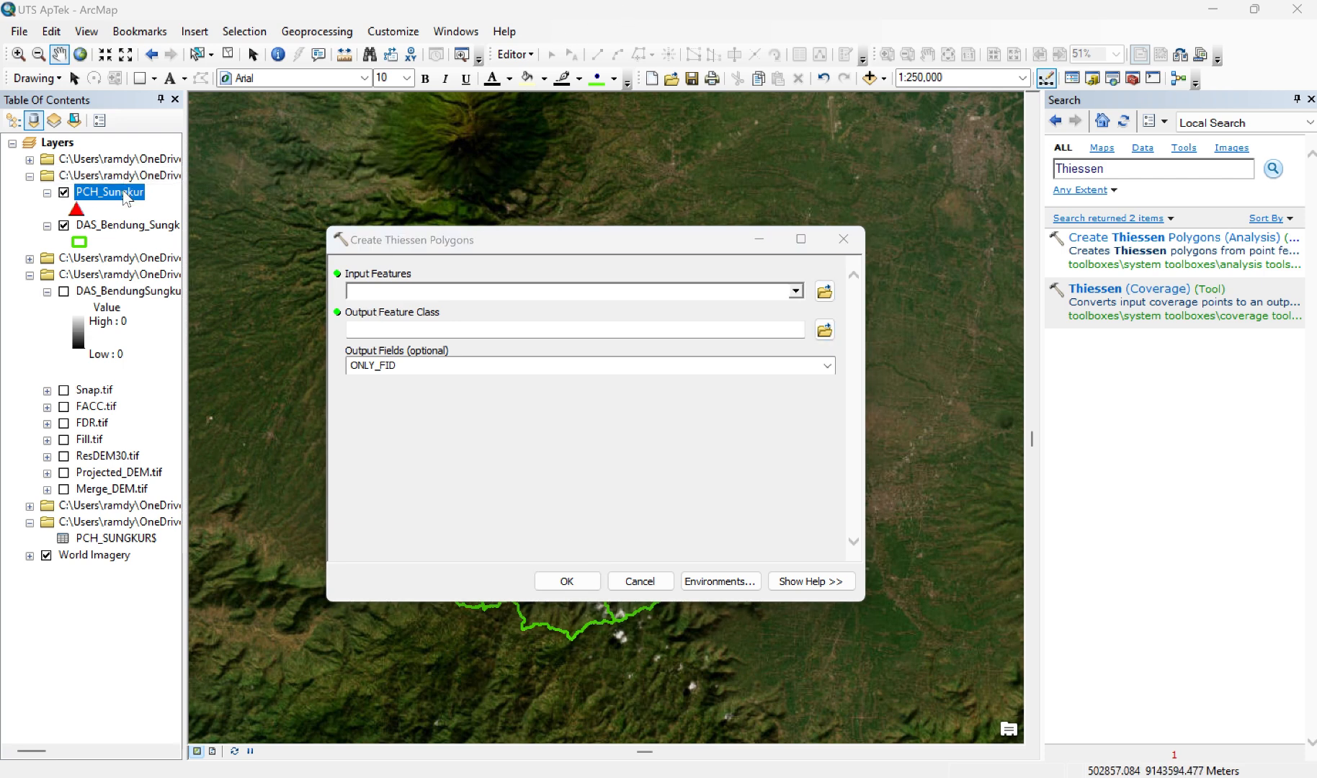
# Step: Use PCH_Sungkur as the Thiessen input features and name the output feature class Thiessen_Sungkur.shp in the Materi folder
pyautogui.moveTo(126, 199); pyautogui.dragTo(375, 290)
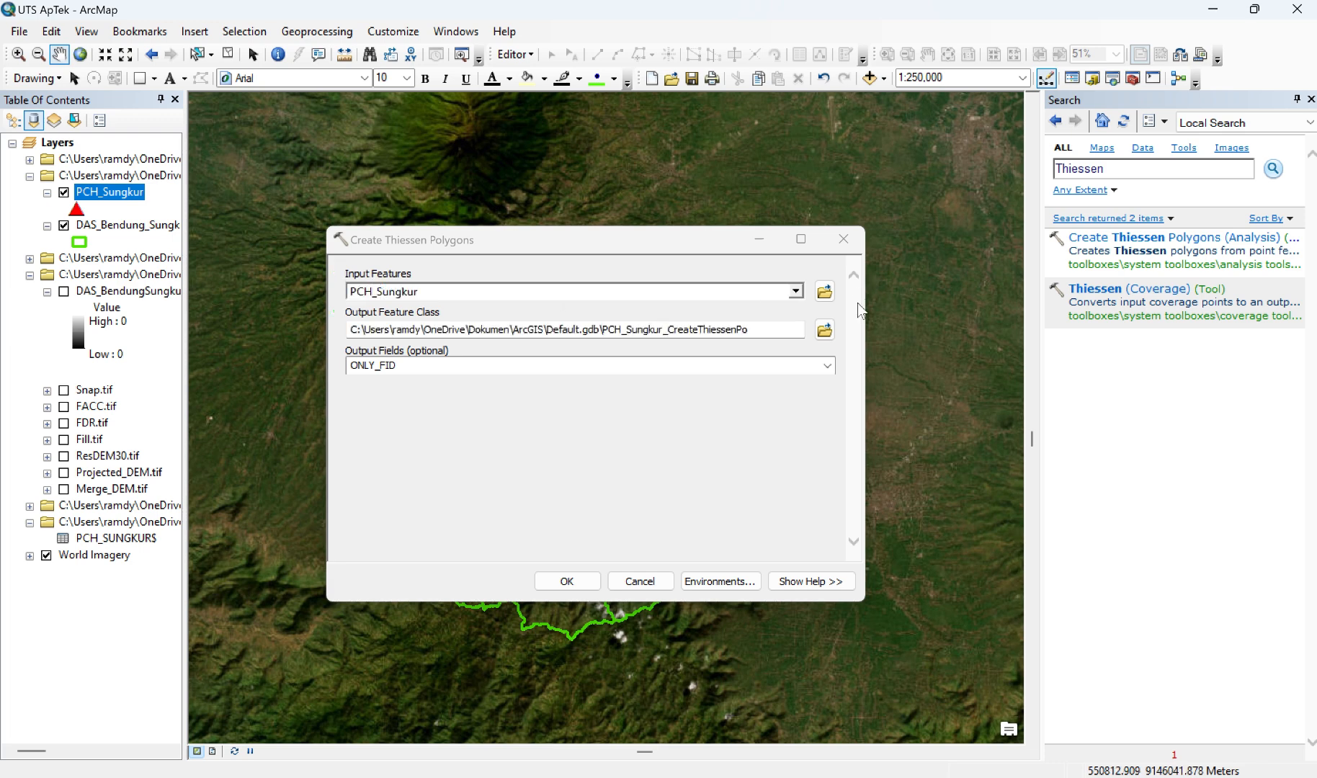
pyautogui.click(824, 331)
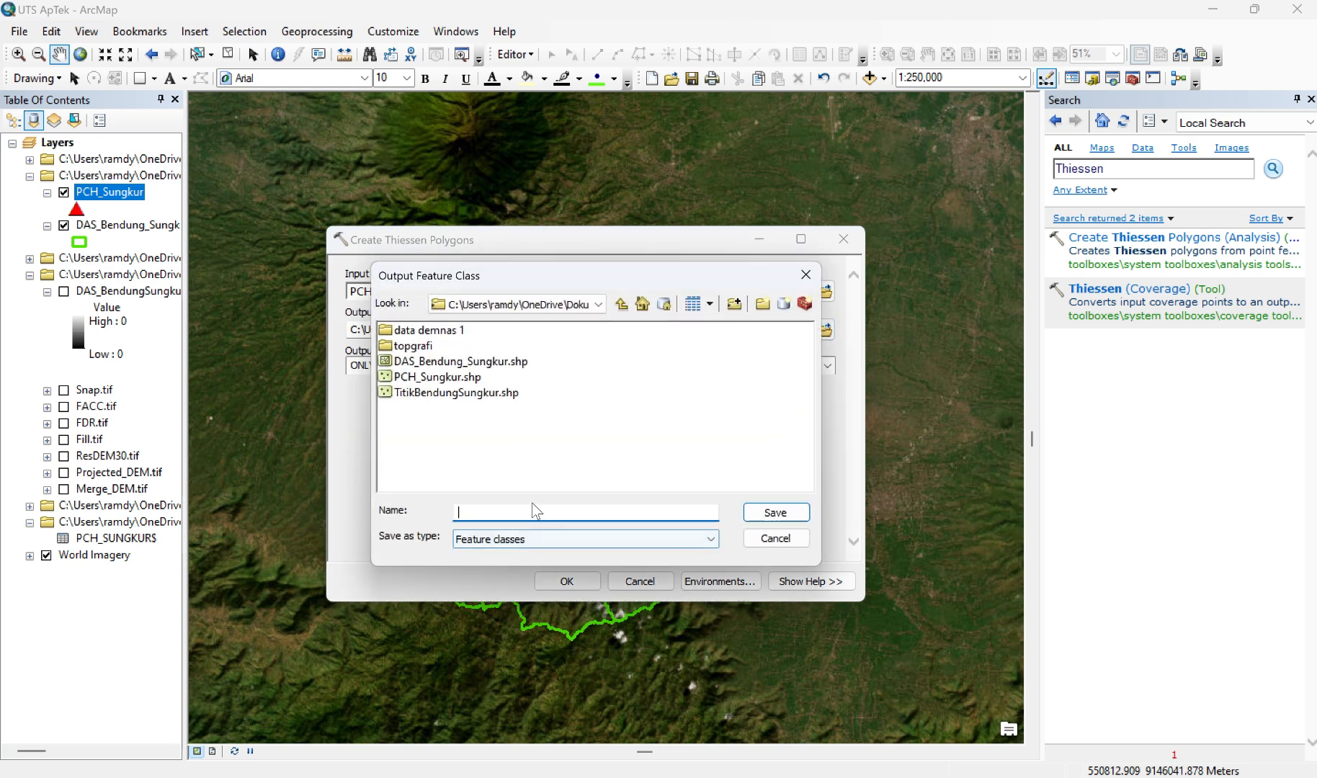
pyautogui.write('Thie')
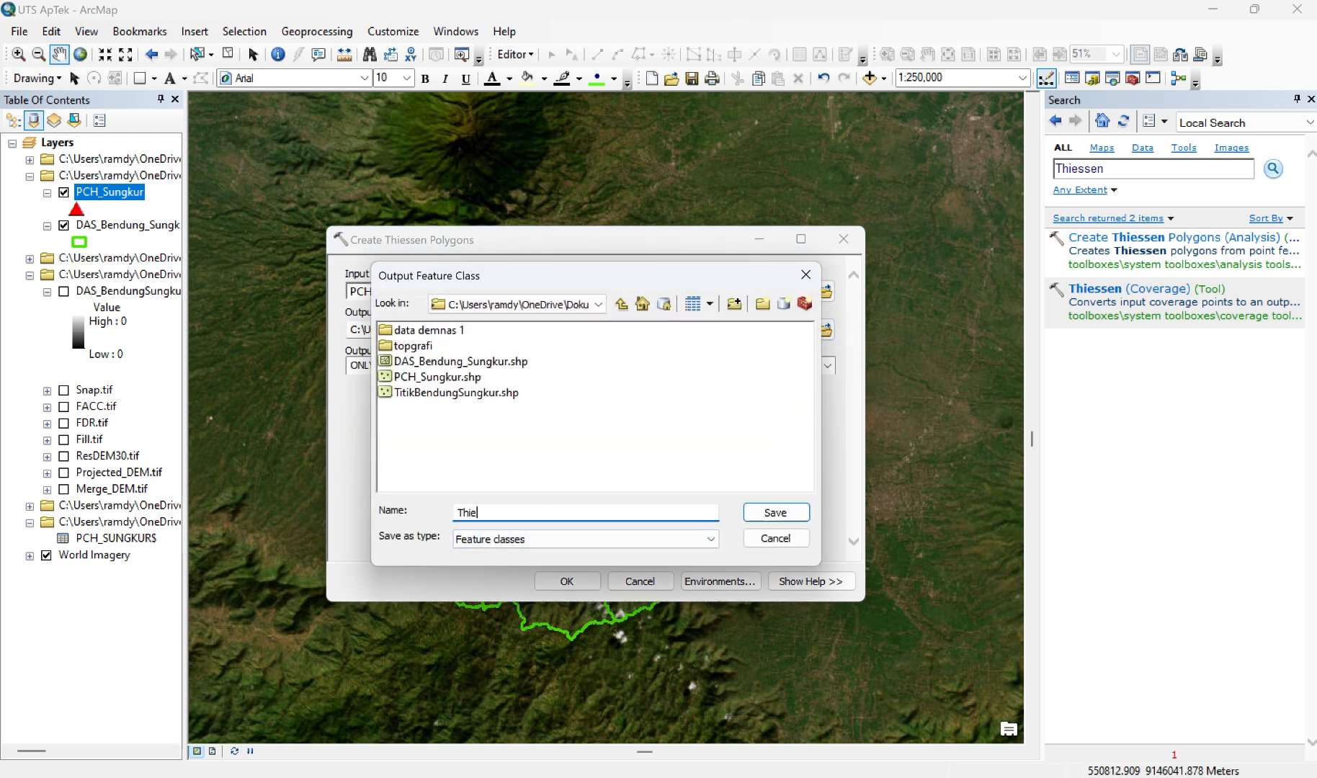
pyautogui.write('ssen_Sungkur.shp')
pyautogui.click(789, 508)
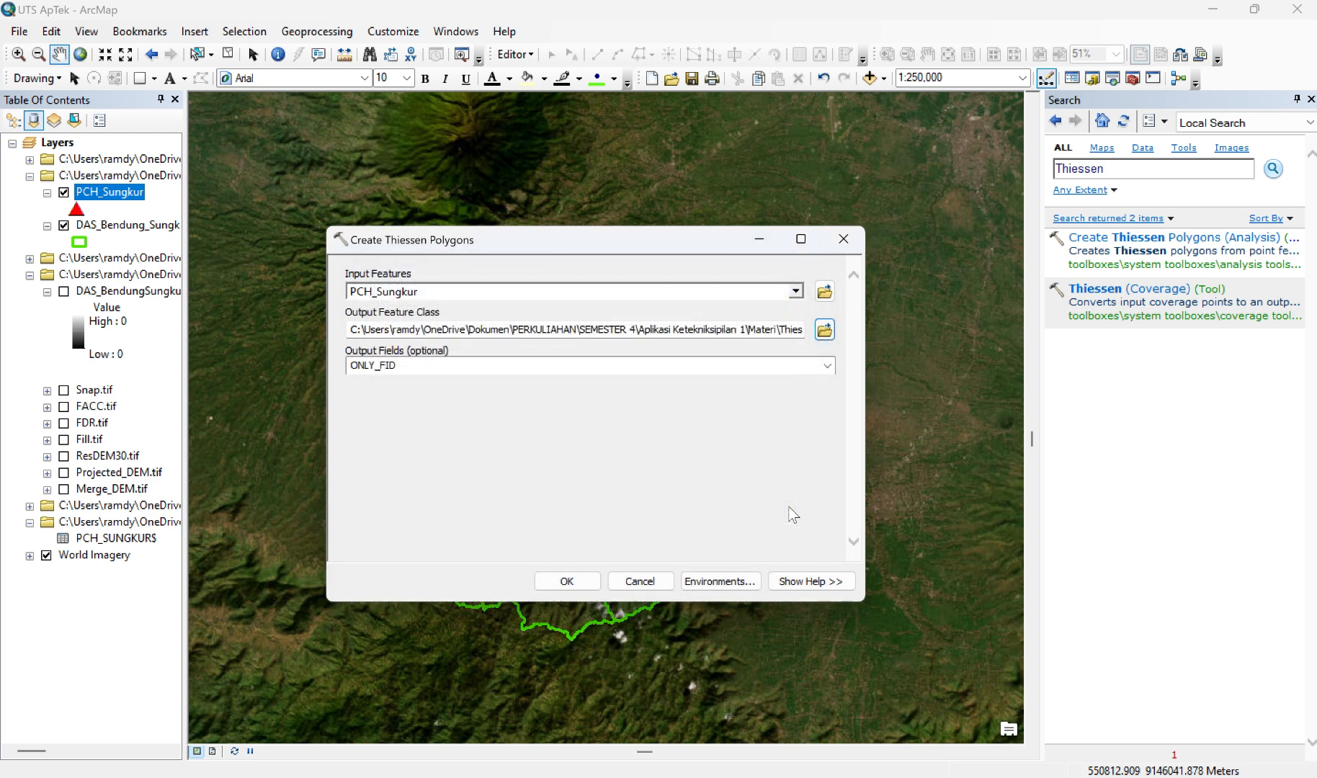
# Step: Set the processing extent to match layer DAS_Bendung_Sungkur and run the Create Thiessen Polygons tool
pyautogui.click(708, 585)
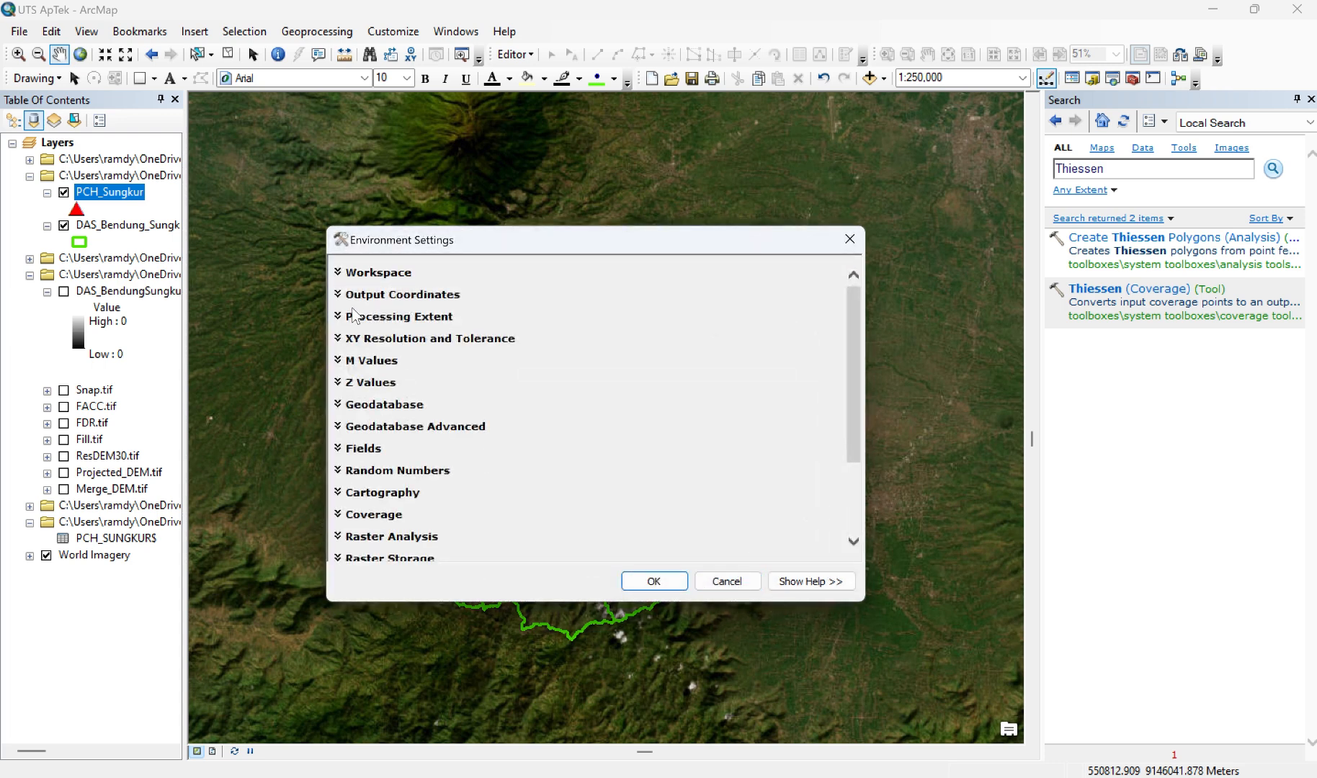
pyautogui.click(353, 316)
pyautogui.click(493, 353)
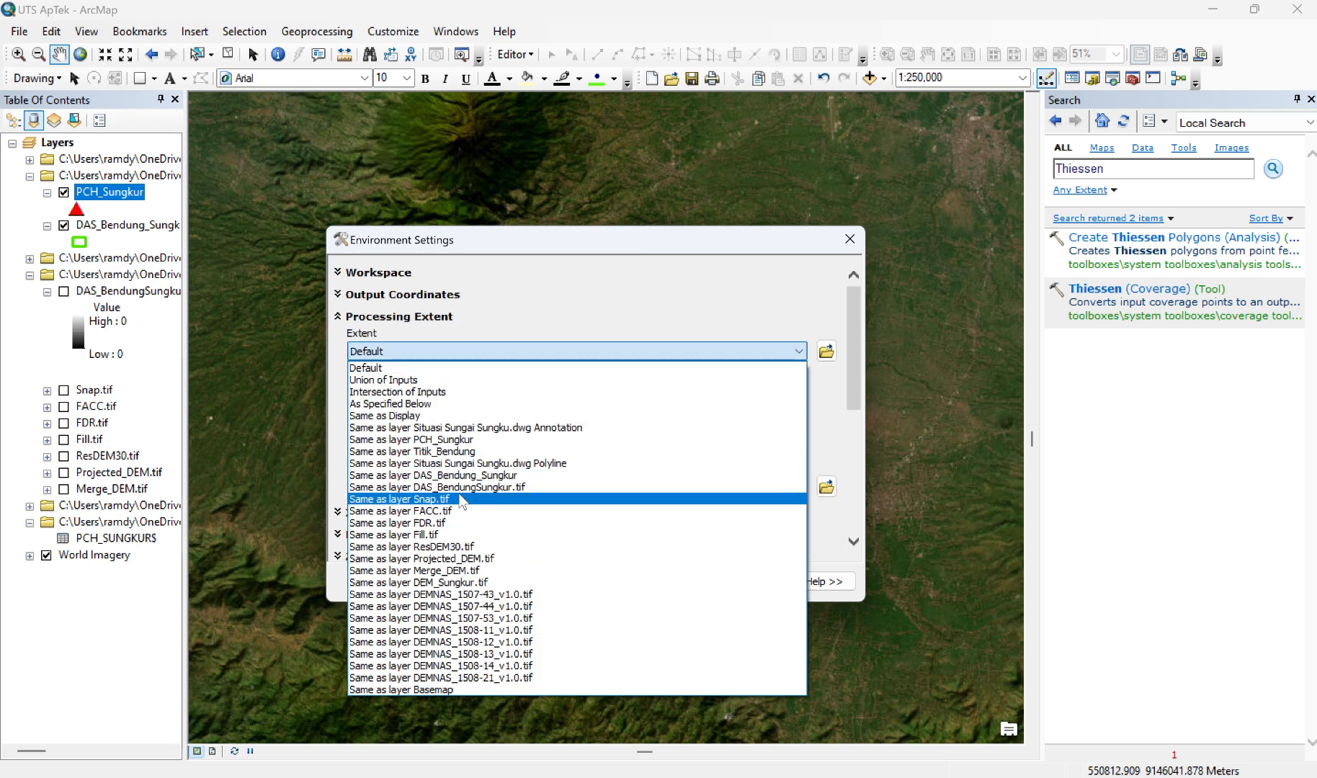
pyautogui.click(444, 477)
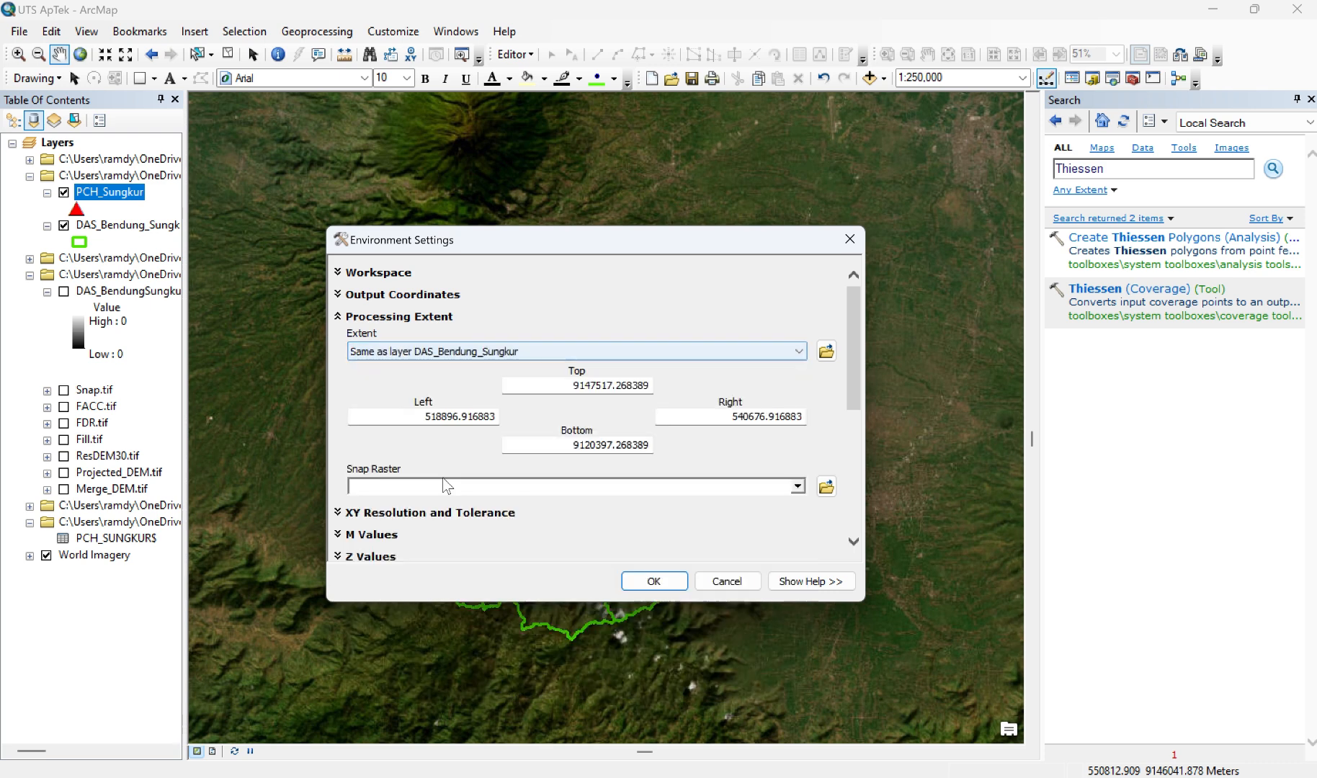
pyautogui.click(654, 581)
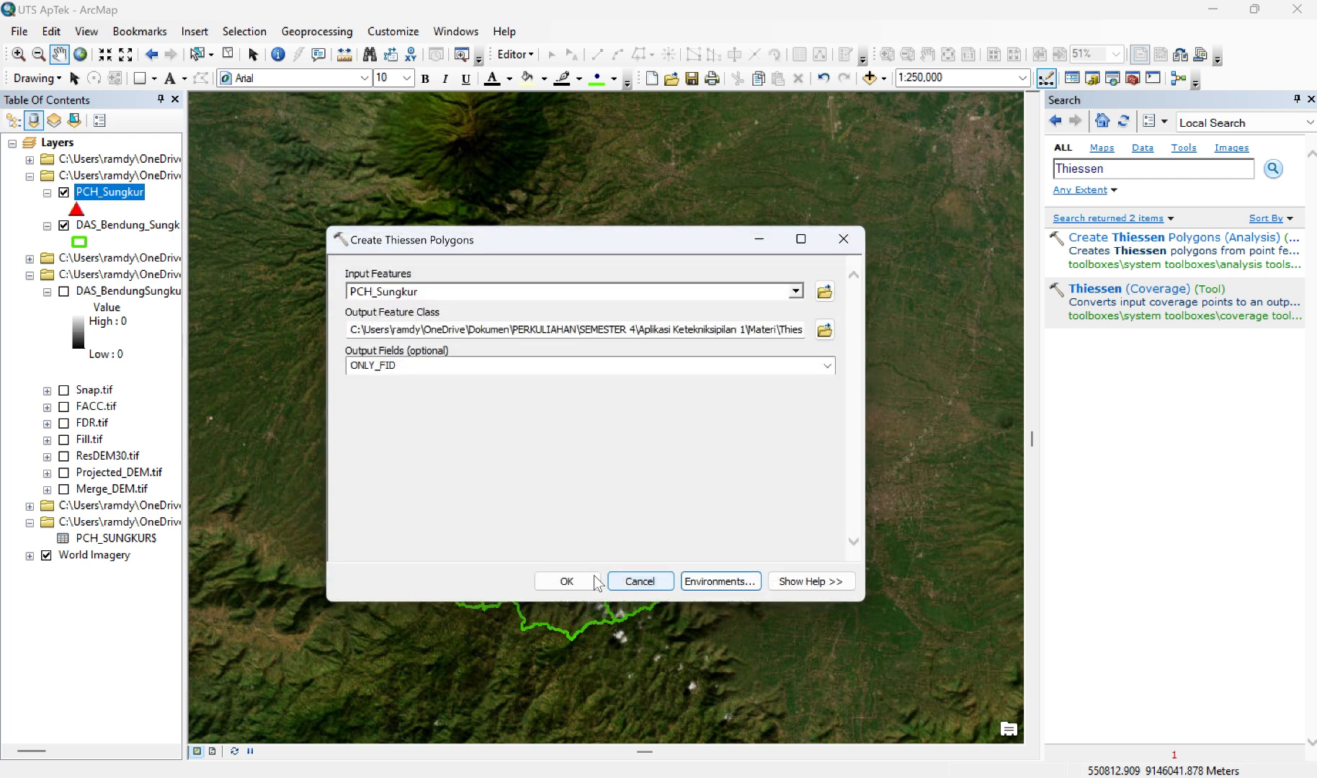
pyautogui.click(567, 582)
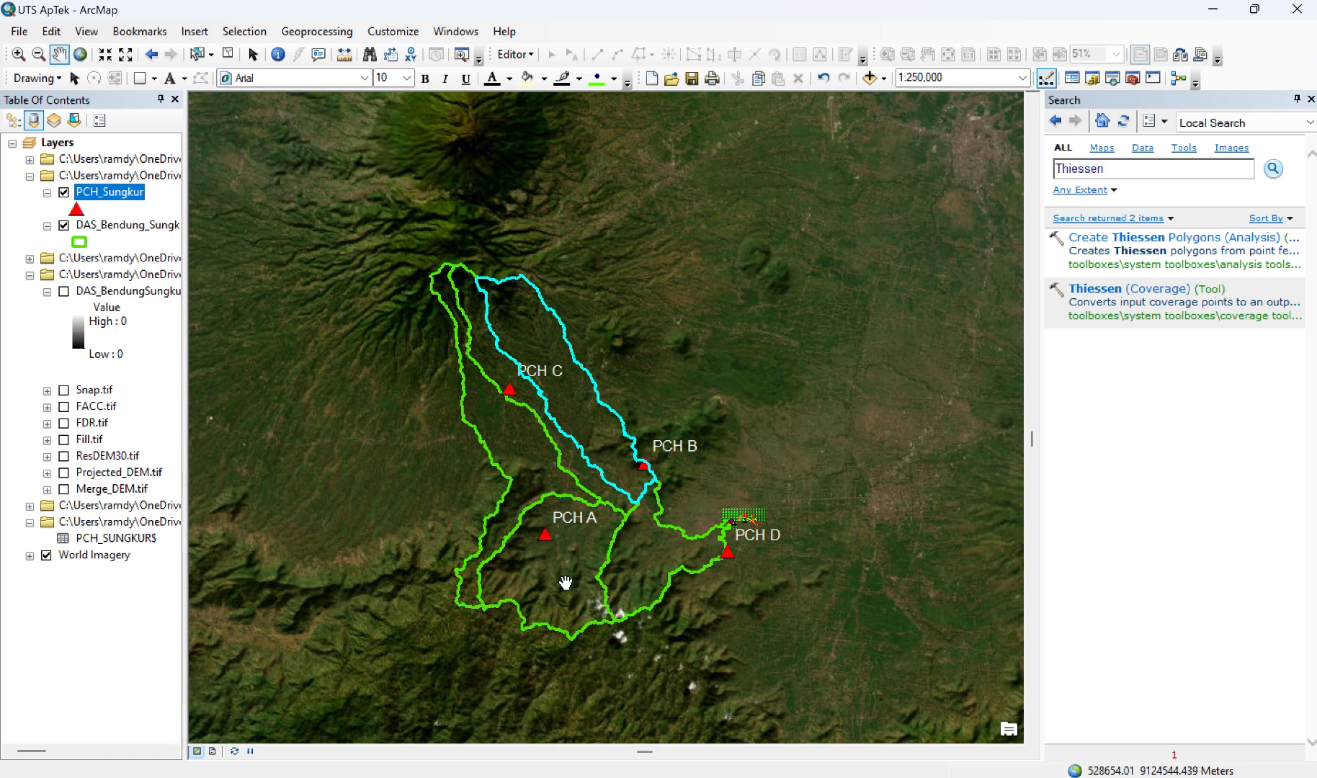
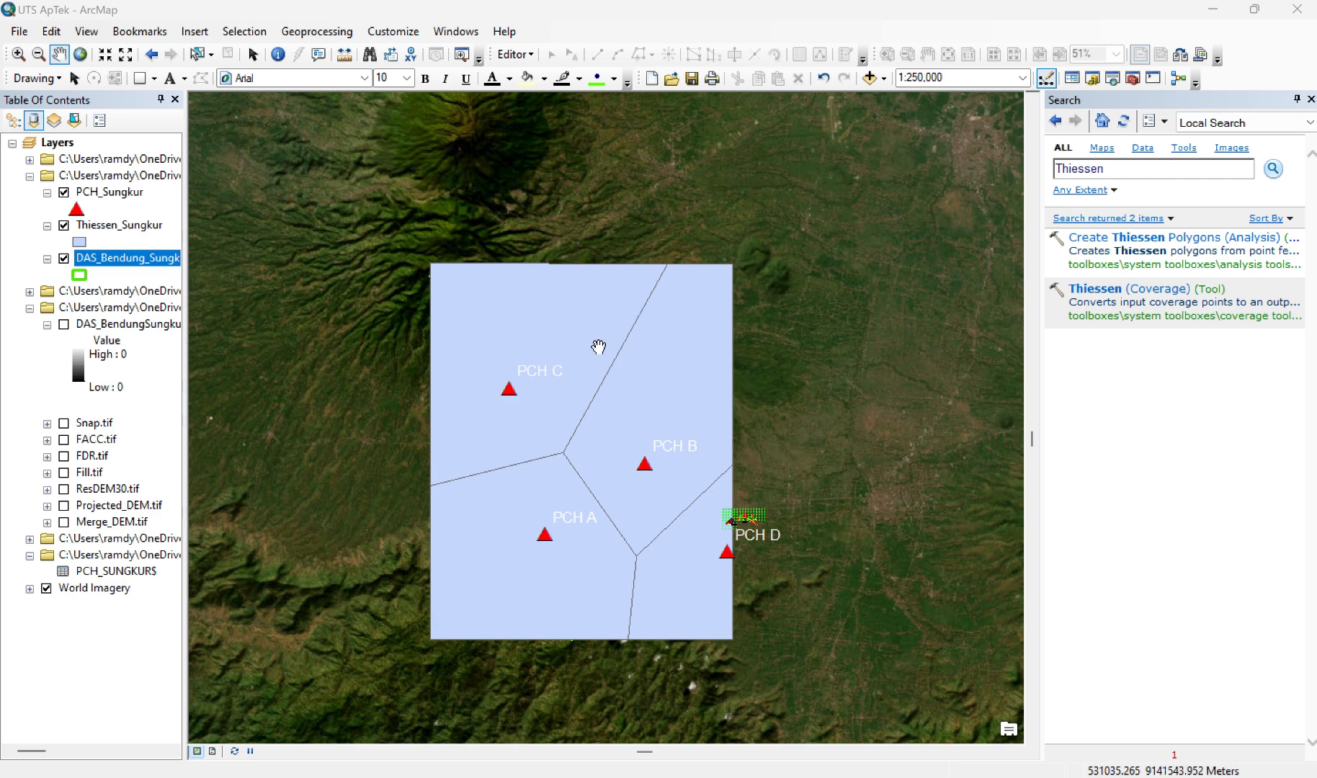
# Step: Style the Thiessen_Sungkur layer with the Hollow symbol and a yellow outline of width 2
pyautogui.click(79, 243)
pyautogui.click(478, 364)
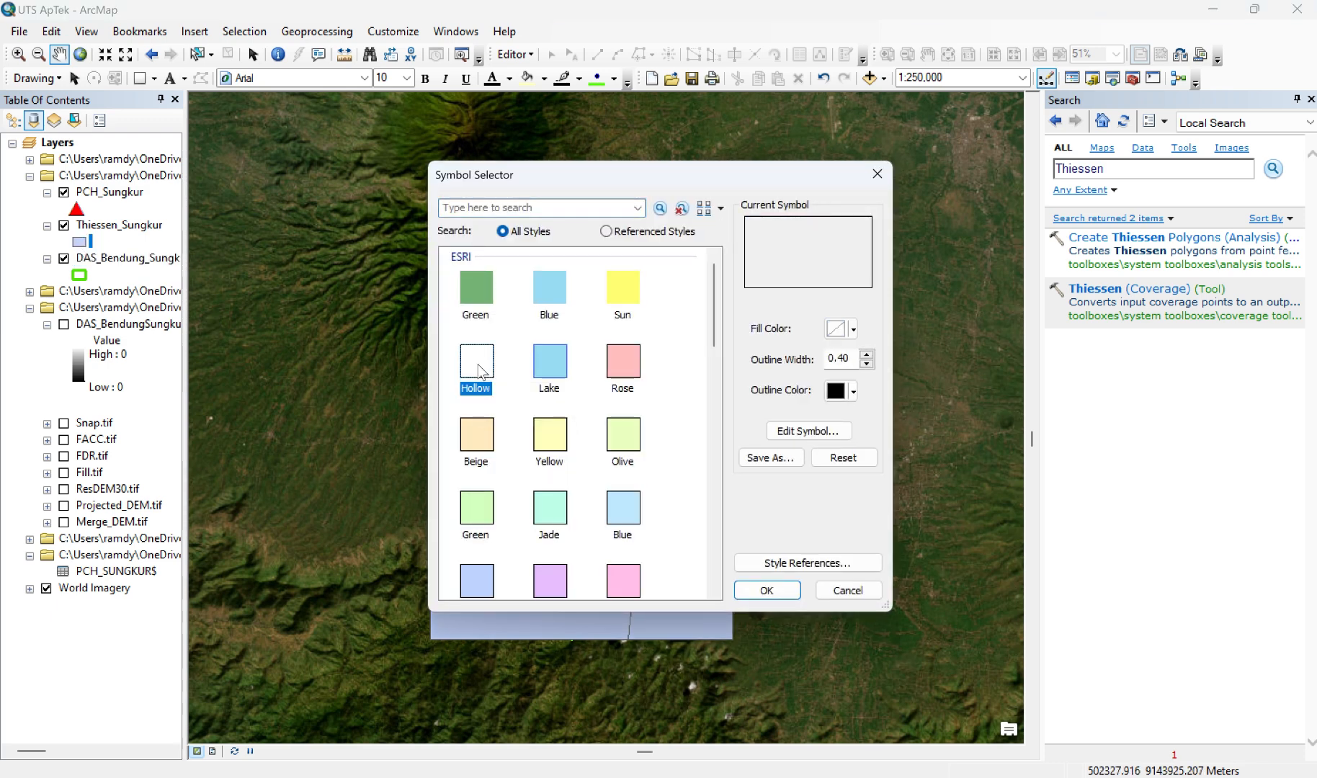
pyautogui.click(854, 391)
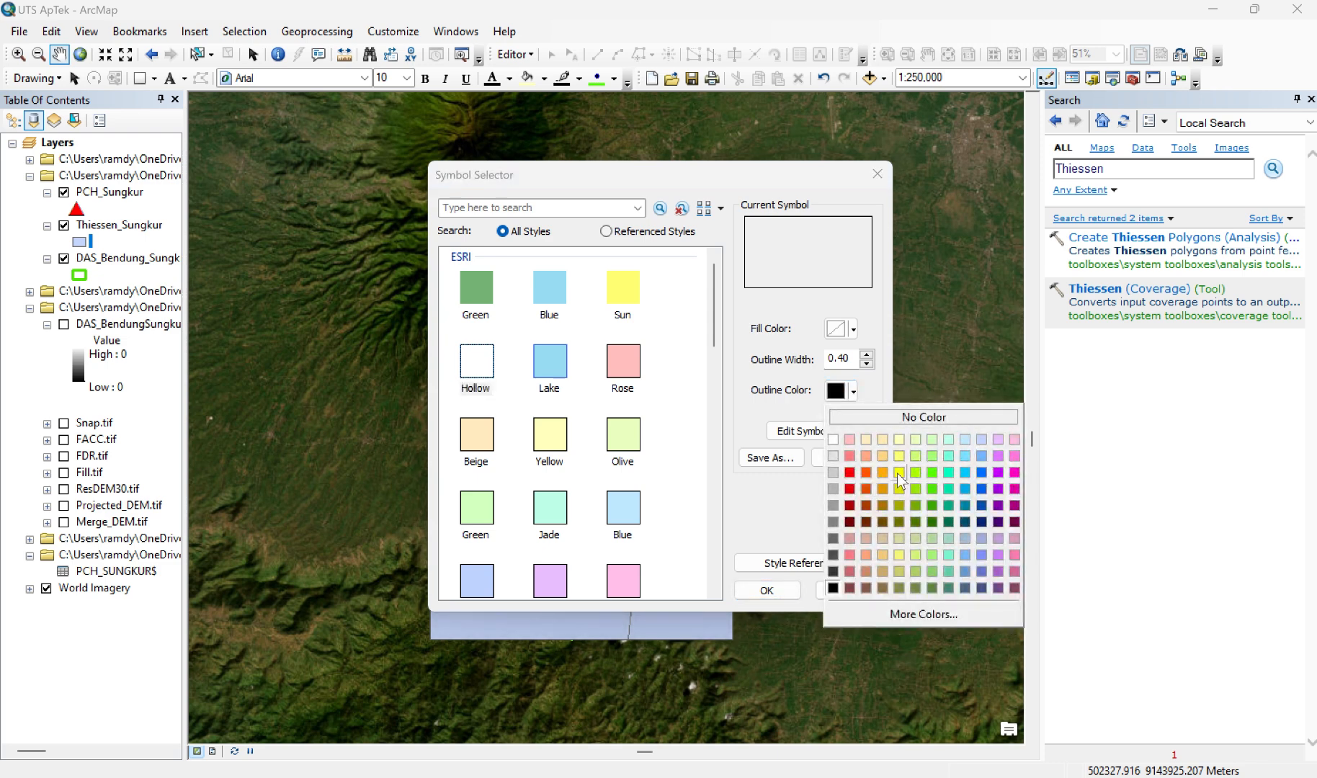
pyautogui.click(899, 473)
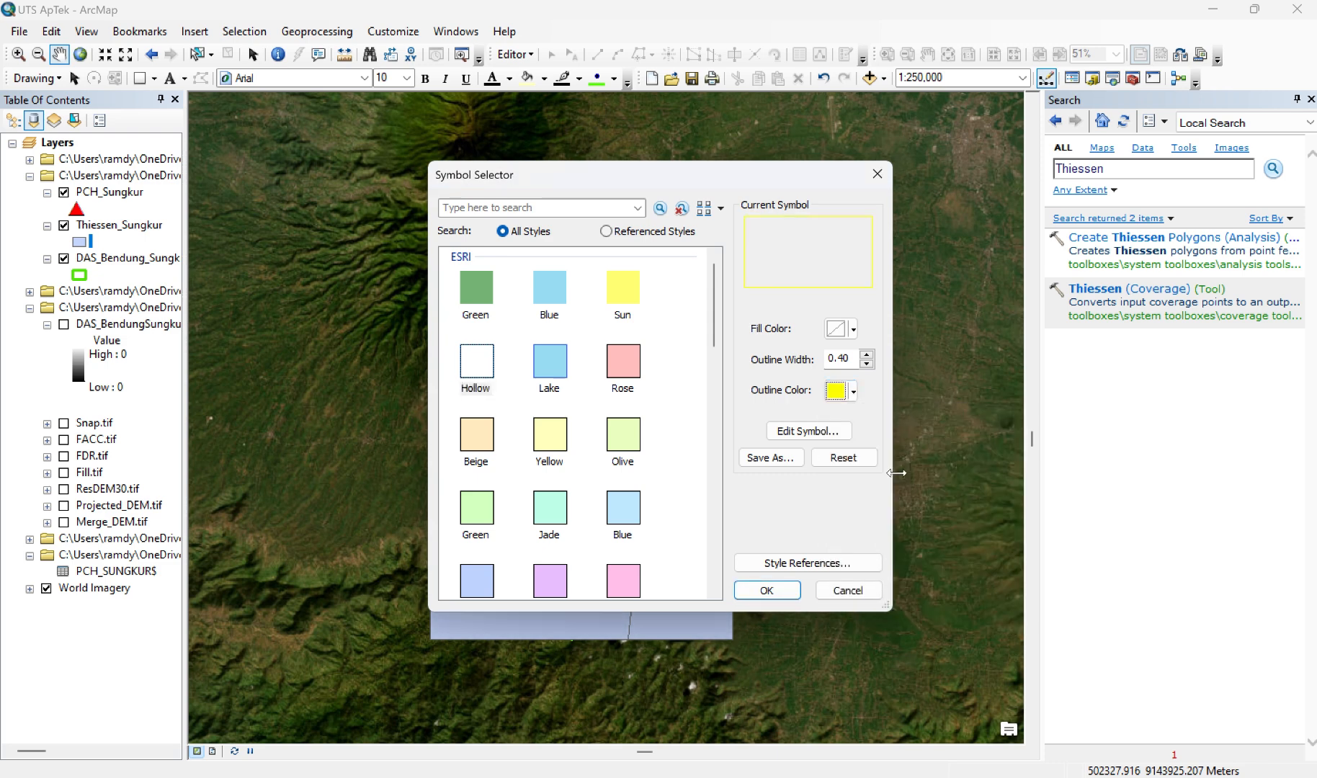
pyautogui.click(868, 355)
pyautogui.click(868, 354)
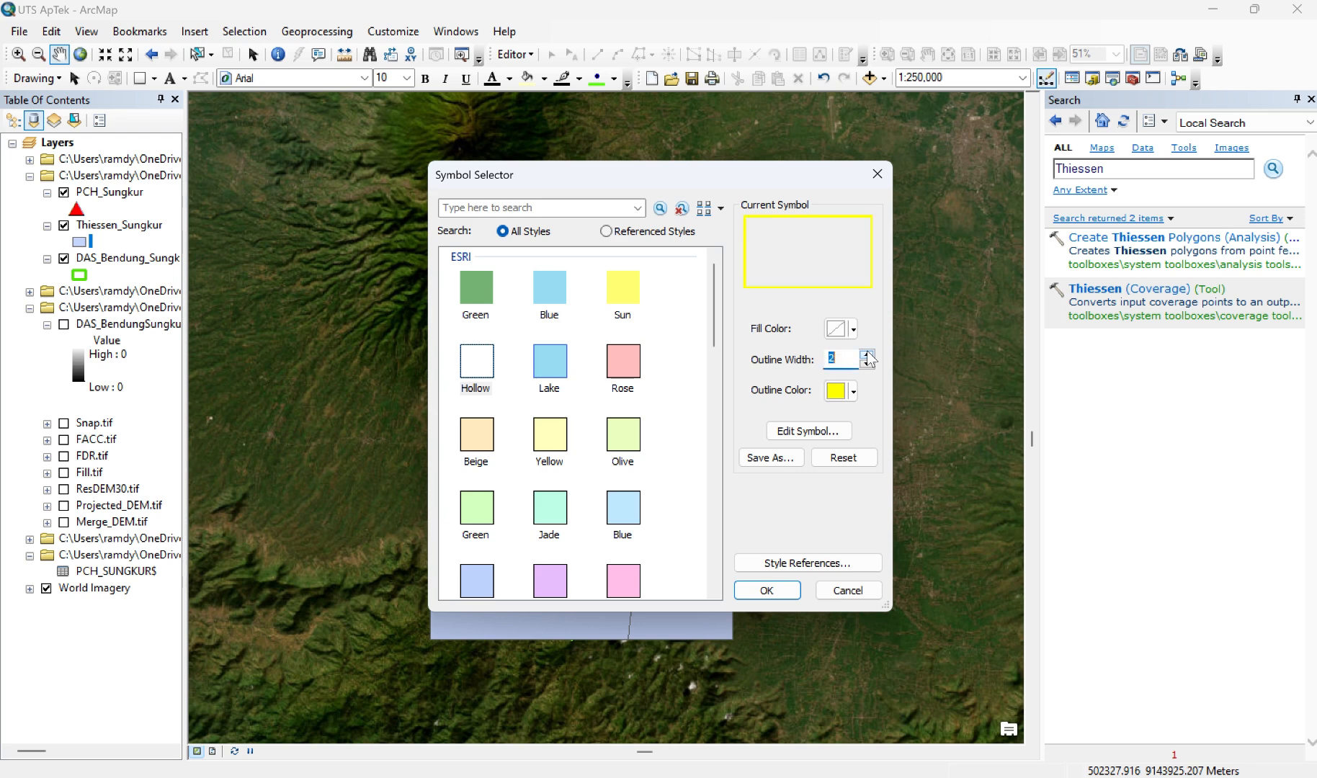
pyautogui.click(767, 590)
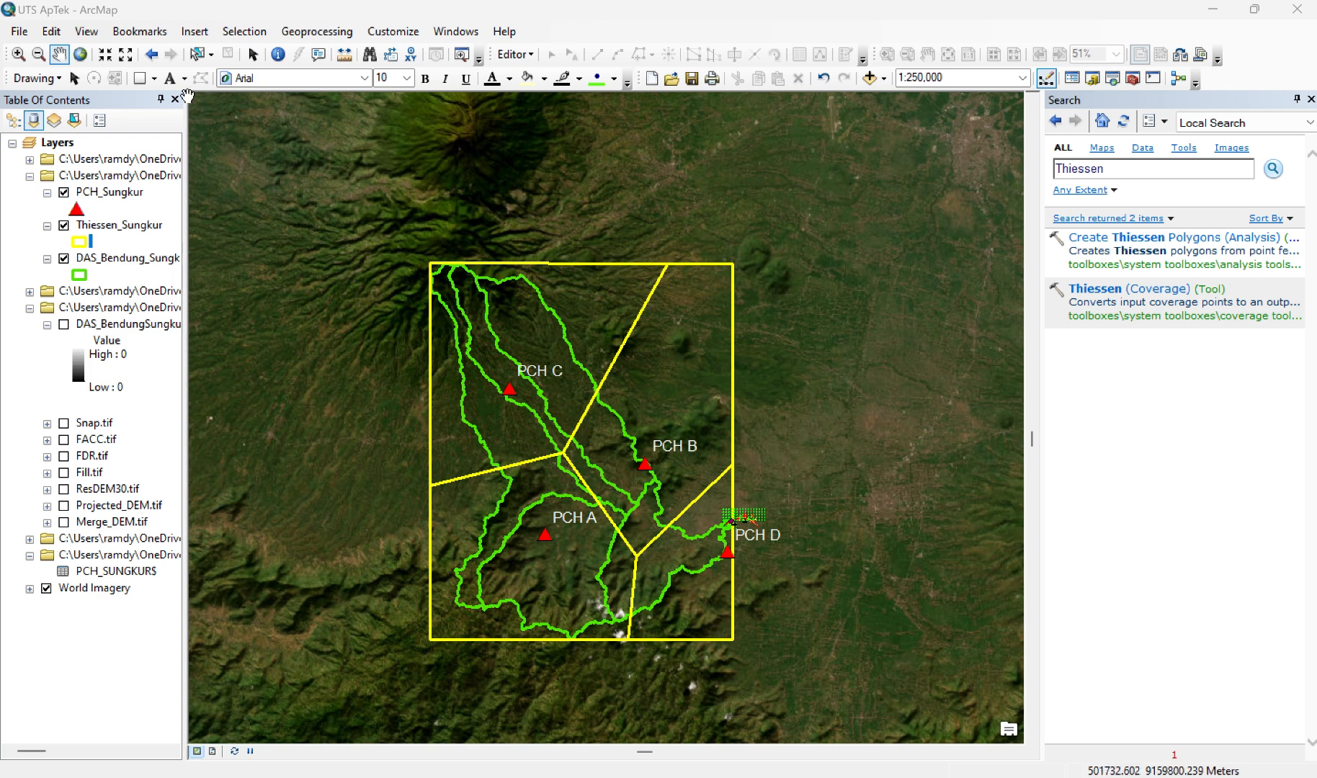
# Step: Draw a polygon graphic tracing the Thiessen cell around station PCH A
pyautogui.click(156, 83)
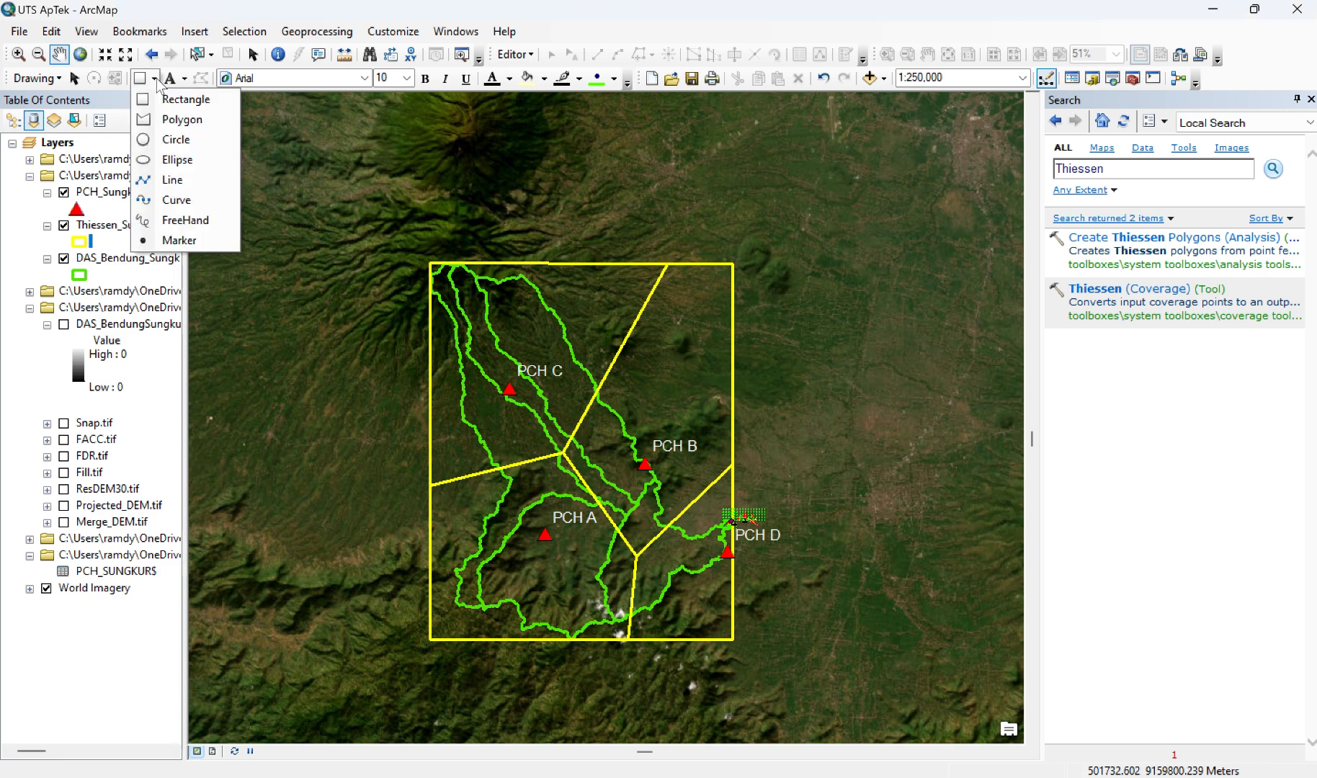
pyautogui.click(170, 120)
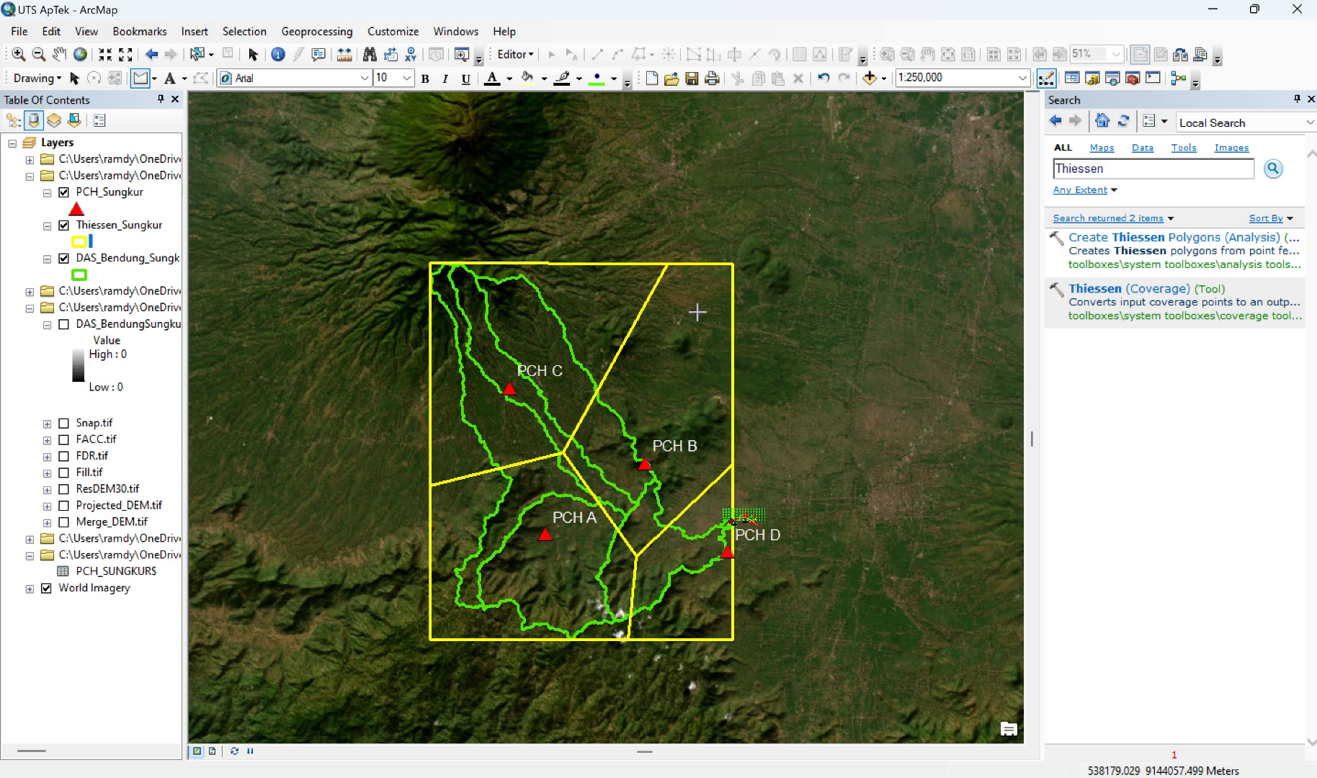
pyautogui.click(430, 638)
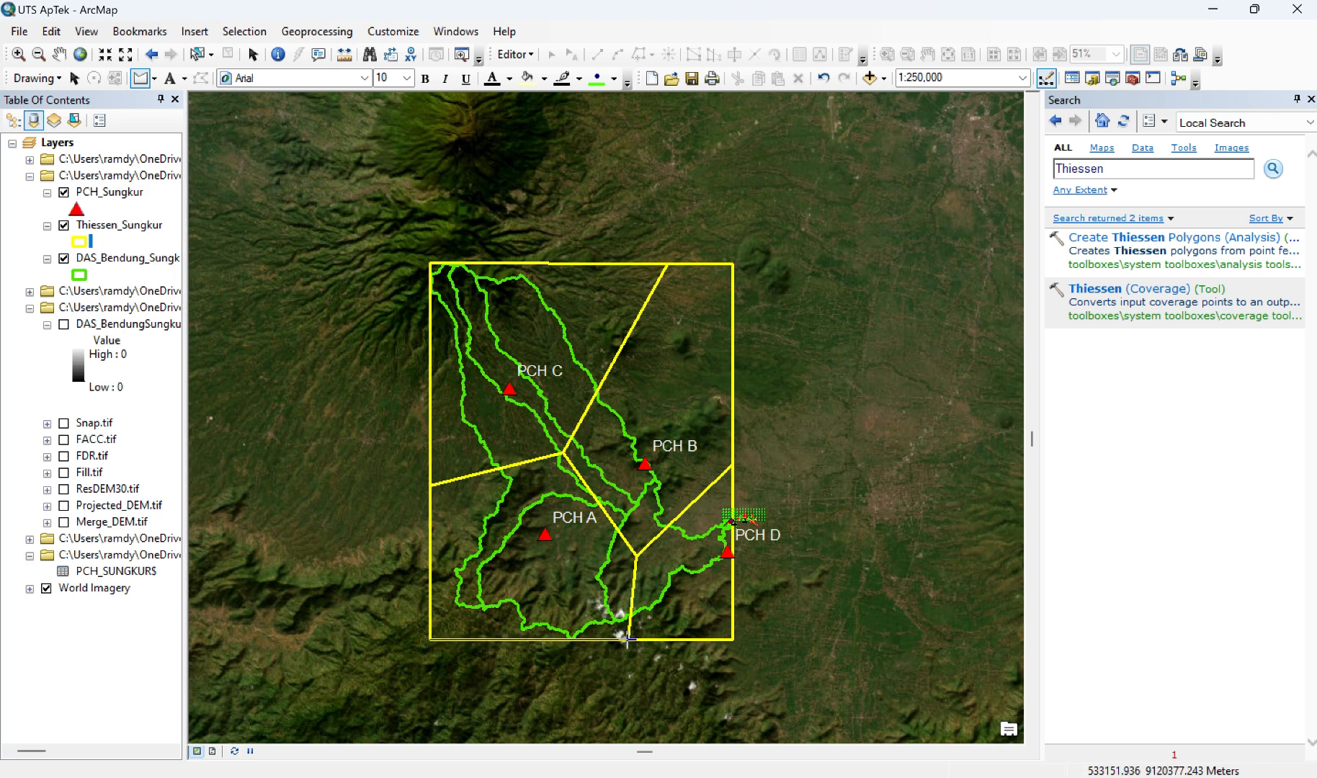
pyautogui.click(627, 638)
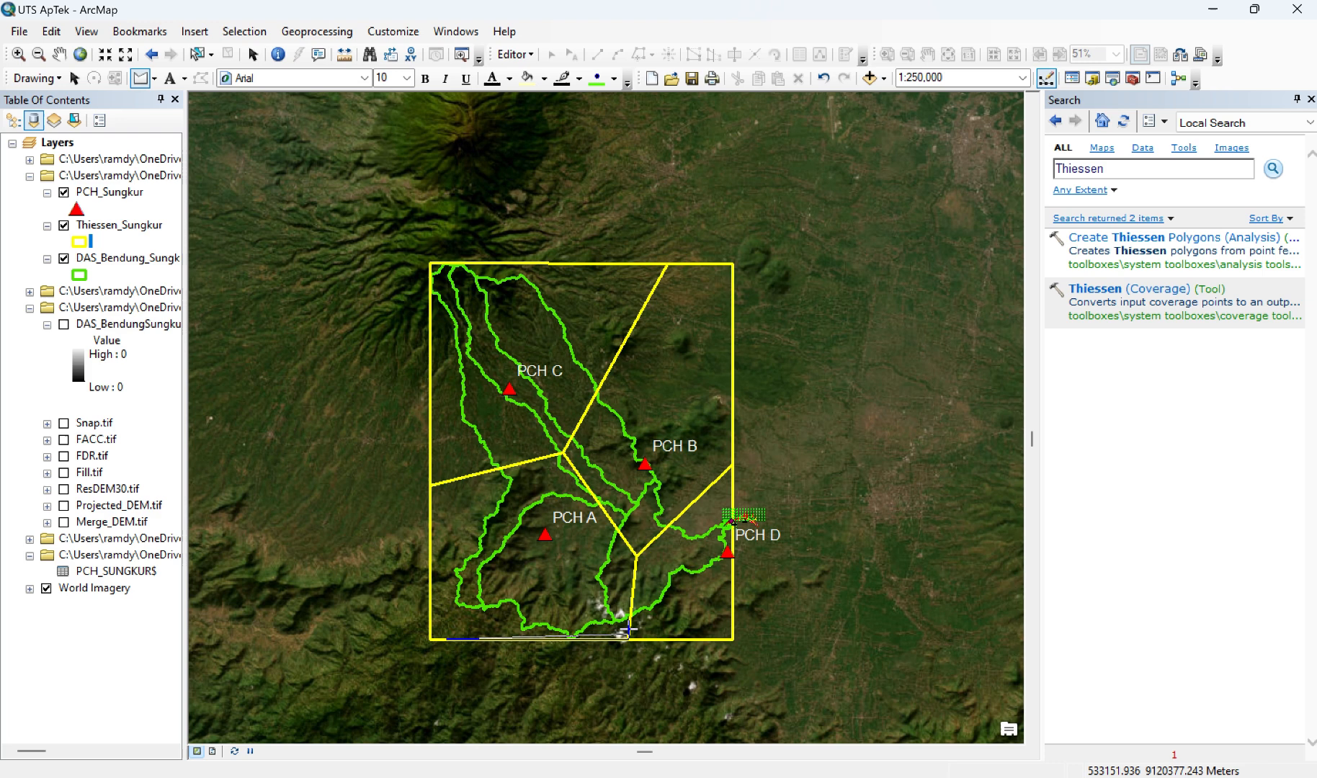
pyautogui.click(636, 555)
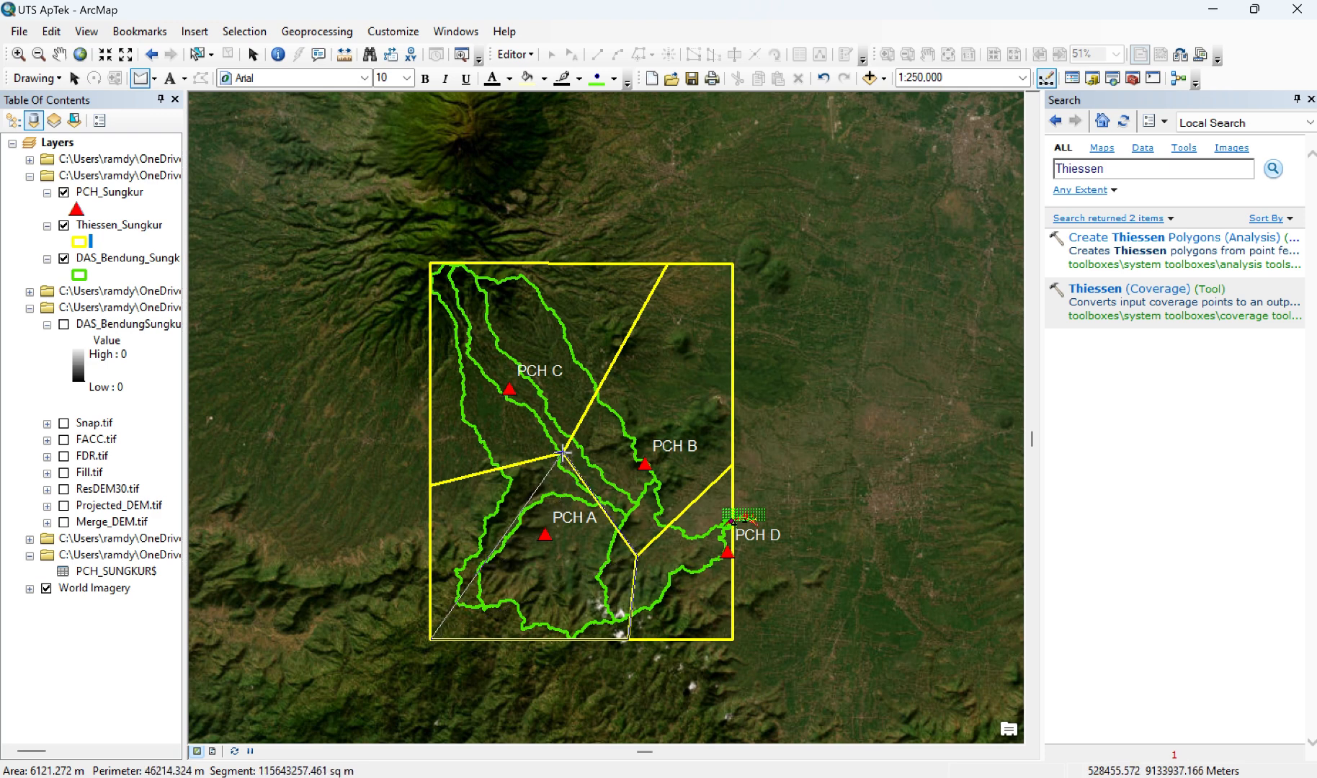
pyautogui.click(562, 452)
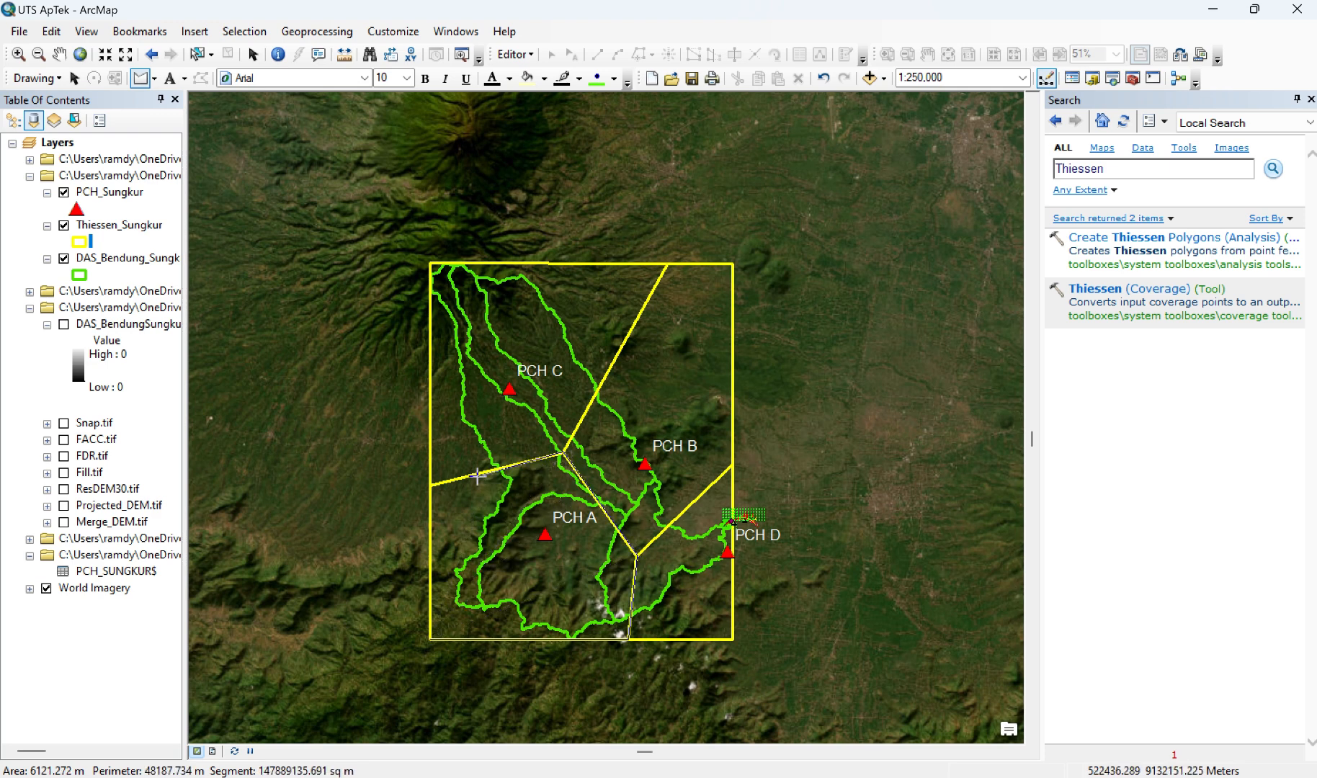
pyautogui.click(429, 485)
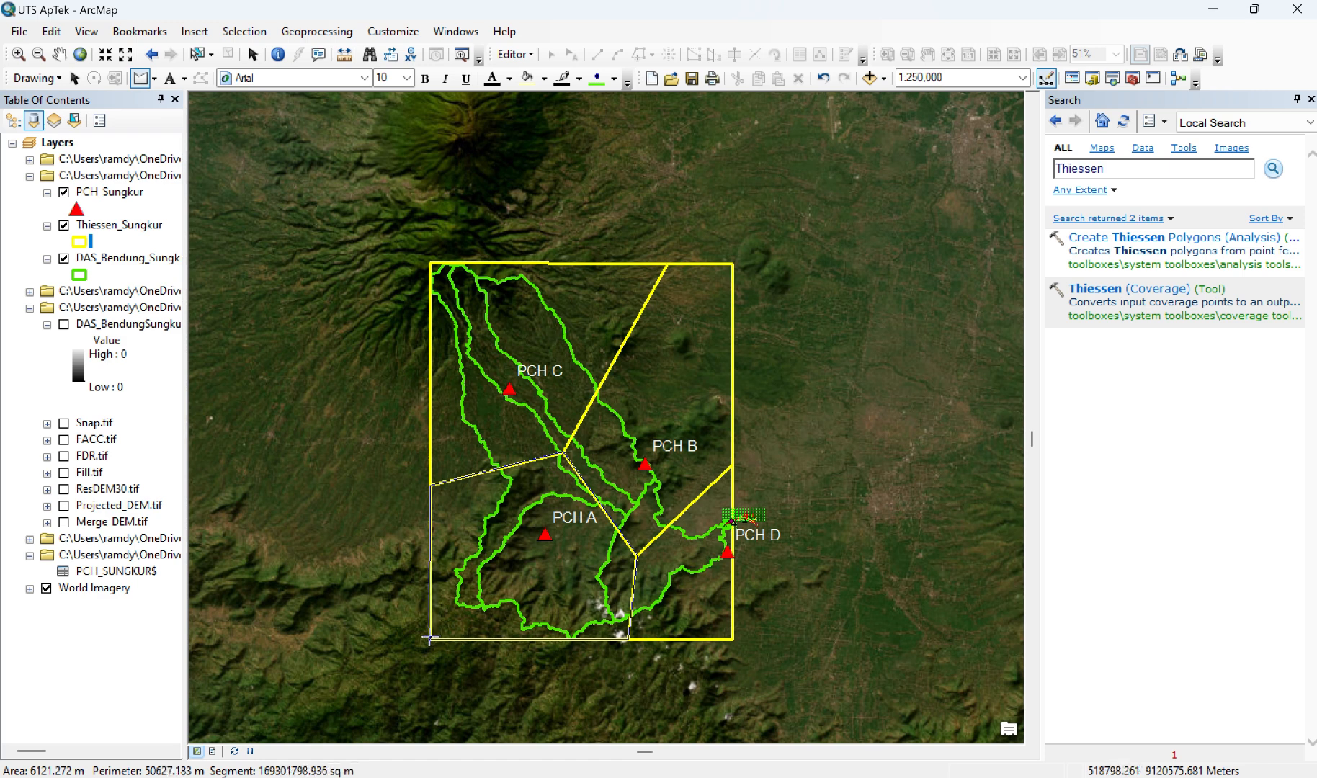
pyautogui.doubleClick(430, 638)
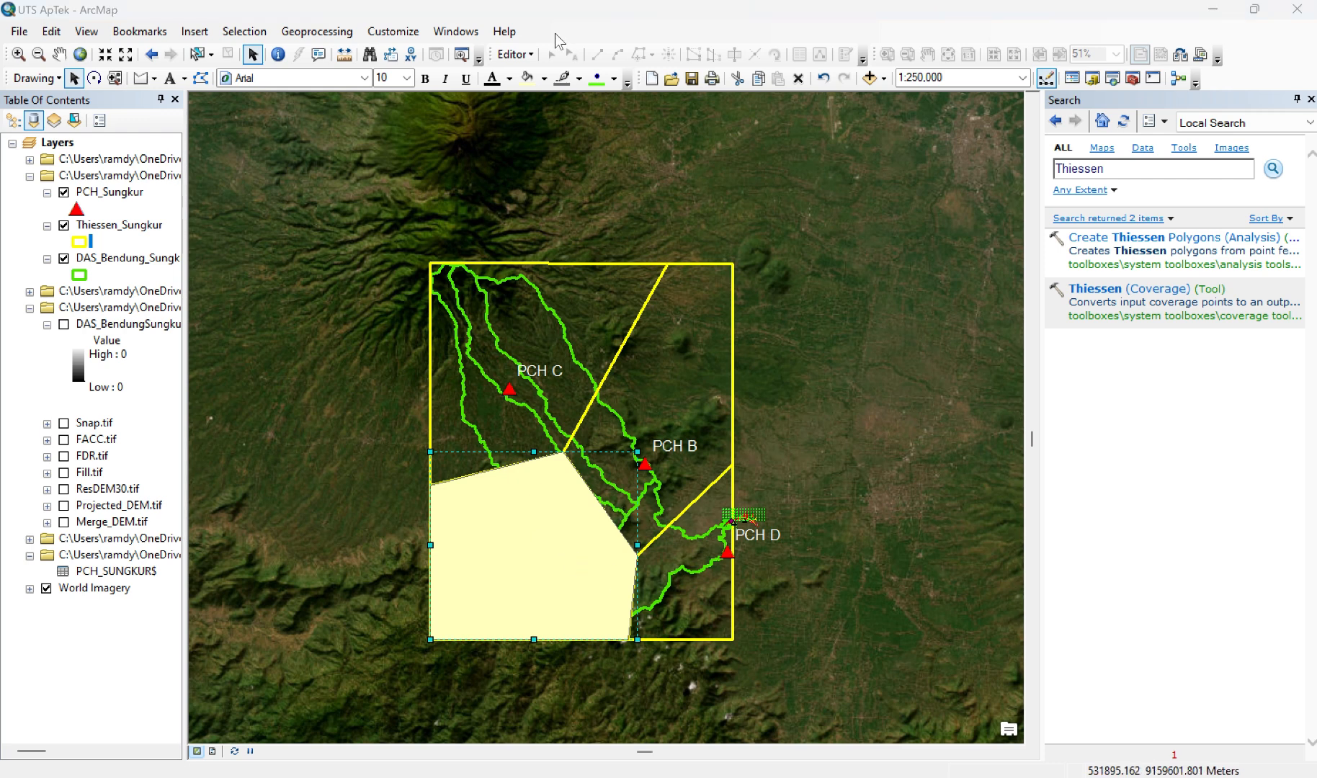
# Step: Open Convert Graphics To Features for the selected polygon and name the output shapefile Pol_Thiessen_PCH_A.shp
pyautogui.click(50, 79)
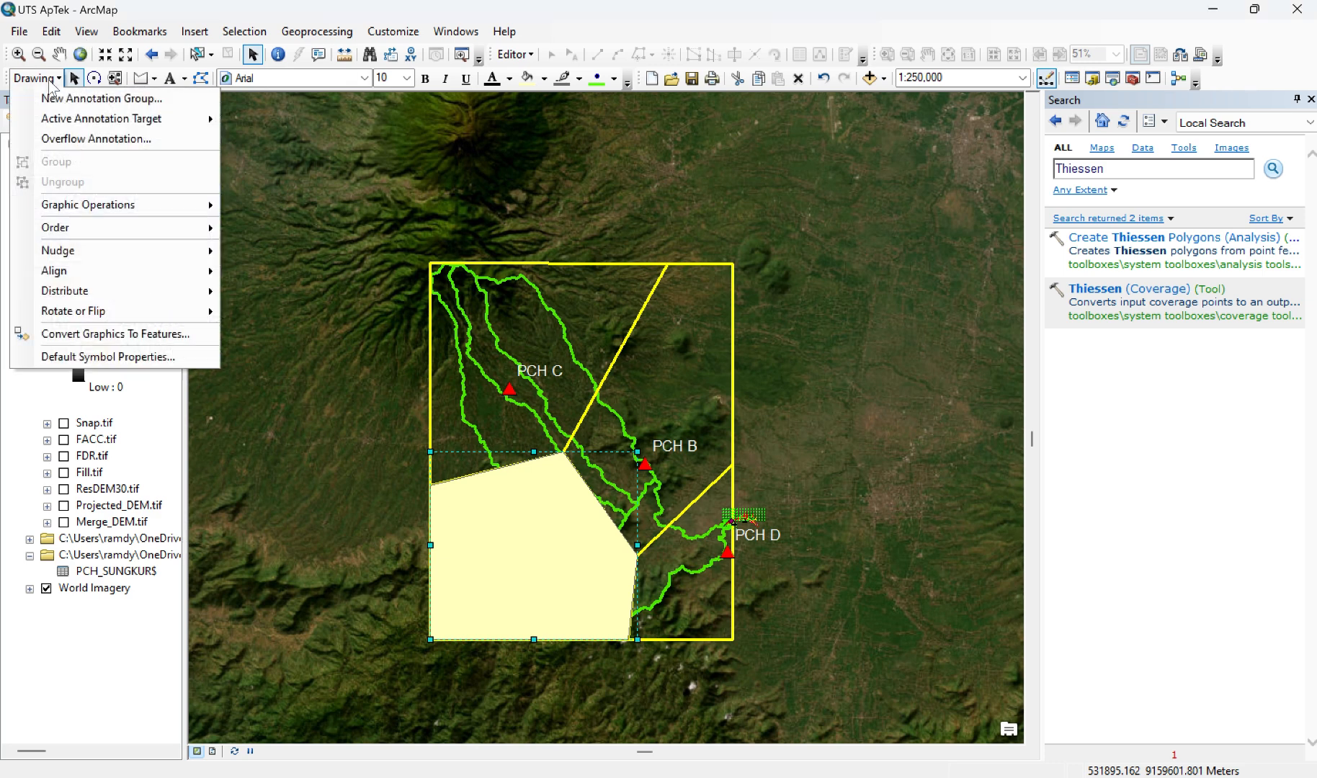
pyautogui.click(128, 338)
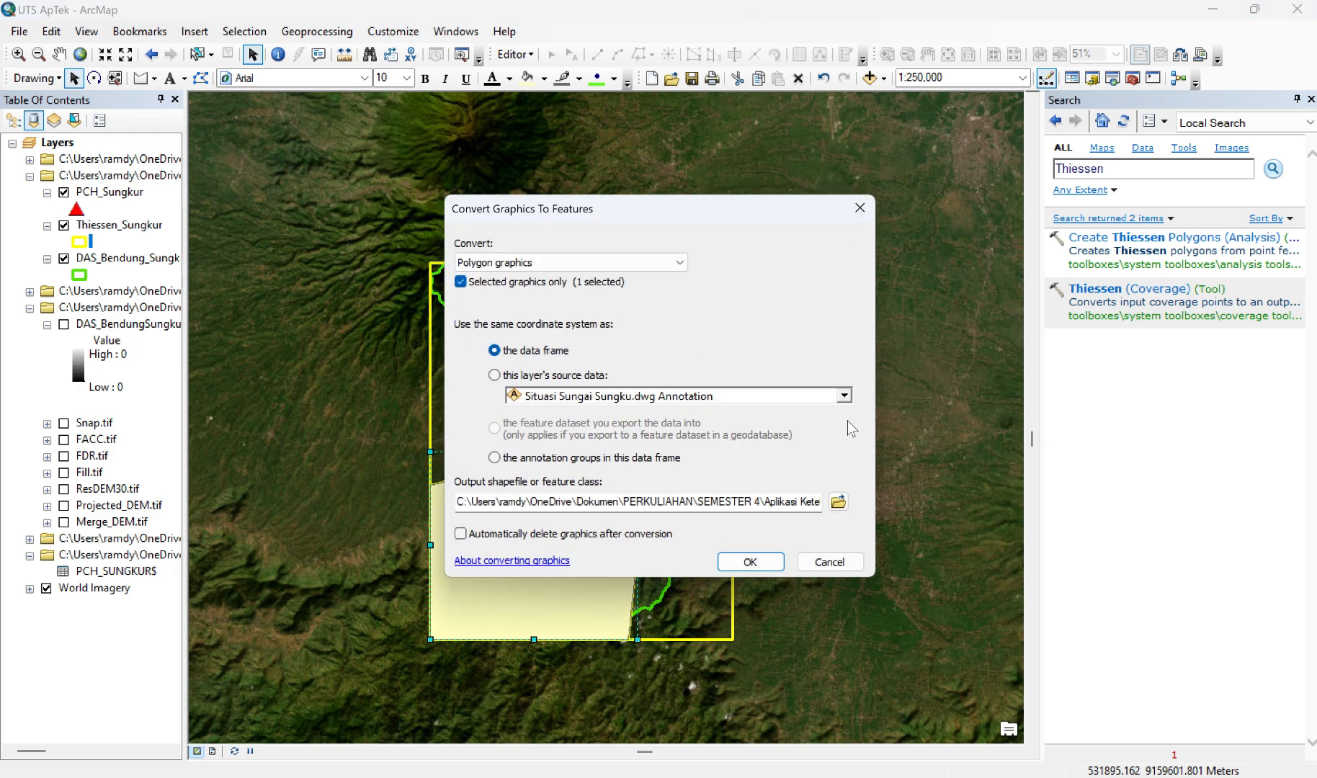
pyautogui.click(840, 500)
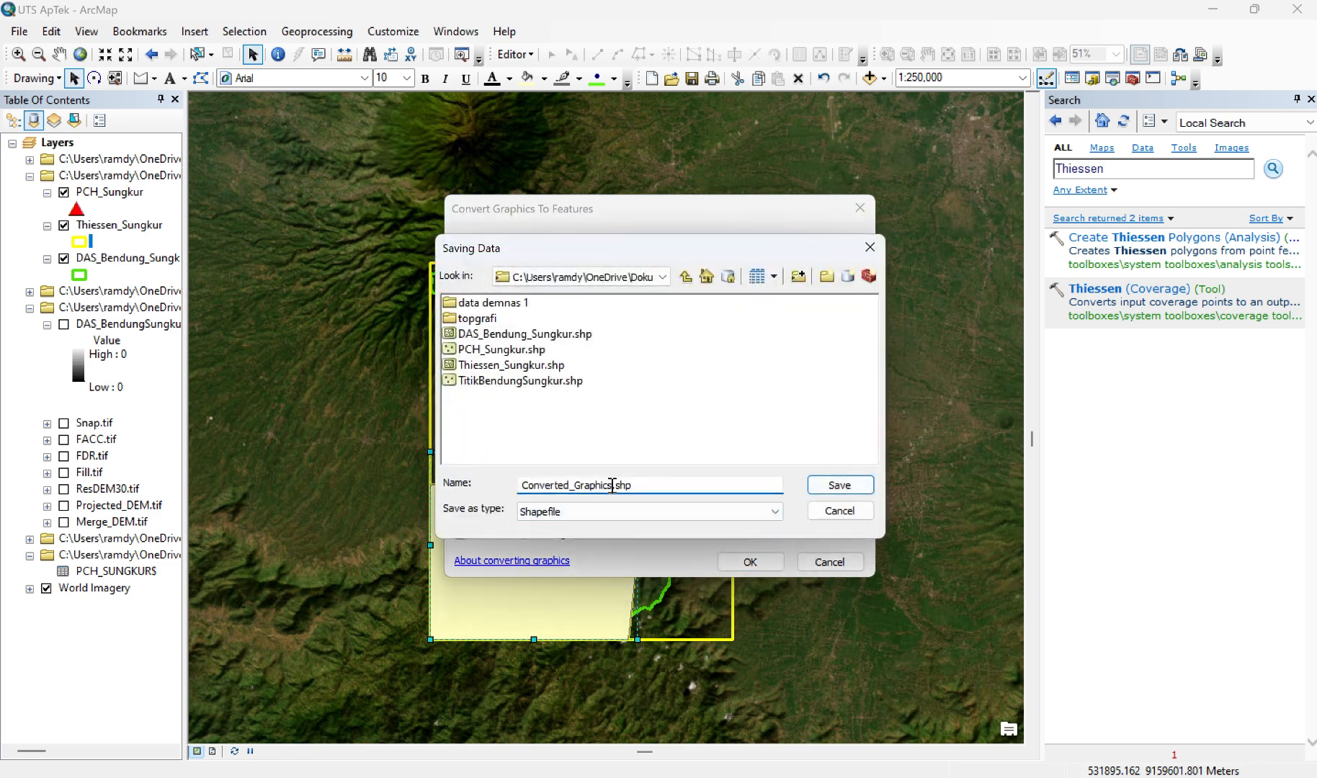
pyautogui.press('BackSpace')
pyautogui.press('BackSpace')
pyautogui.press('BackSpace')
pyautogui.press('BackSpace')
pyautogui.press('BackSpace')
pyautogui.press('BackSpace')
pyautogui.press('BackSpace')
pyautogui.press('BackSpace')
pyautogui.press('BackSpace')
pyautogui.press('BackSpace')
pyautogui.press('BackSpace')
pyautogui.press('BackSpace')
pyautogui.press('BackSpace')
pyautogui.press('BackSpace')
pyautogui.press('BackSpace')
pyautogui.press('BackSpace')
pyautogui.press('BackSpace')
pyautogui.press('BackSpace')
pyautogui.write('Pol_Thiessen')
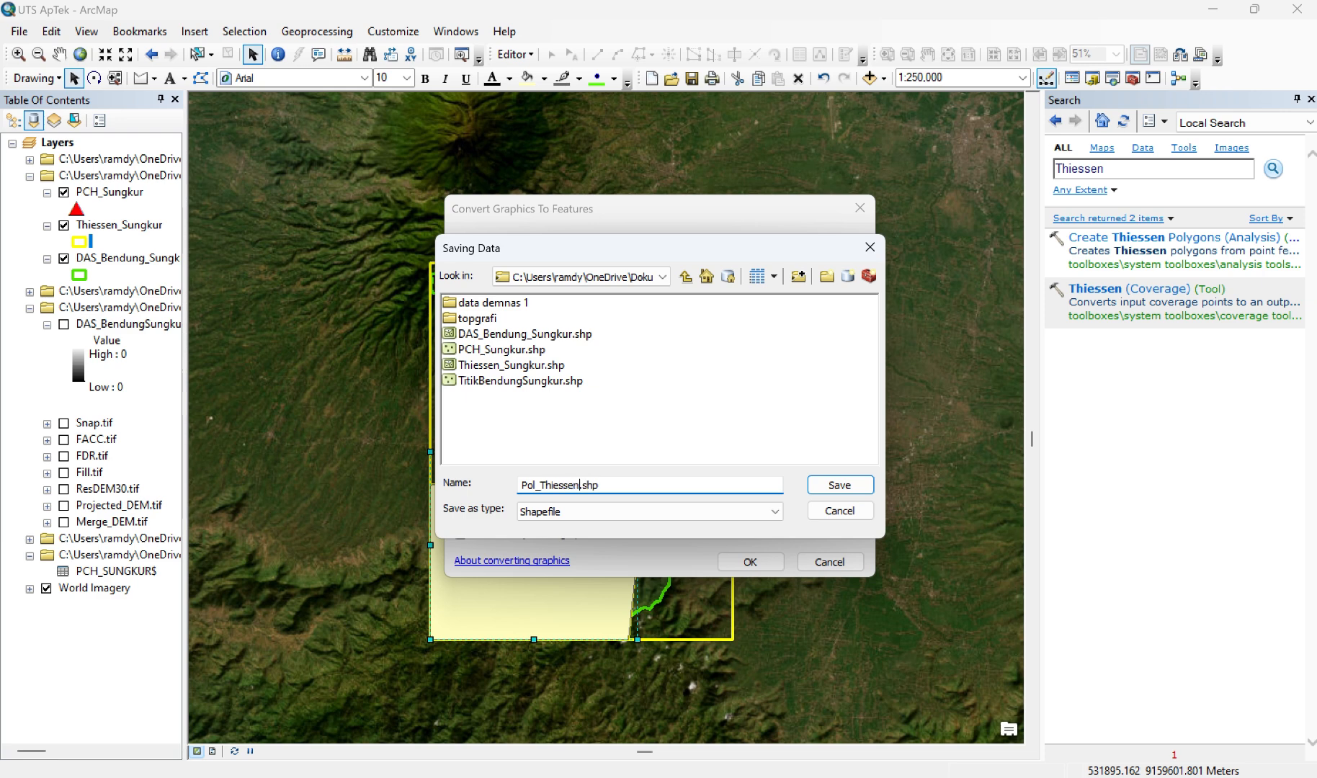
pyautogui.write('_PCHSA')
pyautogui.press('BackSpace')
pyautogui.press('BackSpace')
pyautogui.write('_A')
pyautogui.click(828, 486)
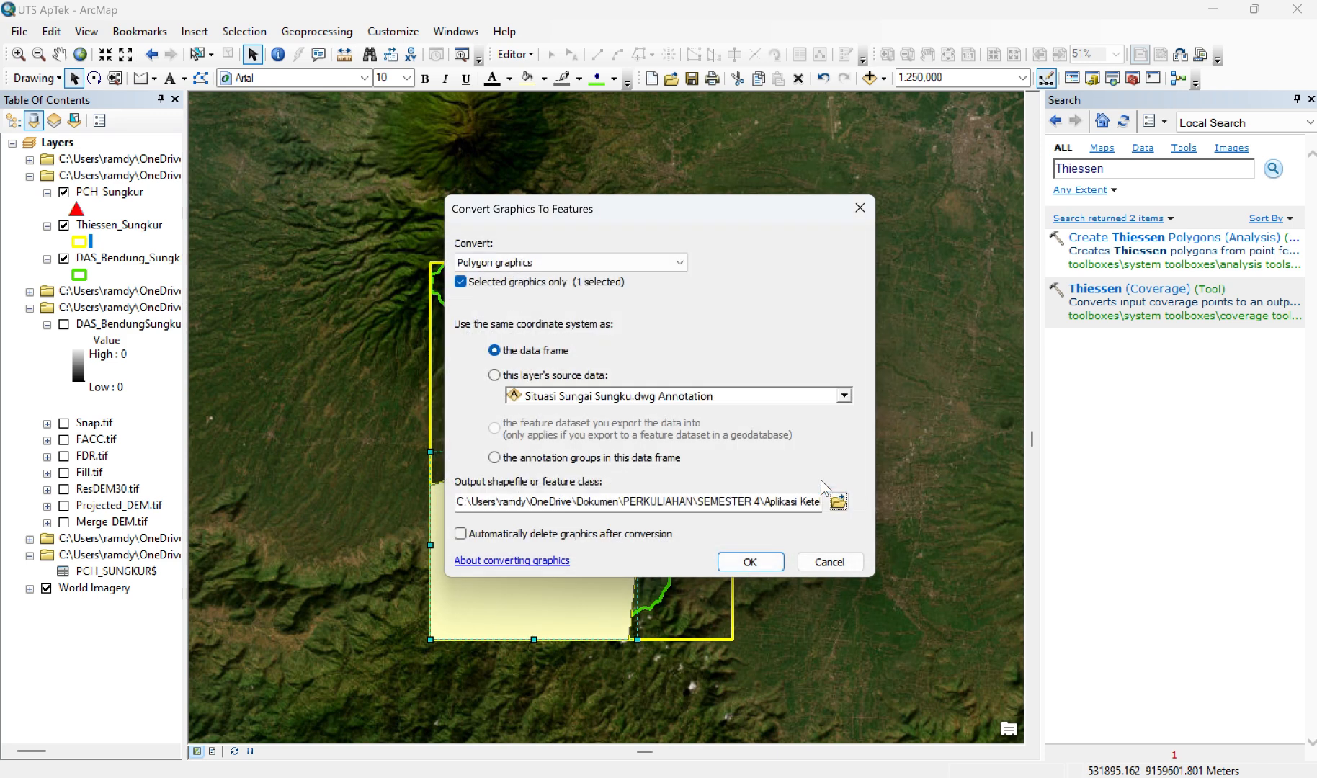
# Step: Enable automatic deletion of graphics after conversion, run the conversion and add the exported data to the map as a layer
pyautogui.click(461, 534)
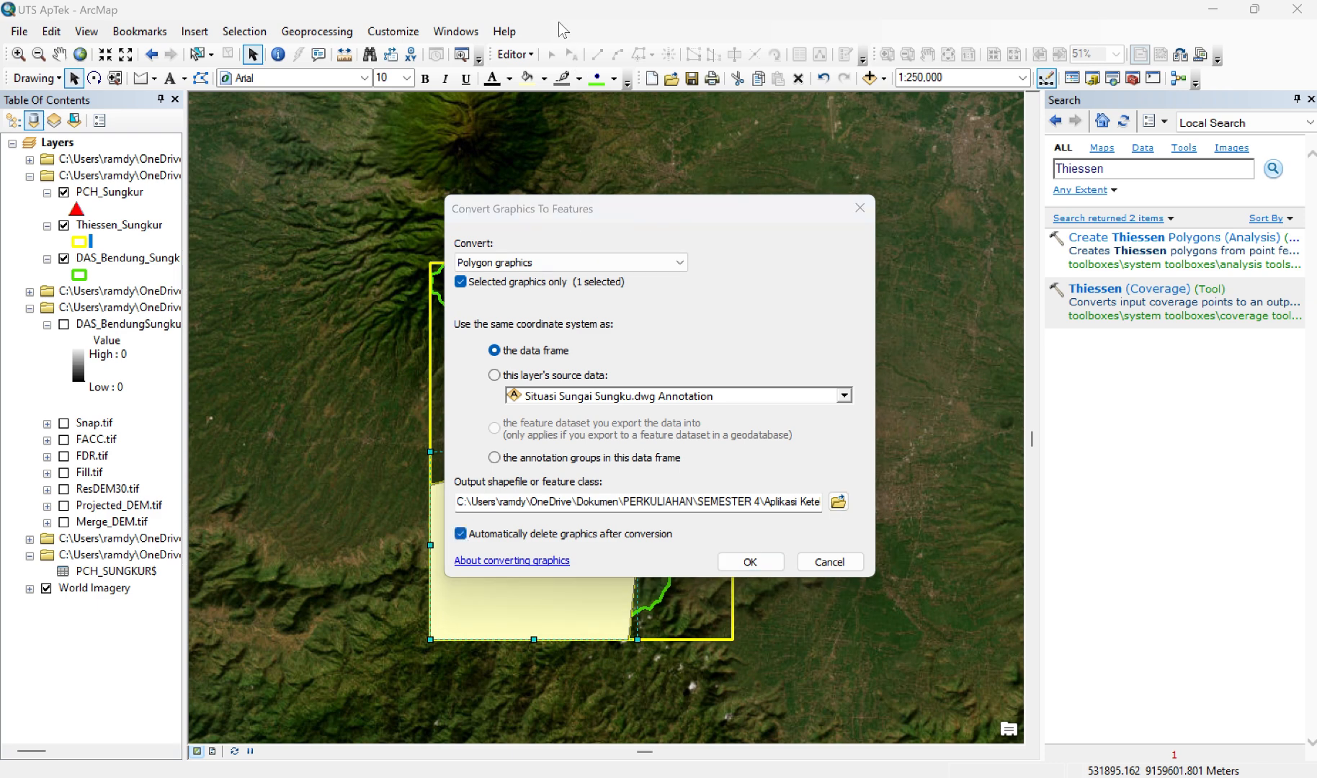
pyautogui.click(755, 556)
pyautogui.click(763, 561)
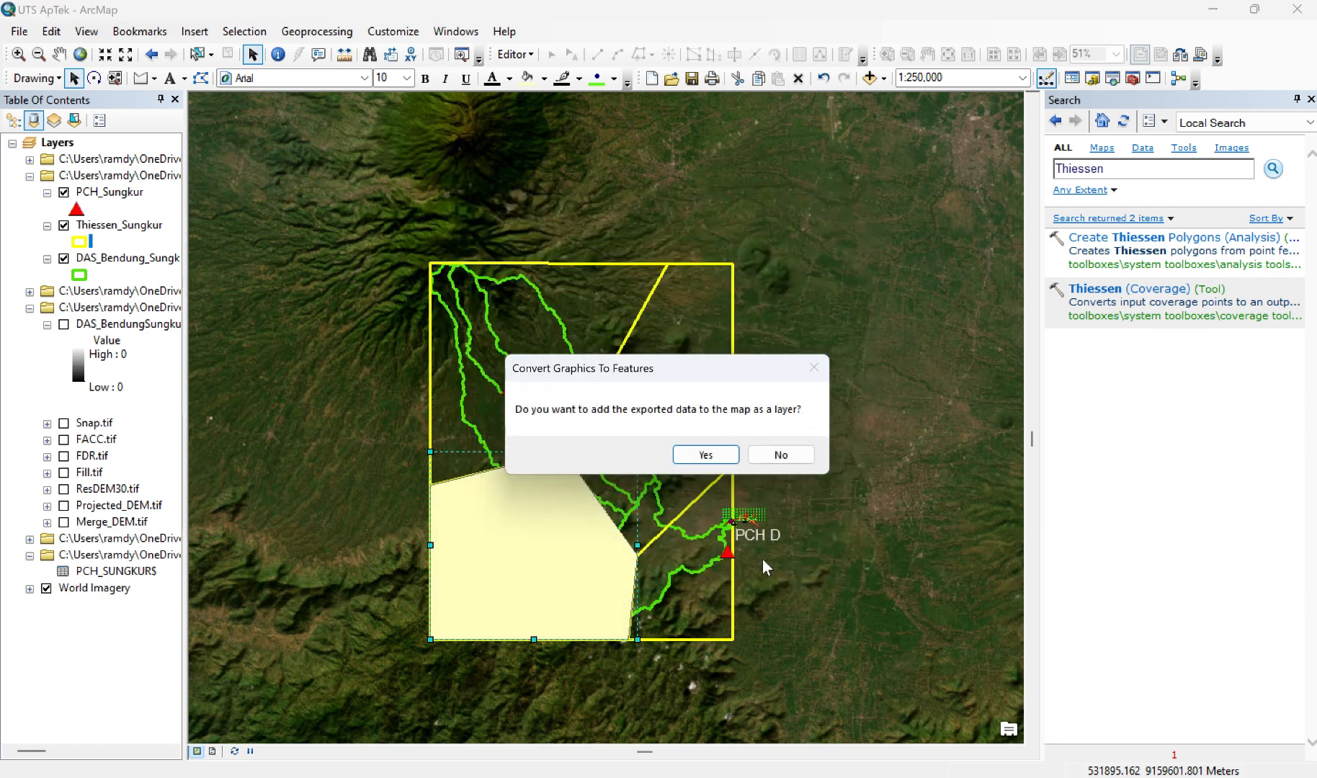
pyautogui.click(704, 455)
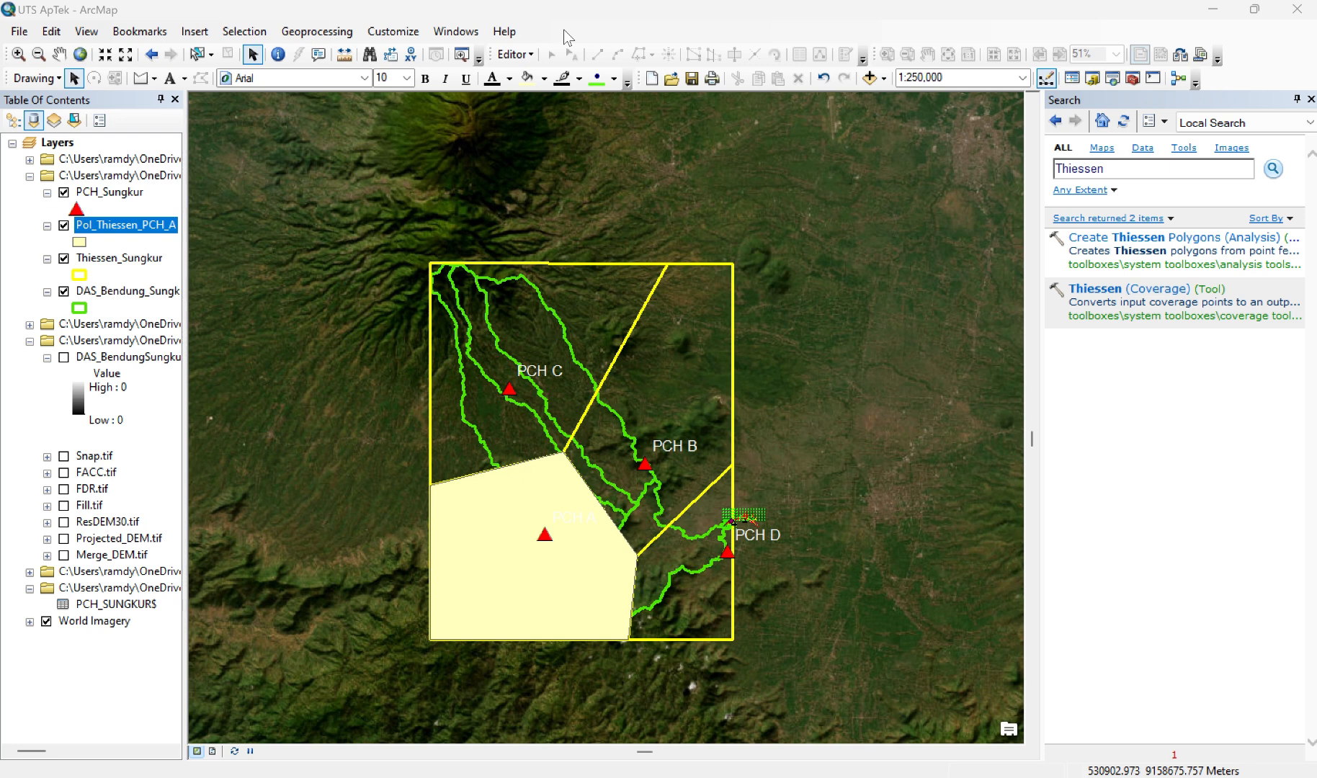
# Step: Open the Clip tool with DAS_Bendung_Sungkur as input features and Pol_Thiessen_PCH_A as clip features
pyautogui.click(321, 35)
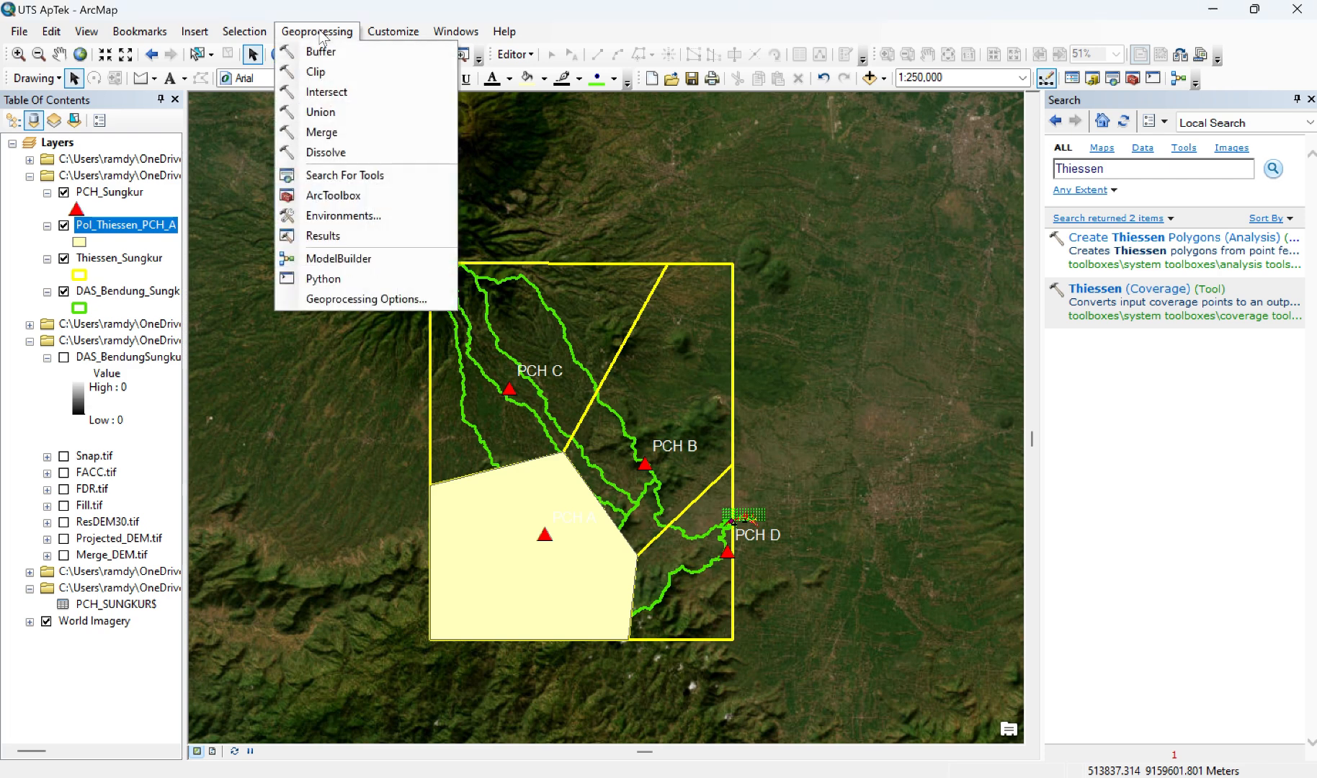
pyautogui.click(314, 72)
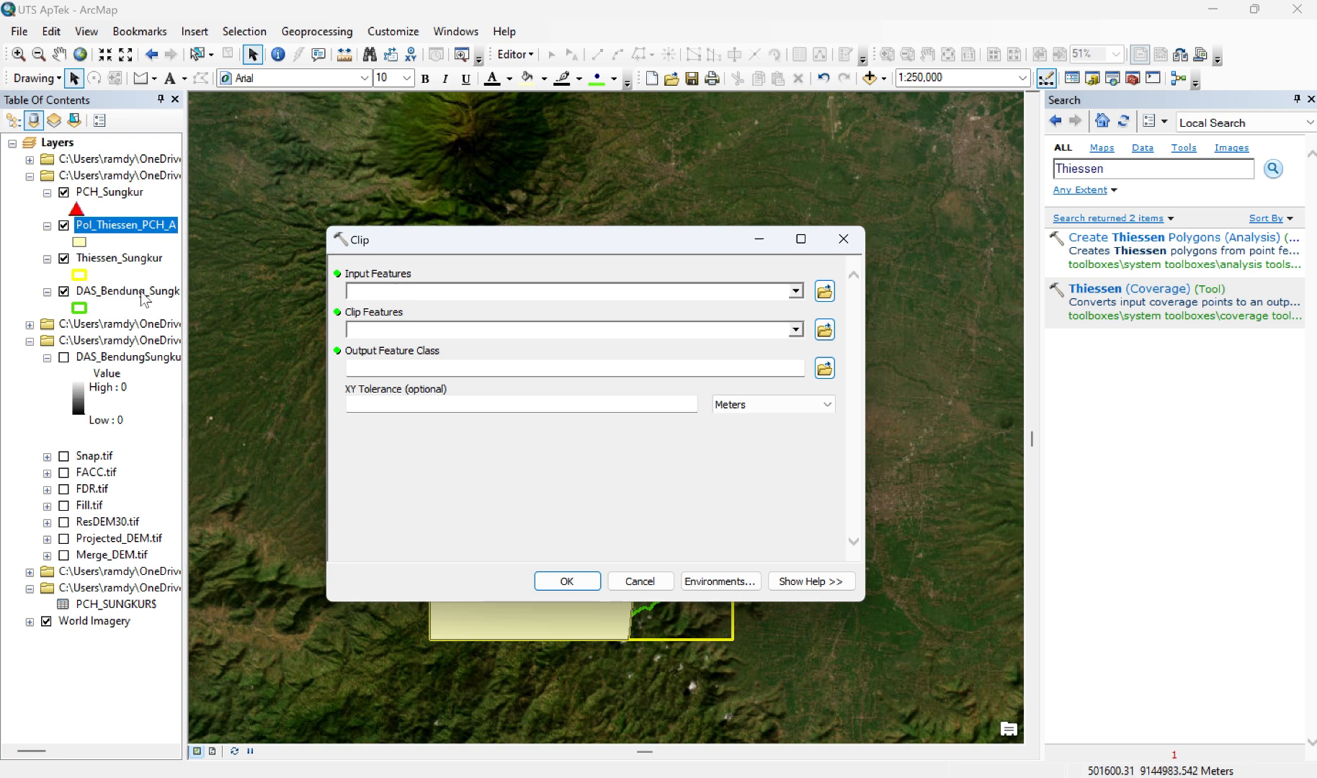
pyautogui.moveTo(148, 297); pyautogui.dragTo(409, 290)
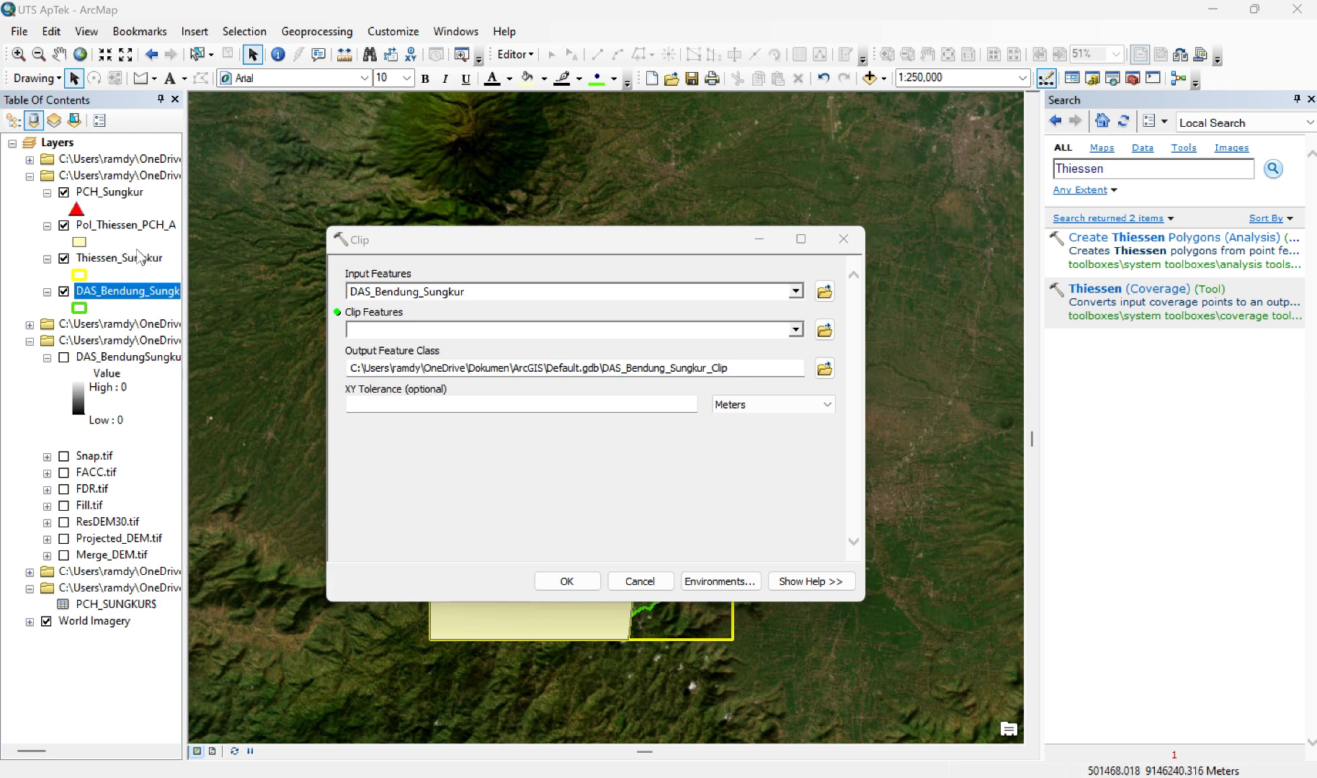
pyautogui.moveTo(133, 229); pyautogui.dragTo(367, 329)
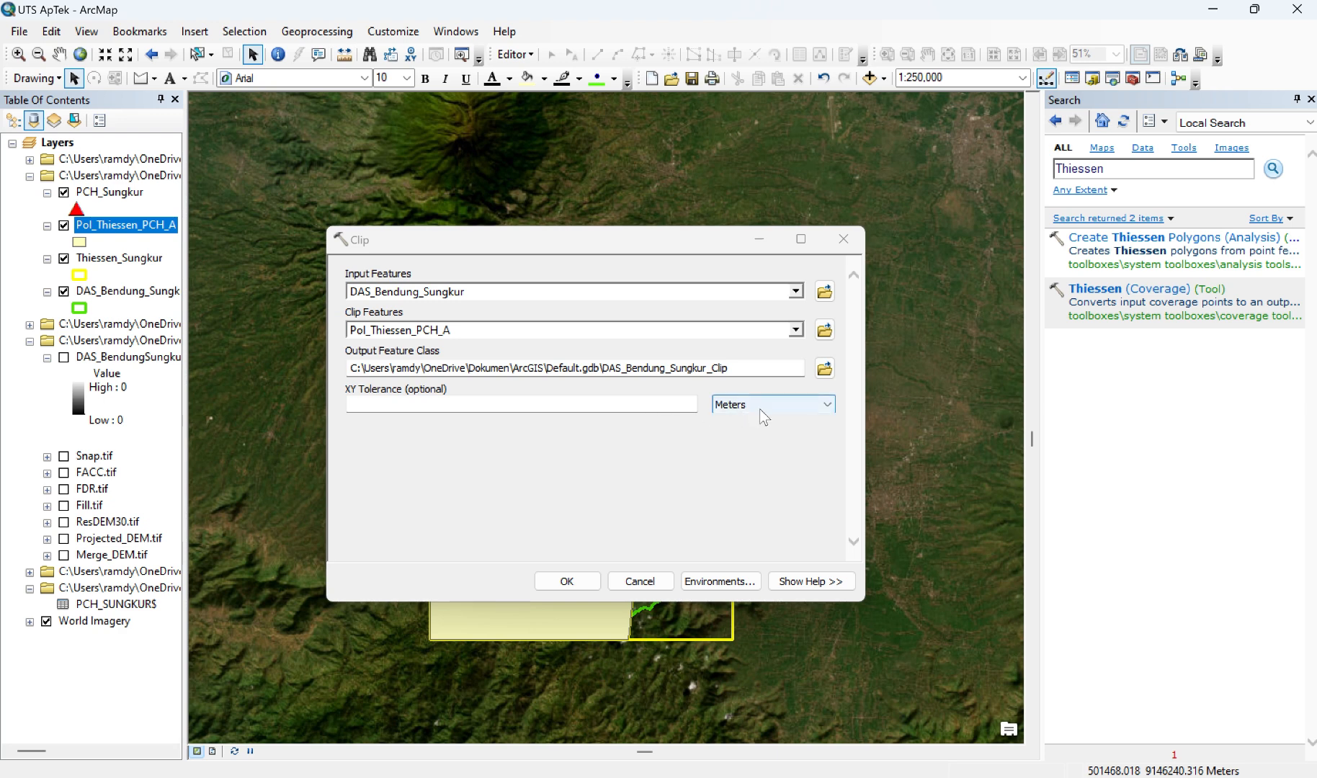
# Step: Name the clip output feature class Luas_Pengaruh_PCH_A.shp and run the Clip tool
pyautogui.click(823, 369)
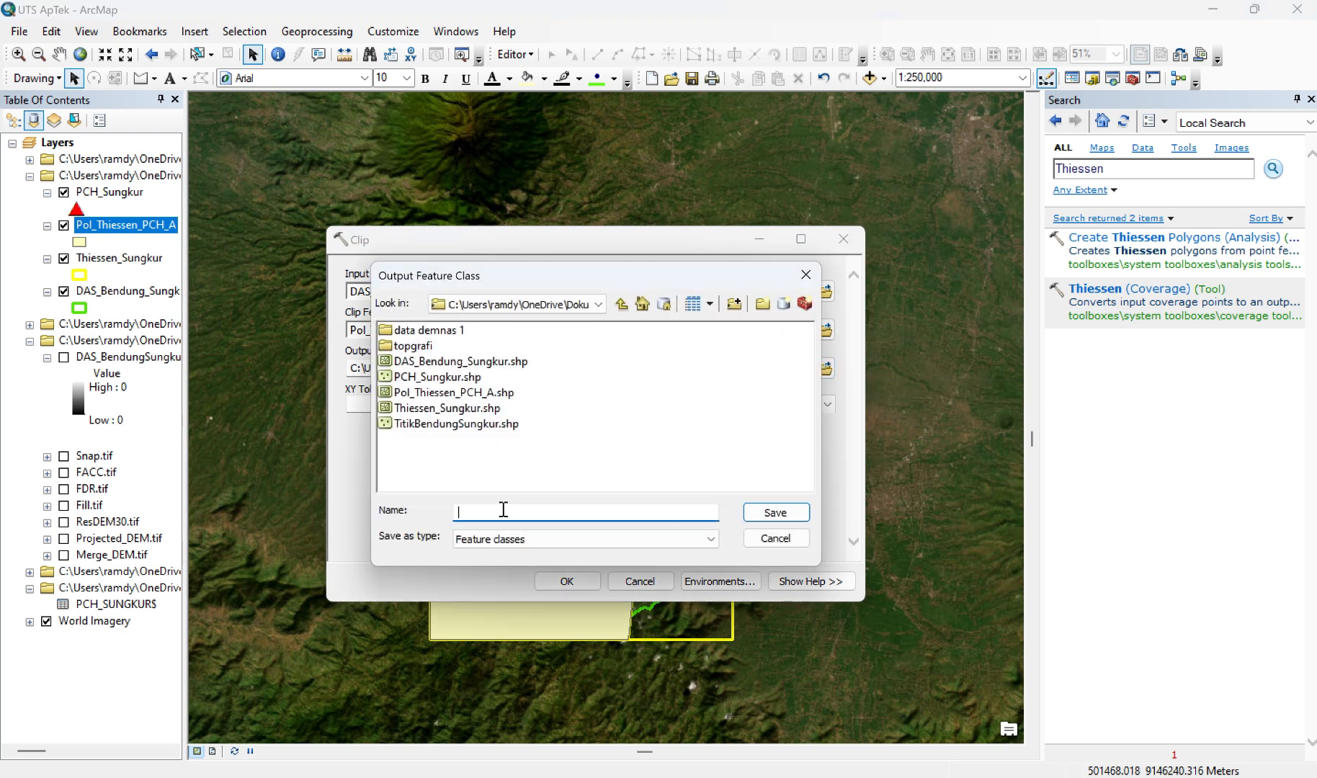
pyautogui.write('Luas_Pengaruh_PCH_A.shp')
pyautogui.click(774, 514)
pyautogui.click(590, 583)
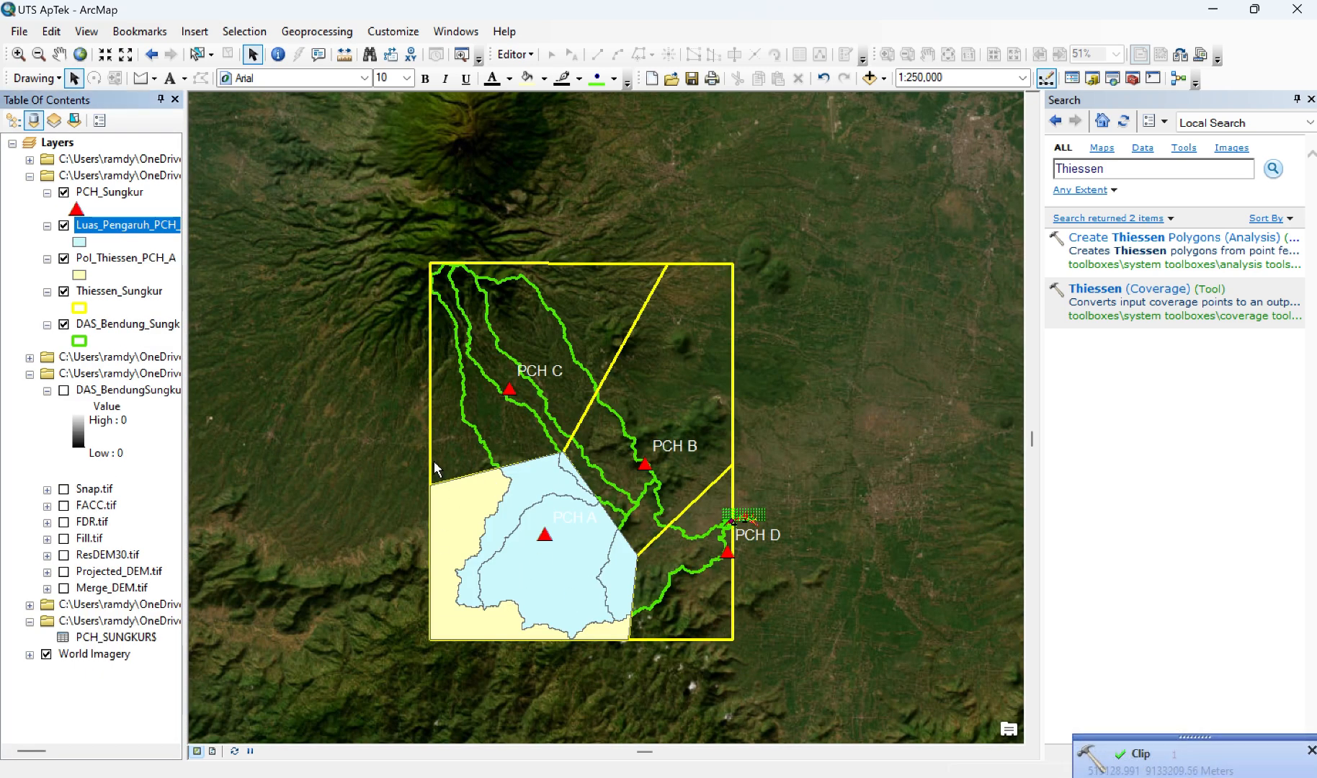
# Step: Hide the DAS_Bendung_Sungkur and Pol_Thiessen_PCH_A layers, keeping Thiessen_Sungkur visible
pyautogui.click(64, 325)
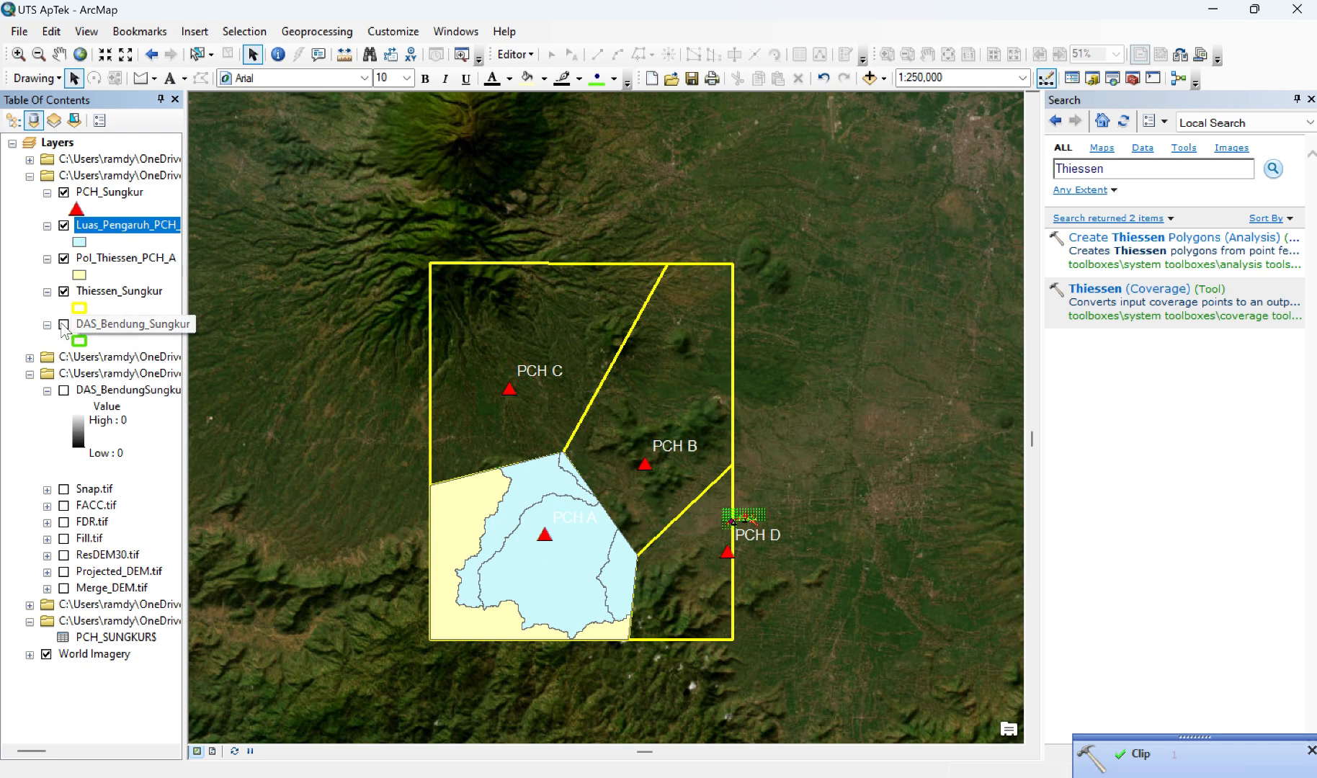
pyautogui.click(64, 293)
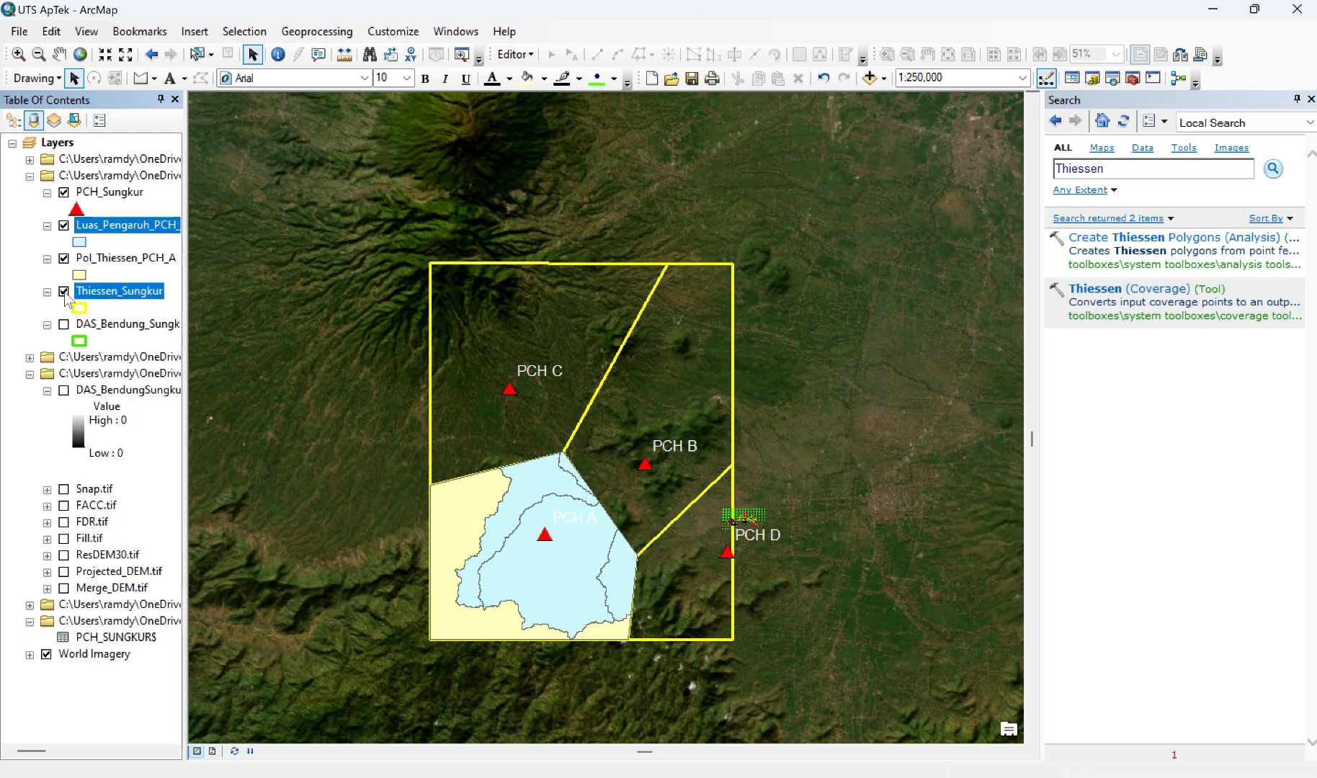
pyautogui.click(65, 291)
pyautogui.click(64, 292)
pyautogui.click(65, 293)
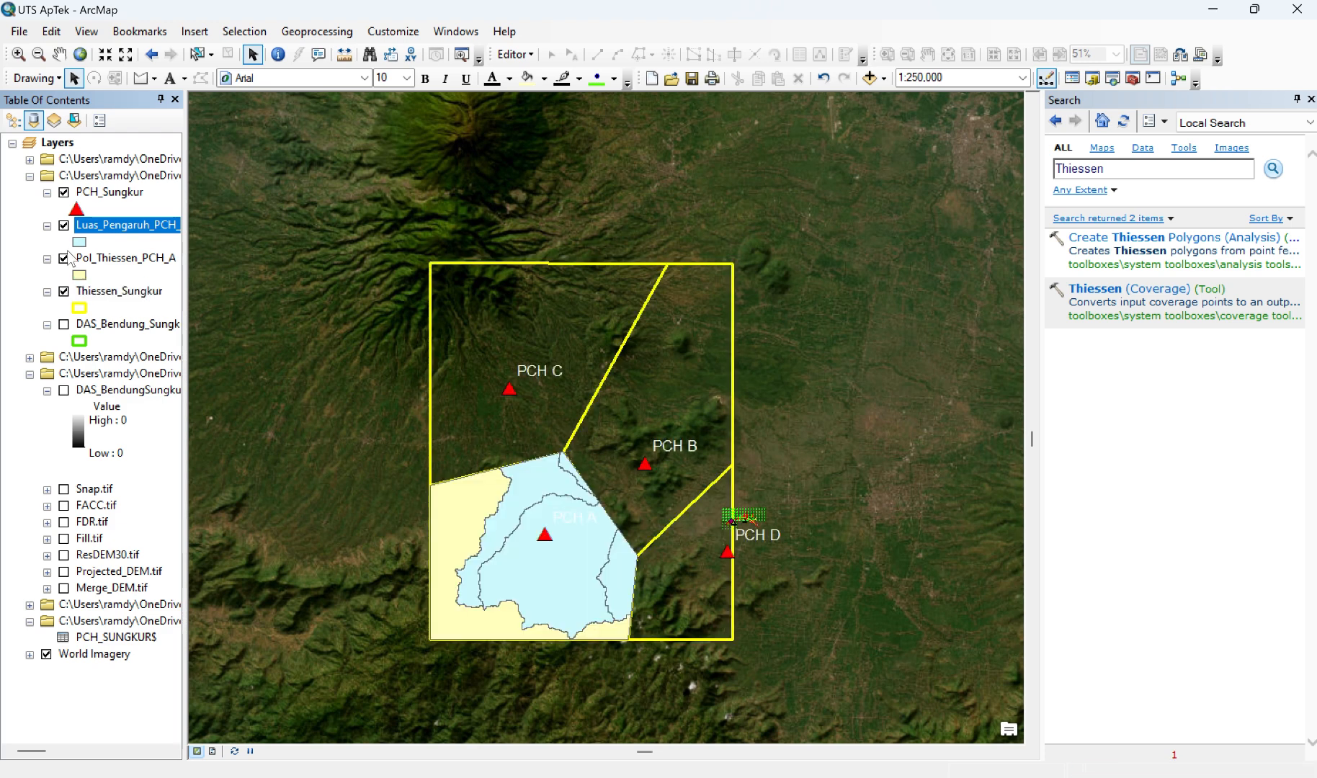
pyautogui.click(64, 259)
pyautogui.click(64, 259)
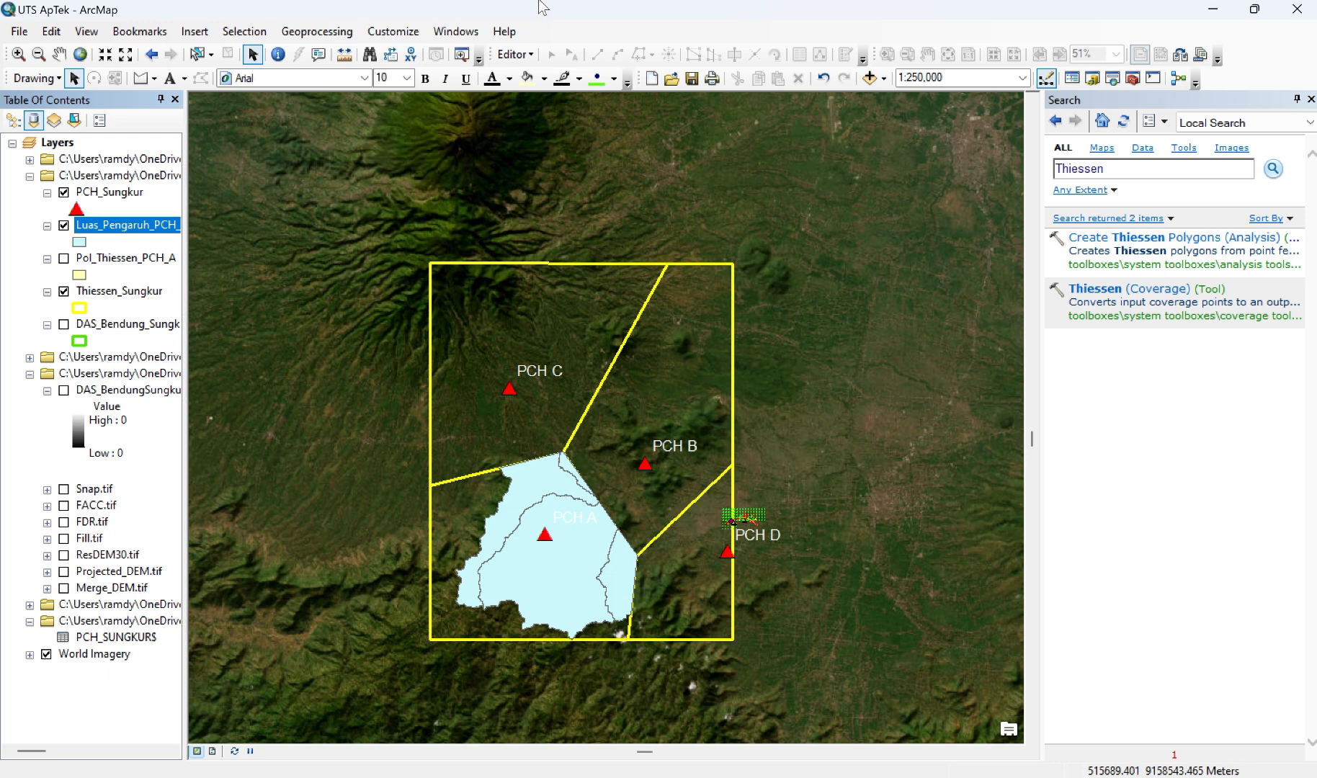
pyautogui.click(558, 18)
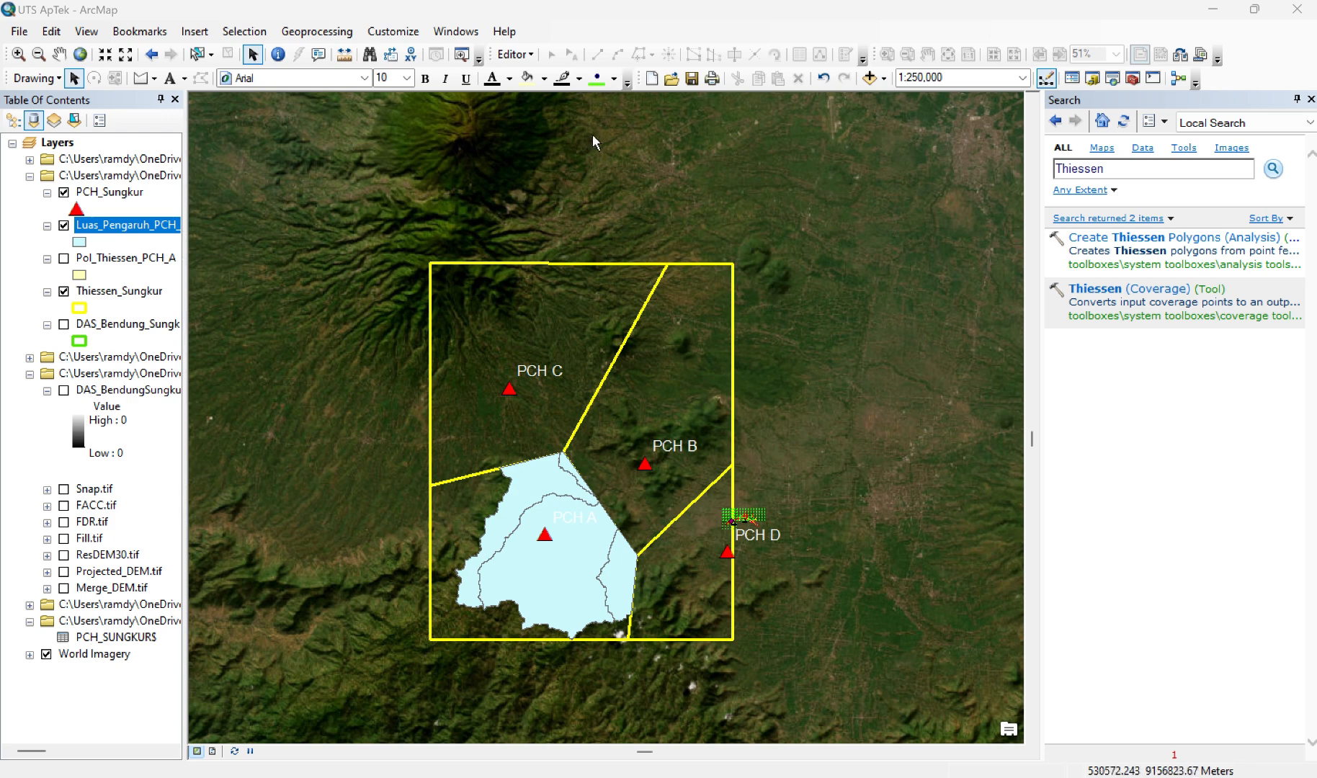
# Step: Draw a polygon graphic tracing the corners of the Thiessen cell around station PCH B
pyautogui.click(154, 78)
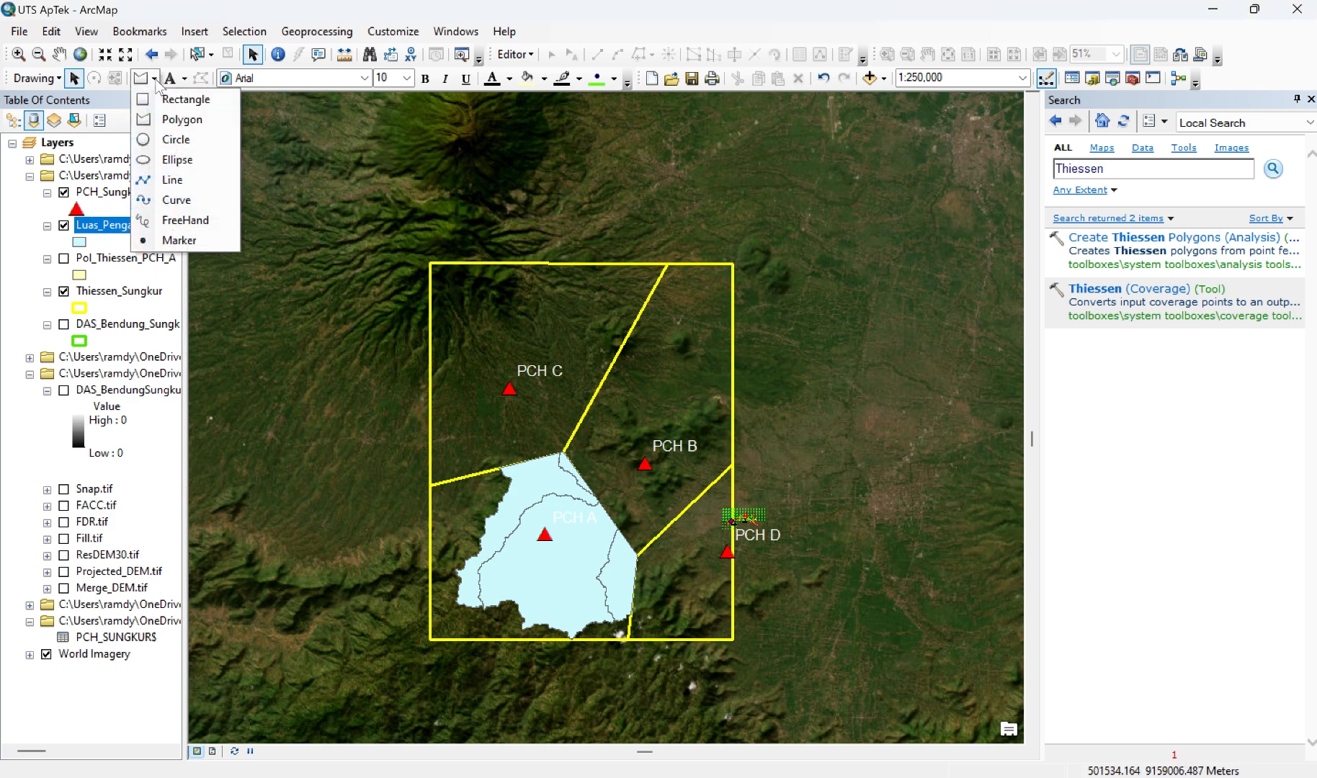
pyautogui.click(176, 121)
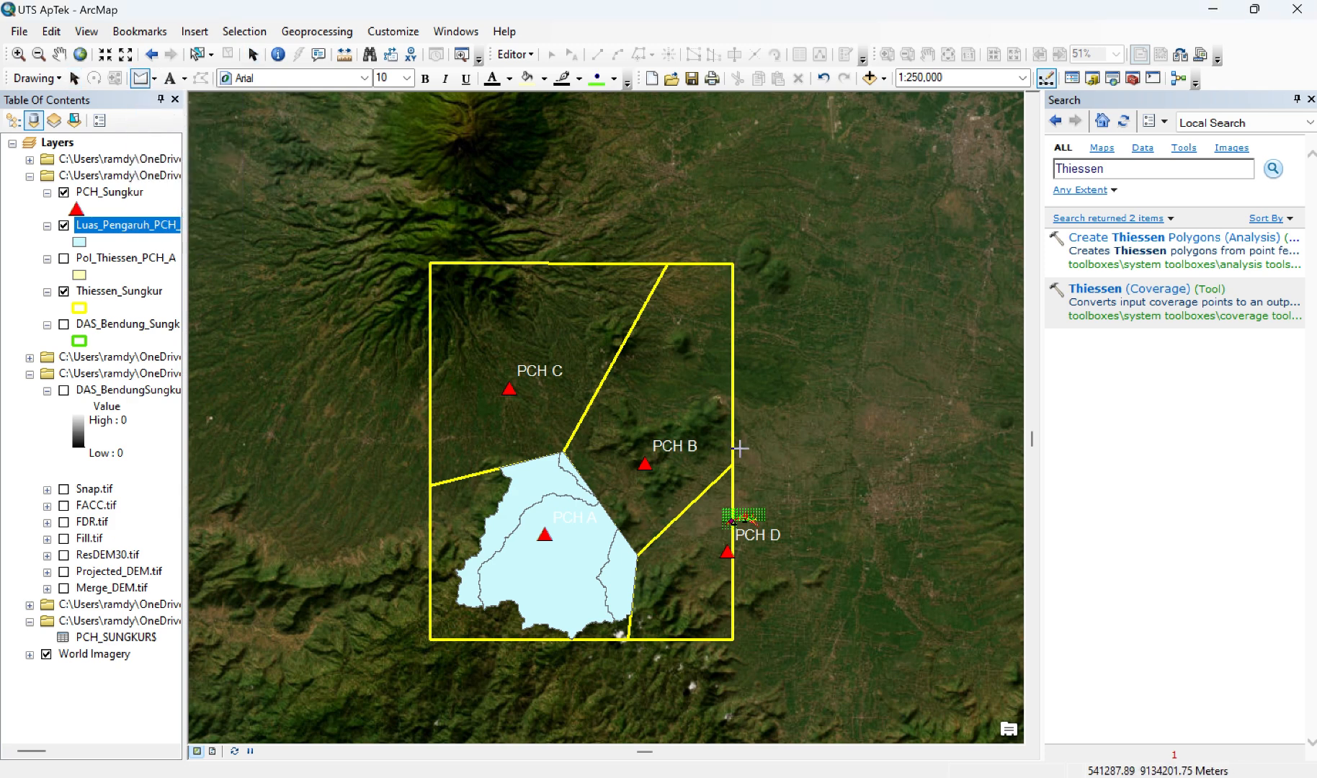
pyautogui.click(730, 264)
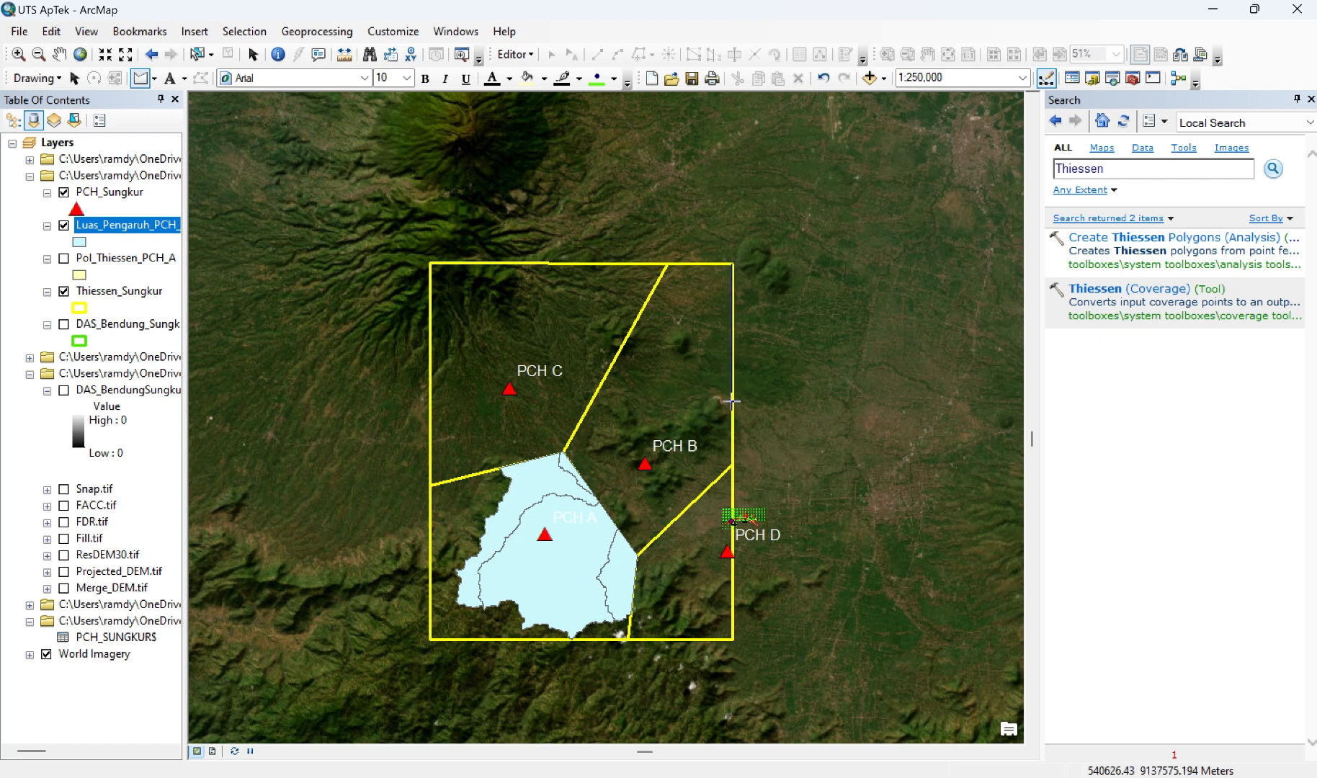
pyautogui.click(732, 466)
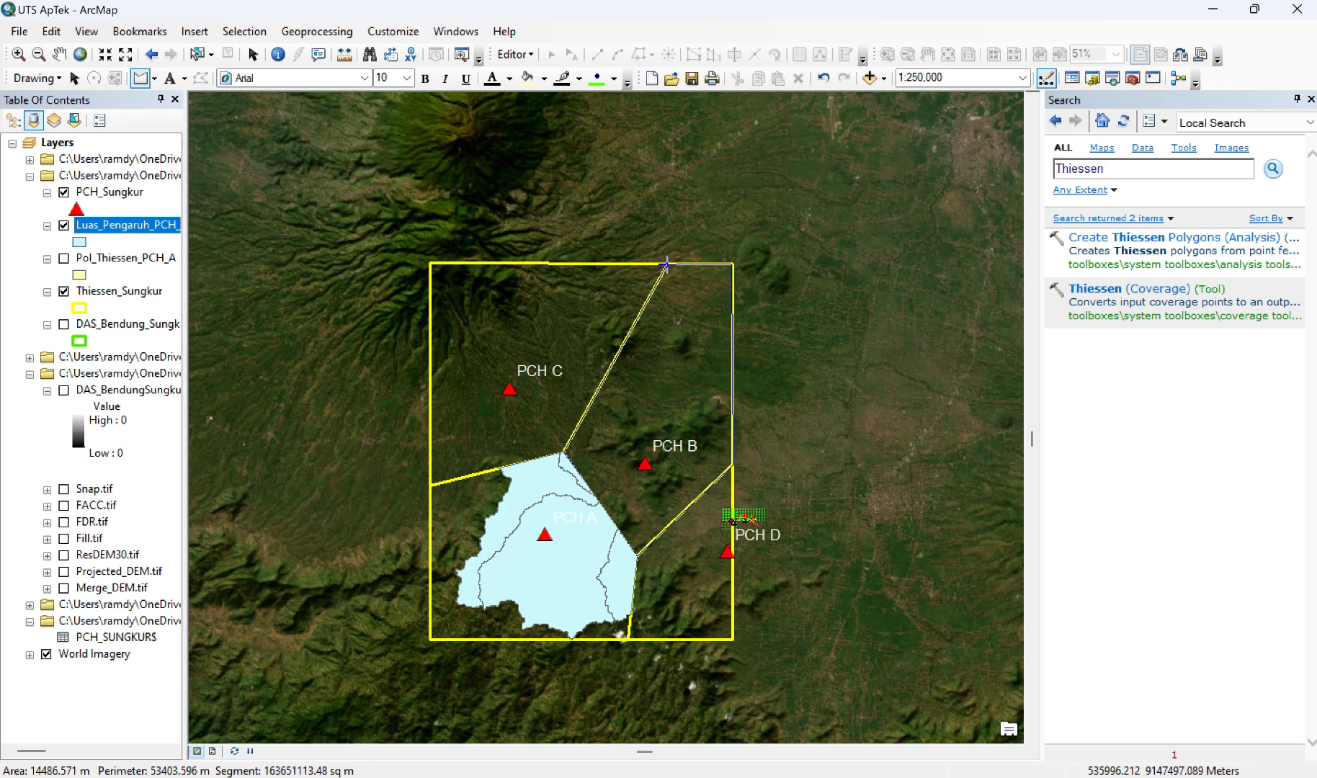
pyautogui.doubleClick(732, 263)
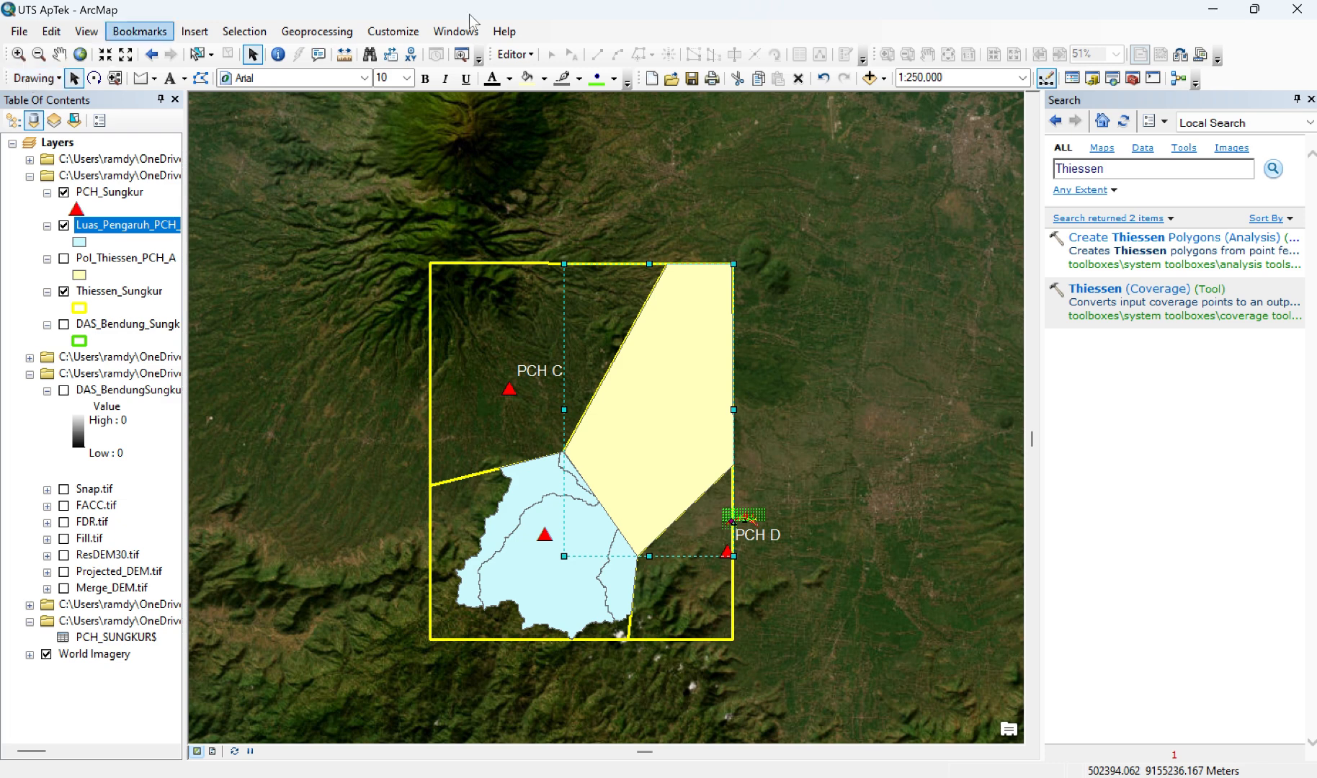
pyautogui.hotkey('alt', 'Tab')
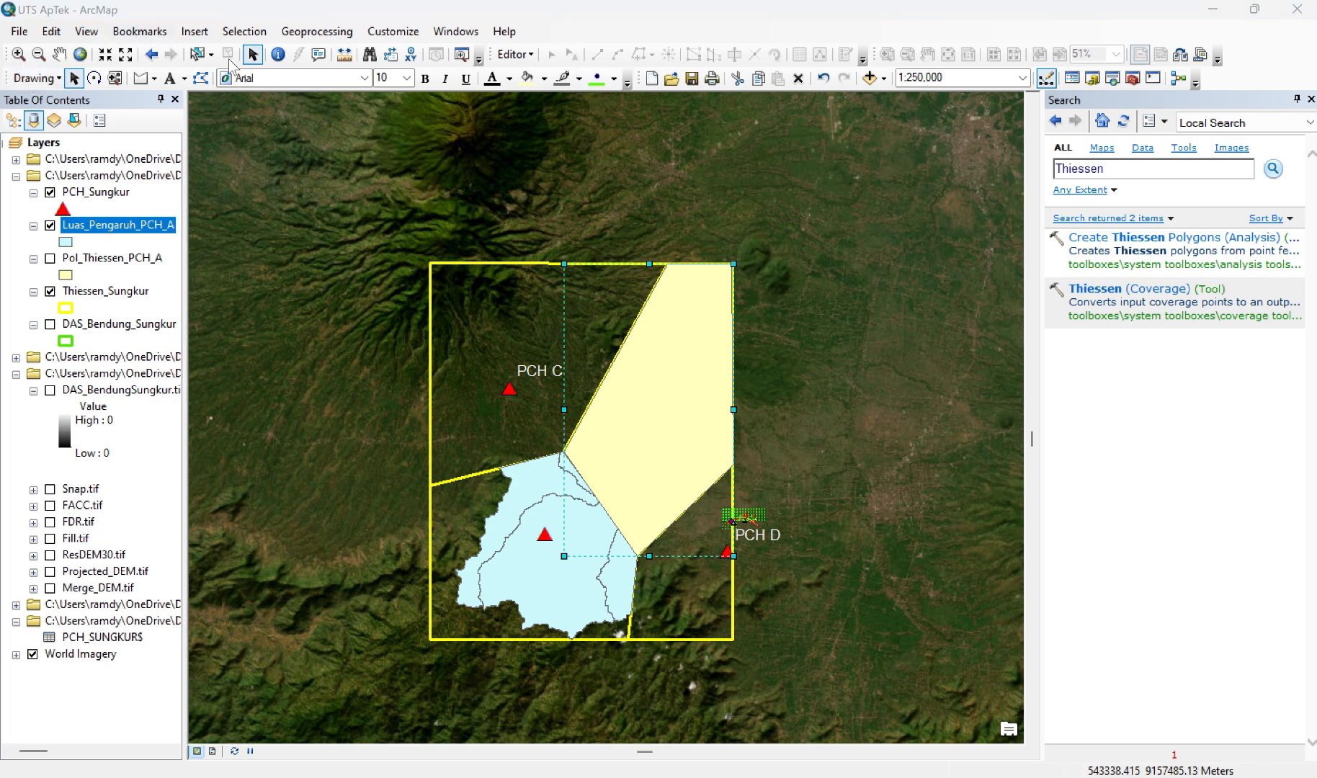
# Step: Set up the selected PCH B polygon graphic for conversion to features, naming the output shapefile Pol_Thiessen_PCH_B.shp
pyautogui.click(33, 77)
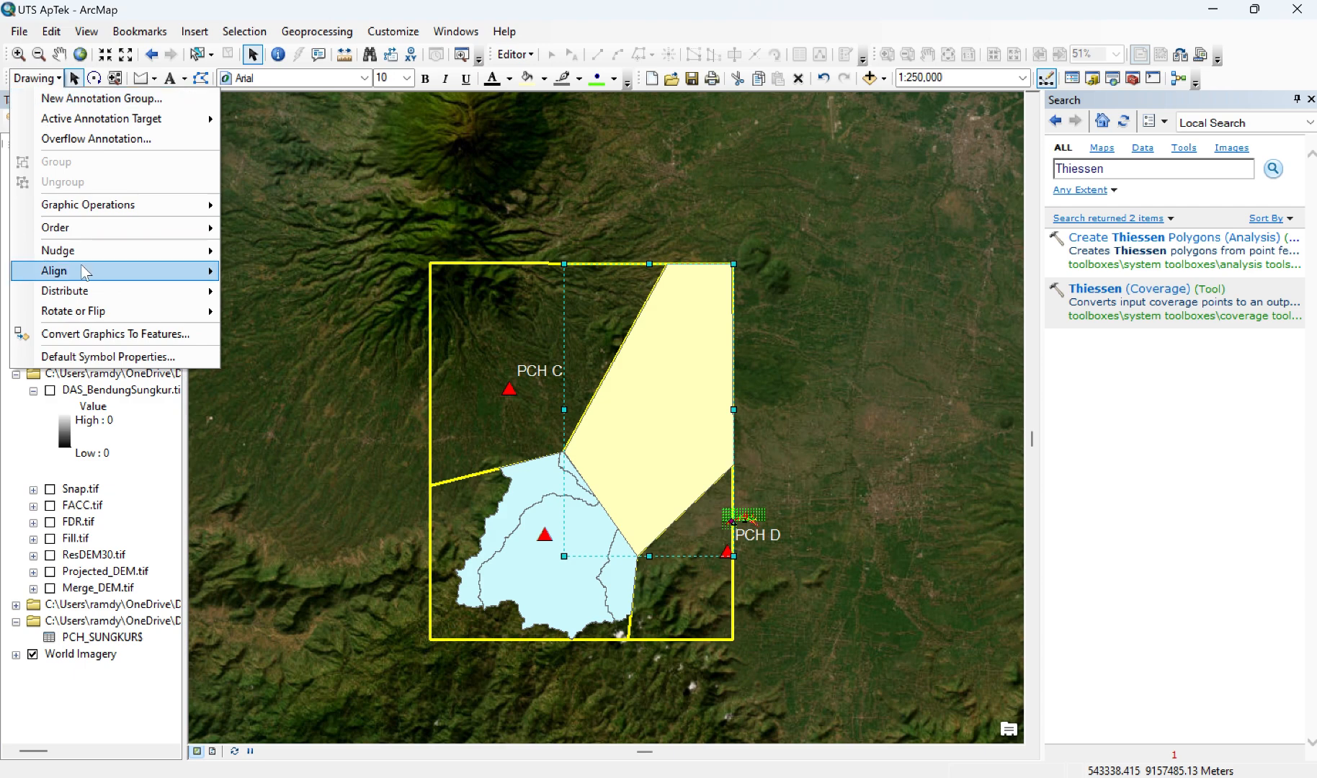
pyautogui.click(85, 333)
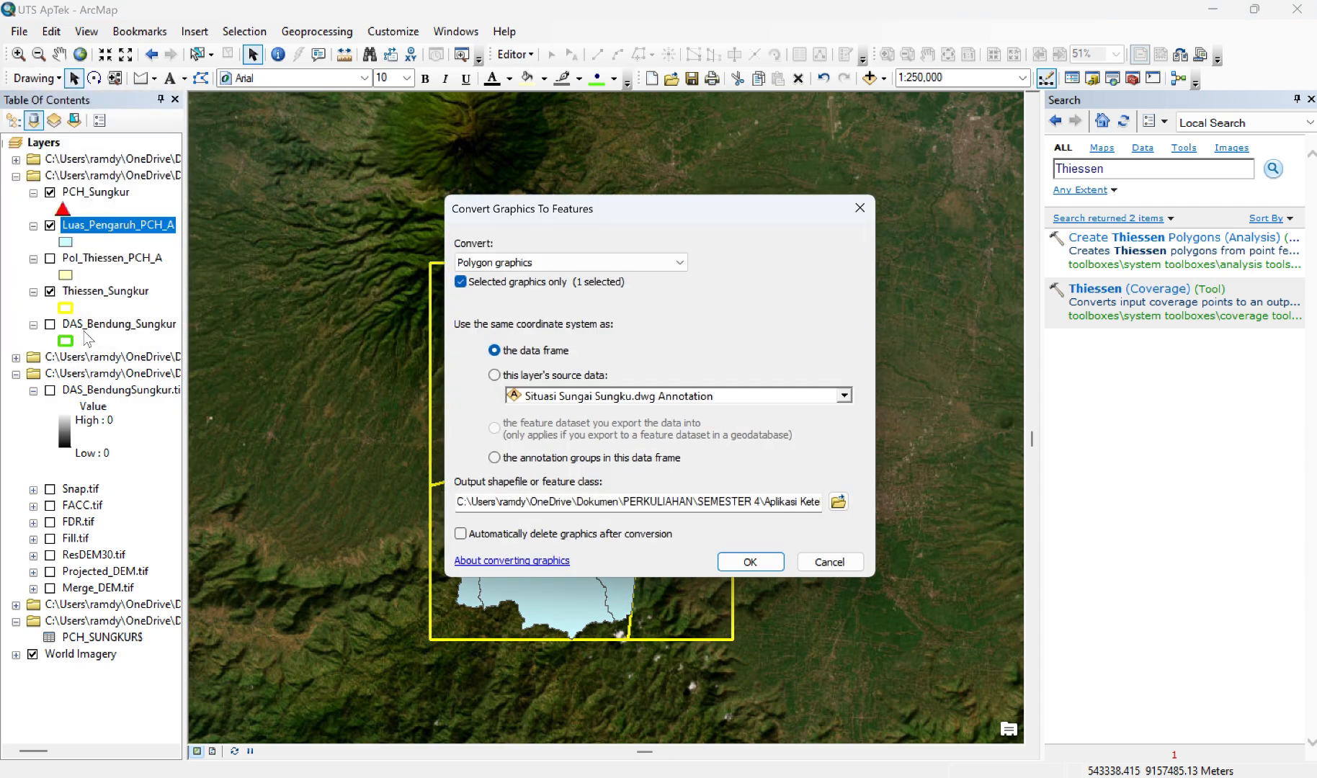
pyautogui.click(838, 501)
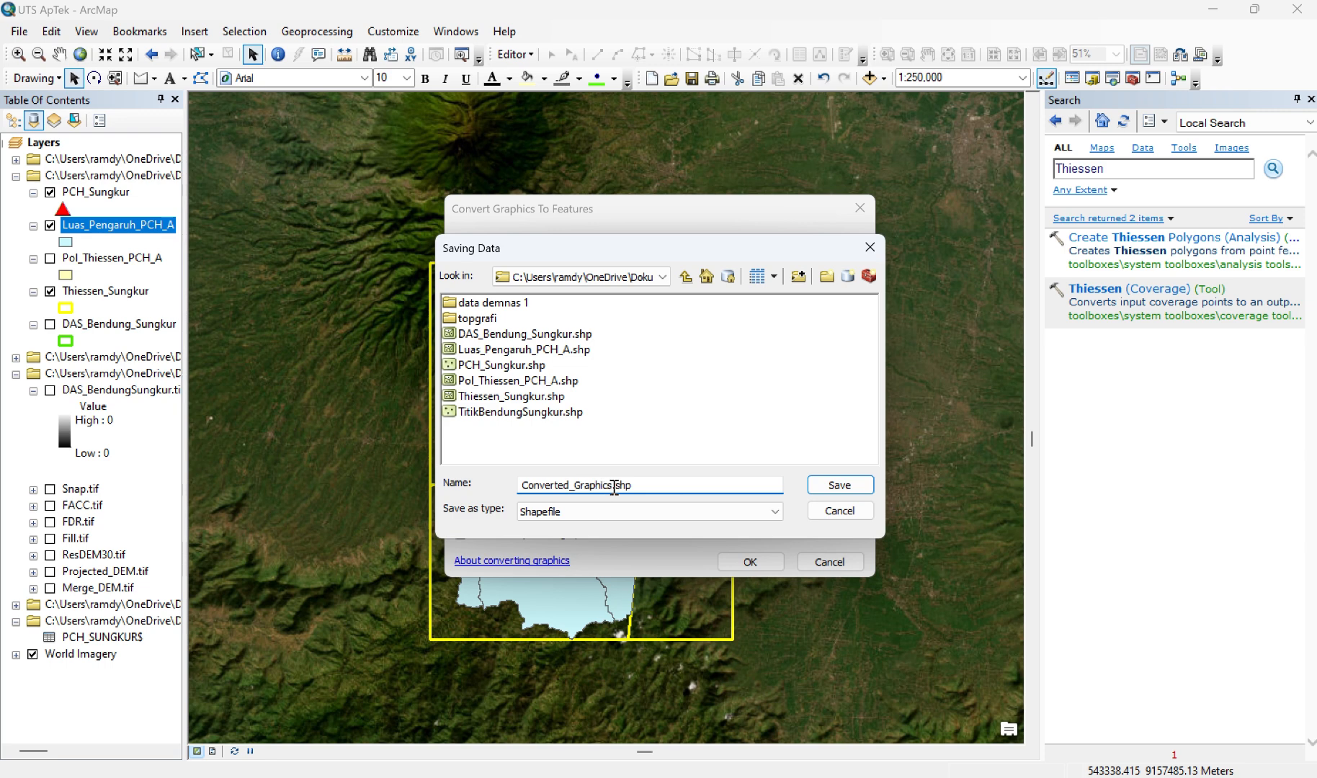
pyautogui.press('BackSpace')
pyautogui.press('BackSpace')
pyautogui.press('BackSpace')
pyautogui.press('BackSpace')
pyautogui.press('BackSpace')
pyautogui.press('BackSpace')
pyautogui.press('BackSpace')
pyautogui.press('BackSpace')
pyautogui.press('BackSpace')
pyautogui.press('BackSpace')
pyautogui.press('BackSpace')
pyautogui.press('BackSpace')
pyautogui.press('BackSpace')
pyautogui.press('BackSpace')
pyautogui.press('BackSpace')
pyautogui.press('BackSpace')
pyautogui.press('BackSpace')
pyautogui.write('PO')
pyautogui.press('BackSpace')
pyautogui.write('ol_Thiessen_PCH')
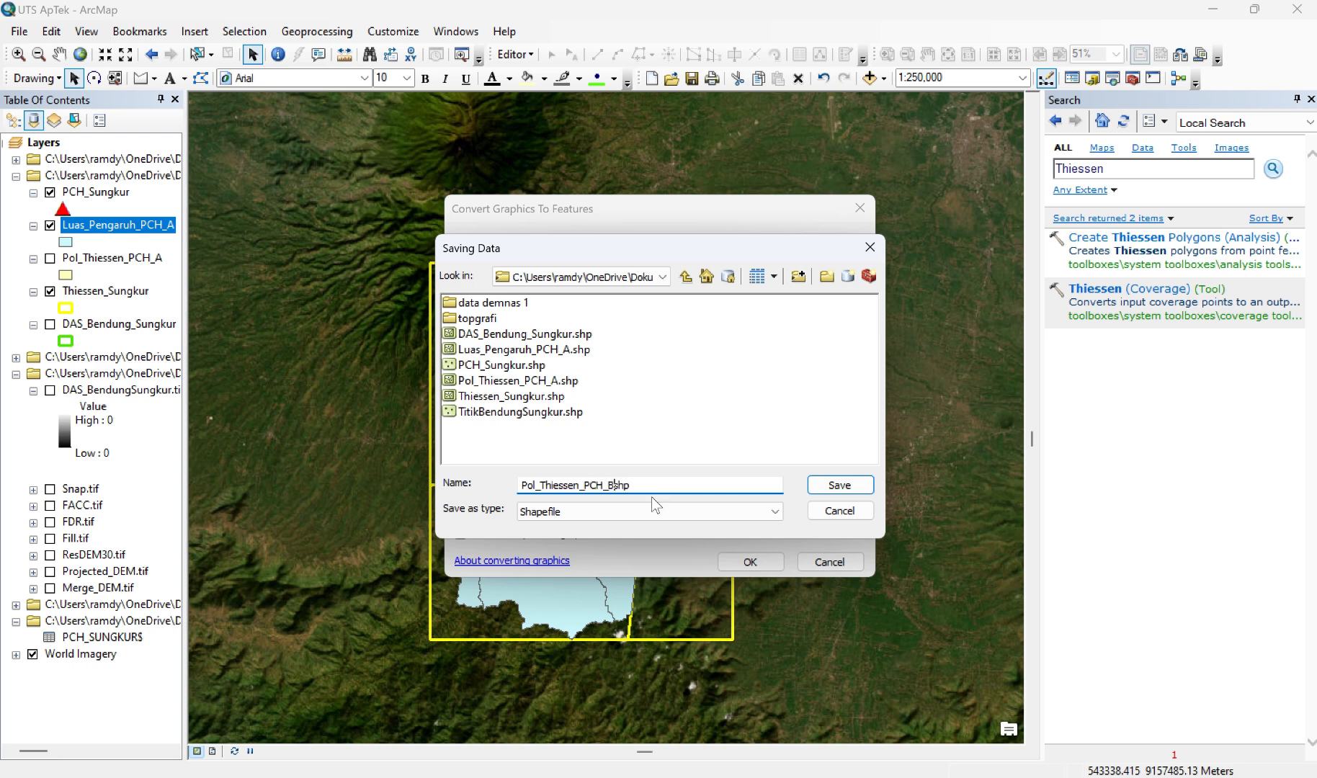
pyautogui.write('_B.')
pyautogui.click(842, 486)
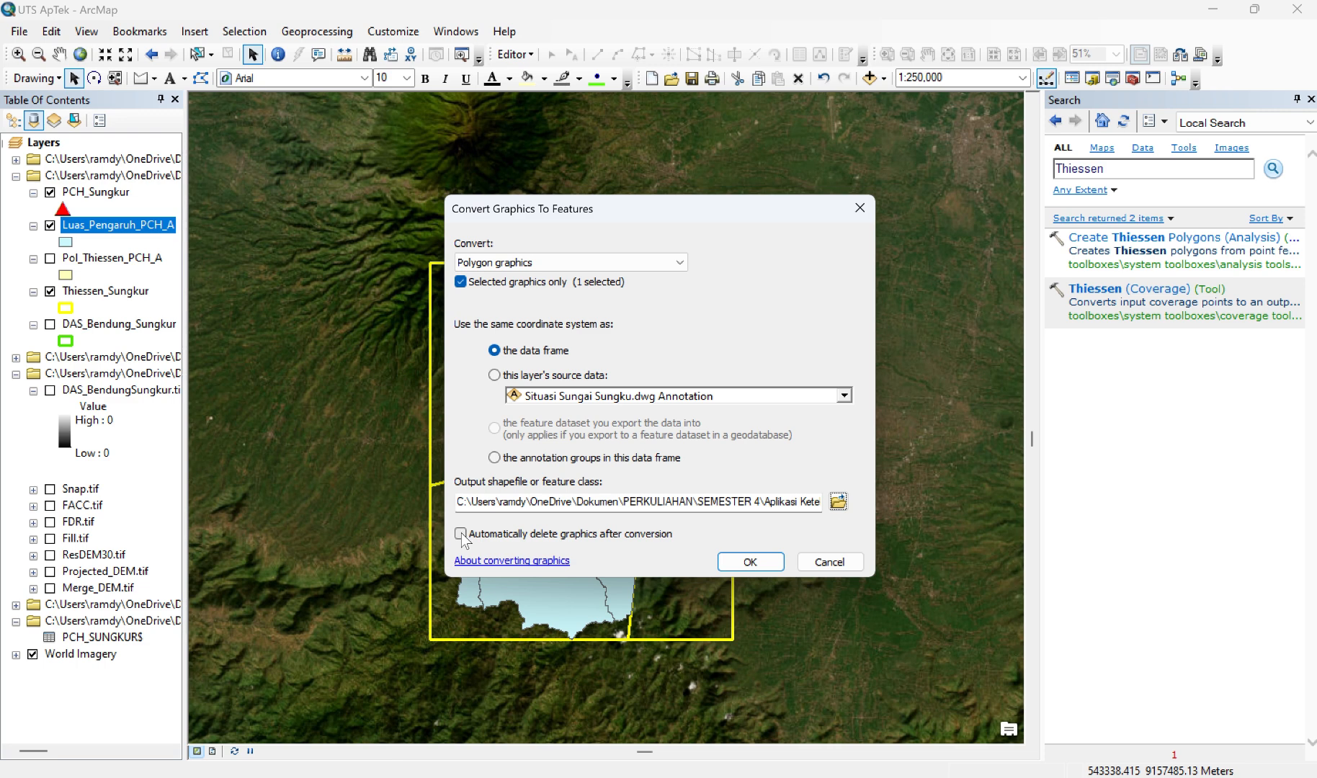
# Step: Convert the PCH B graphic with automatic deletion after conversion enabled, and add the exported data to the map as a layer
pyautogui.click(461, 534)
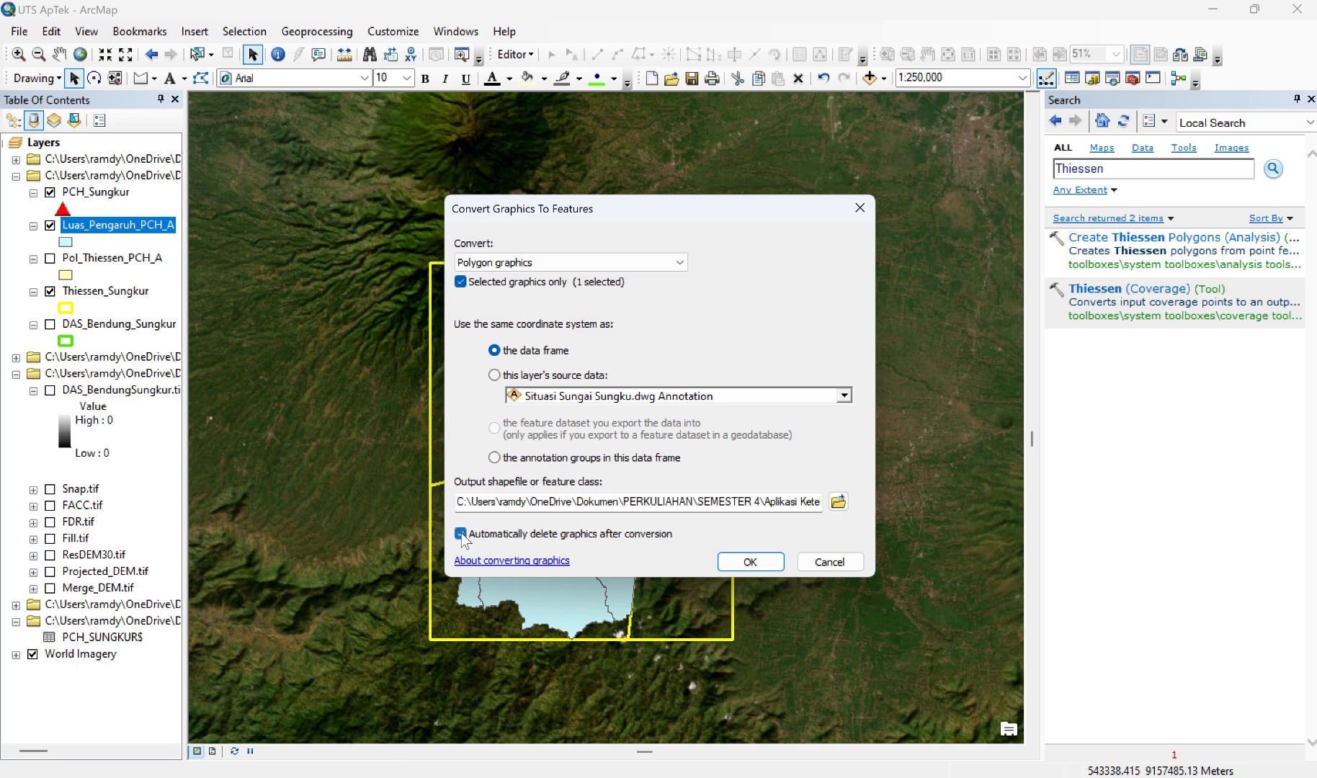
pyautogui.click(740, 567)
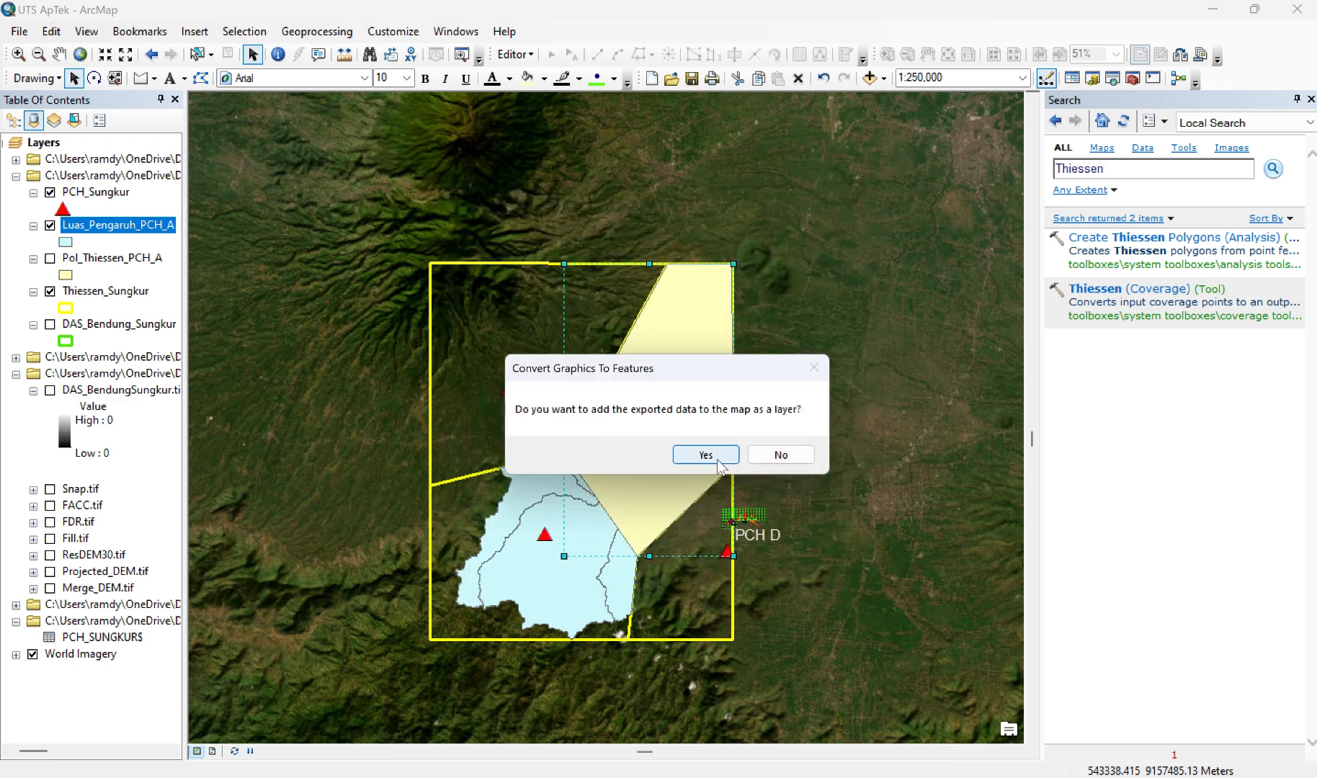
pyautogui.click(718, 463)
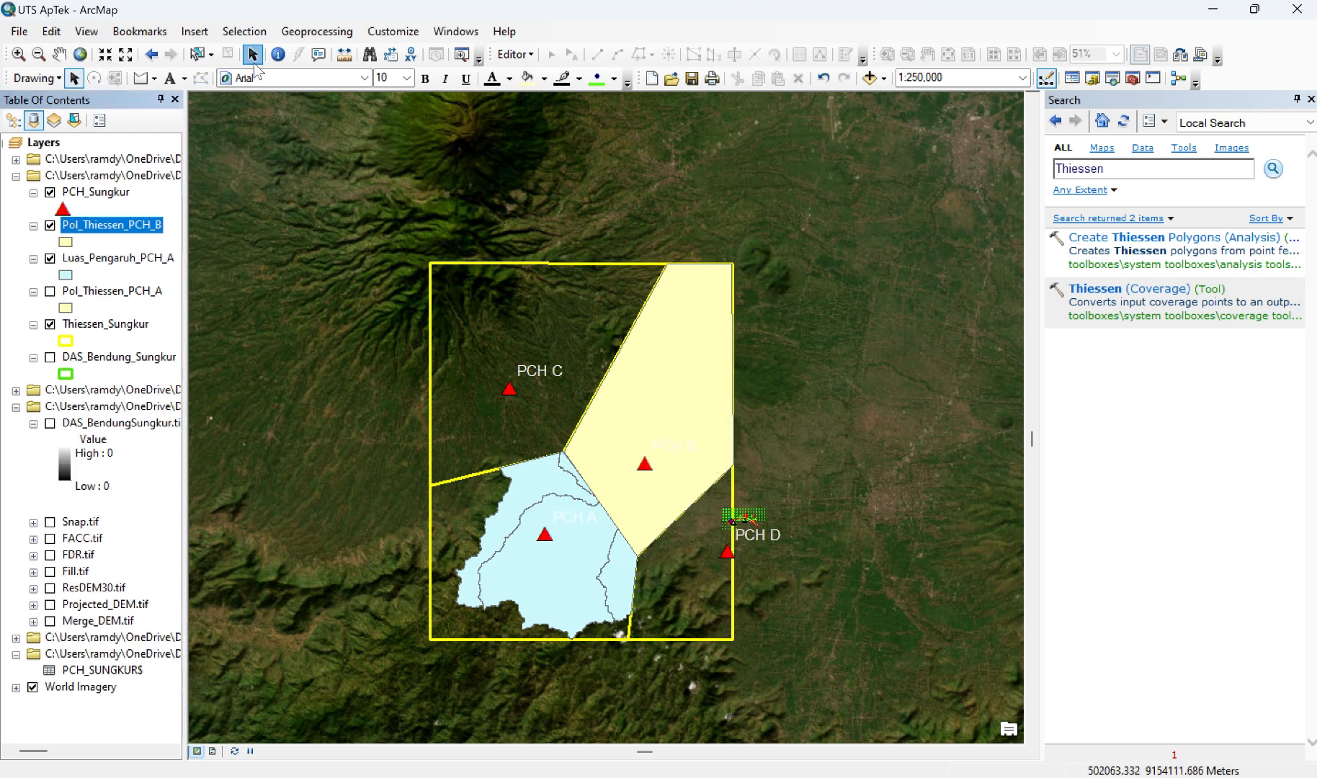
# Step: Show the DAS_Bendung_Sungkur layer and set up the Clip tool with it as input features and Pol_Thiessen_PCH_B as clip features
pyautogui.click(317, 31)
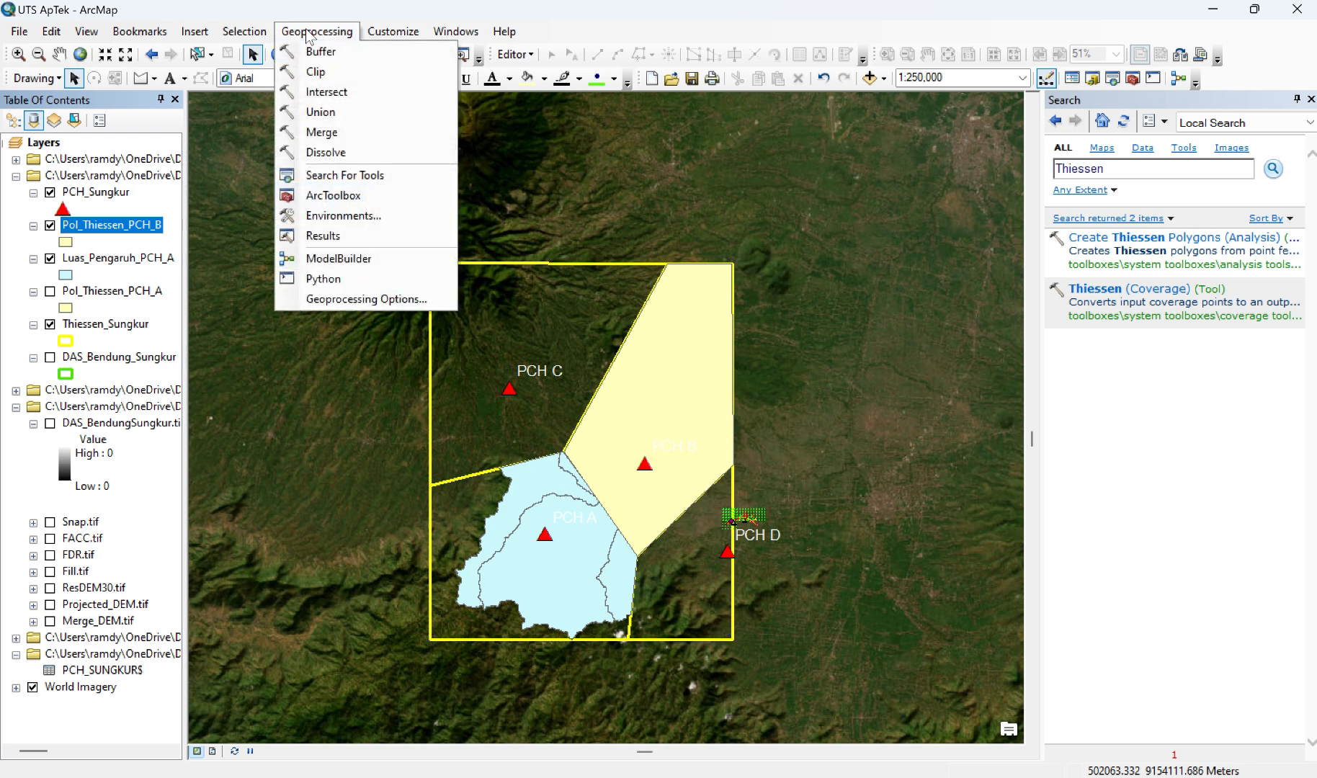
pyautogui.click(314, 75)
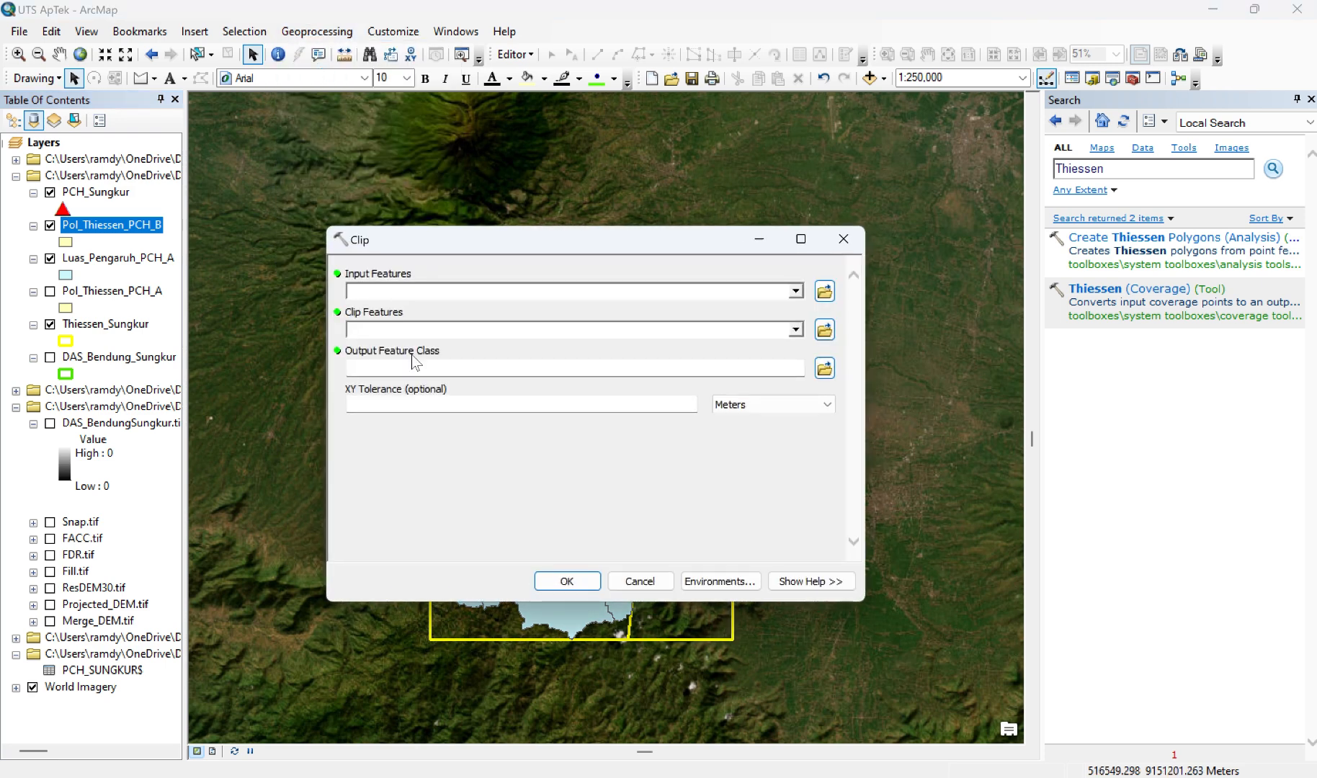
pyautogui.click(50, 357)
pyautogui.moveTo(80, 358)
pyautogui.mouseDown()
pyautogui.moveTo(238, 339)
pyautogui.moveTo(379, 292)
pyautogui.mouseUp()
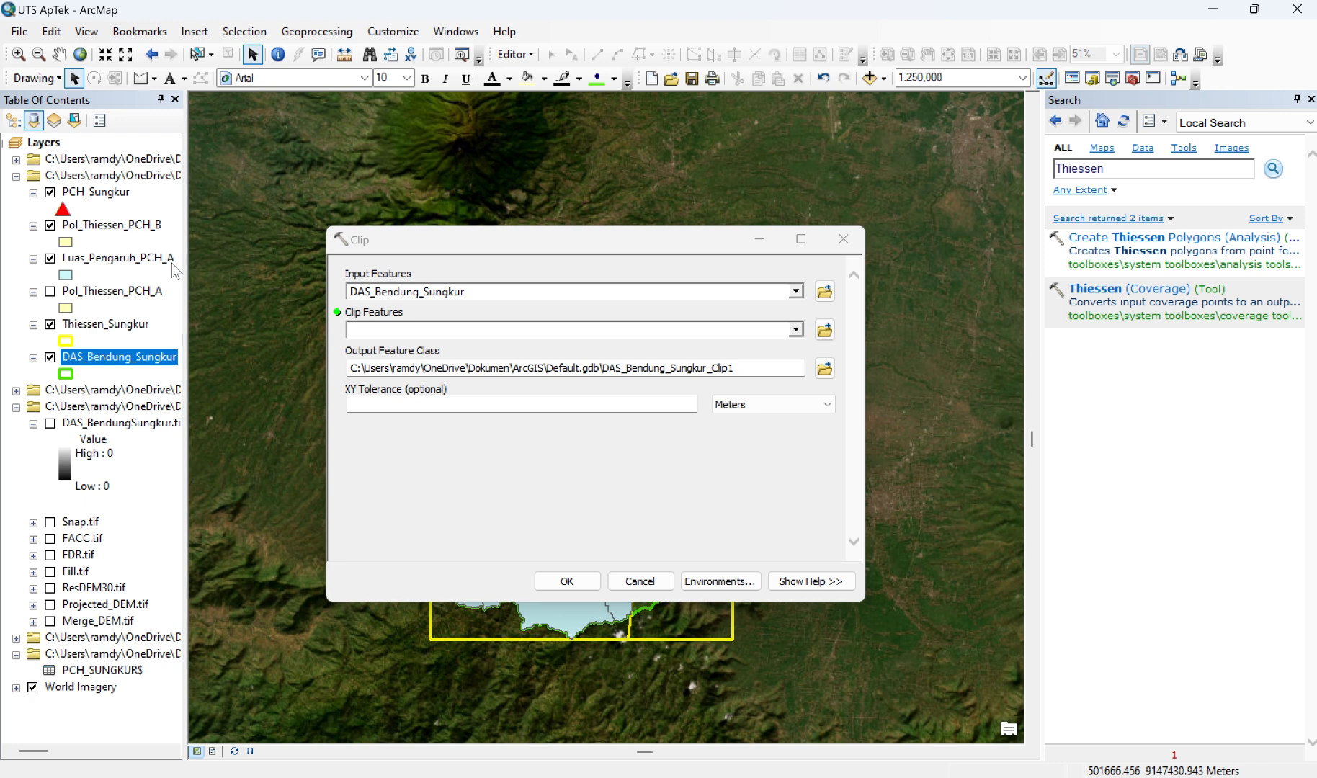
pyautogui.moveTo(111, 225); pyautogui.dragTo(274, 287)
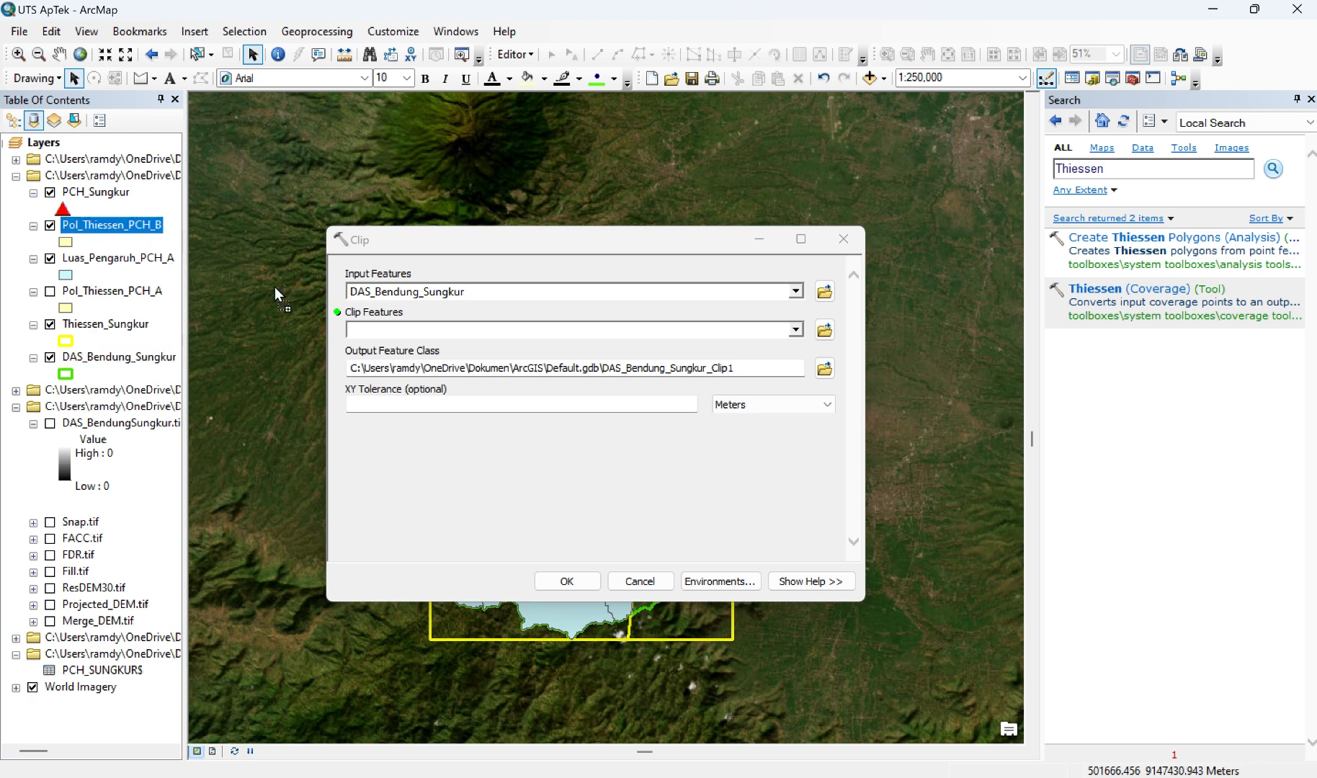
pyautogui.moveTo(369, 339); pyautogui.dragTo(370, 337)
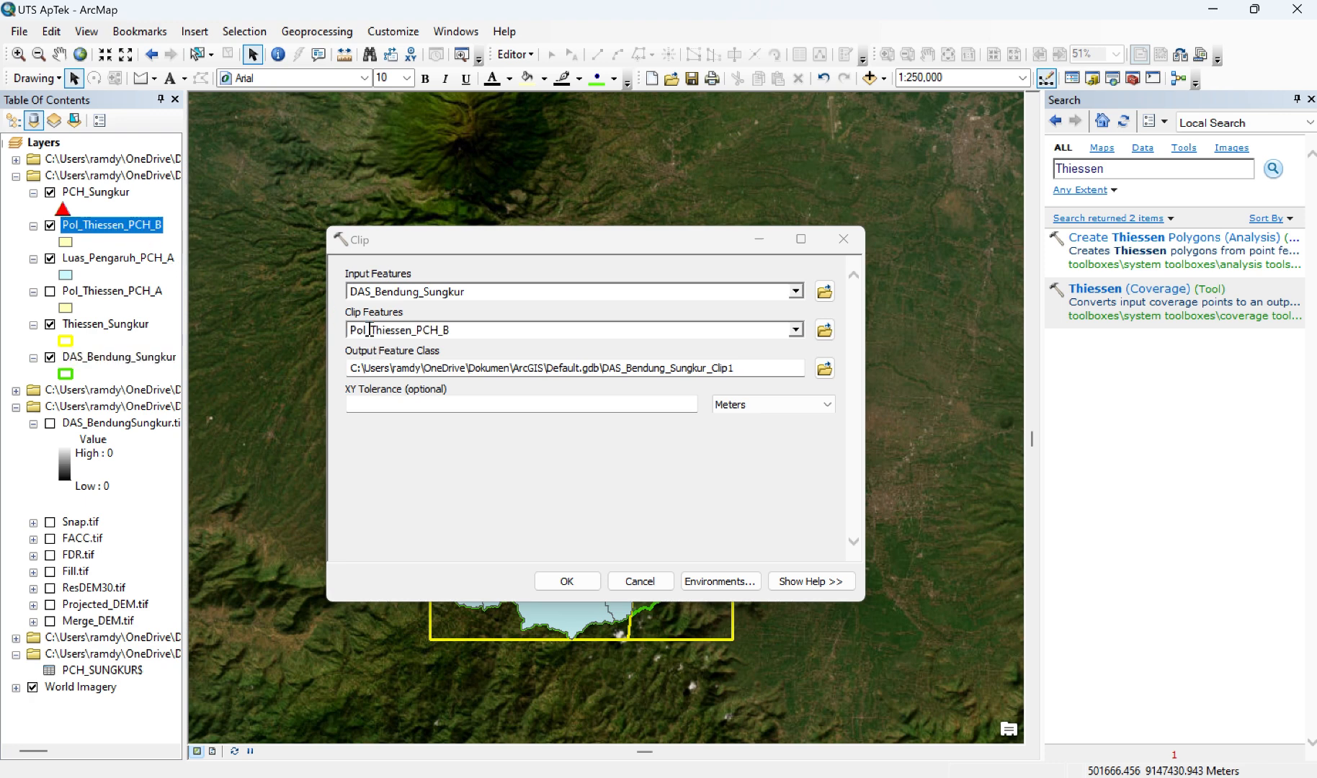
# Step: Name the clip output Luas_Pengaruh_PCH_B.shp, run the Clip tool and hide the Pol_Thiessen_PCH_B layer
pyautogui.click(825, 369)
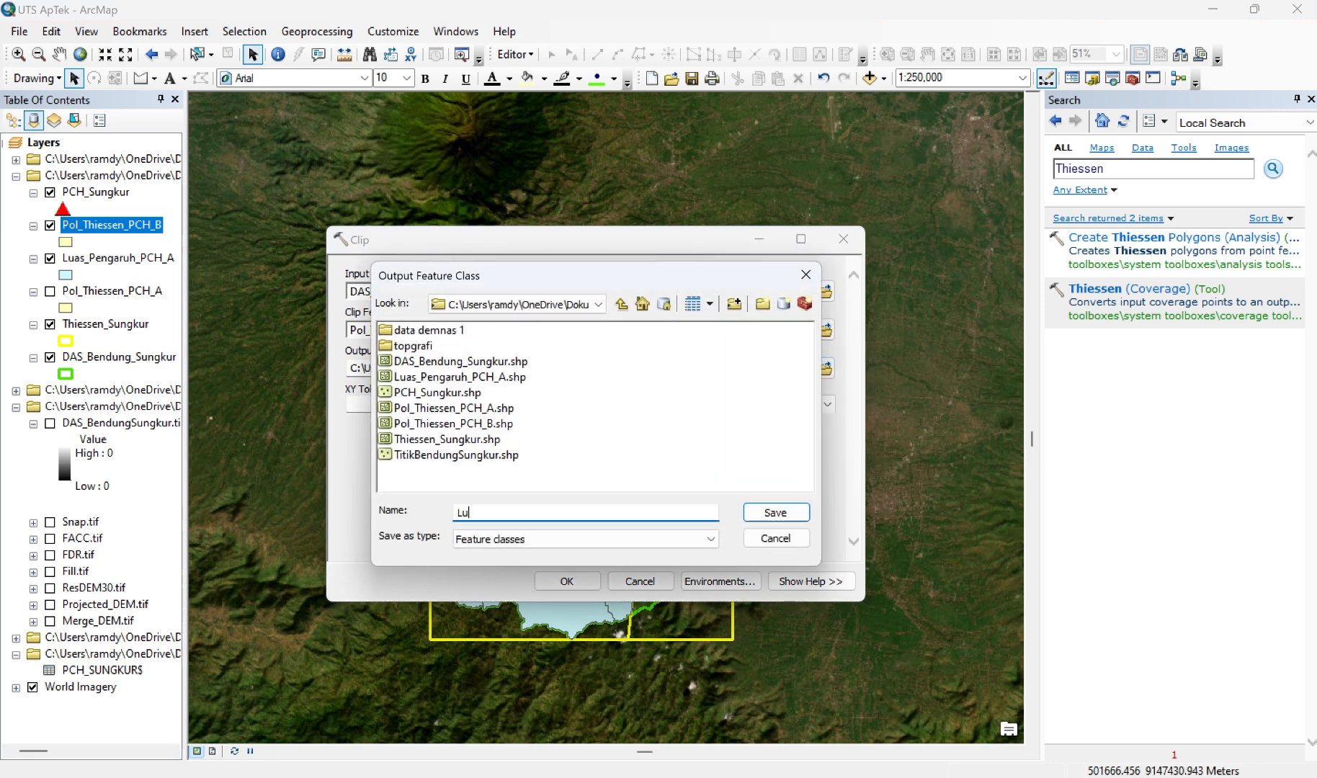
pyautogui.write('Luas_Pengaruh_PCH_B.shp')
pyautogui.press('Return')
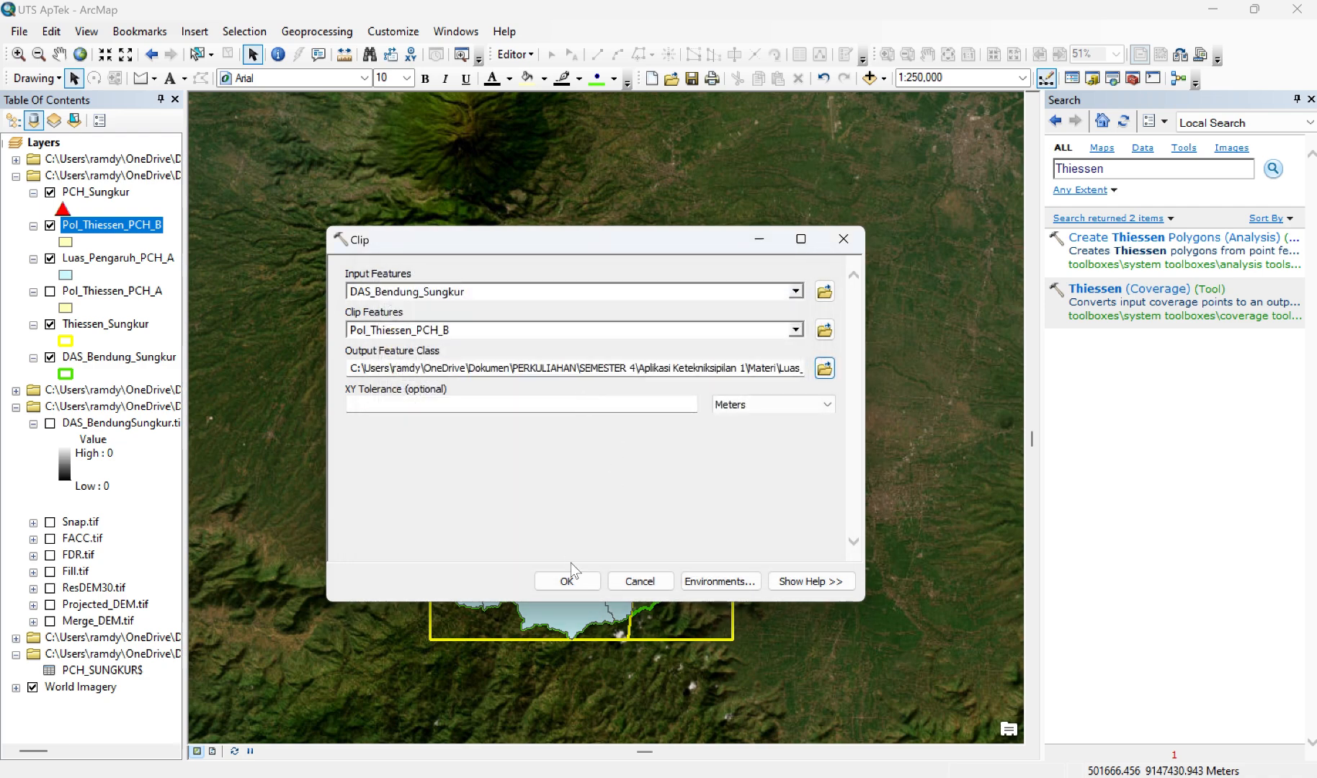
pyautogui.click(567, 580)
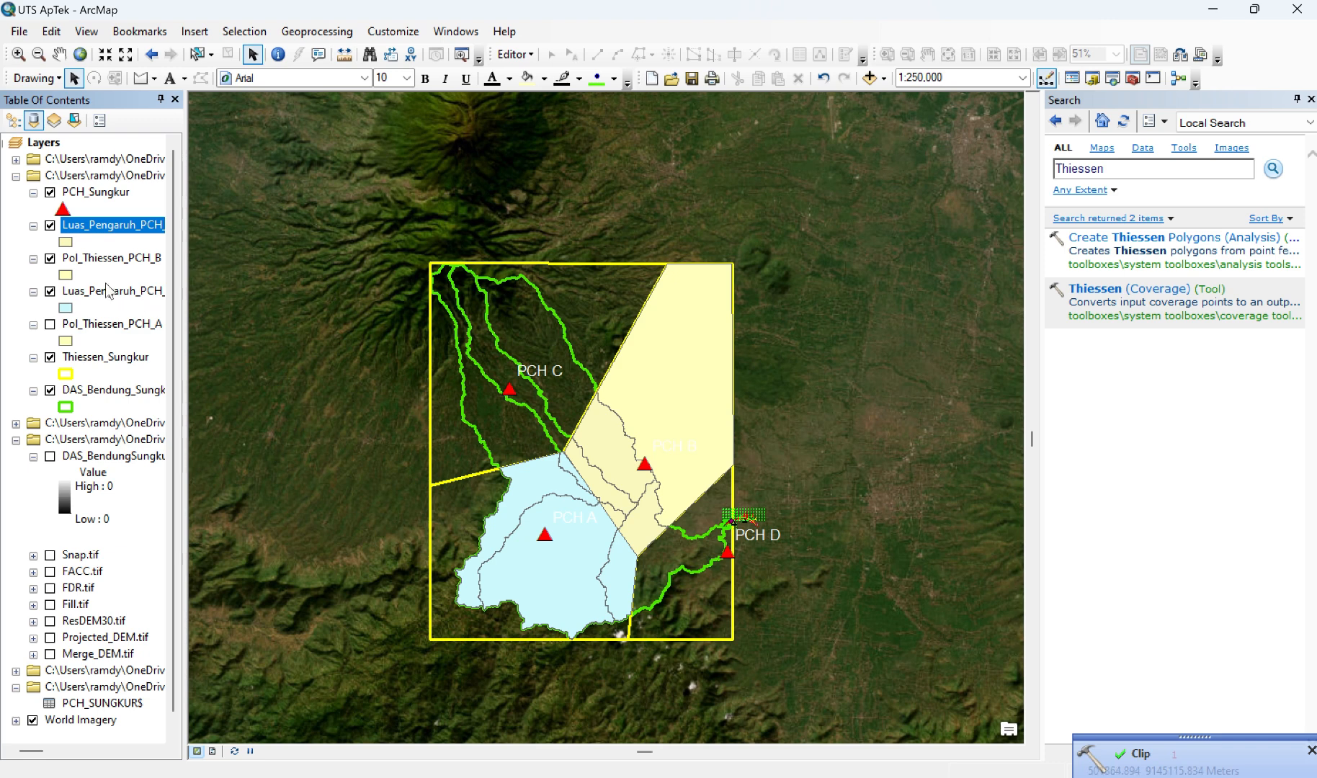
pyautogui.click(49, 260)
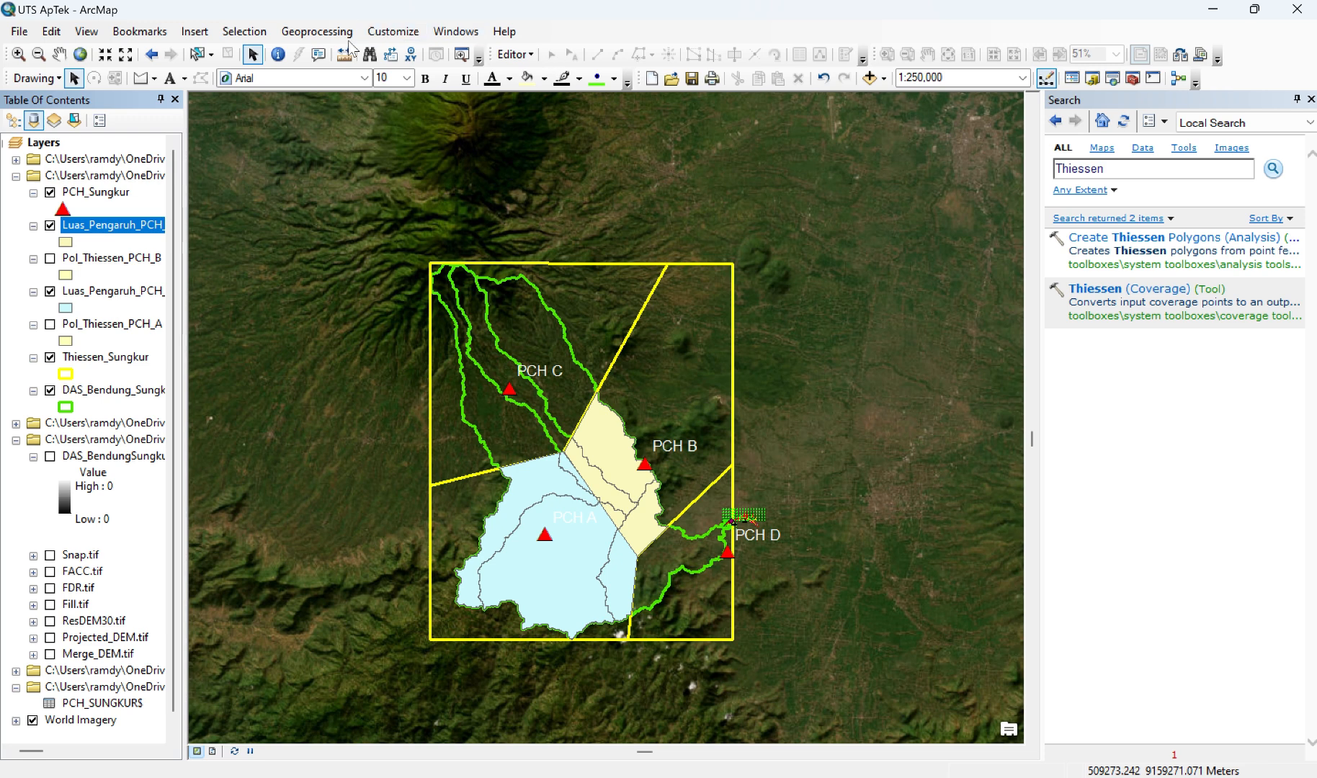
# Step: Draw a polygon graphic tracing the corners of the Thiessen cell around station PCH C
pyautogui.click(154, 84)
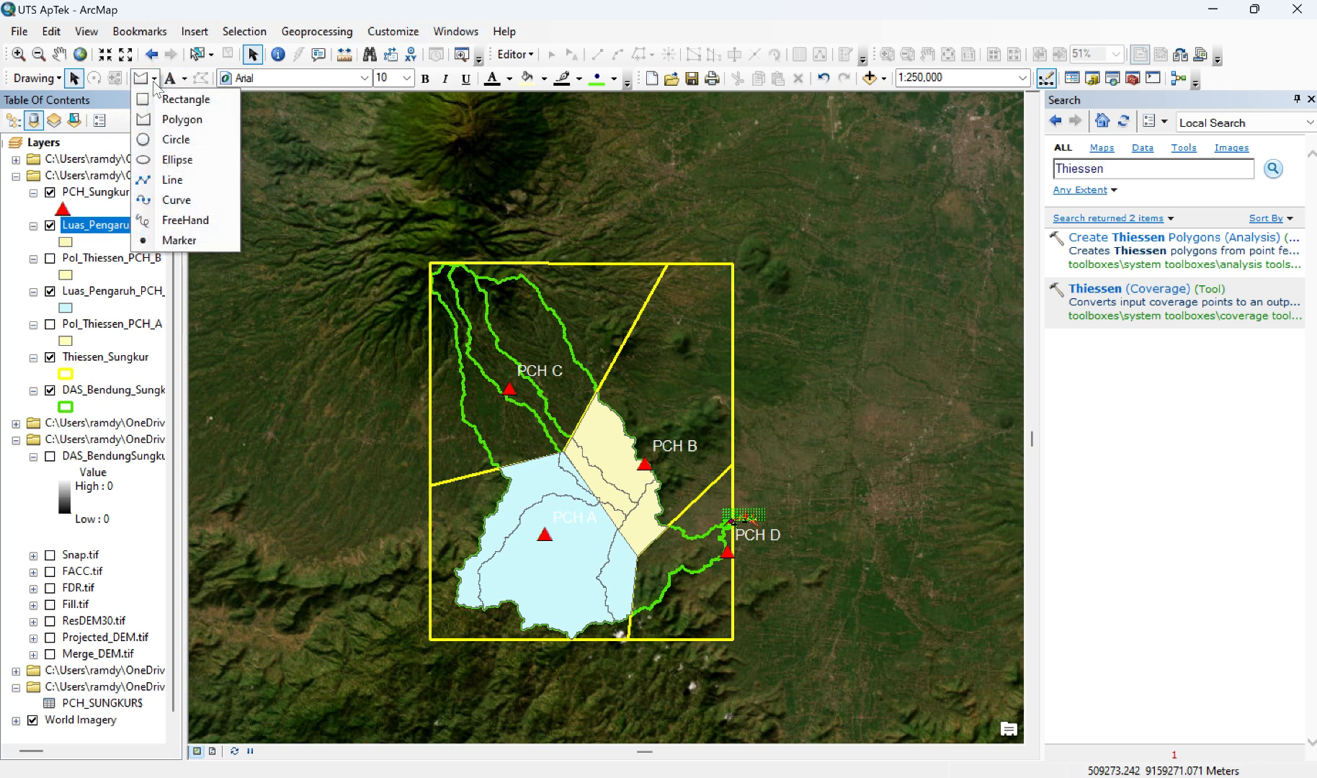
pyautogui.click(173, 98)
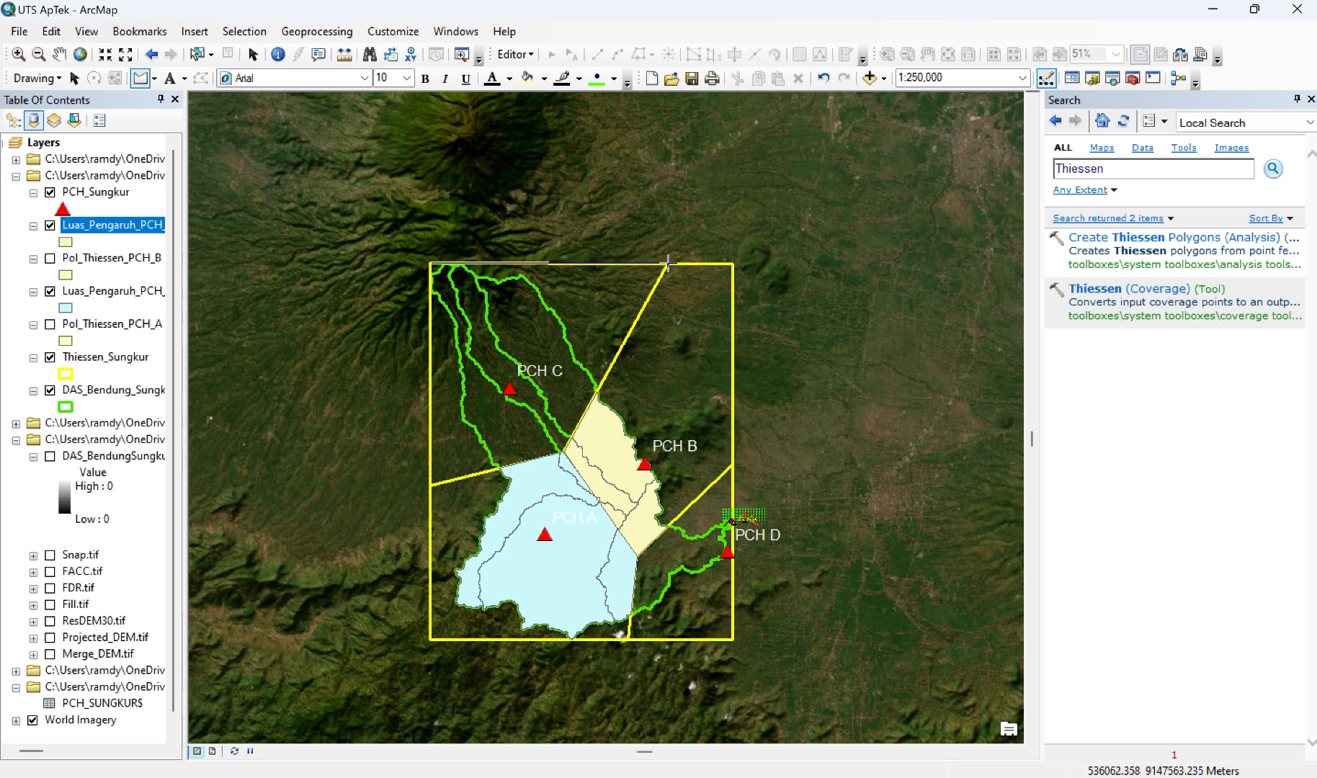
pyautogui.click(669, 264)
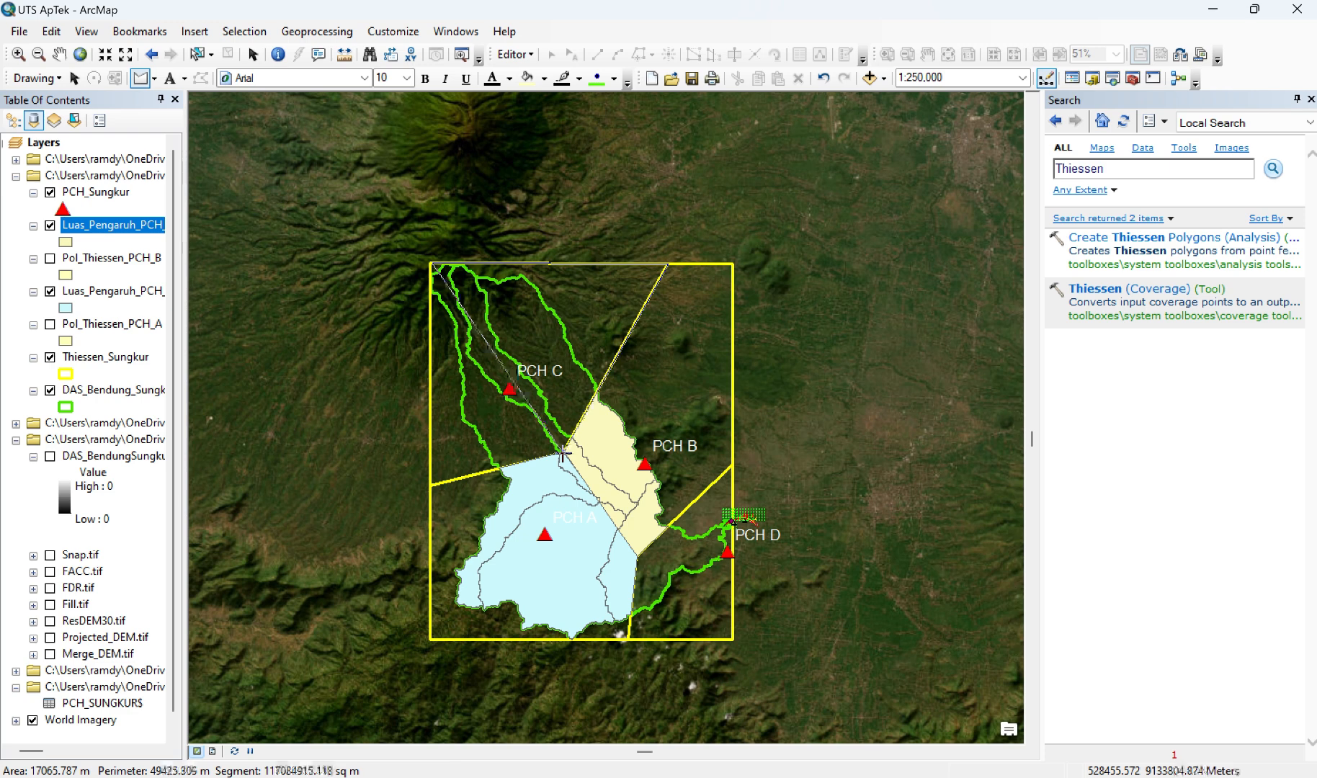
pyautogui.click(562, 453)
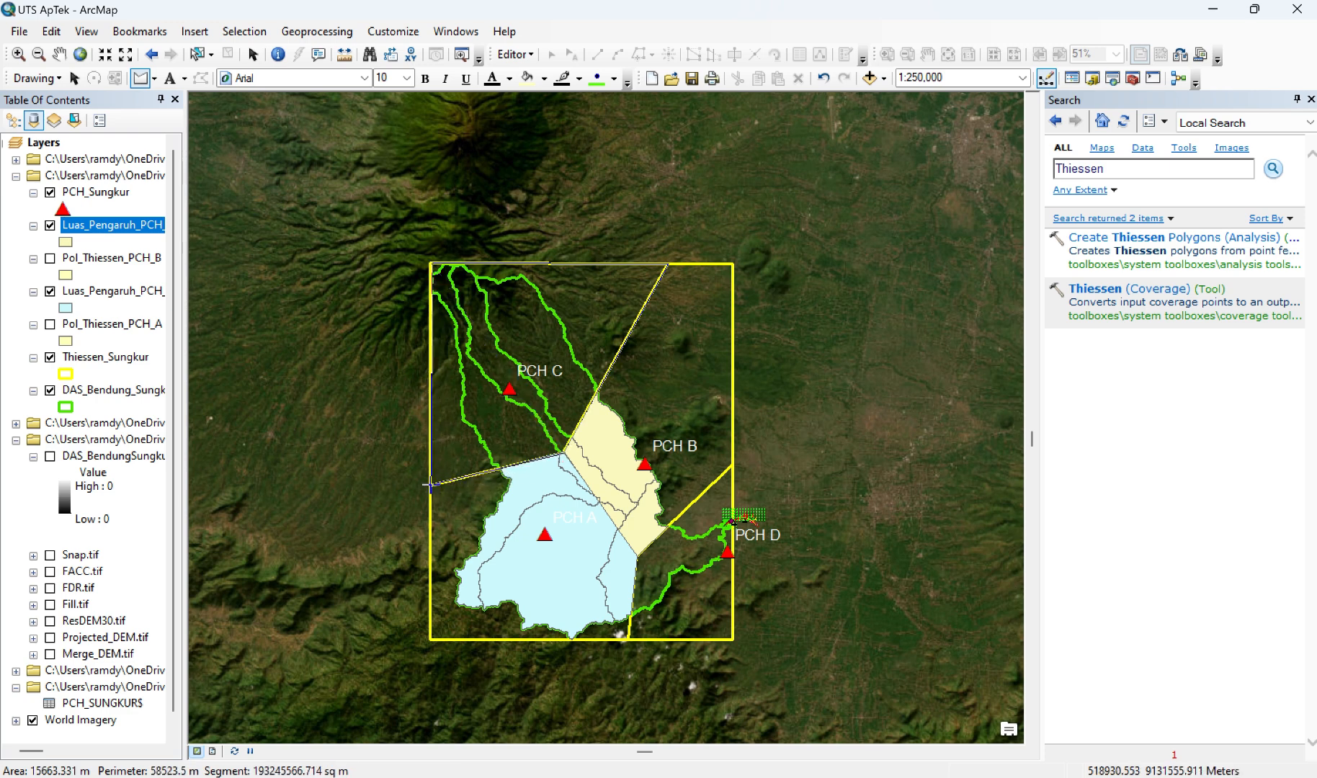
pyautogui.click(431, 484)
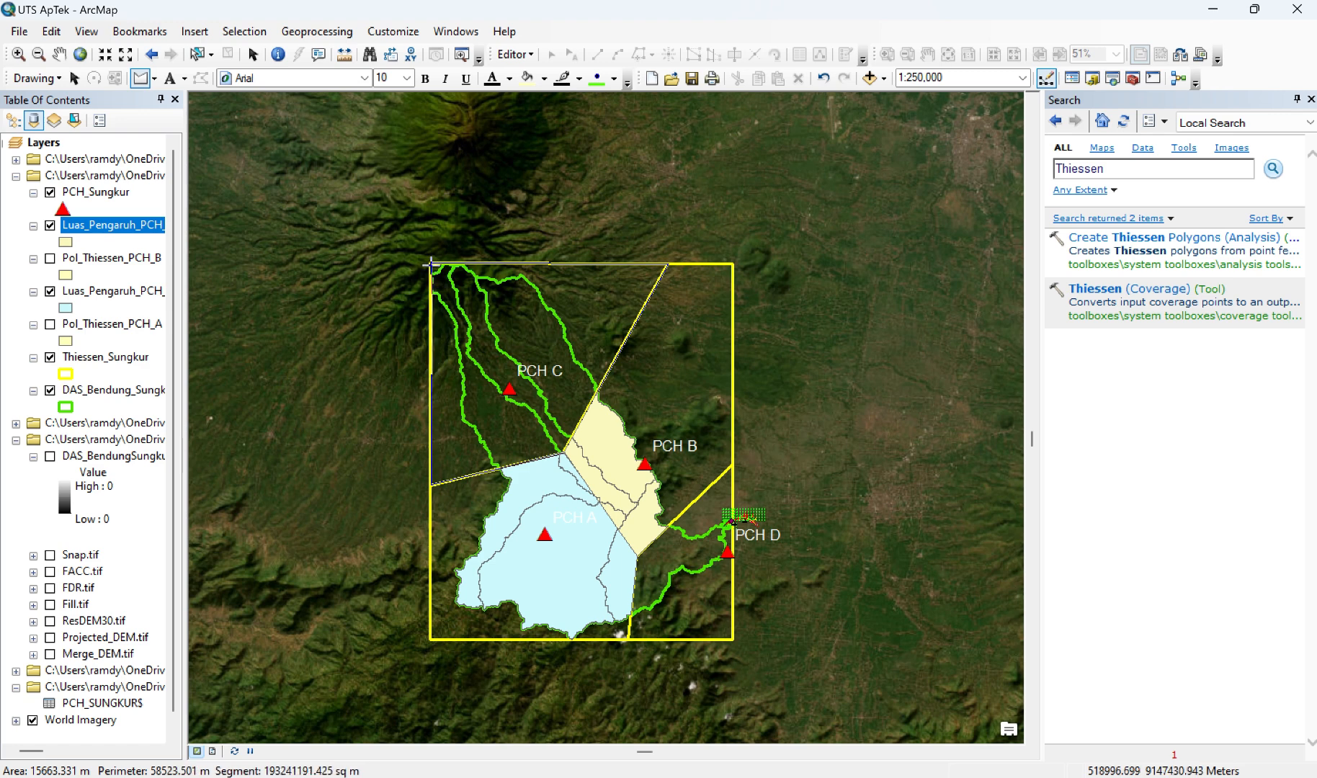
pyautogui.doubleClick(430, 265)
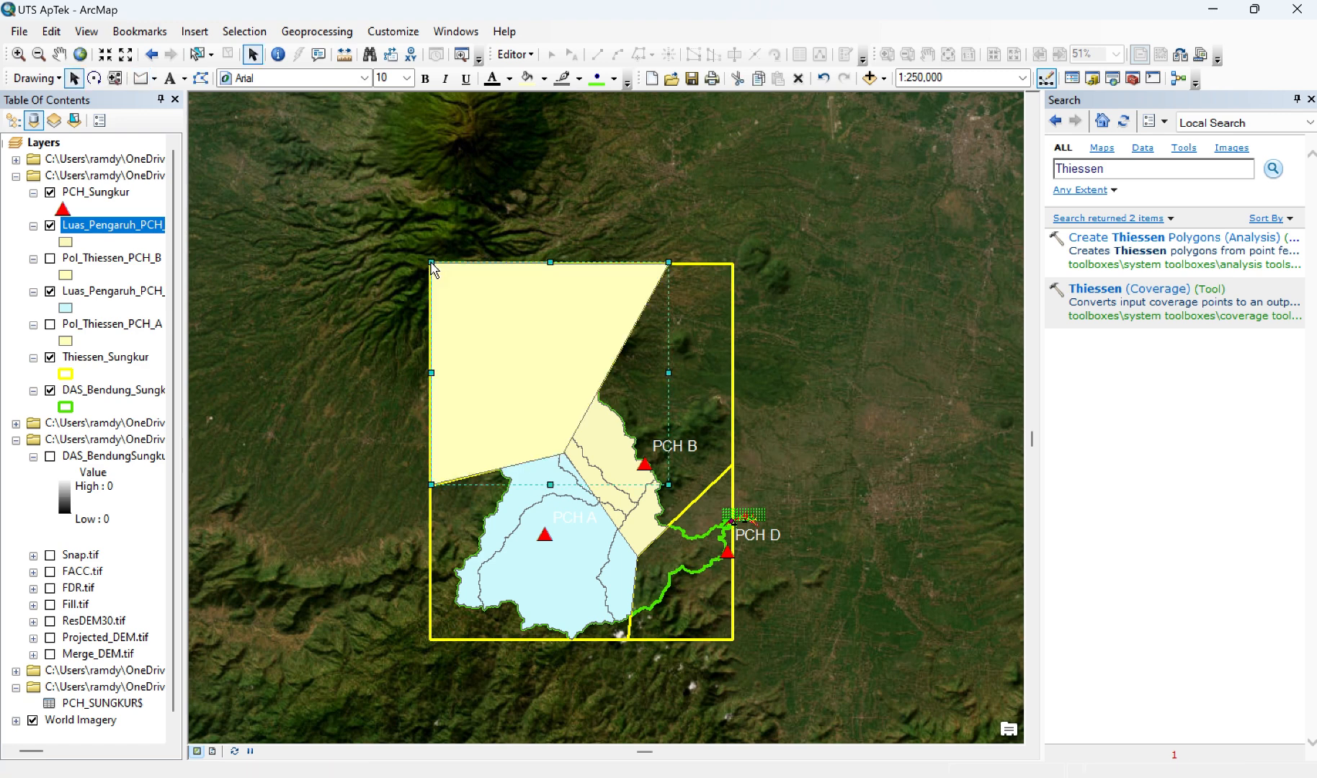
# Step: Set up the selected PCH C polygon graphic for conversion to features, naming the output shapefile Pol_Thiessen_PCH_C.shp
pyautogui.click(48, 79)
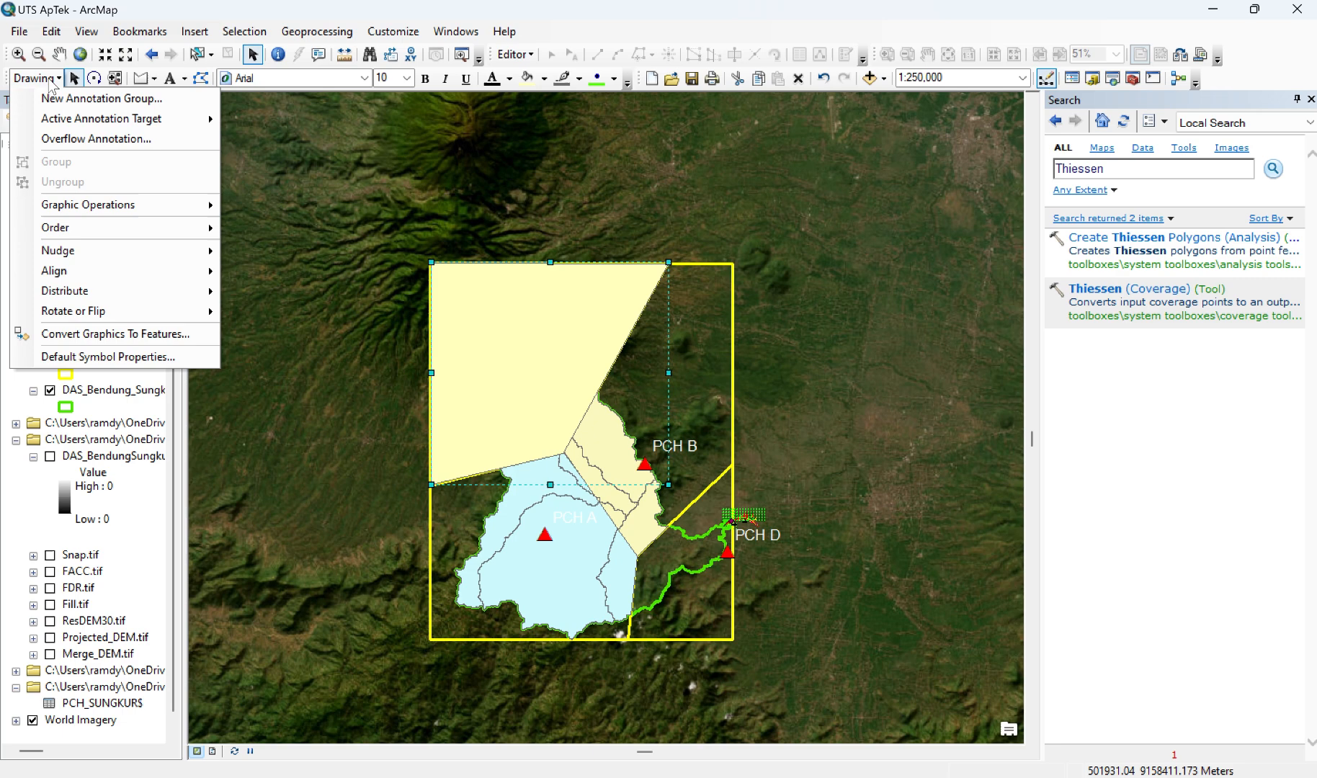
pyautogui.click(116, 336)
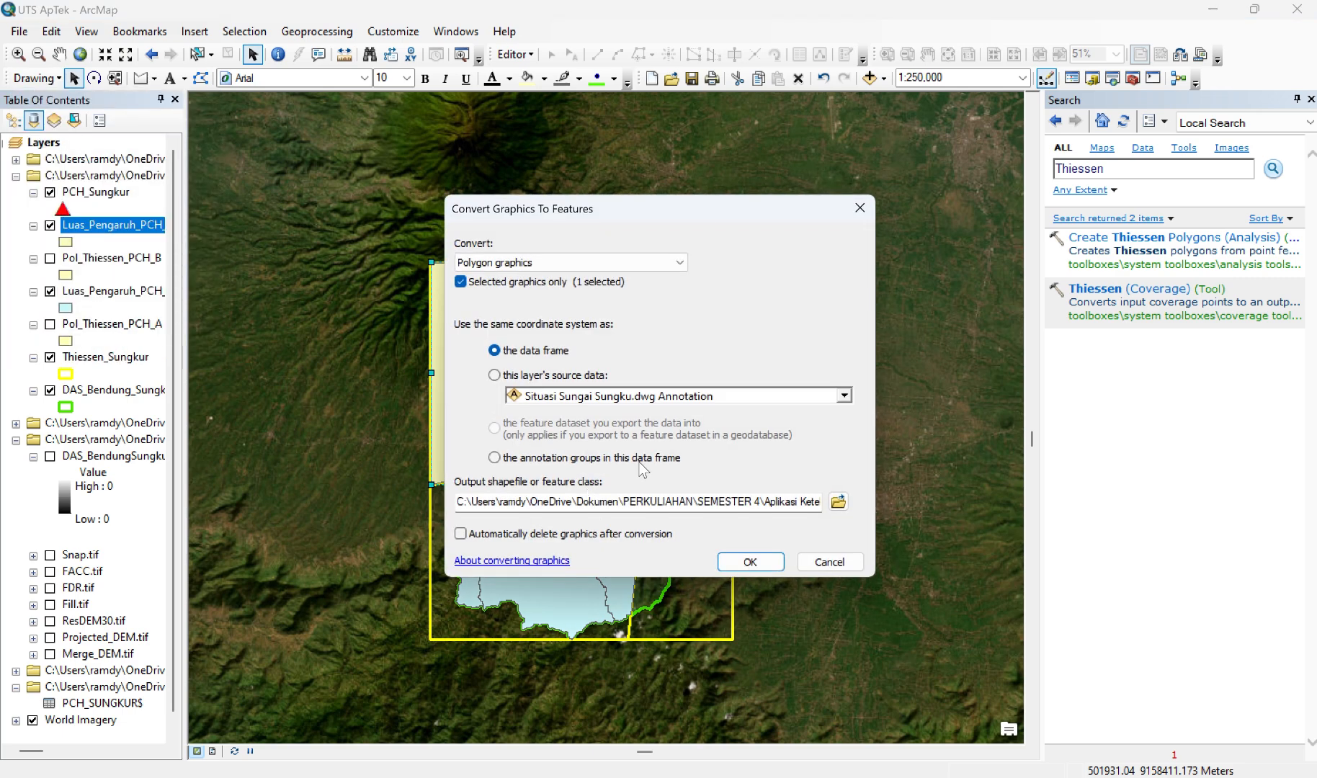
pyautogui.click(838, 502)
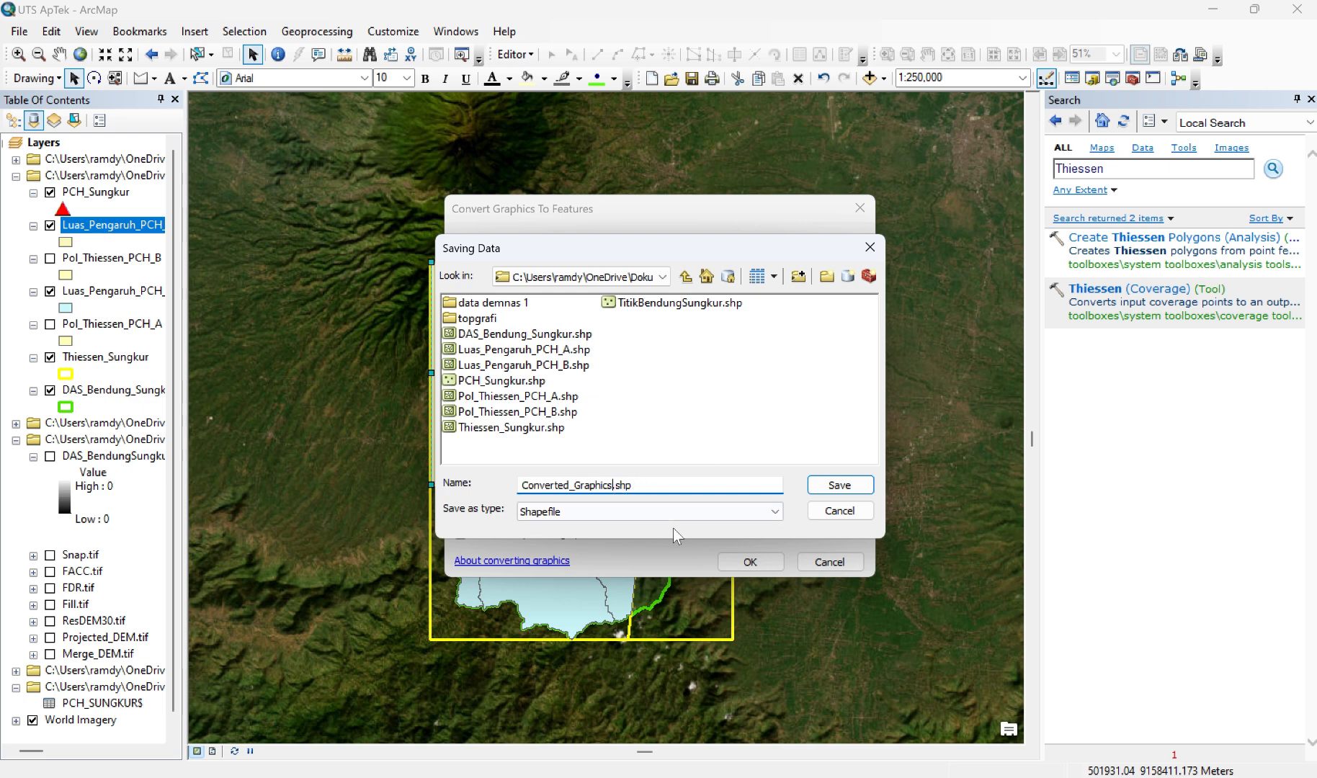
pyautogui.press('BackSpace')
pyautogui.press('BackSpace')
pyautogui.press('BackSpace')
pyautogui.press('BackSpace')
pyautogui.press('BackSpace')
pyautogui.press('BackSpace')
pyautogui.press('BackSpace')
pyautogui.press('BackSpace')
pyautogui.press('BackSpace')
pyautogui.press('BackSpace')
pyautogui.press('BackSpace')
pyautogui.press('BackSpace')
pyautogui.press('BackSpace')
pyautogui.press('BackSpace')
pyautogui.press('BackSpace')
pyautogui.press('BackSpace')
pyautogui.press('BackSpace')
pyautogui.press('BackSpace')
pyautogui.write('Pol_T')
pyautogui.write('hiessen')
pyautogui.write('_PX')
pyautogui.press('BackSpace')
pyautogui.write('CH')
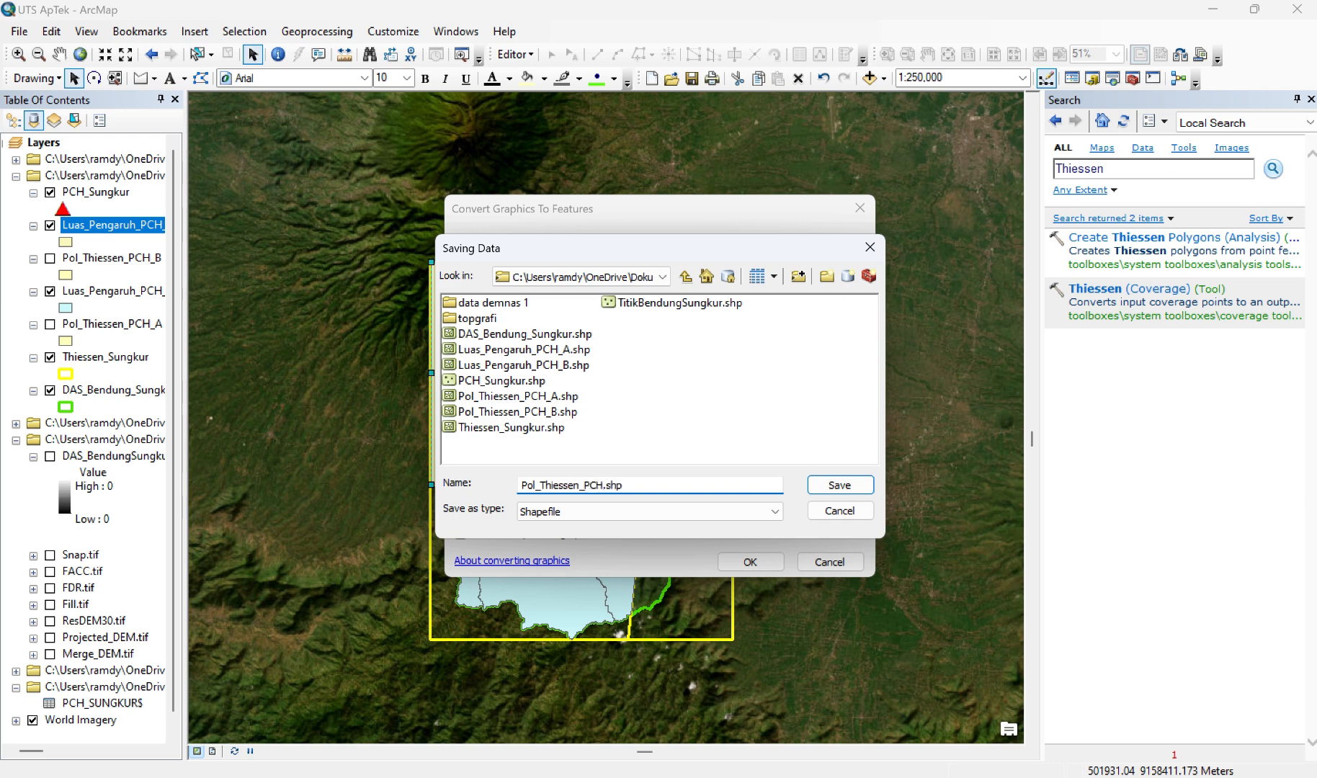
pyautogui.write('_C')
pyautogui.press('Return')
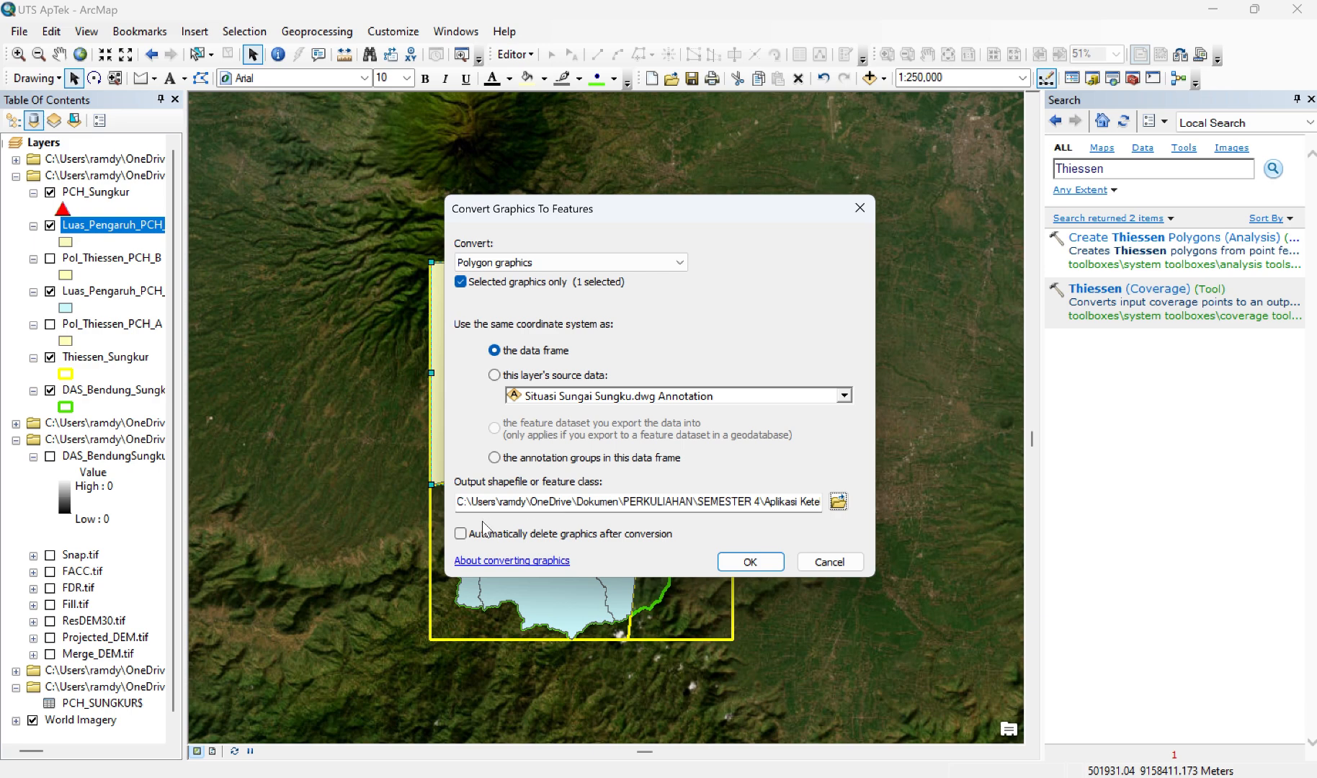
# Step: Convert the PCH C polygon graphic to features with automatic graphic deletion and add the result to the map as a layer
pyautogui.click(461, 534)
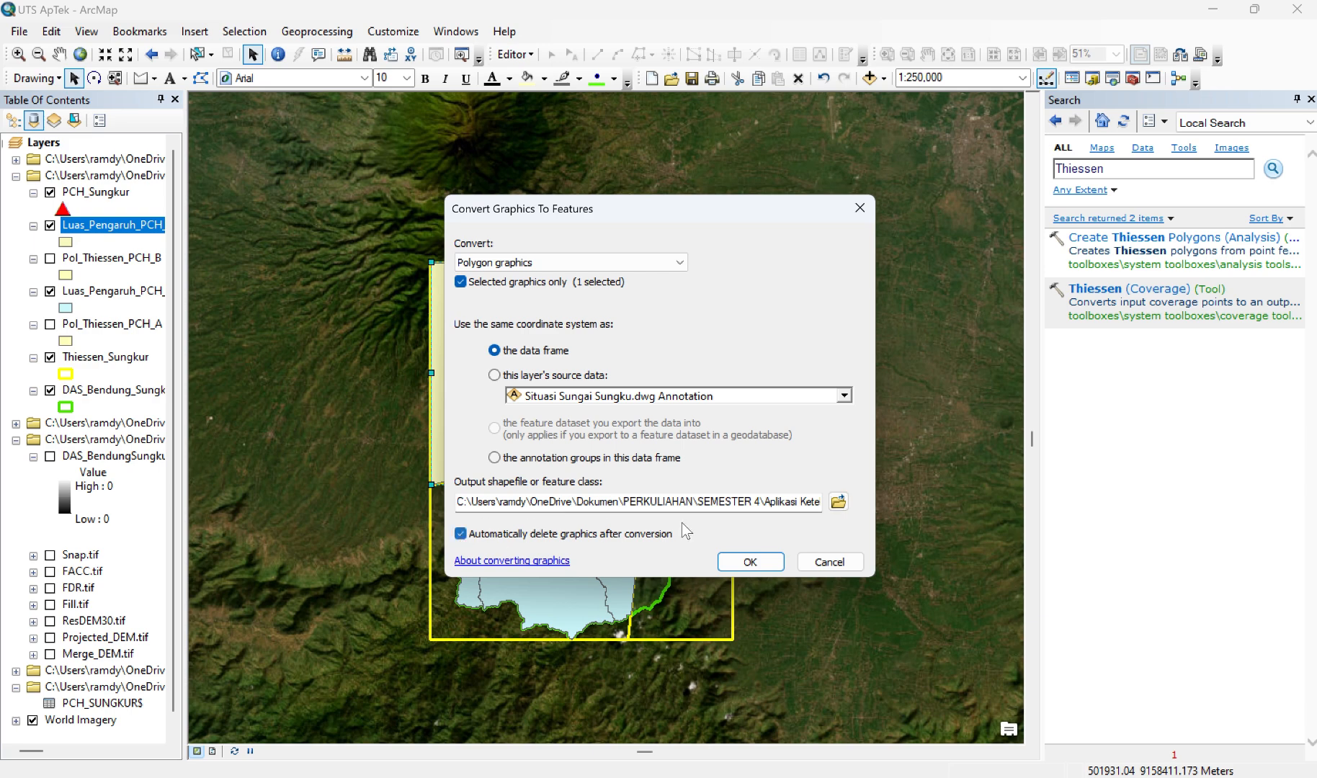
pyautogui.click(743, 562)
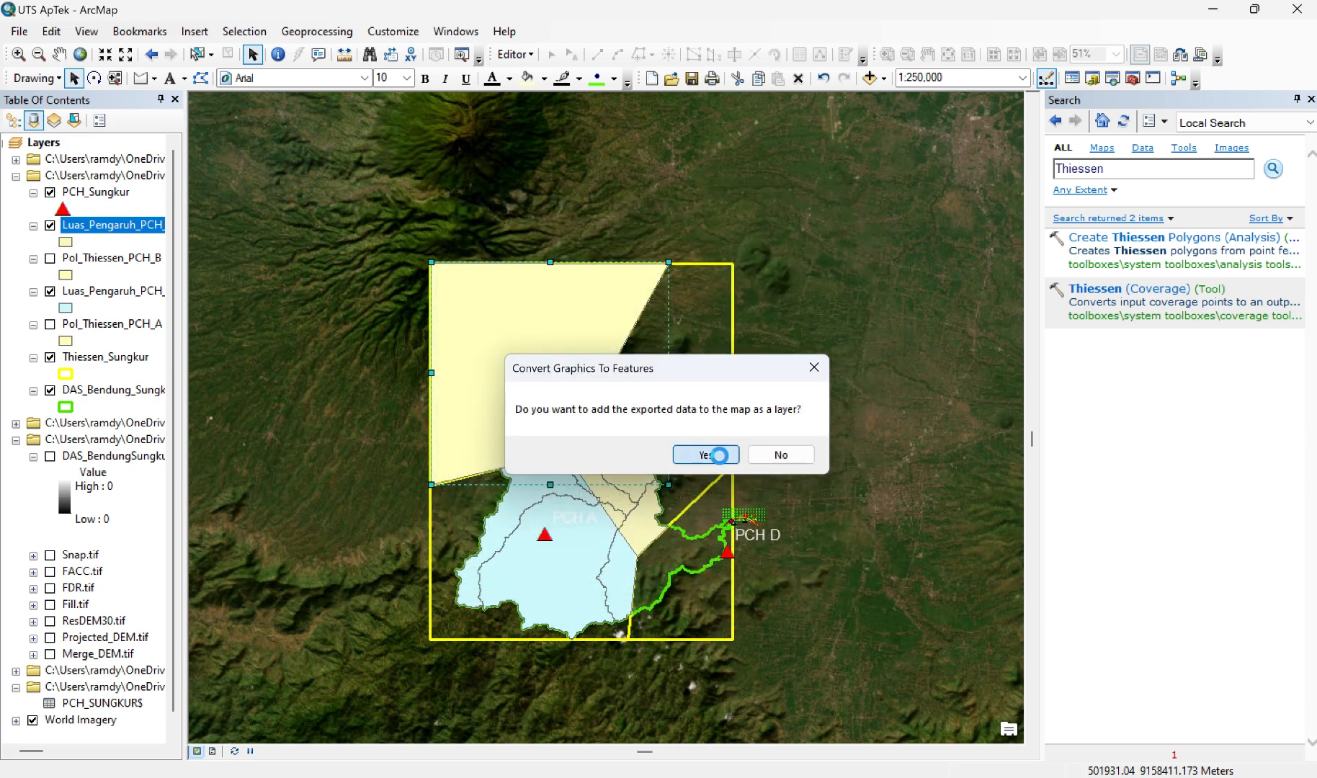
pyautogui.click(705, 455)
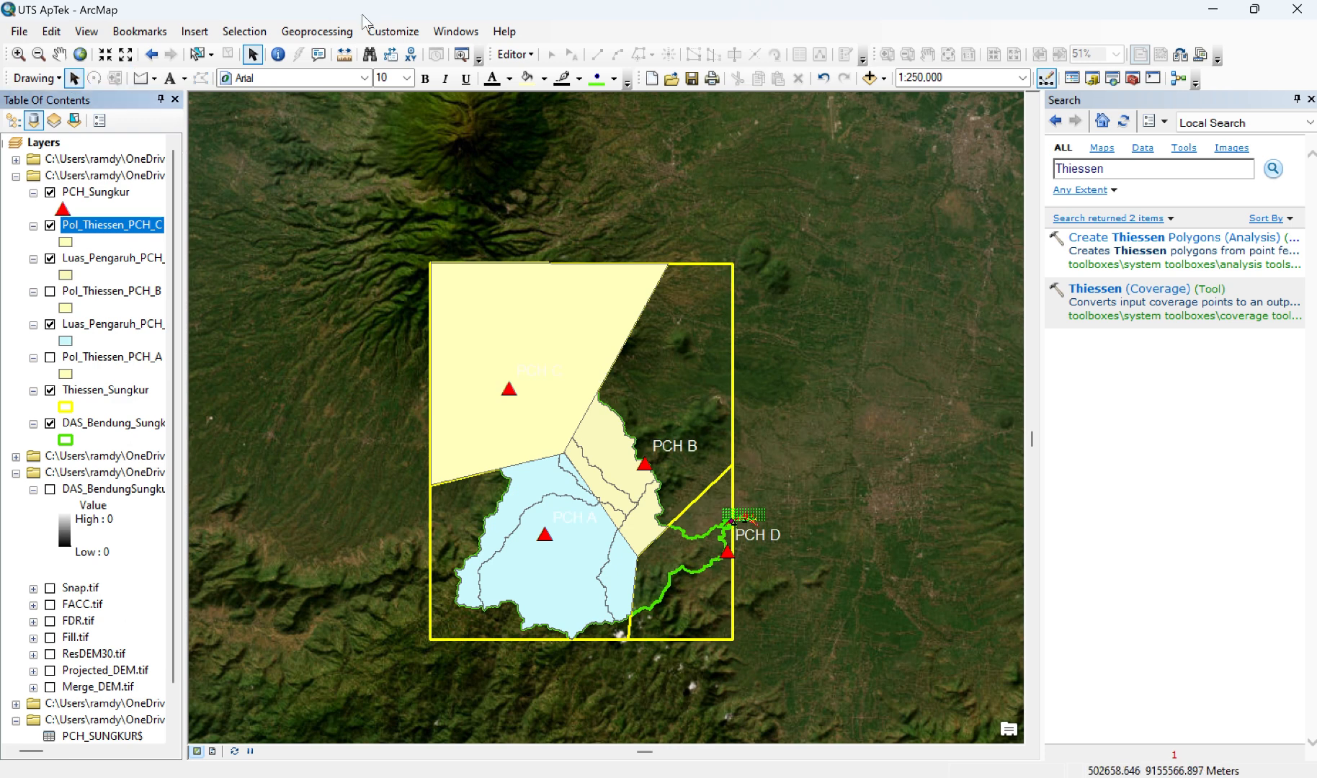
# Step: Set up the Clip tool with DAS_Bendung_Sungkur as input features and Pol_Thiessen_PCH_C as clip features
pyautogui.click(346, 28)
pyautogui.click(328, 31)
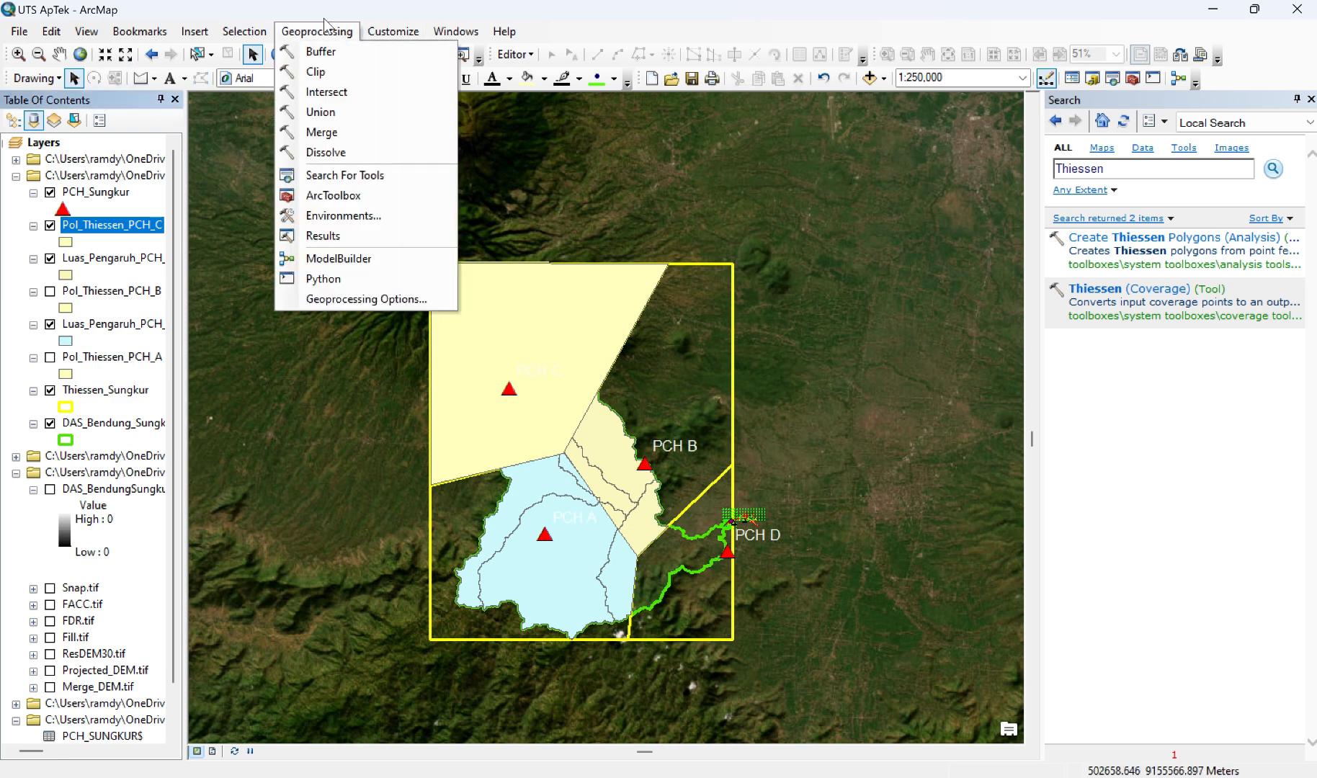
pyautogui.click(321, 71)
pyautogui.click(109, 424)
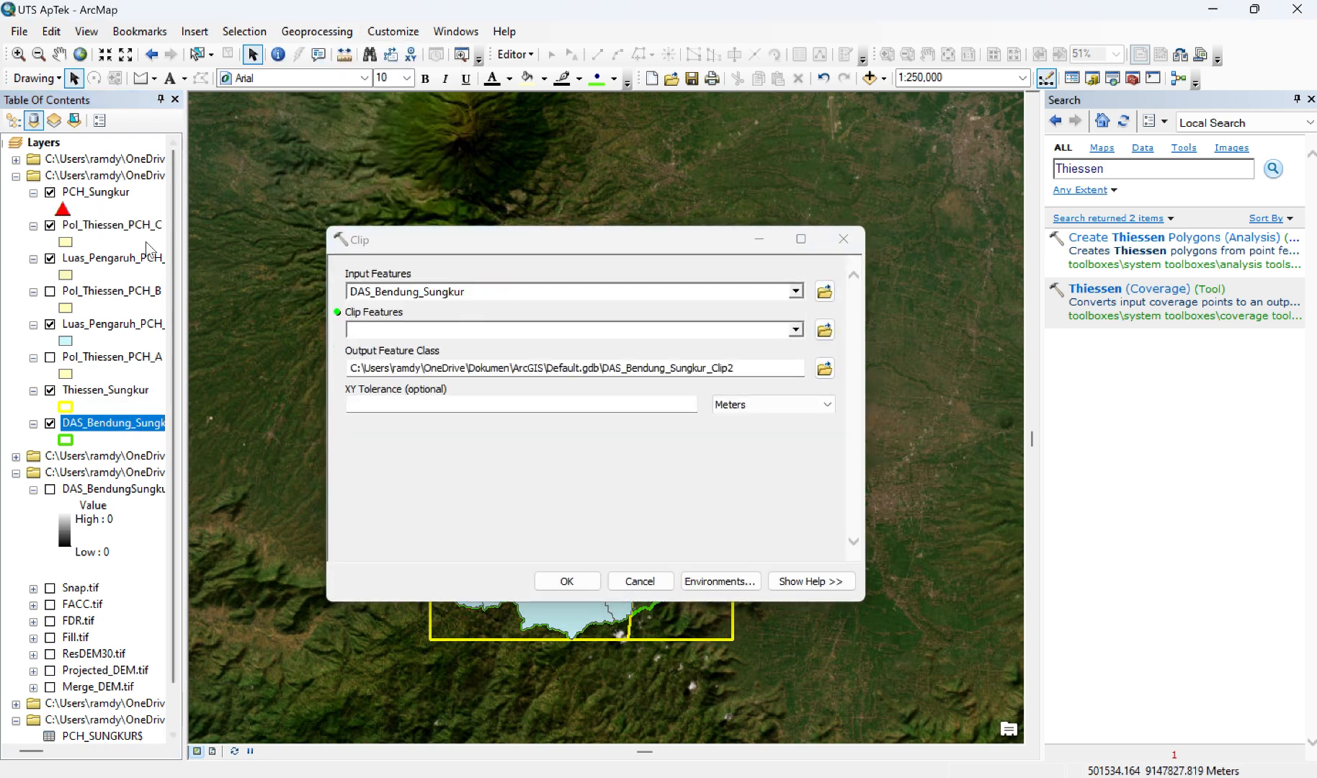
pyautogui.moveTo(137, 226); pyautogui.dragTo(429, 330)
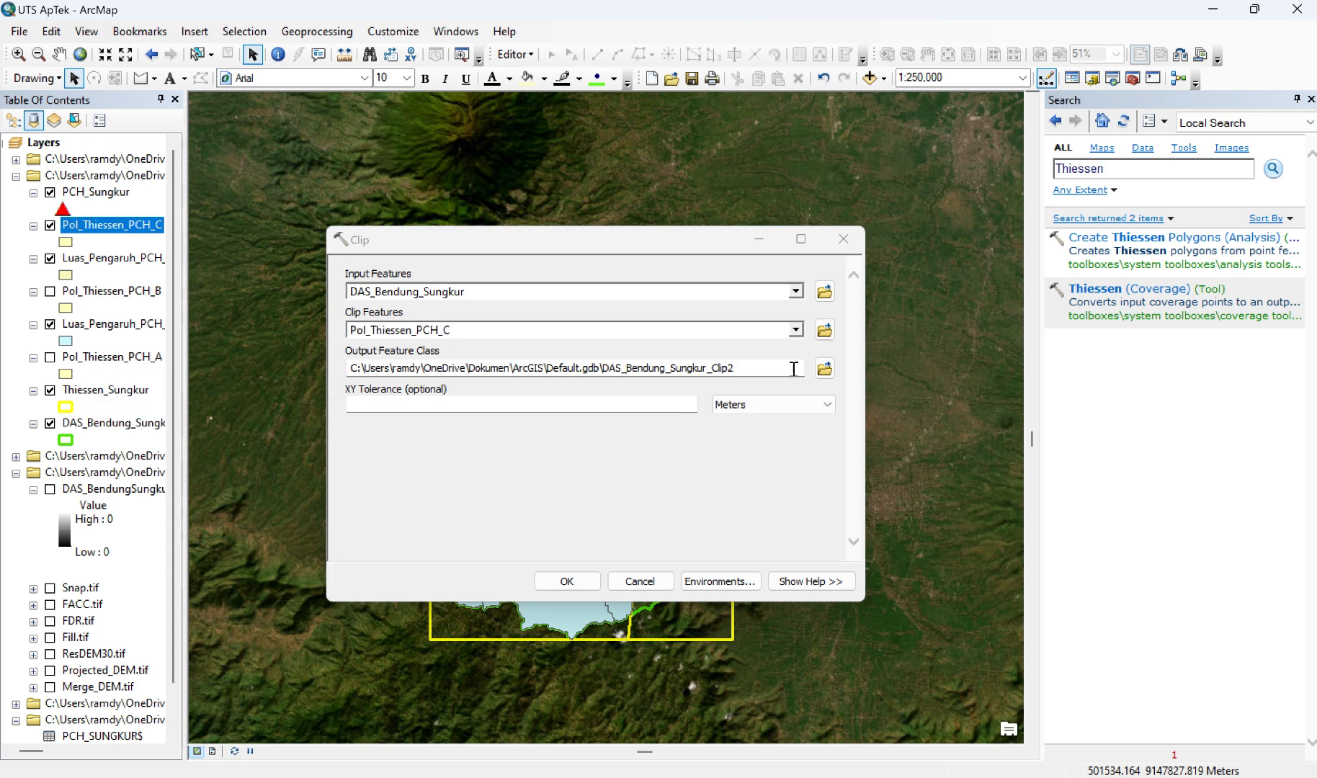
# Step: Name the clip output Luas_Pengaruh_PCH_C.shp, run the Clip tool and hide the Pol_Thiessen_PCH_C layer
pyautogui.click(825, 371)
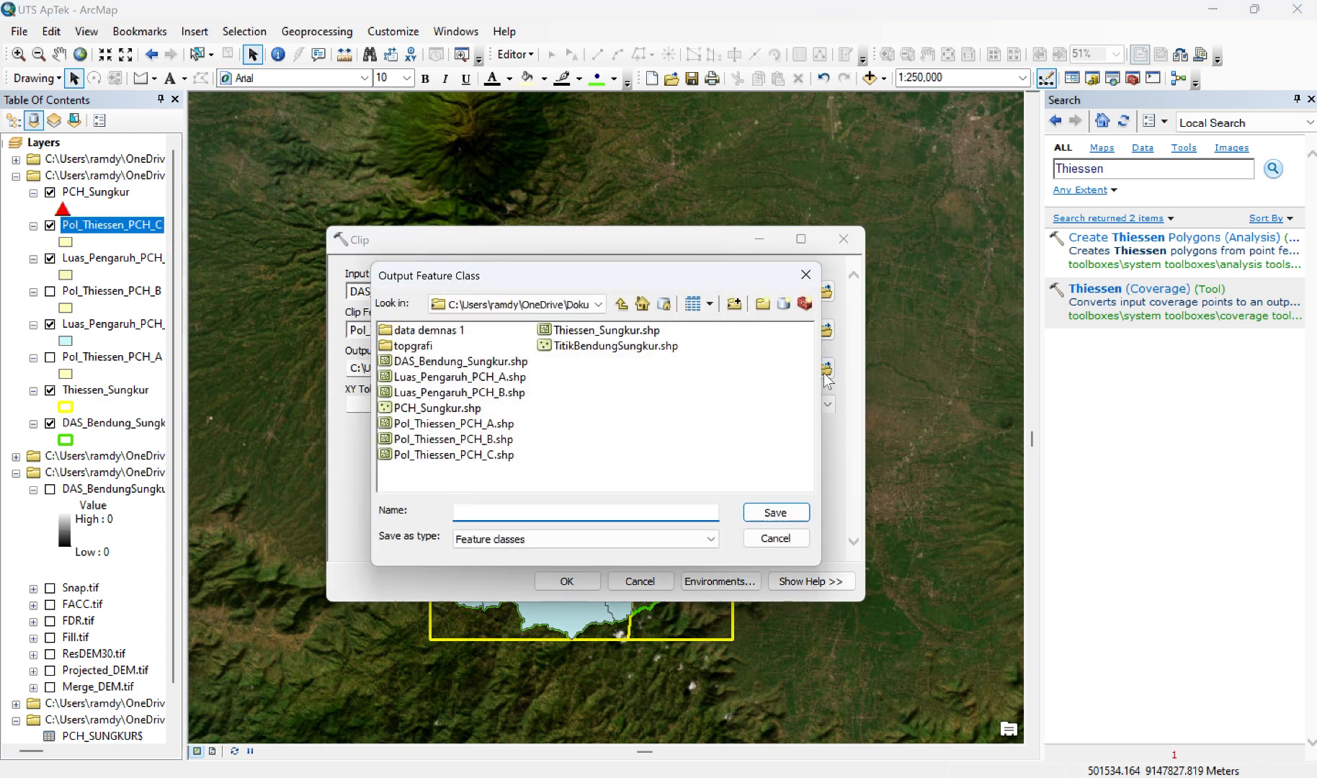
pyautogui.write('L')
pyautogui.write('uas_Pengaruh_PCH_C.shp')
pyautogui.press('Return')
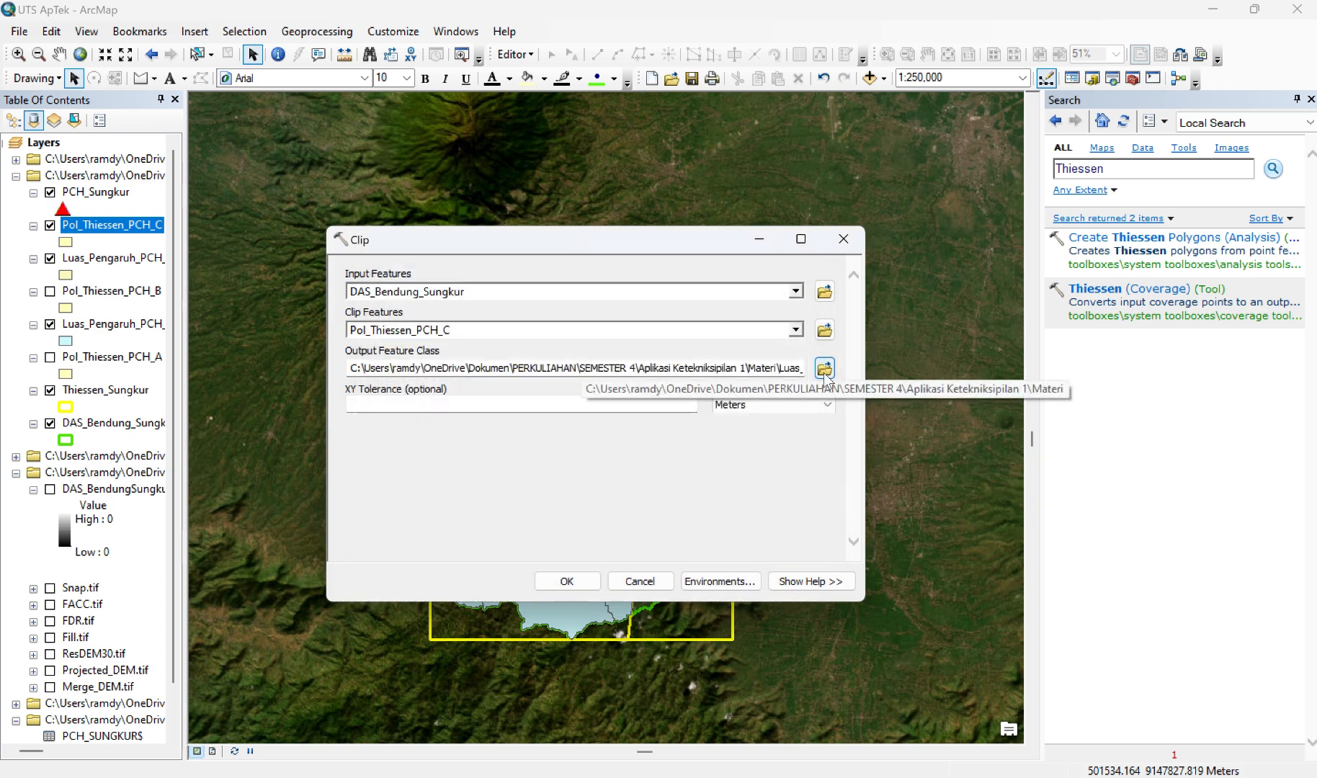
pyautogui.click(567, 582)
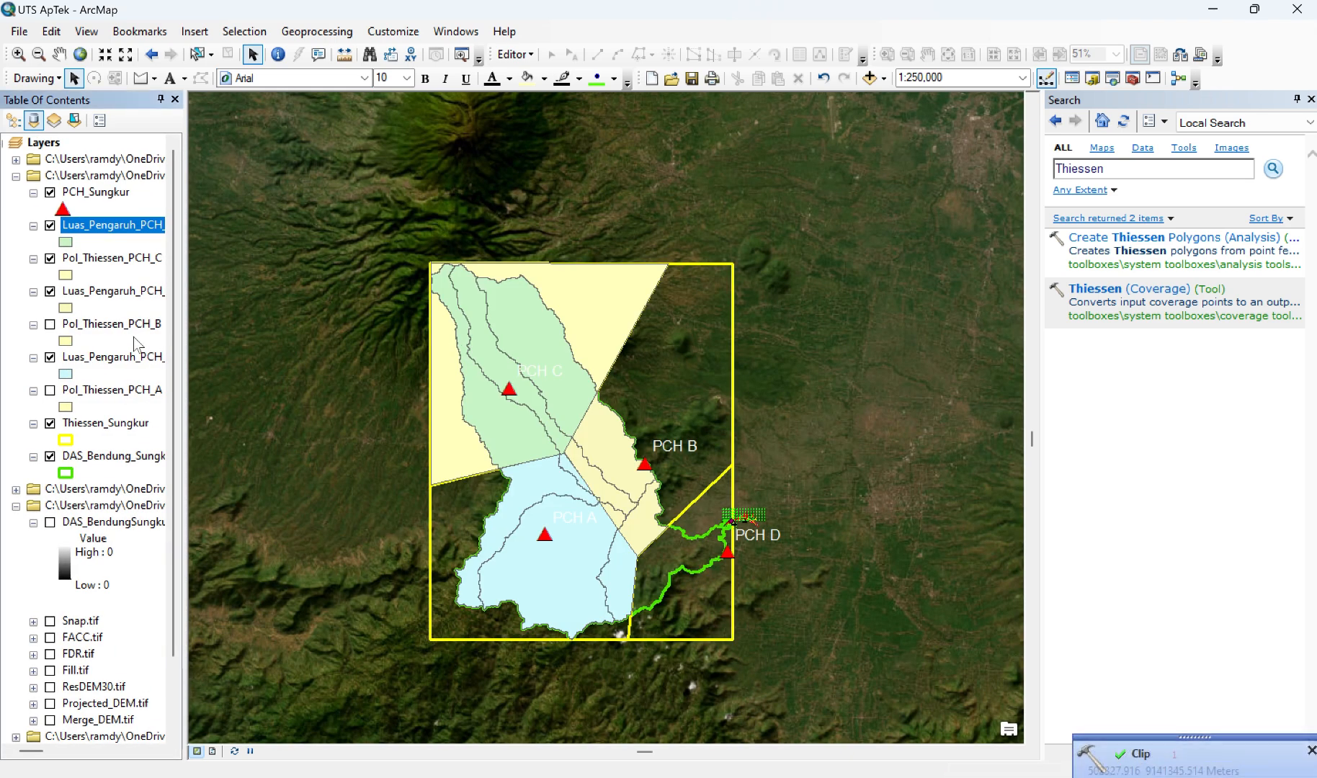
pyautogui.click(50, 258)
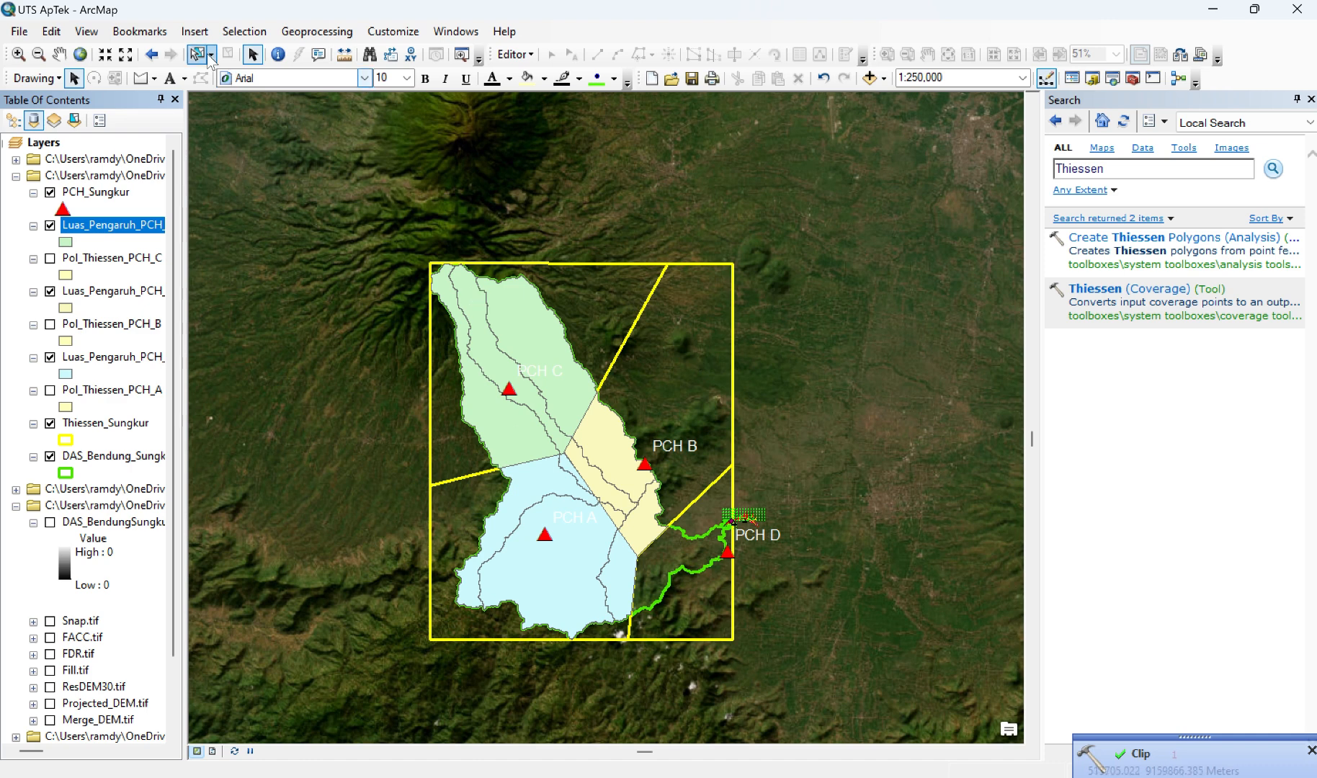
# Step: Draw a polygon graphic tracing the corners of the Thiessen cell around station PCH D
pyautogui.click(155, 79)
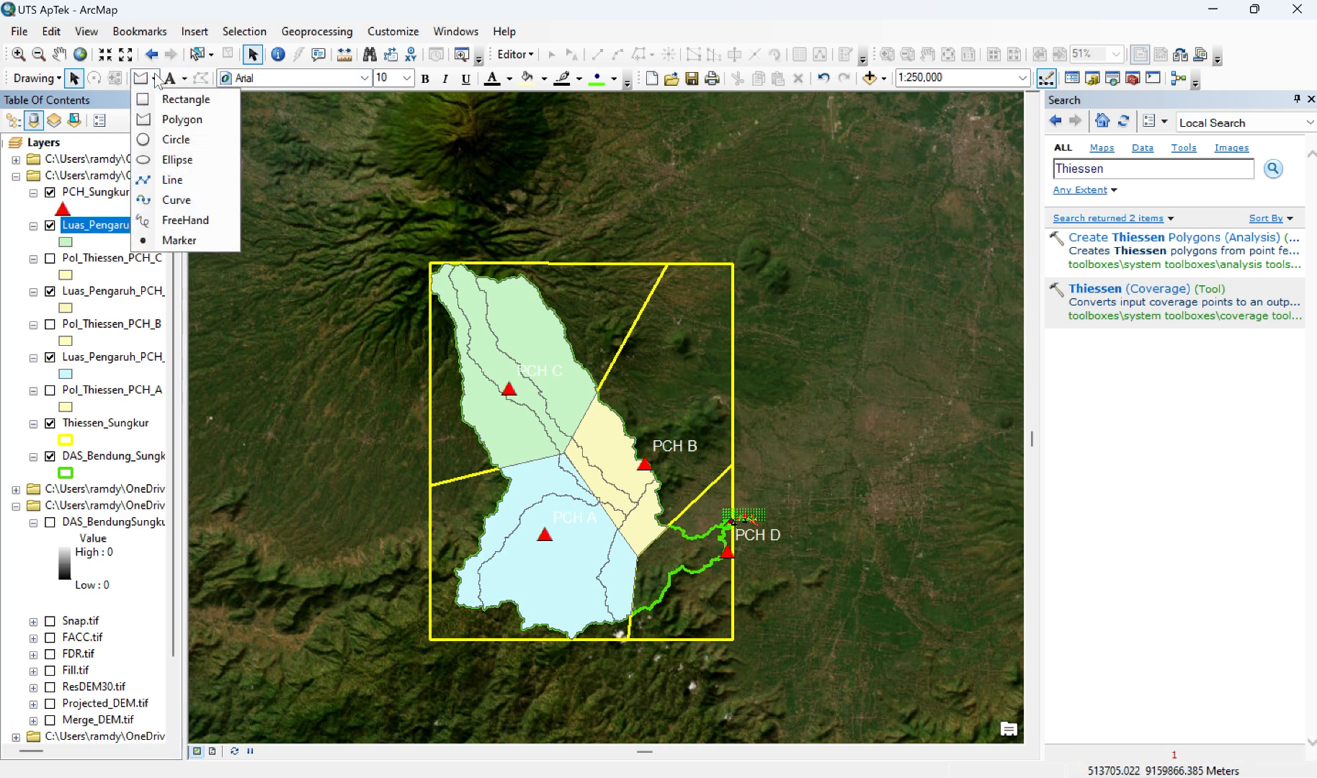
pyautogui.click(164, 120)
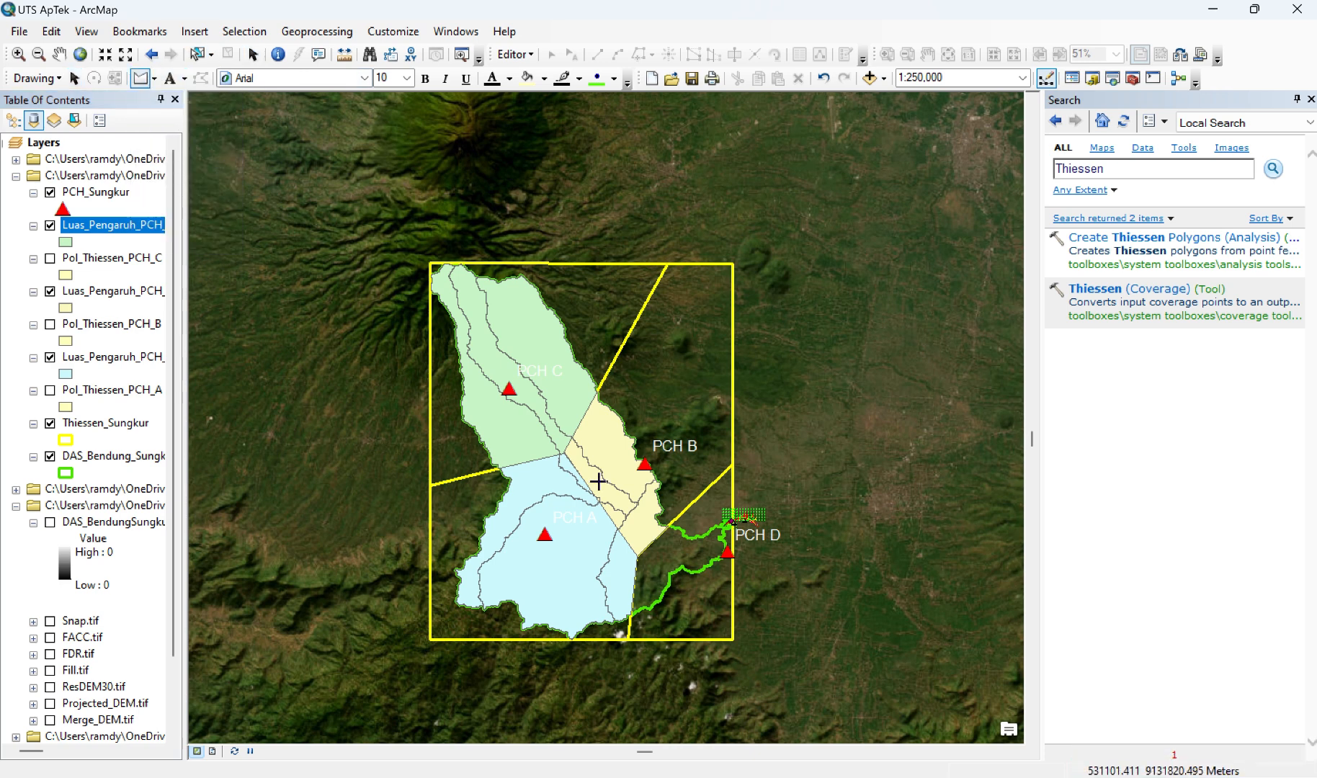
pyautogui.click(628, 639)
pyautogui.click(732, 639)
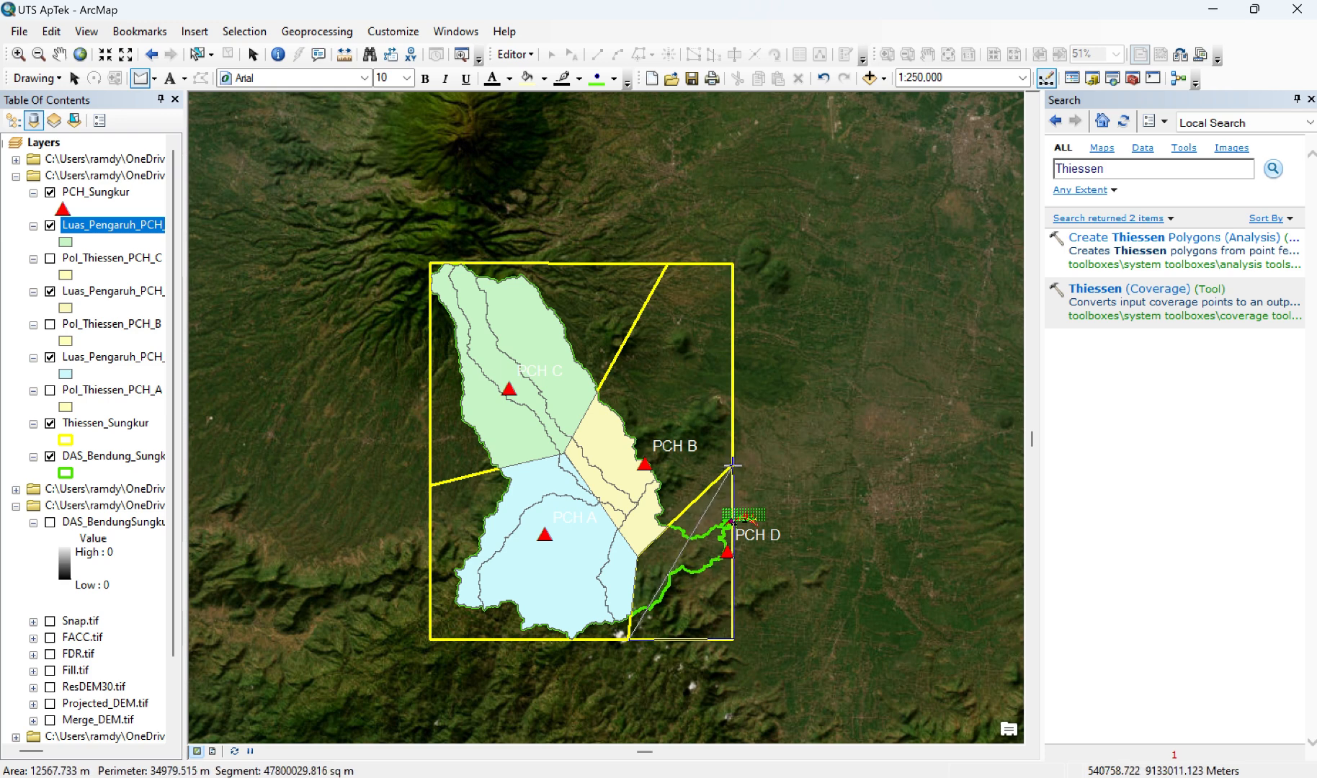
pyautogui.click(732, 465)
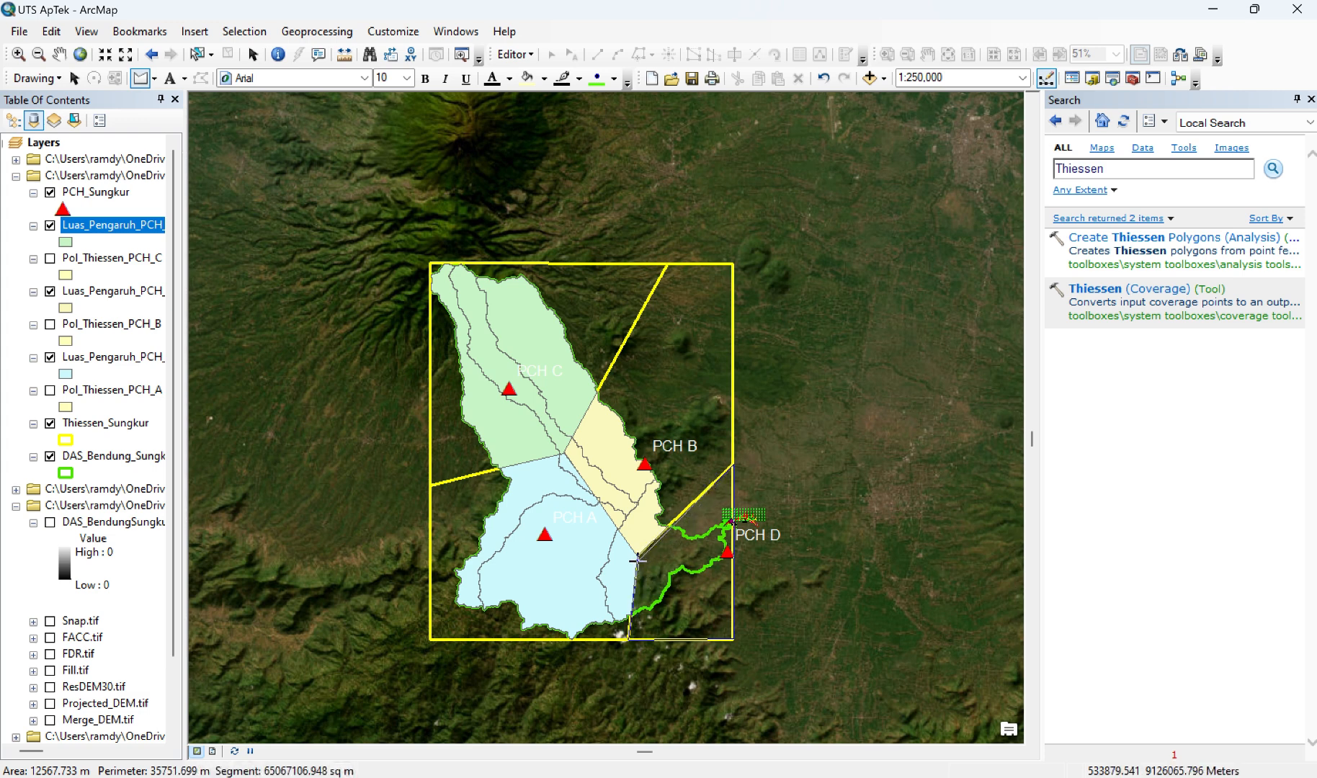
pyautogui.doubleClick(629, 638)
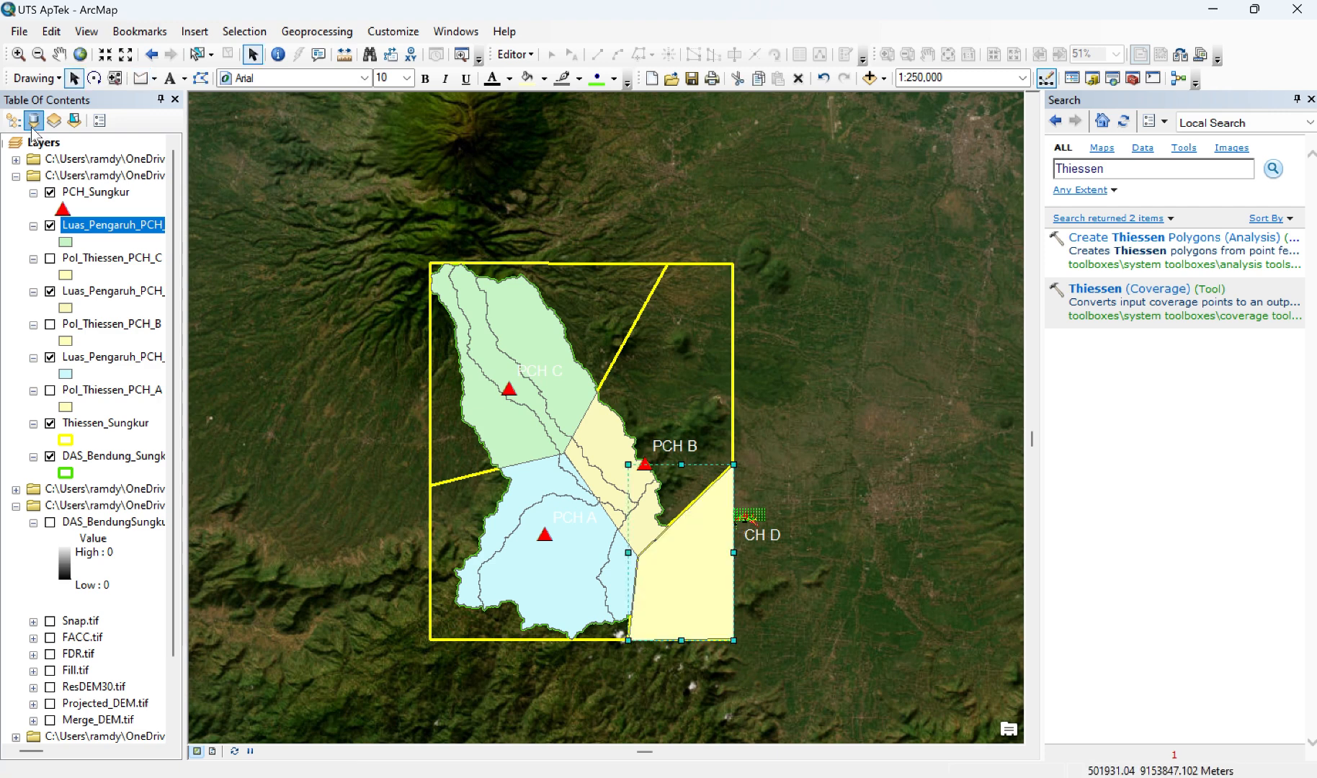
# Step: Convert the selected PCH D polygon graphic to the shapefile Pol_Thiessen_PCH_D.shp and add it to the map as a layer
pyautogui.click(33, 78)
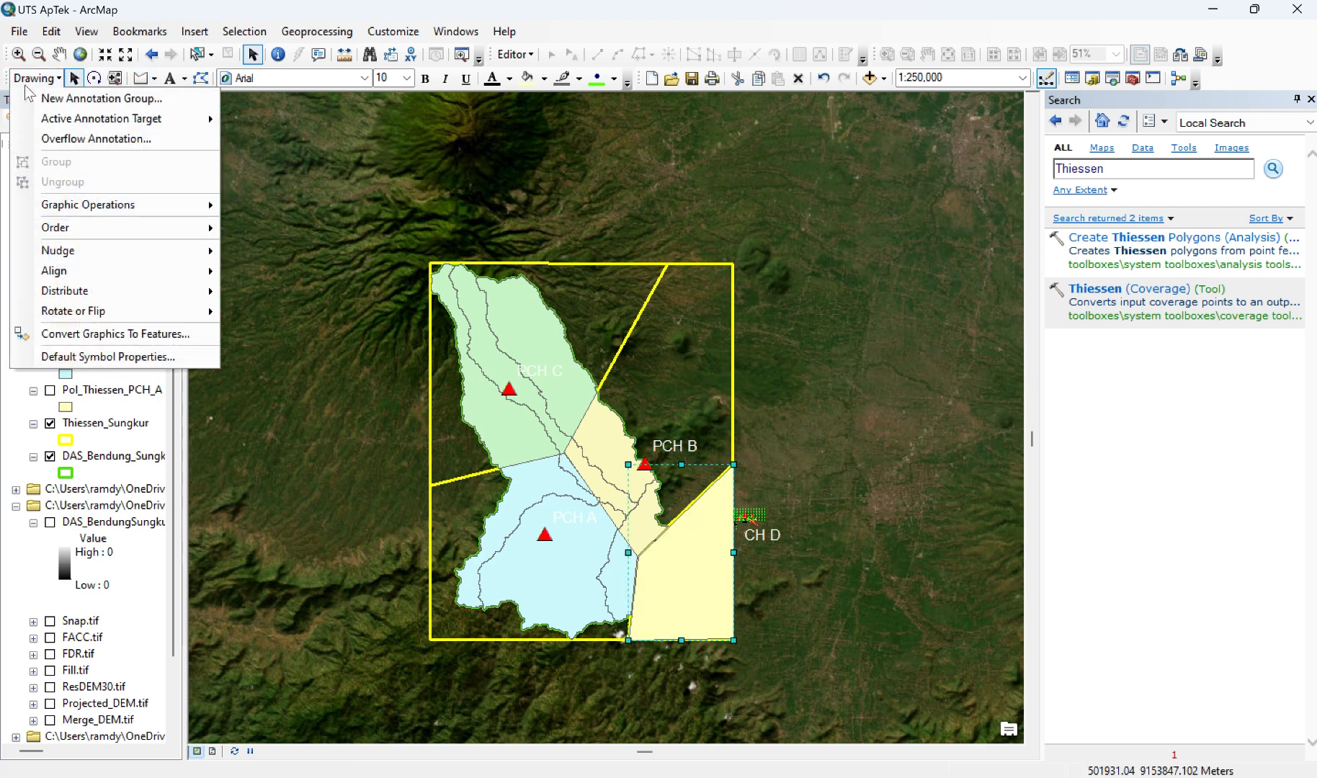
pyautogui.click(134, 334)
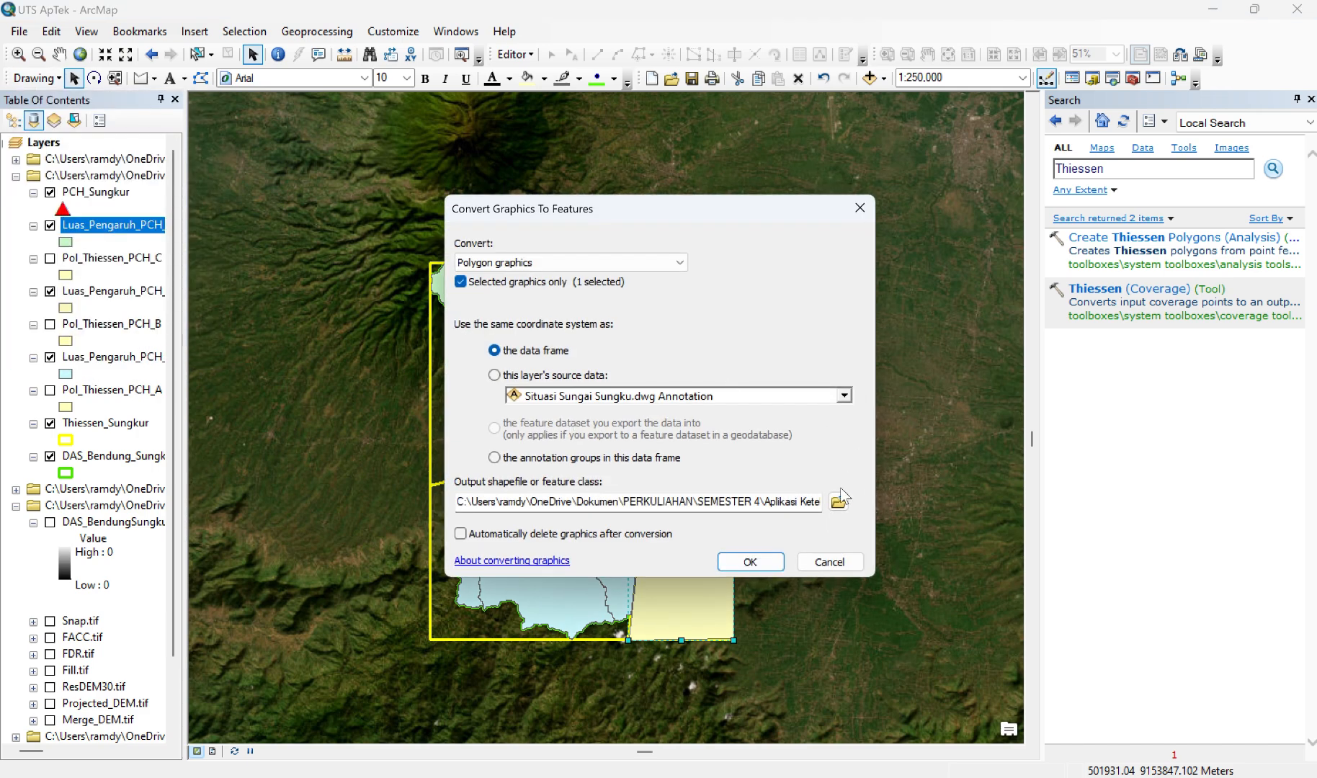
pyautogui.click(838, 503)
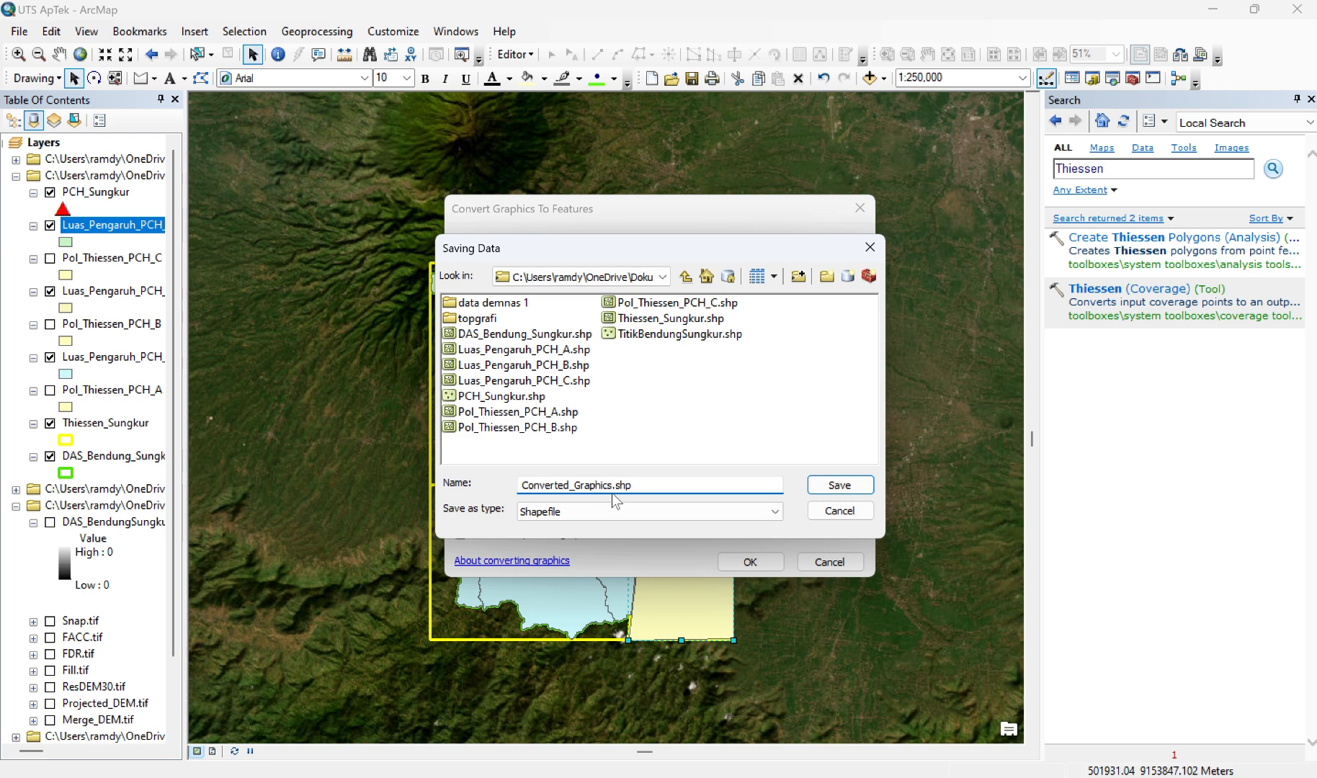
pyautogui.press('BackSpace')
pyautogui.press('BackSpace')
pyautogui.press('BackSpace')
pyautogui.press('BackSpace')
pyautogui.press('BackSpace')
pyautogui.press('BackSpace')
pyautogui.press('BackSpace')
pyautogui.press('BackSpace')
pyautogui.press('BackSpace')
pyautogui.press('BackSpace')
pyautogui.press('BackSpace')
pyautogui.press('BackSpace')
pyautogui.press('BackSpace')
pyautogui.press('BackSpace')
pyautogui.press('BackSpace')
pyautogui.press('BackSpace')
pyautogui.press('BackSpace')
pyautogui.press('BackSpace')
pyautogui.write('l_Thiessen_PCH_D')
pyautogui.press('Return')
pyautogui.click(750, 562)
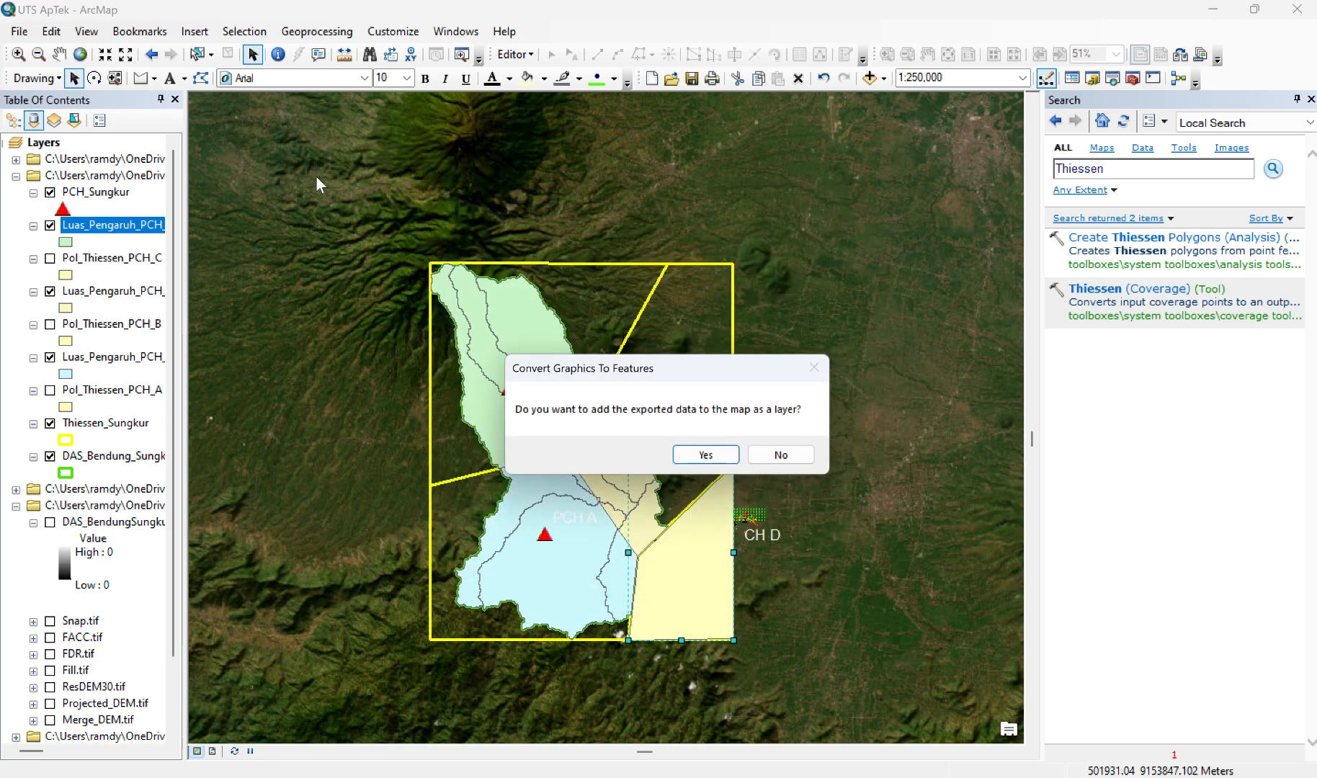
pyautogui.click(708, 452)
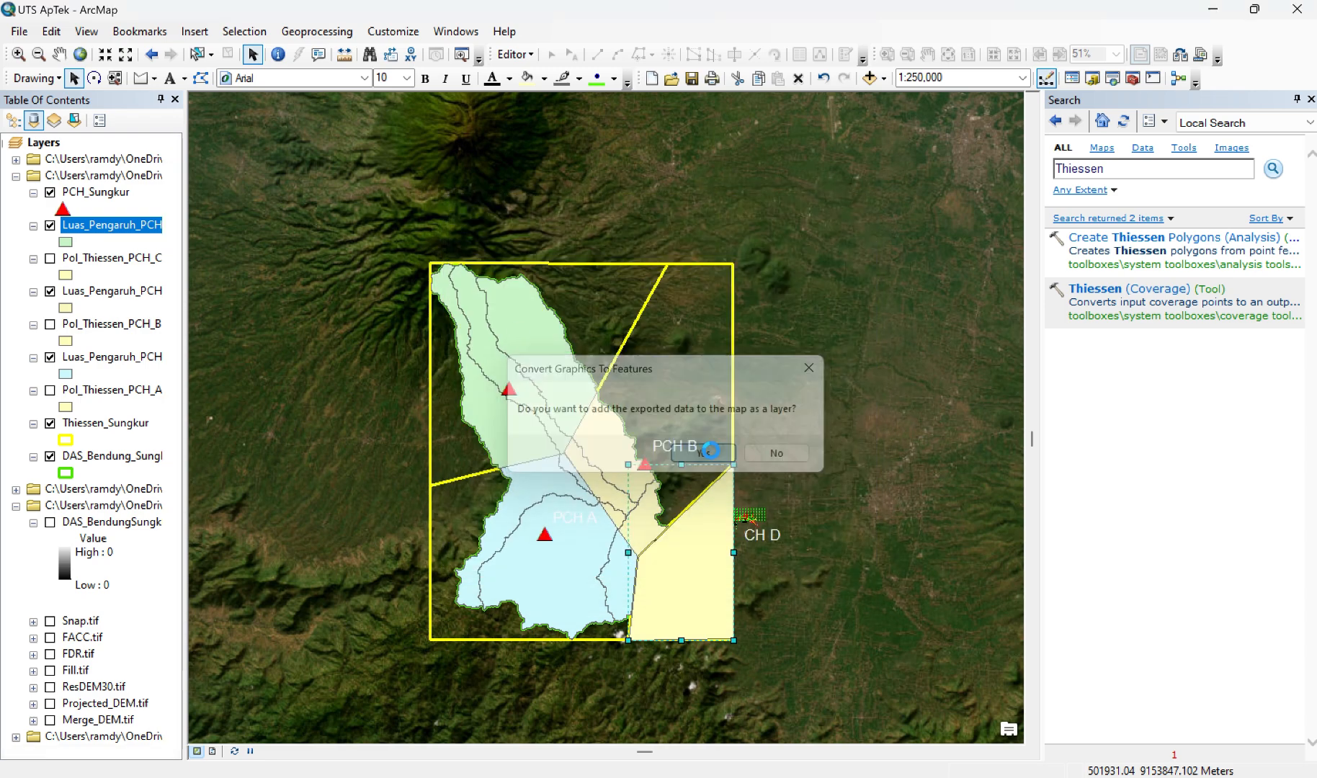
# Step: Set up the Clip tool with DAS_Bendung_Sungkur as input features and Pol_Thiessen_PCH_D as clip features
pyautogui.click(36, 78)
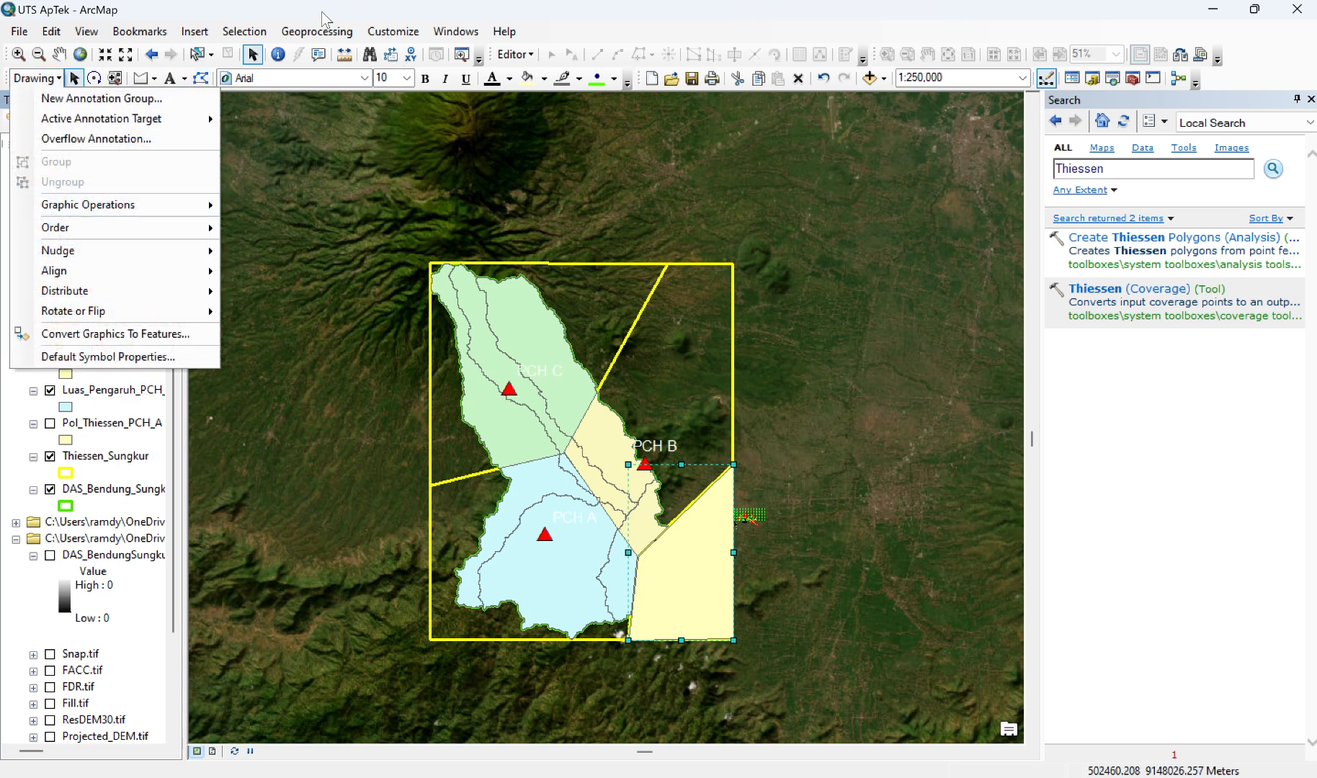
pyautogui.click(317, 31)
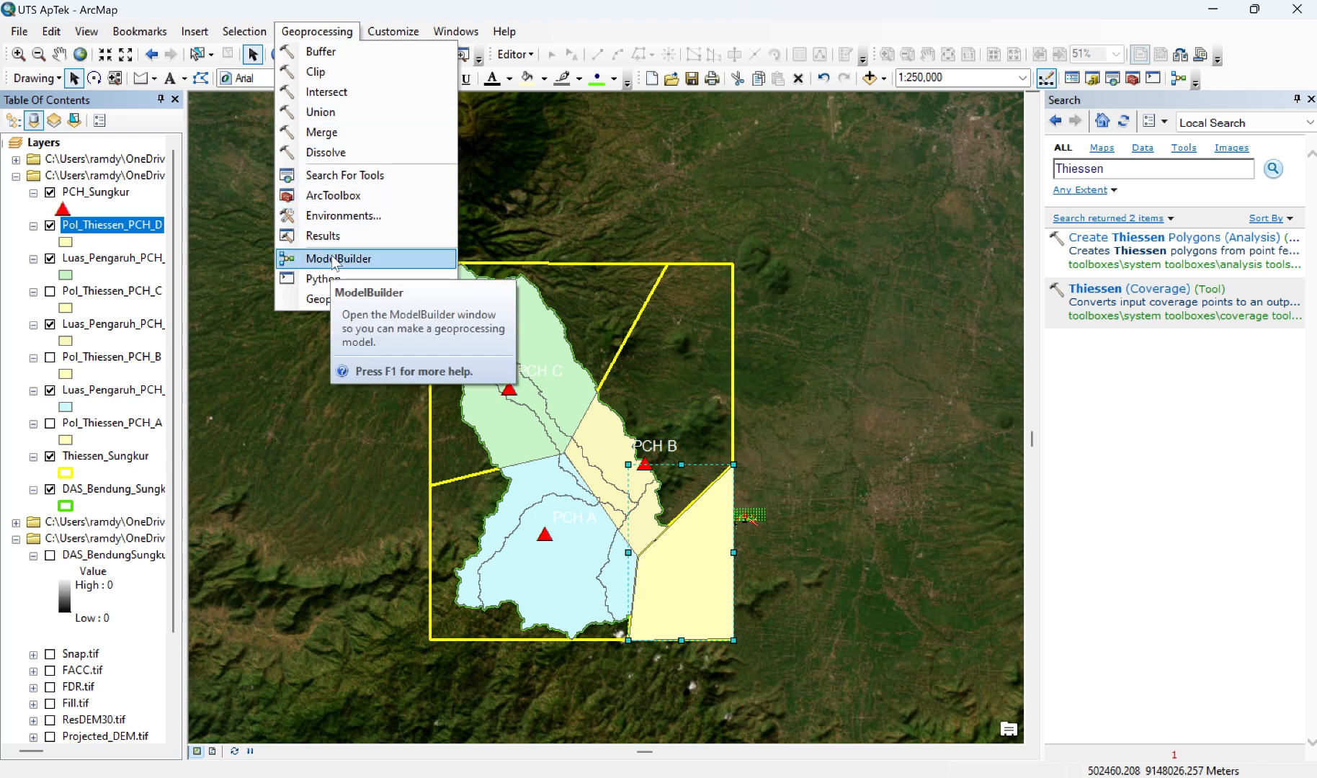
pyautogui.click(321, 72)
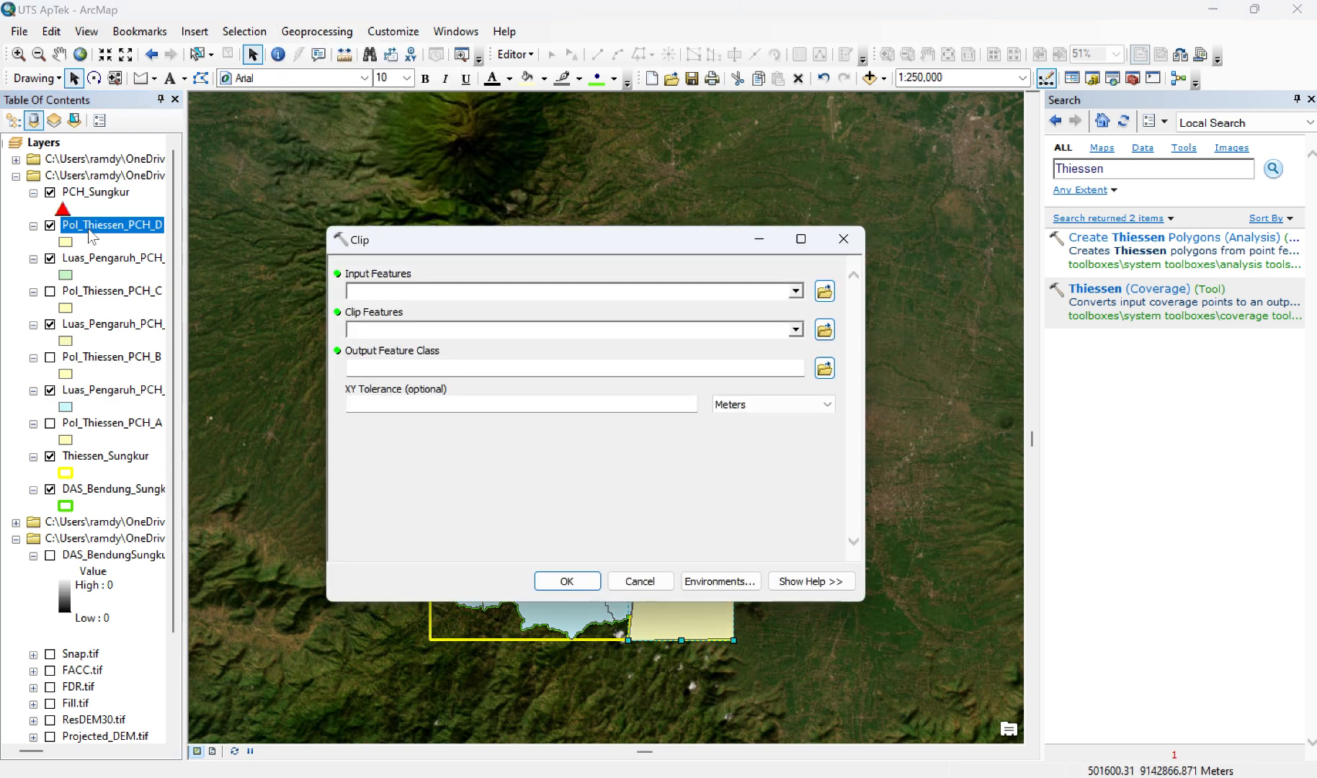
pyautogui.moveTo(101, 494); pyautogui.dragTo(403, 287)
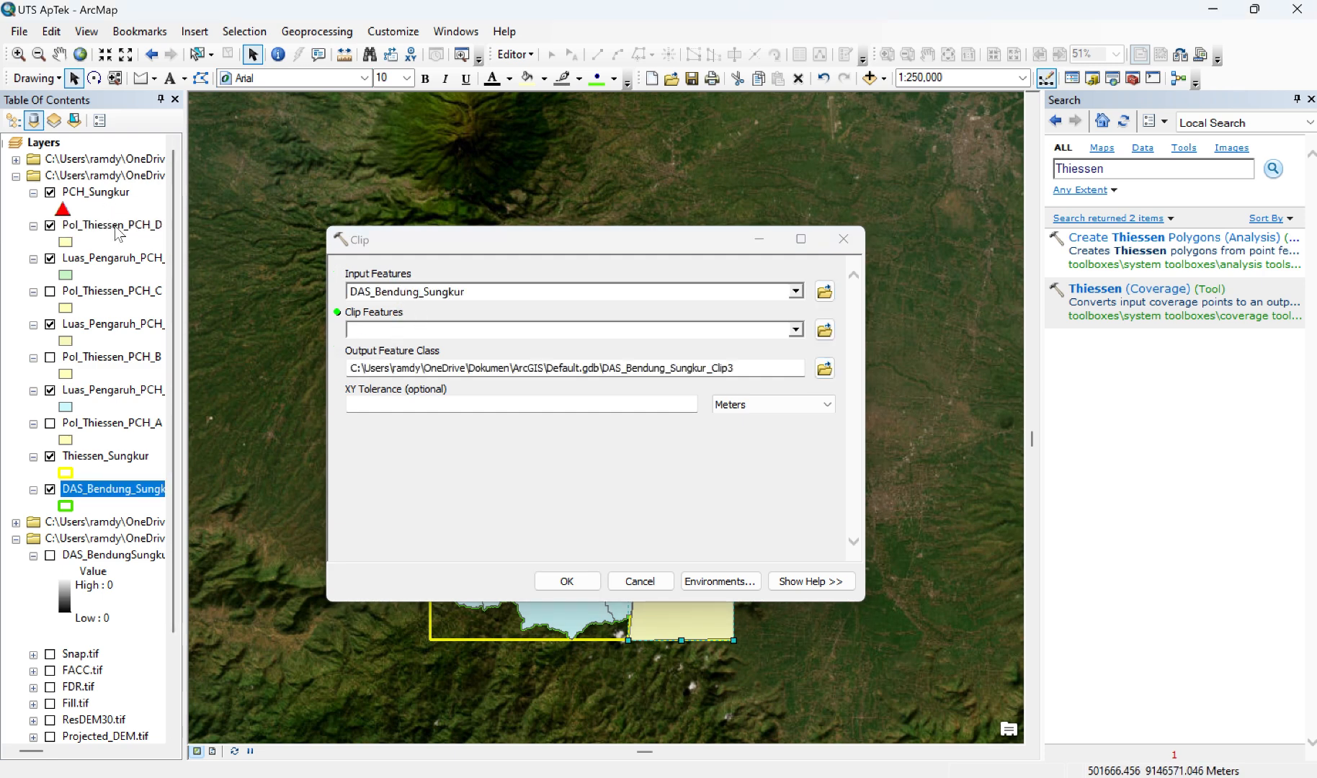
pyautogui.moveTo(120, 226); pyautogui.dragTo(420, 330)
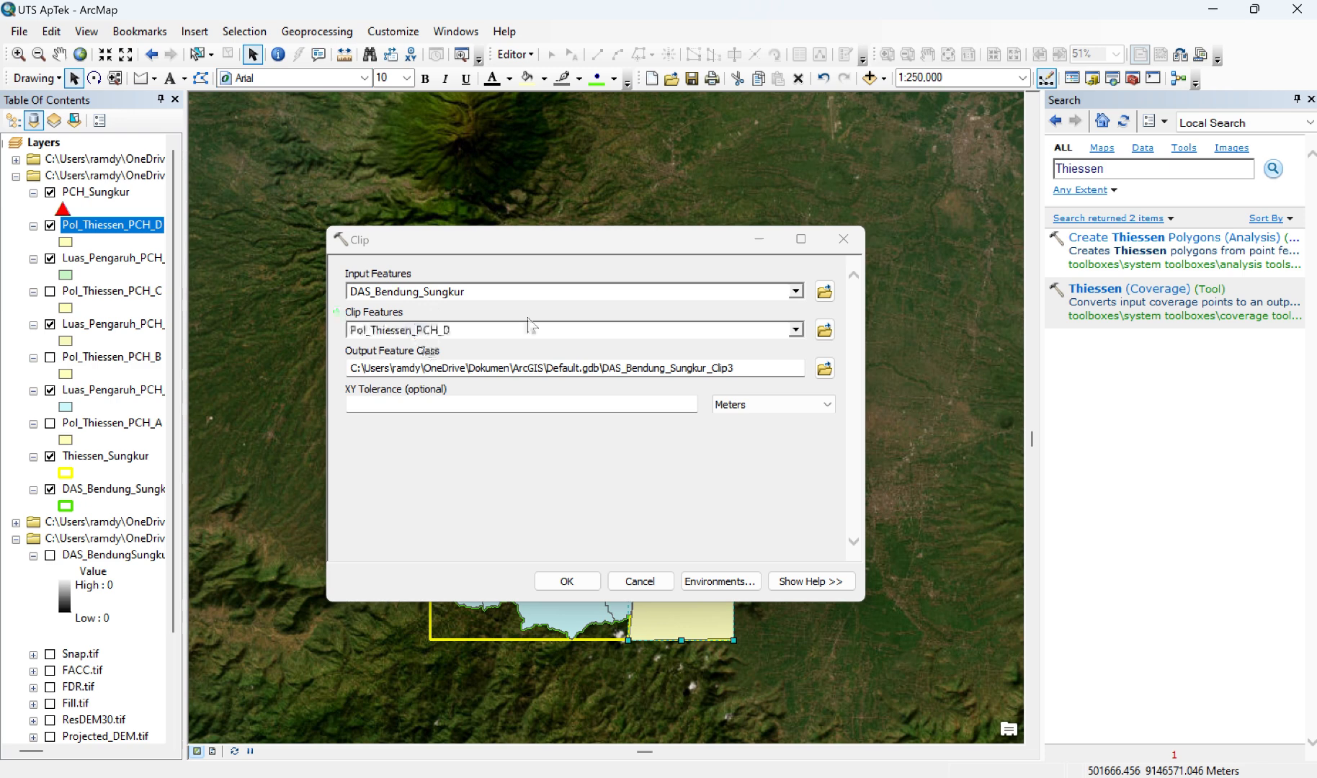
# Step: Name the clip output Luas_Pengaruh_PCH_D.shp and run the Clip tool
pyautogui.click(824, 369)
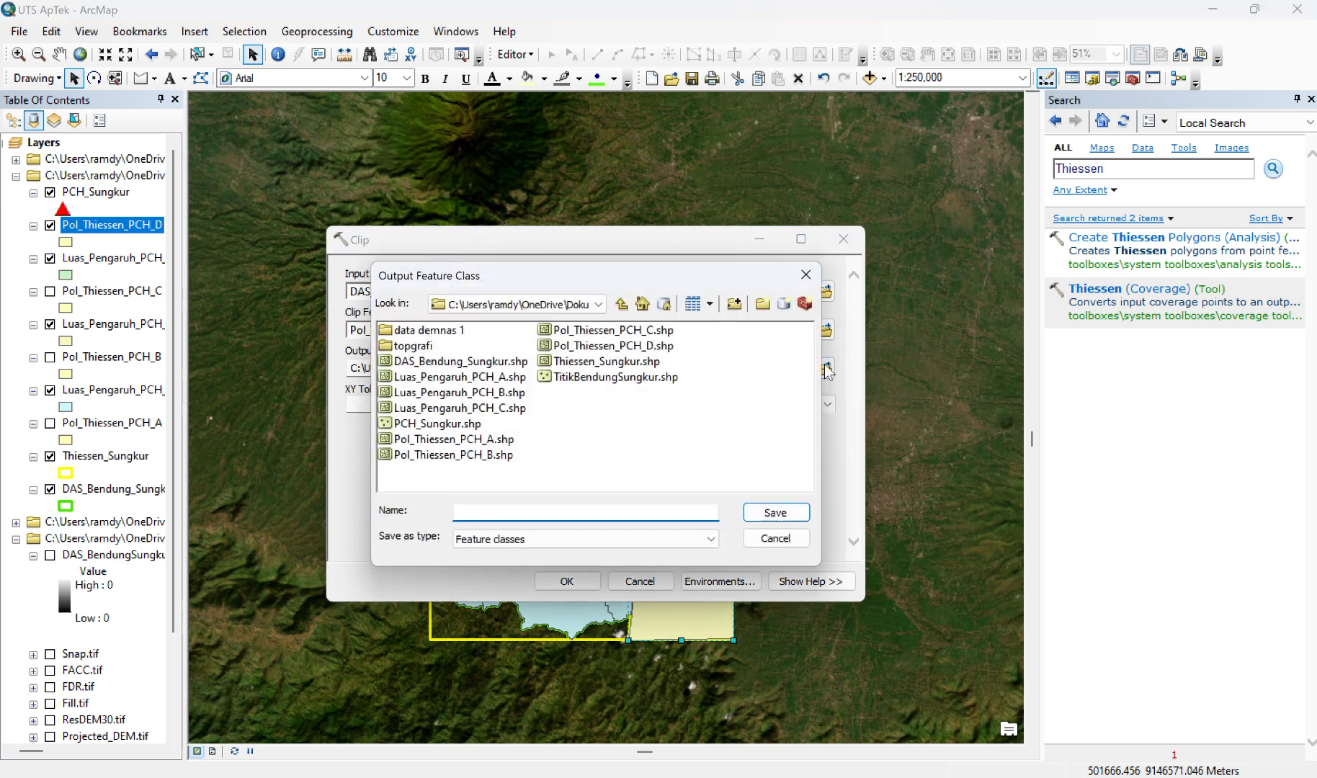
pyautogui.write('Luas_Pengaruh_PCH')
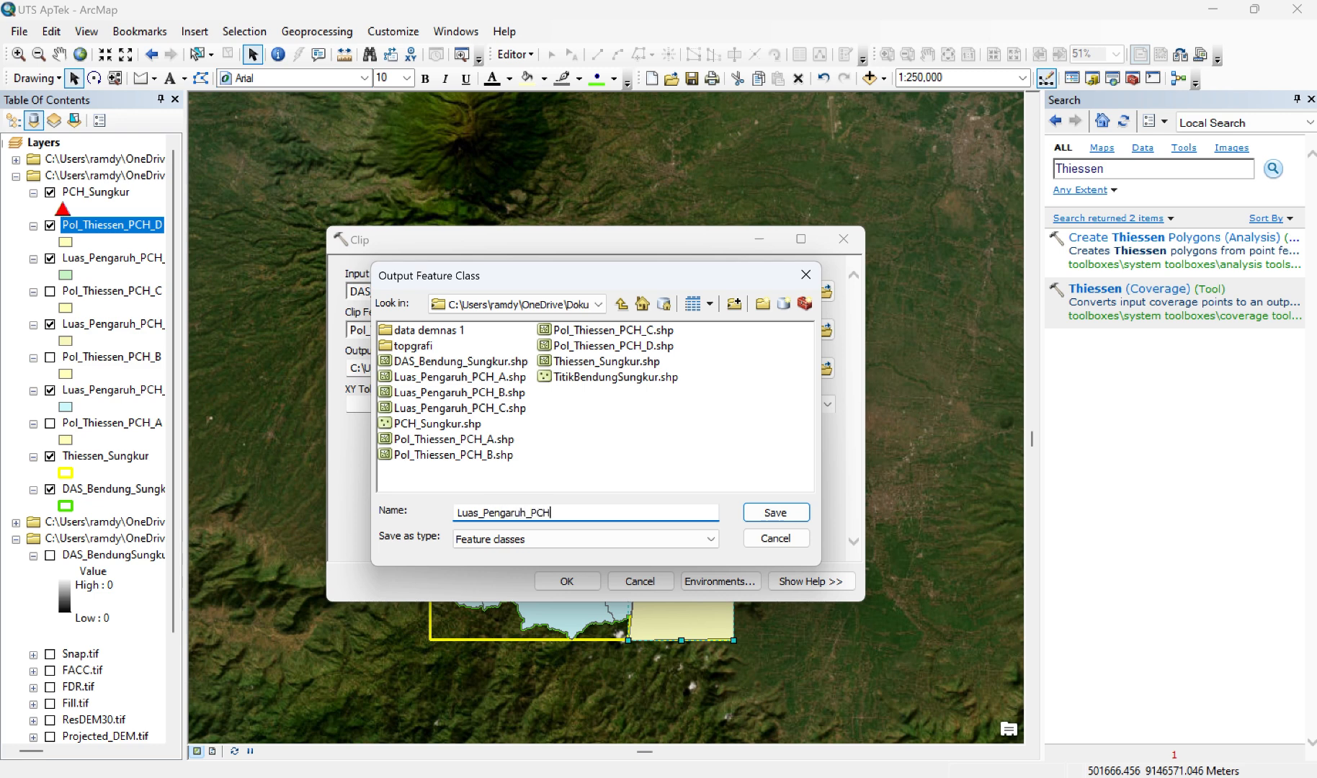
pyautogui.write('_D.shp')
pyautogui.press('Return')
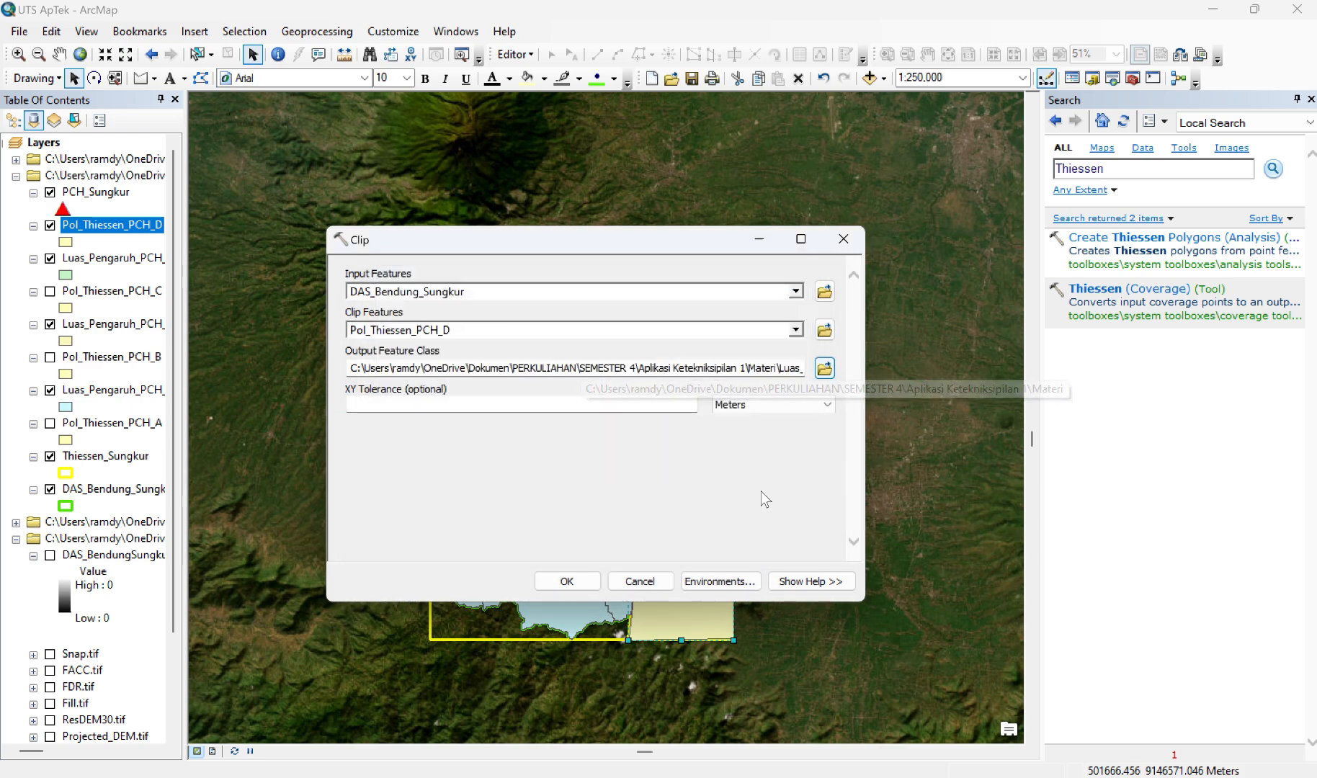
pyautogui.click(568, 579)
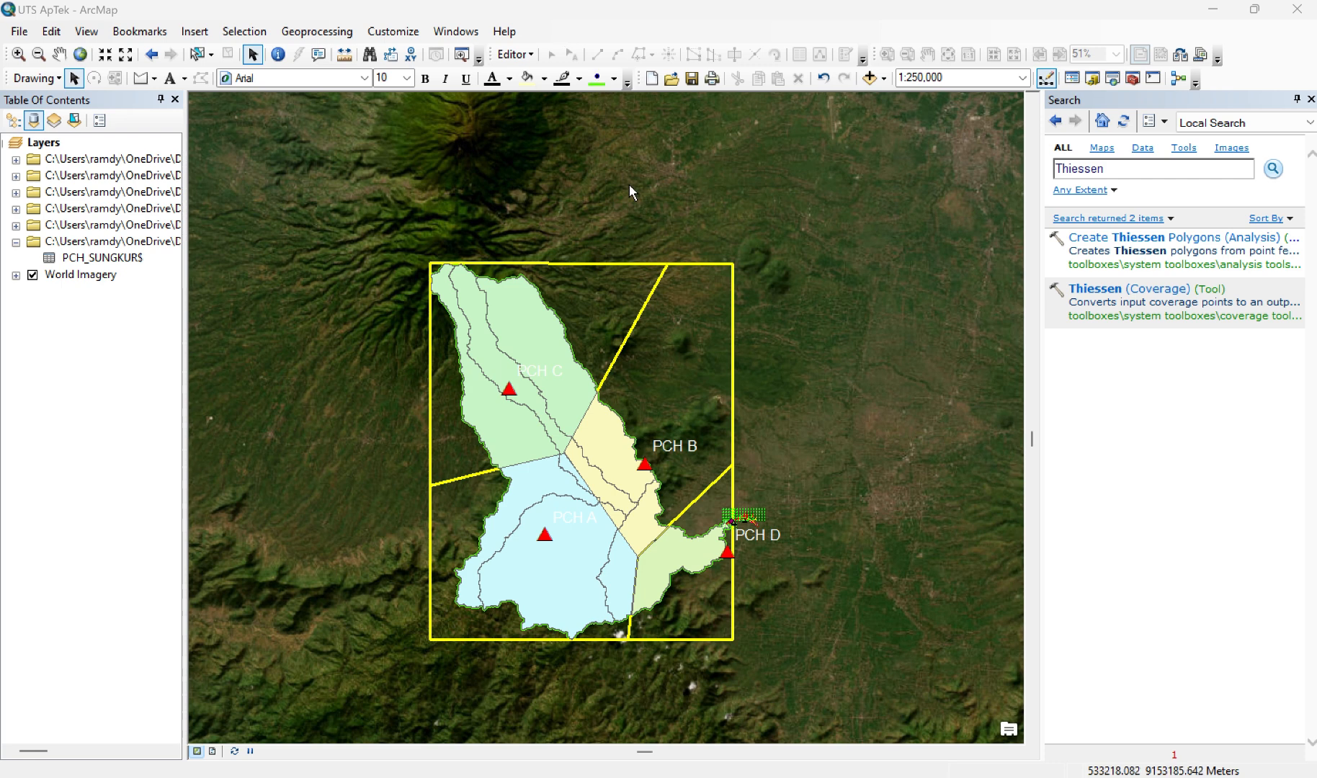
# Step: Switch to the File Explorer window showing the Data Tutupan Lahan 2019 folder
pyautogui.hotkey('alt', 'Tab')
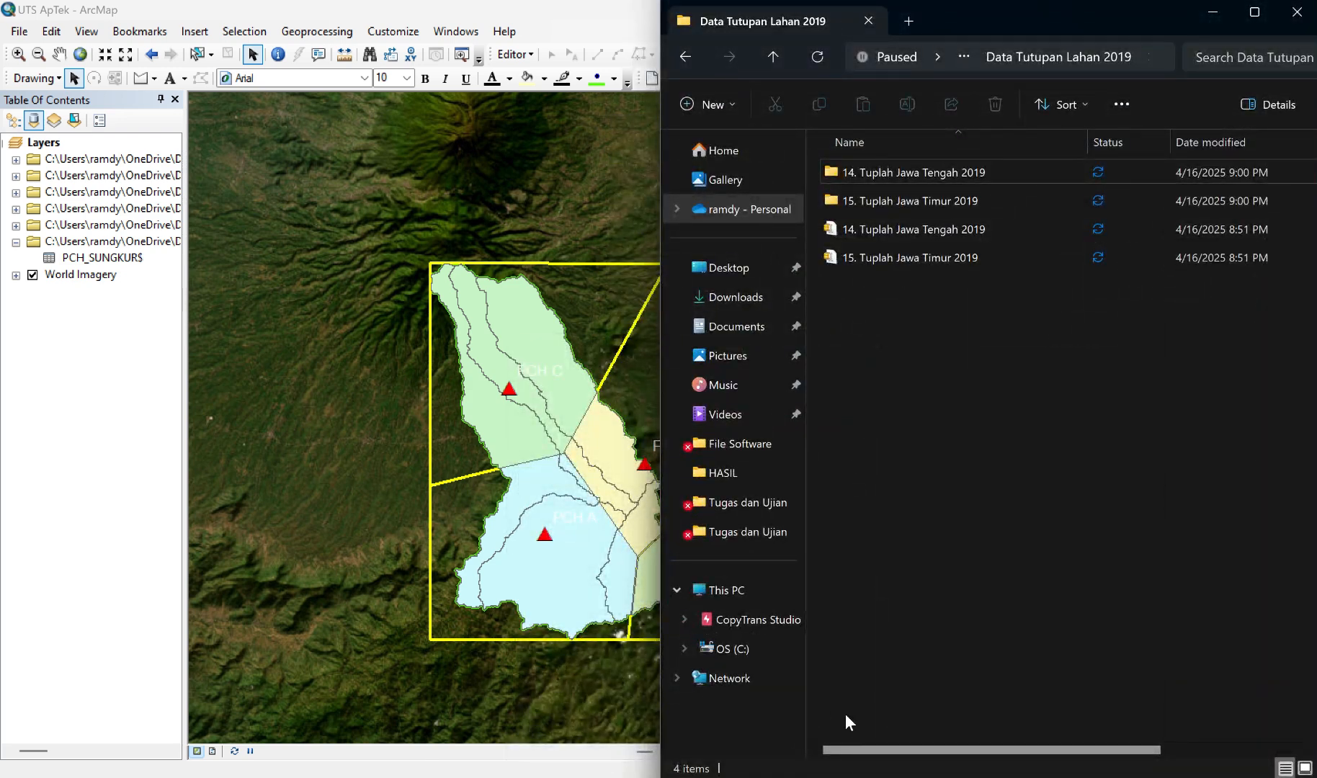
pyautogui.click(901, 237)
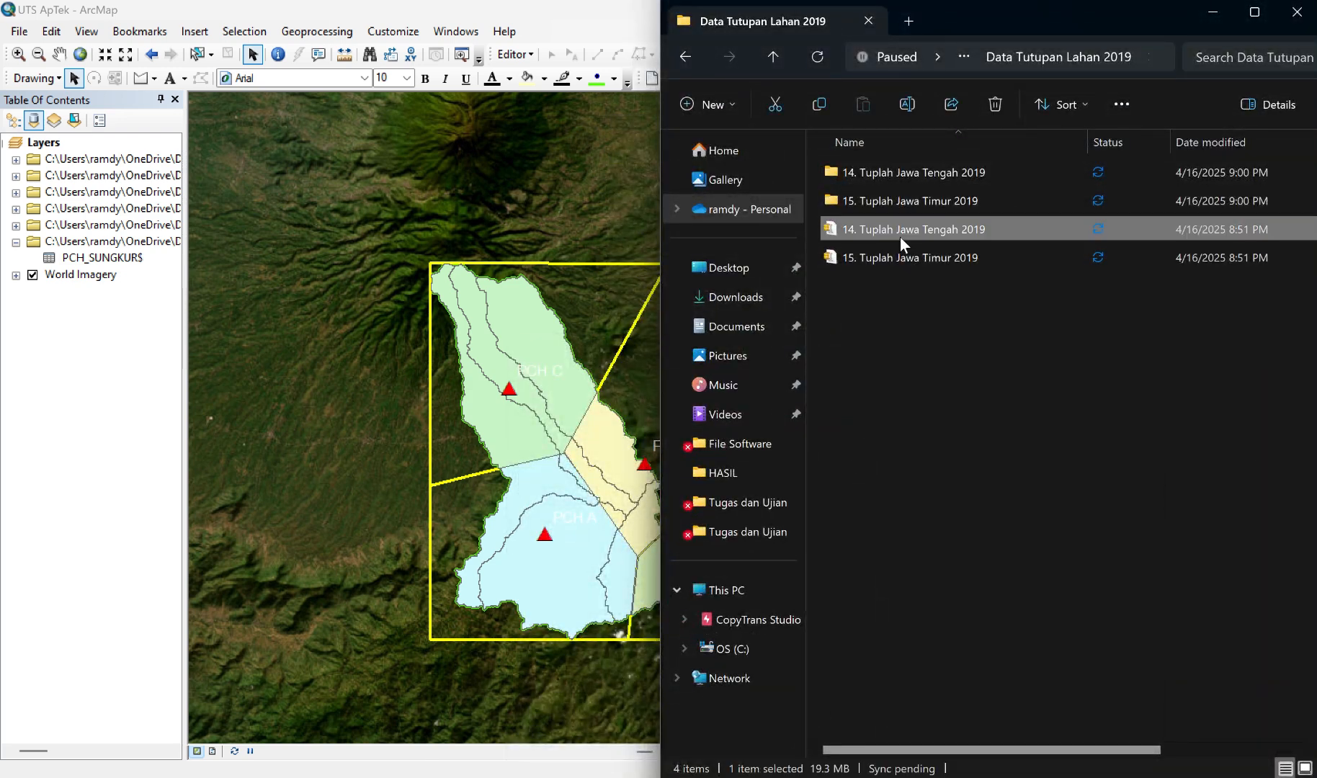
pyautogui.doubleClick(901, 238)
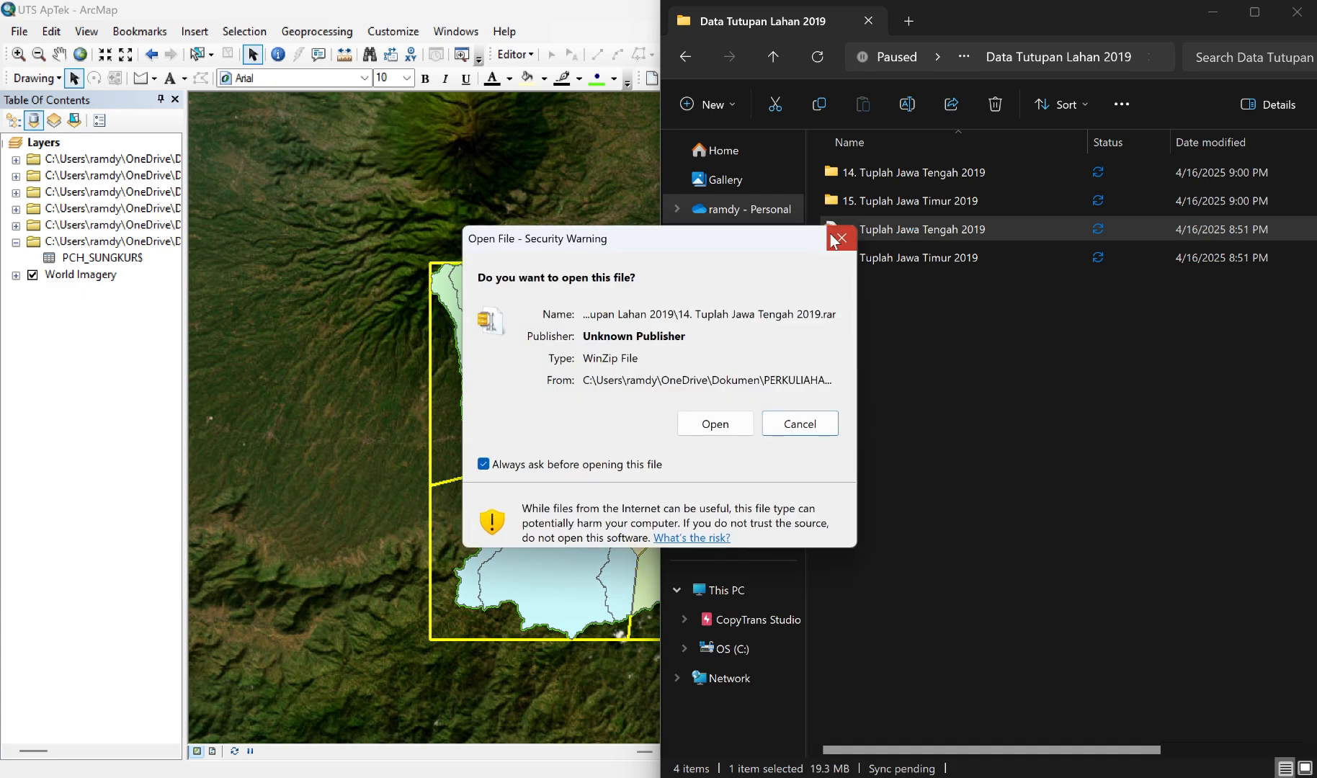
pyautogui.click(837, 238)
# Step: Open the 14. Tuplah Jawa Tengah 2019 folder and add the Tuplah_Jawa_Tengah_2019 shapefile to the ArcMap map
pyautogui.doubleClick(921, 172)
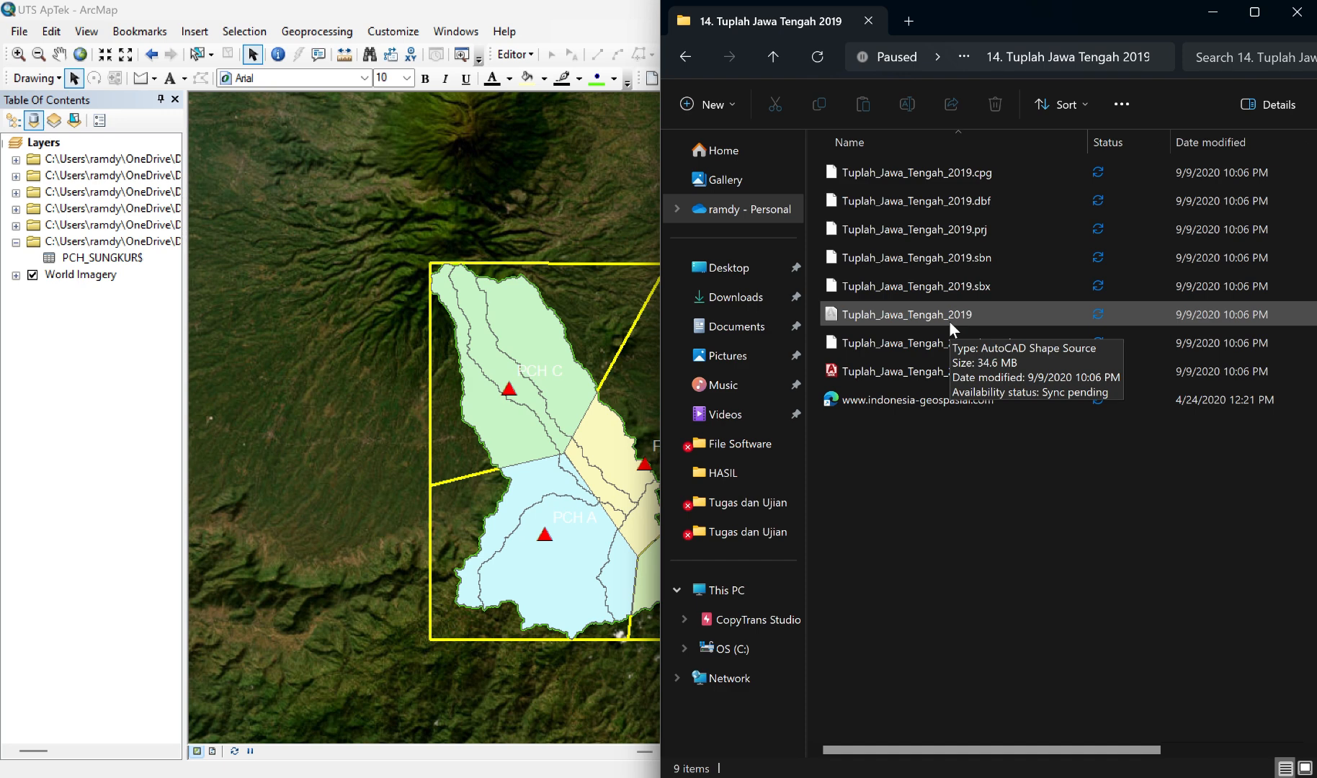
pyautogui.moveTo(948, 322); pyautogui.dragTo(391, 351)
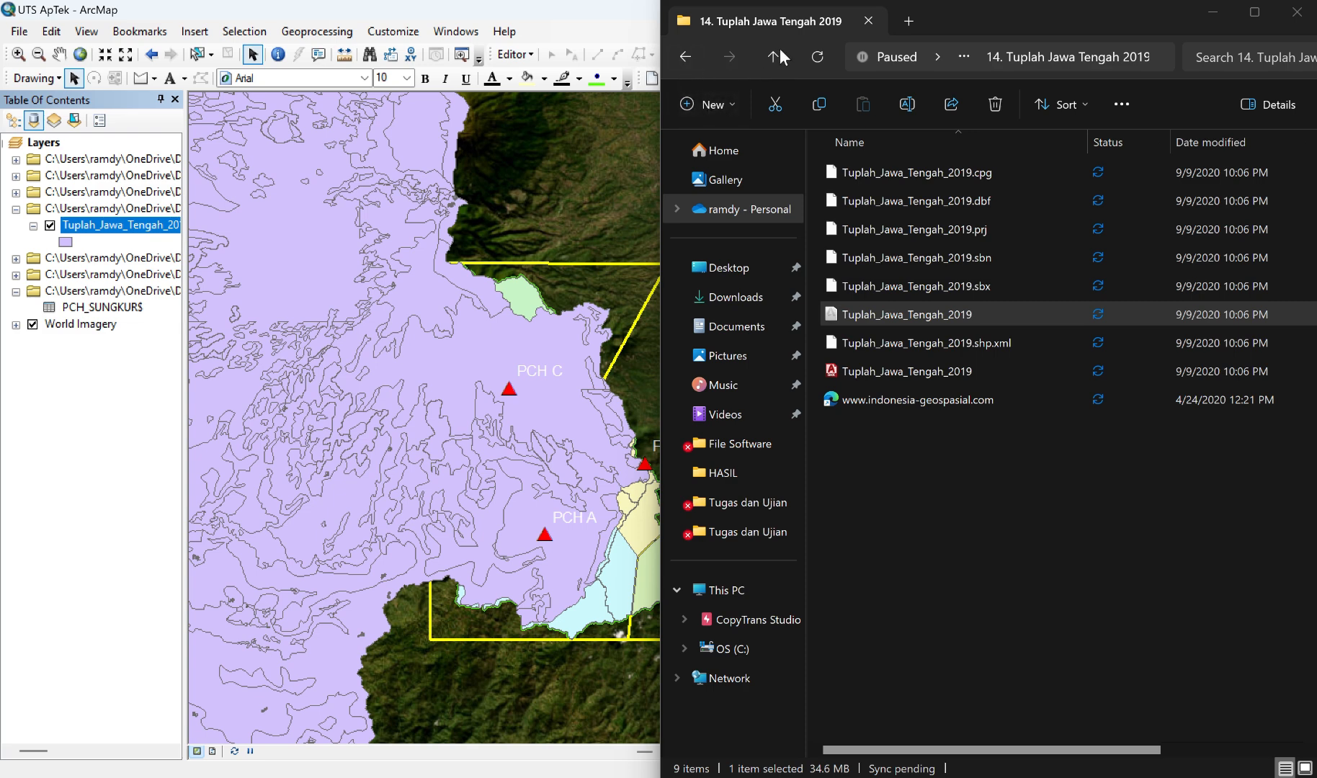
pyautogui.moveTo(962, 23); pyautogui.dragTo(973, 69)
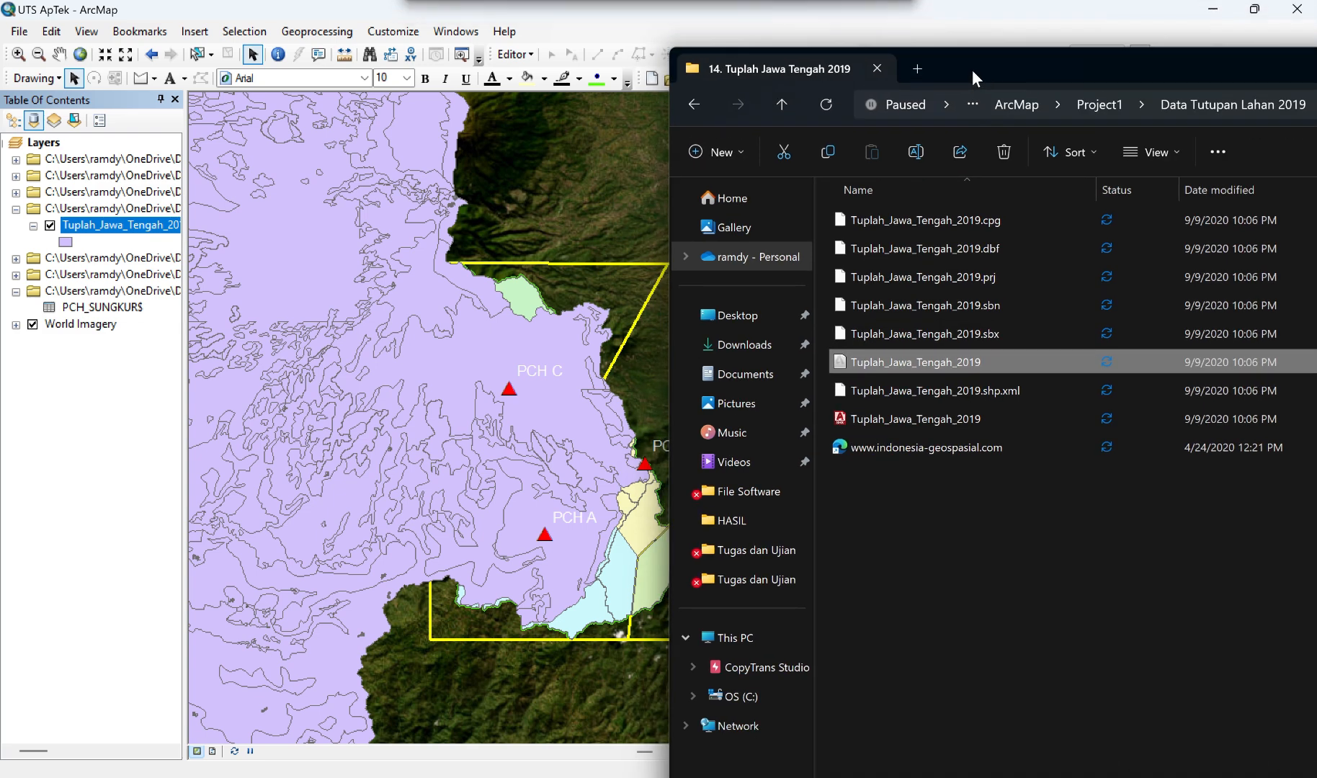
# Step: Add the Tuplah_Jawa_Timur_2019 shapefile from the 15. Tuplah Jawa Timur 2019 folder to the ArcMap map and return to ArcMap
pyautogui.click(692, 104)
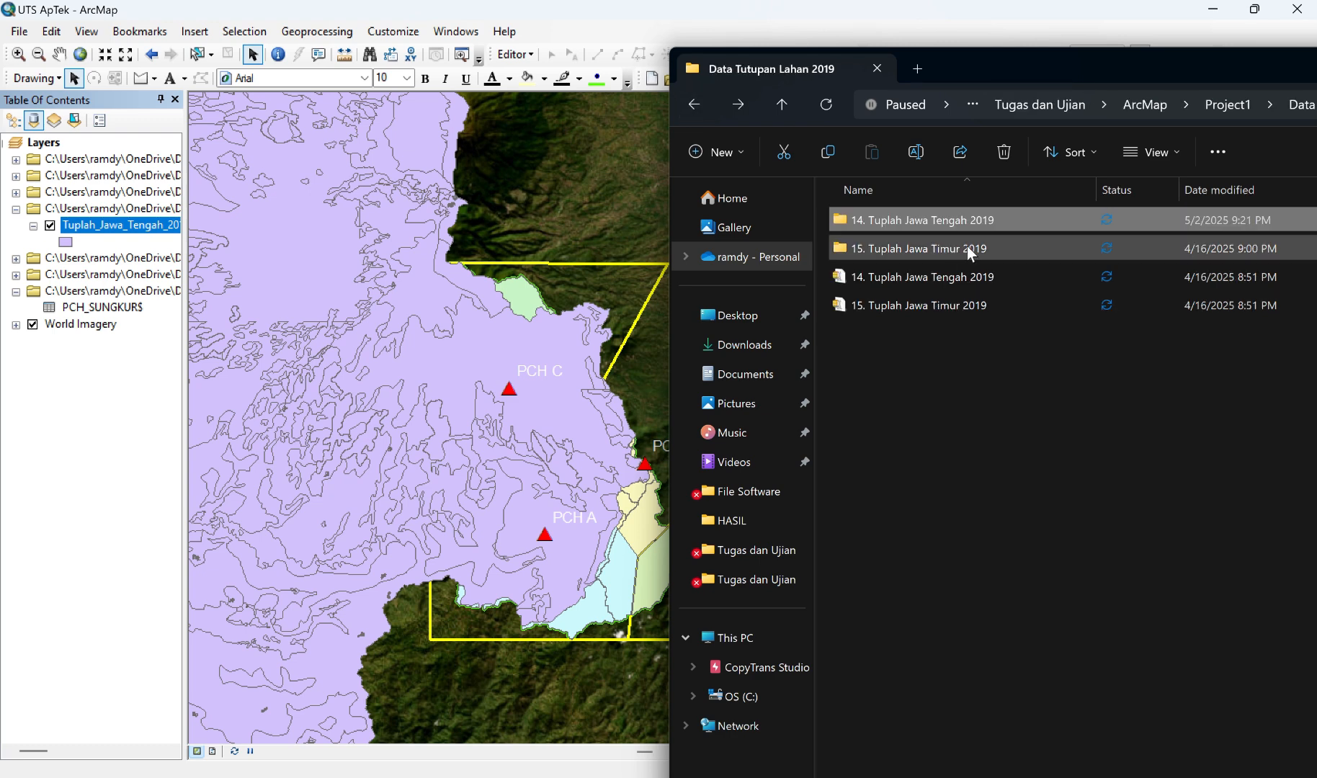
pyautogui.doubleClick(943, 245)
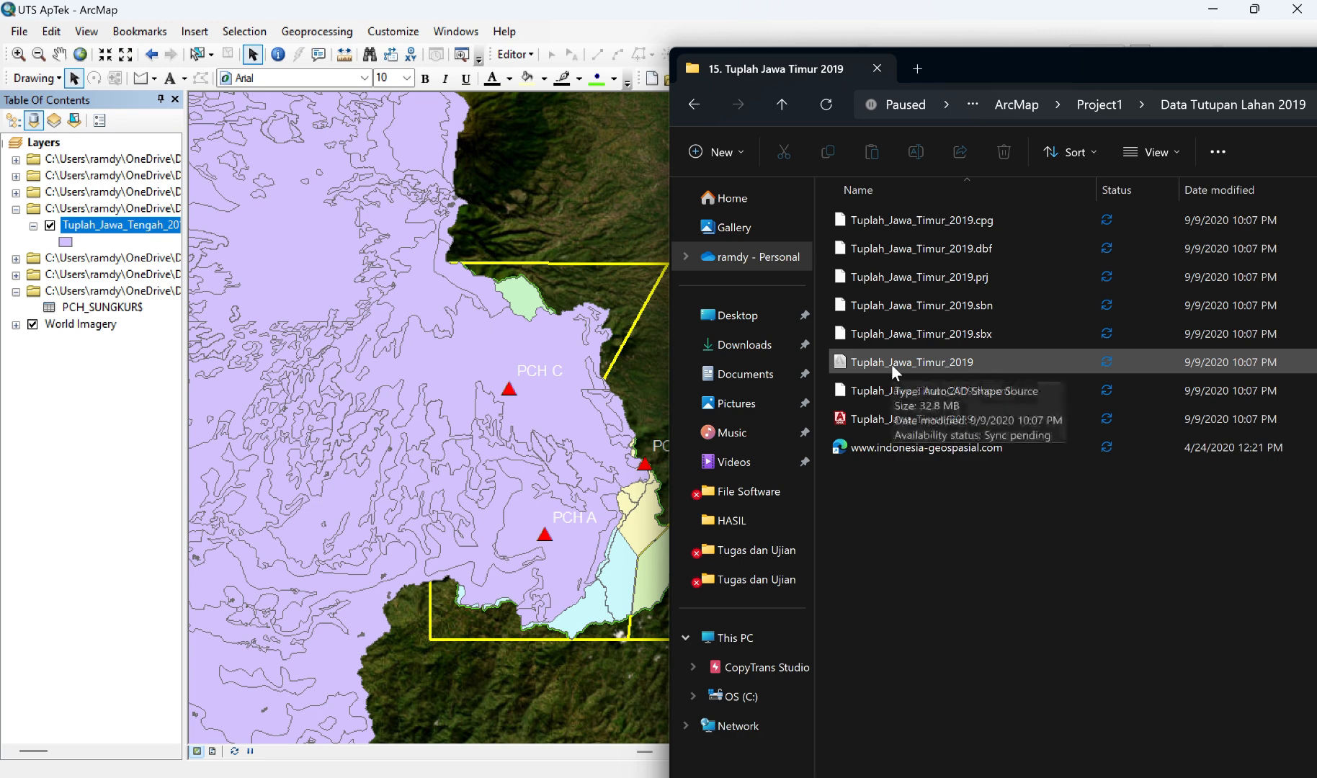
pyautogui.moveTo(891, 365)
pyautogui.mouseDown()
pyautogui.moveTo(708, 326)
pyautogui.moveTo(587, 214)
pyautogui.mouseUp()
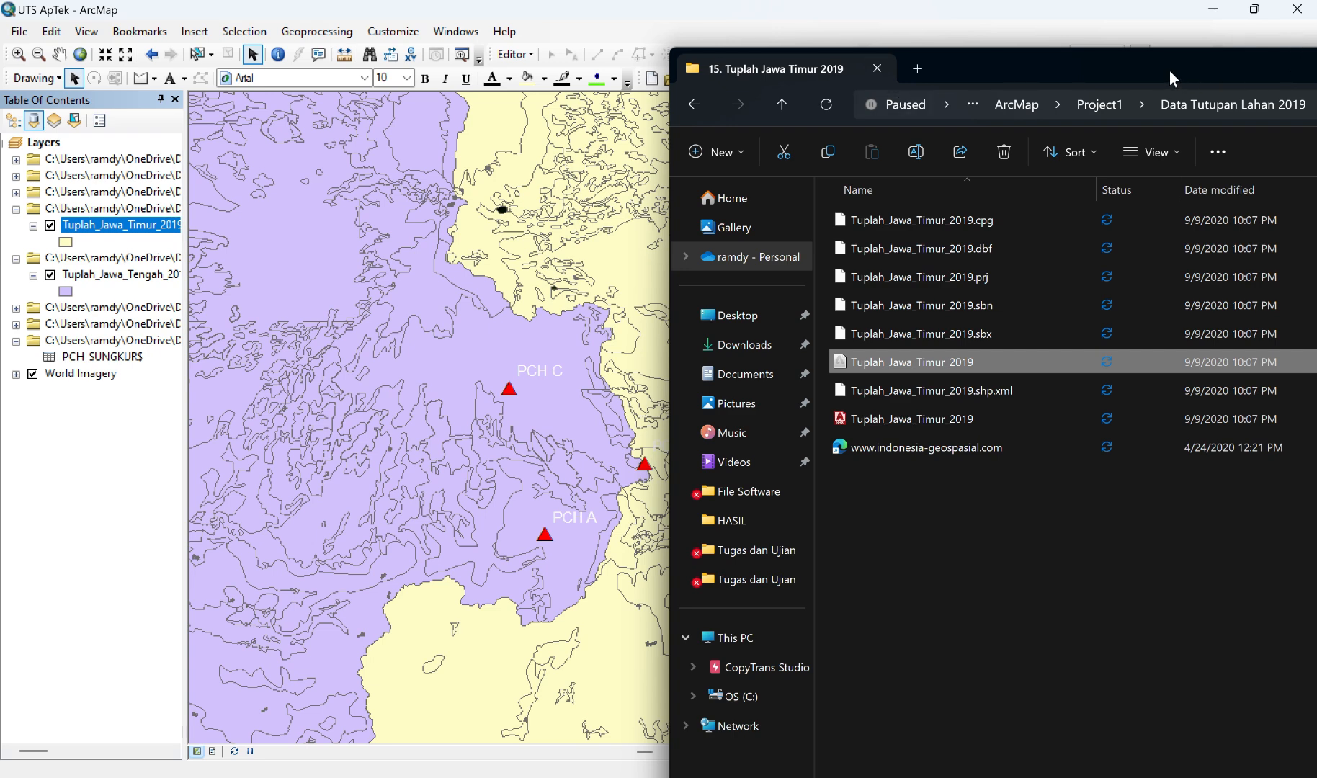
pyautogui.moveTo(1161, 72); pyautogui.dragTo(865, 182)
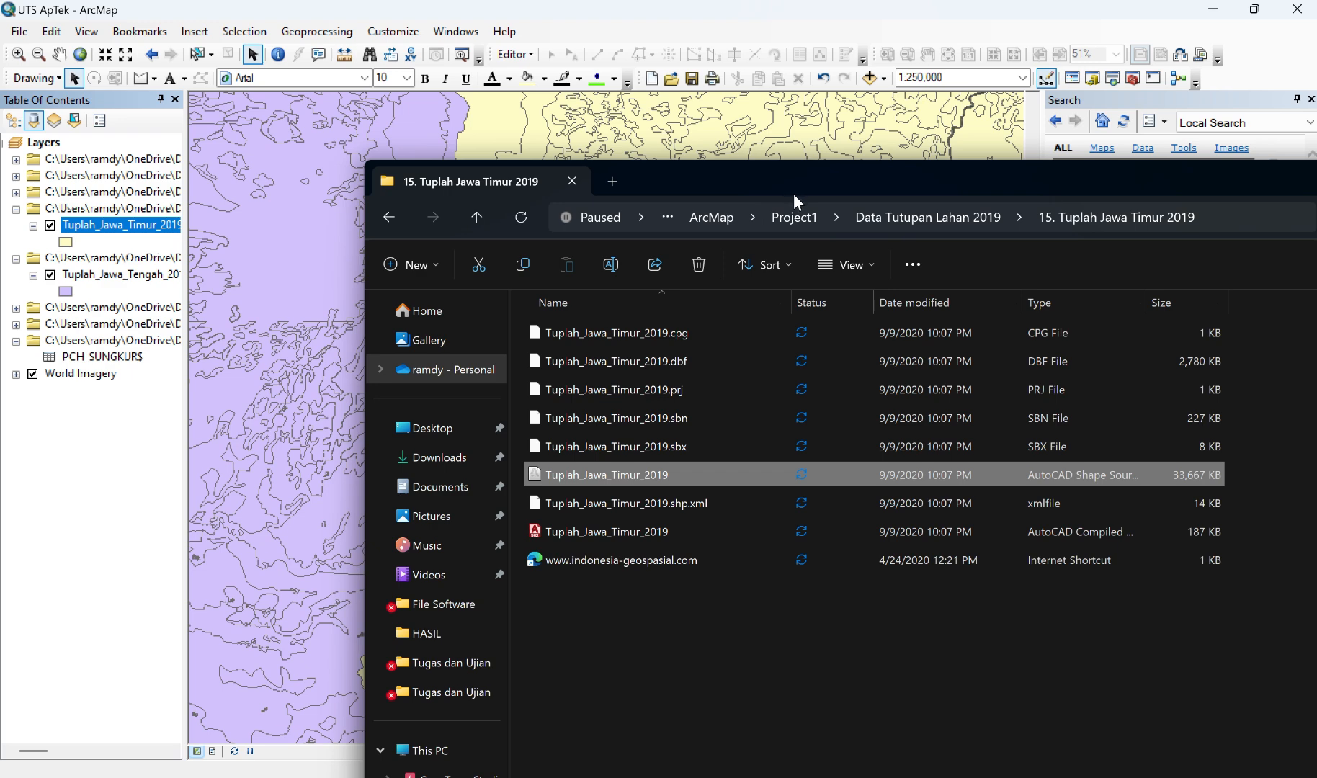
pyautogui.click(353, 777)
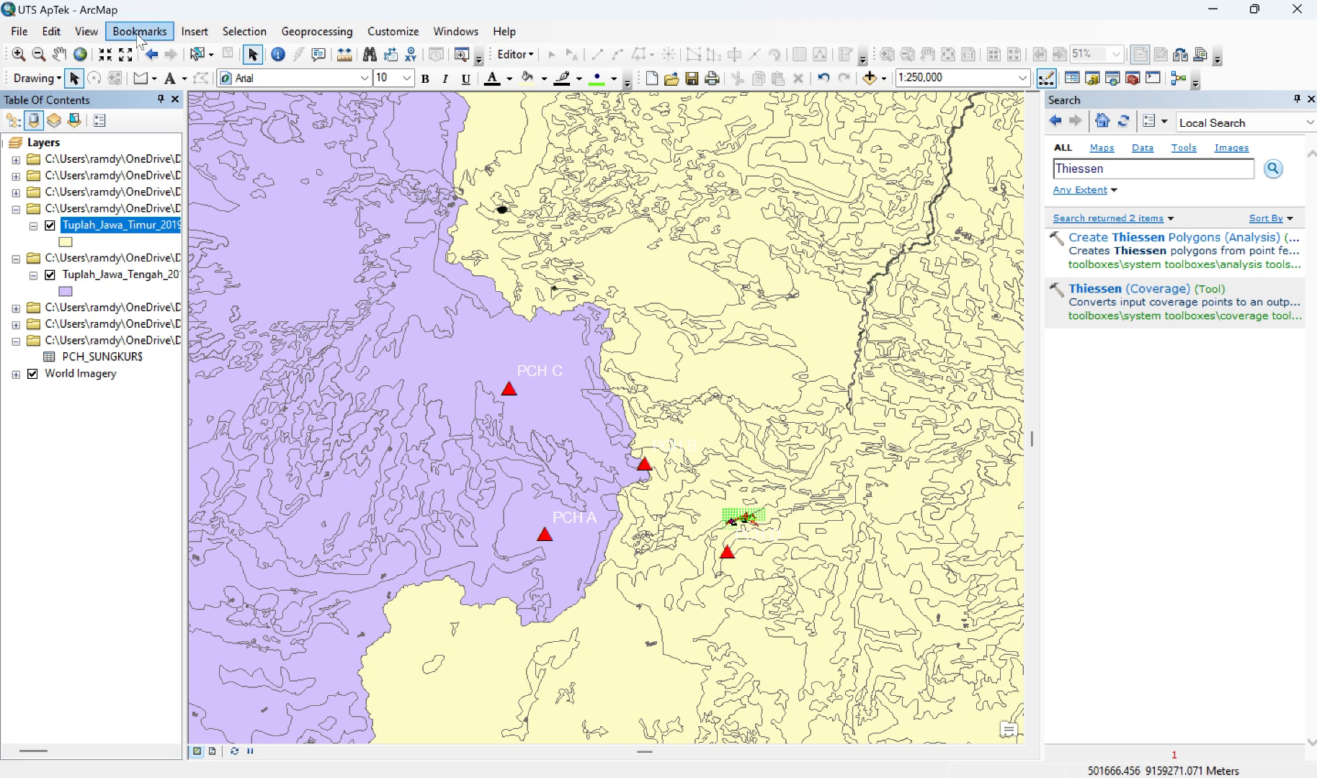
# Step: Set up the Clip tool with DAS_Bendung_Sungkur as input features and Tuplah_Jawa_Timur_2019 as clip features
pyautogui.click(288, 36)
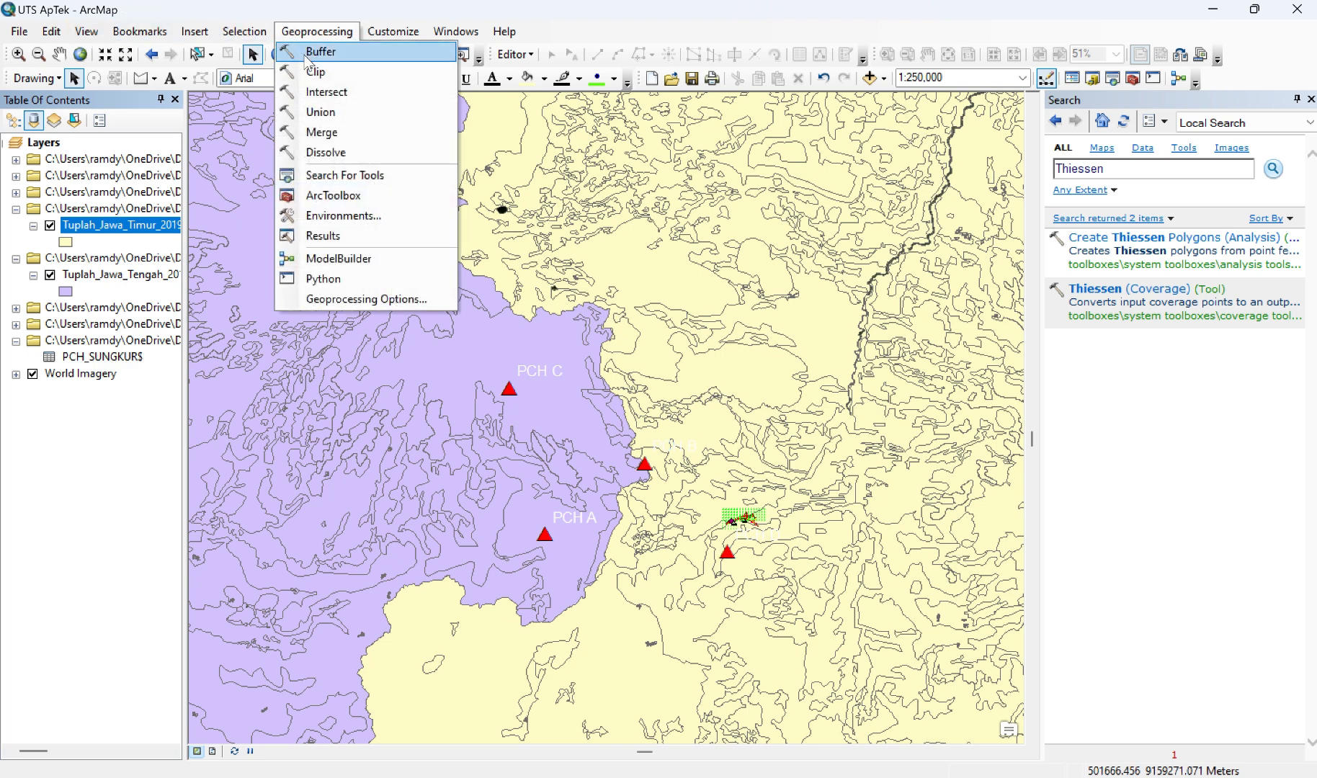
pyautogui.click(310, 74)
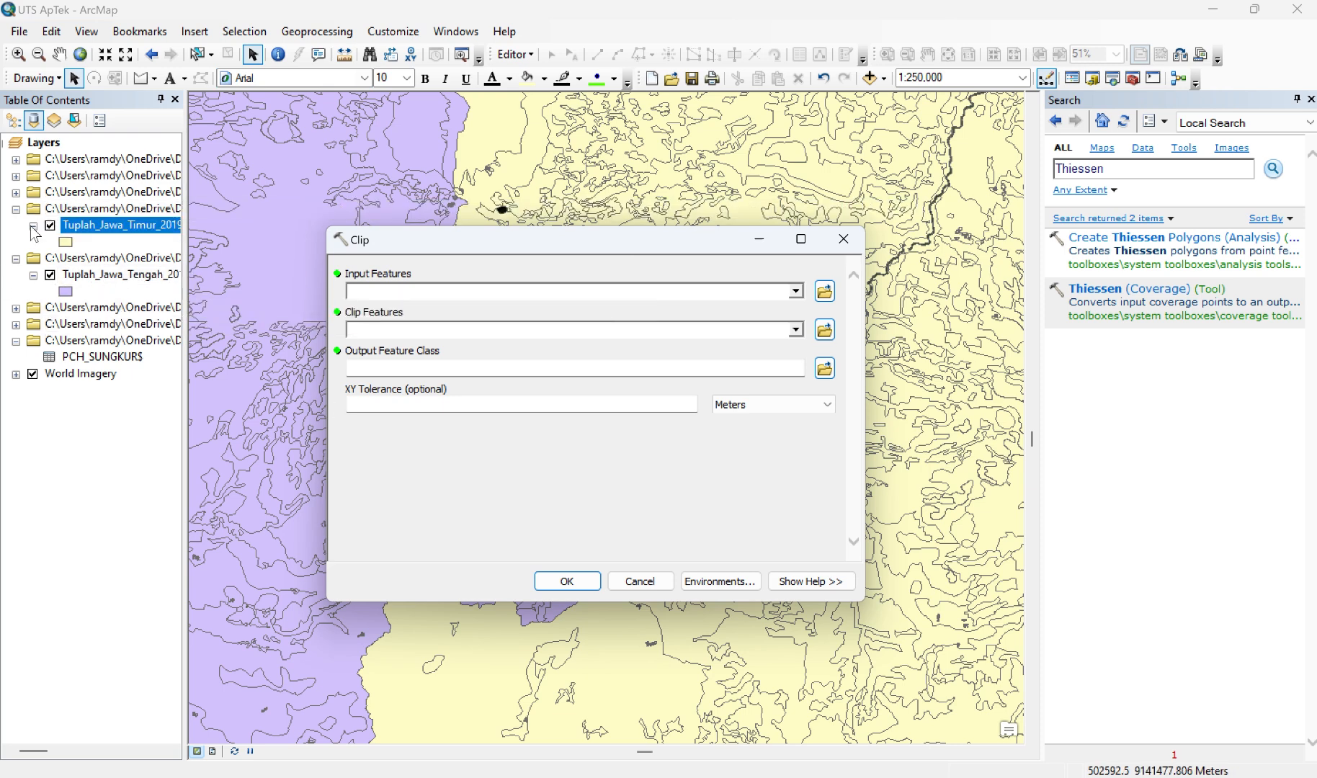
pyautogui.click(16, 193)
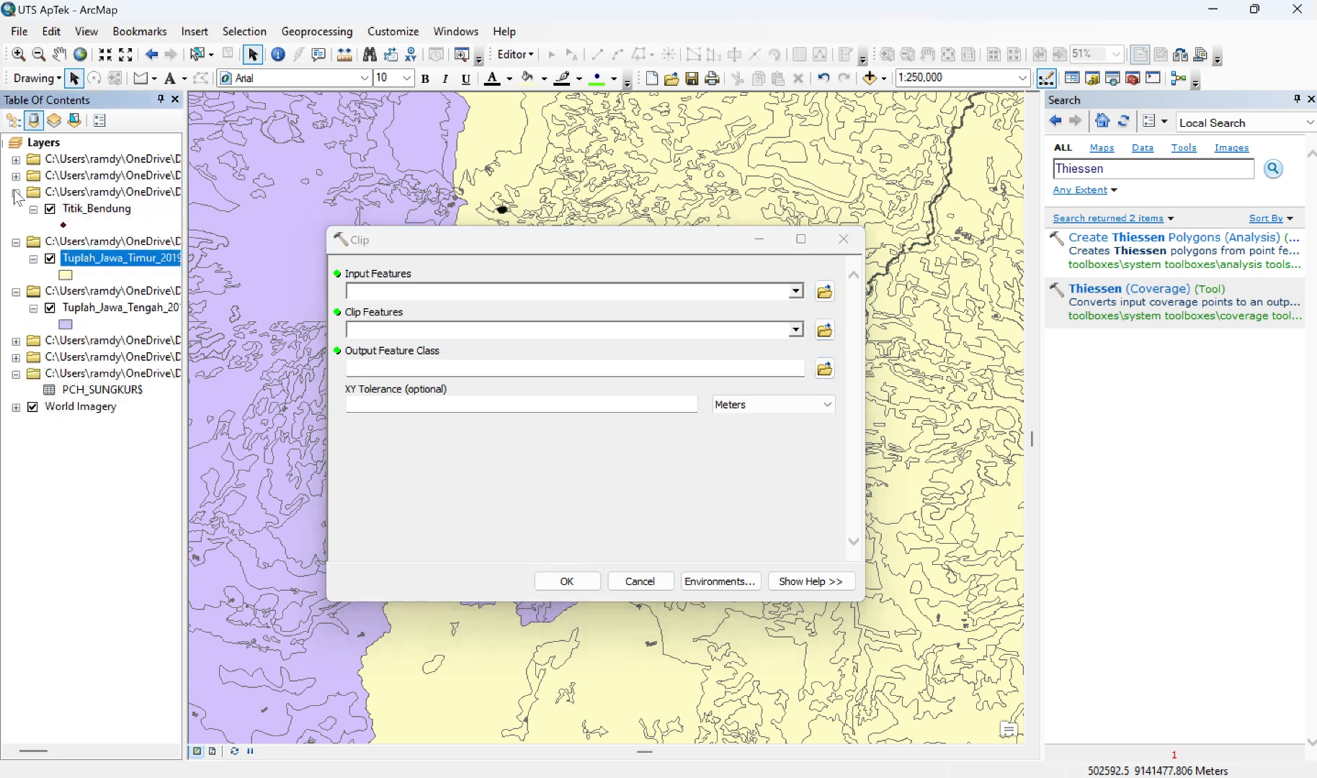
pyautogui.click(16, 192)
pyautogui.click(15, 176)
pyautogui.click(16, 175)
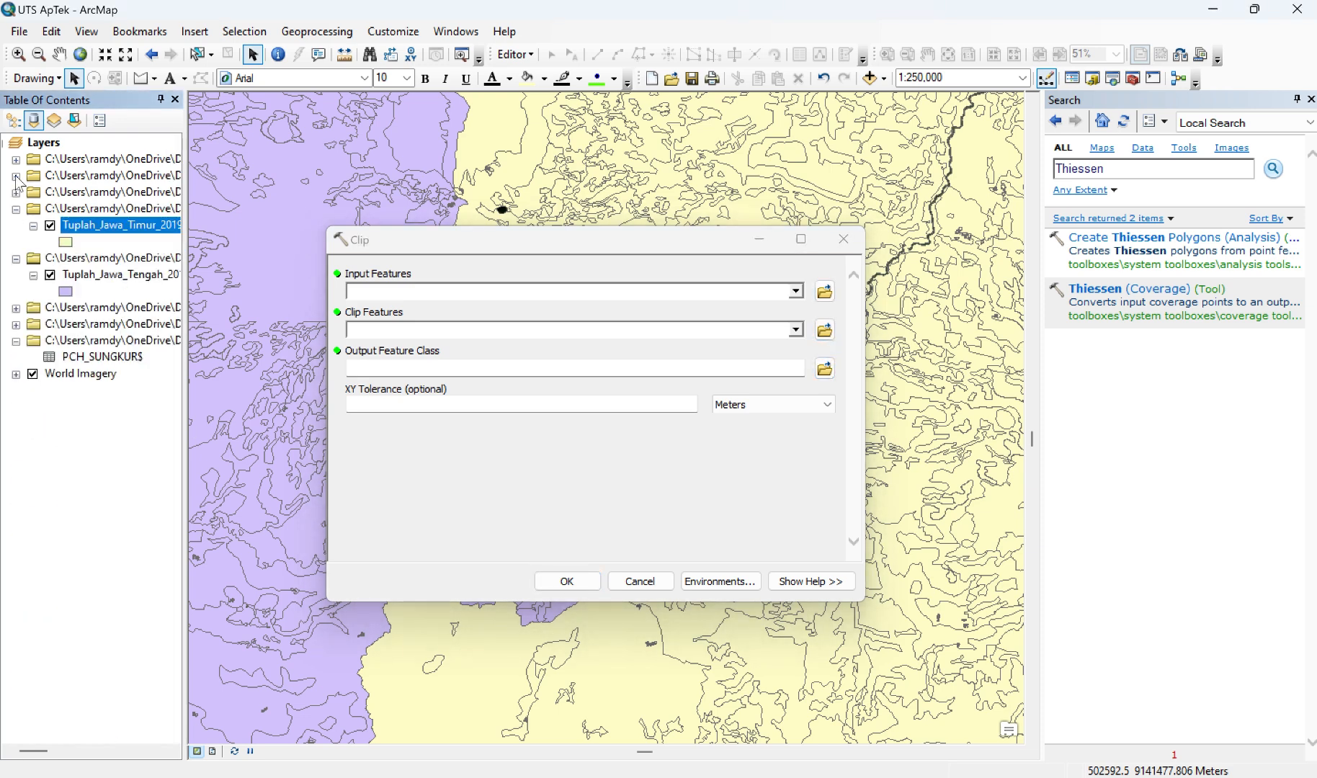
pyautogui.click(16, 308)
pyautogui.click(16, 308)
pyautogui.click(16, 193)
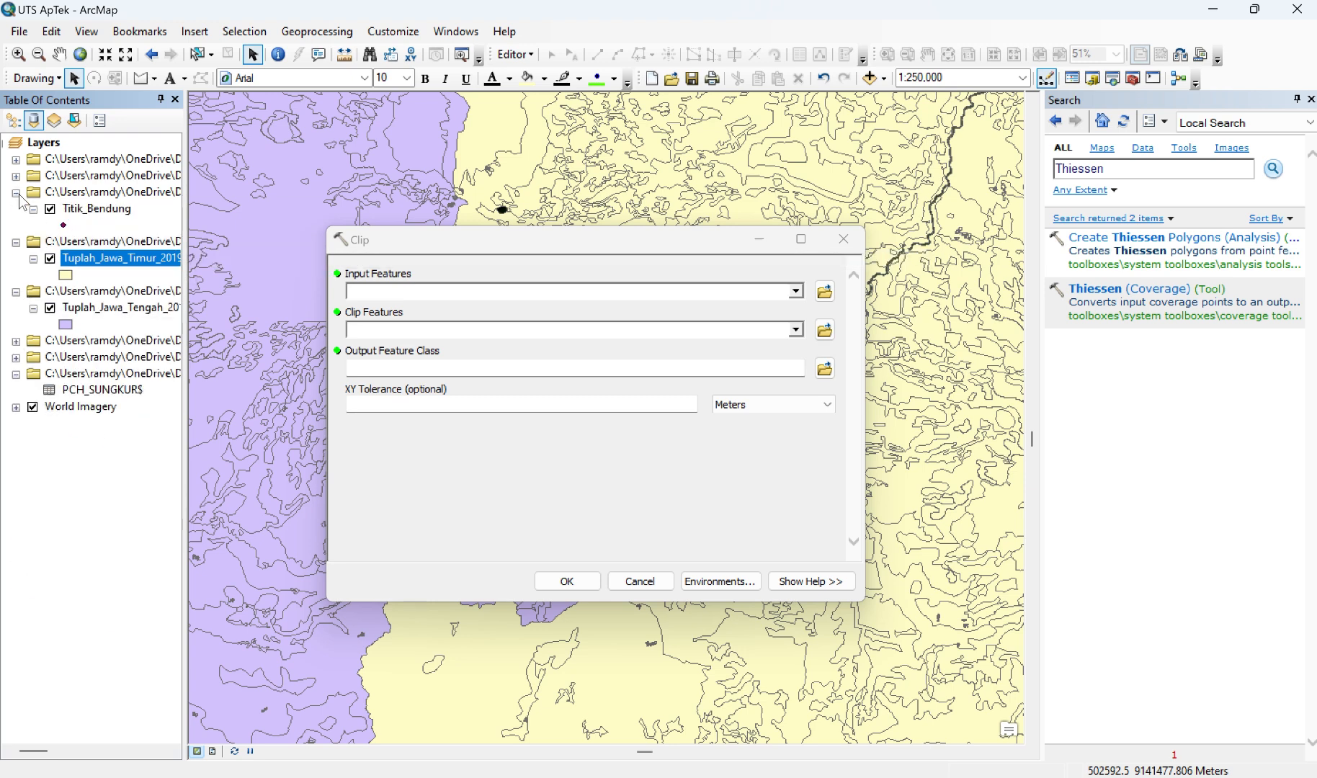
pyautogui.click(16, 176)
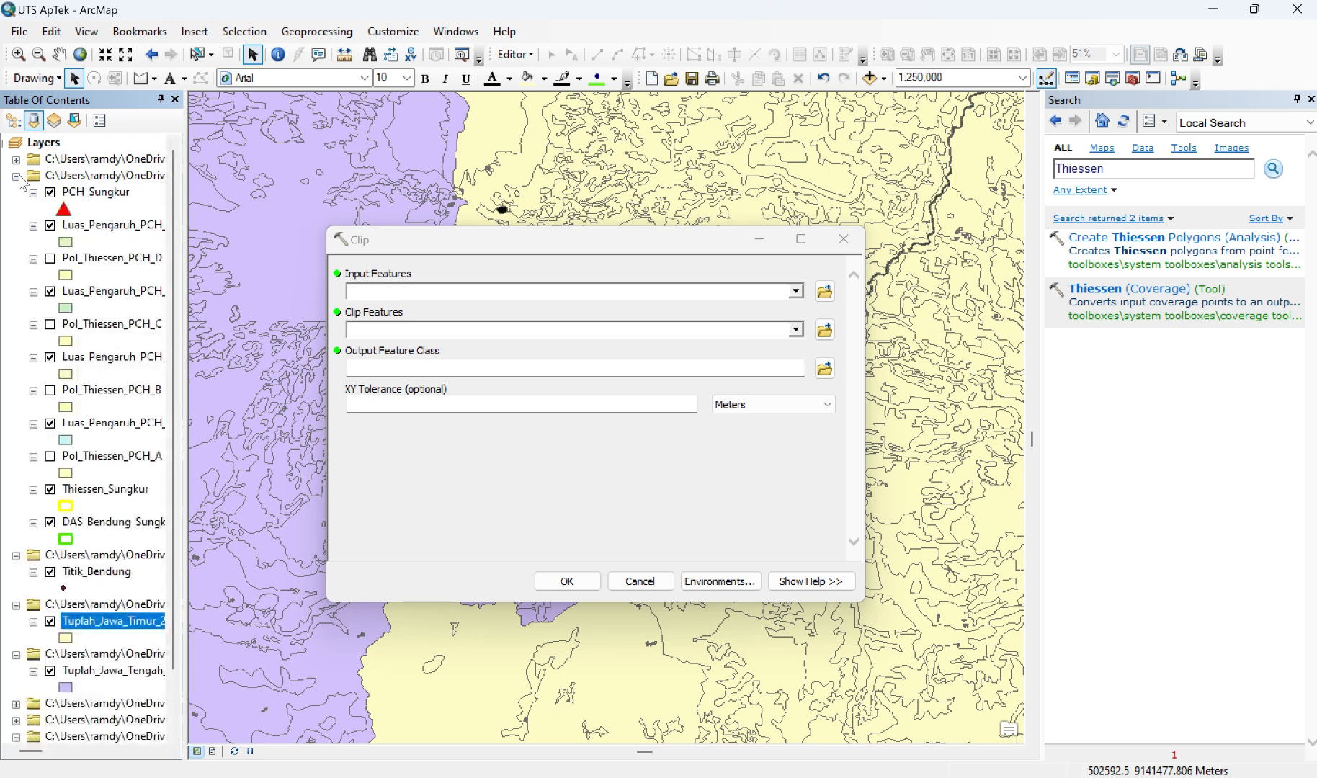
pyautogui.moveTo(116, 522); pyautogui.dragTo(438, 292)
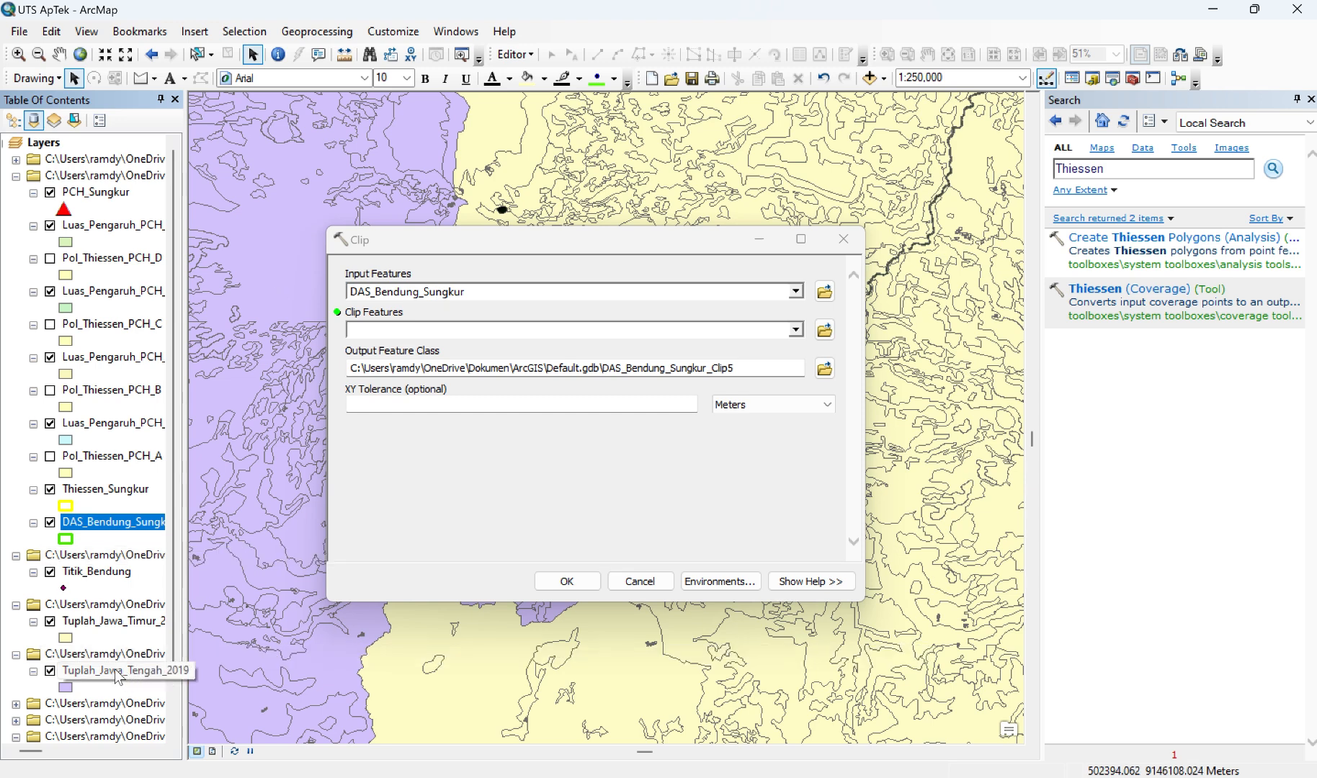
pyautogui.moveTo(108, 620); pyautogui.dragTo(482, 340)
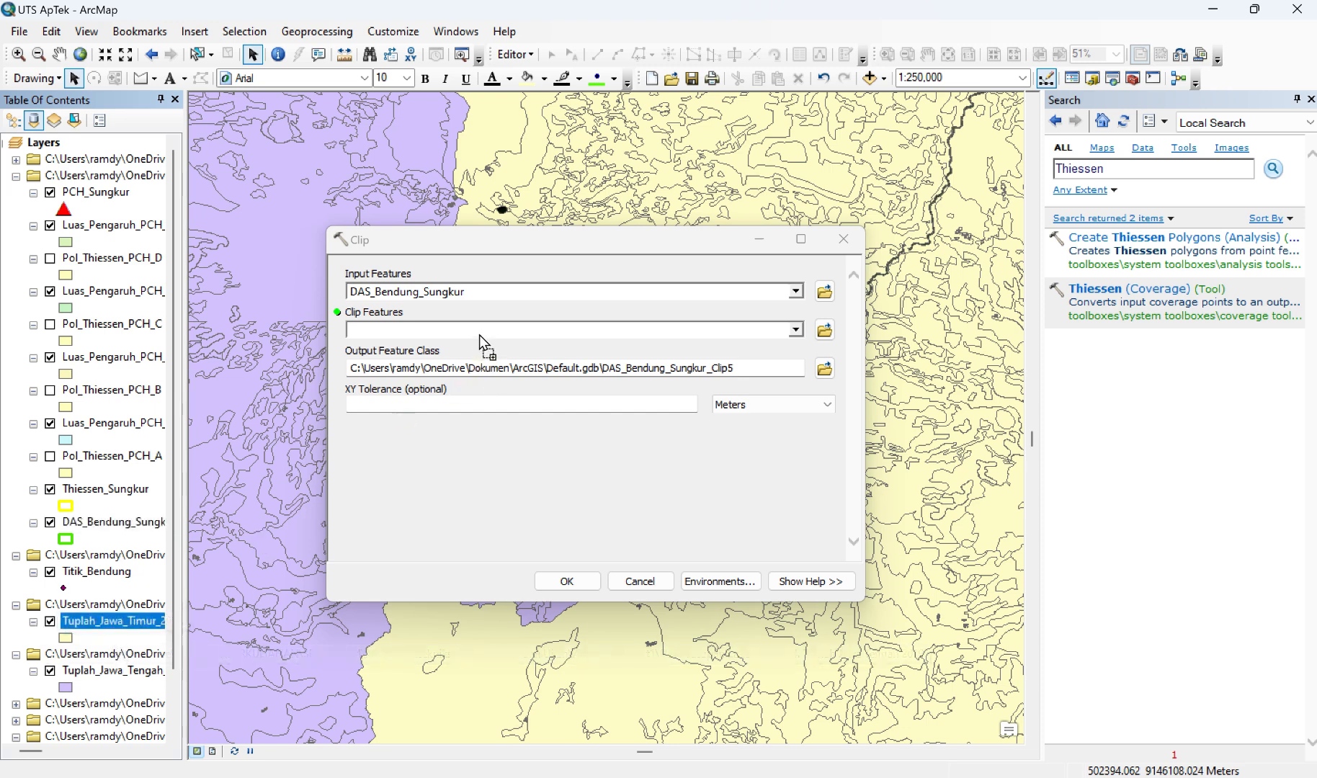
# Step: Name the clip output Clip_LC_Sungkur.shp and run the Clip tool
pyautogui.click(825, 369)
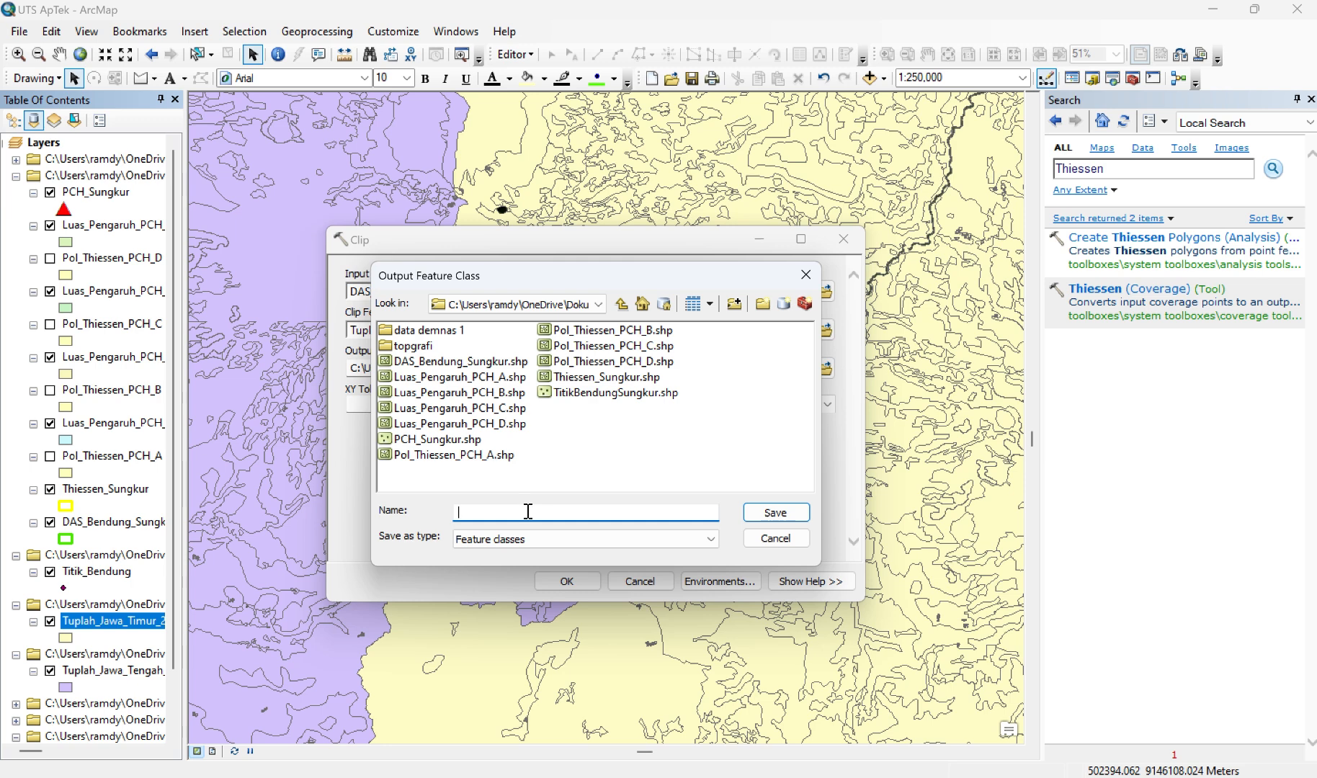
pyautogui.write('Clip_LC_Sungkur.shp')
pyautogui.press('Return')
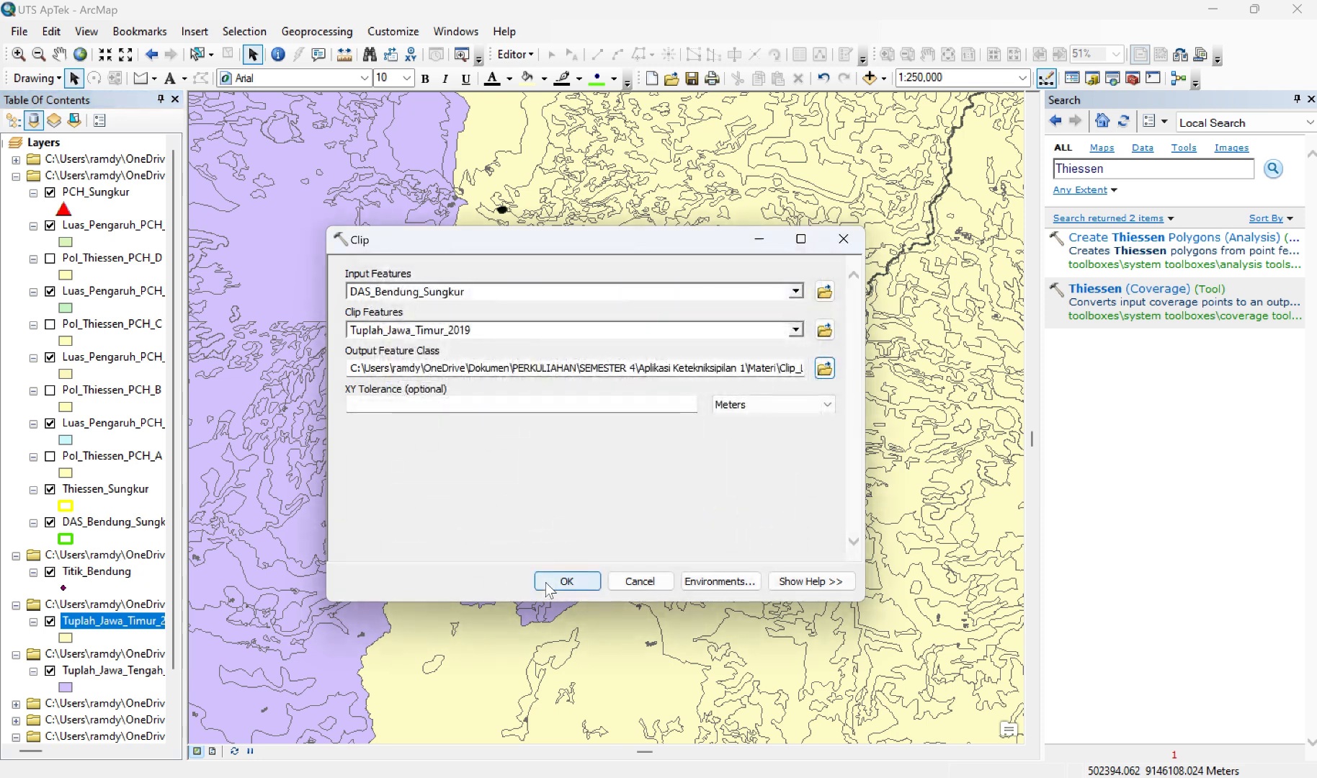
pyautogui.click(555, 581)
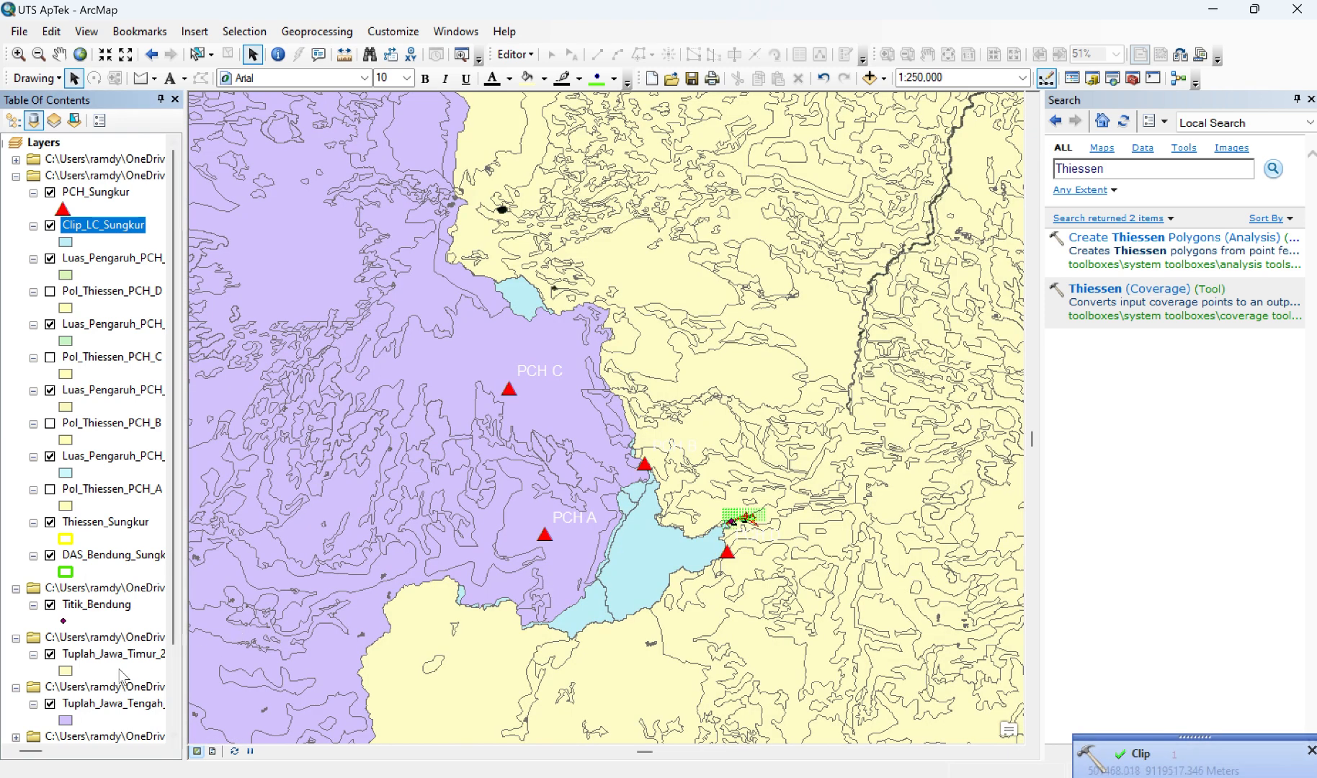
# Step: Hide the Tuplah_Jawa_Tengah_2019 layer on the map
pyautogui.click(33, 704)
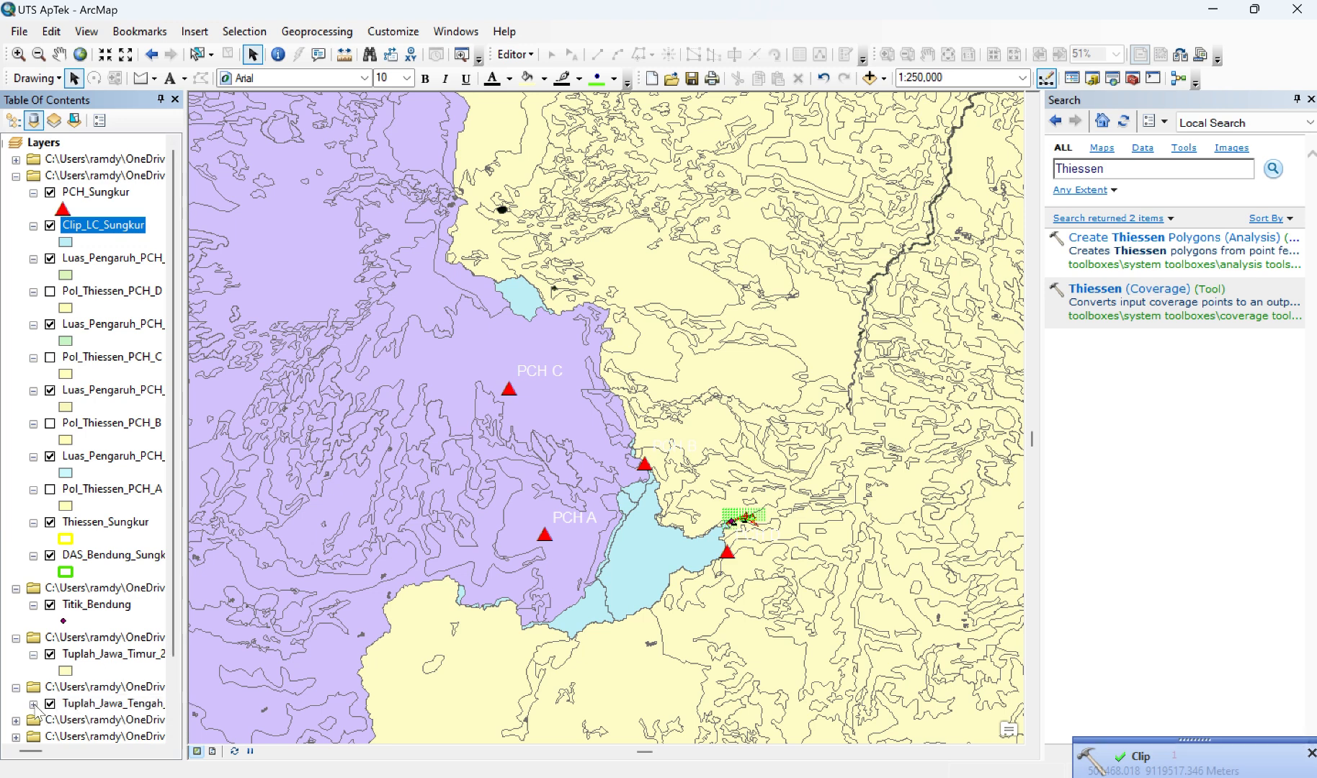
pyautogui.click(33, 703)
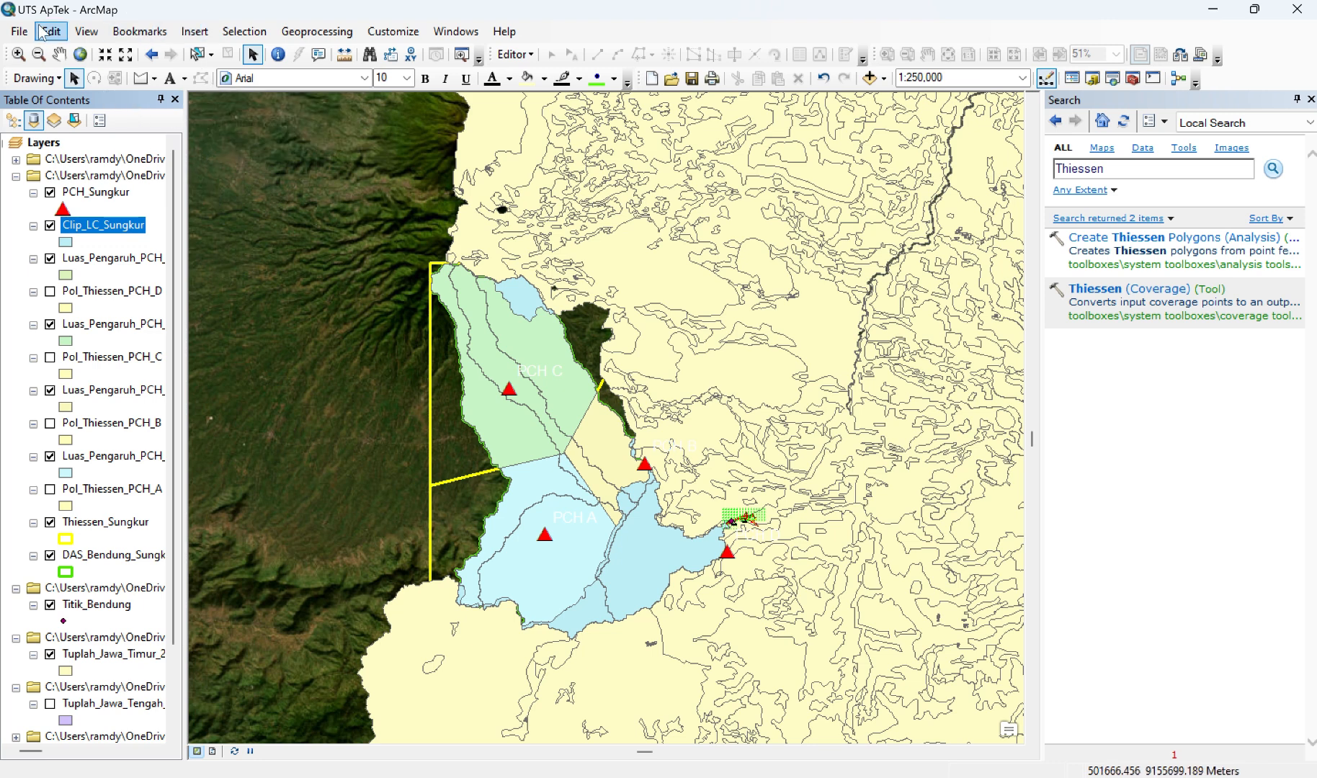
# Step: Clip DAS_Bendung_Sungkur again with Tuplah_Jawa_Timur_2019 as clip features, saving the output as Clip_LC_Sungkur2
pyautogui.click(317, 31)
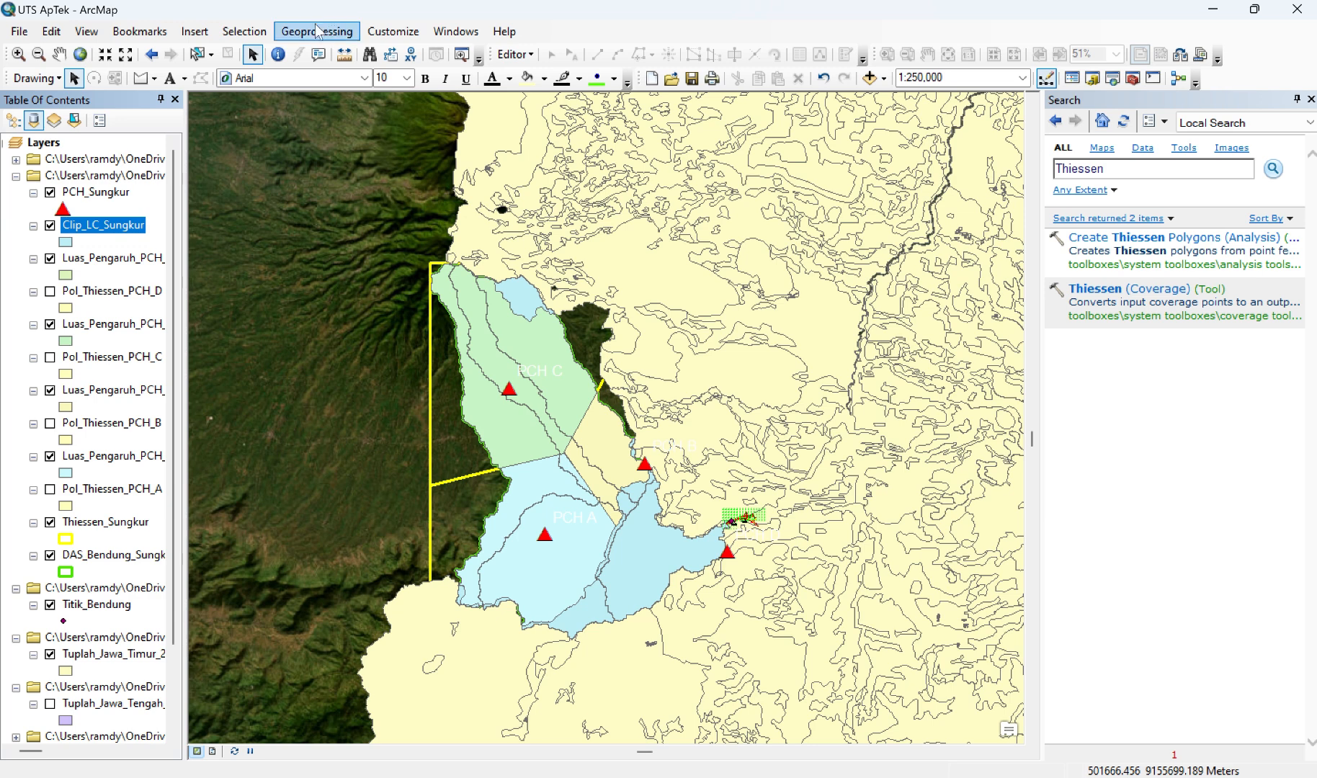
pyautogui.click(317, 72)
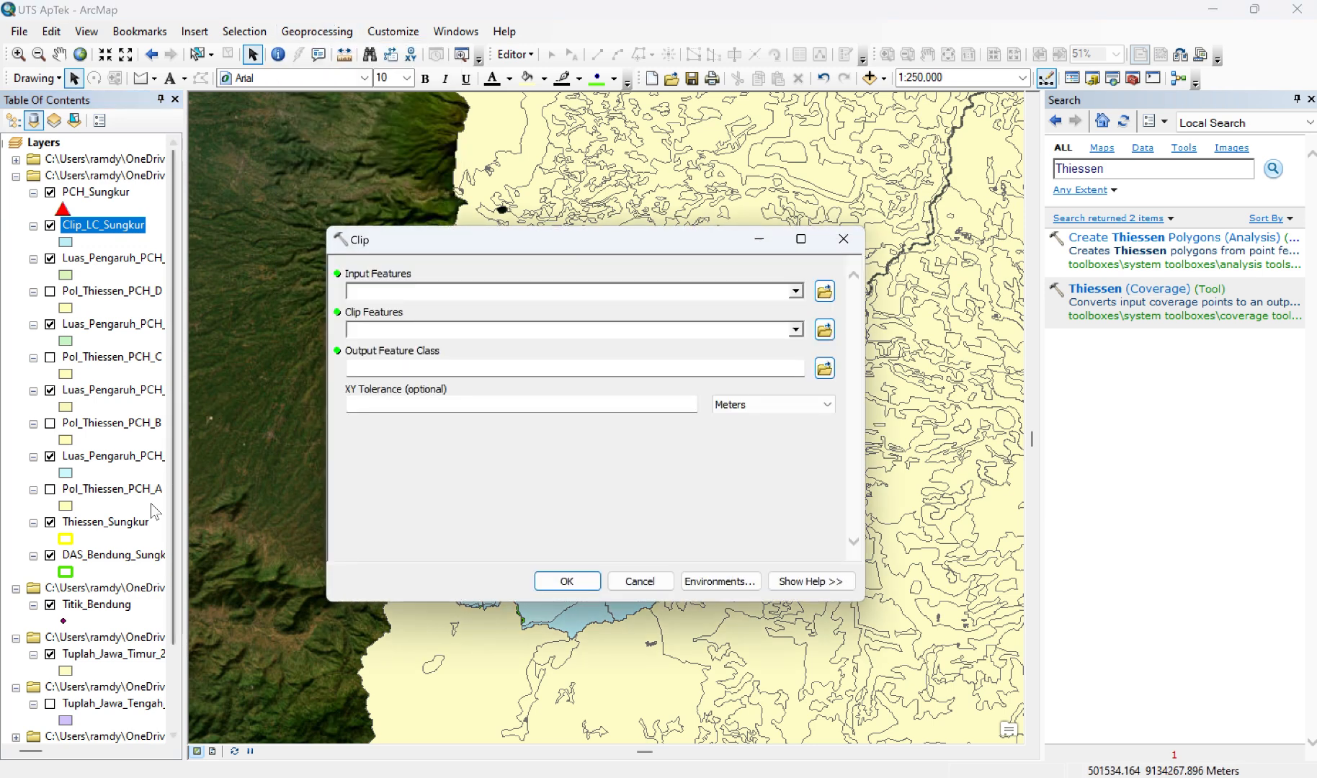
pyautogui.moveTo(96, 563); pyautogui.dragTo(452, 293)
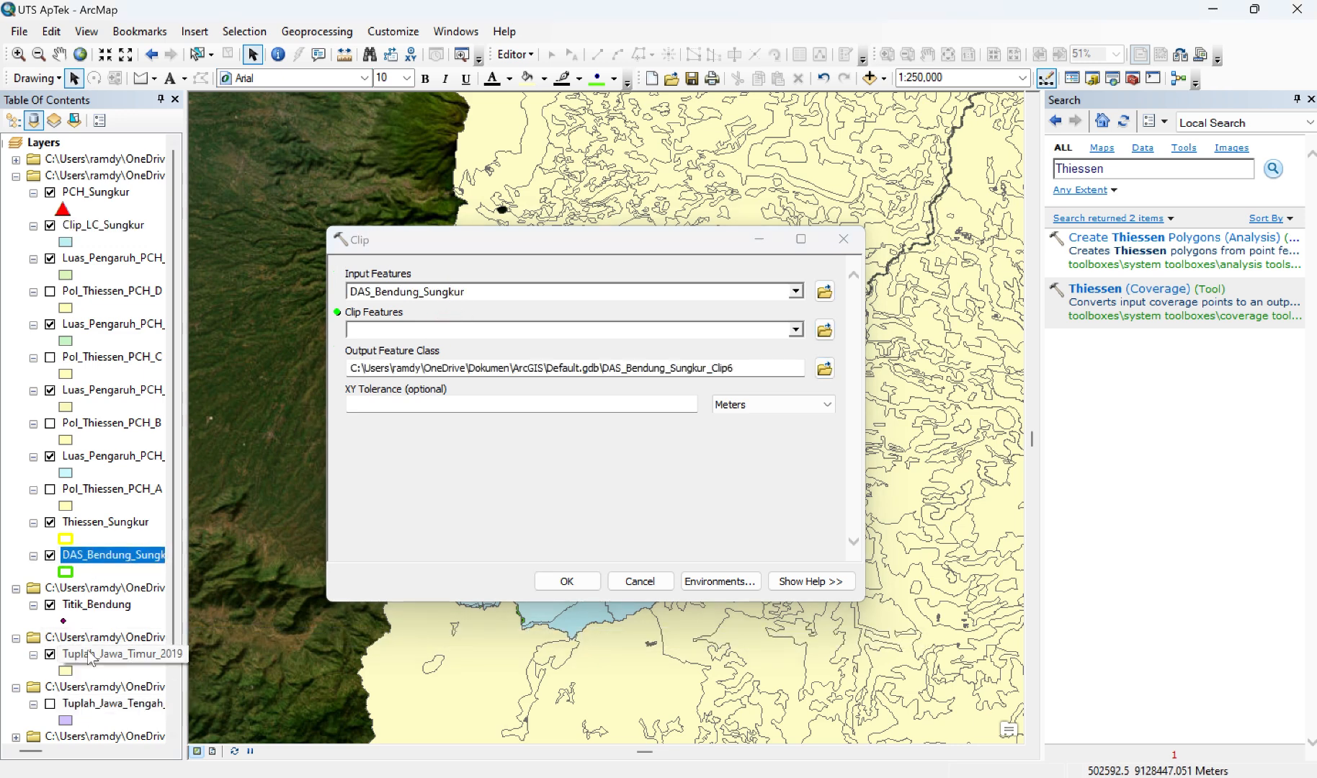
pyautogui.moveTo(103, 658); pyautogui.dragTo(501, 330)
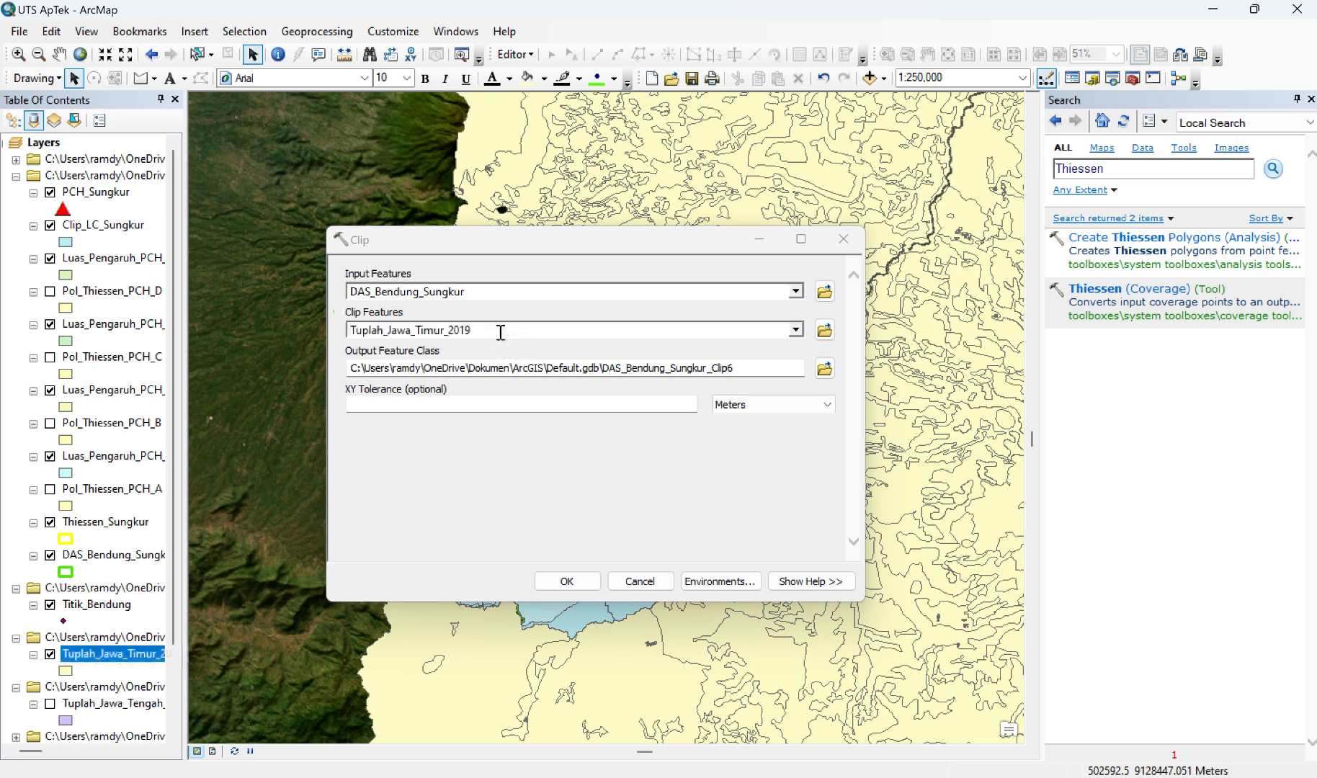
pyautogui.click(826, 369)
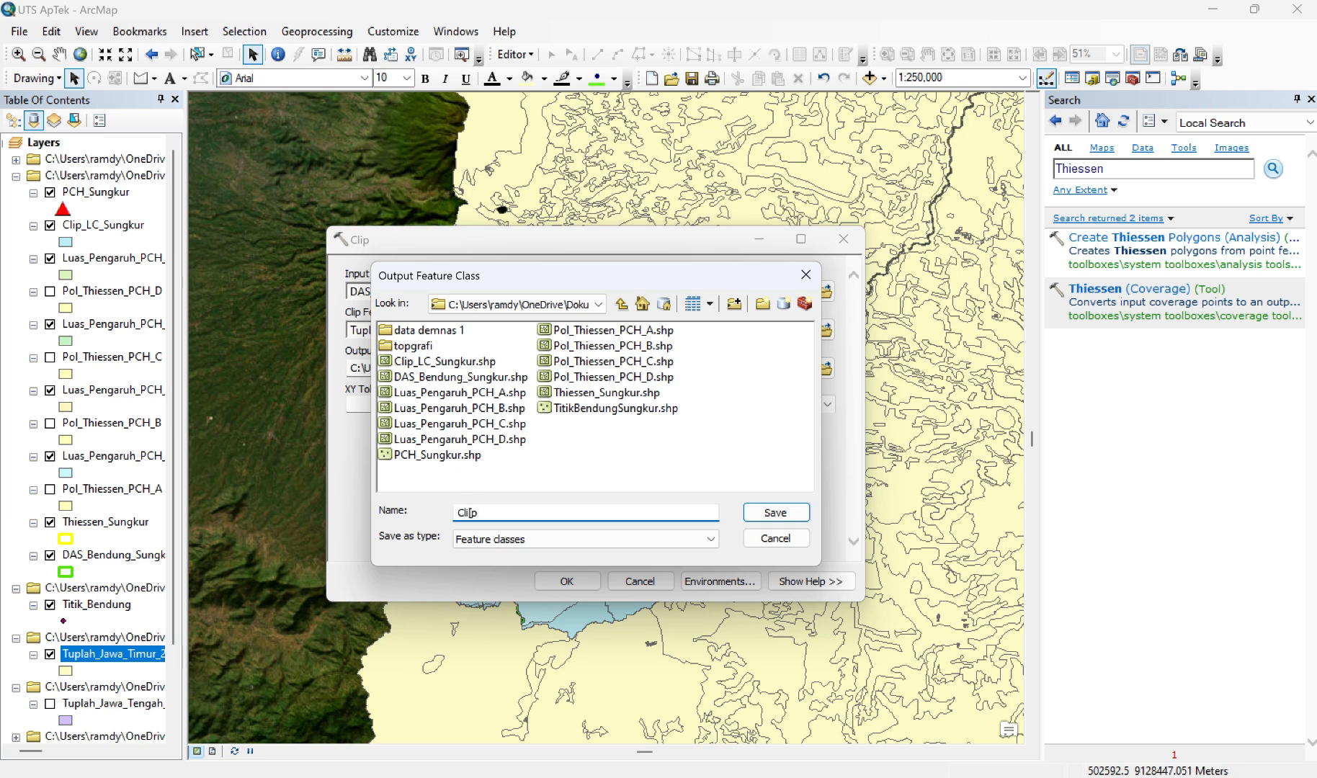
pyautogui.write('Clip')
pyautogui.press('Return')
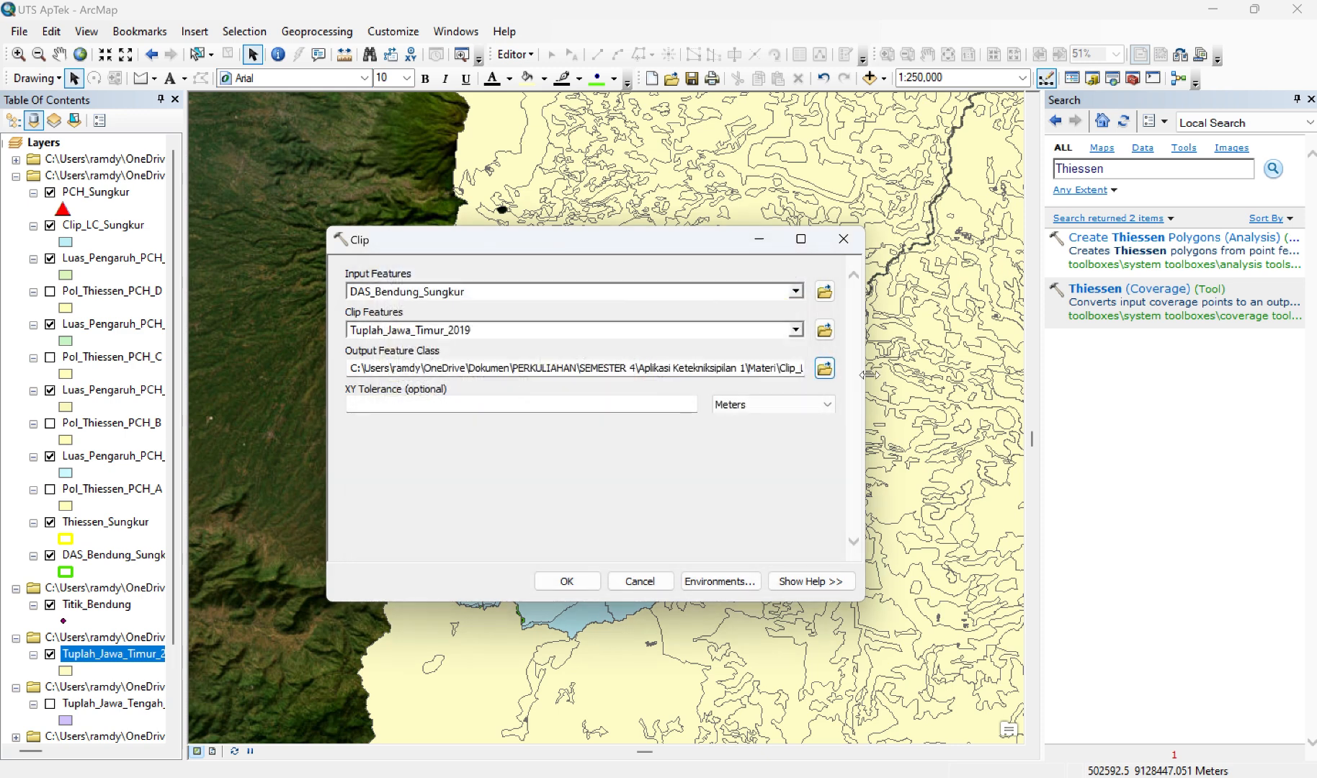
pyautogui.click(567, 581)
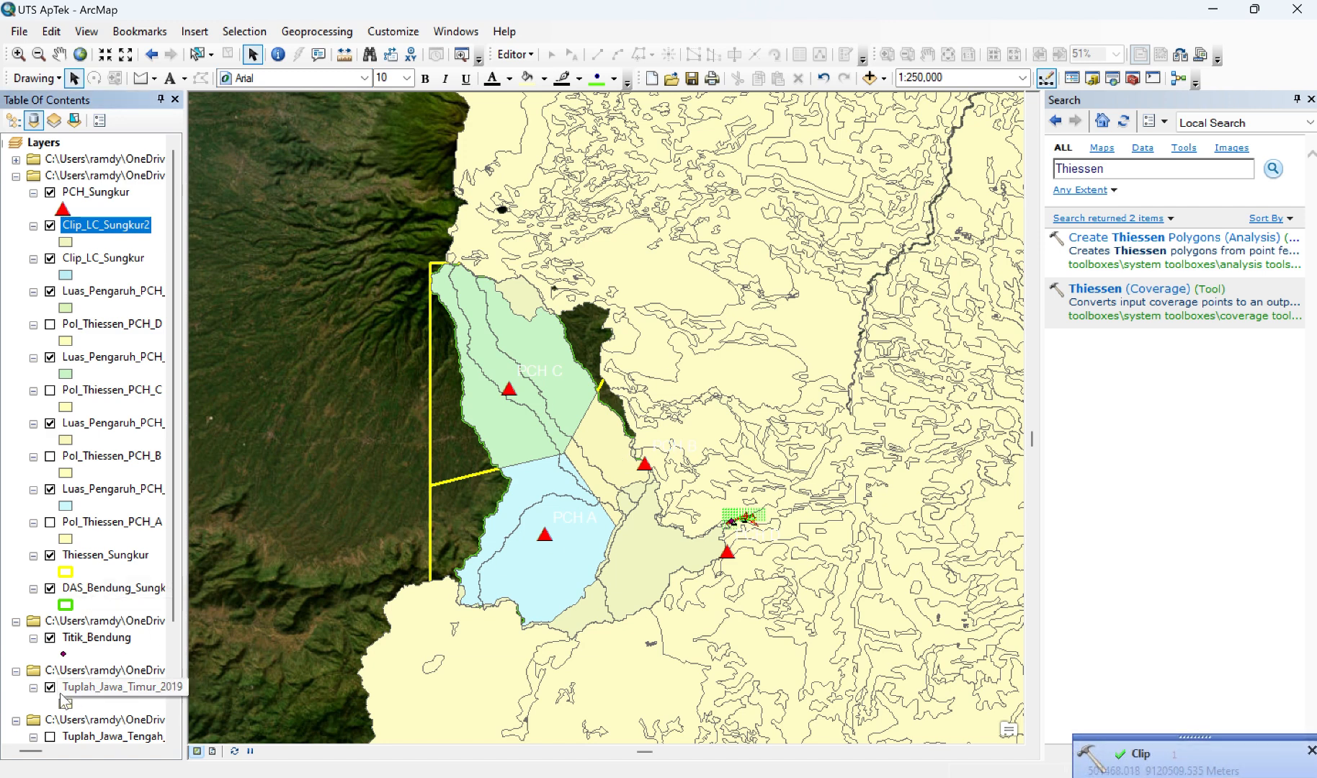
# Step: Toggle the Tuplah_Jawa_Timur_2019 layer's visibility to check the clipped area, leaving the layer hidden
pyautogui.click(50, 688)
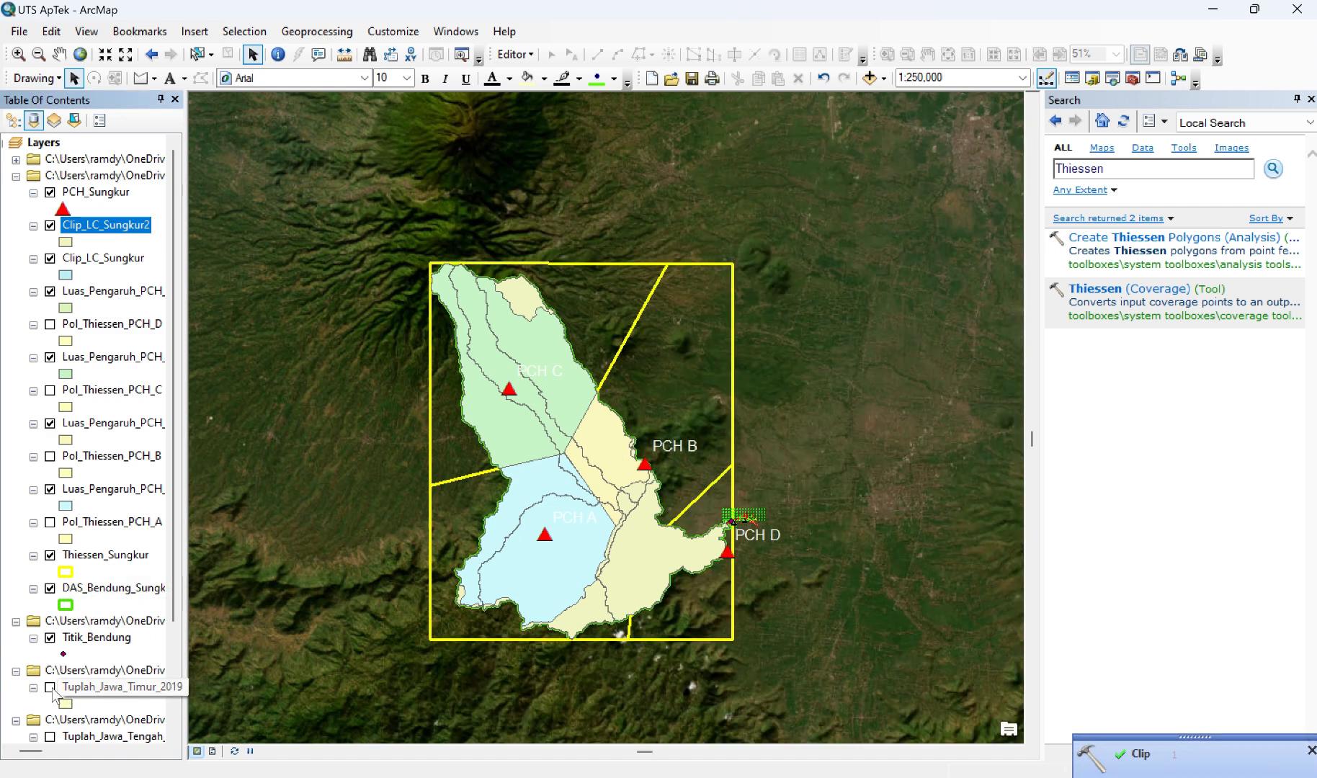
pyautogui.click(50, 688)
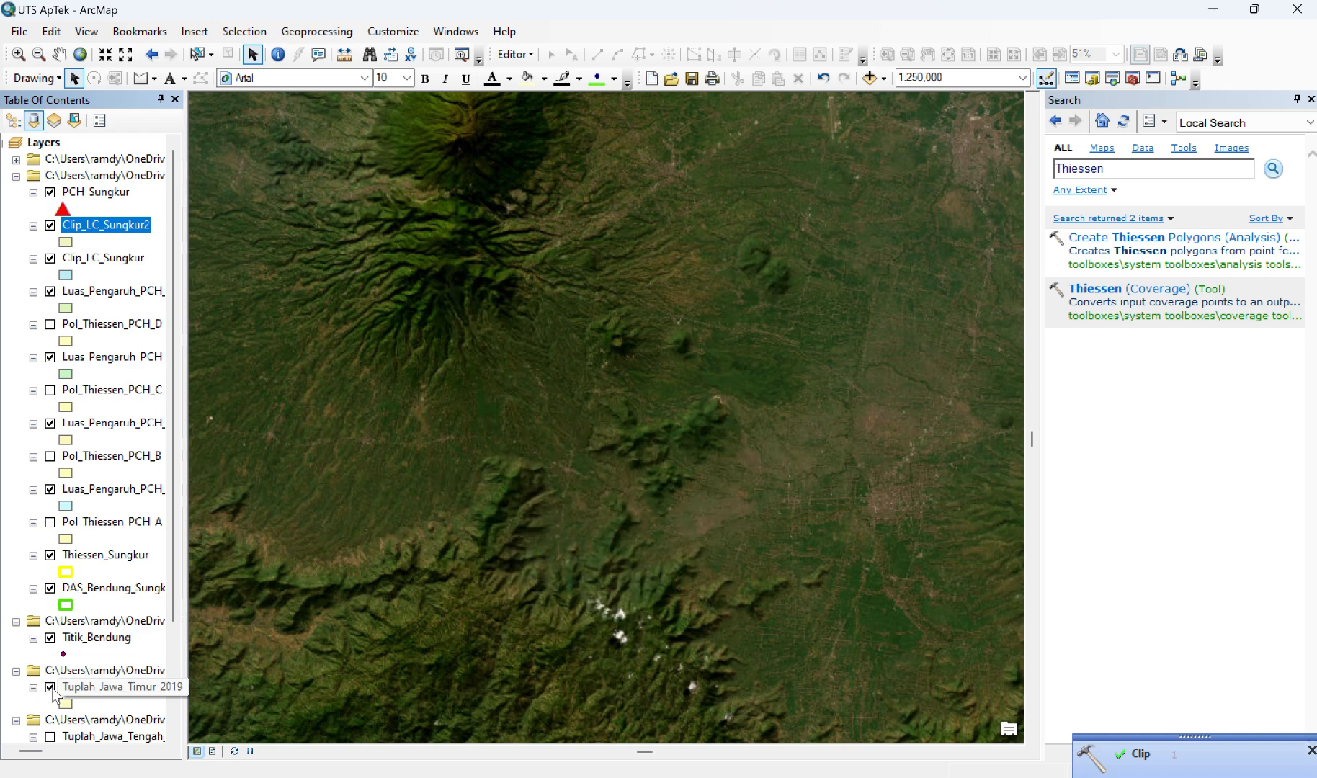
pyautogui.click(50, 688)
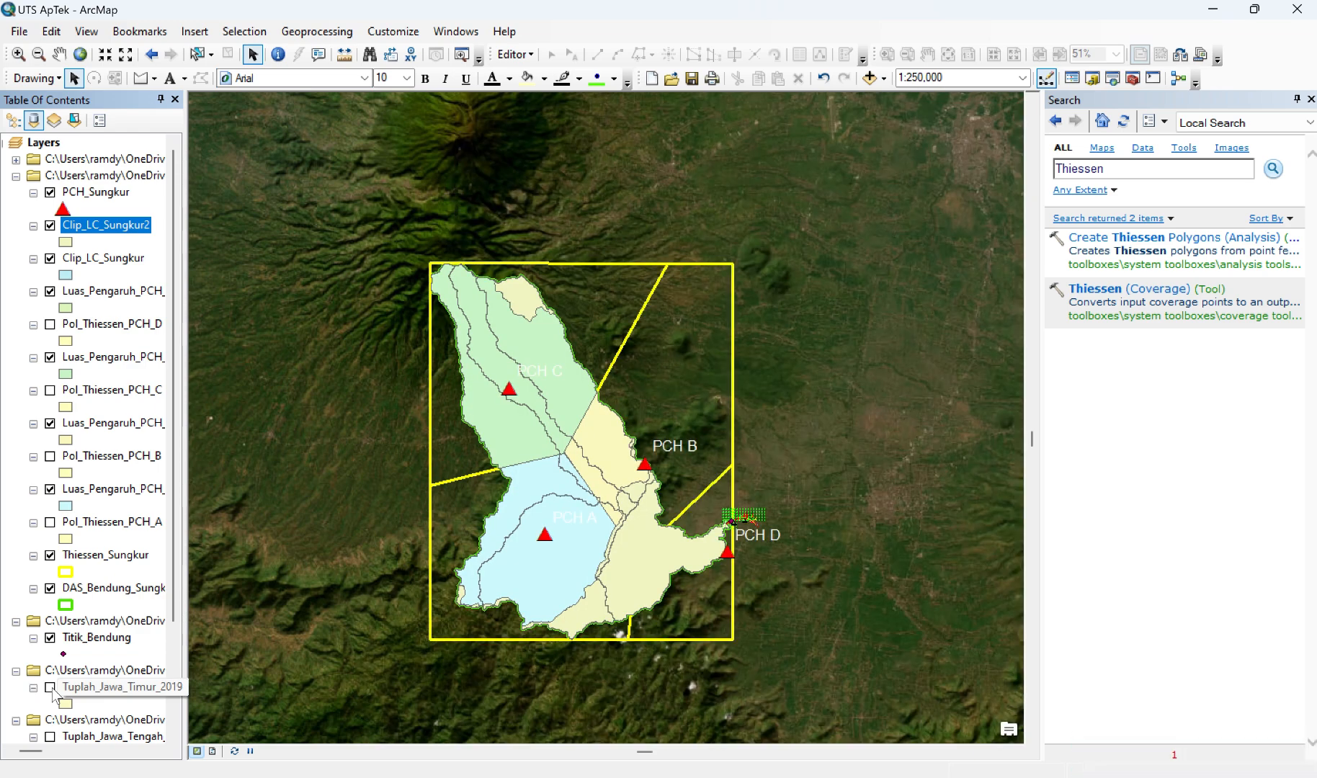
pyautogui.click(50, 688)
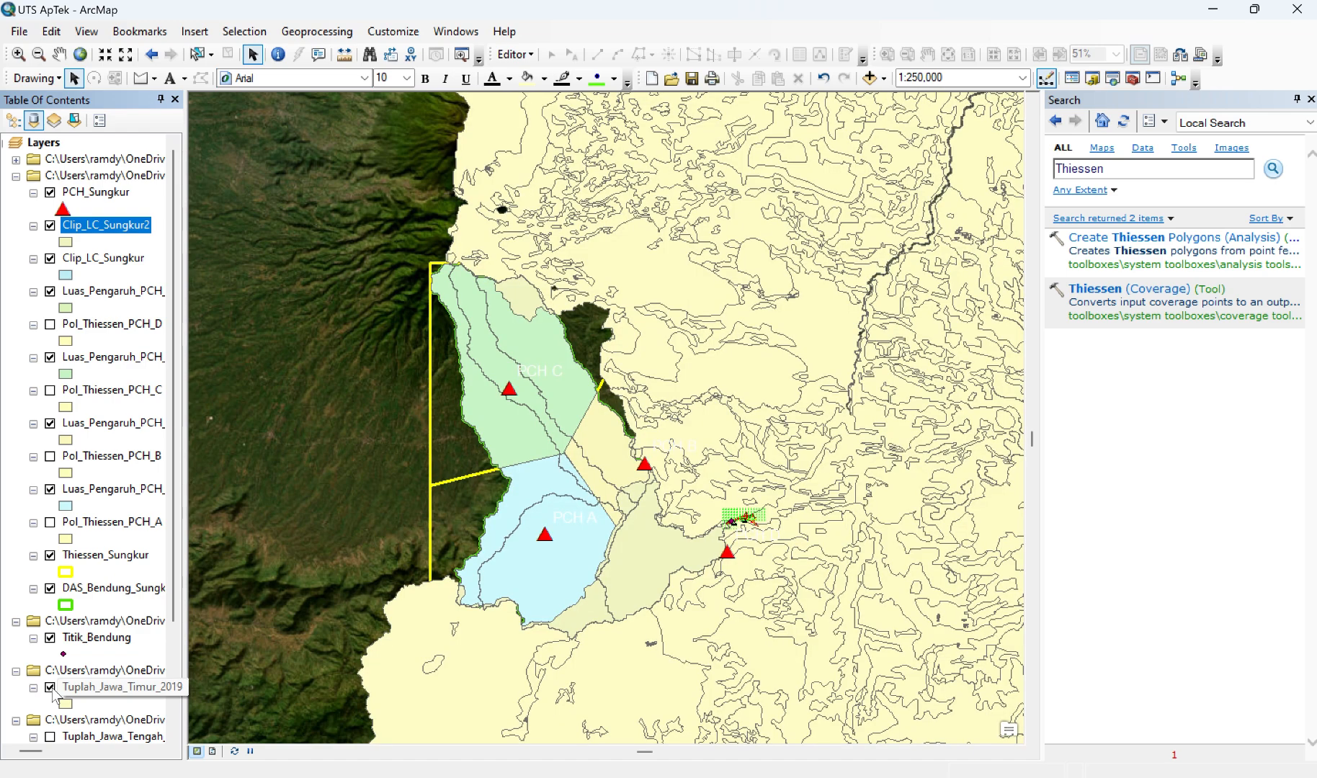
pyautogui.click(51, 688)
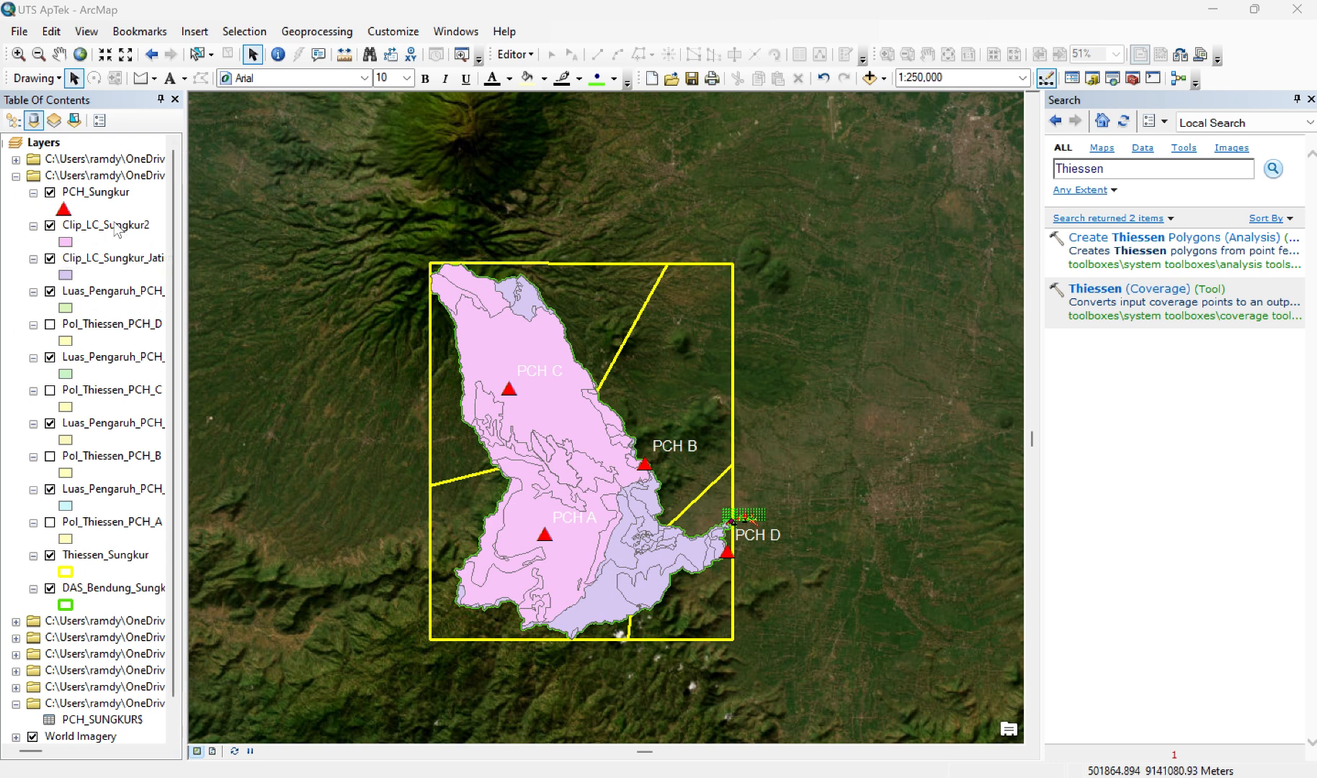
# Step: Symbolize the Clip_LC_Sungkur2 layer as unique-value categories of the Legenda field, adding all values and excluding all other values
pyautogui.click(117, 226)
pyautogui.rightClick(117, 226)
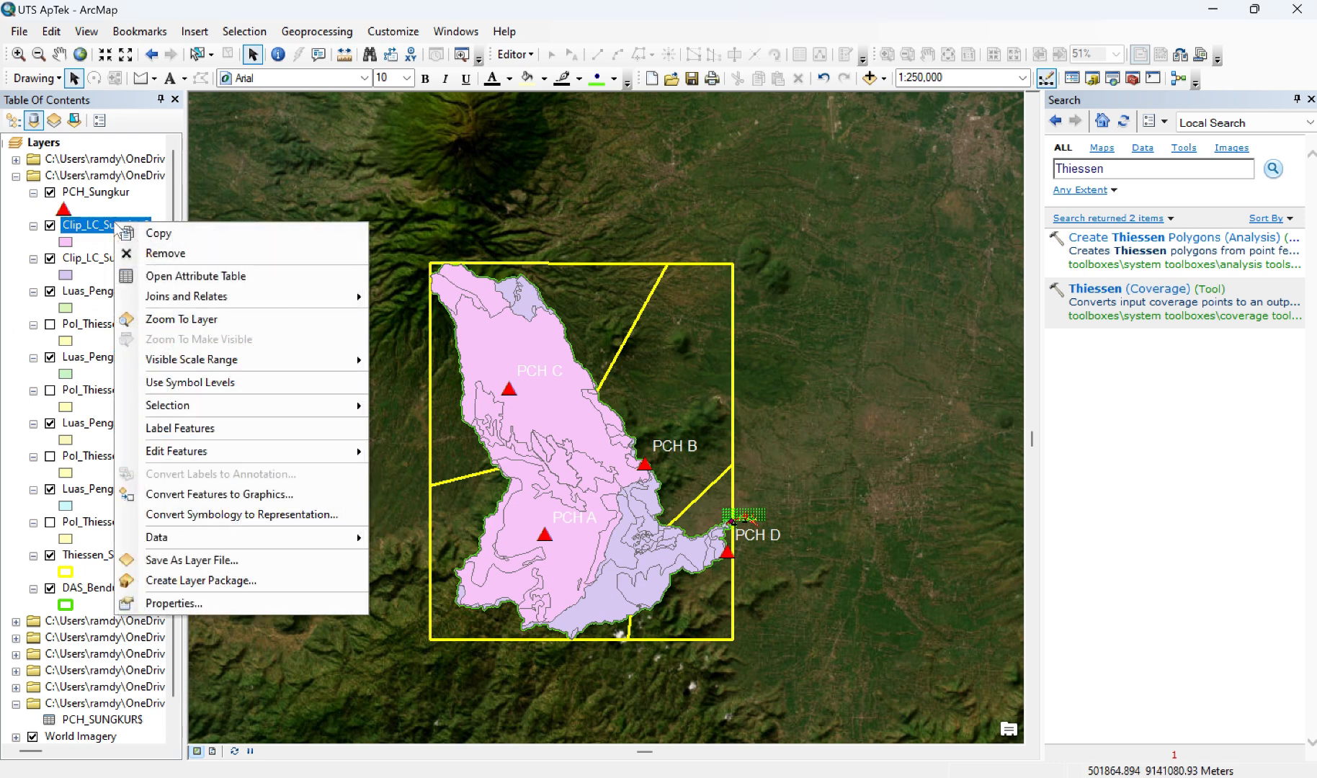
pyautogui.click(223, 611)
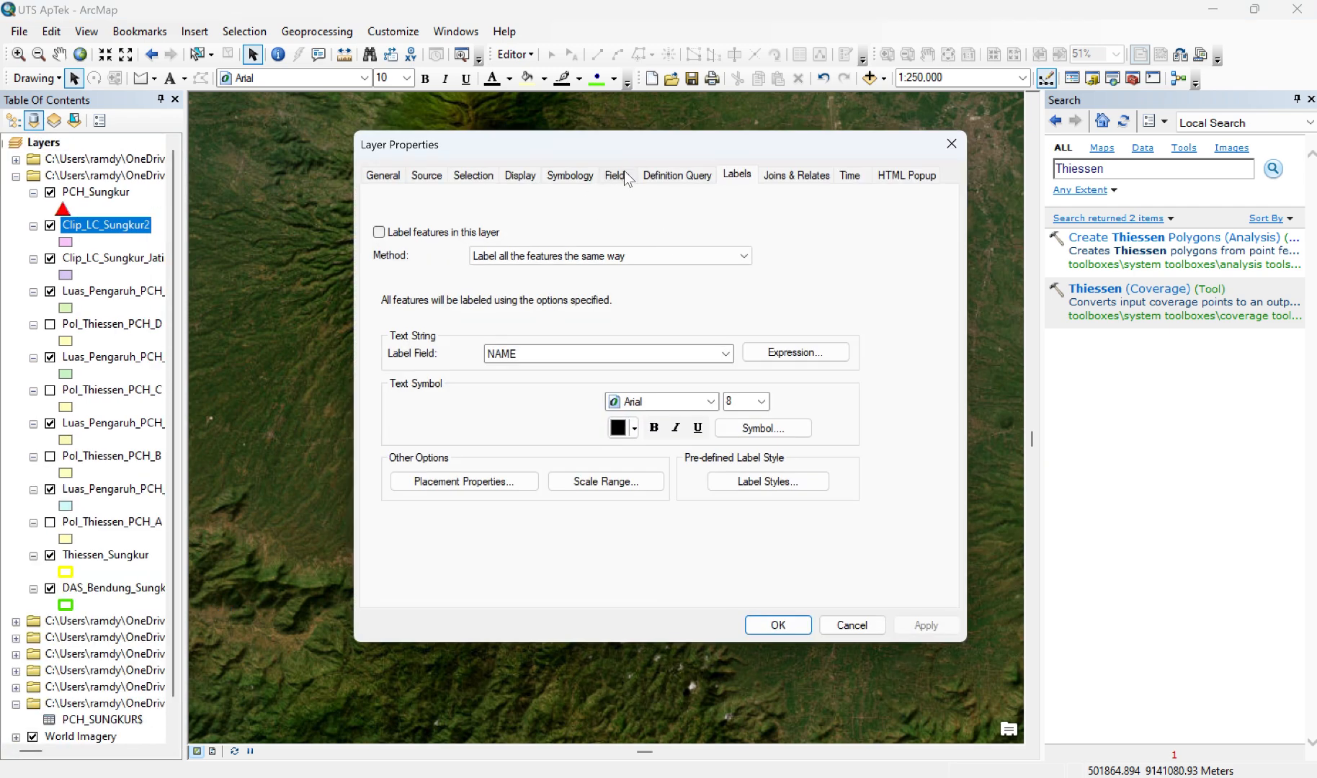
pyautogui.click(576, 177)
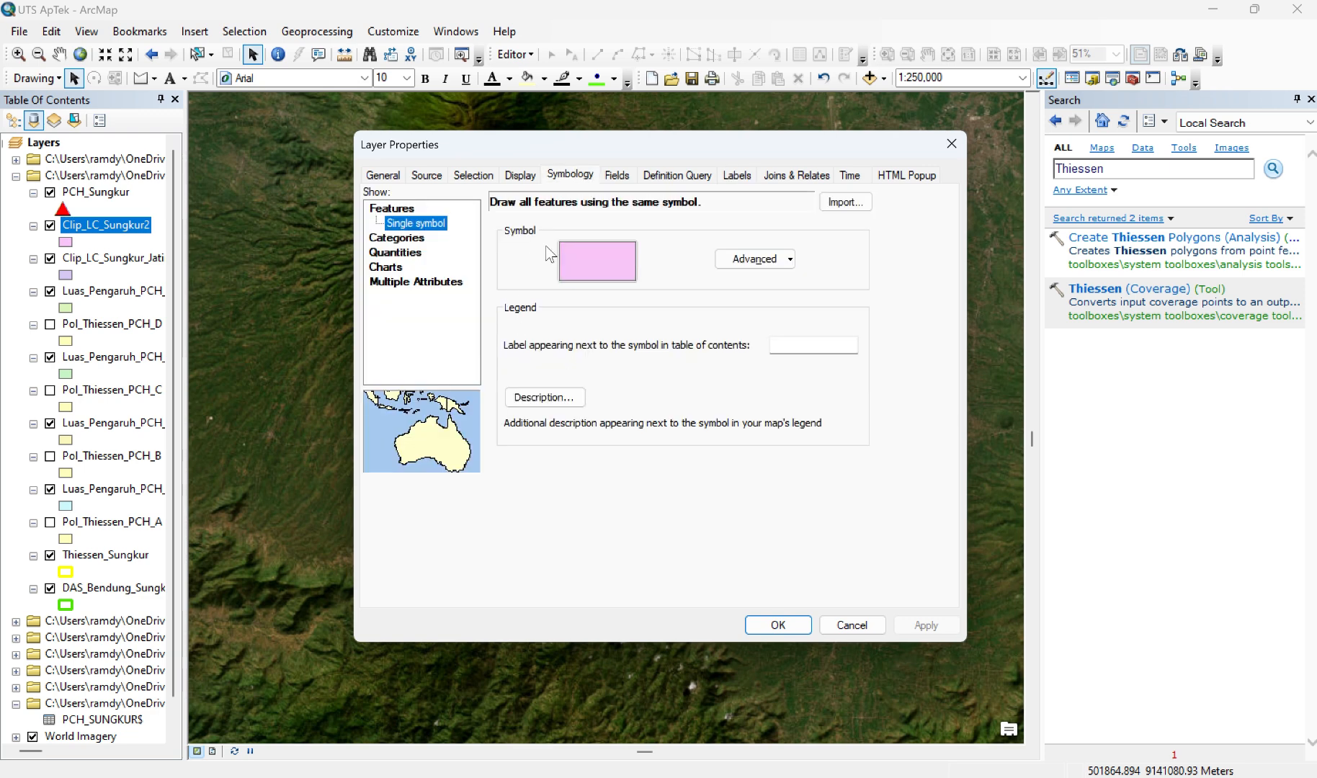
pyautogui.click(399, 239)
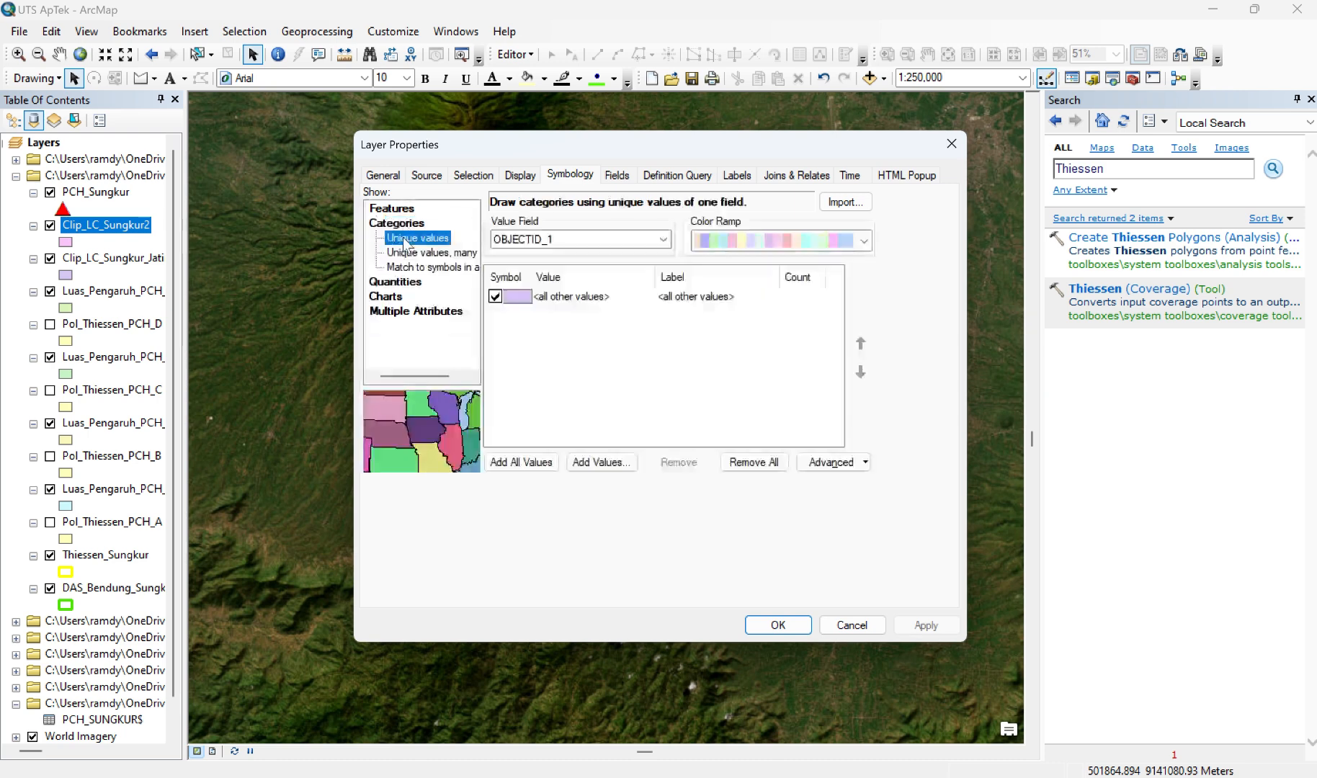
pyautogui.click(495, 296)
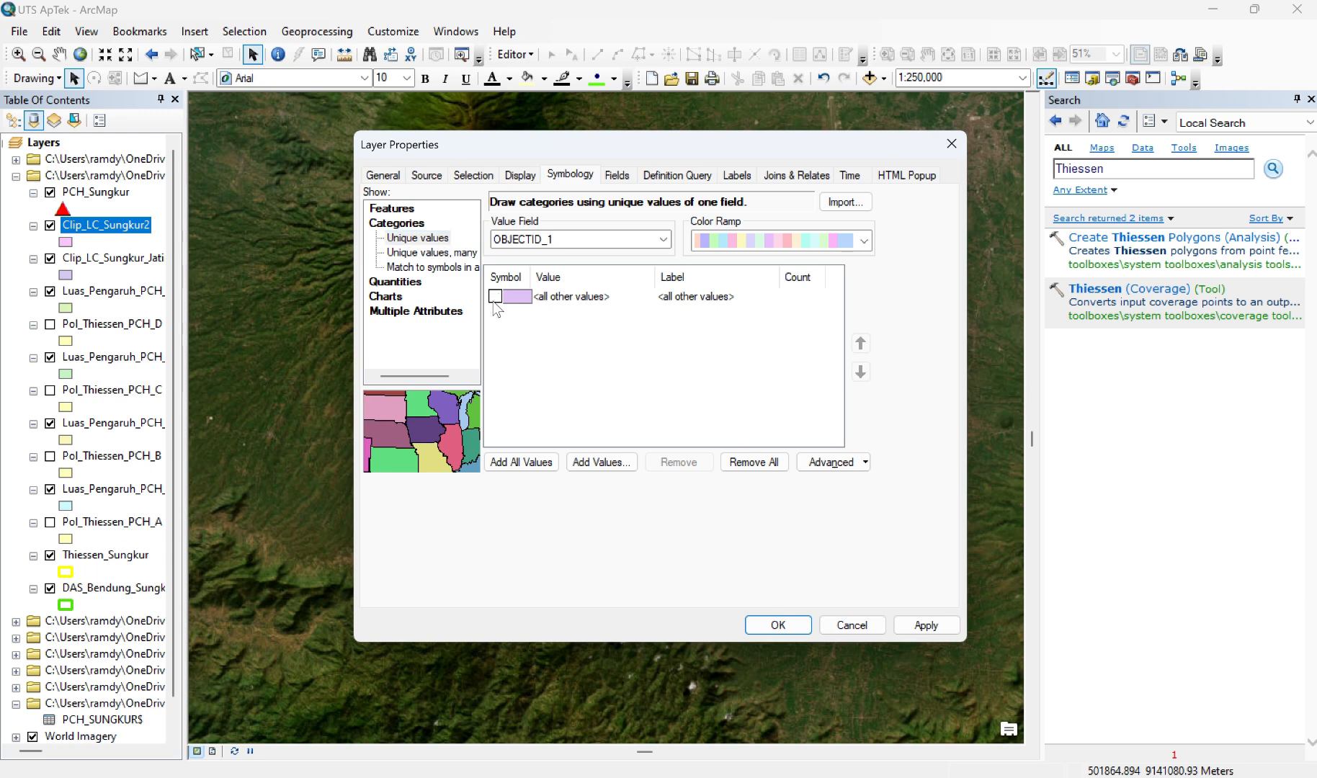
pyautogui.click(561, 23)
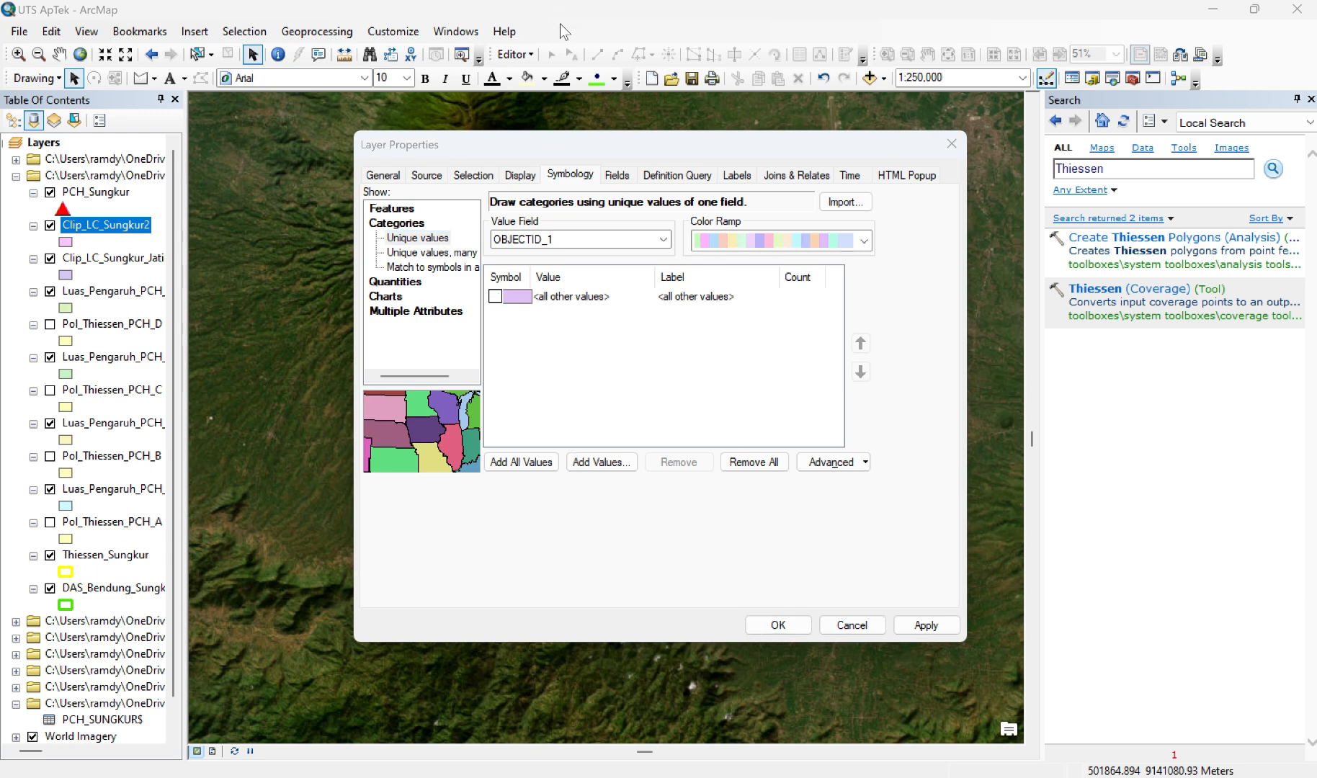
pyautogui.click(653, 241)
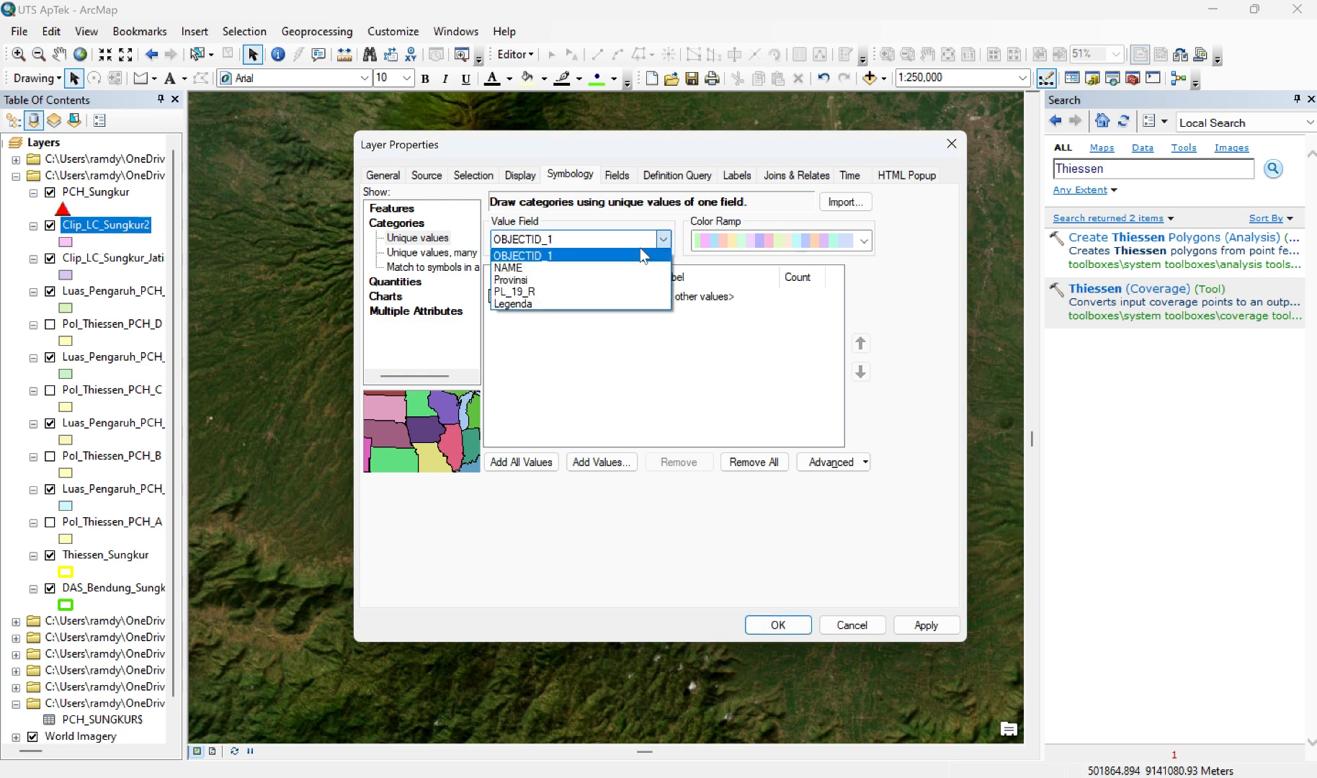
pyautogui.click(567, 305)
pyautogui.click(521, 461)
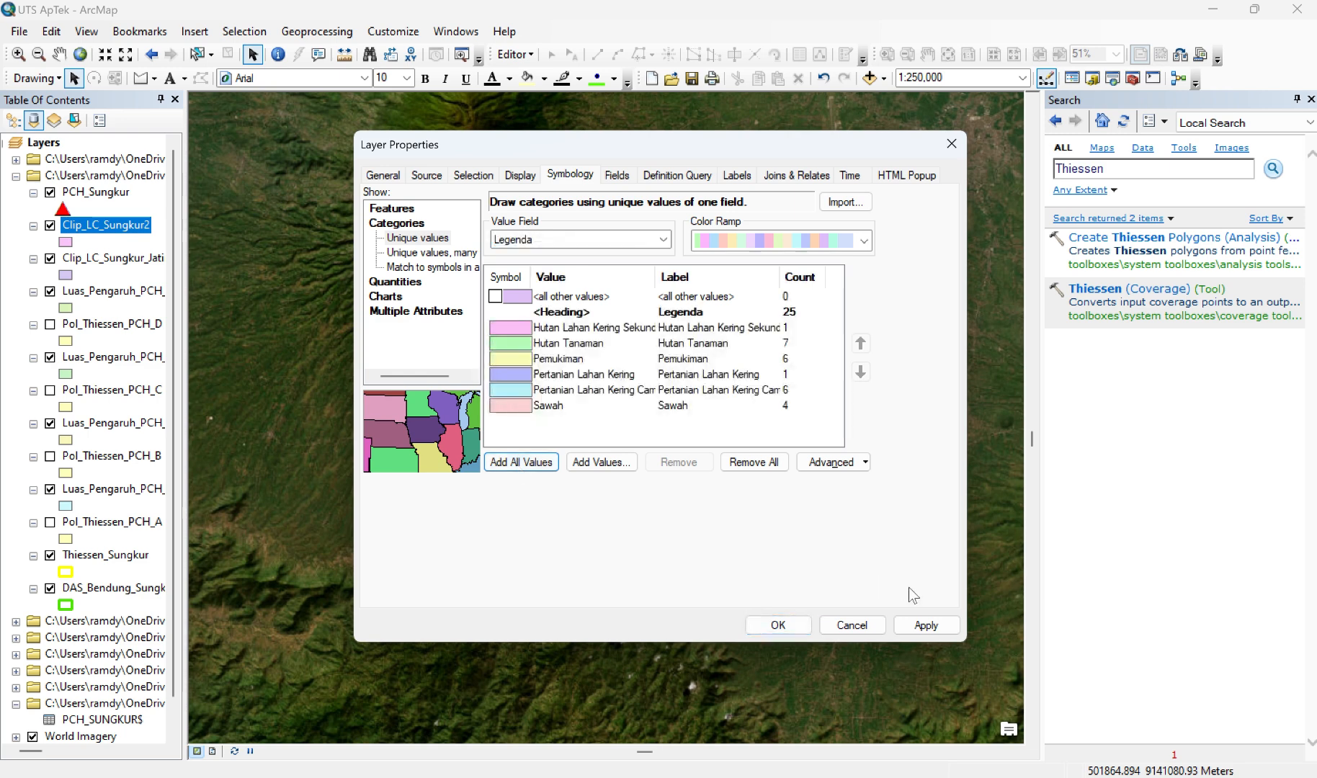
pyautogui.click(920, 633)
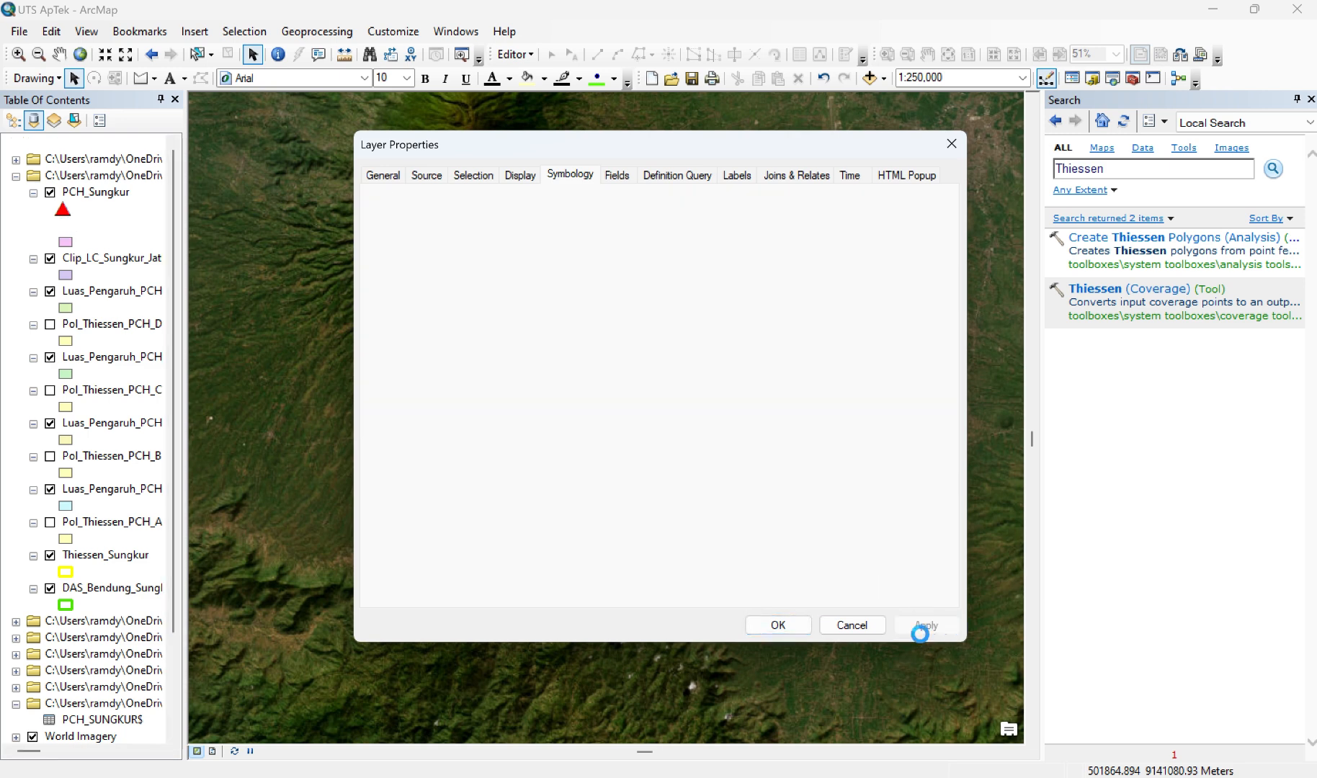
pyautogui.click(789, 626)
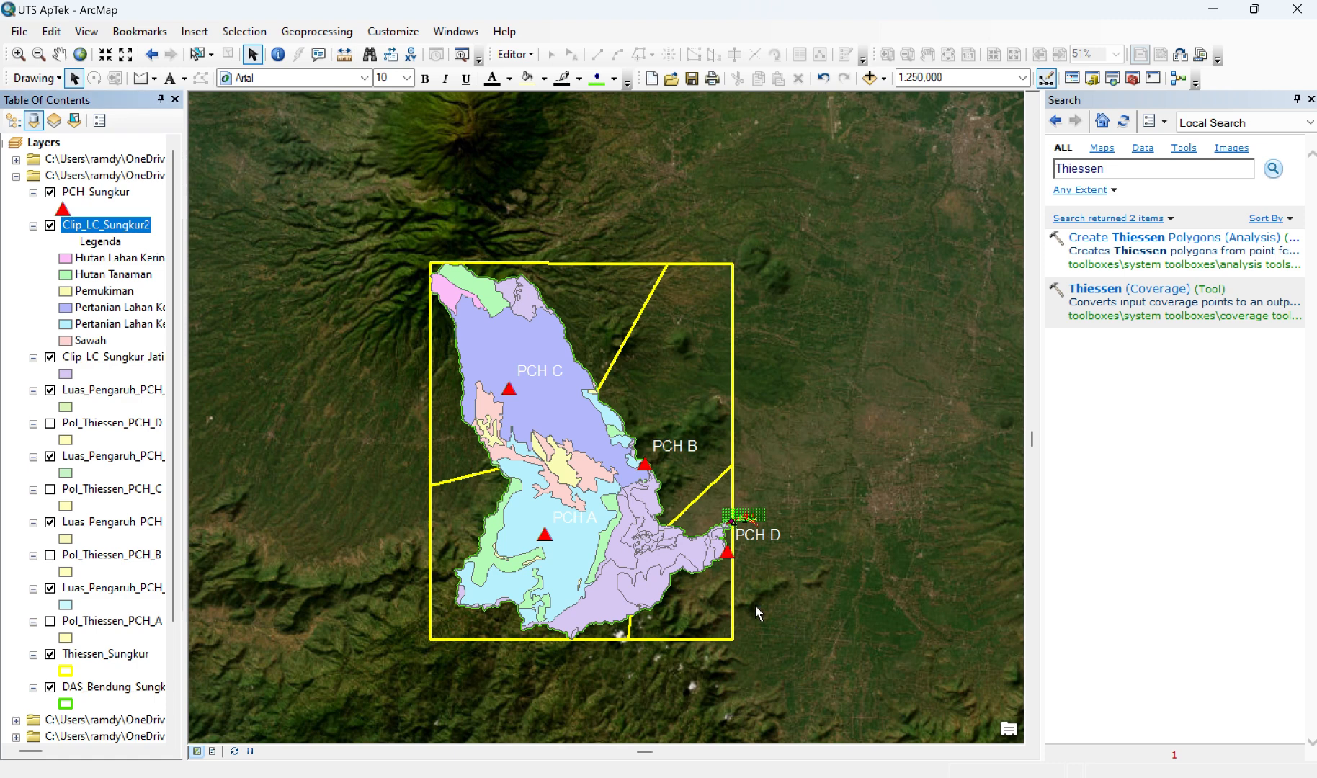
# Step: Categorize the Clip_LC_Sungkur_Jatim layer by unique values of the Legenda field, with all values added and all other values switched off
pyautogui.rightClick(88, 358)
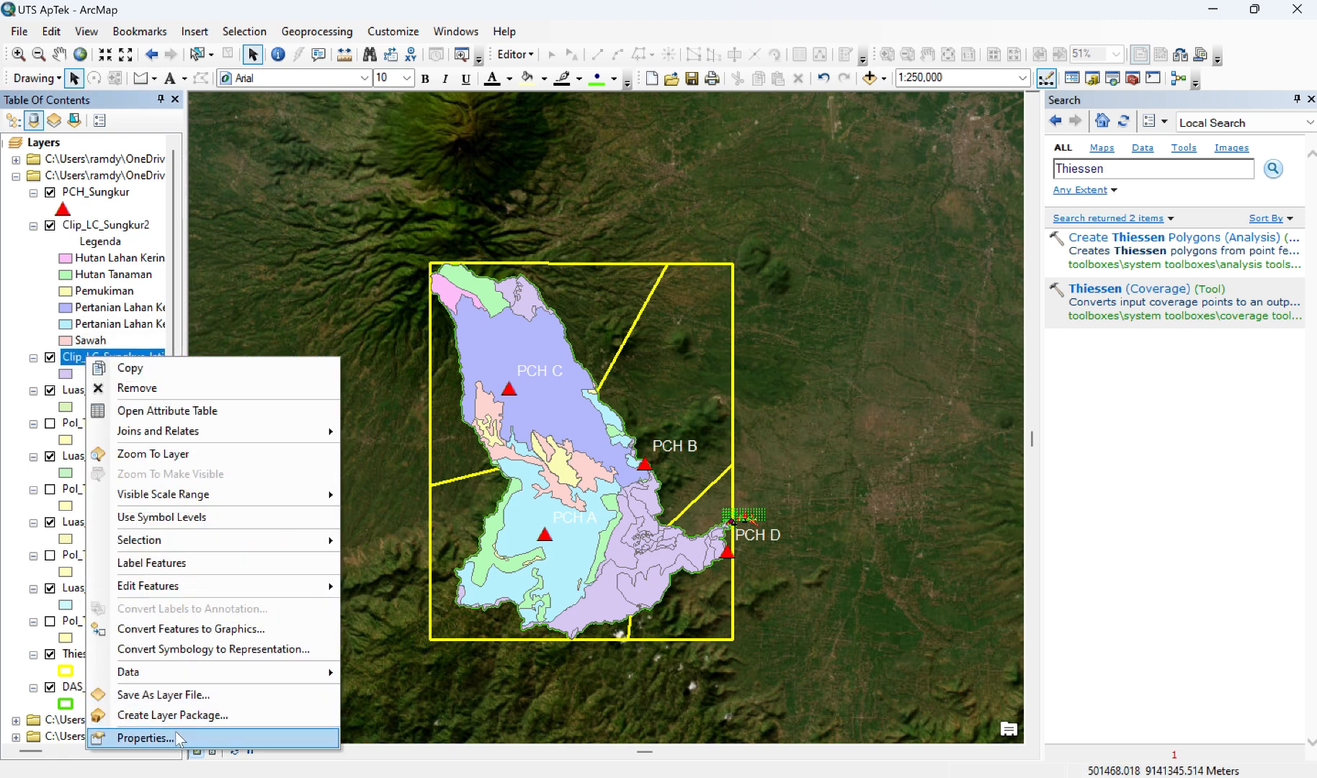
pyautogui.click(144, 738)
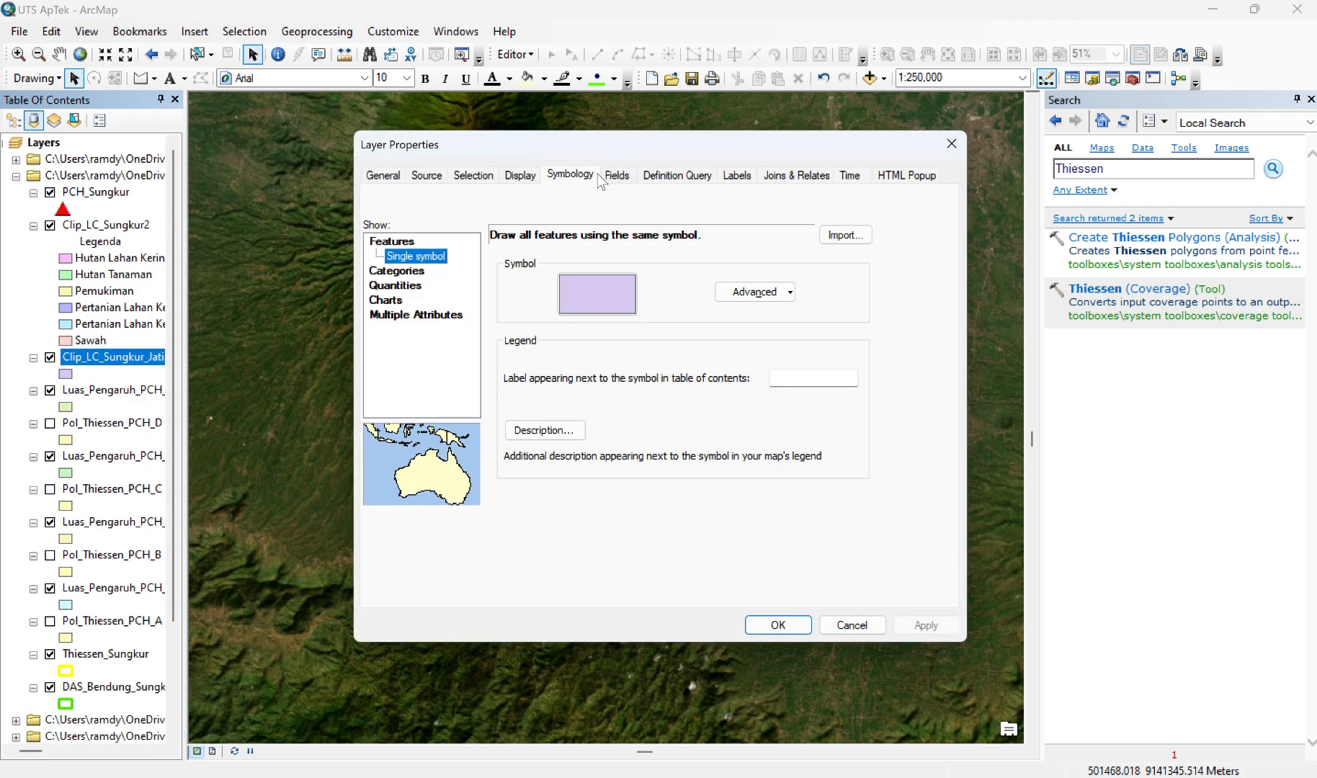
pyautogui.click(398, 272)
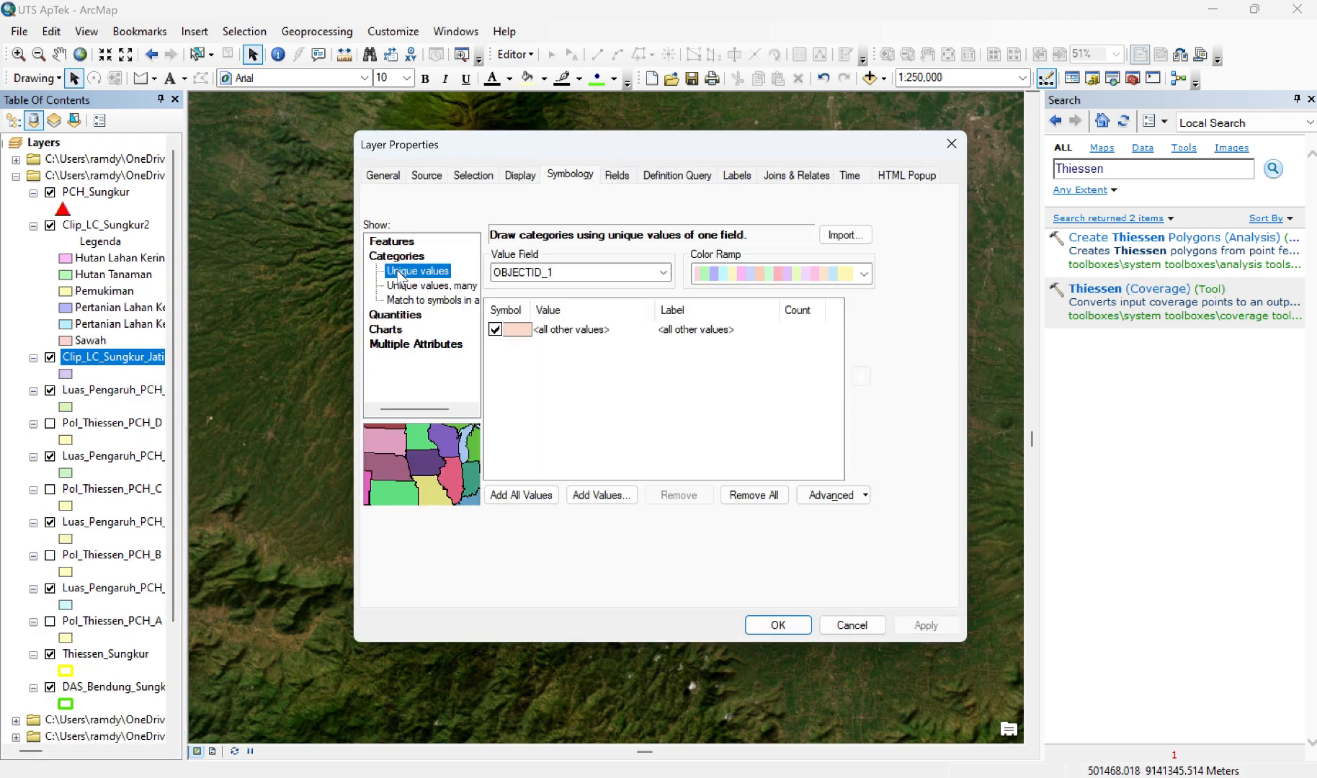
pyautogui.click(496, 329)
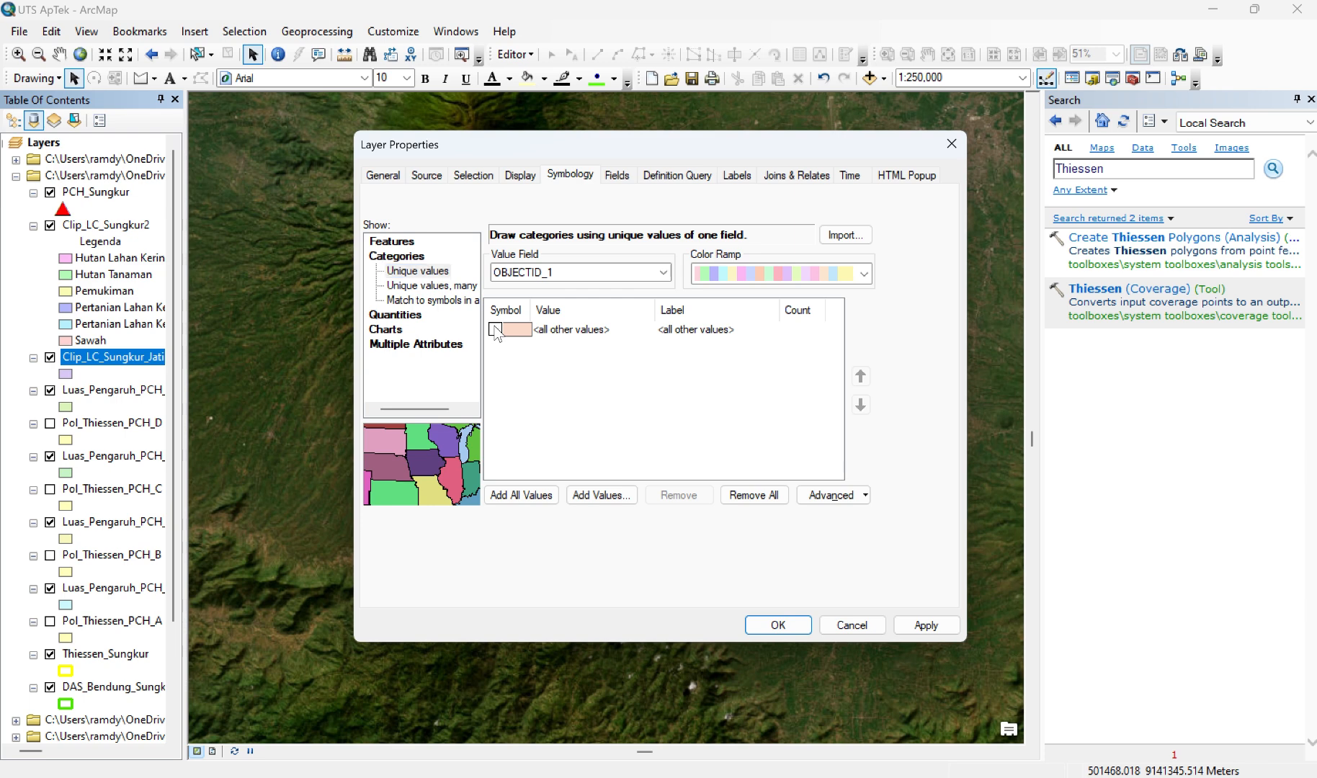
pyautogui.click(590, 272)
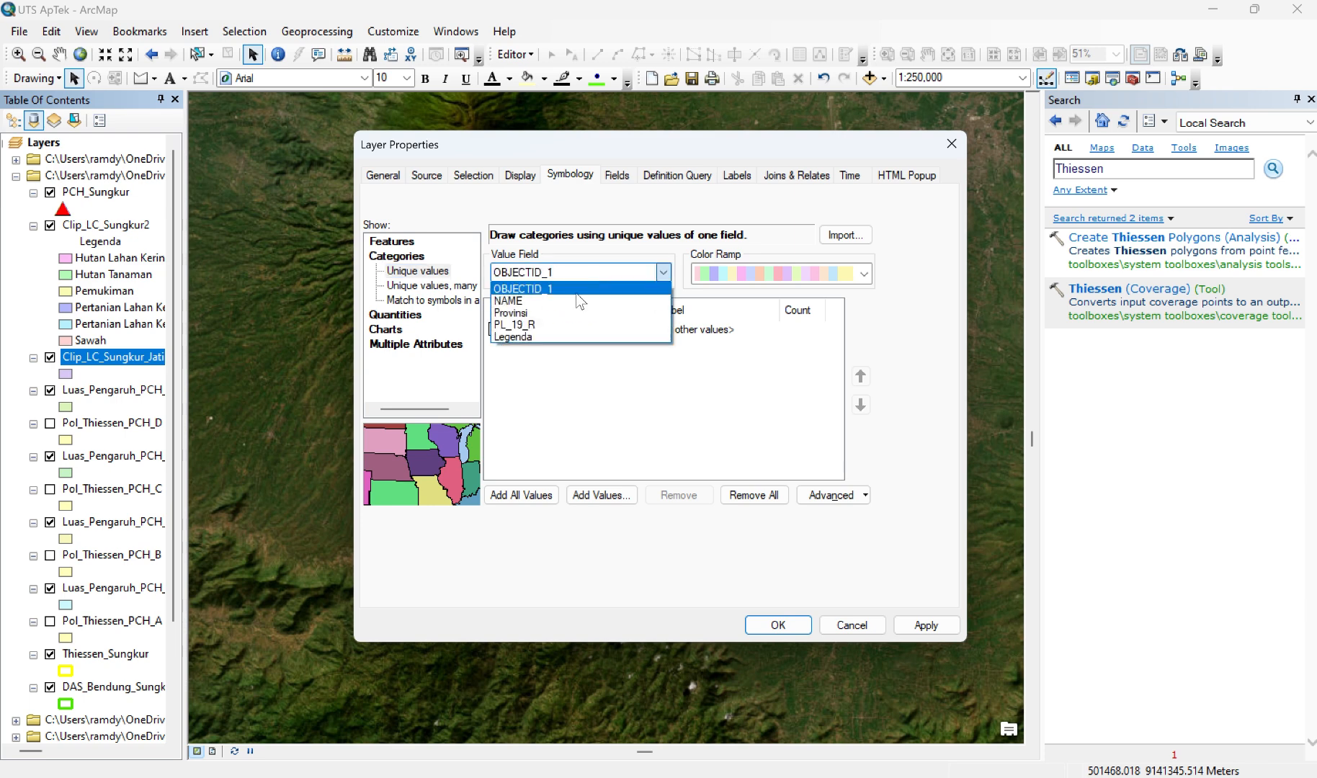
pyautogui.click(529, 336)
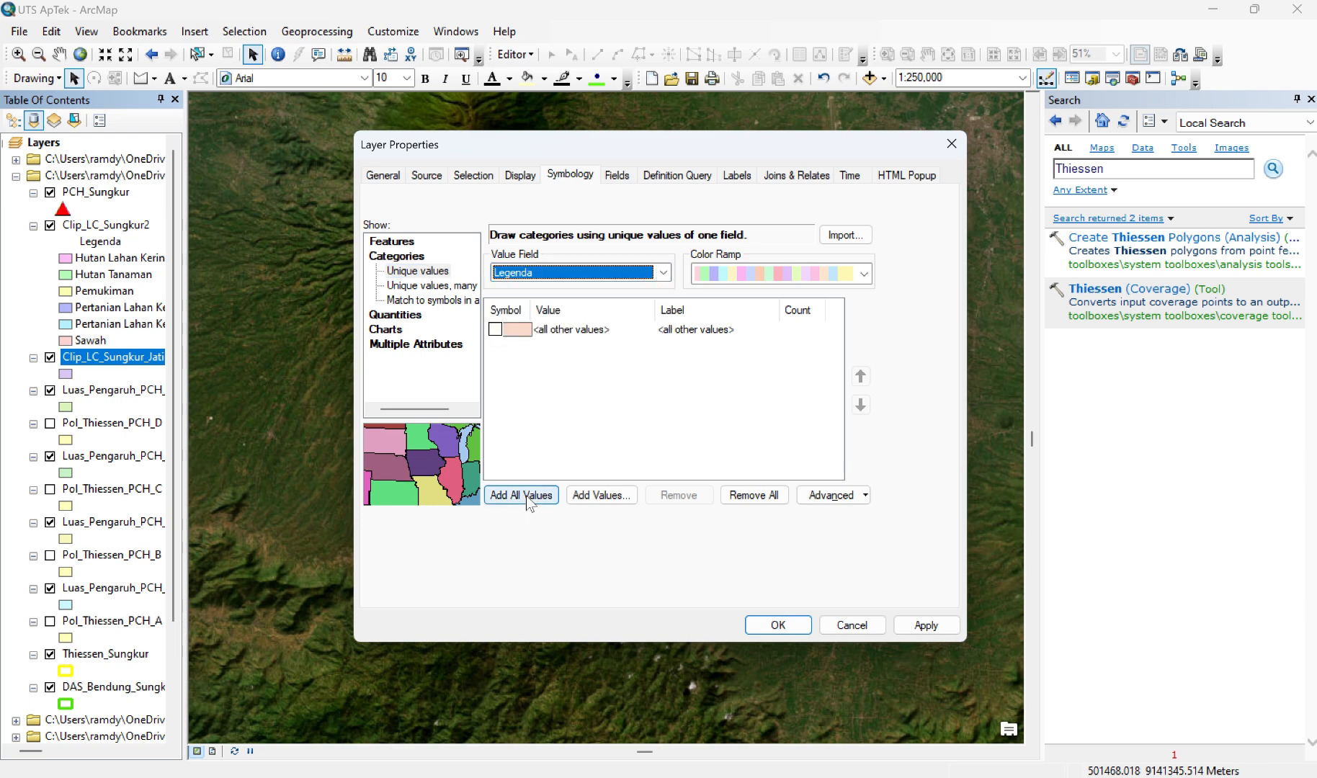
pyautogui.click(531, 497)
pyautogui.click(928, 627)
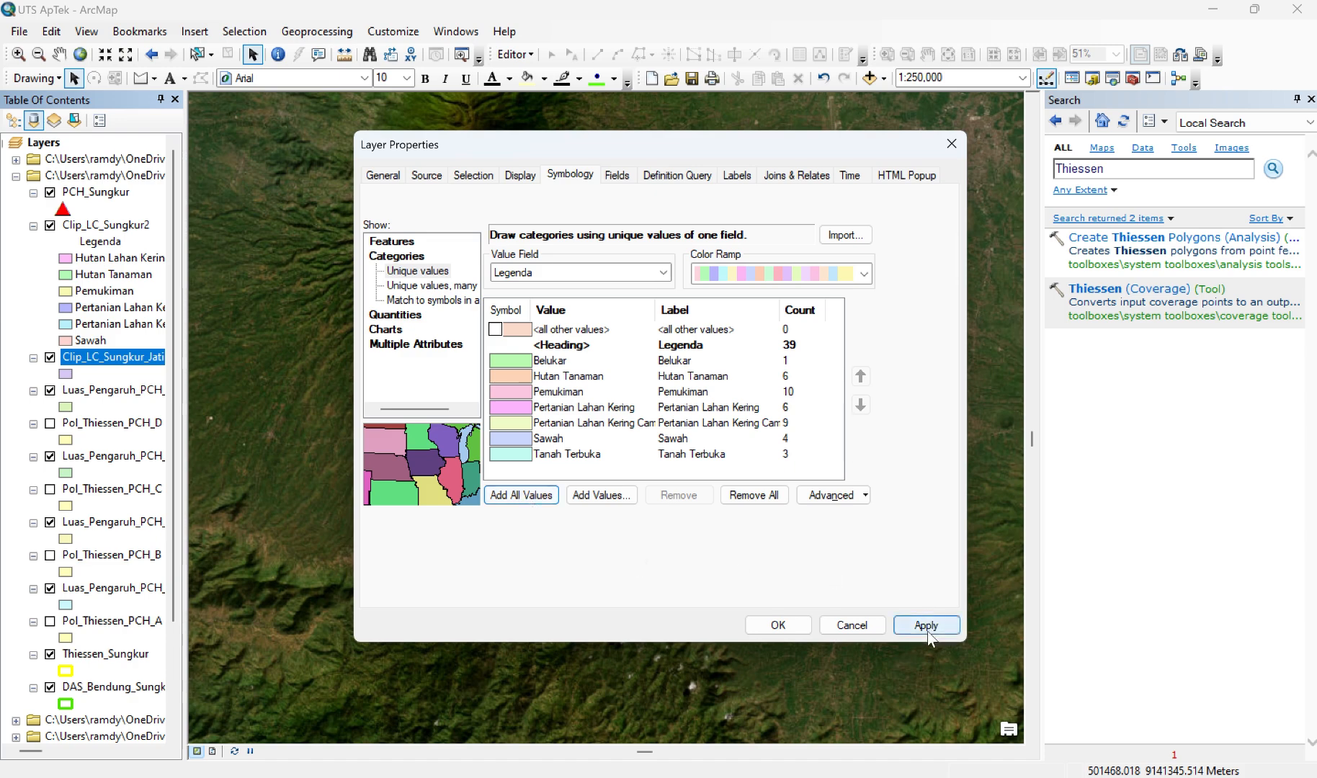
pyautogui.click(778, 625)
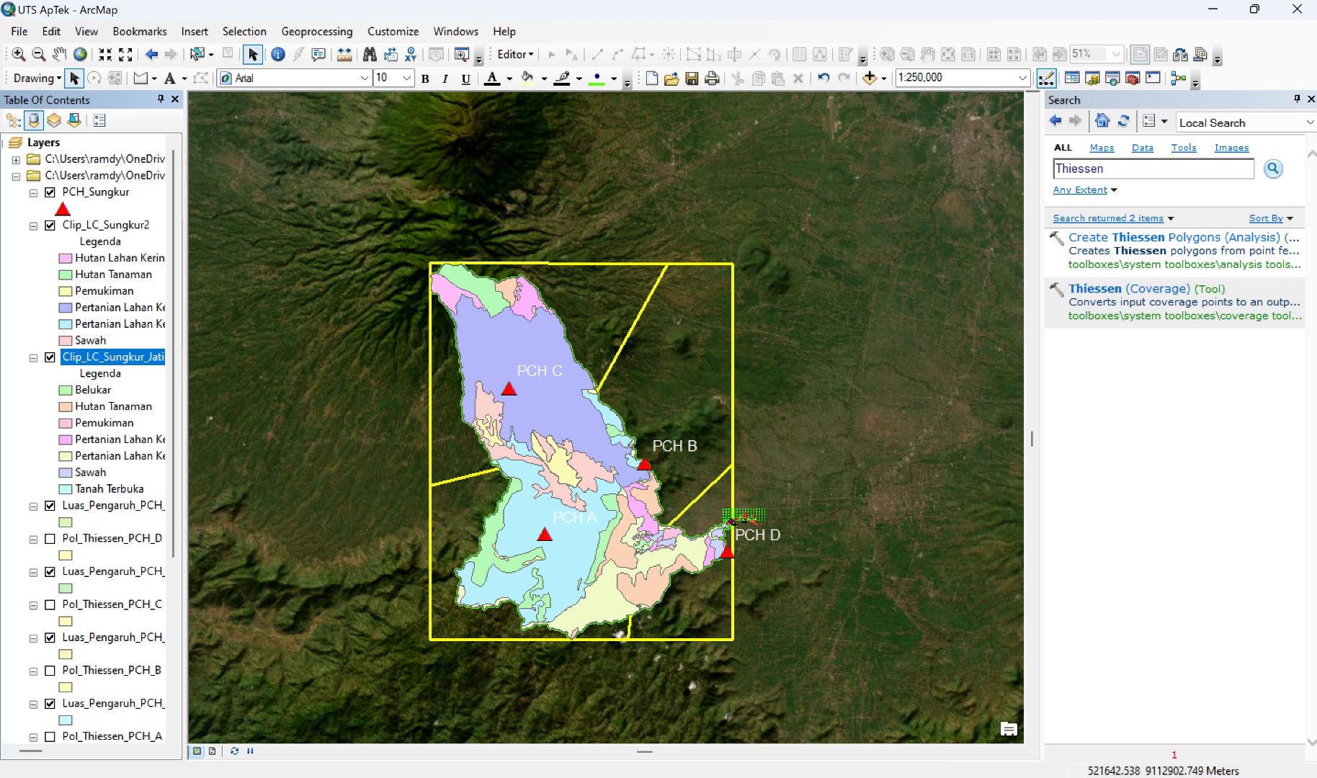
# Step: Insert a new data frame into the page layout and activate it
pyautogui.click(213, 752)
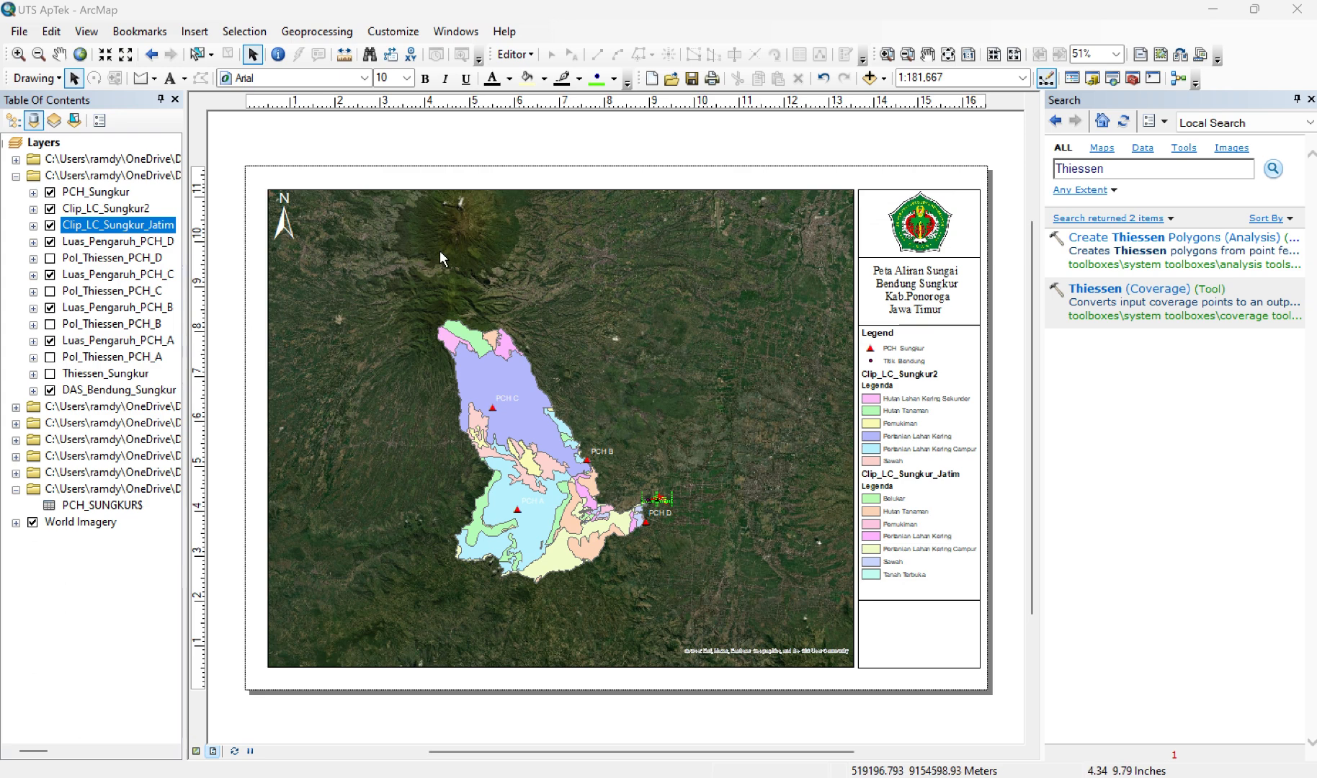
pyautogui.click(194, 31)
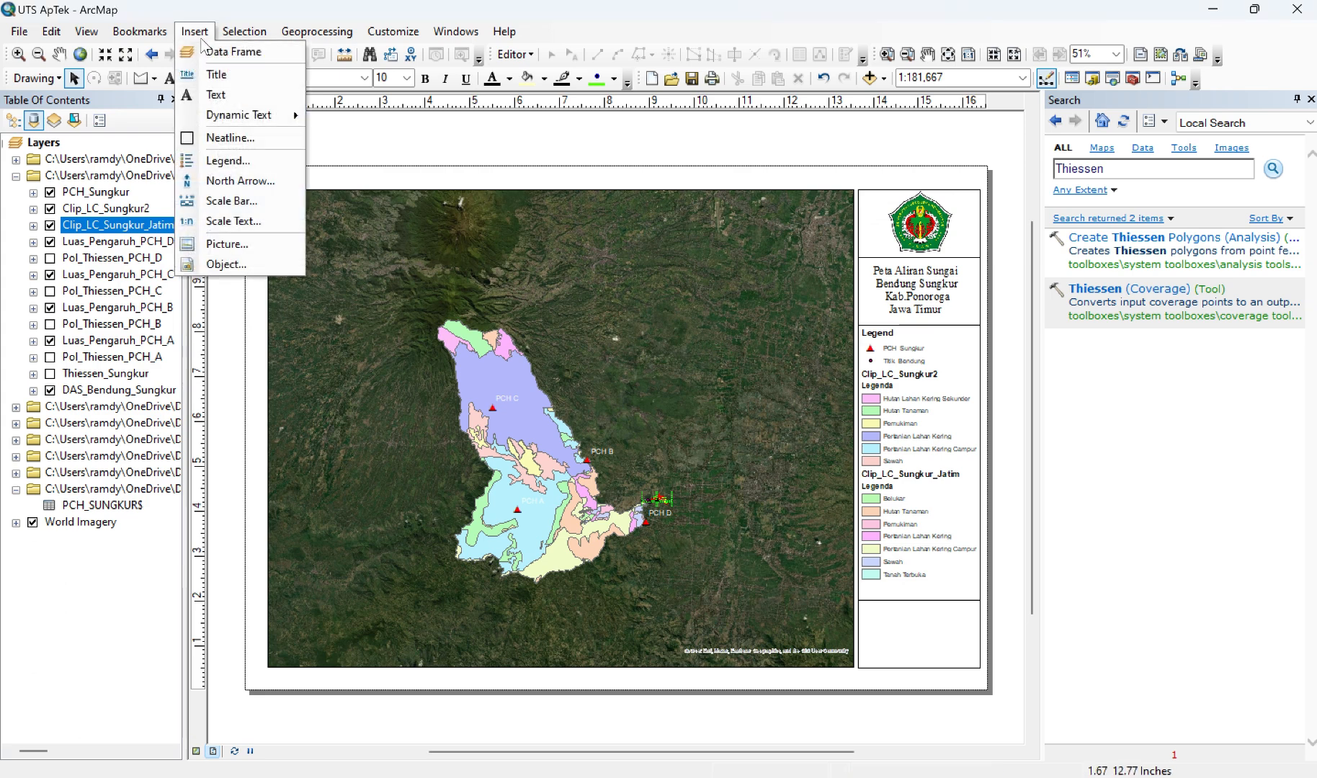
pyautogui.click(209, 55)
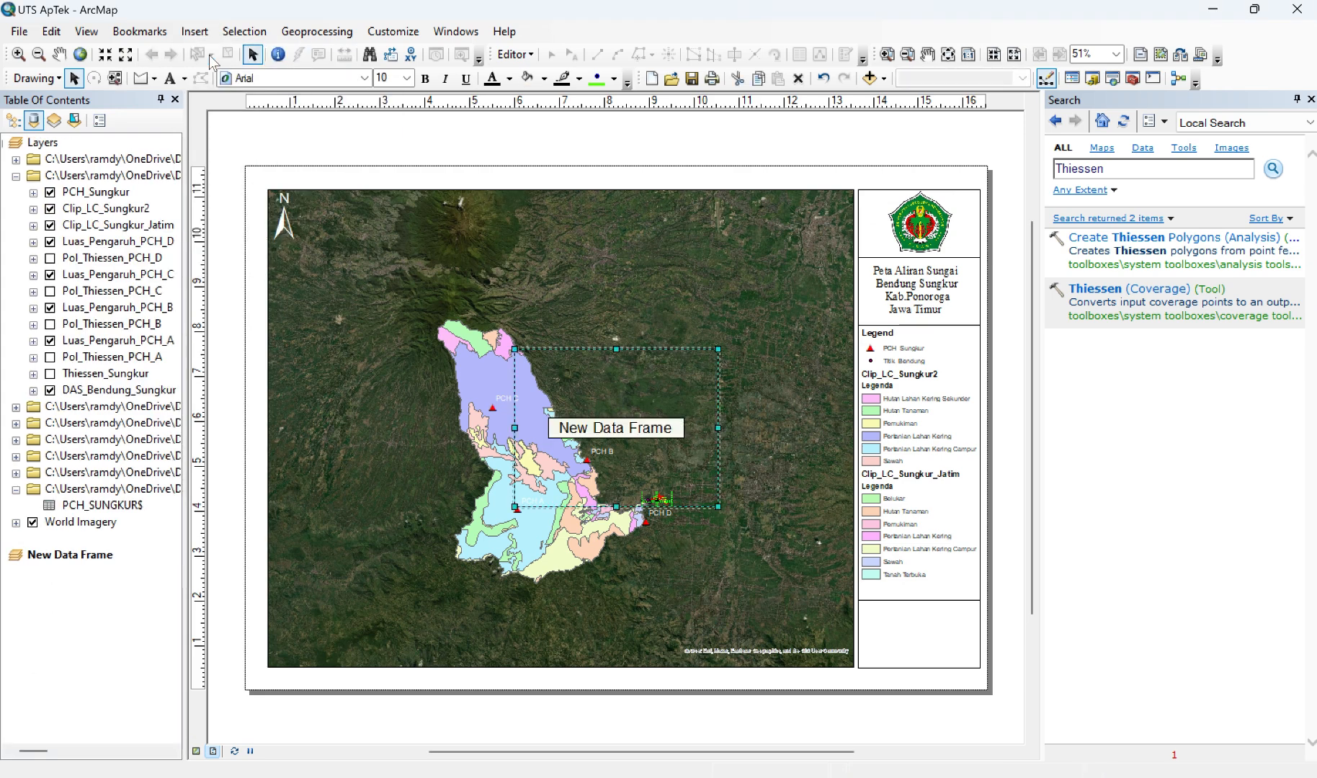
pyautogui.click(100, 560)
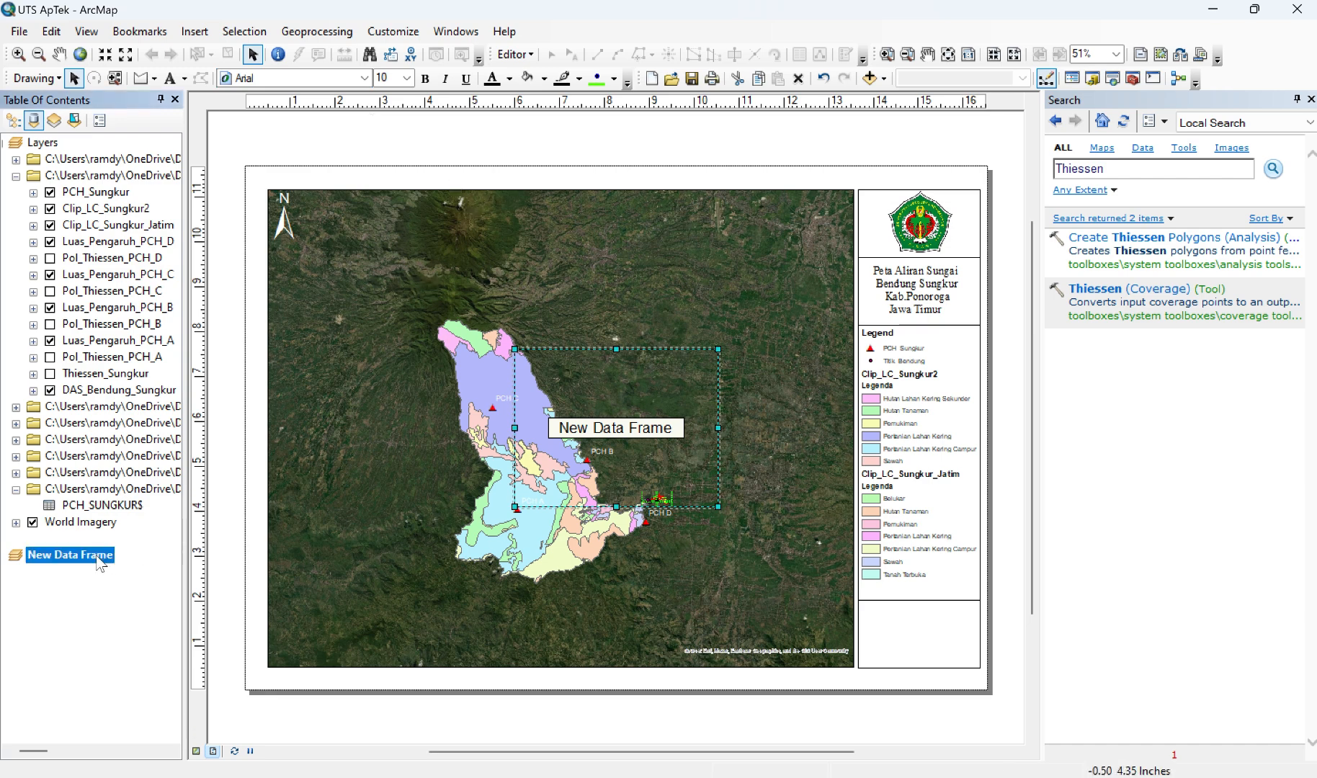
pyautogui.rightClick(99, 560)
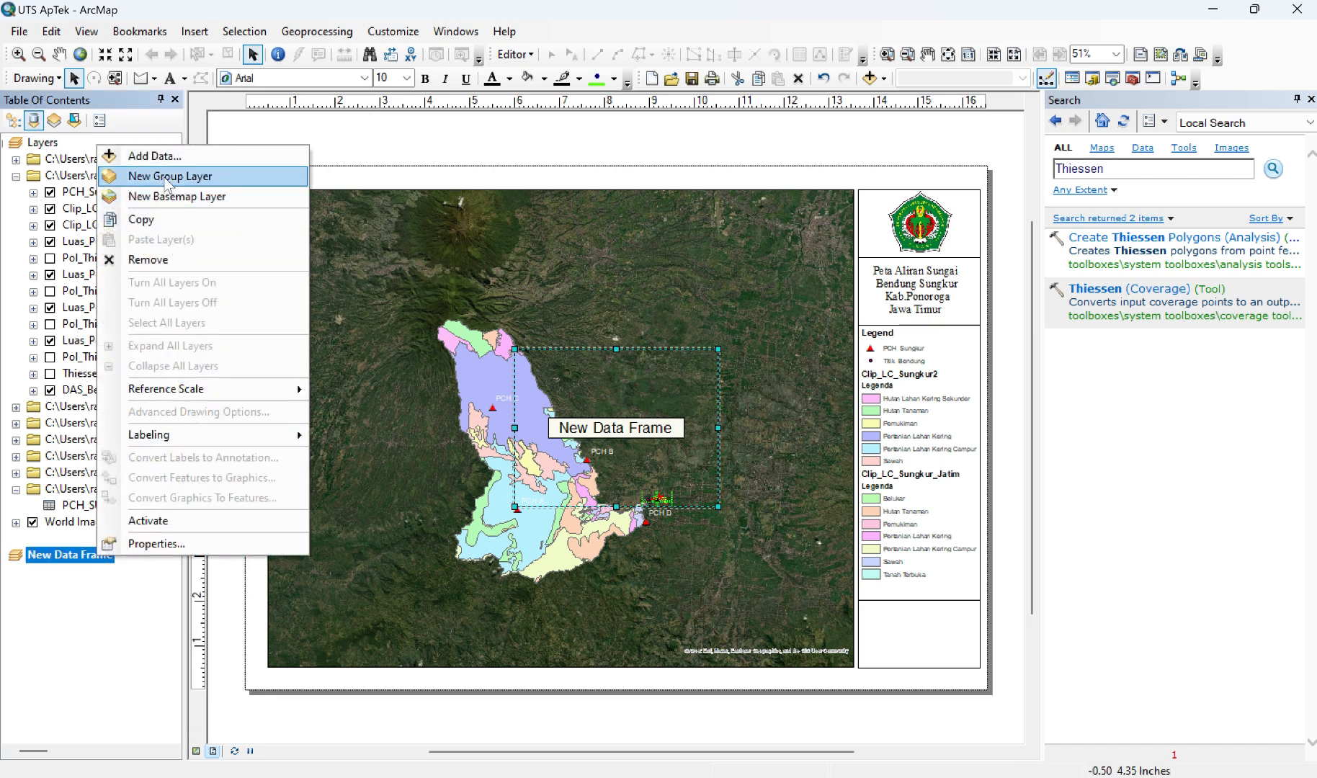
pyautogui.click(149, 520)
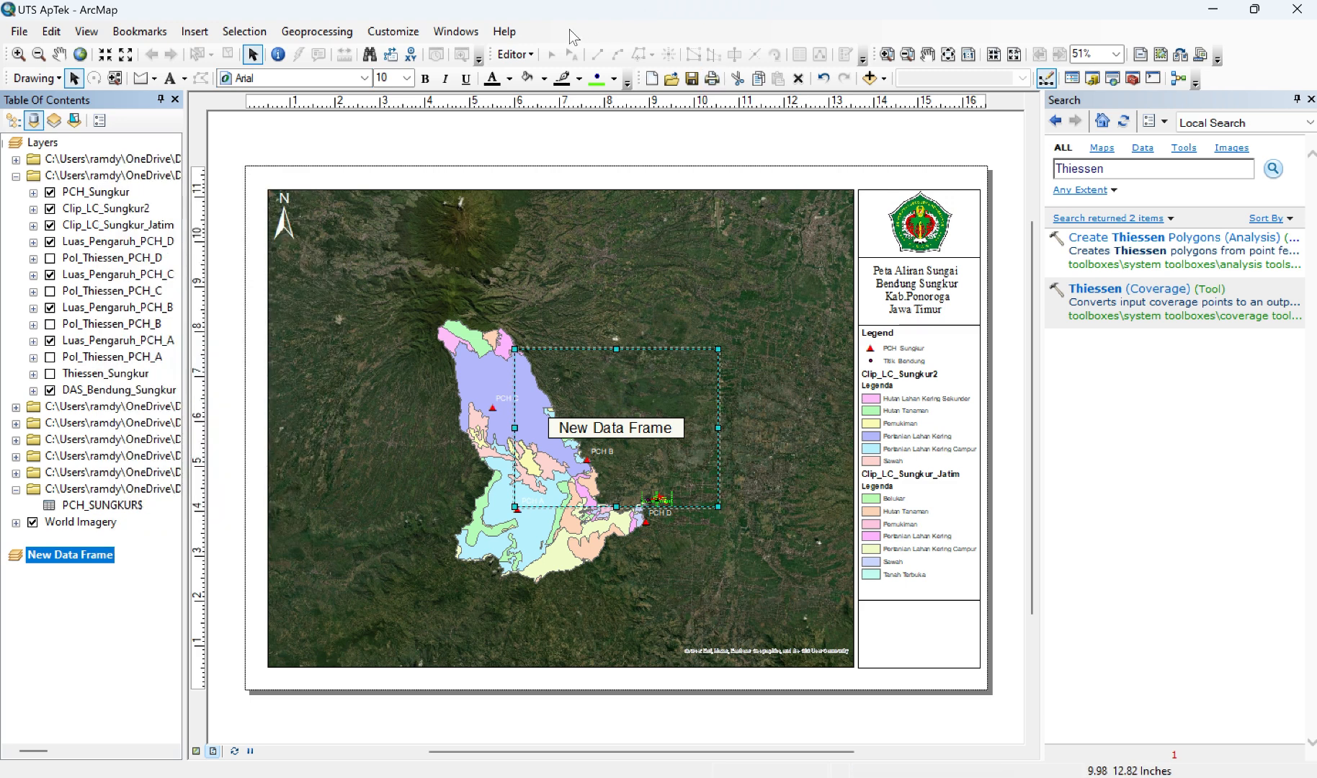
# Step: Add the Imagery basemap to the new data frame
pyautogui.click(885, 80)
pyautogui.click(901, 119)
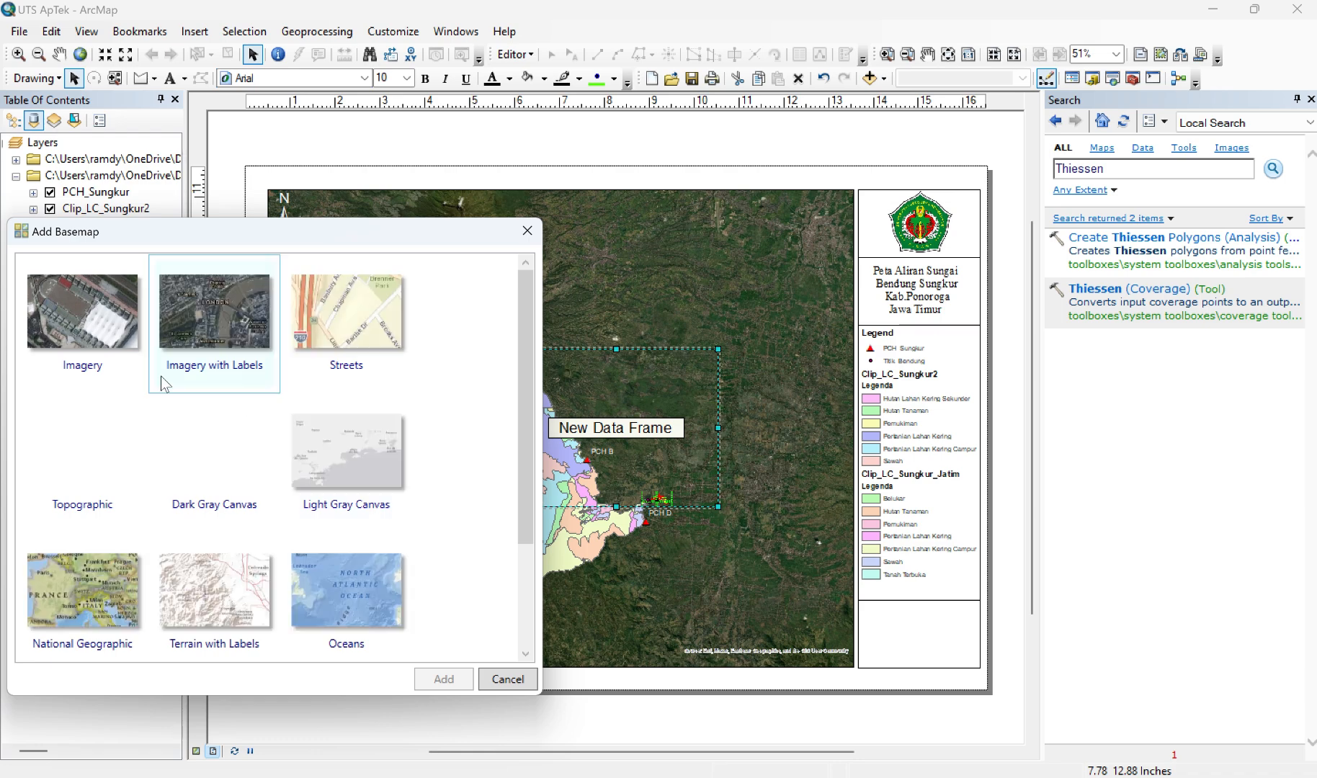
pyautogui.click(105, 315)
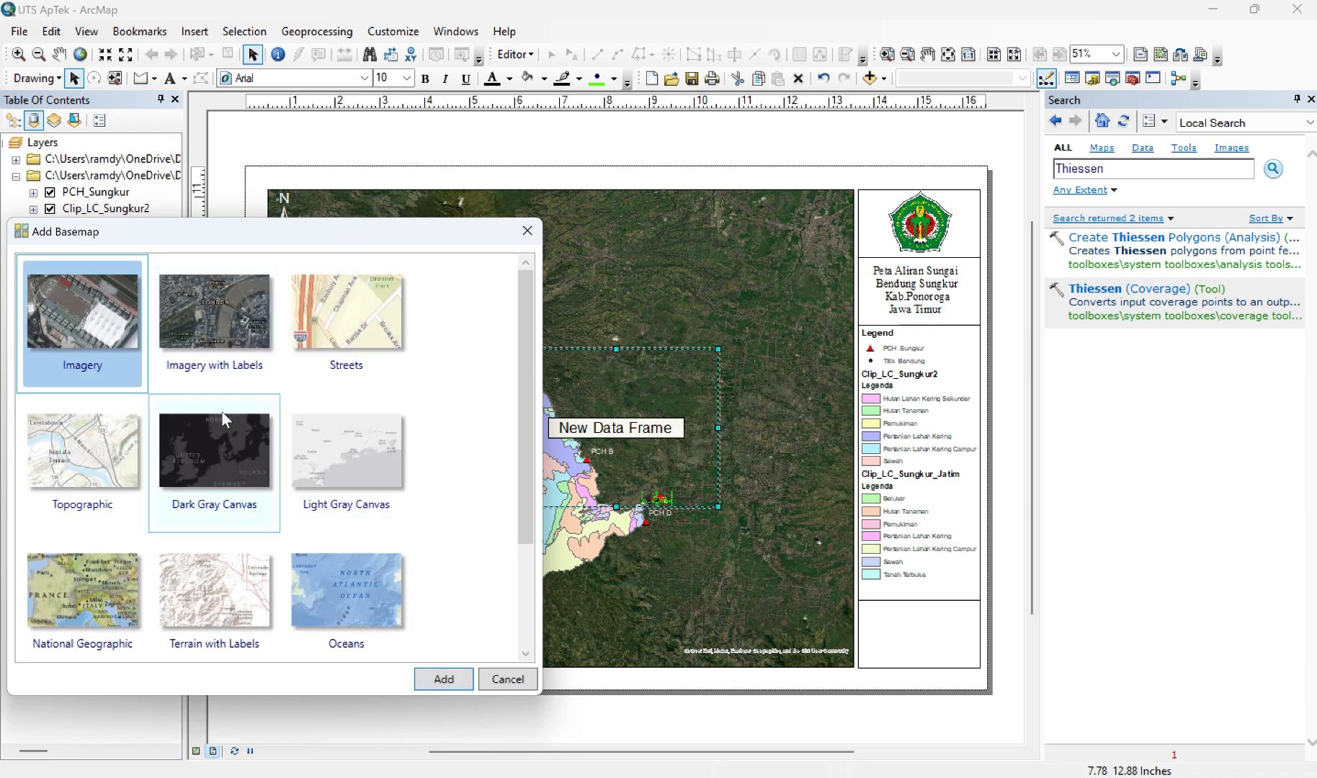
pyautogui.click(443, 681)
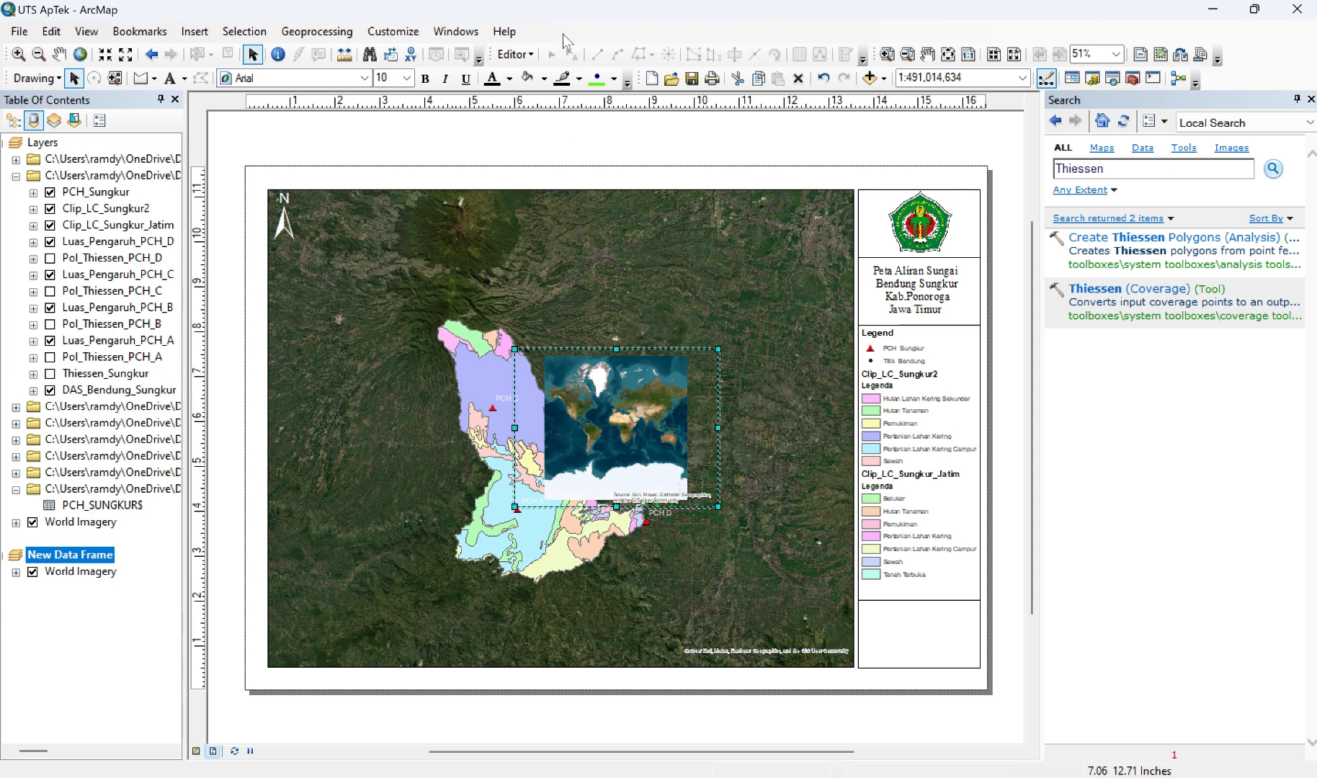
# Step: Switch to data view and zoom the new data frame in on the island of Java at 1:5,000,000
pyautogui.click(195, 751)
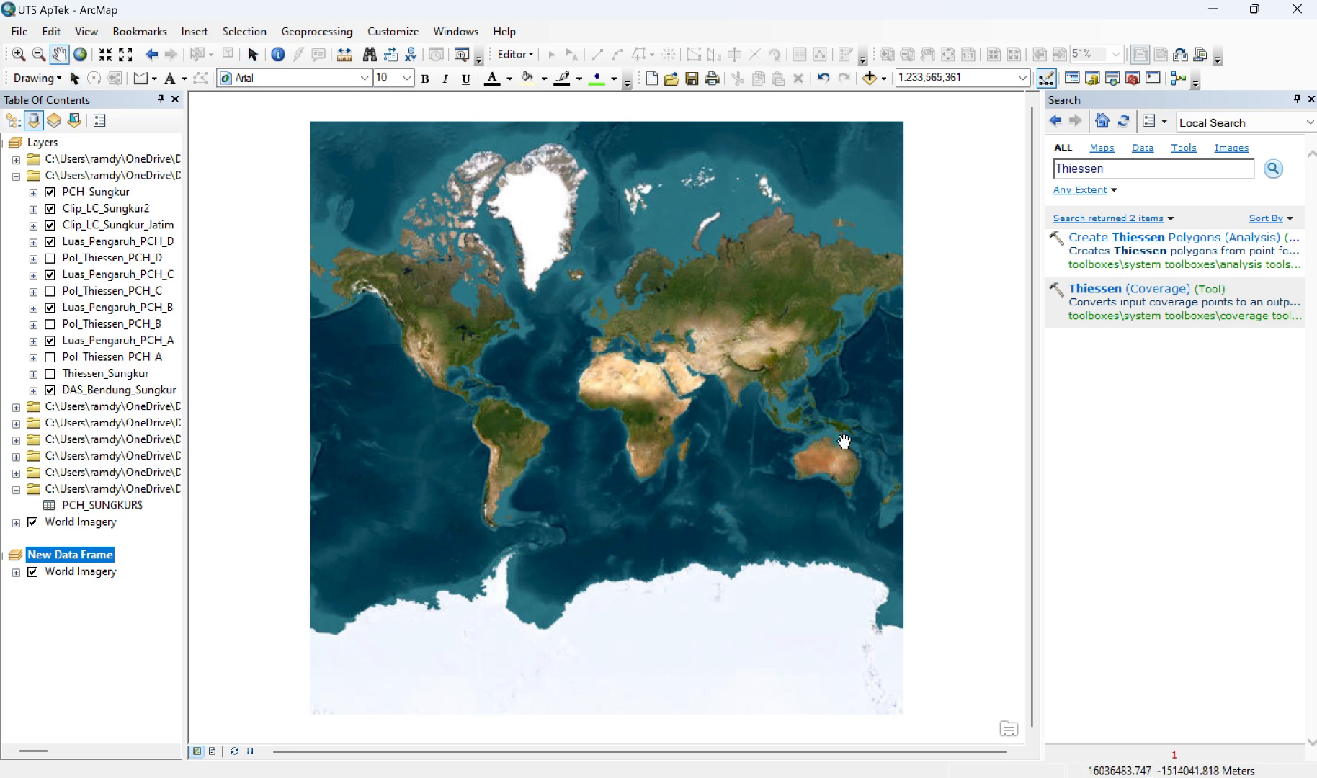
pyautogui.scroll(1, 825, 434)
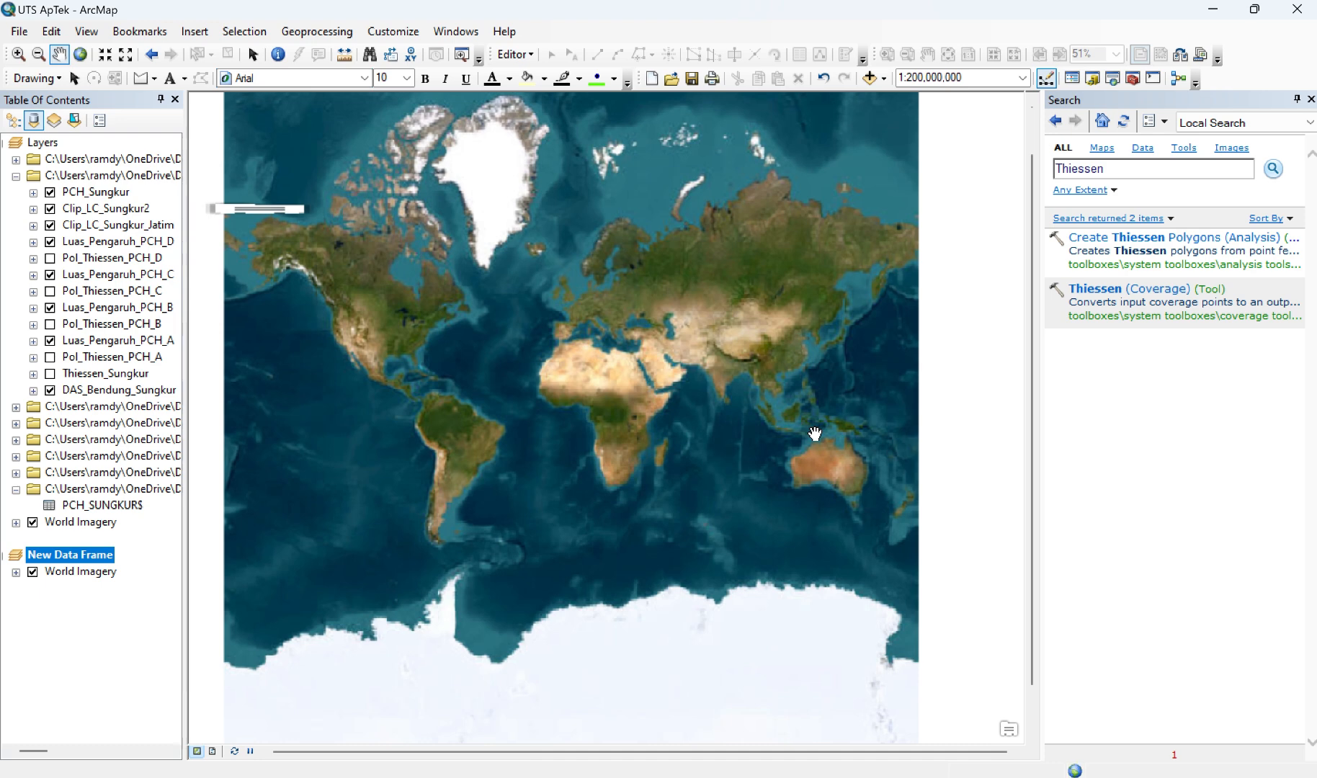
pyautogui.scroll(2, 815, 433)
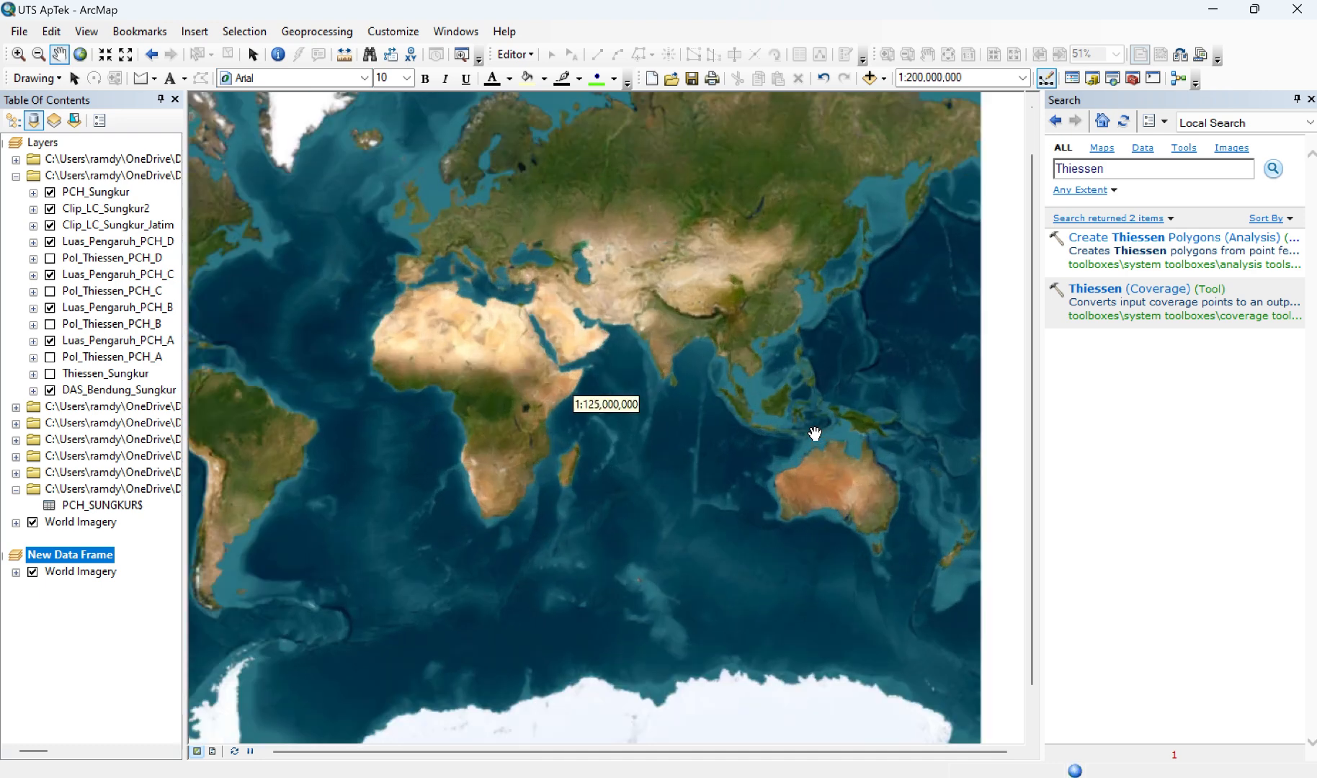
pyautogui.scroll(1, 814, 433)
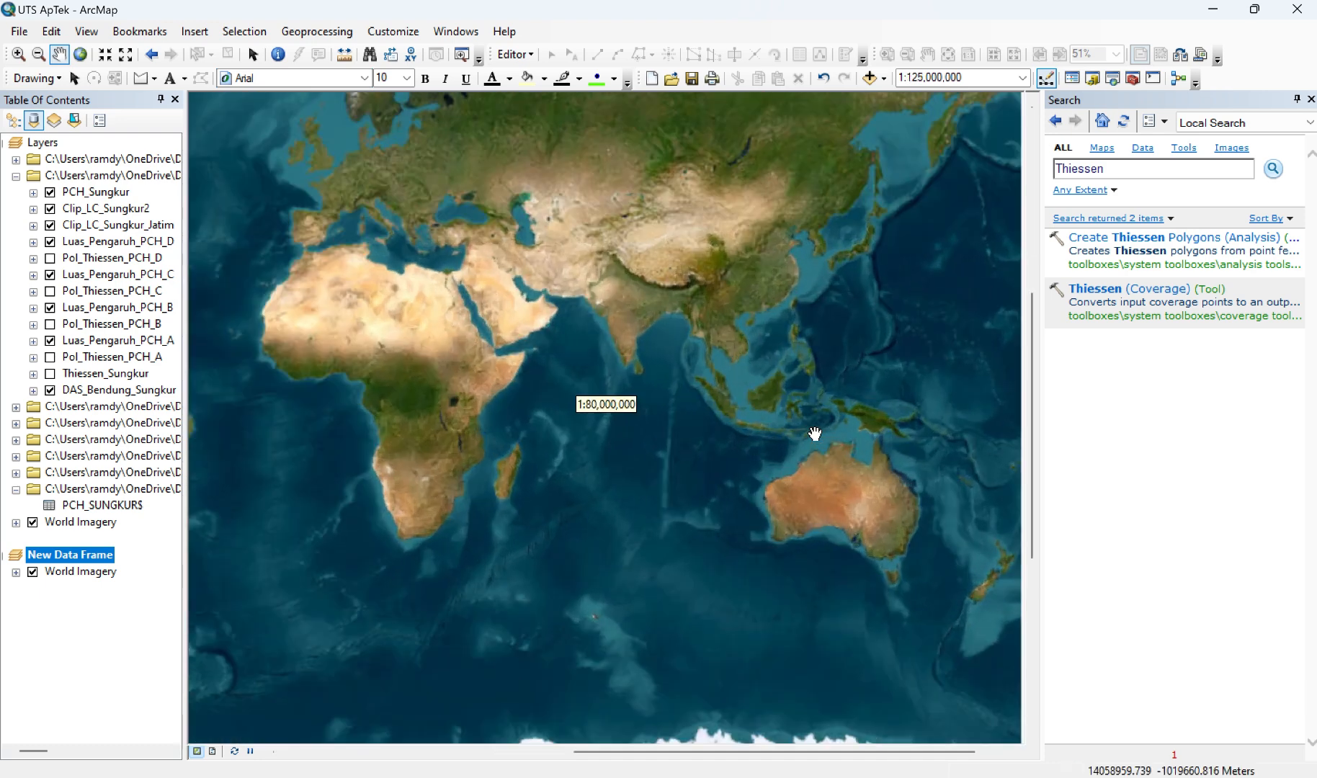
pyautogui.scroll(1, 815, 433)
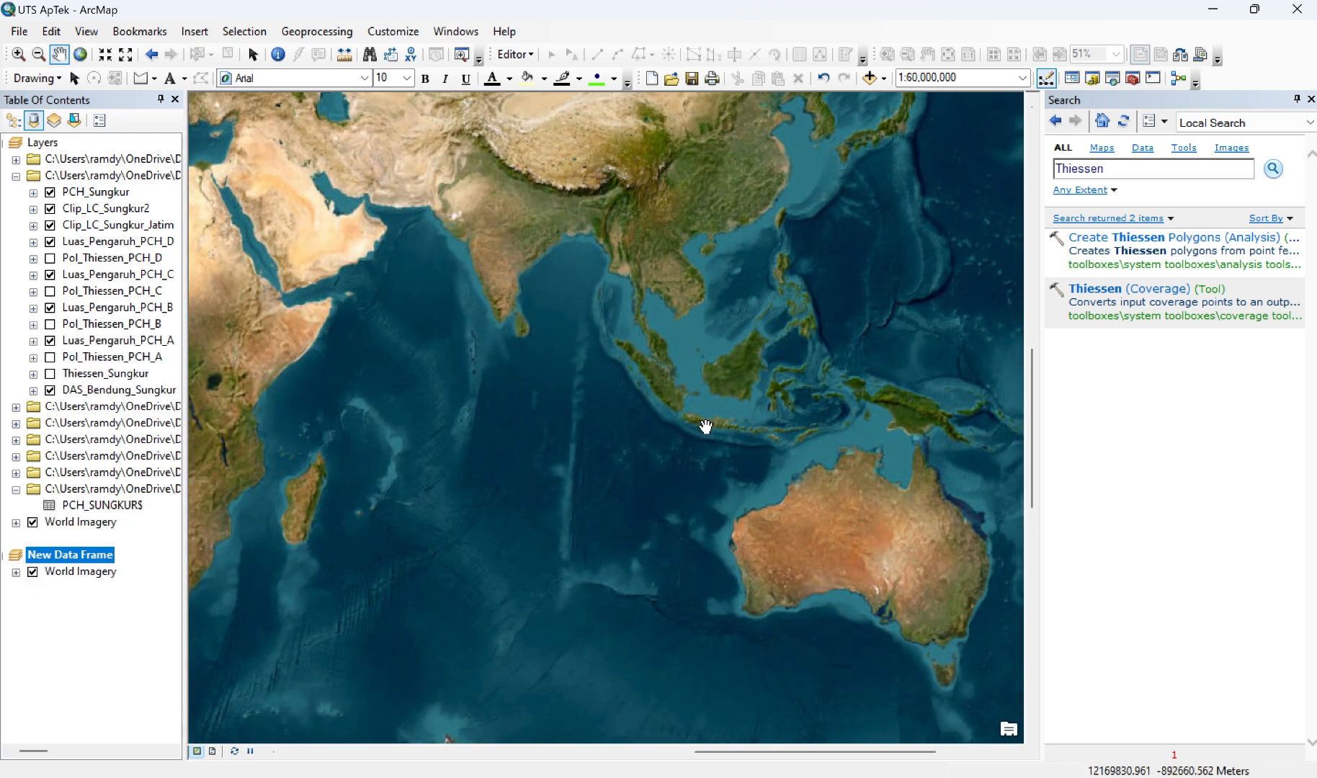
pyautogui.scroll(1, 723, 430)
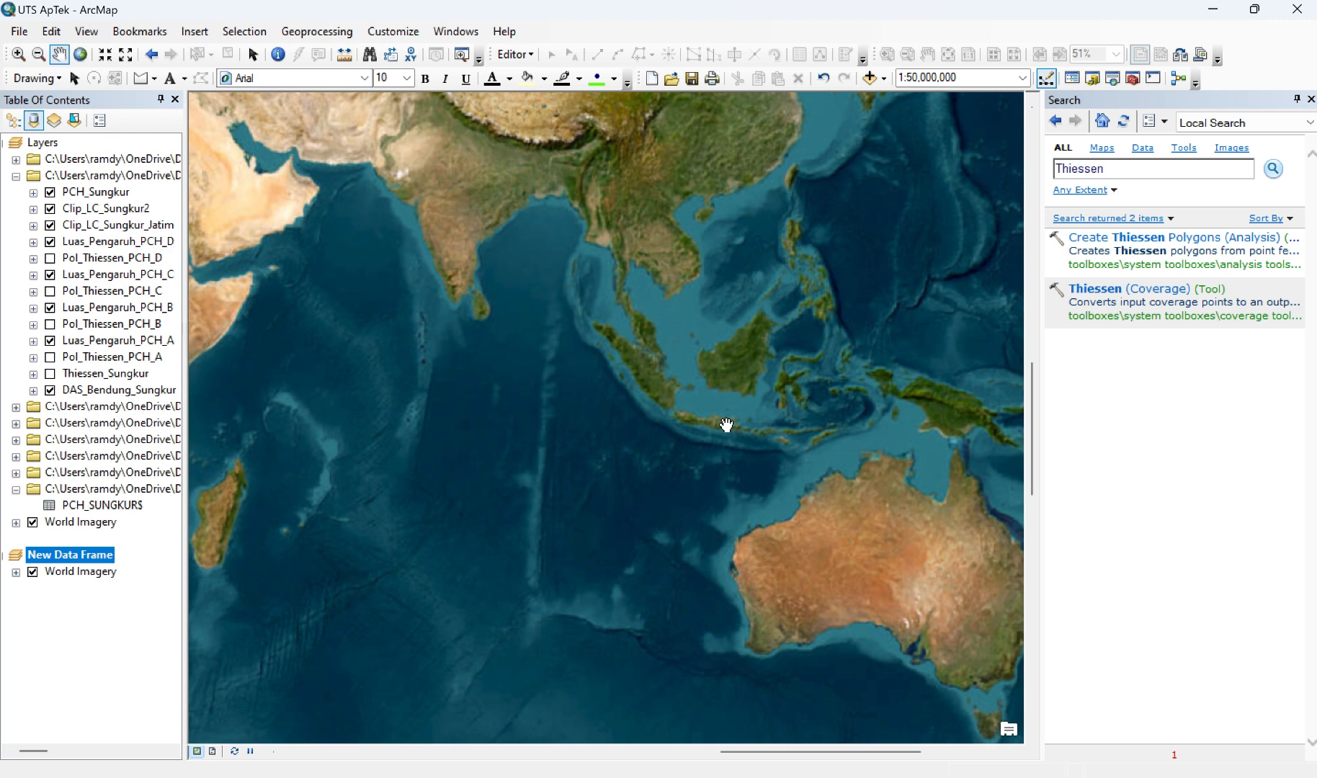
pyautogui.scroll(2, 727, 425)
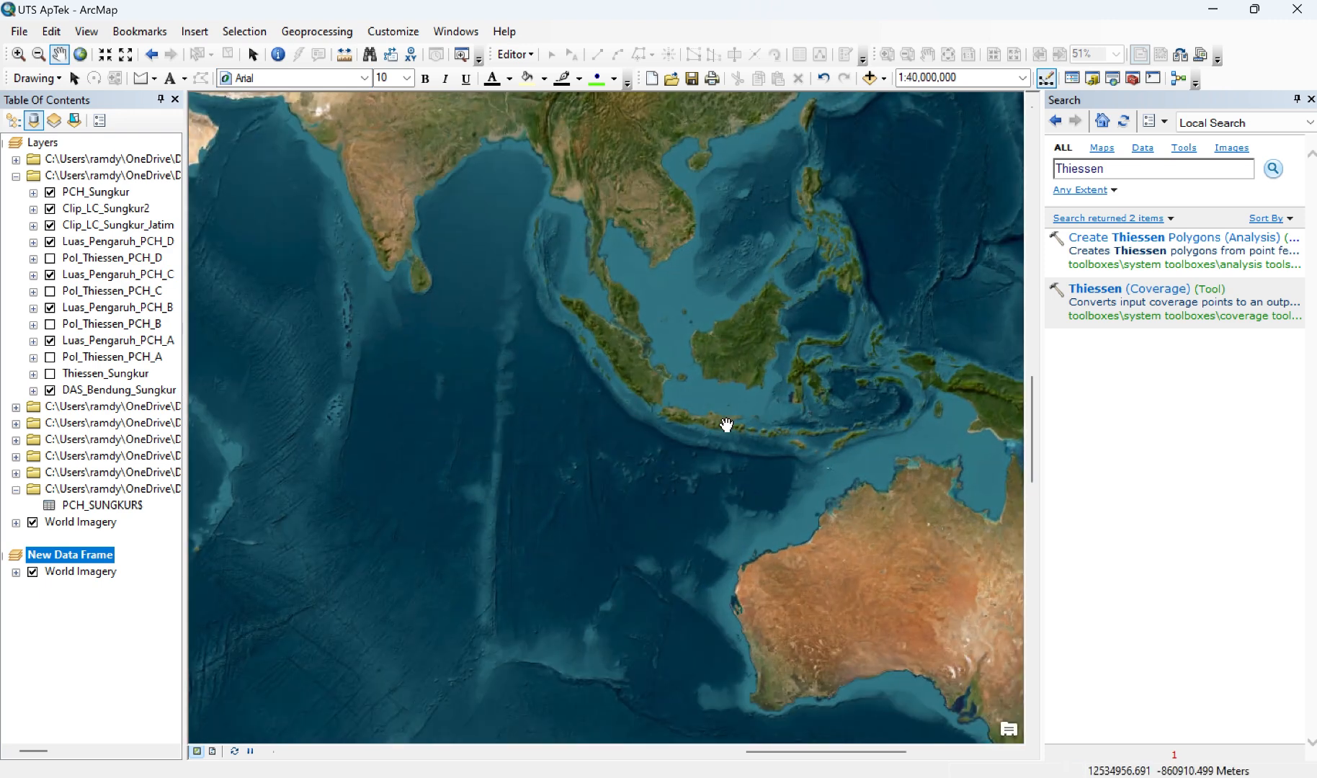
pyautogui.scroll(1, 726, 425)
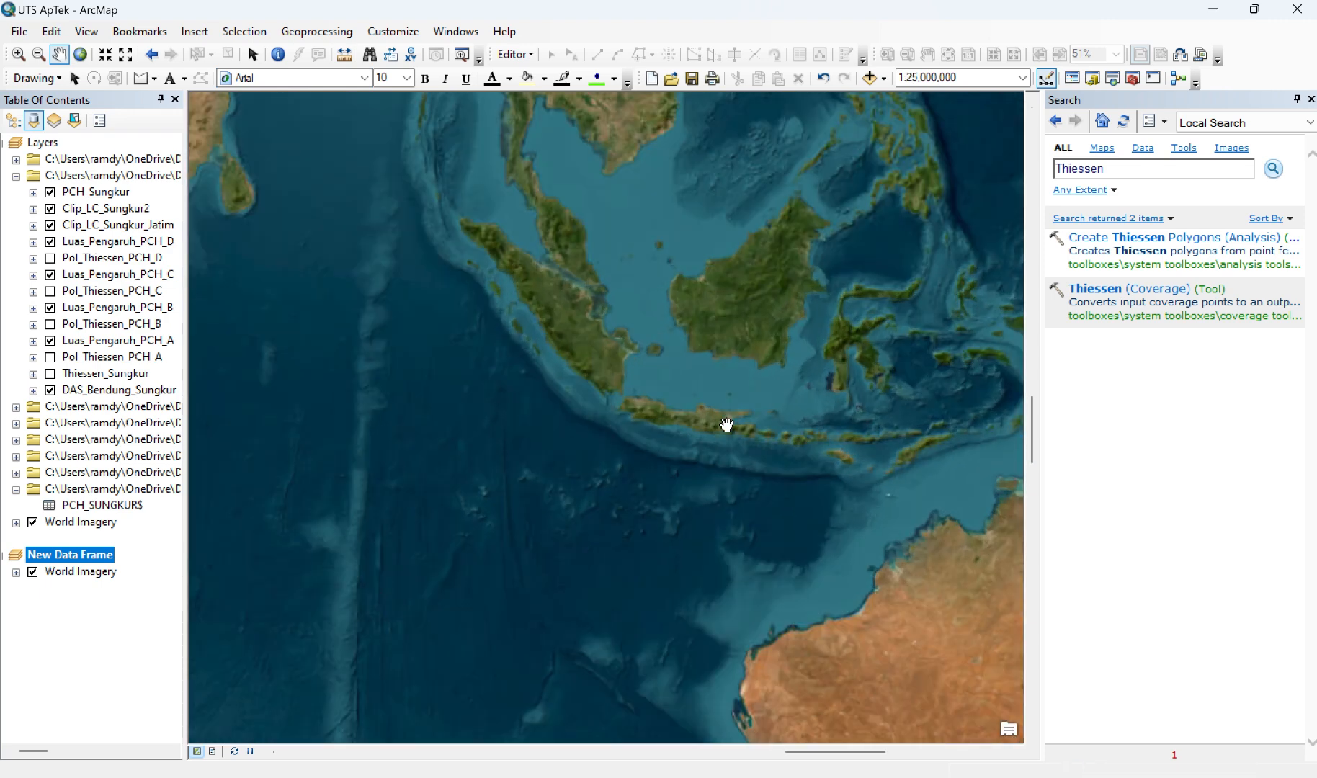
pyautogui.scroll(1, 726, 425)
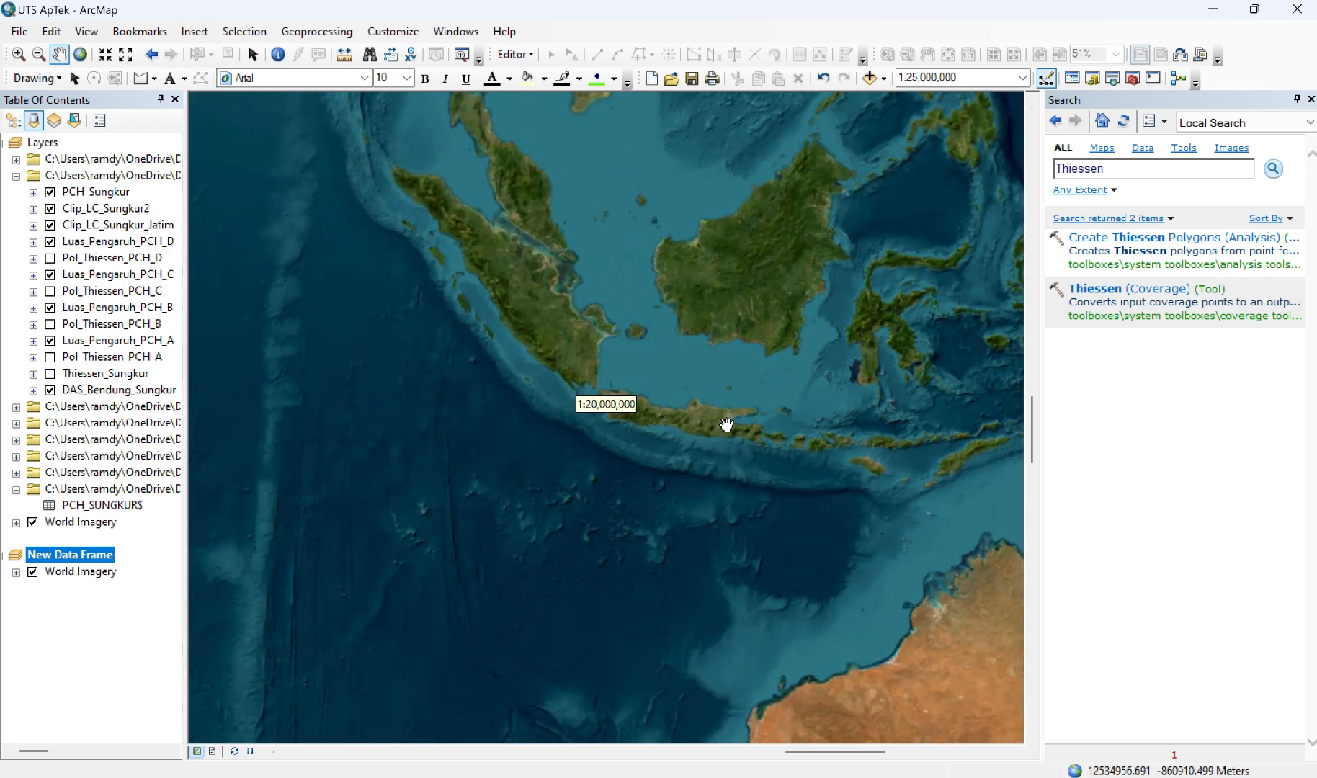
pyautogui.scroll(1, 726, 425)
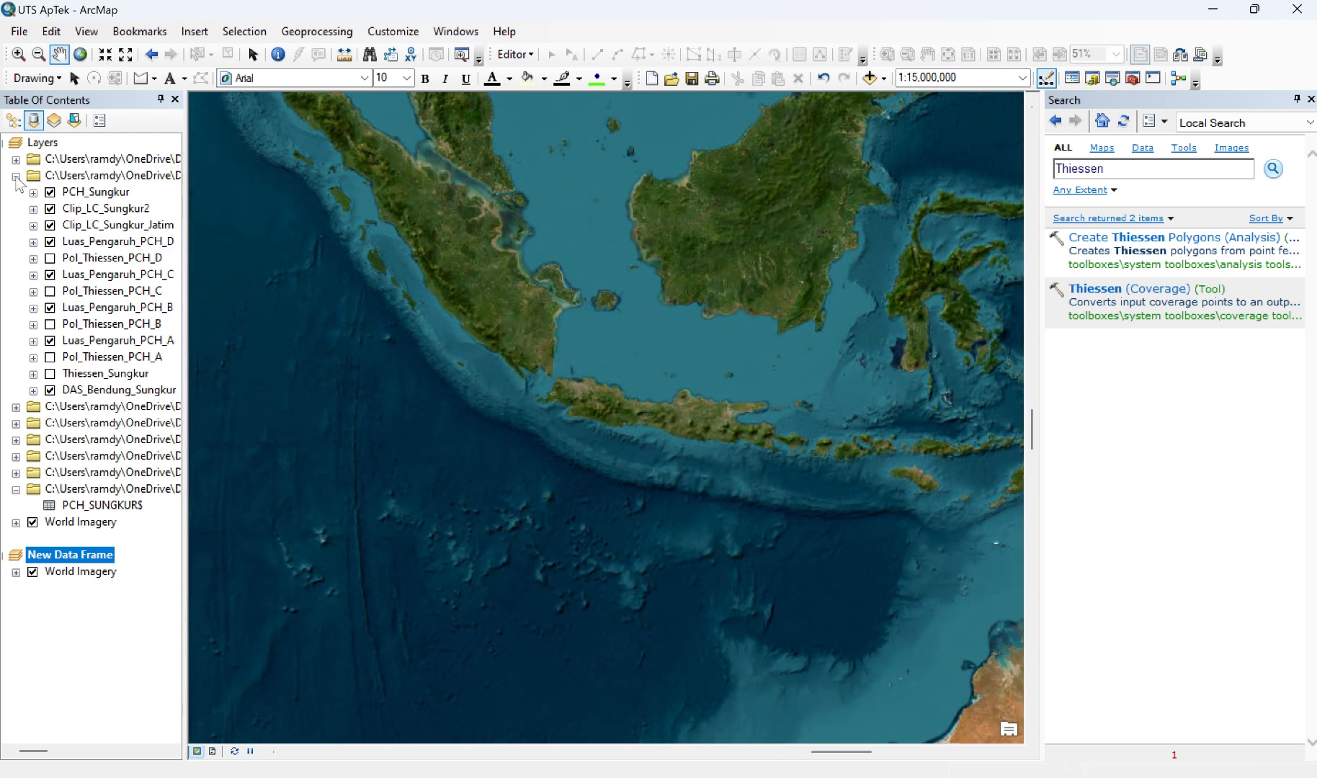
pyautogui.click(16, 175)
pyautogui.scroll(2, 796, 463)
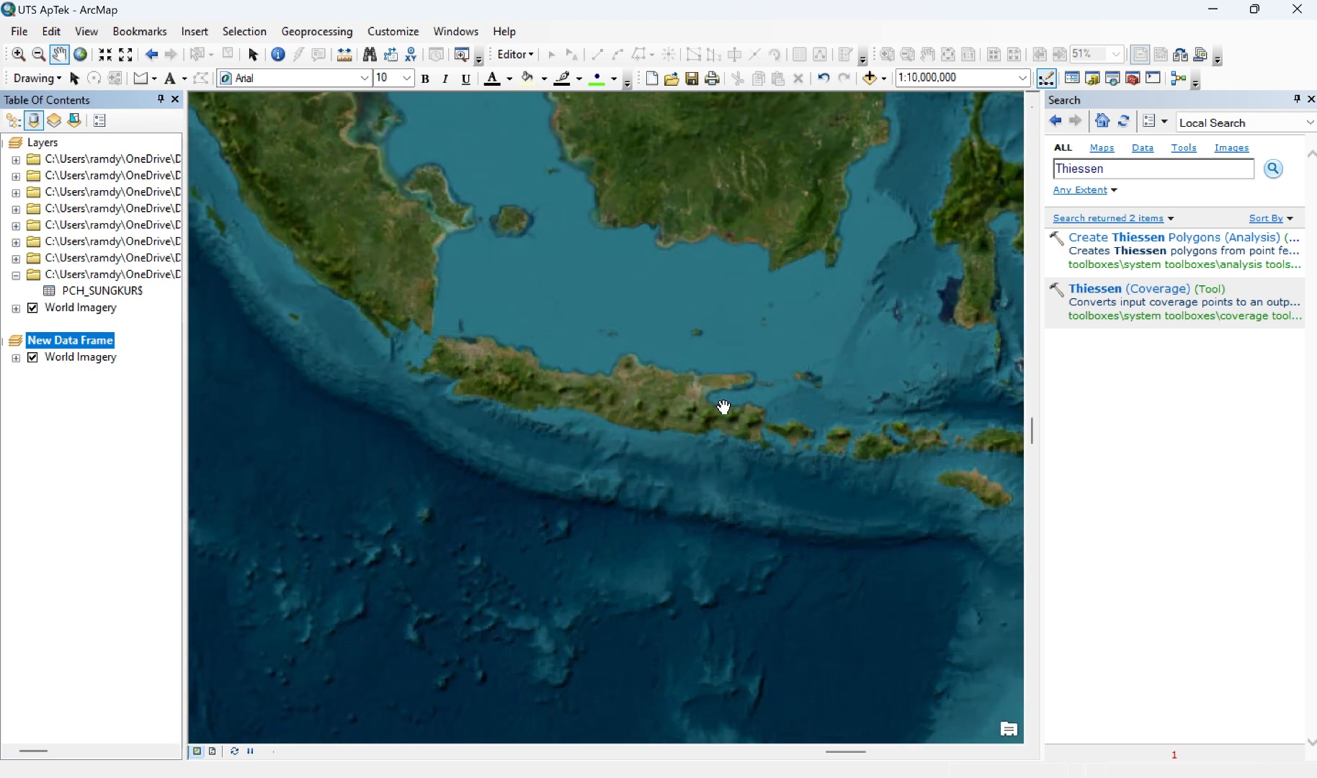
pyautogui.scroll(2, 621, 395)
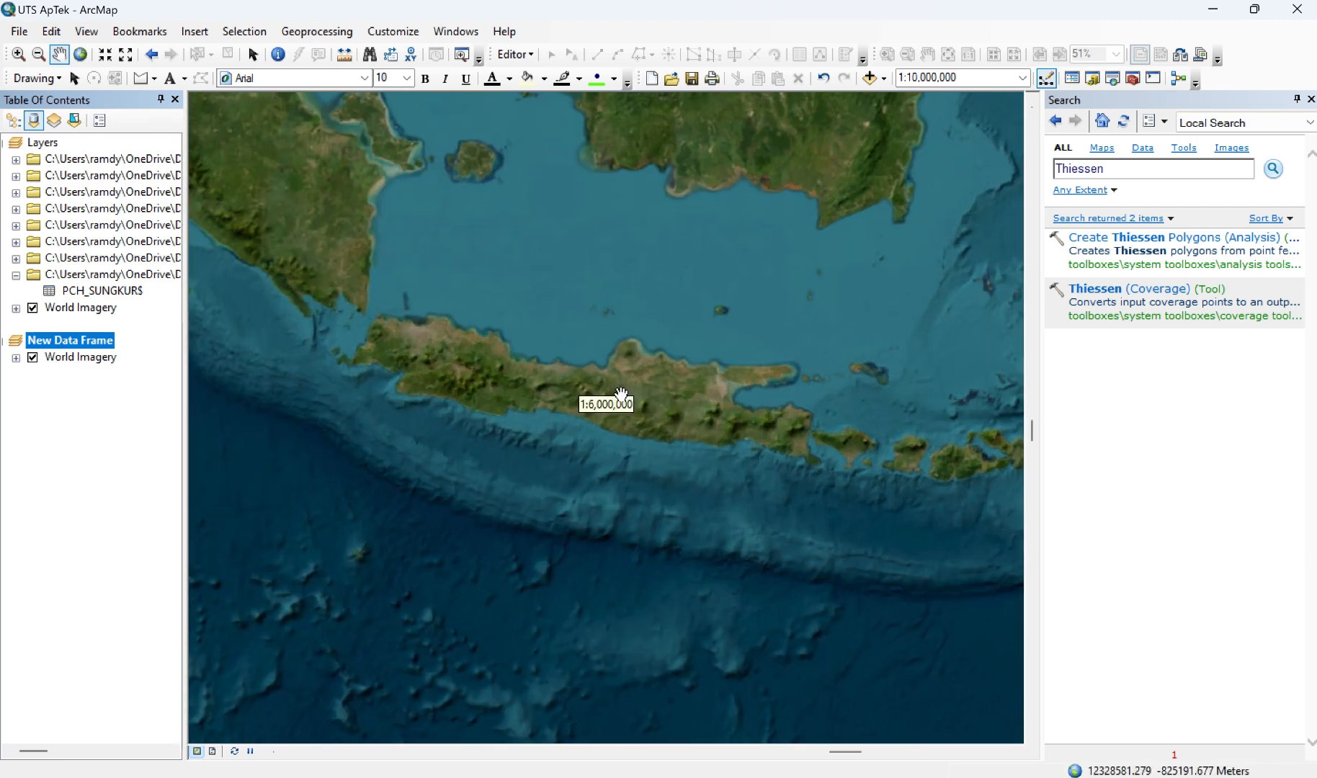
pyautogui.scroll(1, 621, 395)
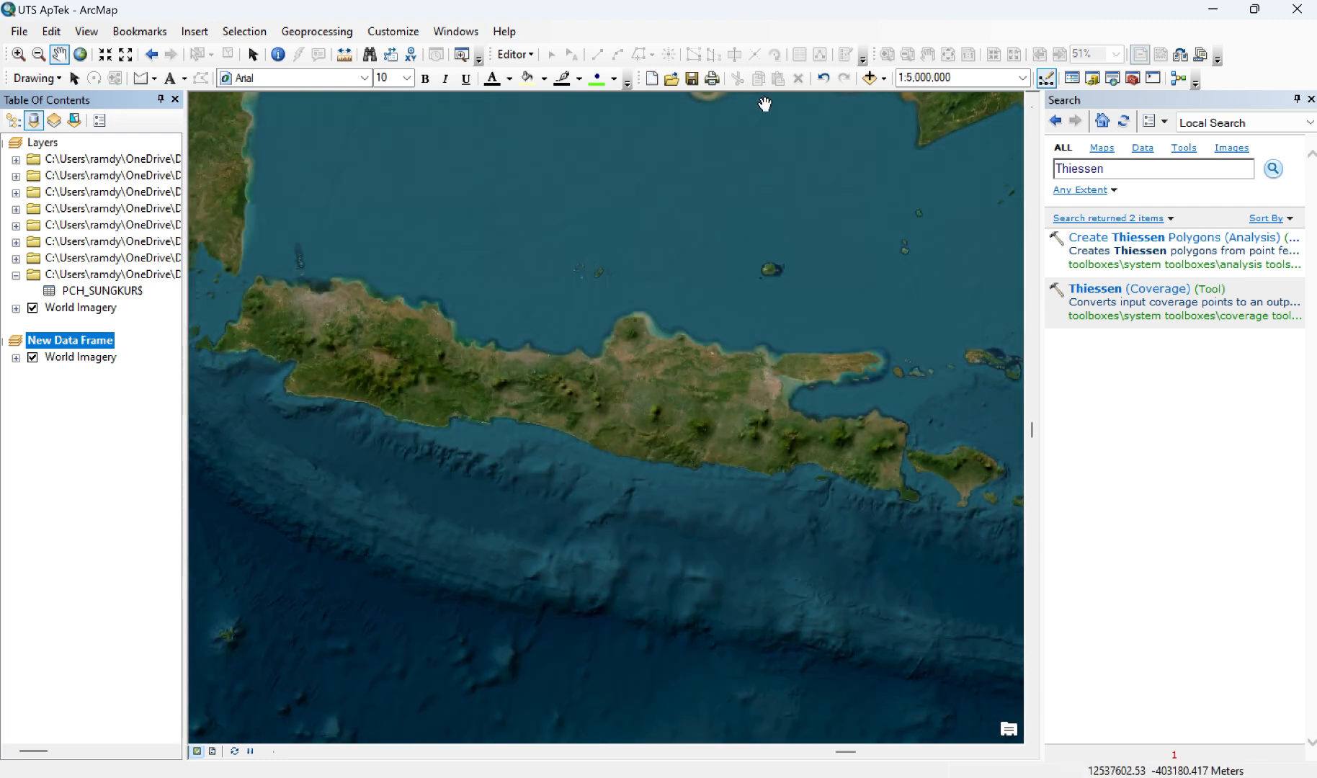
# Step: Add the DAS_Bendung_Sungkur.shp watershed layer to the new data frame
pyautogui.click(887, 80)
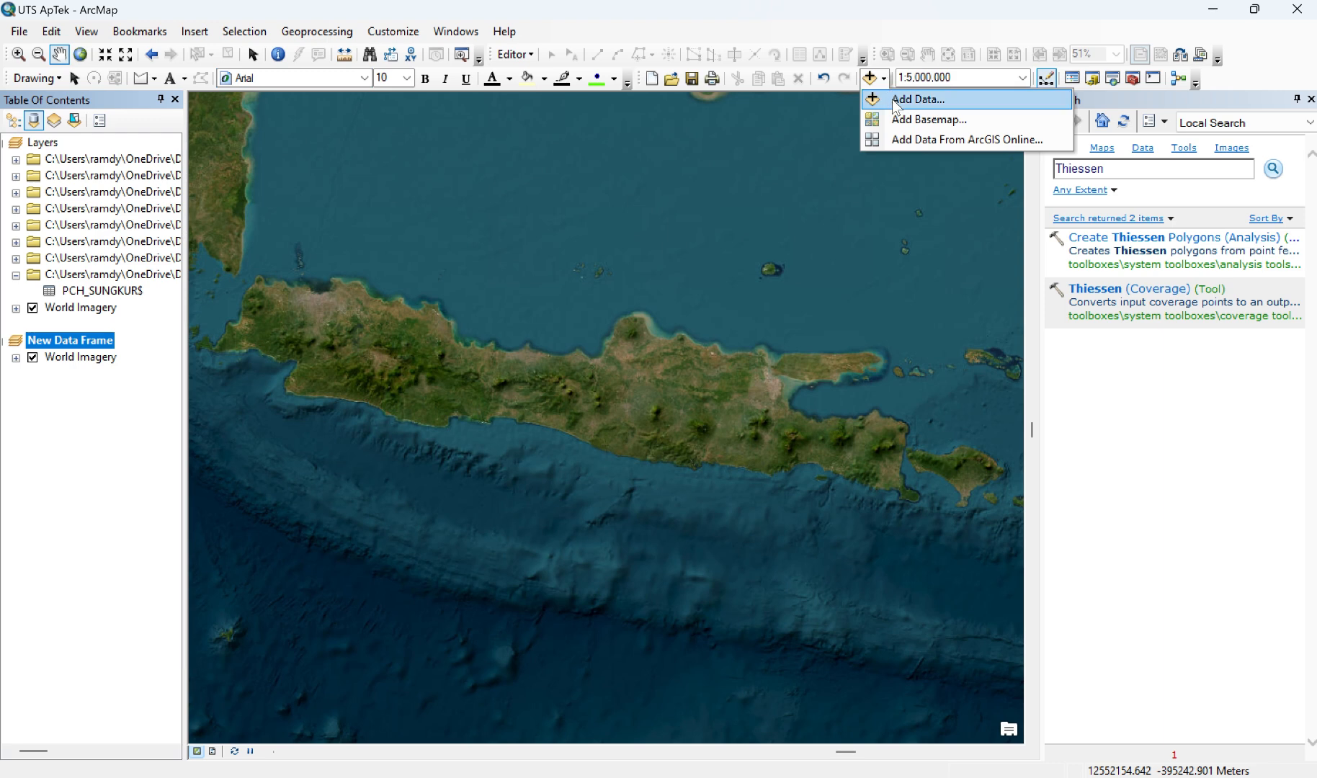
pyautogui.click(893, 100)
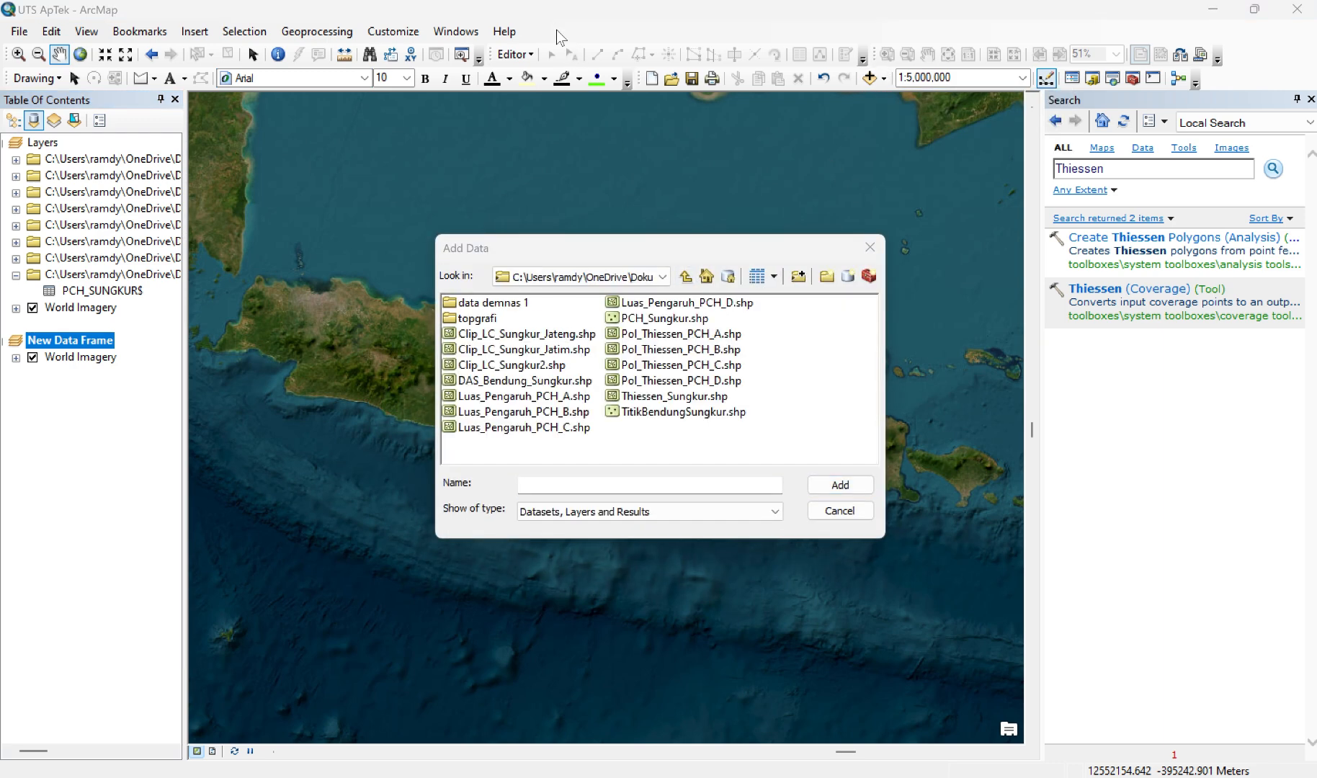
pyautogui.click(497, 381)
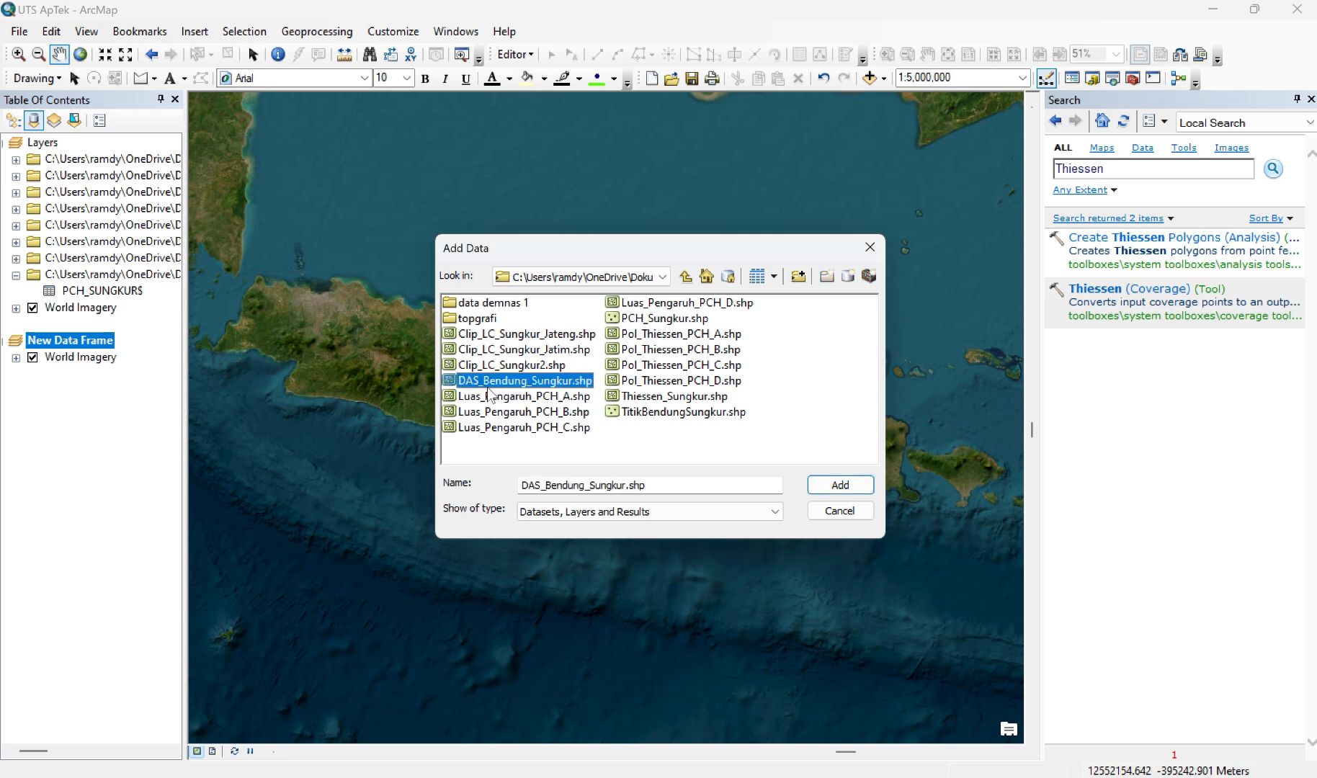
pyautogui.click(830, 487)
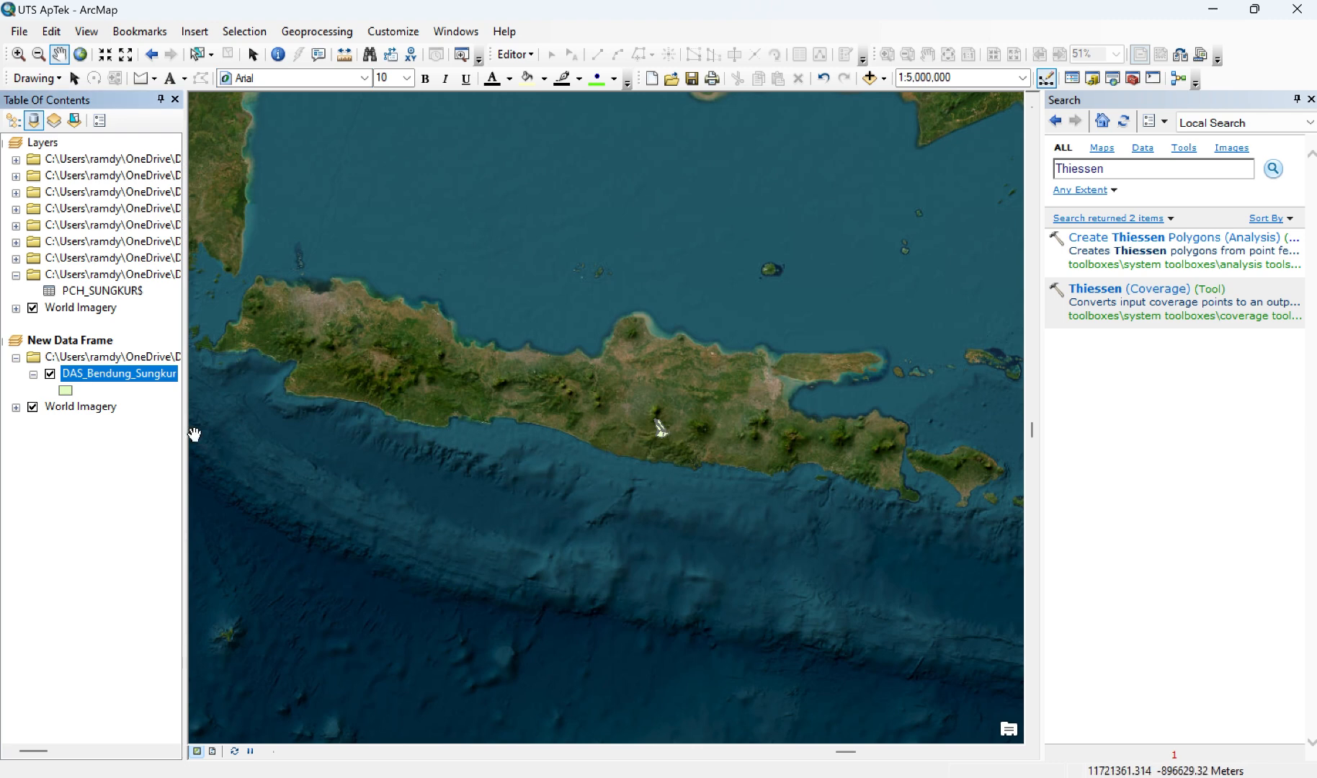
# Step: Frame the DAS_Bendung_Sungkur layer with its surroundings and the southern coast at a scale of 1:1,000,000
pyautogui.rightClick(143, 374)
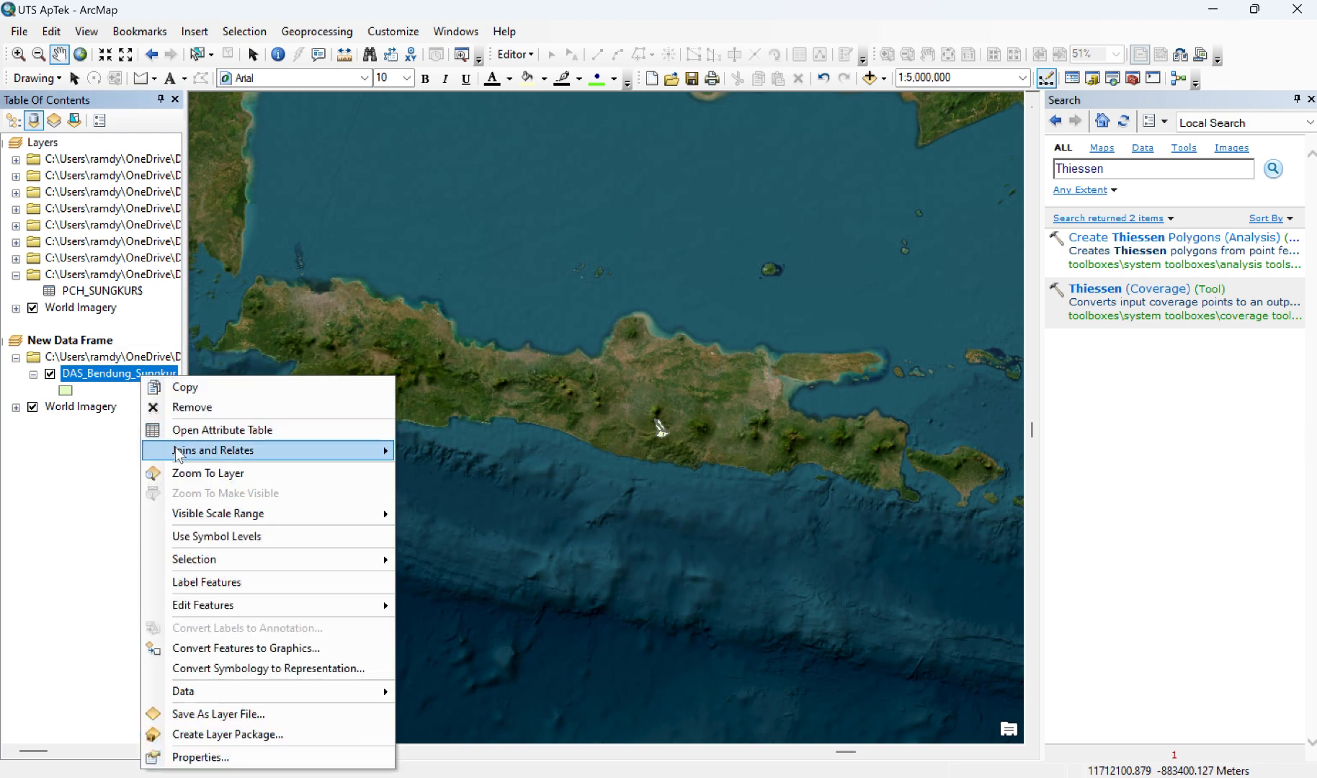
pyautogui.click(181, 473)
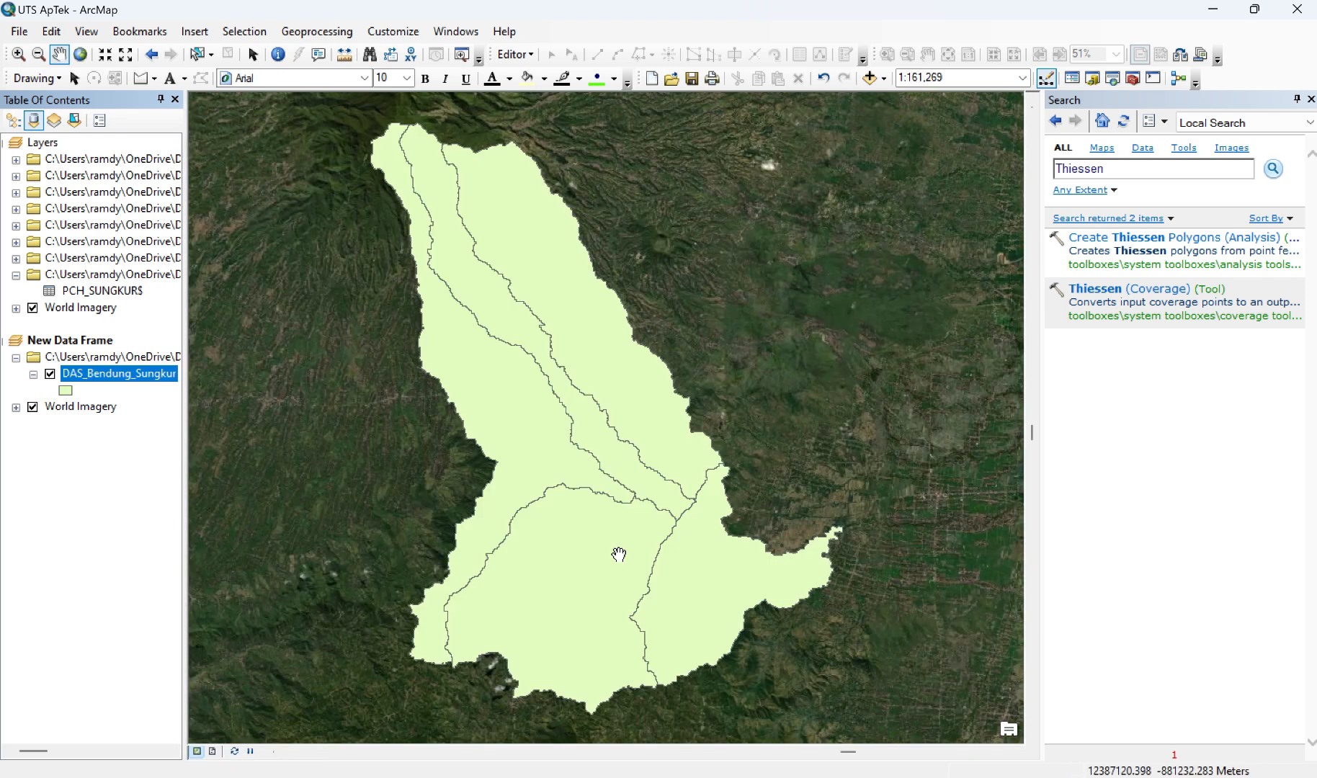
pyautogui.scroll(2, 664, 538)
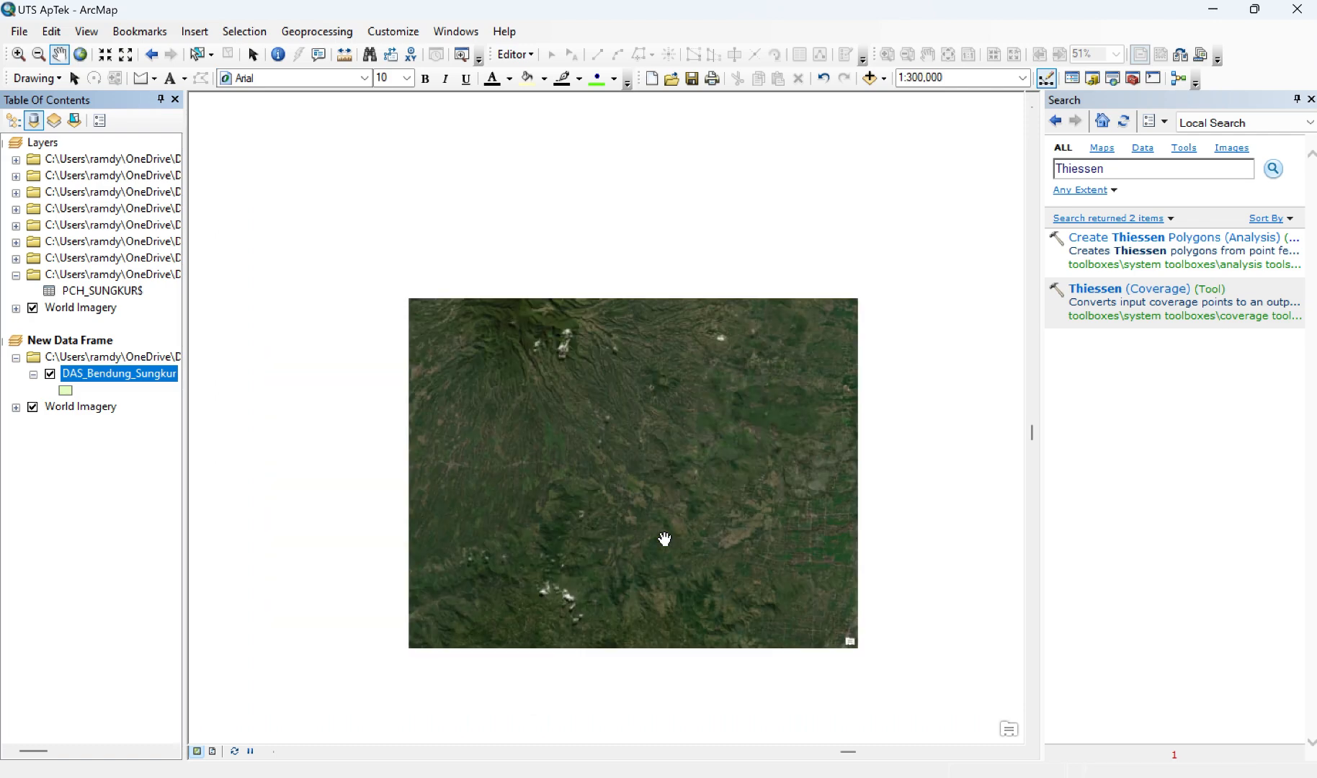
pyautogui.scroll(2, 664, 538)
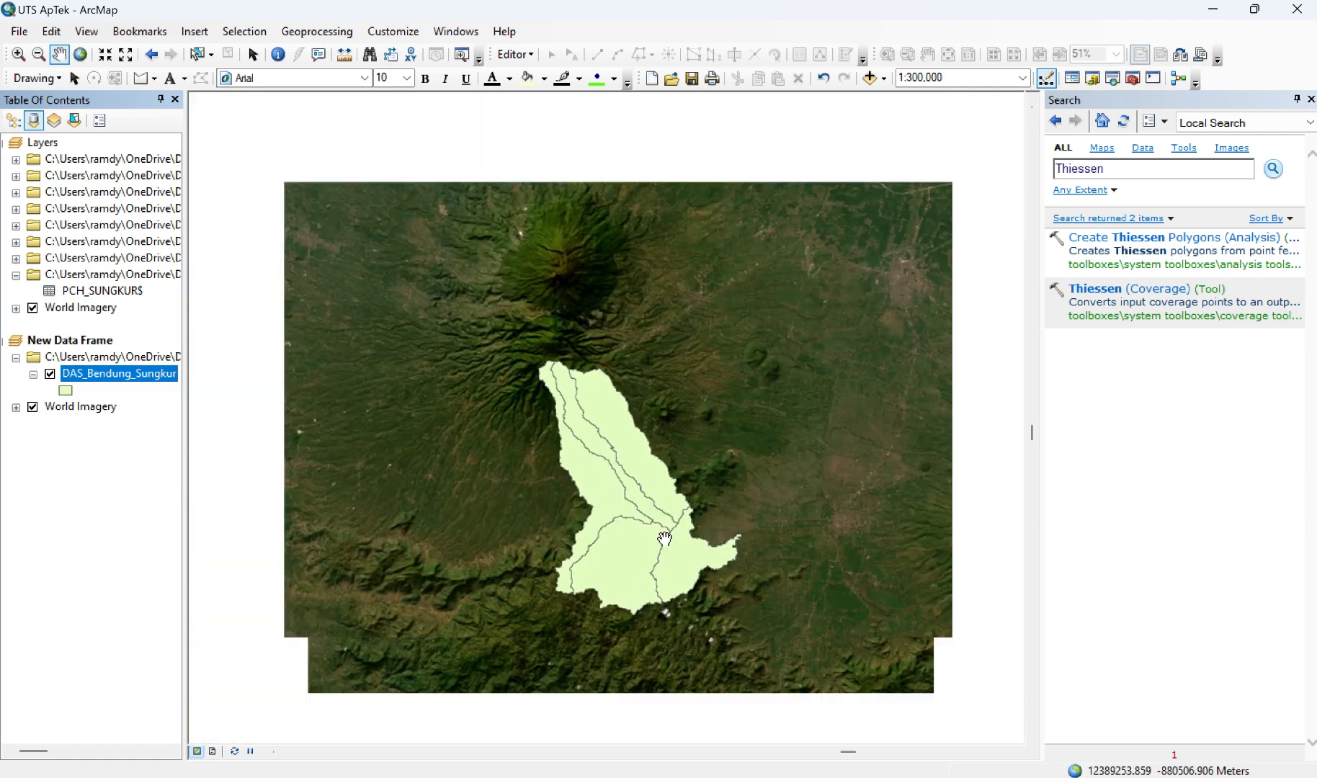
pyautogui.scroll(1, 664, 538)
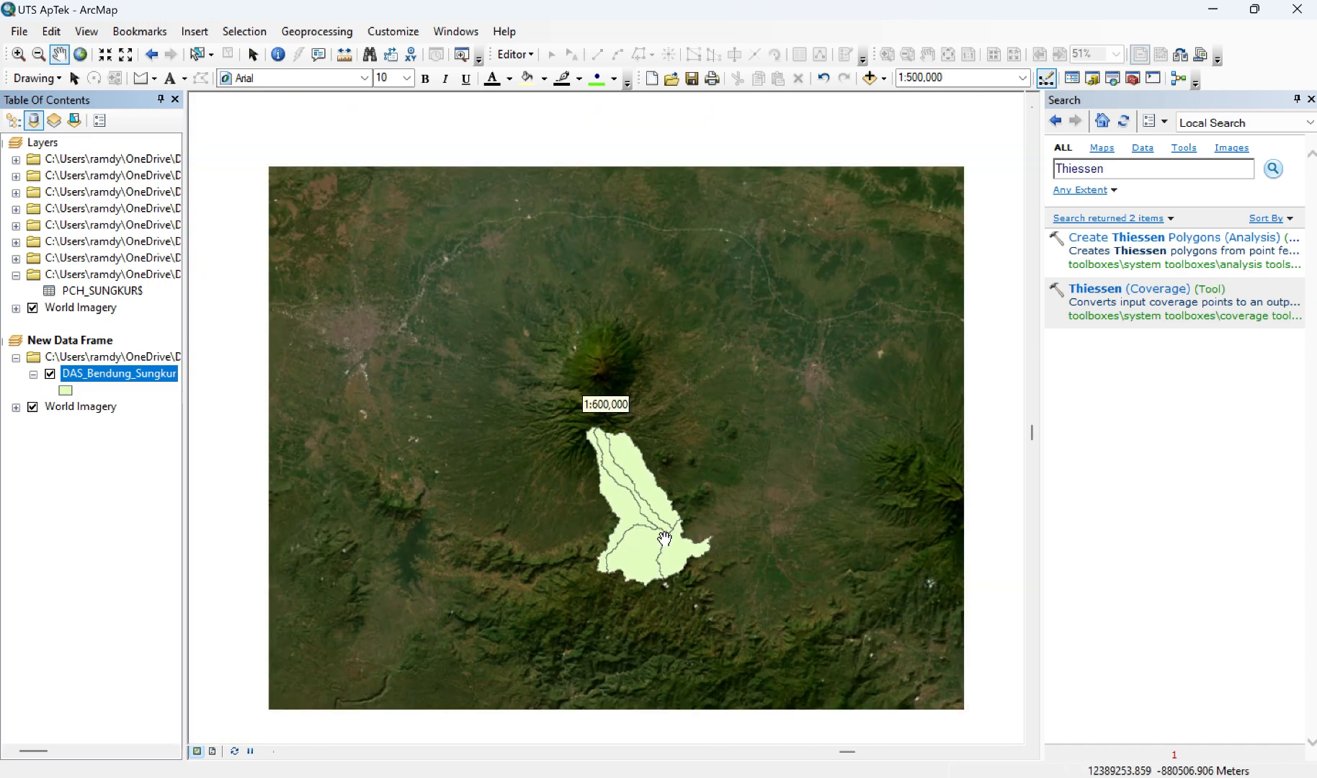
pyautogui.scroll(1, 665, 538)
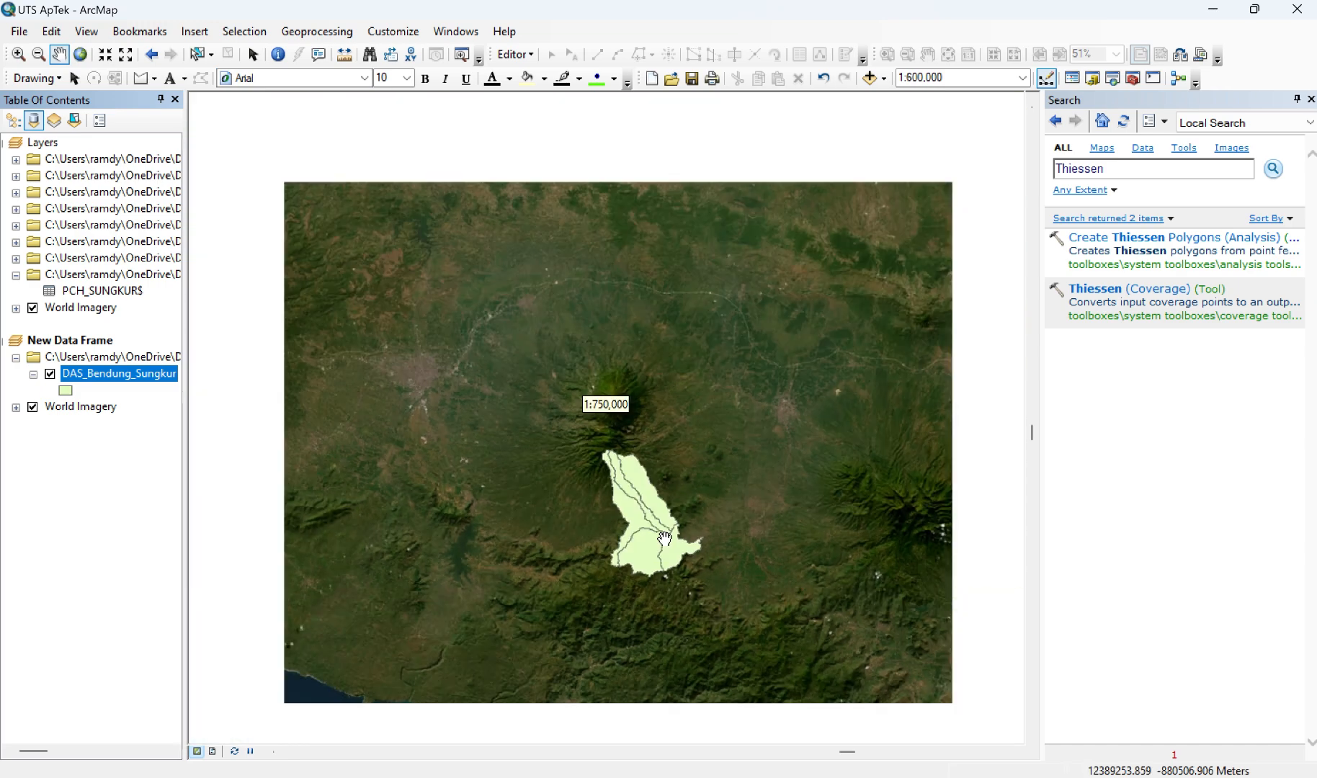
pyautogui.scroll(1, 664, 538)
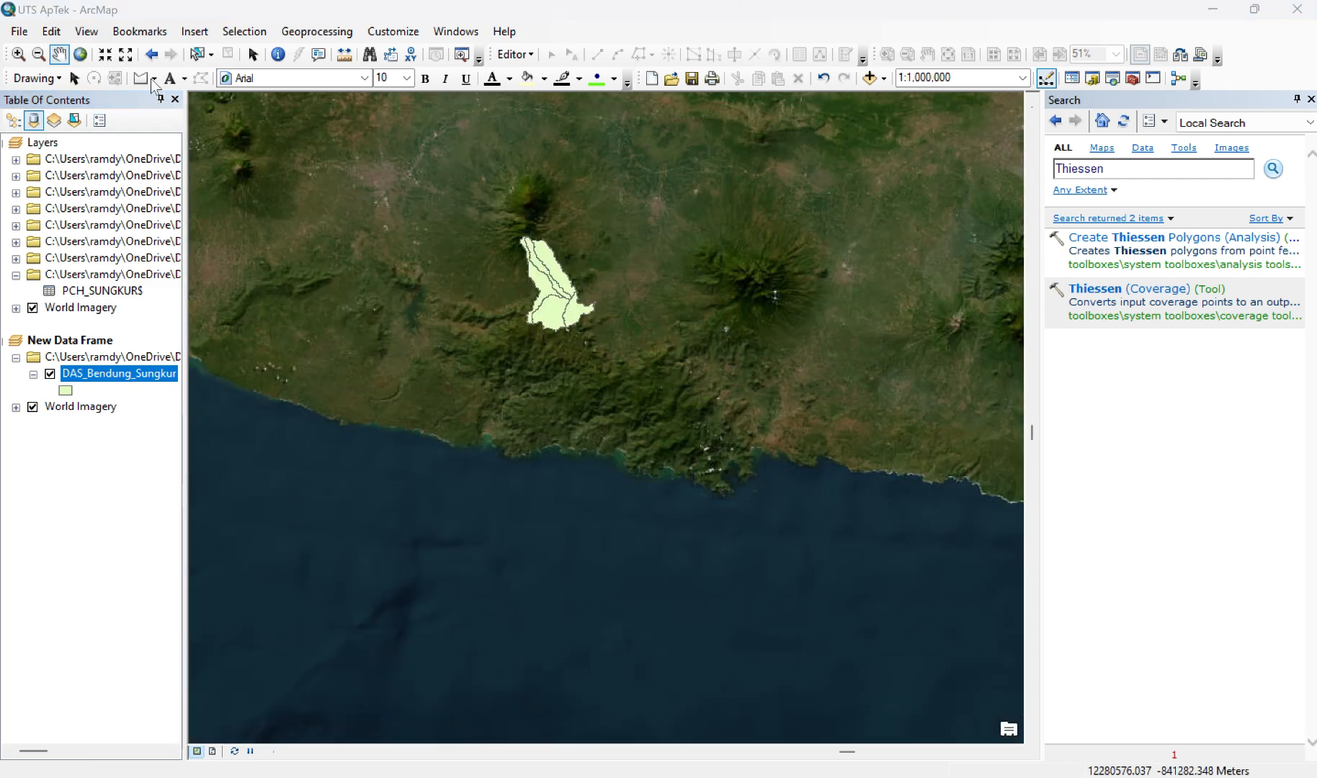
# Step: Draw a rectangle graphic enclosing the whole DAS_Bendung_Sungkur watershed
pyautogui.click(152, 80)
pyautogui.click(181, 96)
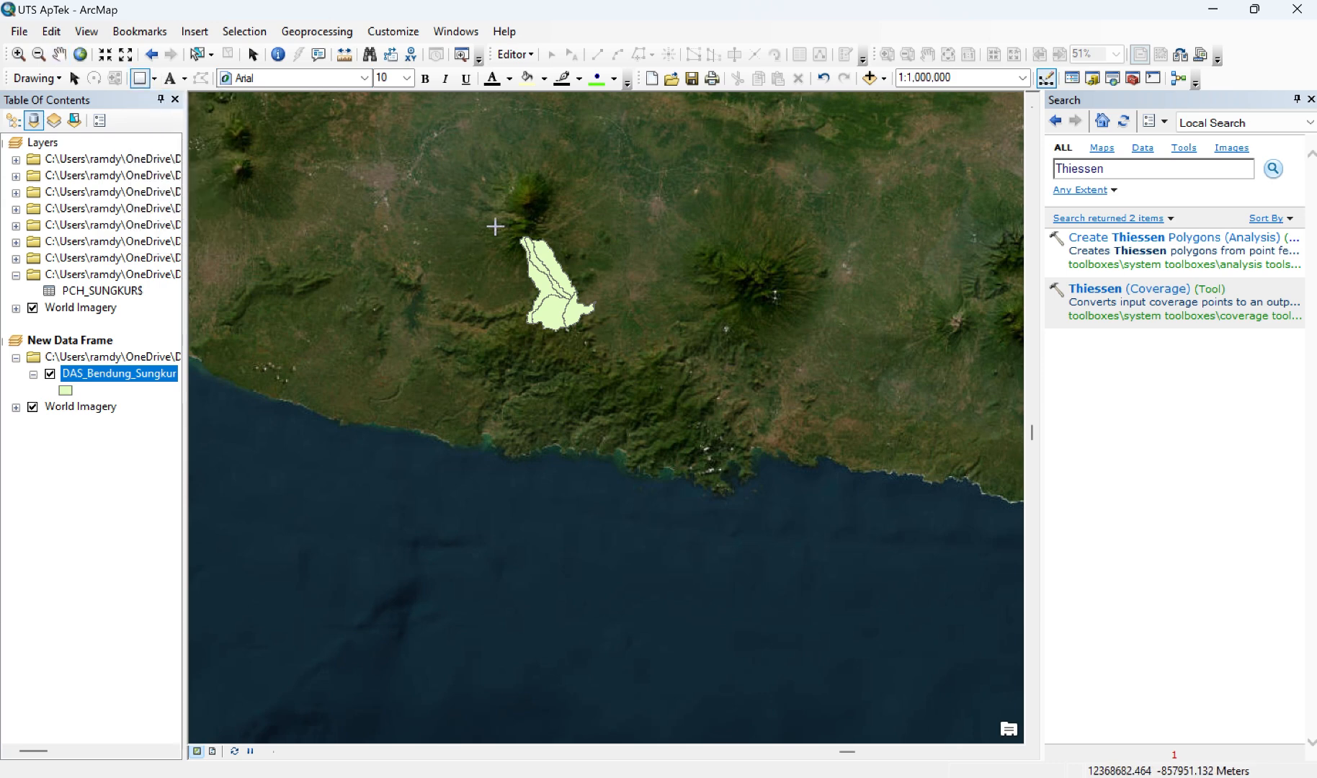
pyautogui.moveTo(487, 226); pyautogui.dragTo(626, 342)
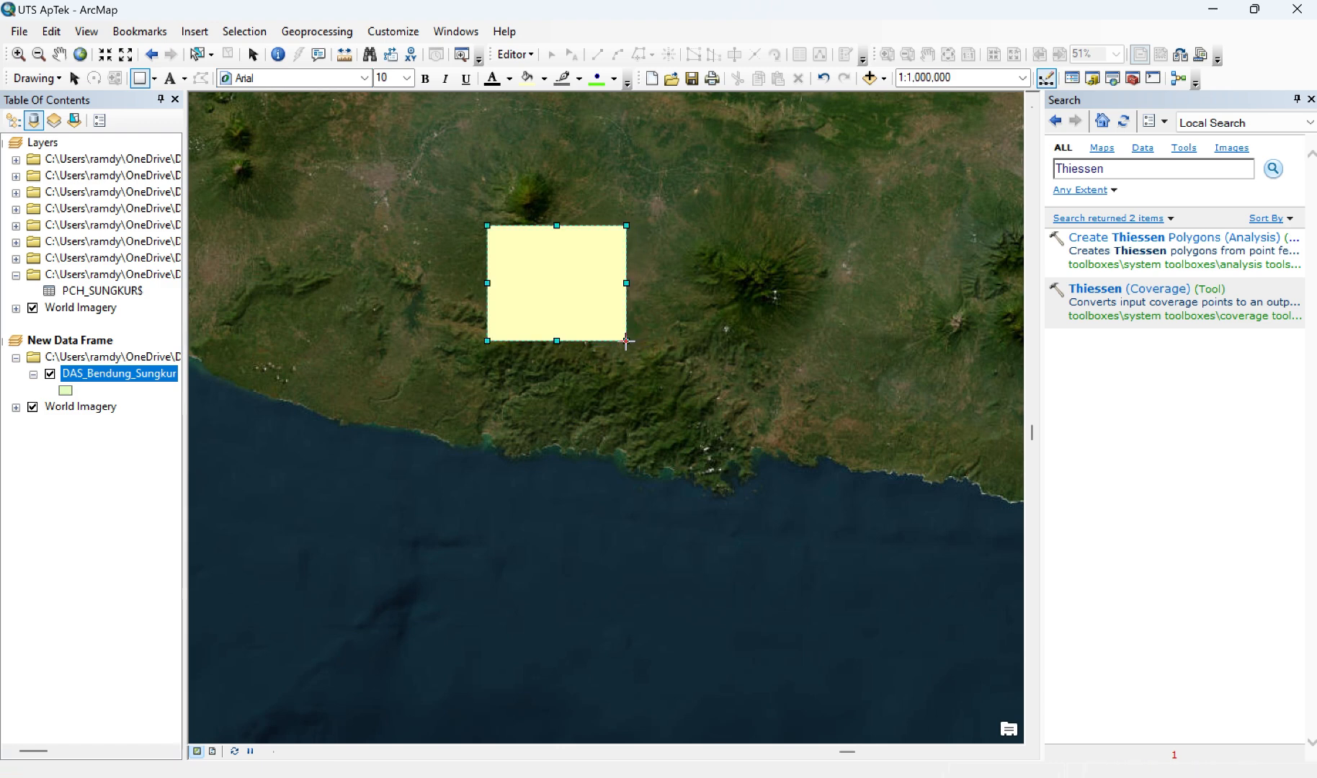
# Step: Give the rectangle no fill and a red outline of width 2, and check the inset in the page layout
pyautogui.doubleClick(568, 292)
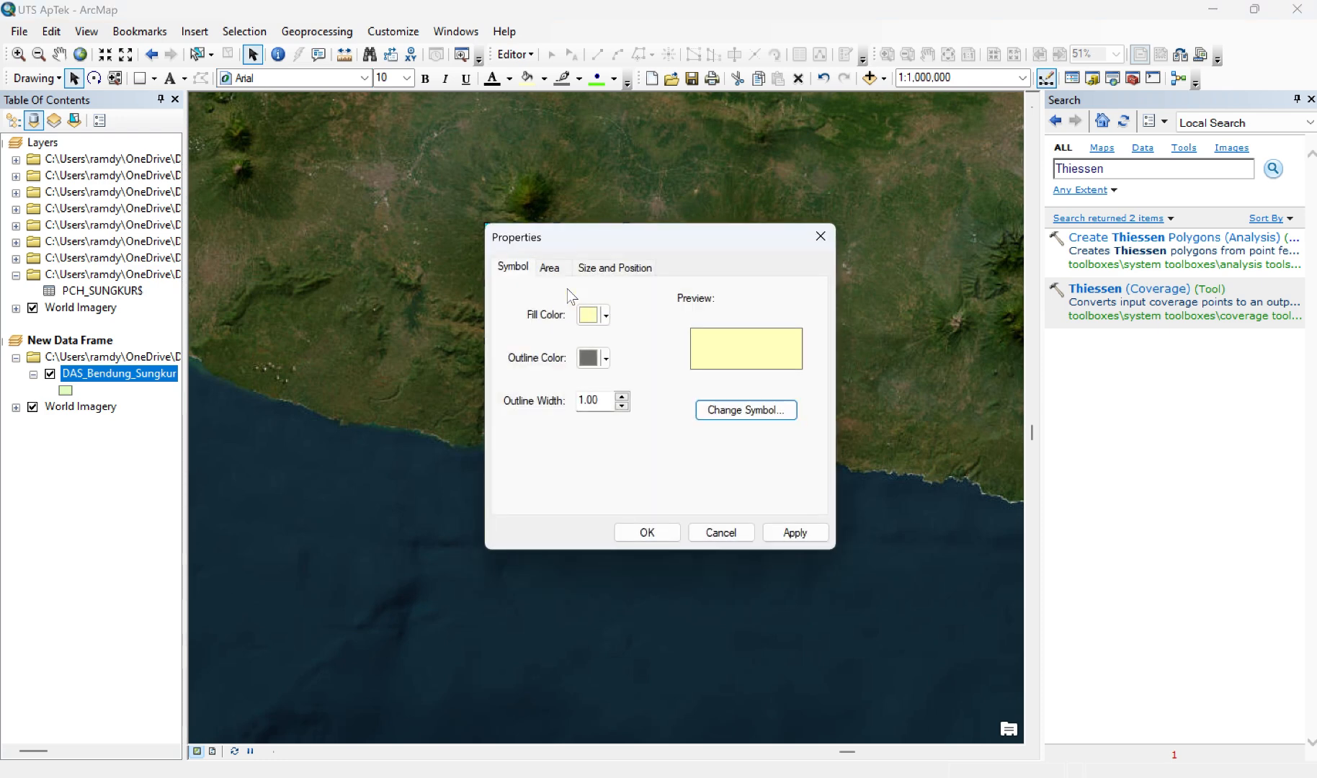
pyautogui.click(606, 316)
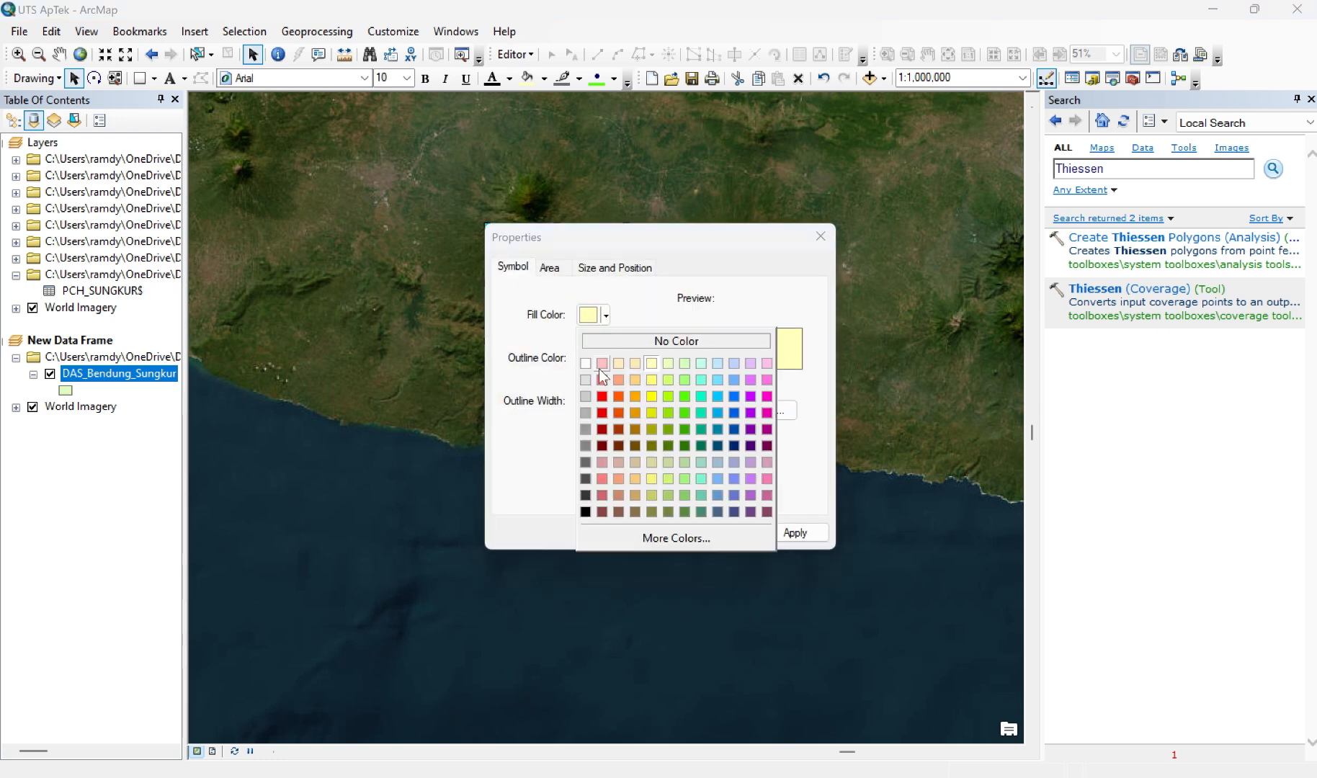
pyautogui.click(635, 343)
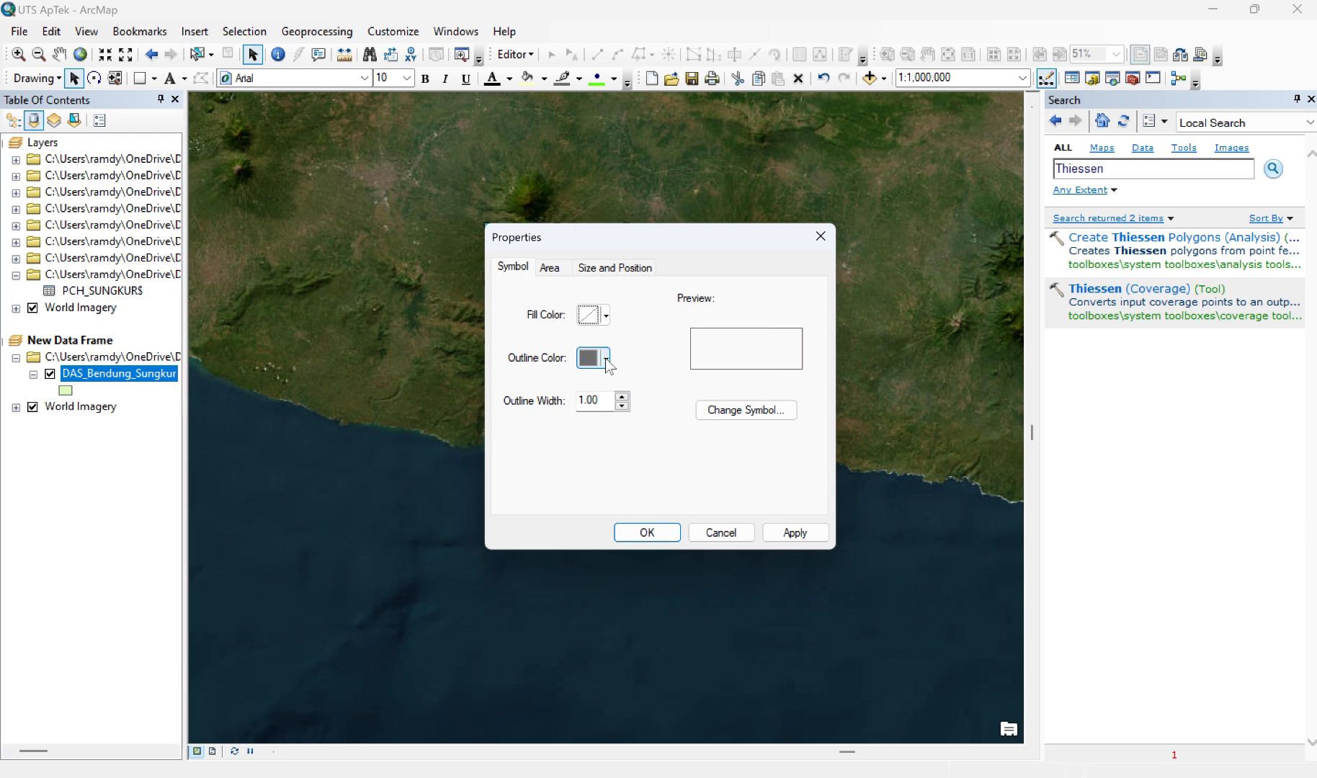
pyautogui.click(606, 359)
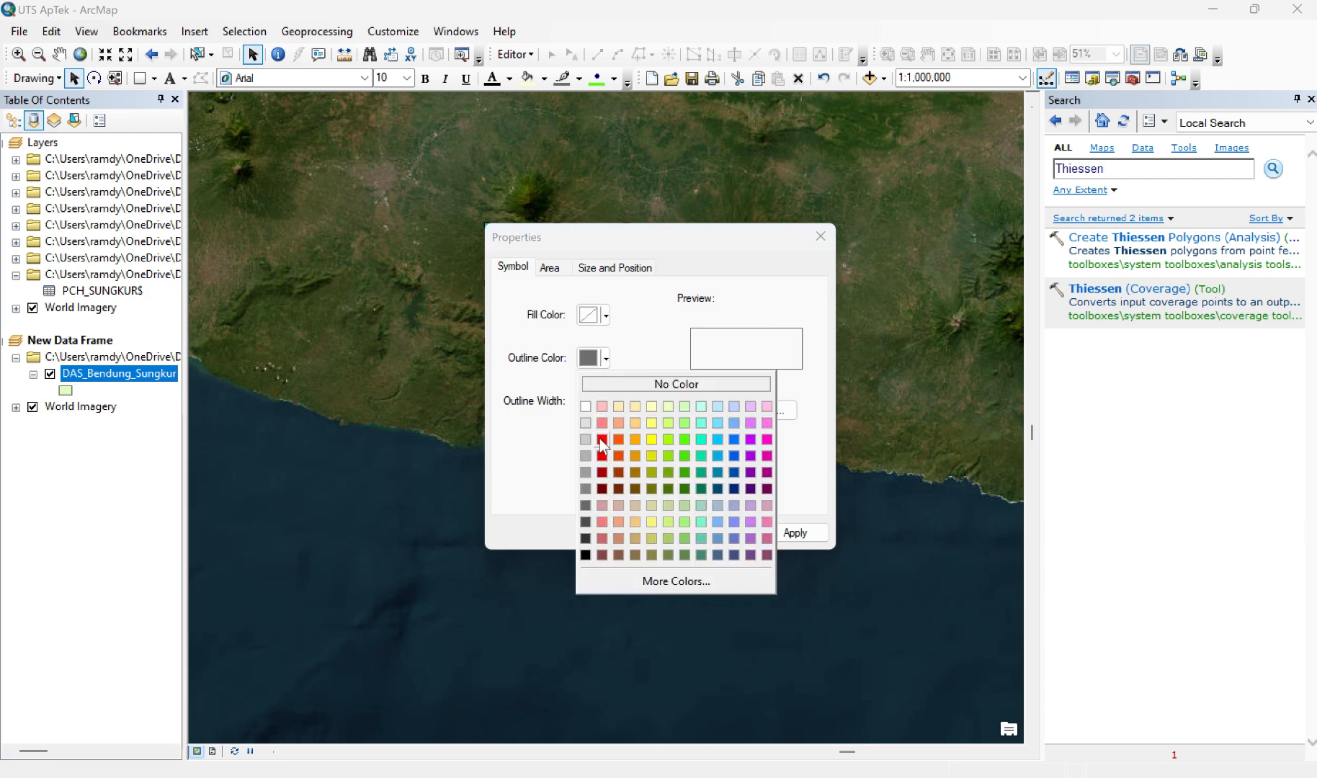
pyautogui.click(602, 440)
pyautogui.click(620, 399)
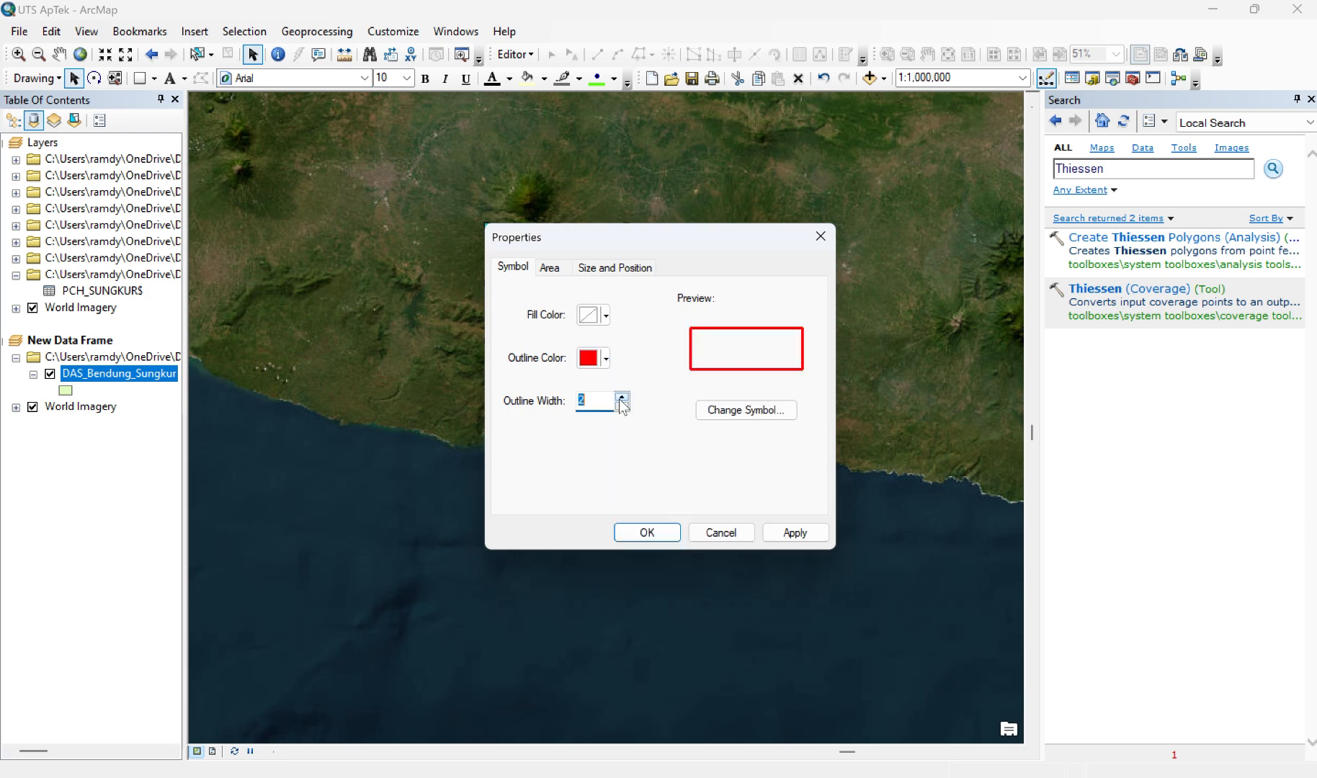
pyautogui.click(800, 533)
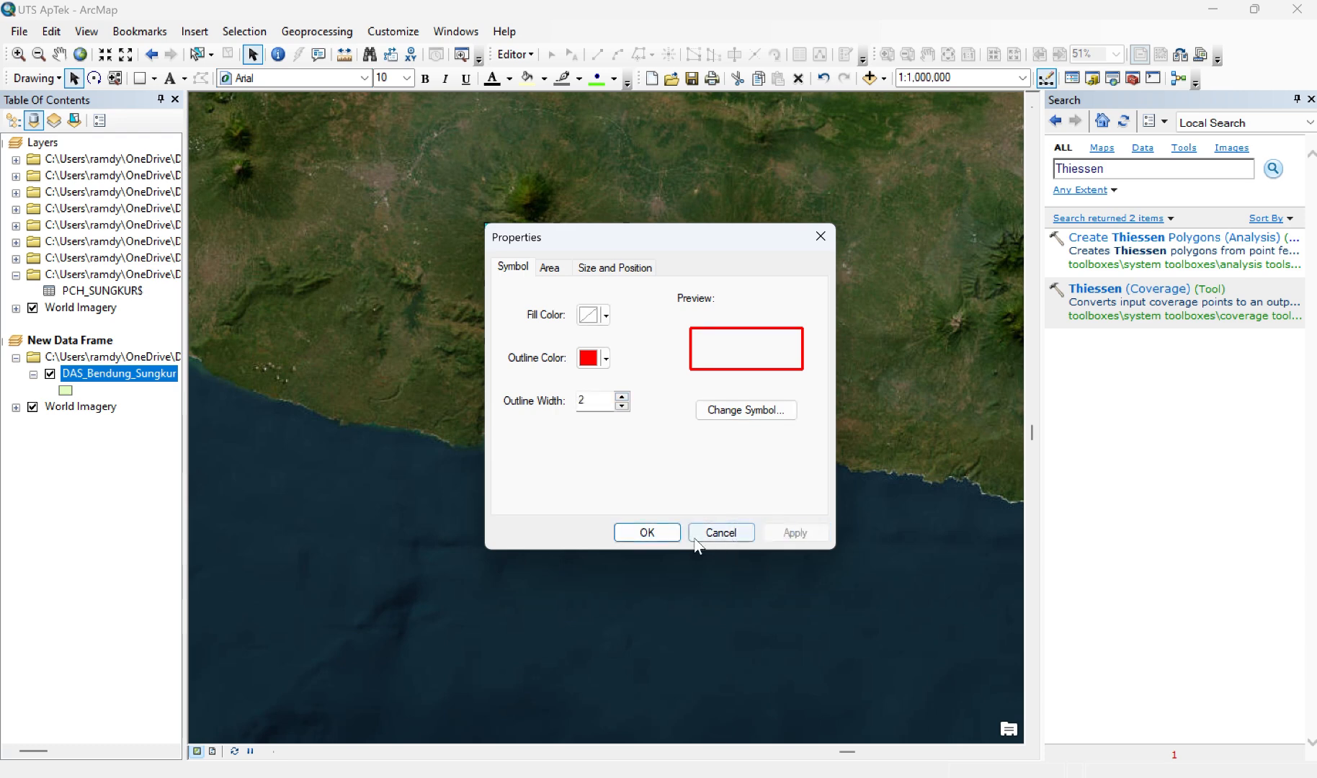
pyautogui.click(662, 533)
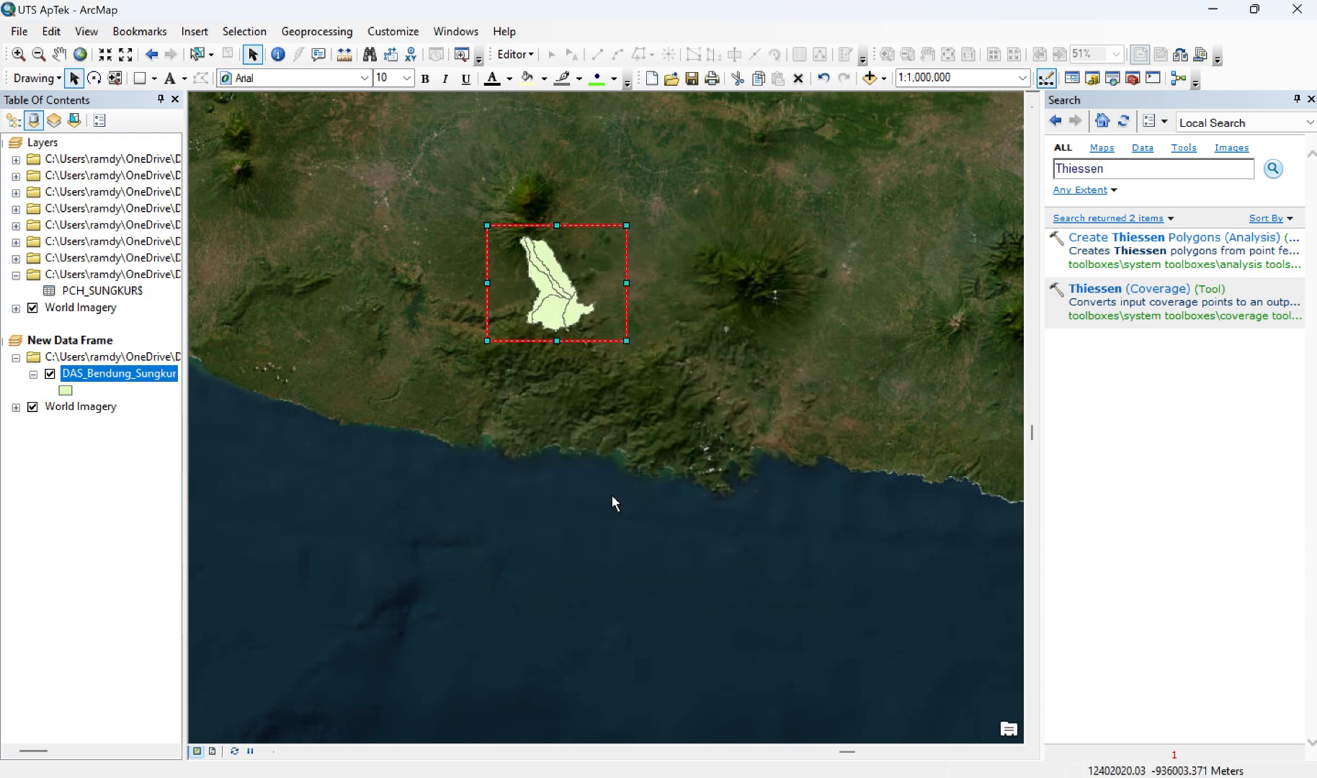
pyautogui.click(214, 751)
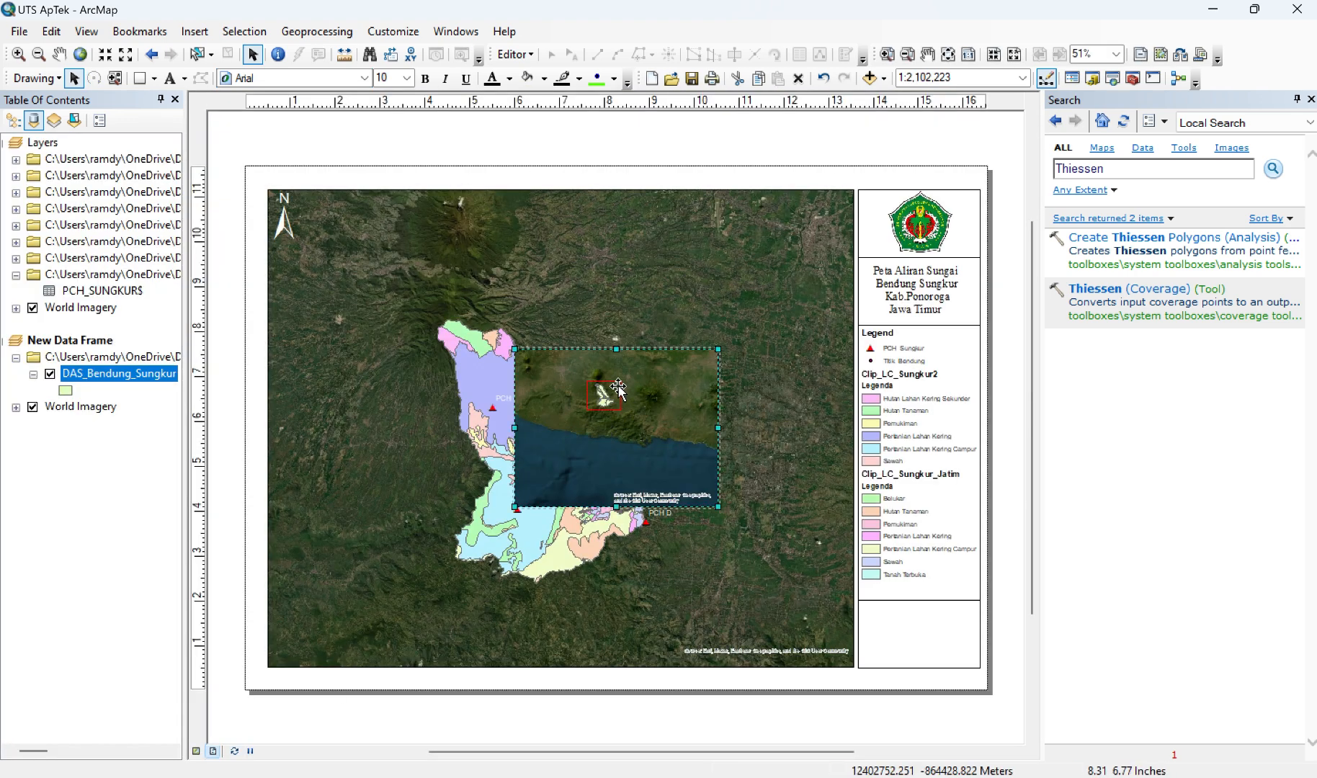
pyautogui.click(197, 751)
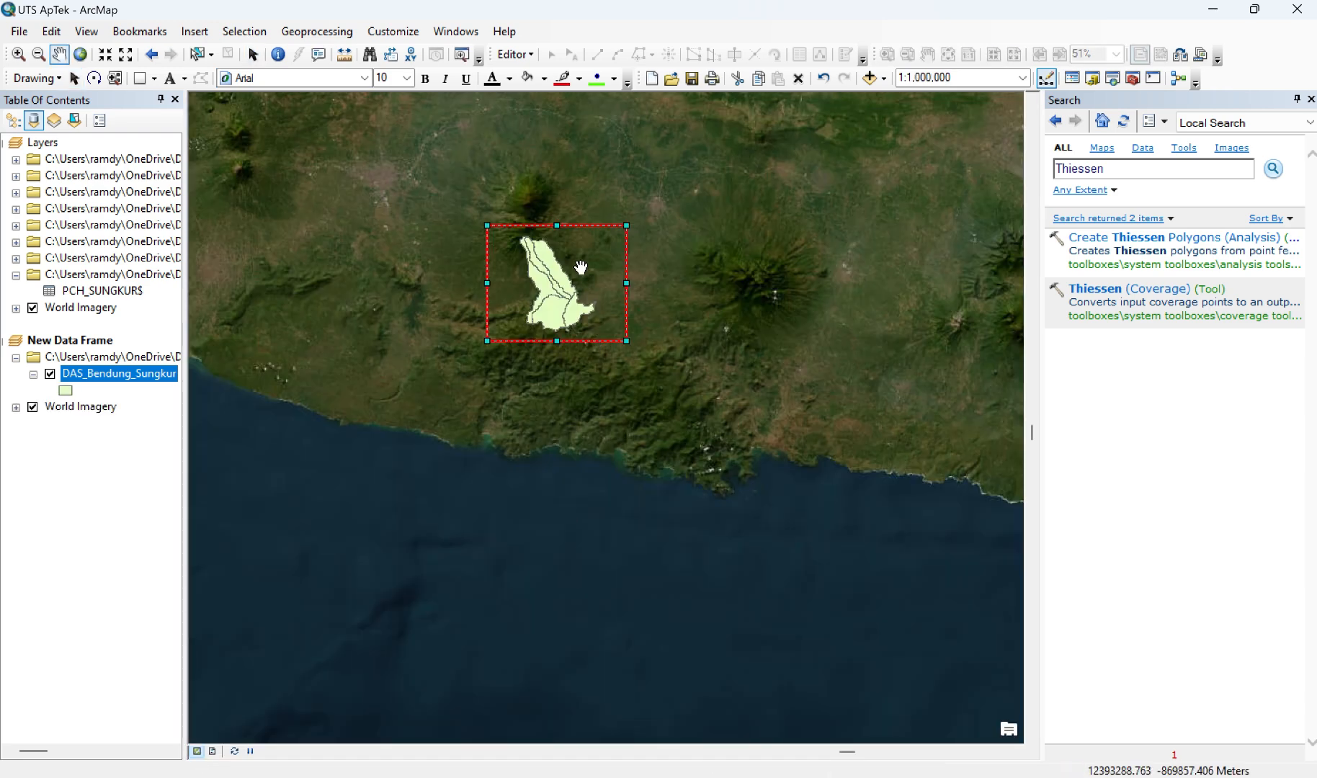
# Step: Enlarge the watershed in the inset data frame to a scale of 1:500,000 and check it in the page layout
pyautogui.scroll(1, 580, 267)
pyautogui.scroll(1, 580, 267)
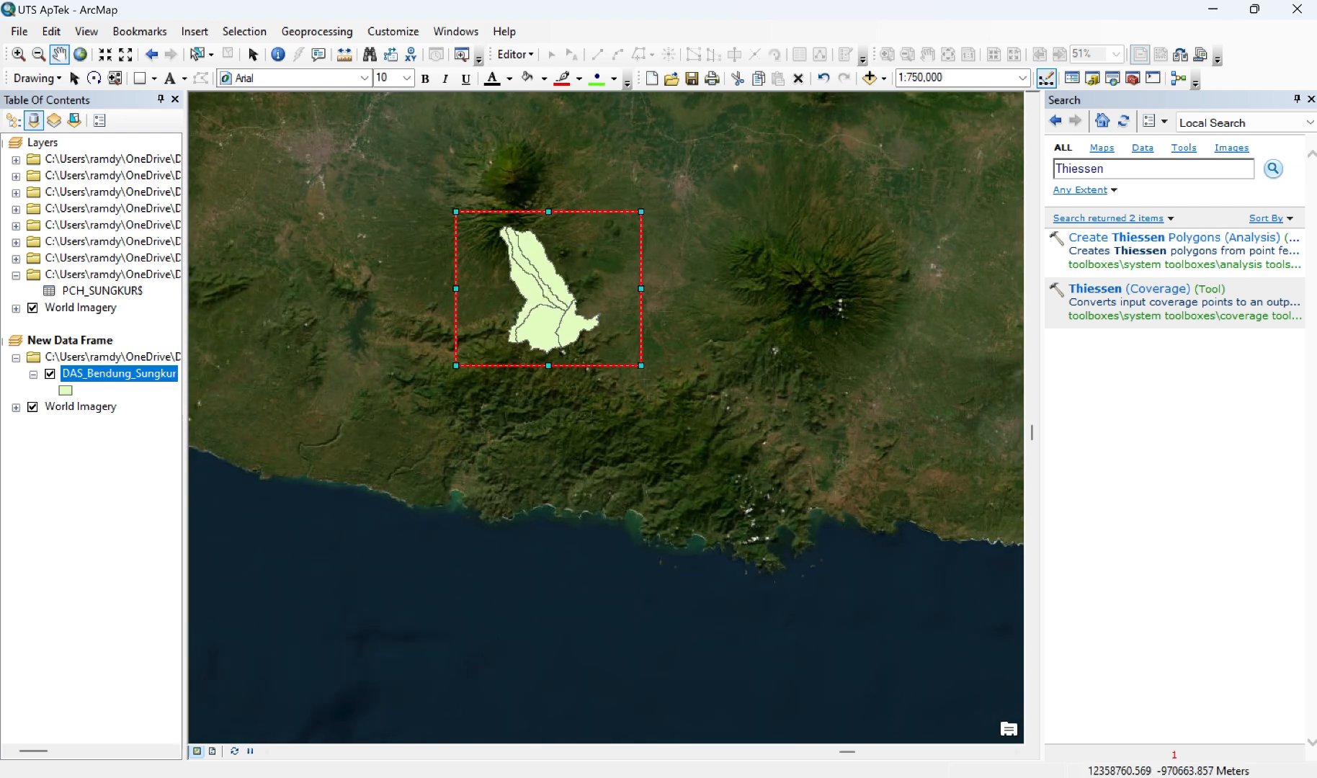
pyautogui.click(213, 751)
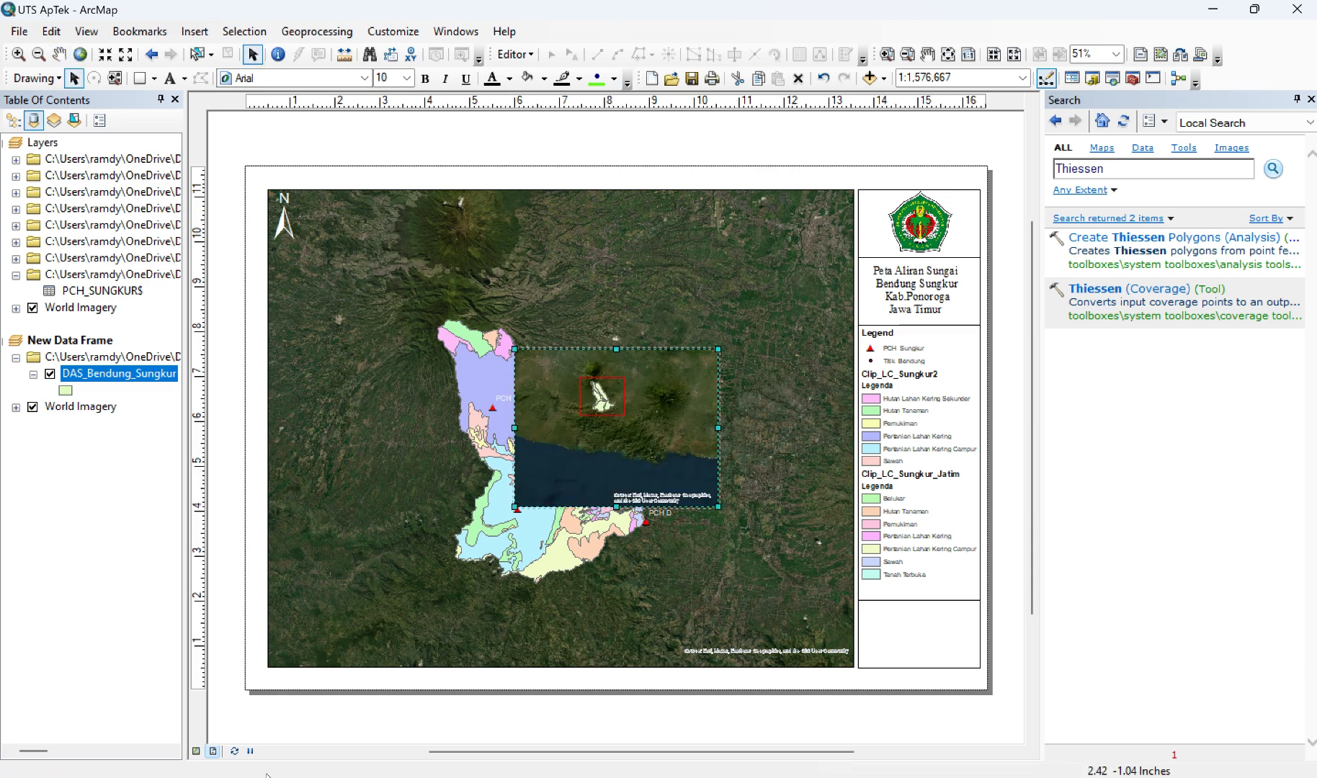
pyautogui.click(195, 751)
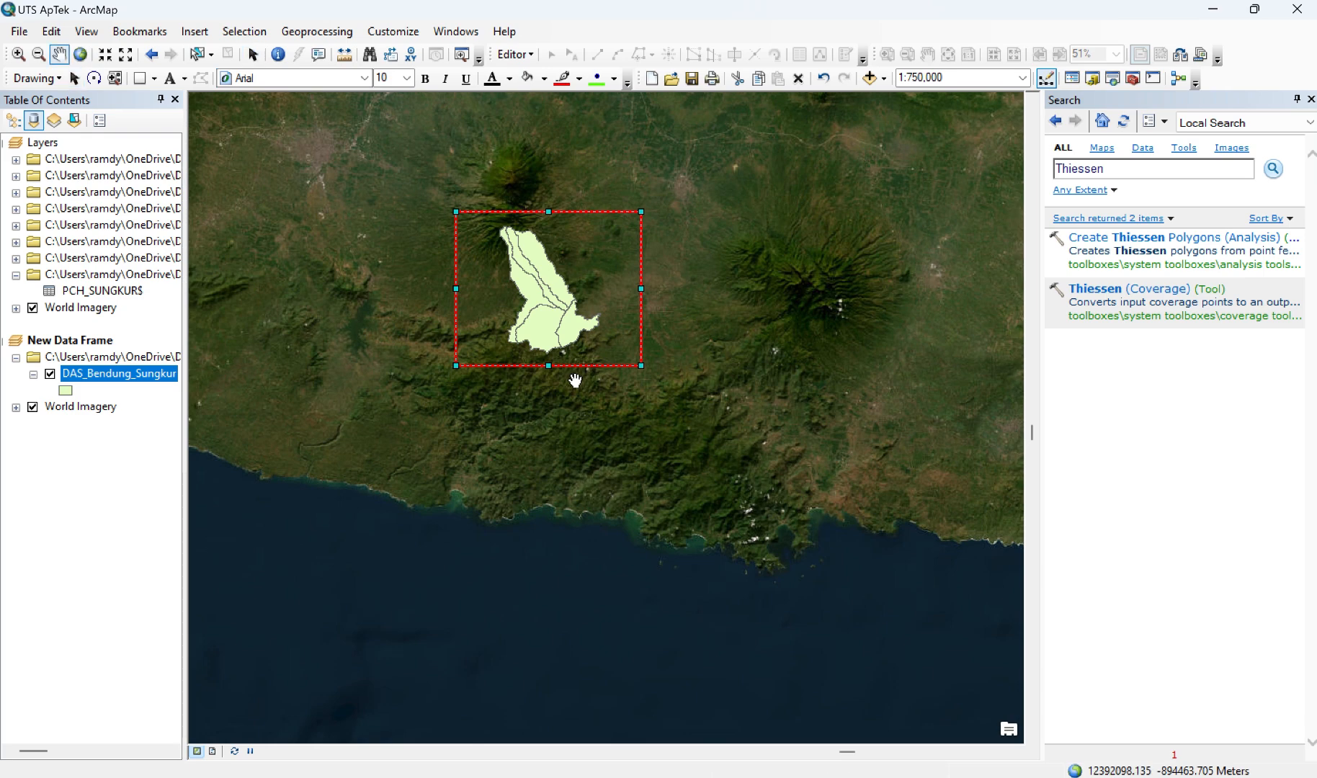
pyautogui.scroll(2, 575, 380)
pyautogui.scroll(1, 575, 380)
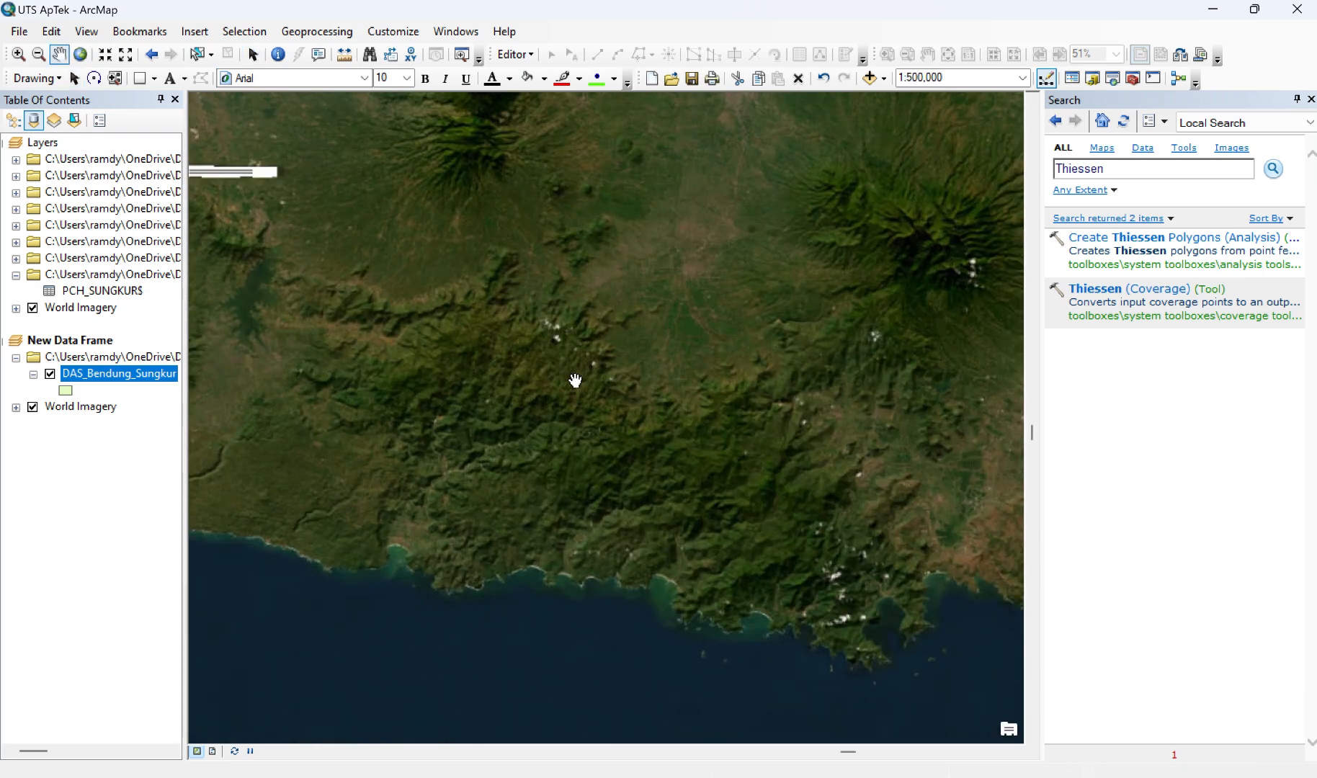
pyautogui.click(214, 751)
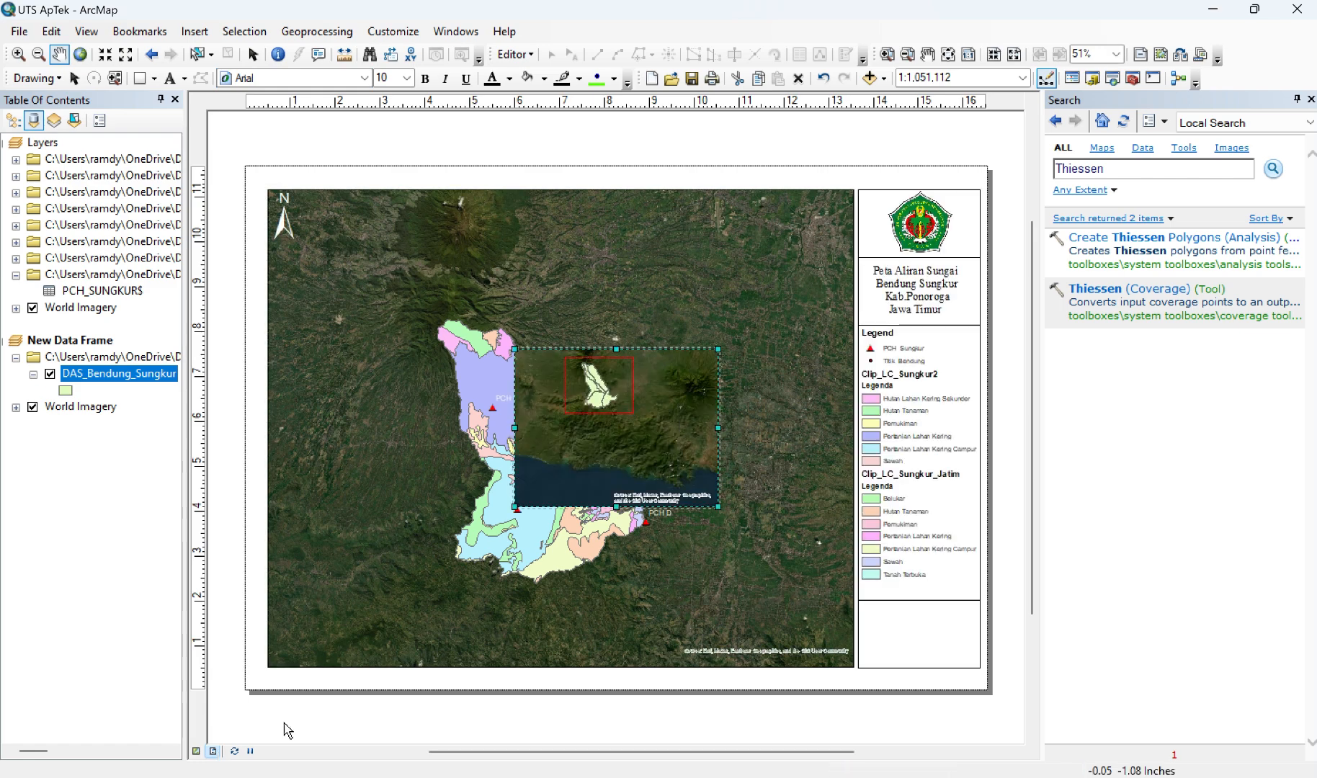
# Step: Move the inset data frame into the empty box below the legend and shrink it to fit inside the box
pyautogui.click(253, 54)
pyautogui.moveTo(637, 438); pyautogui.dragTo(942, 662)
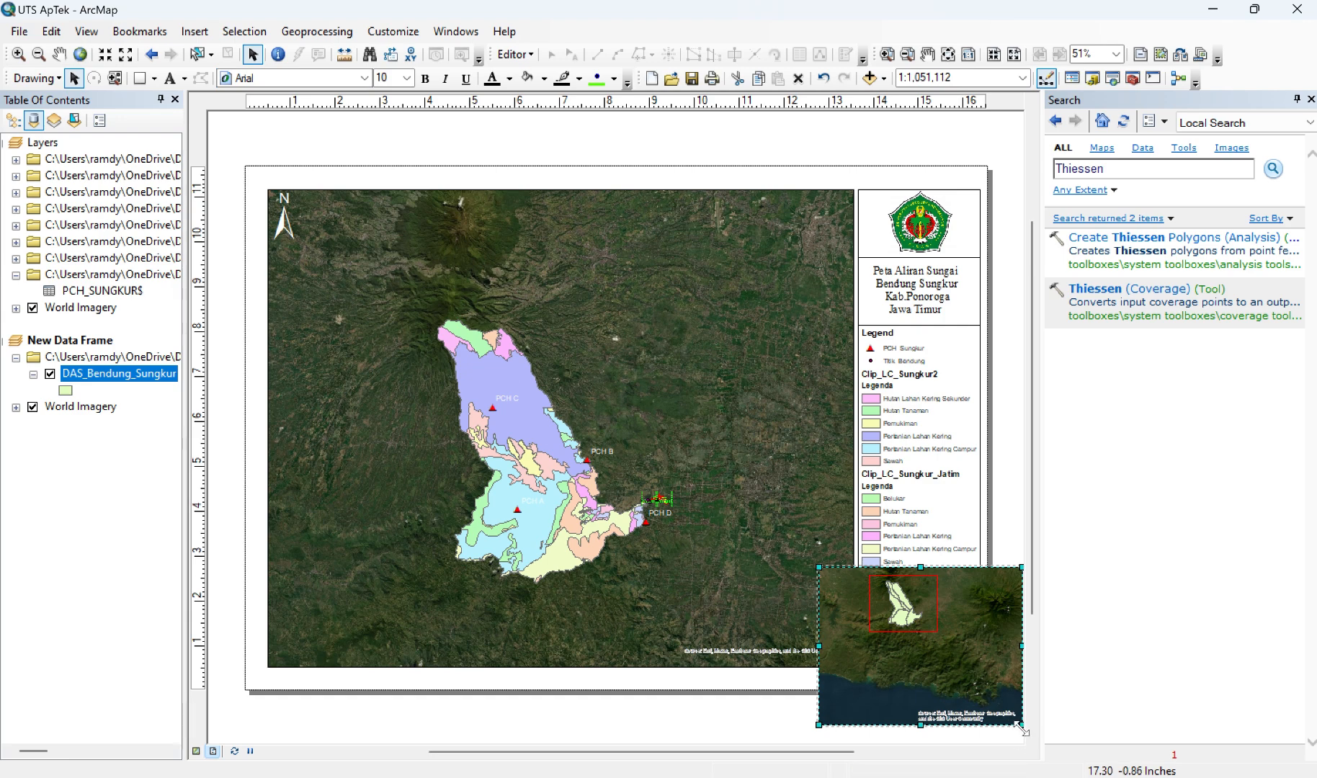
pyautogui.moveTo(1020, 726); pyautogui.dragTo(939, 646)
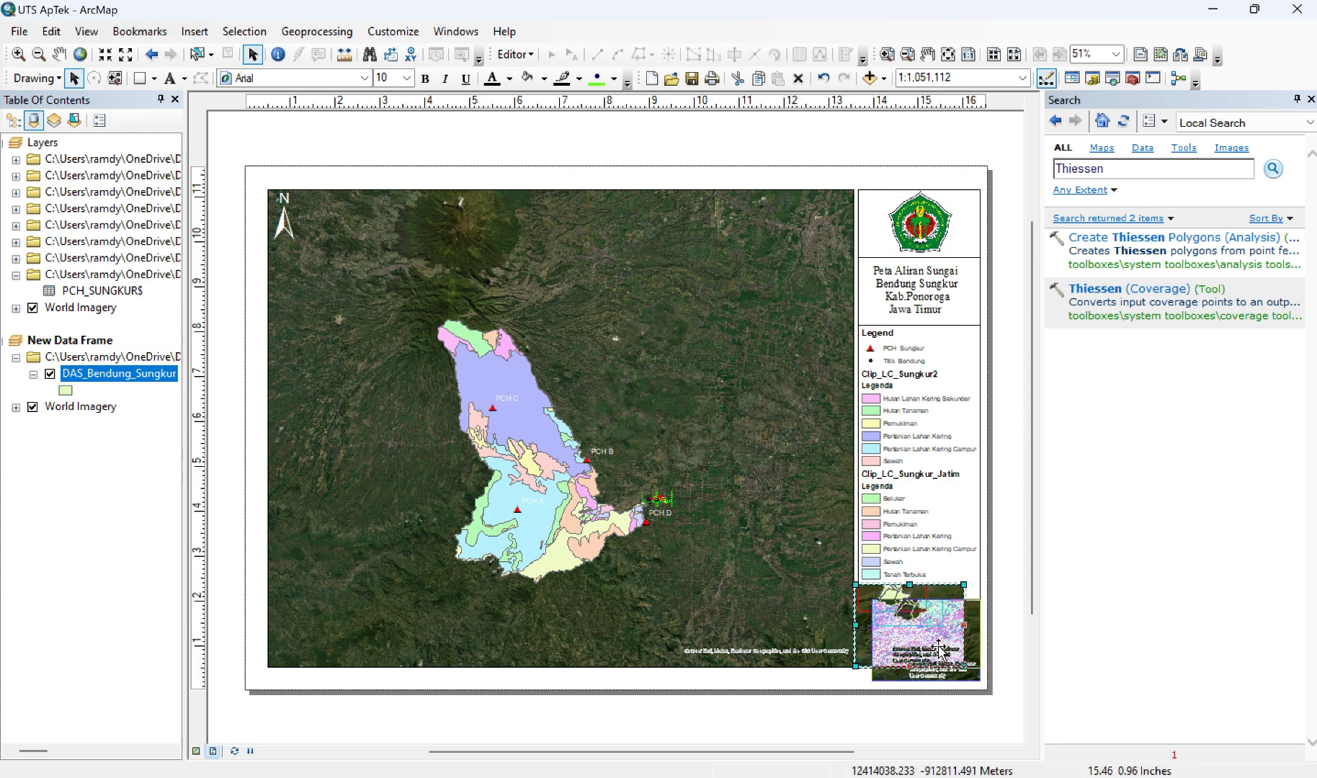
pyautogui.click(975, 678)
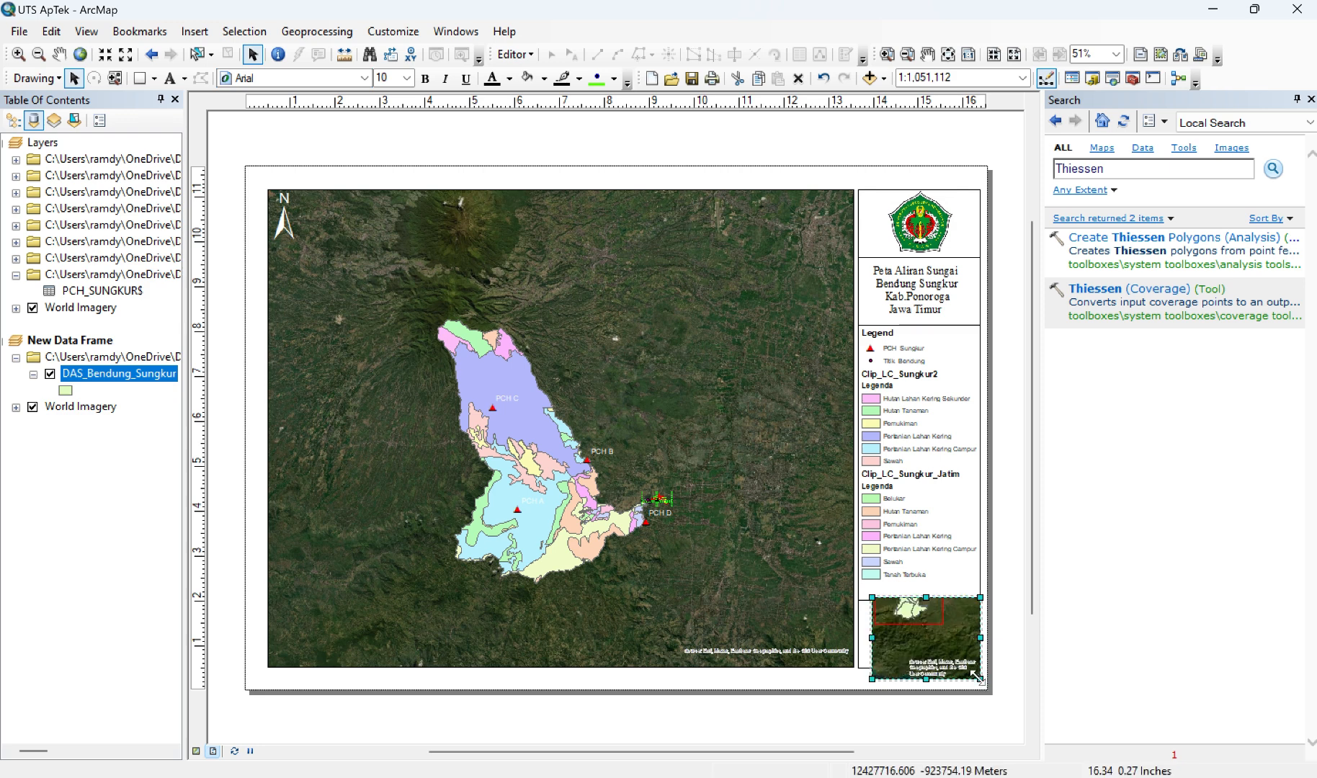
pyautogui.moveTo(978, 678); pyautogui.dragTo(966, 665)
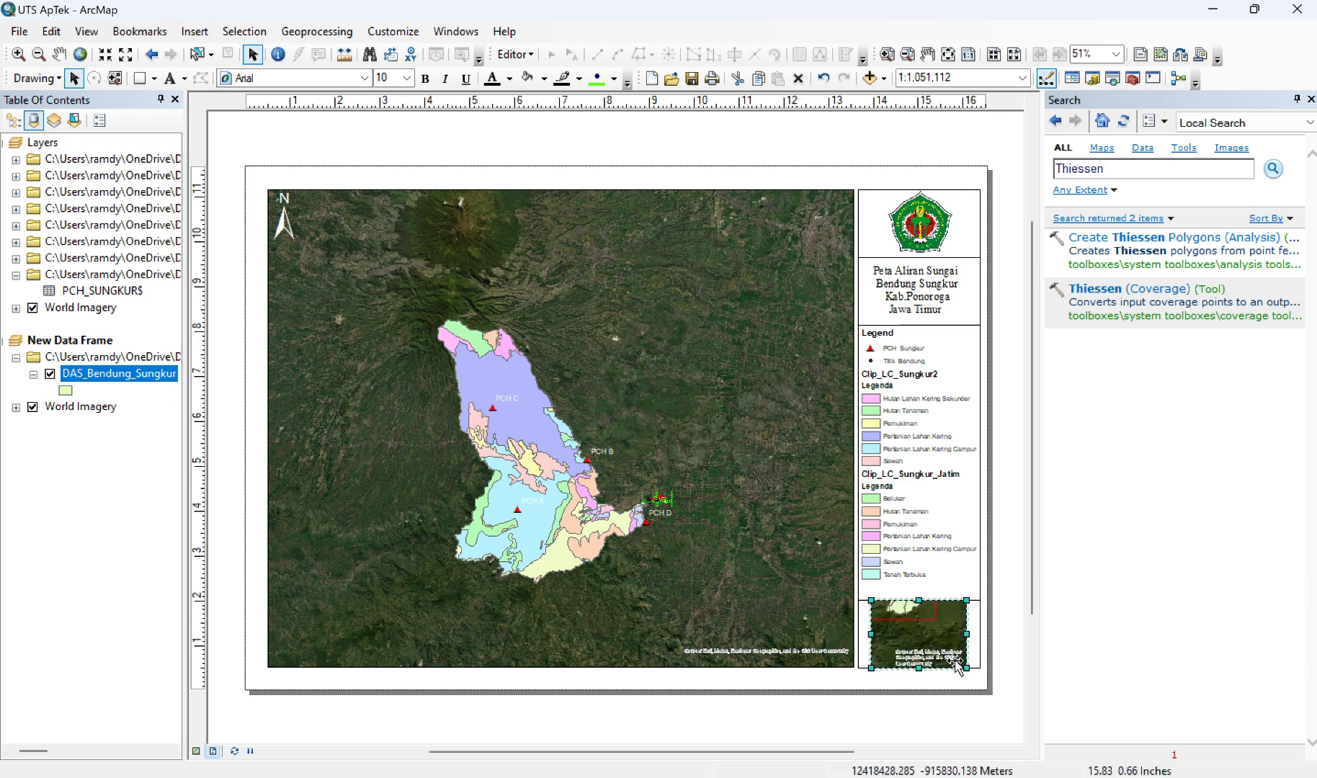
pyautogui.moveTo(966, 668); pyautogui.dragTo(964, 665)
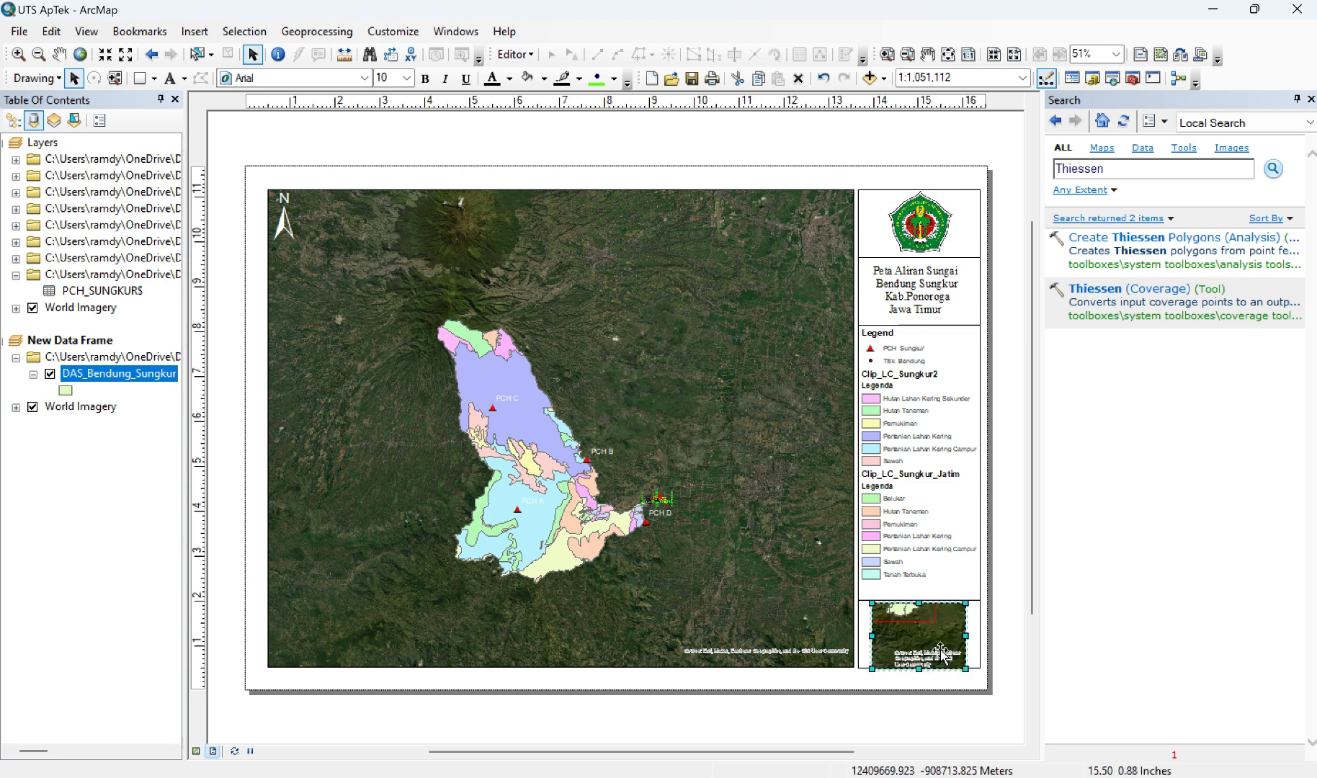
pyautogui.moveTo(937, 646); pyautogui.dragTo(935, 646)
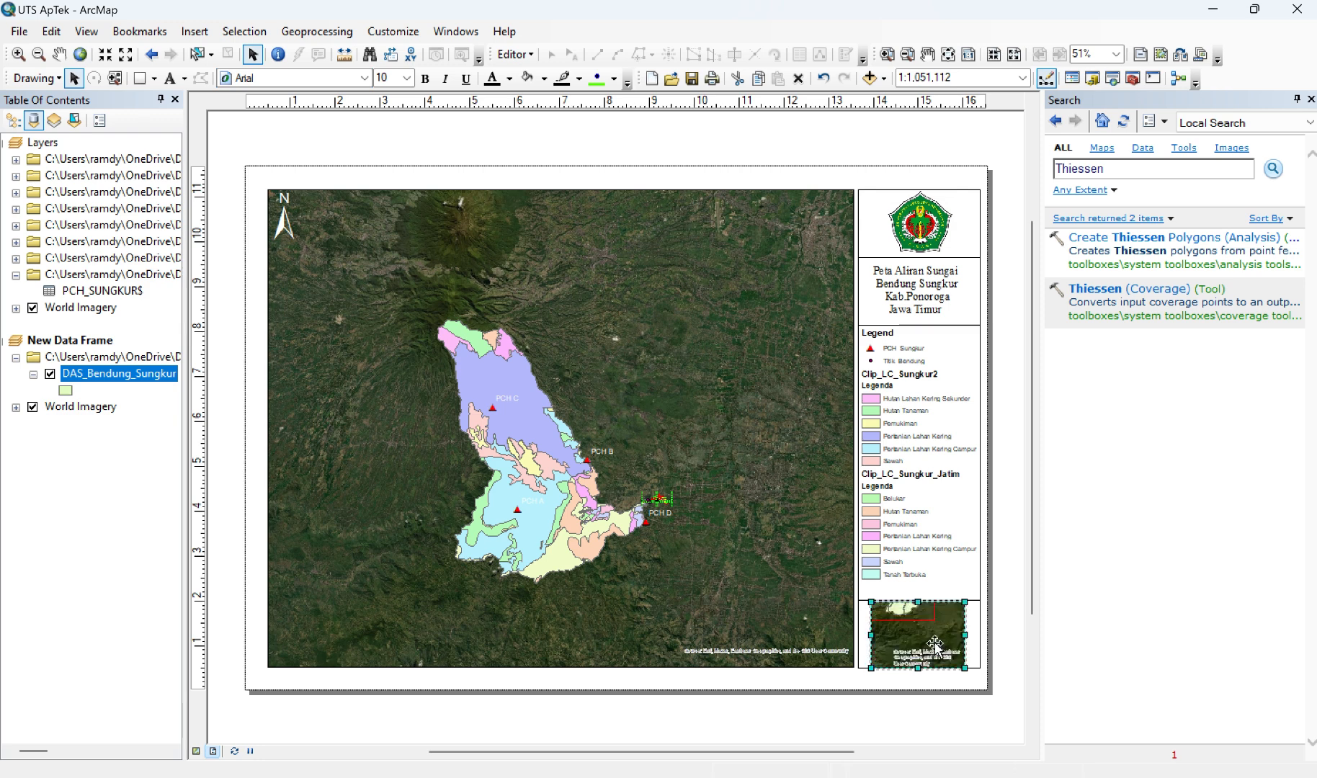
pyautogui.click(937, 708)
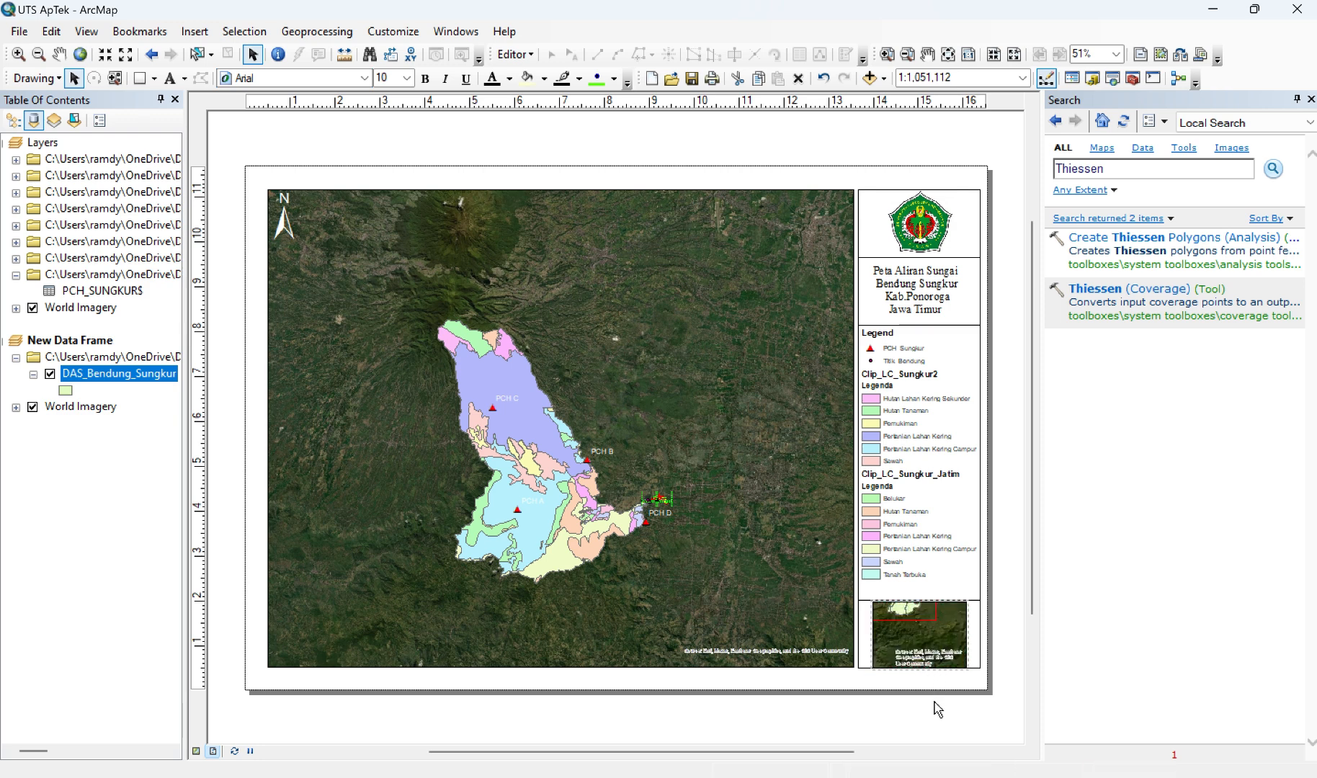
# Step: Reframe the inset at a scale of 1:500,000 with the watershed and its red rectangle centred, and check the page layout
pyautogui.click(900, 628)
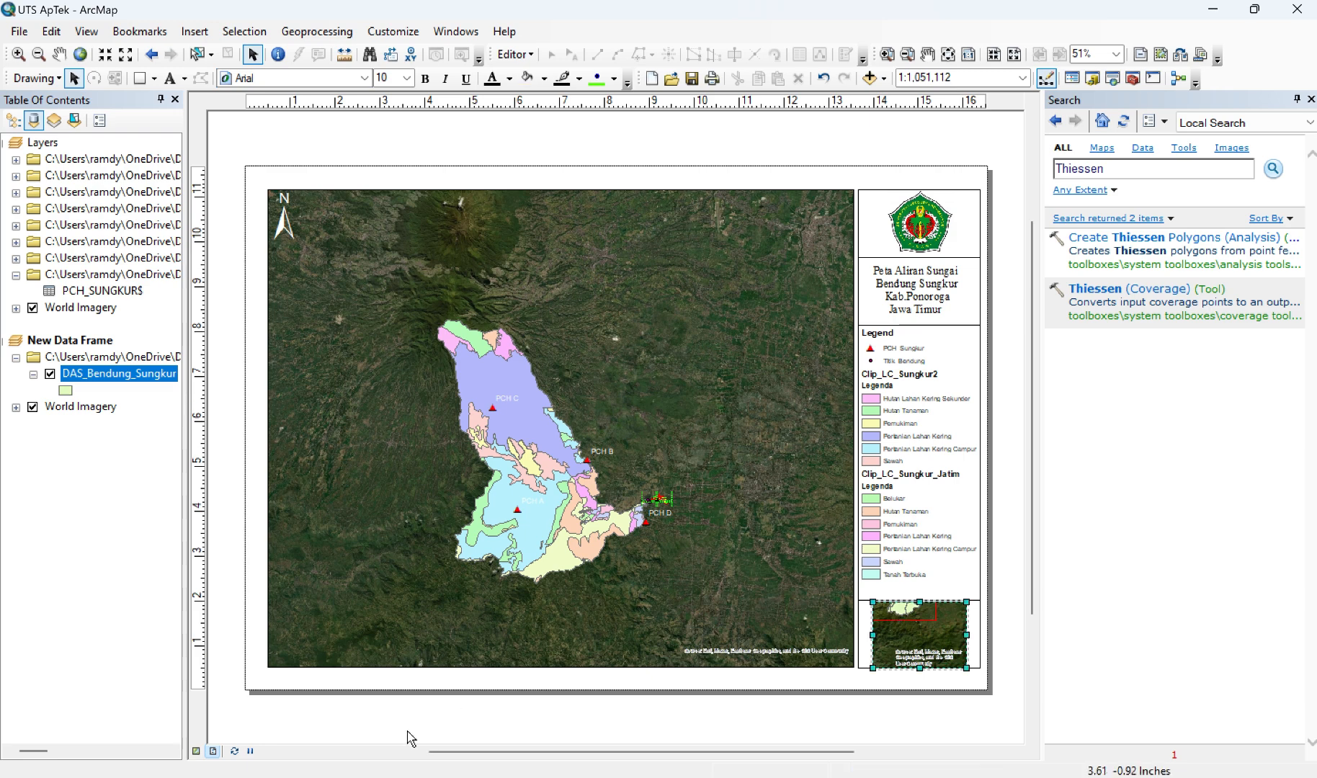
pyautogui.click(197, 752)
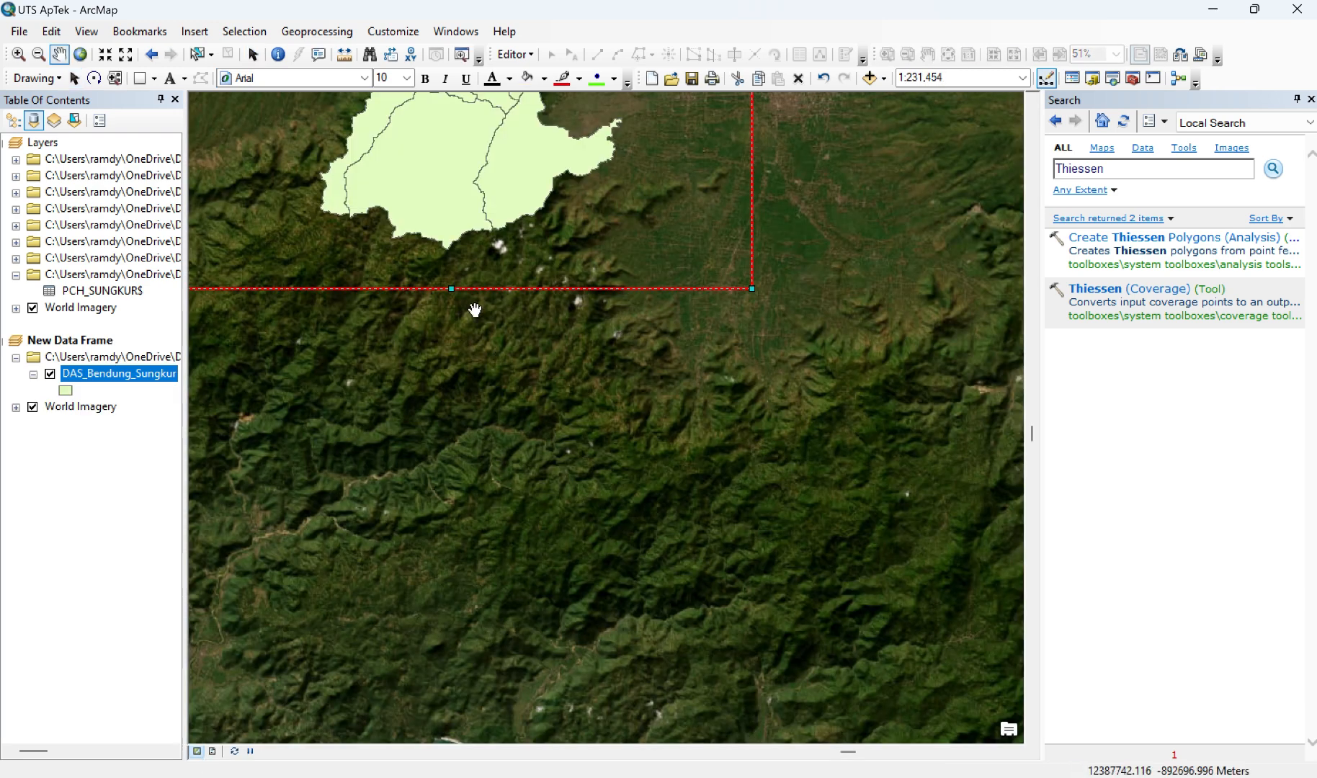
pyautogui.scroll(1, 475, 310)
pyautogui.scroll(1, 475, 309)
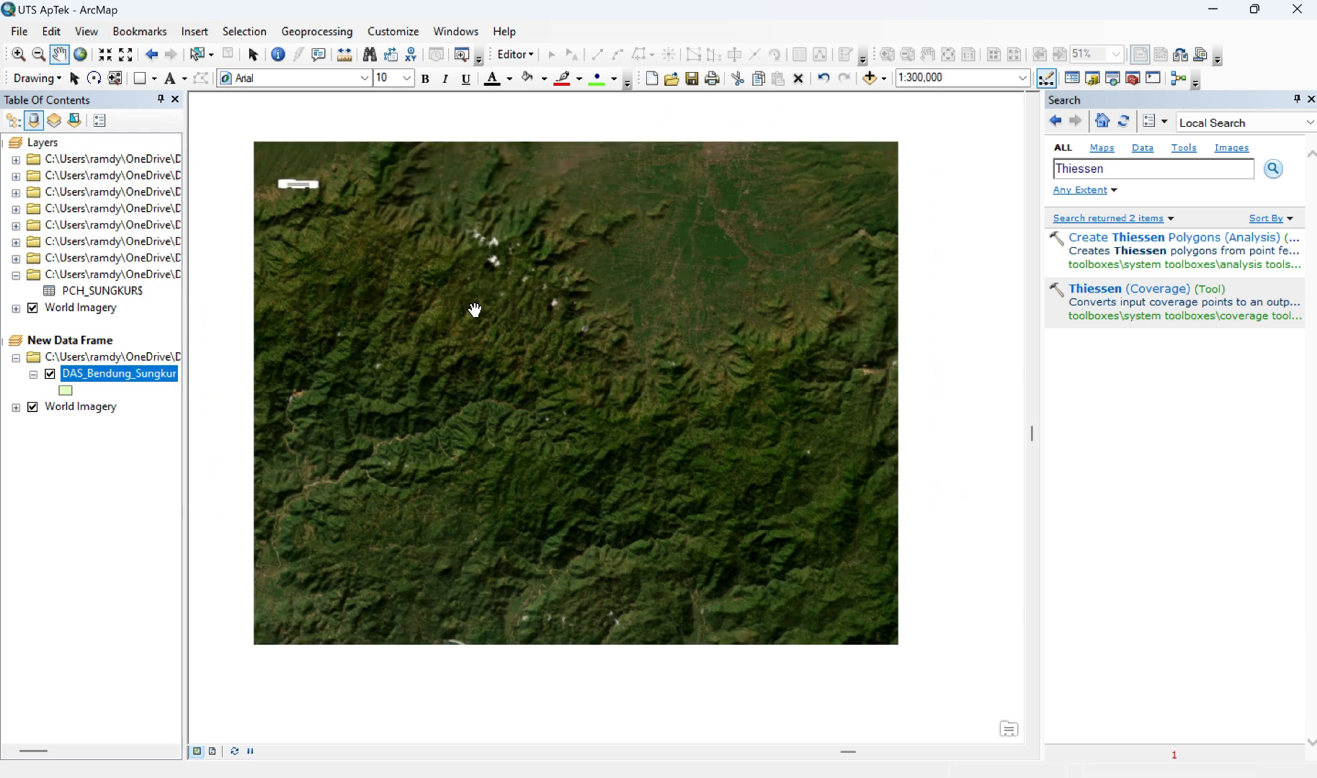
pyautogui.moveTo(498, 213); pyautogui.dragTo(581, 439)
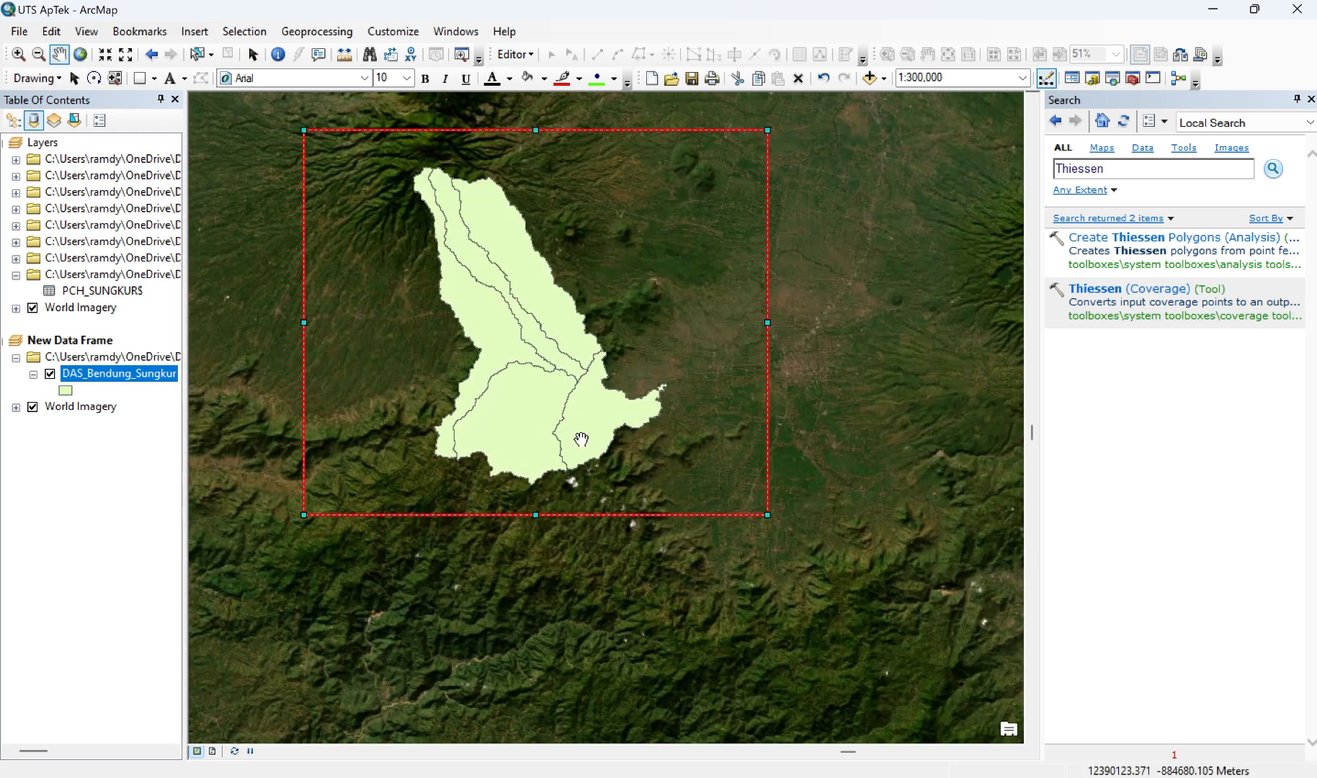
pyautogui.scroll(2, 581, 440)
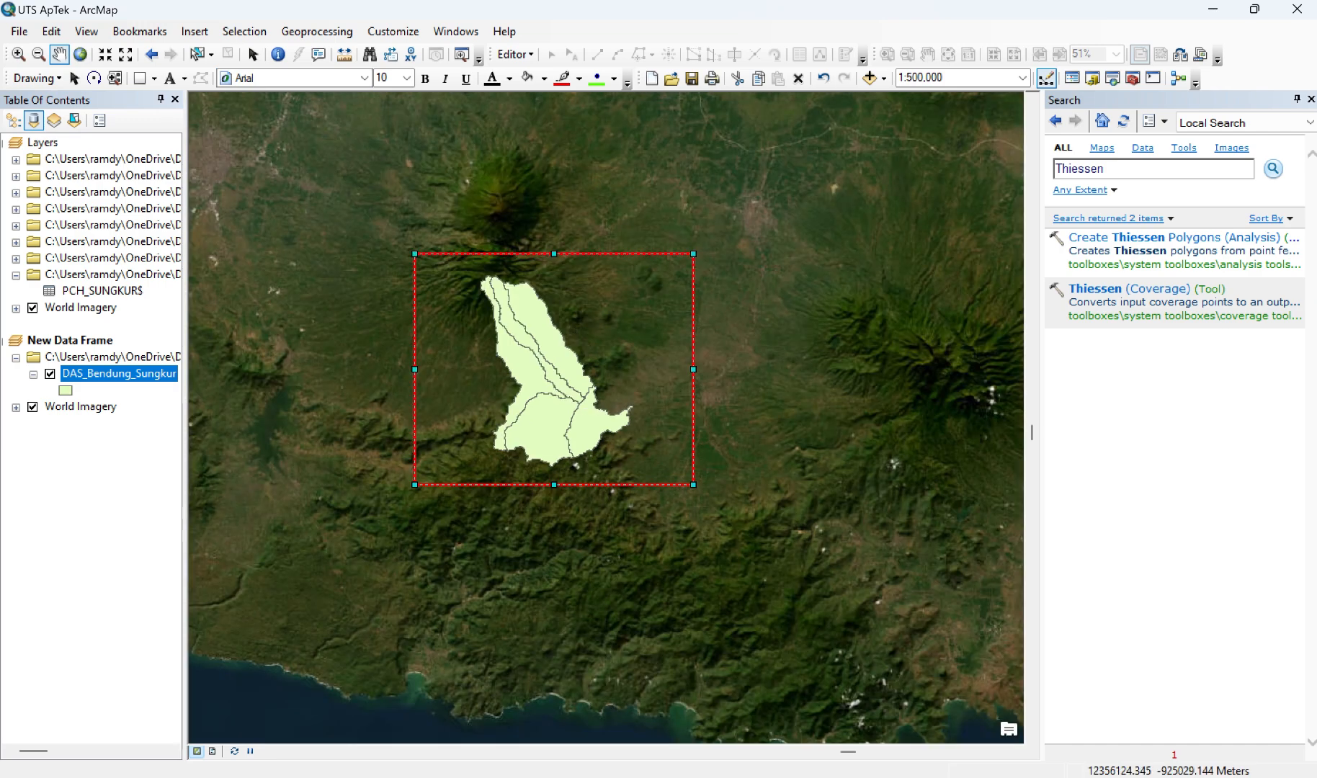
pyautogui.click(211, 751)
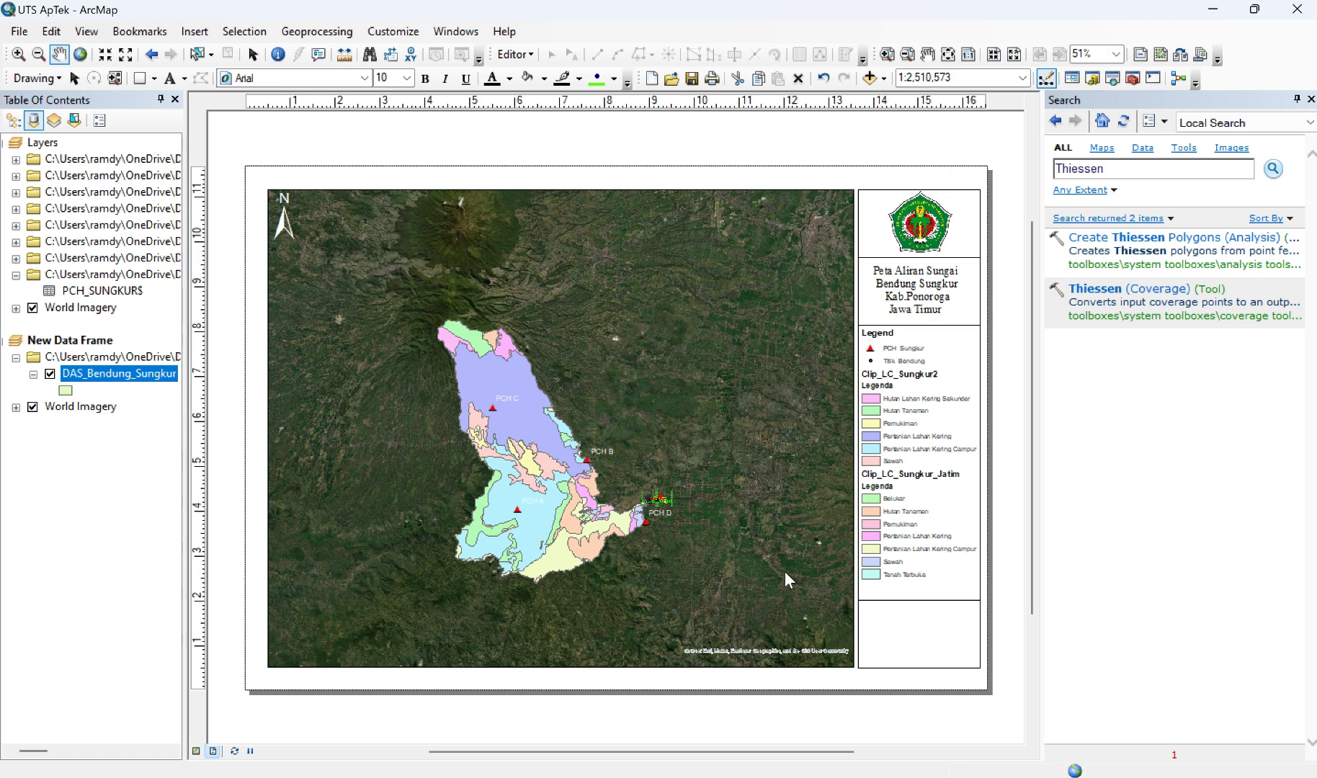
pyautogui.click(902, 625)
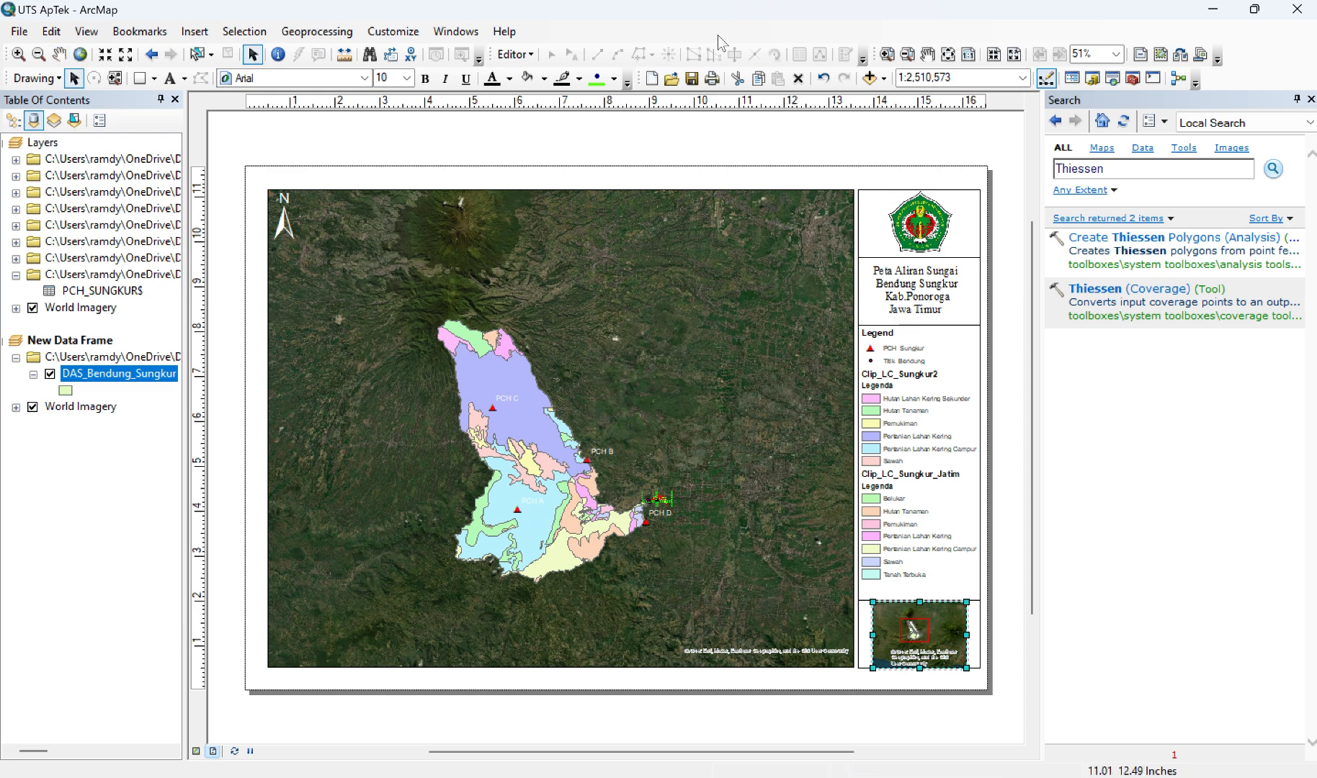
# Step: Add a graticule with labels to the Layers data frame, with parallels and meridians every 100 seconds and default axis settings
pyautogui.click(345, 452)
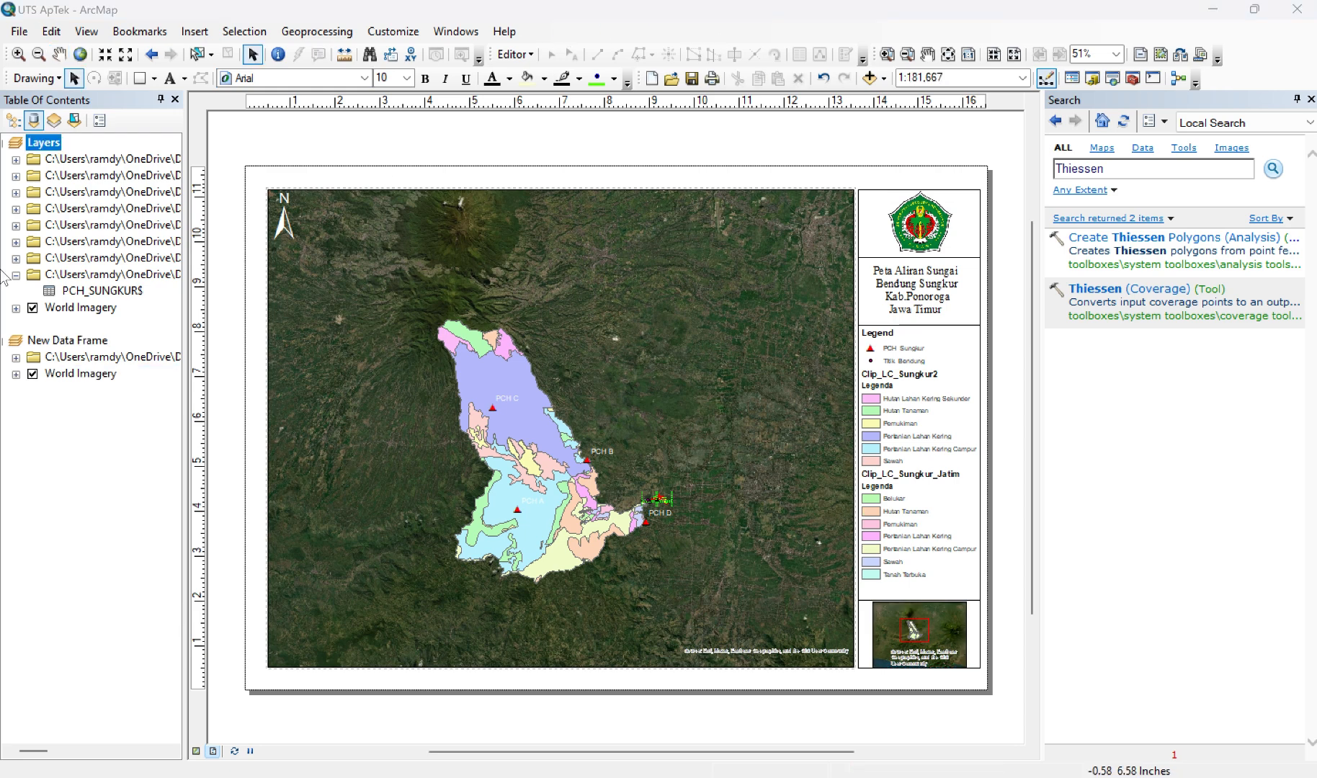
pyautogui.rightClick(45, 148)
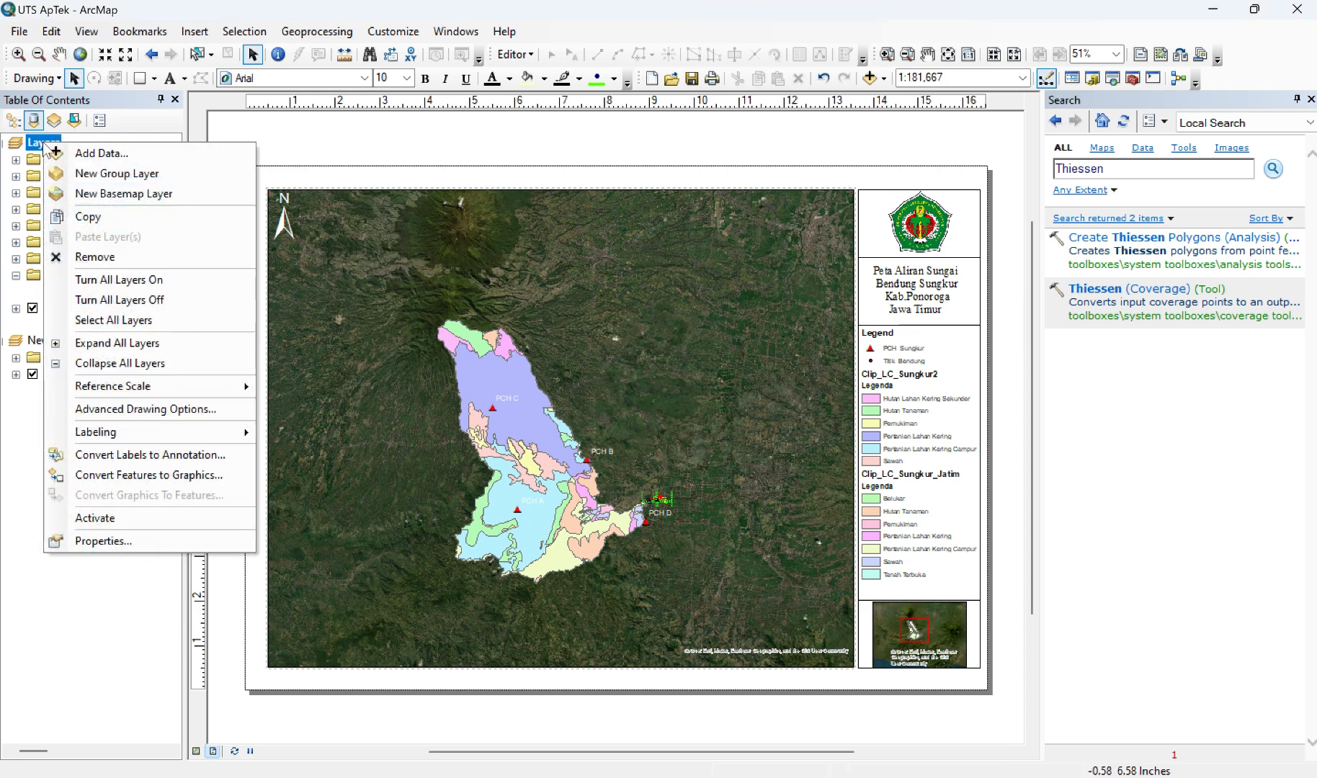
pyautogui.click(138, 542)
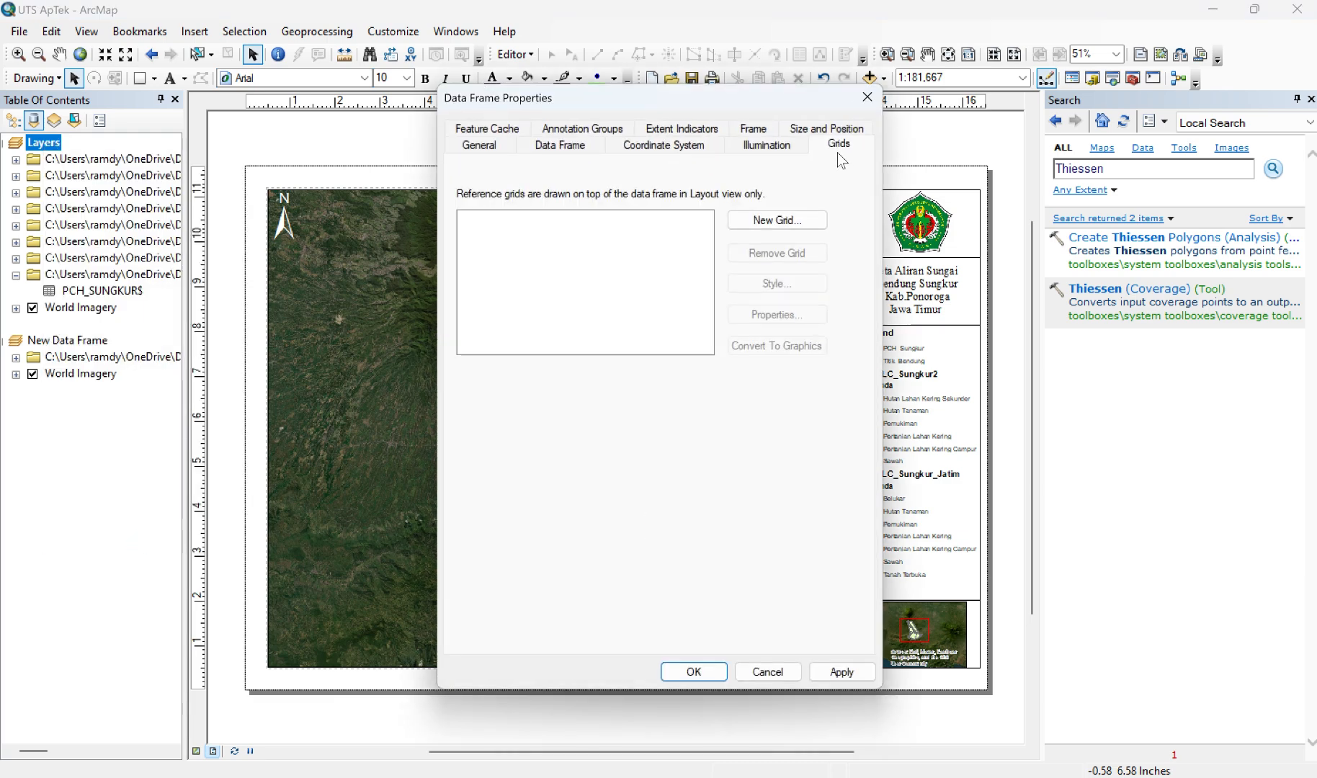
pyautogui.click(777, 219)
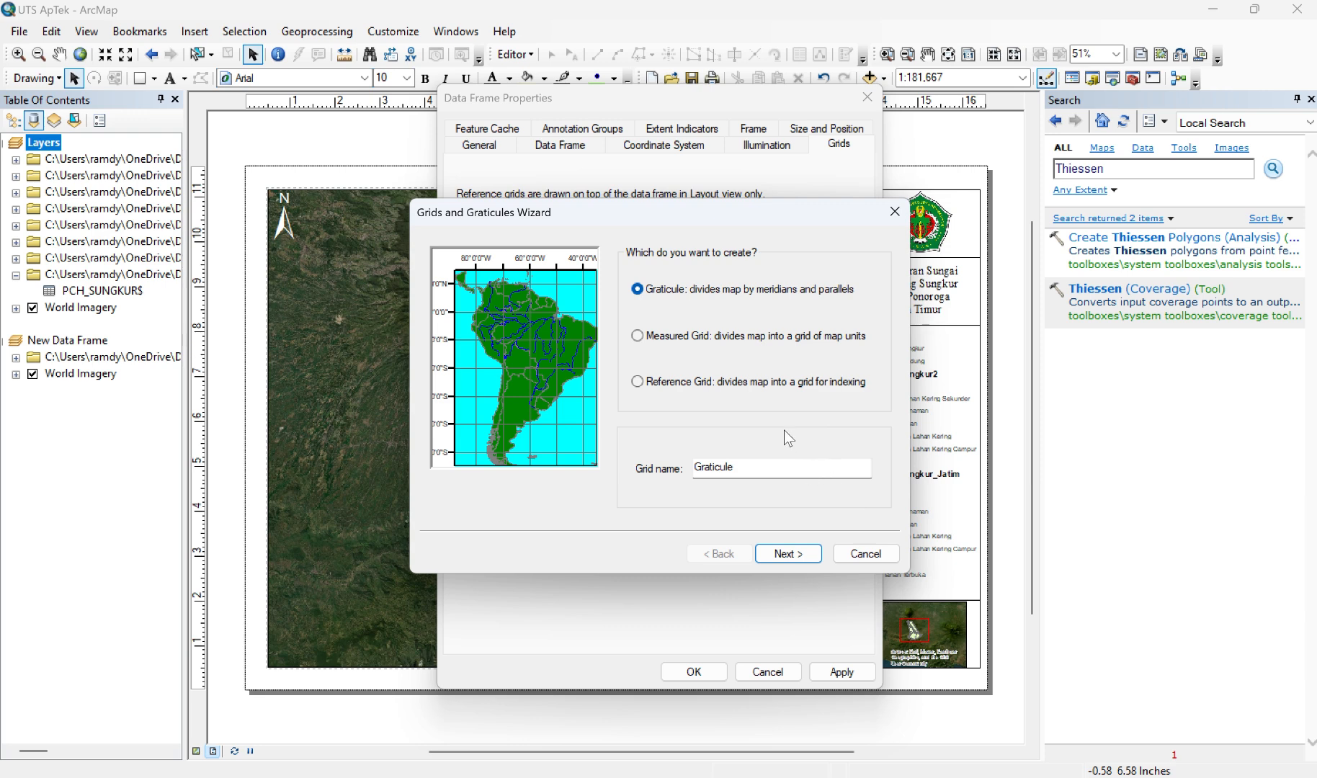
pyautogui.click(787, 555)
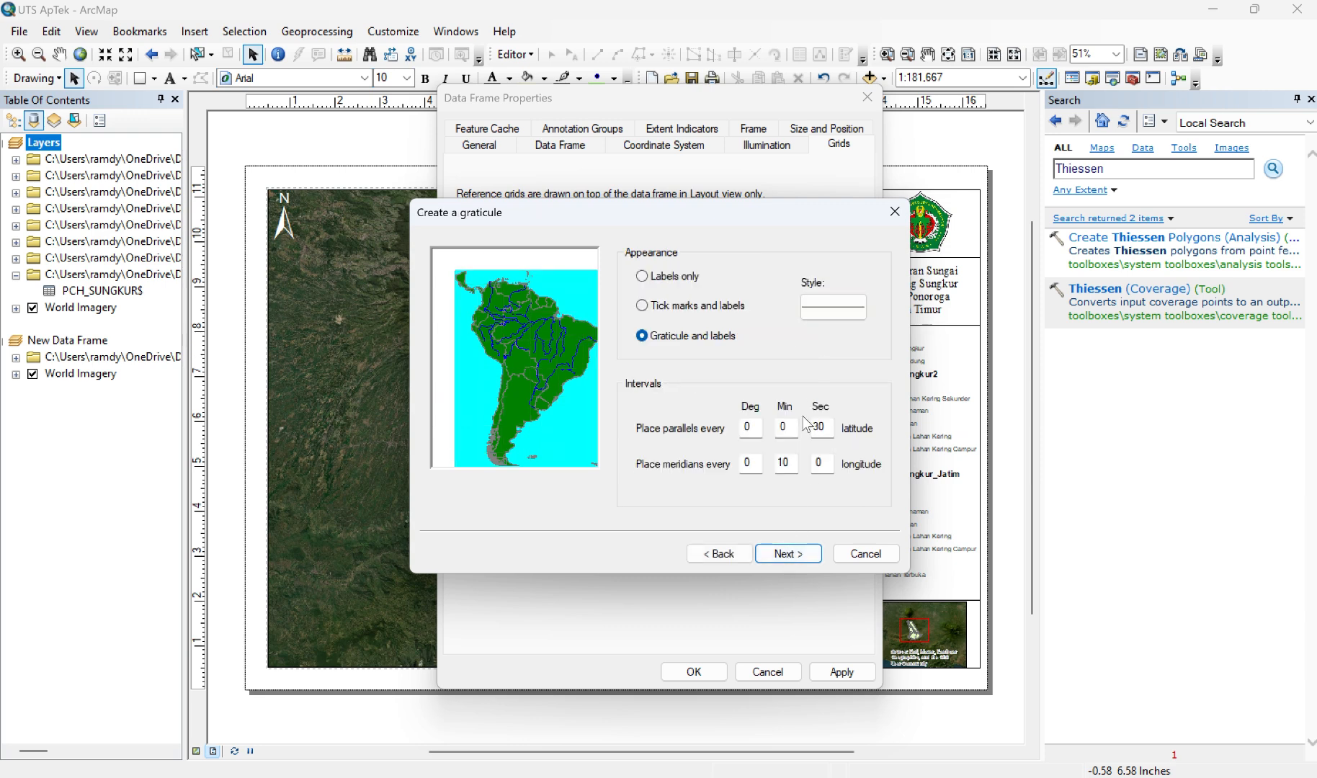
pyautogui.doubleClick(826, 426)
pyautogui.write('100')
pyautogui.doubleClick(824, 463)
pyautogui.doubleClick(793, 464)
pyautogui.write('0')
pyautogui.click(787, 554)
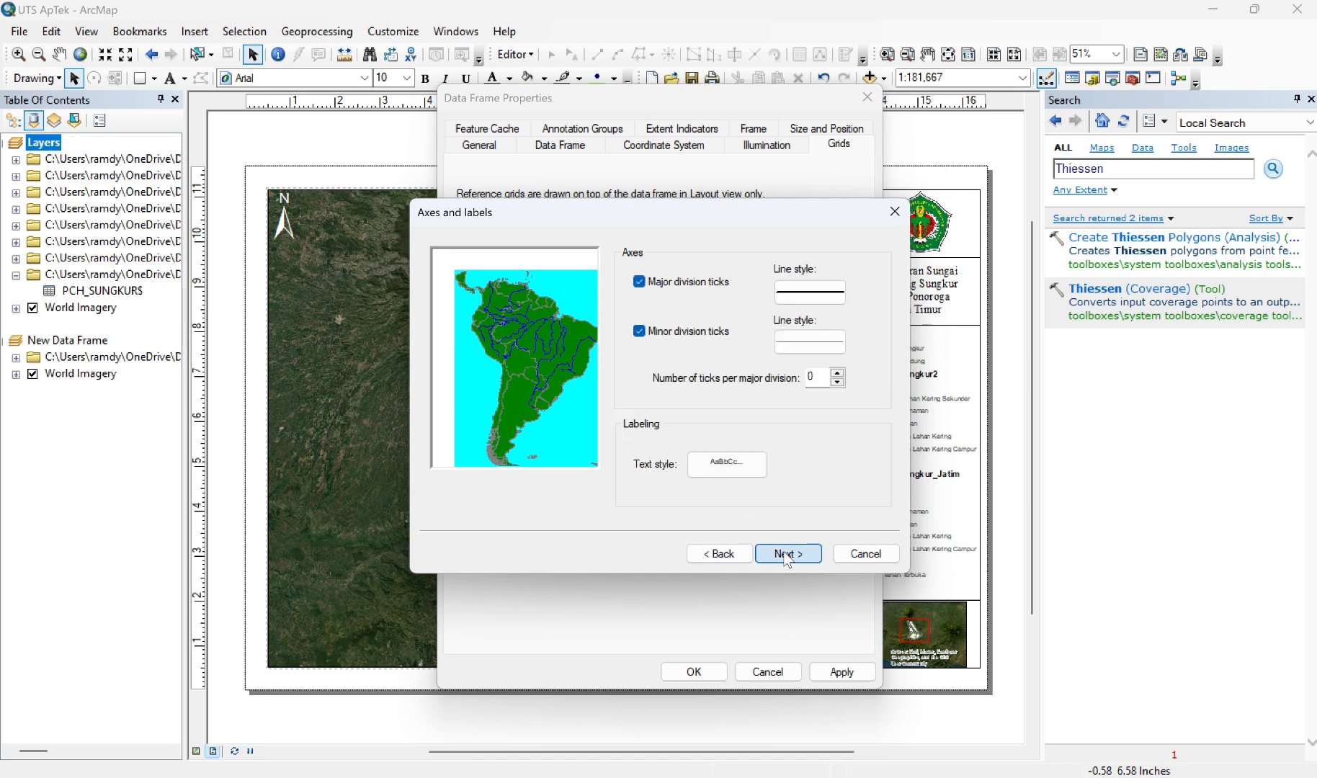
pyautogui.click(788, 553)
pyautogui.click(787, 553)
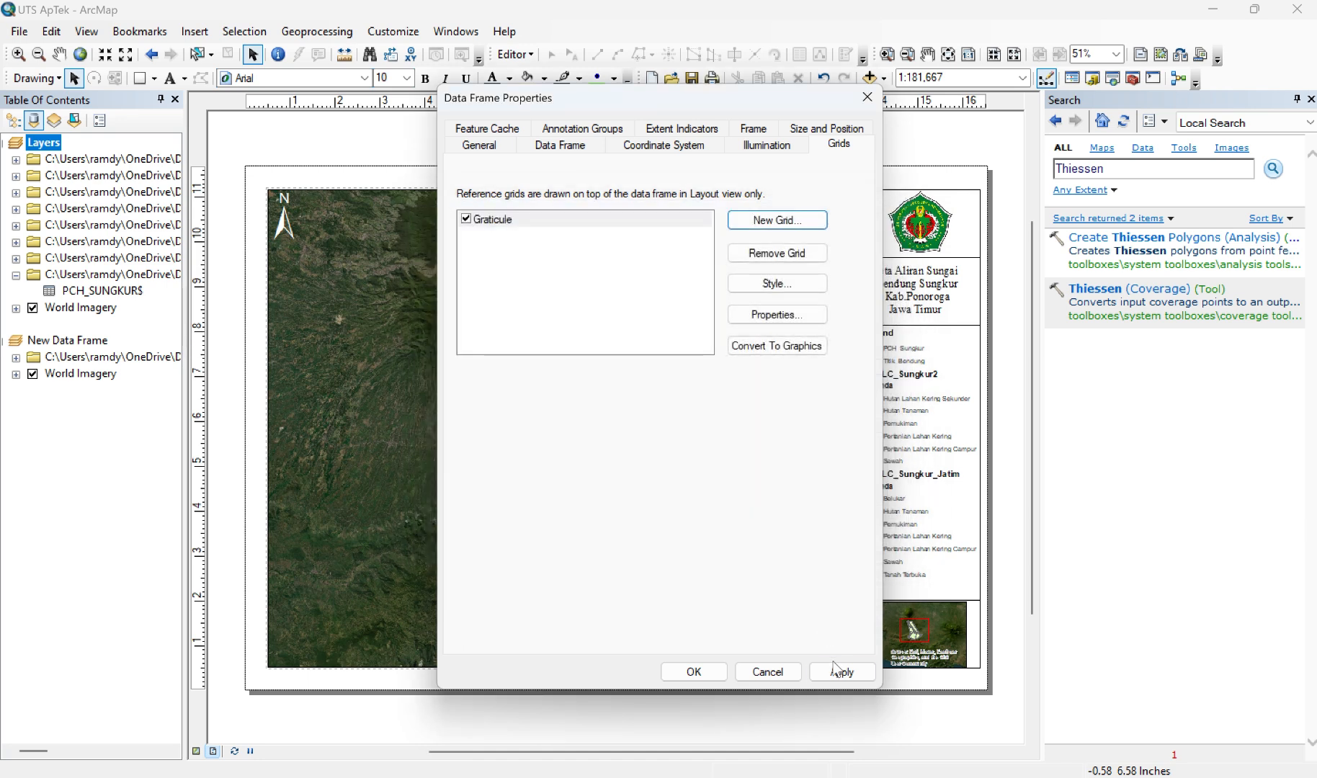
pyautogui.click(837, 677)
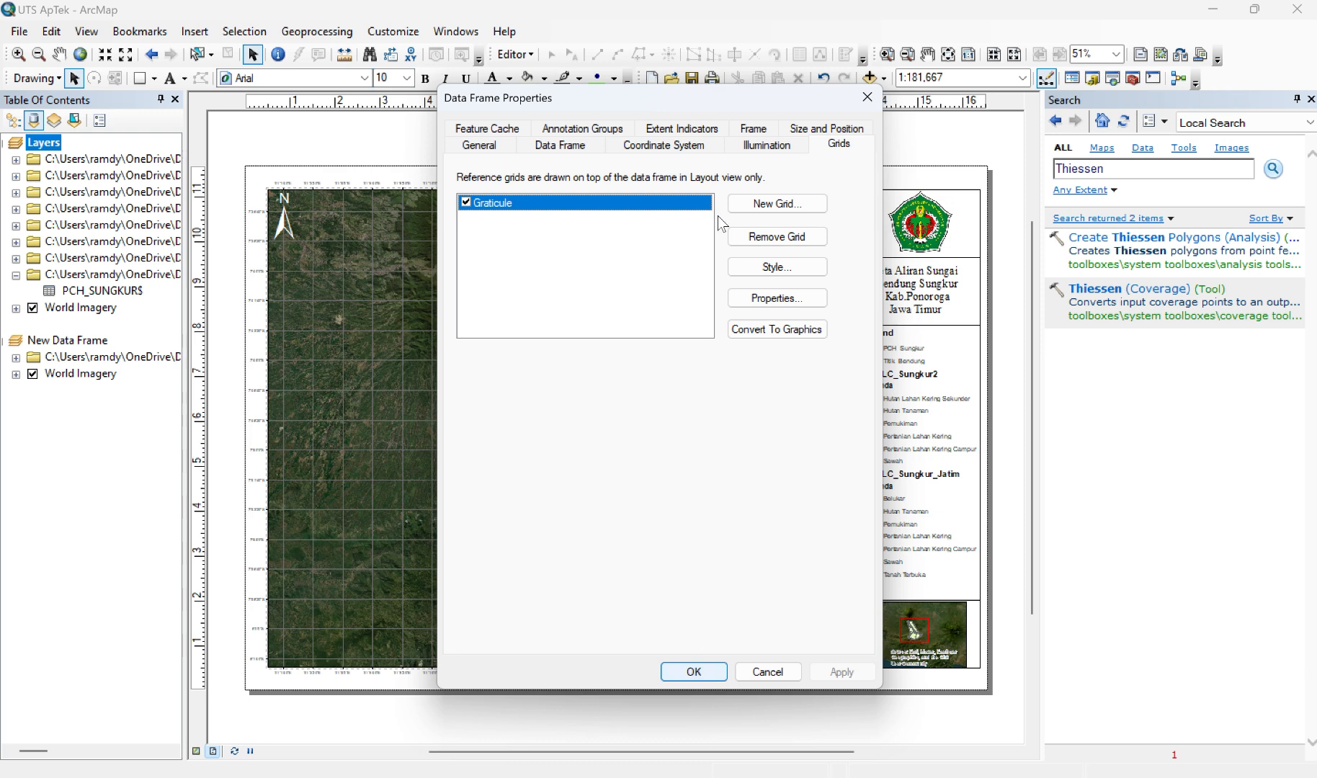
# Step: Set the graticule's label font size to 10 and apply it to the Layers data frame
pyautogui.click(565, 26)
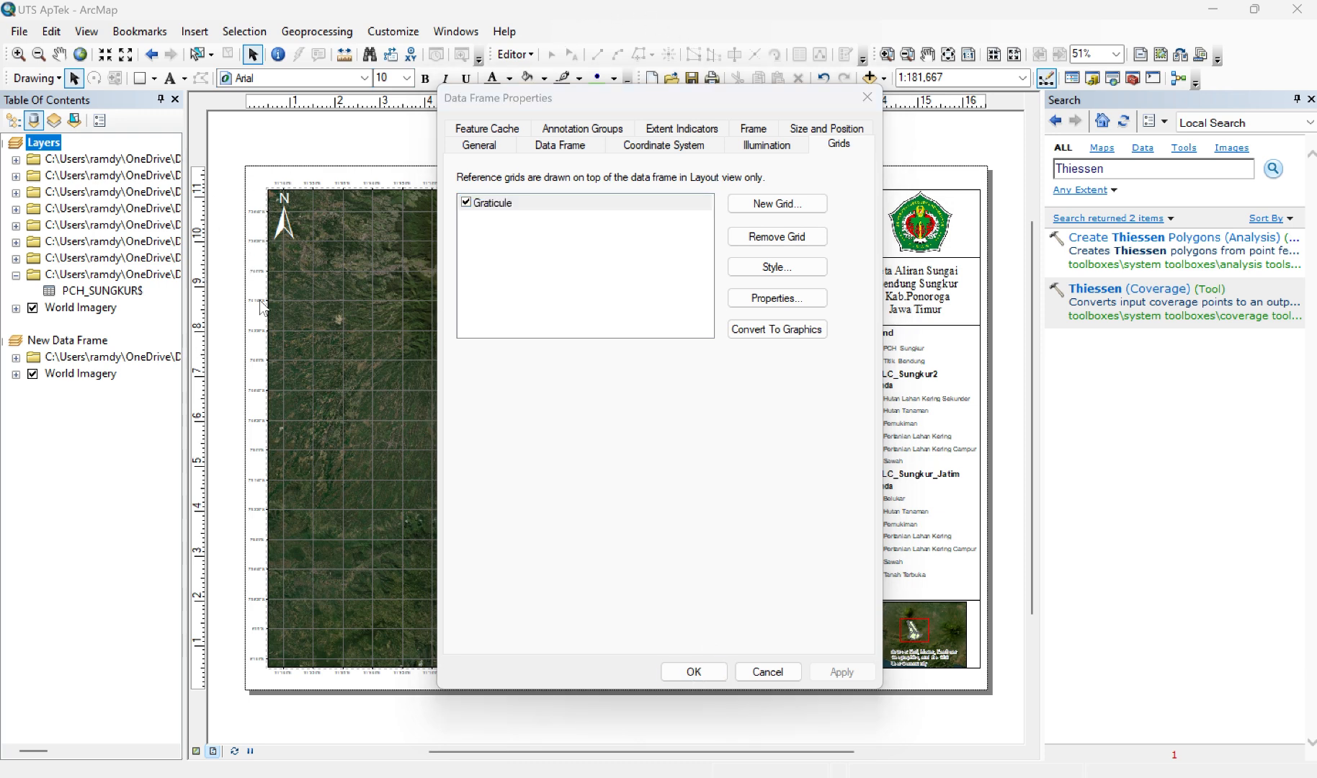
pyautogui.click(813, 303)
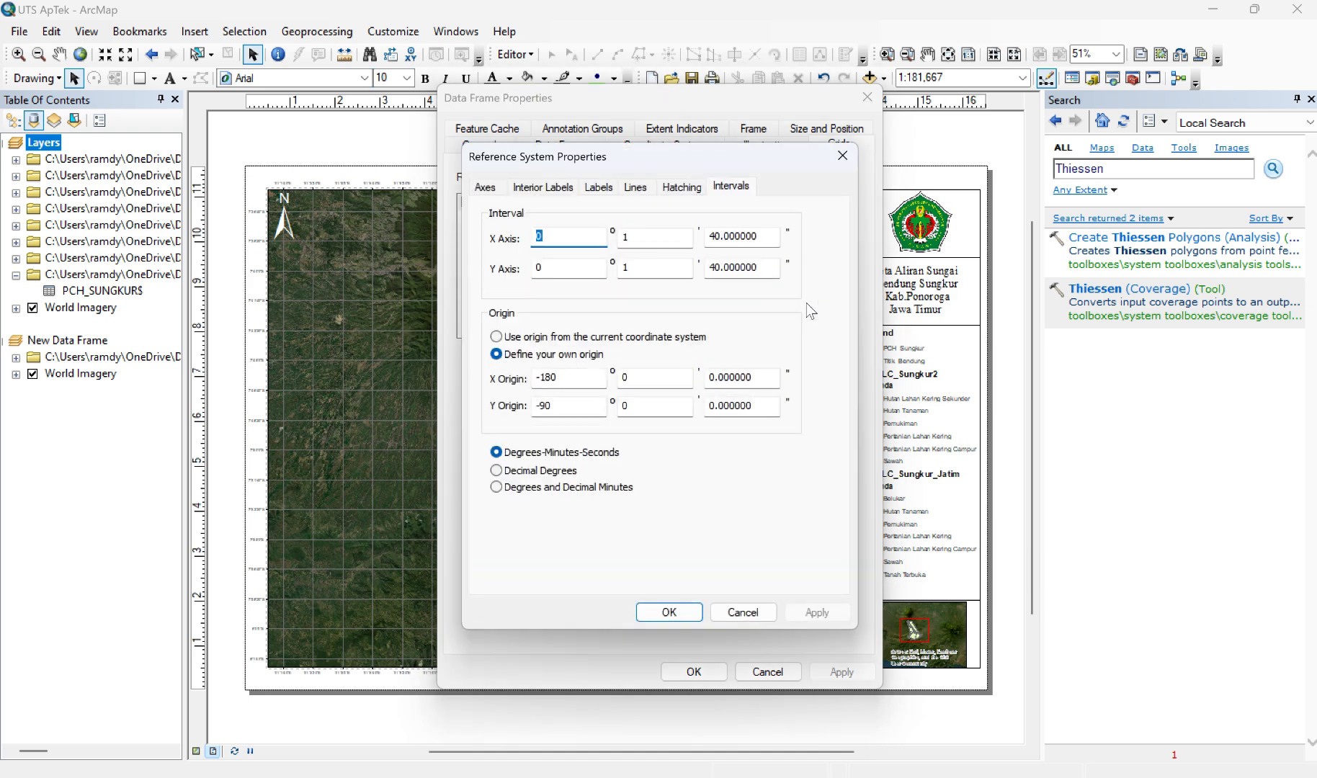
pyautogui.click(597, 189)
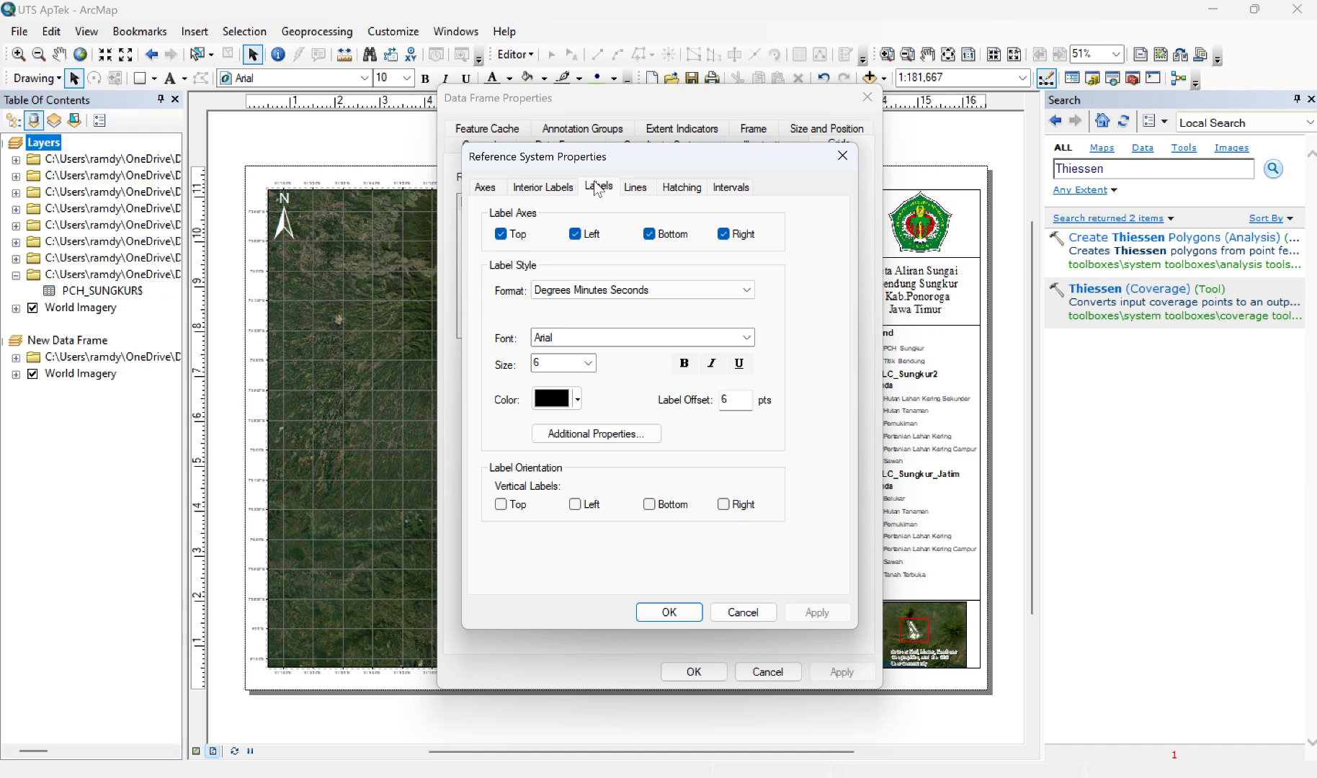
pyautogui.click(589, 363)
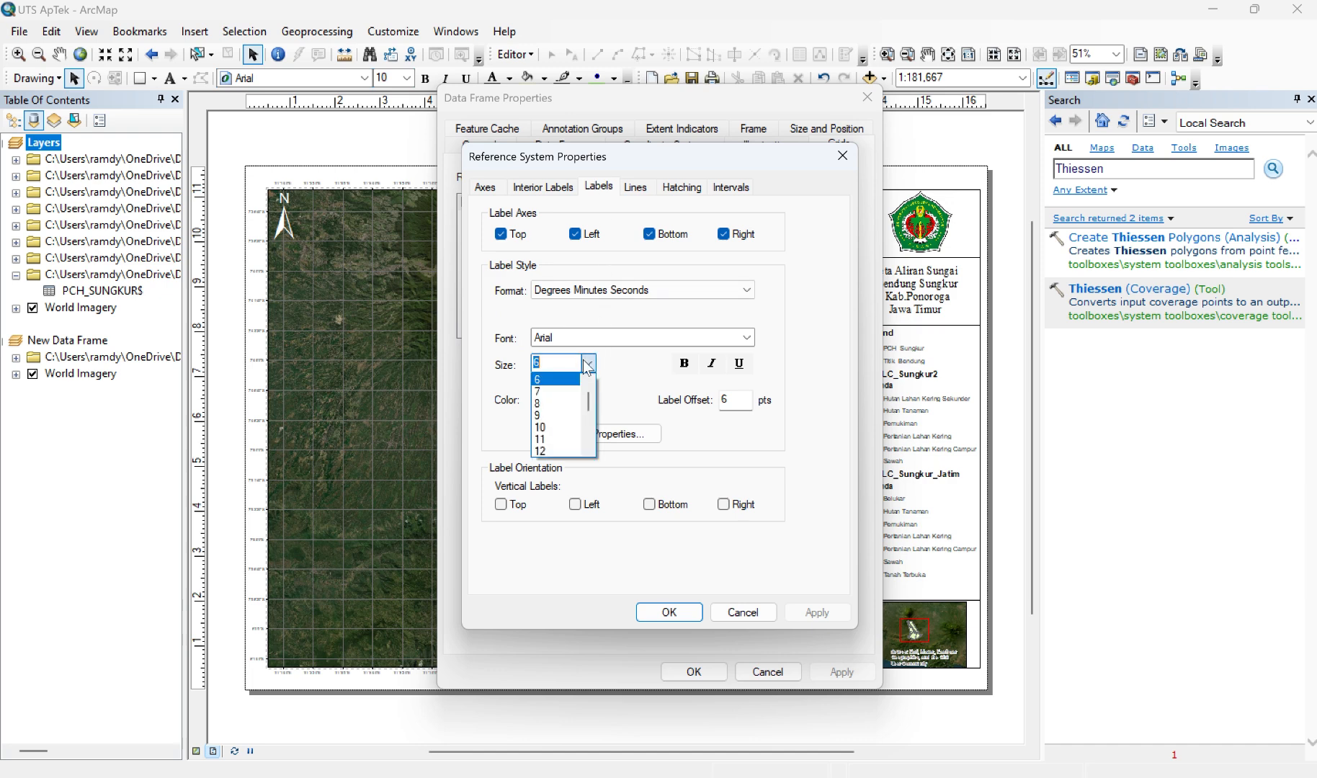
pyautogui.click(556, 428)
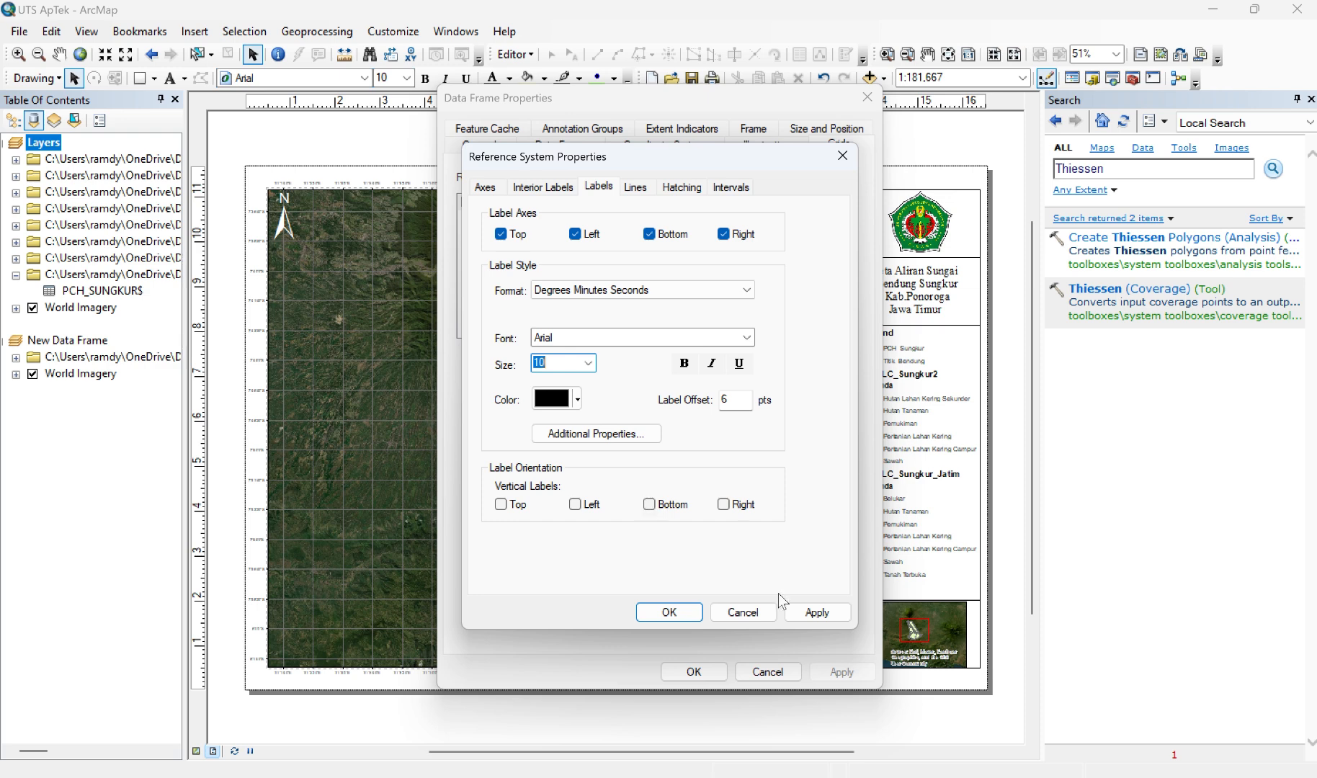
pyautogui.click(817, 612)
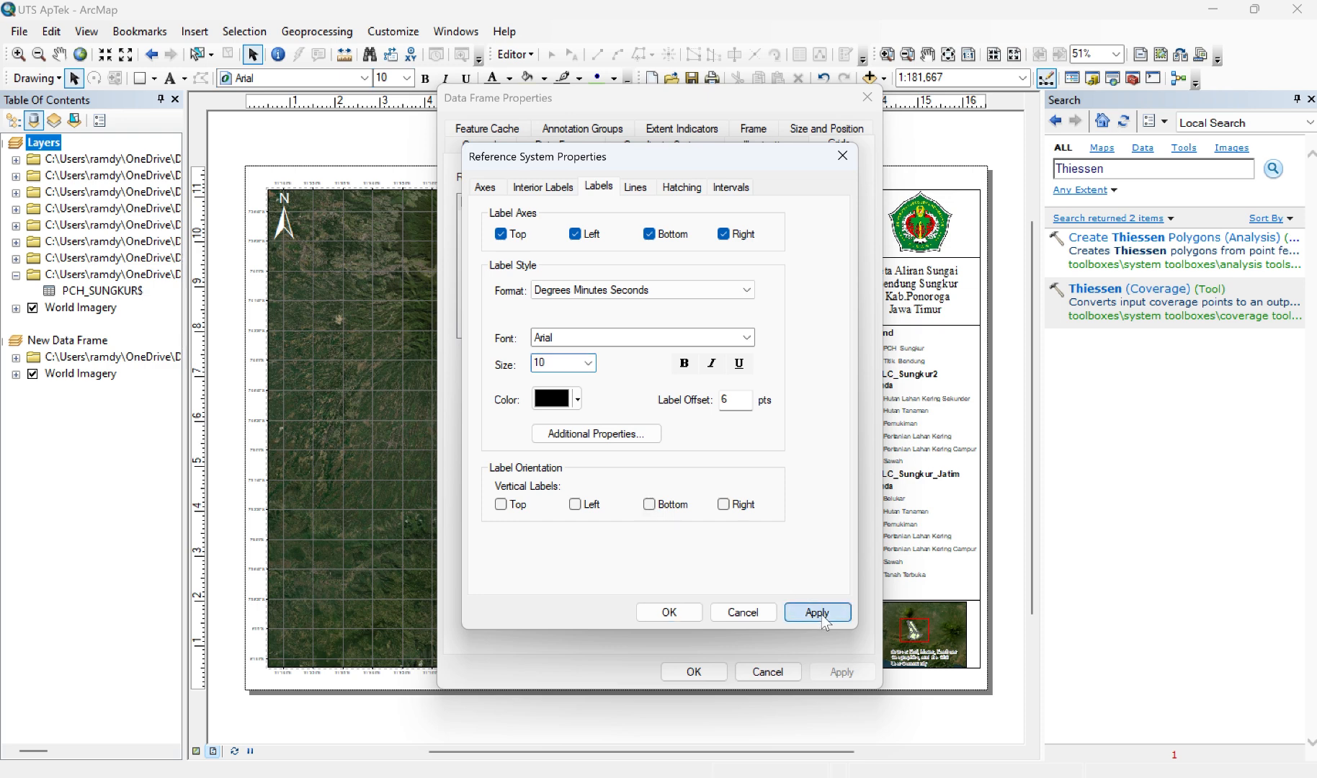
pyautogui.click(686, 619)
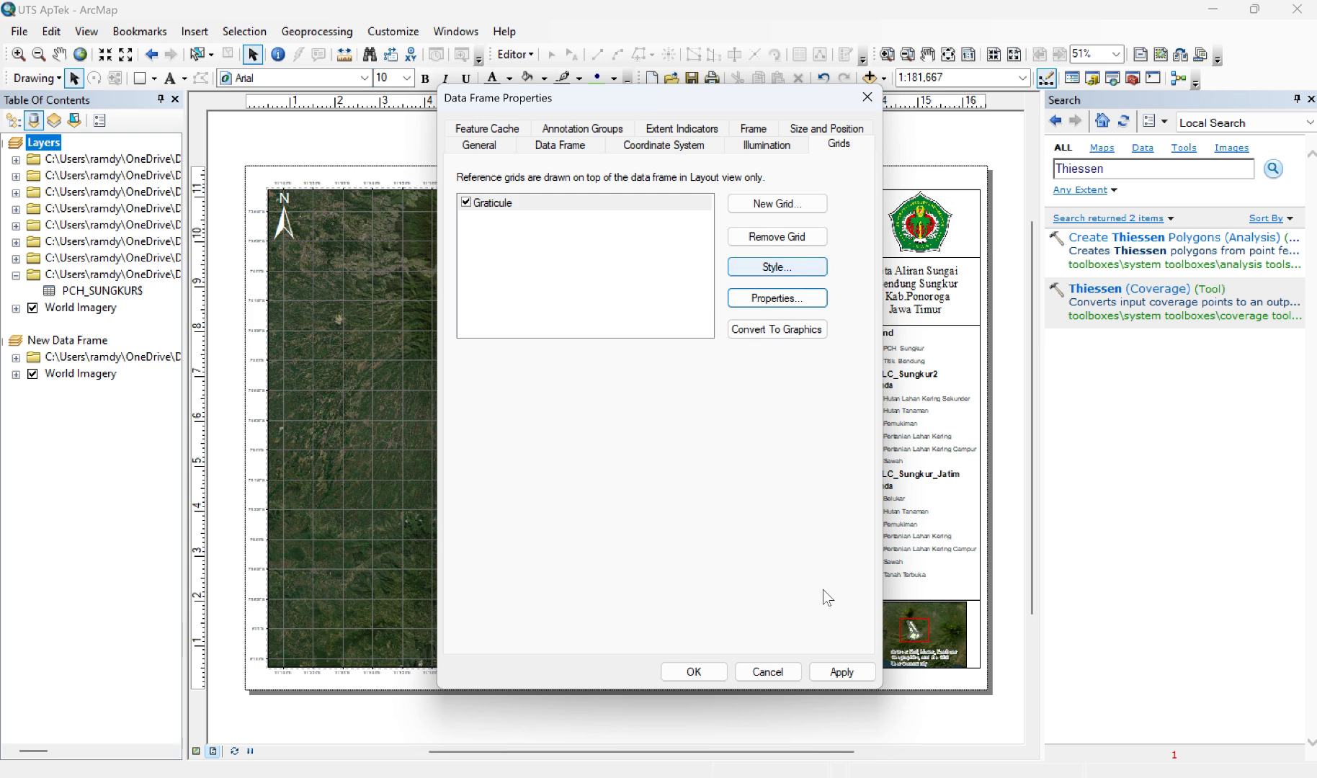
pyautogui.click(841, 672)
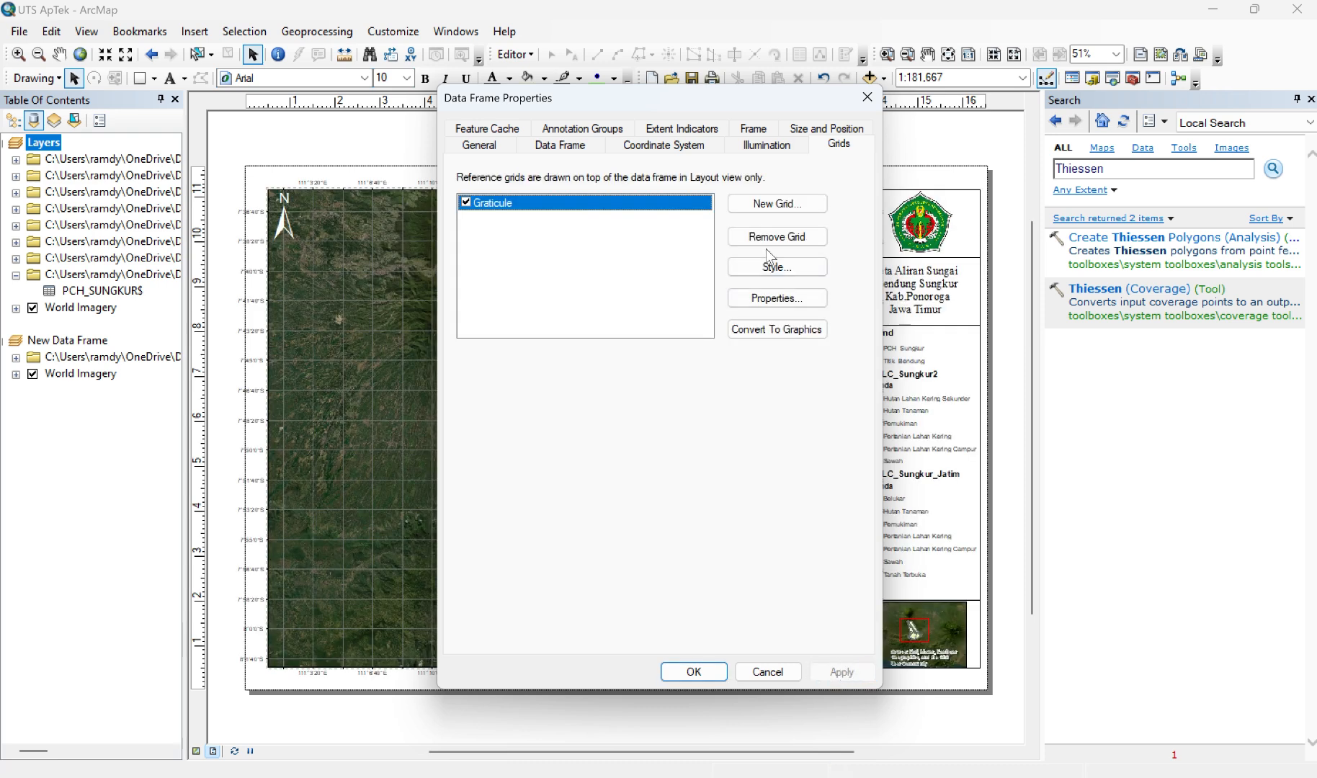
# Step: Set the Layers graticule's label font size to 12 and check its line display settings
pyautogui.click(760, 291)
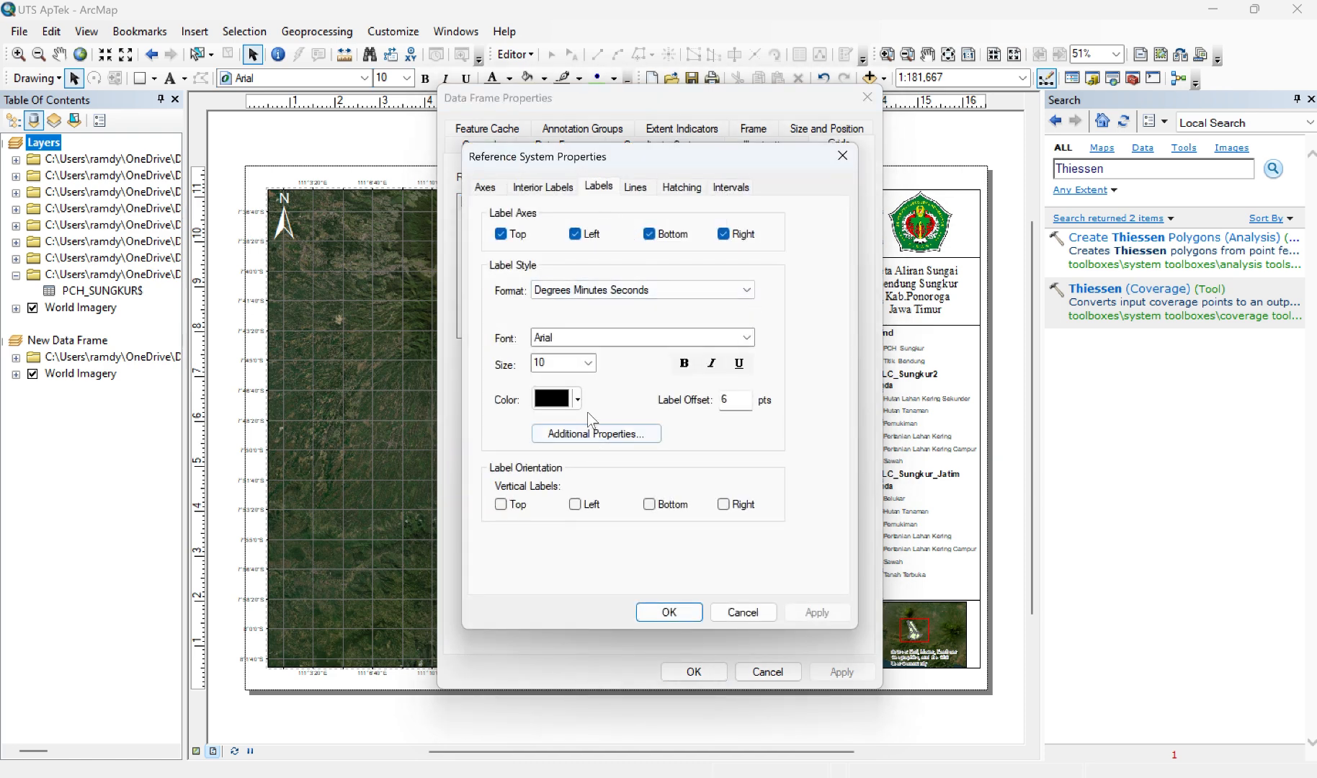
pyautogui.click(588, 363)
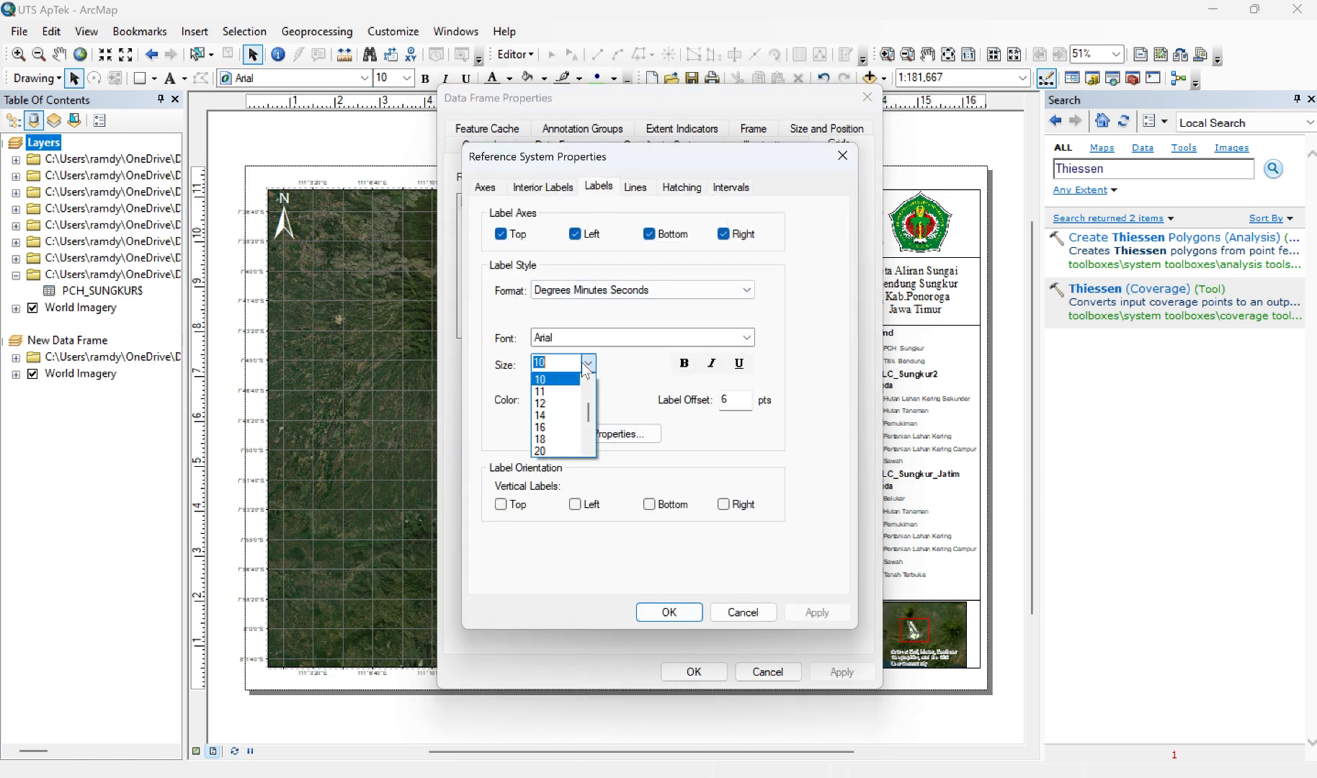
pyautogui.click(559, 405)
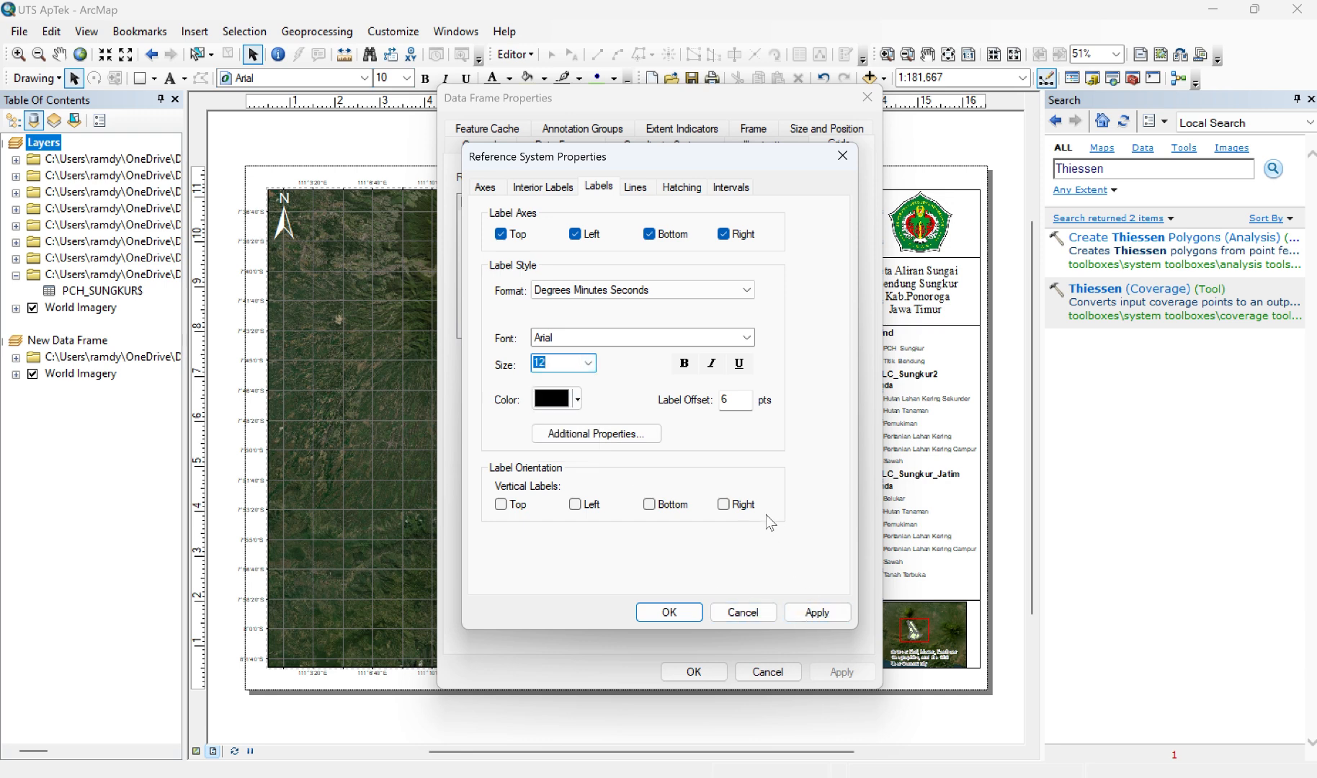
pyautogui.click(644, 189)
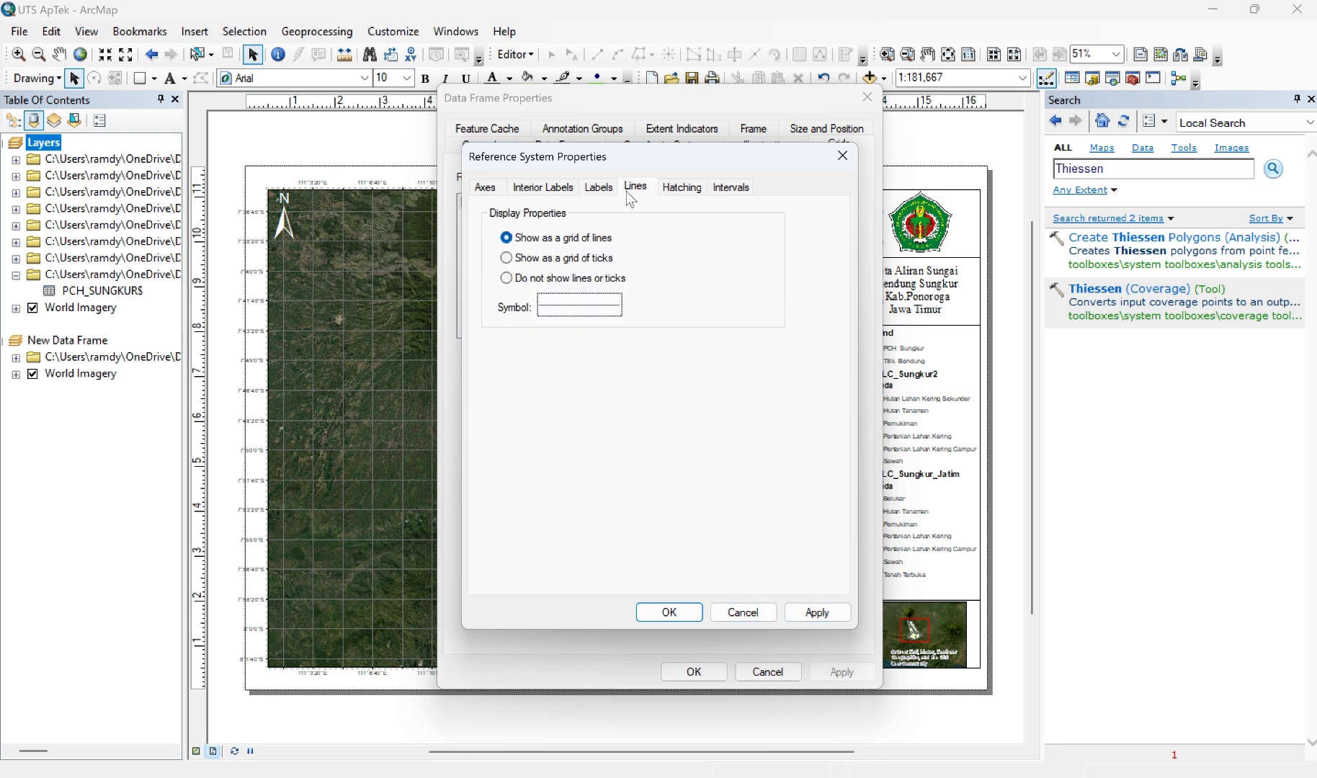
# Step: Turn off the graticule's bottom and right subdivision ticks and apply the grid changes to the Layers data frame
pyautogui.click(493, 189)
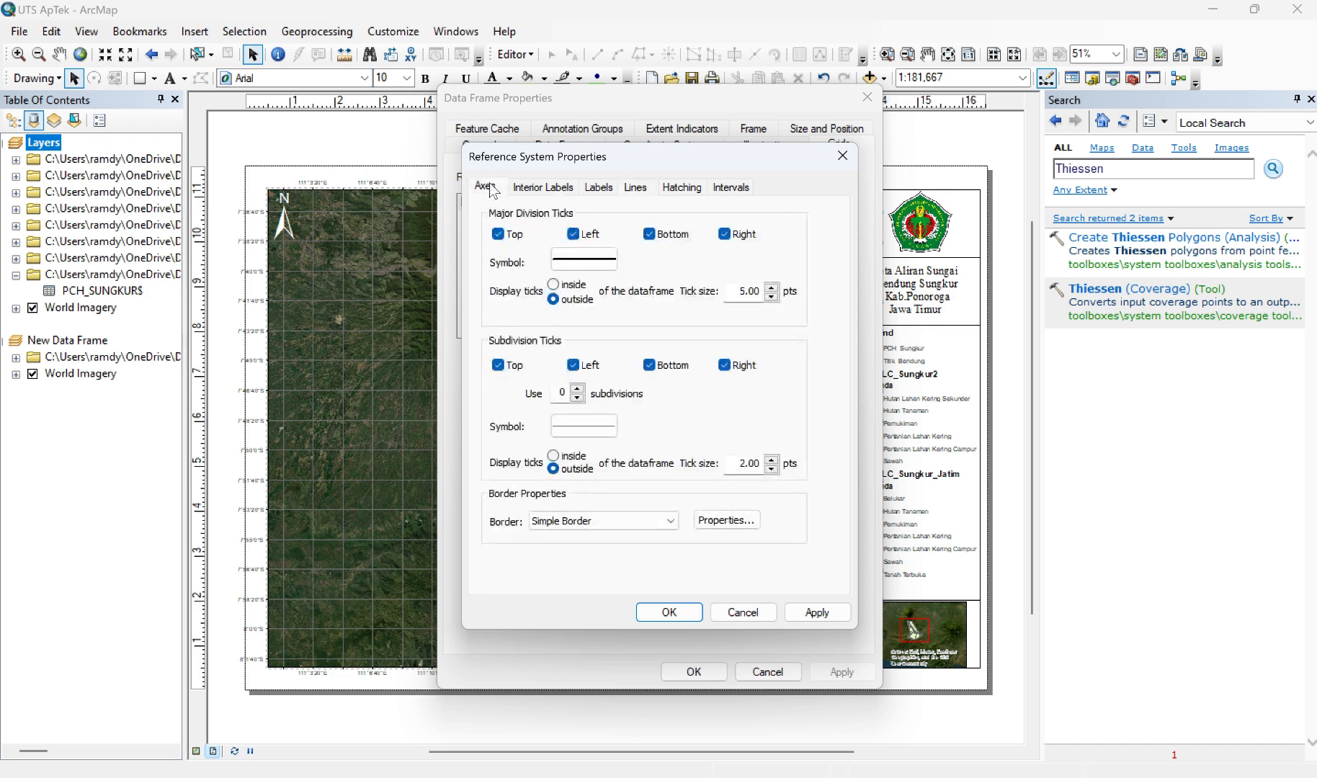
pyautogui.click(732, 366)
pyautogui.click(661, 366)
pyautogui.click(818, 612)
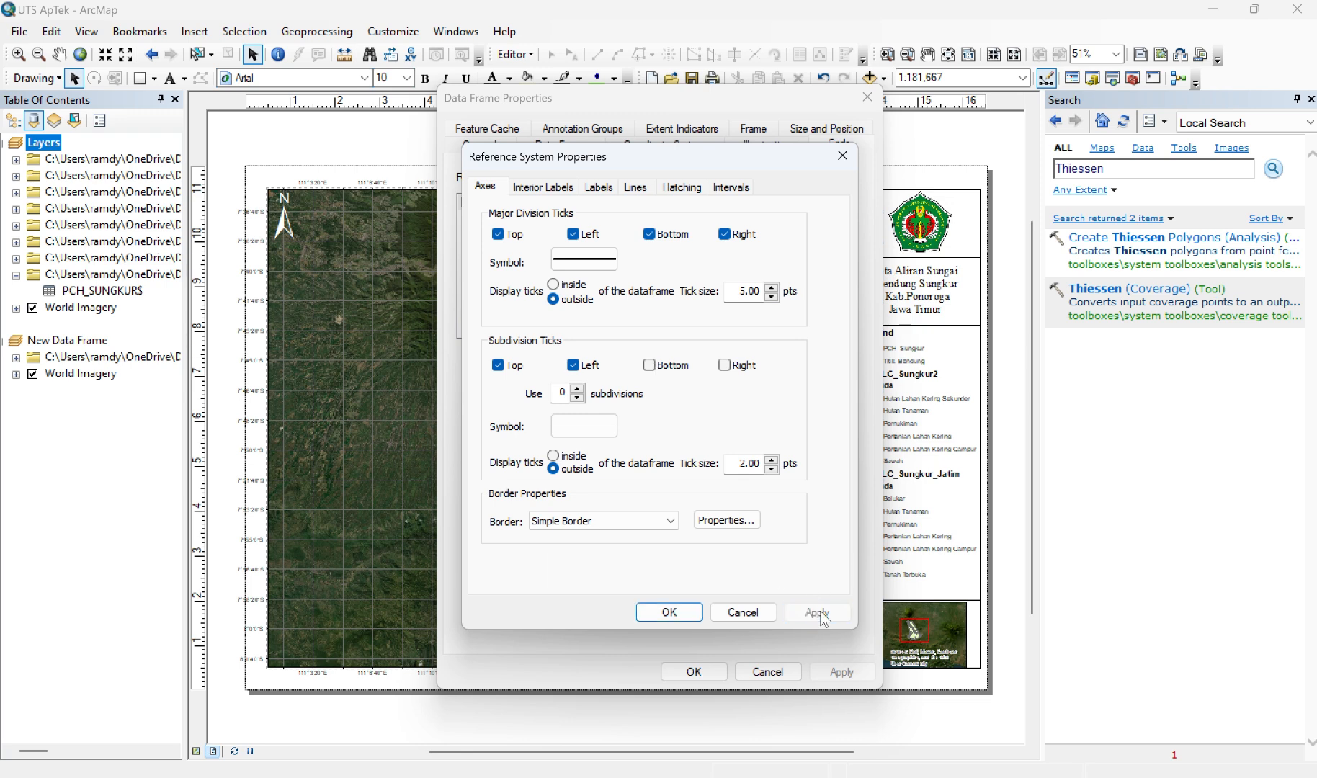
pyautogui.click(680, 616)
pyautogui.click(830, 673)
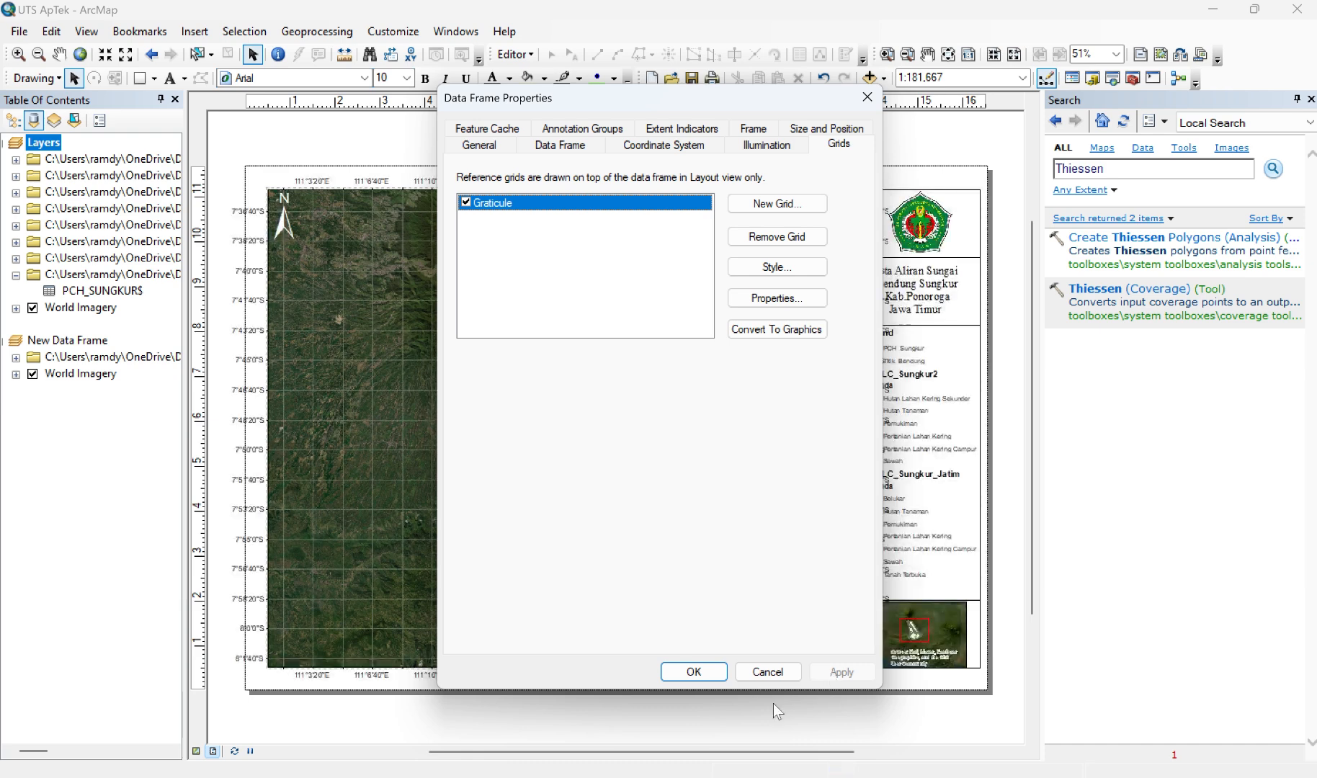
pyautogui.click(693, 672)
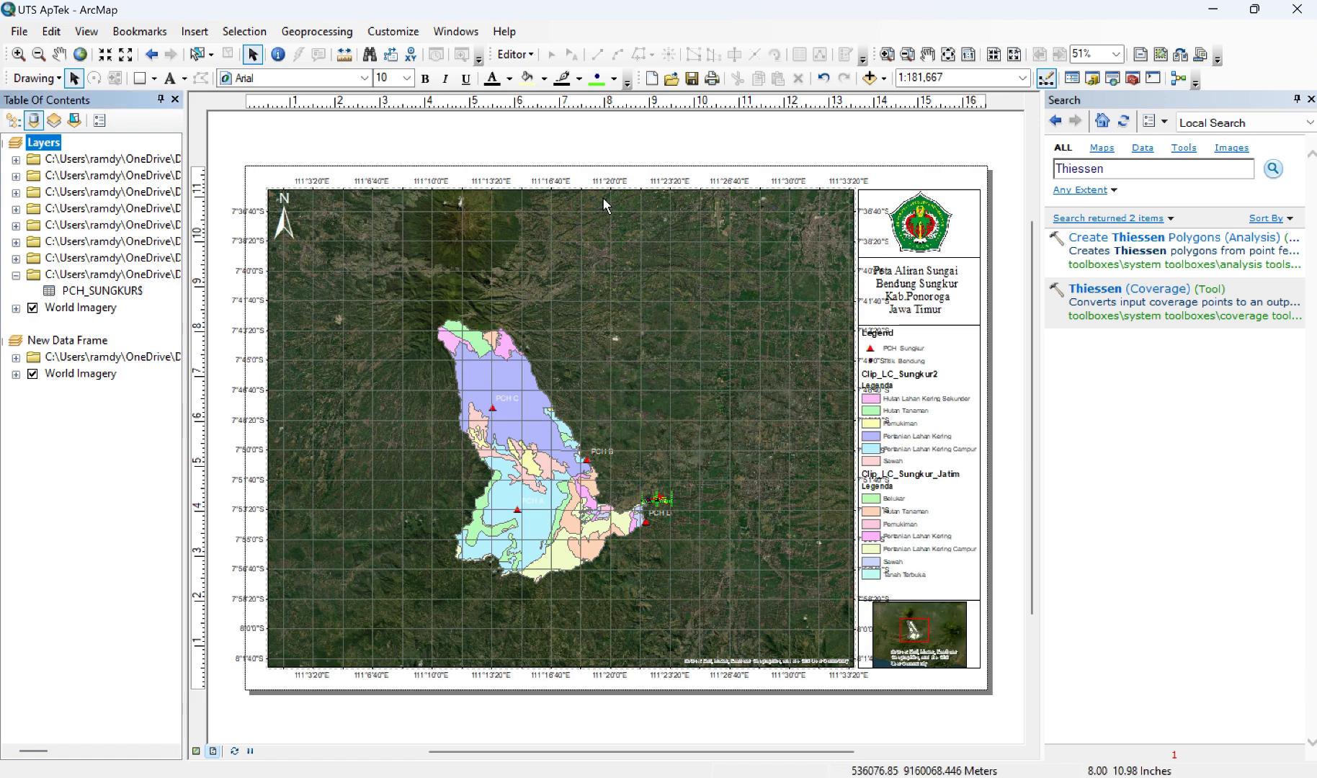
# Step: Set the Layers graticule to 2'30" intervals with labels only along the map's top and left edges
pyautogui.rightClick(61, 149)
pyautogui.click(133, 541)
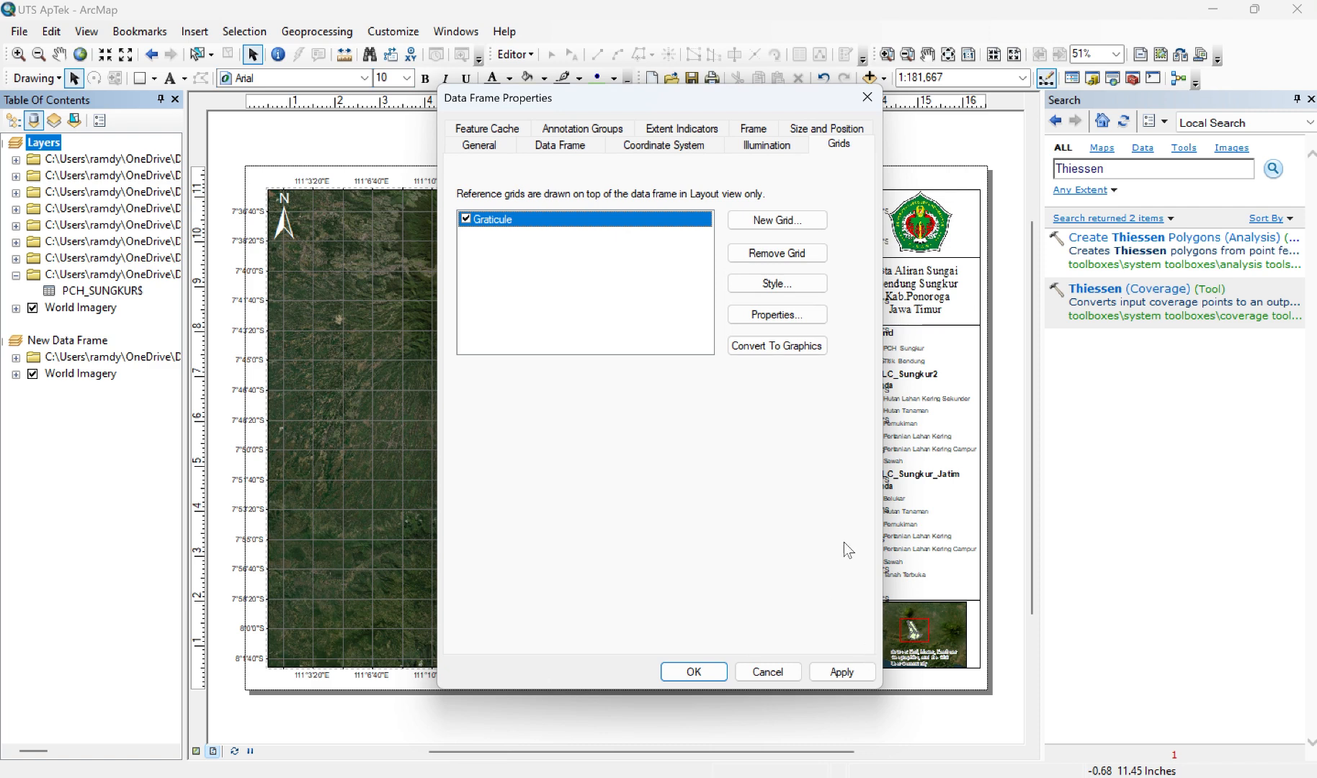
pyautogui.press('Return')
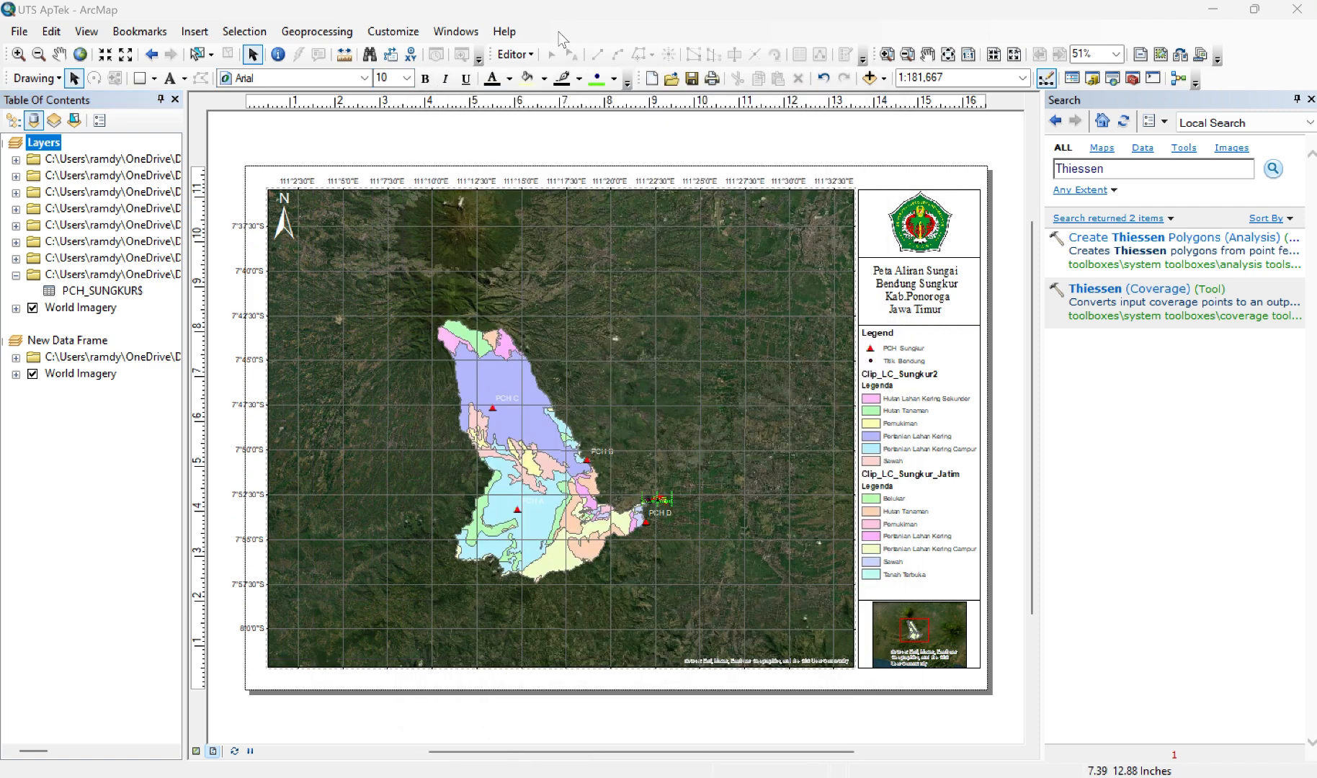
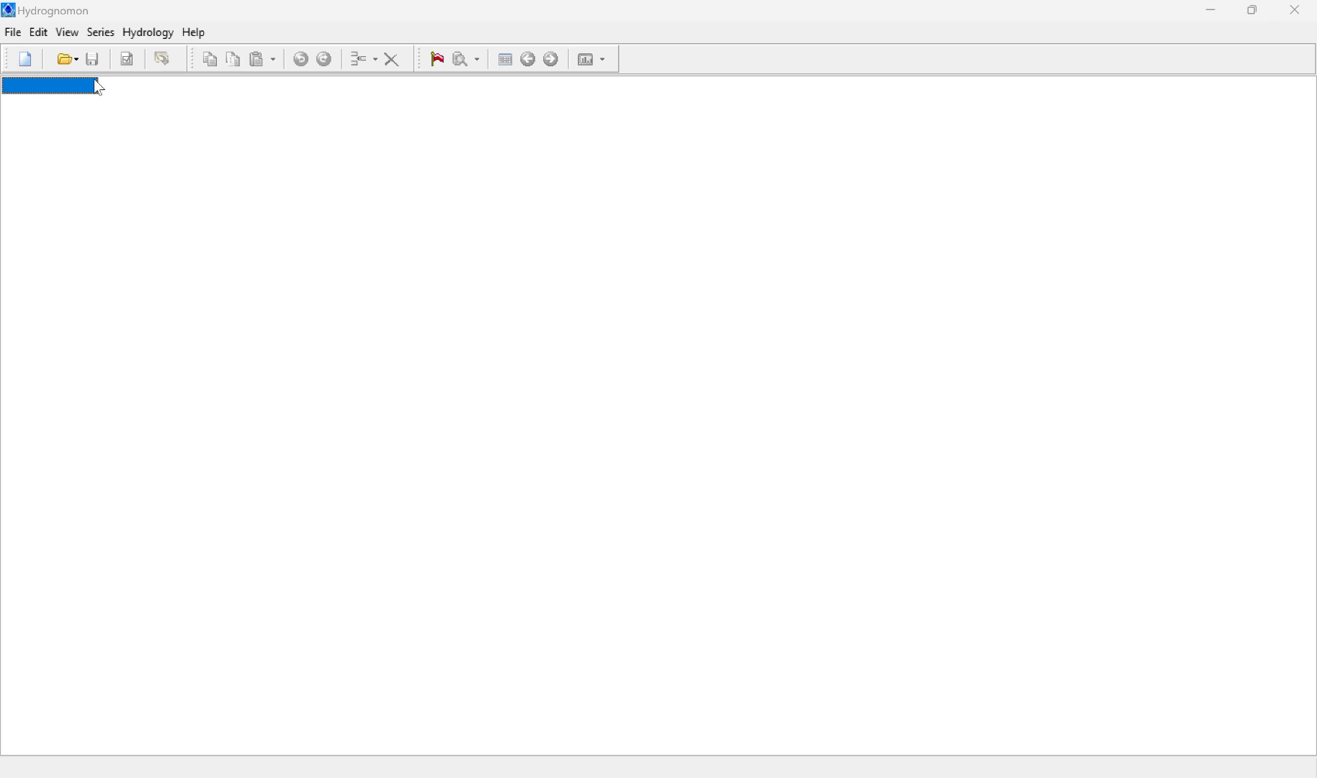
# Step: Start a new time series titled SUNGKUR with Precipitation as the variable and mm as the measurement unit
pyautogui.click(14, 35)
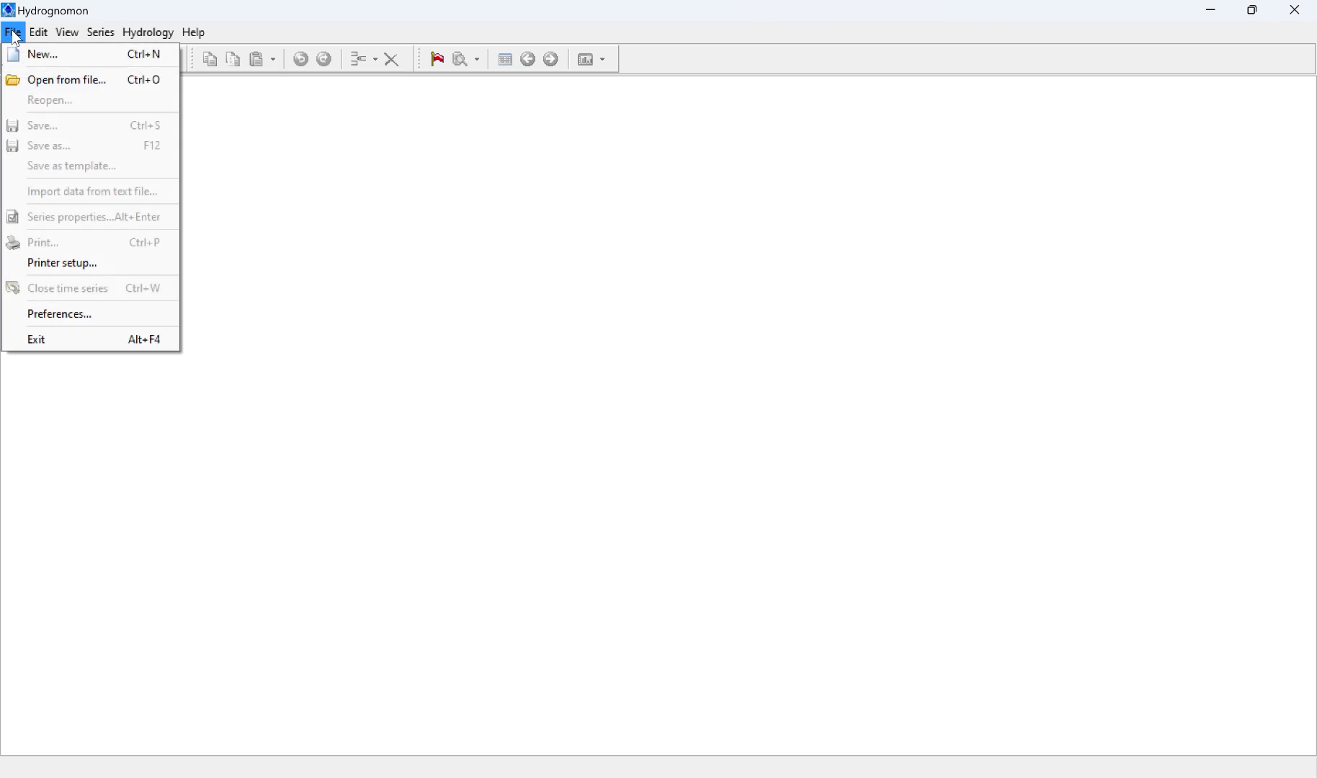
pyautogui.click(39, 57)
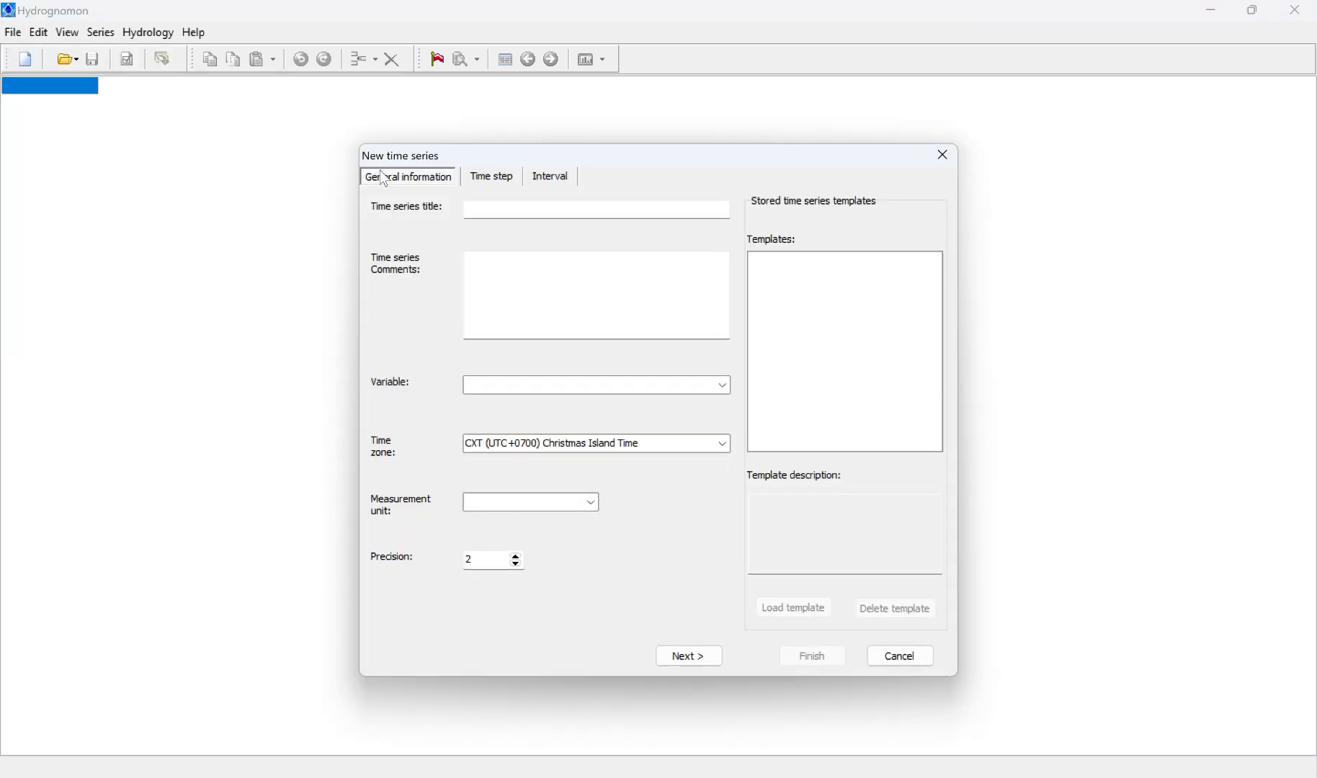
pyautogui.click(499, 211)
pyautogui.write('SUNG')
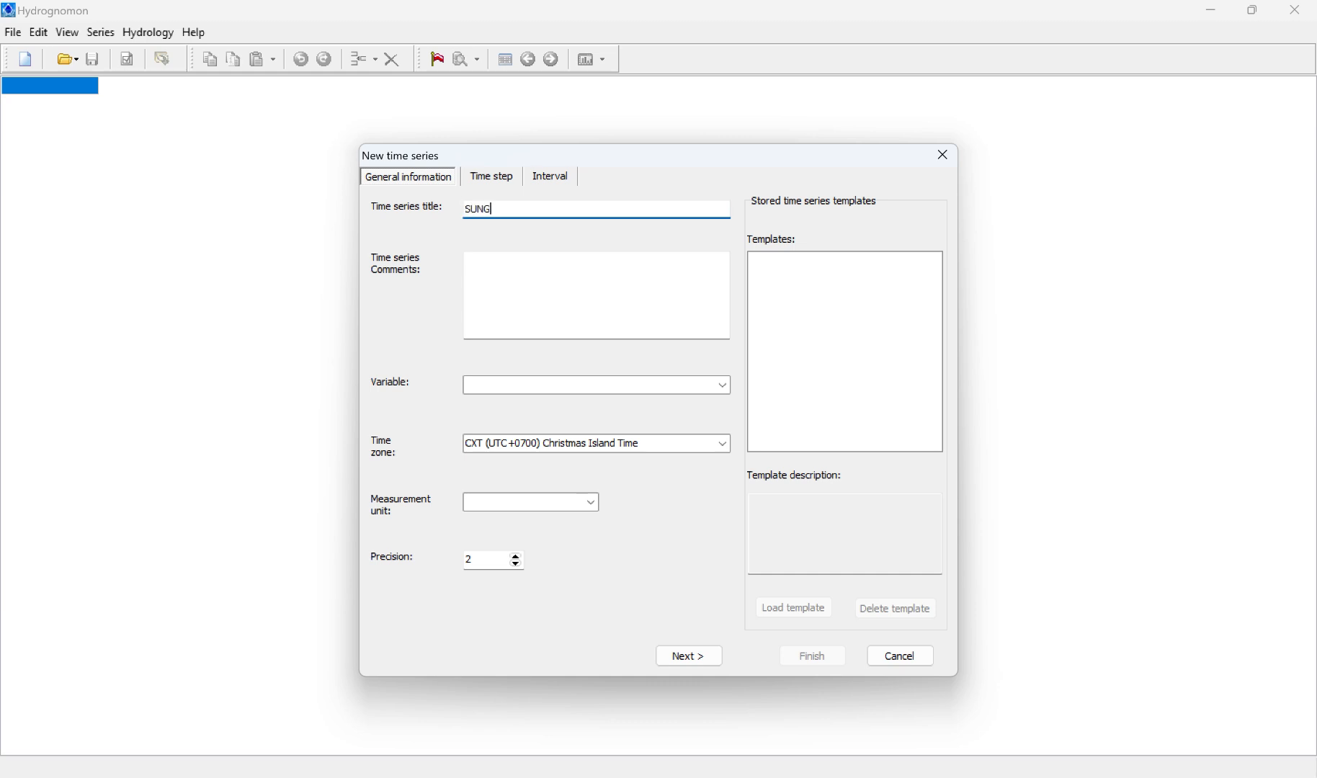
pyautogui.write('KUR')
pyautogui.click(726, 389)
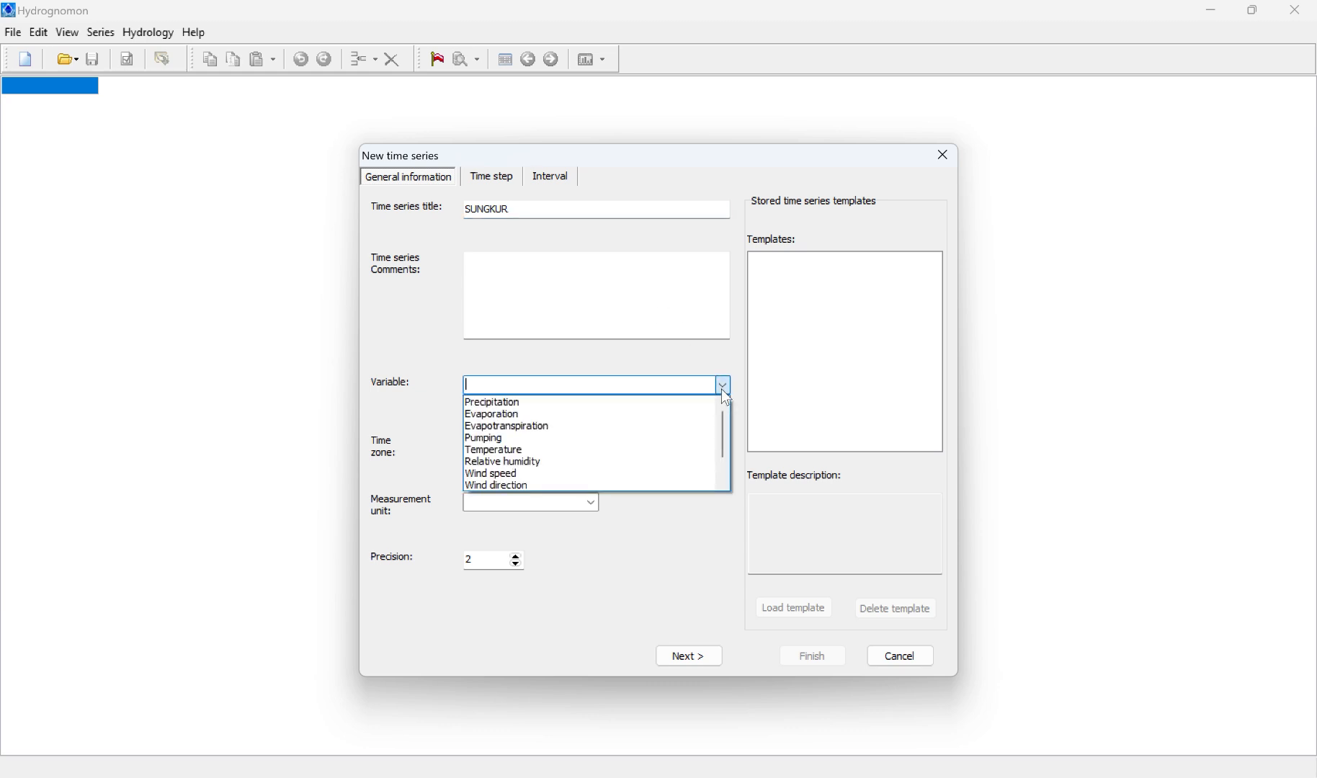
pyautogui.click(555, 407)
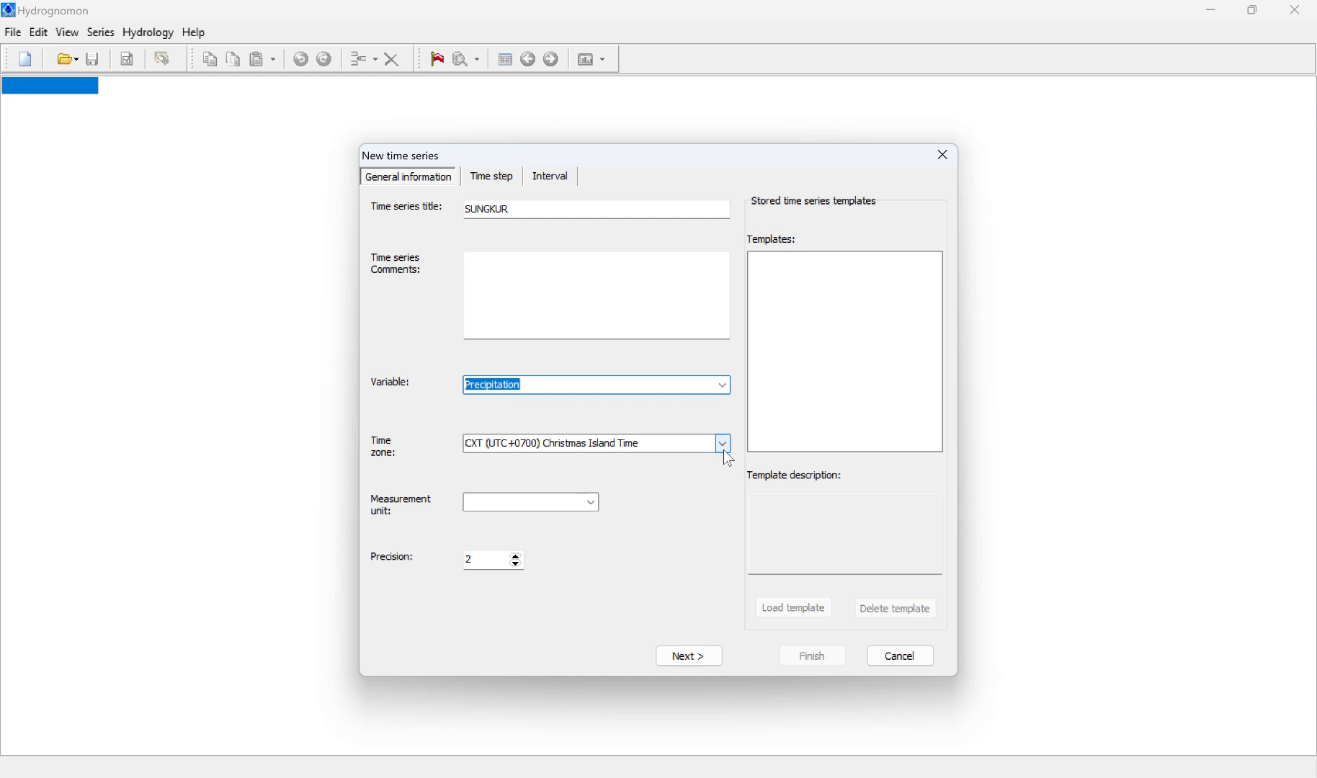
pyautogui.click(591, 504)
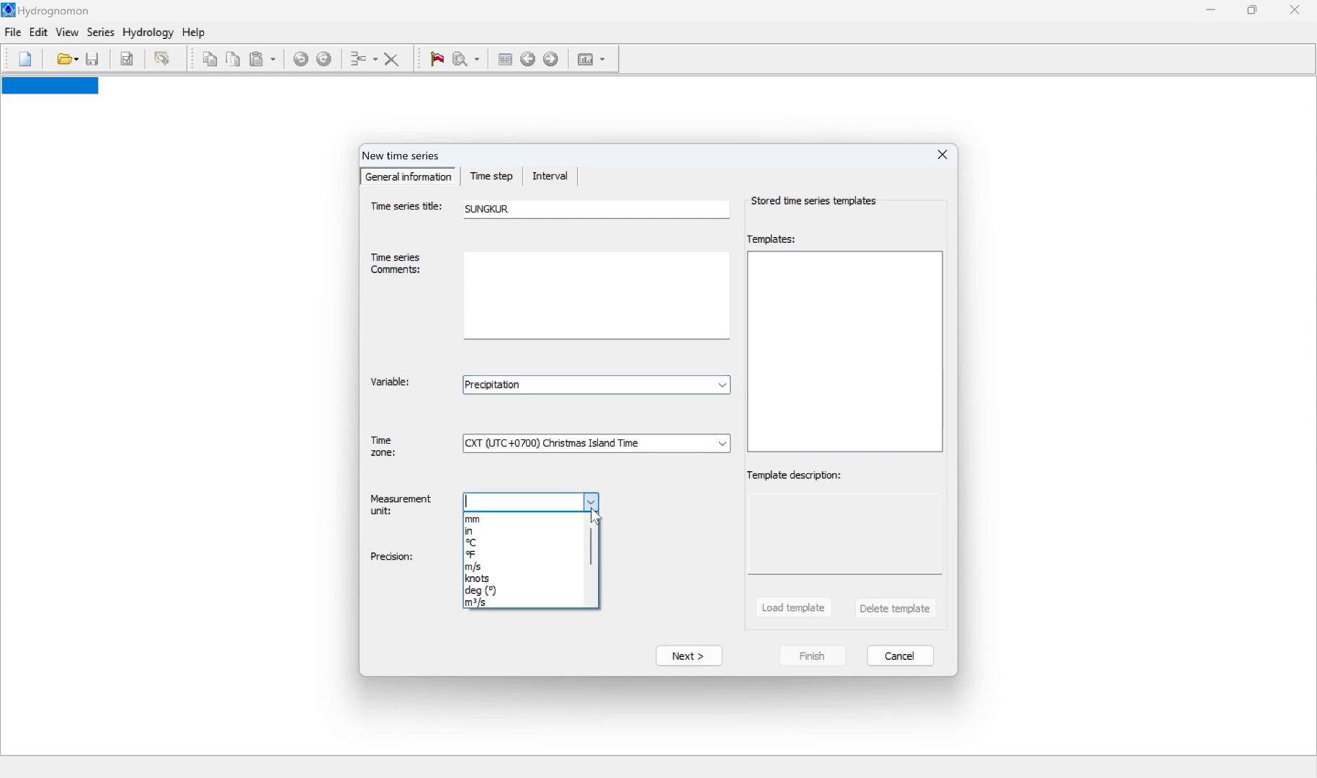
pyautogui.click(524, 520)
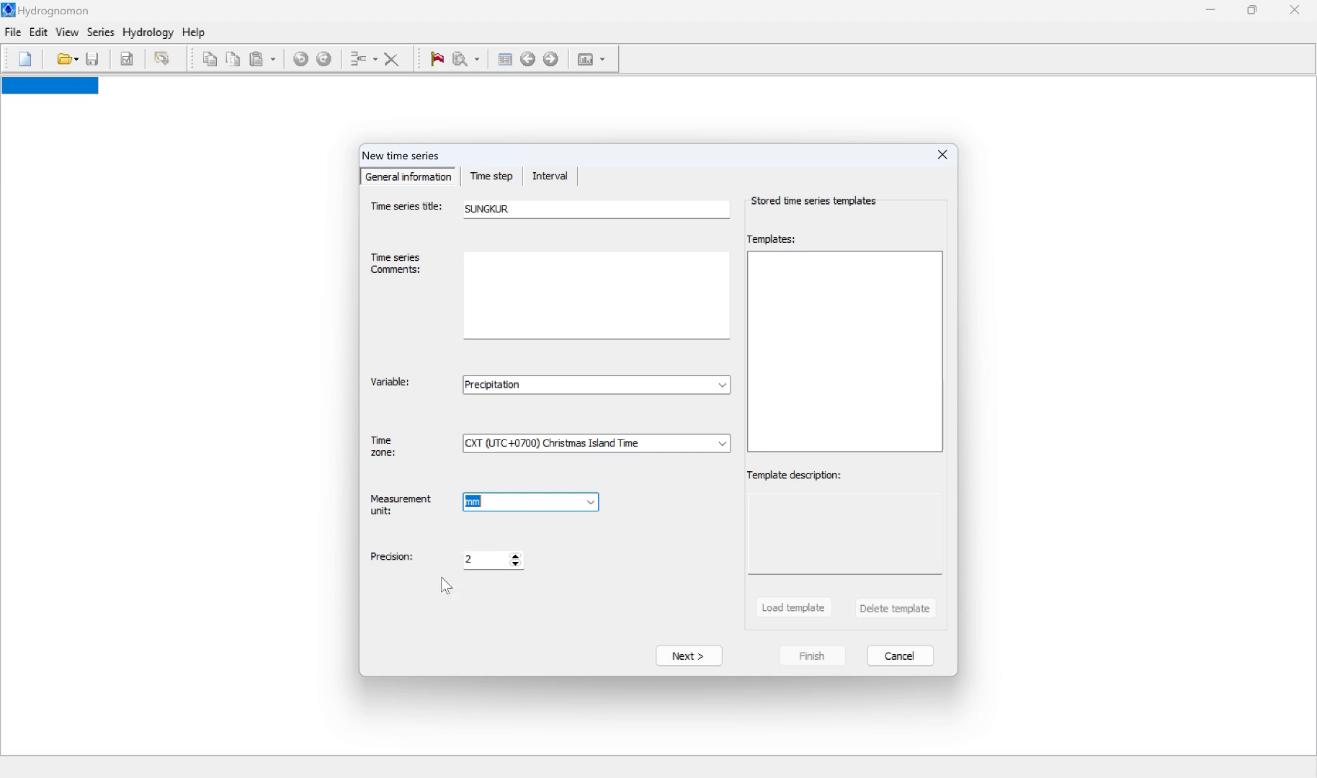
pyautogui.click(690, 658)
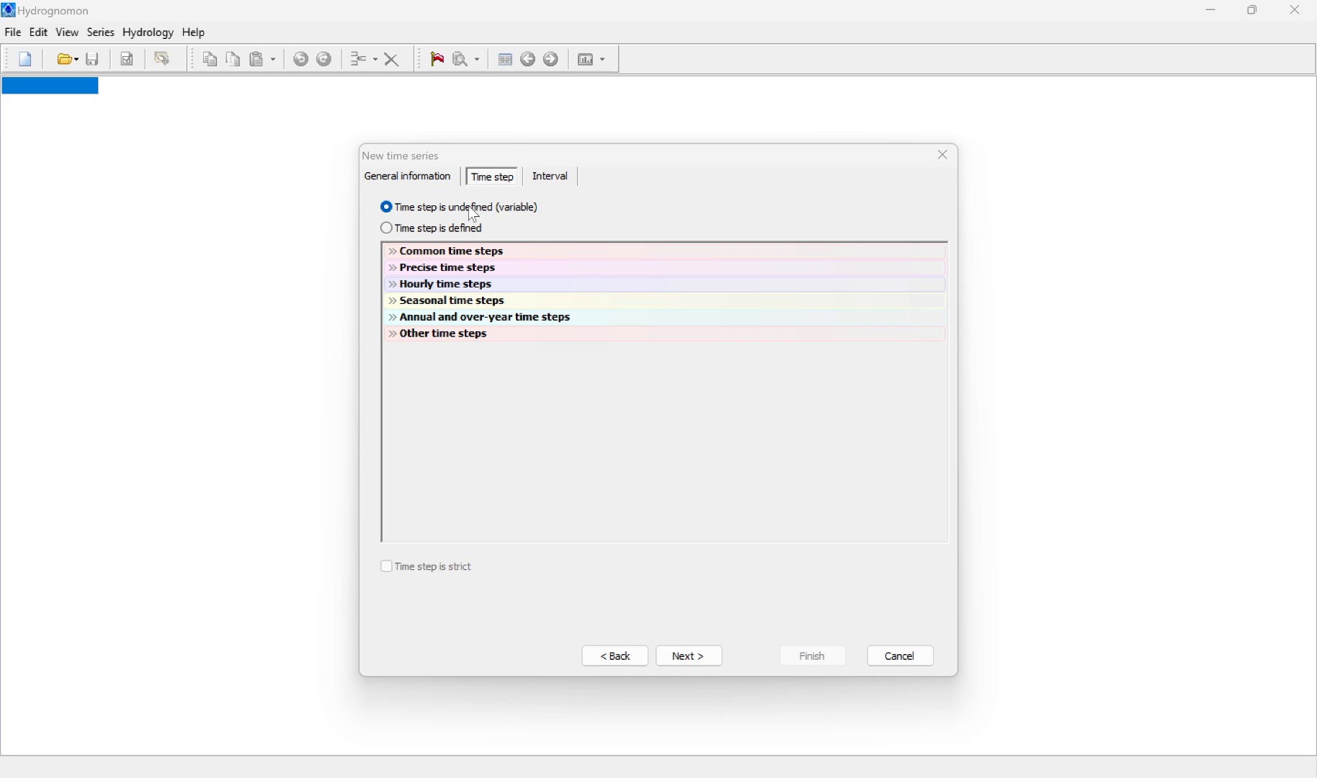
# Step: Define the series with an Annual time step, keep the Sum interval type, and finish creating it
pyautogui.click(388, 230)
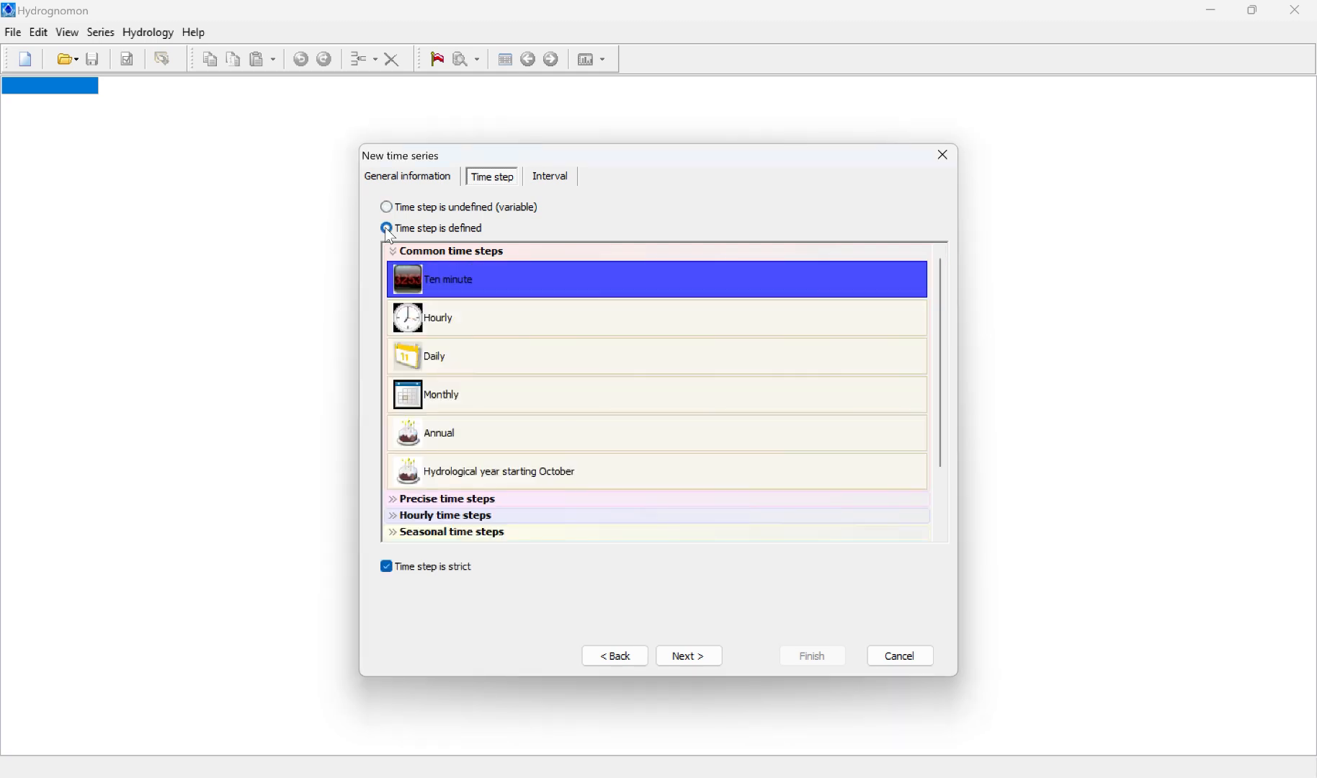
pyautogui.click(436, 441)
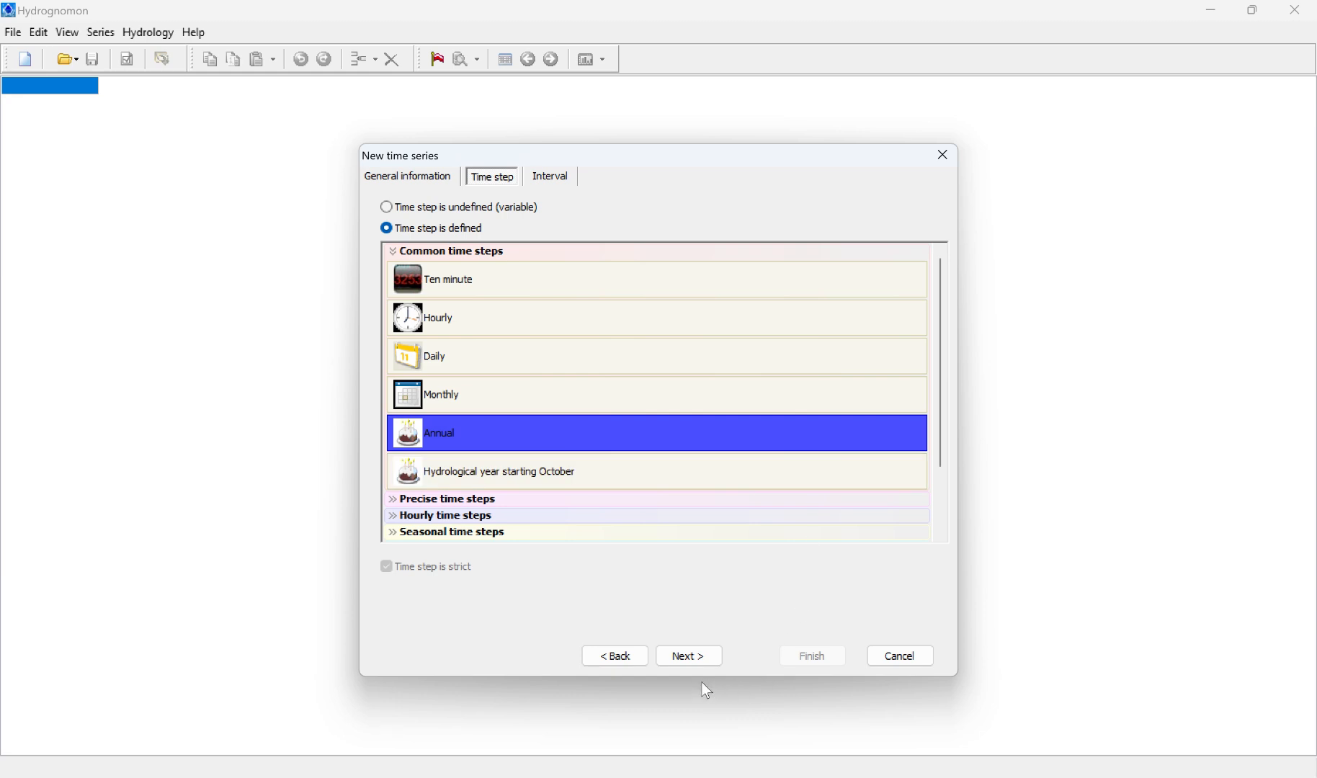
pyautogui.click(682, 657)
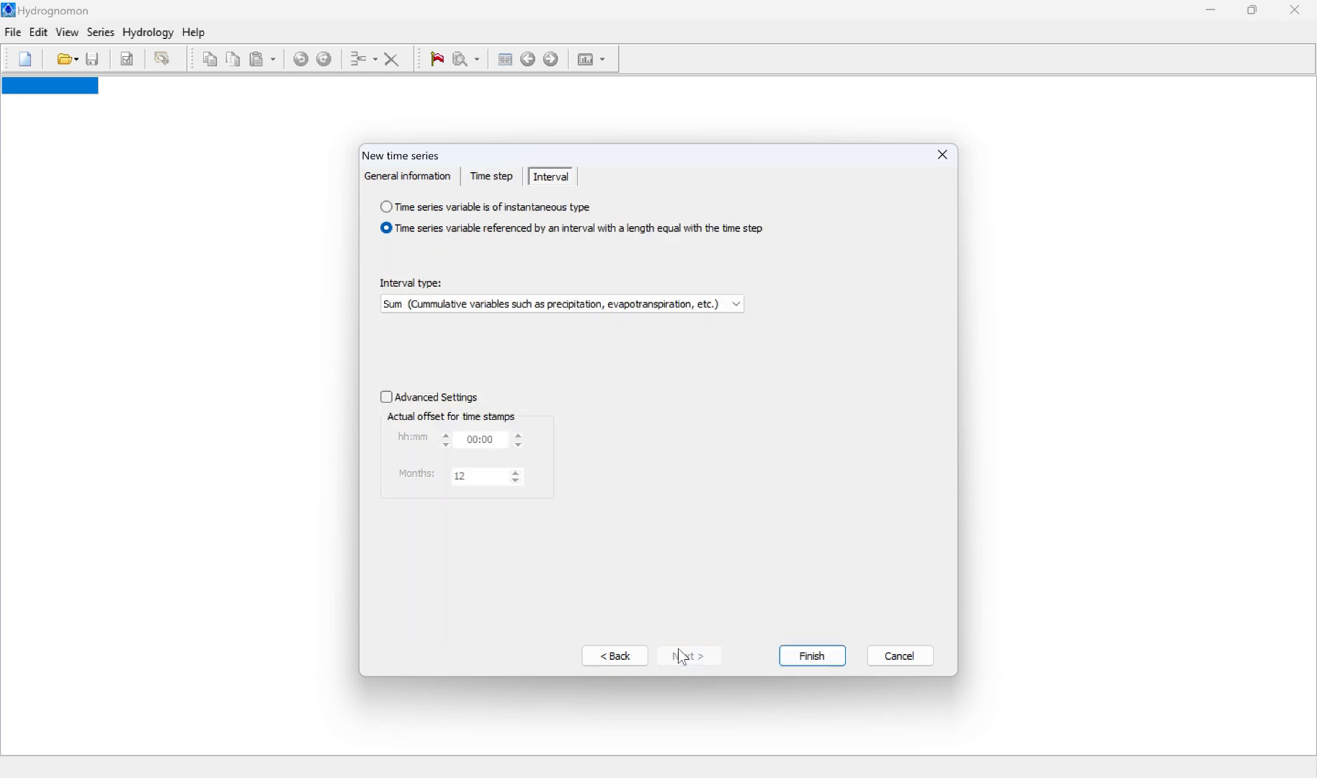
pyautogui.click(802, 652)
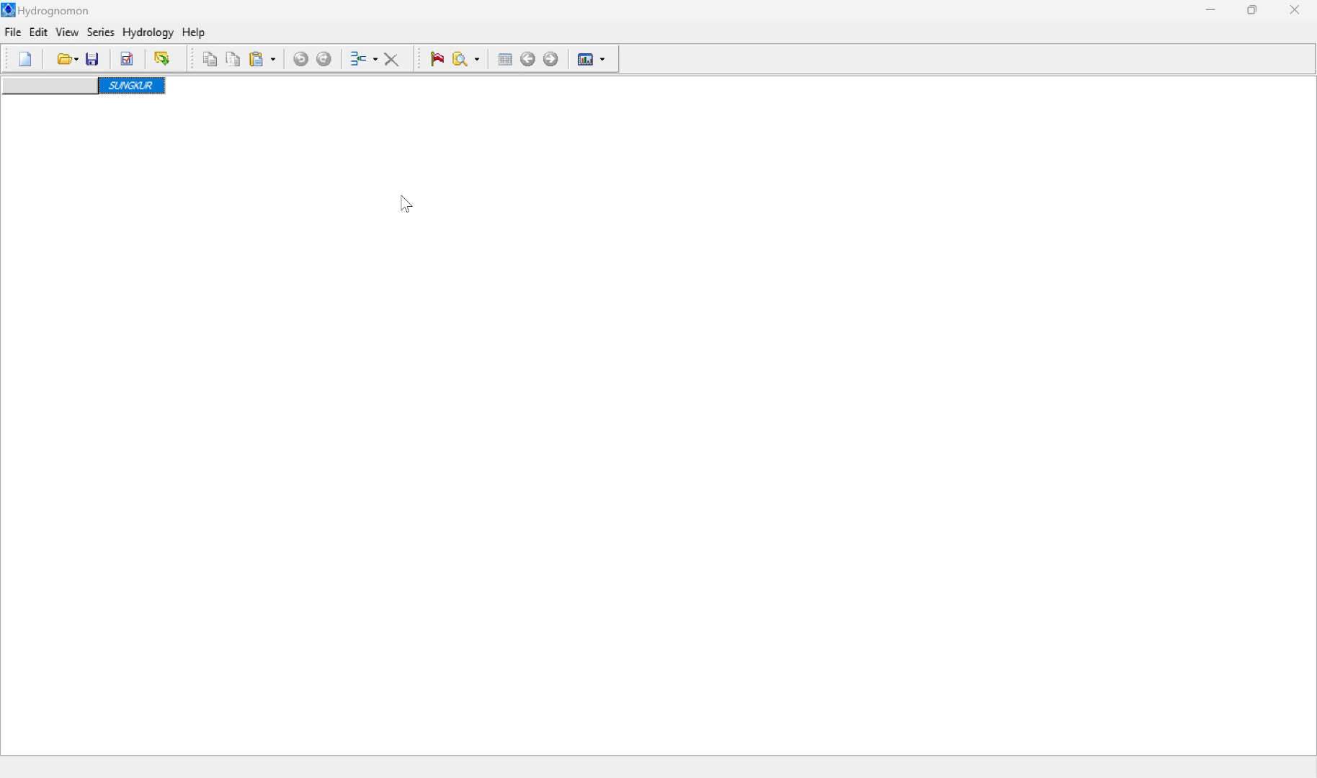
# Step: Insert a first record dated 2005 into the SUNGKUR series
pyautogui.click(359, 61)
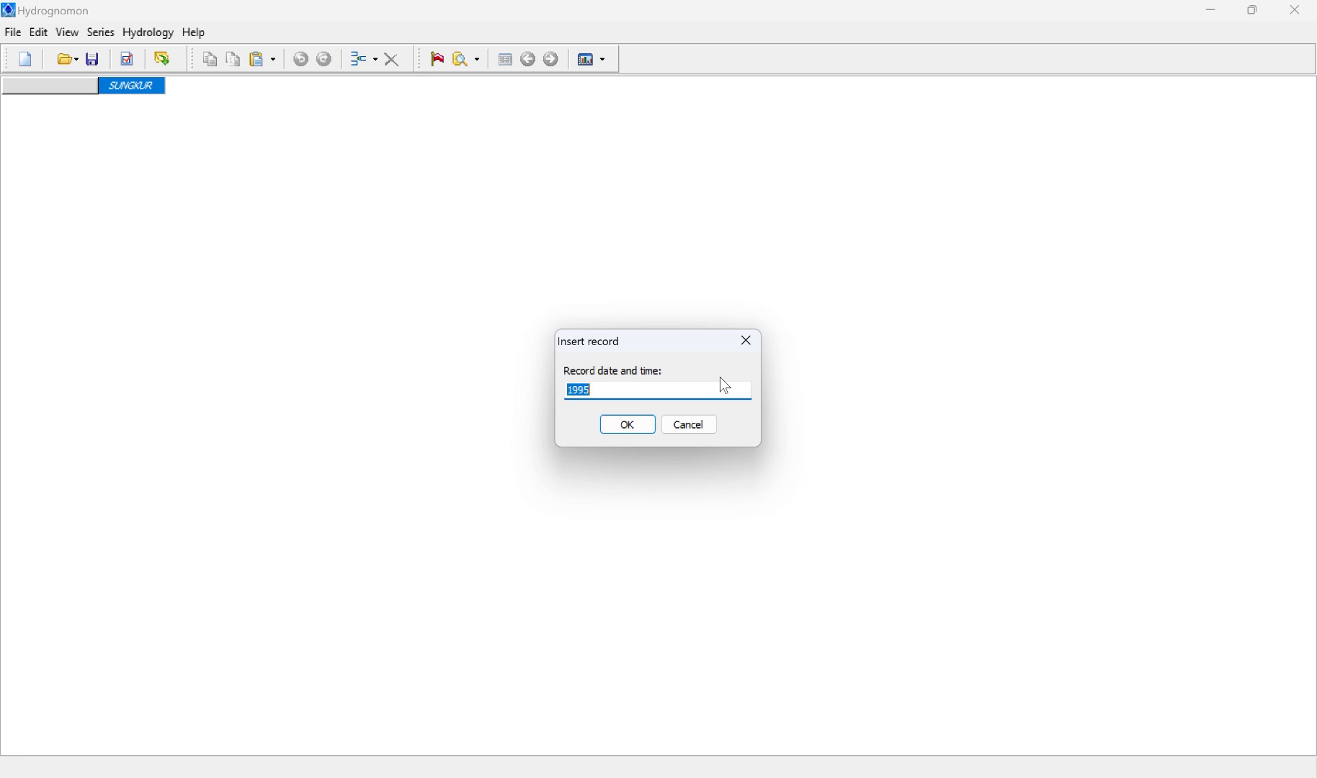
pyautogui.write('2005')
pyautogui.click(624, 428)
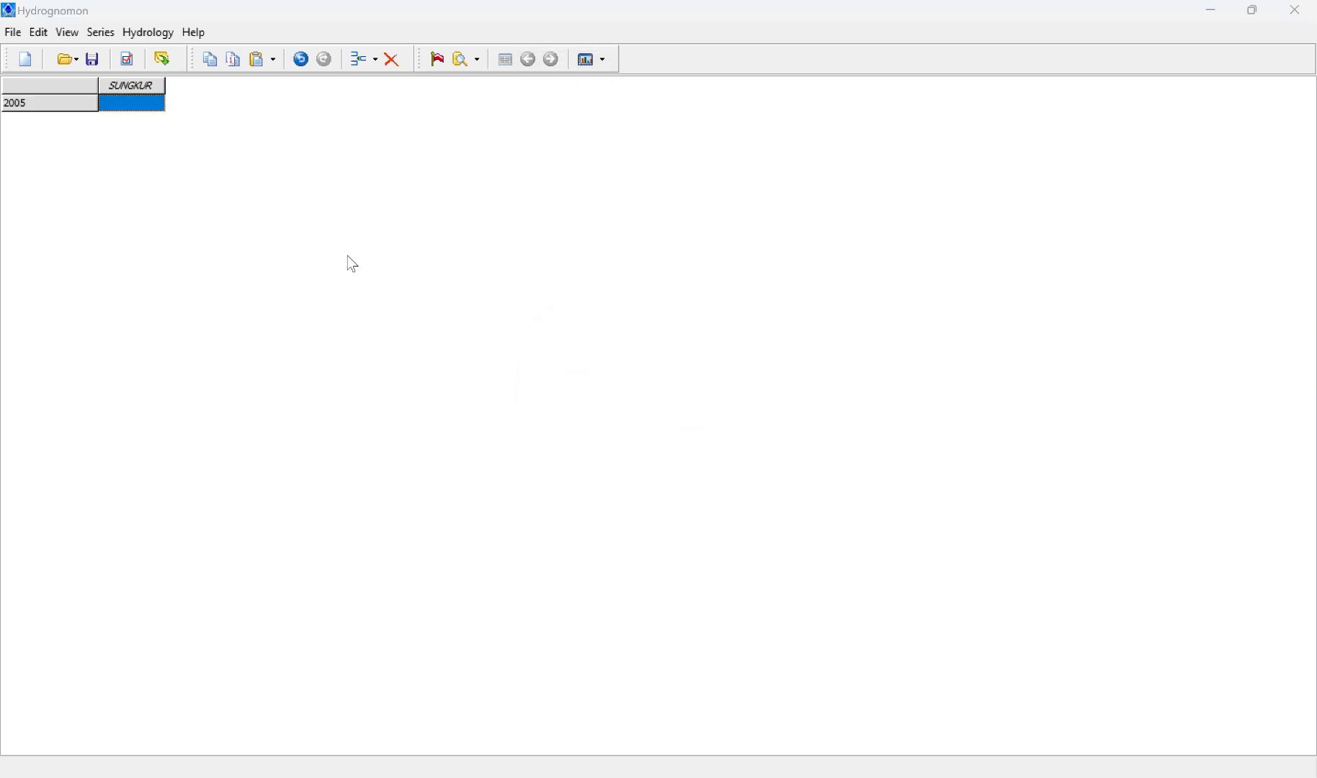
# Step: Insert 14 additional yearly records after 2005 so the SUNGKUR series runs through 2019
pyautogui.click(34, 31)
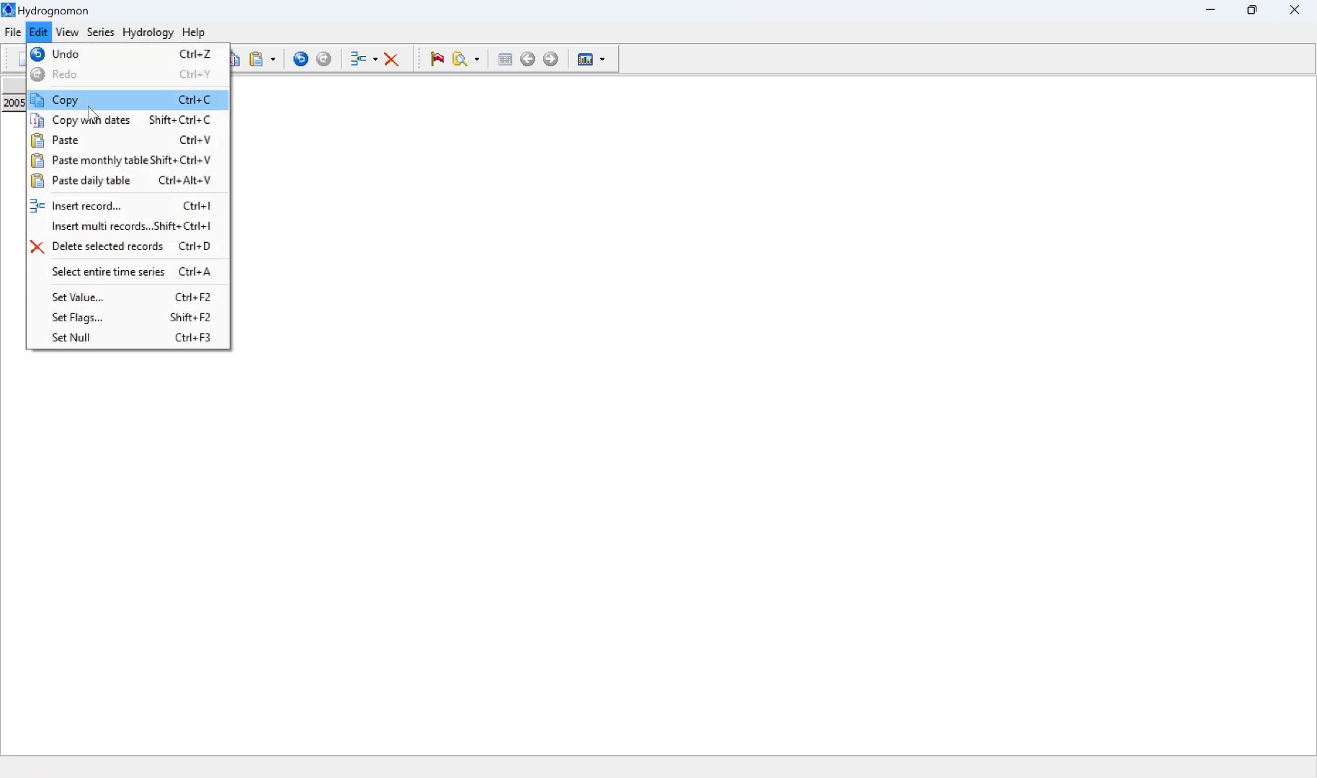
pyautogui.click(98, 227)
pyautogui.click(562, 28)
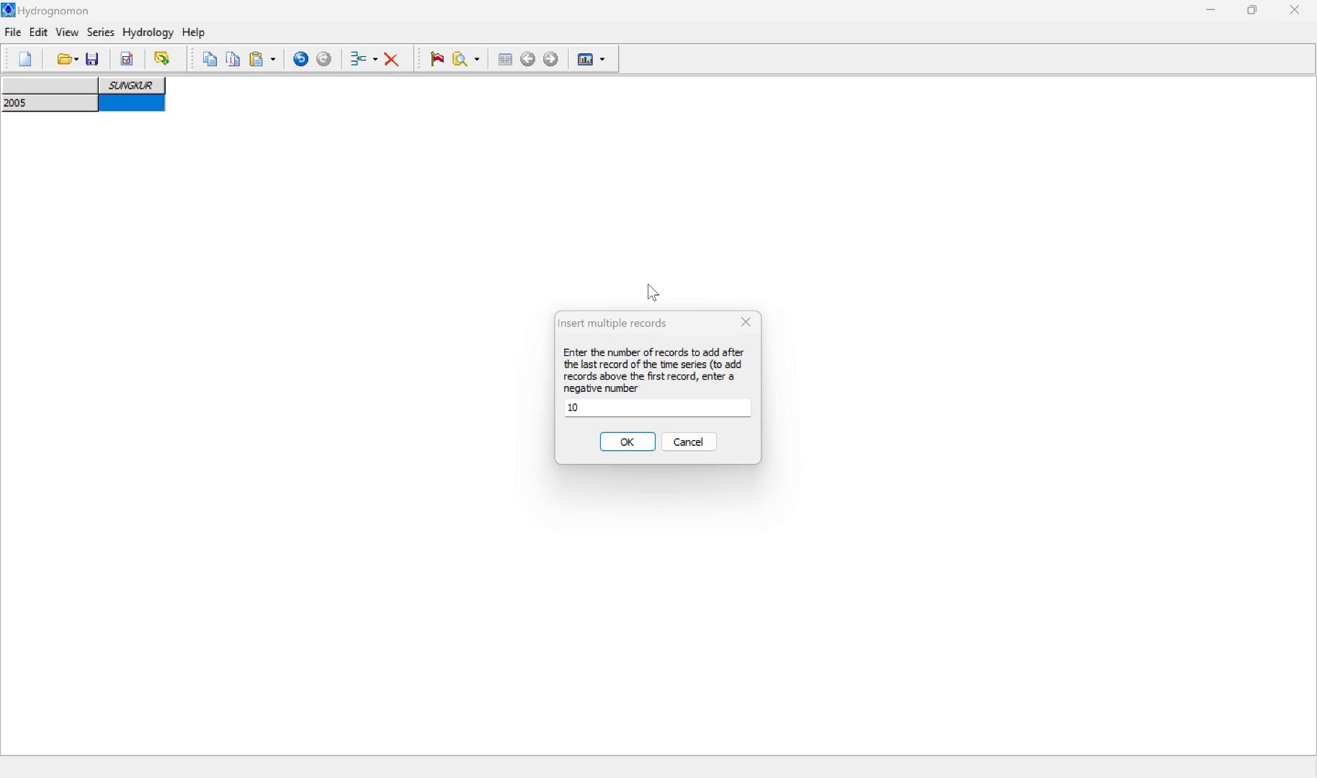
pyautogui.click(602, 407)
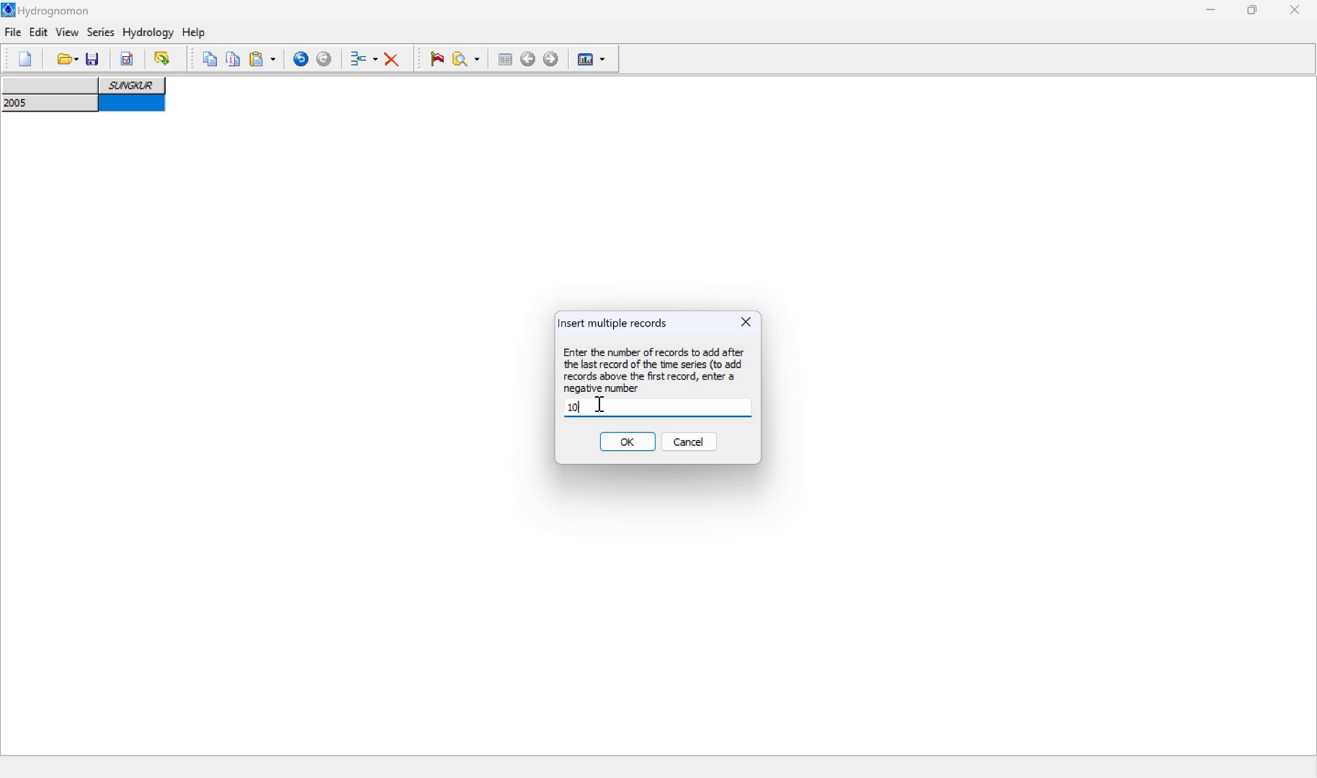
pyautogui.press('BackSpace')
pyautogui.write('4')
pyautogui.click(629, 442)
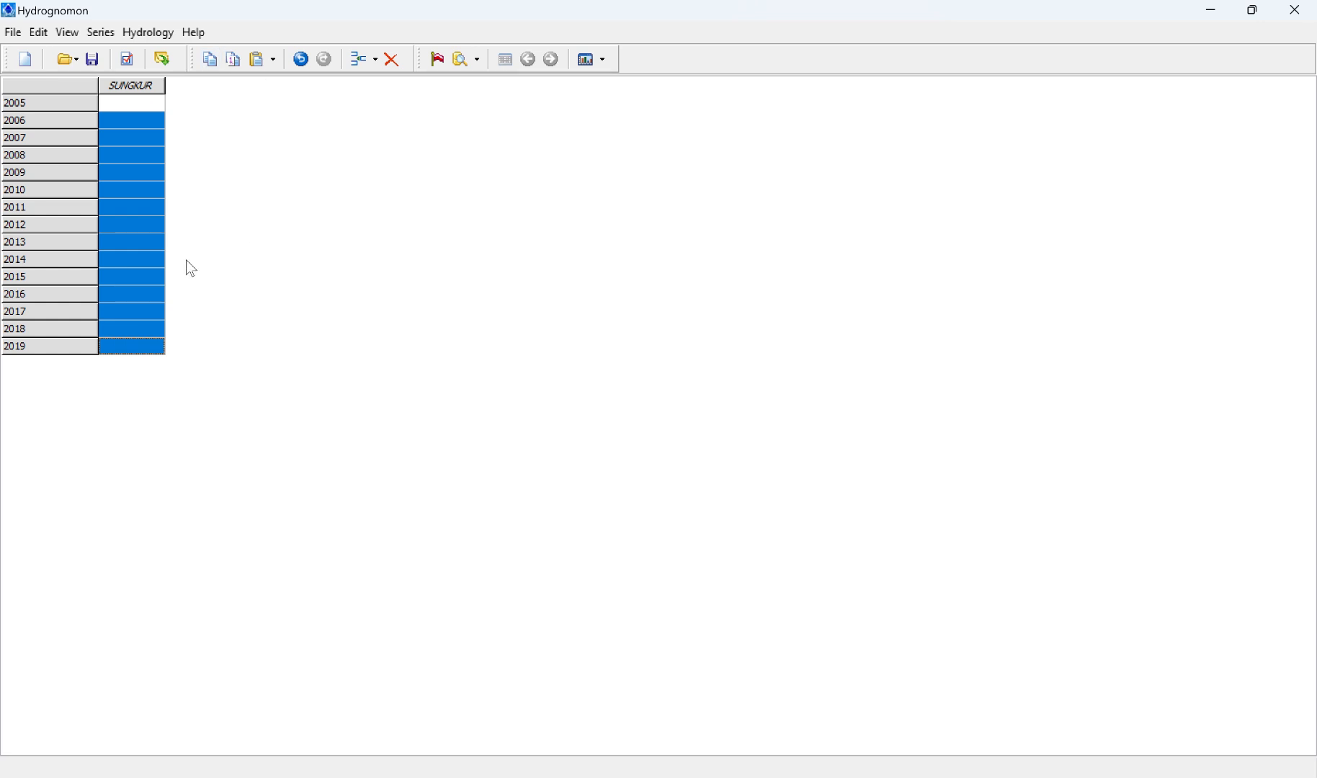
pyautogui.hotkey('ctrl', 'z')
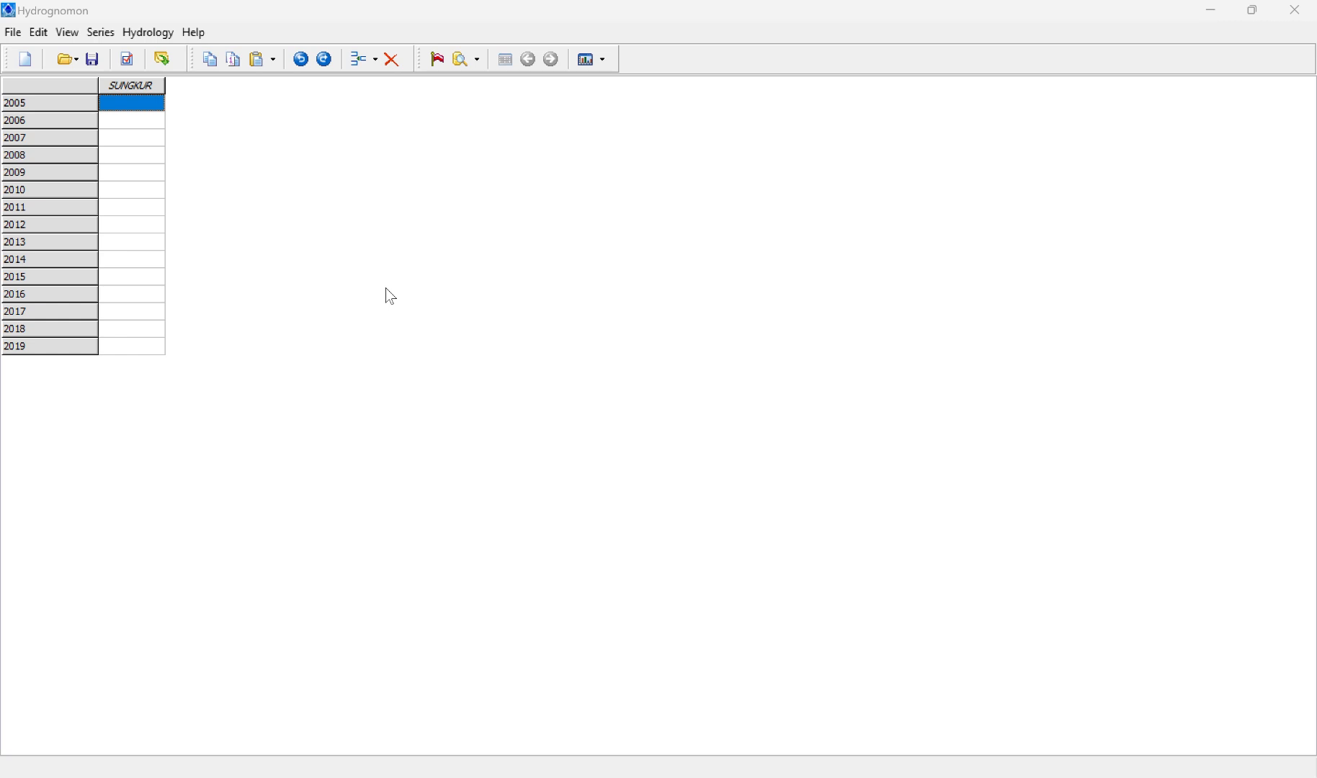
# Step: Switch to the A.xlsx rainfall spreadsheet, bring the 2005–2019 annual maxima on the Bulanan sheet into view, and place it side by side with Hydrognomon
pyautogui.hotkey('alt', 'Tab')
pyautogui.hotkey('alt', 'Tab')
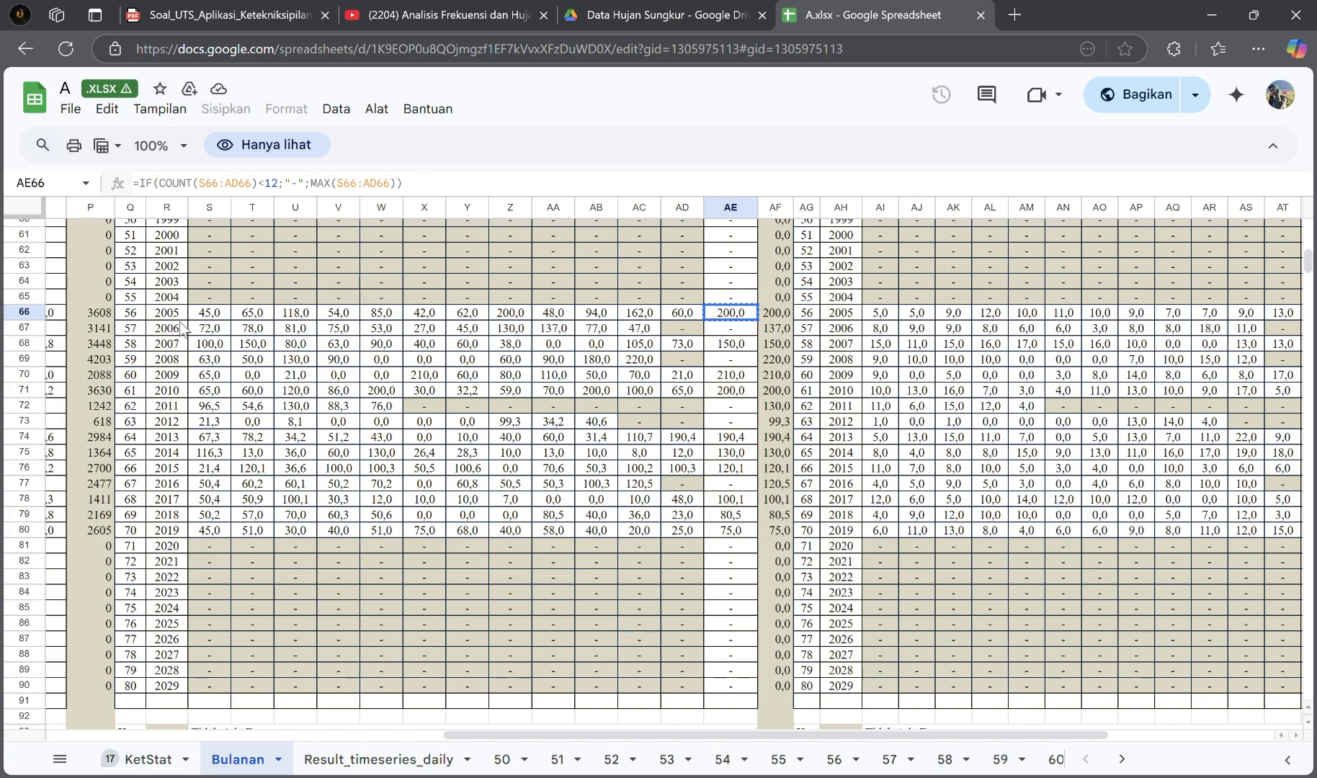
pyautogui.scroll(15, 456, 481)
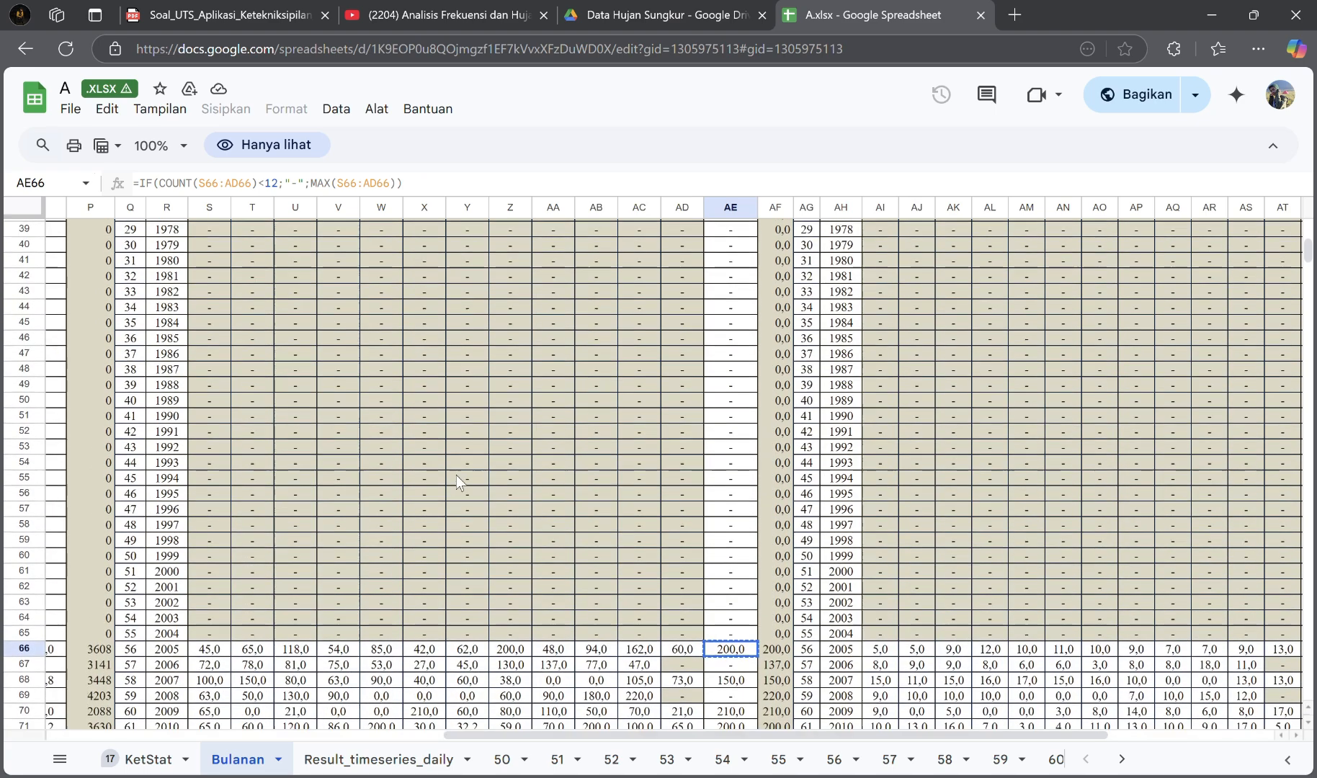
pyautogui.scroll(-10, 456, 475)
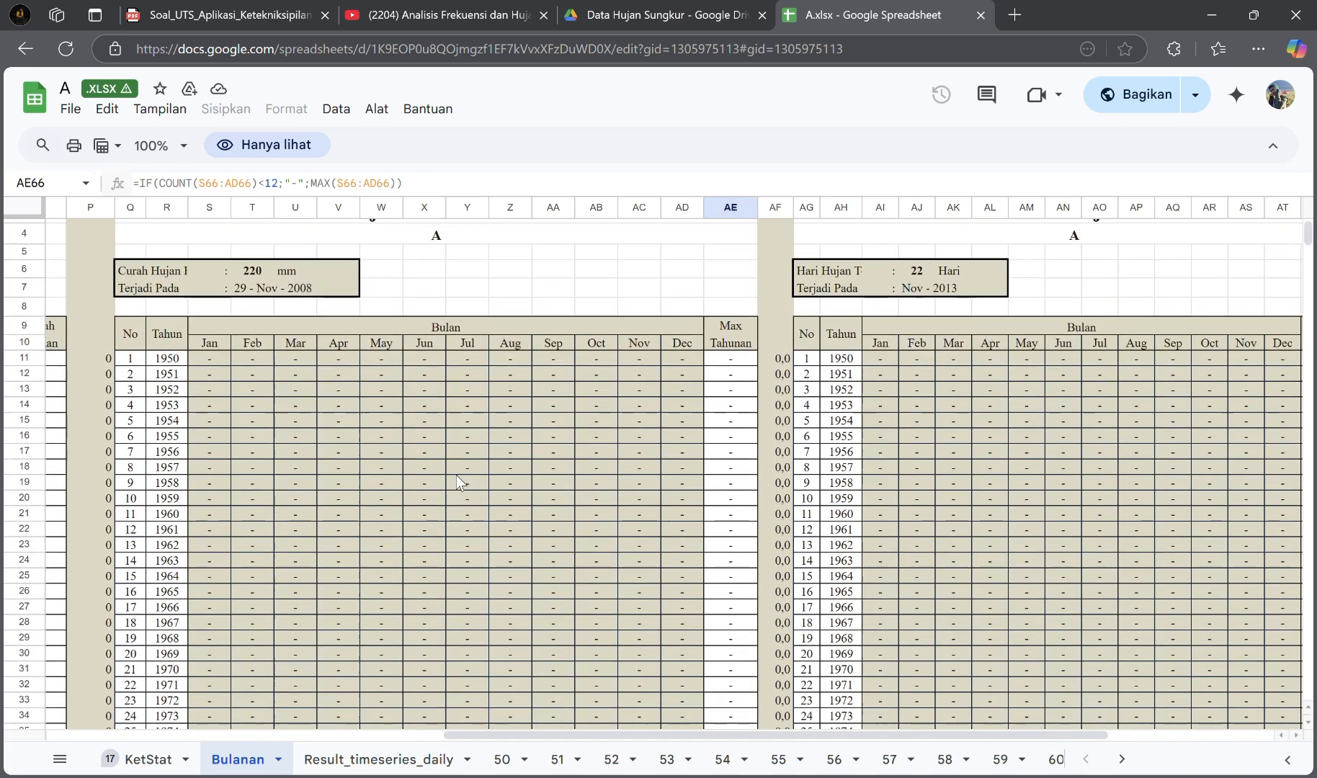
pyautogui.scroll(-9, 456, 474)
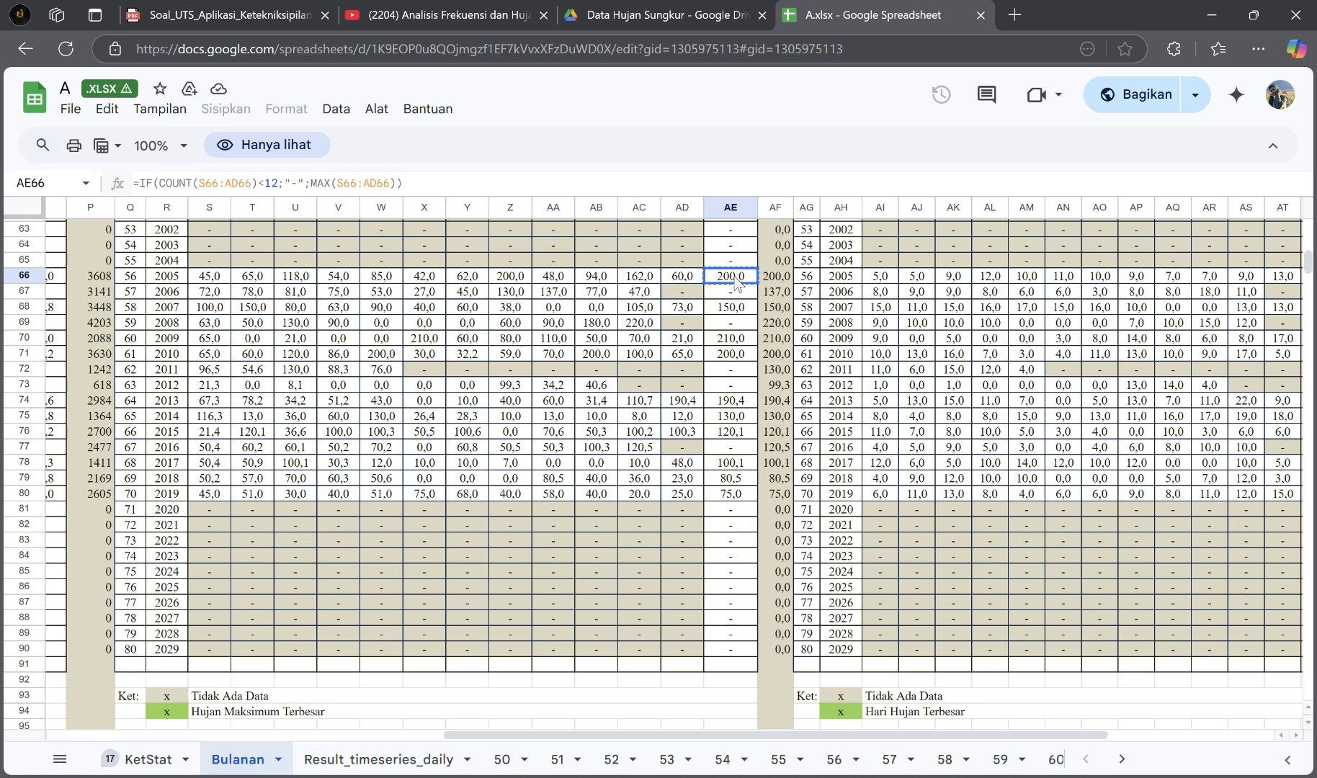
pyautogui.moveTo(1256, 8)
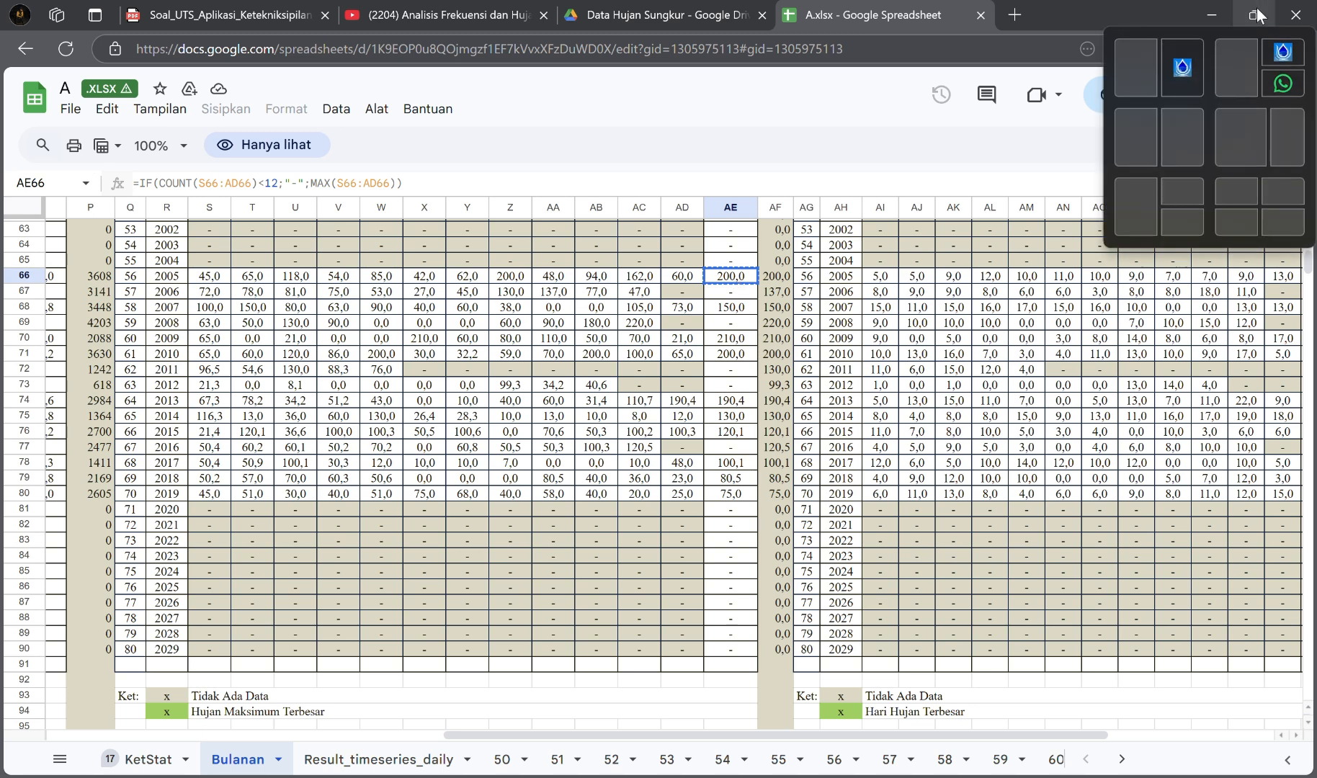
pyautogui.click(1124, 72)
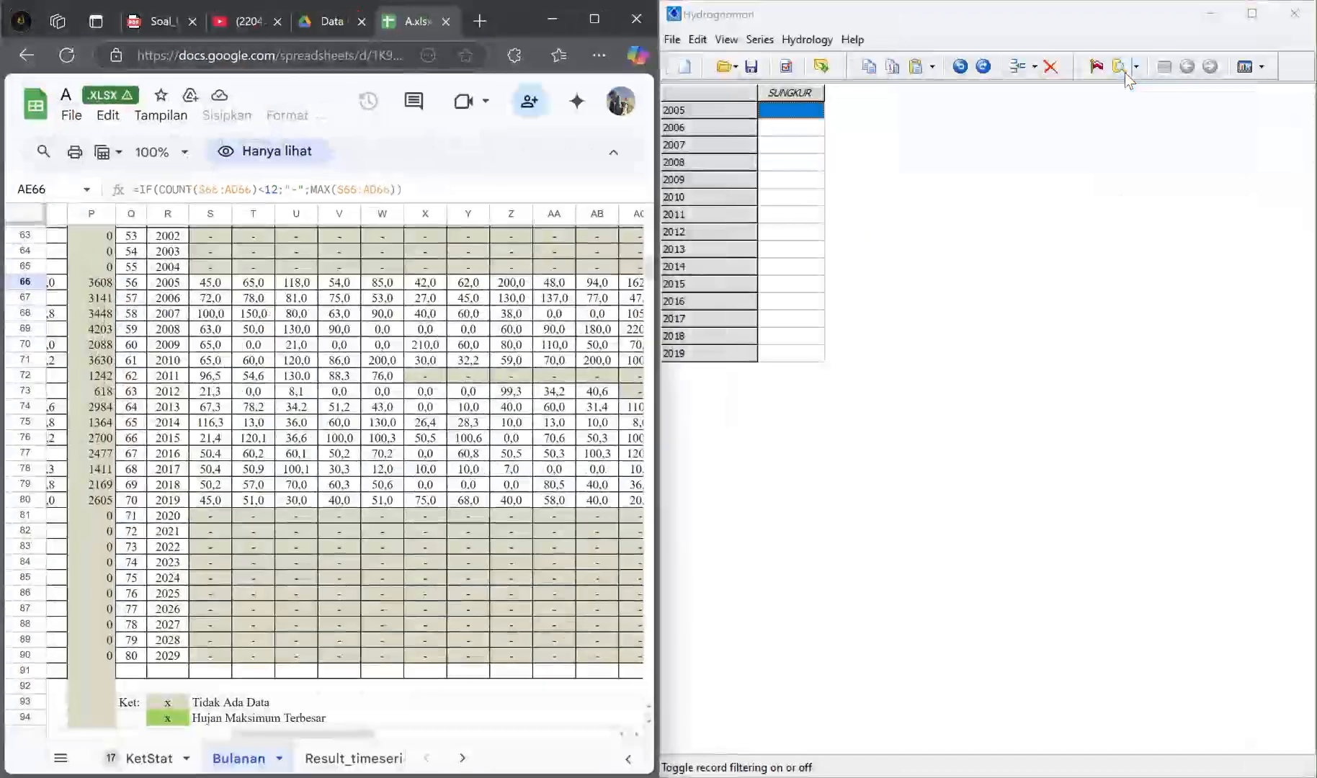
# Step: Enter 200 as the 2005 maximum rainfall value in the SUNGKUR series
pyautogui.click(787, 111)
pyautogui.click(786, 109)
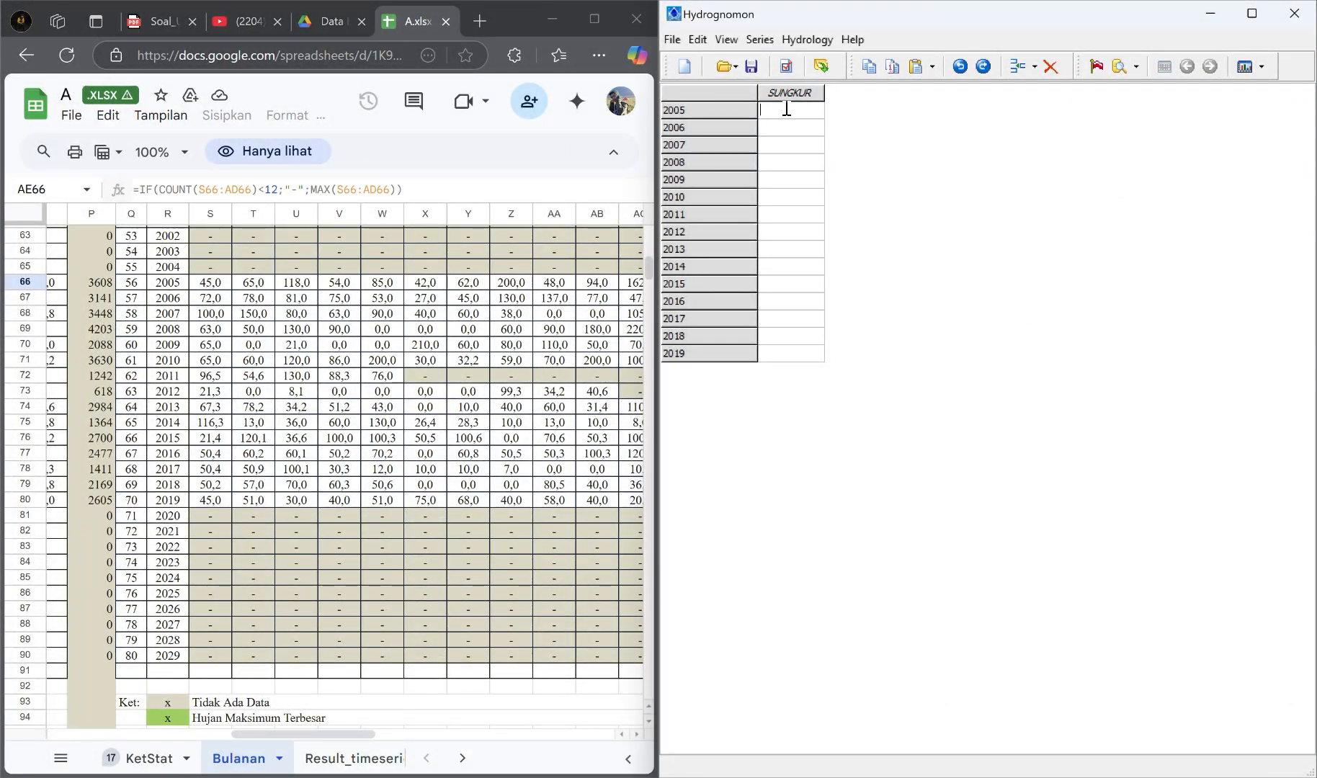
pyautogui.write('200')
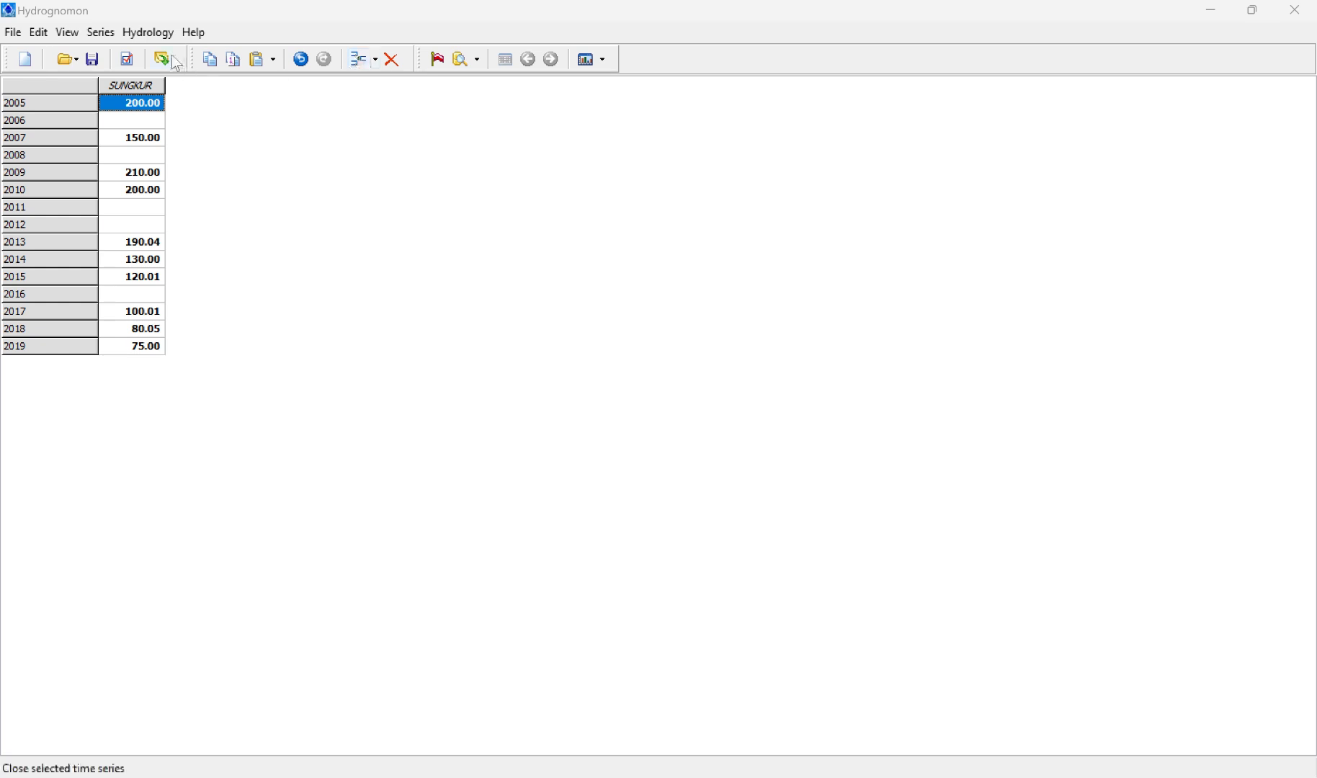
# Step: Open the Pythia statistical analysis for the SUNGKUR series and clear all theoretical distributions from the plot
pyautogui.click(153, 34)
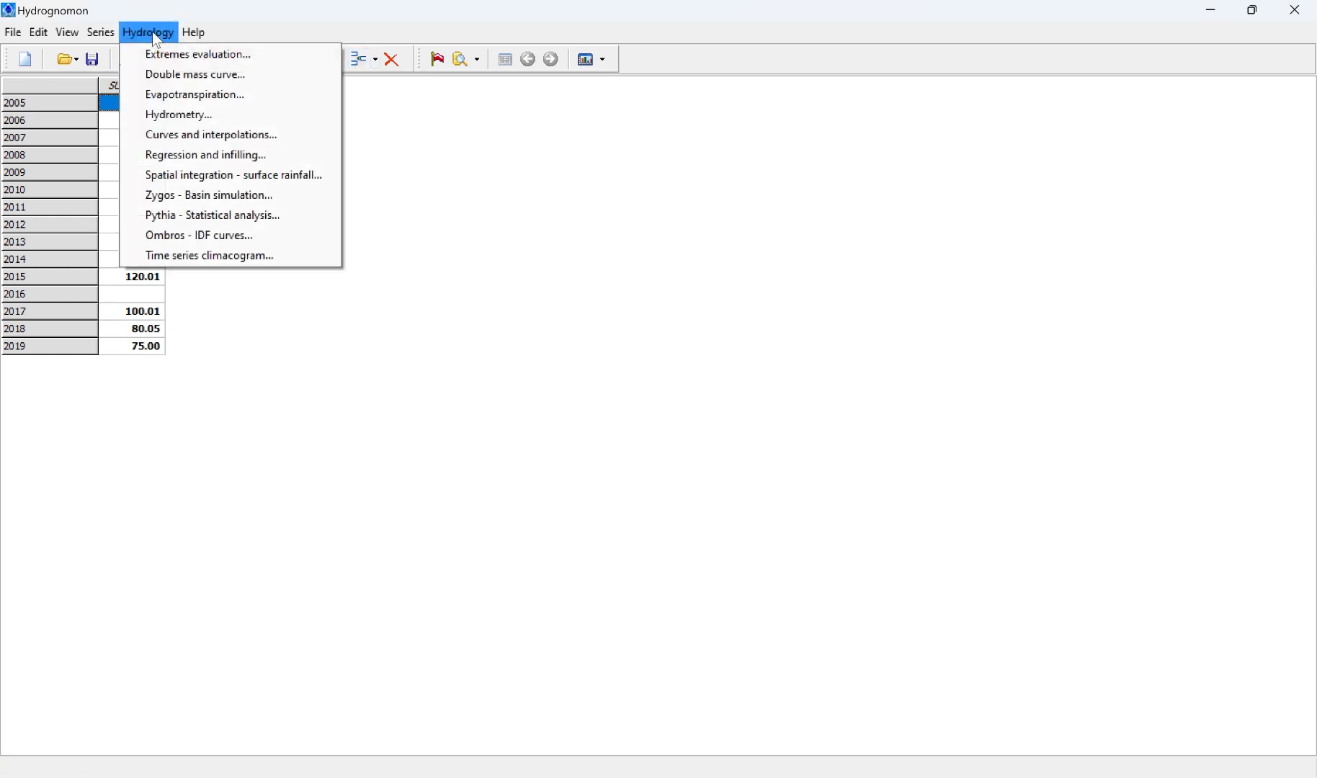
pyautogui.click(250, 218)
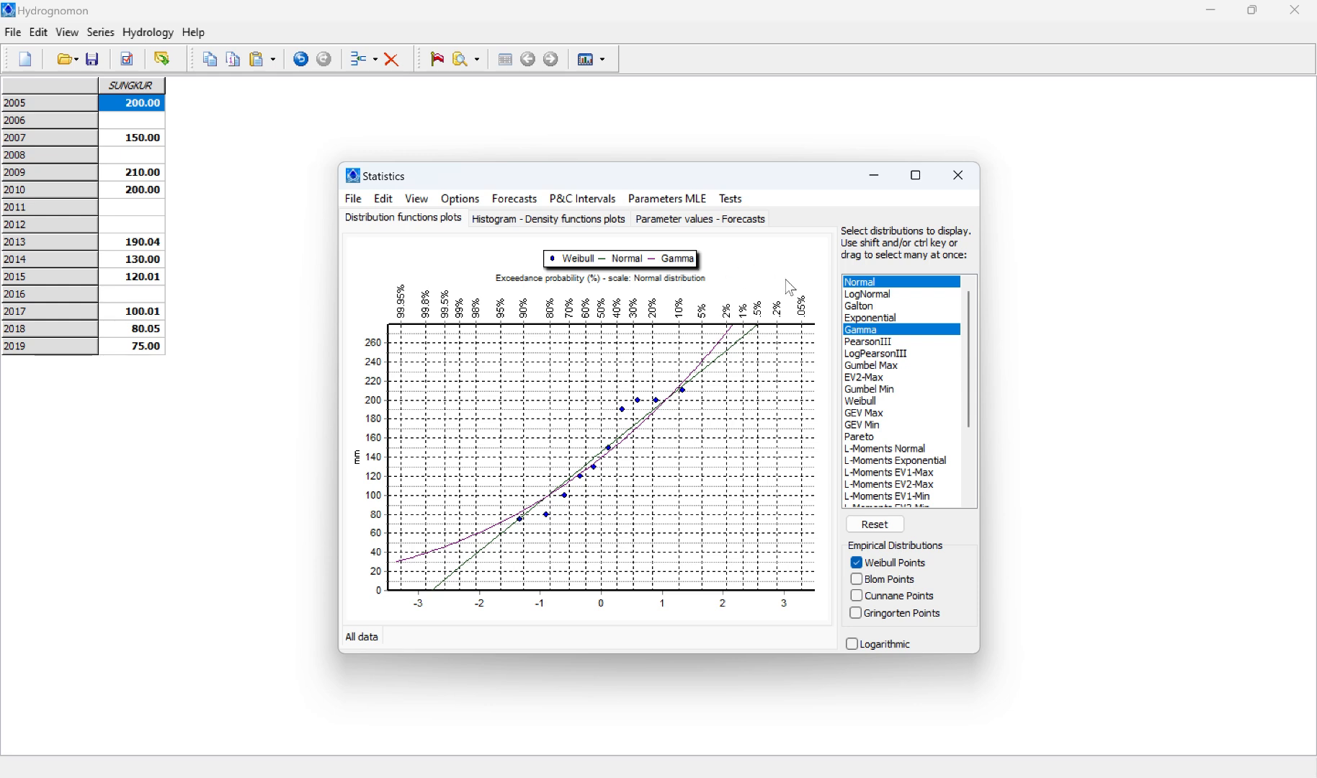
pyautogui.keyDown('ctrl'); pyautogui.click(868, 295); pyautogui.keyUp('ctrl')
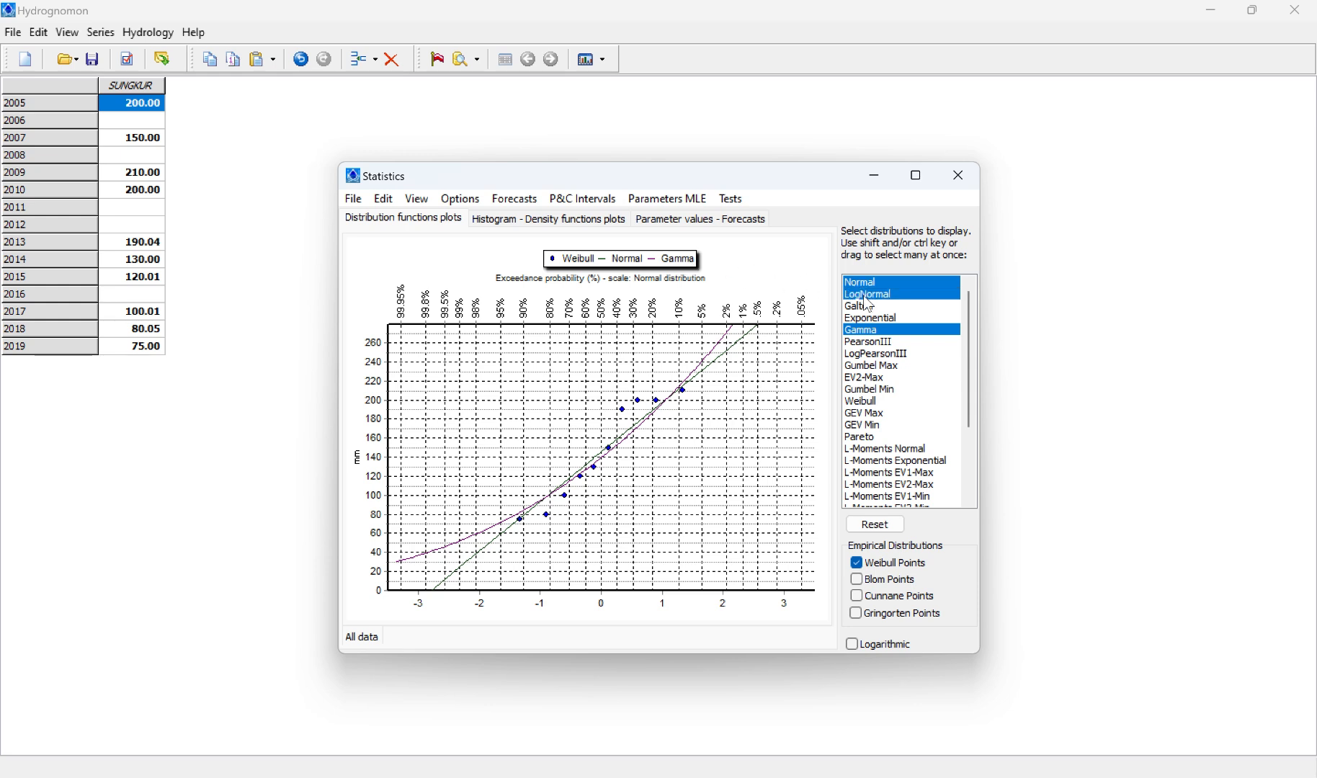
pyautogui.click(876, 333)
pyautogui.keyDown('ctrl'); pyautogui.click(878, 333); pyautogui.keyUp('ctrl')
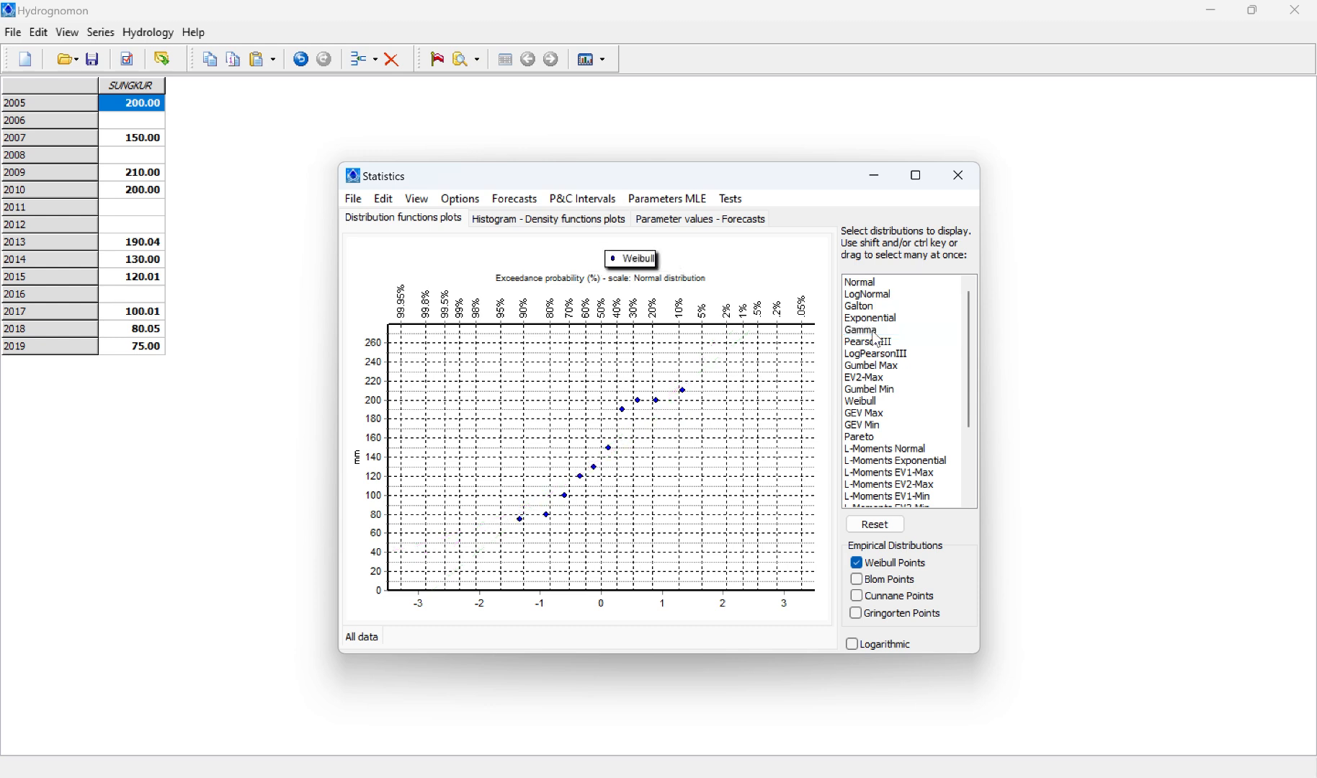
# Step: Display the Normal, LogNormal, PearsonIII and LogPearsonIII distribution curves on the exceedance probability plot
pyautogui.click(869, 284)
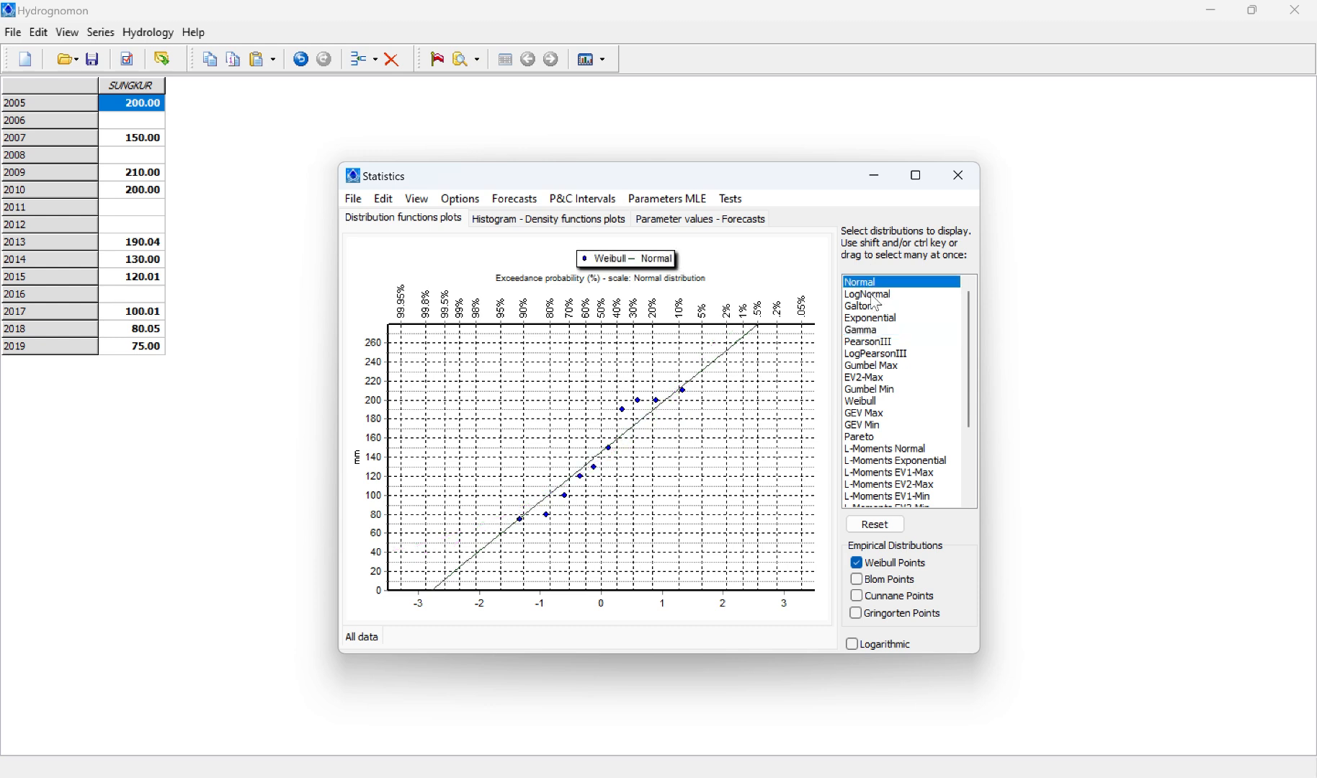
pyautogui.keyDown('ctrl'); pyautogui.click(871, 296); pyautogui.keyUp('ctrl')
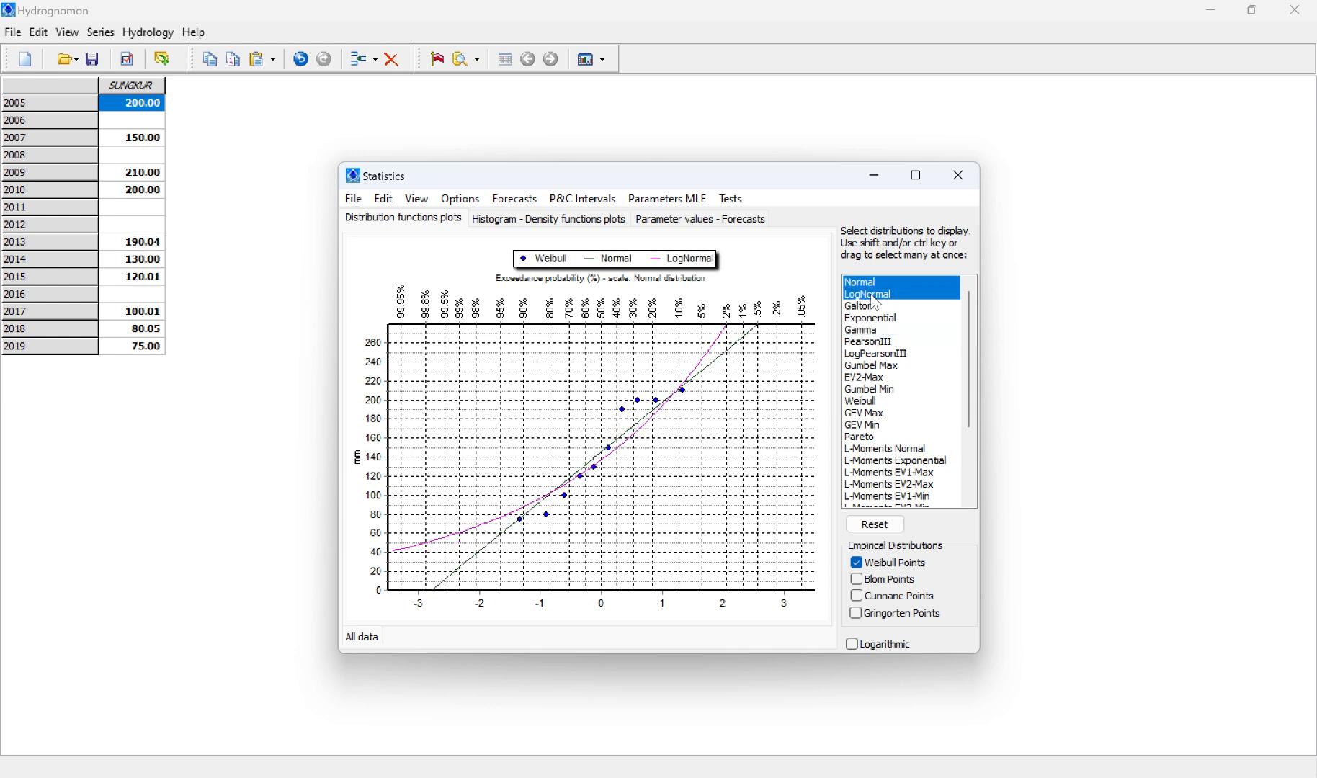
pyautogui.keyDown('ctrl'); pyautogui.click(878, 344); pyautogui.keyUp('ctrl')
pyautogui.keyDown('ctrl'); pyautogui.click(884, 357); pyautogui.keyUp('ctrl')
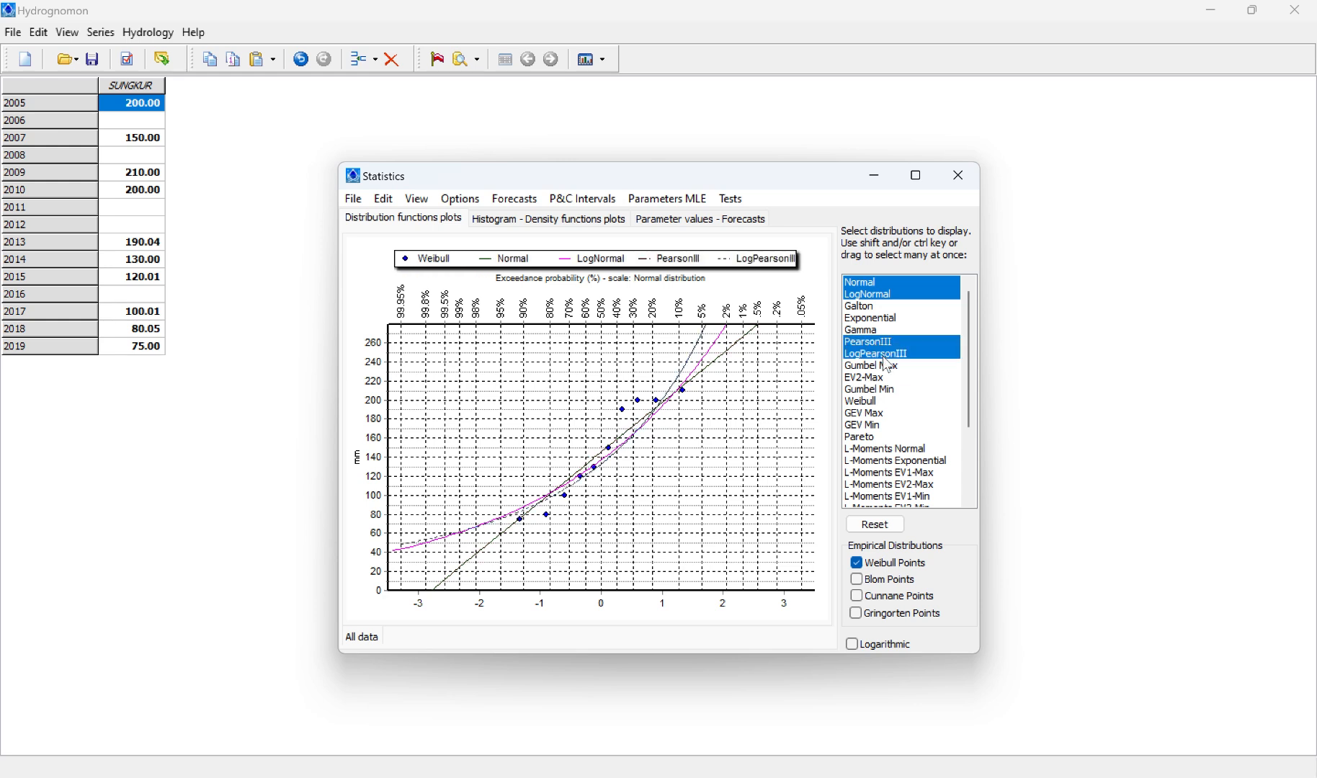
# Step: Add the Gumbel Max and GEV Max distribution curves to the exceedance probability plot
pyautogui.keyDown('ctrl'); pyautogui.click(892, 366); pyautogui.keyUp('ctrl')
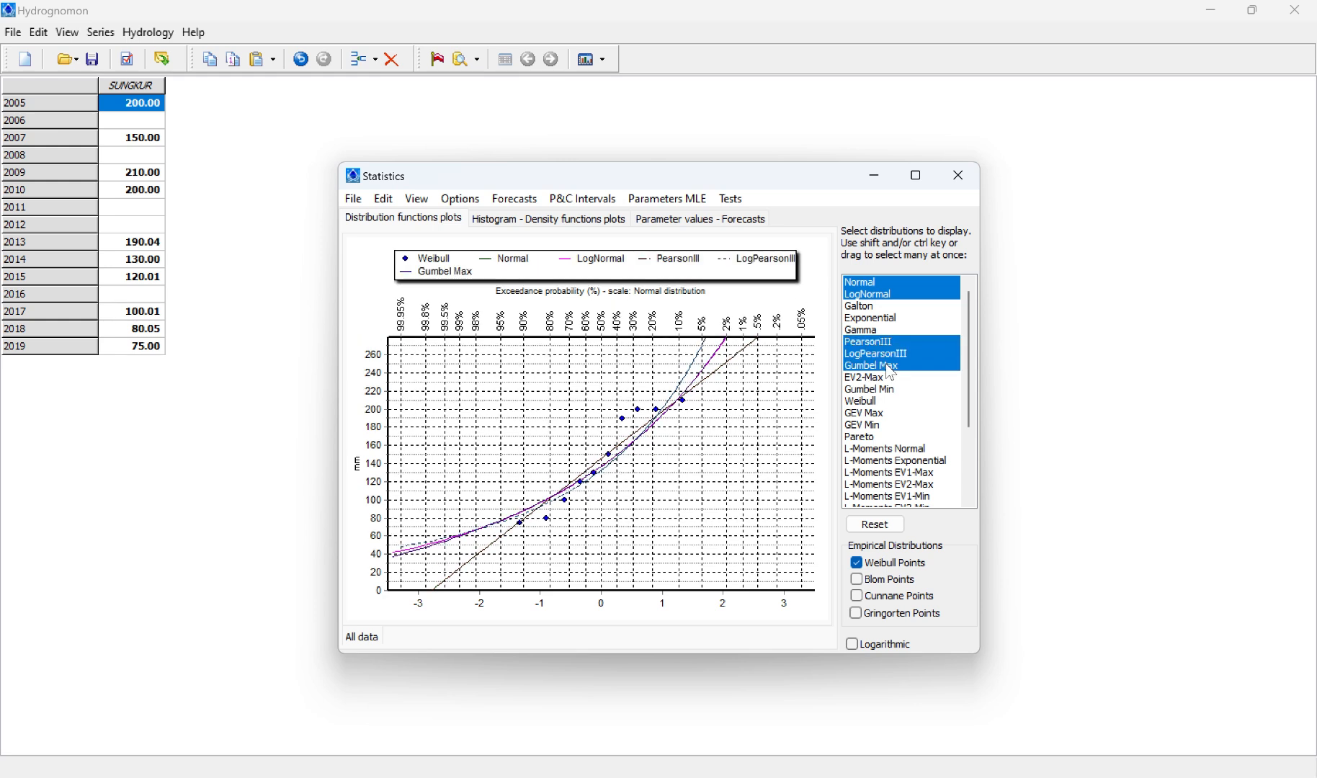
pyautogui.keyDown('ctrl'); pyautogui.click(869, 417); pyautogui.keyUp('ctrl')
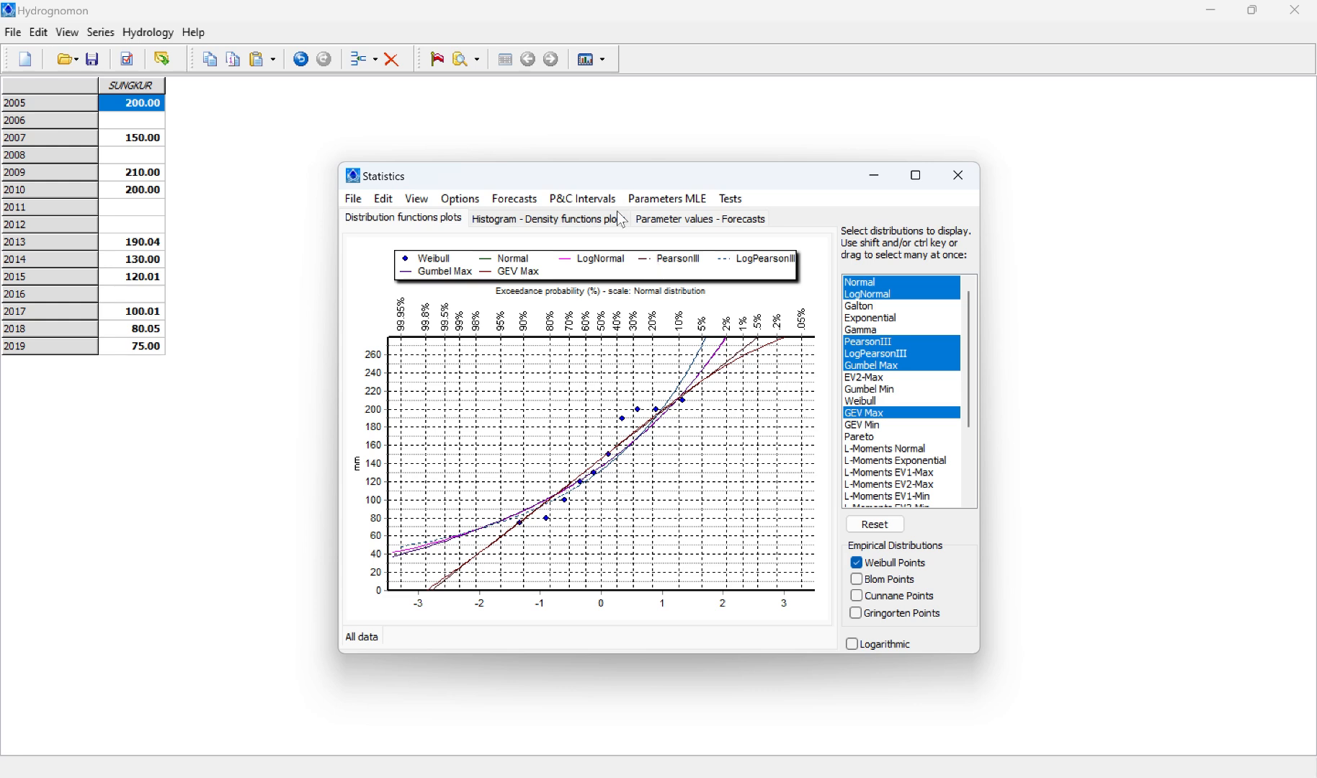
# Step: Run the X-Square test with the default number of classes and the Kolmogorov-Smirnov test on all the rainfall data
pyautogui.click(734, 202)
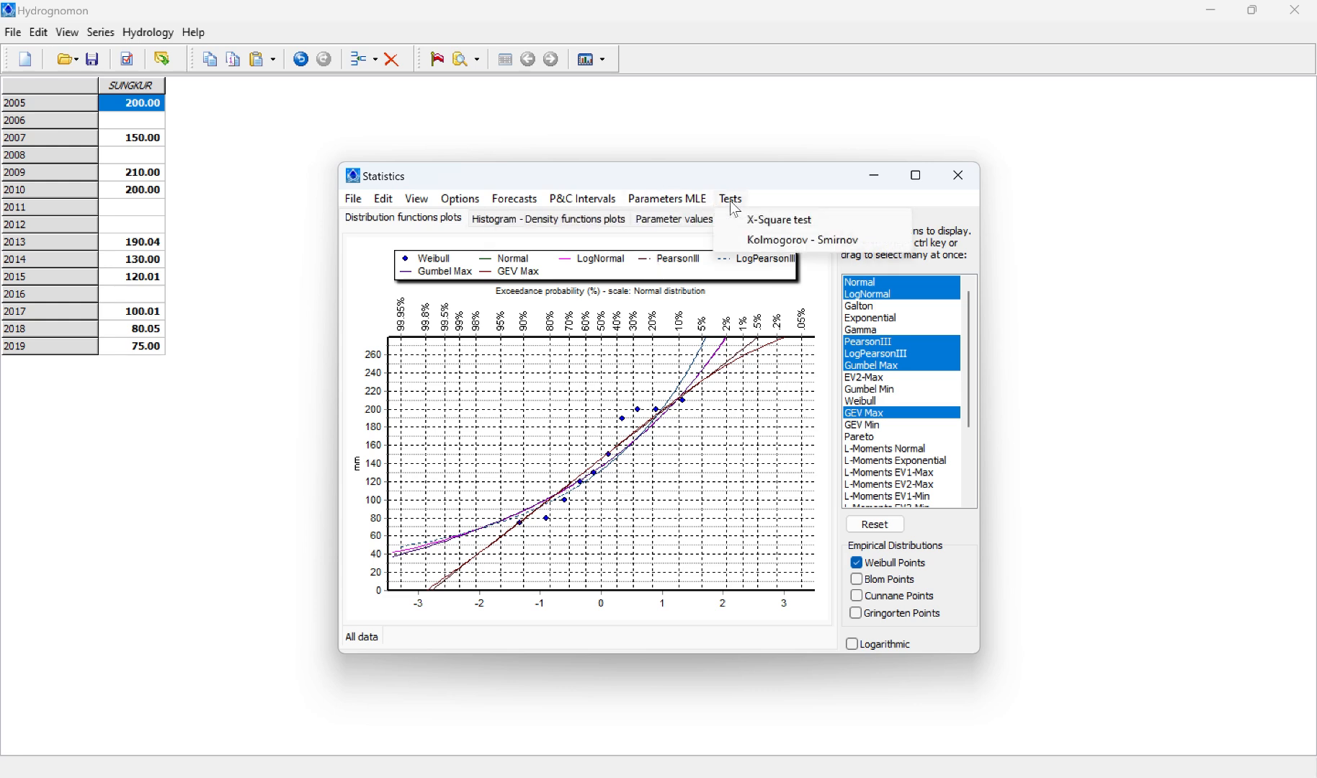
pyautogui.click(768, 225)
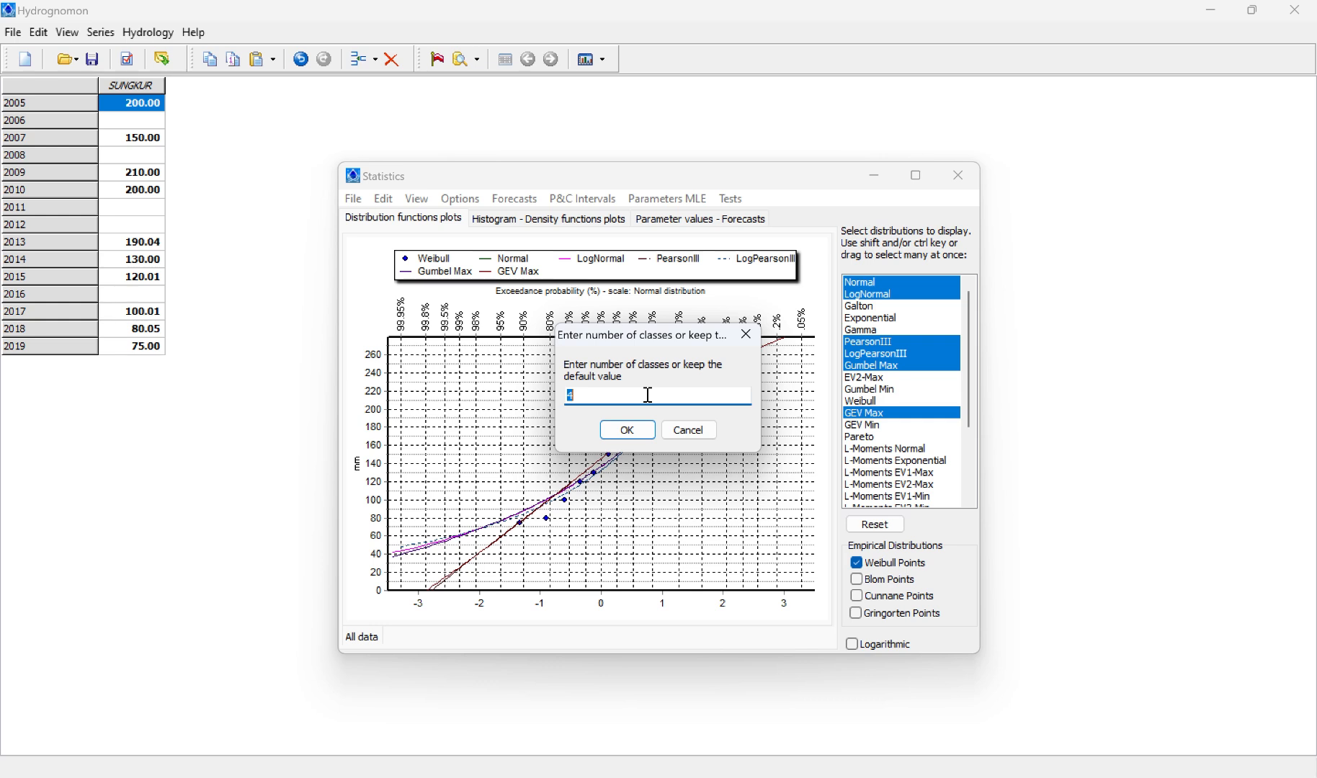
pyautogui.click(628, 430)
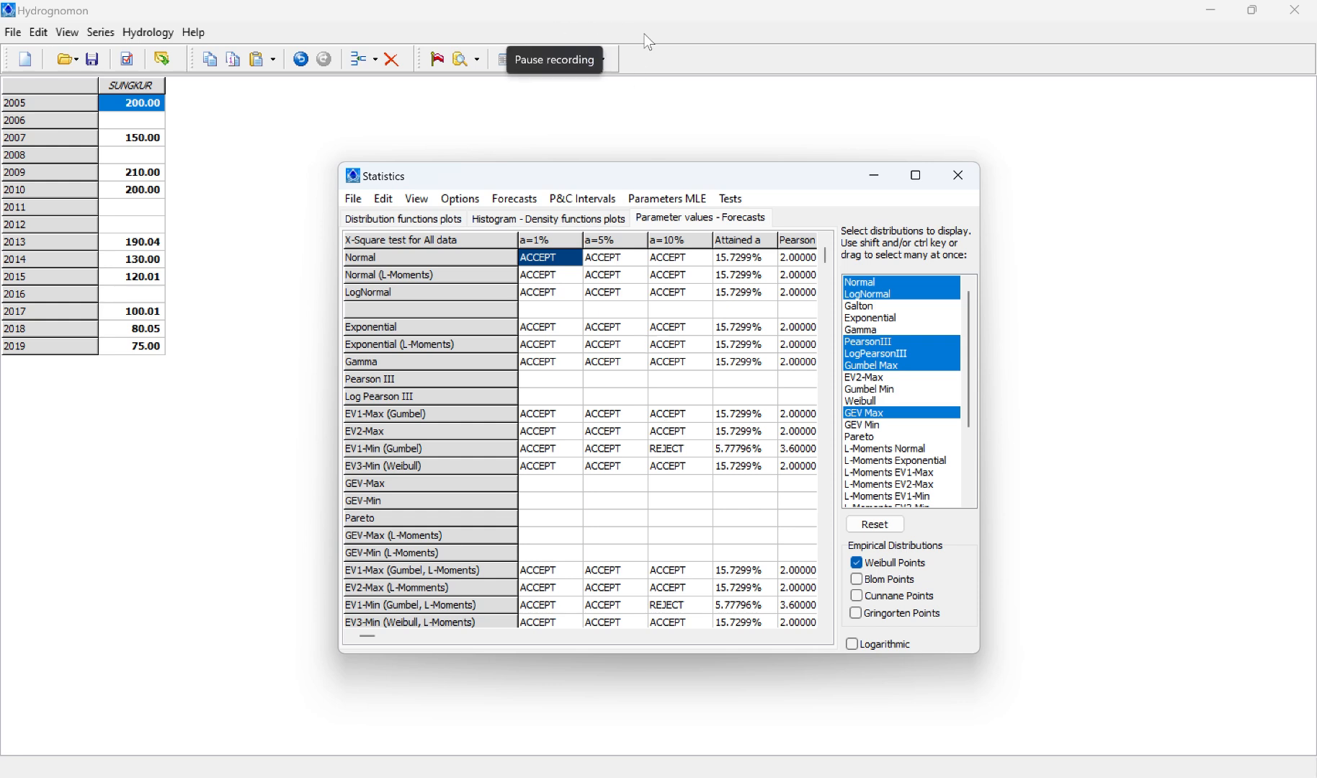
pyautogui.click(735, 199)
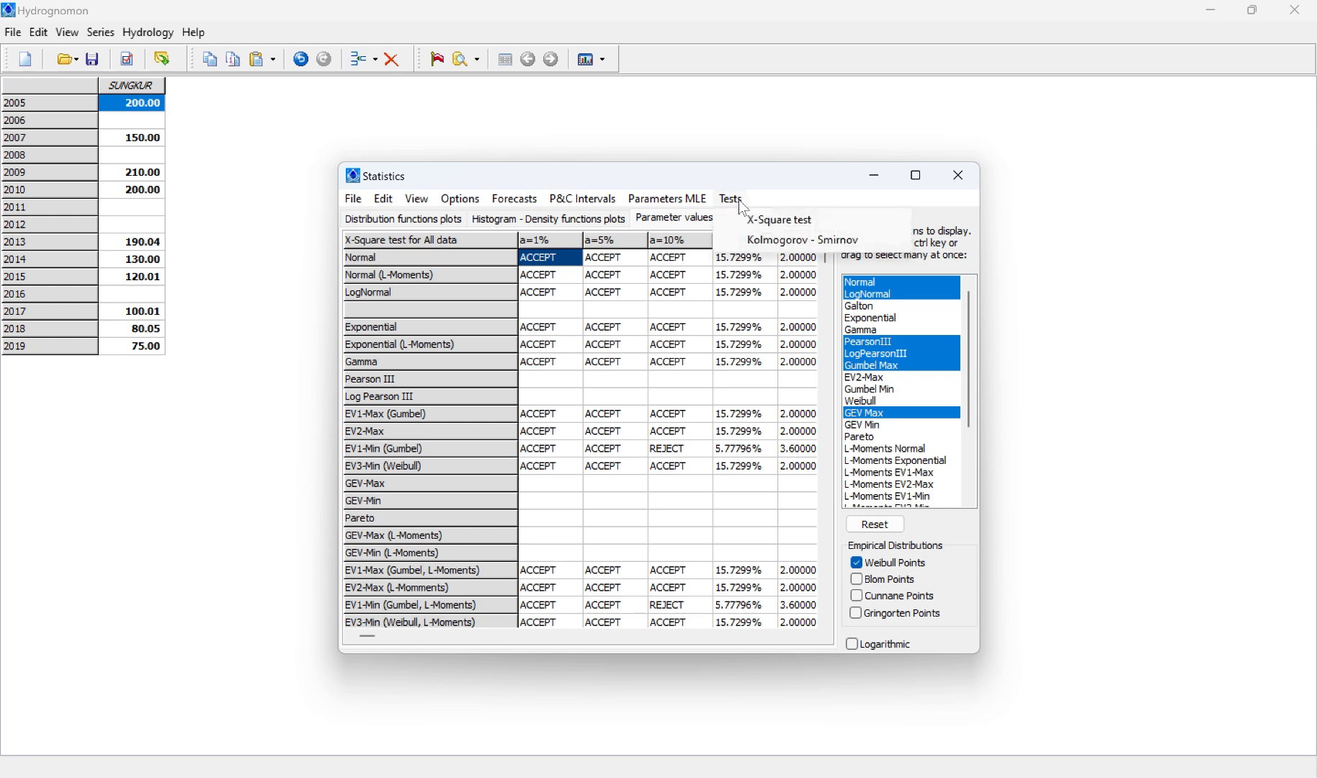
pyautogui.click(760, 242)
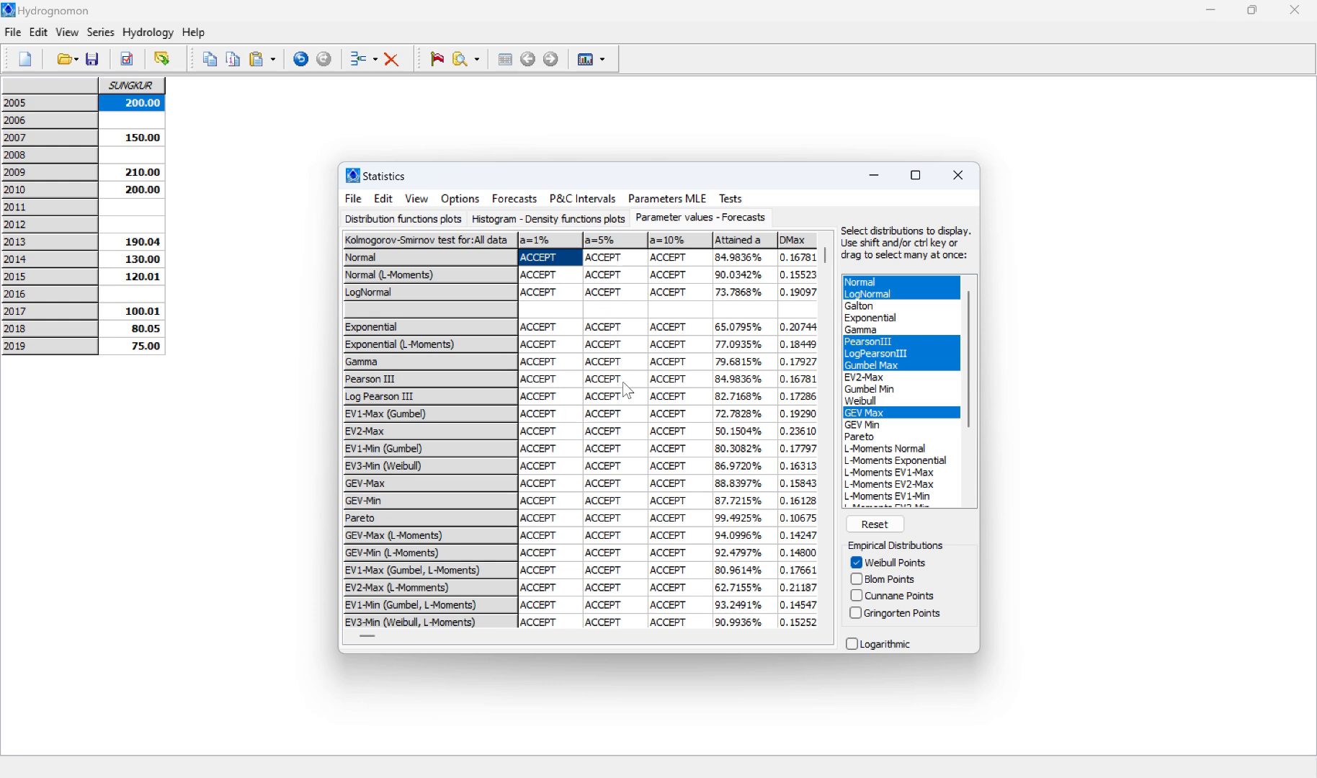
pyautogui.click(564, 33)
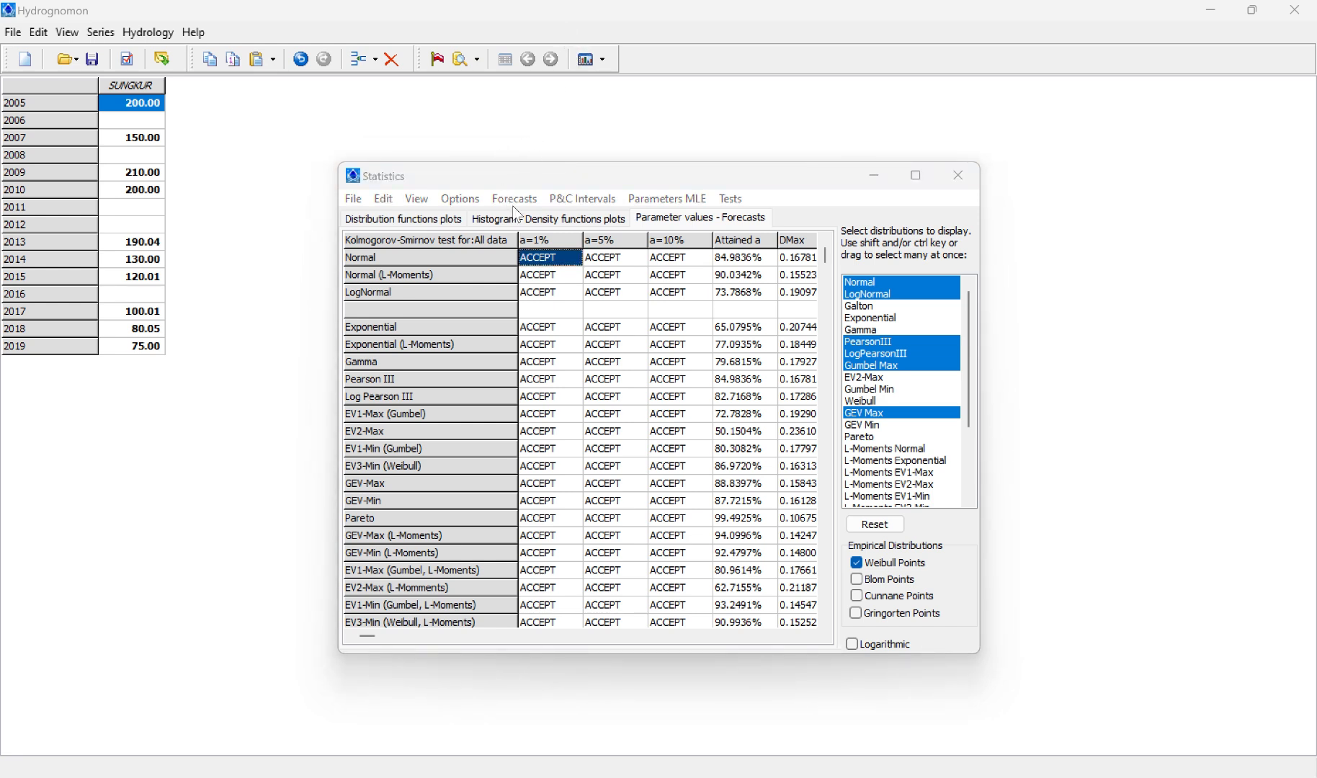
pyautogui.press('Right')
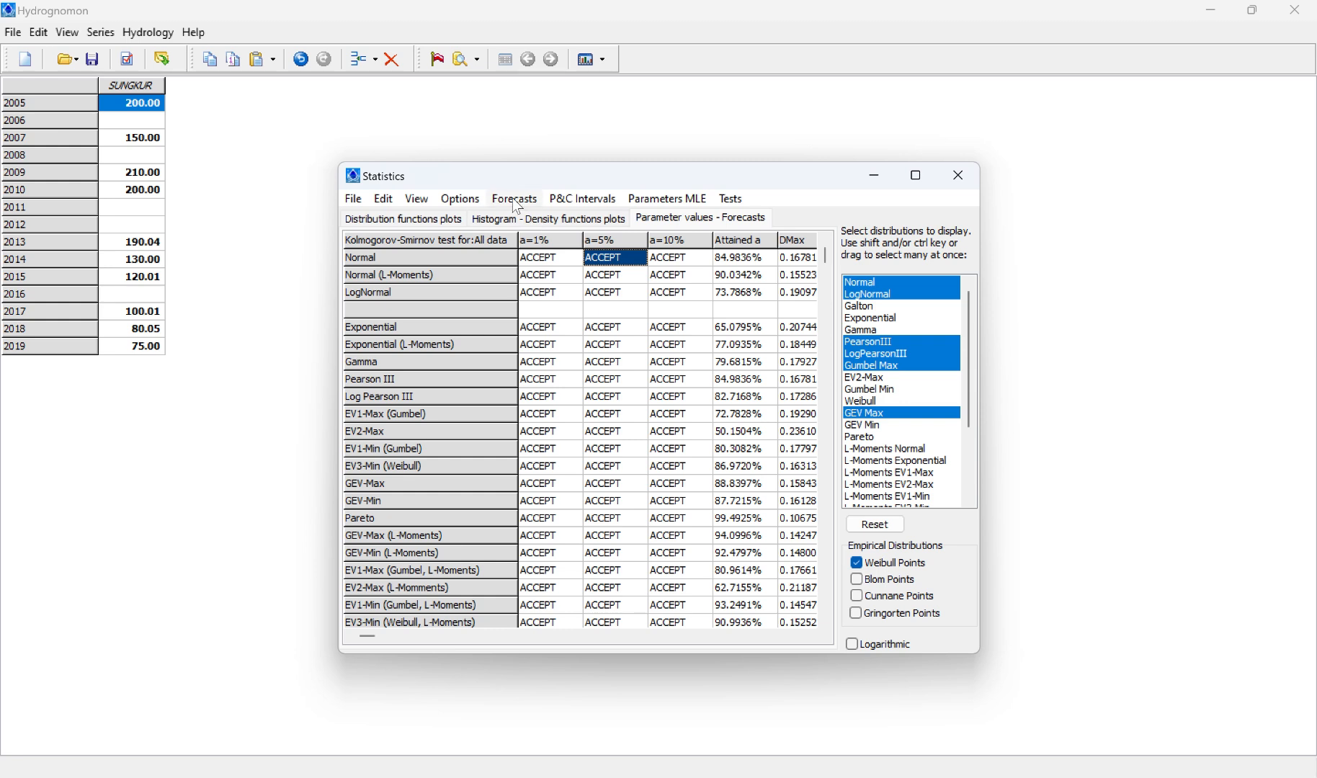
# Step: Forecast the rainfall of every distribution for a maximum return period of 2 years
pyautogui.click(518, 200)
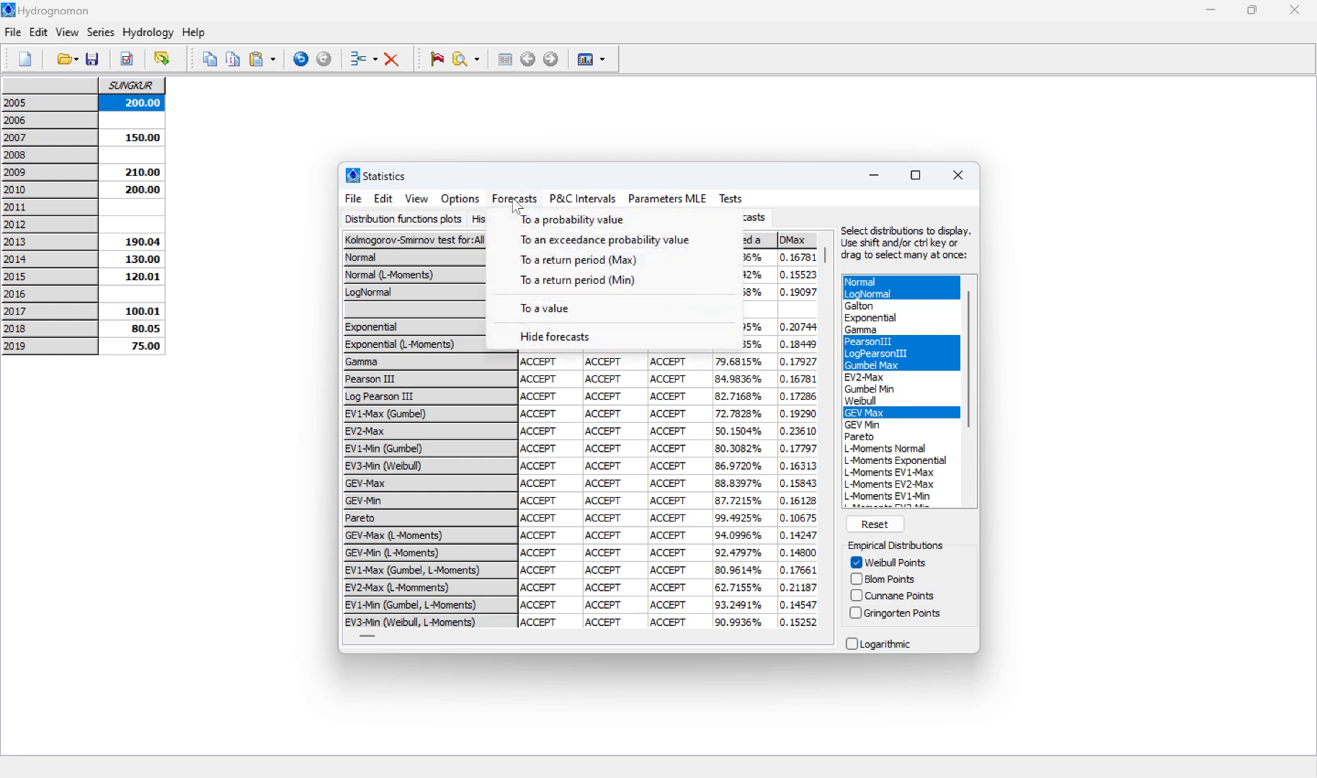
pyautogui.click(545, 265)
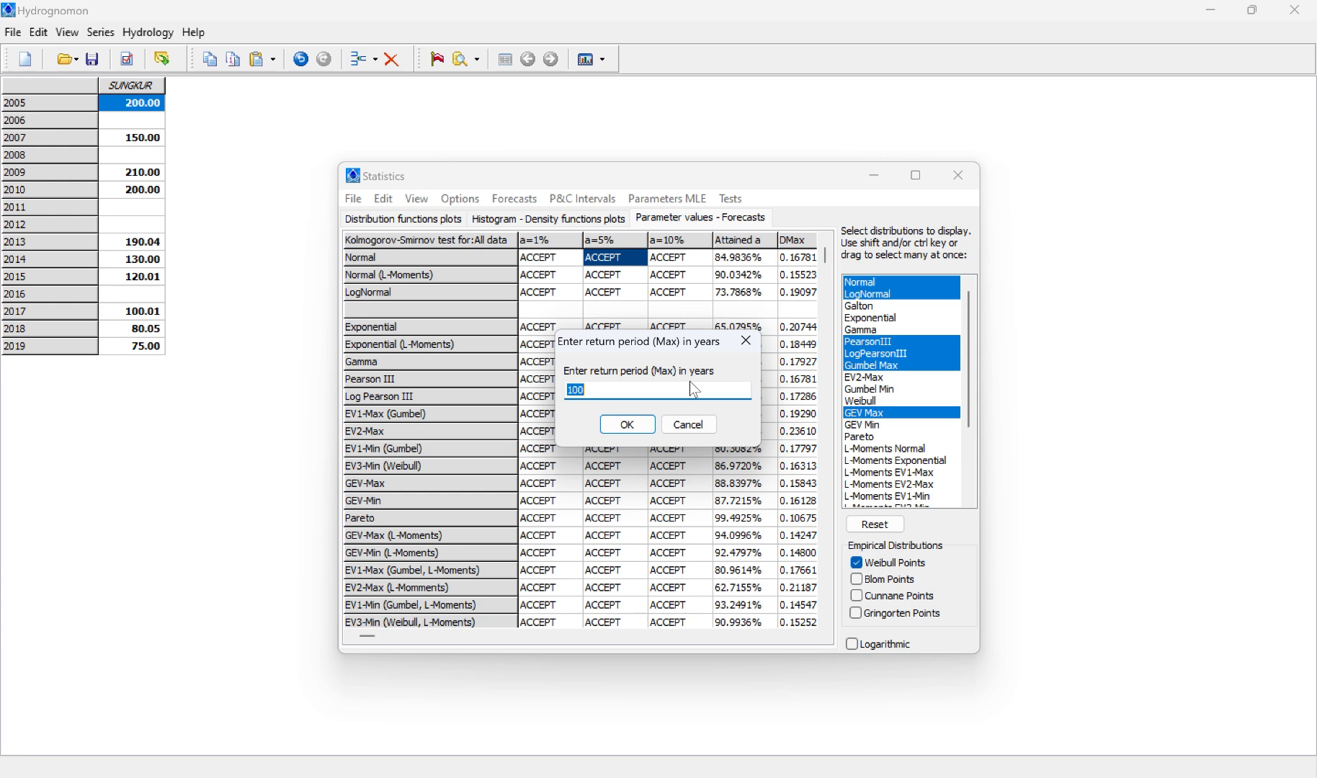
pyautogui.write('2')
pyautogui.click(629, 428)
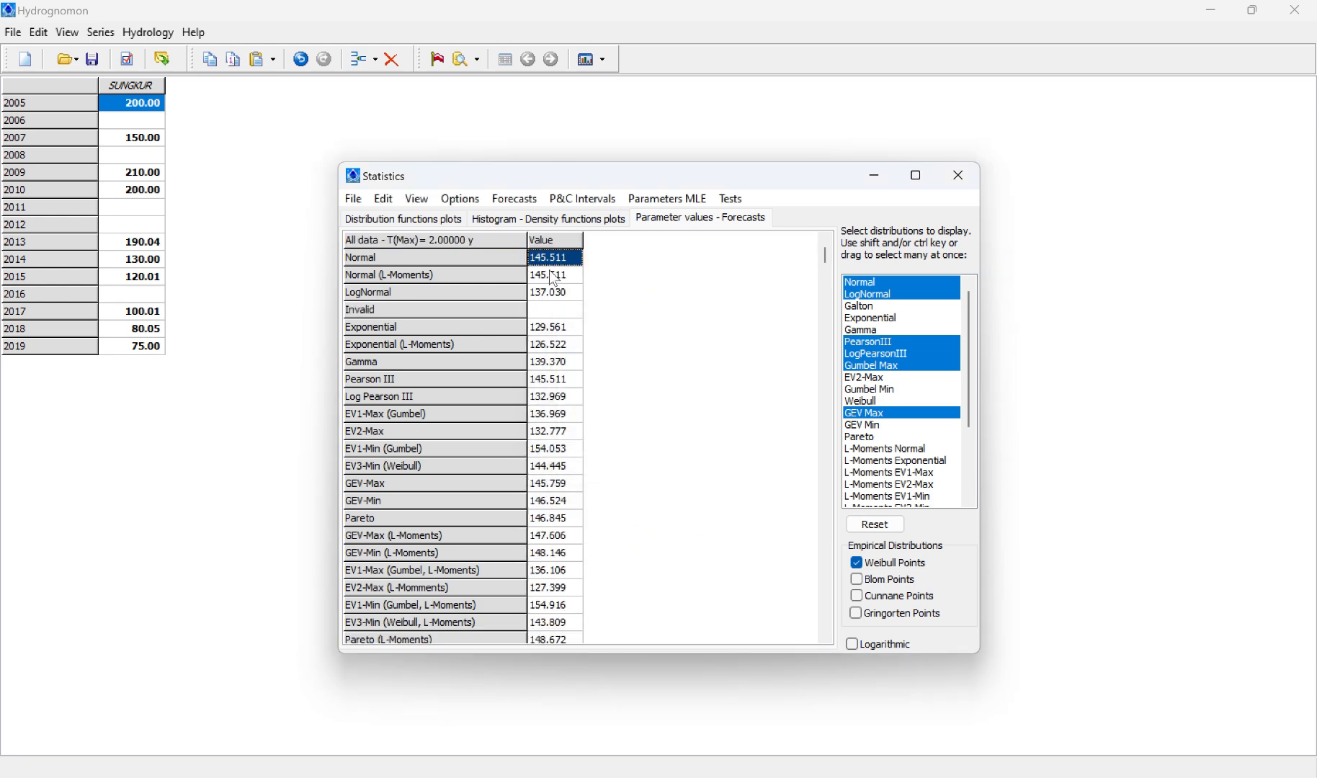
pyautogui.scroll(-20, 553, 398)
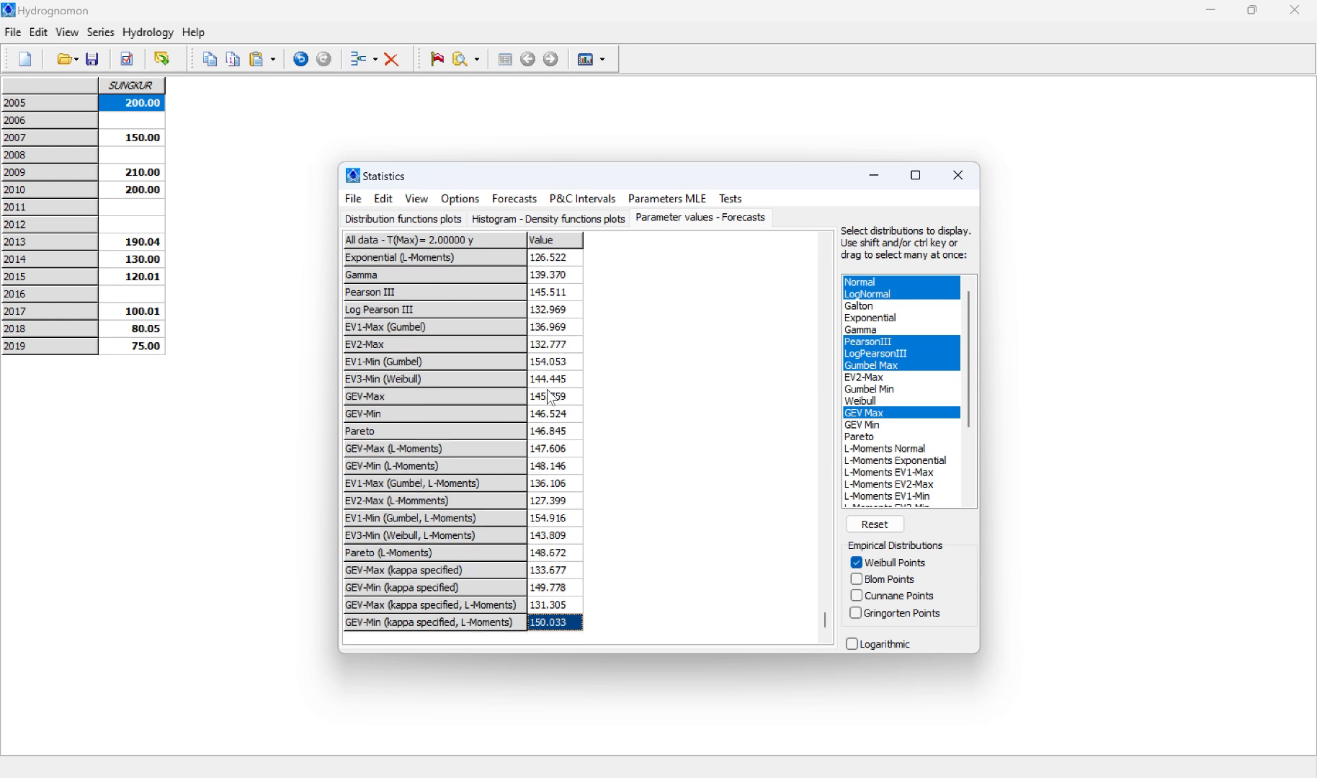
pyautogui.scroll(20, 553, 399)
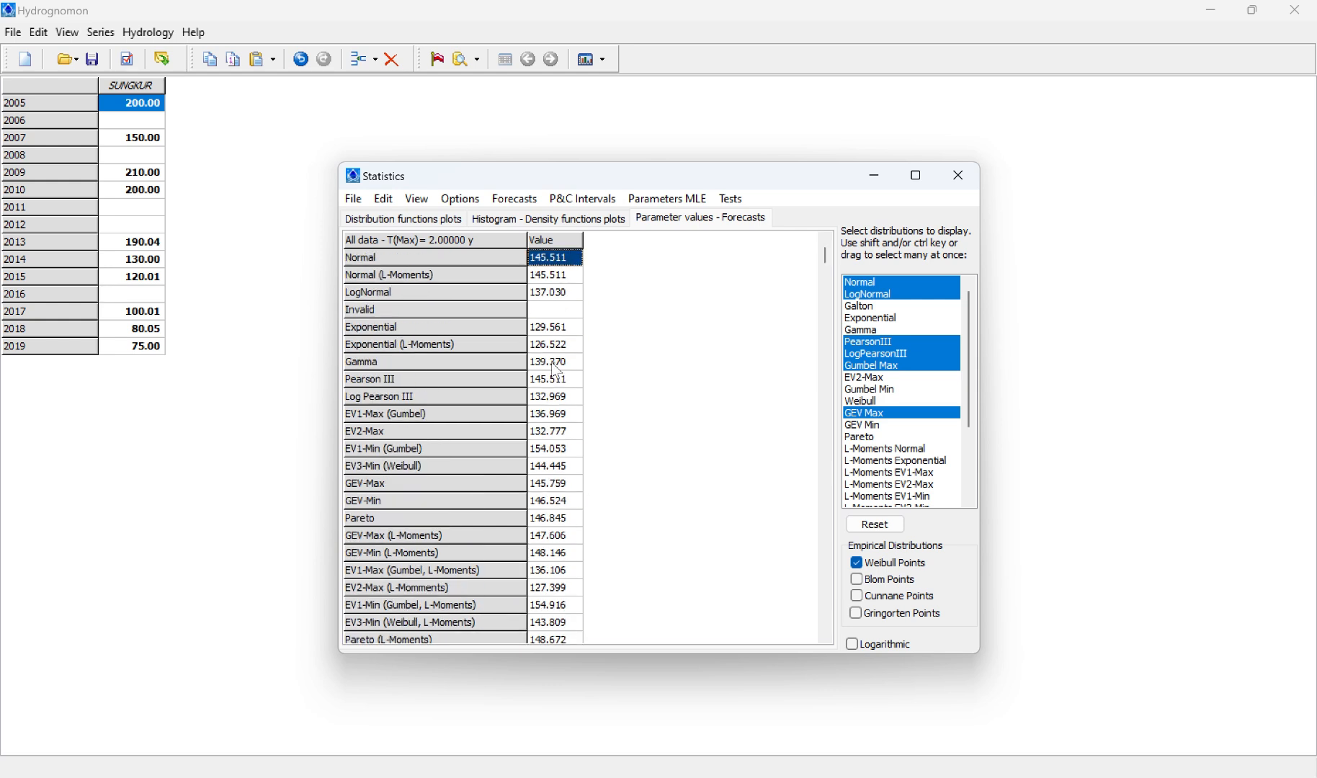
# Step: Copy the entire 2-year forecast grid to cell B2 of Sheet1 in the A workbook in Excel and widen column B to fit the distribution names
pyautogui.moveTo(546, 263); pyautogui.dragTo(552, 686)
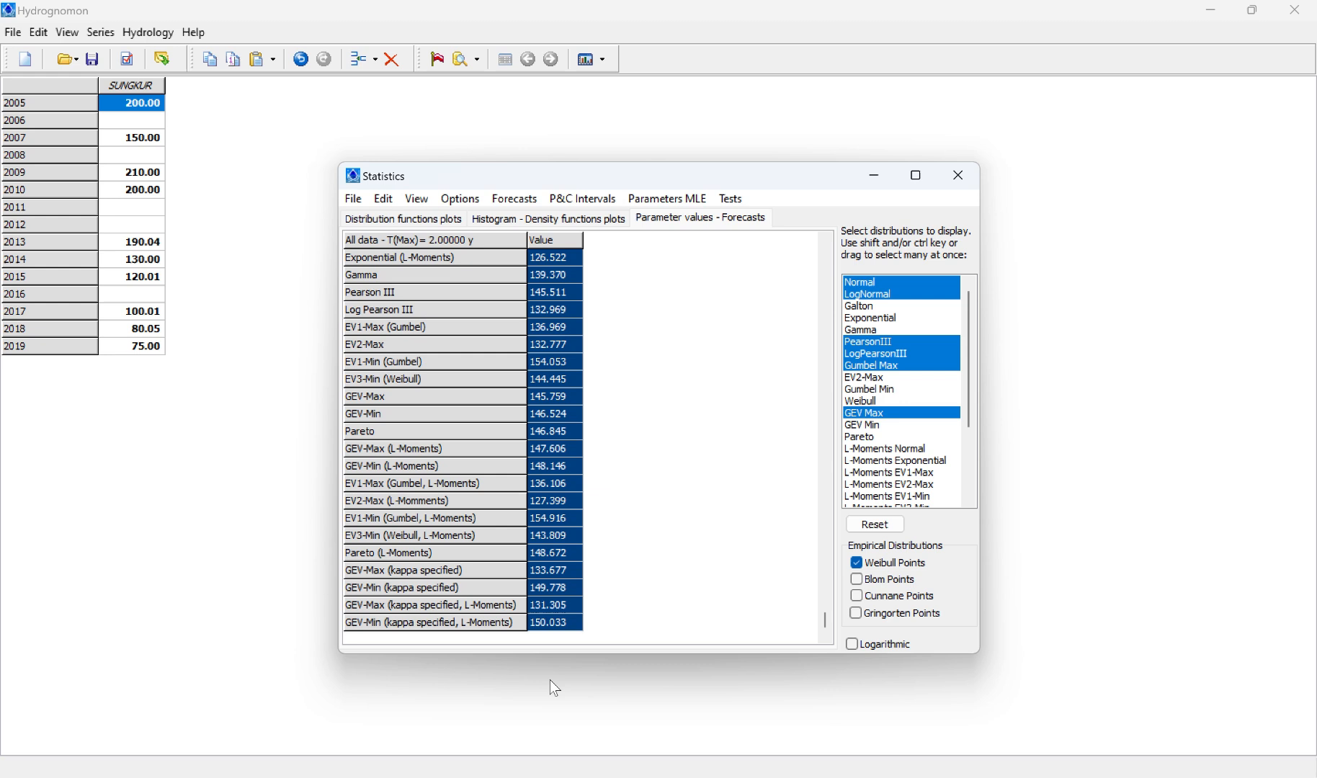
pyautogui.click(373, 201)
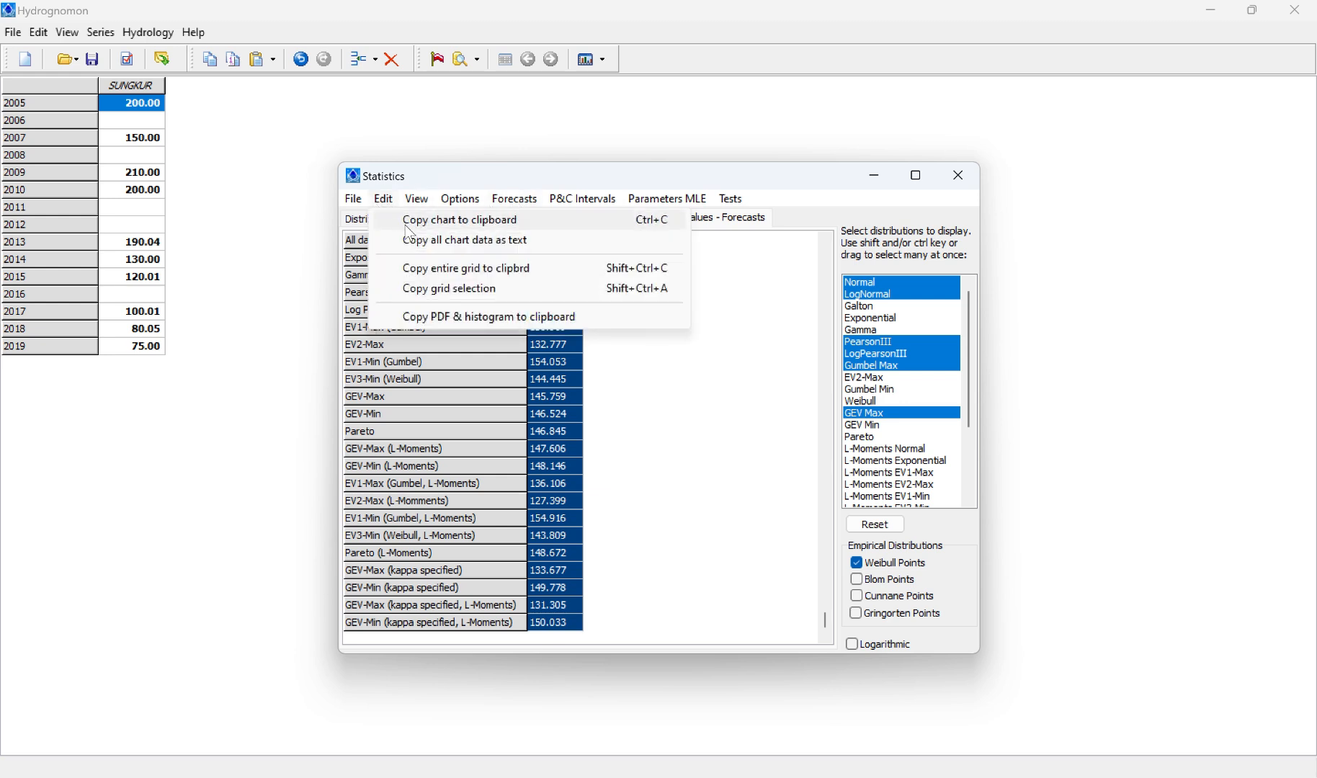
pyautogui.click(443, 270)
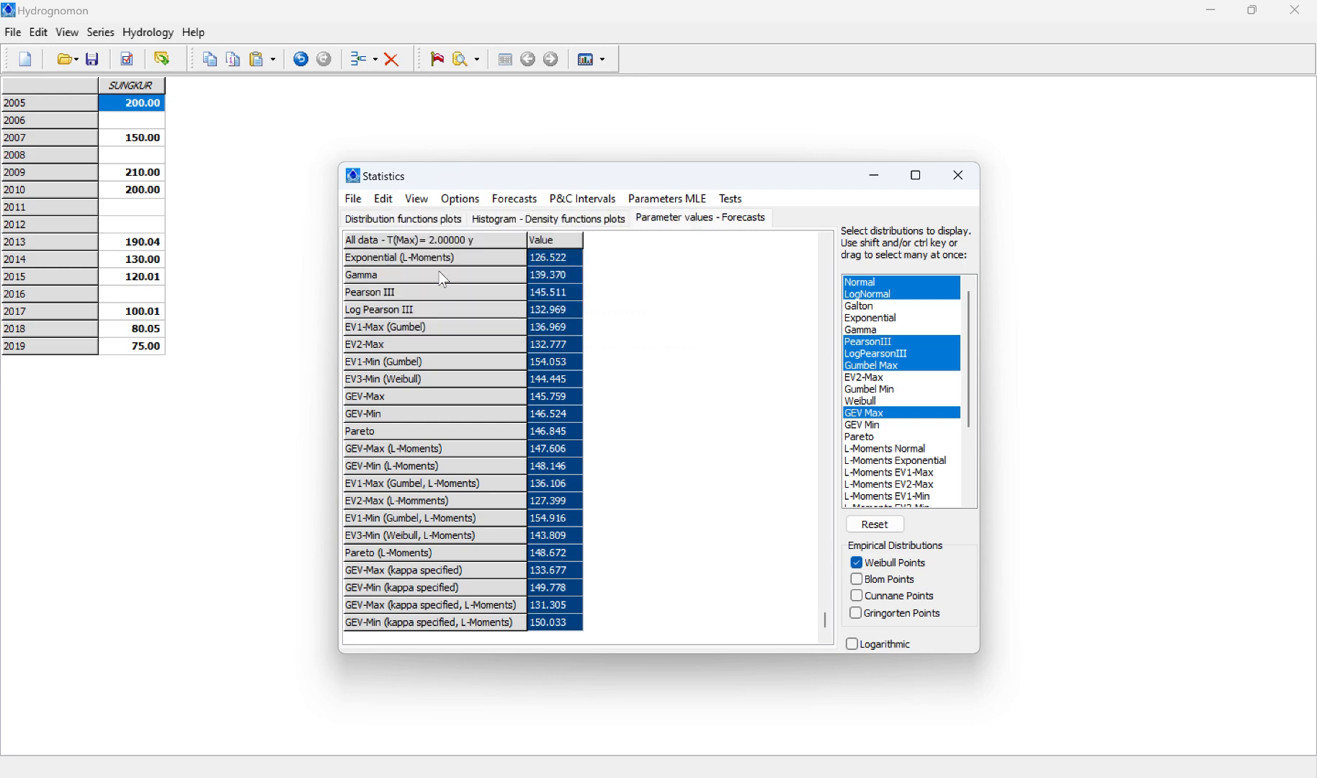
pyautogui.hotkey('alt', 'Tab')
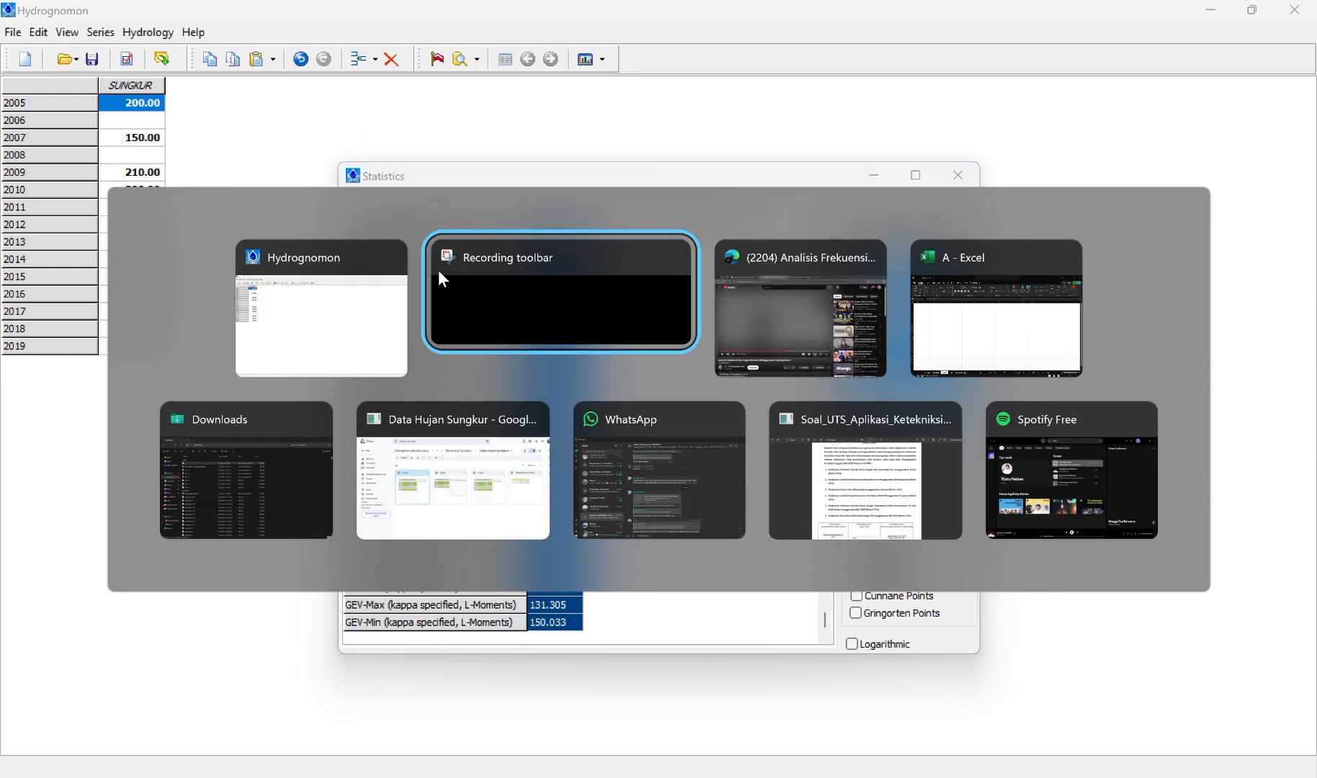
pyautogui.hotkey('alt', 'Down')
pyautogui.hotkey('alt', 'Left')
pyautogui.hotkey('alt', 'Left')
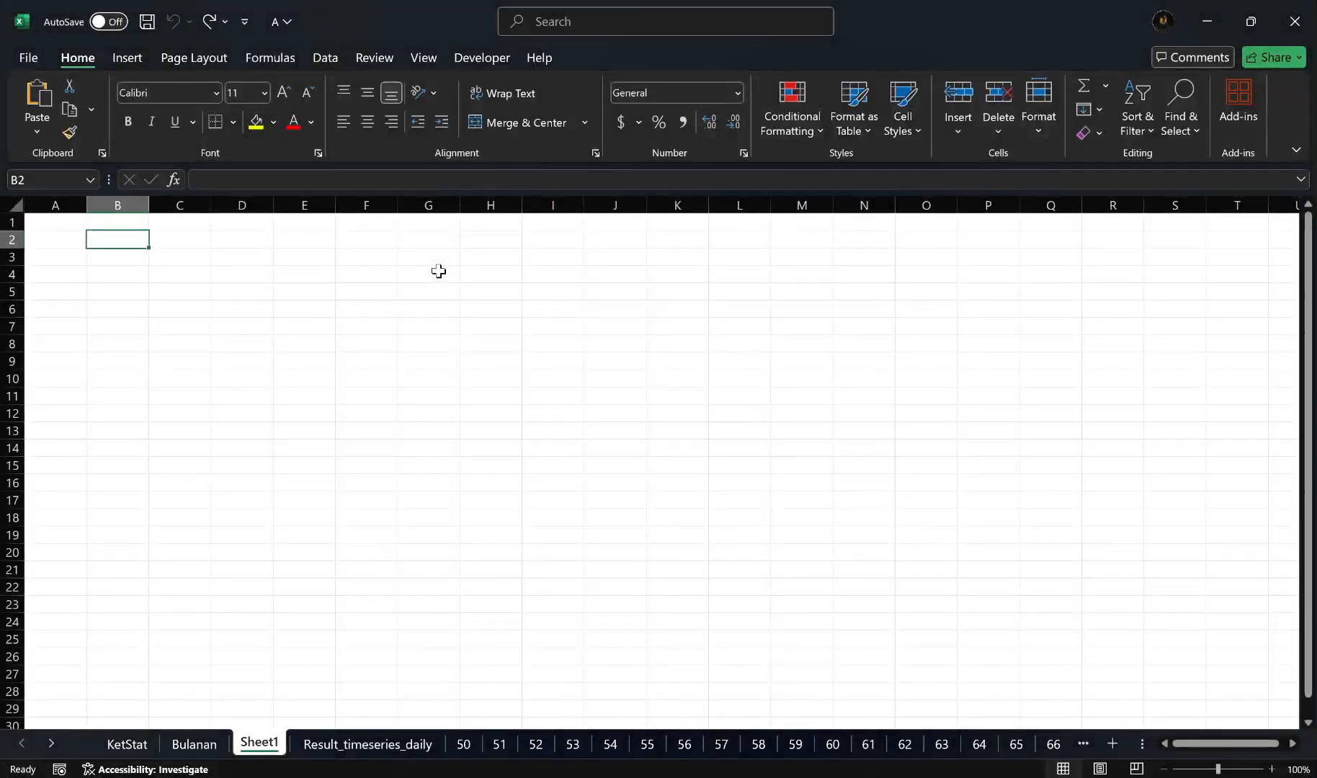
pyautogui.hotkey('ctrl', 'v')
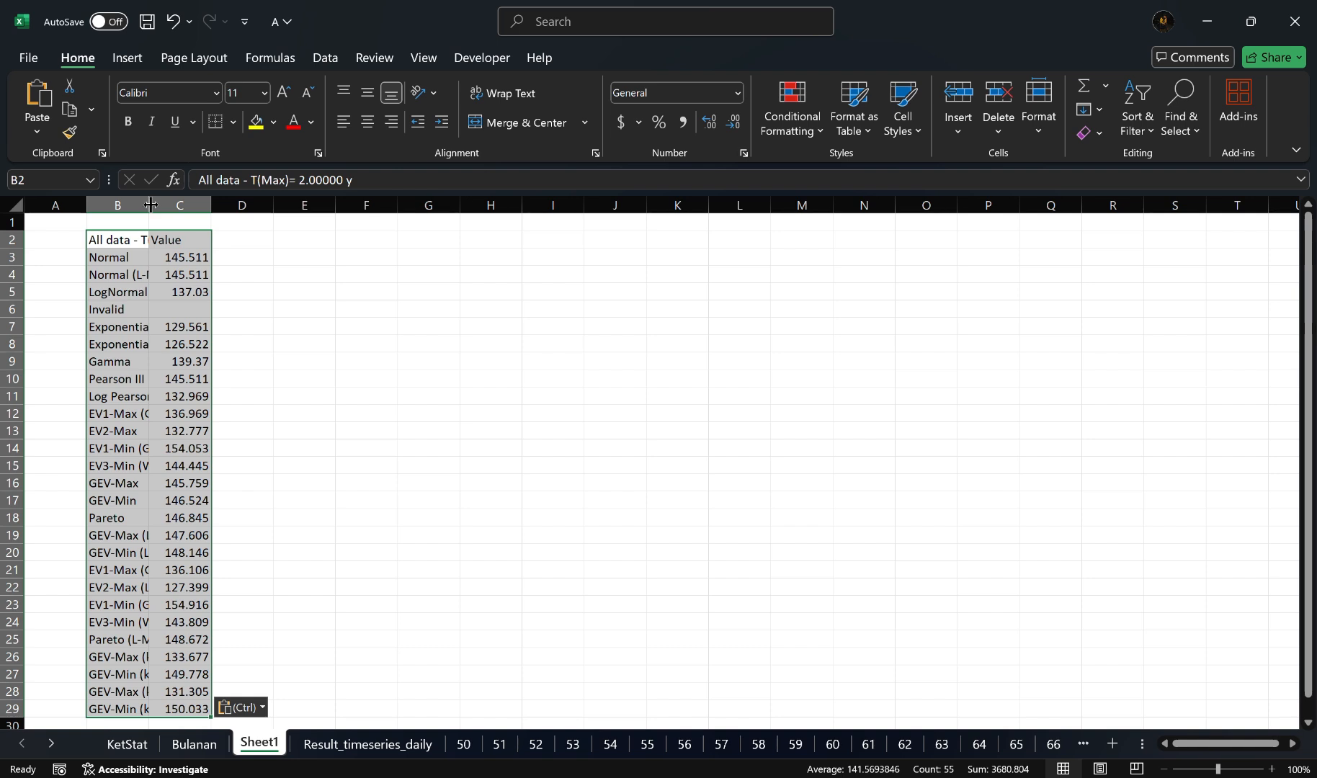
pyautogui.moveTo(148, 204); pyautogui.dragTo(273, 210)
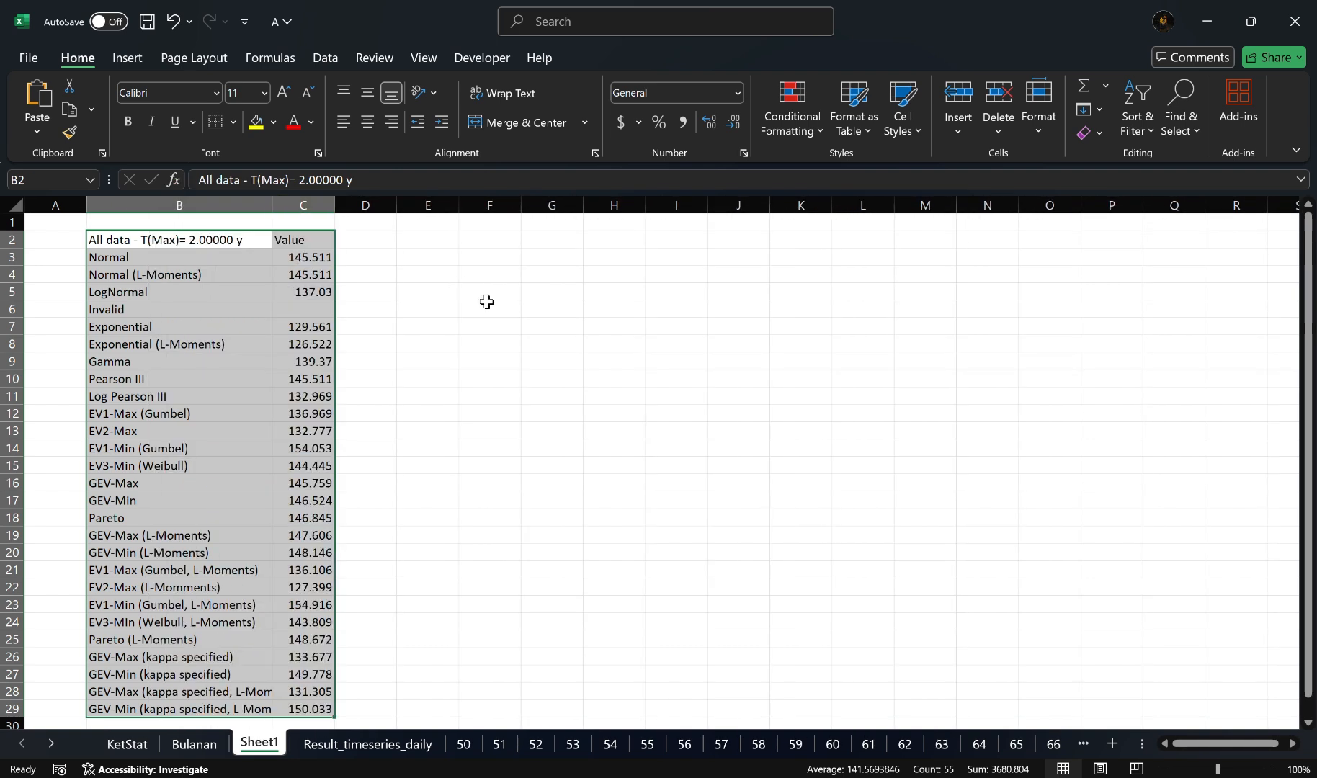
# Step: Switch back to Hydrognomon and forecast the rainfall of every distribution for a maximum return period of 5 years
pyautogui.hotkey('alt', 'Tab')
pyautogui.hotkey('alt', 'Tab')
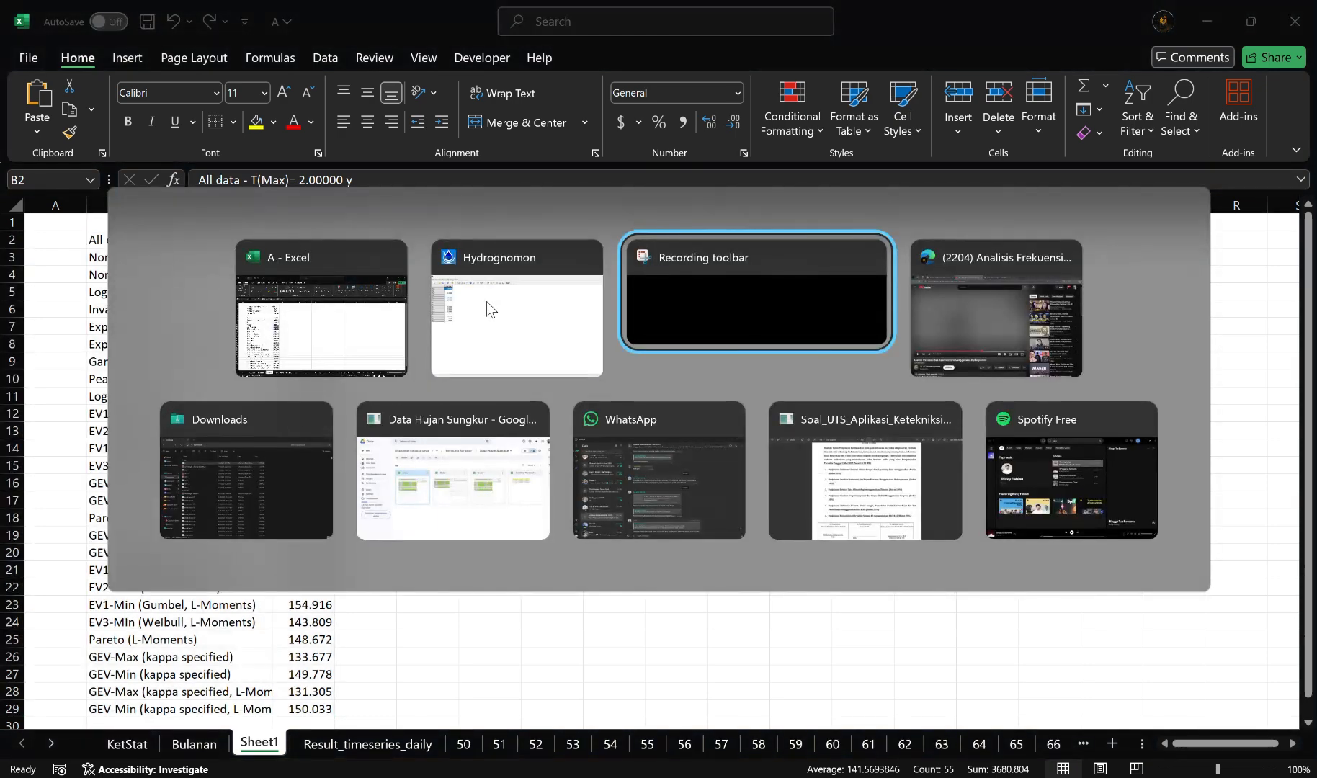
pyautogui.hotkey('alt', 'shift', 'Tab')
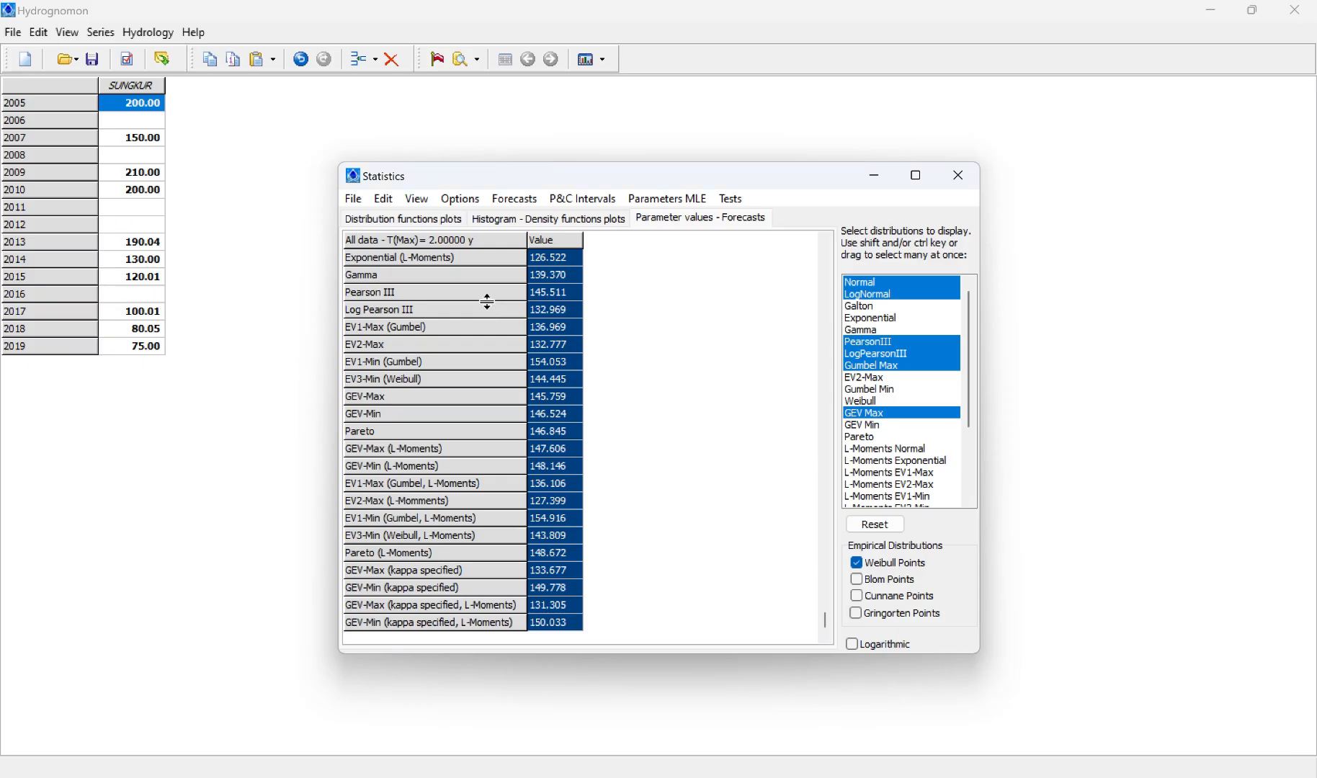
pyautogui.click(516, 200)
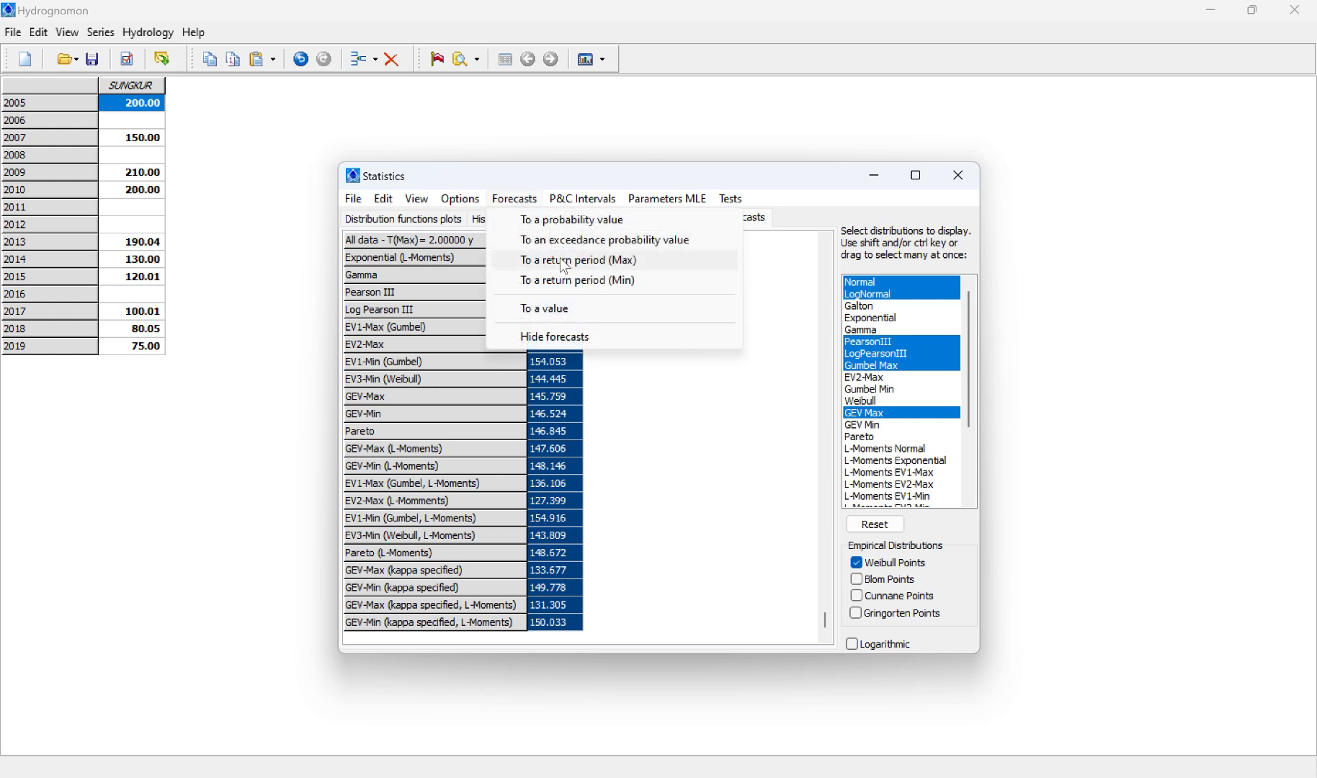
pyautogui.click(566, 262)
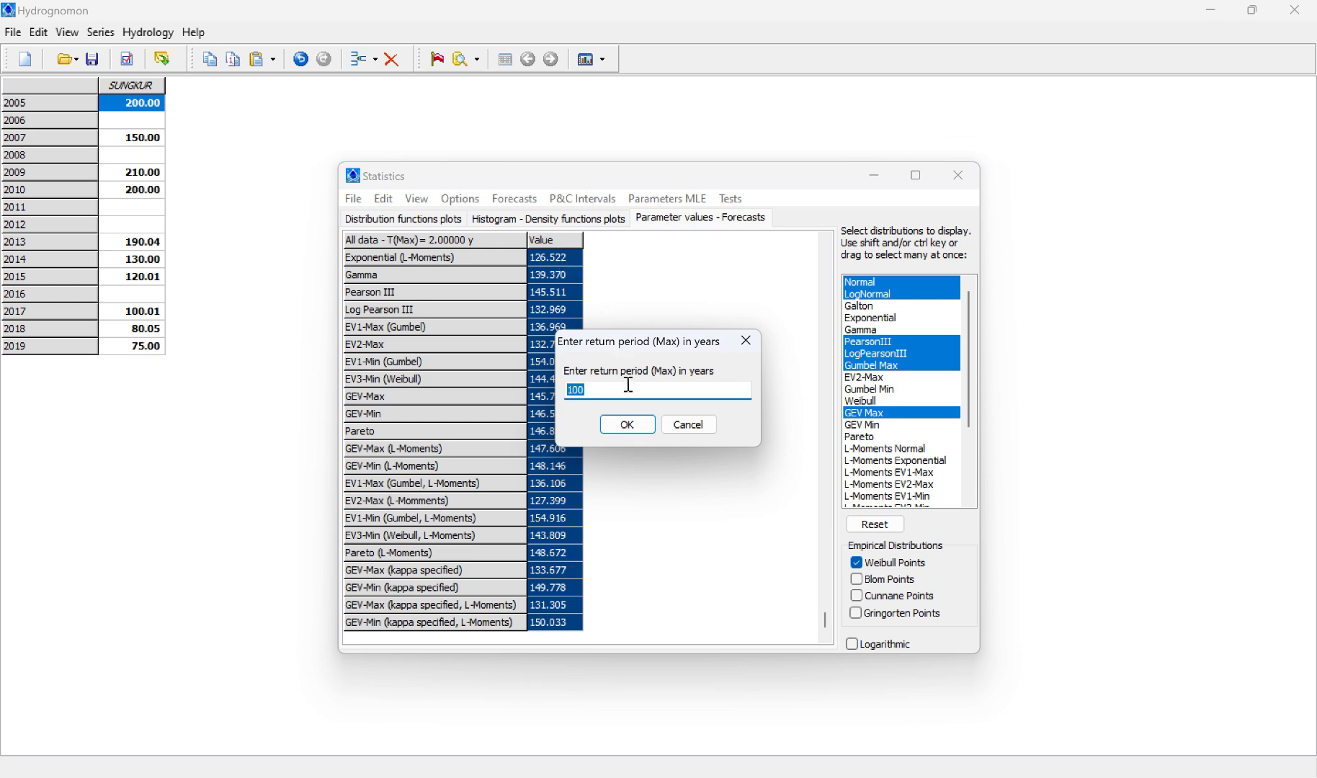
pyautogui.write('5')
pyautogui.press('Return')
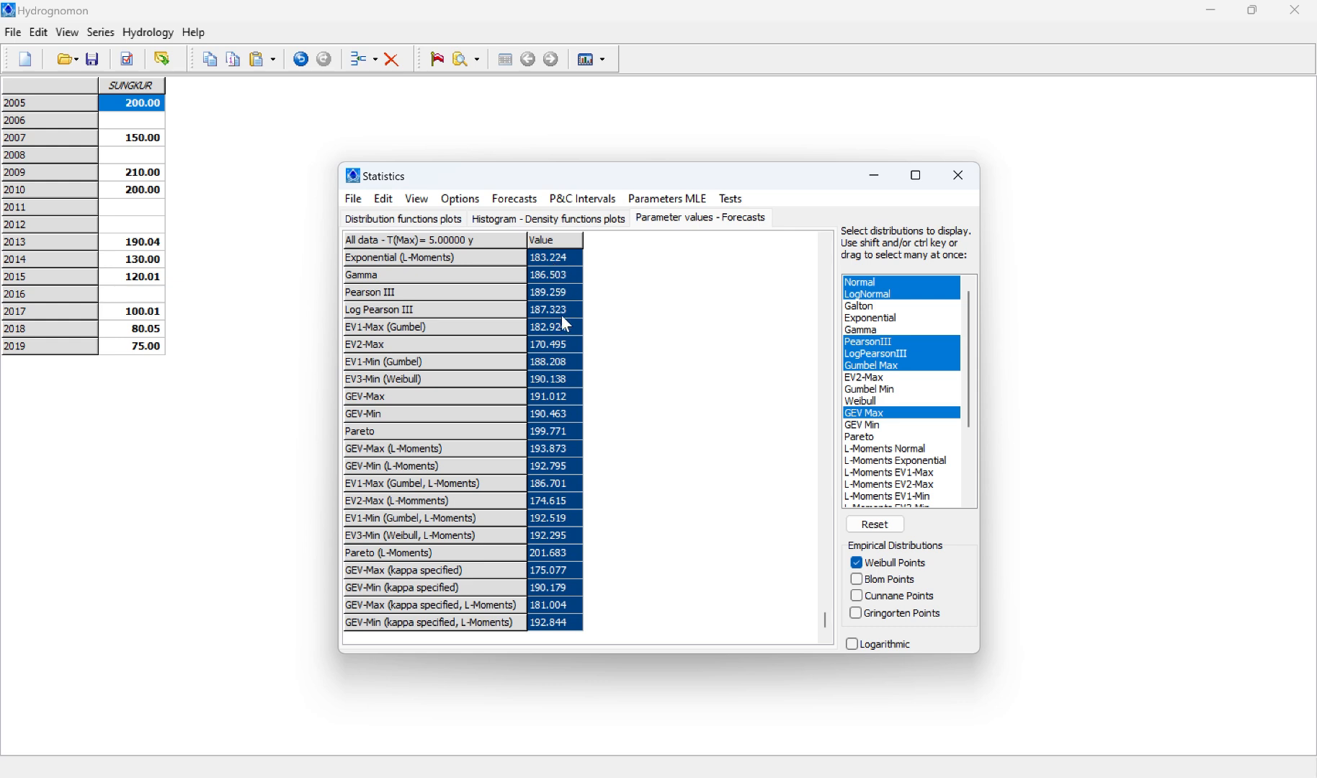
pyautogui.scroll(-20, 562, 316)
pyautogui.scroll(20, 562, 316)
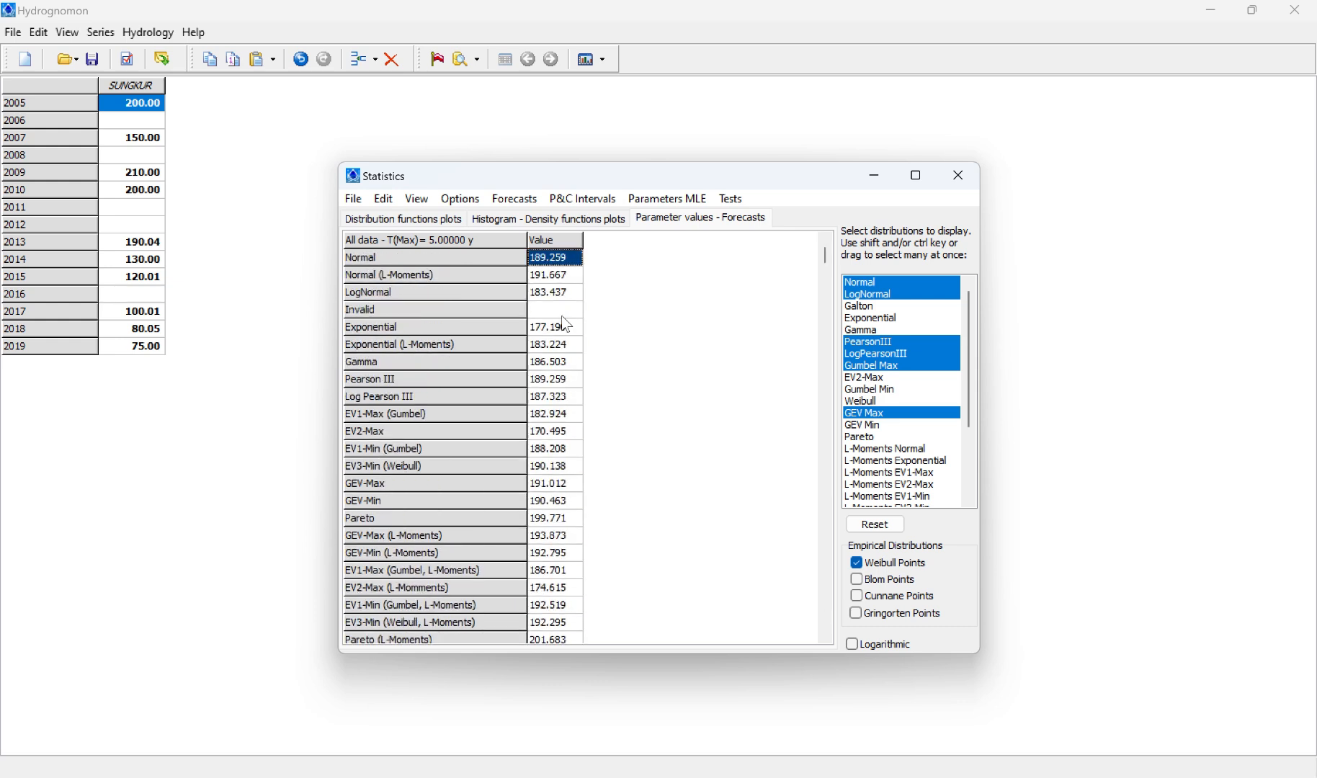
# Step: Copy the entire 5-year forecast grid to cell E2 of Sheet1 in Excel and widen column E to fit the distribution names
pyautogui.moveTo(555, 261); pyautogui.dragTo(577, 720)
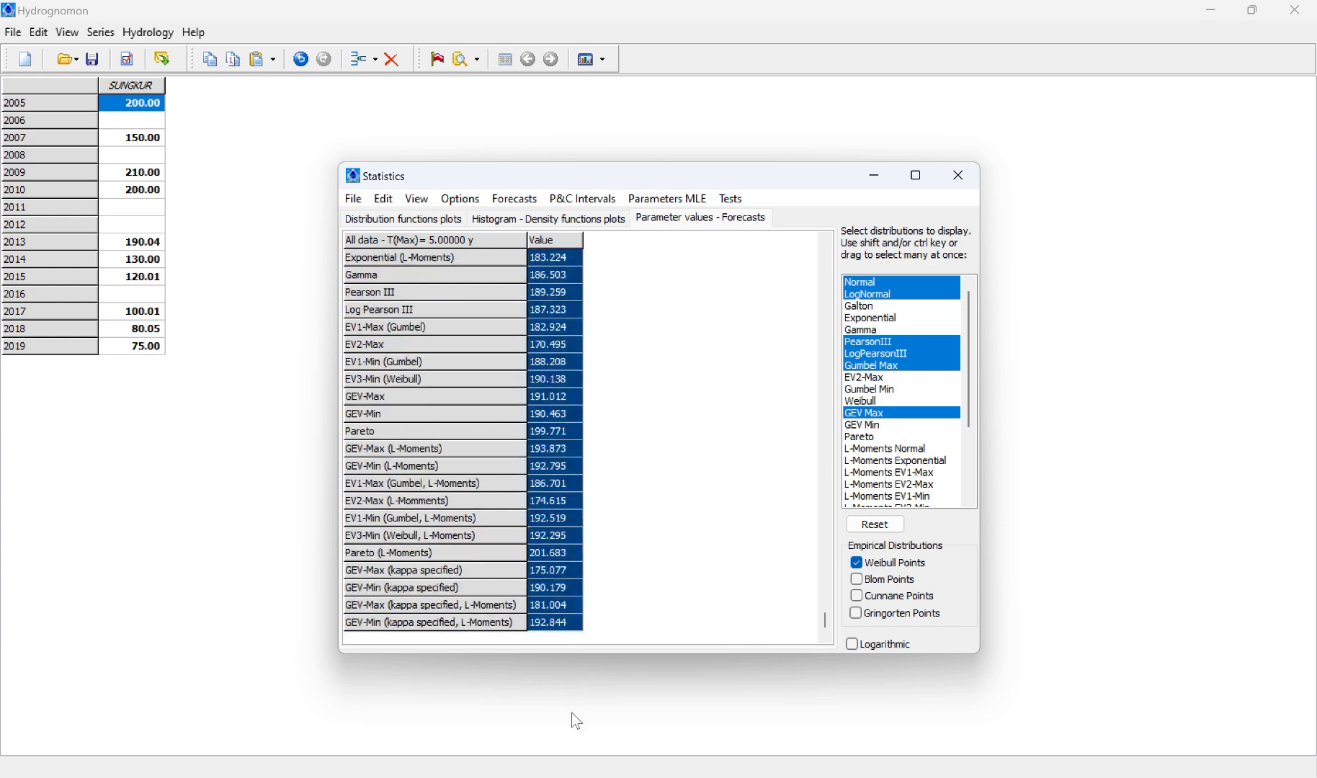
pyautogui.click(417, 199)
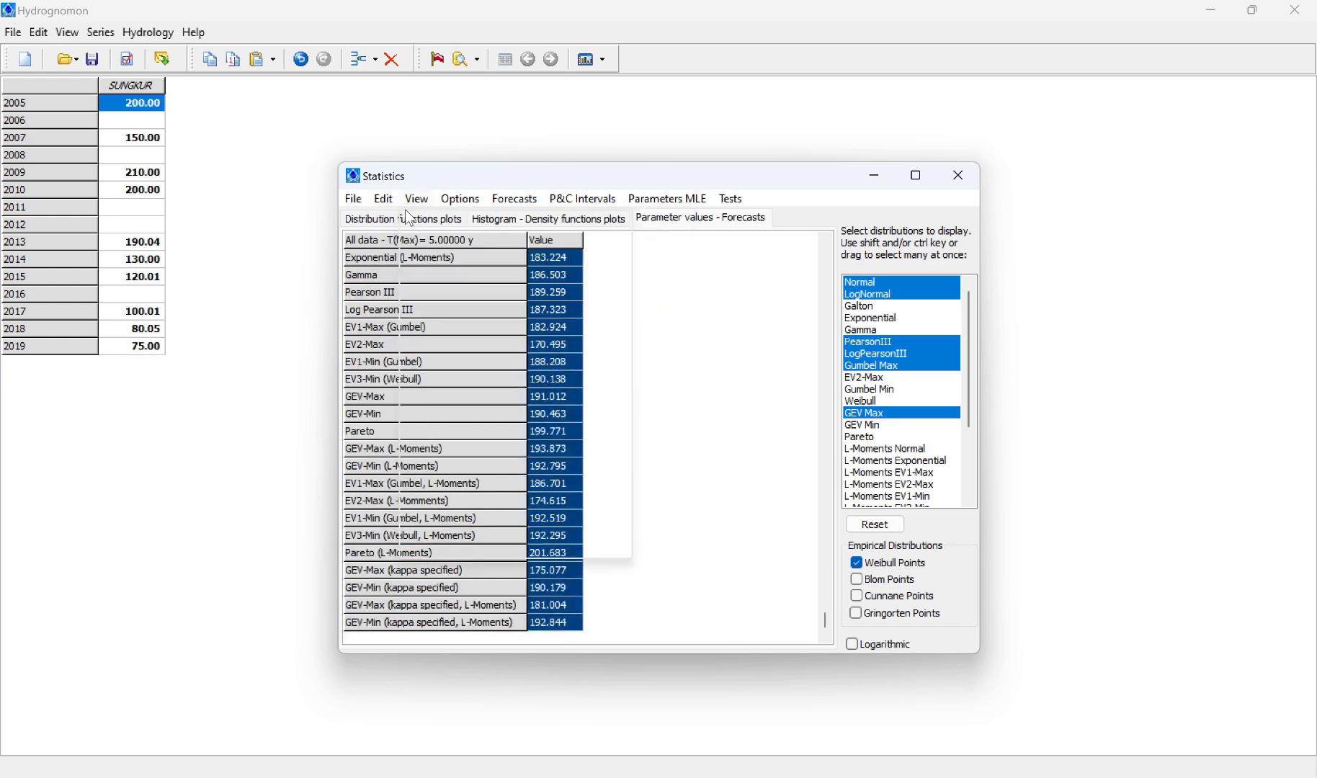
pyautogui.click(383, 199)
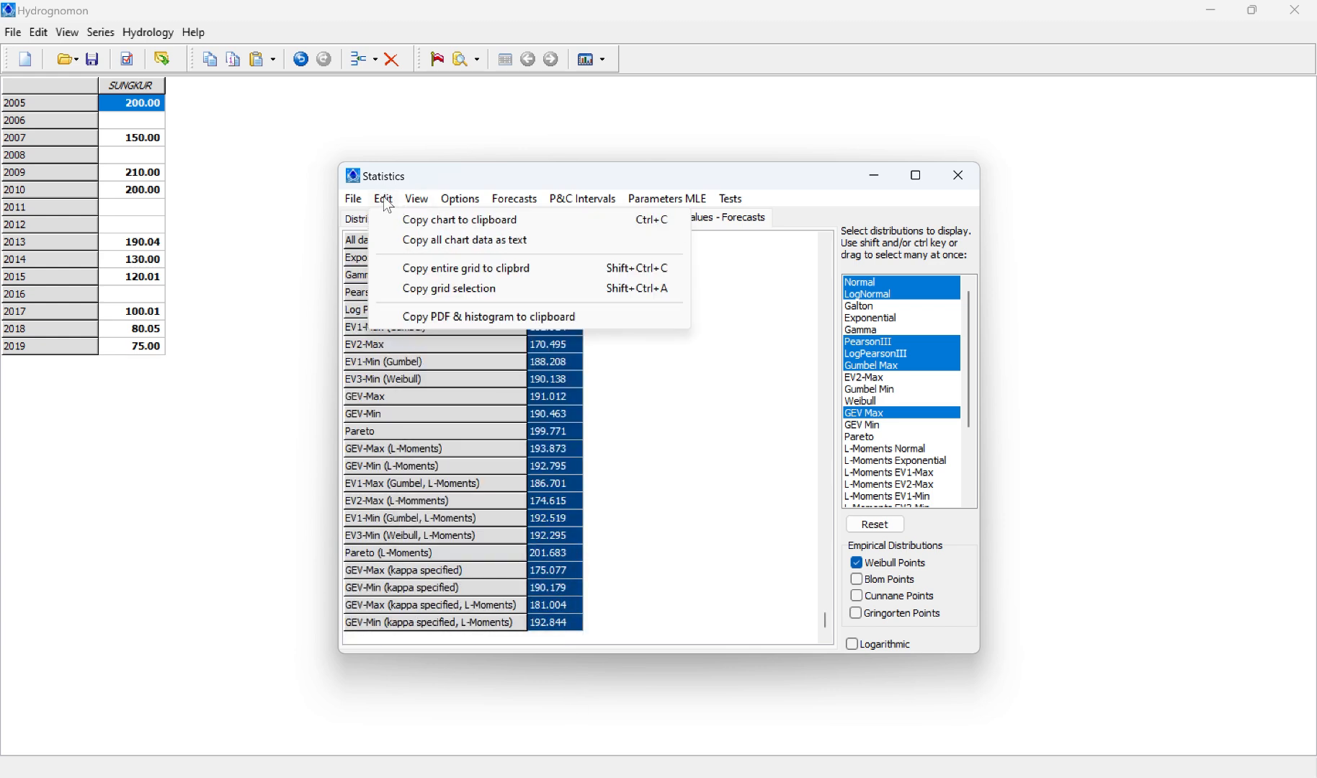
pyautogui.click(481, 267)
pyautogui.hotkey('alt', 'Tab')
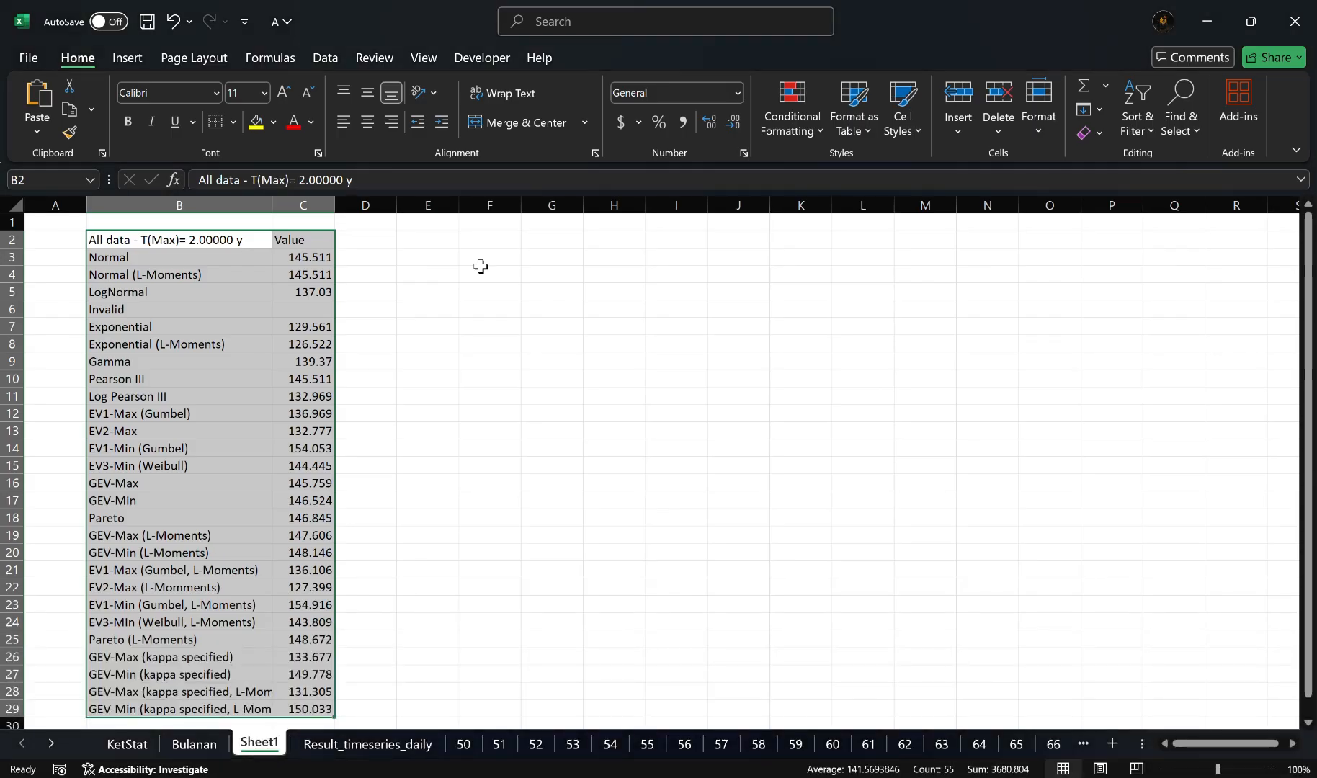
pyautogui.click(421, 242)
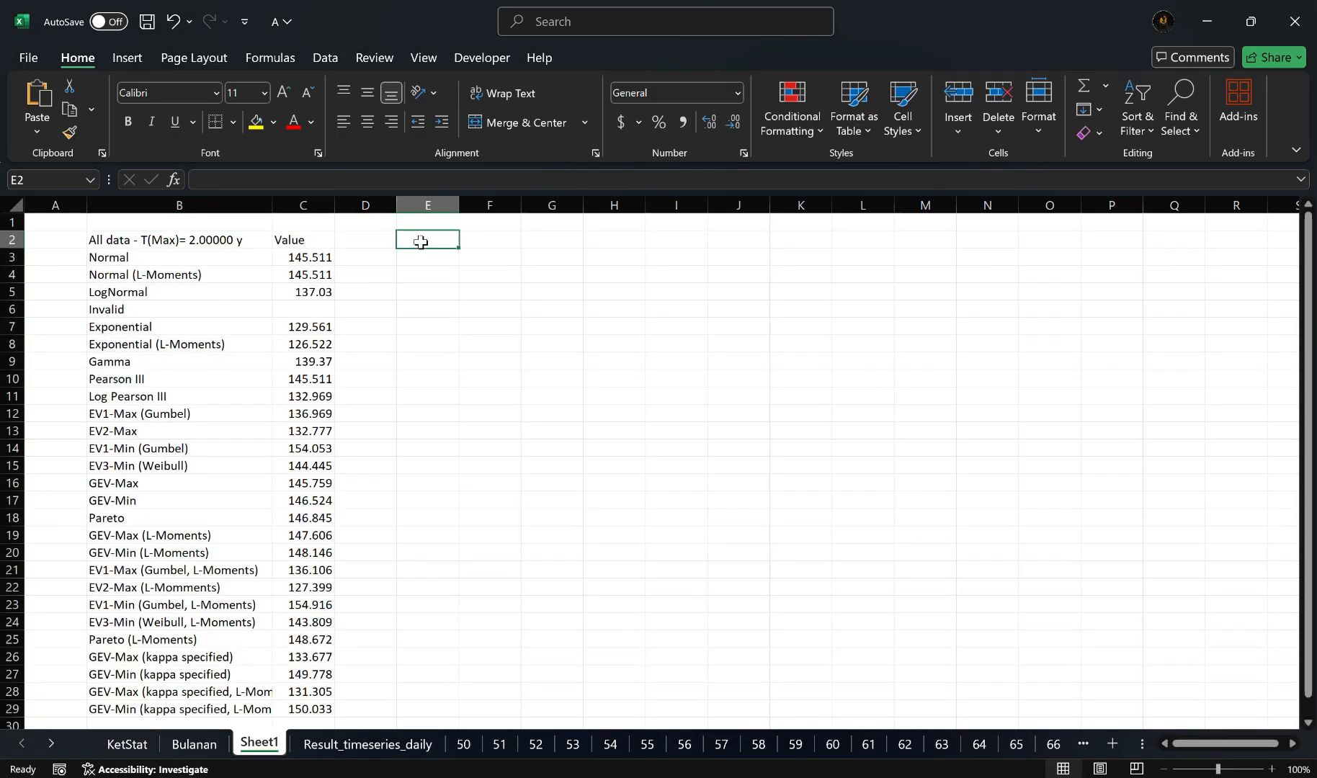
pyautogui.hotkey('ctrl', 'v')
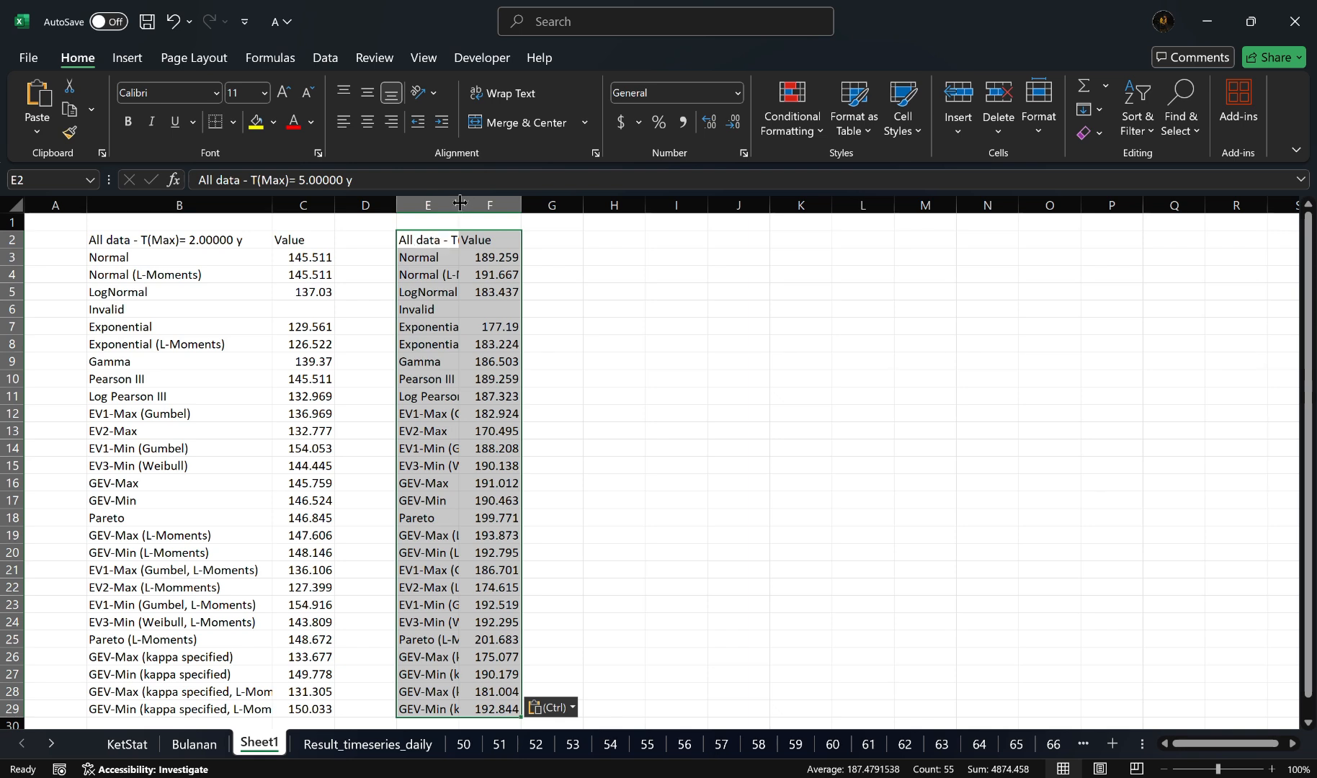
pyautogui.moveTo(459, 205); pyautogui.dragTo(584, 217)
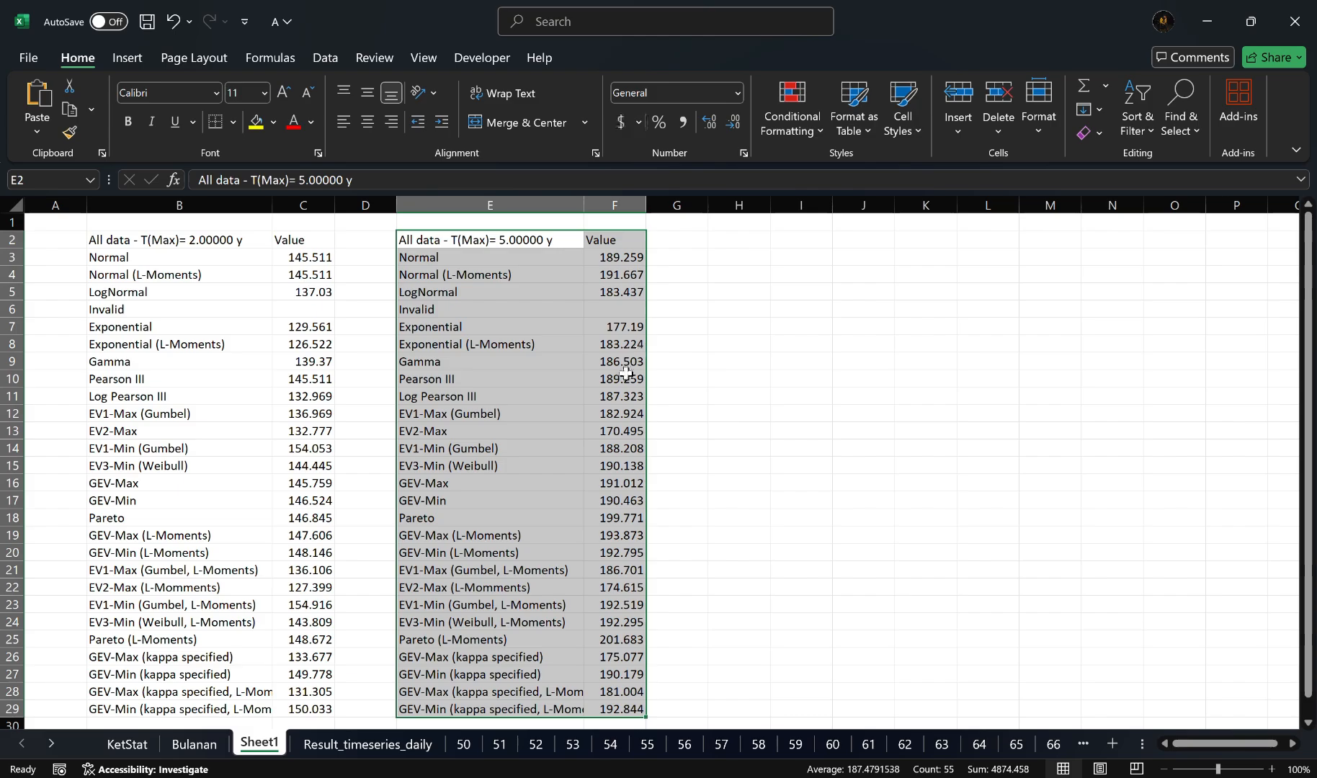
# Step: Switch back to Hydrognomon and forecast the rainfall of every distribution for a maximum return period of 10 years
pyautogui.hotkey('alt', 'Tab')
pyautogui.hotkey('alt', 'Tab')
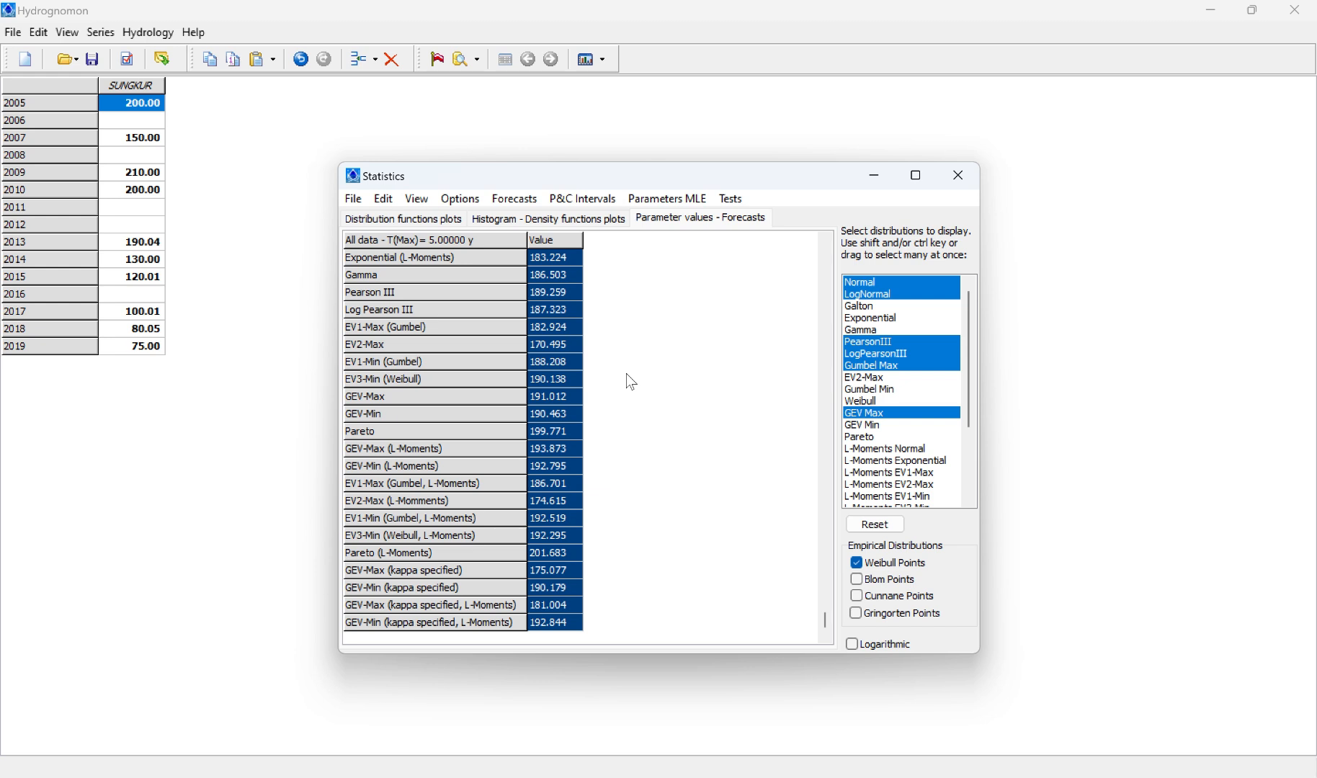
pyautogui.click(521, 203)
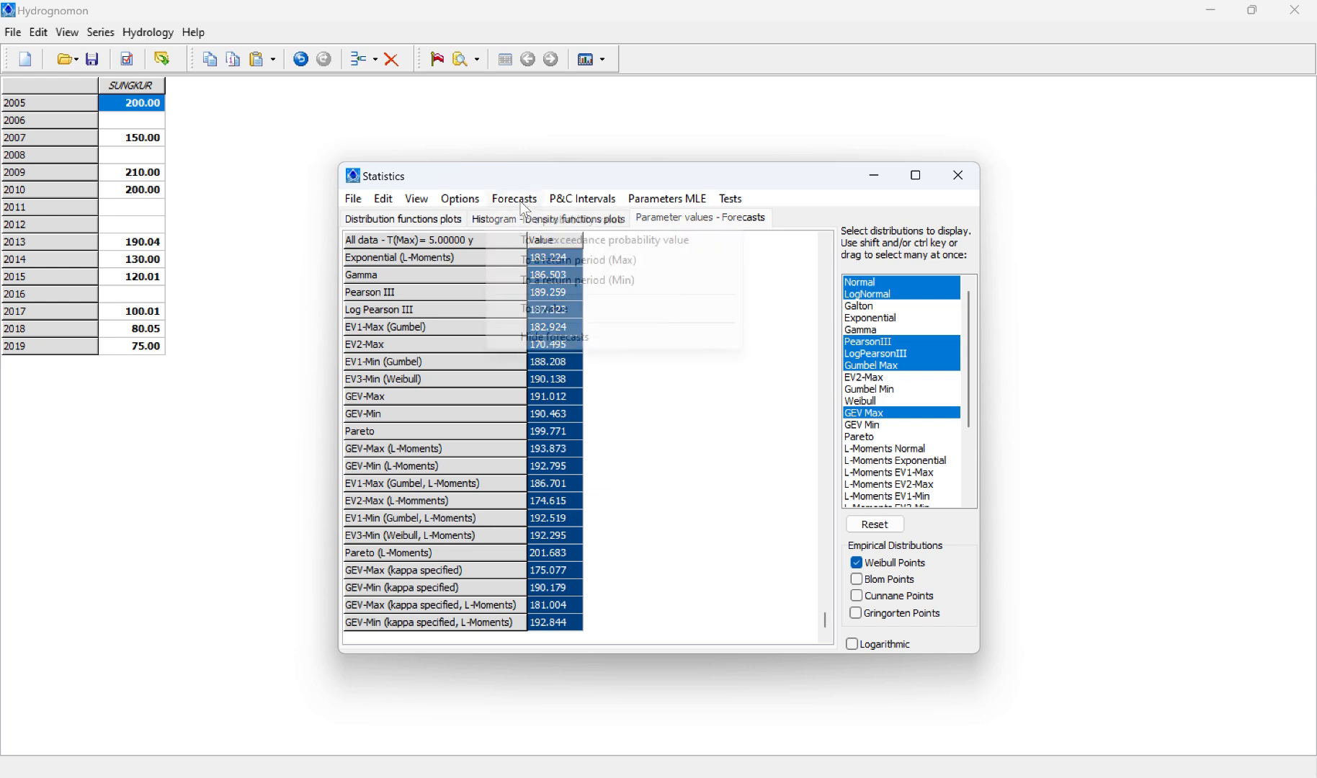
pyautogui.click(577, 261)
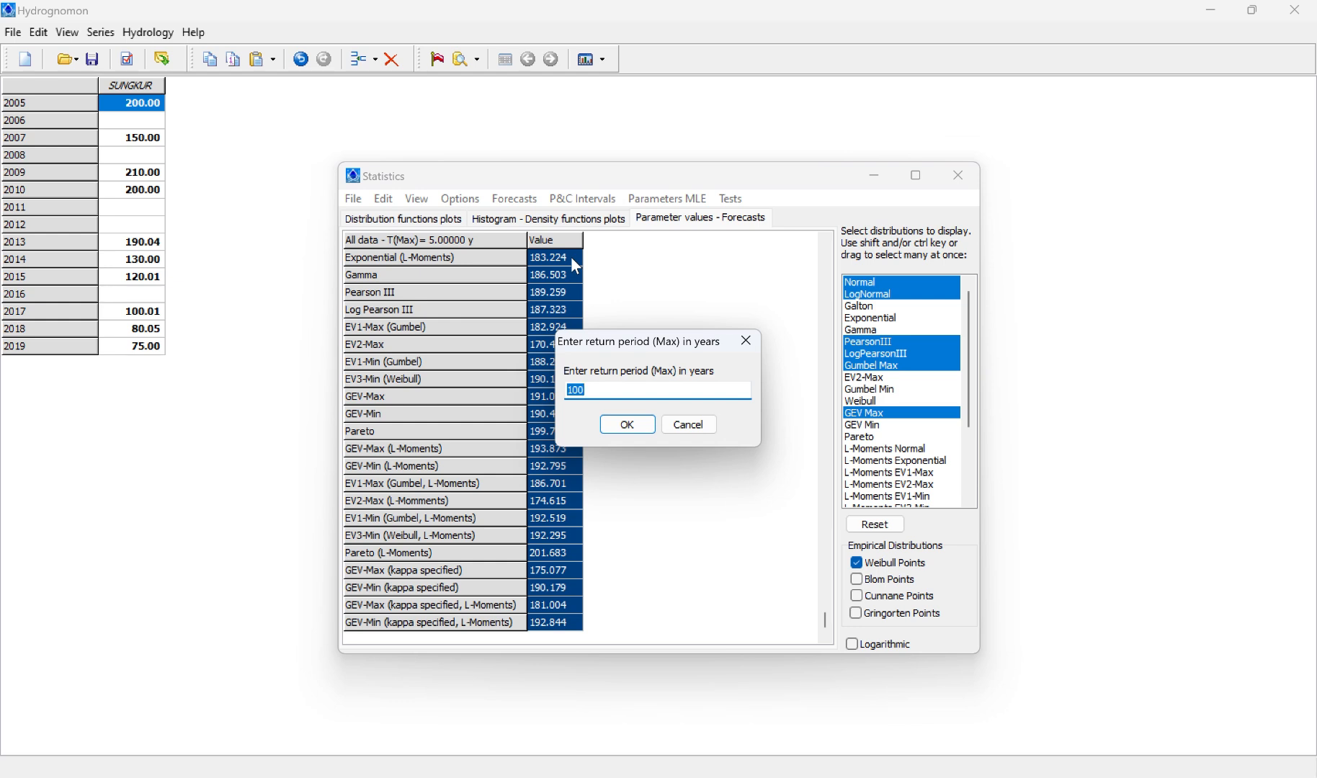
pyautogui.write('10')
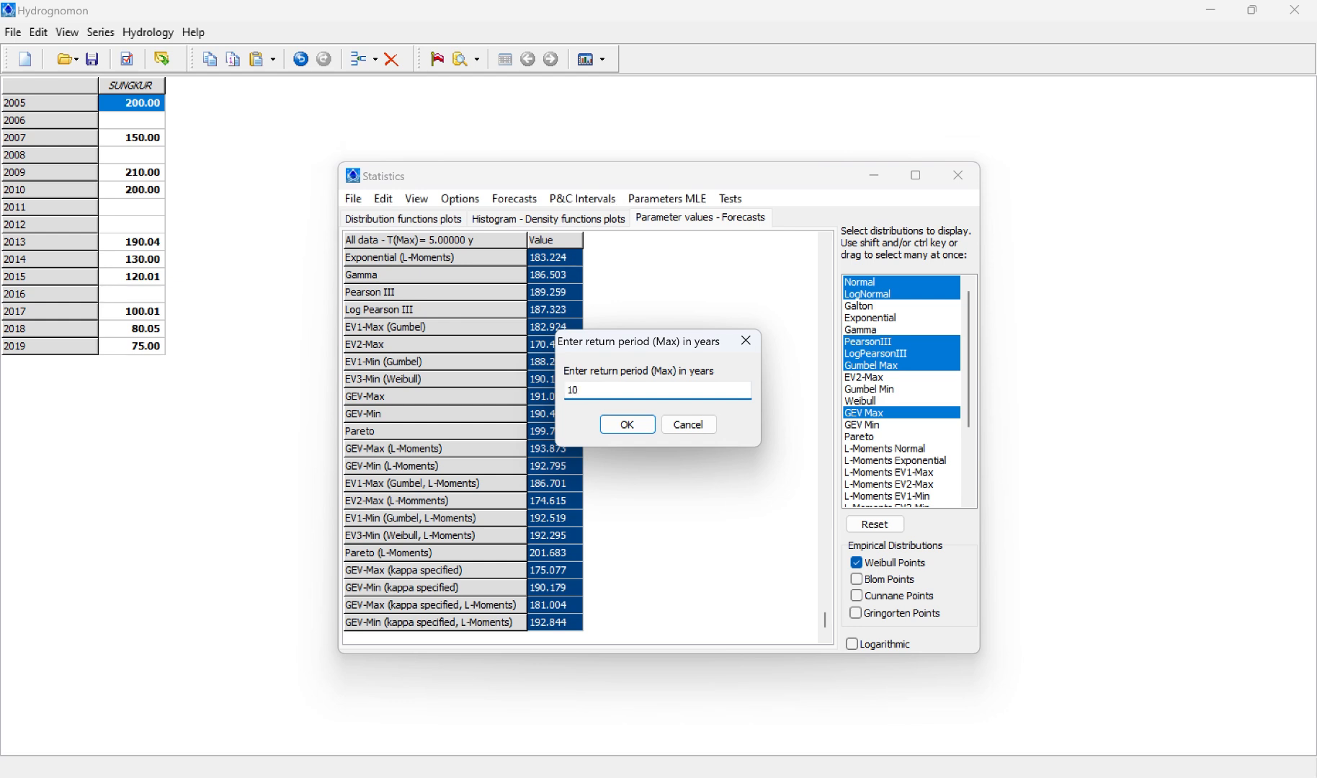
pyautogui.press('Return')
# Step: Copy the entire 10-year forecast grid to cell H2 of Sheet1 in Excel and widen column H to fit the distribution names
pyautogui.click(383, 198)
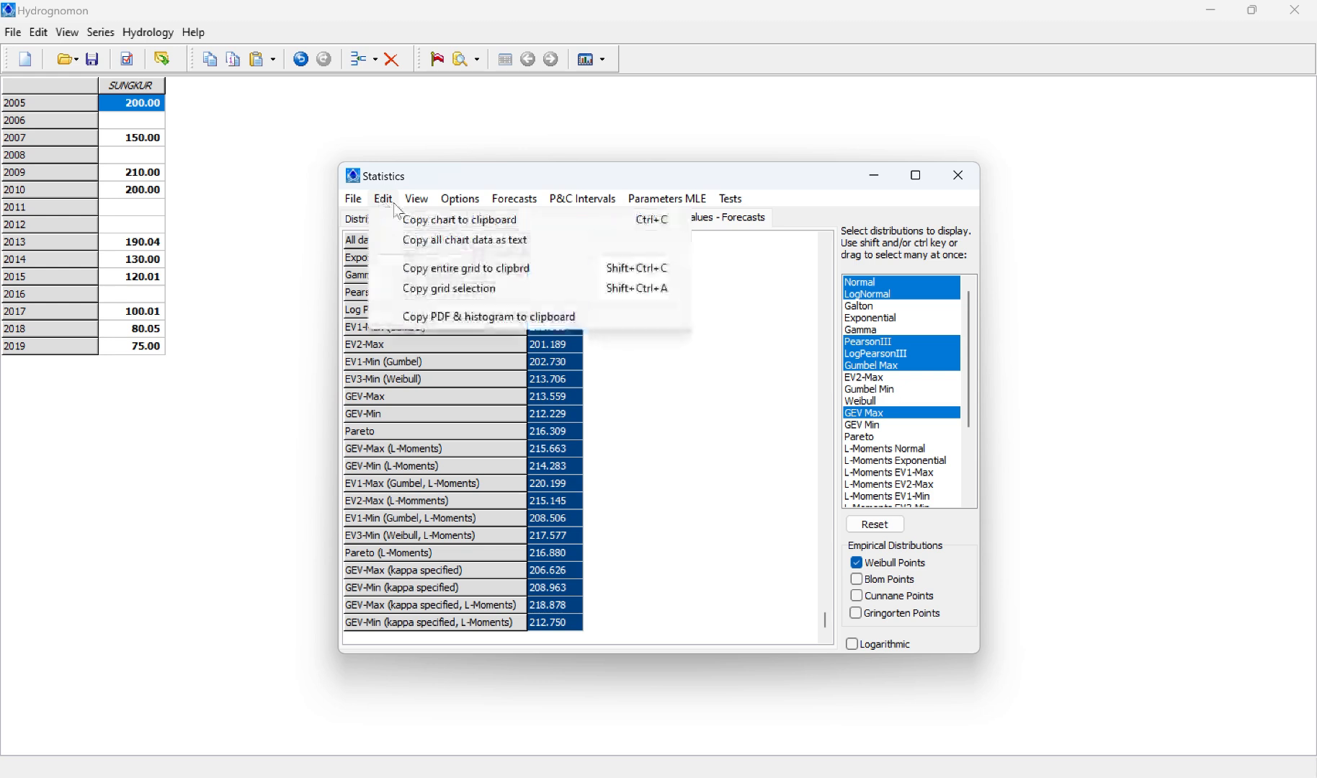
pyautogui.moveTo(417, 202)
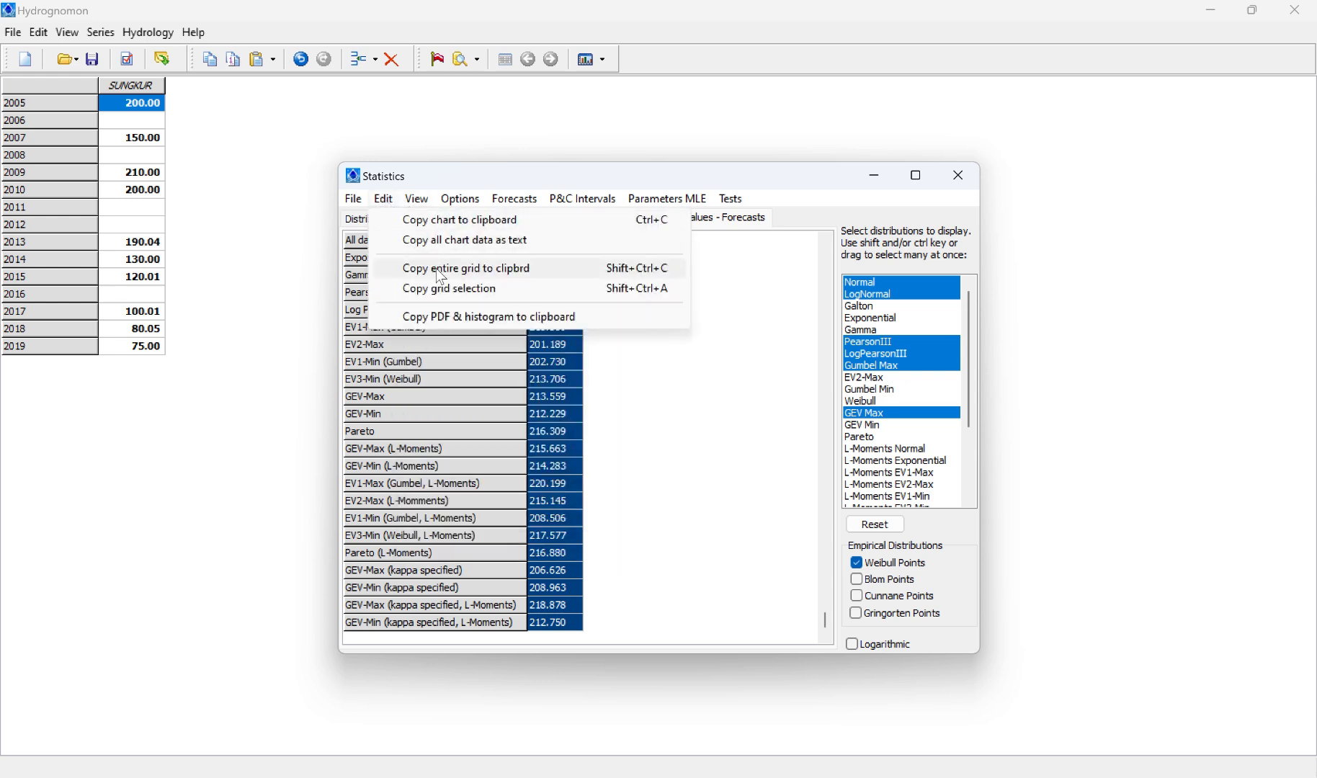
pyautogui.click(437, 268)
pyautogui.hotkey('alt', 'Tab')
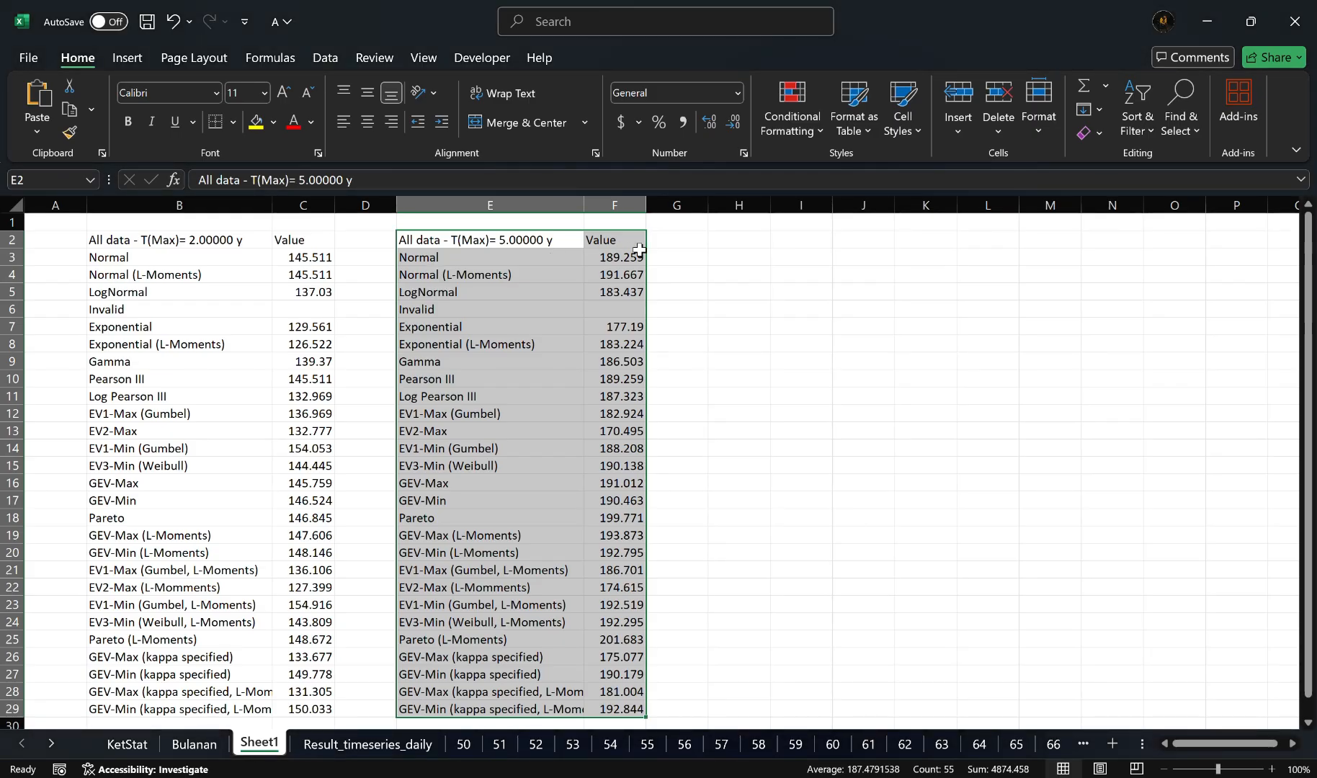
pyautogui.click(731, 241)
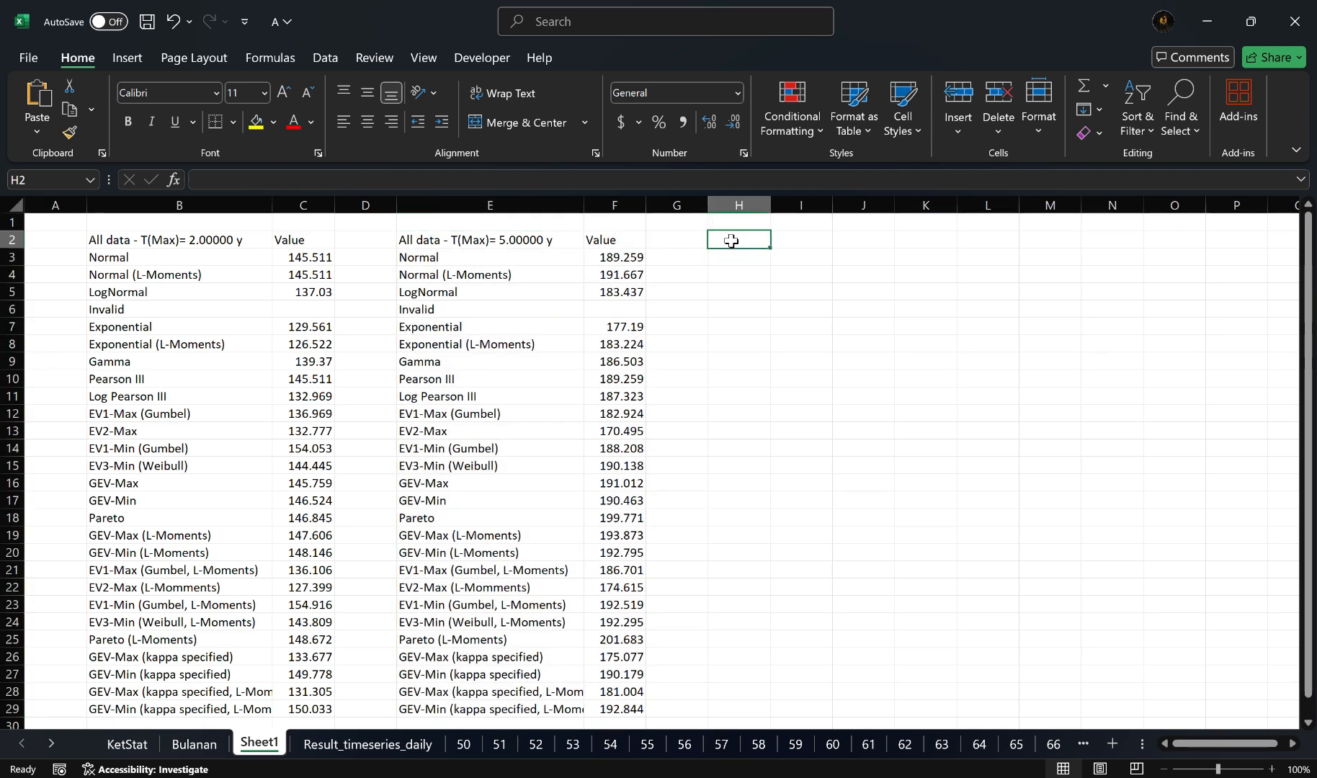
pyautogui.hotkey('ctrl', 'v')
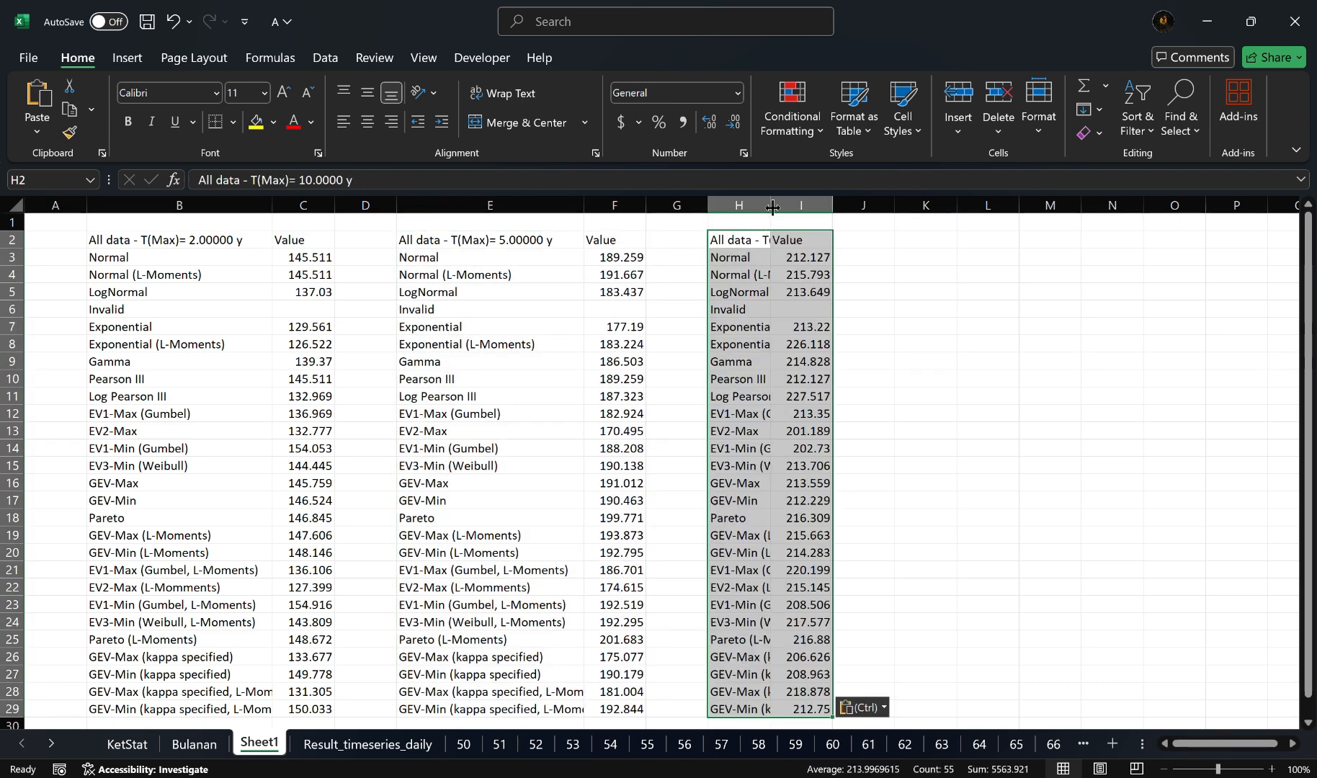
pyautogui.moveTo(772, 209); pyautogui.dragTo(896, 209)
pyautogui.hscroll(4, 1079, 378)
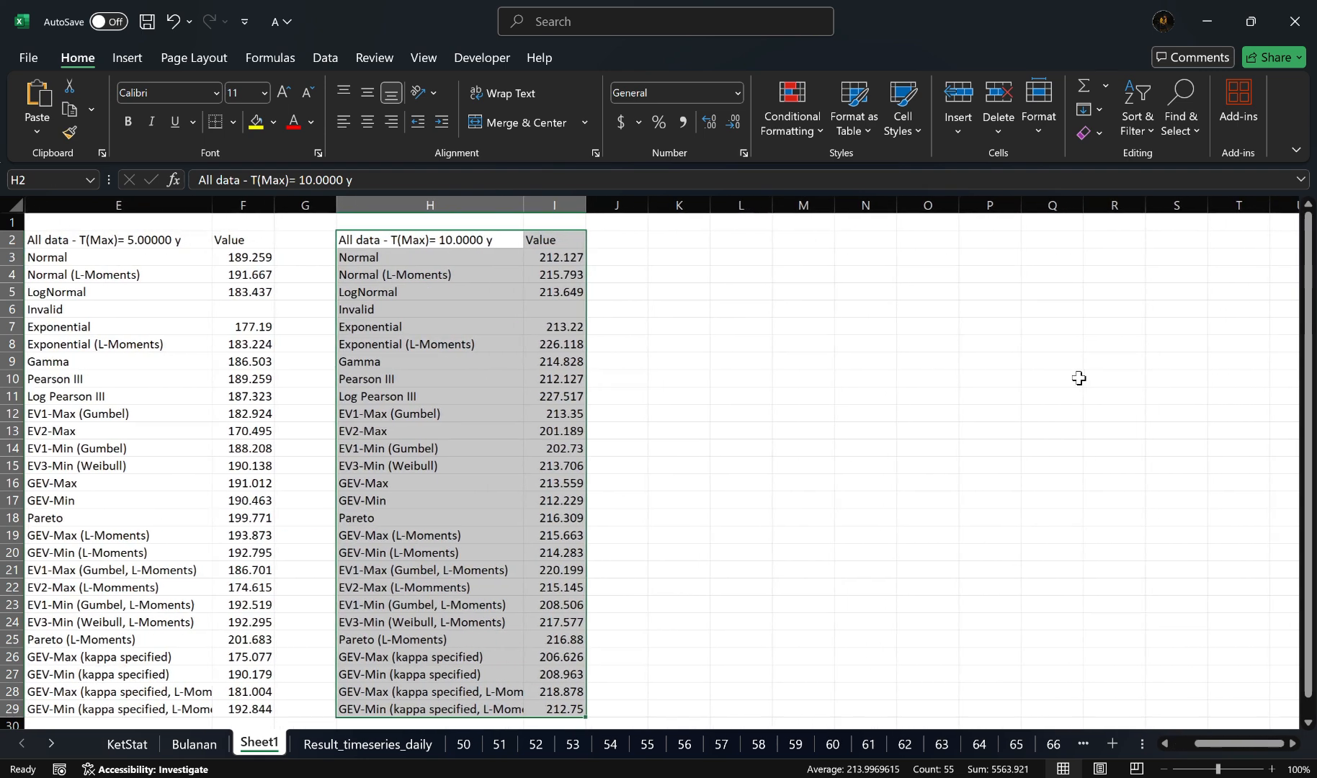
pyautogui.hscroll(1, 1079, 377)
# Step: Switch back to Hydrognomon and forecast the rainfall of every distribution for a maximum return period of 25 years
pyautogui.hotkey('alt', 'Tab')
pyautogui.hotkey('alt', 'Tab')
pyautogui.hotkey('alt', 'shift', 'Tab')
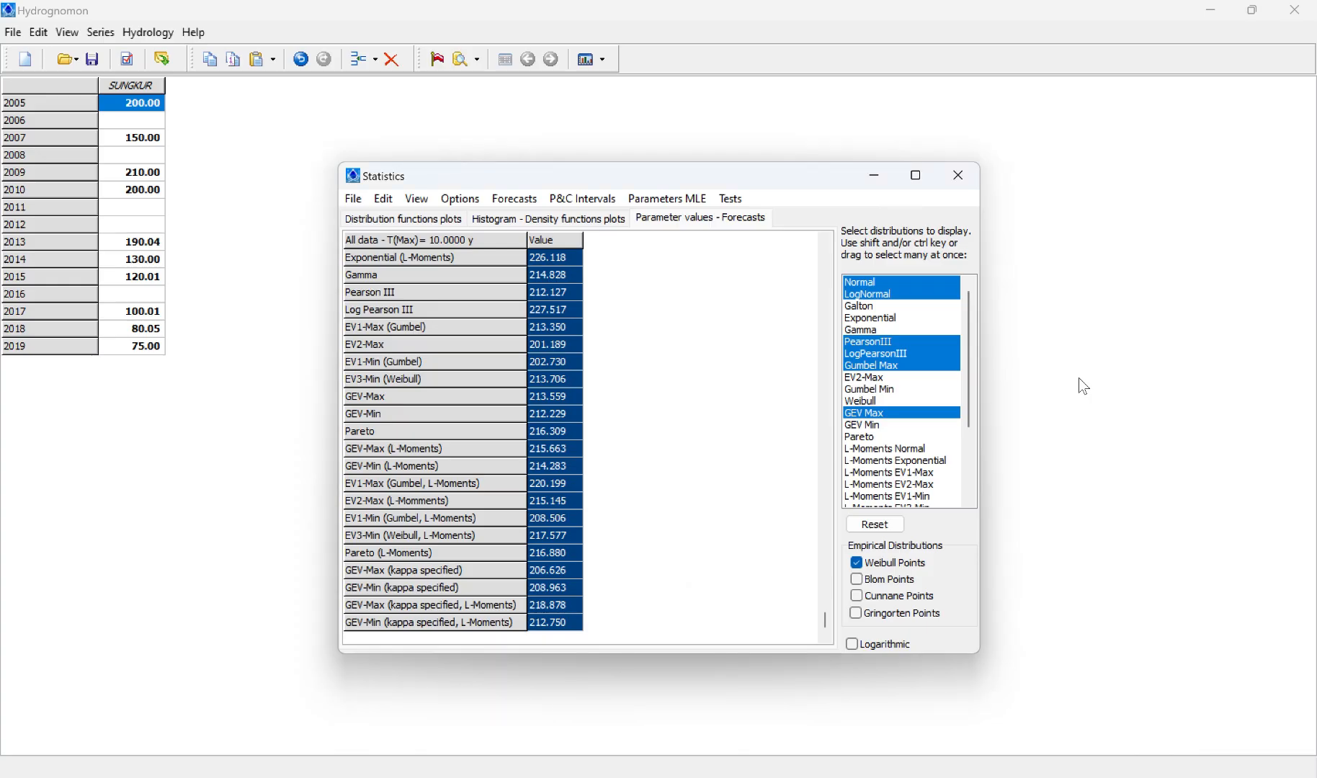
pyautogui.click(513, 203)
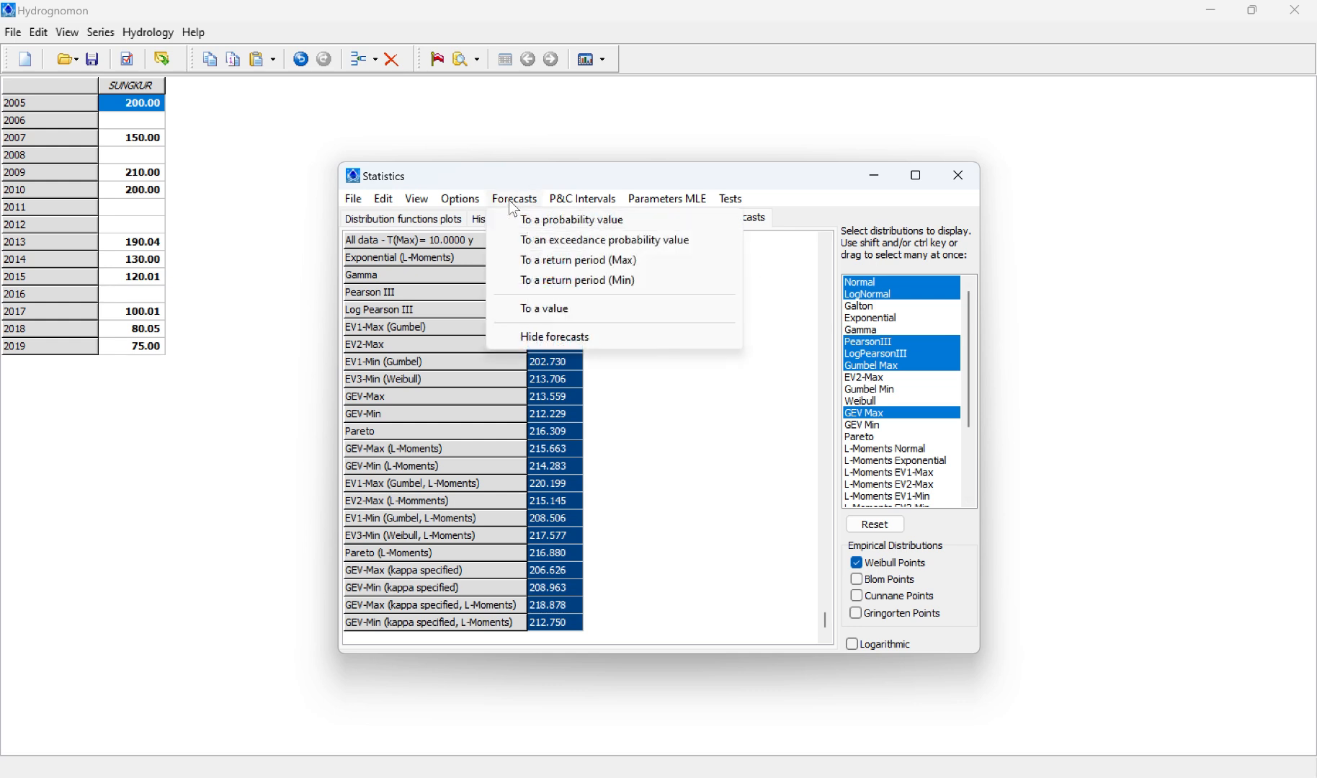
pyautogui.click(545, 256)
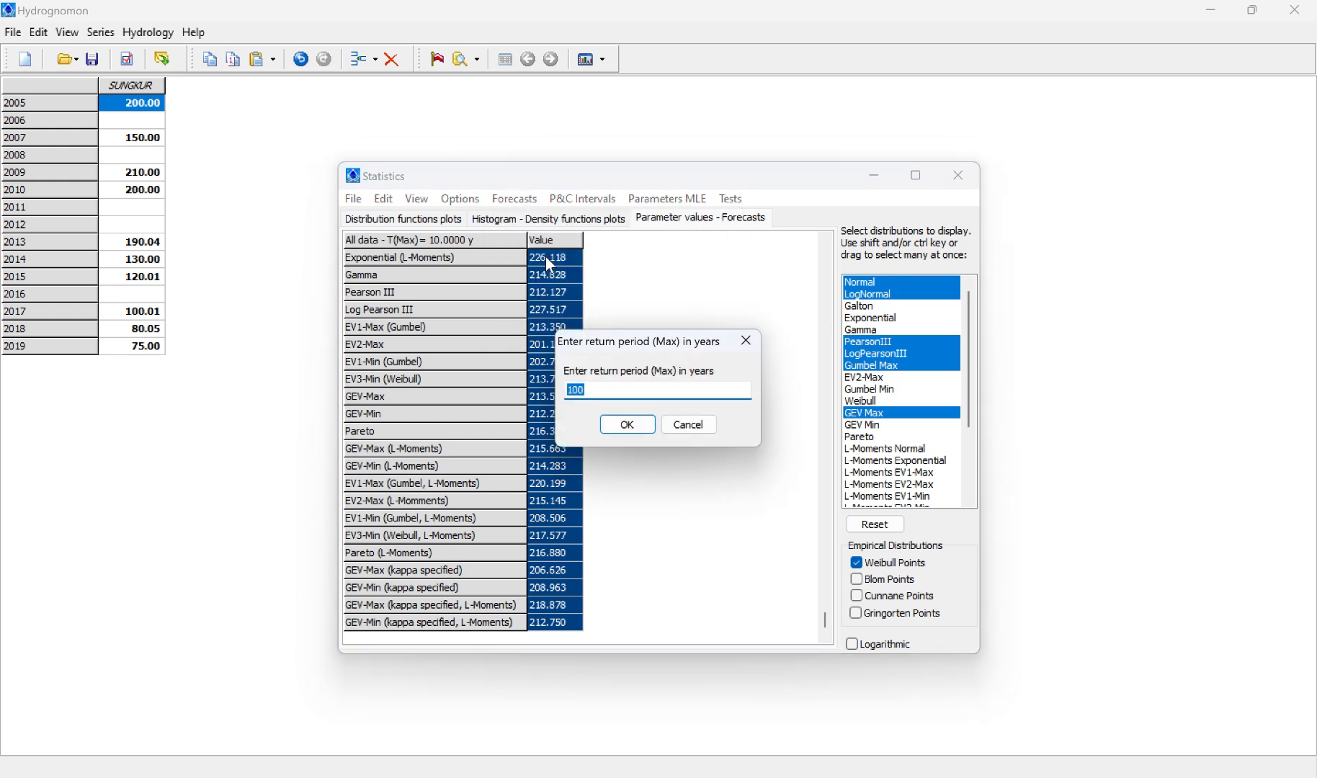
pyautogui.write('25')
pyautogui.press('Return')
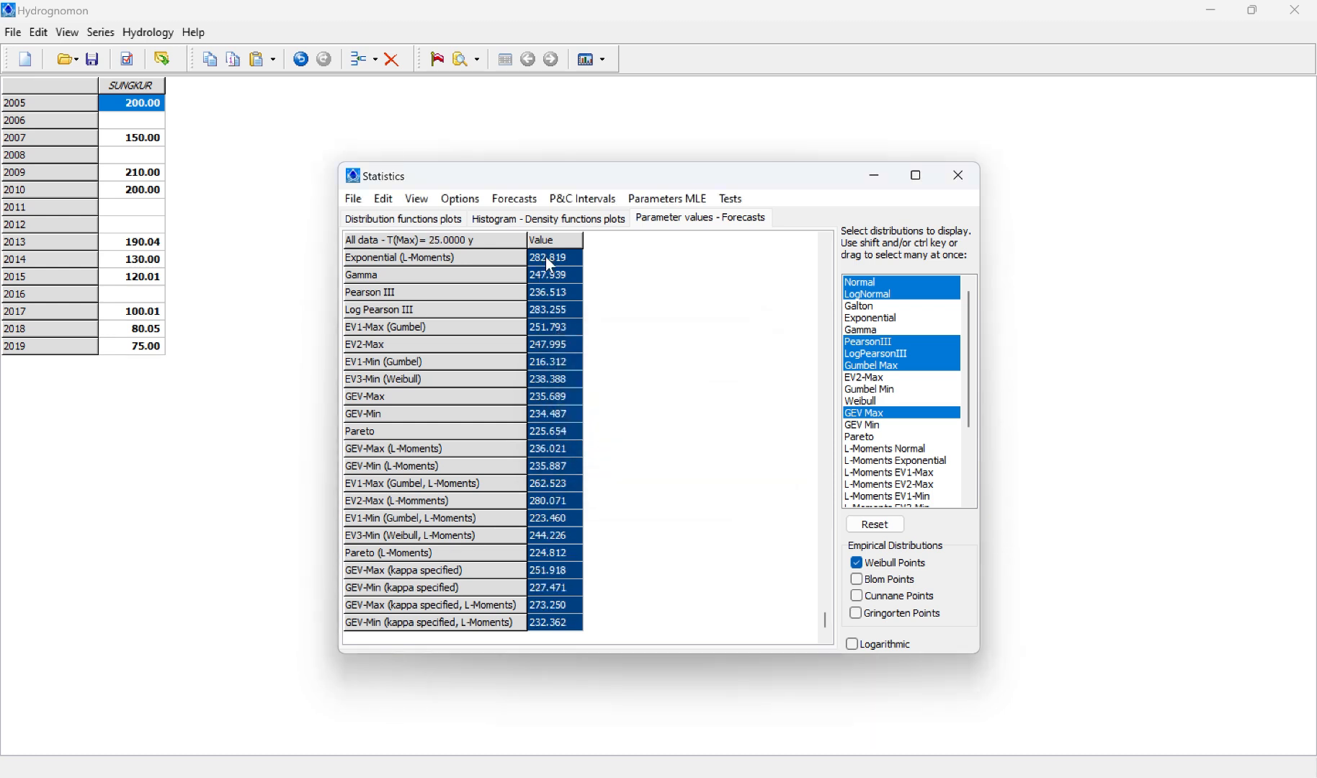
# Step: Copy the entire 25-year forecast grid to the clipboard and switch to the A workbook in Excel
pyautogui.click(384, 199)
pyautogui.click(461, 269)
pyautogui.hotkey('alt', 'Tab')
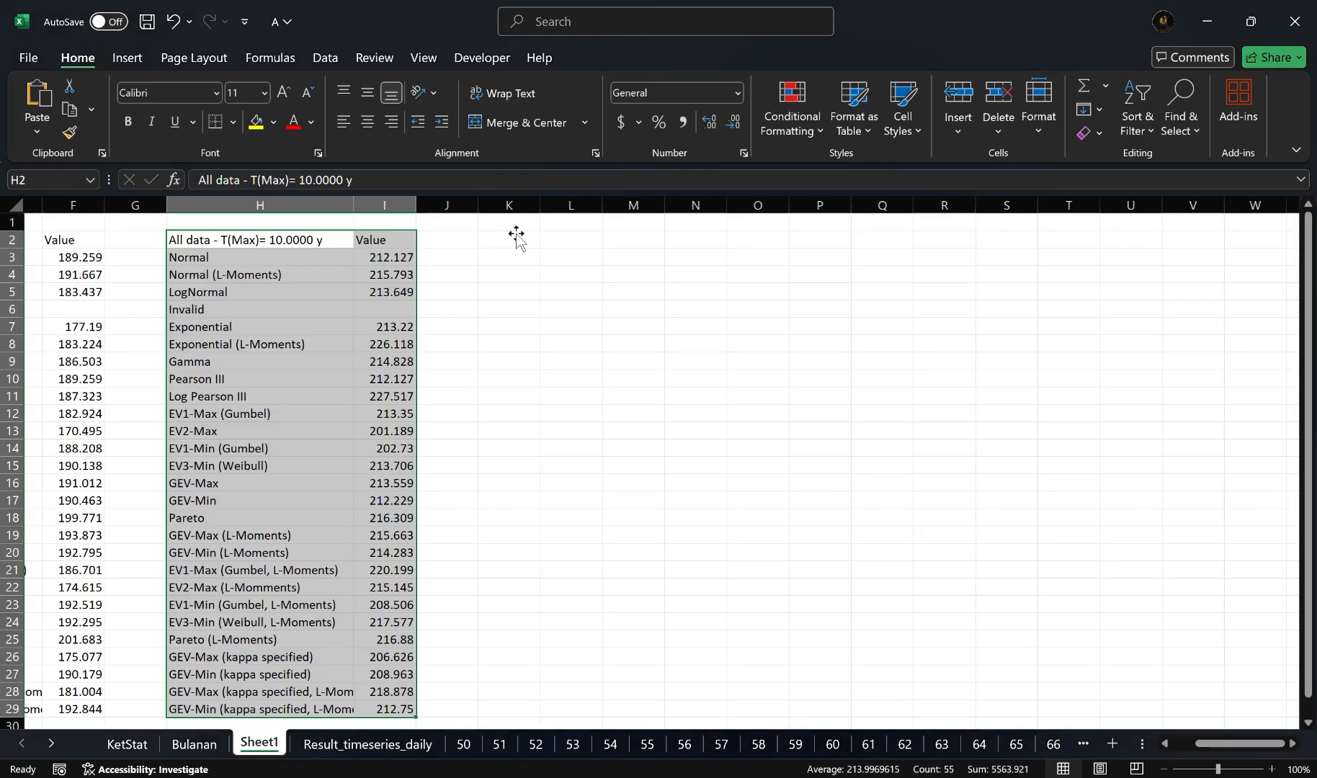
pyautogui.click(516, 239)
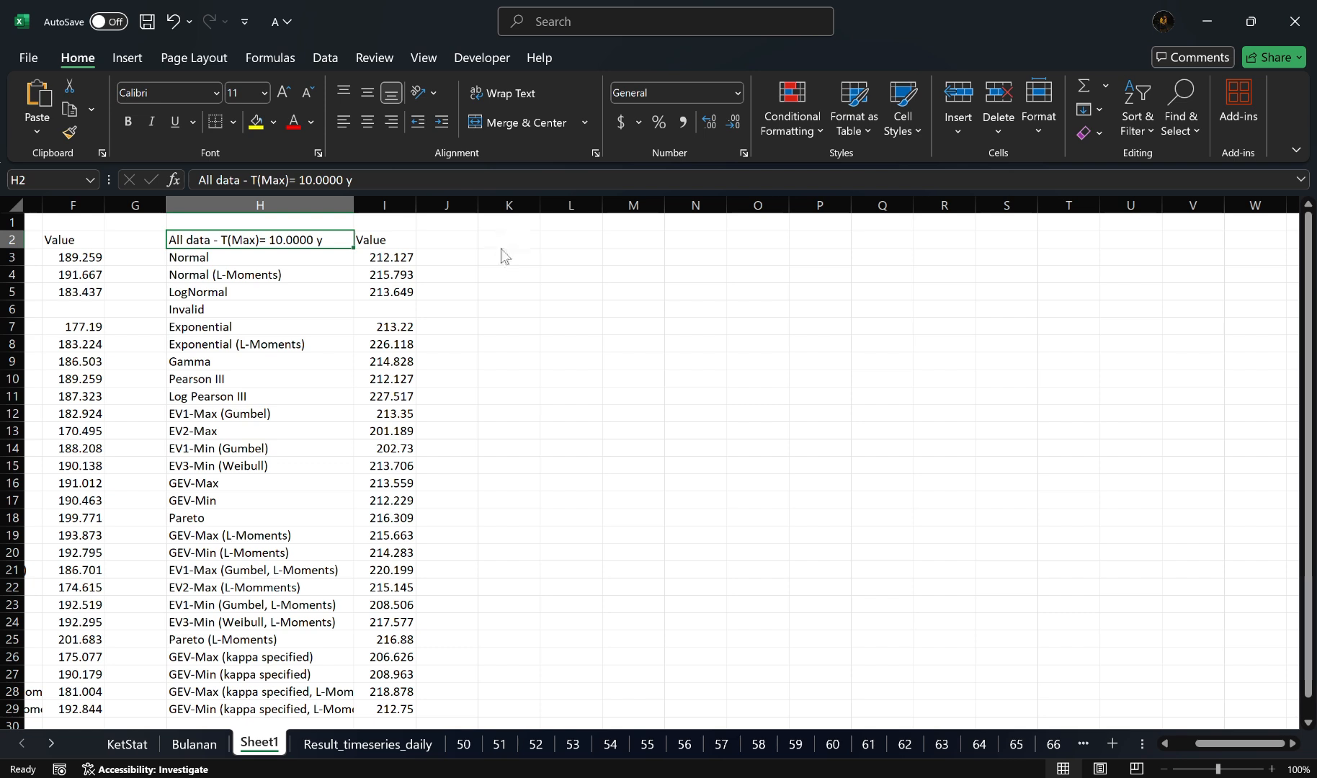
pyautogui.press('F2')
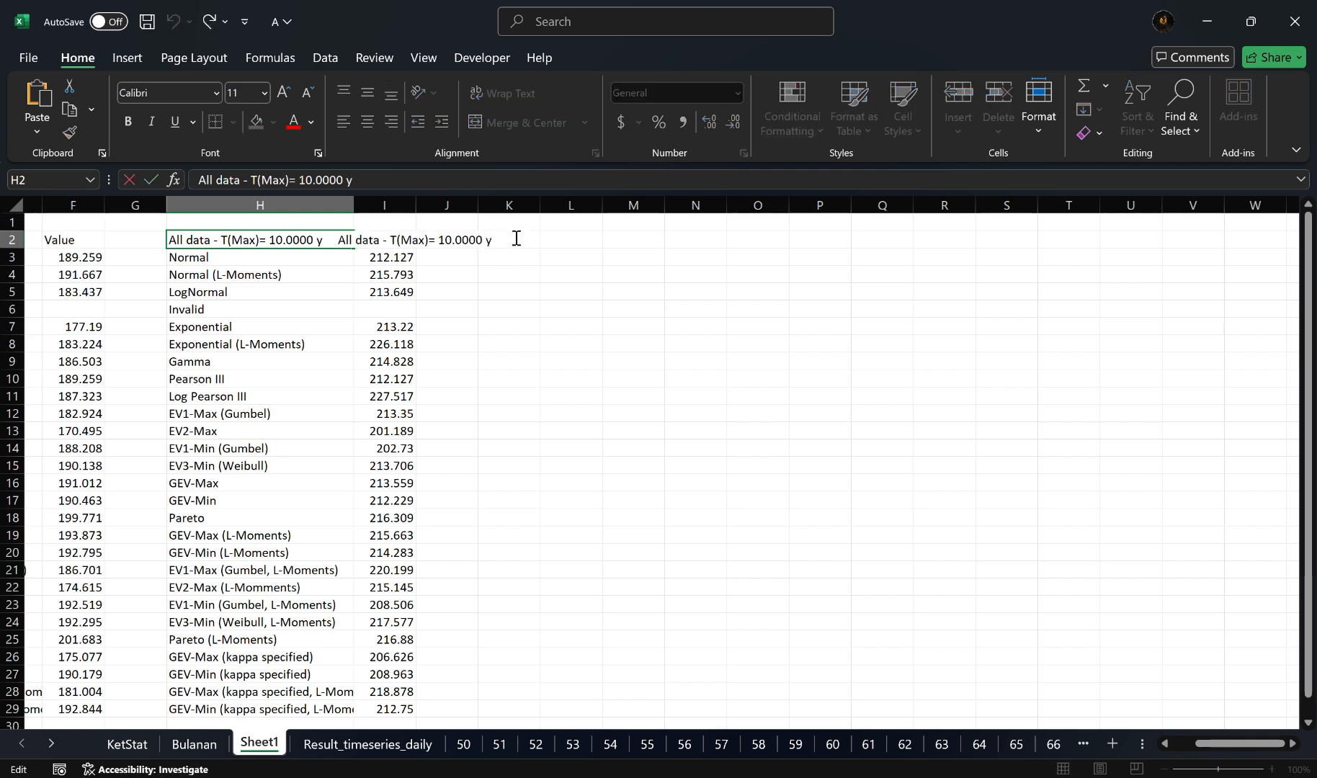
pyautogui.doubleClick(516, 238)
pyautogui.press('Tab')
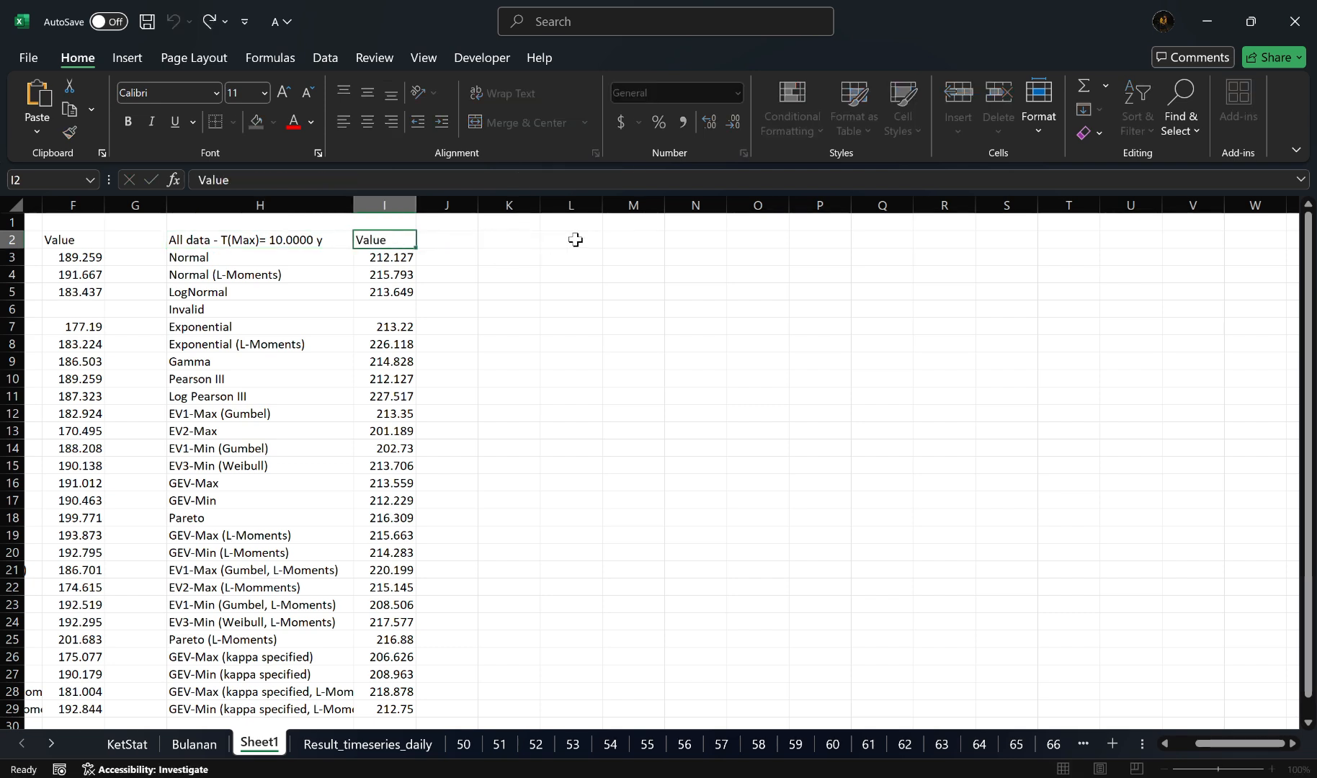
pyautogui.press('Left')
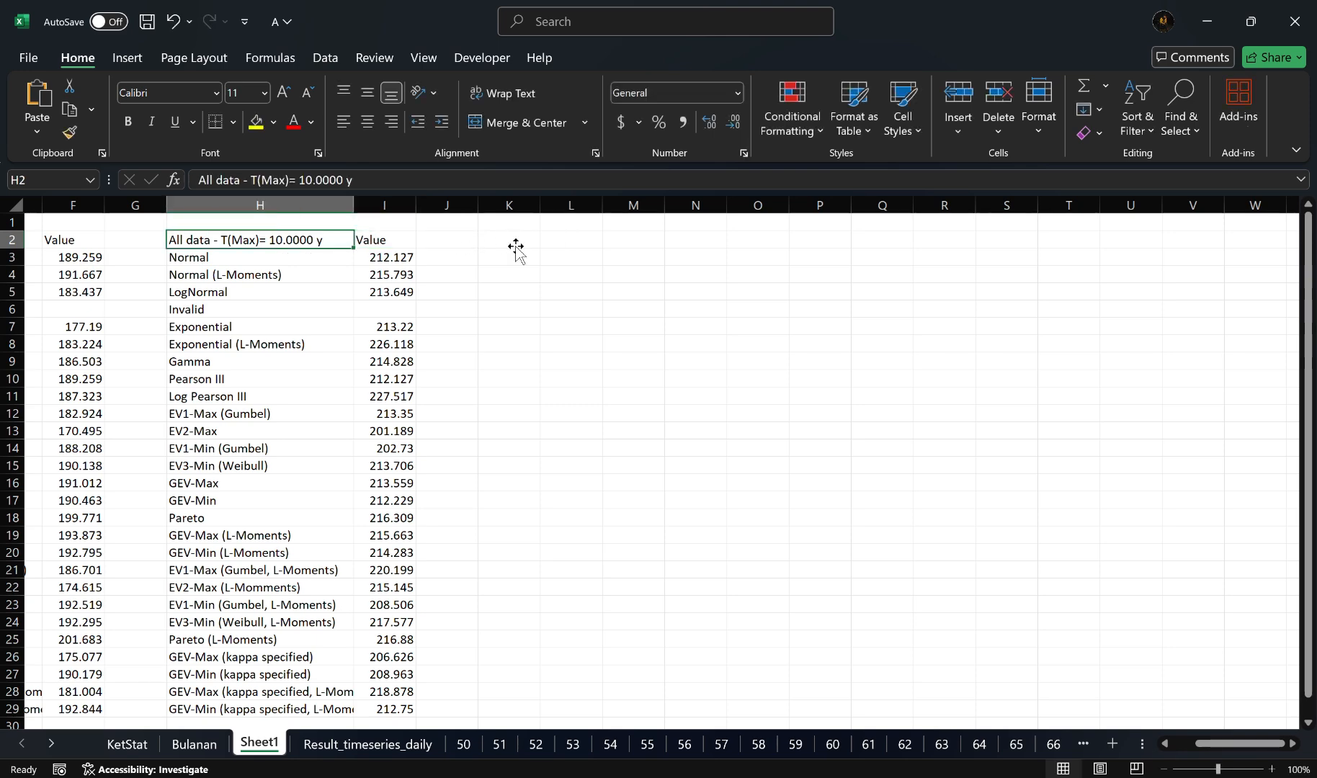
pyautogui.hotkey('ctrl', 'Down')
# Step: Paste the 25-year forecast grid at cell K2 of Sheet1 and widen column K to fit the distribution names
pyautogui.hscroll(2, 647, 315)
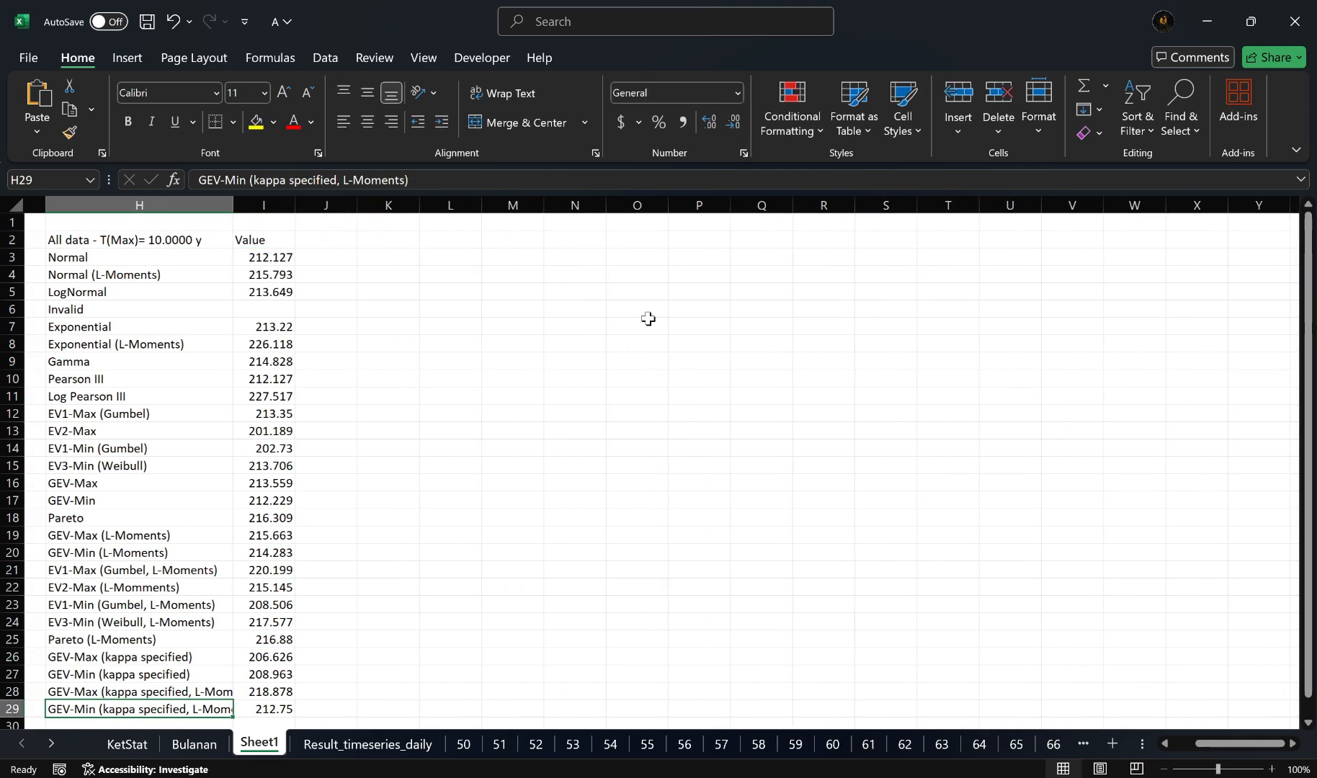
pyautogui.doubleClick(348, 240)
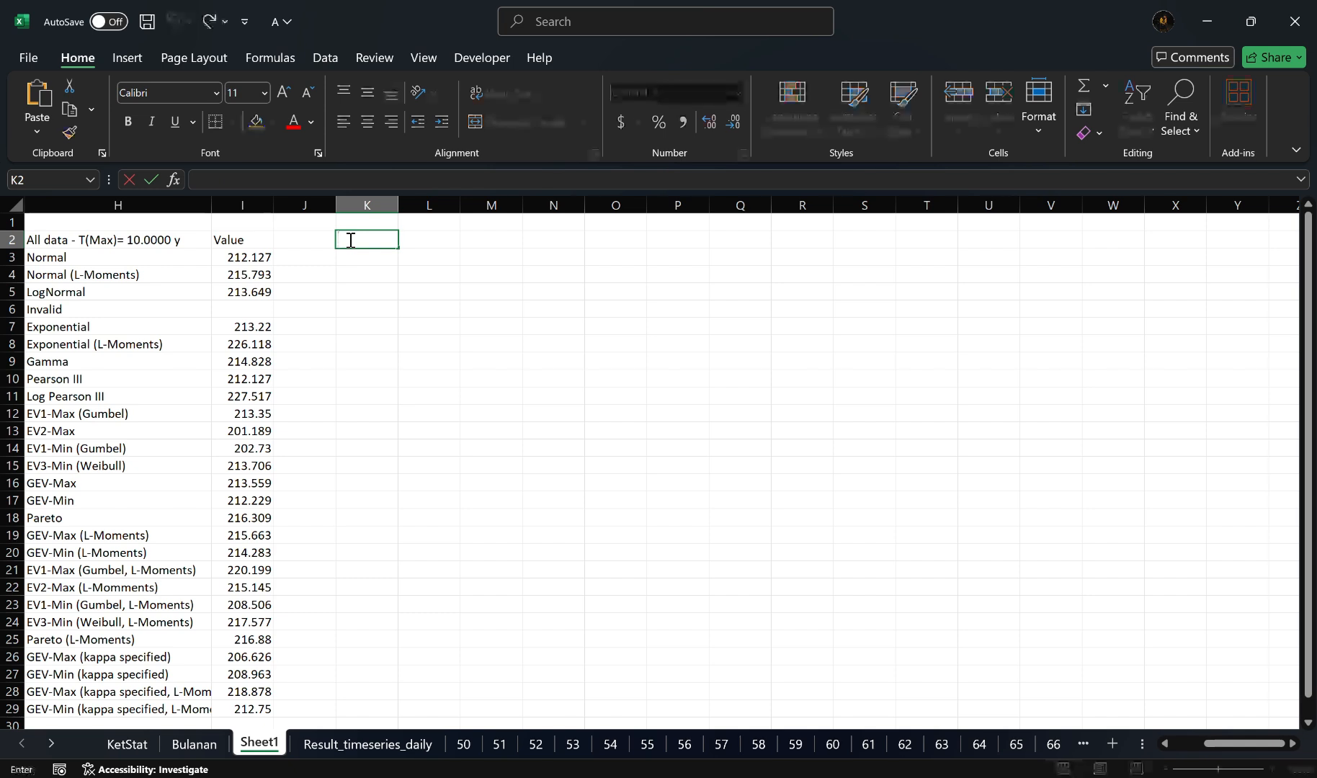
pyautogui.click(452, 234)
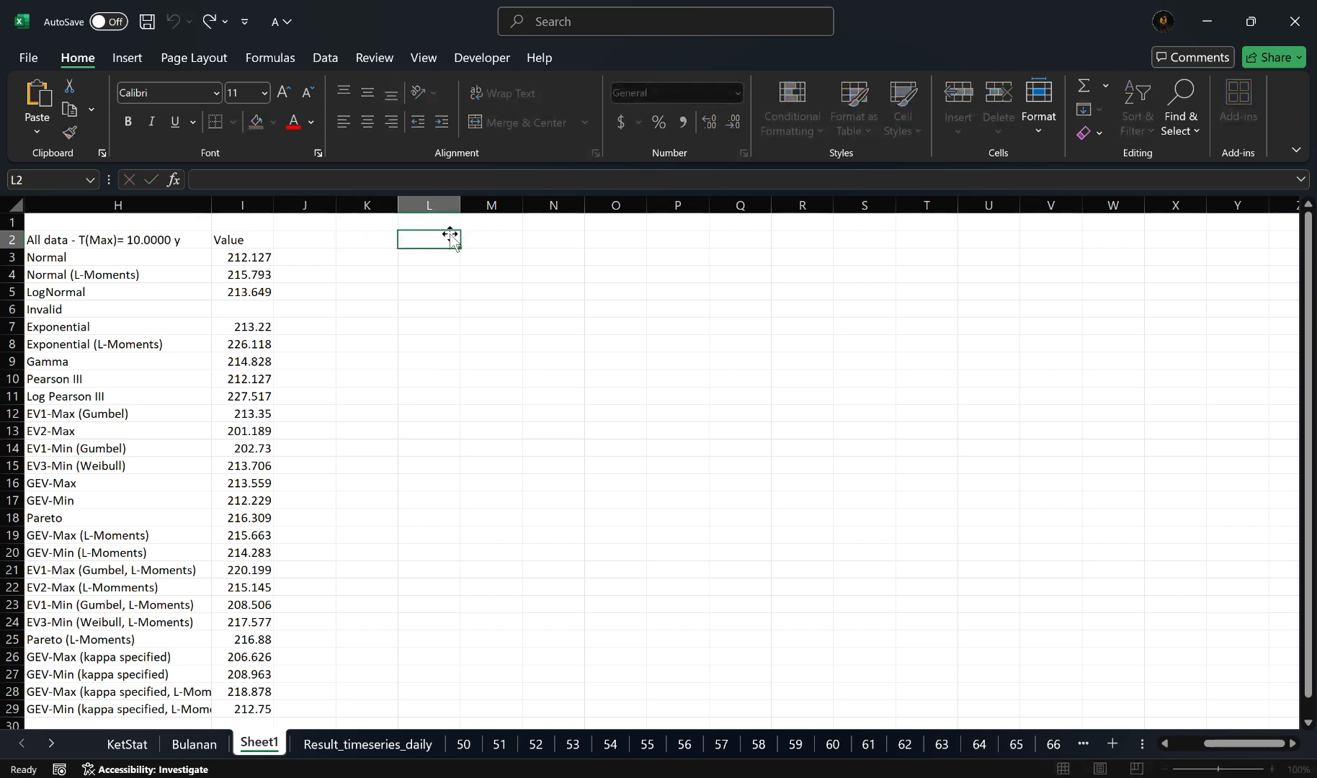
pyautogui.click(367, 238)
pyautogui.hotkey('ctrl', 'v')
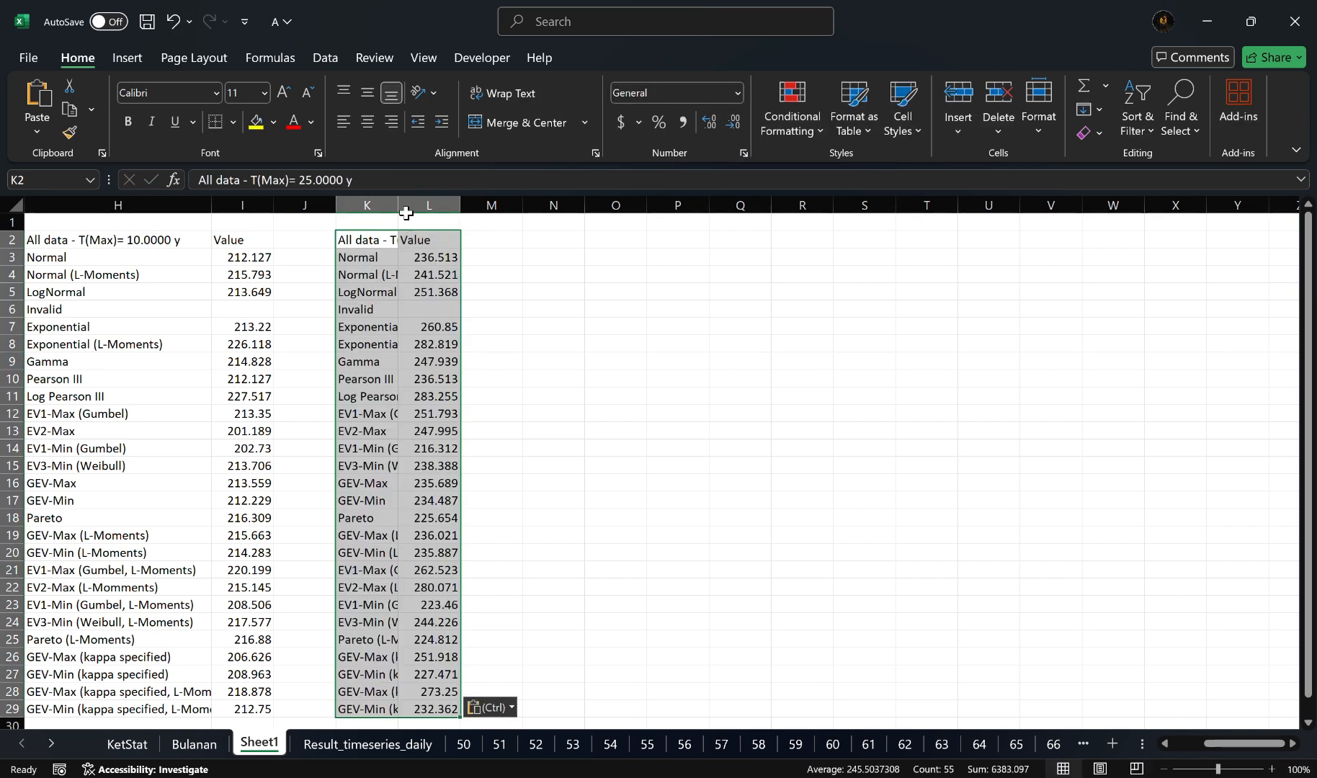
pyautogui.moveTo(398, 205); pyautogui.dragTo(523, 221)
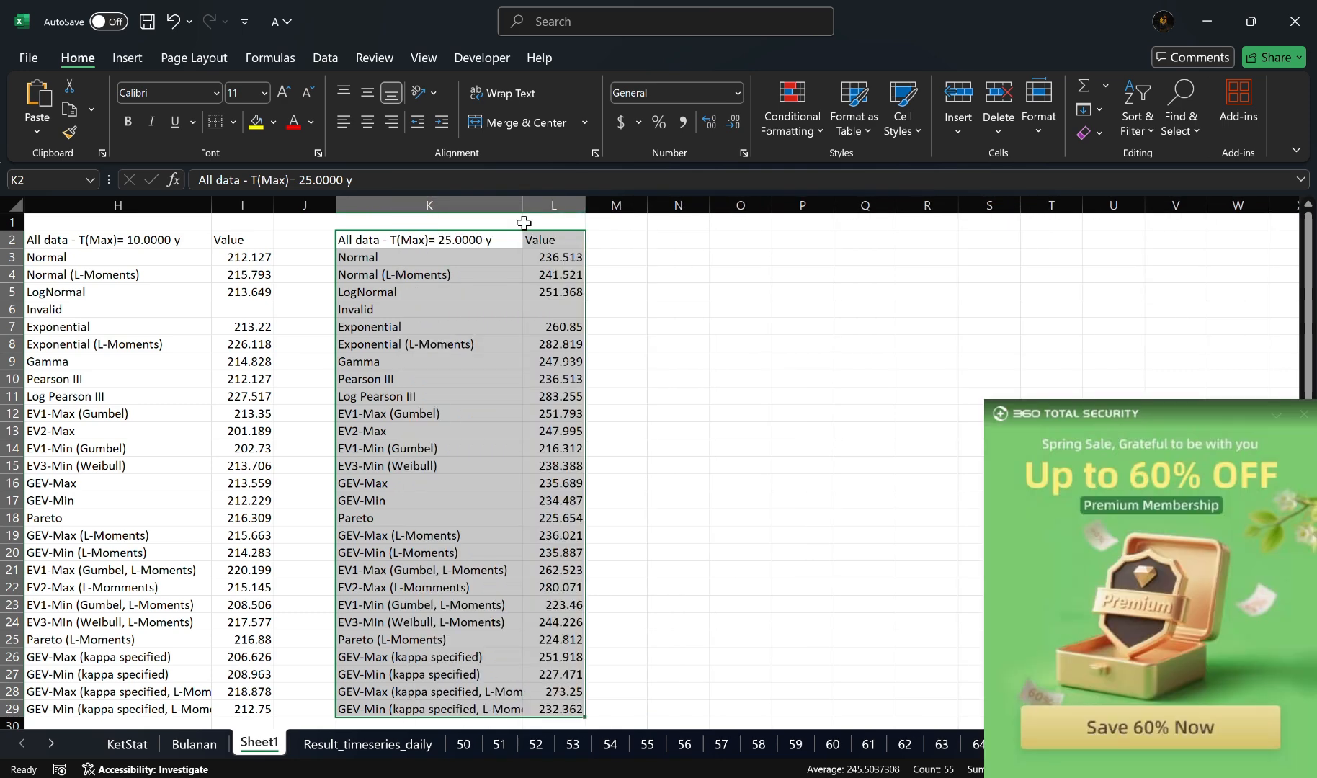
pyautogui.click(1304, 413)
# Step: Switch back to Hydrognomon and forecast the rainfall of every distribution for a maximum return period of 50 years
pyautogui.hotkey('alt', 'Tab')
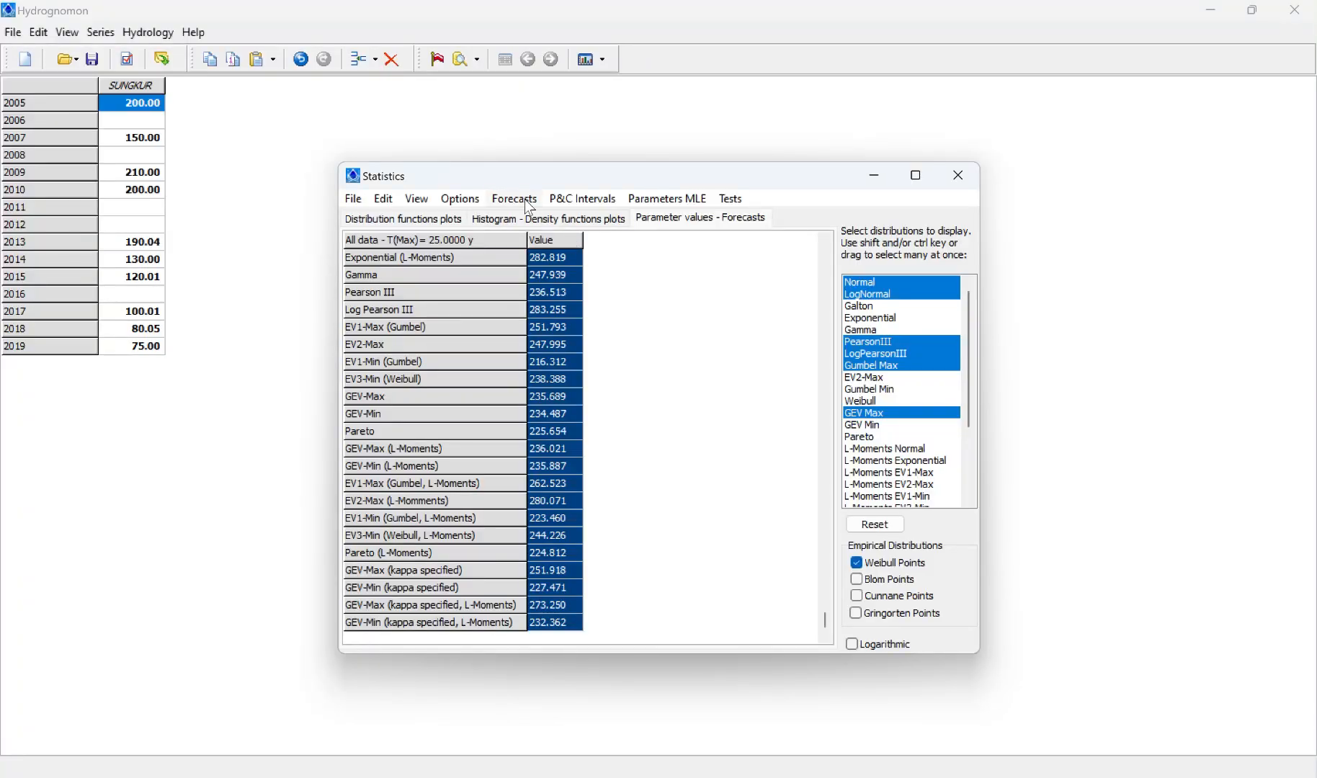
pyautogui.click(525, 201)
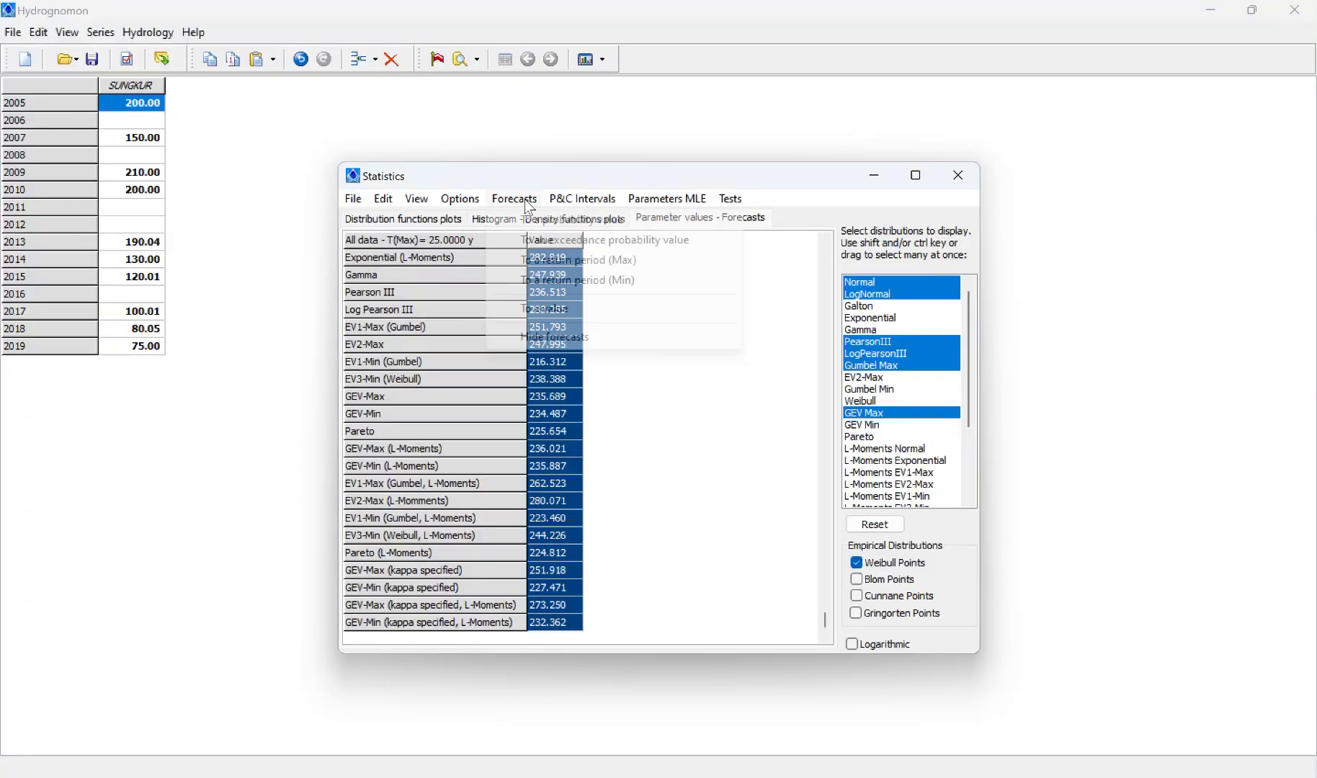
pyautogui.click(580, 261)
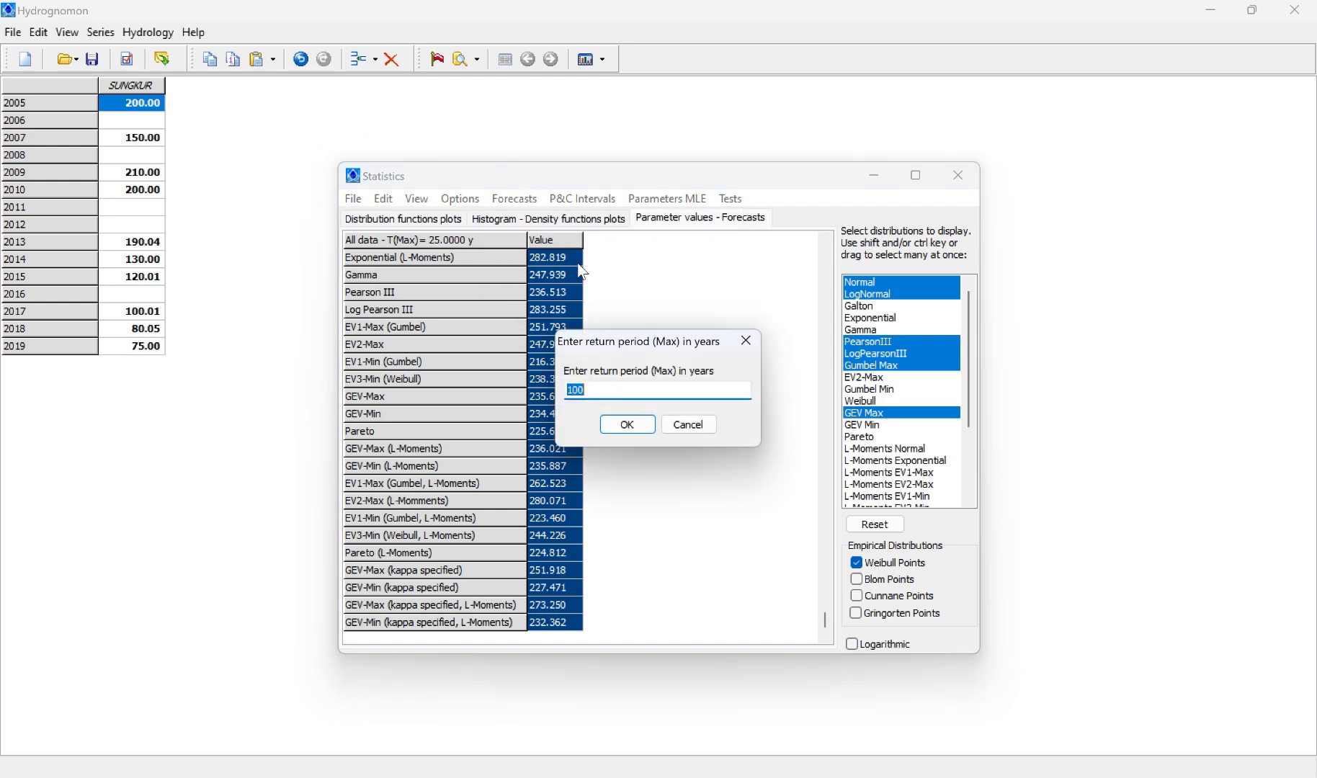
pyautogui.write('50')
pyautogui.press('Return')
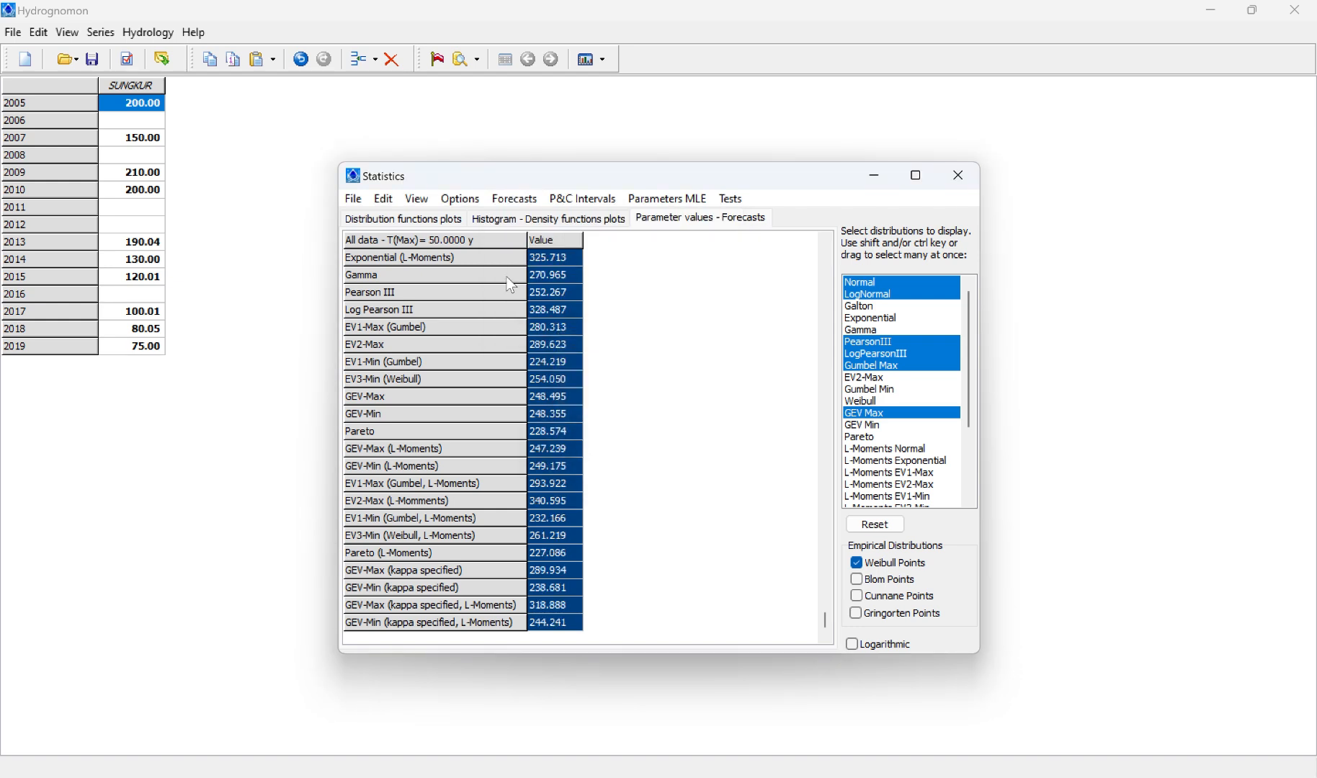
# Step: Copy the entire 50-year forecast grid to cell N2 of Sheet1 in Excel and widen column N to fit the distribution names
pyautogui.click(383, 200)
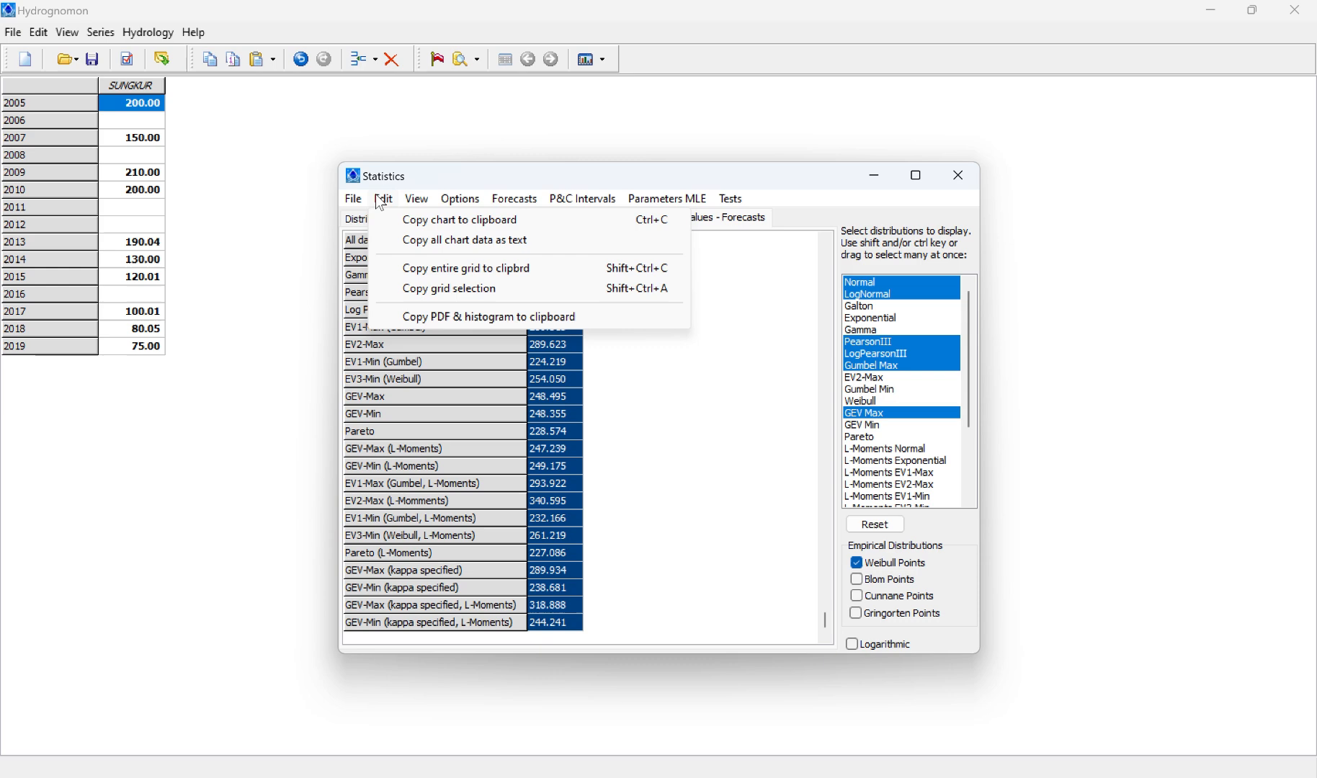
pyautogui.click(445, 271)
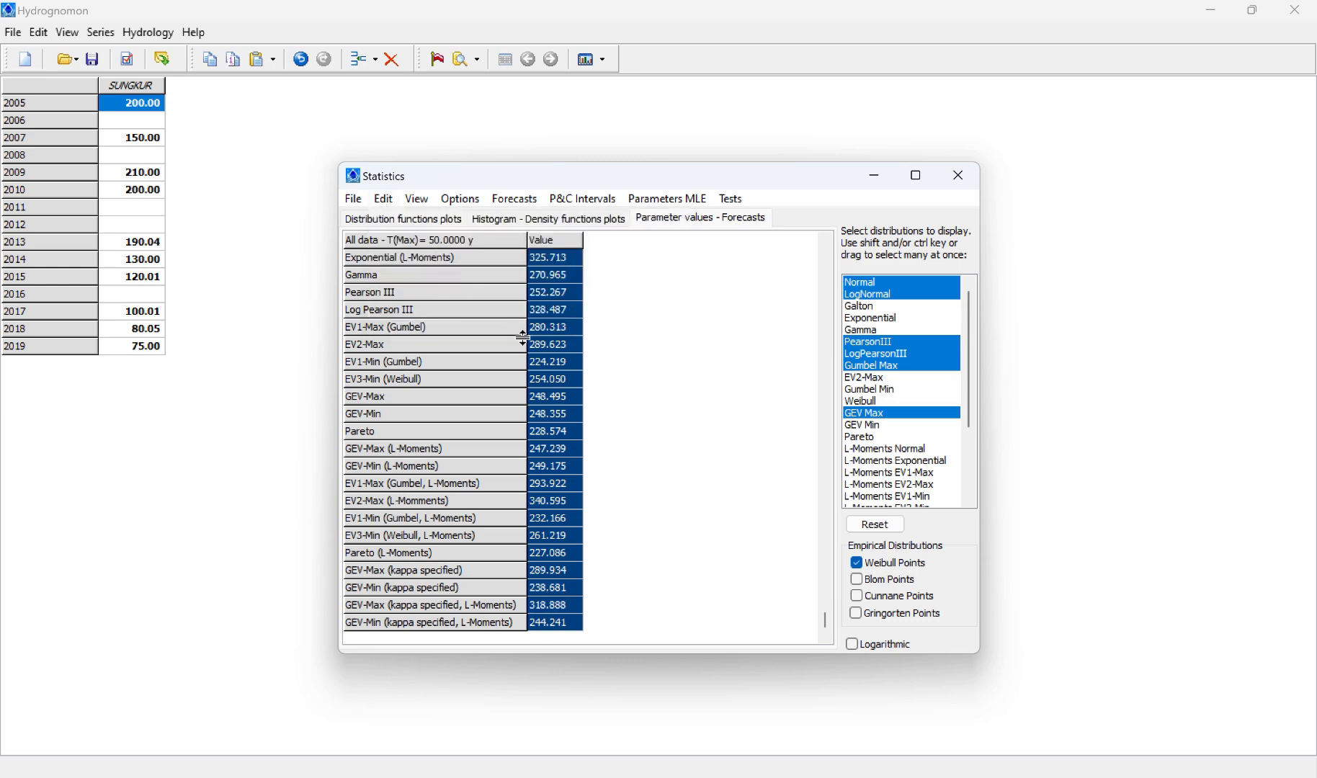
pyautogui.hotkey('alt', 'Tab')
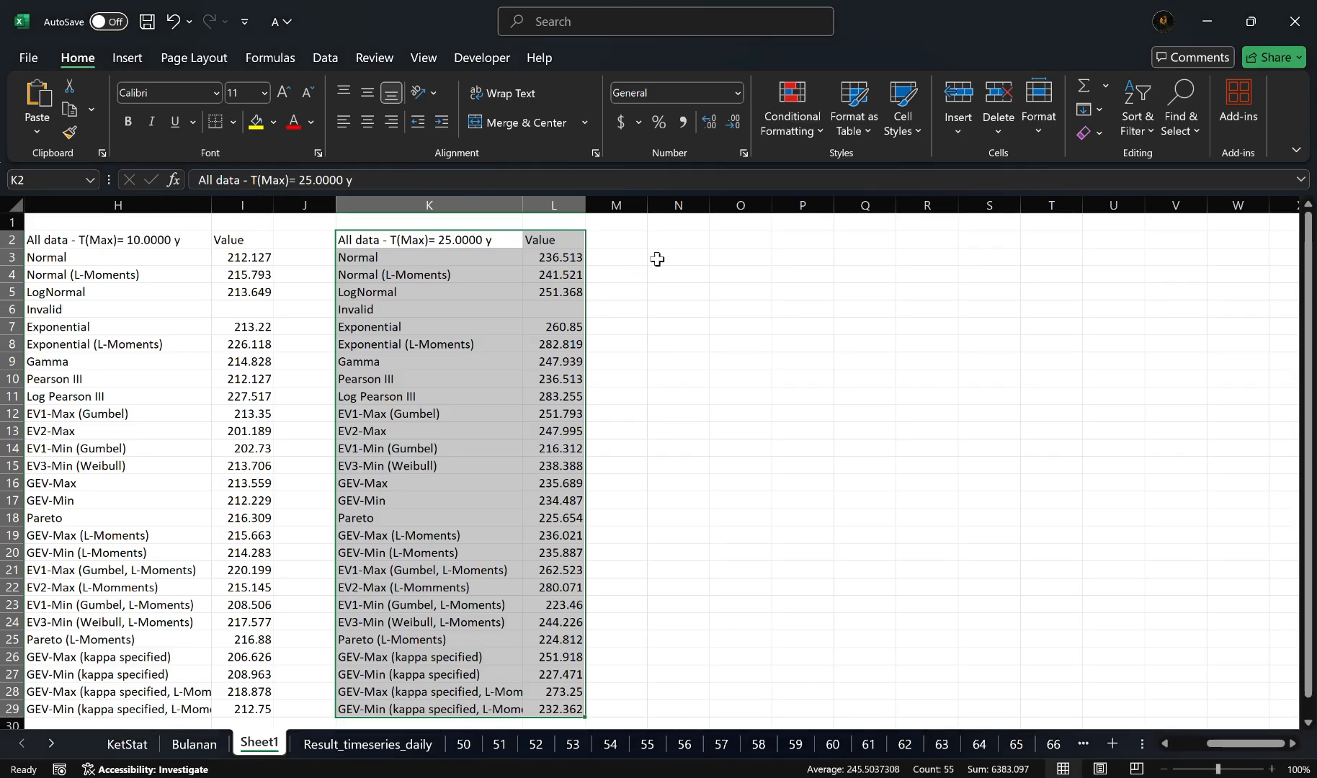
pyautogui.click(678, 240)
pyautogui.hotkey('ctrl', 'v')
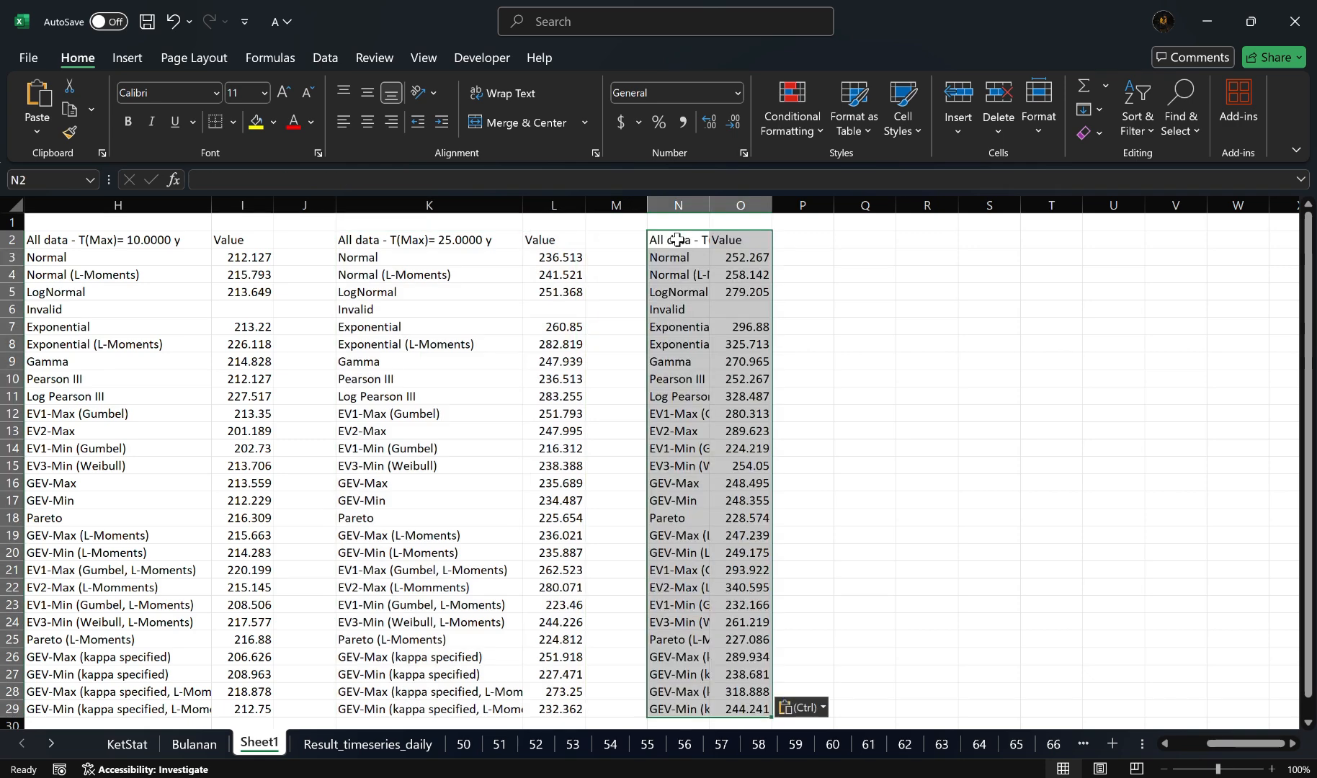
pyautogui.moveTo(709, 207); pyautogui.dragTo(832, 212)
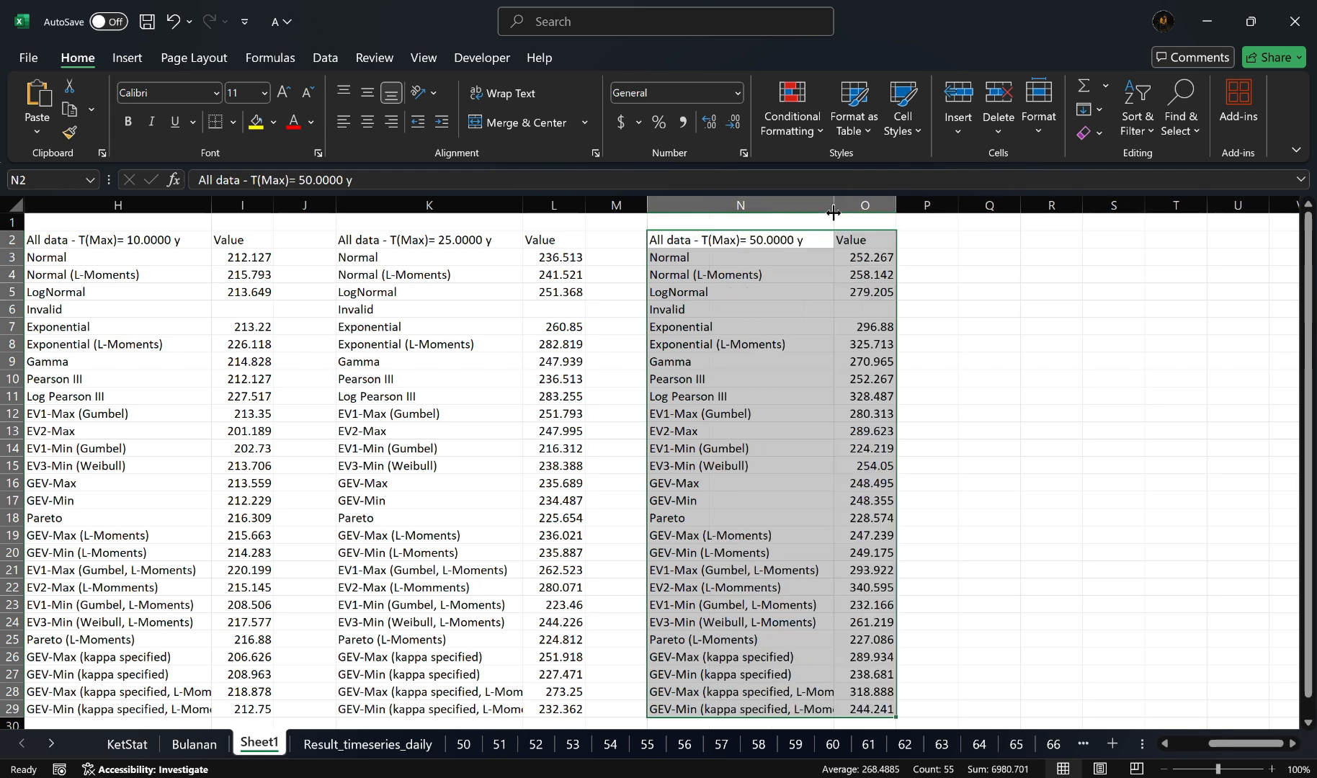
# Step: Switch back to Hydrognomon and forecast the rainfall of every distribution for a maximum return period of 100 years
pyautogui.click(990, 240)
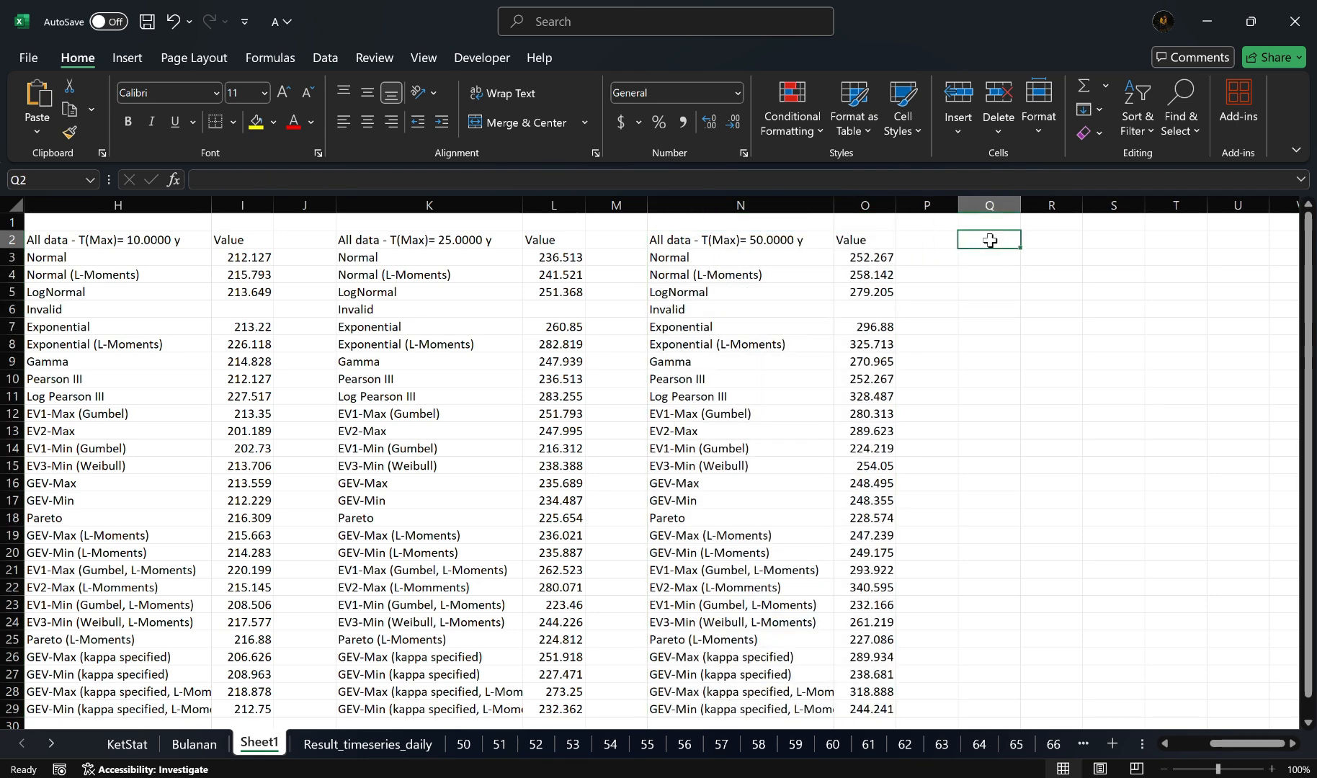
pyautogui.hotkey('alt', 'Tab')
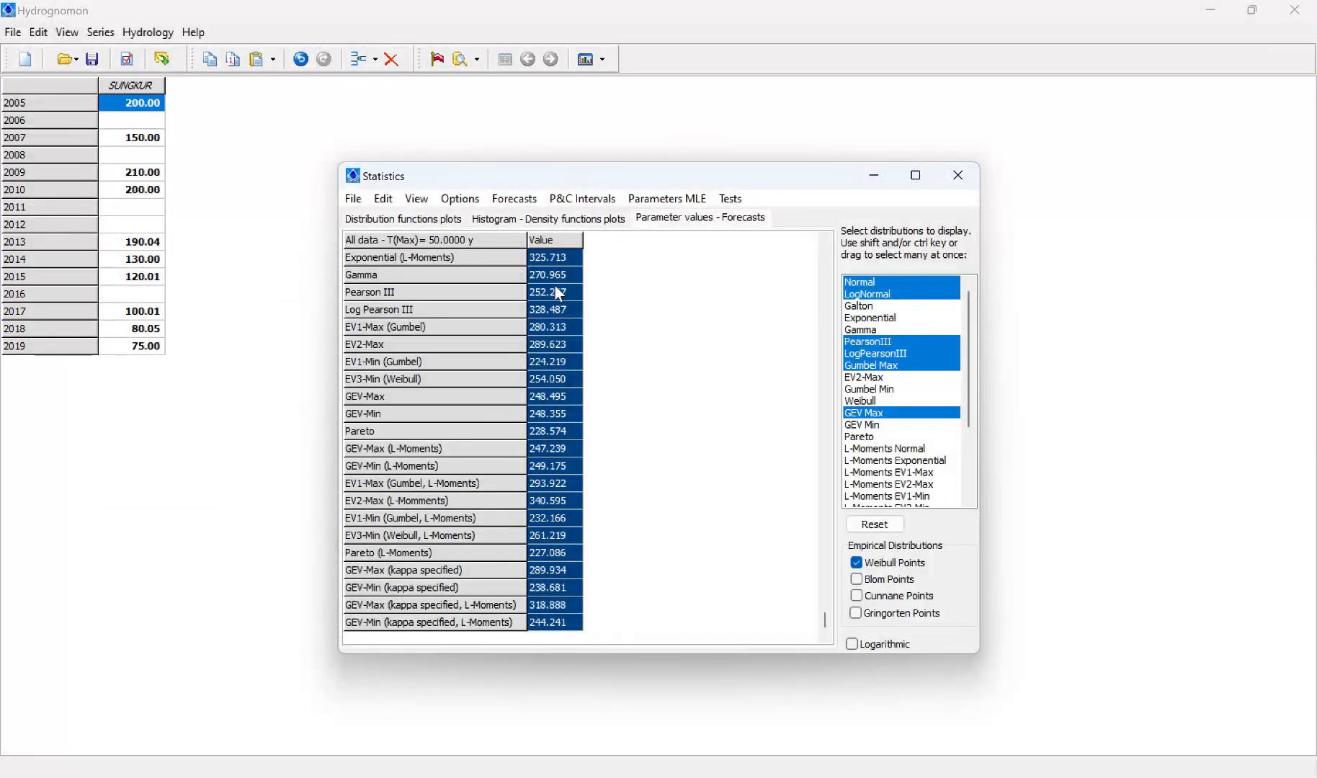
pyautogui.click(514, 199)
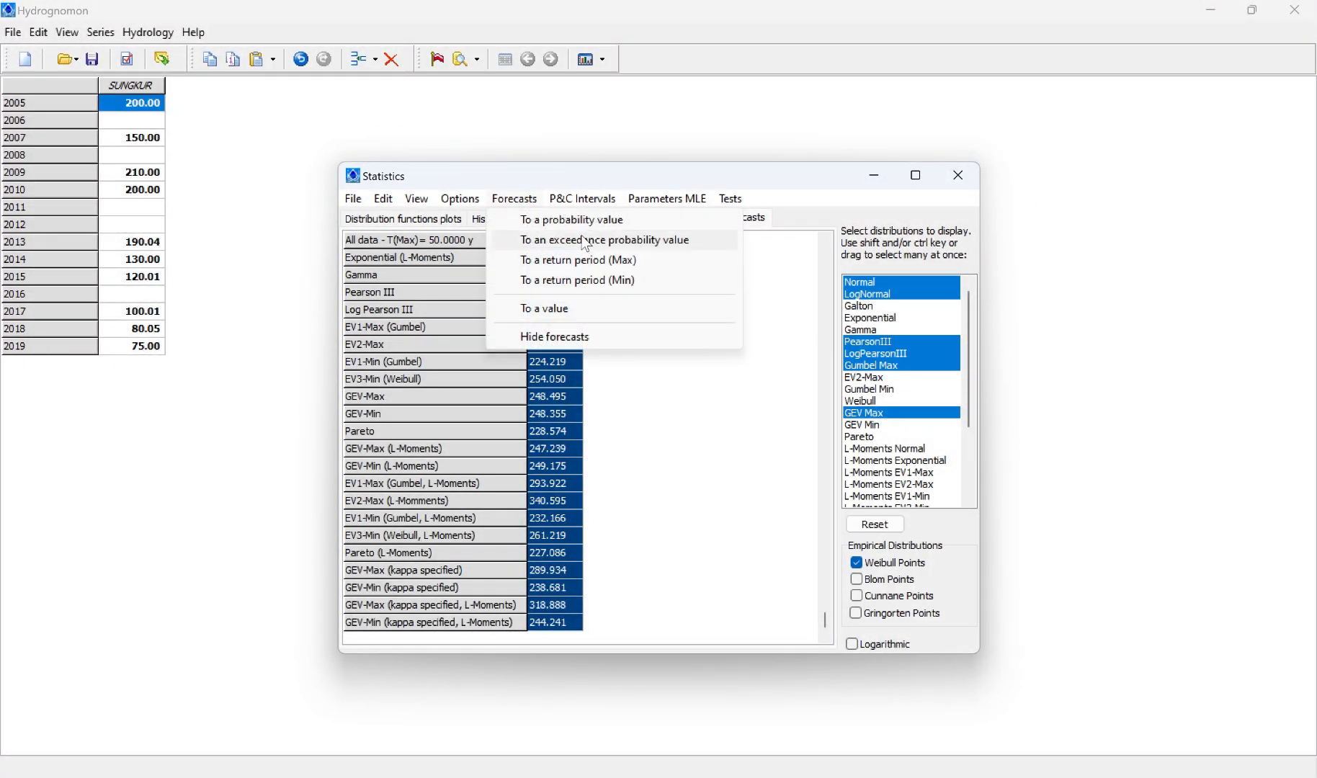
pyautogui.click(595, 261)
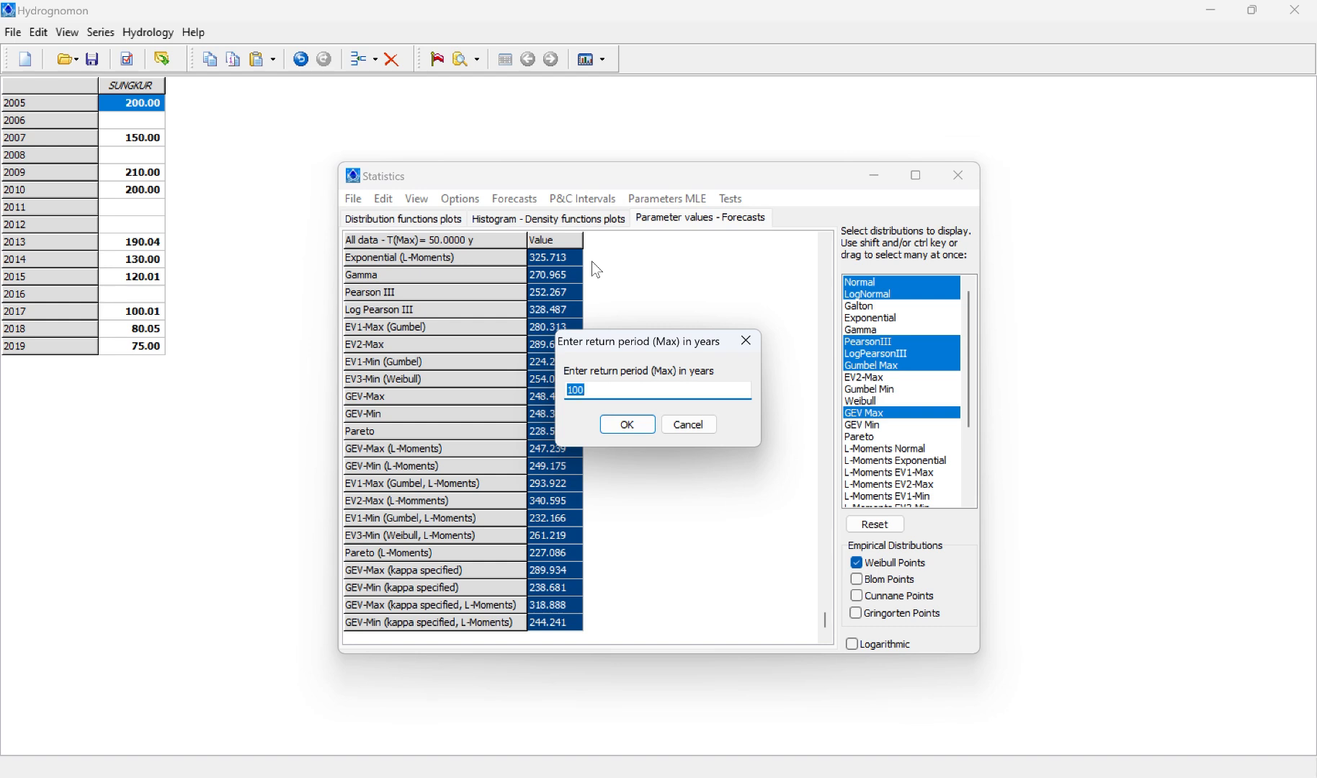
pyautogui.write('100')
pyautogui.press('Return')
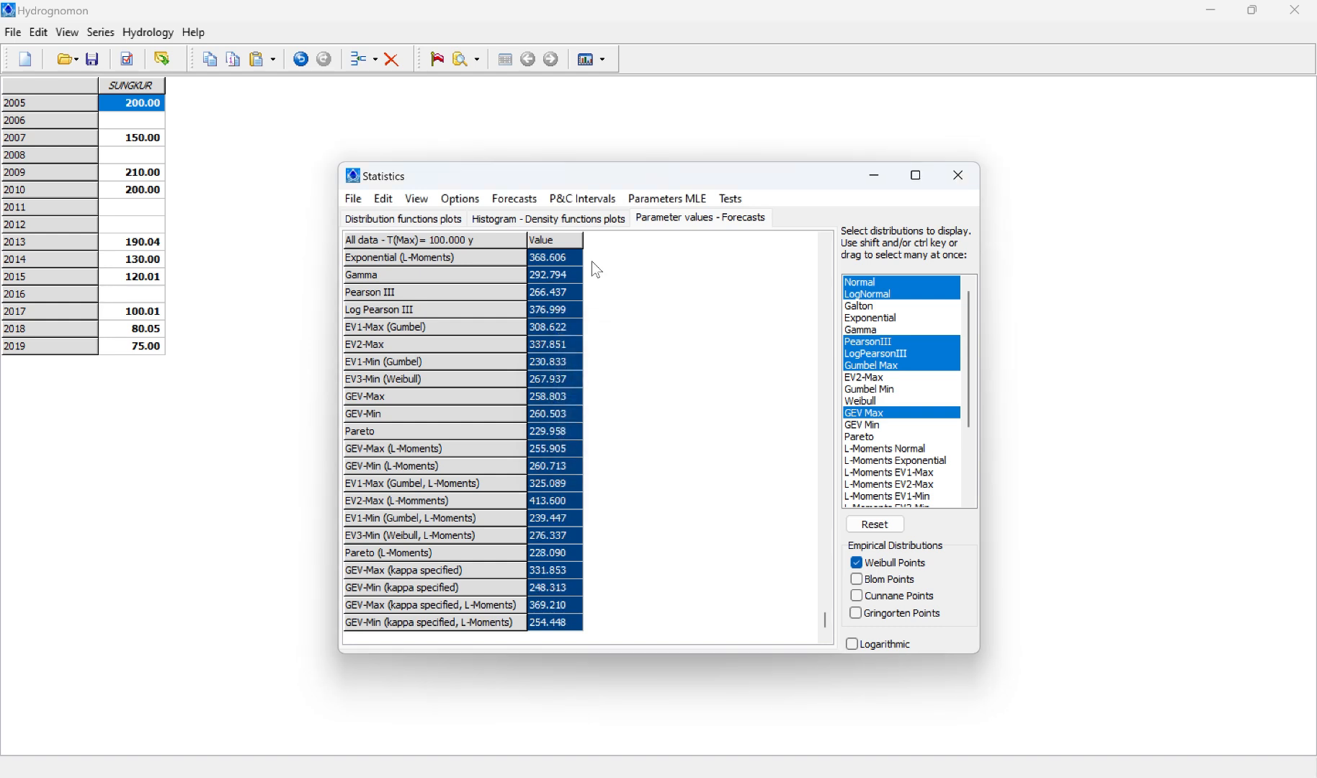
# Step: Copy the entire 100-year forecast grid to cell Q2 of Sheet1 in Excel and widen column Q to fit the distribution names
pyautogui.click(378, 201)
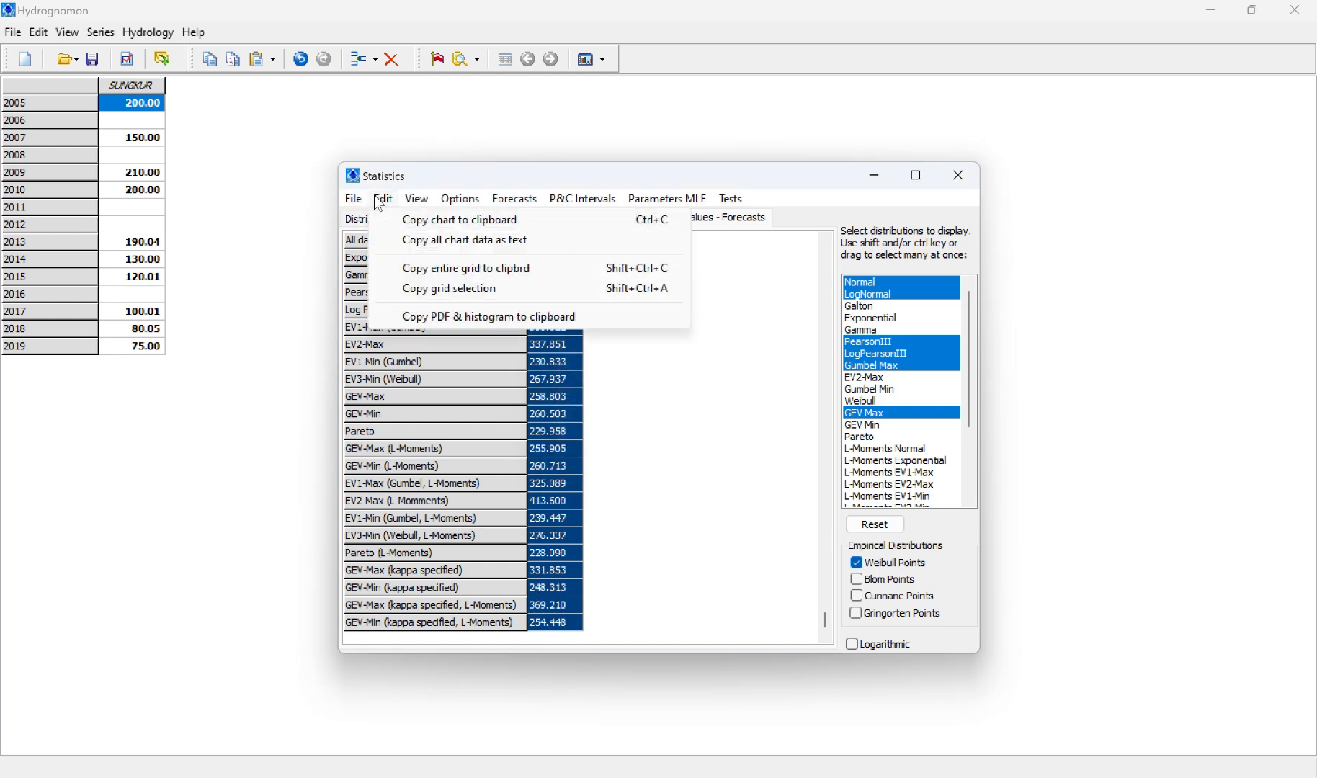
pyautogui.click(453, 270)
pyautogui.hotkey('alt', 'Tab')
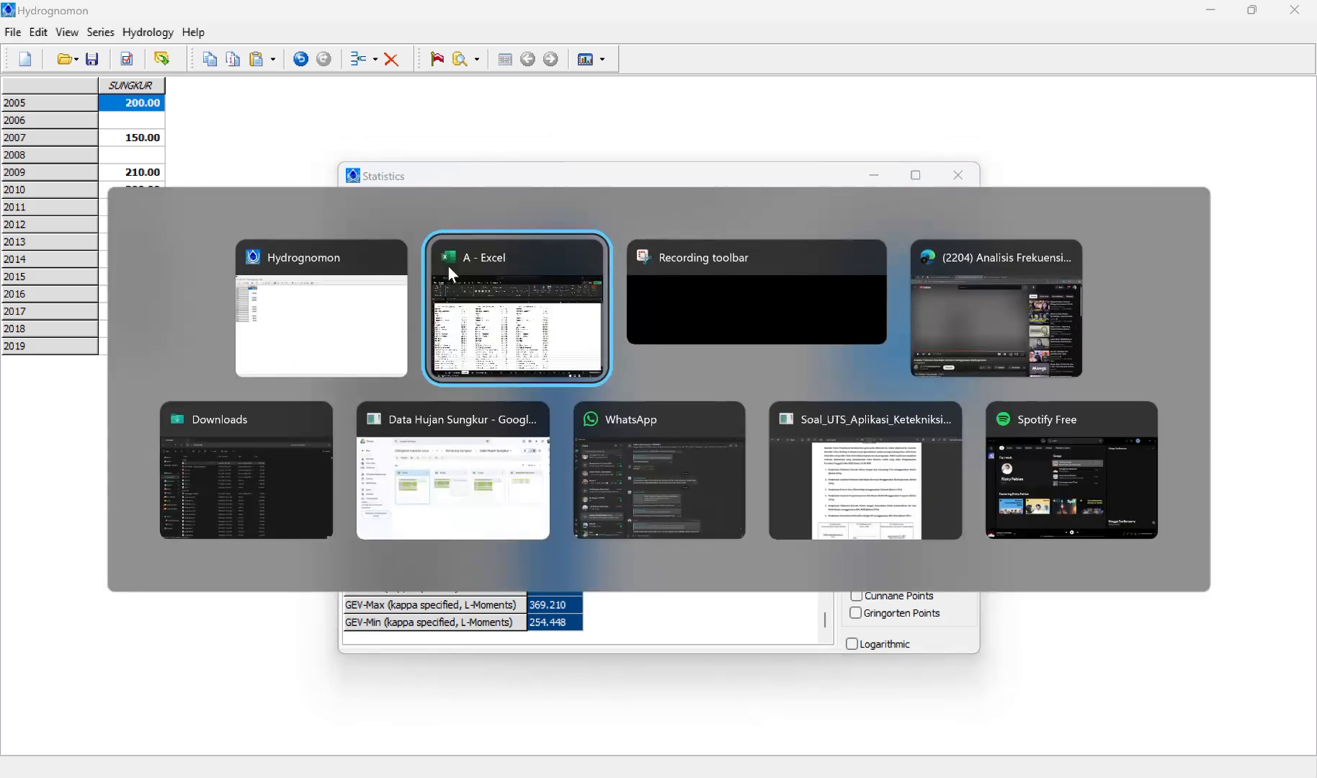
pyautogui.write('All data - T(Max)= 100.000 y\tValue Normal\t266.437 Normal (L-Moments)\t273.091 LogNormal\t306.868 Invalid\t Exponential\t332.911 Exponential (L-Moments)\t368.606 Gamma\t292.794 Pearson III\t266.437 Log Pearson III\t376.999 EV1-Max (Gumbel)\t308.622 EV2-Max\t337.851 EV1-Min (Gumbel)\t230.833 EV3-Min (Weibull)\t267.937 GEV-Max\t258.803 GEV-Min\t260.503 Pareto\t229.958 GEV-Max (L-Moments)\t255.905 GEV-Min (L-Moments)\t260.713 EV1-Max (Gumbel, L-Moments)\t325.089 EV2-Max (L-Momments)\t413.6 EV1-Min (Gumbel, L-Moments)\t239.447 EV3-Min (Weibull, L-Moments)\t276.337 Pareto (L-Moments)\t228.09 GEV-Max (kappa specified)\t331.853 GEV-Min (kappa specified)\t248.313 GEV-Max (kappa specified, L-Moments)\t369.21 GEV-Min (kappa specified, L-Moments)\t254.448')
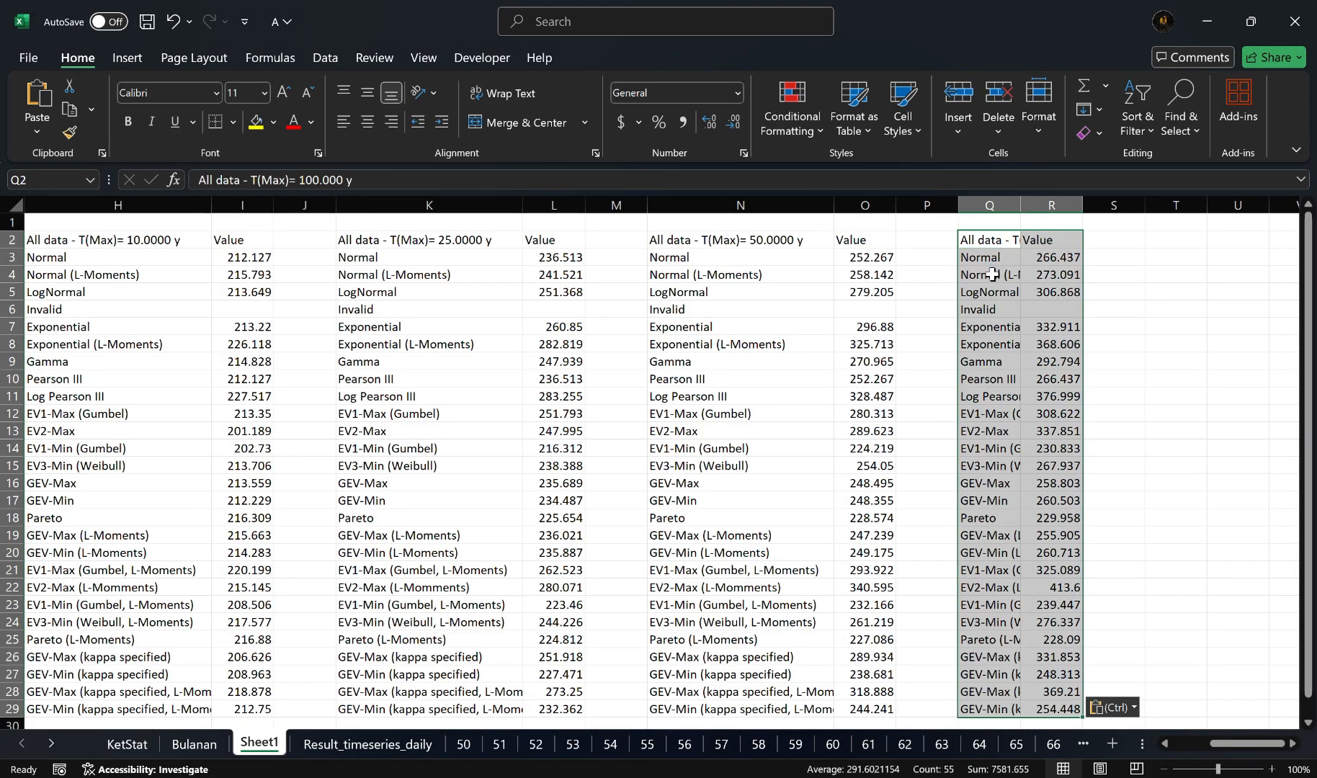
pyautogui.moveTo(1020, 205); pyautogui.dragTo(1142, 223)
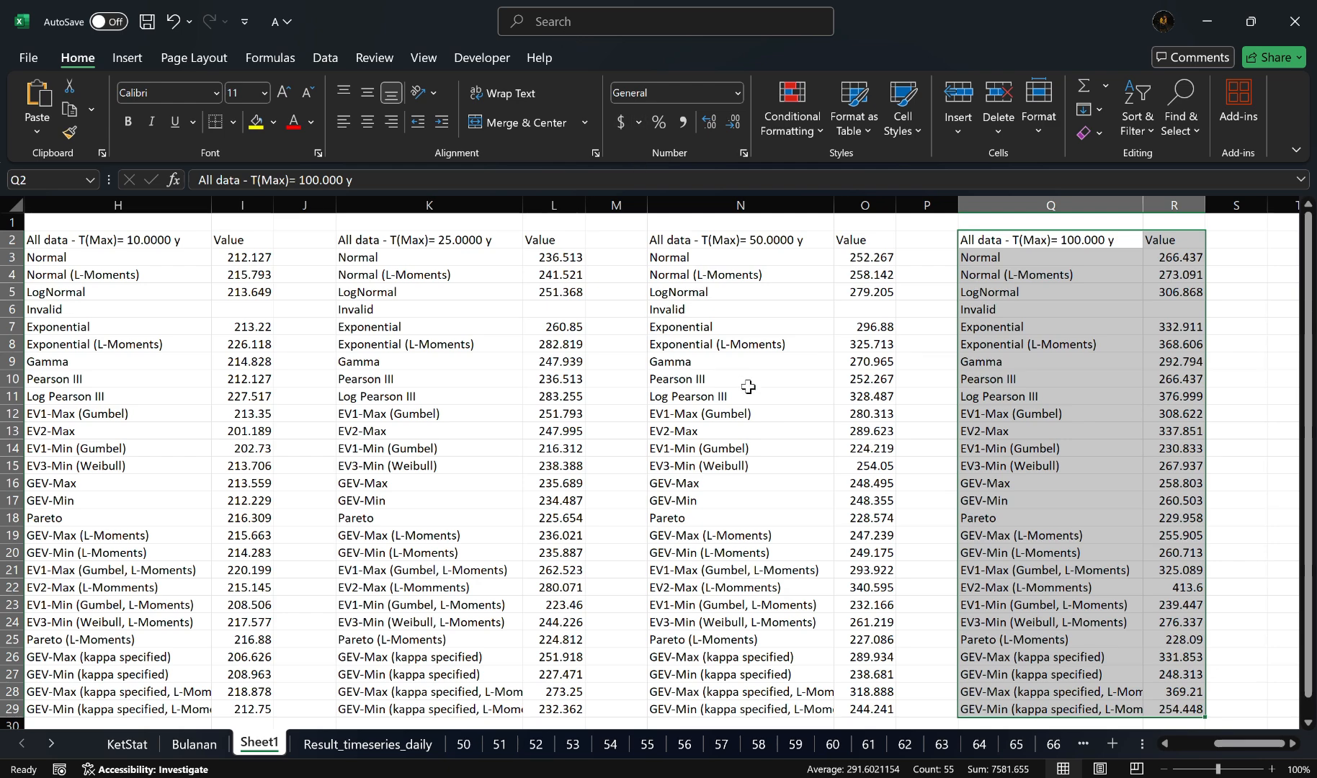
pyautogui.hscroll(-5, 556, 379)
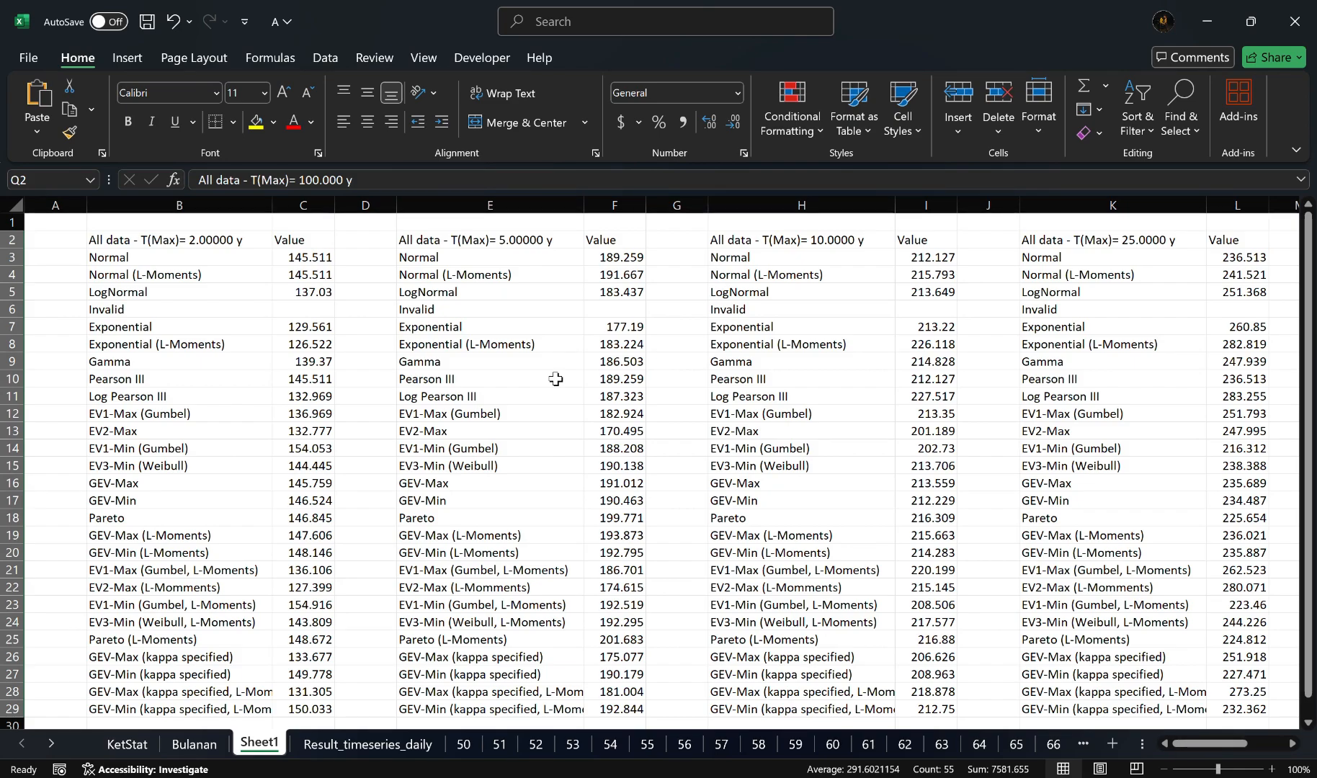
pyautogui.hscroll(3, 555, 379)
pyautogui.hscroll(3, 556, 379)
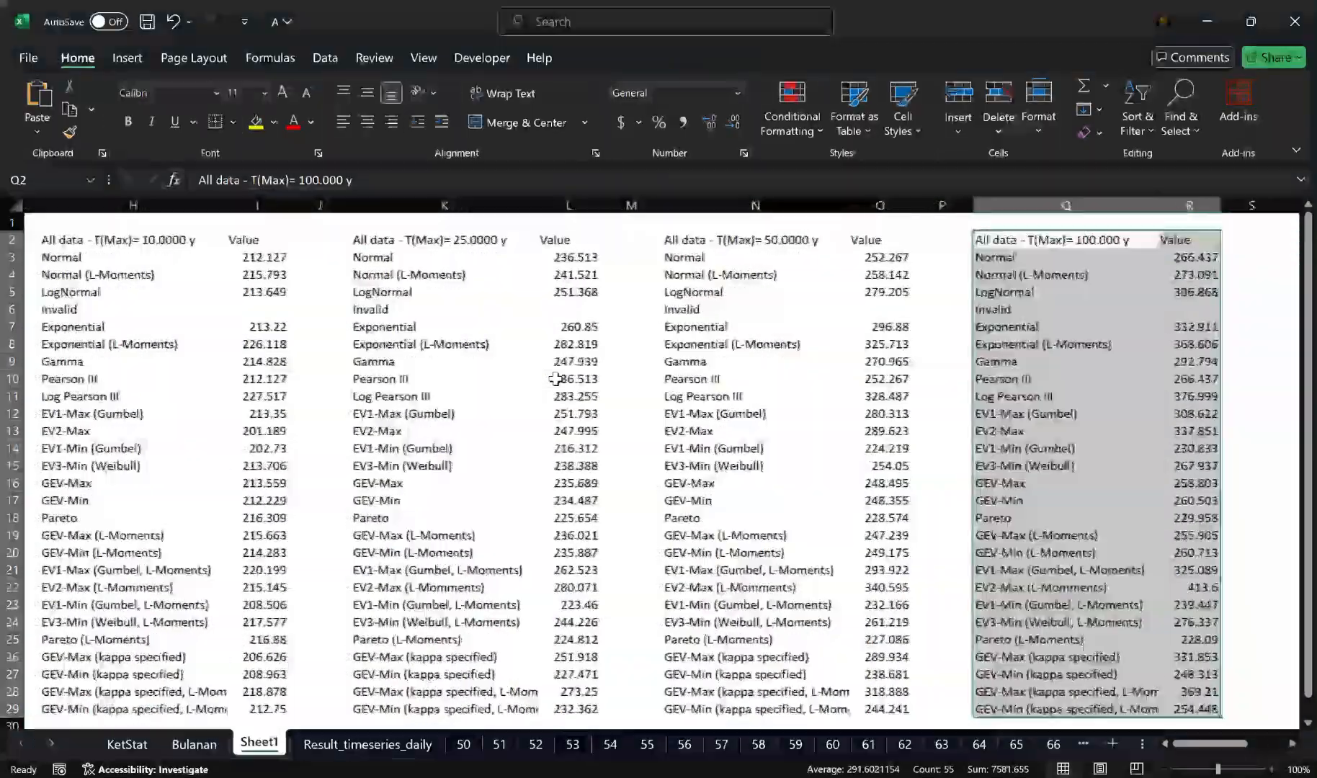
pyautogui.hscroll(1, 686, 389)
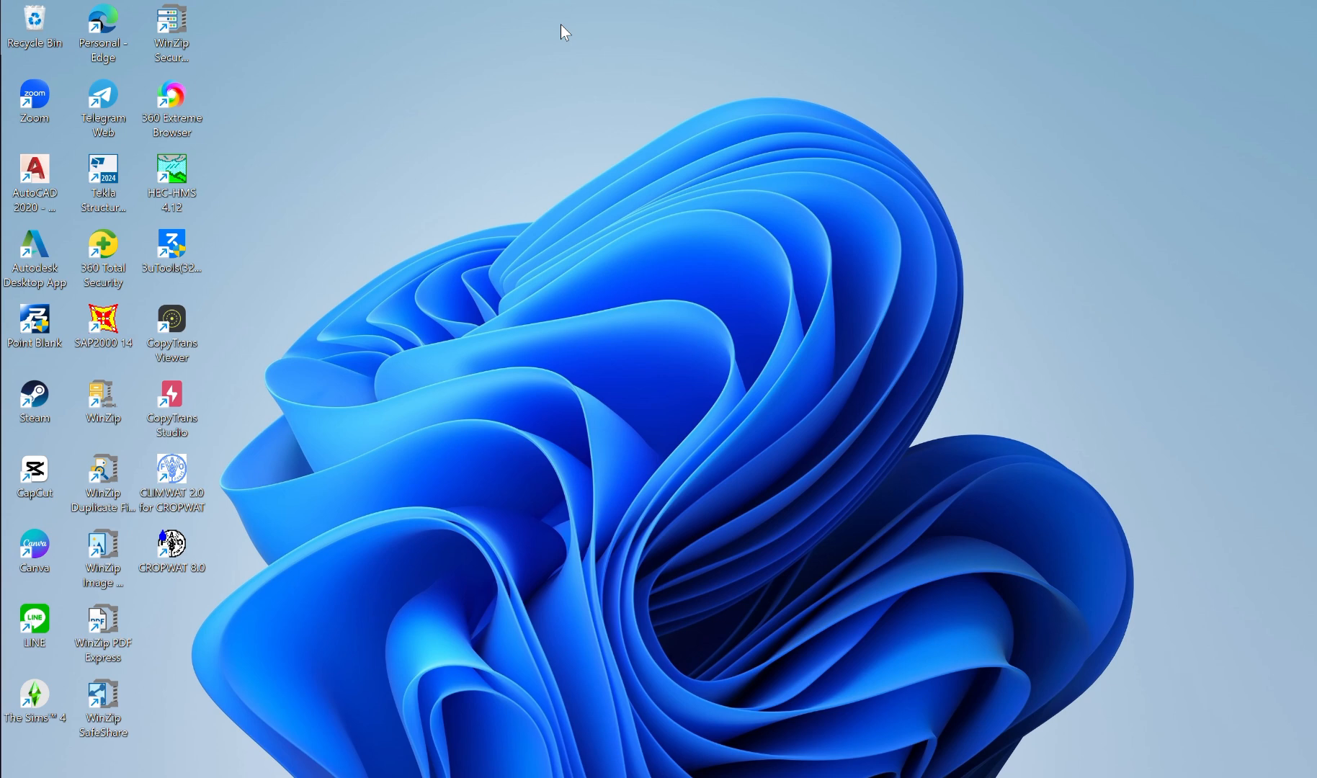
# Step: Search Windows for climwat and launch CLIMWAT 2.0 for CROPWAT
pyautogui.press('super')
pyautogui.press('super')
pyautogui.press('super')
pyautogui.write('cli')
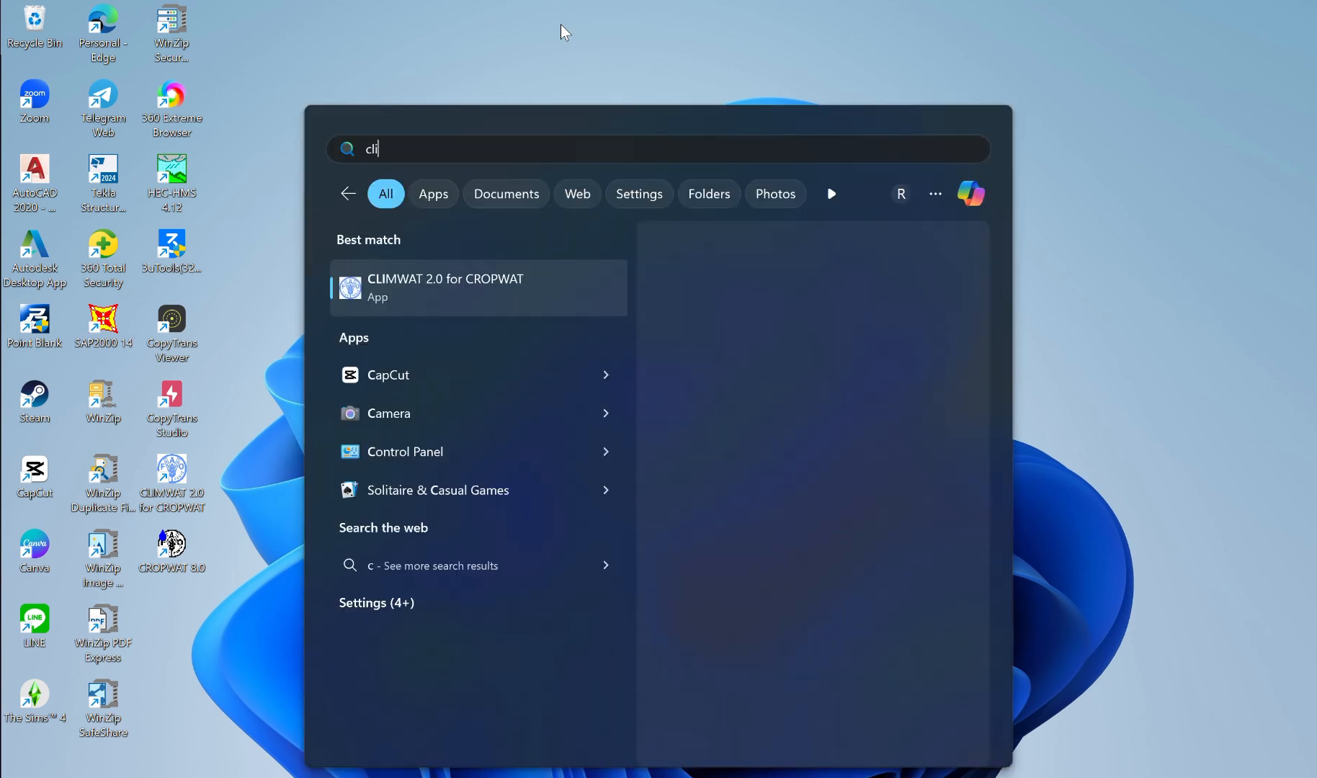
pyautogui.write('mwaT 2.0 for CROPWAT')
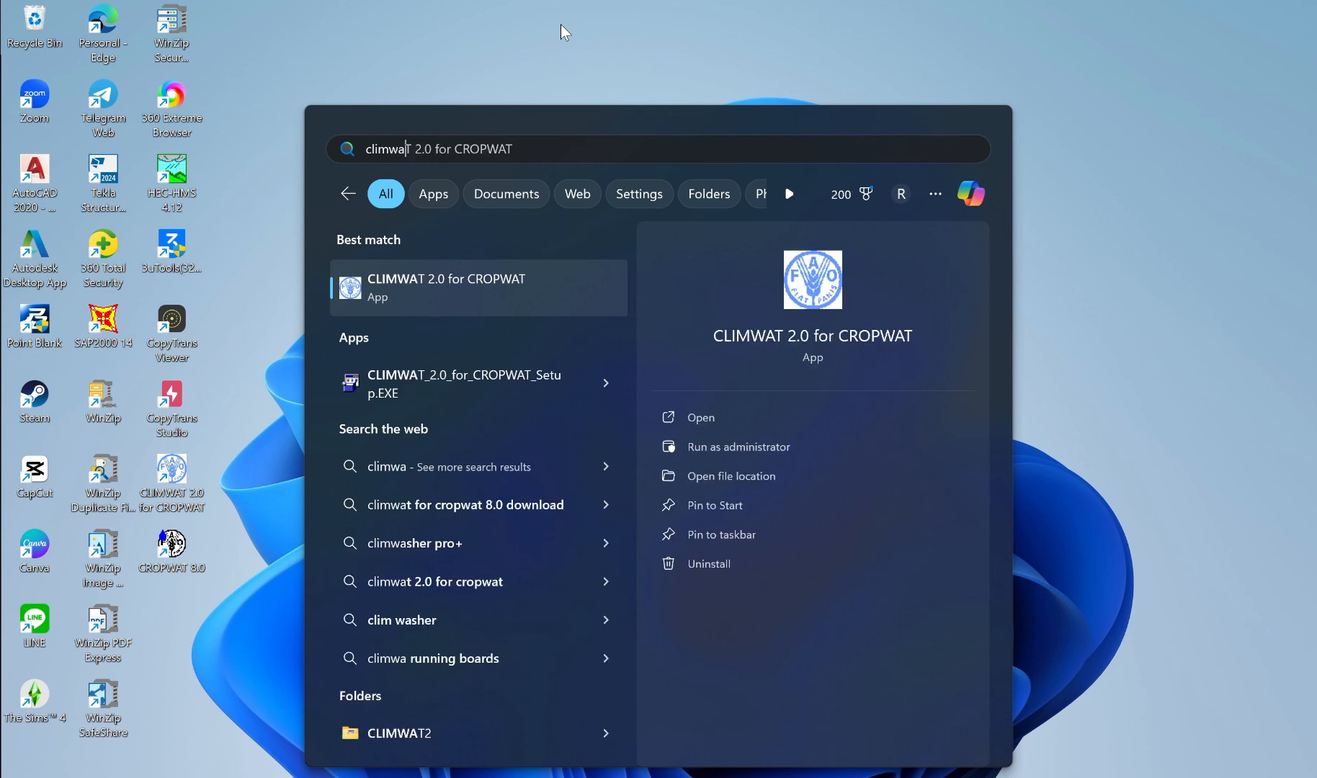
pyautogui.click(451, 289)
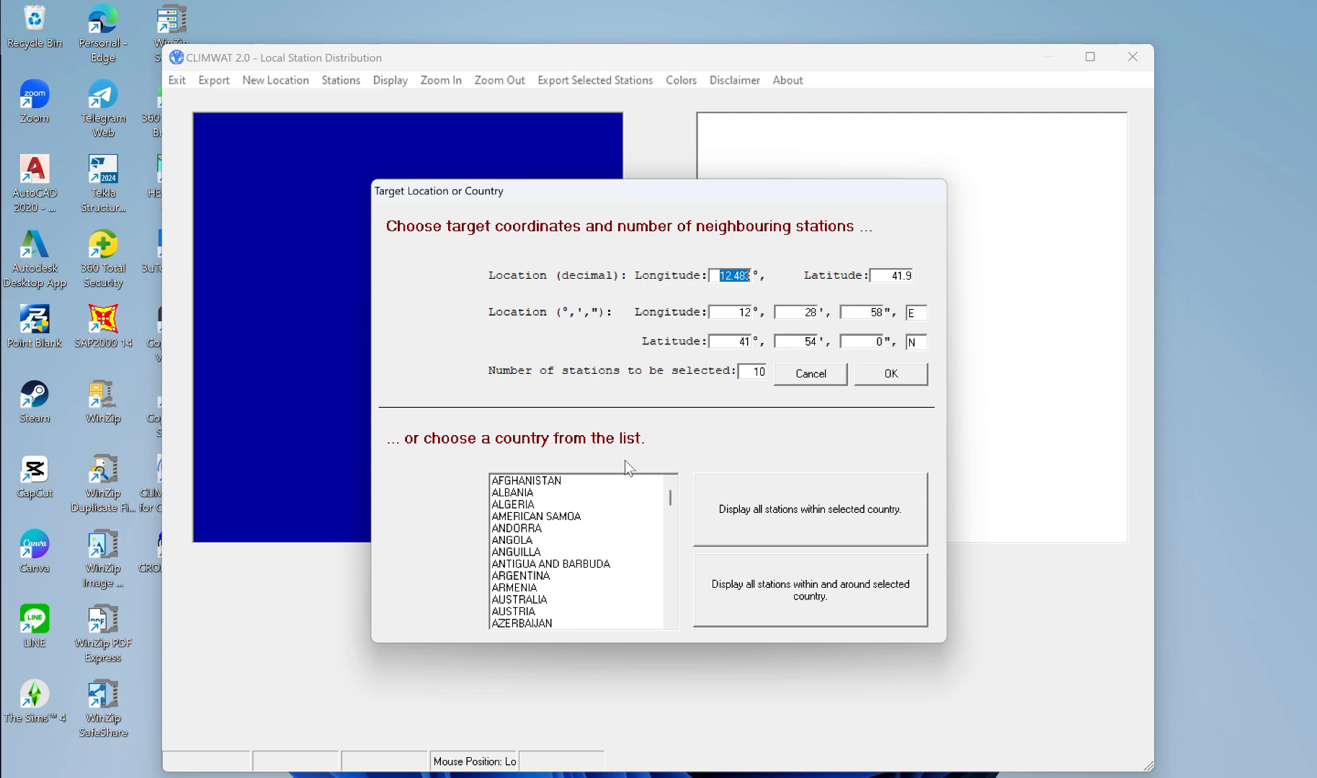
# Step: Choose INDONESIA as the target country and display all climate stations within it
pyautogui.scroll(-4, 550, 536)
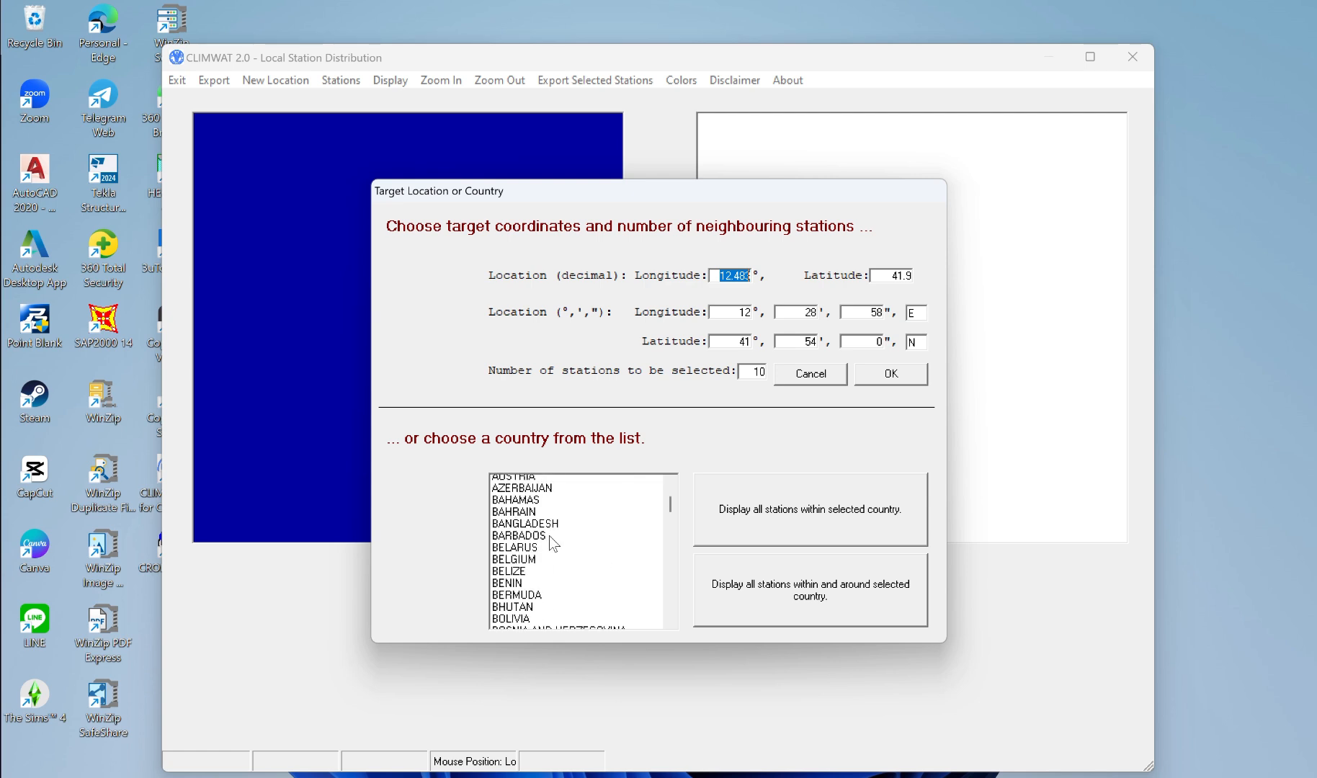
pyautogui.scroll(-11, 550, 536)
pyautogui.scroll(-16, 551, 541)
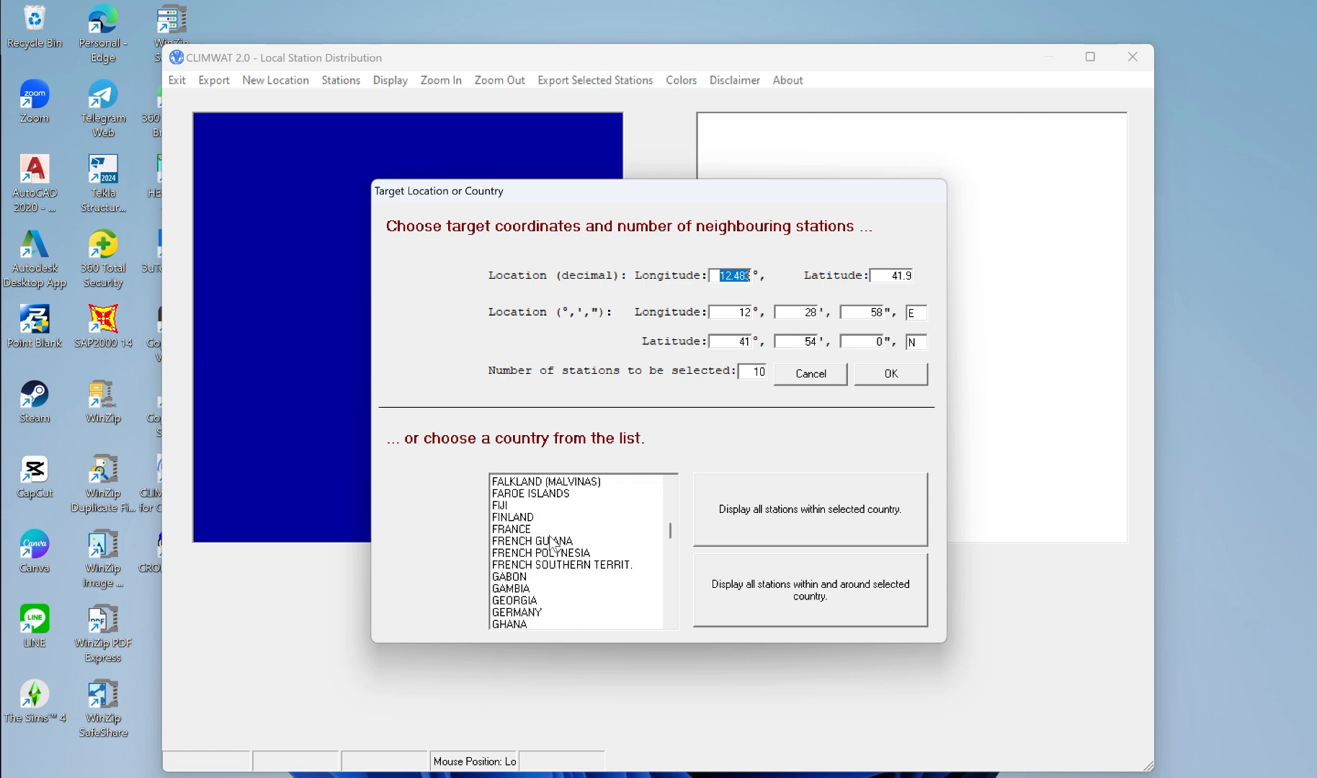
pyautogui.scroll(-1, 552, 542)
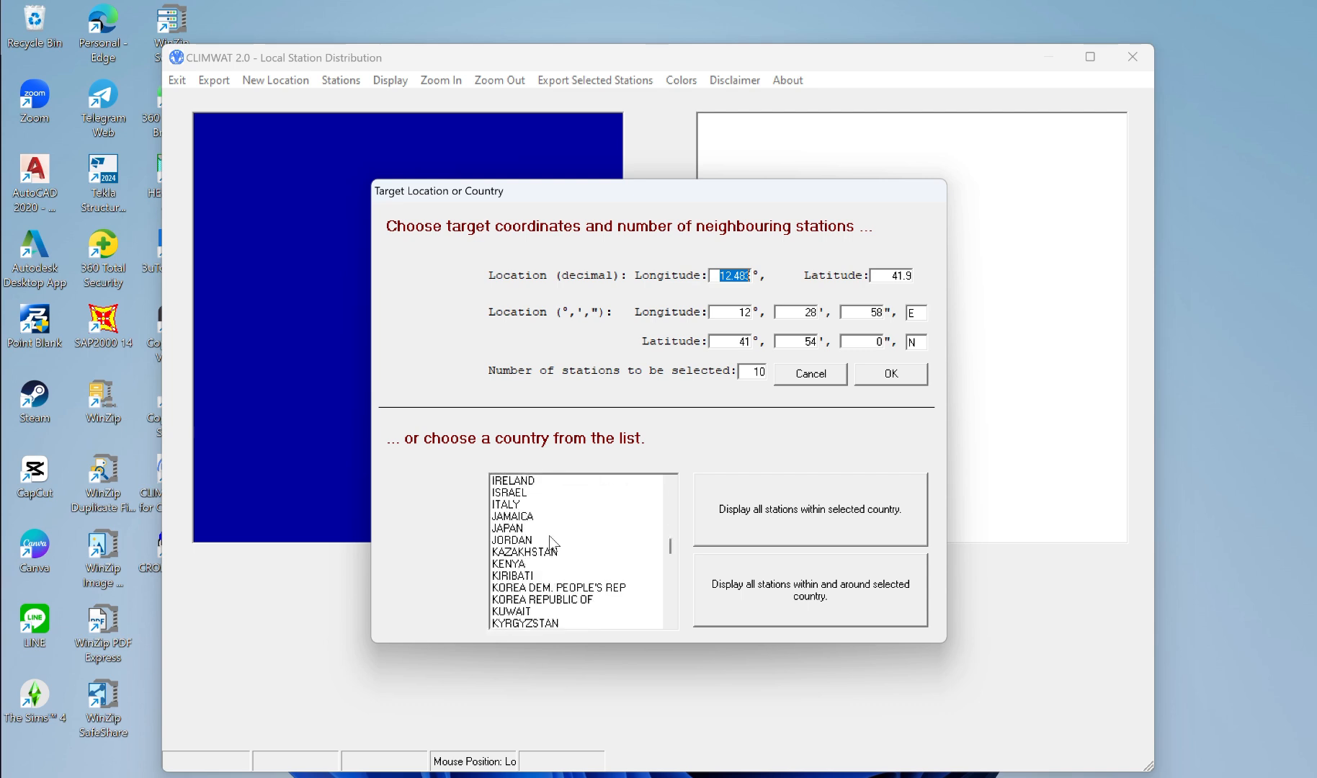
pyautogui.scroll(7, 552, 542)
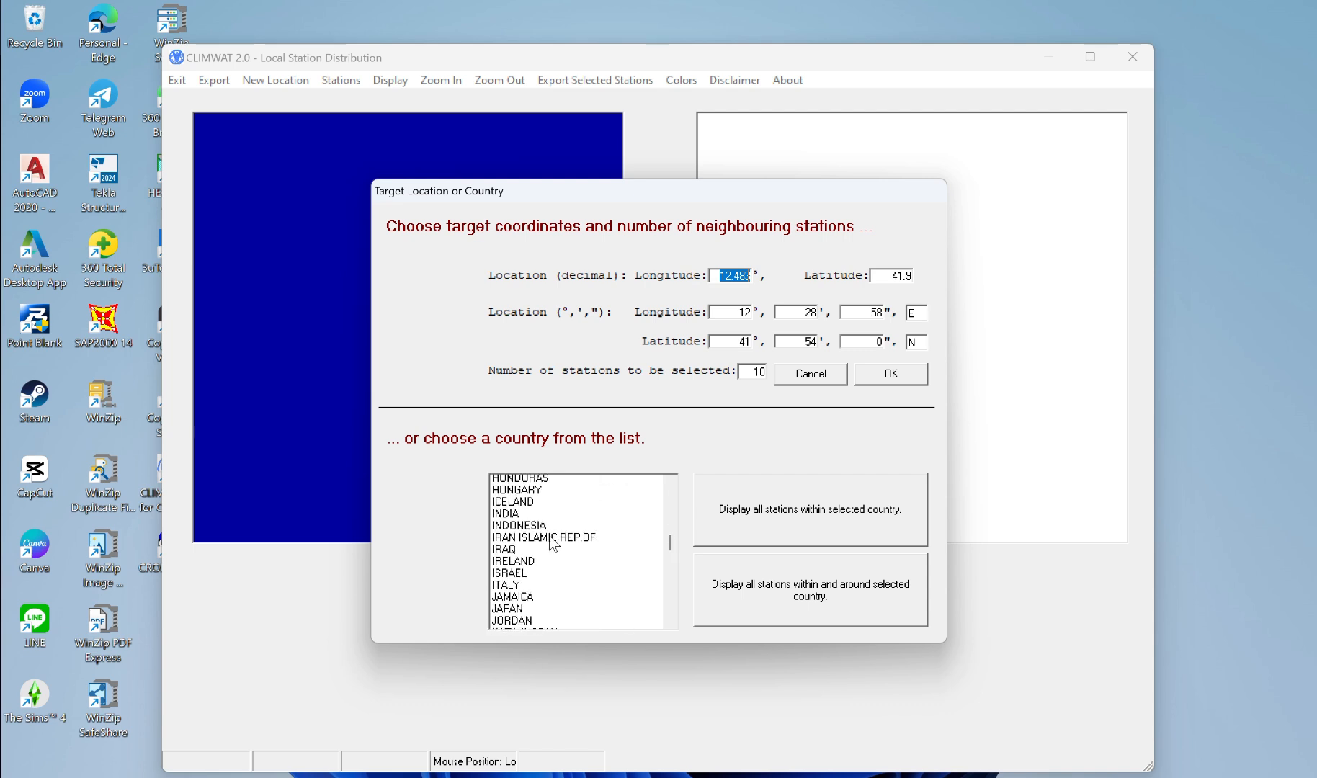
pyautogui.click(524, 530)
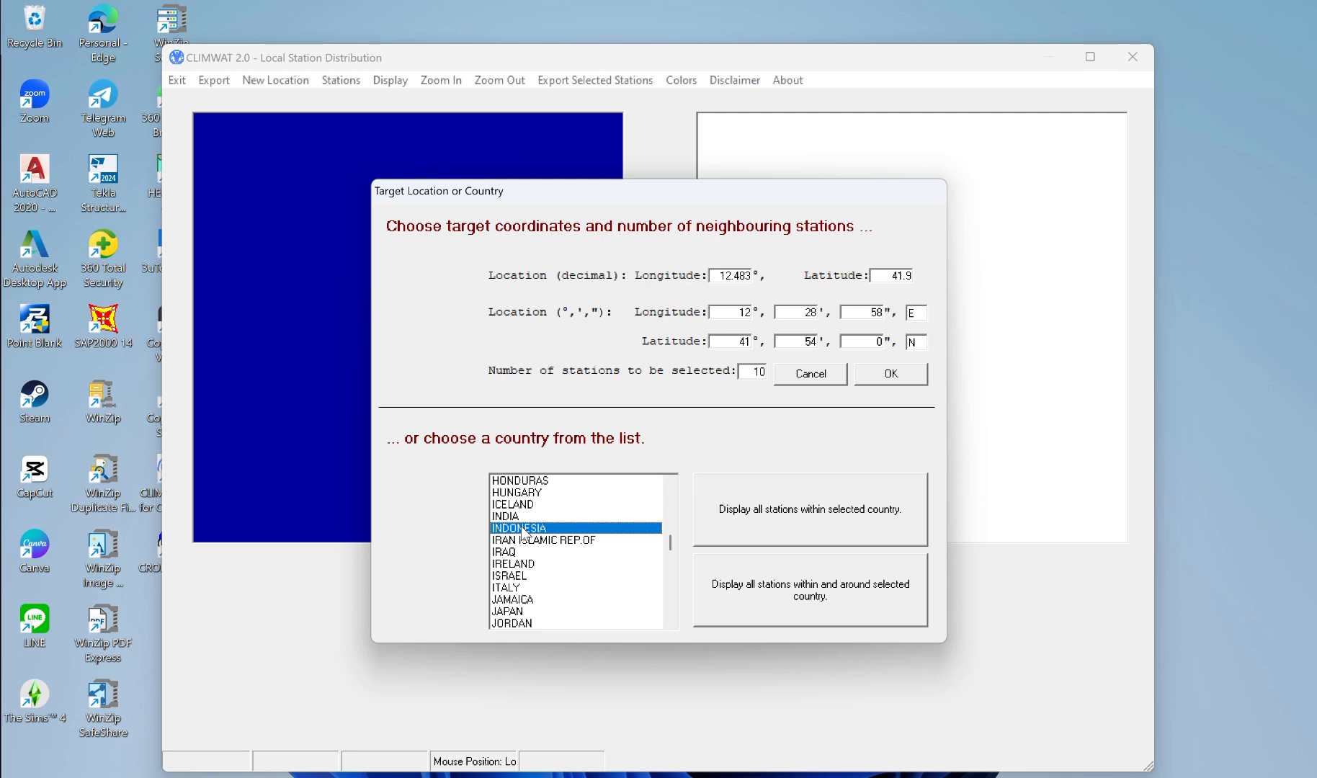
pyautogui.click(854, 536)
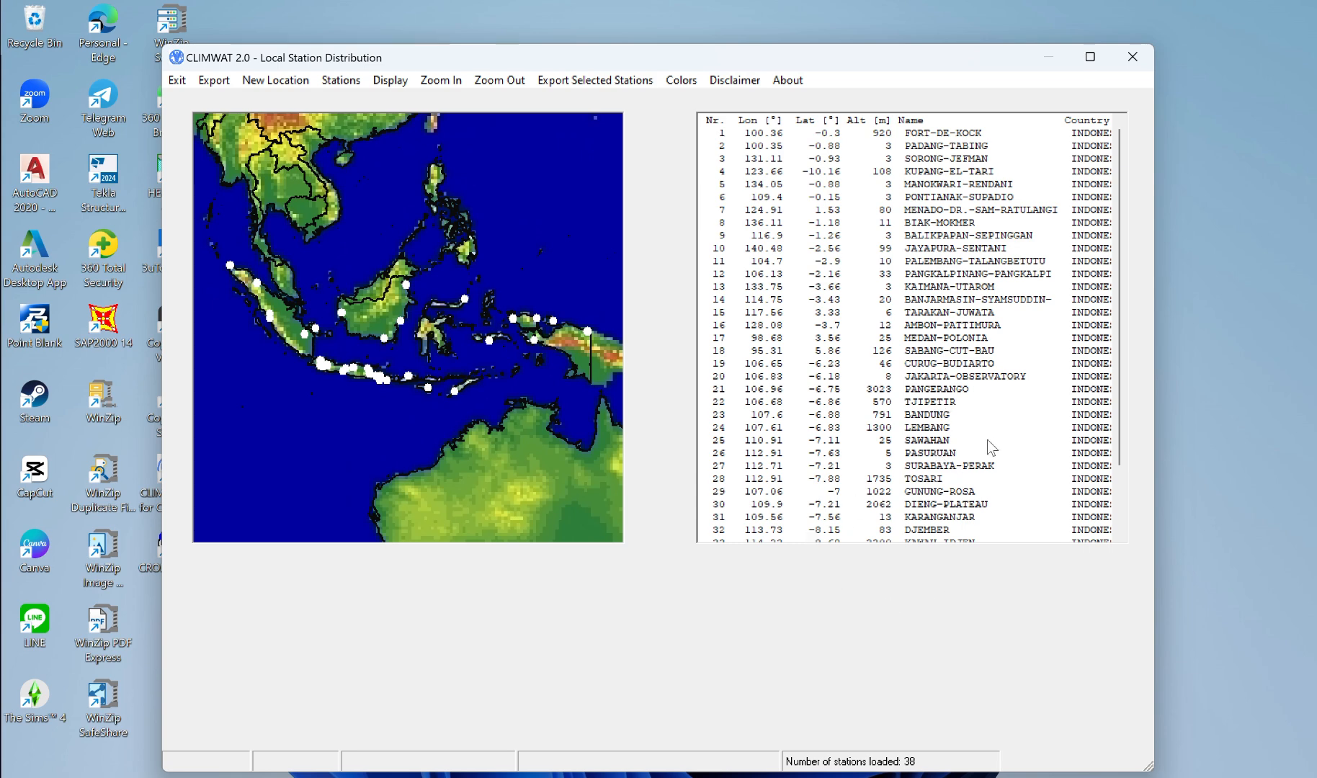
# Step: Export the DJEMBER station as .PEN and .CLI files to the CLIMWAT 2.0 for CROPWAT V2.0 folder
pyautogui.click(922, 533)
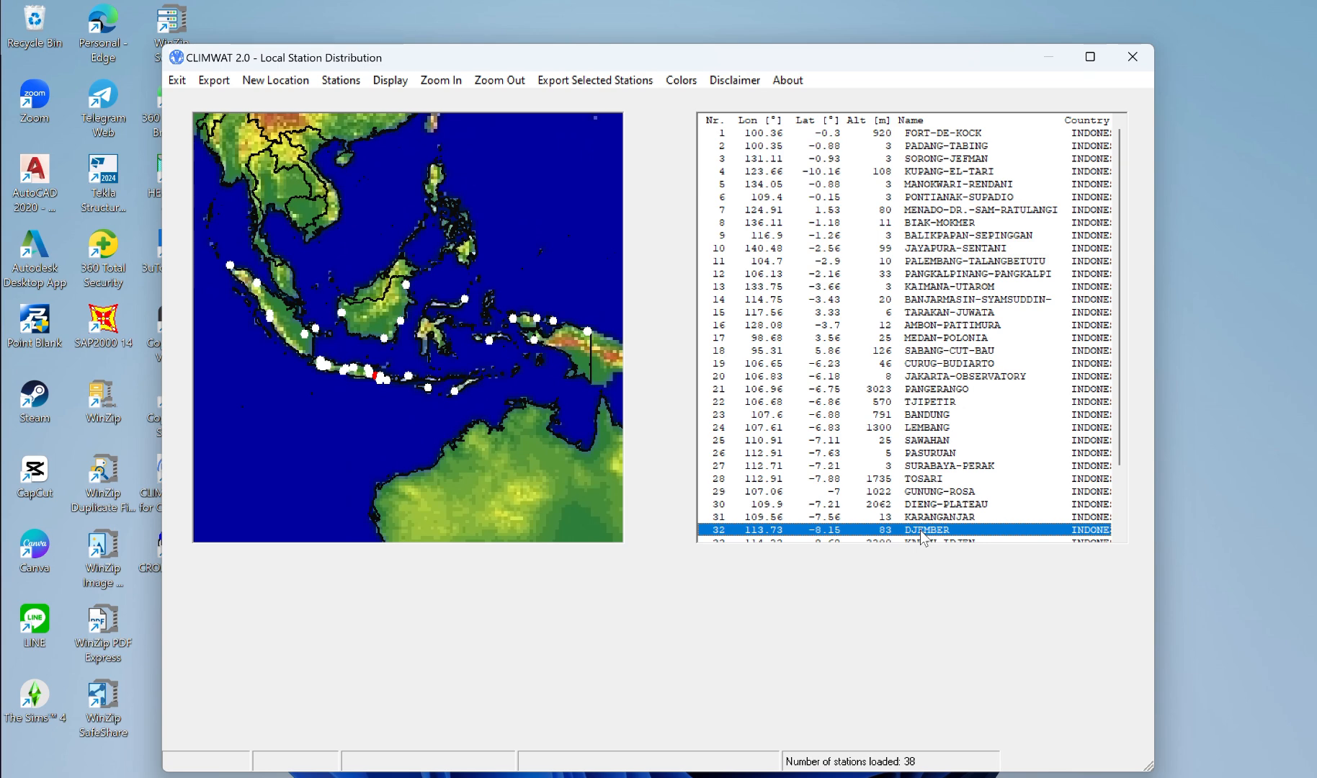
pyautogui.click(576, 81)
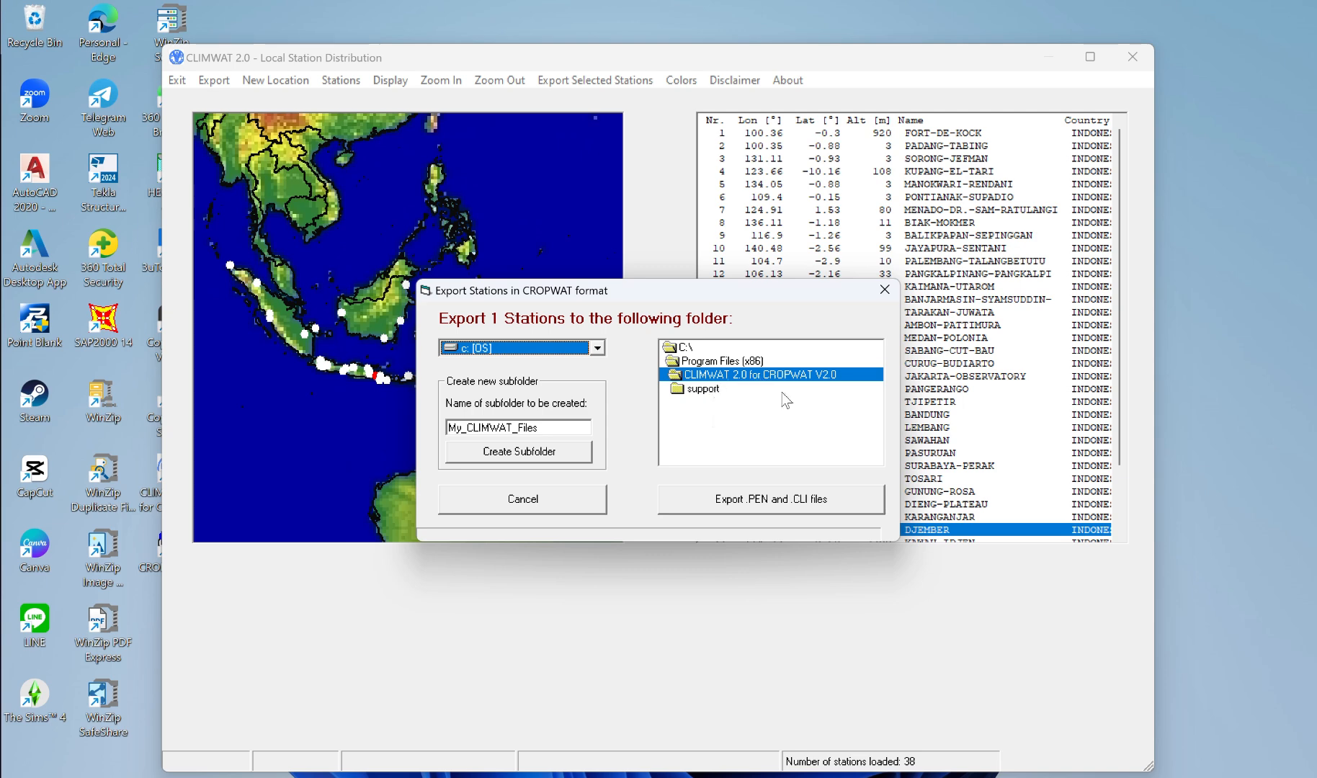
pyautogui.click(843, 495)
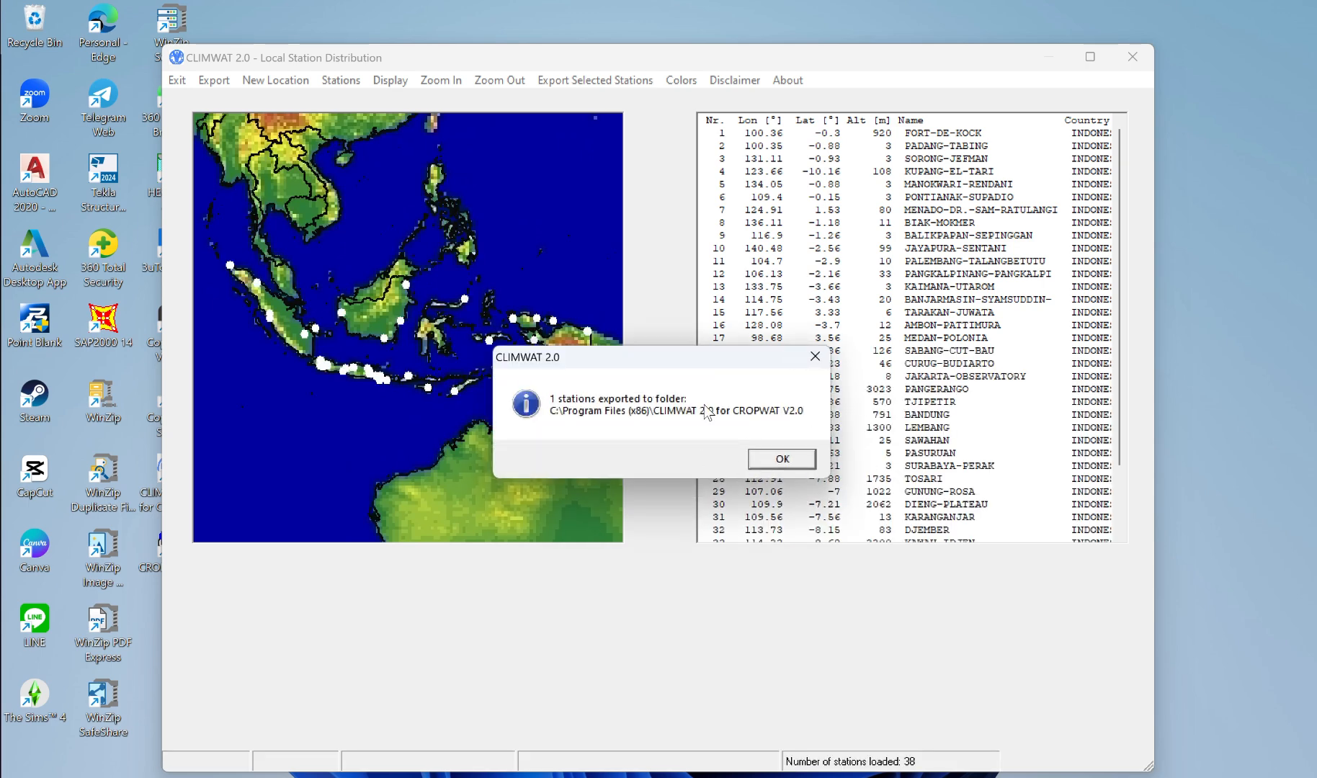
pyautogui.click(778, 468)
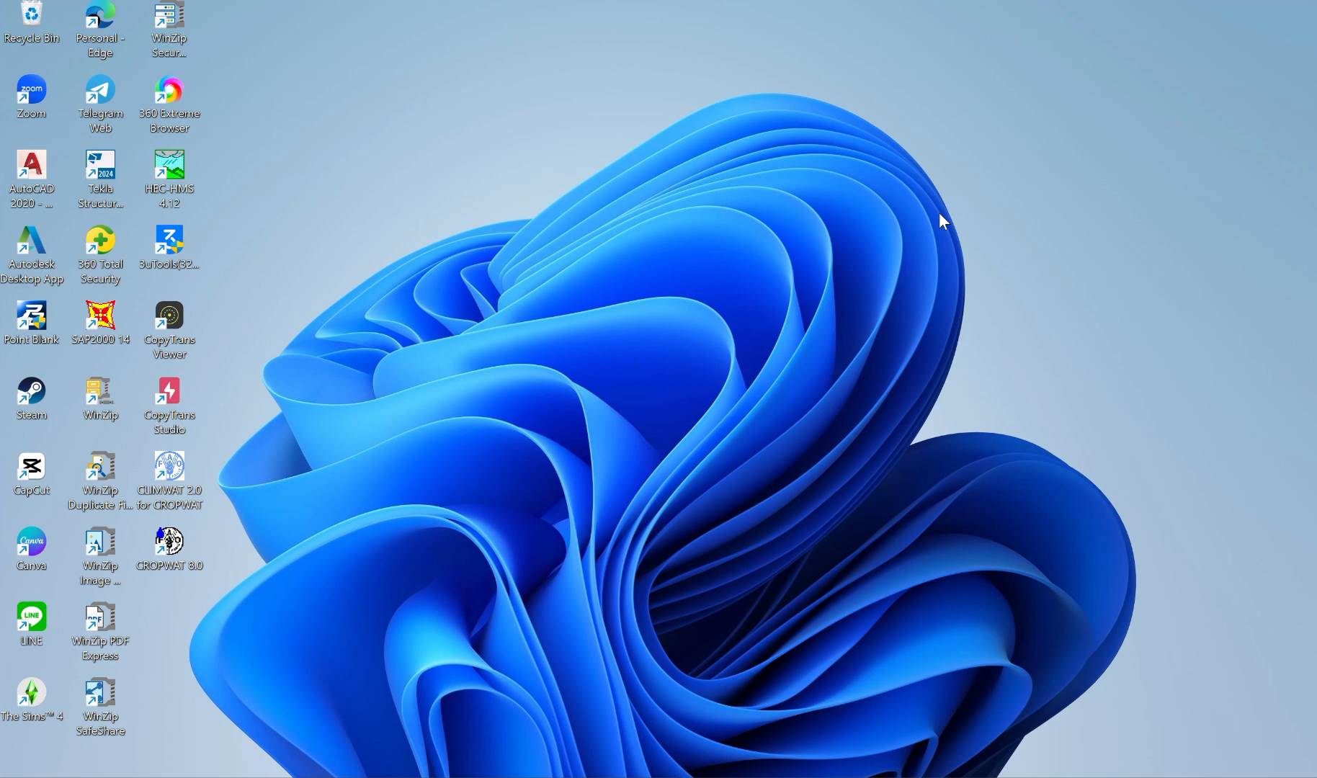
# Step: Search Windows for crop and launch CROPWAT 8.0
pyautogui.press('super')
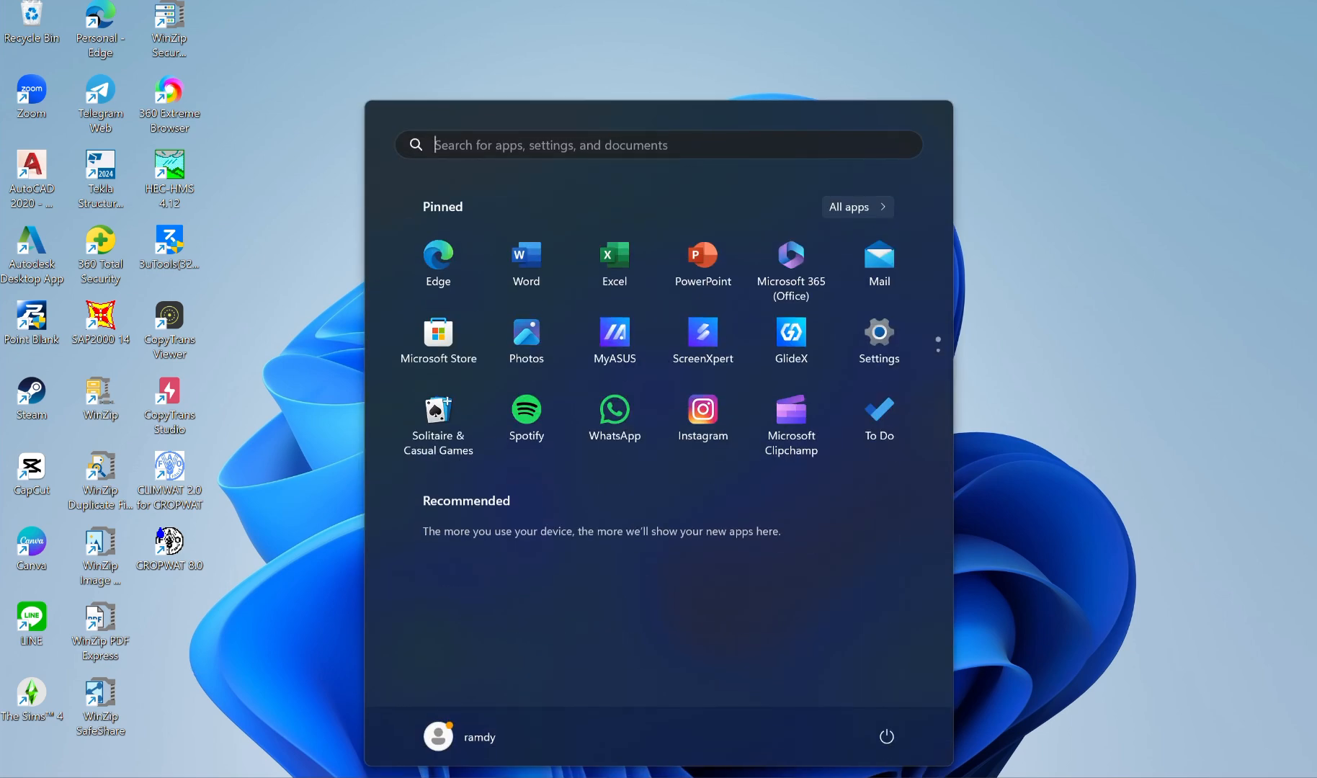
pyautogui.write('cropWAT 8.0')
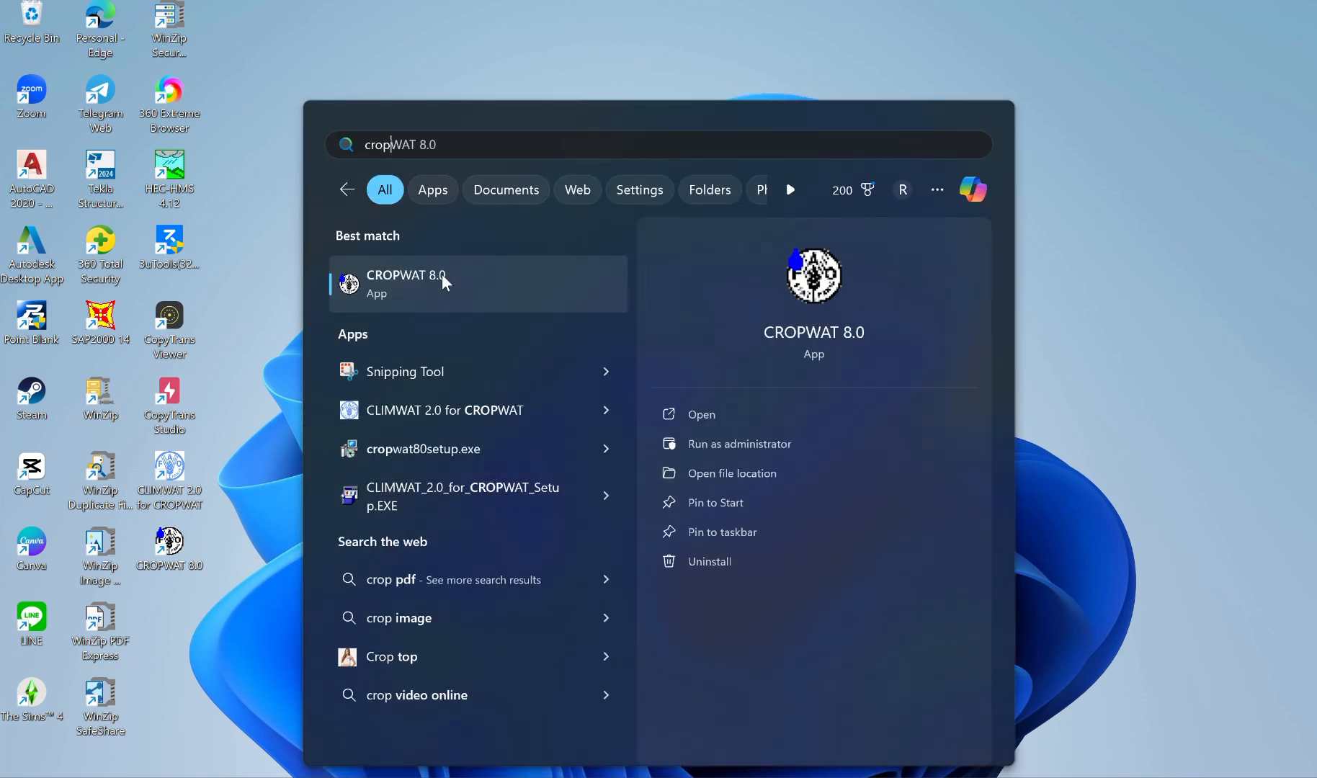
pyautogui.click(443, 278)
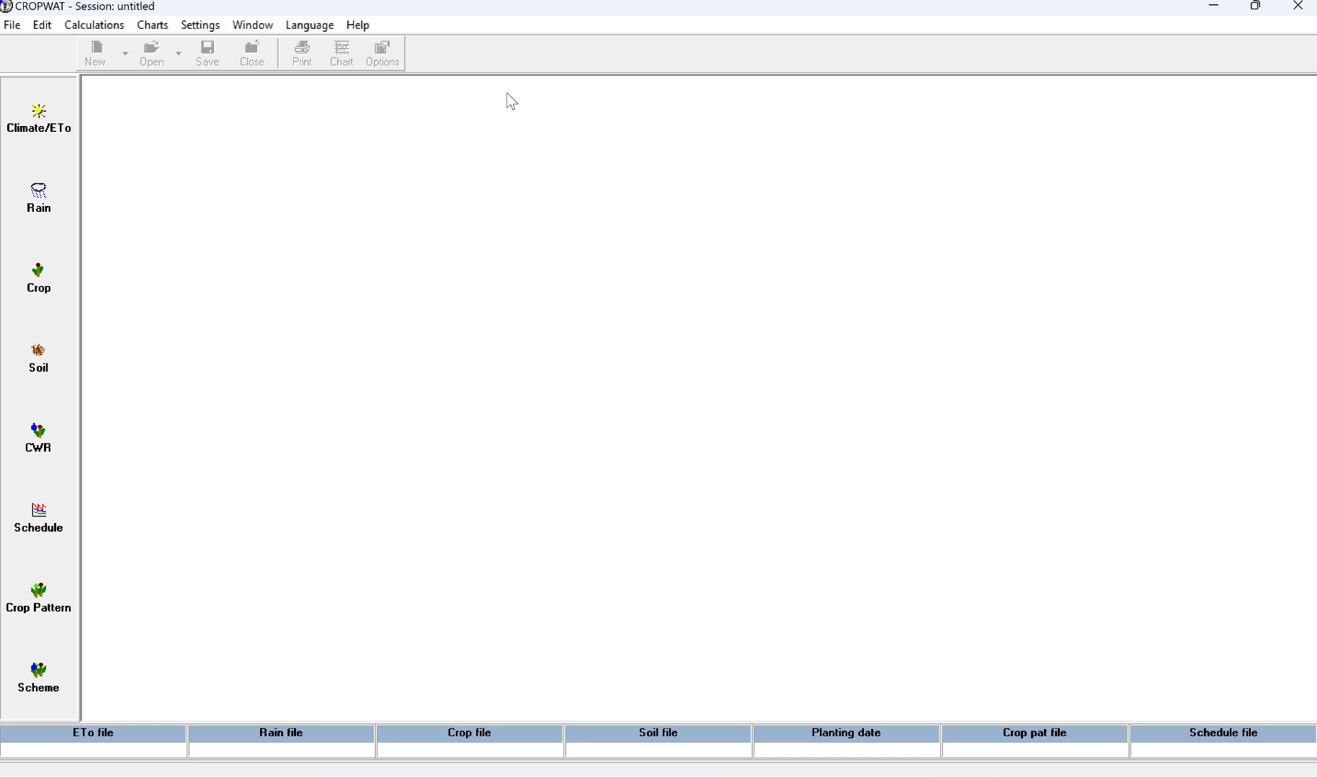
# Step: Load DJEMBER.pen from the SHARING folder on drive C into the Climate/ETo module
pyautogui.click(29, 129)
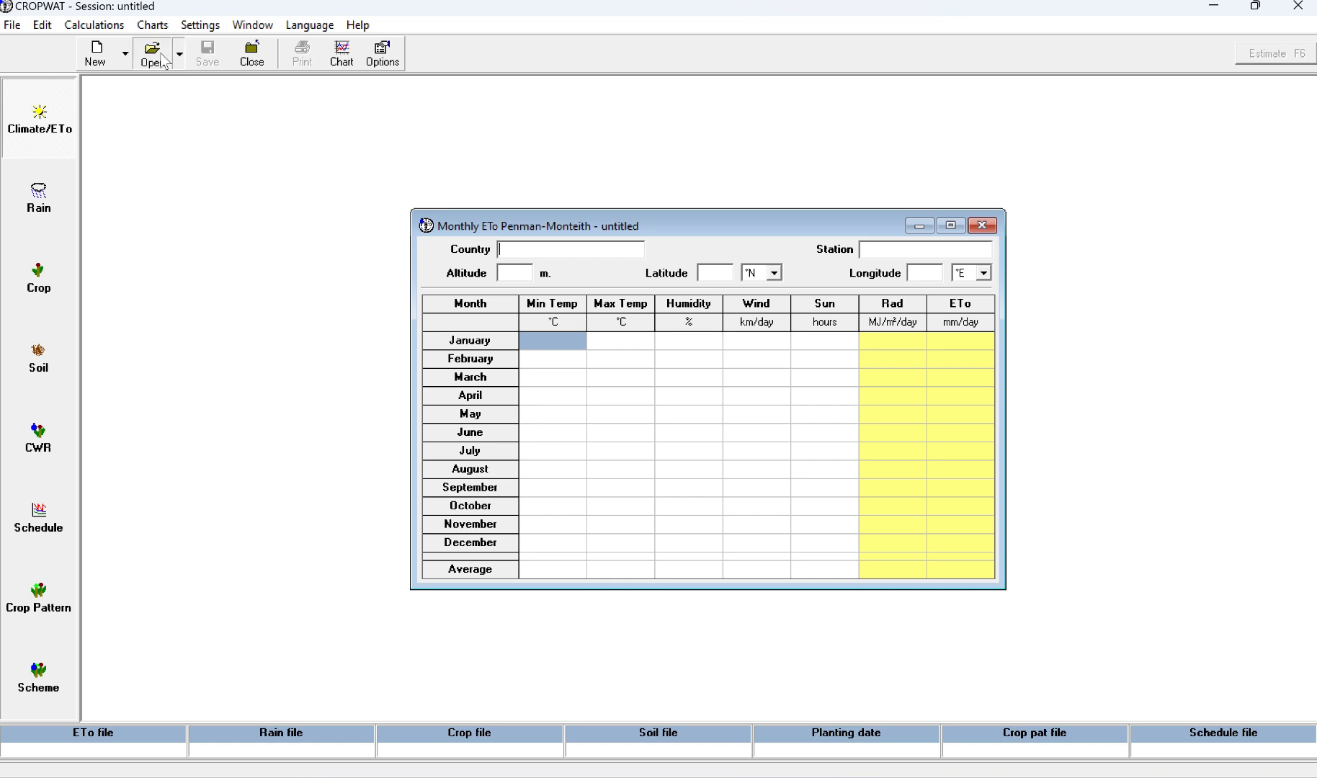
pyautogui.click(164, 61)
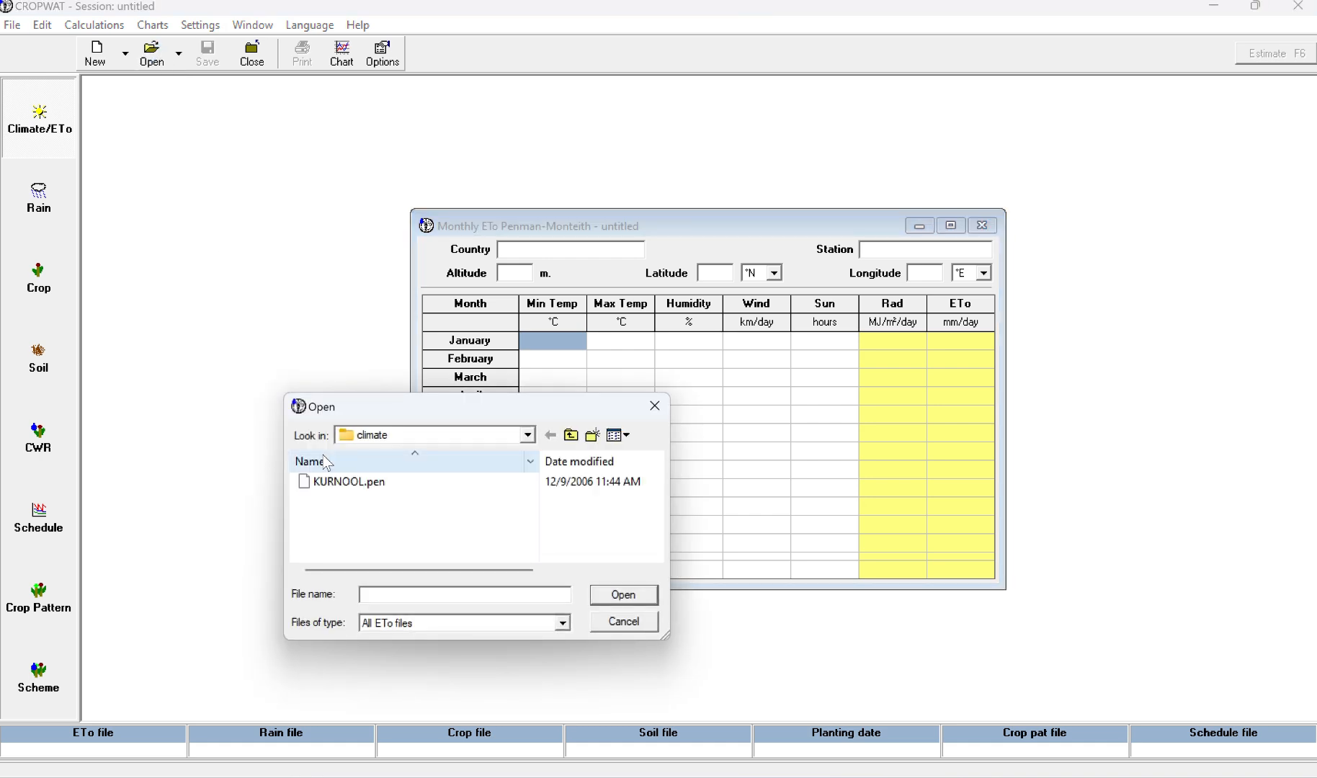
pyautogui.click(528, 435)
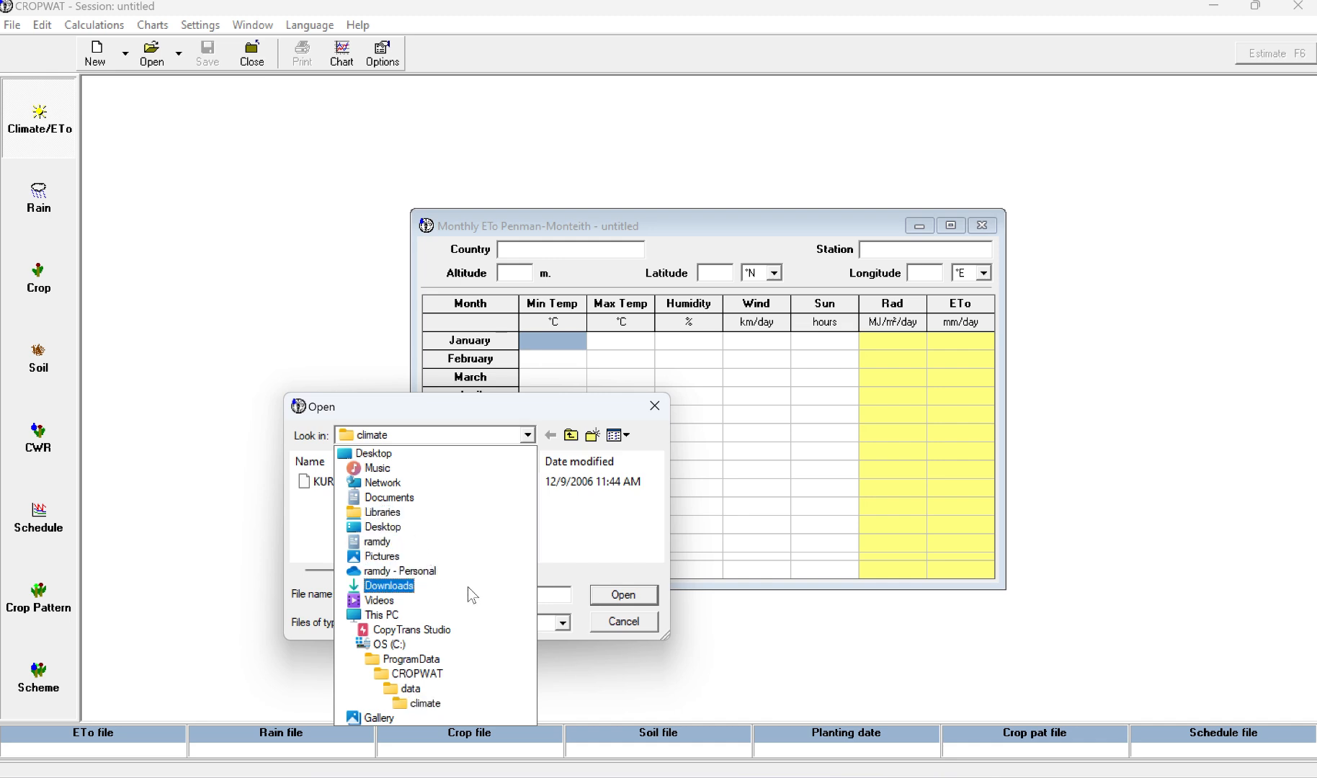
pyautogui.click(394, 645)
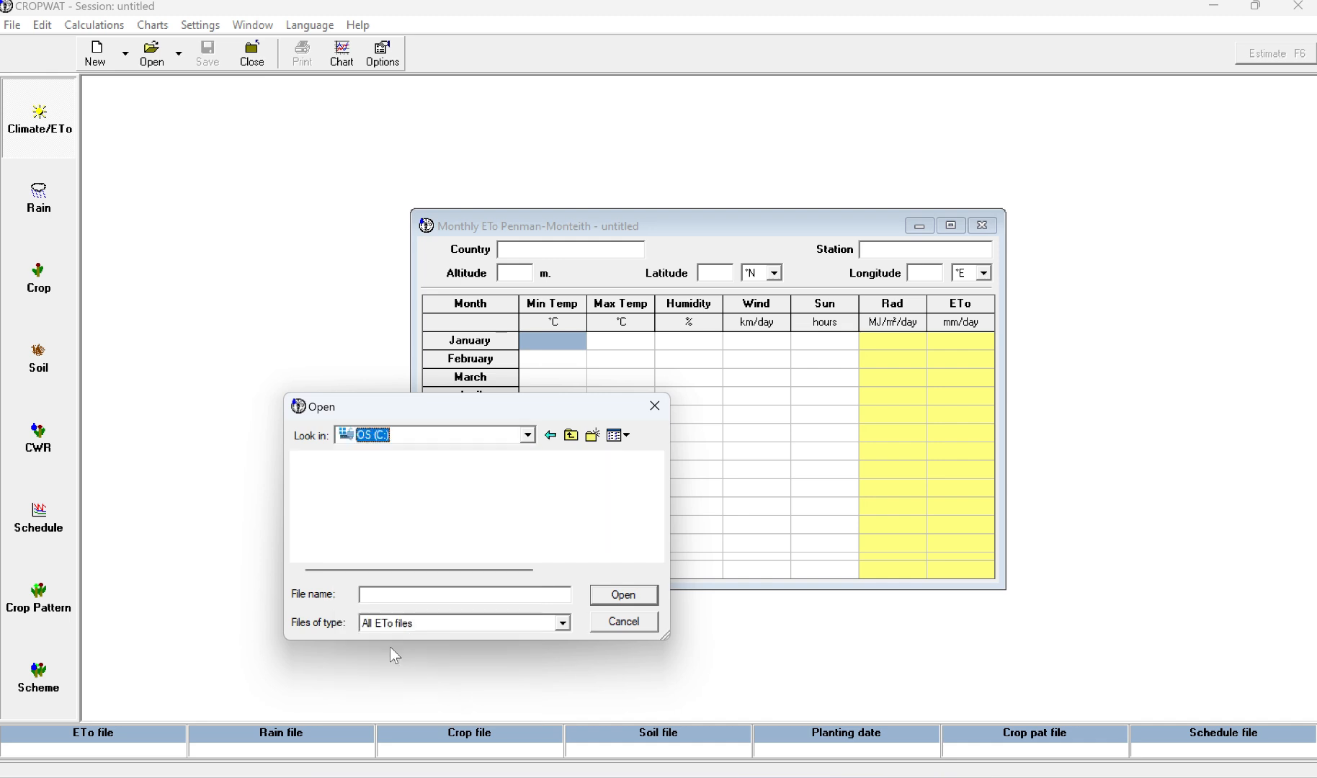
pyautogui.scroll(-2, 411, 537)
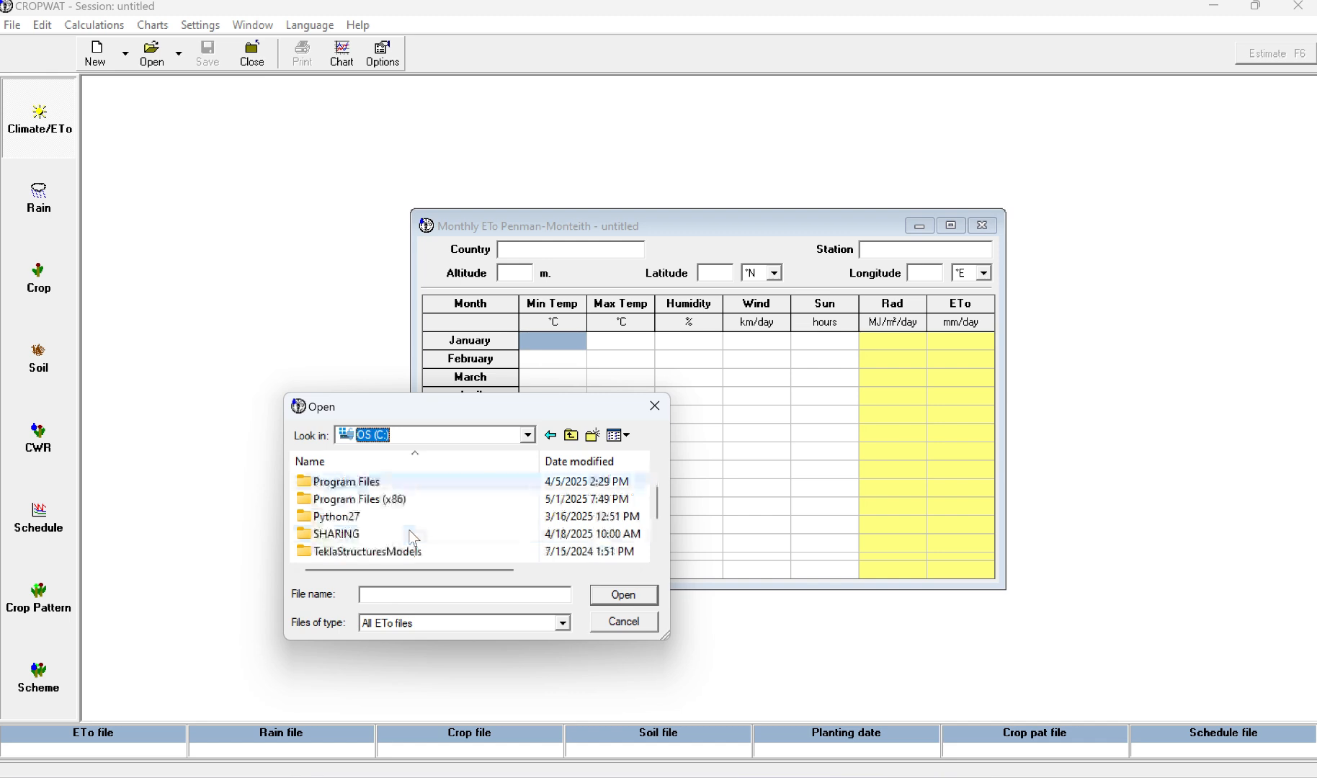
pyautogui.doubleClick(346, 481)
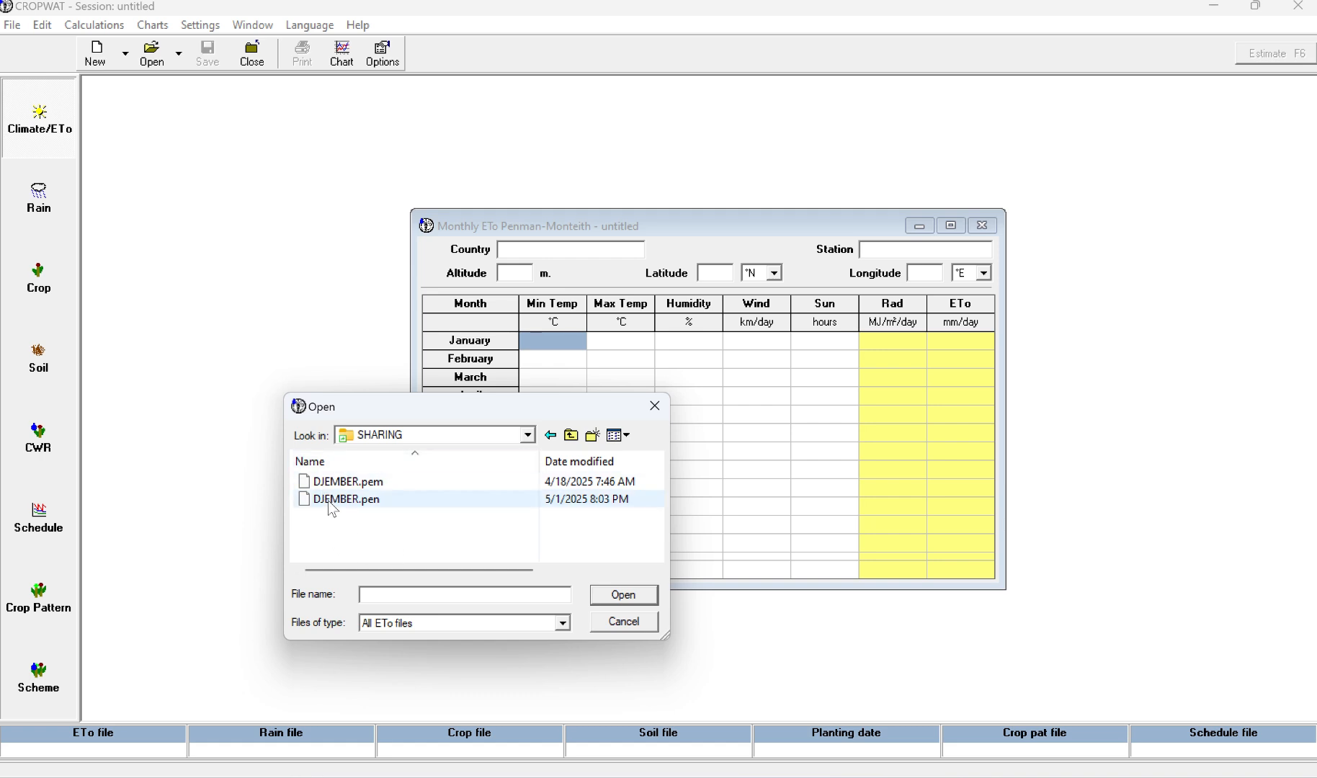
pyautogui.click(386, 506)
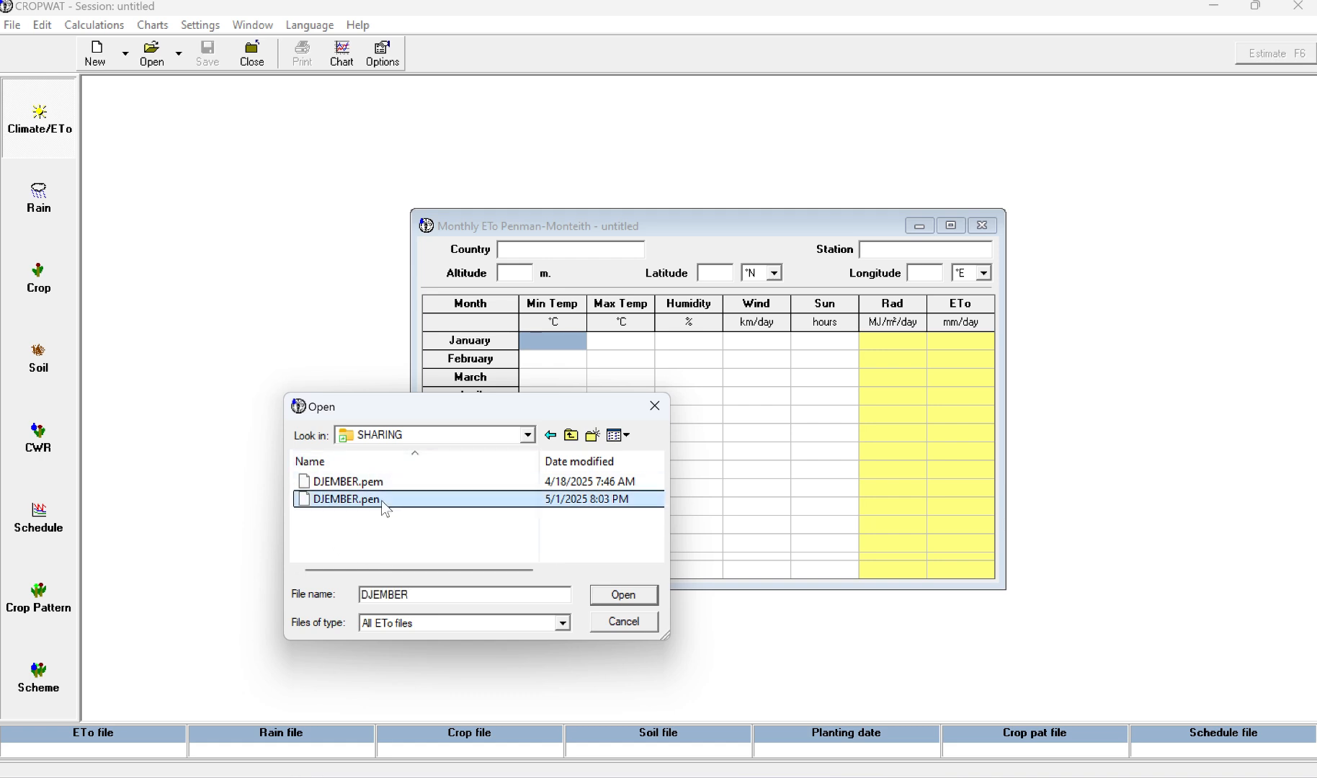
pyautogui.click(624, 603)
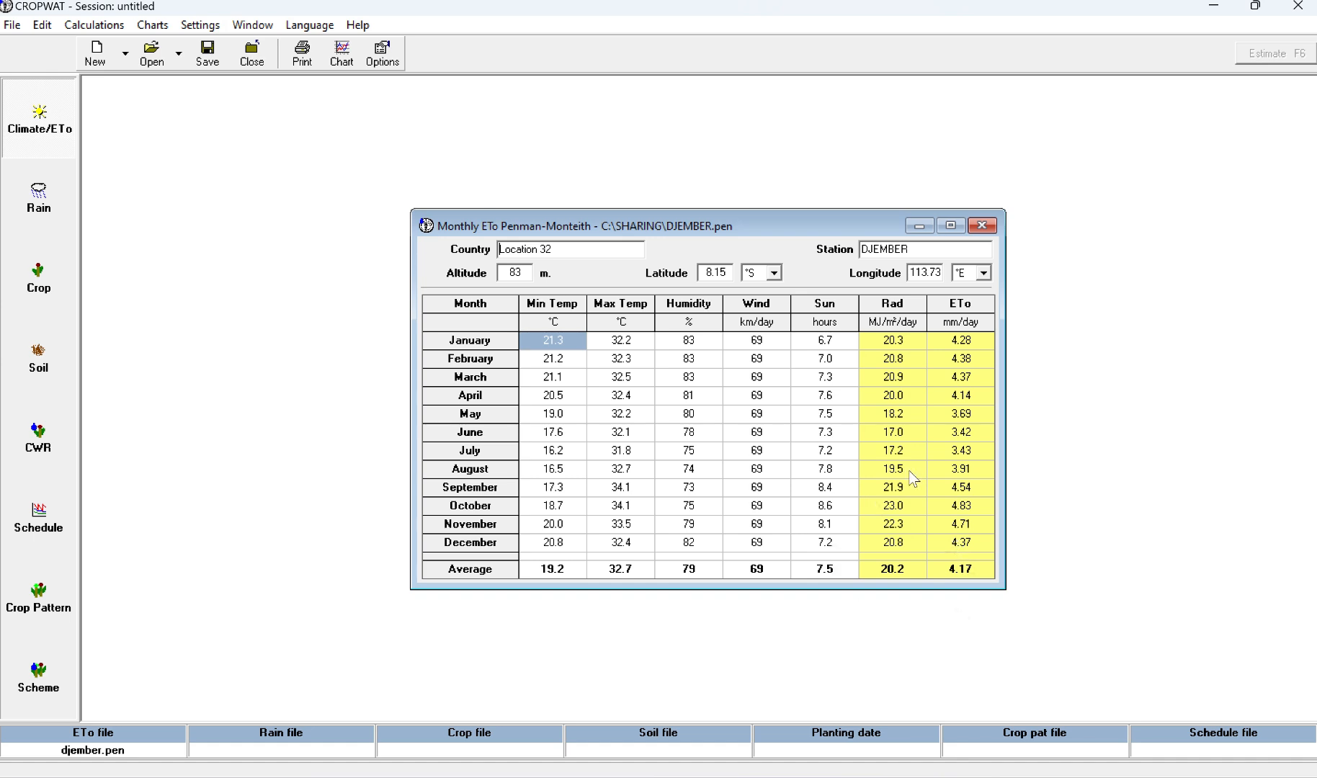
# Step: Start saving the monthly ETo data, choosing the Cropwat folder under PERKULIAHAN, SEMESTER 4, Aplikasi Ketekniksipilan 1, Tugas dan Ujian in Documents
pyautogui.click(208, 54)
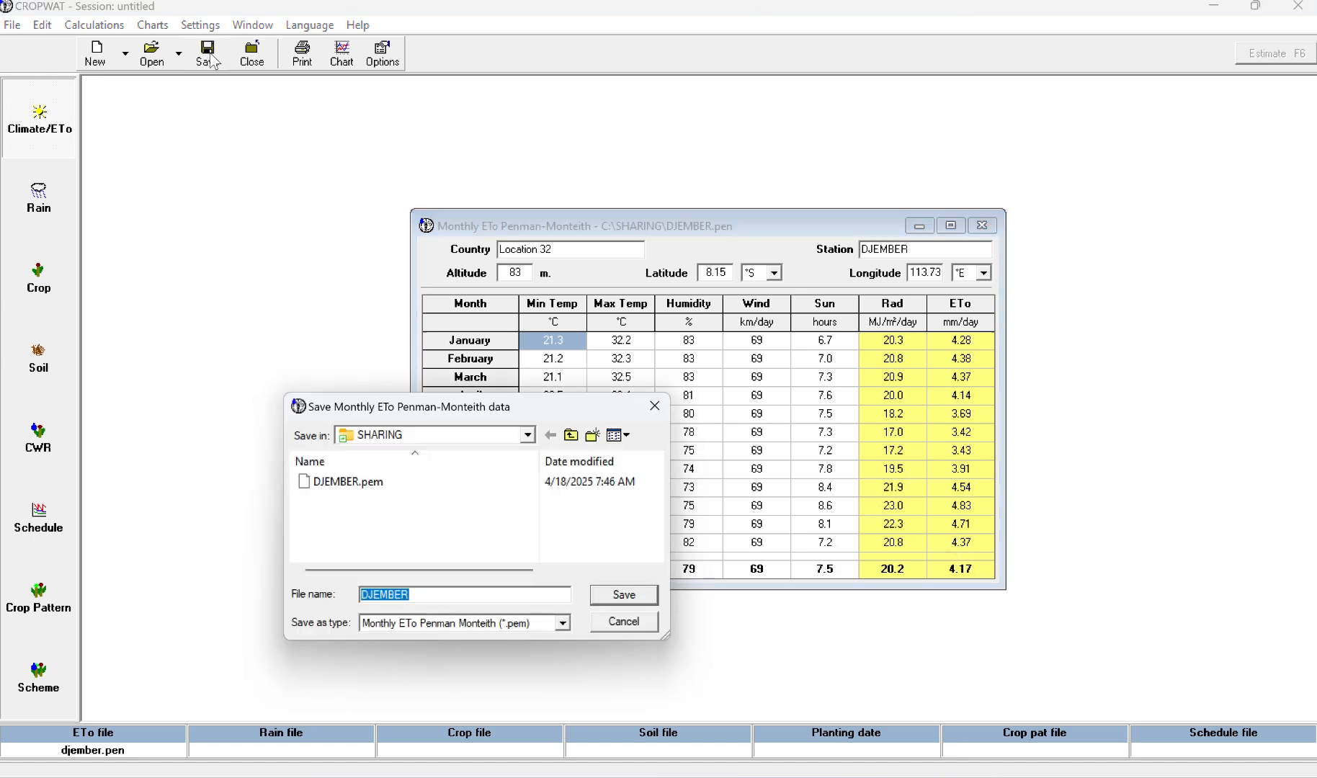
pyautogui.click(528, 435)
pyautogui.click(396, 496)
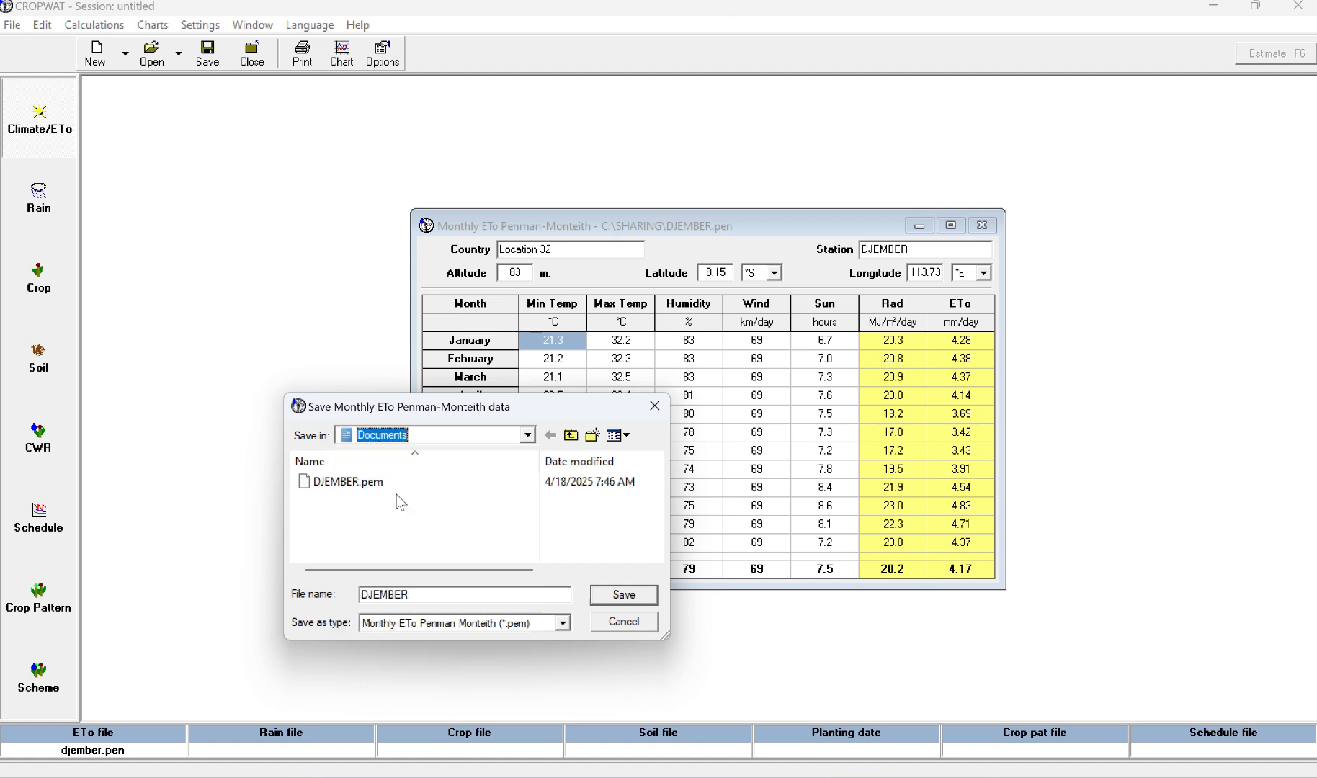
pyautogui.scroll(-2, 402, 502)
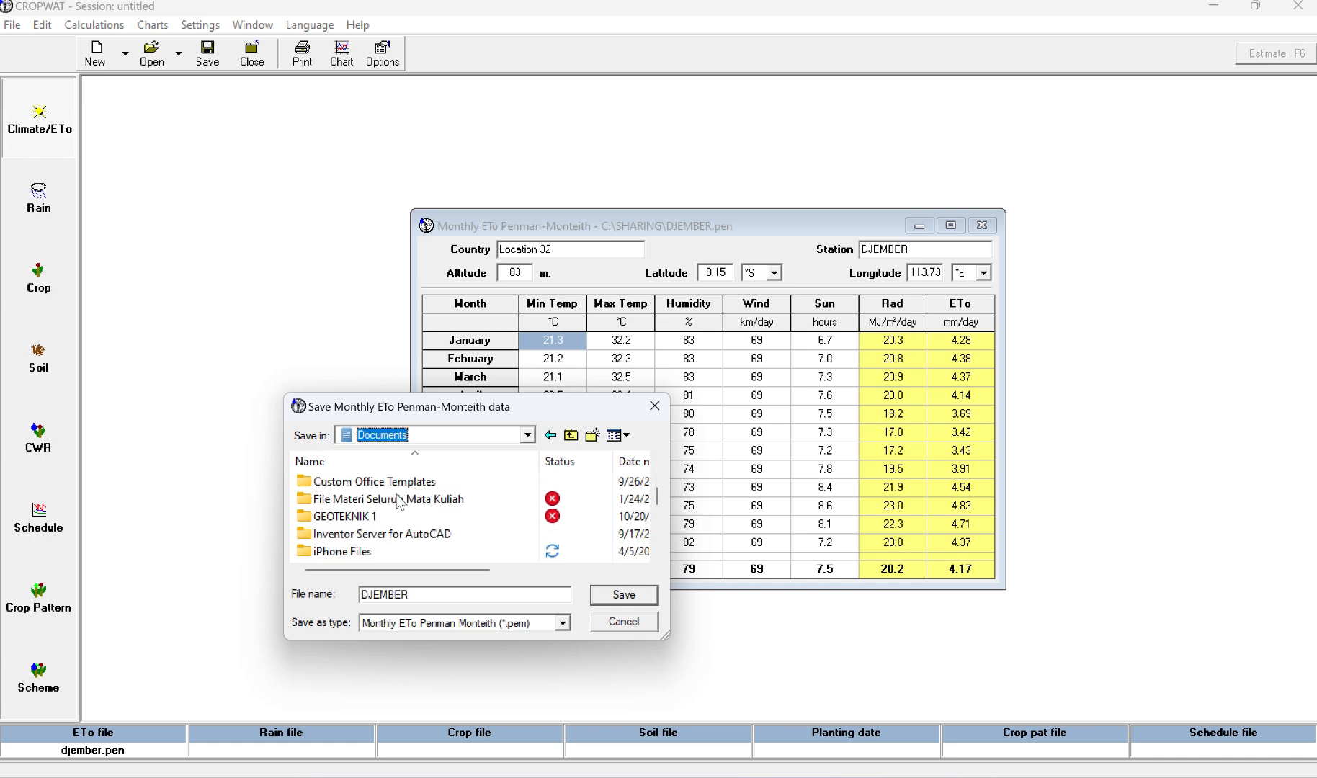
pyautogui.scroll(-1, 401, 502)
pyautogui.doubleClick(346, 551)
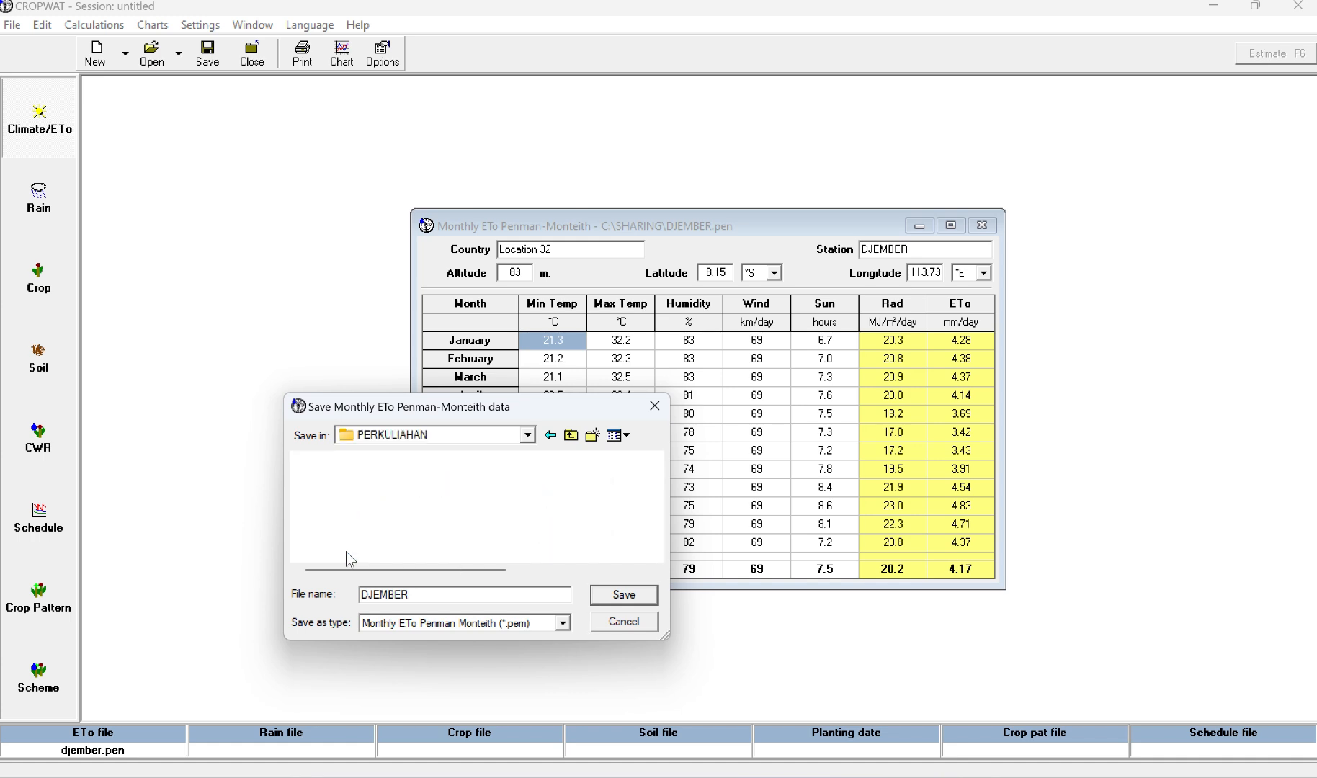
pyautogui.doubleClick(345, 534)
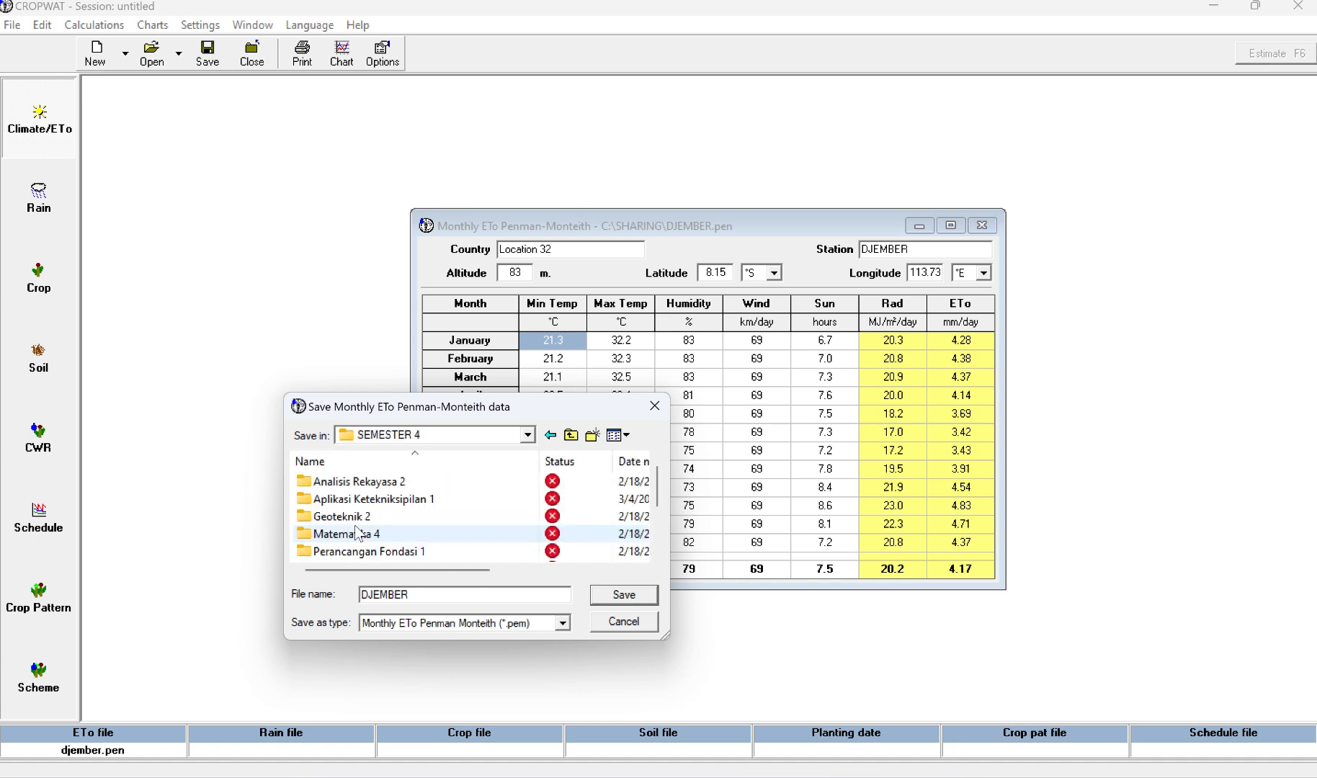
pyautogui.doubleClick(392, 499)
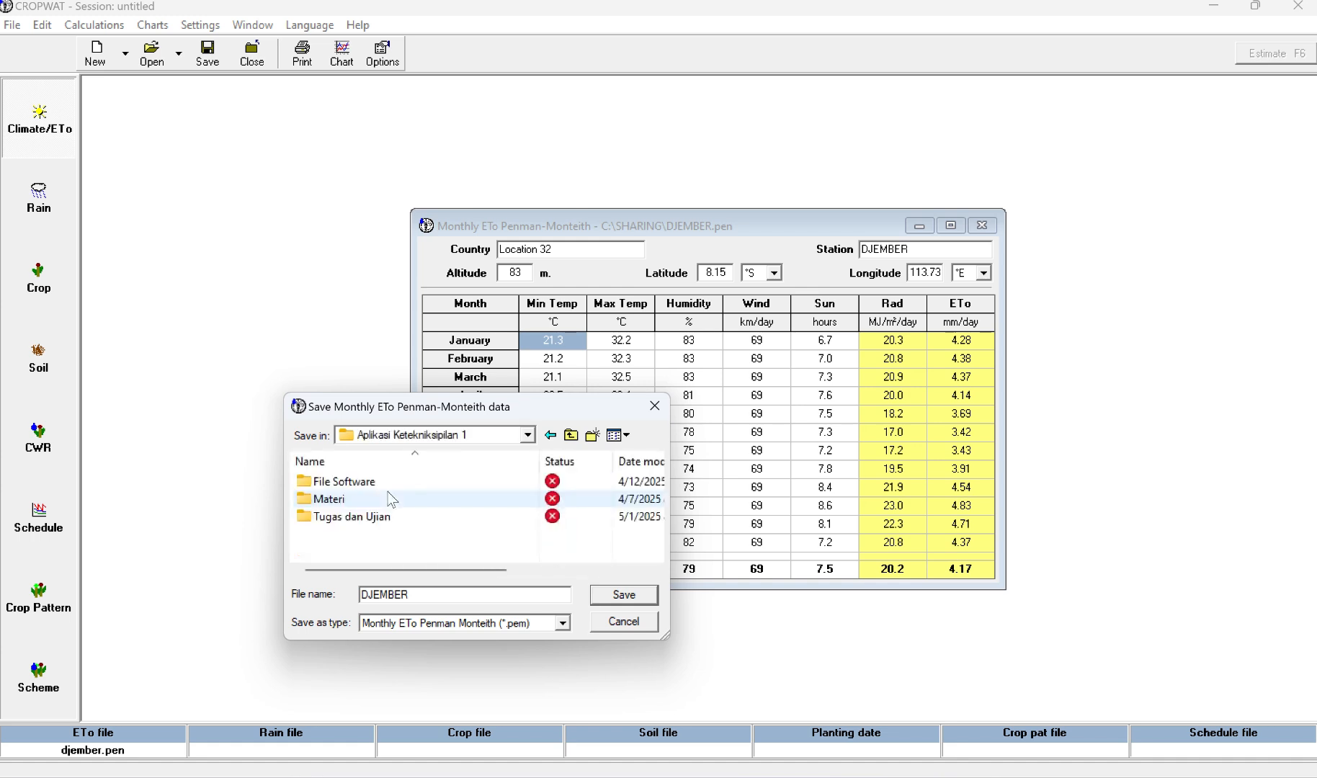
pyautogui.doubleClick(374, 518)
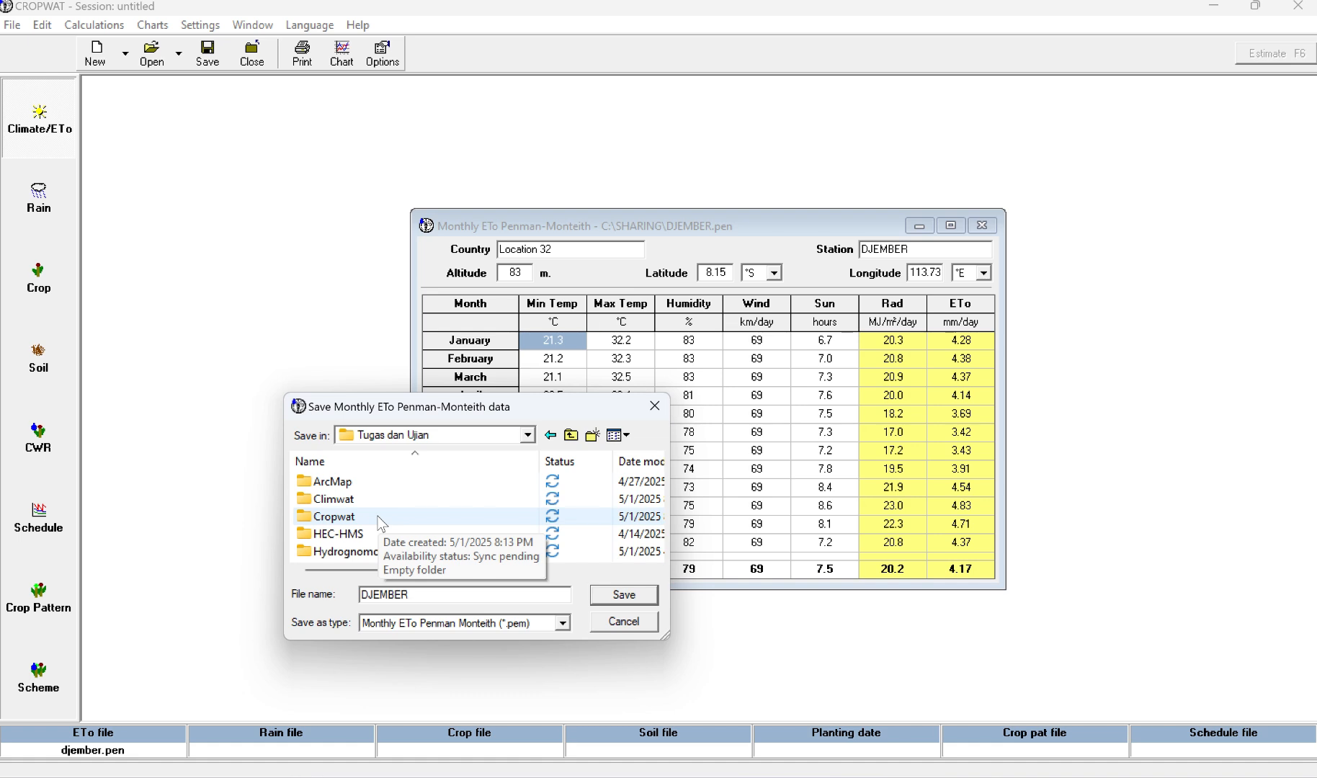
pyautogui.doubleClick(379, 517)
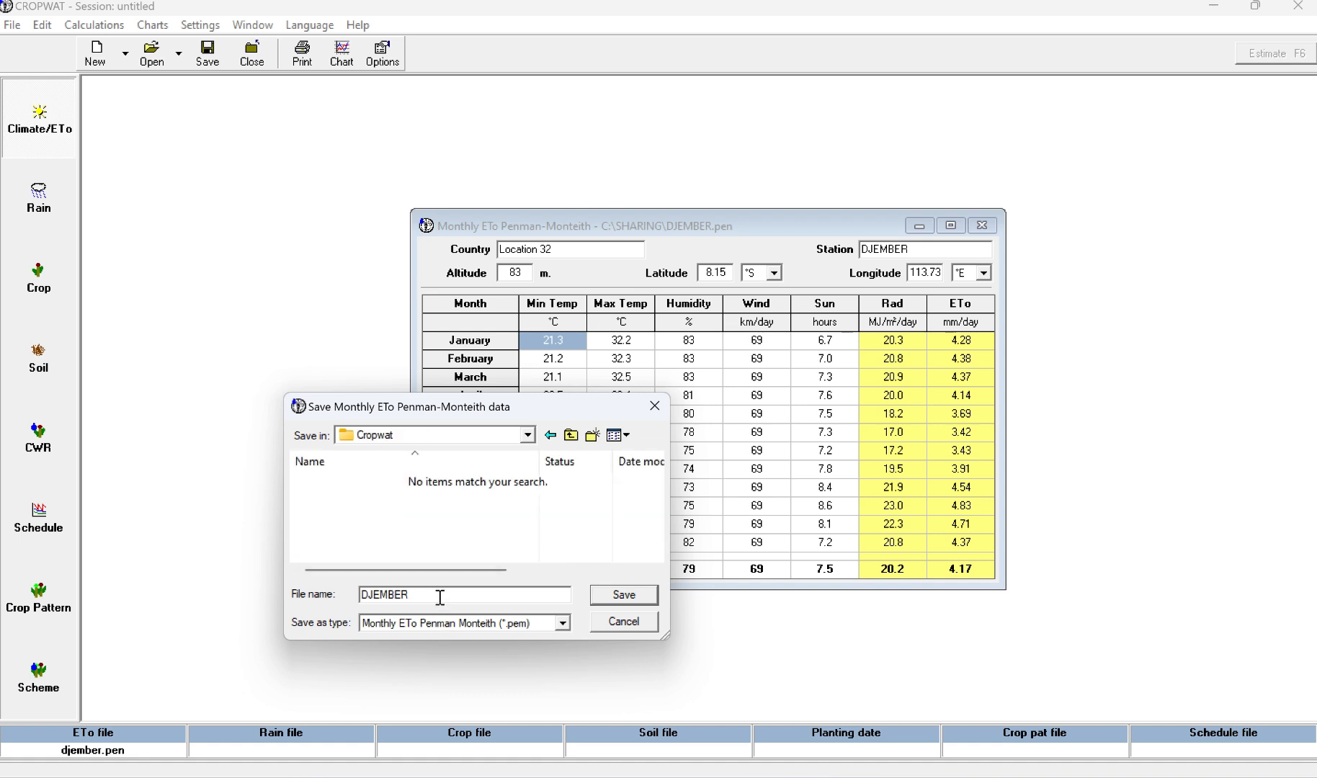
# Step: Name the monthly ETo Penman-Monteith file Bendung Sungkur and save it
pyautogui.press('BackSpace')
pyautogui.press('BackSpace')
pyautogui.press('BackSpace')
pyautogui.press('BackSpace')
pyautogui.press('BackSpace')
pyautogui.press('BackSpace')
pyautogui.press('BackSpace')
pyautogui.write('Bne')
pyautogui.press('BackSpace')
pyautogui.press('BackSpace')
pyautogui.write('endung Sun')
pyautogui.press('BackSpace')
pyautogui.write('kur')
pyautogui.click(642, 596)
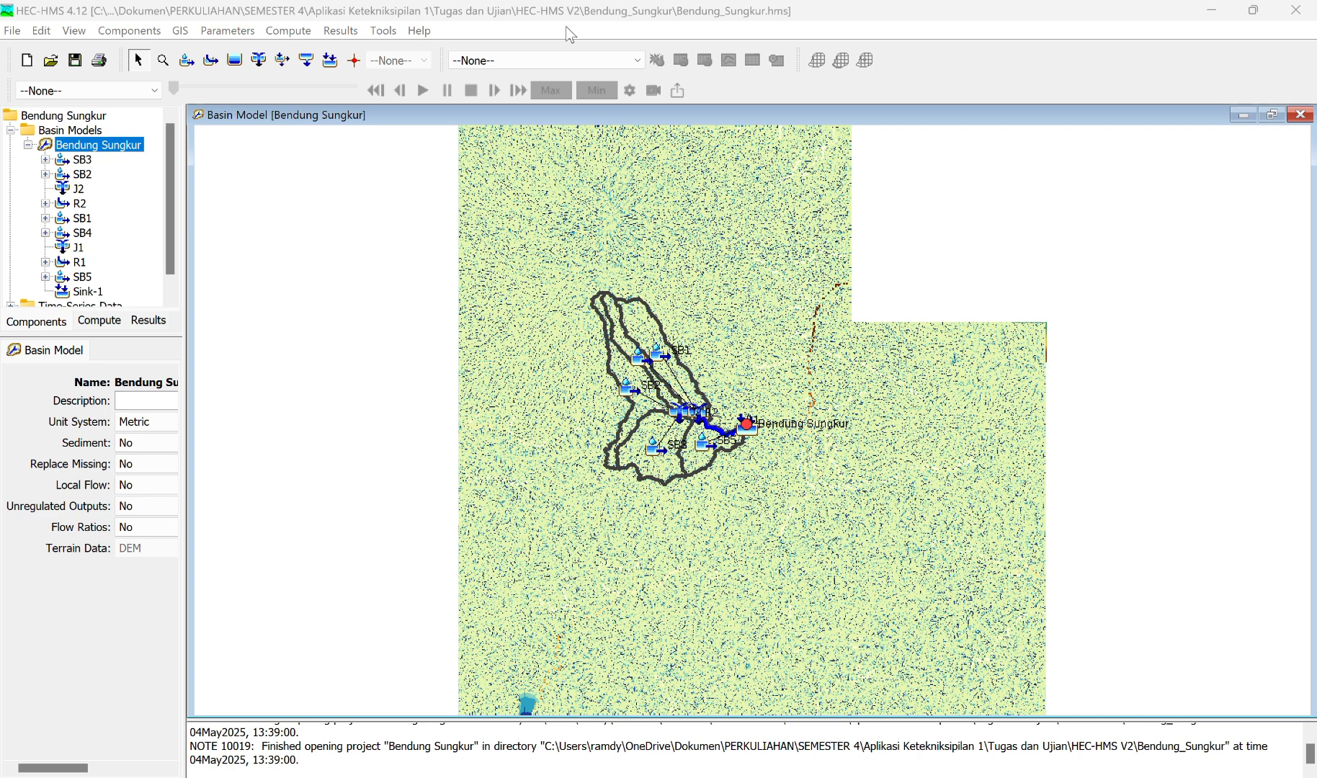
# Step: In HEC-HMS, create a copy of the Bendung Sungkur basin model named BS-Ketersediaan Air
pyautogui.rightClick(119, 152)
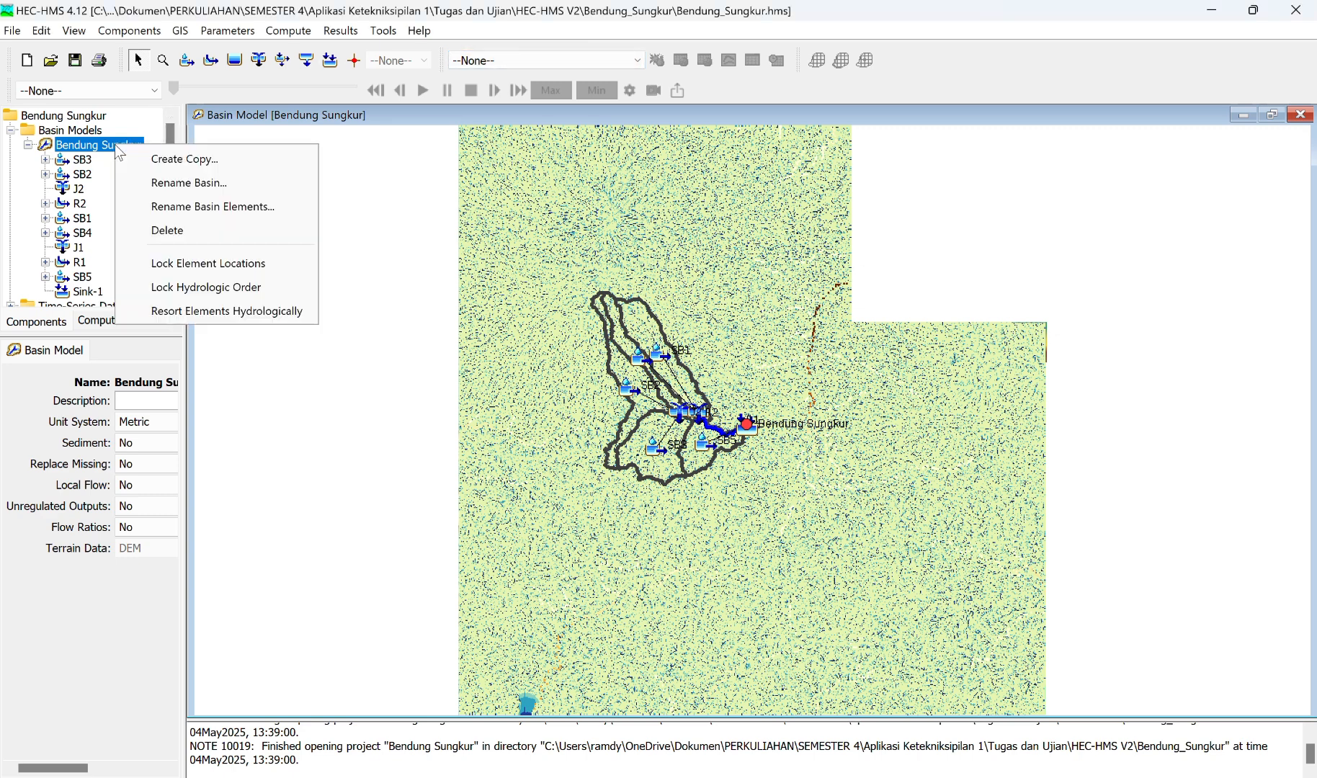
pyautogui.click(168, 160)
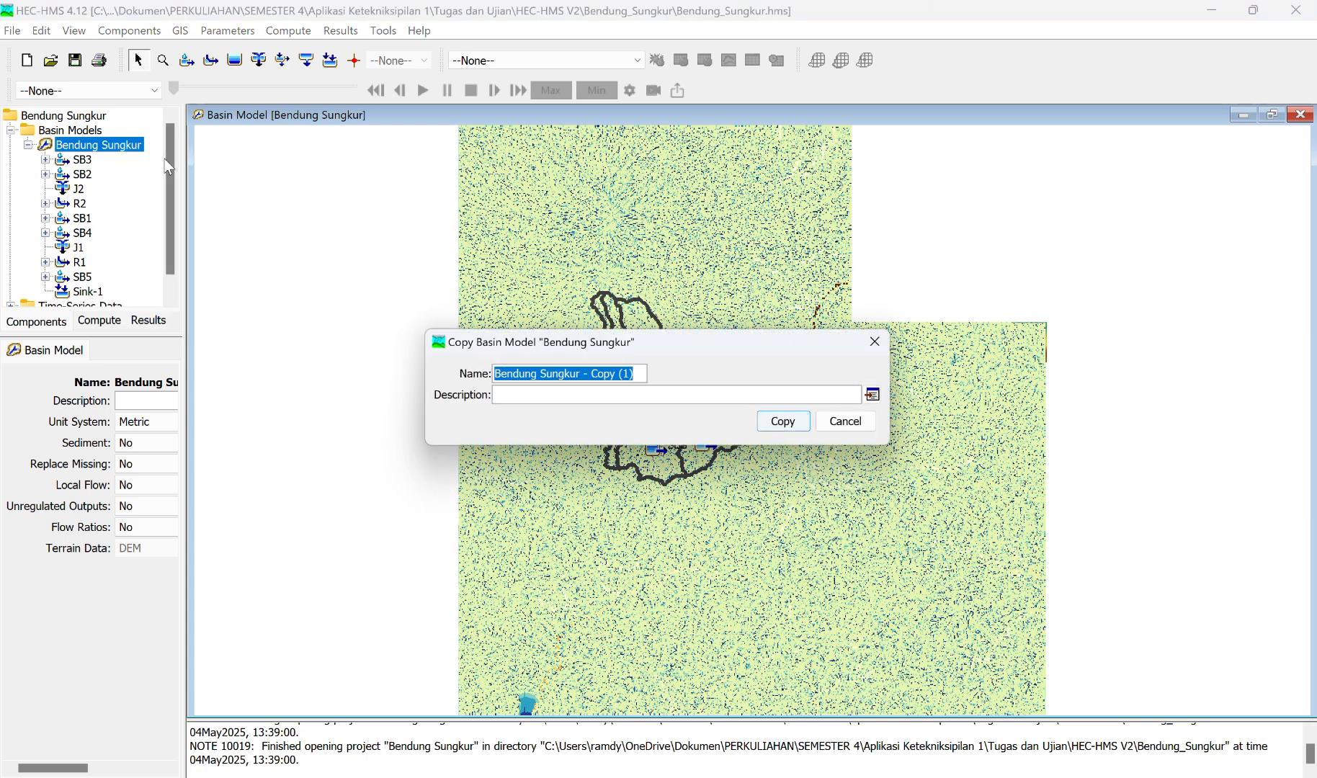
pyautogui.click(641, 373)
pyautogui.press('BackSpace')
pyautogui.press('BackSpace')
pyautogui.press('BackSpace')
pyautogui.press('BackSpace')
pyautogui.press('BackSpace')
pyautogui.press('BackSpace')
pyautogui.press('BackSpace')
pyautogui.press('BackSpace')
pyautogui.press('BackSpace')
pyautogui.press('BackSpace')
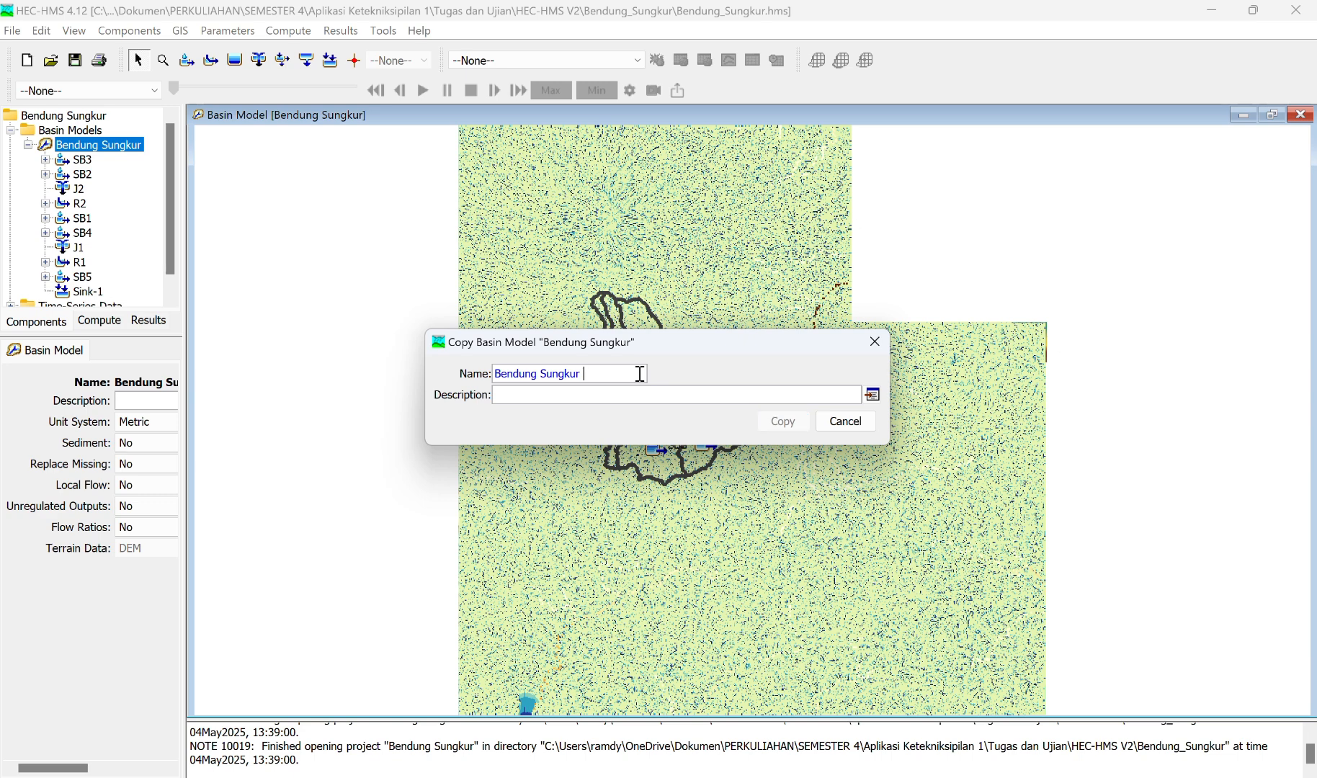
pyautogui.write('- Kete')
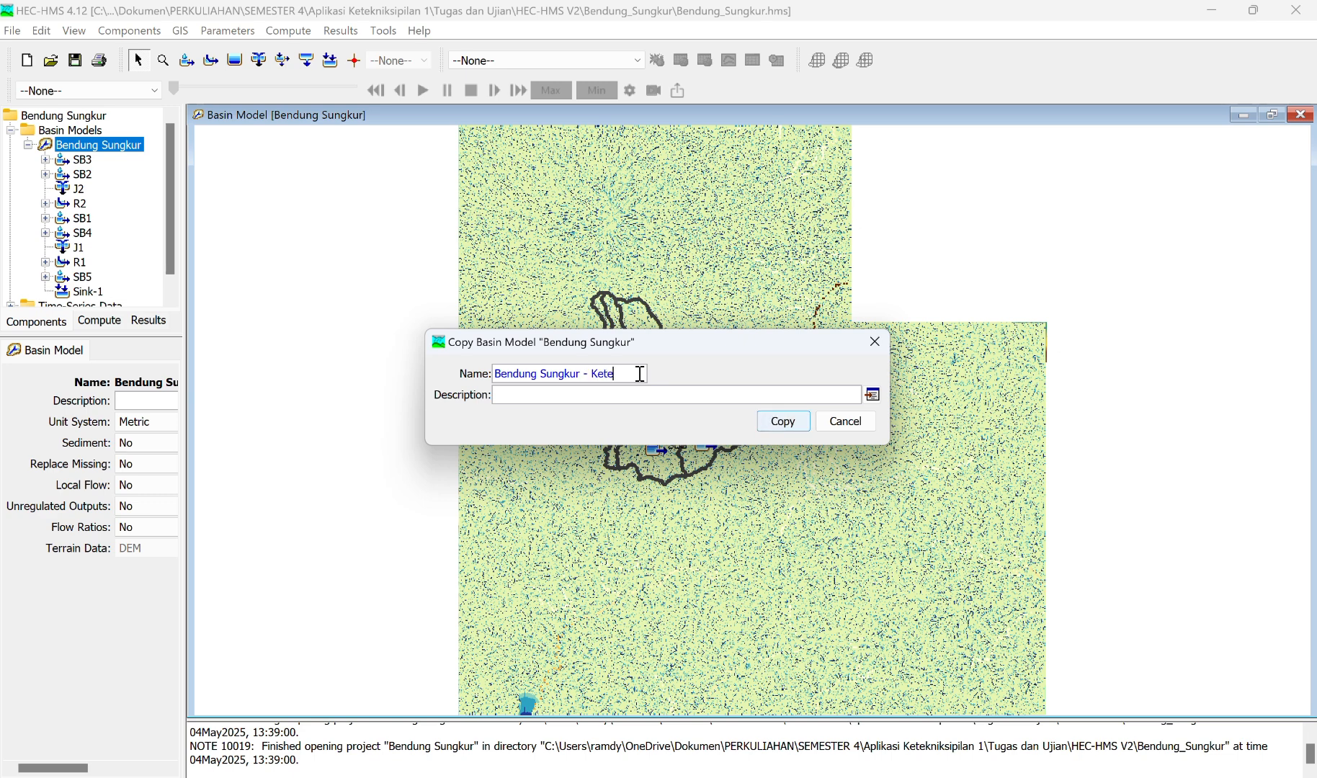
pyautogui.write('rsedi')
pyautogui.press('BackSpace')
pyautogui.press('BackSpace')
pyautogui.press('BackSpace')
pyautogui.press('BackSpace')
pyautogui.press('BackSpace')
pyautogui.press('BackSpace')
pyautogui.press('BackSpace')
pyautogui.press('BackSpace')
pyautogui.press('BackSpace')
pyautogui.press('BackSpace')
pyautogui.press('BackSpace')
pyautogui.press('BackSpace')
pyautogui.press('BackSpace')
pyautogui.press('BackSpace')
pyautogui.press('BackSpace')
pyautogui.press('BackSpace')
pyautogui.press('BackSpace')
pyautogui.press('BackSpace')
pyautogui.press('BackSpace')
pyautogui.press('BackSpace')
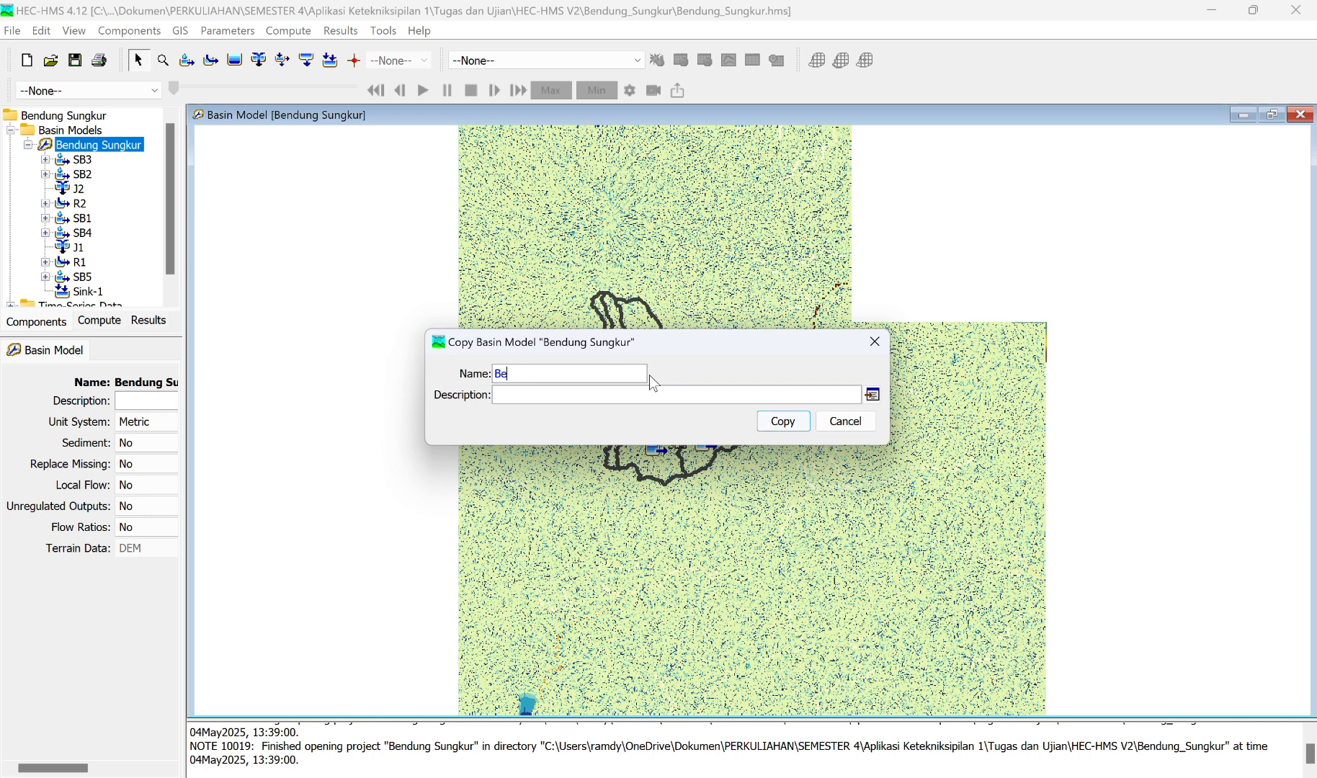
pyautogui.press('BackSpace')
pyautogui.write('S-Ketersediaan Air')
pyautogui.click(784, 423)
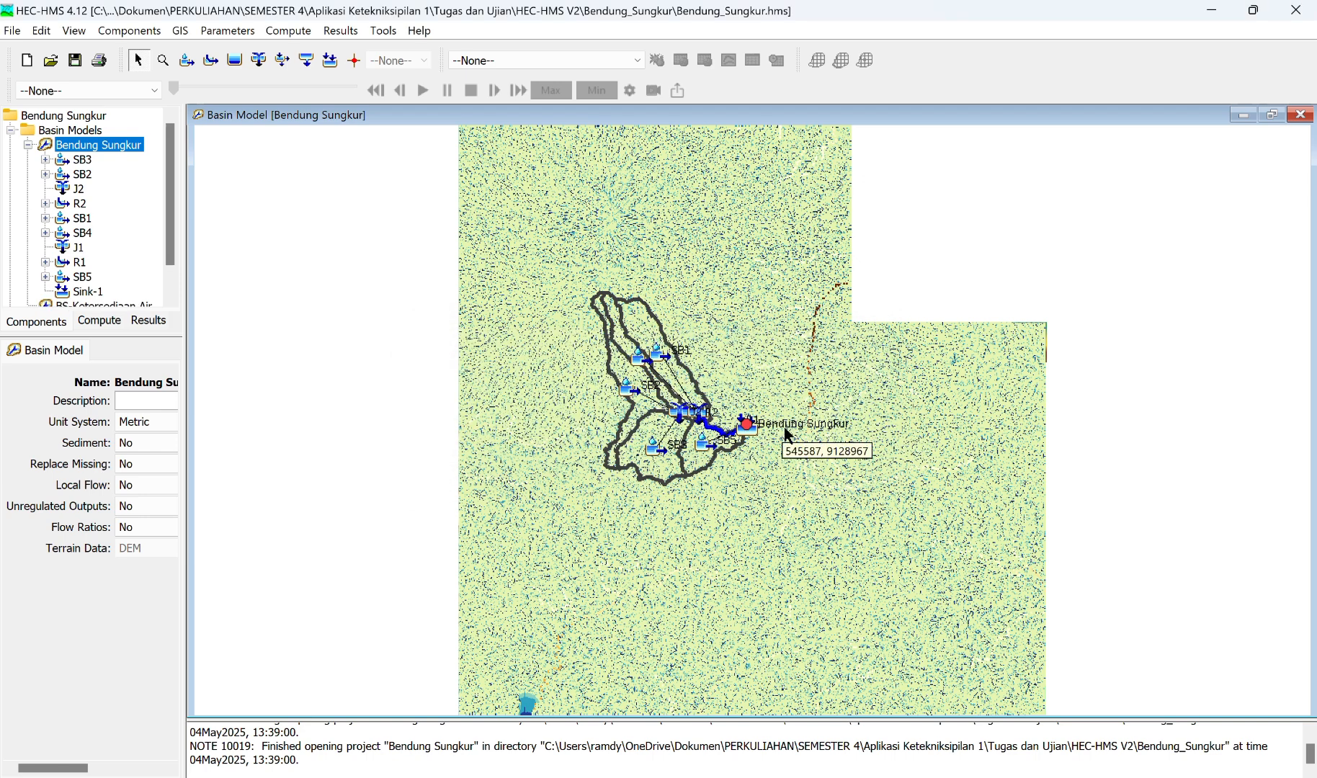
# Step: Open the BS-Ketersediaan Air basin model map and collapse the element lists of both basin models
pyautogui.click(28, 145)
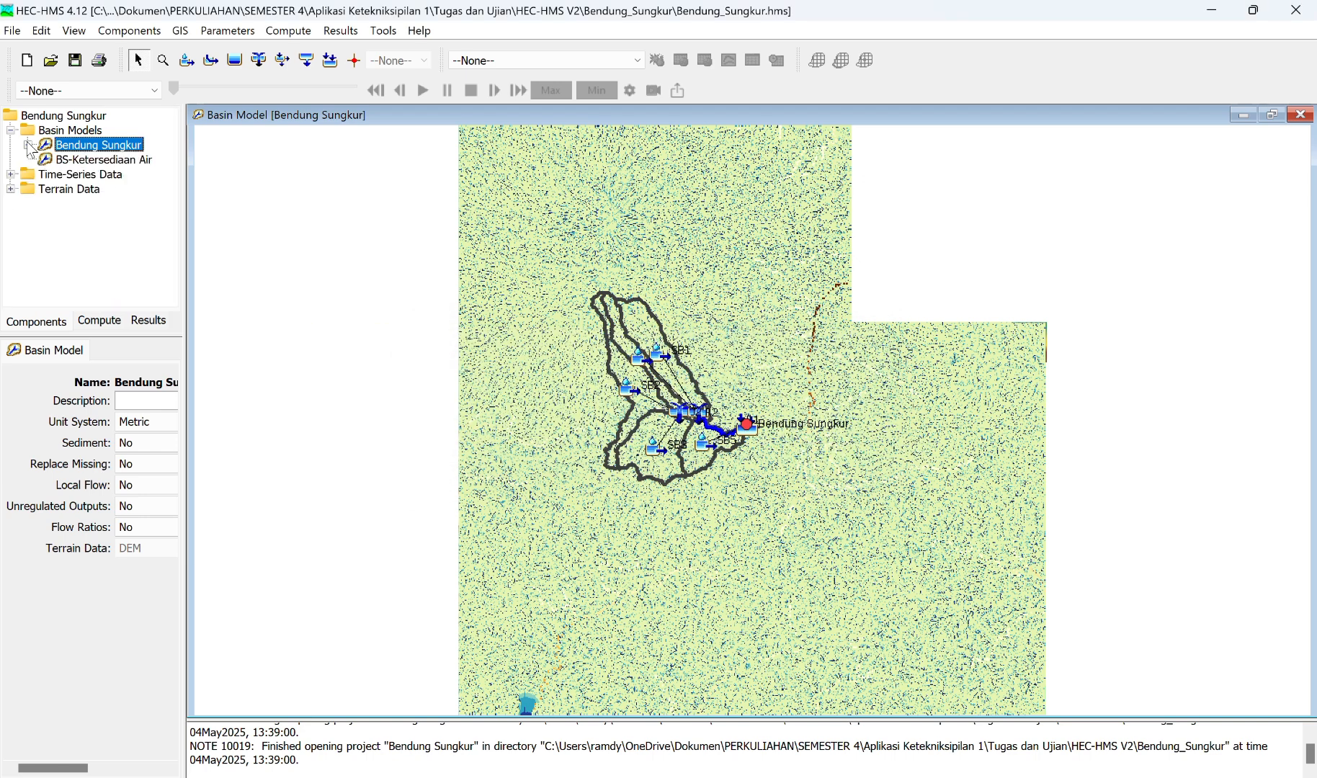
pyautogui.doubleClick(108, 160)
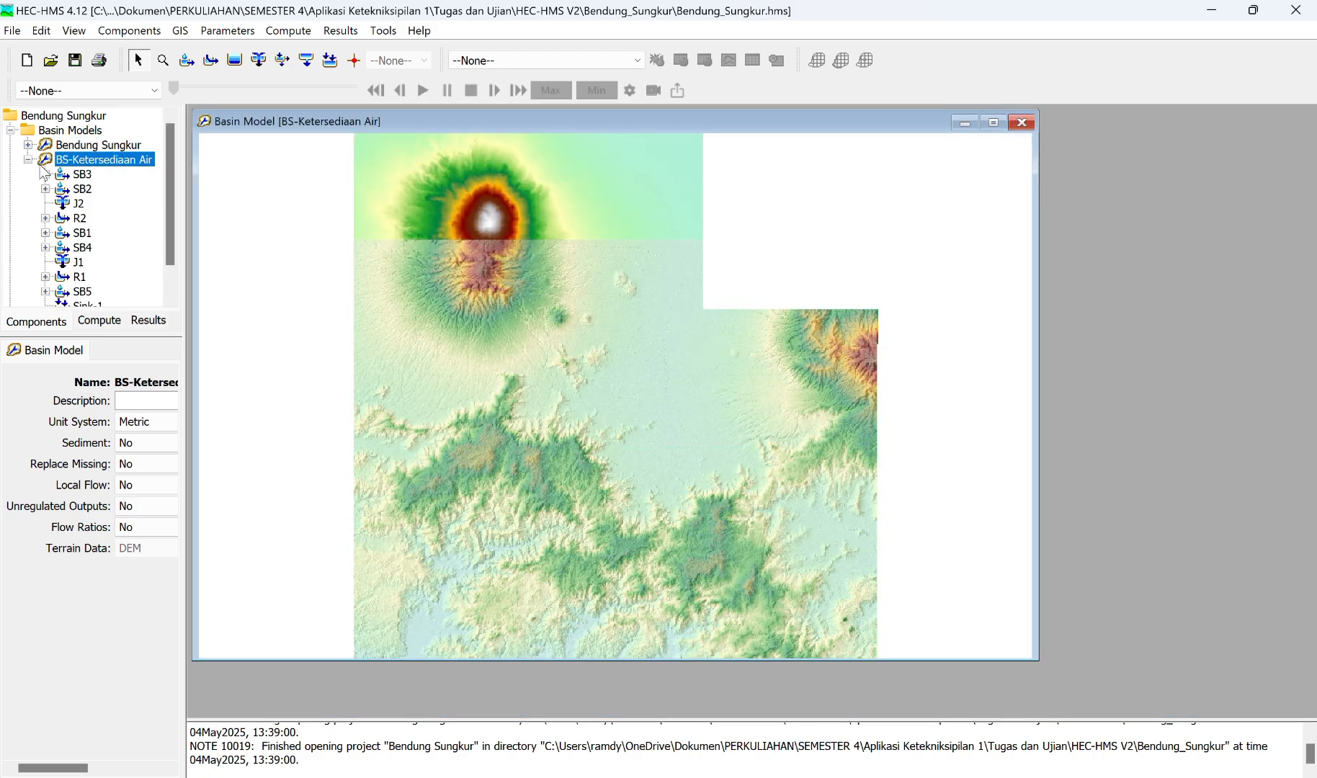
pyautogui.click(29, 159)
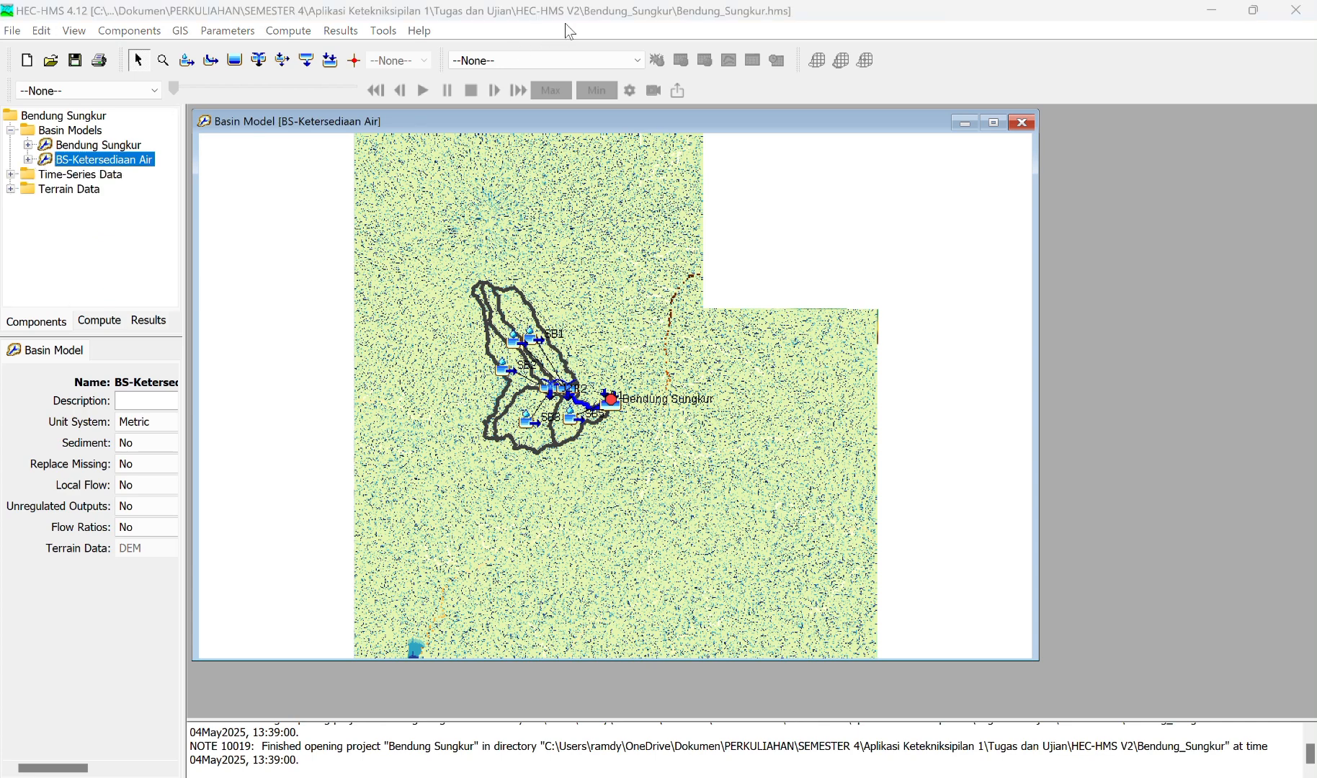
# Step: Change the canopy method to Simple Canopy for all subbasins in the BS-Ketersediaan Air basin model
pyautogui.click(232, 32)
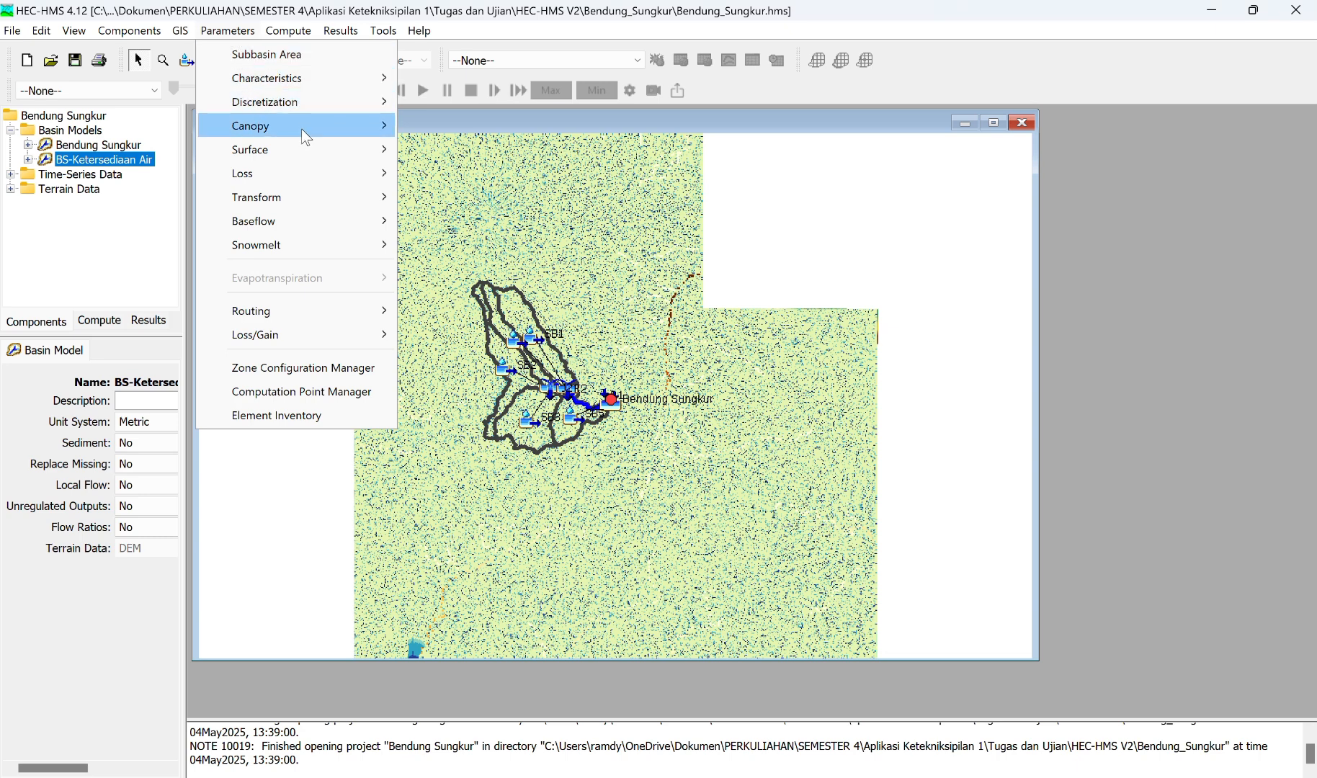
pyautogui.moveTo(303, 129)
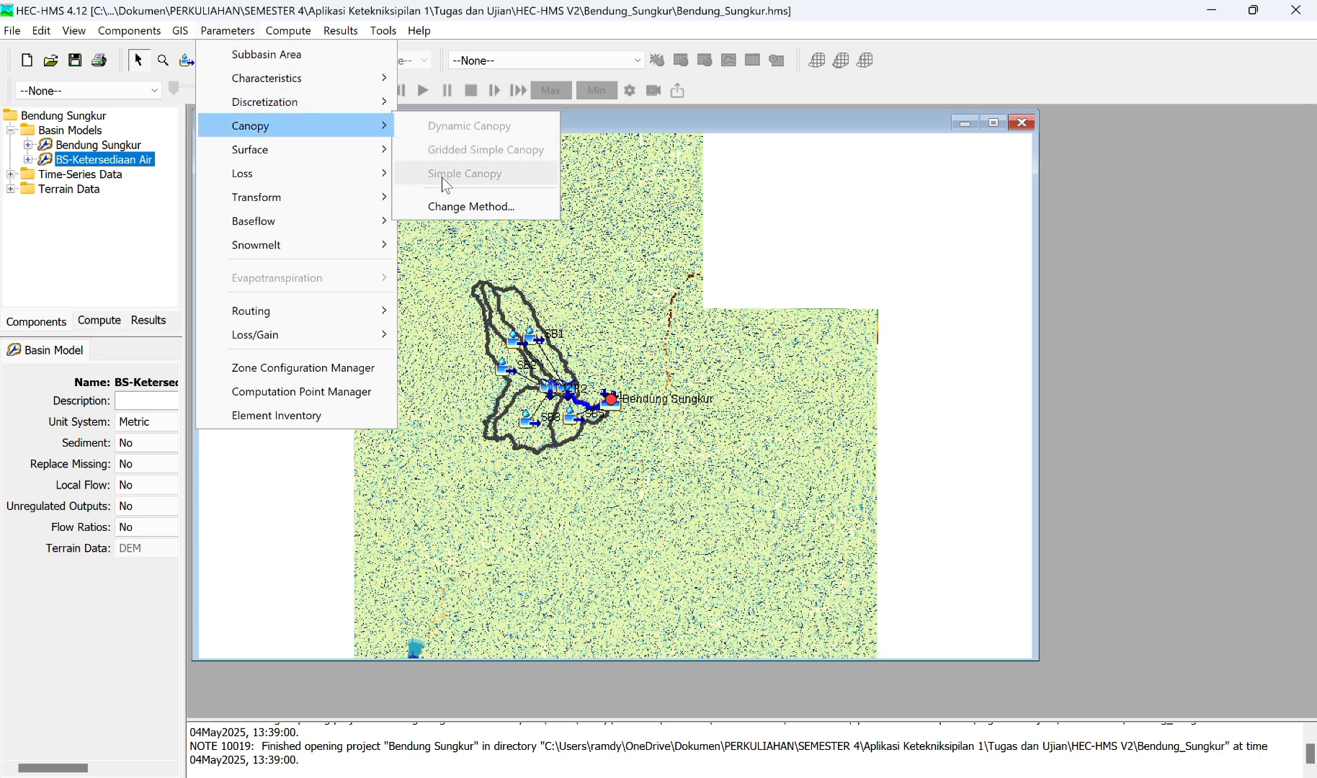
pyautogui.click(447, 206)
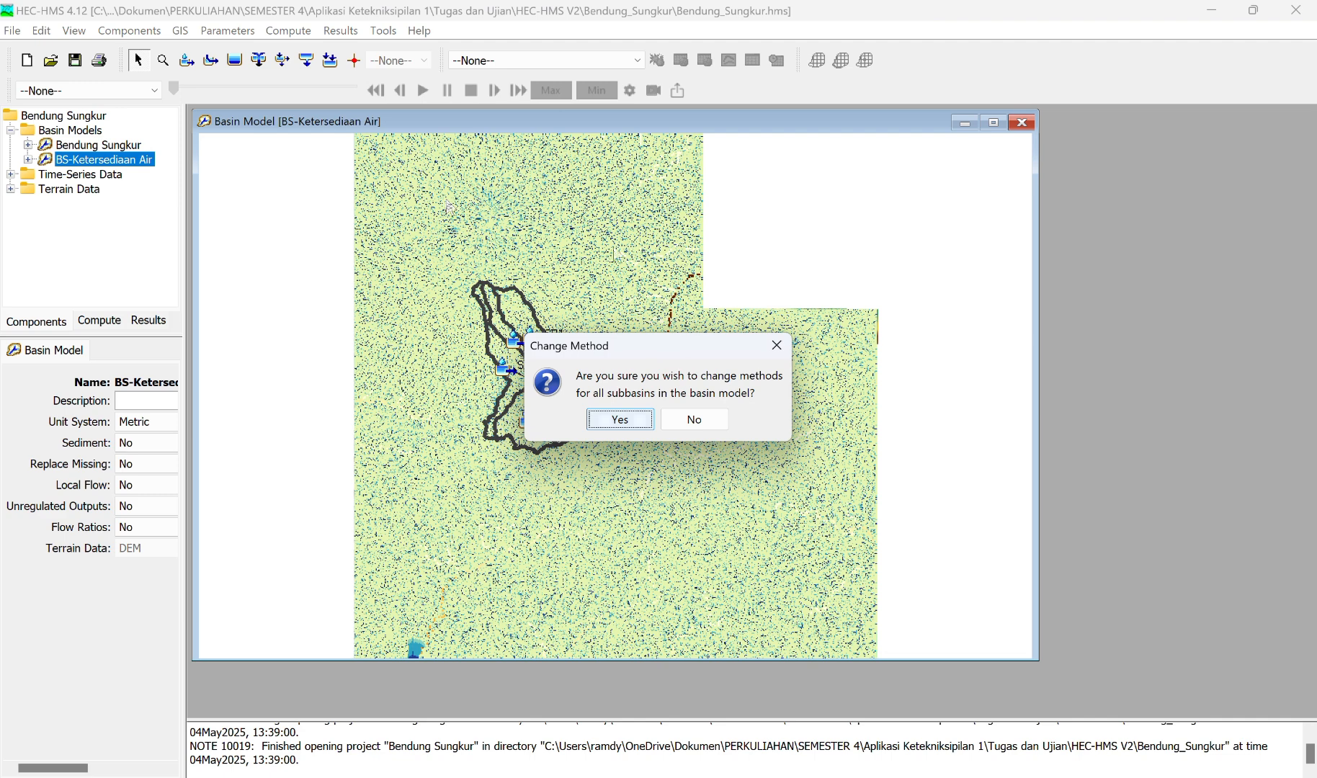
pyautogui.click(623, 420)
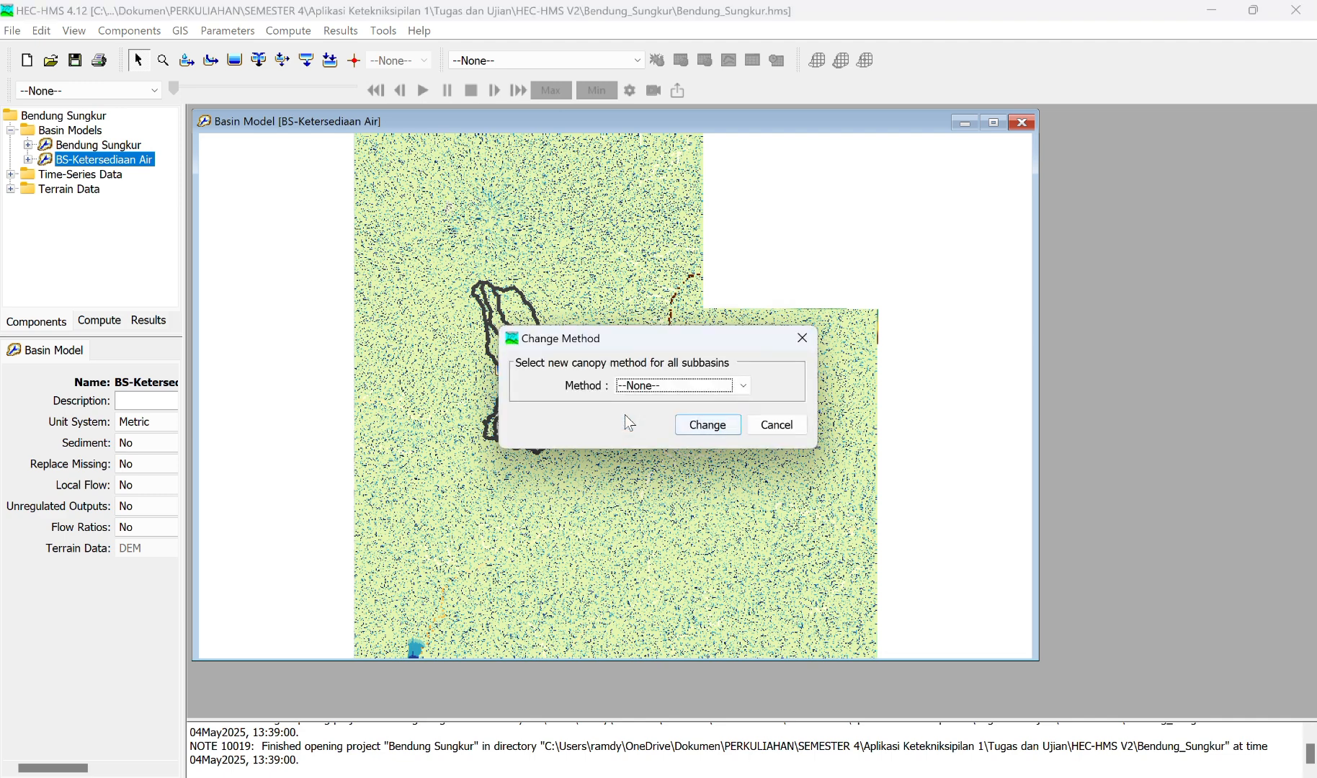
pyautogui.click(747, 385)
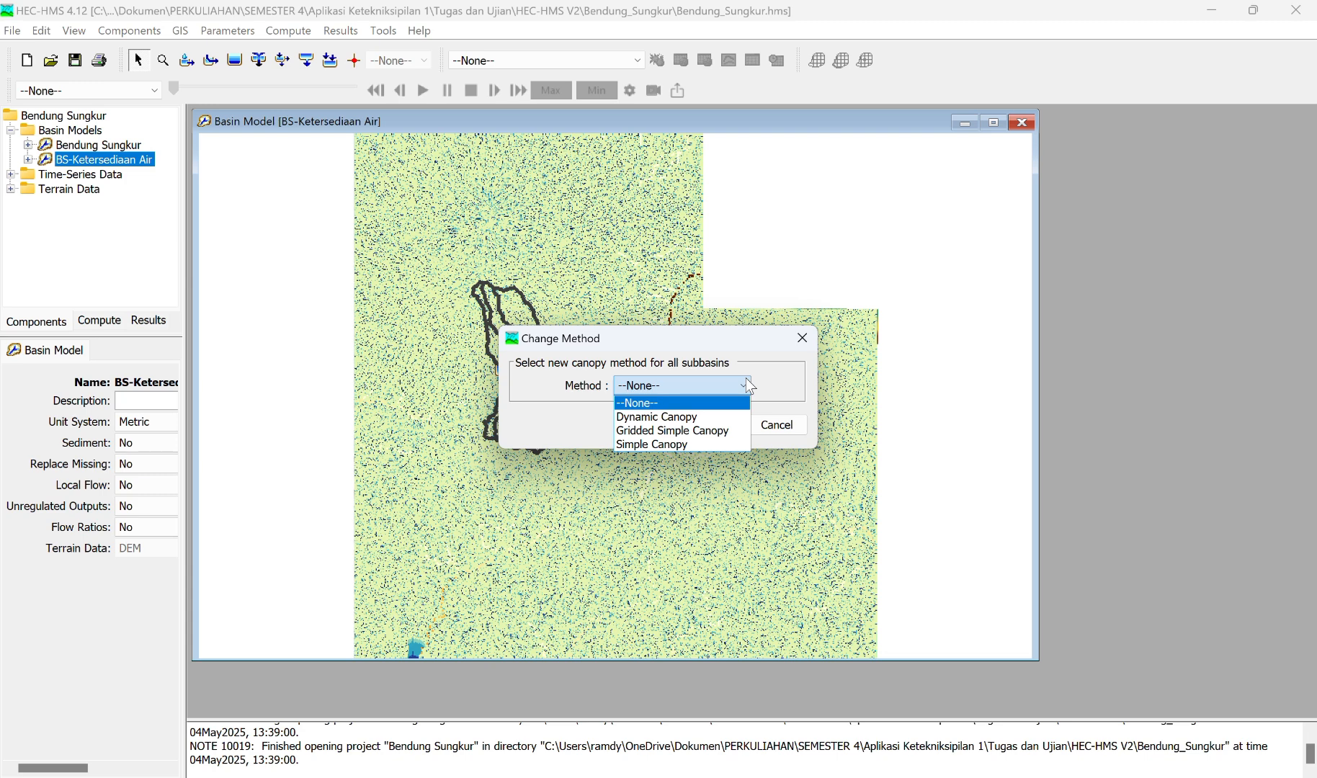
pyautogui.click(665, 445)
pyautogui.click(703, 427)
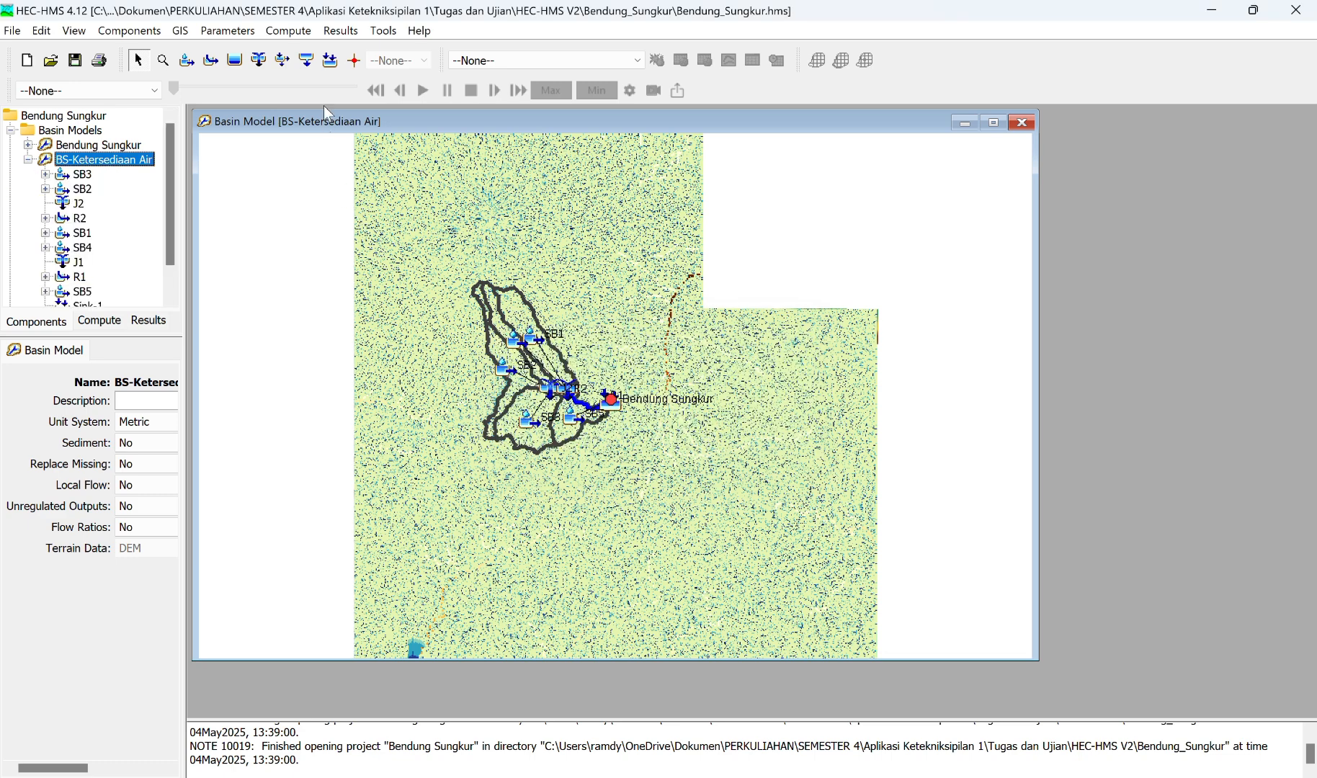
# Step: Open the Simple Canopy parameters of BS-Ketersediaan Air and set the initial storage to 10% for all five subbasins
pyautogui.click(240, 33)
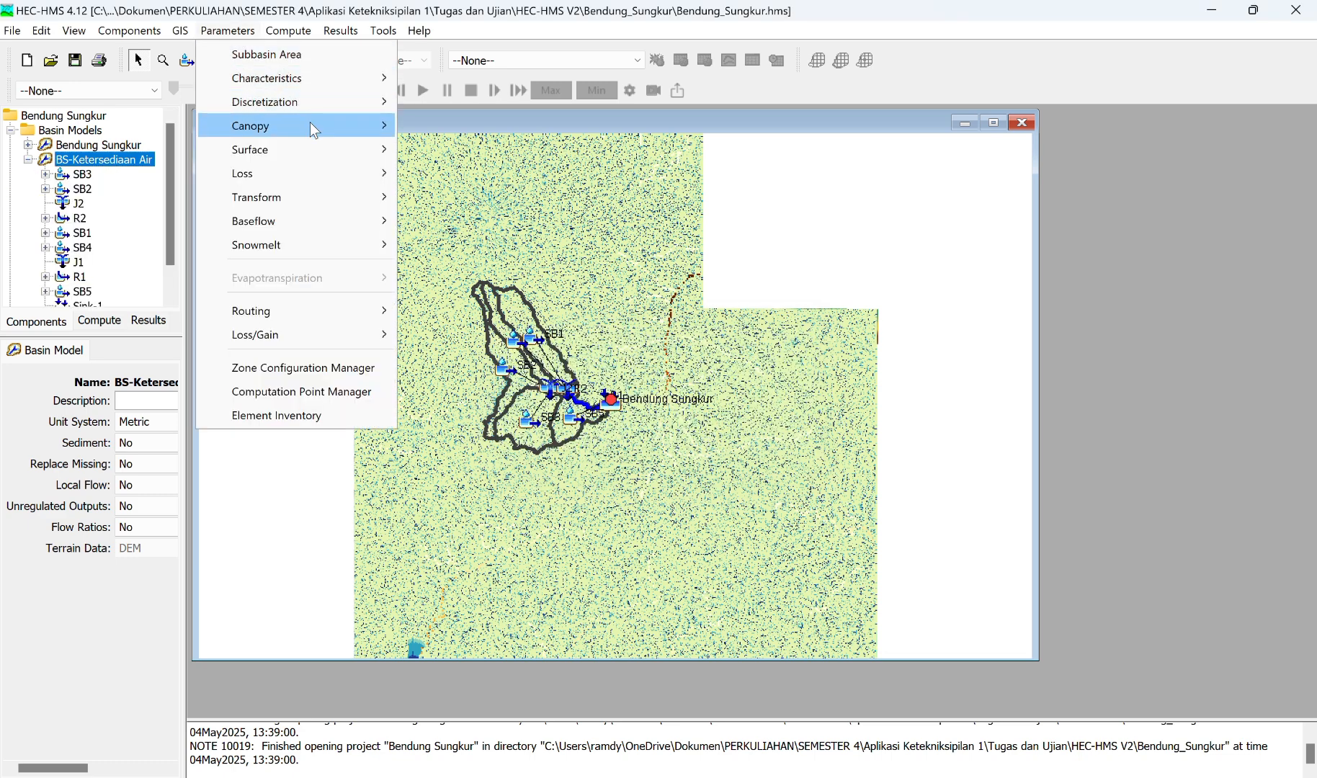
pyautogui.moveTo(310, 125)
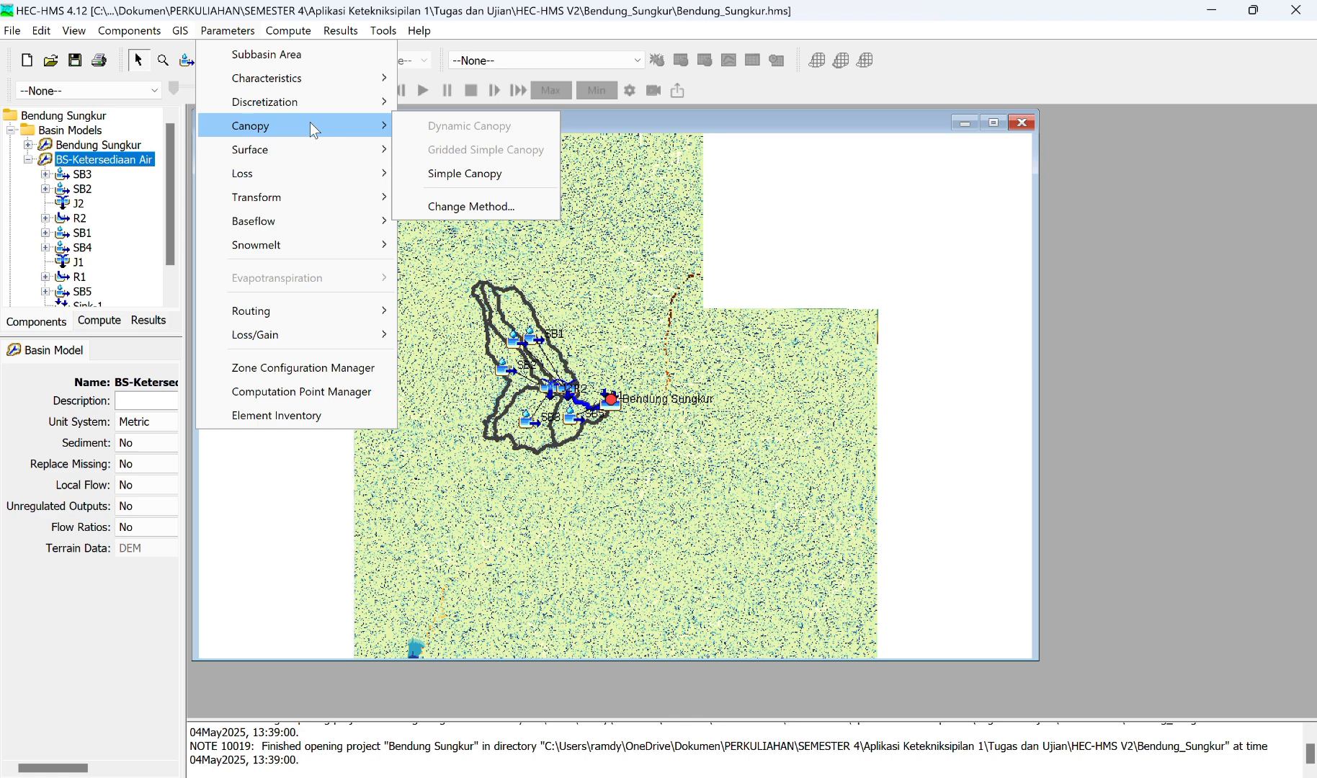
pyautogui.click(464, 173)
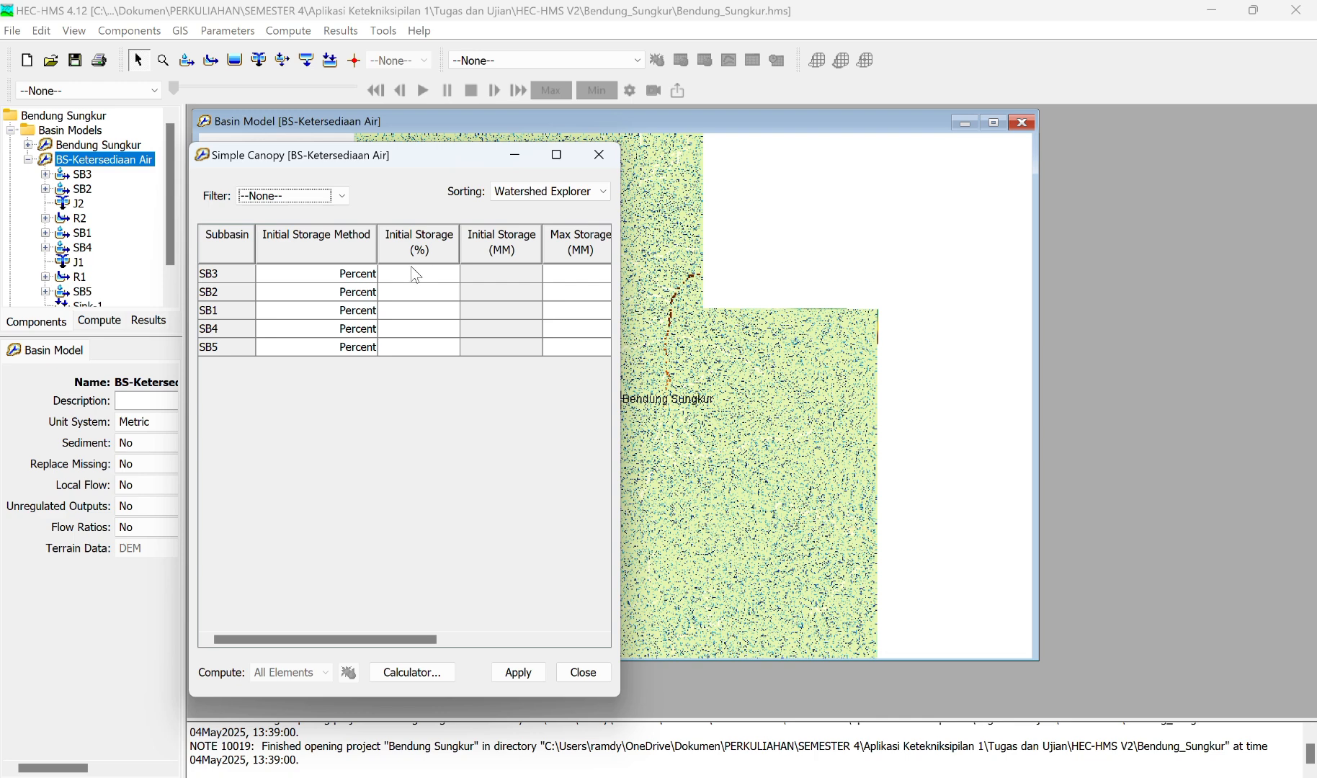
pyautogui.click(429, 280)
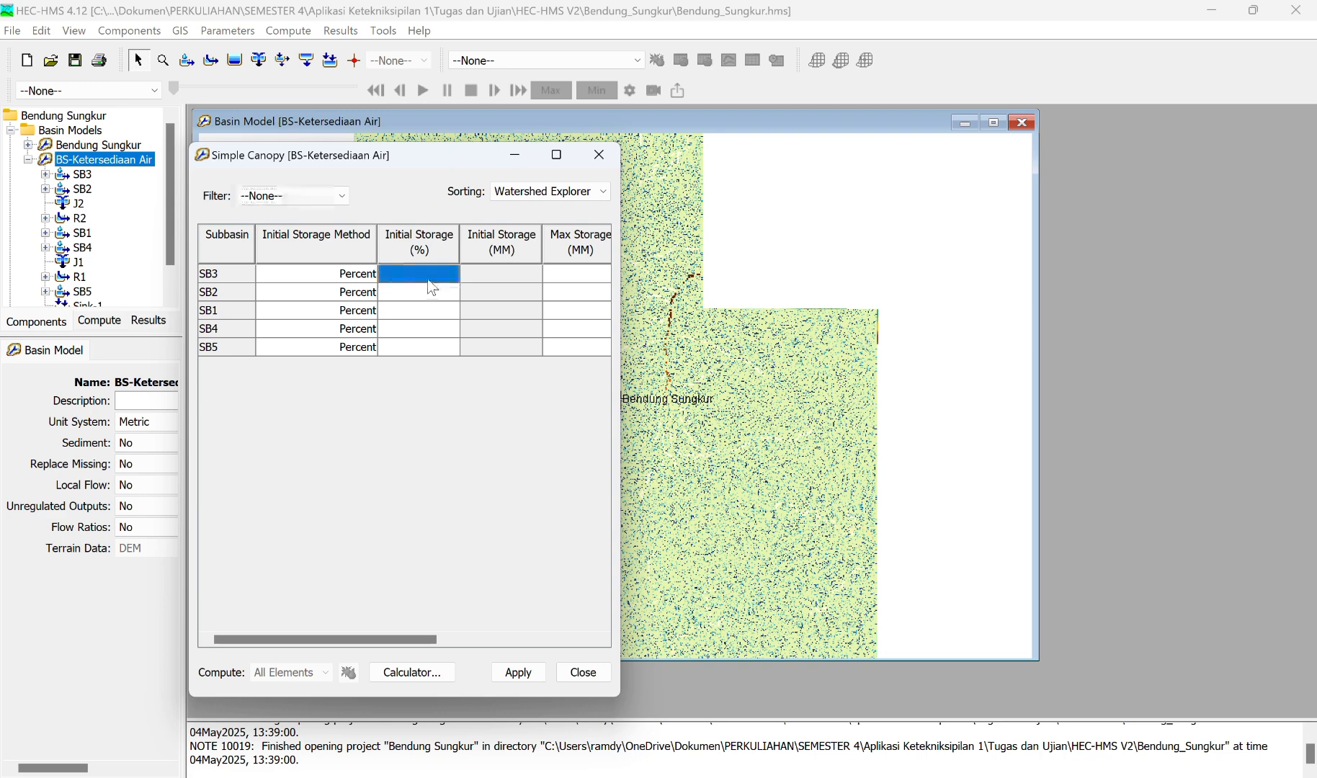
pyautogui.write('10')
pyautogui.moveTo(442, 279); pyautogui.dragTo(467, 280)
pyautogui.hotkey('ctrl', 'c')
pyautogui.click(432, 291)
pyautogui.hotkey('ctrl', 'v')
pyautogui.press('Return')
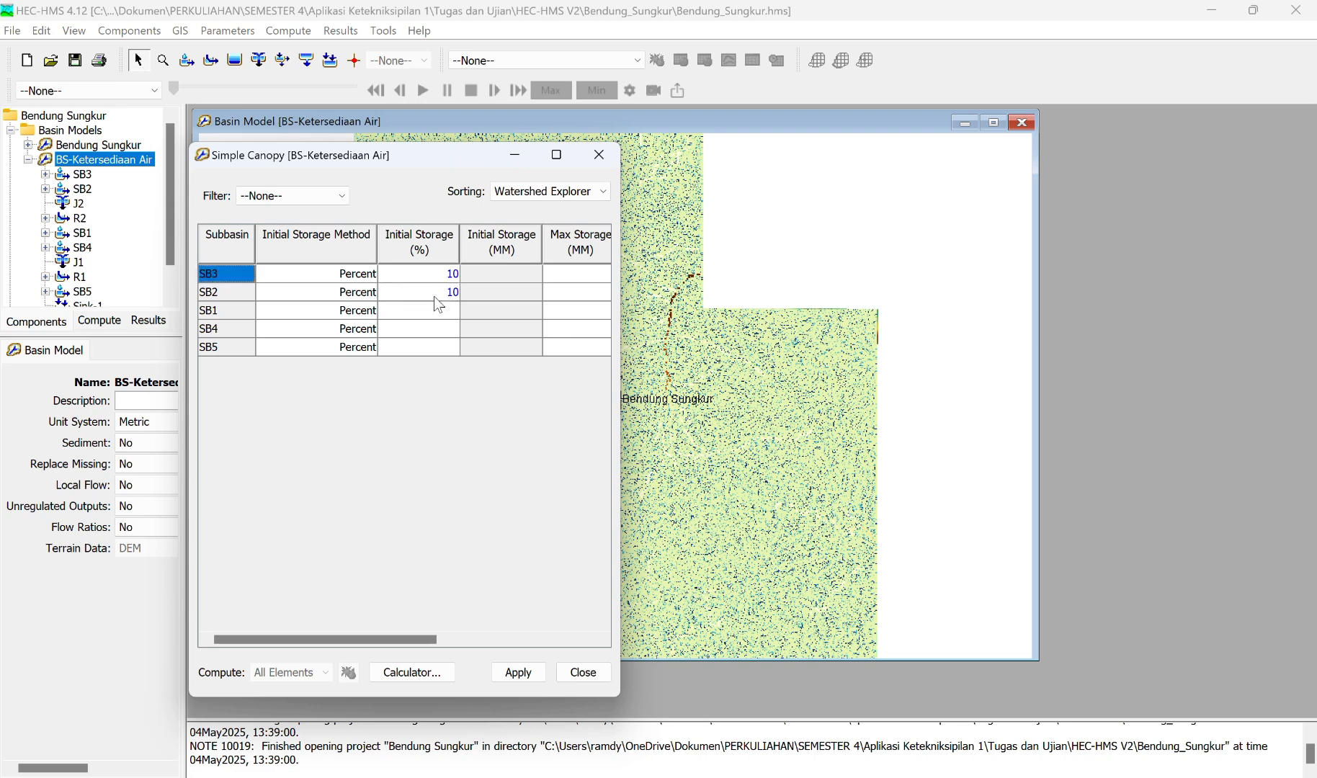
pyautogui.press('Down')
pyautogui.click(453, 310)
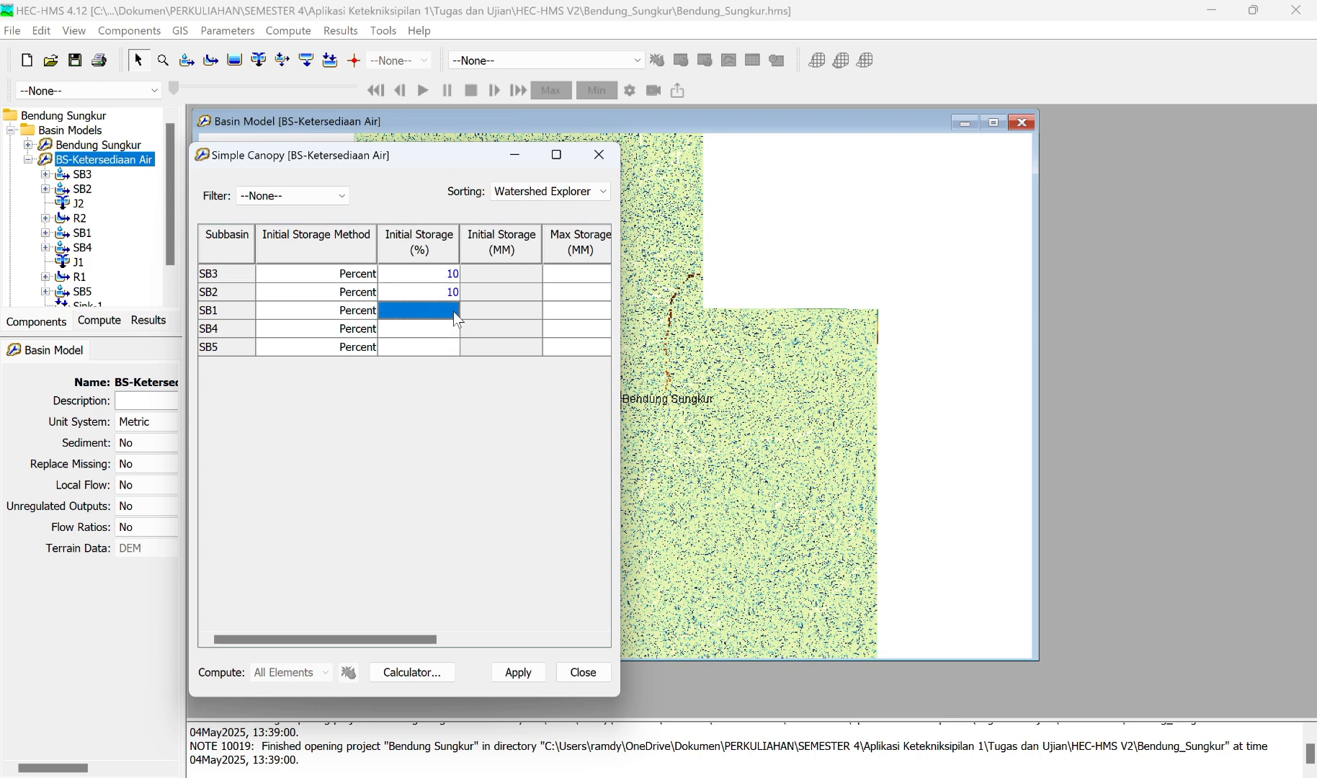
pyautogui.write('10')
pyautogui.click(440, 328)
pyautogui.write('10')
pyautogui.click(427, 349)
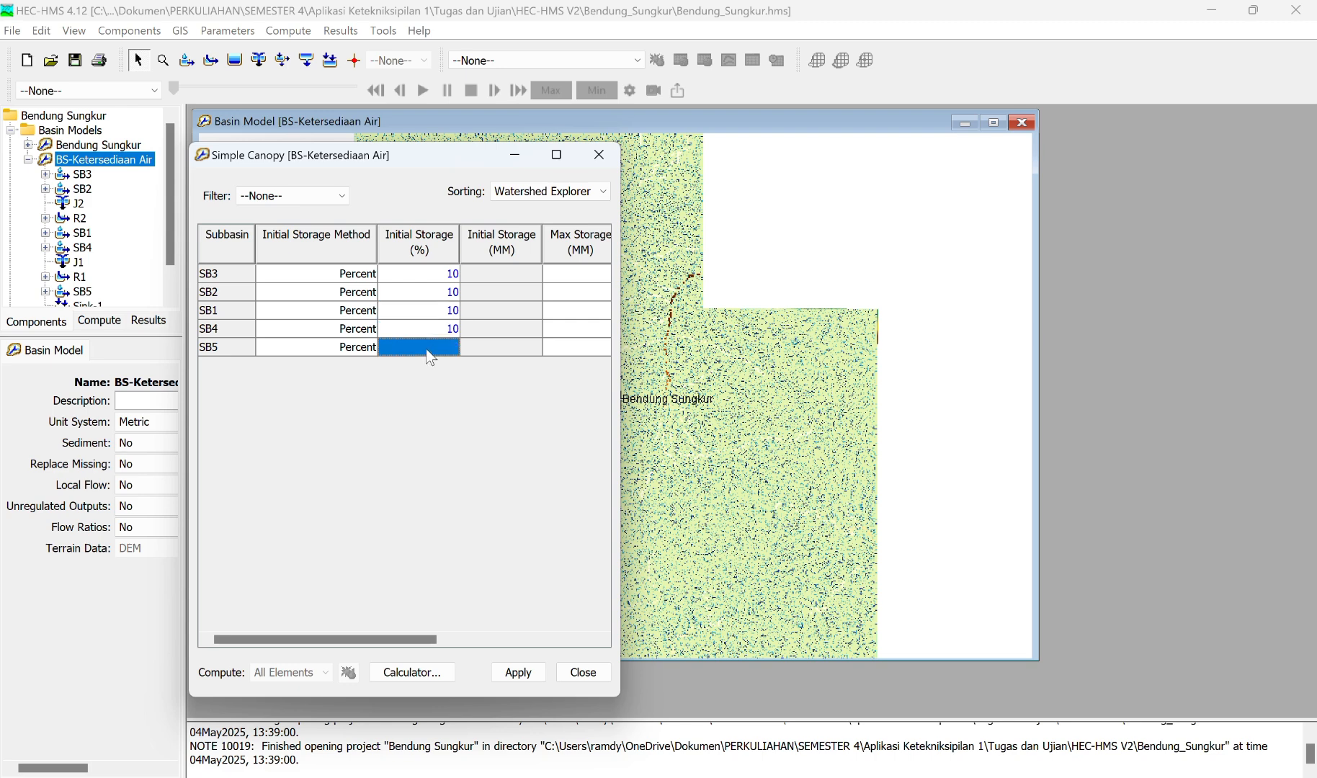
pyautogui.write('10')
# Step: Set the Simple Canopy max storage to 34.5 mm for all five subbasins
pyautogui.hscroll(5, 580, 310)
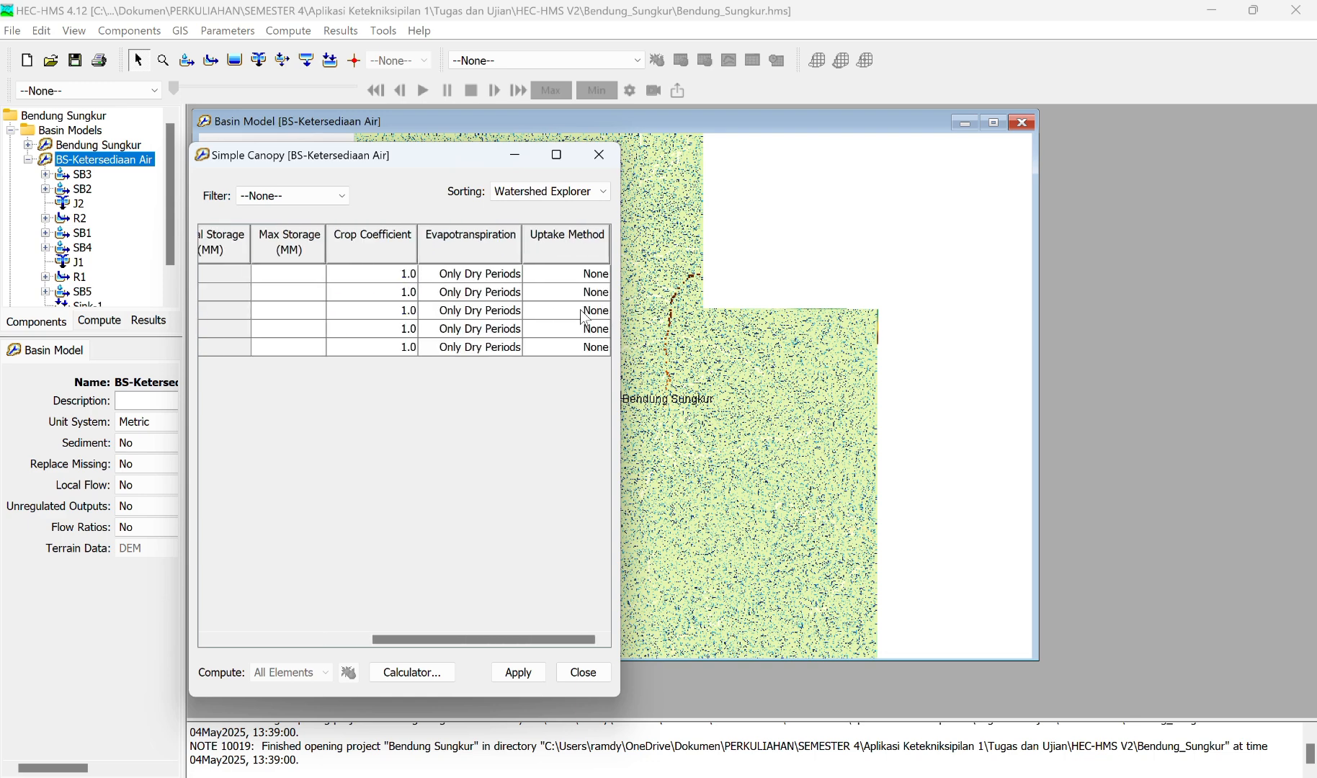
pyautogui.doubleClick(304, 276)
pyautogui.write('14.5')
pyautogui.moveTo(299, 276); pyautogui.dragTo(339, 279)
pyautogui.hotkey('ctrl', 'c')
pyautogui.click(318, 293)
pyautogui.hotkey('ctrl', 'v')
pyautogui.click(300, 310)
pyautogui.hotkey('ctrl', 'v')
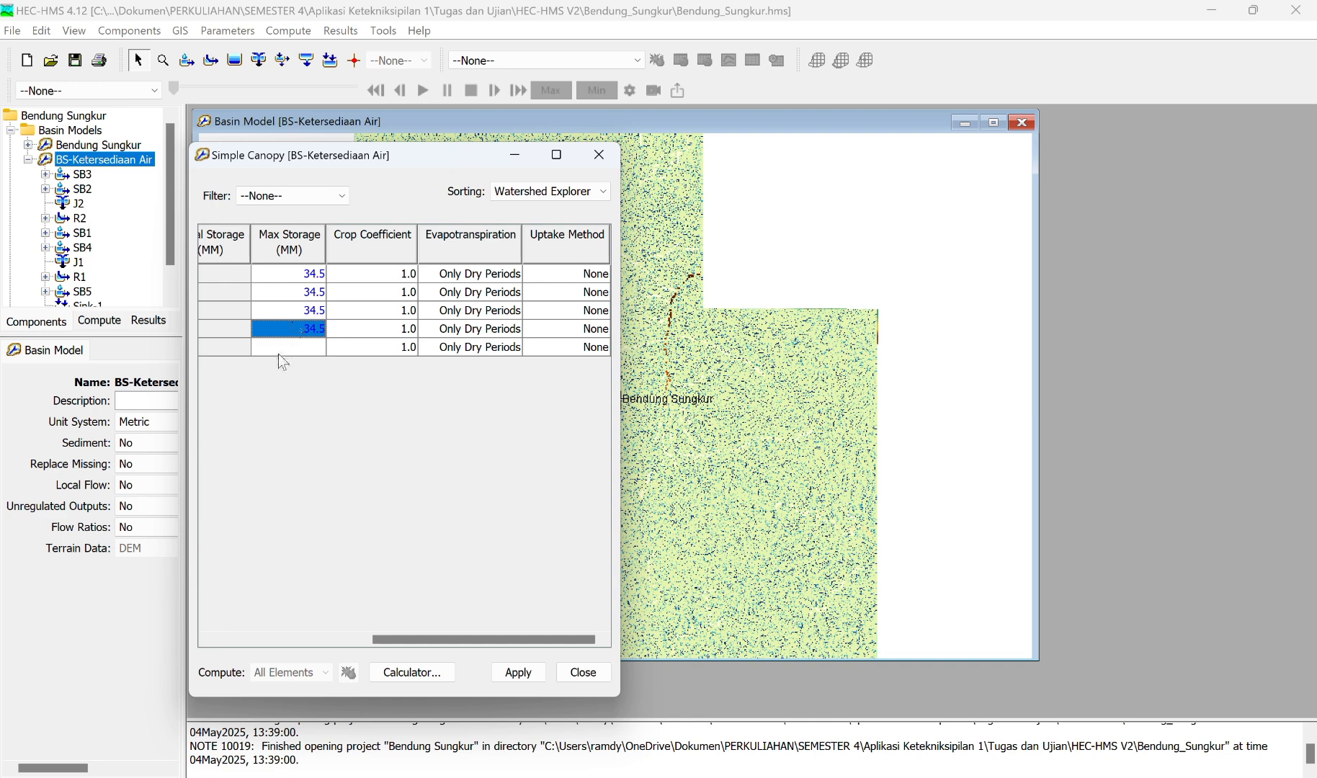
pyautogui.click(278, 349)
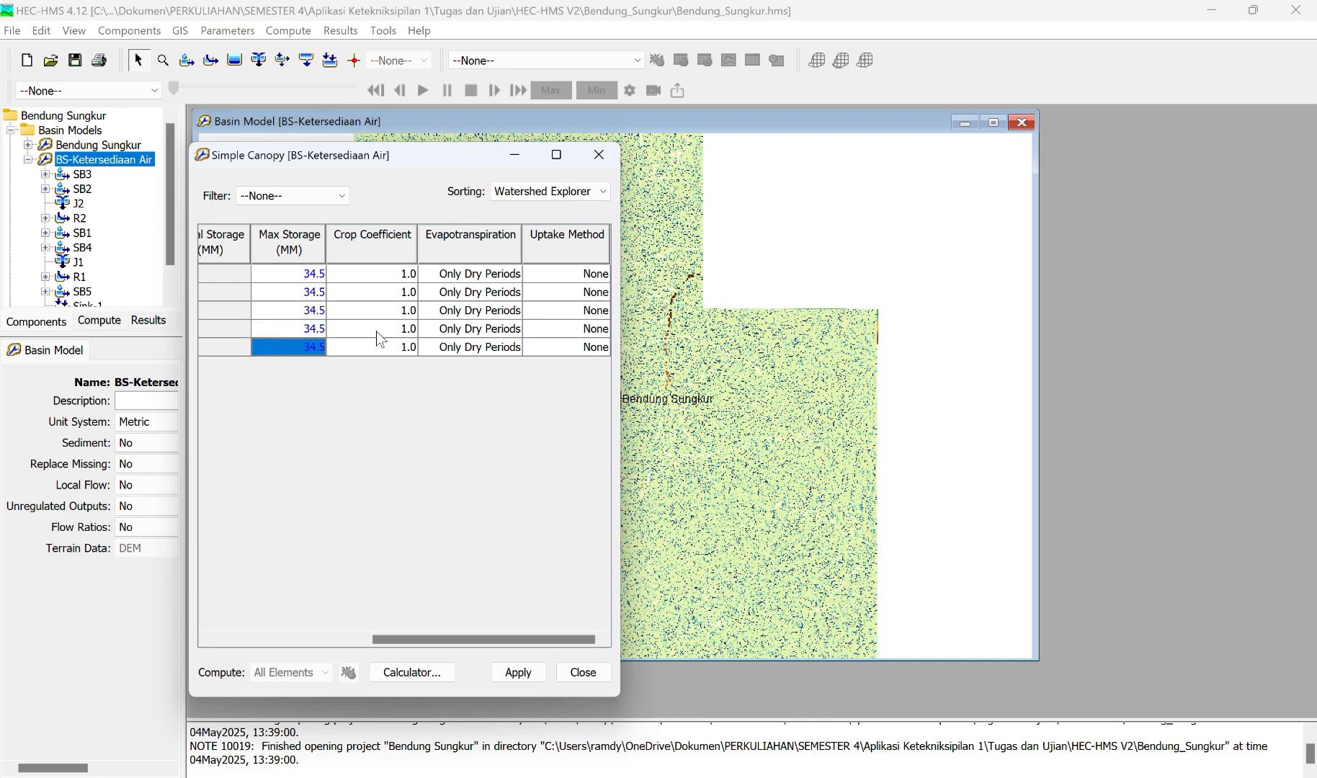
# Step: Set the Simple Canopy crop coefficient to 0.85 for all five subbasins
pyautogui.doubleClick(408, 273)
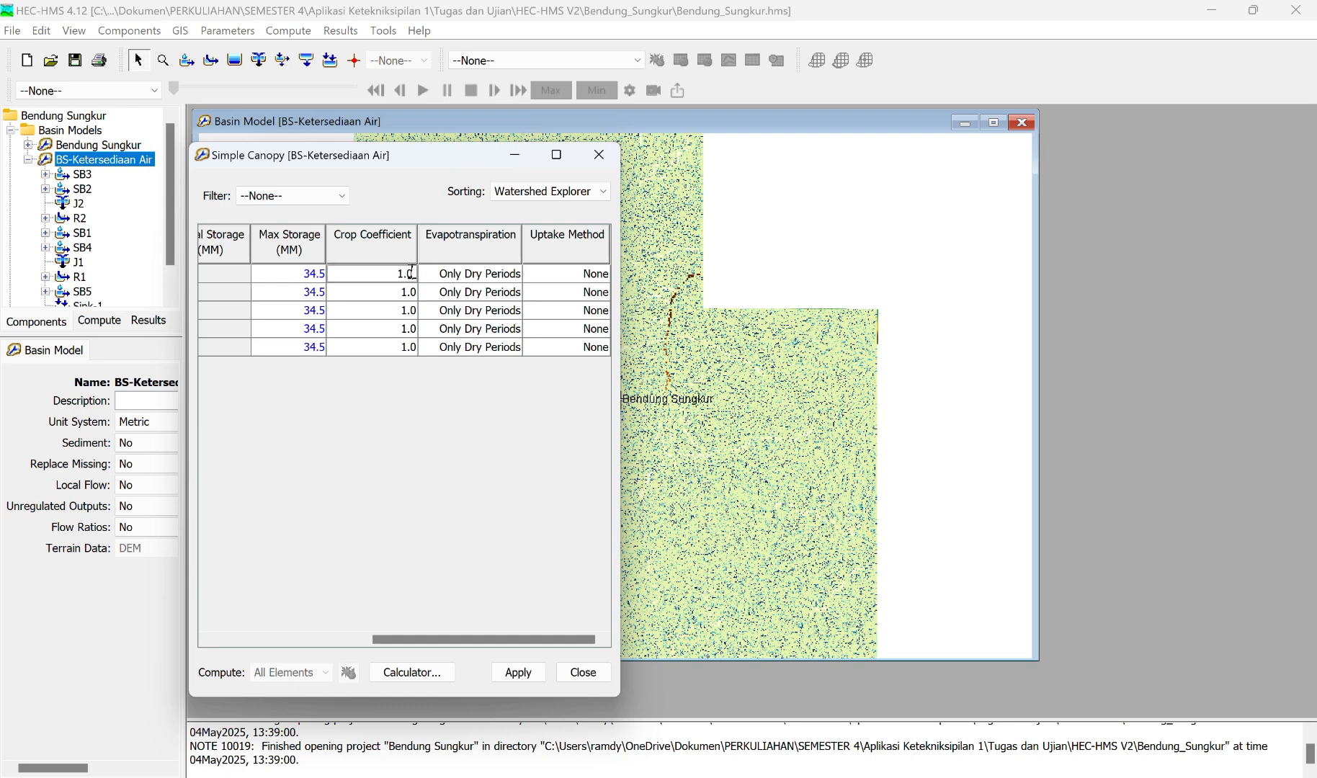
pyautogui.press('BackSpace')
pyautogui.press('BackSpace')
pyautogui.press('BackSpace')
pyautogui.write('0.85')
pyautogui.doubleClick(378, 274)
pyautogui.hotkey('ctrl', 'c')
pyautogui.click(391, 295)
pyautogui.doubleClick(401, 291)
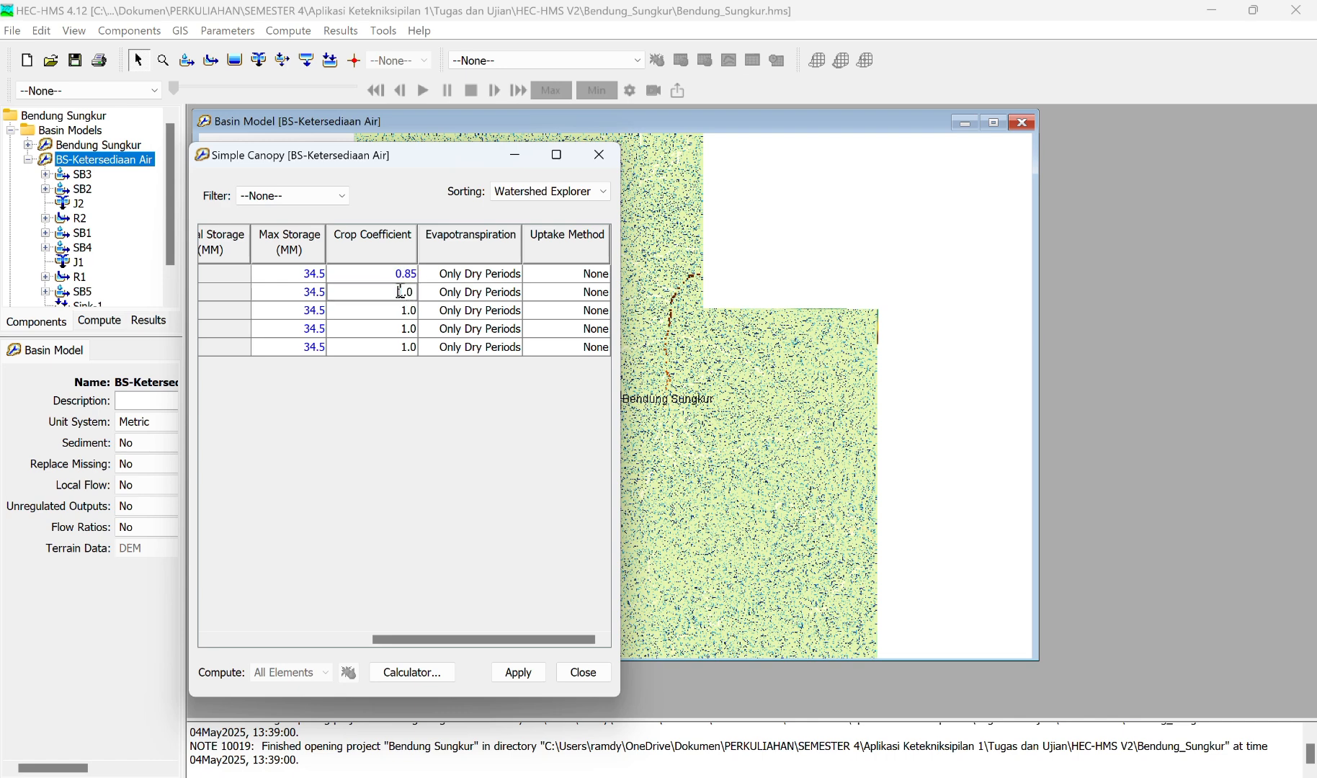
pyautogui.hotkey('ctrl', 'v')
pyautogui.click(403, 315)
pyautogui.hotkey('ctrl', 'v')
pyautogui.click(401, 331)
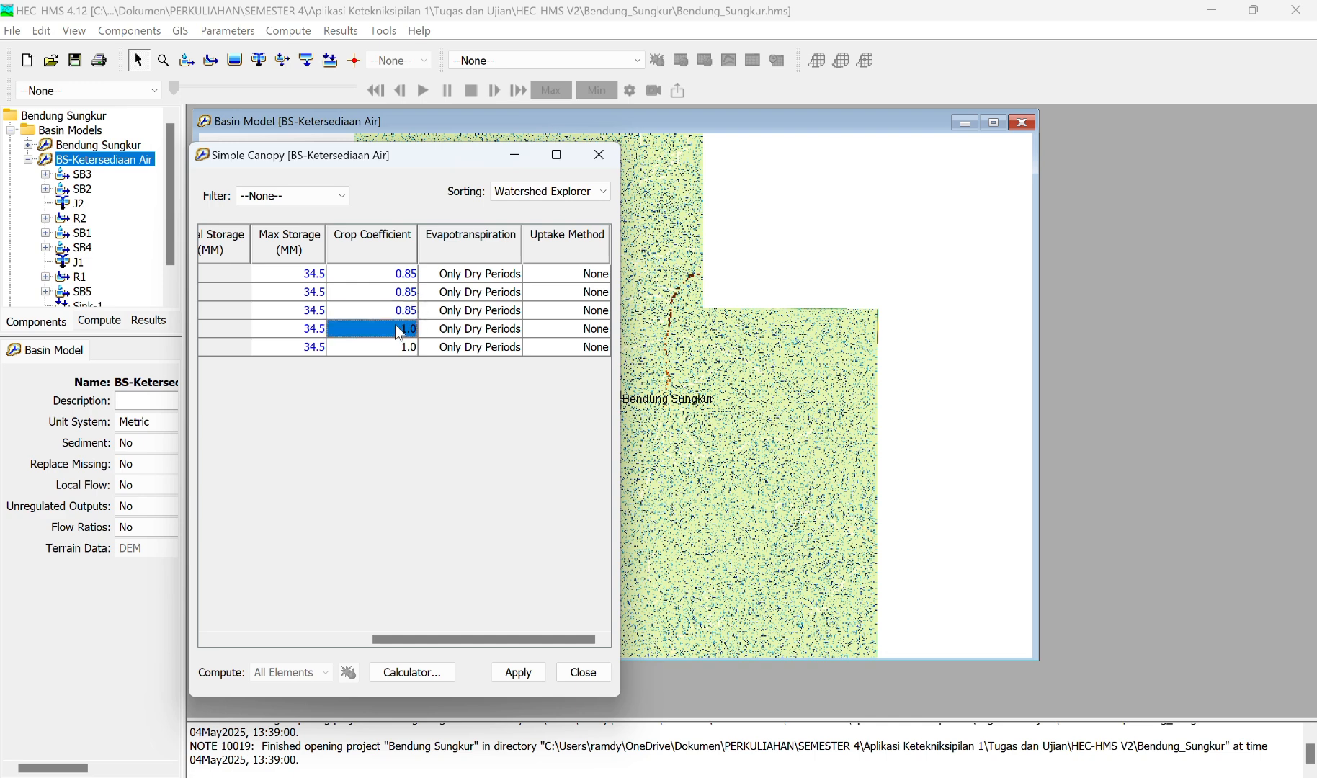
pyautogui.hotkey('ctrl', 'v')
pyautogui.click(387, 348)
pyautogui.hotkey('ctrl', 'v')
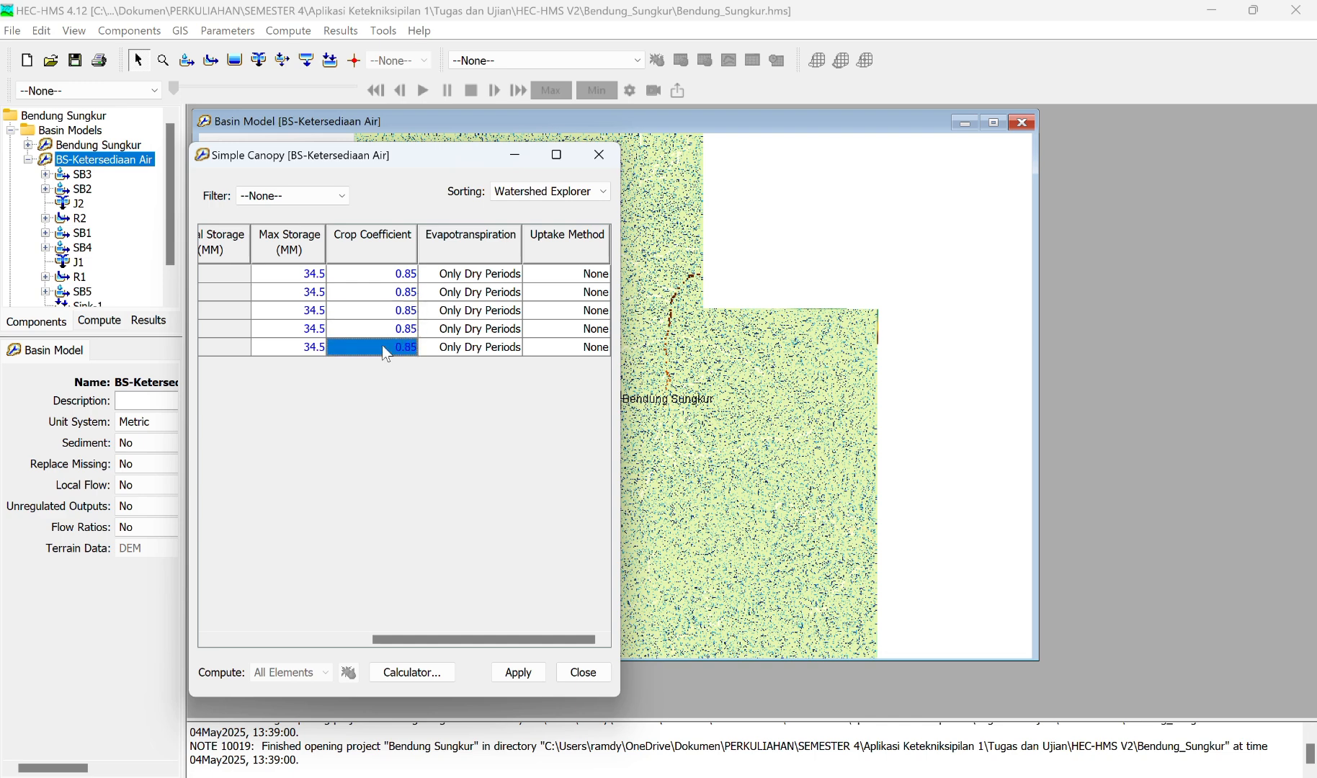
# Step: Set evapotranspiration to Wet and Dry Periods for all five subbasins, then apply and close the Simple Canopy parameters
pyautogui.click(462, 279)
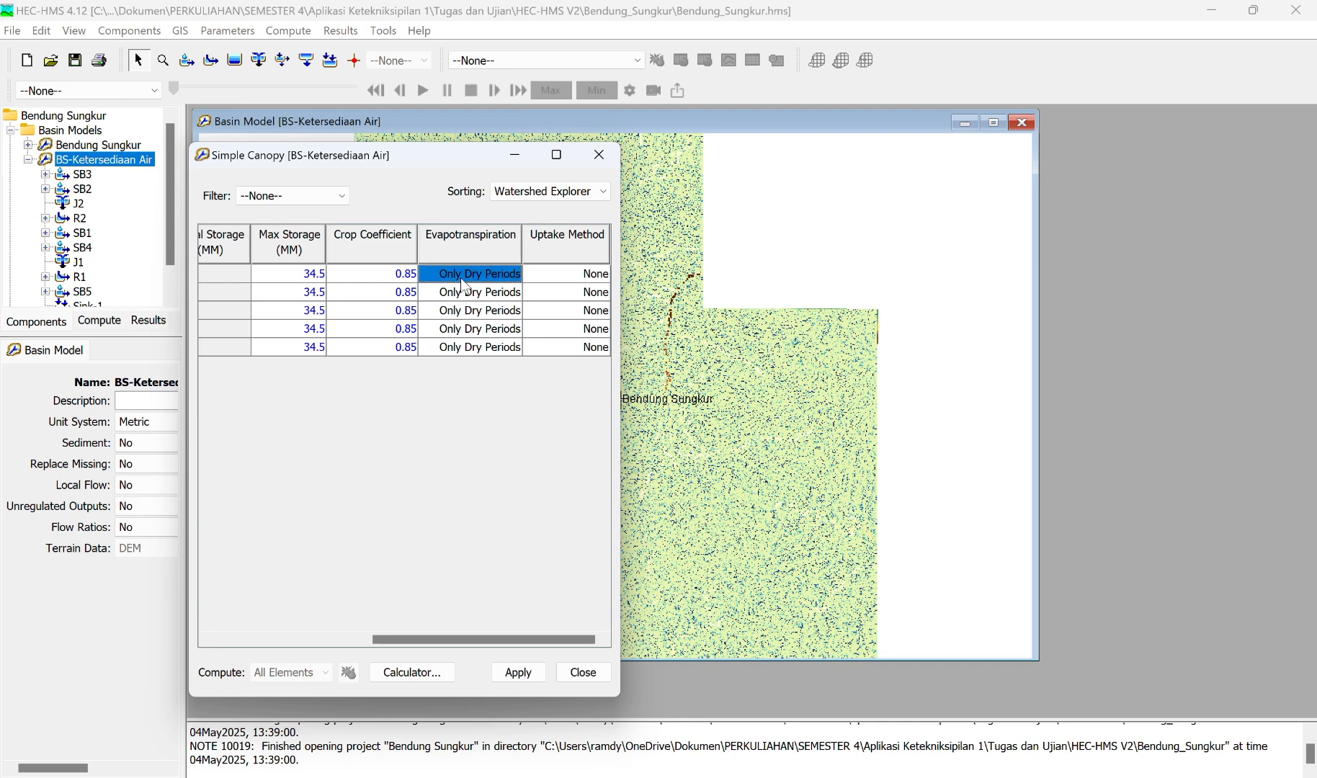
pyautogui.click(462, 282)
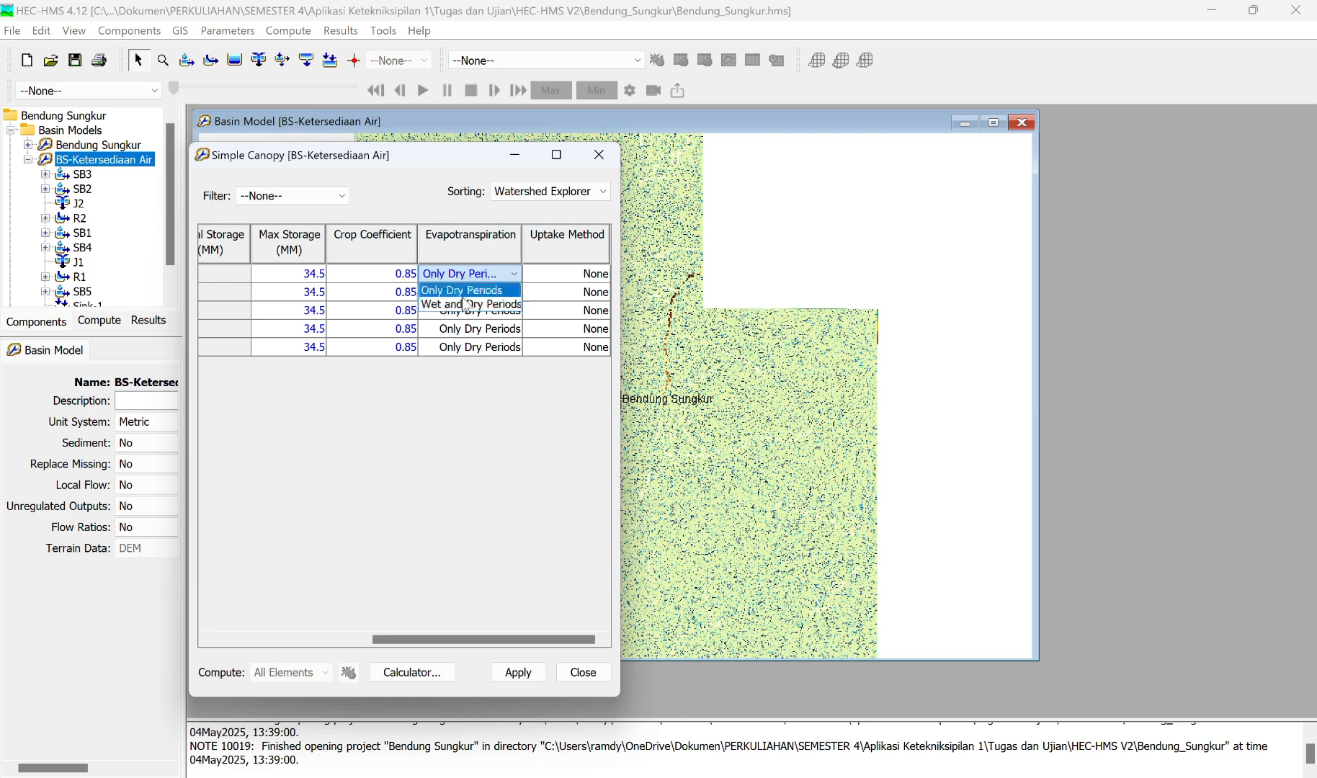
pyautogui.click(462, 290)
pyautogui.click(467, 275)
pyautogui.click(476, 303)
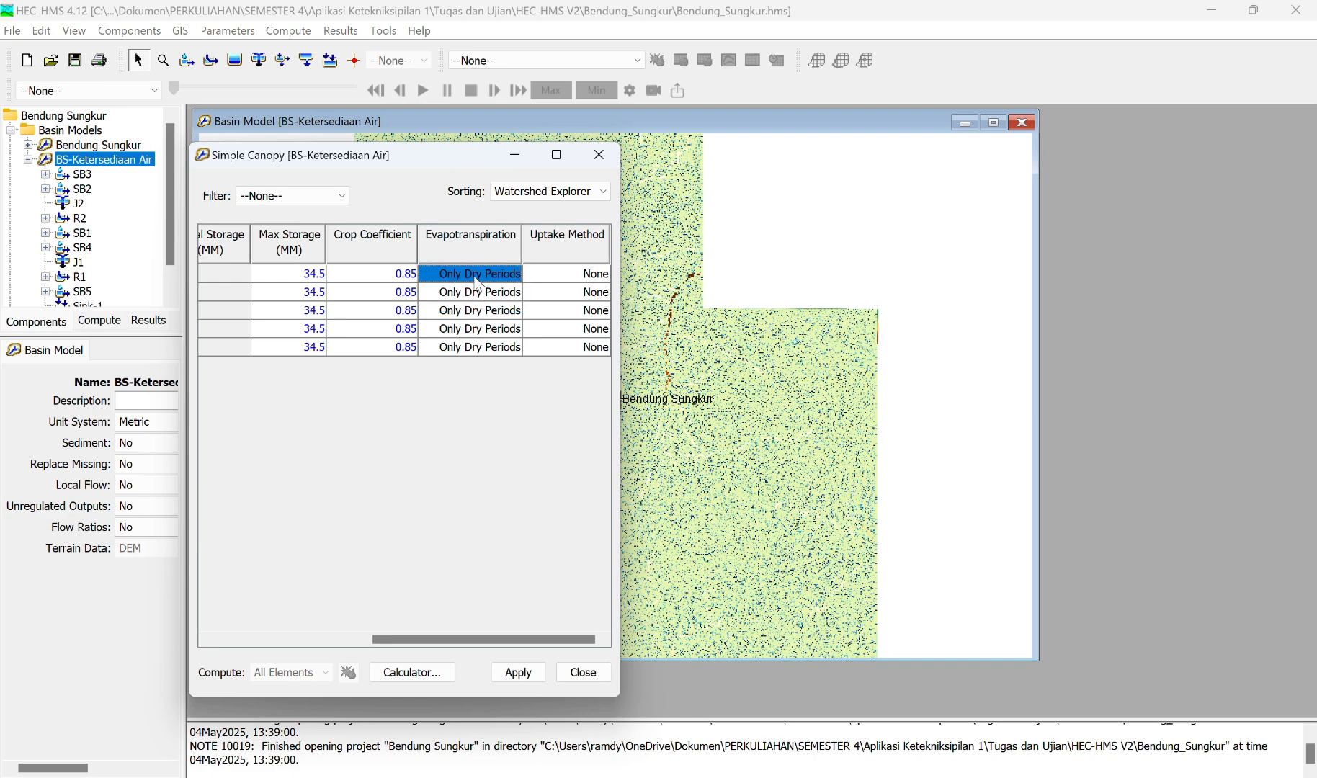
pyautogui.click(479, 280)
pyautogui.click(483, 304)
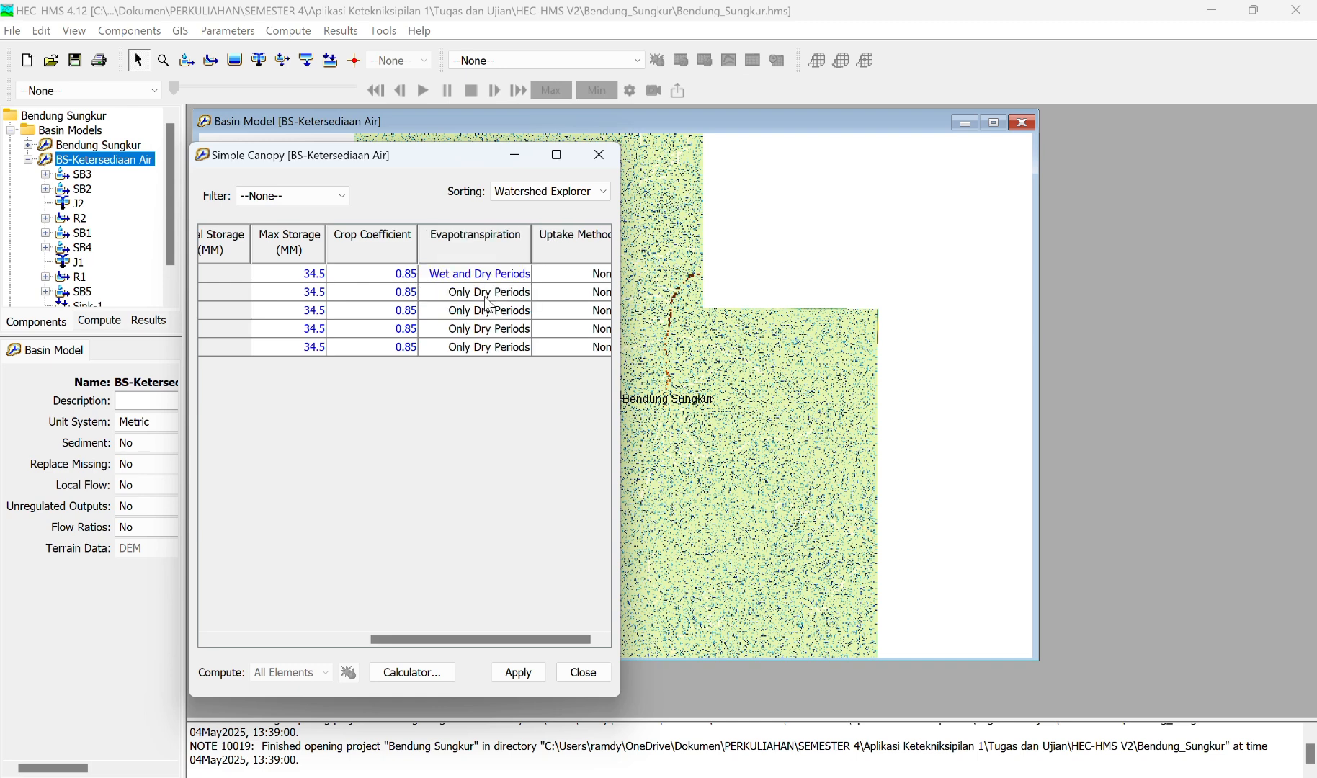
pyautogui.click(487, 293)
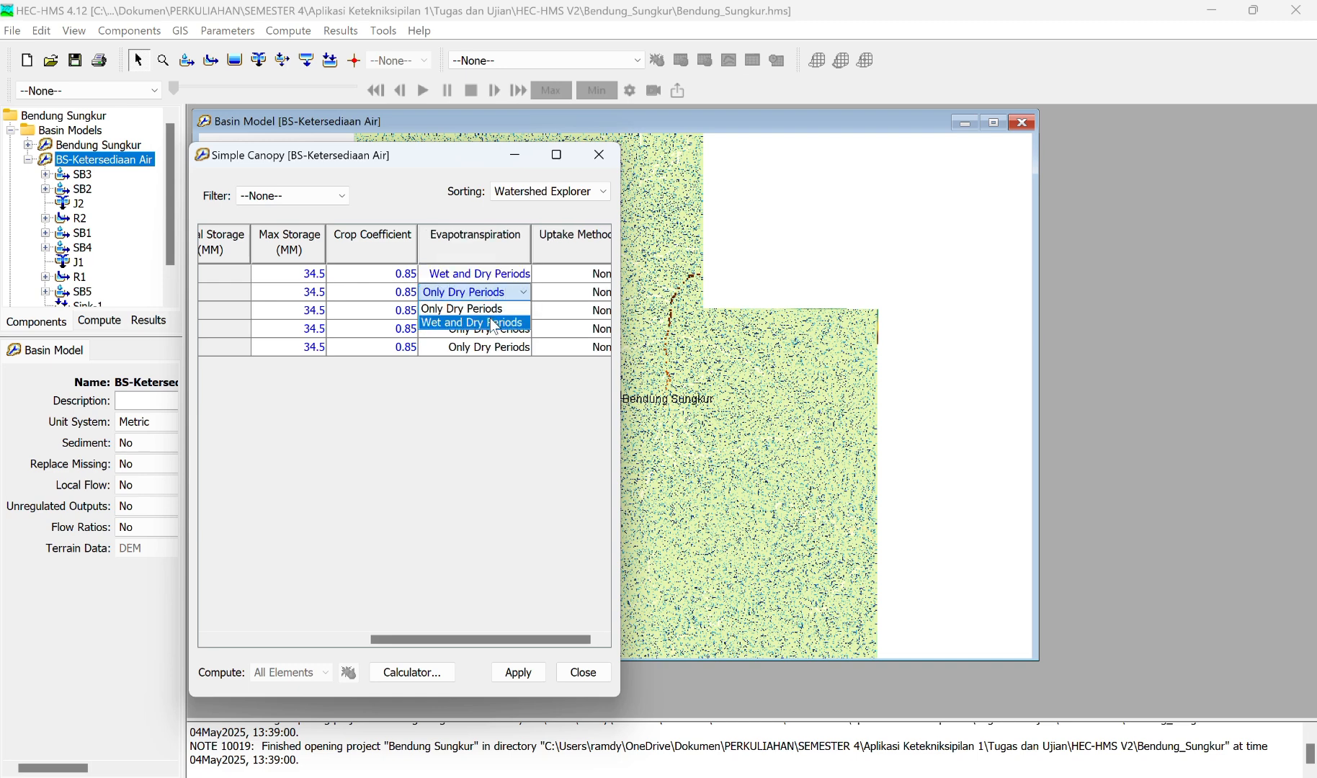
pyautogui.click(492, 322)
pyautogui.click(492, 315)
pyautogui.click(499, 340)
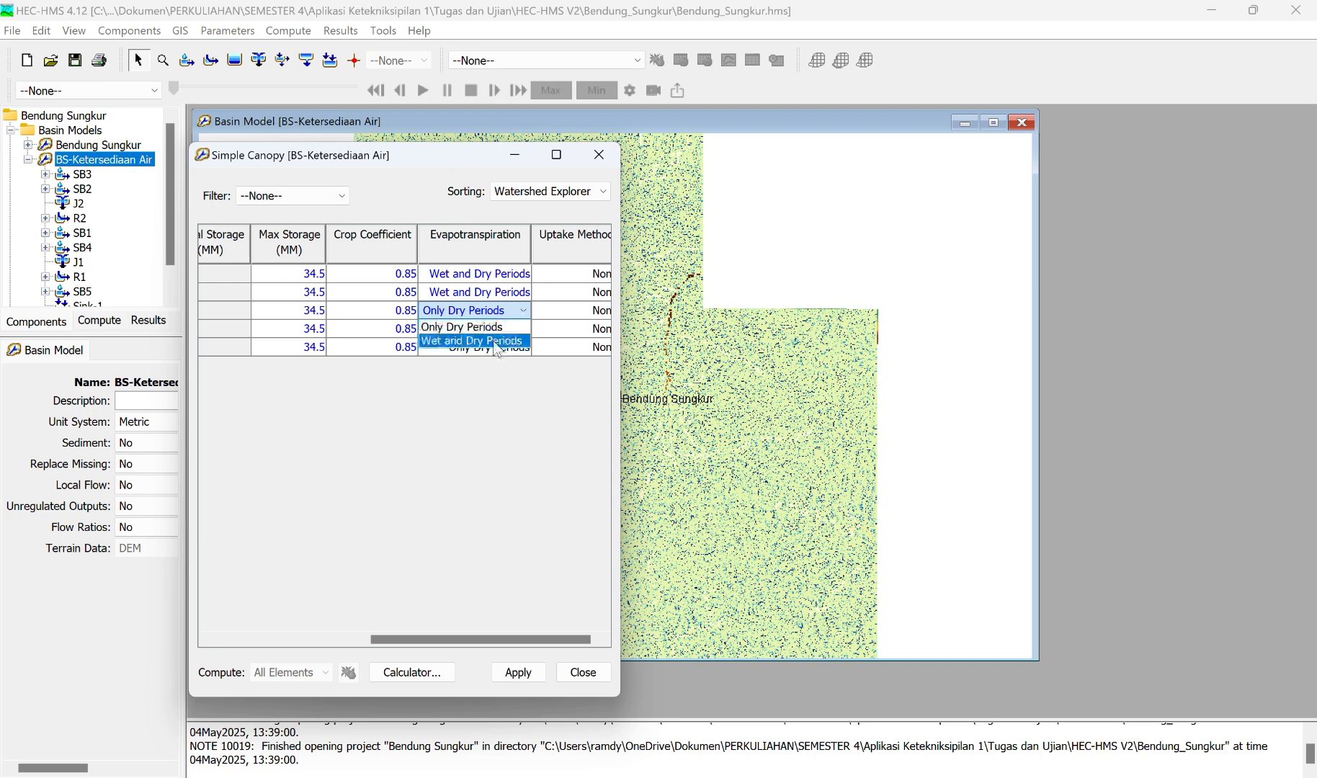
pyautogui.click(508, 330)
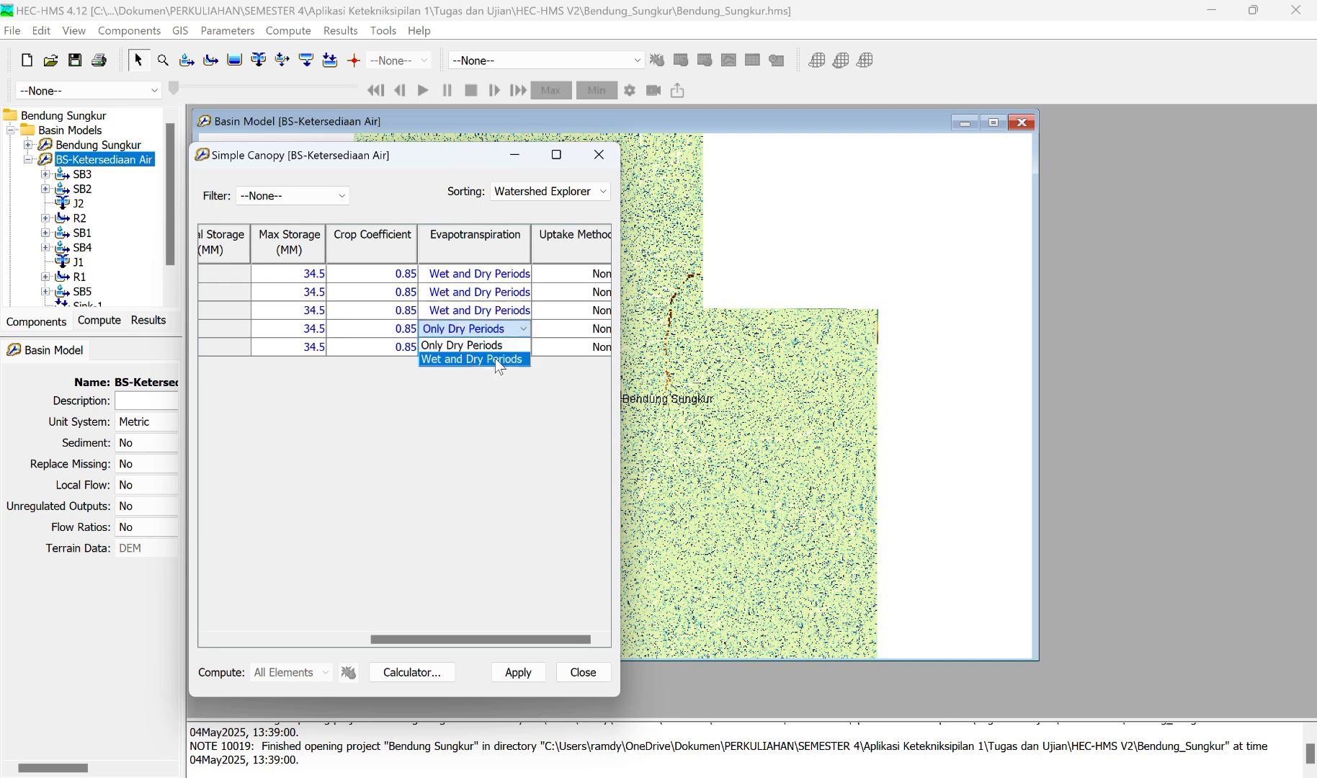
pyautogui.click(495, 358)
pyautogui.click(502, 351)
pyautogui.click(503, 351)
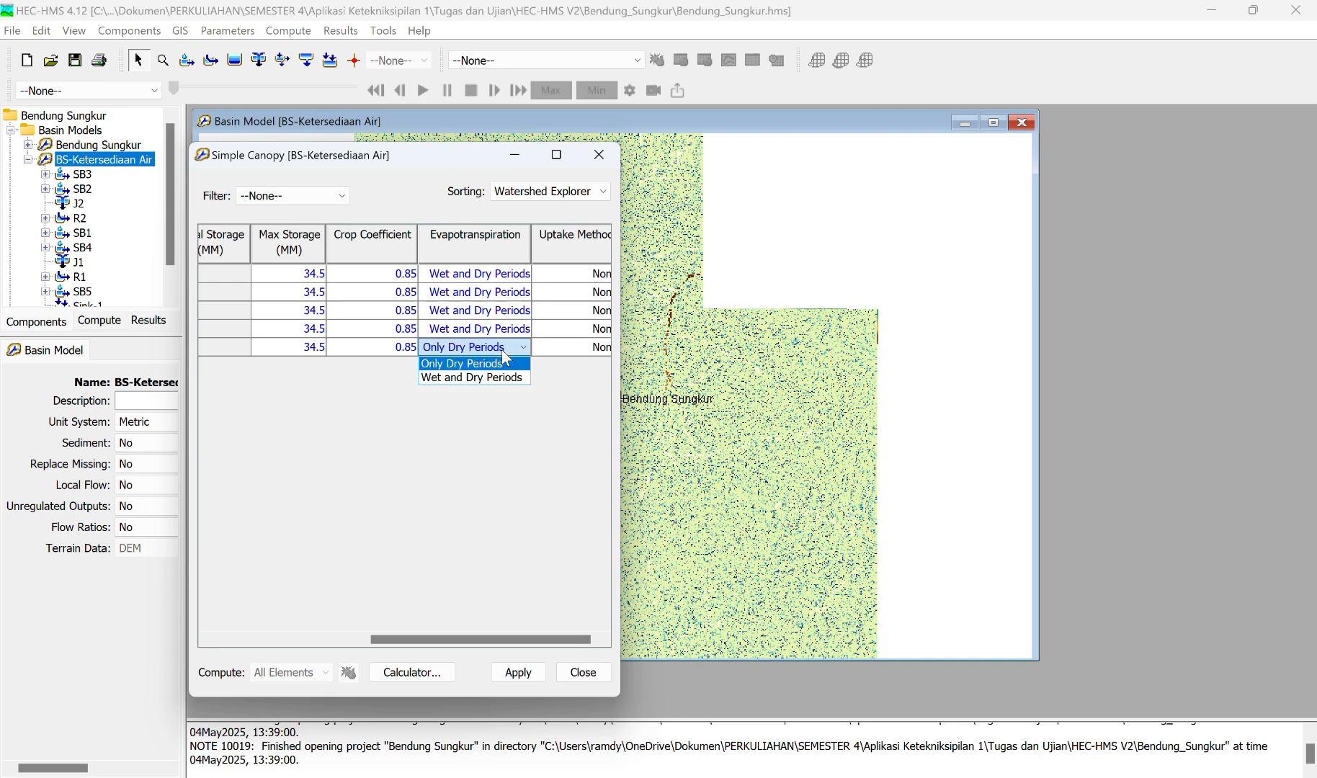
pyautogui.click(506, 376)
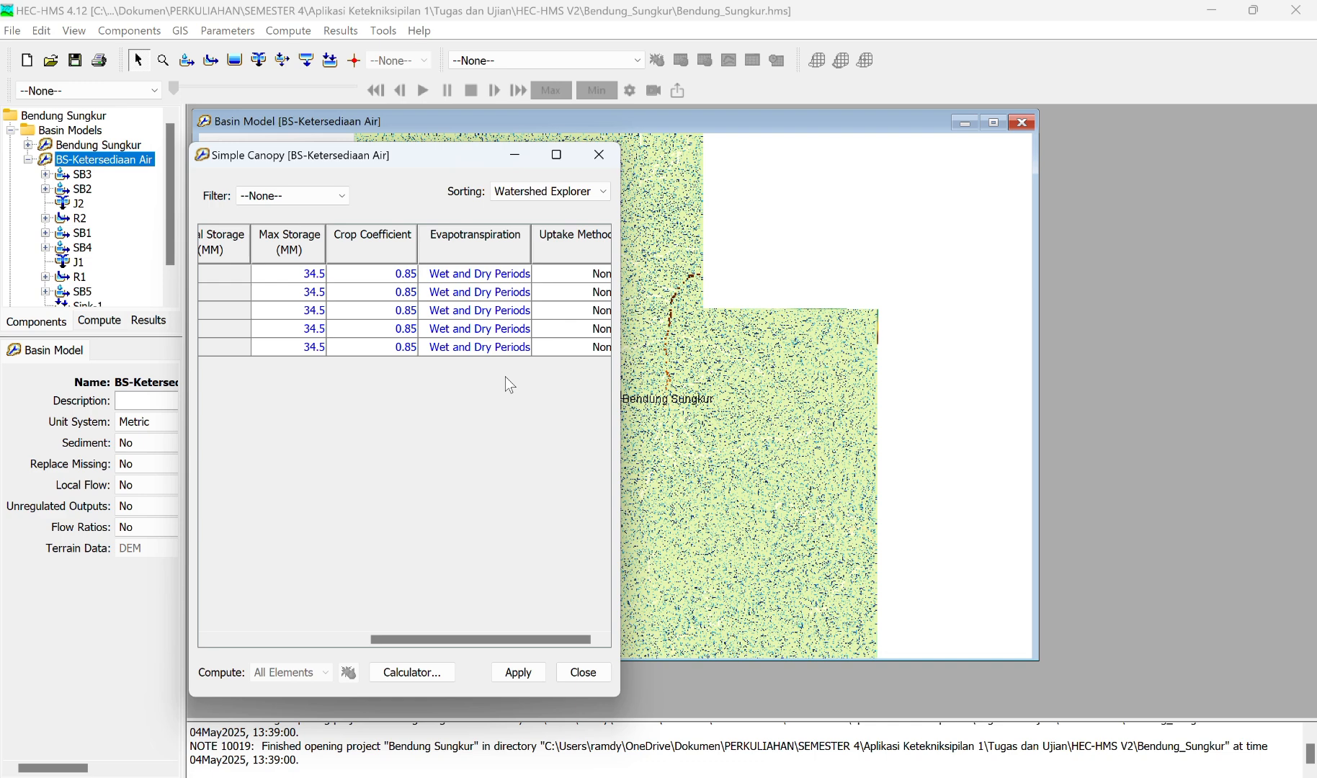
pyautogui.hscroll(1, 495, 302)
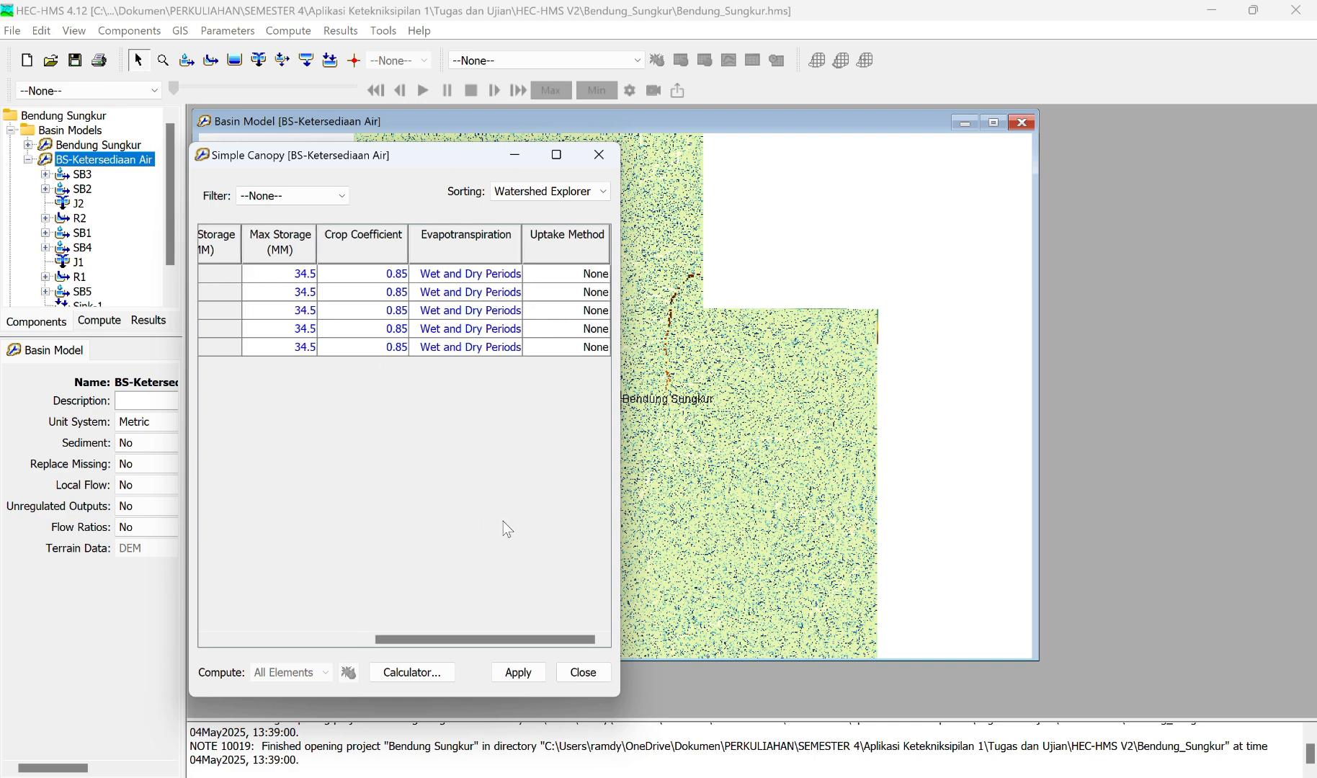
pyautogui.click(519, 673)
pyautogui.click(585, 674)
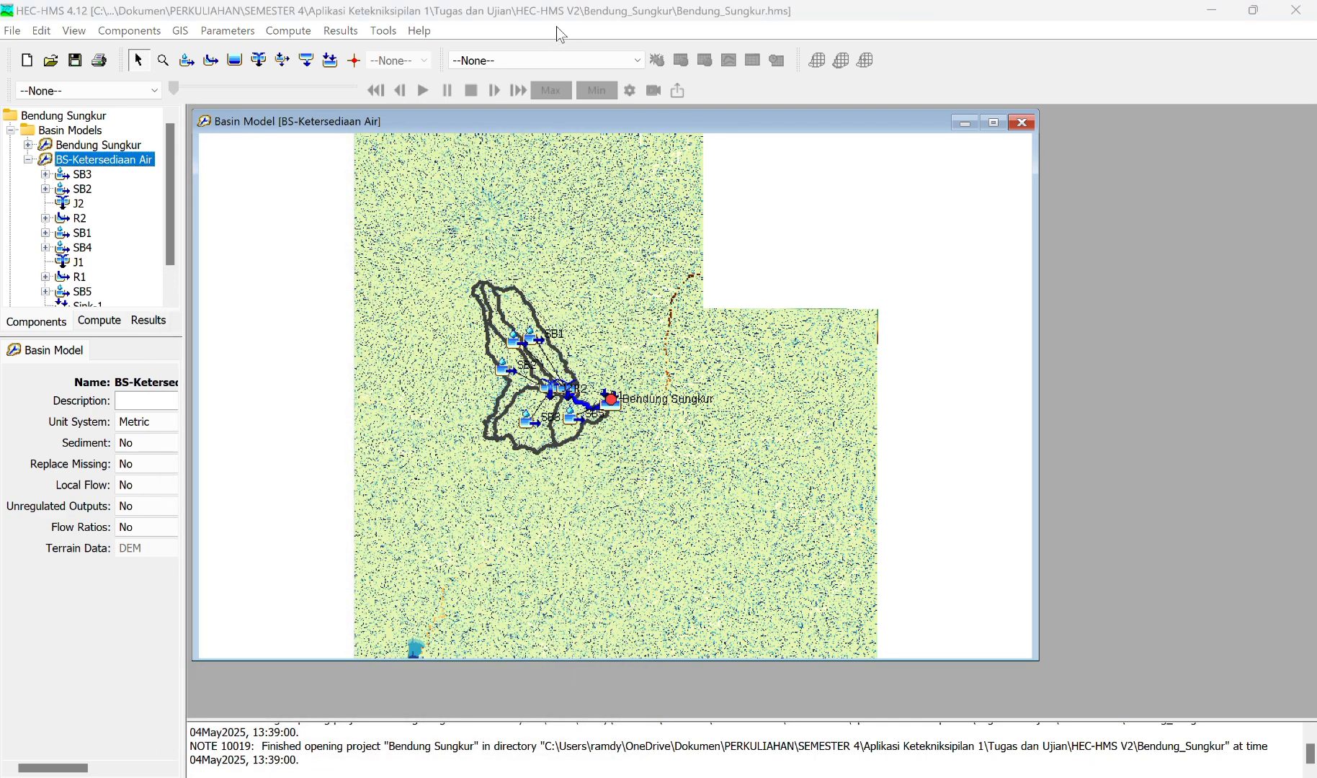
# Step: Change the surface method to Simple Surface for all subbasins in the BS-Ketersediaan Air basin model
pyautogui.click(229, 31)
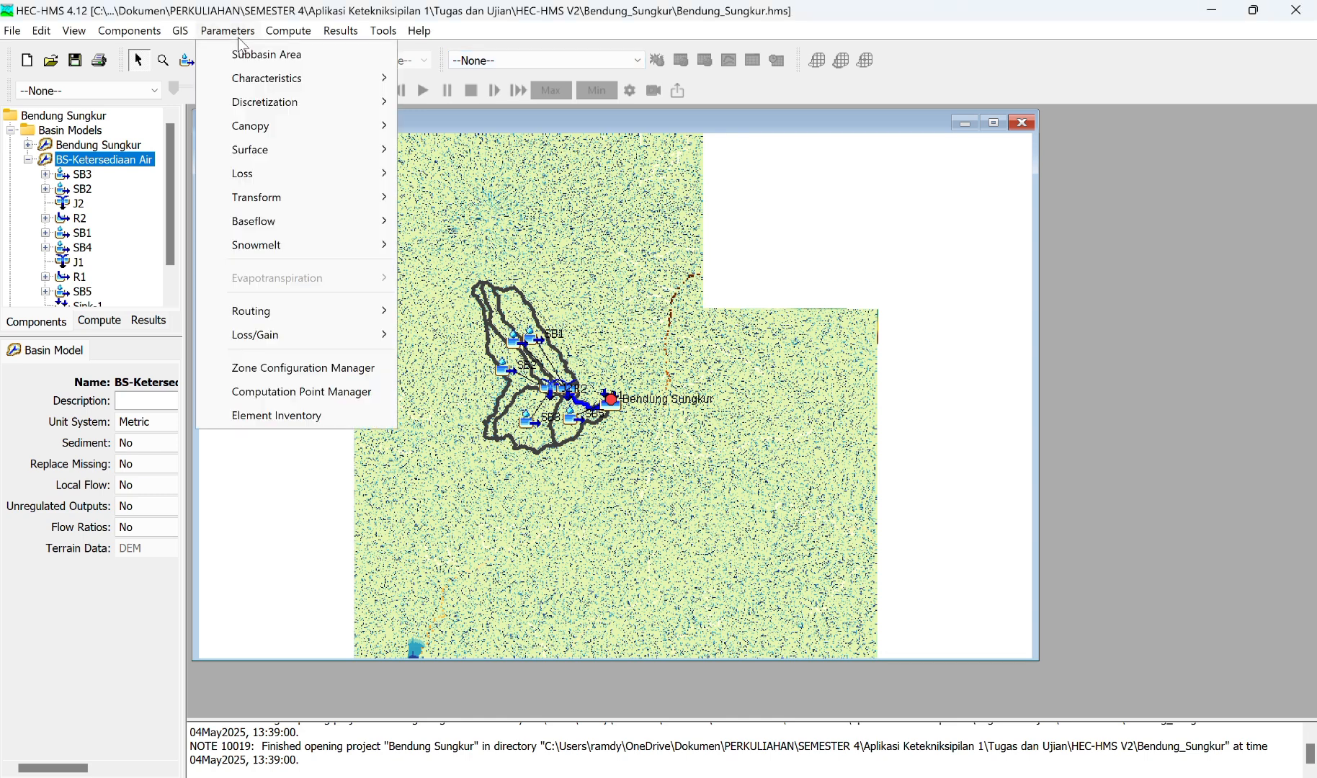
pyautogui.moveTo(285, 155)
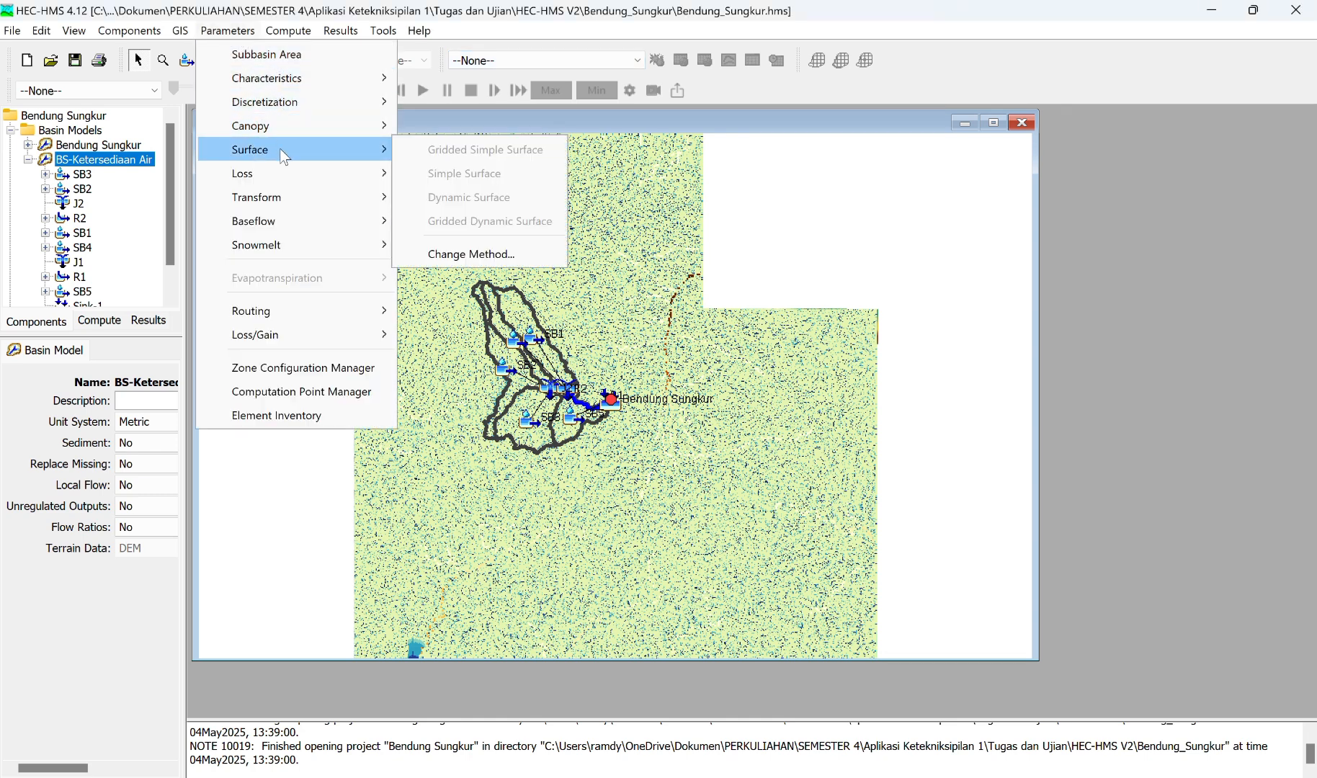
pyautogui.click(450, 252)
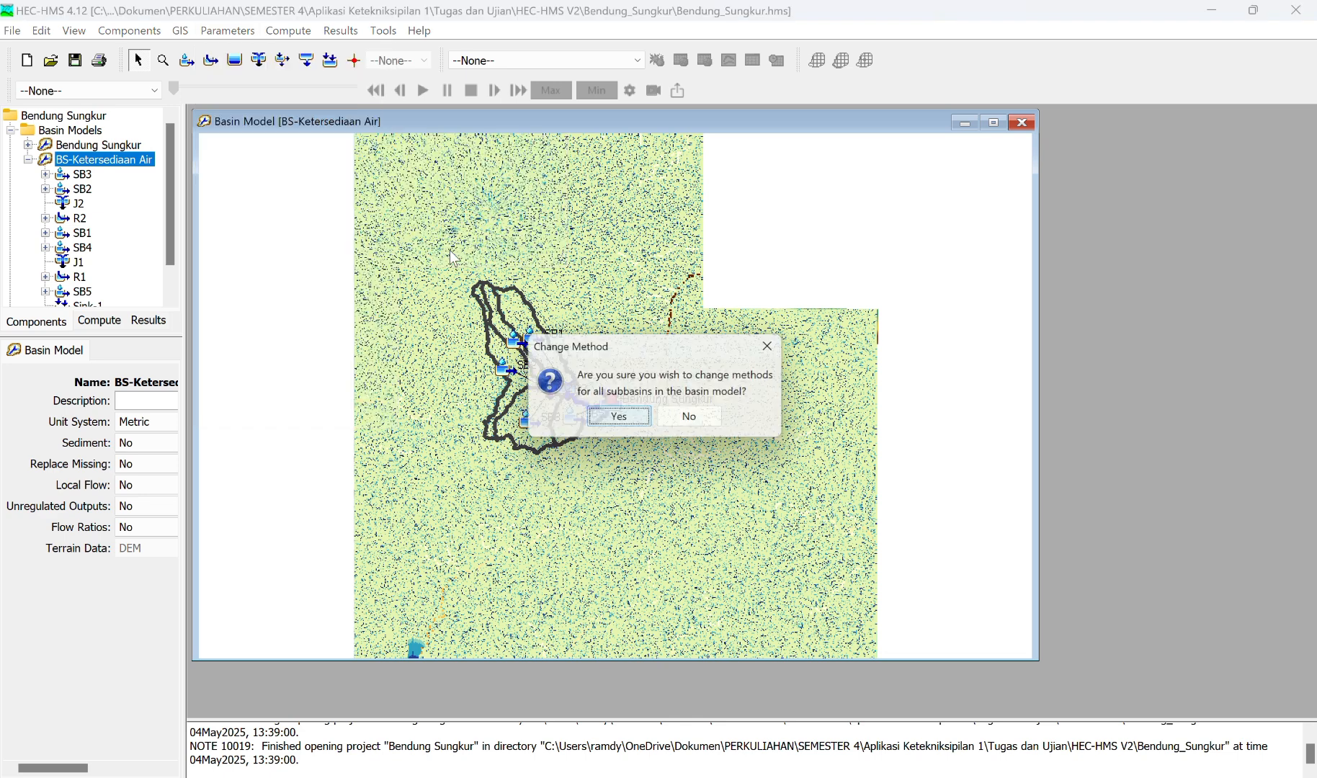
pyautogui.click(628, 417)
pyautogui.click(742, 389)
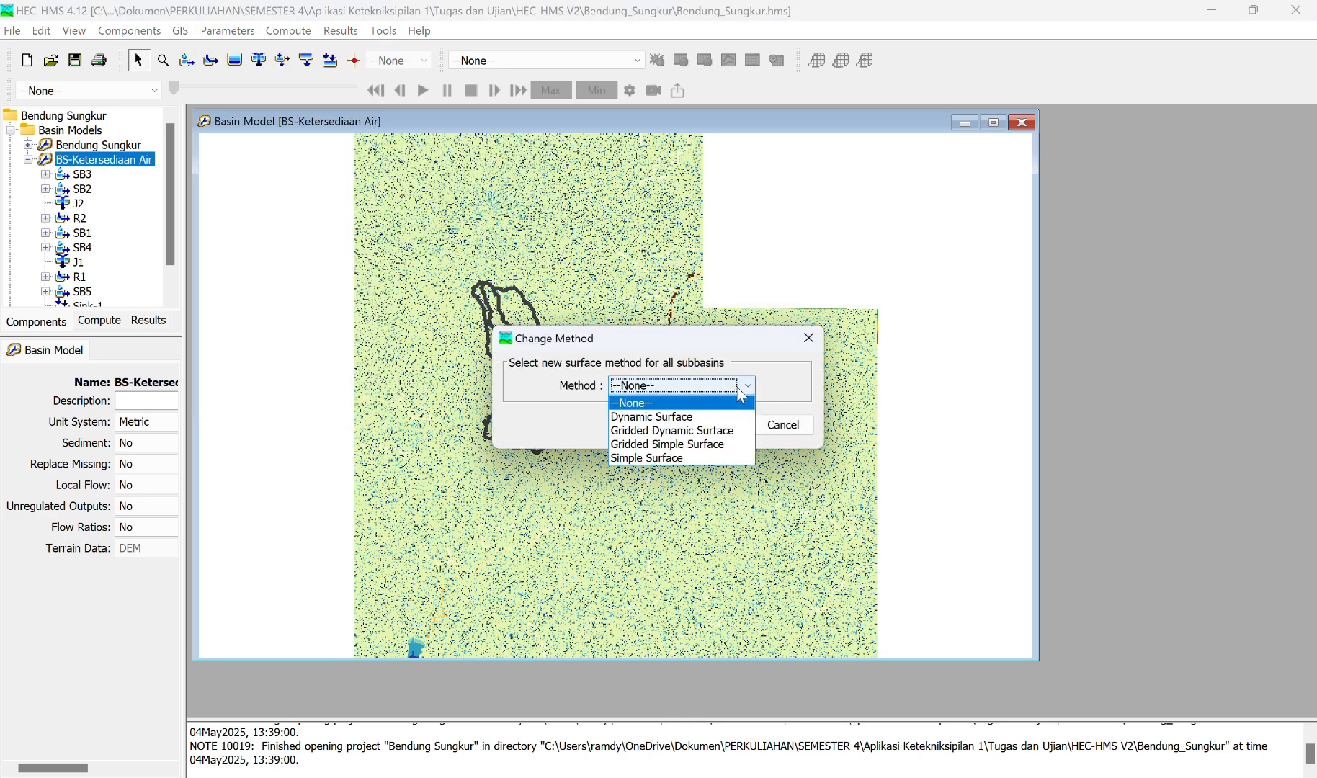
pyautogui.click(674, 458)
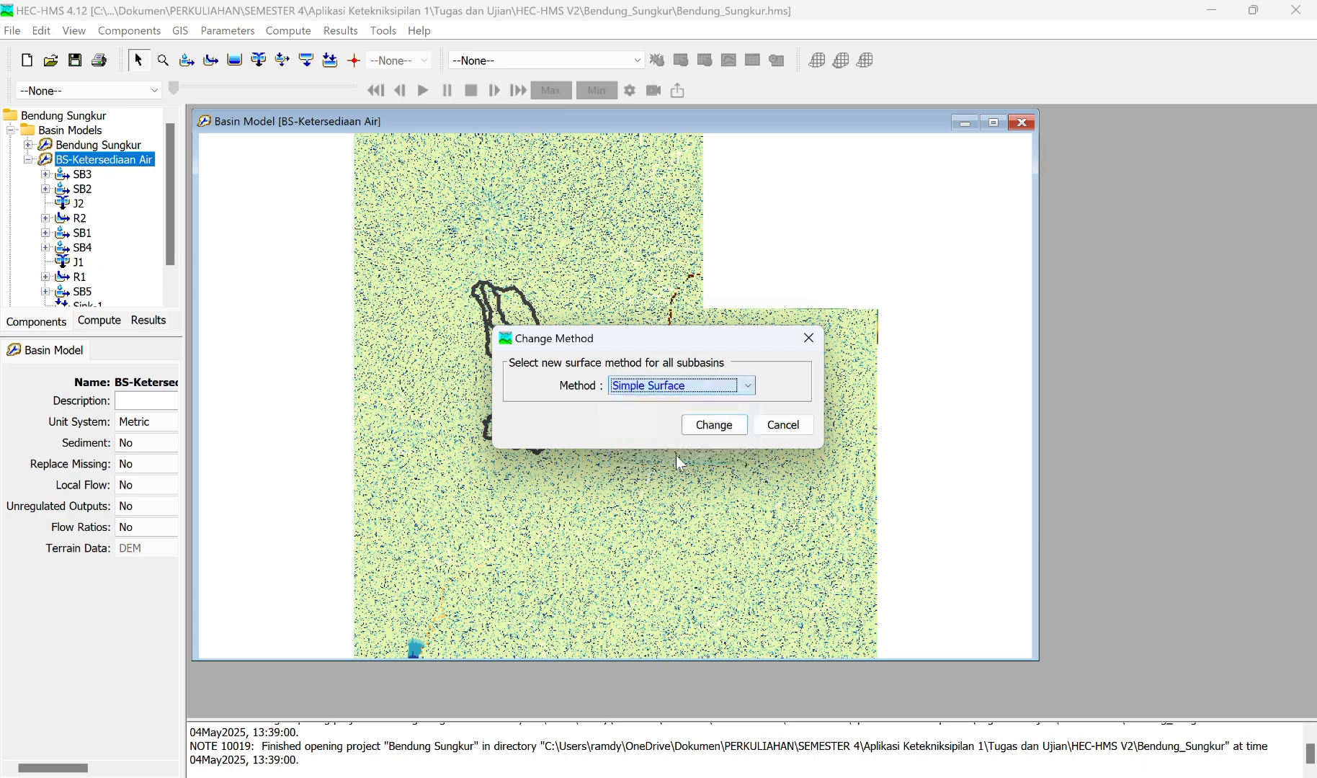
pyautogui.click(717, 433)
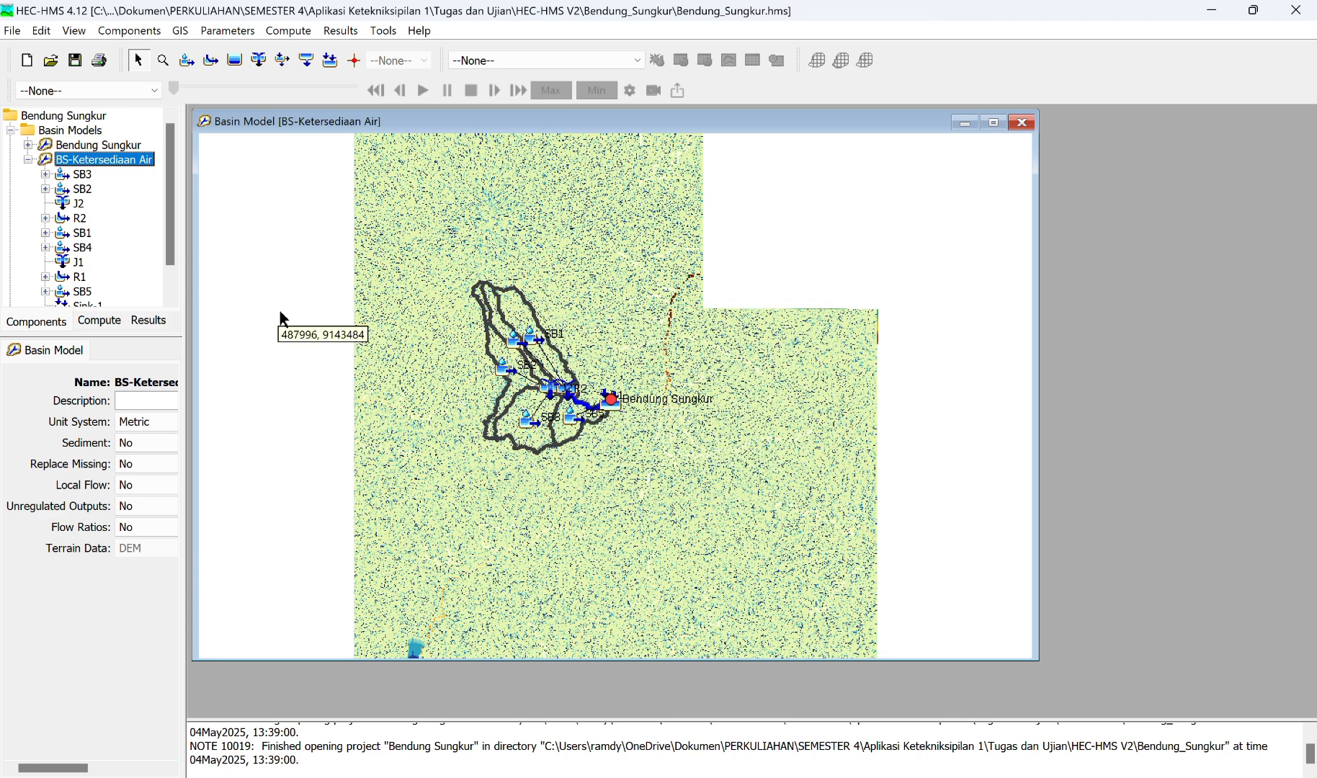
# Step: Set the Simple Surface initial storage to 10% for all five subbasins
pyautogui.click(238, 32)
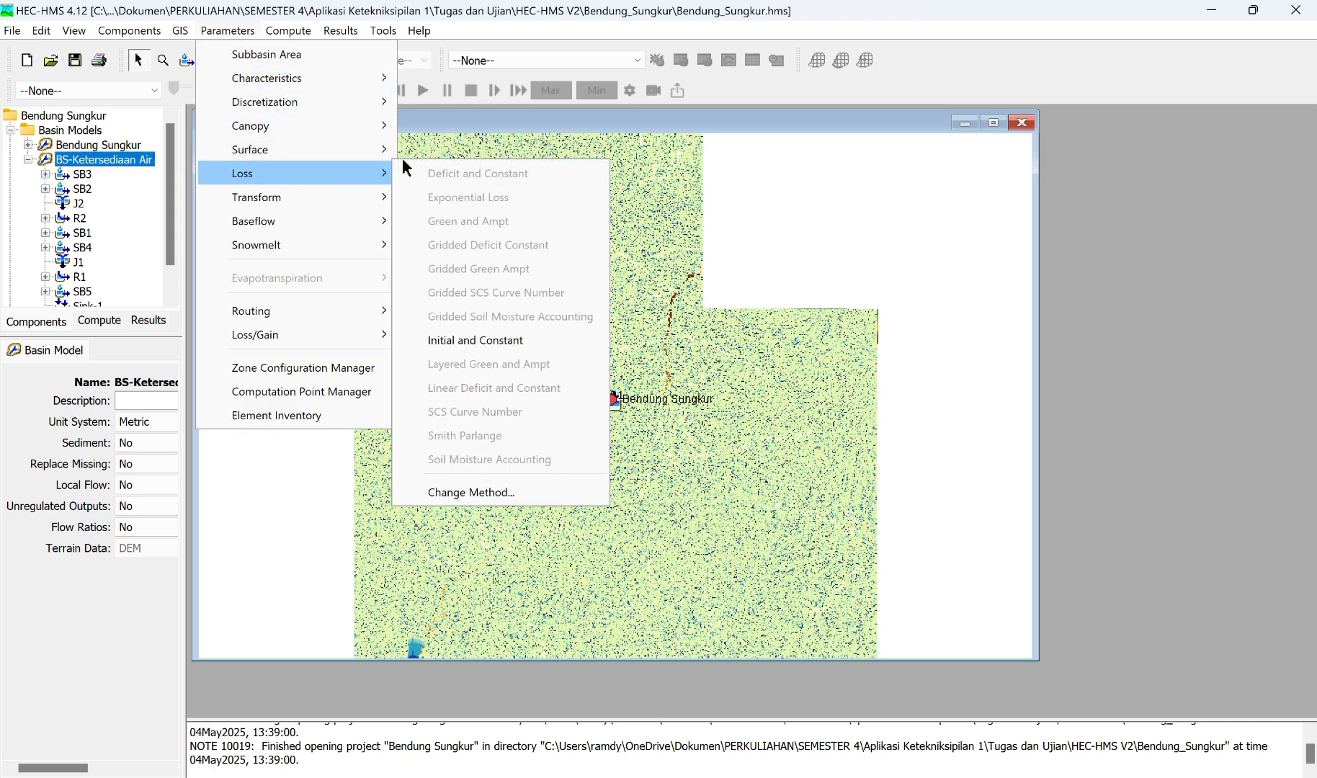
pyautogui.moveTo(369, 154)
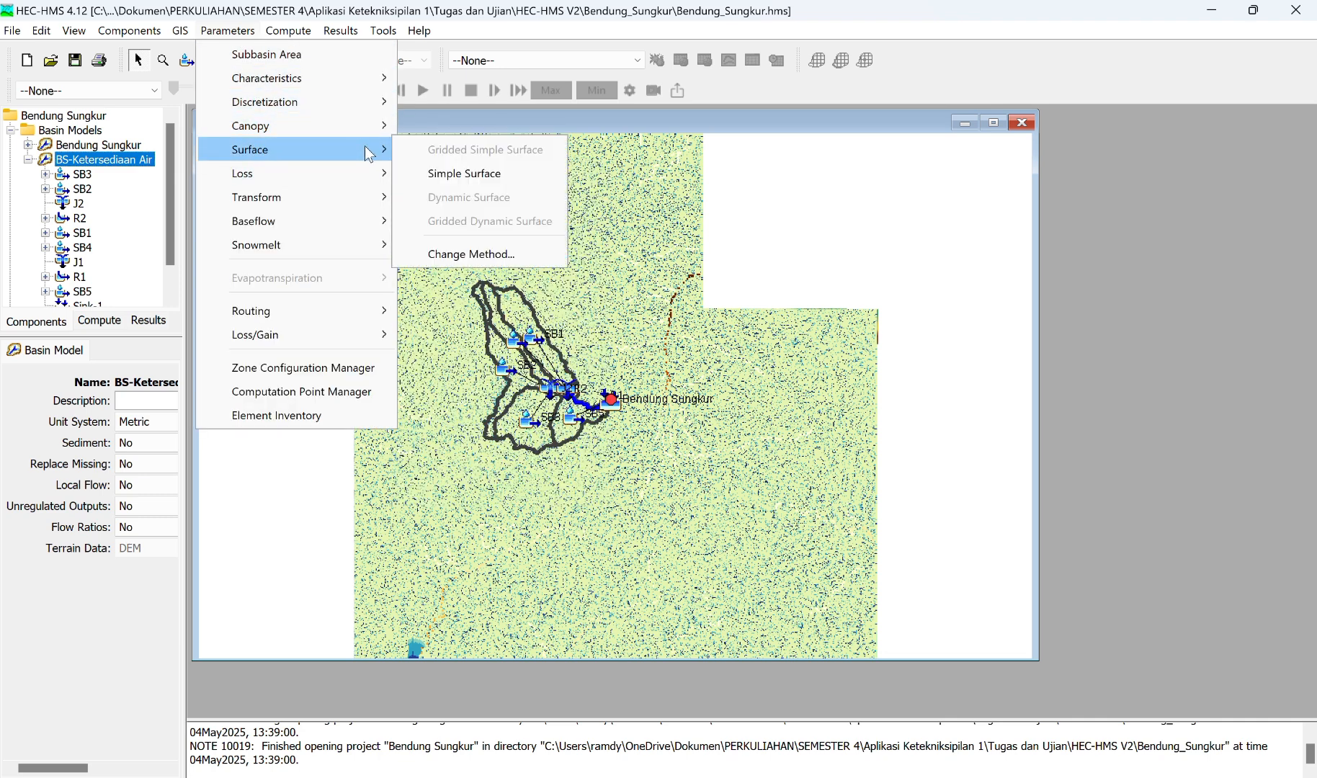
pyautogui.click(461, 175)
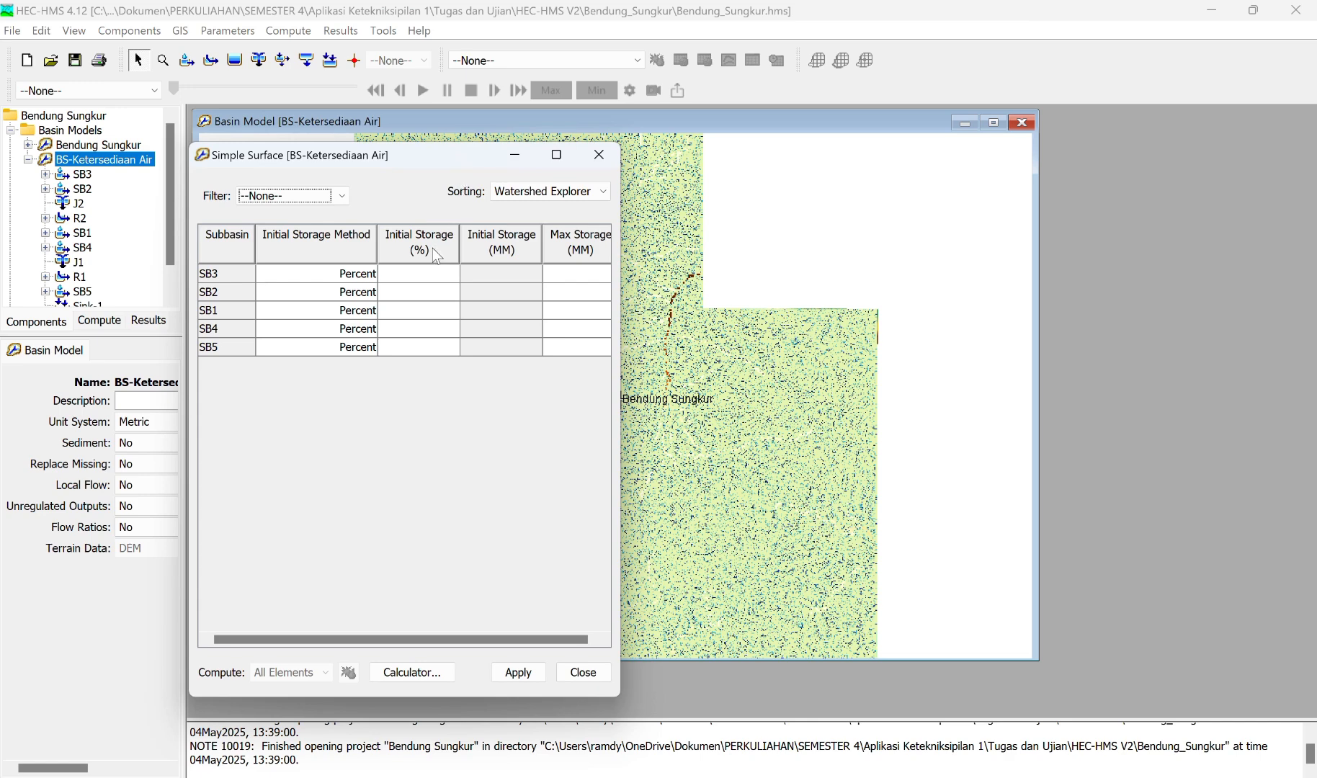
pyautogui.doubleClick(424, 273)
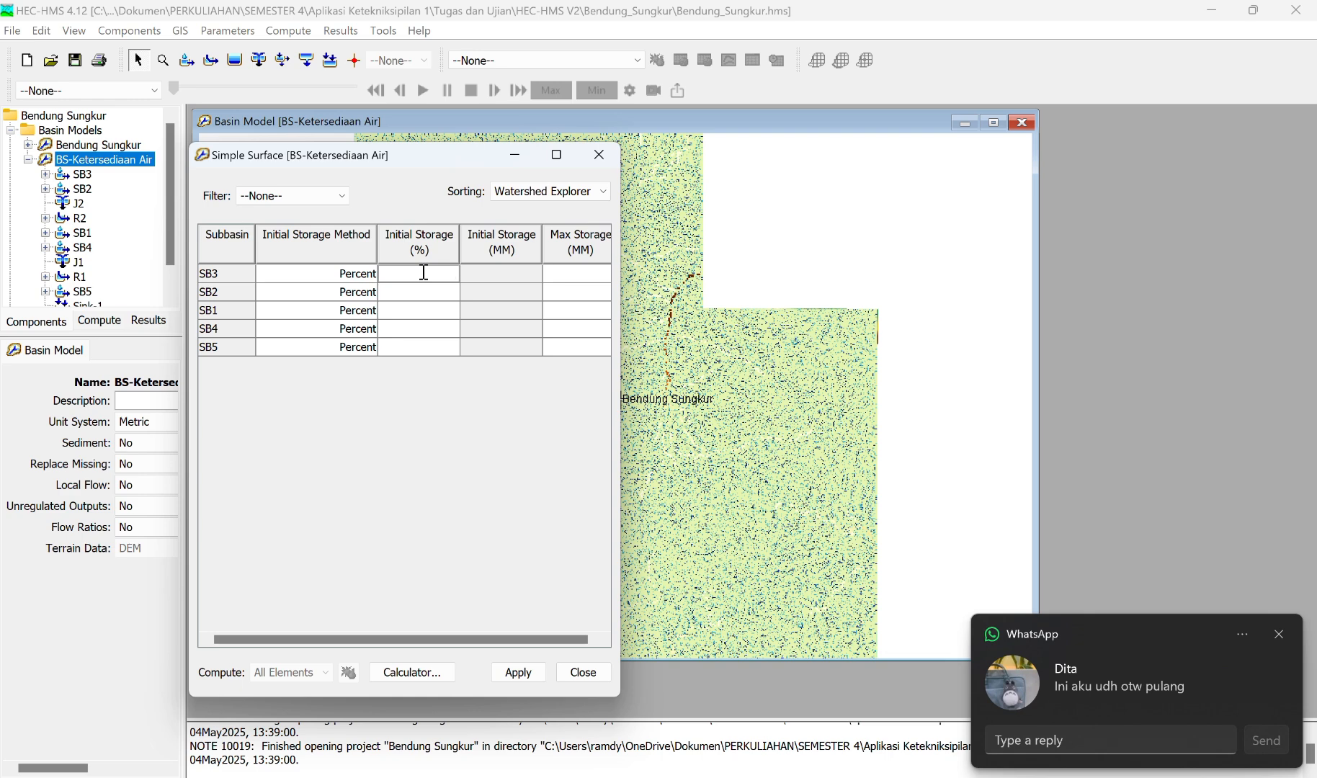
pyautogui.write('10')
pyautogui.press('Return')
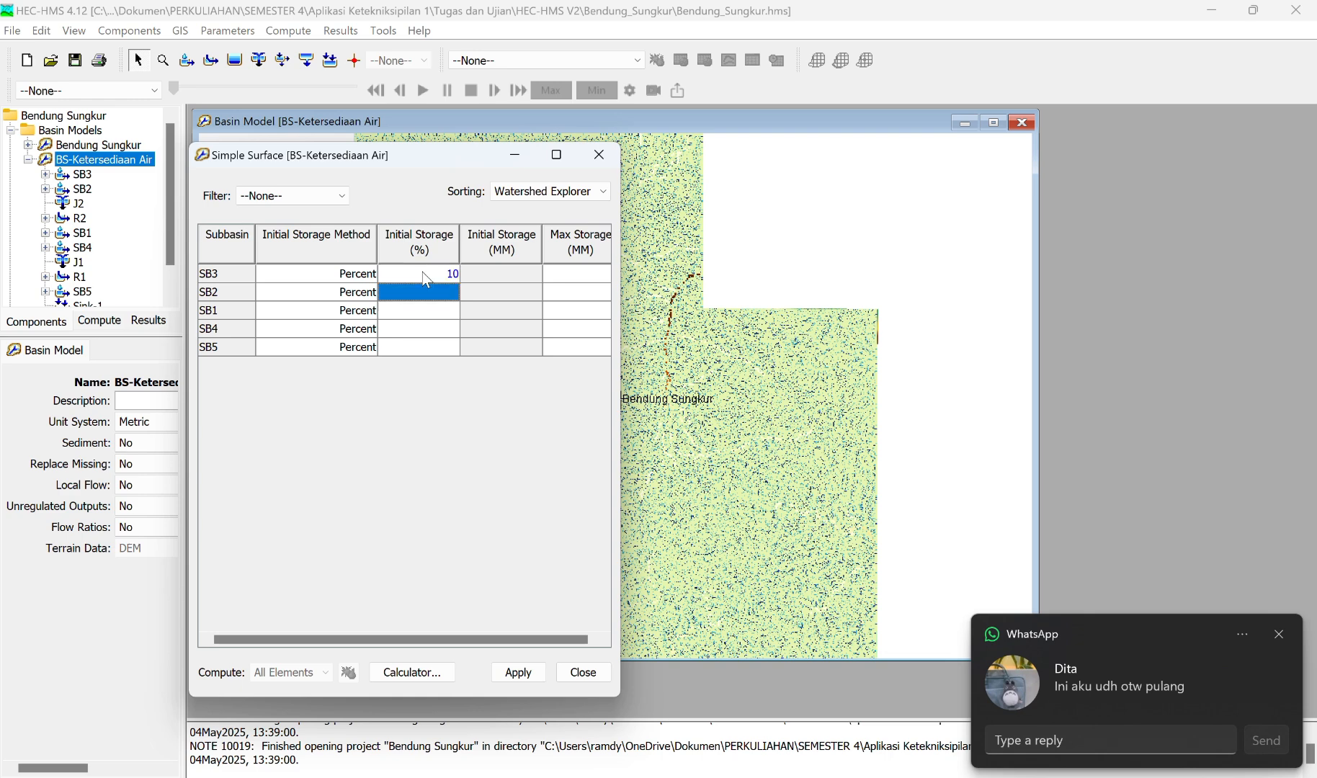
pyautogui.write('10')
pyautogui.press('Return')
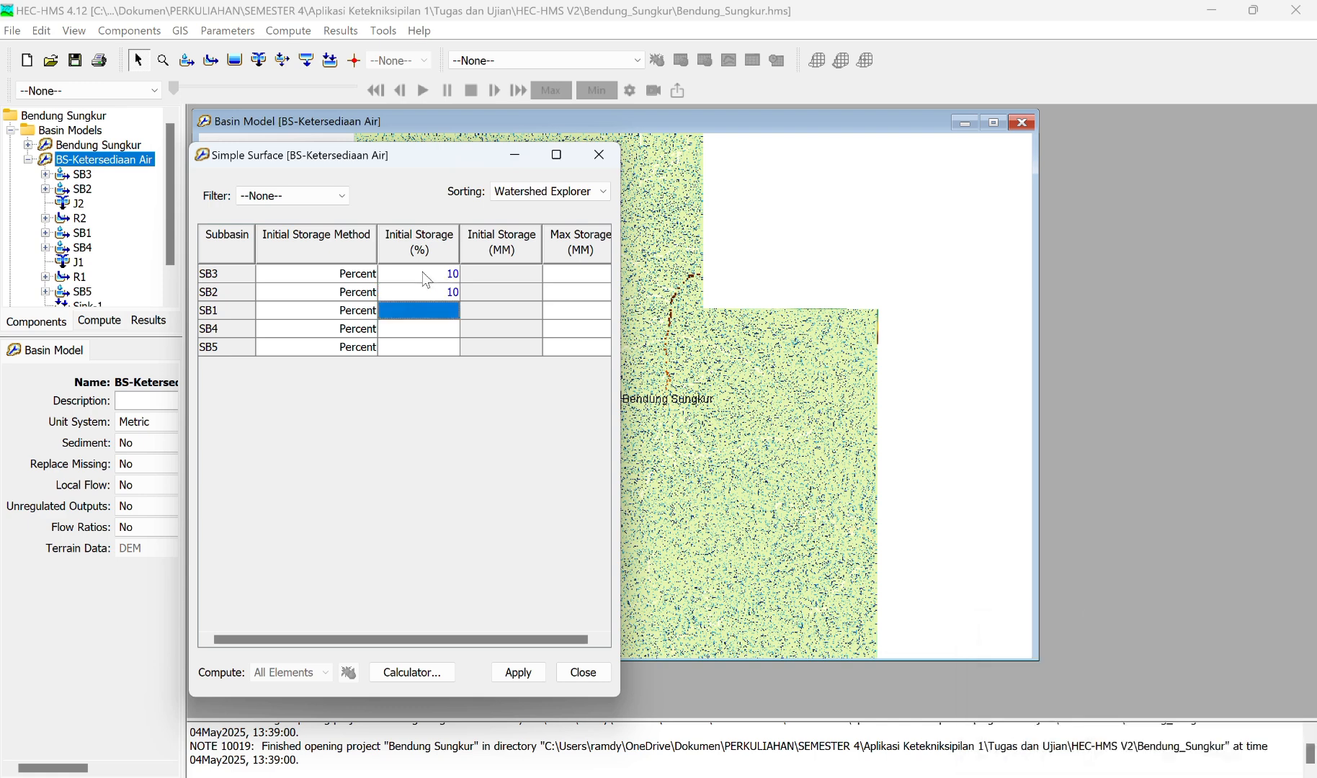
pyautogui.write('10')
pyautogui.press('Return')
pyautogui.write('10')
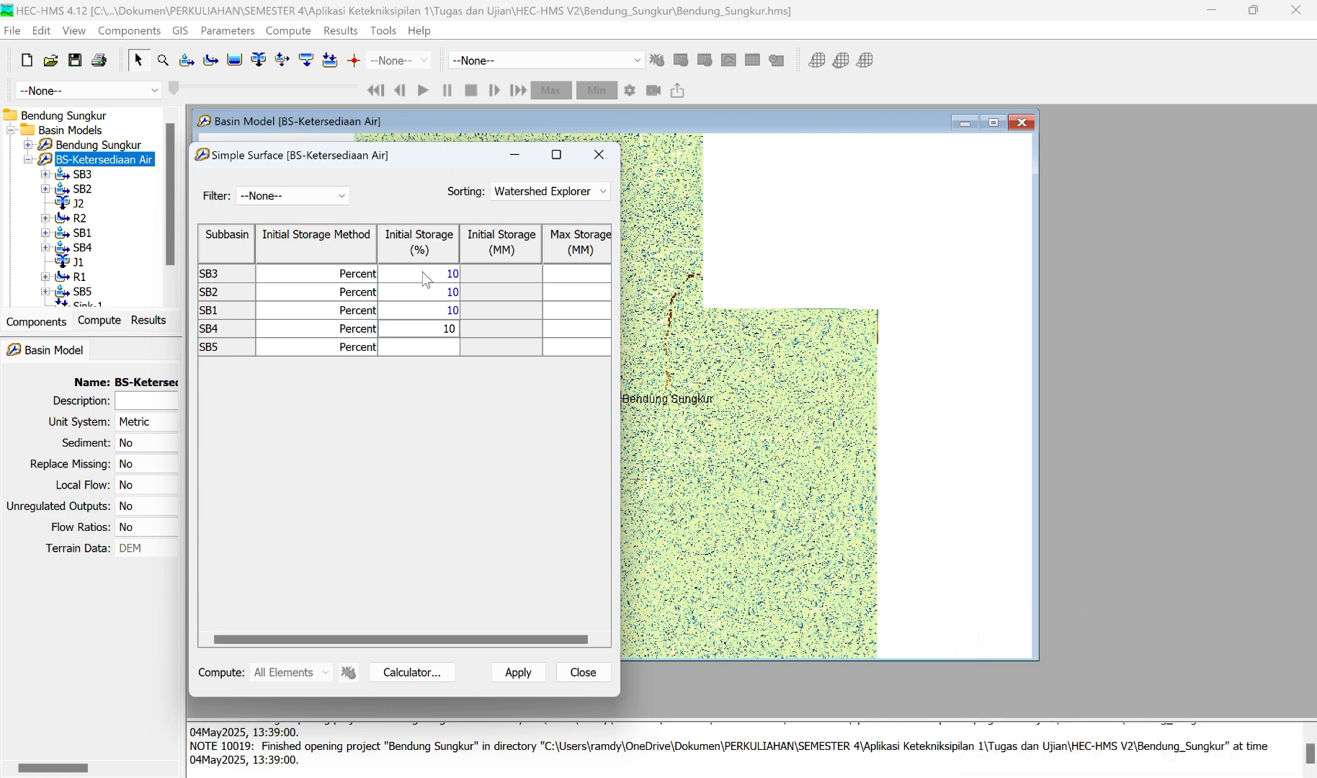
pyautogui.press('Return')
pyautogui.write('10')
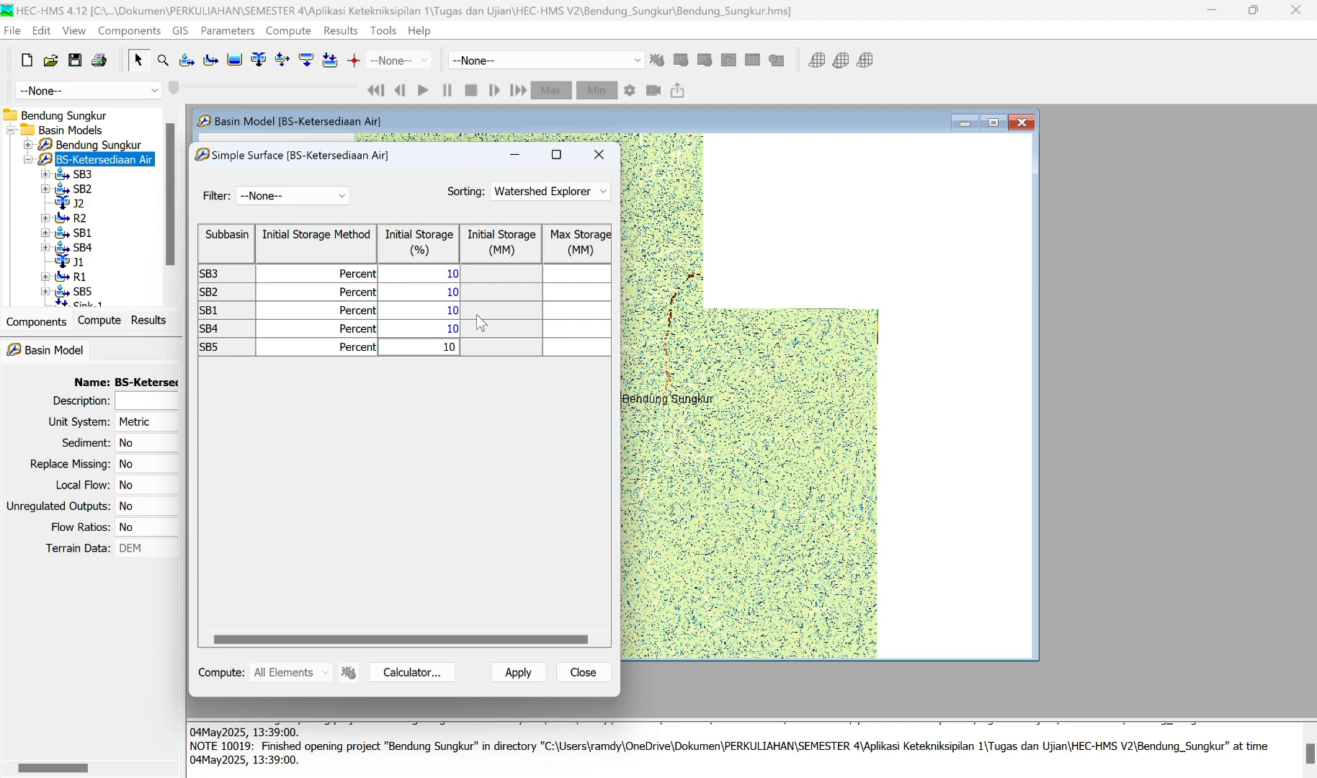
# Step: Set the Simple Surface max storage to 34.5 mm for all five subbasins
pyautogui.click(572, 280)
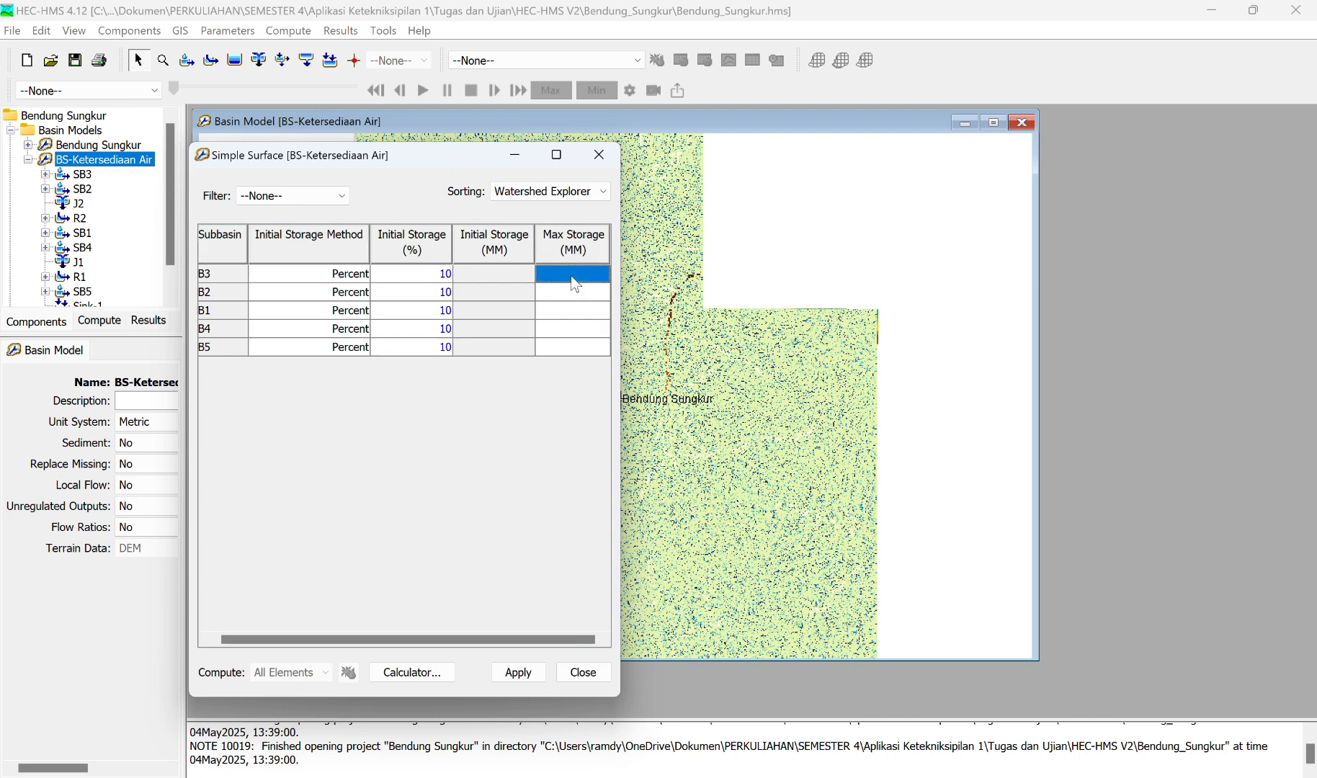
pyautogui.write('34.5')
pyautogui.moveTo(573, 276); pyautogui.dragTo(614, 276)
pyautogui.hotkey('ctrl', 'c')
pyautogui.click(604, 292)
pyautogui.hotkey('ctrl', 'v')
pyautogui.click(581, 318)
pyautogui.hotkey('ctrl', 'v')
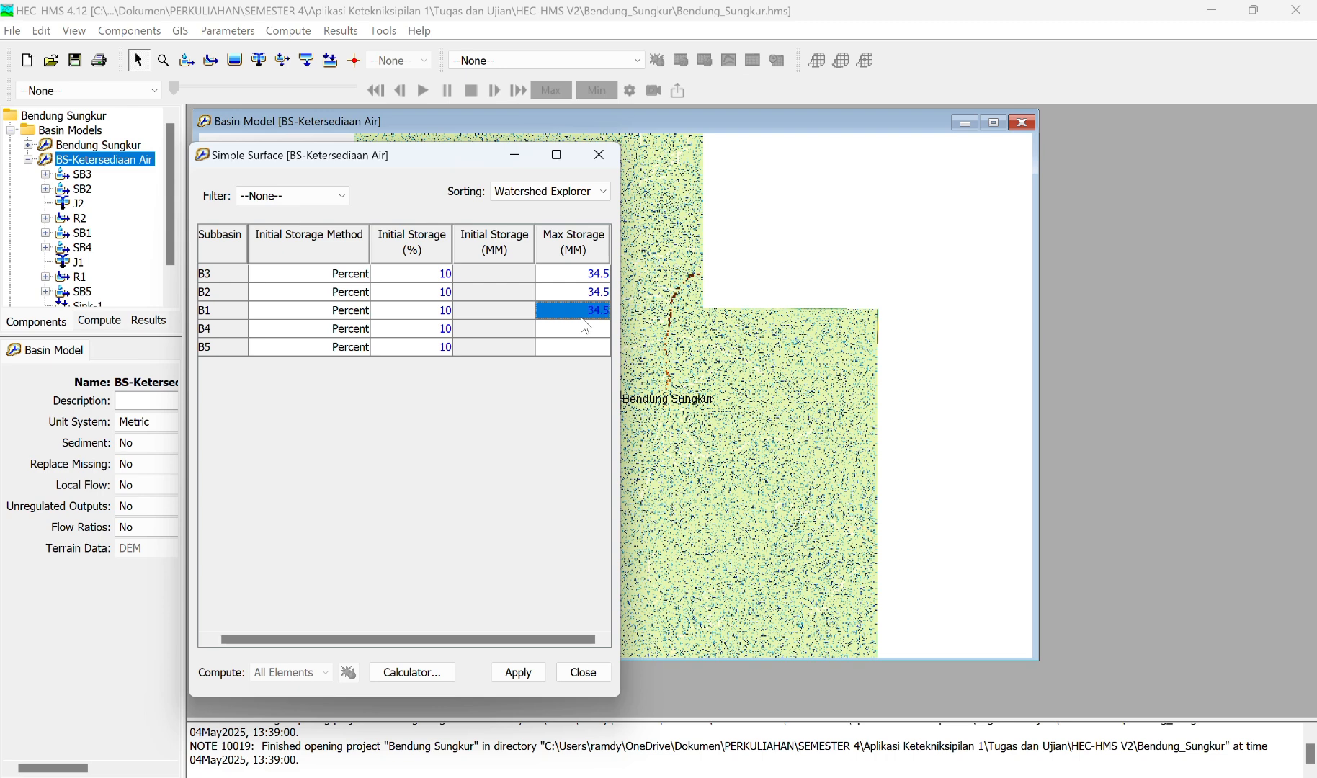
pyautogui.click(570, 325)
pyautogui.hotkey('ctrl', 'v')
pyautogui.click(581, 345)
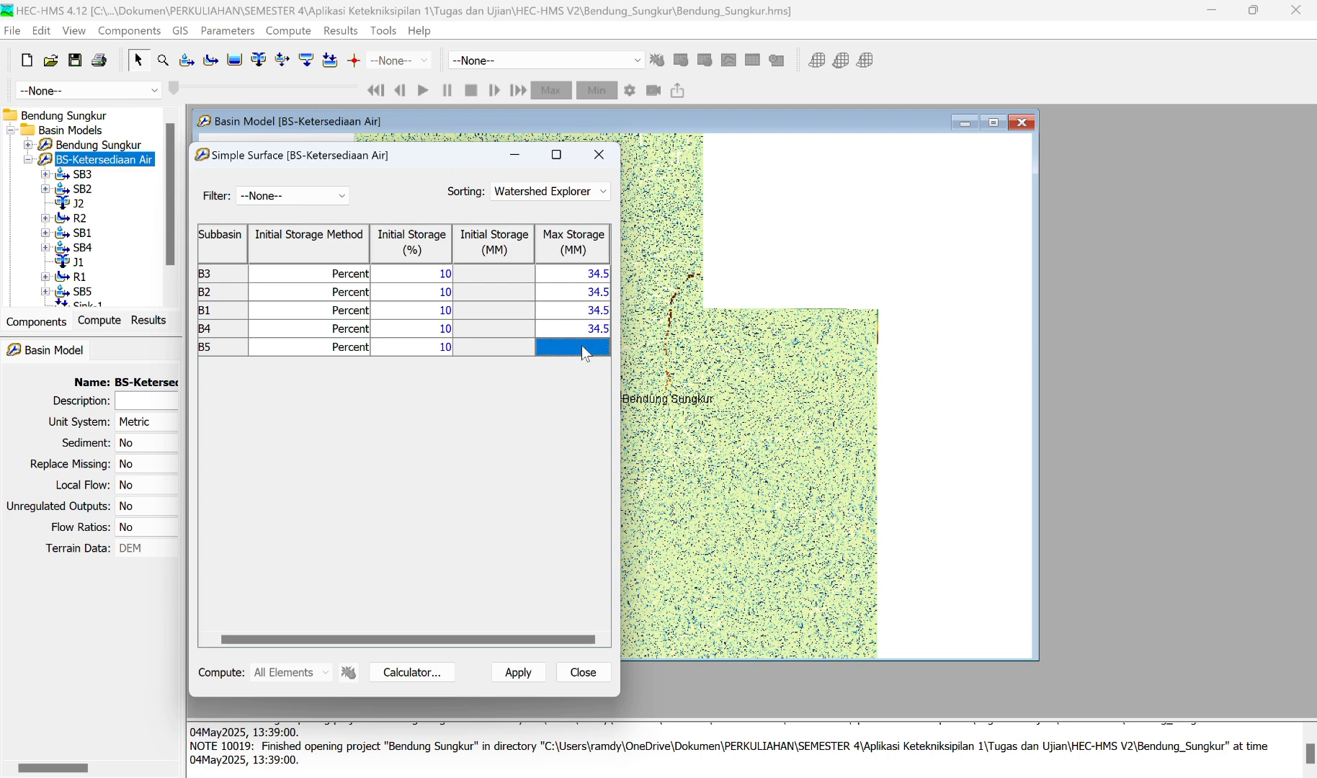
pyautogui.hotkey('ctrl', 'v')
# Step: Apply and close the Simple Surface parameters, and save the project
pyautogui.click(517, 674)
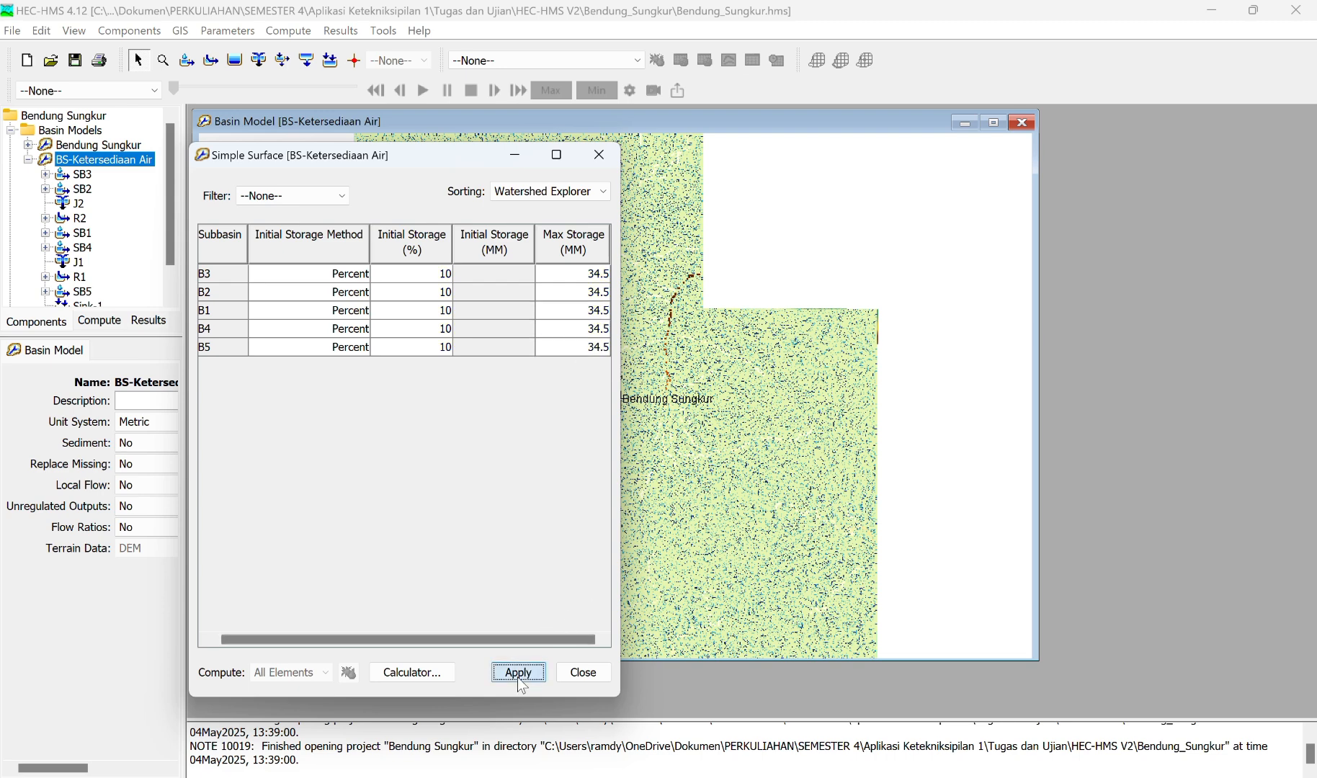
pyautogui.click(581, 672)
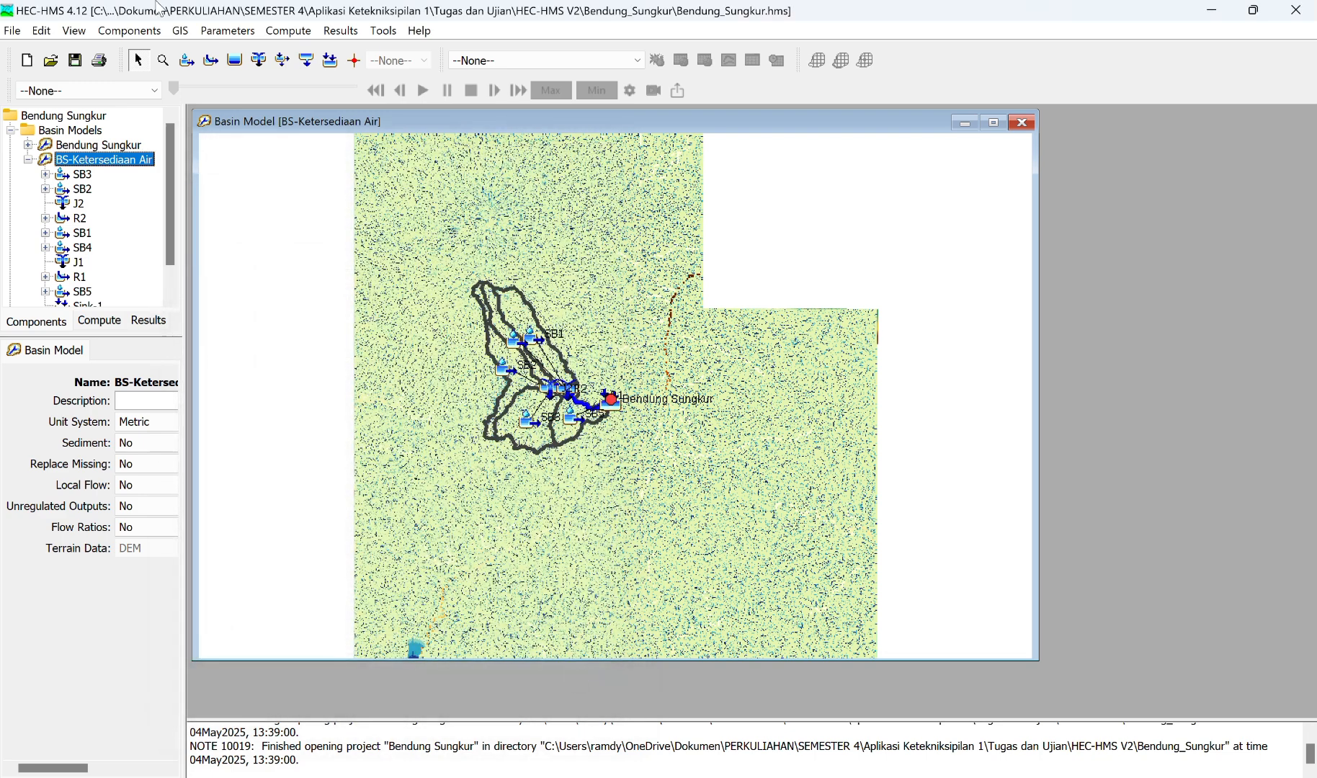
pyautogui.click(79, 62)
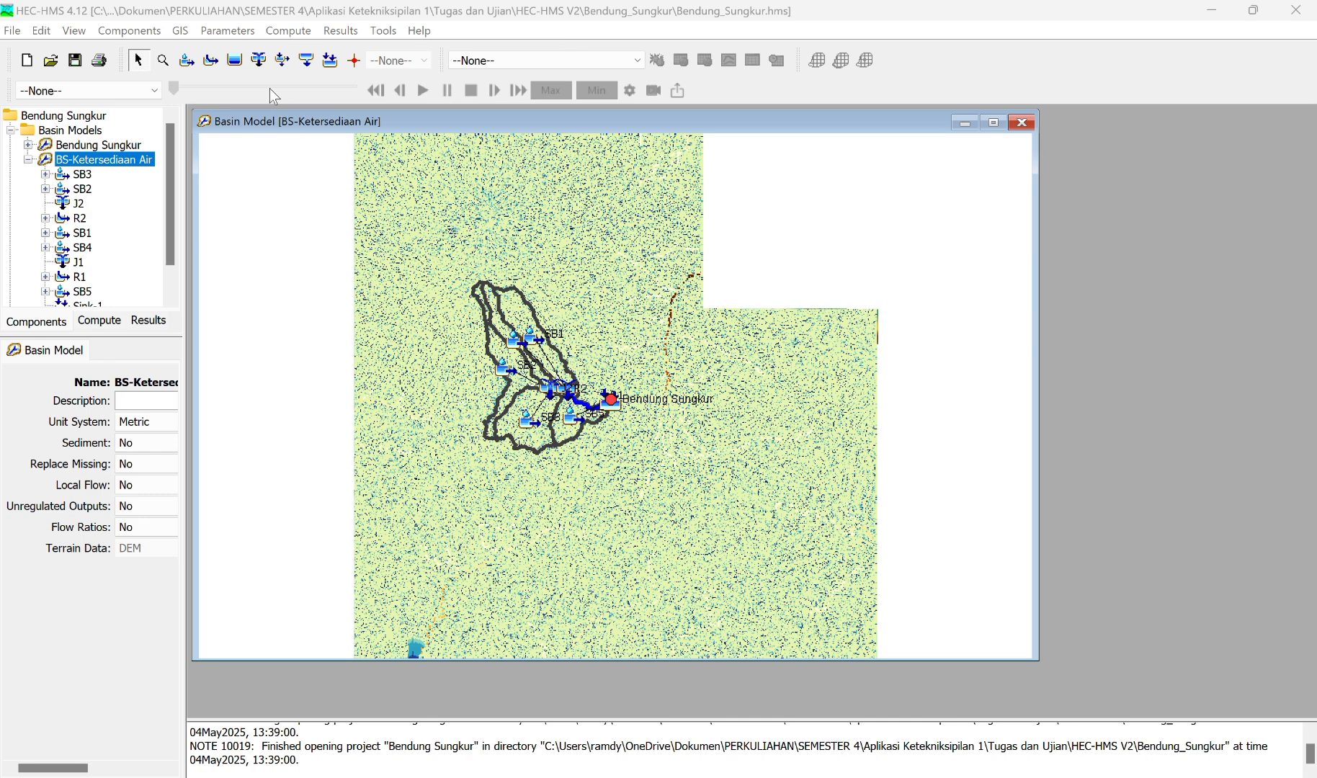
# Step: Change the loss method to Deficit and Constant for all subbasins in the BS-Ketersediaan Air basin model
pyautogui.click(229, 32)
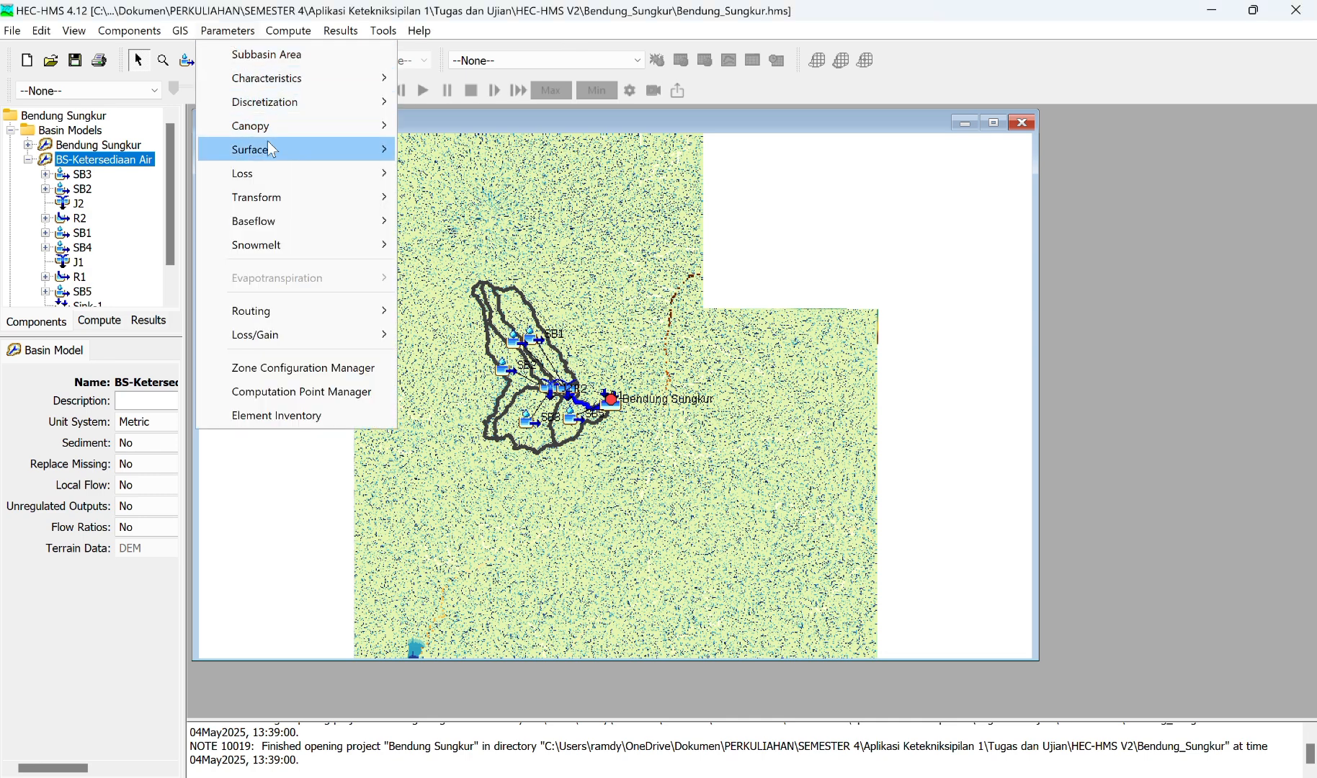
pyautogui.moveTo(275, 177)
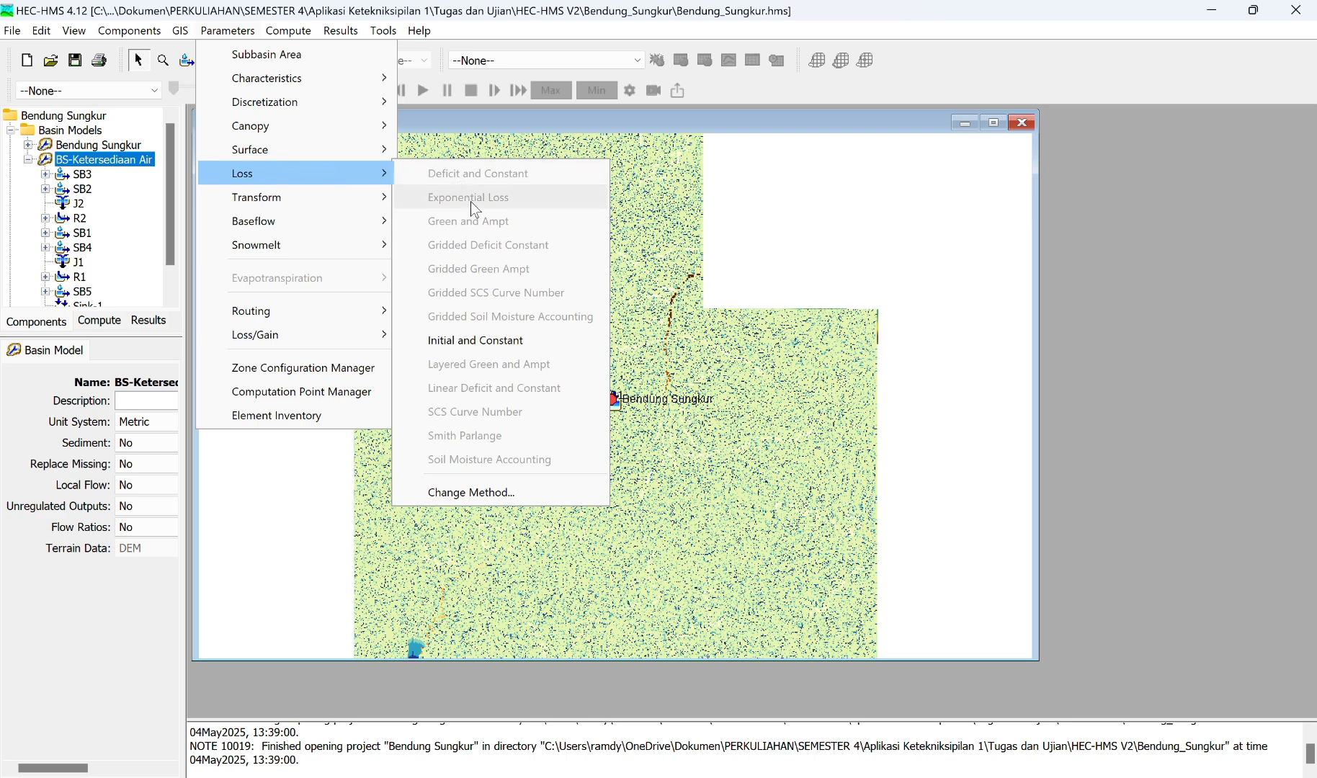
pyautogui.click(499, 494)
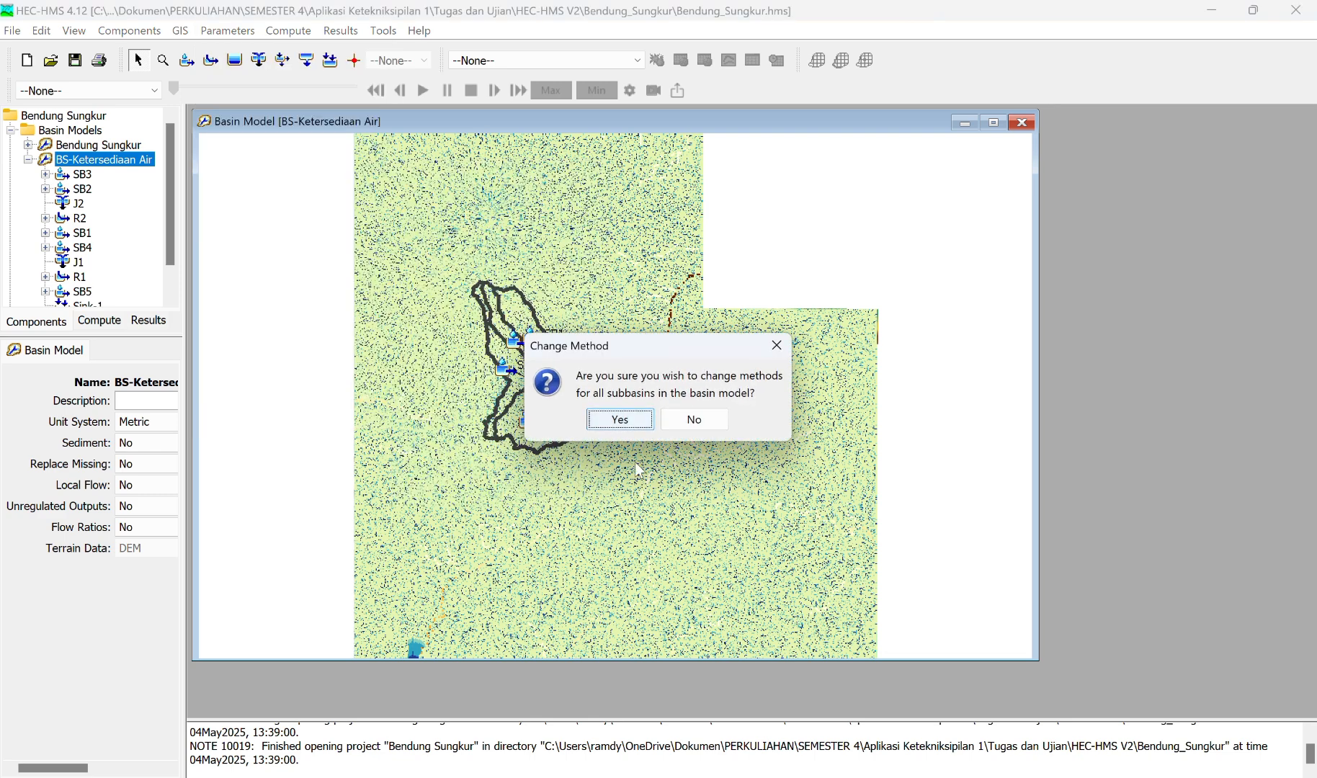
pyautogui.click(650, 419)
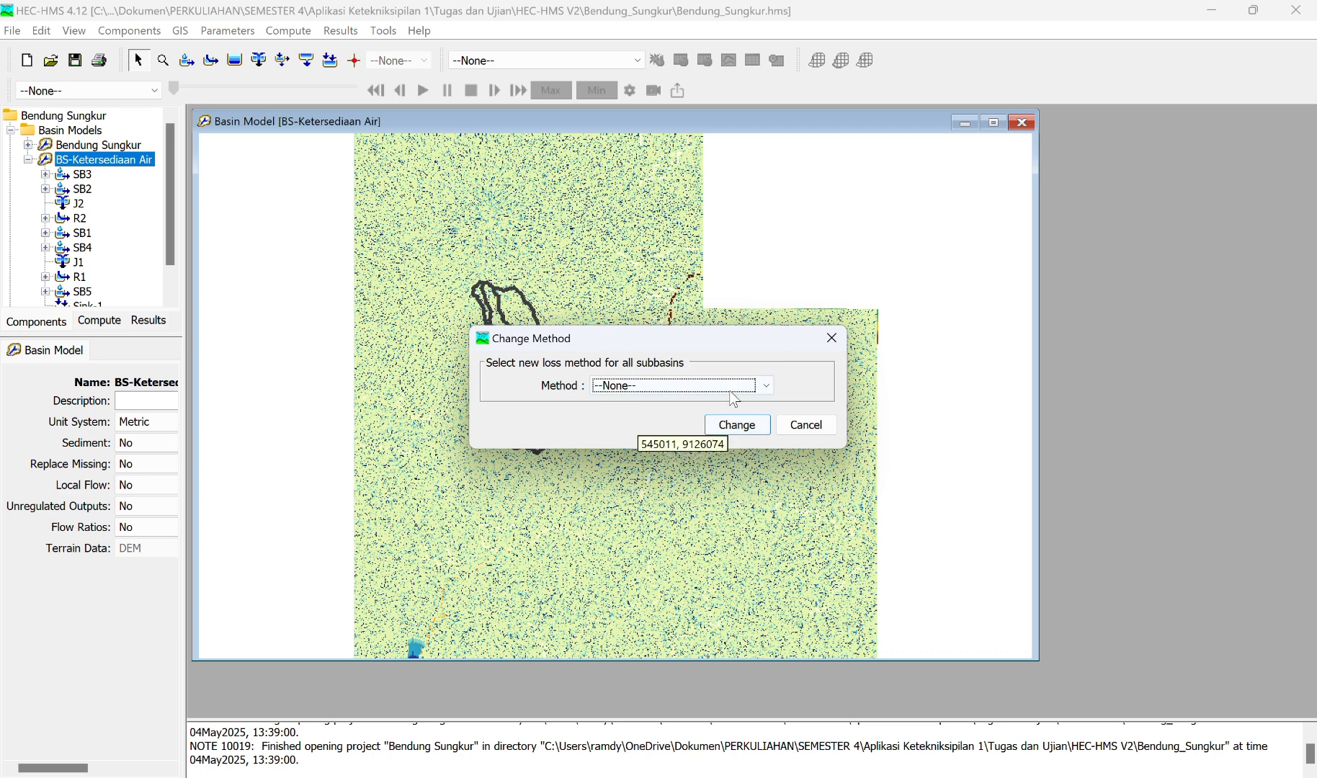
pyautogui.click(761, 390)
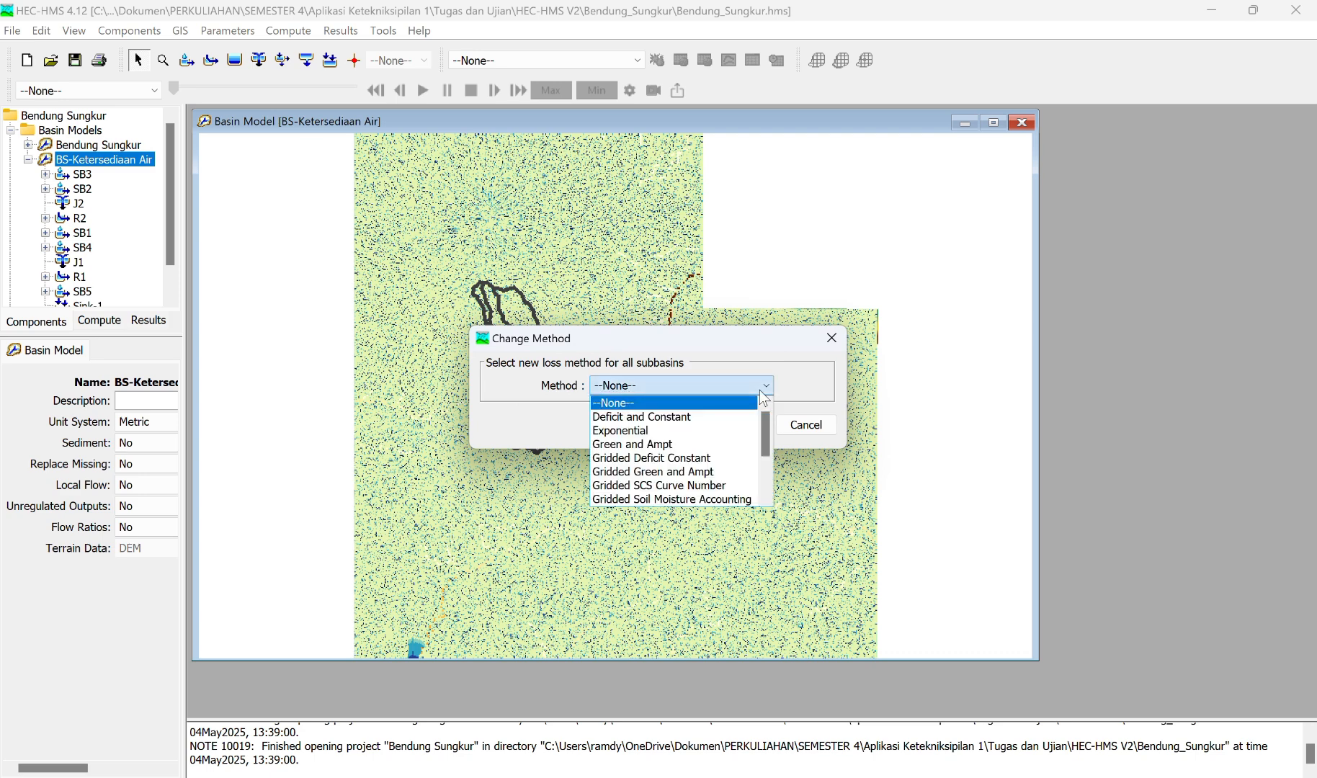
pyautogui.click(697, 417)
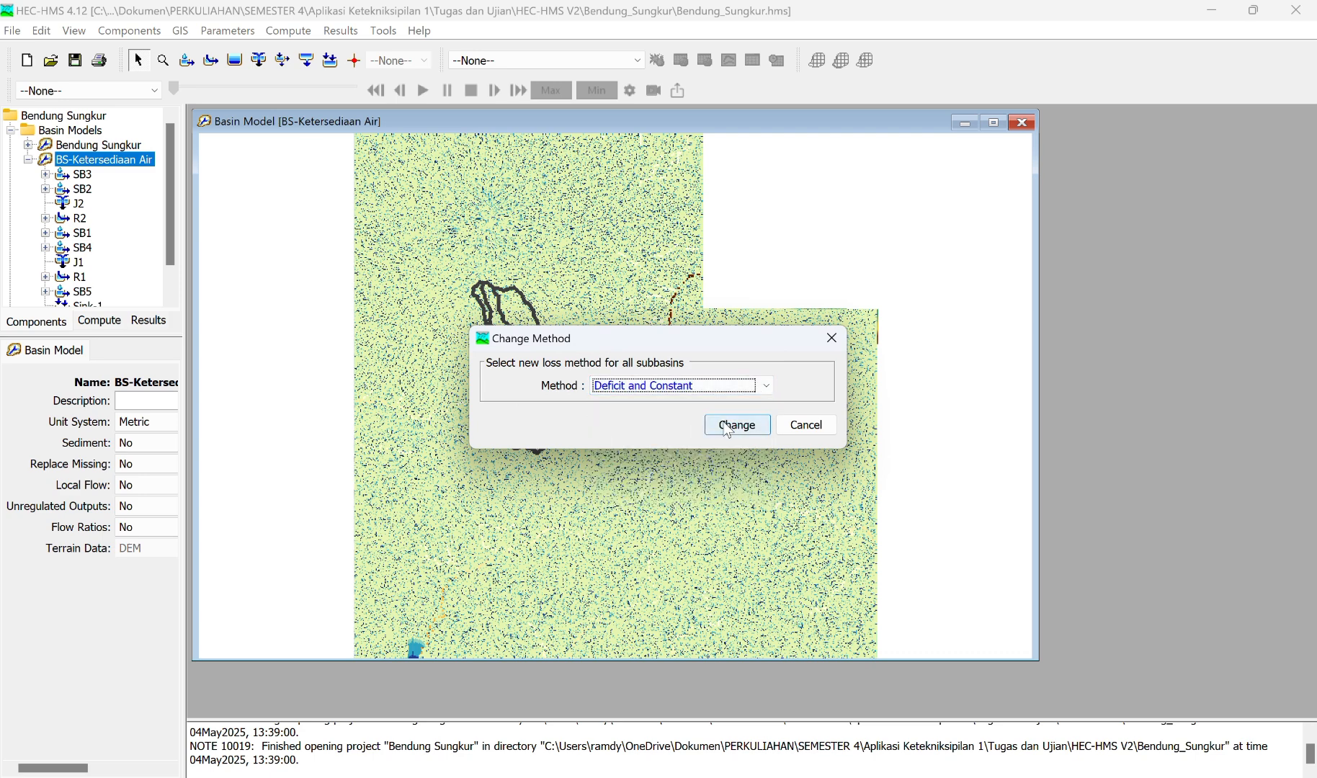
pyautogui.click(726, 427)
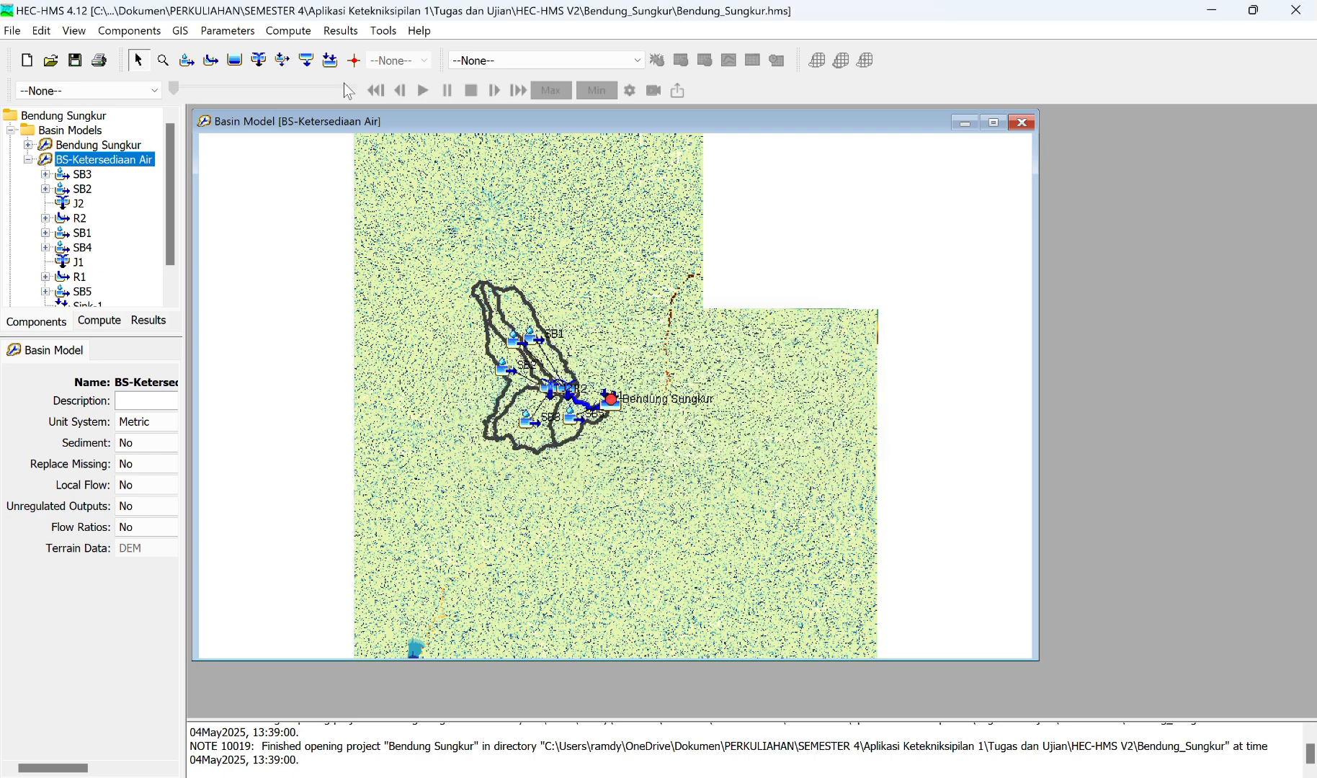
# Step: Set the Deficit and Constant initial deficit to 10 mm for all five subbasins
pyautogui.click(227, 31)
pyautogui.moveTo(310, 178)
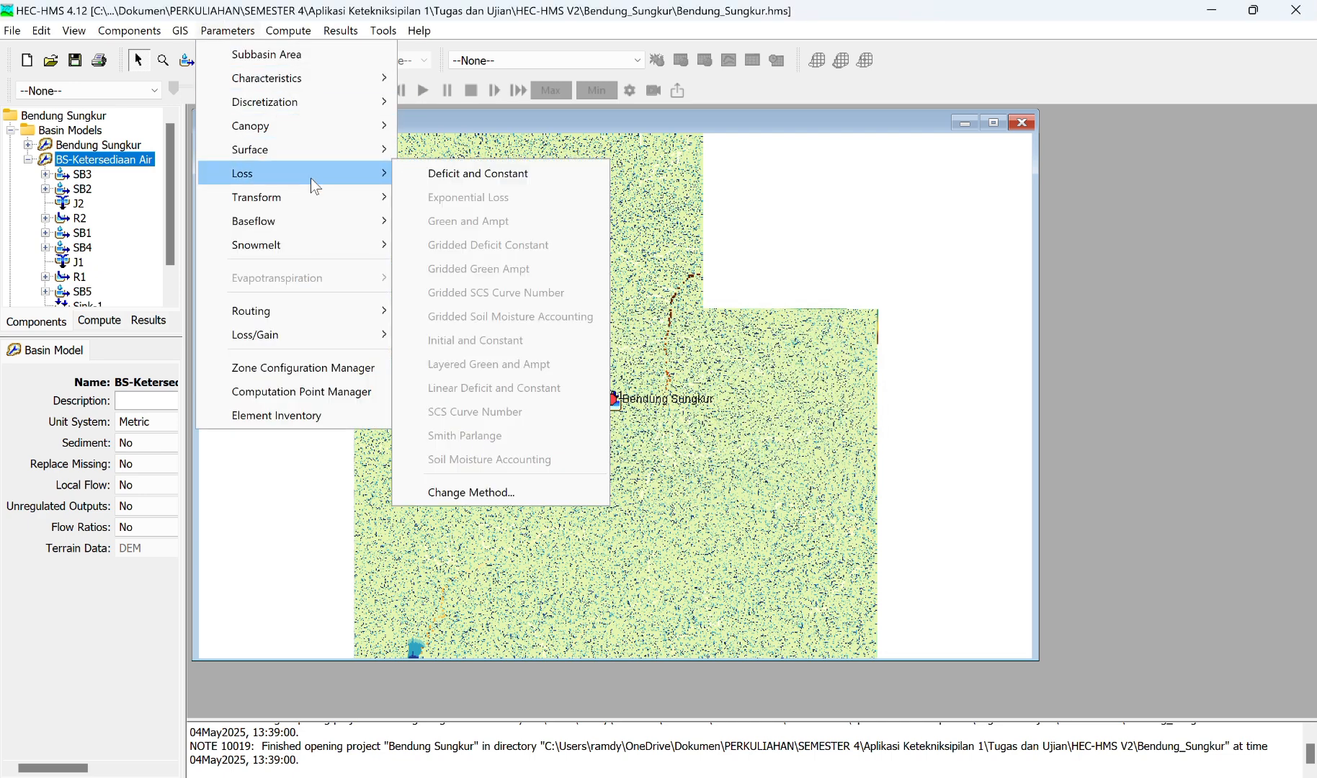
pyautogui.click(449, 176)
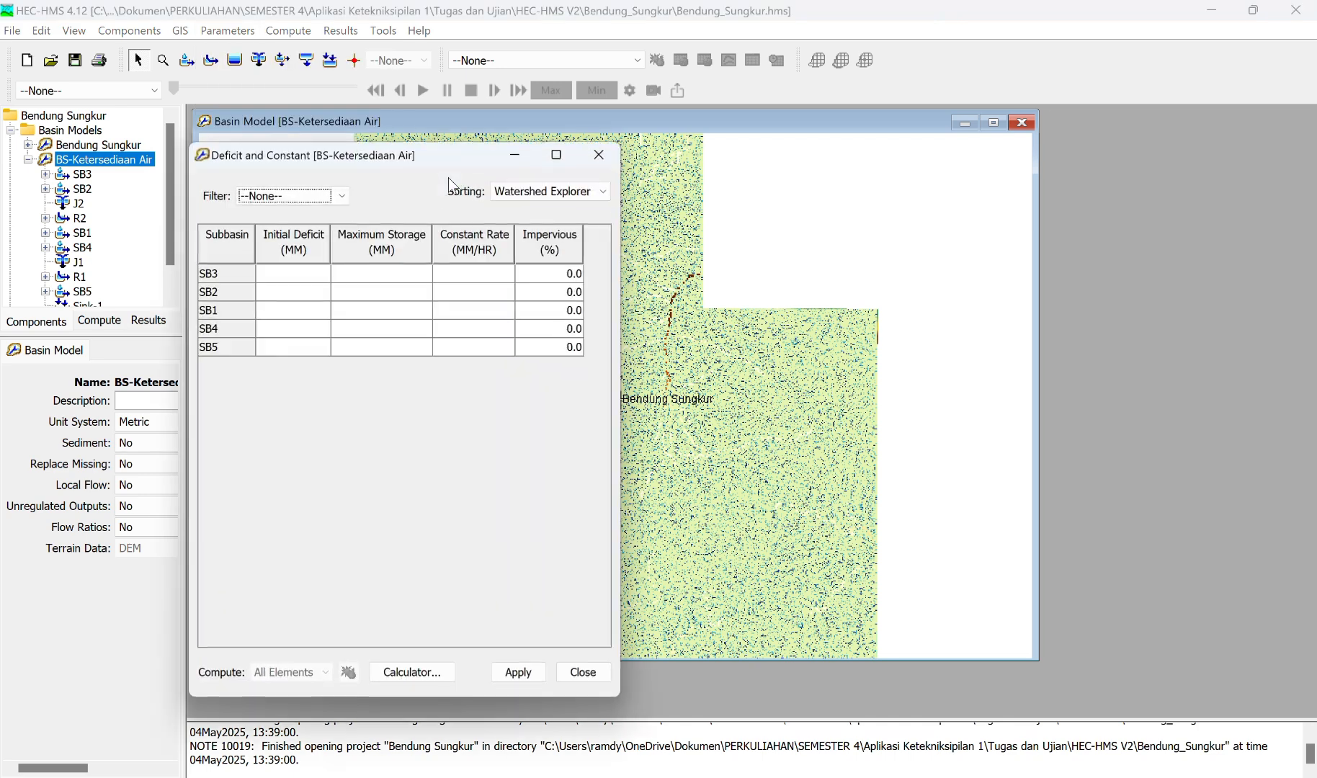
pyautogui.click(287, 270)
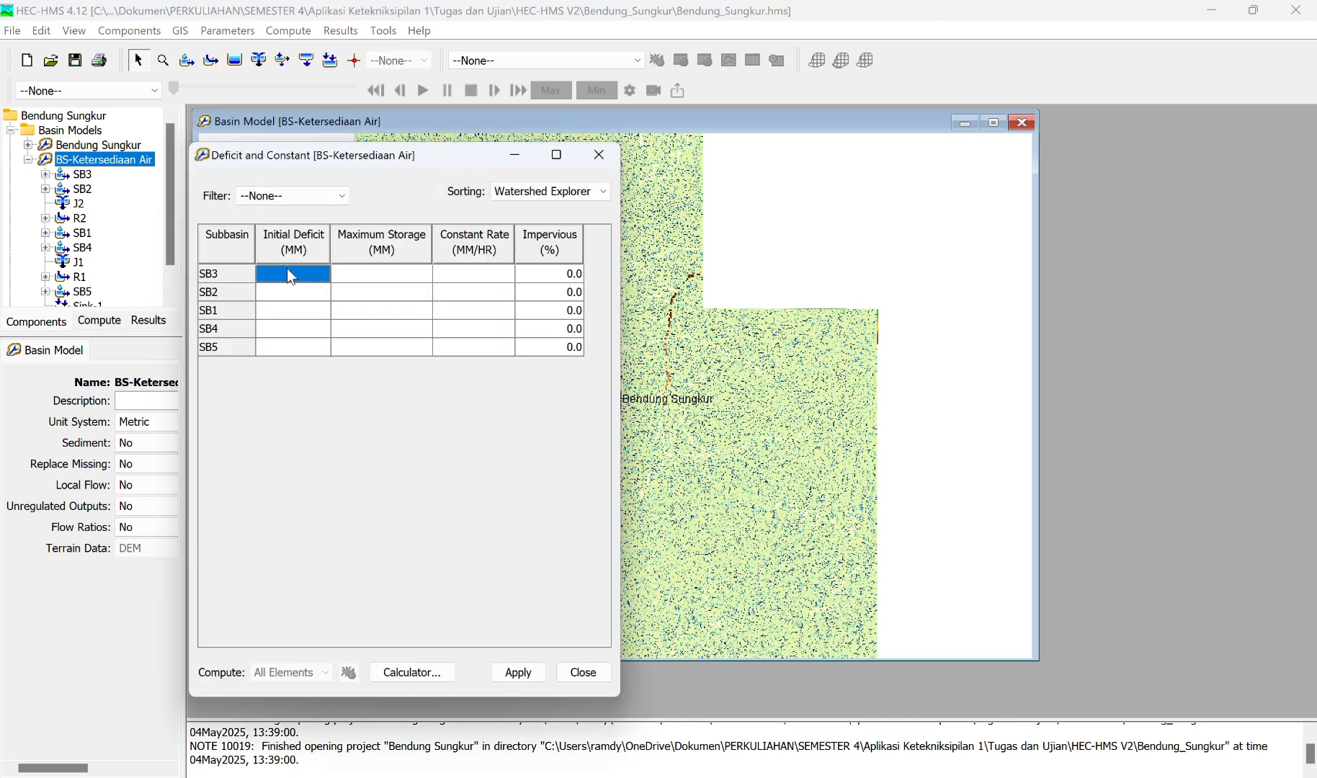
pyautogui.write('10')
pyautogui.moveTo(303, 279); pyautogui.dragTo(324, 279)
pyautogui.hotkey('ctrl', 'c')
pyautogui.click(314, 293)
pyautogui.hotkey('ctrl', 'v')
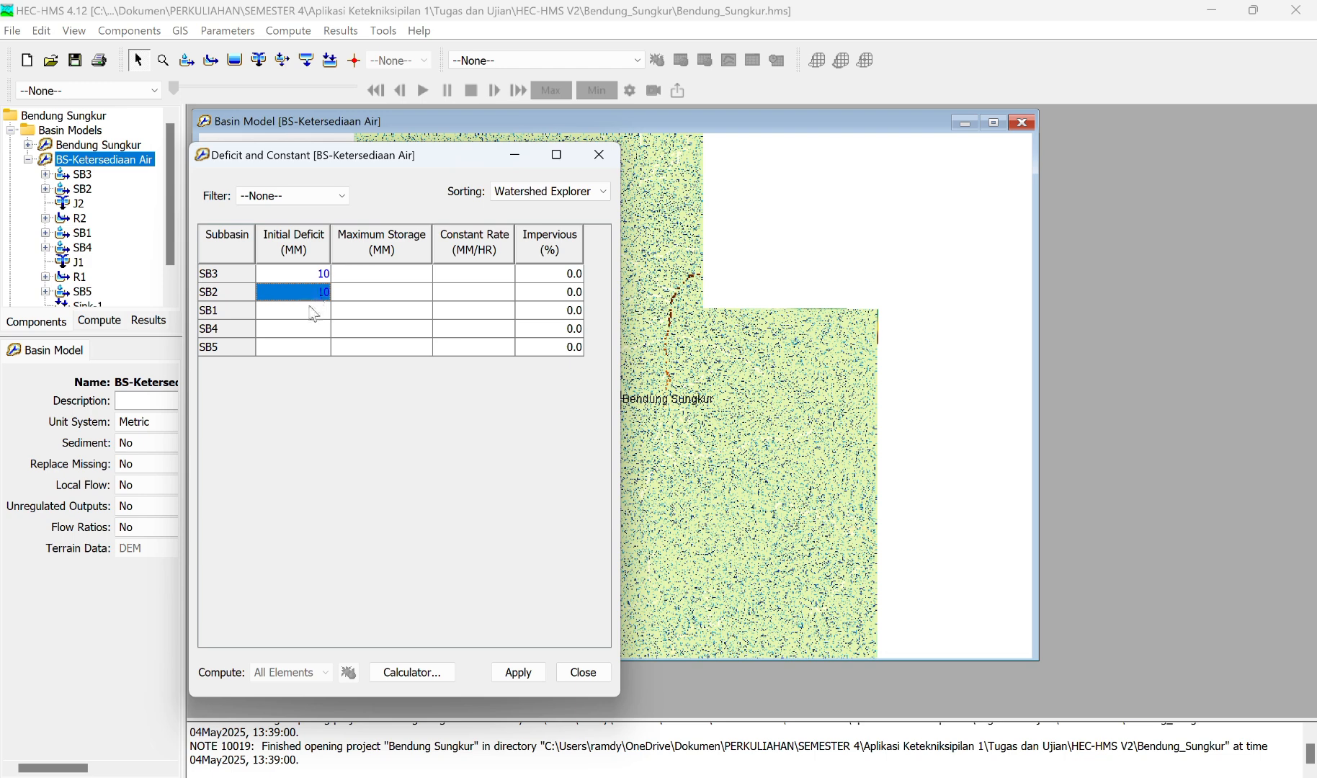
pyautogui.click(311, 308)
pyautogui.hotkey('ctrl', 'v')
pyautogui.click(311, 331)
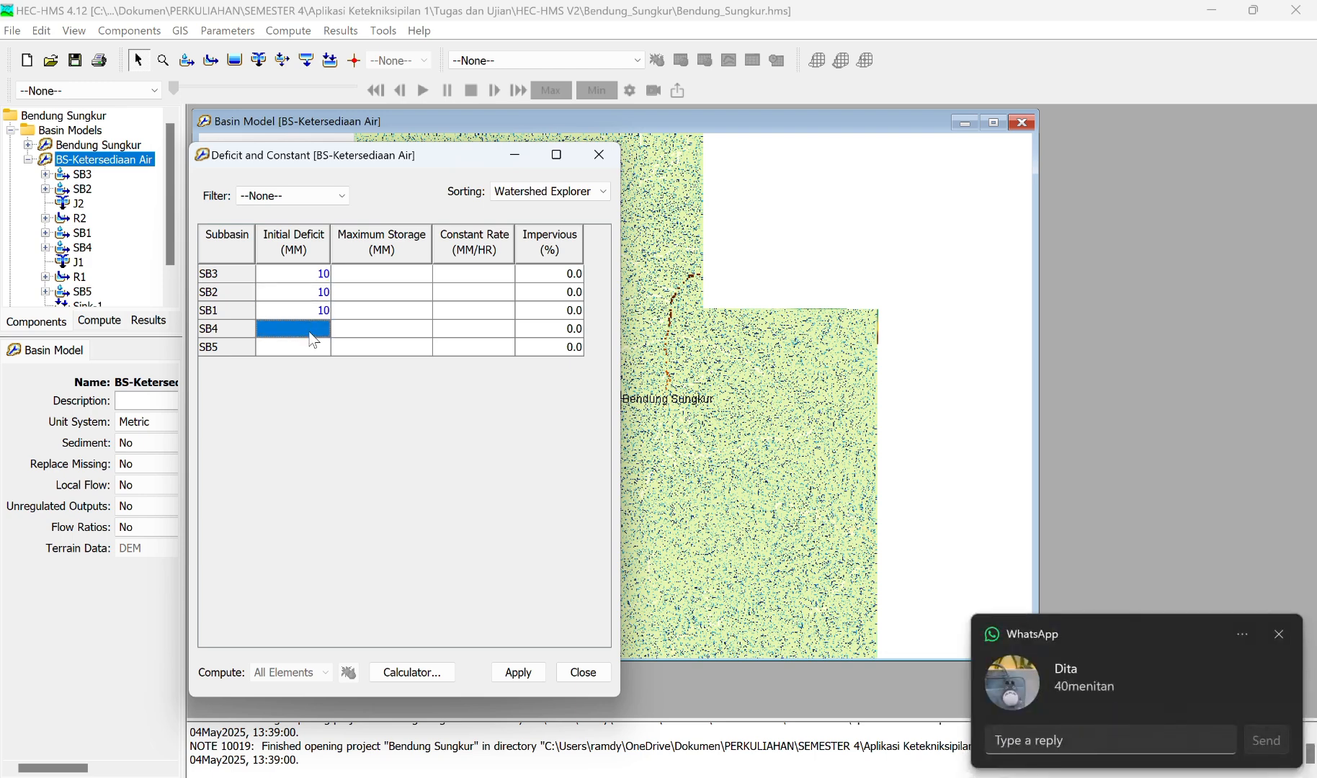
pyautogui.hotkey('ctrl', 'v')
pyautogui.click(309, 349)
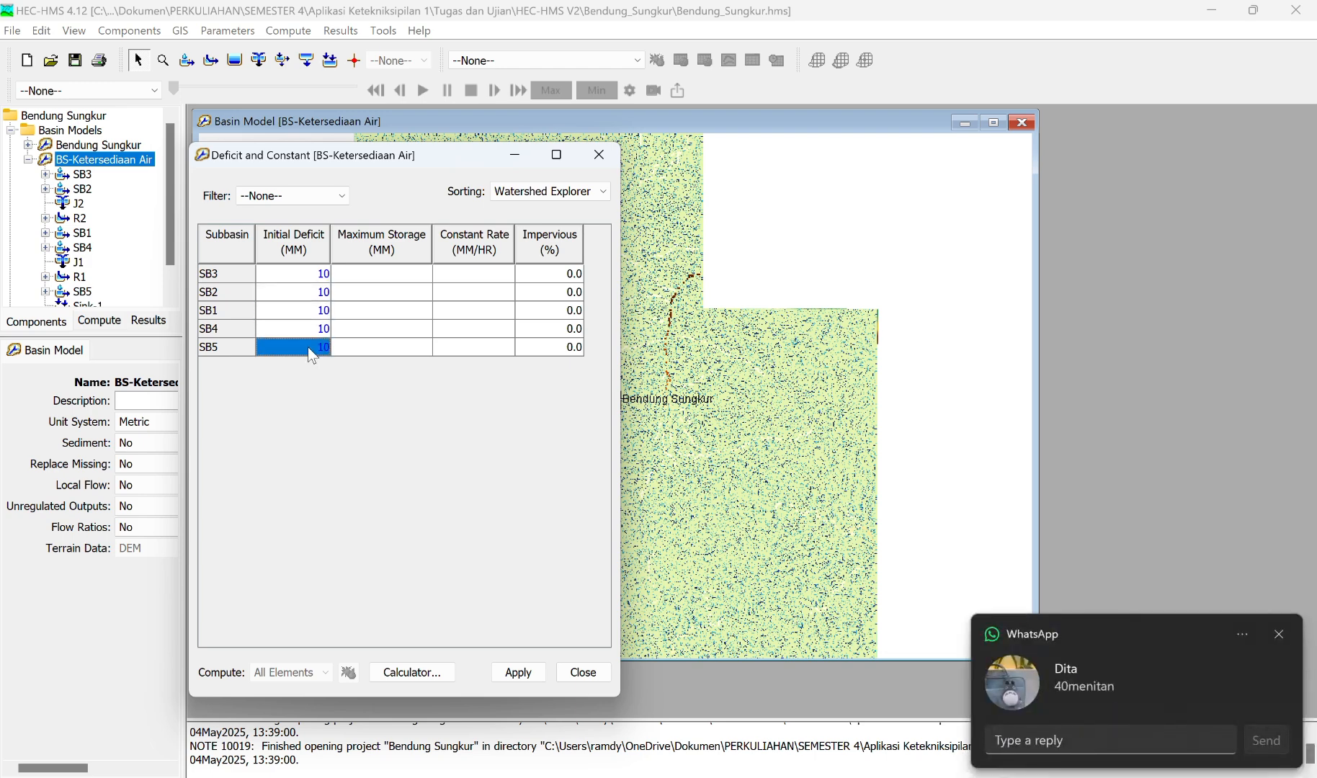
# Step: Set the Deficit and Constant maximum storage to 34.5 mm for all five subbasins
pyautogui.doubleClick(395, 274)
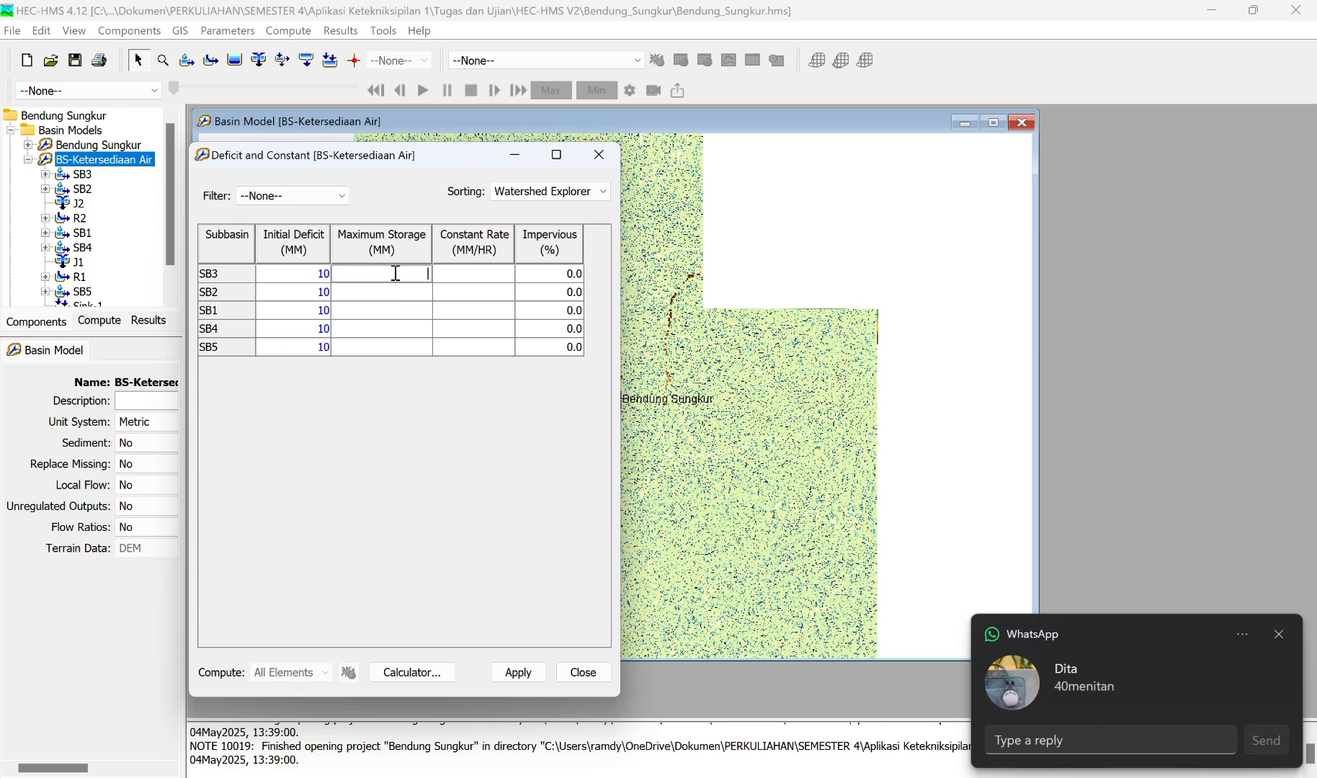
pyautogui.write('4')
pyautogui.write('3')
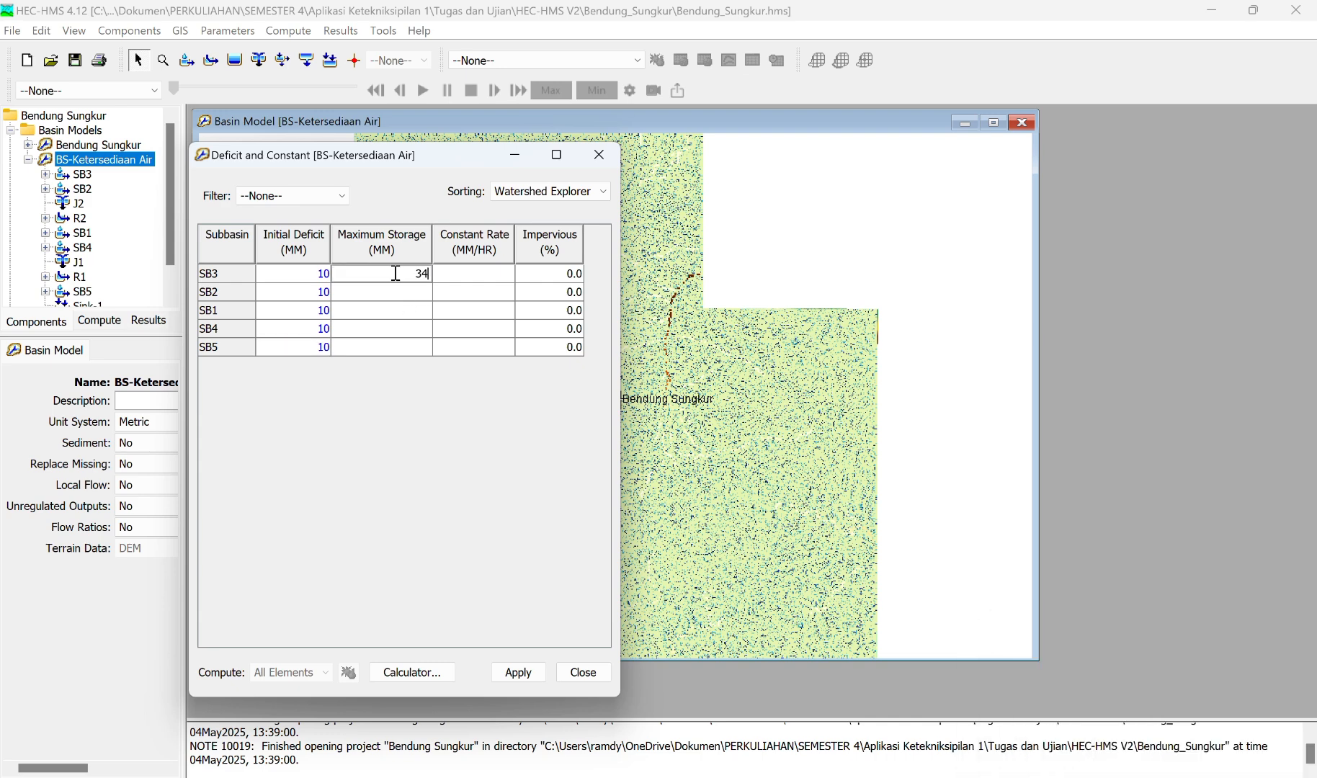
pyautogui.write('.5')
pyautogui.moveTo(408, 273); pyautogui.dragTo(436, 275)
pyautogui.hotkey('ctrl', 'c')
pyautogui.click(411, 296)
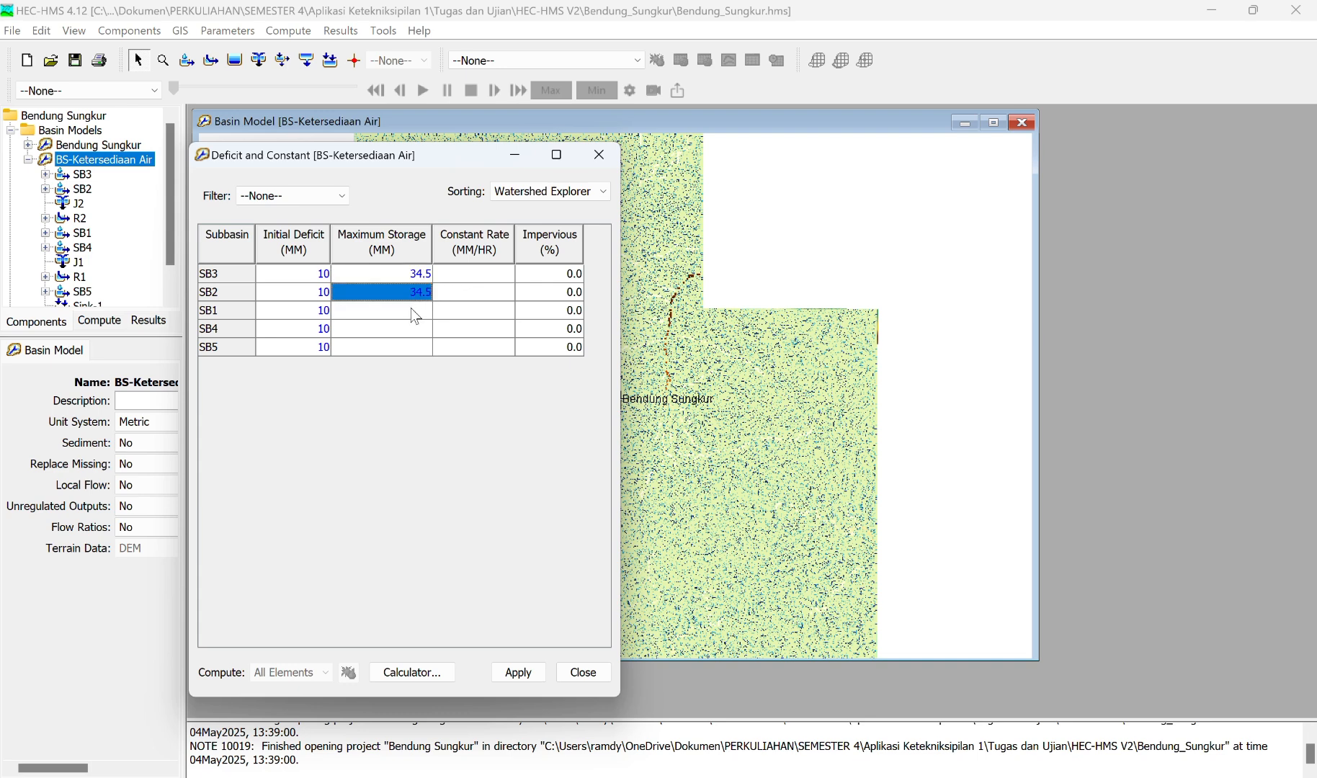
pyautogui.hotkey('ctrl', 'v')
pyautogui.click(409, 310)
pyautogui.hotkey('ctrl', 'v')
pyautogui.click(404, 330)
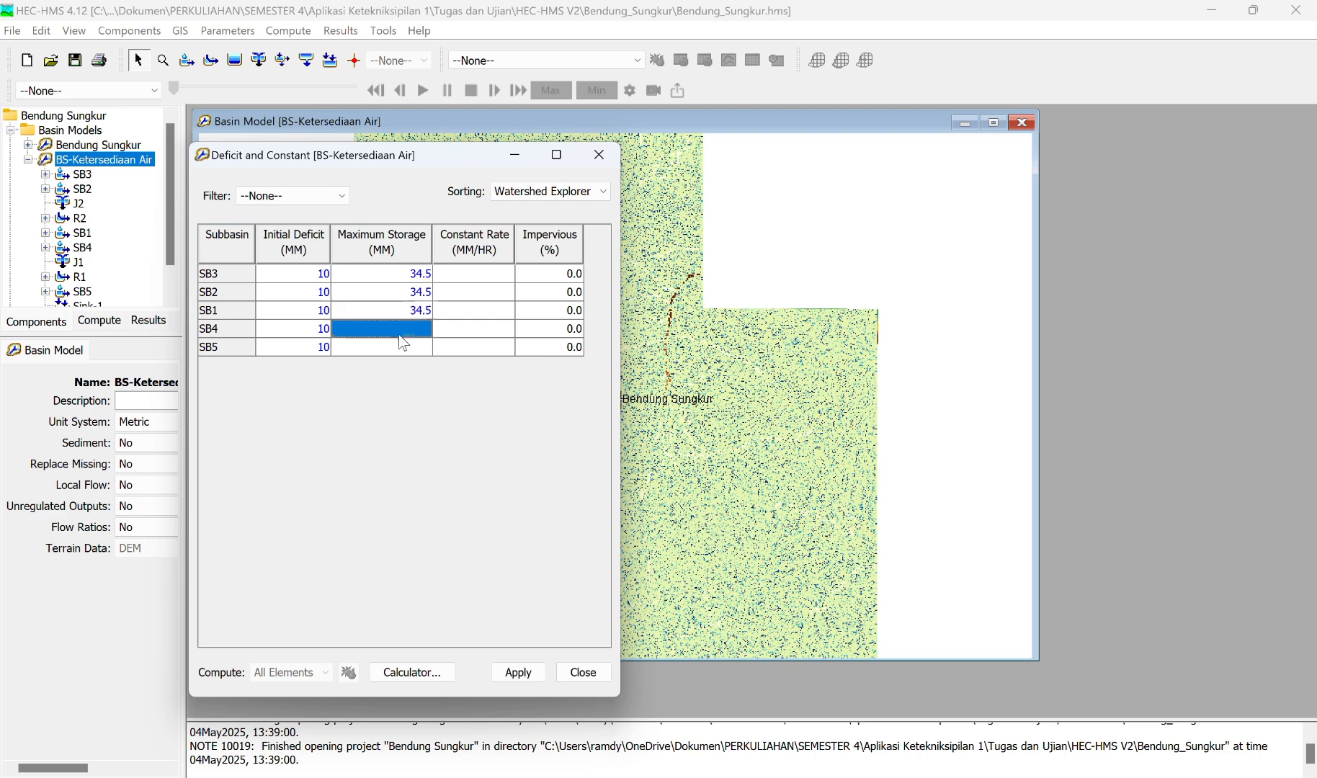
pyautogui.hotkey('ctrl', 'v')
pyautogui.click(418, 349)
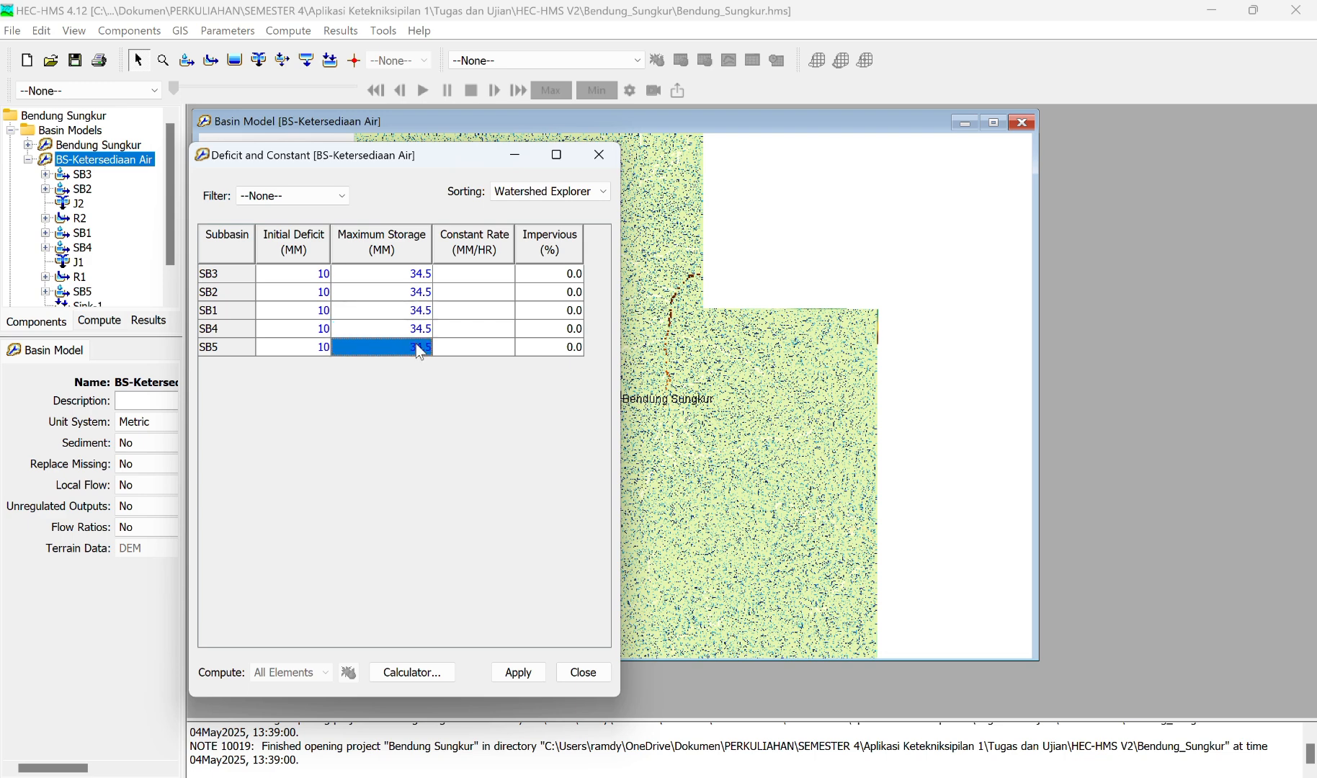
pyautogui.hotkey('ctrl', 'v')
# Step: Set the Deficit and Constant constant rate to 0.02 mm/hr for all five subbasins
pyautogui.click(477, 274)
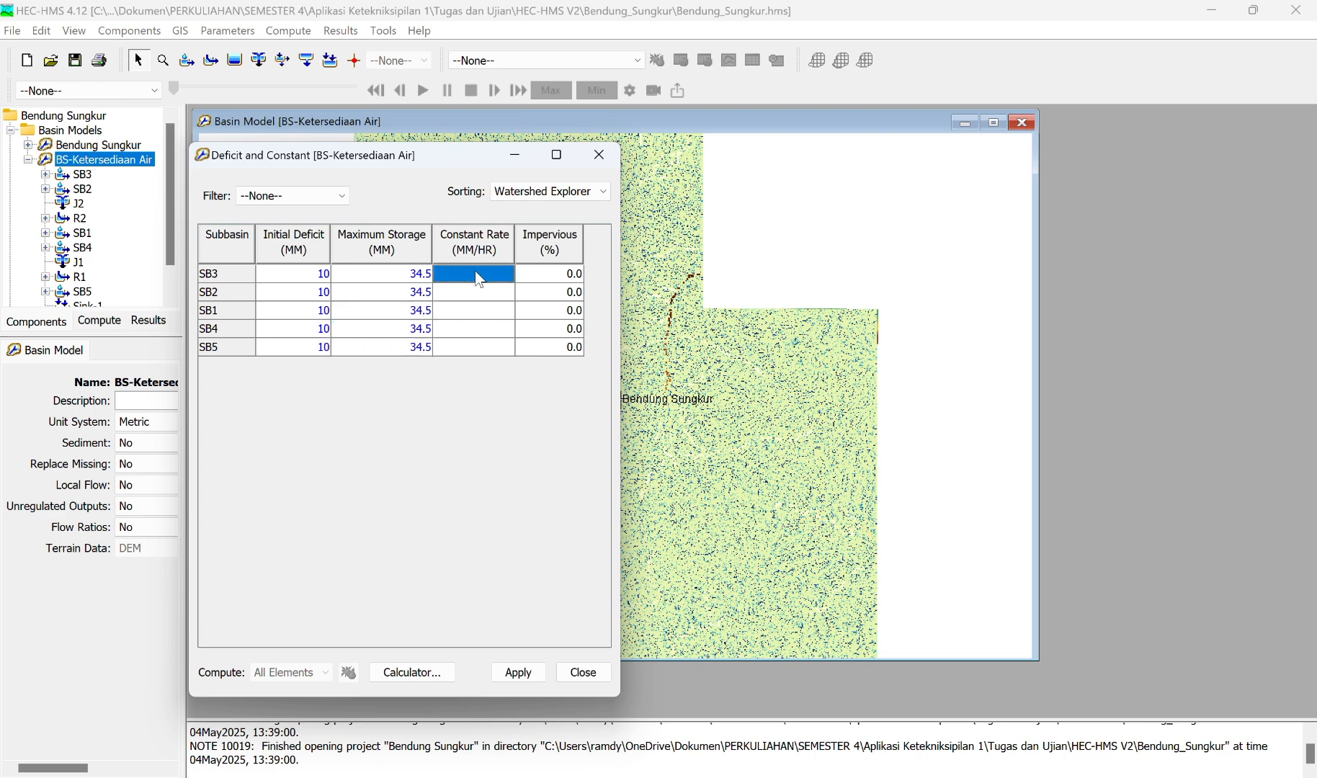
pyautogui.click(477, 274)
pyautogui.write('0.02')
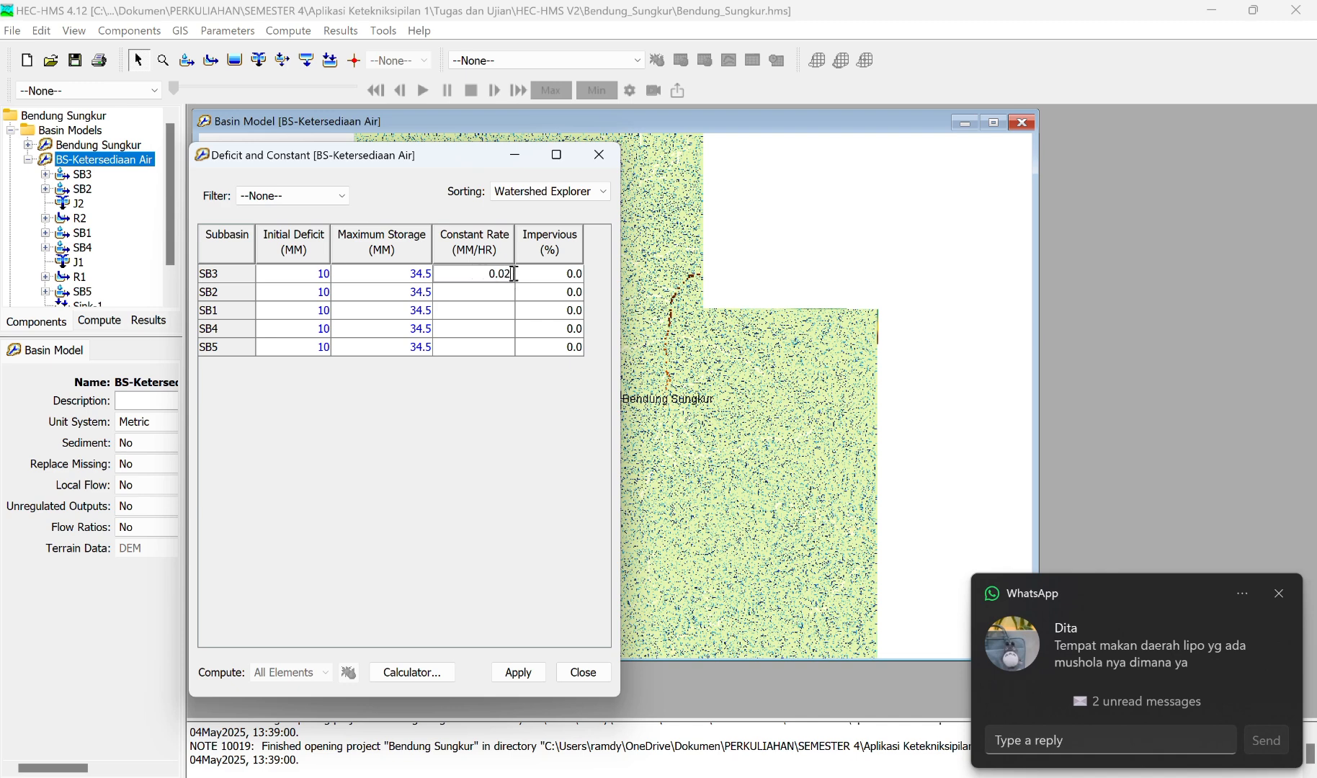
pyautogui.moveTo(488, 273); pyautogui.dragTo(534, 289)
pyautogui.hotkey('ctrl', 'c')
pyautogui.click(501, 291)
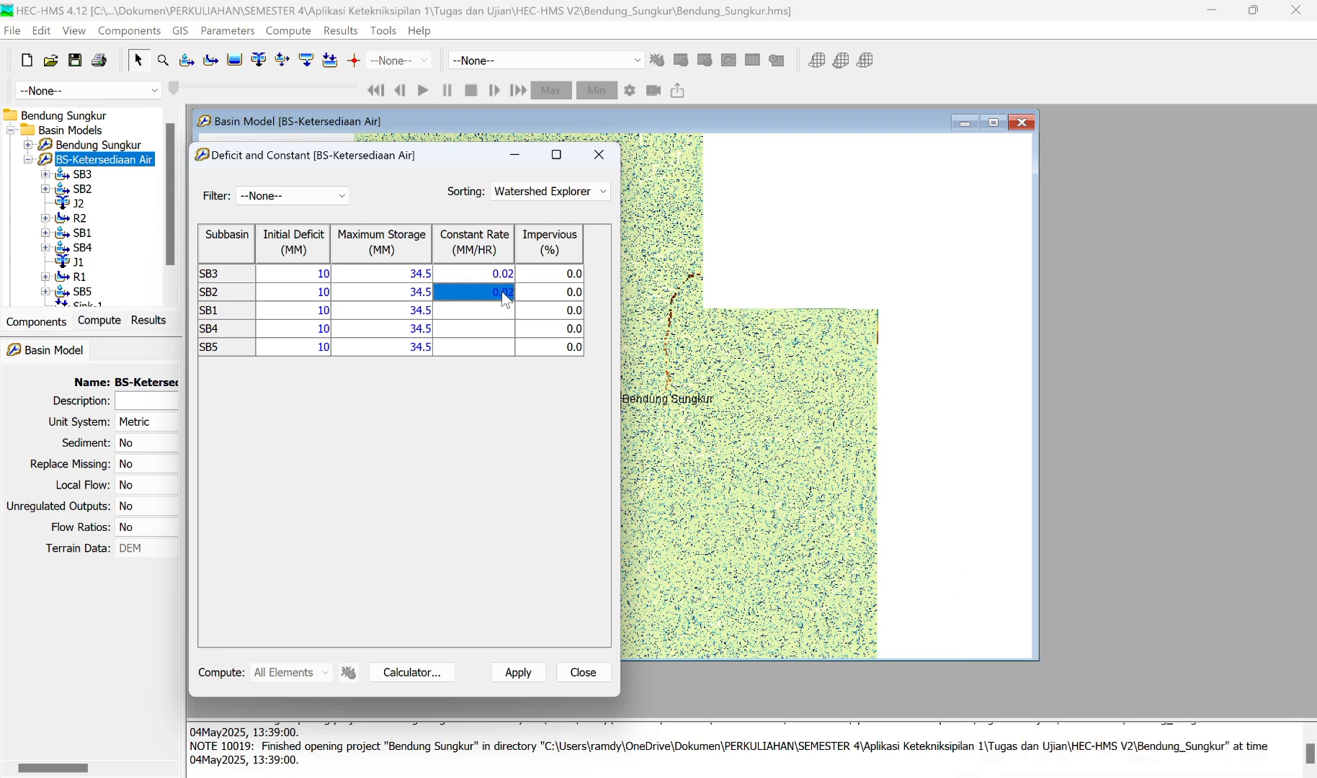
pyautogui.hotkey('ctrl', 'v')
pyautogui.click(487, 313)
pyautogui.hotkey('ctrl', 'v')
pyautogui.click(472, 331)
pyautogui.hotkey('ctrl', 'v')
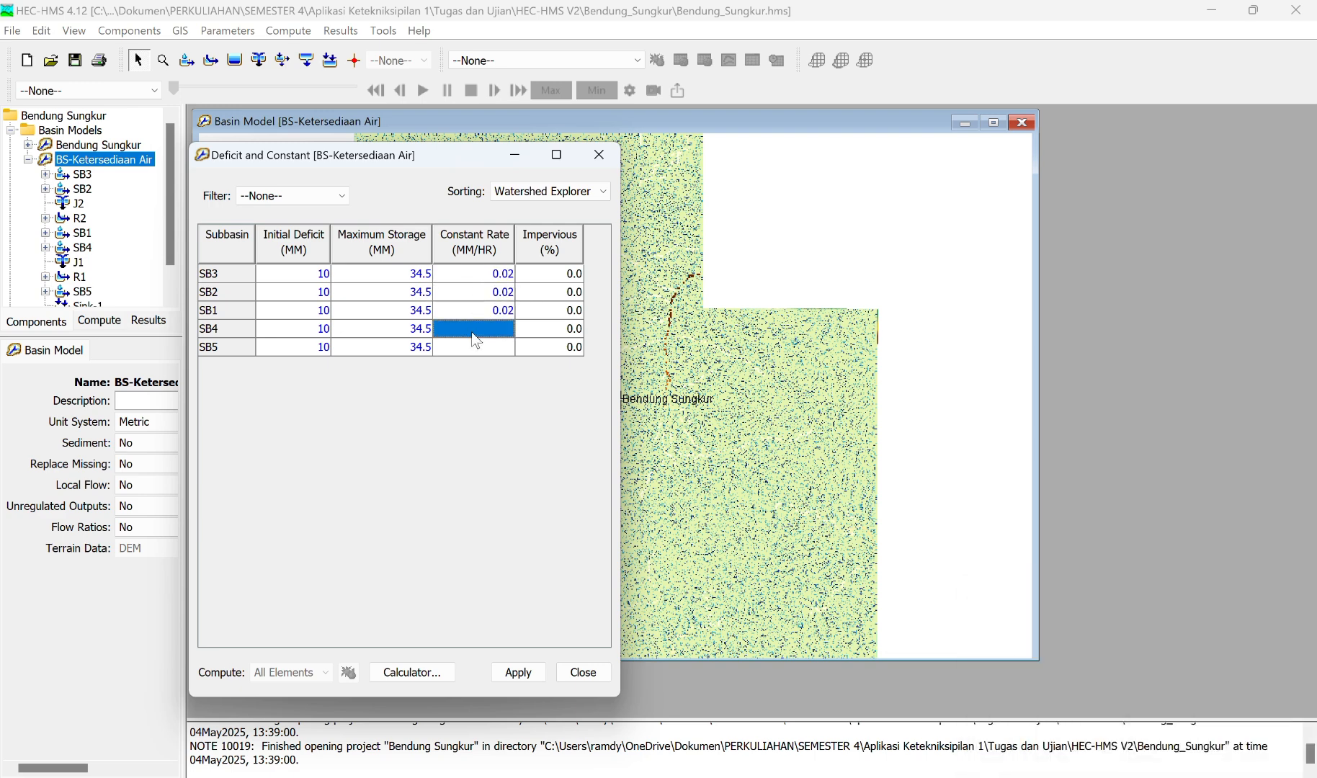
pyautogui.click(484, 345)
pyautogui.hotkey('ctrl', 'v')
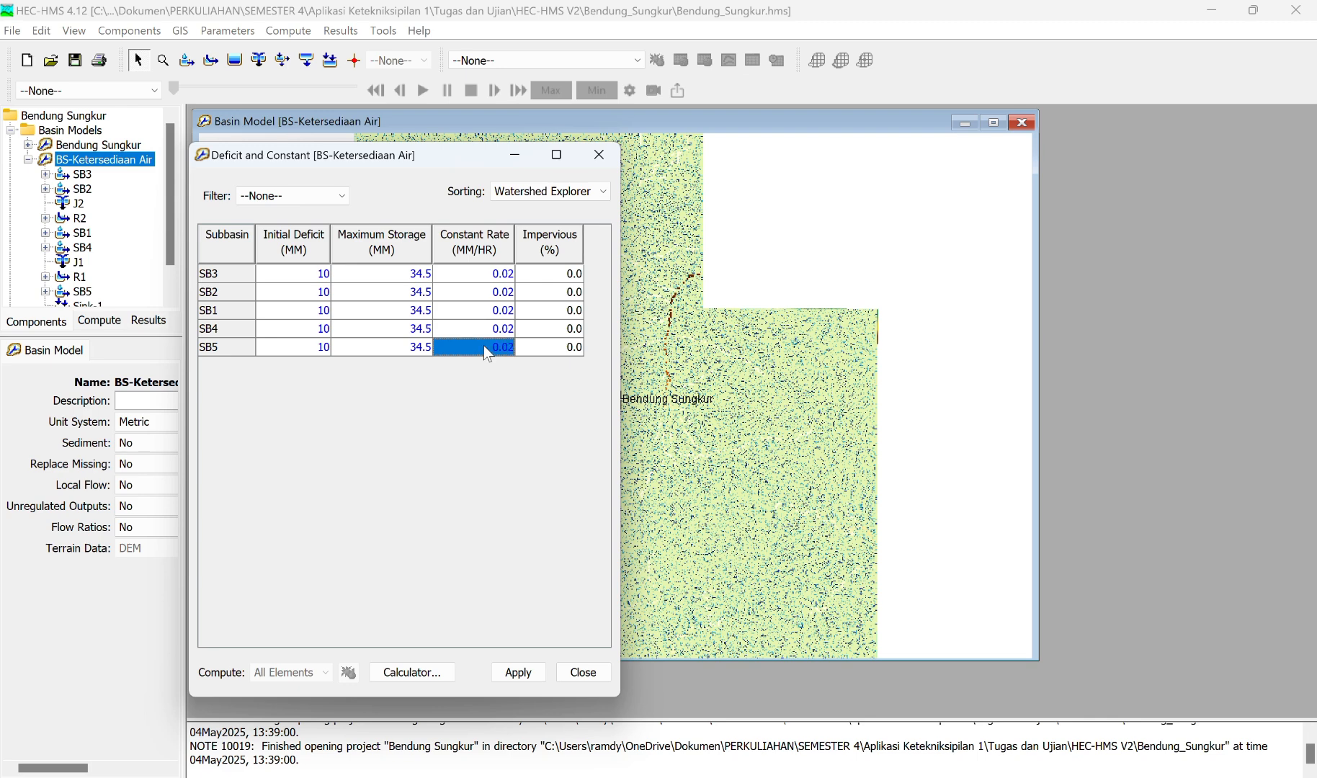
# Step: Apply the Deficit and Constant loss parameters and close their table
pyautogui.click(564, 279)
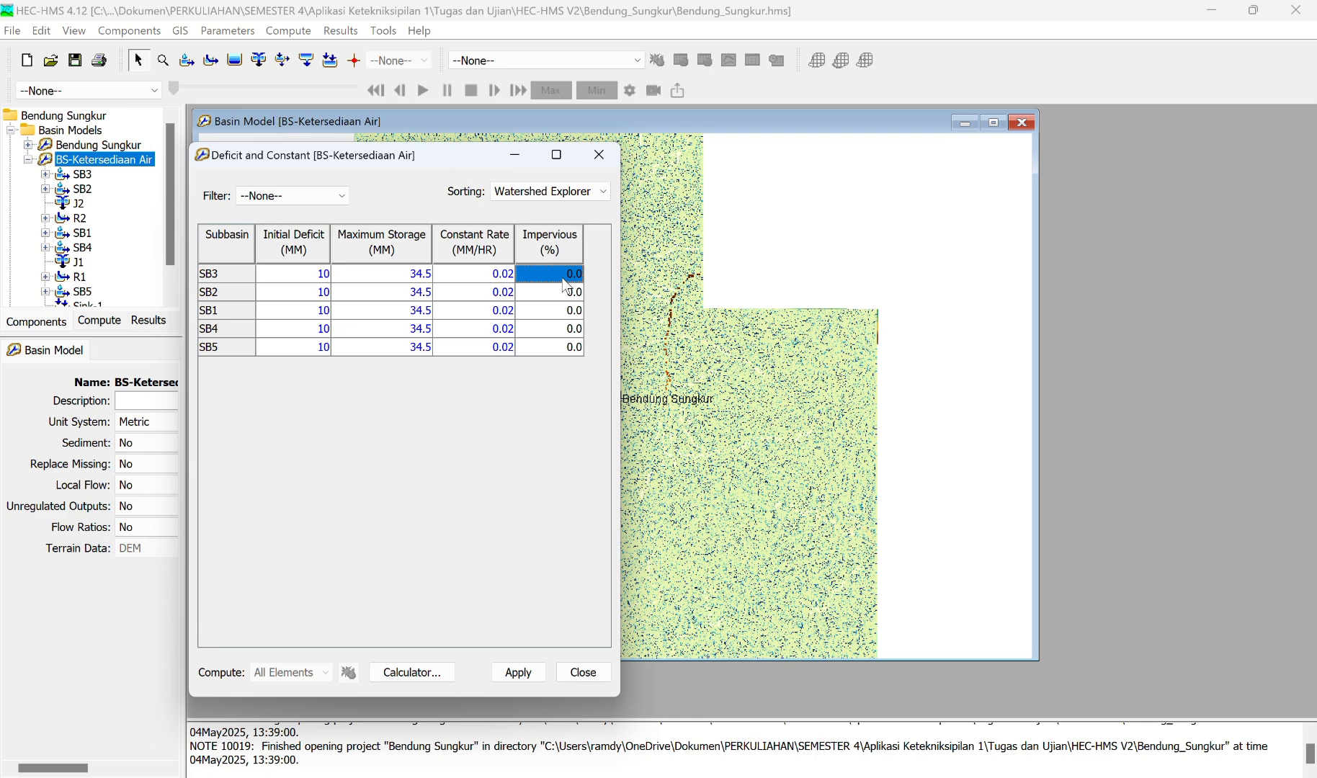
pyautogui.click(518, 677)
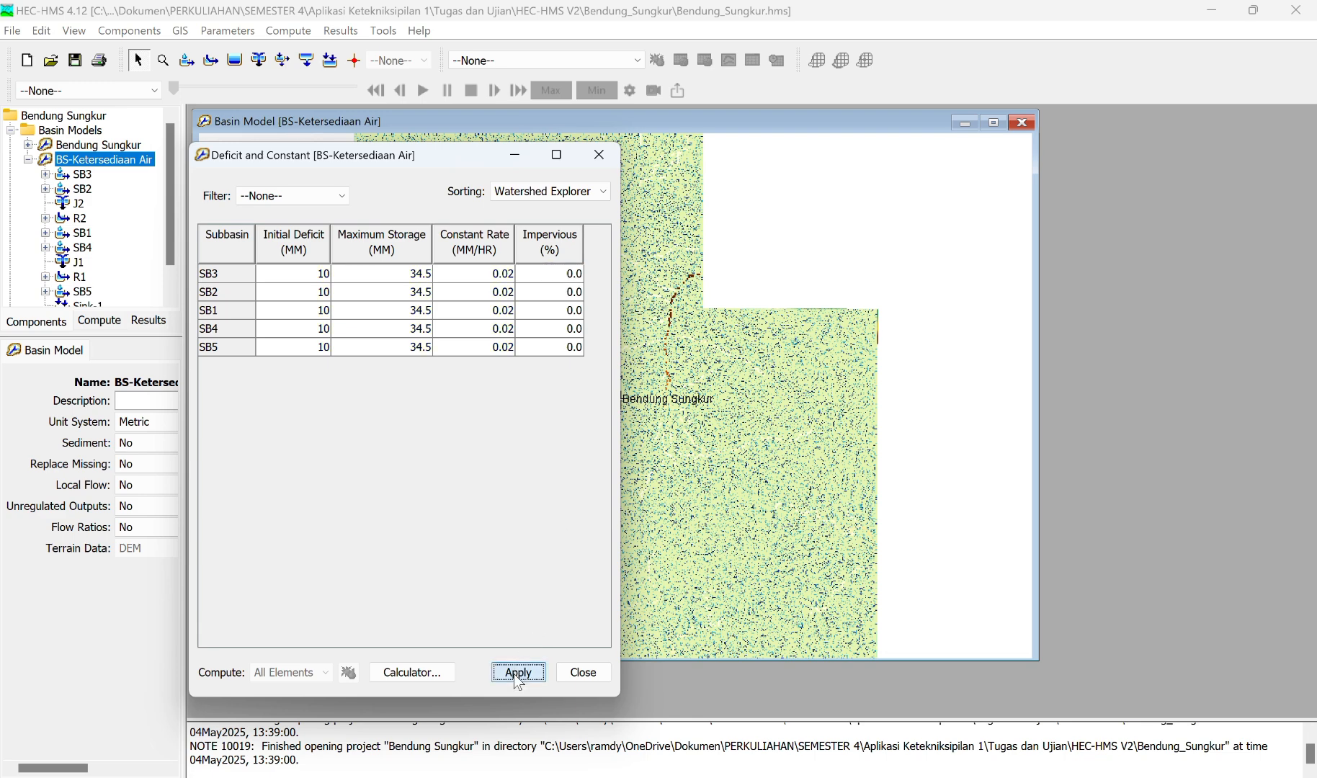
pyautogui.click(576, 671)
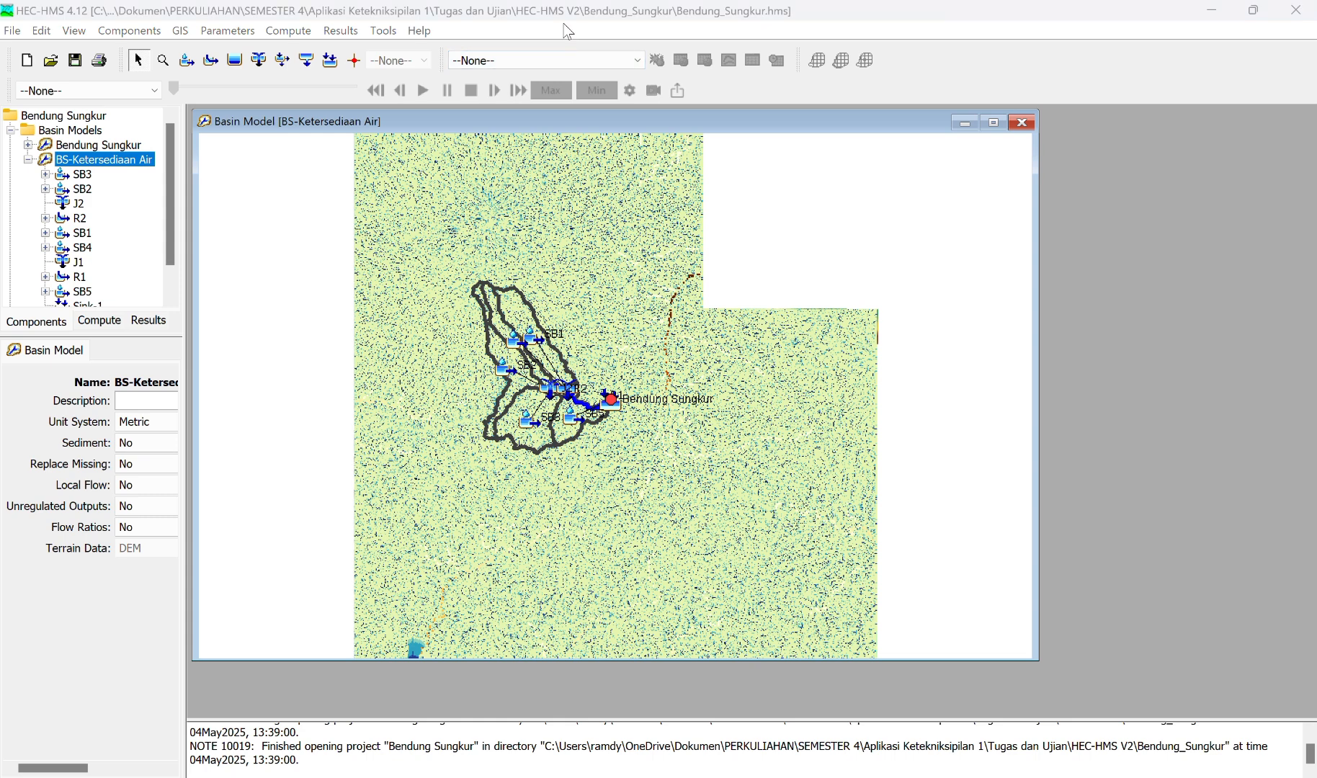
# Step: Change the transform method to None for all subbasins in the BS-Ketersediaan Air basin model
pyautogui.click(239, 33)
pyautogui.moveTo(292, 201)
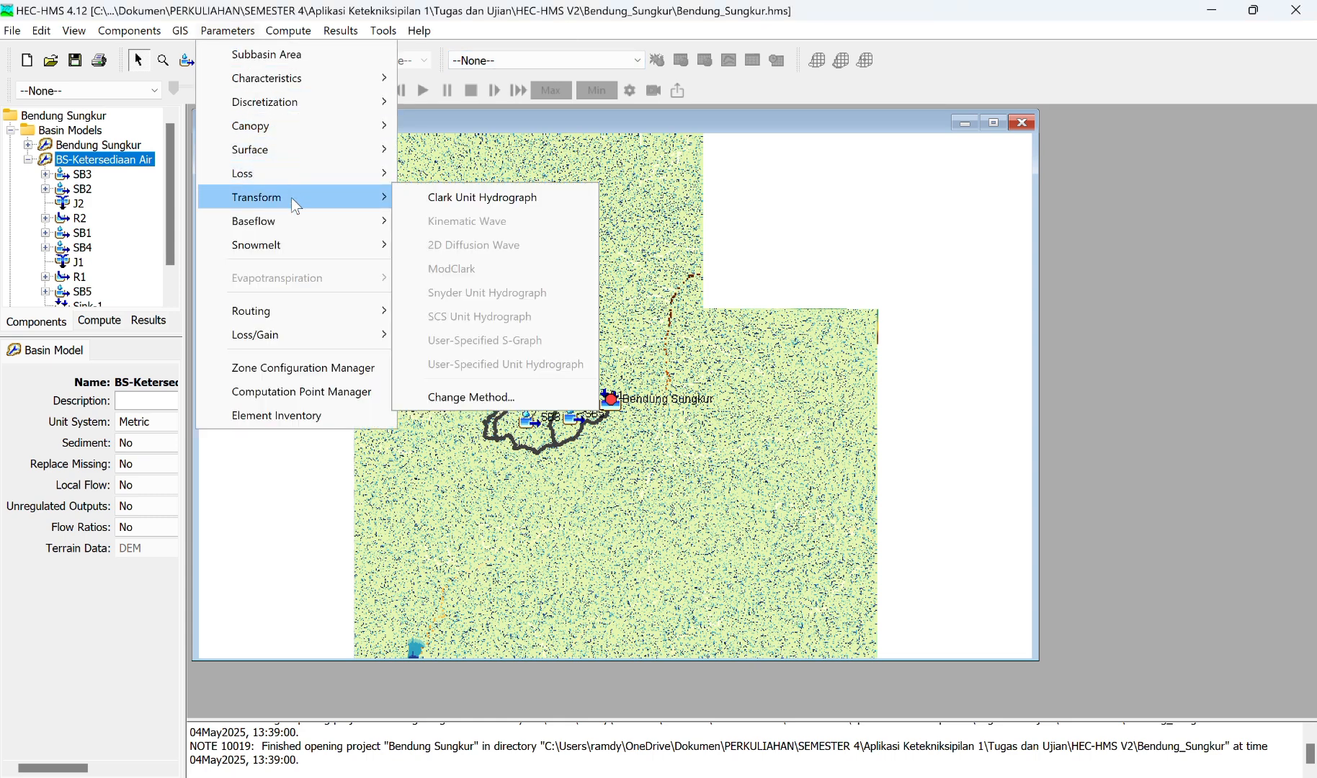
pyautogui.click(473, 399)
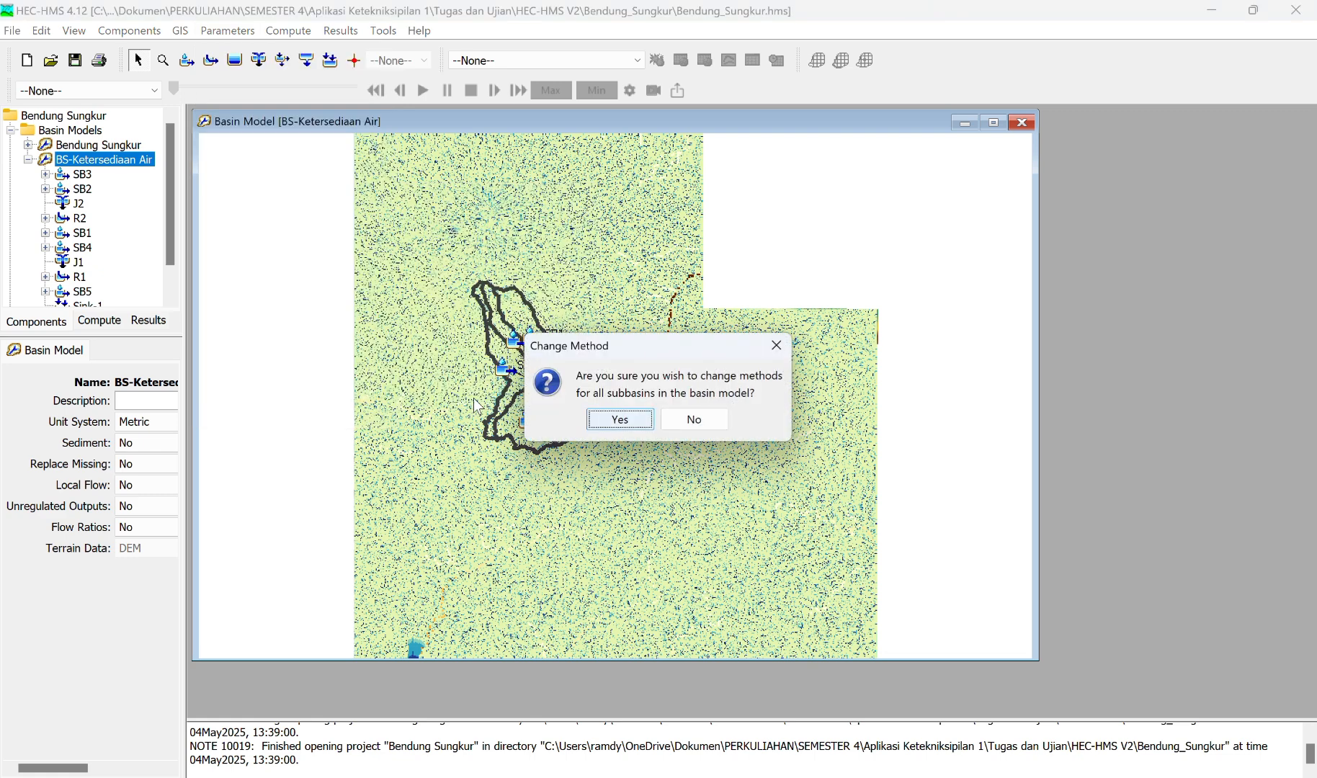
pyautogui.click(634, 420)
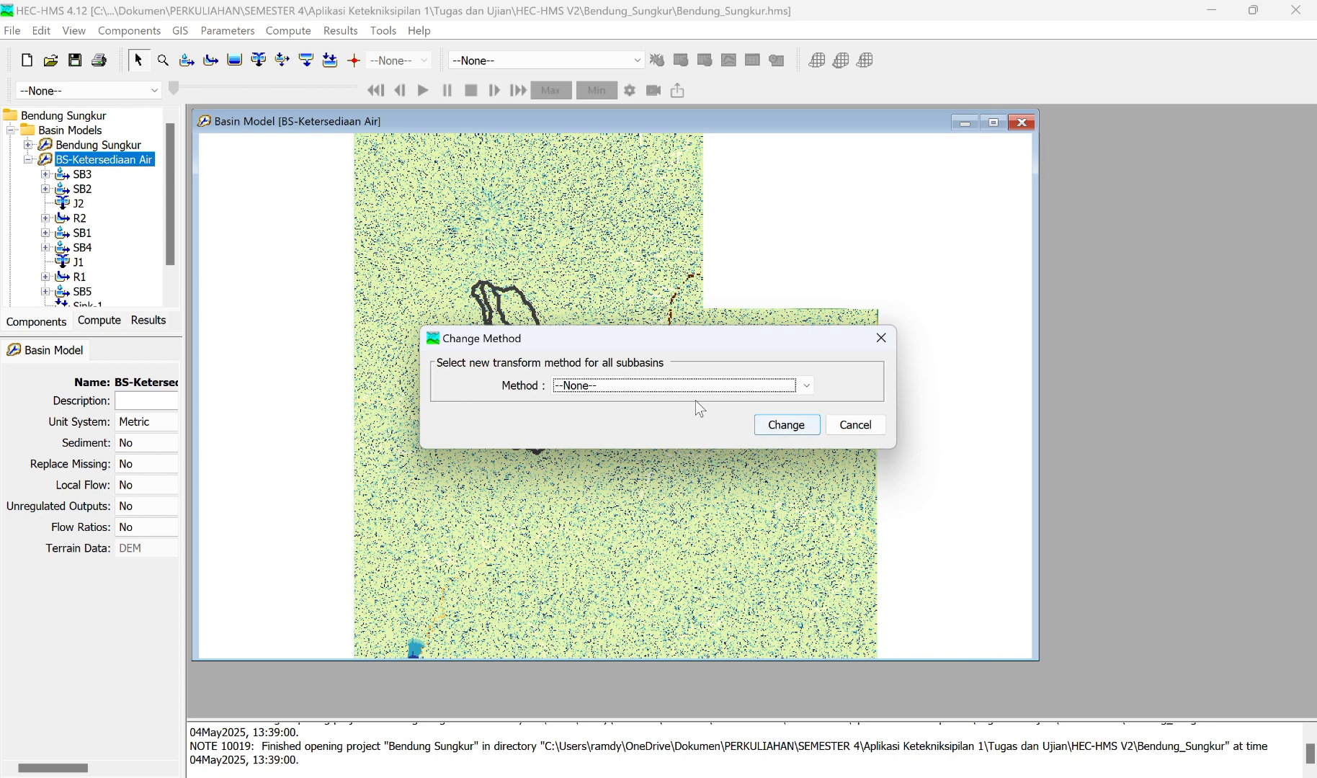
pyautogui.click(787, 426)
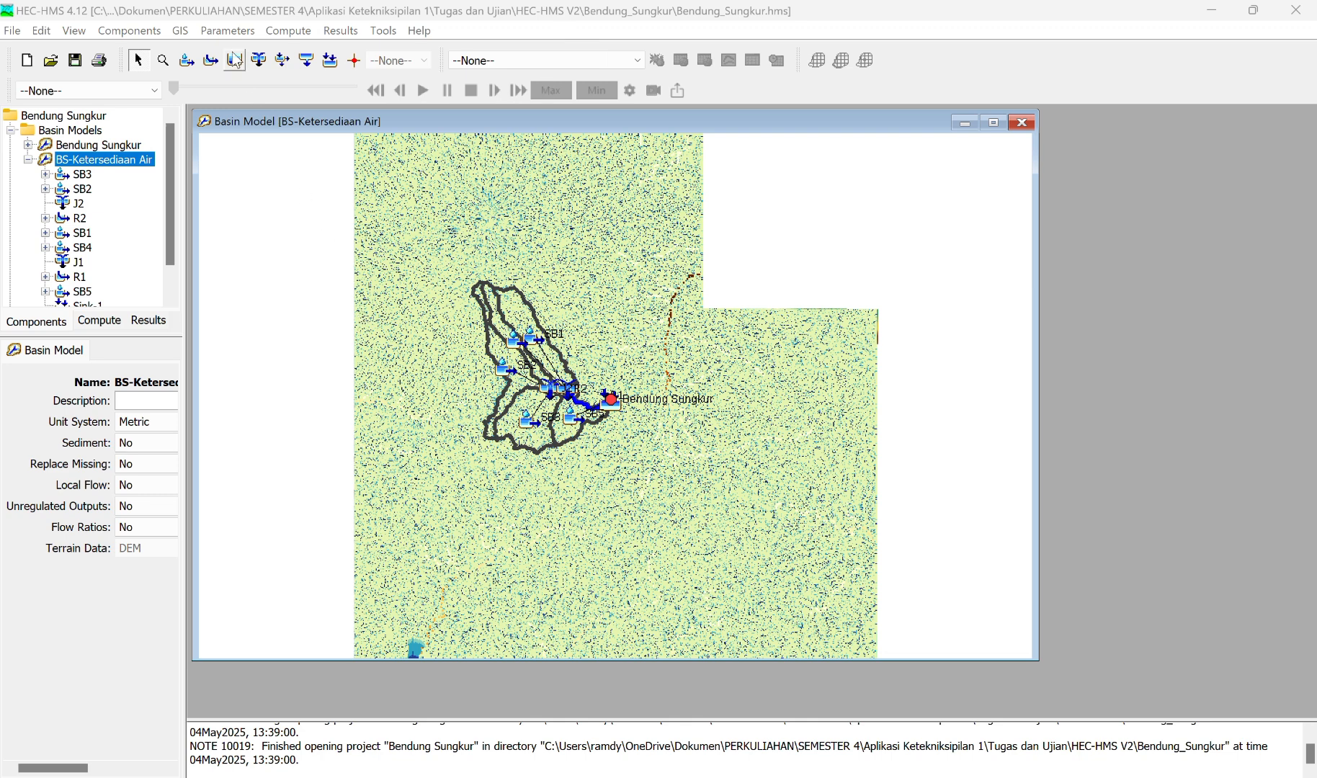
# Step: Change the baseflow method to Linear Reservoir for all subbasins in the BS-Ketersediaan Air basin model
pyautogui.click(228, 30)
pyautogui.moveTo(291, 217)
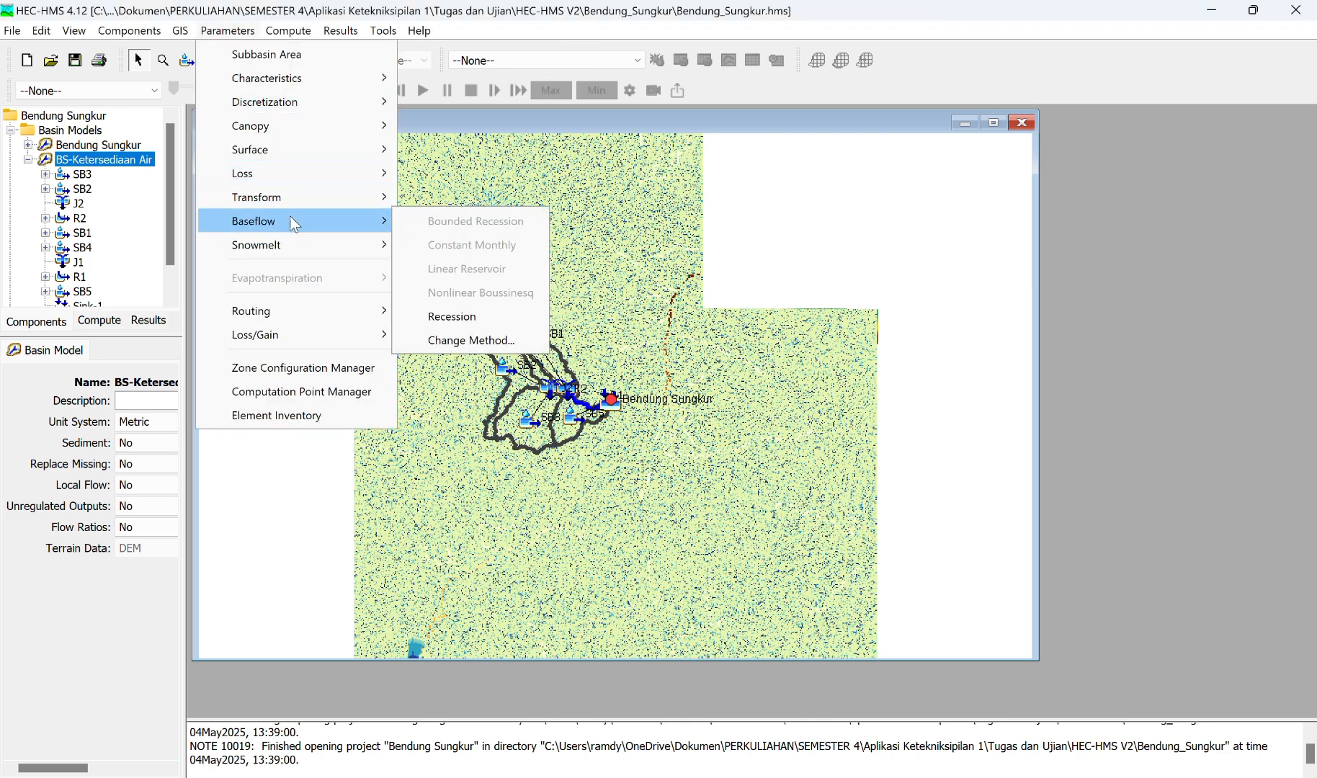
pyautogui.click(463, 341)
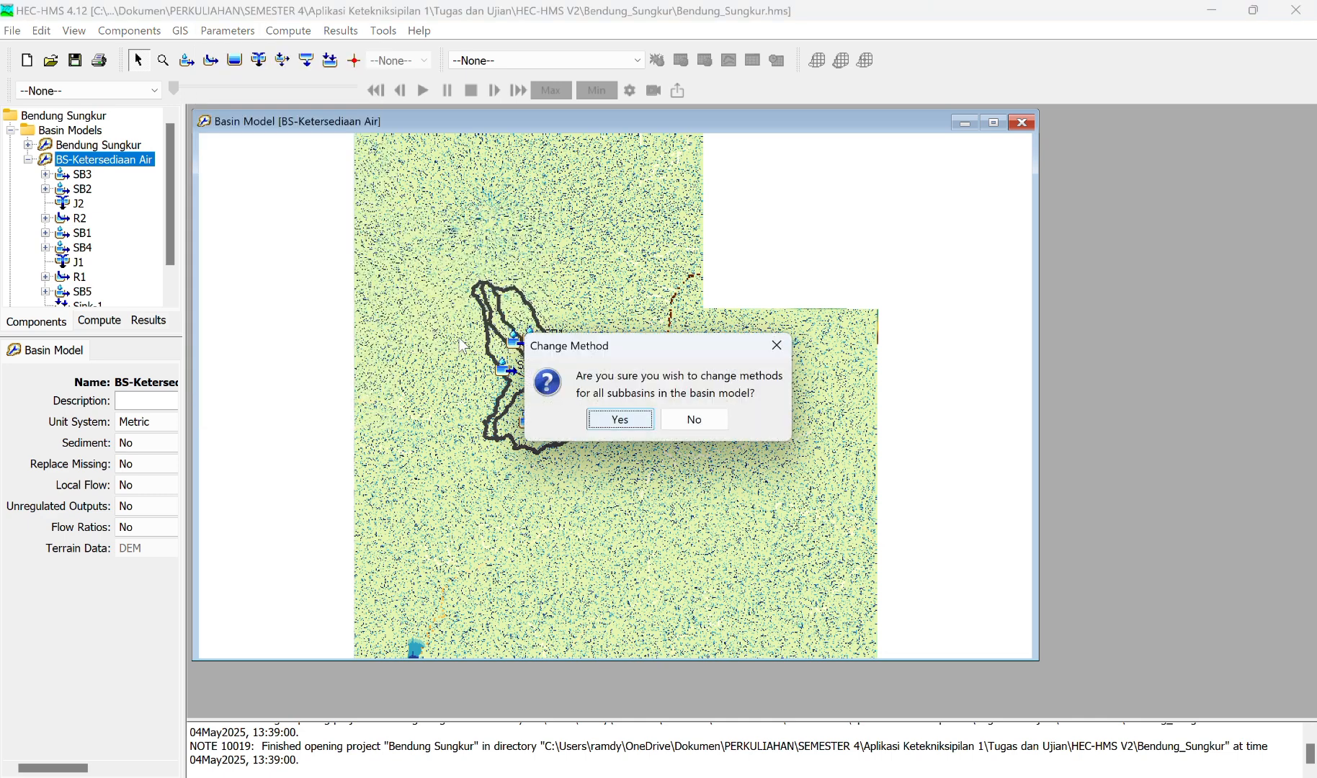
pyautogui.click(625, 422)
pyautogui.click(737, 387)
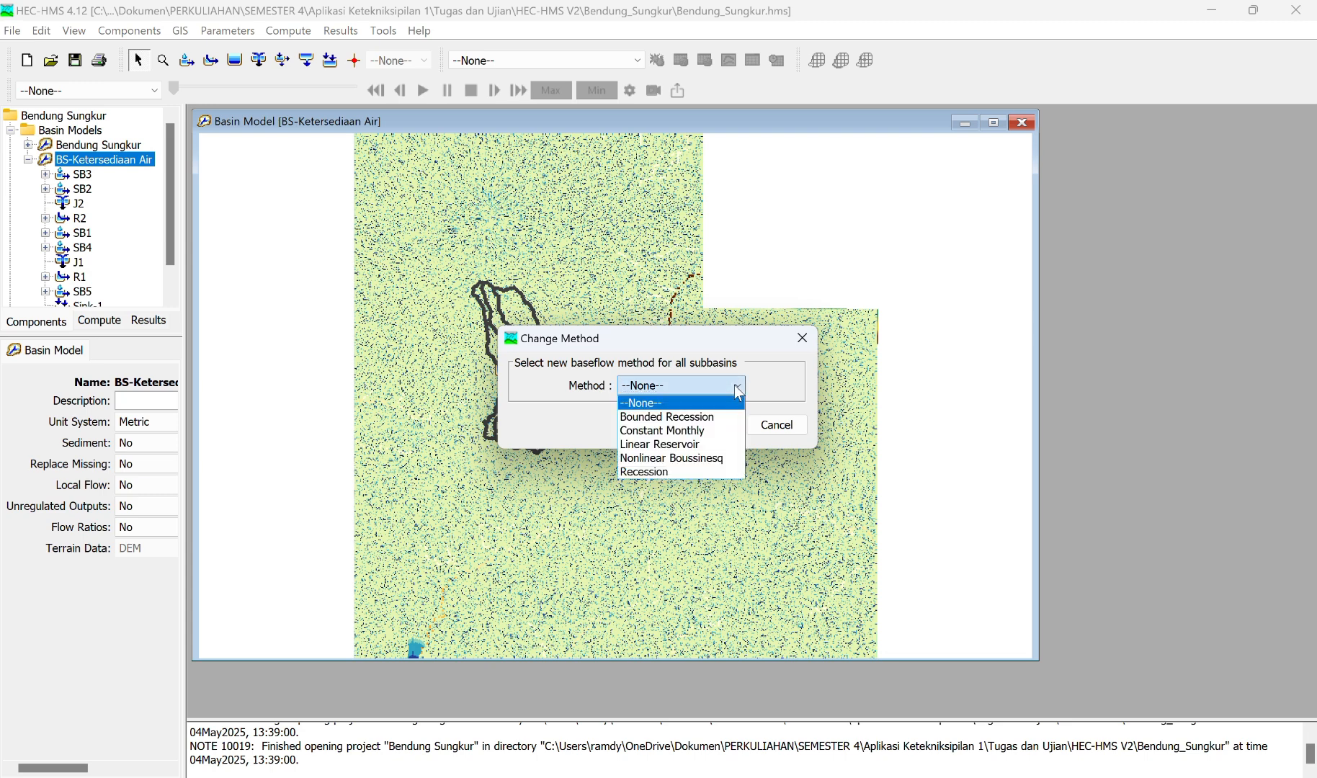
pyautogui.click(688, 444)
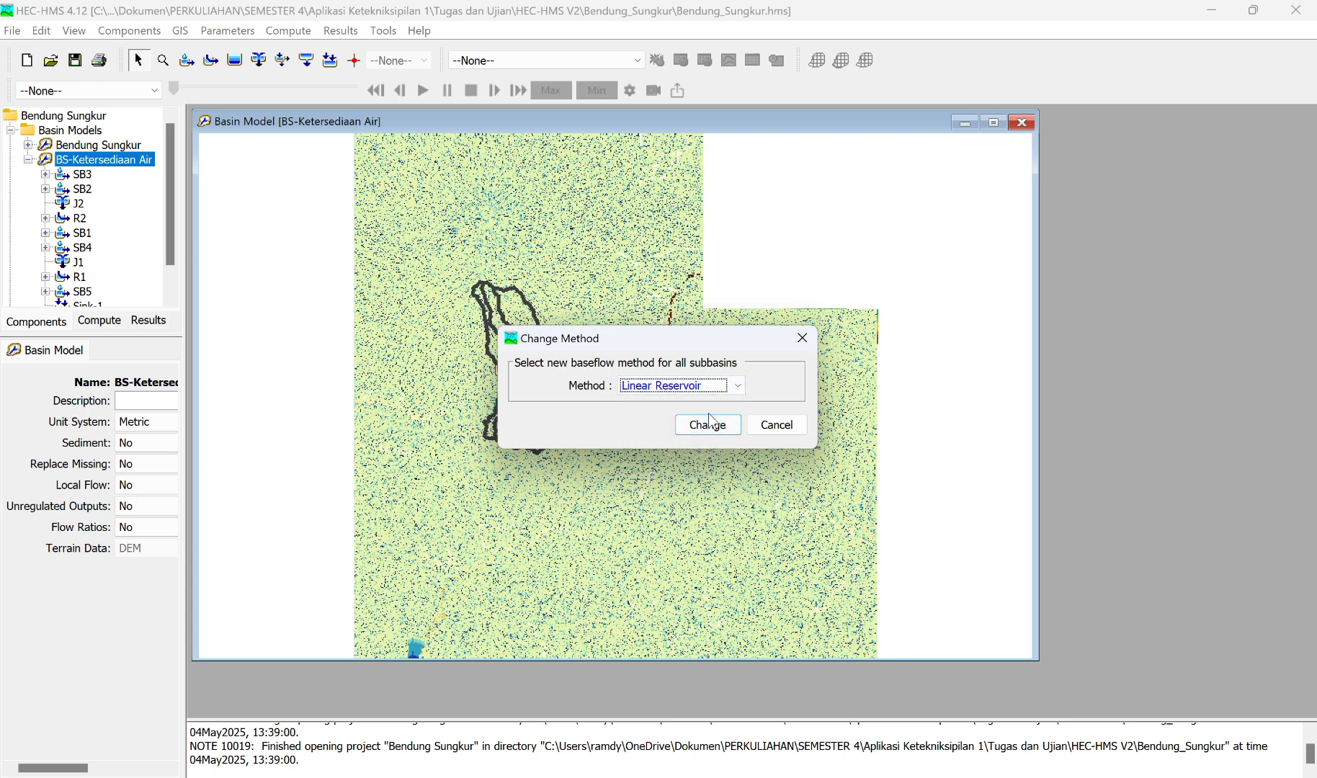
pyautogui.click(705, 423)
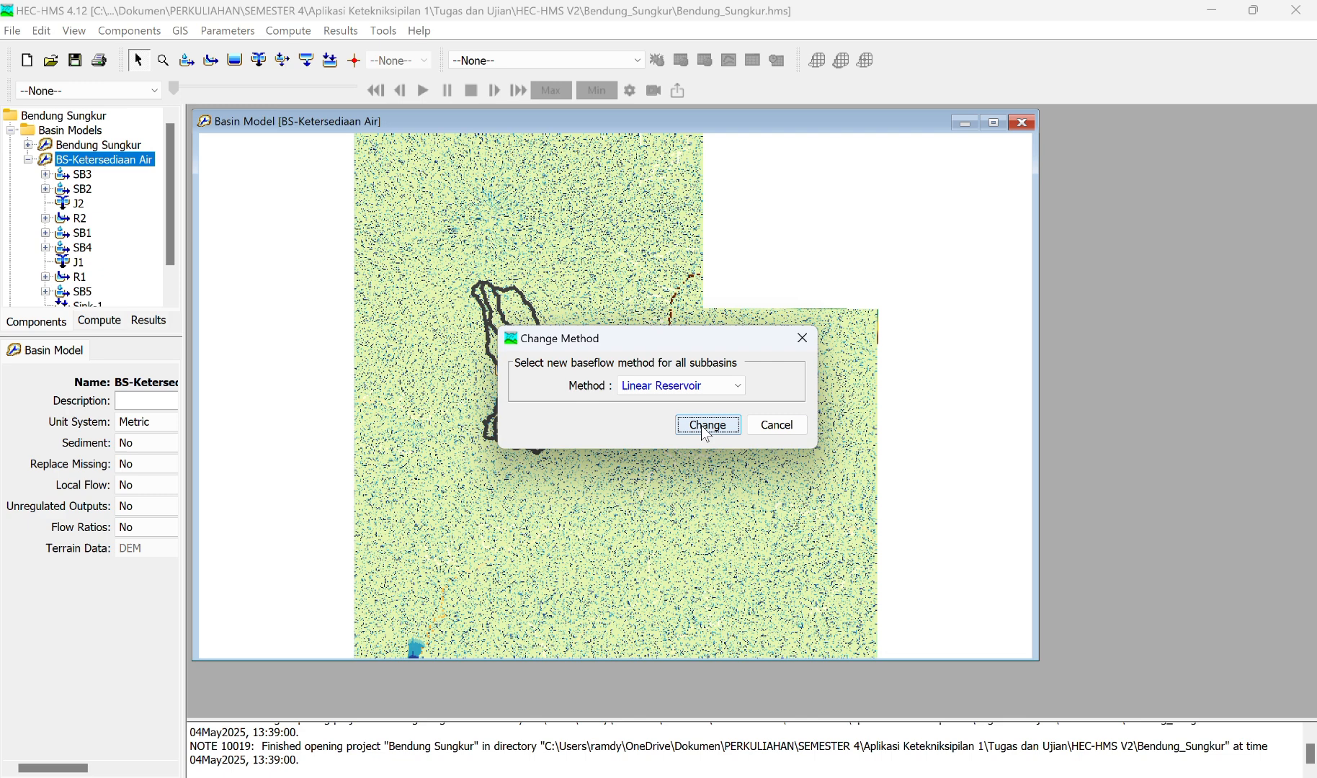
# Step: Open the Linear Reservoir baseflow parameters for the subbasins of the BS-Ketersediaan Air basin model
pyautogui.click(245, 31)
pyautogui.moveTo(280, 227)
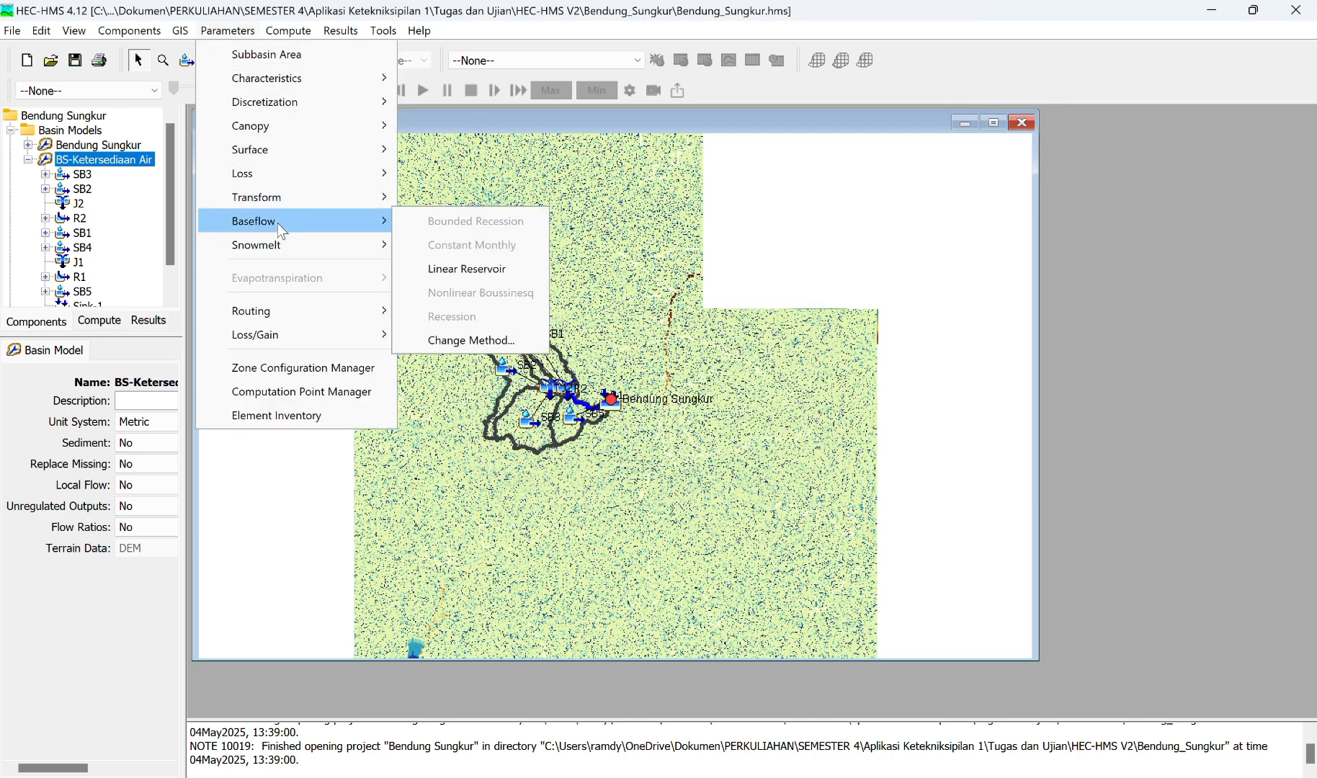
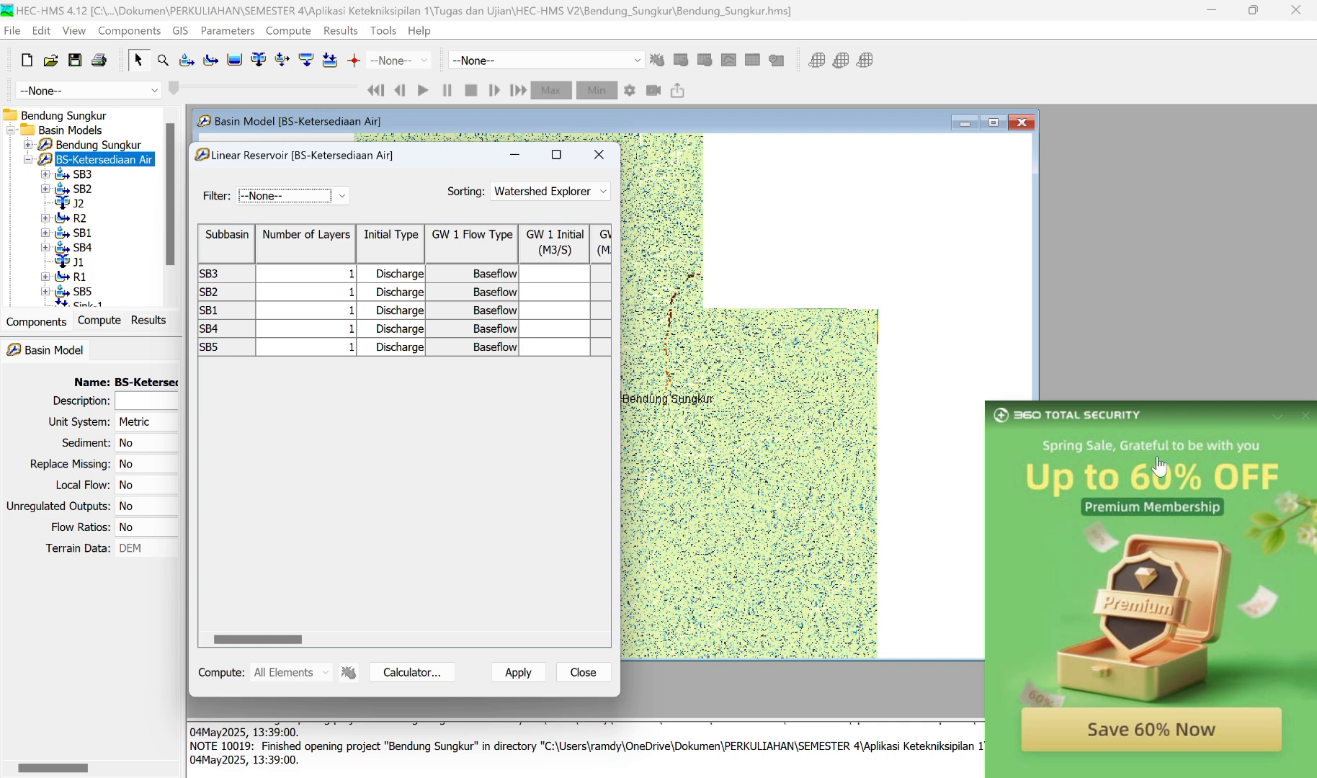
# Step: Set the GW 1 initial baseflow discharge of subbasin SB3 to 0.1 M3/S in the linear reservoir table
pyautogui.click(1309, 417)
pyautogui.hscroll(5, 569, 301)
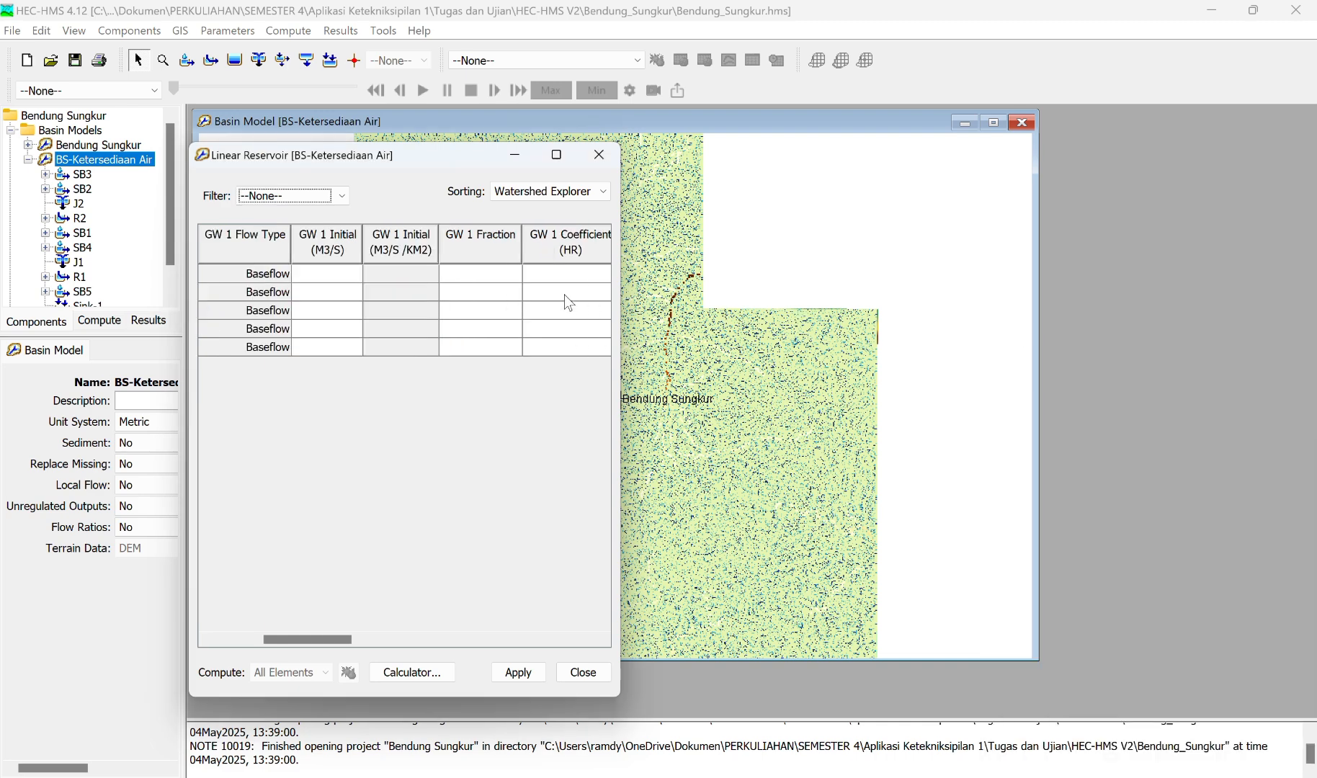
pyautogui.hscroll(-3, 569, 301)
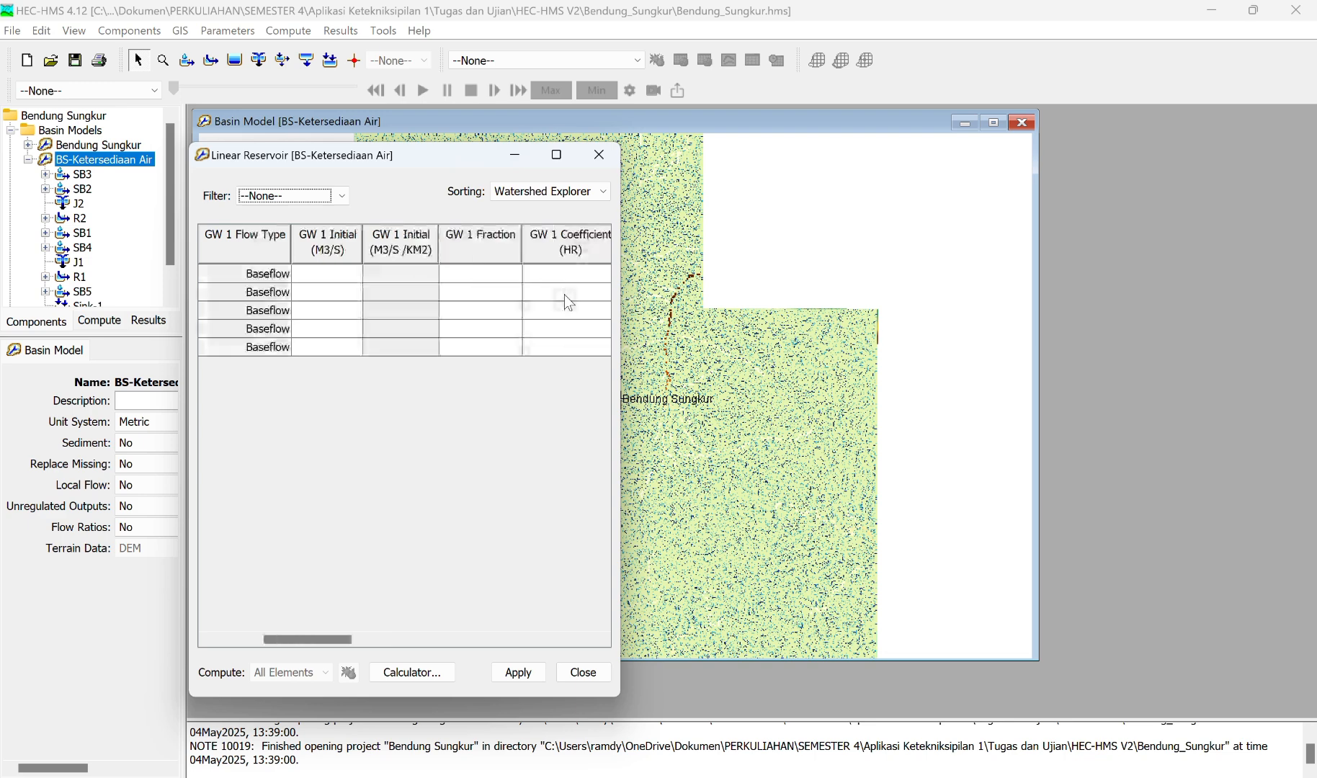
pyautogui.click(321, 273)
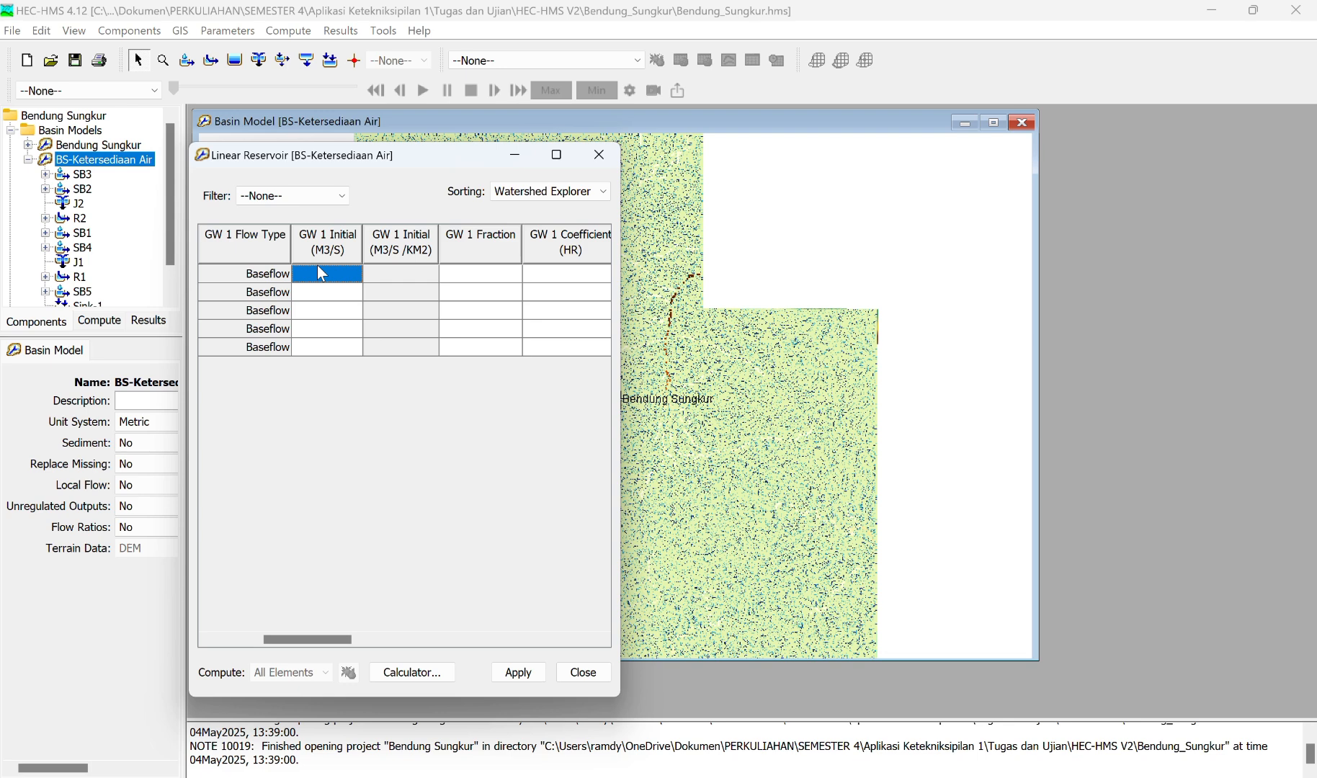
pyautogui.write('0.1')
# Step: Copy SB3's GW 1 initial discharge of 0.1 M3/S to subbasins SB2, SB1, SB4 and SB5
pyautogui.moveTo(332, 274); pyautogui.dragTo(374, 290)
pyautogui.hotkey('ctrl', 'c')
pyautogui.click(346, 298)
pyautogui.hotkey('ctrl', 'v')
pyautogui.click(346, 313)
pyautogui.hotkey('ctrl', 'v')
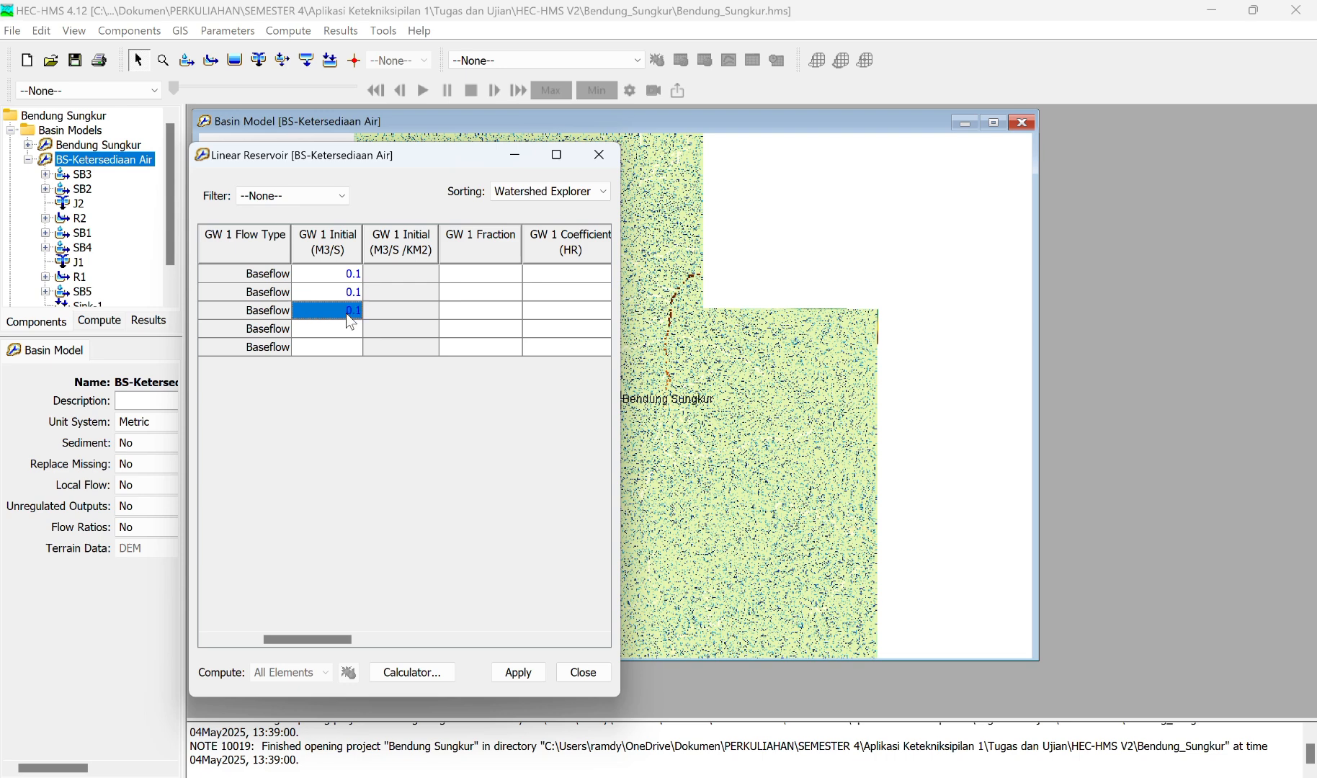
pyautogui.click(353, 333)
pyautogui.click(353, 349)
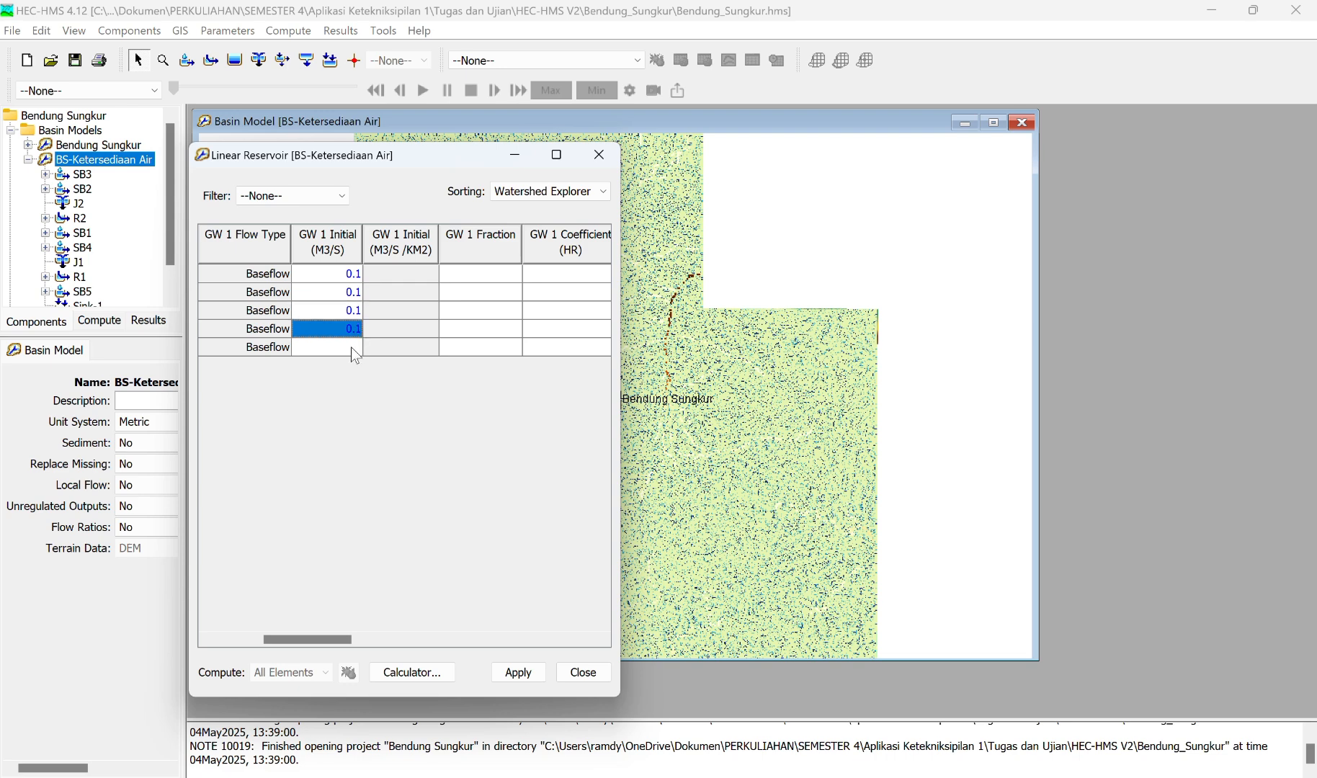
pyautogui.hotkey('ctrl', 'v')
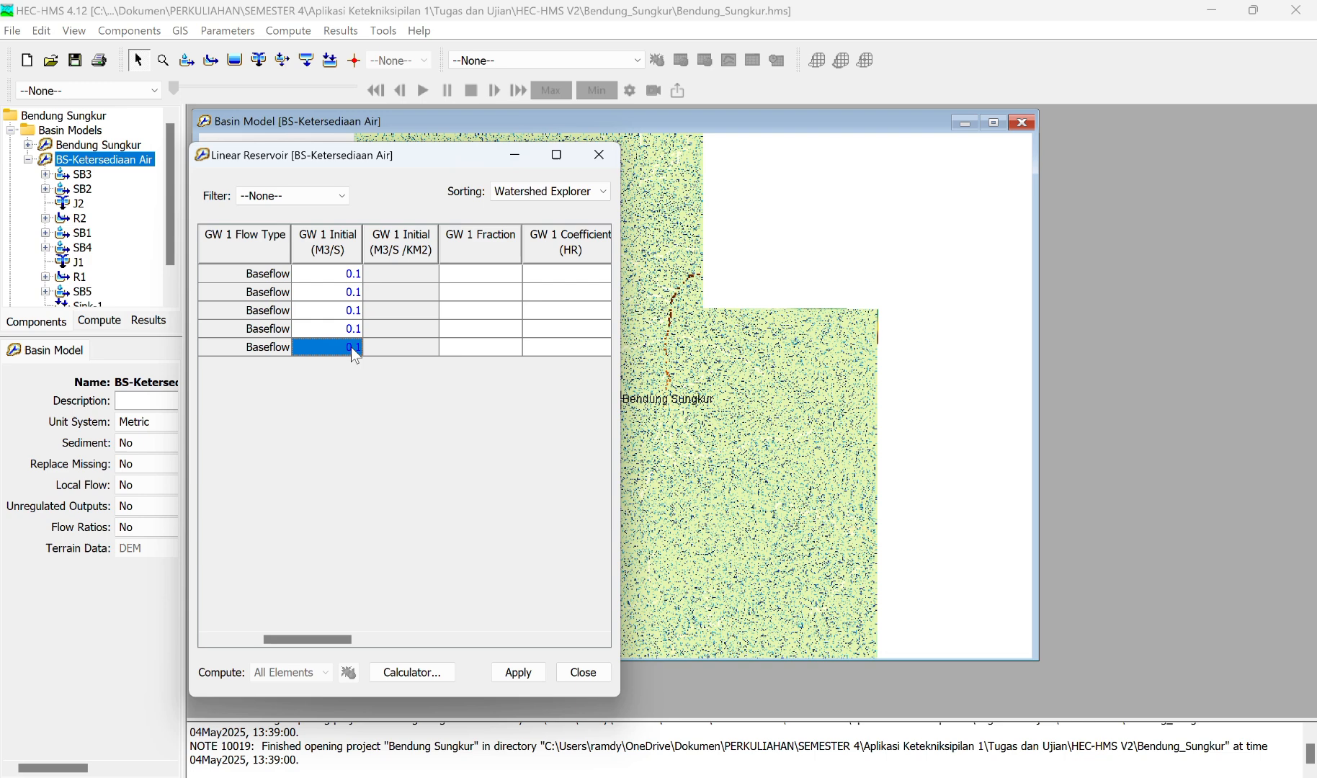
# Step: Set the GW 1 fraction to 1 for all five subbasins
pyautogui.click(503, 267)
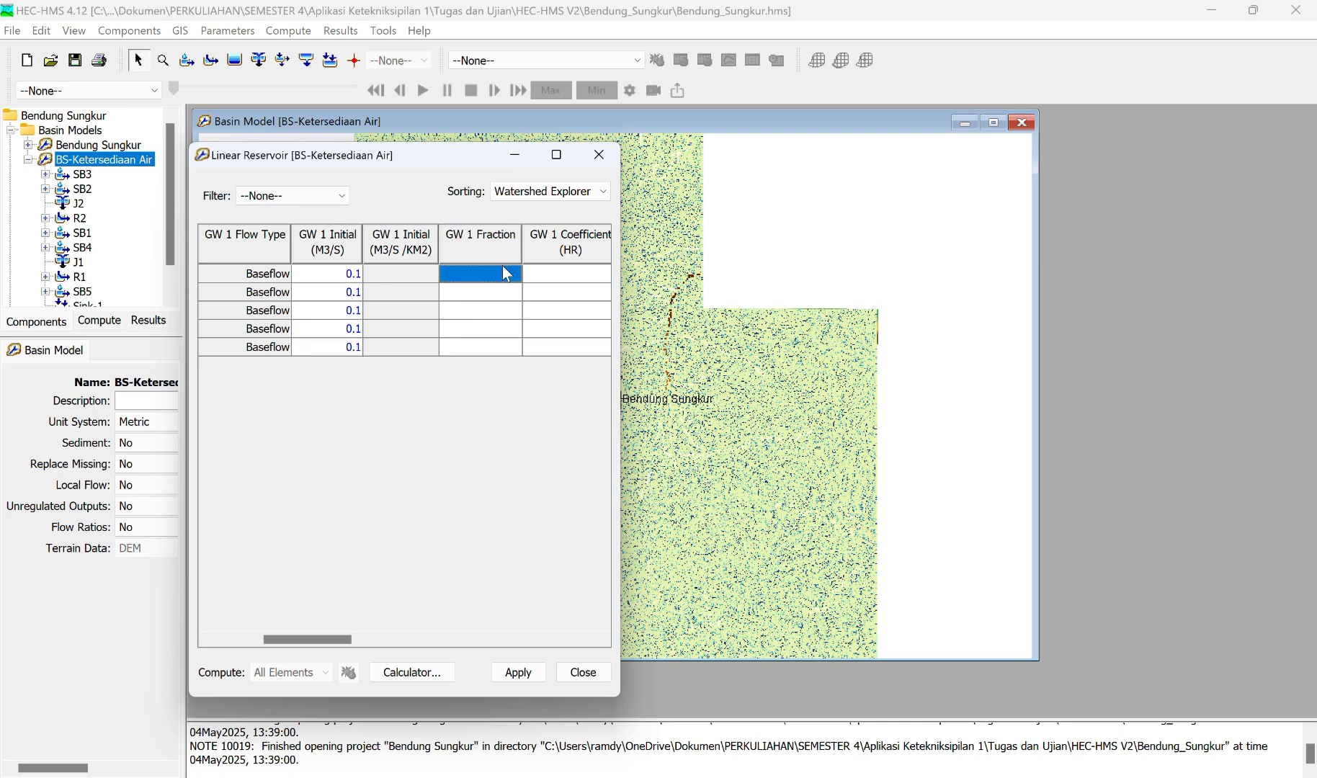
pyautogui.write('1')
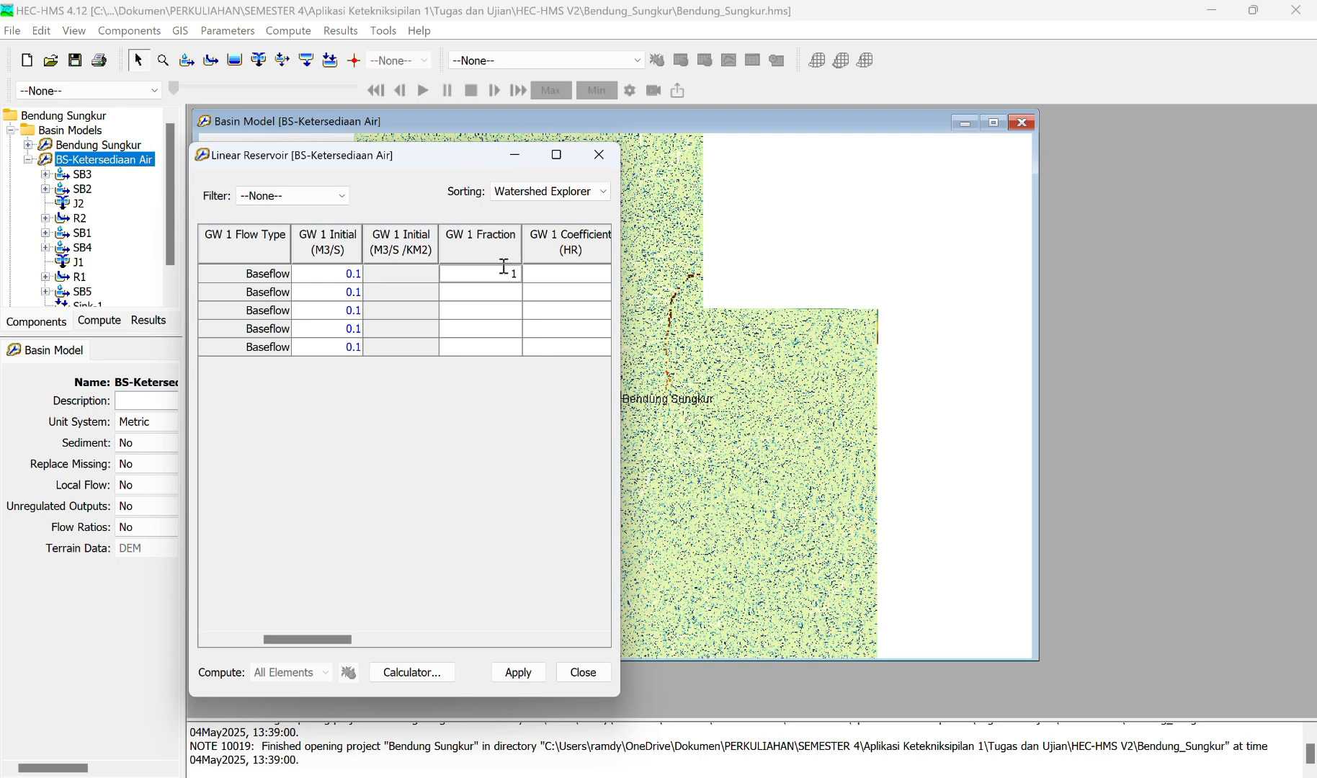
pyautogui.press('Return')
pyautogui.write('1')
pyautogui.press('Return')
pyautogui.write('1')
pyautogui.press('Return')
pyautogui.write('1')
pyautogui.press('Return')
pyautogui.write('1')
# Step: Set the GW 1 coefficient to 12 hours for all five subbasins
pyautogui.hscroll(3, 527, 287)
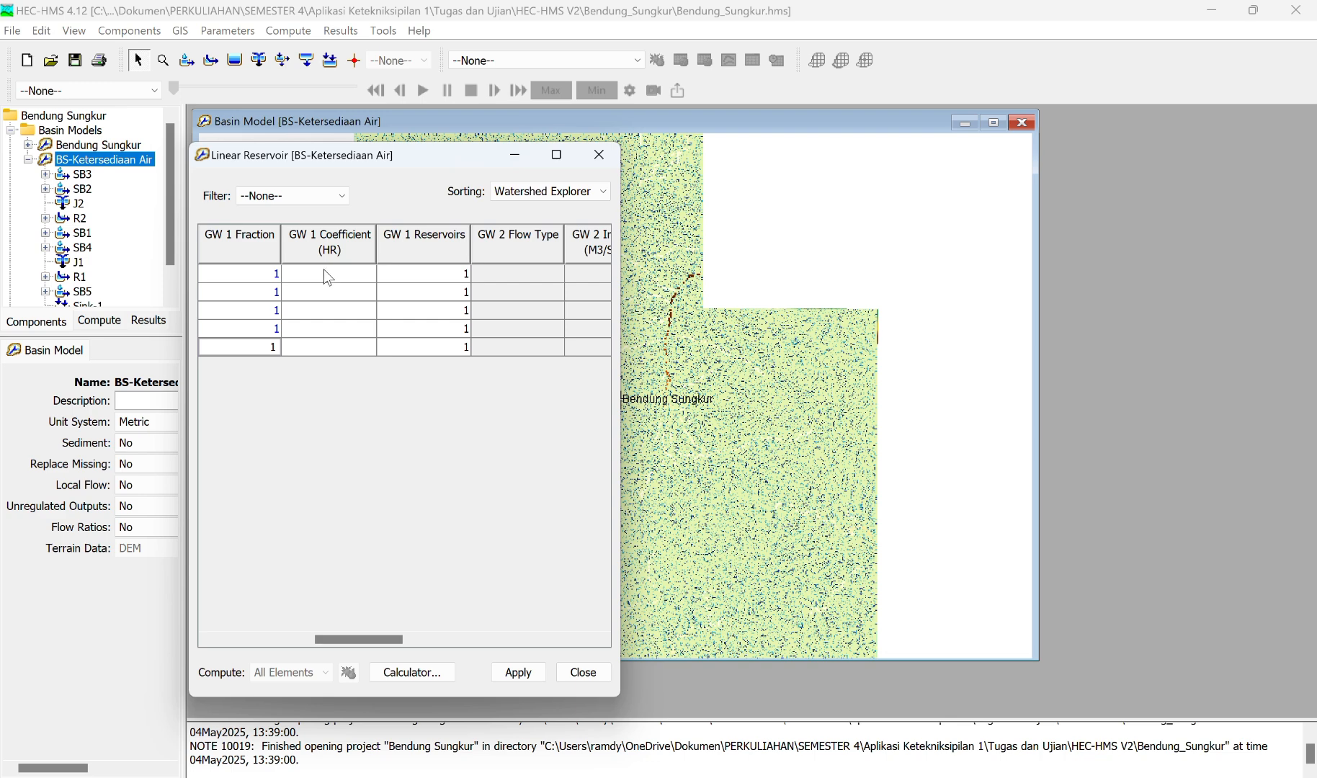
pyautogui.click(325, 273)
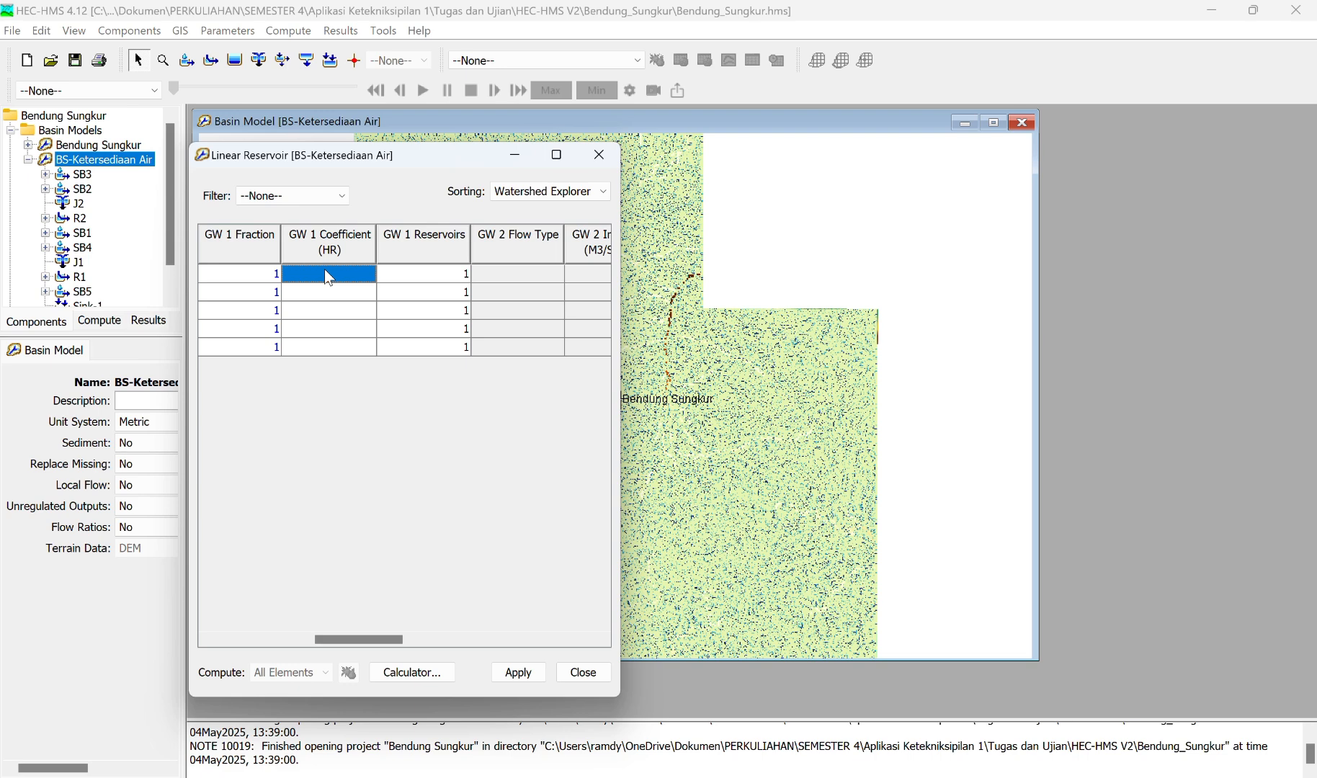
pyautogui.write('12')
pyautogui.press('Return')
pyautogui.write('12')
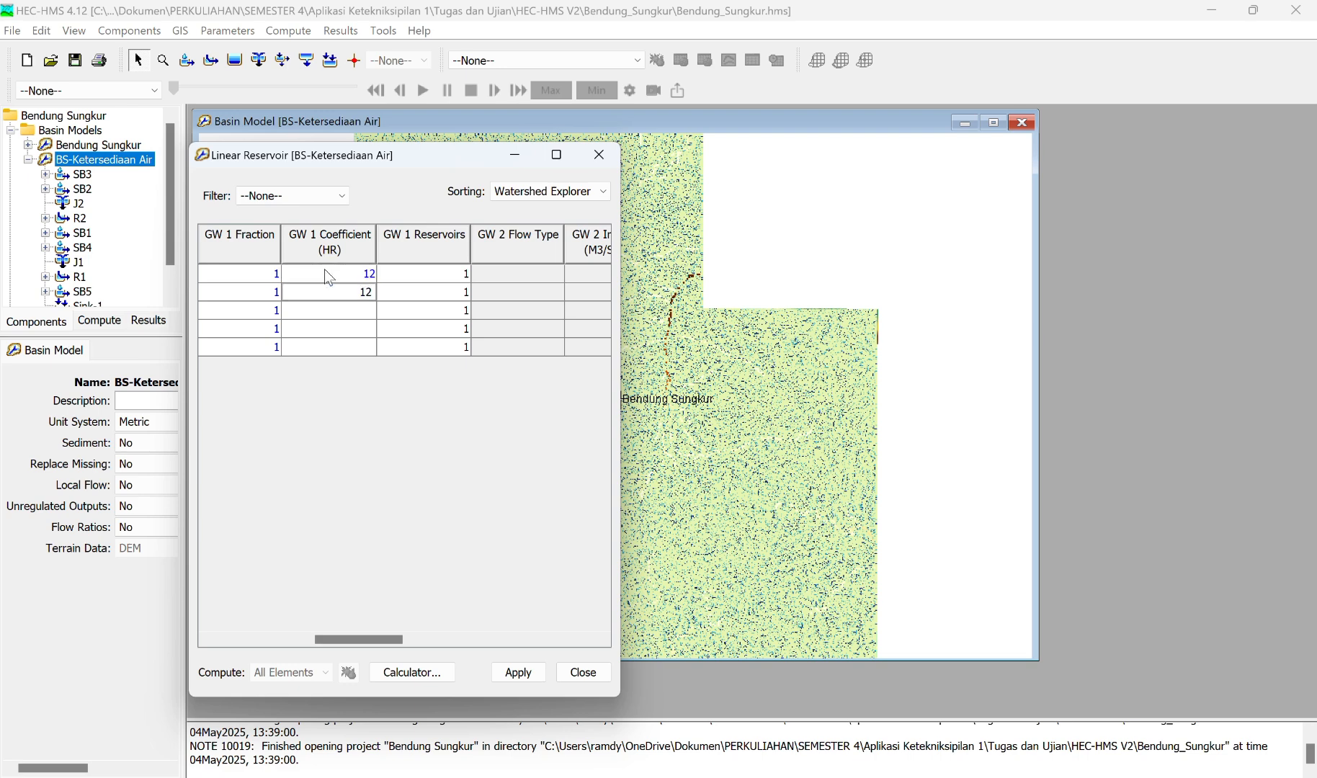
pyautogui.press('Return')
pyautogui.write('12')
pyautogui.press('Return')
pyautogui.write('12')
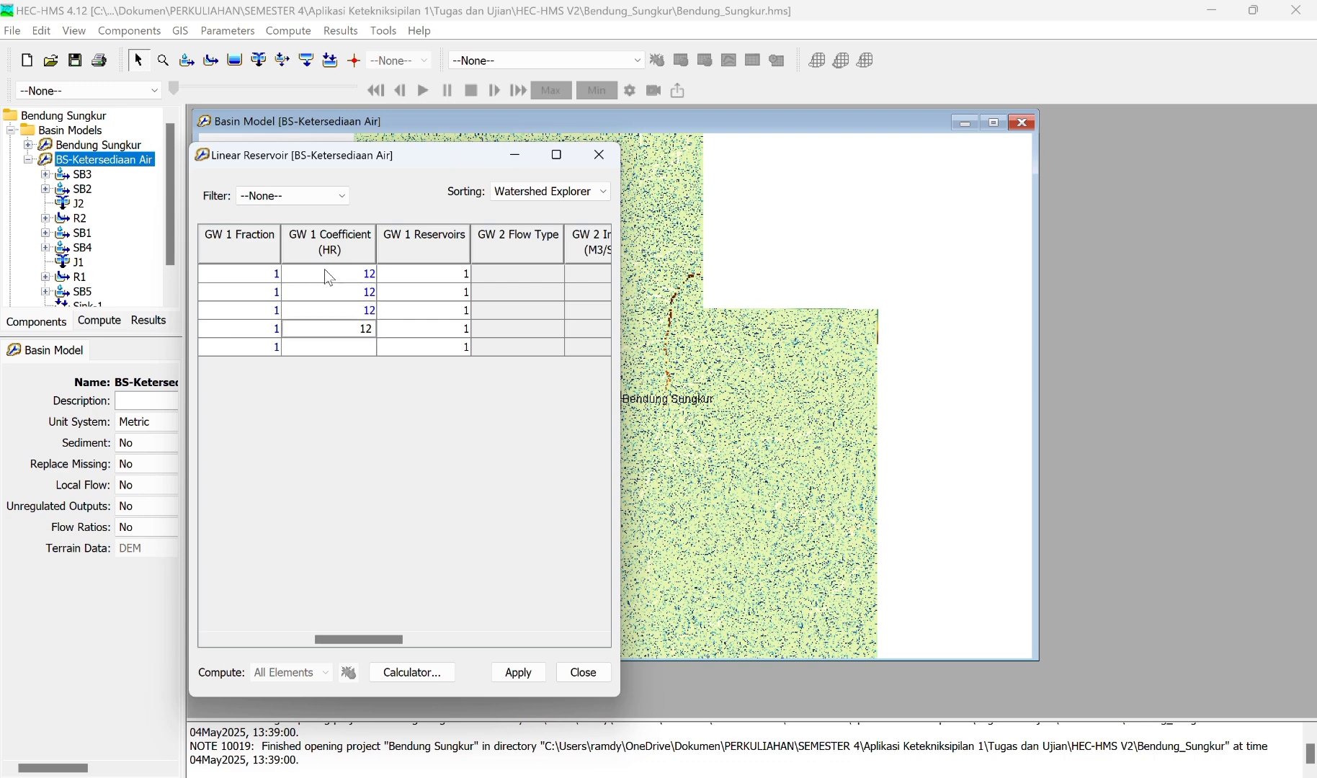
pyautogui.press('Return')
pyautogui.write('12')
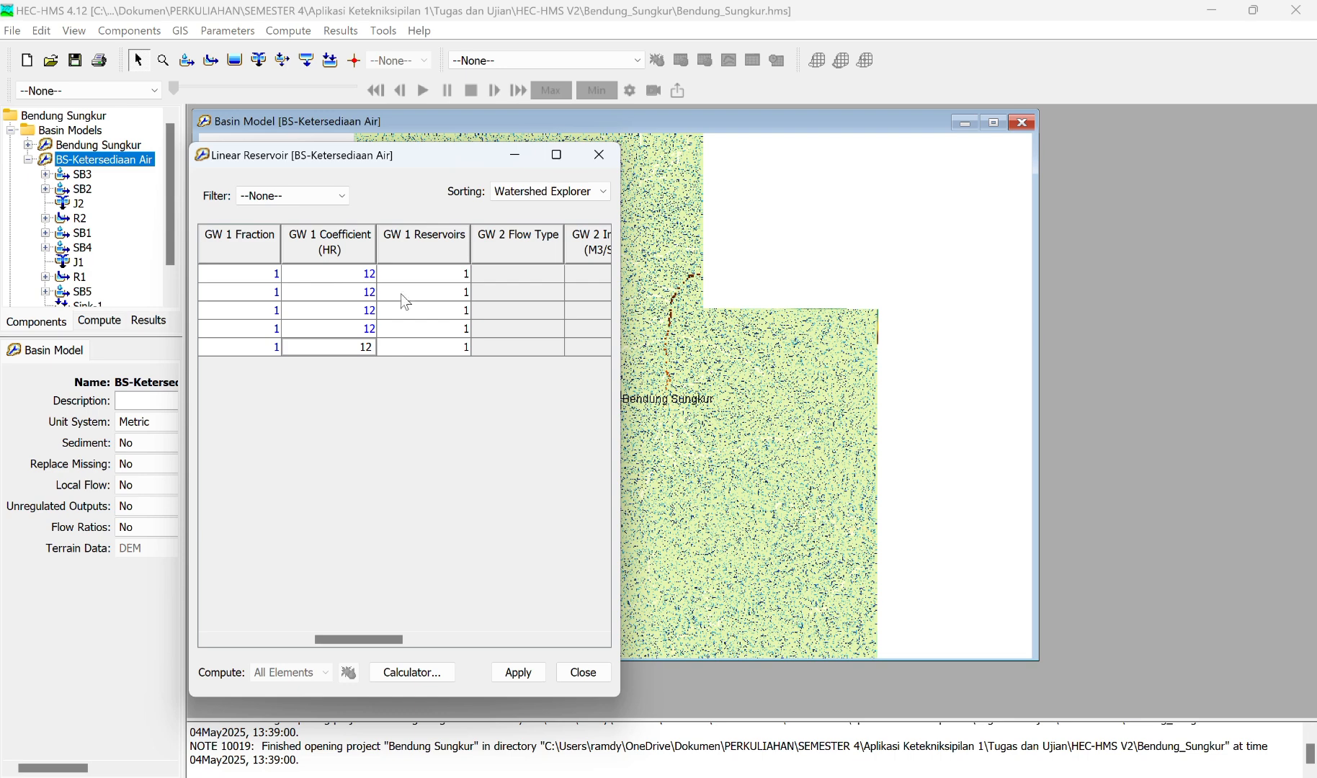
# Step: Apply the linear reservoir parameters of BS-Ketersediaan Air and close the parameter table
pyautogui.hscroll(5, 411, 302)
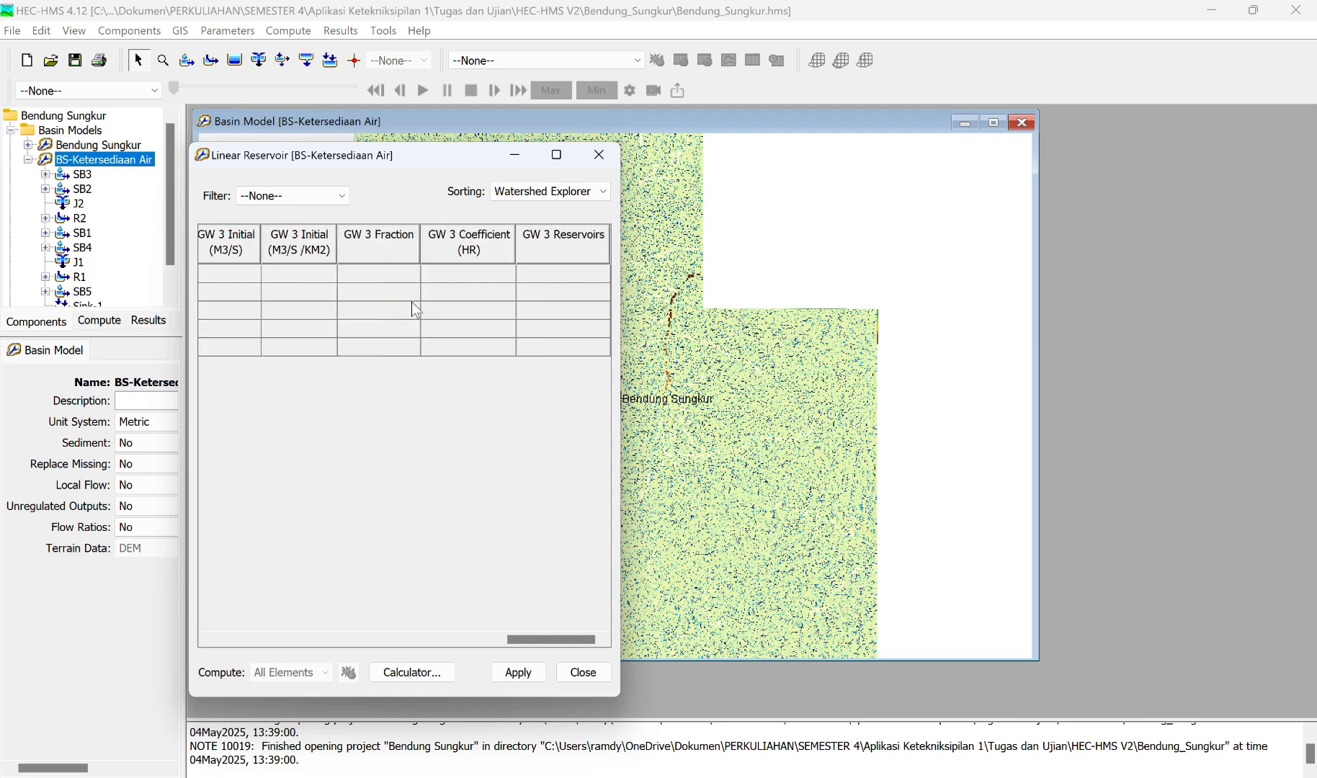
pyautogui.hscroll(-7, 411, 301)
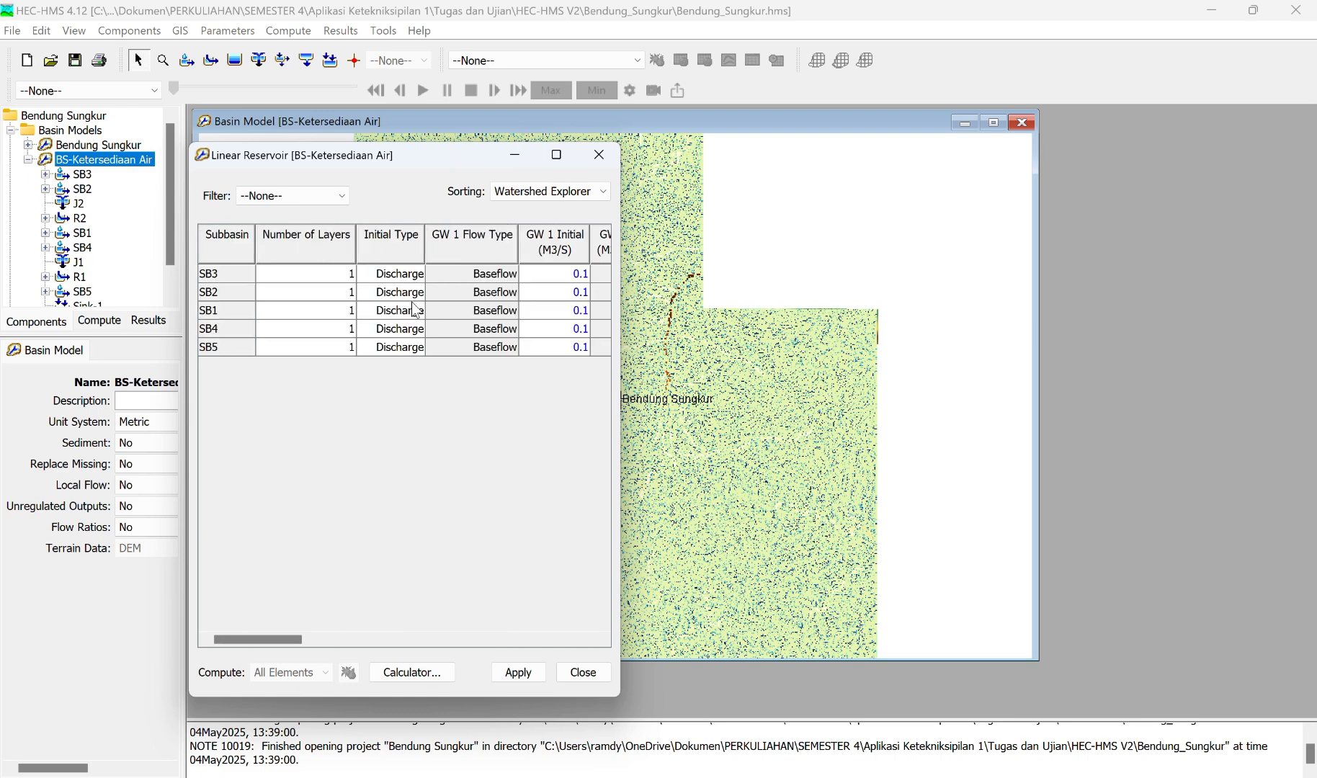
pyautogui.click(532, 674)
pyautogui.click(576, 672)
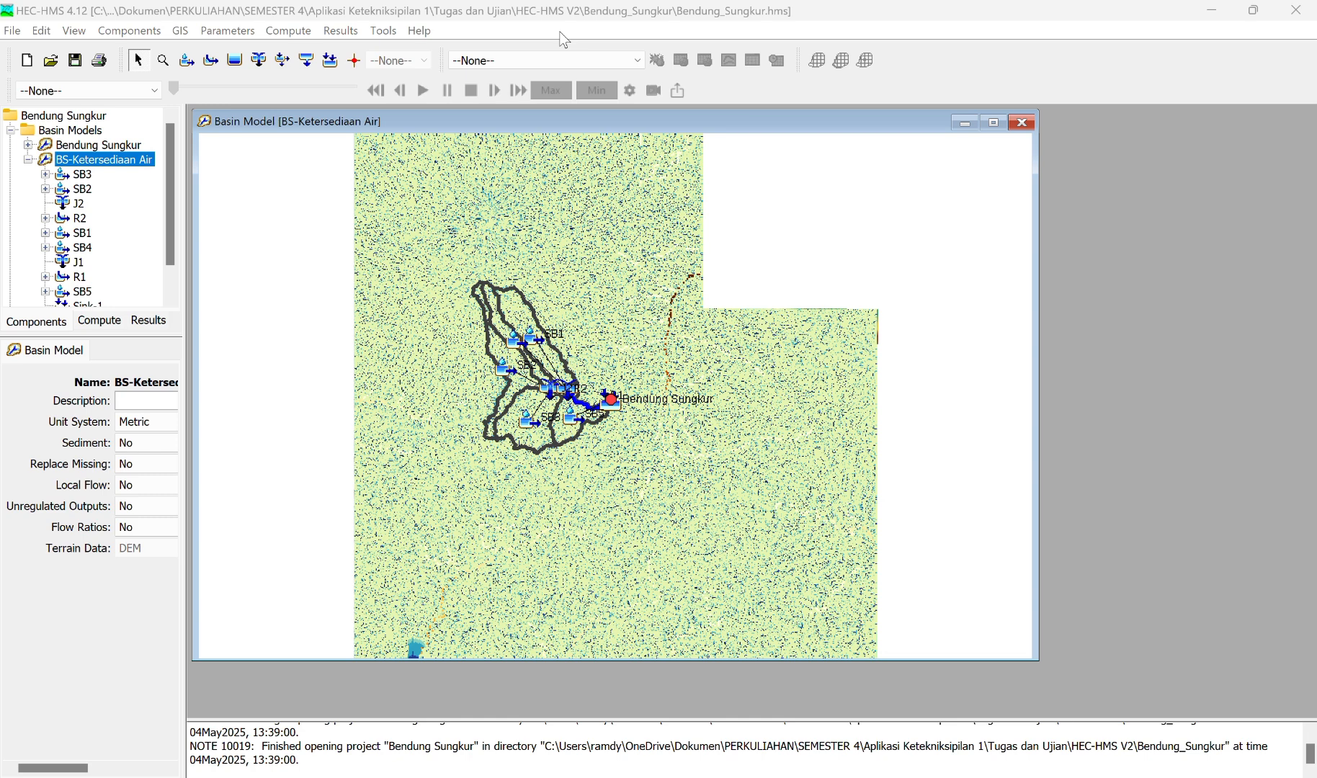
# Step: Create a new control specification named "Control Ketersiediaan Air" and close its manager
pyautogui.click(129, 31)
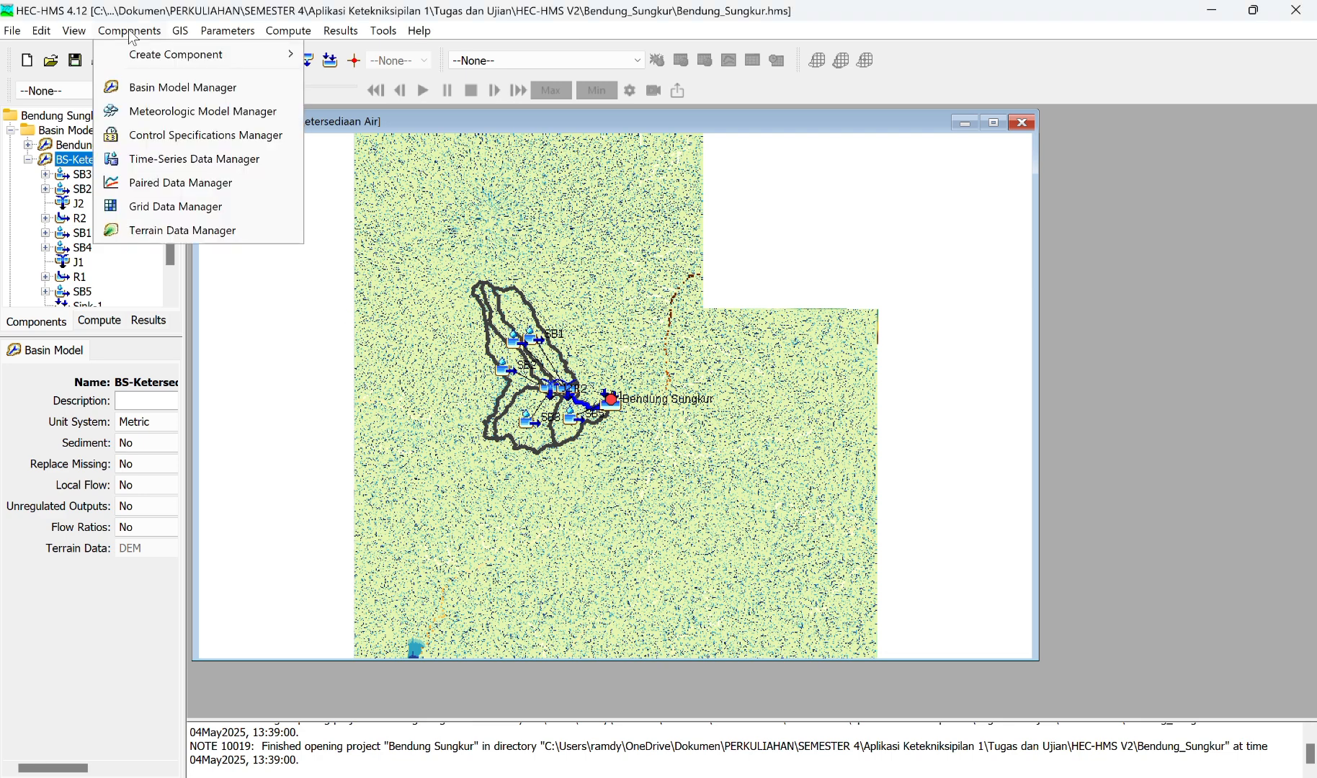
pyautogui.click(181, 136)
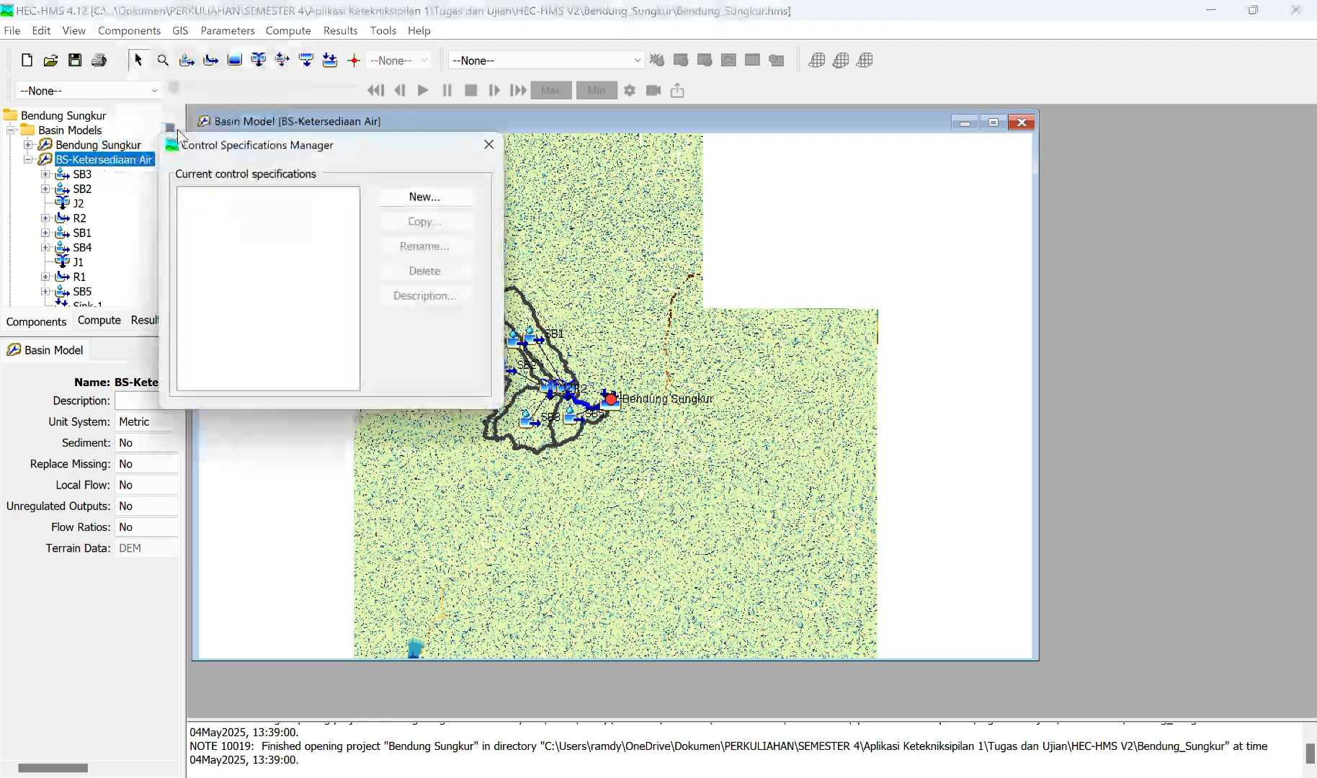
pyautogui.click(422, 197)
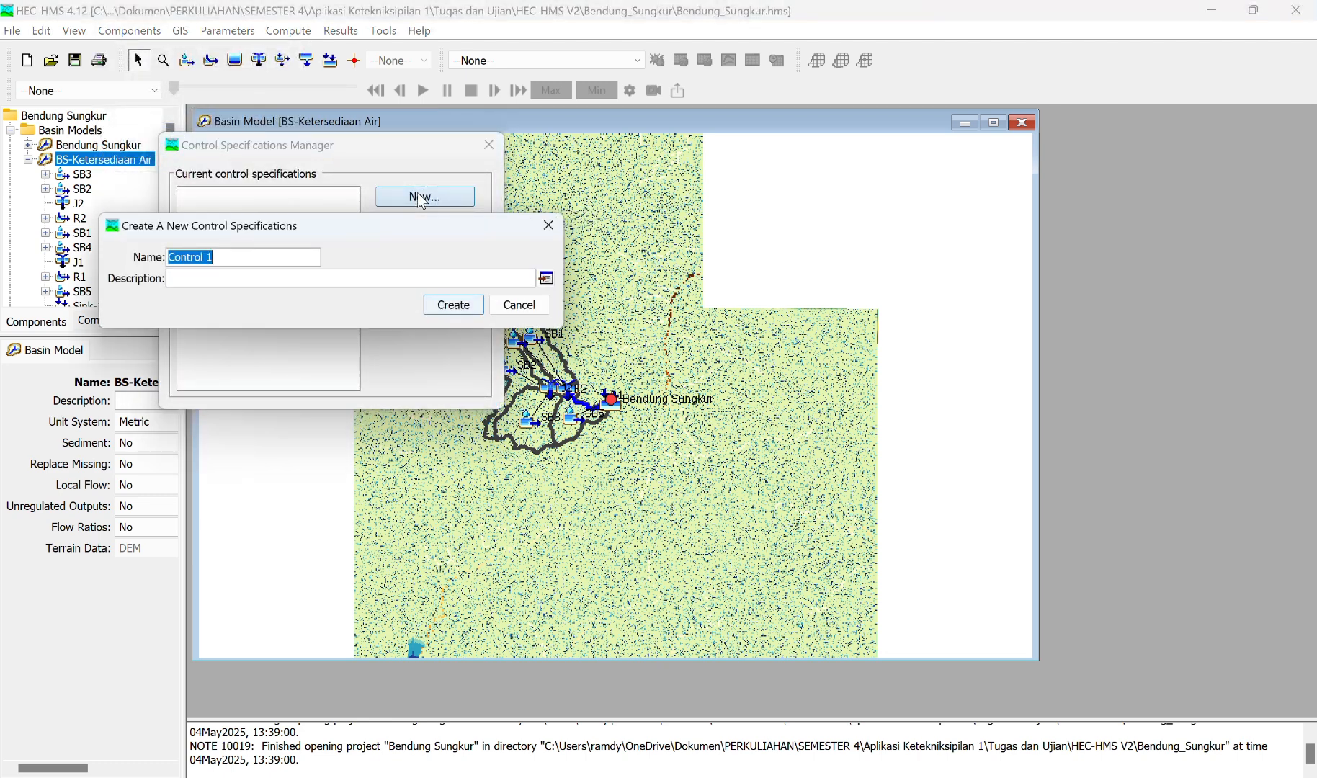
pyautogui.click(243, 255)
pyautogui.press('BackSpace')
pyautogui.write('Kete')
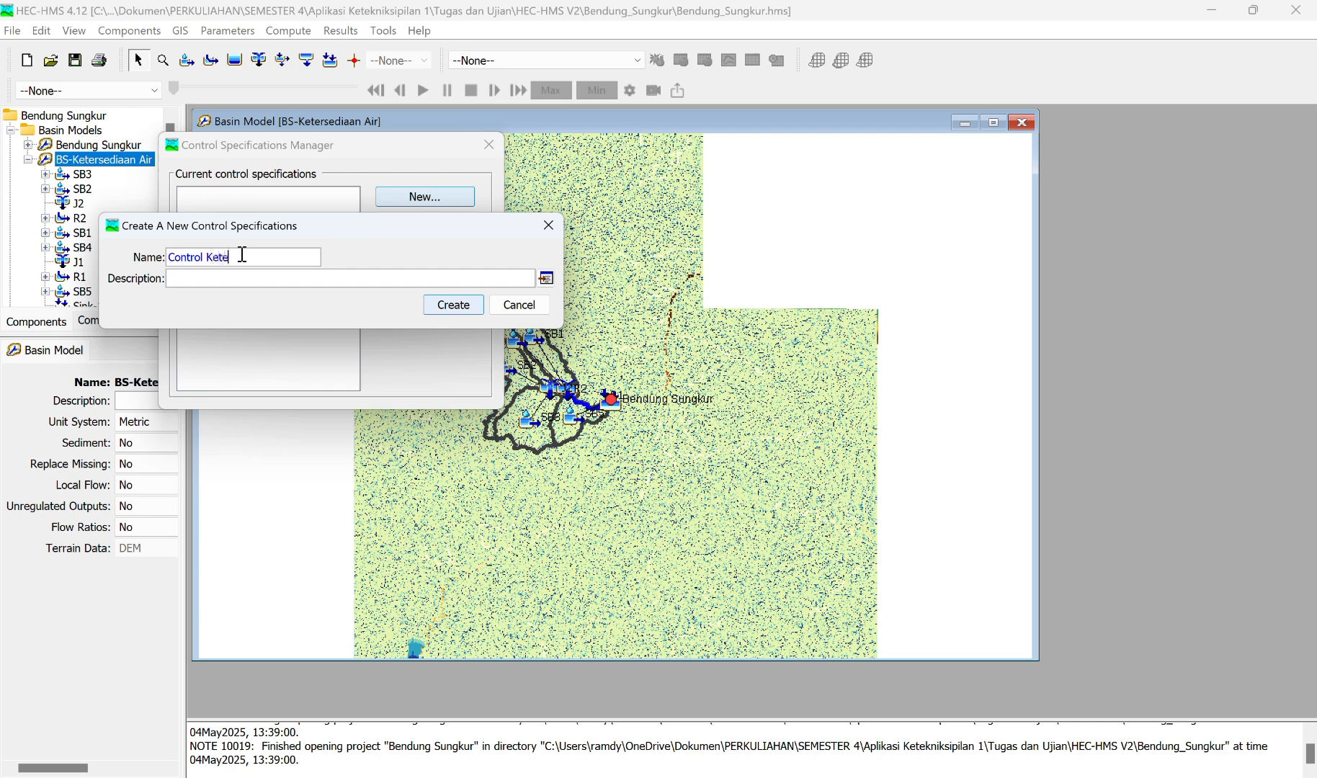
pyautogui.write('rsiedua')
pyautogui.press('BackSpace')
pyautogui.press('BackSpace')
pyautogui.write('iaan Air')
pyautogui.click(442, 310)
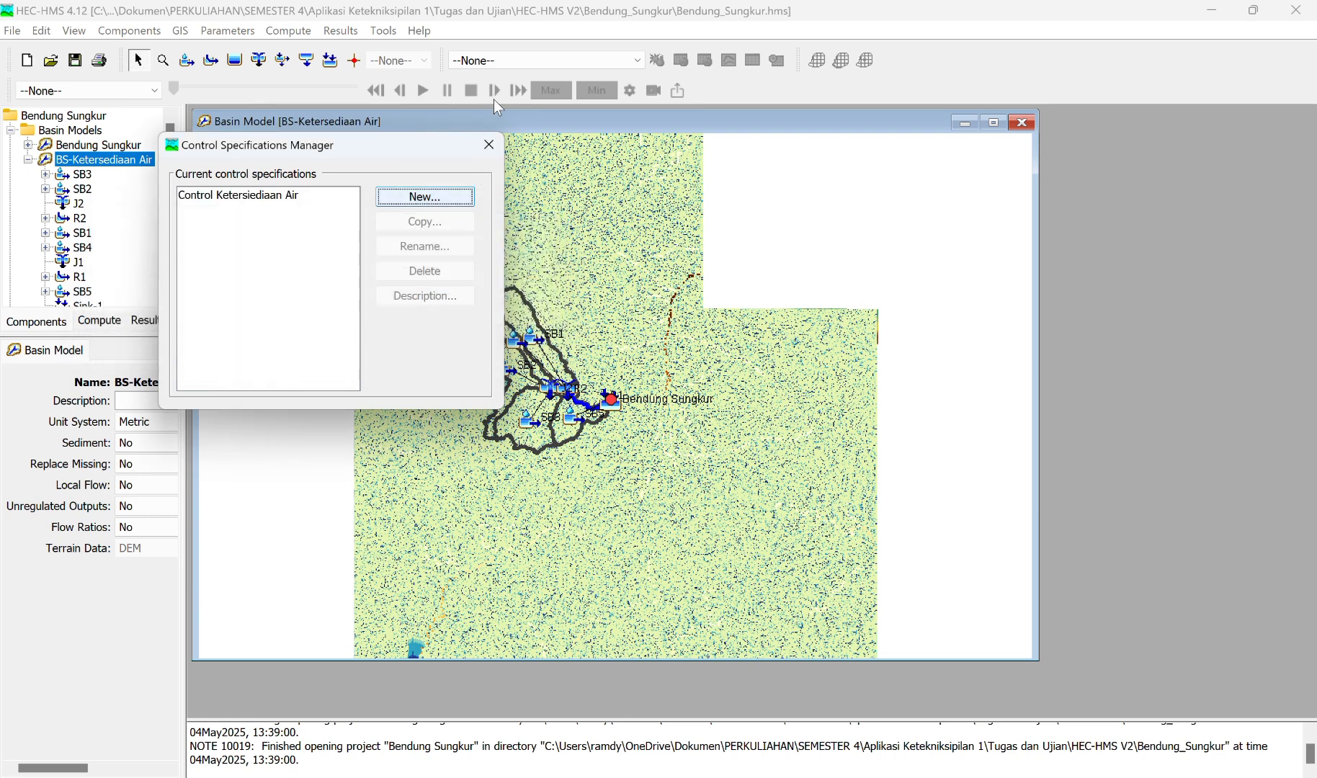
pyautogui.click(488, 145)
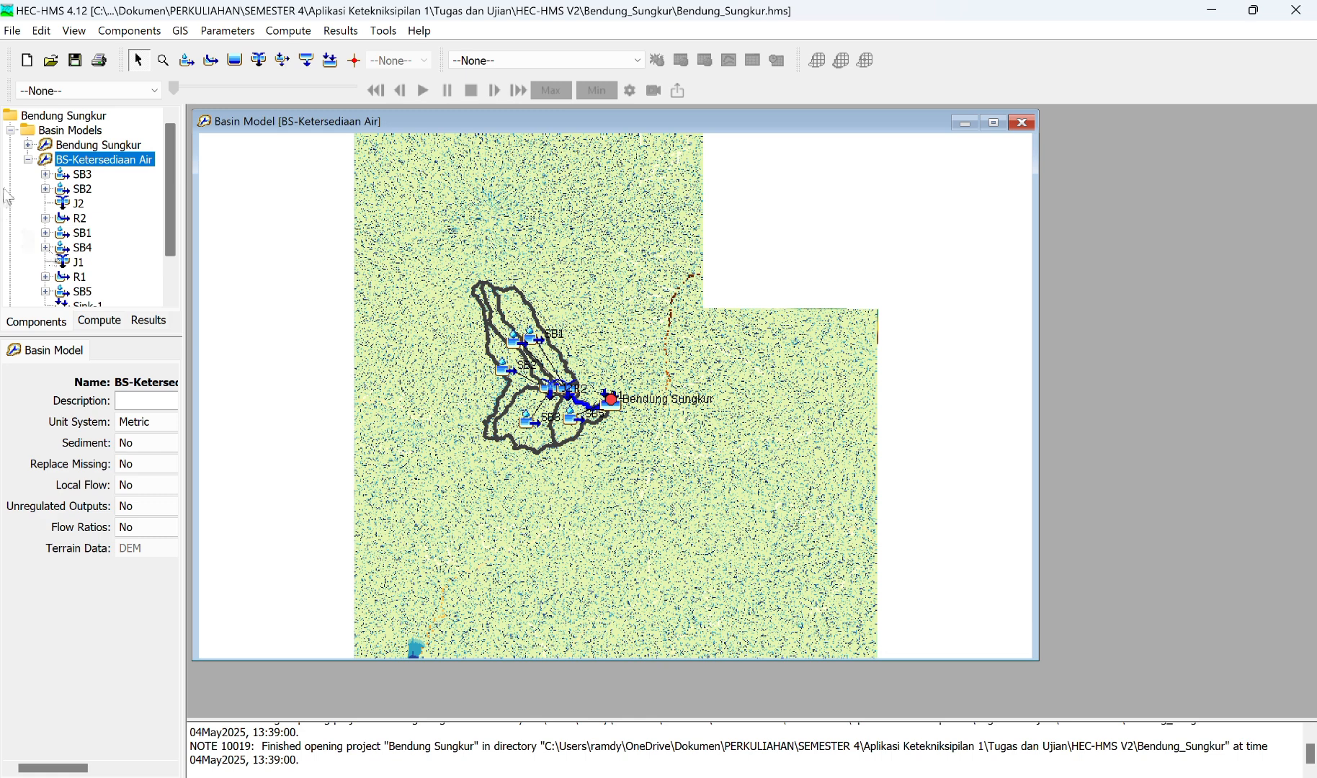
# Step: Open the Control Ketersiediaan Air specification and set its start to 01Jan2005 at 00:00
pyautogui.click(27, 160)
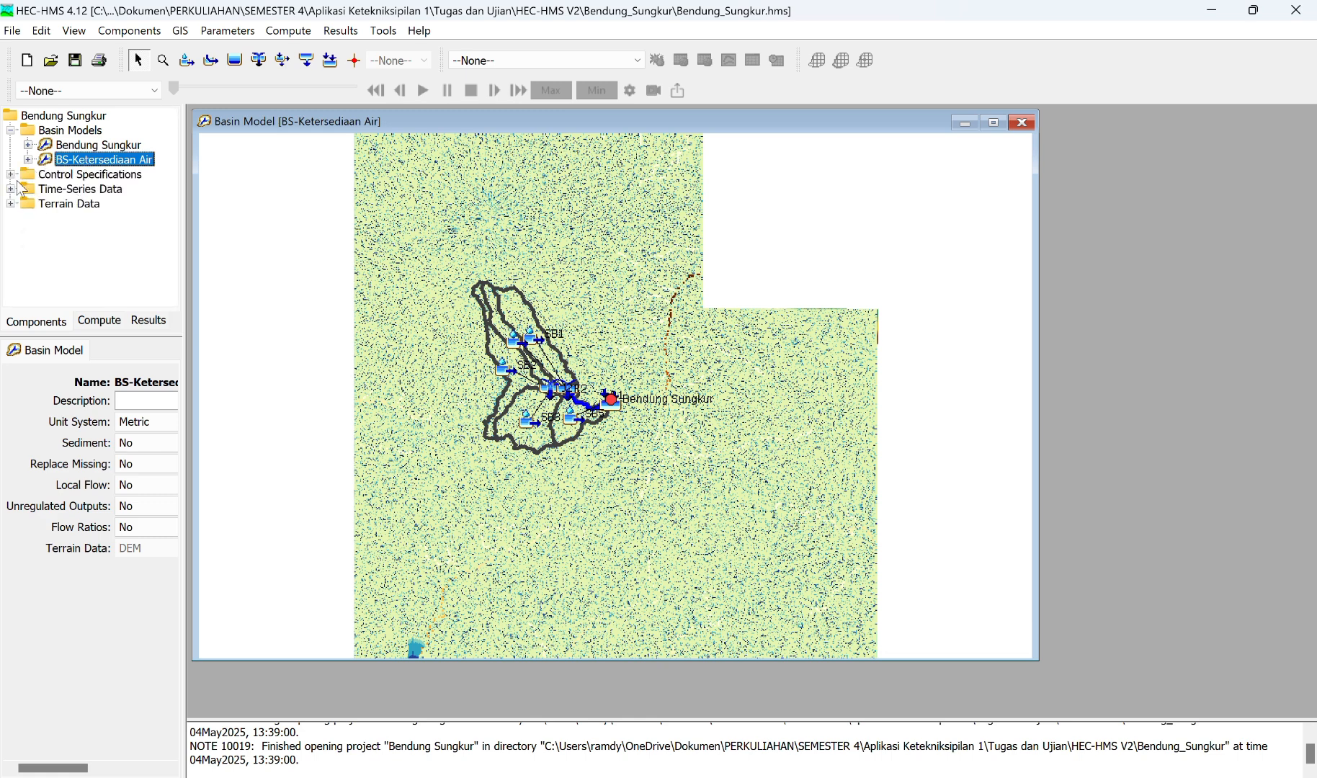
pyautogui.click(11, 175)
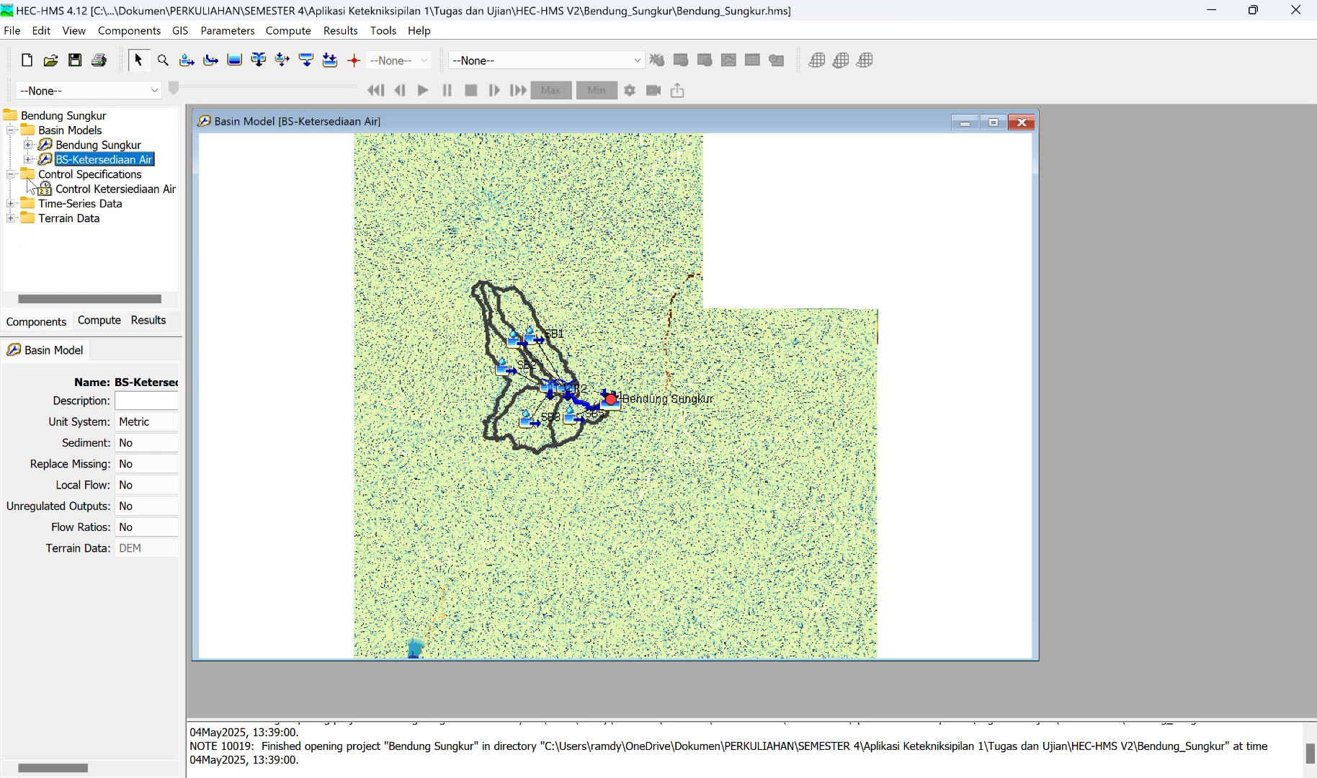
pyautogui.click(92, 190)
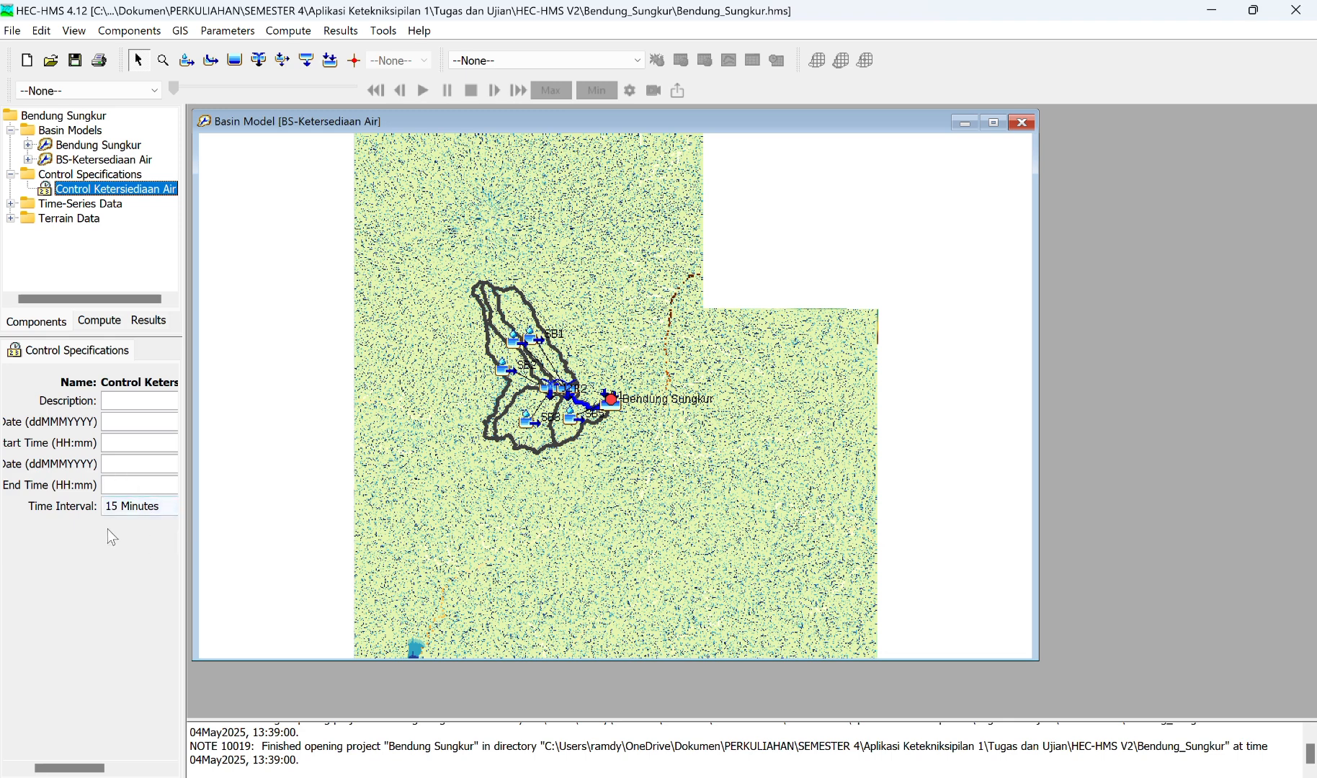
pyautogui.click(127, 424)
pyautogui.write('01Jan2005')
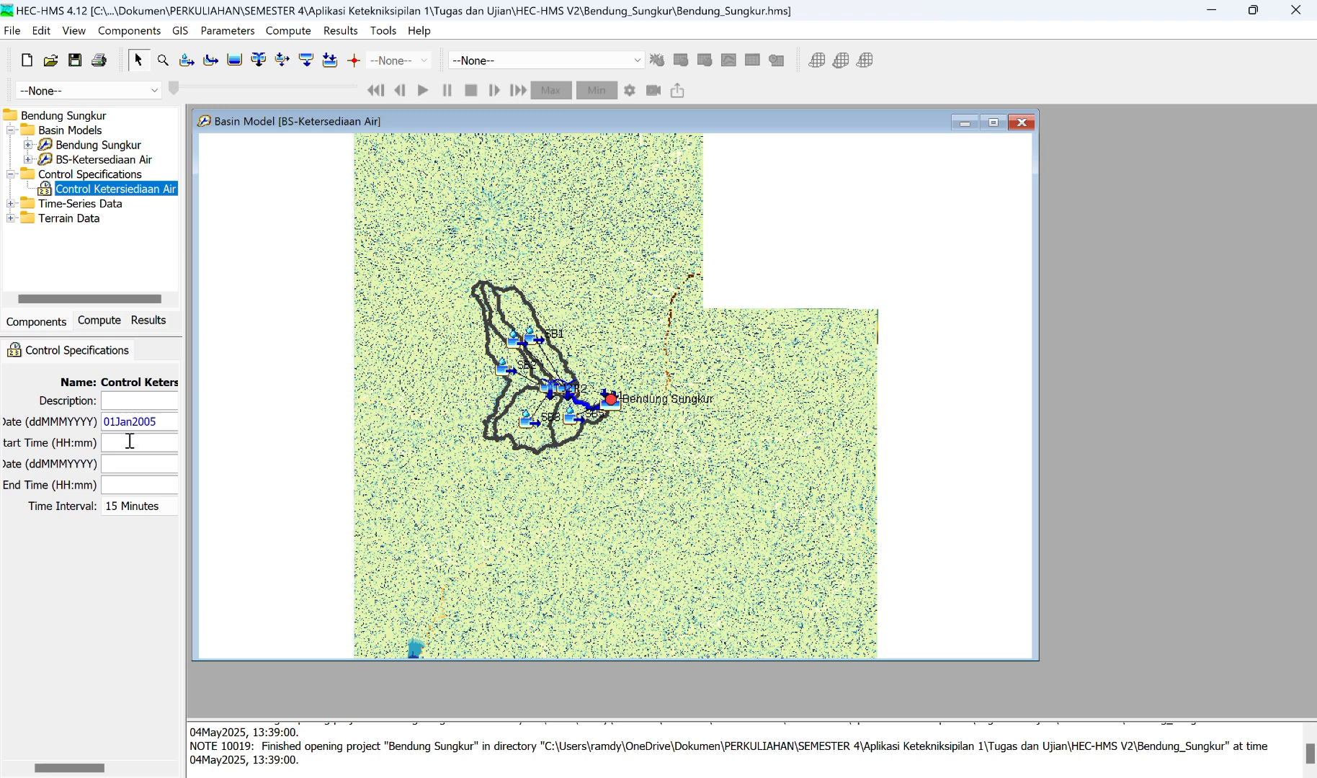
pyautogui.click(130, 441)
pyautogui.write('00')
pyautogui.click(130, 465)
pyautogui.click(134, 449)
pyautogui.write(':00')
# Step: Set the end of the control specification to 31Dec2019 at 00:00
pyautogui.click(132, 463)
pyautogui.write('31Dec2019')
pyautogui.write('00:00')
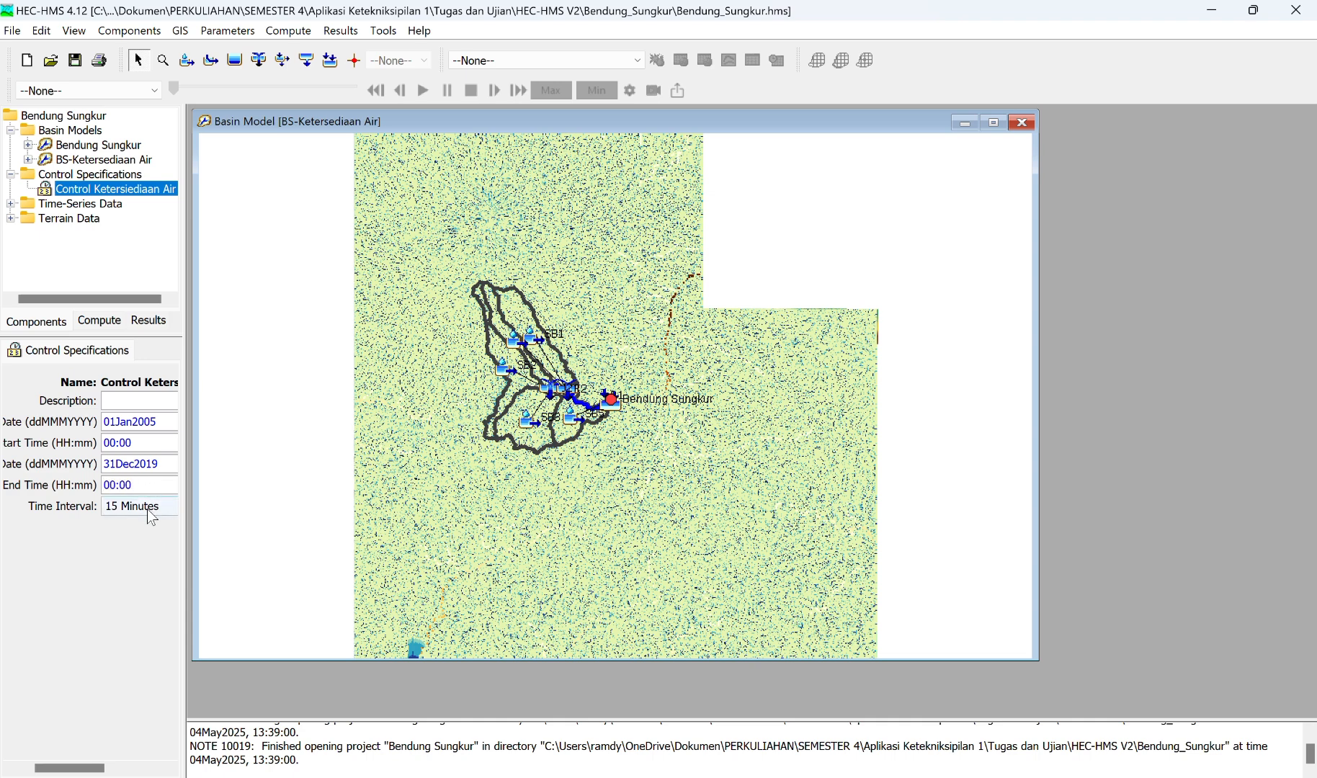
# Step: Set the control specification's time interval to 1 Day and save the project
pyautogui.click(147, 508)
pyautogui.click(148, 509)
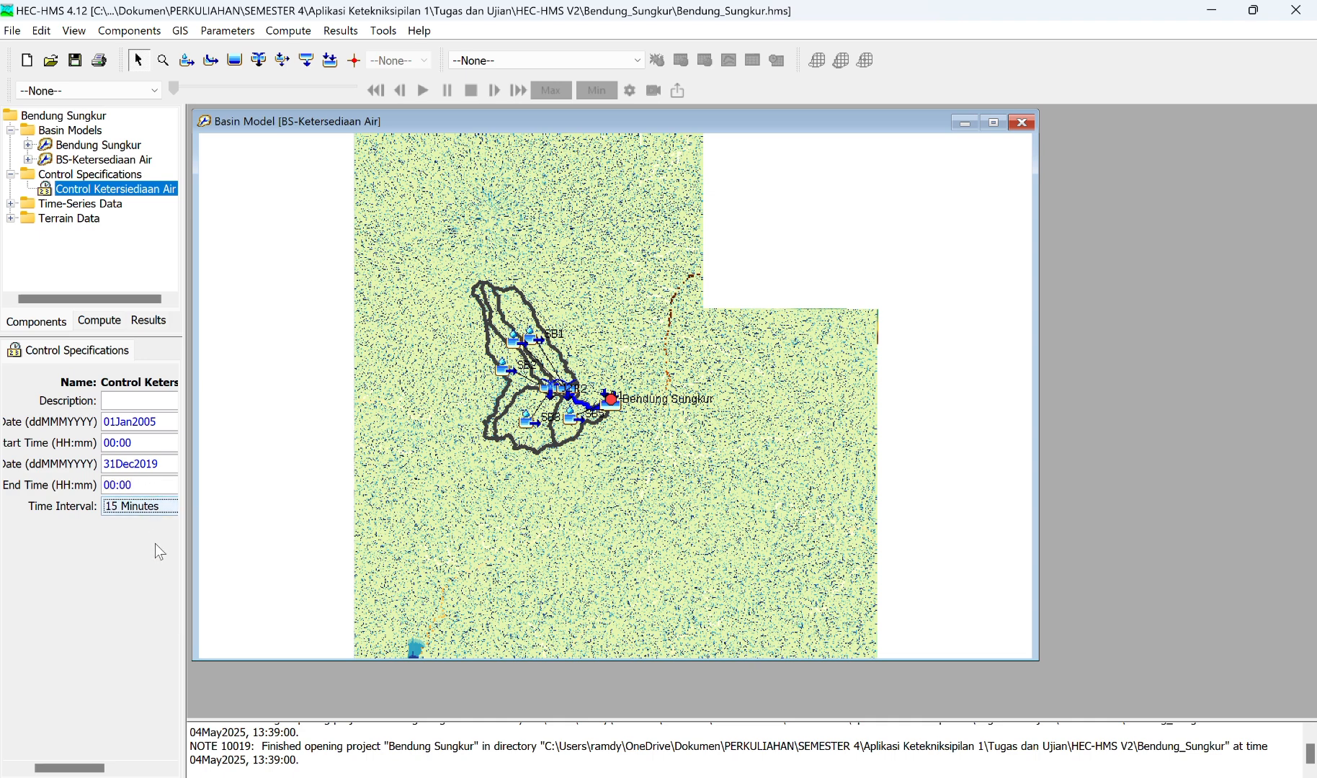
pyautogui.click(144, 507)
pyautogui.scroll(-1, 148, 538)
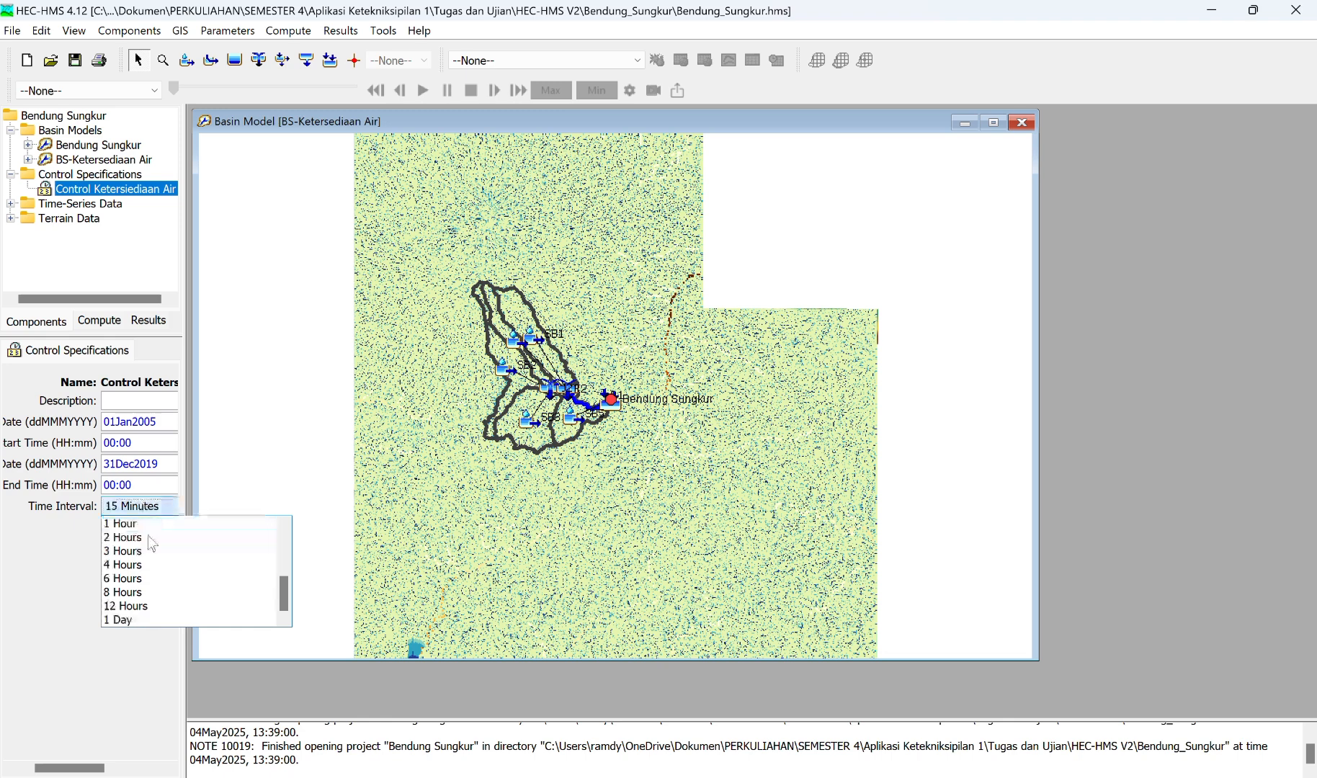
pyautogui.click(135, 619)
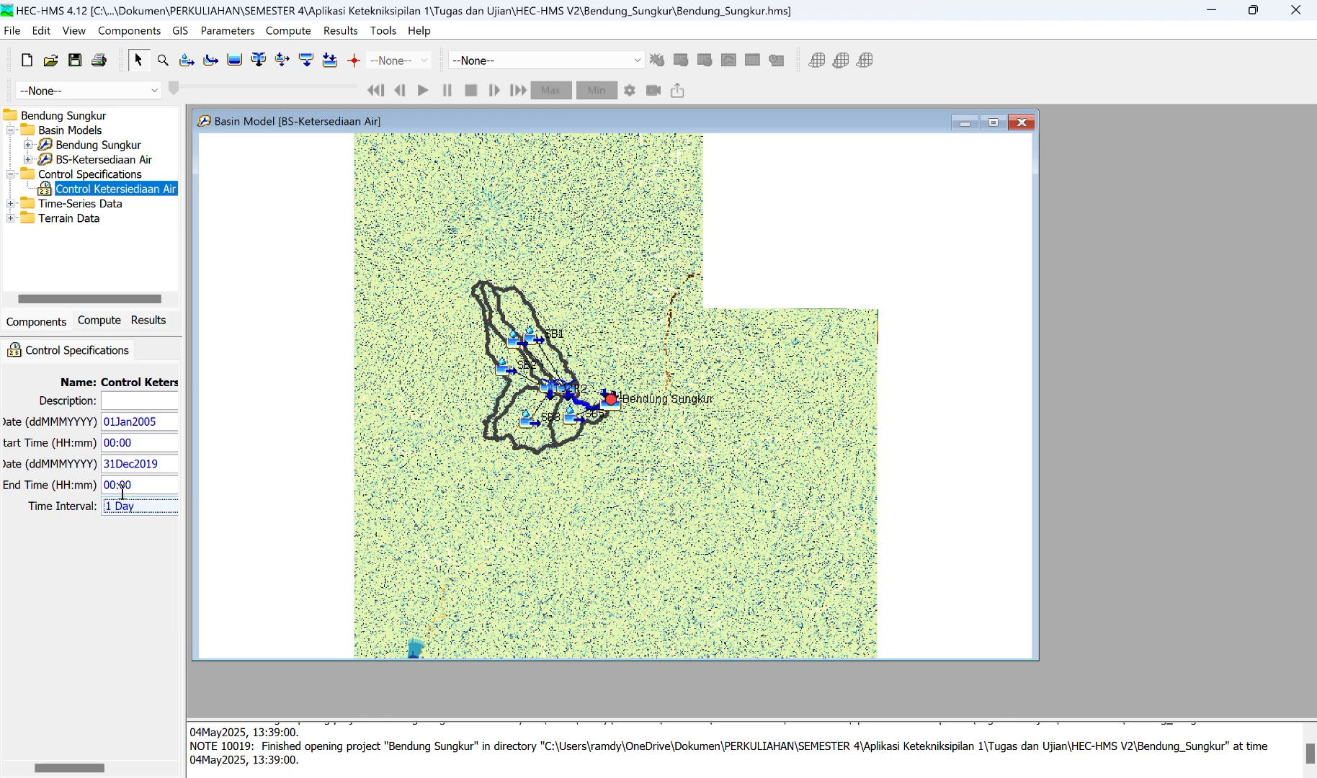
pyautogui.click(77, 62)
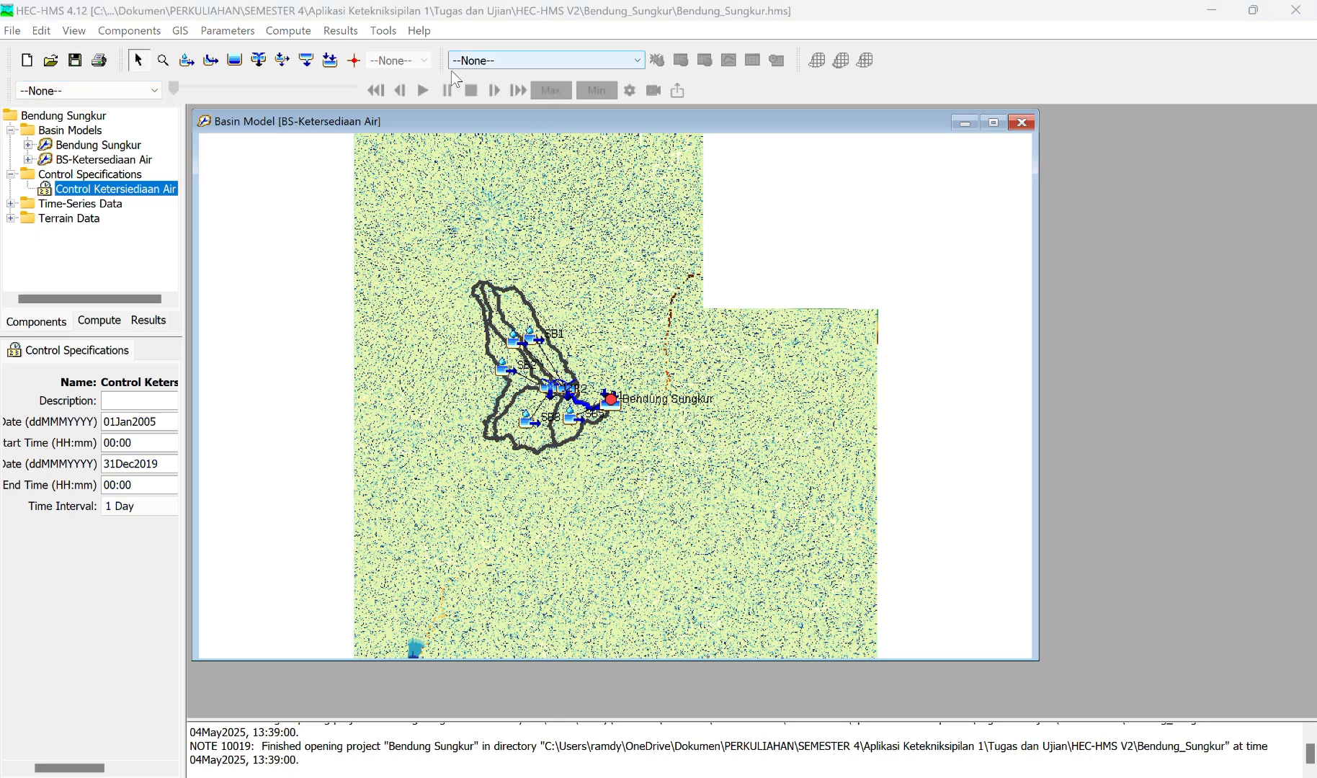
# Step: Create a new meteorologic model named "Hujan Harian"
pyautogui.click(148, 36)
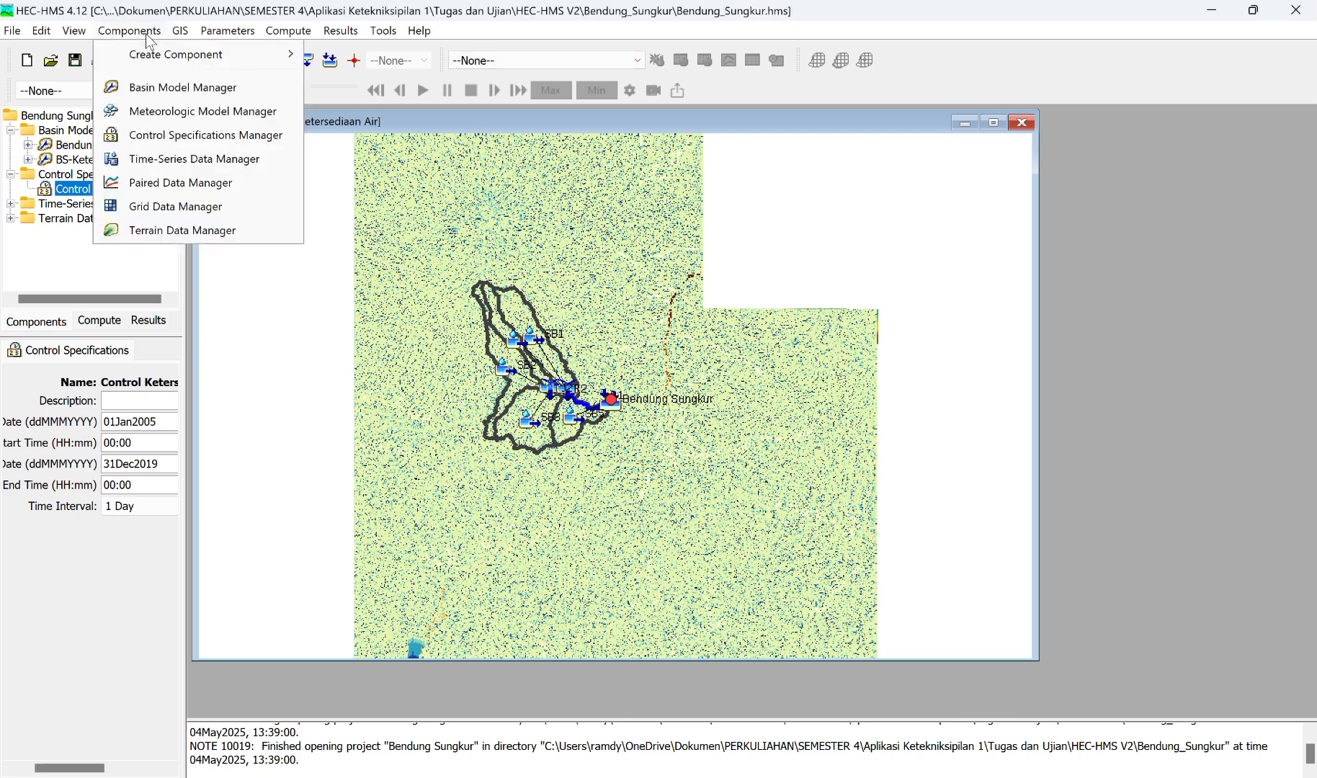
pyautogui.click(172, 115)
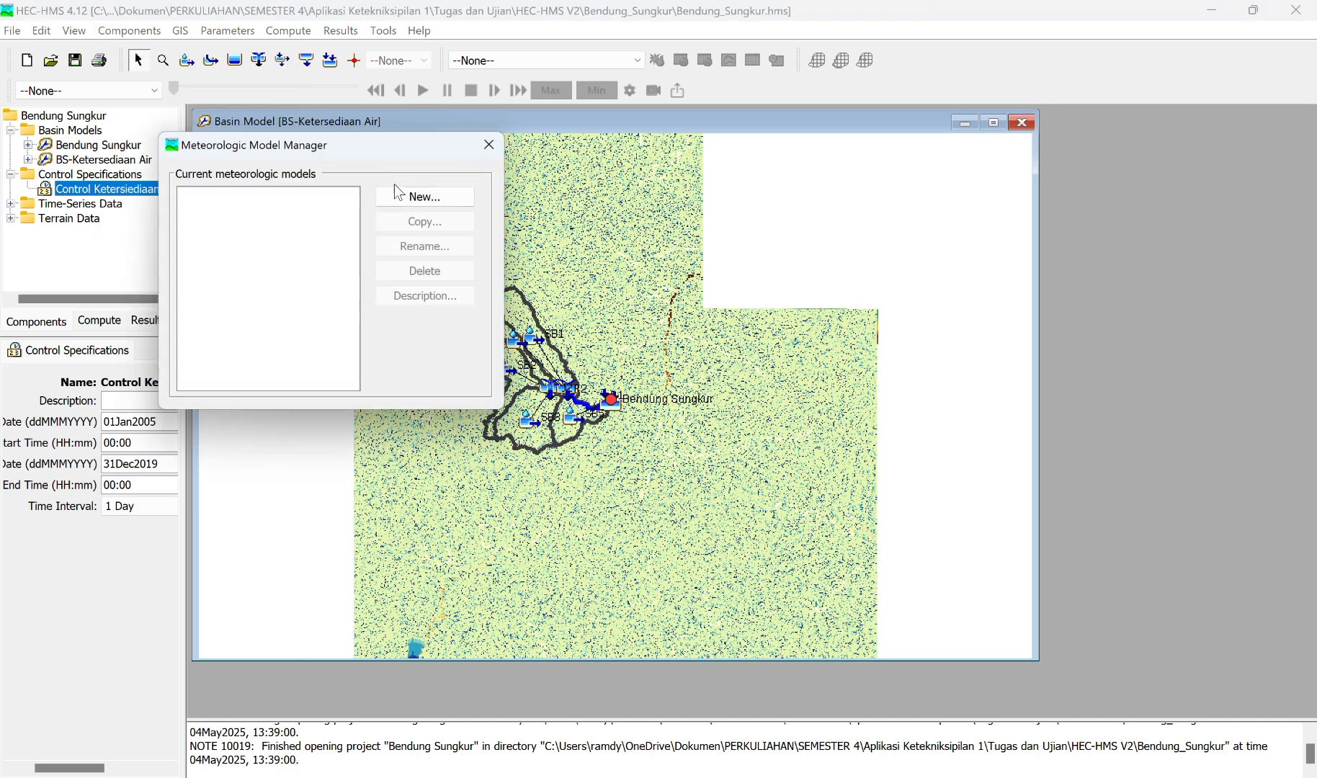
pyautogui.click(410, 198)
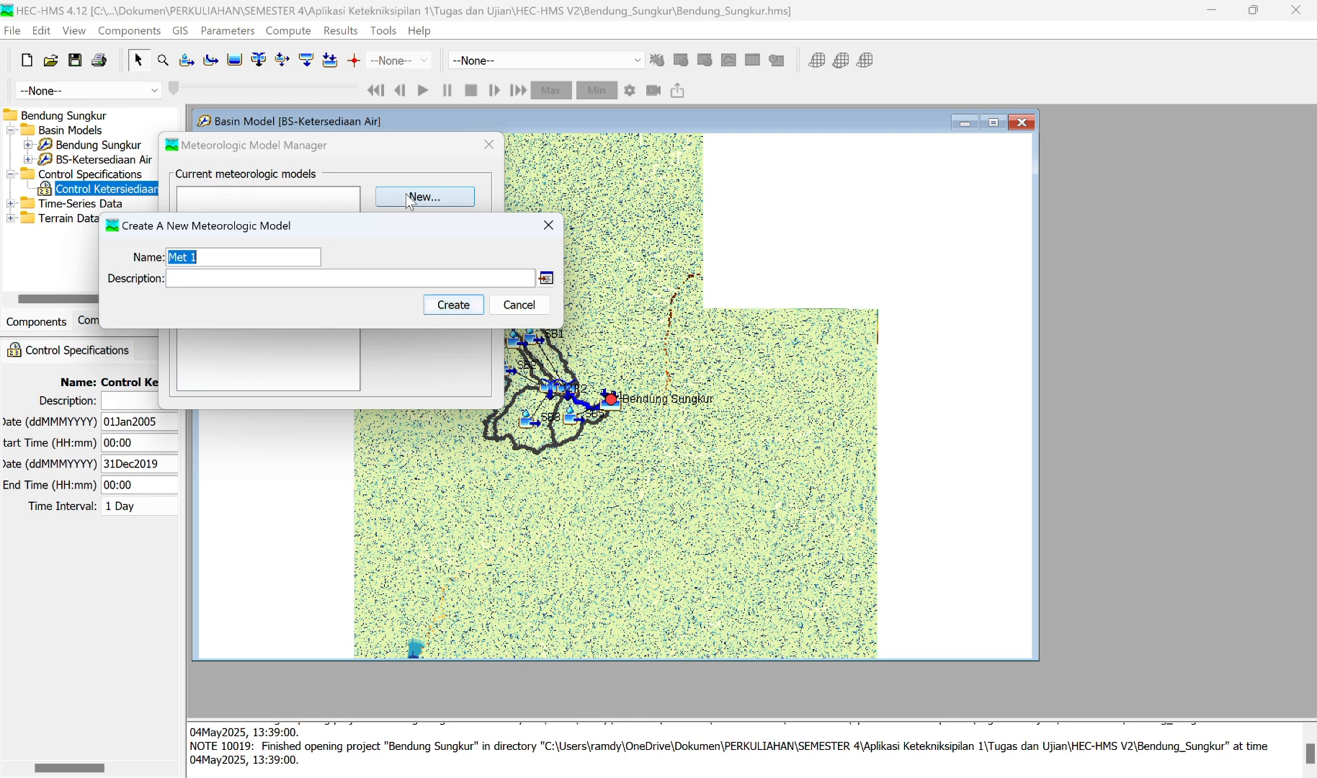
pyautogui.write('Hujan h')
pyautogui.write('arna')
pyautogui.press('BackSpace')
pyautogui.press('BackSpace')
pyautogui.press('BackSpace')
pyautogui.press('BackSpace')
pyautogui.press('BackSpace')
pyautogui.write('Harian')
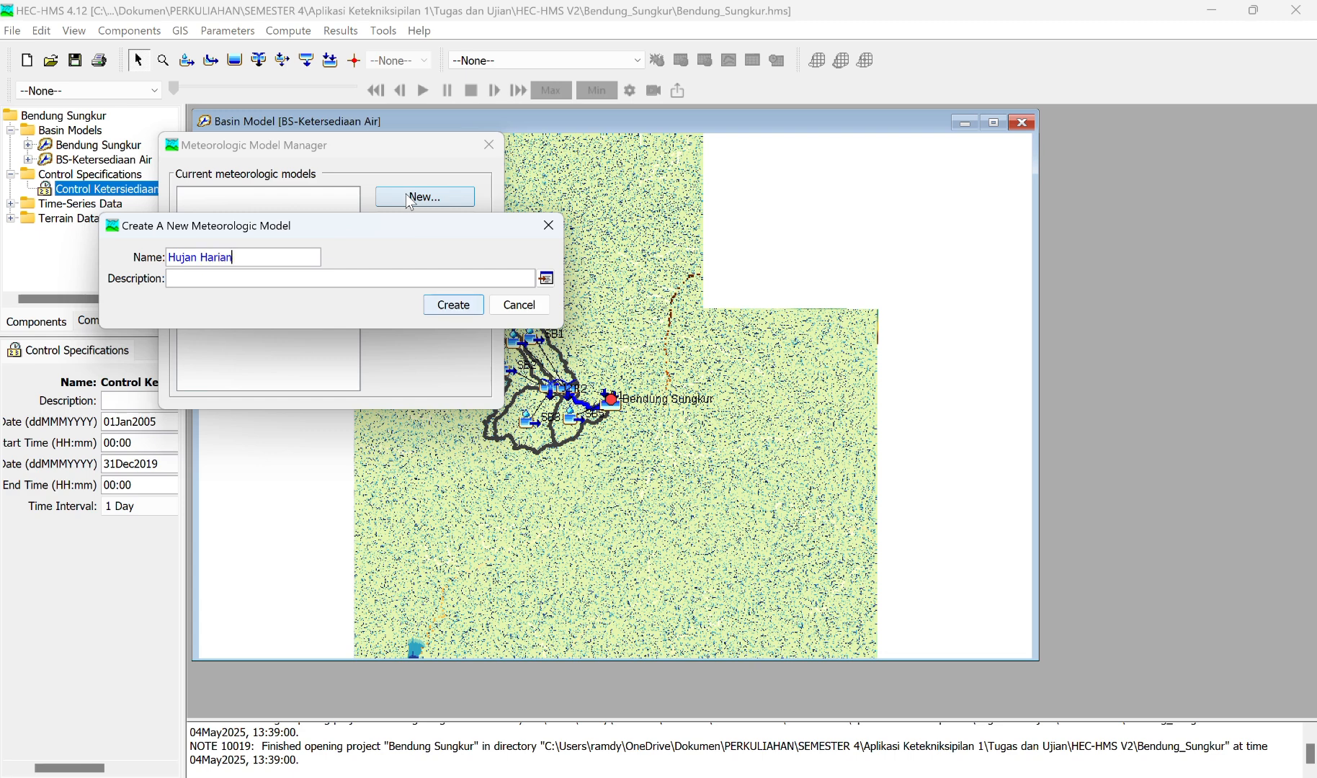
pyautogui.click(465, 306)
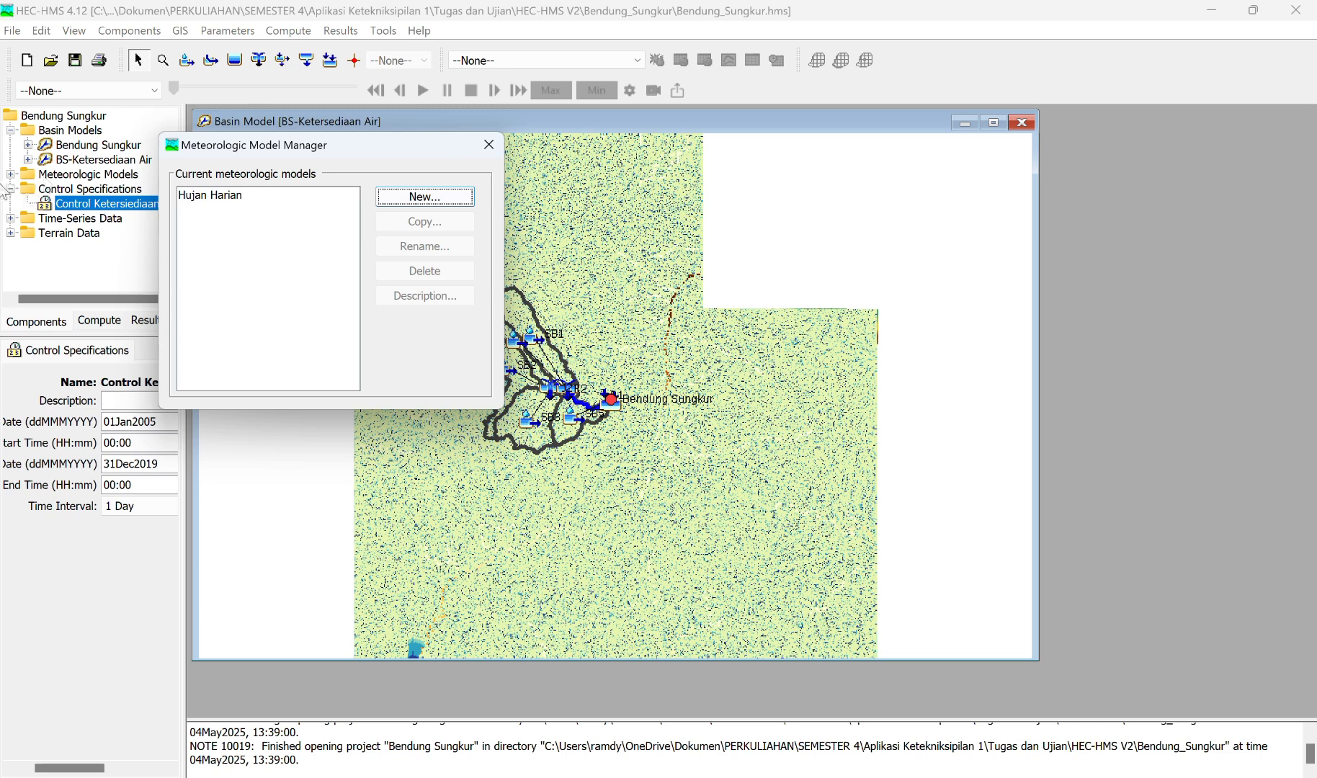
# Step: Open the Hujan Harian meteorologic model and set its evapotranspiration method to Specified Evapotranspiration
pyautogui.click(490, 145)
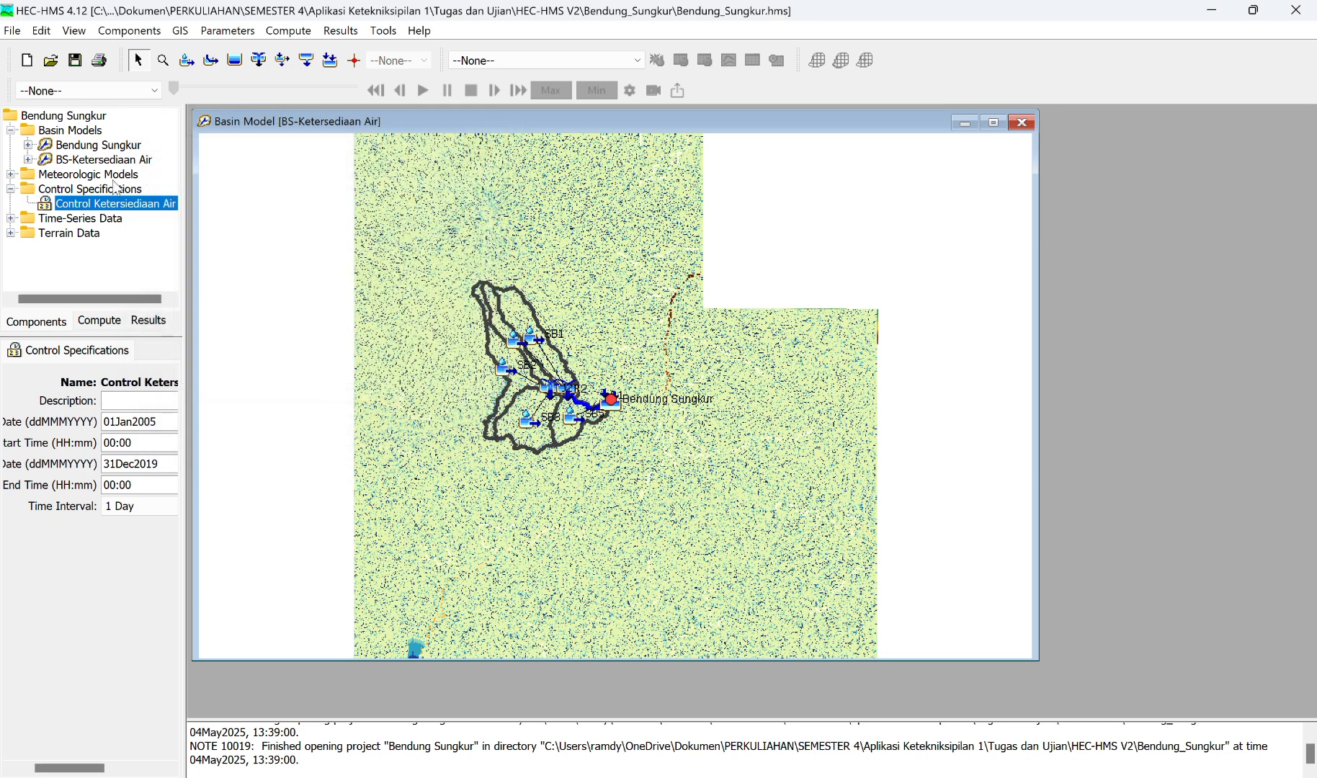
pyautogui.click(10, 188)
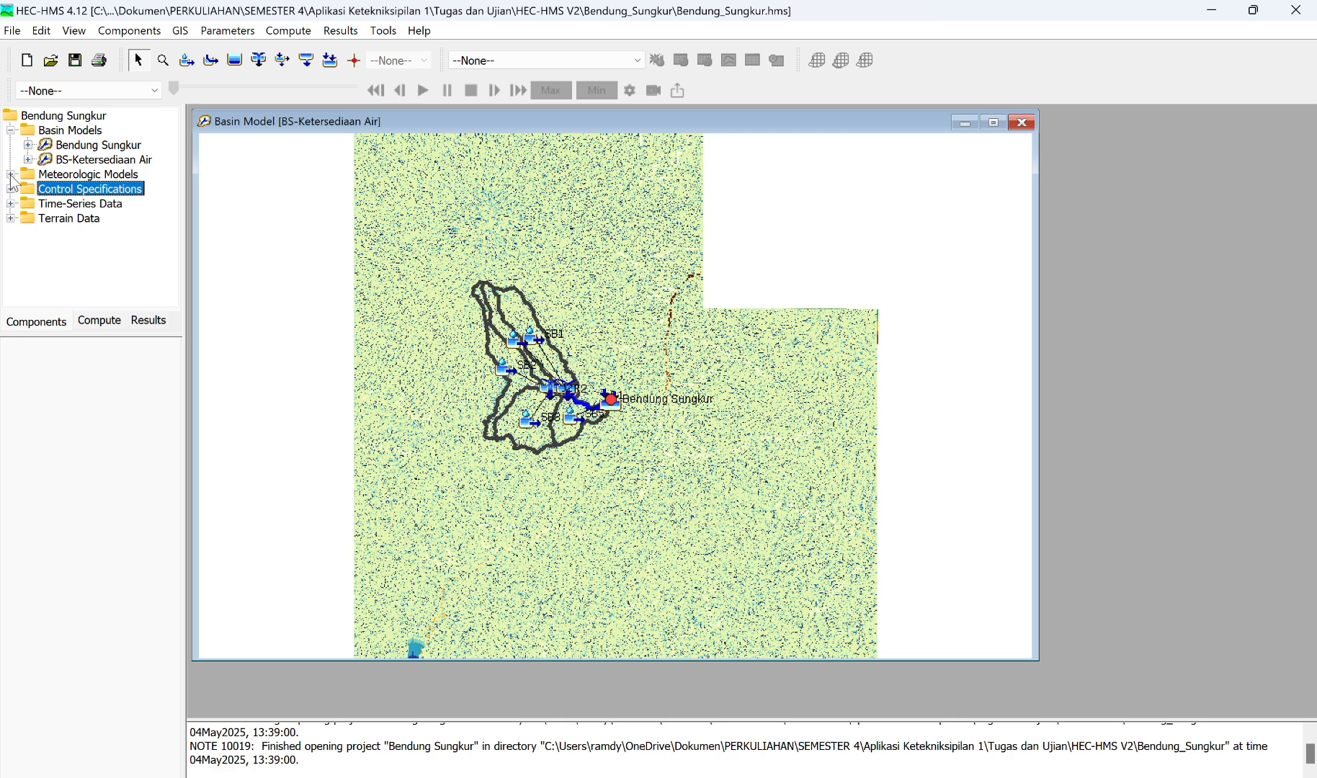
pyautogui.click(10, 174)
pyautogui.doubleClick(85, 191)
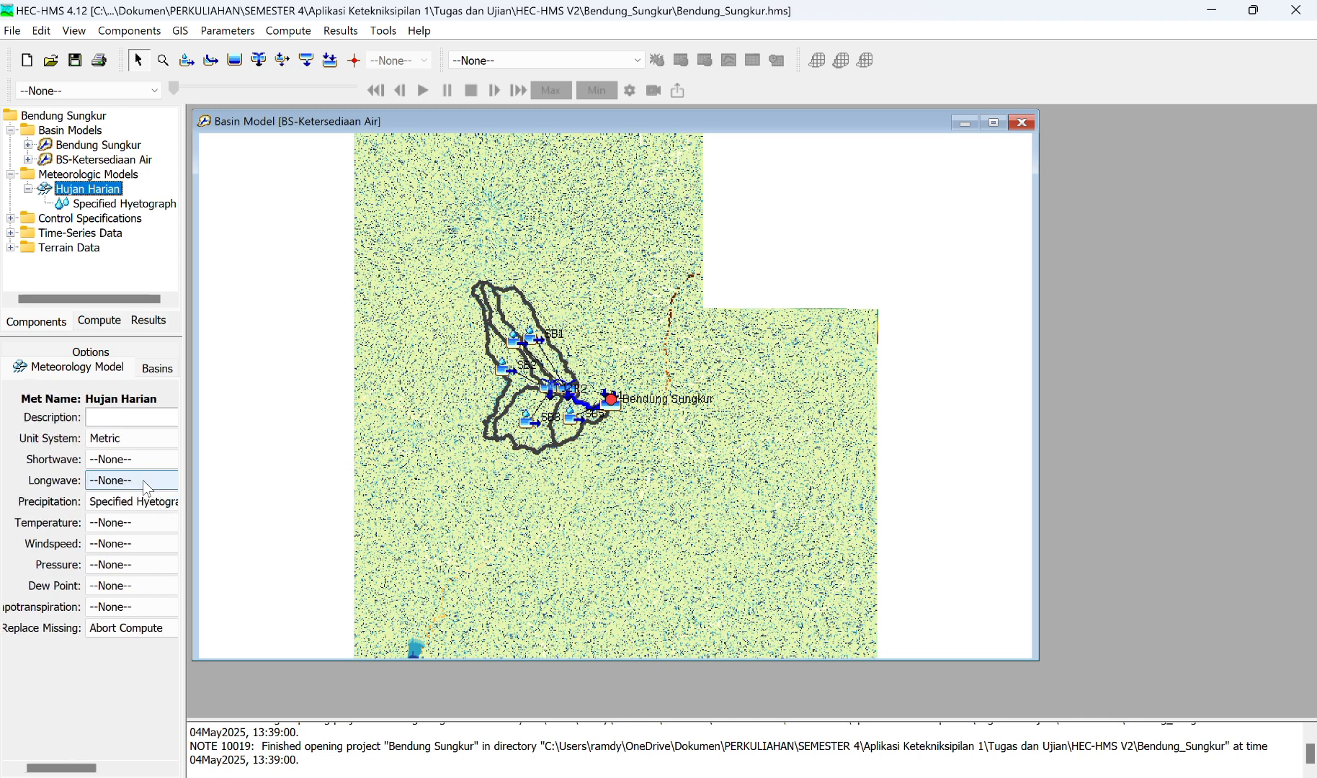
pyautogui.hscroll(5, 144, 480)
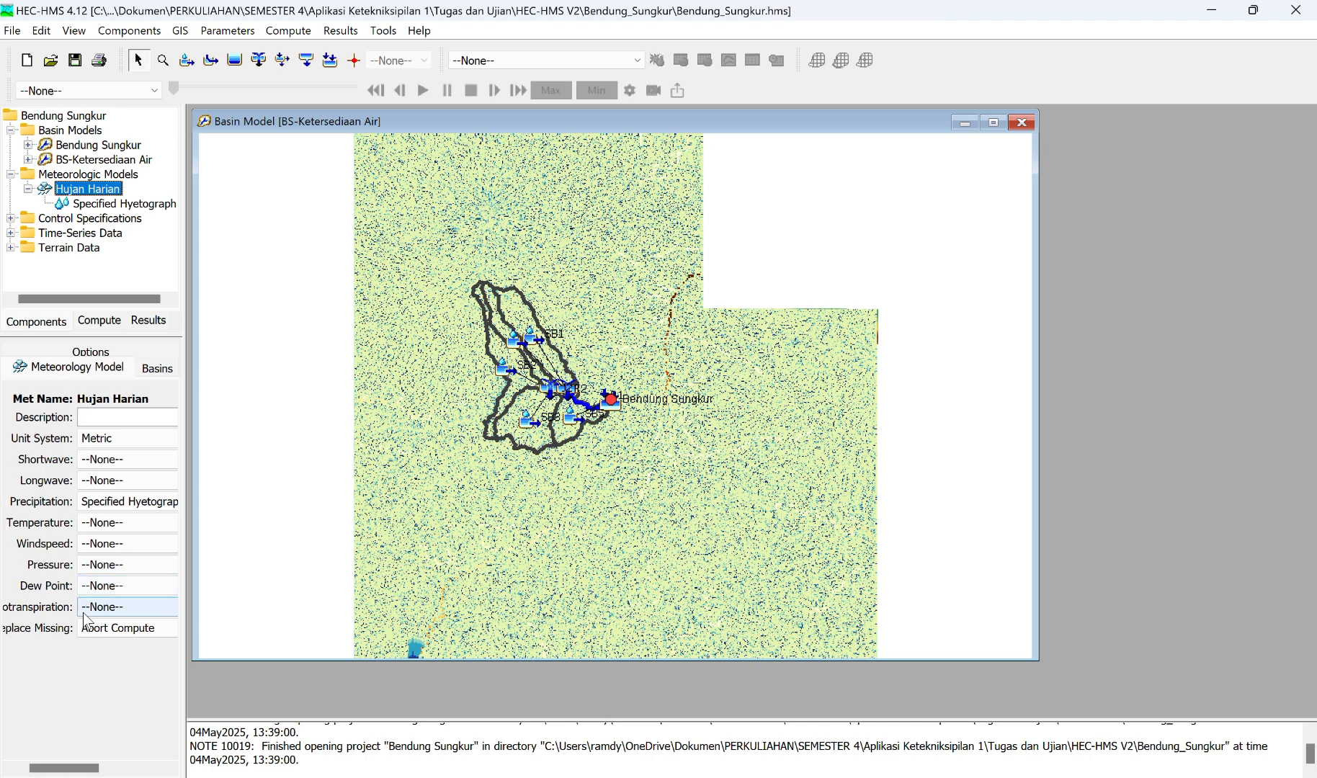
pyautogui.hscroll(-3, 84, 613)
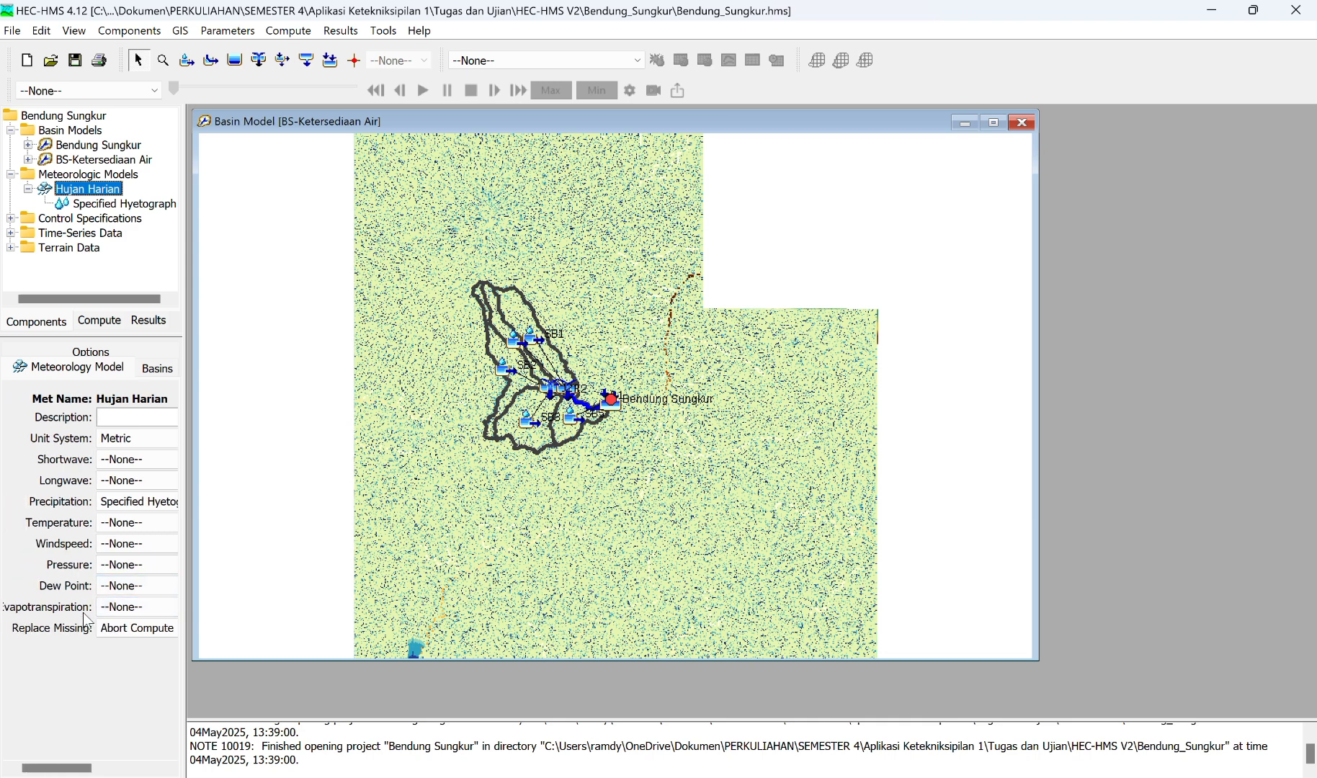
pyautogui.hscroll(1, 83, 612)
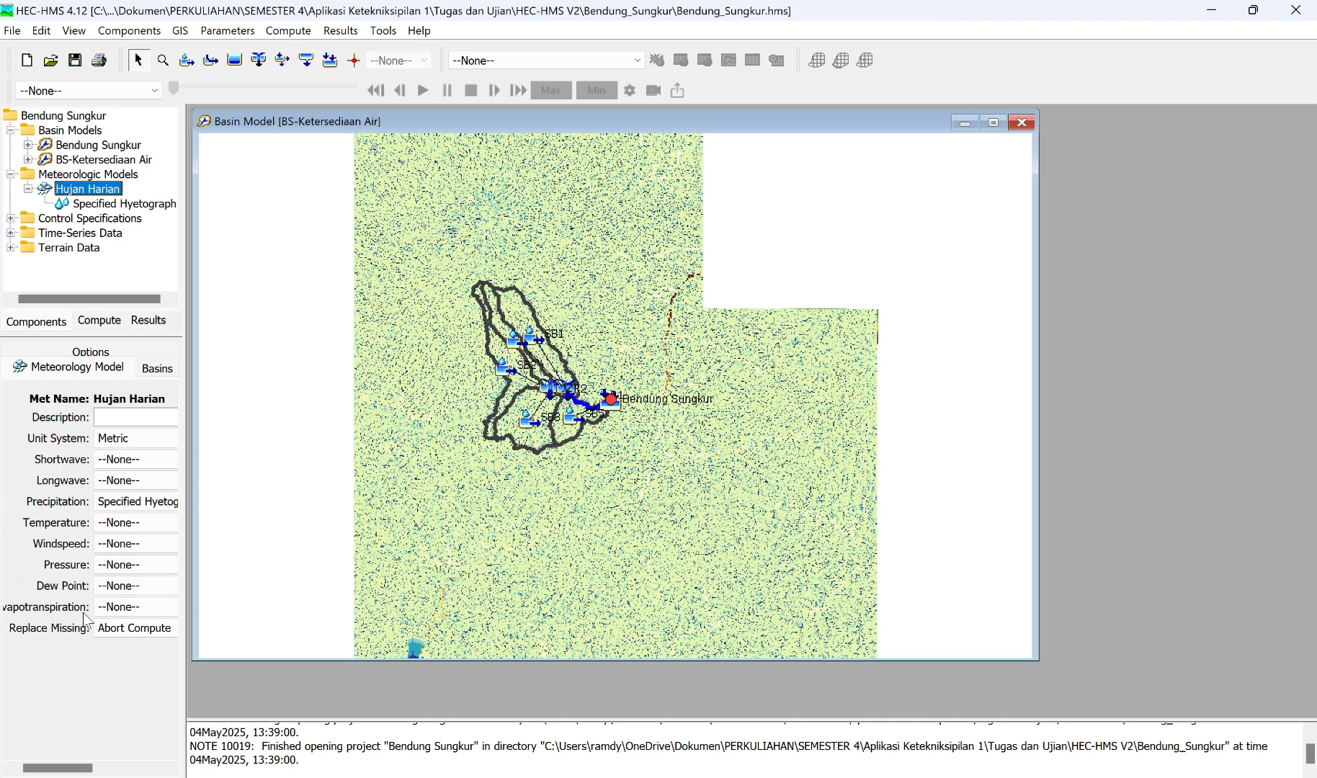
pyautogui.click(127, 612)
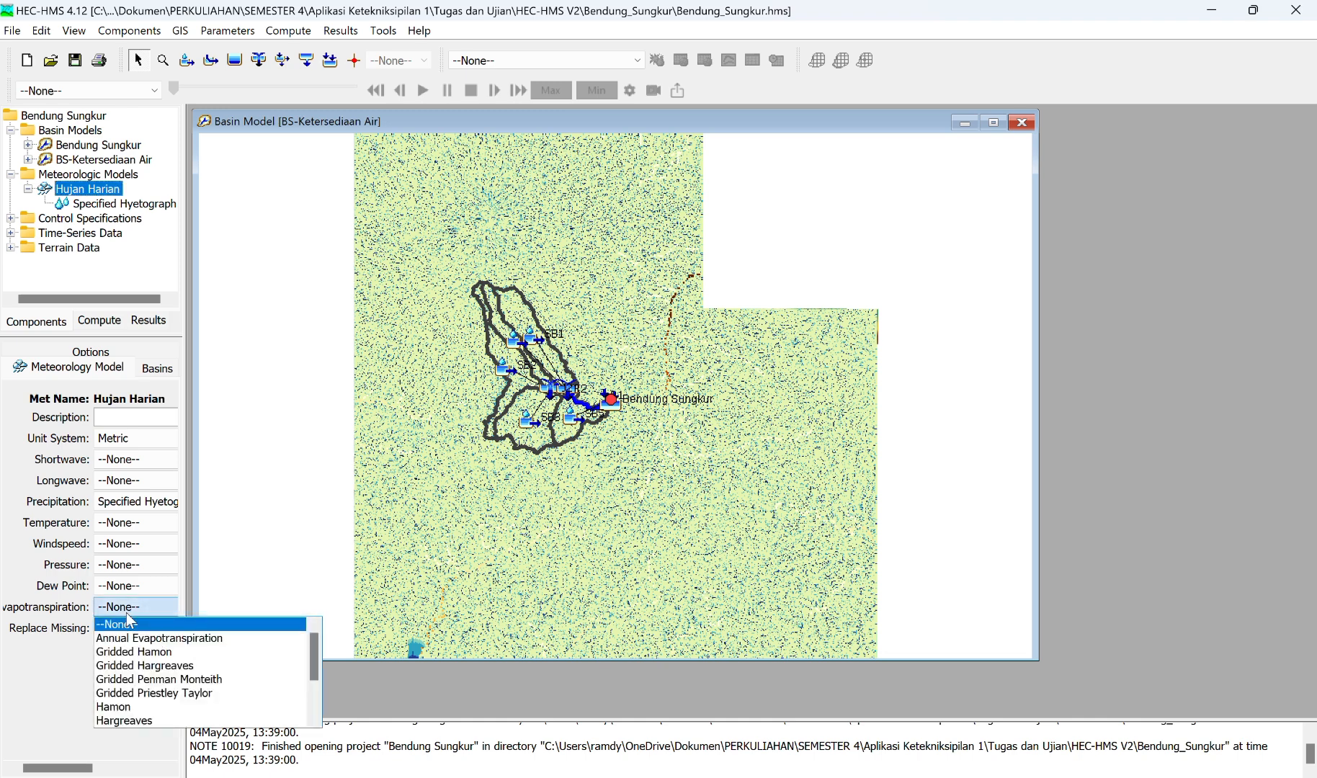
pyautogui.scroll(-2, 151, 681)
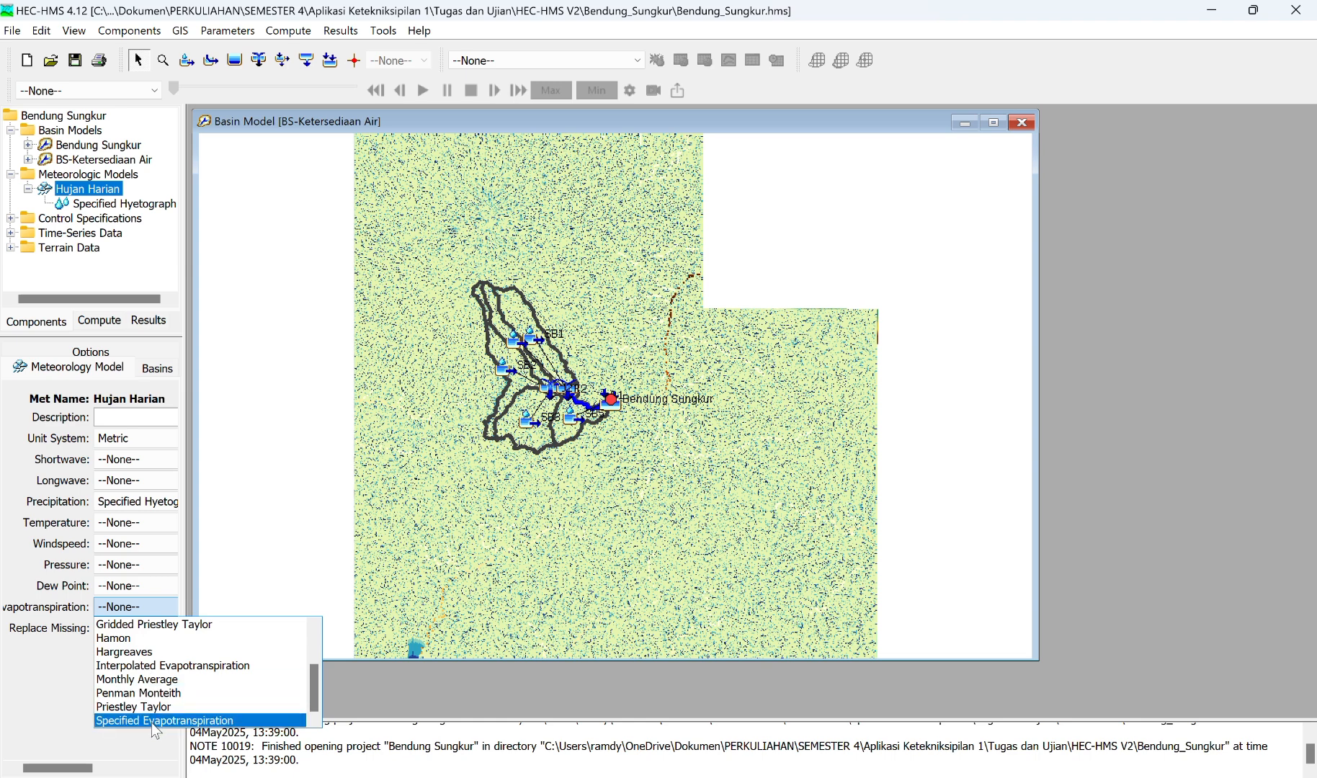
pyautogui.scroll(2, 154, 678)
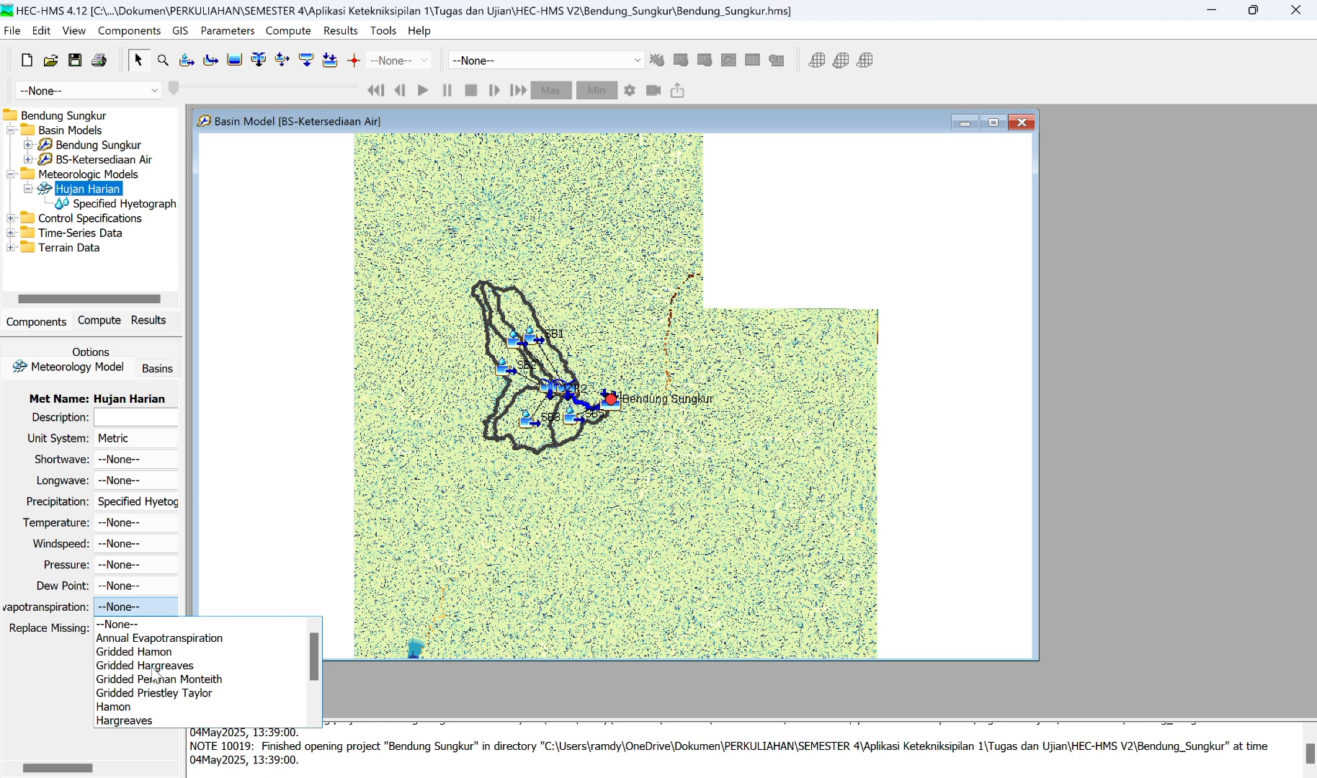
pyautogui.scroll(-2, 156, 675)
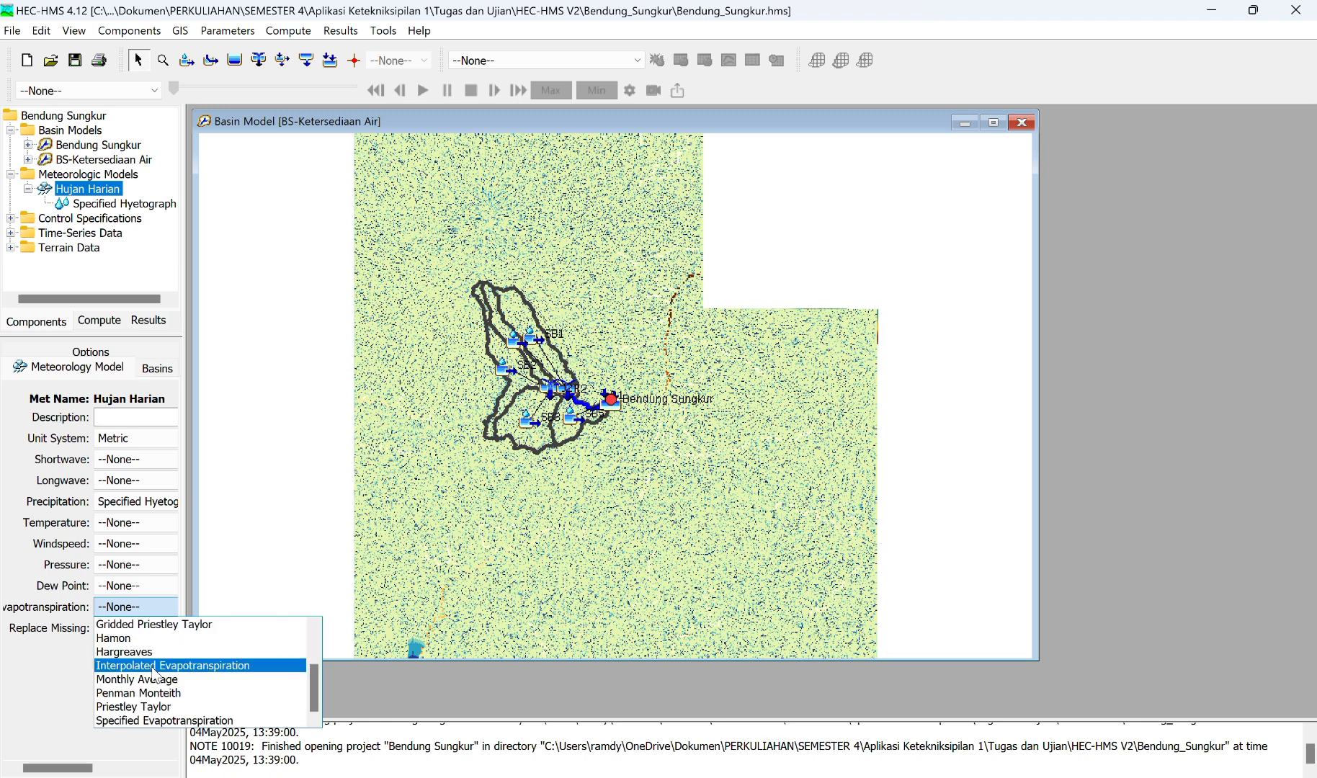
pyautogui.click(149, 719)
pyautogui.click(133, 609)
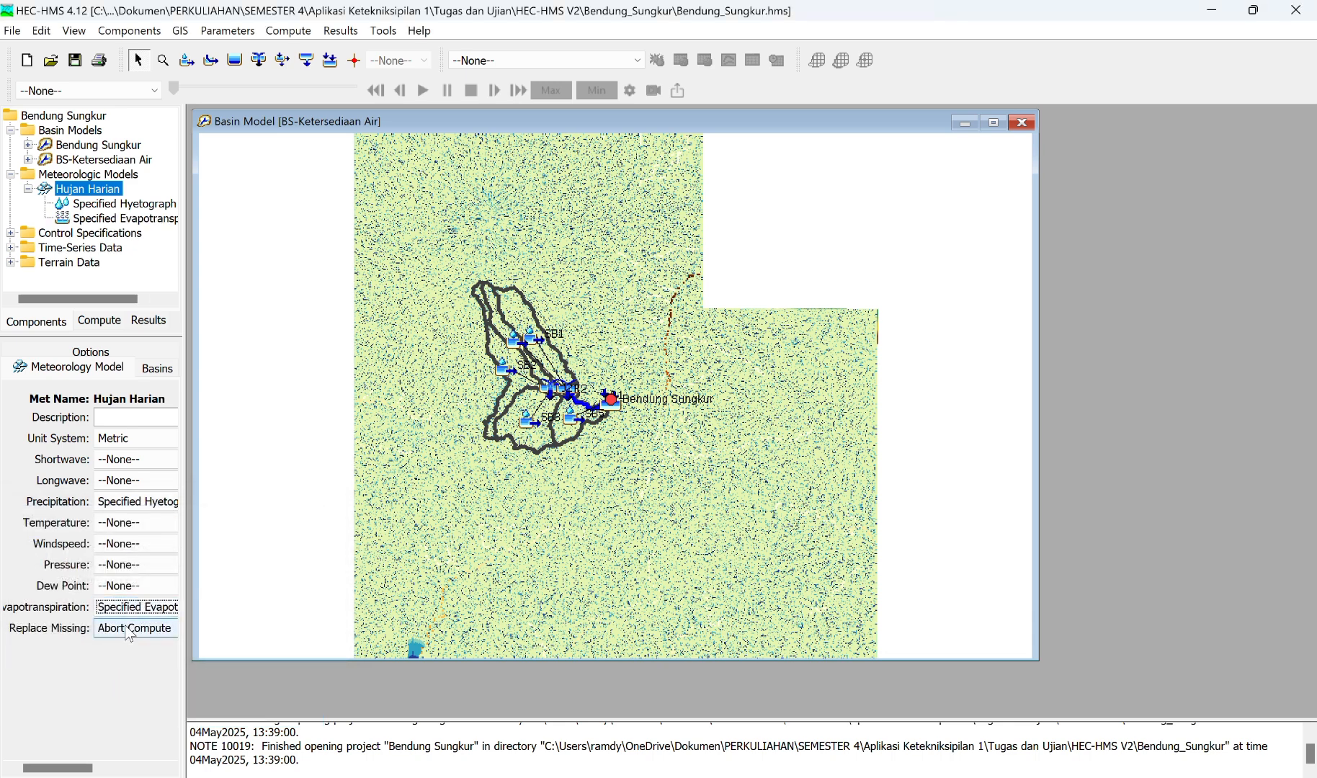
# Step: Set the Hujan Harian model's Replace Missing option to Set To Default and save the project
pyautogui.click(129, 633)
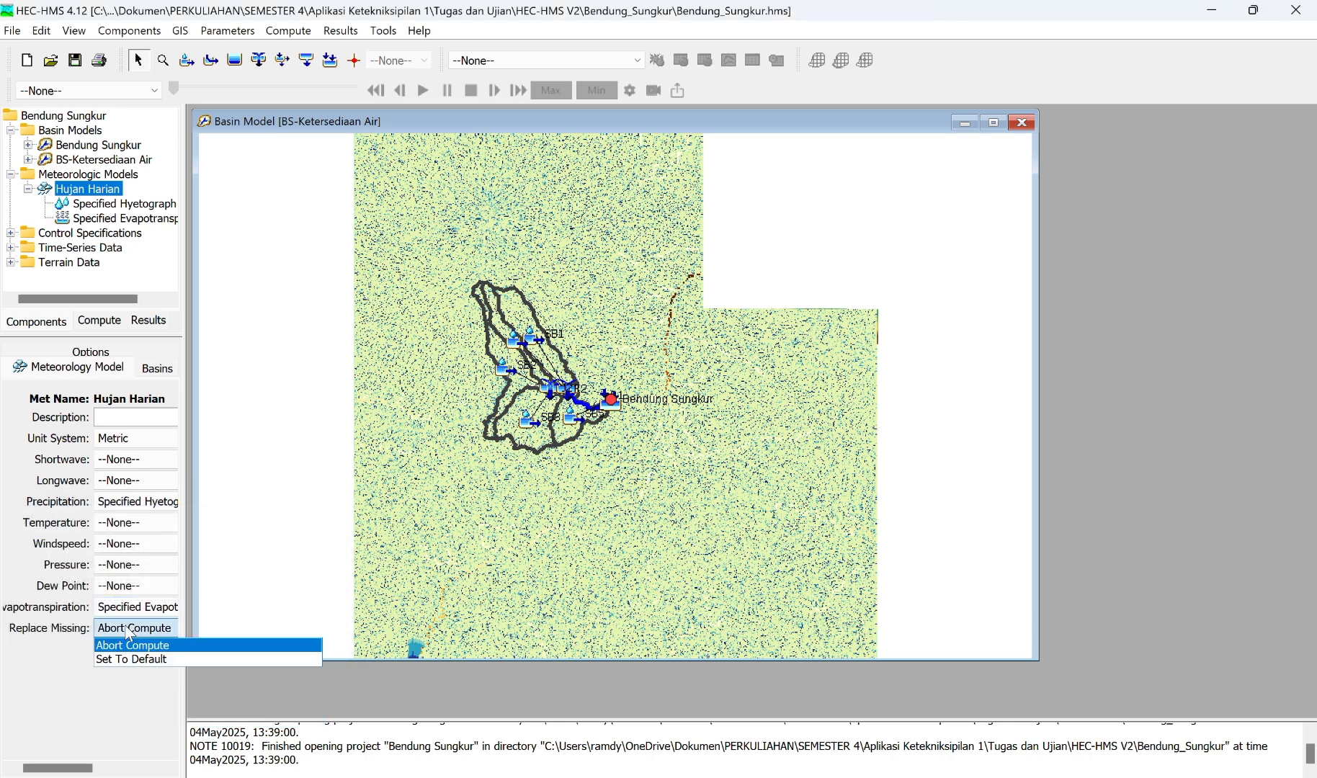
pyautogui.click(141, 659)
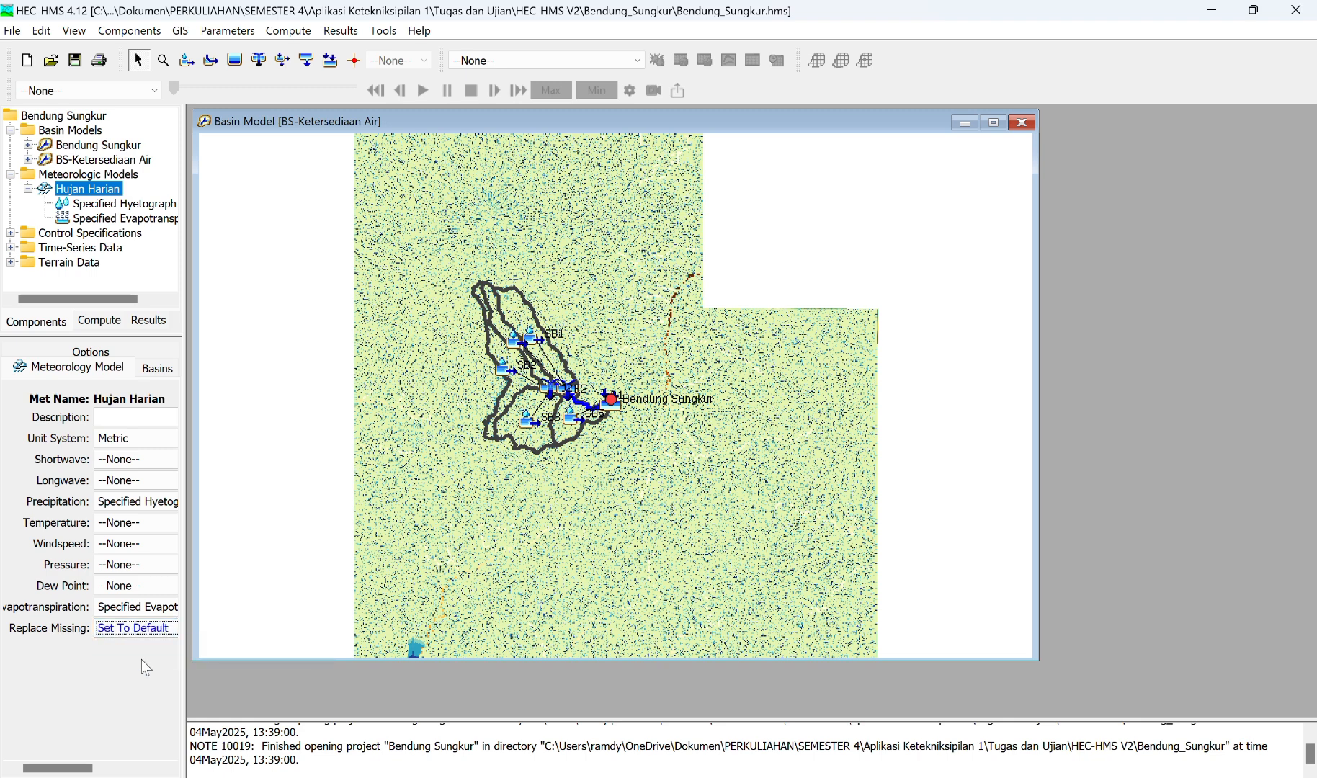
pyautogui.click(81, 64)
# Step: Include the subbasins of the BS-Ketersediaan Air basin model in the Hujan Harian meteorologic model
pyautogui.click(101, 321)
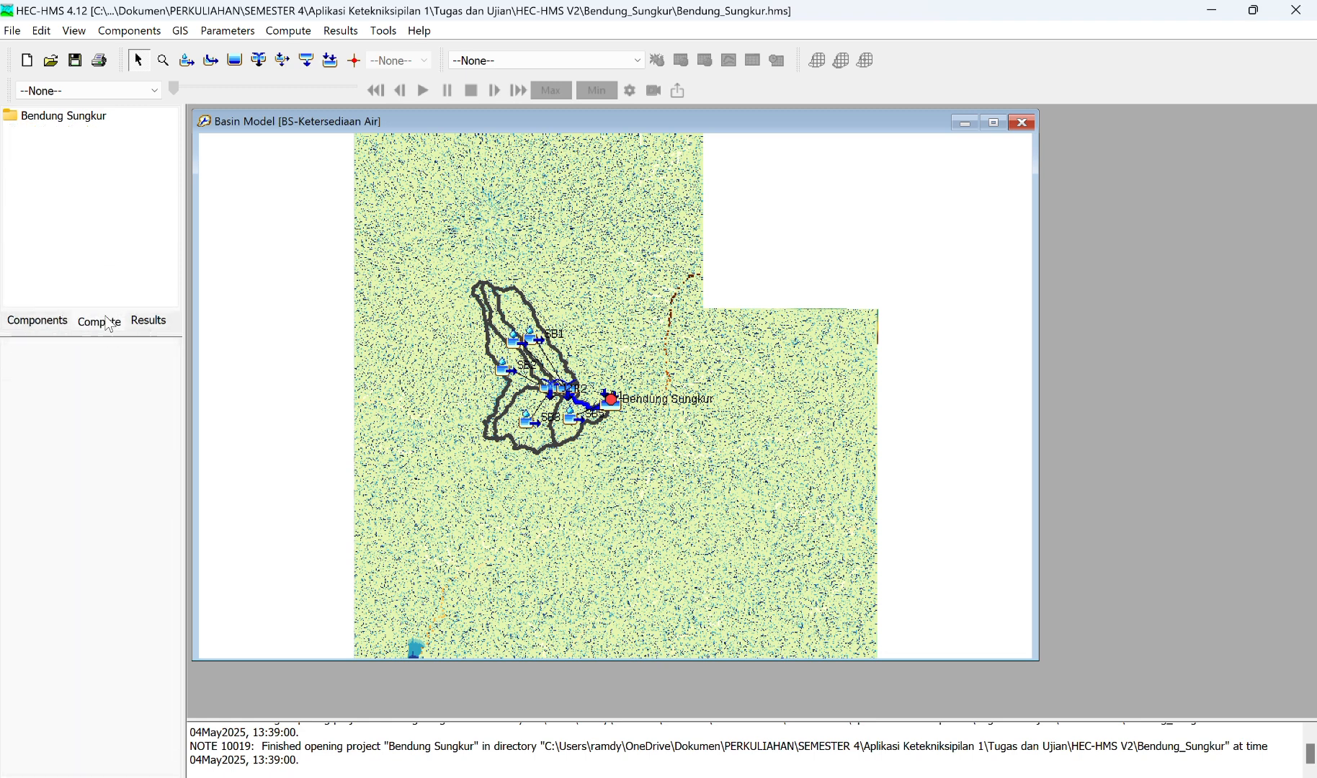
pyautogui.click(59, 324)
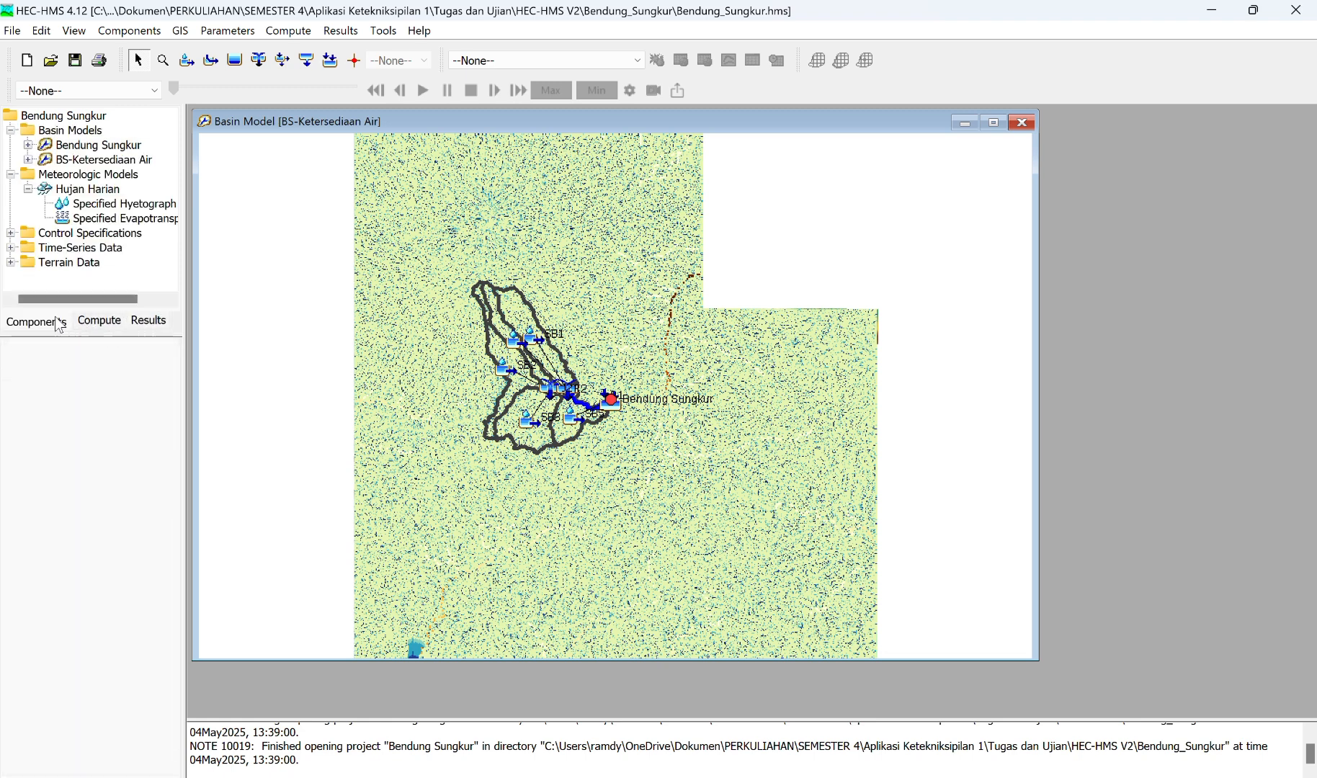
pyautogui.click(79, 191)
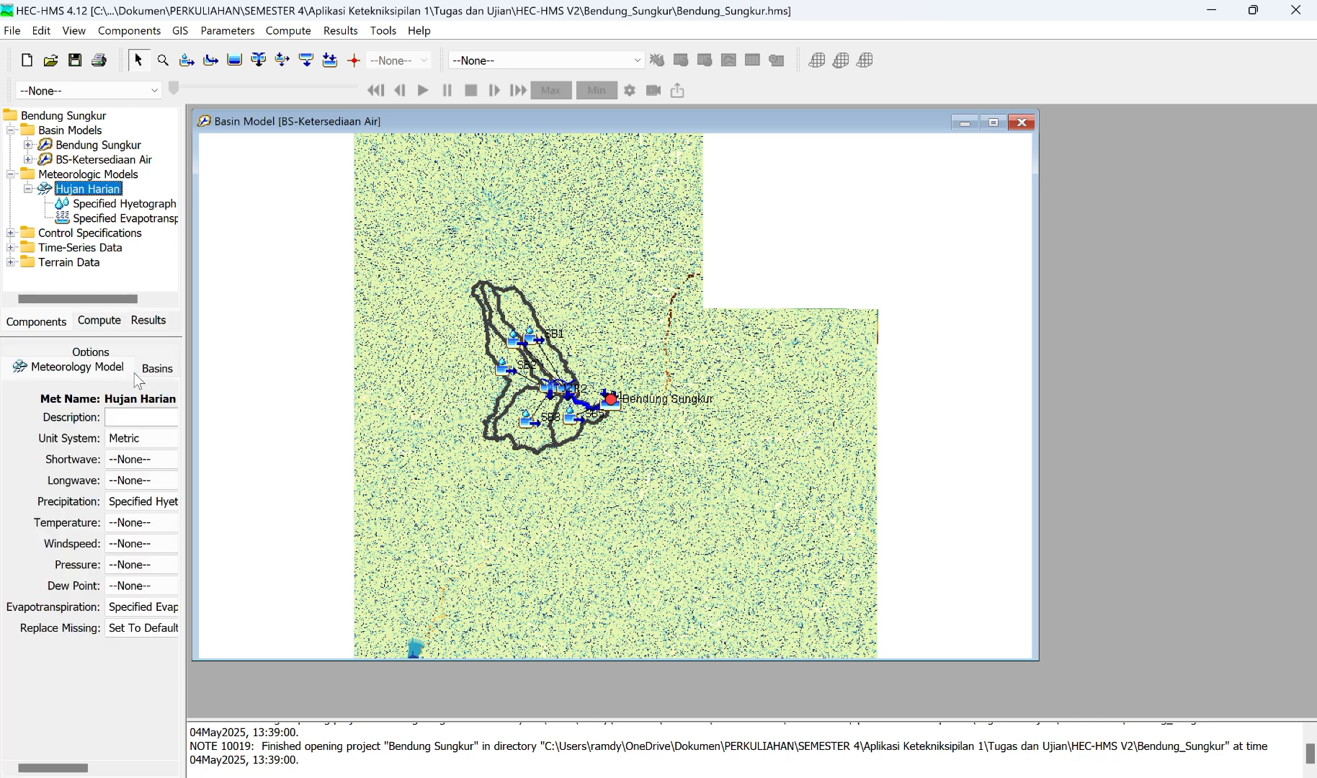
pyautogui.click(157, 369)
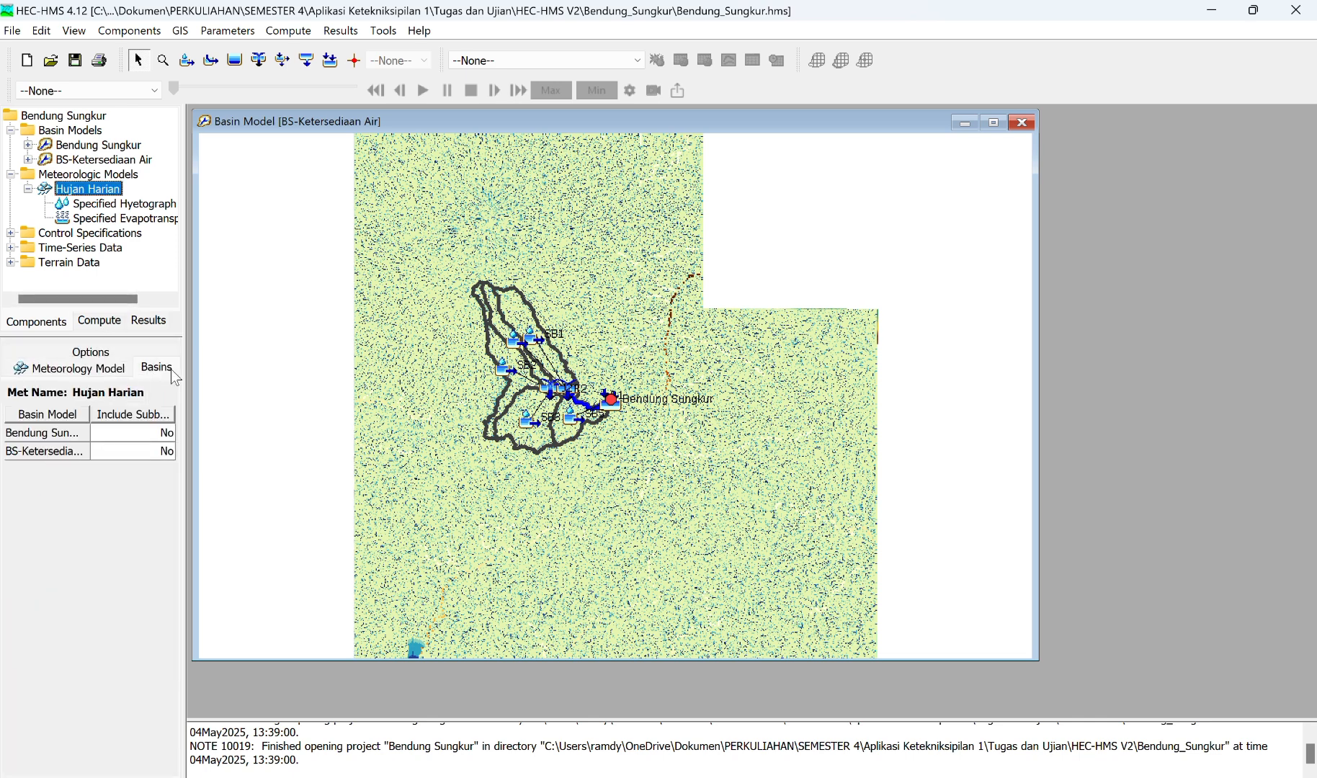
pyautogui.click(145, 450)
pyautogui.click(145, 450)
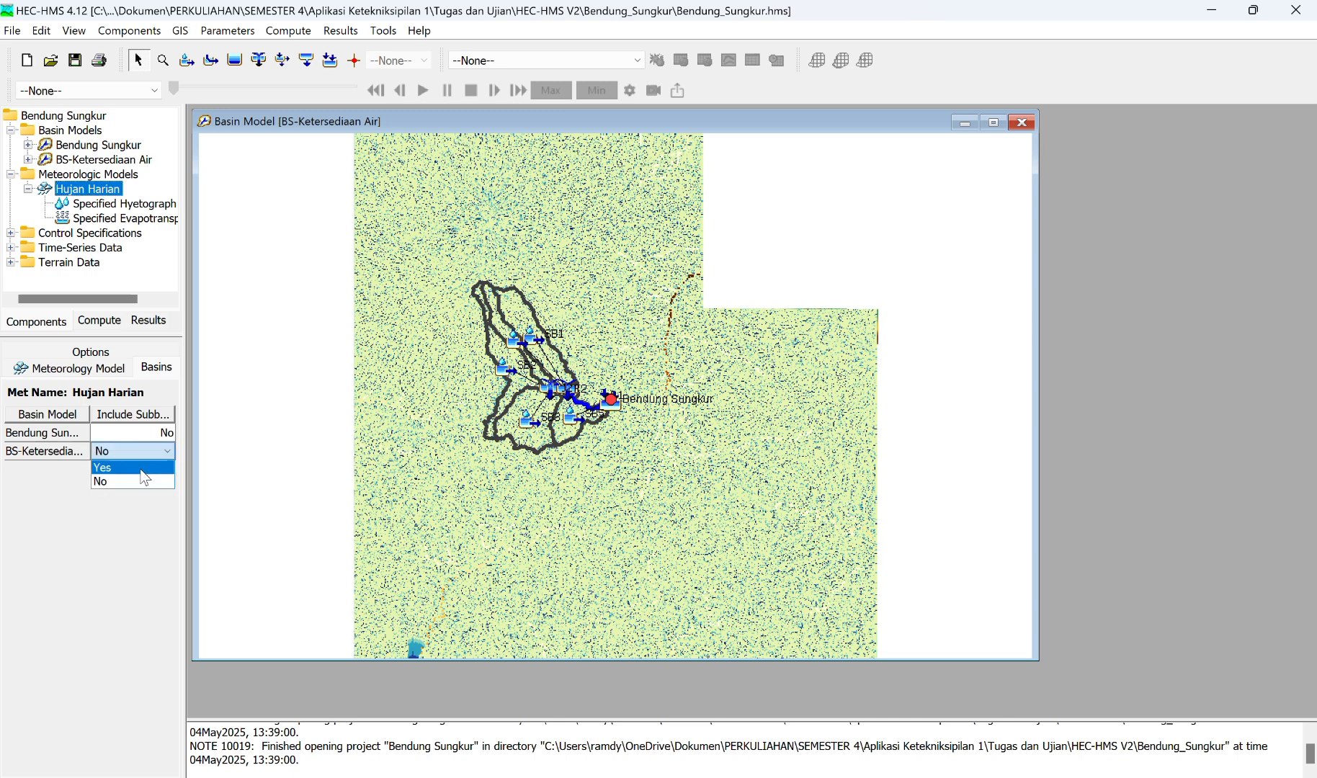
pyautogui.click(145, 469)
pyautogui.click(147, 371)
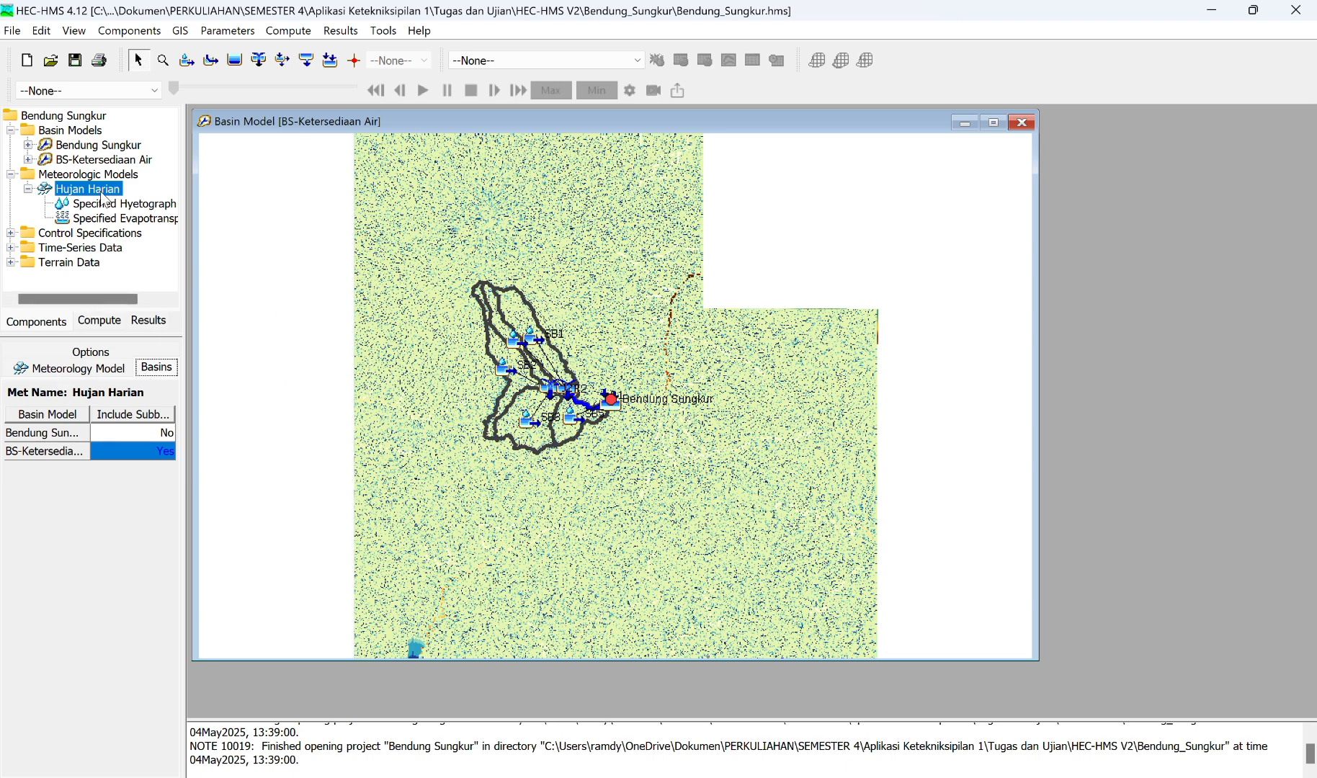
pyautogui.click(559, 28)
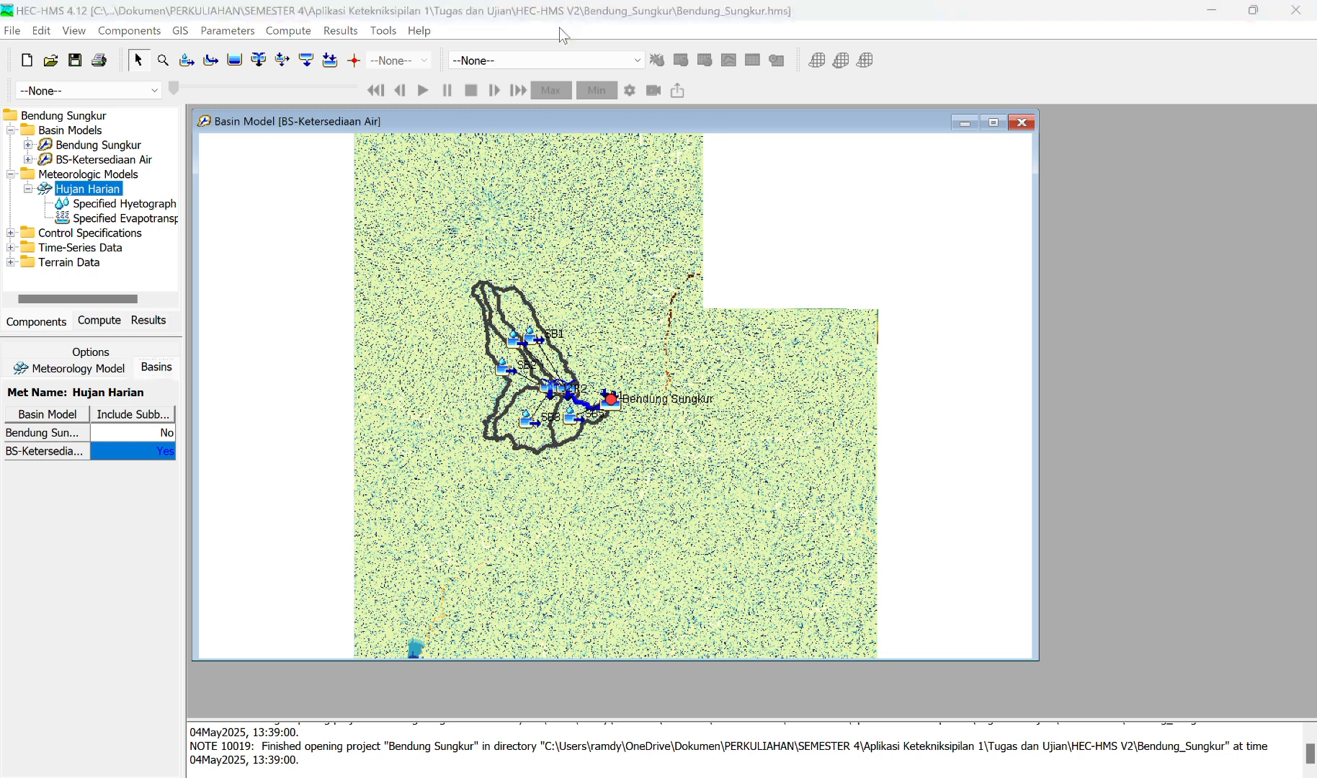
# Step: Create a new time-series gage of type Evapotranspiration Gages named "Evapotransoiration"
pyautogui.click(134, 30)
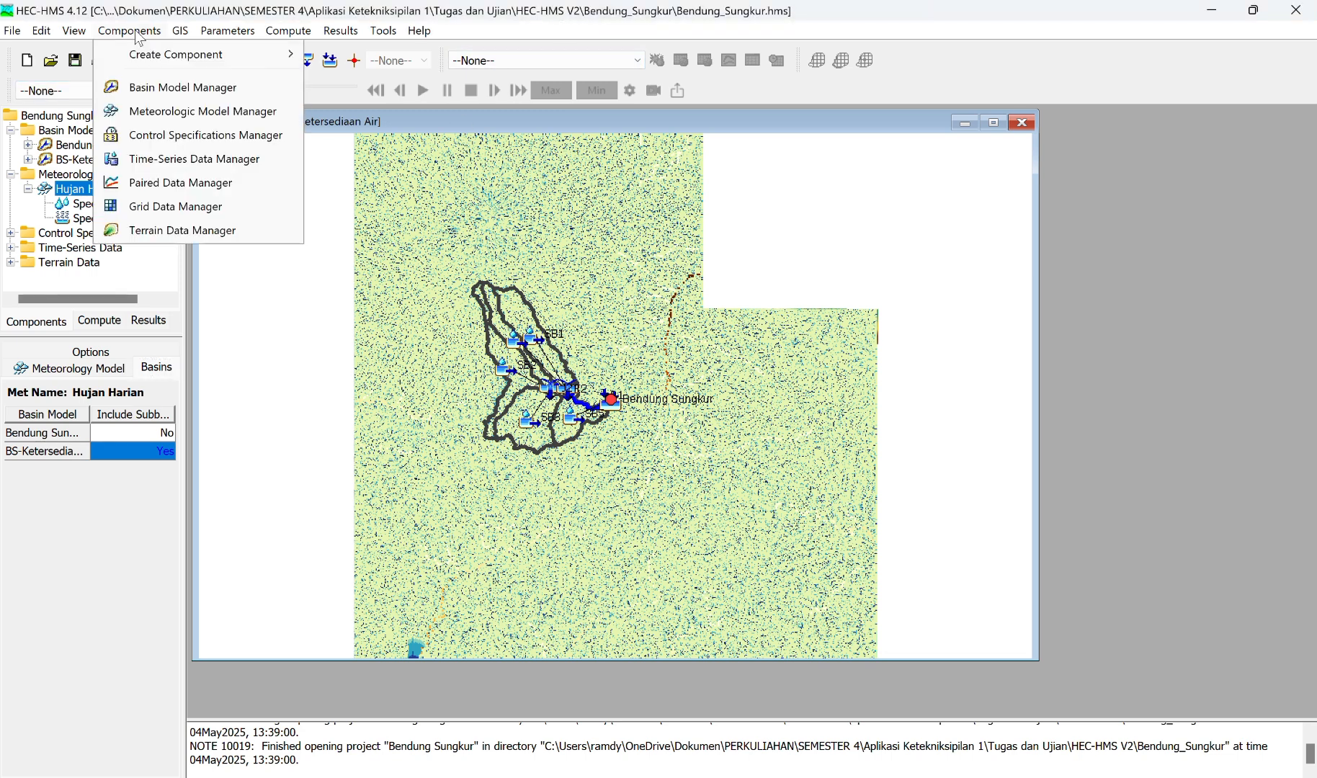
pyautogui.click(181, 160)
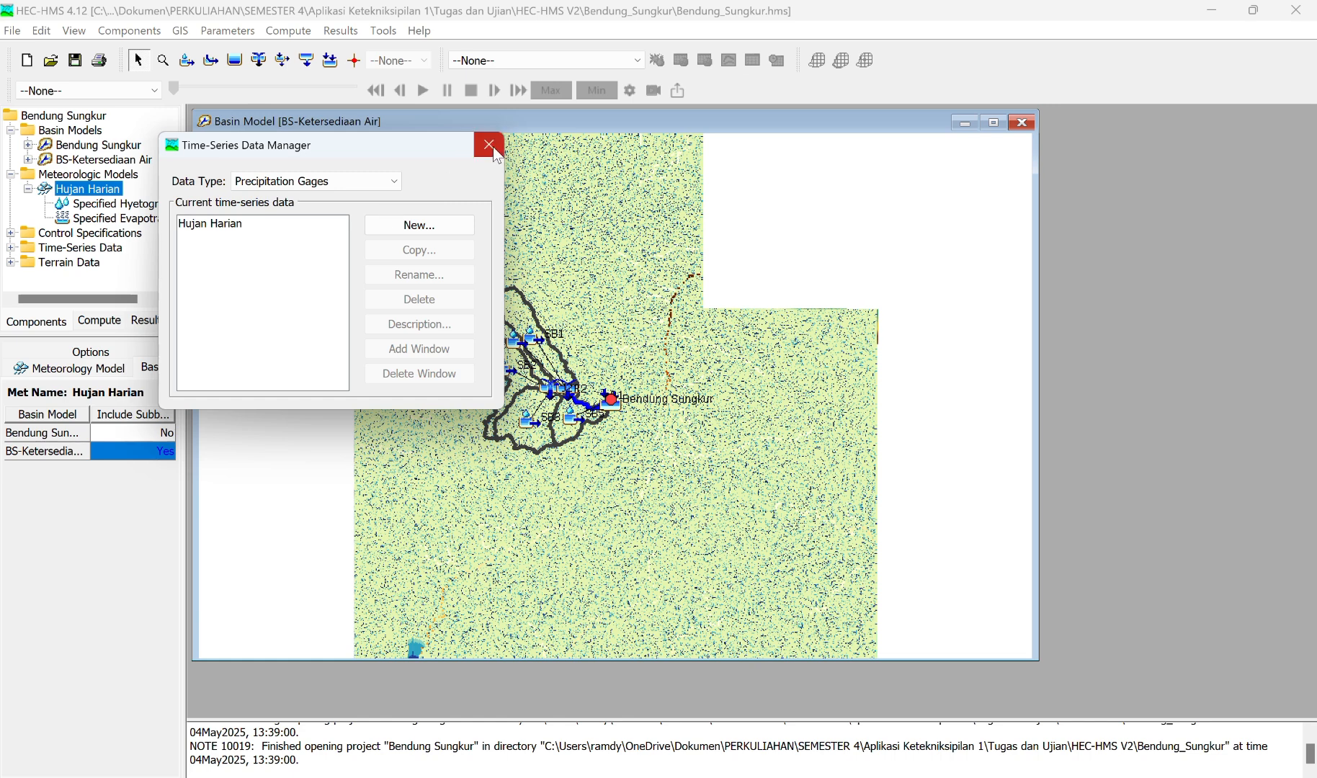
pyautogui.click(393, 181)
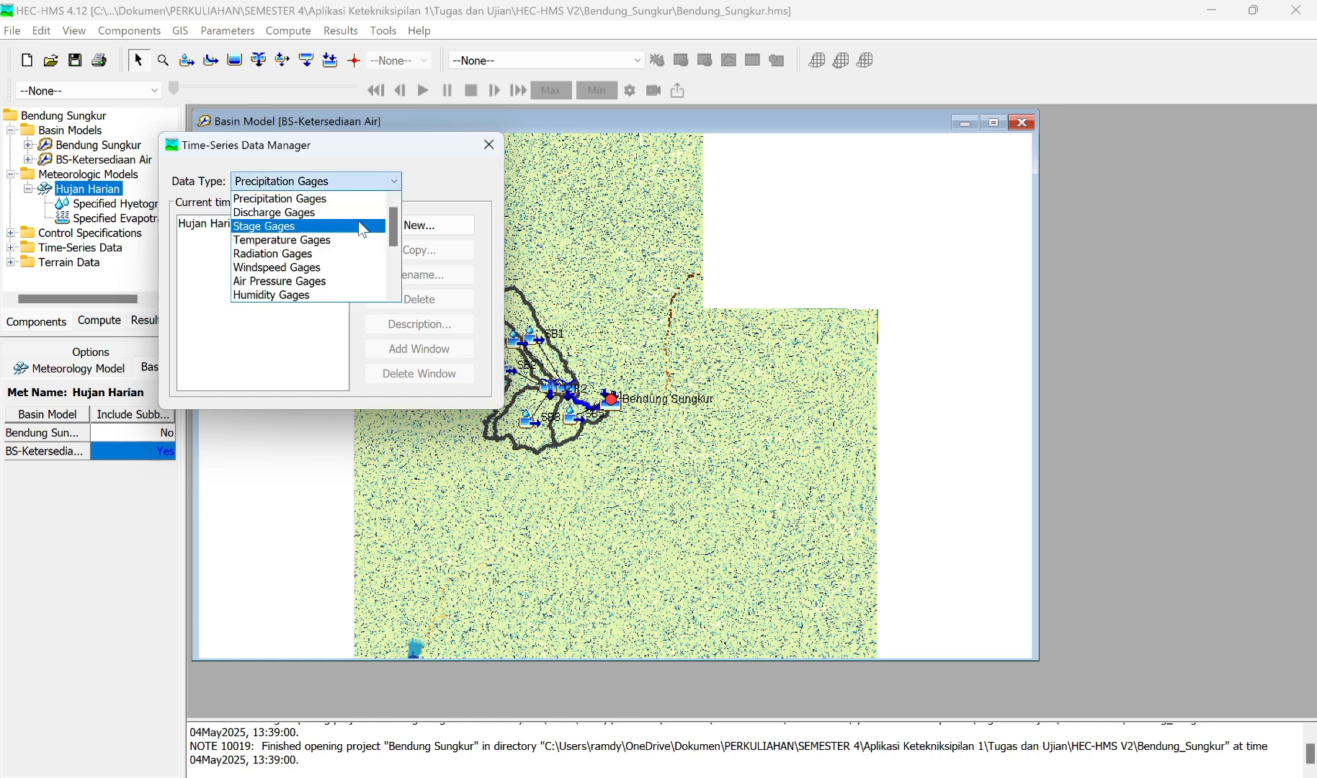
pyautogui.scroll(-3, 363, 229)
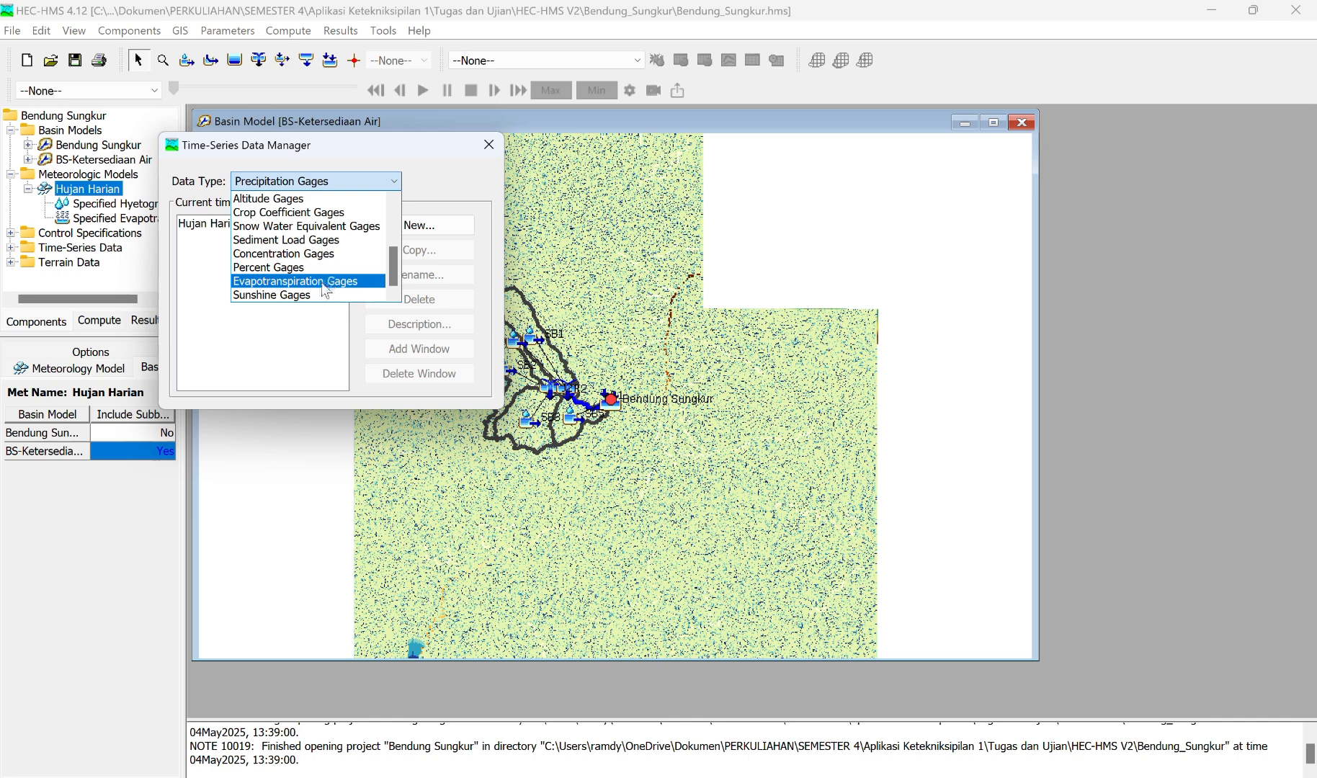
pyautogui.click(322, 284)
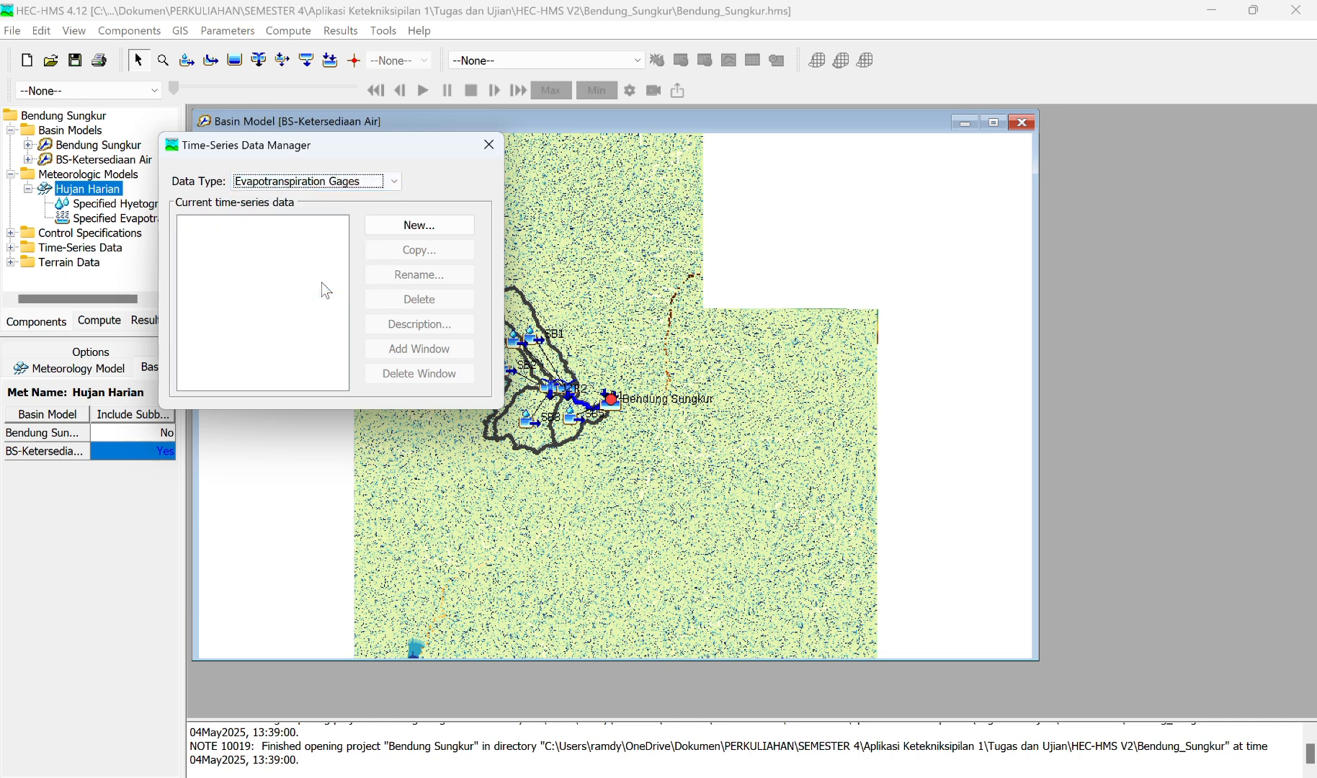
pyautogui.click(415, 227)
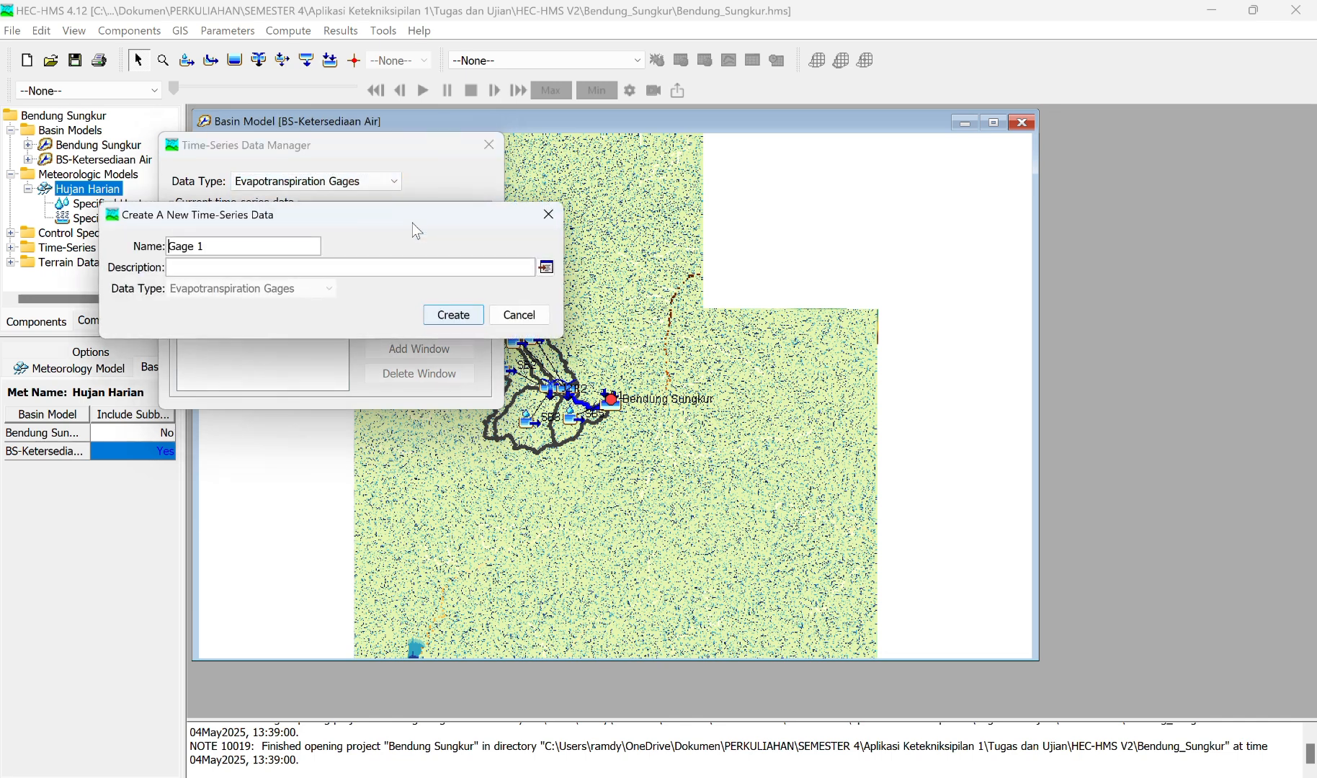
pyautogui.moveTo(271, 247); pyautogui.dragTo(145, 248)
pyautogui.write('Evapotransoiration')
pyautogui.click(474, 322)
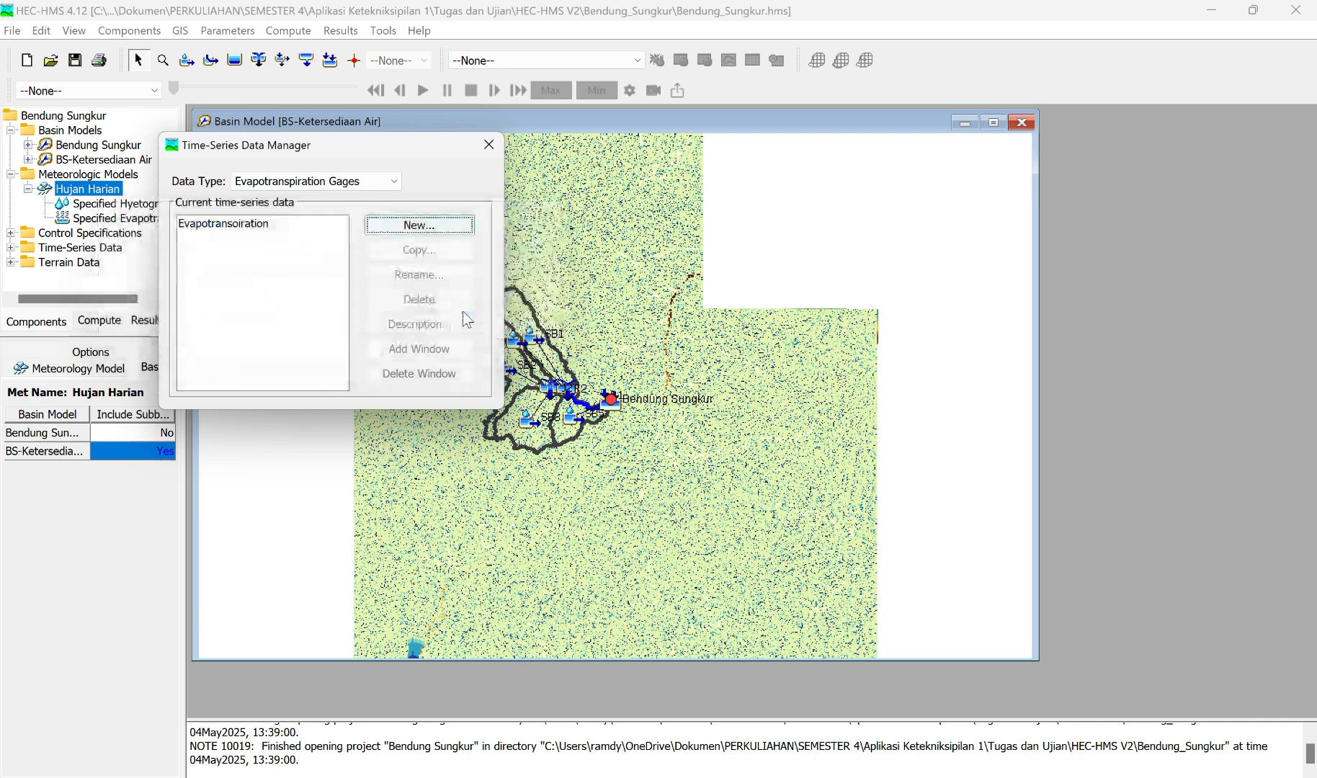
pyautogui.click(498, 137)
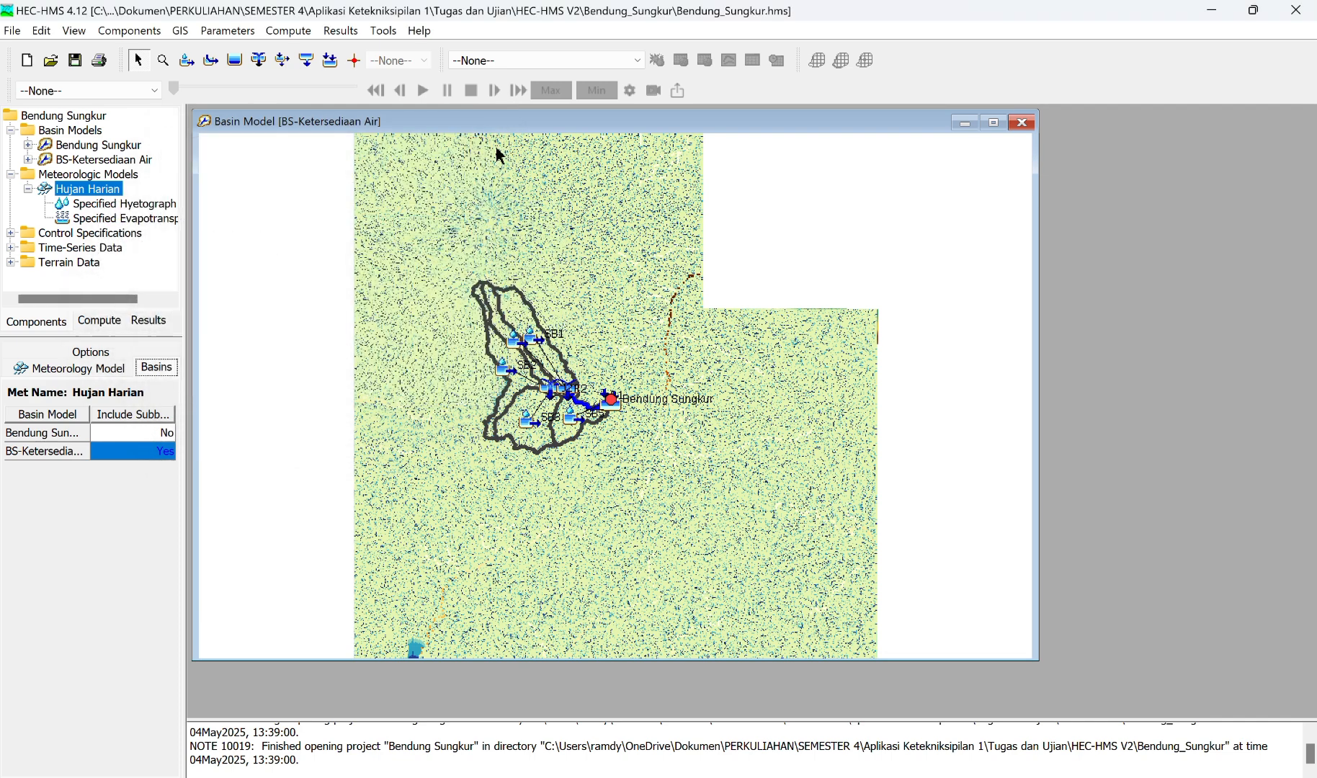
# Step: Open the settings of the Hujan Harian precipitation gage in the time-series data
pyautogui.click(10, 174)
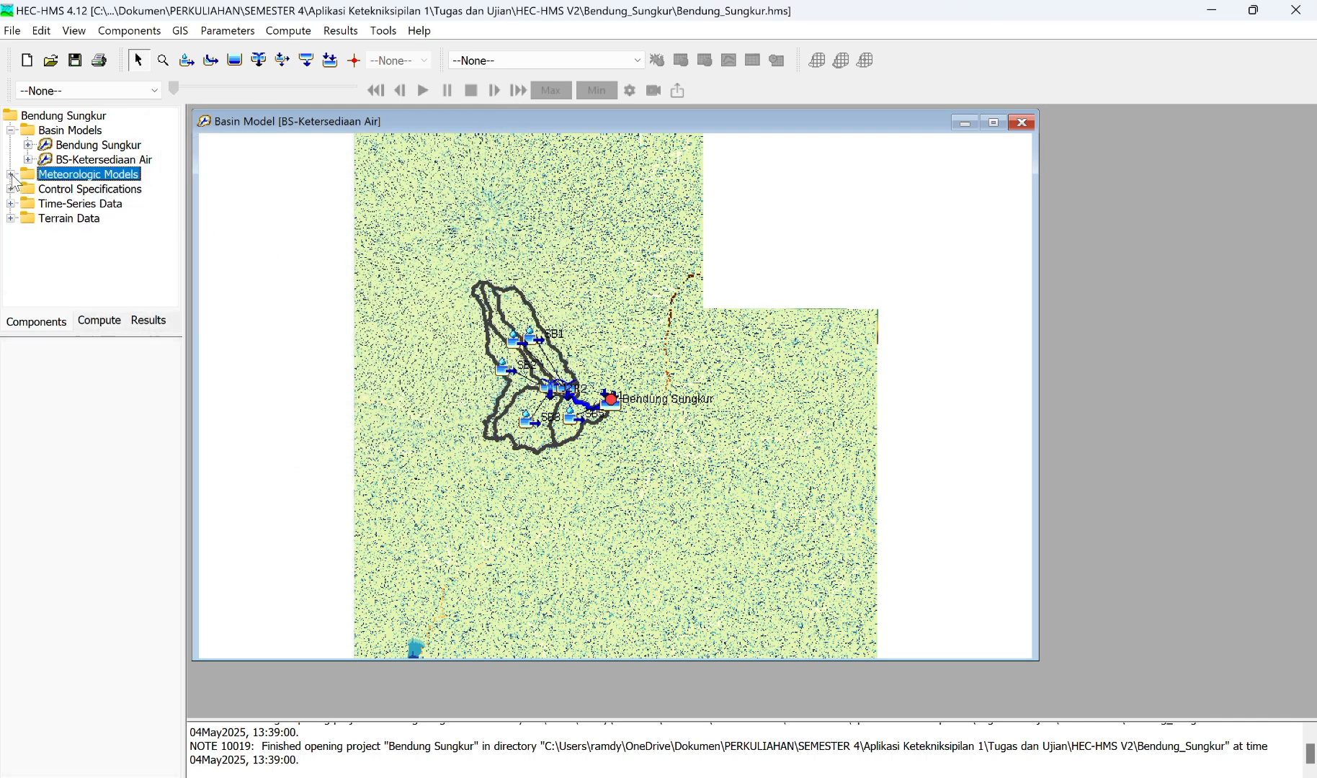
pyautogui.click(10, 204)
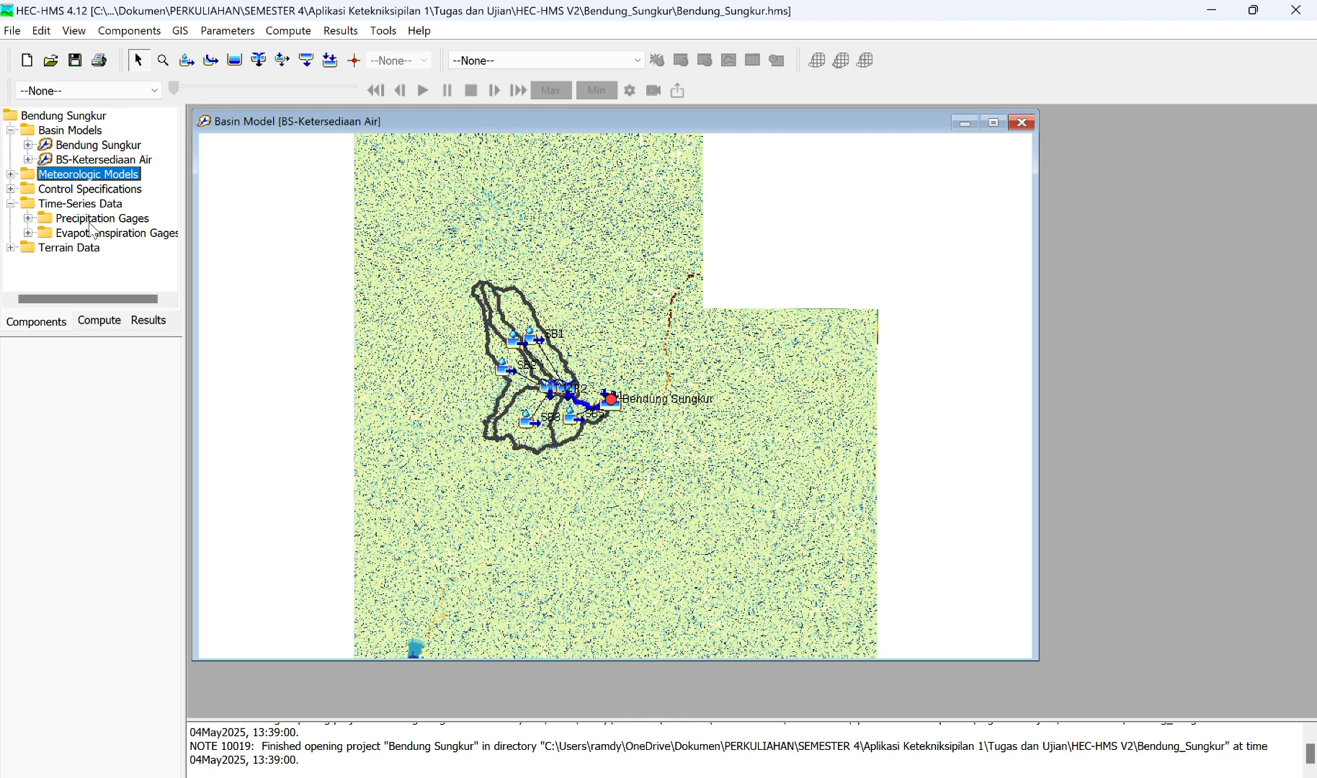
pyautogui.click(28, 219)
pyautogui.click(27, 219)
pyautogui.click(28, 233)
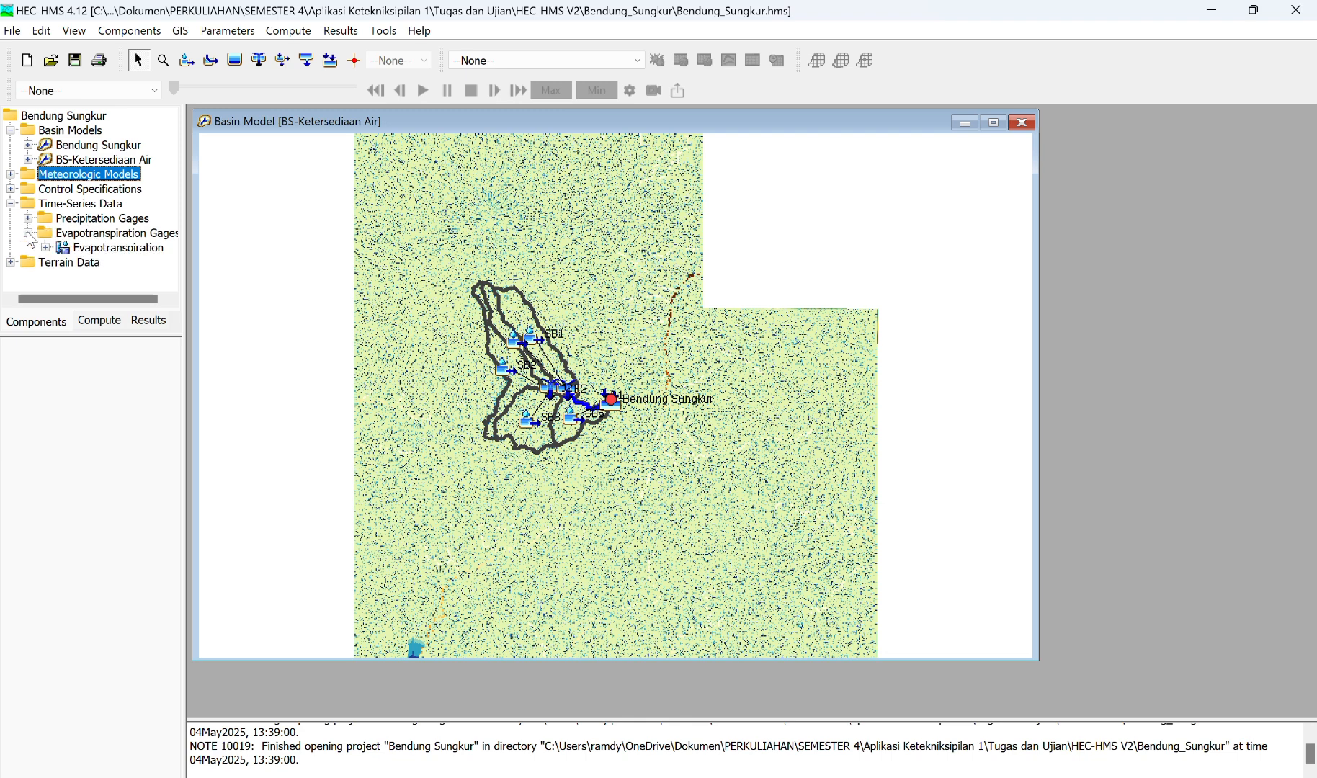
pyautogui.click(28, 233)
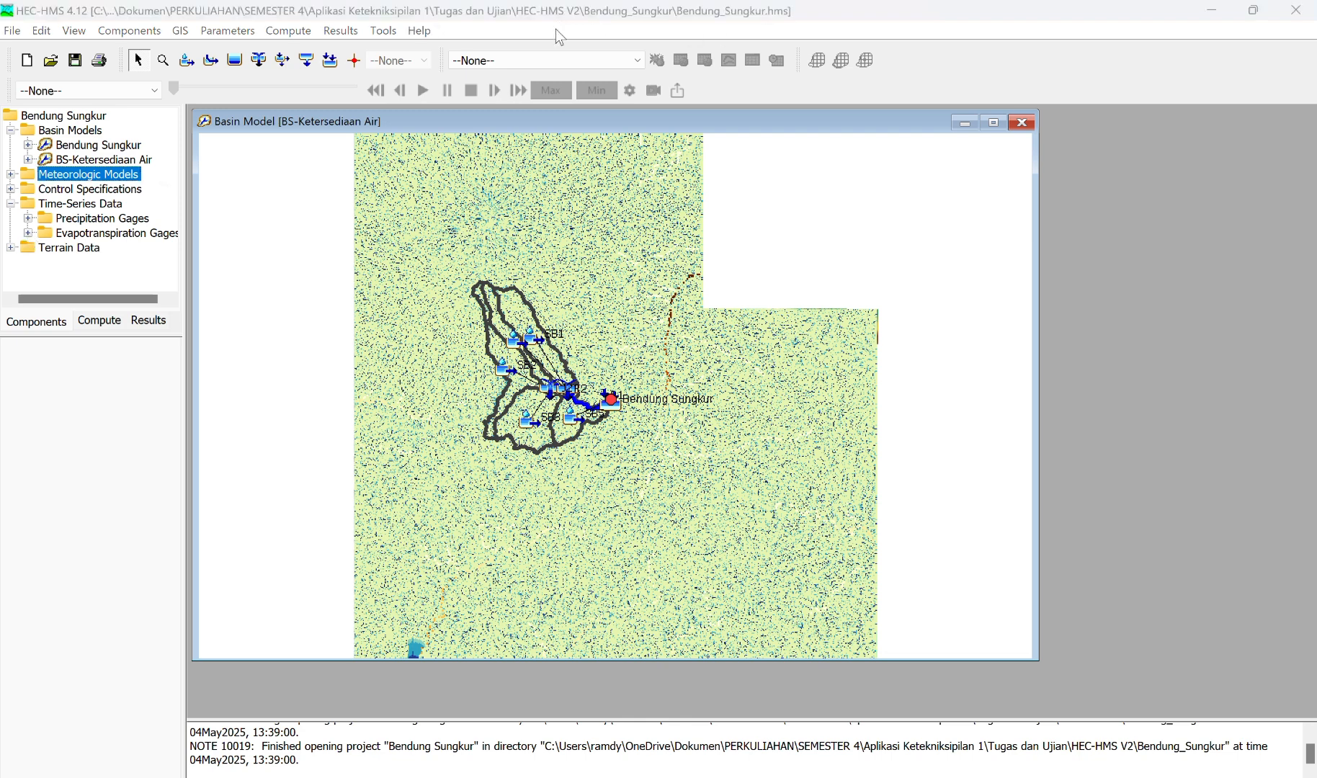
pyautogui.click(29, 219)
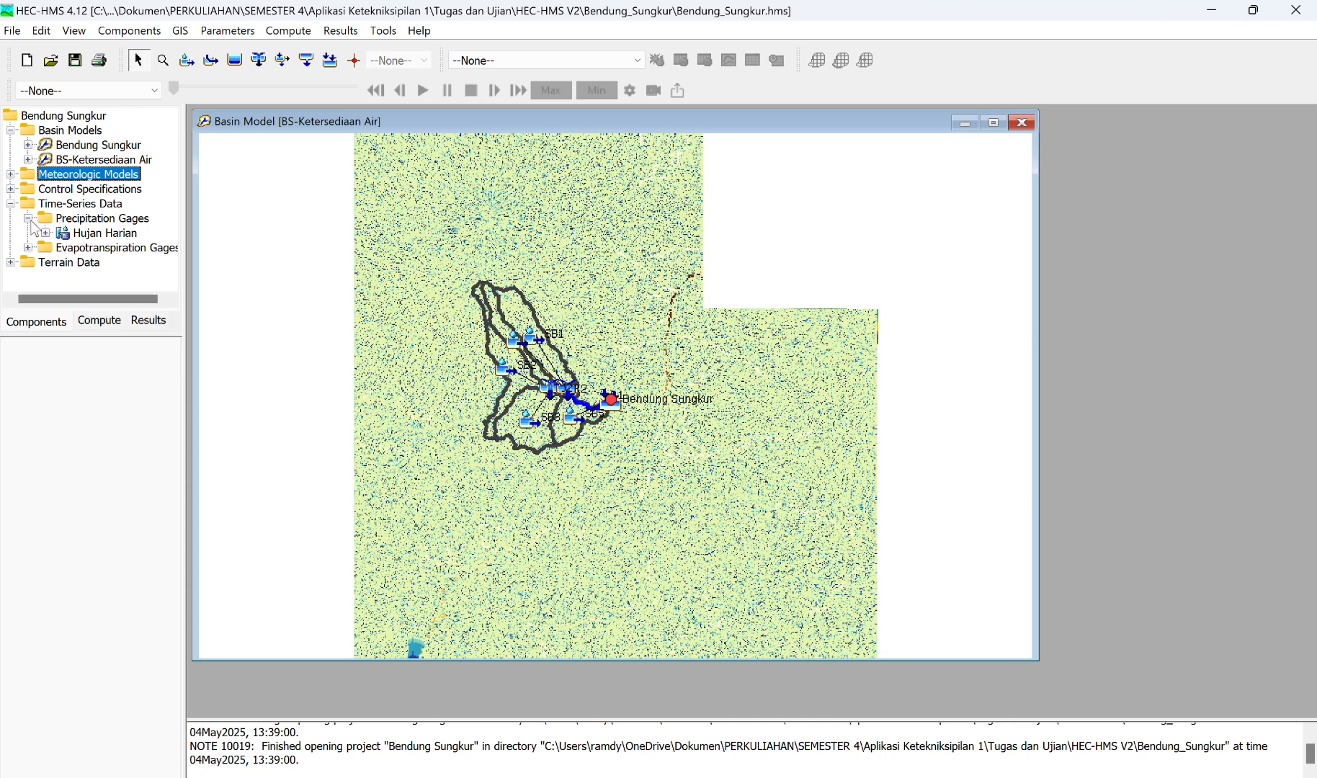
pyautogui.click(94, 236)
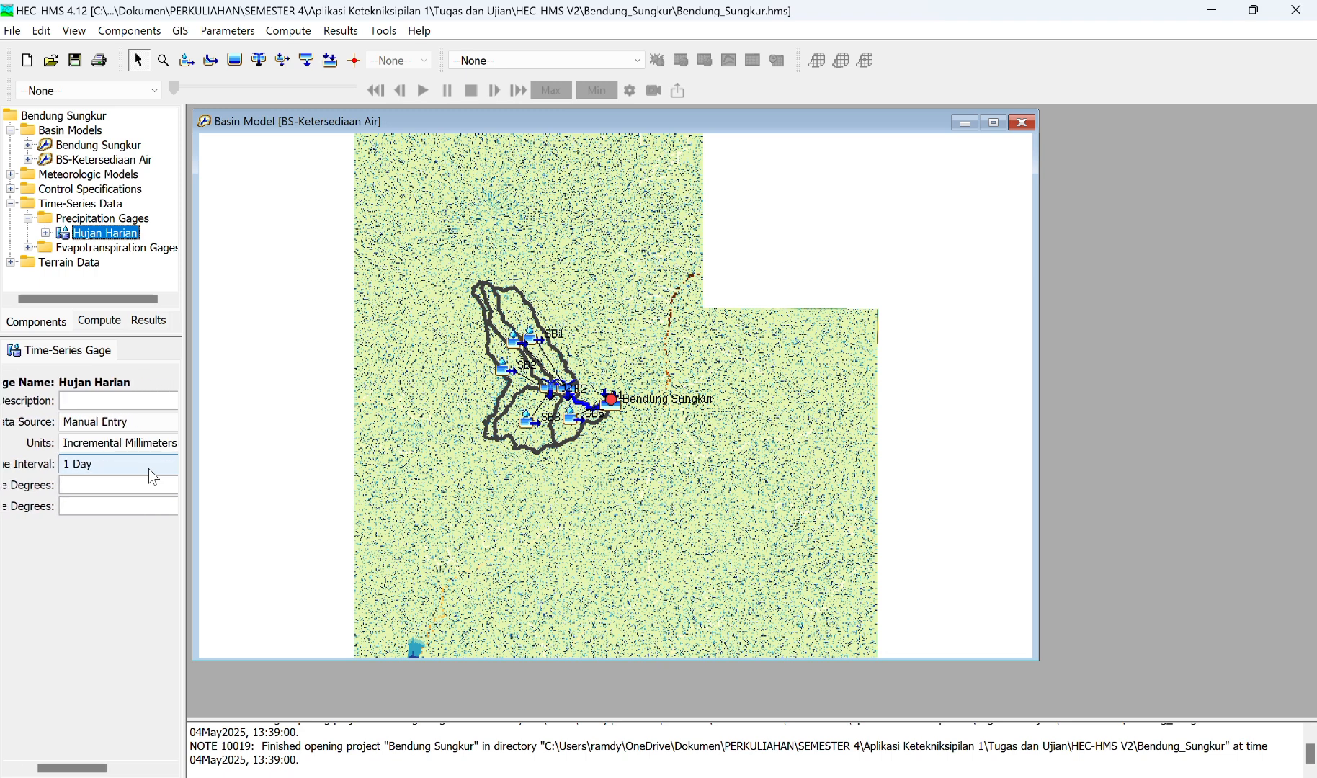
# Step: Review the Hujan Harian precipitation gage's data source, units and time interval settings
pyautogui.hscroll(2, 148, 468)
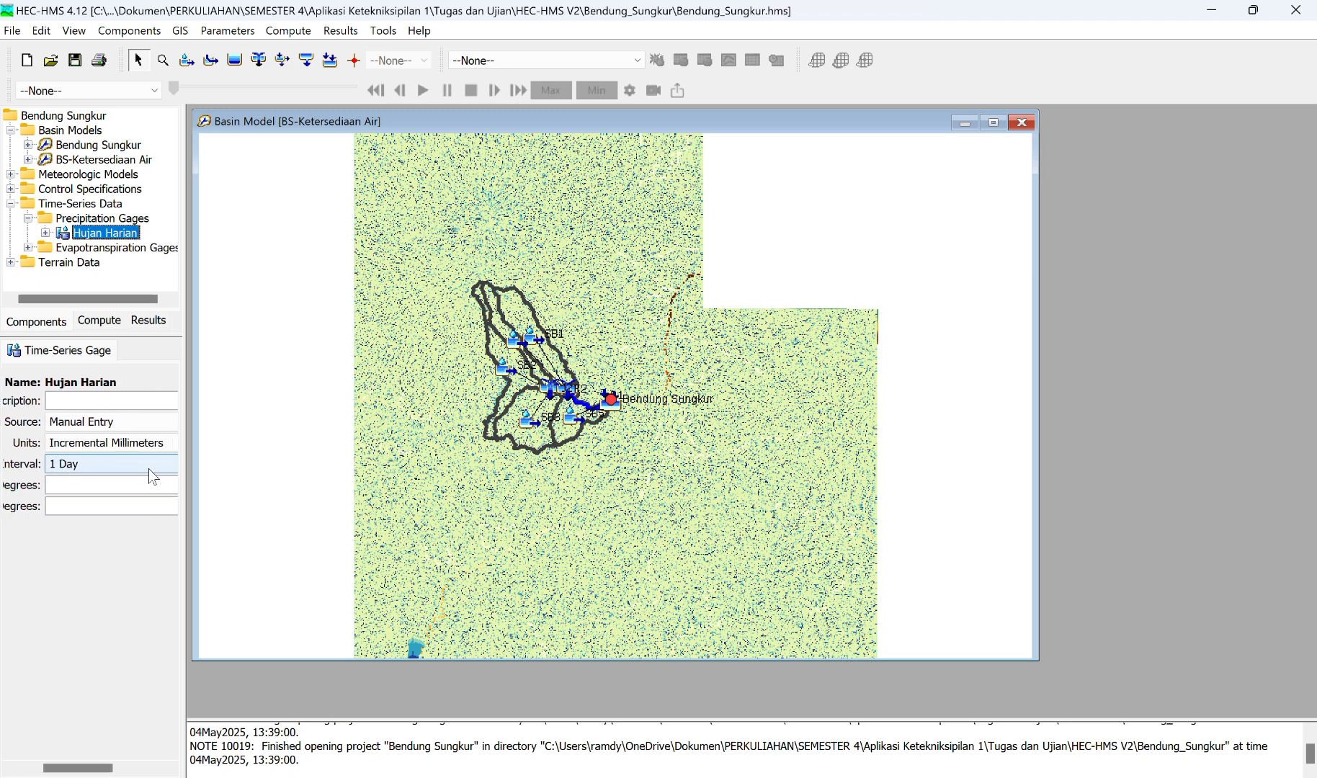
pyautogui.click(138, 323)
pyautogui.click(45, 322)
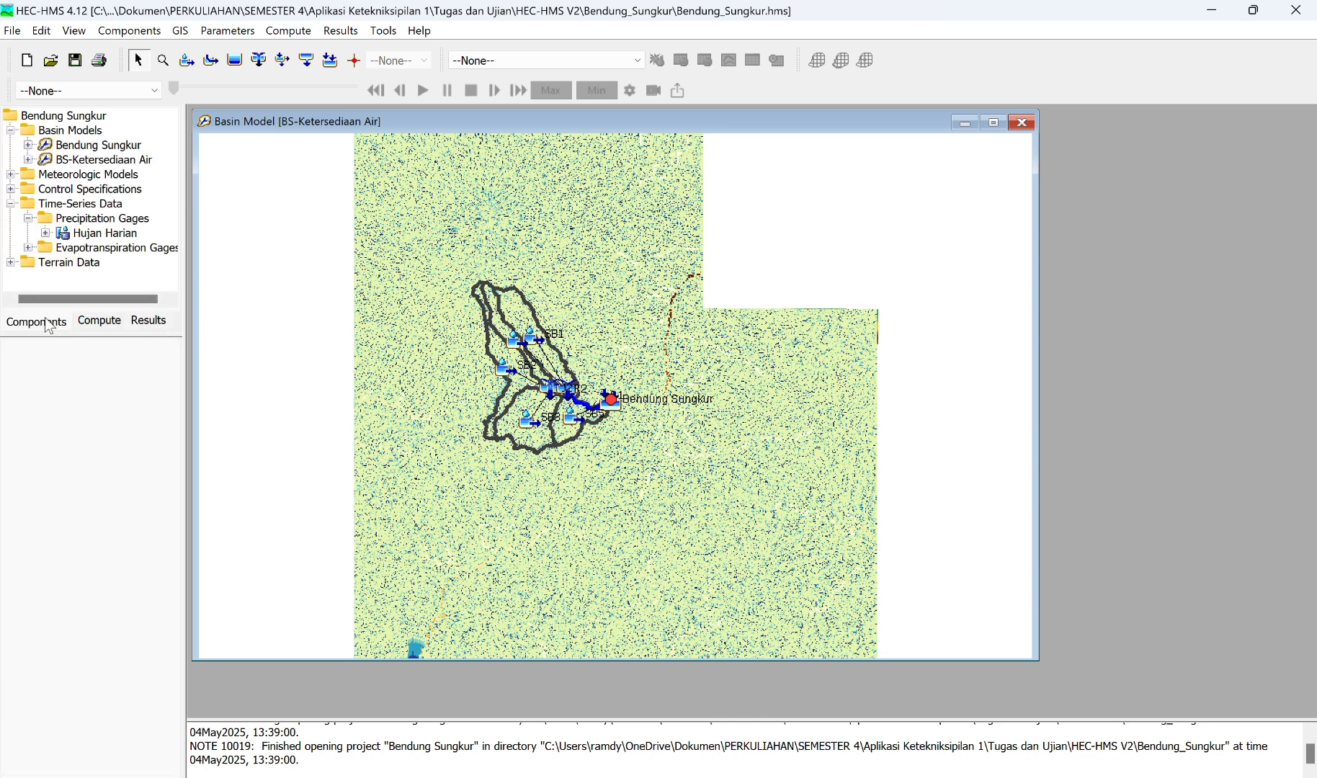
pyautogui.click(108, 234)
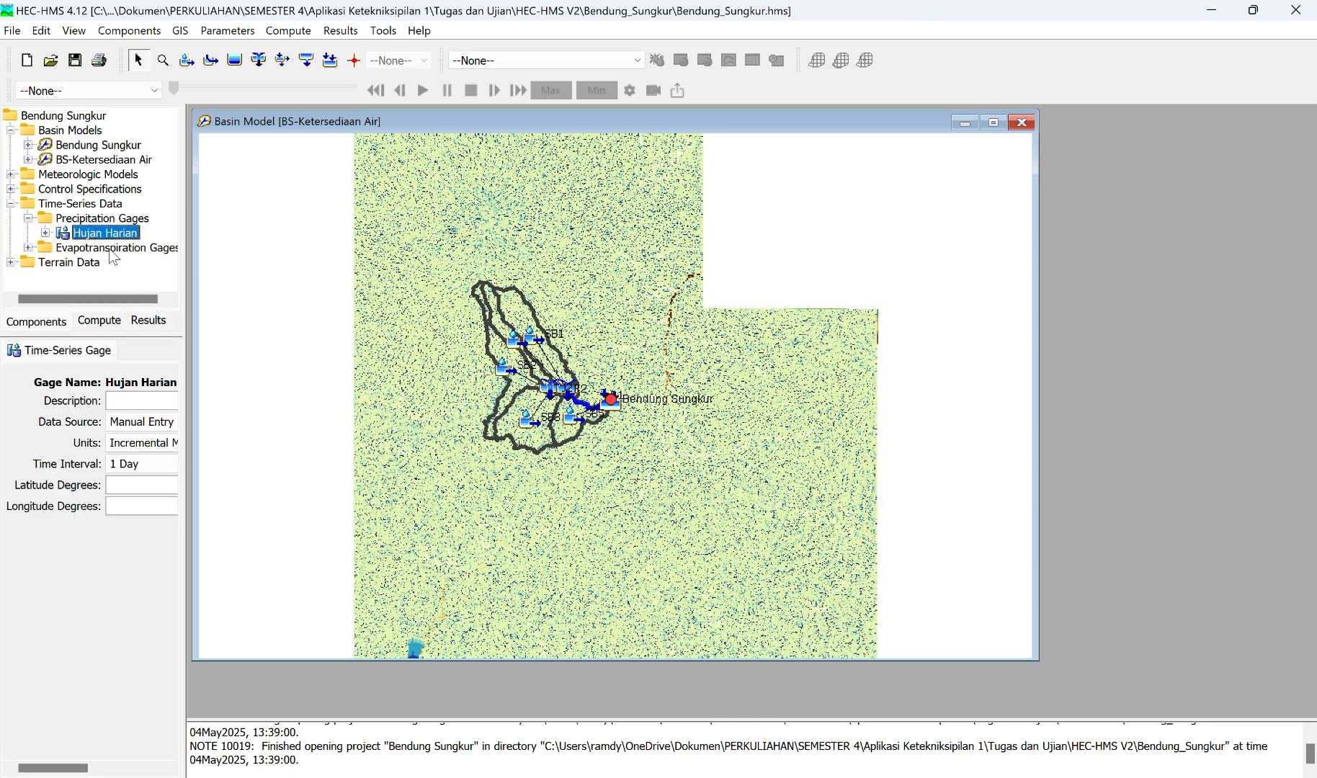
pyautogui.hscroll(6, 84, 462)
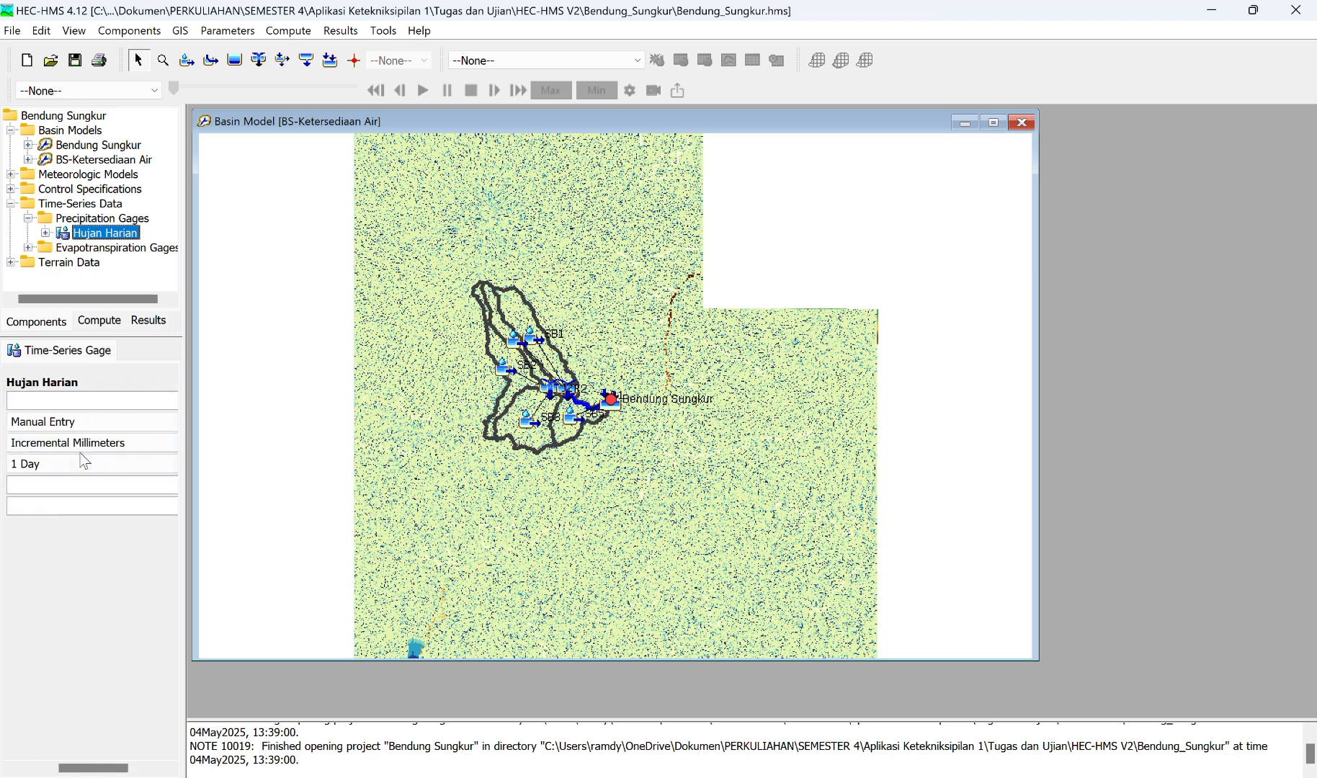
pyautogui.hscroll(-6, 84, 462)
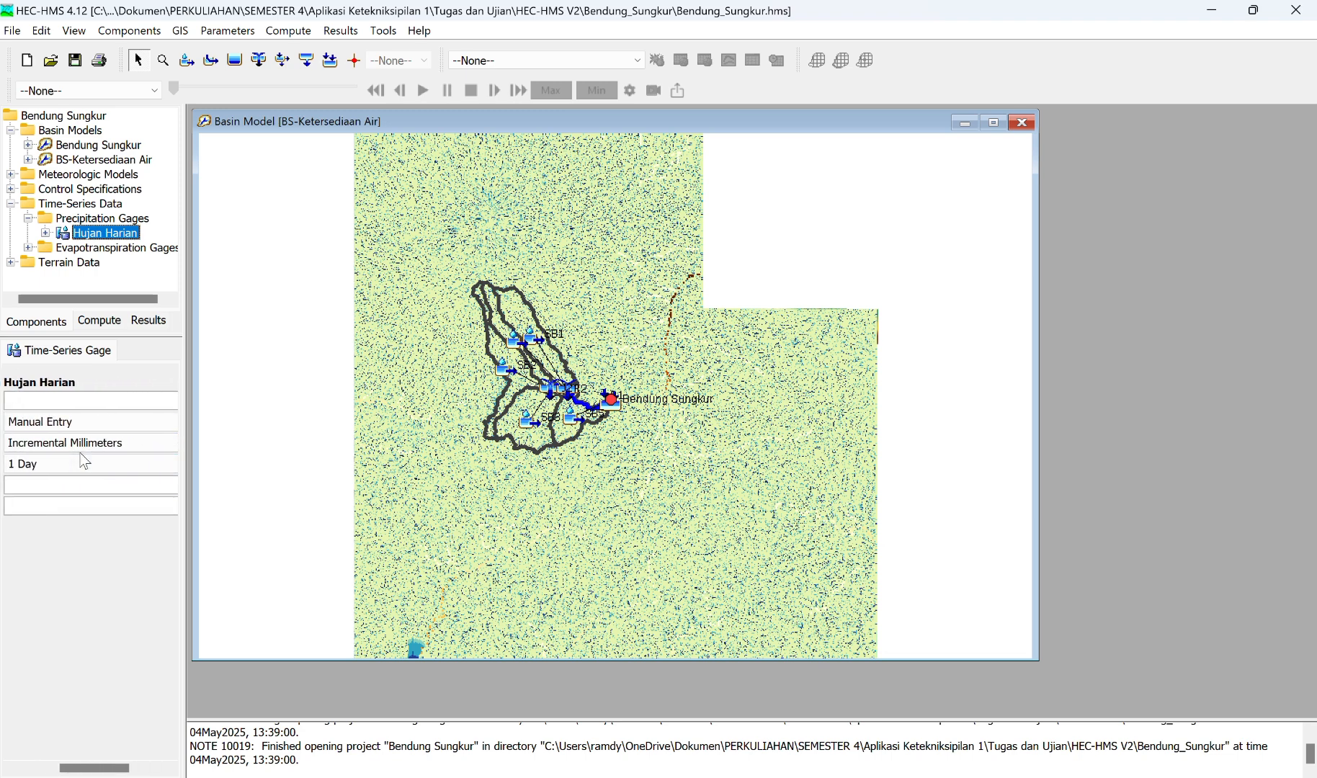
pyautogui.click(92, 358)
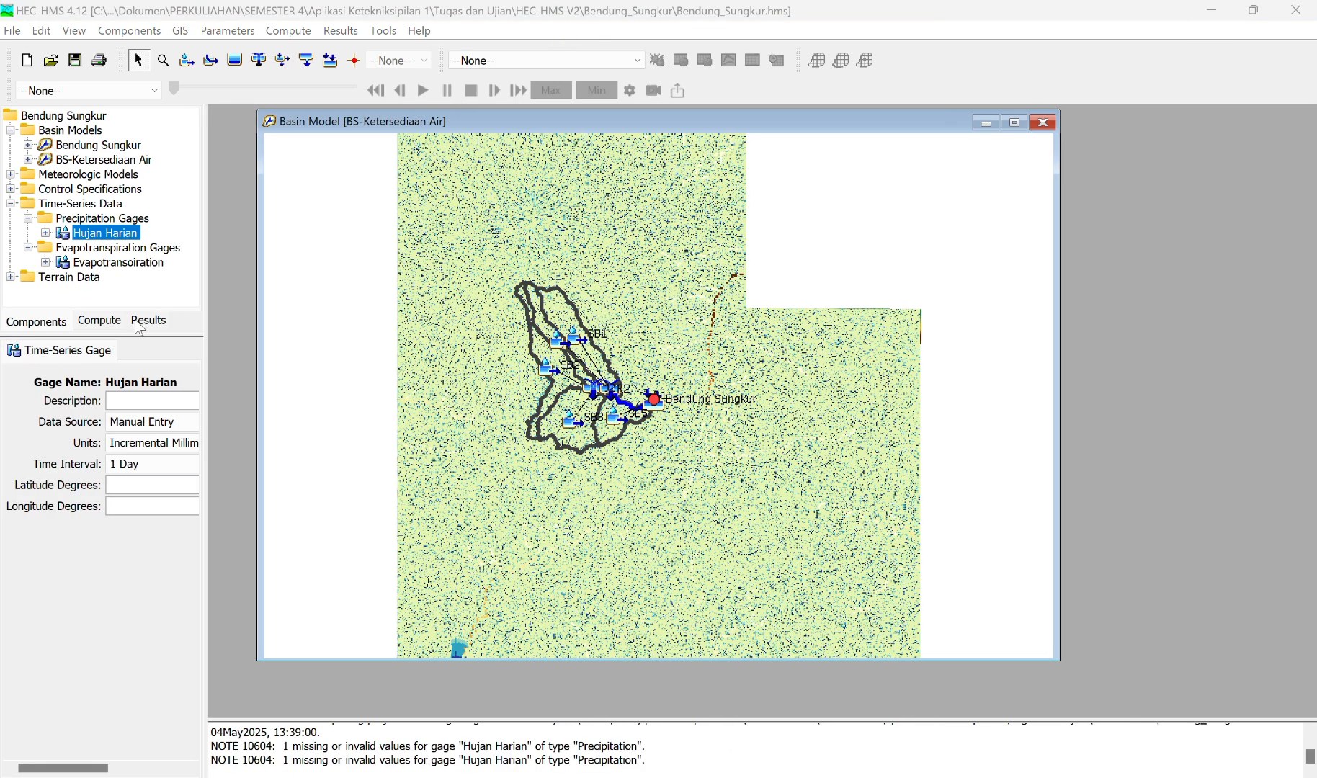
# Step: Open the time window of the Hujan Harian precipitation gage and set its start date to 31Dec2004
pyautogui.doubleClick(128, 238)
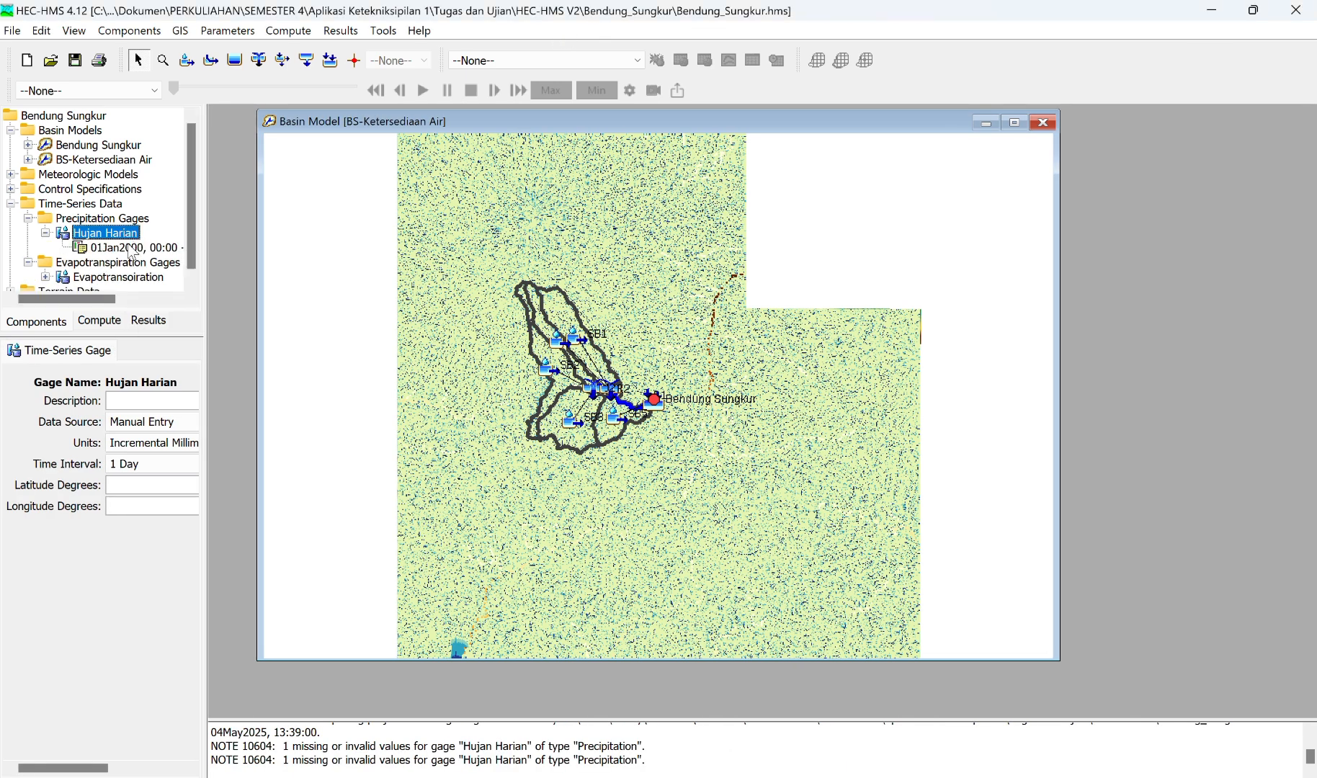
pyautogui.click(132, 249)
pyautogui.hscroll(10, 127, 456)
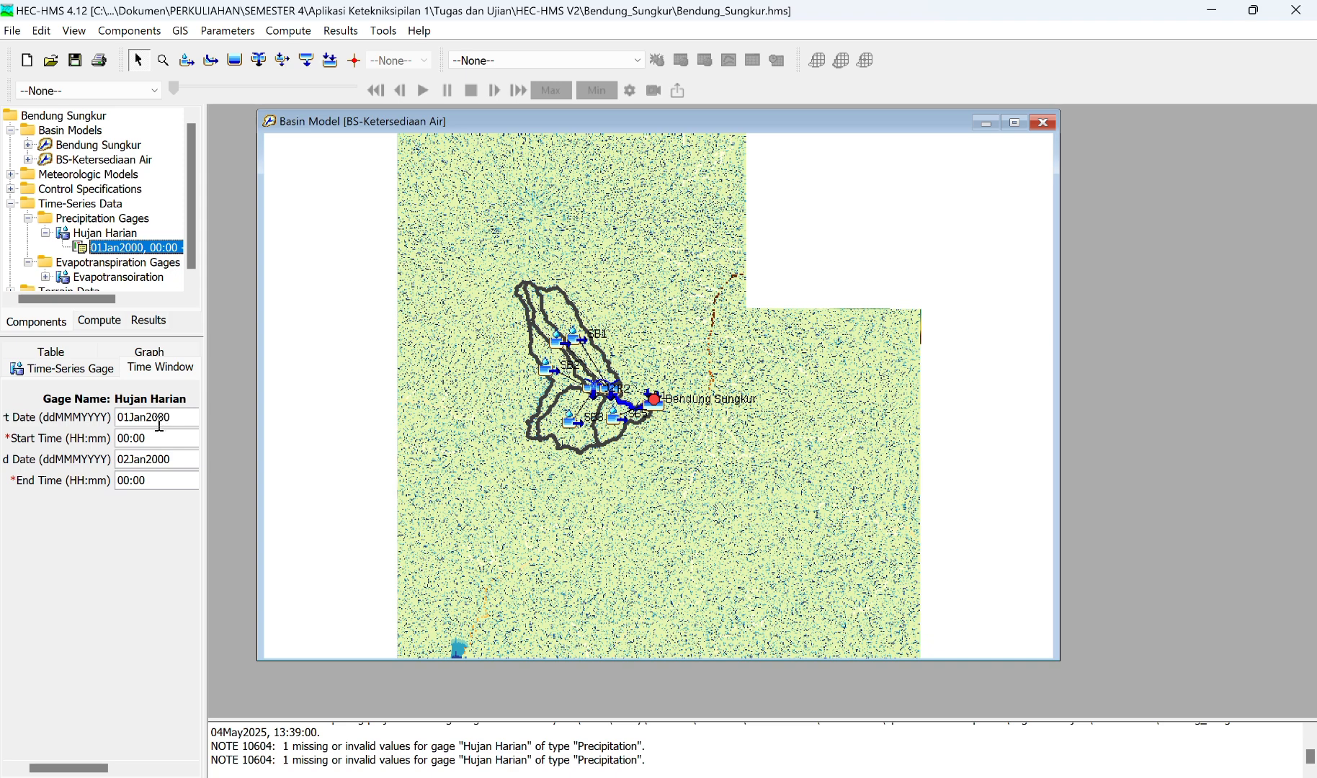
pyautogui.click(129, 419)
pyautogui.press('BackSpace')
pyautogui.press('BackSpace')
pyautogui.write('31')
pyautogui.press('Delete')
pyautogui.press('Delete')
pyautogui.press('Delete')
pyautogui.write('Dec')
pyautogui.press('Right')
pyautogui.press('Right')
pyautogui.press('Right')
pyautogui.press('BackSpace')
pyautogui.write('4')
# Step: Set the Hujan Harian gage's end date to 31Dec2019 and save the project
pyautogui.moveTo(177, 458); pyautogui.dragTo(120, 459)
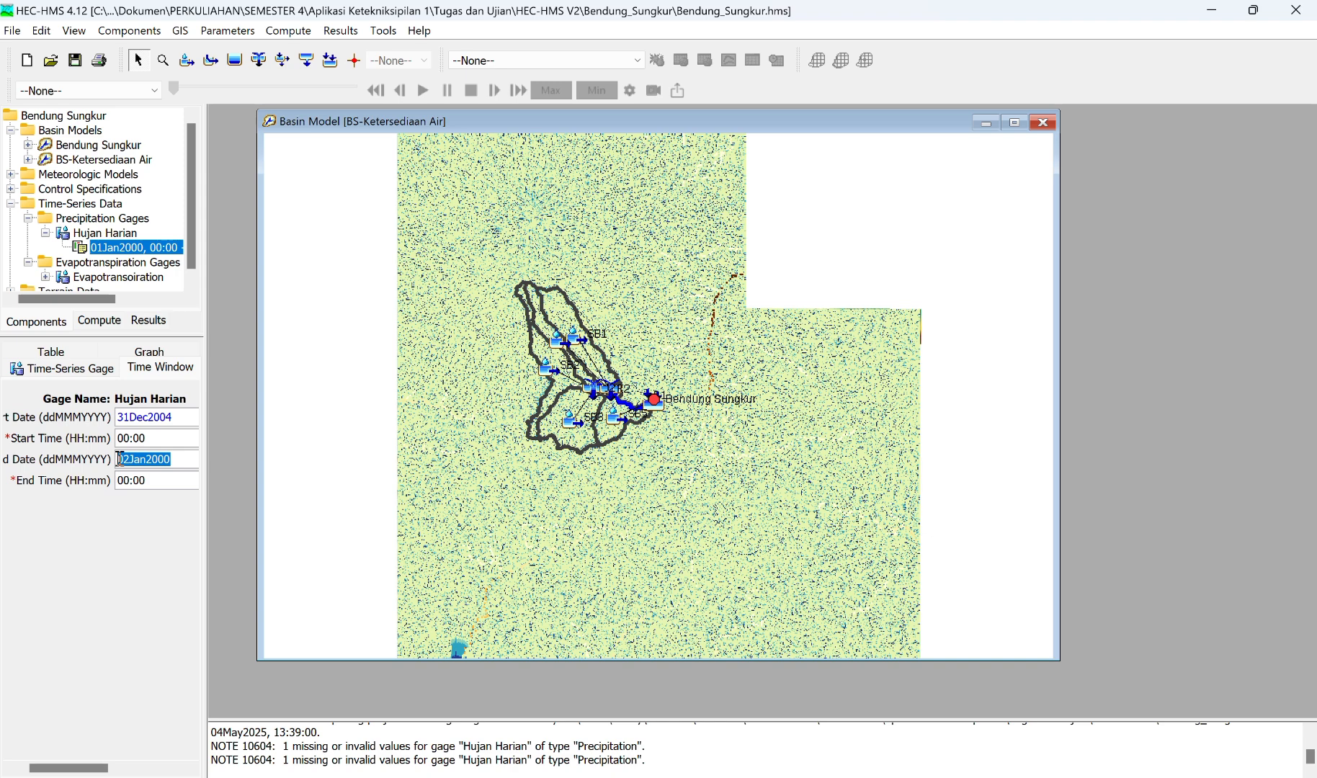
pyautogui.write('31Dec2019')
pyautogui.click(74, 60)
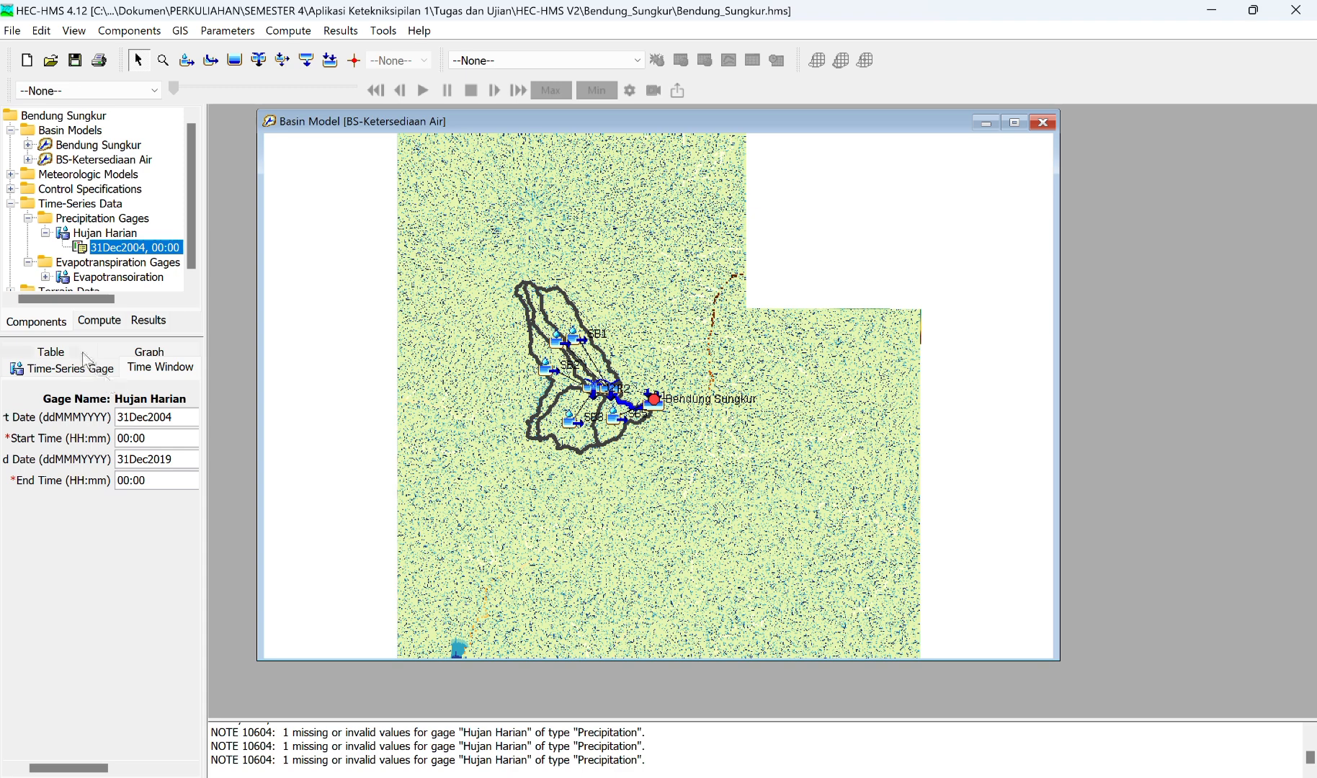
# Step: Examine the Hujan Harian gage's daily precipitation table across the date range
pyautogui.click(66, 374)
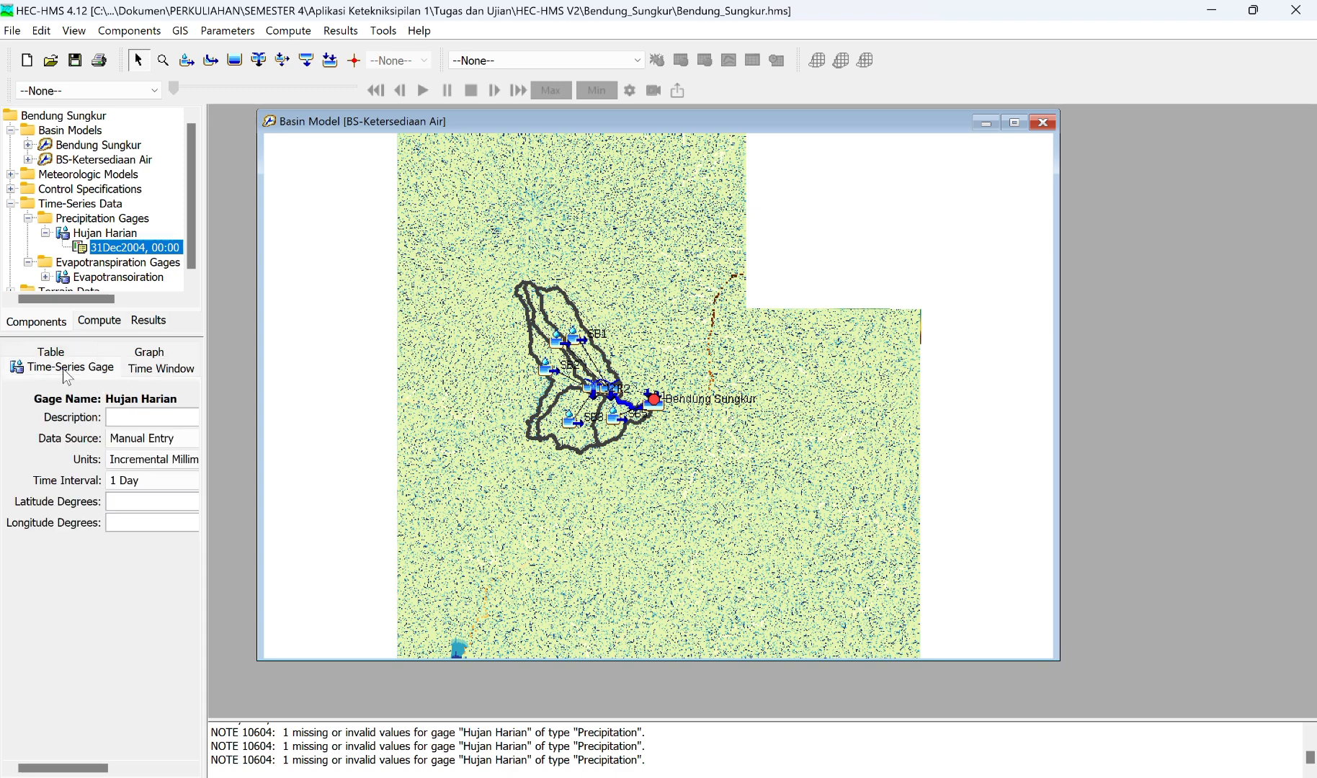
pyautogui.click(52, 352)
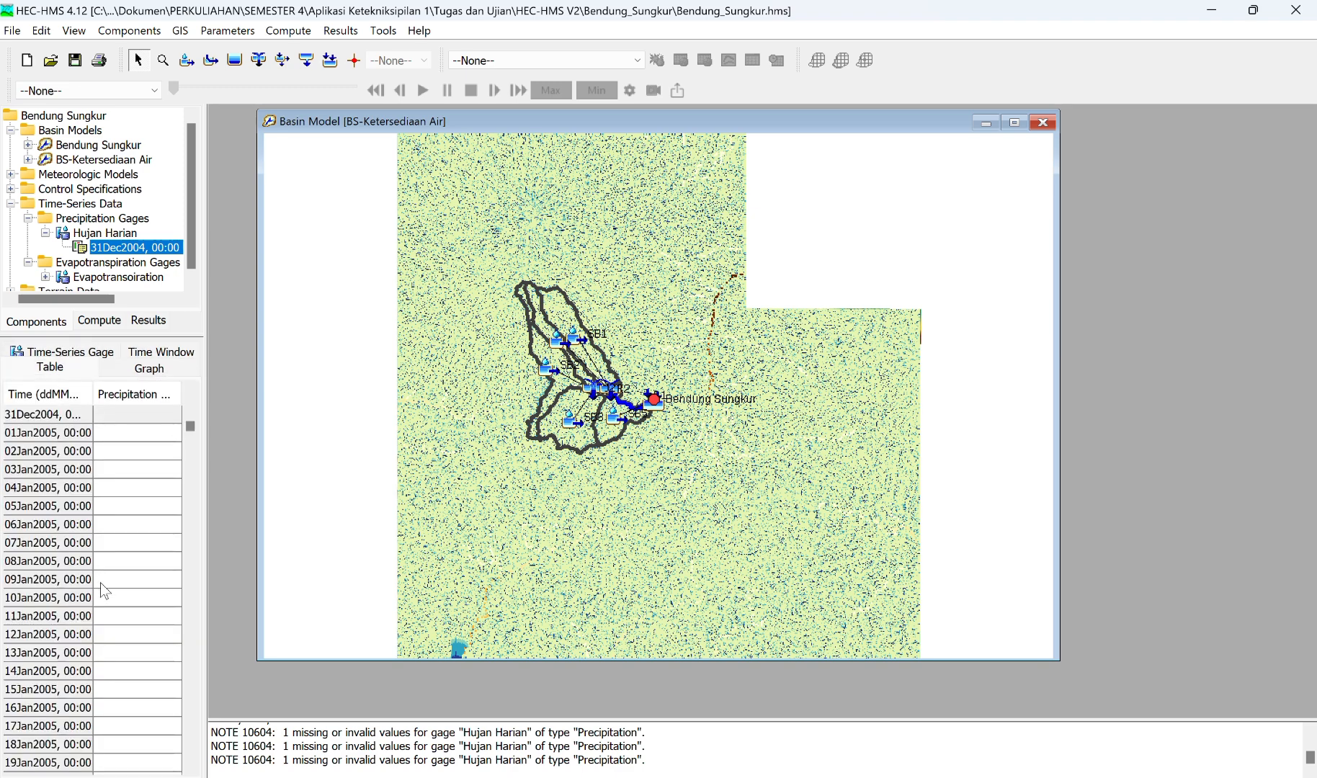
pyautogui.scroll(-20, 100, 582)
pyautogui.scroll(-20, 101, 583)
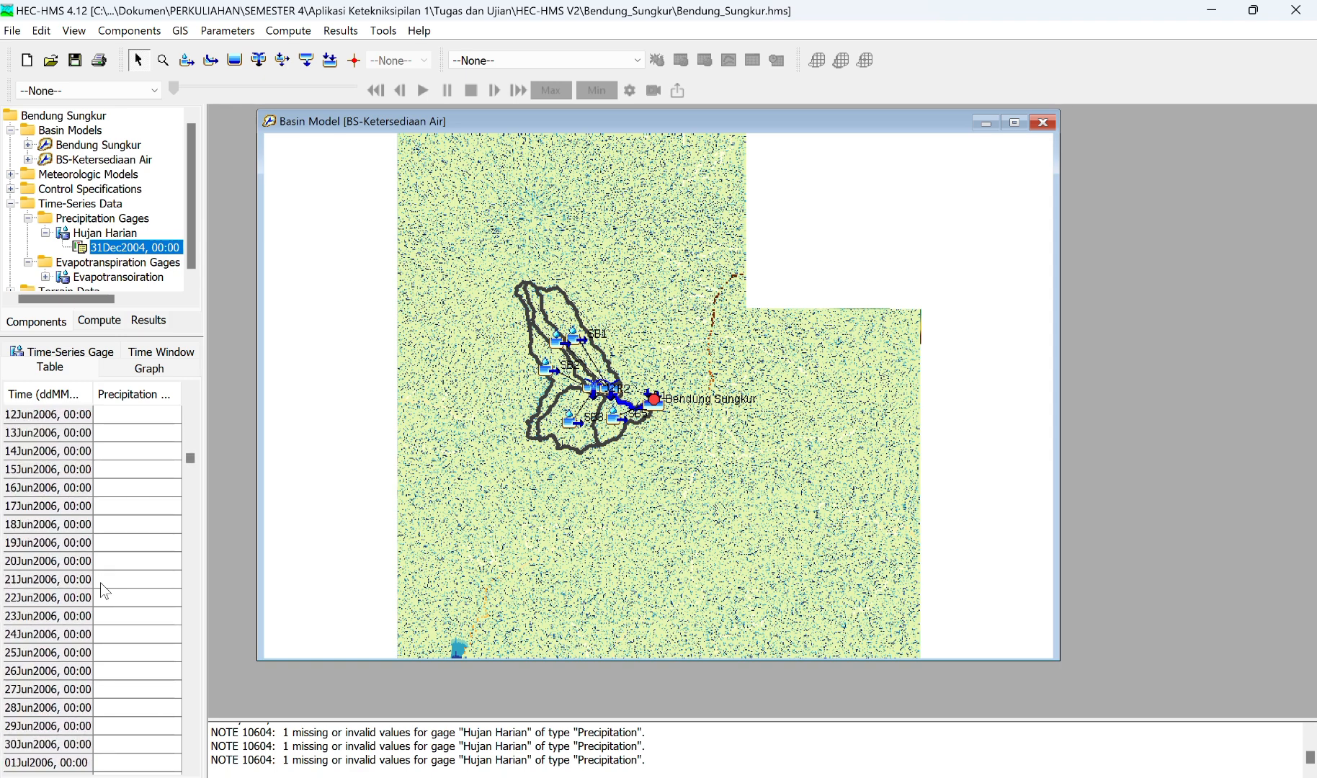
pyautogui.scroll(20, 100, 582)
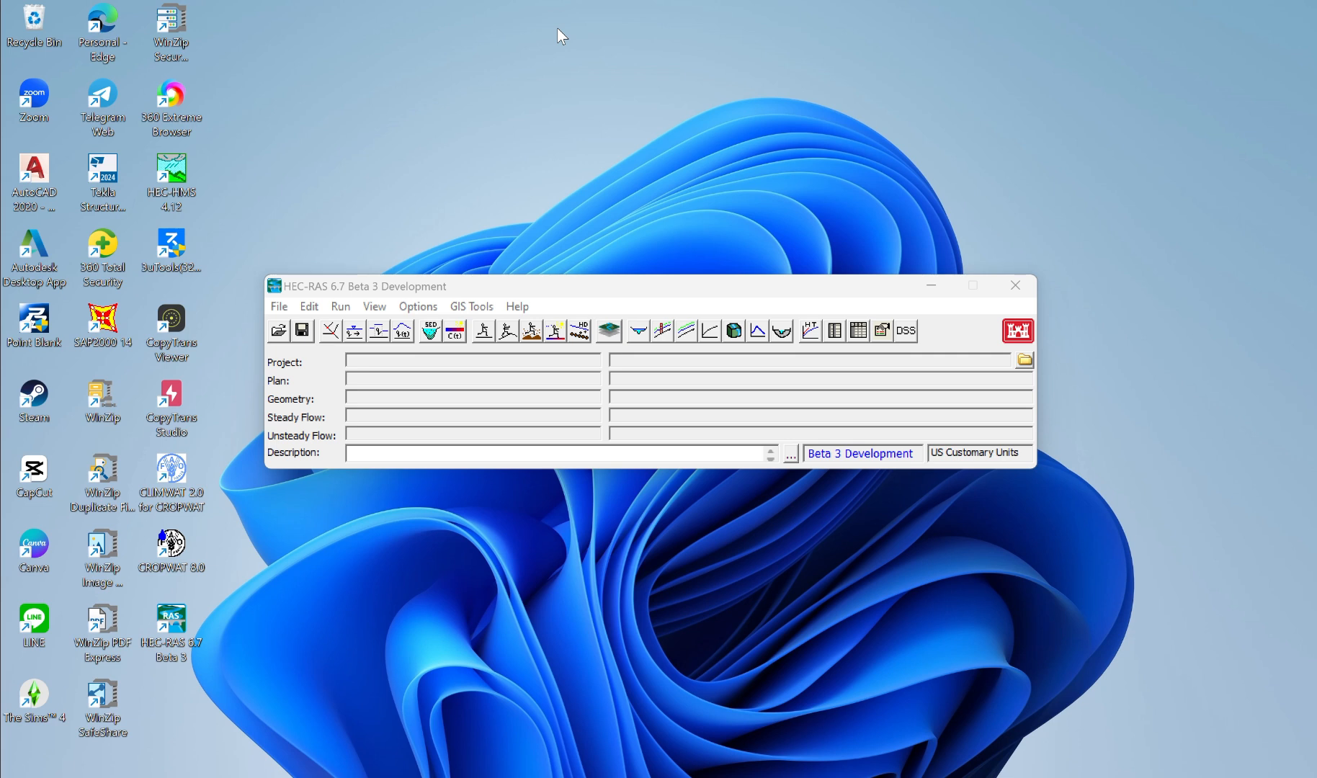
# Step: In HEC-RAS, start a new project and select the folder PERKULIAHAN\SEMESTER 4\Aplikasi Ketekniksipilan 1\Tugas dan Ujian
pyautogui.click(279, 308)
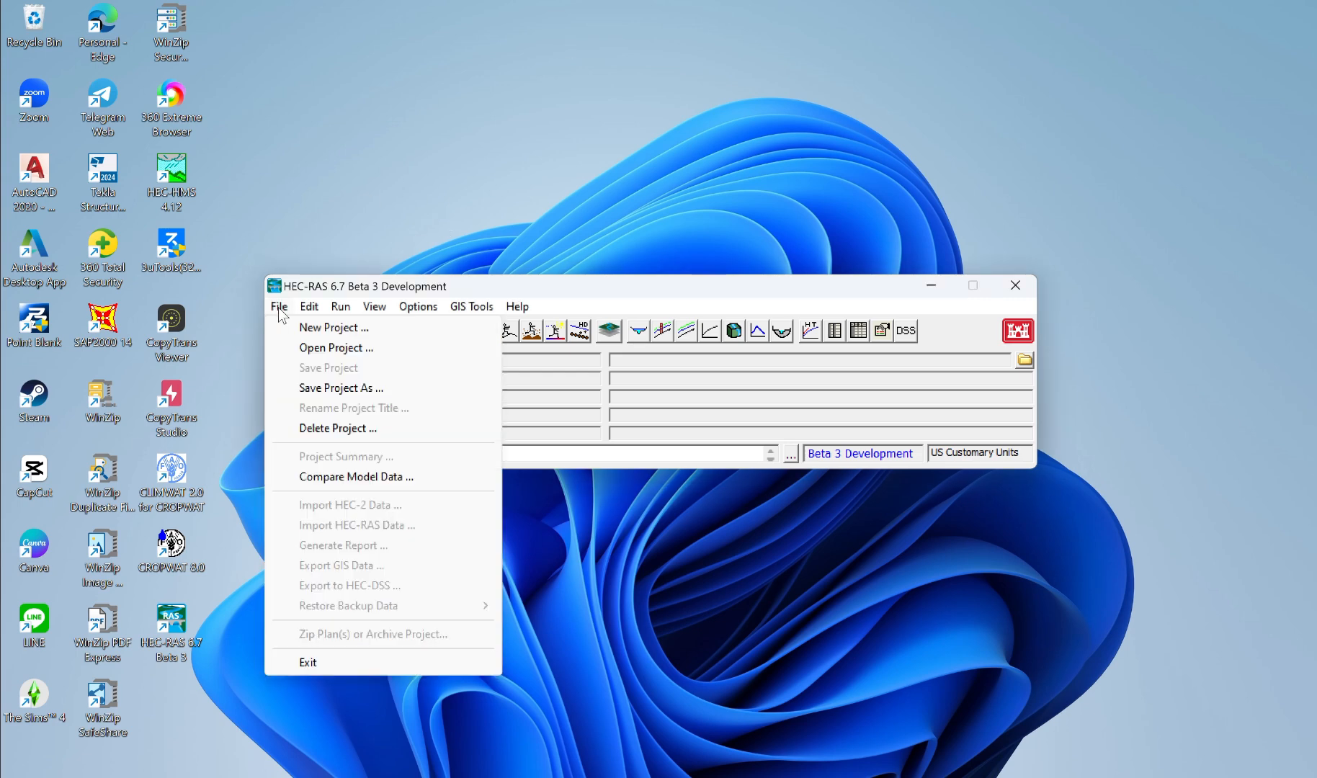
pyautogui.click(315, 329)
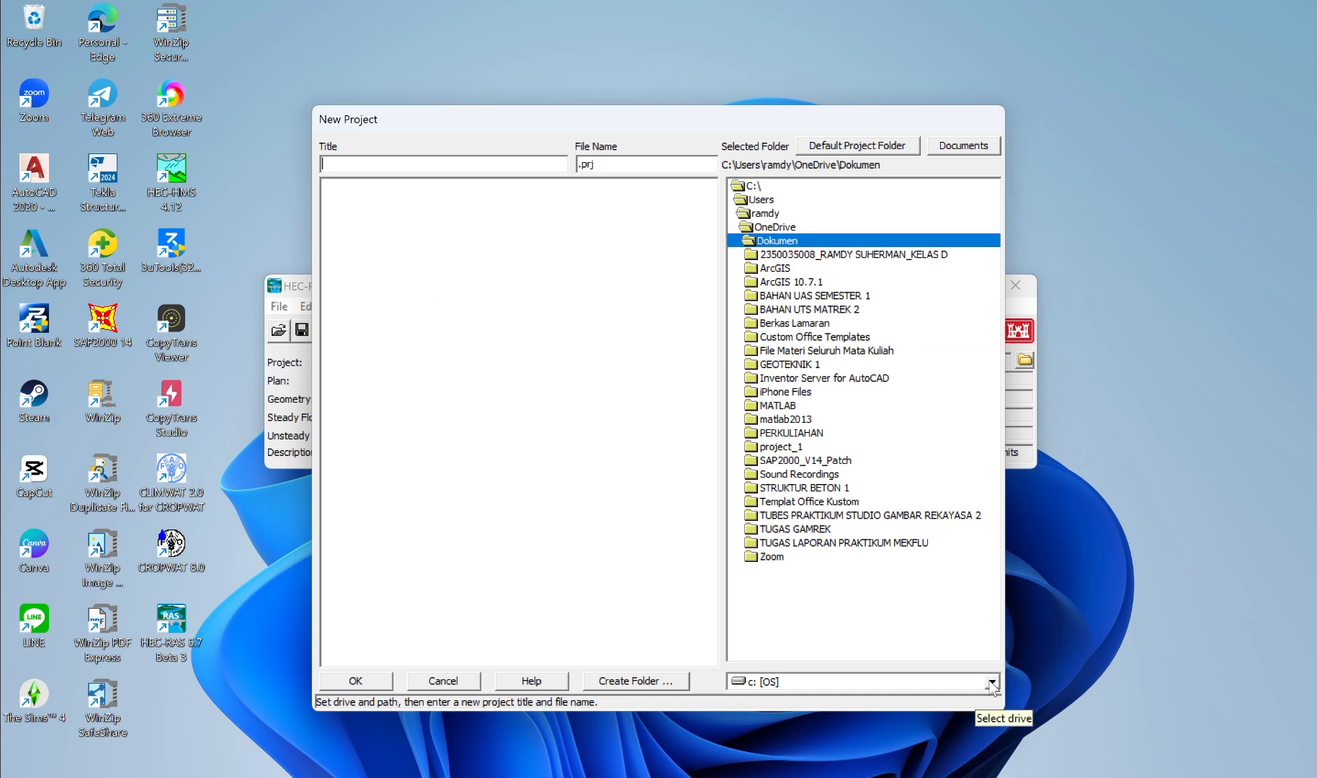
pyautogui.doubleClick(788, 433)
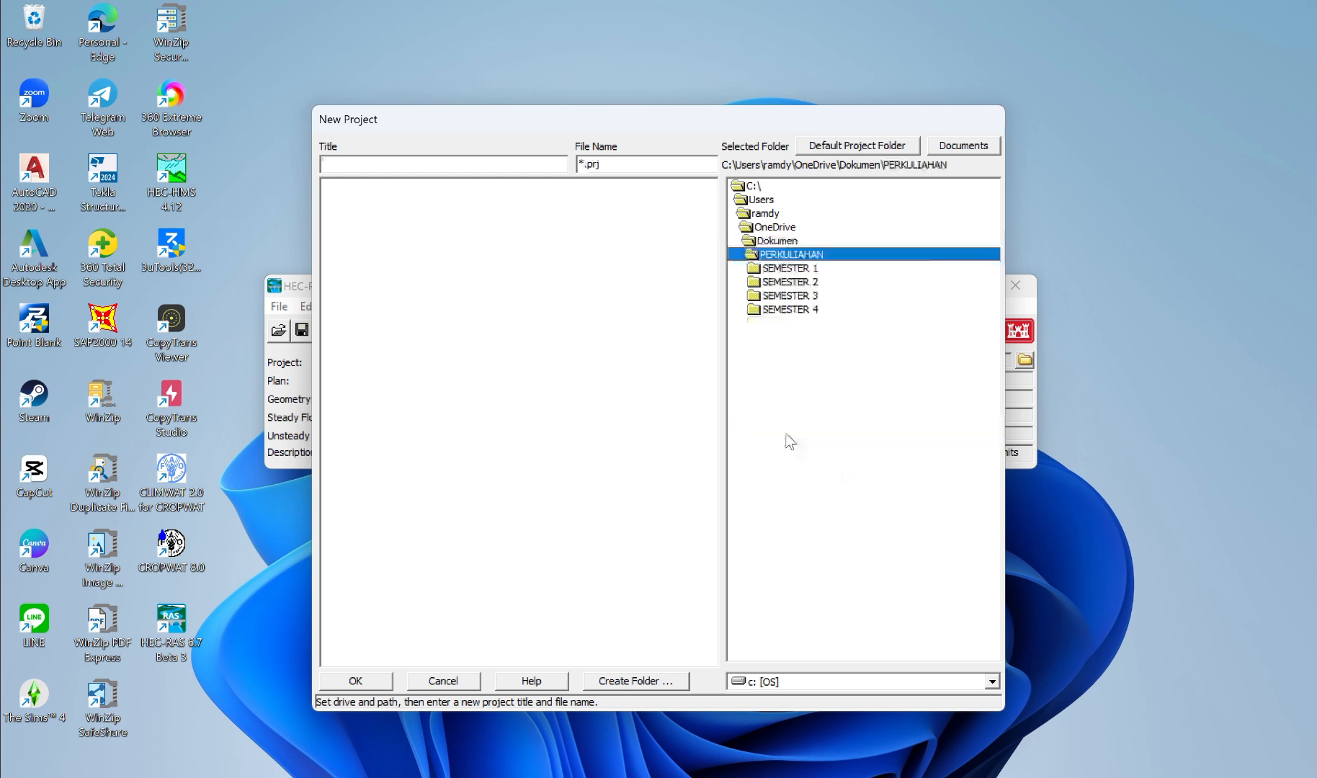
pyautogui.doubleClick(773, 311)
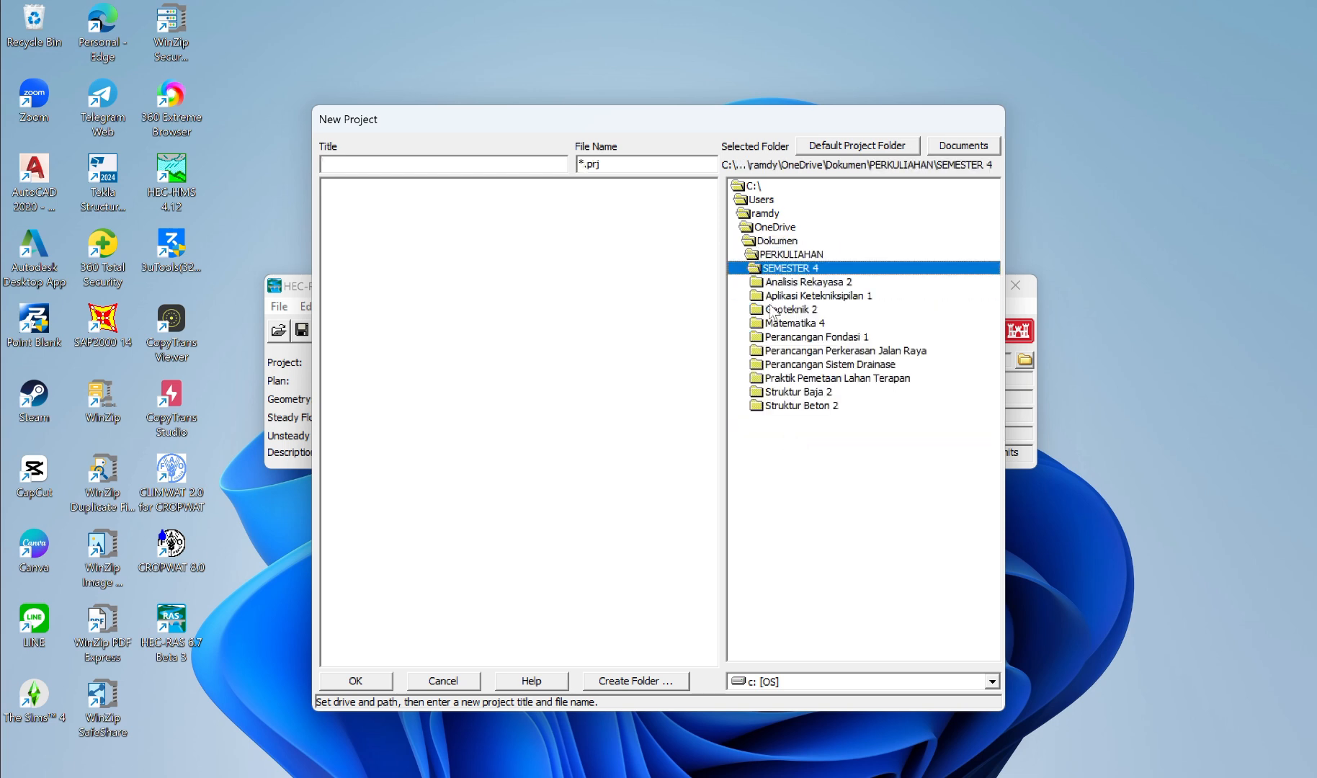
pyautogui.doubleClick(802, 295)
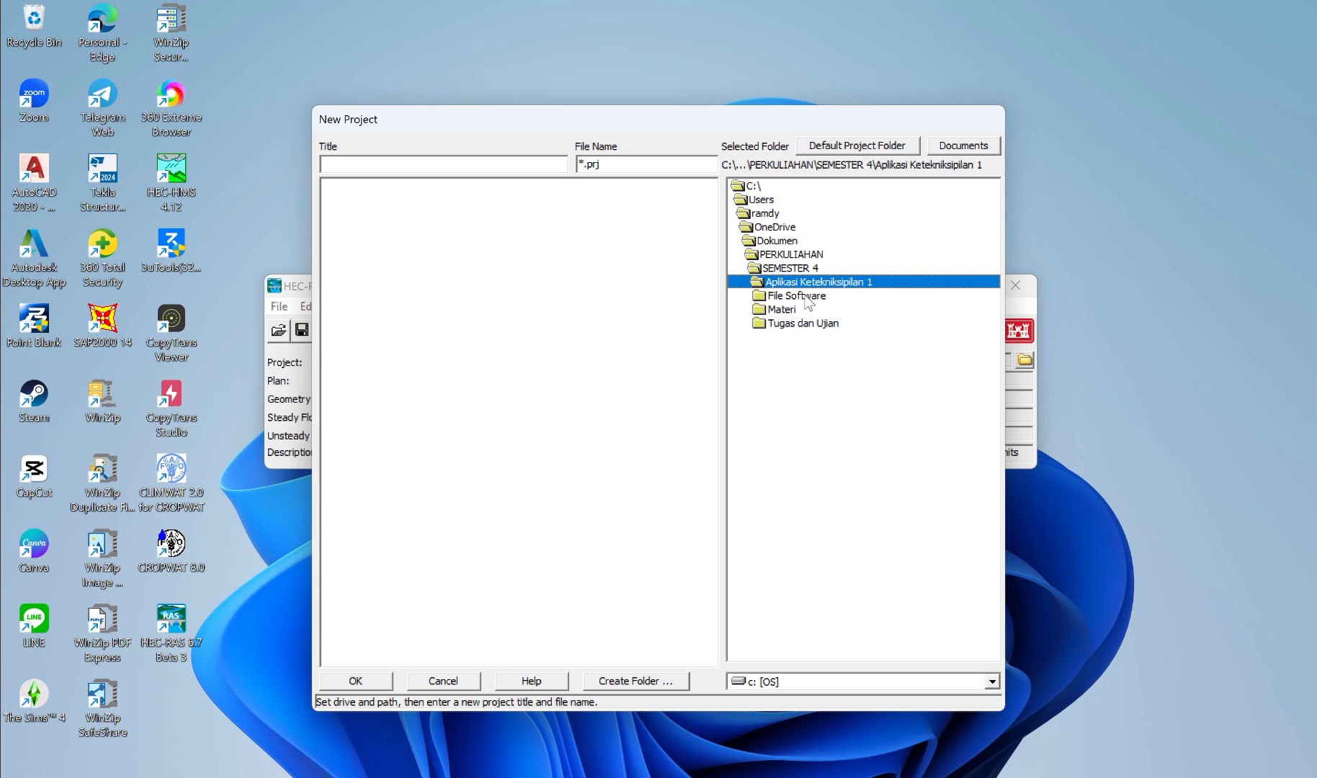
pyautogui.doubleClick(801, 324)
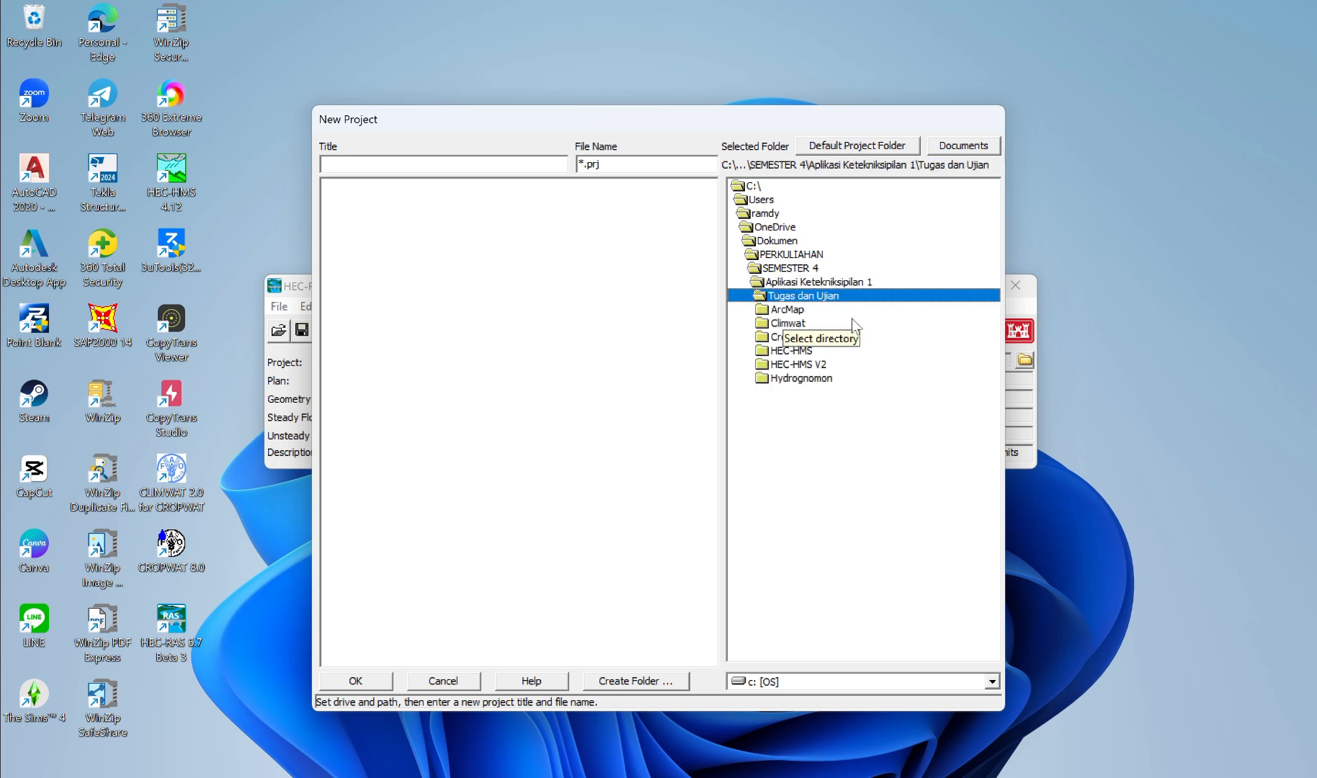
# Step: Title the new project "Sungkur" and confirm its creation
pyautogui.click(495, 161)
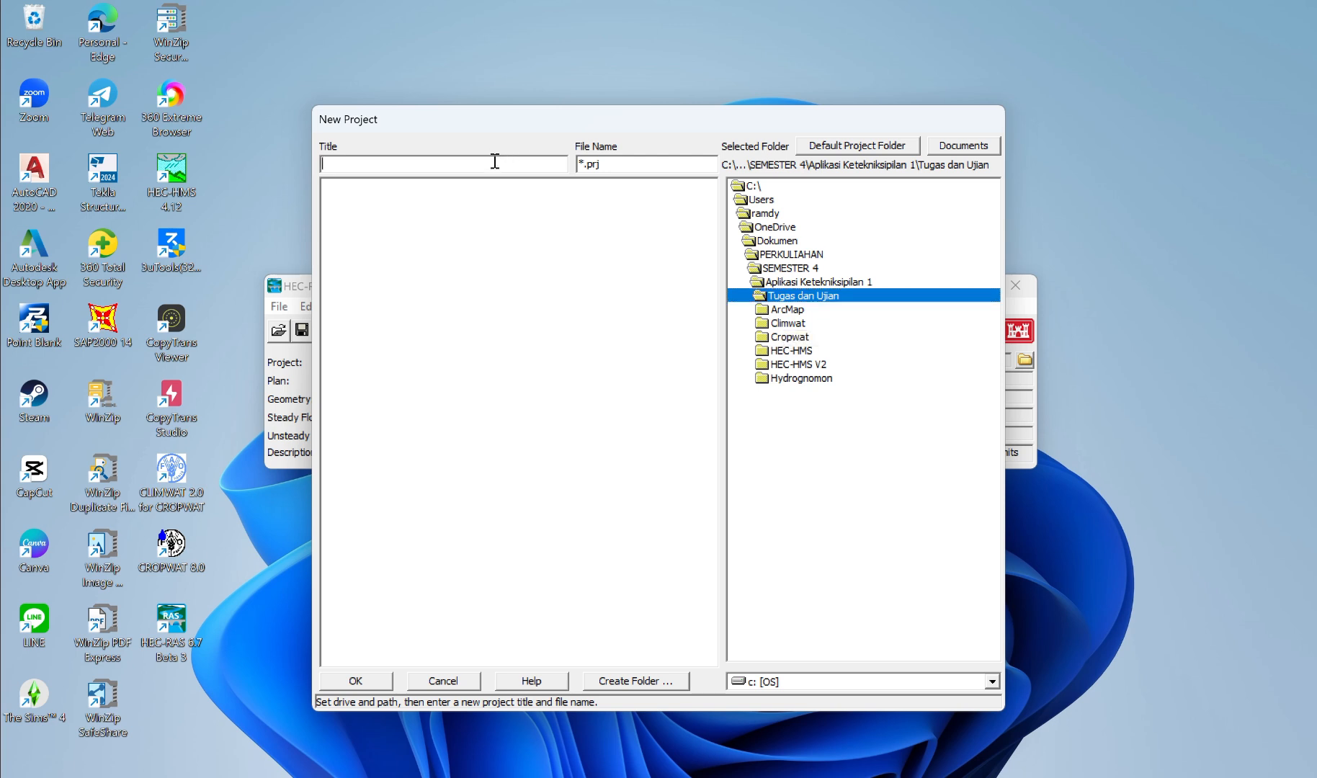
pyautogui.write('Sungkur')
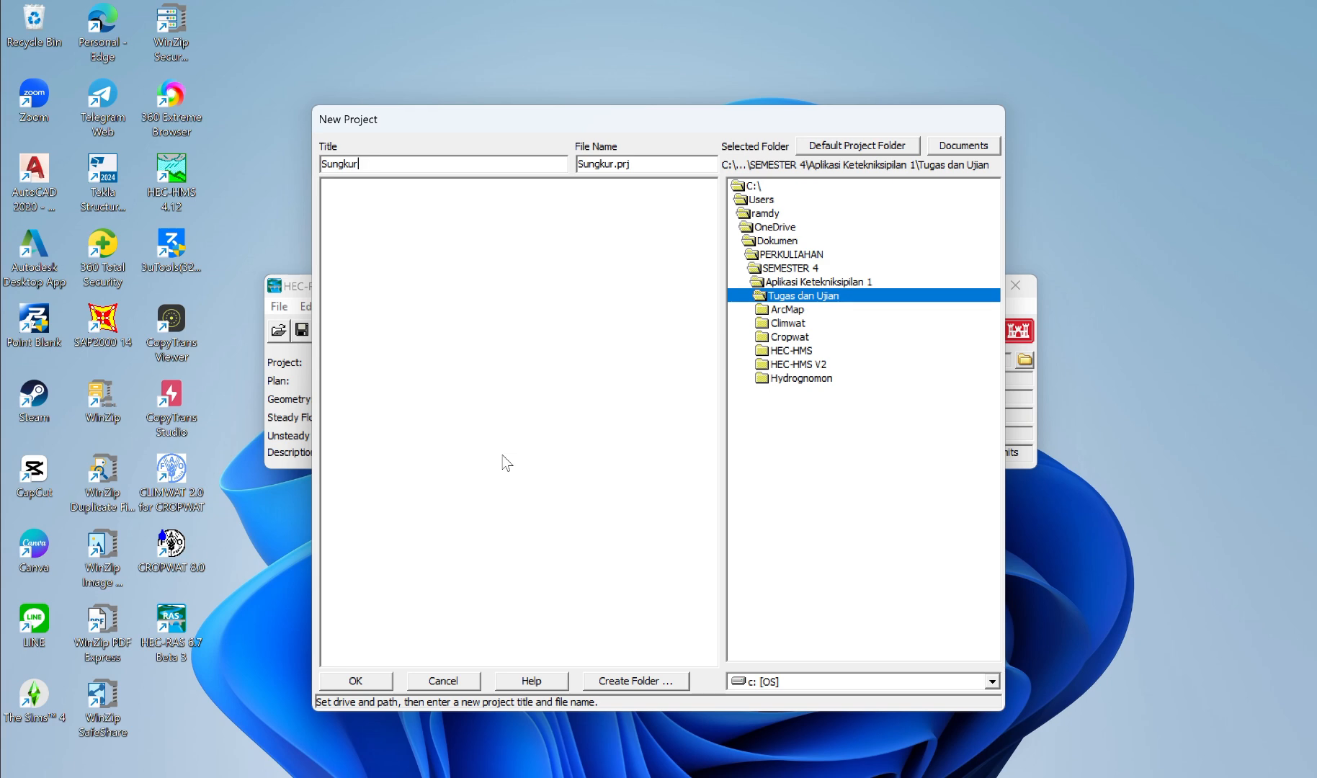
pyautogui.click(366, 682)
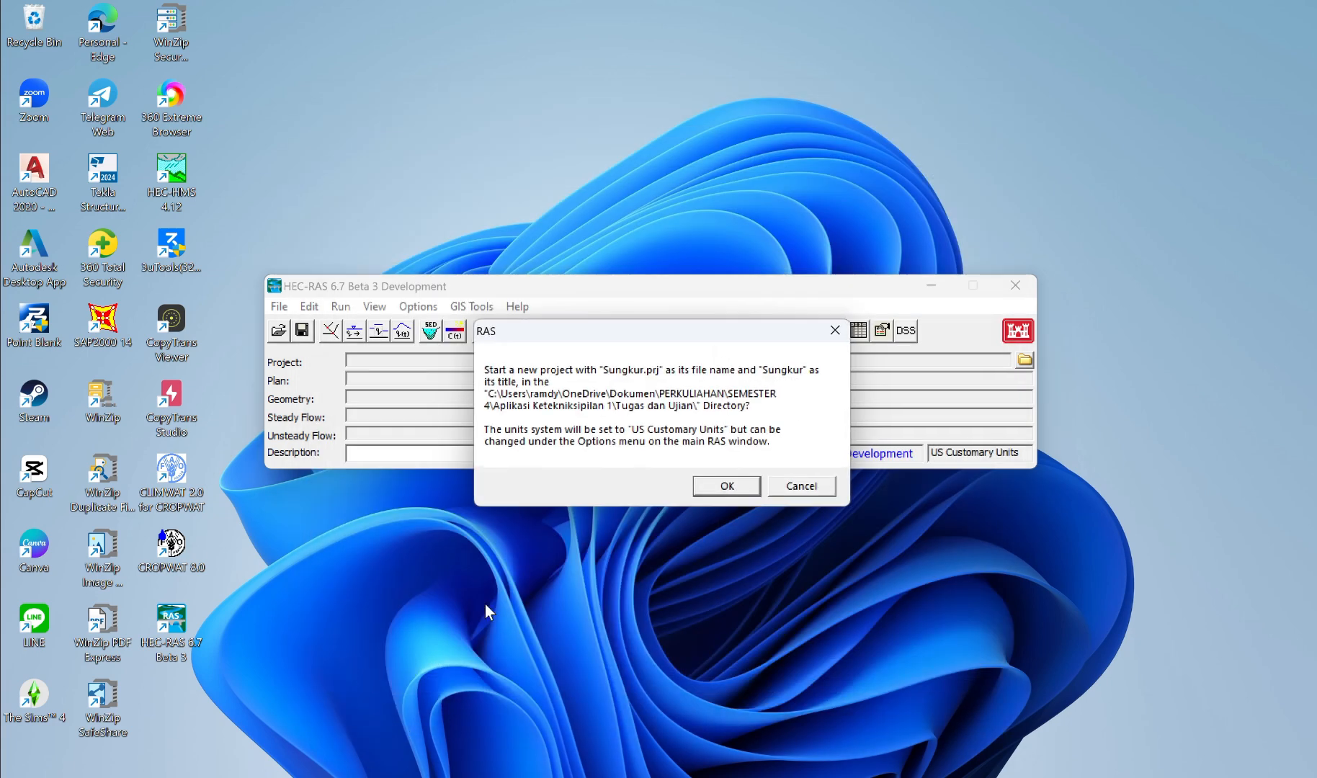
pyautogui.click(727, 486)
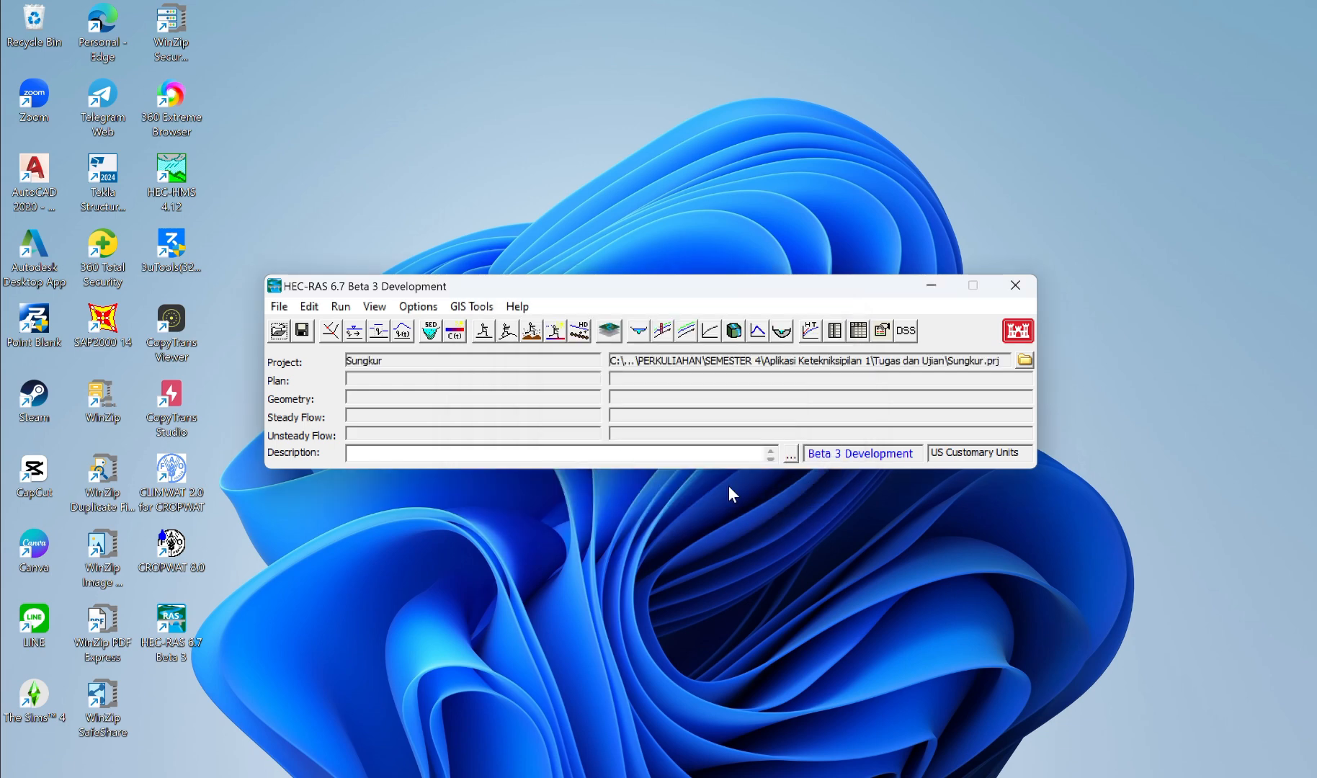
# Step: Set the project's unit system to System International (Metric System) and make it the default for new projects
pyautogui.click(425, 308)
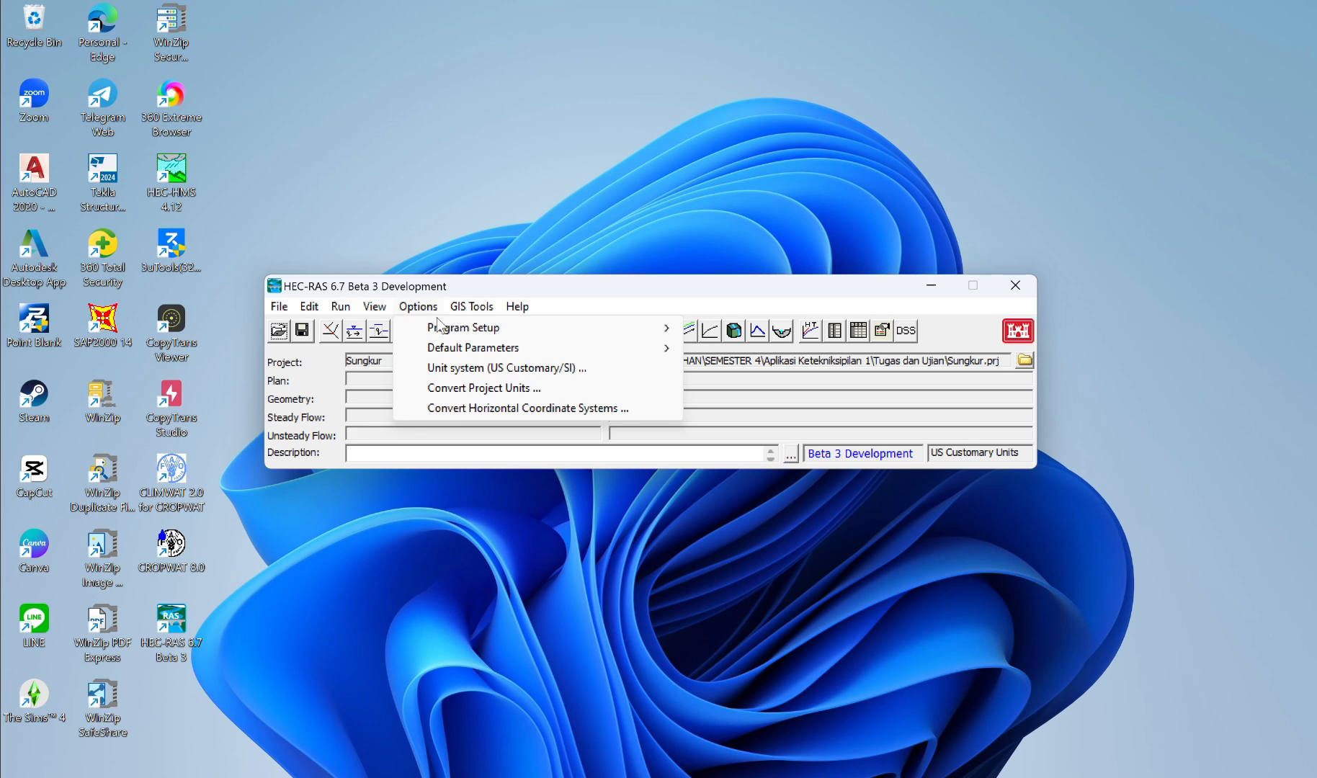
pyautogui.click(495, 370)
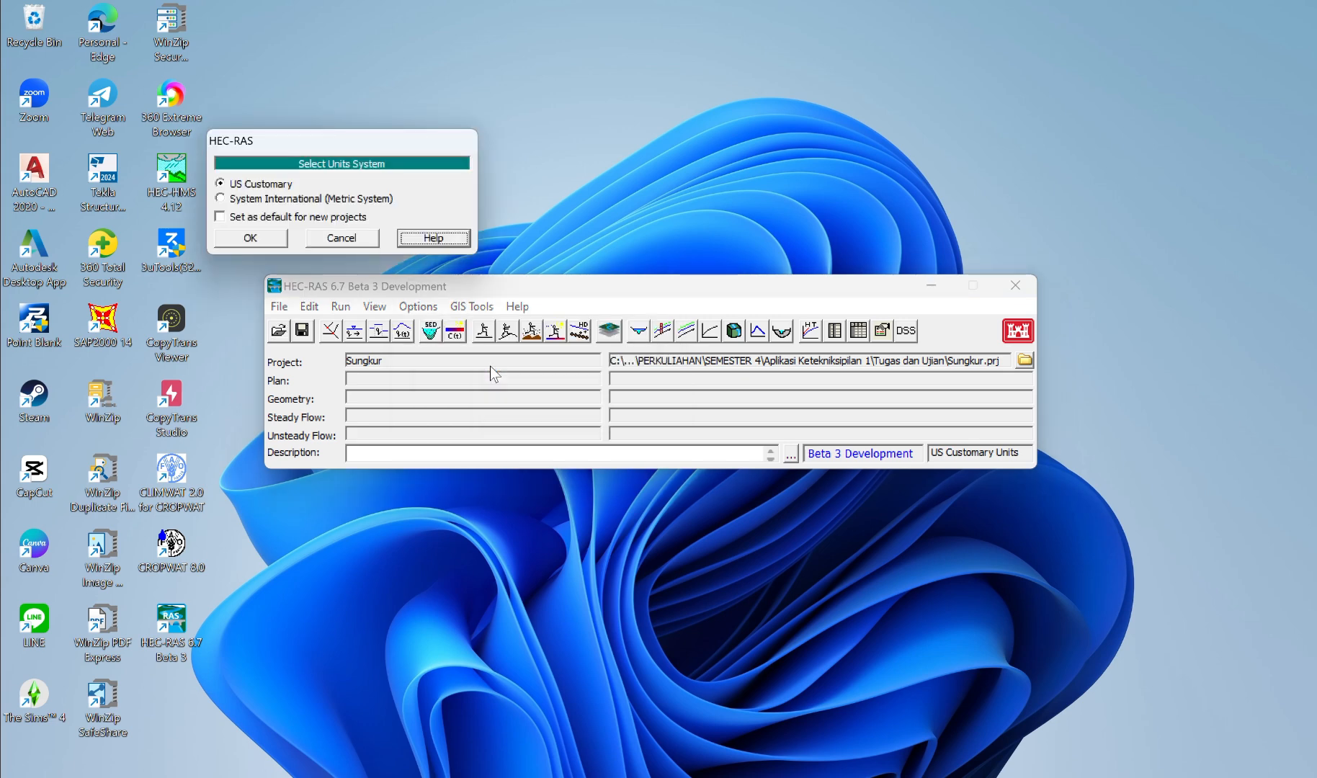
pyautogui.click(225, 204)
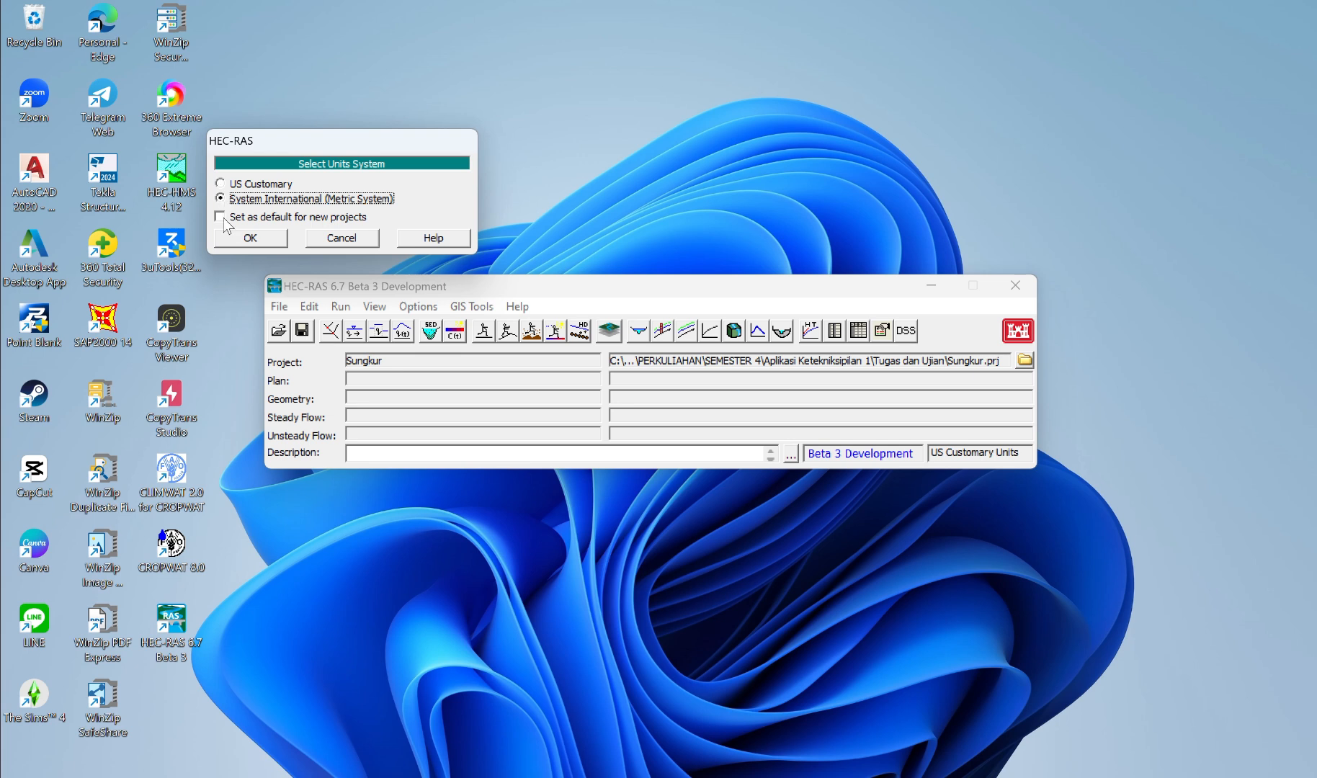
pyautogui.click(223, 218)
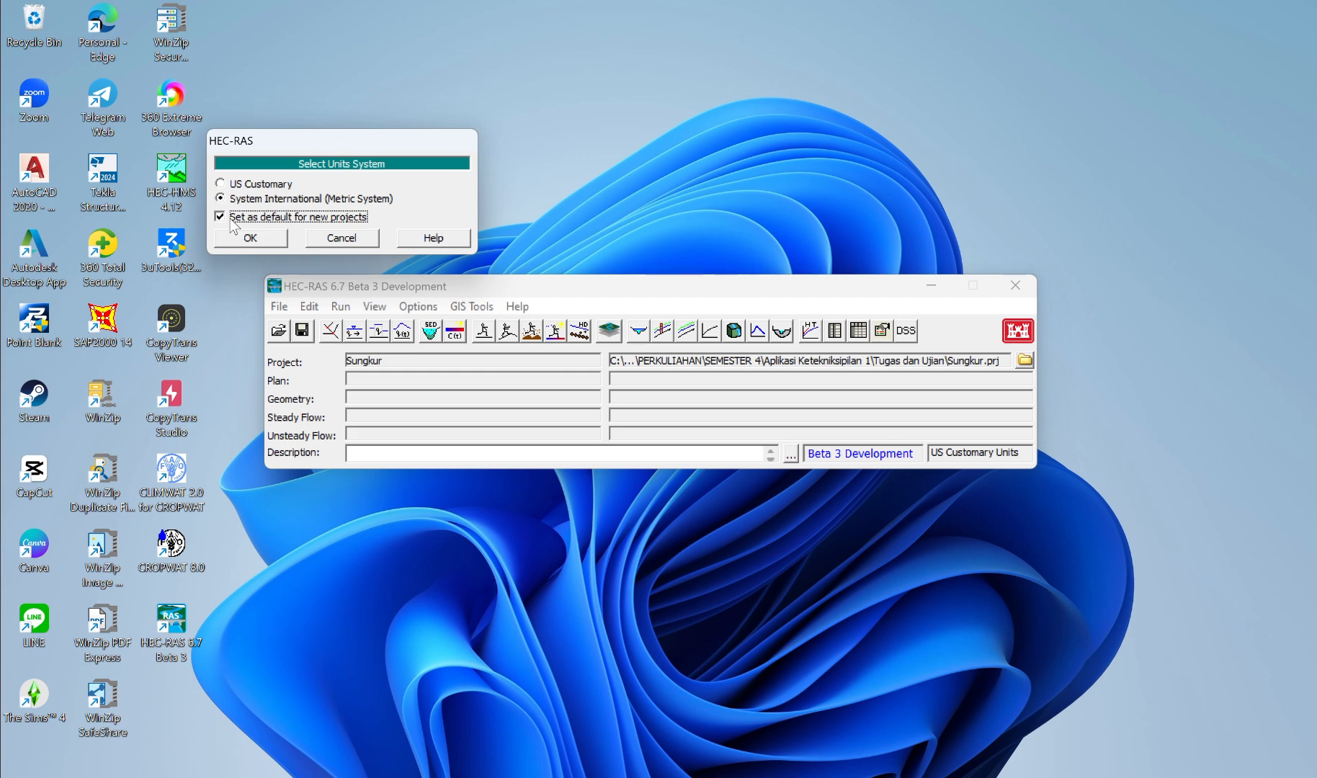
pyautogui.click(260, 240)
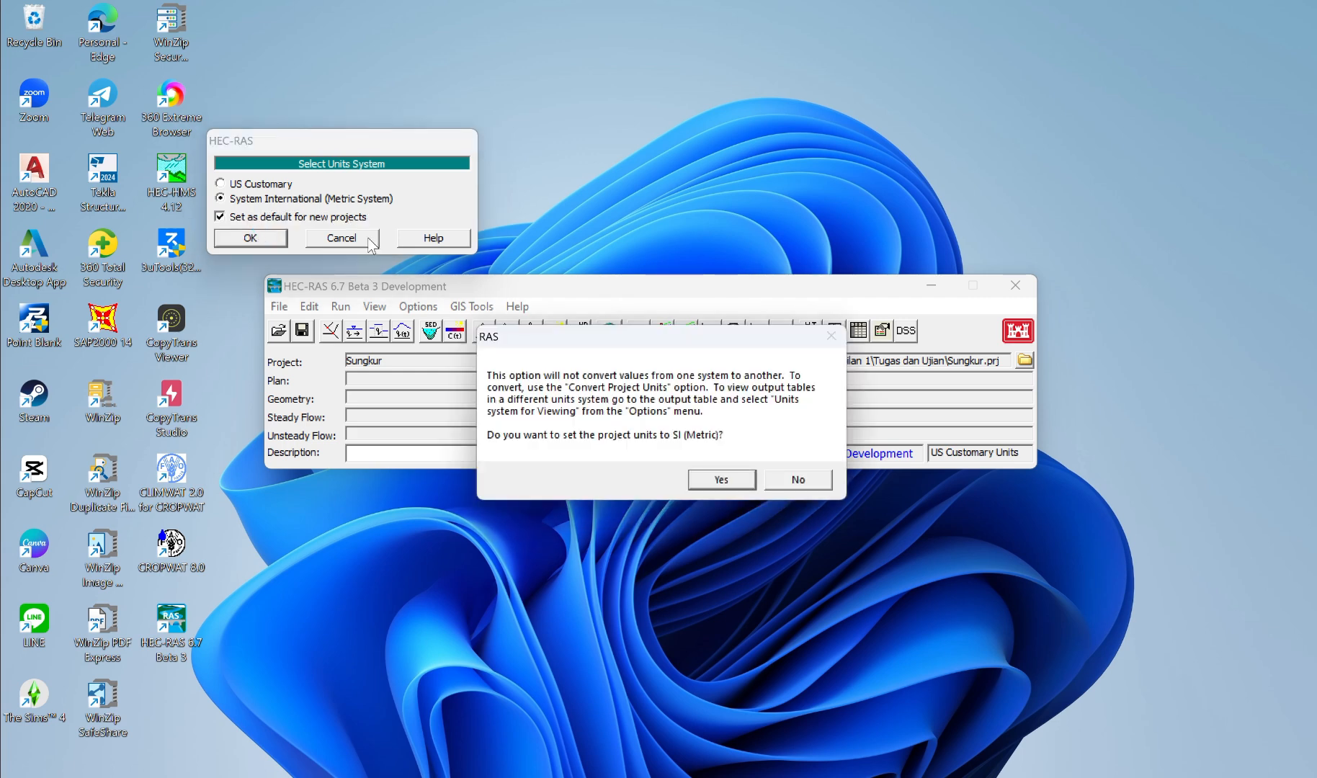
pyautogui.click(734, 481)
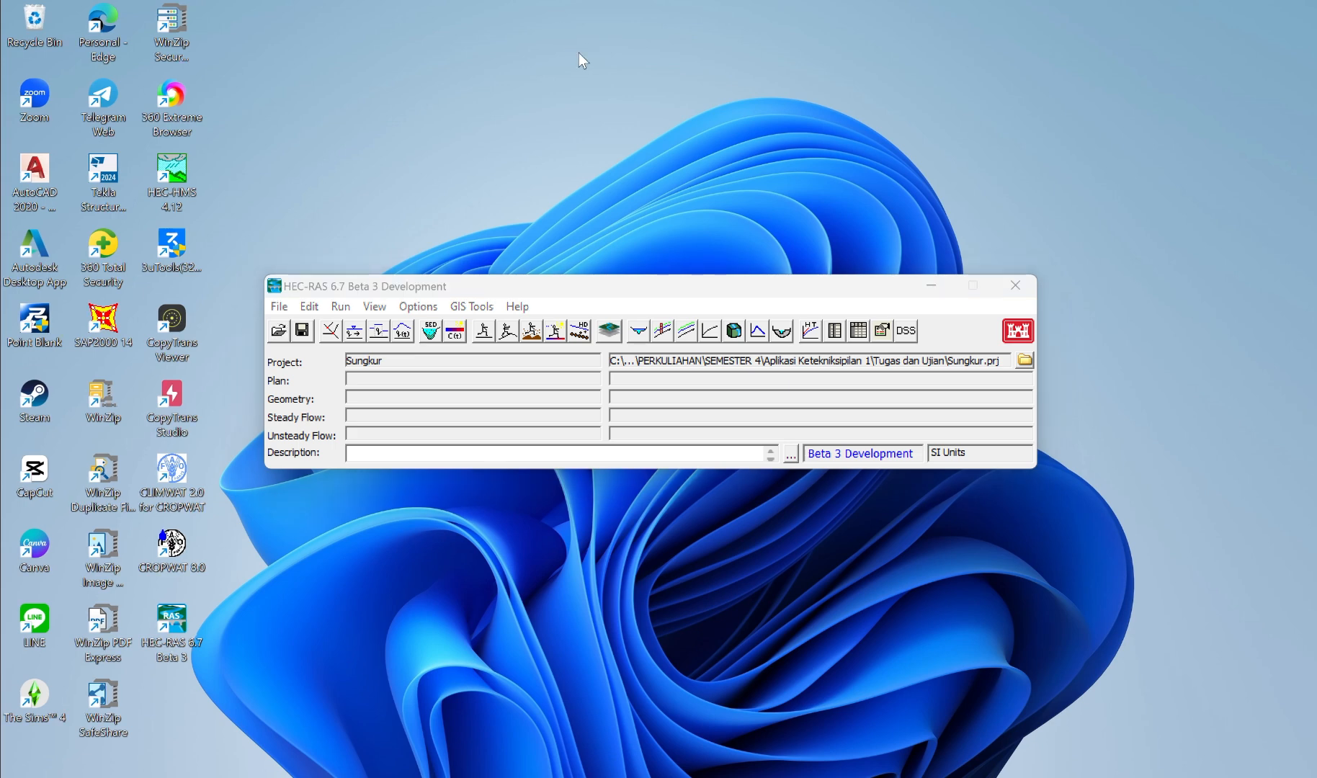
# Step: Open RAS Mapper and its projection settings for the Sungkur project
pyautogui.click(610, 340)
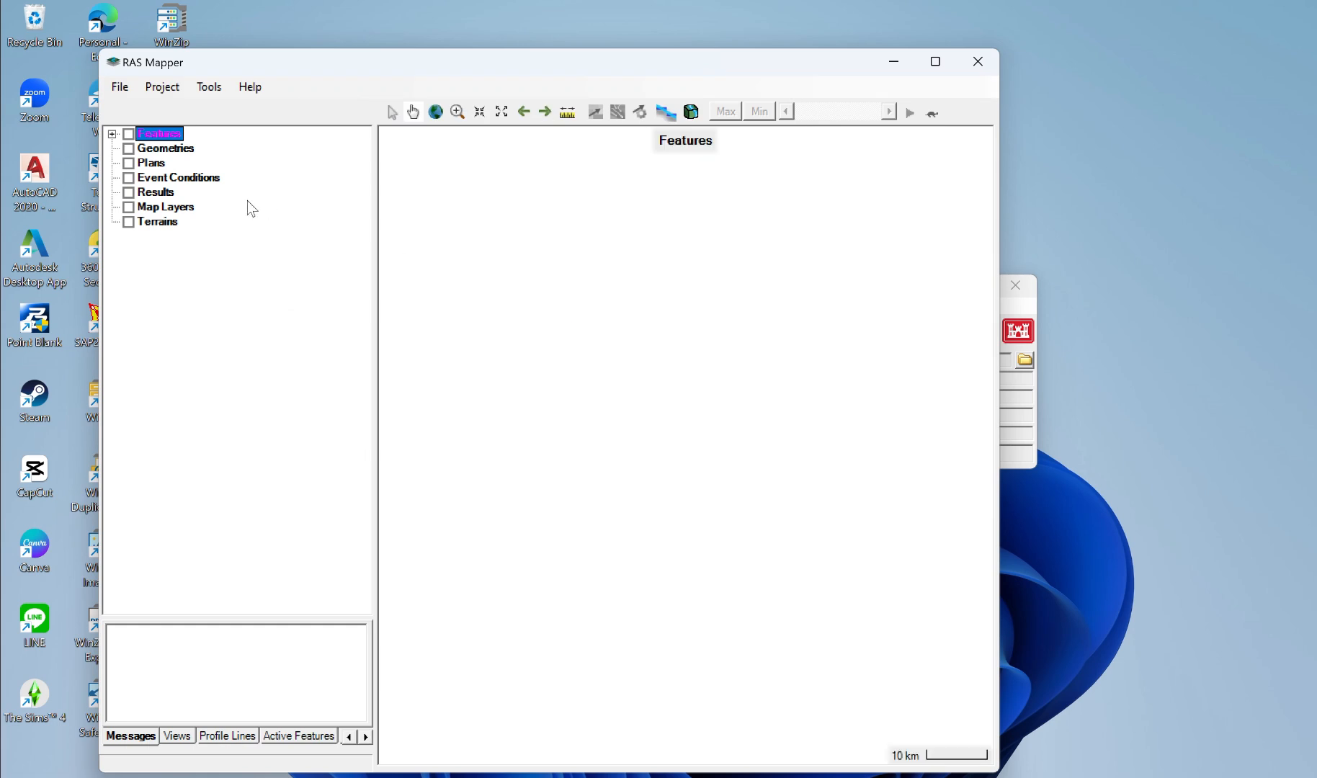
pyautogui.click(171, 86)
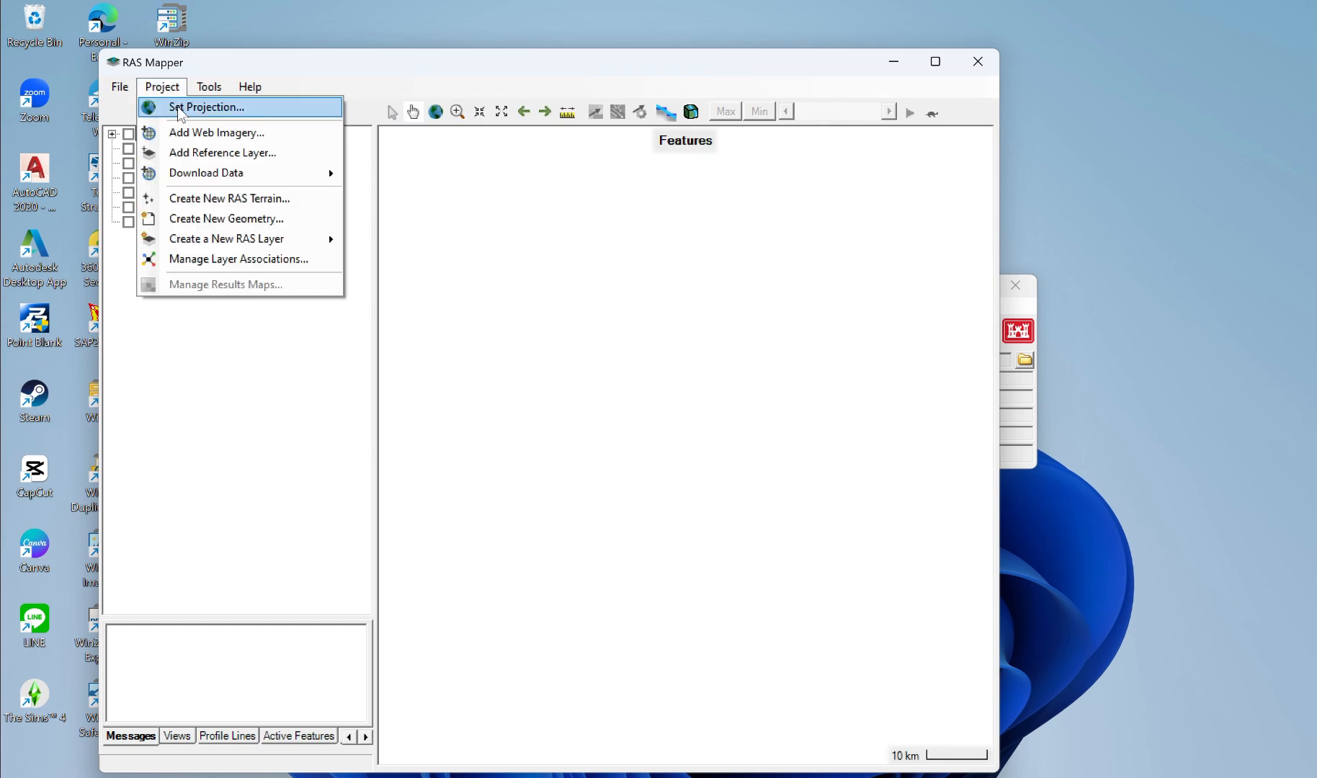
pyautogui.click(181, 110)
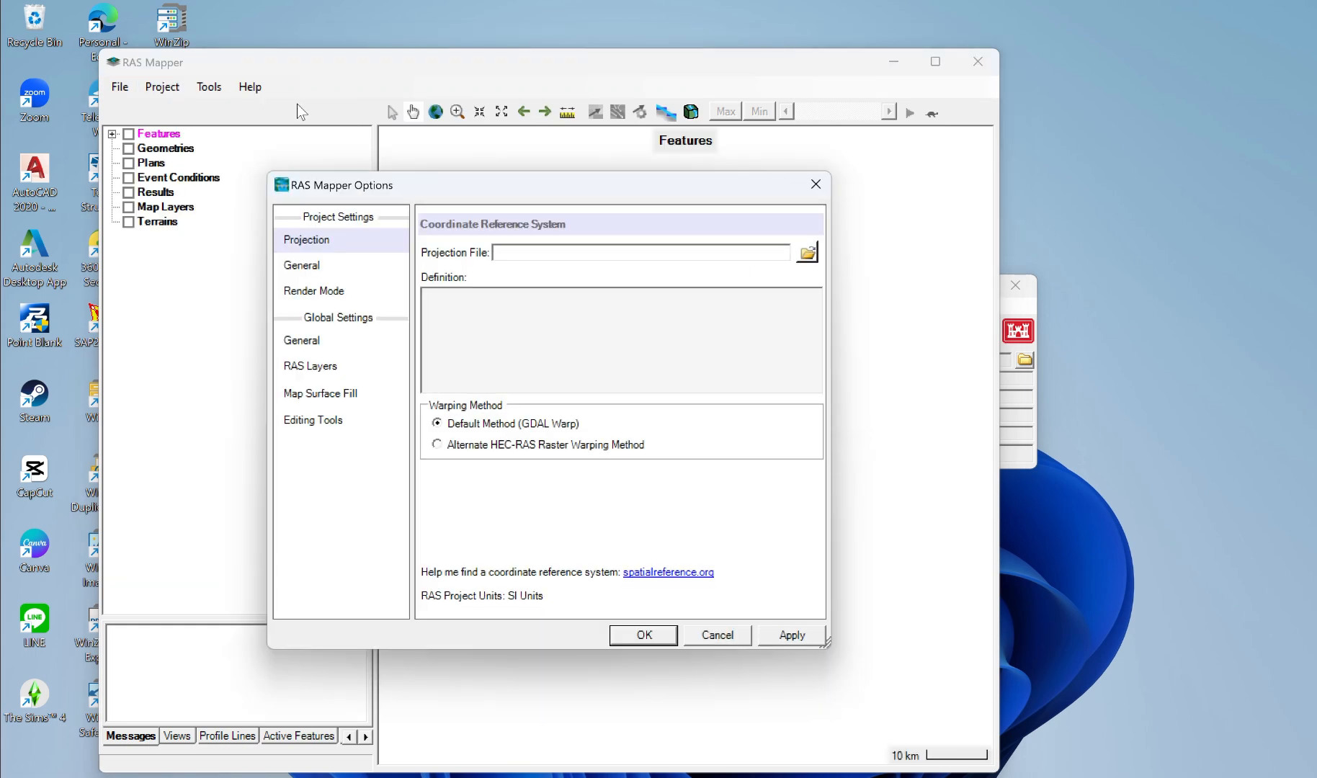
# Step: Set the project's coordinate reference system using WGS 1984 UTM Zone 49S.prj from the Materi folder, then apply it
pyautogui.click(808, 253)
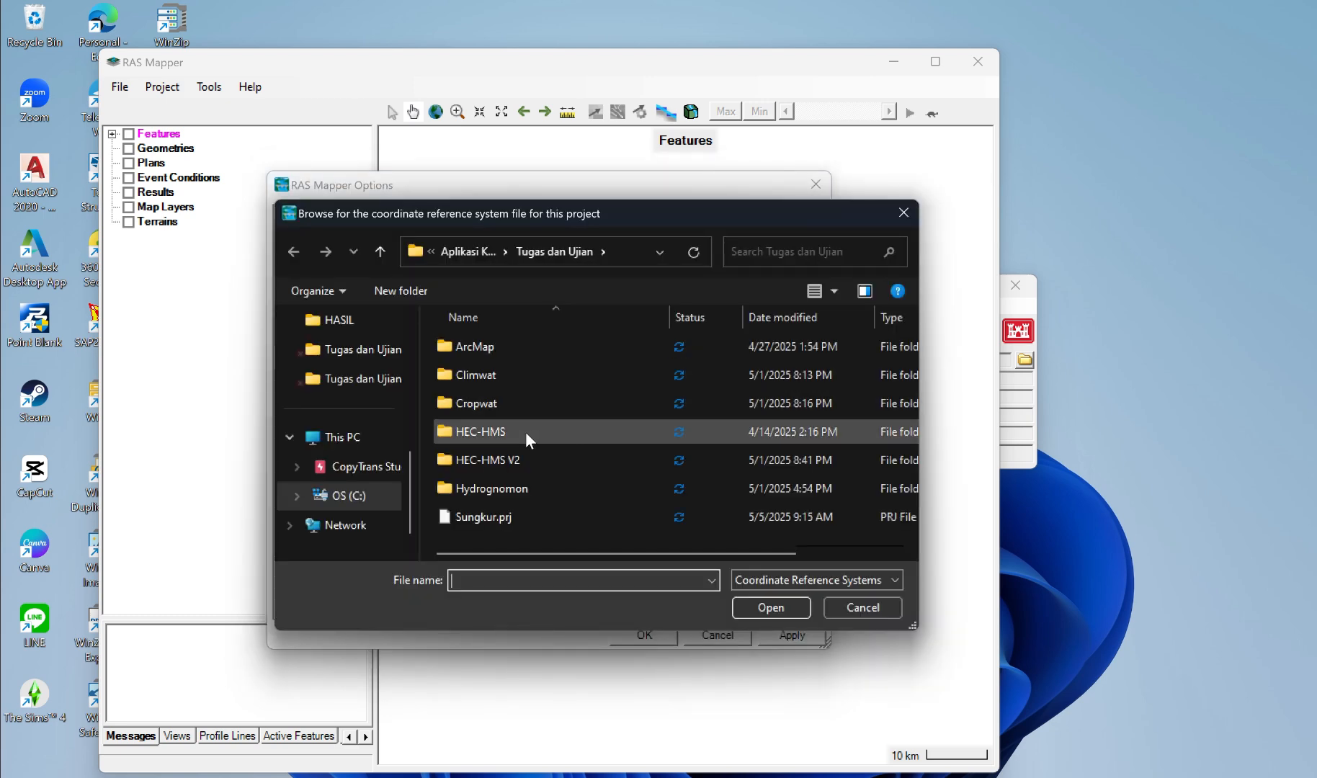
pyautogui.click(382, 251)
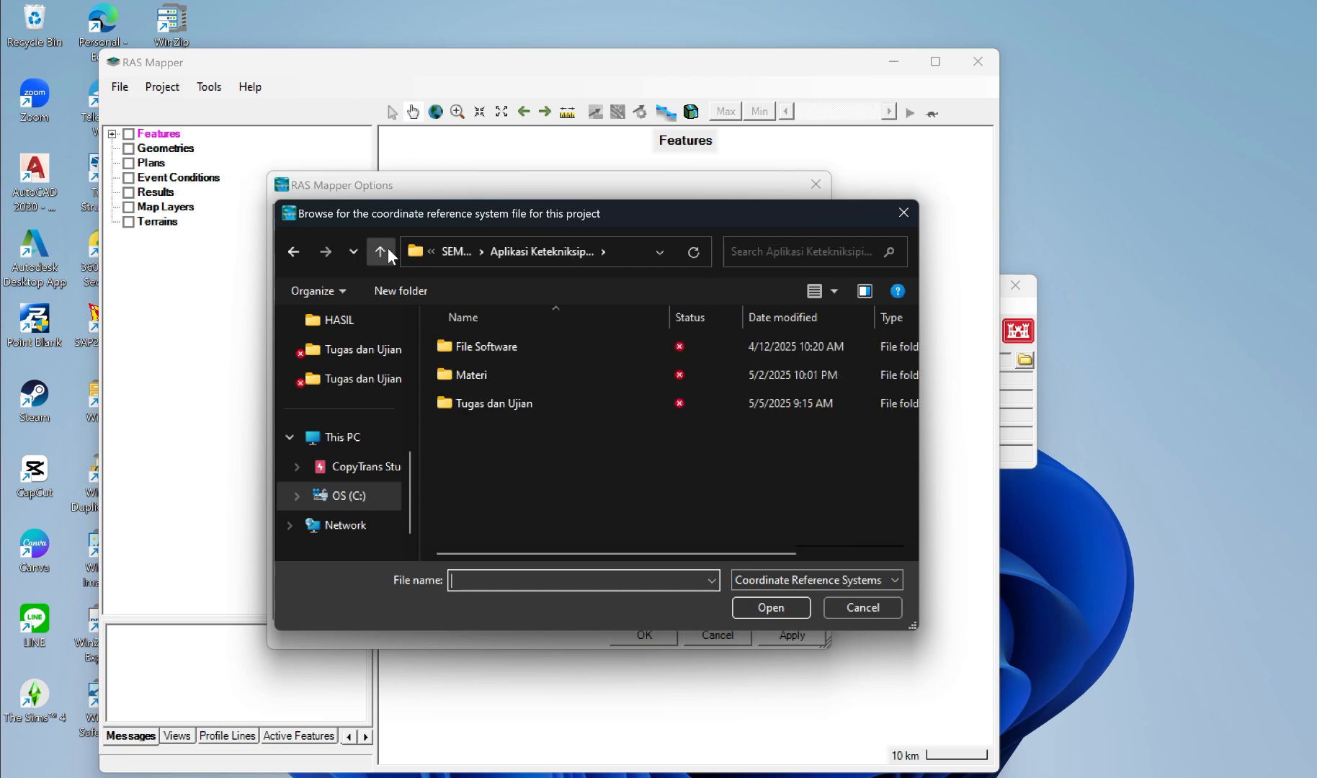
pyautogui.doubleClick(481, 384)
pyautogui.scroll(-3, 506, 467)
pyautogui.scroll(2, 506, 467)
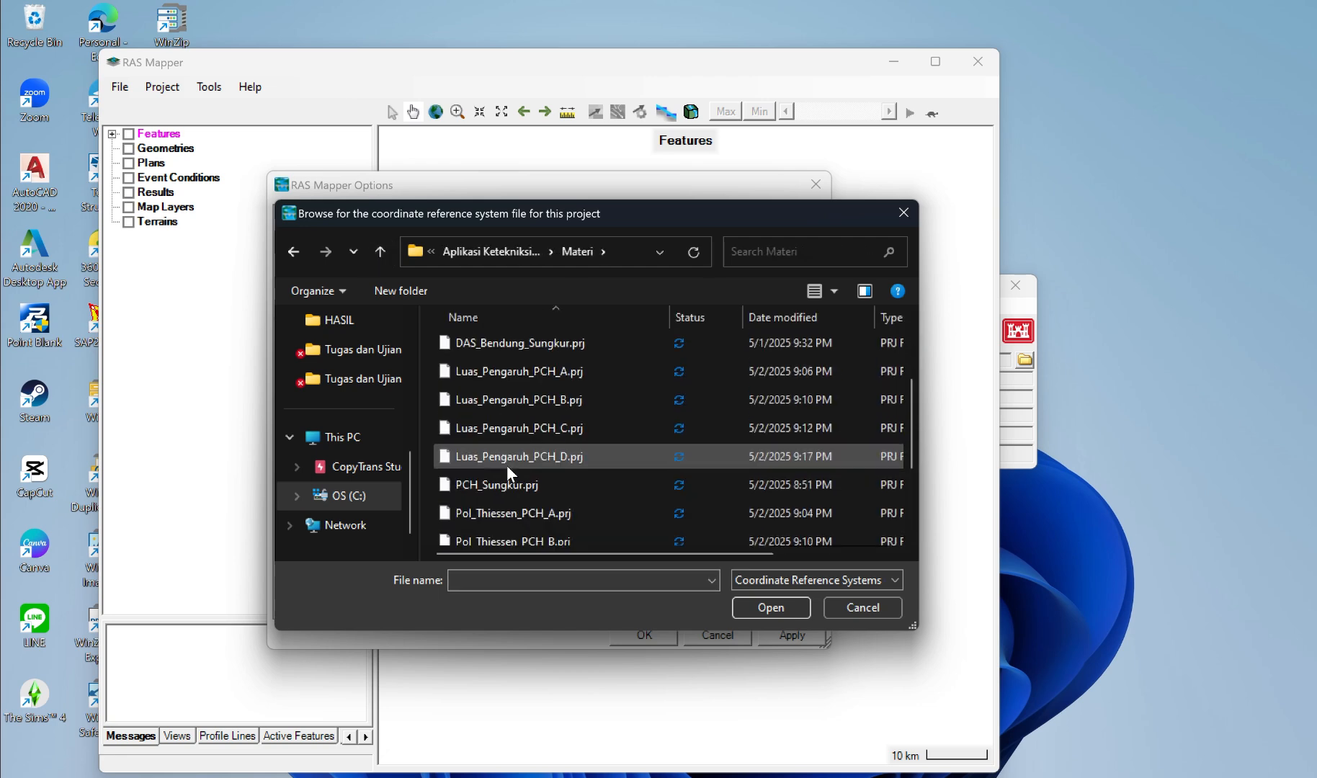
pyautogui.scroll(-2, 507, 466)
pyautogui.scroll(2, 568, 433)
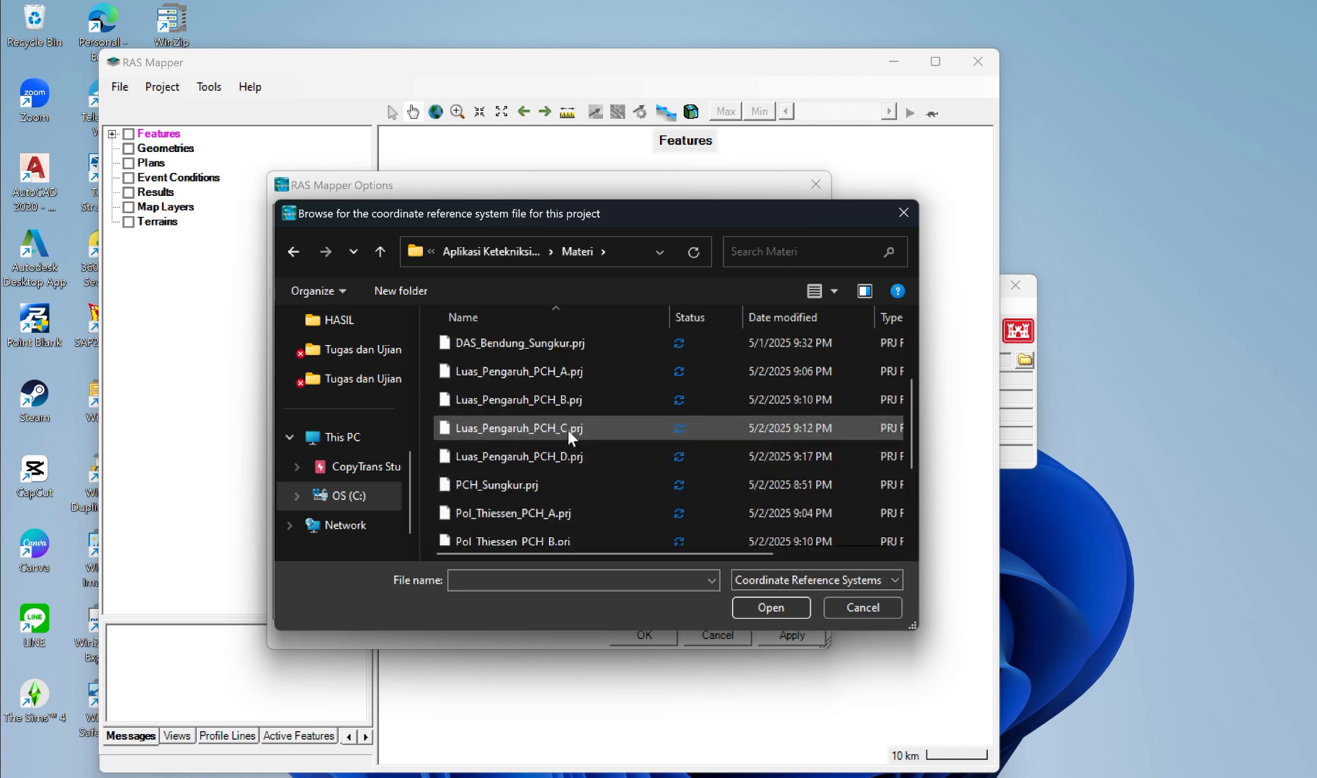
pyautogui.scroll(2, 569, 435)
pyautogui.scroll(-3, 569, 435)
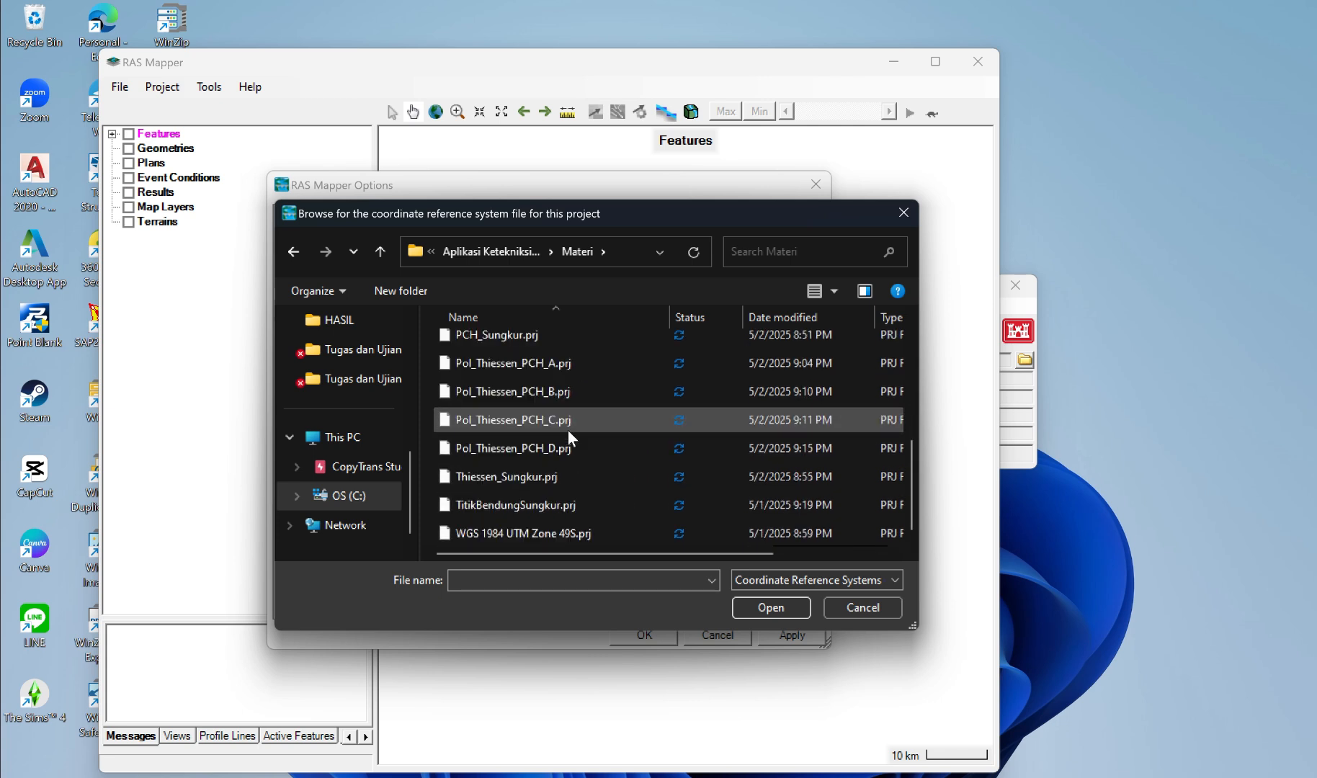
pyautogui.click(634, 508)
pyautogui.click(768, 610)
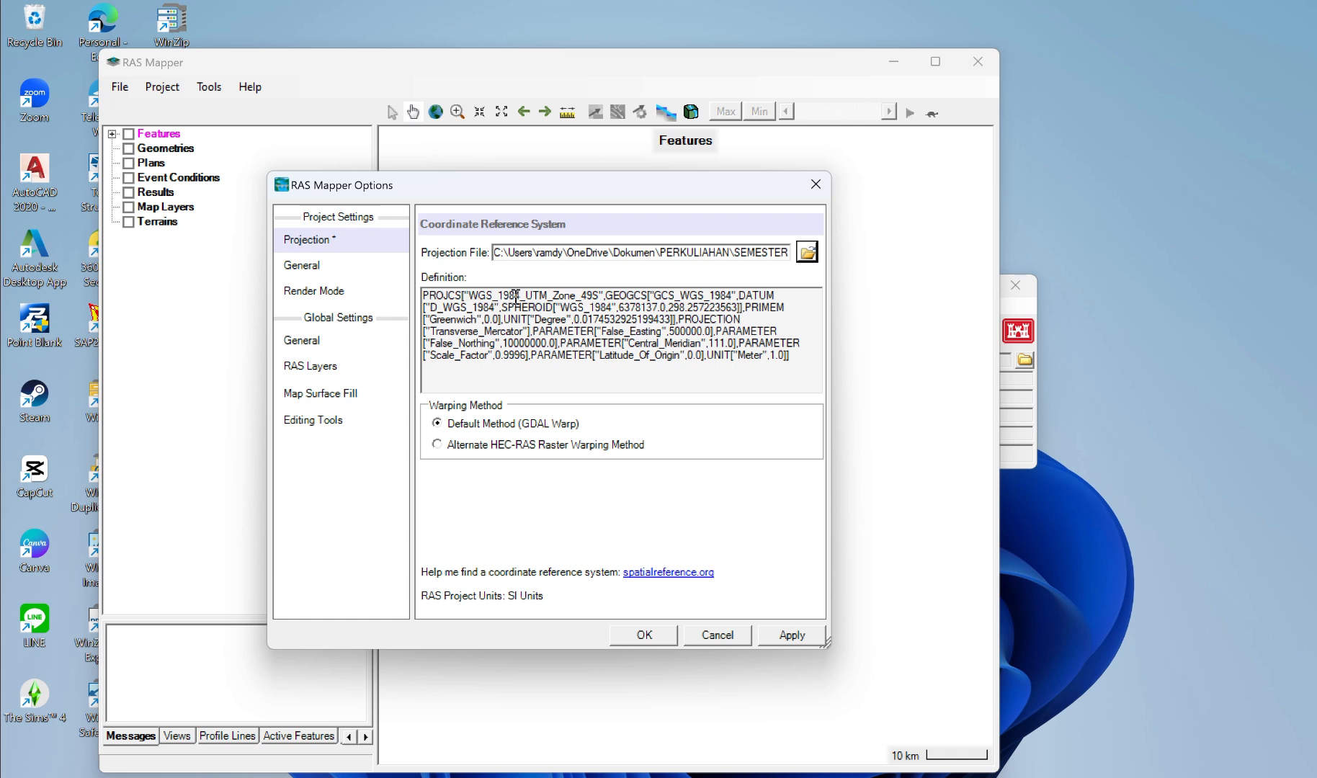
pyautogui.click(796, 637)
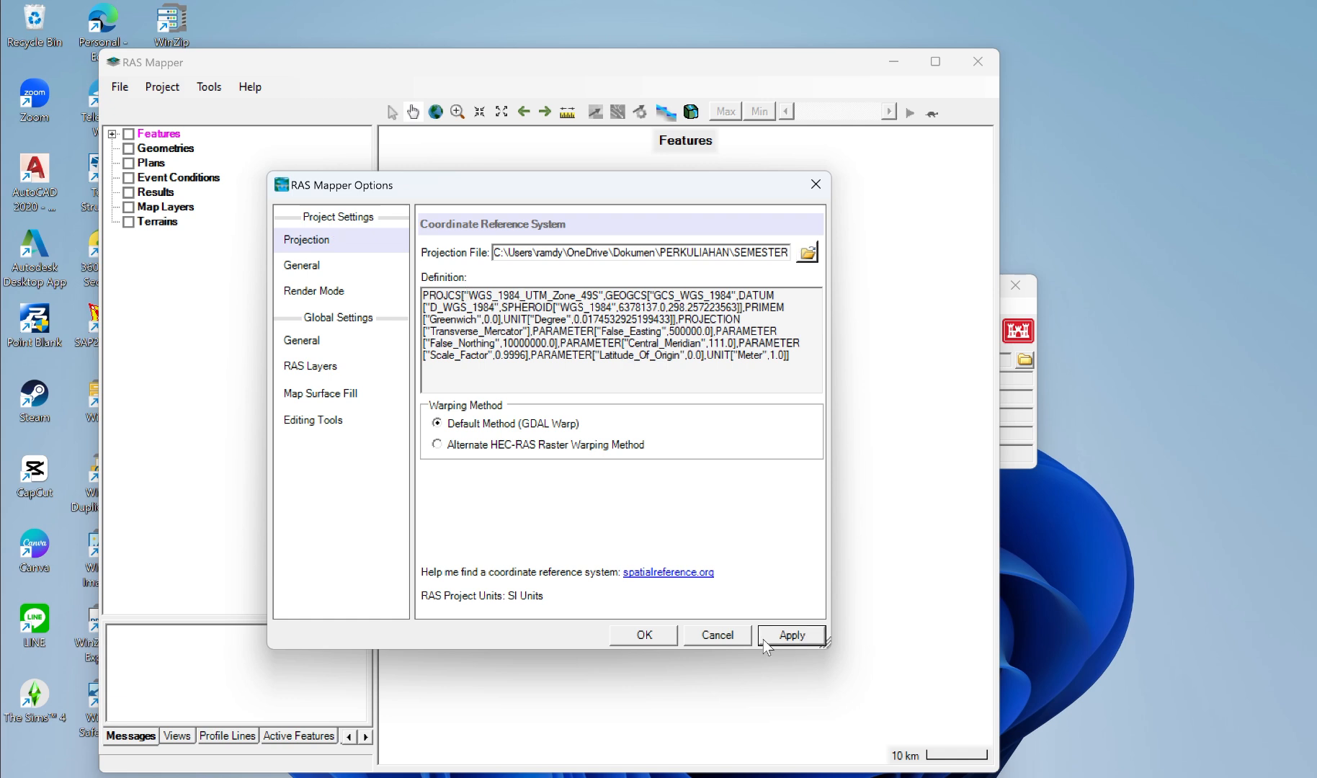
pyautogui.click(644, 635)
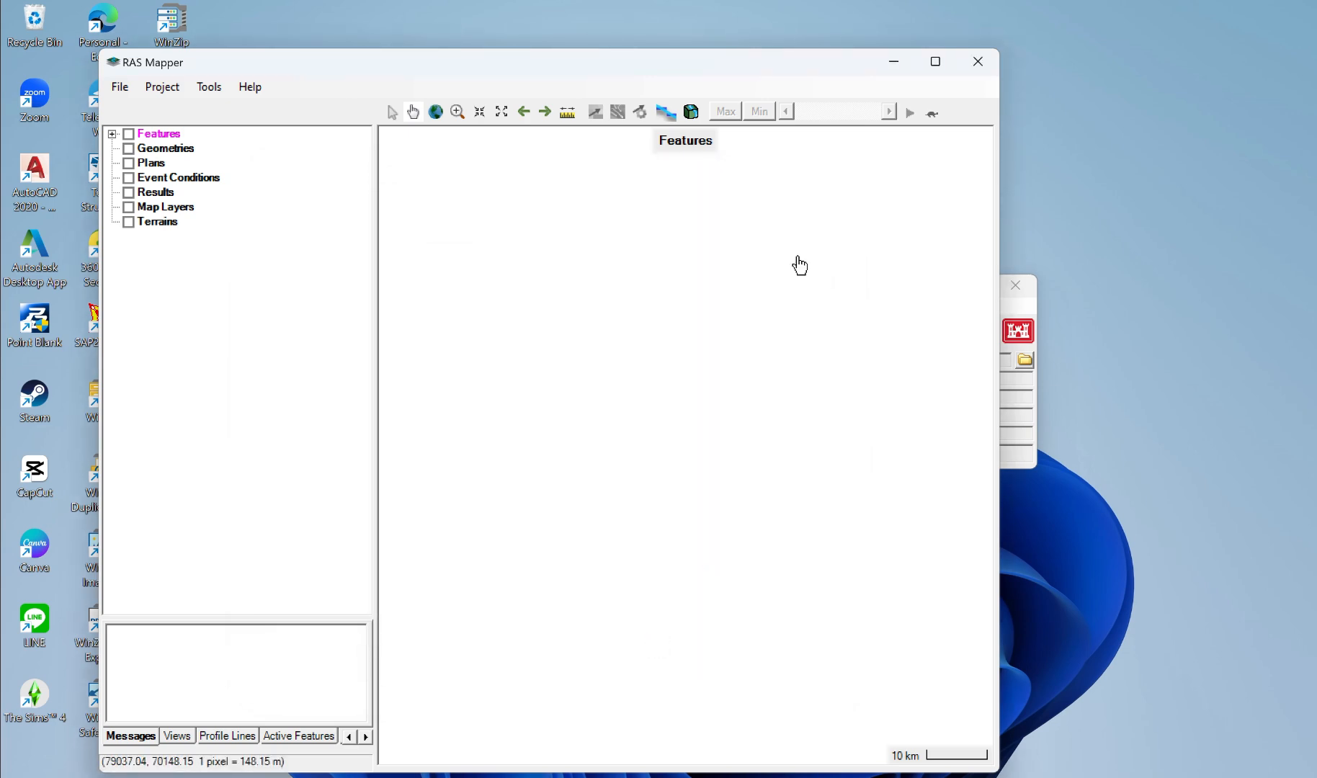
# Step: Turn on the Terrains group and start creating a new RAS terrain in it
pyautogui.click(559, 30)
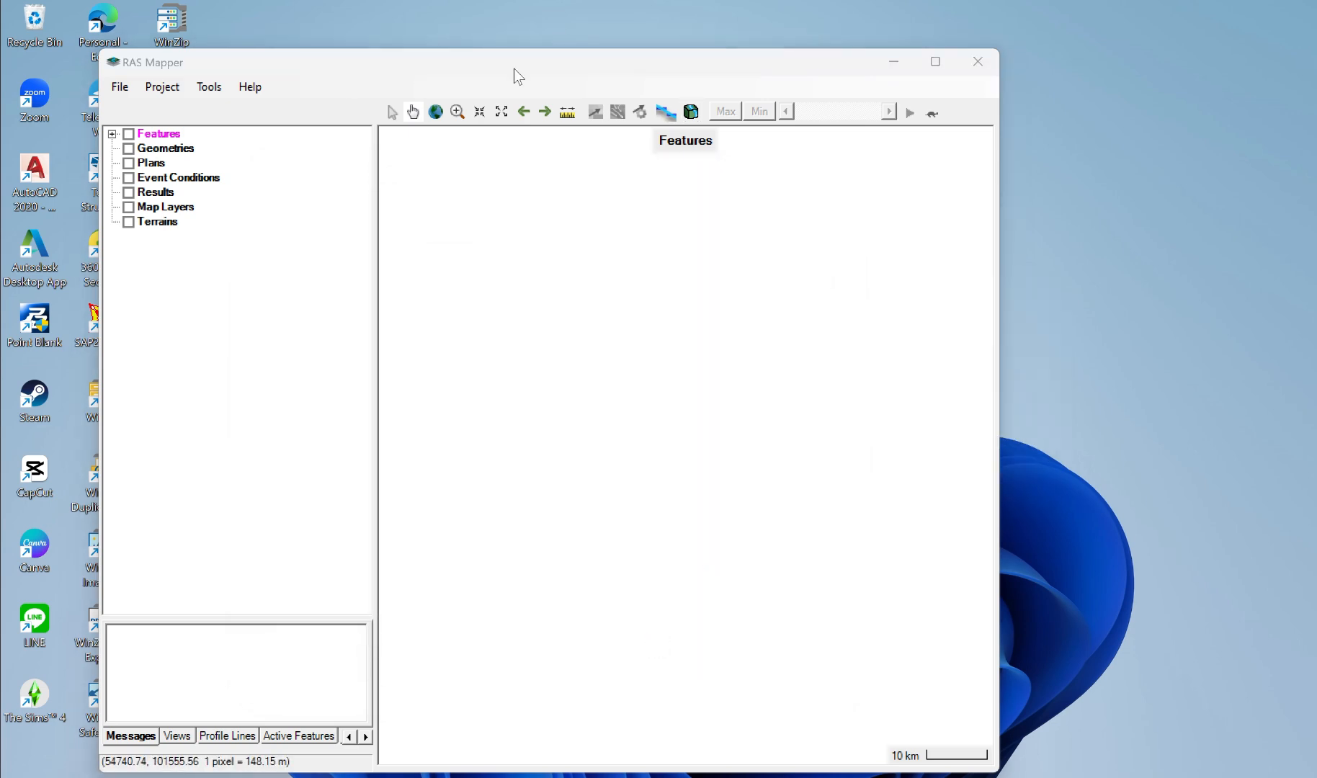
pyautogui.click(129, 223)
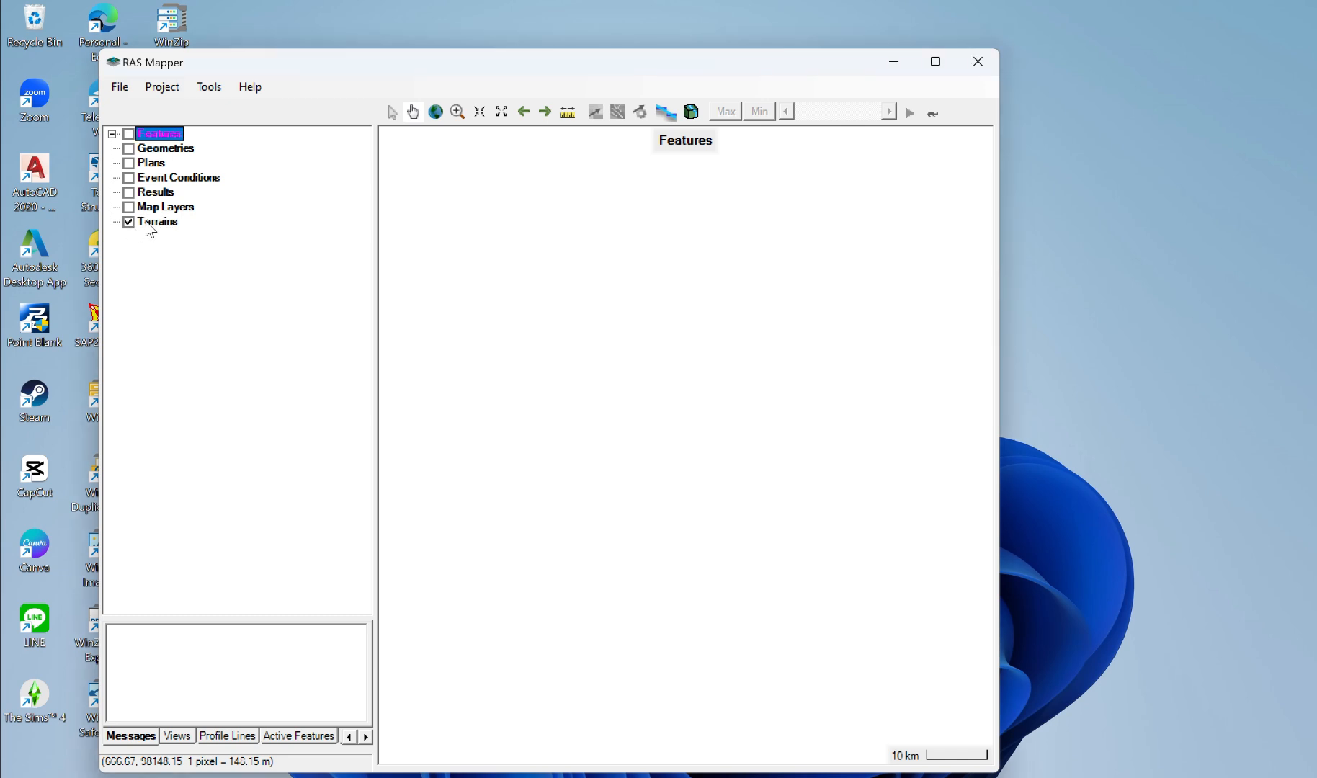
pyautogui.rightClick(151, 222)
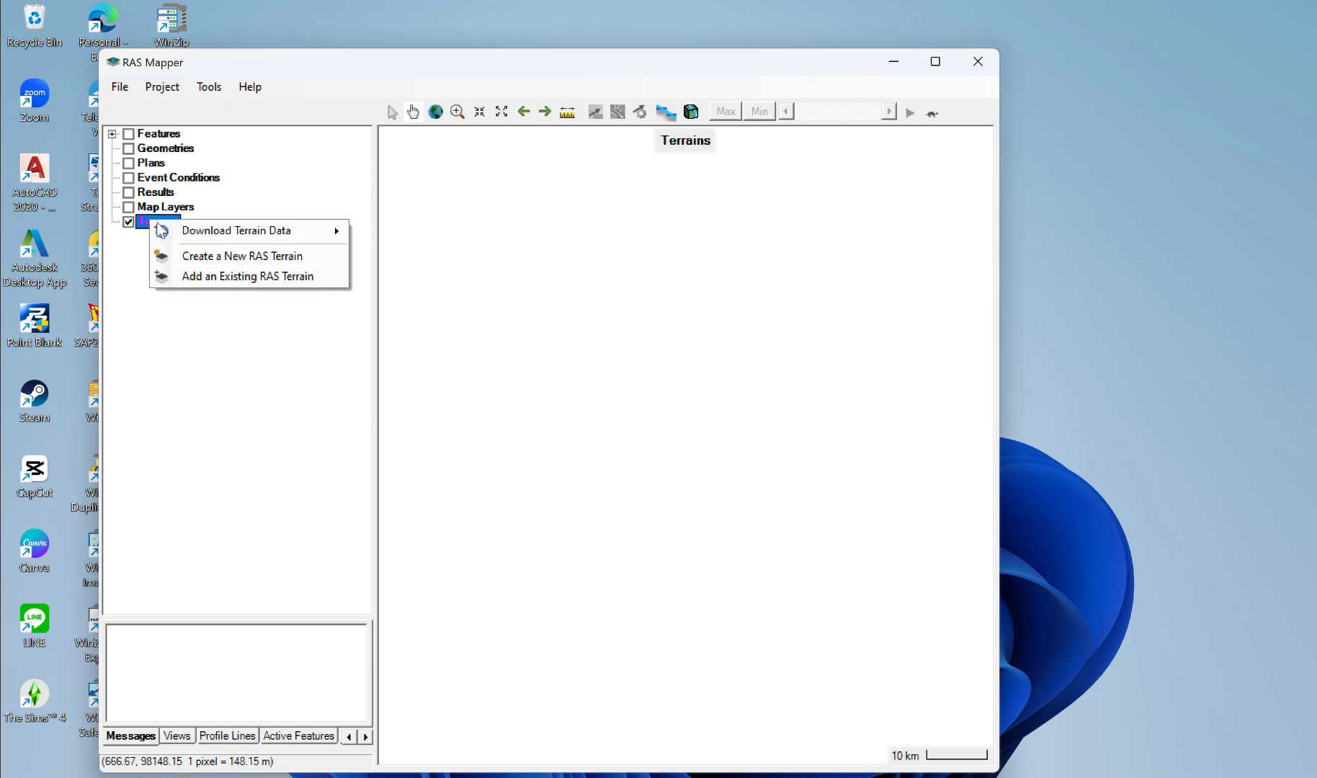
pyautogui.click(203, 257)
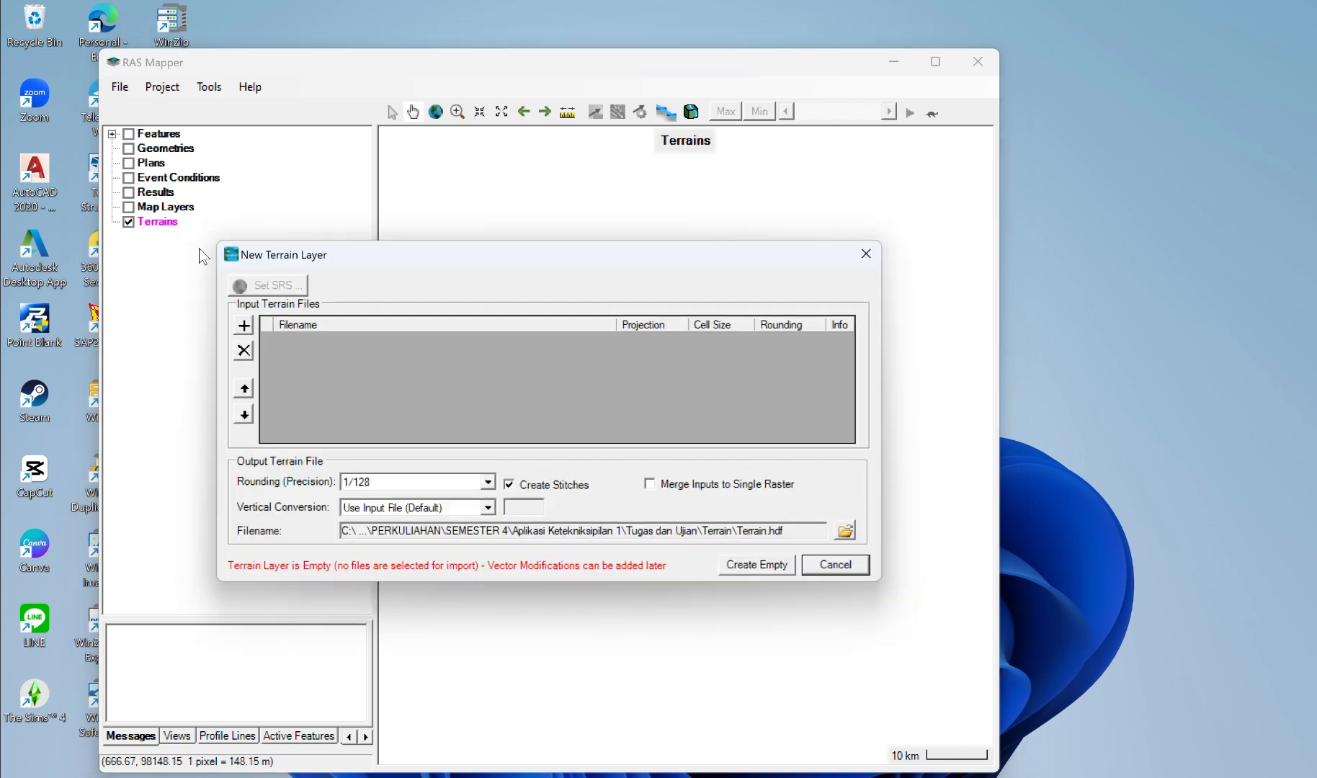
# Step: Add Fill.tif from ArcMap\Project1\gis as the input terrain file, create the terrain layer and close the computation report
pyautogui.click(243, 328)
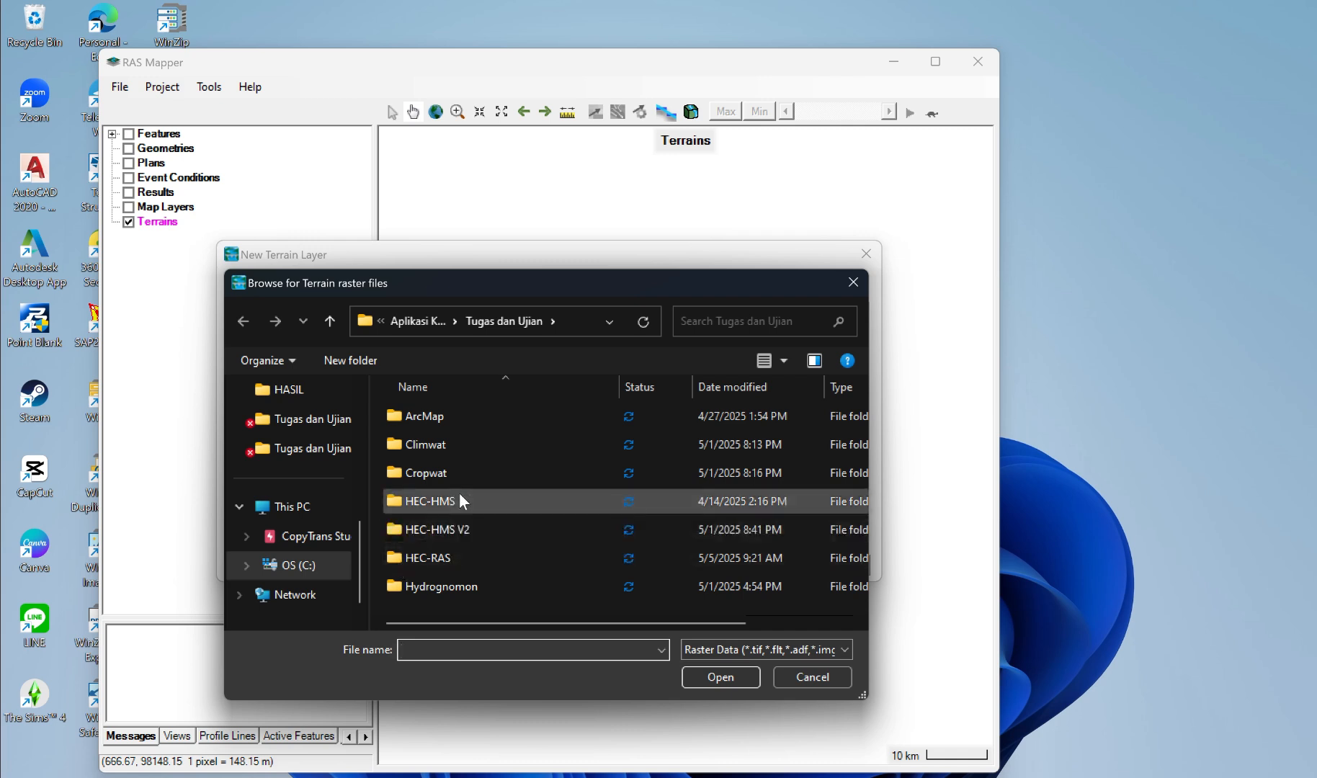
pyautogui.doubleClick(459, 415)
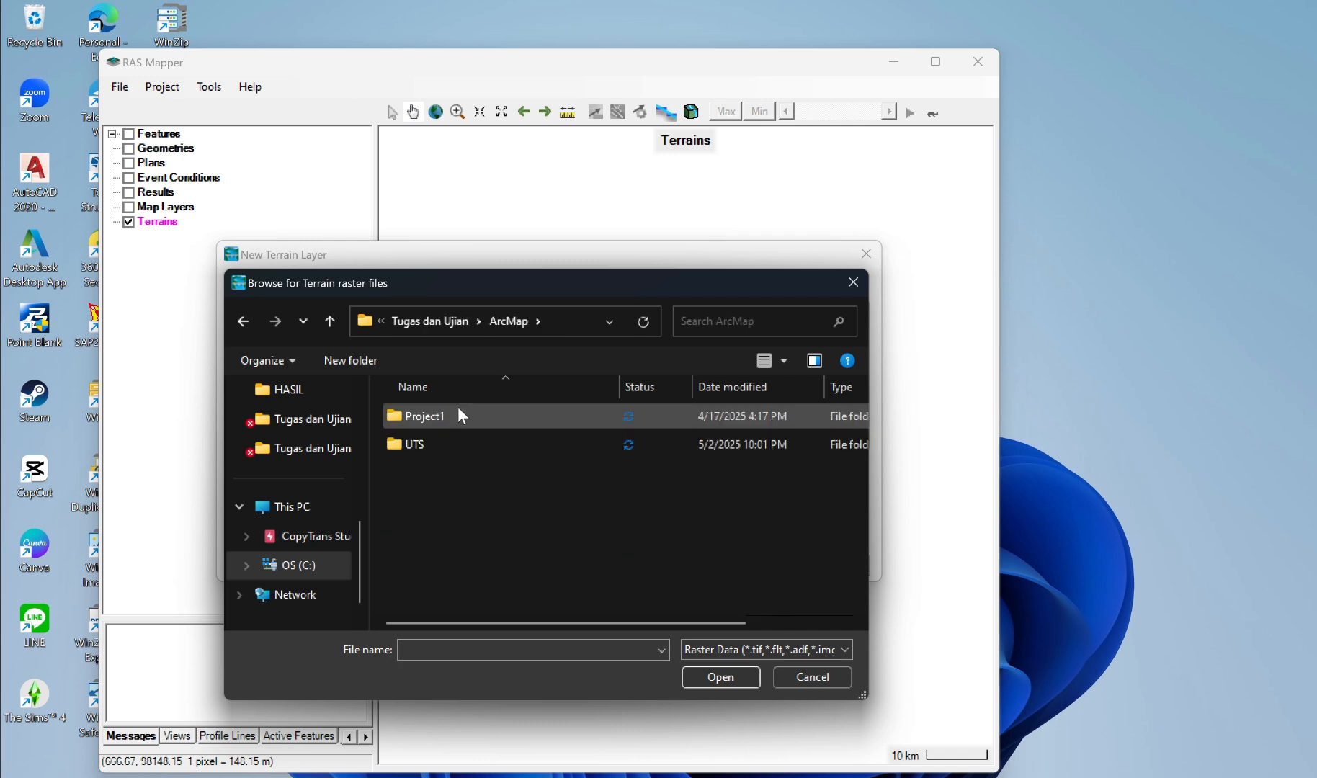
pyautogui.doubleClick(449, 412)
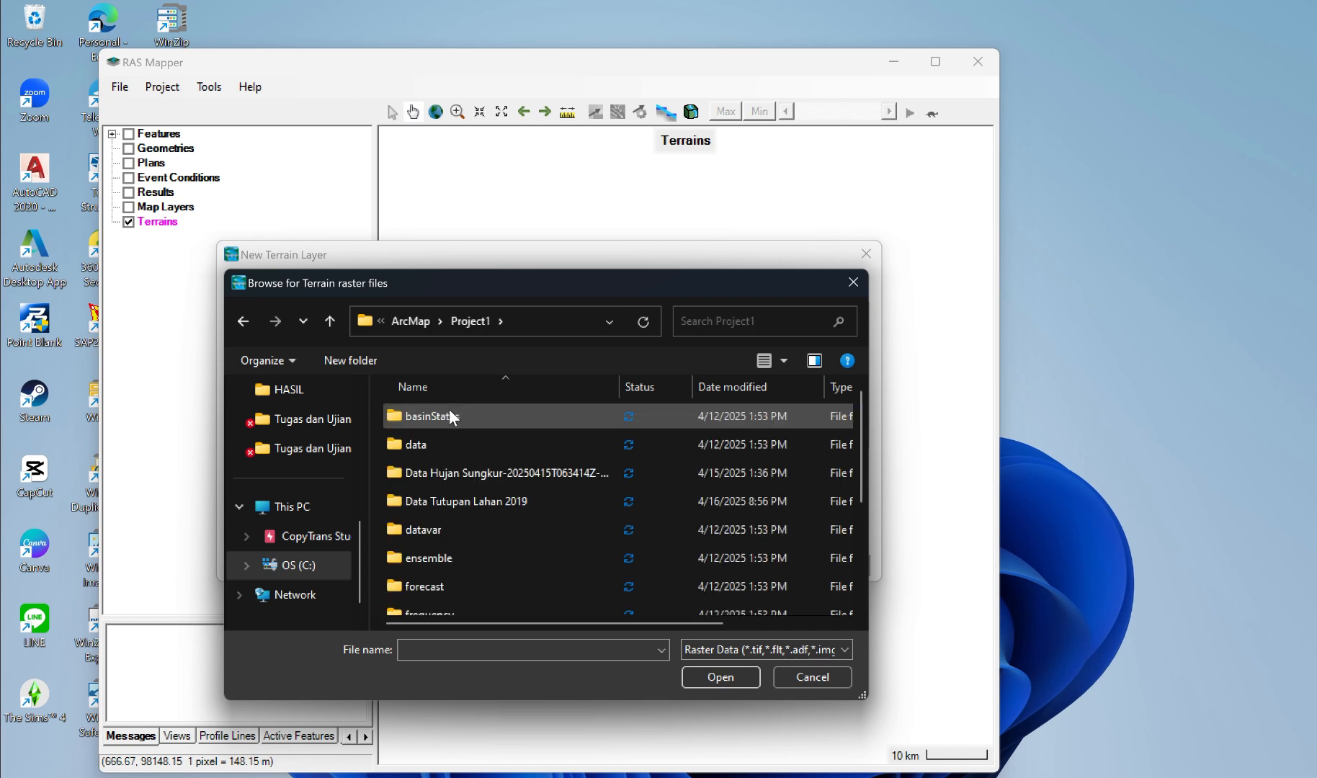
pyautogui.scroll(-2, 425, 548)
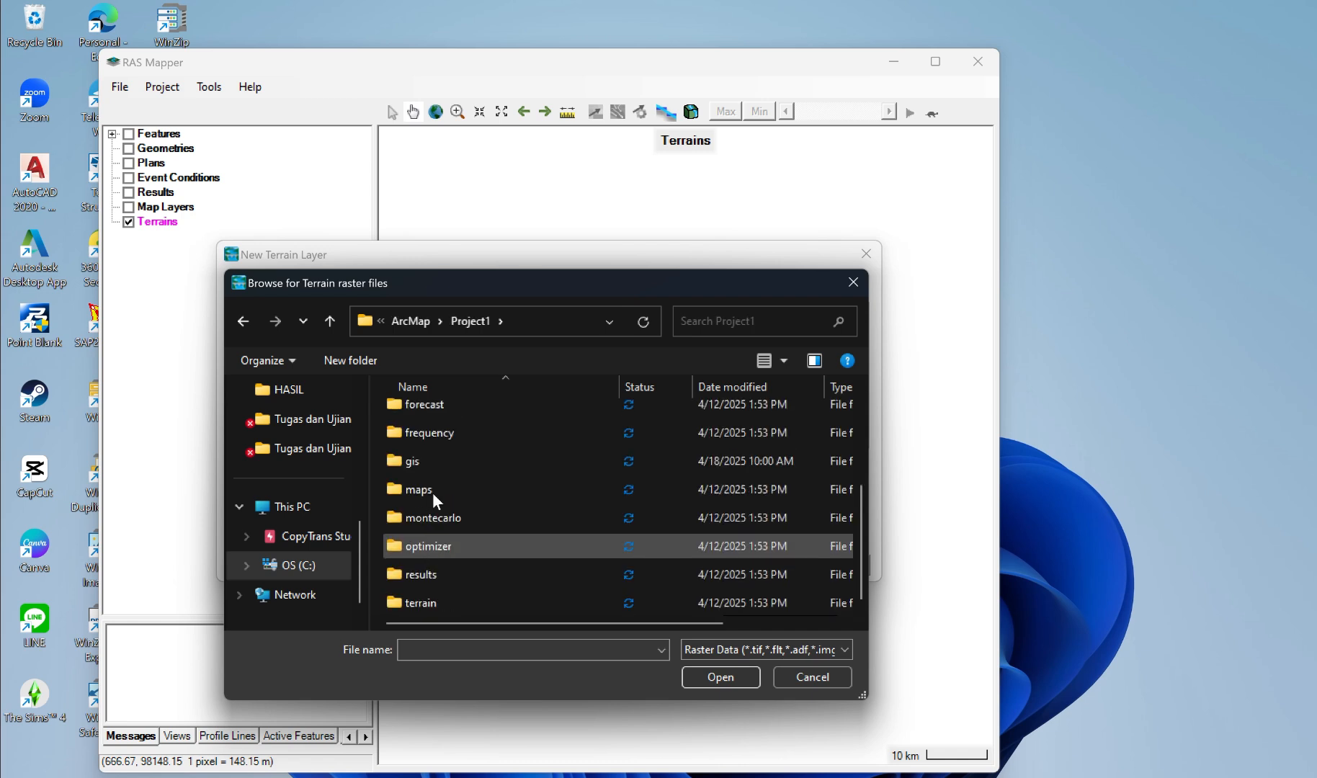
pyautogui.doubleClick(431, 454)
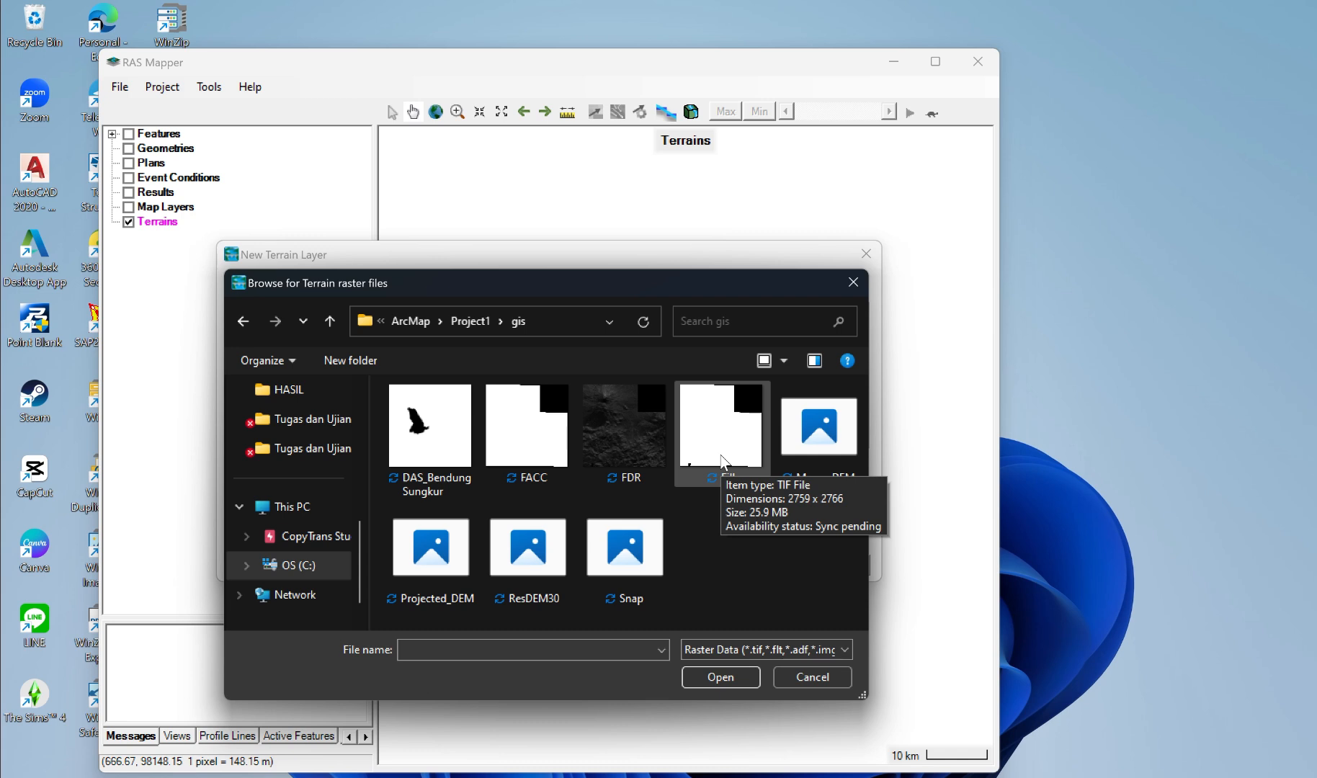
pyautogui.click(723, 465)
pyautogui.click(718, 683)
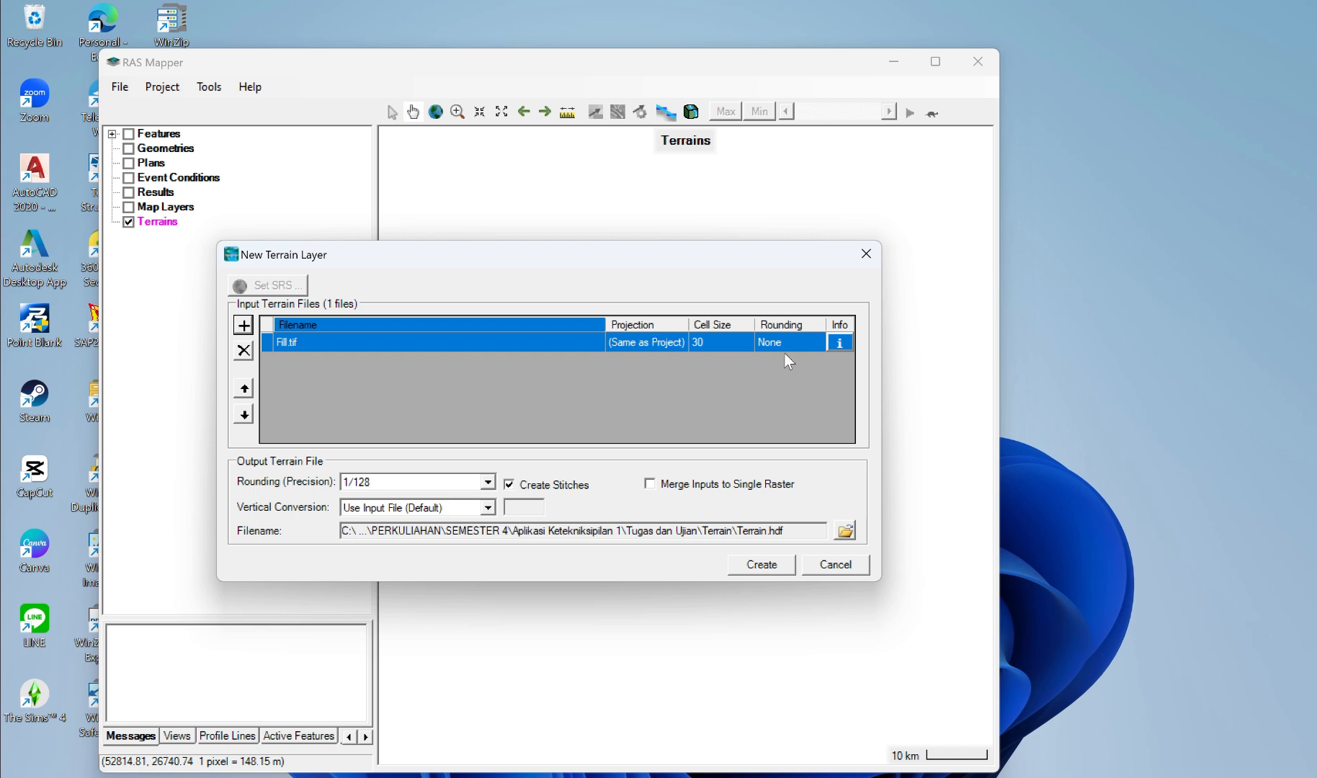
pyautogui.click(773, 567)
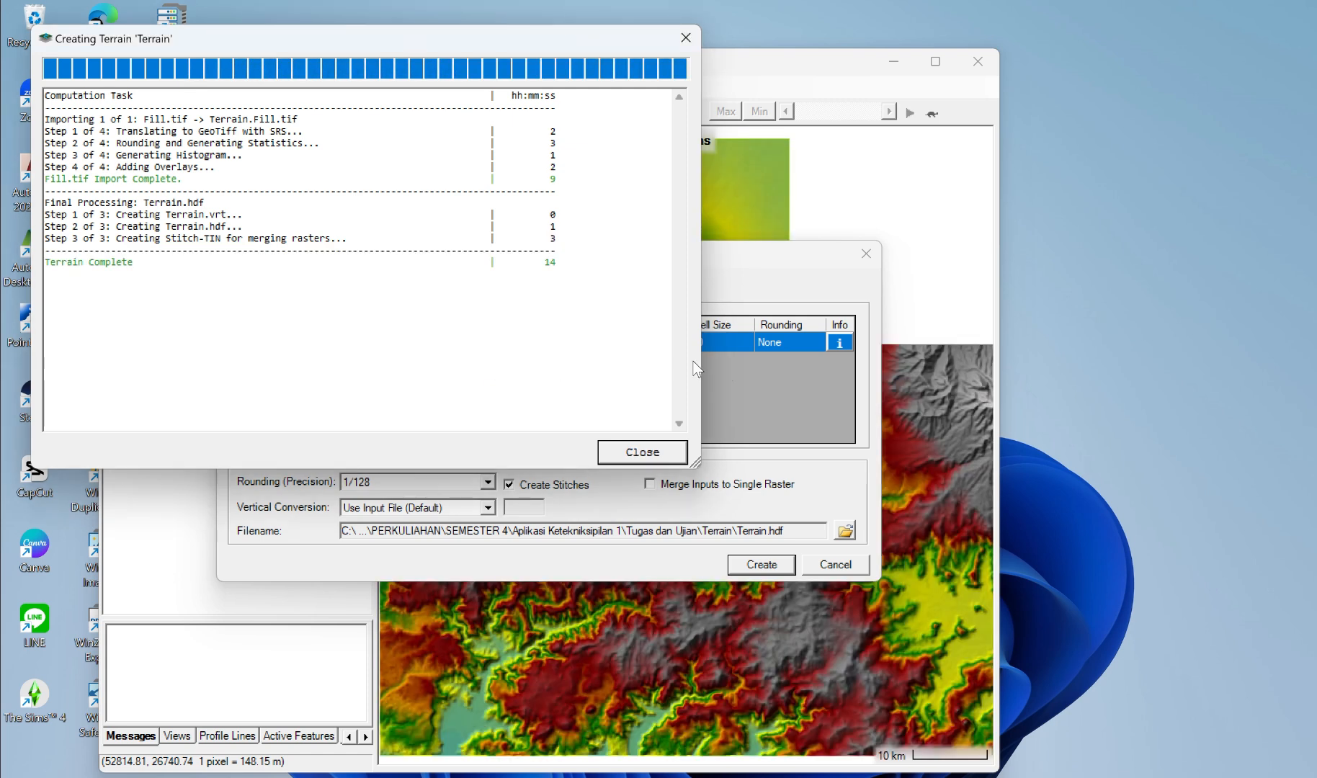
pyautogui.click(659, 453)
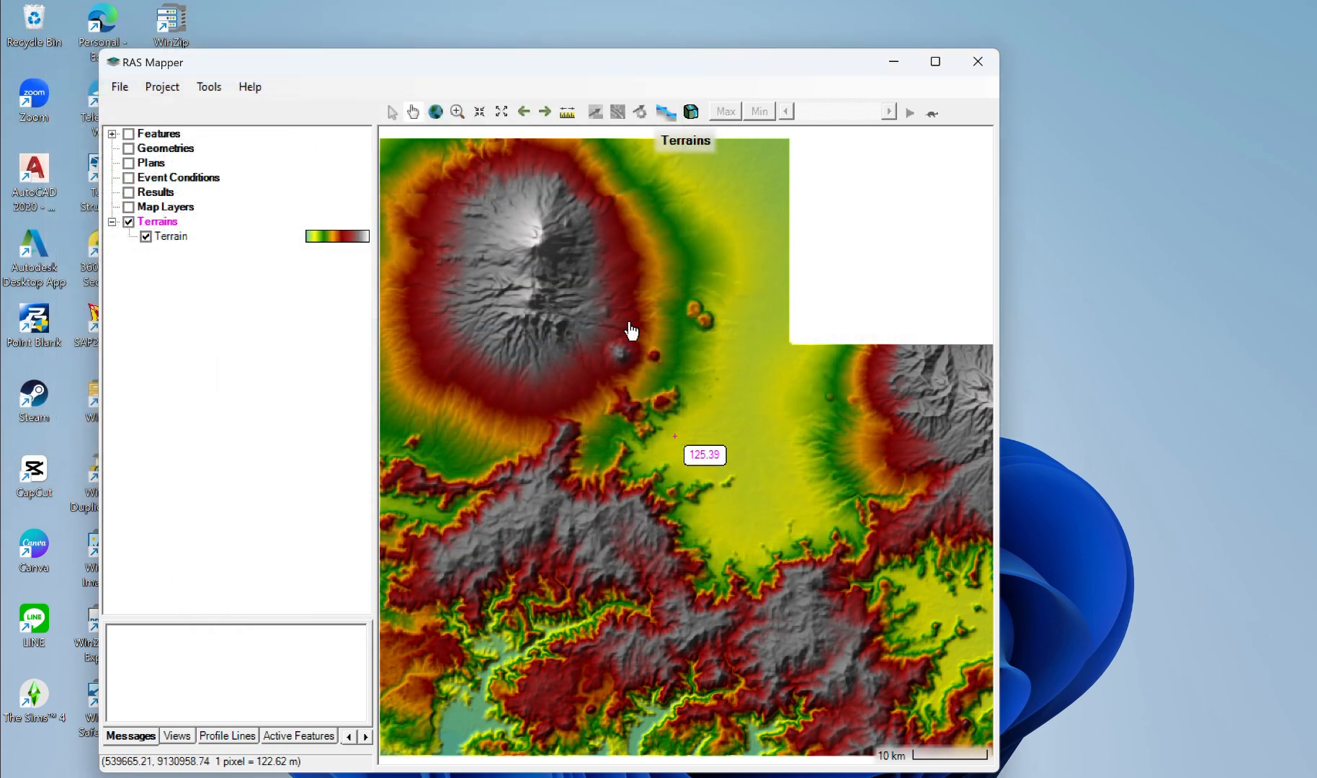
# Step: Turn on the Map Layers group in the layer tree
pyautogui.click(563, 27)
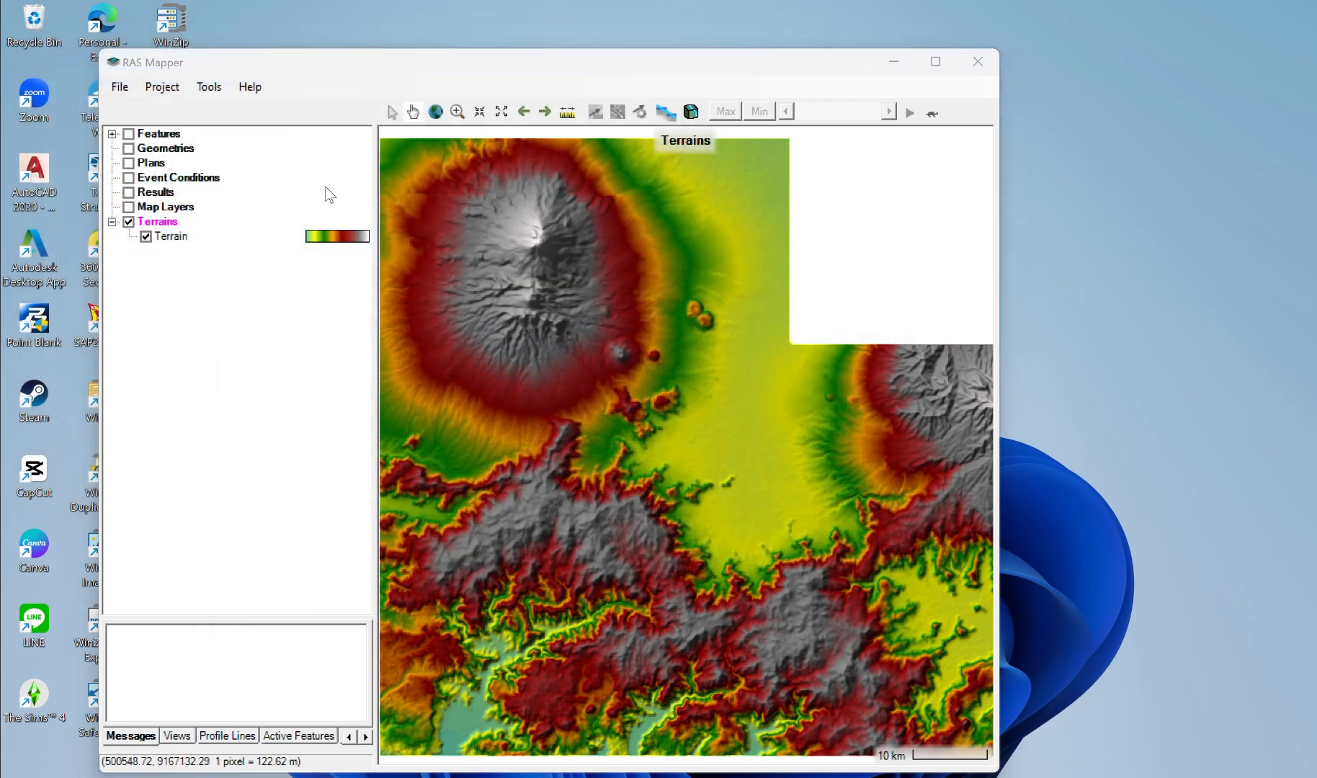
pyautogui.click(159, 221)
pyautogui.click(129, 207)
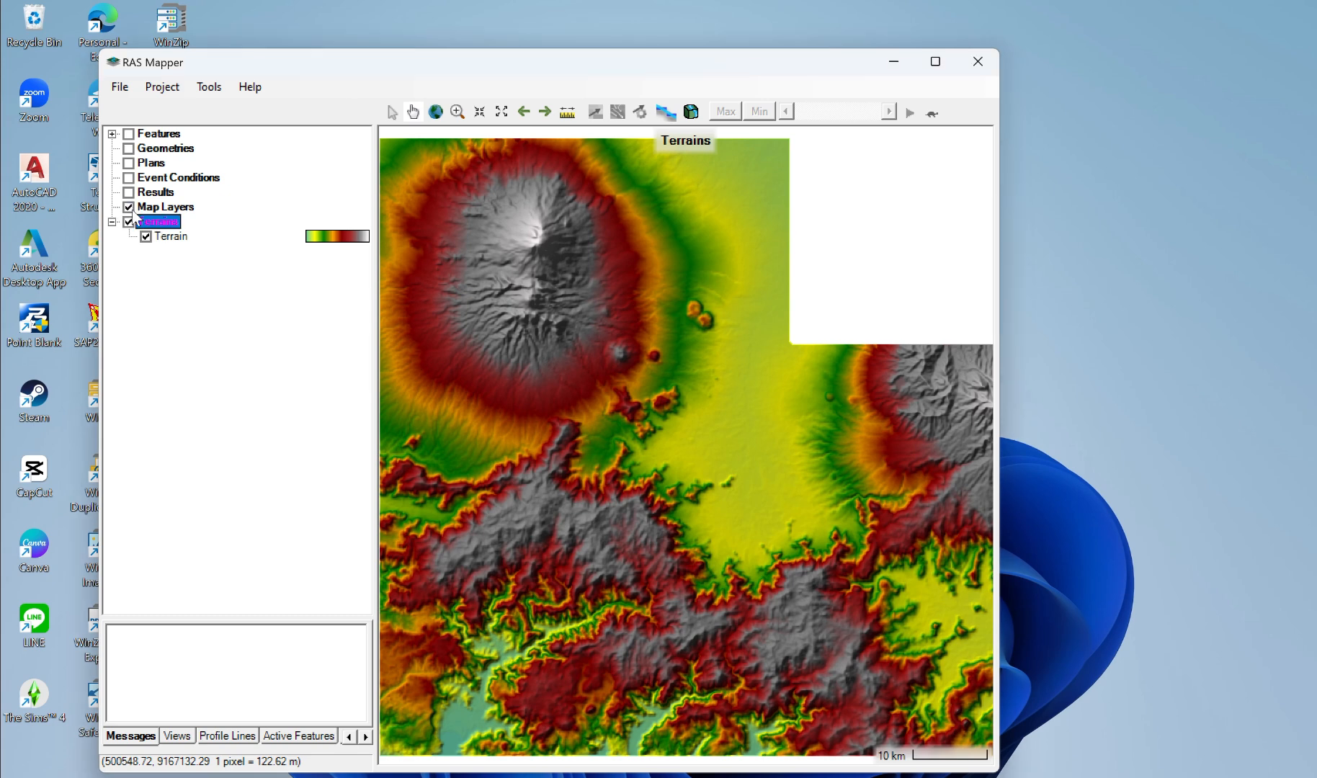
pyautogui.click(160, 209)
pyautogui.rightClick(160, 209)
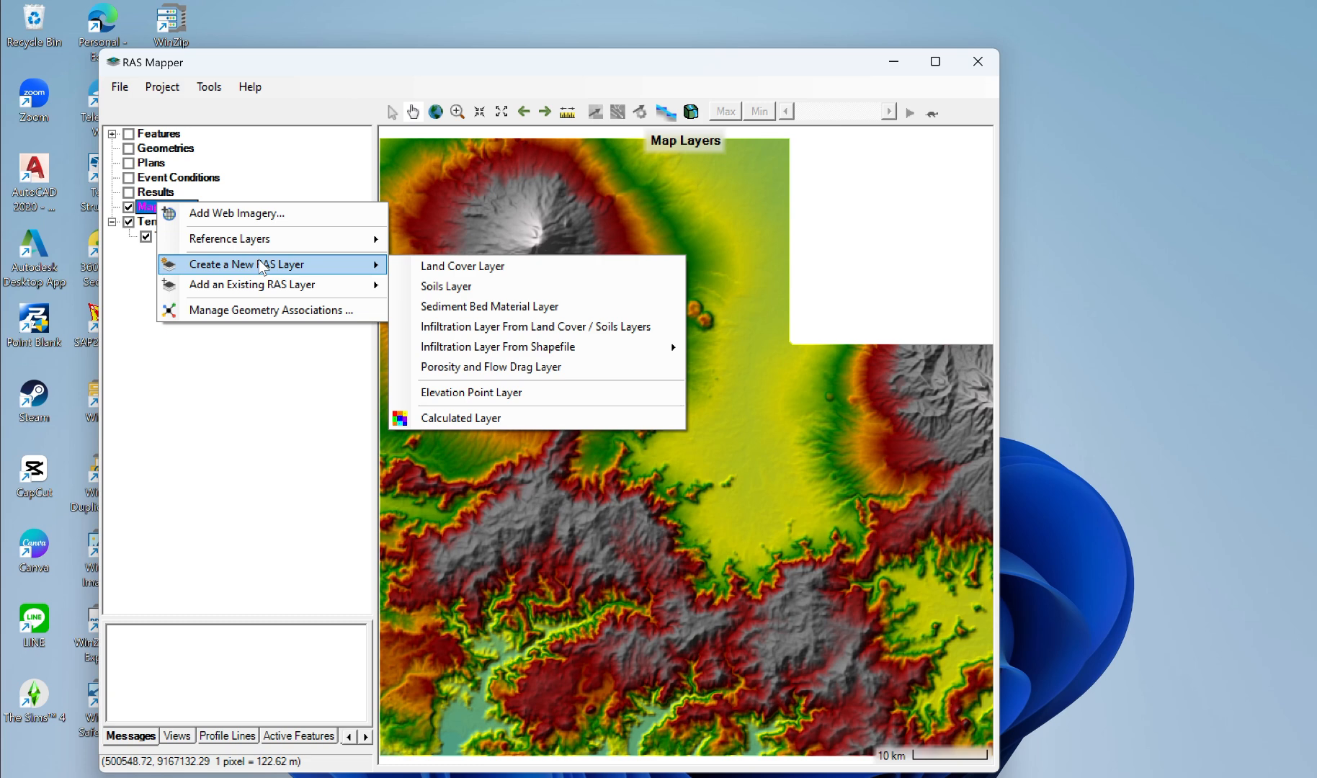
pyautogui.moveTo(291, 240)
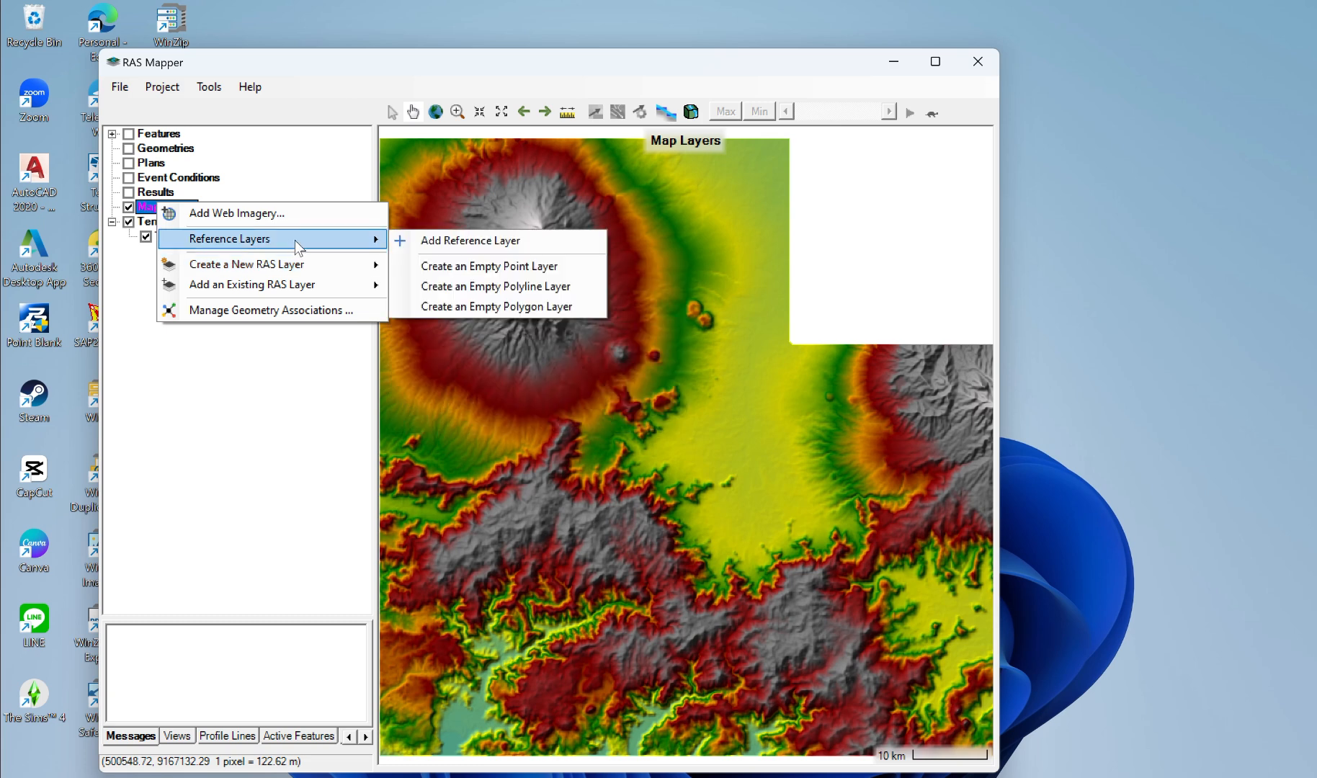
pyautogui.click(428, 240)
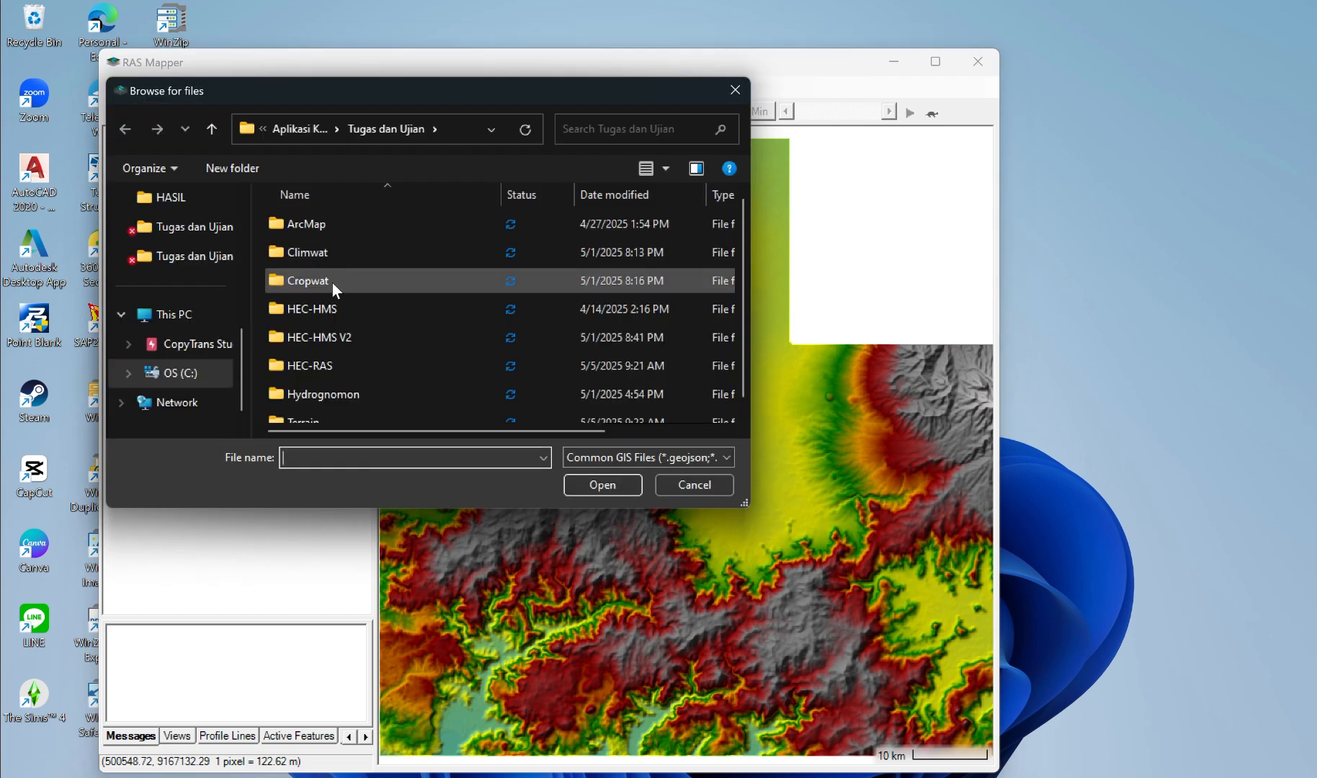
pyautogui.click(209, 128)
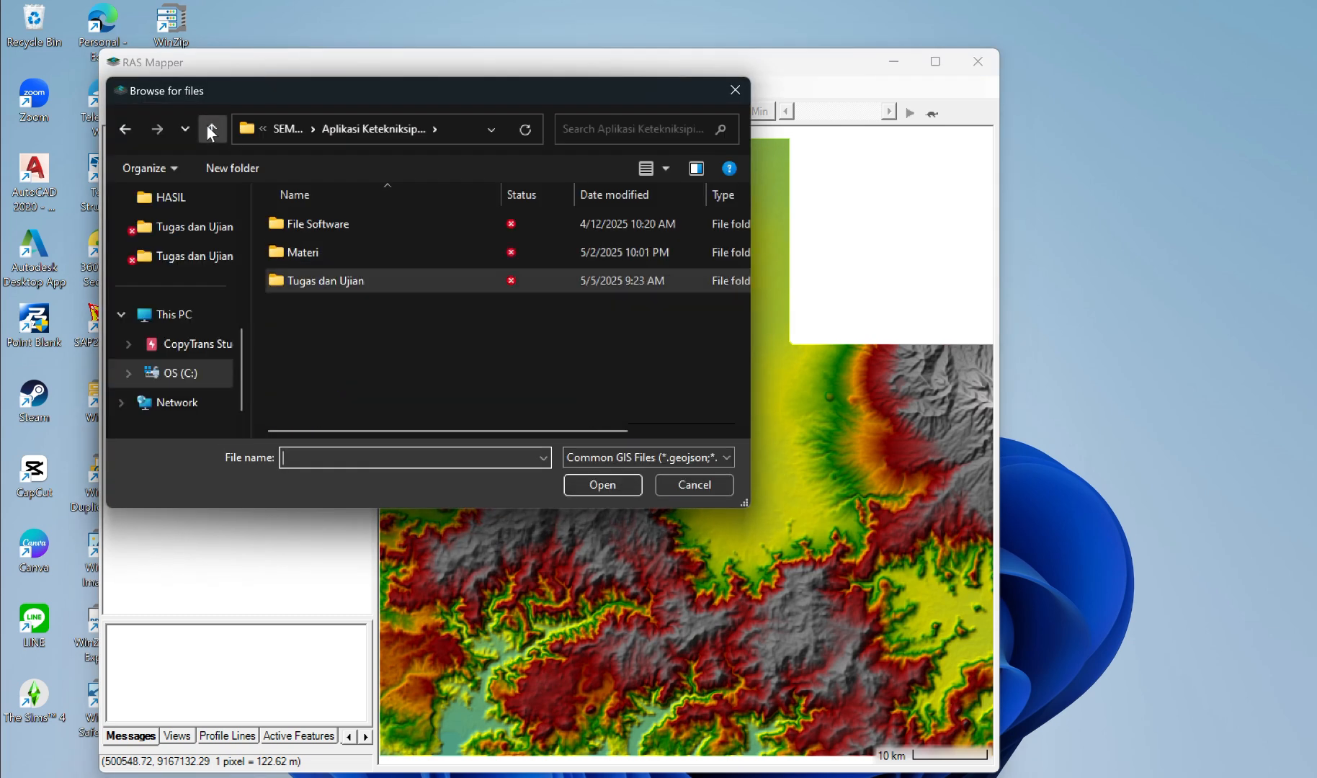
pyautogui.doubleClick(296, 240)
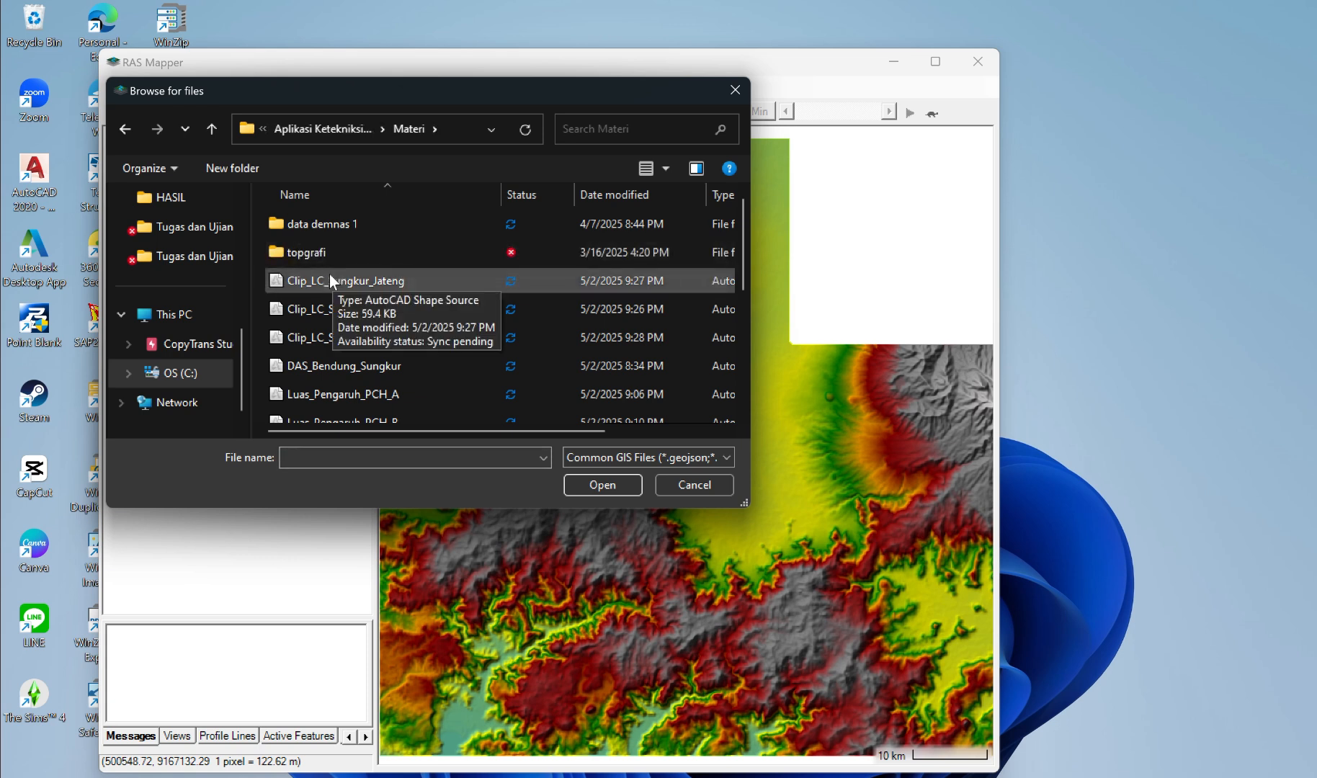
pyautogui.doubleClick(322, 247)
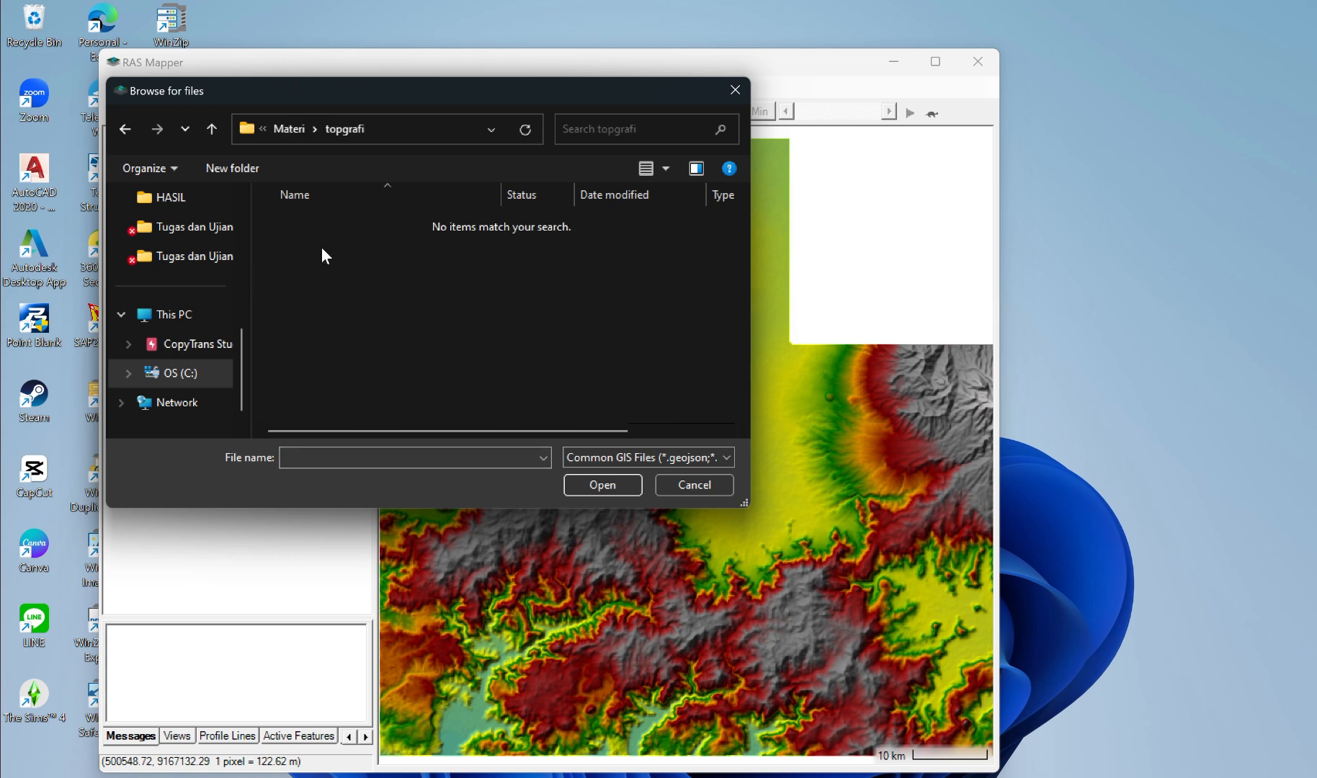
pyautogui.click(125, 130)
pyautogui.scroll(-3, 462, 322)
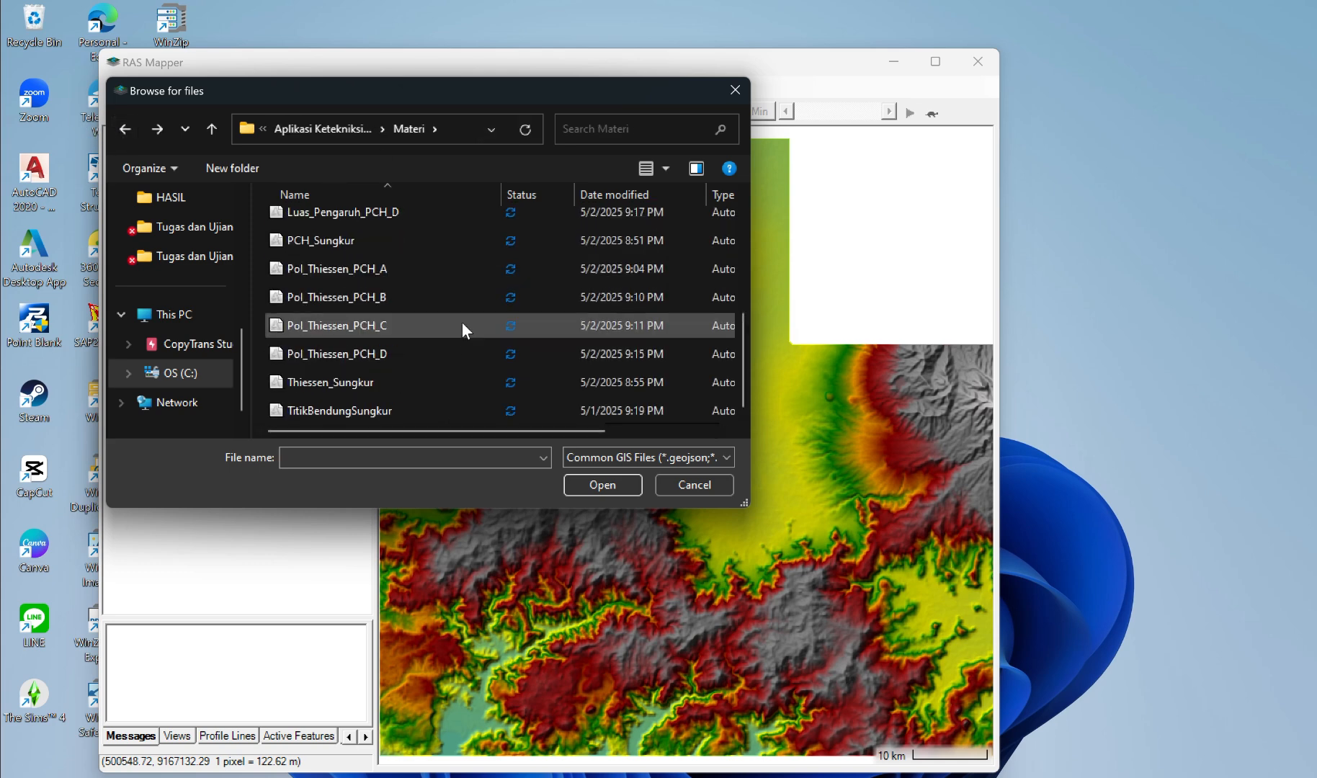
pyautogui.scroll(3, 461, 322)
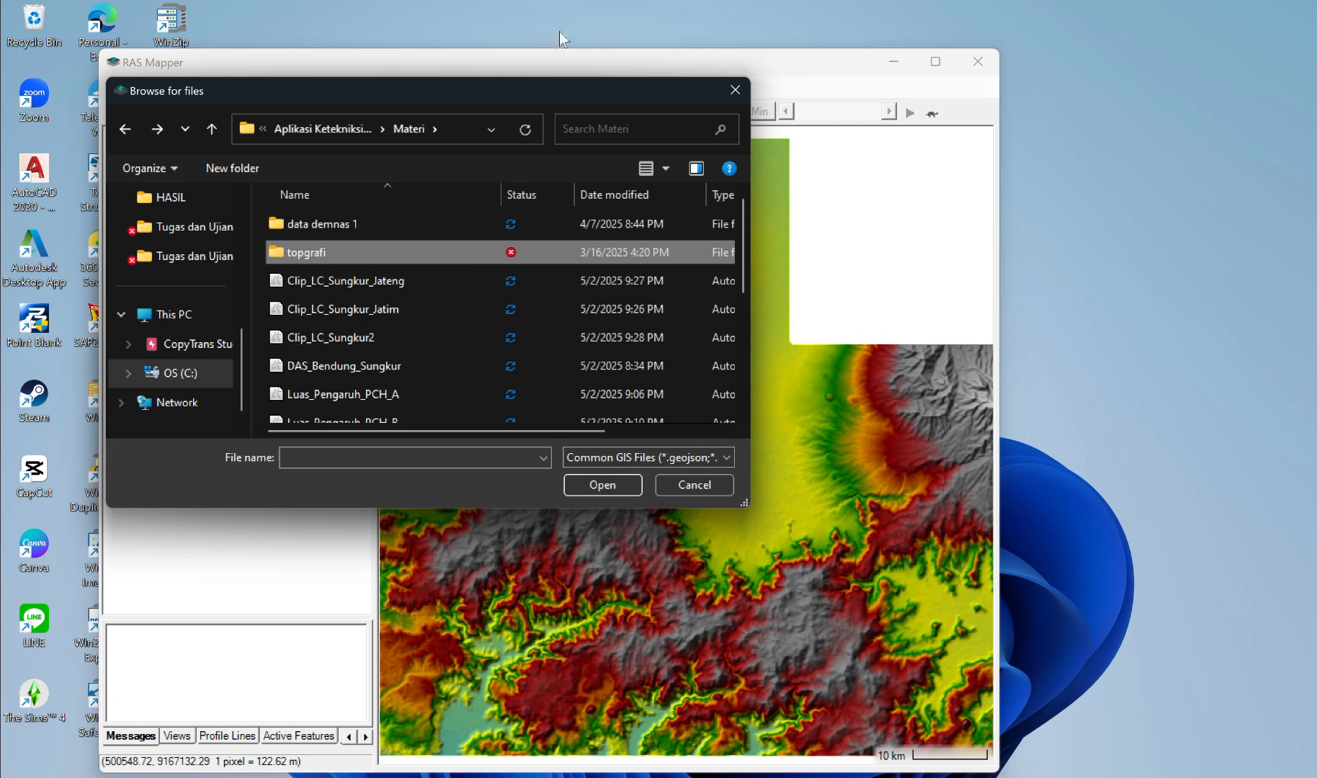
pyautogui.press('Escape')
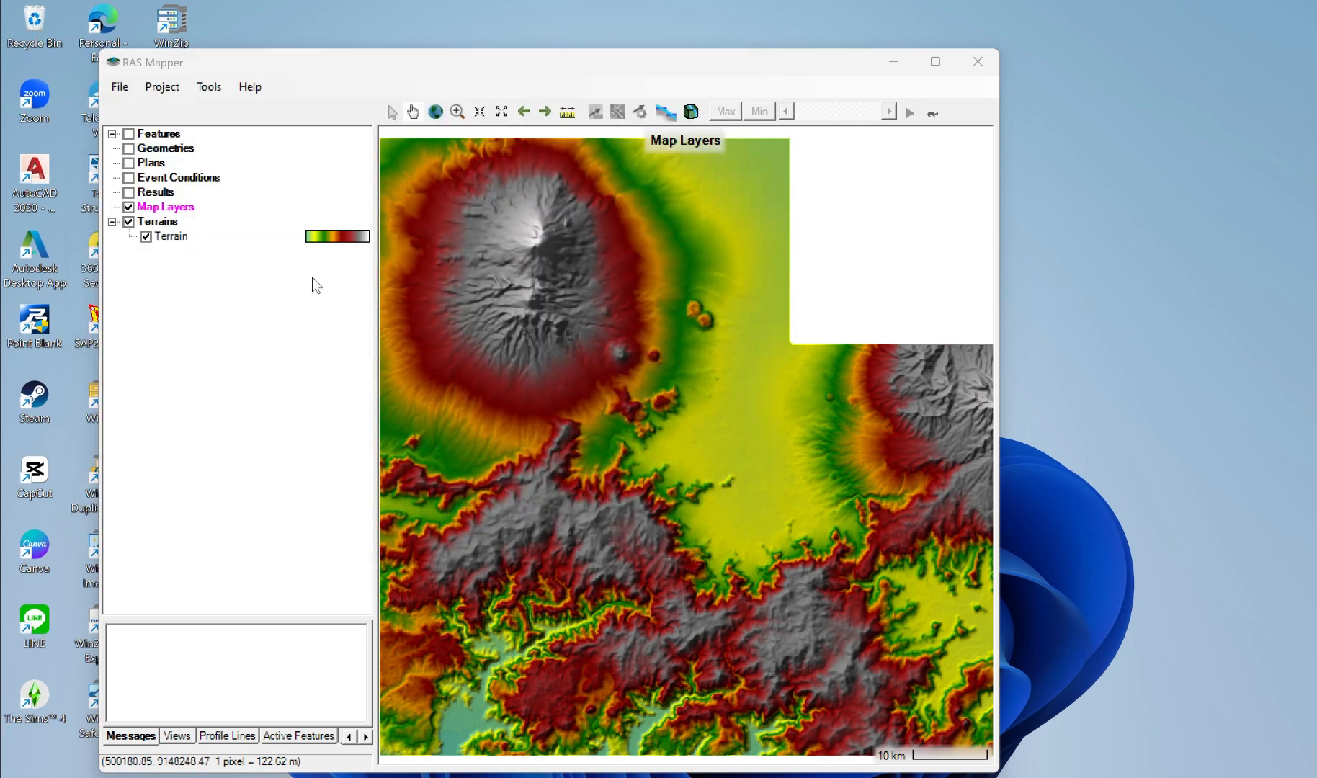
# Step: Add the situasi_sungai_sungkur shapefile from the Materi folder to the map layers as a reference layer
pyautogui.click(180, 209)
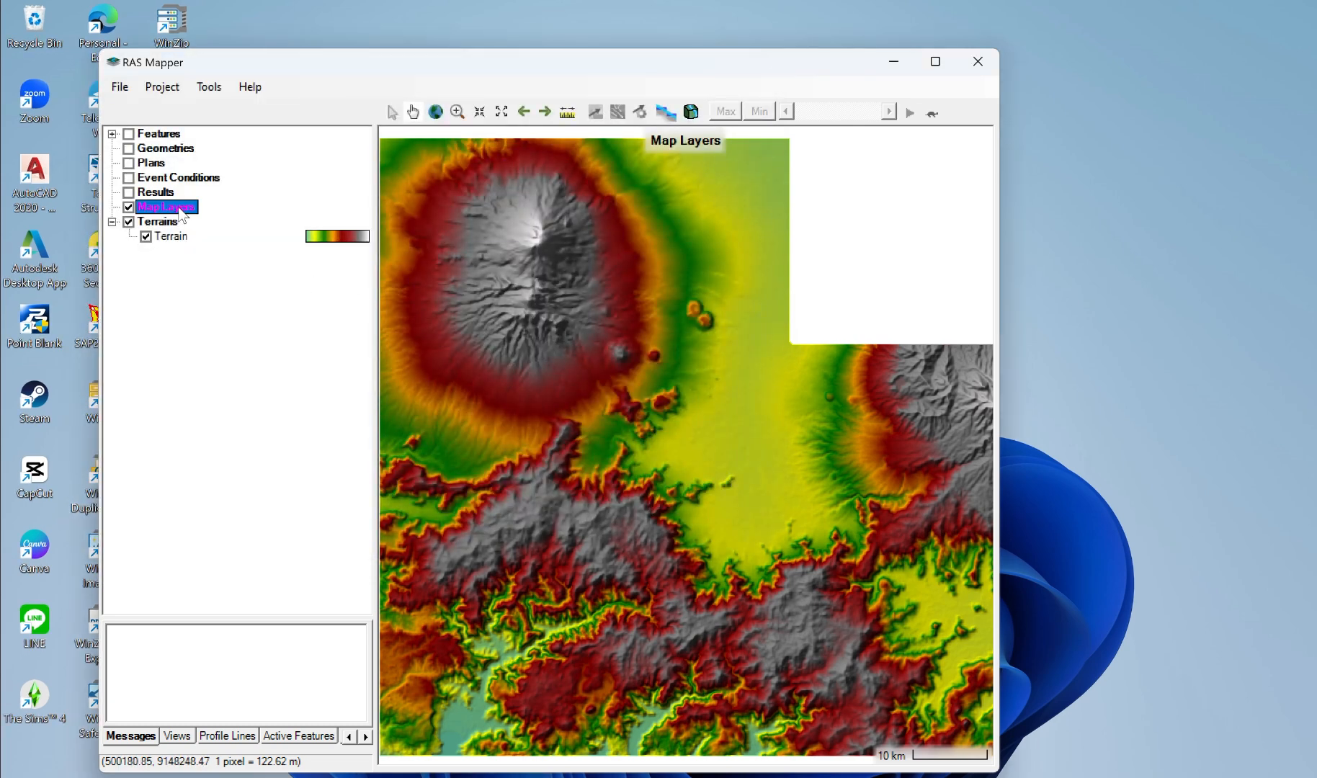
pyautogui.rightClick(181, 211)
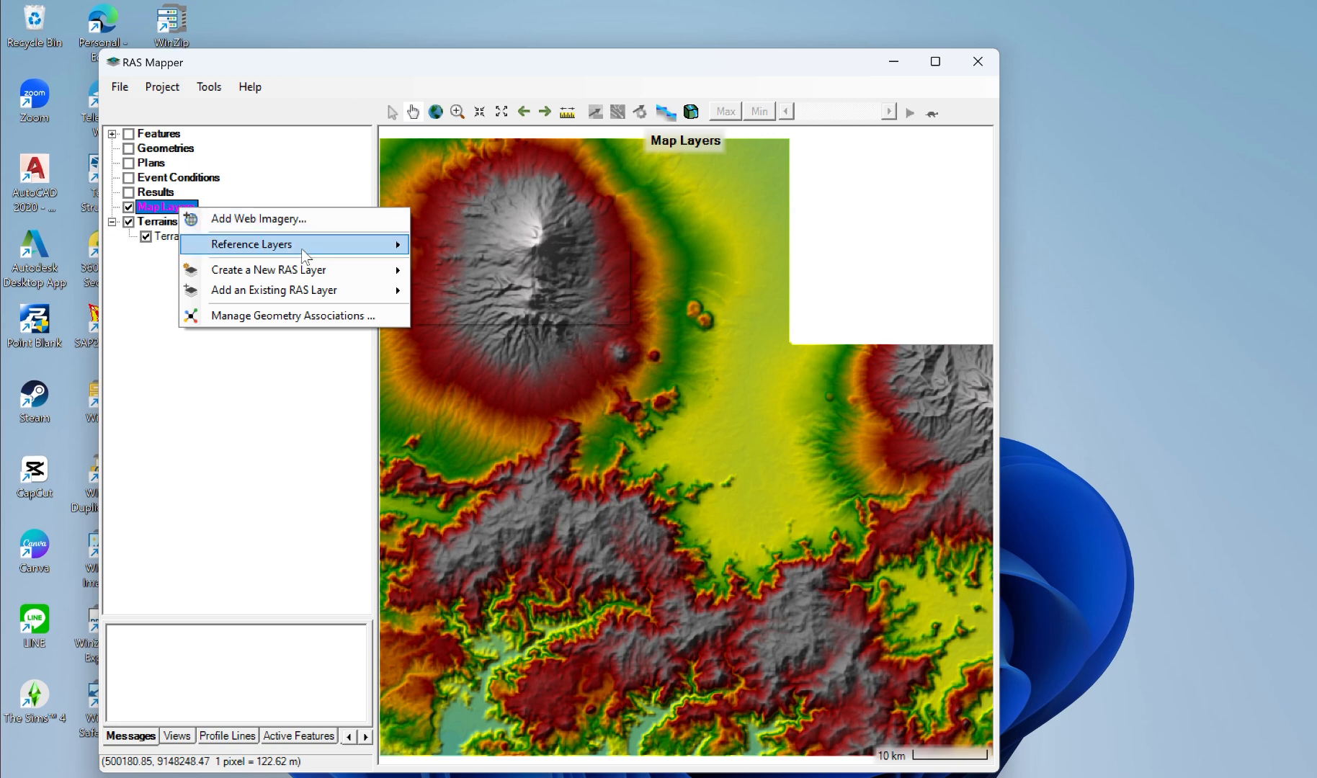
pyautogui.moveTo(302, 250)
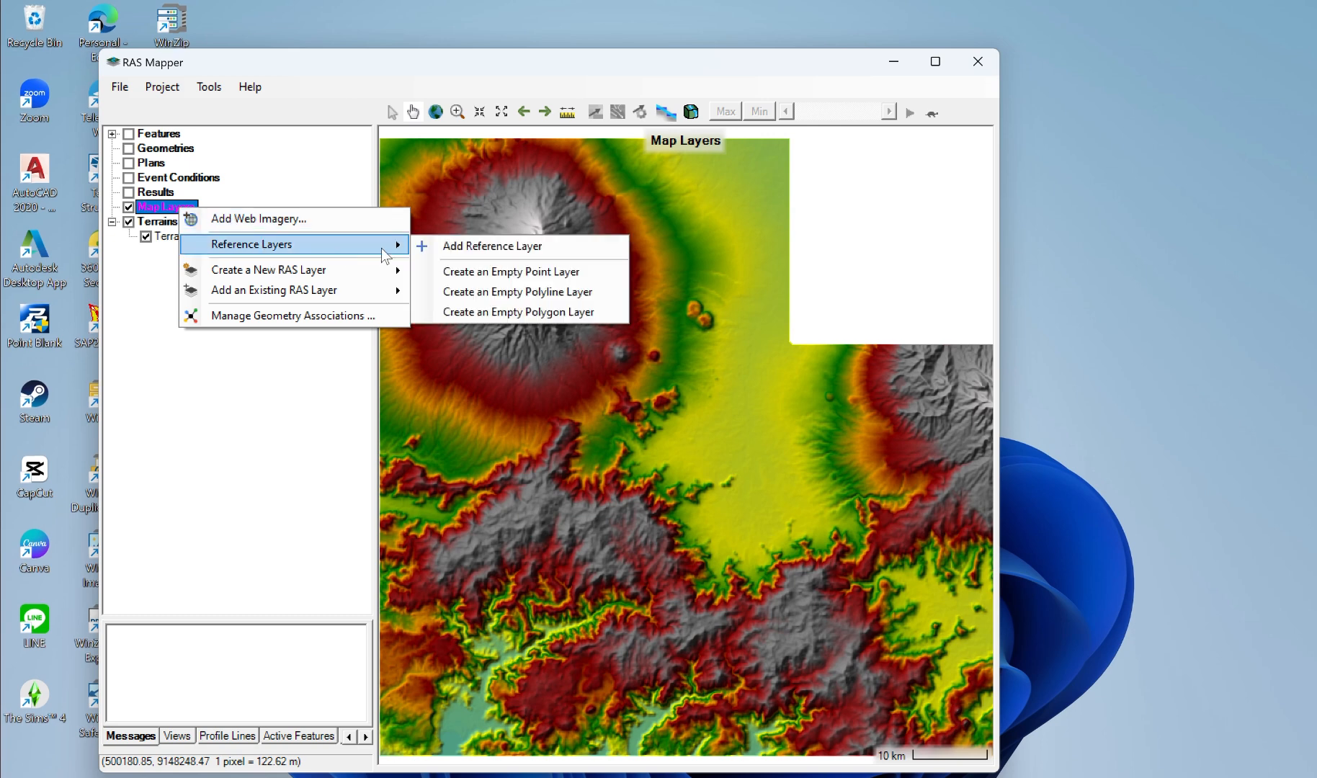
pyautogui.click(459, 246)
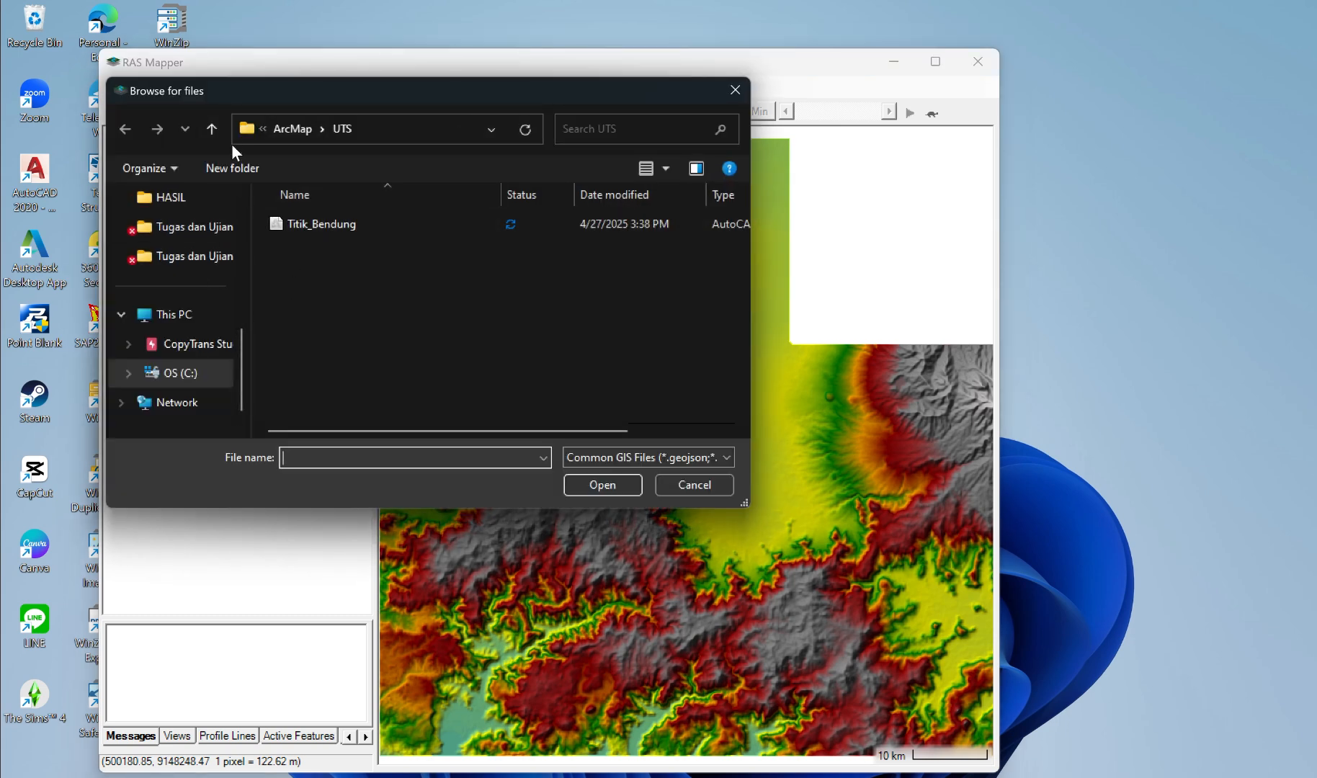
pyautogui.click(212, 129)
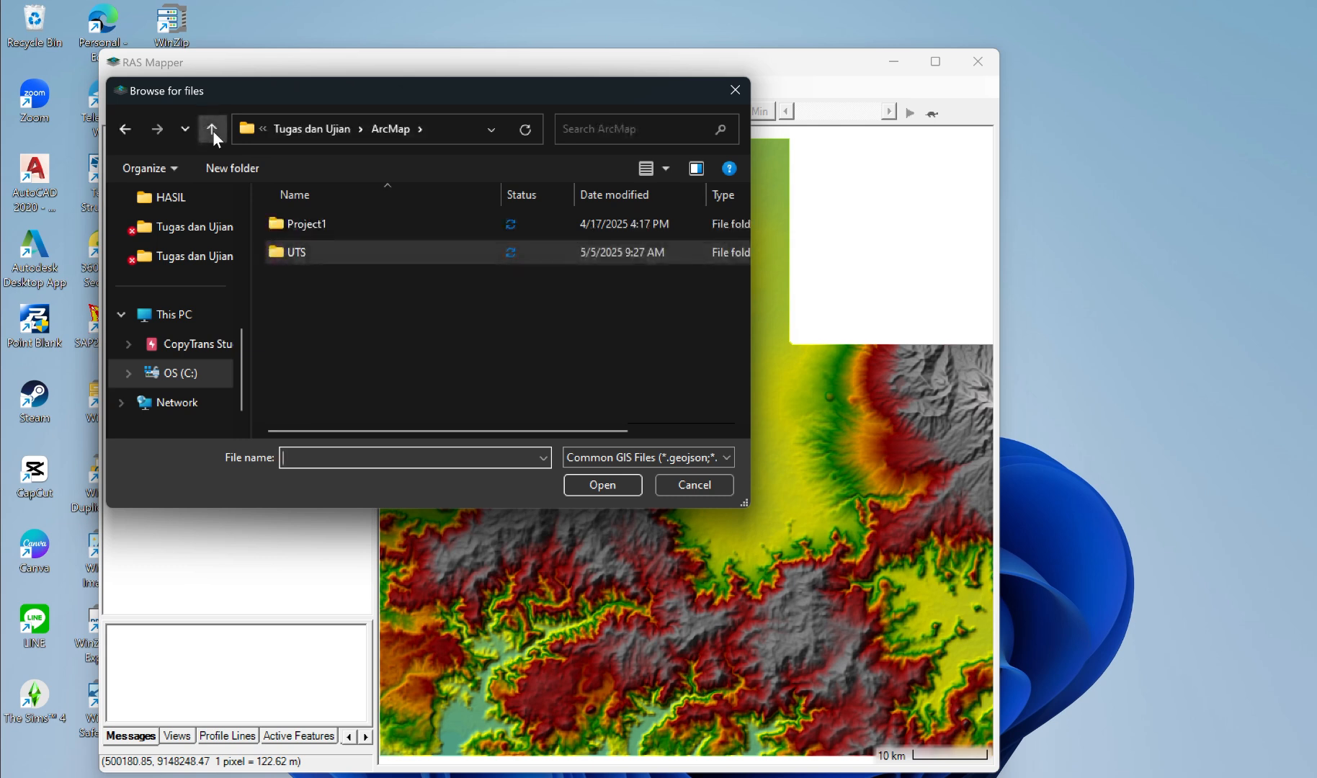
pyautogui.click(212, 130)
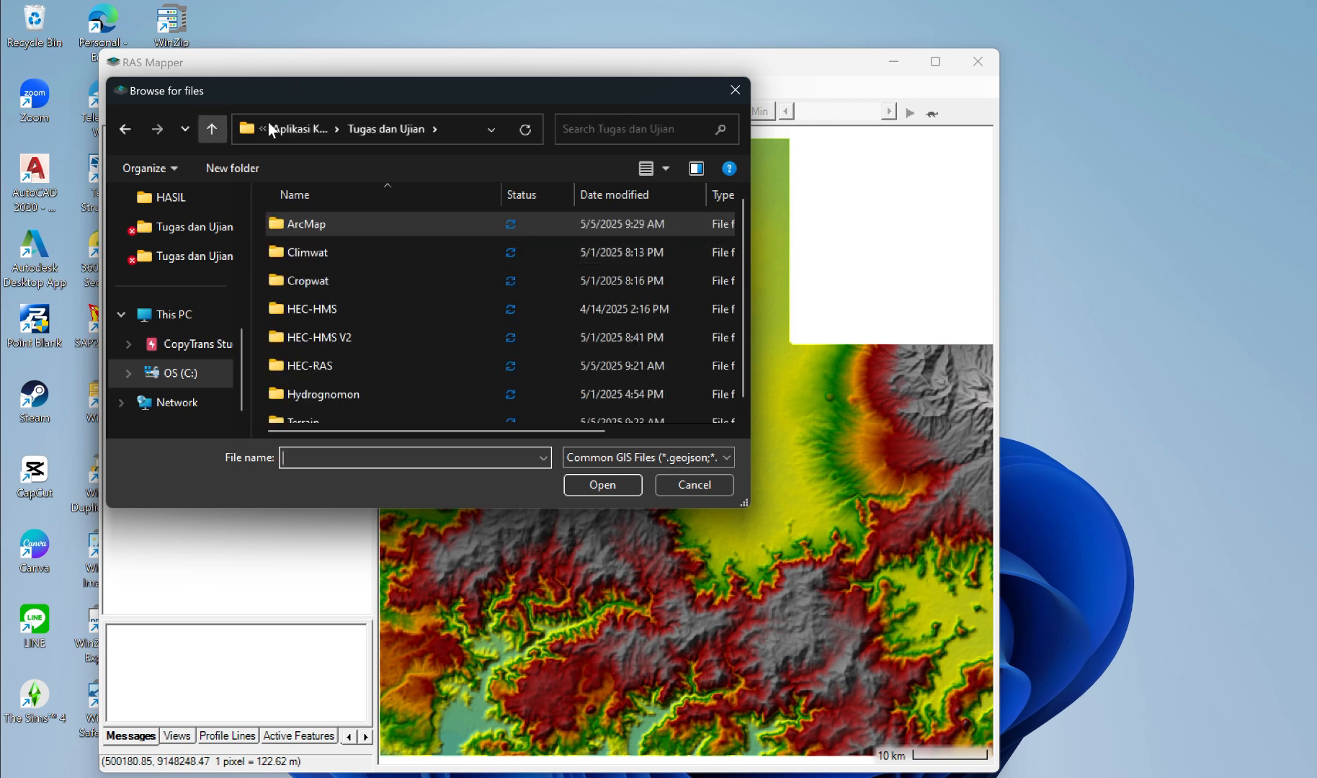
pyautogui.click(212, 129)
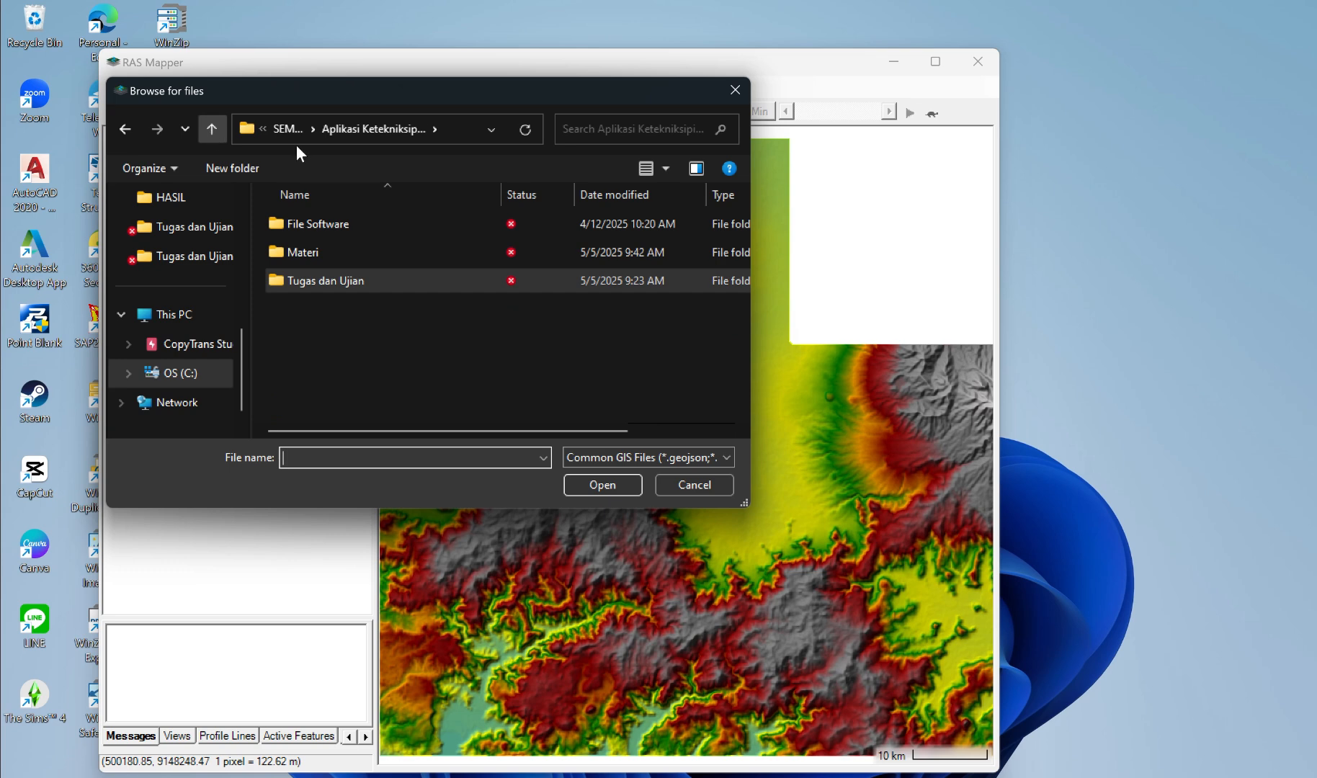
pyautogui.doubleClick(339, 252)
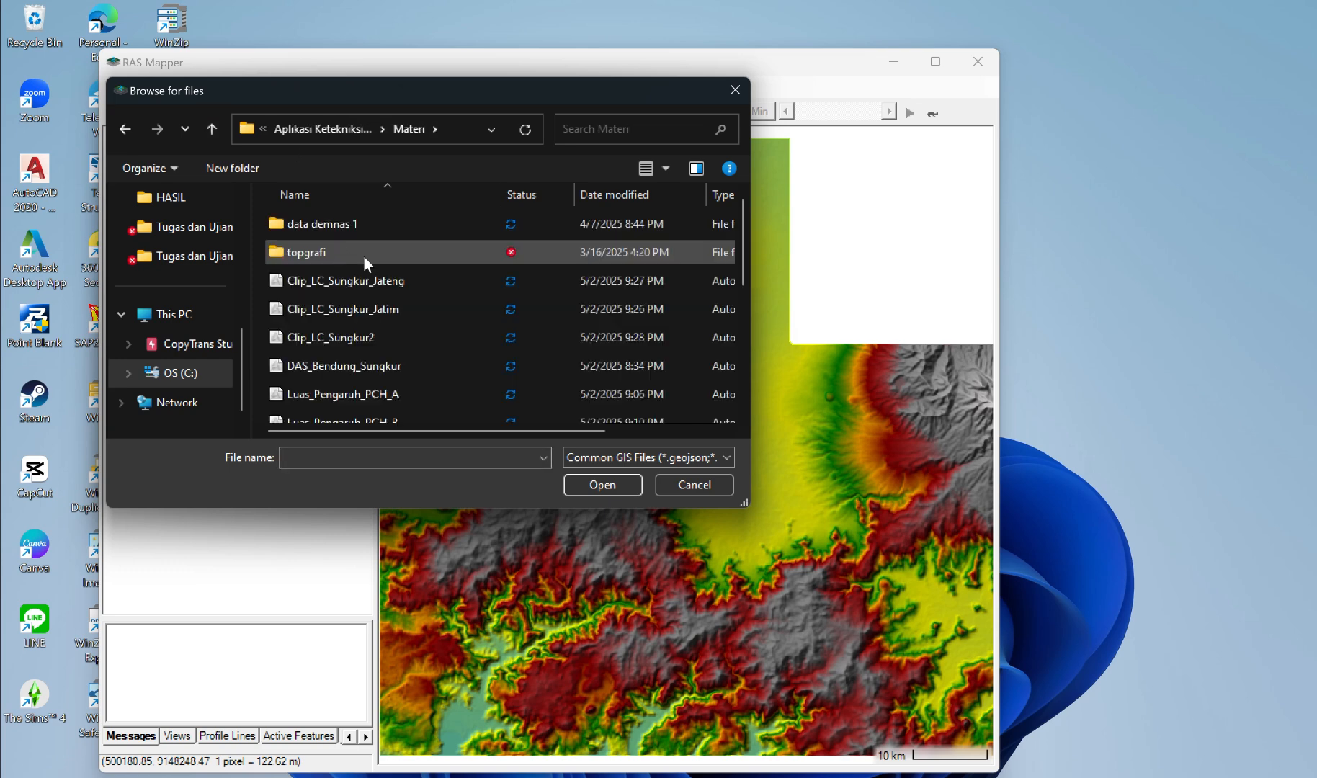
pyautogui.scroll(-3, 382, 272)
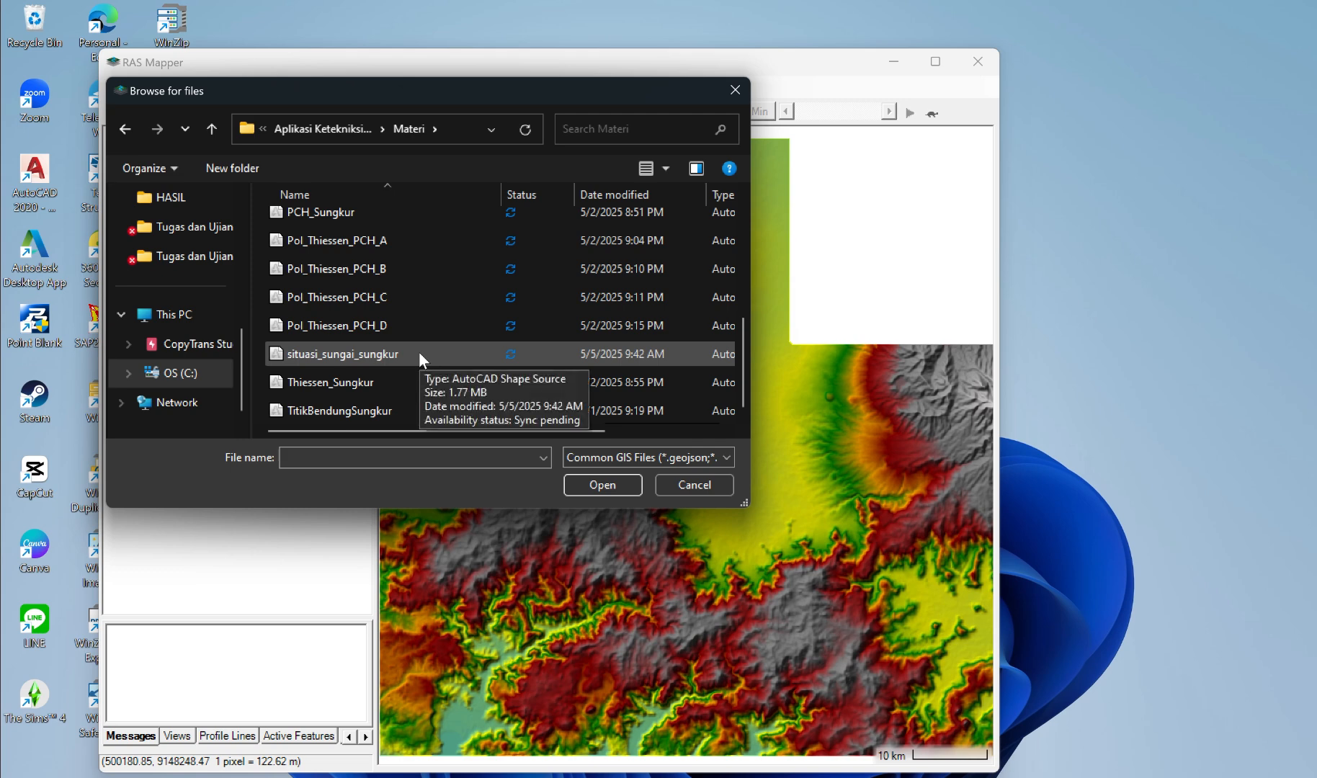
pyautogui.click(418, 354)
pyautogui.click(605, 485)
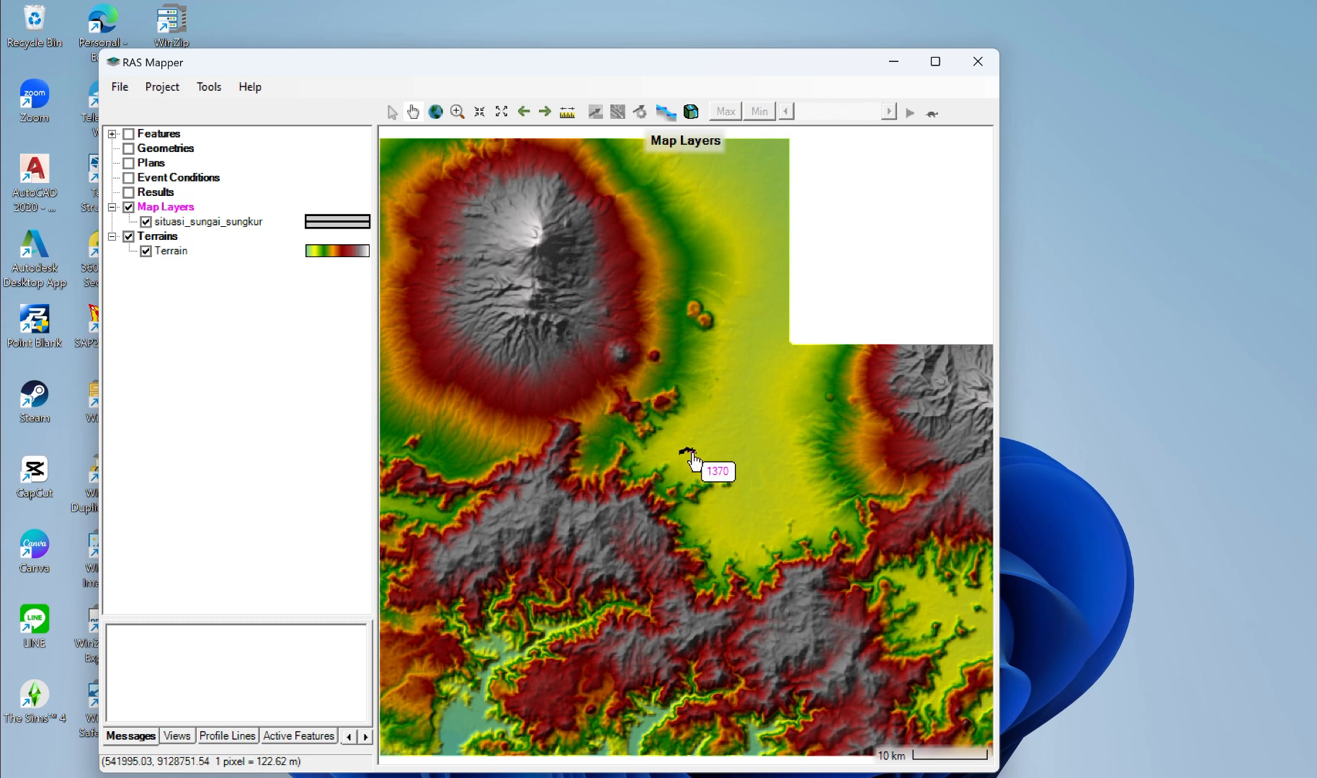
pyautogui.scroll(5, 693, 460)
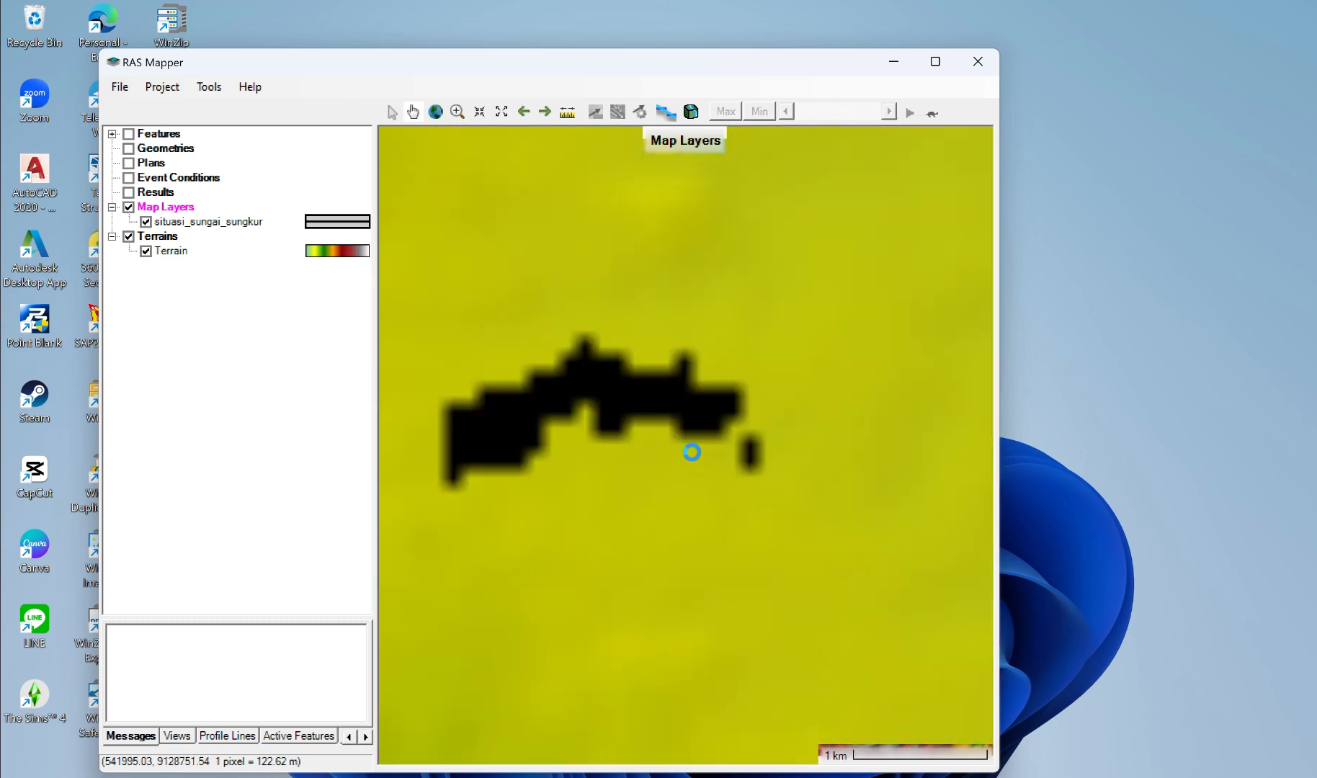
# Step: Add the Titik_Bendung shapefile from Tugas dan Ujian\ArcMap\UTS to the map layers as a reference layer
pyautogui.rightClick(177, 208)
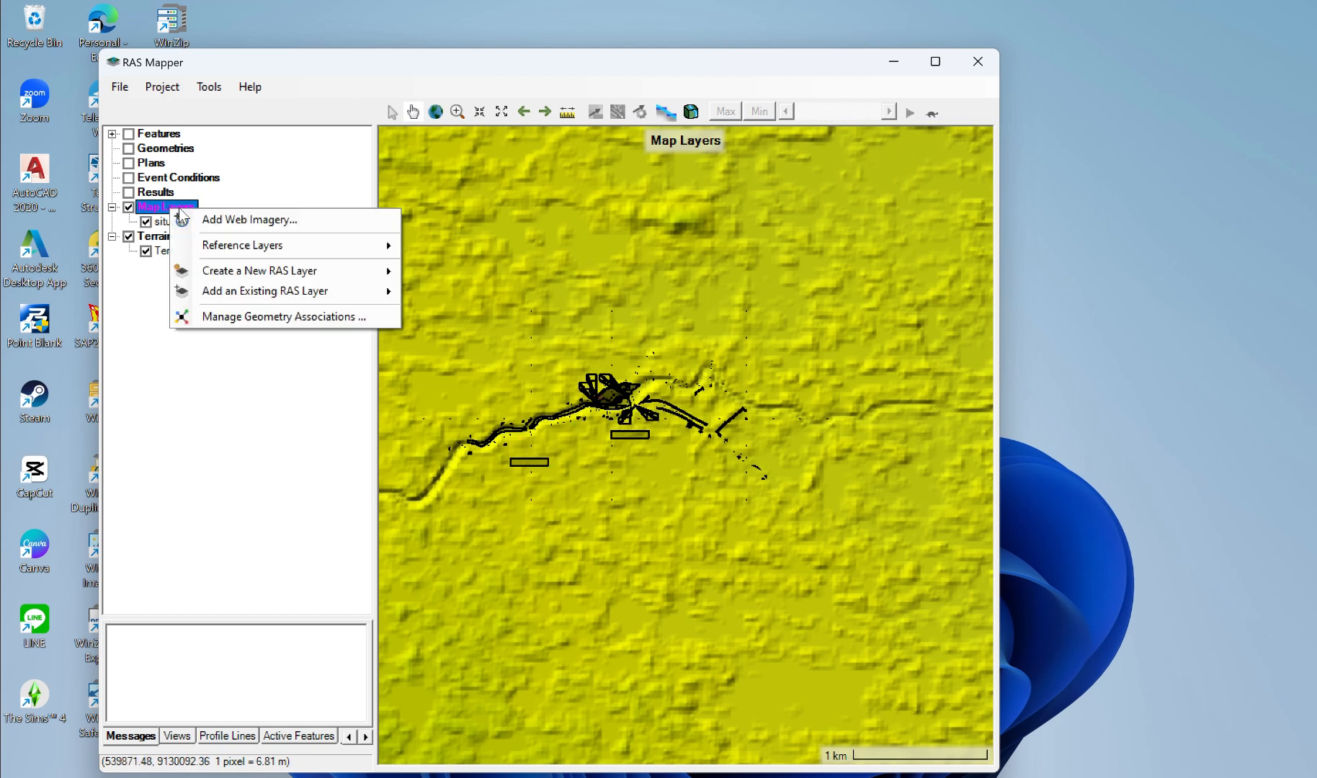
pyautogui.moveTo(259, 245)
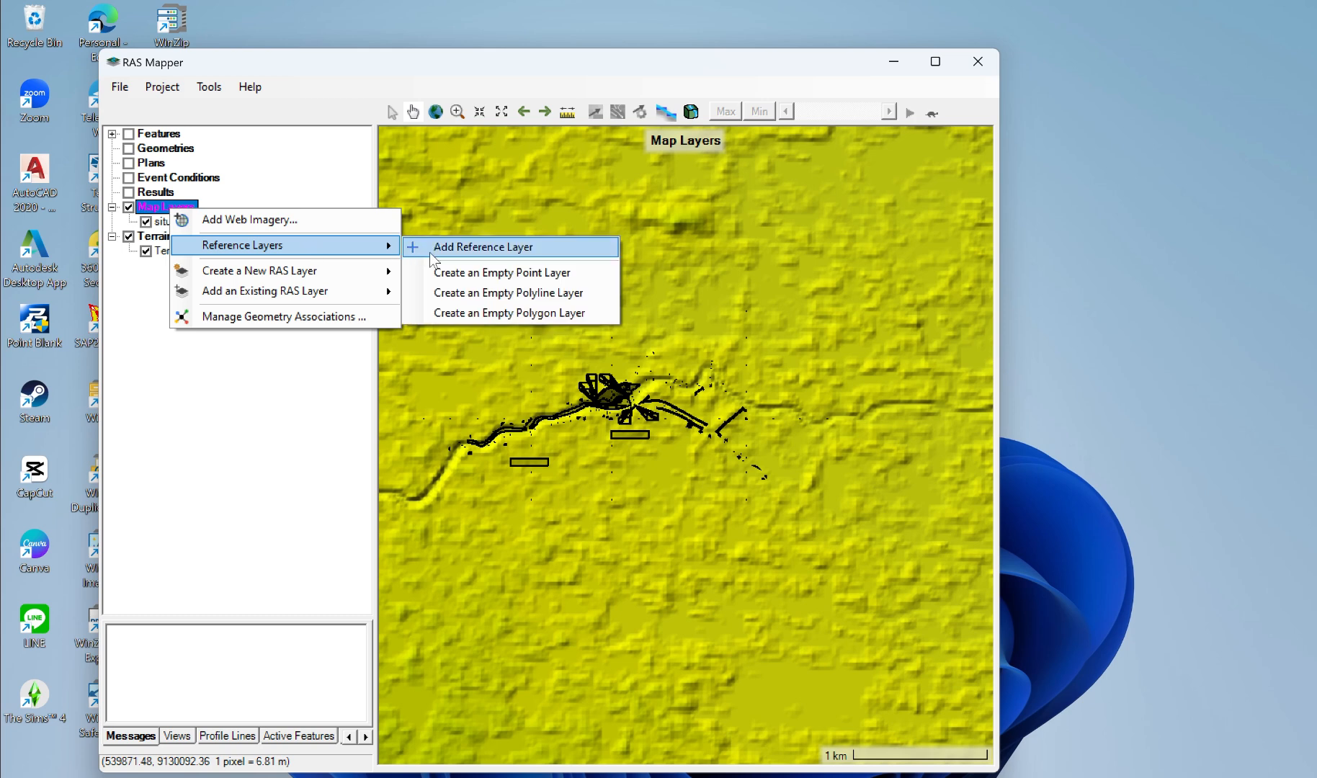
pyautogui.click(459, 245)
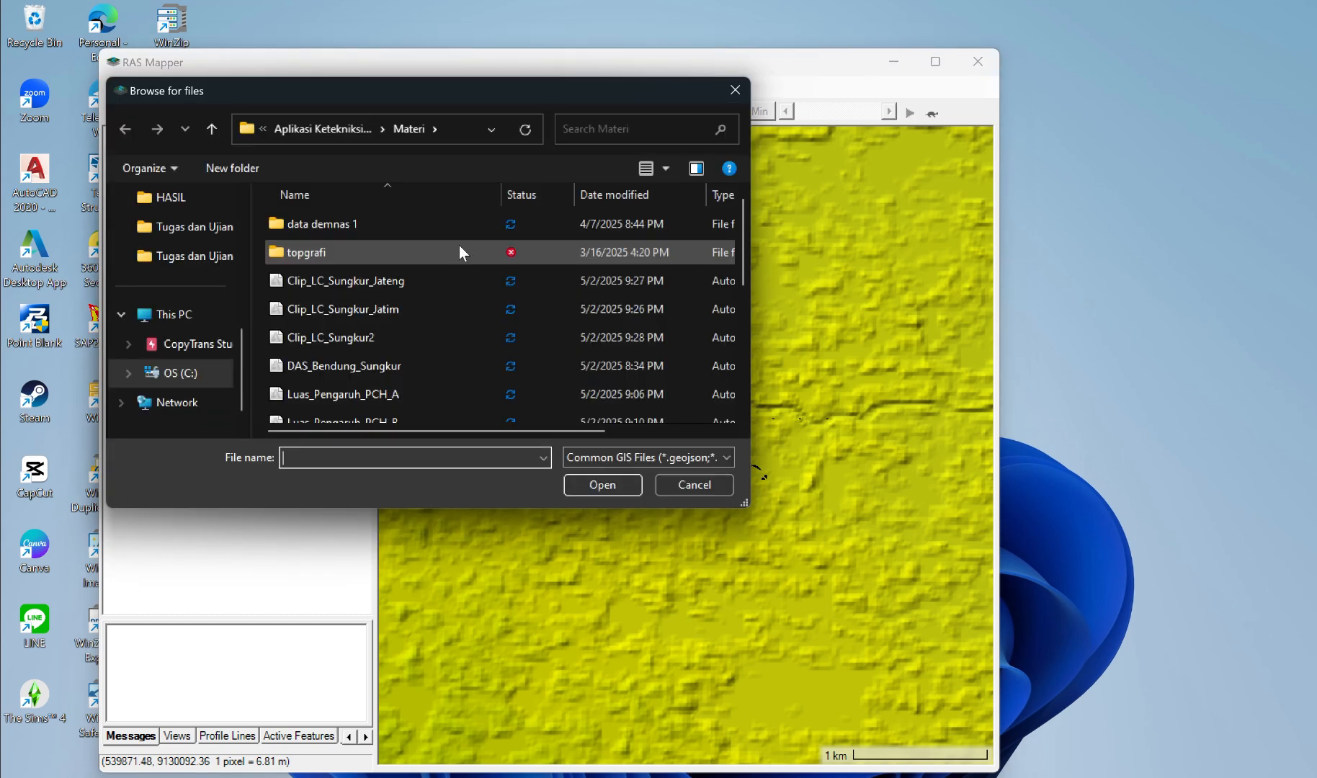
pyautogui.scroll(-1, 394, 314)
pyautogui.scroll(-3, 394, 314)
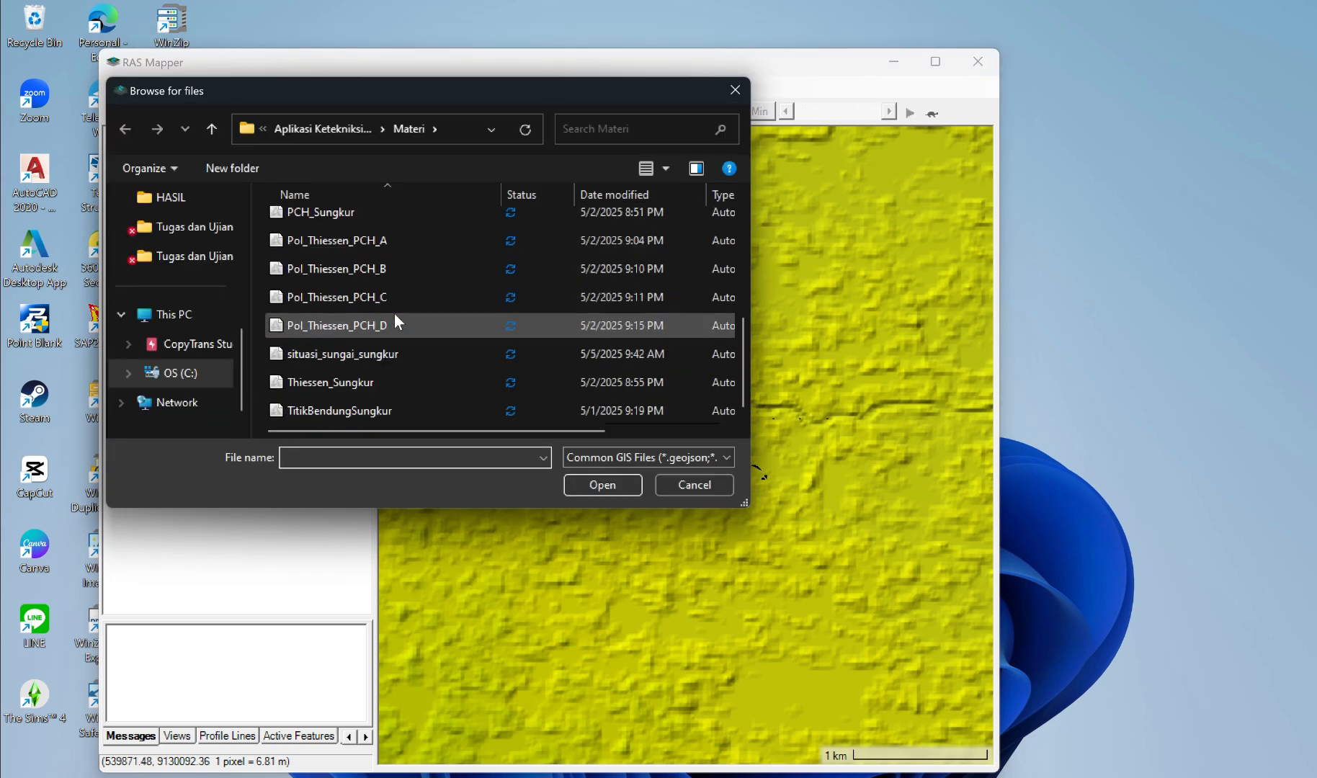
pyautogui.scroll(2, 394, 314)
pyautogui.scroll(2, 394, 313)
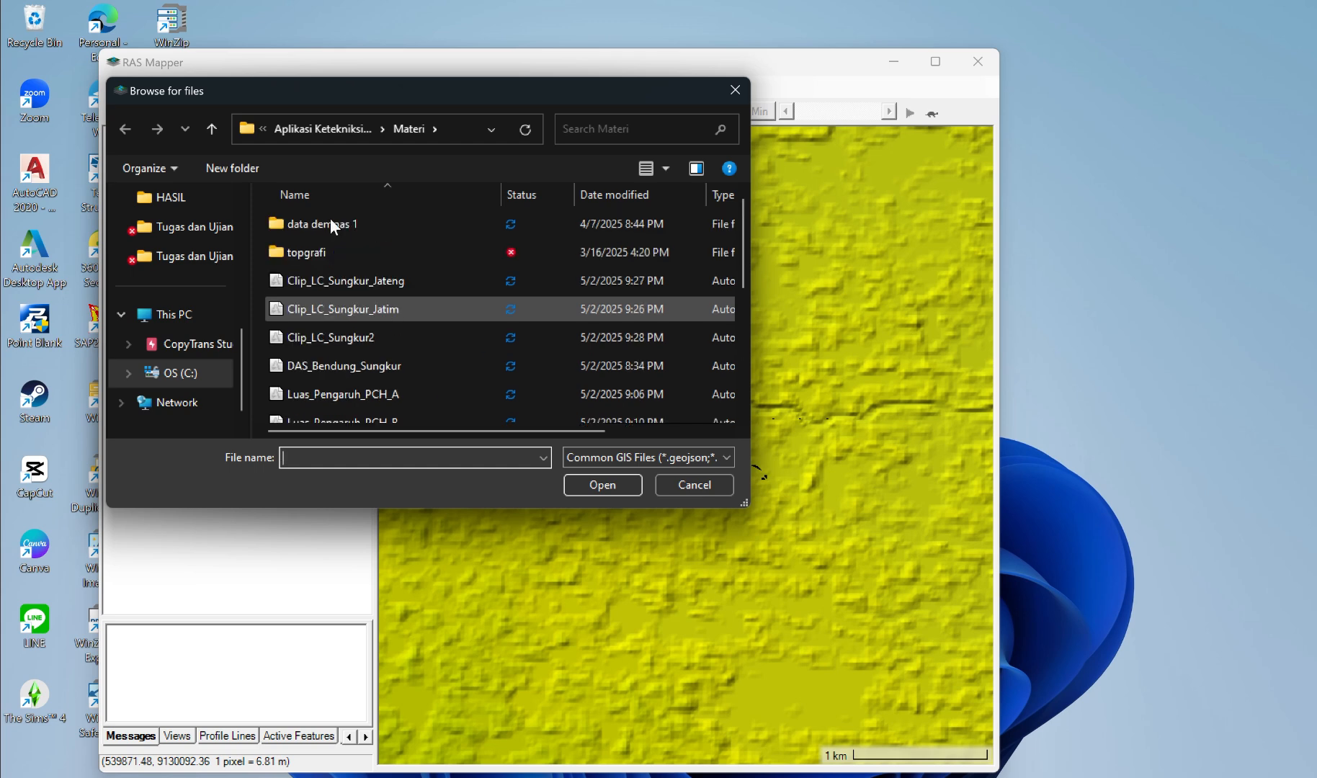
pyautogui.click(211, 129)
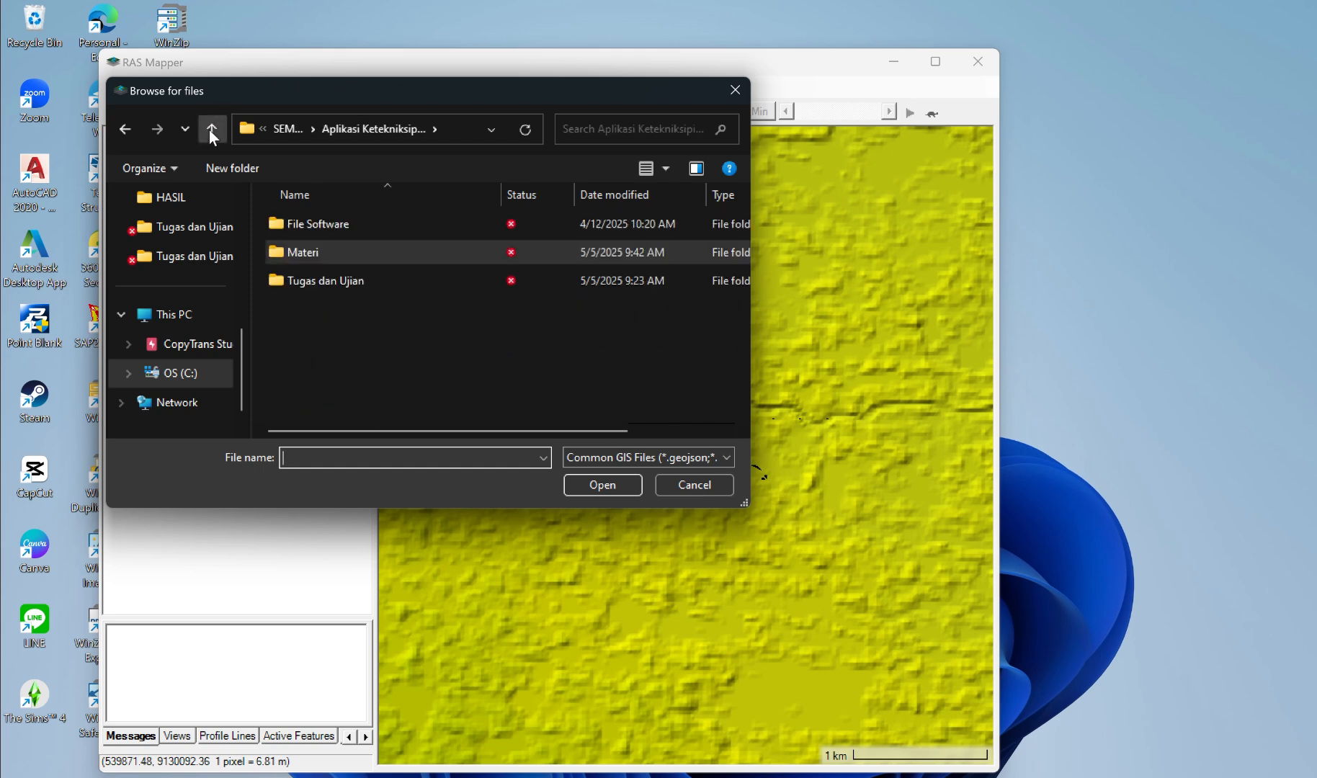
pyautogui.doubleClick(344, 281)
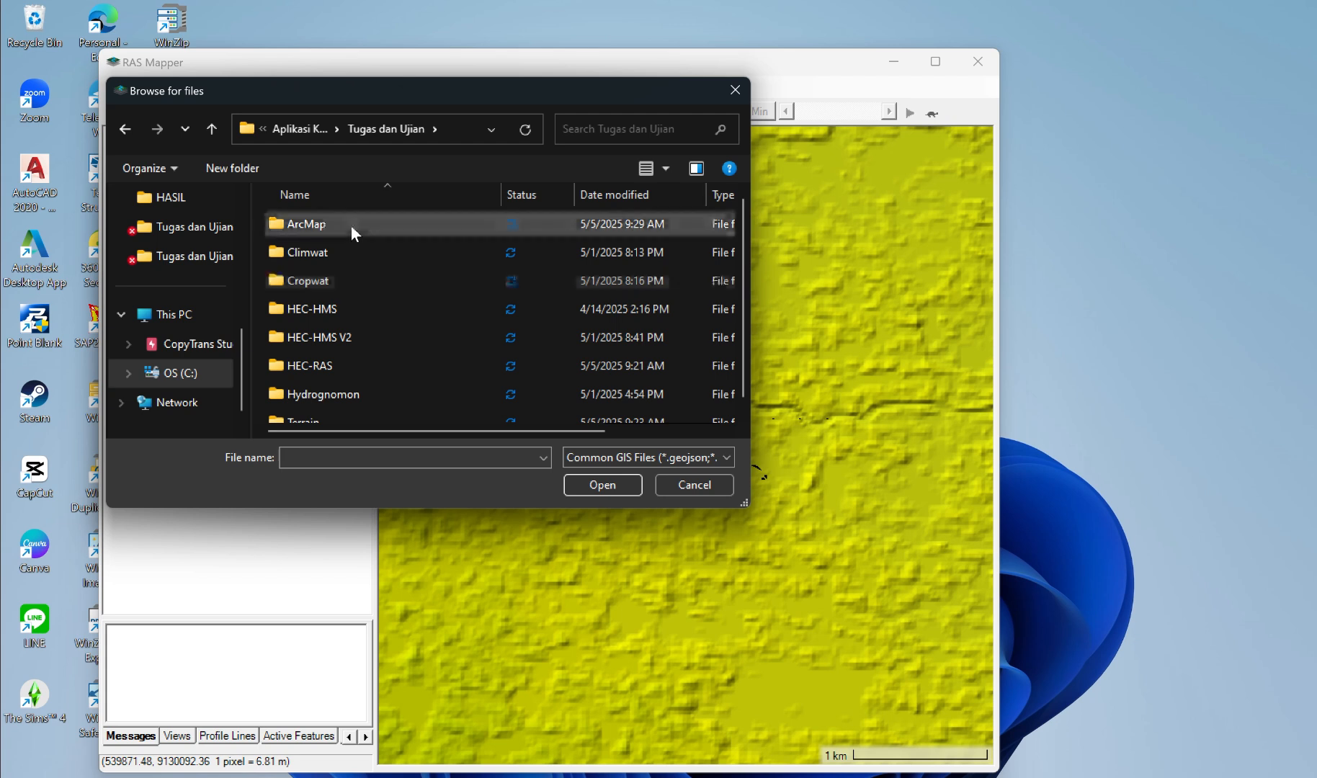
pyautogui.doubleClick(351, 225)
pyautogui.doubleClick(341, 246)
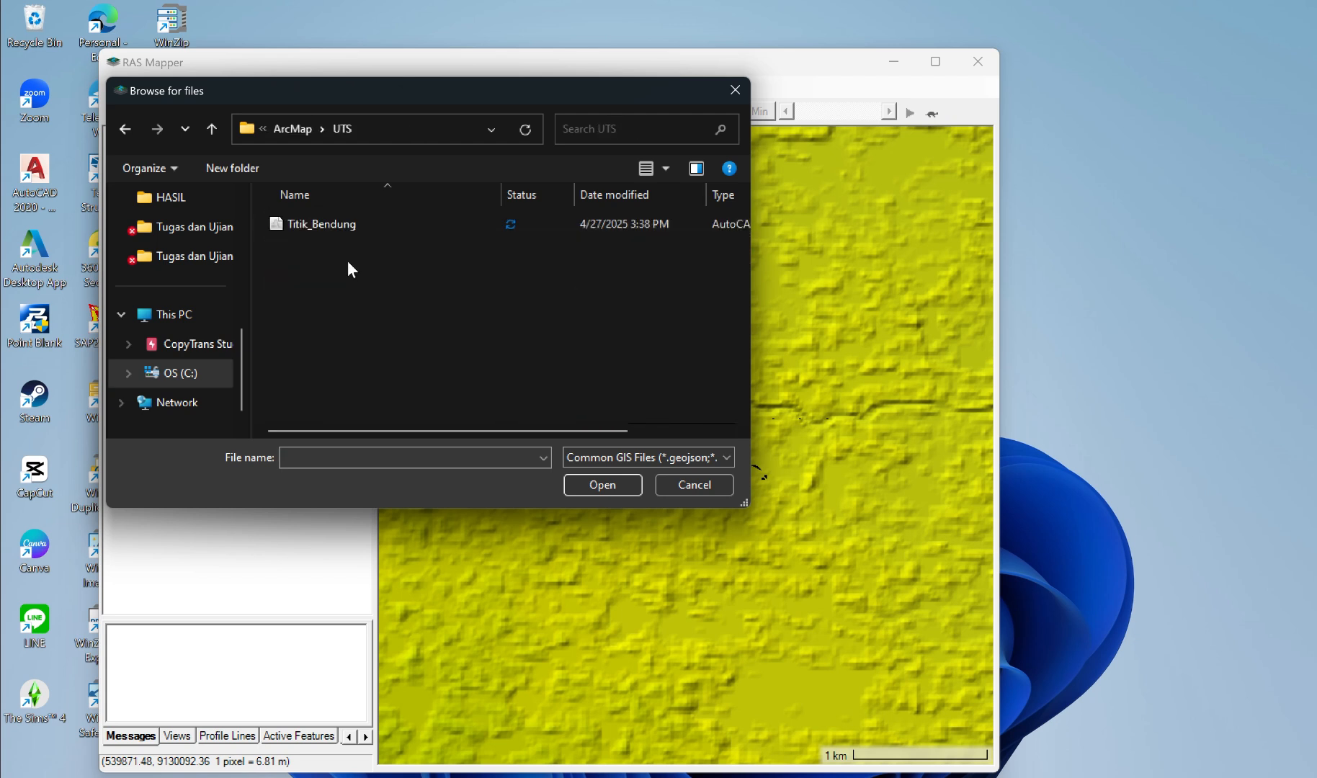
pyautogui.click(334, 228)
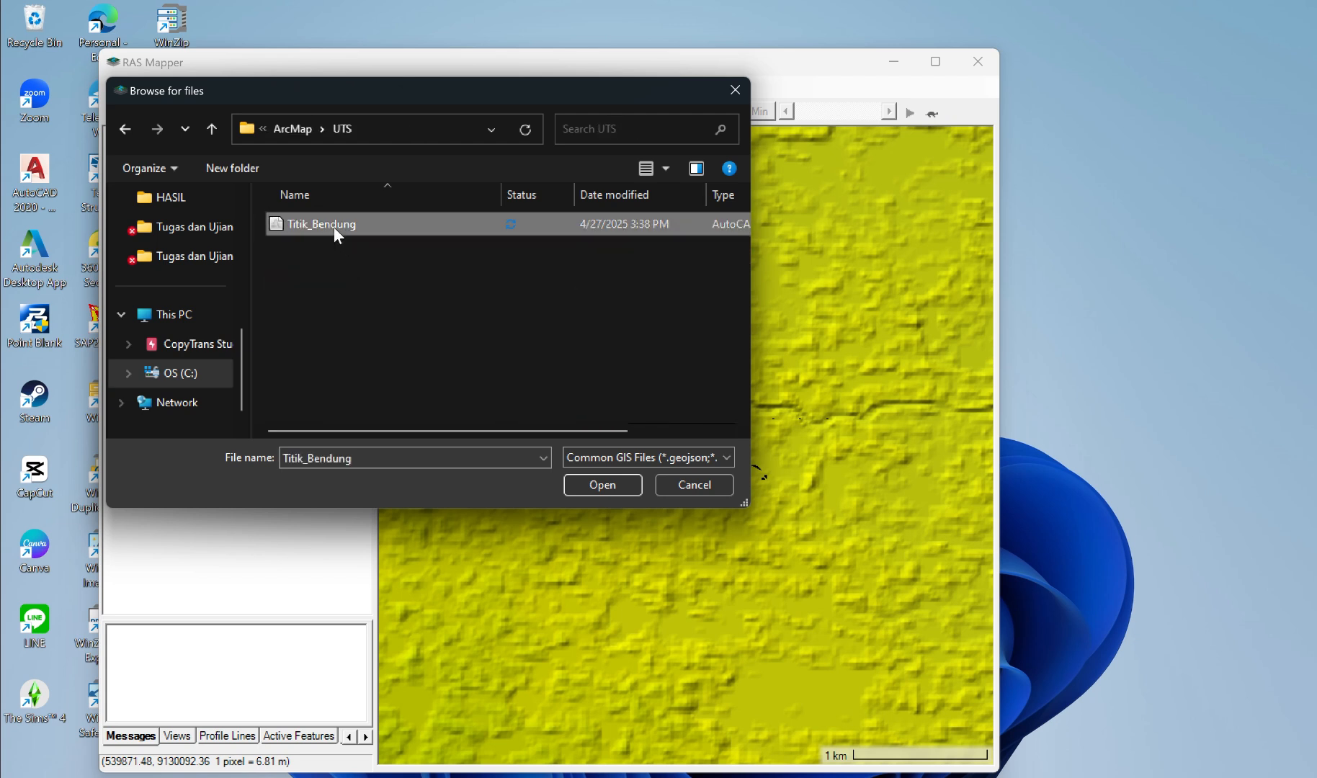
pyautogui.click(608, 487)
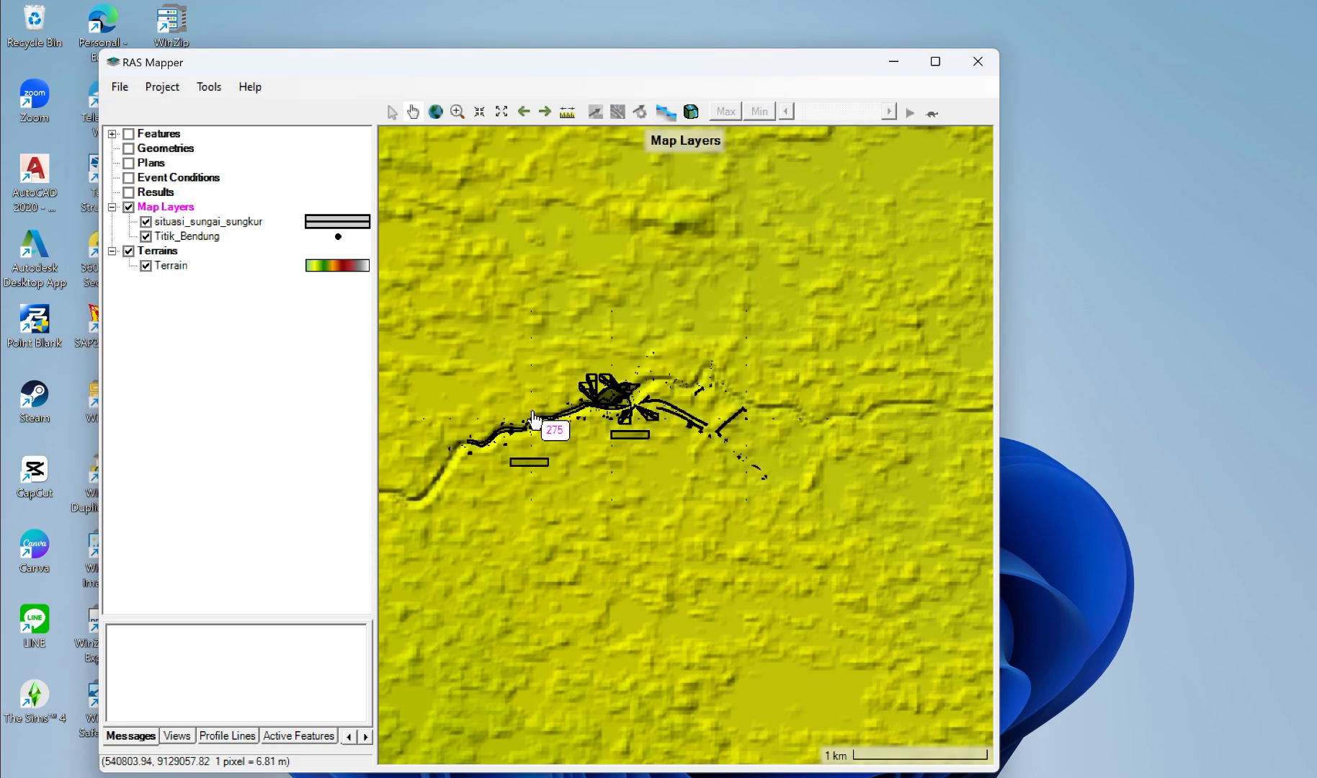
# Step: Set the outline color of the Titik_Bendung layer's point symbol to Brown and check the weir point on the map
pyautogui.scroll(5, 533, 420)
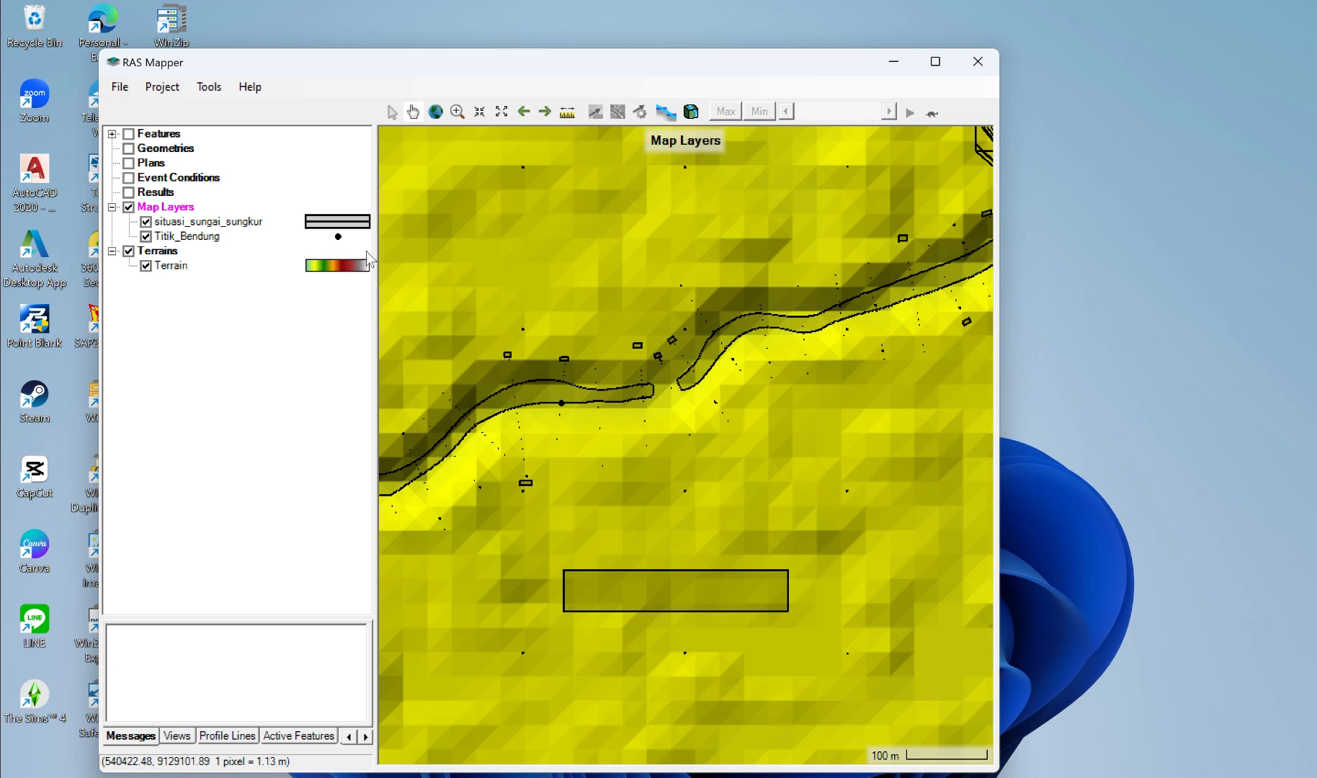
pyautogui.doubleClick(339, 239)
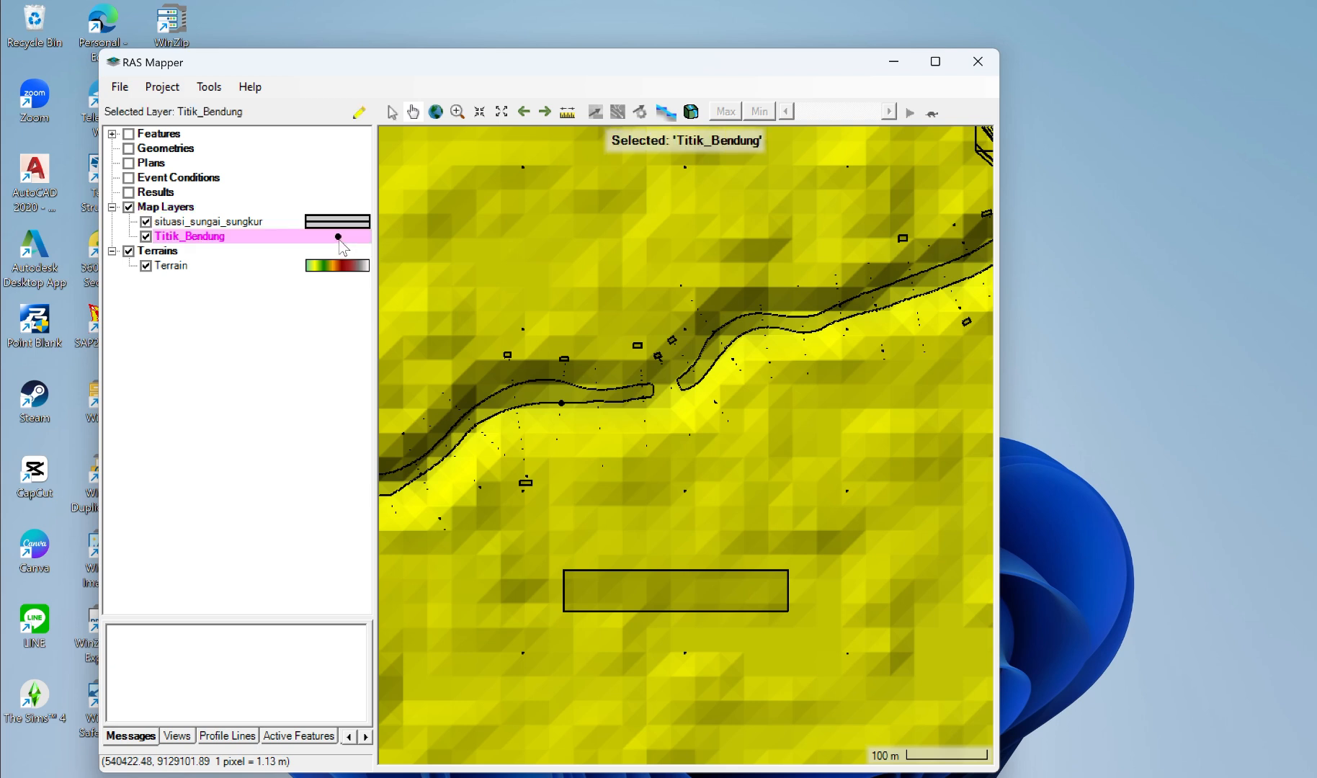
pyautogui.rightClick(339, 241)
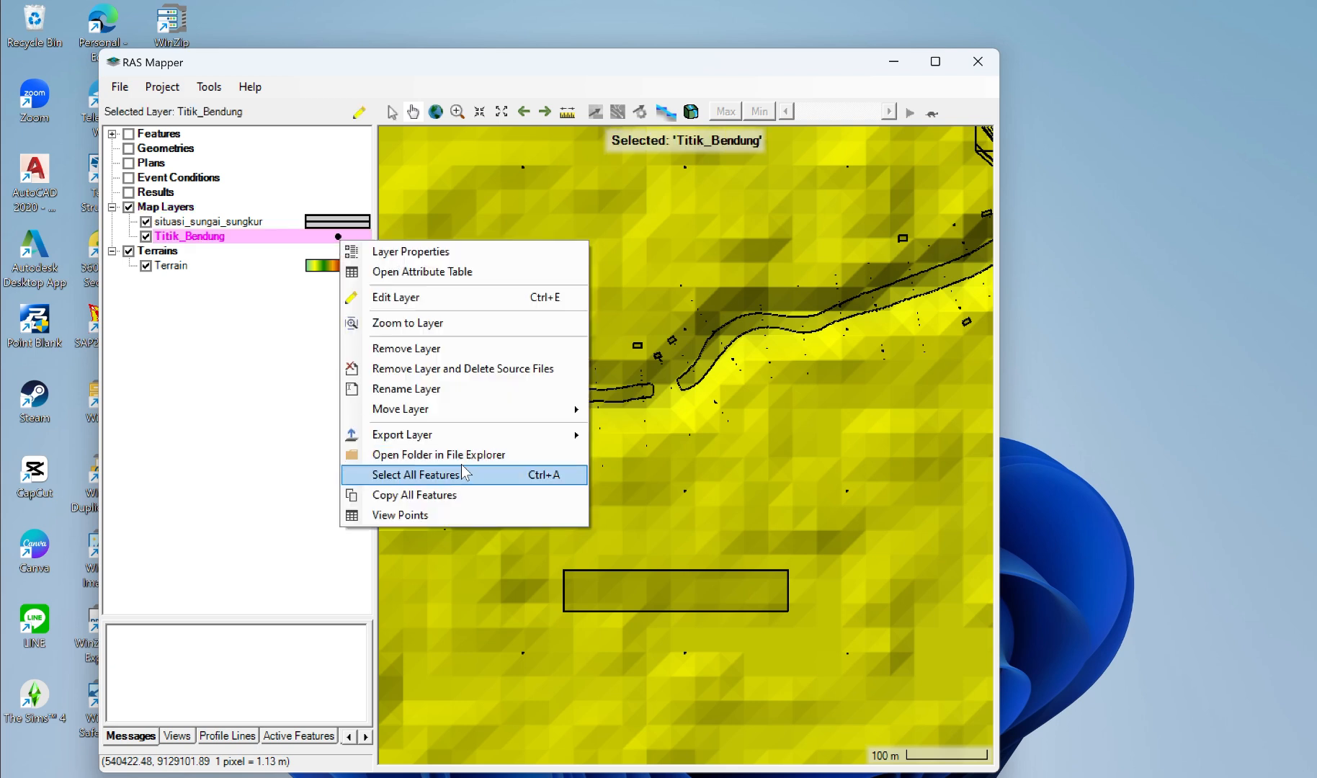
pyautogui.click(340, 240)
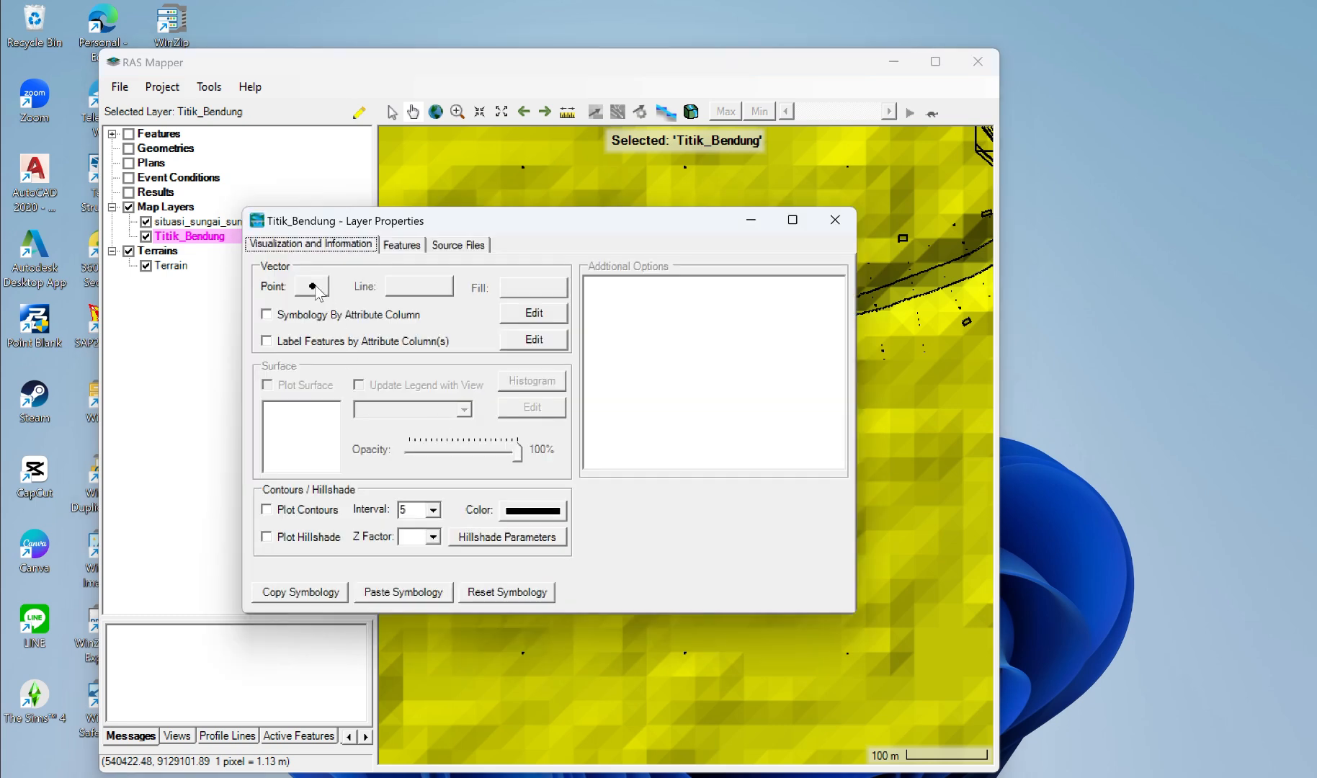
pyautogui.click(315, 288)
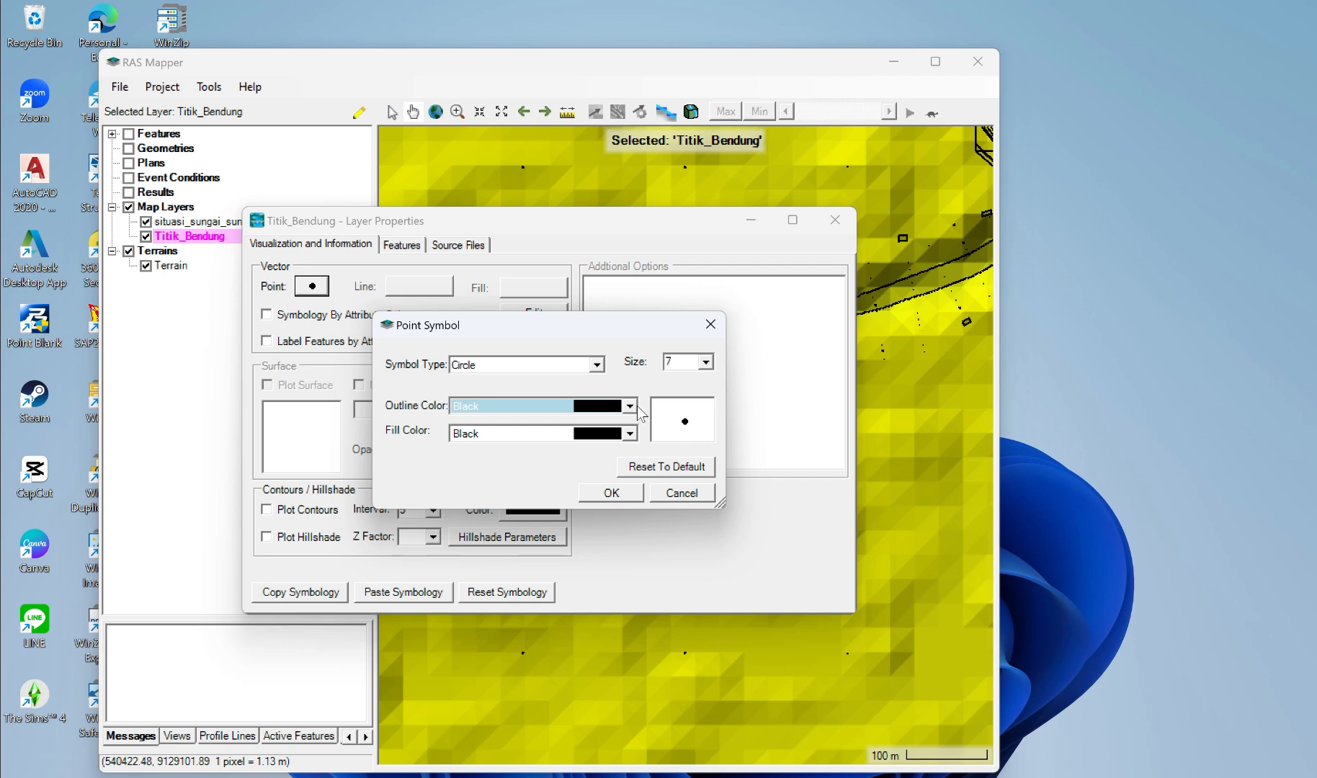
pyautogui.click(632, 407)
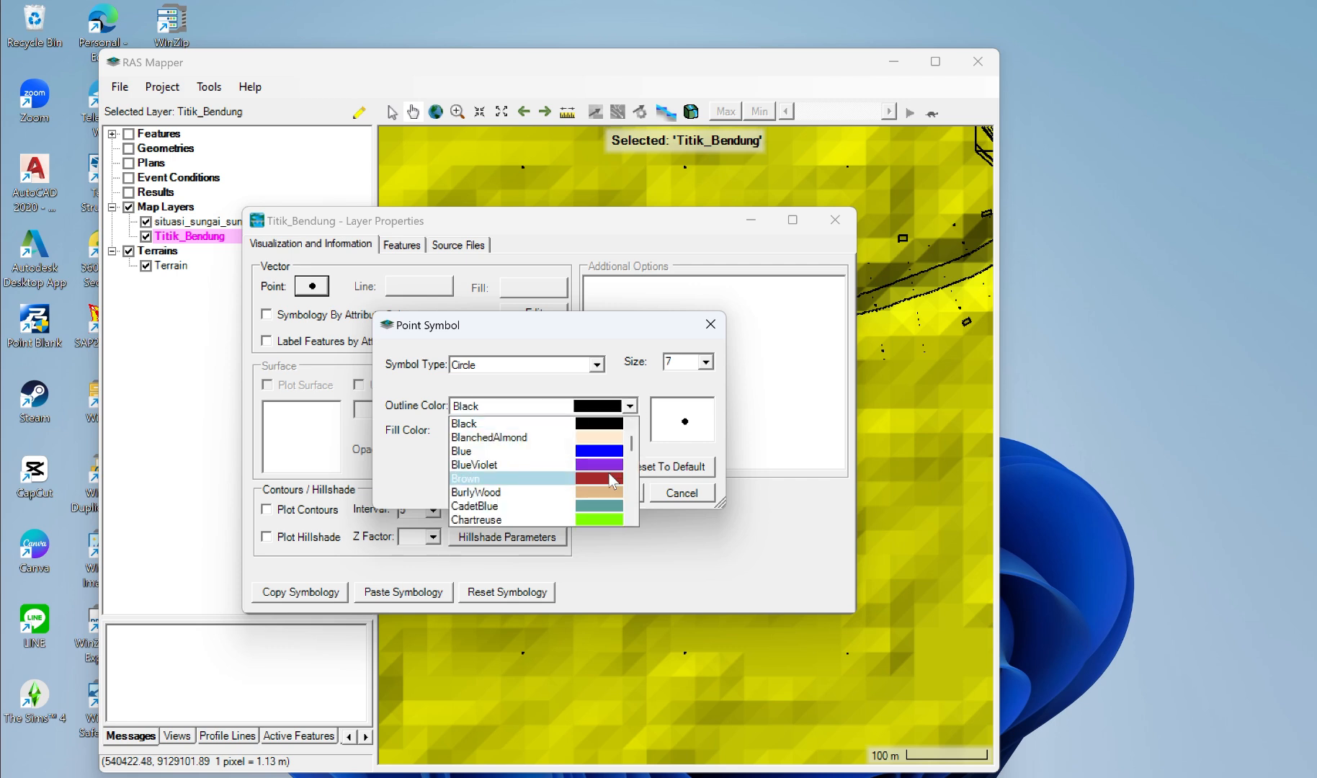
pyautogui.click(612, 479)
pyautogui.click(613, 493)
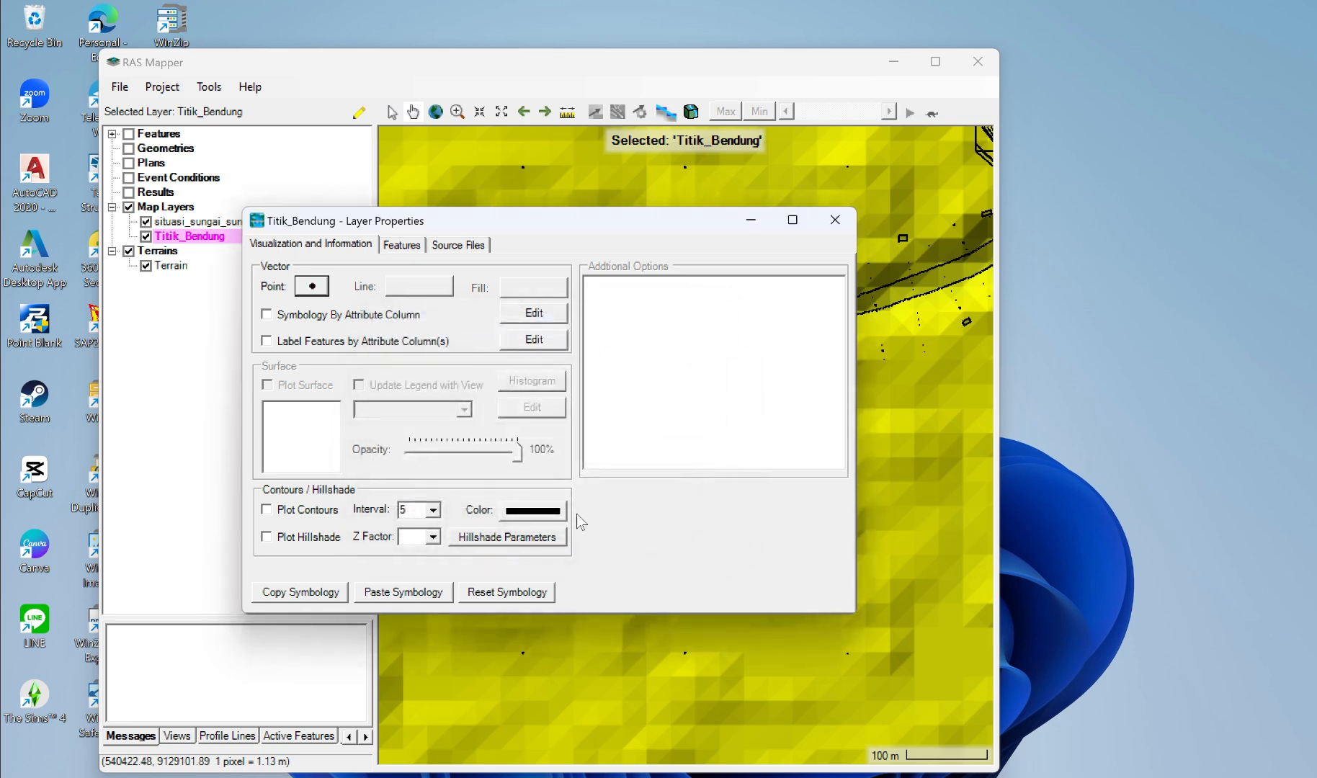
pyautogui.click(835, 219)
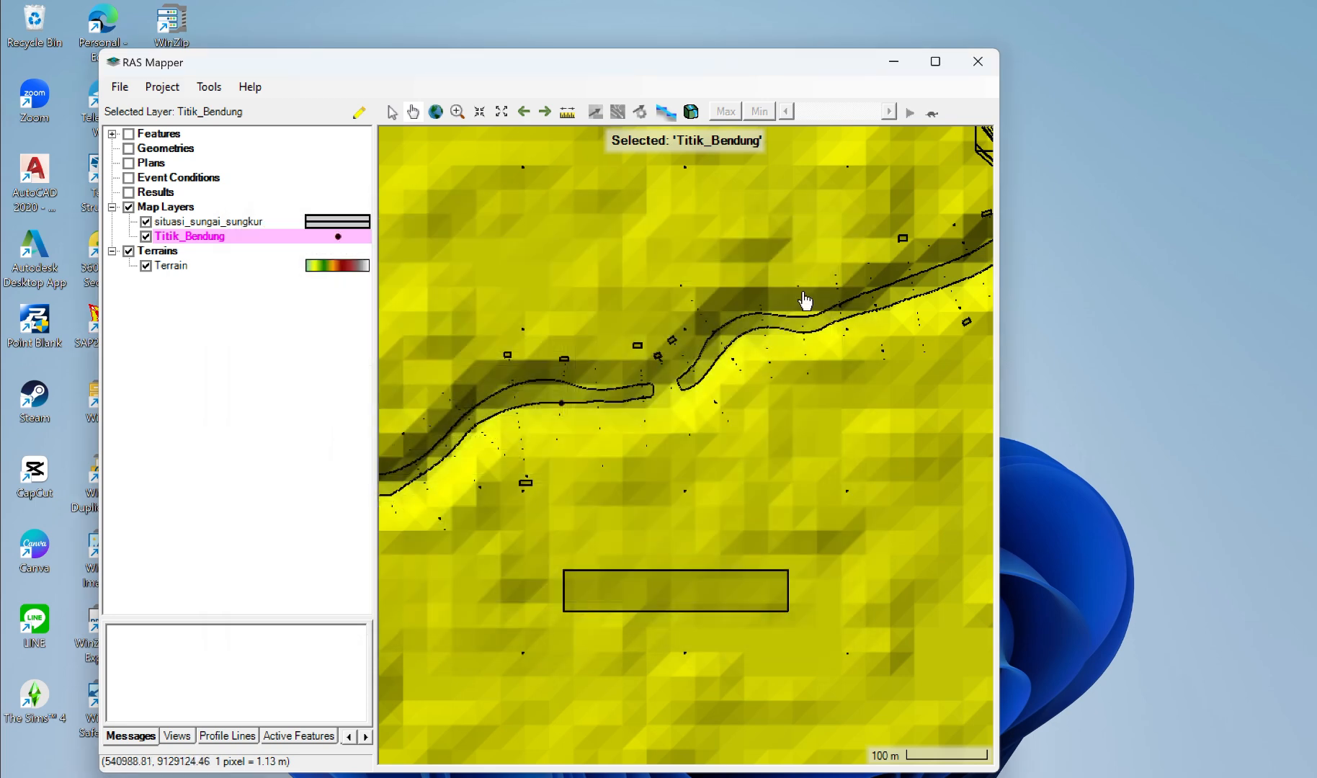
pyautogui.scroll(3, 568, 414)
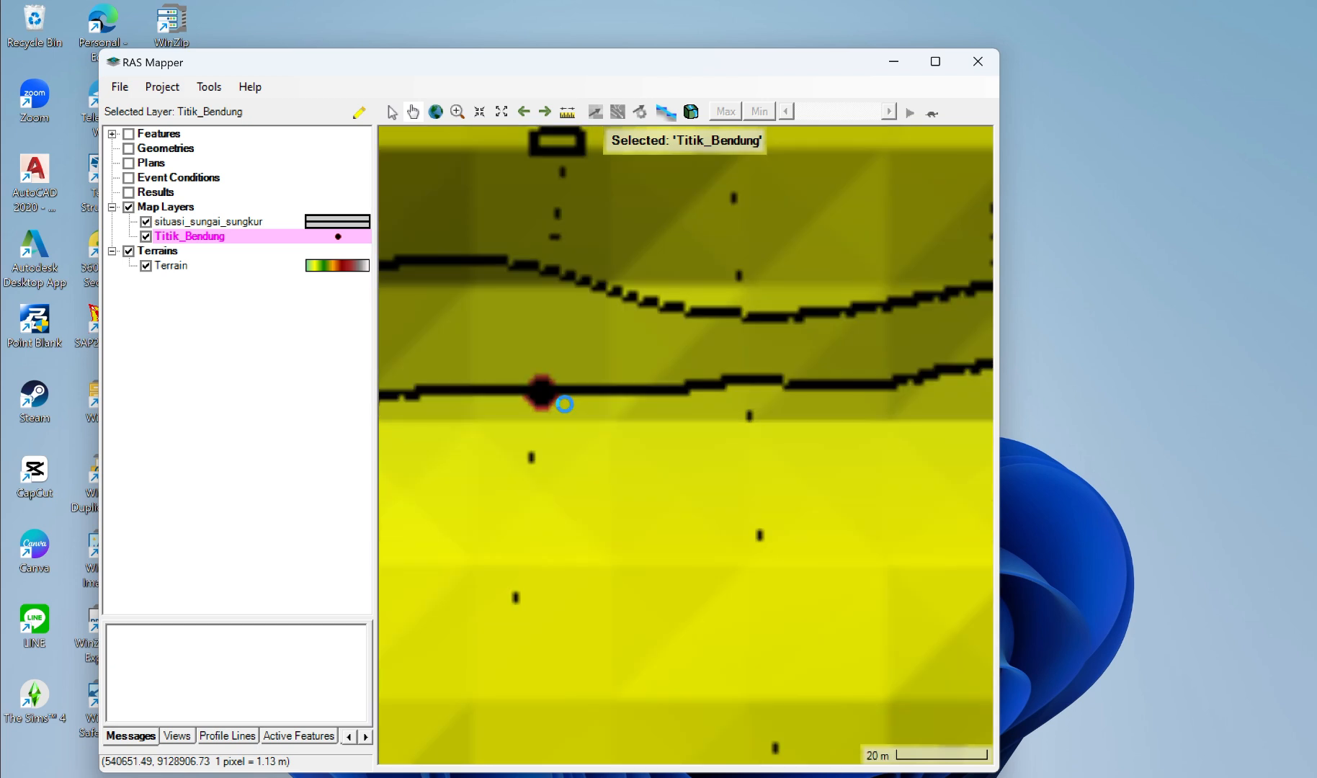
pyautogui.scroll(-2, 565, 404)
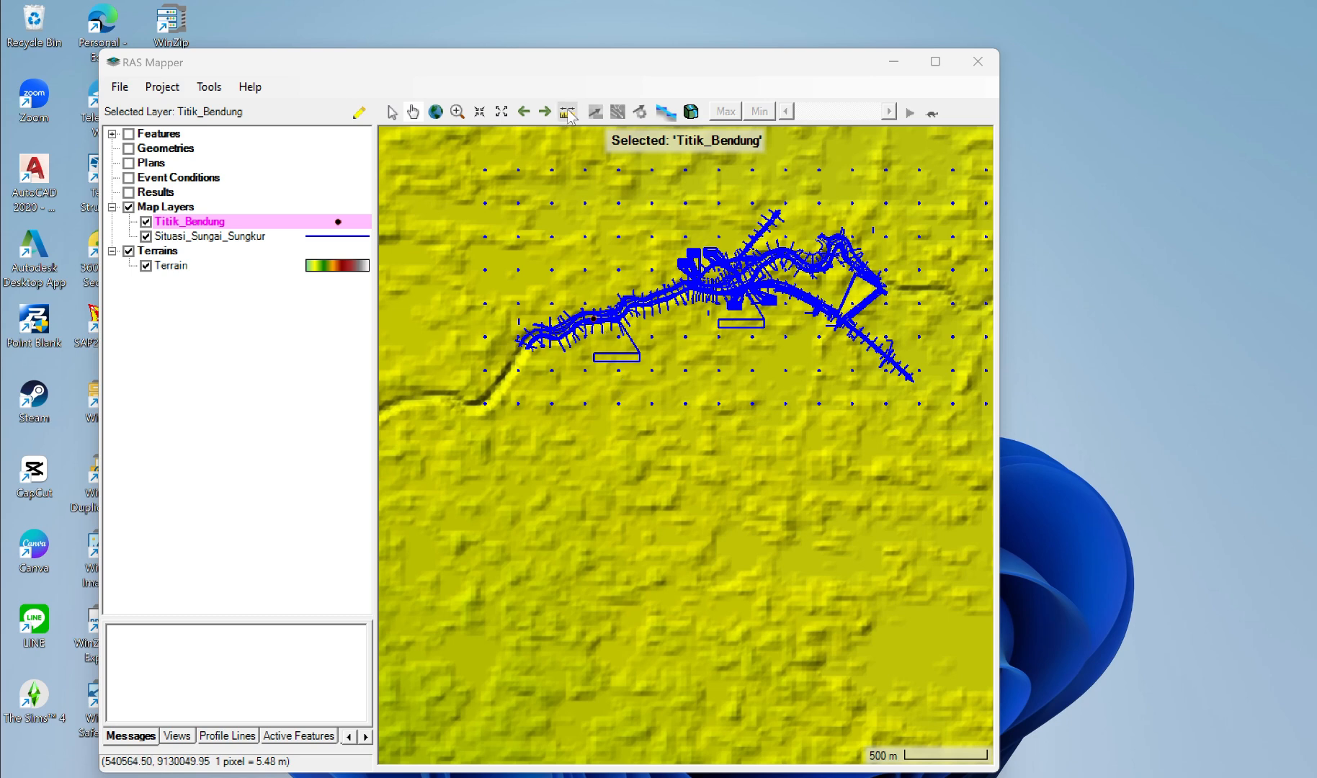
# Step: Measure the distance along the river bends from the weir point to the upstream end of the surveyed reach
pyautogui.scroll(3, 619, 355)
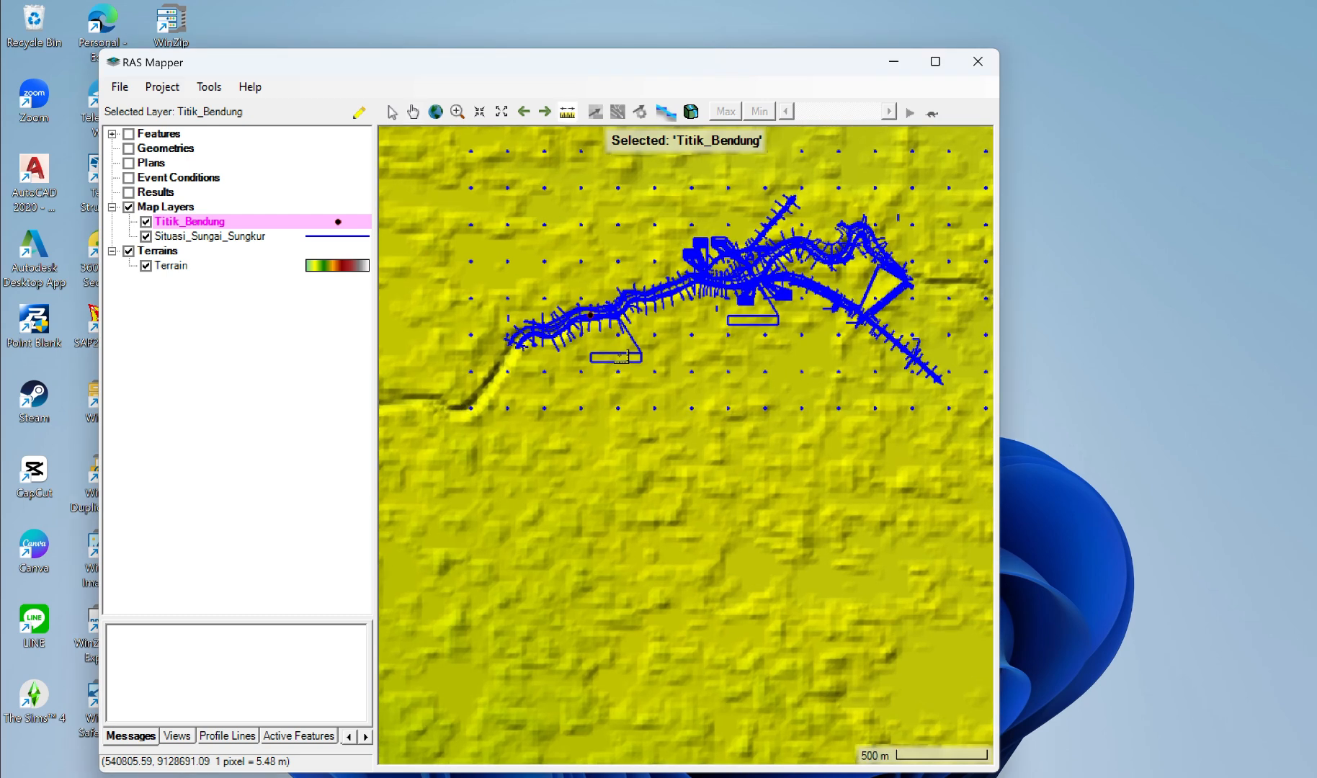
pyautogui.scroll(2, 571, 297)
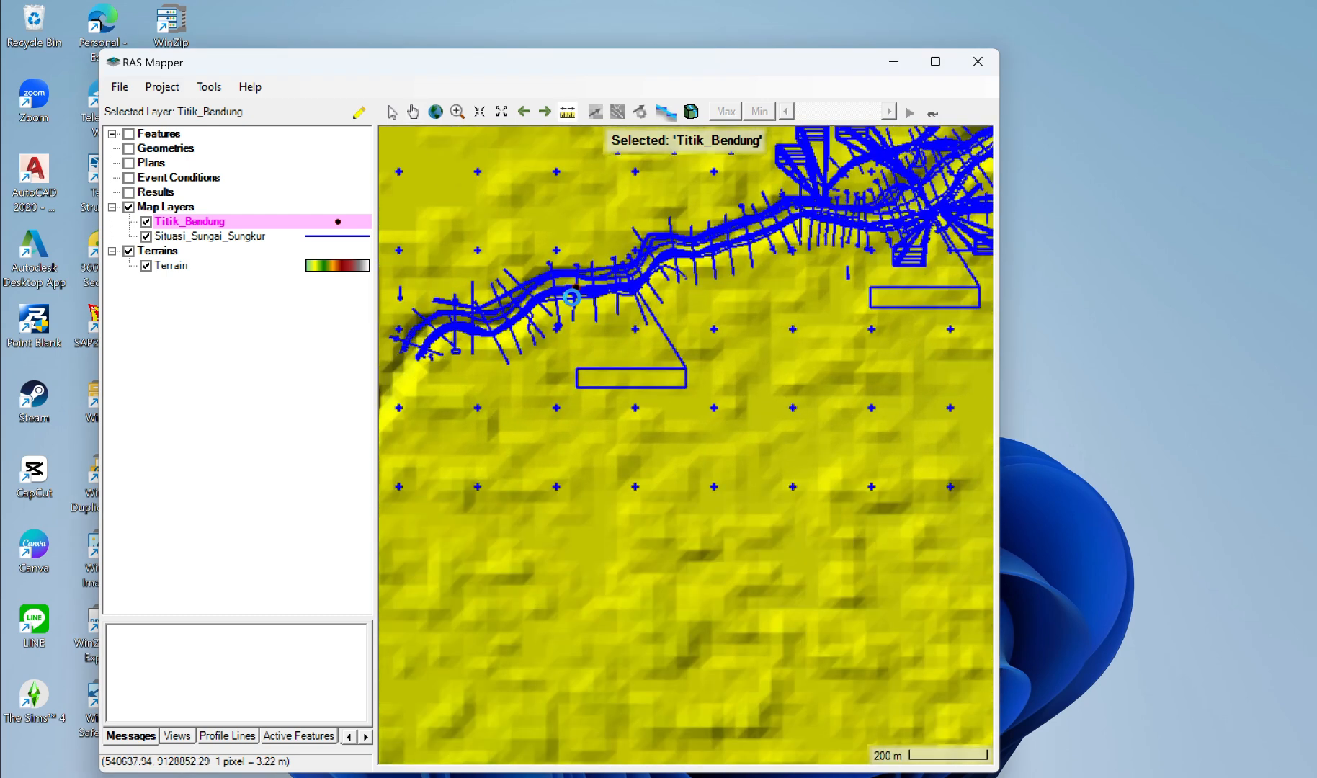
pyautogui.scroll(1, 572, 297)
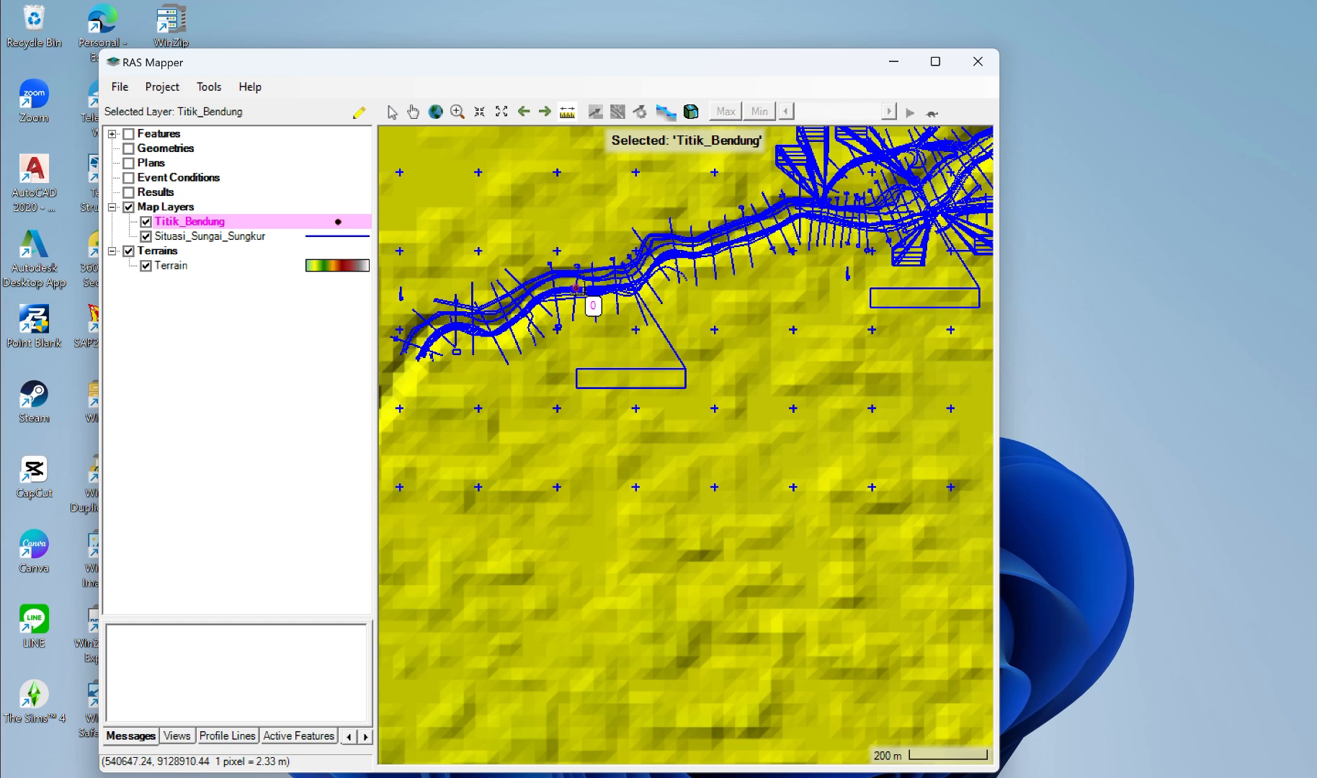
pyautogui.click(576, 289)
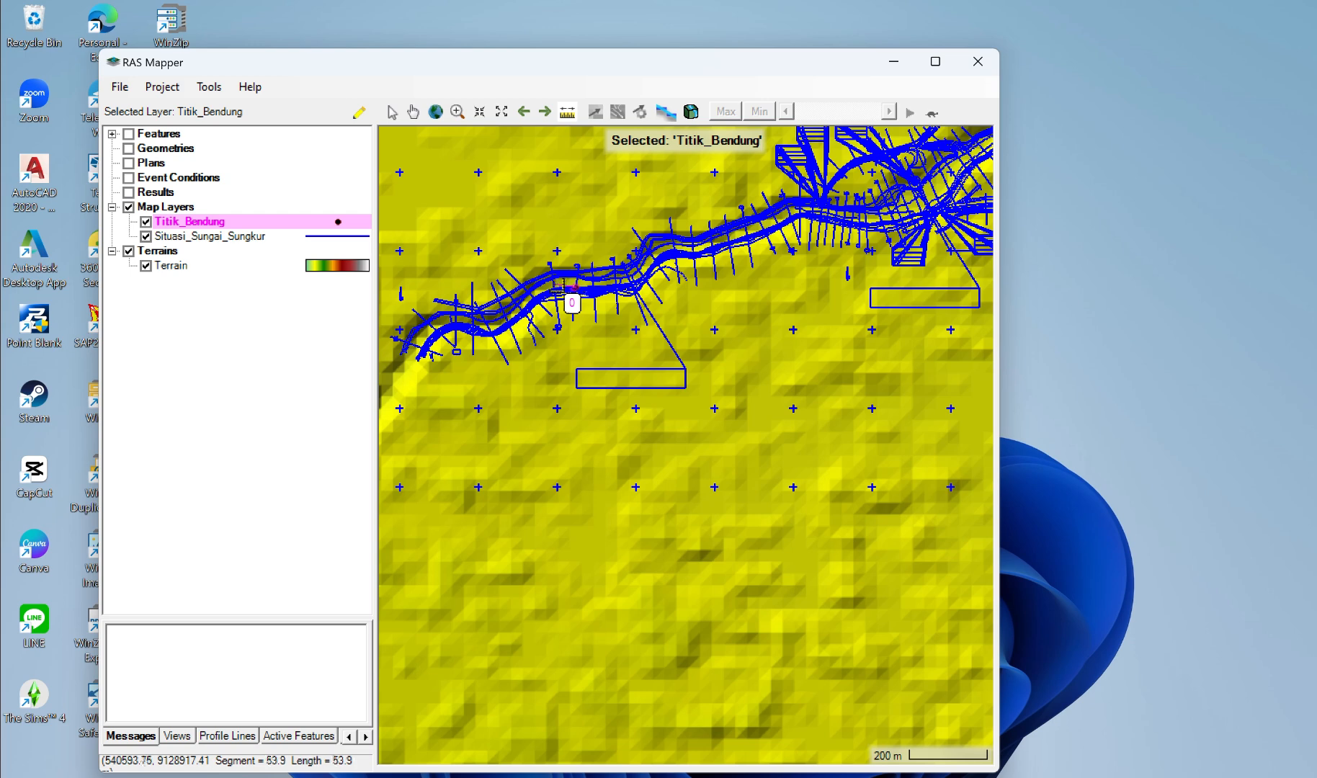
pyautogui.click(556, 289)
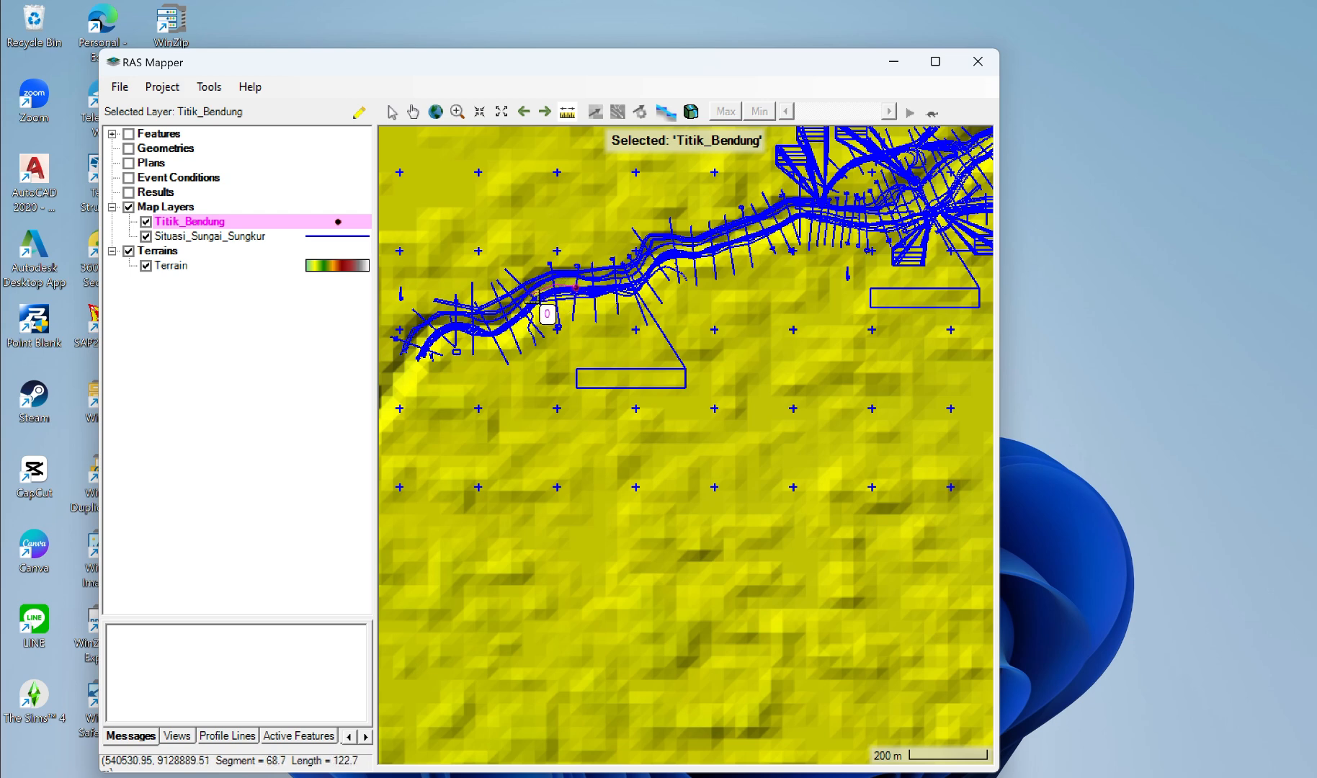
pyautogui.scroll(1, 535, 295)
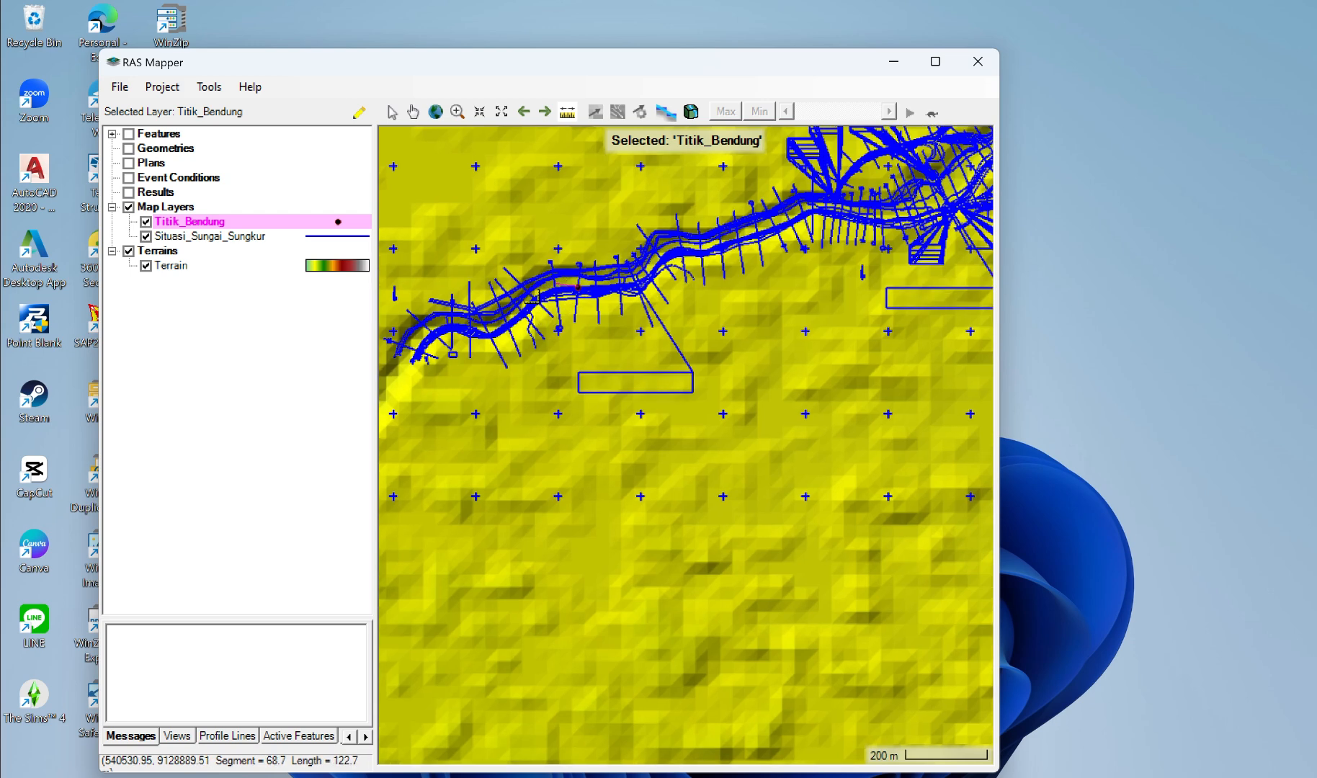
pyautogui.scroll(3, 537, 296)
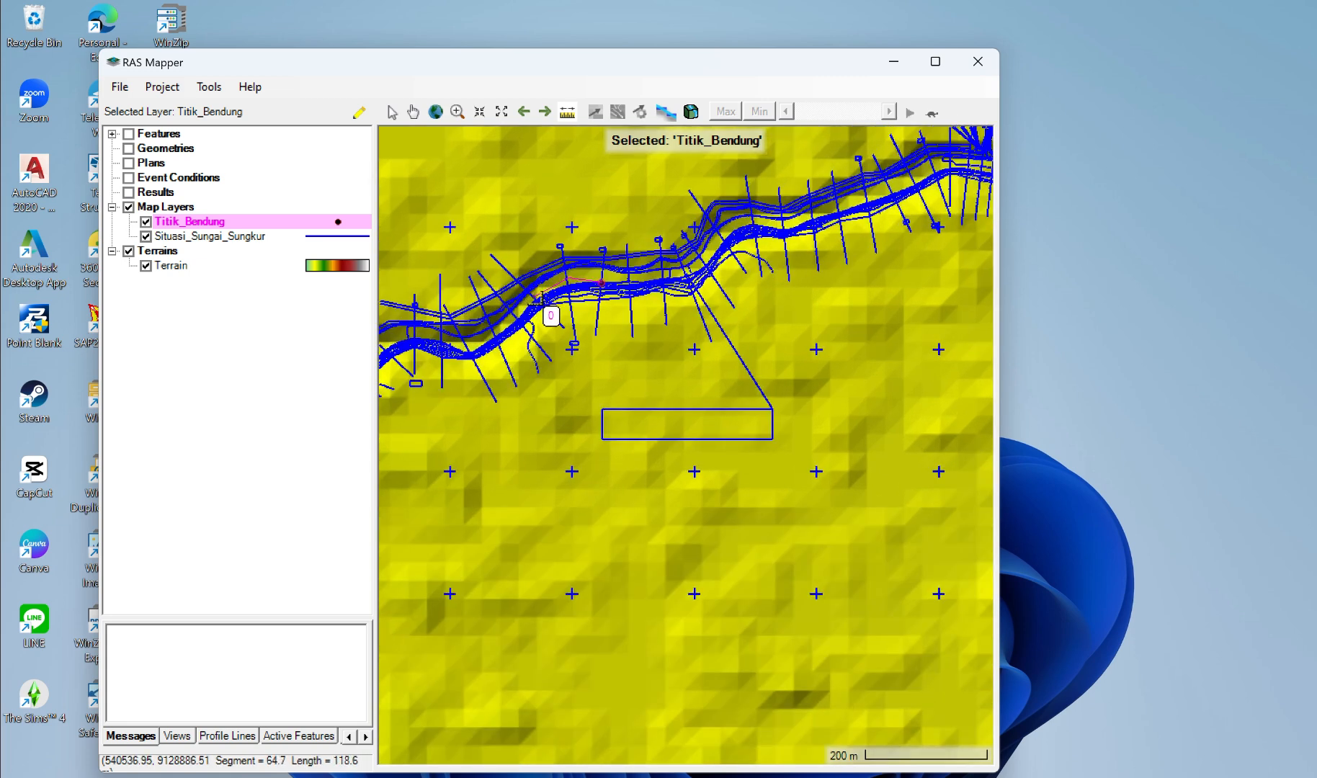
pyautogui.click(537, 298)
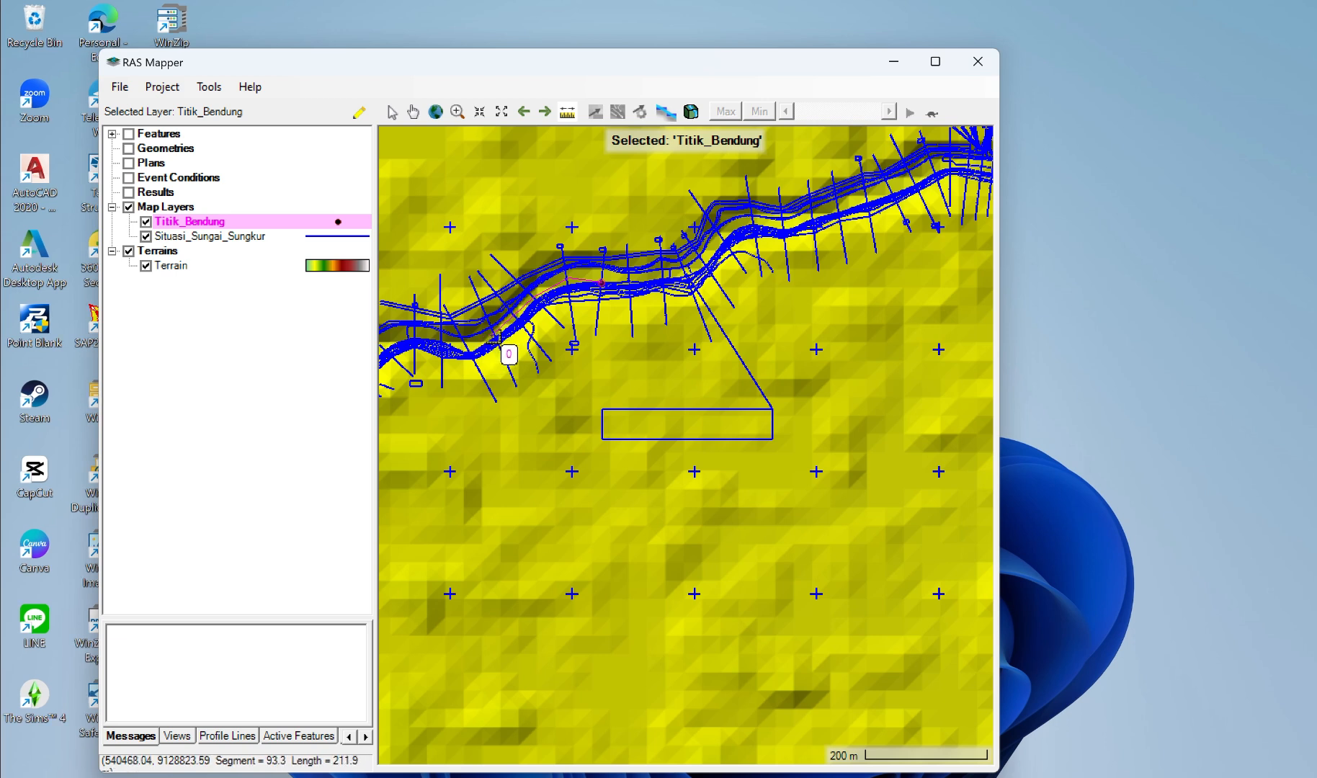
pyautogui.click(499, 337)
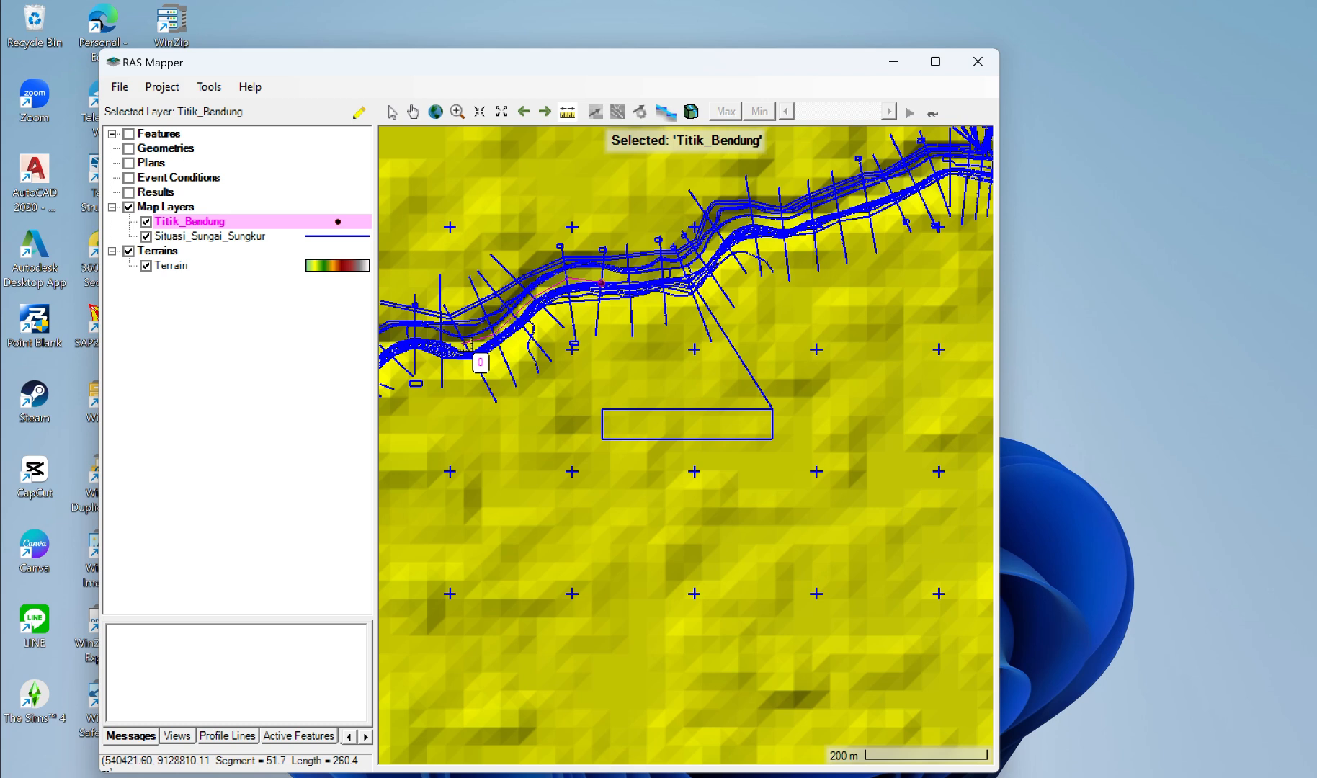
pyautogui.click(476, 353)
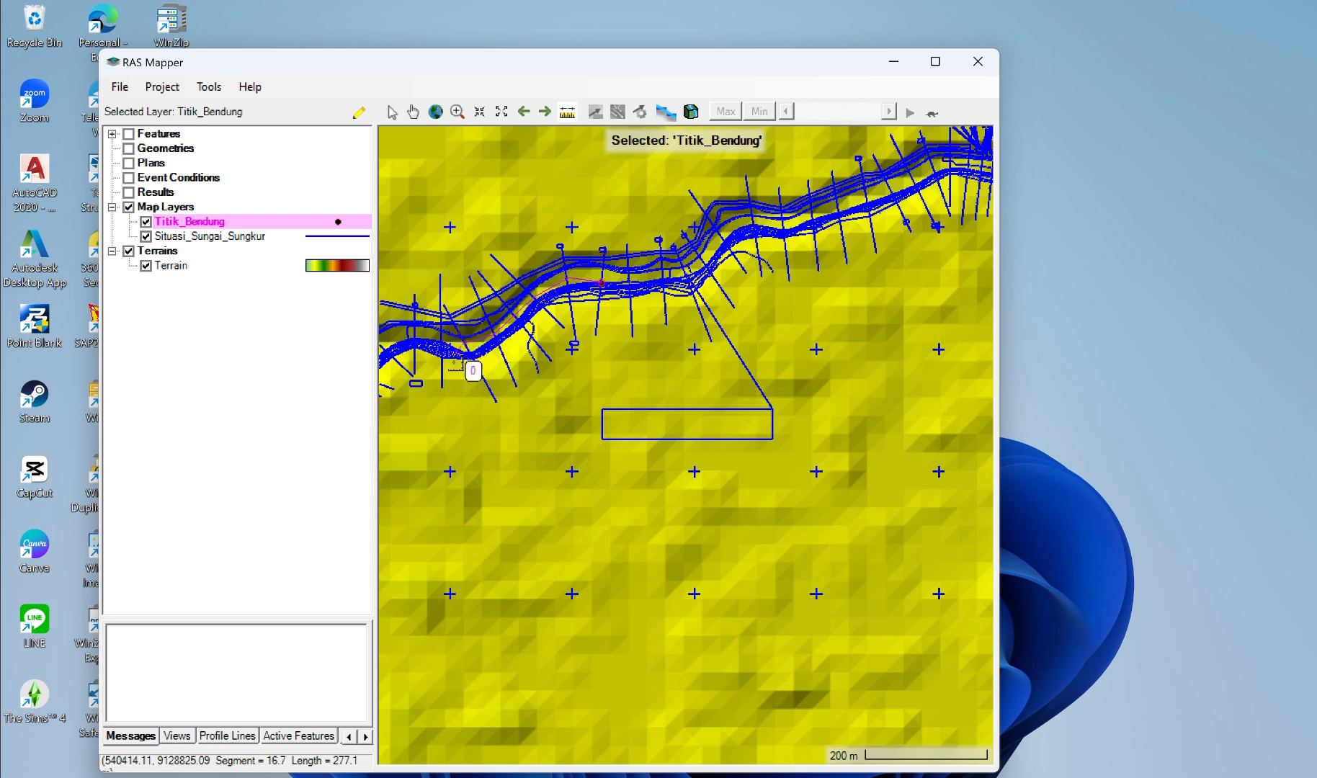
pyautogui.scroll(-3, 468, 337)
pyautogui.scroll(-1, 507, 359)
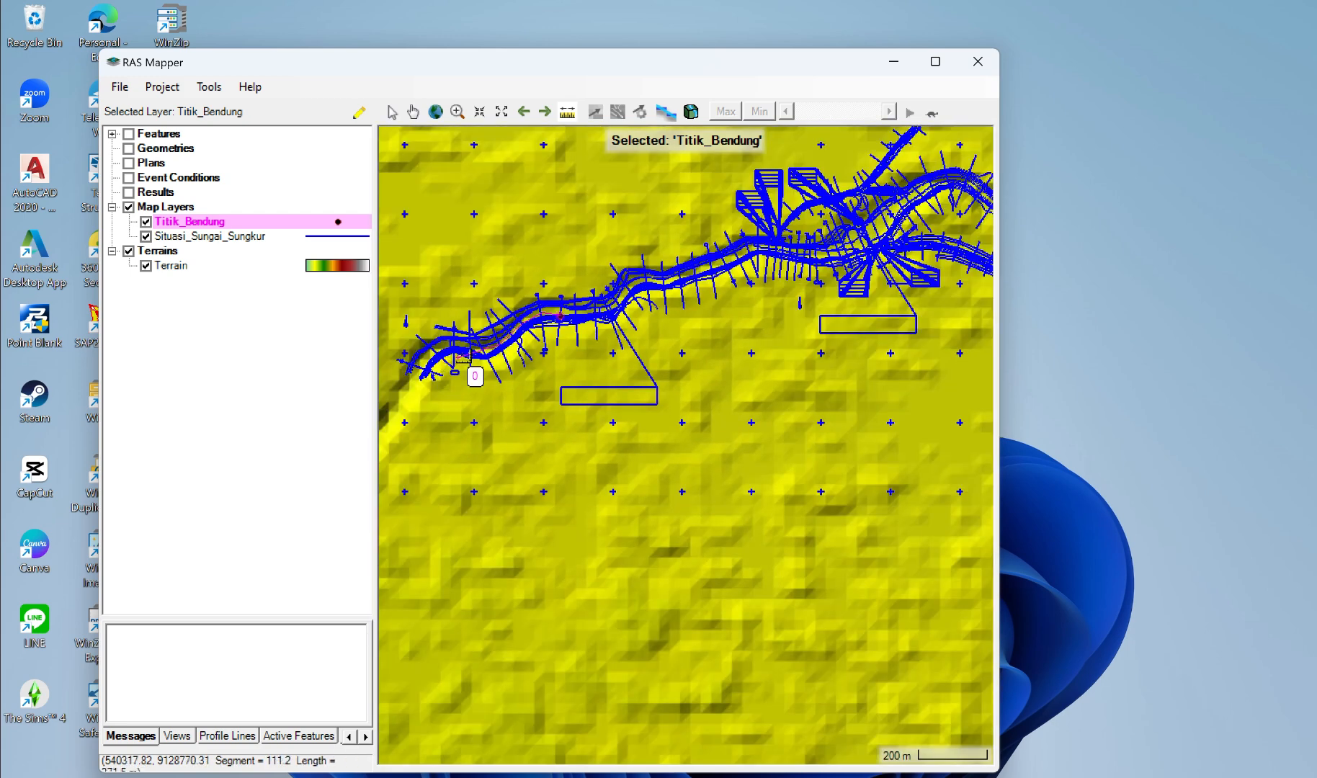
pyautogui.scroll(1, 473, 344)
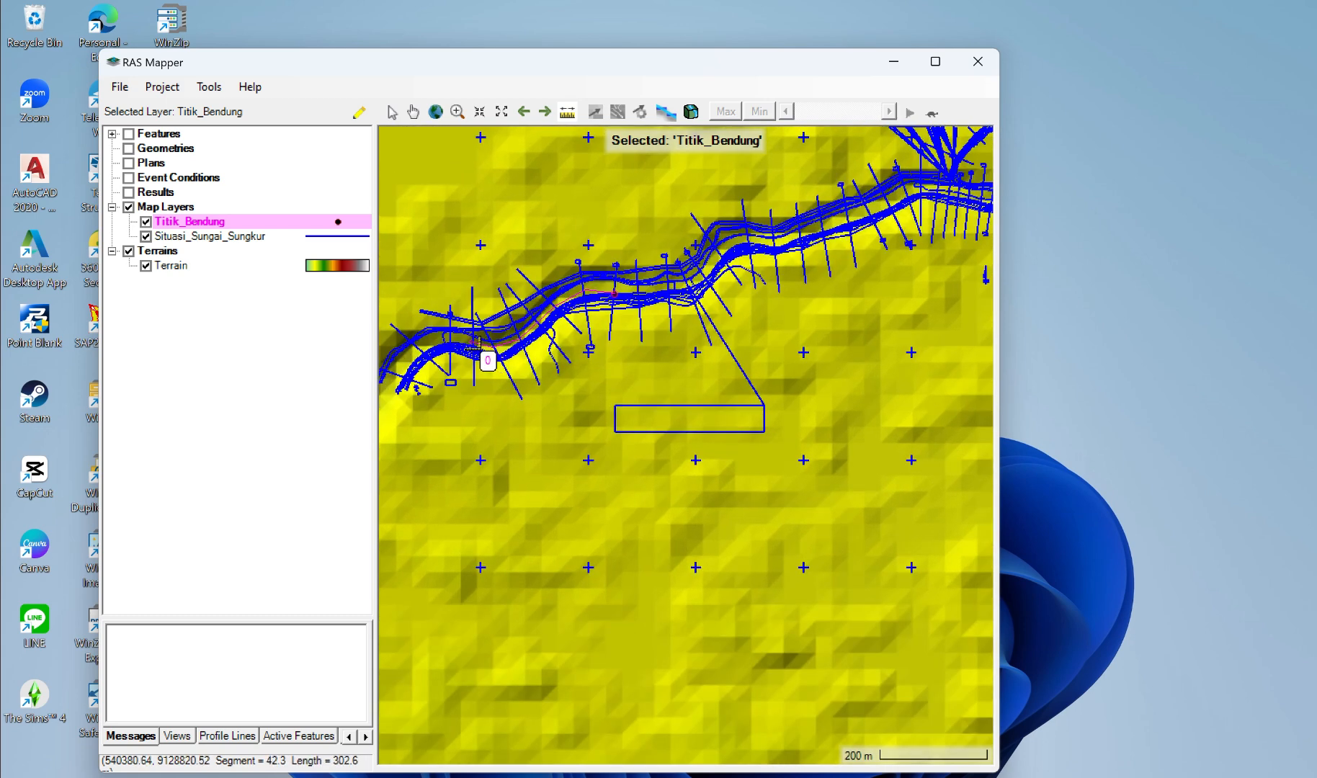
pyautogui.click(477, 341)
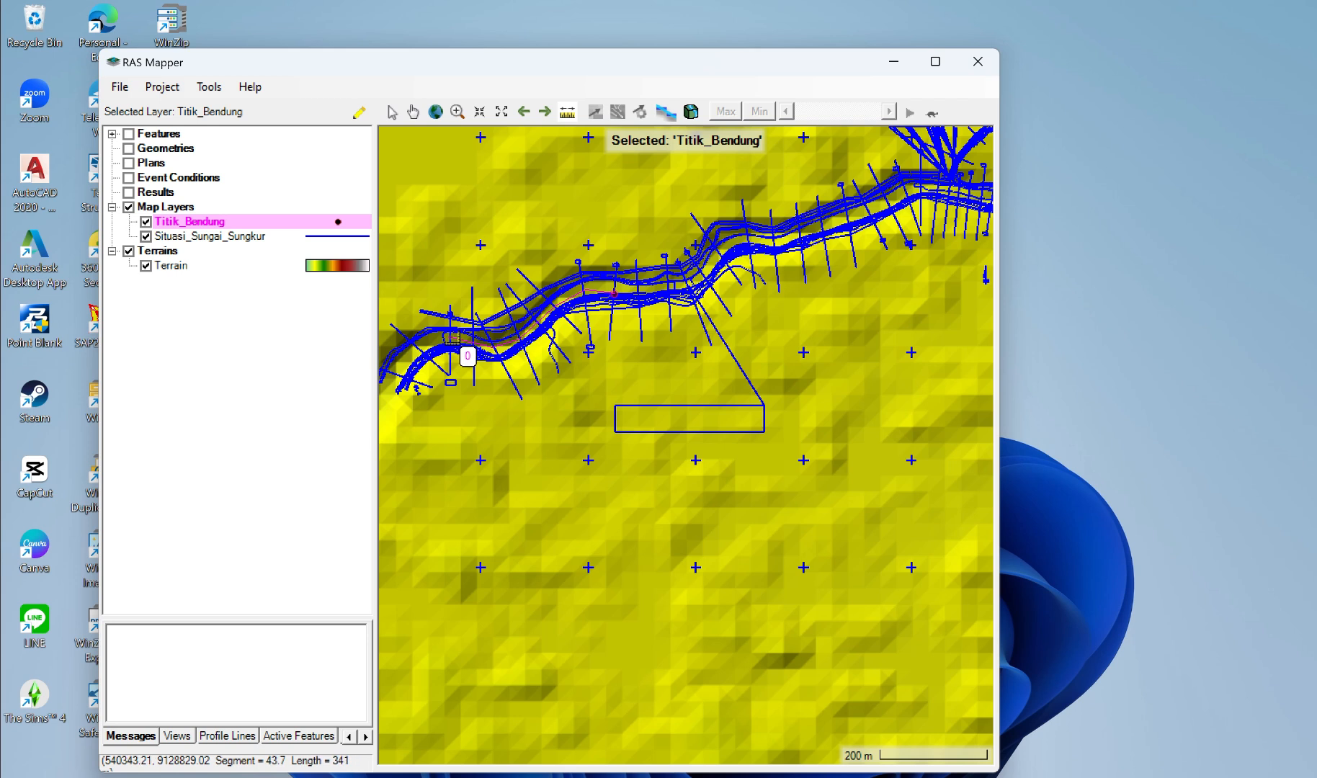
pyautogui.click(451, 338)
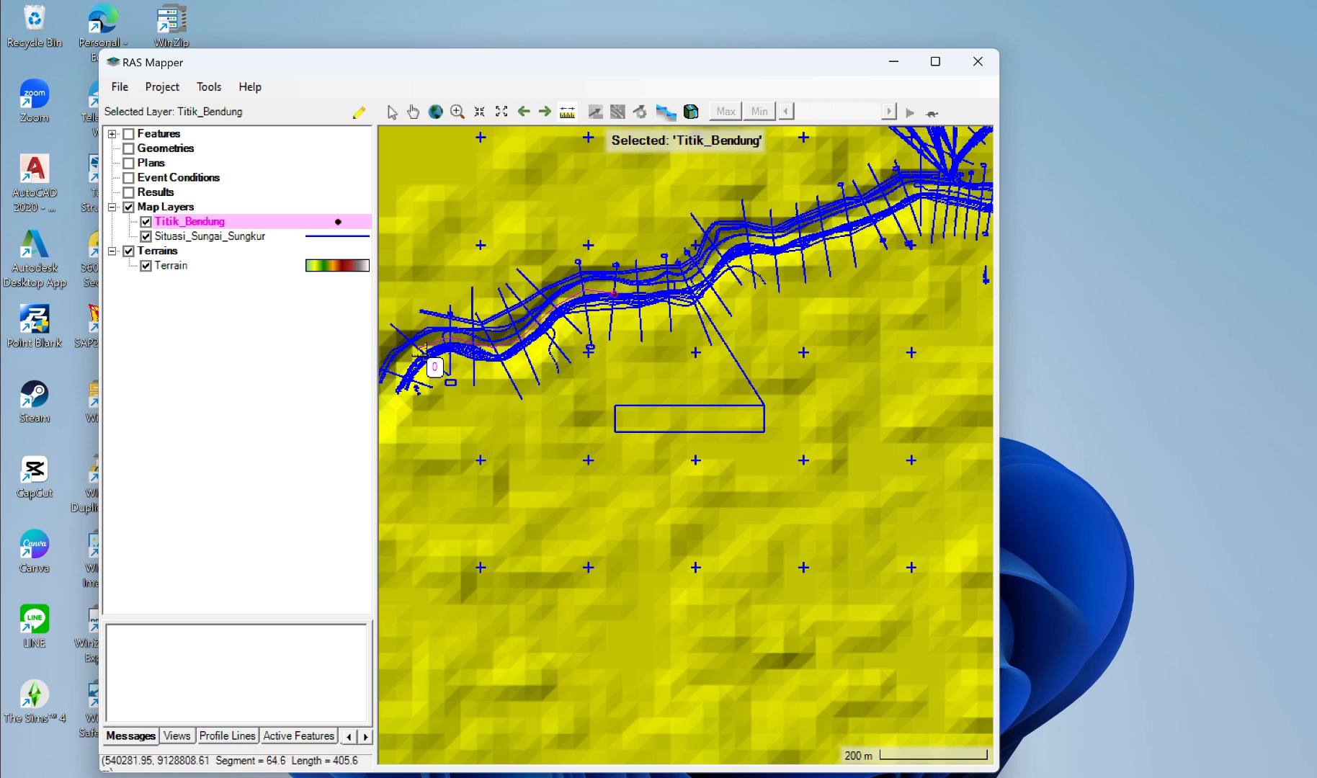
pyautogui.click(421, 351)
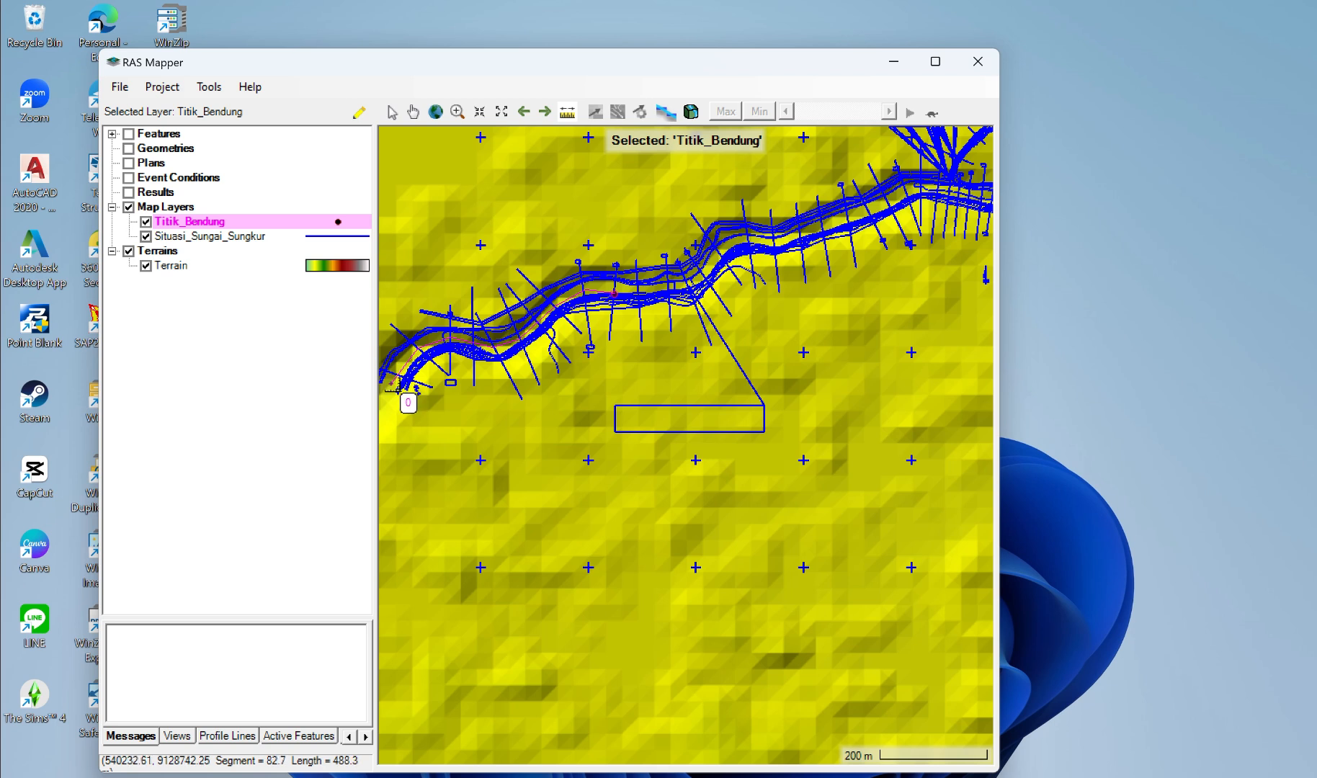
pyautogui.click(399, 389)
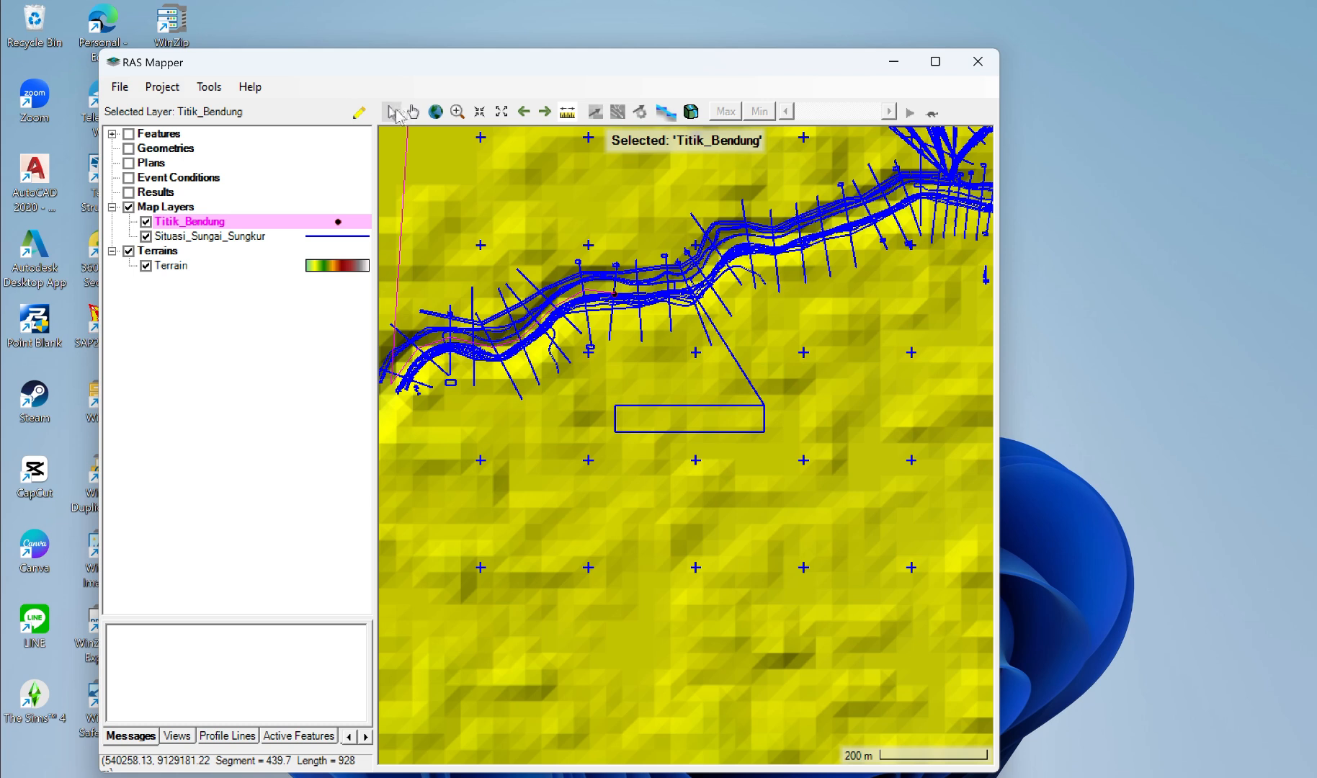
pyautogui.click(412, 113)
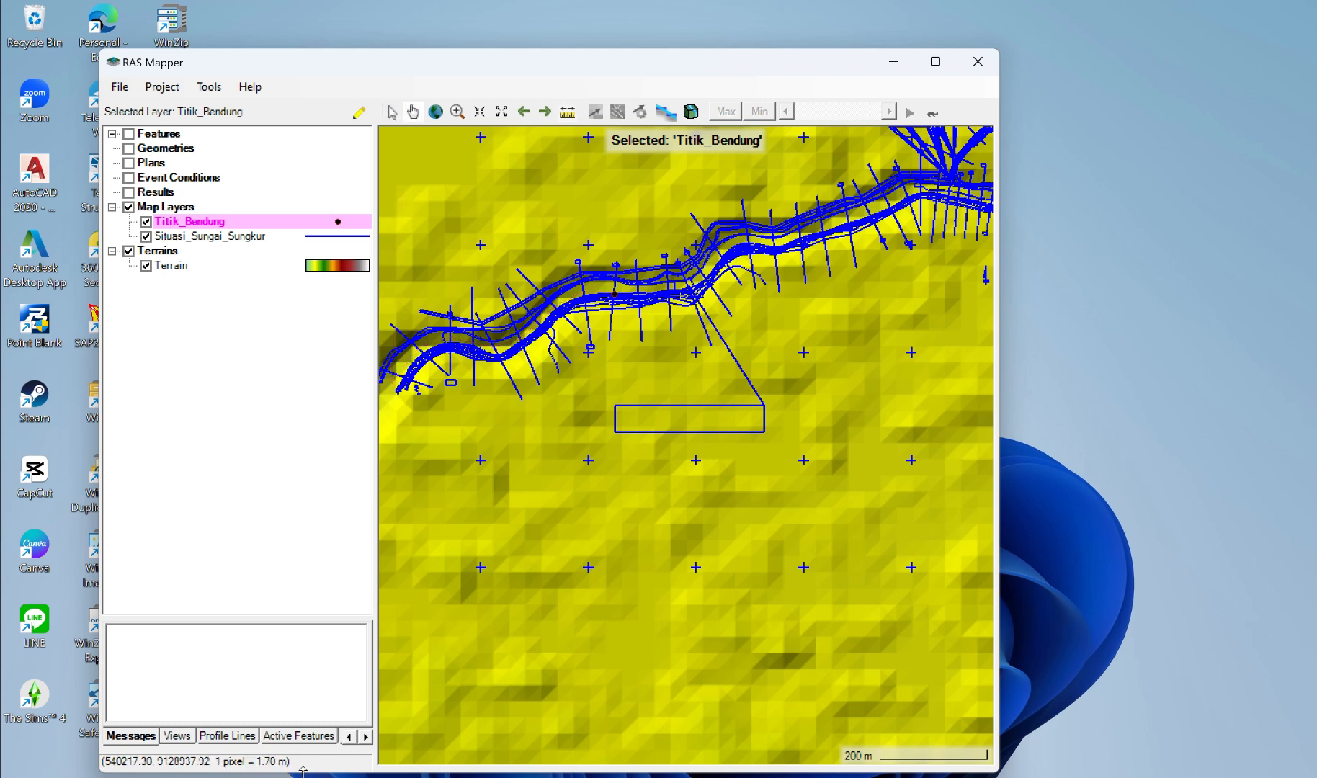
# Step: Draw a two-point profile line across the river at the upstream end of the surveyed reach, parallel to the last surveyed section
pyautogui.click(239, 736)
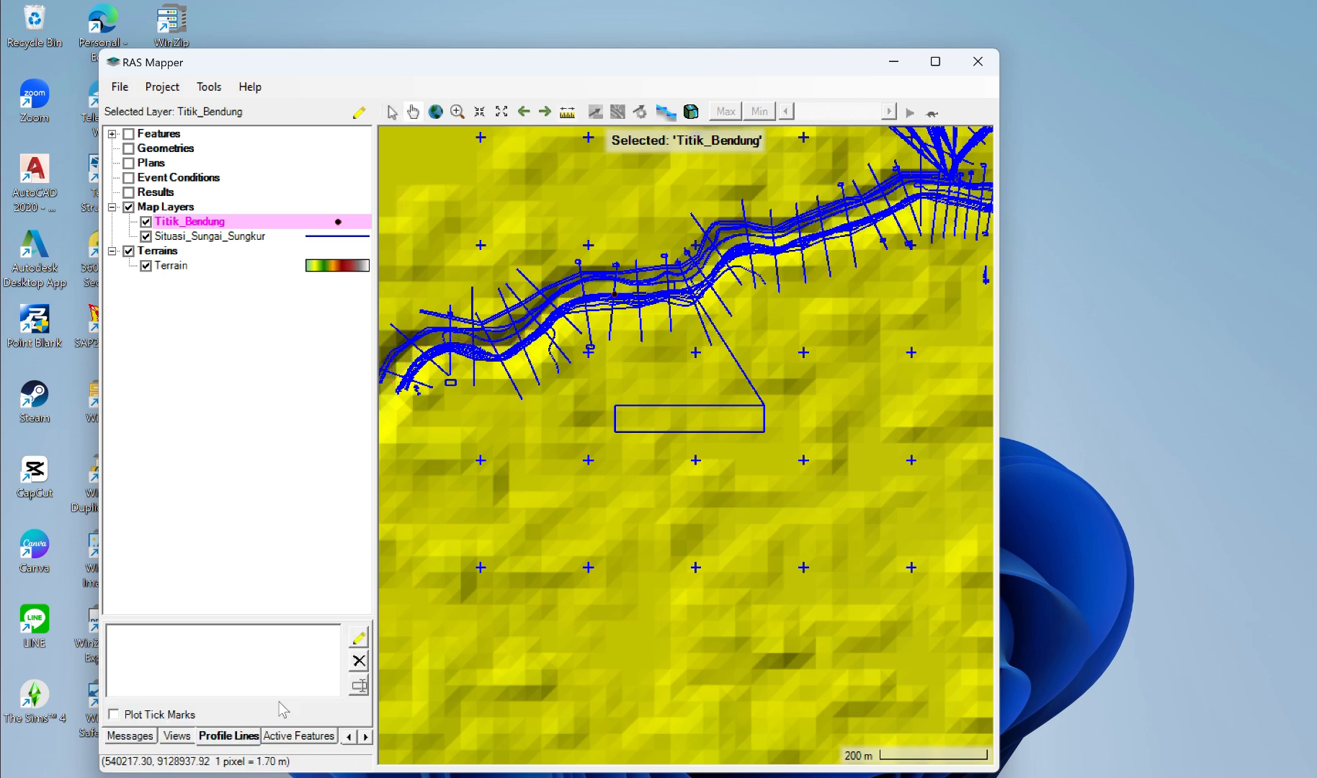
pyautogui.click(358, 638)
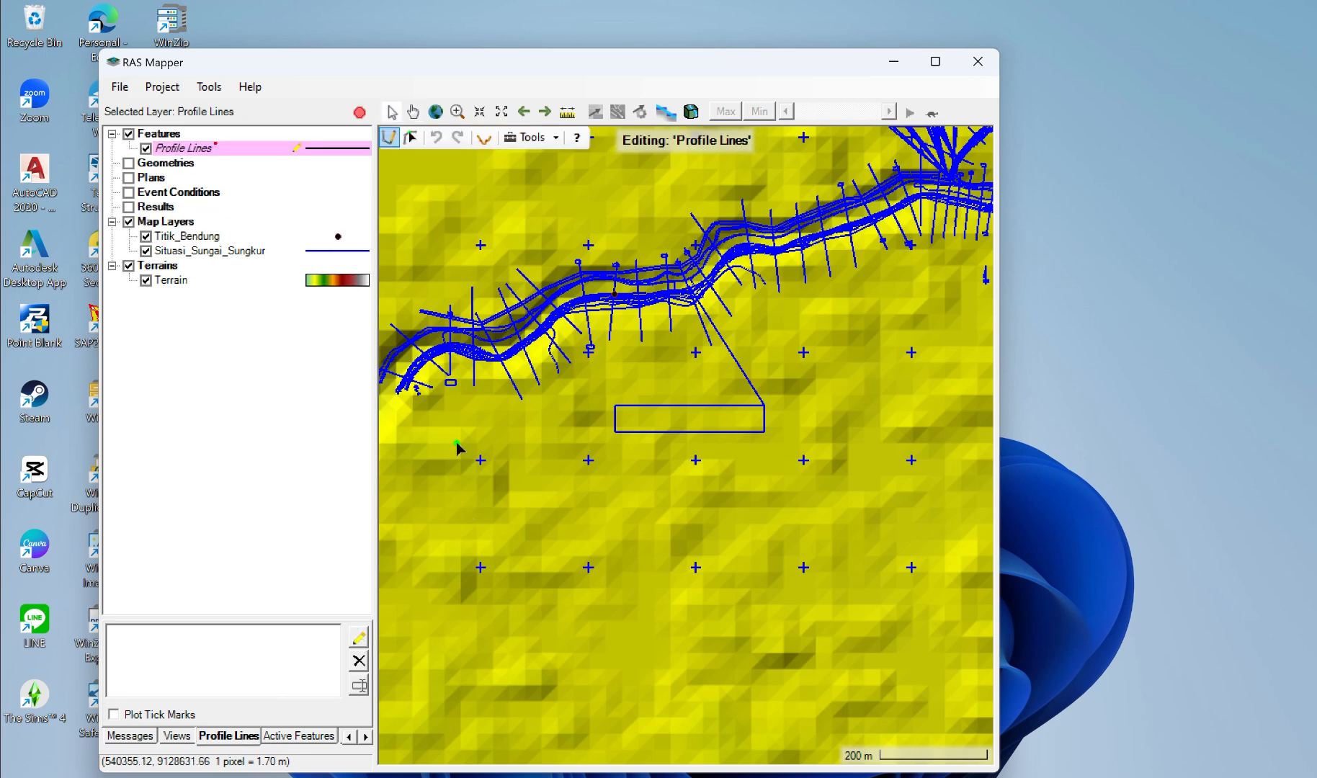
pyautogui.scroll(-1, 456, 442)
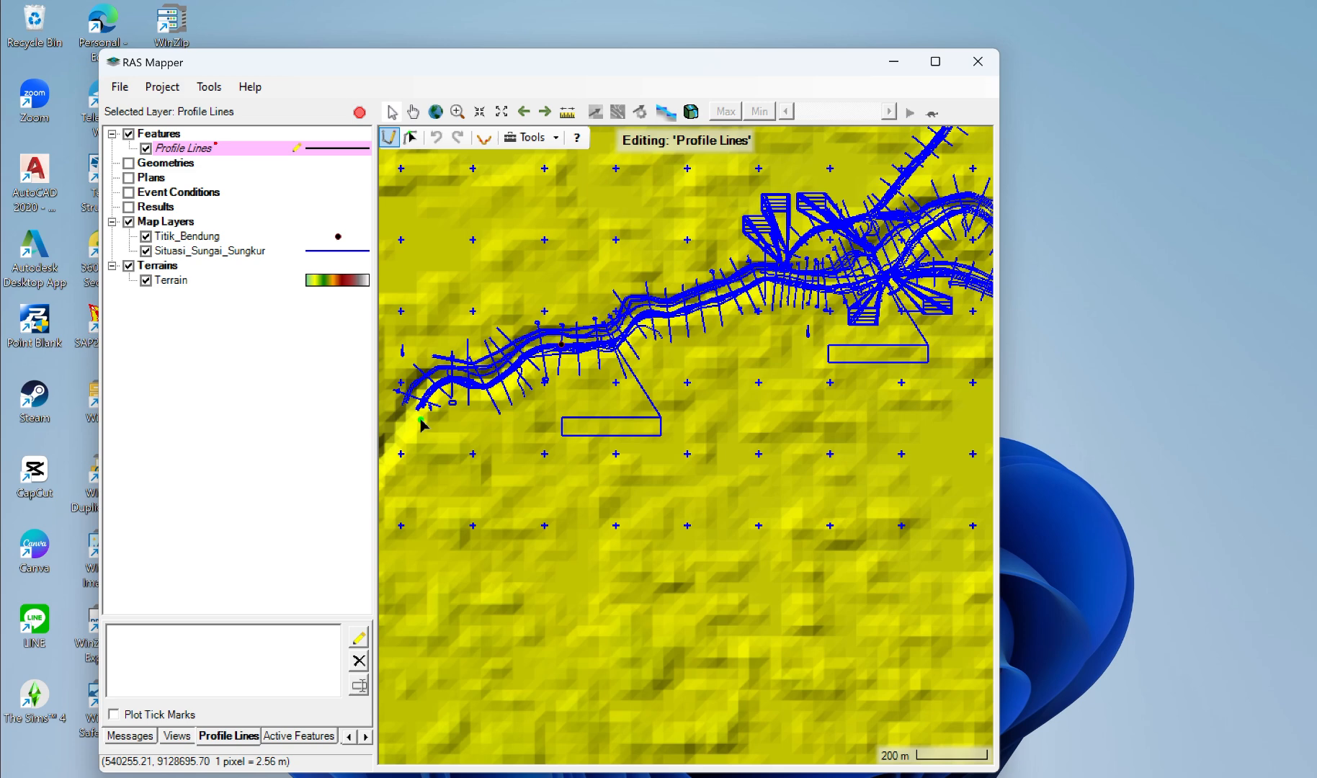
pyautogui.scroll(1, 396, 399)
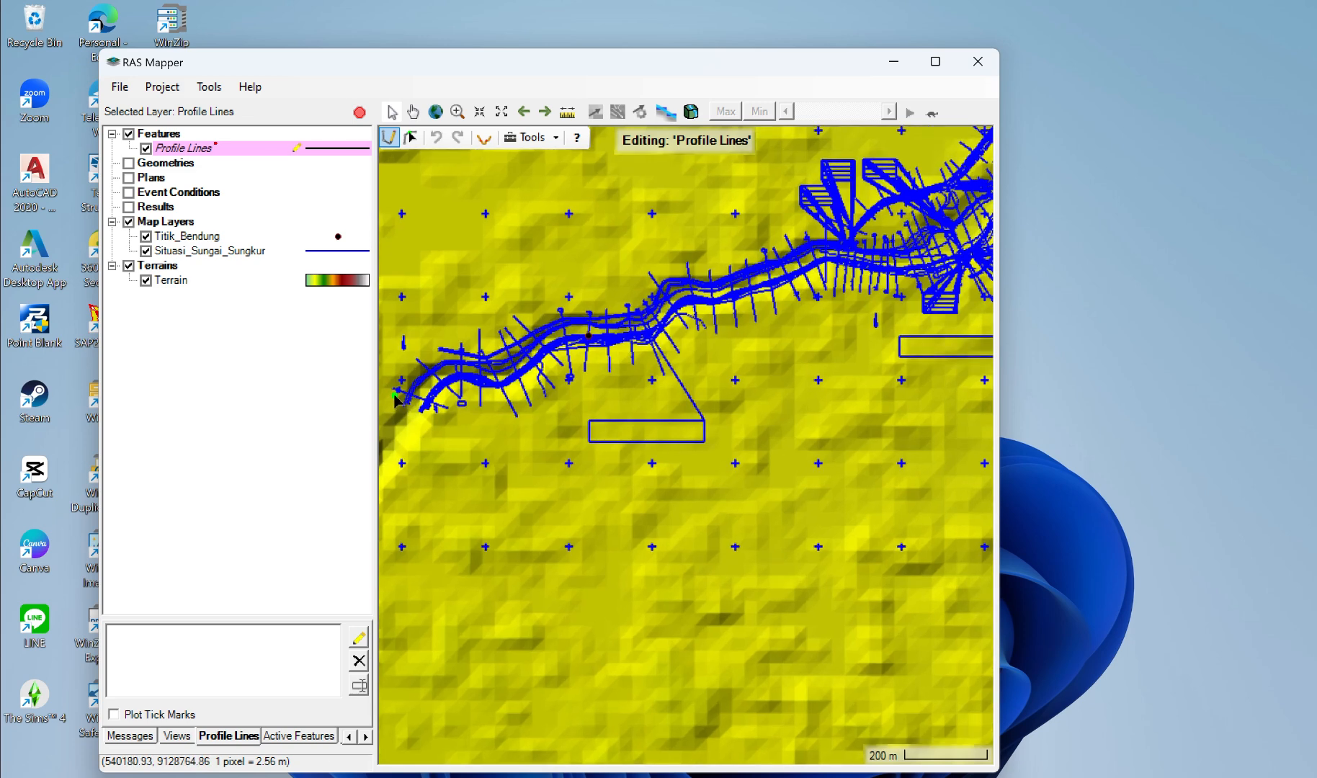
pyautogui.scroll(-1, 396, 400)
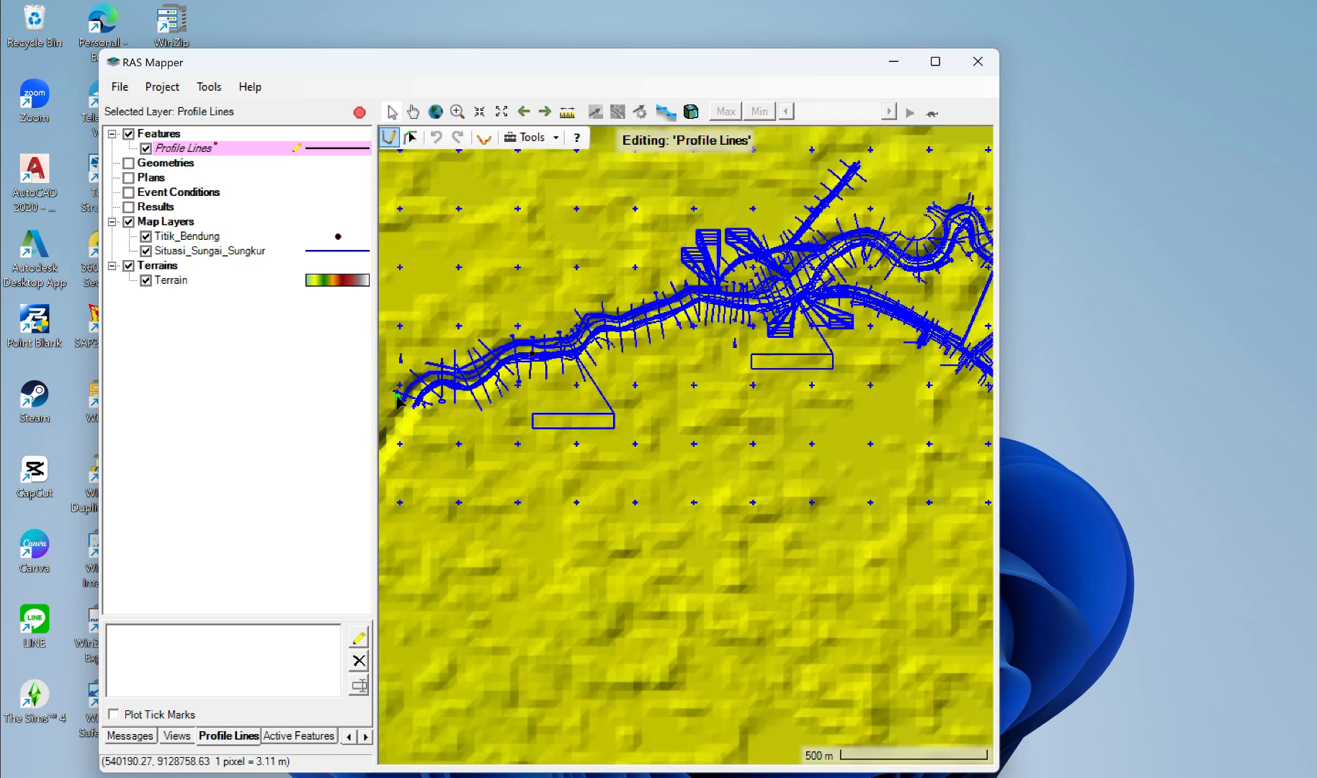
pyautogui.scroll(1, 398, 401)
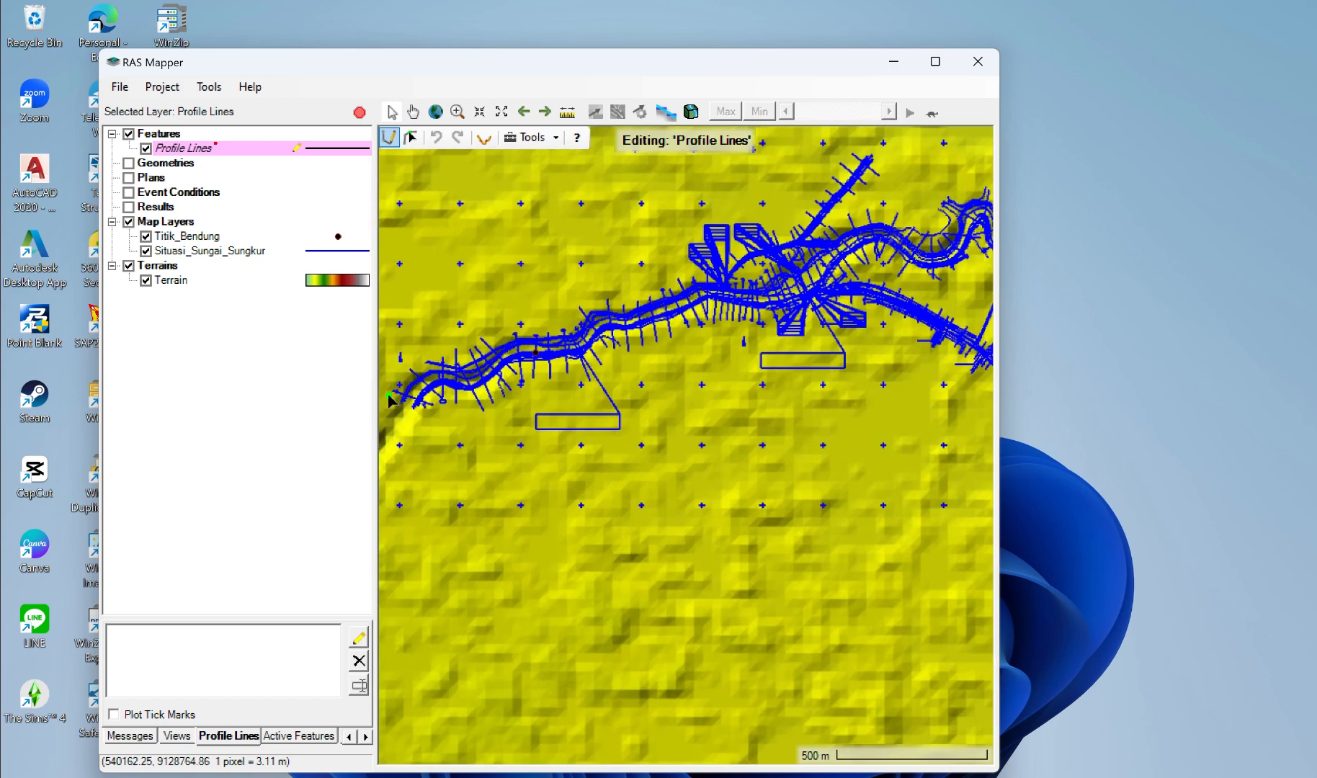
pyautogui.scroll(1, 390, 401)
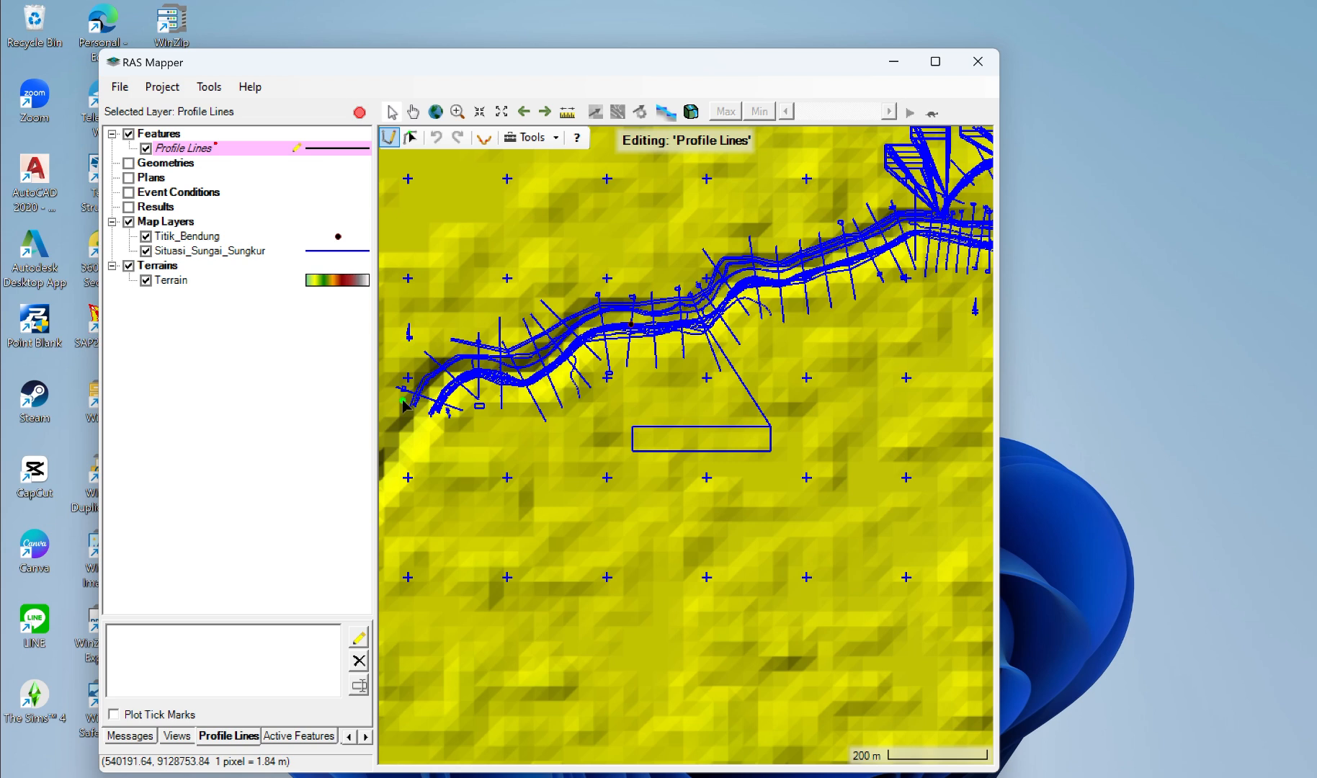
pyautogui.click(397, 392)
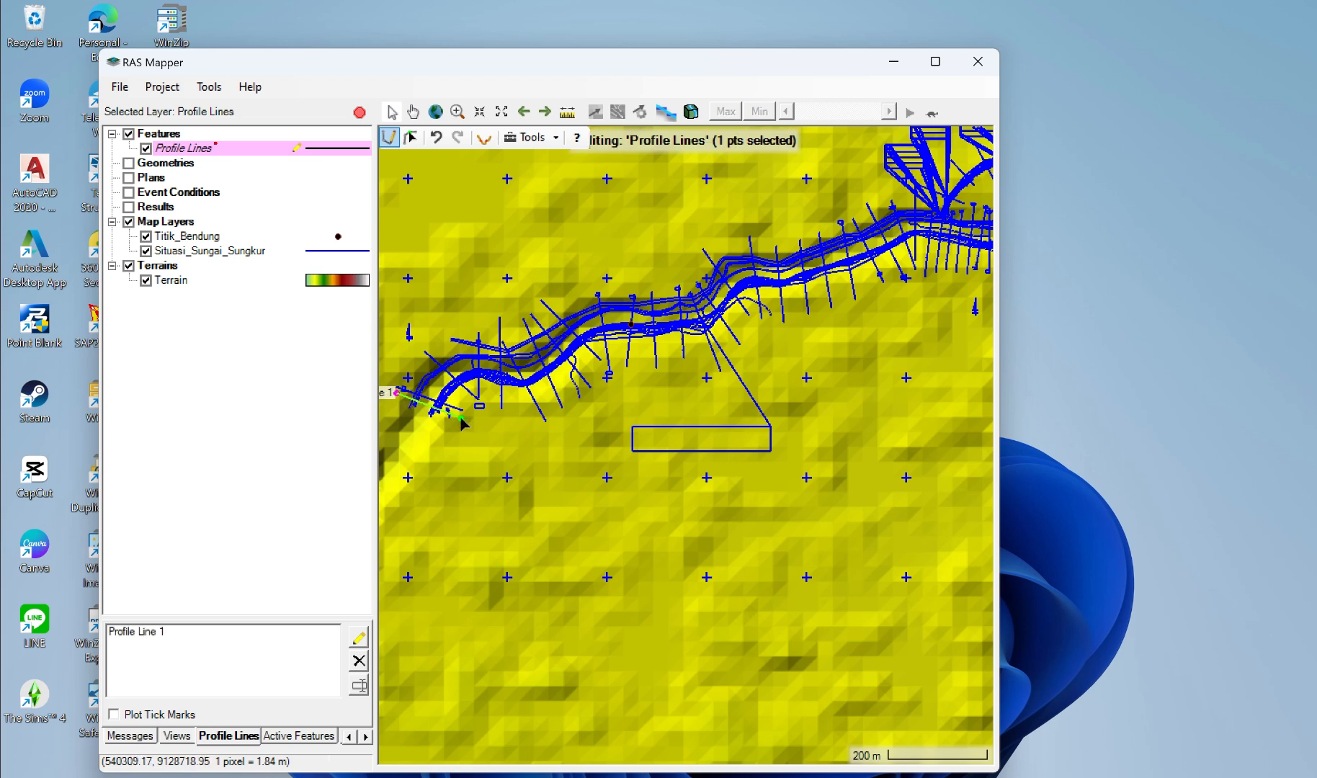
pyautogui.click(456, 415)
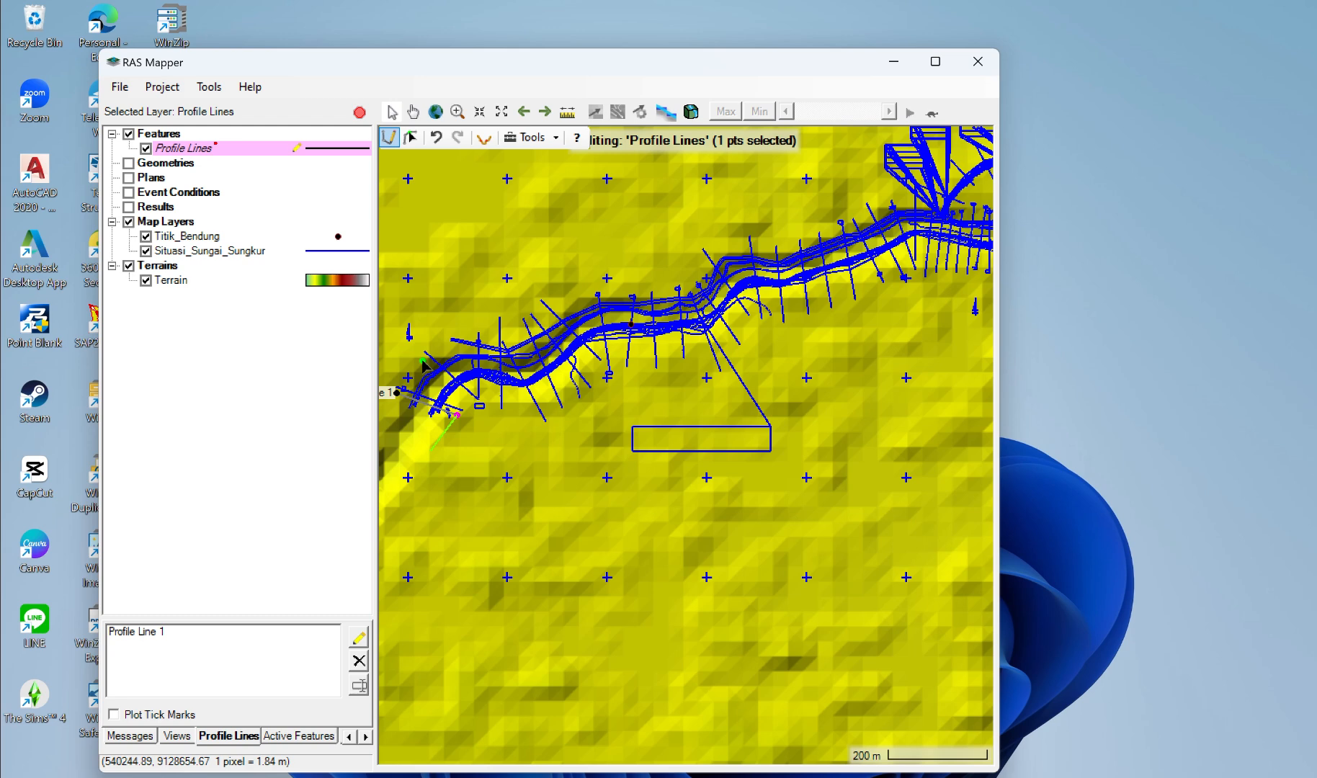
# Step: Rename the new profile line Hulu and finish editing the profile lines, keeping the changes
pyautogui.click(413, 111)
pyautogui.click(153, 636)
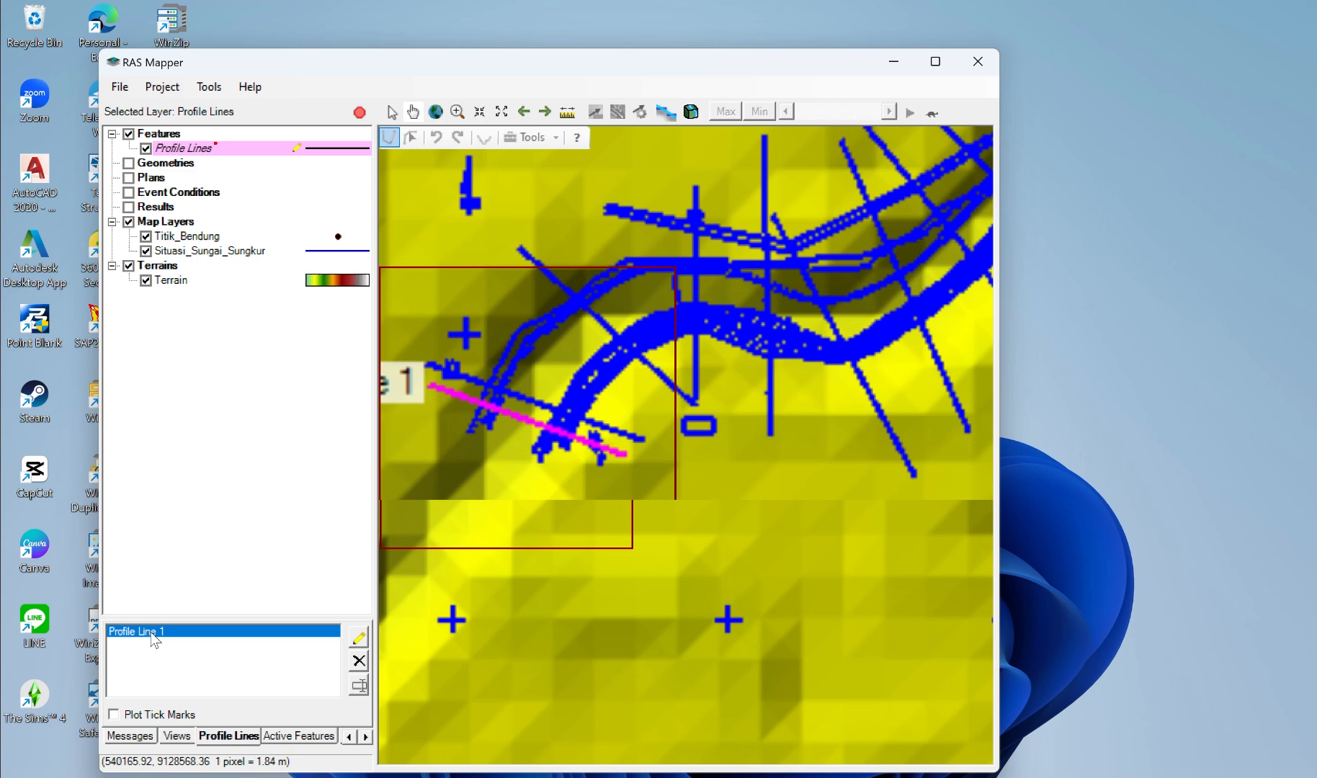
pyautogui.rightClick(153, 638)
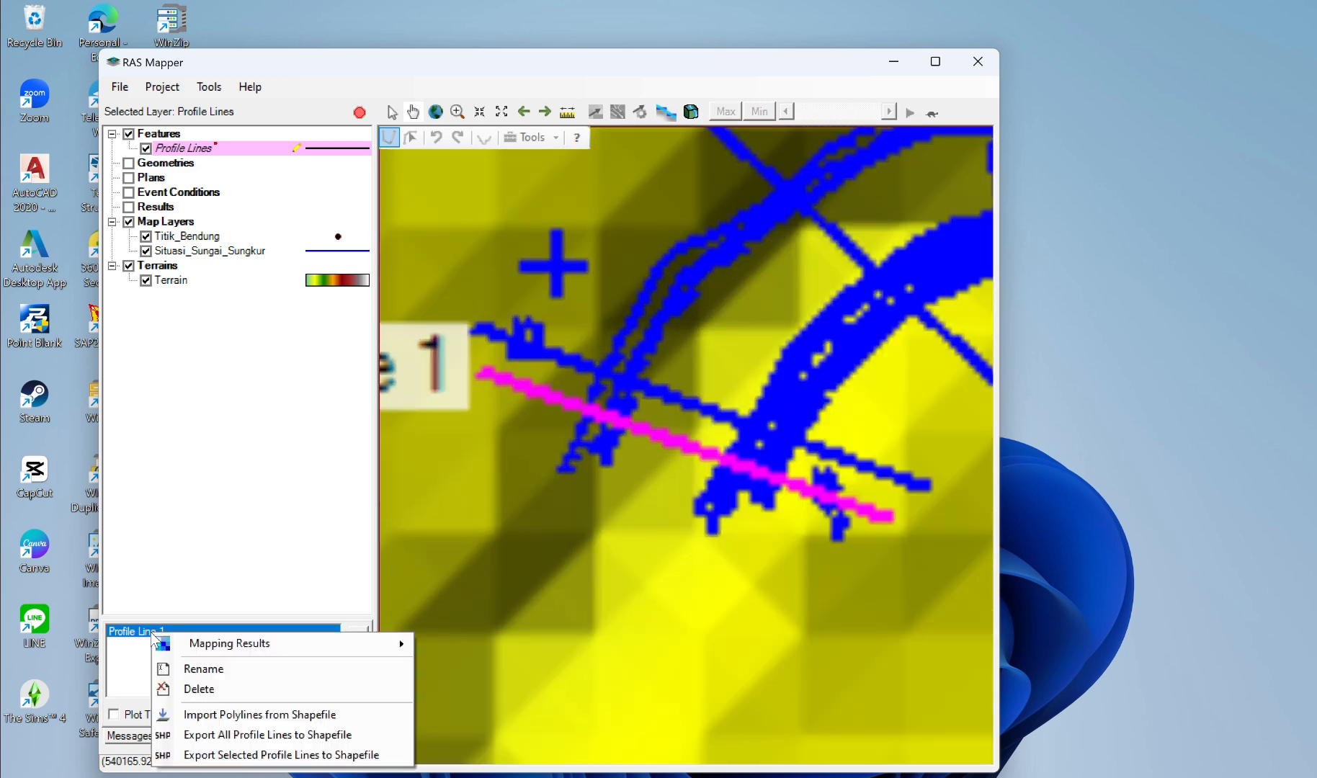
pyautogui.click(220, 669)
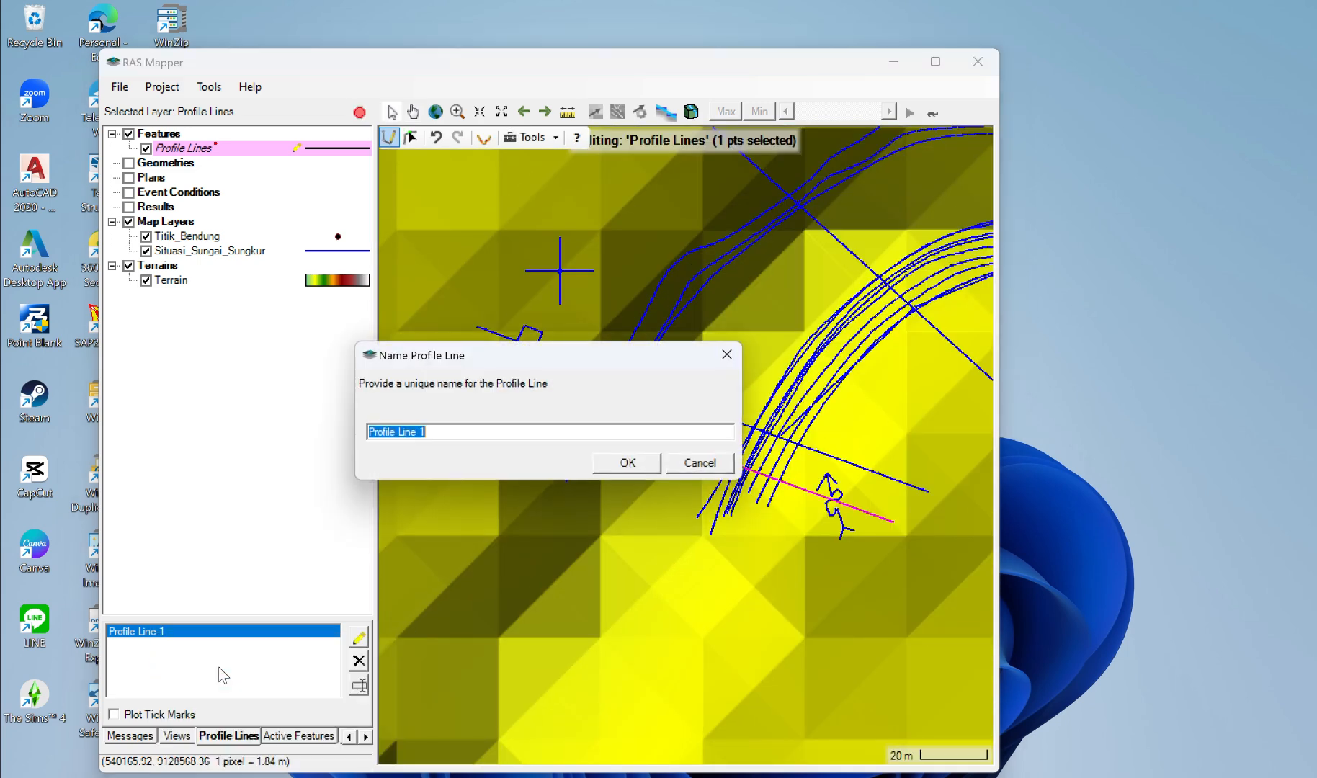
pyautogui.write('Hulu')
pyautogui.click(626, 464)
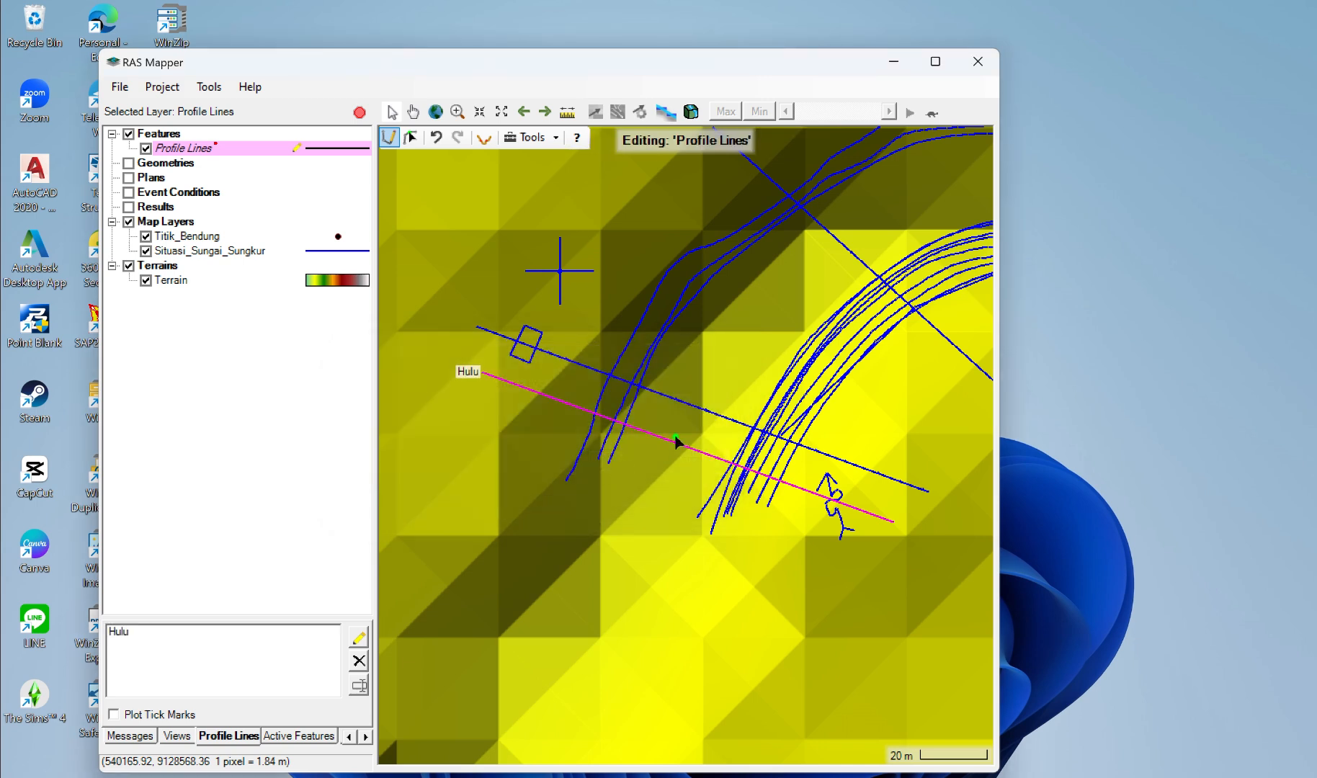
pyautogui.click(555, 29)
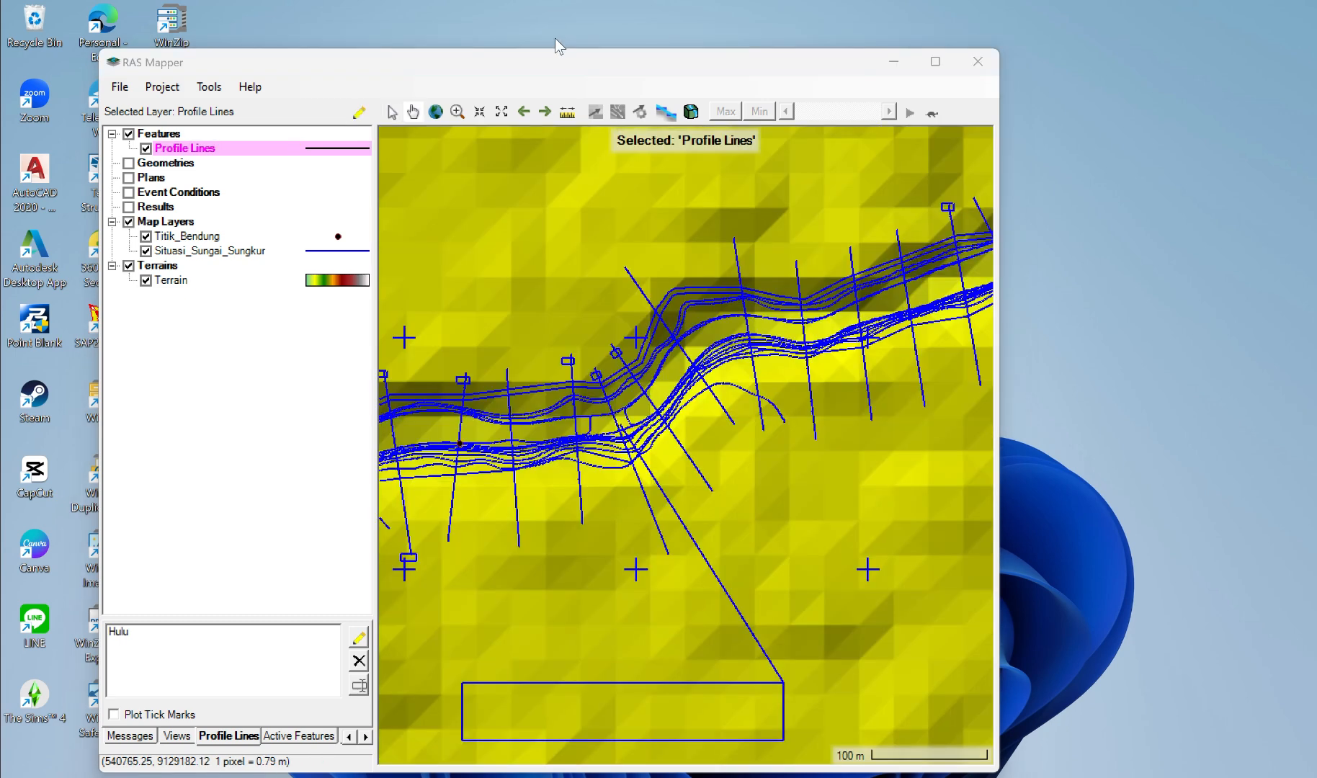
# Step: Measure the distance along the river bends from the weir point downstream through the surveyed sections to the edge of the visible map
pyautogui.click(567, 112)
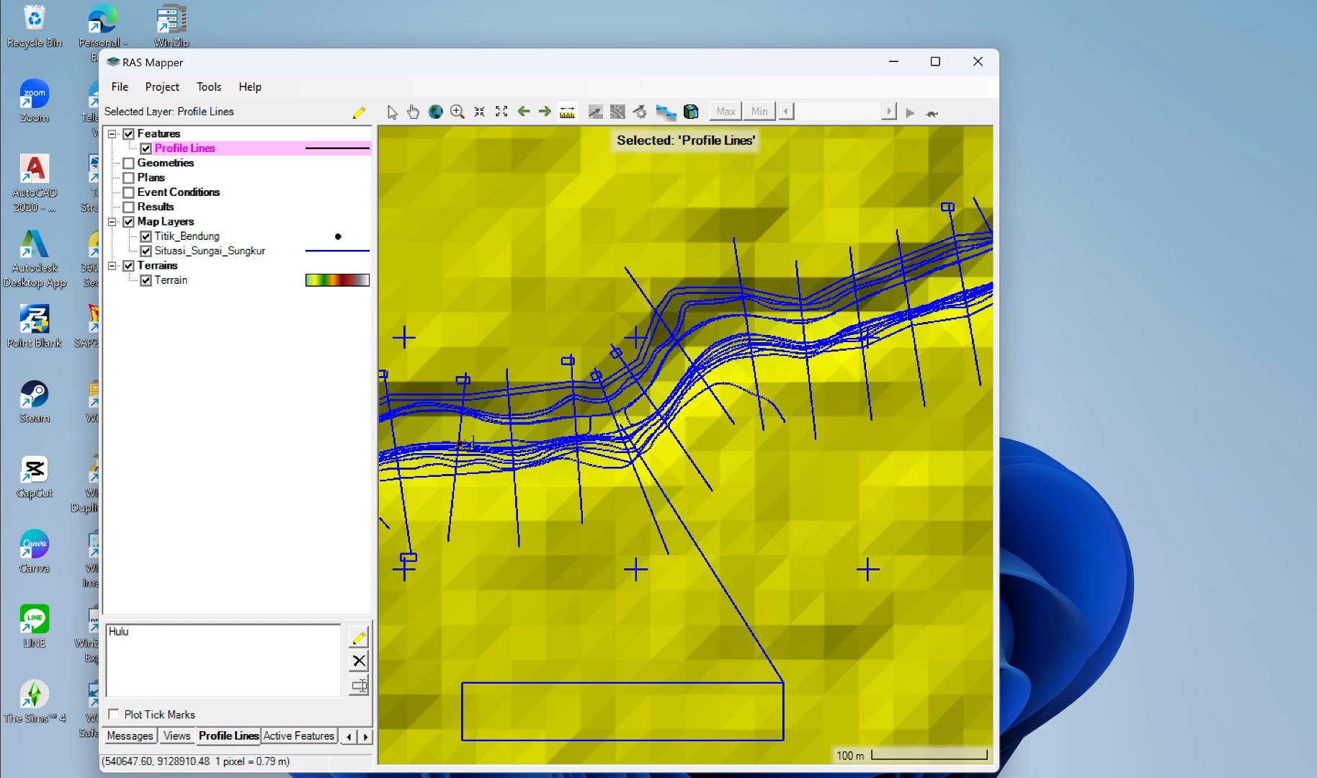
pyautogui.click(461, 443)
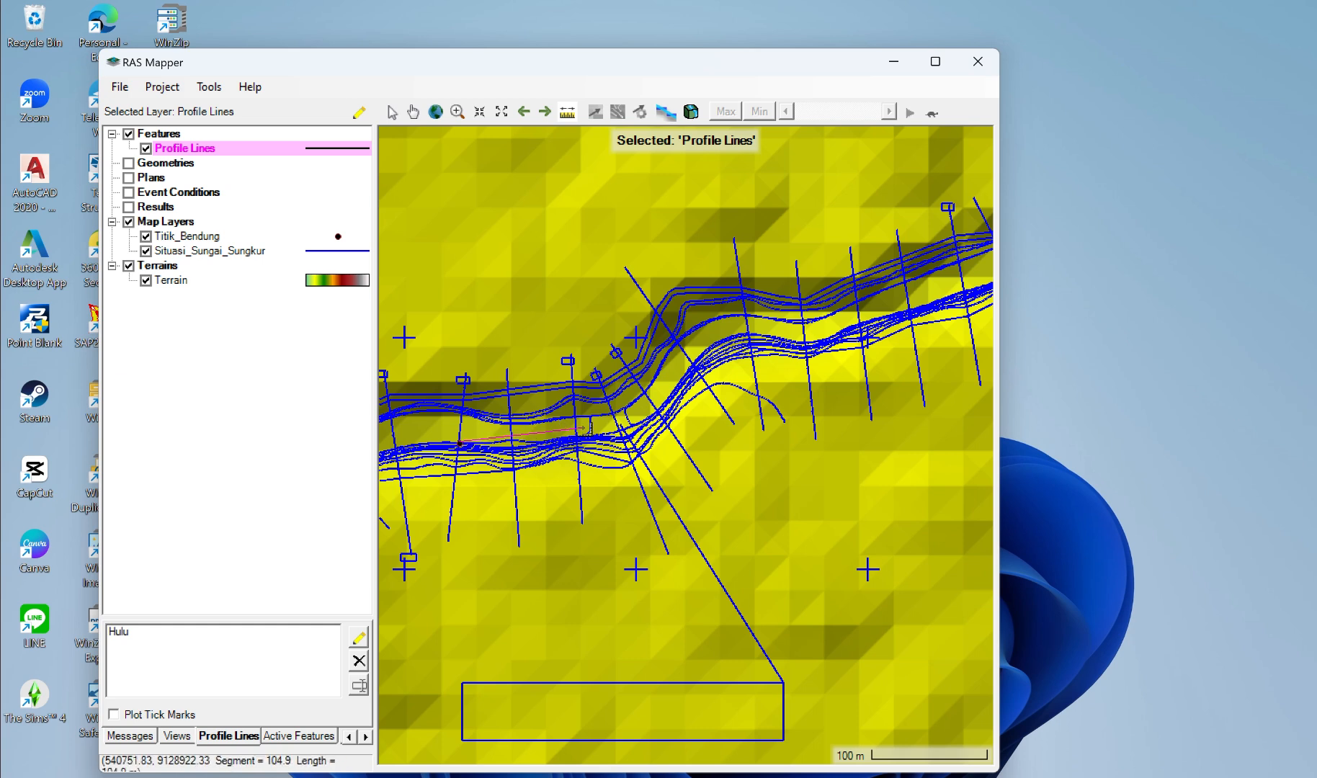
pyautogui.click(624, 423)
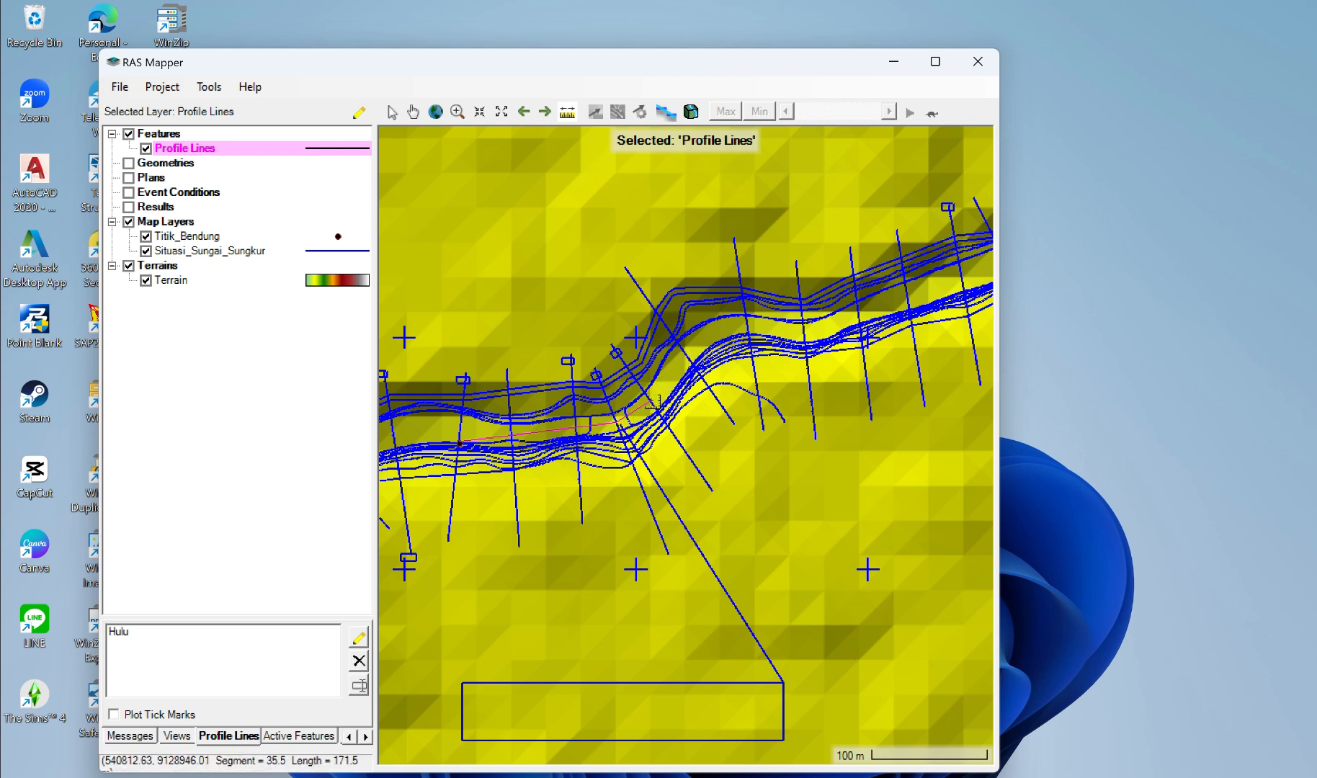
pyautogui.click(654, 401)
pyautogui.click(686, 353)
pyautogui.click(724, 329)
pyautogui.click(809, 329)
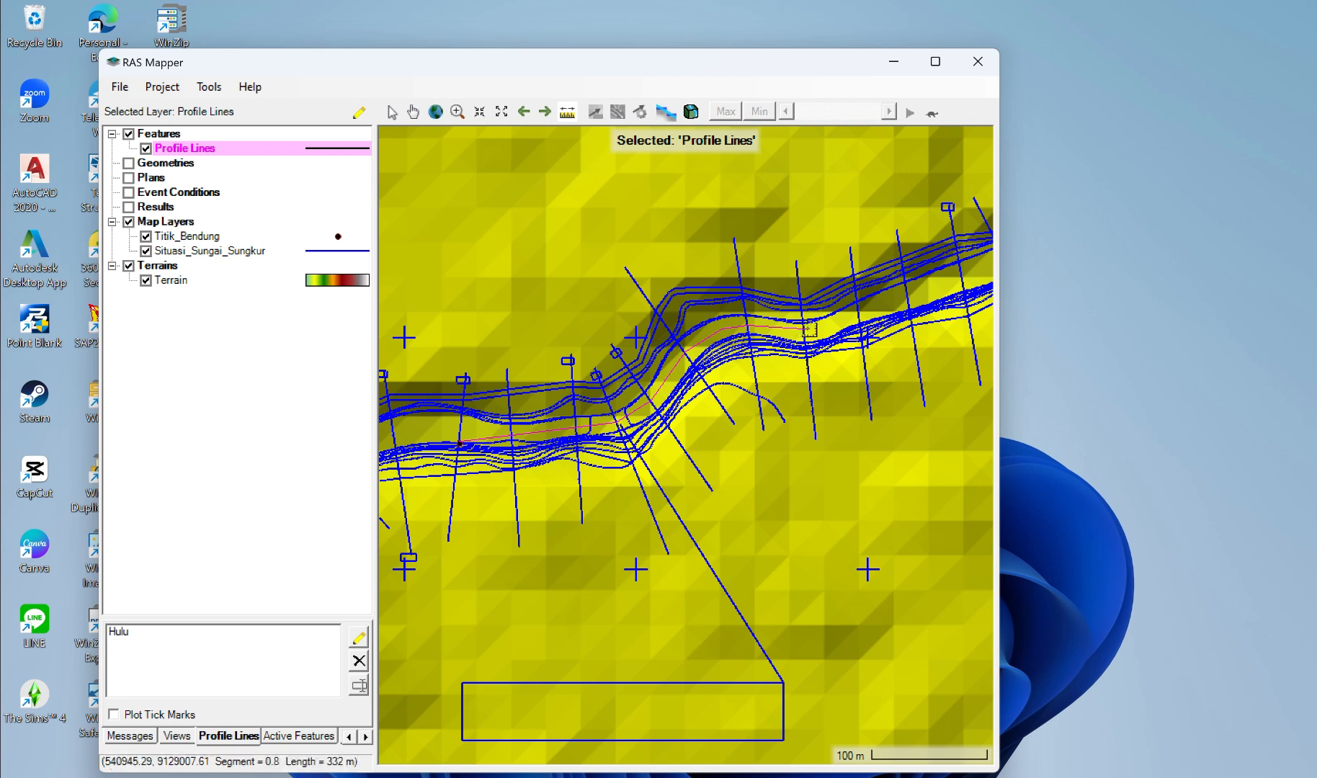
pyautogui.click(861, 314)
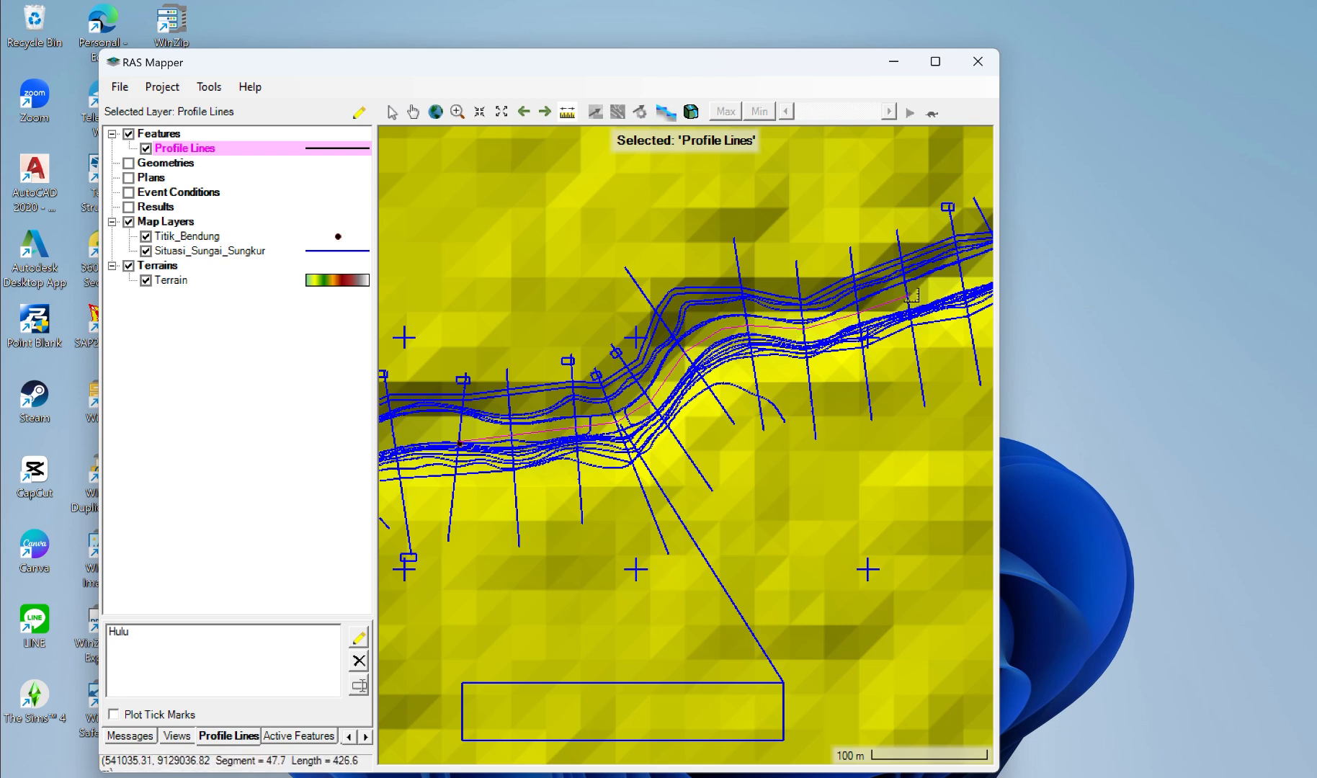
pyautogui.doubleClick(975, 280)
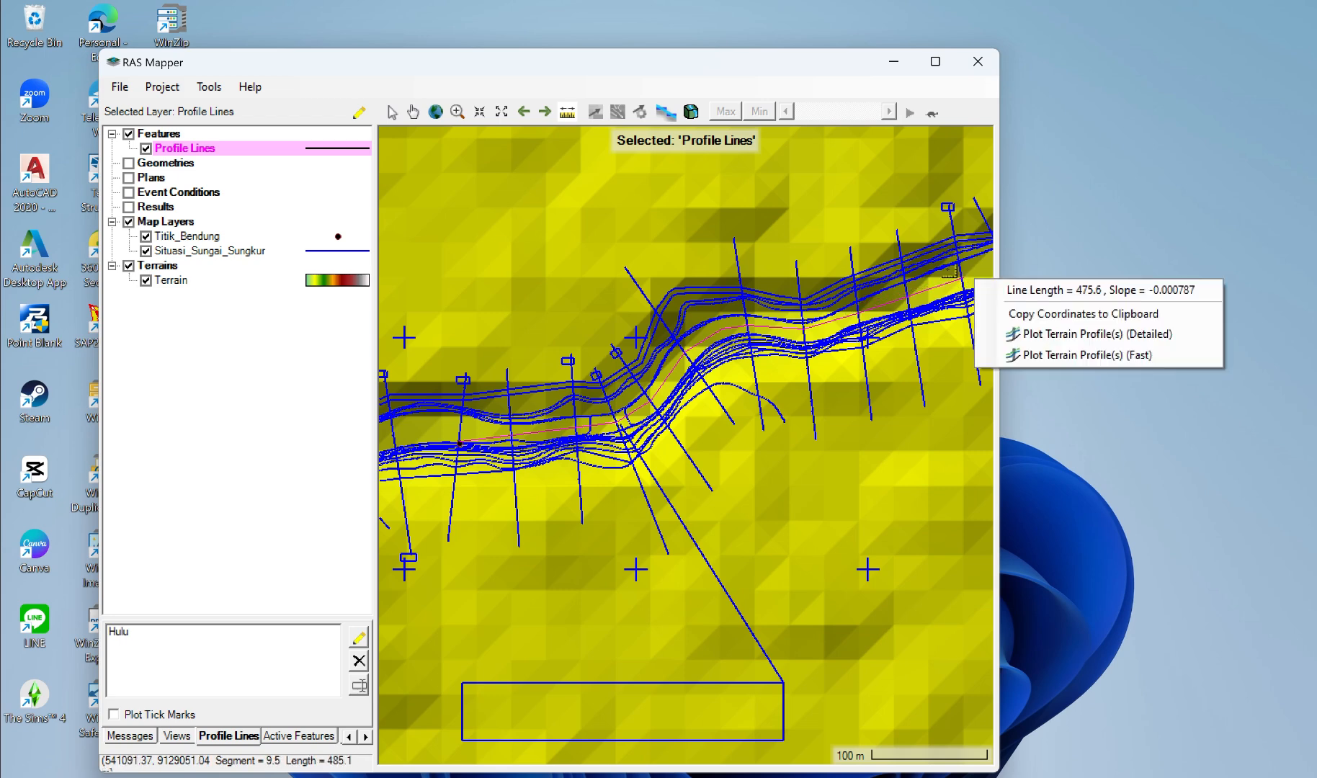
# Step: Restart the measurement at the weir point and trace the river bends farther downstream, toward the downstream end of the surveyed reach
pyautogui.scroll(-1, 962, 275)
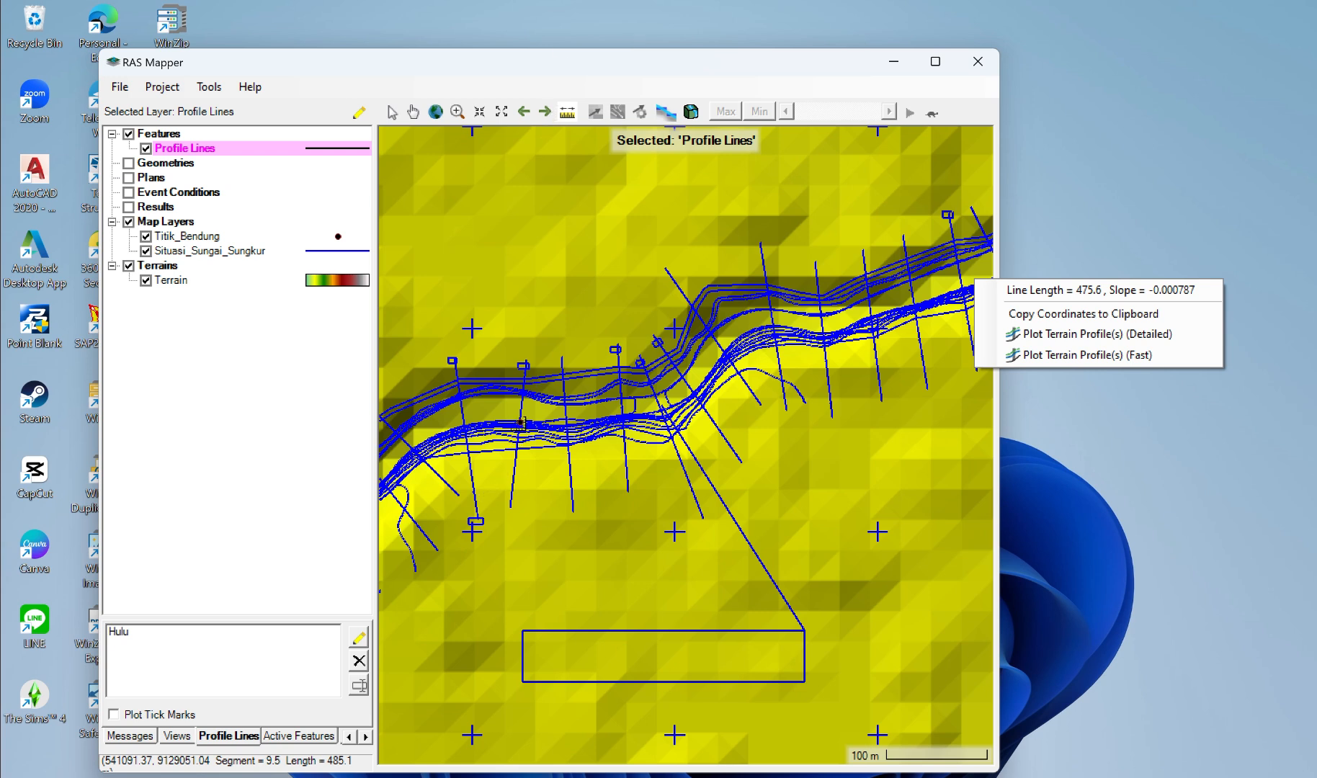
pyautogui.click(522, 423)
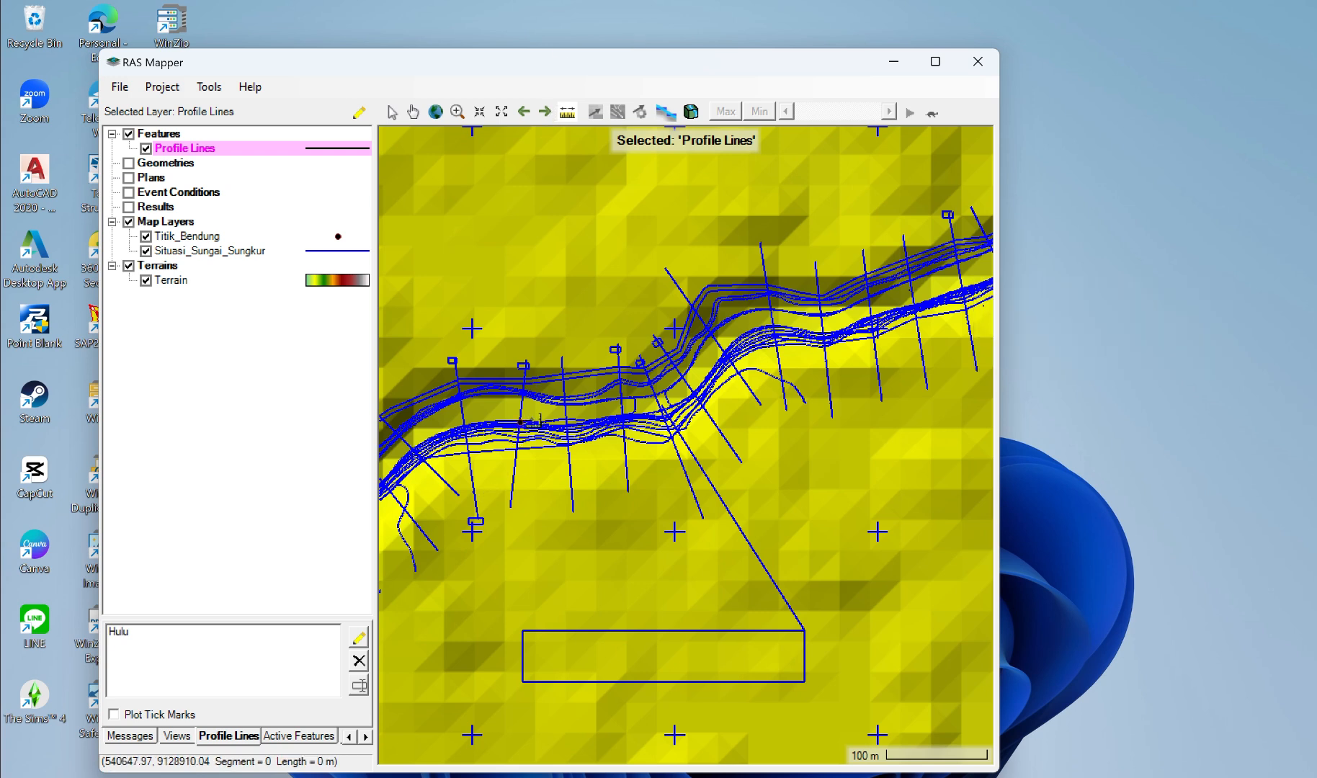
pyautogui.click(569, 414)
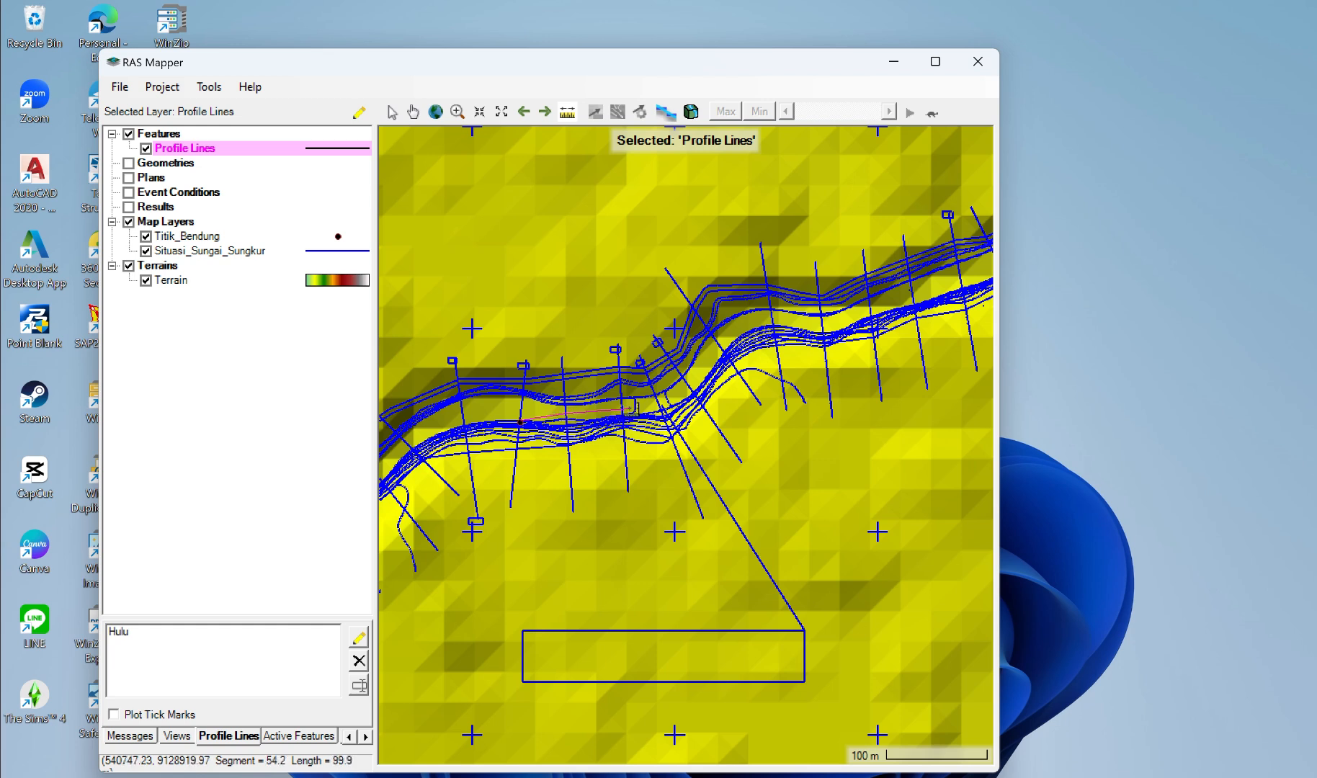
pyautogui.click(628, 406)
pyautogui.click(662, 406)
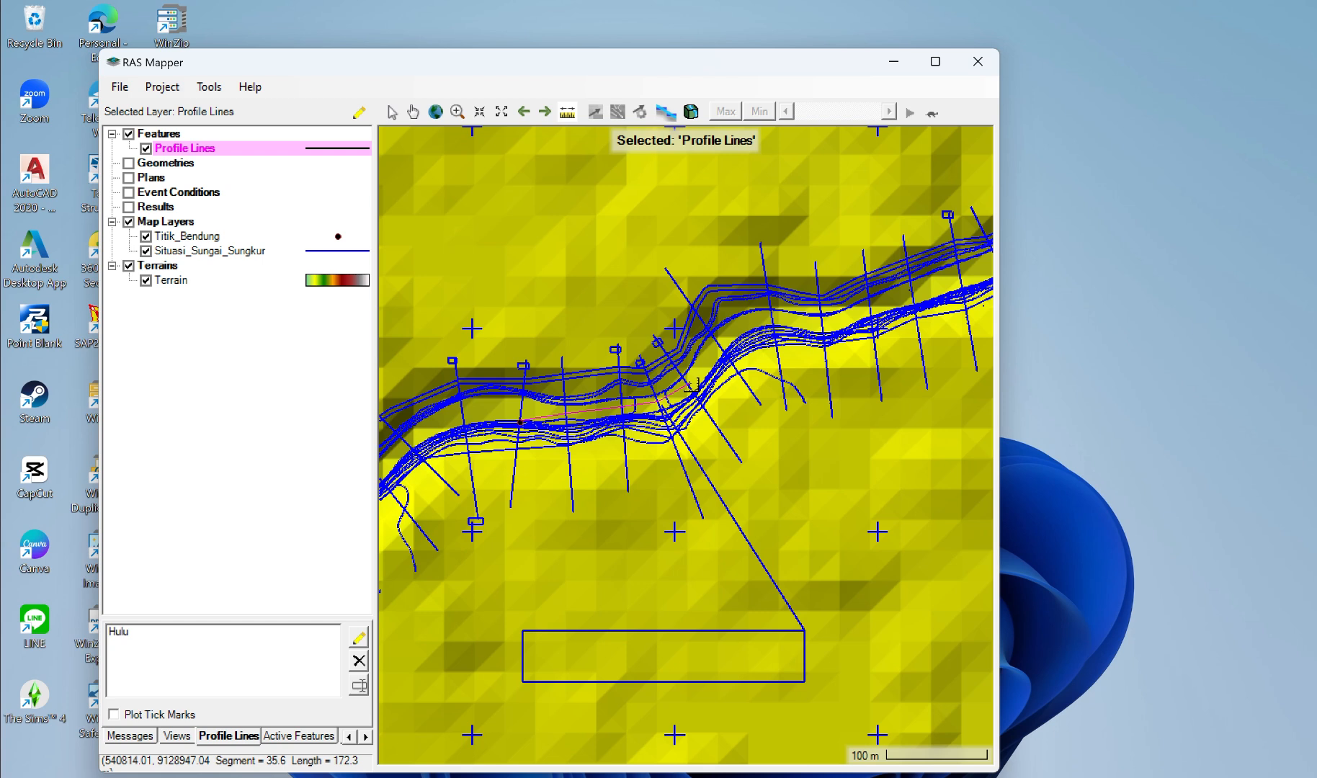
pyautogui.click(693, 386)
pyautogui.click(721, 344)
pyautogui.click(749, 320)
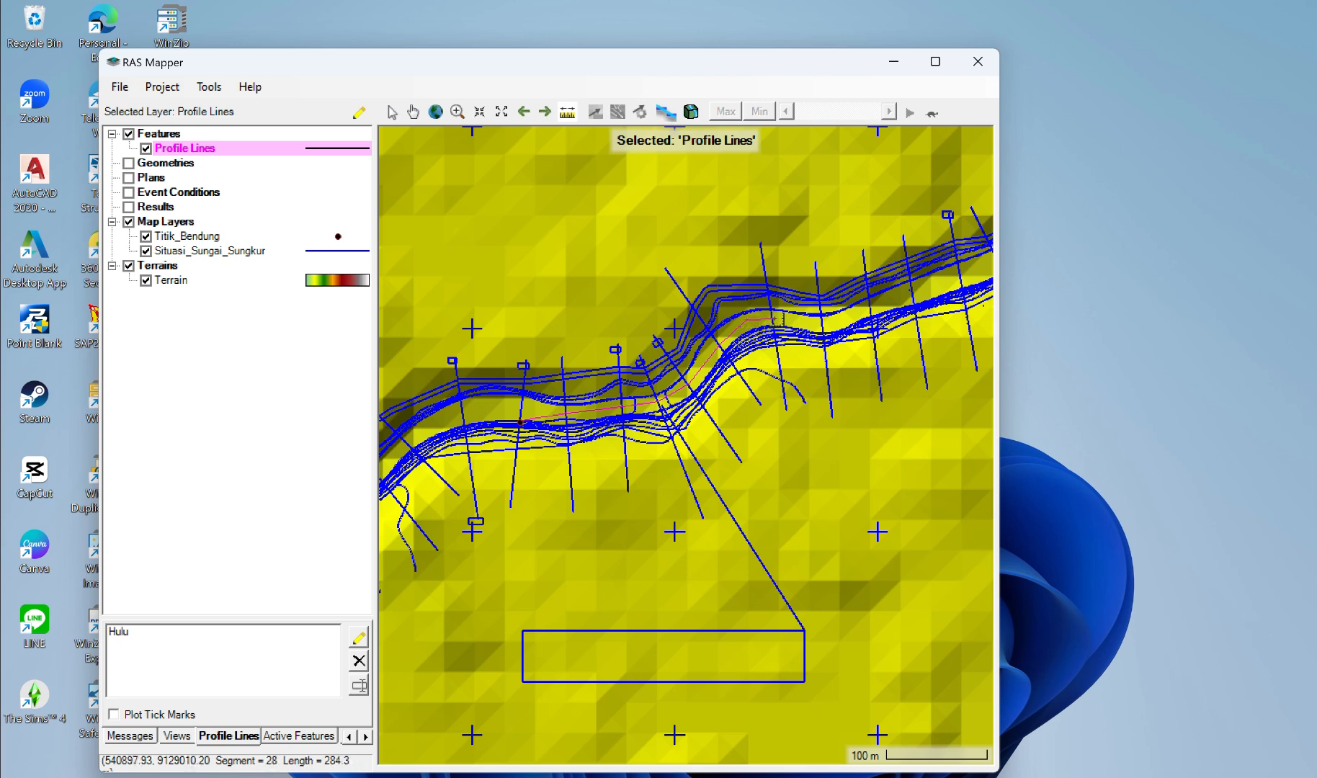
pyautogui.click(779, 317)
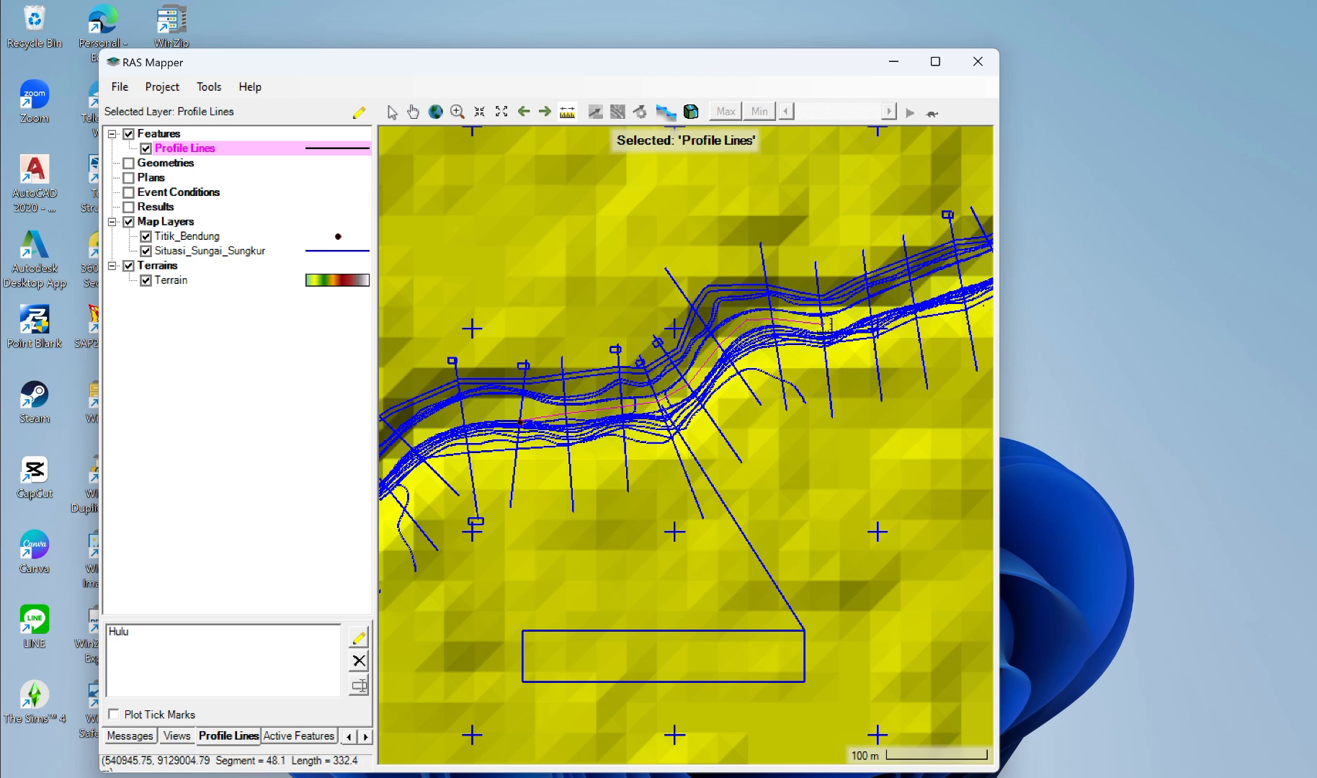
pyautogui.click(830, 324)
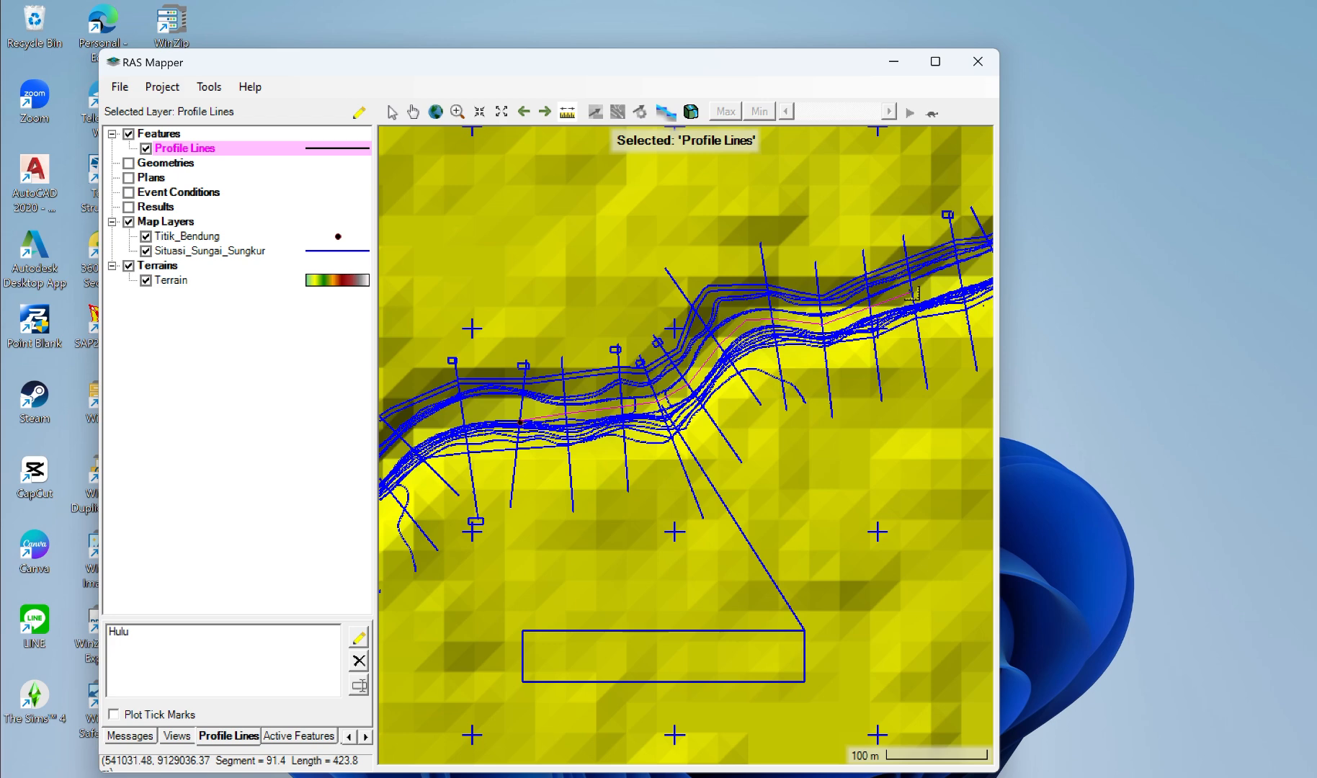
pyautogui.click(911, 293)
pyautogui.scroll(-1, 966, 280)
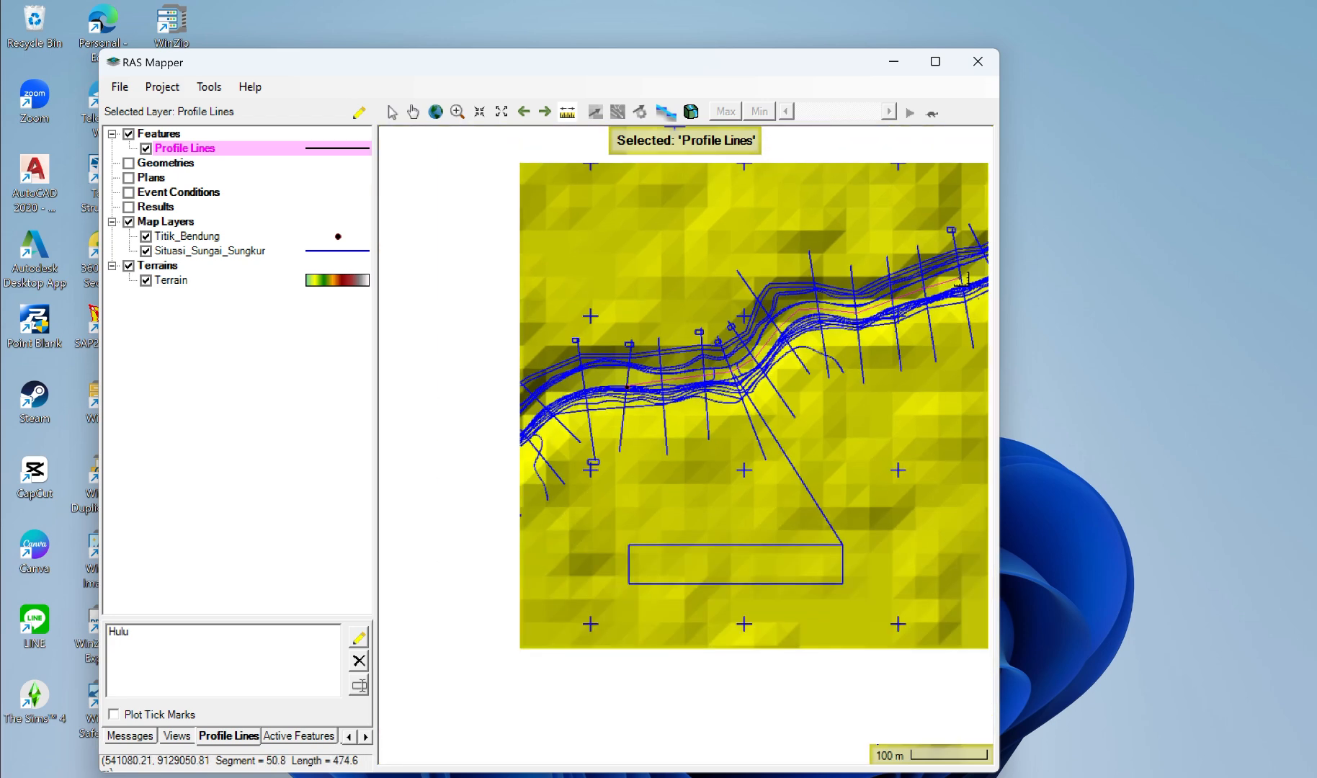
pyautogui.scroll(-1, 968, 280)
pyautogui.scroll(-1, 967, 280)
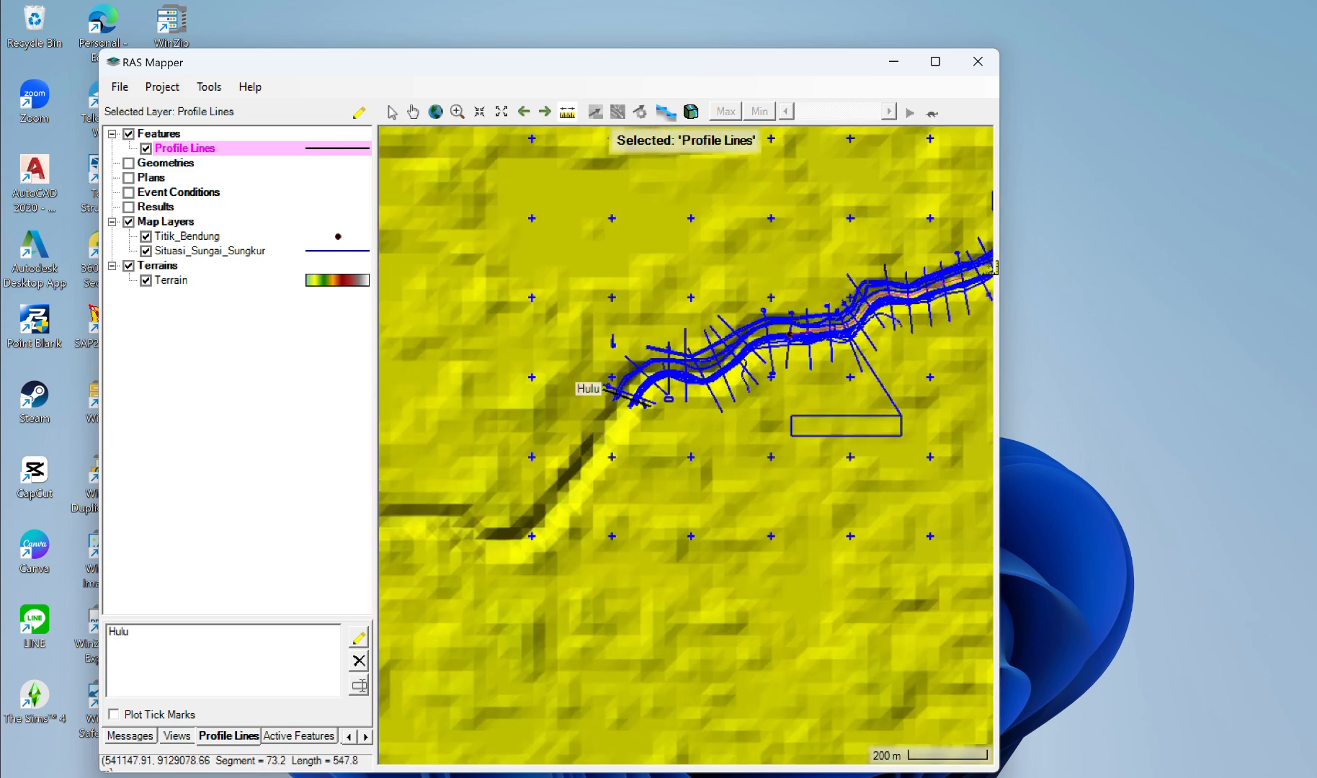
pyautogui.scroll(2, 991, 267)
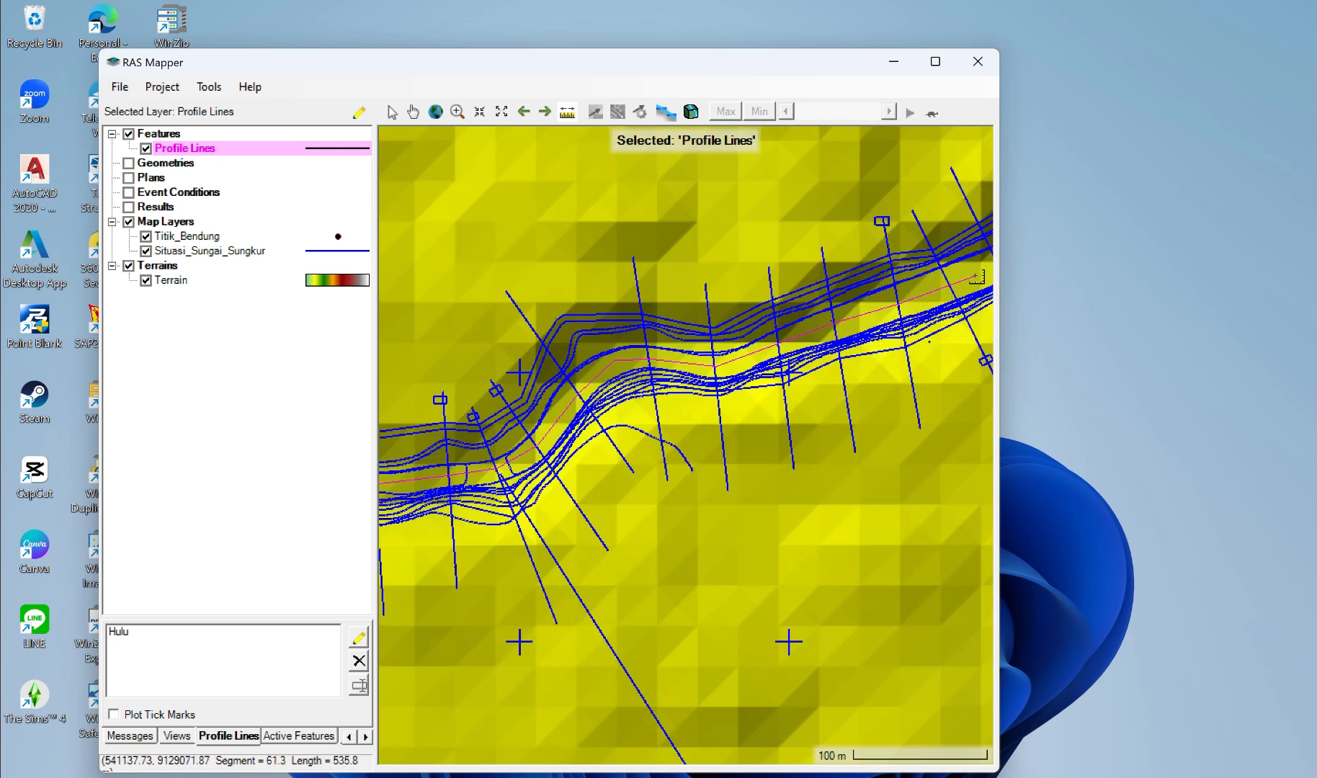
pyautogui.scroll(-1, 973, 280)
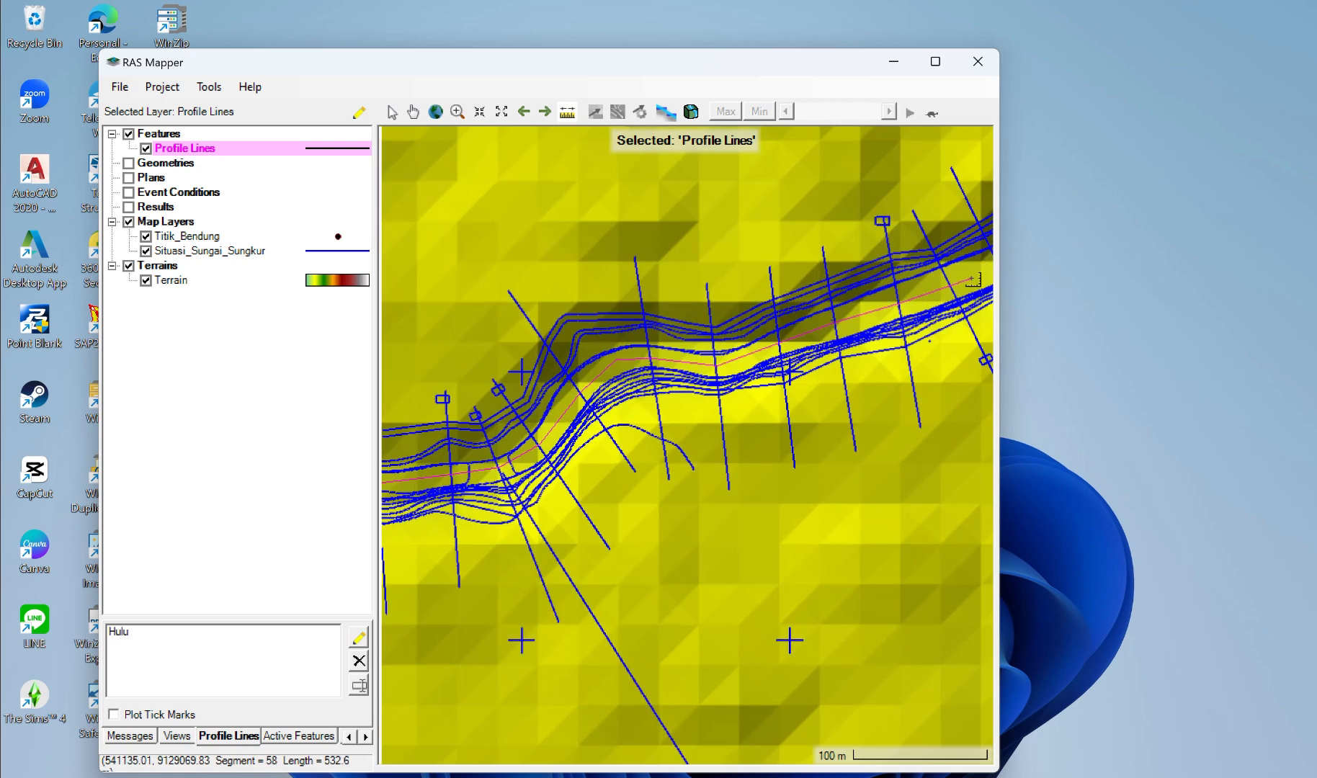
pyautogui.scroll(-1, 973, 279)
pyautogui.scroll(-1, 973, 279)
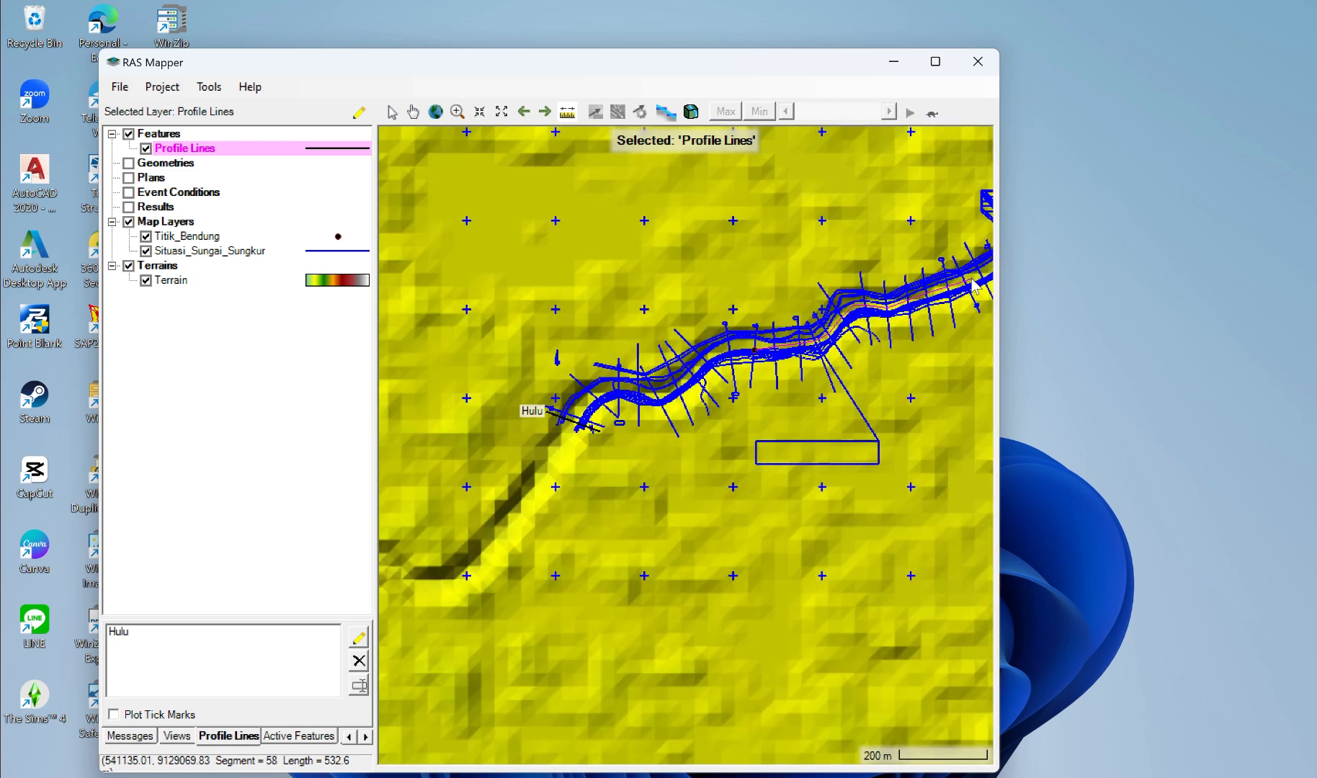
pyautogui.click(972, 284)
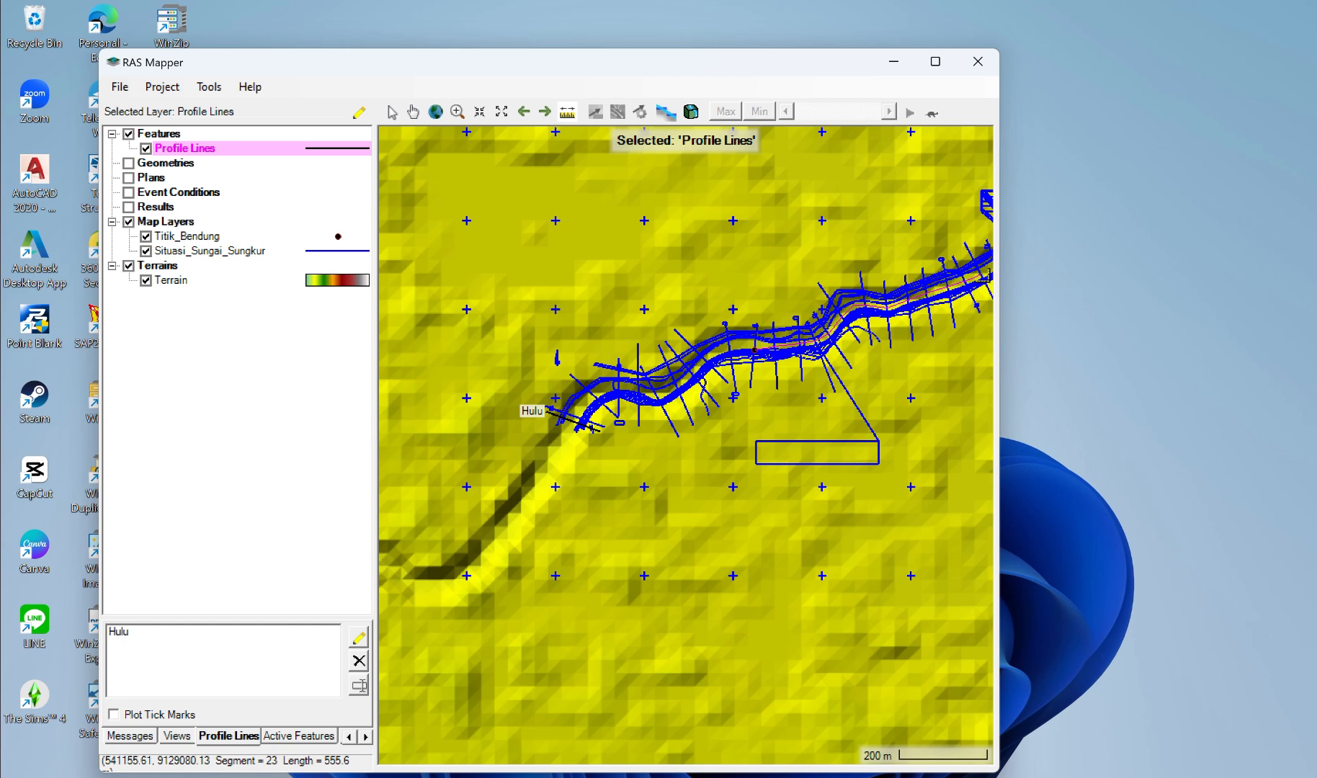
# Step: Finish measuring the river's course along its bends from the weir point to the intended downstream limit of the surveyed reach
pyautogui.click(990, 271)
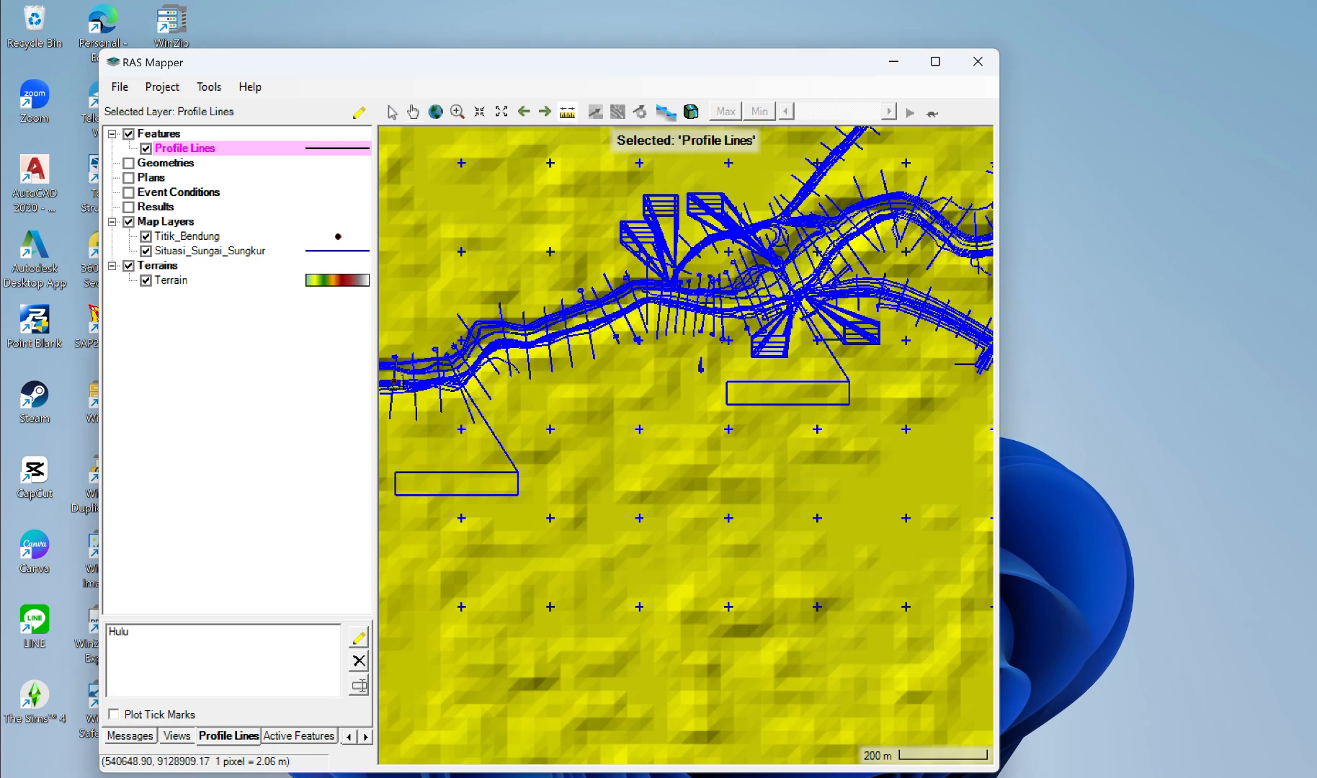
pyautogui.click(396, 382)
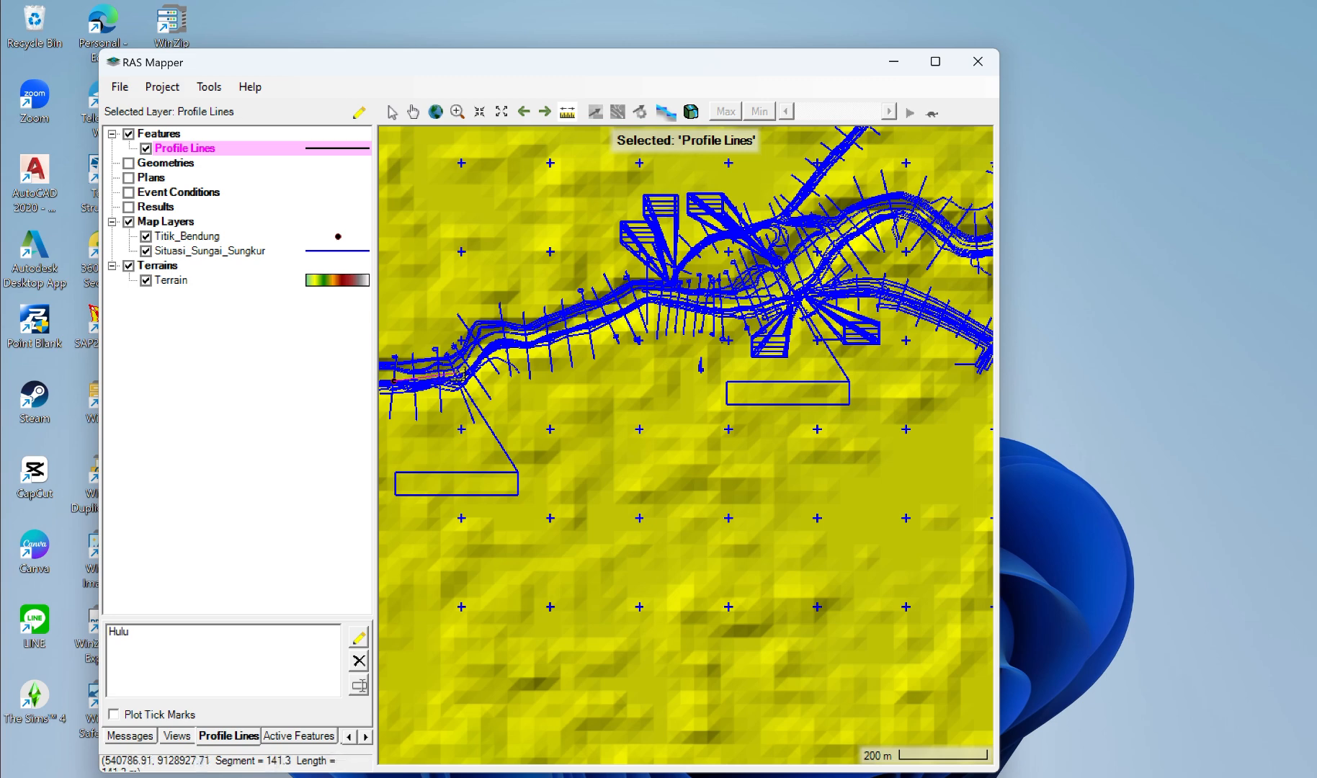
pyautogui.click(455, 373)
pyautogui.click(485, 347)
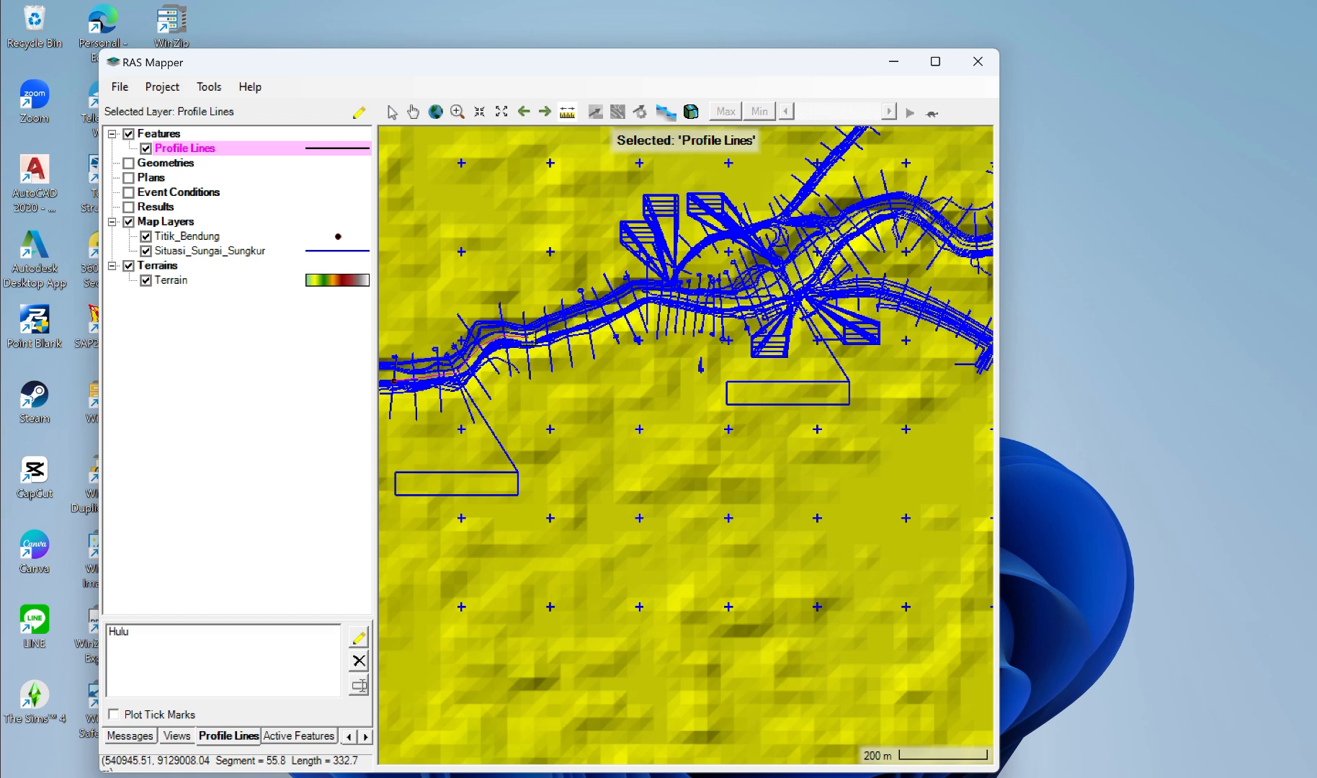
pyautogui.click(532, 336)
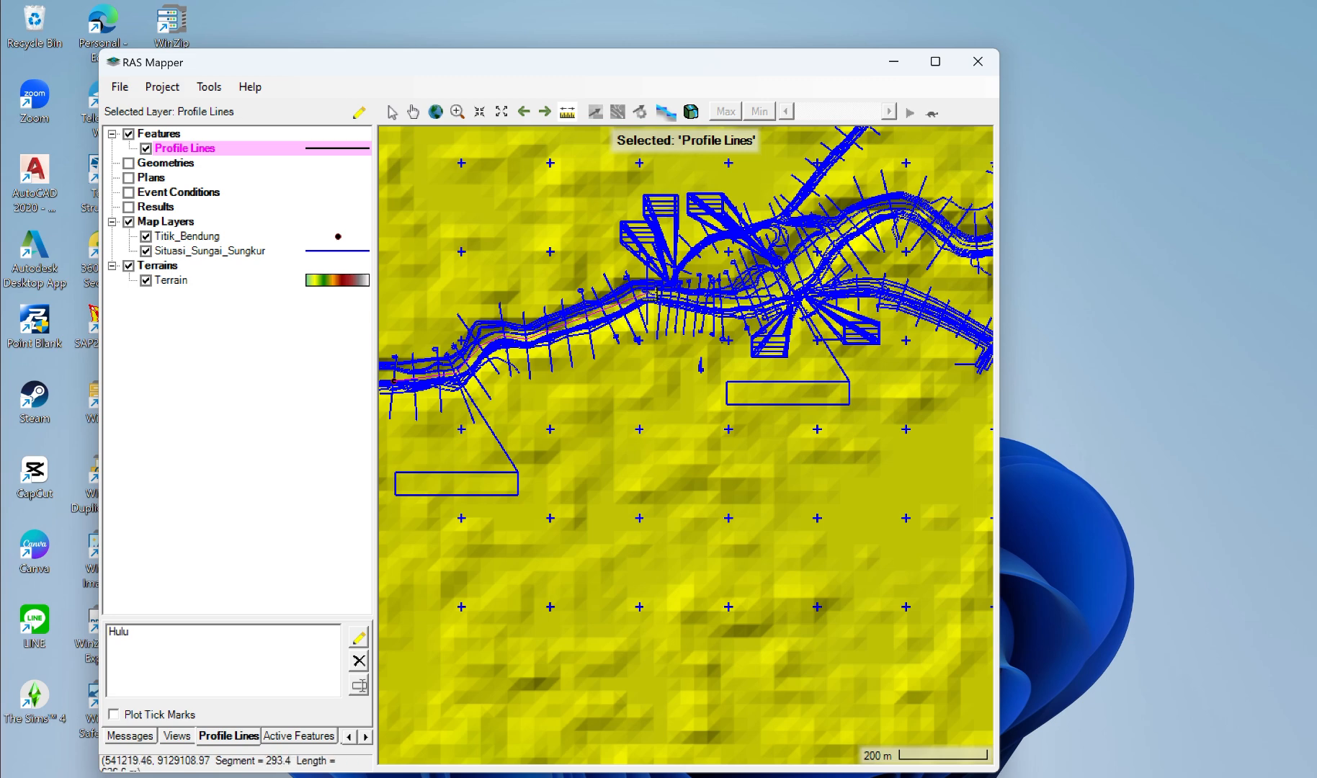
pyautogui.click(653, 296)
pyautogui.click(735, 304)
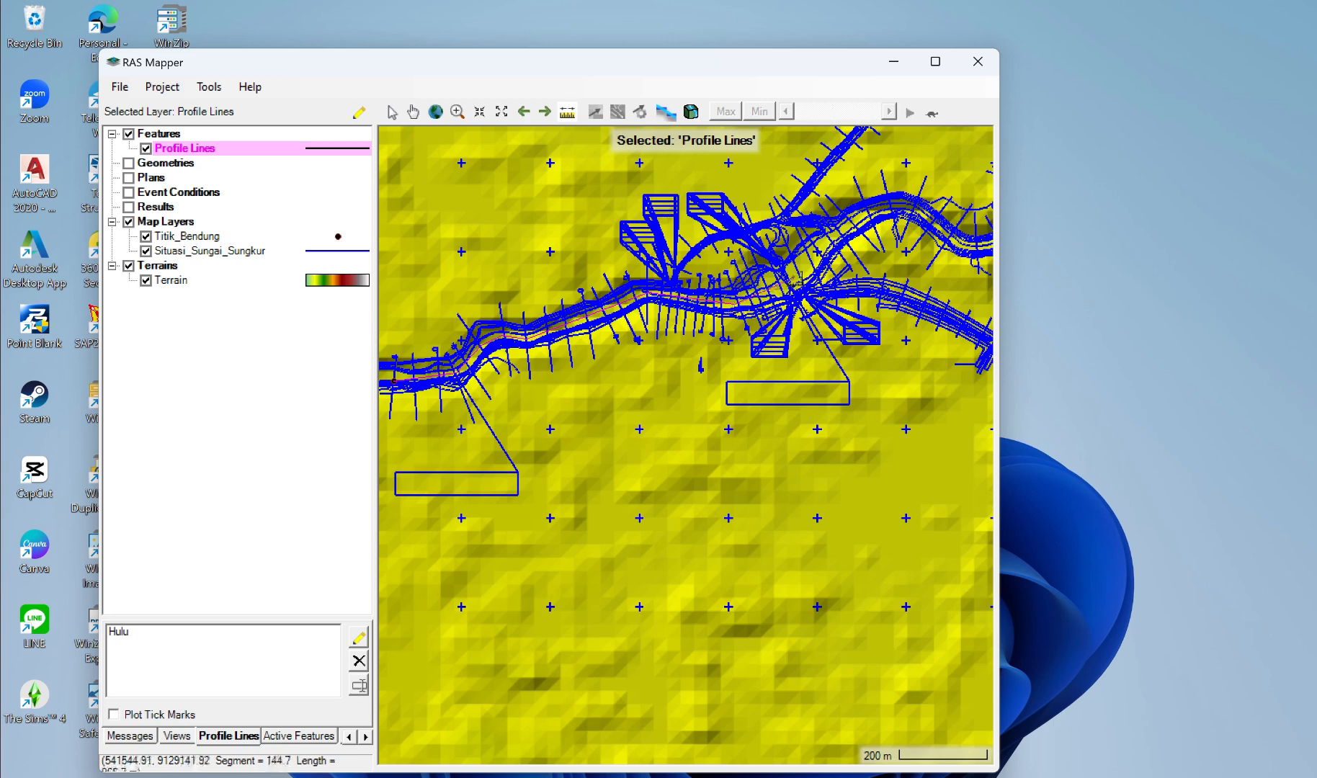
pyautogui.click(797, 281)
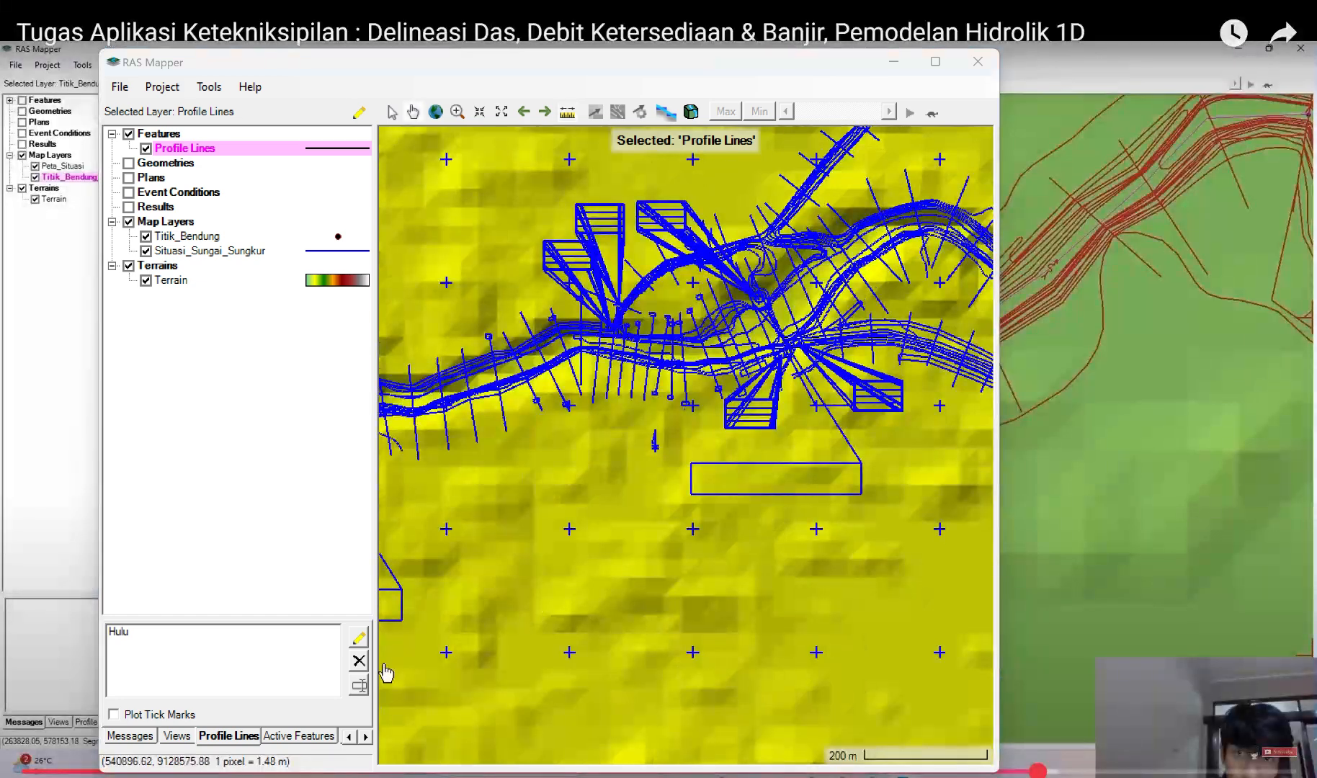
# Step: Draw a two-point profile line across the river at the downstream limit of the reach, parallel to the neighbouring surveyed sections
pyautogui.click(359, 637)
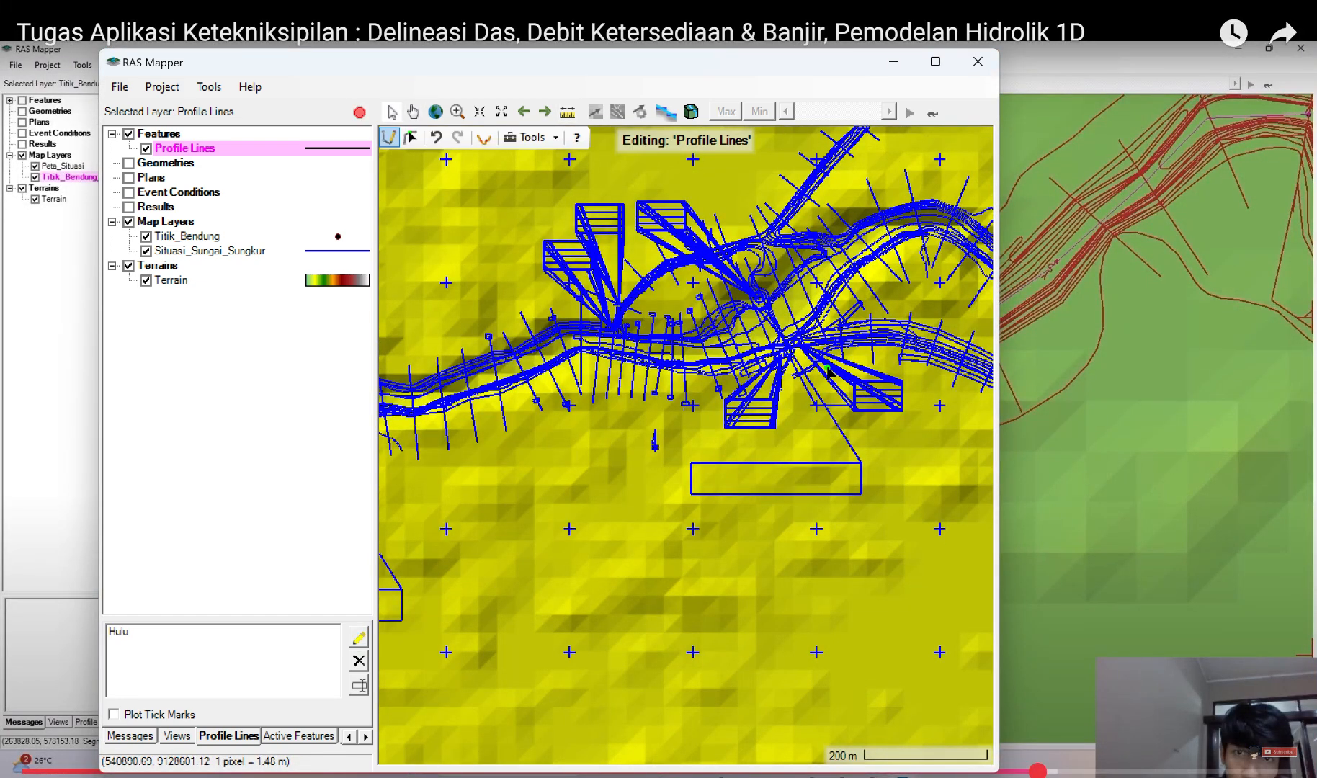
pyautogui.click(781, 266)
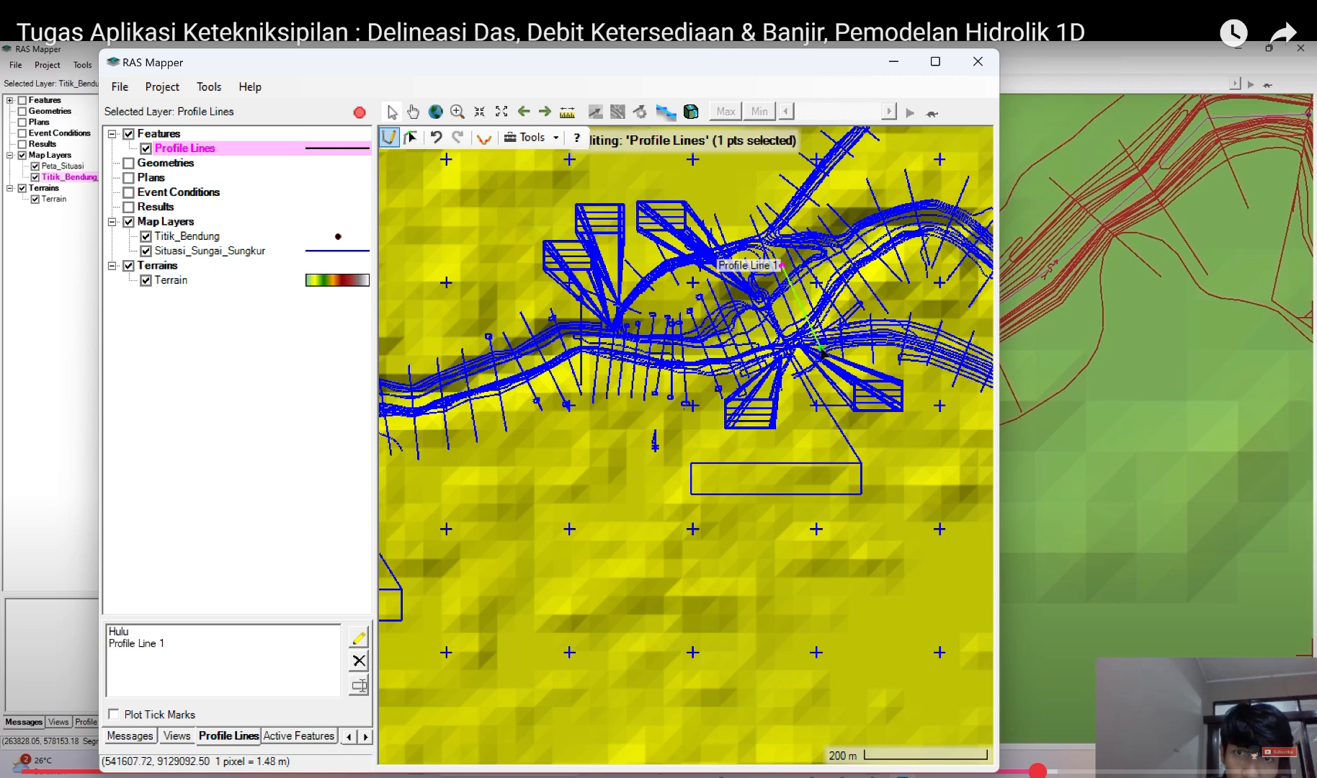
pyautogui.doubleClick(822, 352)
# Step: Rename the new downstream profile line Hilir
pyautogui.click(151, 644)
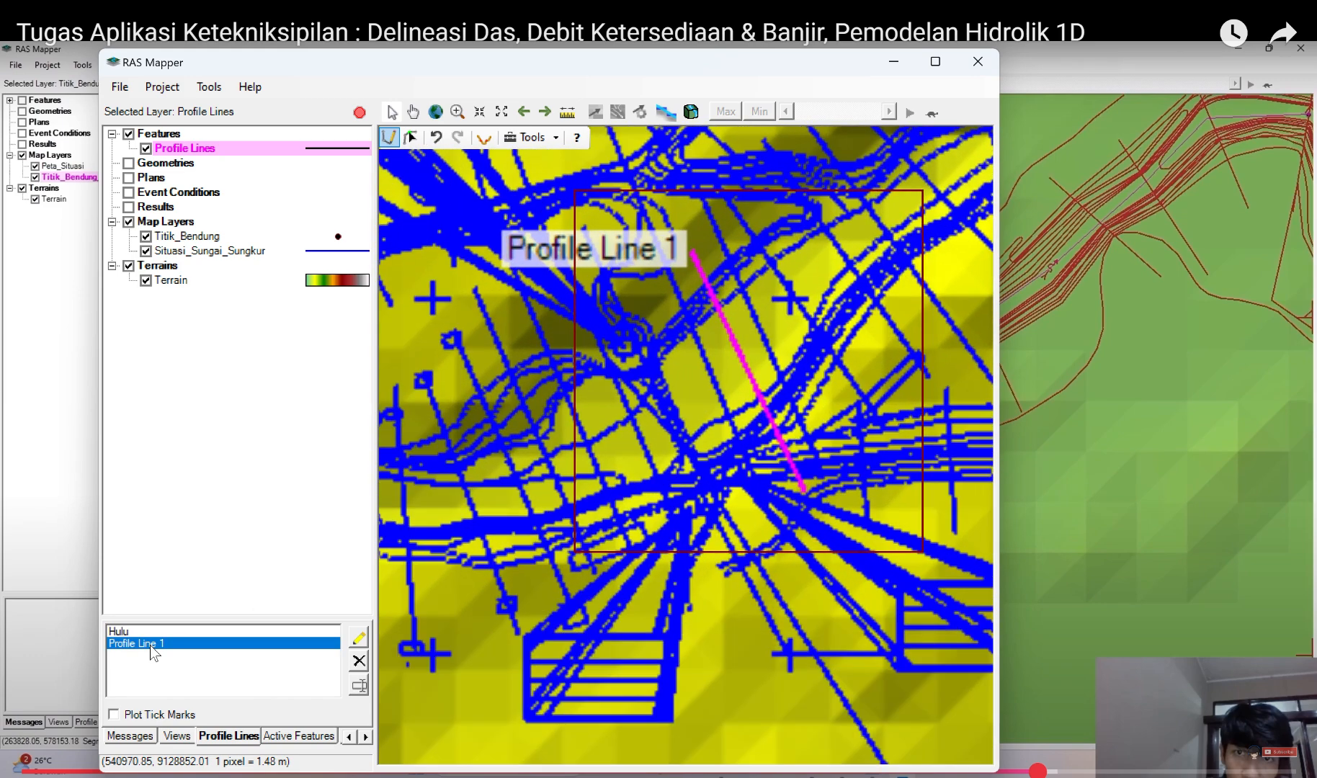
pyautogui.rightClick(151, 644)
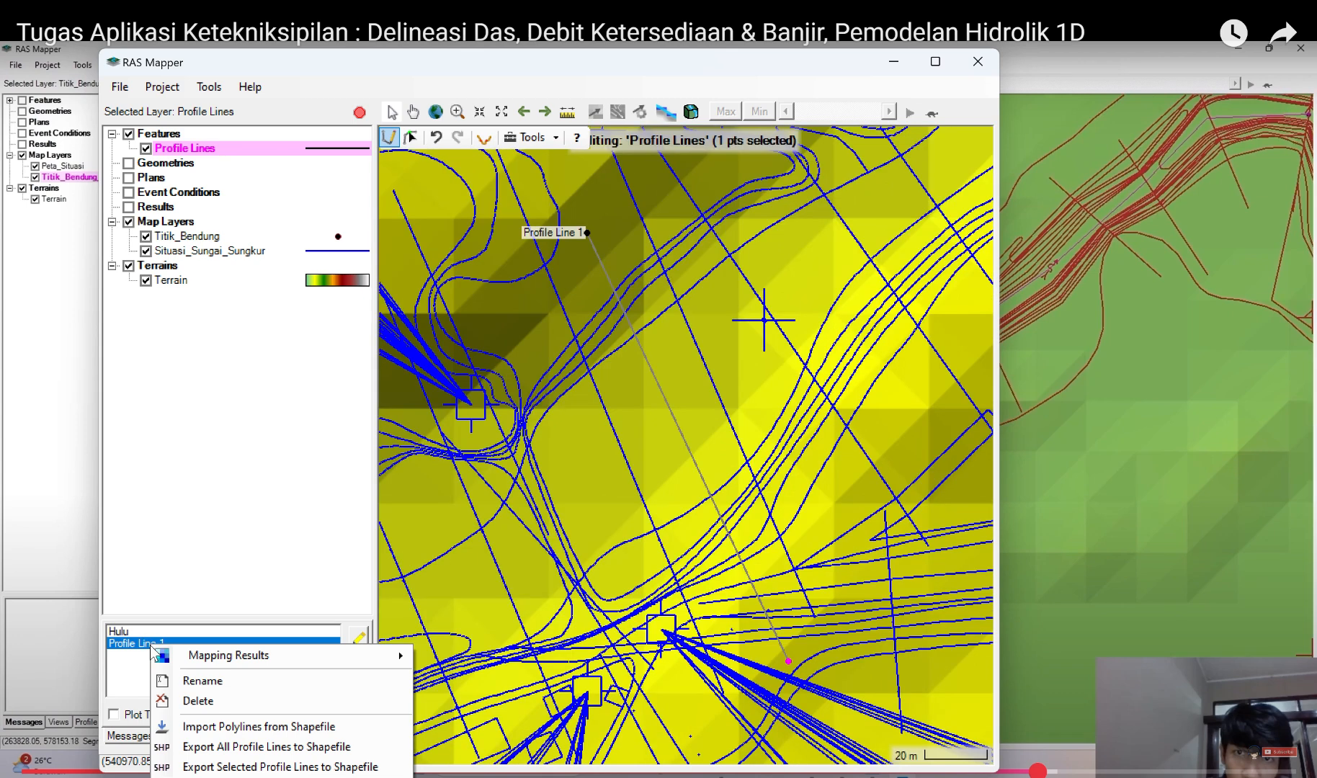
pyautogui.click(217, 682)
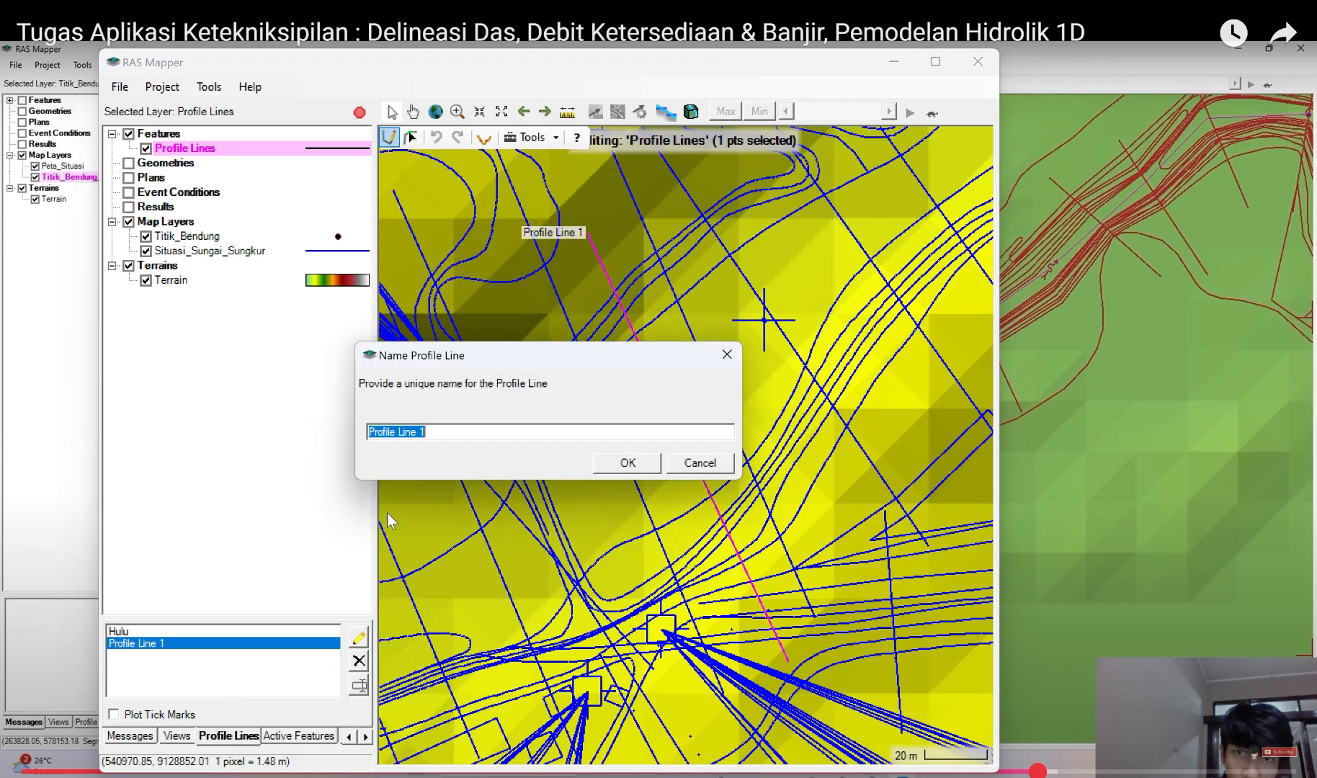
pyautogui.write('Hilir')
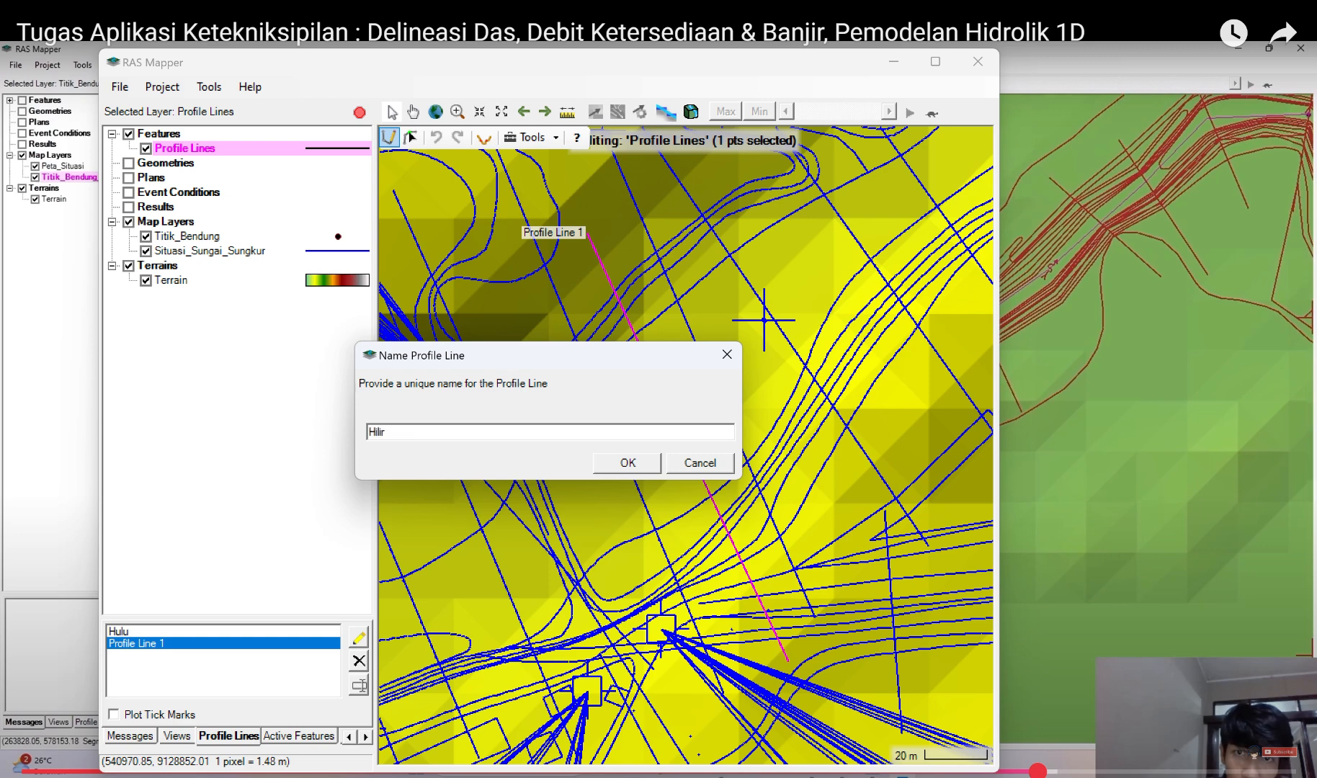
pyautogui.click(629, 465)
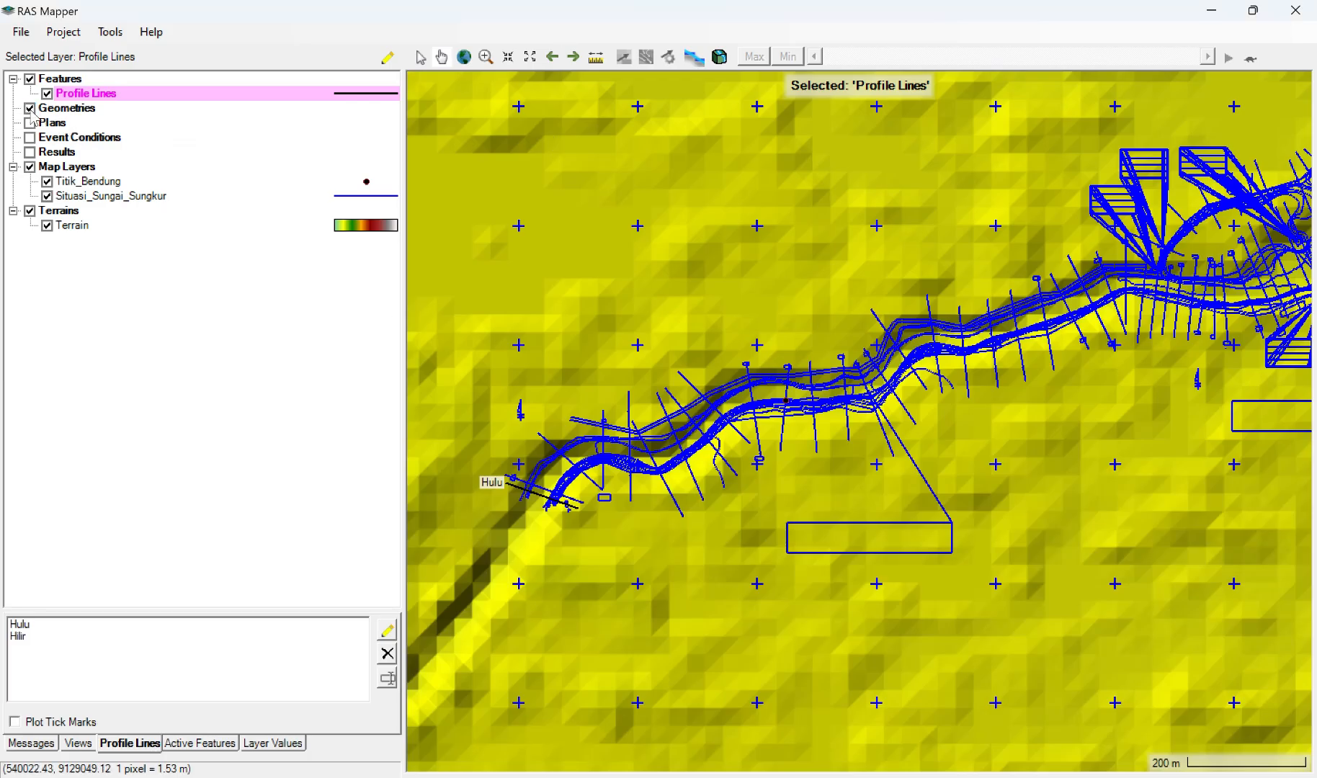
# Step: Create a new geometry named Sungai Sungkur, leaving it associated with Terrain and the other layers set to (None)
pyautogui.click(52, 110)
pyautogui.rightClick(57, 109)
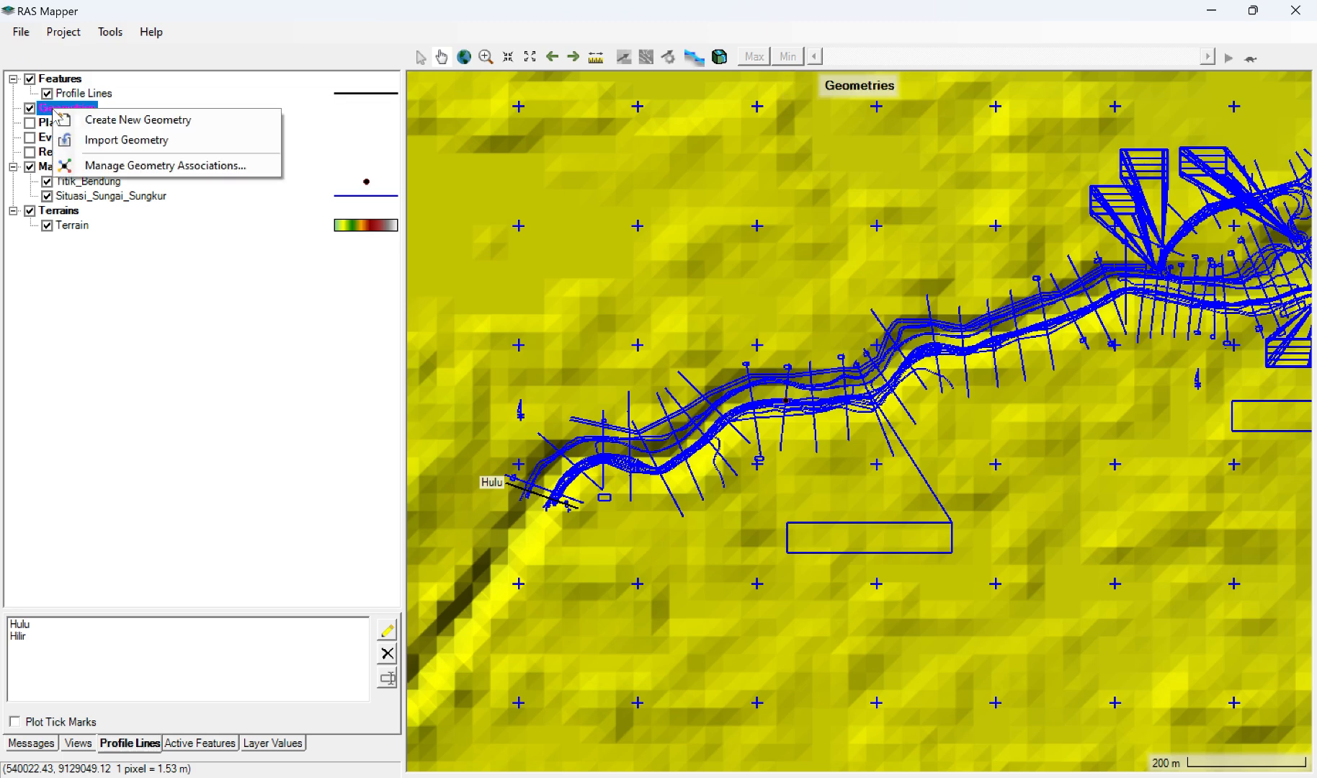
pyautogui.click(97, 120)
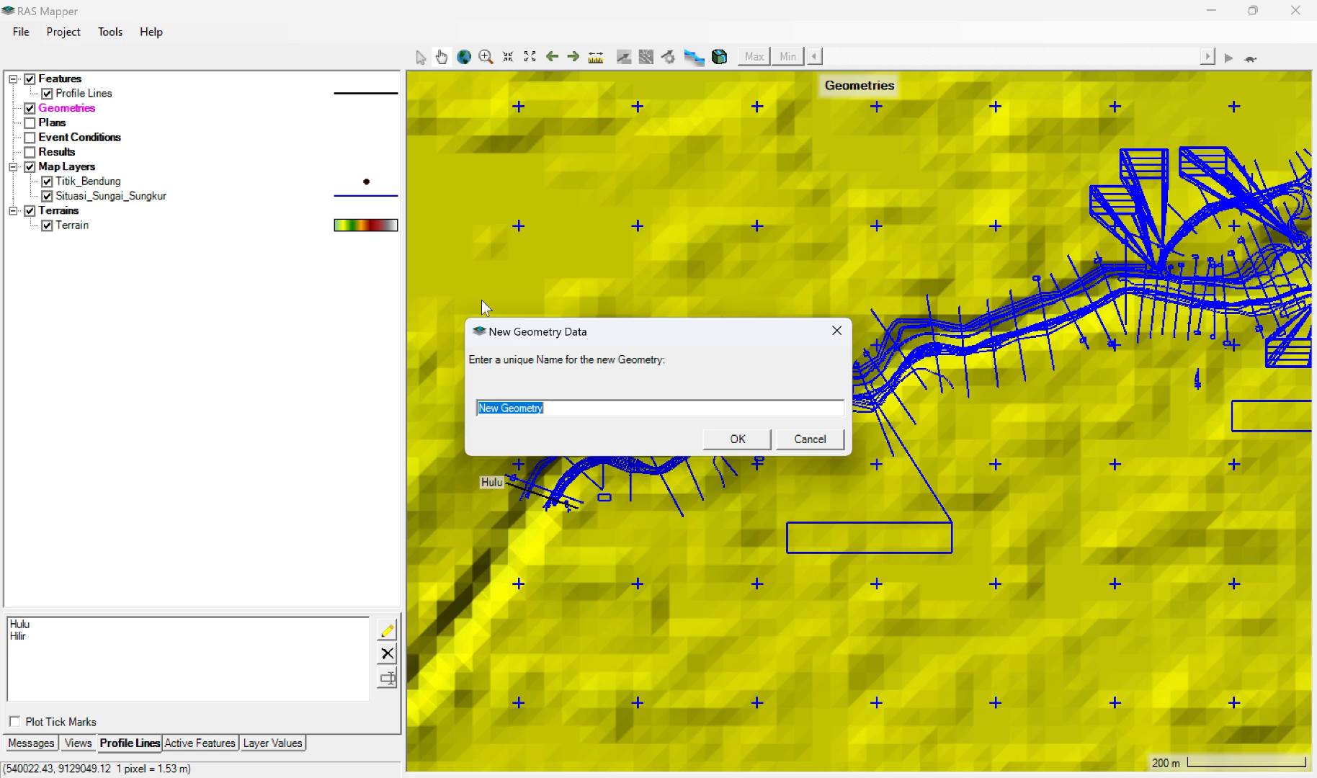
pyautogui.click(572, 30)
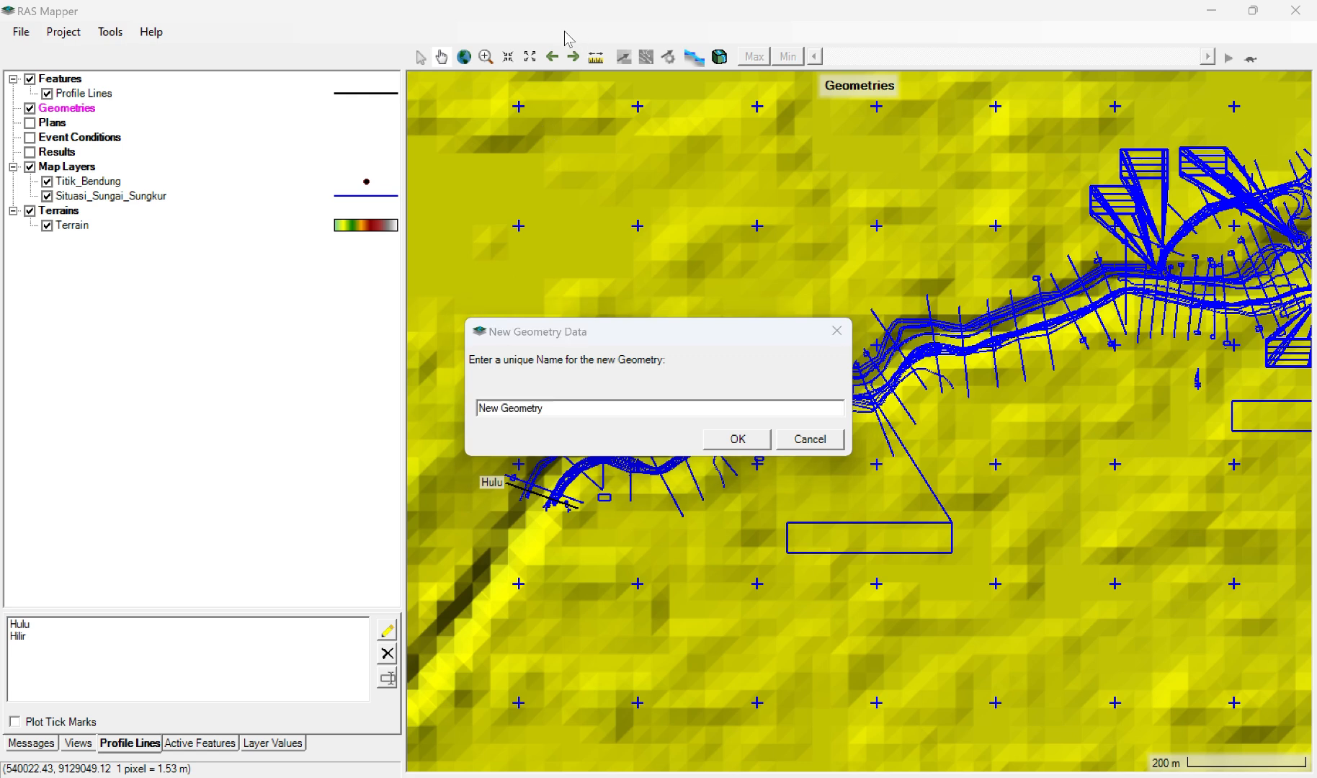
pyautogui.click(567, 409)
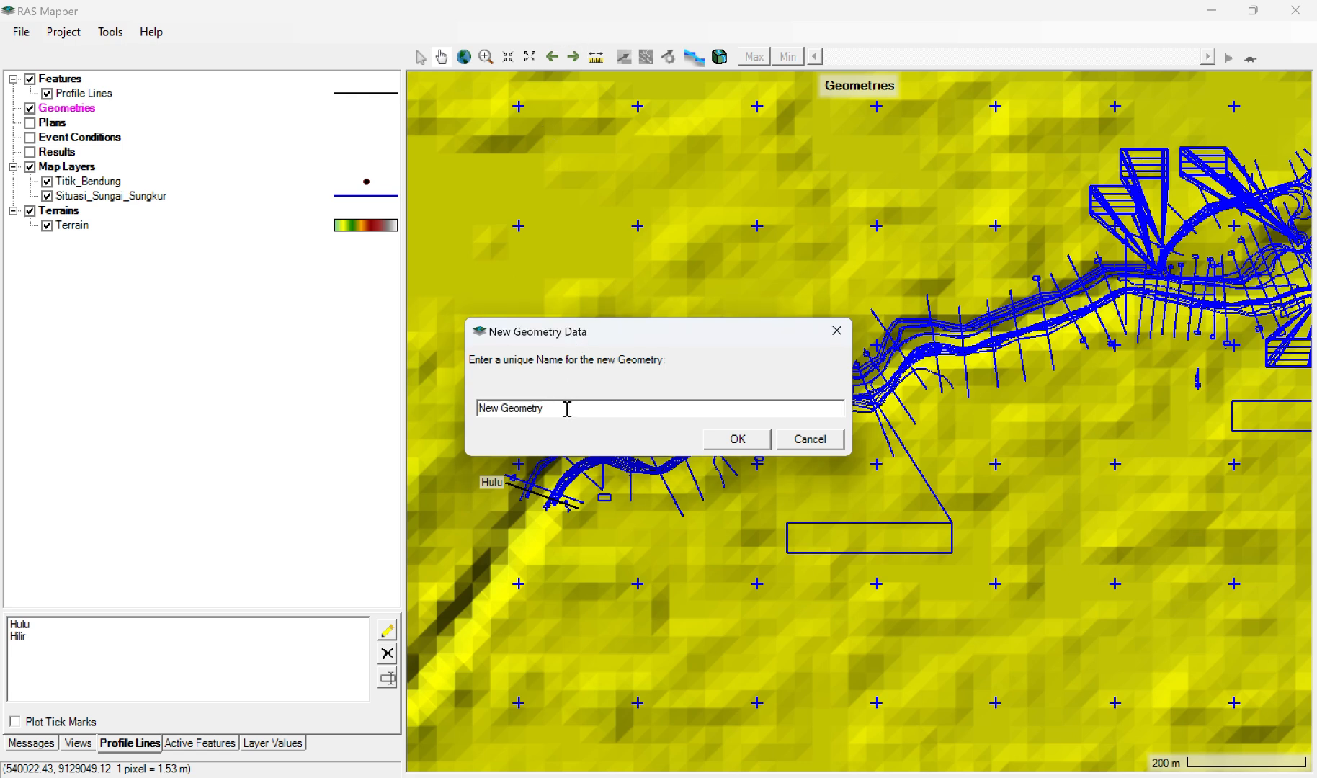
pyautogui.press('BackSpace')
pyautogui.press('BackSpace')
pyautogui.press('BackSpace')
pyautogui.press('BackSpace')
pyautogui.press('BackSpace')
pyautogui.press('BackSpace')
pyautogui.press('BackSpace')
pyautogui.press('BackSpace')
pyautogui.press('BackSpace')
pyautogui.press('BackSpace')
pyautogui.press('BackSpace')
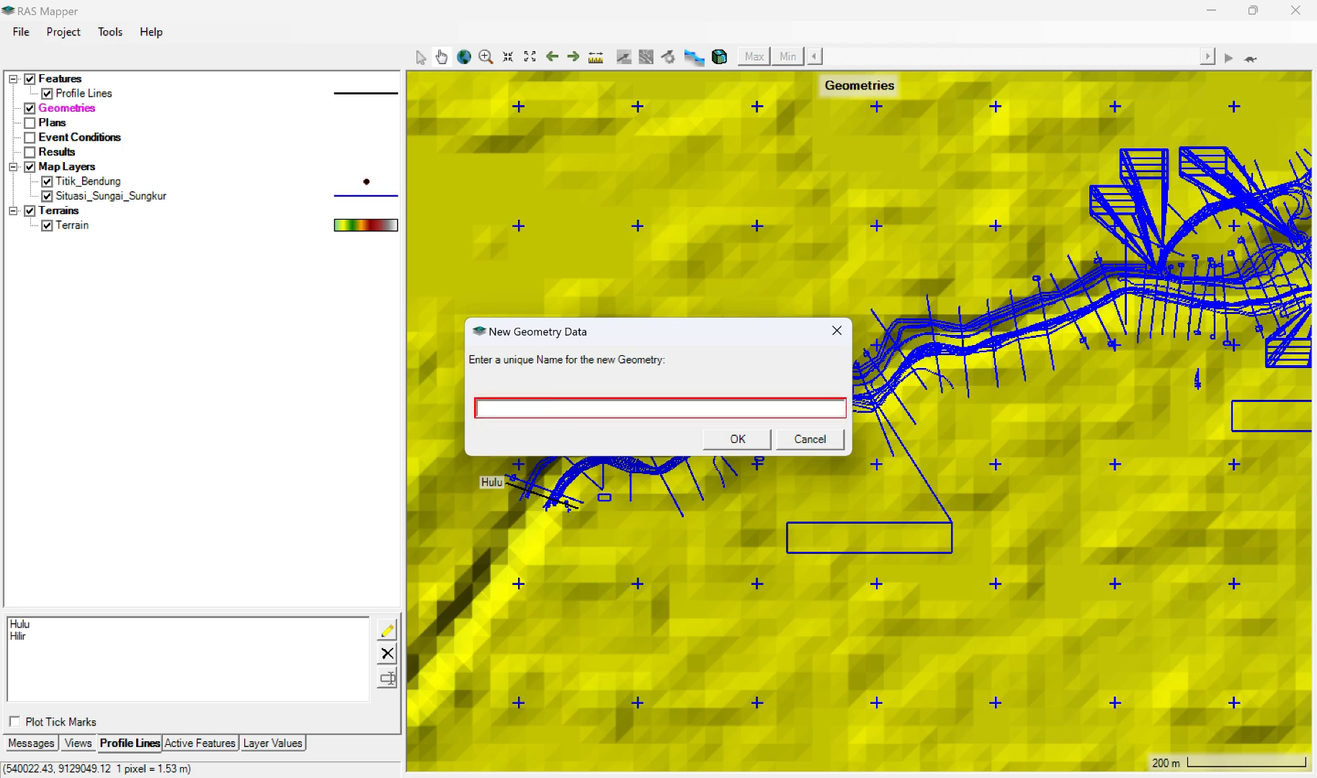
pyautogui.write('Sungai Sung')
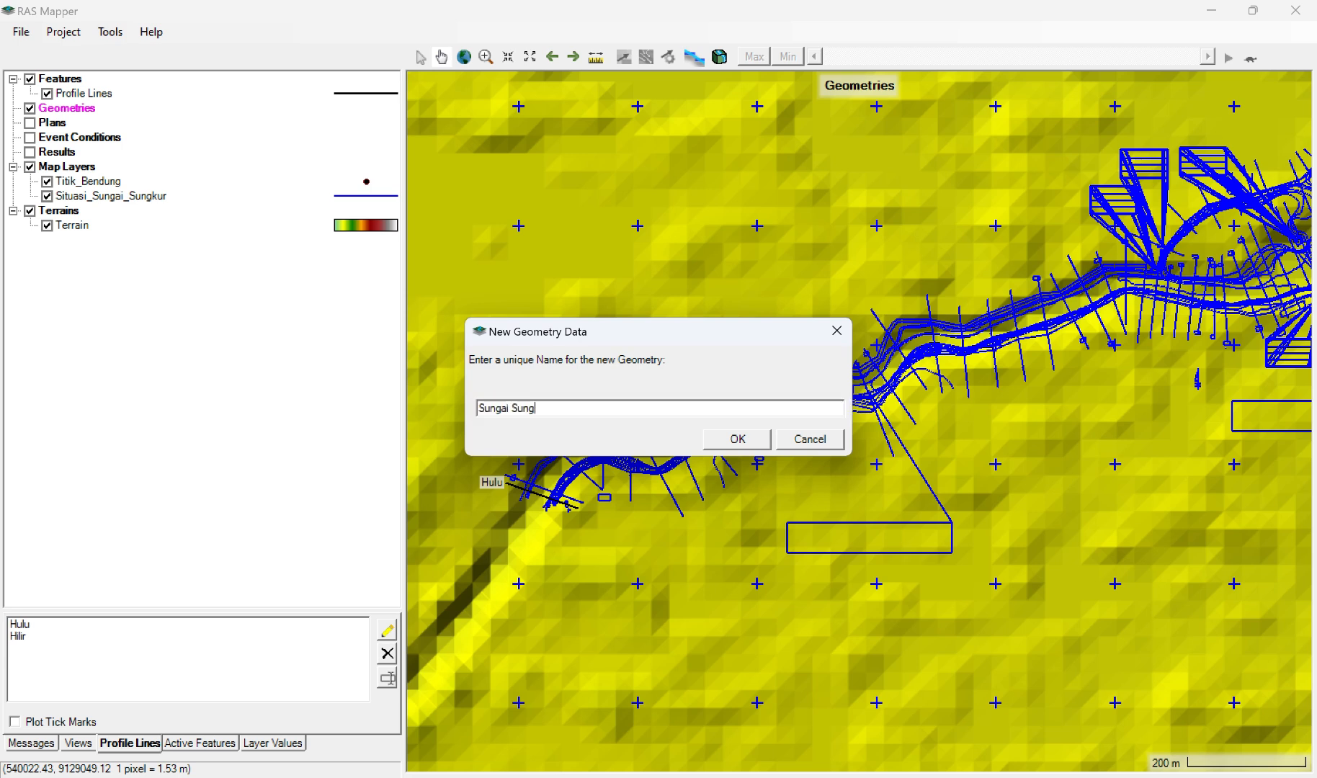
pyautogui.write('kur')
pyautogui.click(737, 439)
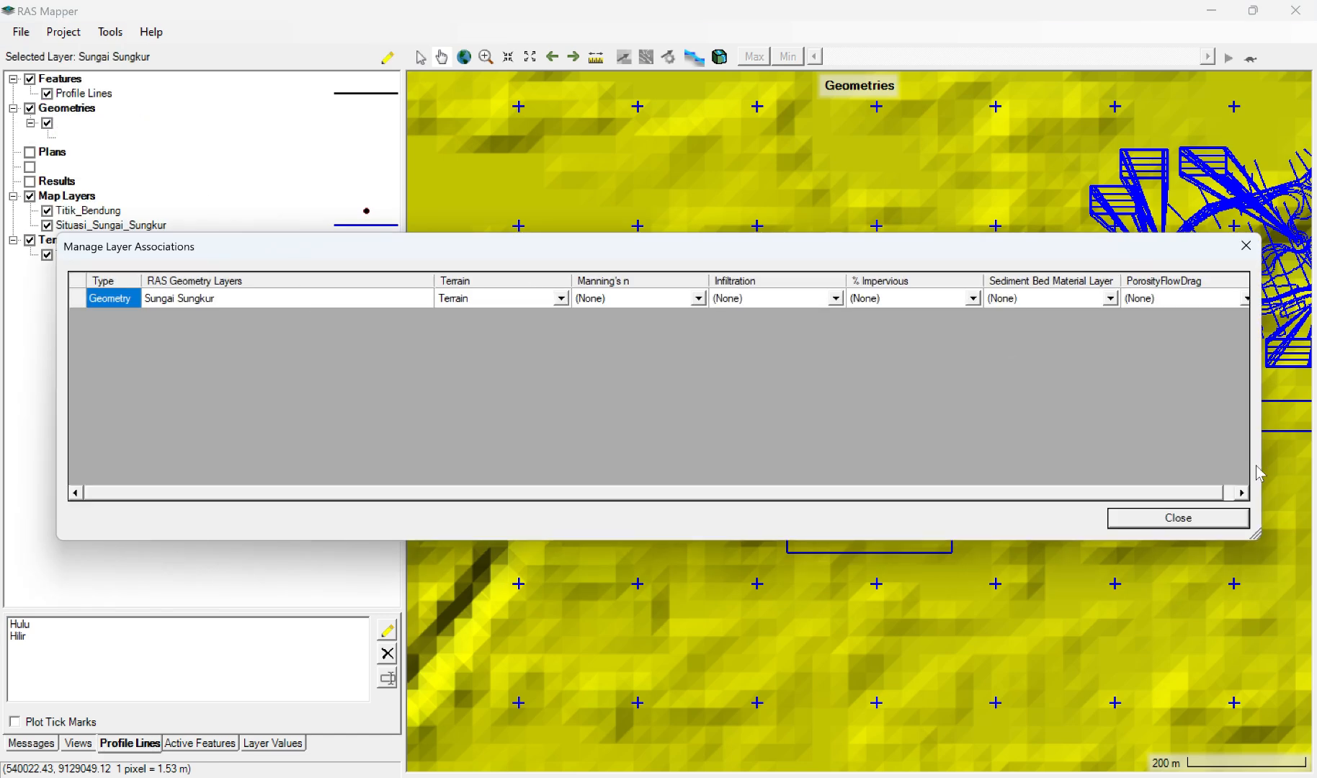
pyautogui.click(1189, 524)
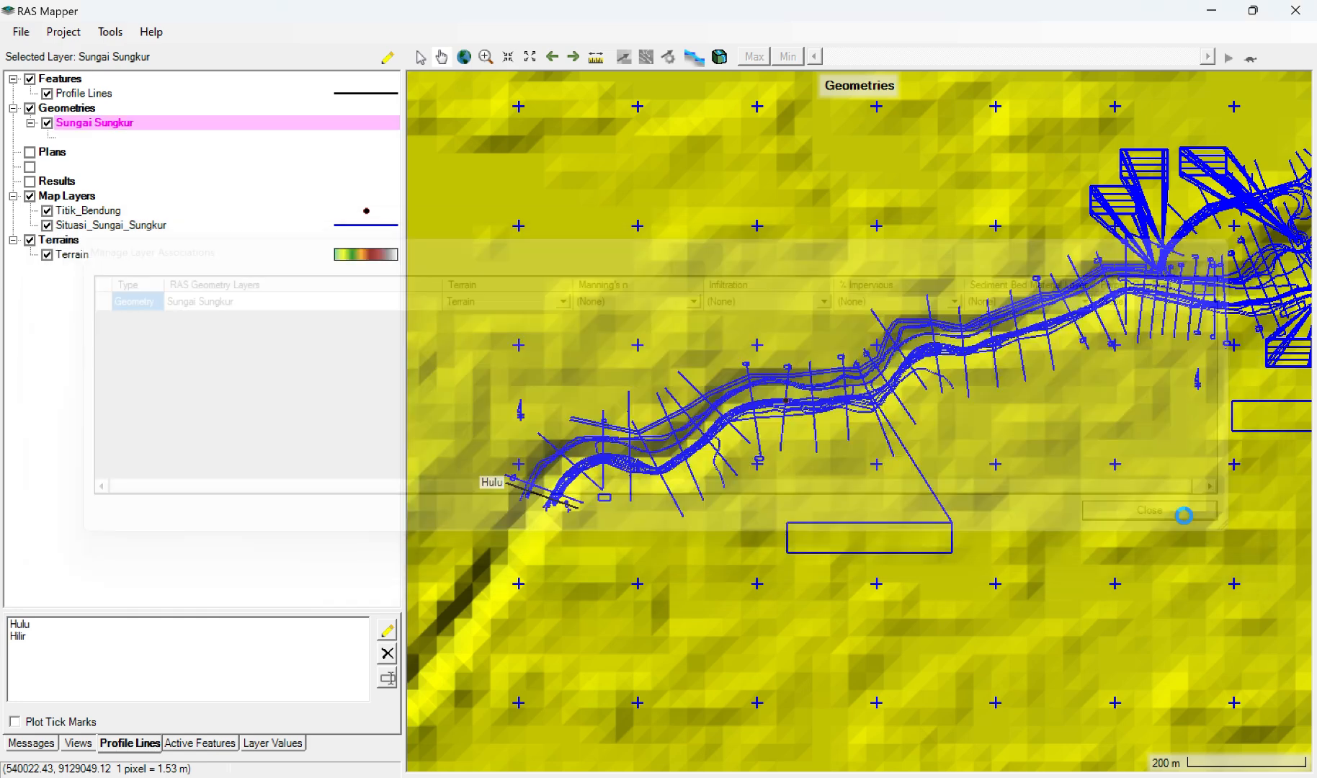
# Step: Start editing the Sungai Sungkur geometry and make its Rivers layer visible and active, keeping the layer's properties as they are
pyautogui.doubleClick(114, 121)
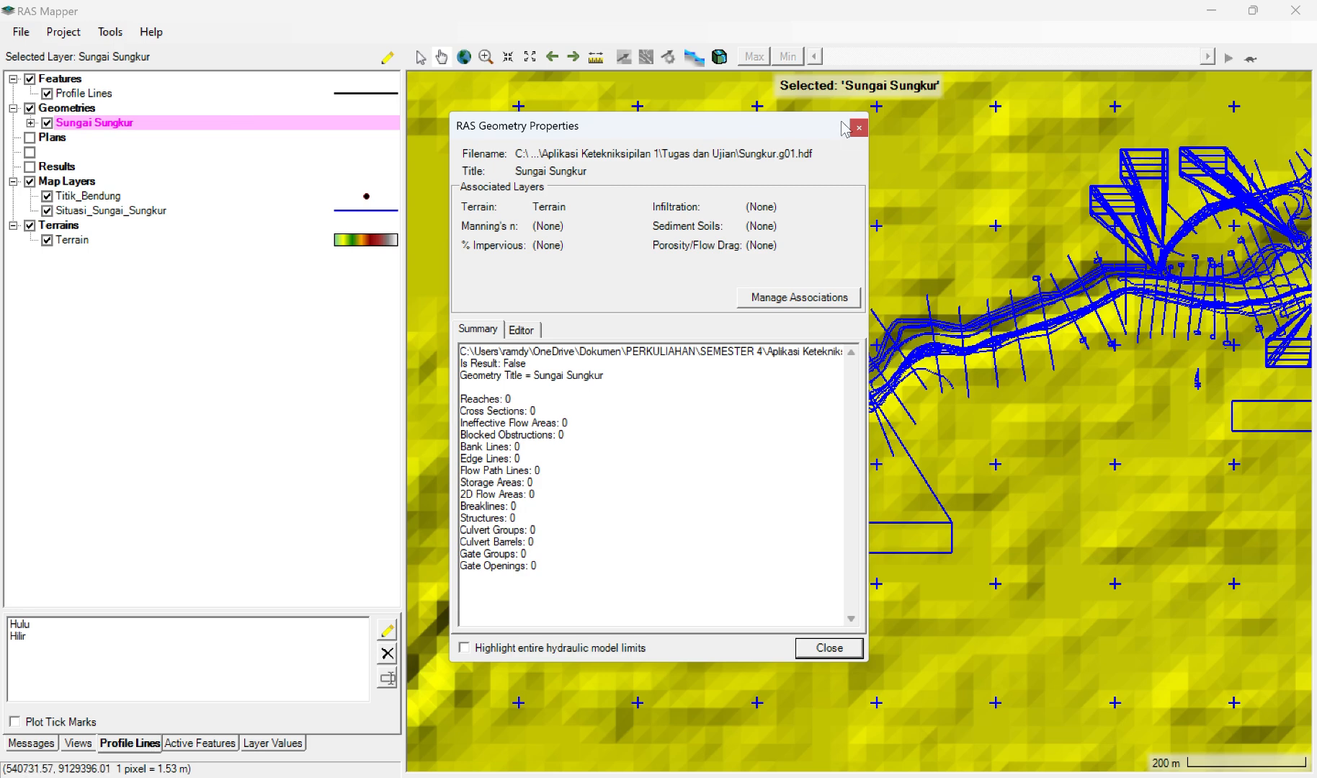
pyautogui.click(830, 649)
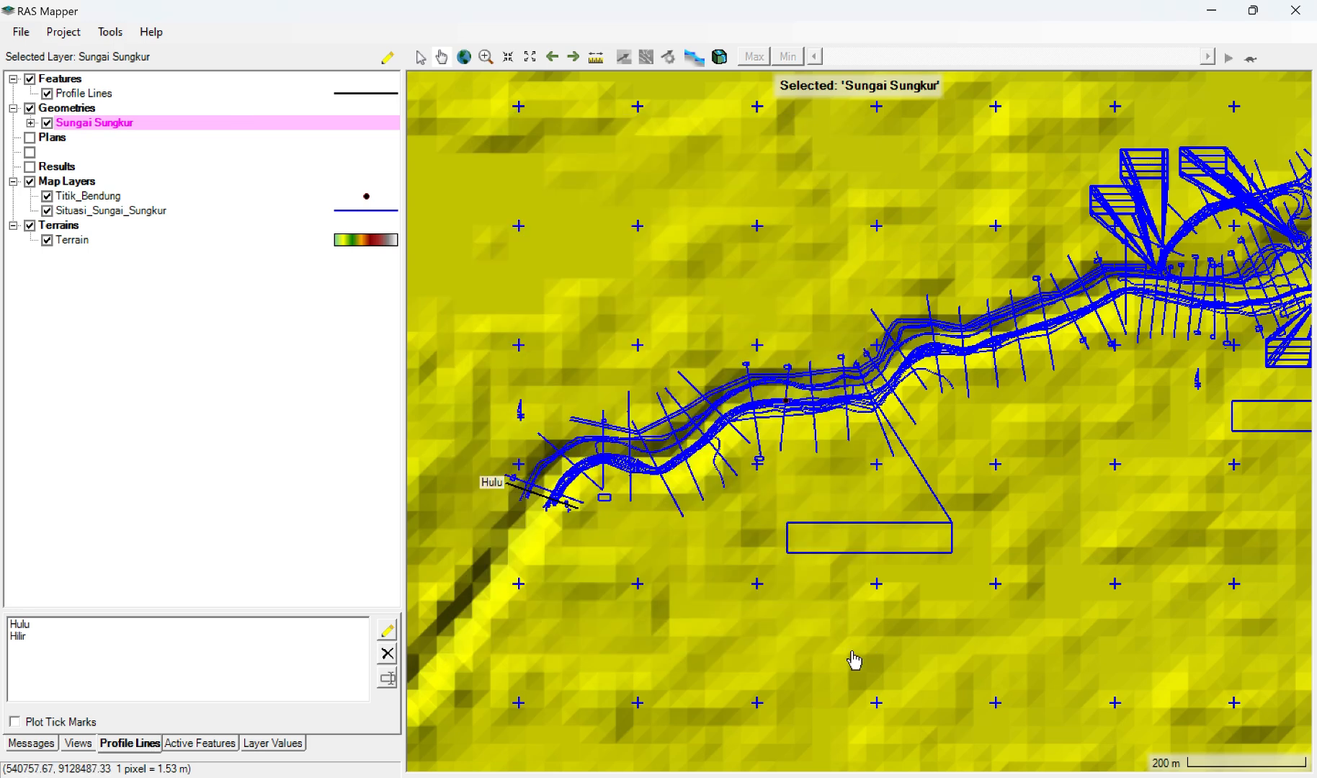
pyautogui.click(30, 123)
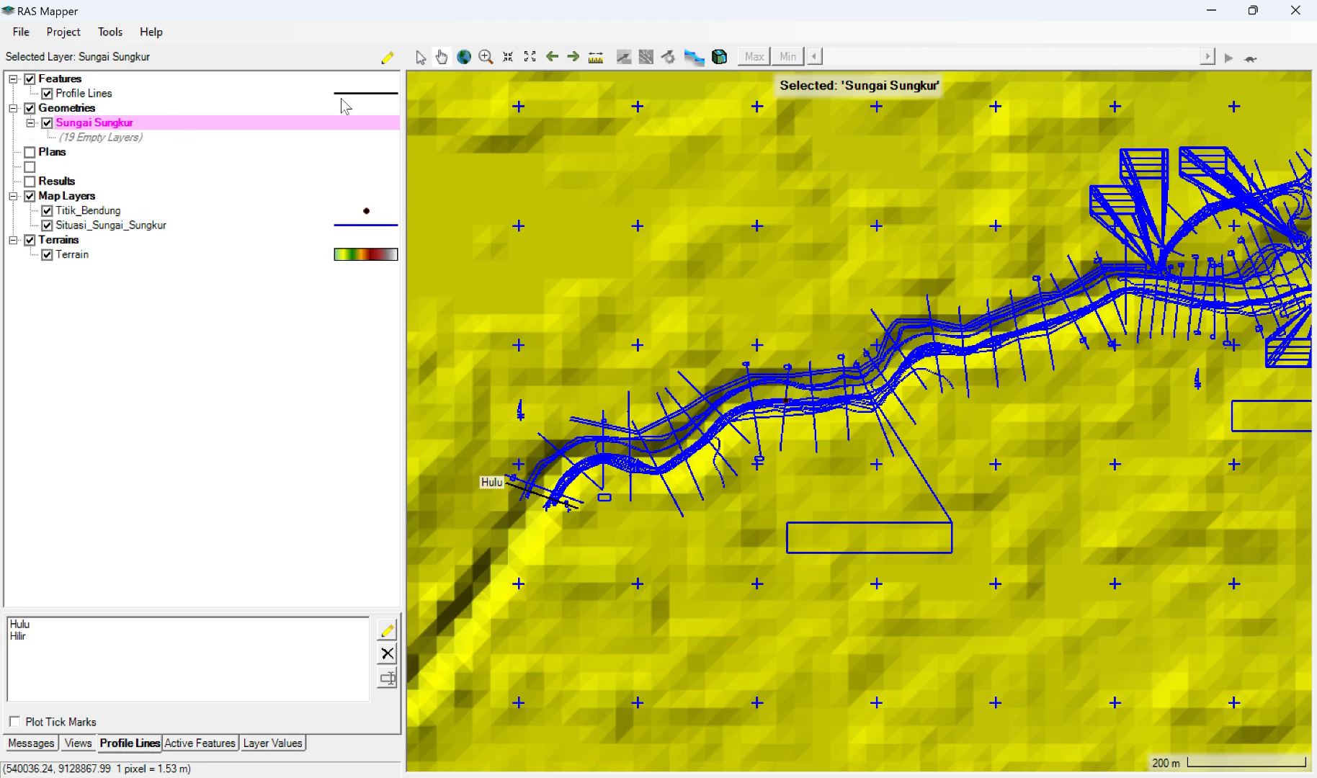
pyautogui.click(387, 58)
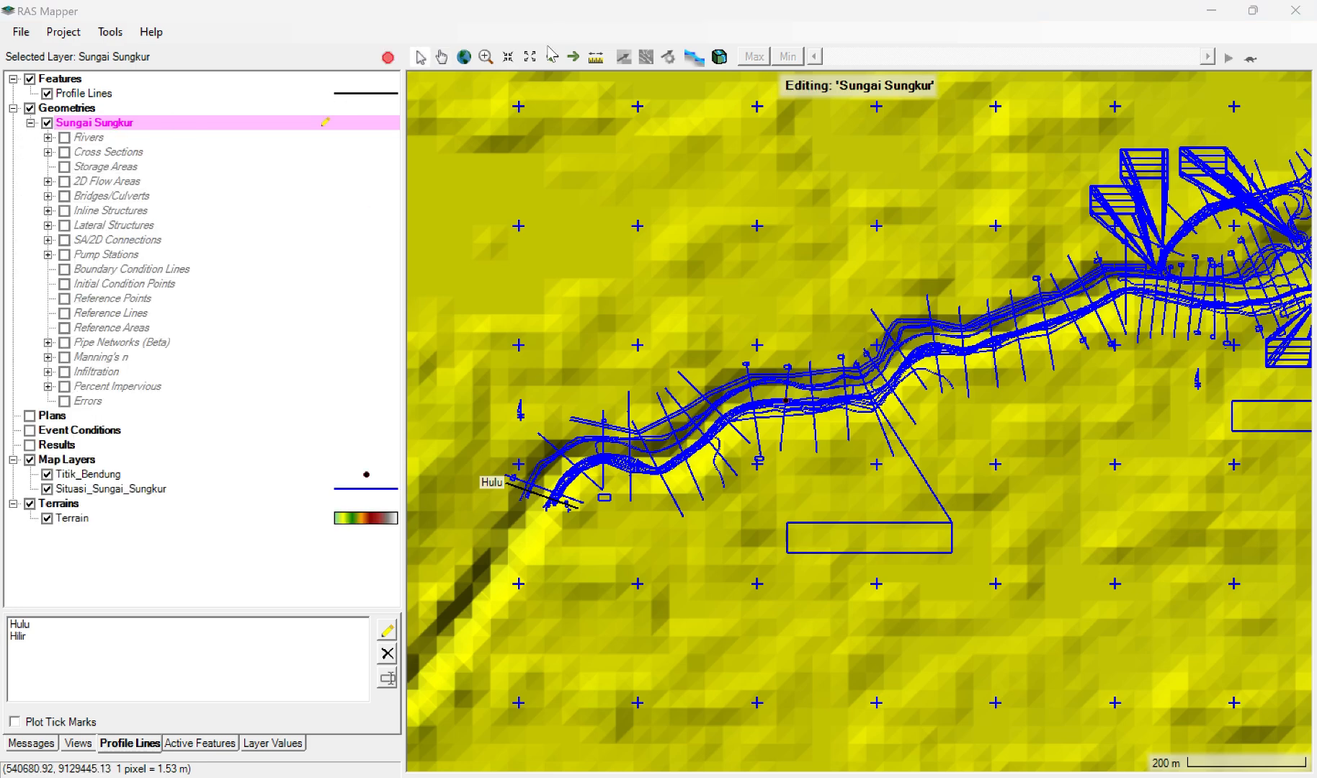
pyautogui.click(64, 137)
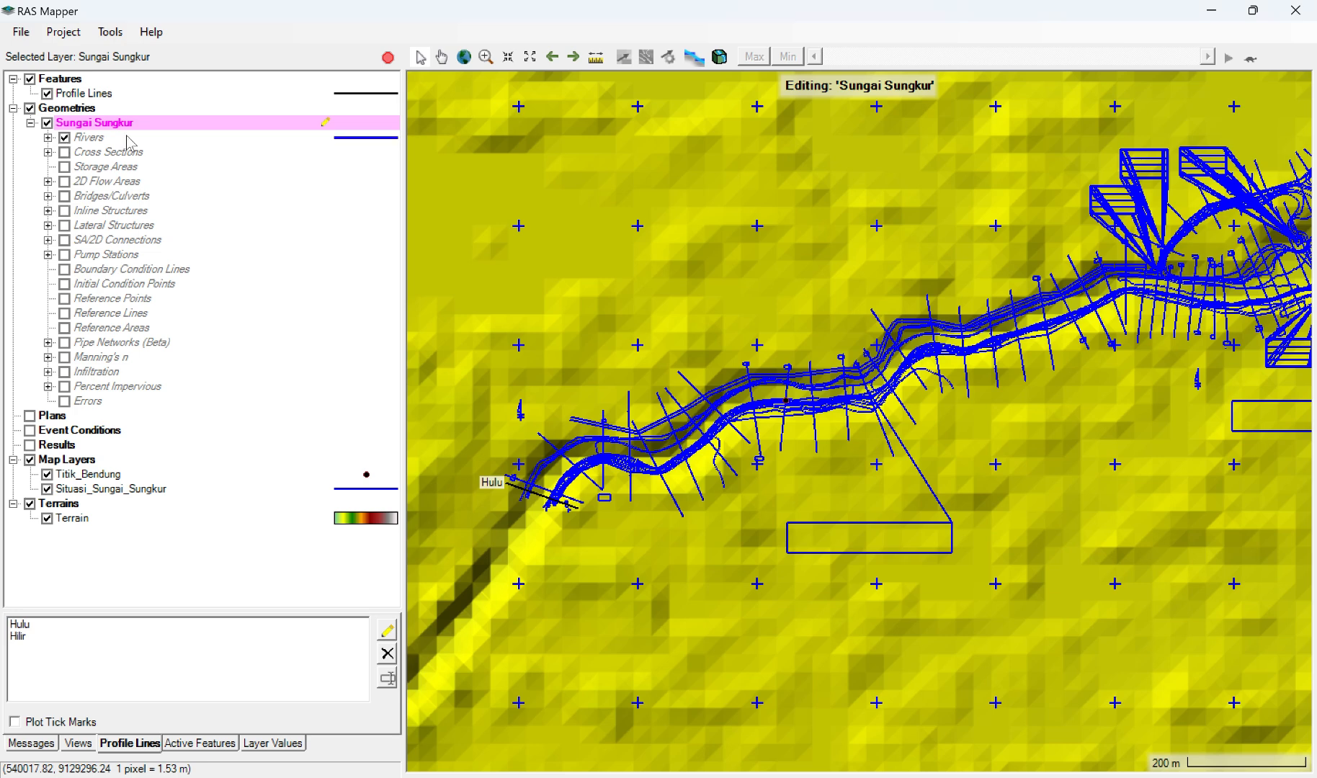
pyautogui.doubleClick(338, 140)
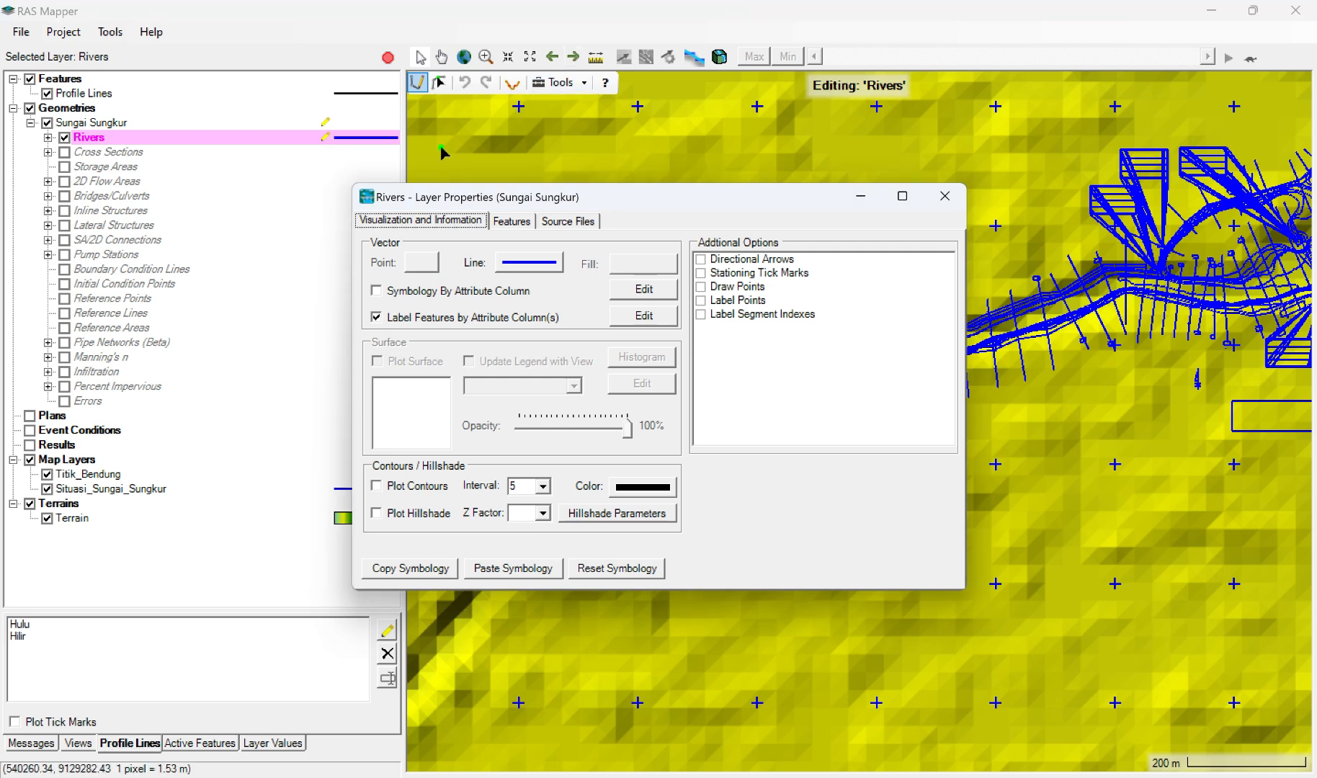
pyautogui.click(945, 200)
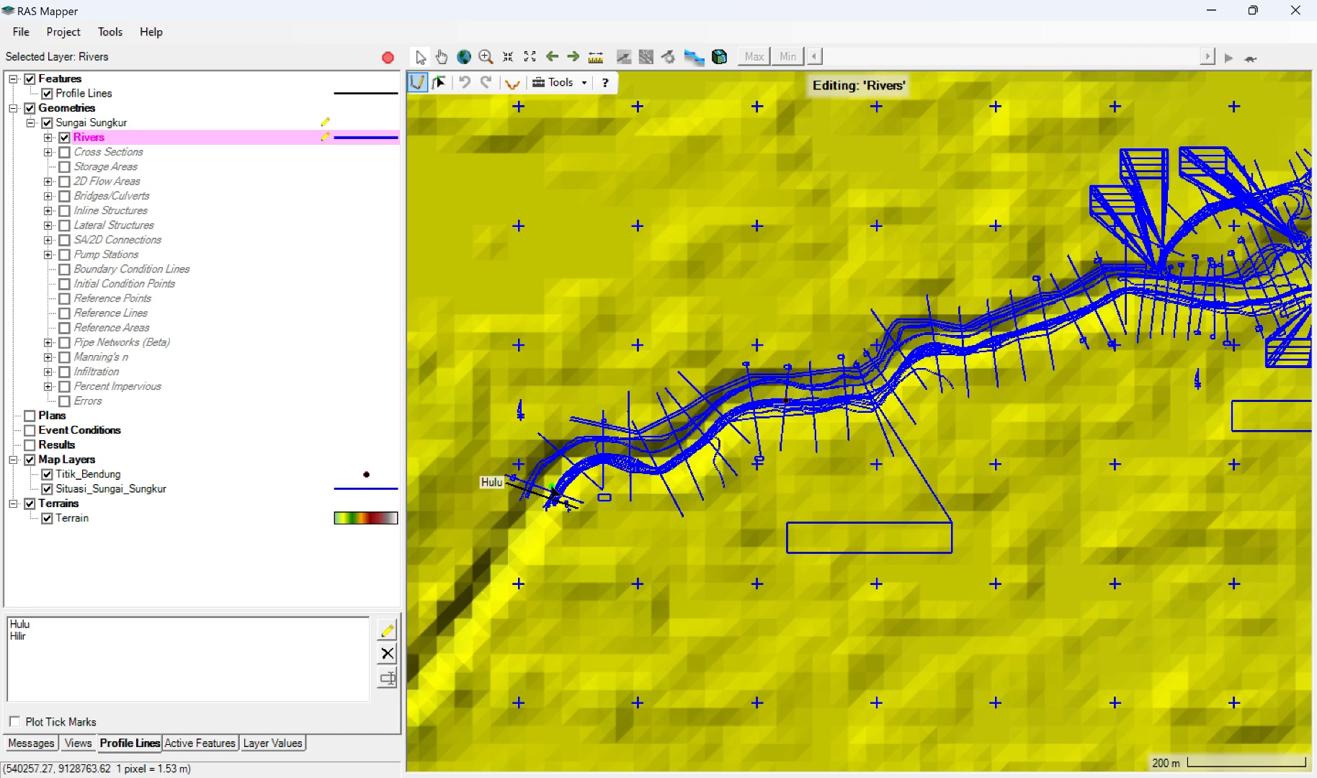
pyautogui.scroll(-1, 547, 497)
pyautogui.scroll(1, 544, 497)
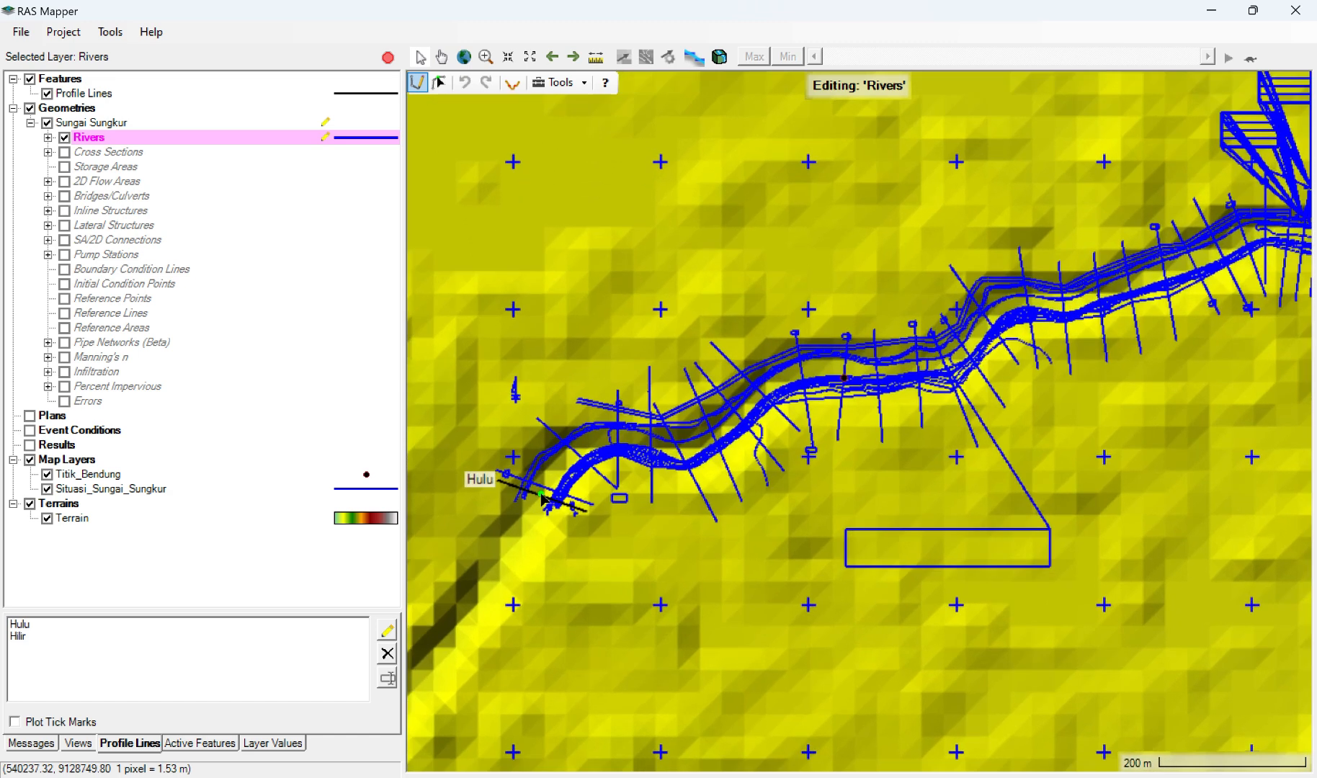
pyautogui.scroll(1, 546, 497)
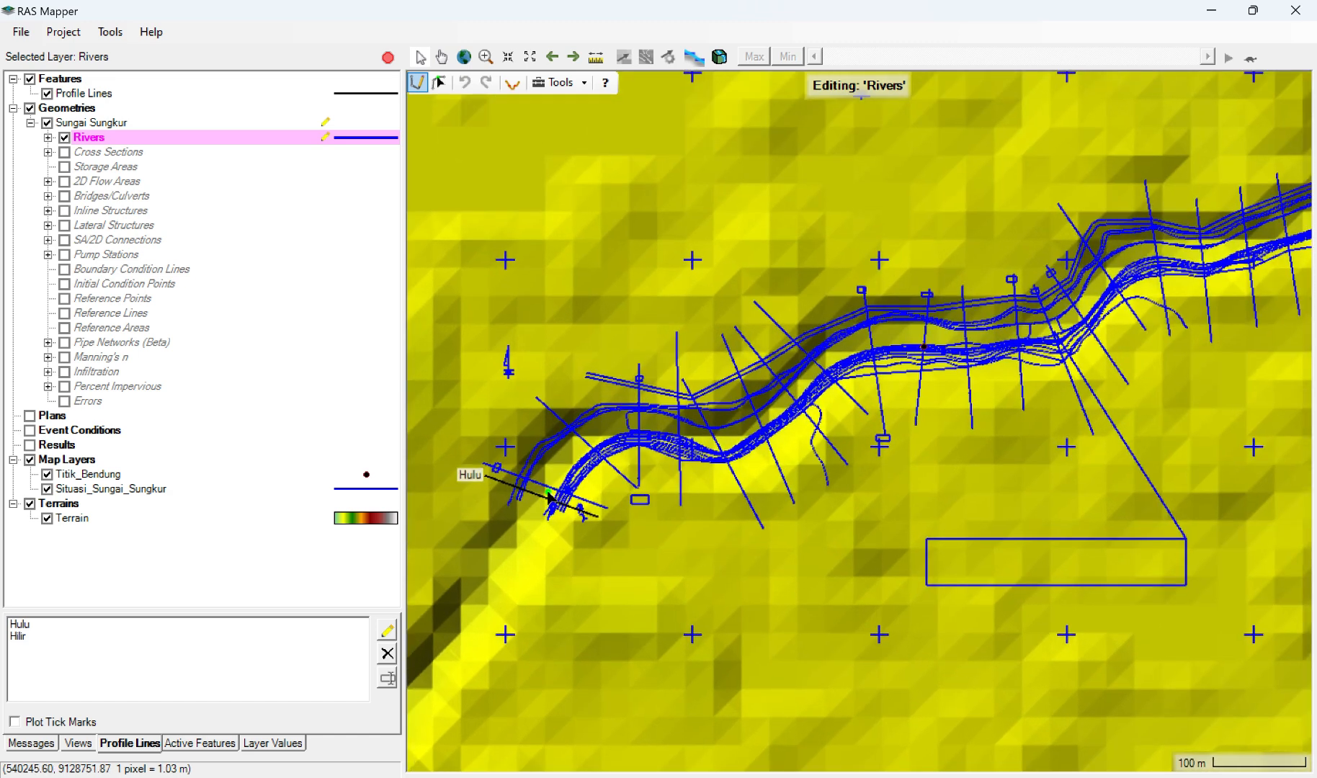
pyautogui.scroll(1, 549, 497)
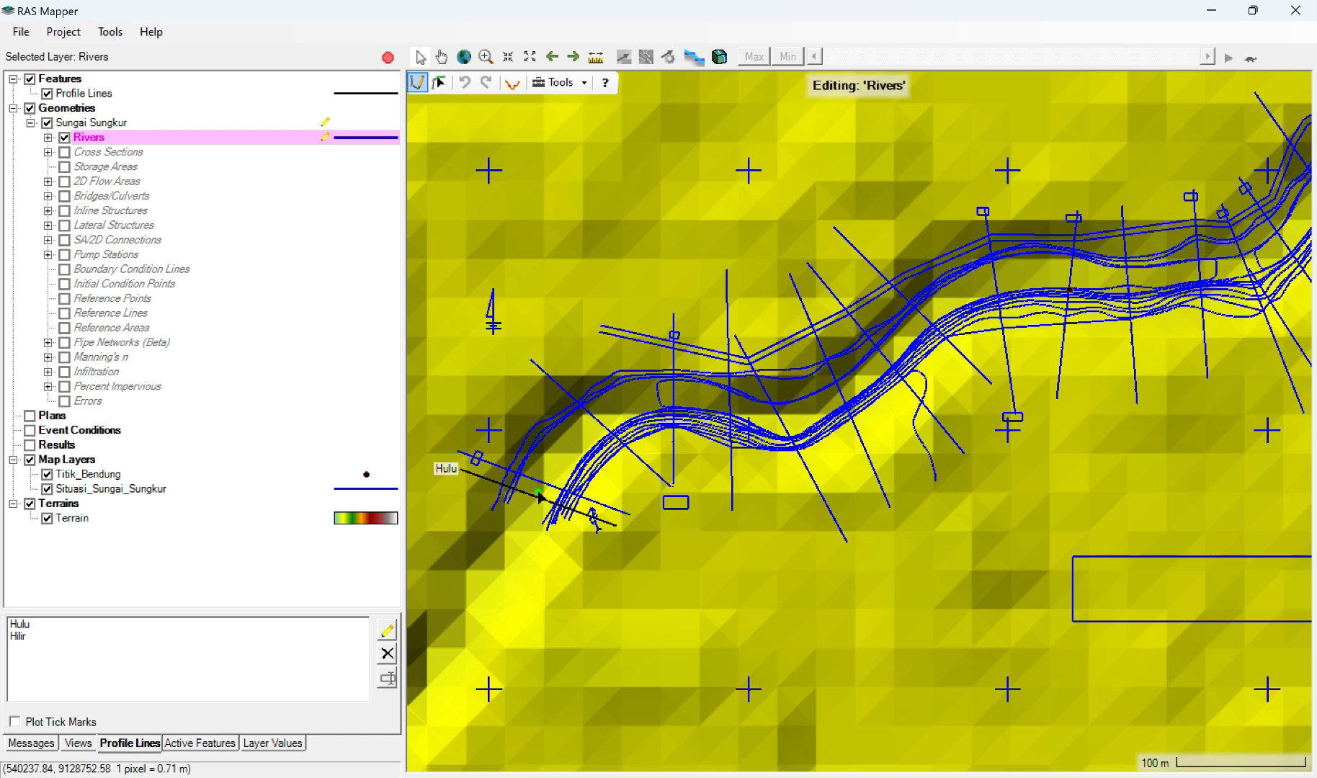
pyautogui.moveTo(540, 497); pyautogui.dragTo(625, 401)
pyautogui.doubleClick(626, 401)
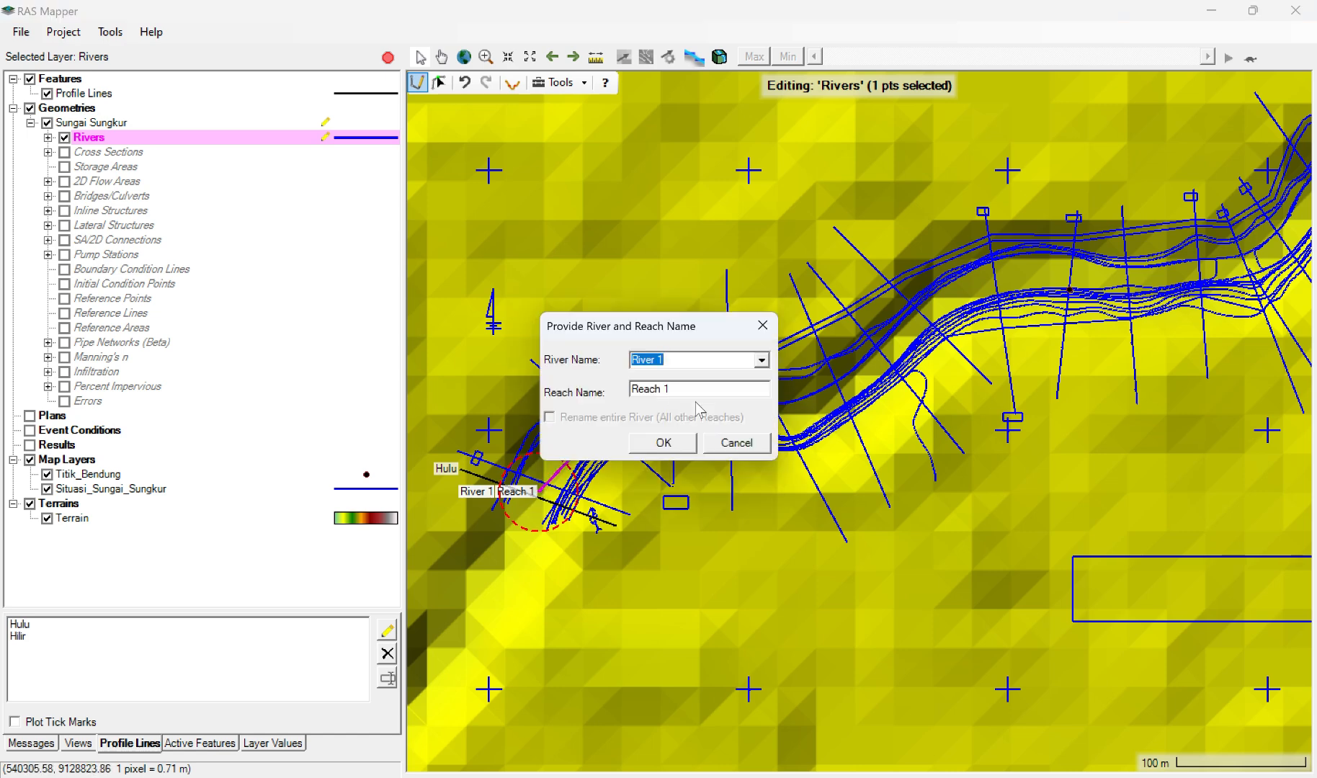
pyautogui.click(722, 444)
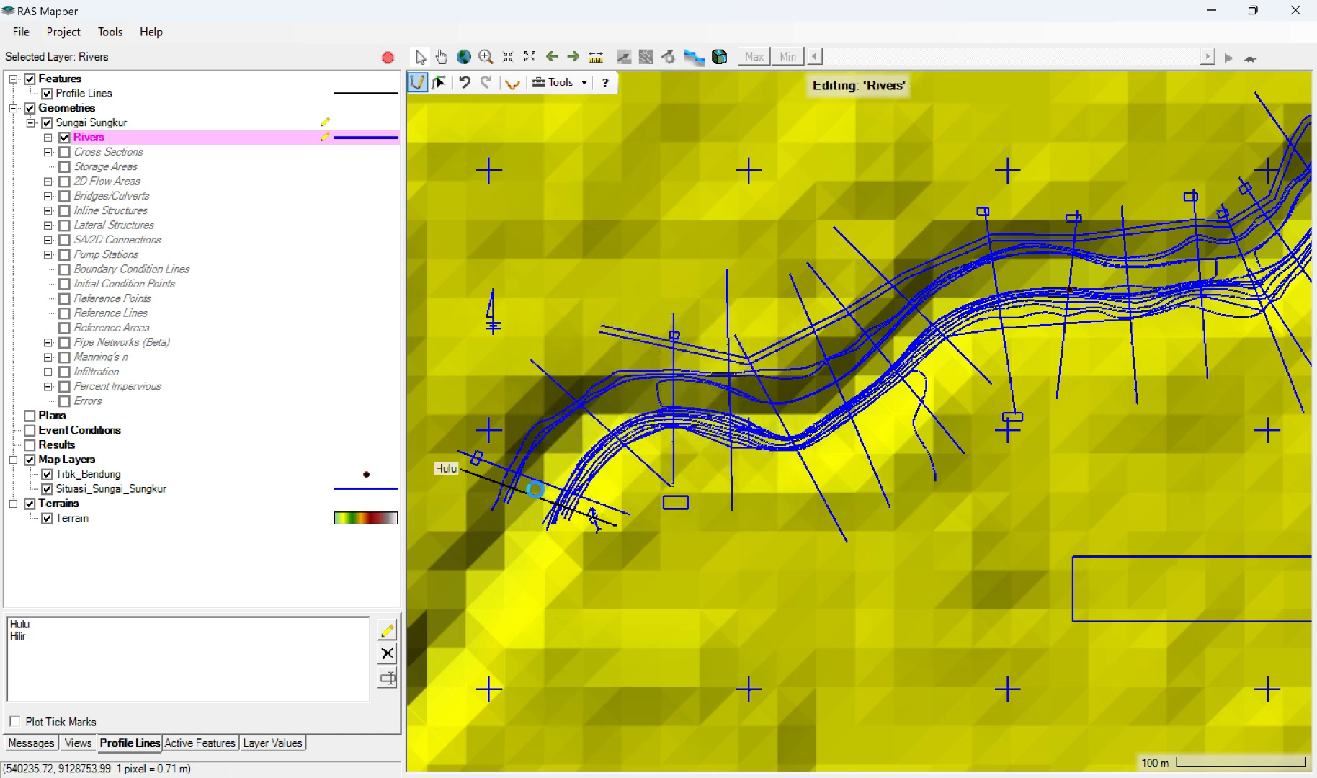
pyautogui.moveTo(534, 490); pyautogui.dragTo(609, 412)
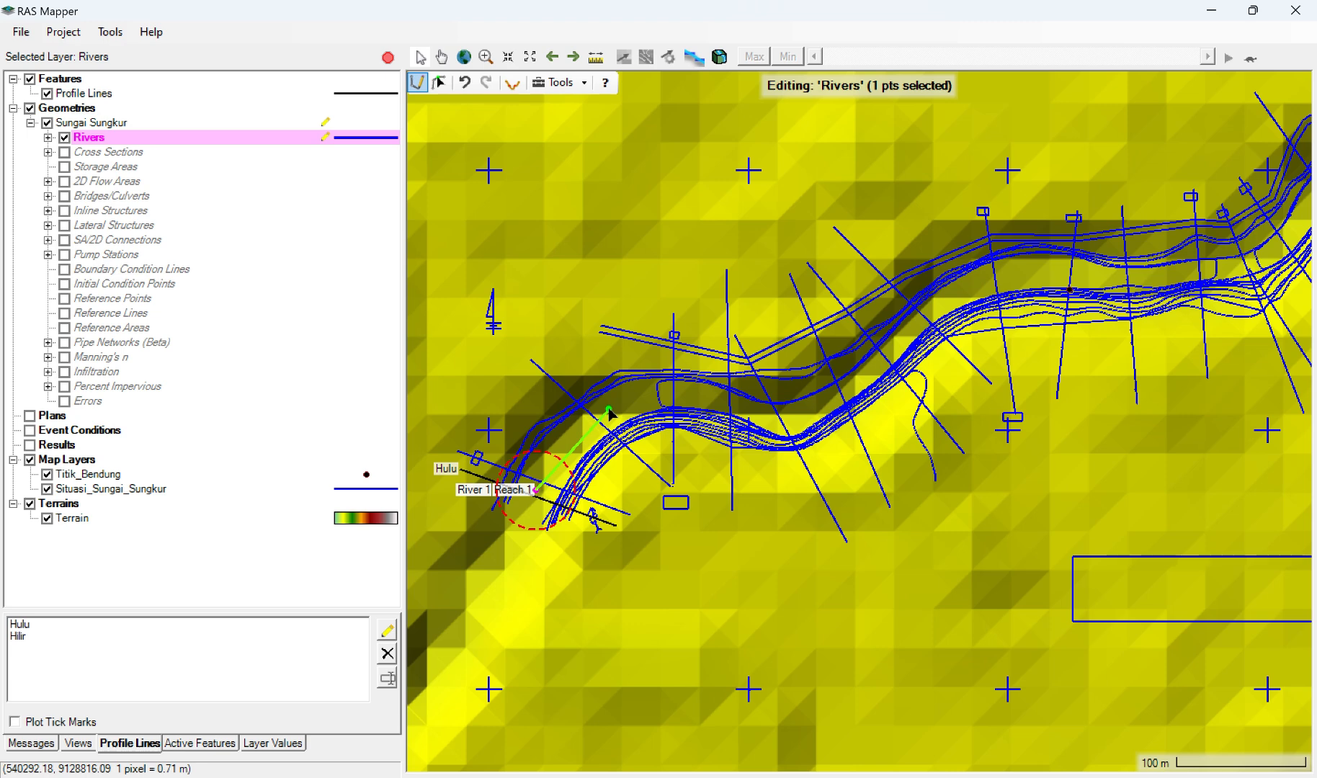
pyautogui.click(609, 412)
pyautogui.click(696, 394)
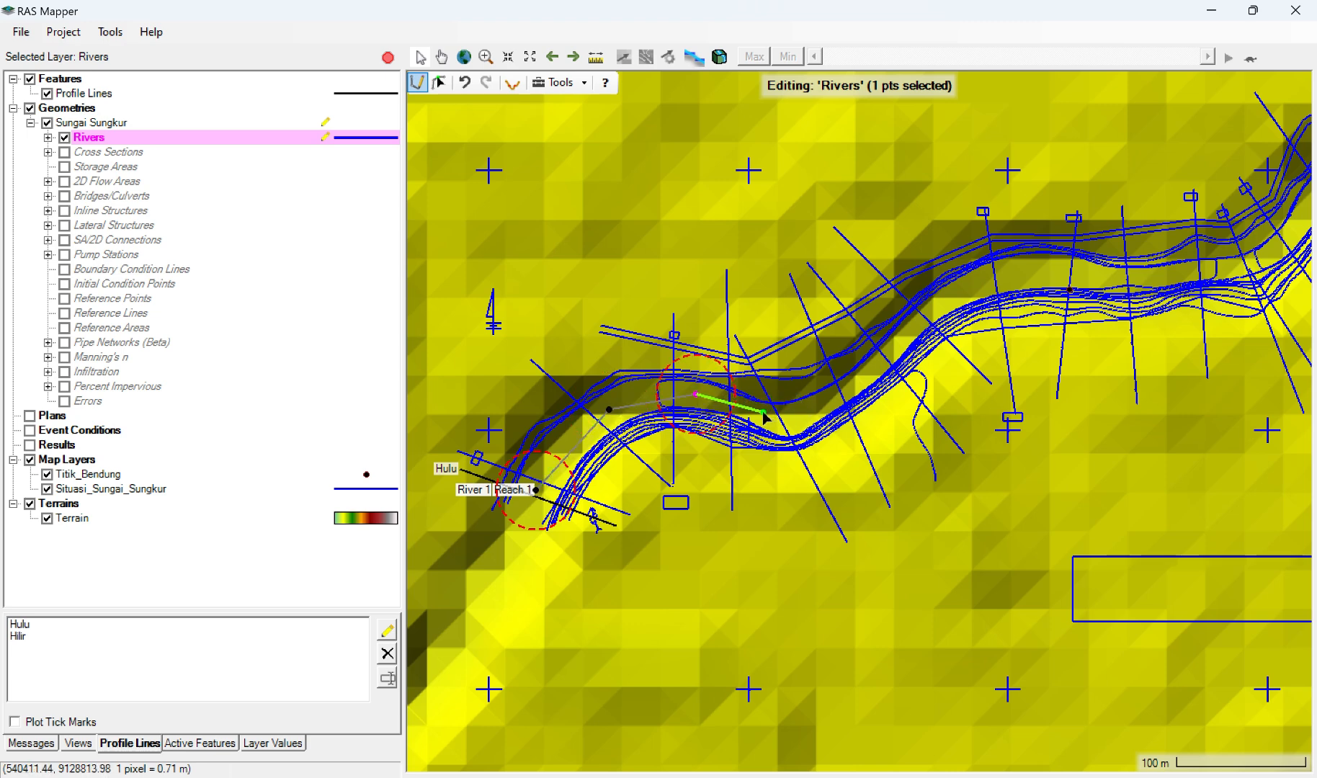
pyautogui.click(761, 412)
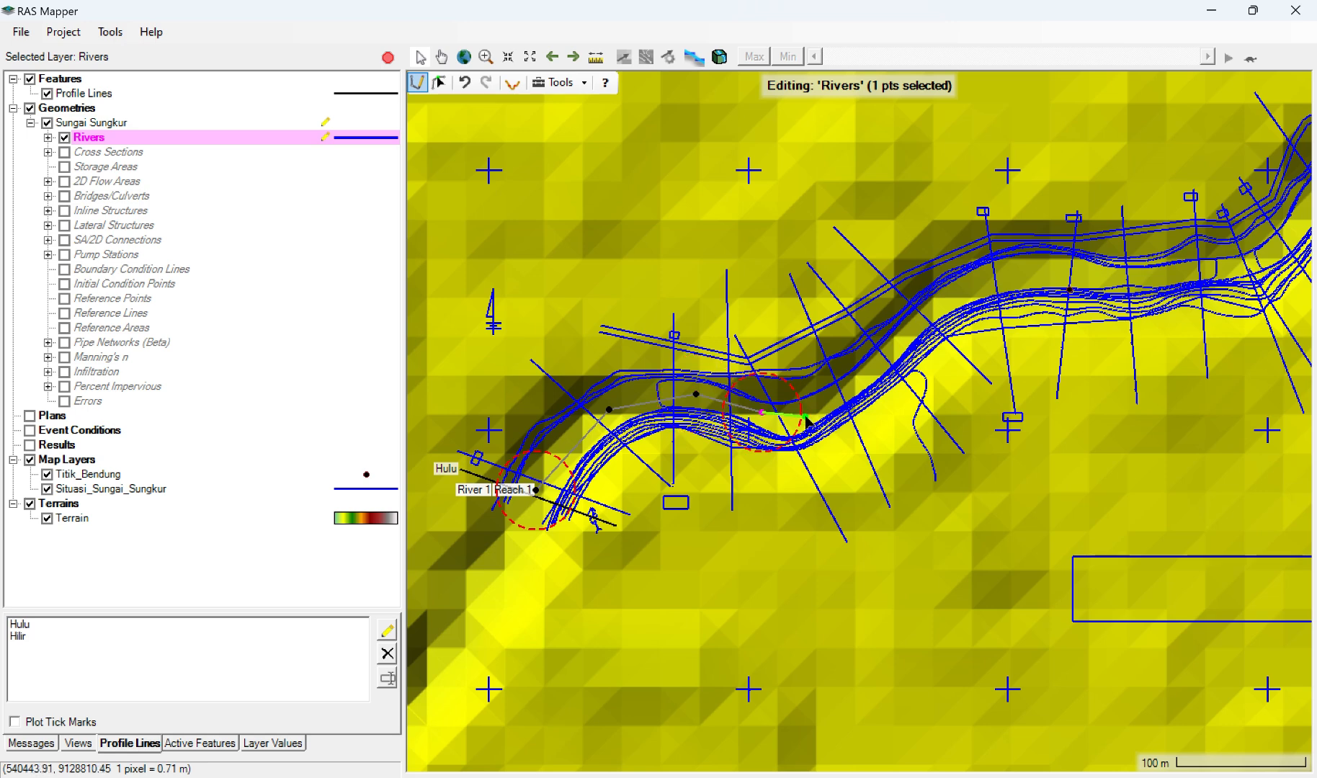
pyautogui.click(806, 417)
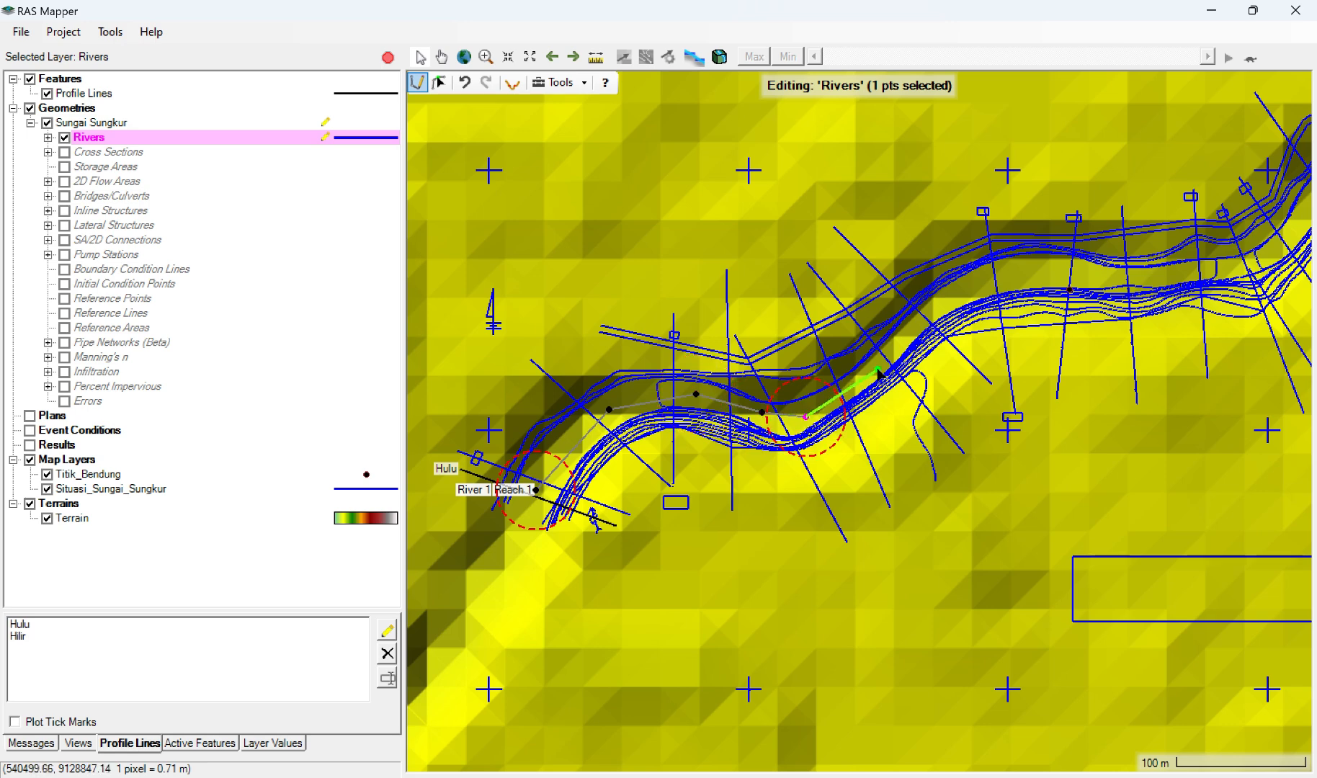
pyautogui.click(878, 369)
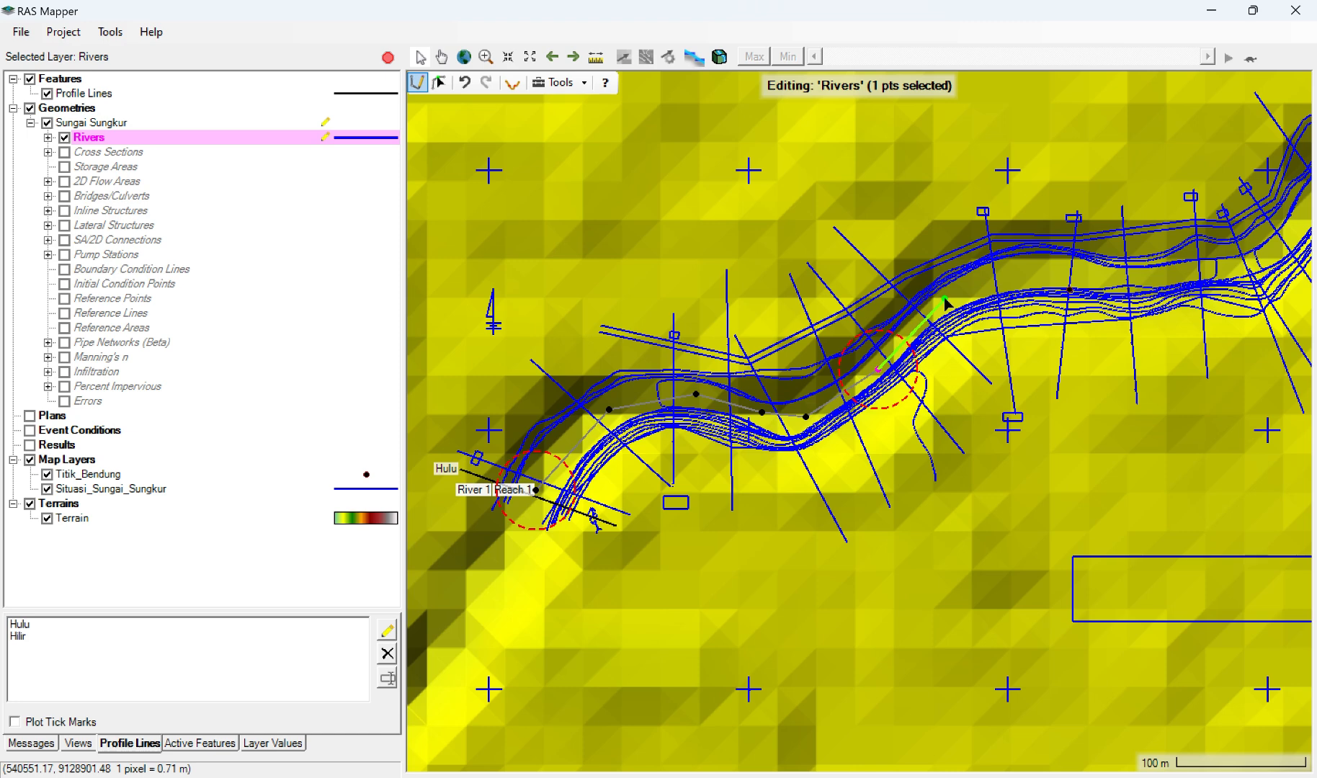
pyautogui.click(944, 298)
pyautogui.click(999, 278)
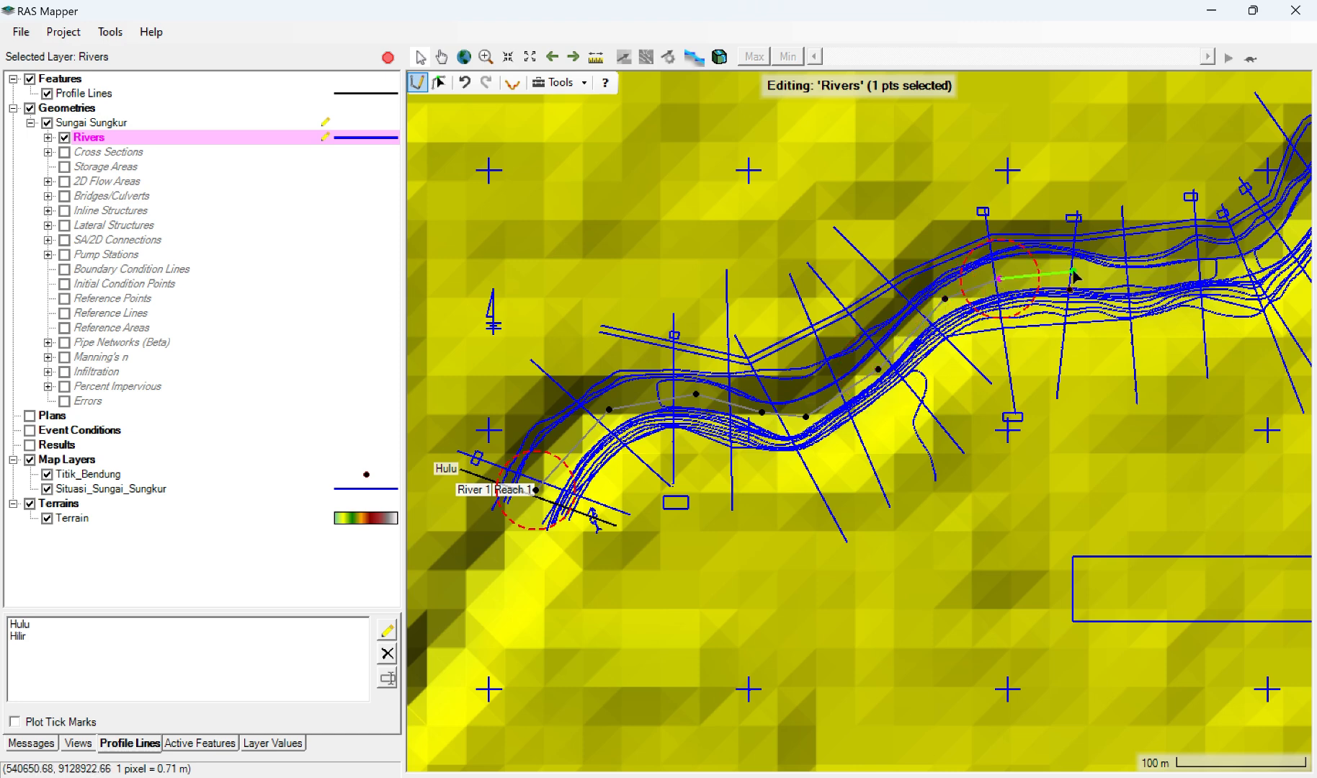
pyautogui.click(1073, 271)
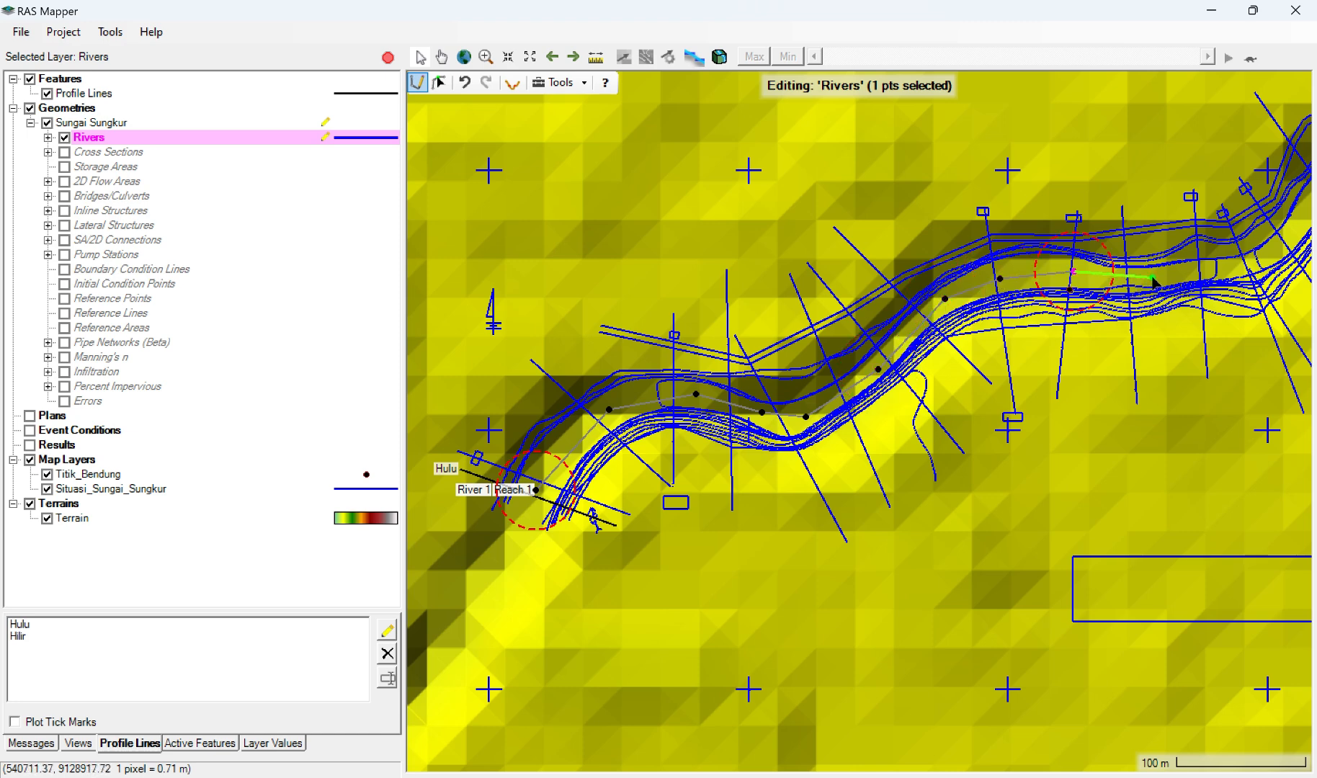
pyautogui.scroll(1, 1289, 215)
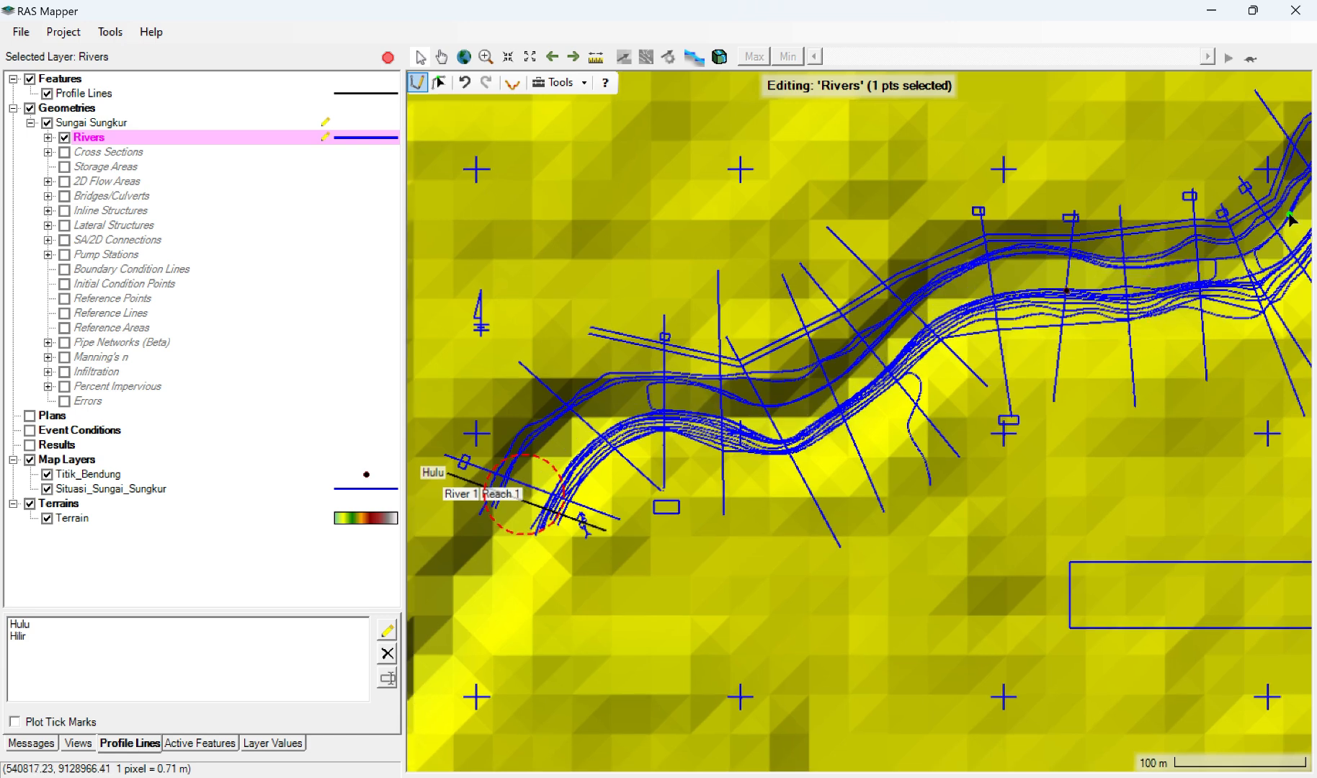
pyautogui.scroll(-3, 1289, 218)
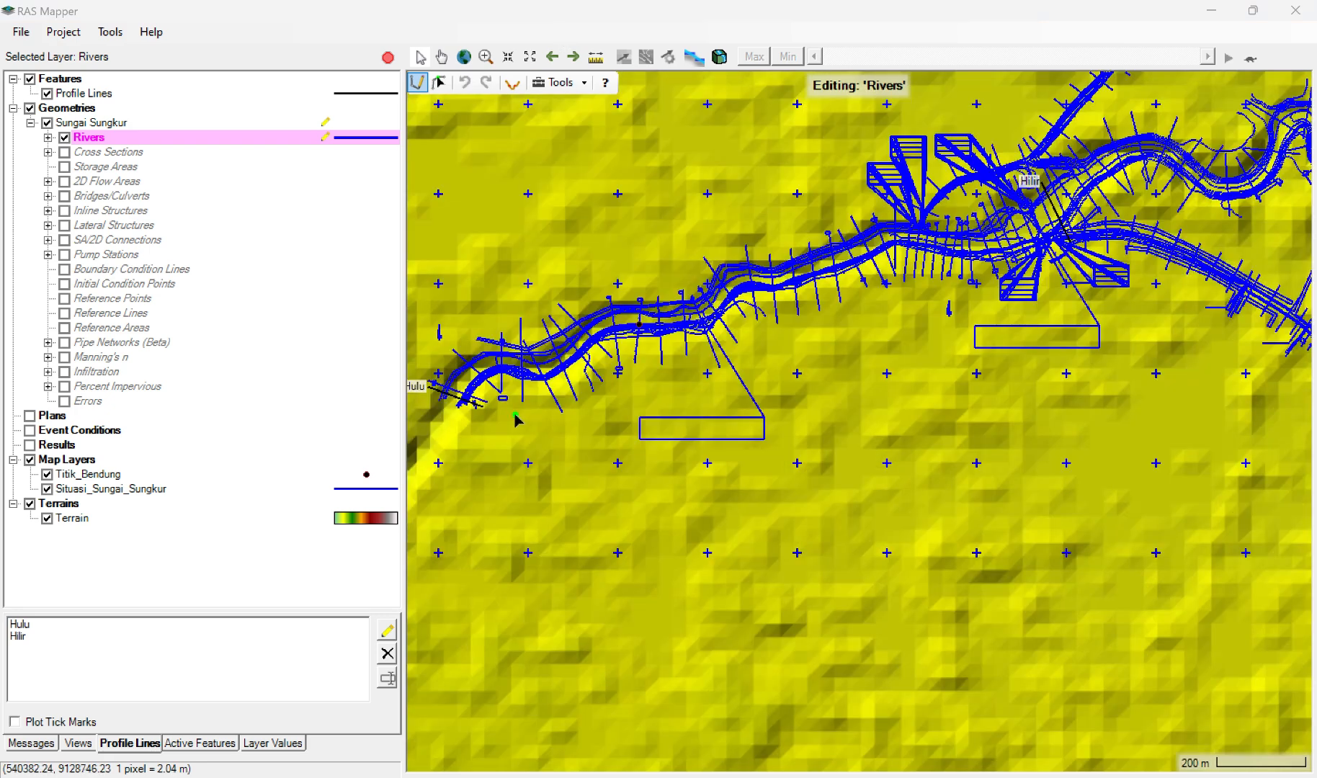
pyautogui.click(457, 394)
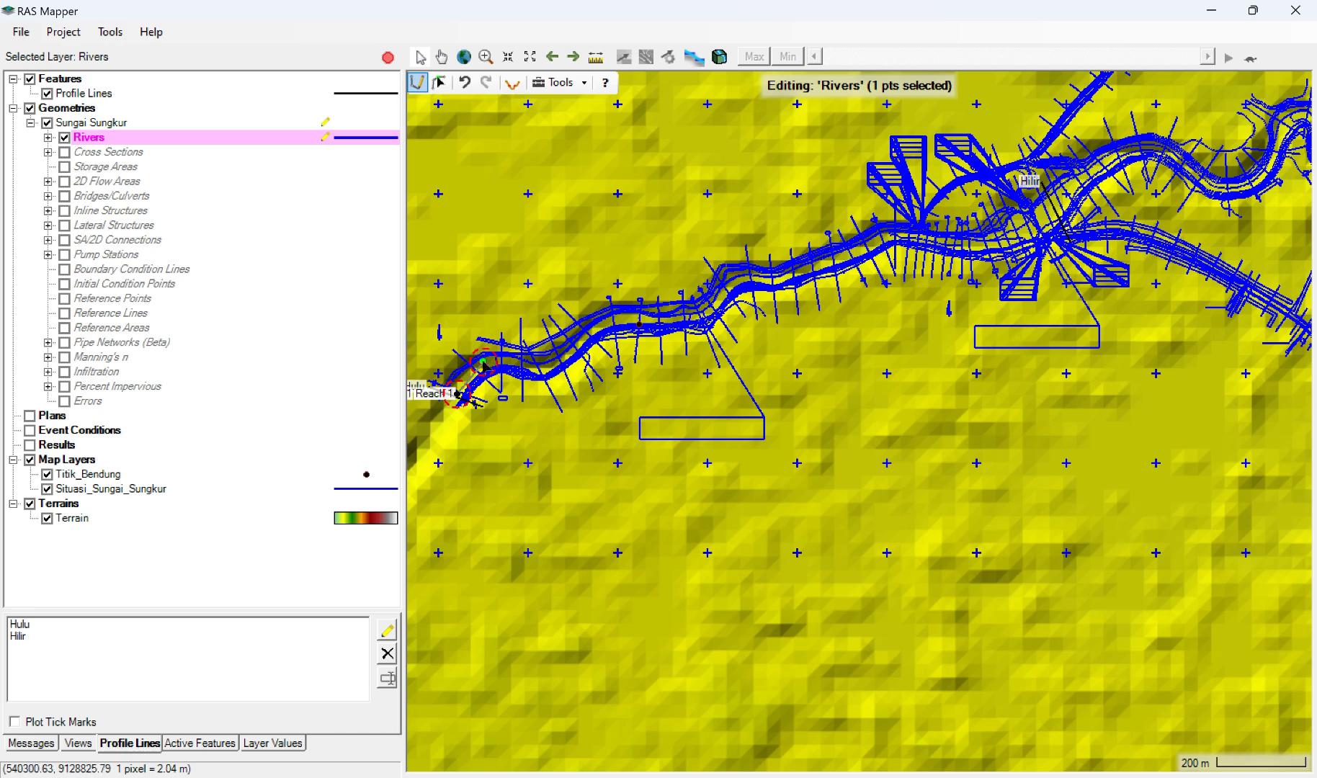
pyautogui.doubleClick(490, 370)
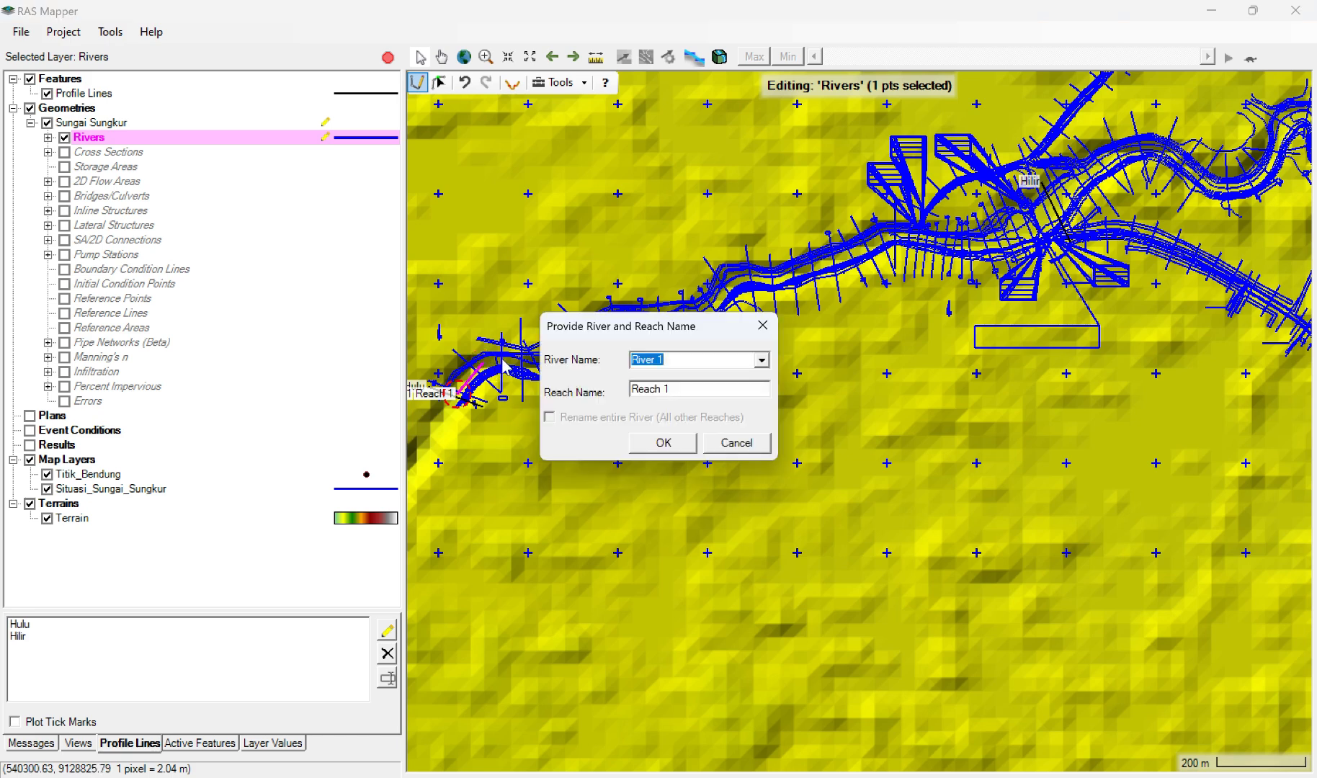
pyautogui.click(737, 441)
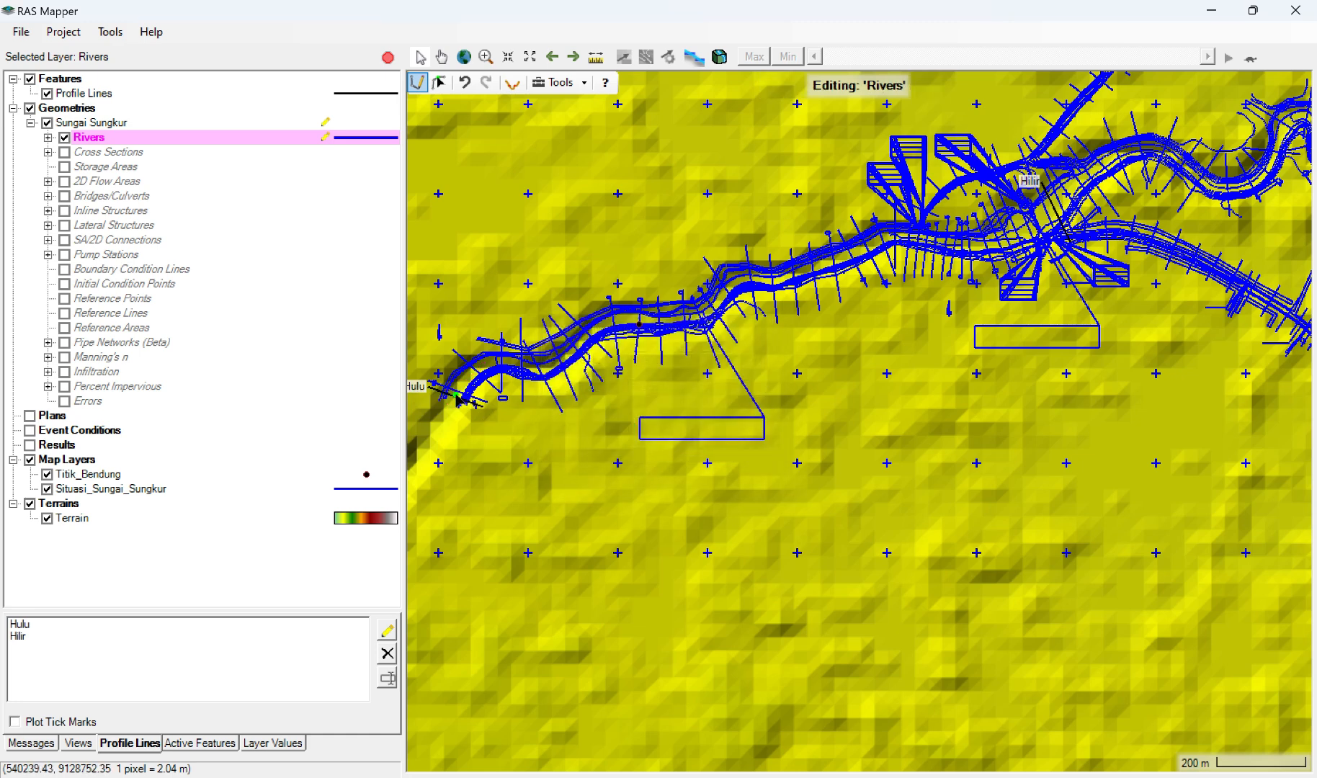
pyautogui.click(457, 396)
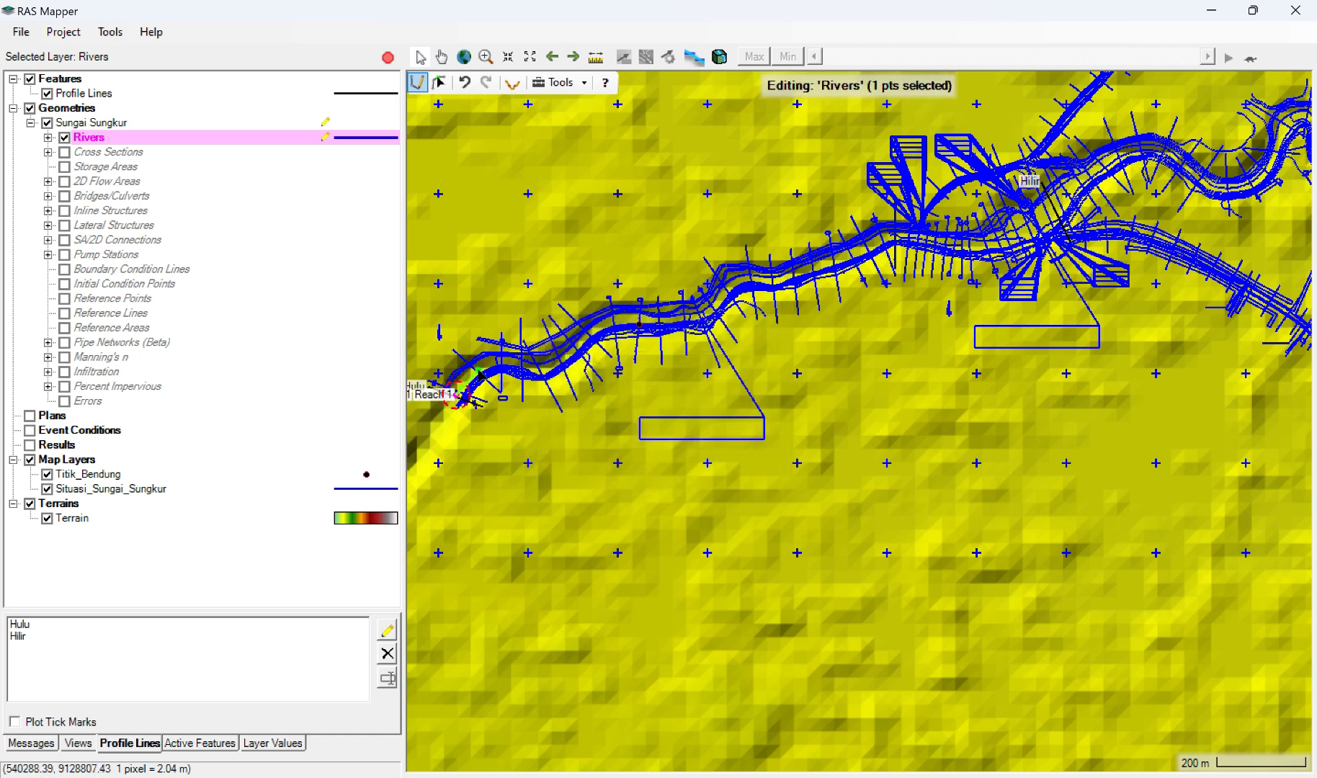
pyautogui.doubleClick(512, 364)
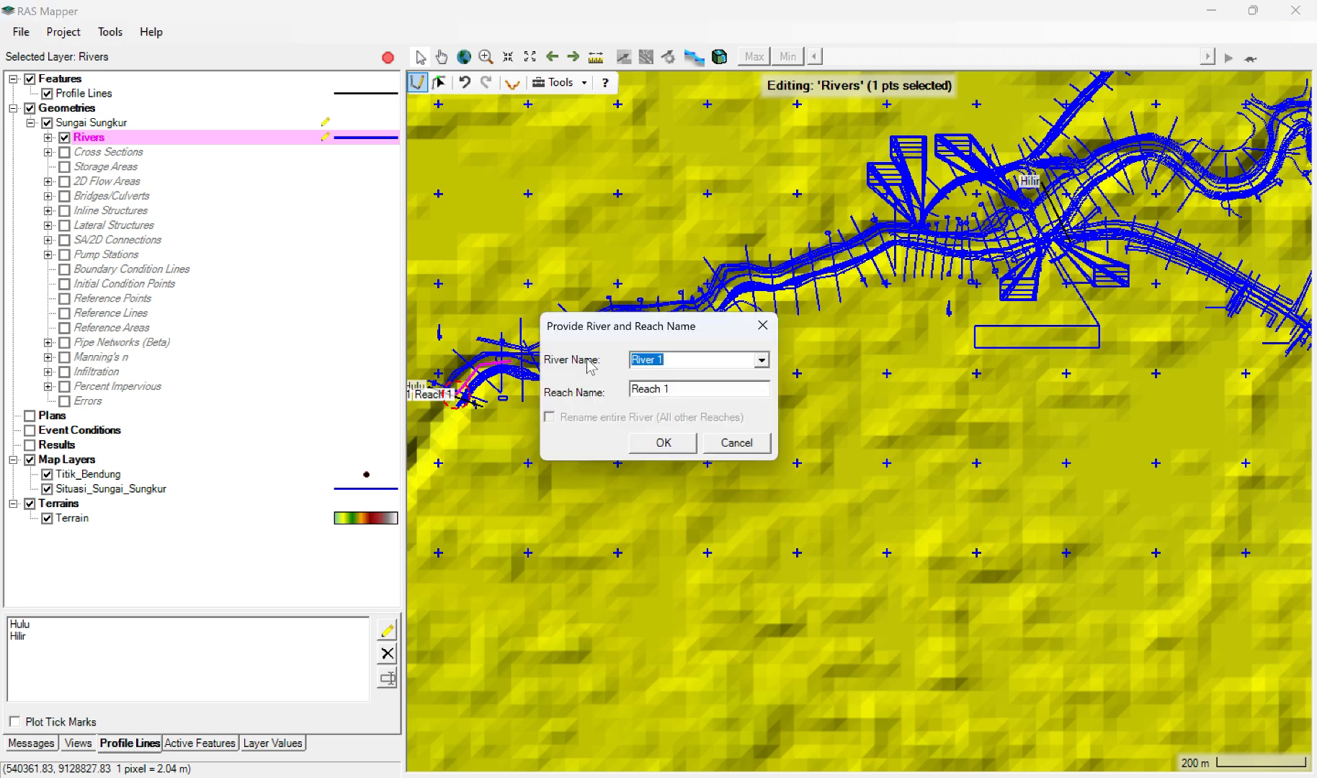
pyautogui.click(720, 443)
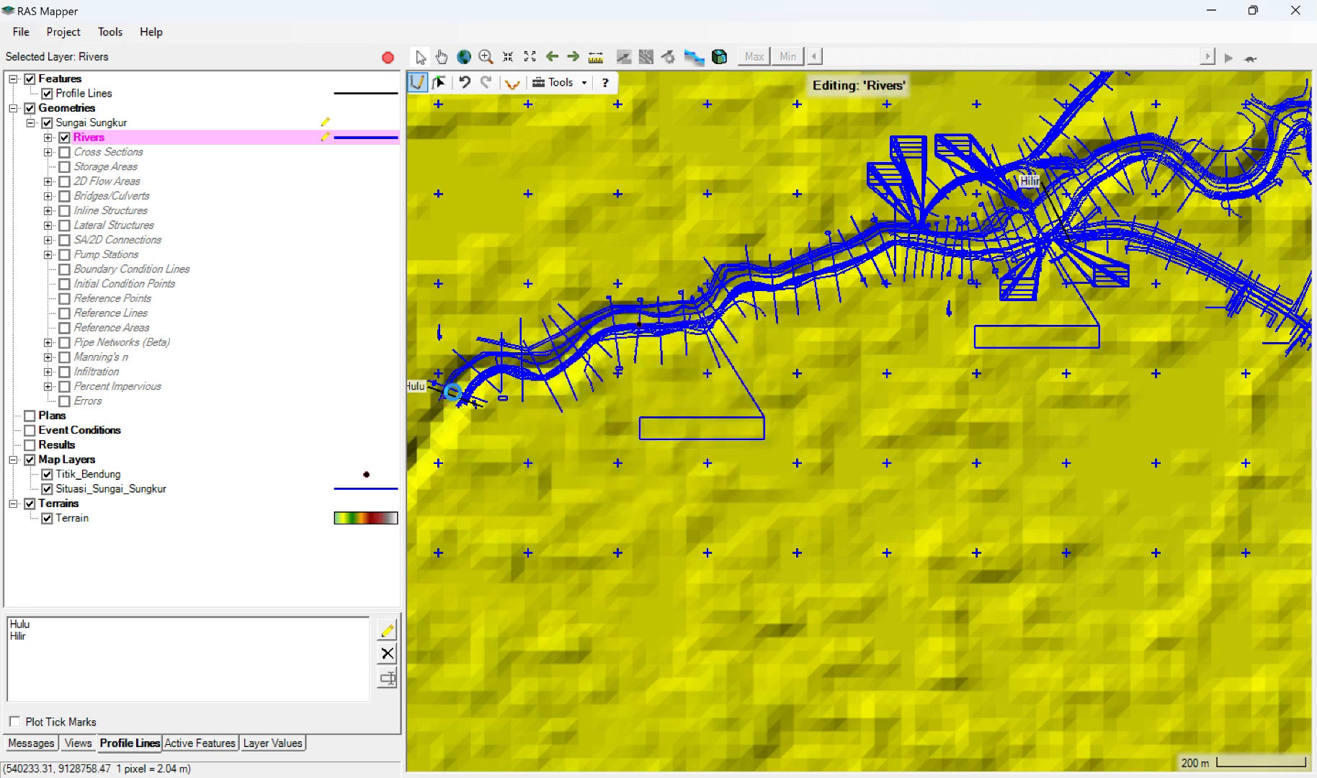
# Step: Draw the river centreline downstream along the middle of the surveyed channel, from the Hulu profile line to the Hilir profile line
pyautogui.moveTo(452, 392); pyautogui.dragTo(484, 366)
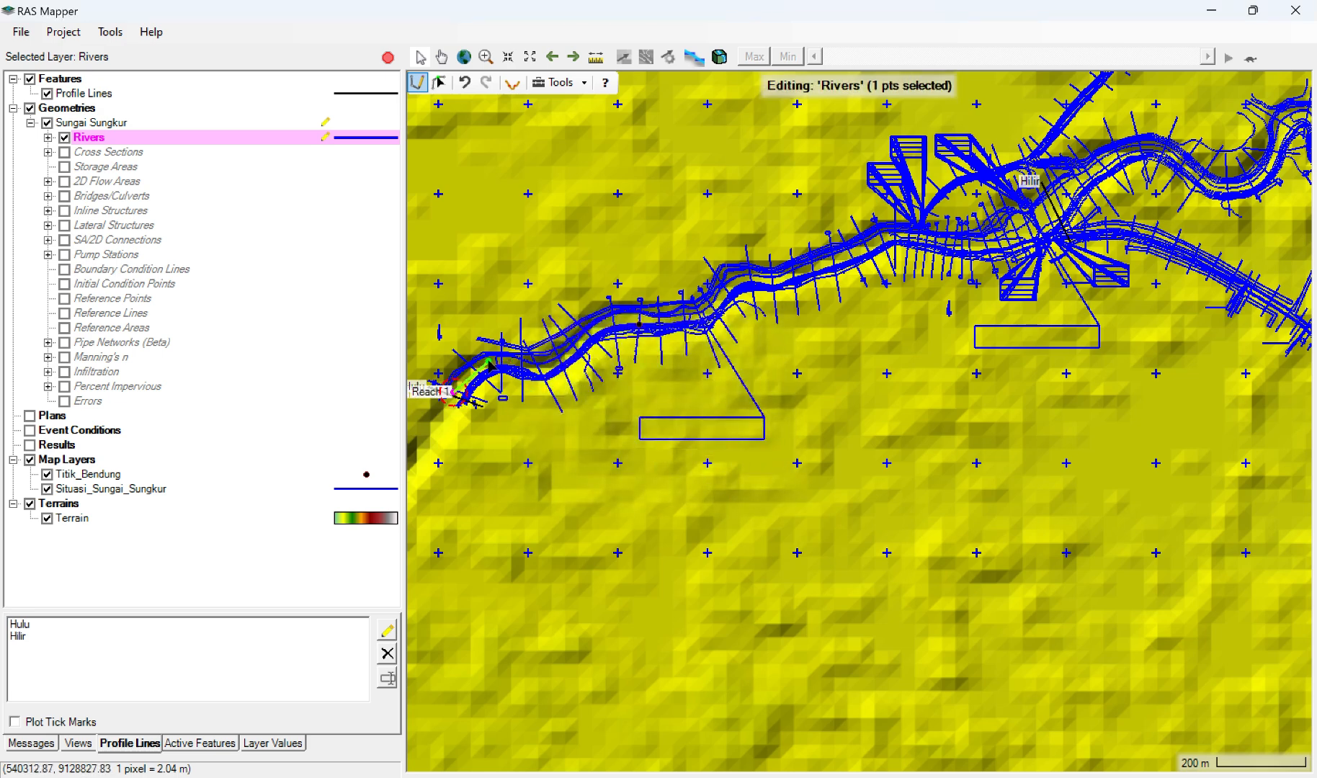
pyautogui.click(488, 361)
pyautogui.click(517, 365)
pyautogui.click(540, 370)
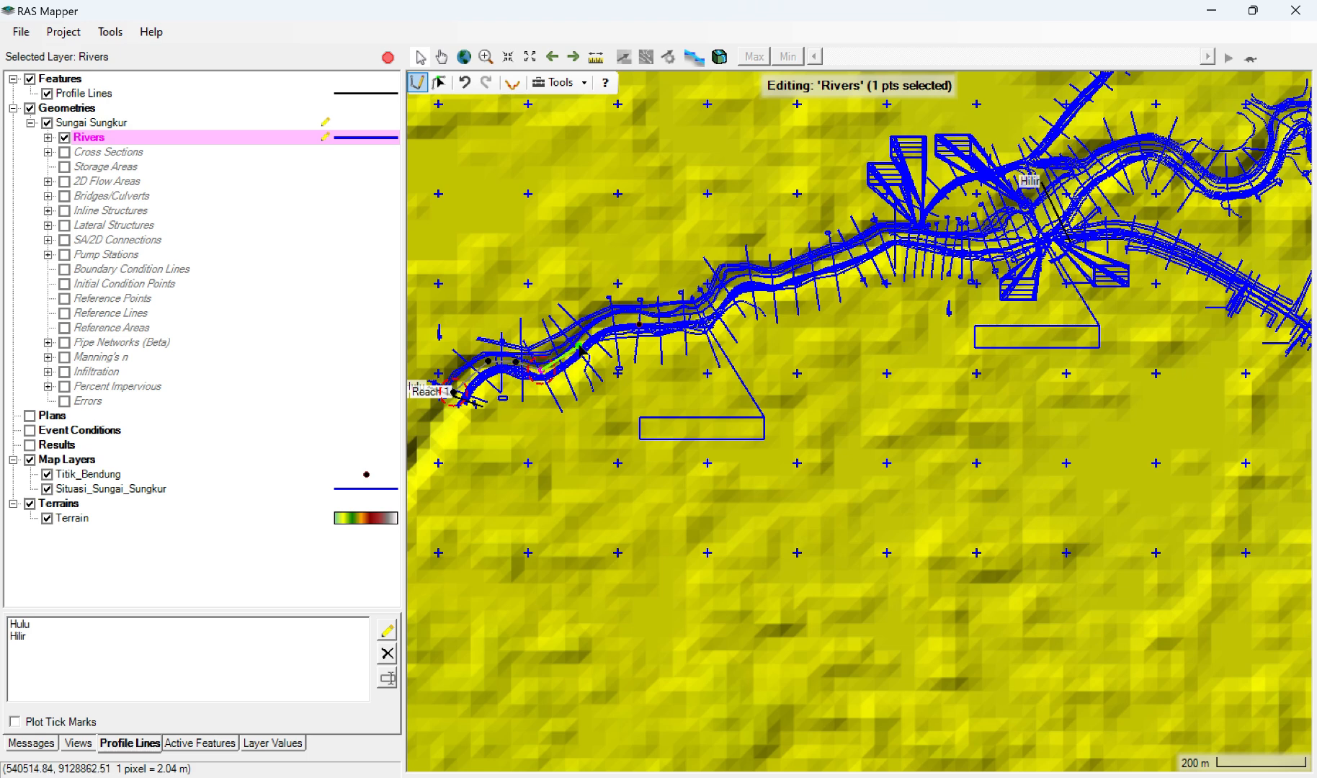
pyautogui.click(579, 346)
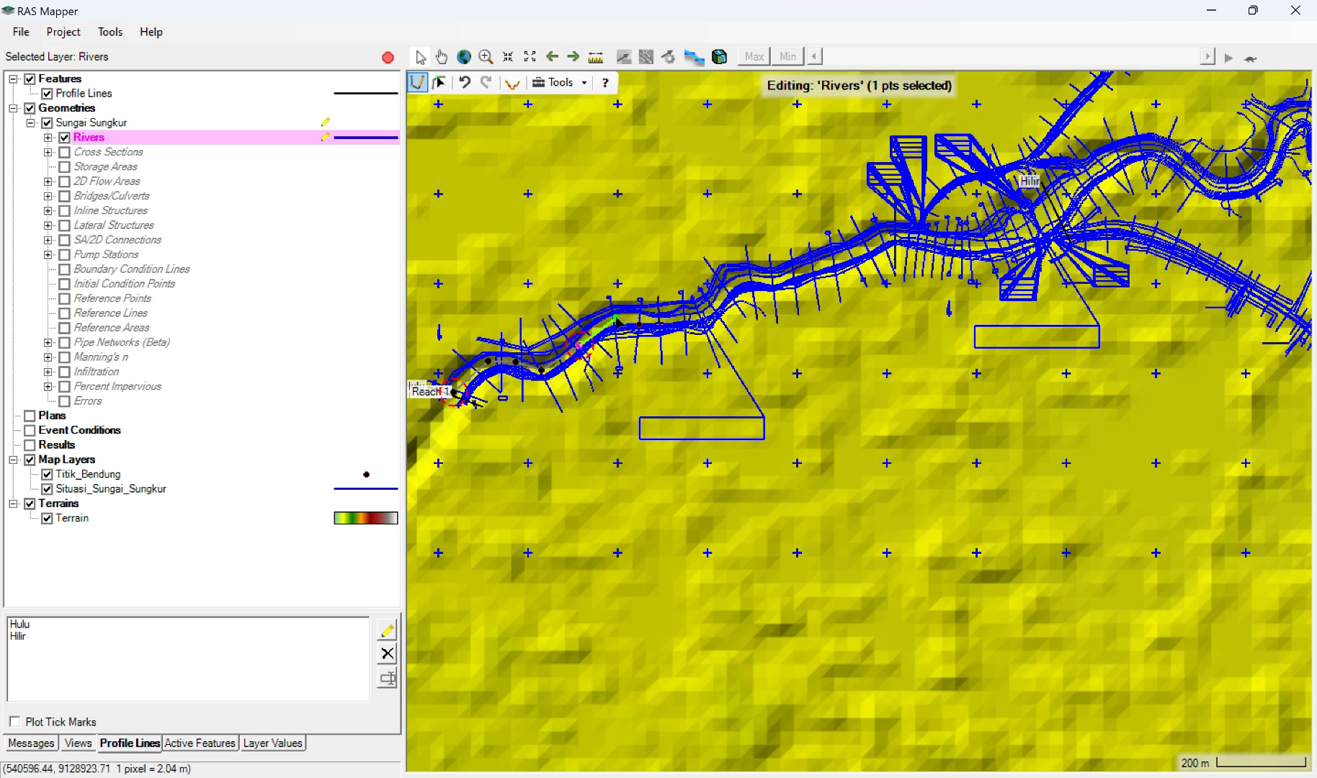
pyautogui.click(617, 320)
pyautogui.click(660, 323)
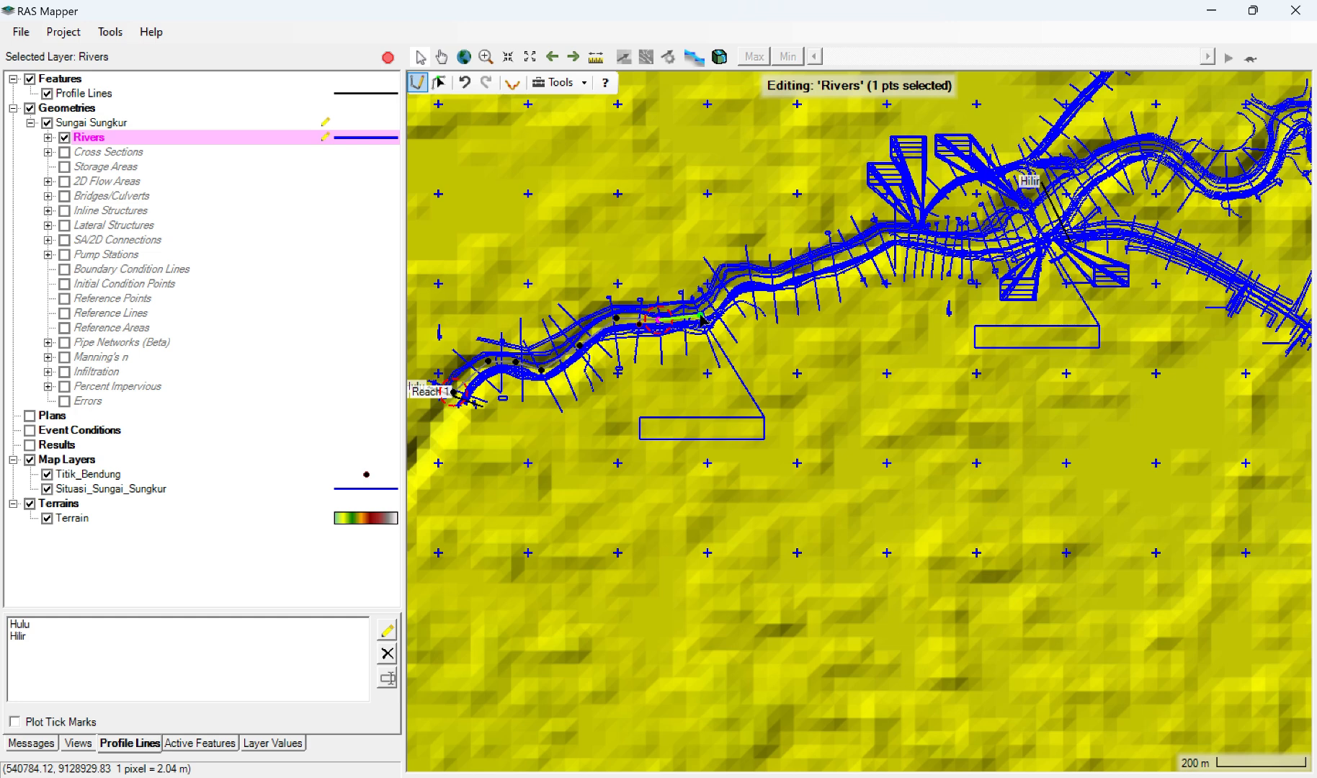
pyautogui.click(701, 318)
pyautogui.click(716, 302)
pyautogui.click(735, 280)
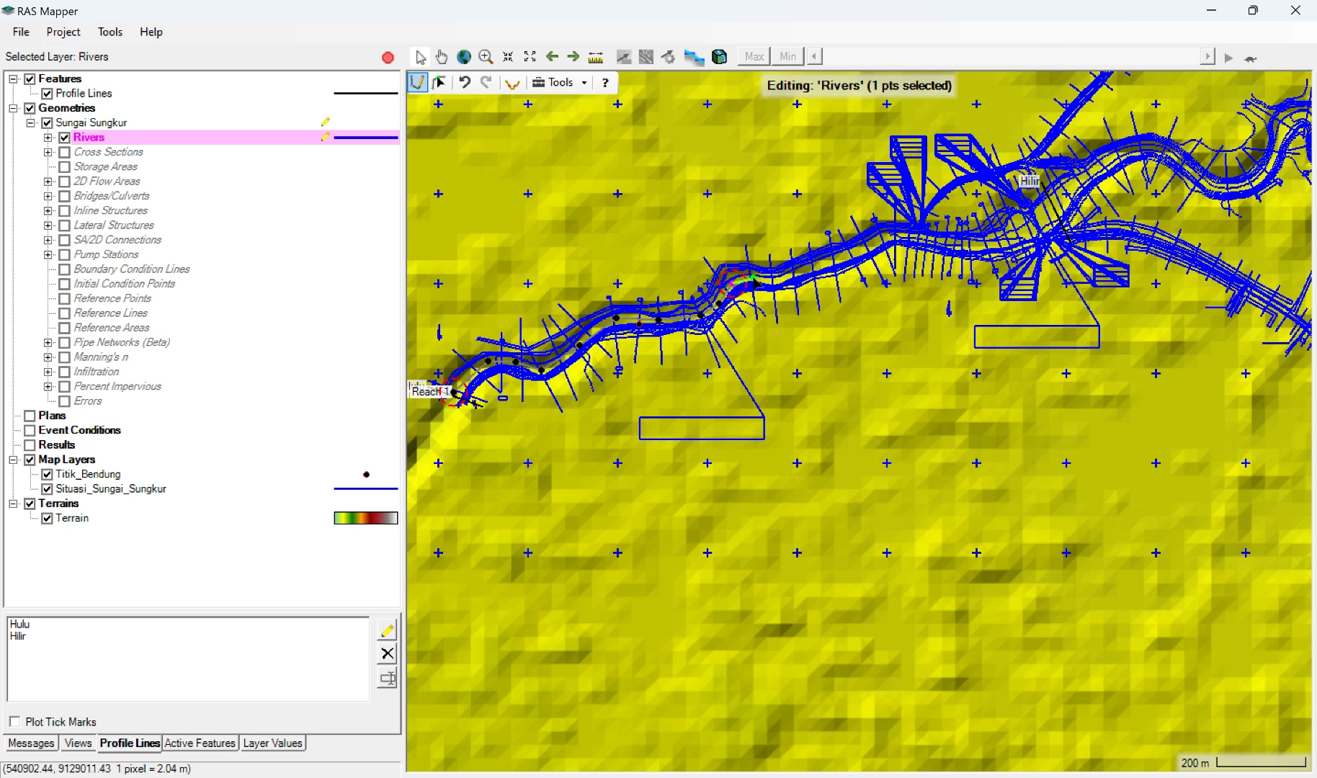
pyautogui.click(753, 275)
pyautogui.click(776, 282)
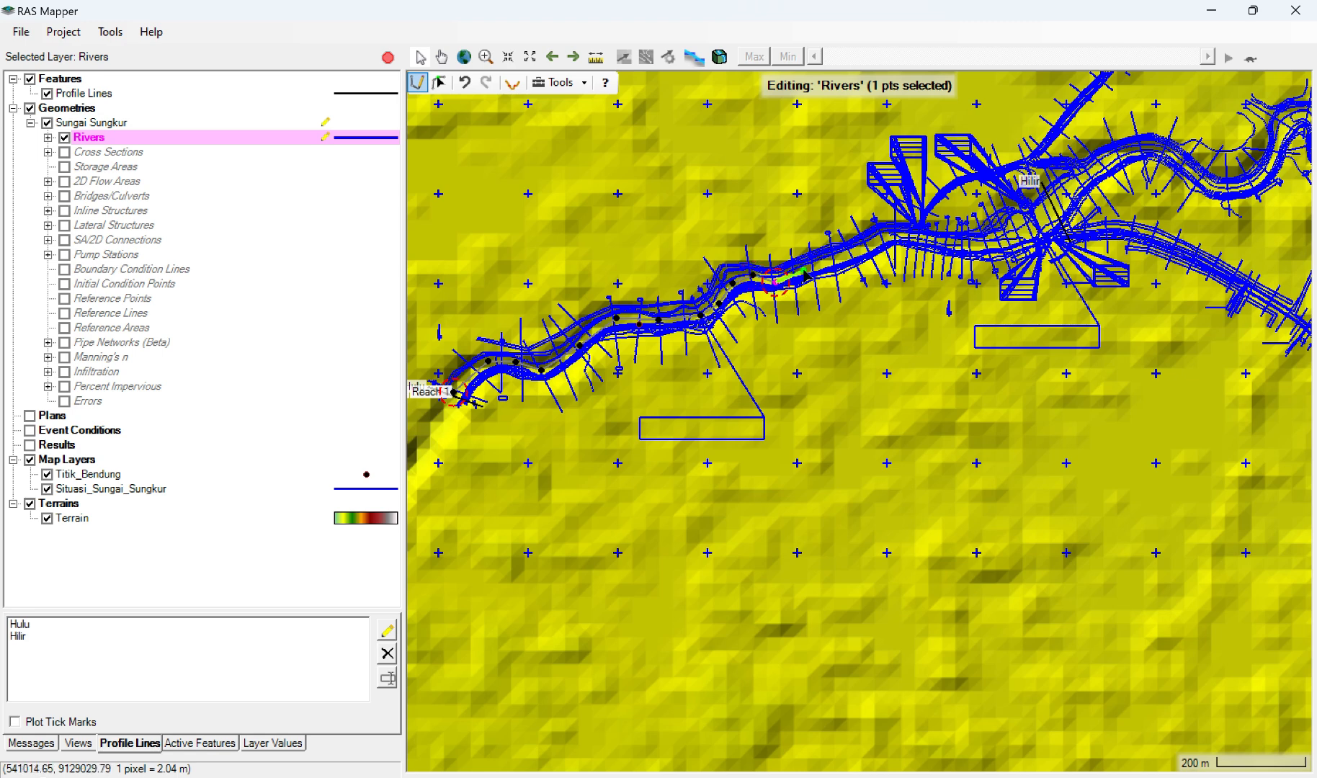
pyautogui.click(804, 272)
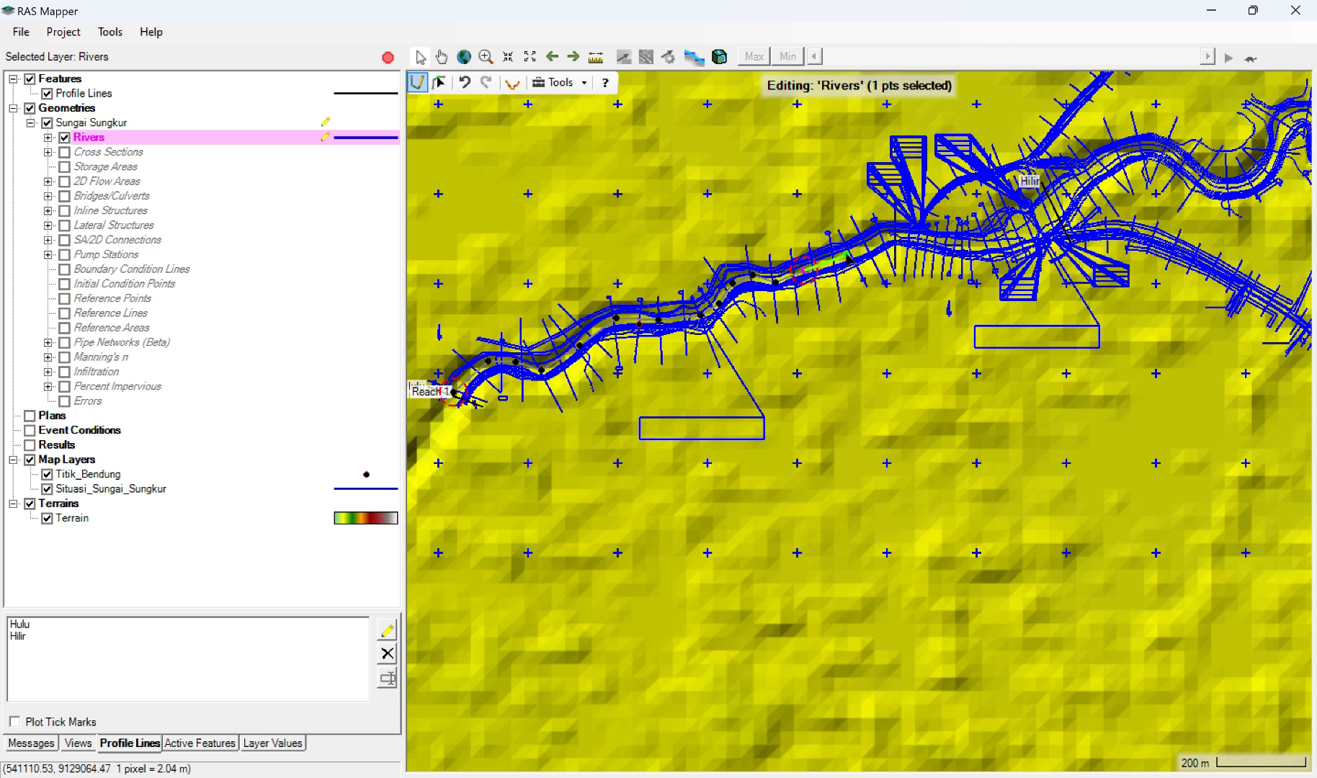
pyautogui.click(848, 254)
pyautogui.click(879, 236)
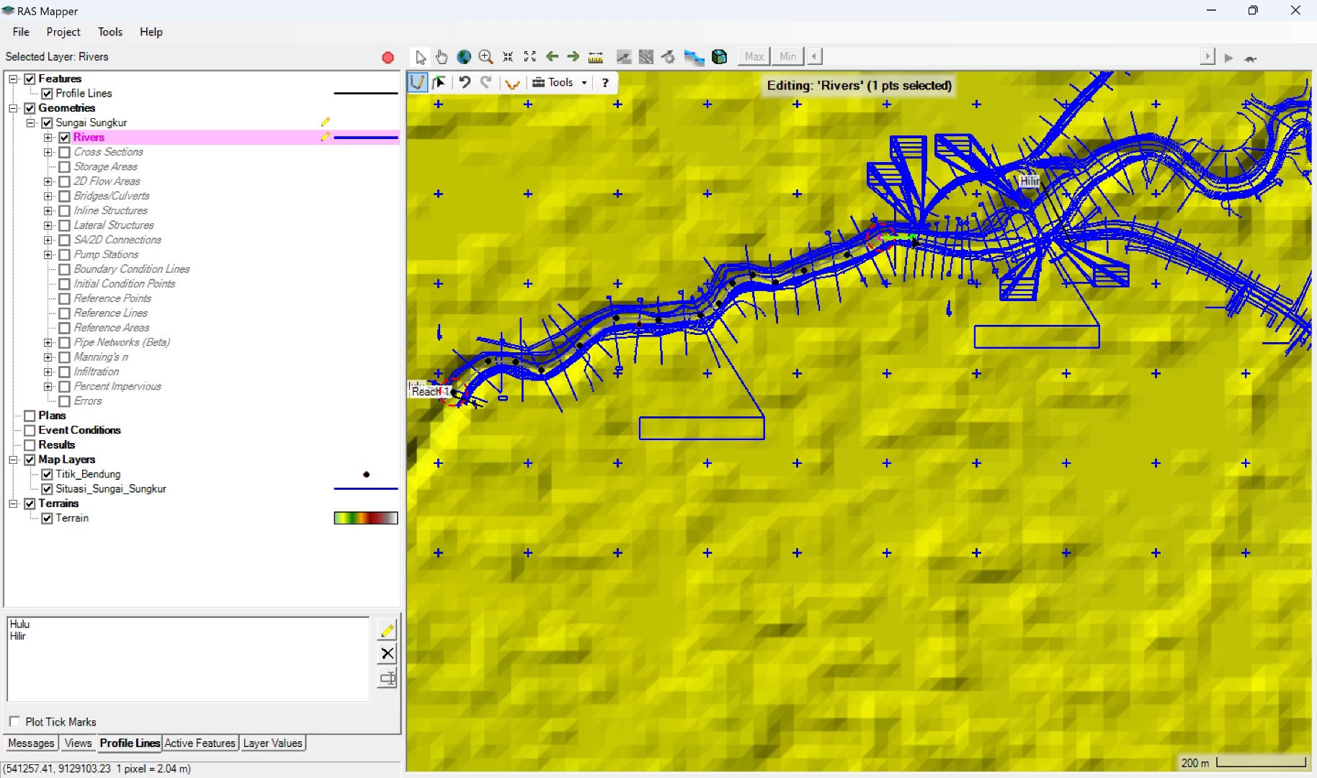
pyautogui.click(913, 239)
pyautogui.click(953, 245)
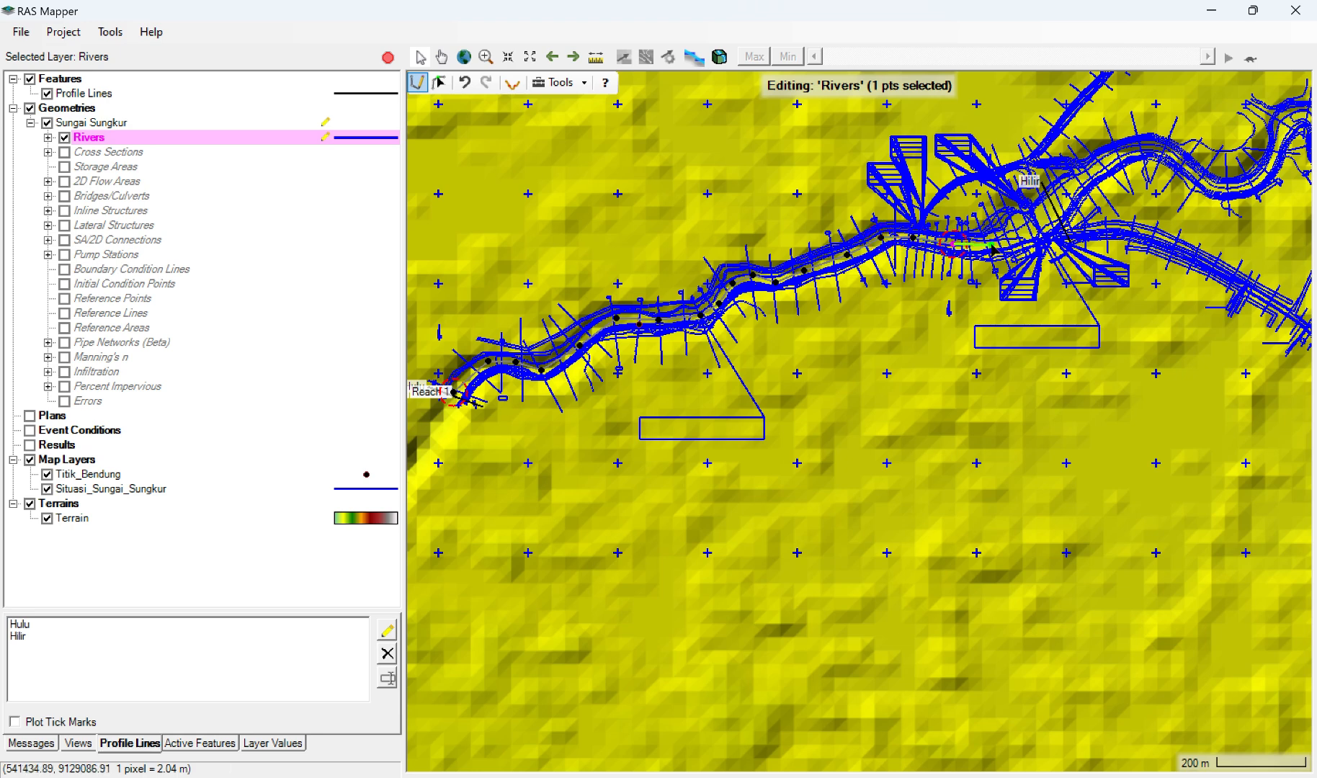
pyautogui.click(988, 245)
pyautogui.click(1026, 227)
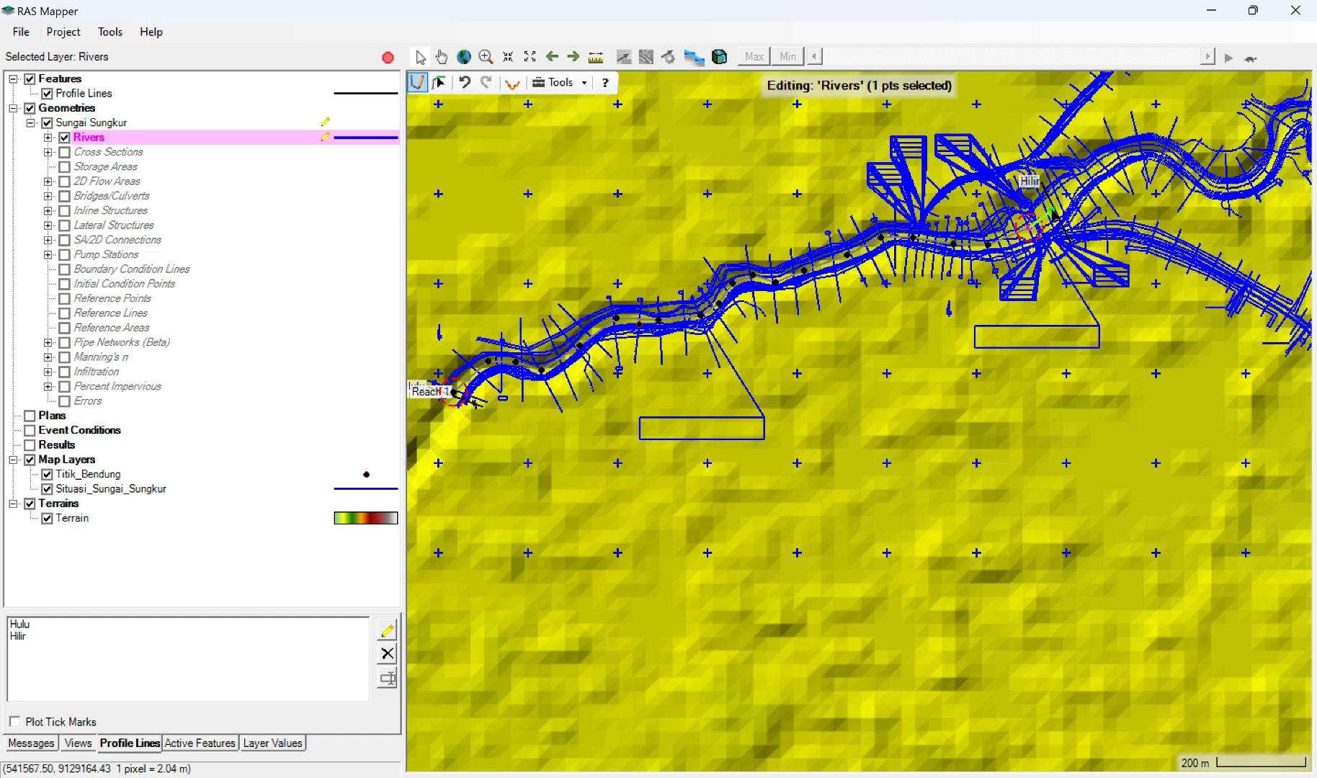
pyautogui.doubleClick(1053, 213)
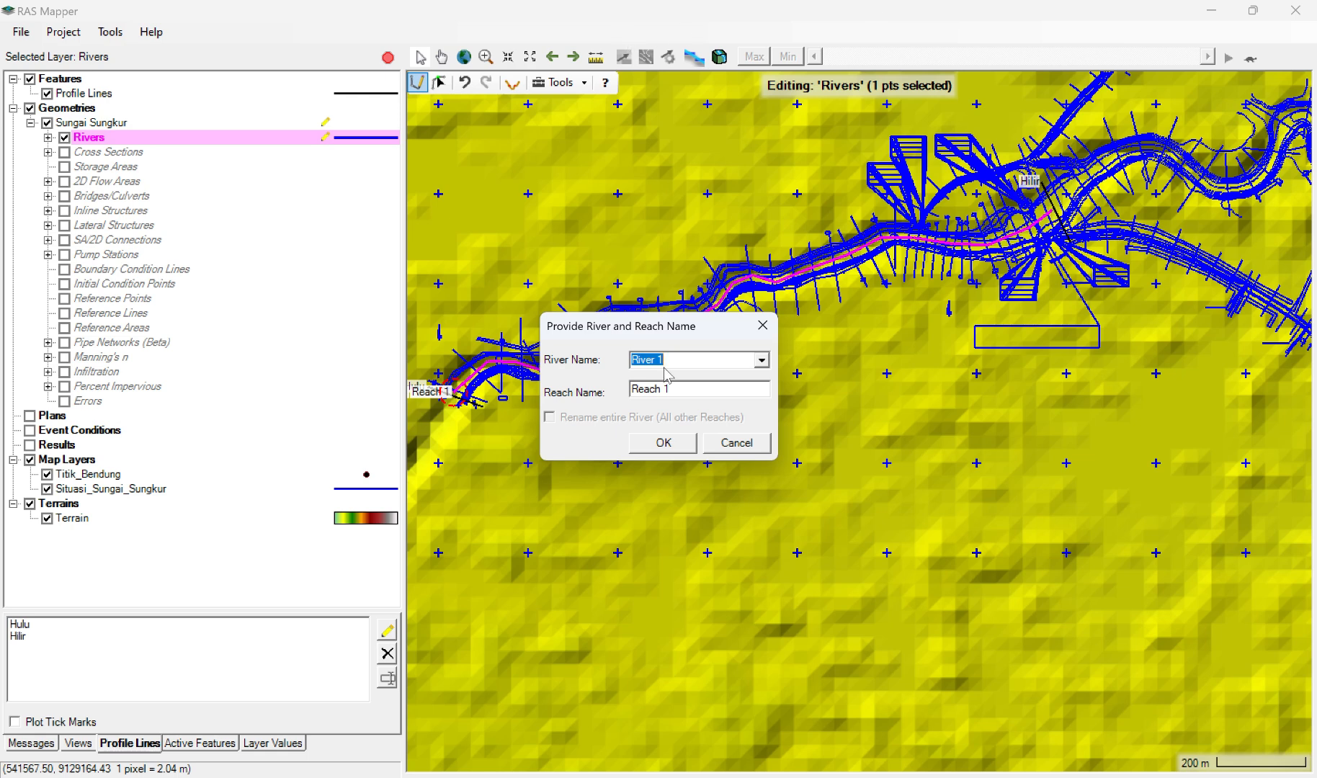
# Step: Name the drawn river Sungai Sungkur and its reach Sungai Utama
pyautogui.write('Sungai')
pyautogui.press('BackSpace')
pyautogui.write('i Sungkur')
pyautogui.click(677, 390)
pyautogui.press('BackSpace')
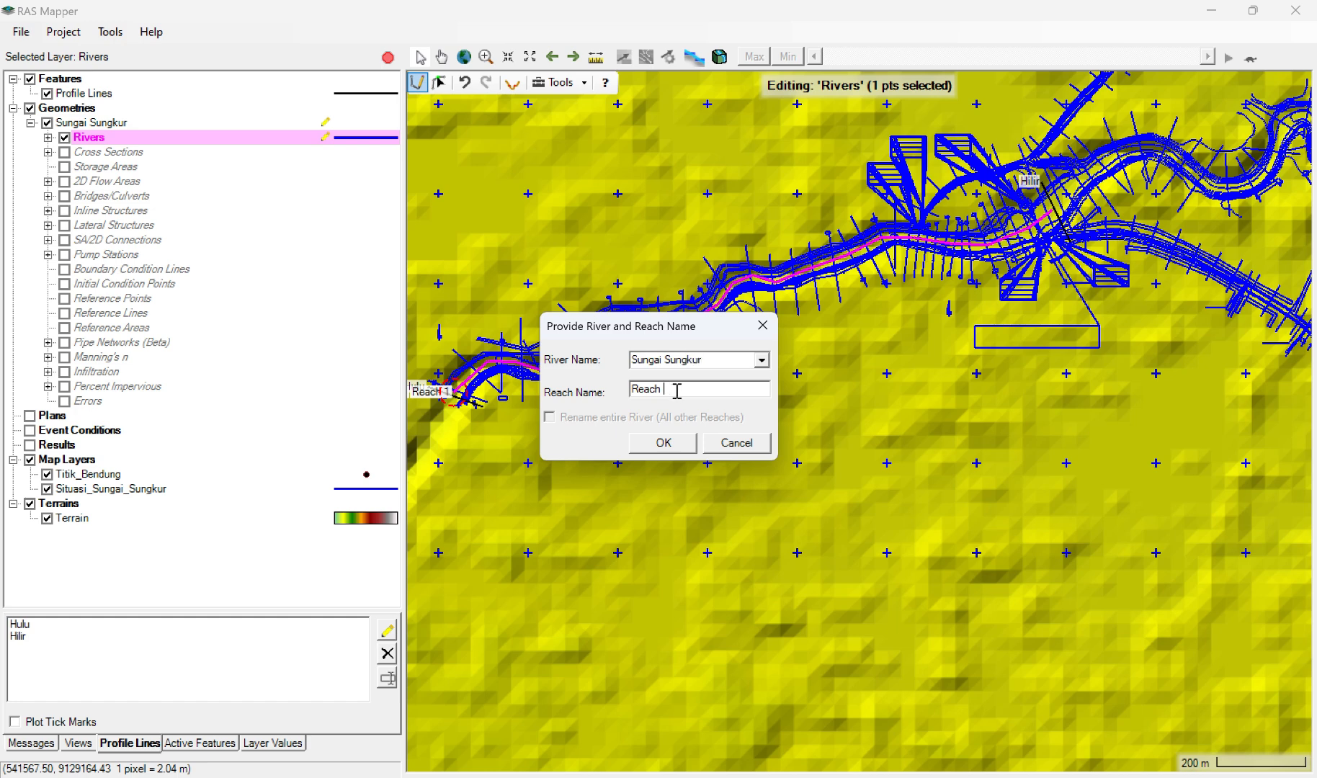
pyautogui.press('BackSpace')
pyautogui.press('BackSpace')
pyautogui.press('BackSpace')
pyautogui.press('BackSpace')
pyautogui.press('BackSpace')
pyautogui.press('BackSpace')
pyautogui.write('Sungai Utama')
pyautogui.click(652, 443)
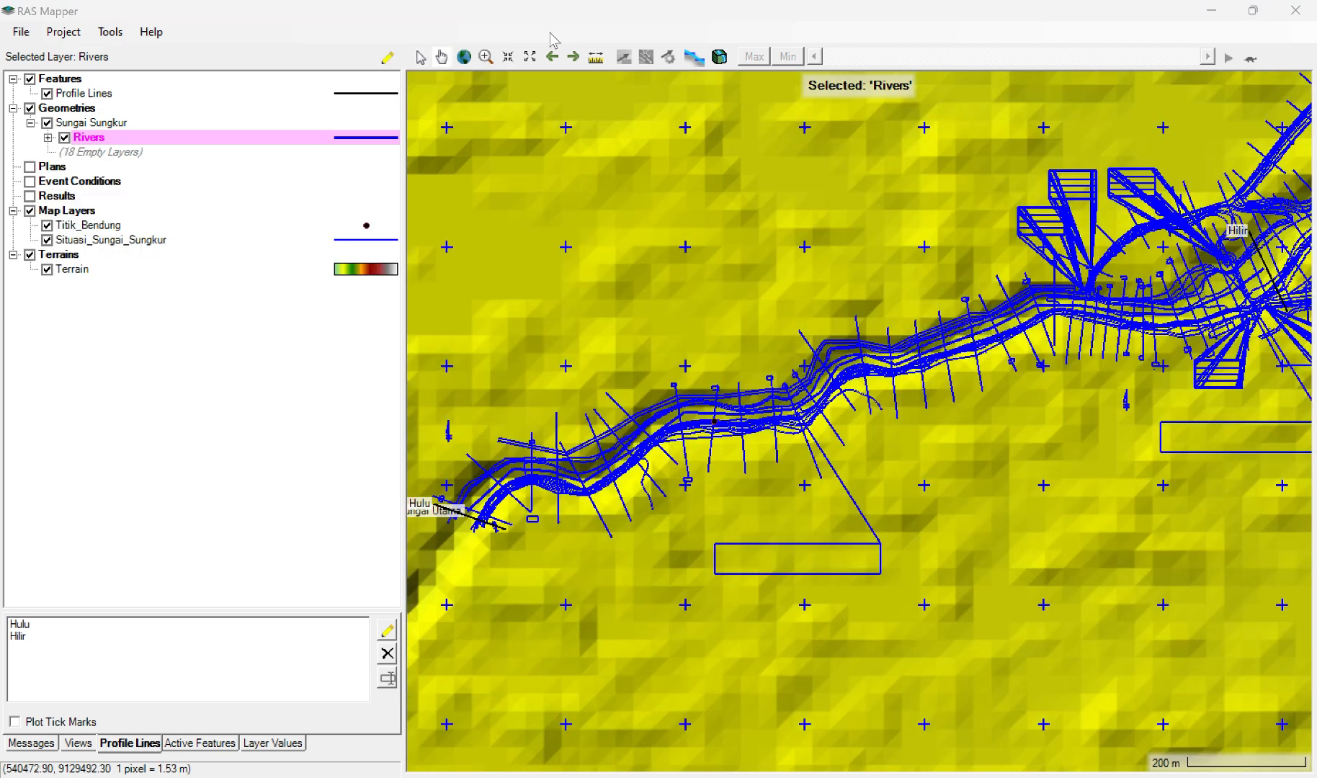
# Step: Start editing the Sungai Sungkur geometry again and make its Cross Sections layer visible and active
pyautogui.click(74, 127)
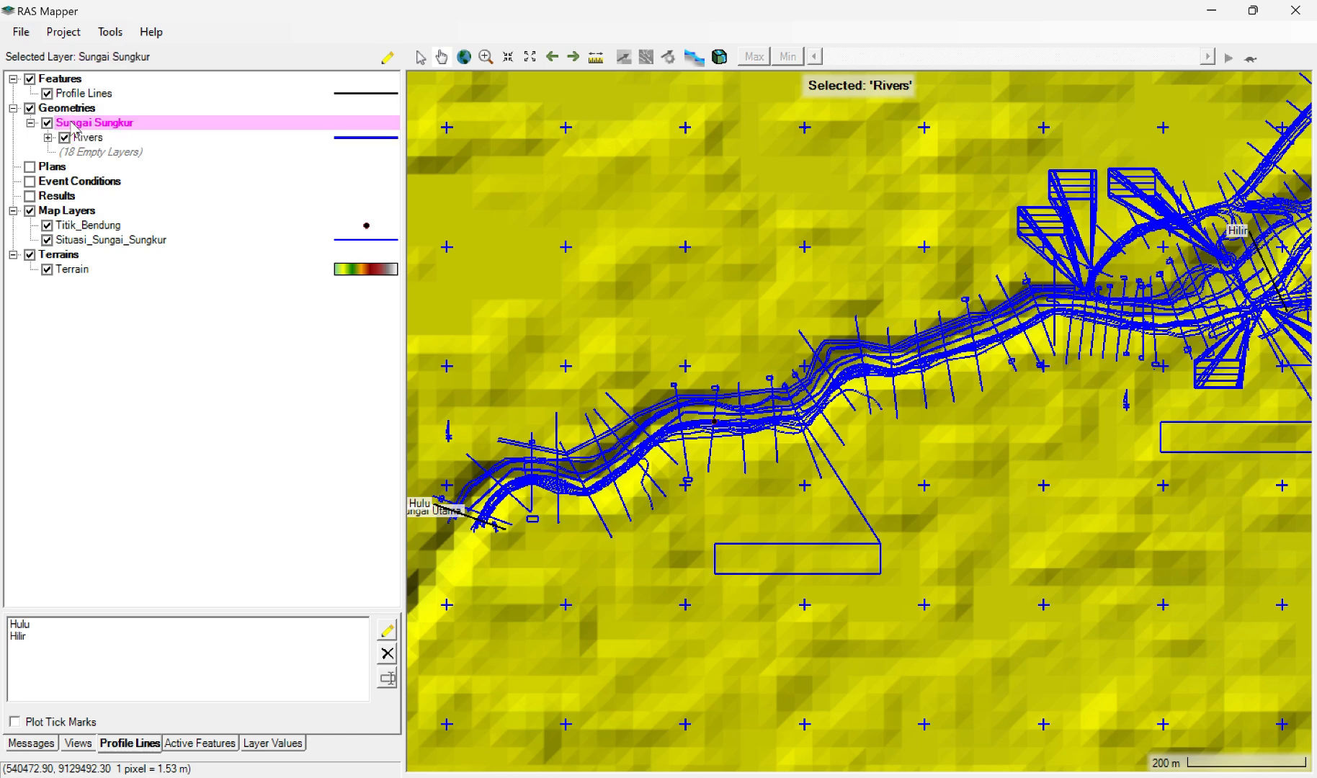
pyautogui.rightClick(73, 122)
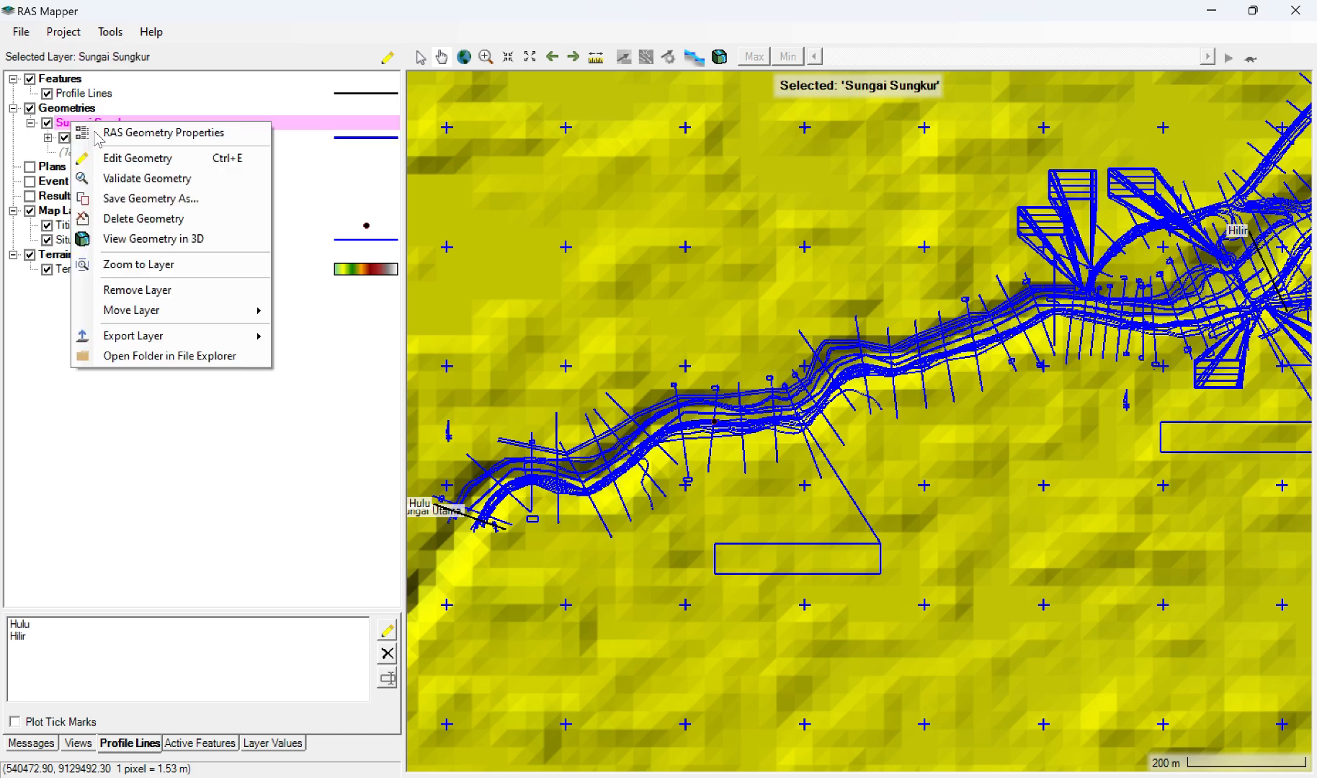
pyautogui.click(153, 158)
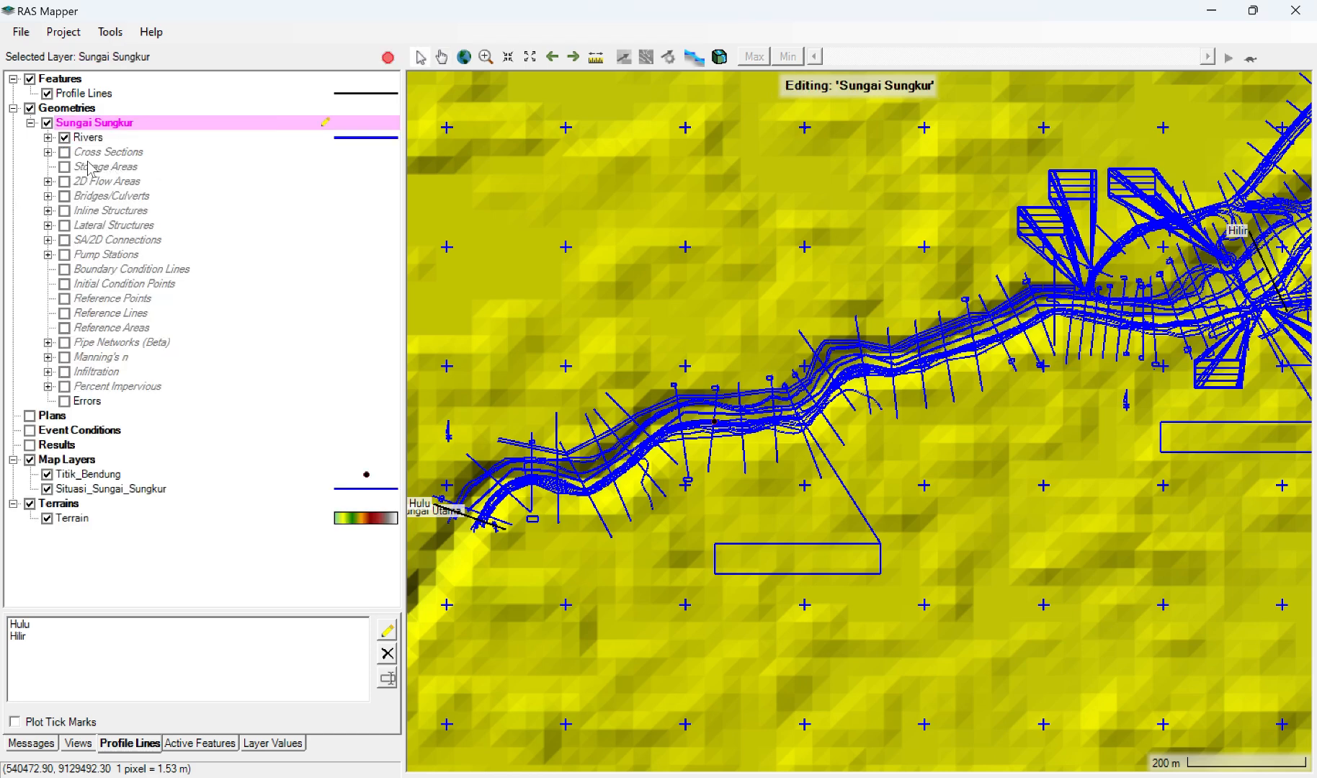
pyautogui.click(66, 154)
pyautogui.click(306, 150)
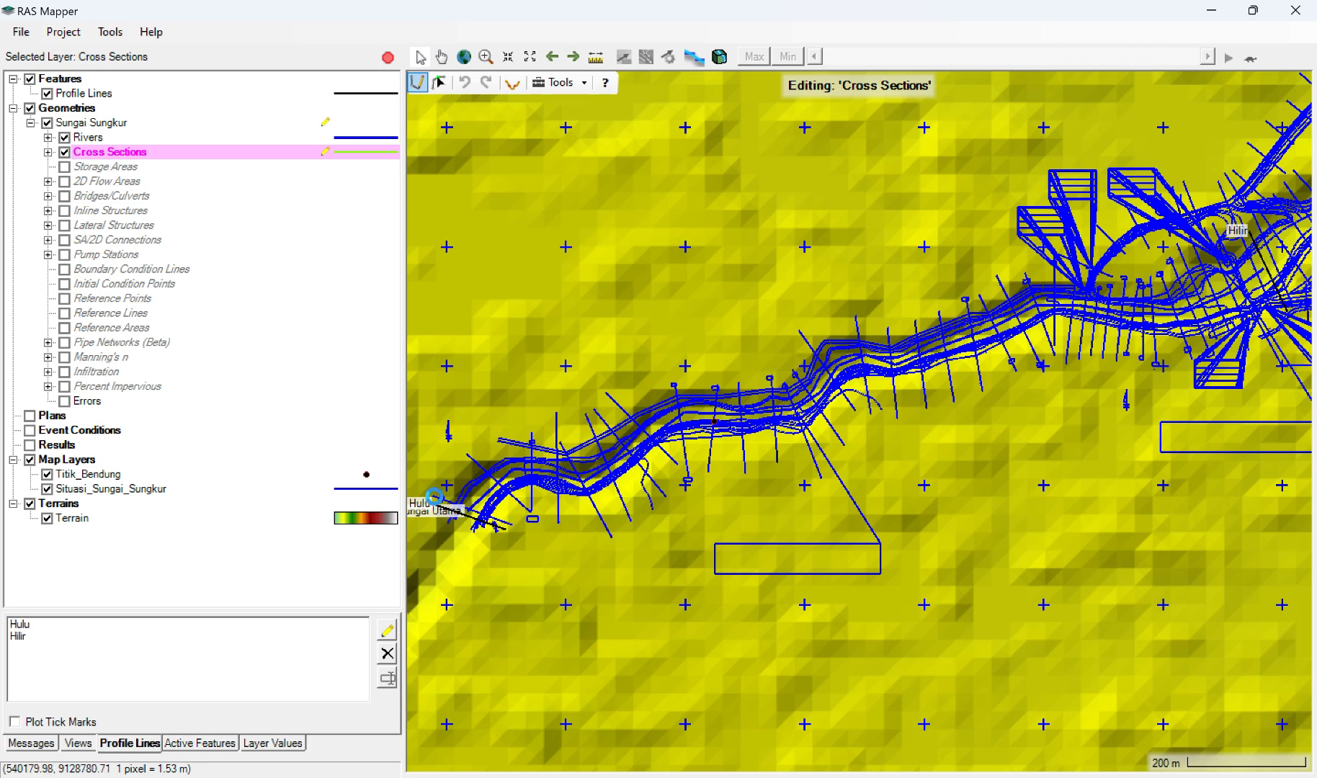
# Step: Draw the first four cross sections from the left to the right bank, starting just downstream of the Hulu profile line
pyautogui.click(434, 497)
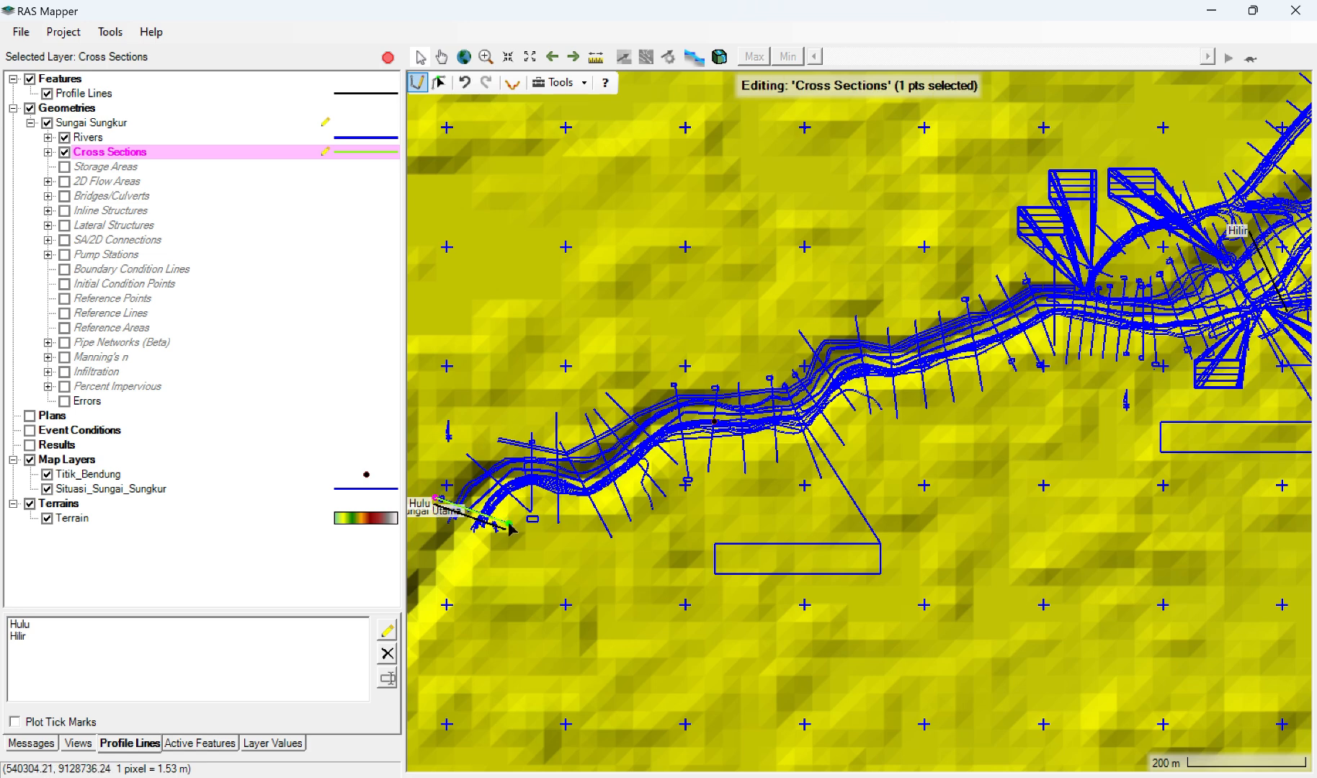
pyautogui.click(511, 524)
pyautogui.doubleClick(511, 524)
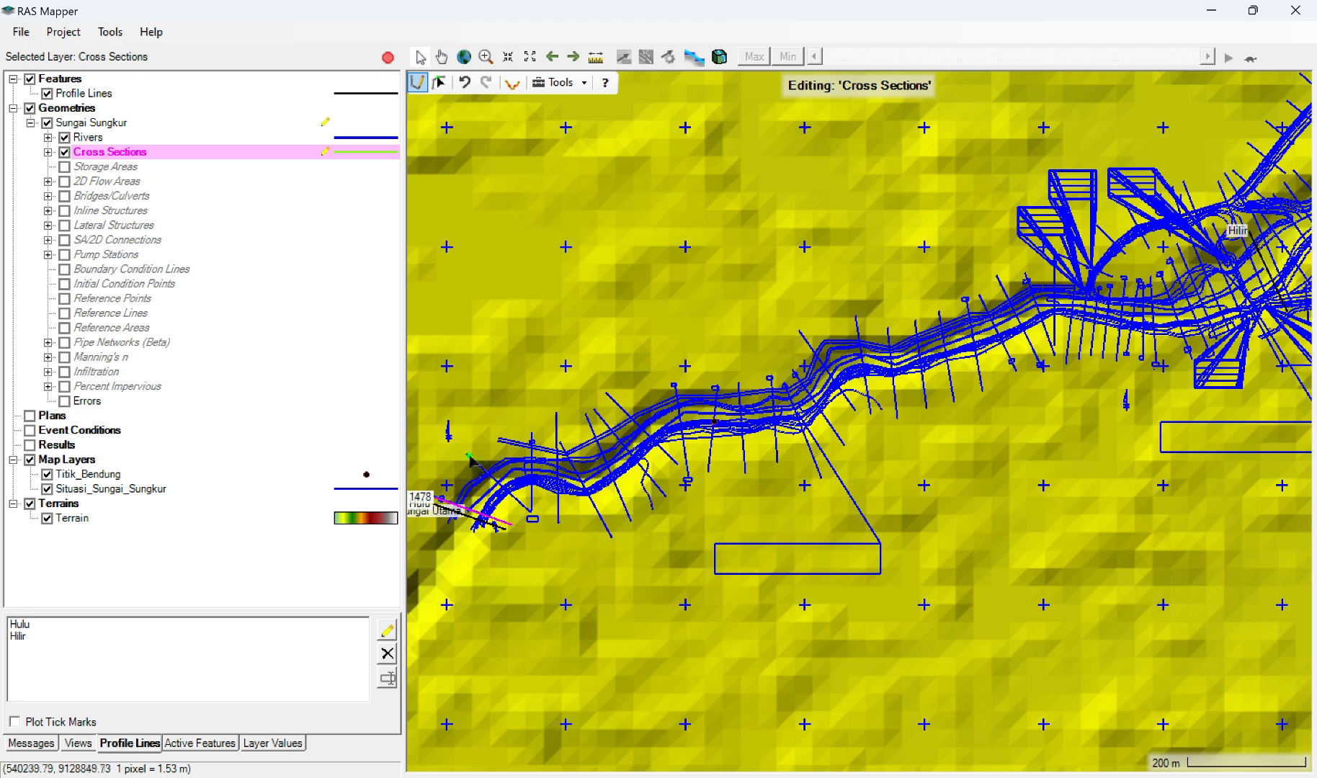
pyautogui.click(469, 456)
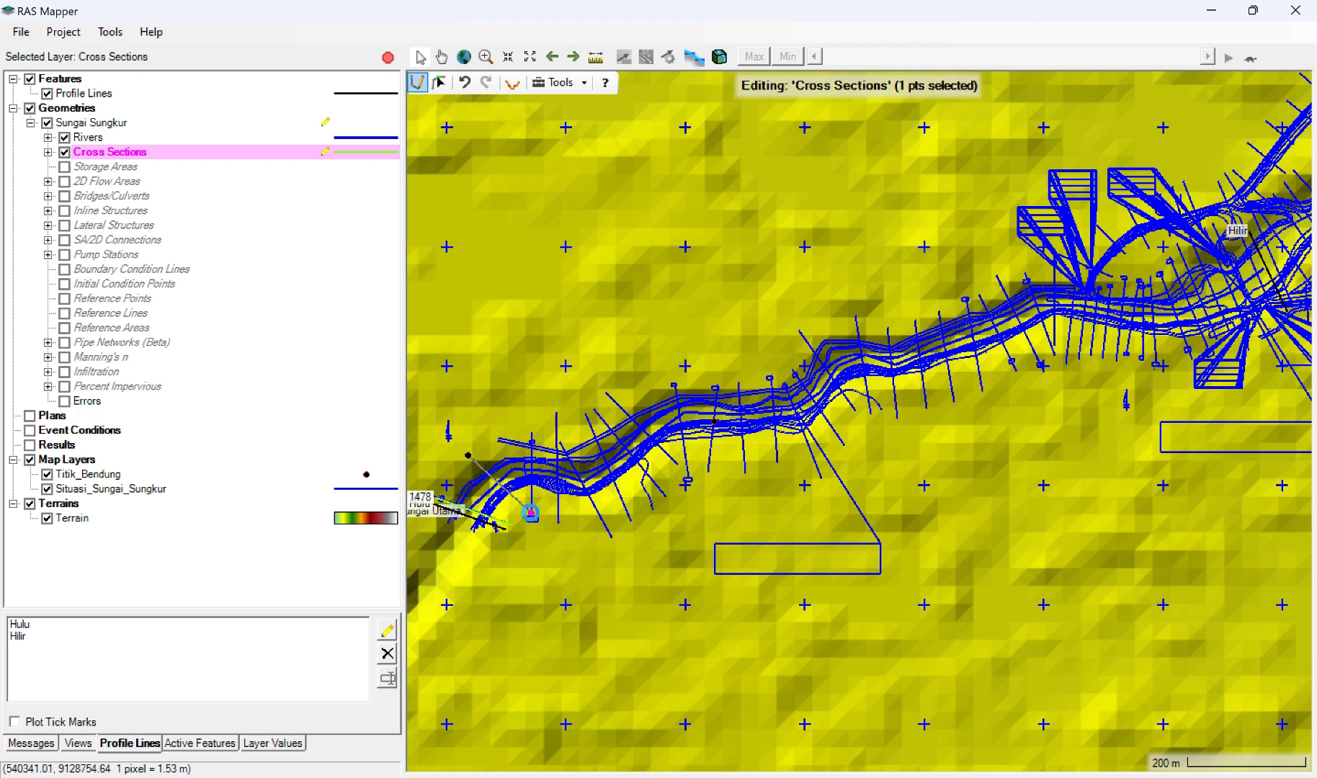
pyautogui.click(531, 519)
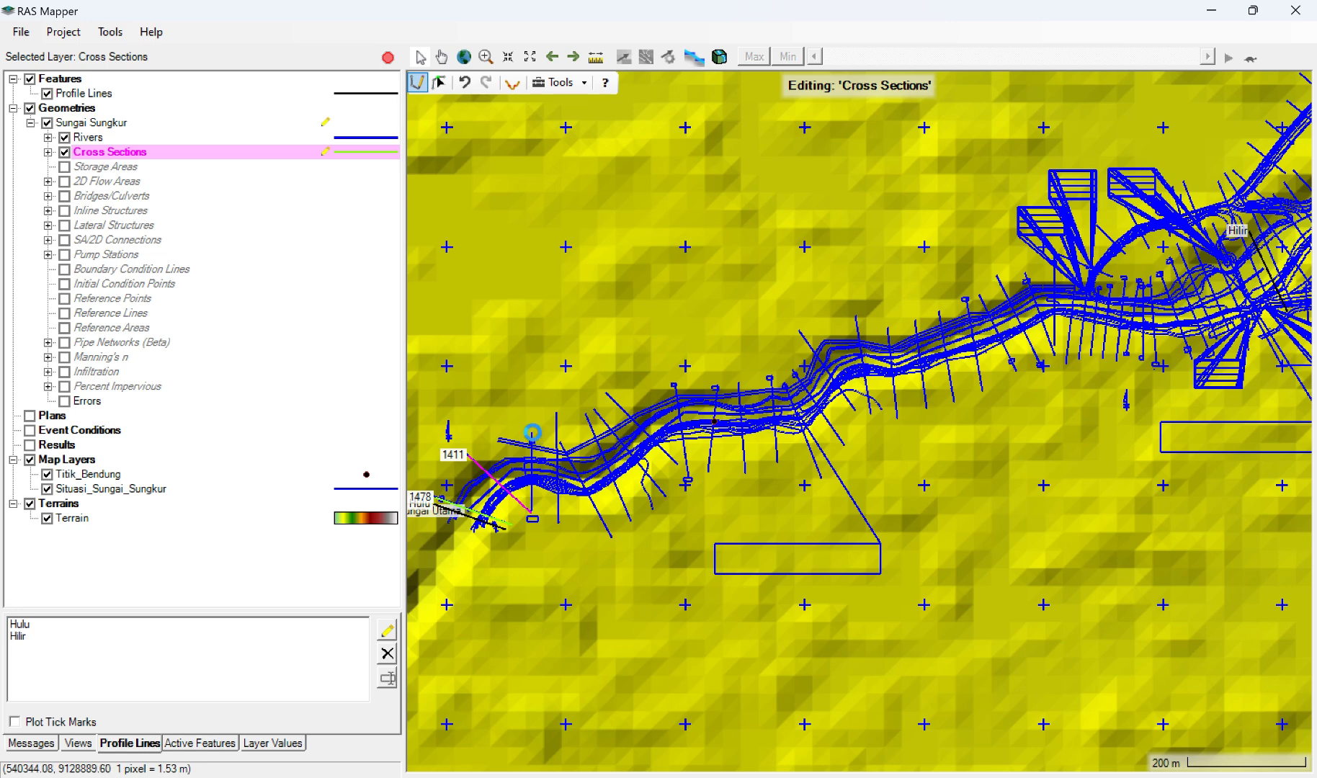
pyautogui.click(532, 432)
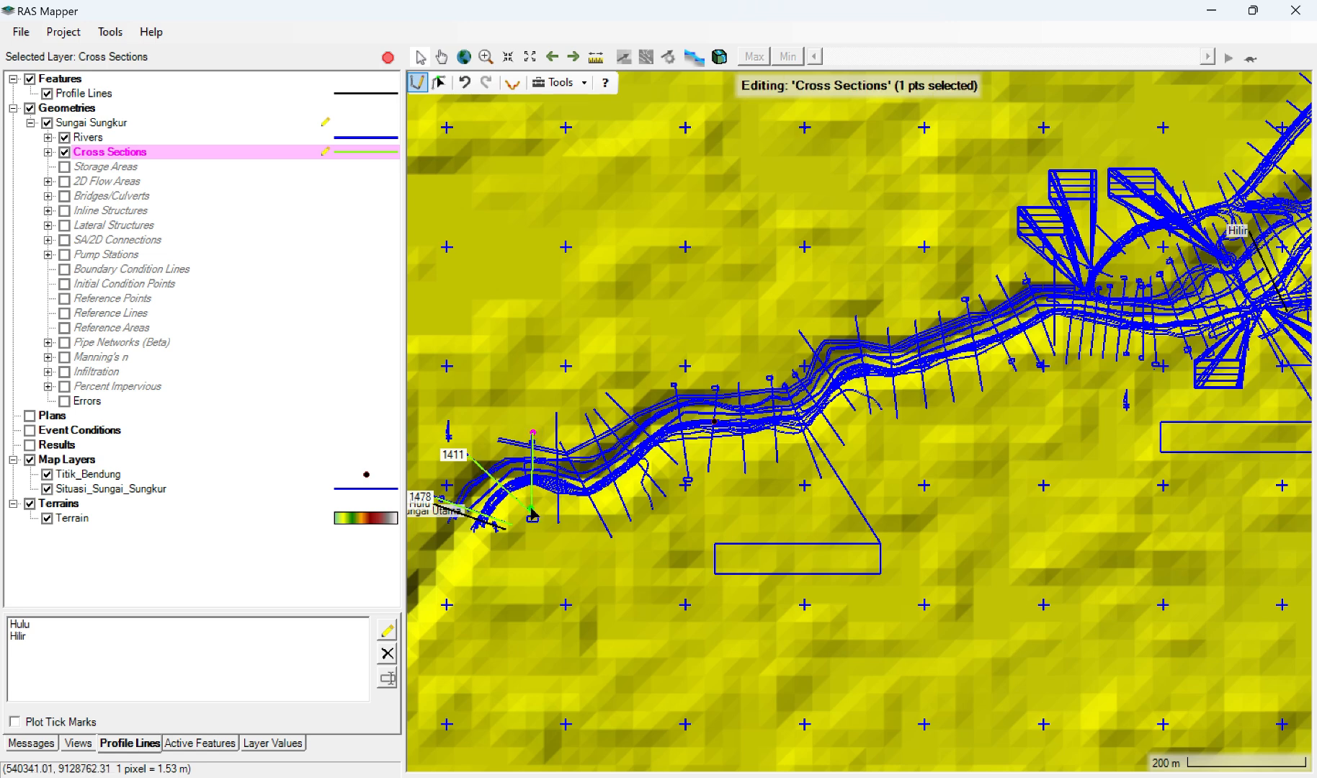
pyautogui.click(532, 513)
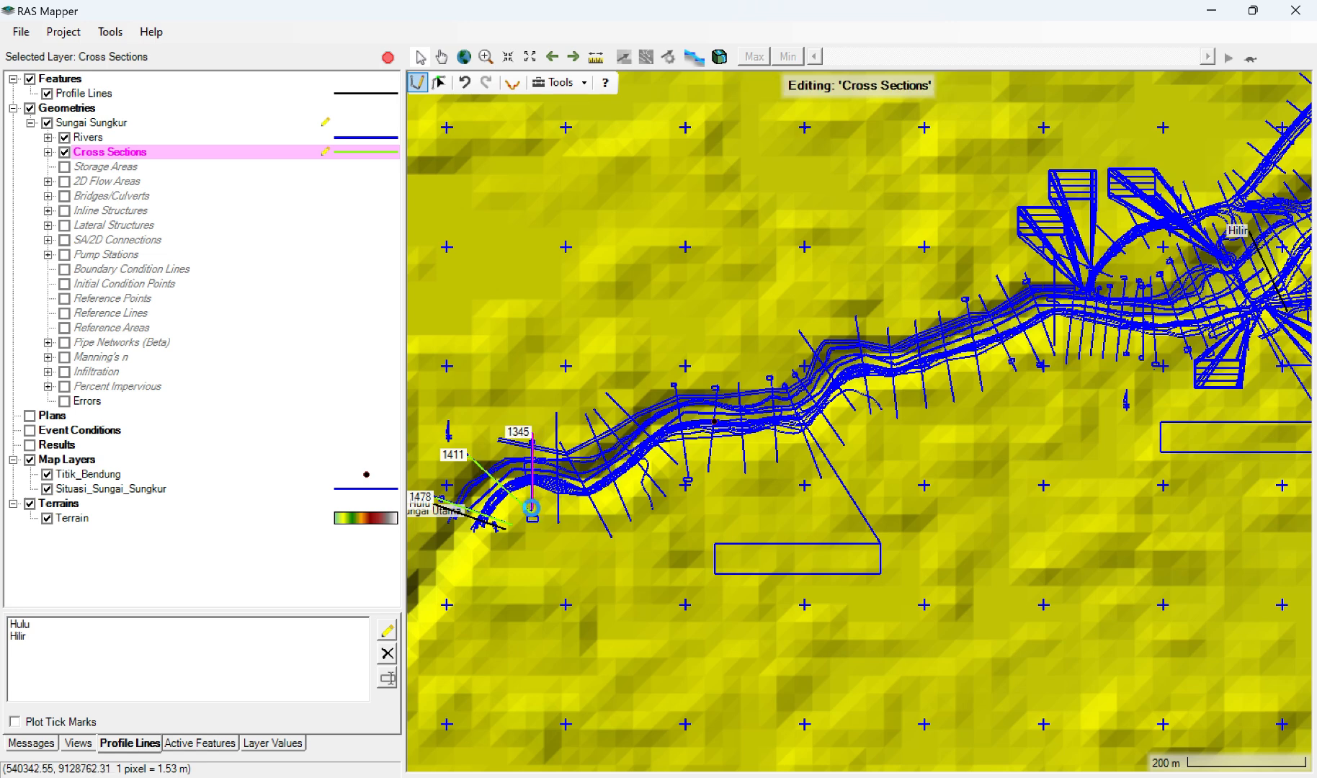
pyautogui.click(558, 414)
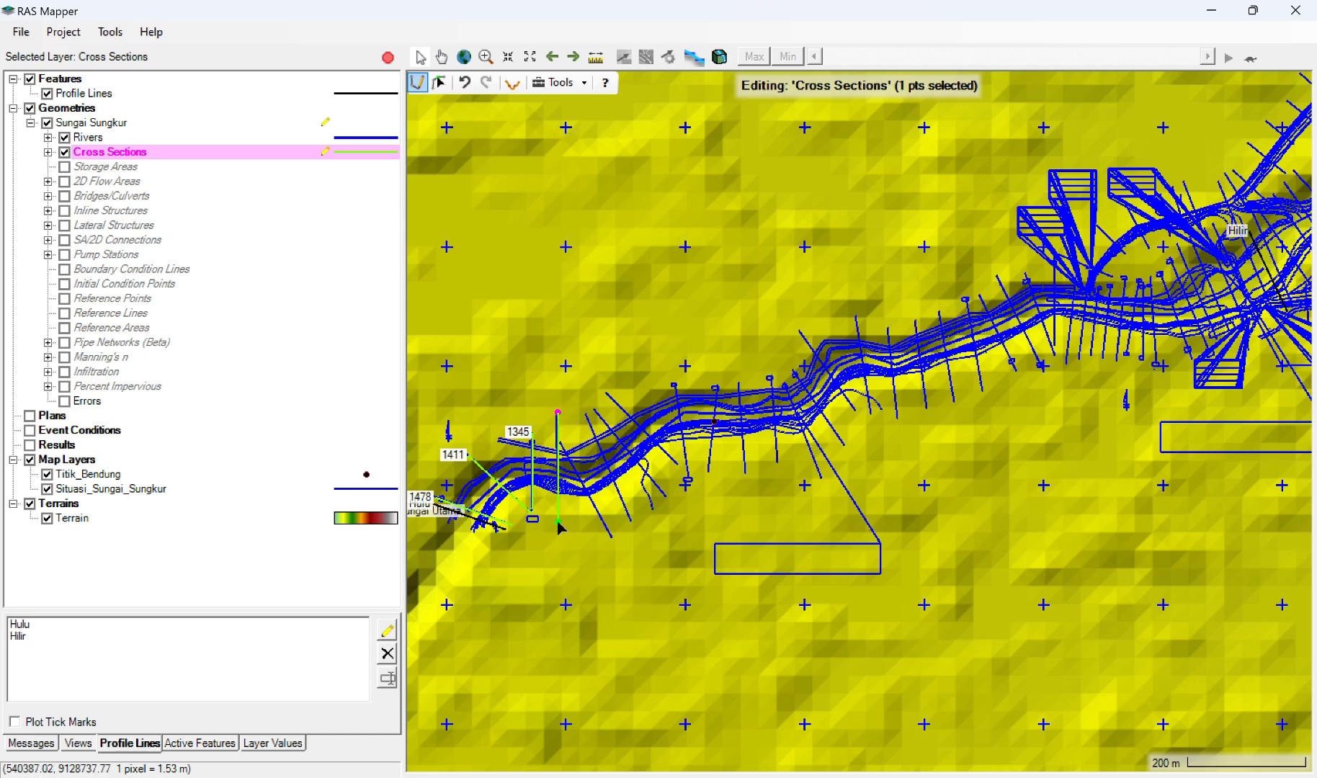
pyautogui.click(559, 524)
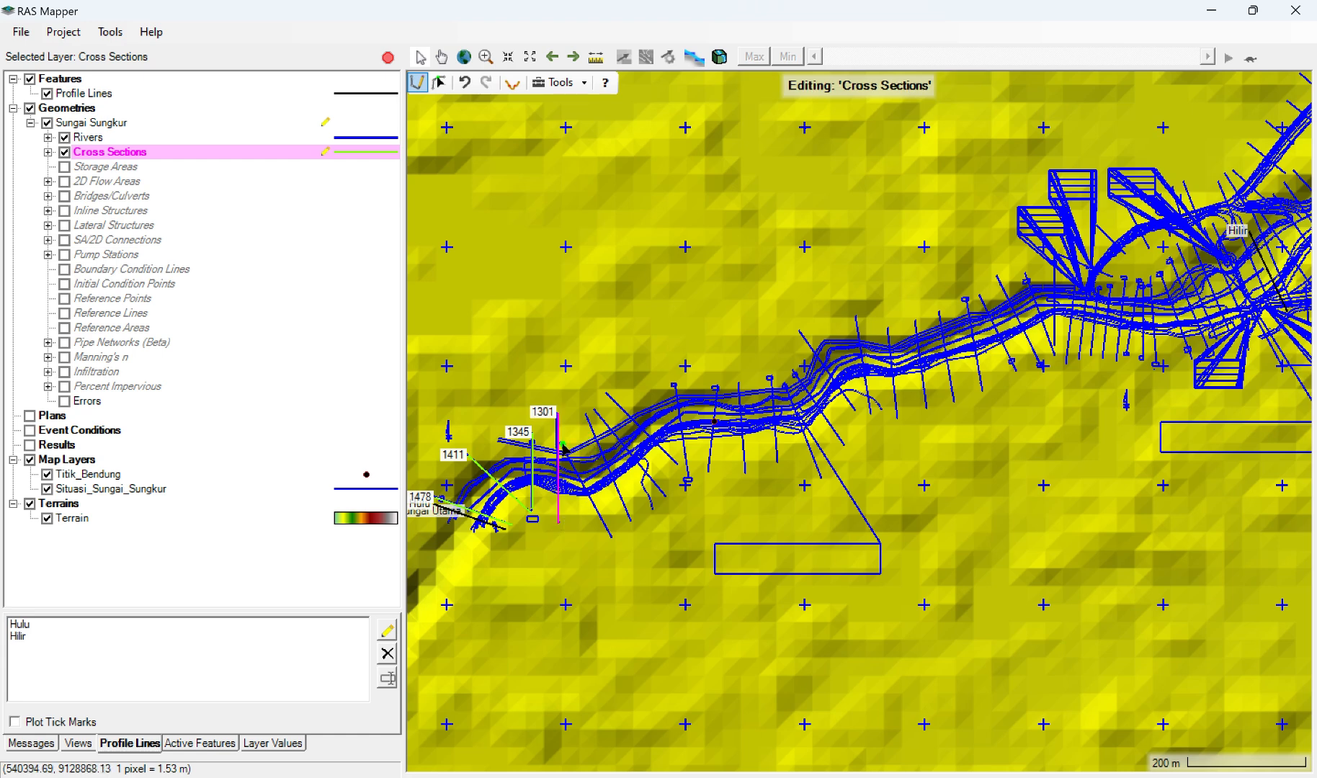
# Step: Draw four more cross sections from left to right bank over the next surveyed section lines, along the rising stretch after the first bend
pyautogui.click(563, 445)
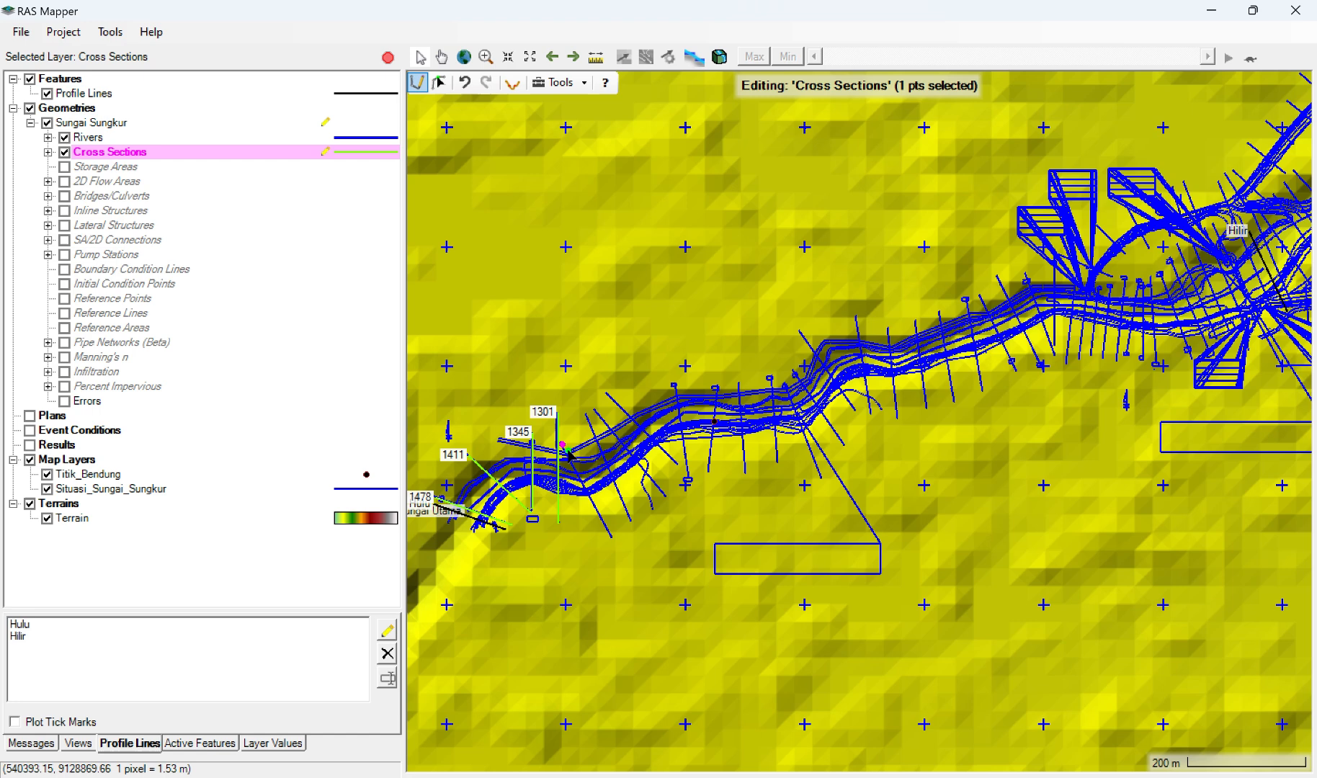
pyautogui.doubleClick(612, 538)
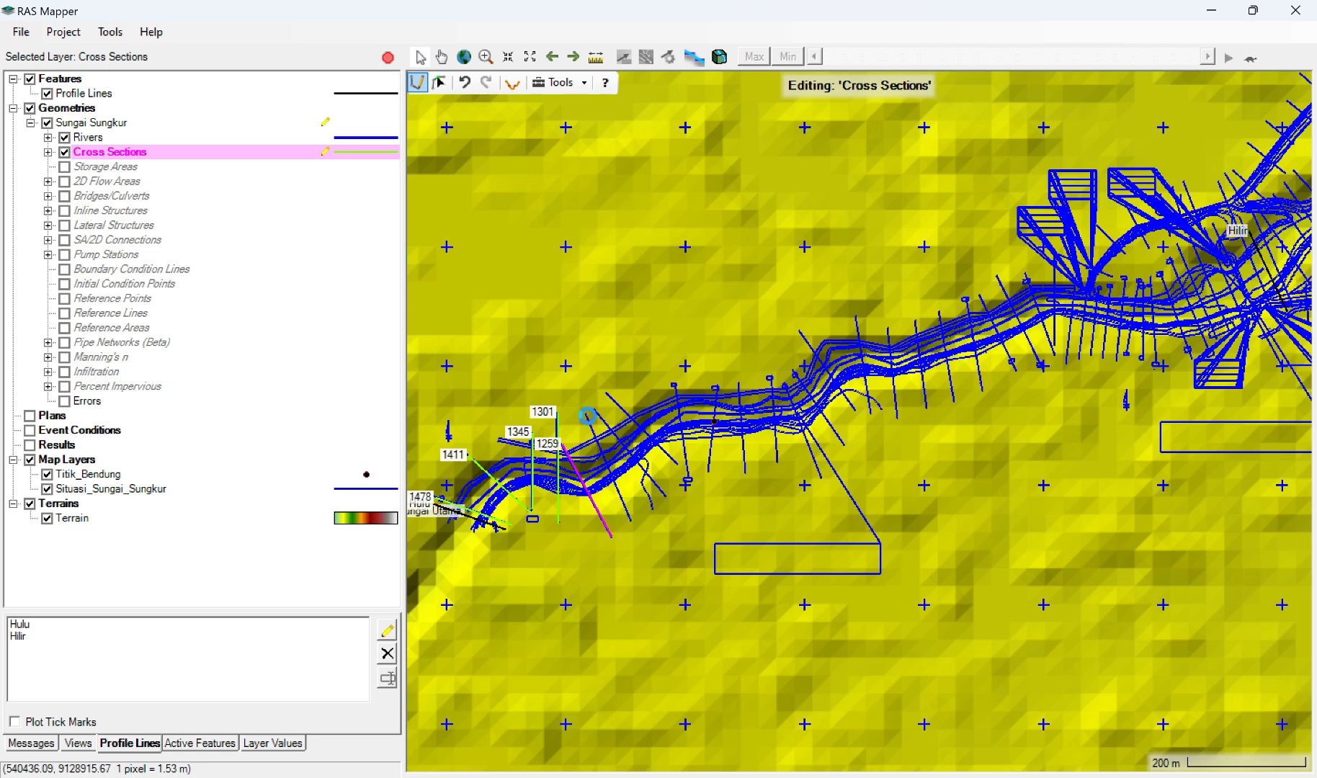
pyautogui.click(587, 416)
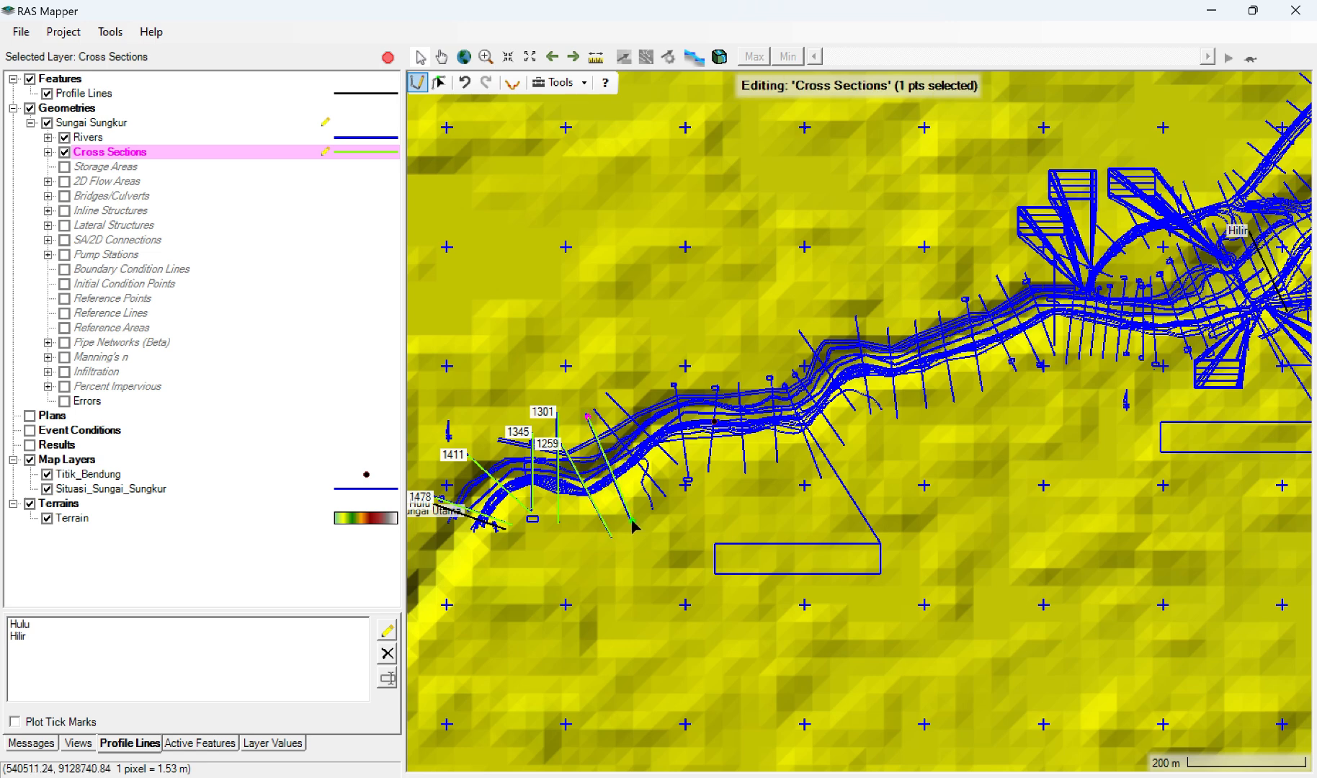
pyautogui.doubleClick(632, 521)
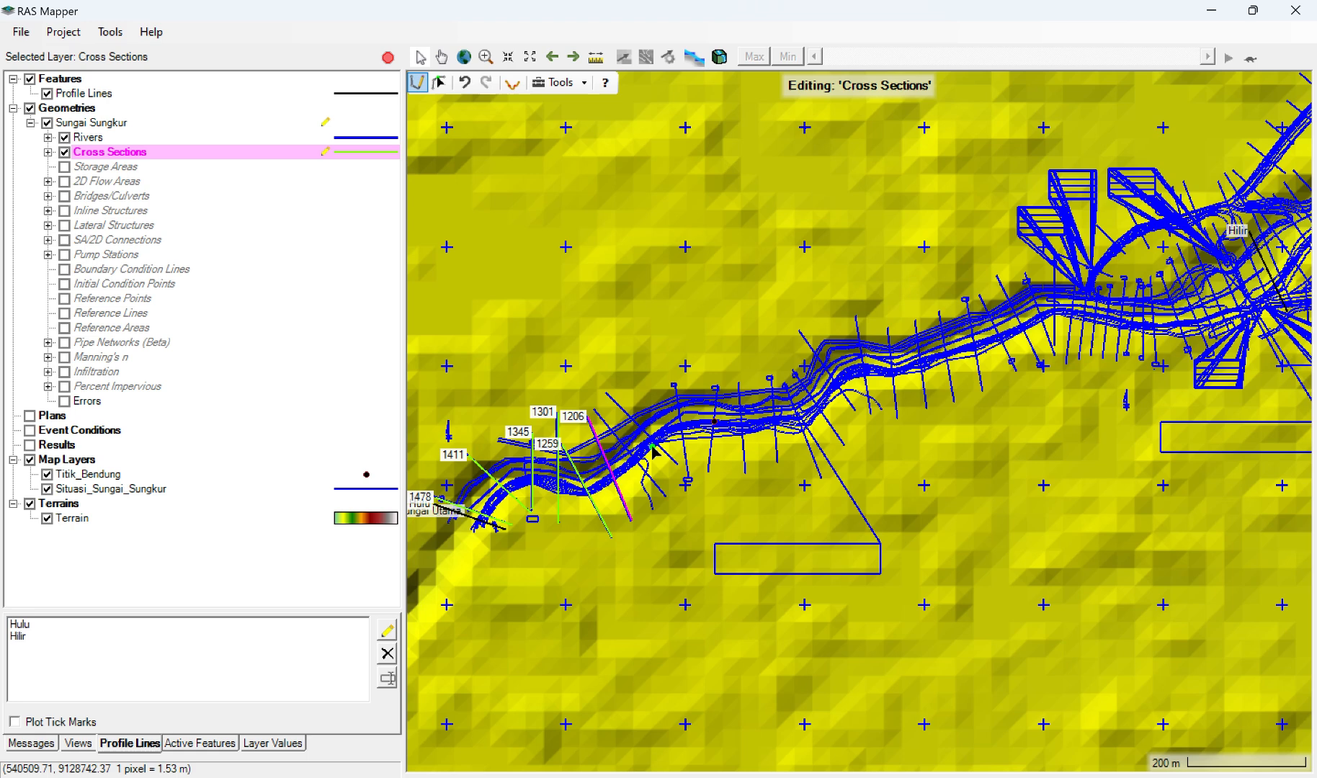
pyautogui.click(594, 410)
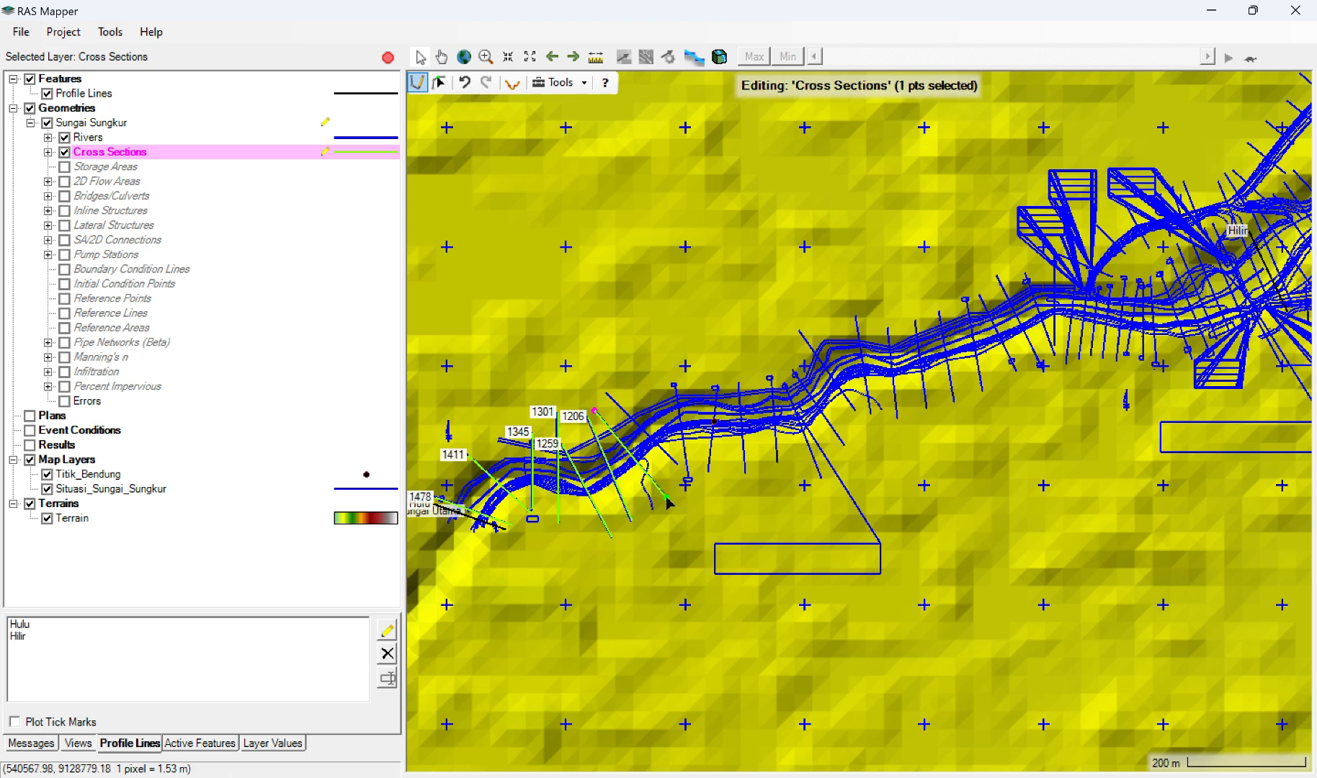
pyautogui.doubleClick(666, 497)
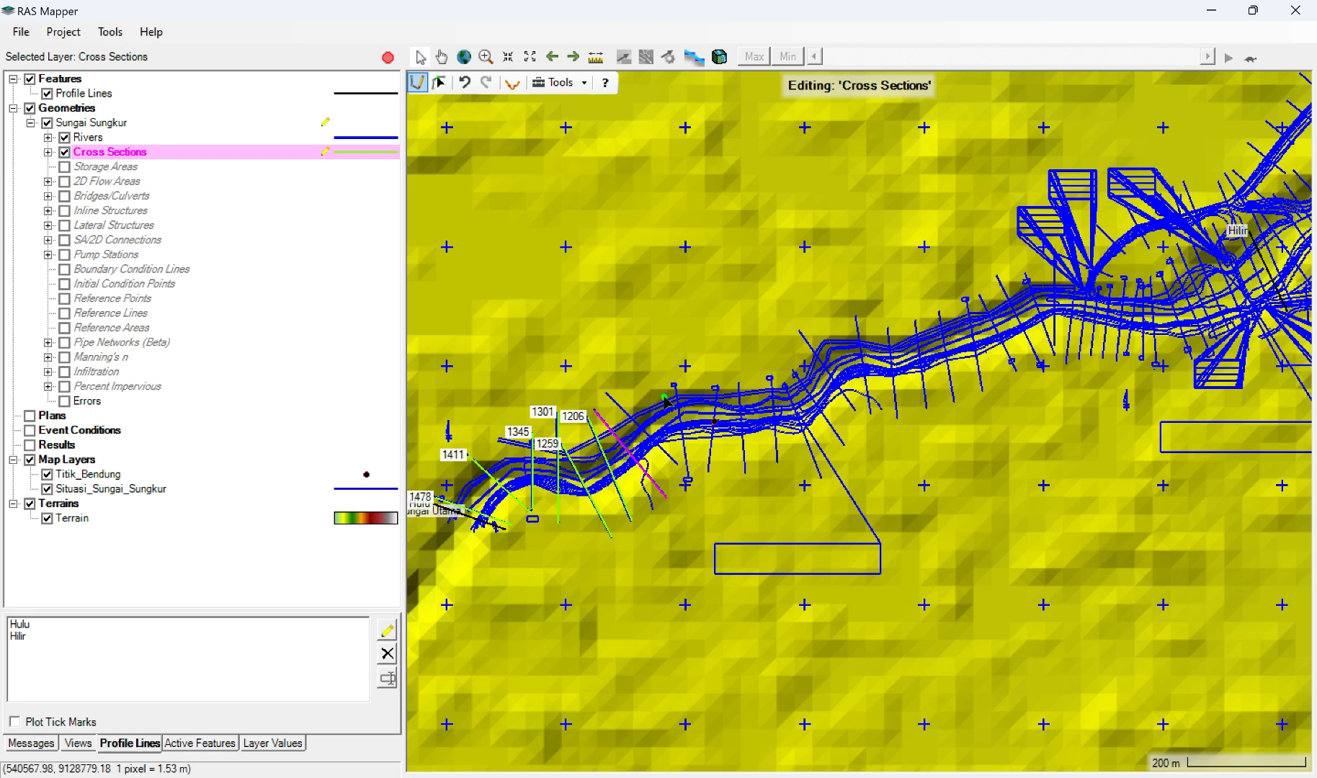
pyautogui.click(608, 394)
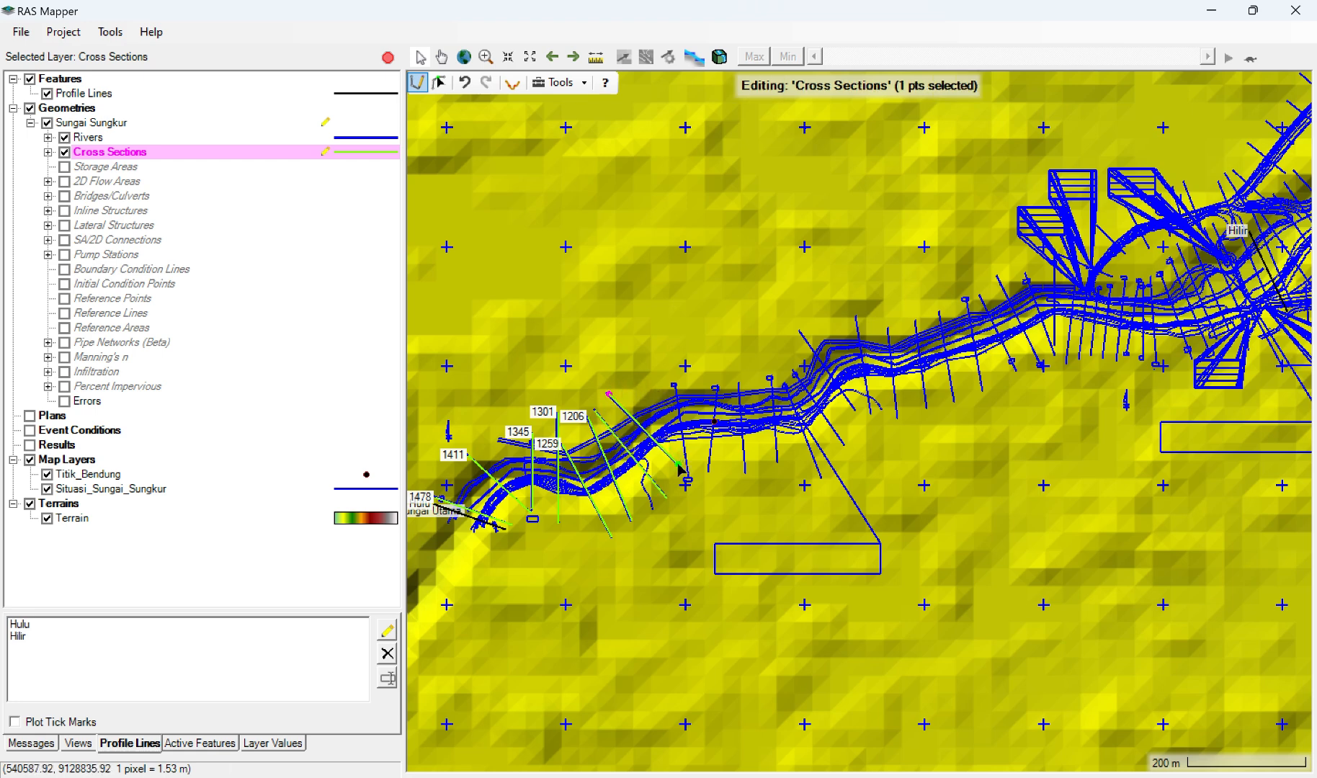
pyautogui.doubleClick(678, 464)
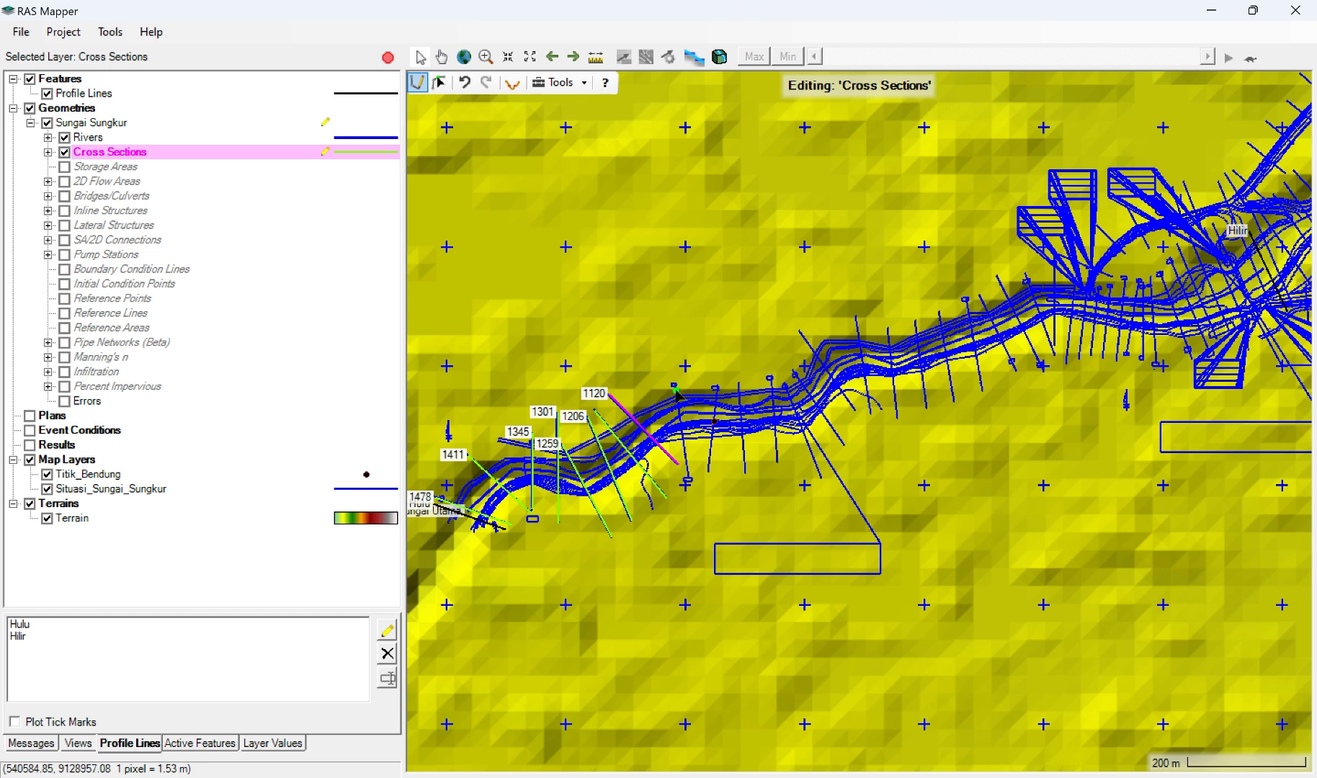
# Step: Draw four cross sections from left to right bank over the surveyed section lines of the nearly level middle stretch
pyautogui.click(674, 385)
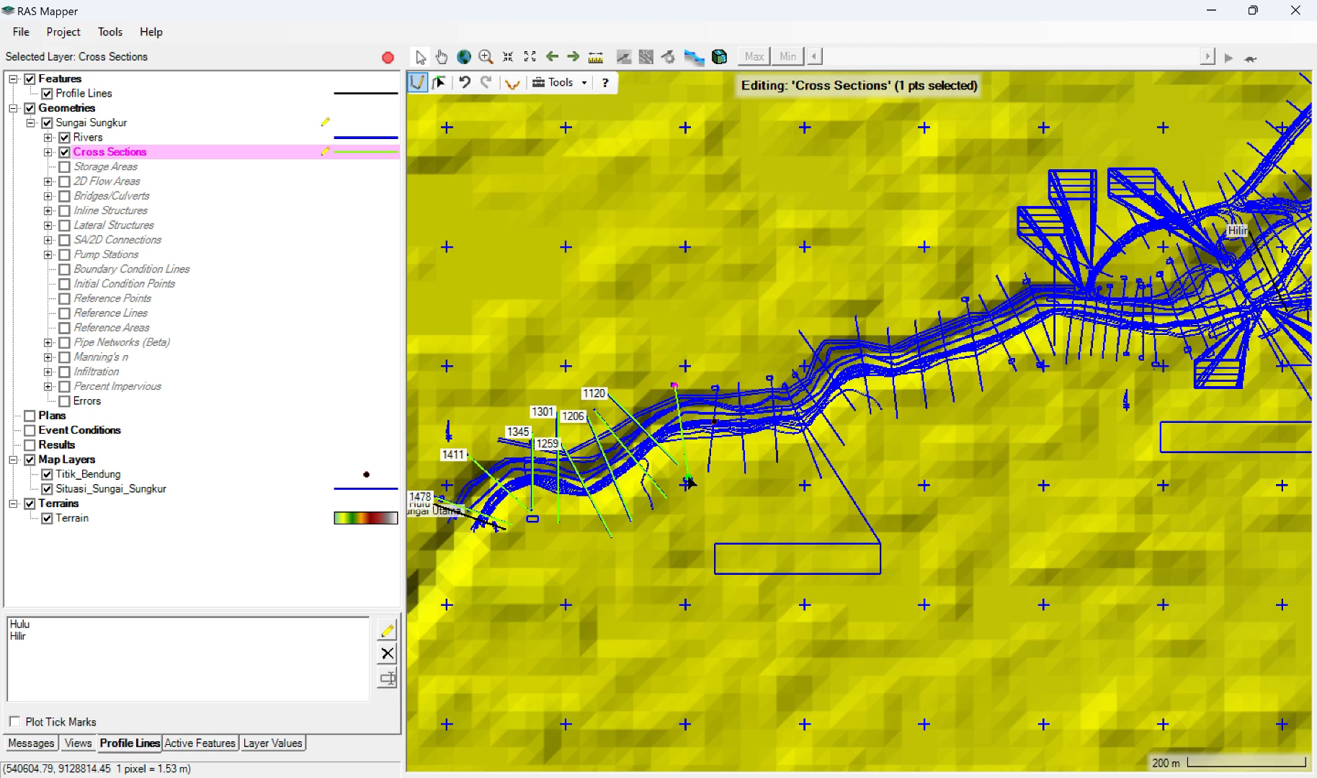
pyautogui.doubleClick(688, 481)
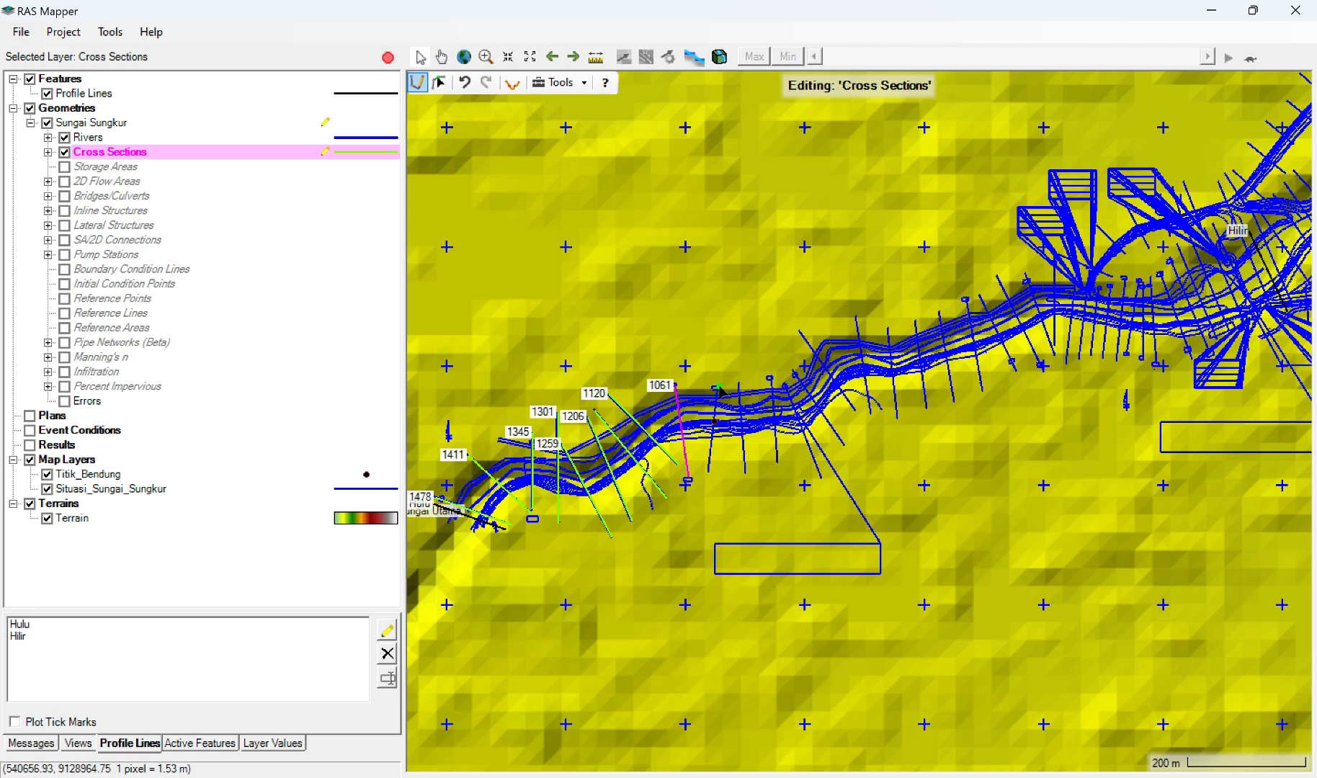
pyautogui.click(718, 387)
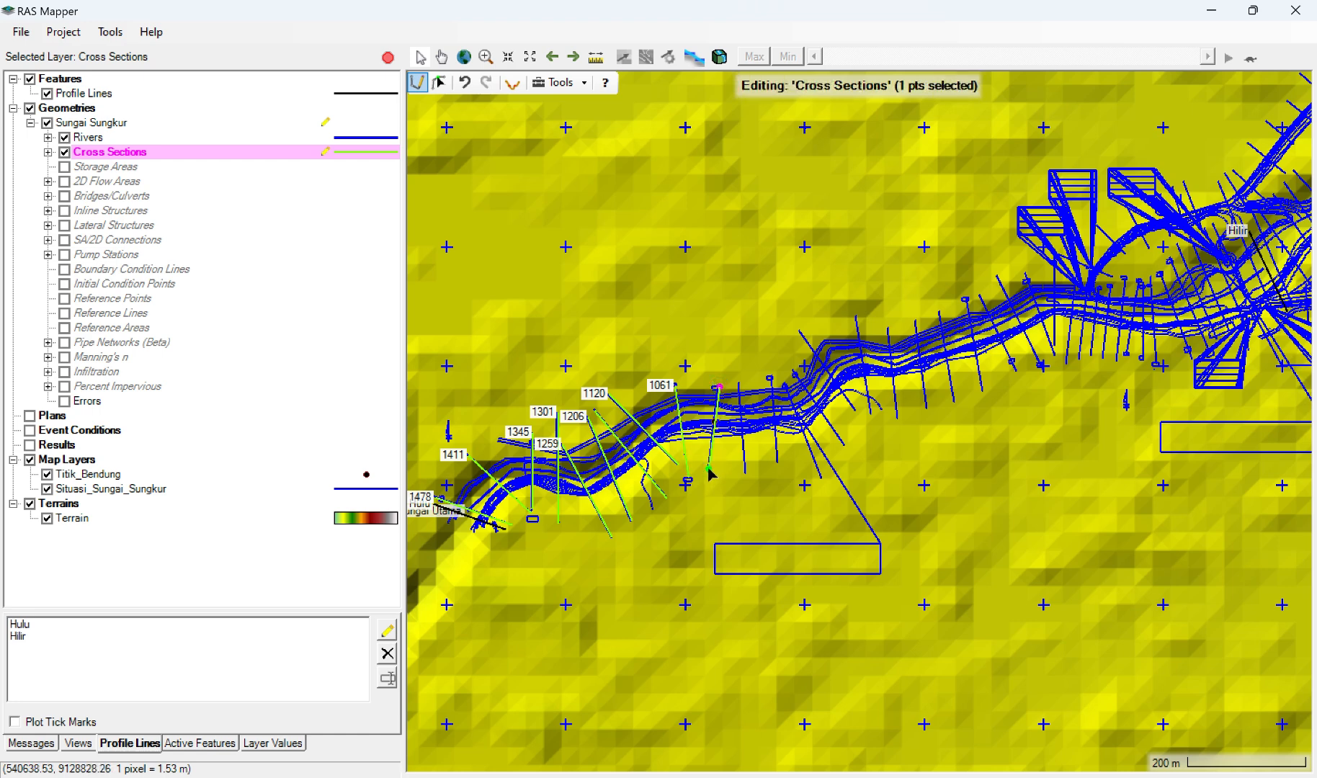
pyautogui.doubleClick(710, 473)
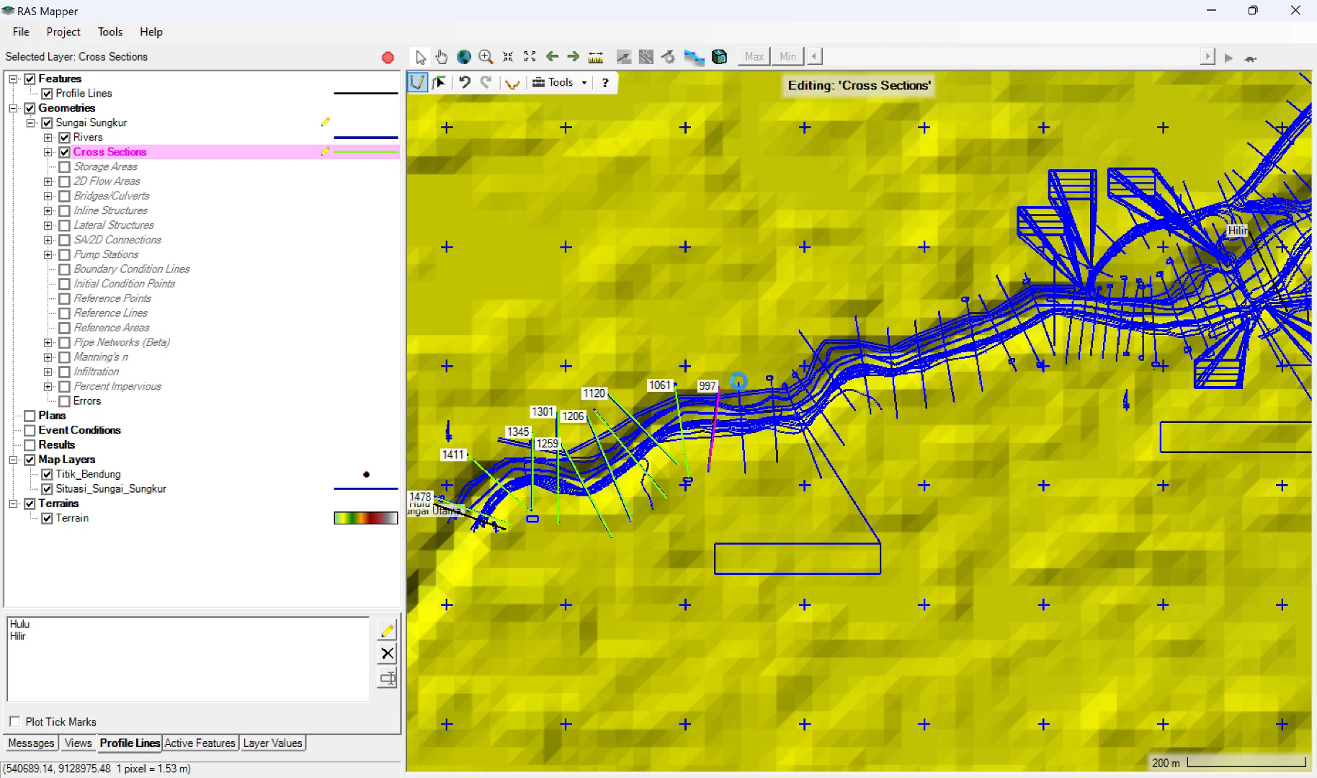
pyautogui.click(738, 381)
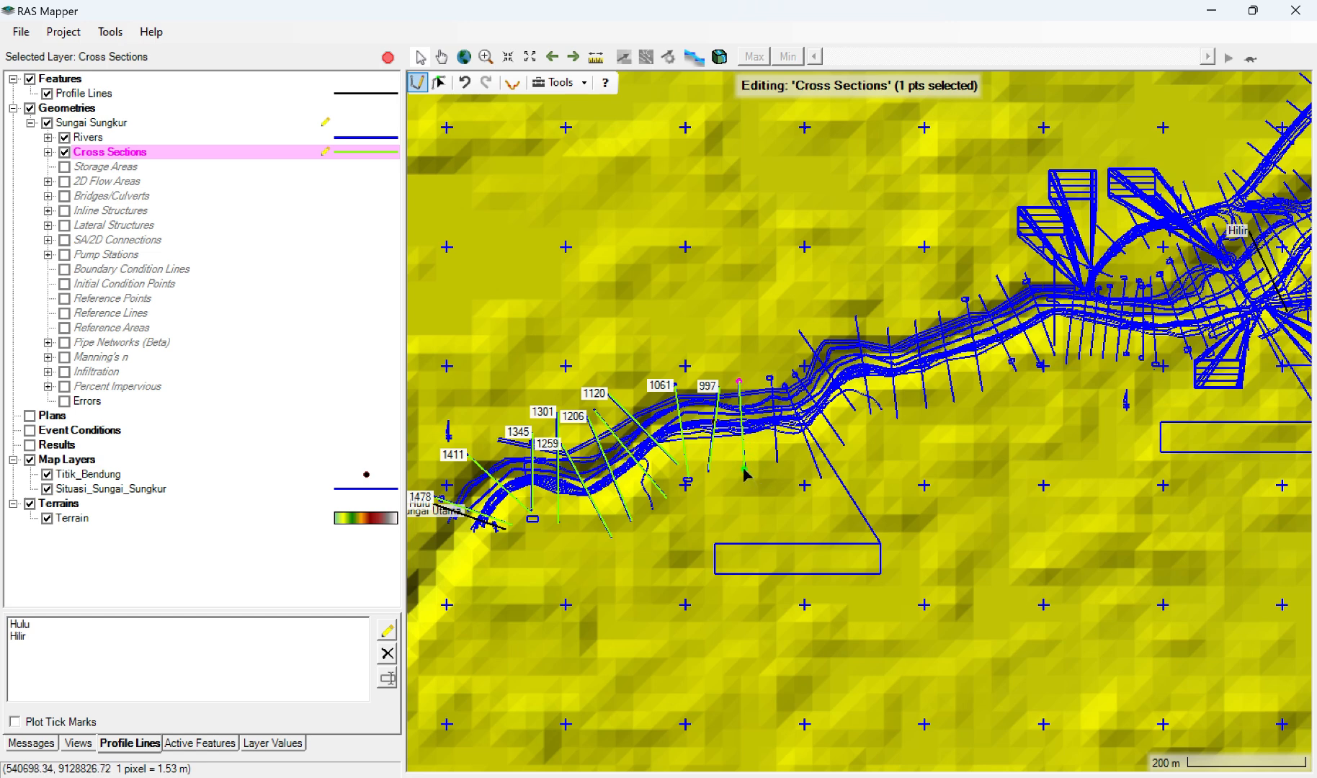
pyautogui.doubleClick(745, 470)
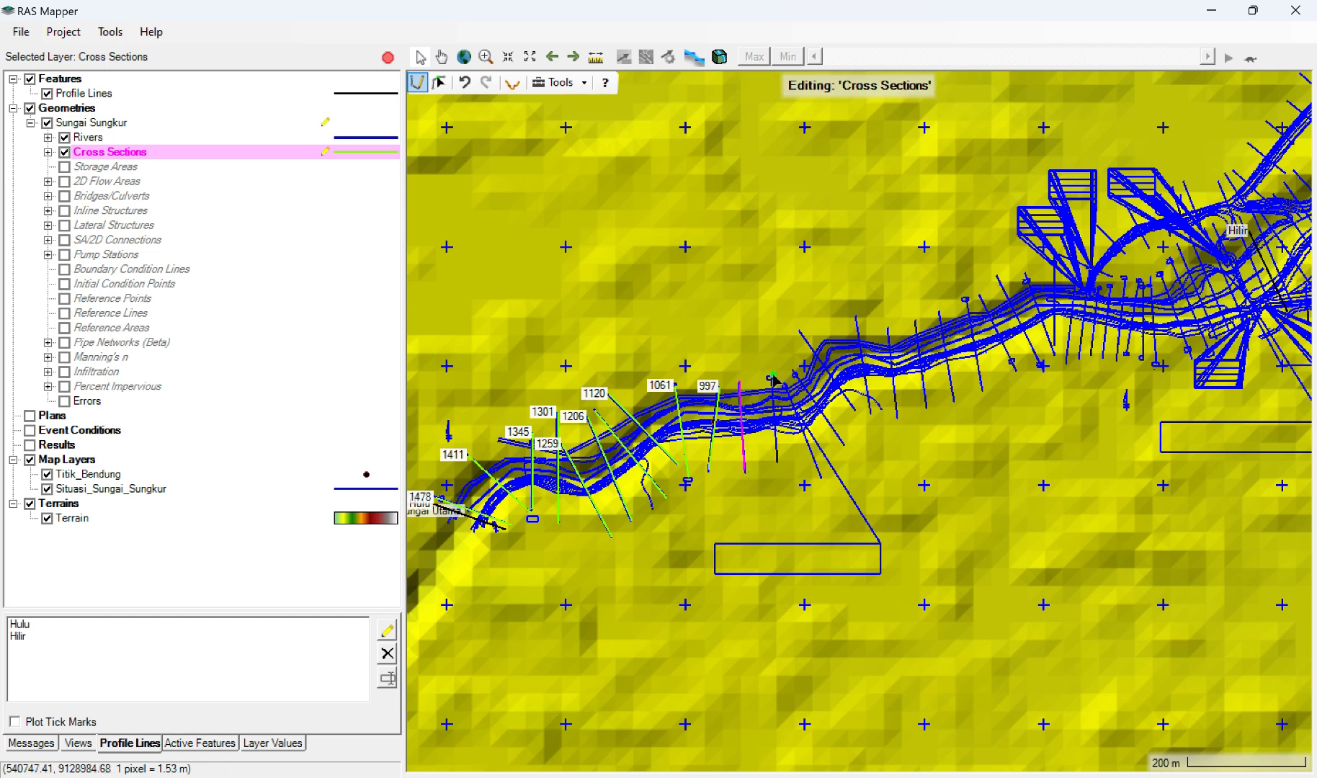
pyautogui.click(773, 376)
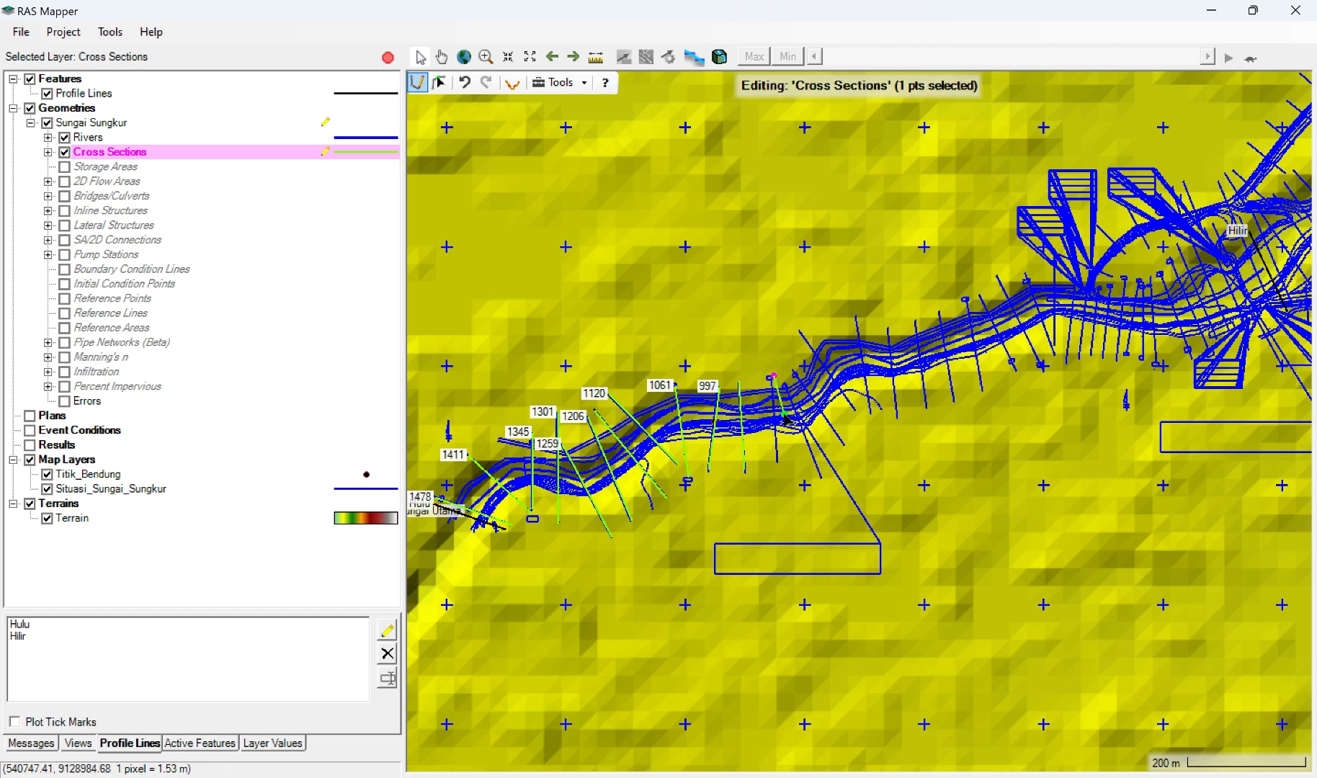
pyautogui.doubleClick(777, 462)
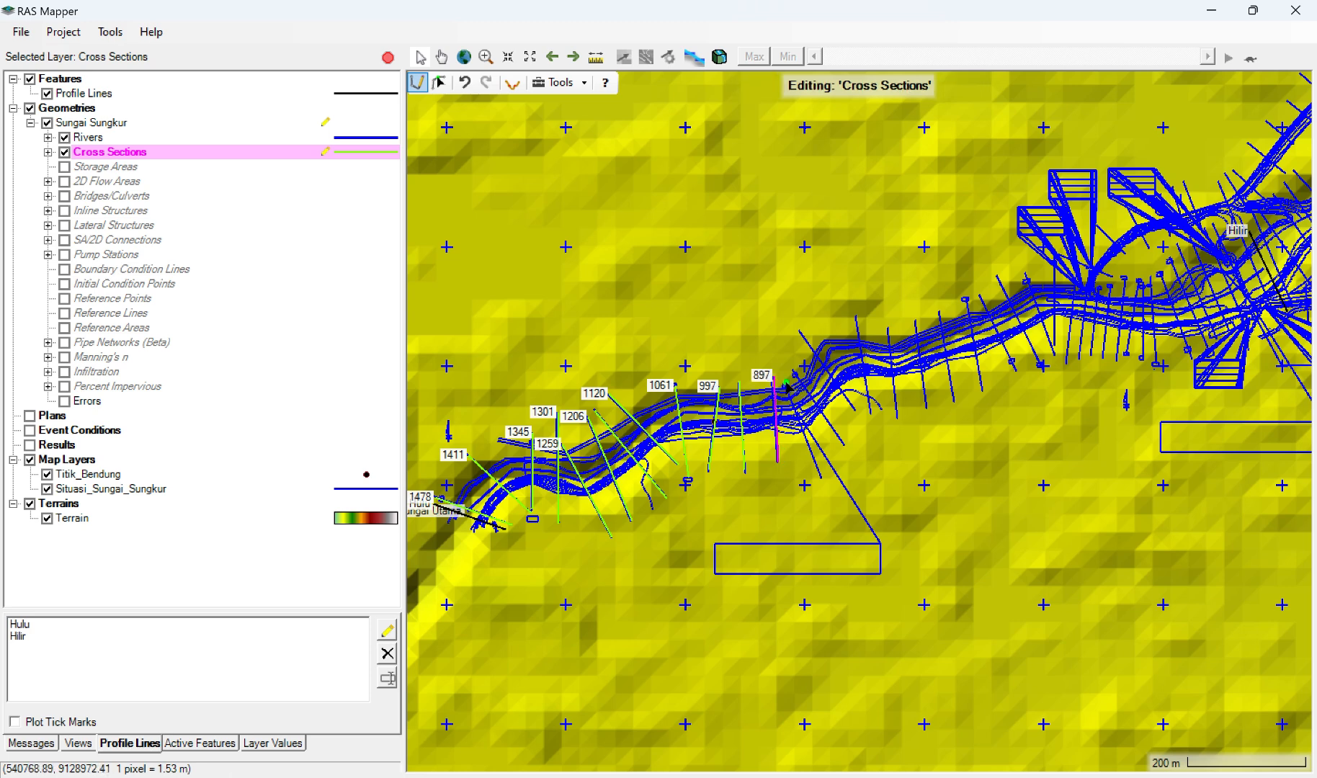
# Step: Draw three slanted cross sections from left to right bank over the surveyed lines where the river bends sharply northeast
pyautogui.click(786, 386)
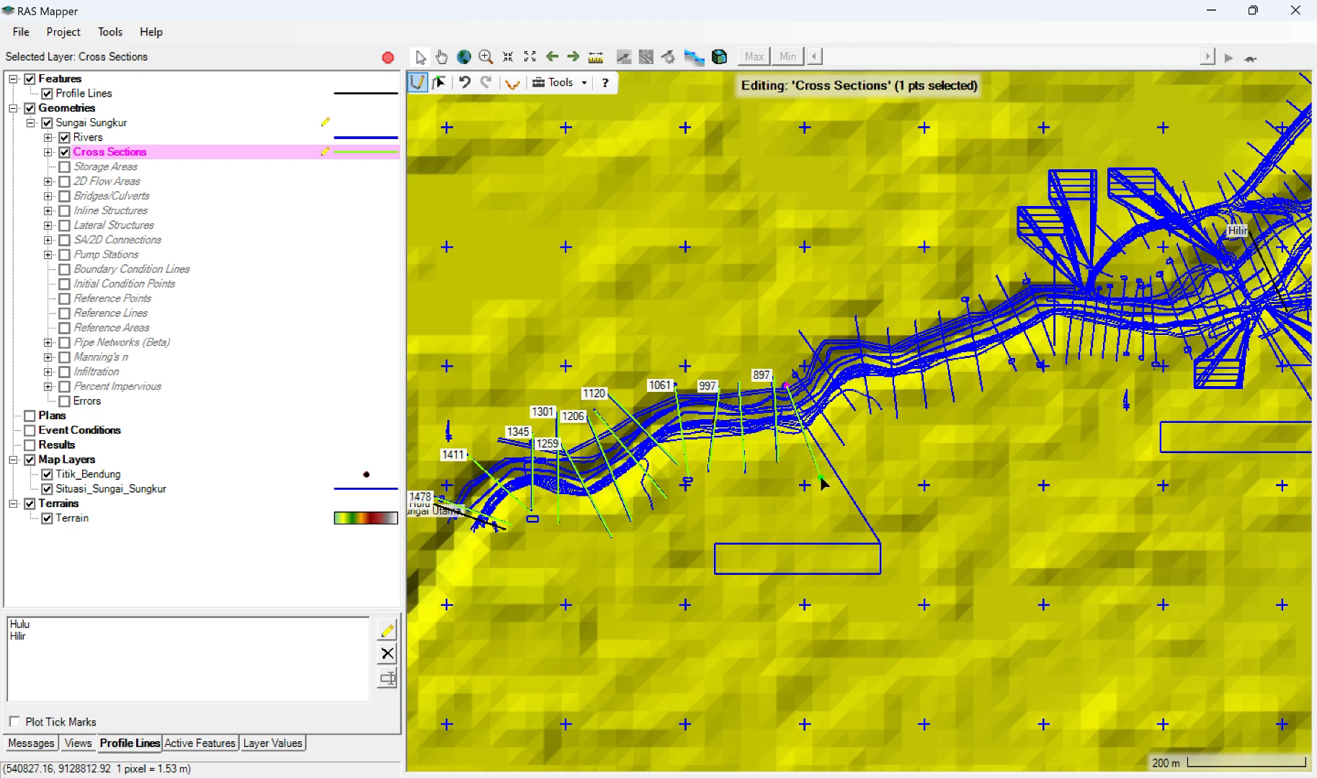
pyautogui.doubleClick(820, 477)
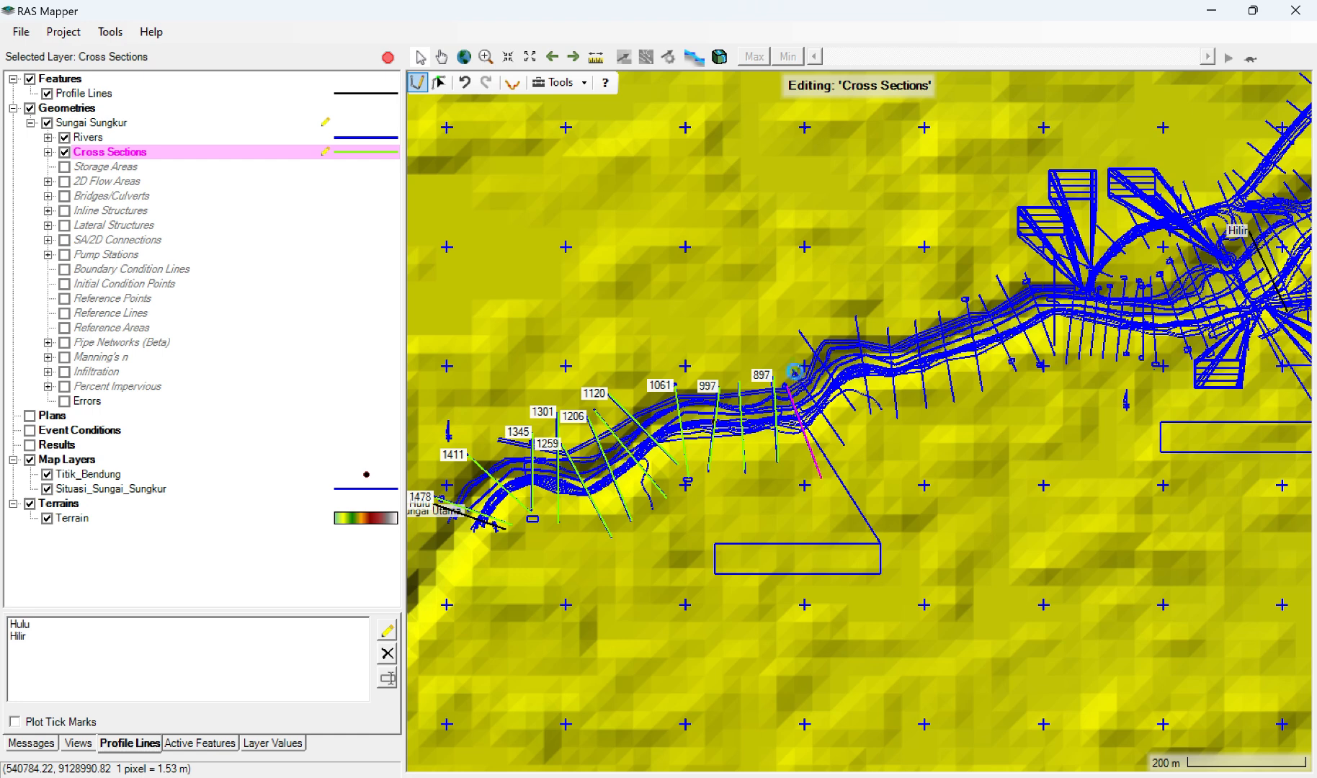
pyautogui.click(794, 372)
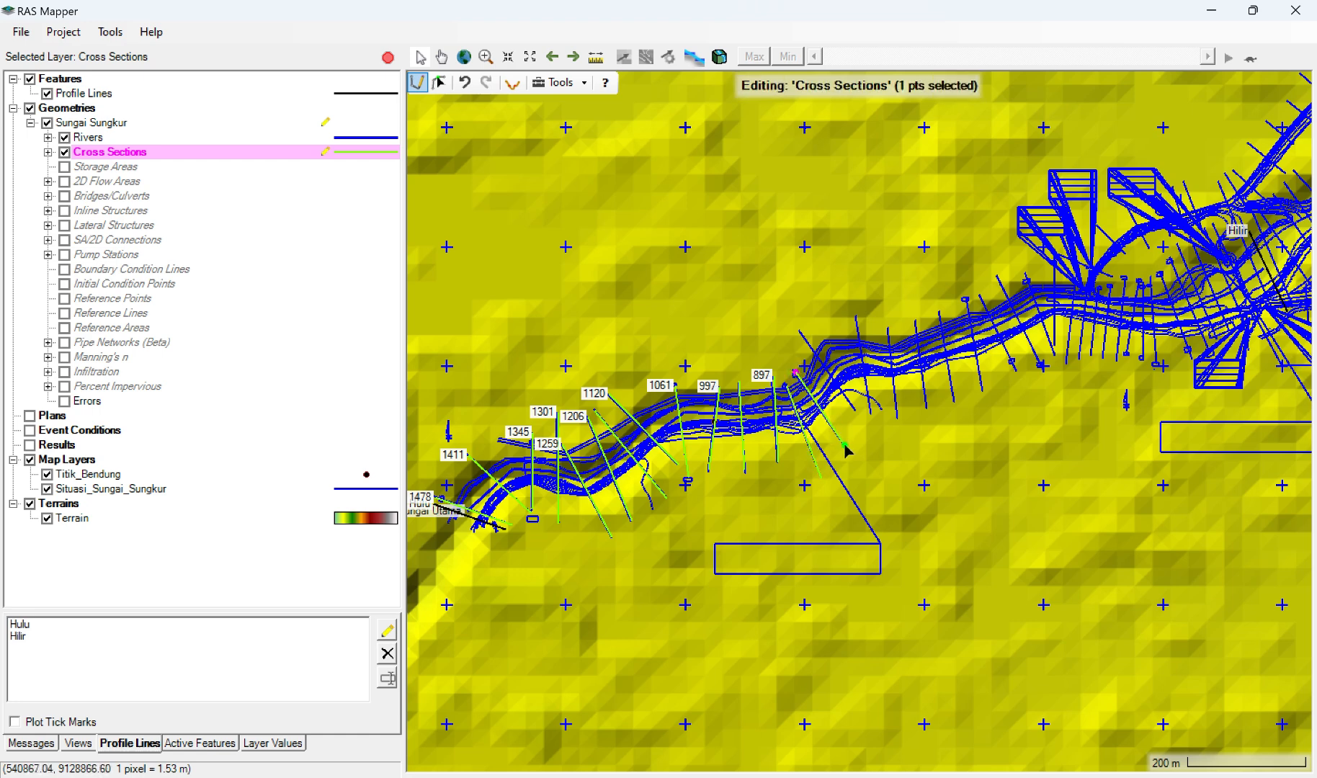
pyautogui.doubleClick(844, 446)
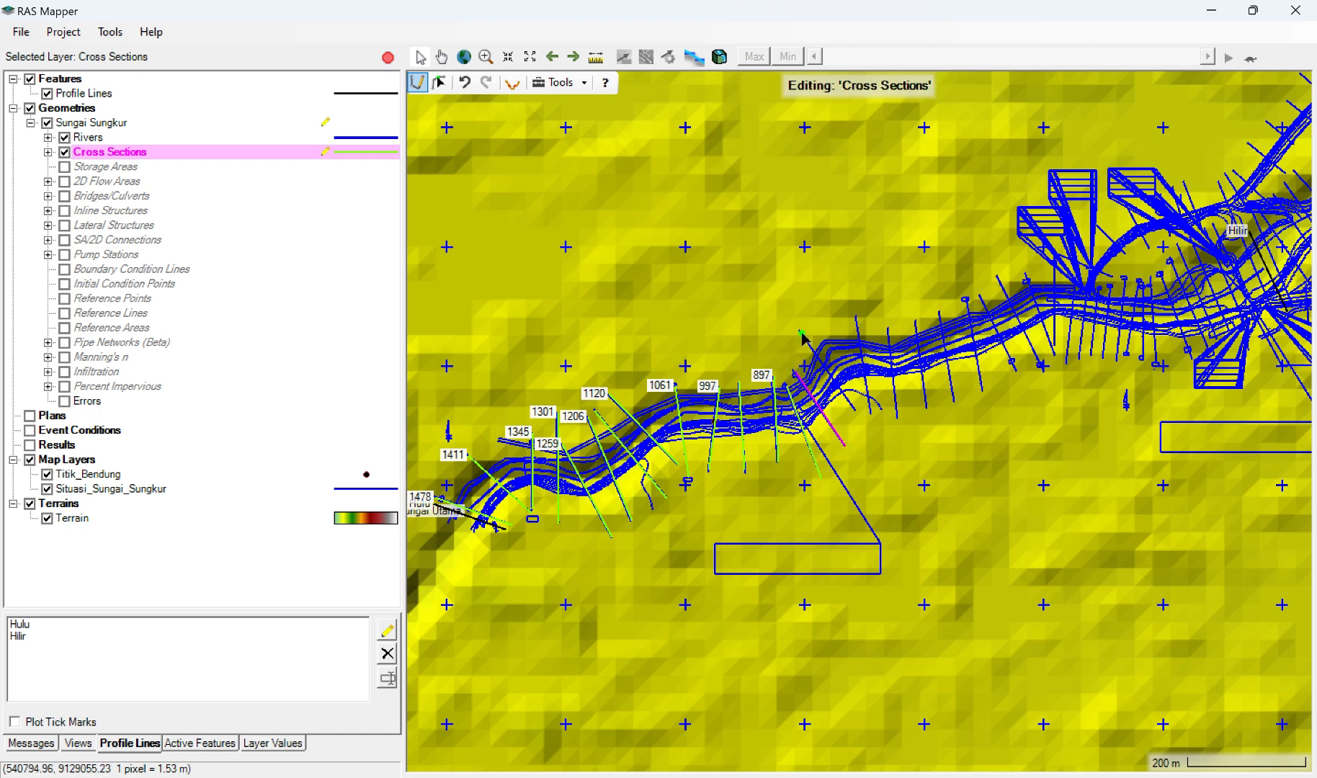
pyautogui.click(801, 333)
pyautogui.doubleClick(854, 410)
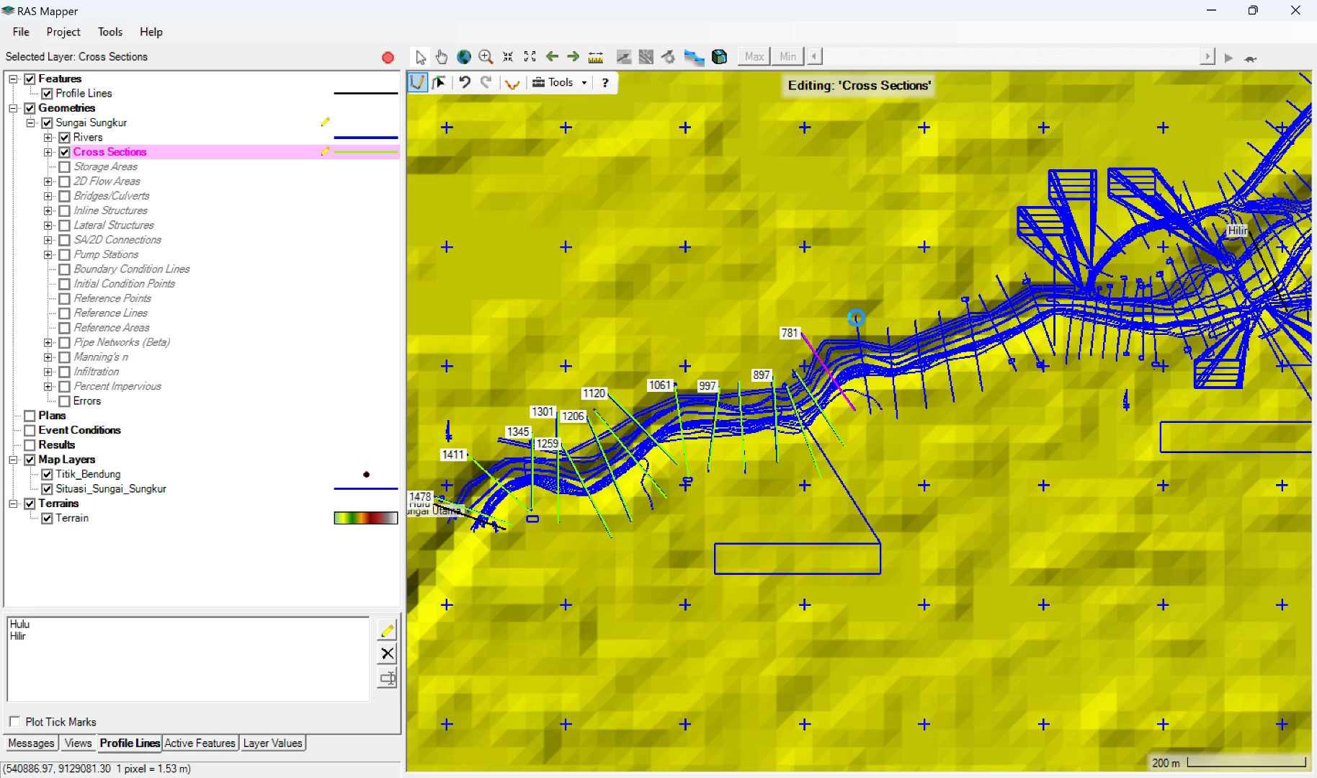
# Step: Draw four near-vertical cross sections from left to right bank over the surveyed lines immediately downstream of section 781
pyautogui.click(856, 317)
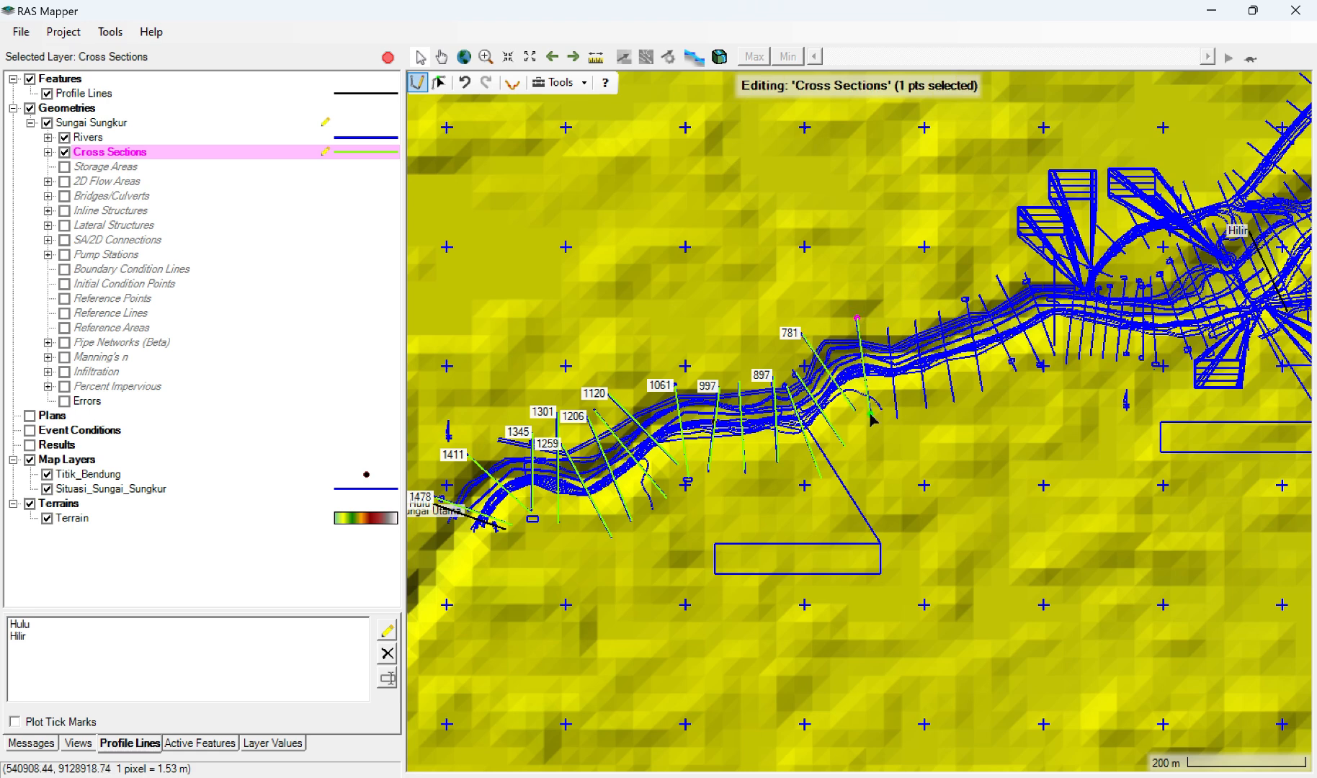
pyautogui.doubleClick(870, 414)
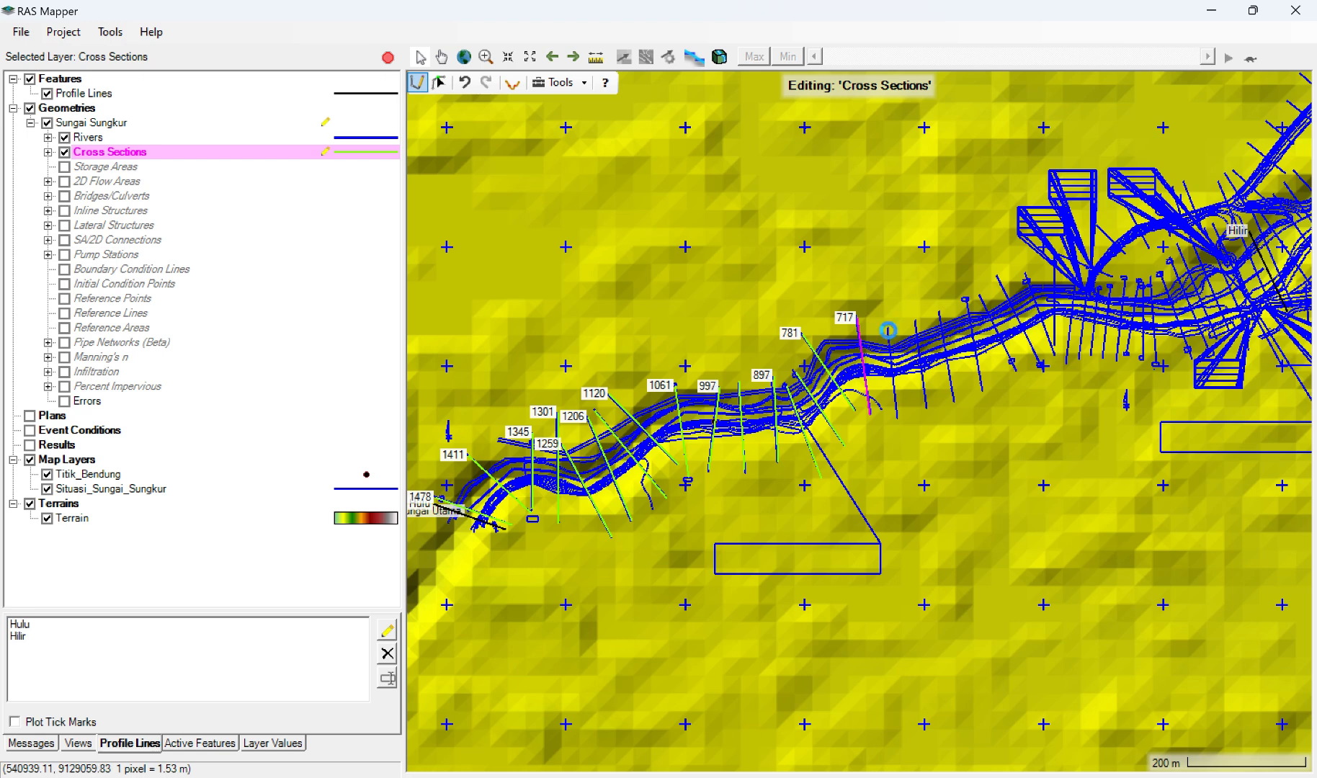
pyautogui.click(888, 330)
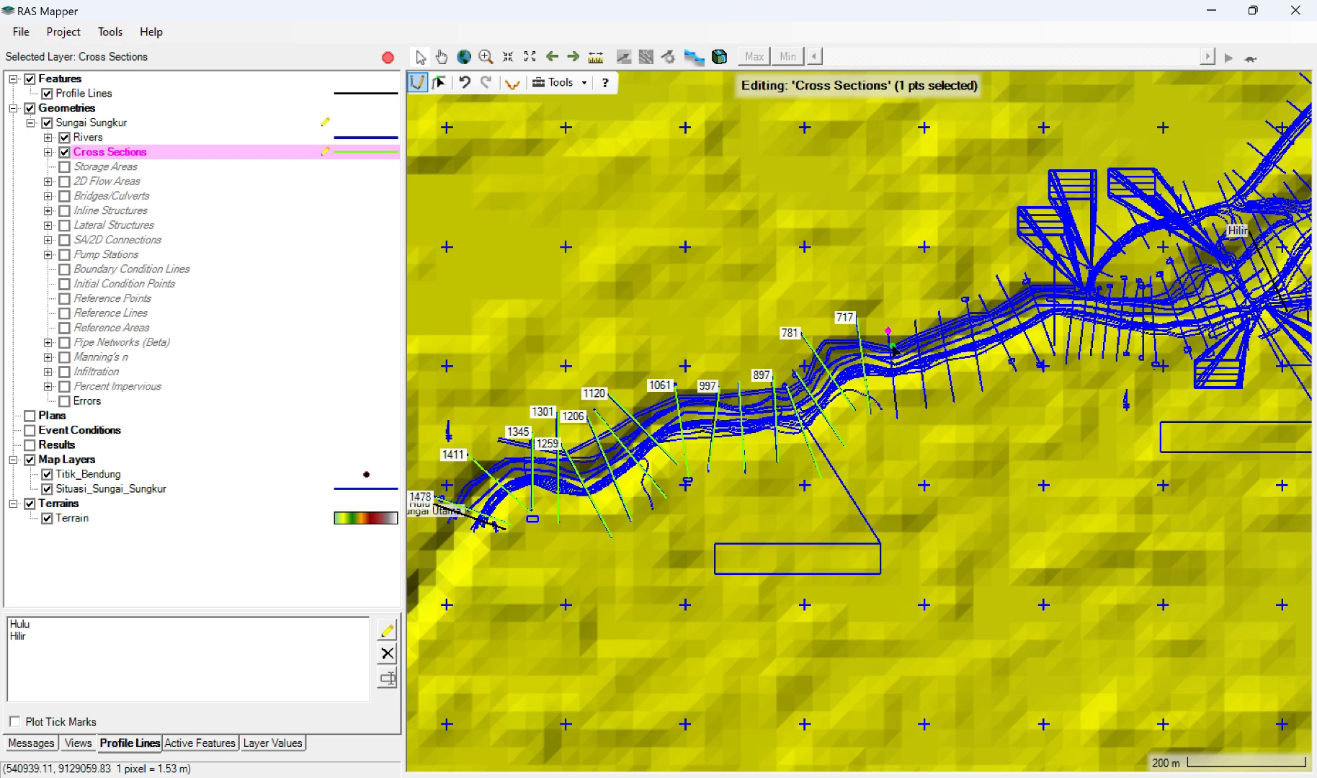
pyautogui.doubleClick(896, 420)
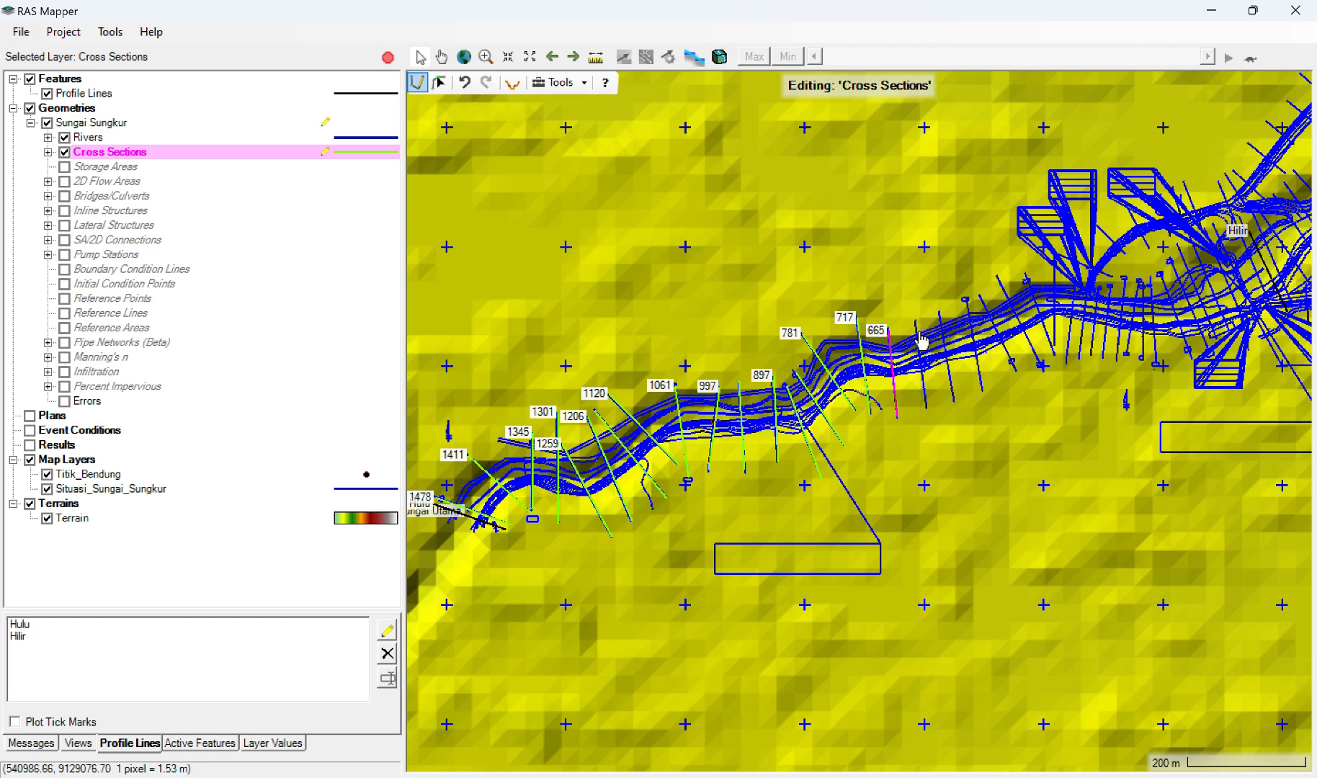
pyautogui.click(917, 314)
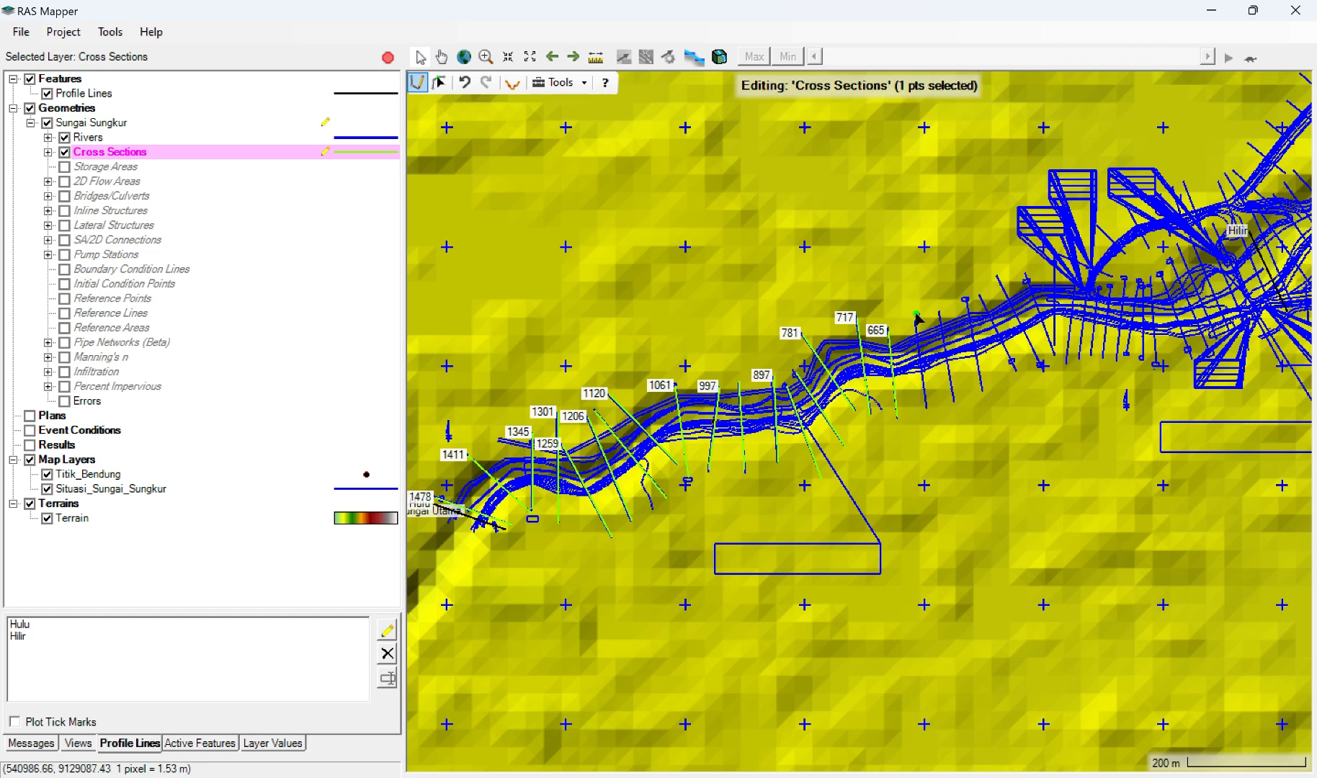
pyautogui.doubleClick(927, 411)
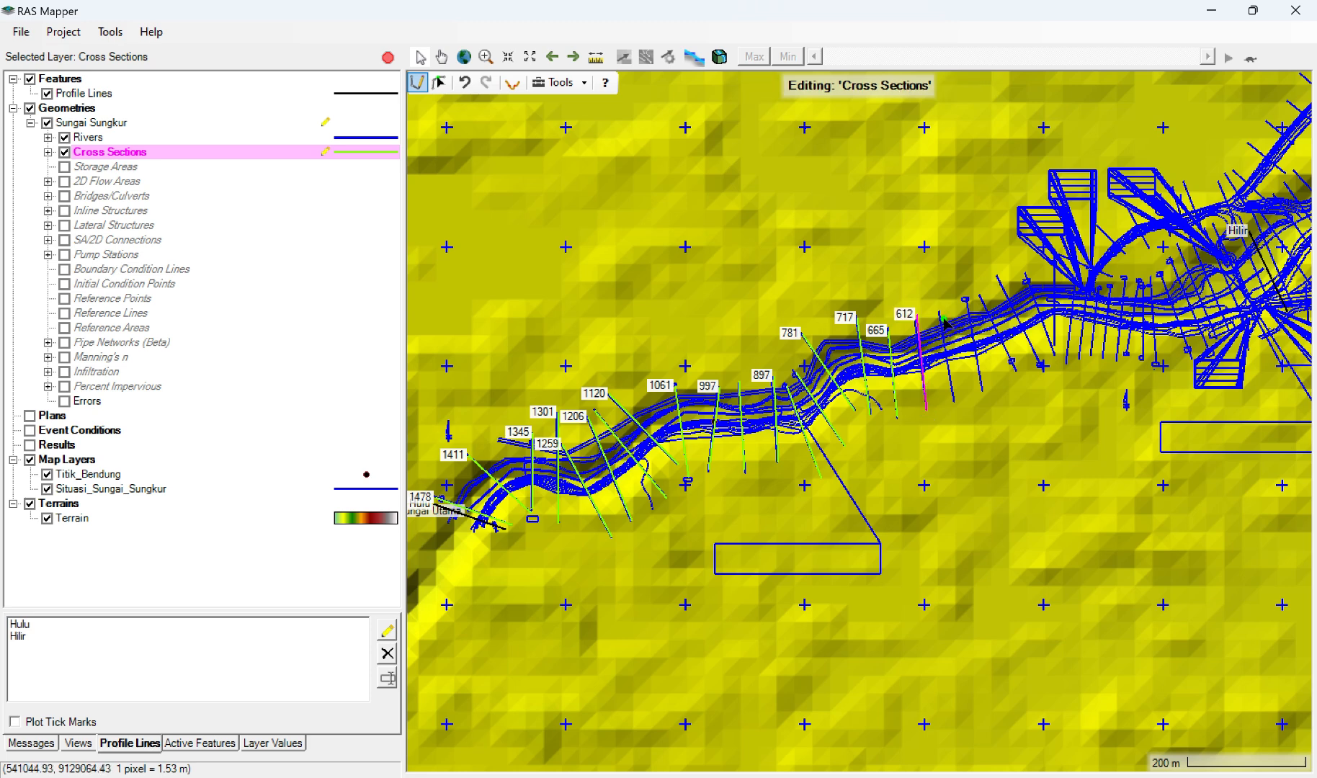
pyautogui.click(939, 312)
pyautogui.click(940, 314)
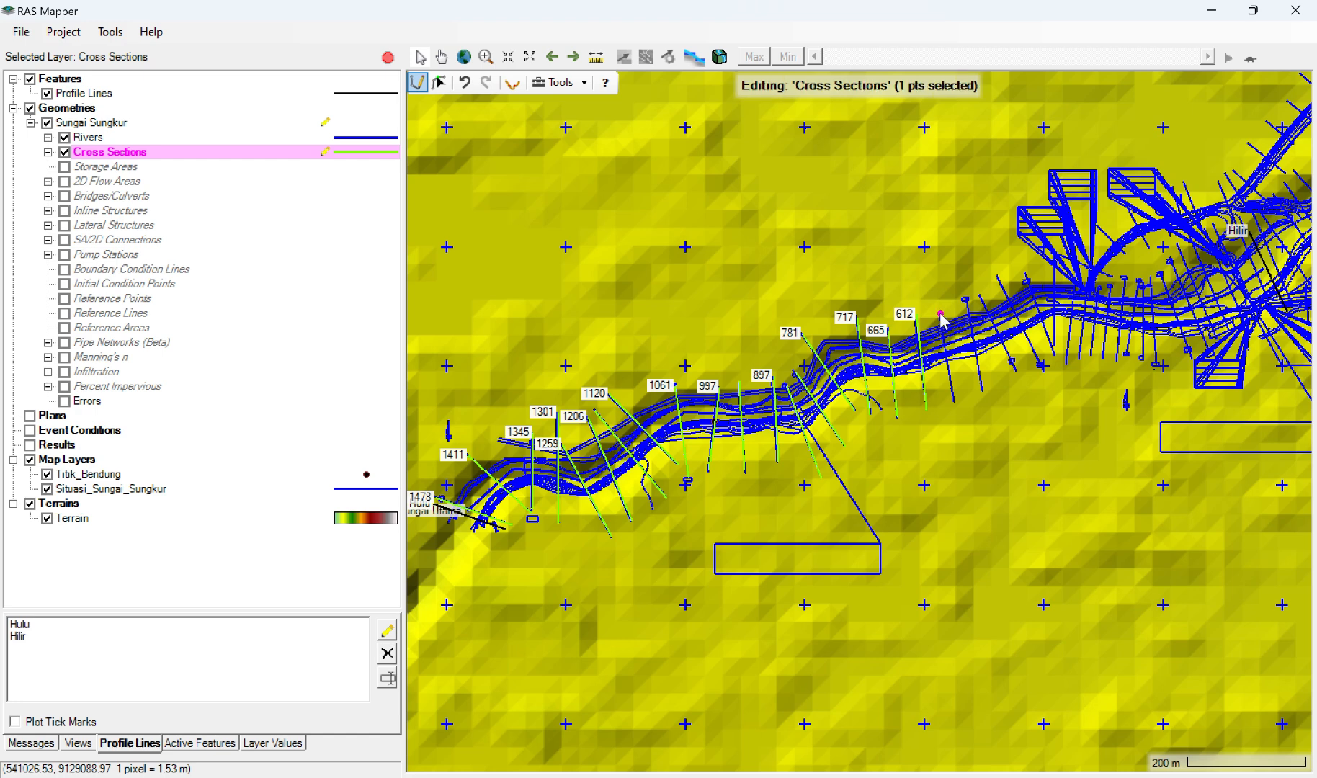
pyautogui.doubleClick(953, 402)
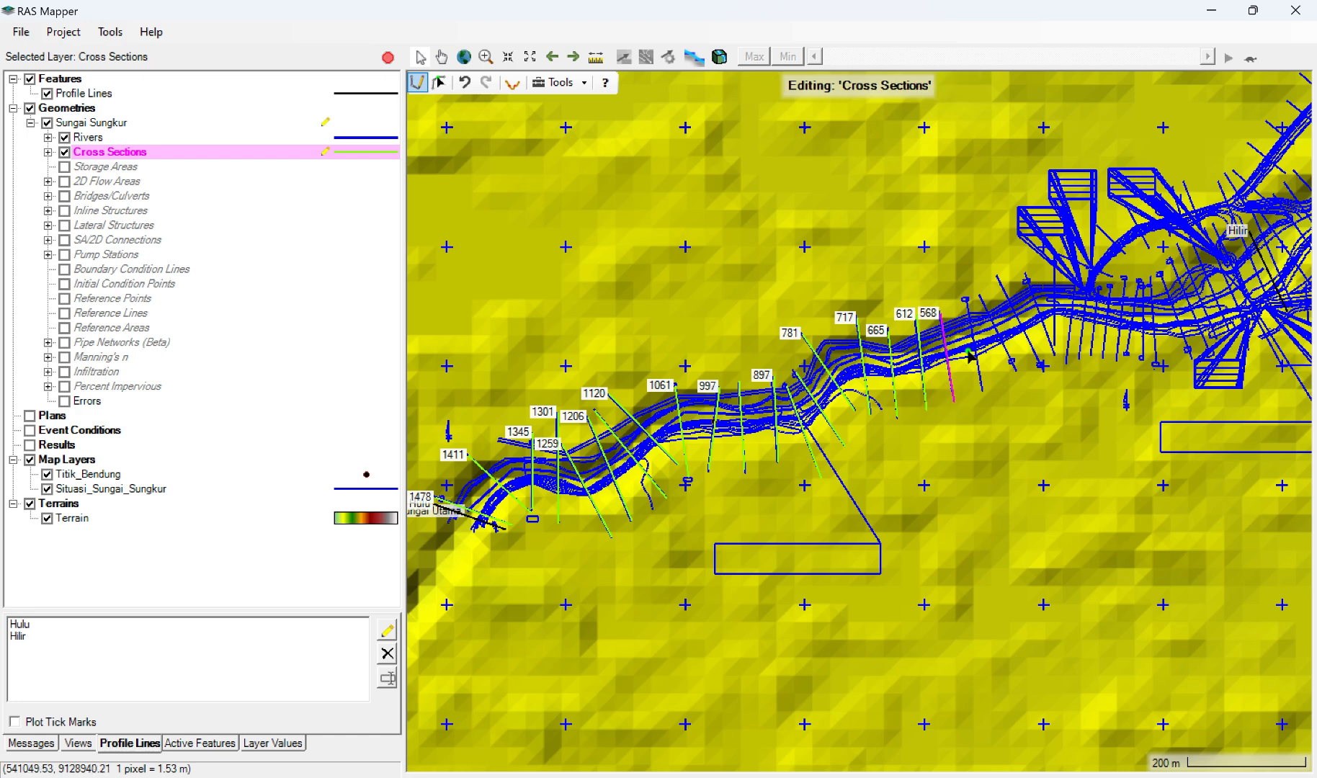
# Step: Draw four cross sections from left to right bank over the next surveyed lines, up to where the rising northeast stretch ends
pyautogui.click(967, 302)
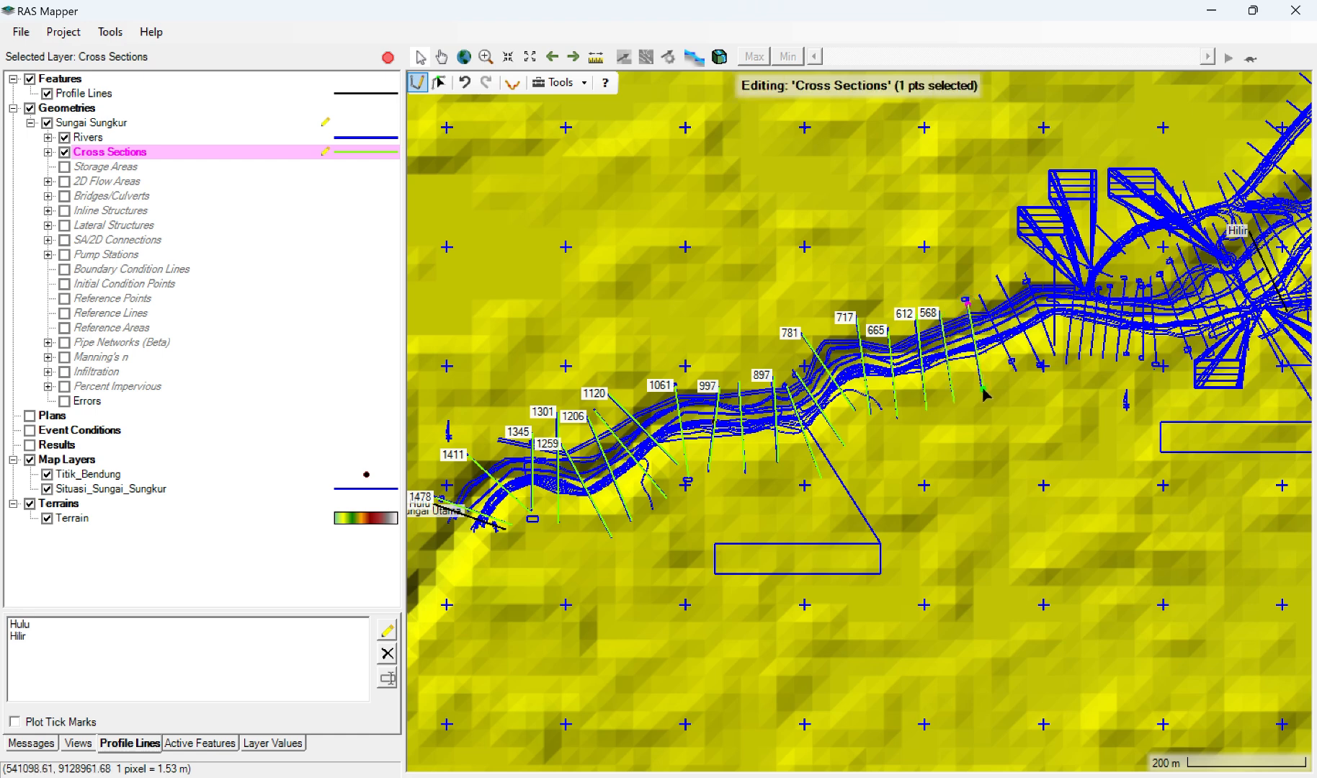
pyautogui.doubleClick(982, 390)
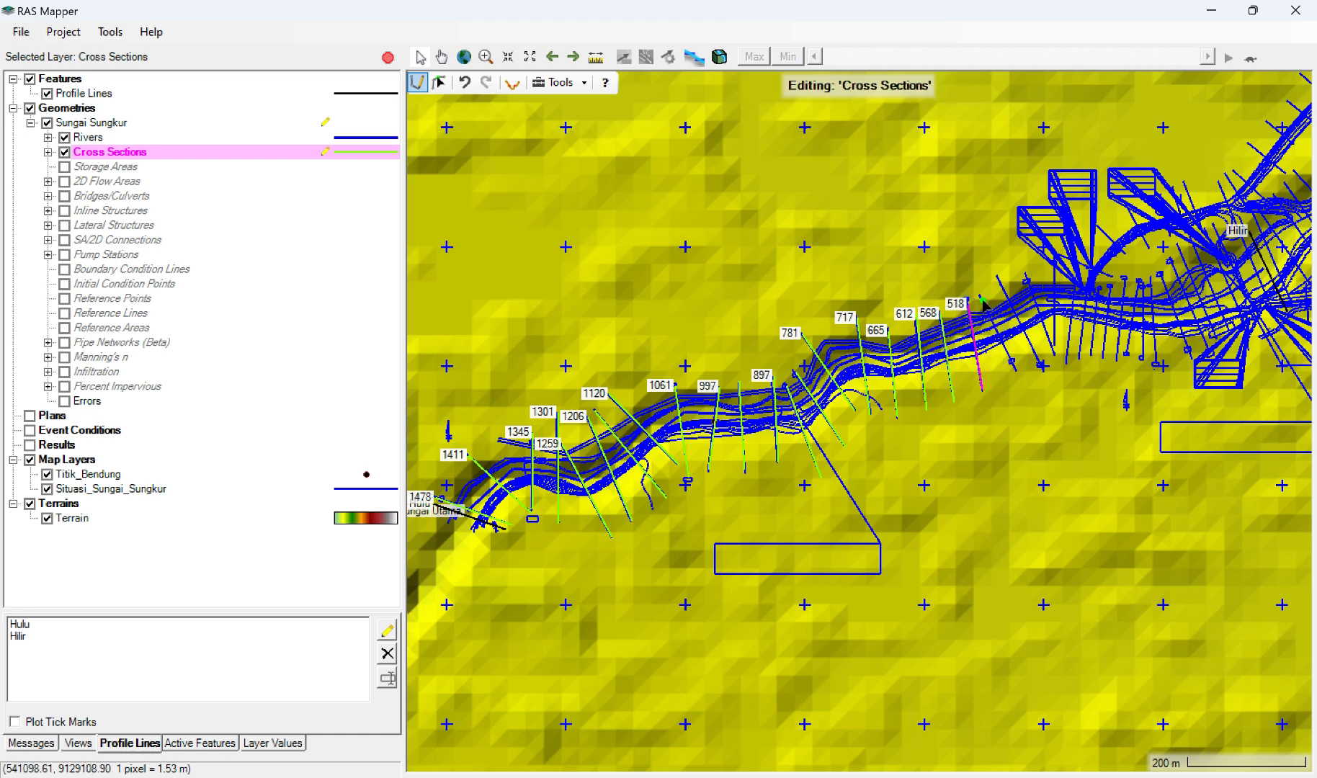
pyautogui.click(980, 296)
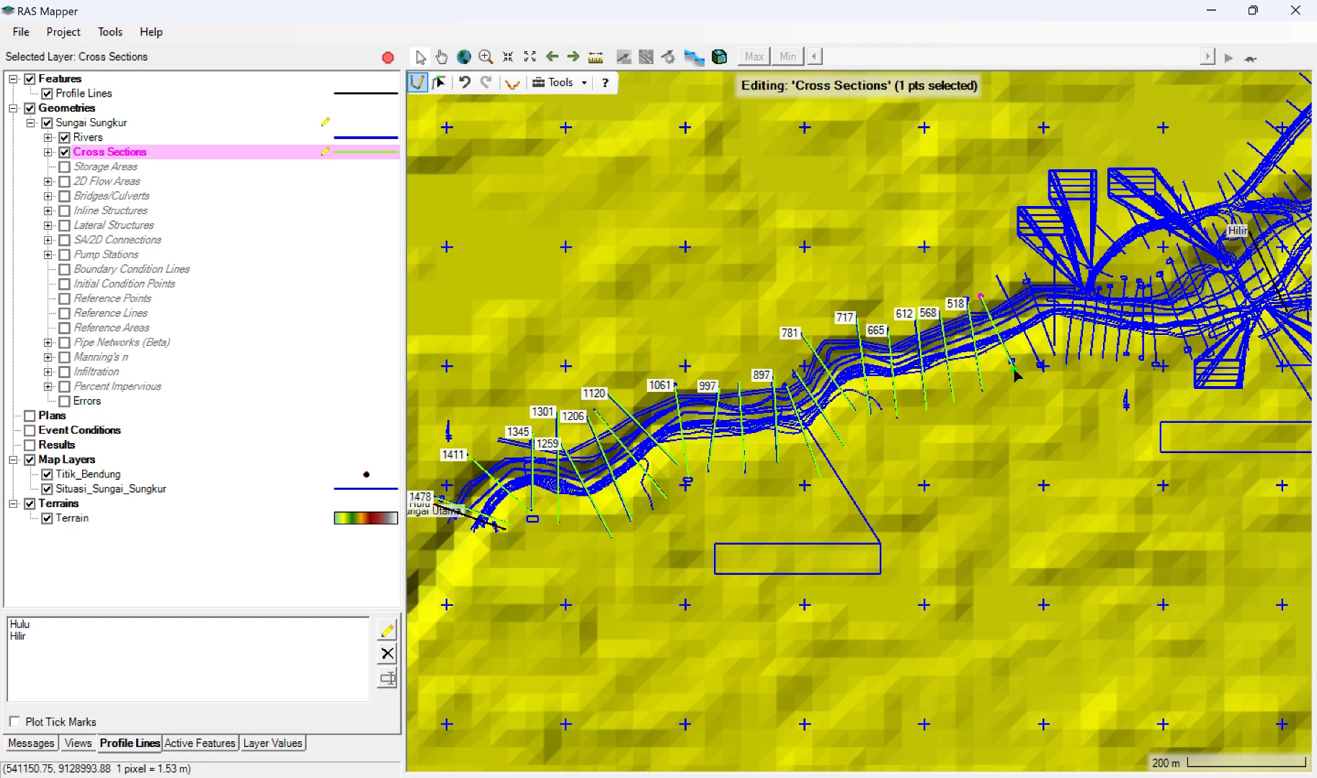
pyautogui.doubleClick(1014, 370)
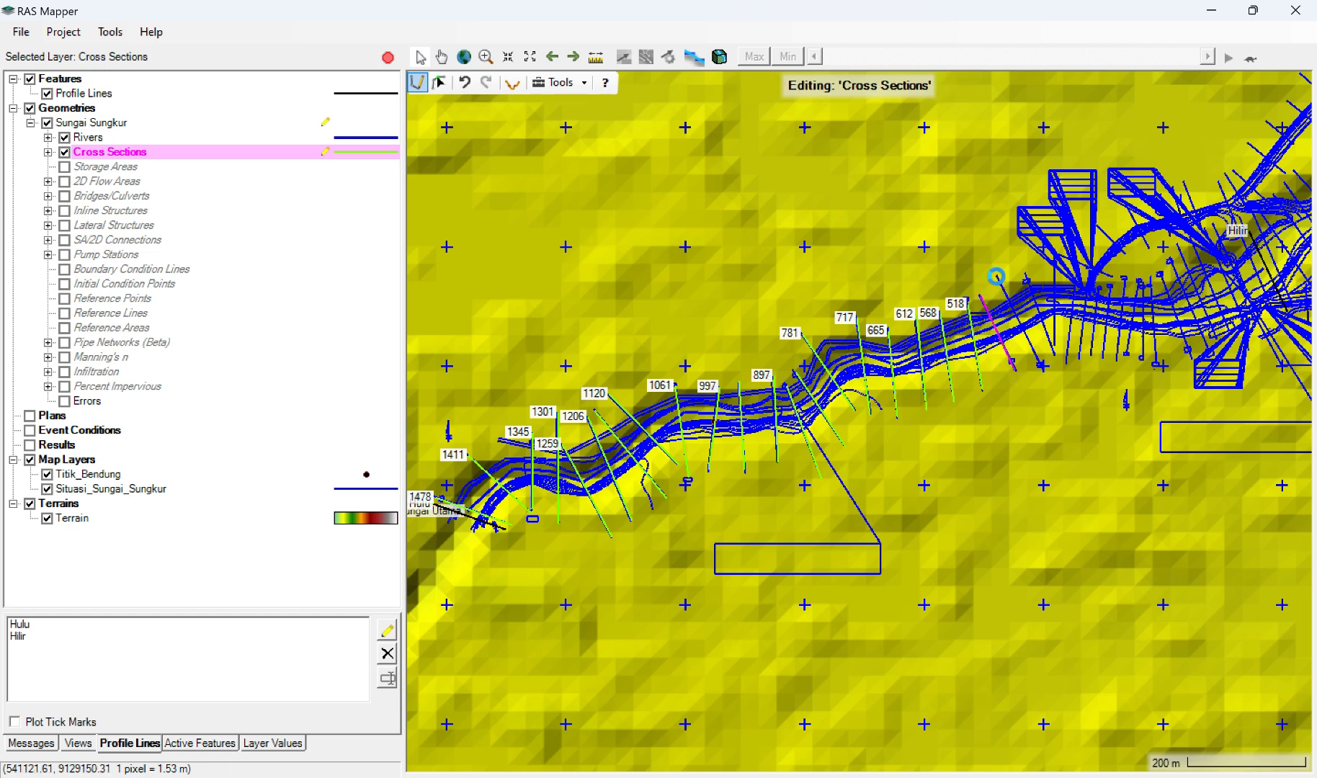
pyautogui.click(997, 276)
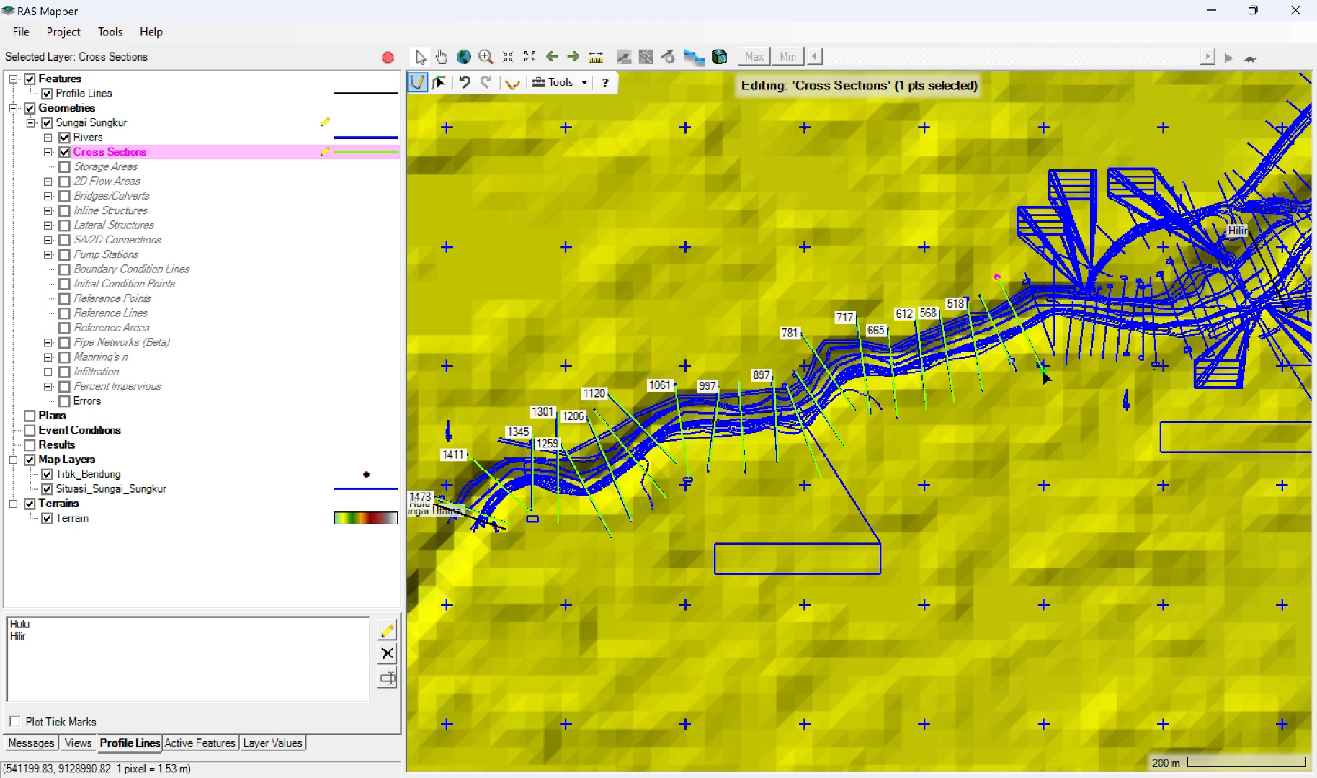
pyautogui.doubleClick(1043, 370)
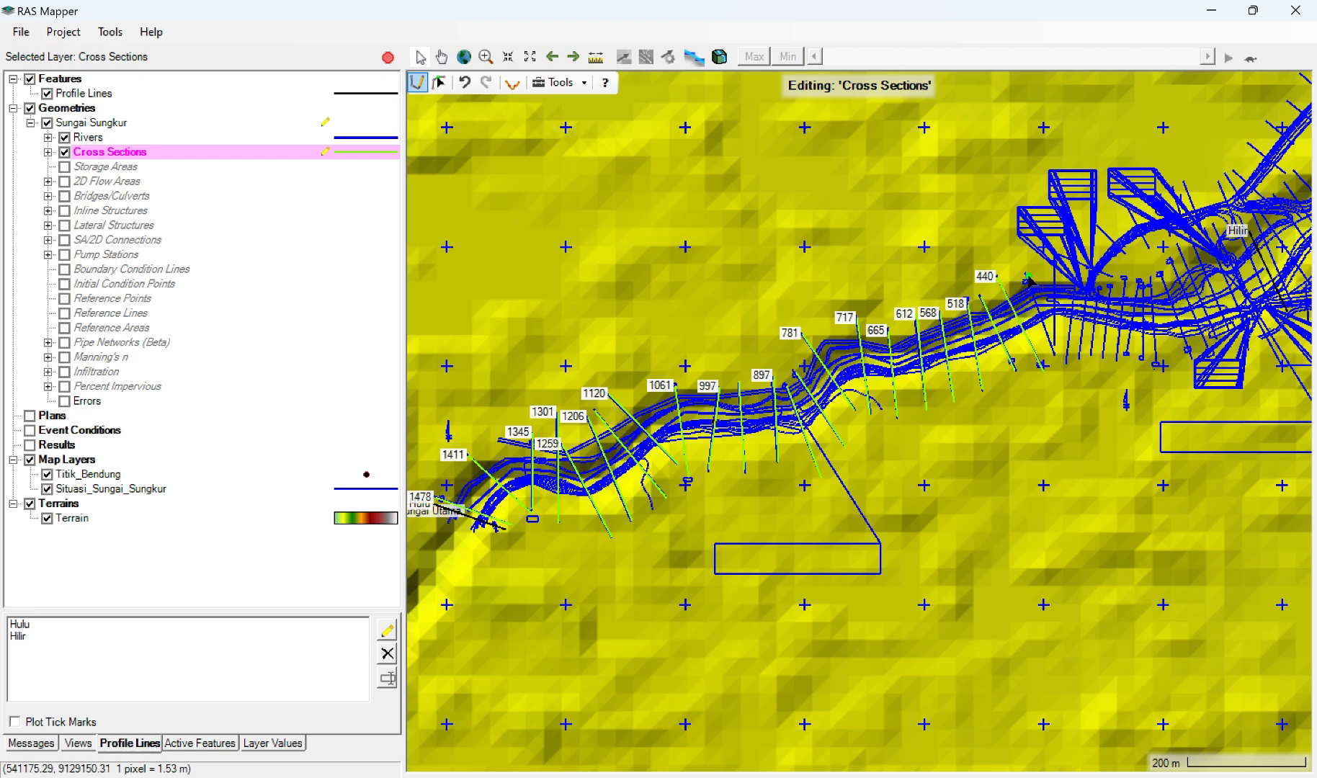
pyautogui.click(1027, 276)
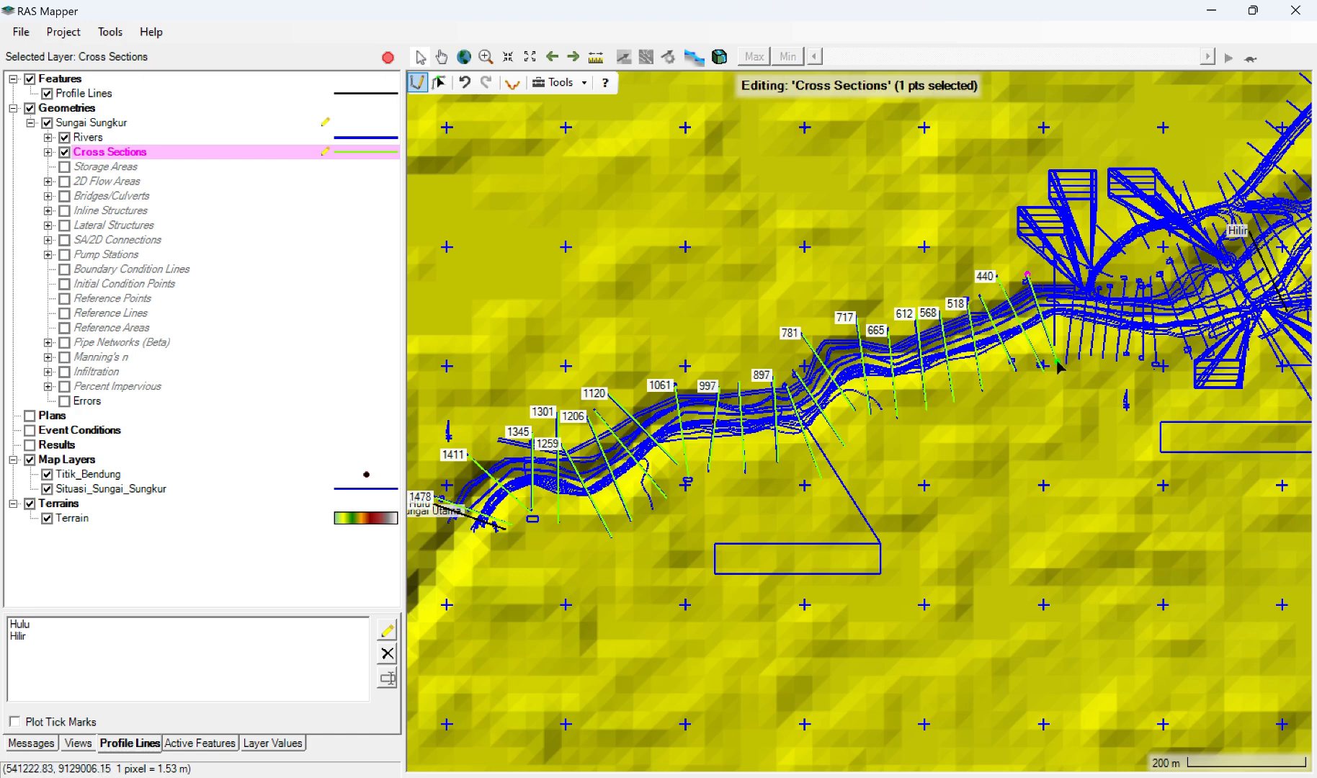
pyautogui.click(1055, 357)
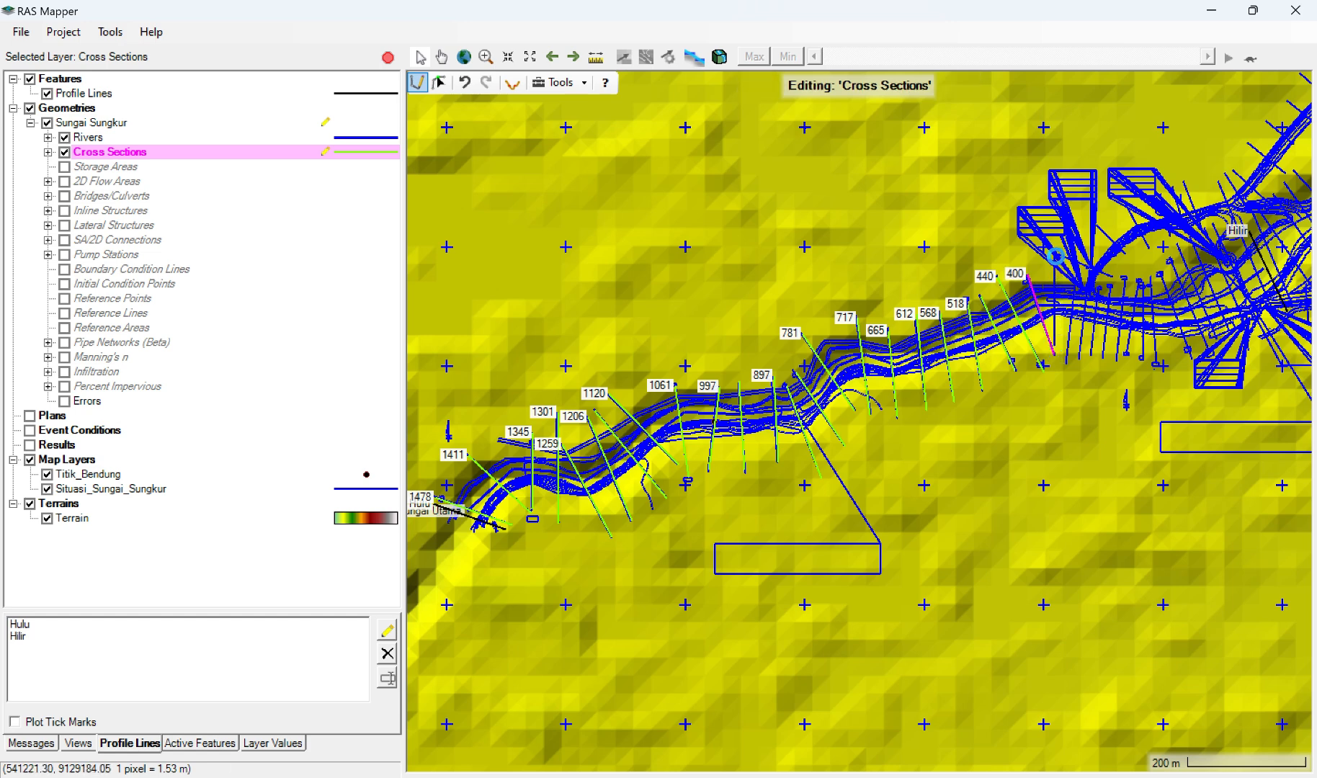
# Step: Draw three cross sections from left to right bank where the river levels out, beside the foot of the fan-shaped survey lines
pyautogui.click(1055, 256)
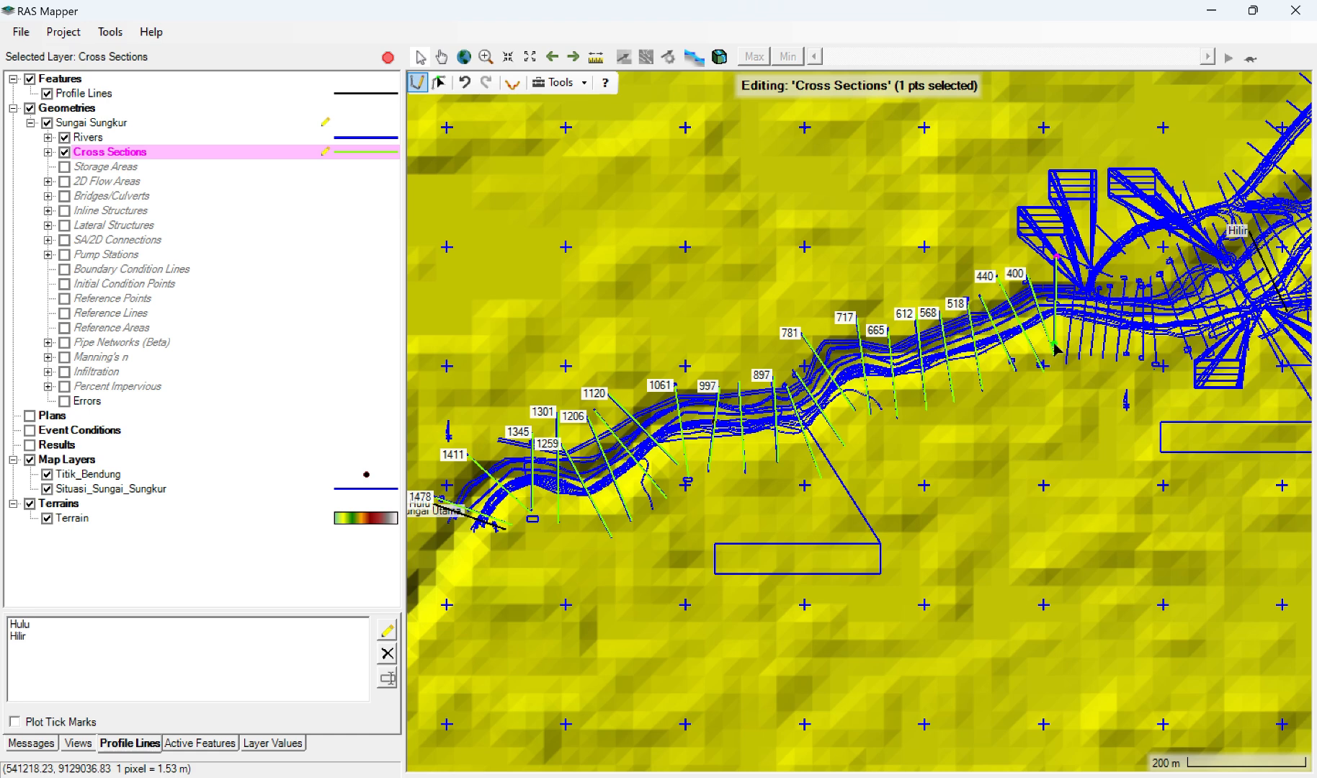
pyautogui.click(1054, 345)
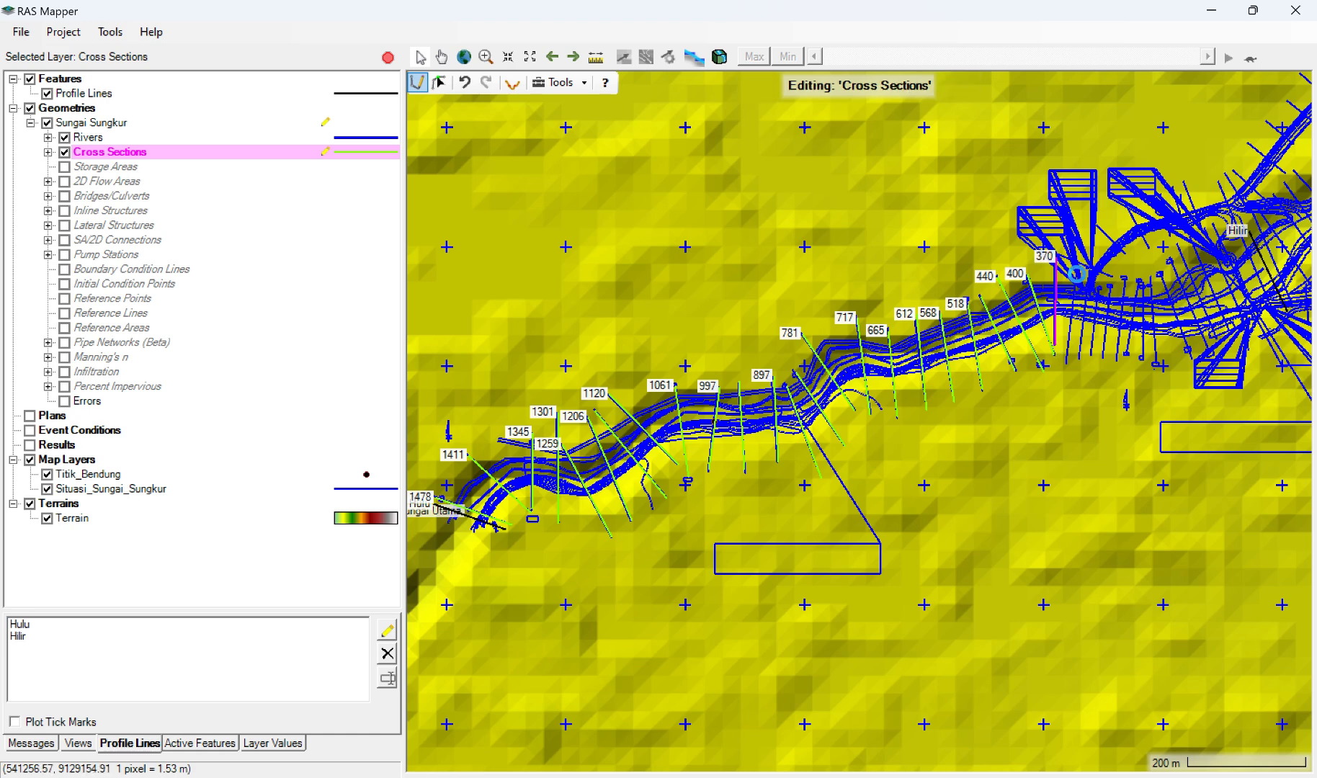
pyautogui.click(1077, 275)
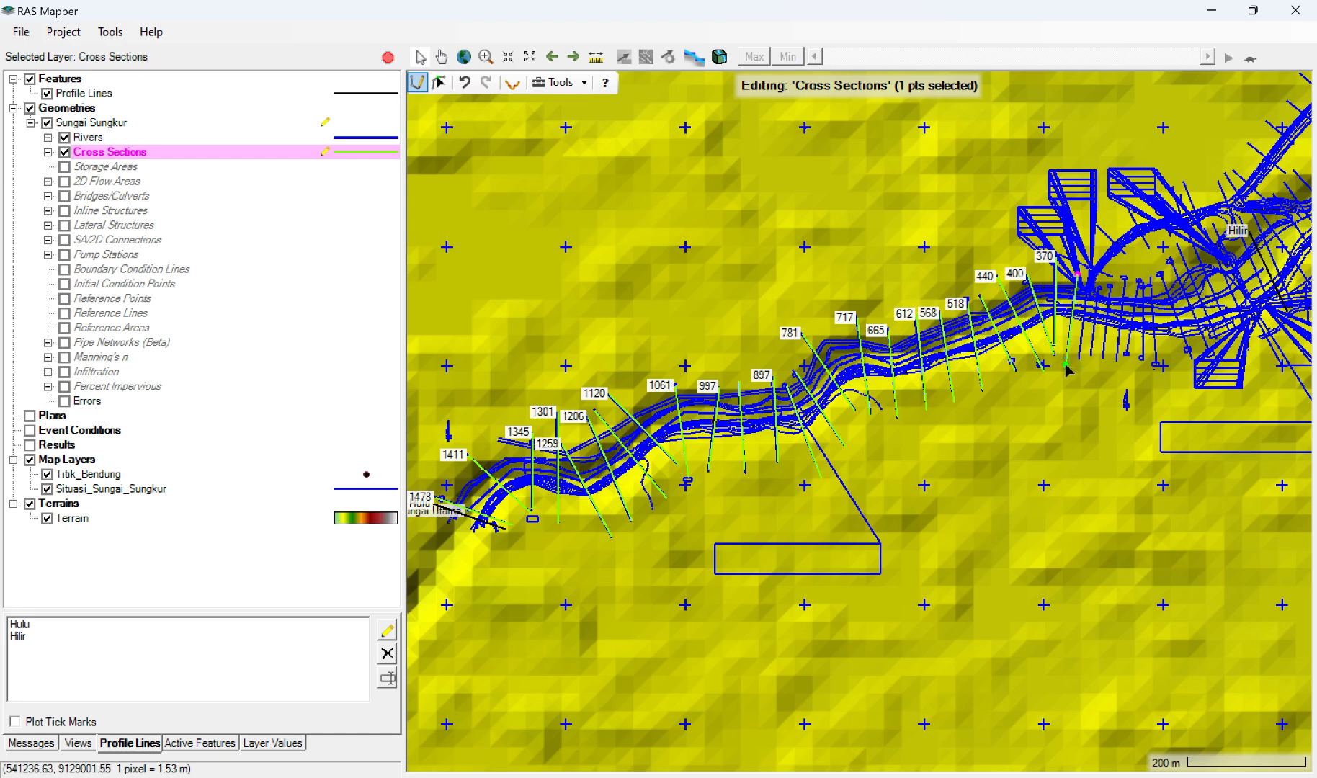
pyautogui.click(1066, 365)
pyautogui.click(1065, 366)
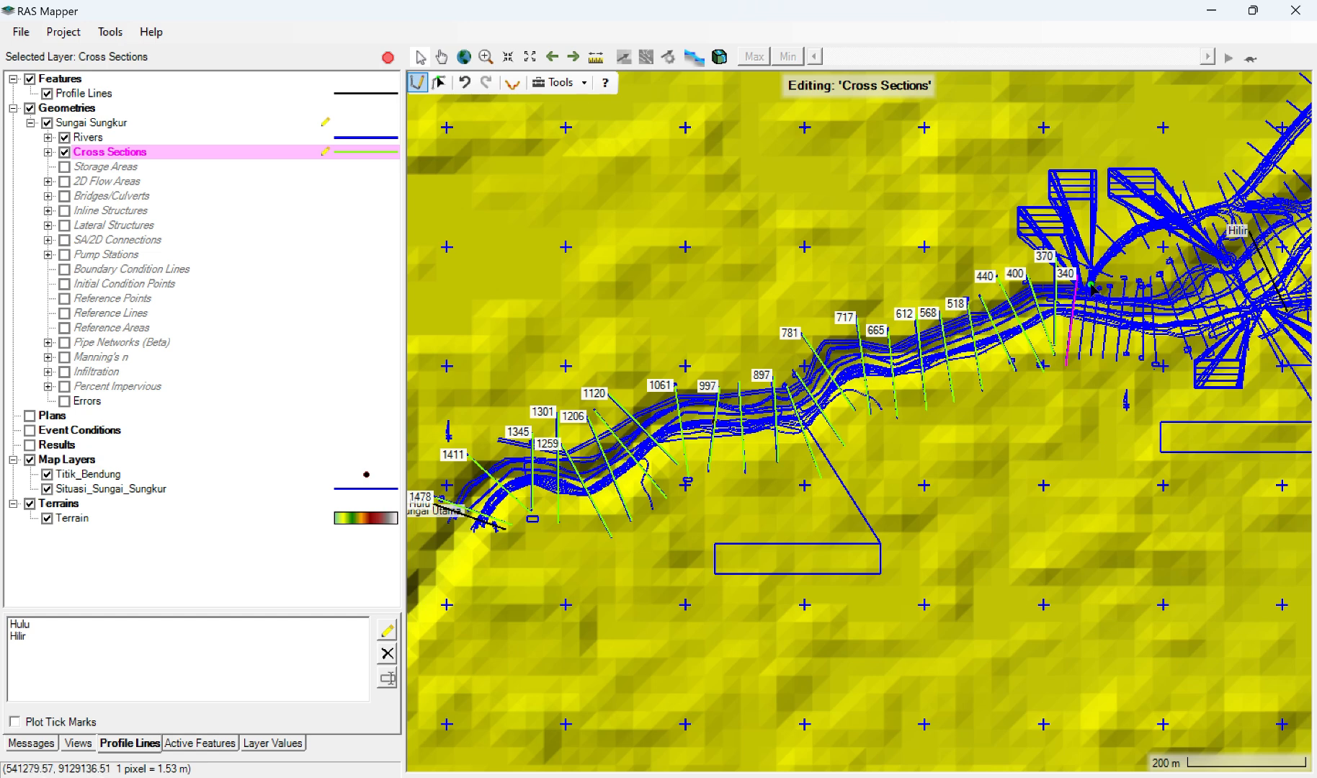
pyautogui.click(1089, 279)
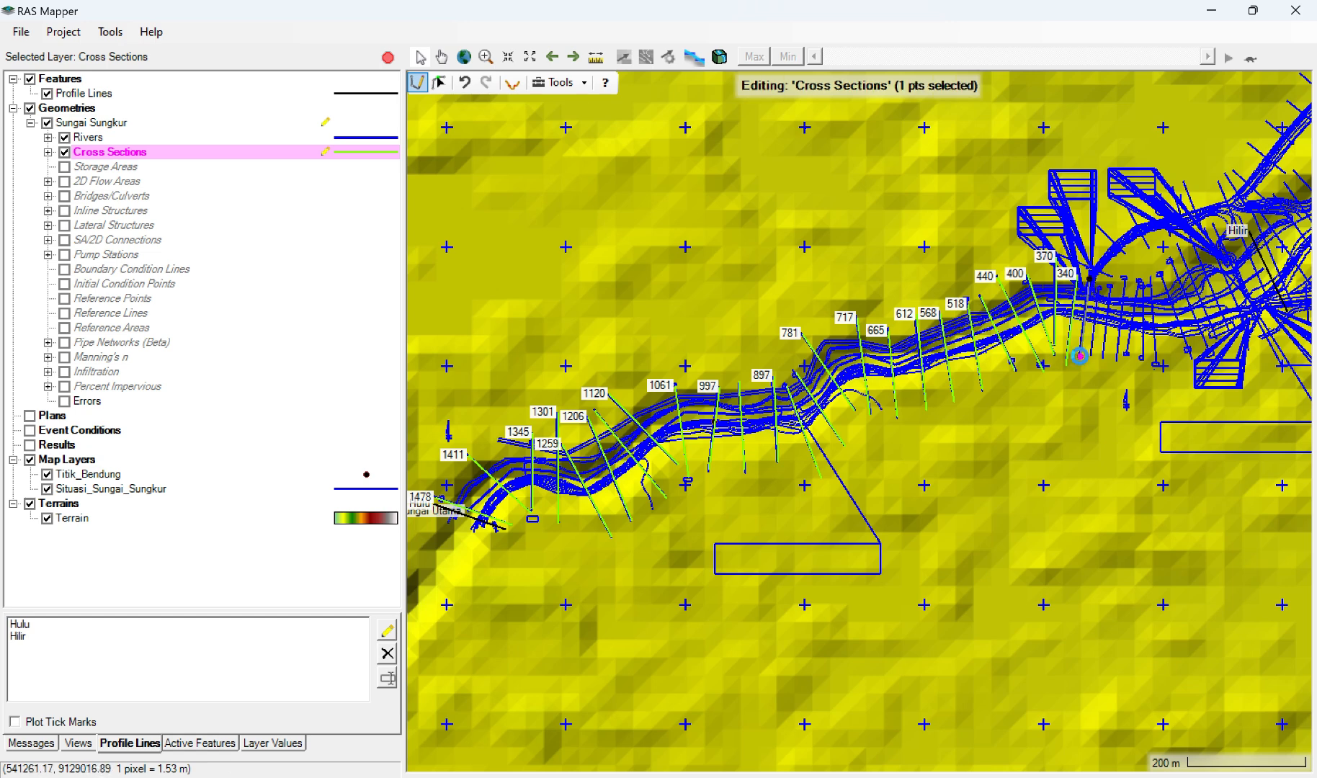
pyautogui.click(1080, 359)
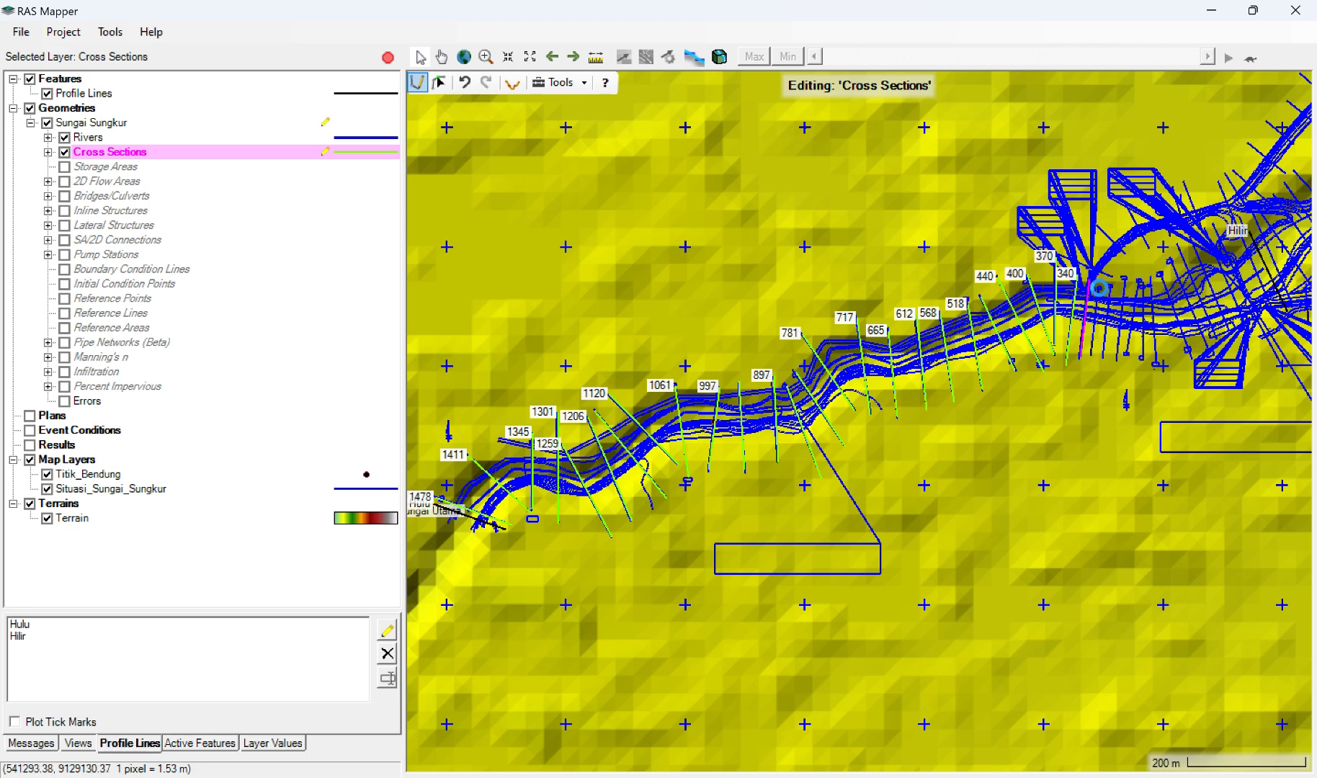
# Step: Draw three closely spaced cross sections from left to right bank over the surveyed lines just downstream of the fan-shaped survey lines
pyautogui.click(1099, 288)
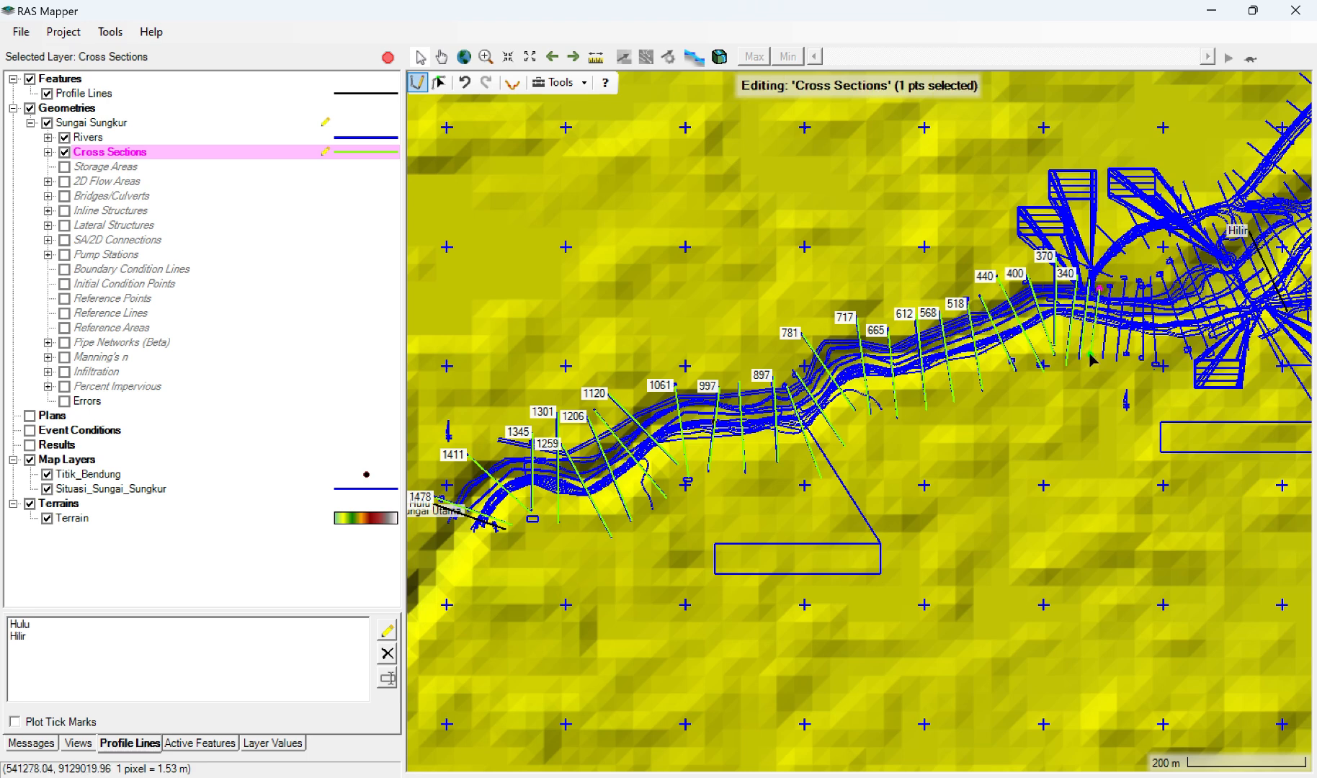
pyautogui.click(1092, 358)
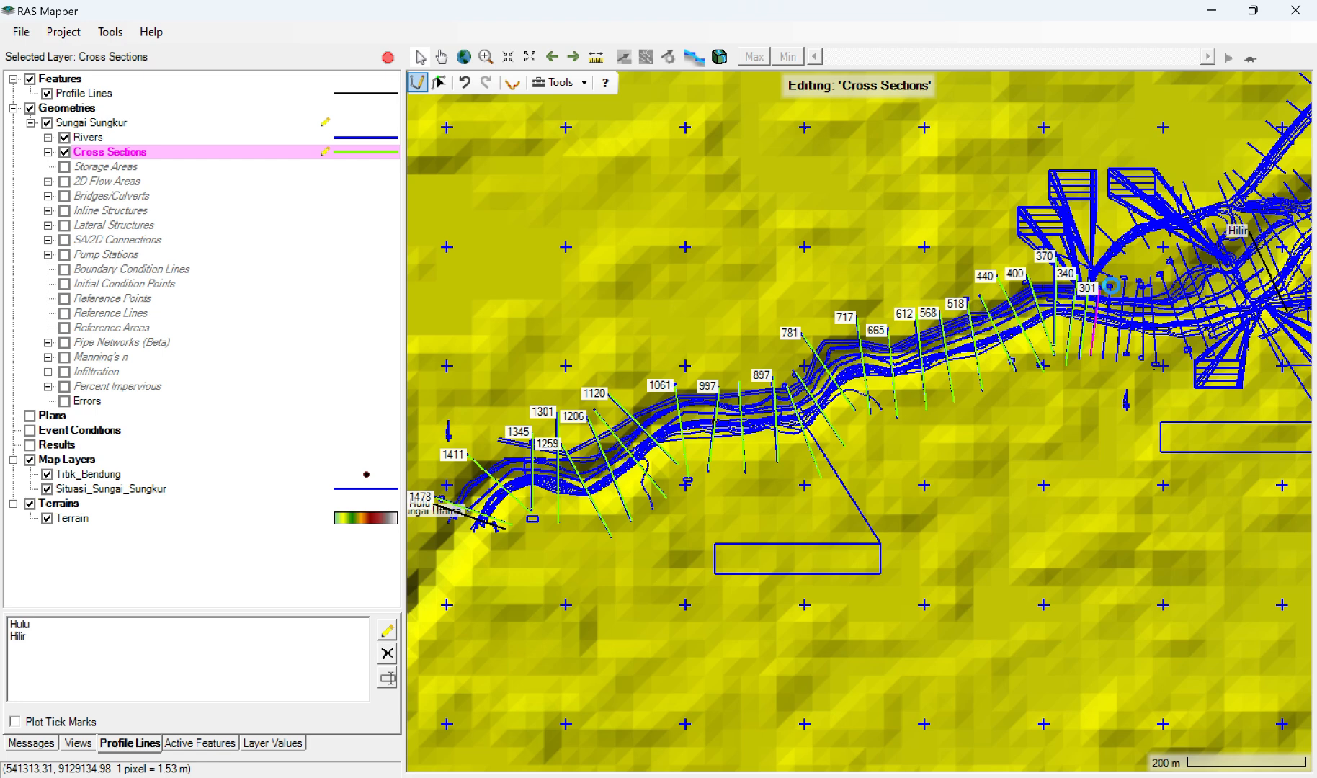
pyautogui.click(1110, 286)
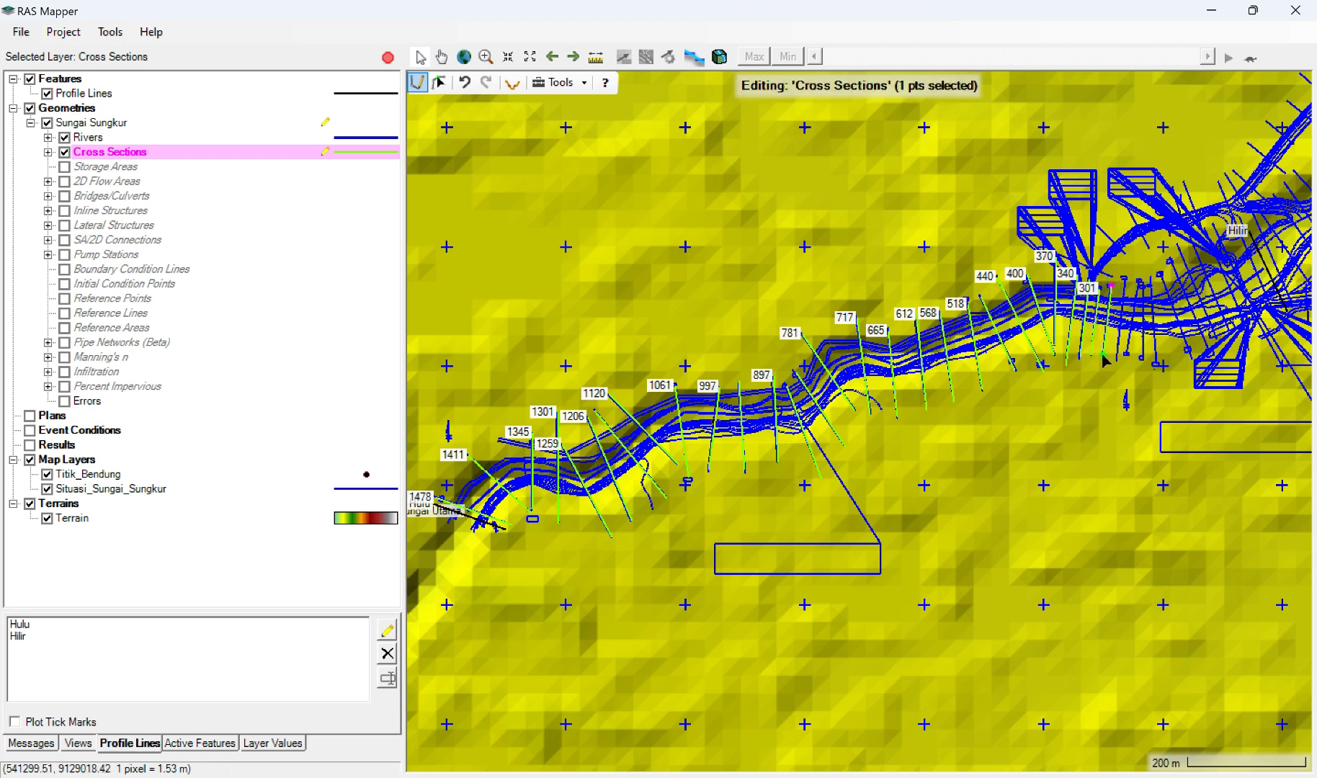
pyautogui.click(1103, 355)
pyautogui.doubleClick(1102, 355)
pyautogui.click(1125, 278)
pyautogui.doubleClick(1116, 362)
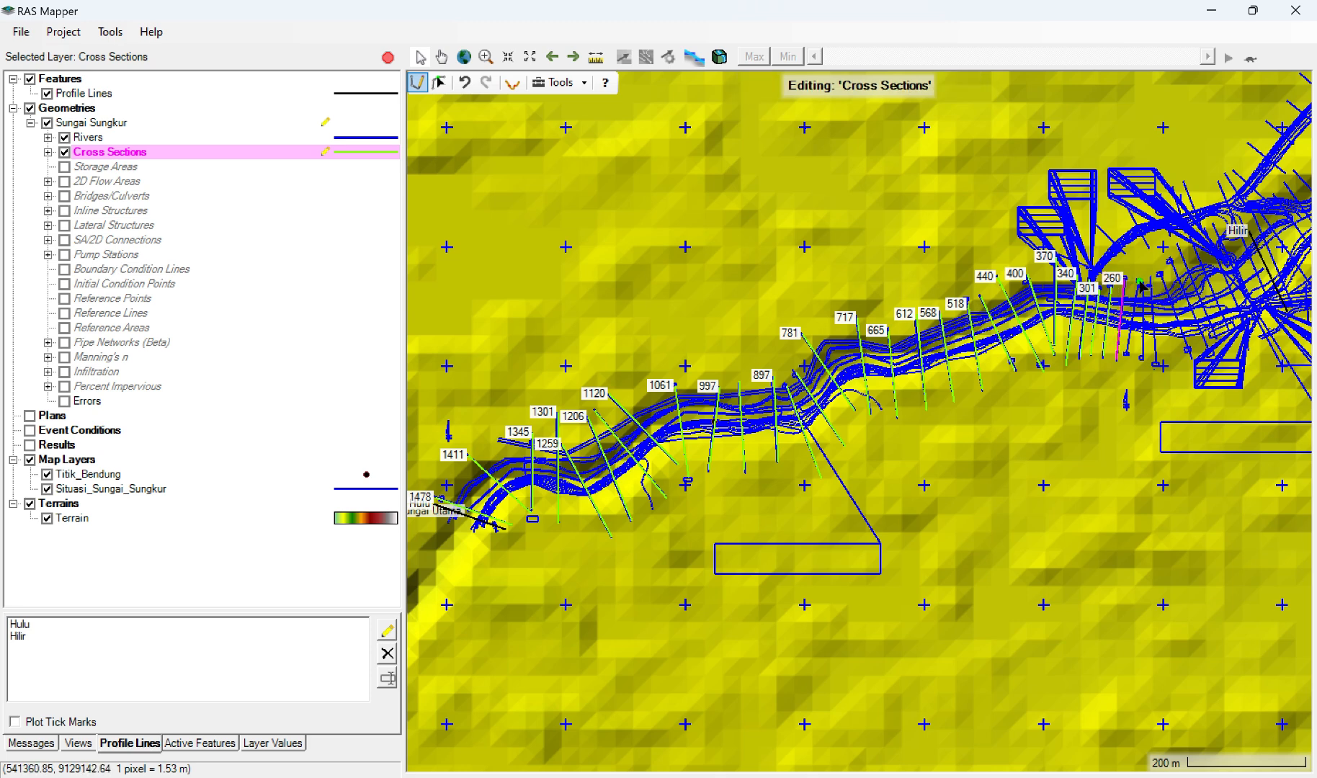
# Step: Draw three near-vertical cross sections from left to right bank over the surveyed lines just downstream of section 260
pyautogui.click(1139, 283)
pyautogui.click(1140, 281)
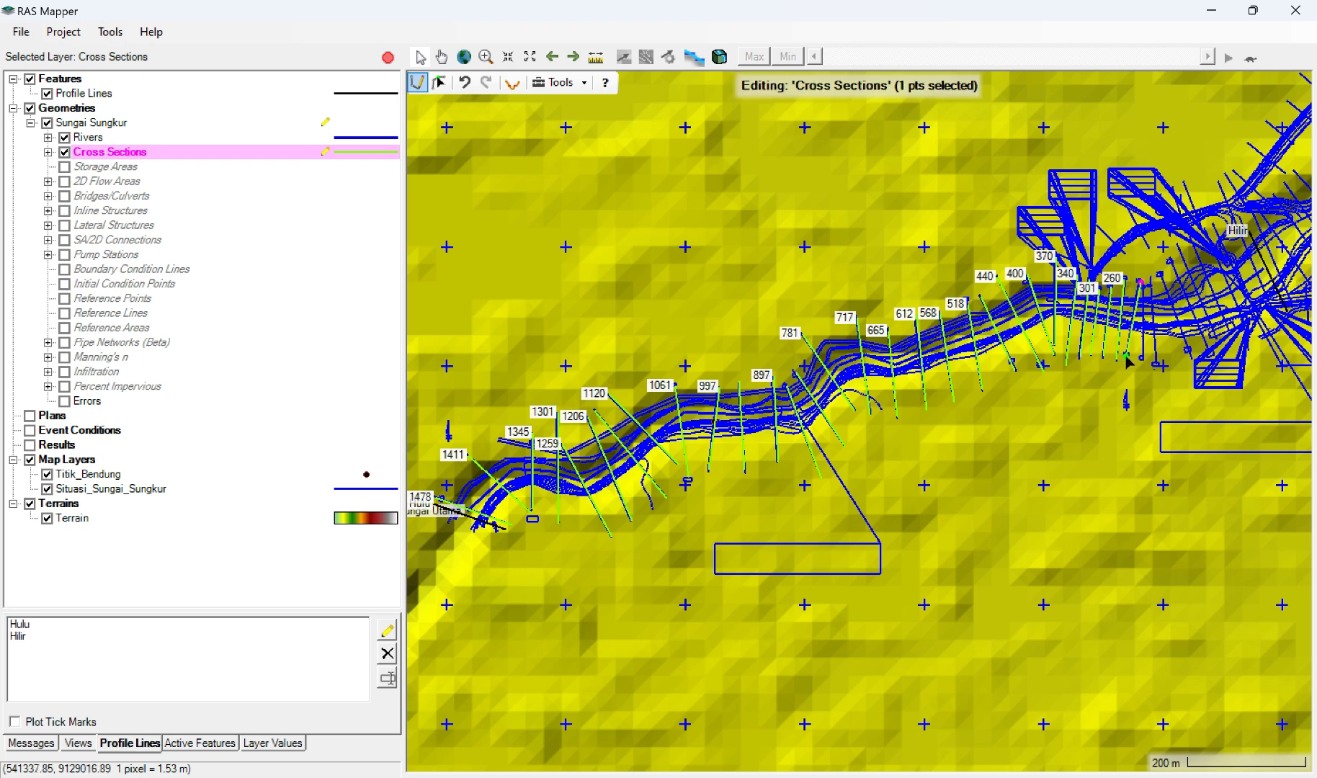
pyautogui.doubleClick(1126, 355)
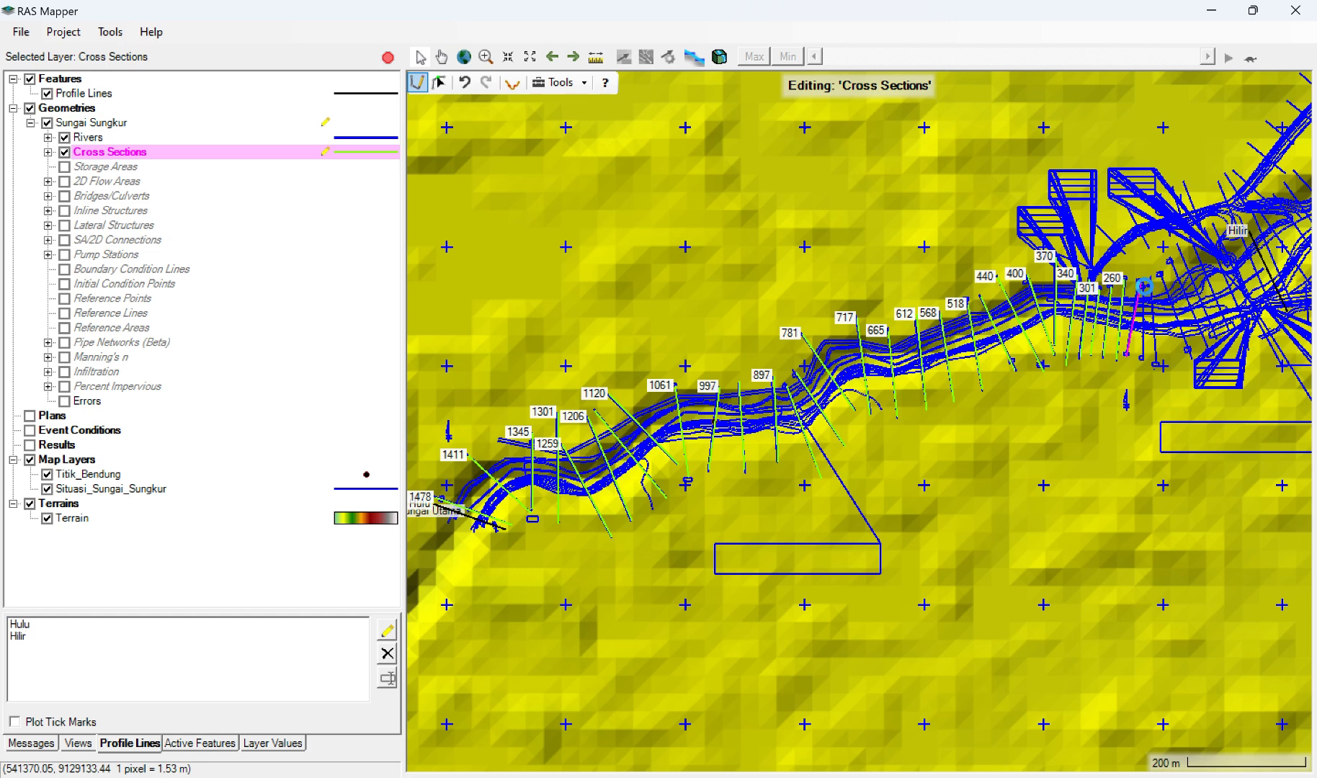
pyautogui.click(1144, 286)
pyautogui.click(1141, 361)
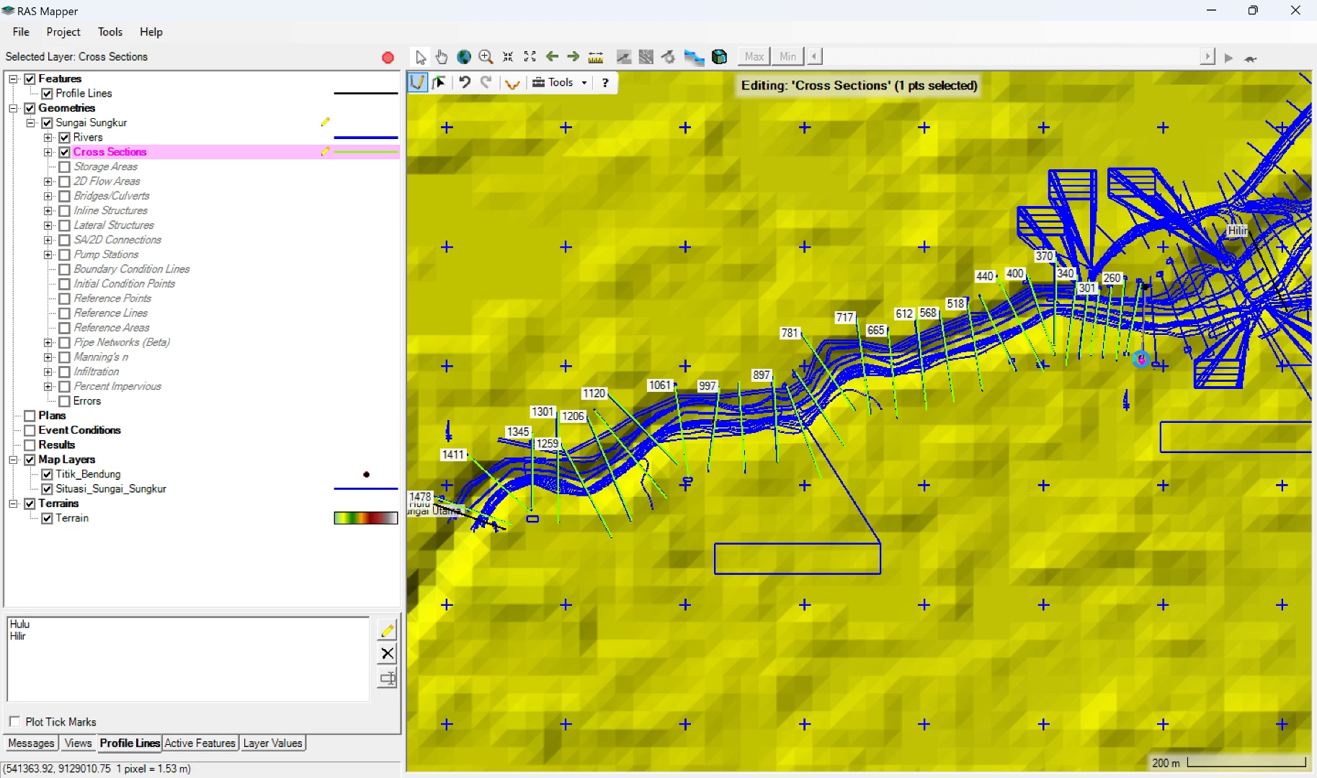
pyautogui.doubleClick(1141, 360)
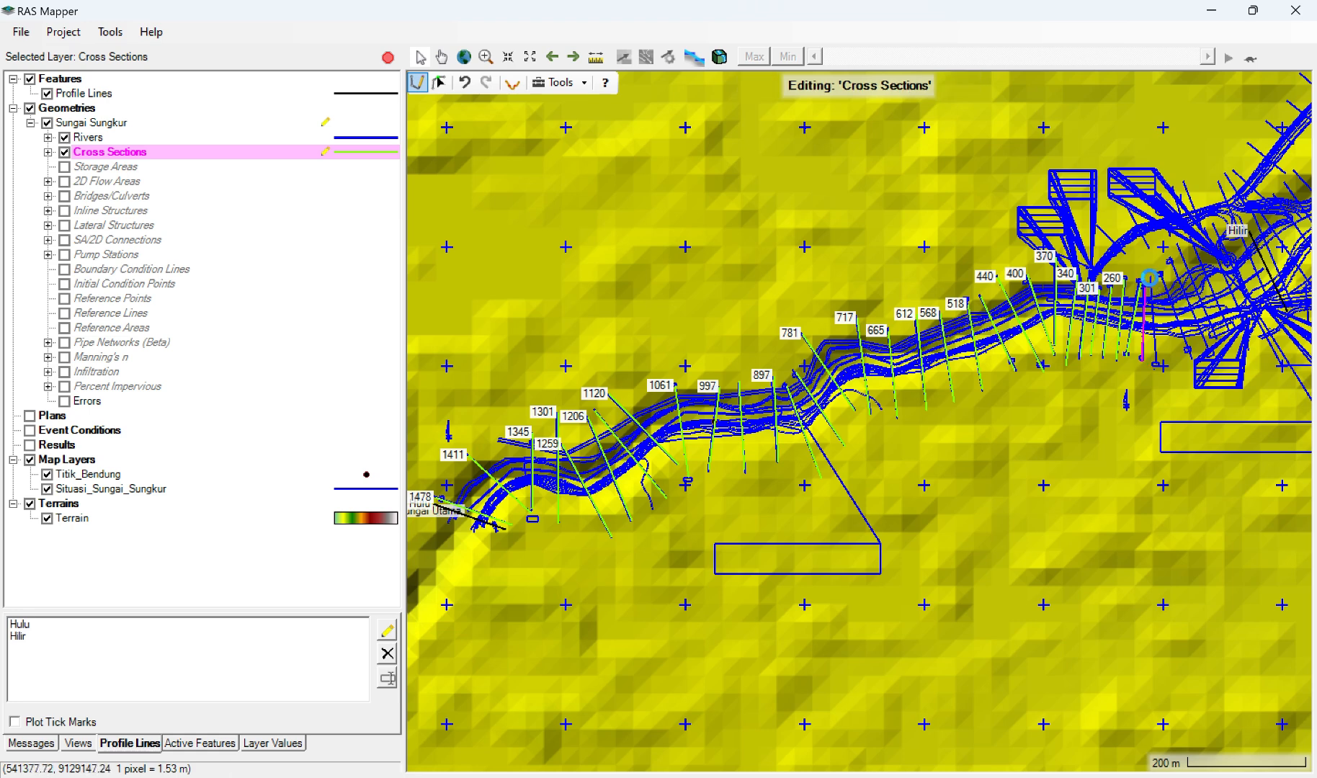
pyautogui.click(1149, 278)
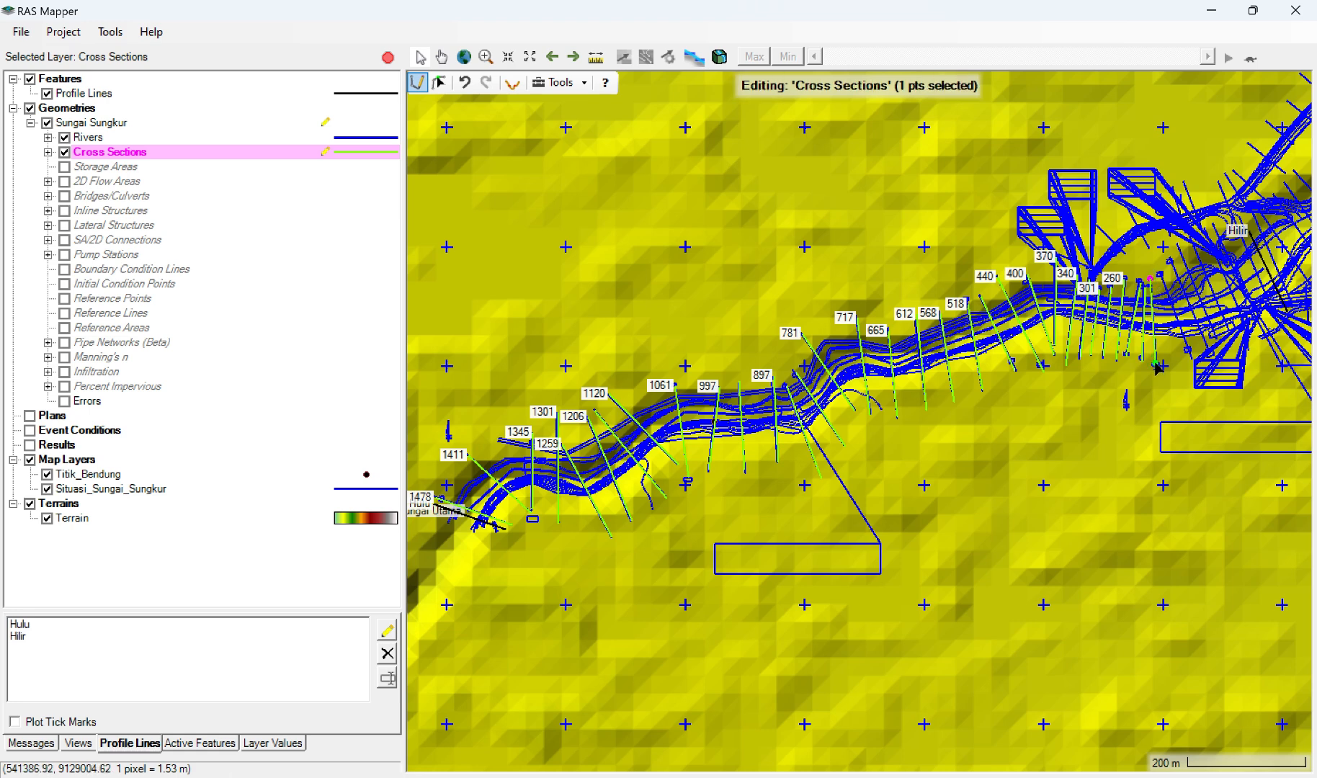
pyautogui.doubleClick(1155, 365)
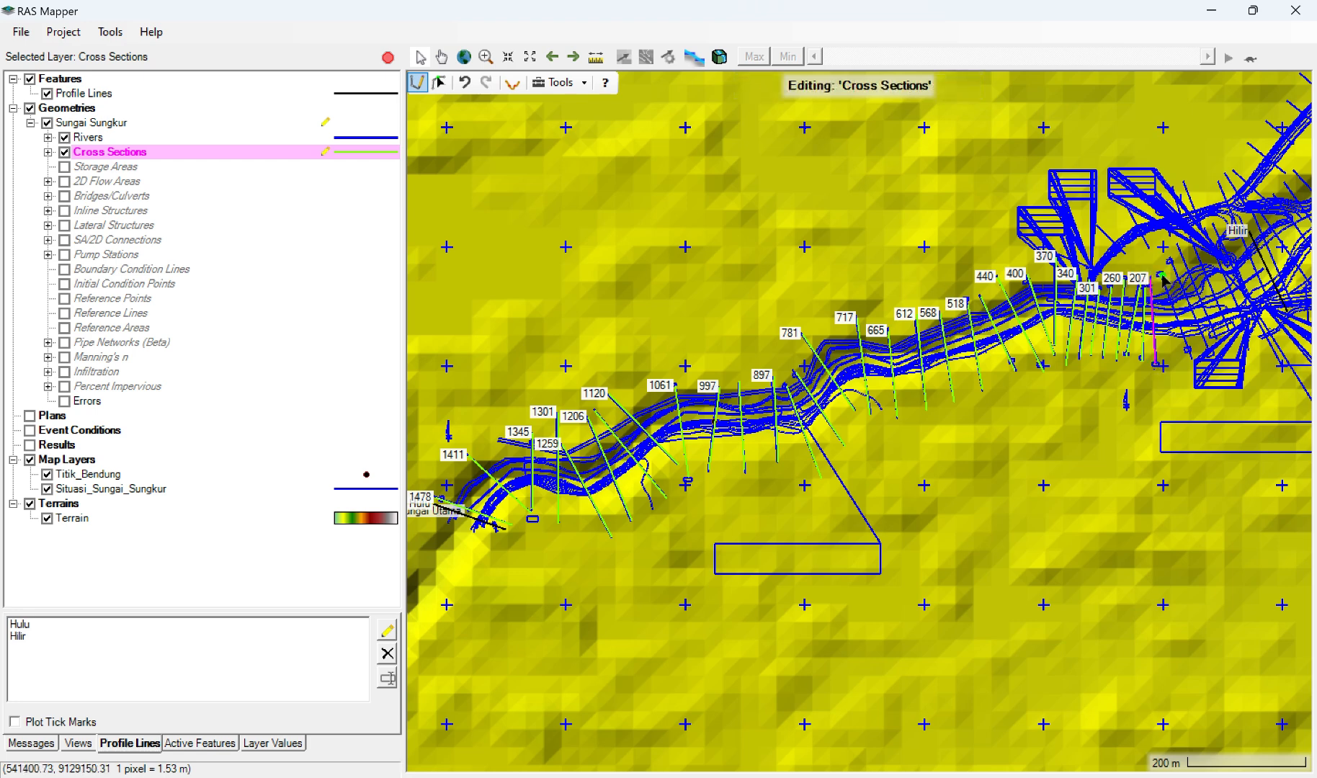
# Step: Draw three slanted cross sections from left to right bank over the next surveyed lines downstream of section 207
pyautogui.click(1160, 275)
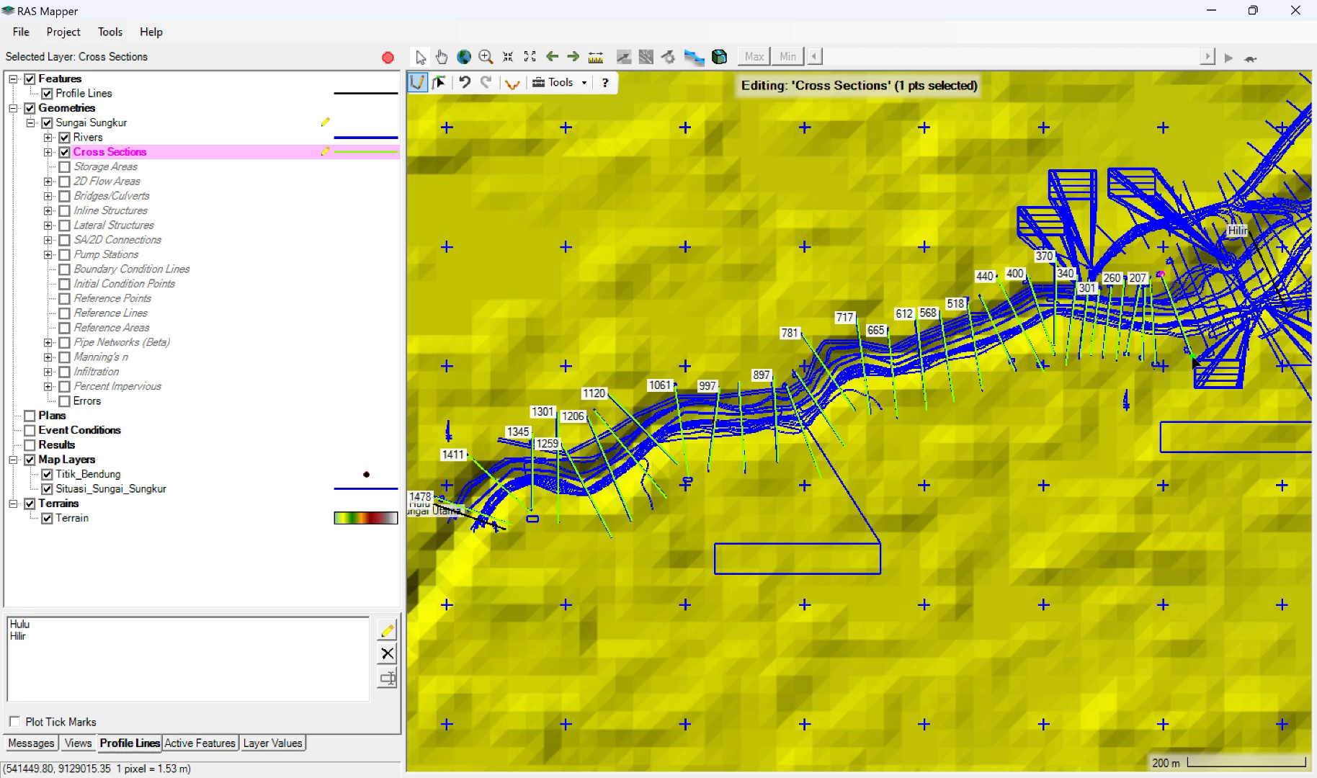
pyautogui.doubleClick(1193, 360)
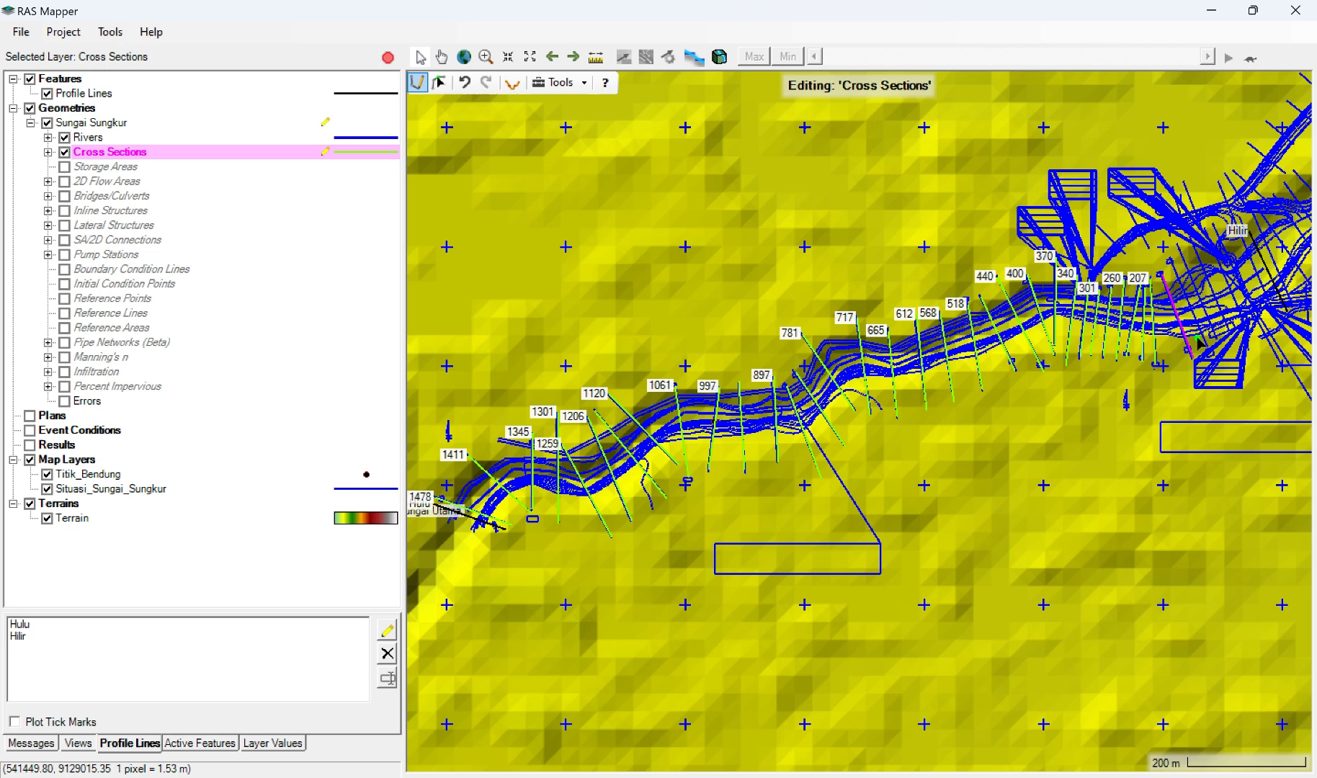
pyautogui.click(1168, 260)
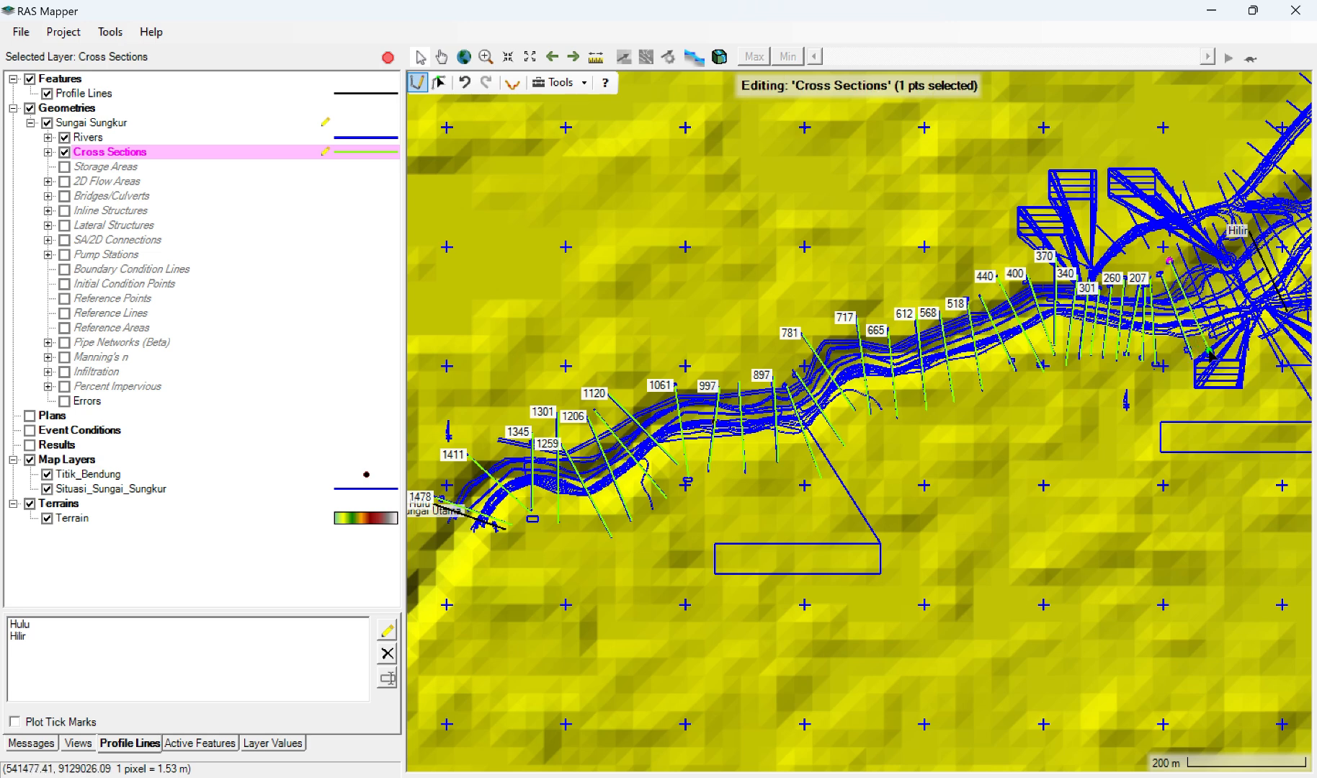
pyautogui.doubleClick(1210, 354)
pyautogui.click(1179, 246)
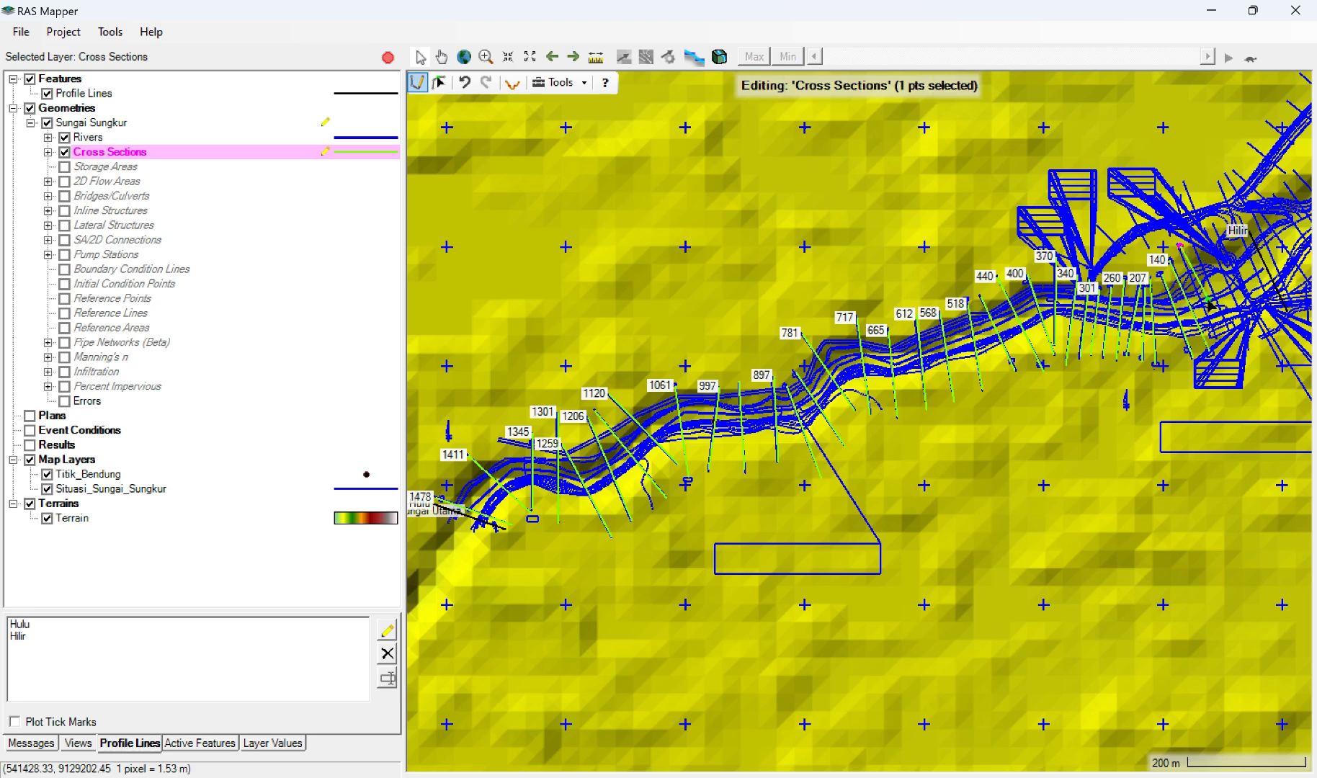
pyautogui.doubleClick(1216, 345)
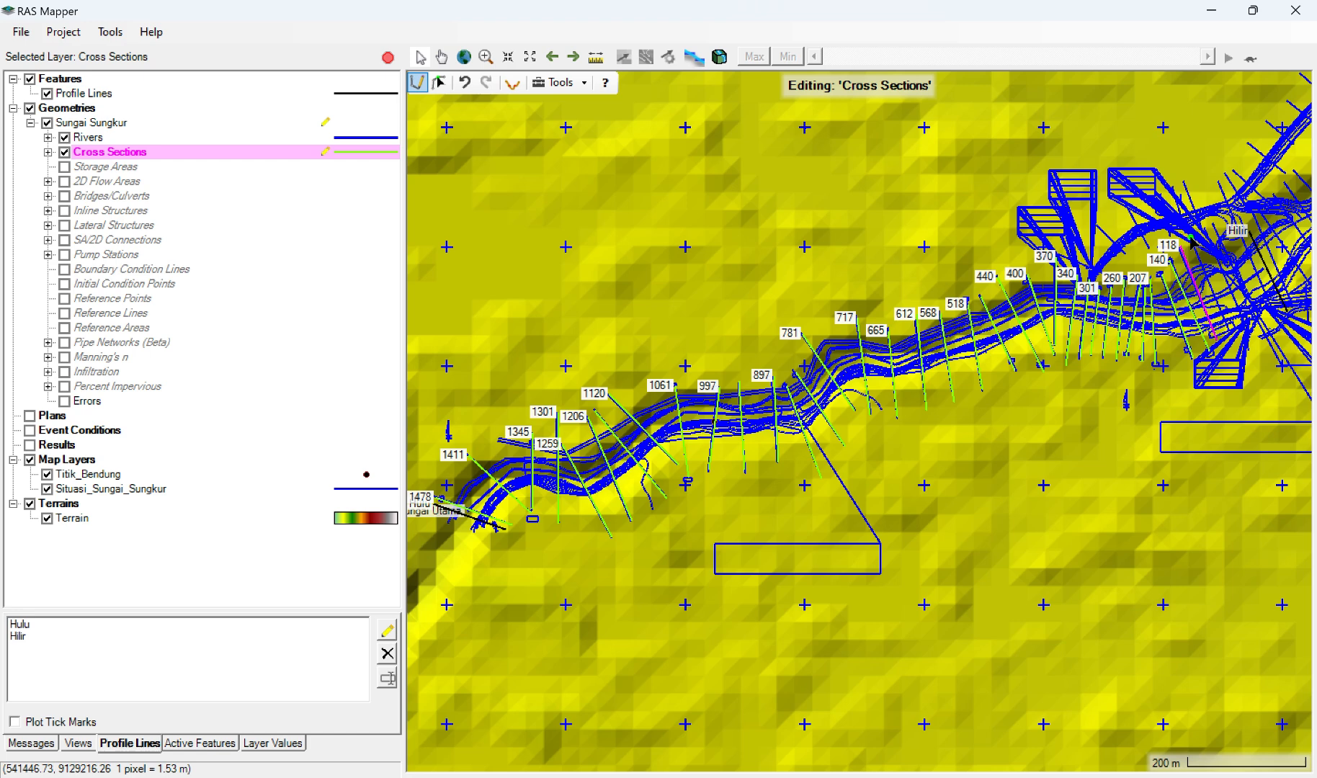
# Step: Draw the last four cross sections from left to right bank around the Hilir end, and save the Sungai Sungkur geometry edits
pyautogui.doubleClick(1191, 243)
pyautogui.click(1229, 330)
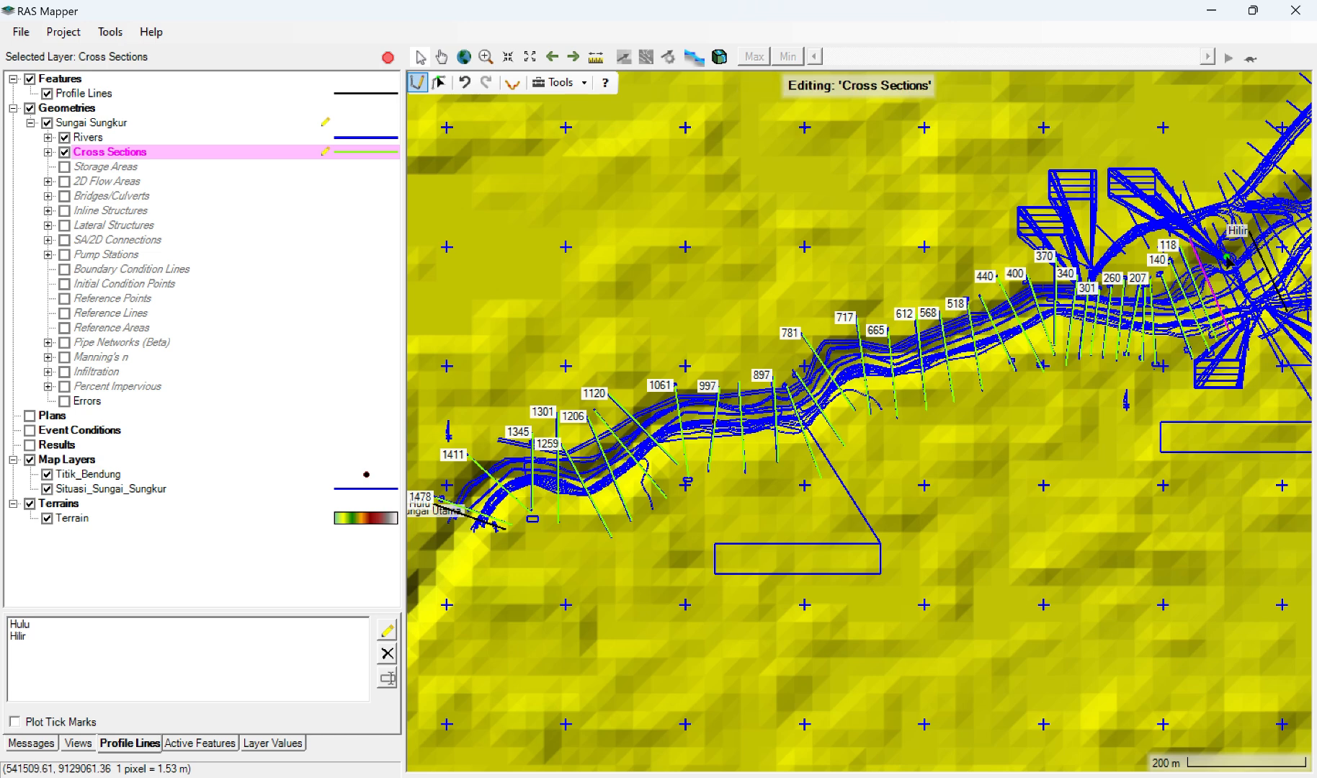
pyautogui.click(1206, 230)
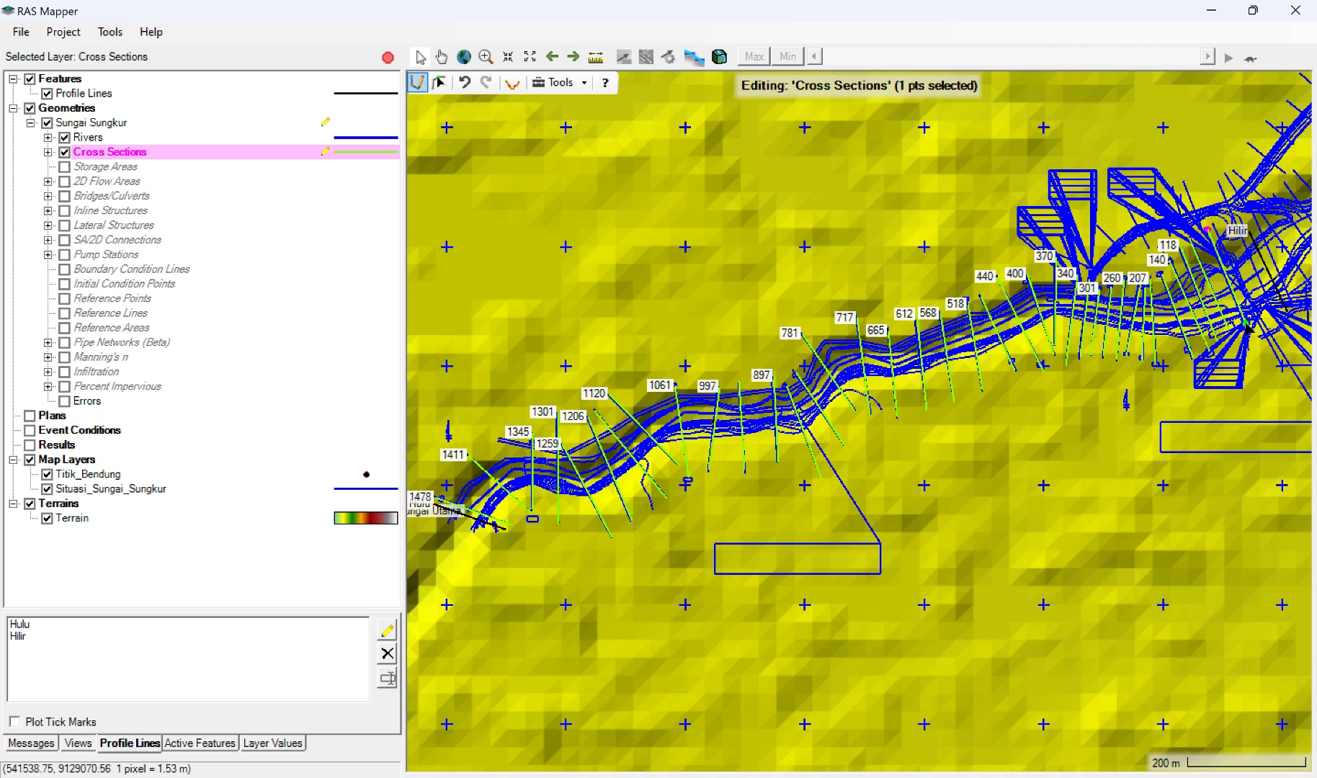
pyautogui.doubleClick(1244, 326)
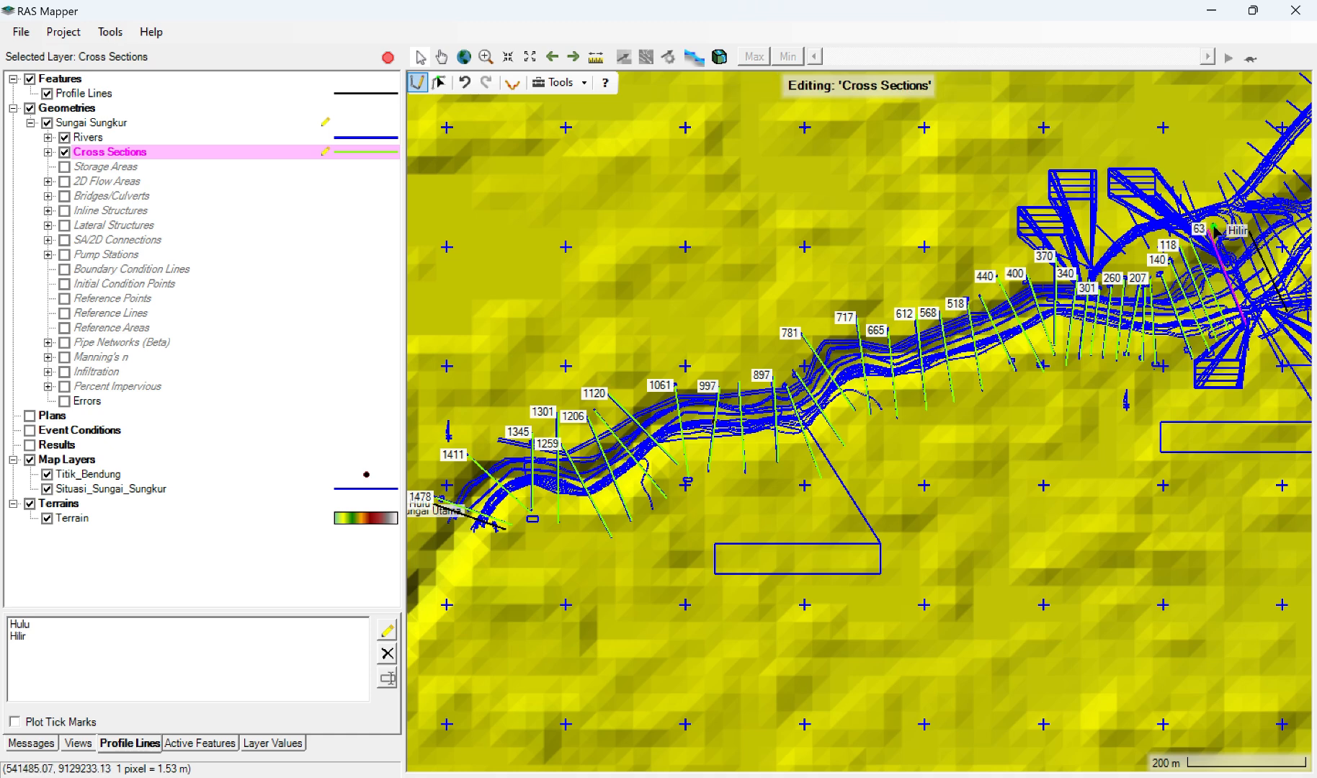
pyautogui.click(1214, 225)
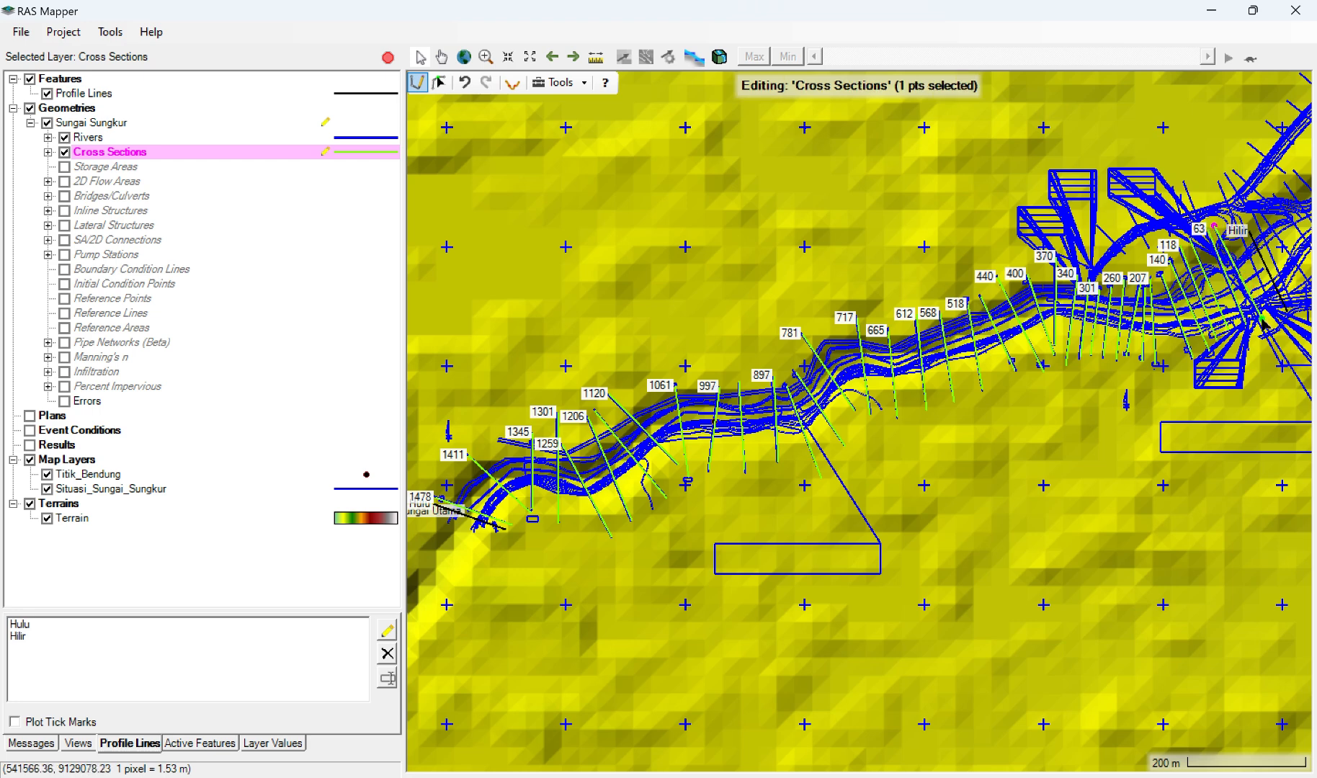
pyautogui.doubleClick(1281, 366)
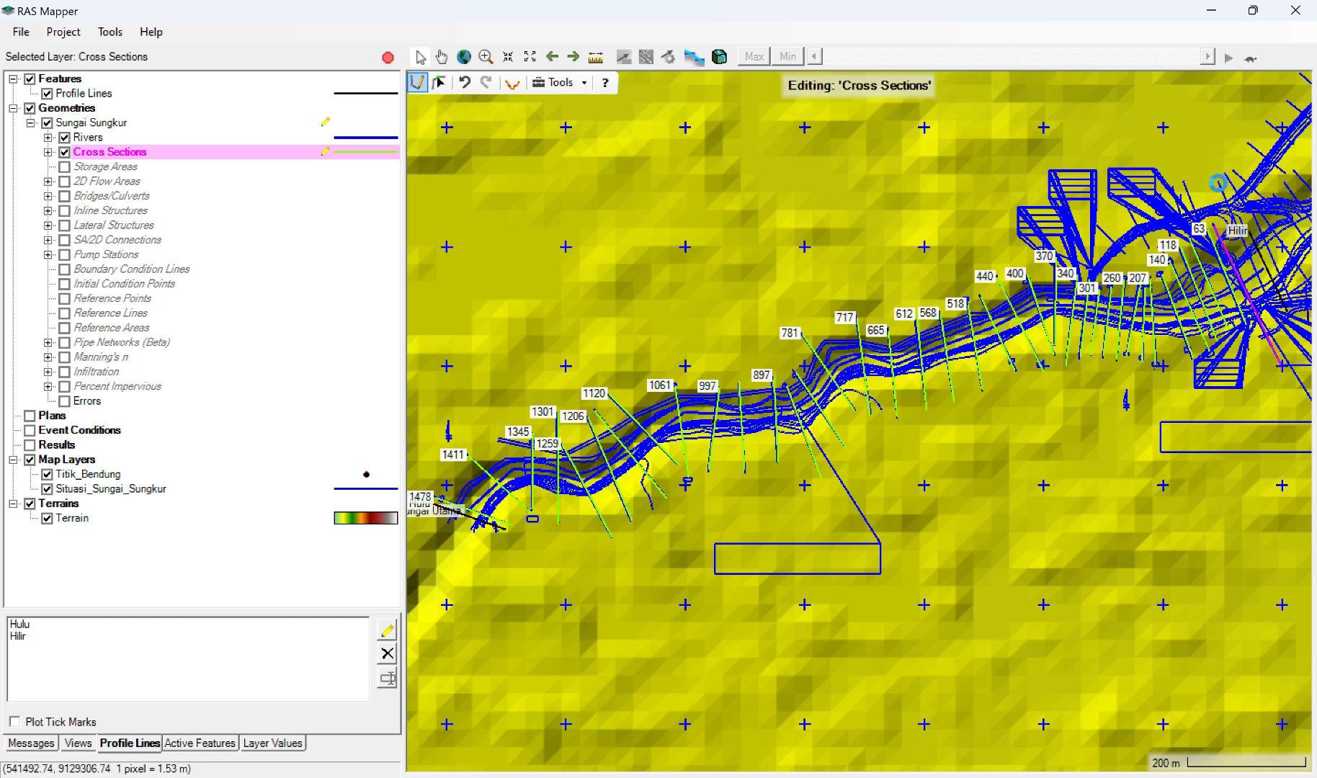
pyautogui.click(1218, 183)
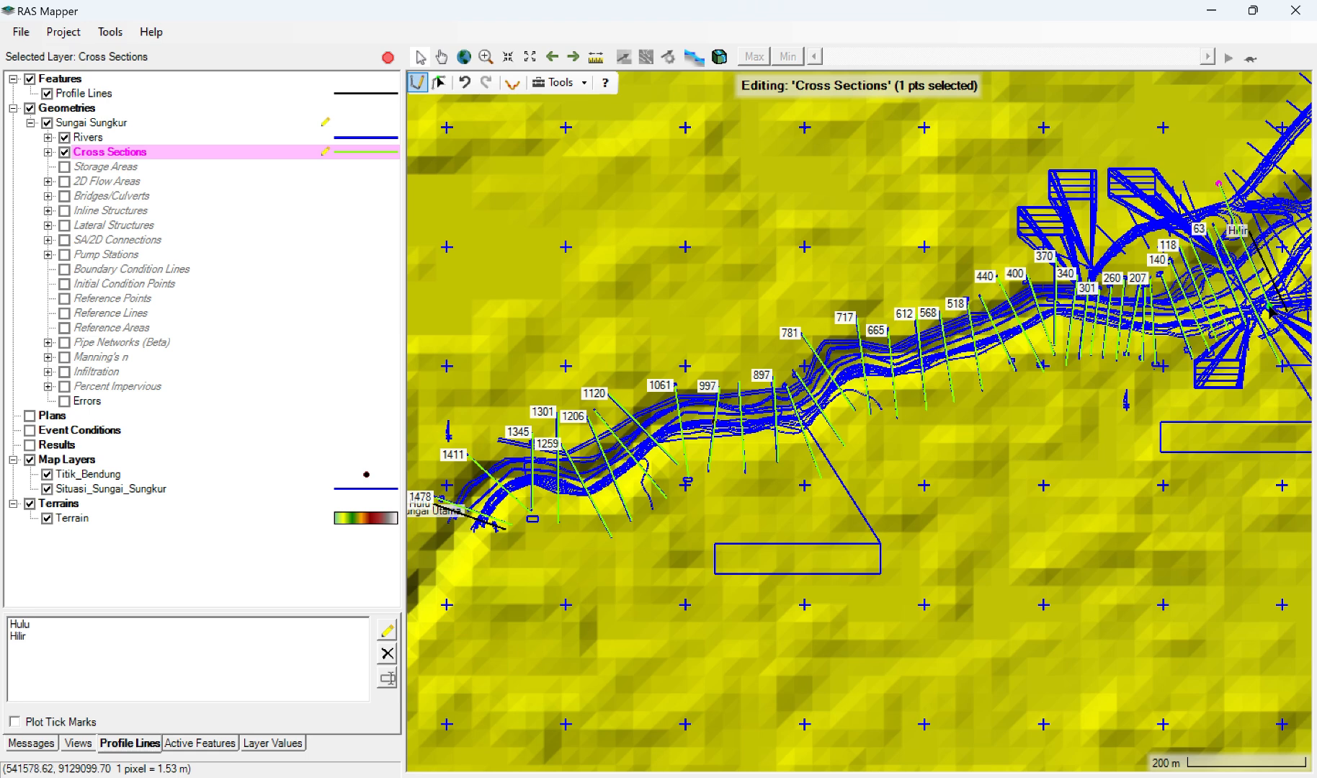
pyautogui.doubleClick(1270, 308)
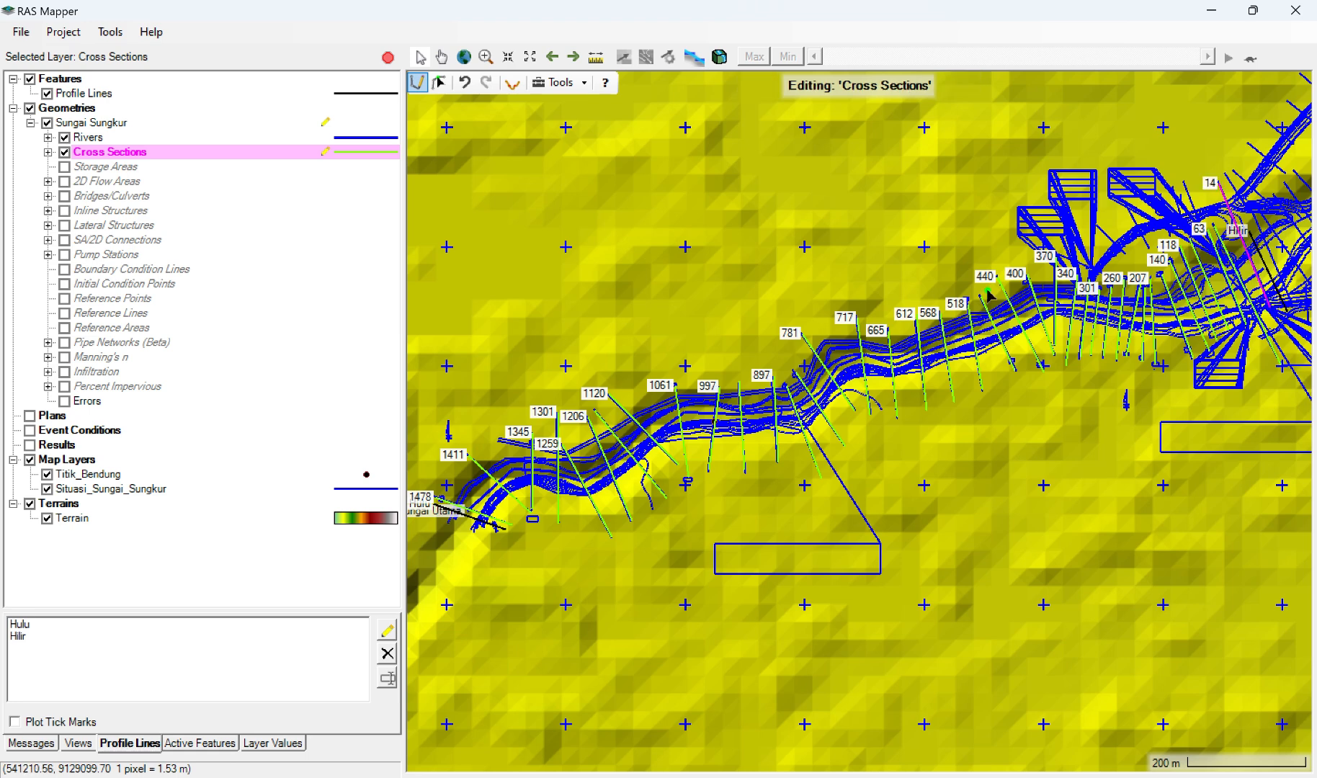
pyautogui.click(388, 57)
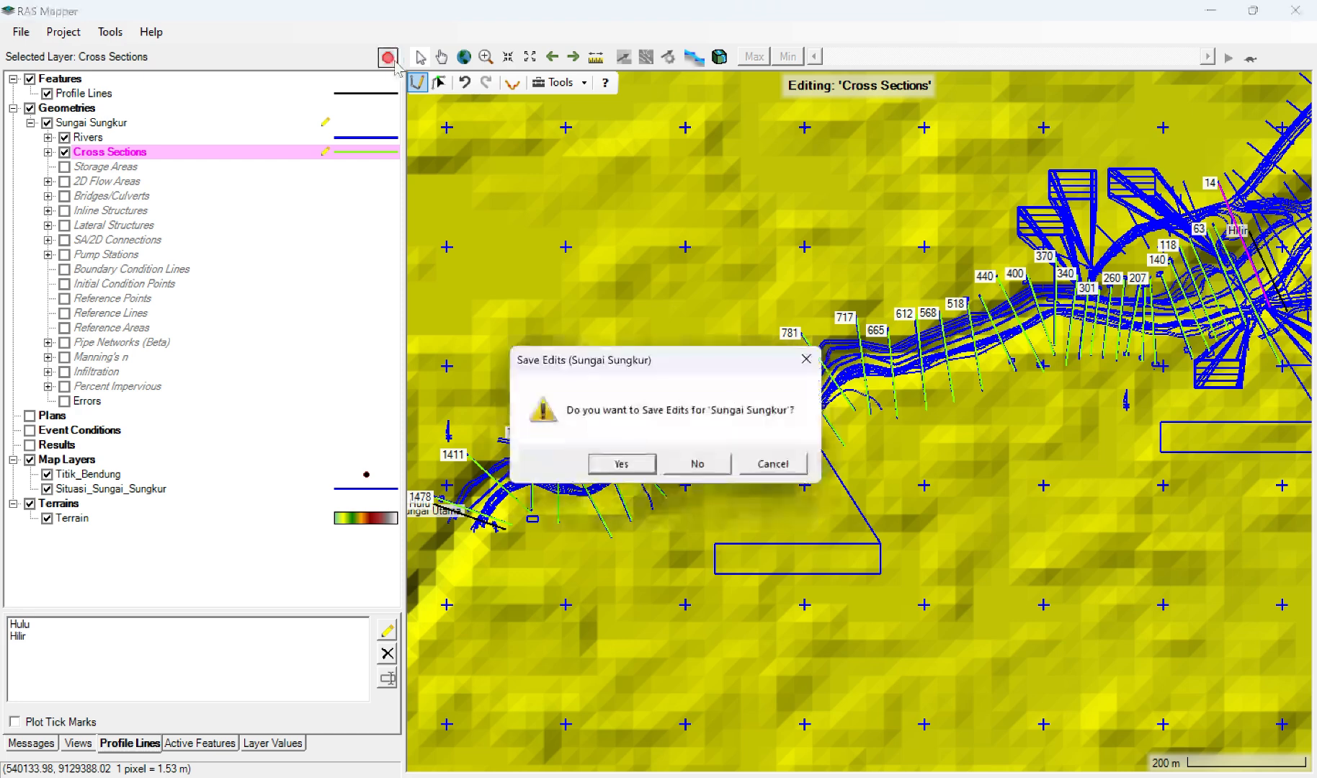
pyautogui.click(621, 463)
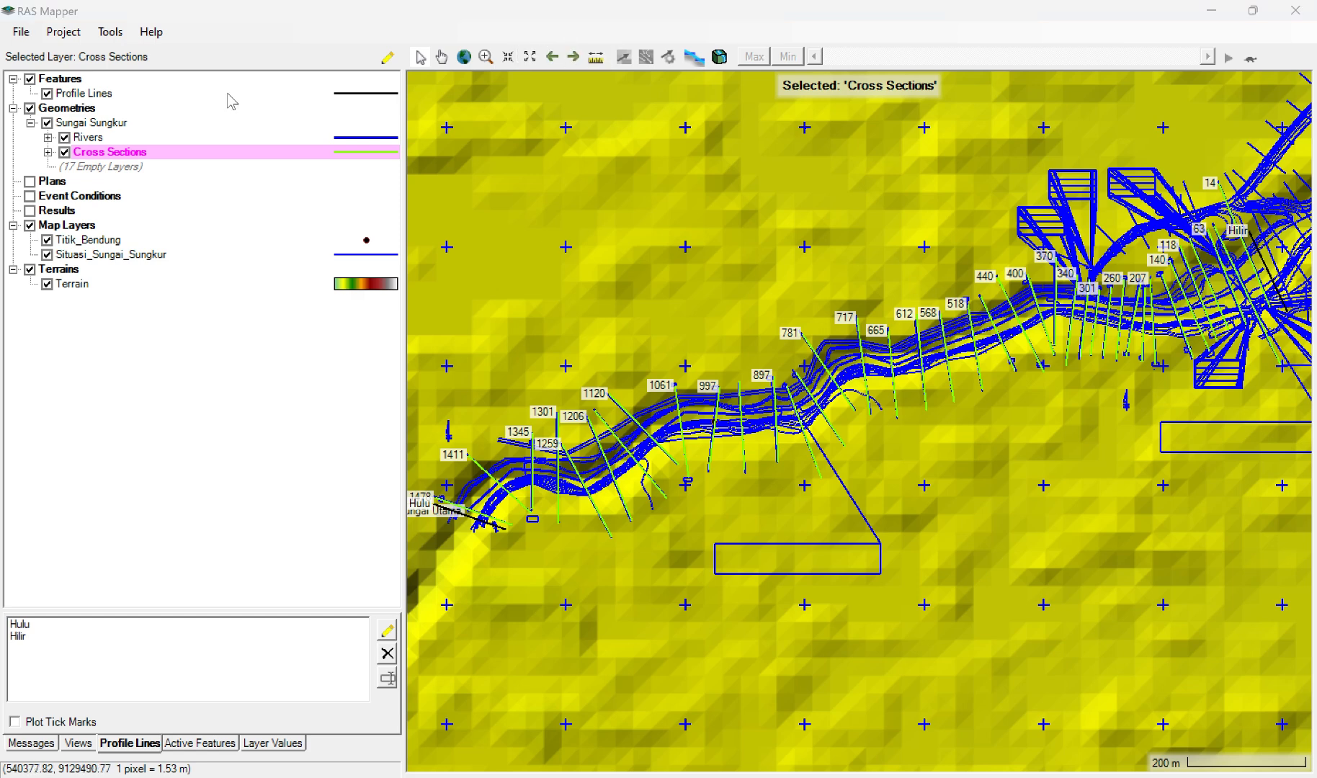
# Step: Reopen the Sungai Sungkur geometry for editing with the Boundary Condition Lines layer shown and active
pyautogui.click(94, 123)
pyautogui.rightClick(96, 126)
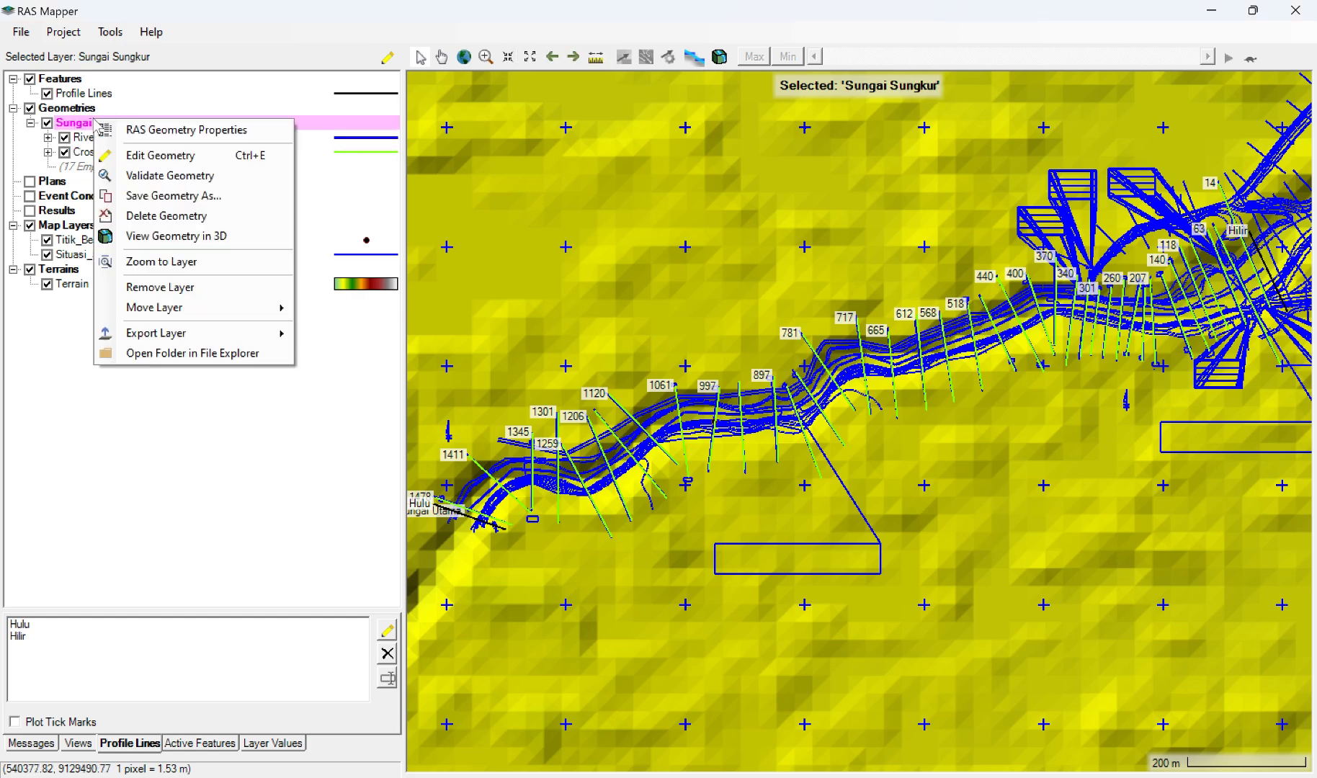
pyautogui.click(155, 155)
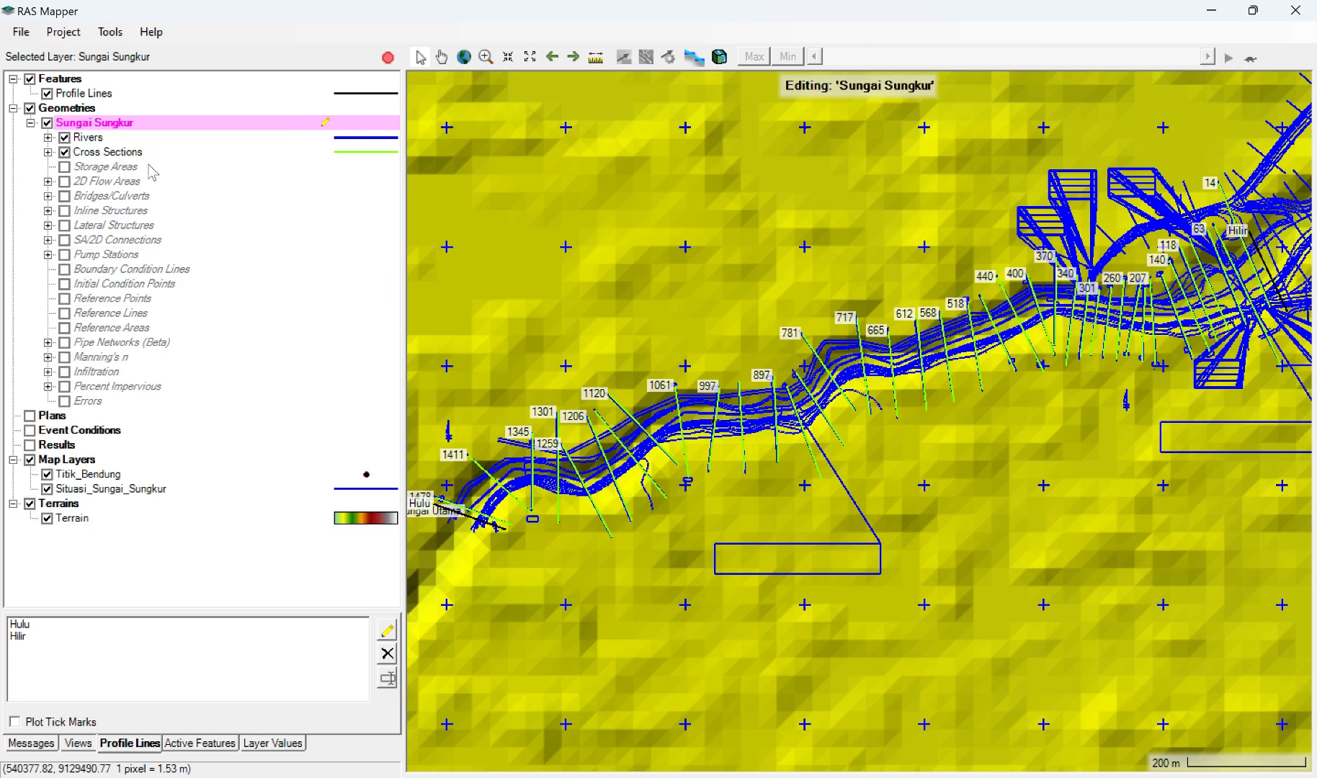
pyautogui.click(64, 270)
pyautogui.click(326, 268)
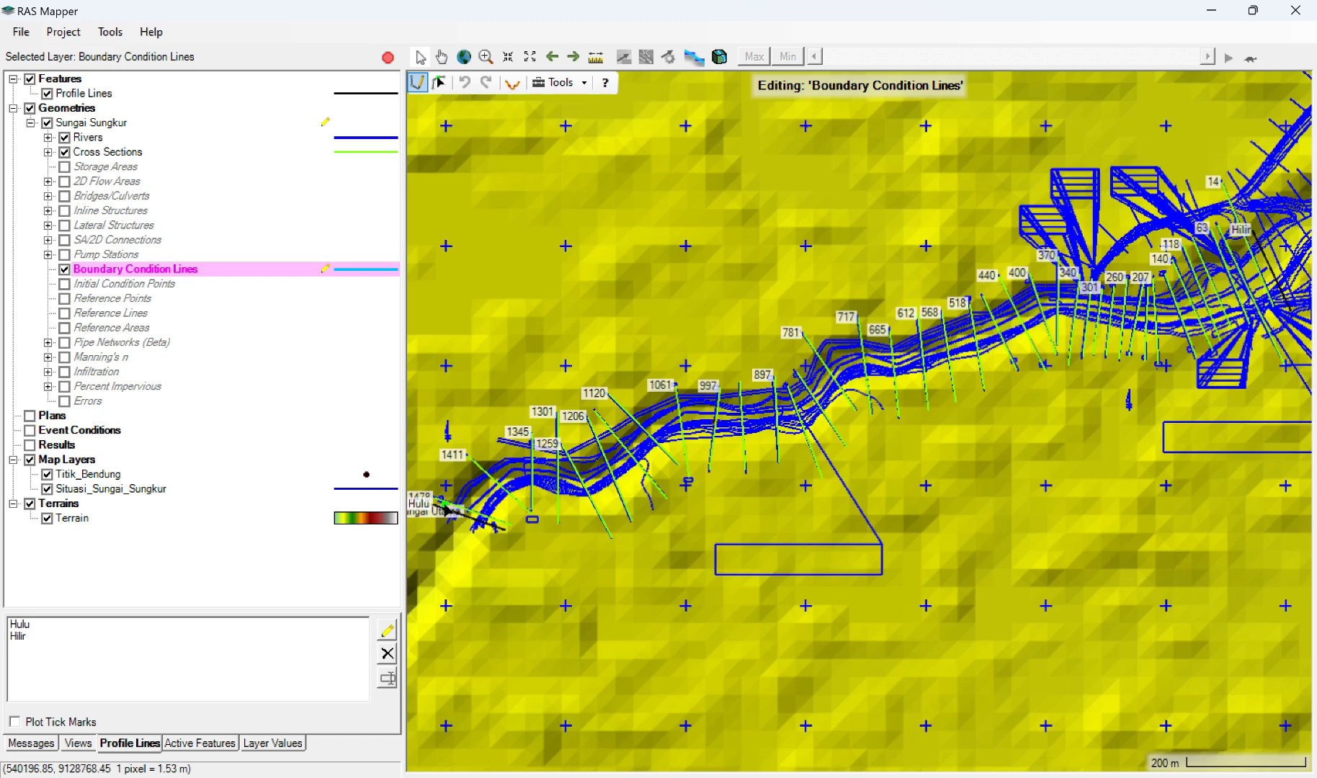
# Step: Draw a boundary condition line across the river just upstream of the first cross section, parallel to the Hulu profile line, and name it Hulu
pyautogui.scroll(2, 445, 508)
pyautogui.scroll(2, 446, 508)
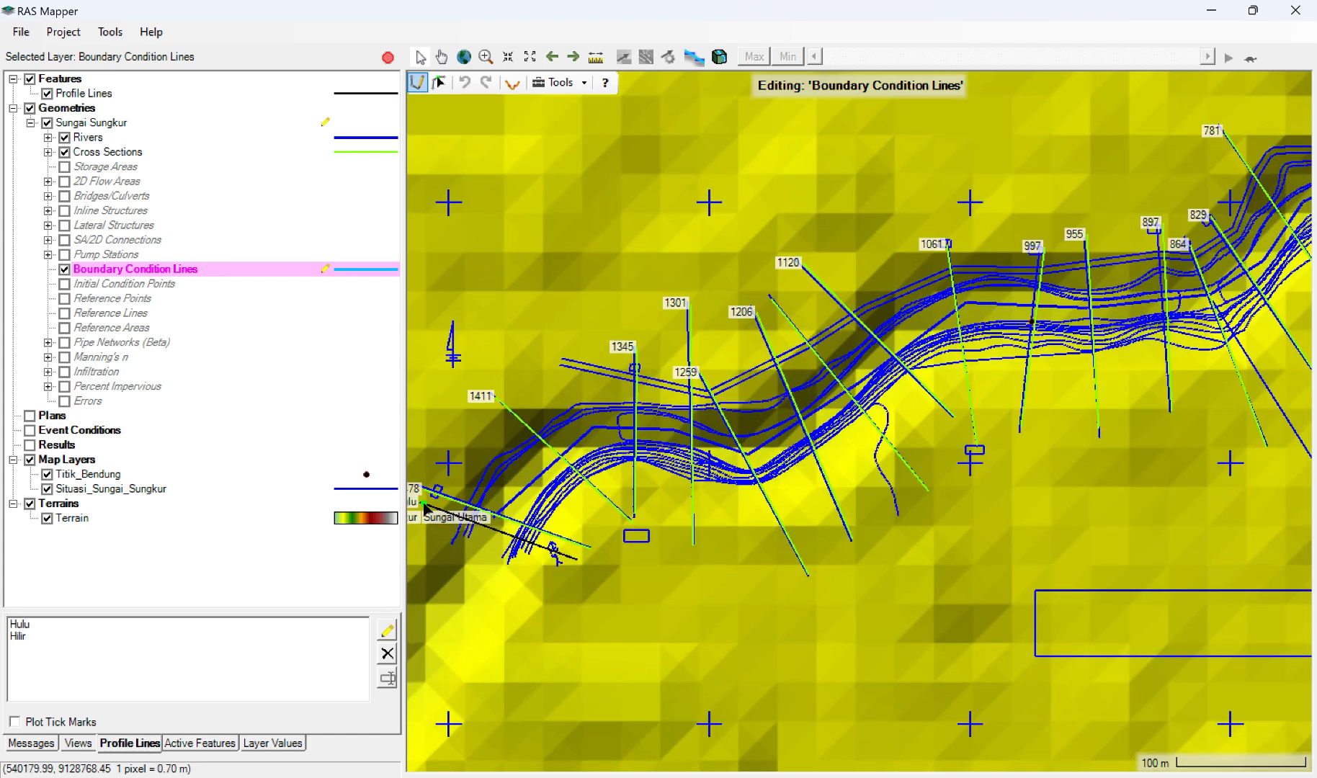
pyautogui.scroll(2, 424, 503)
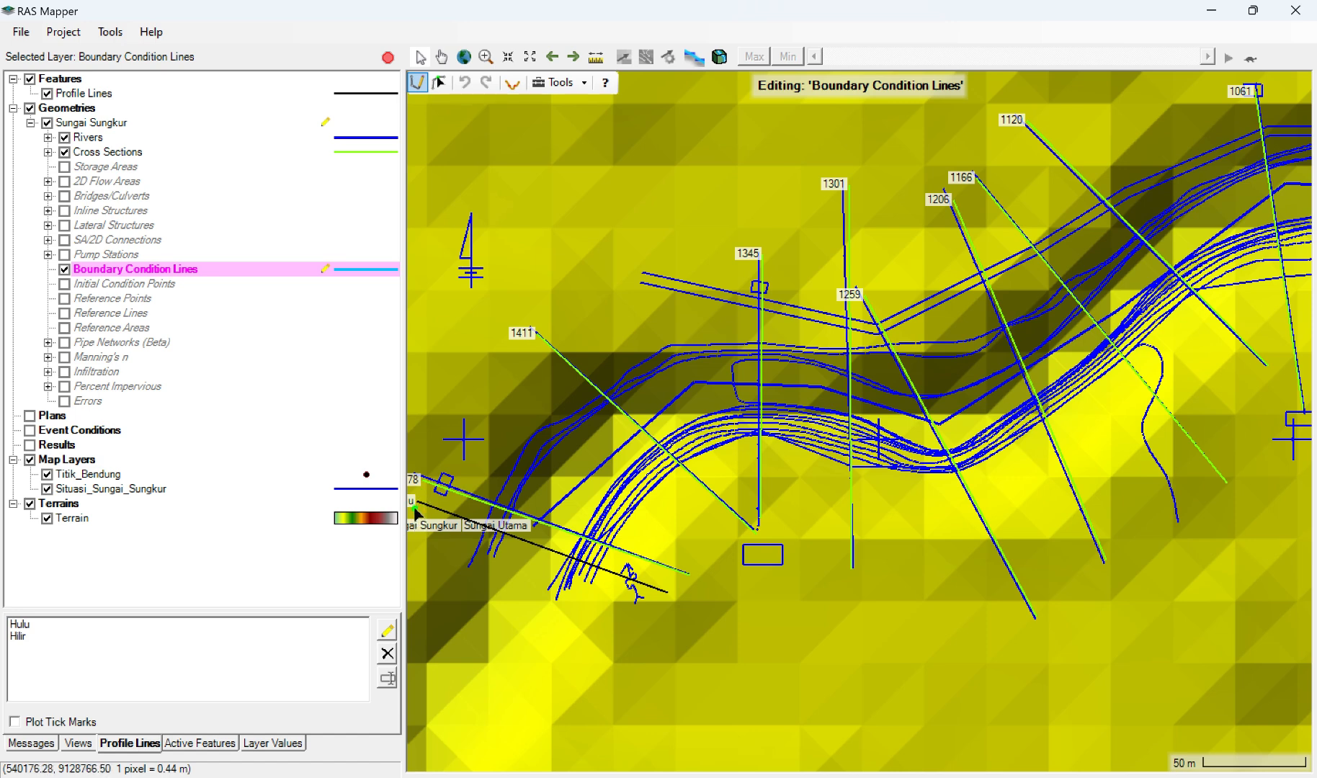
pyautogui.moveTo(416, 510); pyautogui.dragTo(619, 583)
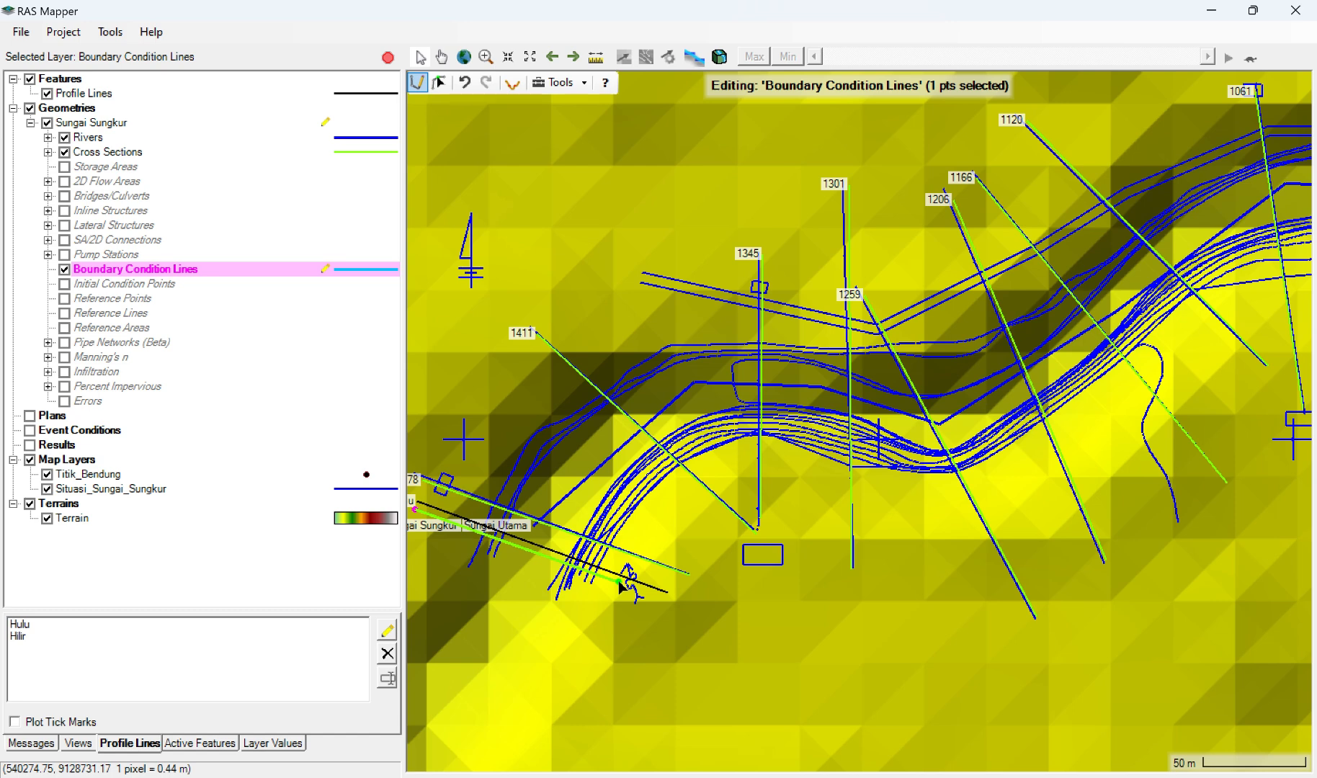
pyautogui.moveTo(619, 580); pyautogui.dragTo(619, 579)
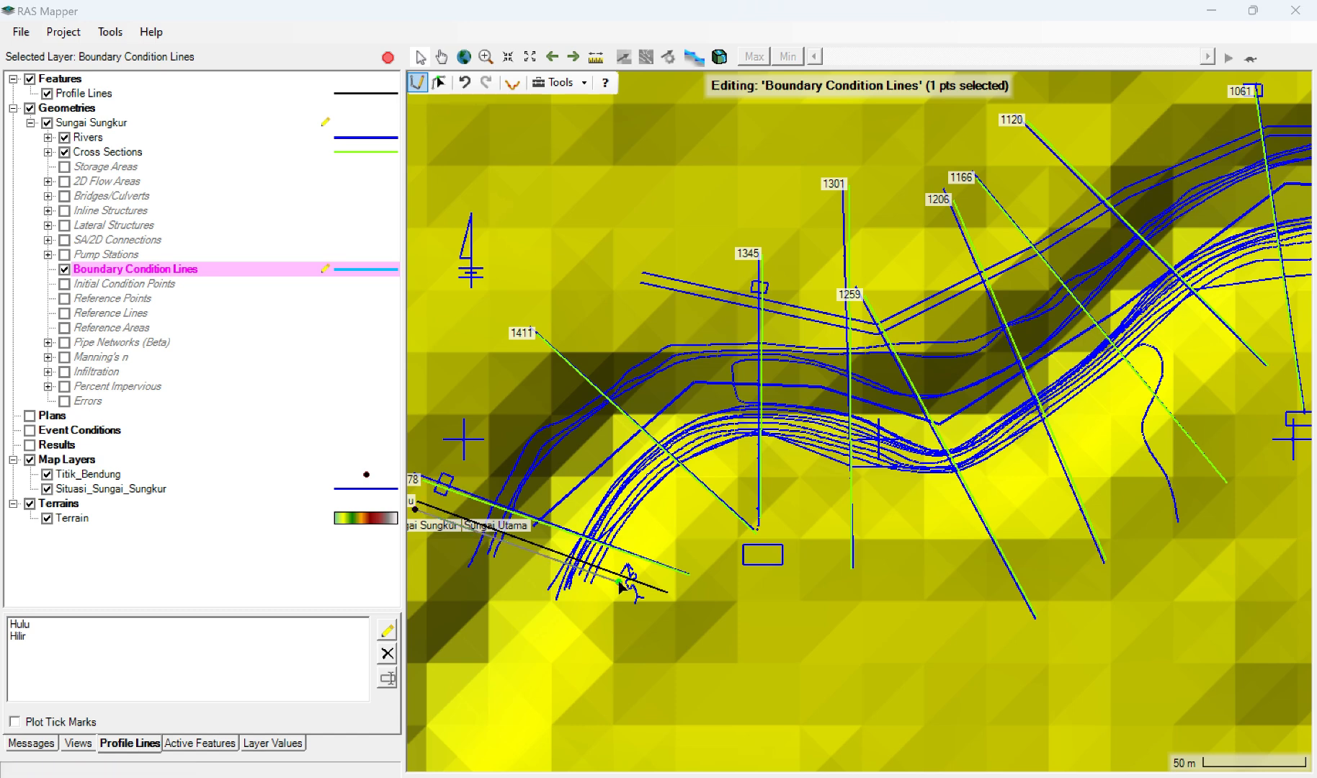
pyautogui.doubleClick(618, 579)
pyautogui.write('Hu')
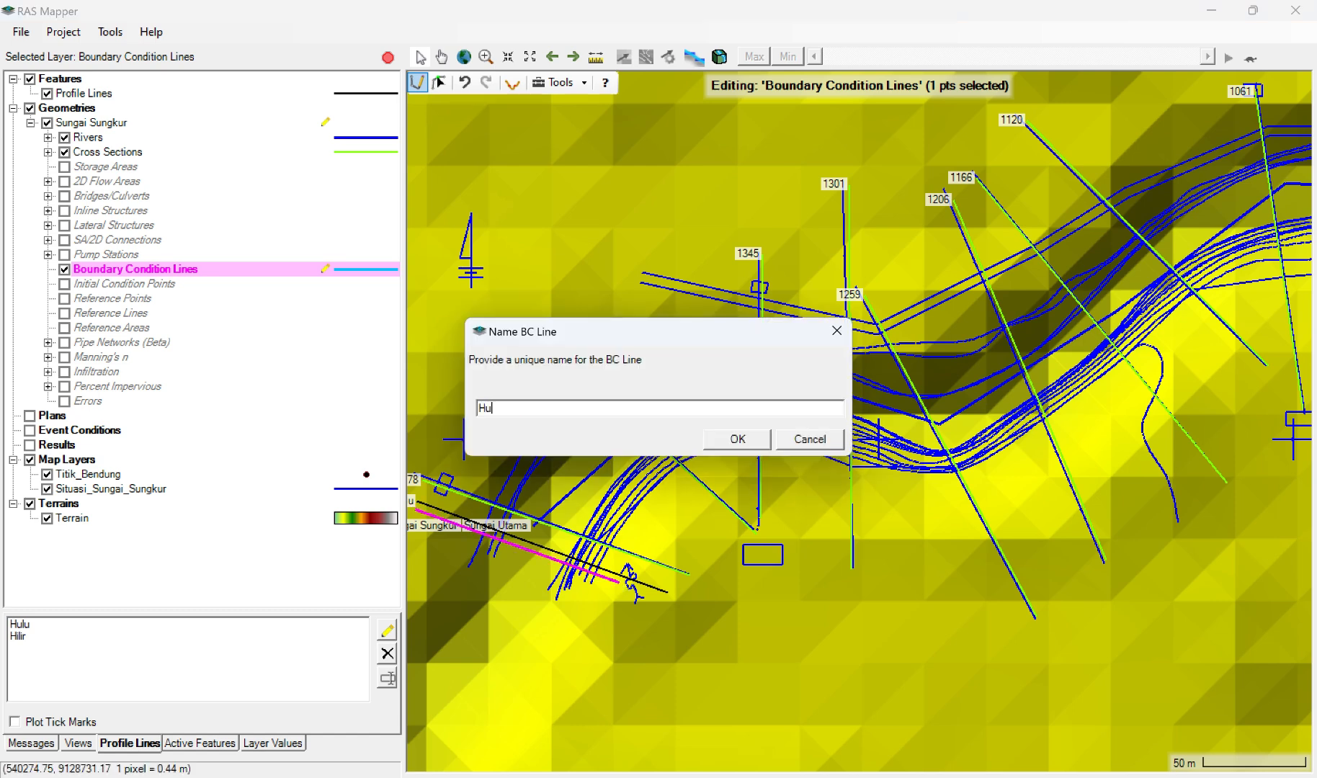
pyautogui.write('lu')
pyautogui.click(734, 439)
# Step: Examine the river down to its Hilir end and the features listed in the Boundary Condition Lines layer's properties
pyautogui.scroll(-2, 1081, 315)
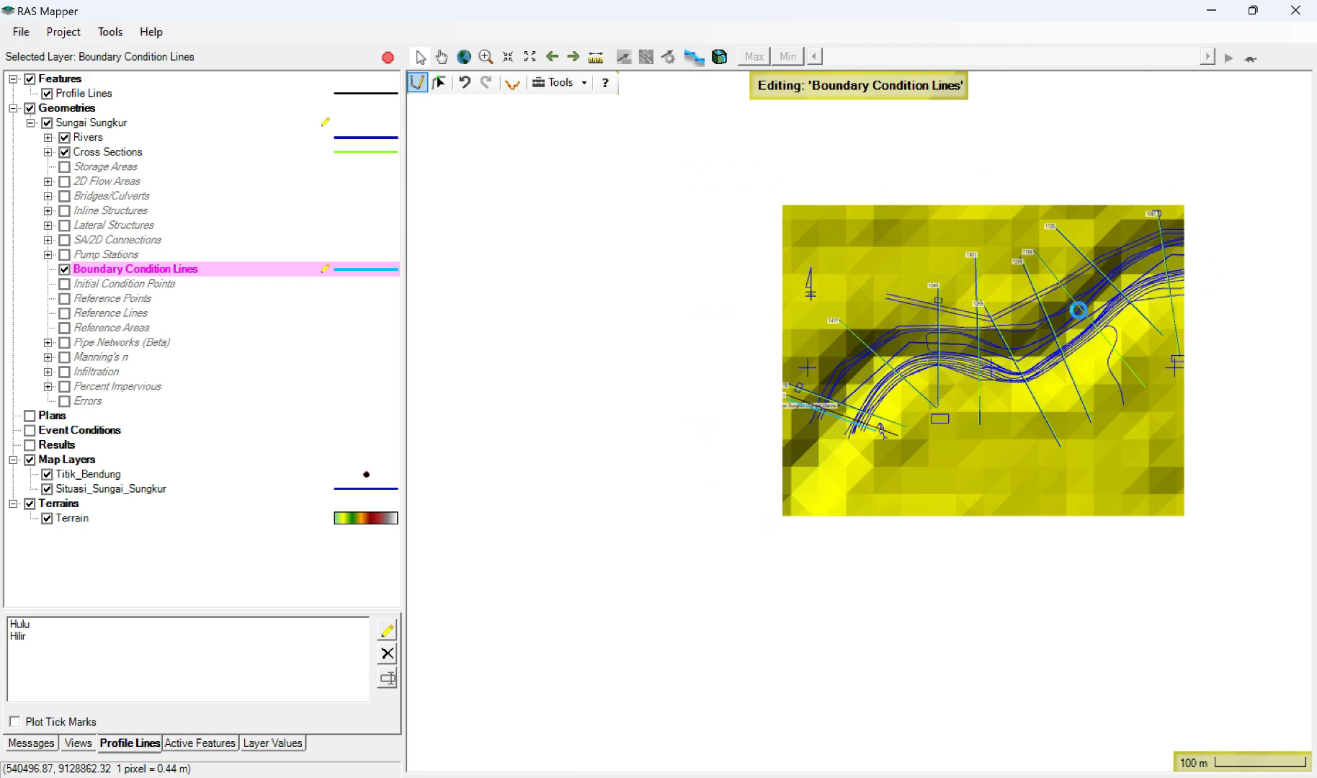
pyautogui.scroll(-2, 1081, 315)
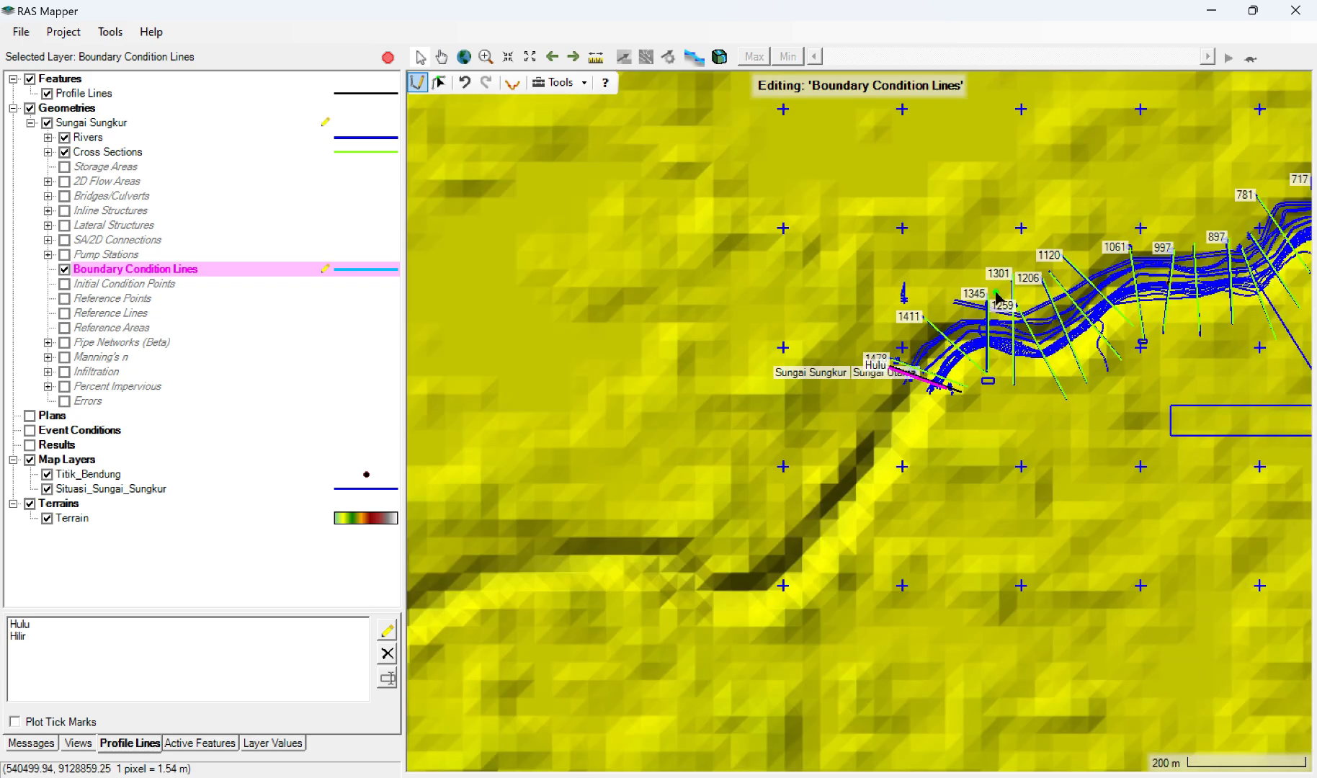
pyautogui.click(574, 57)
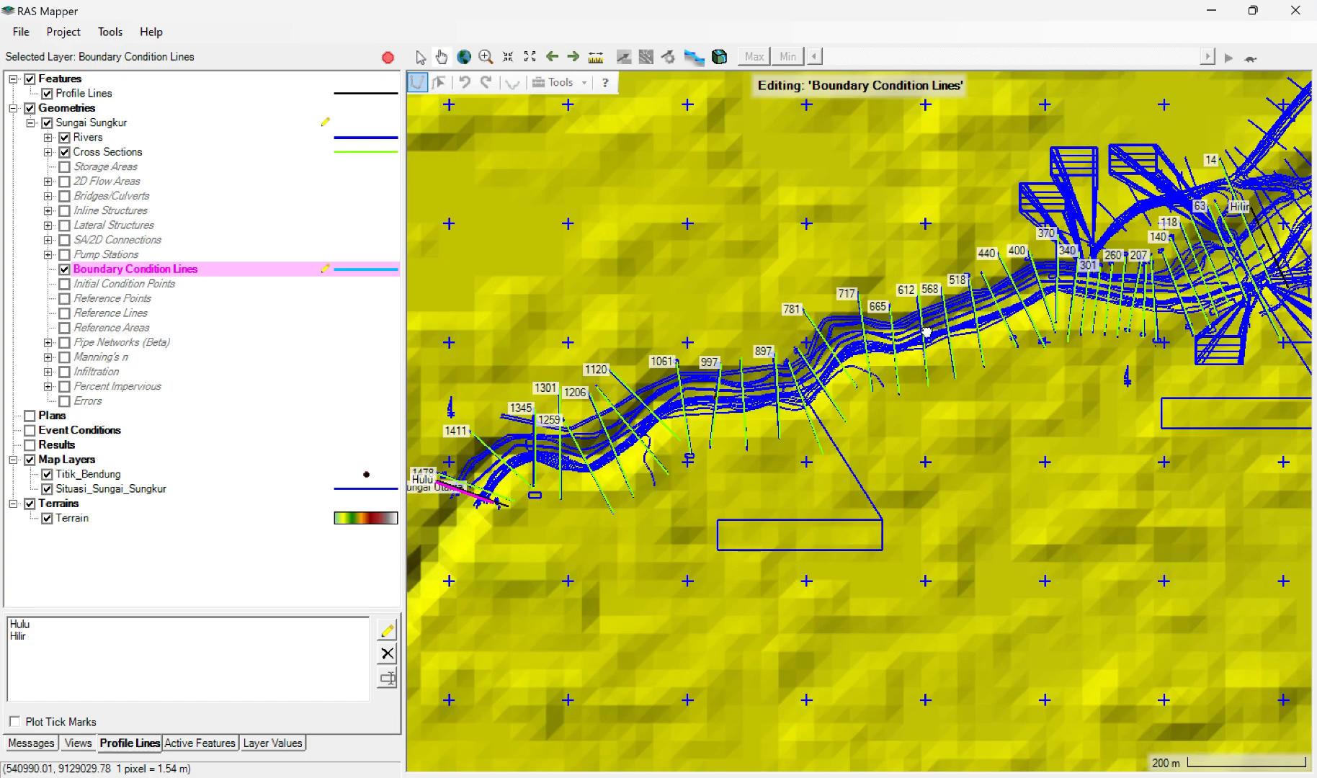
pyautogui.moveTo(927, 332); pyautogui.dragTo(715, 379)
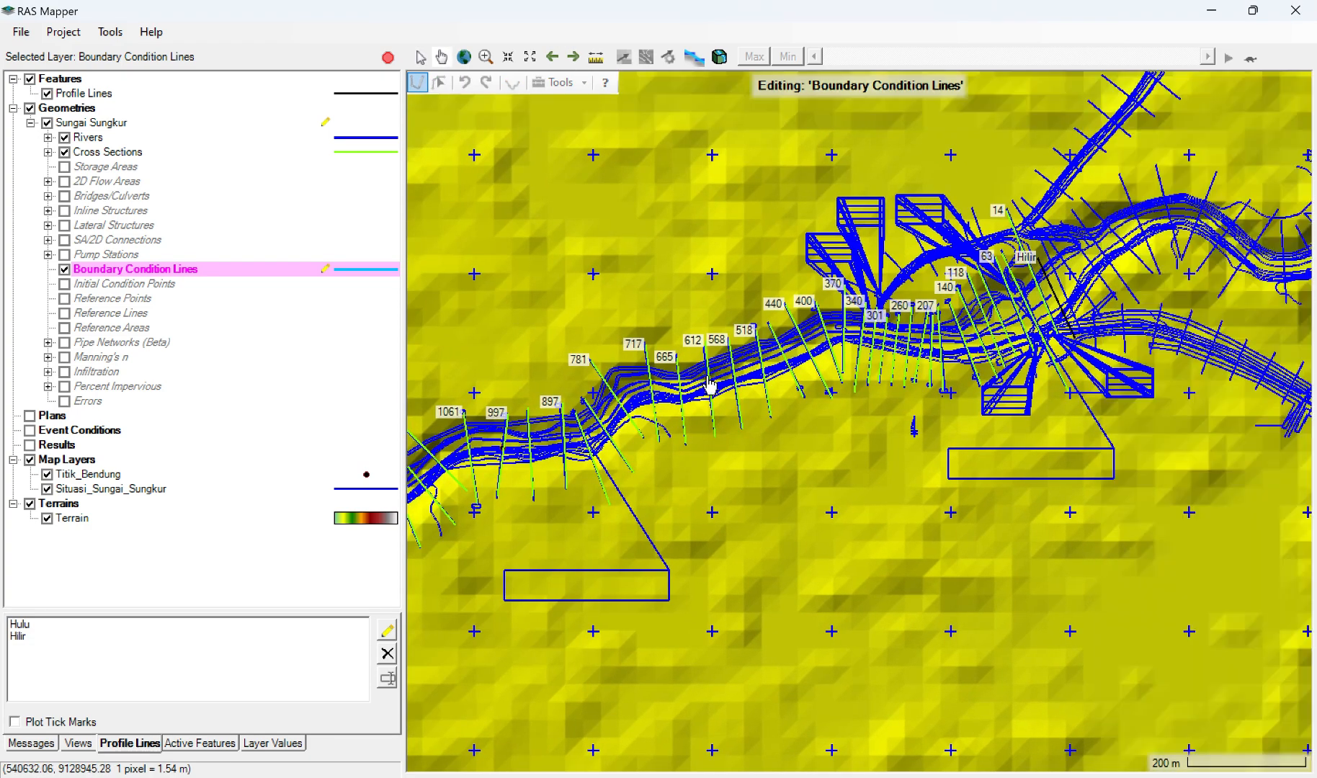
pyautogui.moveTo(1003, 337); pyautogui.dragTo(805, 389)
pyautogui.scroll(3, 793, 375)
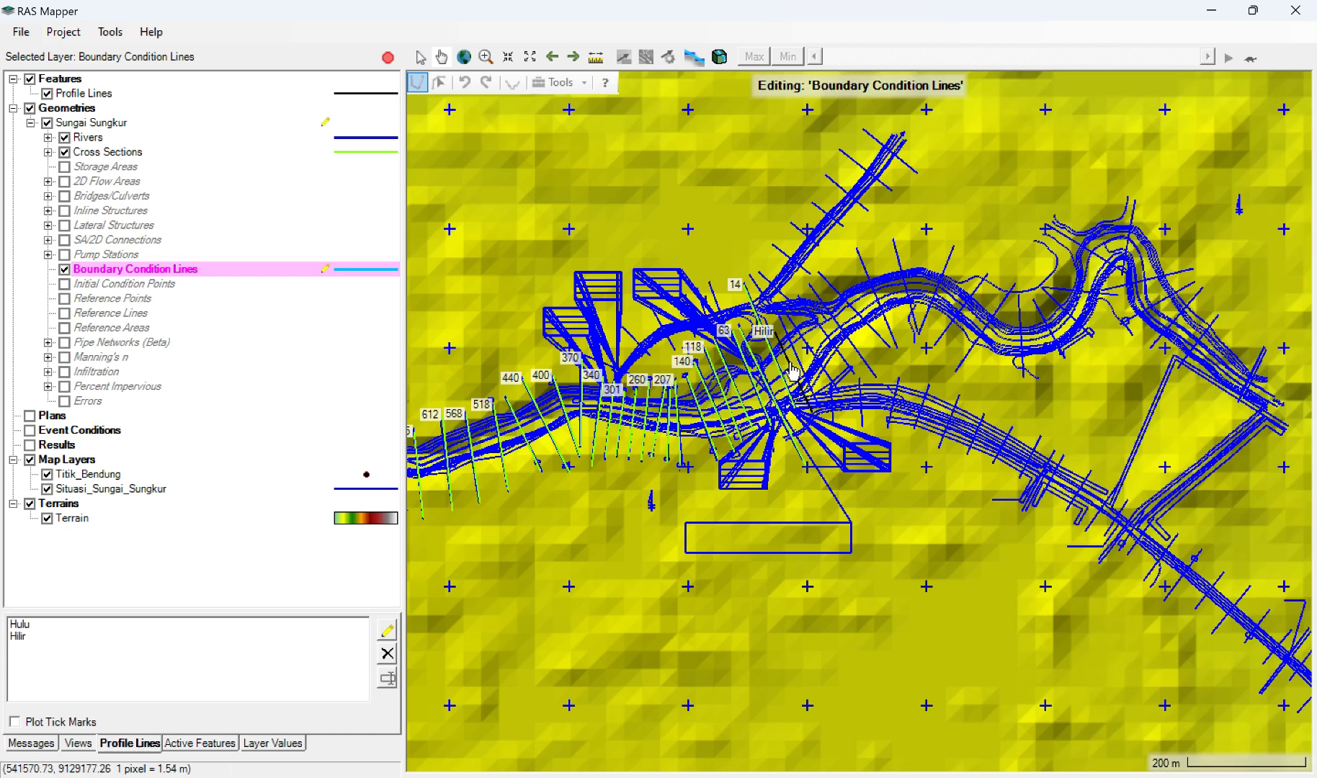
pyautogui.scroll(1, 792, 373)
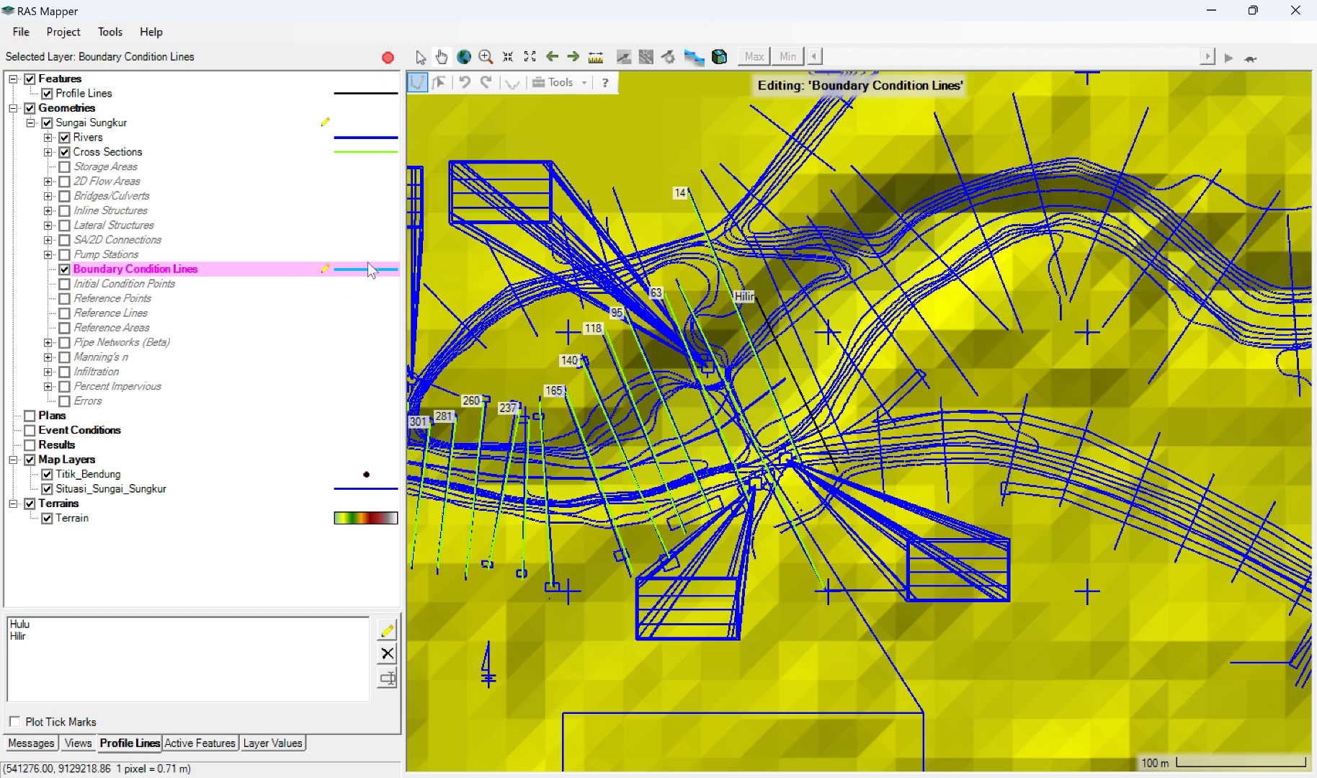
pyautogui.doubleClick(325, 272)
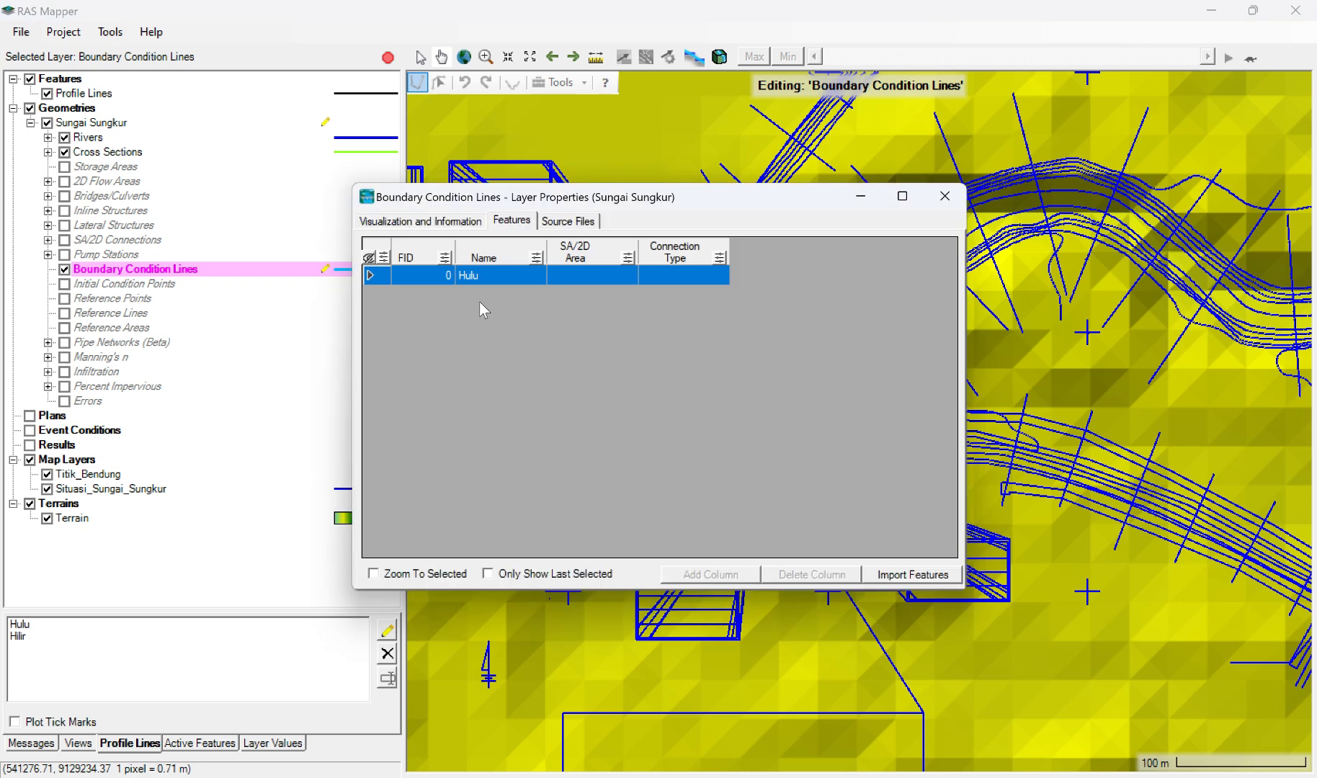
pyautogui.click(944, 196)
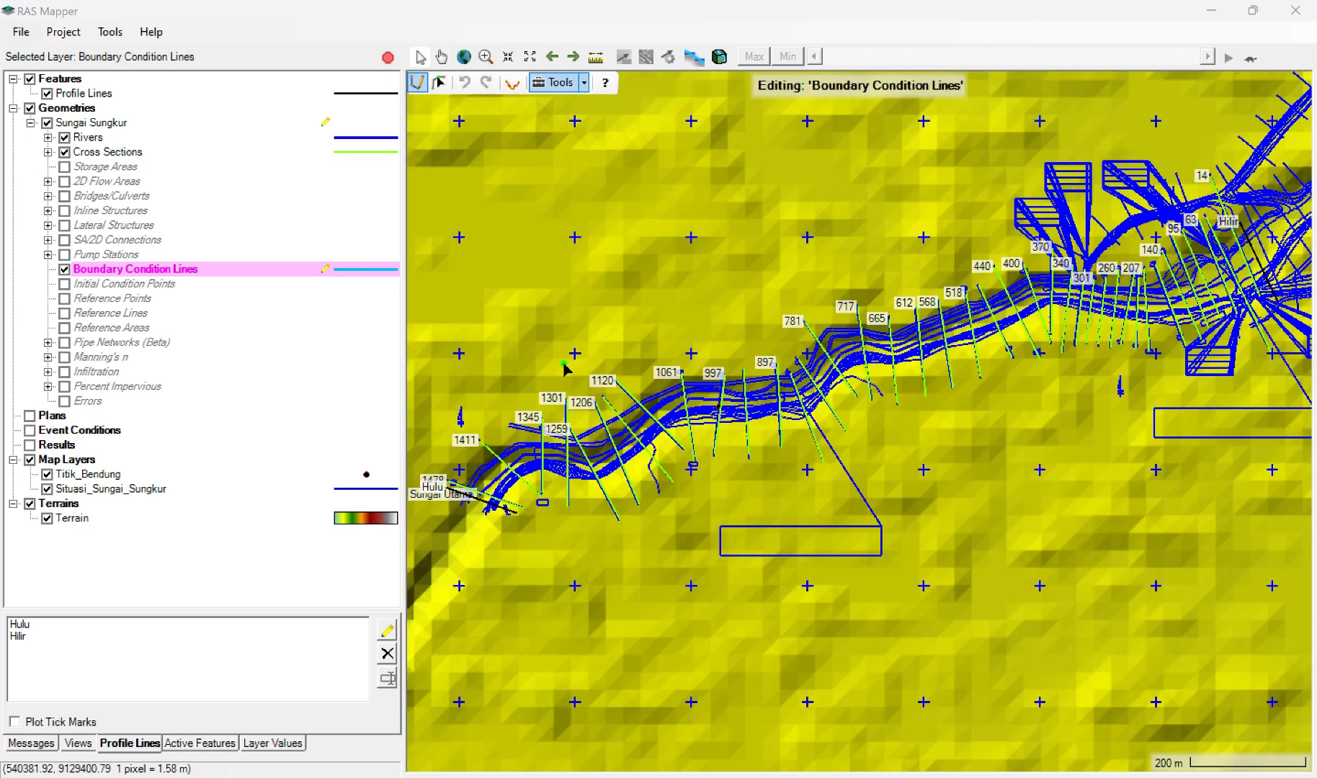
# Step: Redraw the upstream boundary condition line across the river alongside the Hulu profile line, and name it Hulu
pyautogui.click(431, 489)
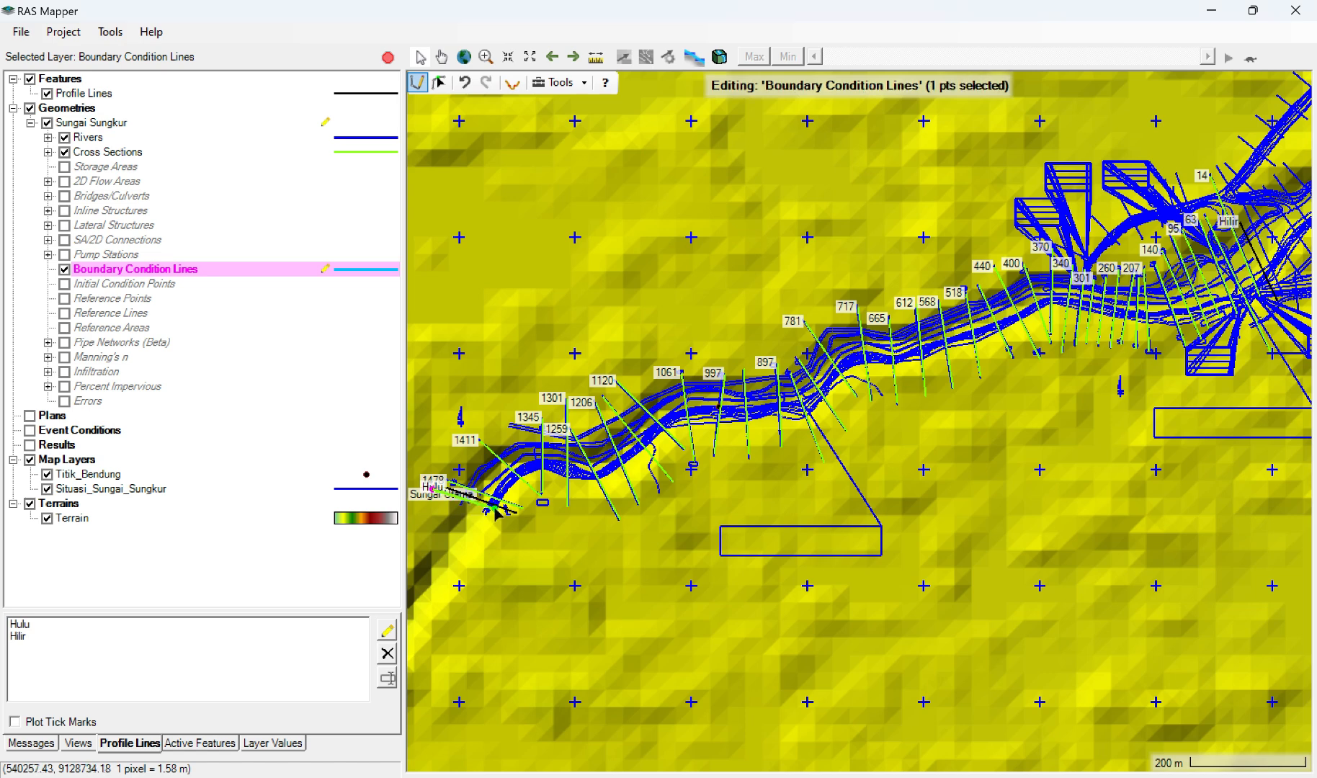
pyautogui.doubleClick(510, 514)
pyautogui.write('Hulu')
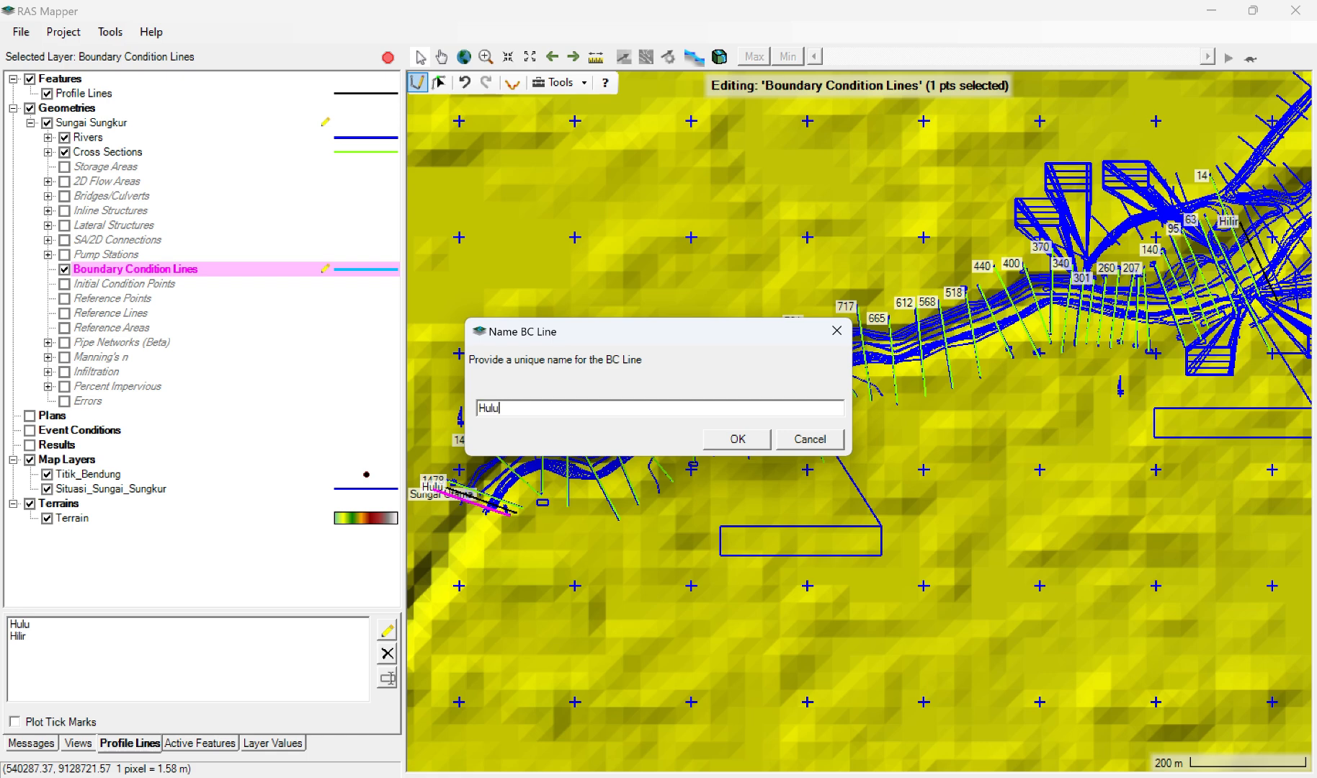
pyautogui.click(727, 437)
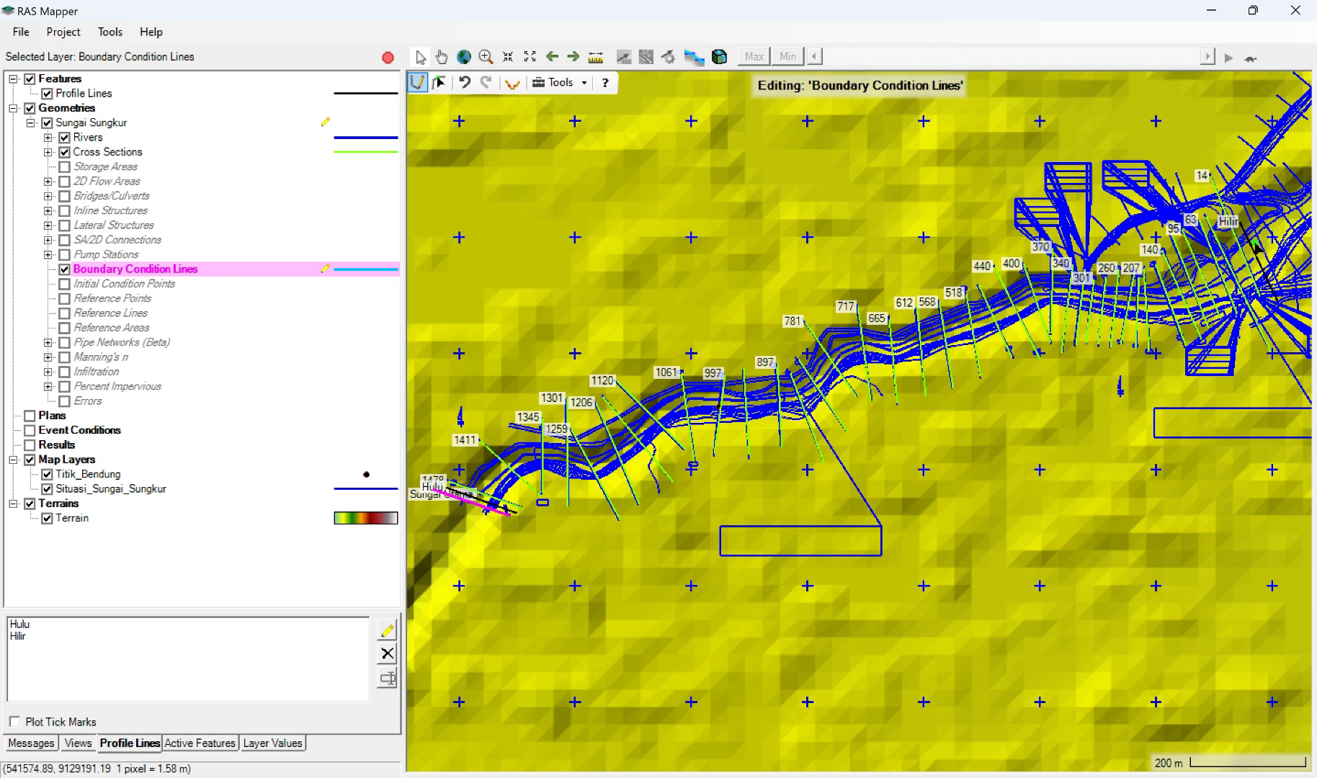
# Step: Draw a boundary condition line across the river's downstream end alongside the Hilir profile line, and name it Hilir
pyautogui.click(1236, 222)
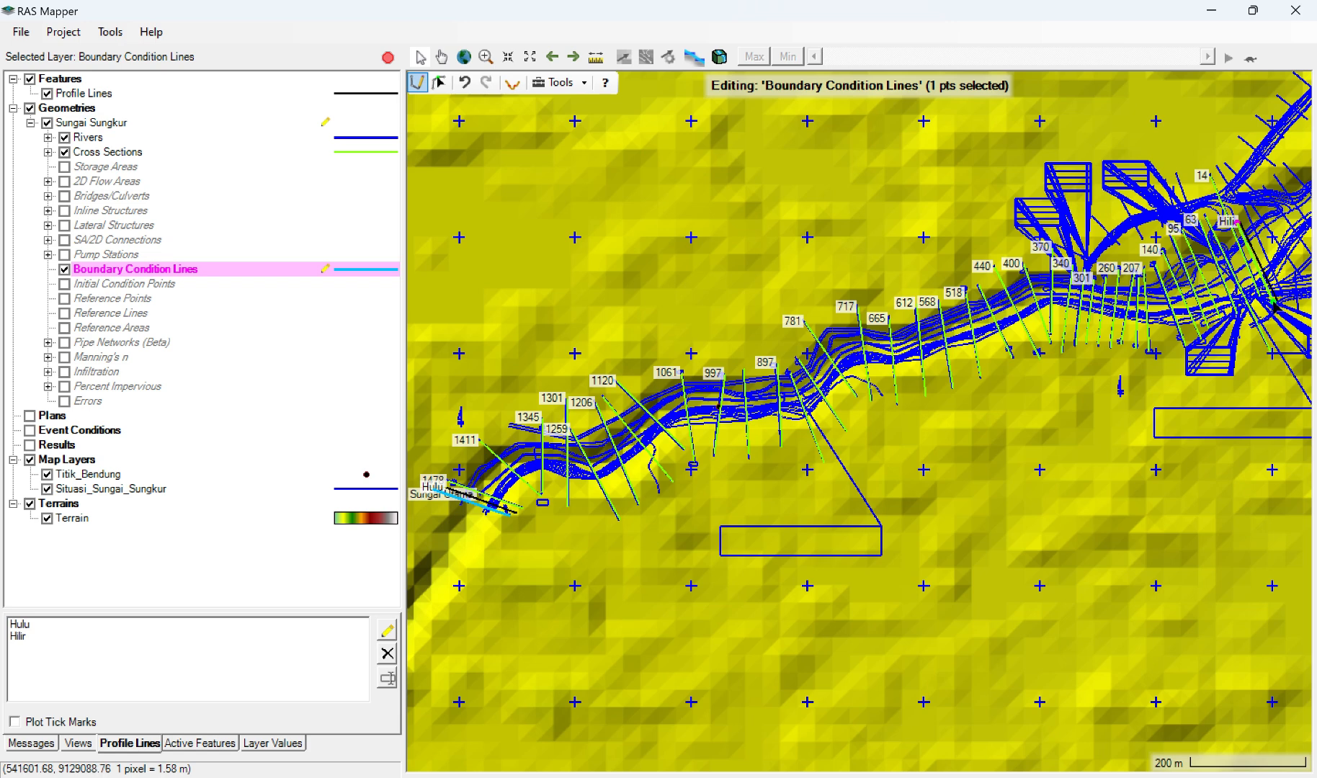
pyautogui.doubleClick(1273, 302)
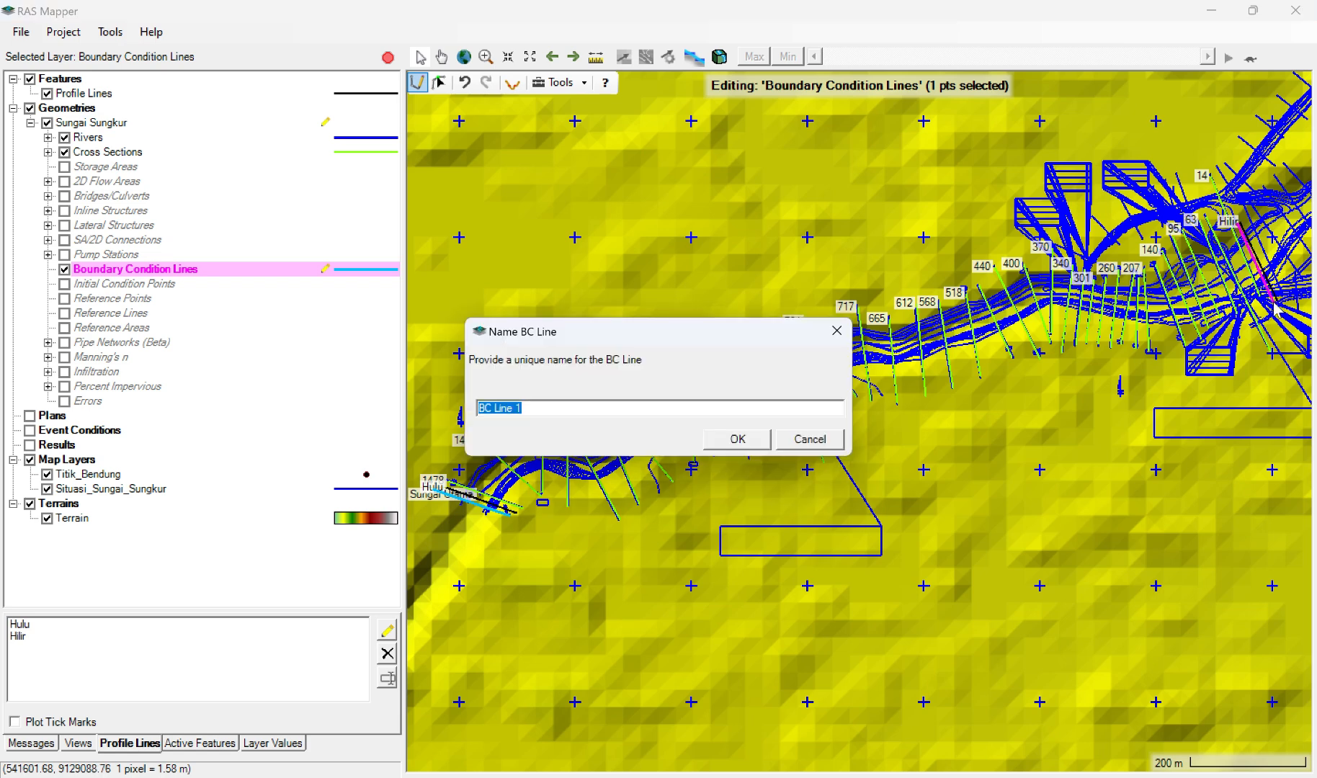
pyautogui.write('Hilir')
pyautogui.click(736, 439)
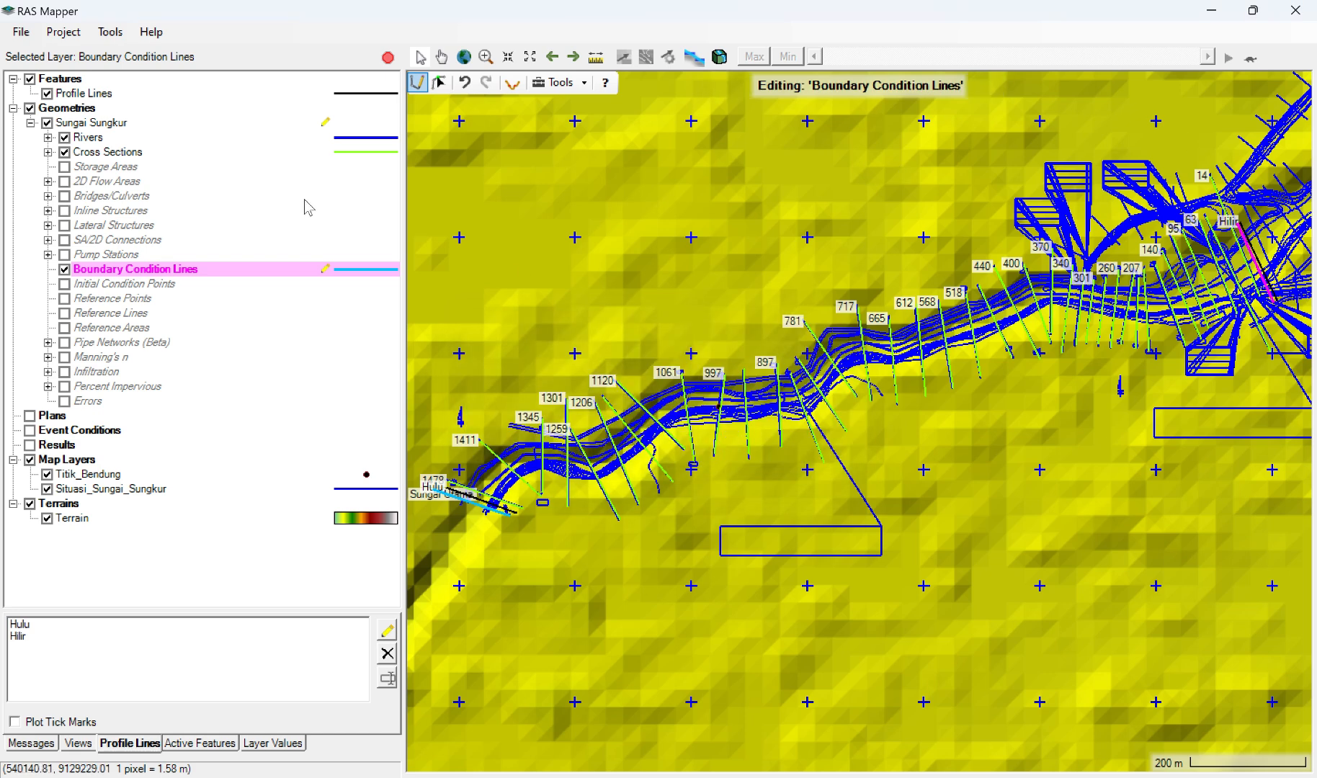
# Step: Save the RAS Mapper project and exit RAS Mapper, saving the edits to the Sungai Sungkur geometry
pyautogui.click(21, 33)
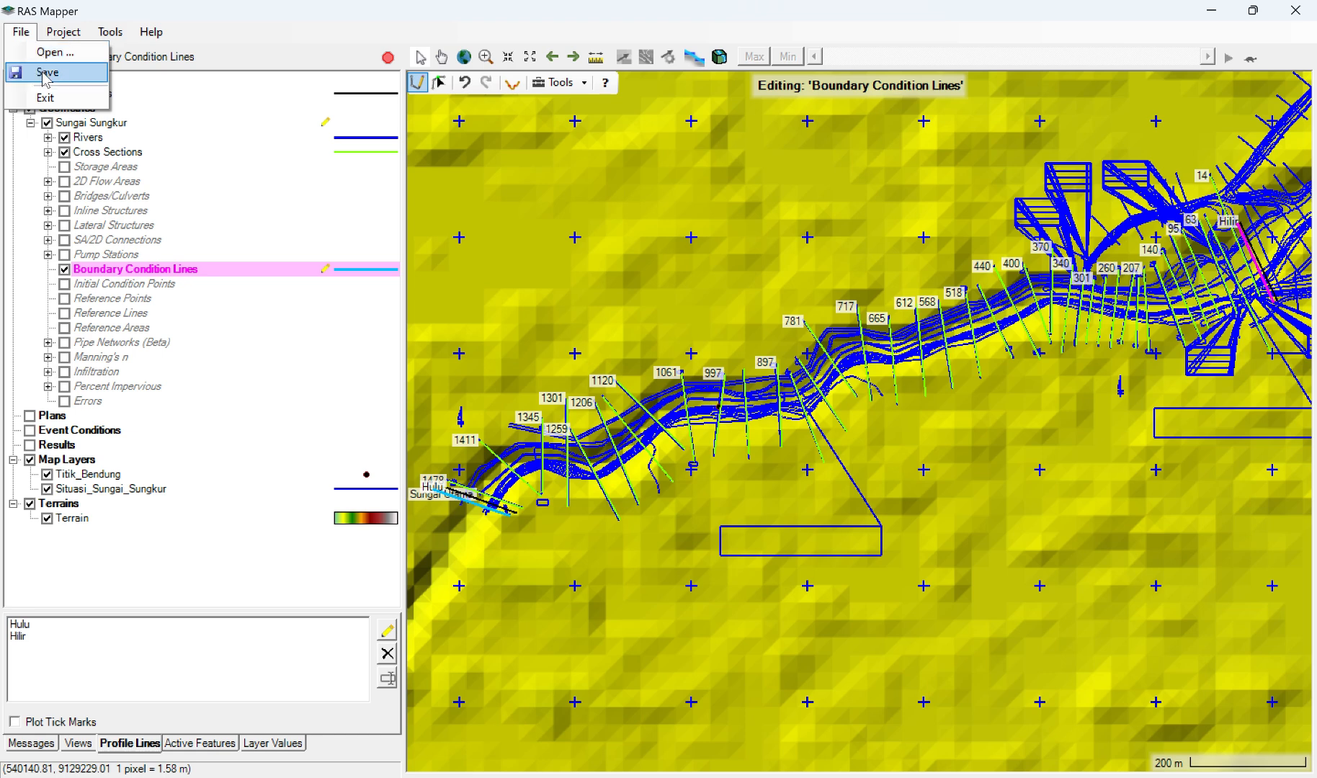
pyautogui.click(39, 74)
pyautogui.click(21, 32)
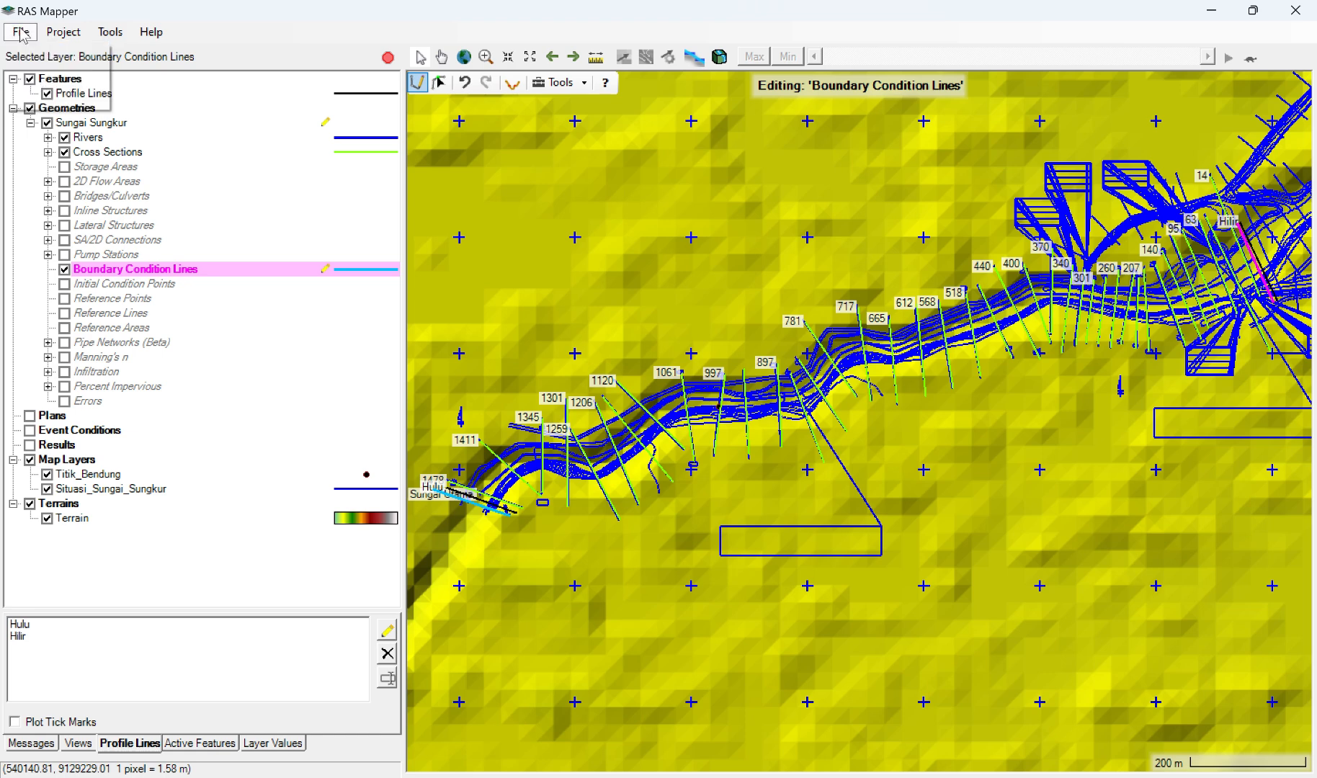
pyautogui.click(43, 78)
pyautogui.click(21, 32)
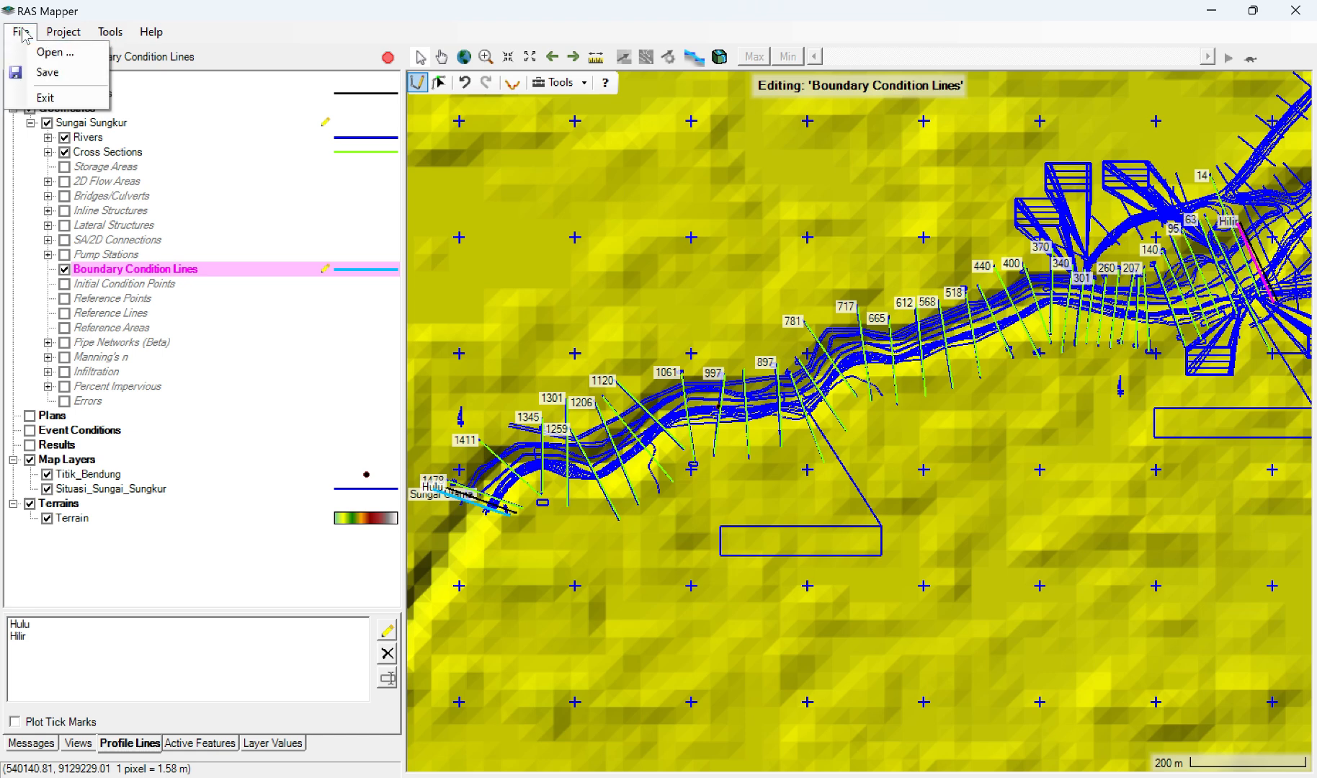
pyautogui.click(61, 98)
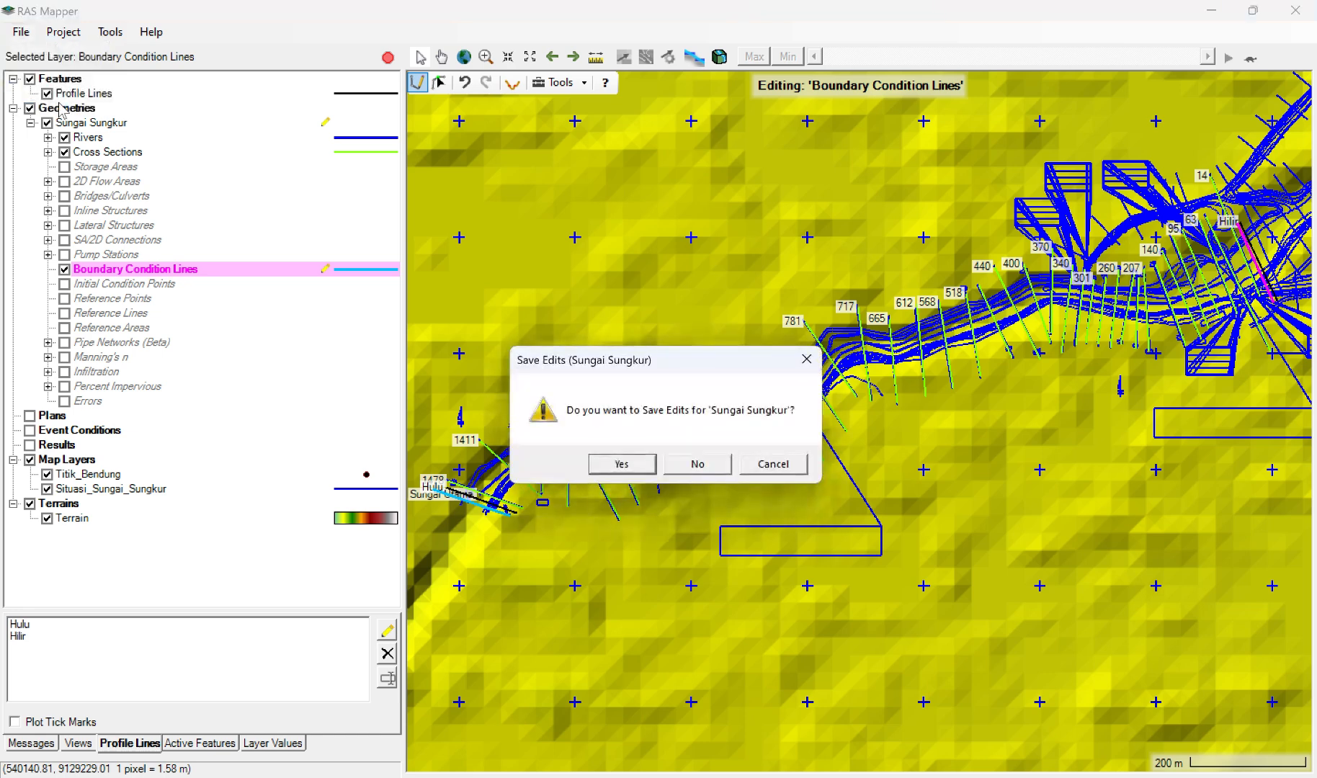
pyautogui.click(622, 464)
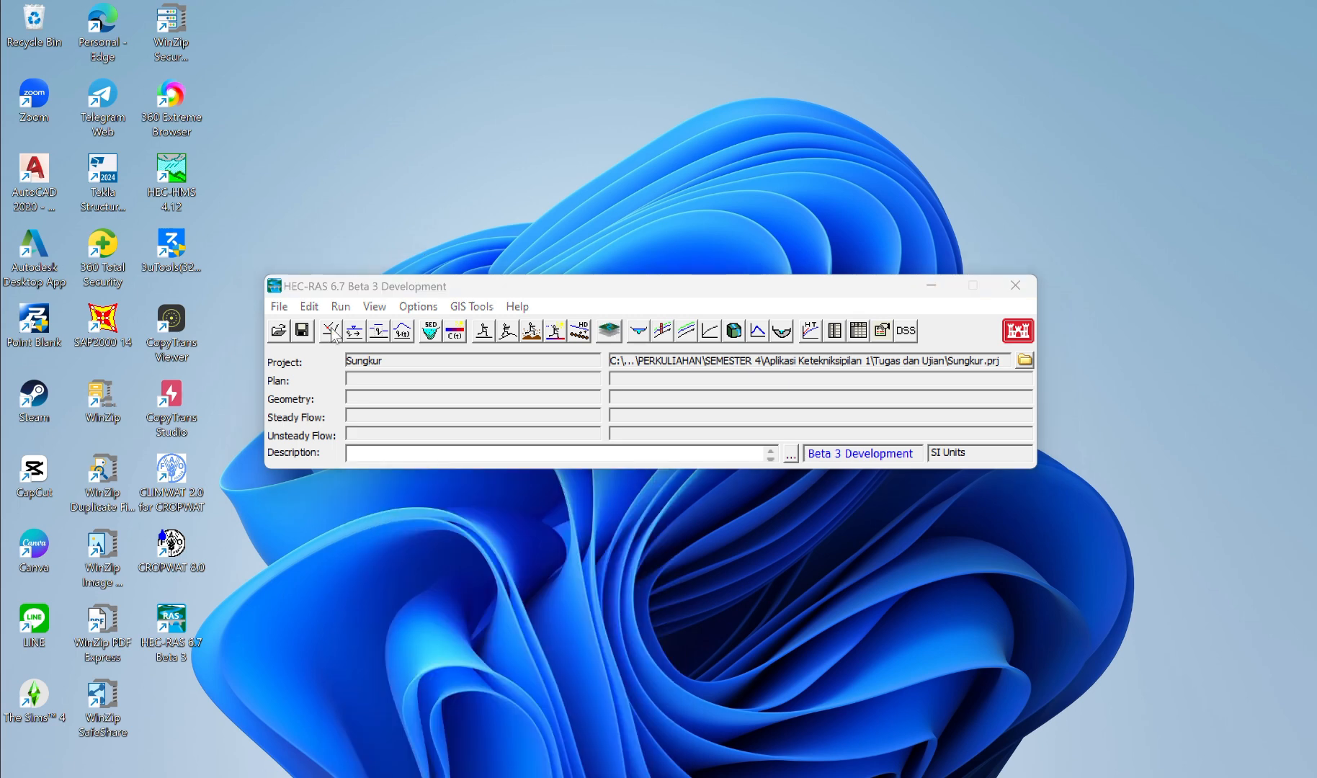
# Step: Open the project Sungkur (Sungkur.prj) from the Tugas dan Ujian folder in the main HEC-RAS window
pyautogui.click(274, 306)
pyautogui.click(277, 306)
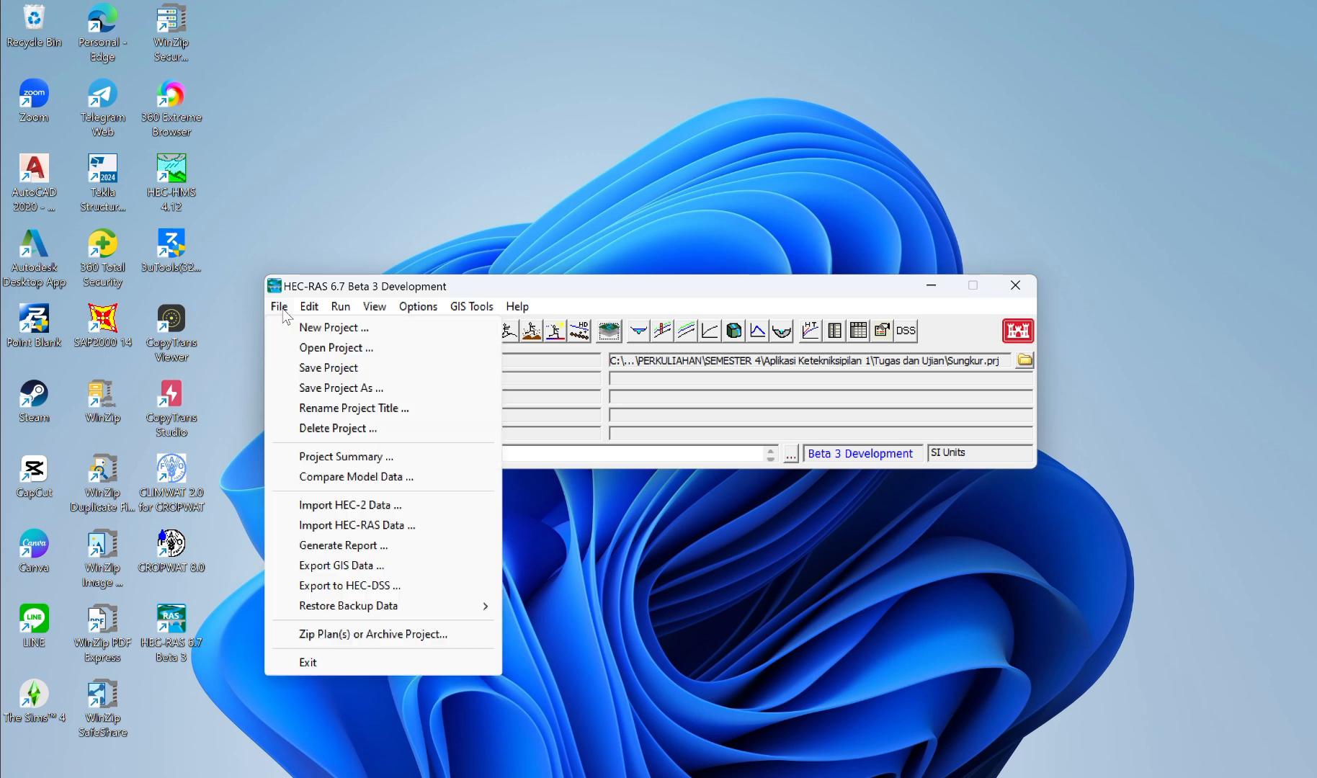
pyautogui.click(335, 350)
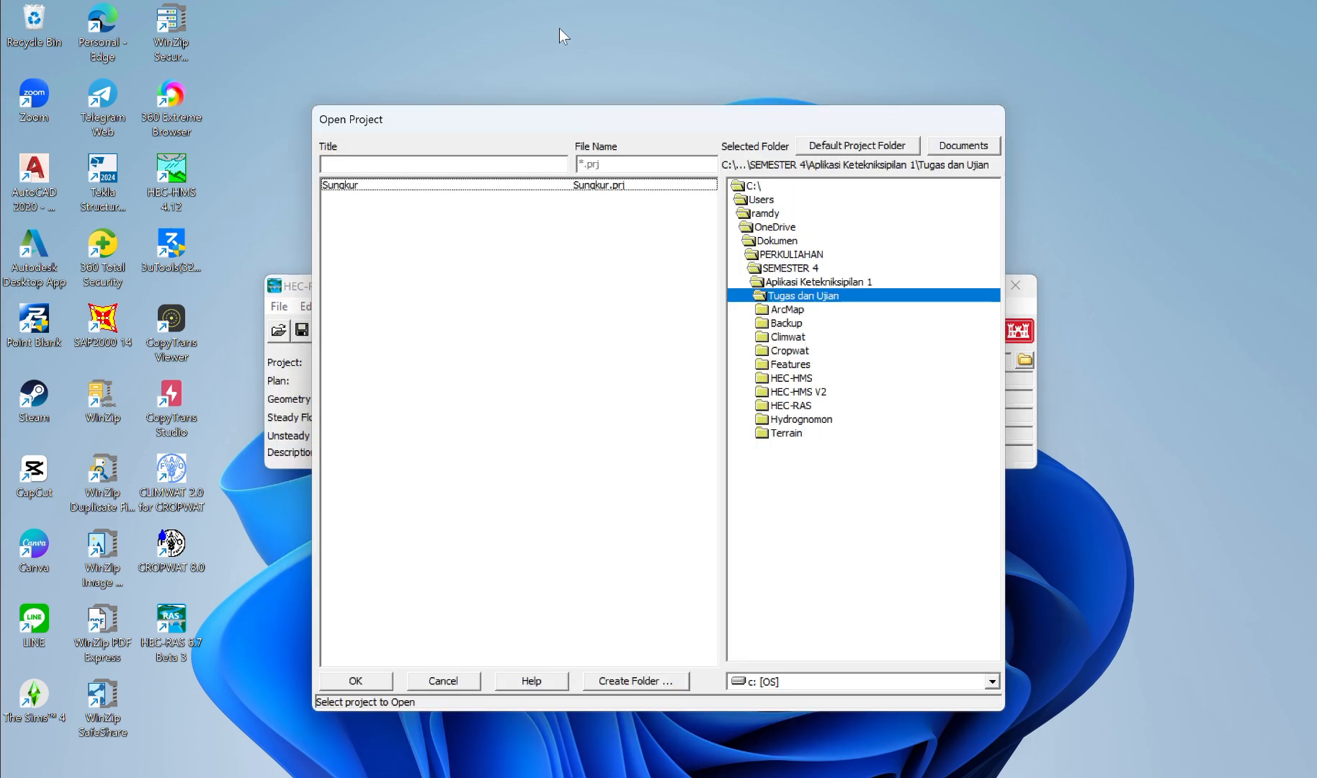
pyautogui.press('Return')
# Step: Open the Sungai Sungkur geometry file (Sungkur.g01) in the Geometric Data editor
pyautogui.click(325, 335)
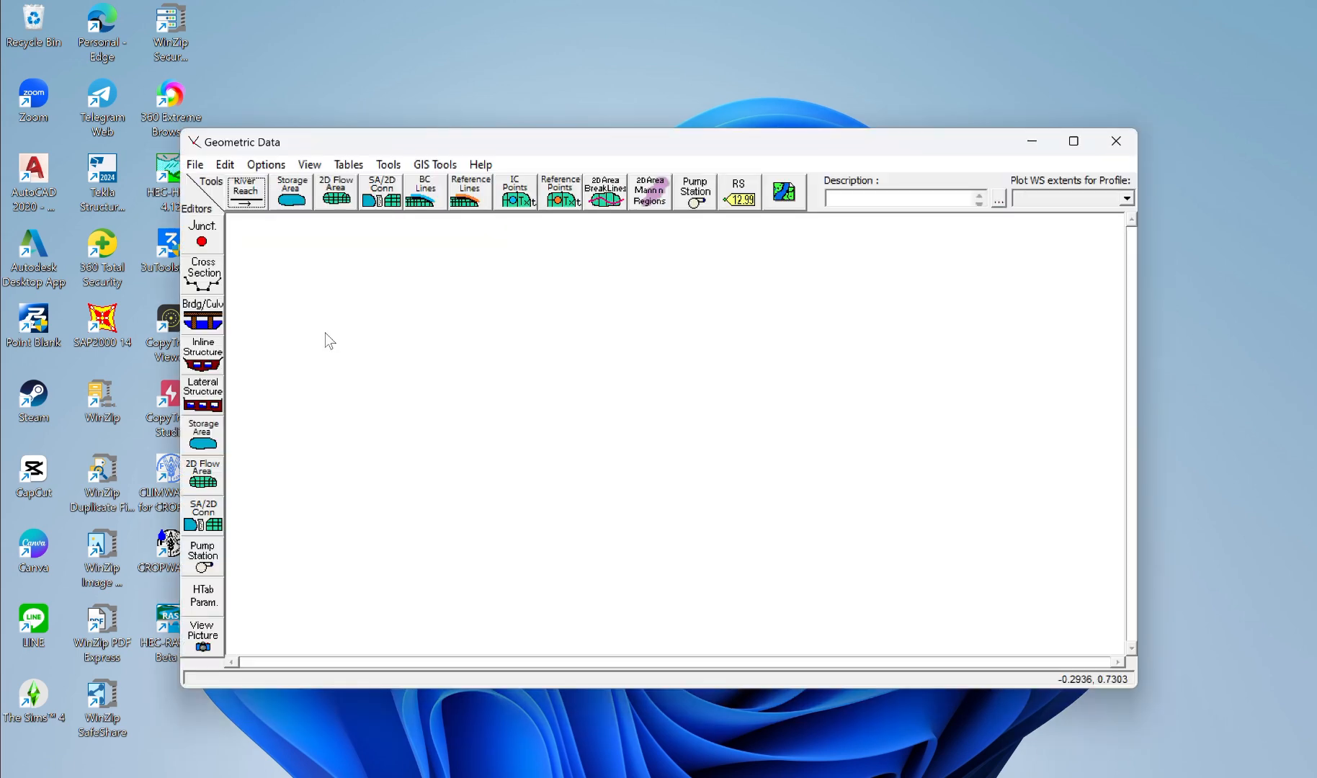
pyautogui.click(202, 166)
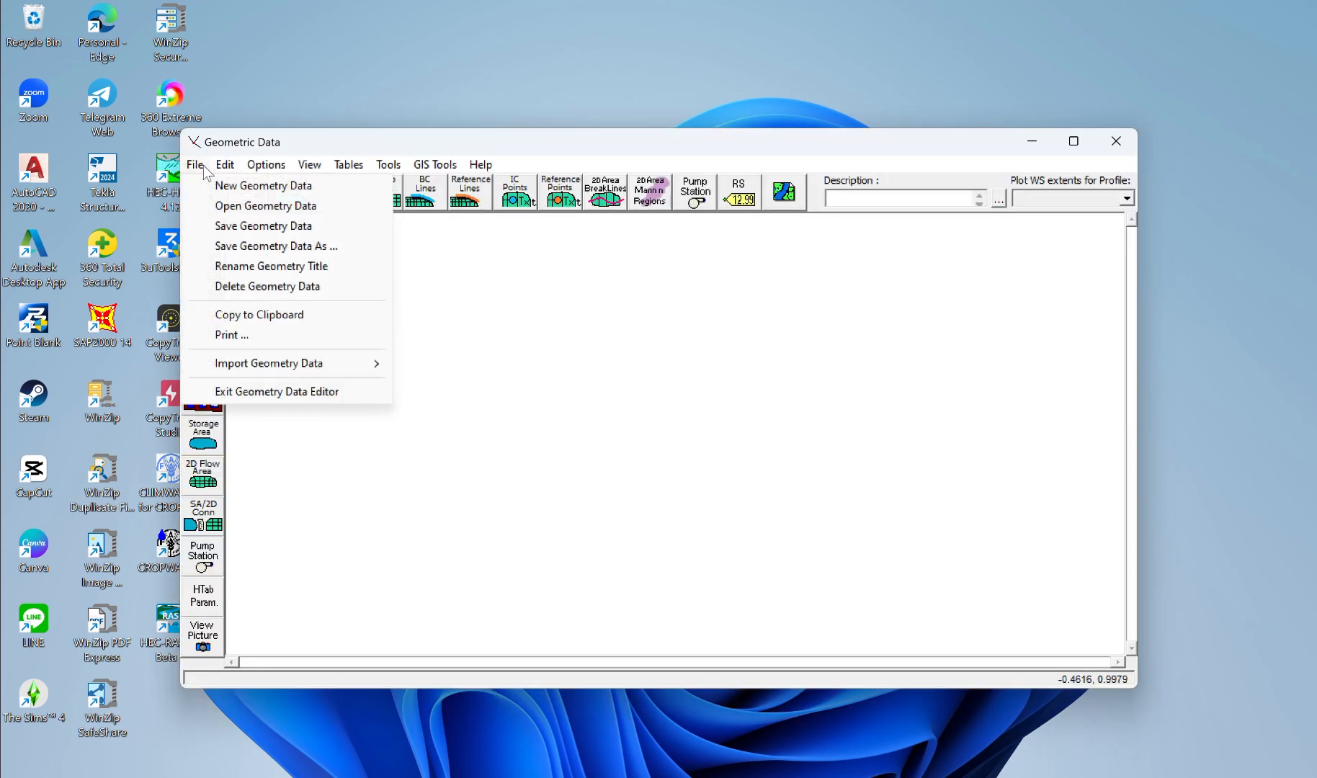
pyautogui.click(231, 210)
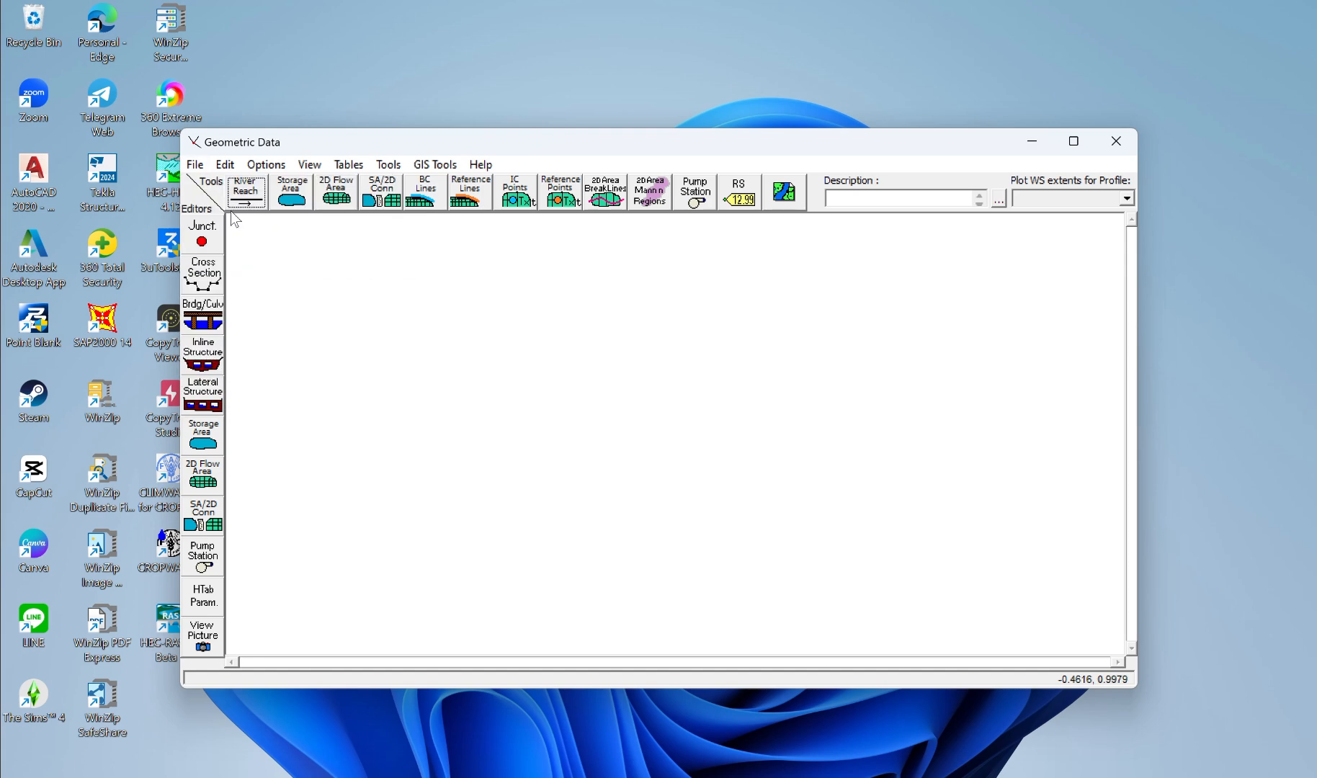
pyautogui.click(405, 282)
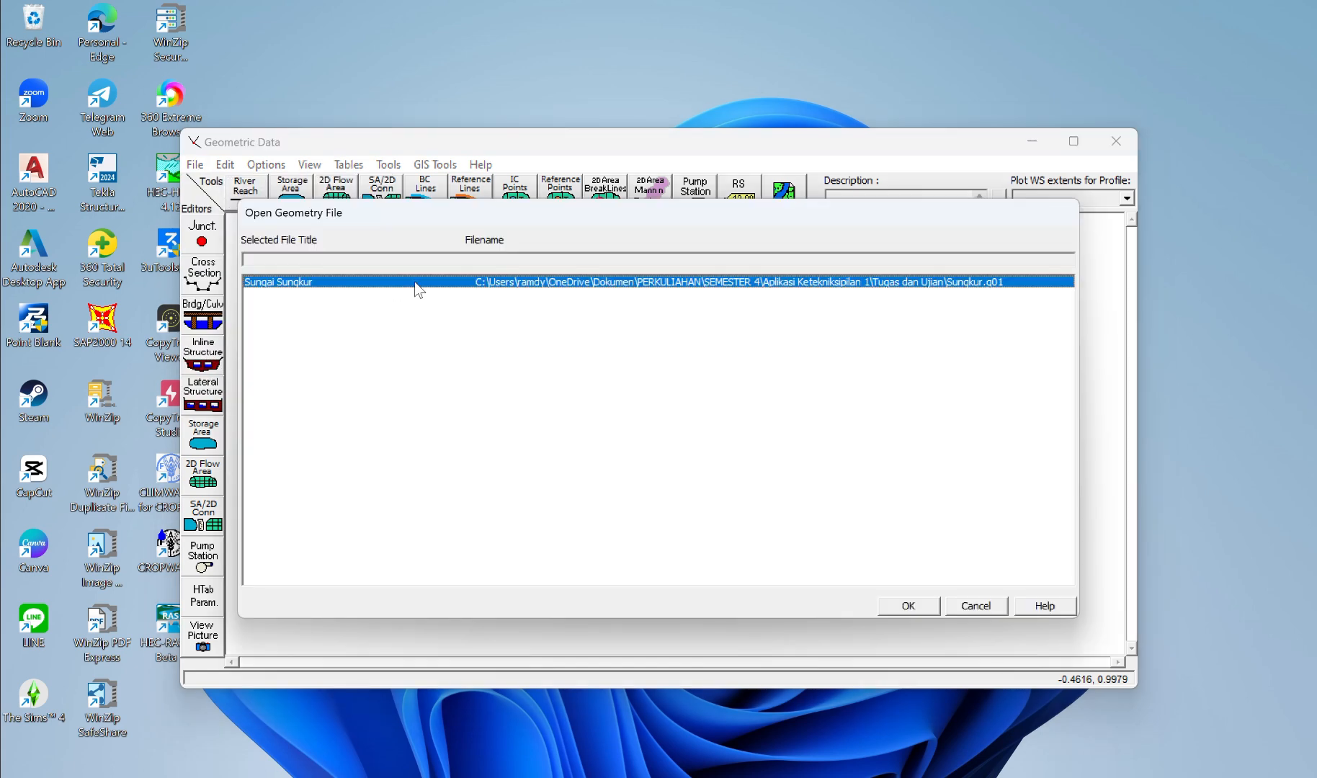
pyautogui.click(909, 606)
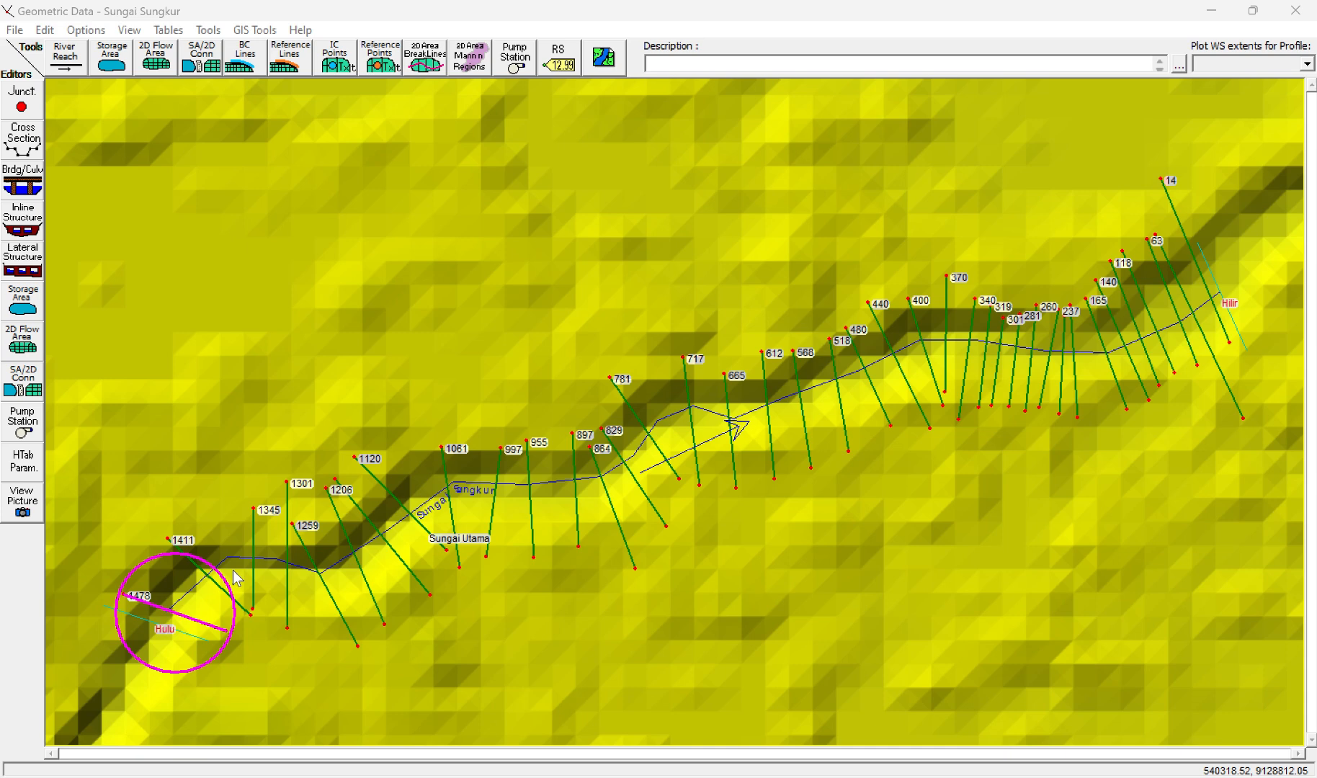
# Step: Open the most upstream cross section, 1478, for editing and look through its station and elevation coordinates
pyautogui.rightClick(166, 612)
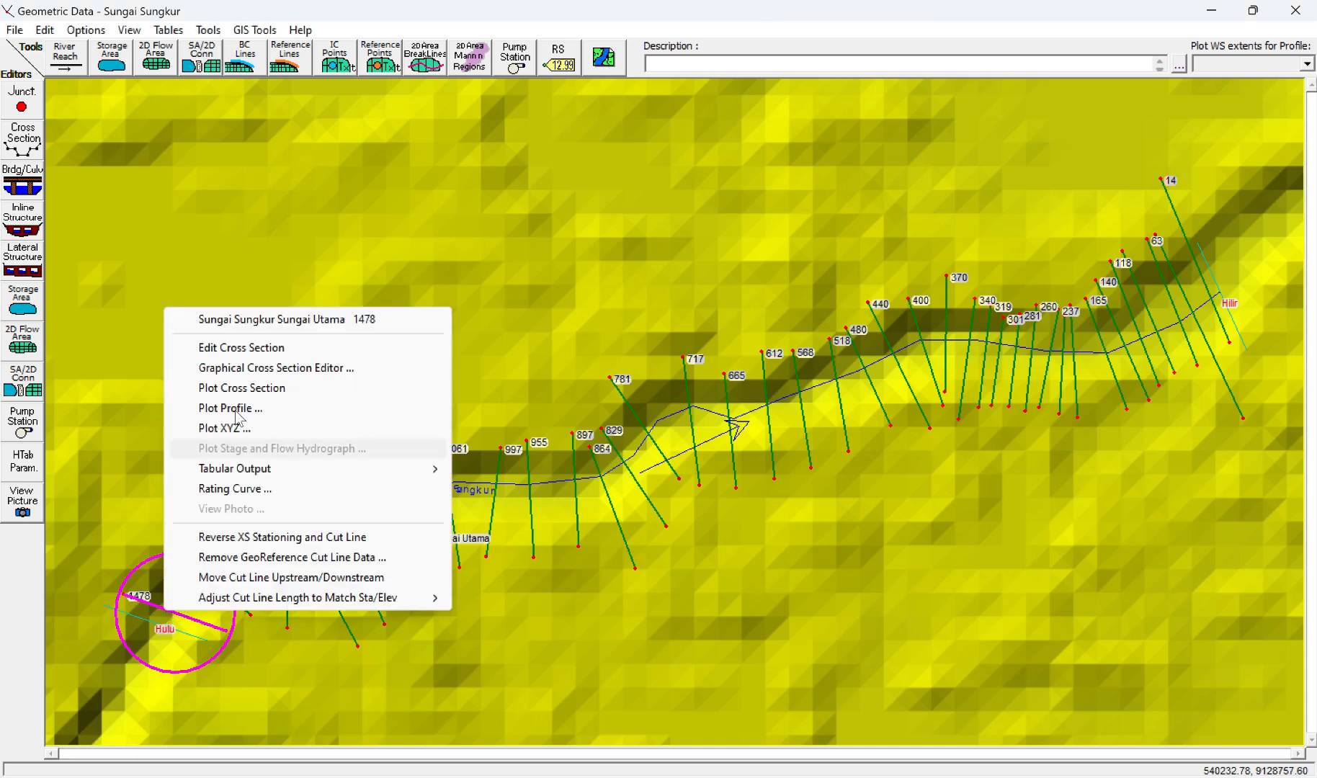
pyautogui.click(253, 348)
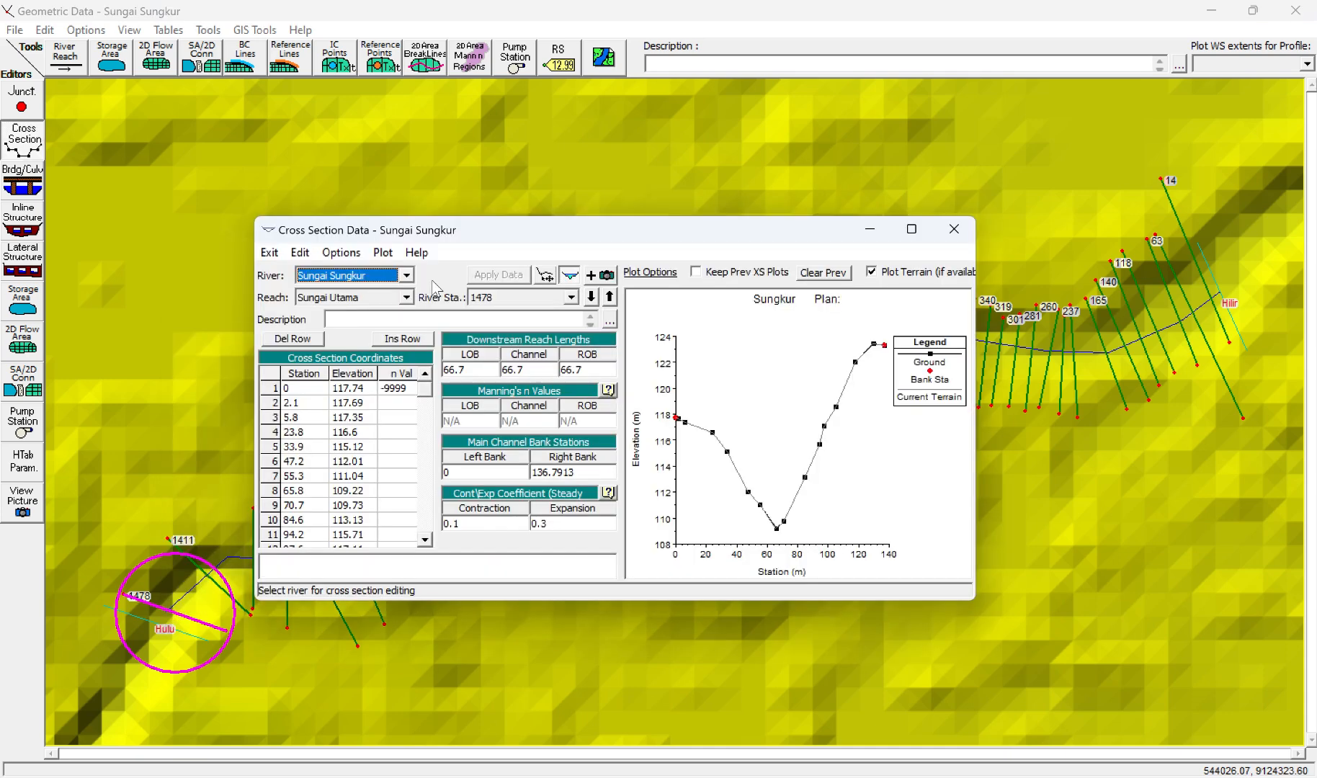
pyautogui.moveTo(911, 234)
pyautogui.click(425, 539)
pyautogui.click(425, 538)
pyautogui.click(425, 539)
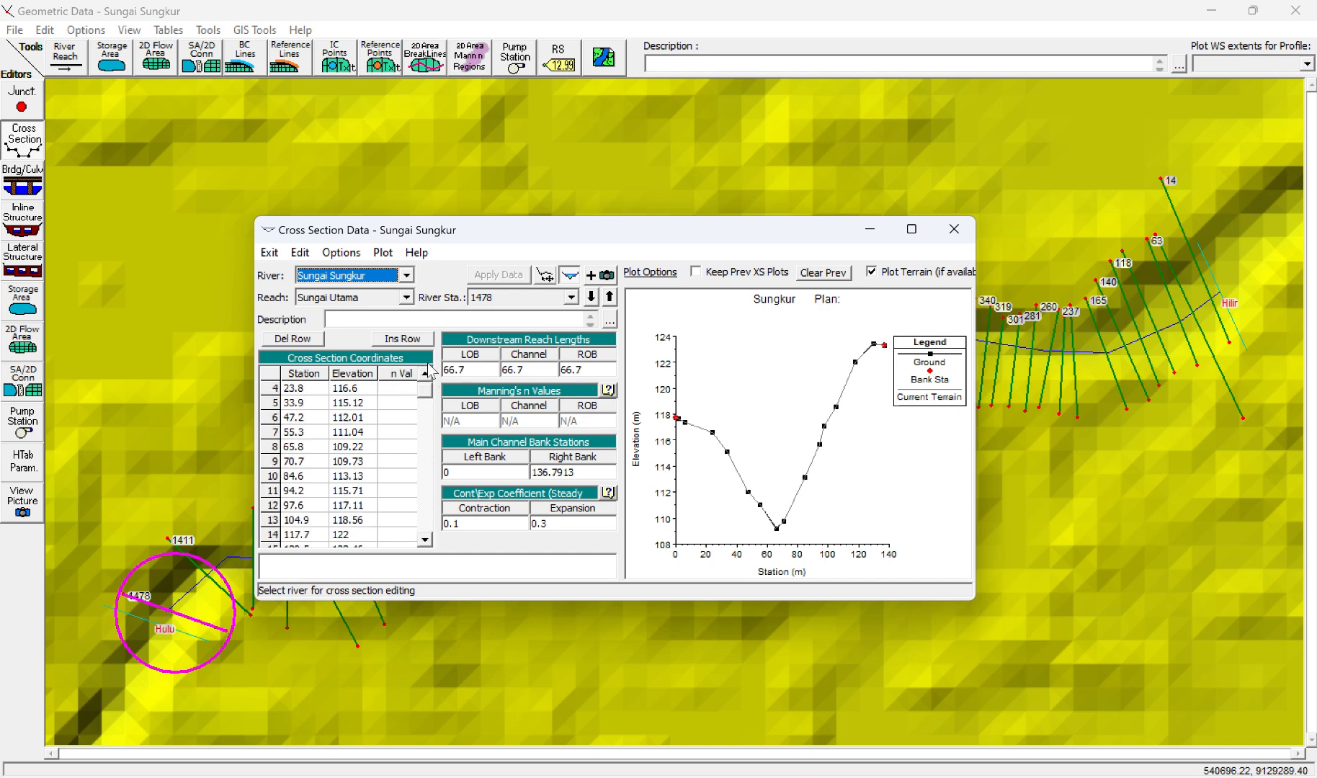